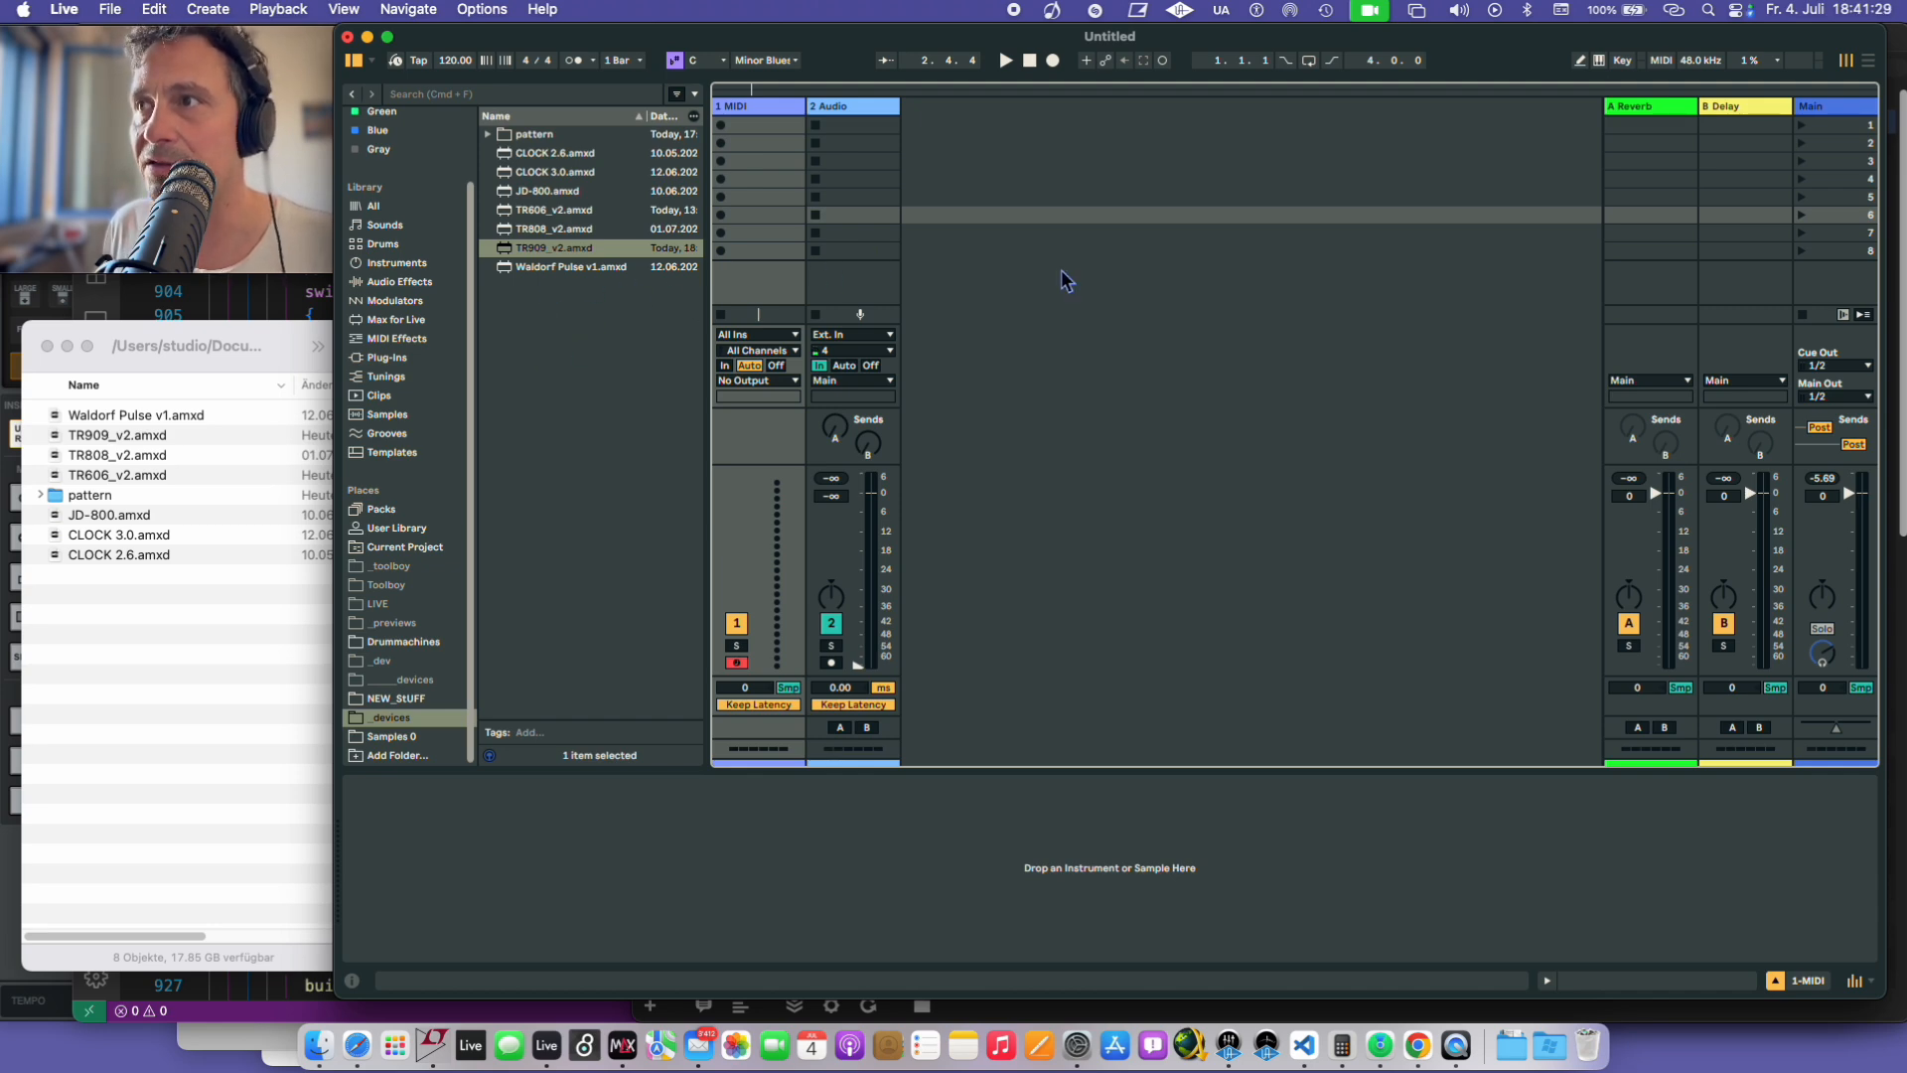
{"action": "left_click", "coordinate": [553, 433]}
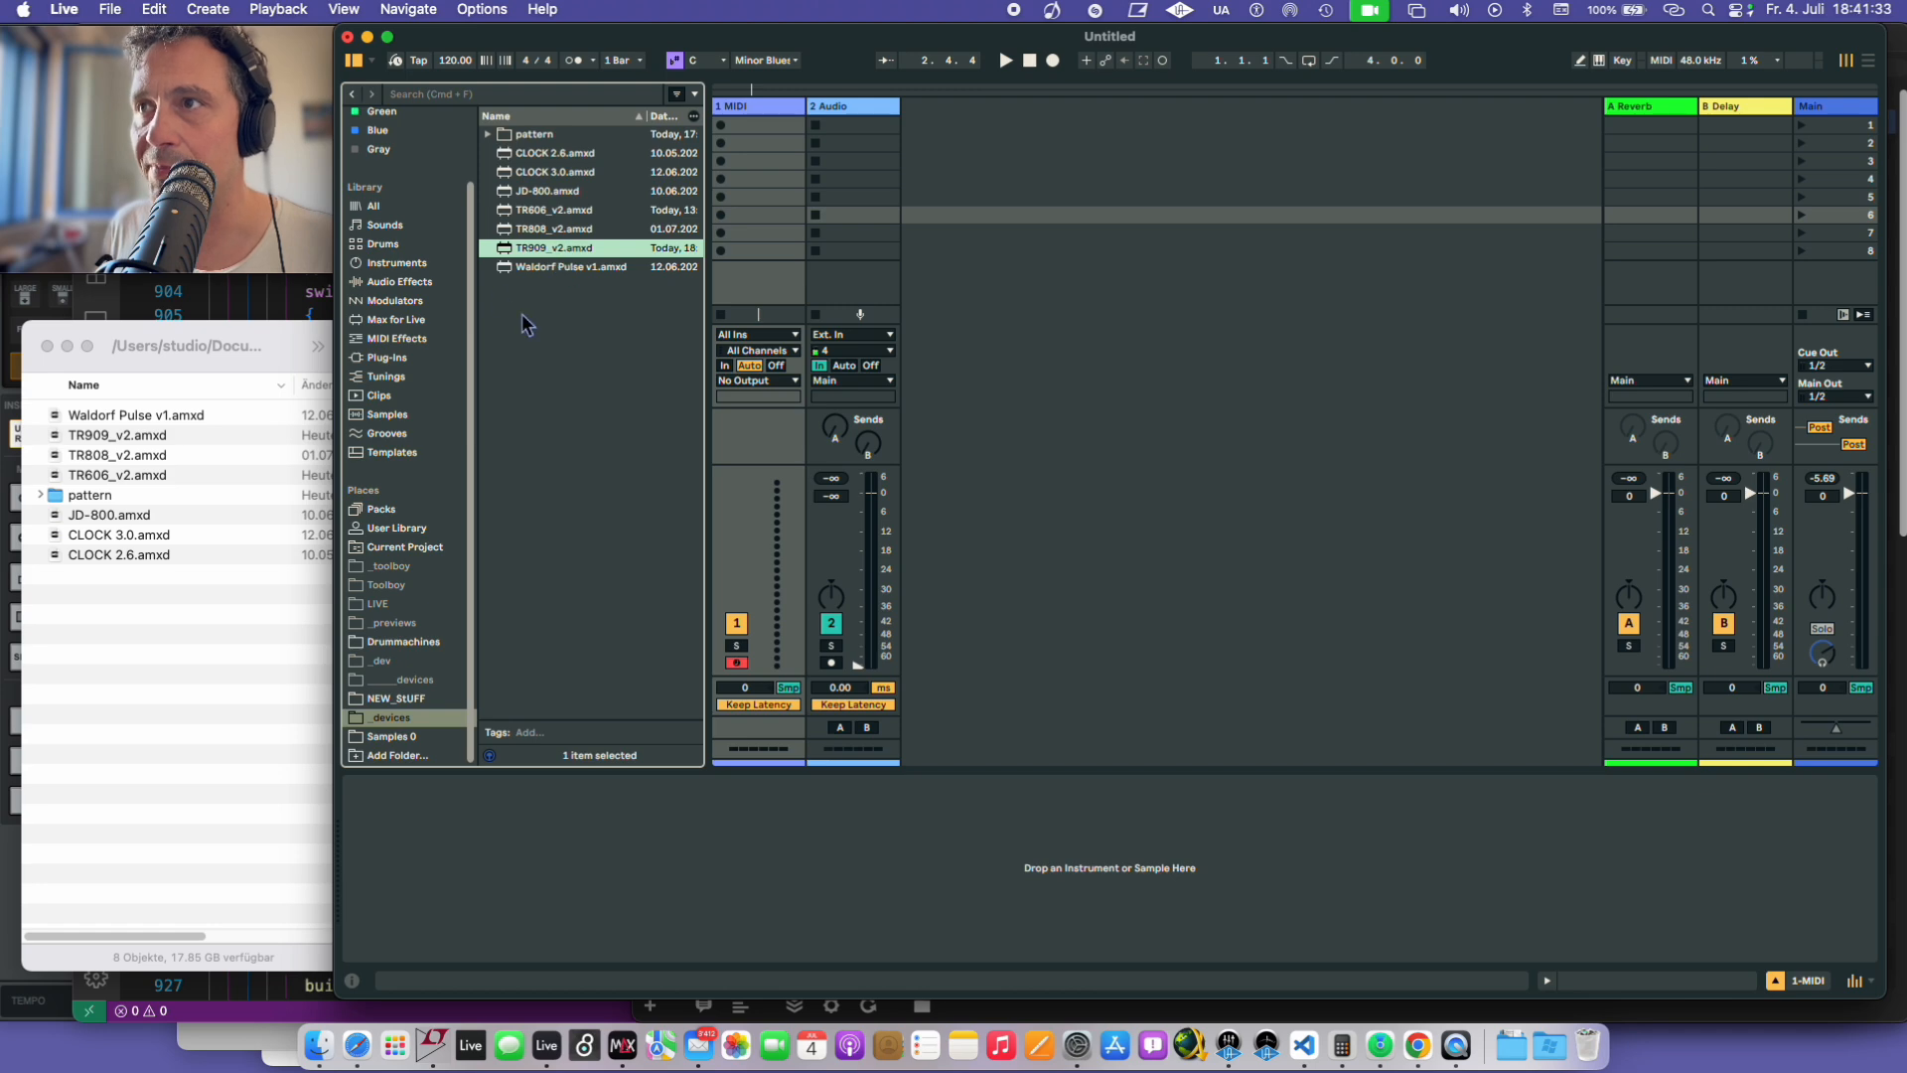
{"action": "left_click", "coordinate": [757, 107]}
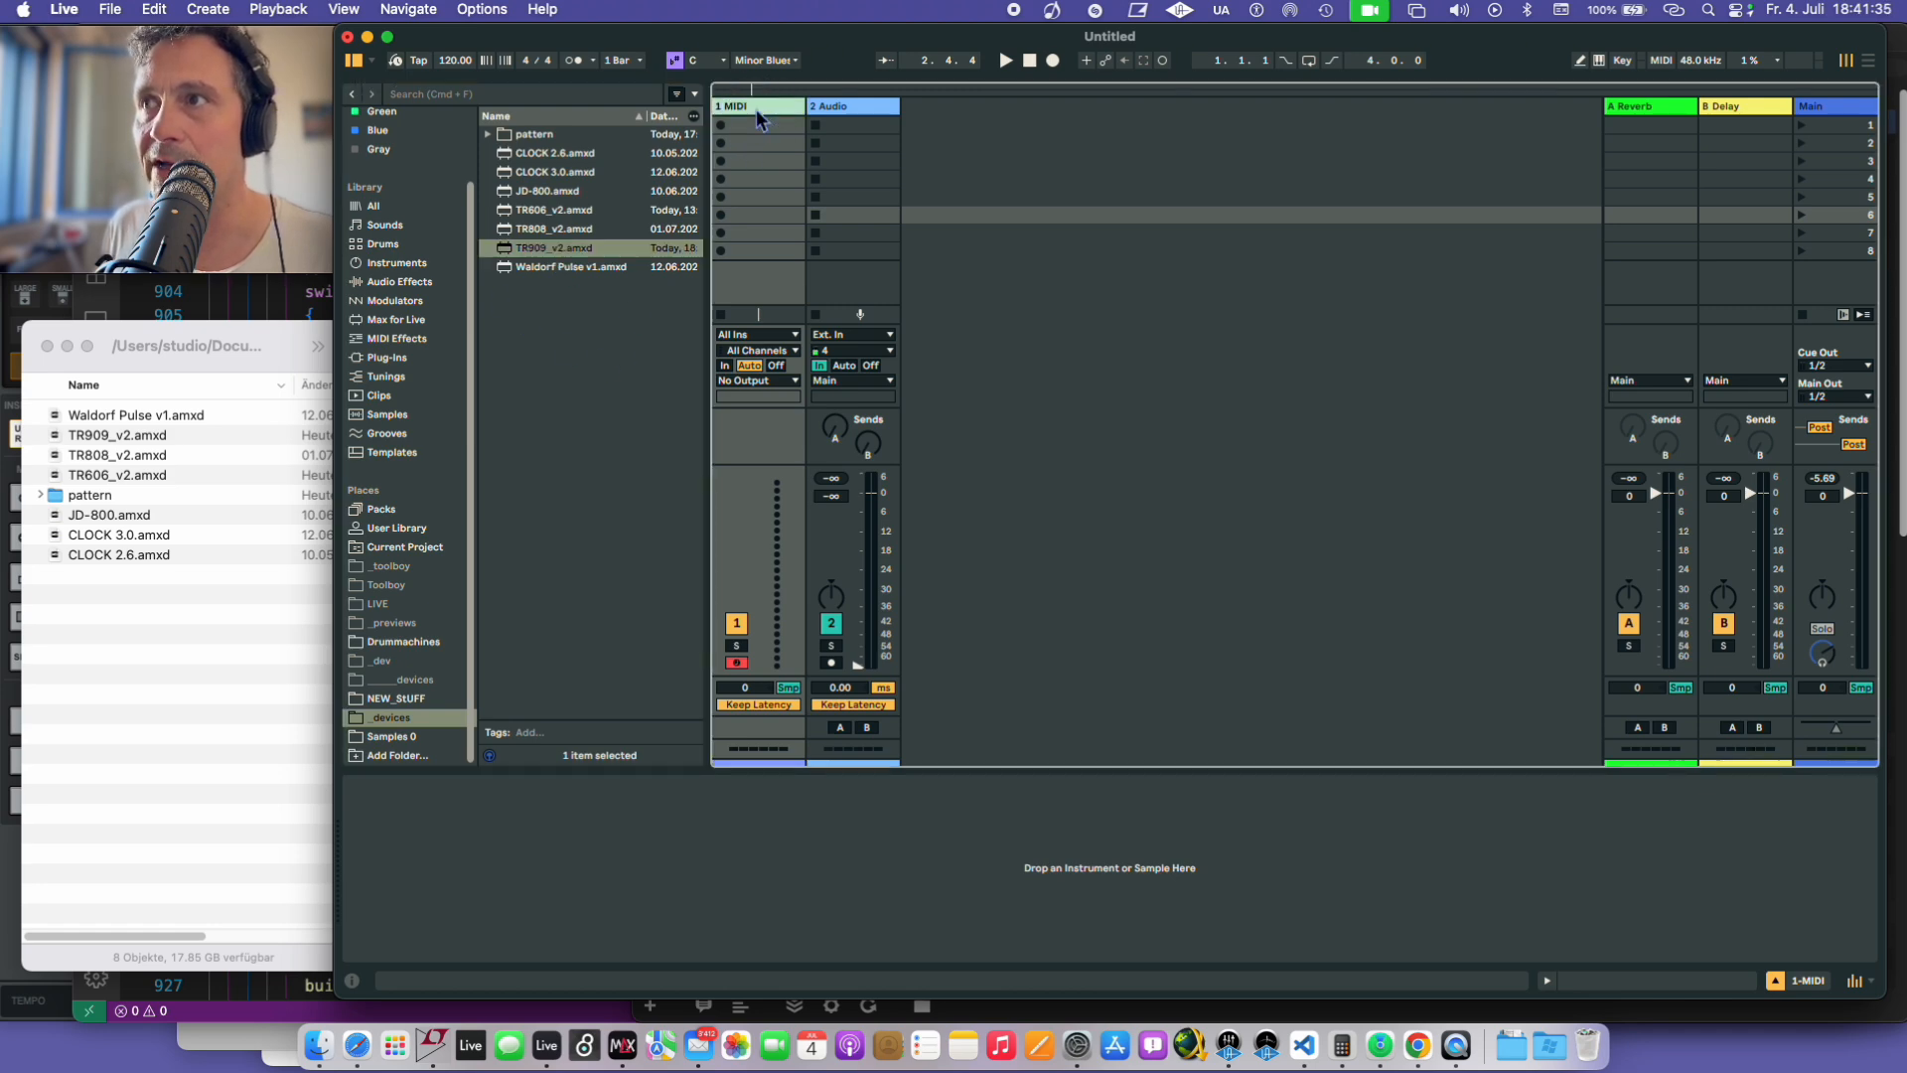
{"action": "left_click", "coordinate": [579, 401]}
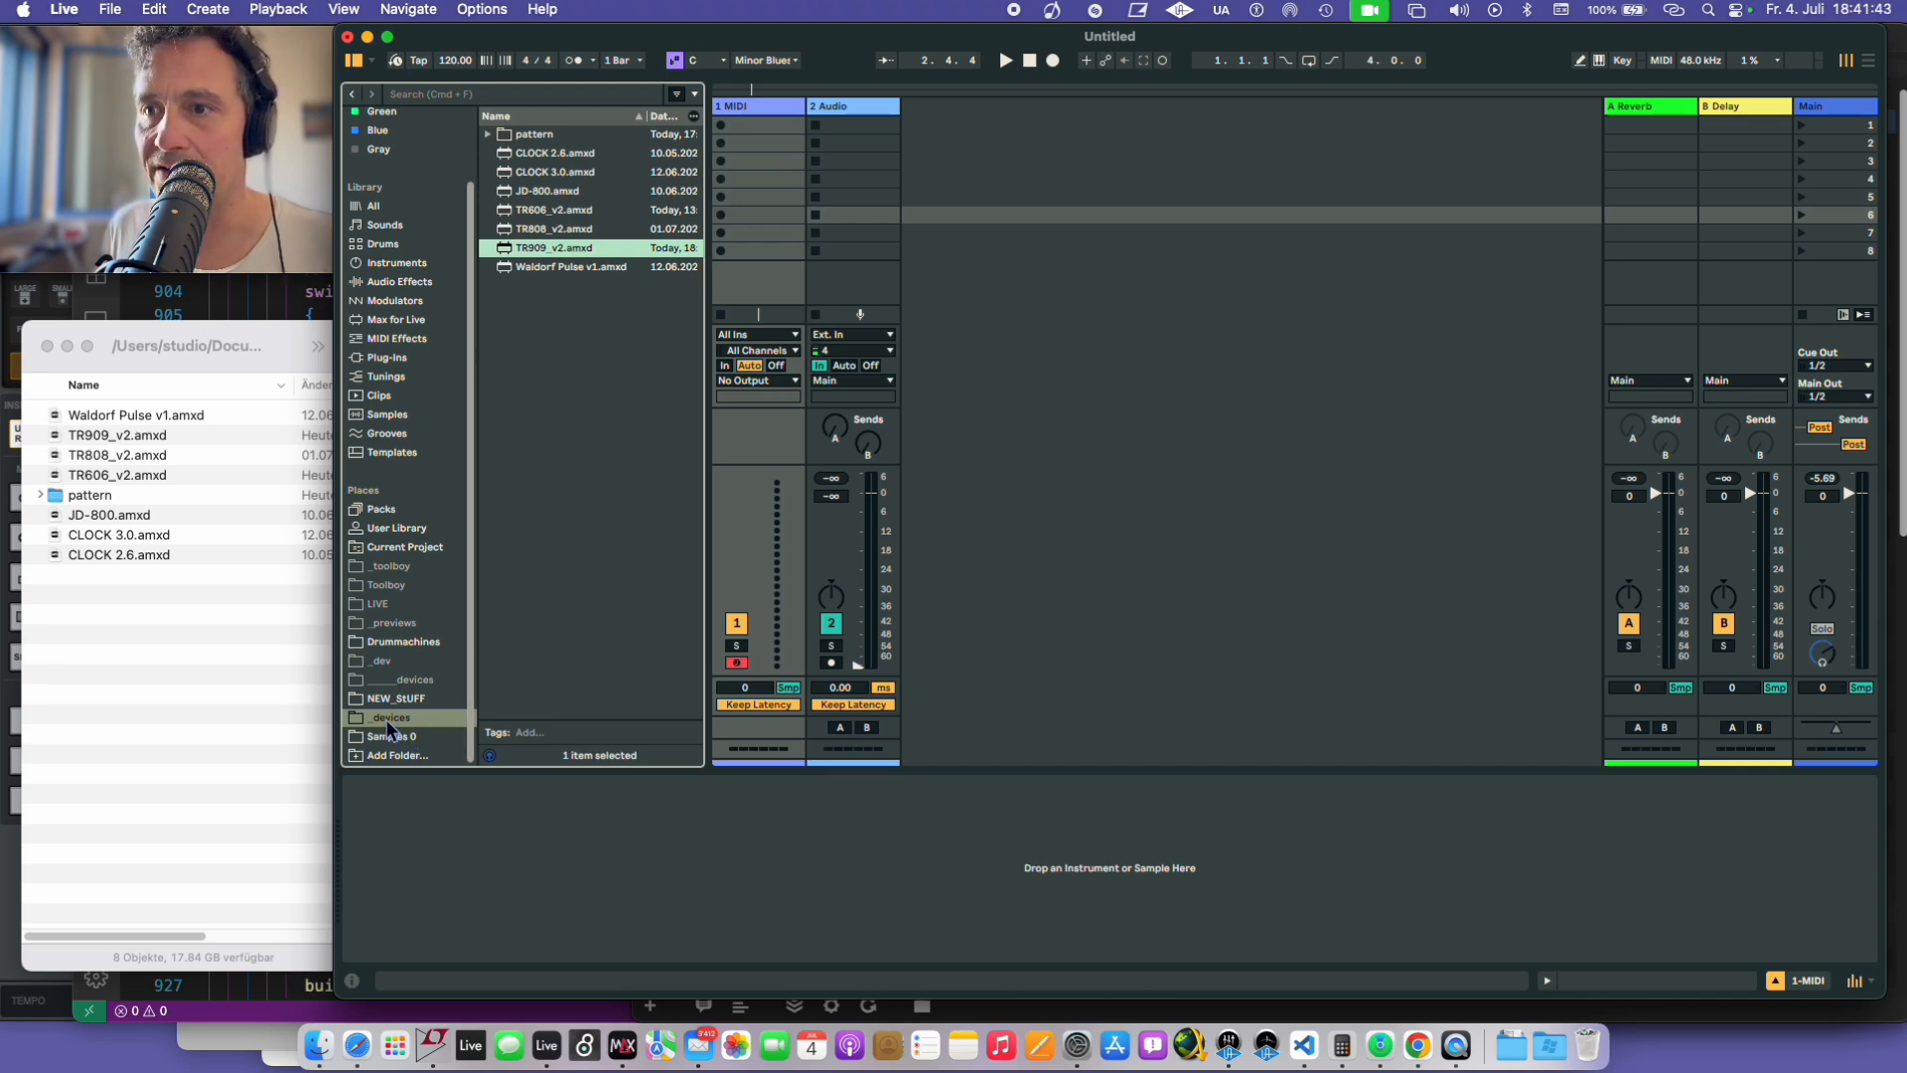
{"action": "left_click", "coordinate": [182, 669]}
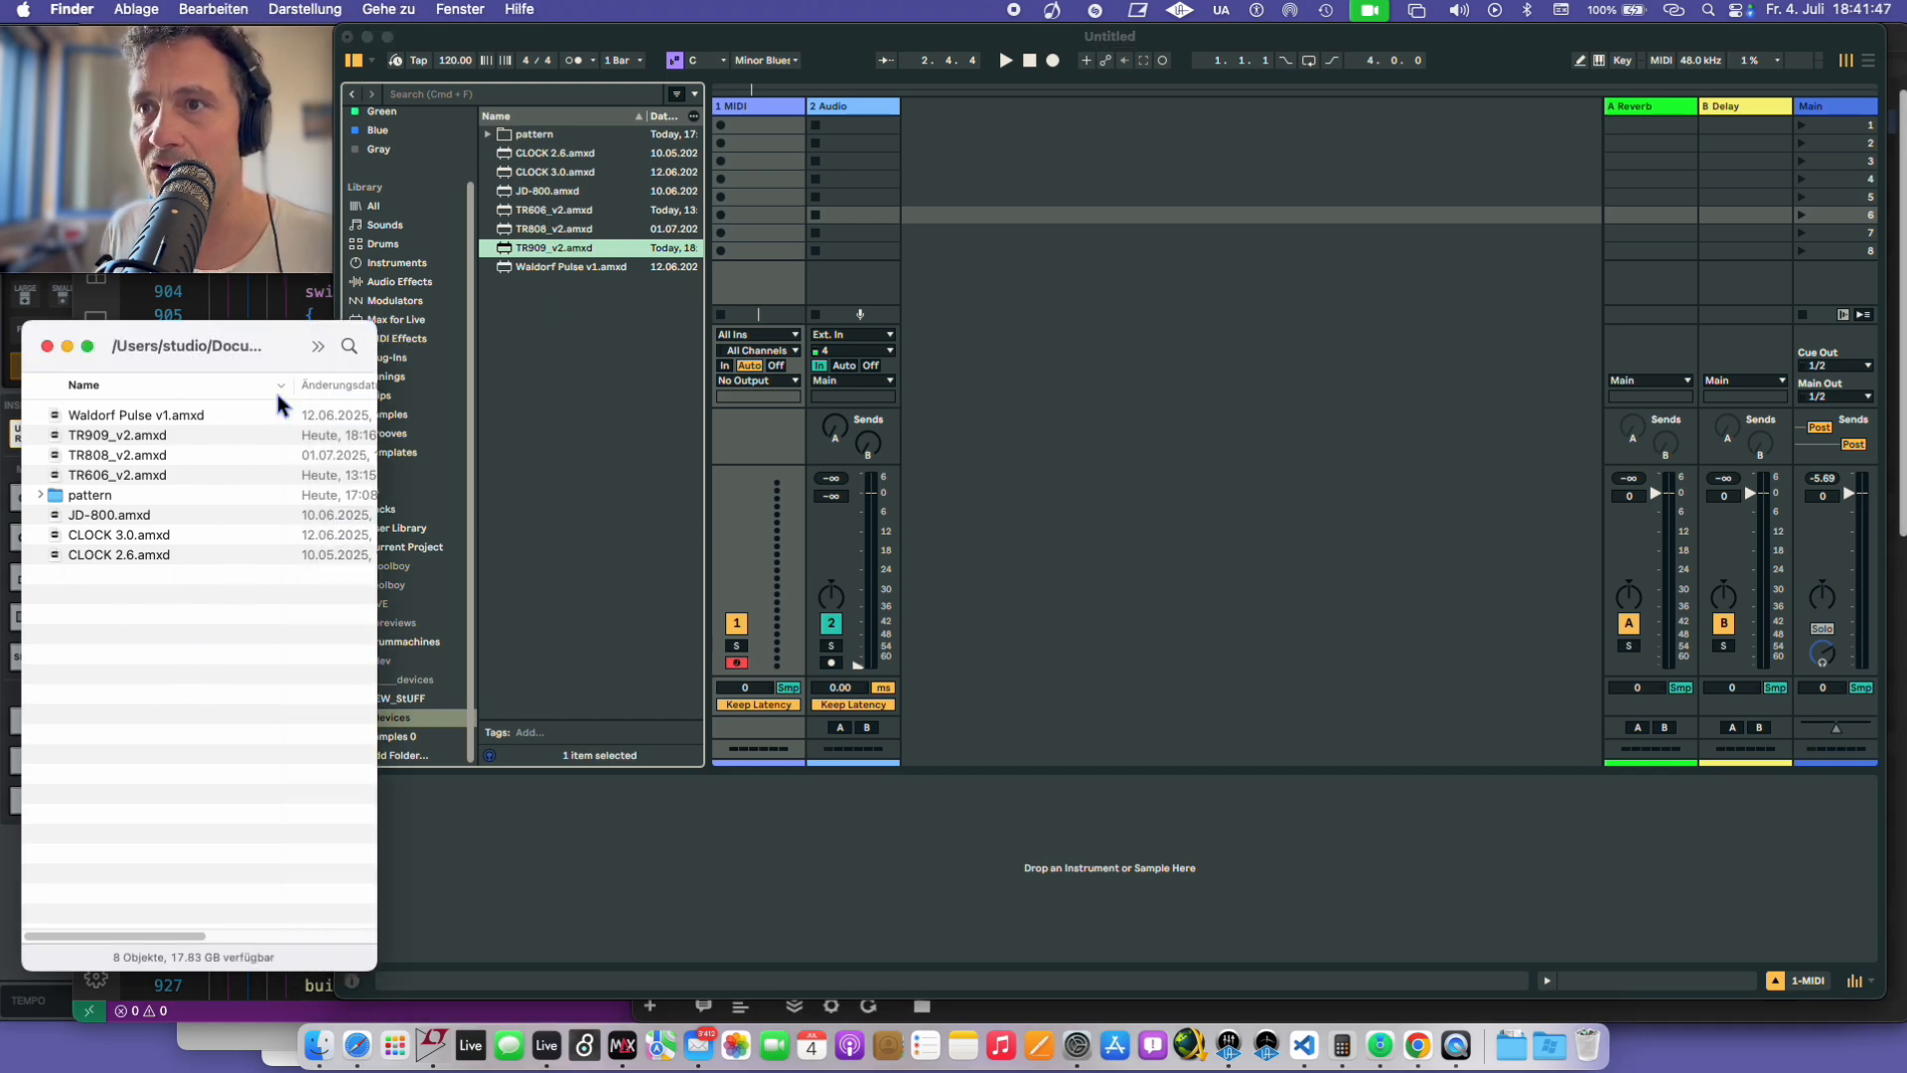
{"action": "left_click", "coordinate": [607, 421]}
{"action": "left_click", "coordinate": [119, 647]}
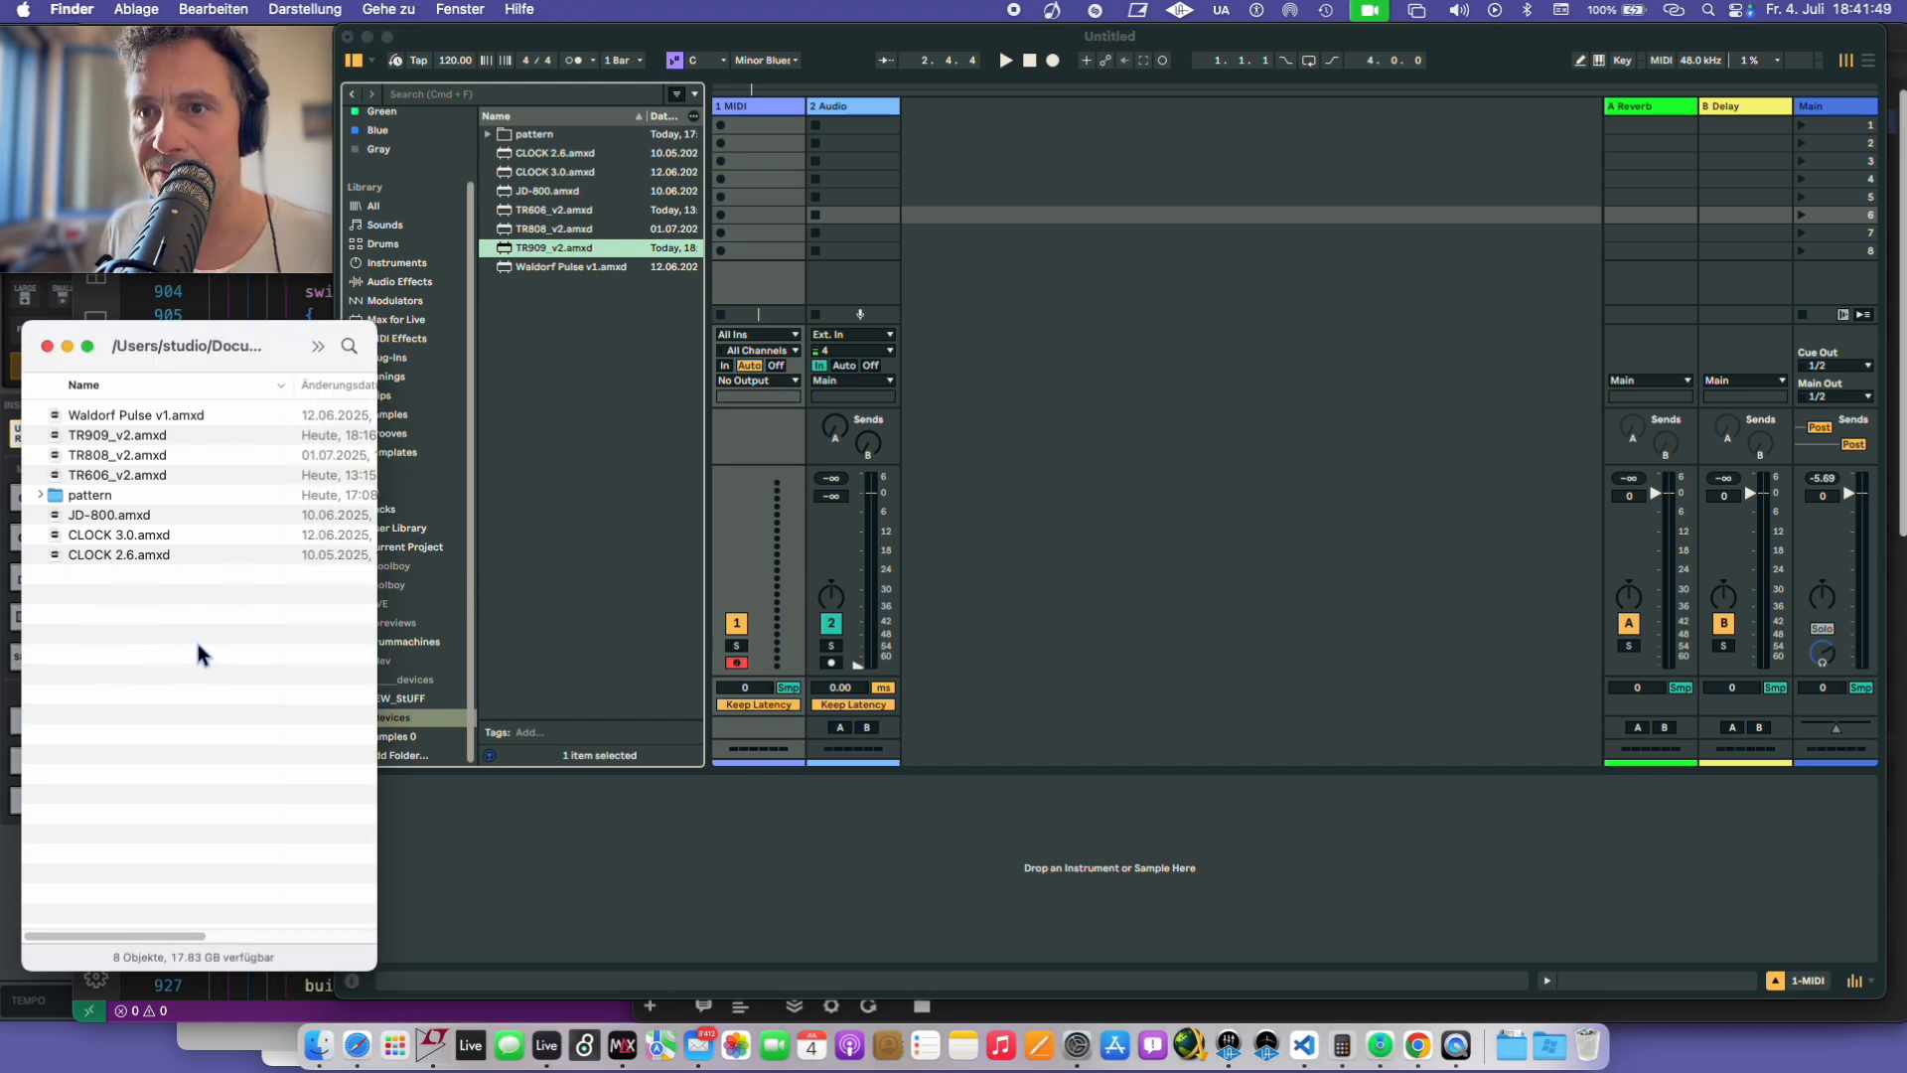
- Load the TR909_v2.amxd device from the _devices folder onto the 1 MIDI track
{"action": "left_click", "coordinate": [620, 433]}
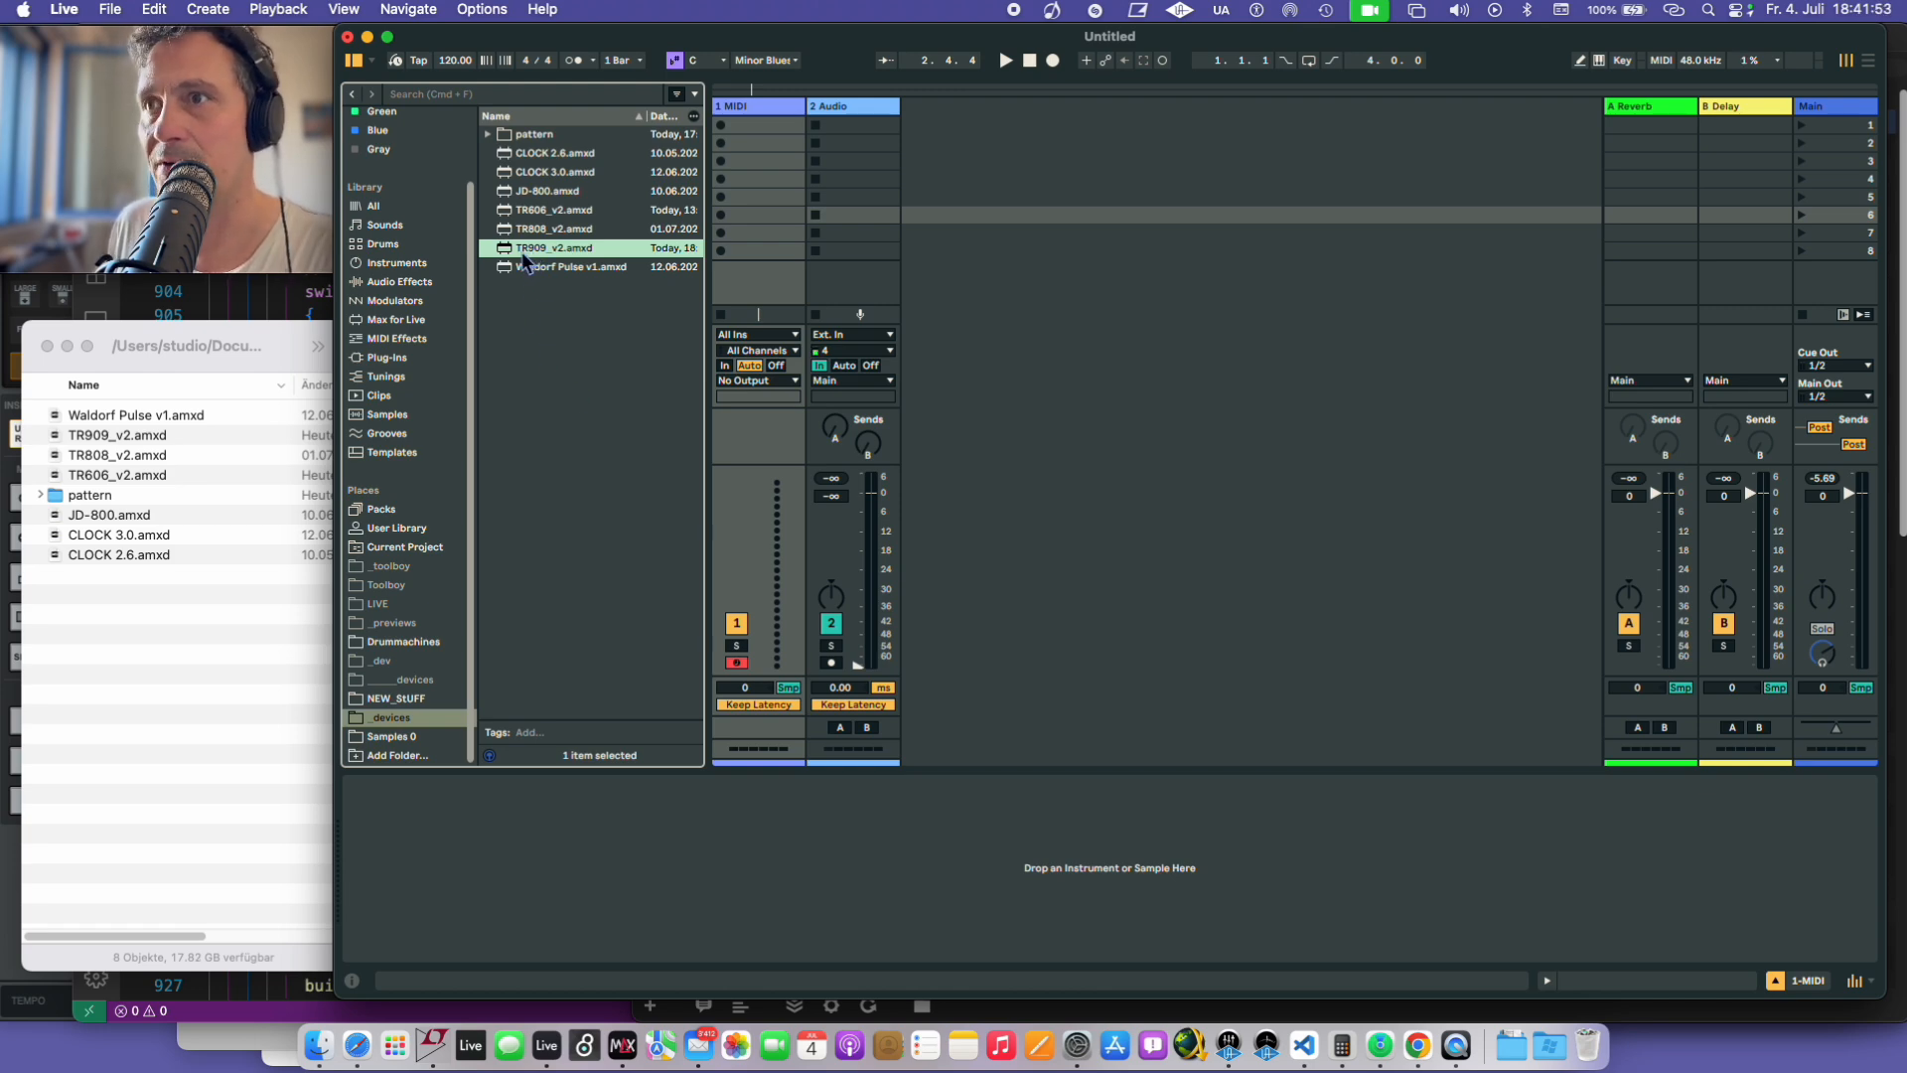
{"action": "left_click_drag", "start_coordinate": [522, 258], "coordinate": [755, 133]}
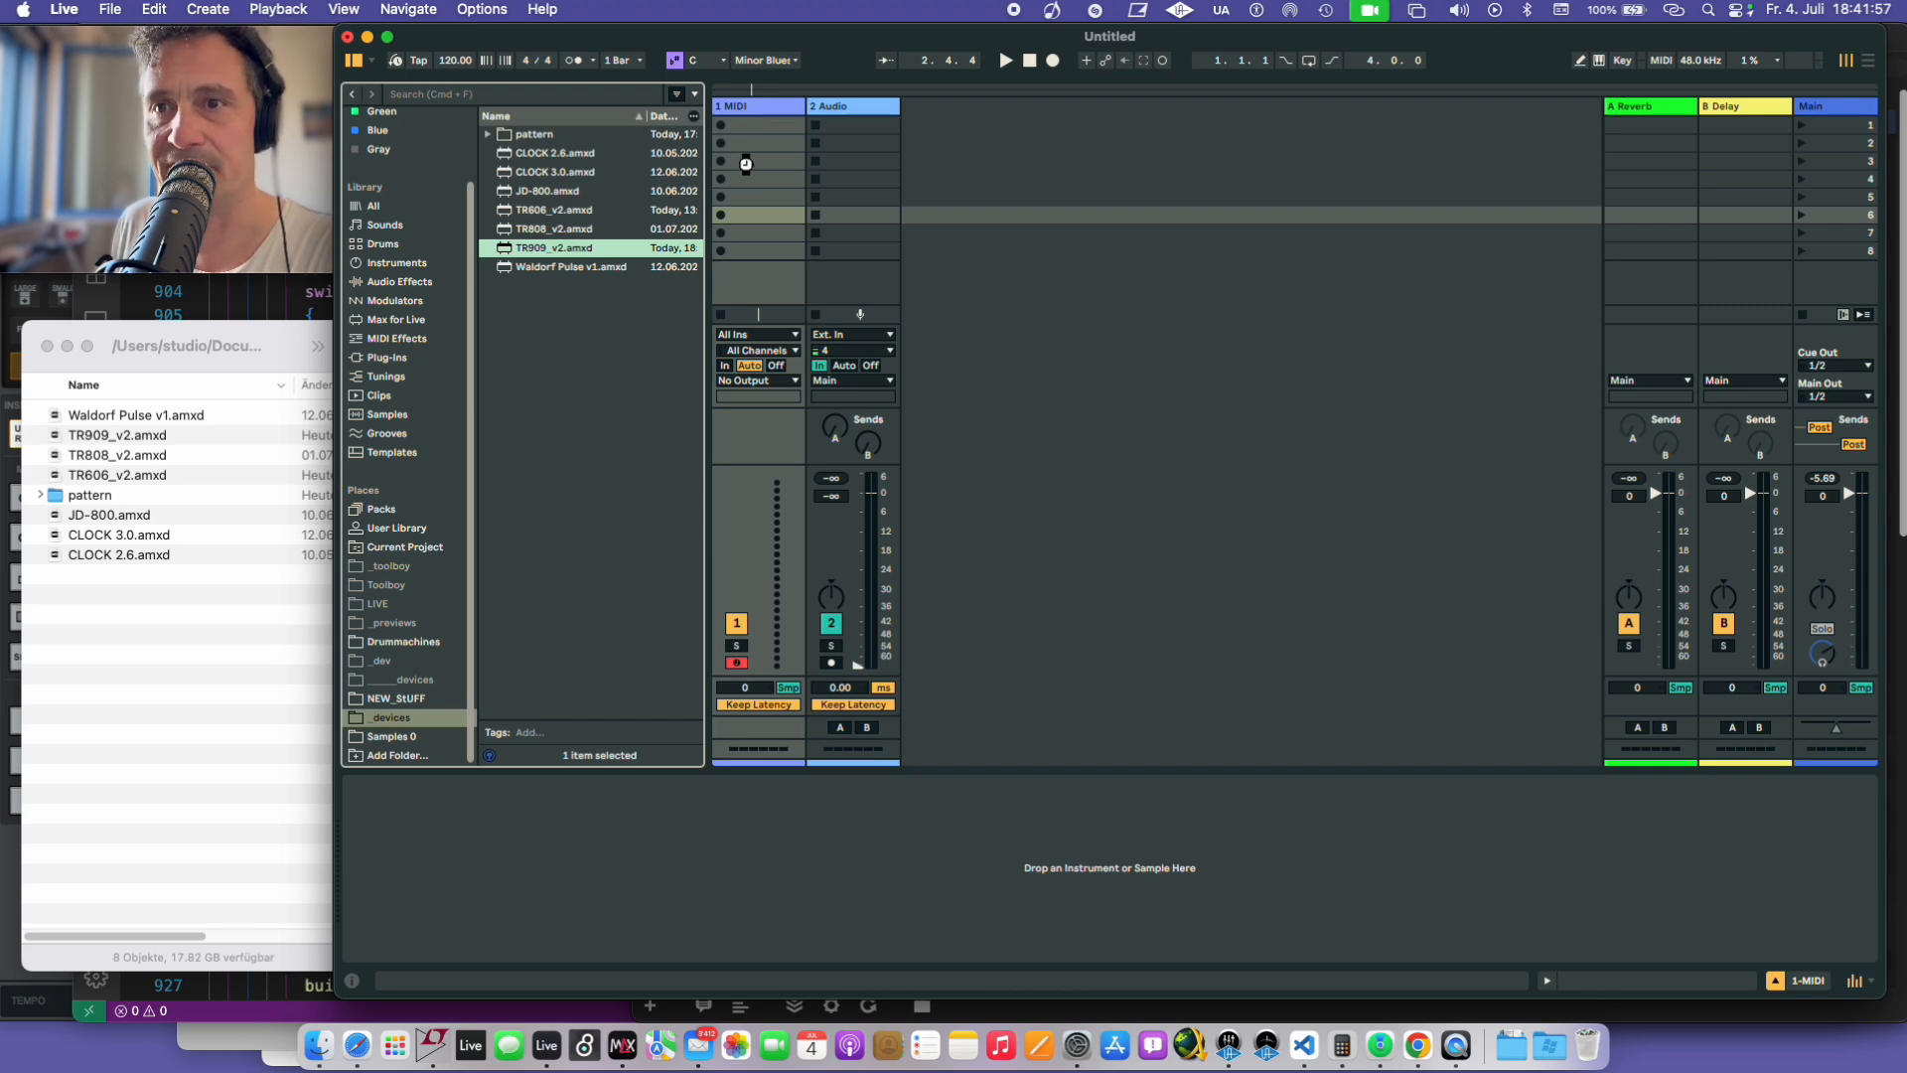
- Switch to Finder and preview settings909.json, examining its pattern and kit file paths, global, mute and MIDI settings, and last-used entries
{"action": "left_click", "coordinate": [157, 698]}
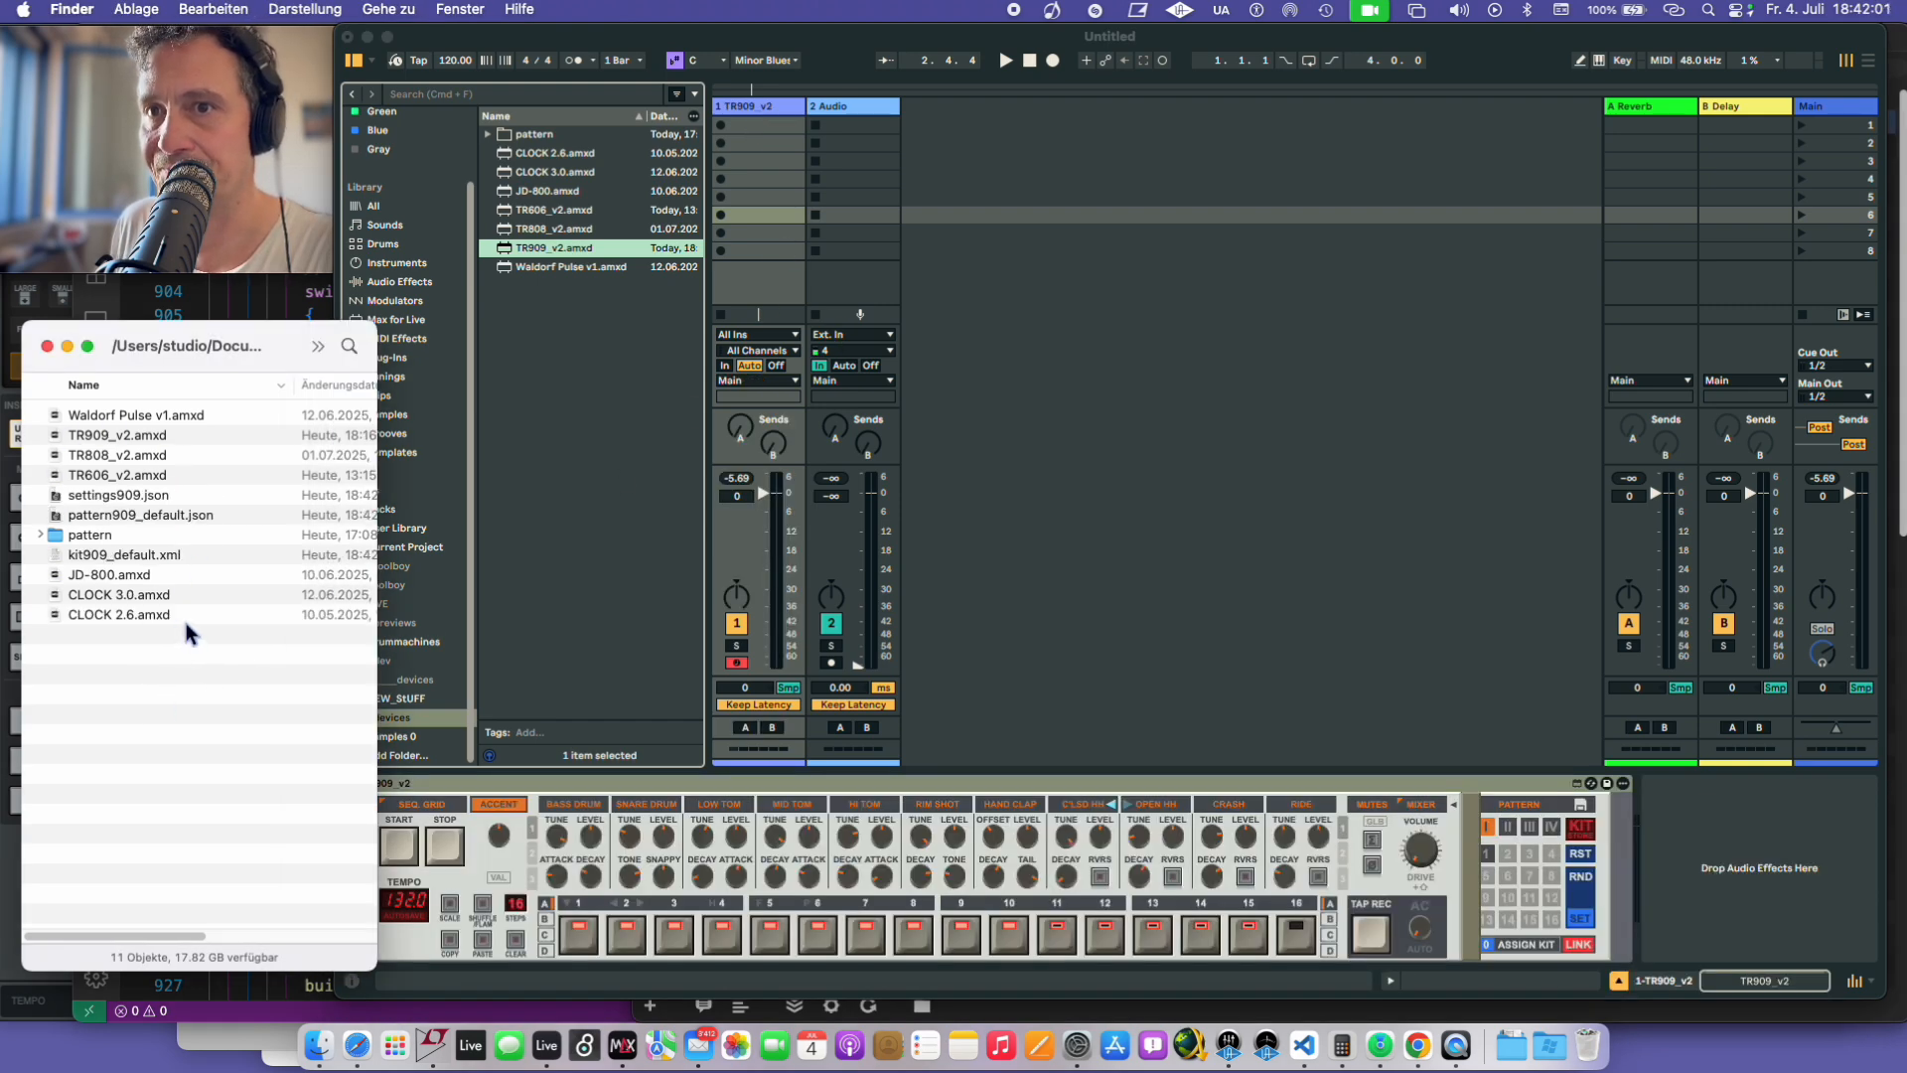
{"action": "left_click", "coordinate": [149, 497]}
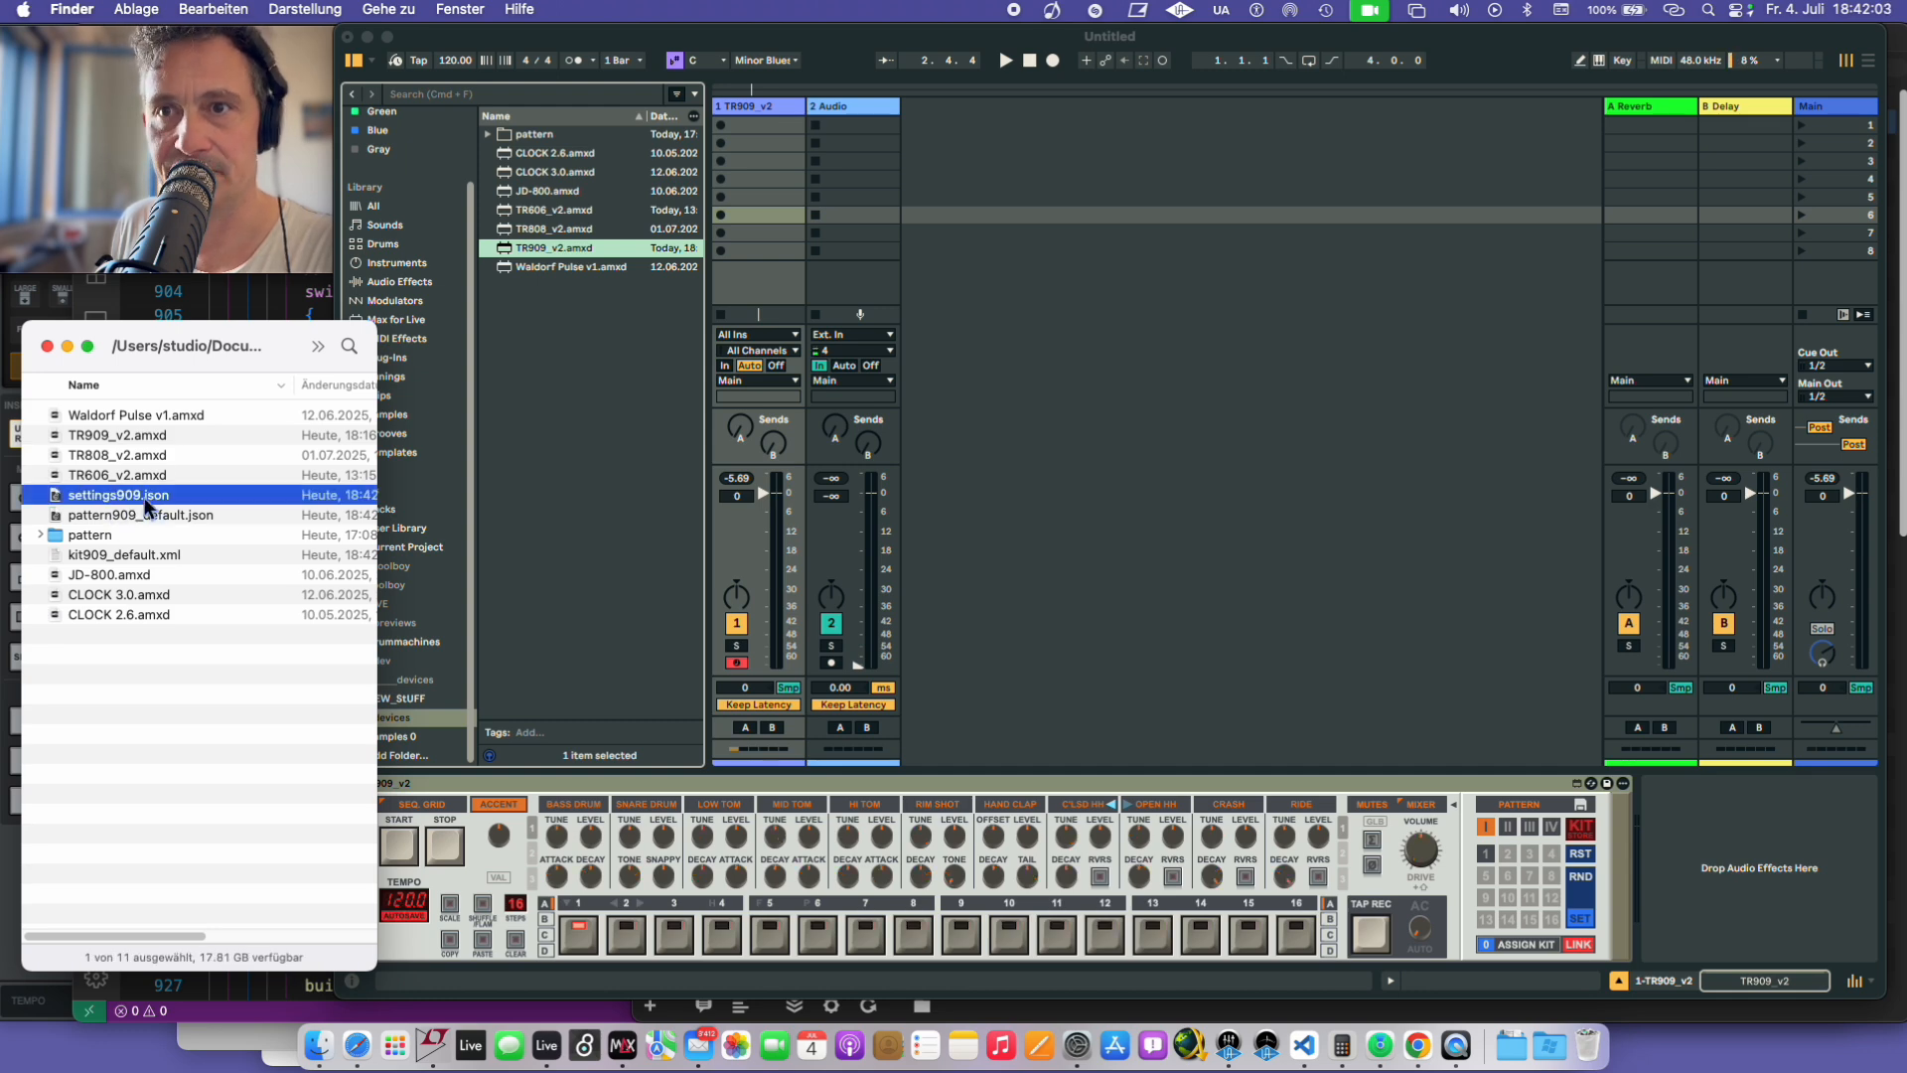
{"action": "key", "text": "space"}
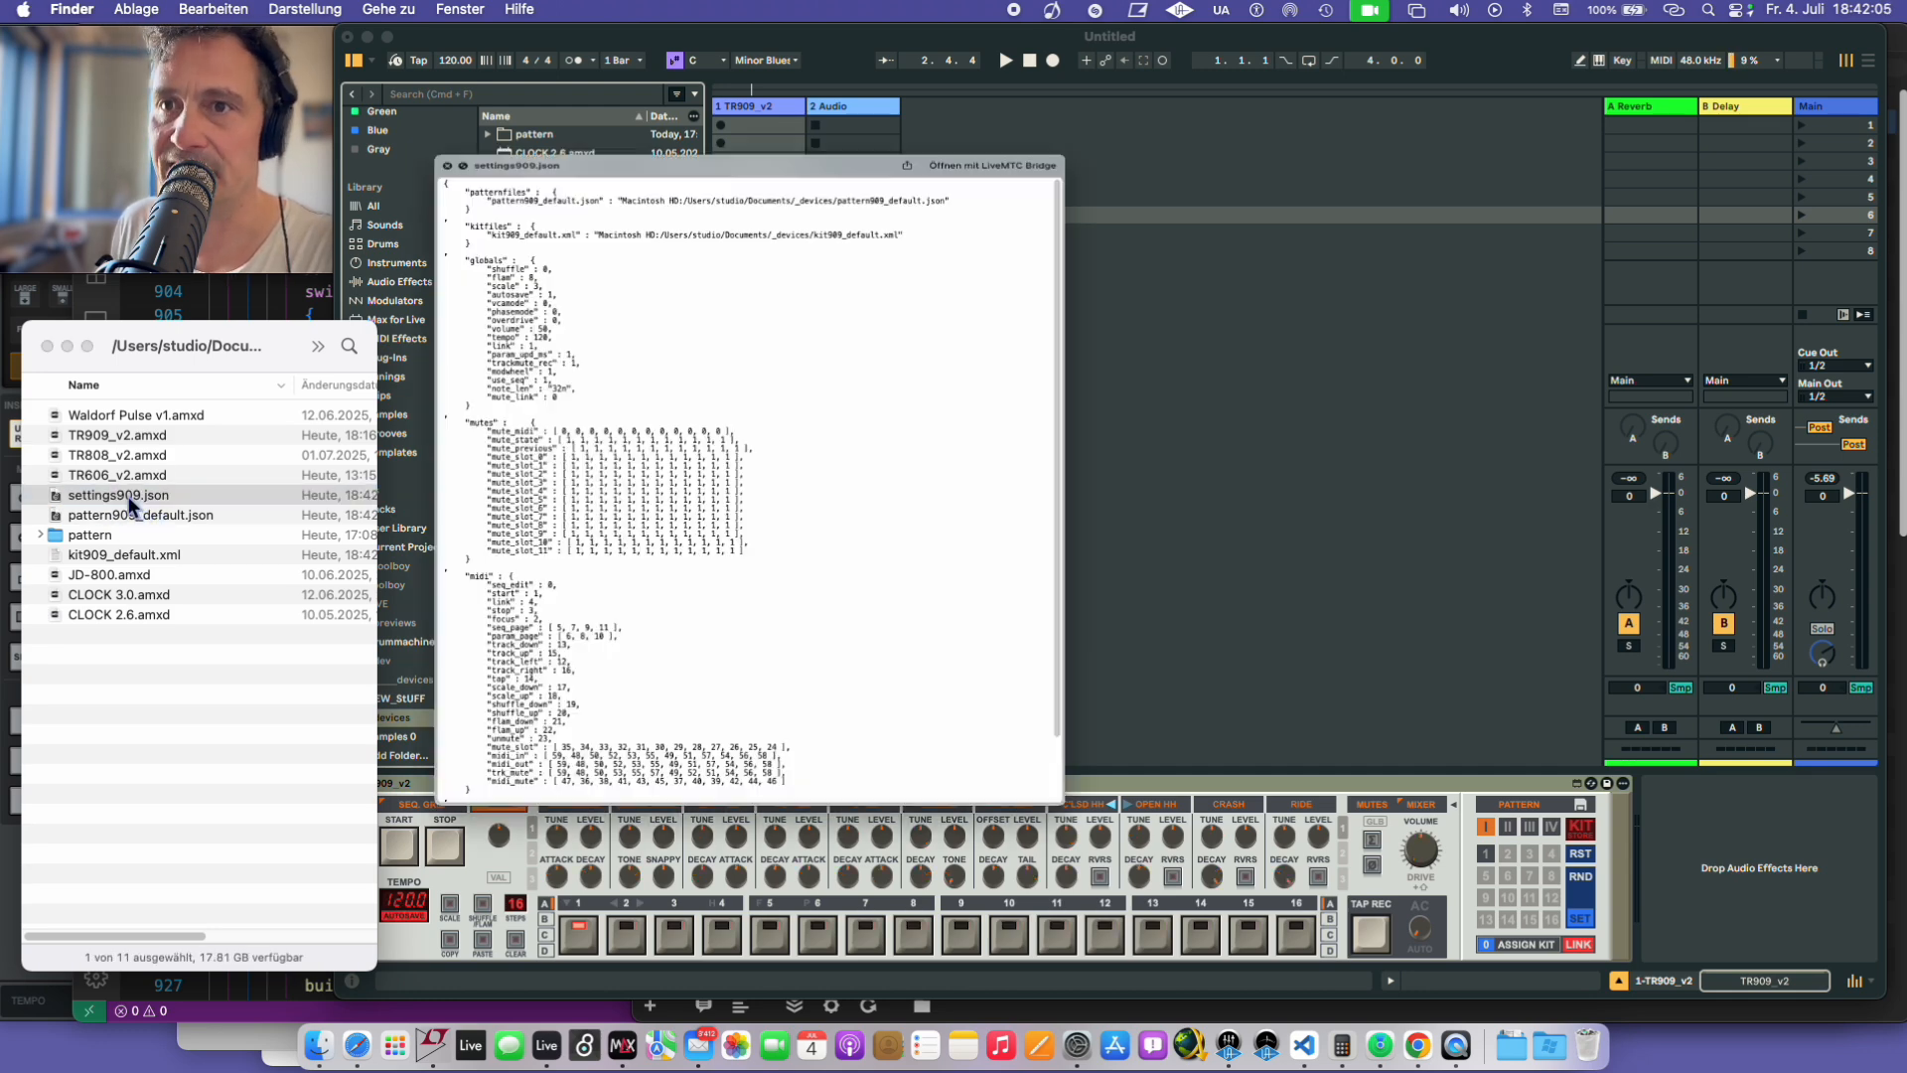
{"action": "scroll", "coordinate": [960, 632], "scroll_direction": "down", "scroll_amount": 3}
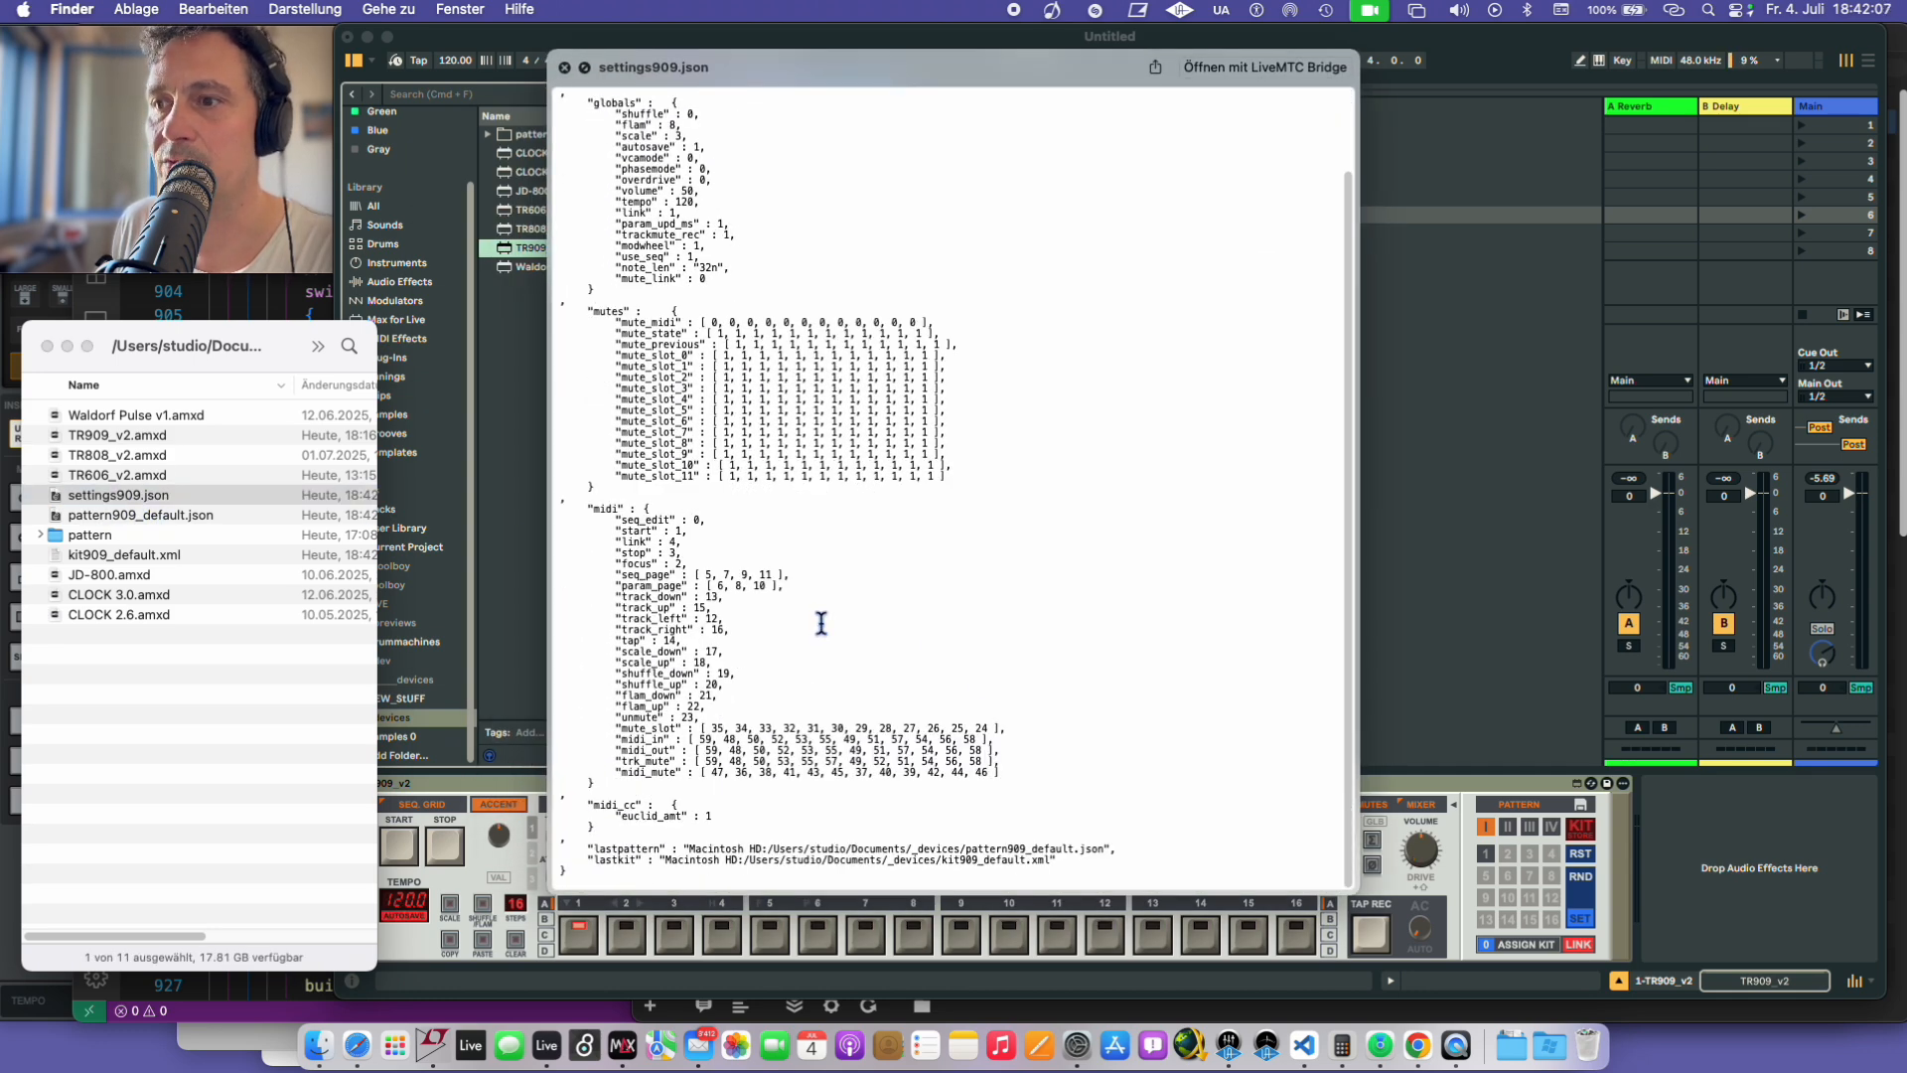
{"action": "scroll", "coordinate": [822, 623], "scroll_direction": "up", "scroll_amount": 3}
{"action": "left_click_drag", "start_coordinate": [1180, 158], "coordinate": [636, 162]}
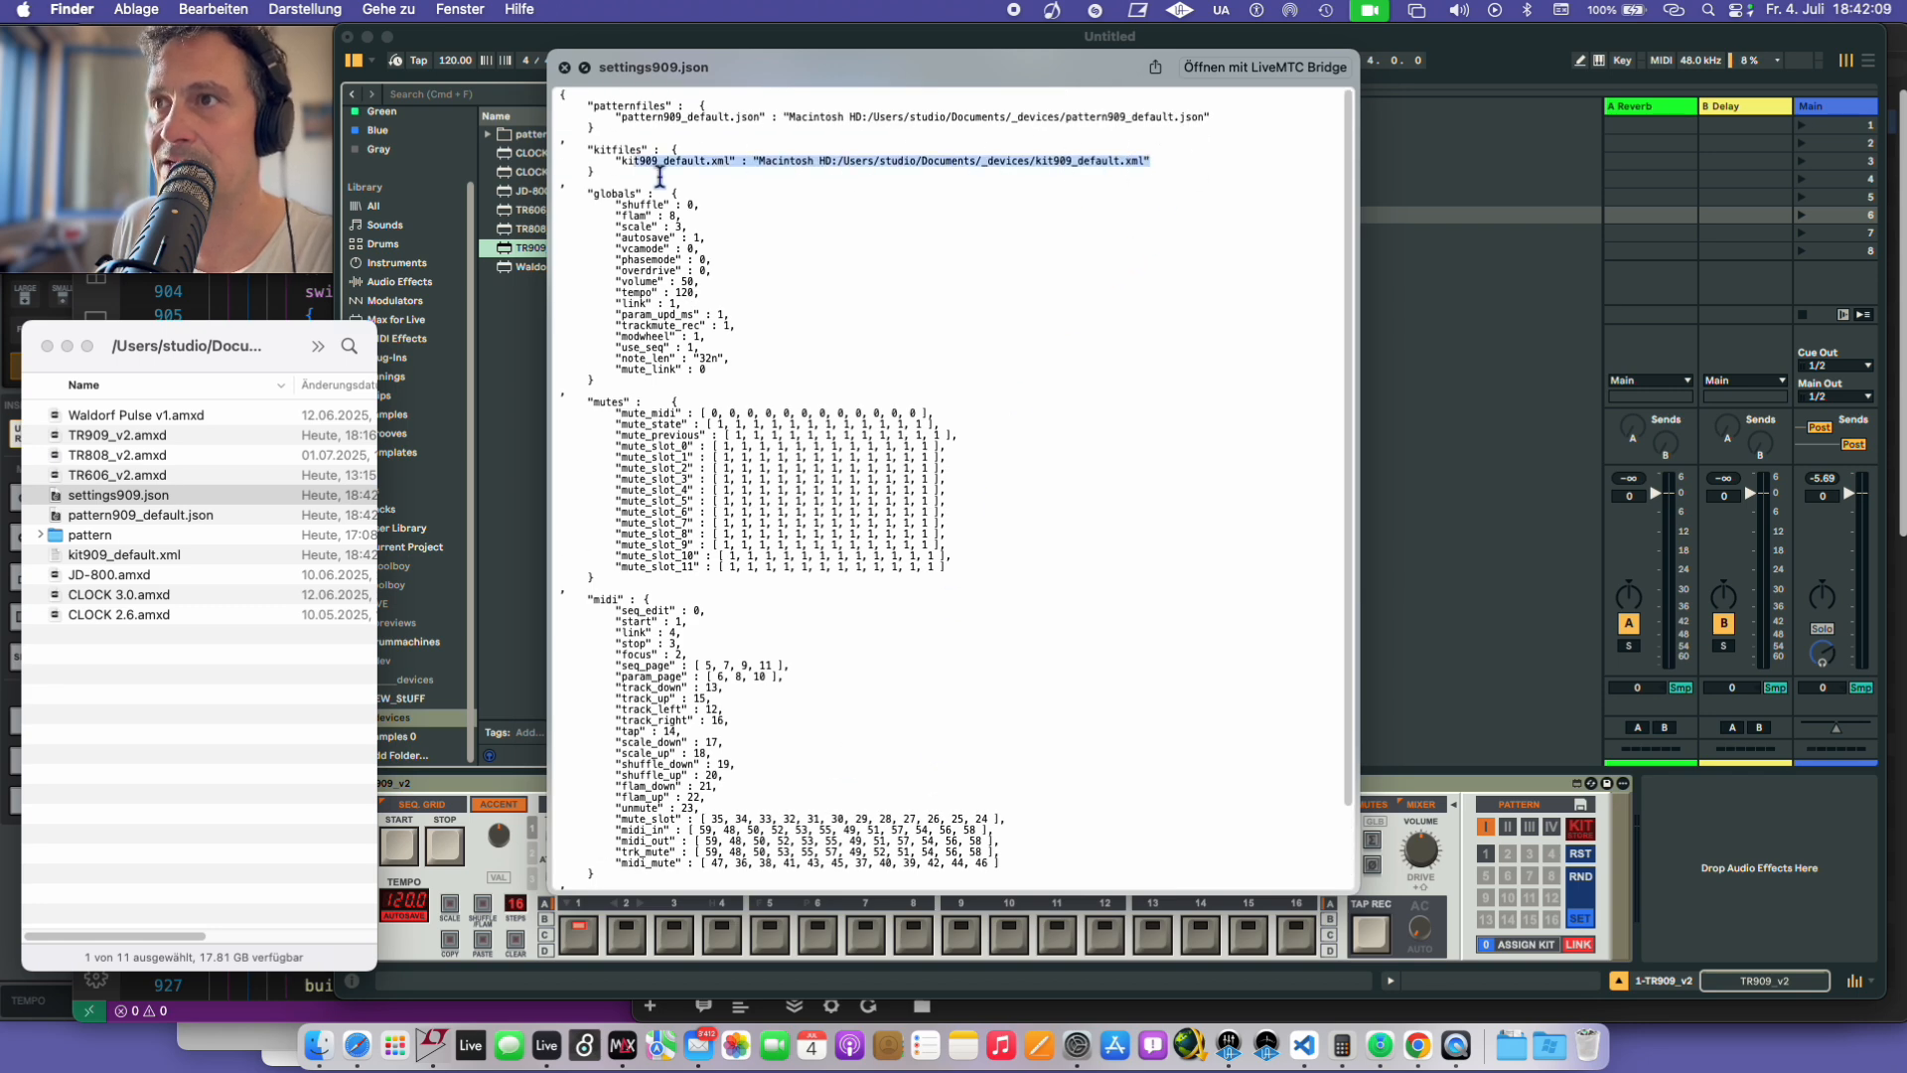
{"action": "left_click", "coordinate": [877, 236]}
{"action": "scroll", "coordinate": [927, 768], "scroll_direction": "down", "scroll_amount": 3}
{"action": "left_click", "coordinate": [1127, 845]}
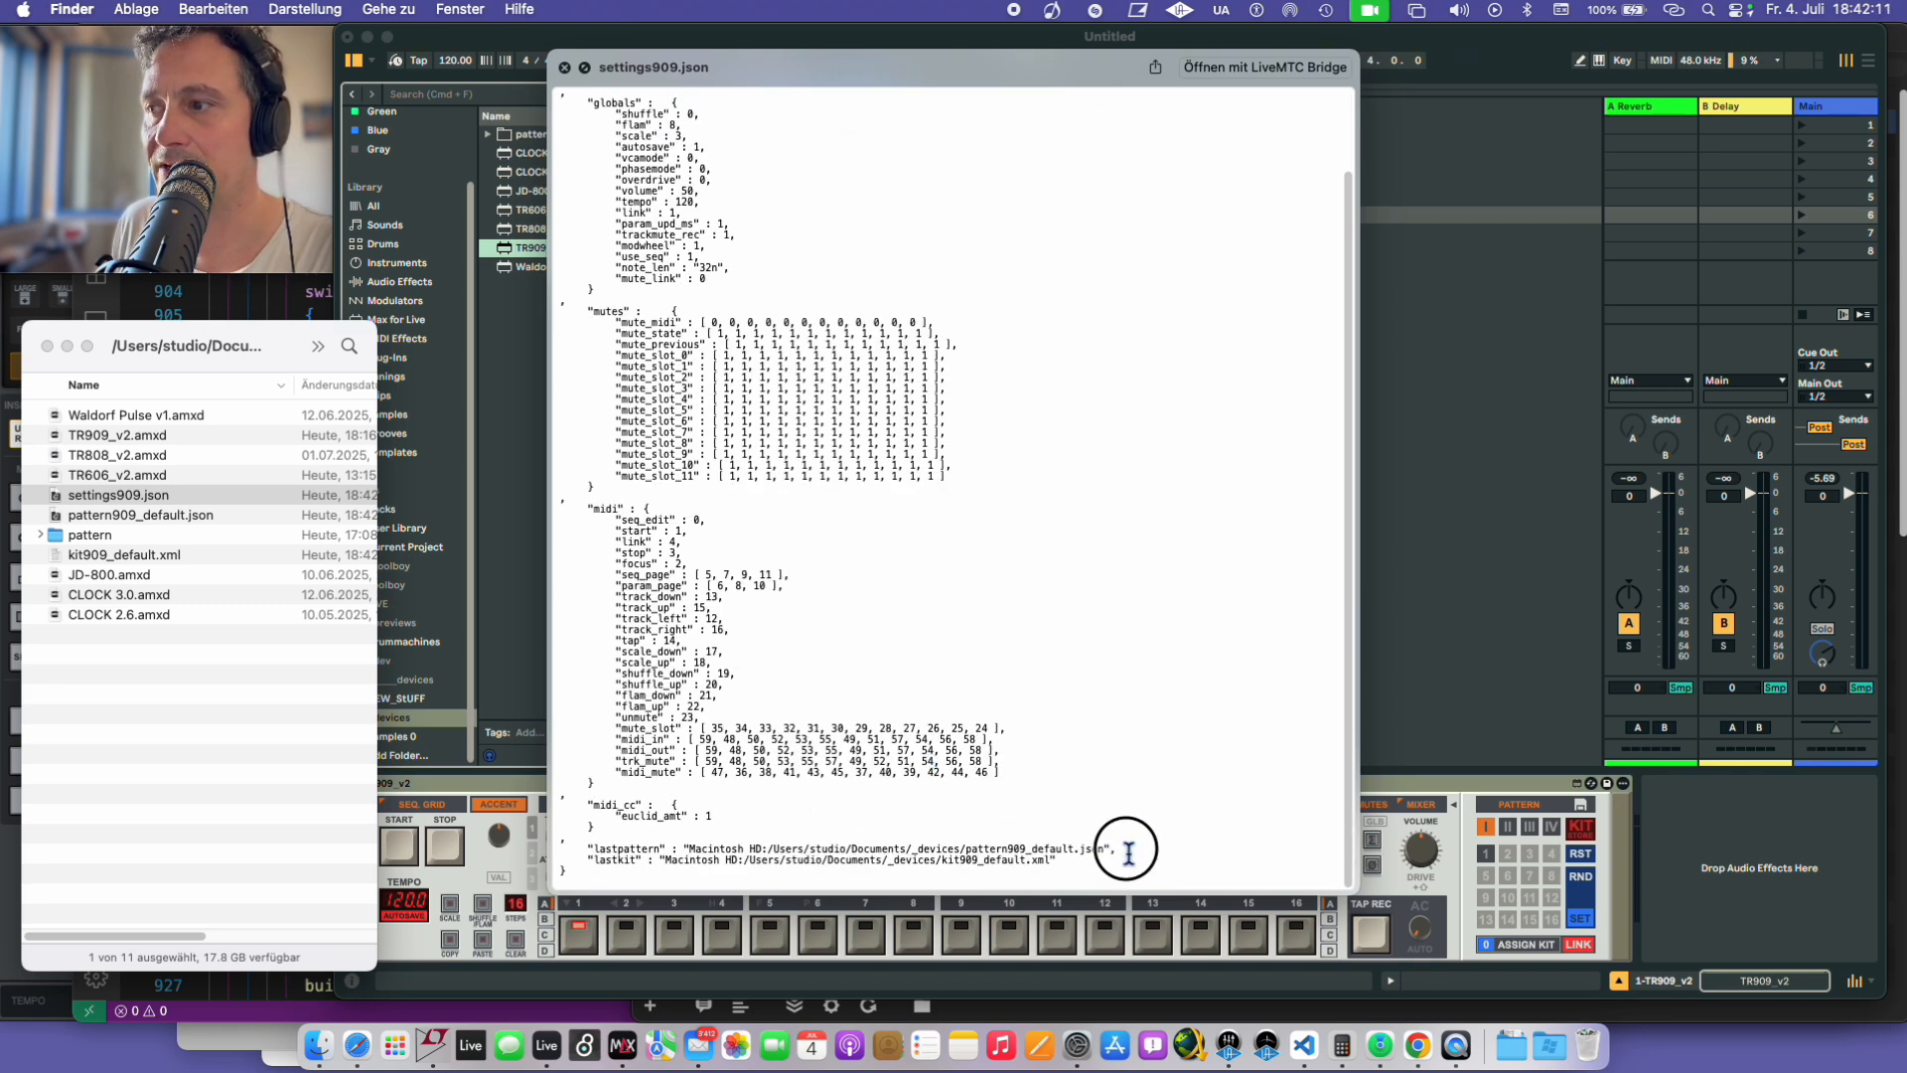
{"action": "scroll", "coordinate": [931, 396], "scroll_direction": "up", "scroll_amount": 3}
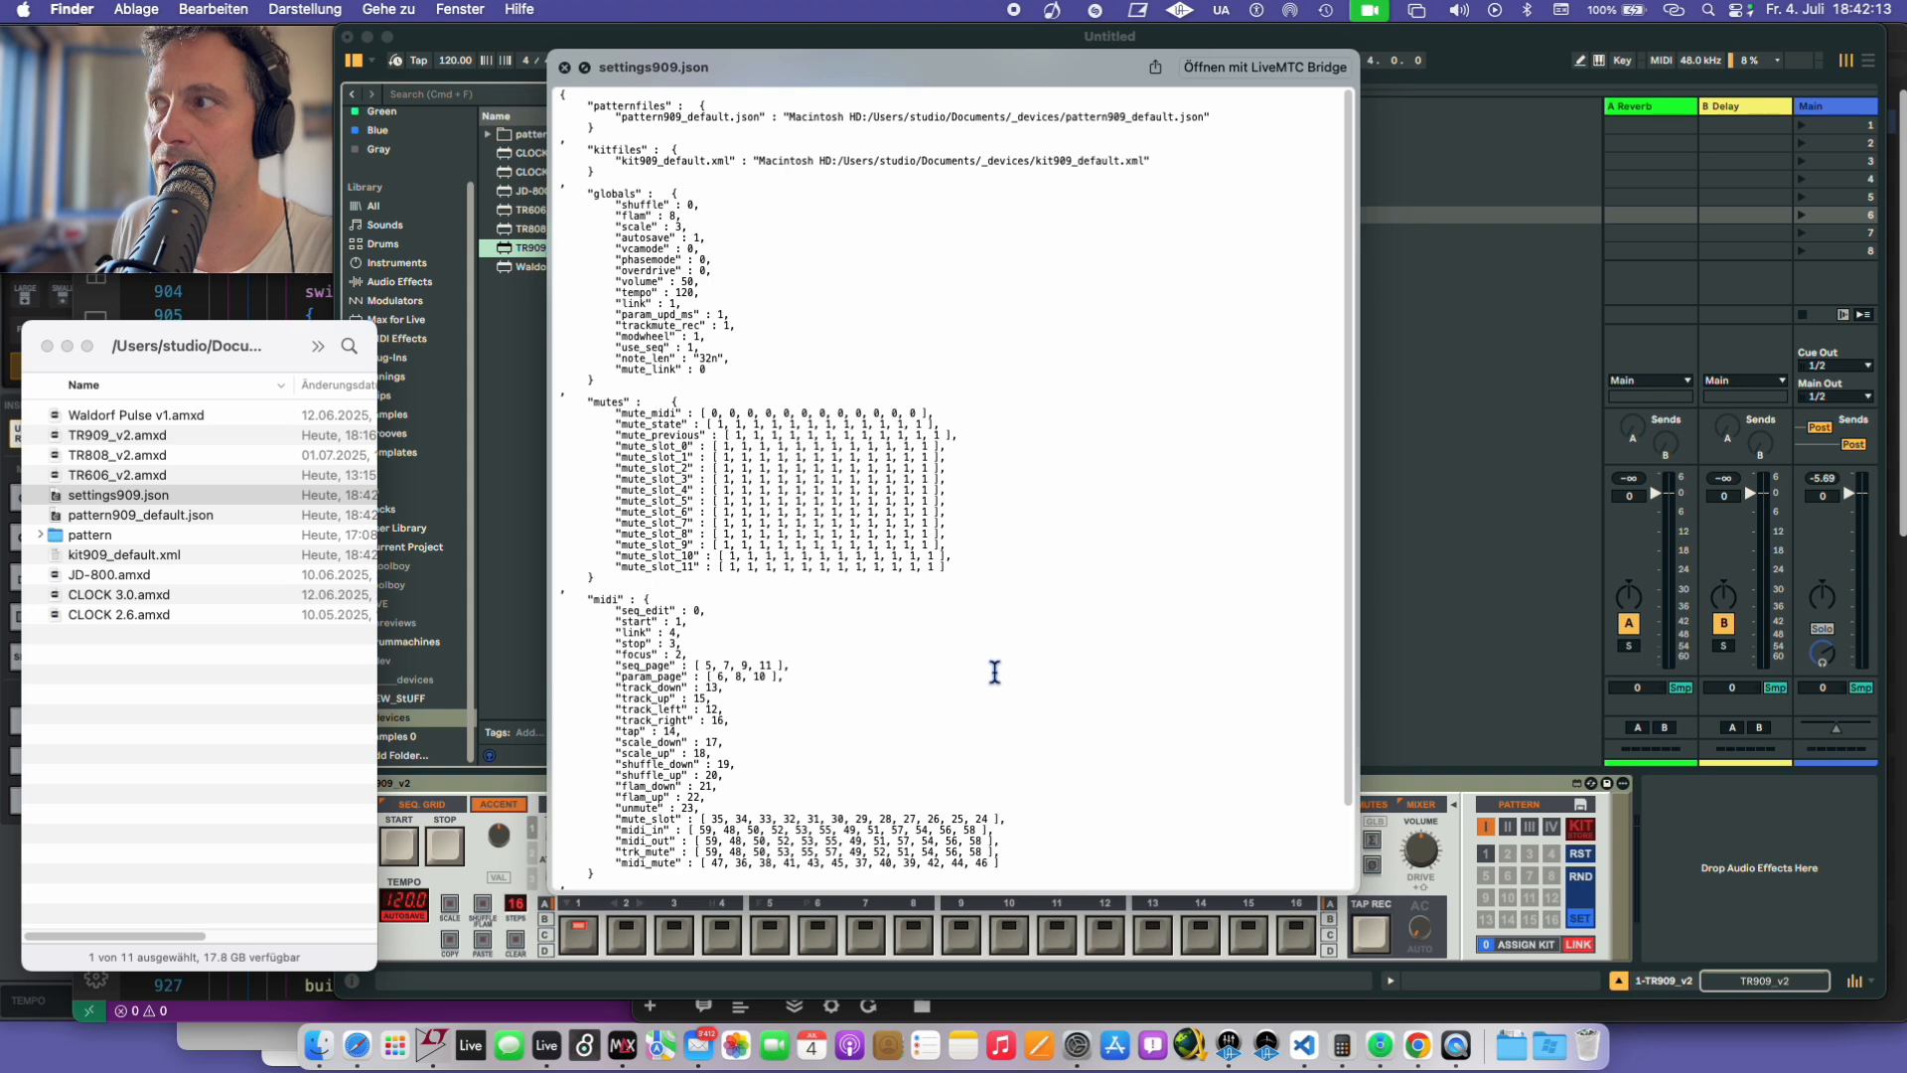
{"action": "left_click", "coordinate": [565, 67]}
- Preview the contents of pattern909_default.json and kit909_default.xml, closing each preview
{"action": "left_click", "coordinate": [186, 515]}
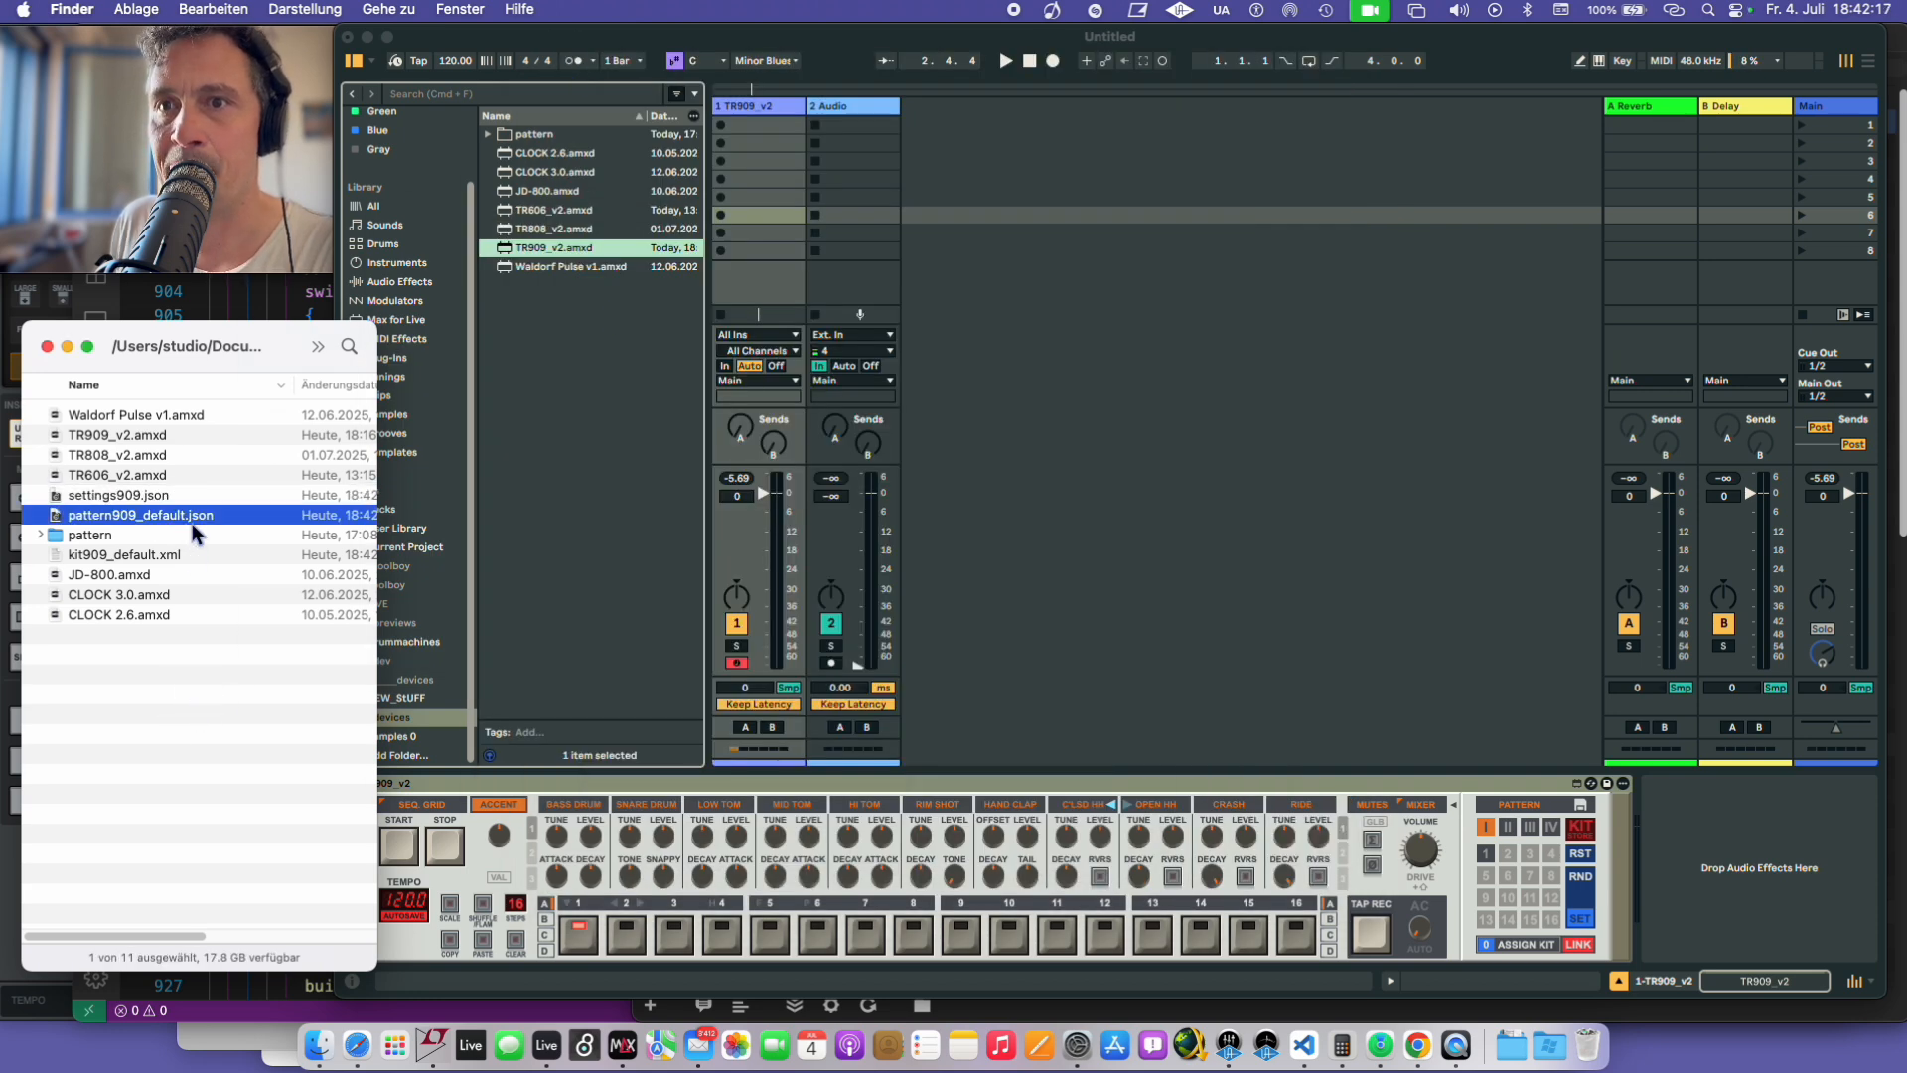
{"action": "key", "text": "space"}
{"action": "key", "text": "space"}
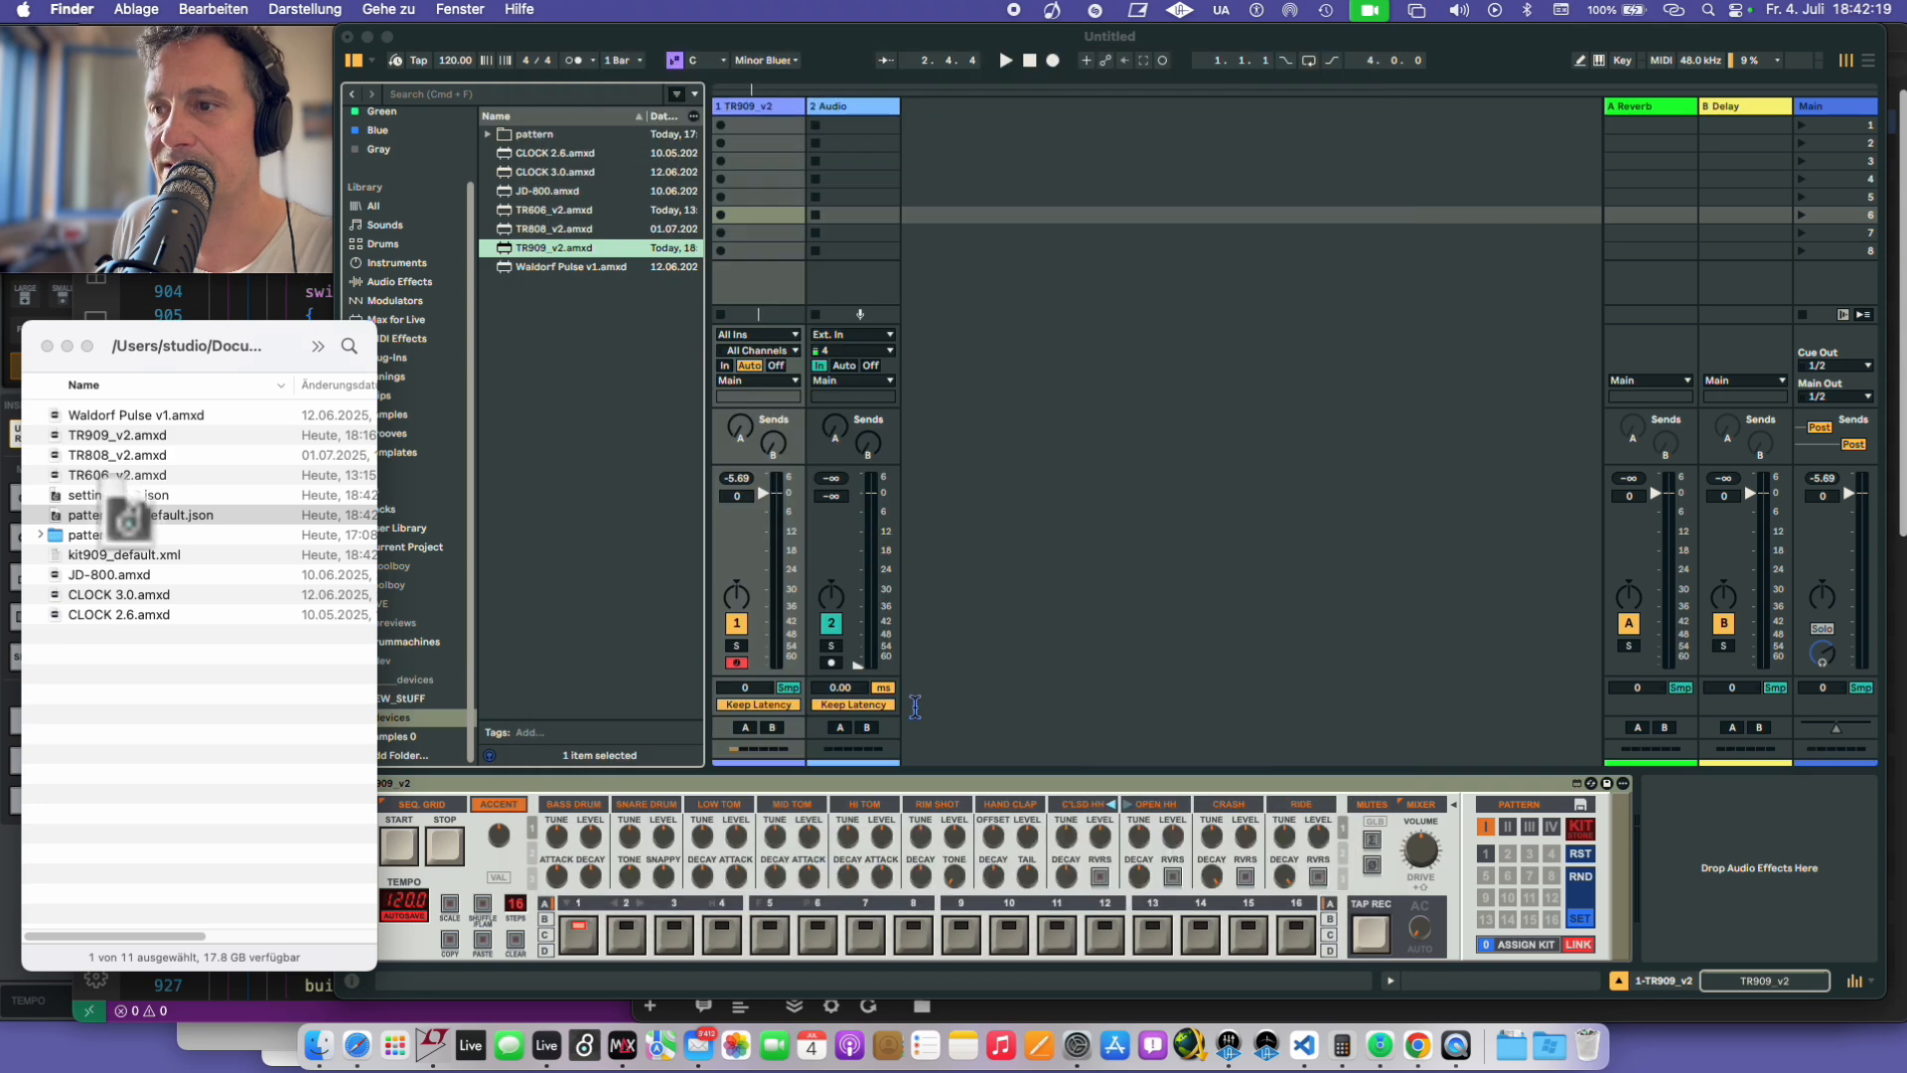
{"action": "left_click", "coordinate": [151, 554]}
{"action": "key", "text": "space"}
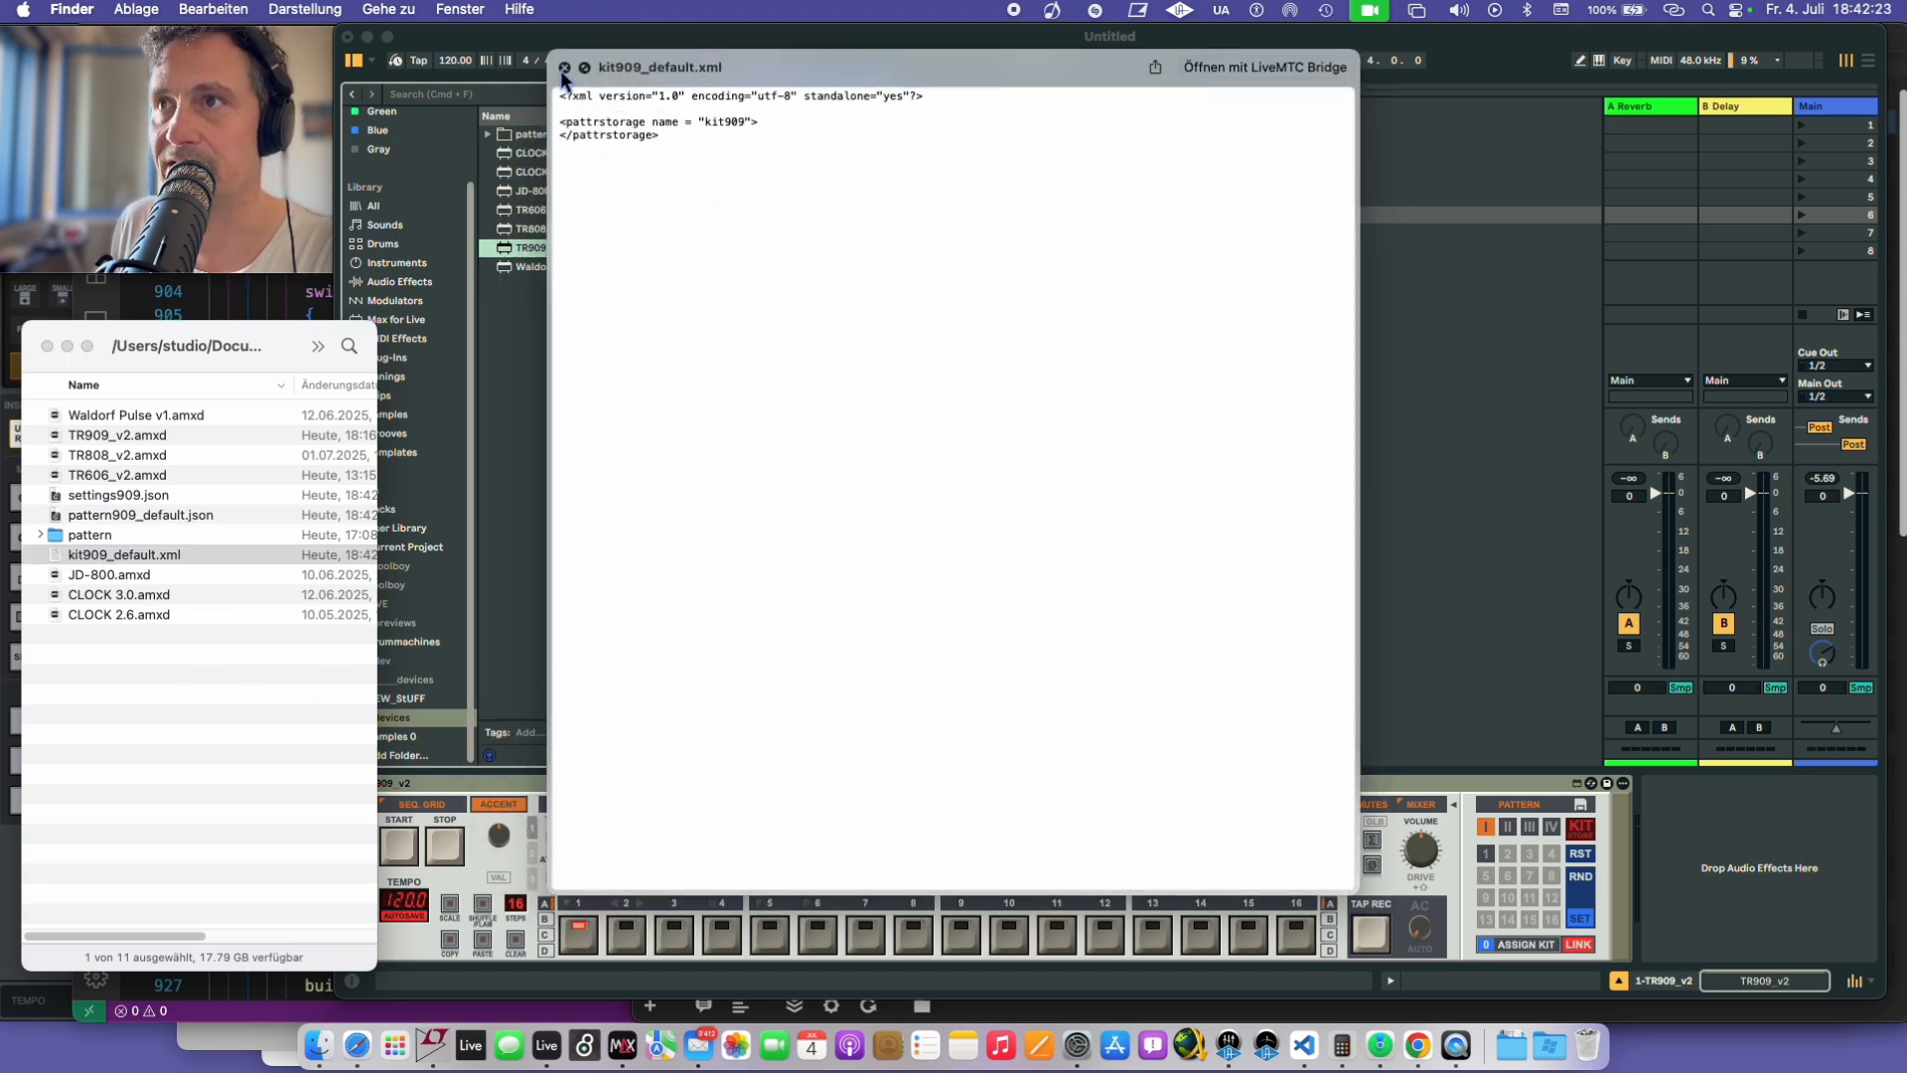
{"action": "left_click", "coordinate": [564, 68]}
{"action": "left_click", "coordinate": [648, 784]}
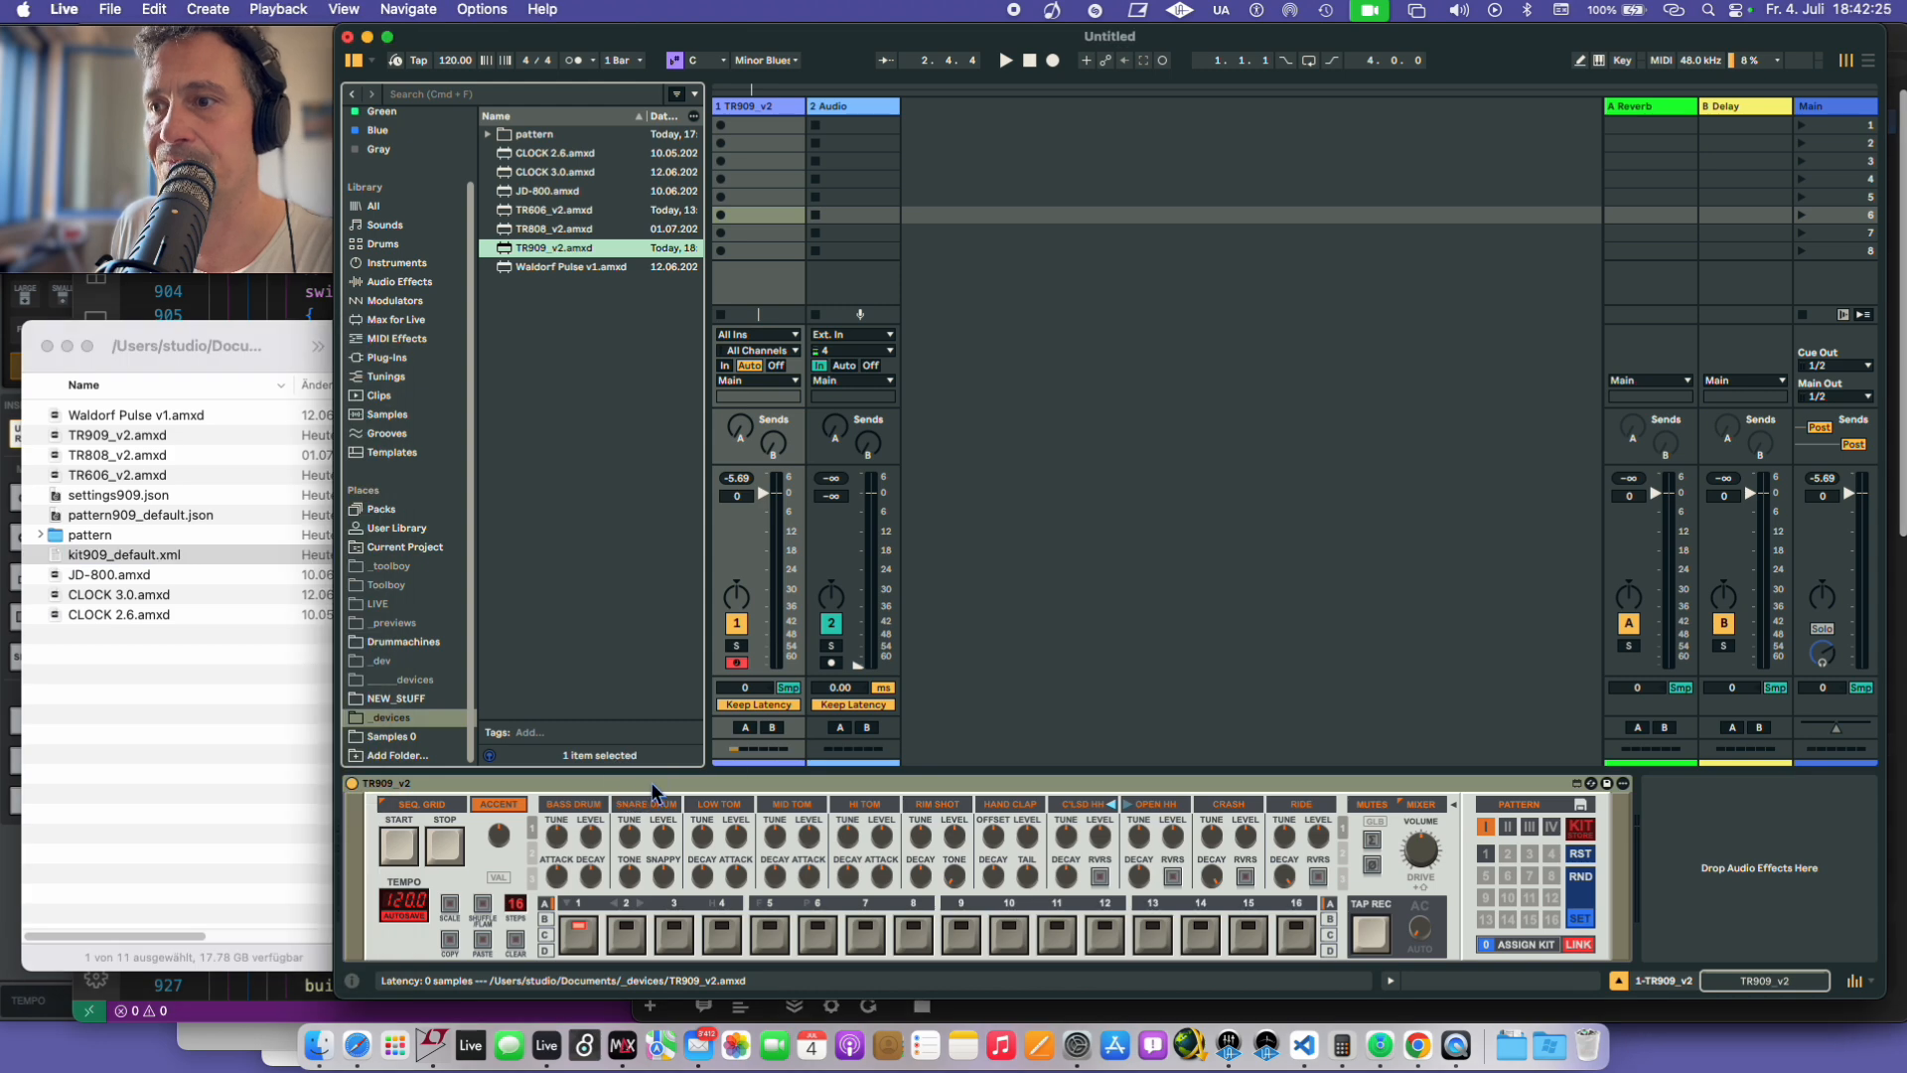
{"action": "left_click", "coordinate": [217, 765]}
{"action": "left_click", "coordinate": [149, 558]}
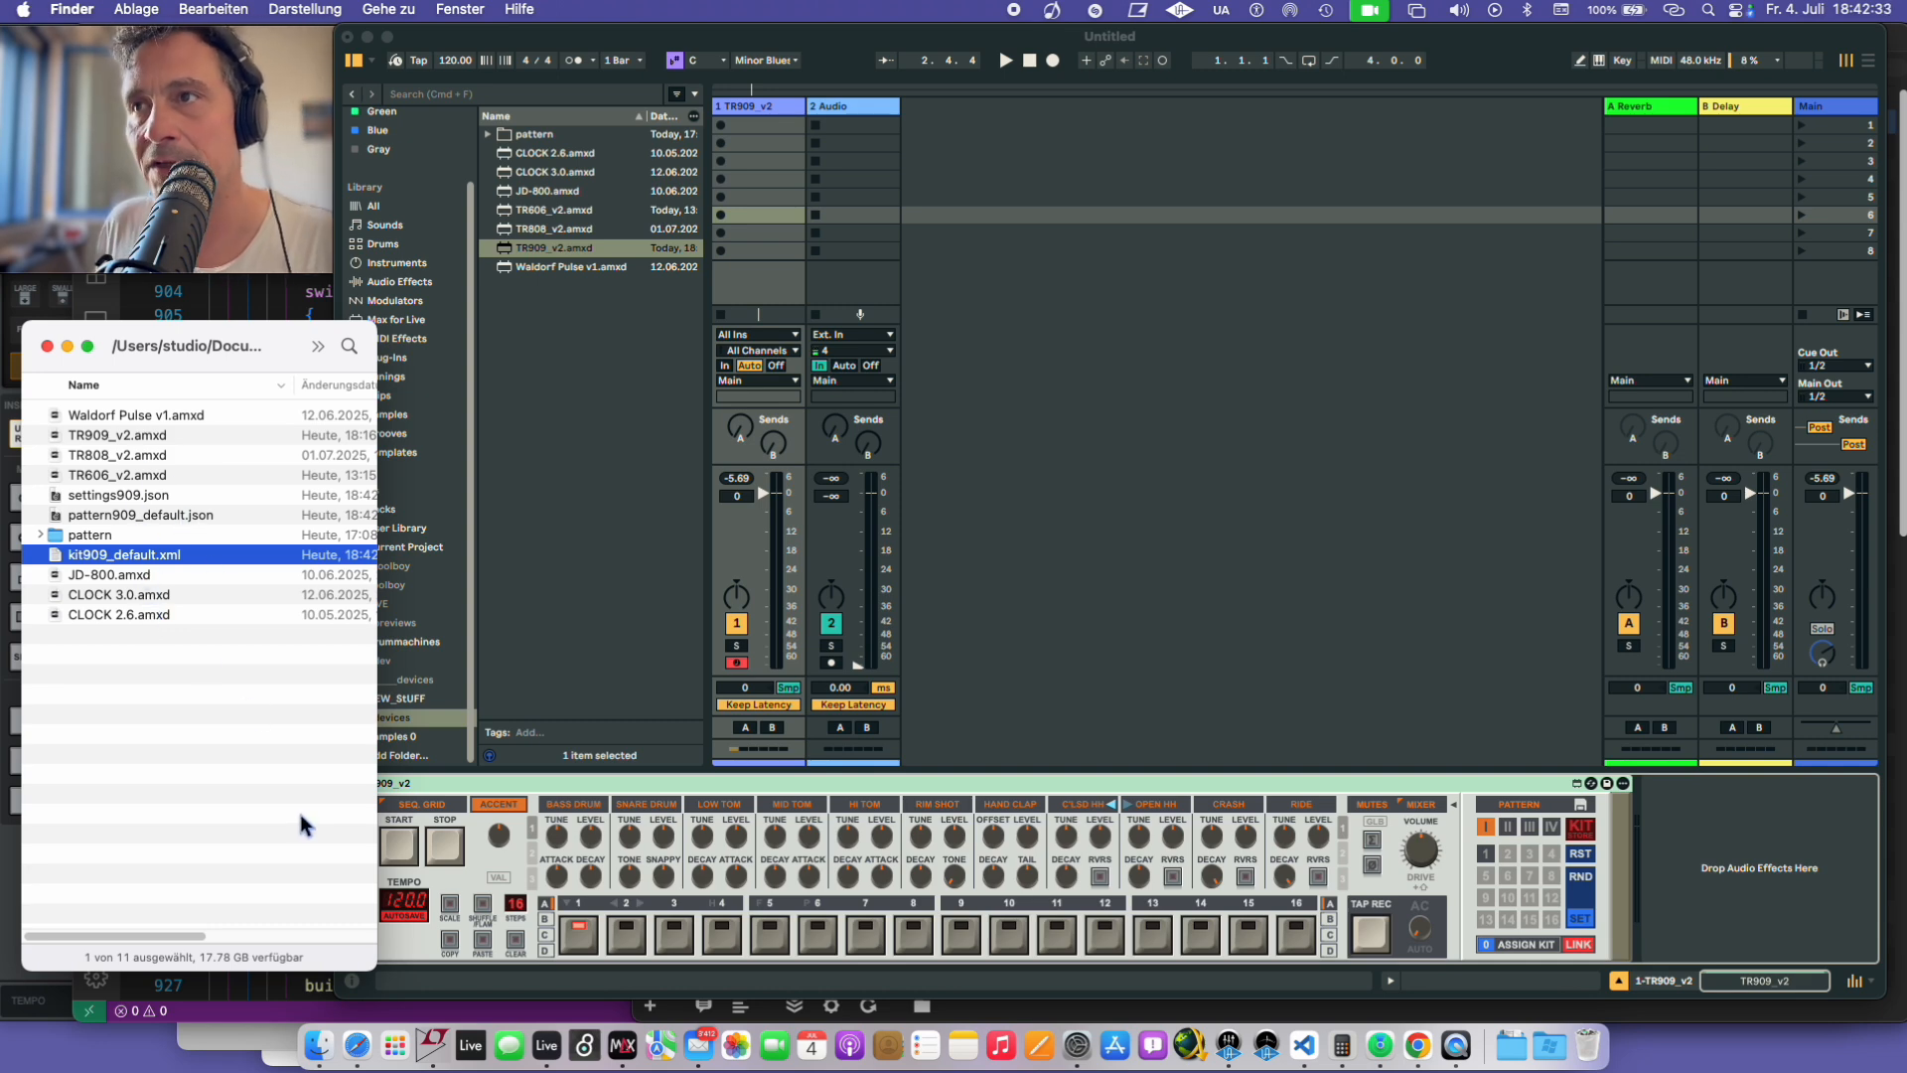
- Return to Ableton Live, start playback and run the TR909 instrument selection across the tracks and back to Accent
{"action": "left_click", "coordinate": [1078, 632]}
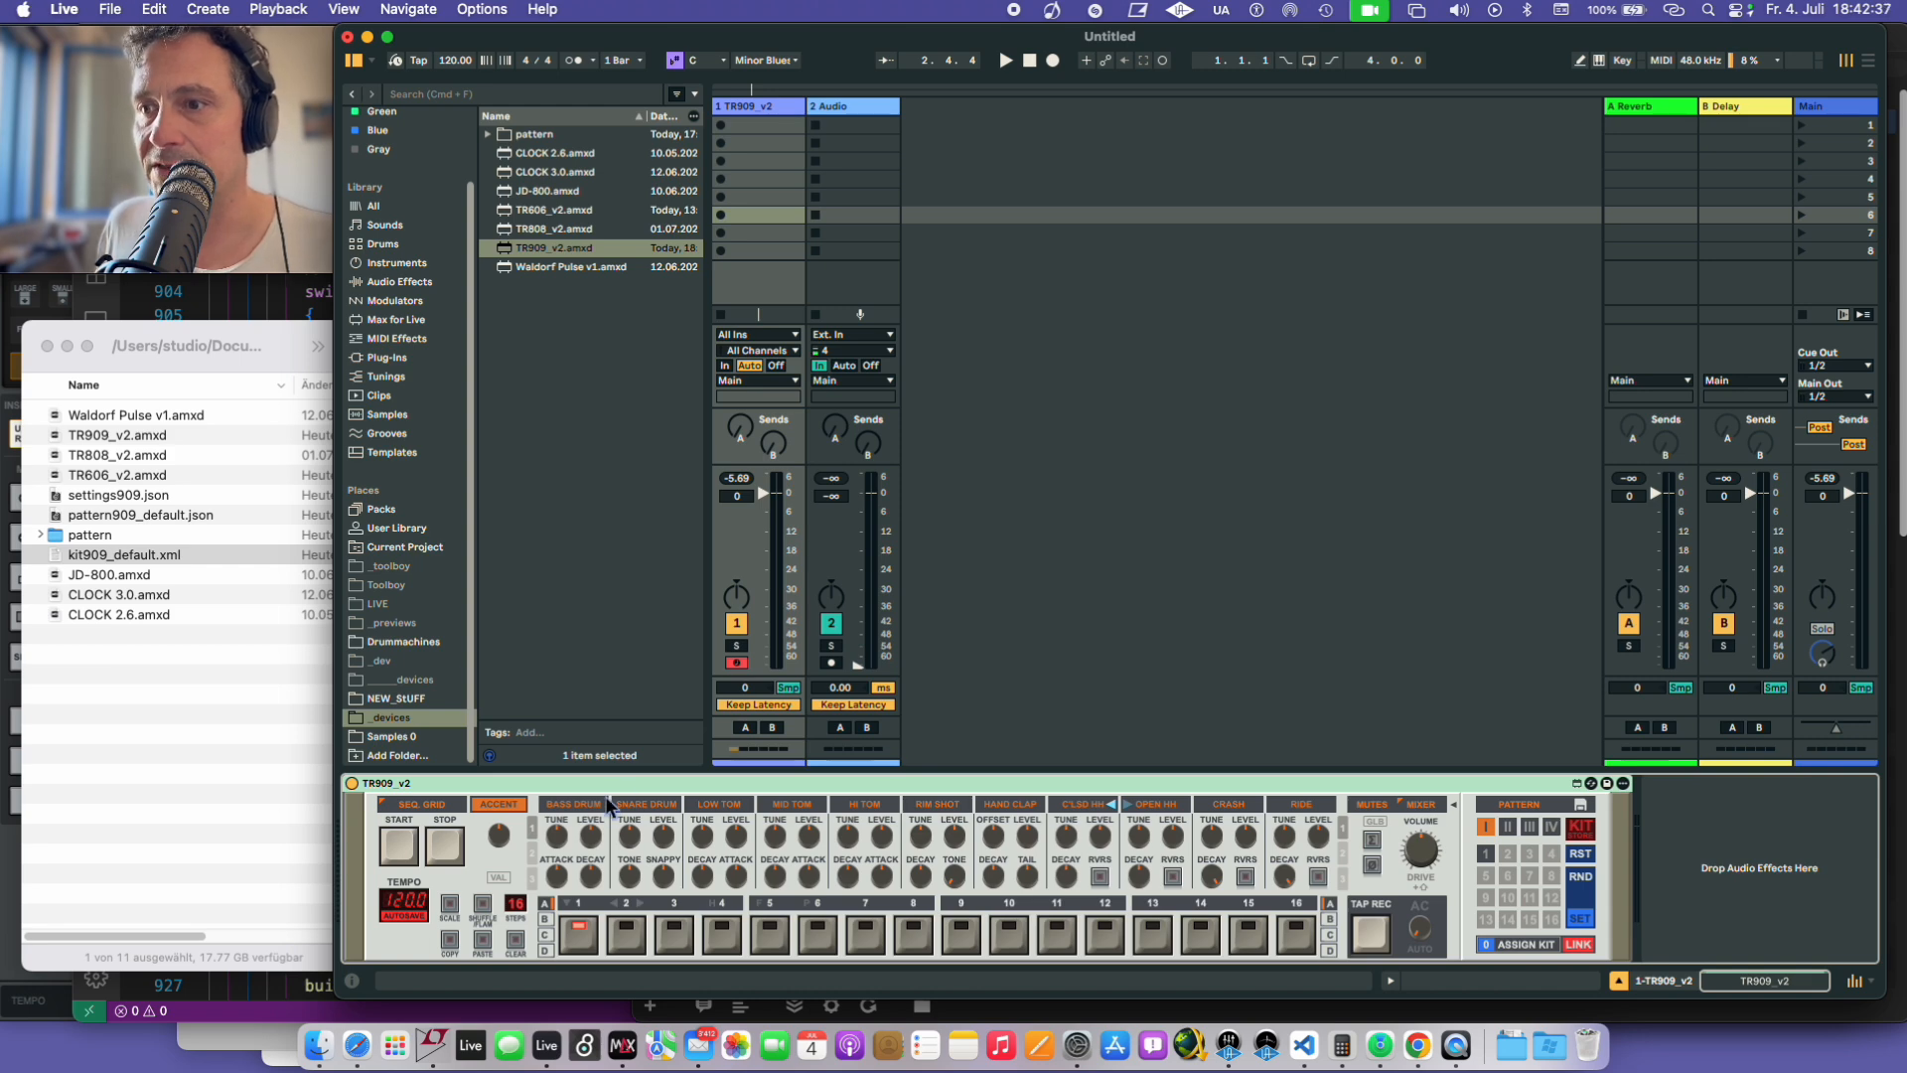
{"action": "key", "text": "space"}
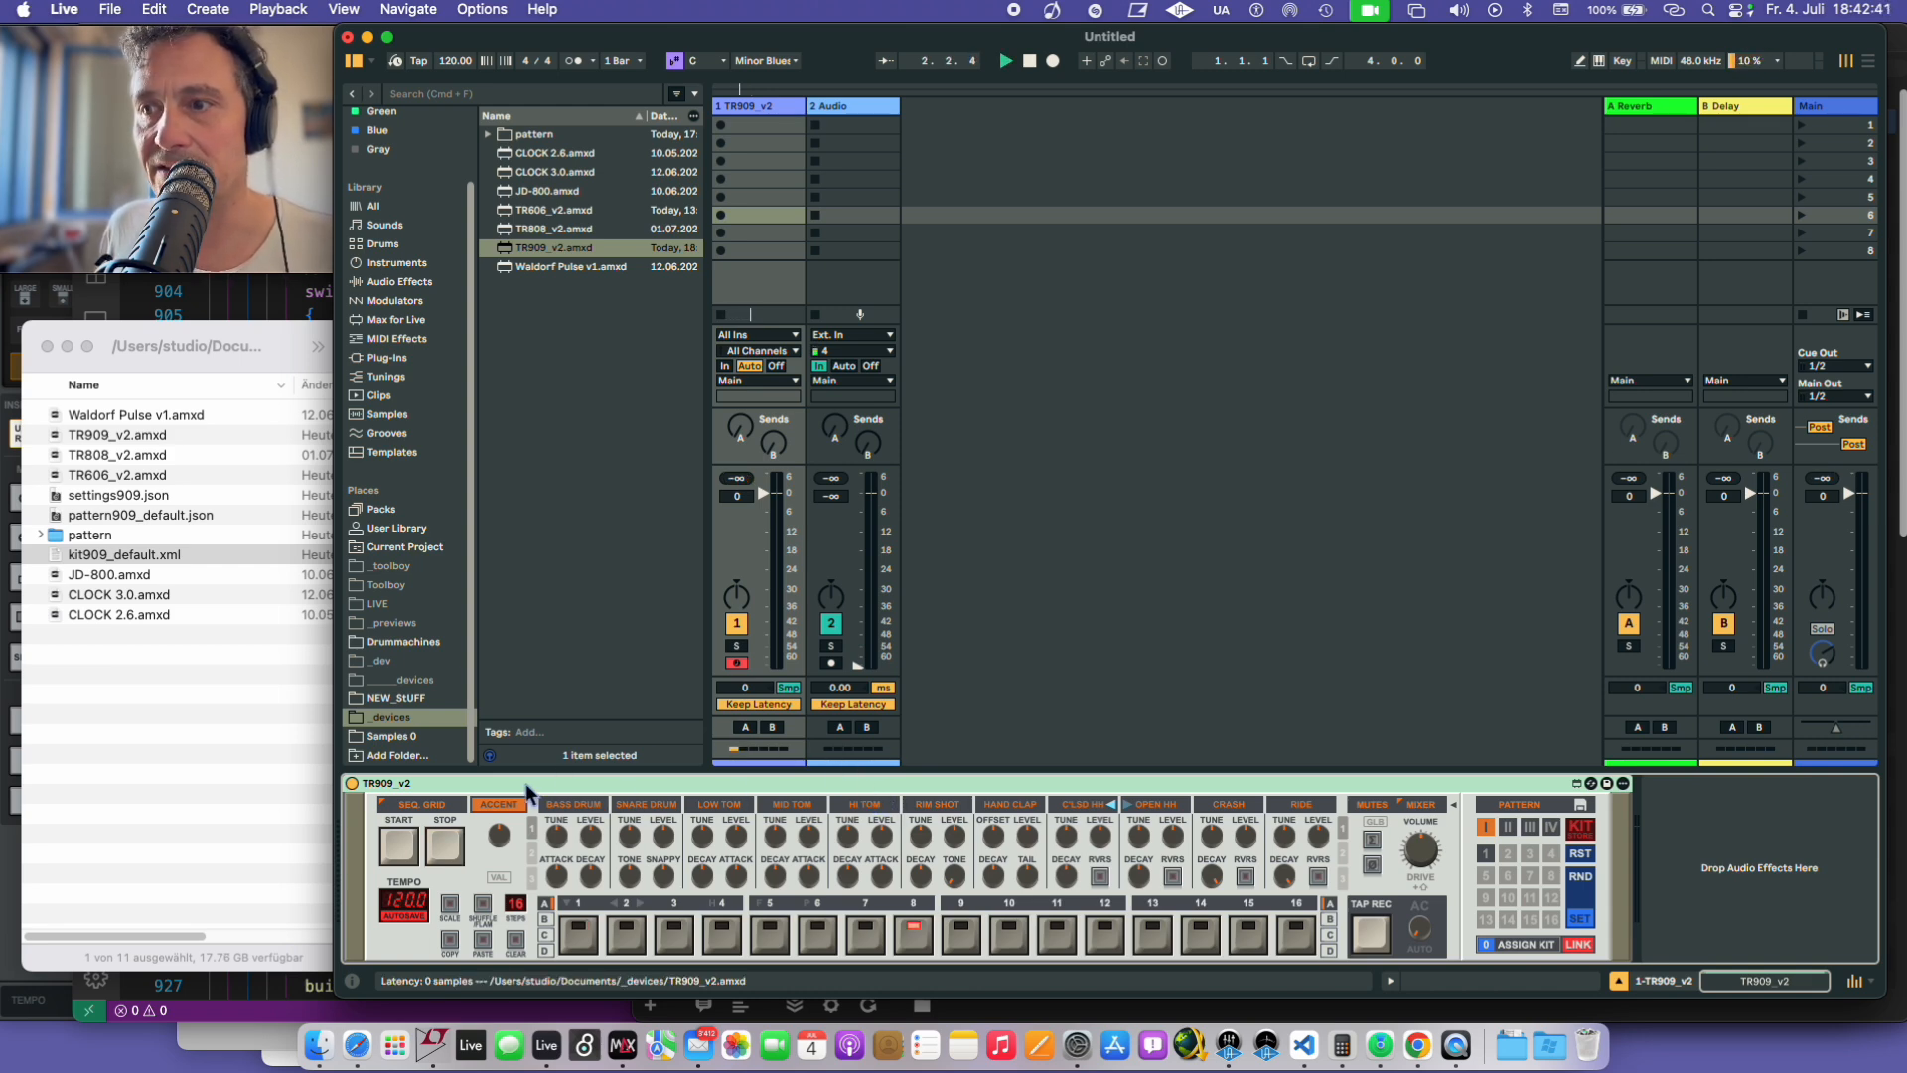
{"action": "left_click_drag", "start_coordinate": [554, 801], "coordinate": [579, 803]}
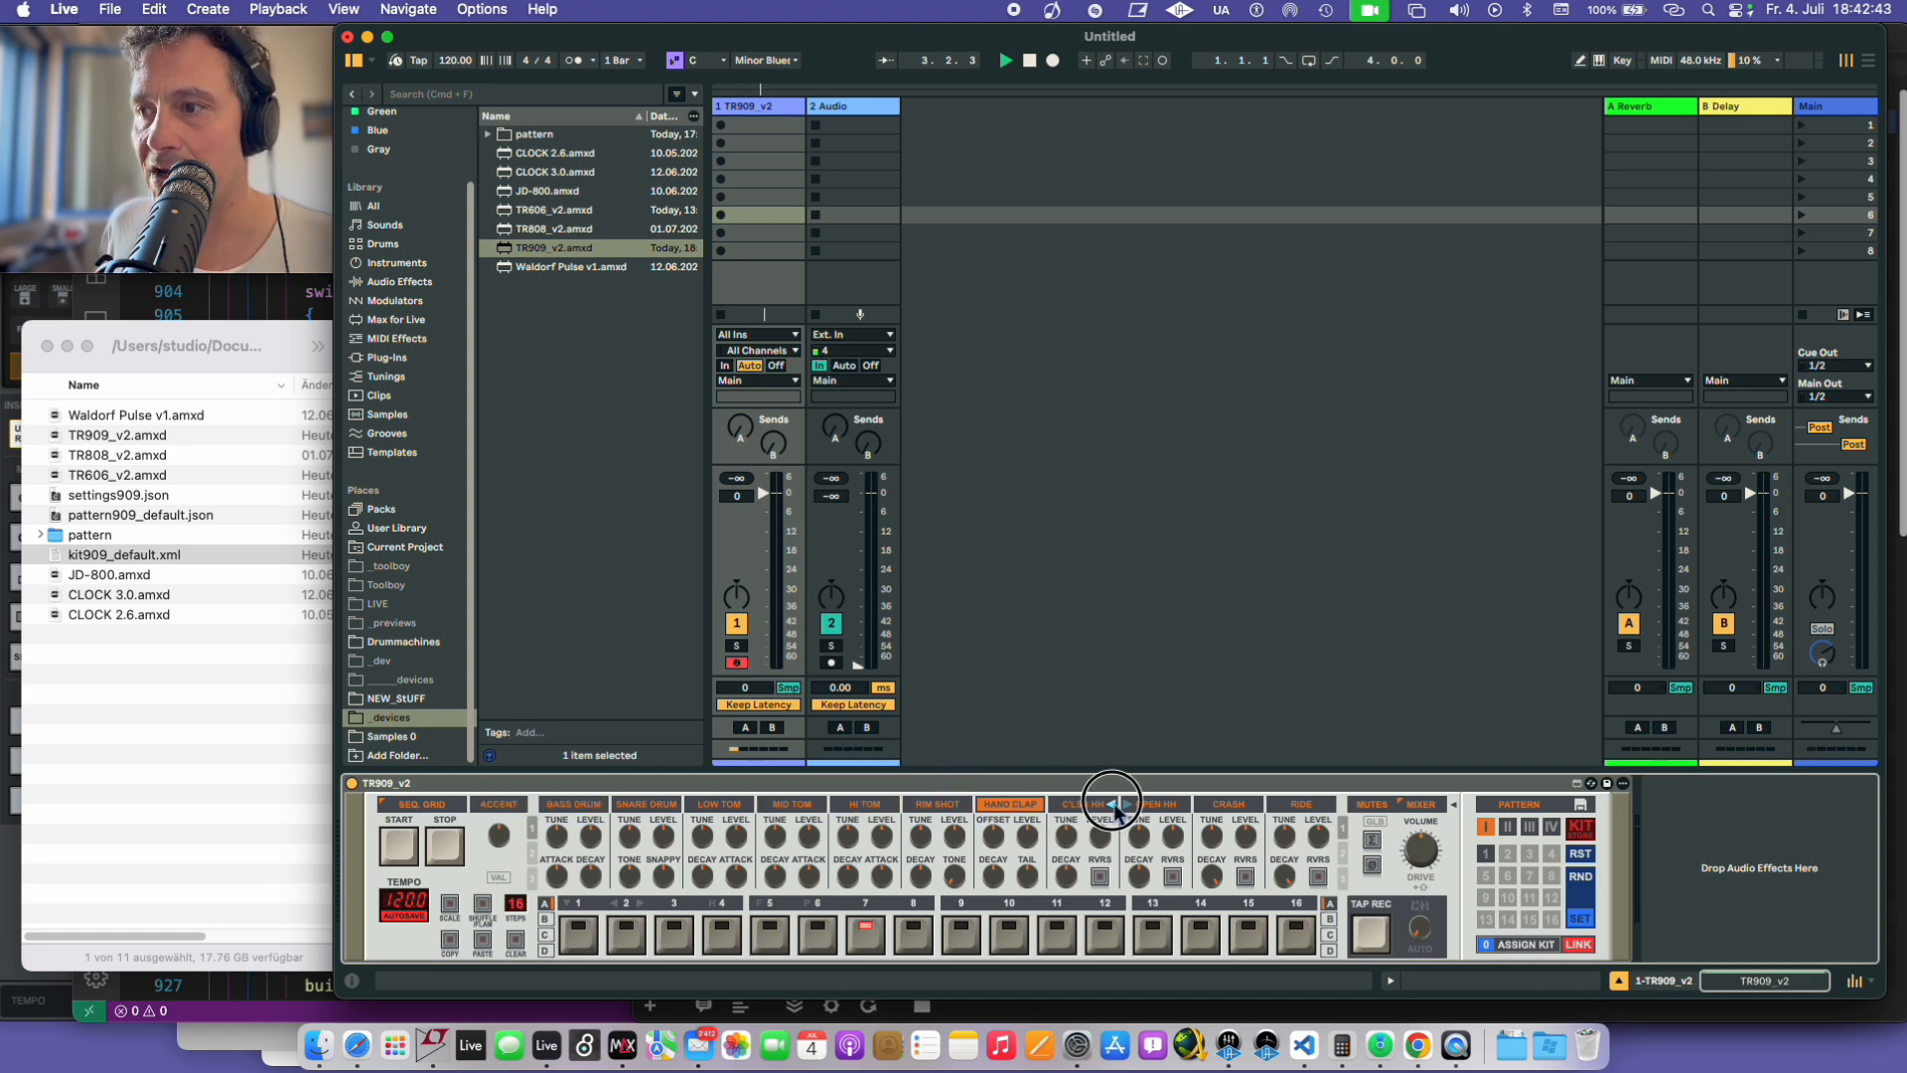
{"action": "left_click_drag", "start_coordinate": [737, 809], "coordinate": [456, 812]}
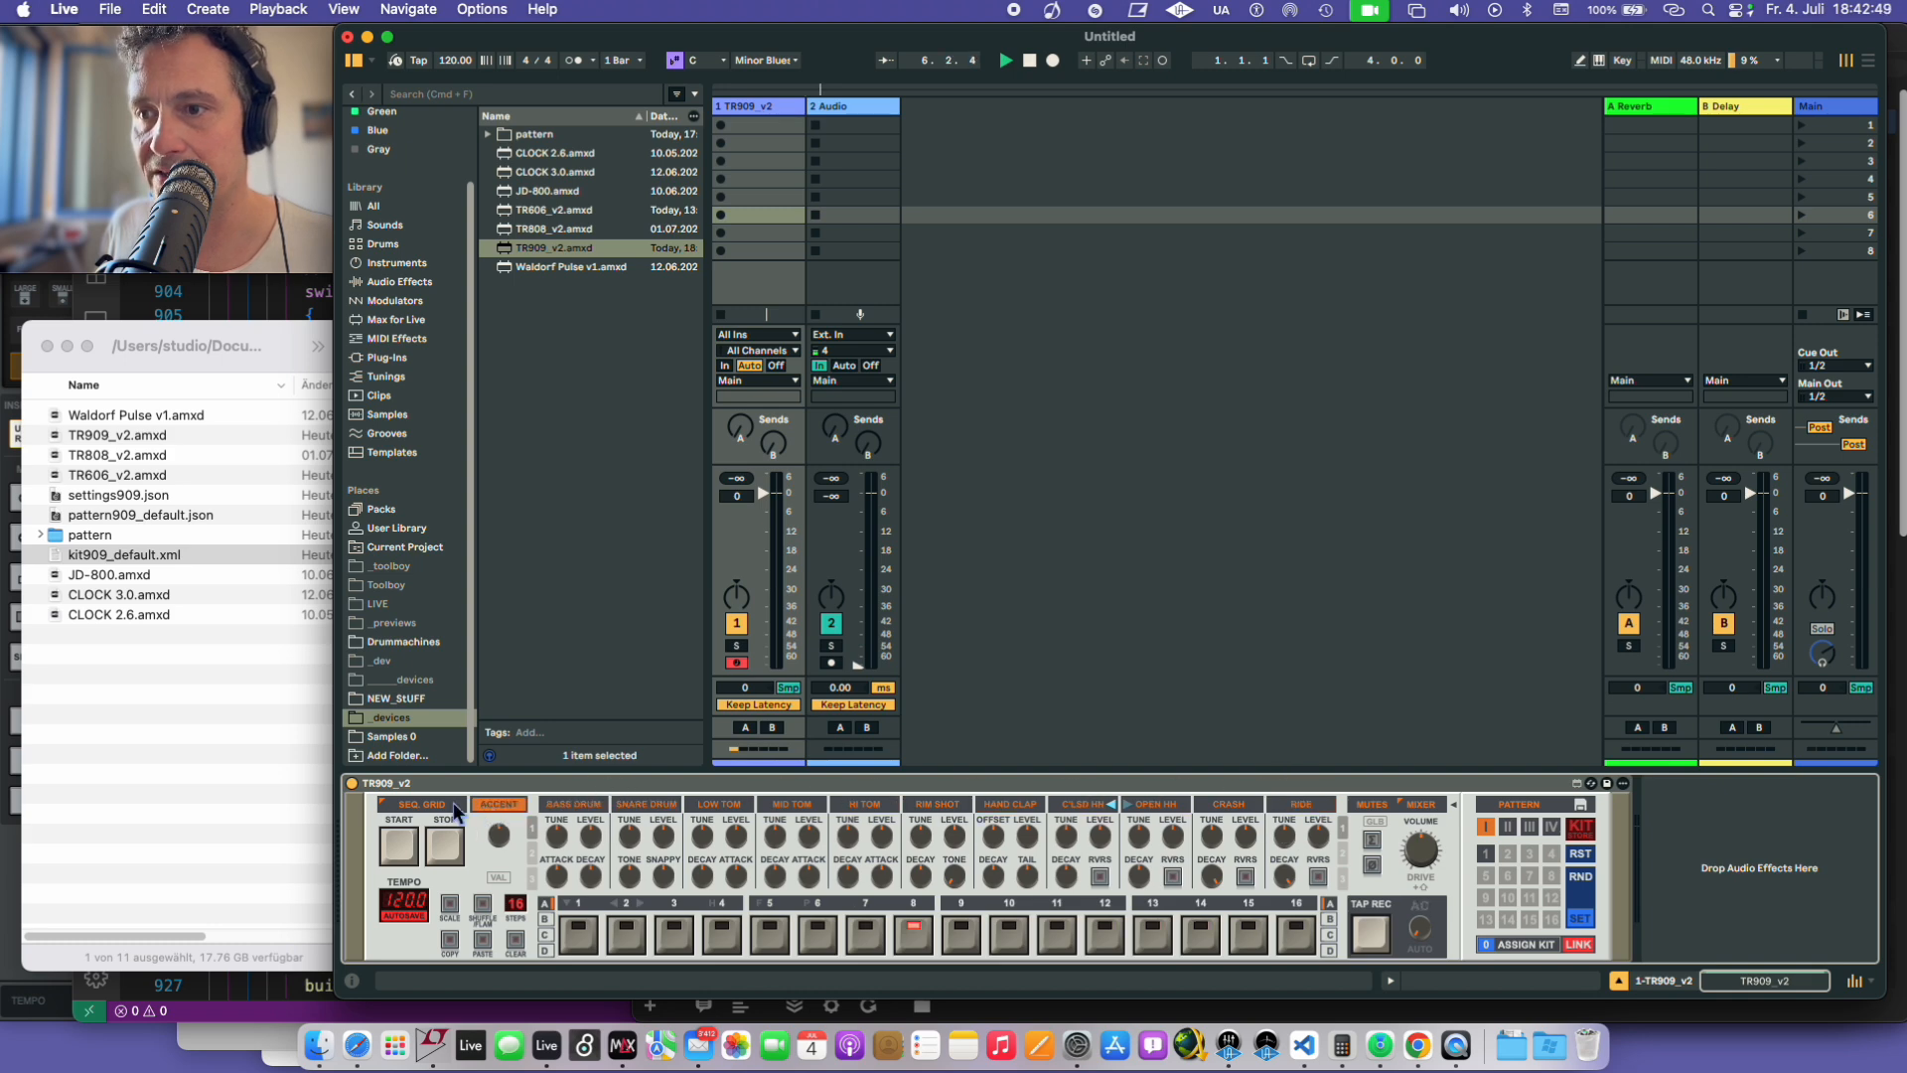
- Program the bass drum on steps 1, 5, 9 and 13 of the TR909 pattern
{"action": "left_click", "coordinate": [582, 805]}
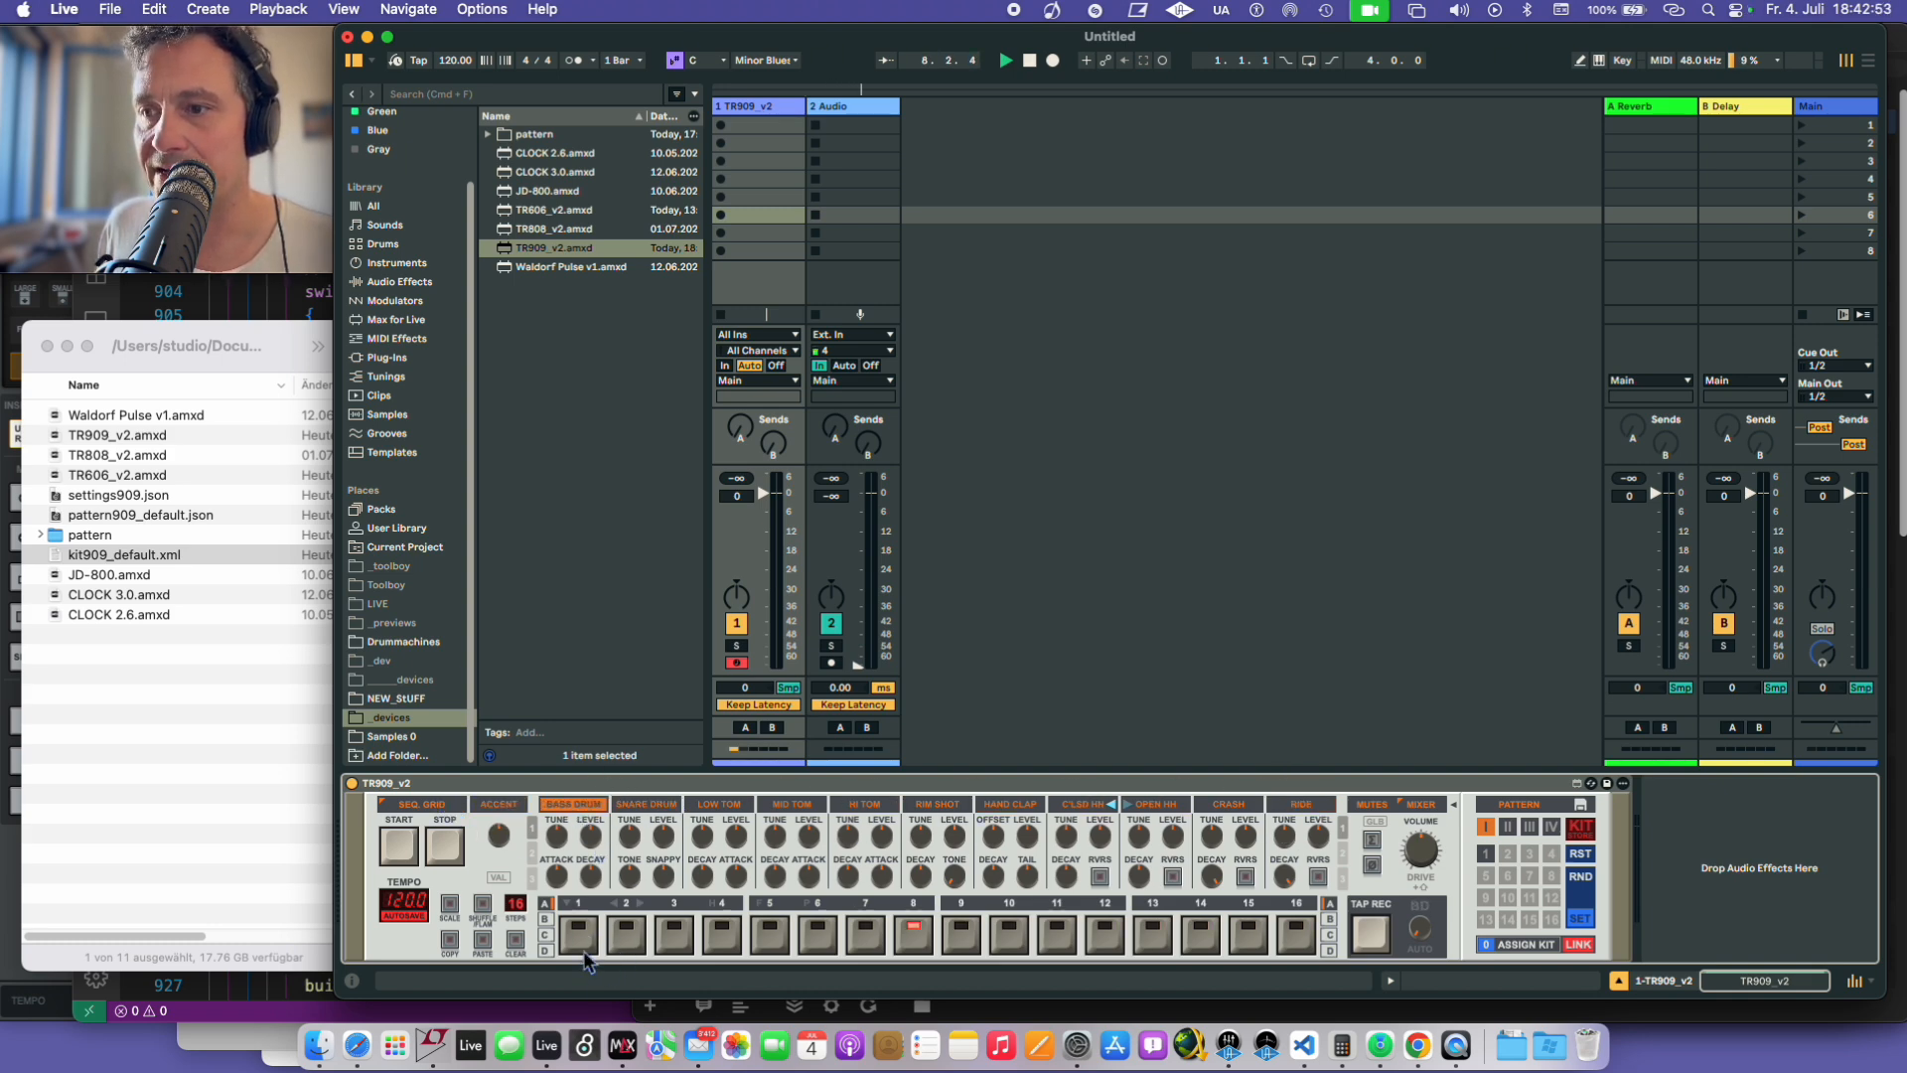
{"action": "left_click", "coordinate": [771, 934]}
{"action": "left_click", "coordinate": [962, 934]}
{"action": "left_click", "coordinate": [1153, 934]}
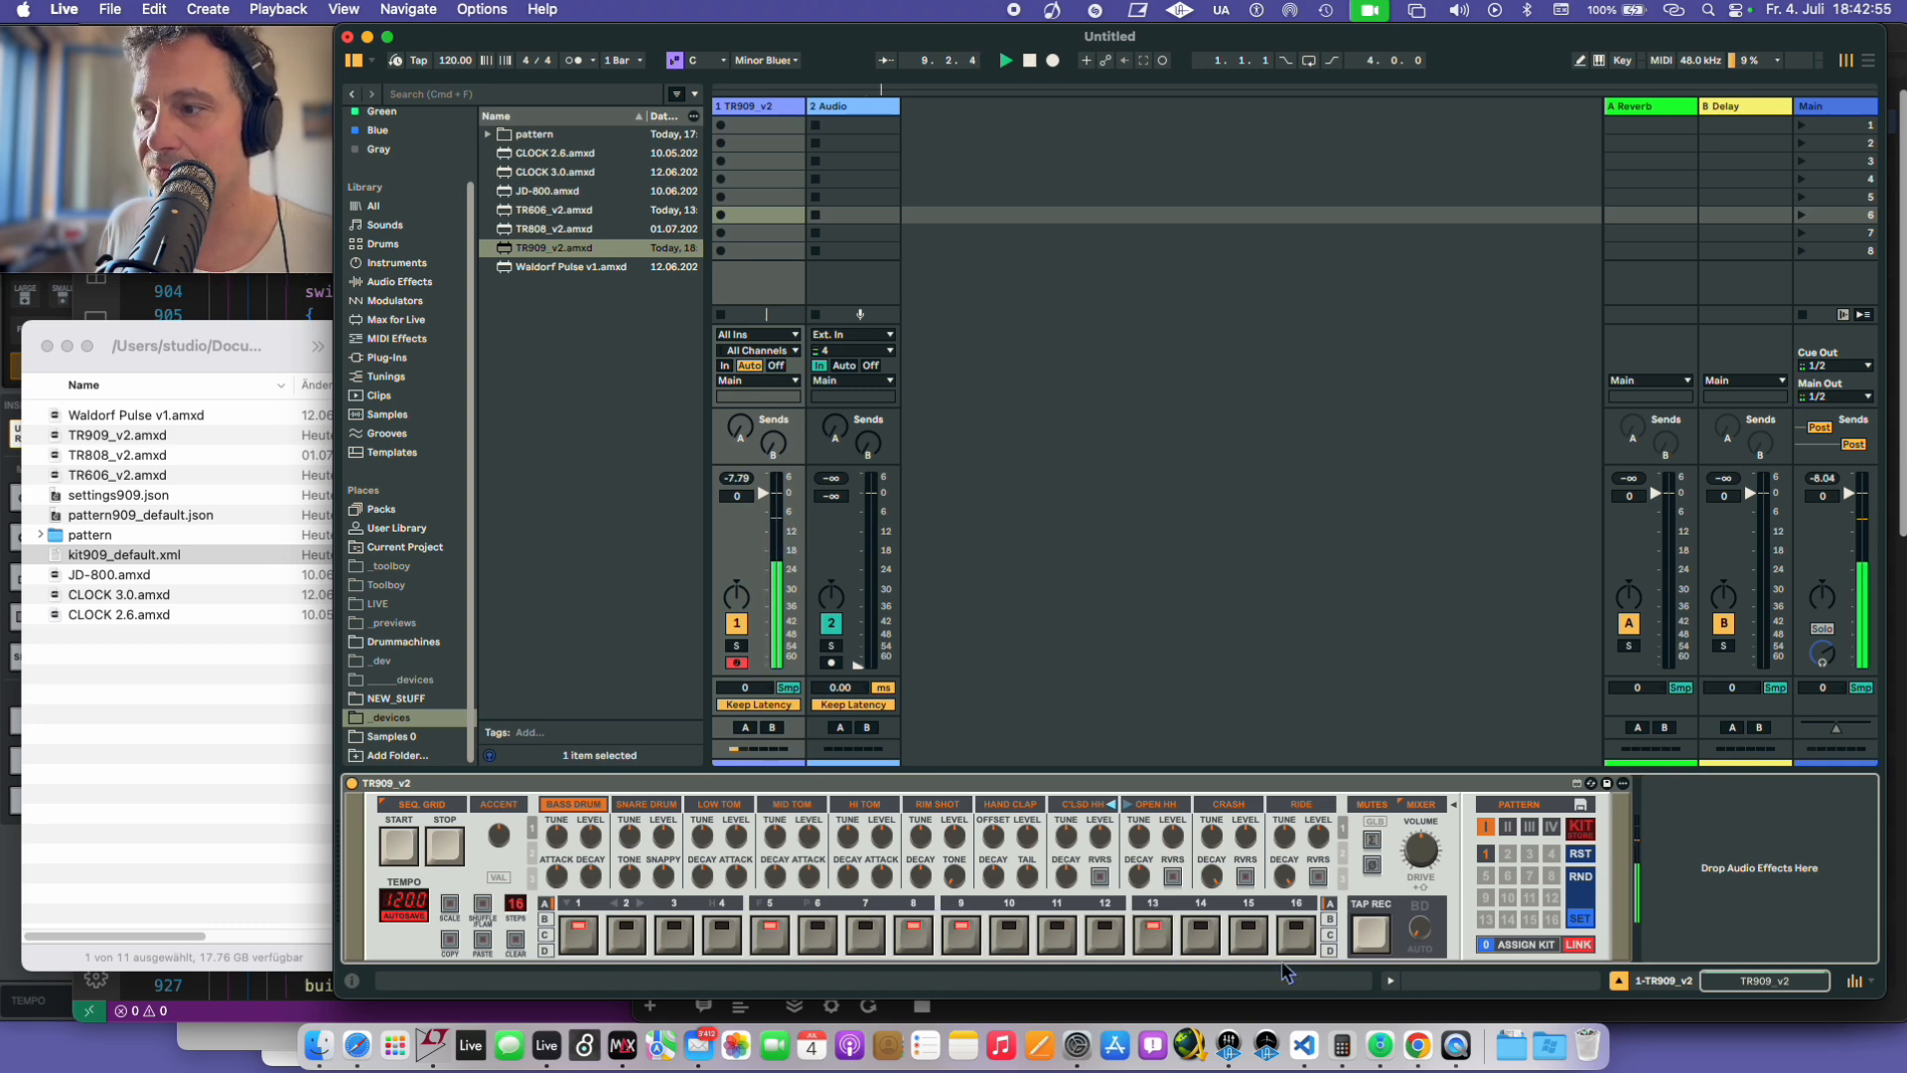
- Program the snare drum on steps 4 and 6
{"action": "left_click", "coordinate": [644, 805]}
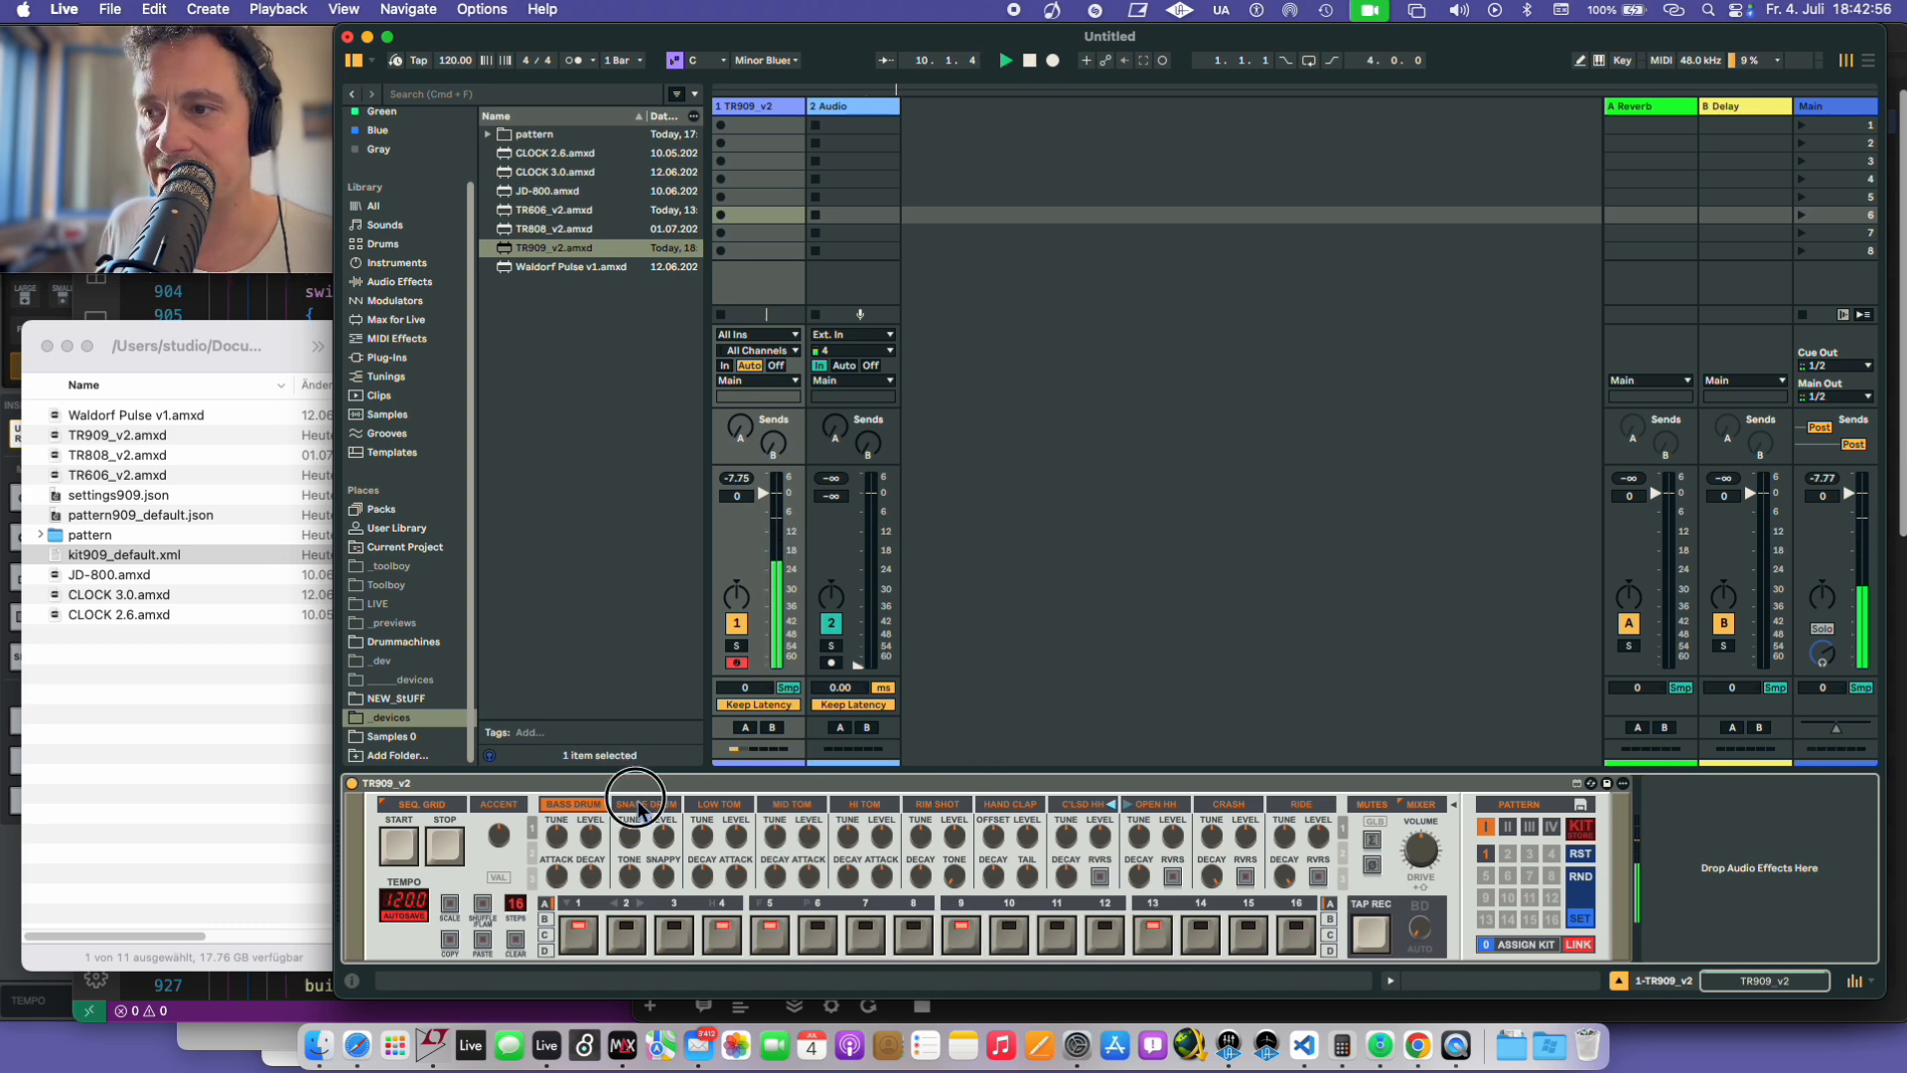
{"action": "left_click", "coordinate": [723, 934]}
{"action": "left_click", "coordinate": [813, 934]}
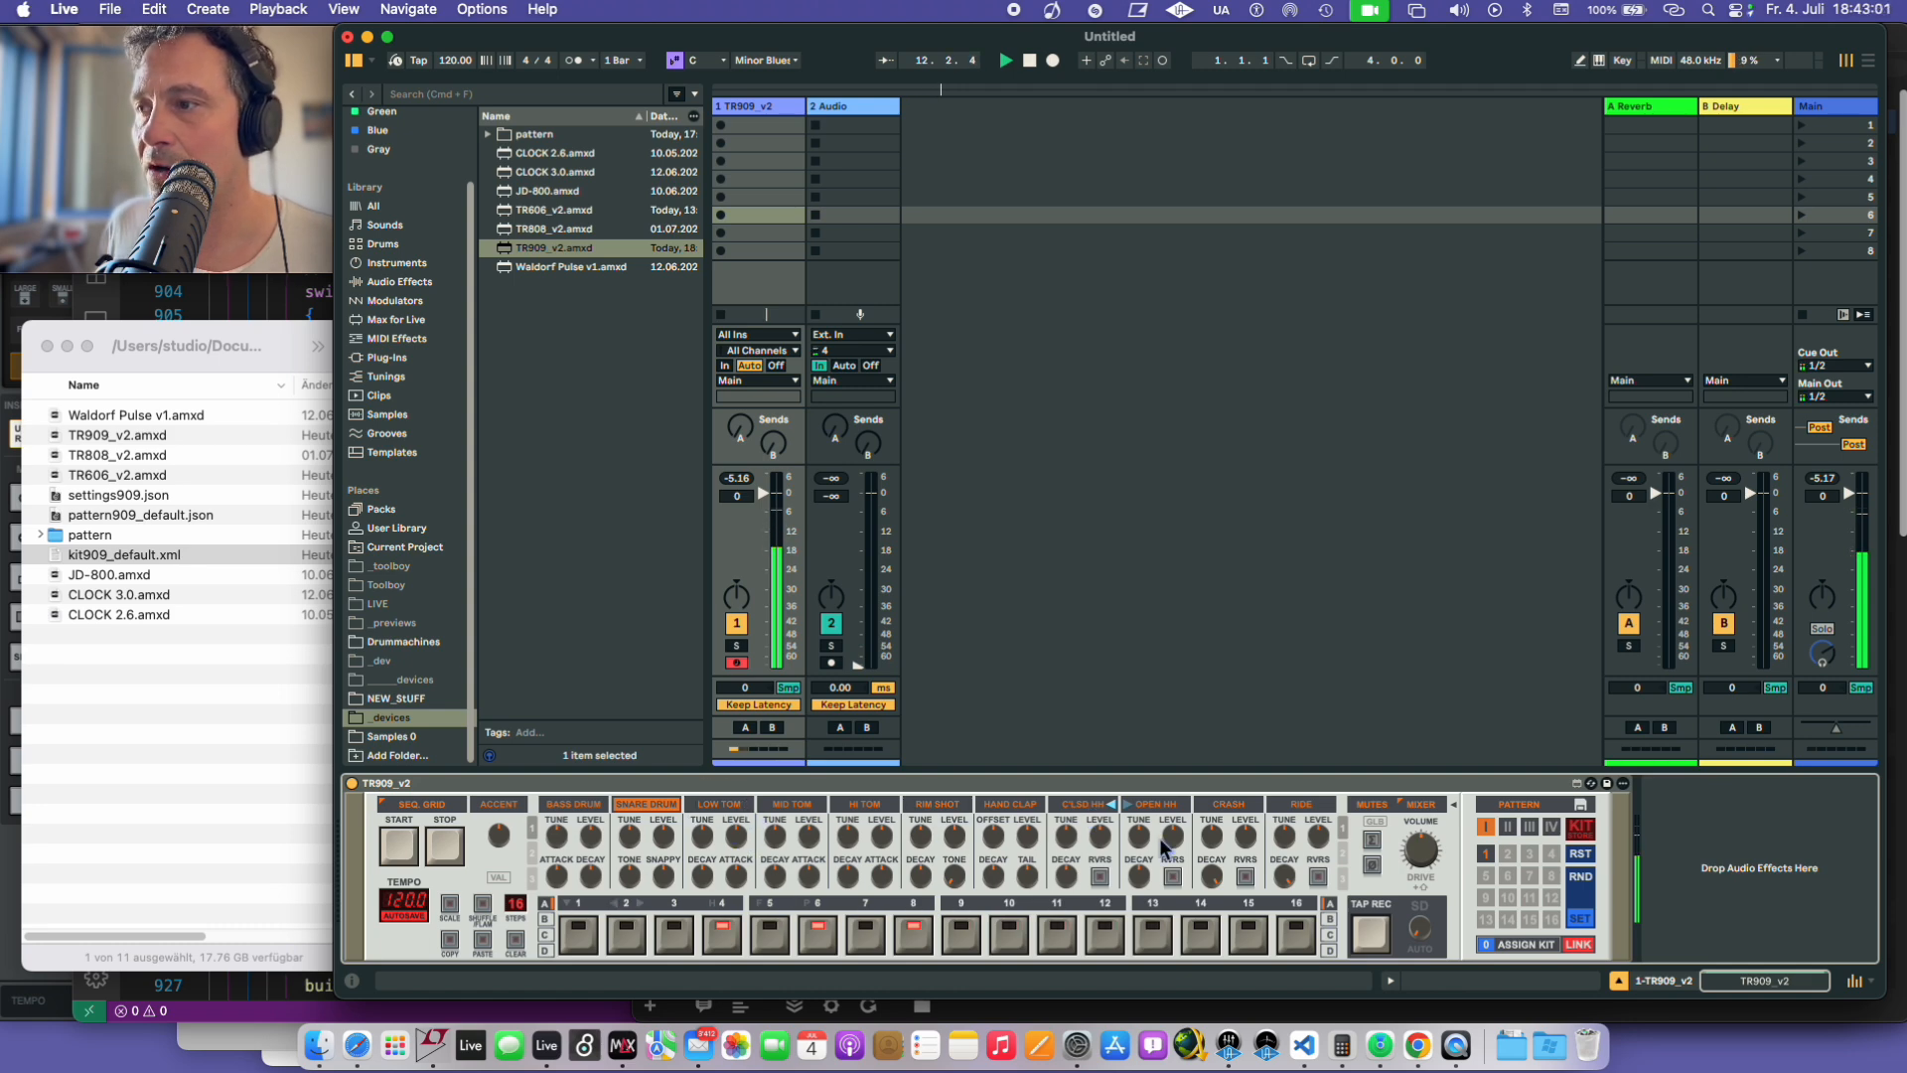
- Program the open hi-hat on steps 3, 7, 11 and 15
{"action": "left_click", "coordinate": [1157, 804]}
{"action": "left_click", "coordinate": [674, 933]}
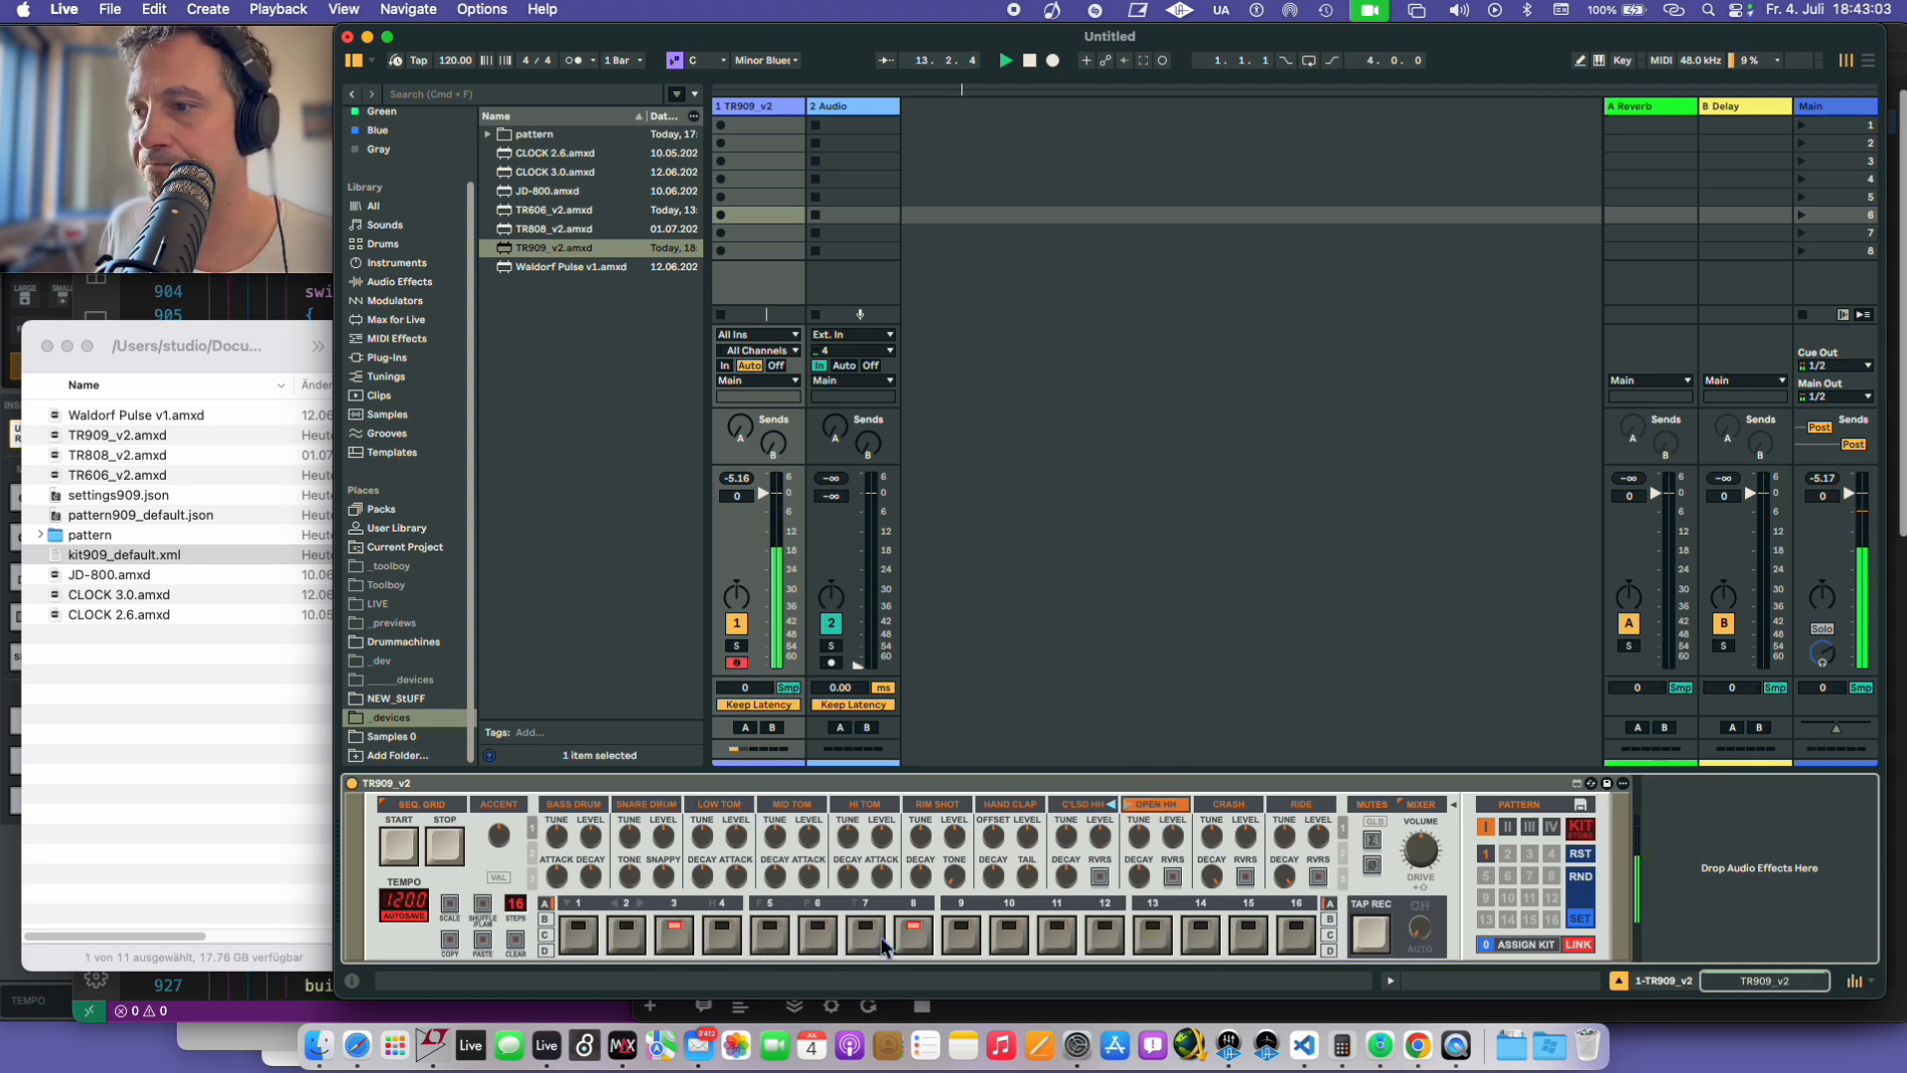
{"action": "left_click", "coordinate": [1061, 936]}
{"action": "left_click", "coordinate": [1249, 934]}
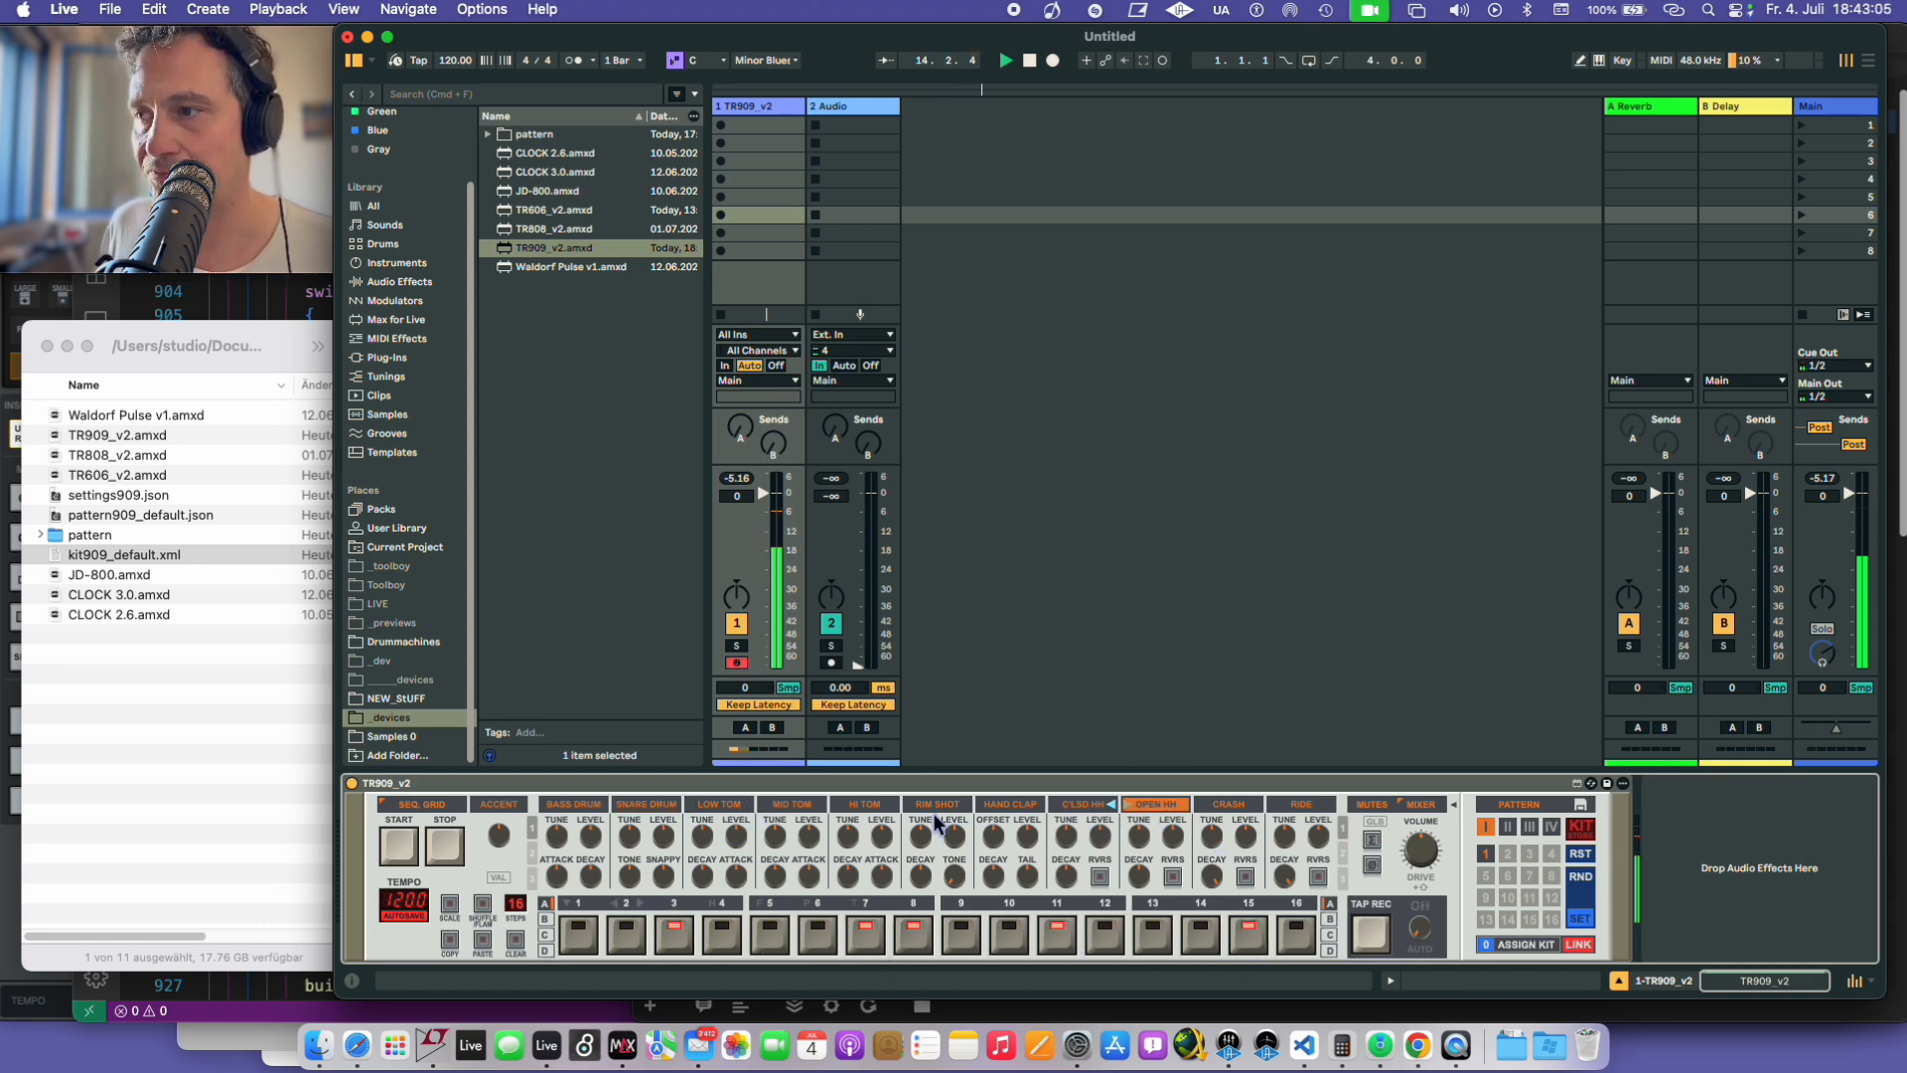
- Program the hand clap on steps 5 and 13
{"action": "left_click", "coordinate": [1008, 802]}
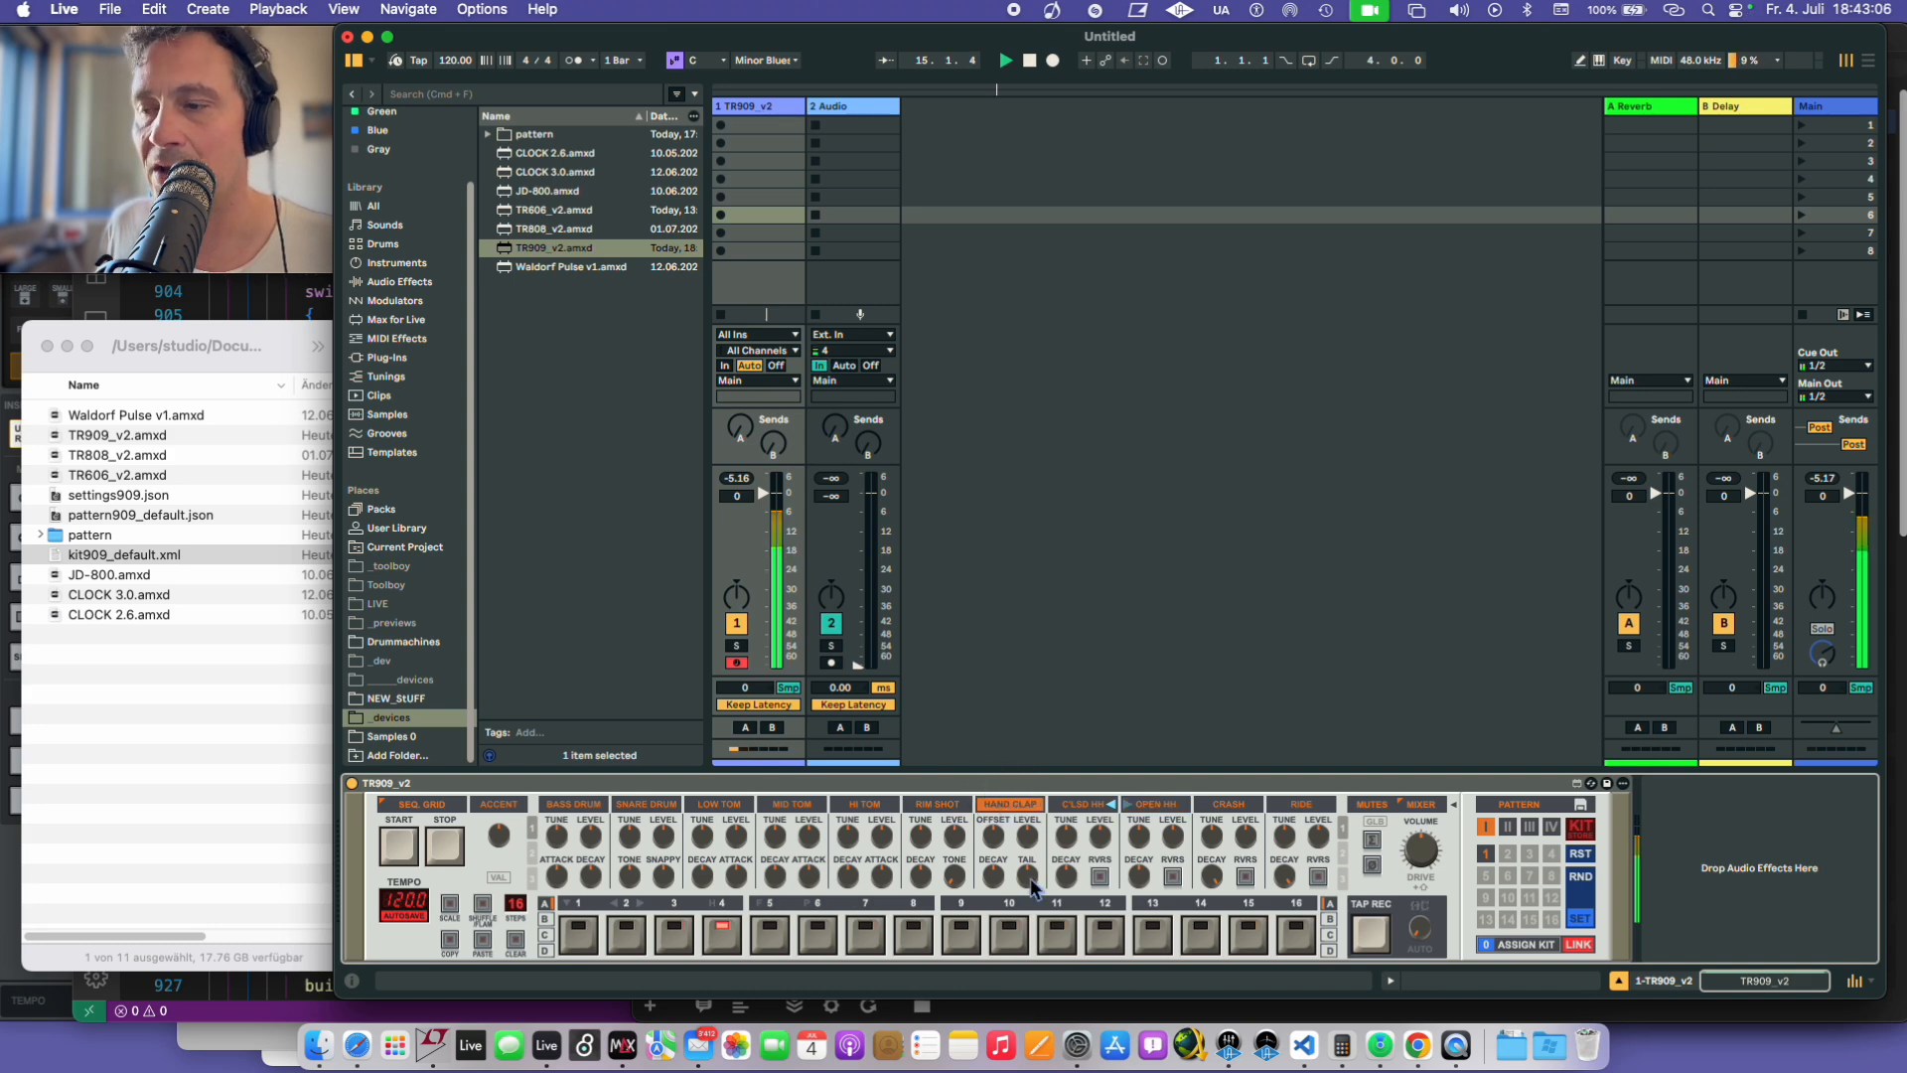
{"action": "left_click", "coordinate": [1380, 939]}
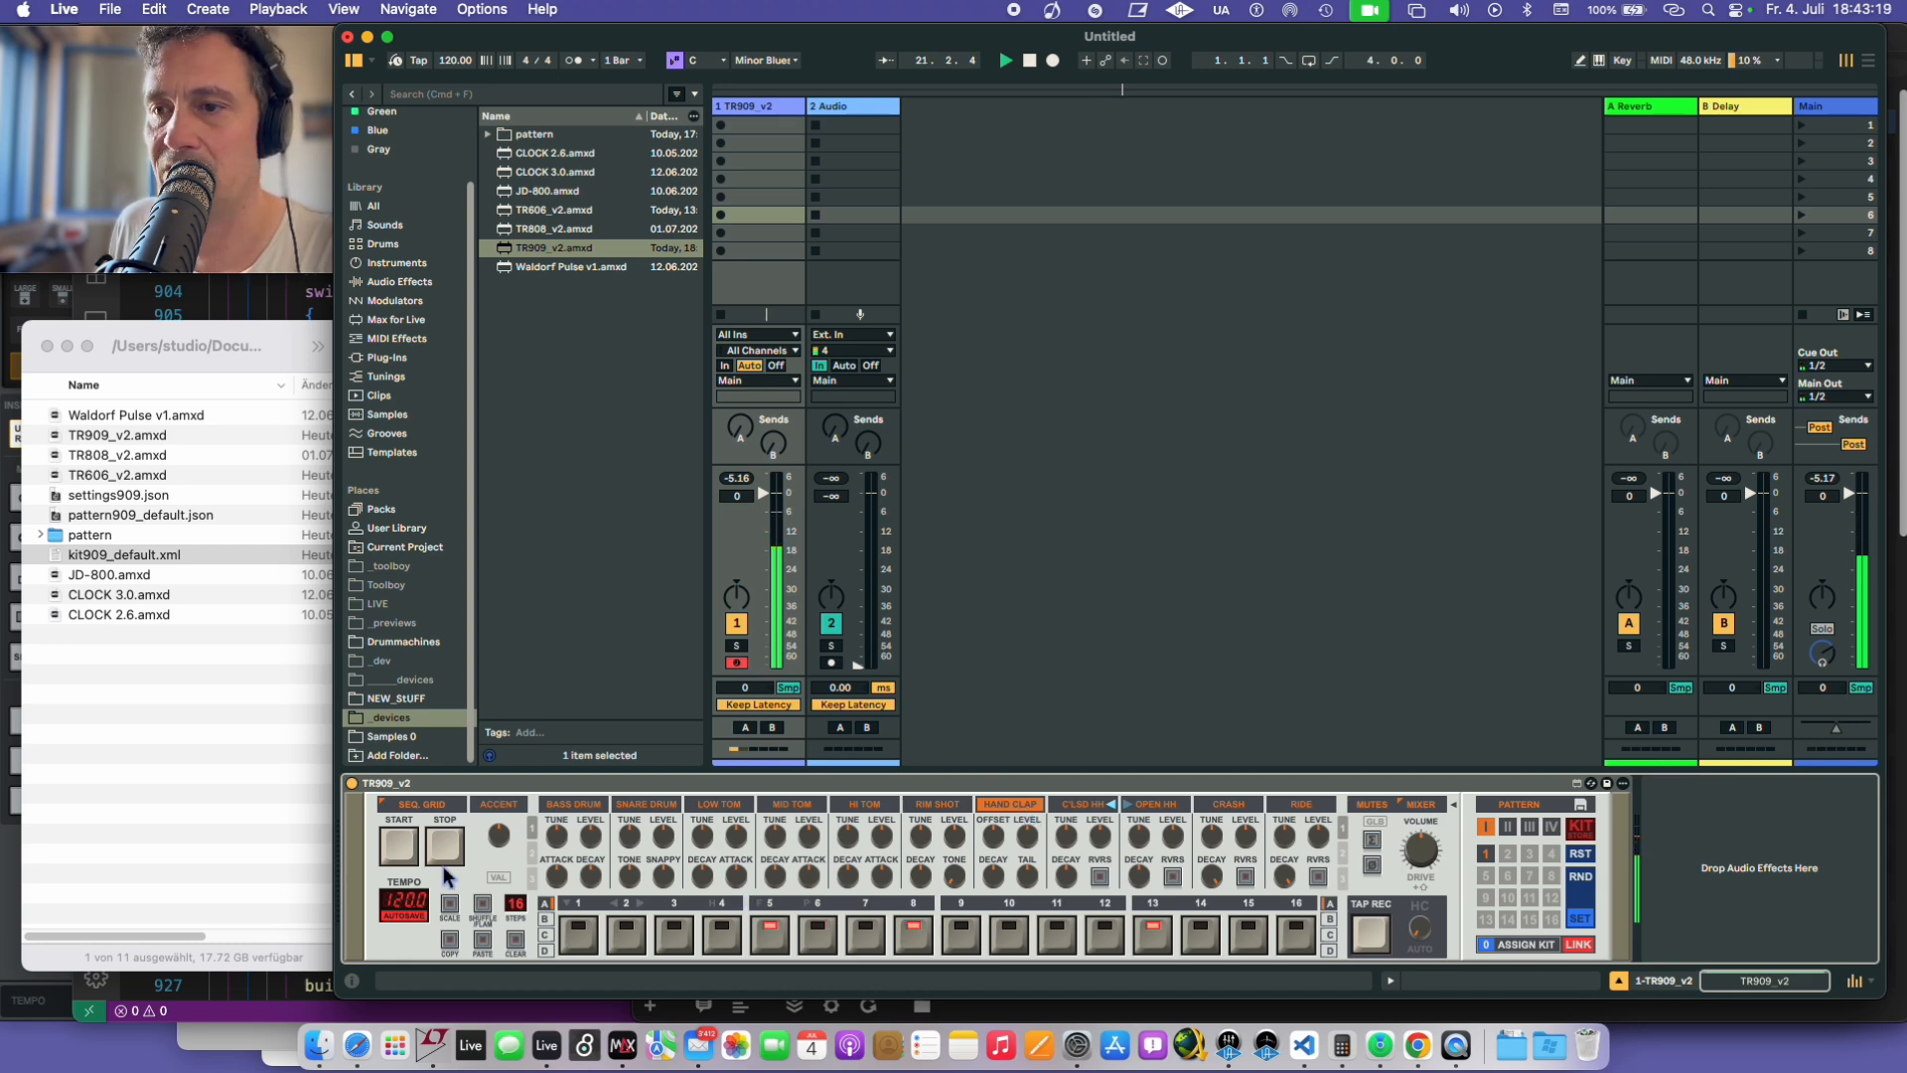
- Open the TR-909 sequencer grid and move its window clear of the device's controls
{"action": "left_click", "coordinate": [422, 807]}
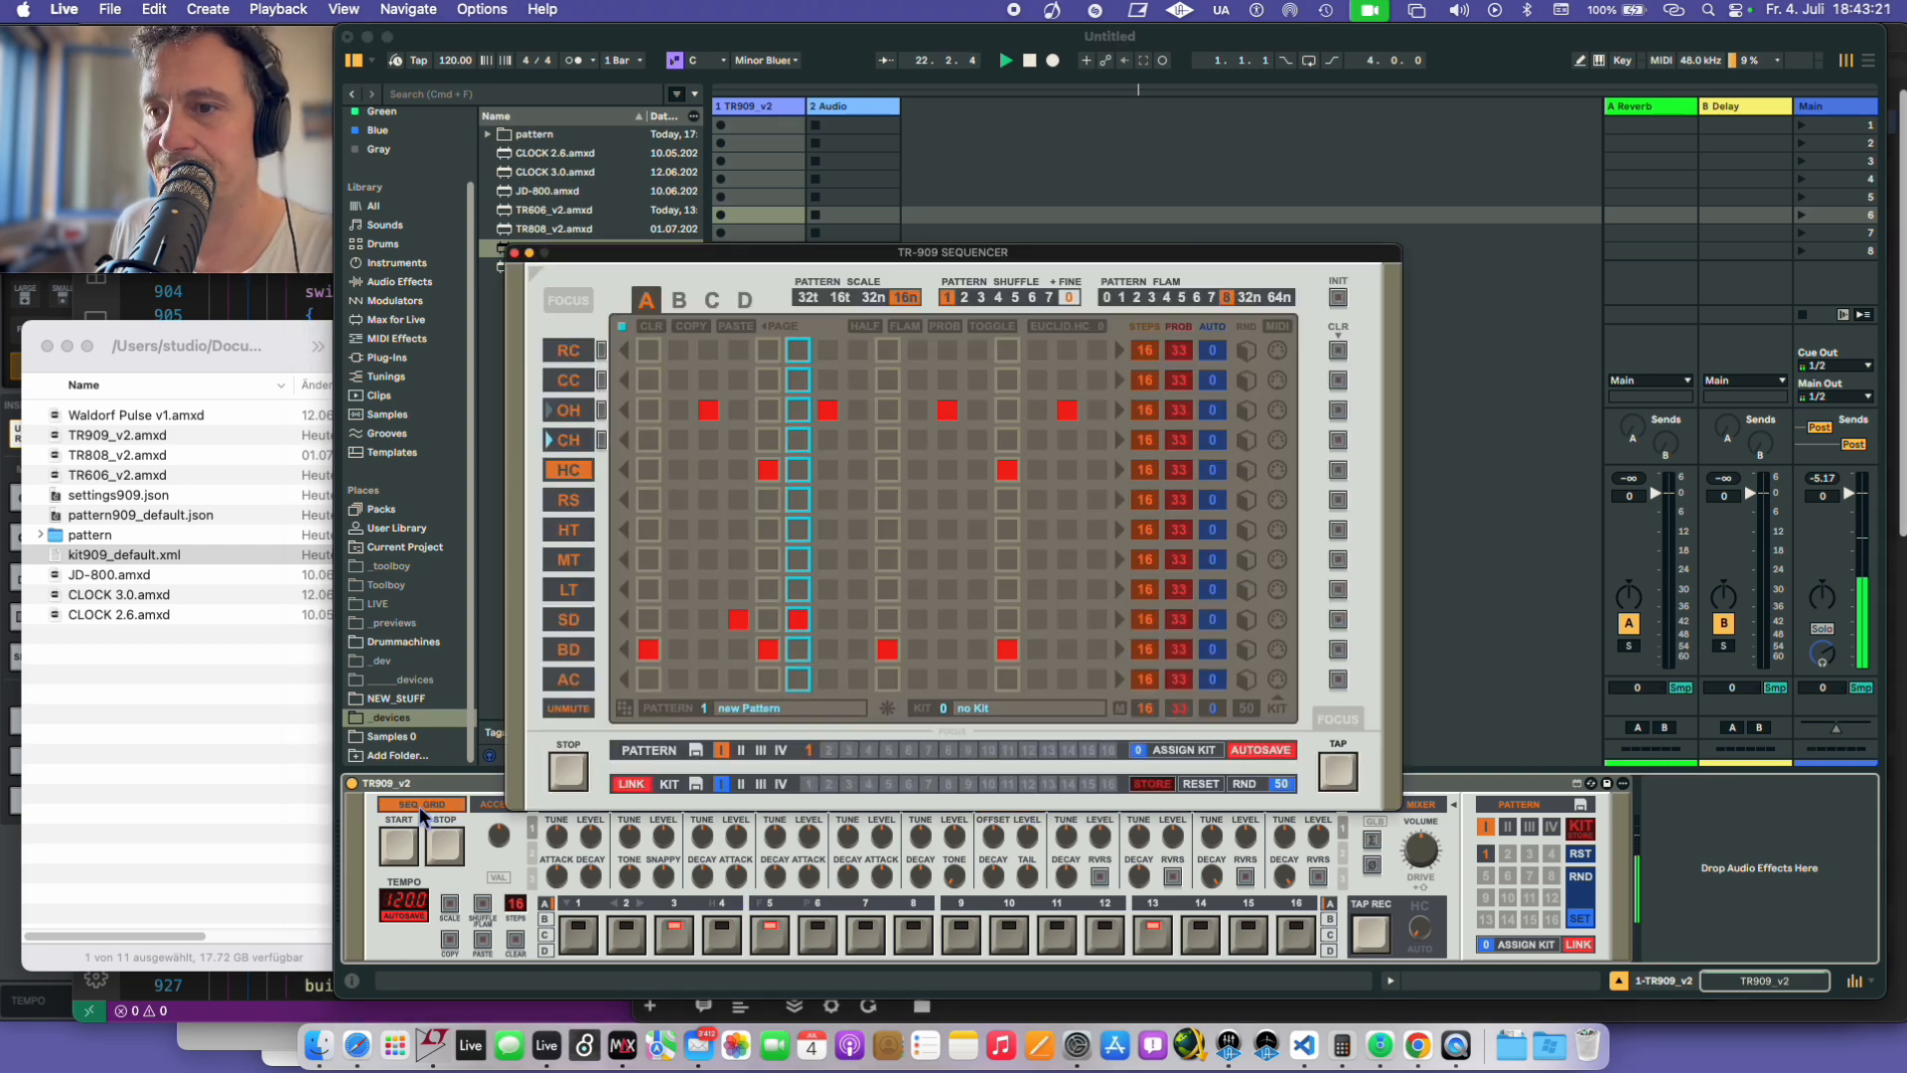
{"action": "left_click_drag", "start_coordinate": [664, 256], "coordinate": [701, 170]}
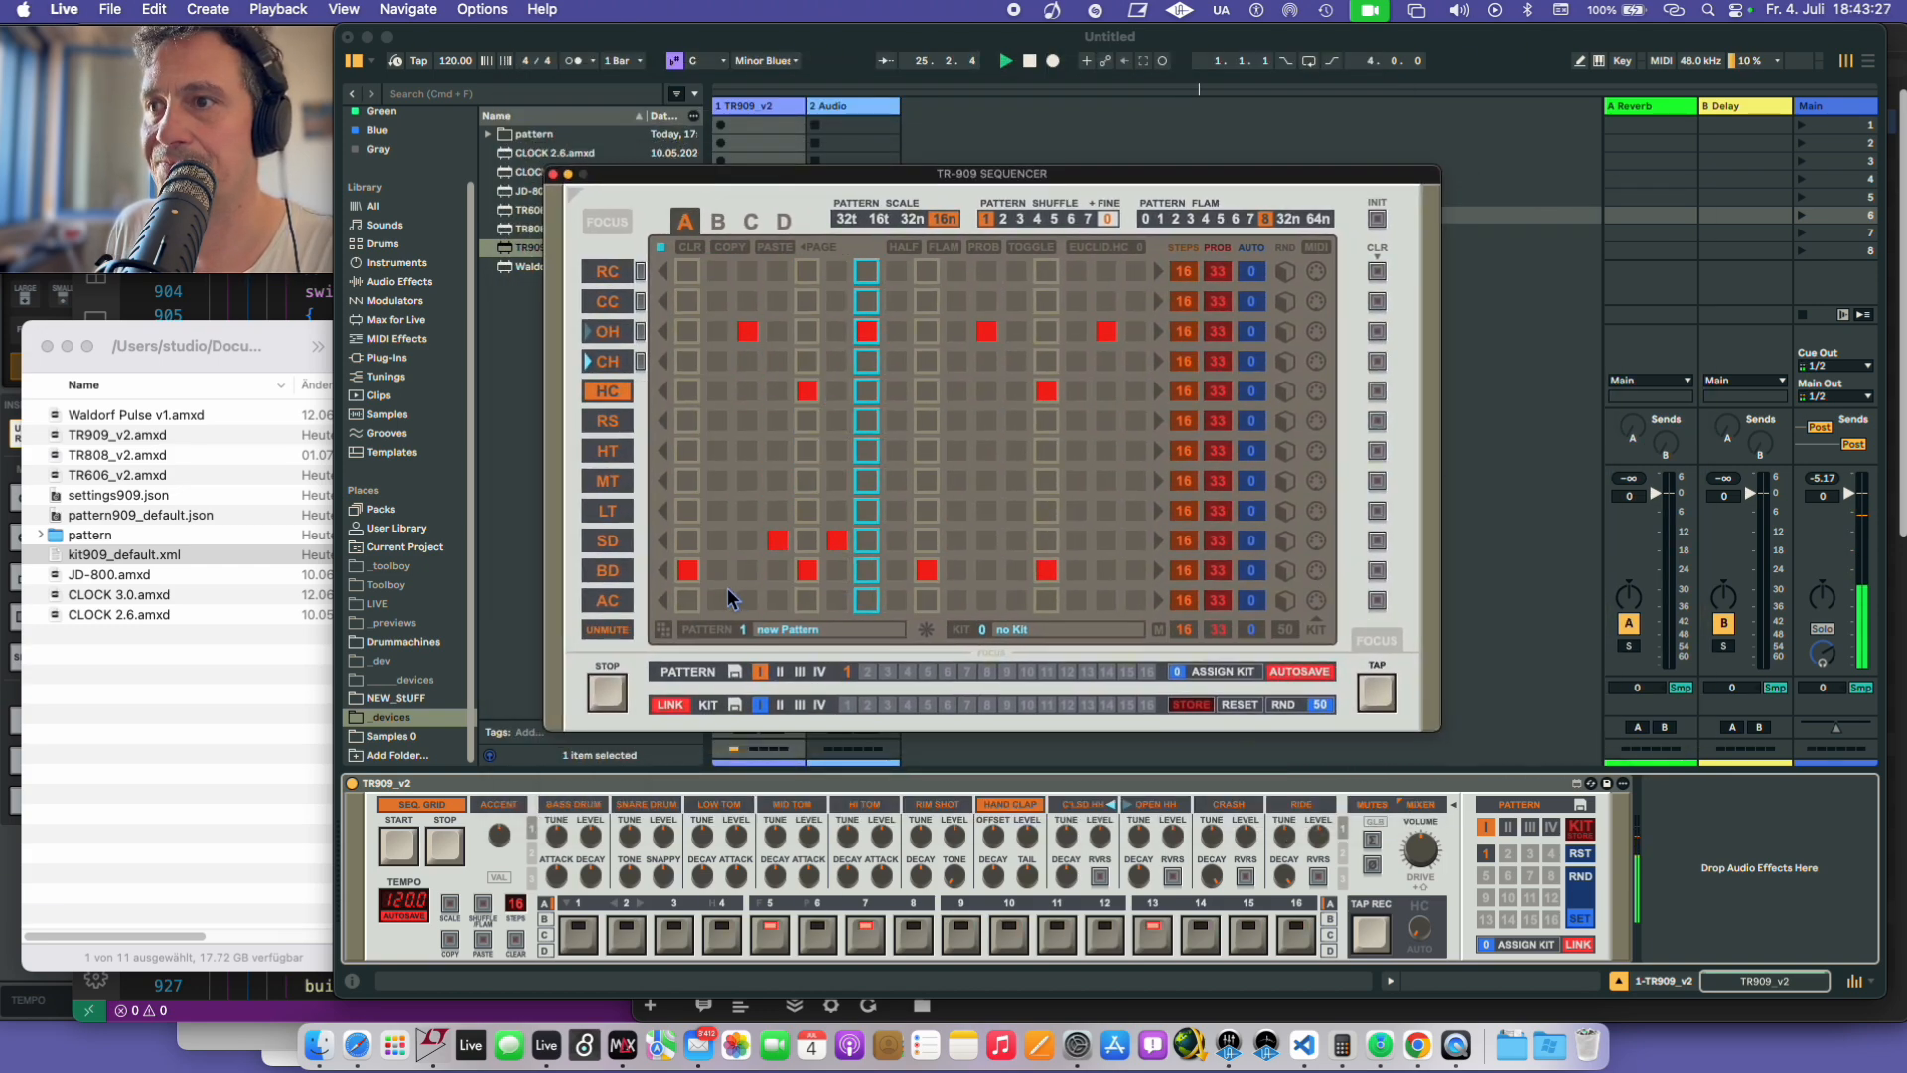
- Run the track selection through the sequencer grid's rows and the device's instruments to compare how both follow each other
{"action": "left_click", "coordinate": [607, 570]}
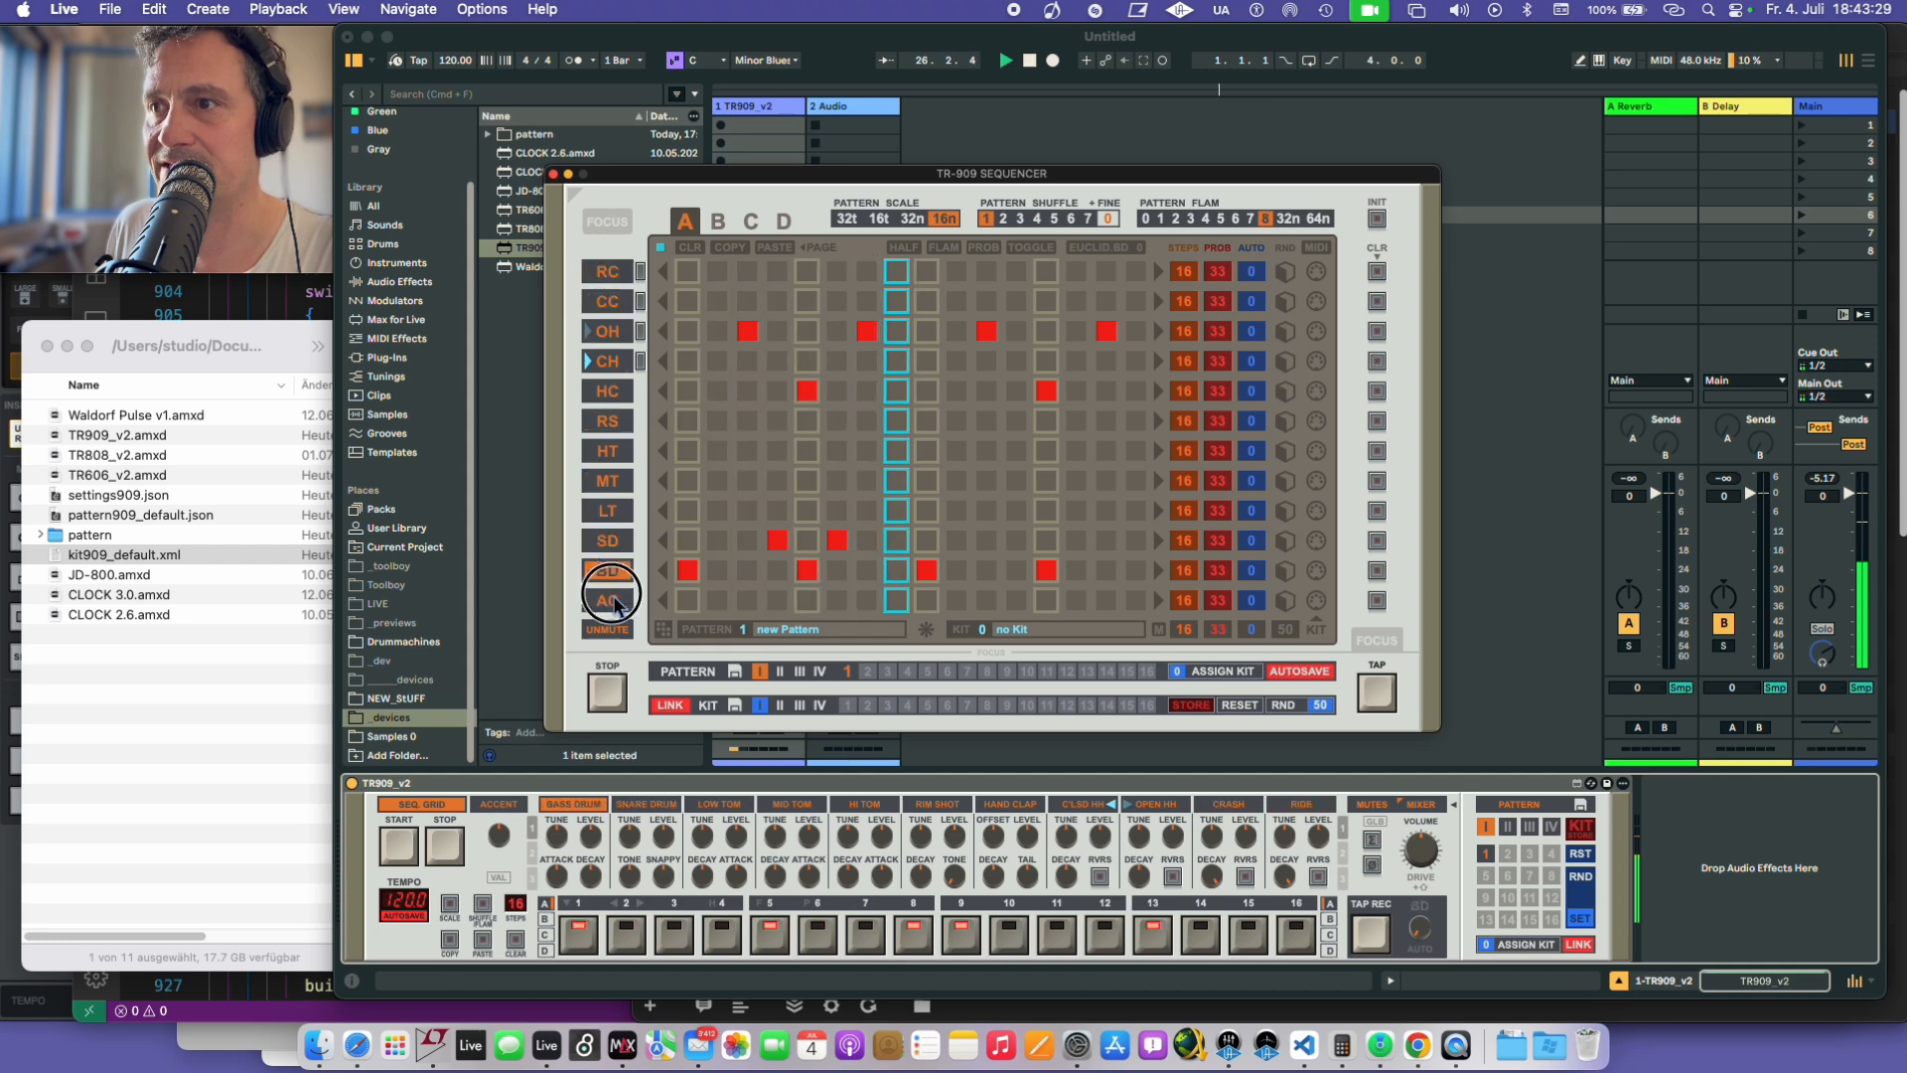
{"action": "left_click_drag", "start_coordinate": [613, 599], "coordinate": [608, 301]}
{"action": "left_click_drag", "start_coordinate": [571, 803], "coordinate": [1030, 800]}
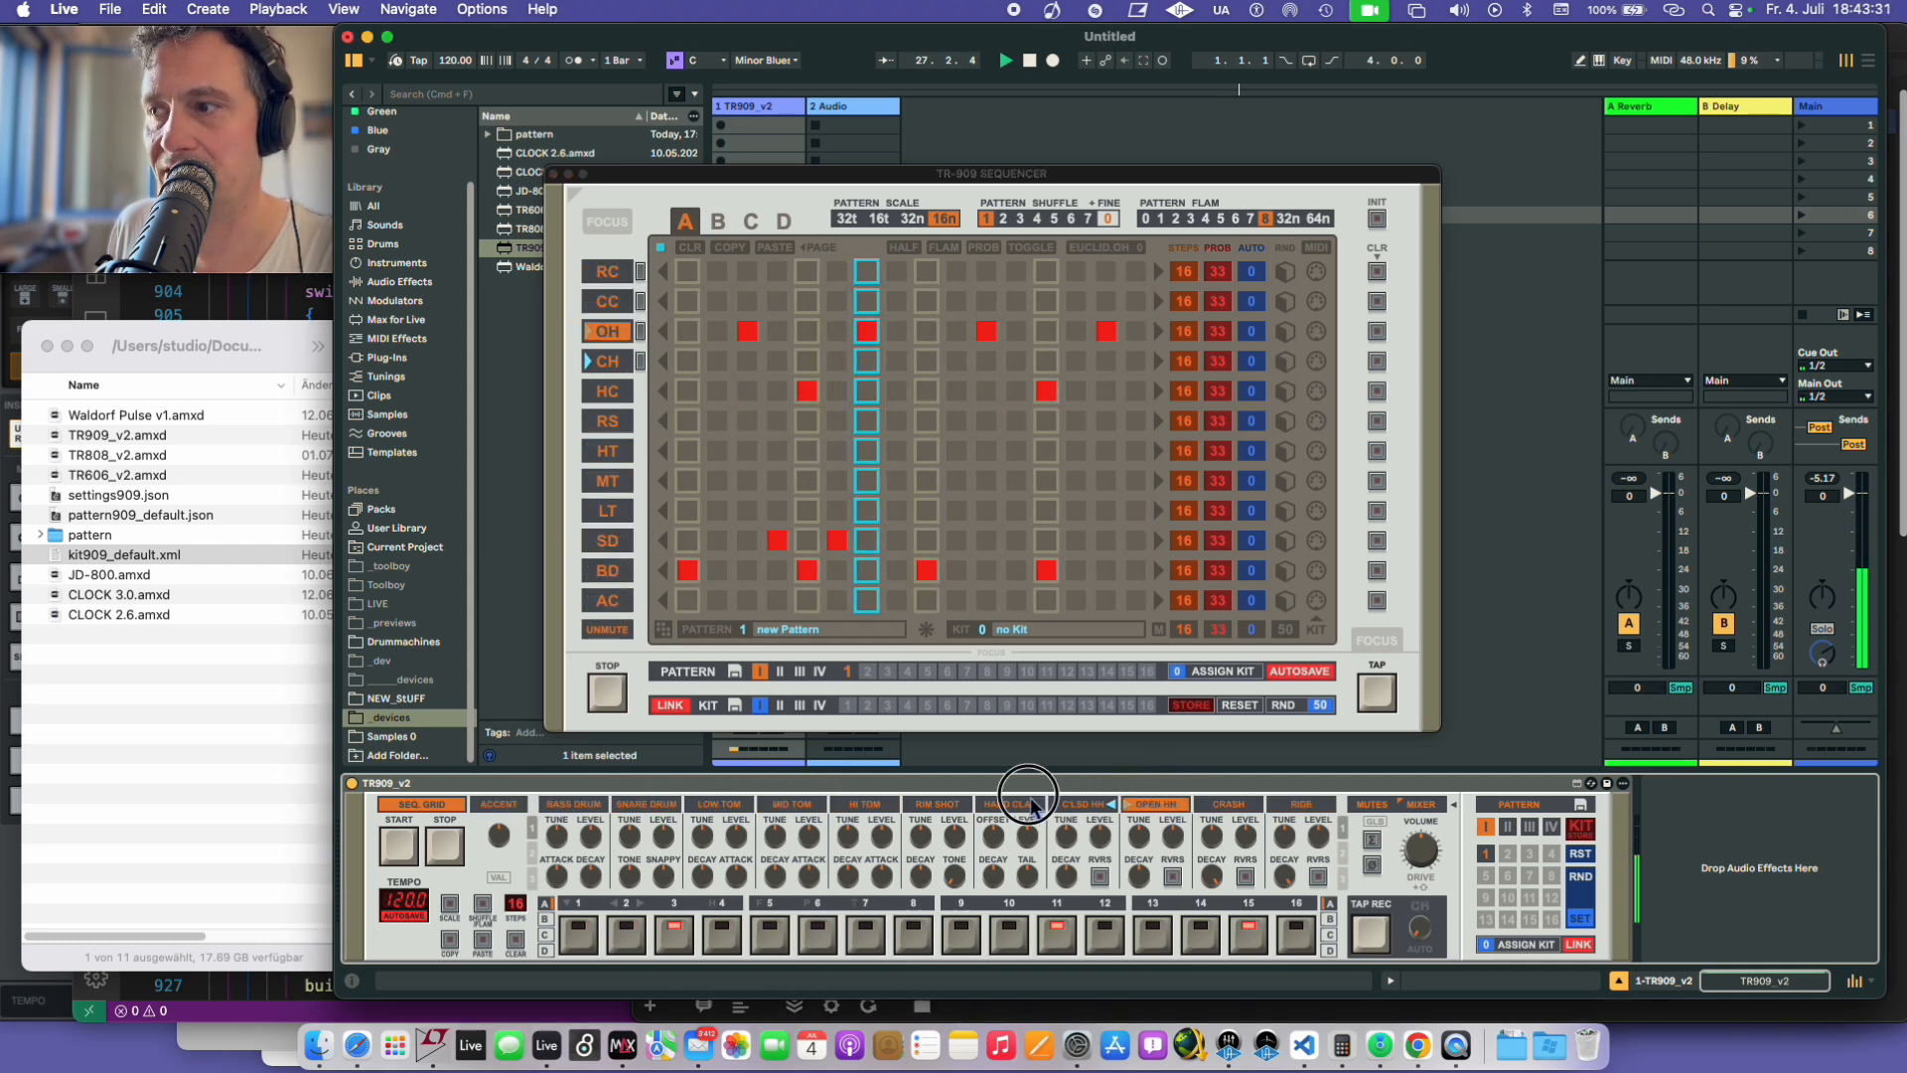
- Select the accent track and fill it with the first preset step pattern, placing accents on all odd-numbered steps
{"action": "left_click", "coordinate": [615, 574]}
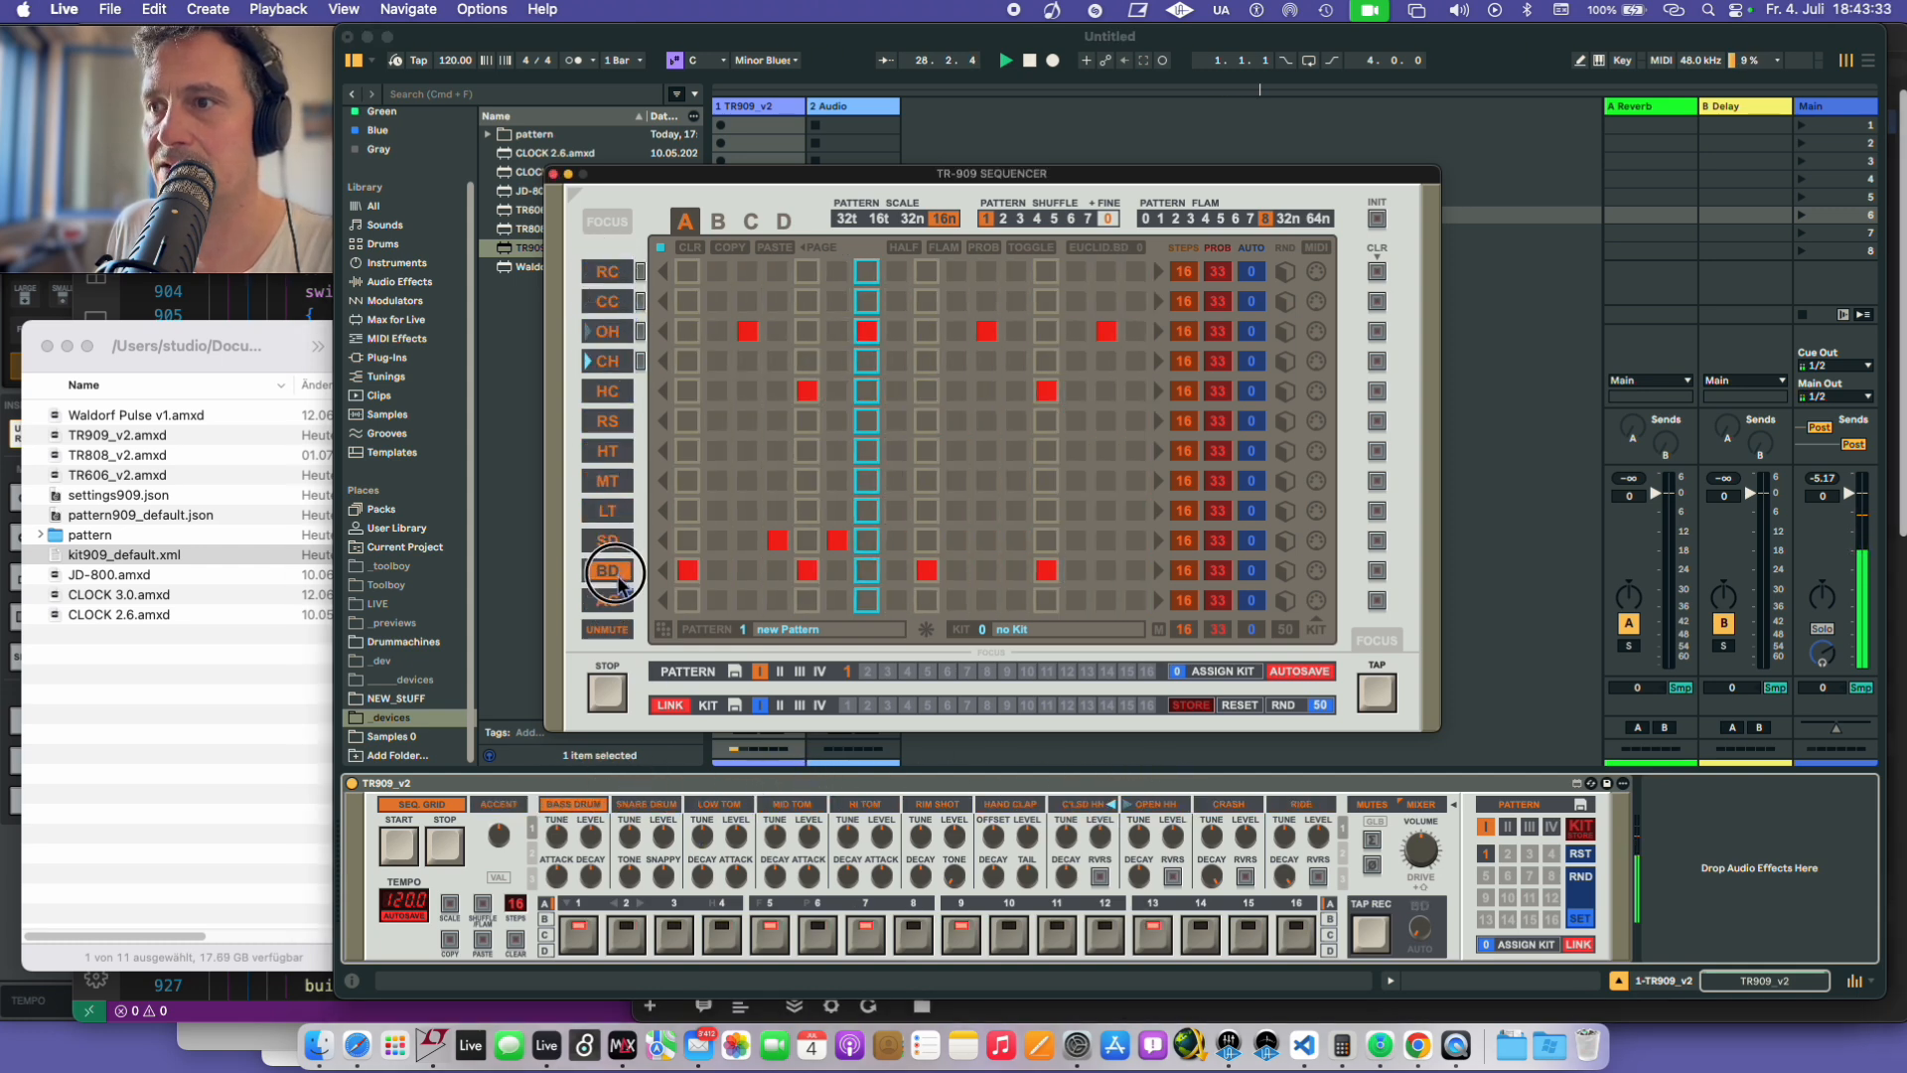
{"action": "left_click", "coordinate": [616, 600]}
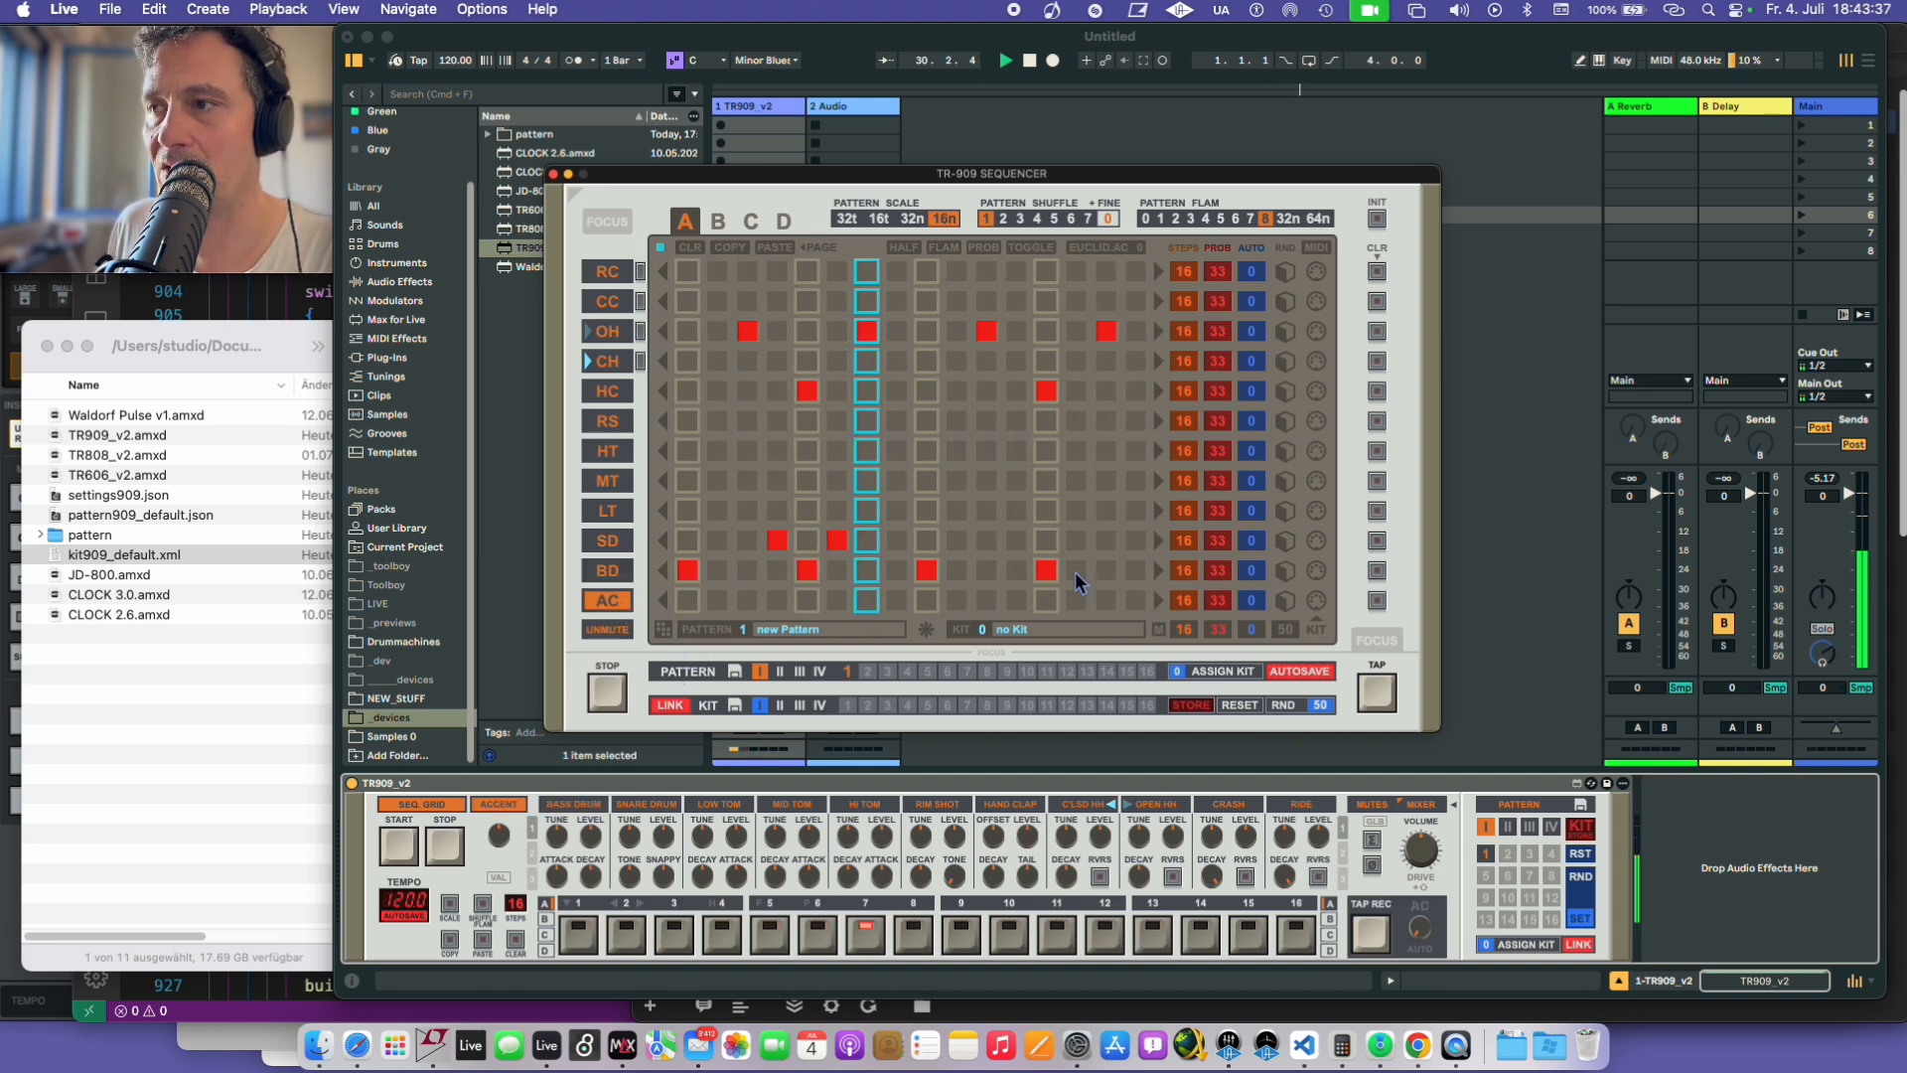
{"action": "left_click", "coordinate": [663, 630]}
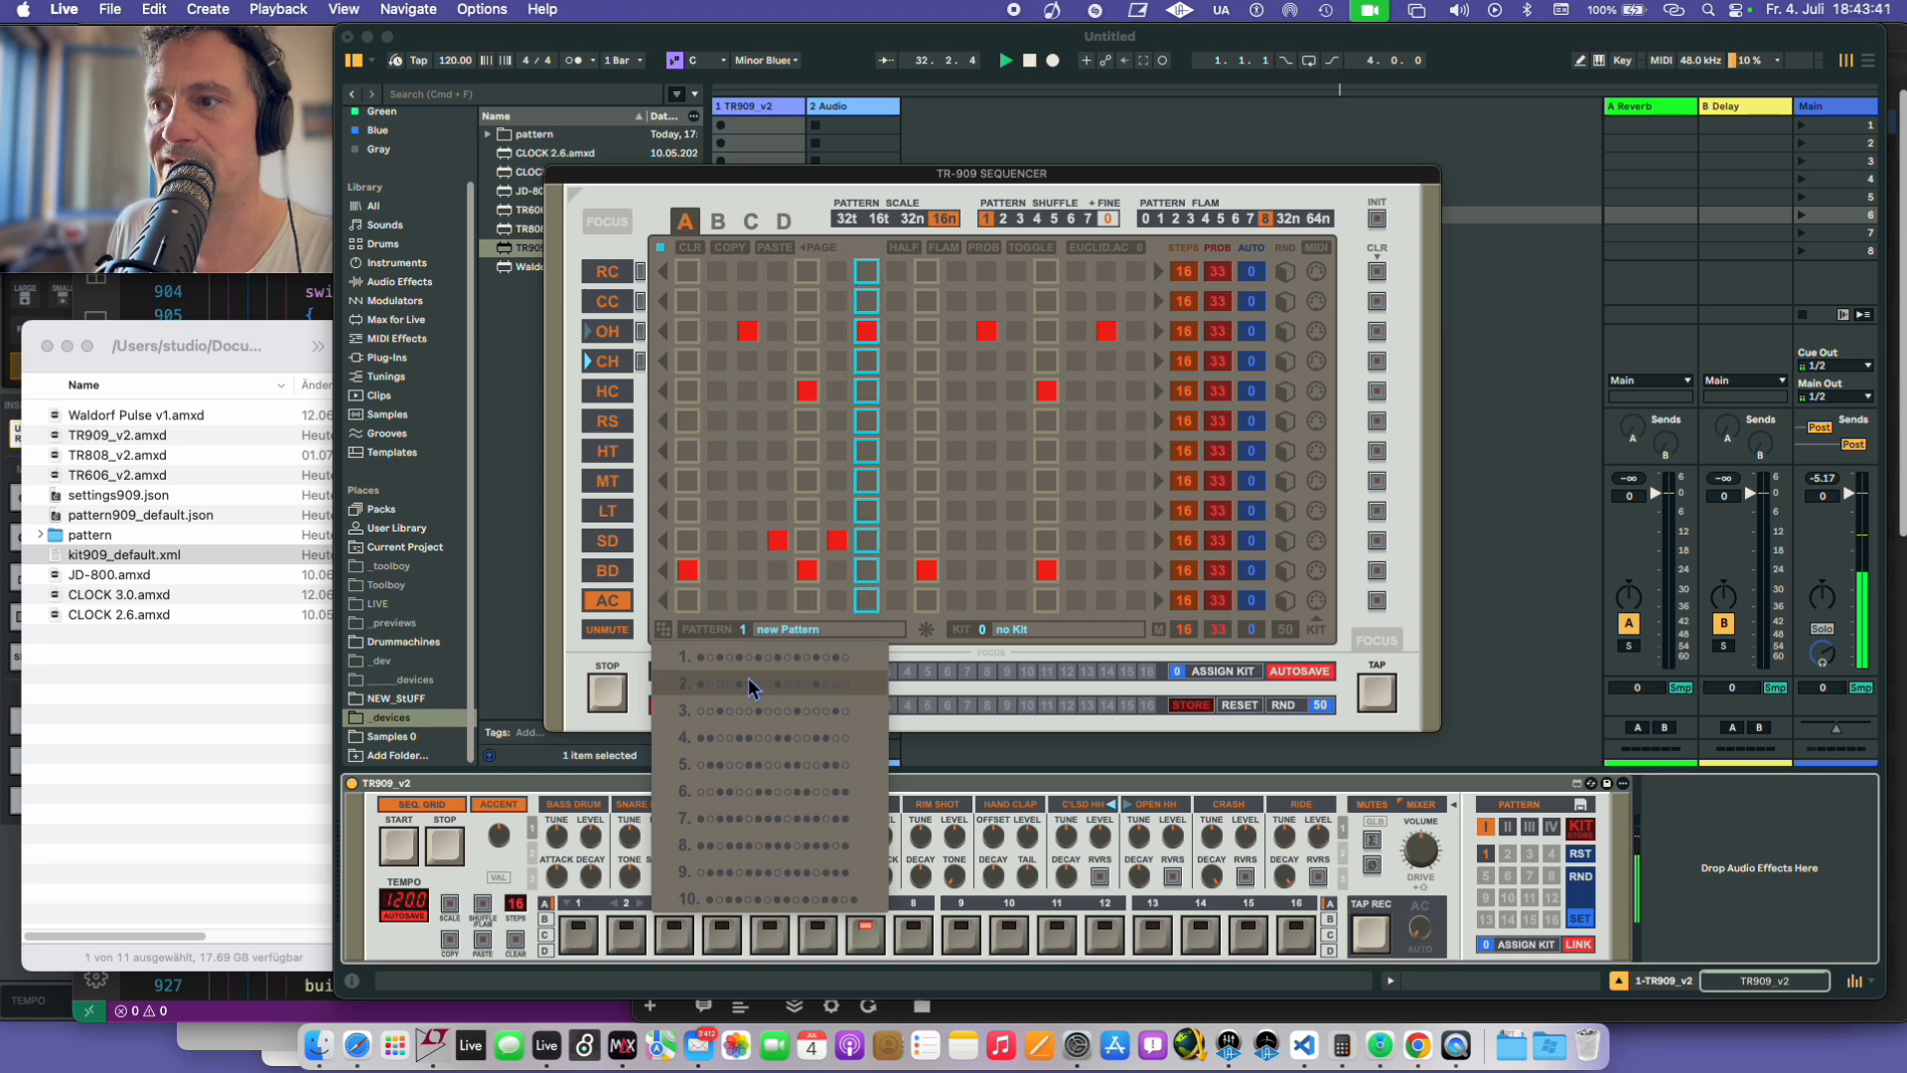
{"action": "left_click", "coordinate": [667, 634]}
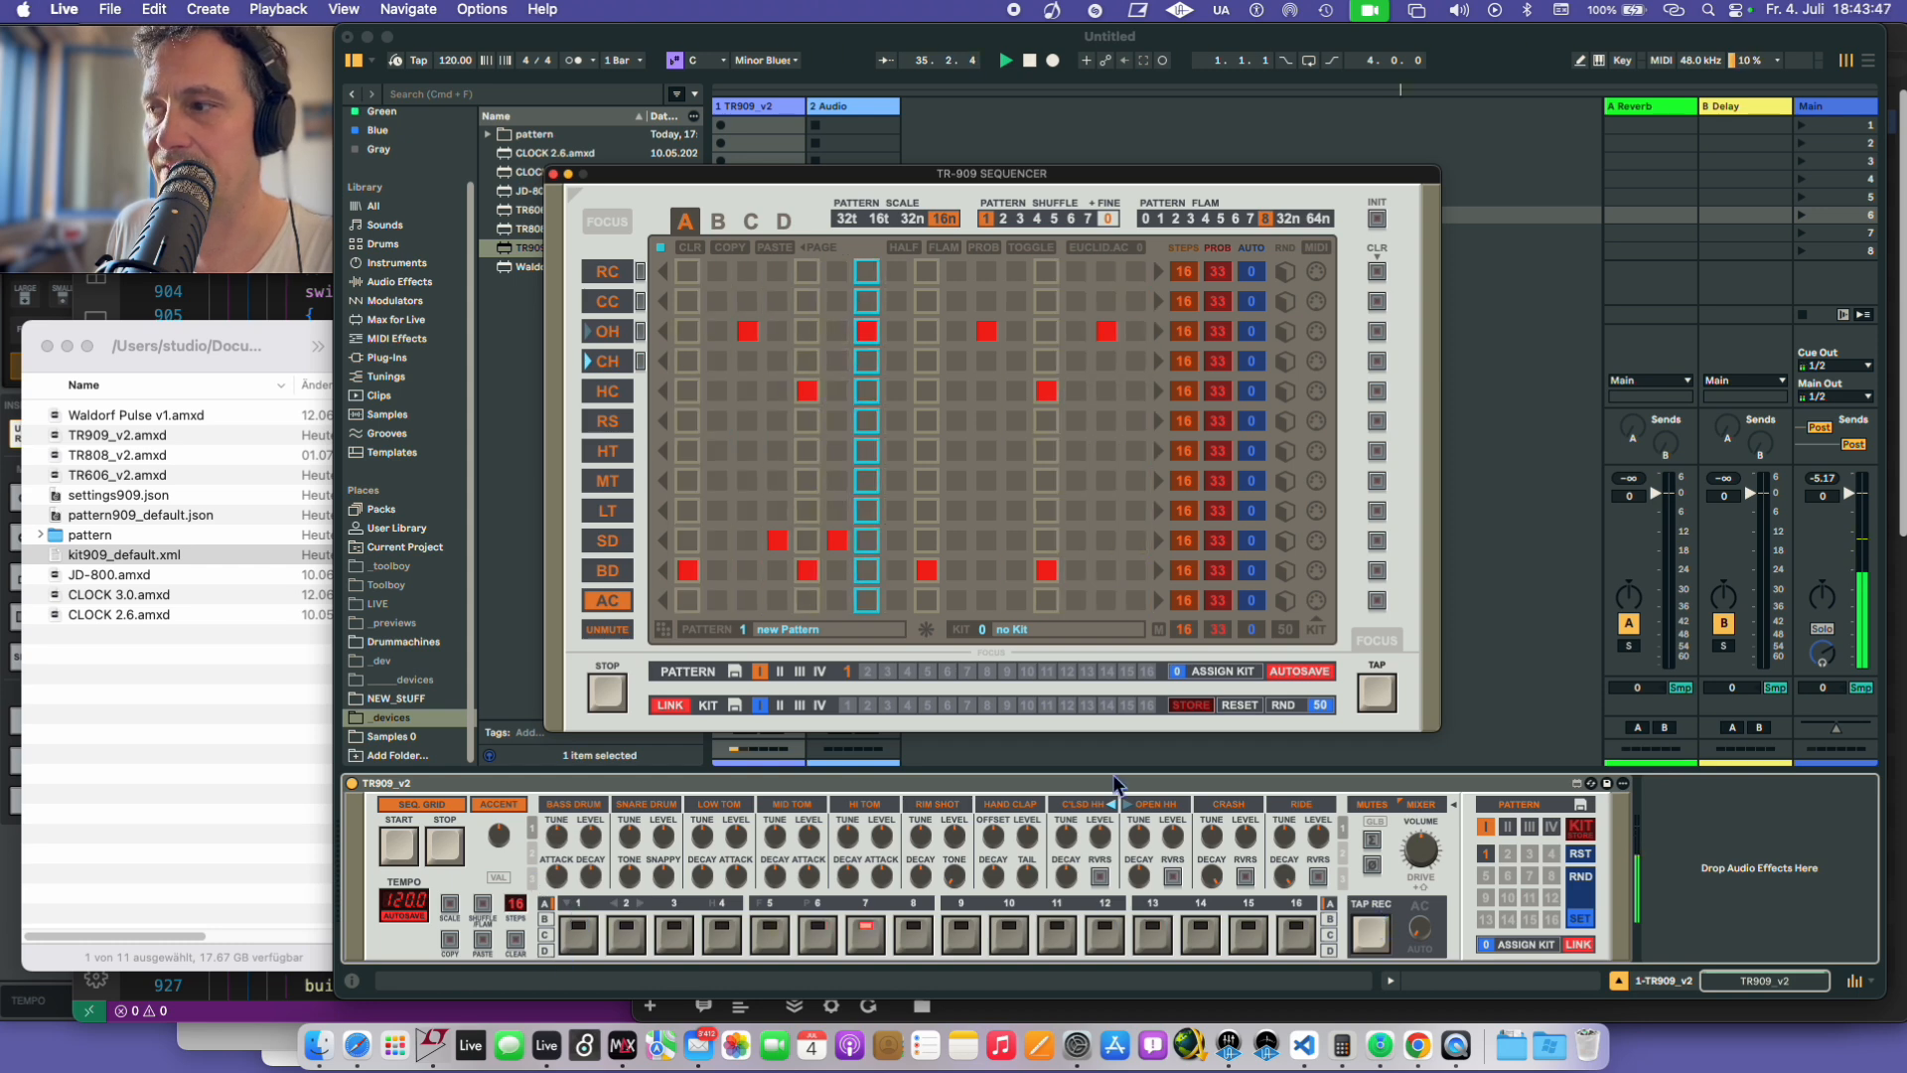
{"action": "left_click", "coordinate": [991, 779]}
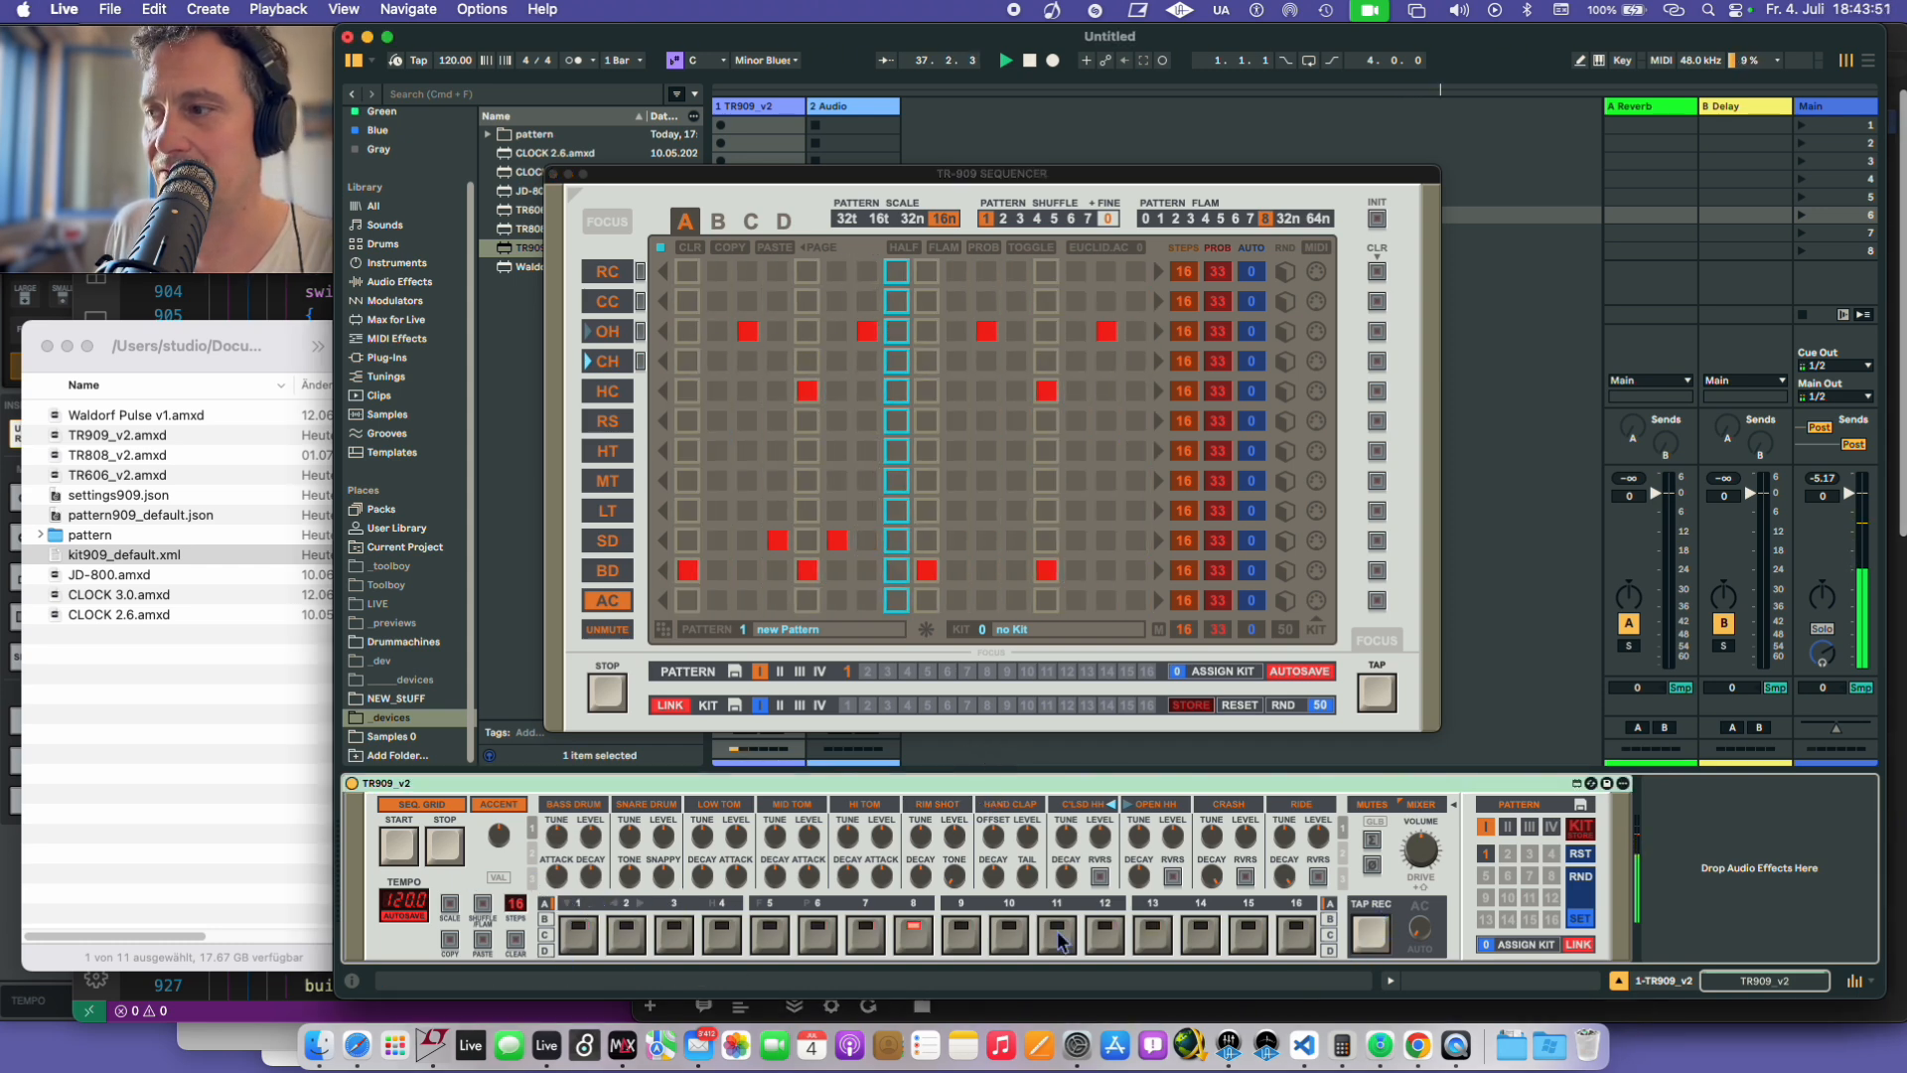
{"action": "left_click", "coordinate": [569, 905]}
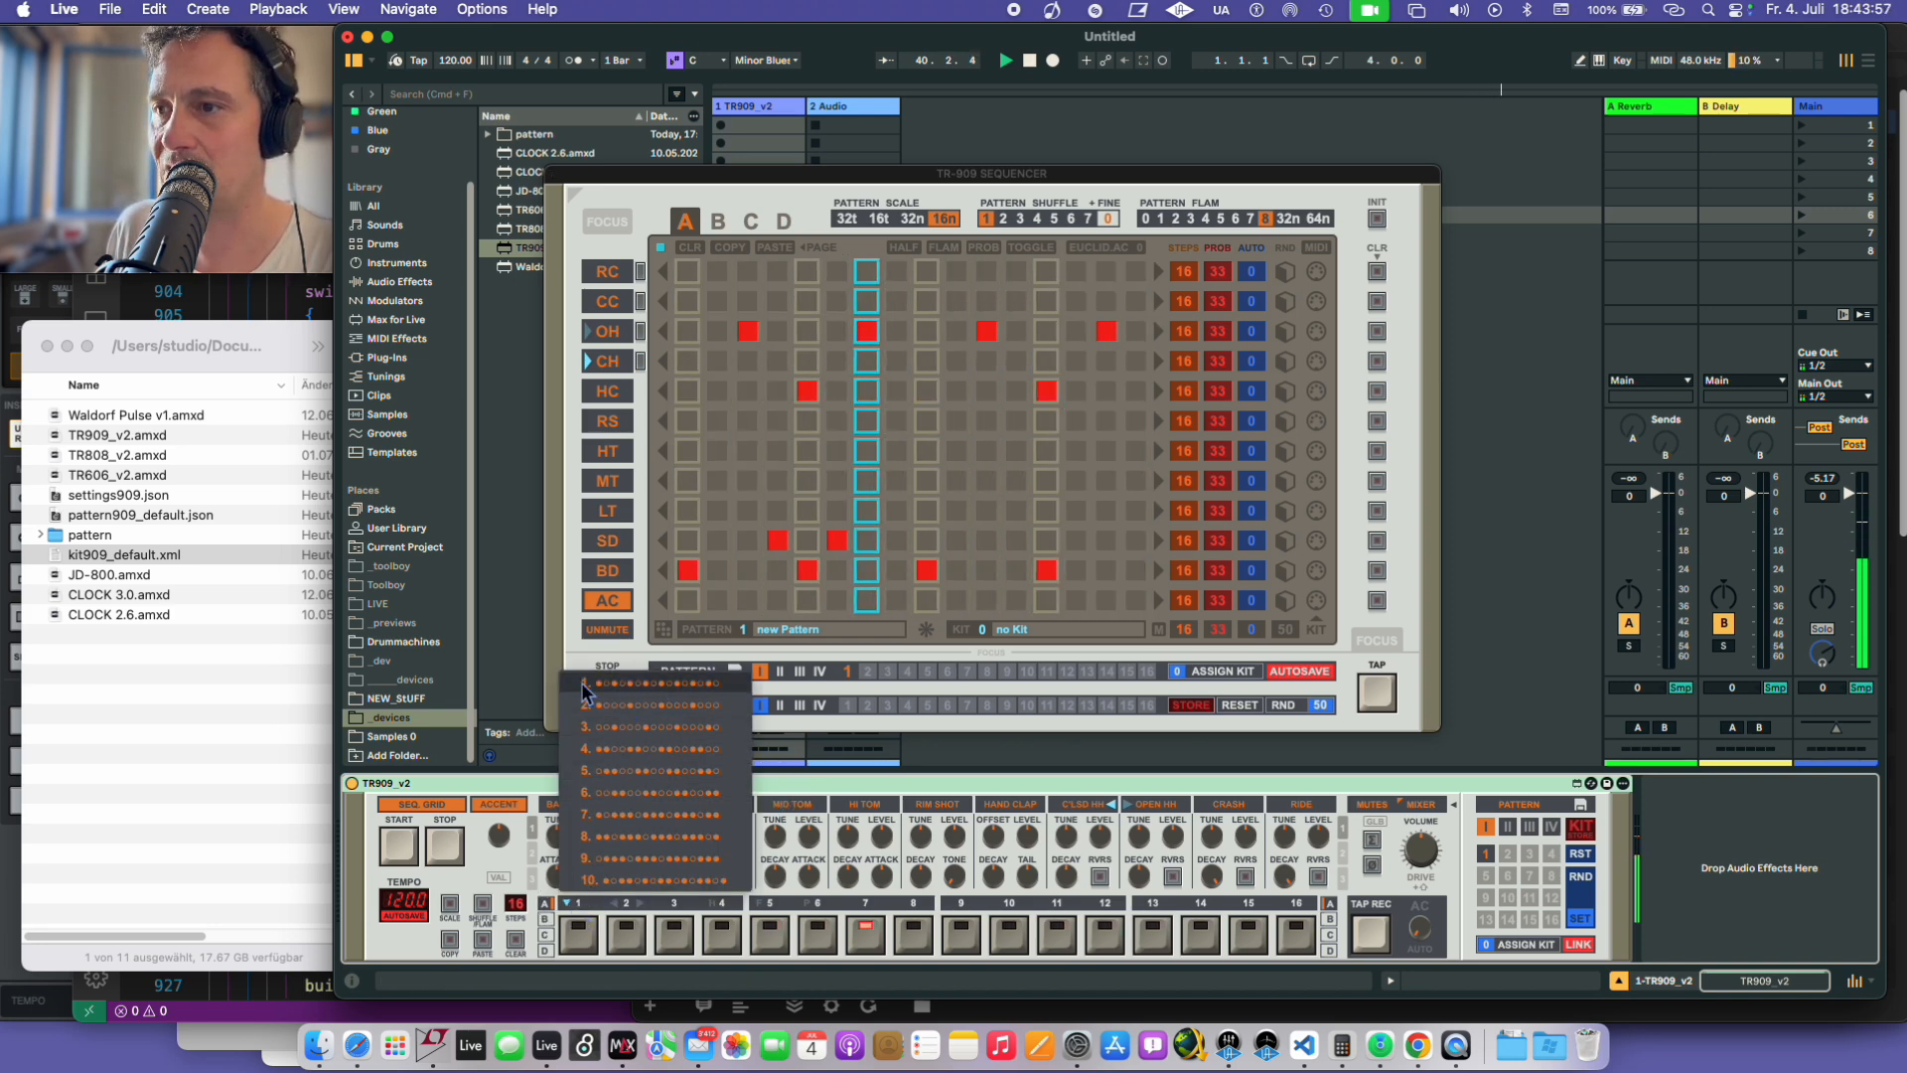
{"action": "left_click", "coordinate": [638, 689]}
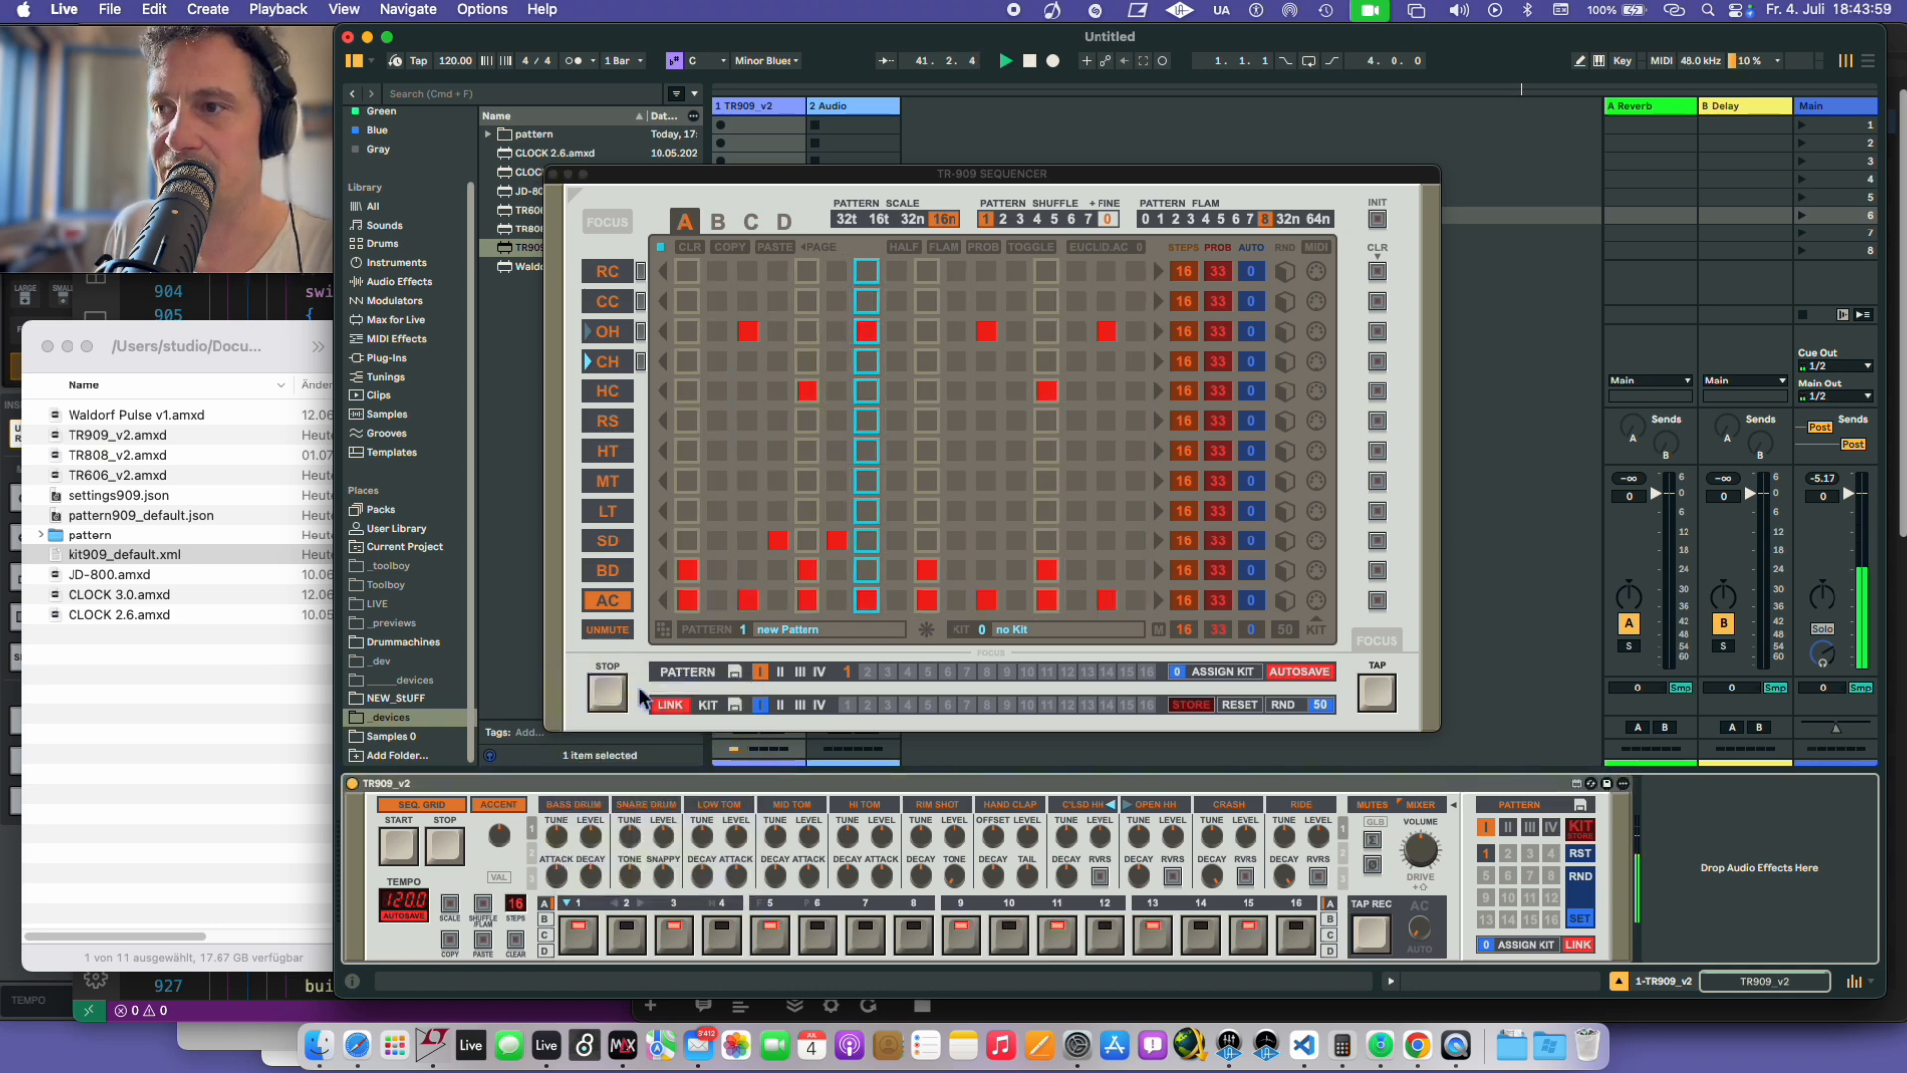
- Try a preset pattern with hits on steps 2, 3, 6, 7, 10, 11, 14 and 15 of the rim shot, and clear the track again
{"action": "left_click", "coordinate": [608, 410]}
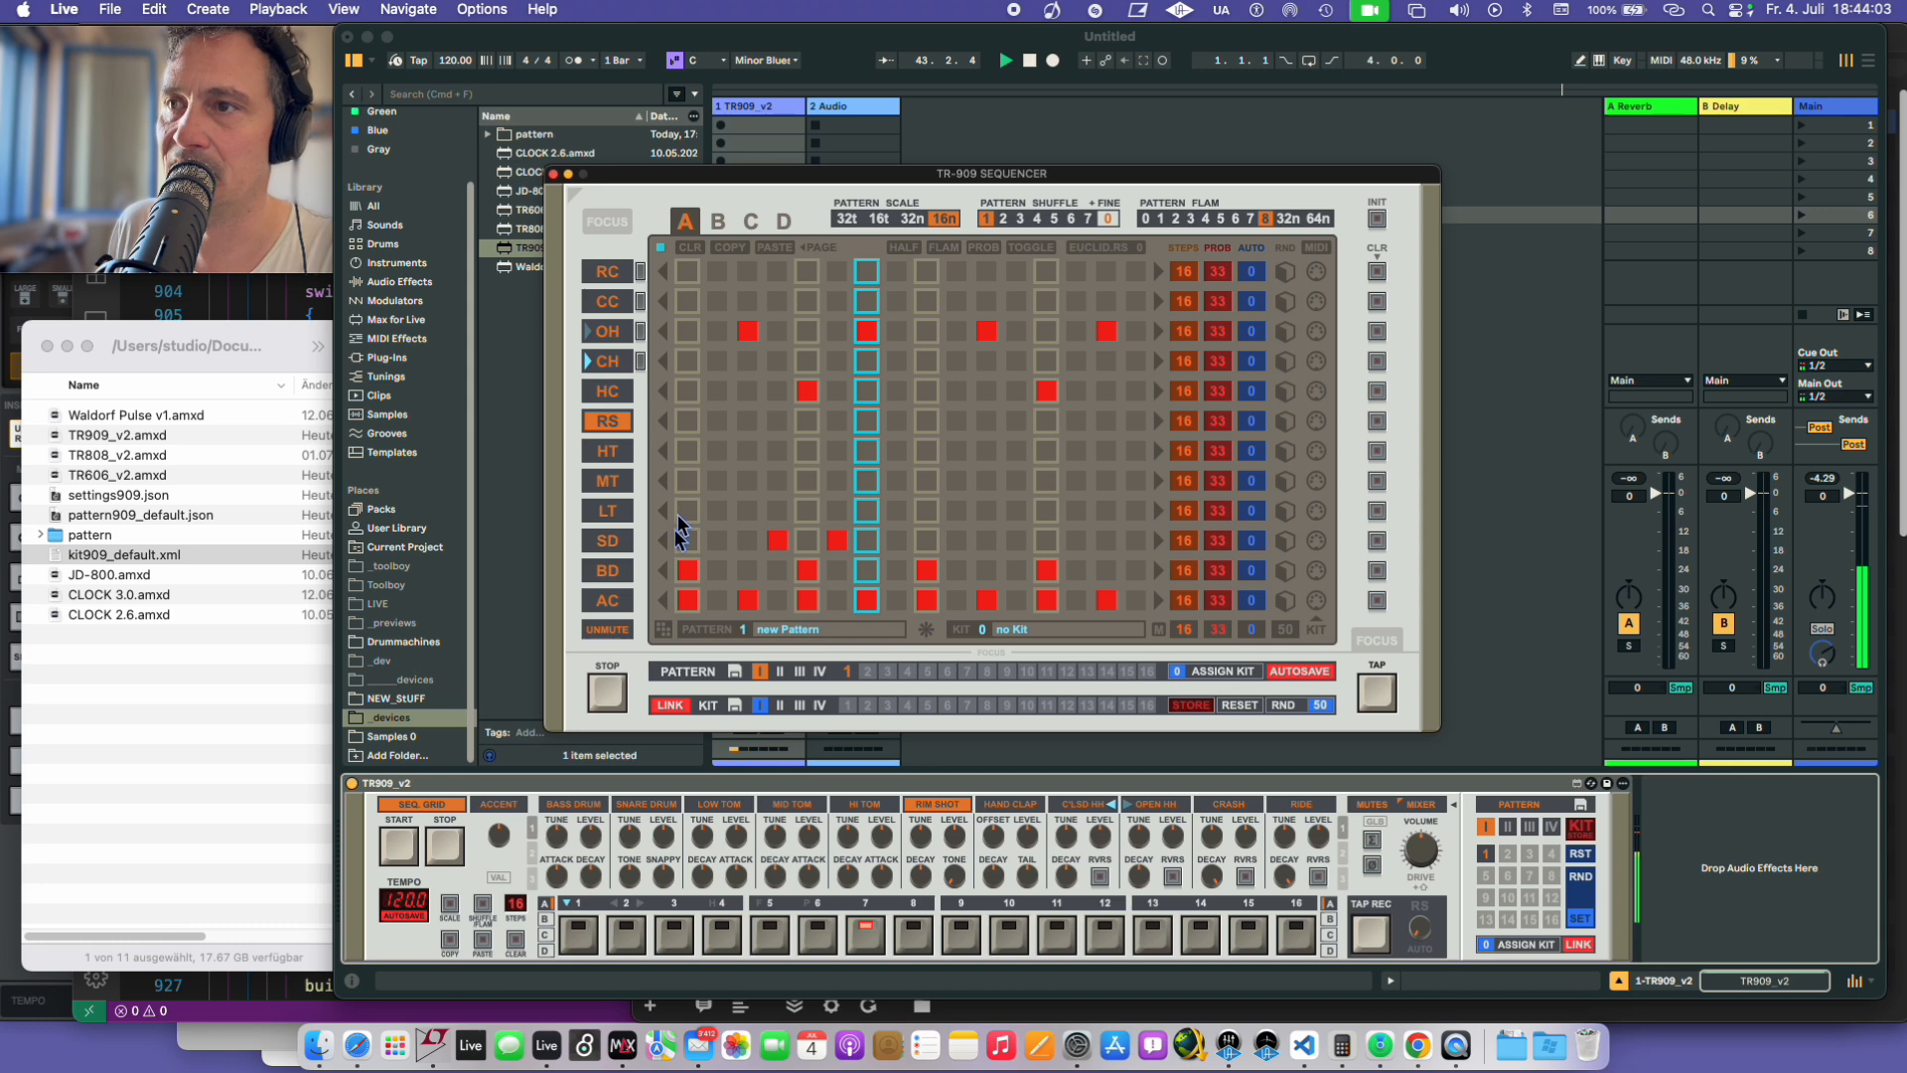
{"action": "left_click", "coordinate": [663, 629]}
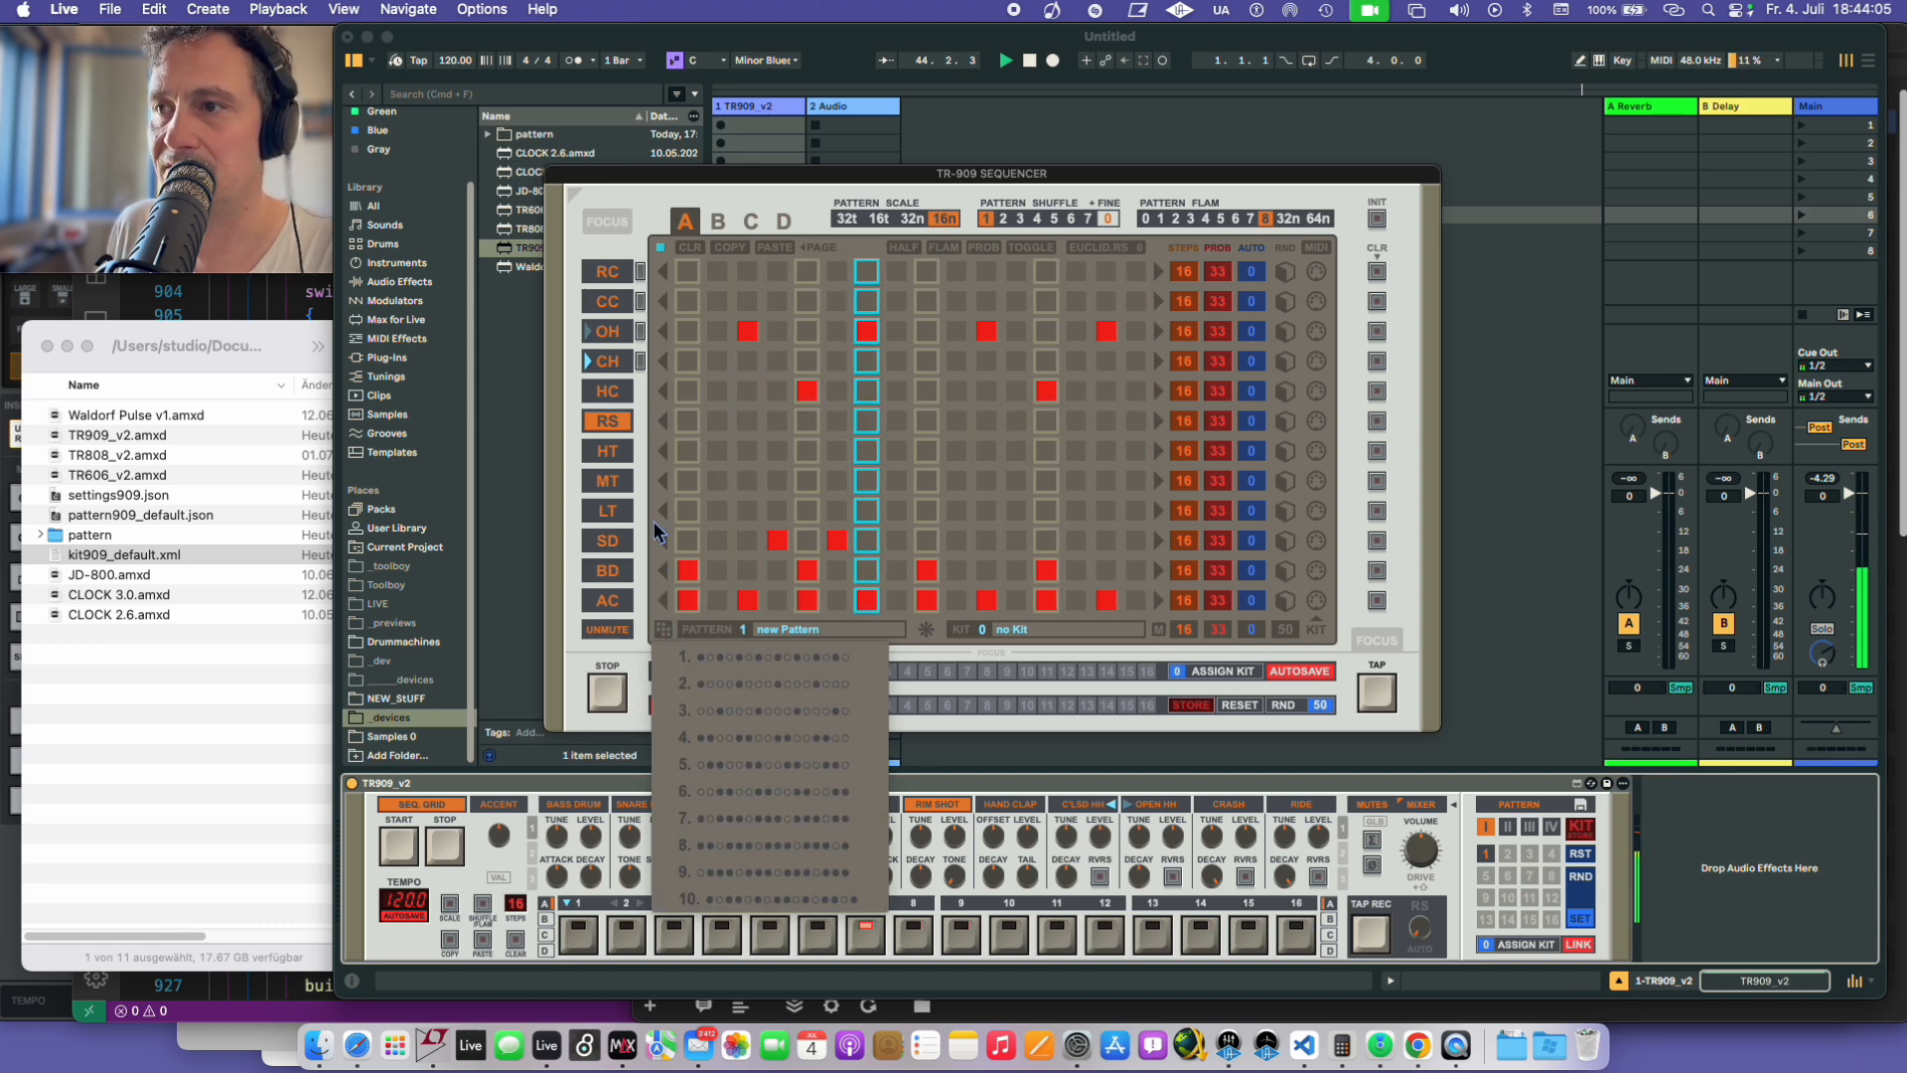
{"action": "left_click", "coordinate": [665, 634]}
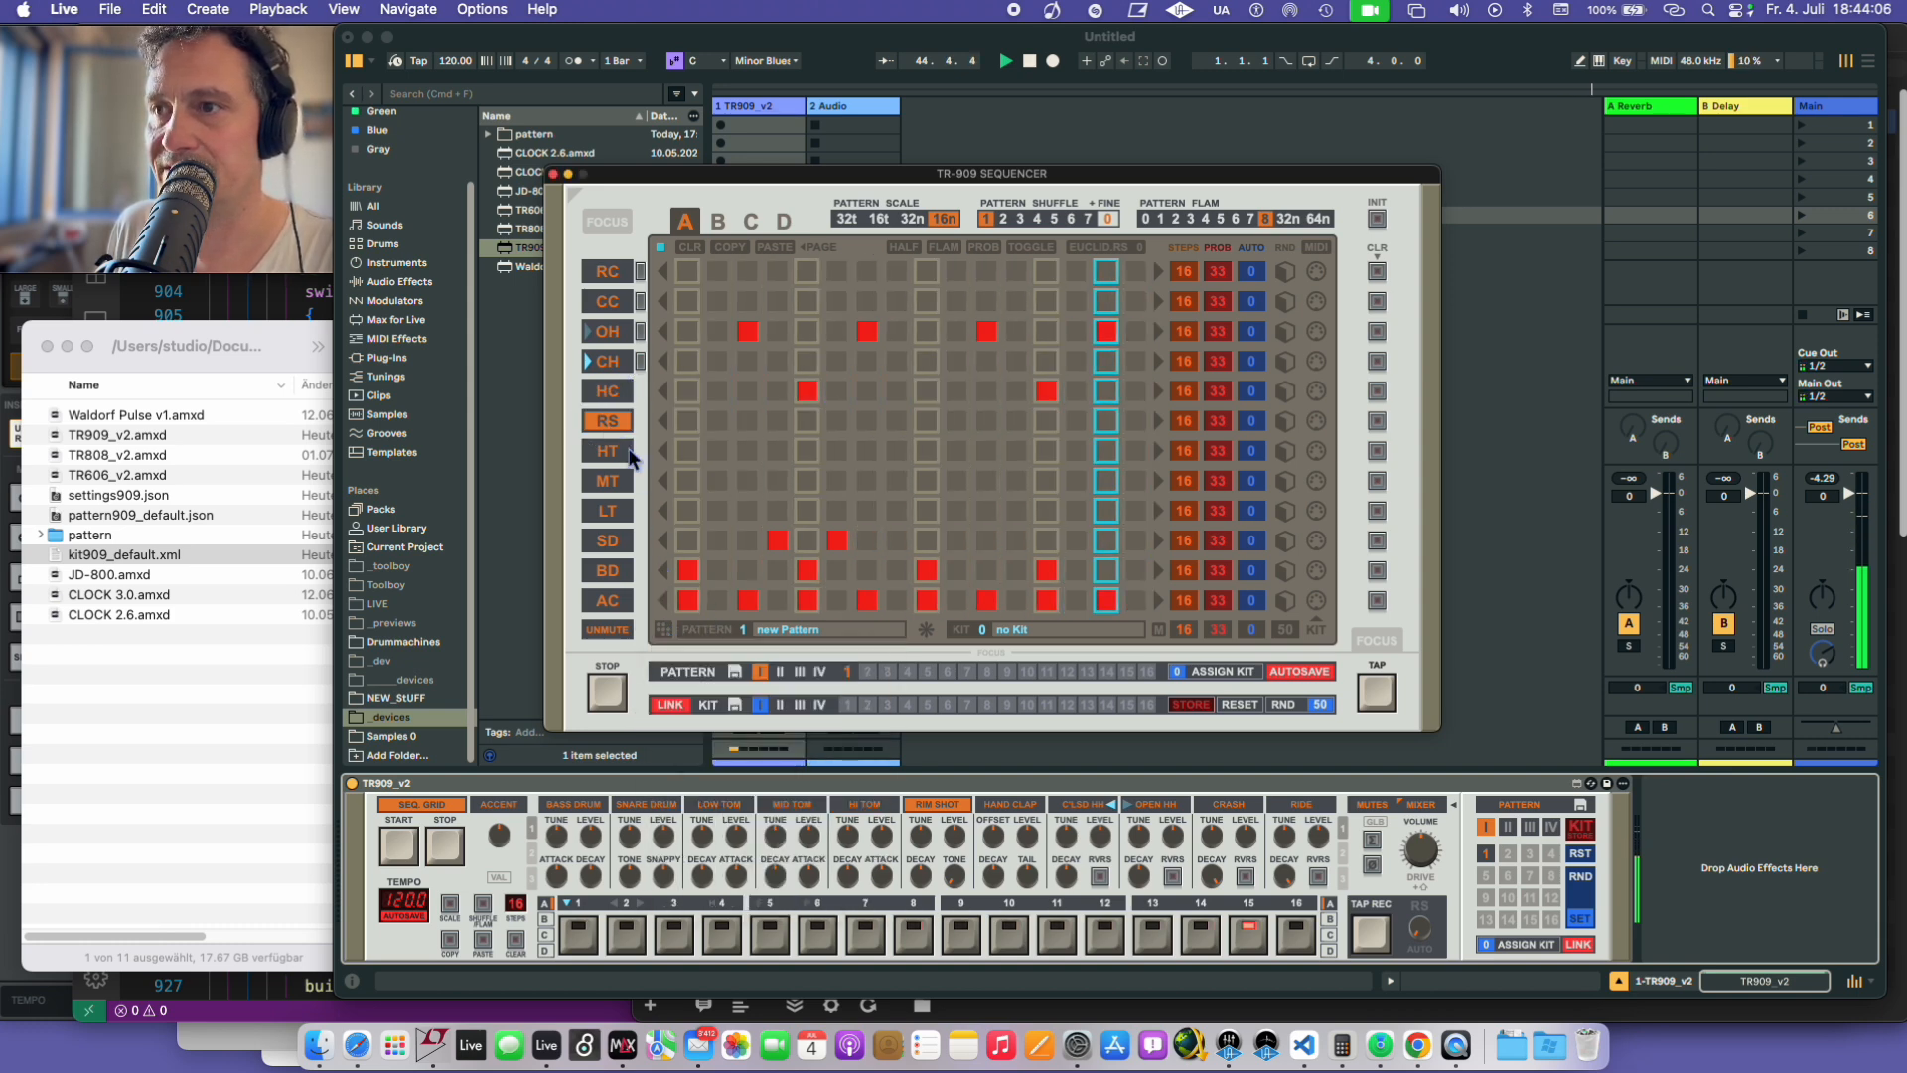
{"action": "left_click", "coordinate": [666, 635]}
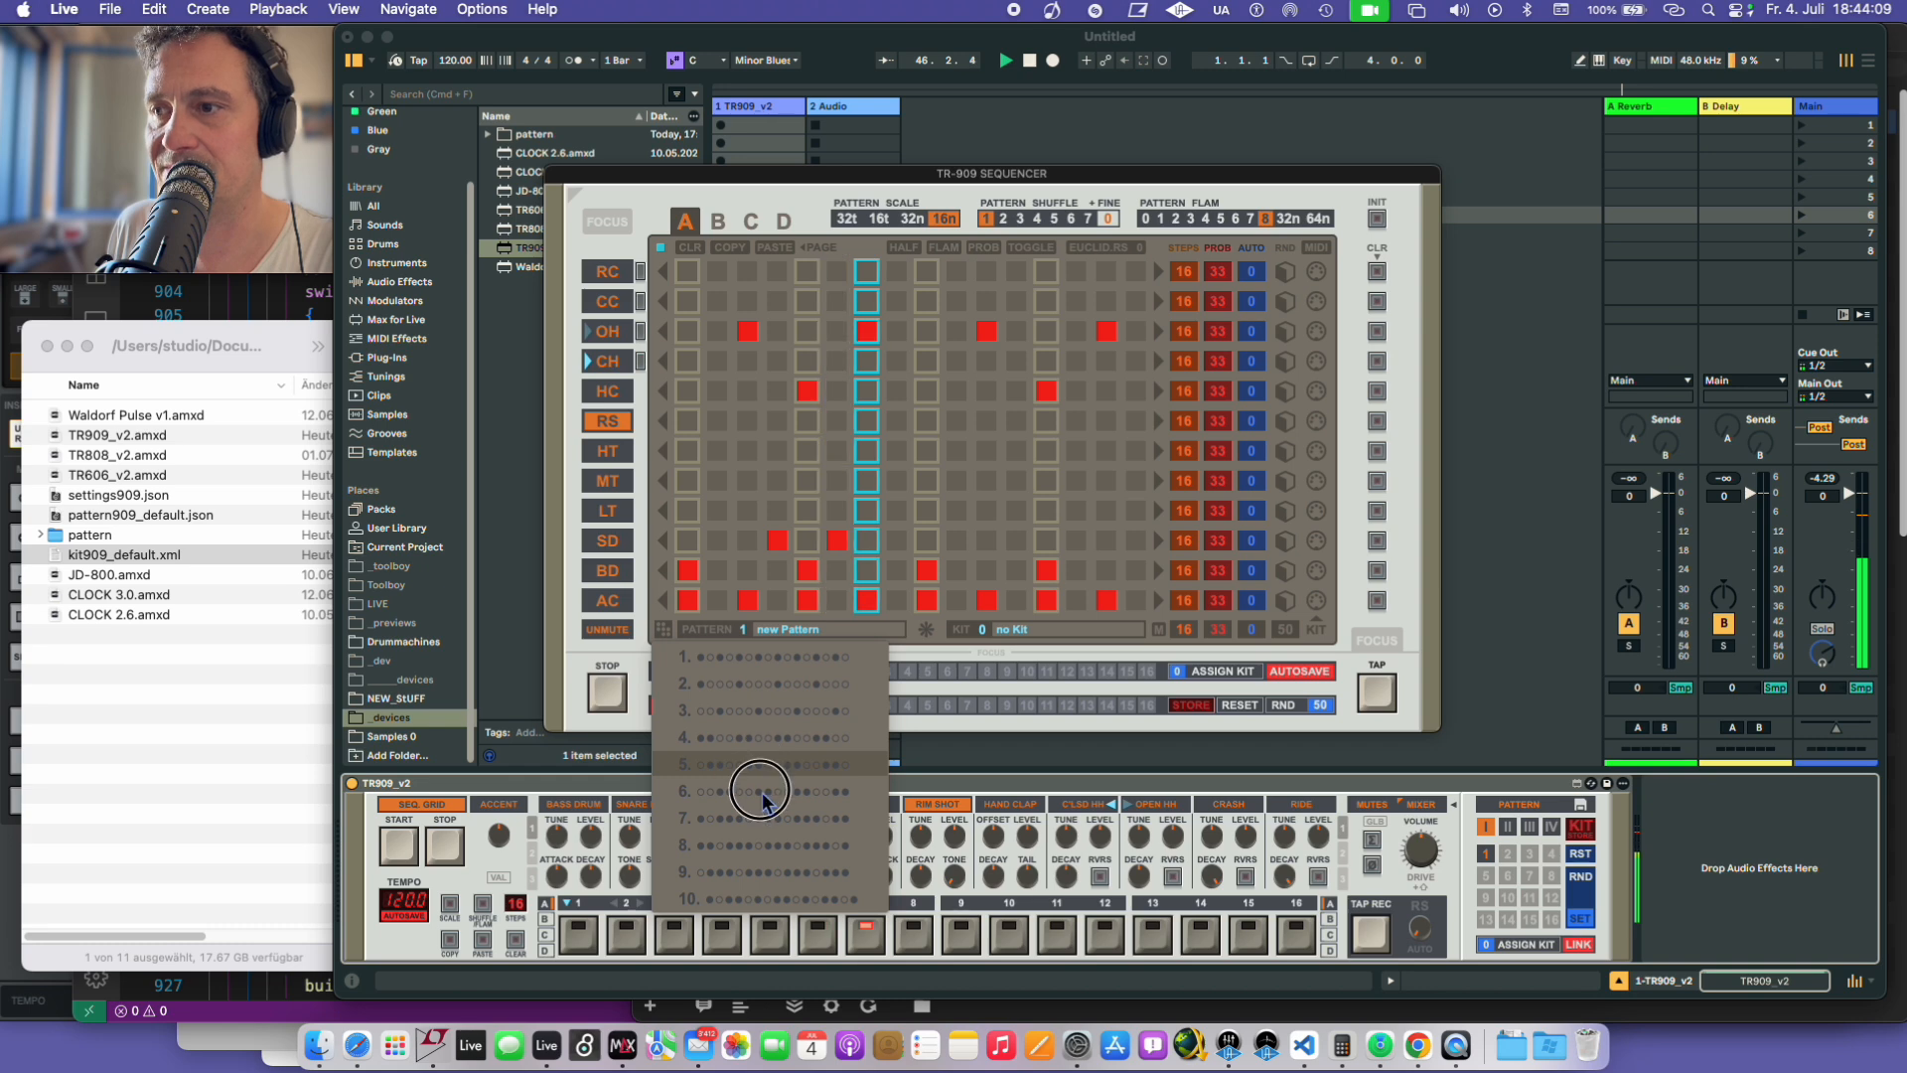
{"action": "left_click", "coordinate": [762, 779]}
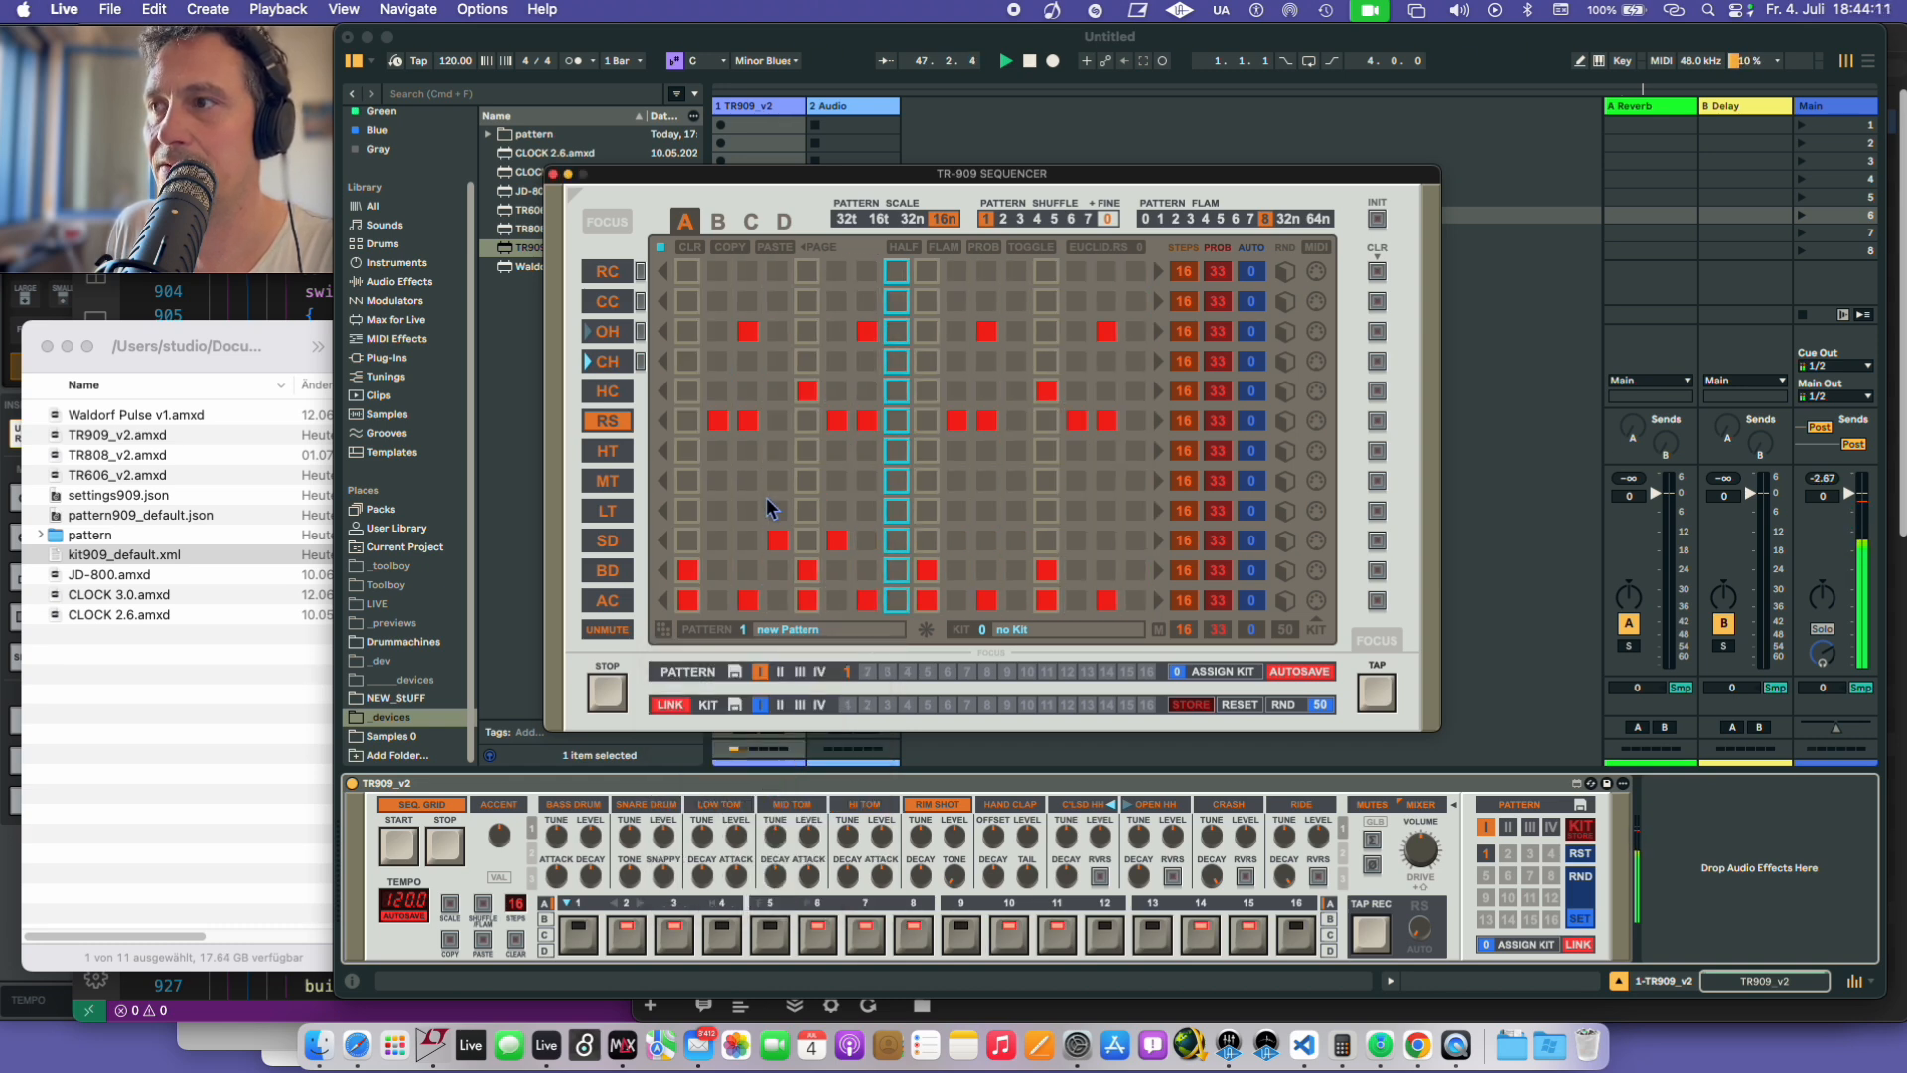
{"action": "left_click", "coordinate": [1375, 420]}
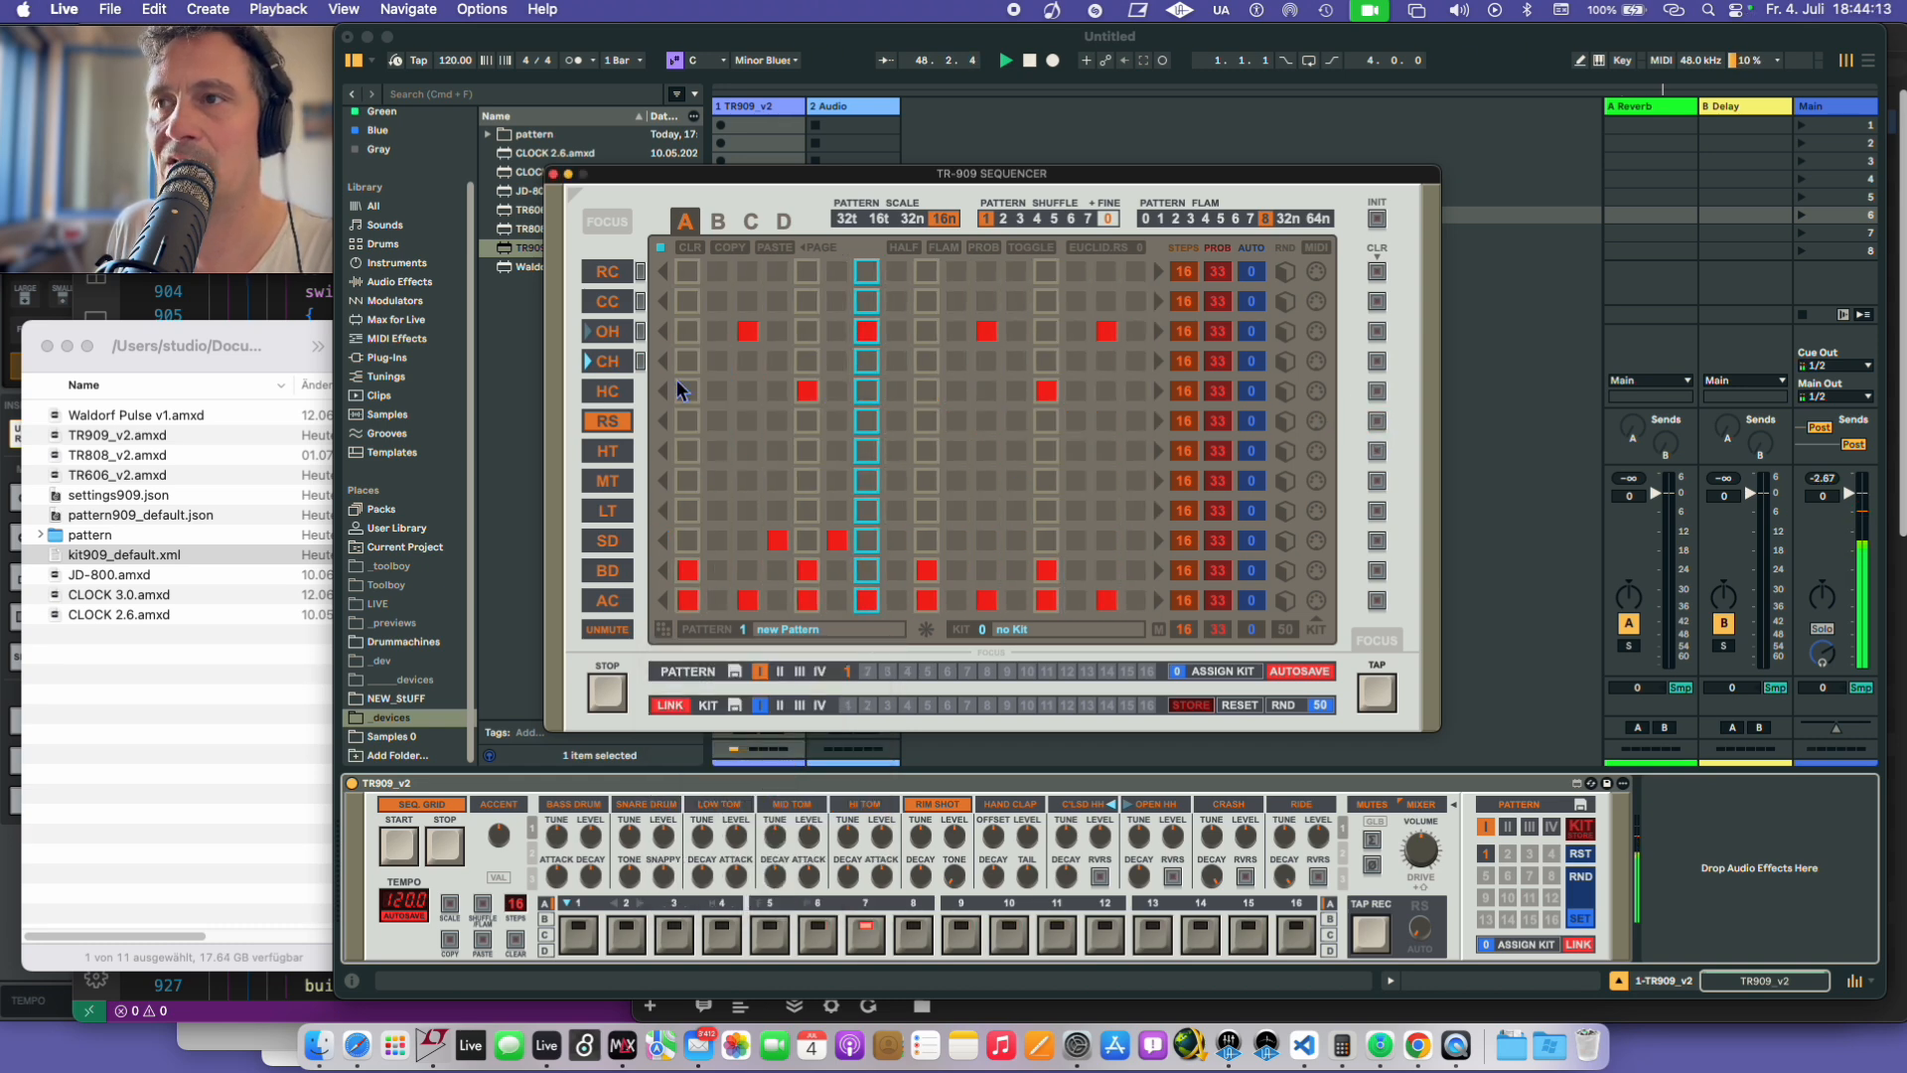
- With the ride cymbal track selected, shift the sequencer window slightly and switch the HALF and PROB step modes on and off
{"action": "left_click", "coordinate": [616, 278]}
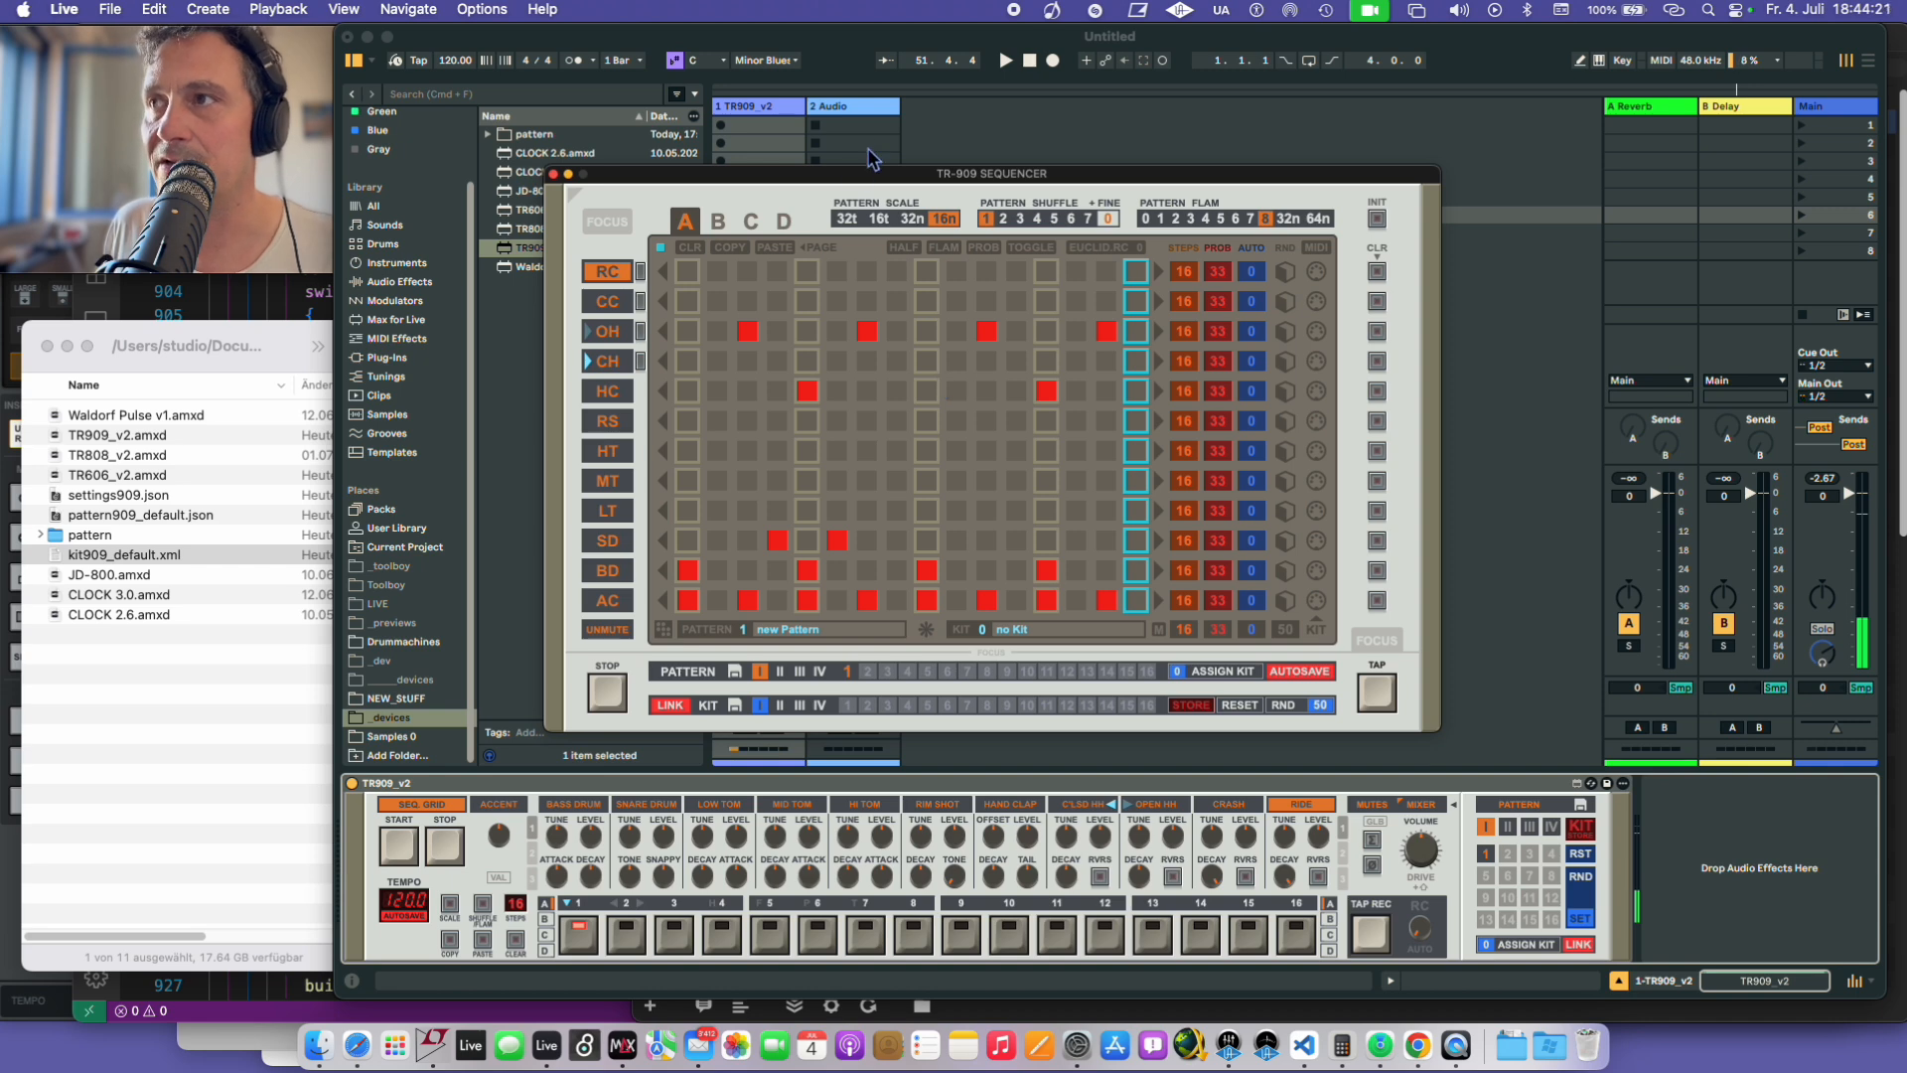
{"action": "mouse_move", "coordinate": [873, 174]}
{"action": "left_mouse_down"}
{"action": "mouse_move", "coordinate": [837, 271]}
{"action": "mouse_move", "coordinate": [806, 177]}
{"action": "mouse_move", "coordinate": [888, 199]}
{"action": "left_mouse_up"}
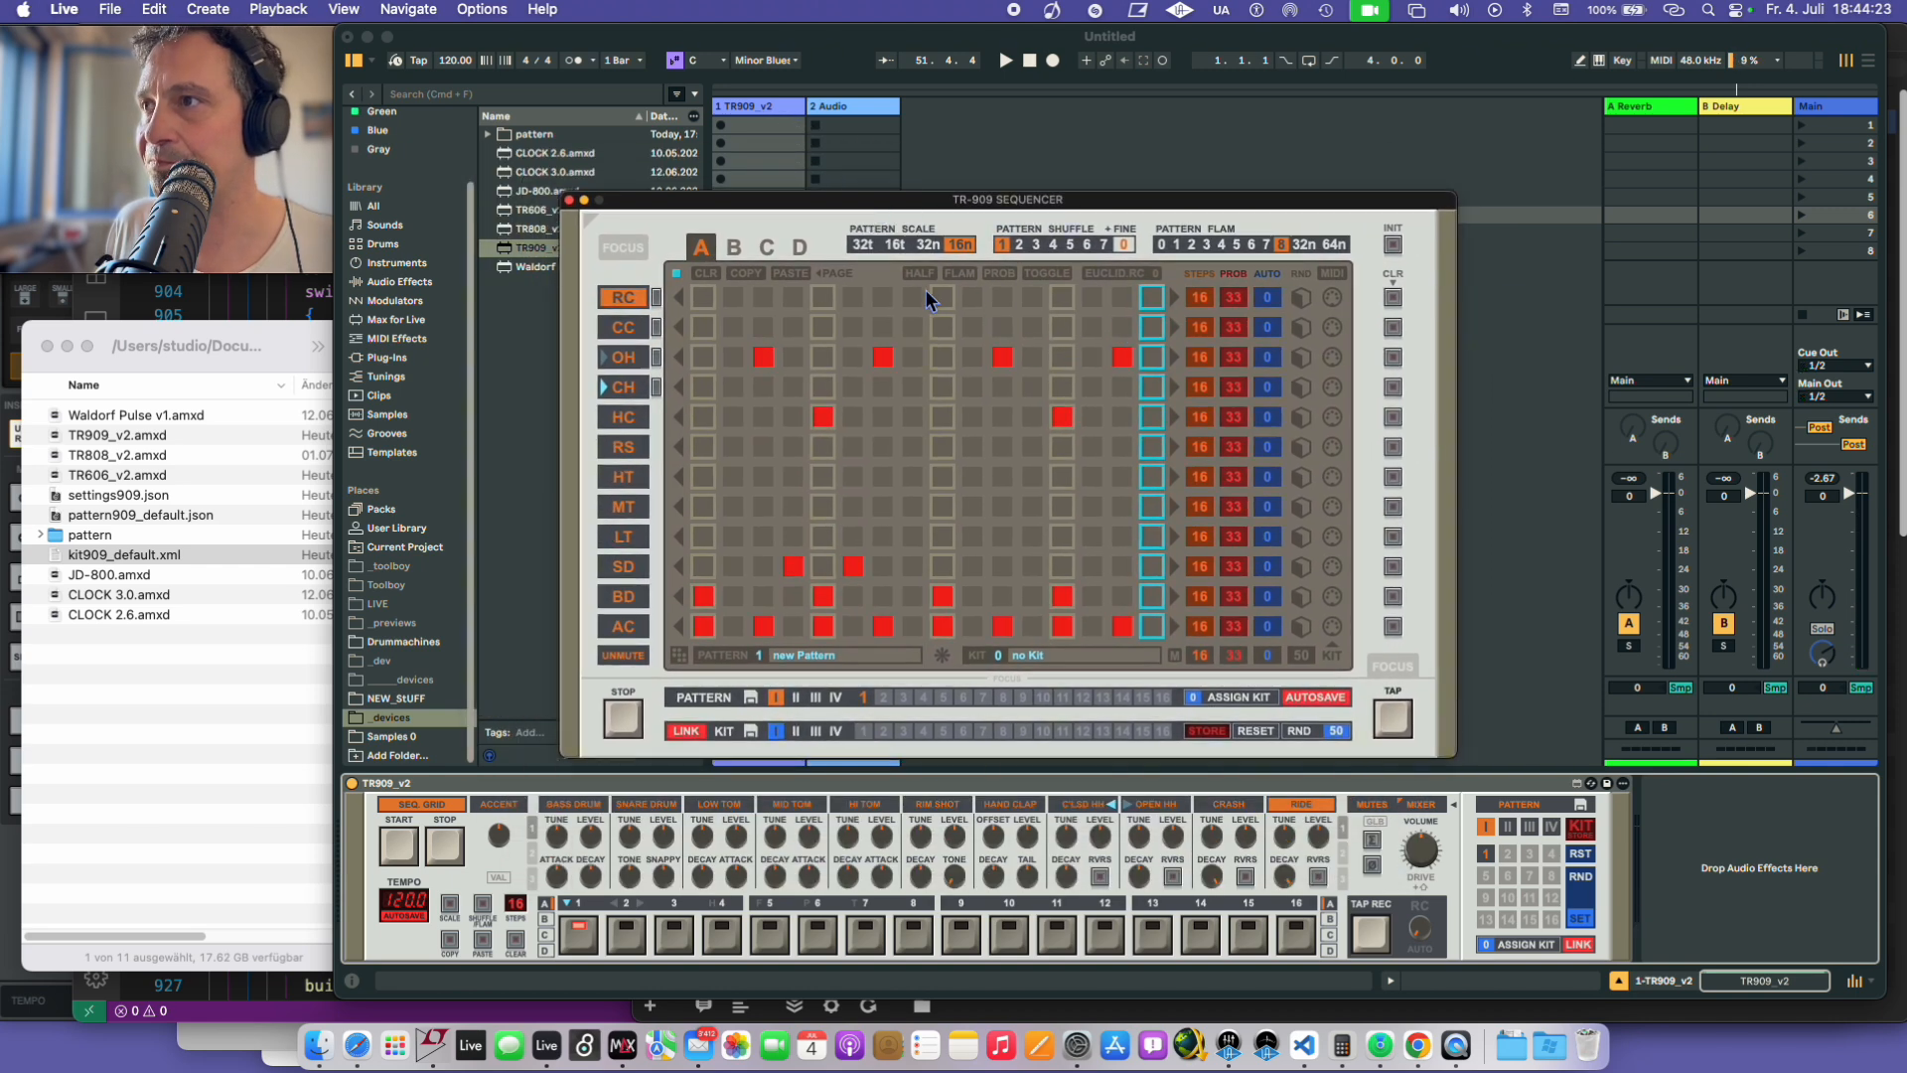
{"action": "left_click", "coordinate": [992, 277]}
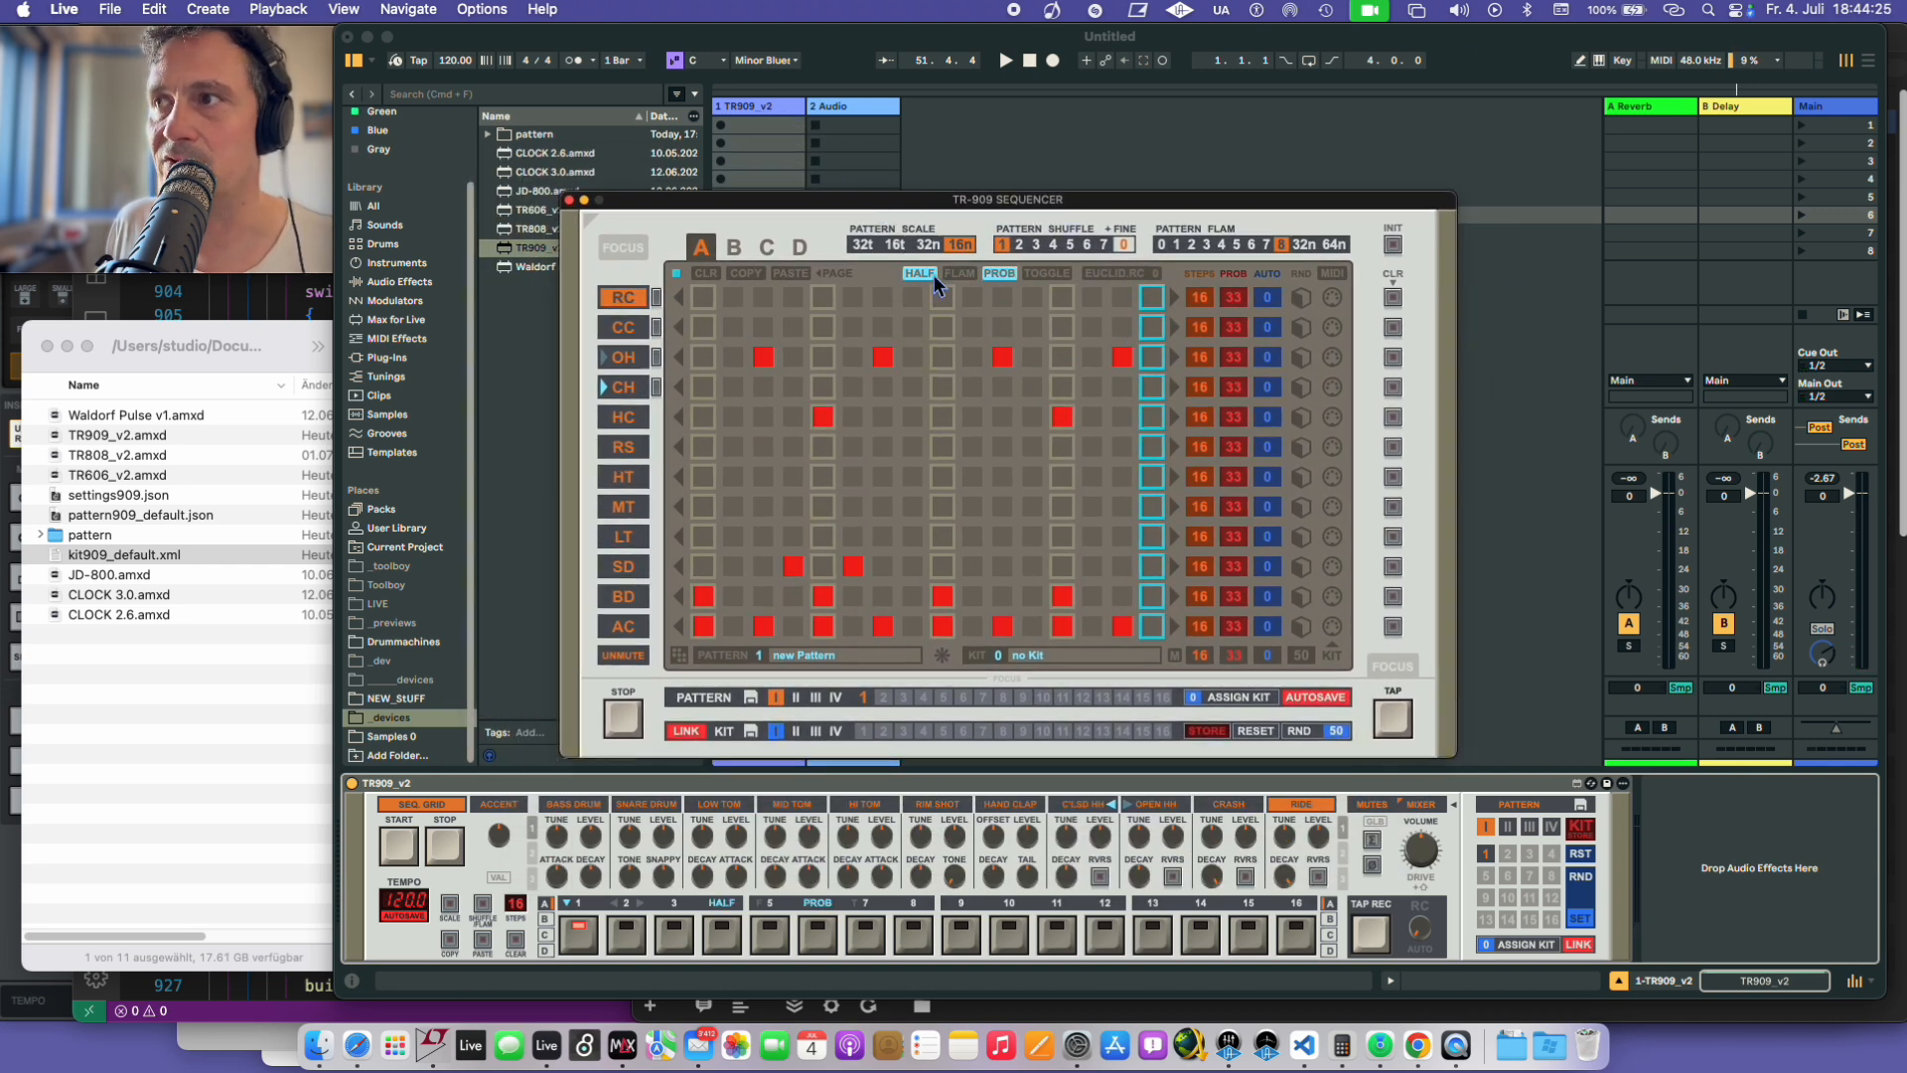
{"action": "left_click", "coordinate": [933, 275]}
{"action": "left_click", "coordinate": [1014, 276]}
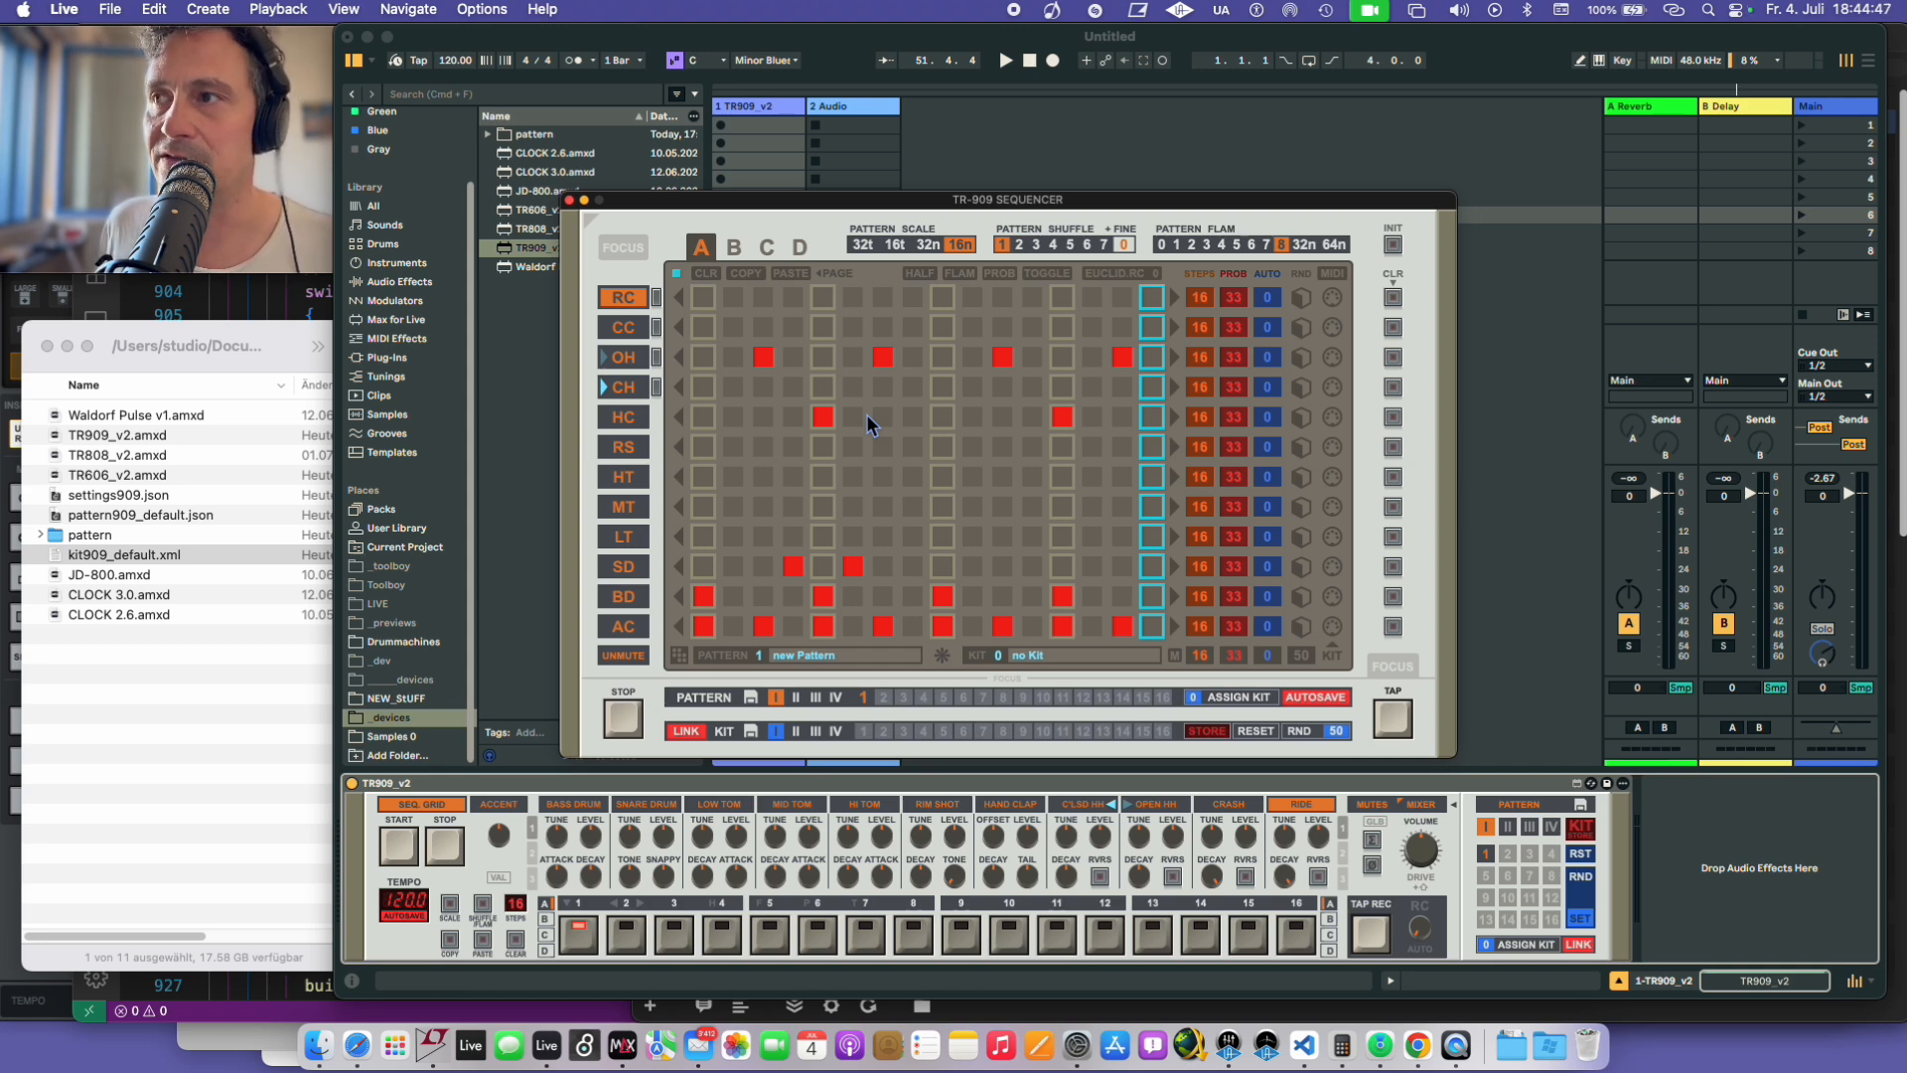
- Try the HALF and FLAM step modes on the sequencer grid and start playback
{"action": "key", "text": "alt"}
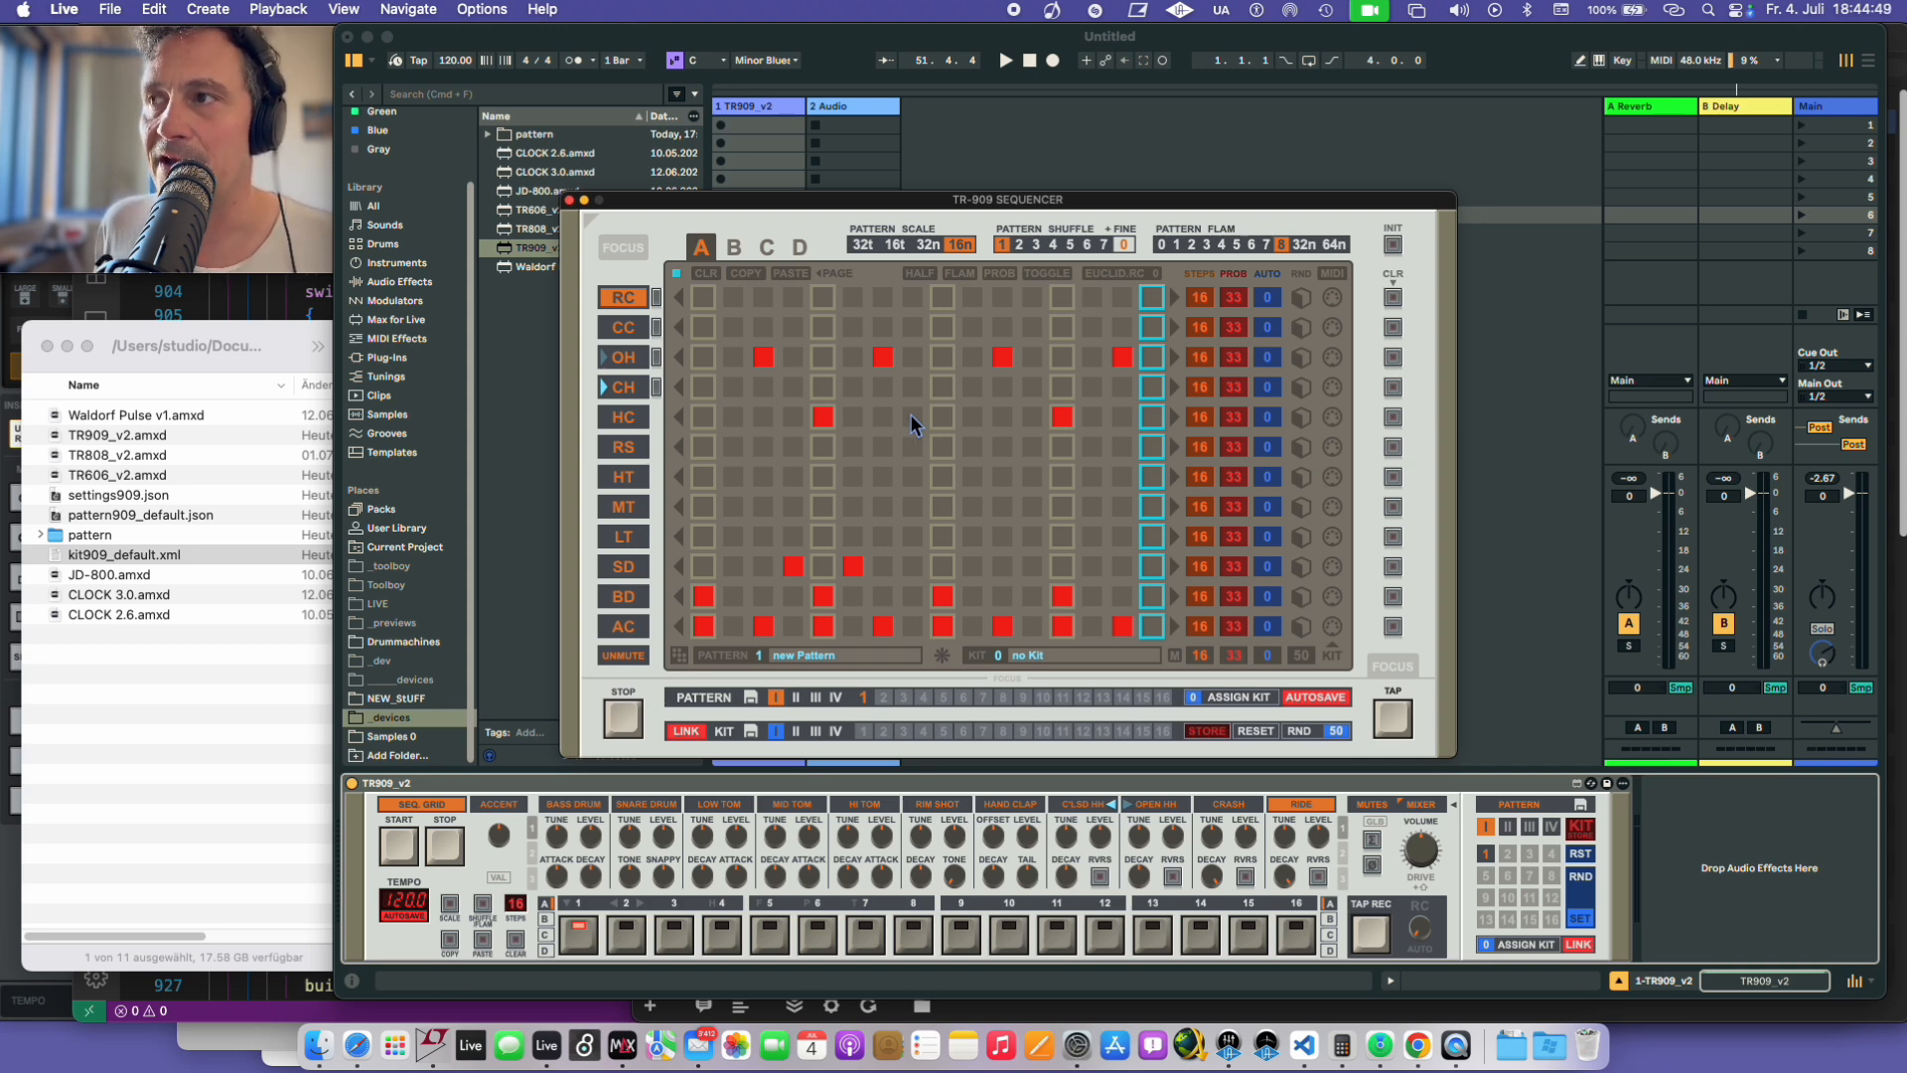
{"action": "key", "text": "shift"}
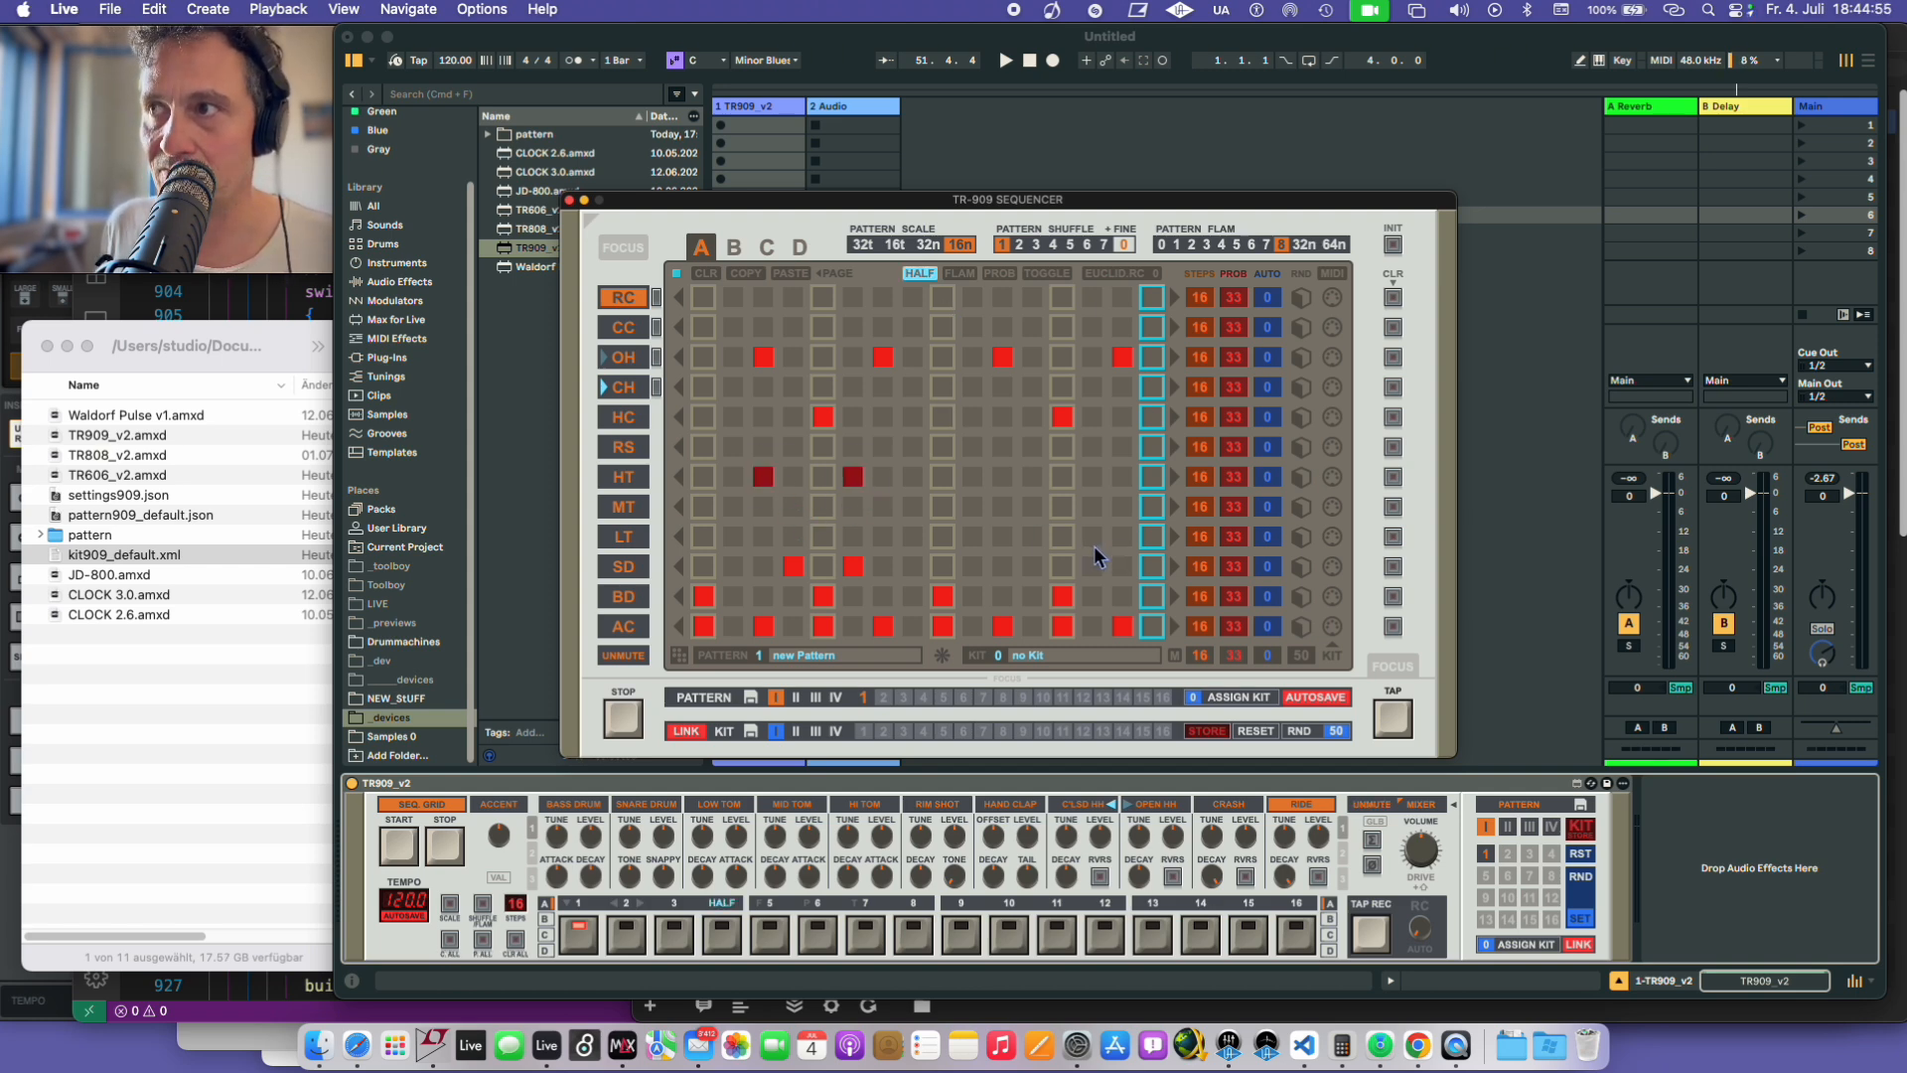
{"action": "left_click", "coordinate": [959, 274]}
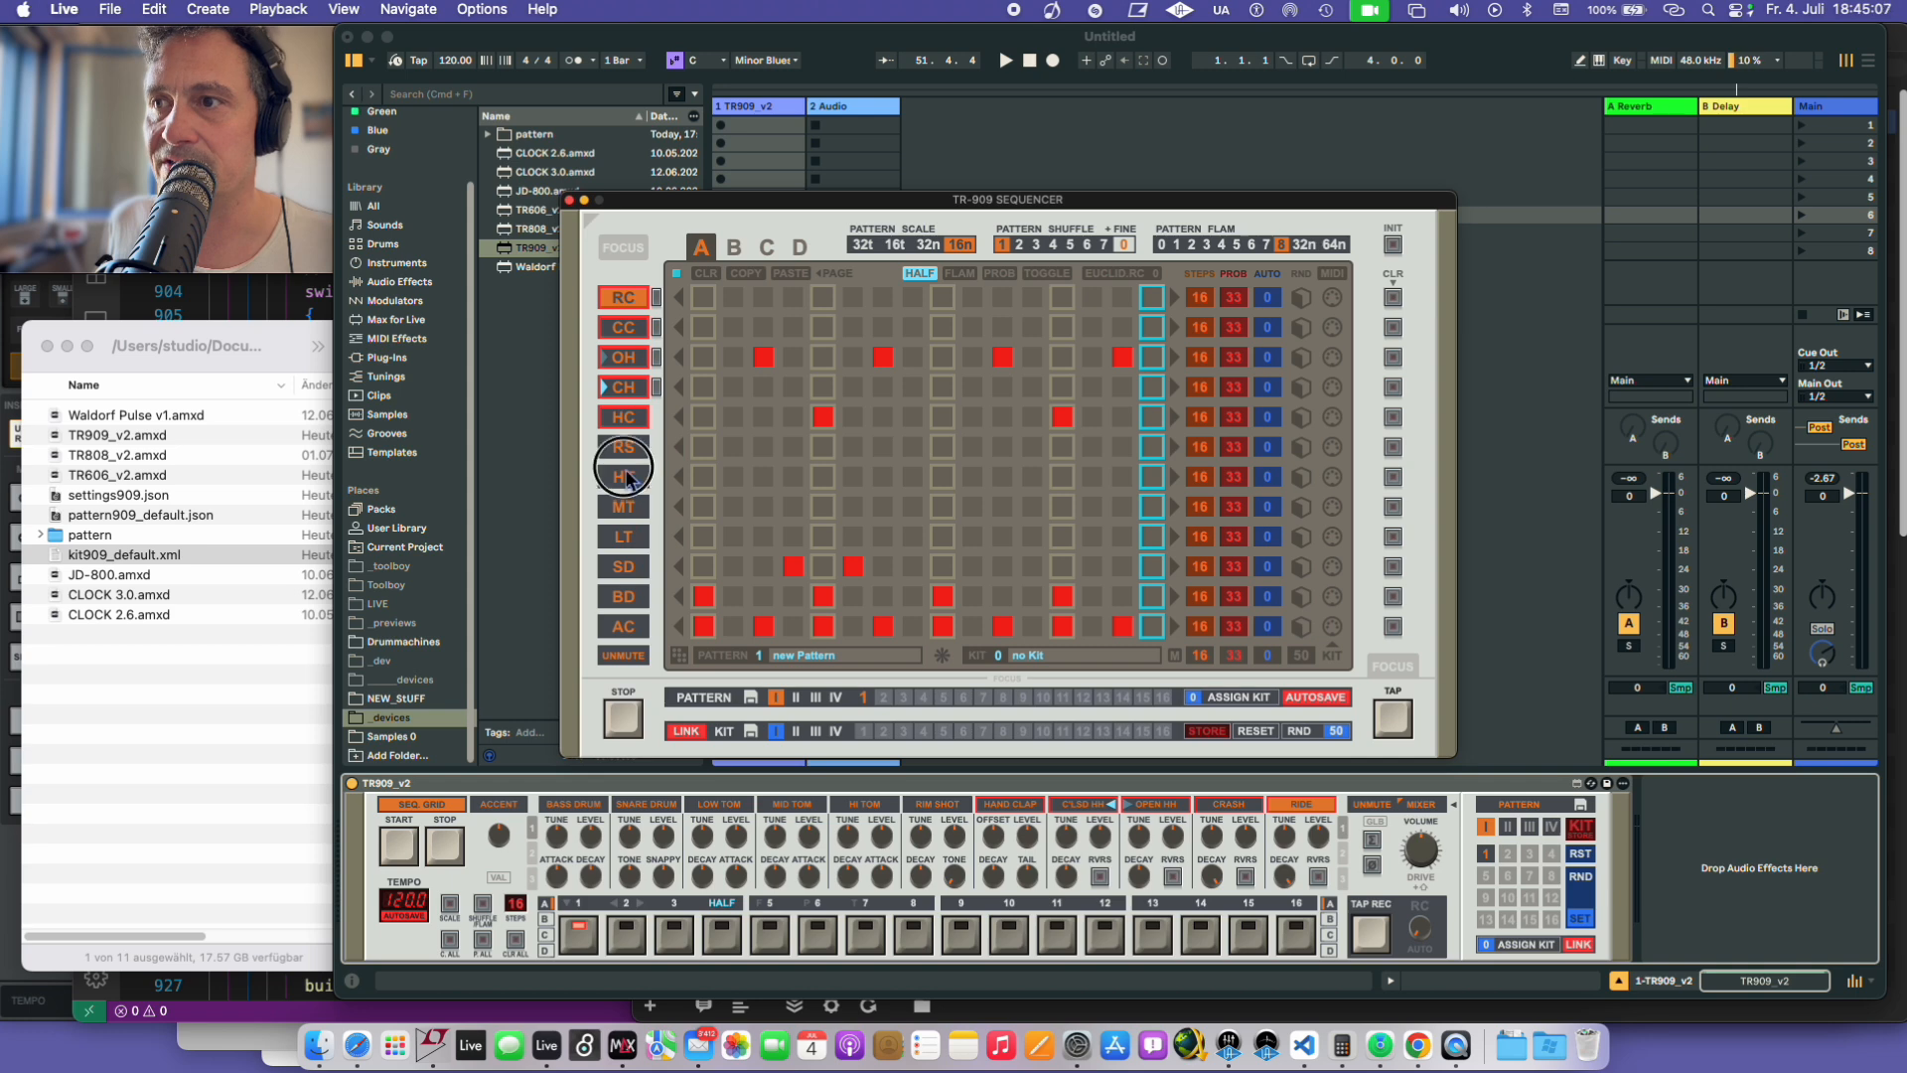
{"action": "key", "text": "space"}
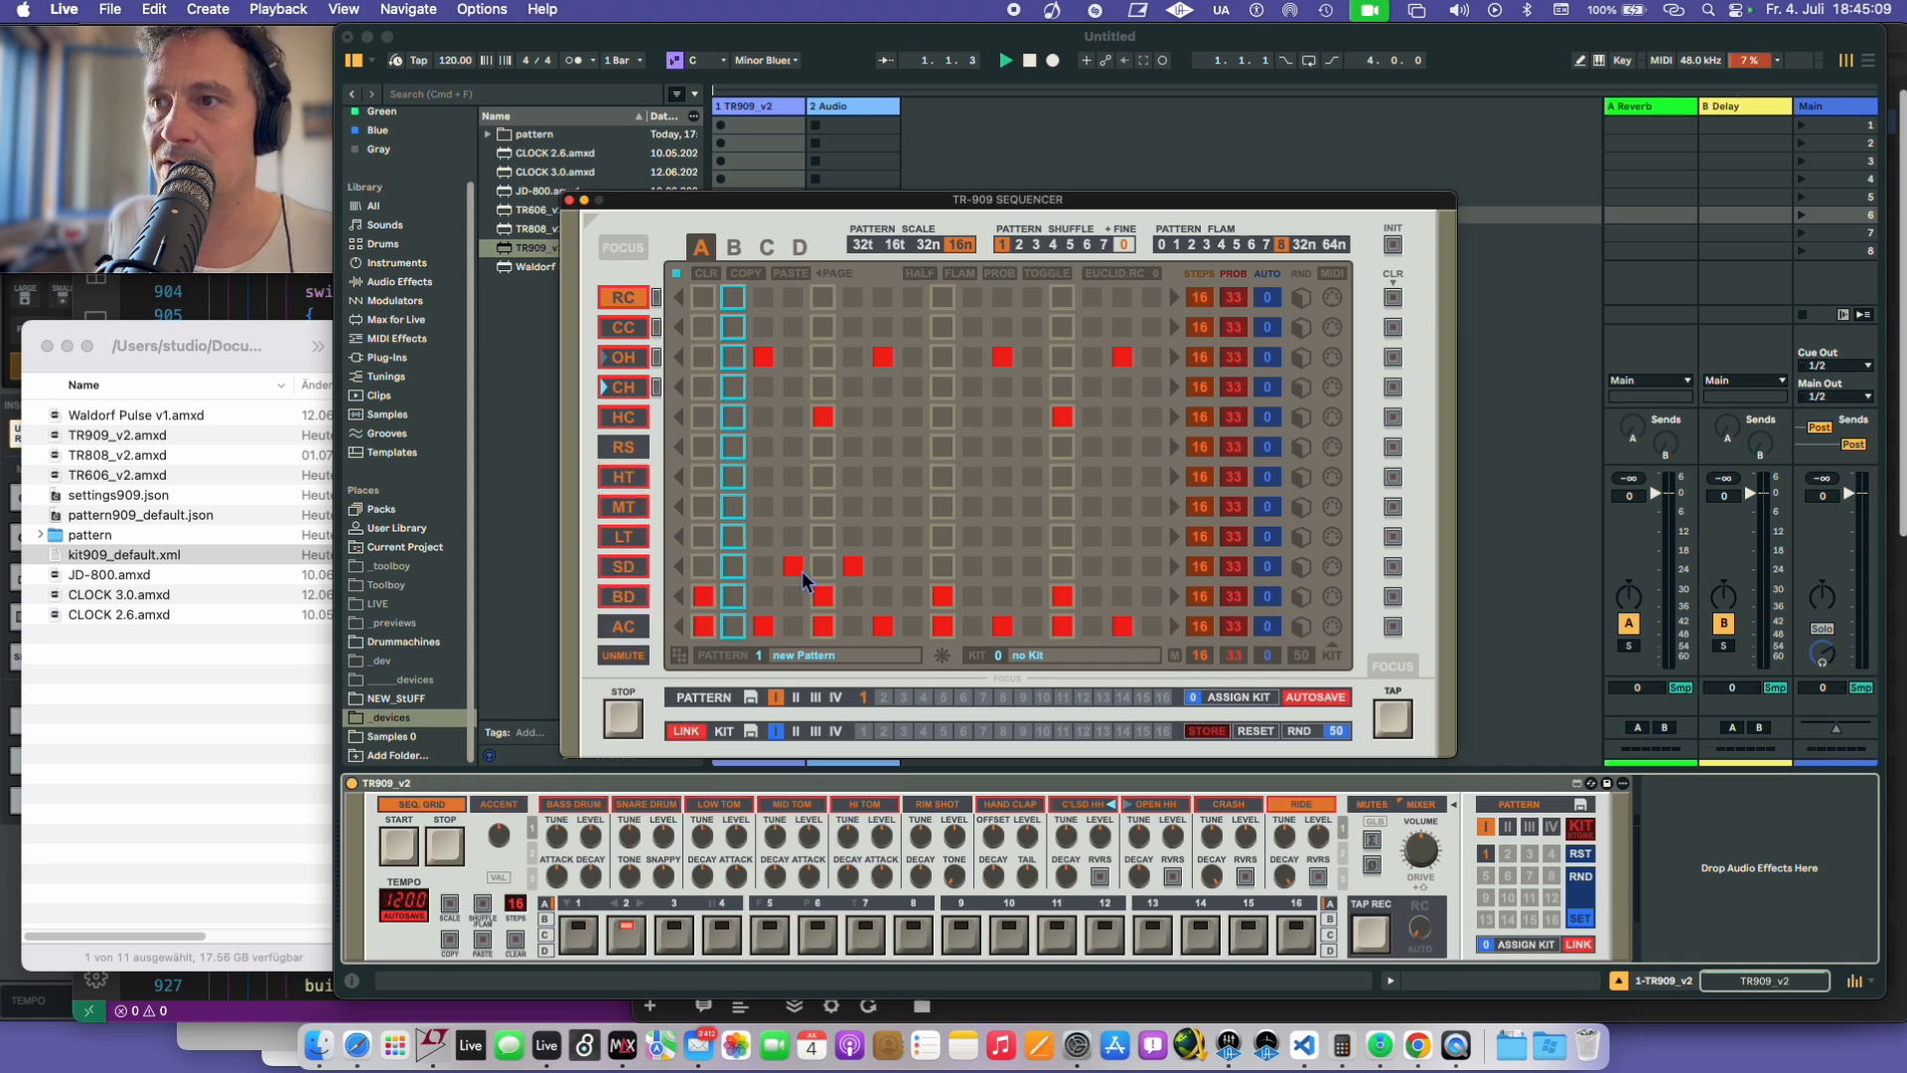
- Try painting half-level and full-level rim shot hits across steps 3 to 11 and erase them again
{"action": "left_click", "coordinate": [763, 447]}
{"action": "left_click", "coordinate": [765, 450]}
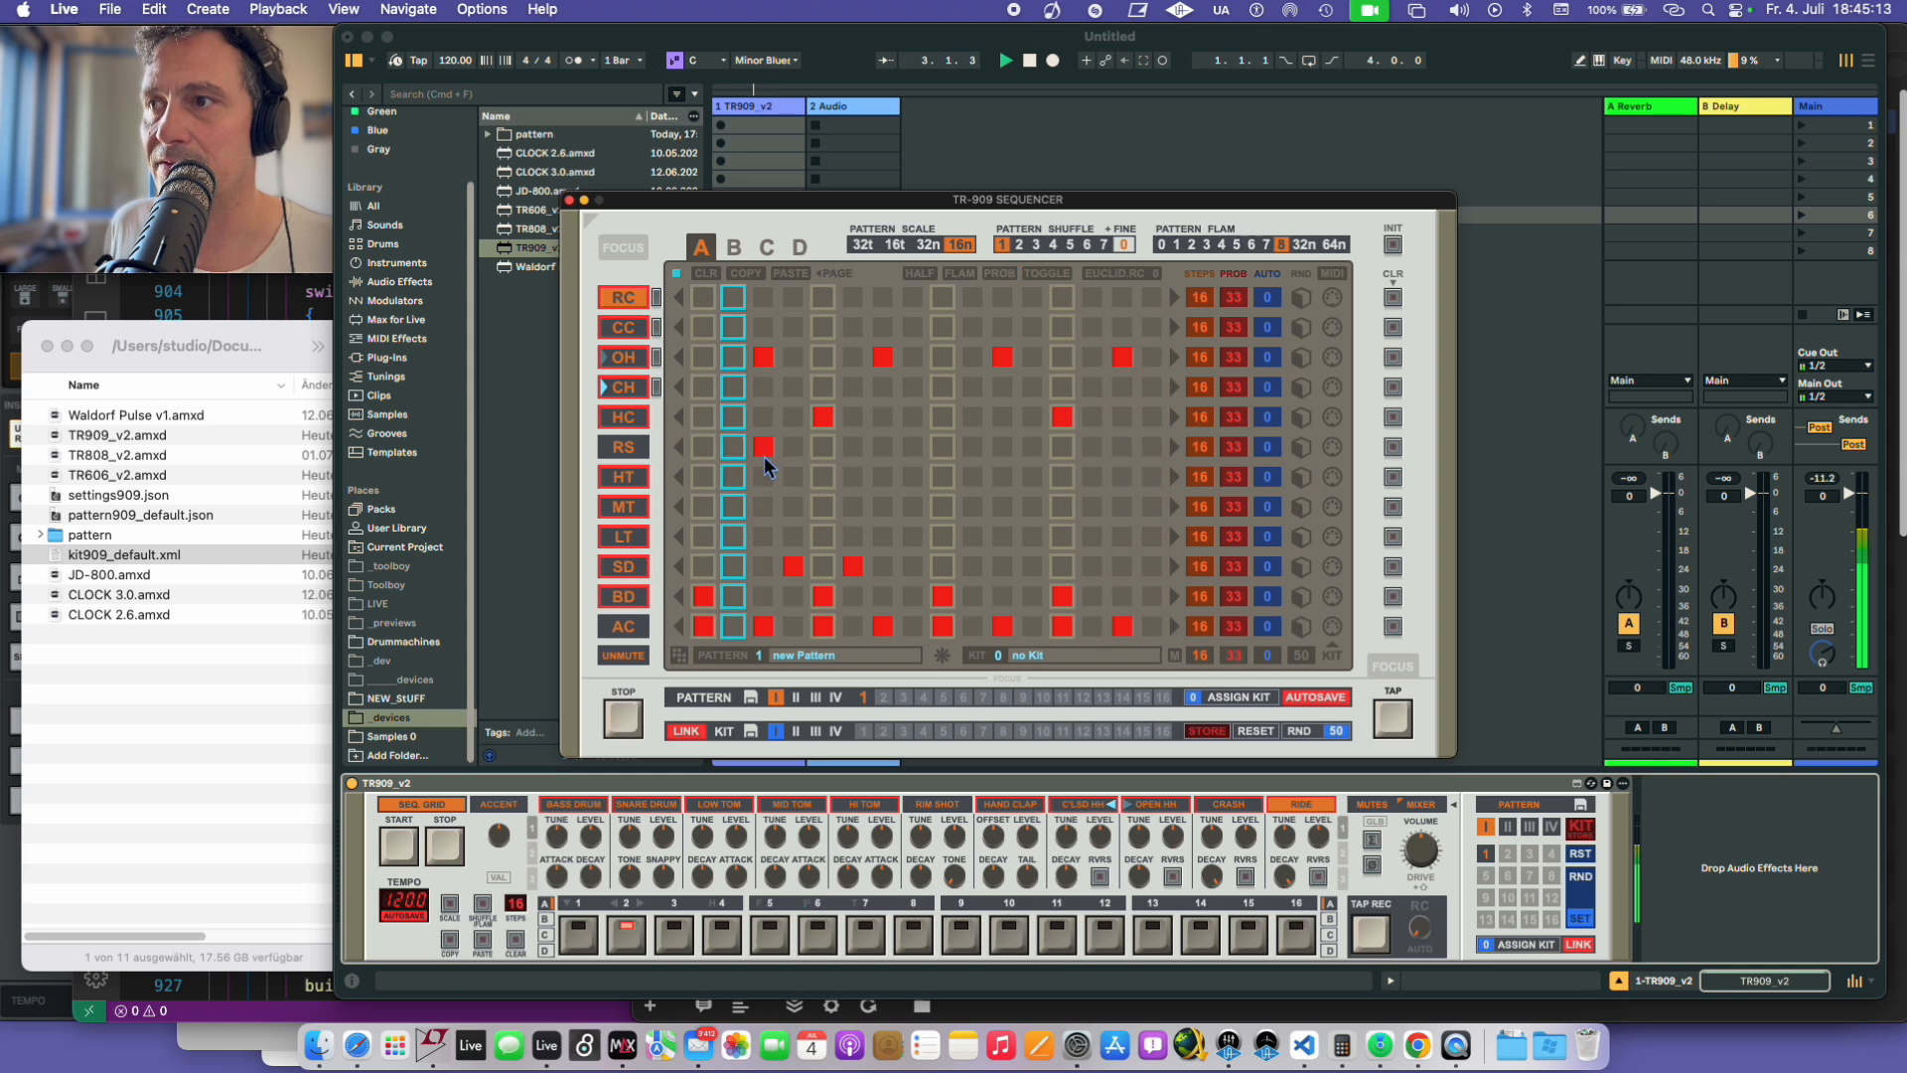
{"action": "left_click", "coordinate": [765, 450], "text": "shift"}
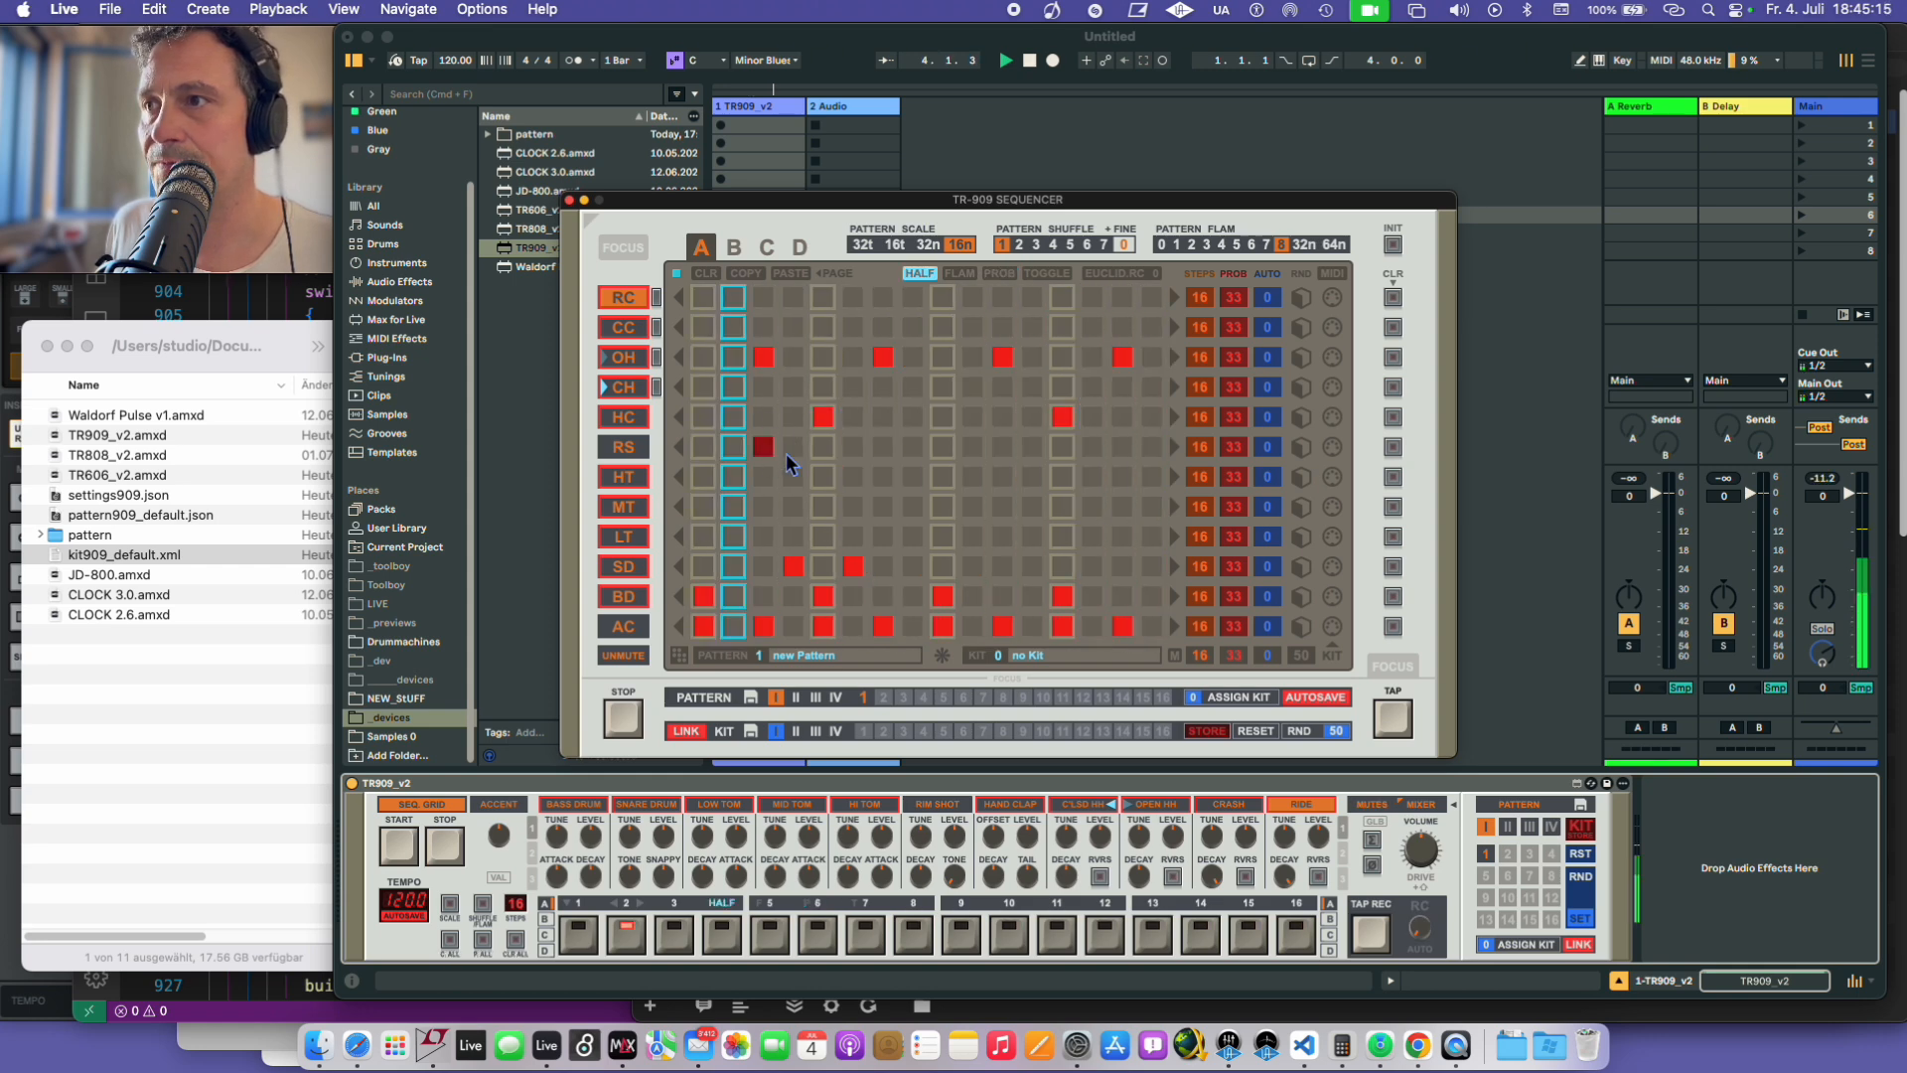
{"action": "left_click_drag", "start_coordinate": [793, 450], "coordinate": [1004, 449]}
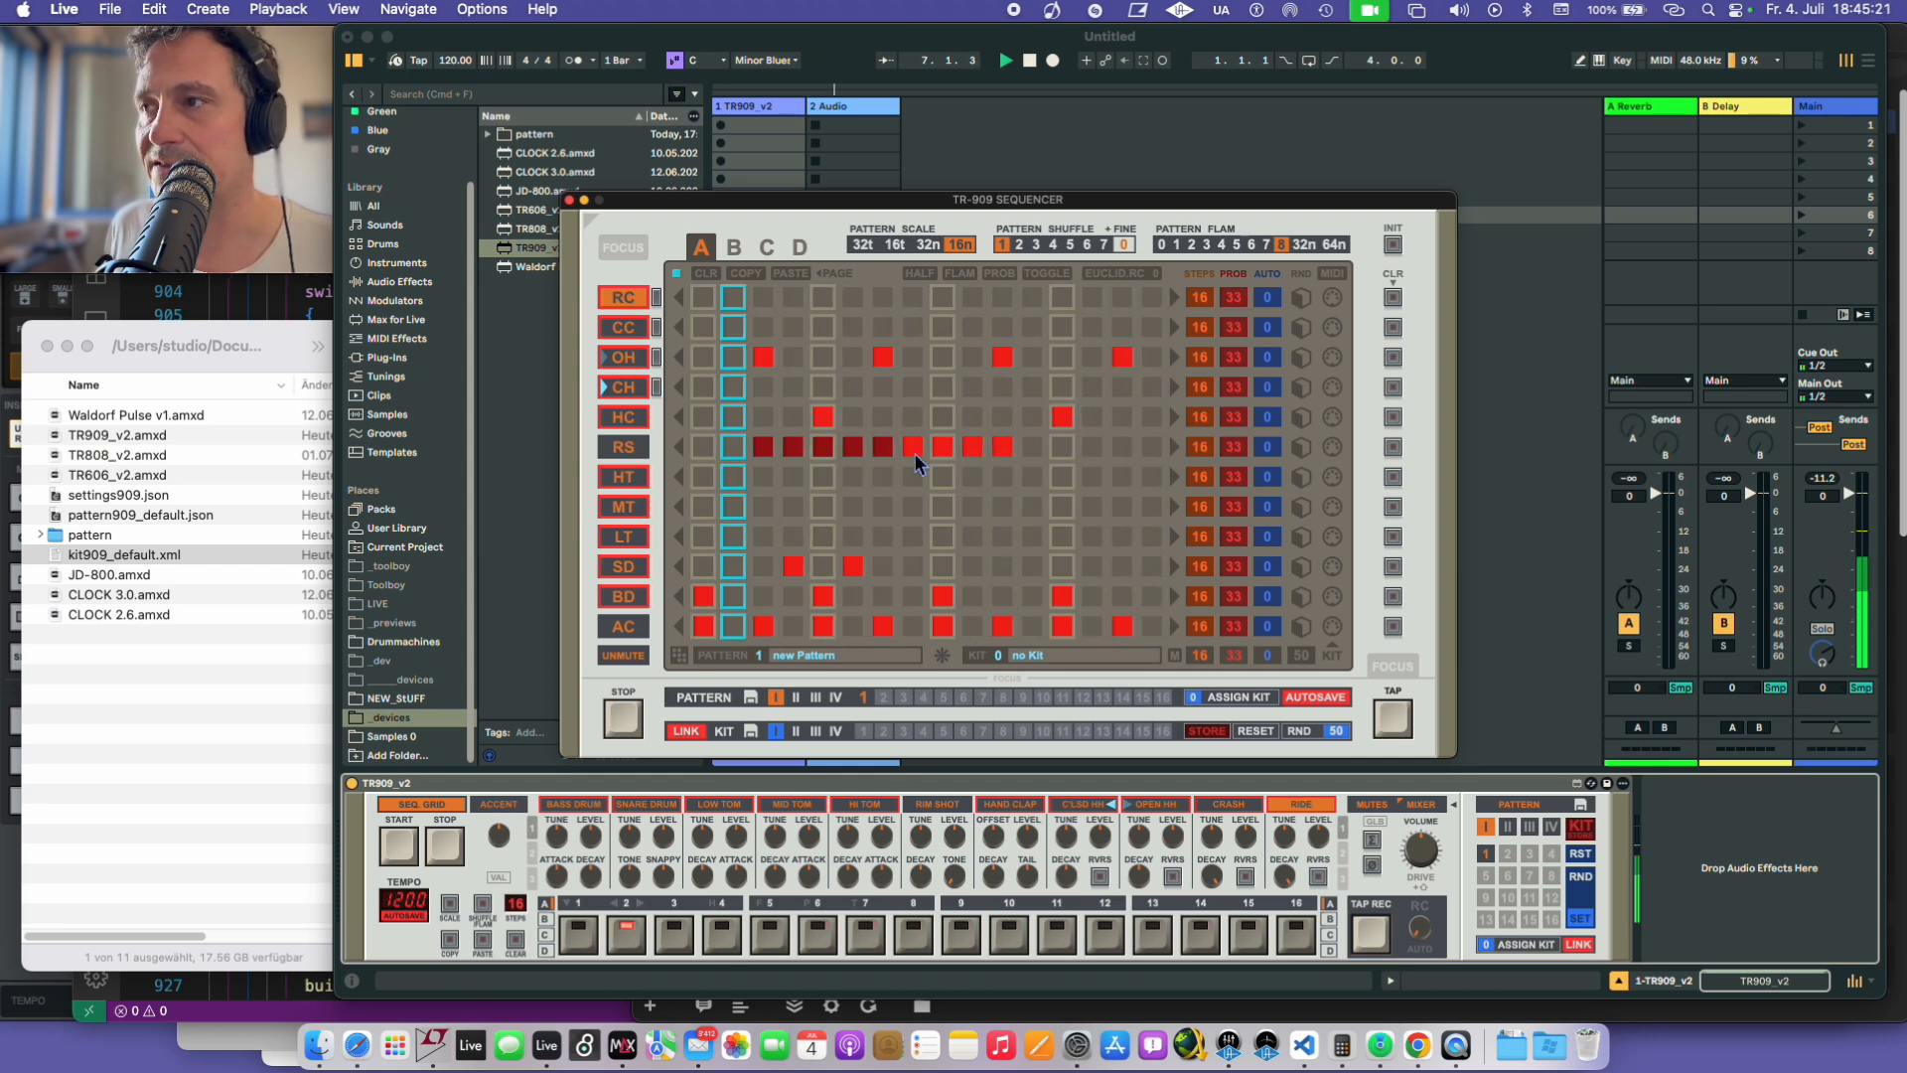
{"action": "left_click_drag", "start_coordinate": [920, 450], "coordinate": [996, 451]}
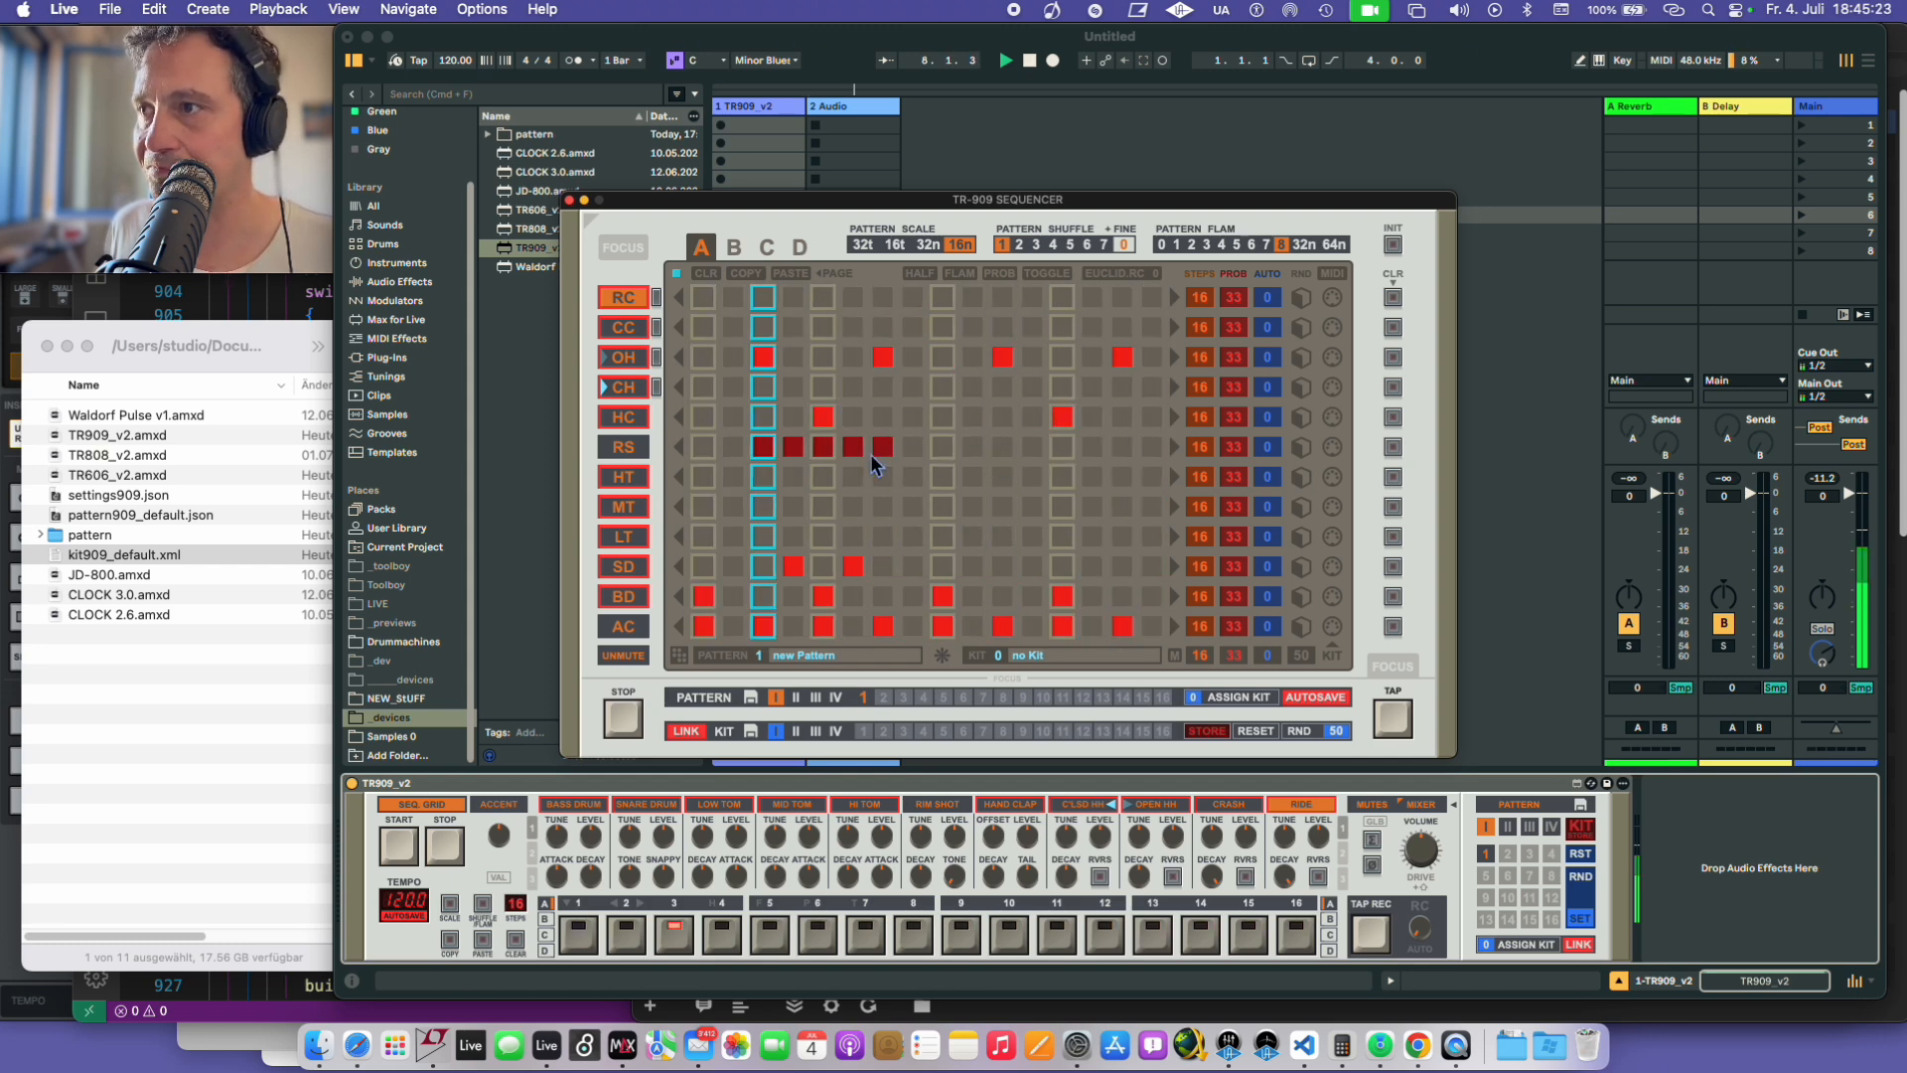
{"action": "left_click_drag", "start_coordinate": [875, 452], "coordinate": [763, 453]}
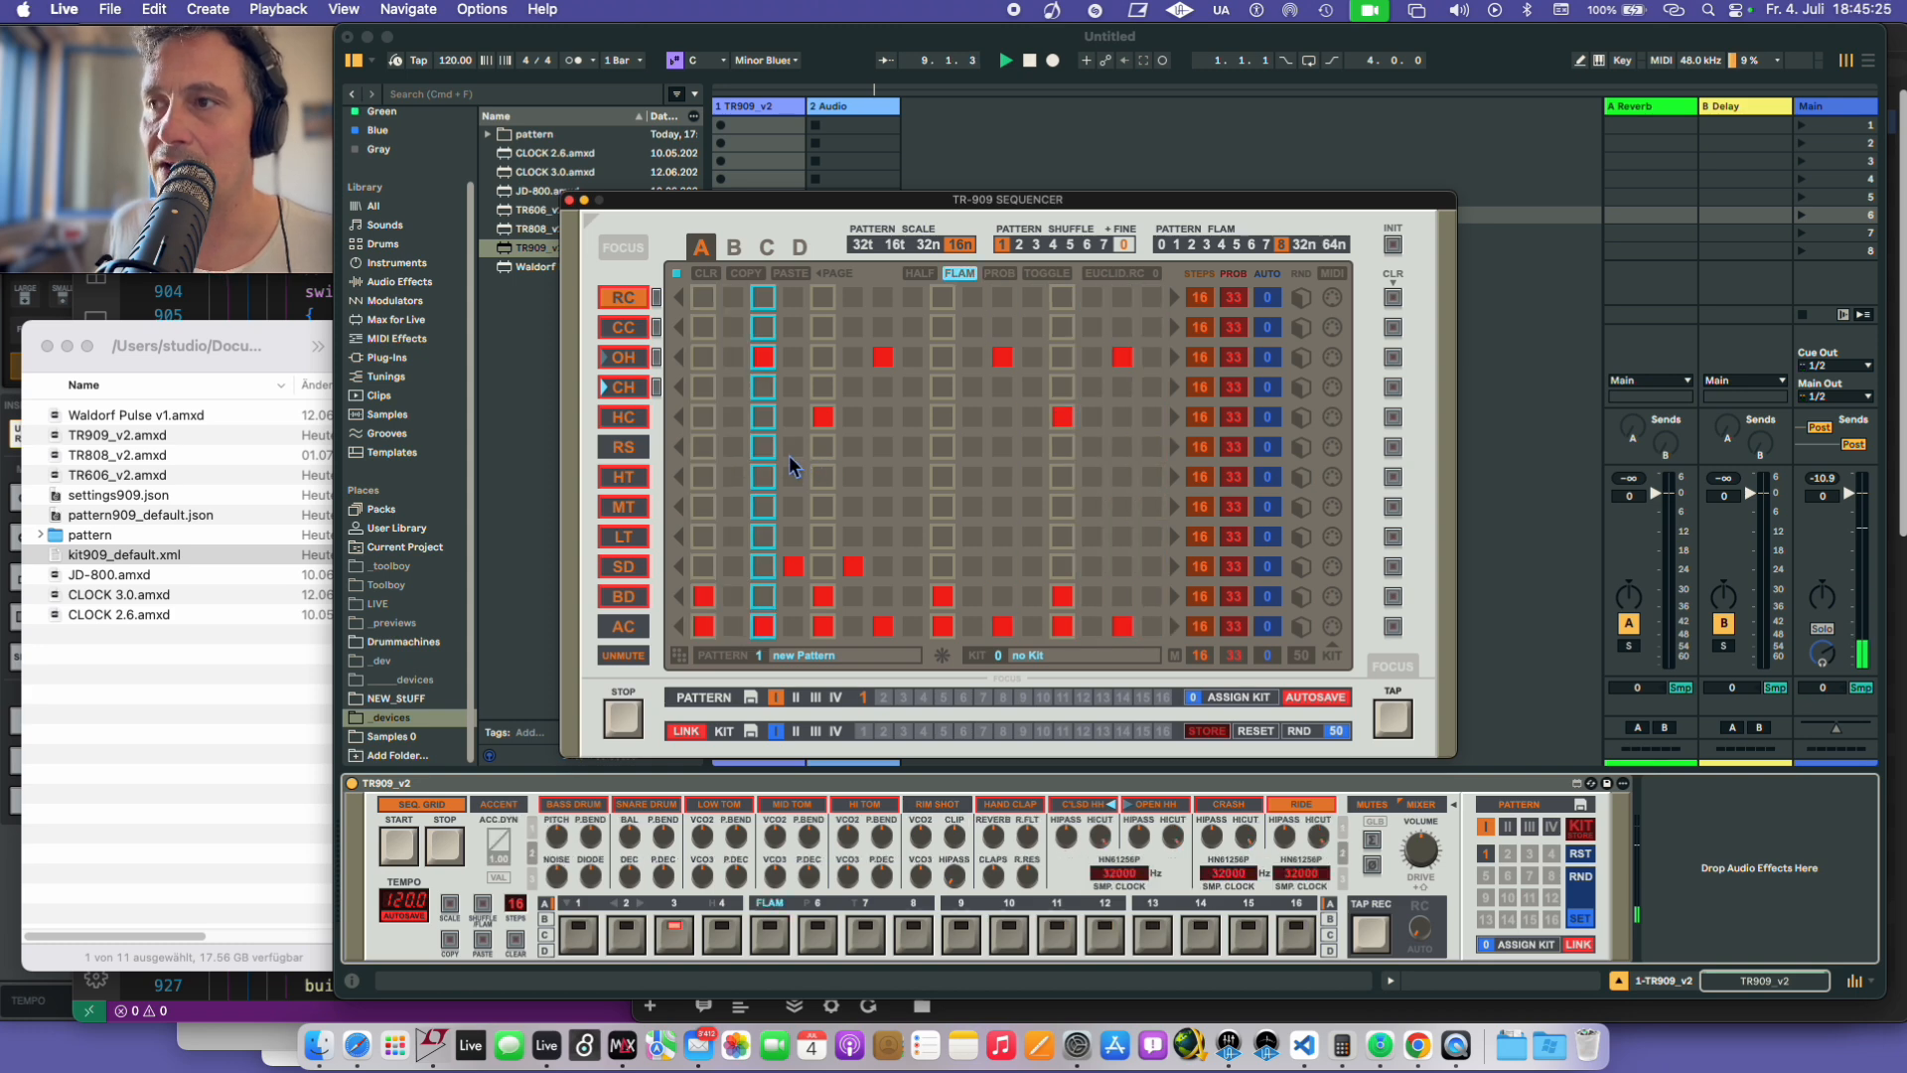
- Program flammed rim shot hits on steps 3 and 10 with a plain hit on step 7, and set the pattern flam to 5
{"action": "left_click", "coordinate": [764, 451], "text": "shift"}
{"action": "left_click", "coordinate": [884, 448]}
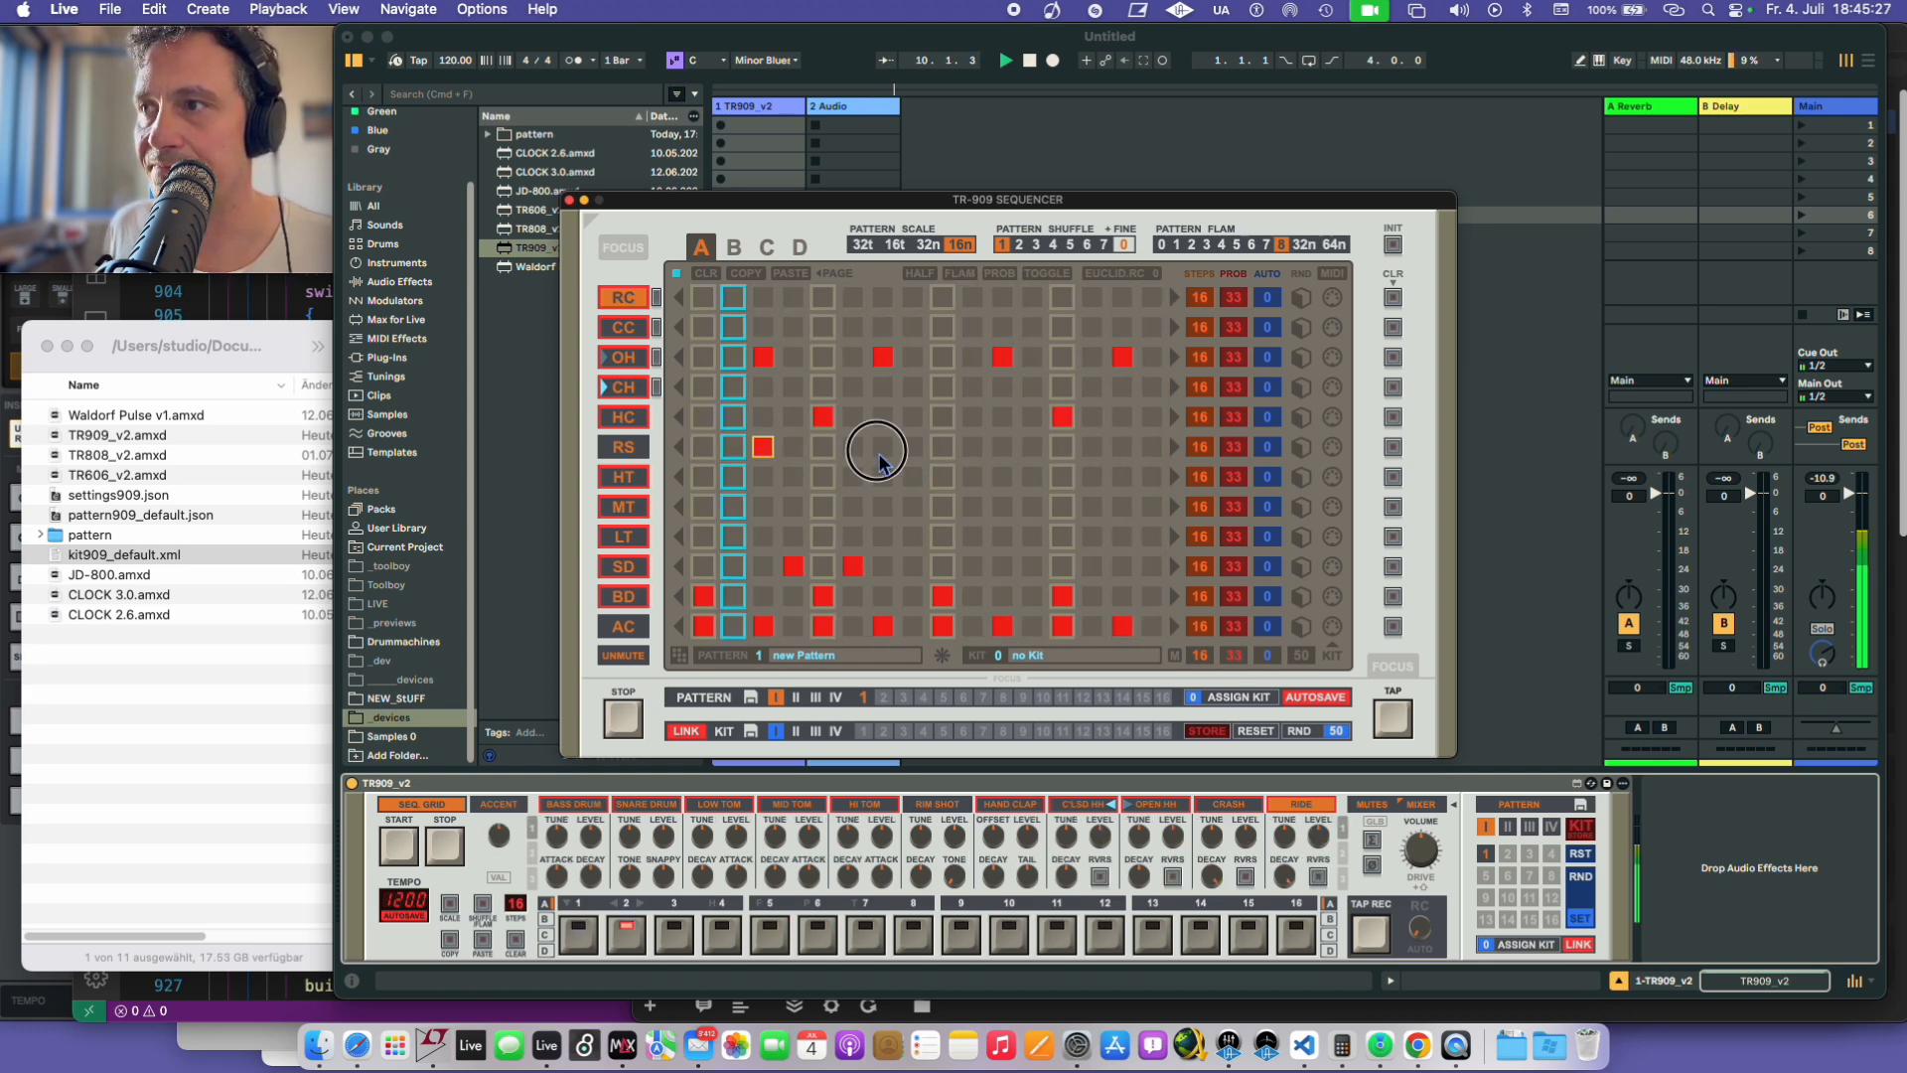
{"action": "left_click", "coordinate": [973, 450]}
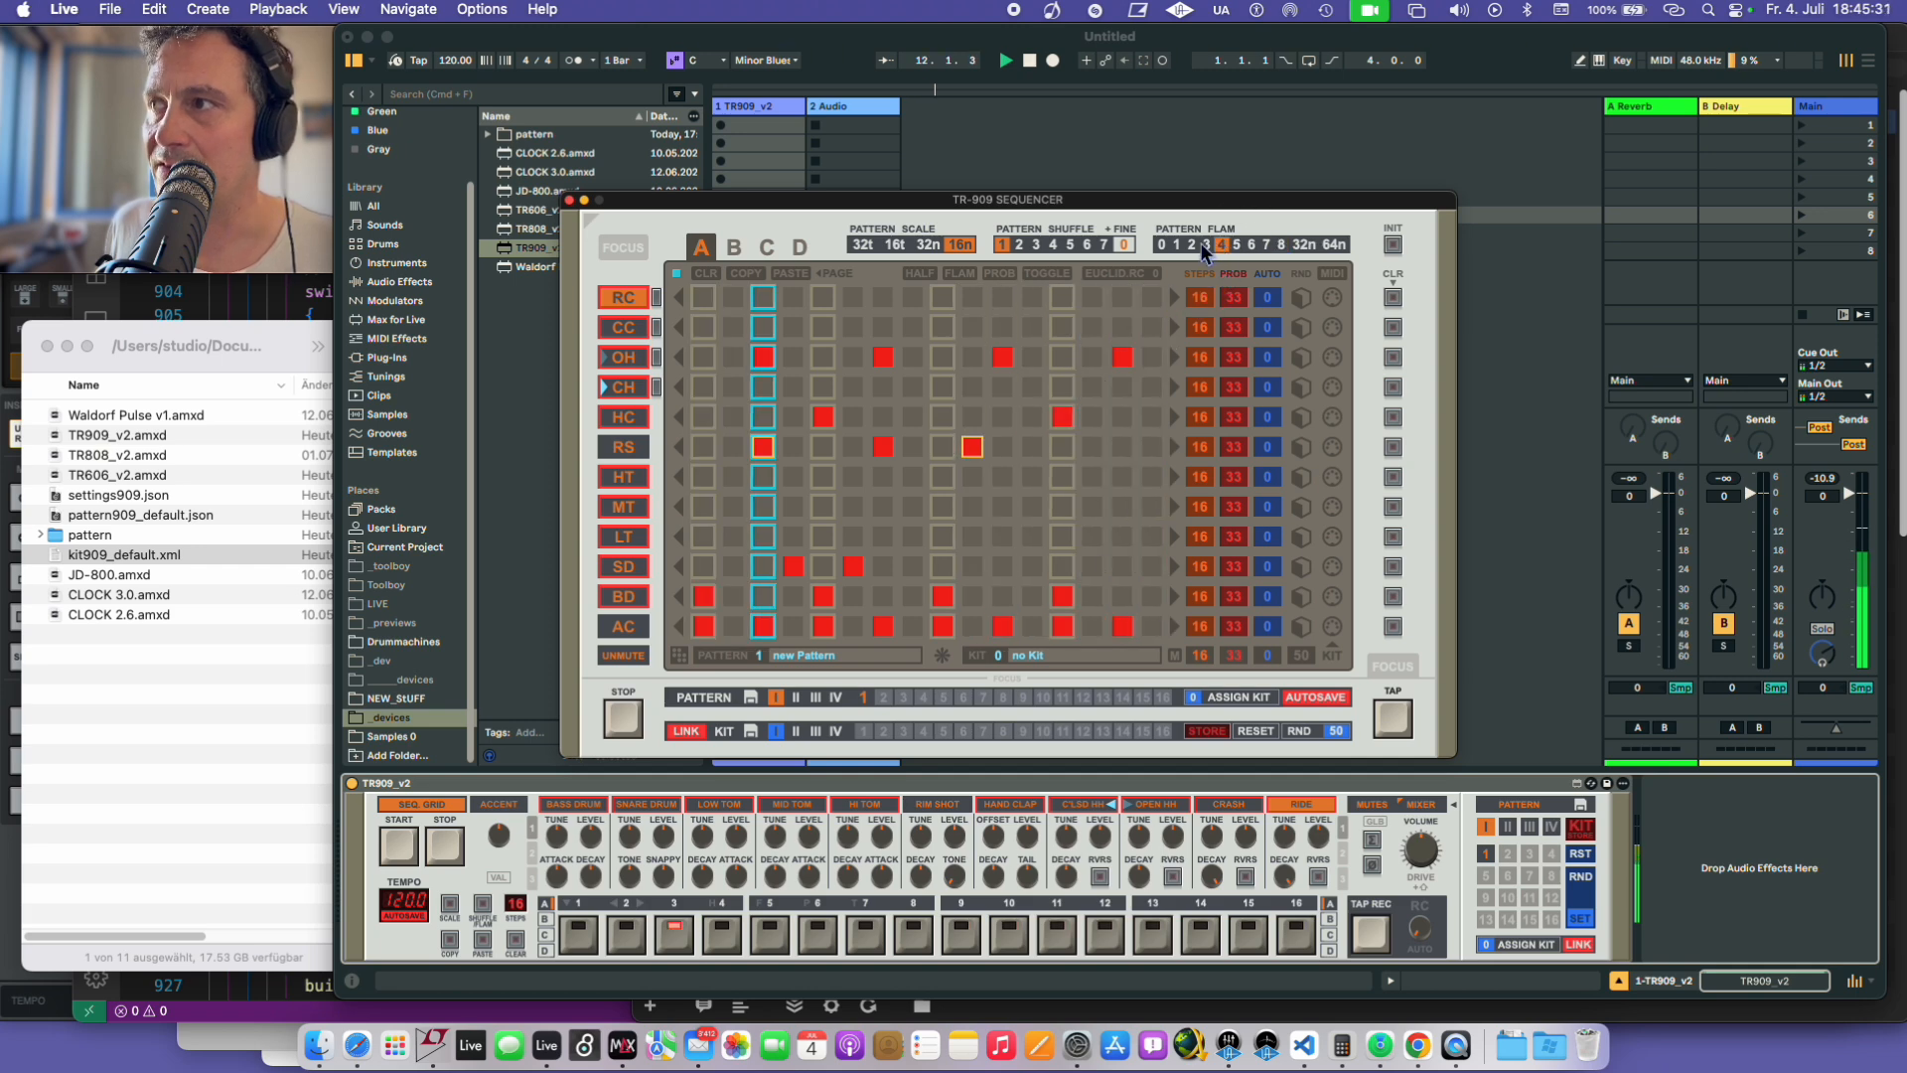
{"action": "left_click", "coordinate": [1251, 249]}
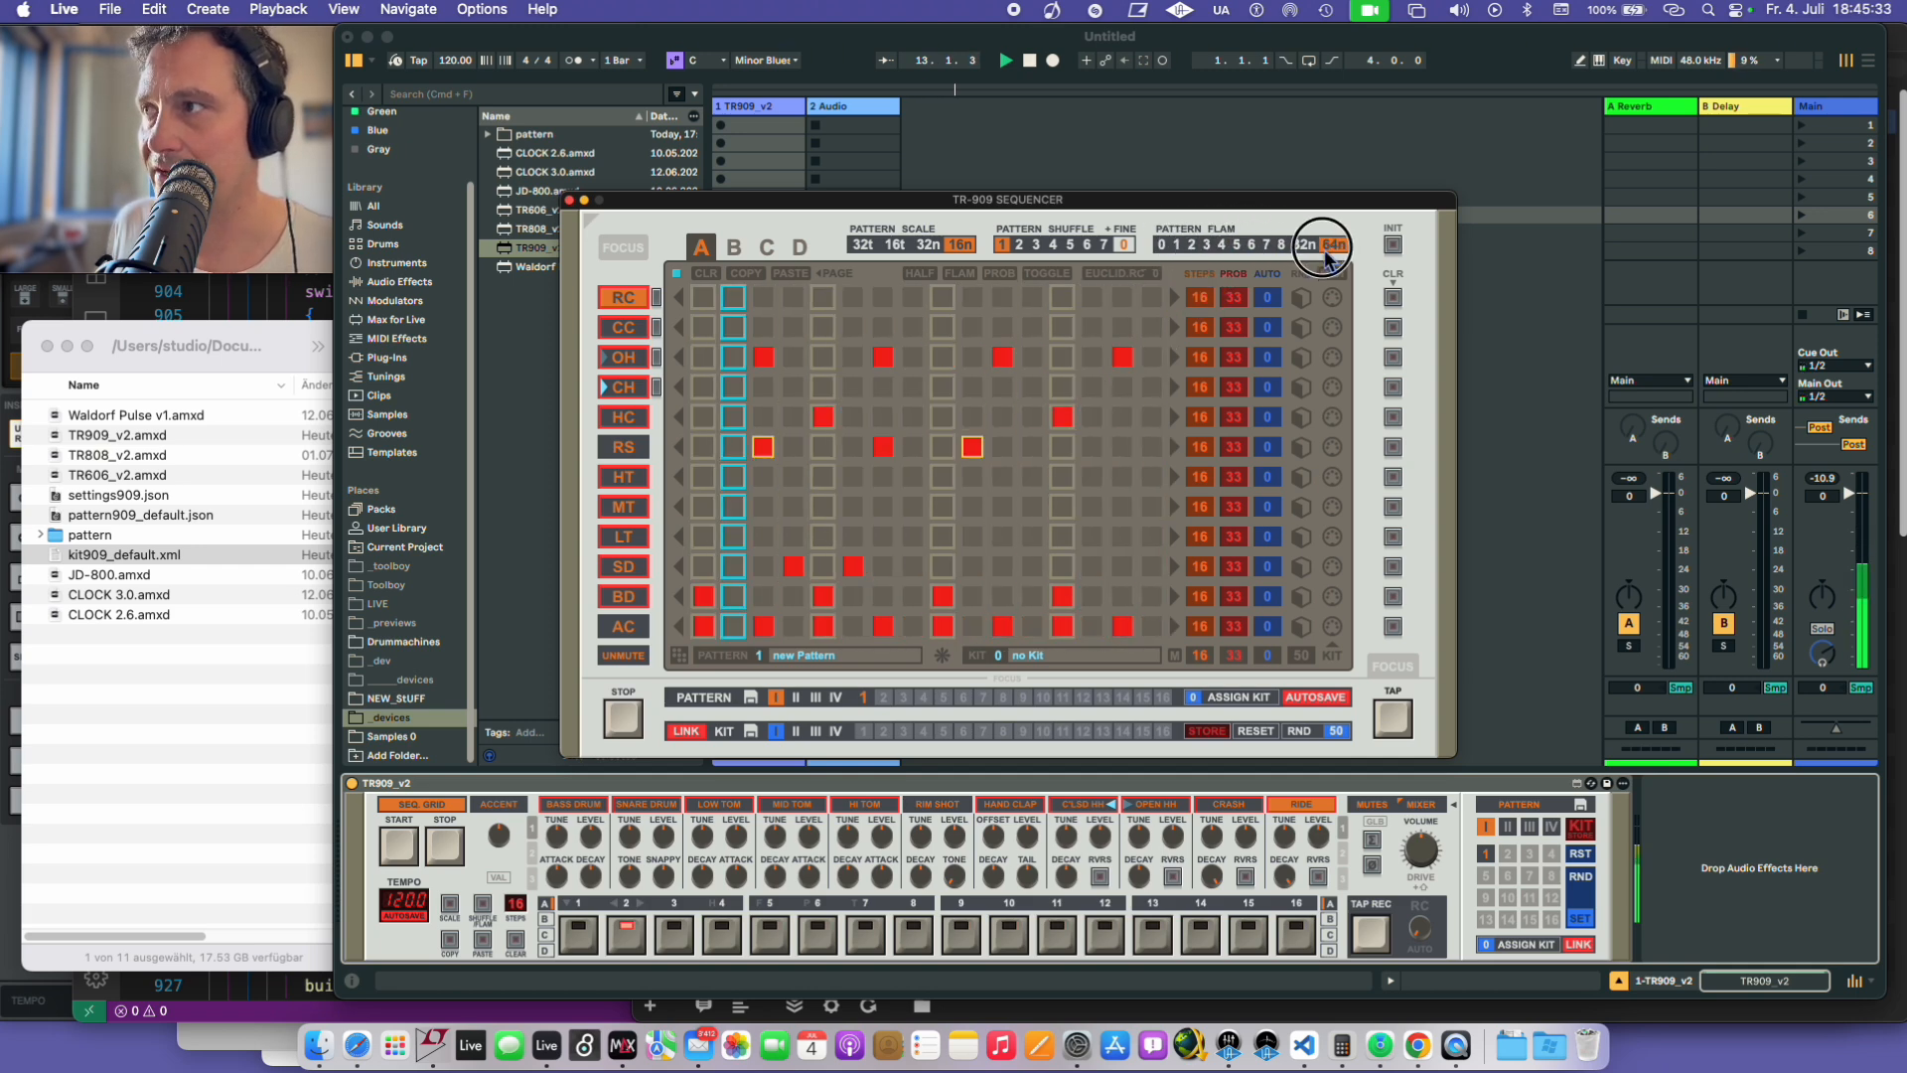
{"action": "left_click", "coordinate": [1236, 245]}
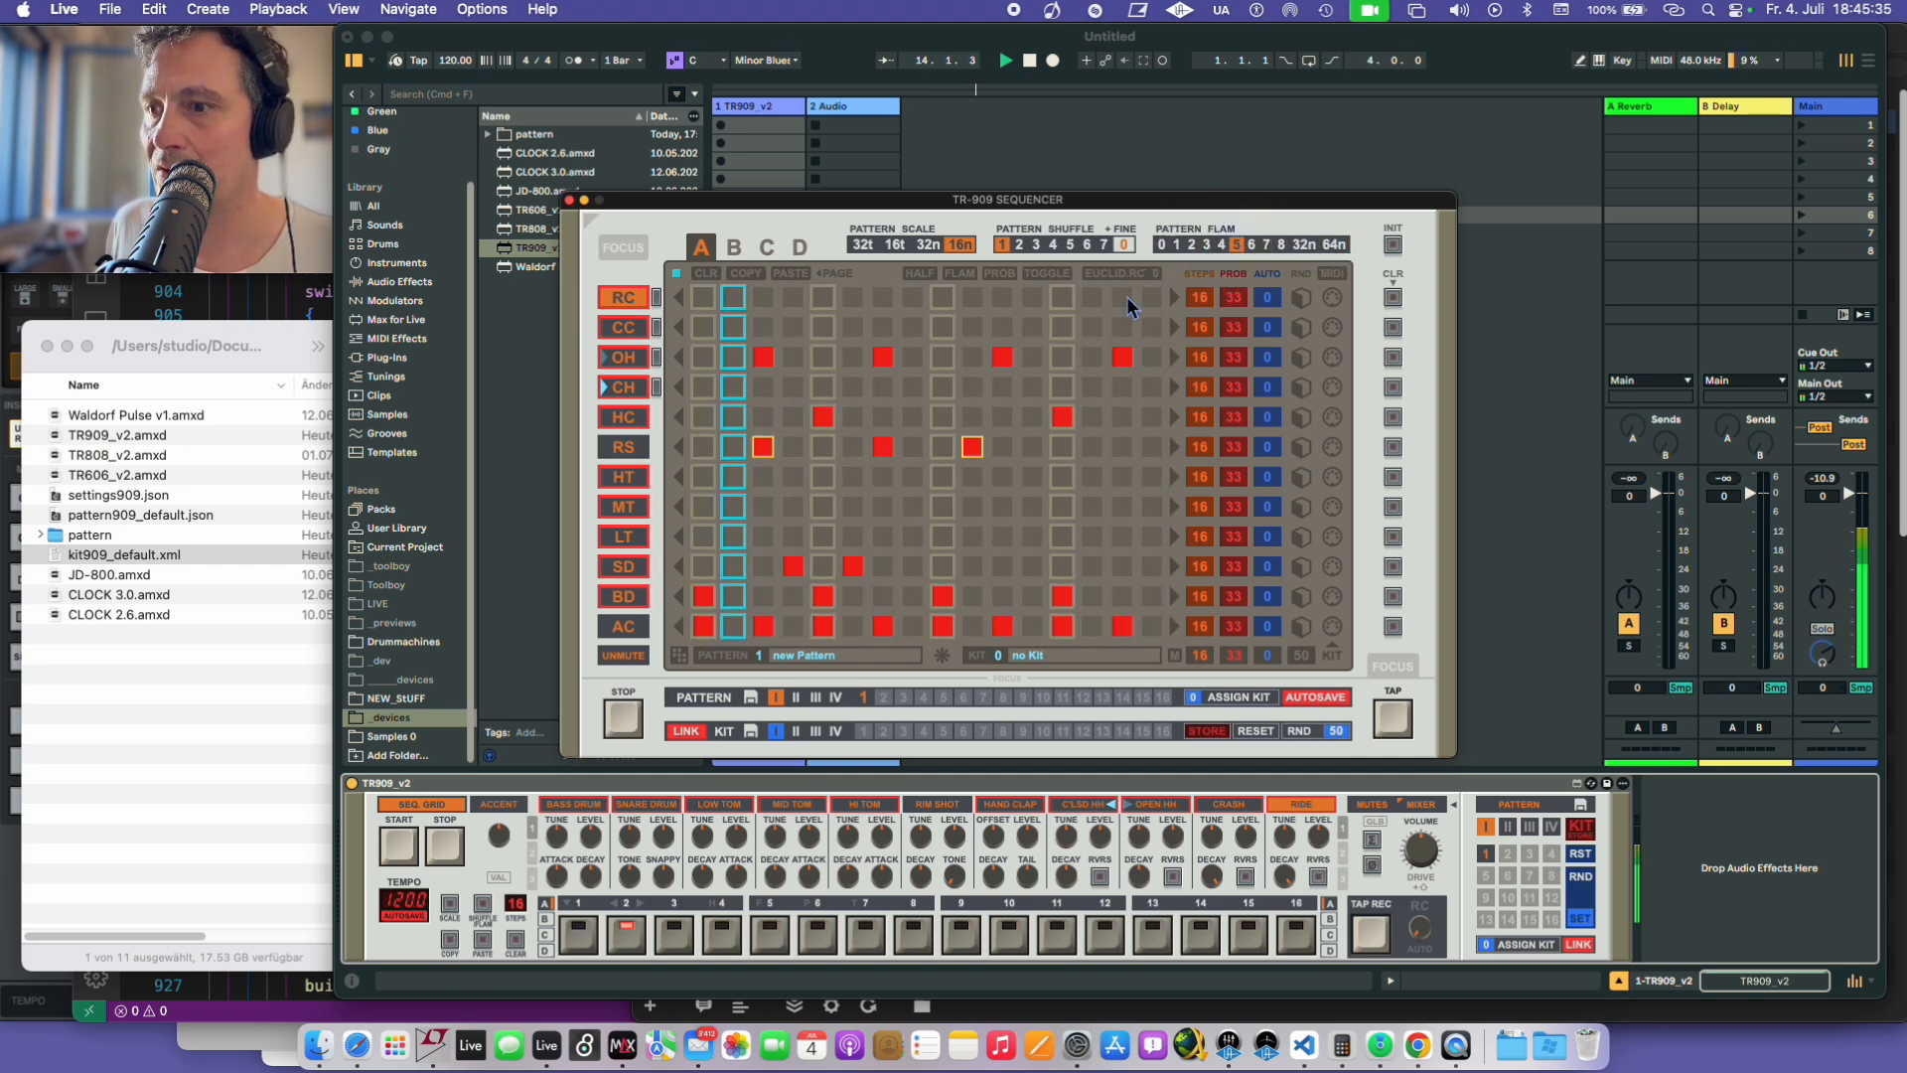
- Use the device's Shuffle/Flam mode to set the pattern flam to 6 and the pattern shuffle to 4, and leave the mode
{"action": "left_click", "coordinate": [483, 904]}
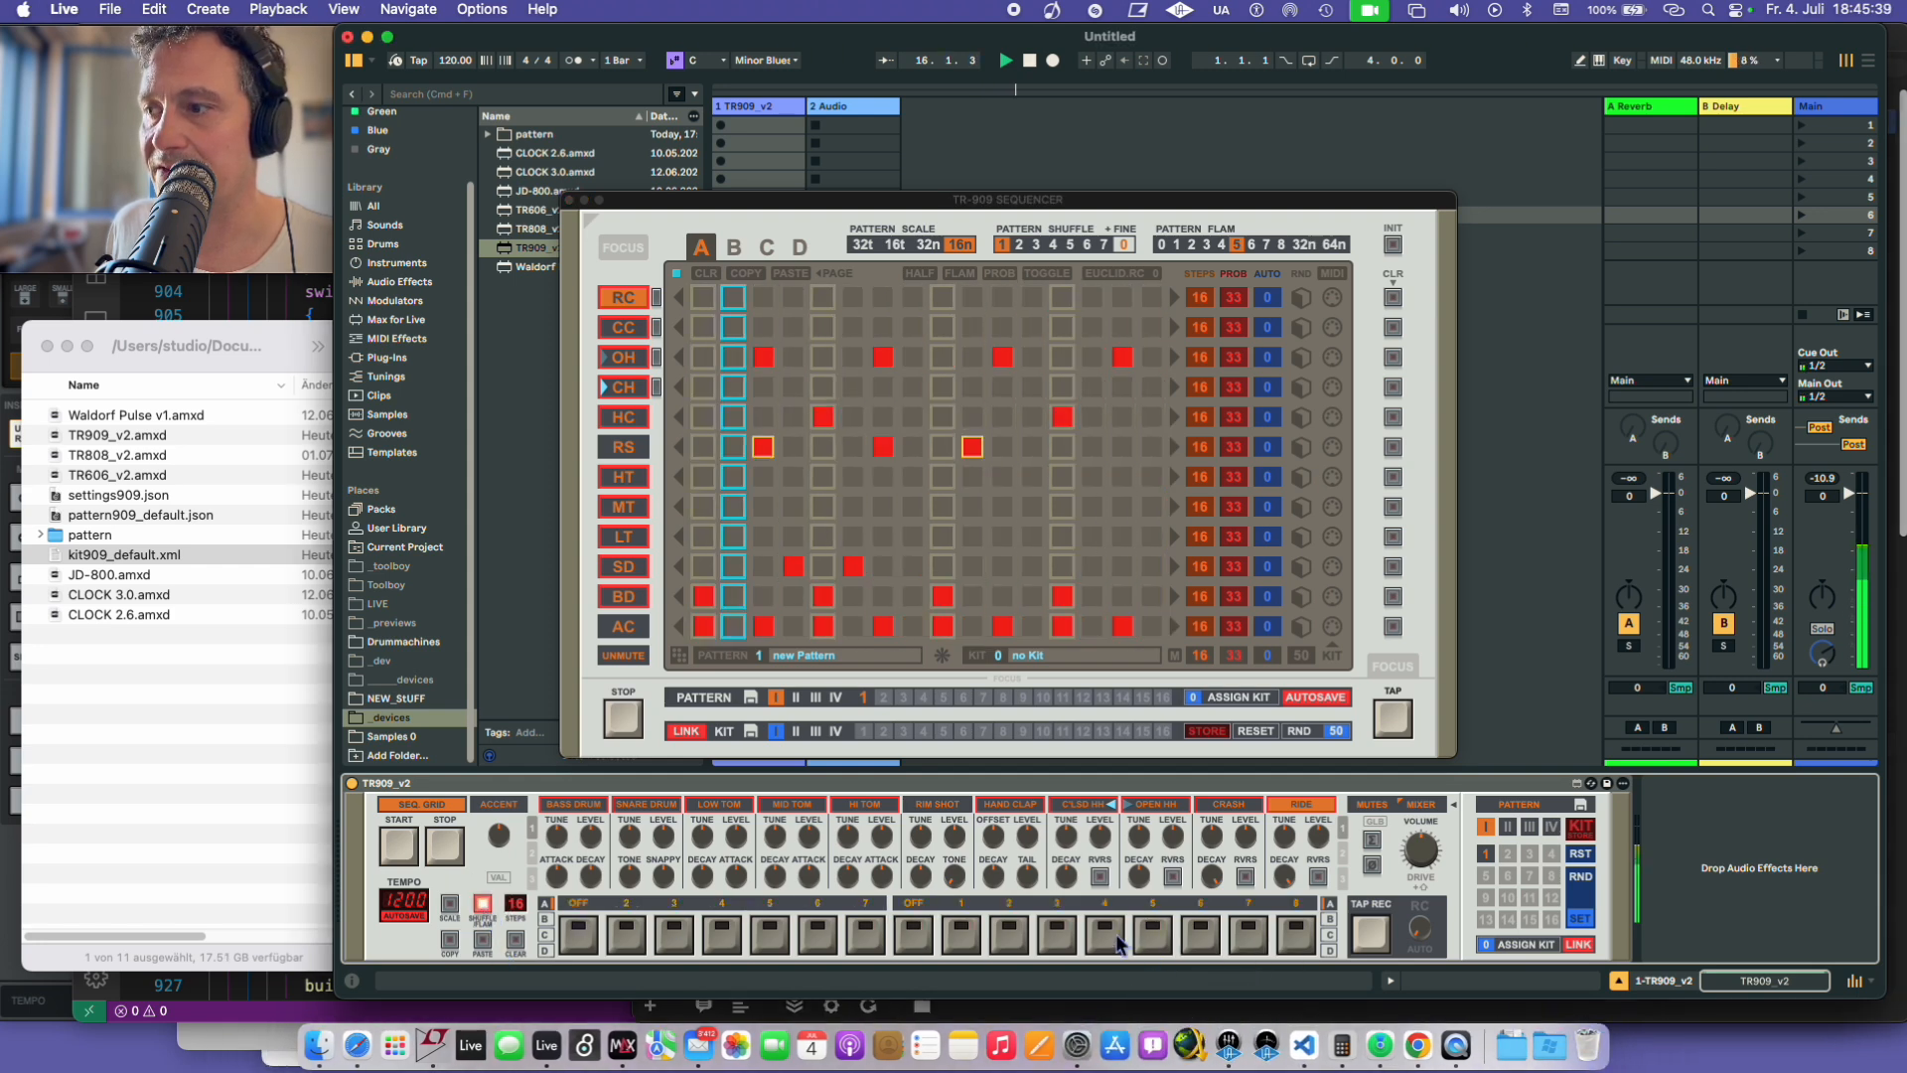
{"action": "left_click", "coordinate": [1077, 939]}
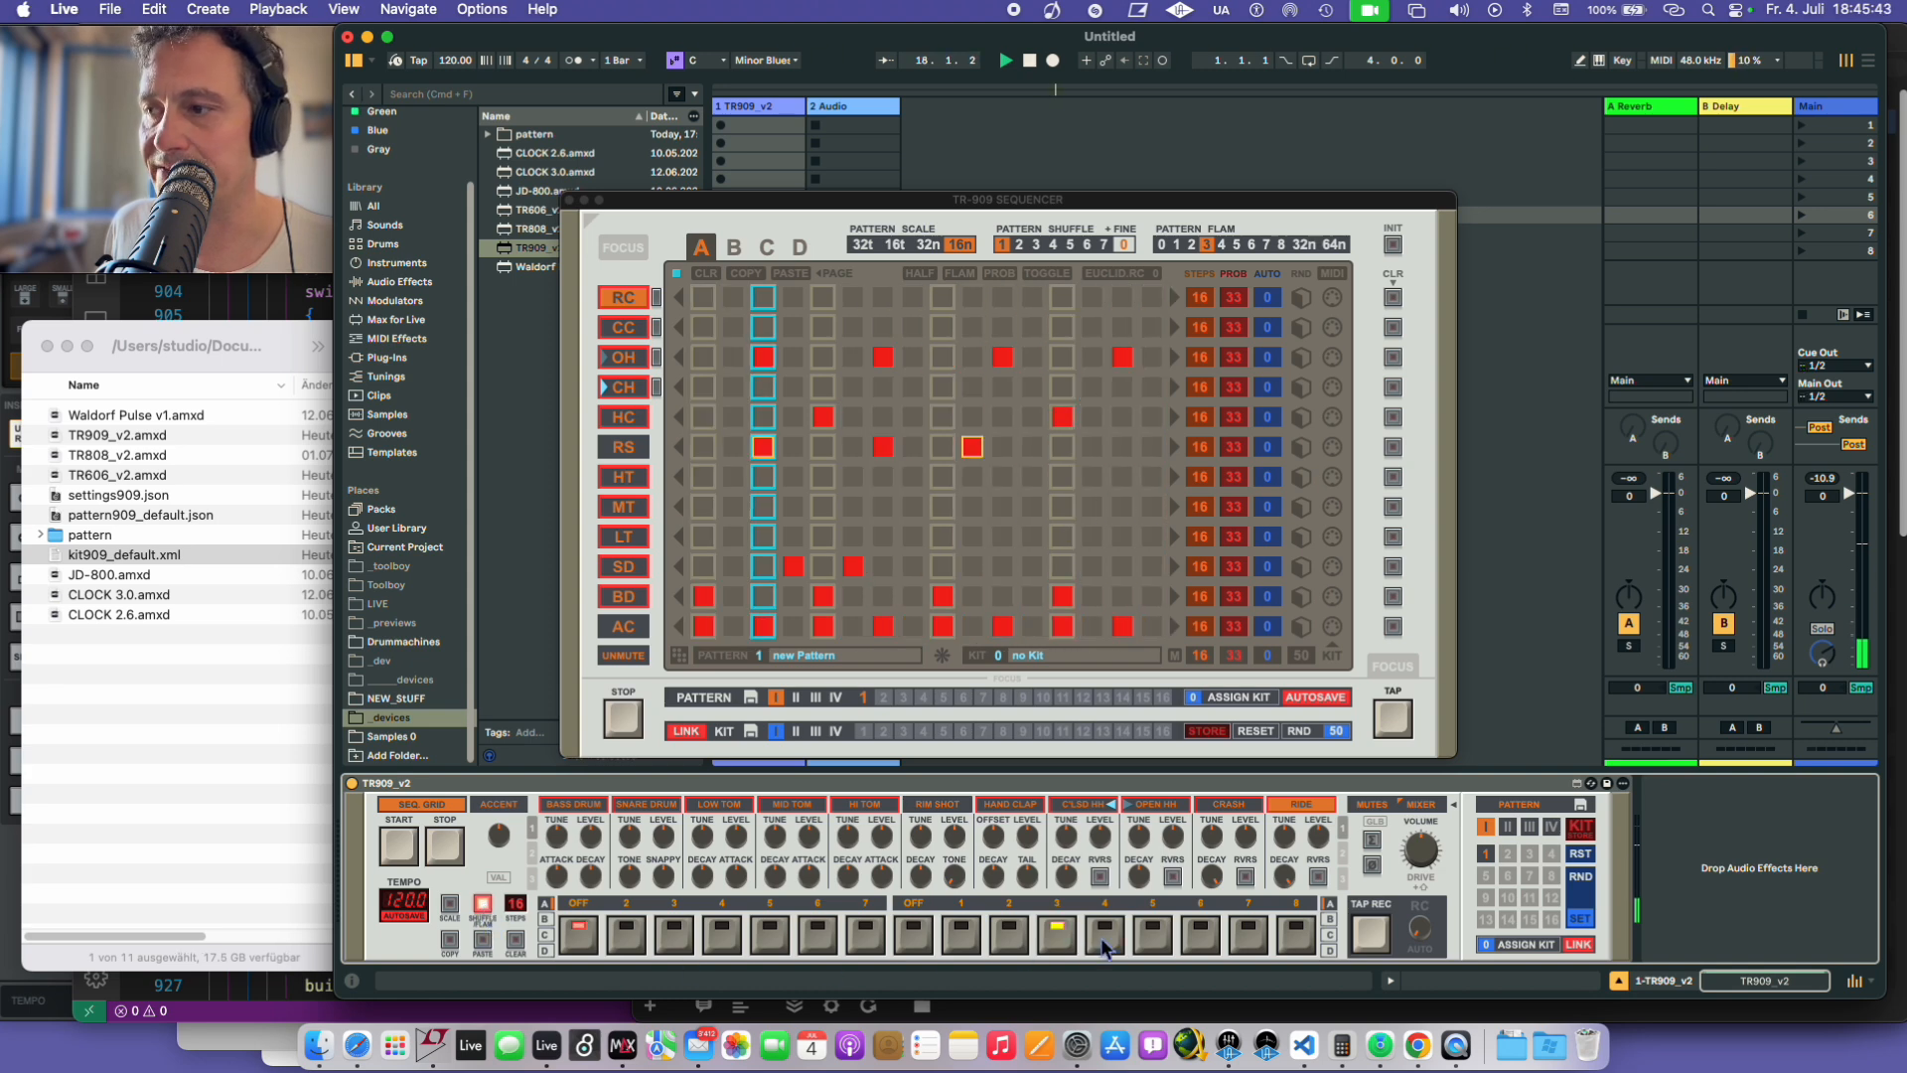
{"action": "left_click", "coordinate": [1249, 939]}
{"action": "left_click", "coordinate": [1201, 937]}
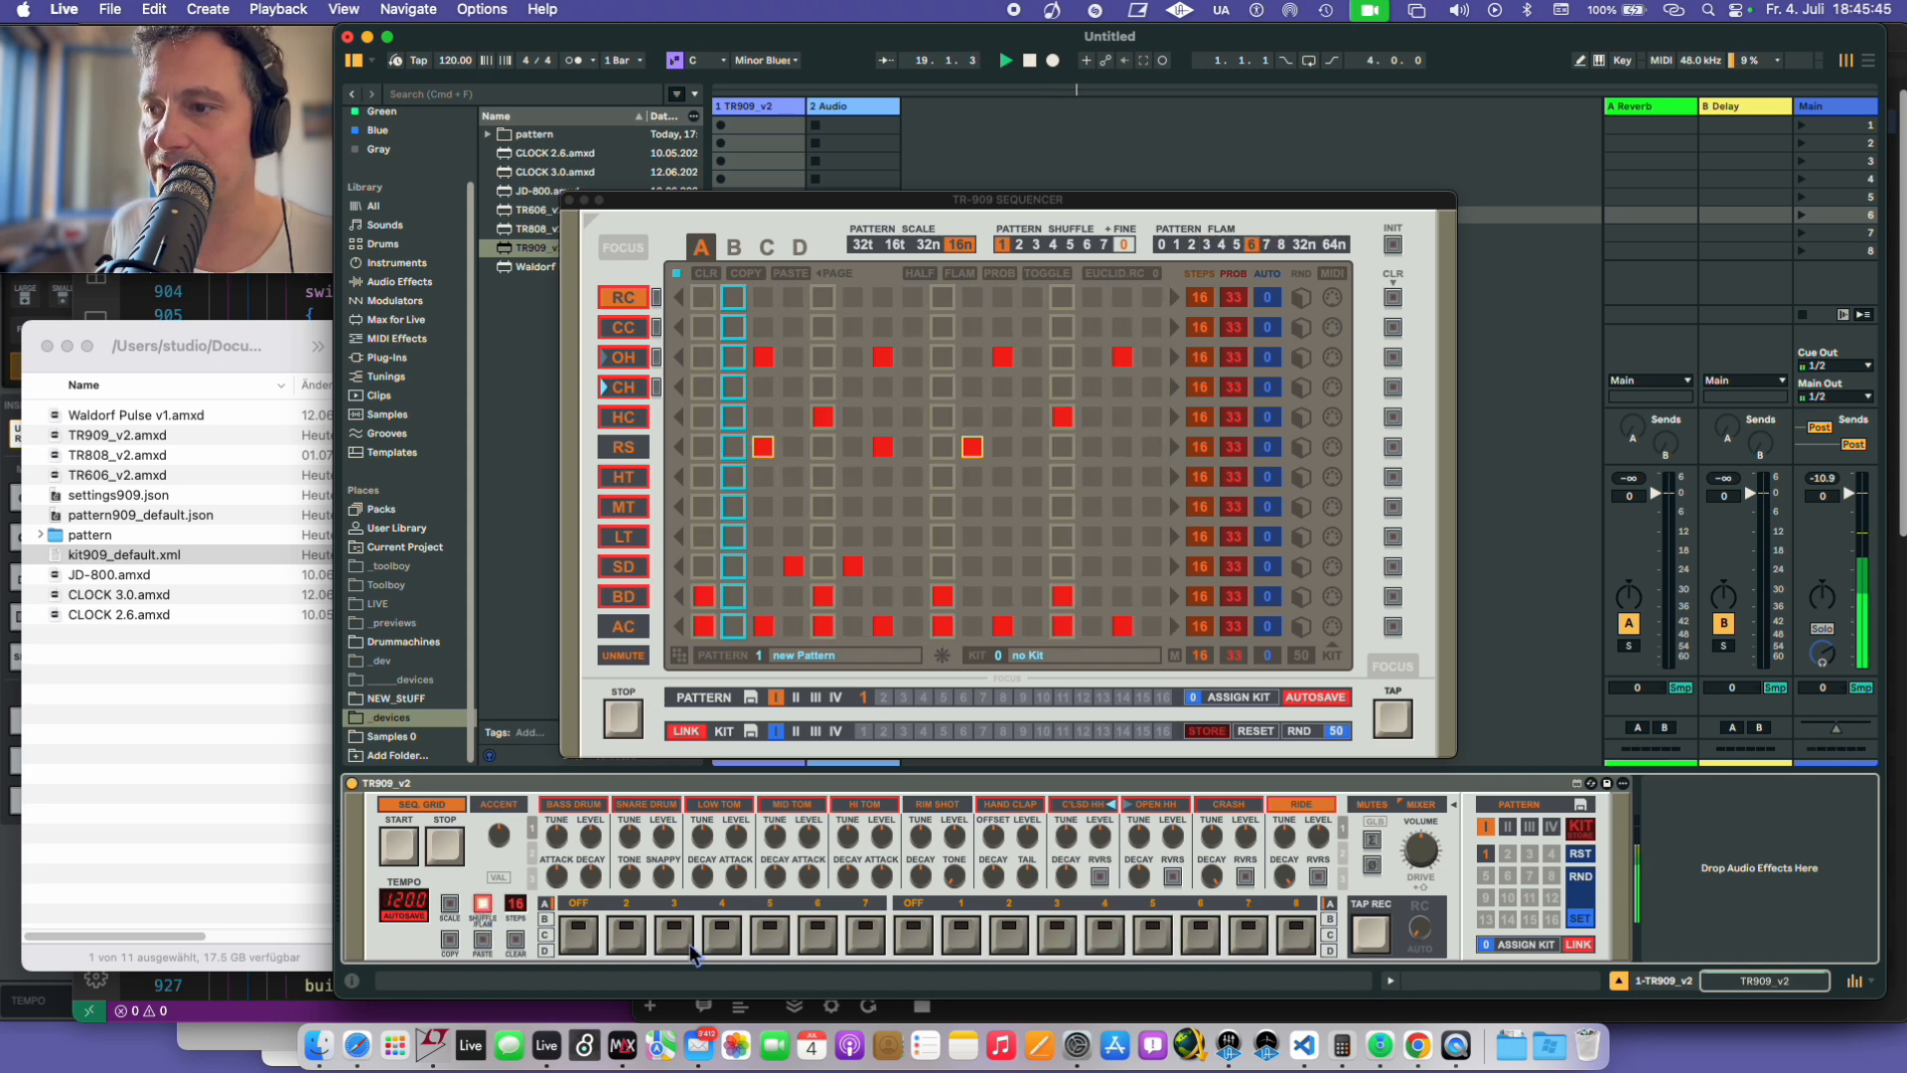
{"action": "left_click", "coordinate": [728, 940]}
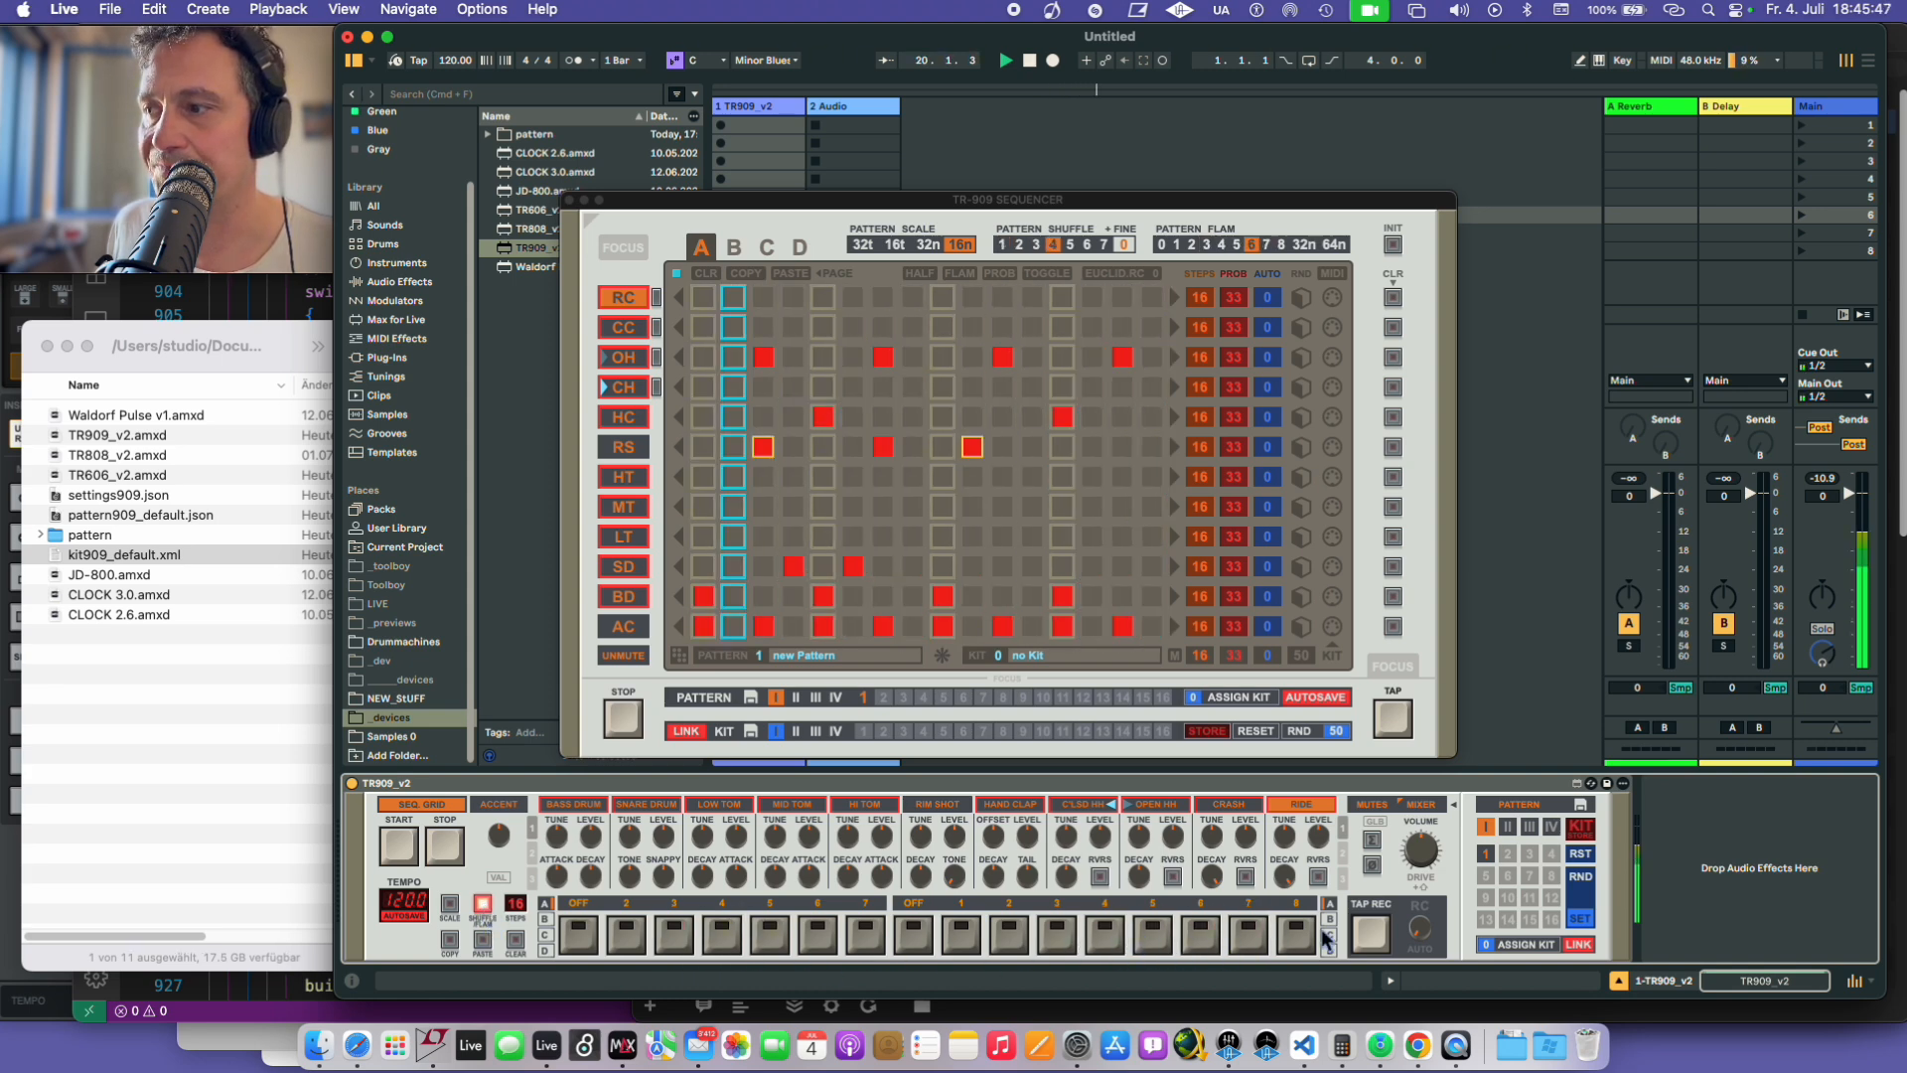
{"action": "left_click", "coordinate": [495, 912]}
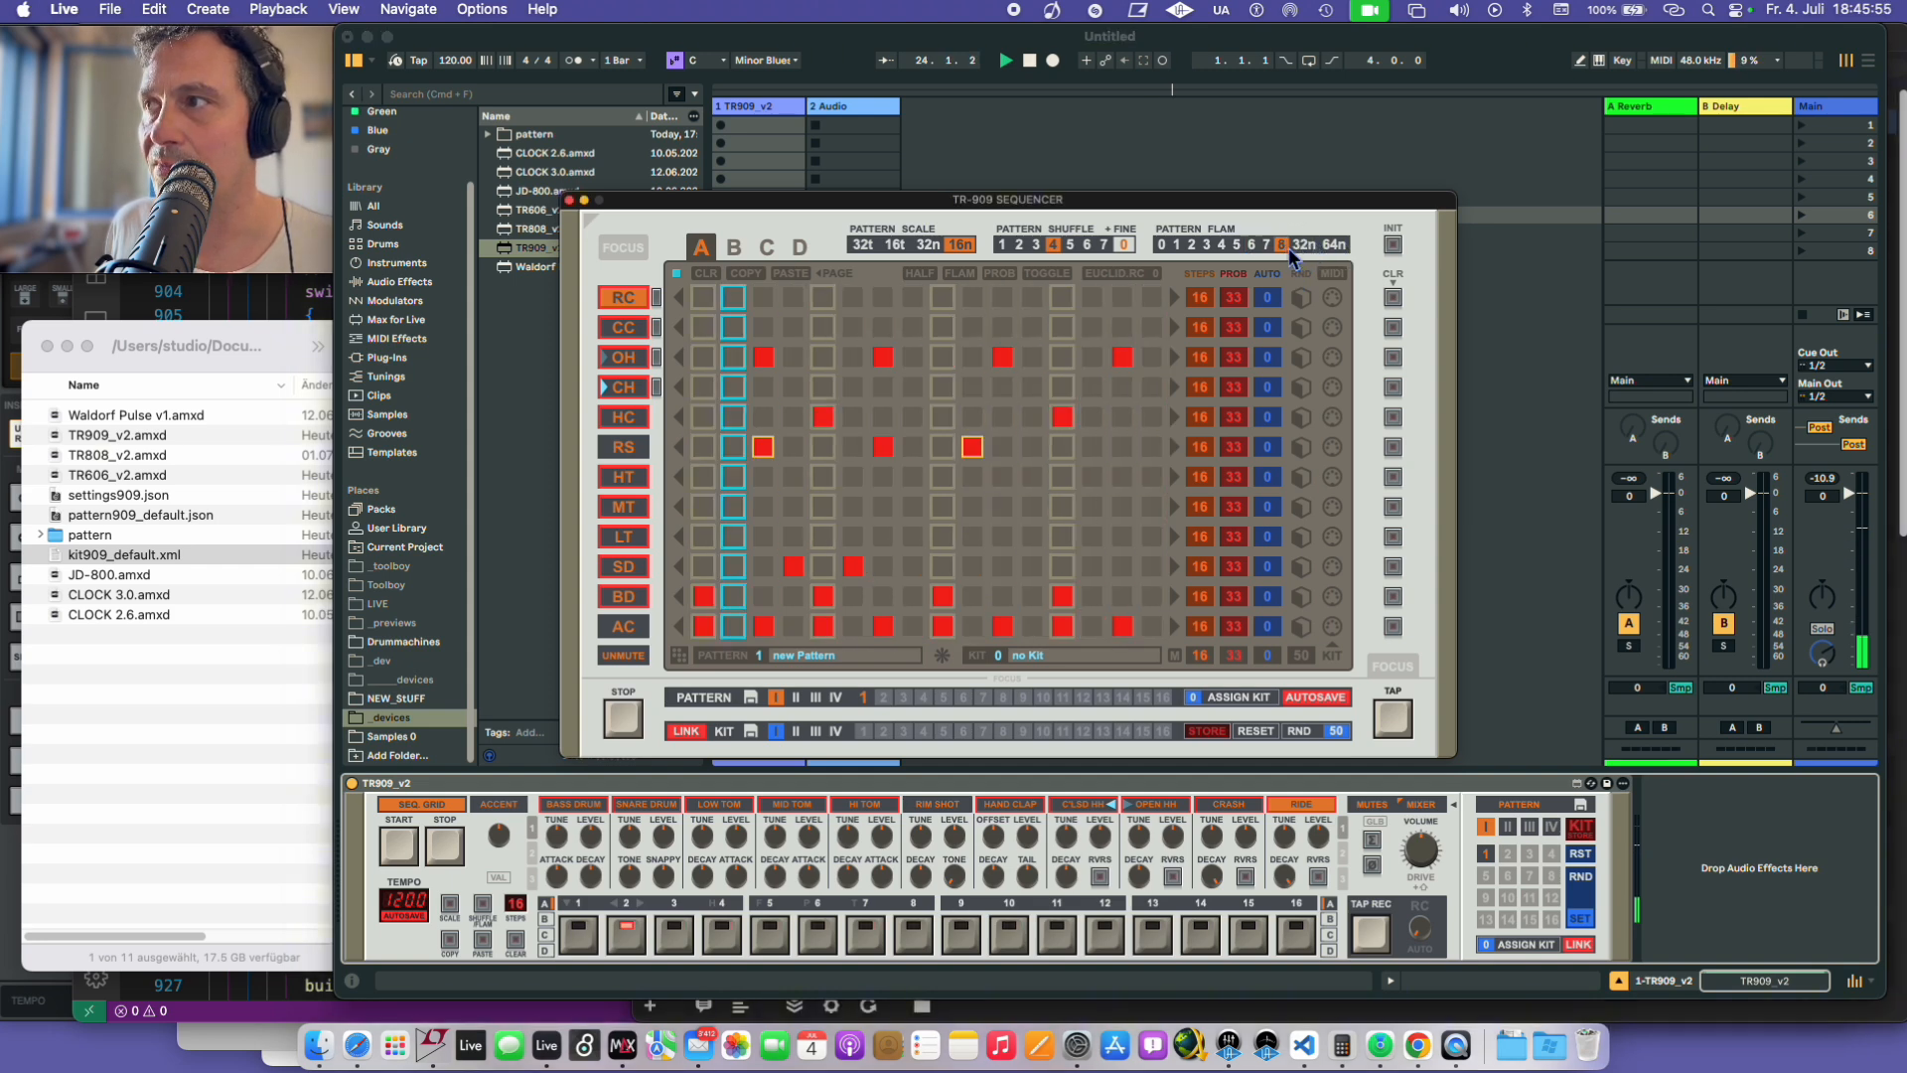
- Set the pattern flam to 2 and add probability rim shot hits on steps 12, 14 and 16 with the PROB mode
{"action": "left_click", "coordinate": [1194, 245]}
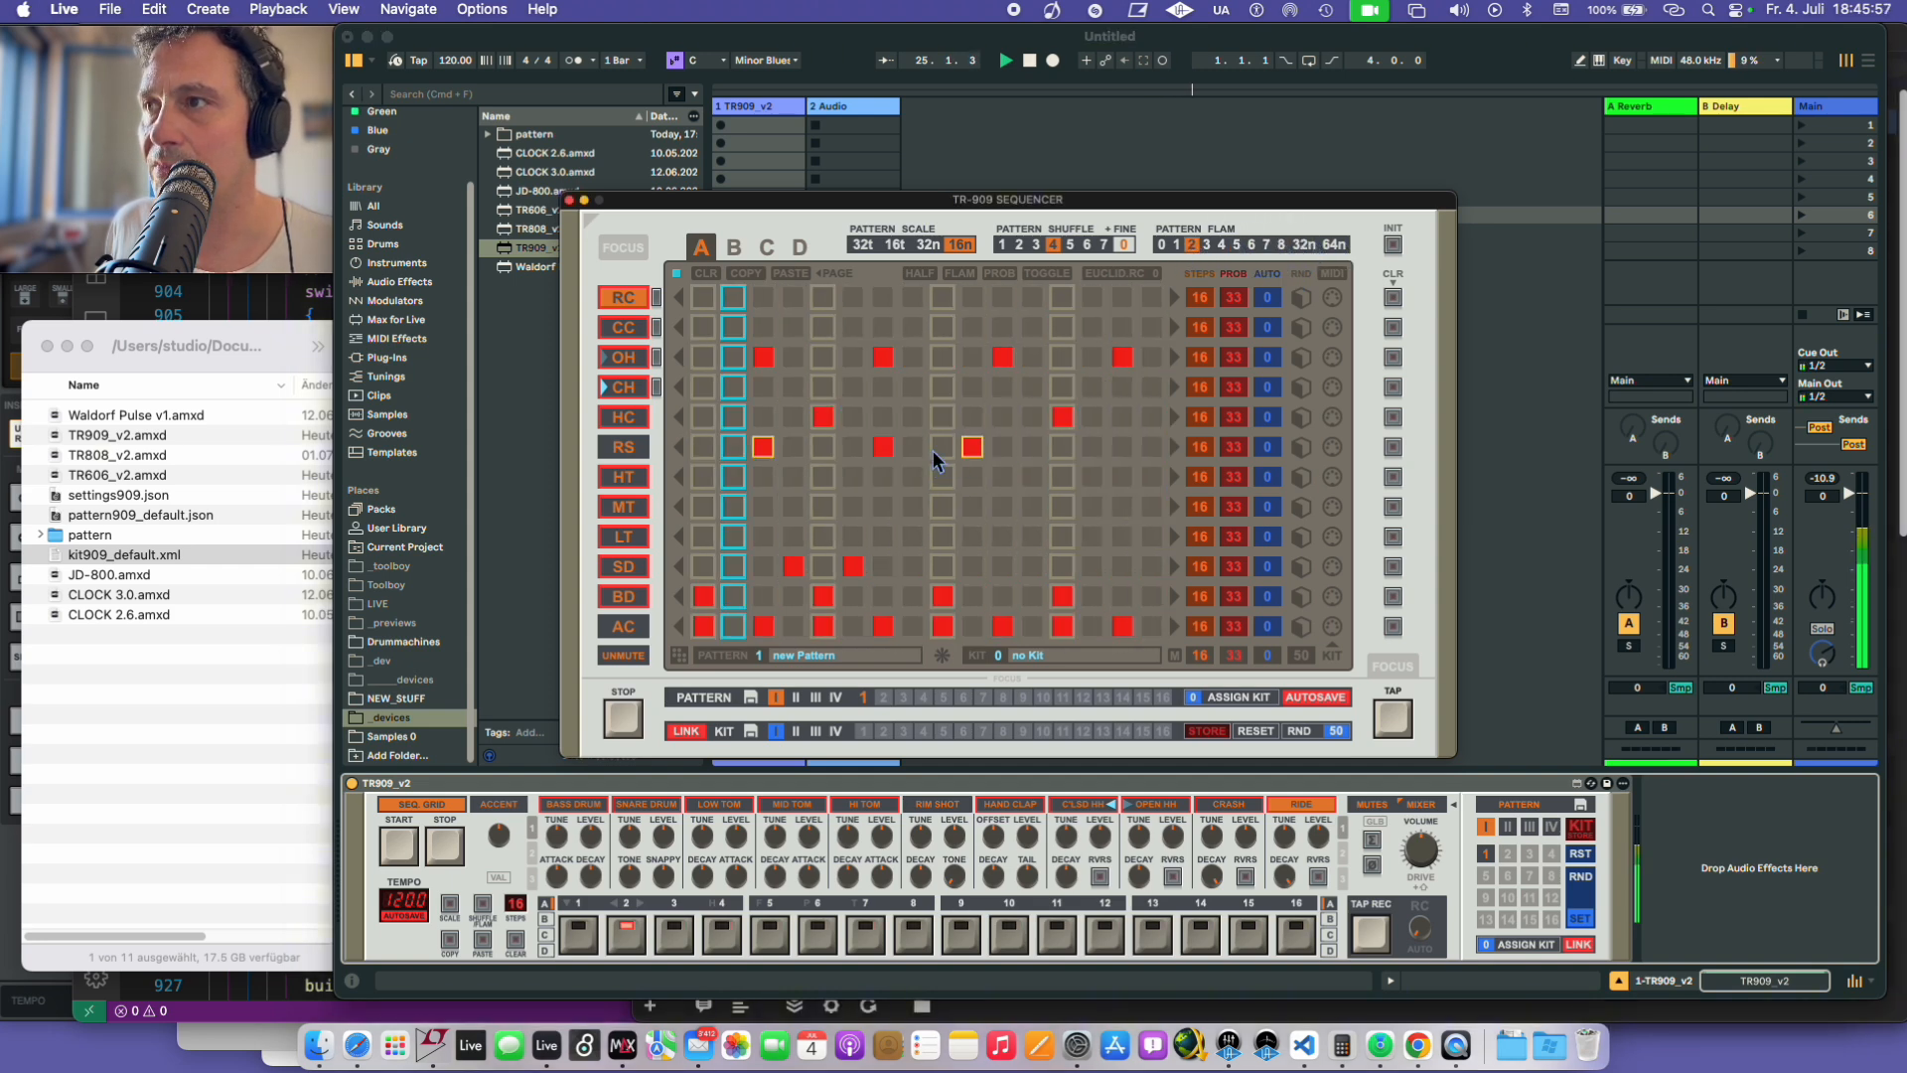
{"action": "left_click", "coordinate": [999, 274]}
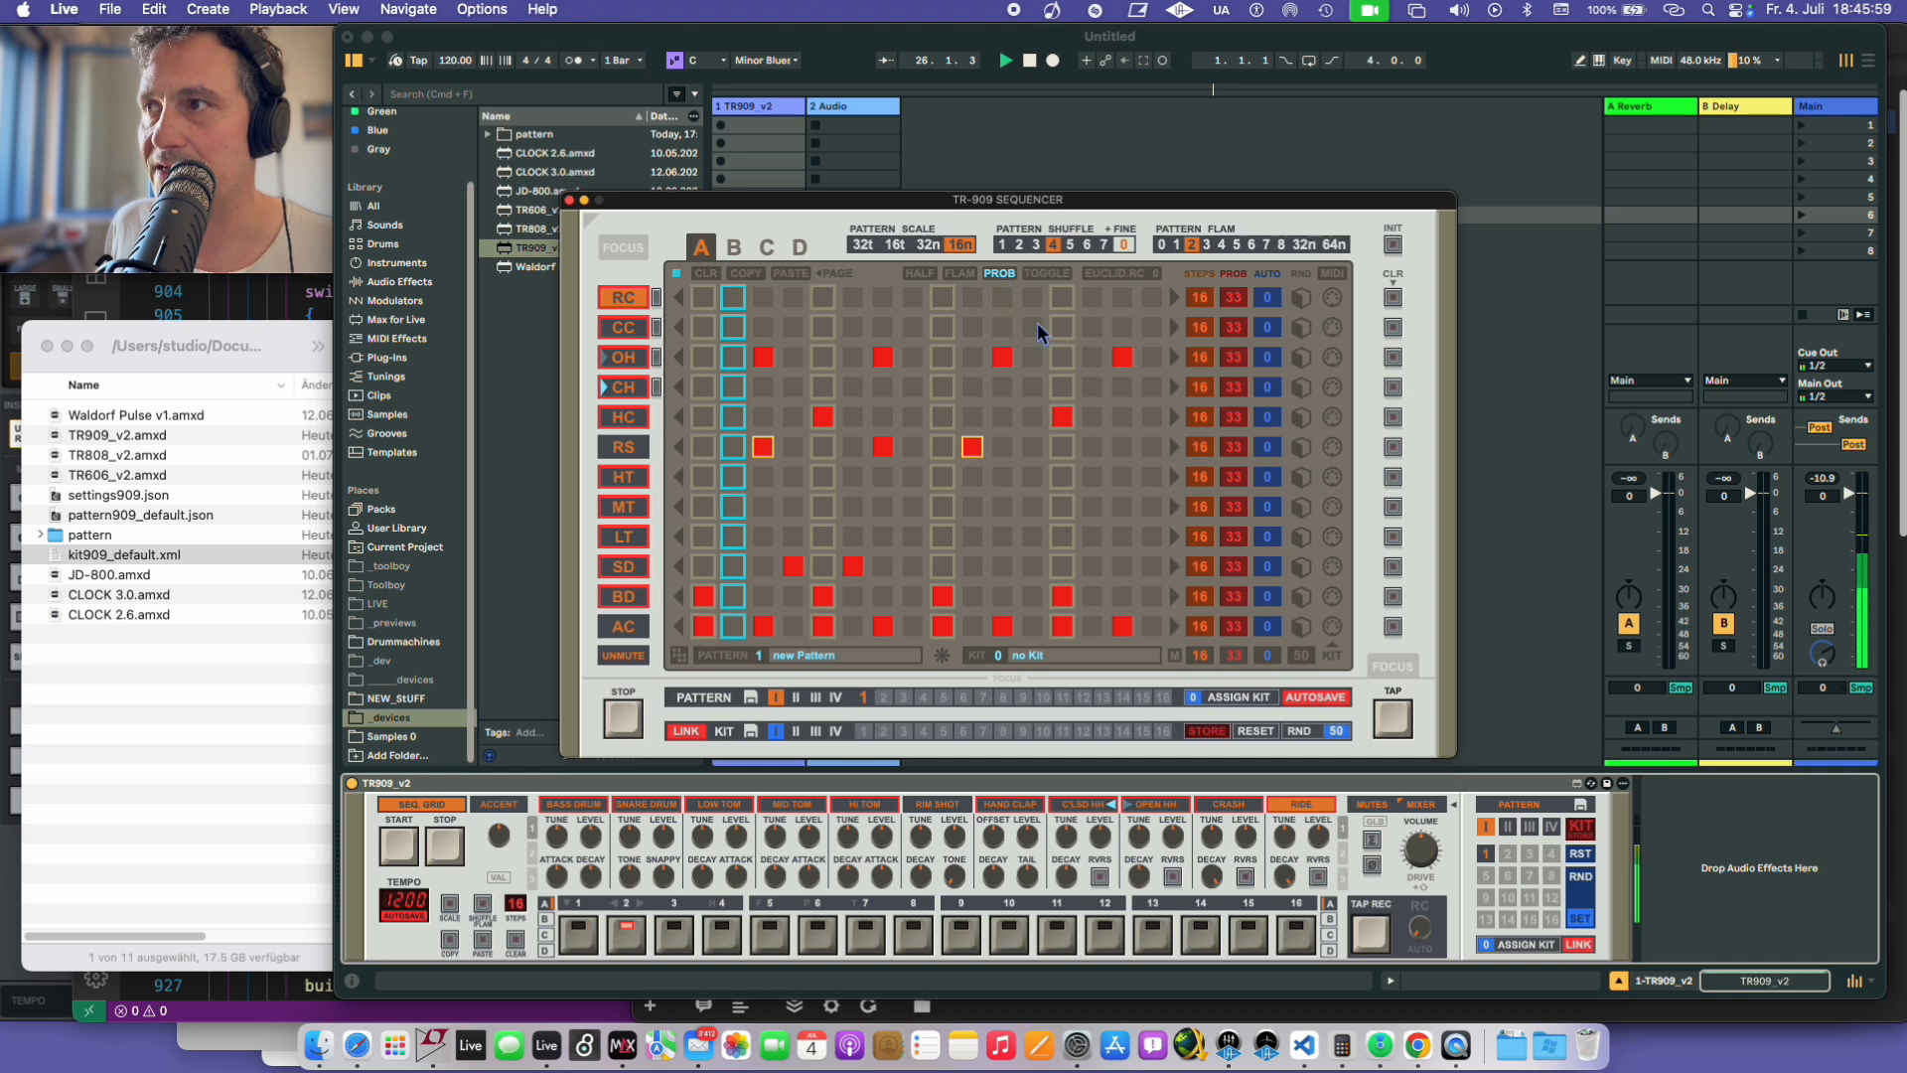
{"action": "left_click", "coordinate": [1033, 447]}
{"action": "left_click", "coordinate": [1089, 447]}
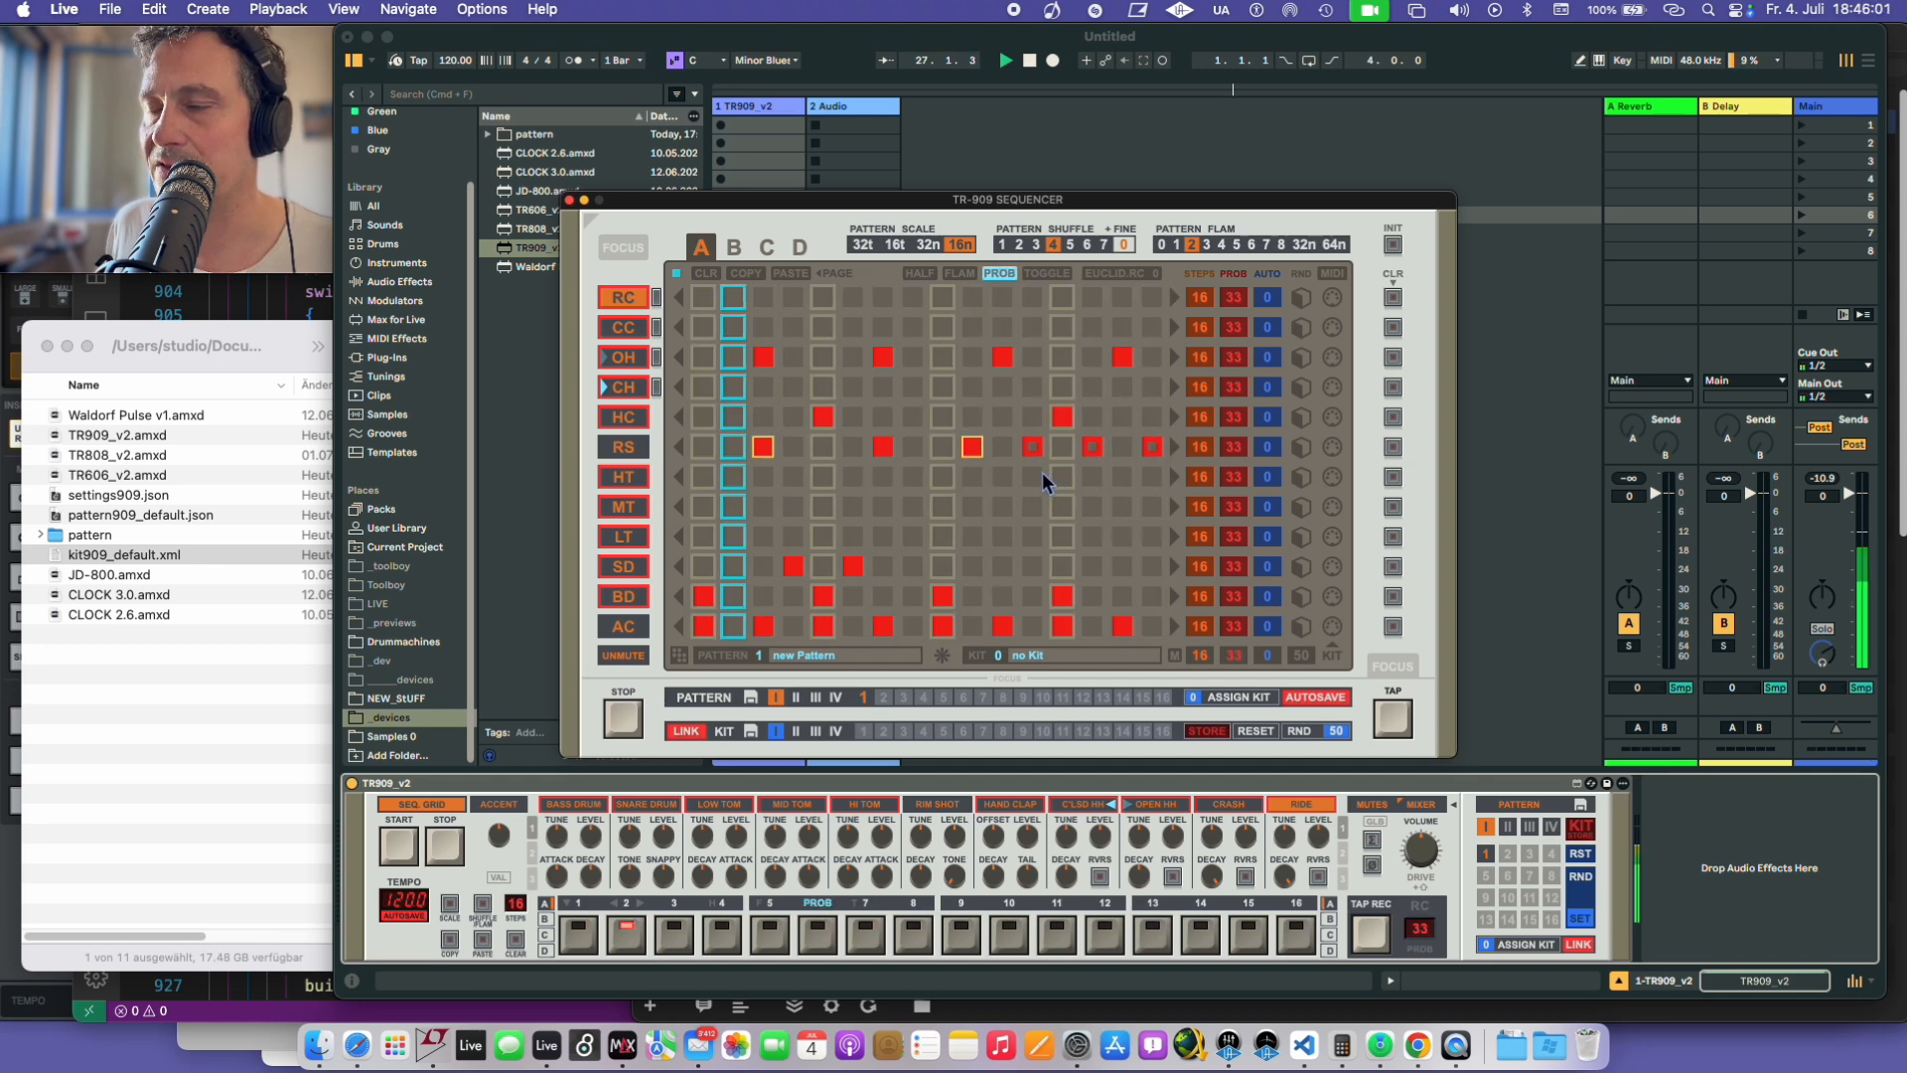
- Leave PROB mode, try plain rim shot hits between steps 3 and 10, and erase all hits in that range
{"action": "key", "text": "p"}
{"action": "left_click", "coordinate": [761, 446]}
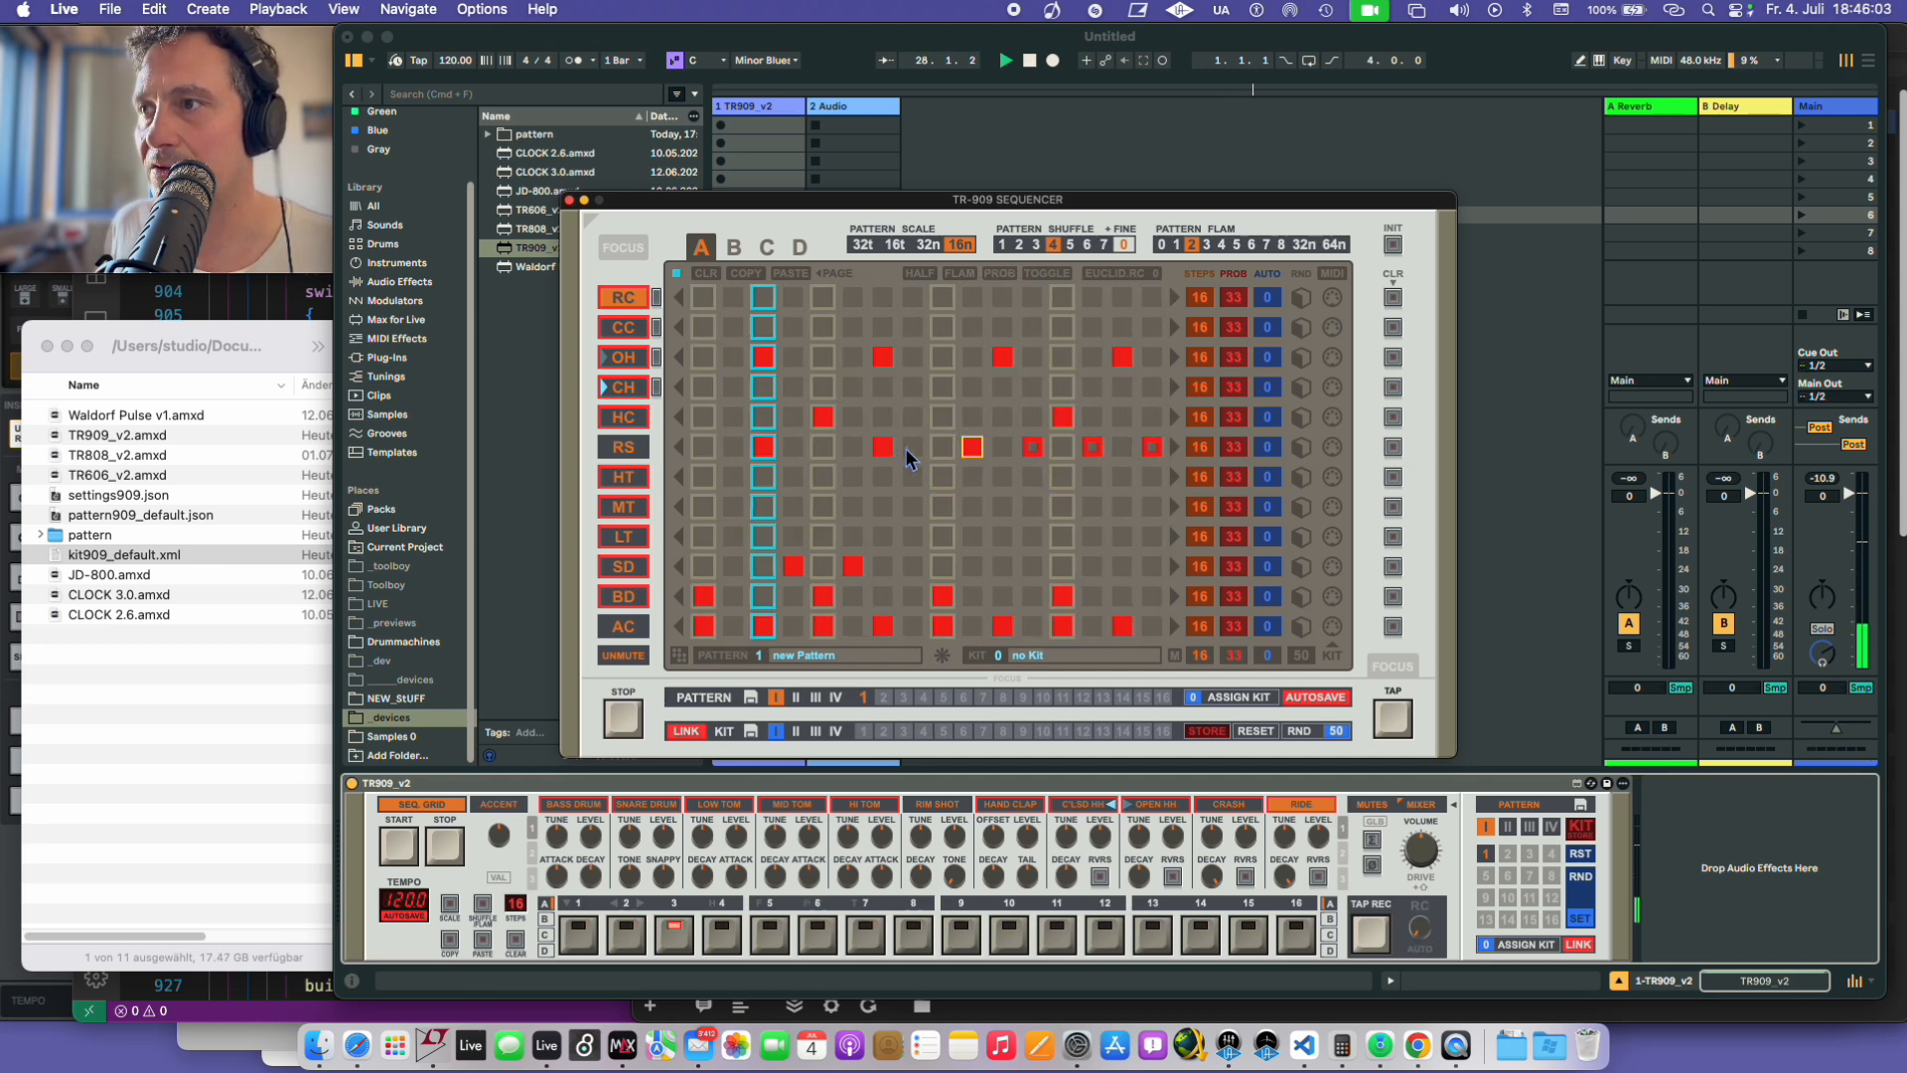
{"action": "left_click", "coordinate": [971, 448]}
{"action": "left_click", "coordinate": [857, 448]}
{"action": "left_click", "coordinate": [794, 448]}
{"action": "left_click", "coordinate": [760, 447]}
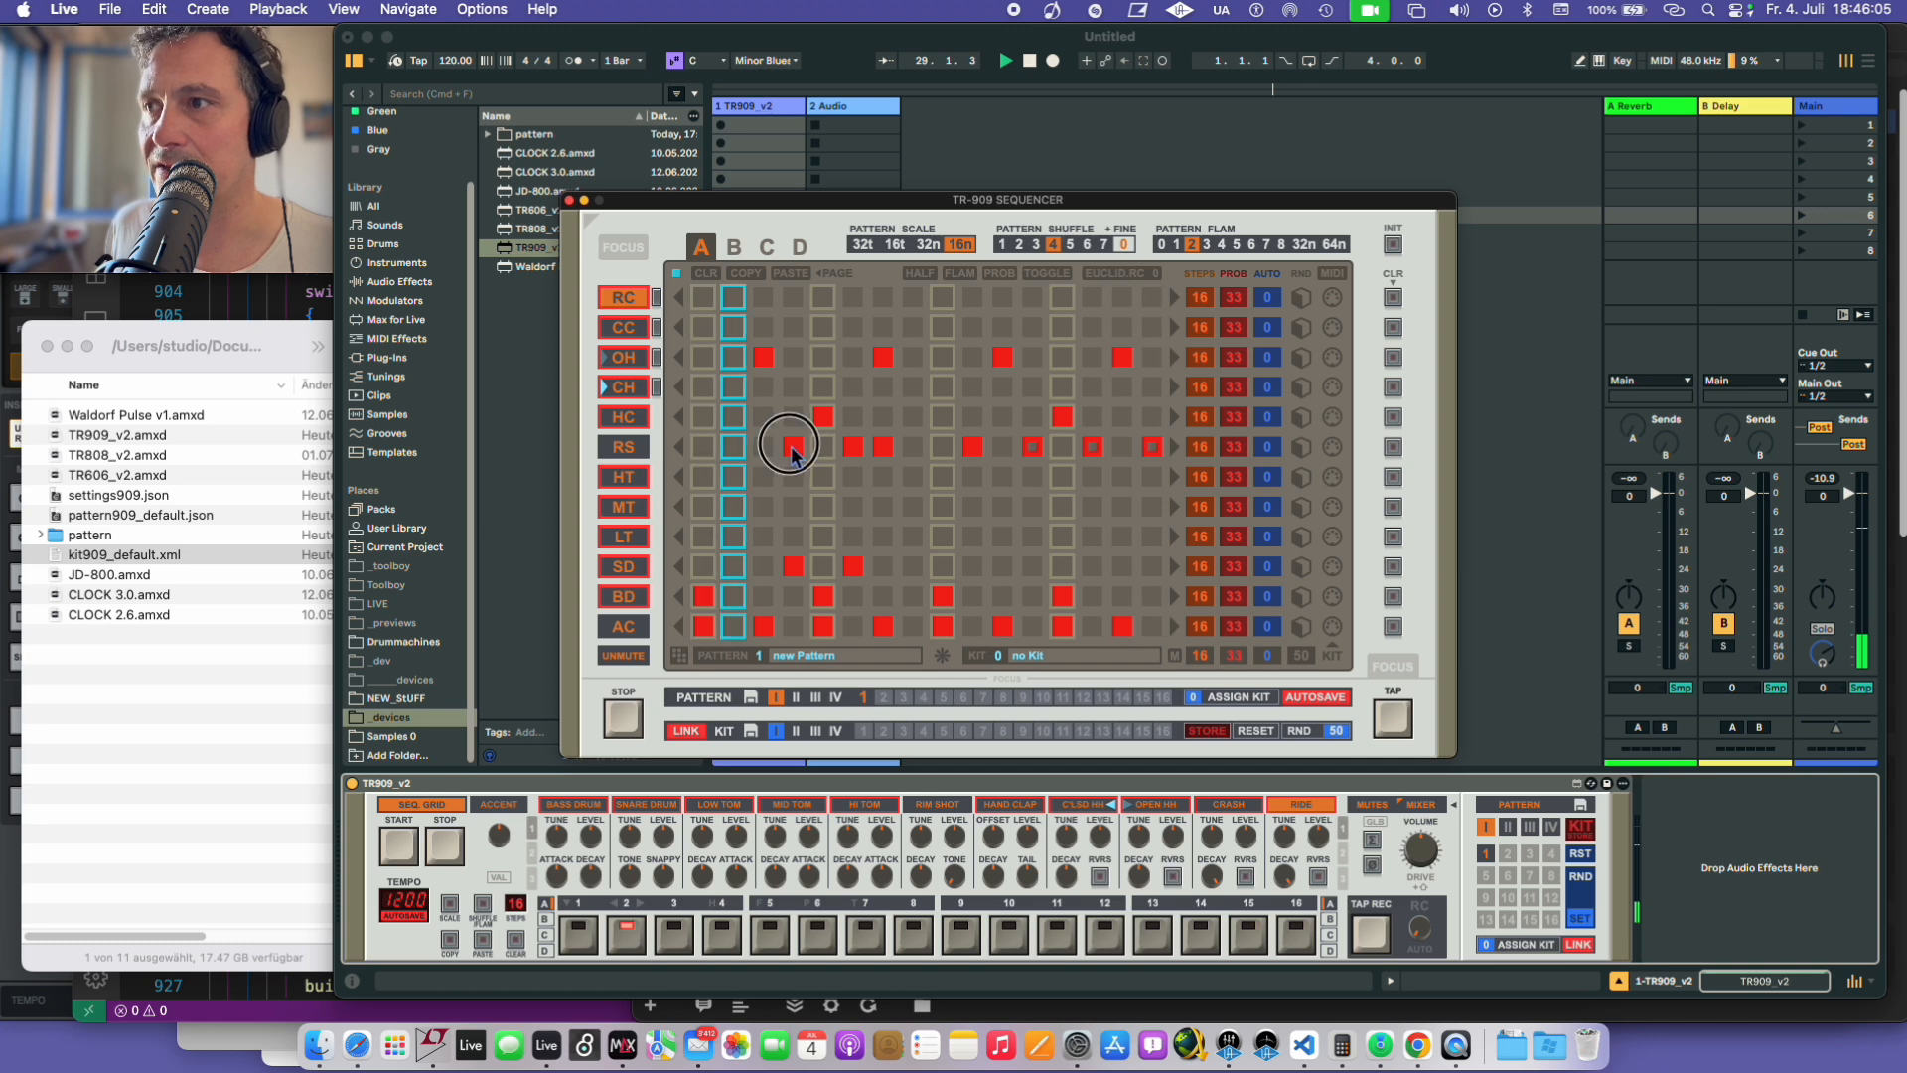
{"action": "left_click", "coordinate": [847, 447]}
{"action": "left_click", "coordinate": [887, 447]}
{"action": "left_click", "coordinate": [978, 449]}
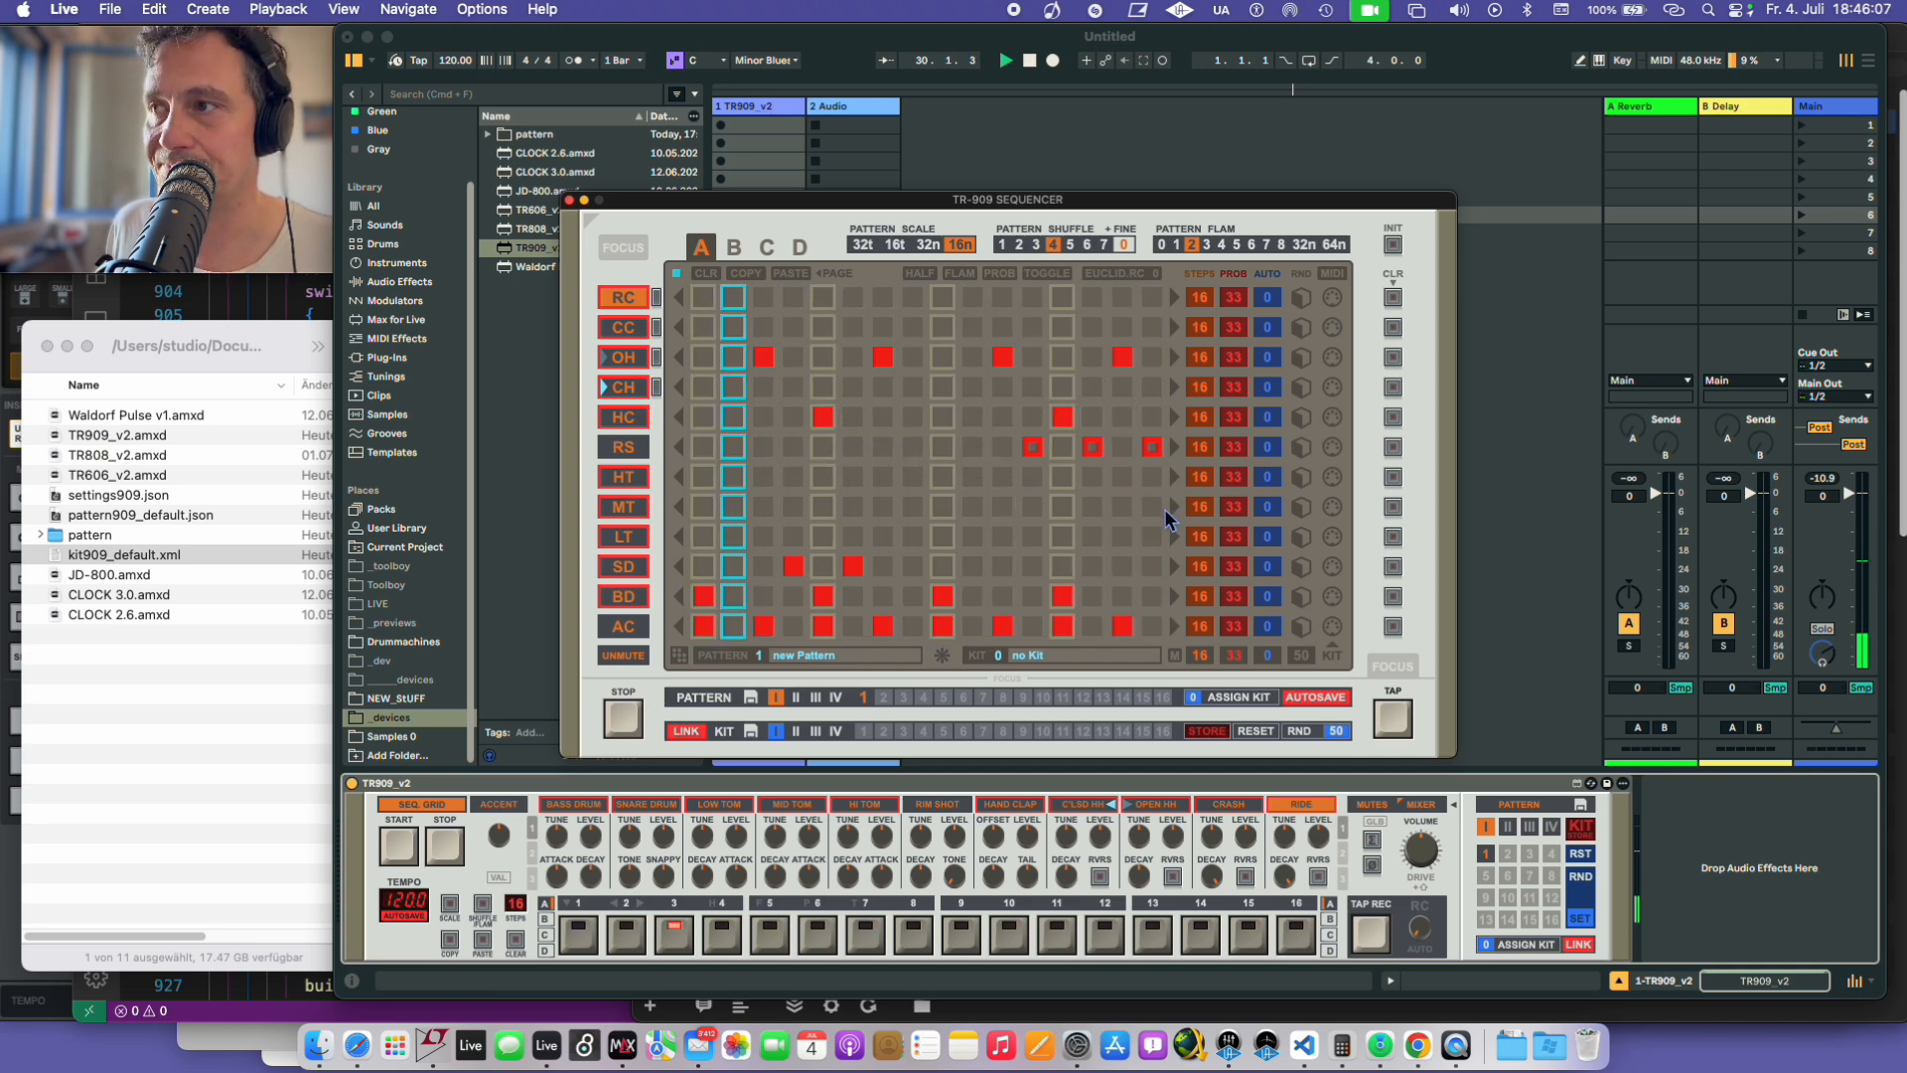
- Paint probability rim shot hits across steps 4 to 9 in PROB mode
{"action": "key", "text": "p"}
{"action": "key", "text": "p"}
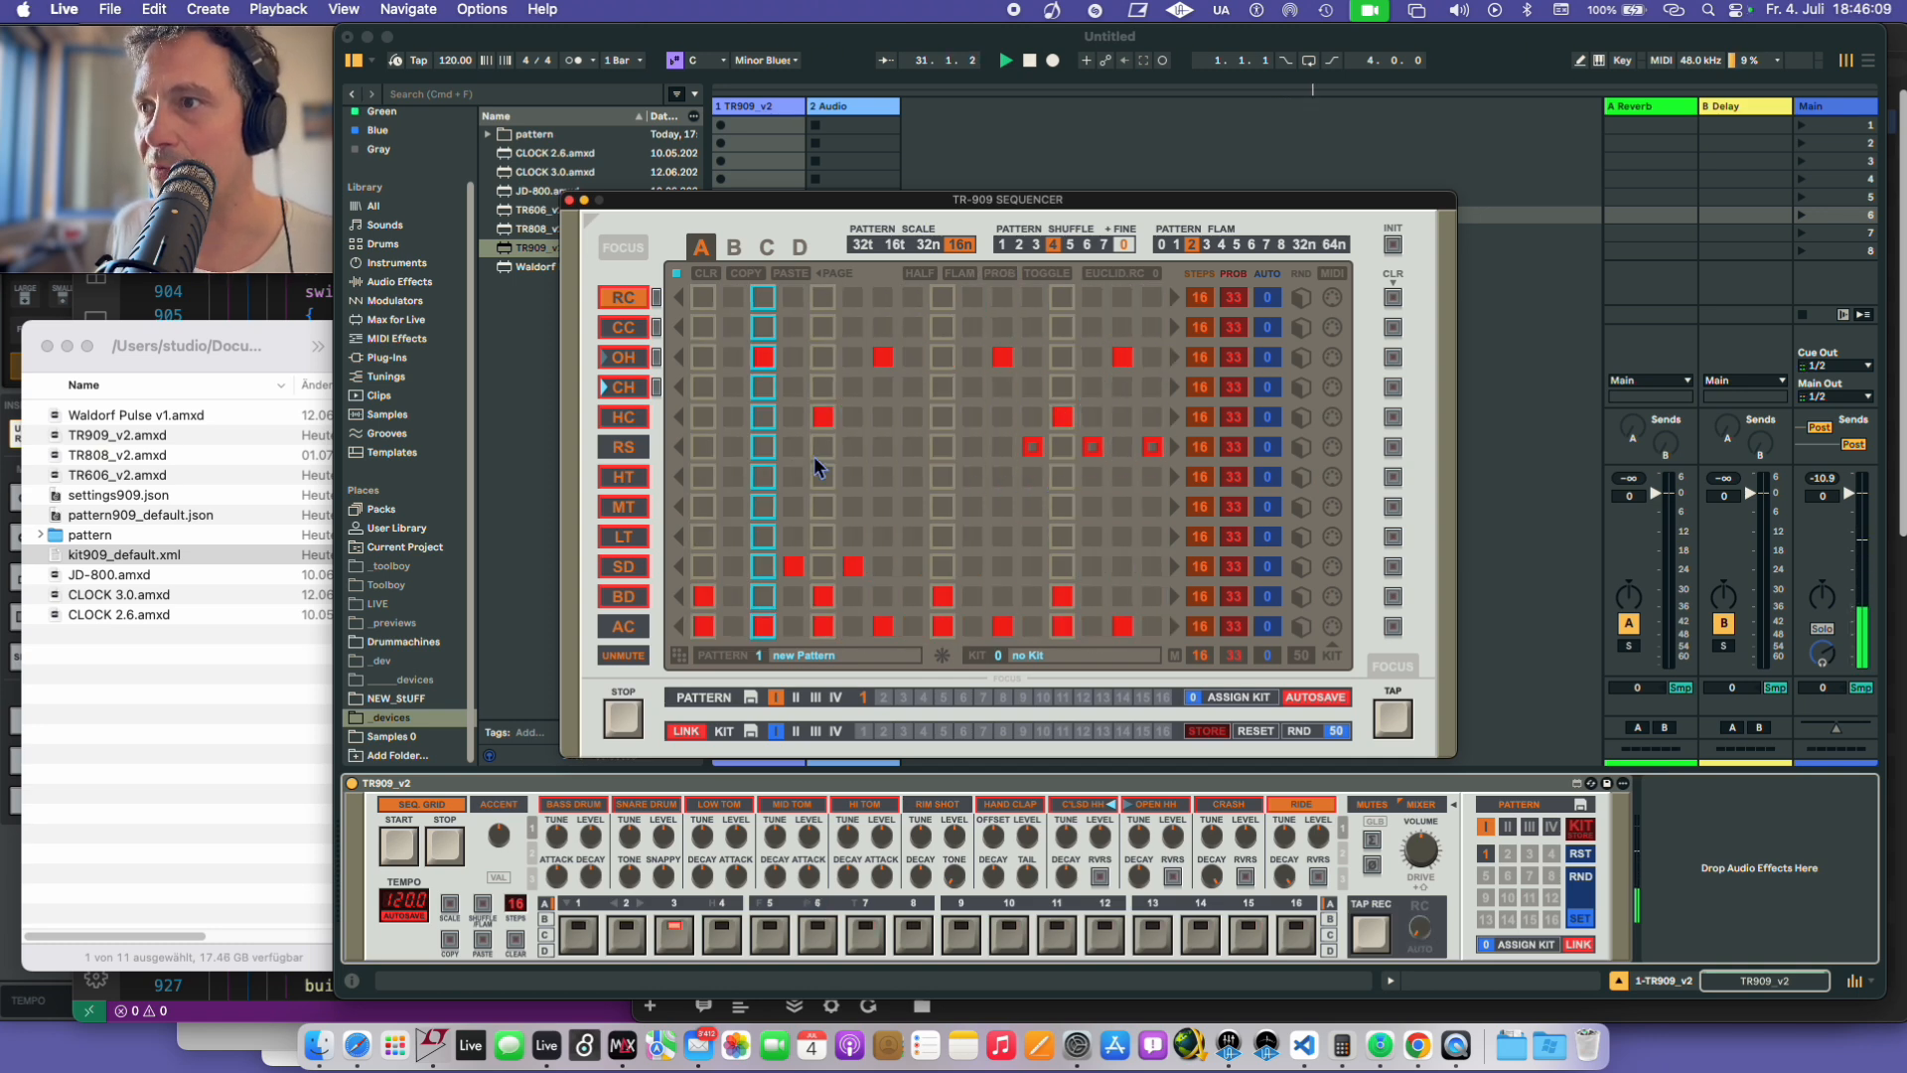
{"action": "left_click_drag", "start_coordinate": [788, 449], "coordinate": [946, 455]}
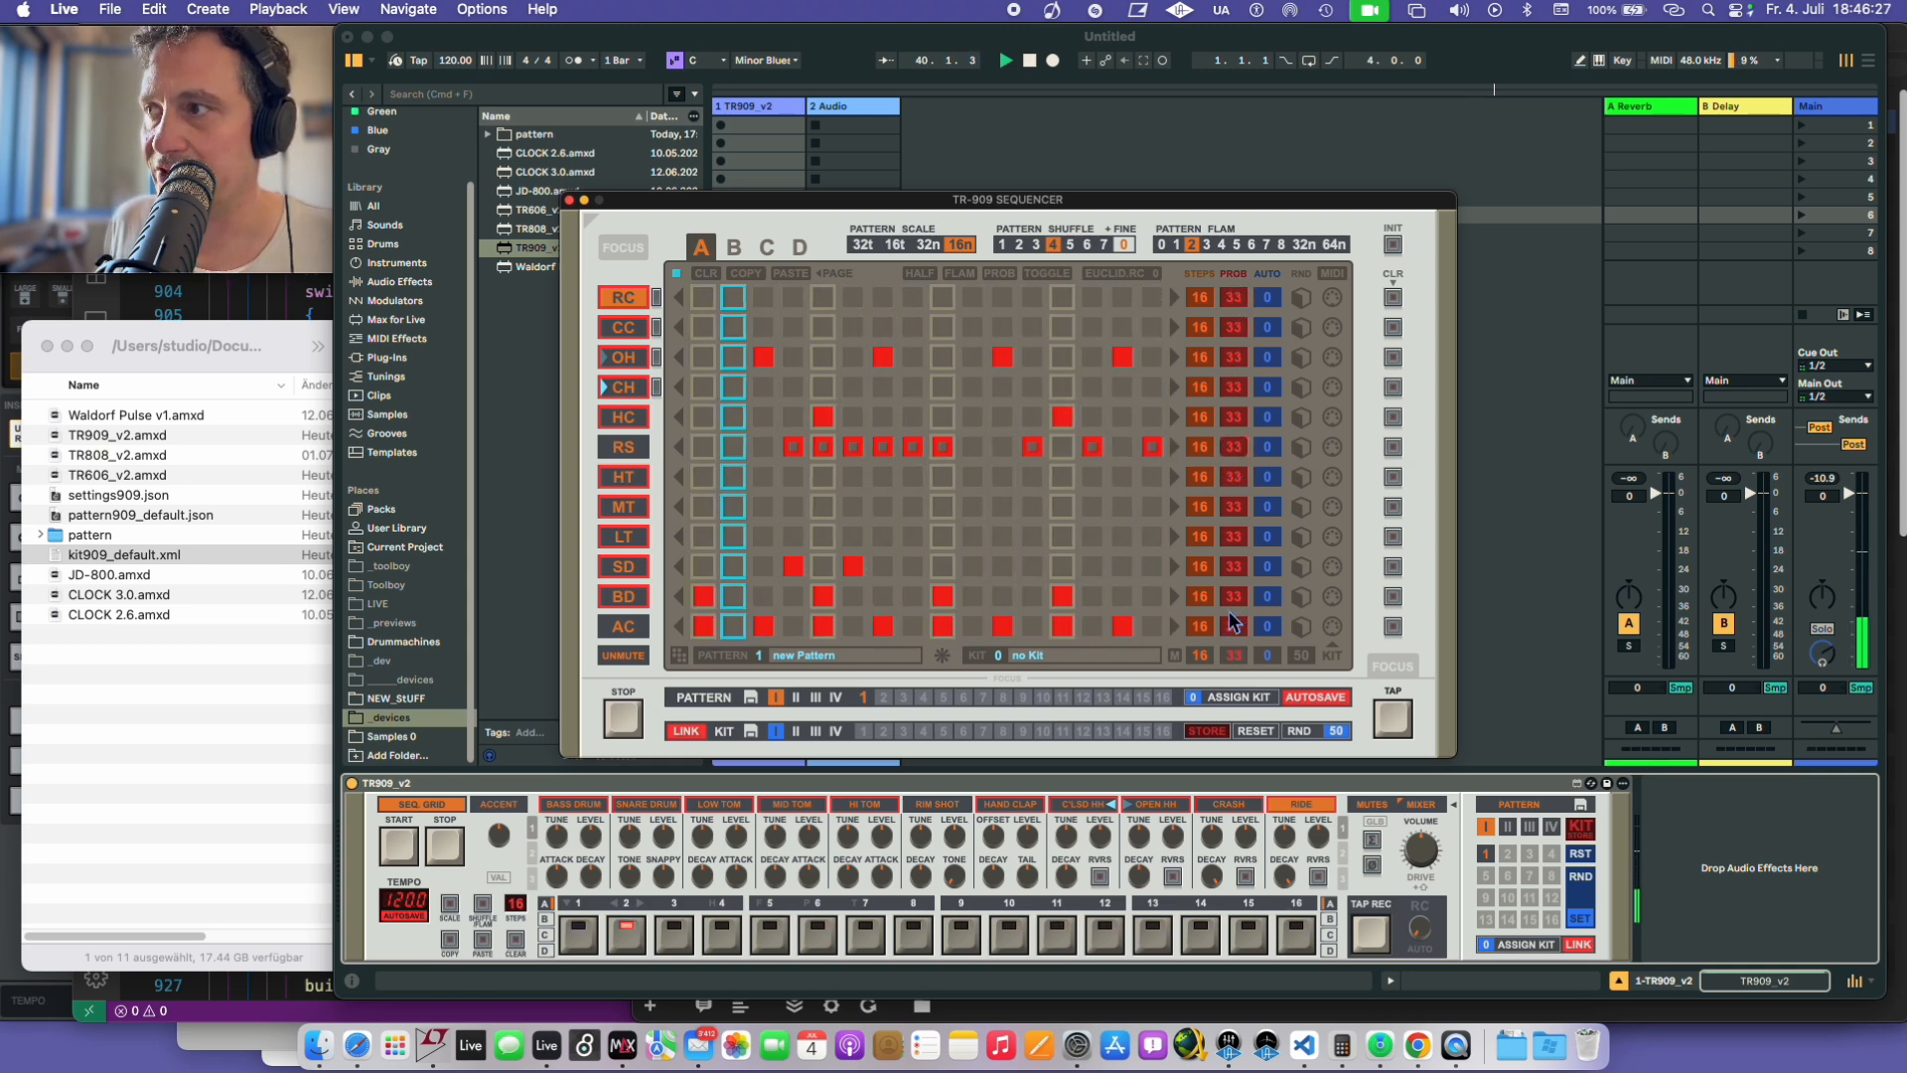
- Try the rim shot row's probability at 0, 100 and 50, and reset it to 33
{"action": "left_click_drag", "start_coordinate": [1236, 447], "coordinate": [1240, 565]}
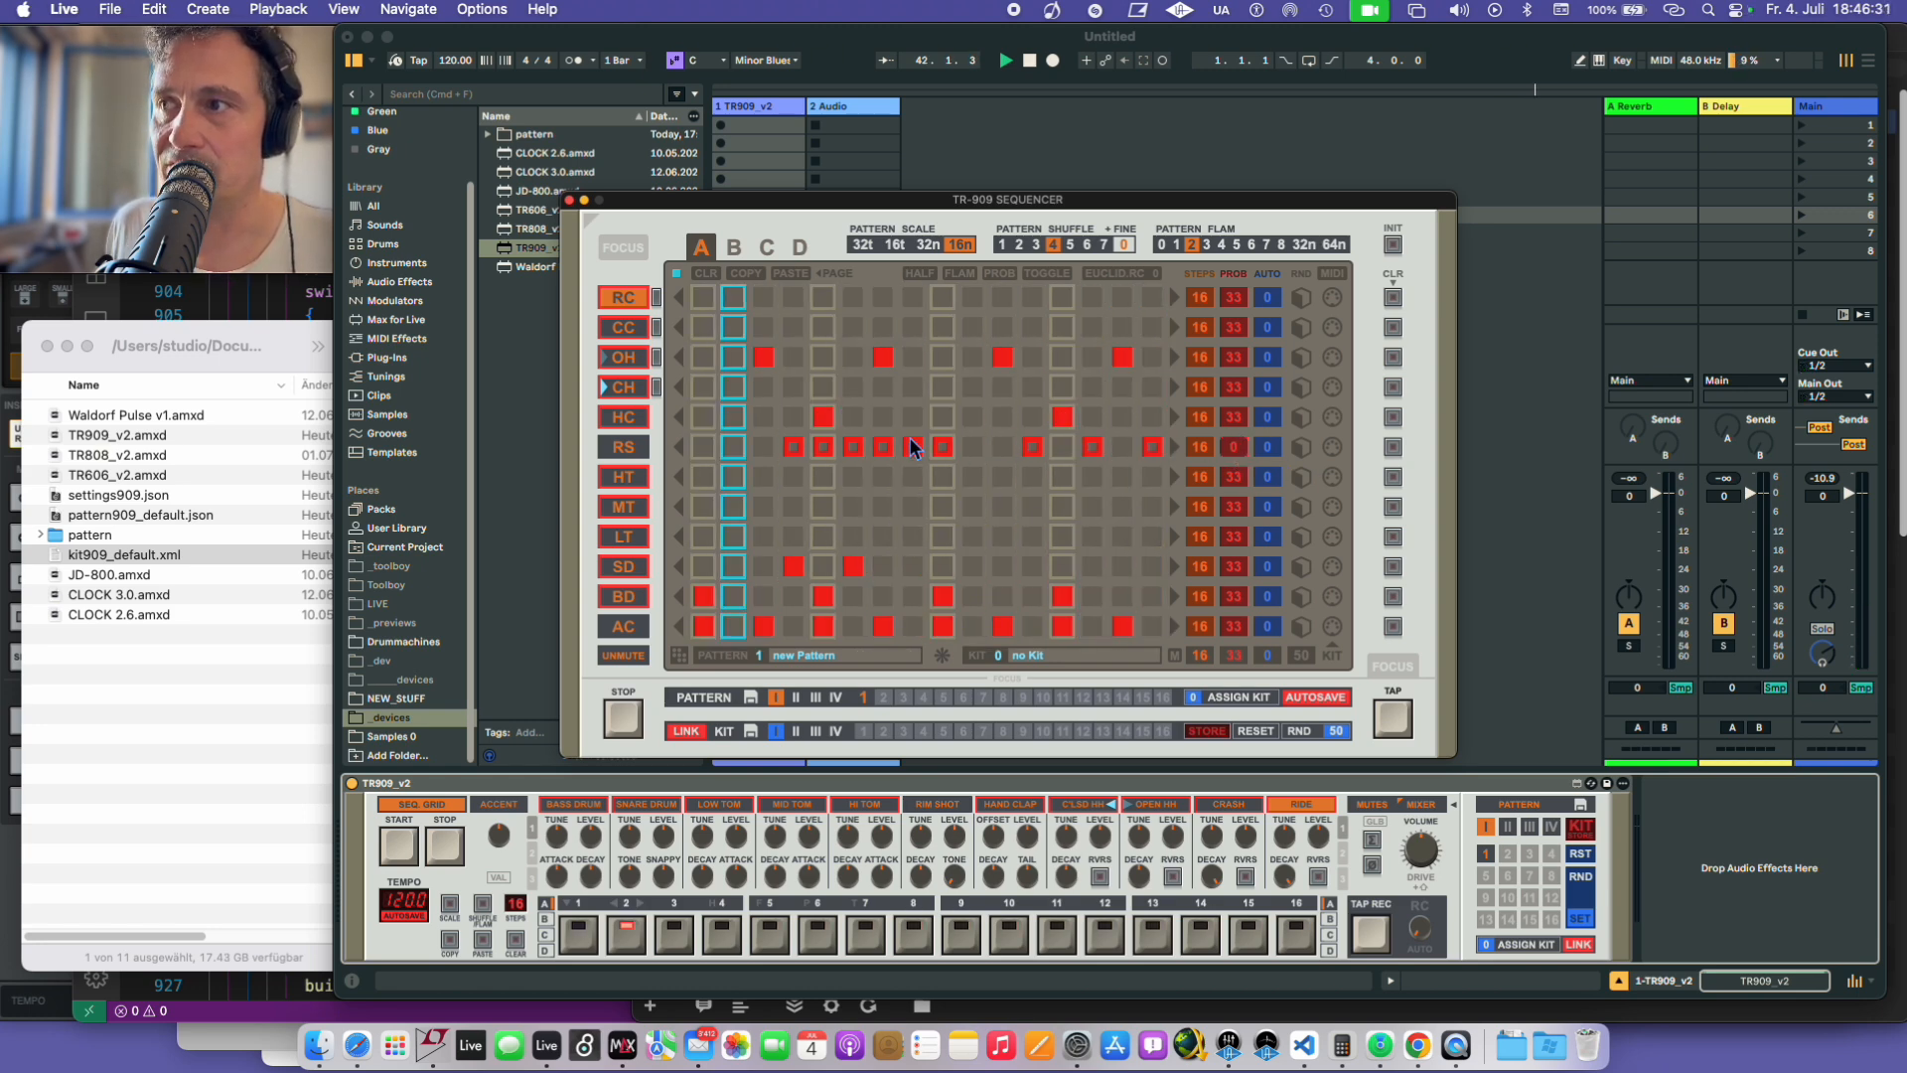
{"action": "double_click", "coordinate": [1232, 447]}
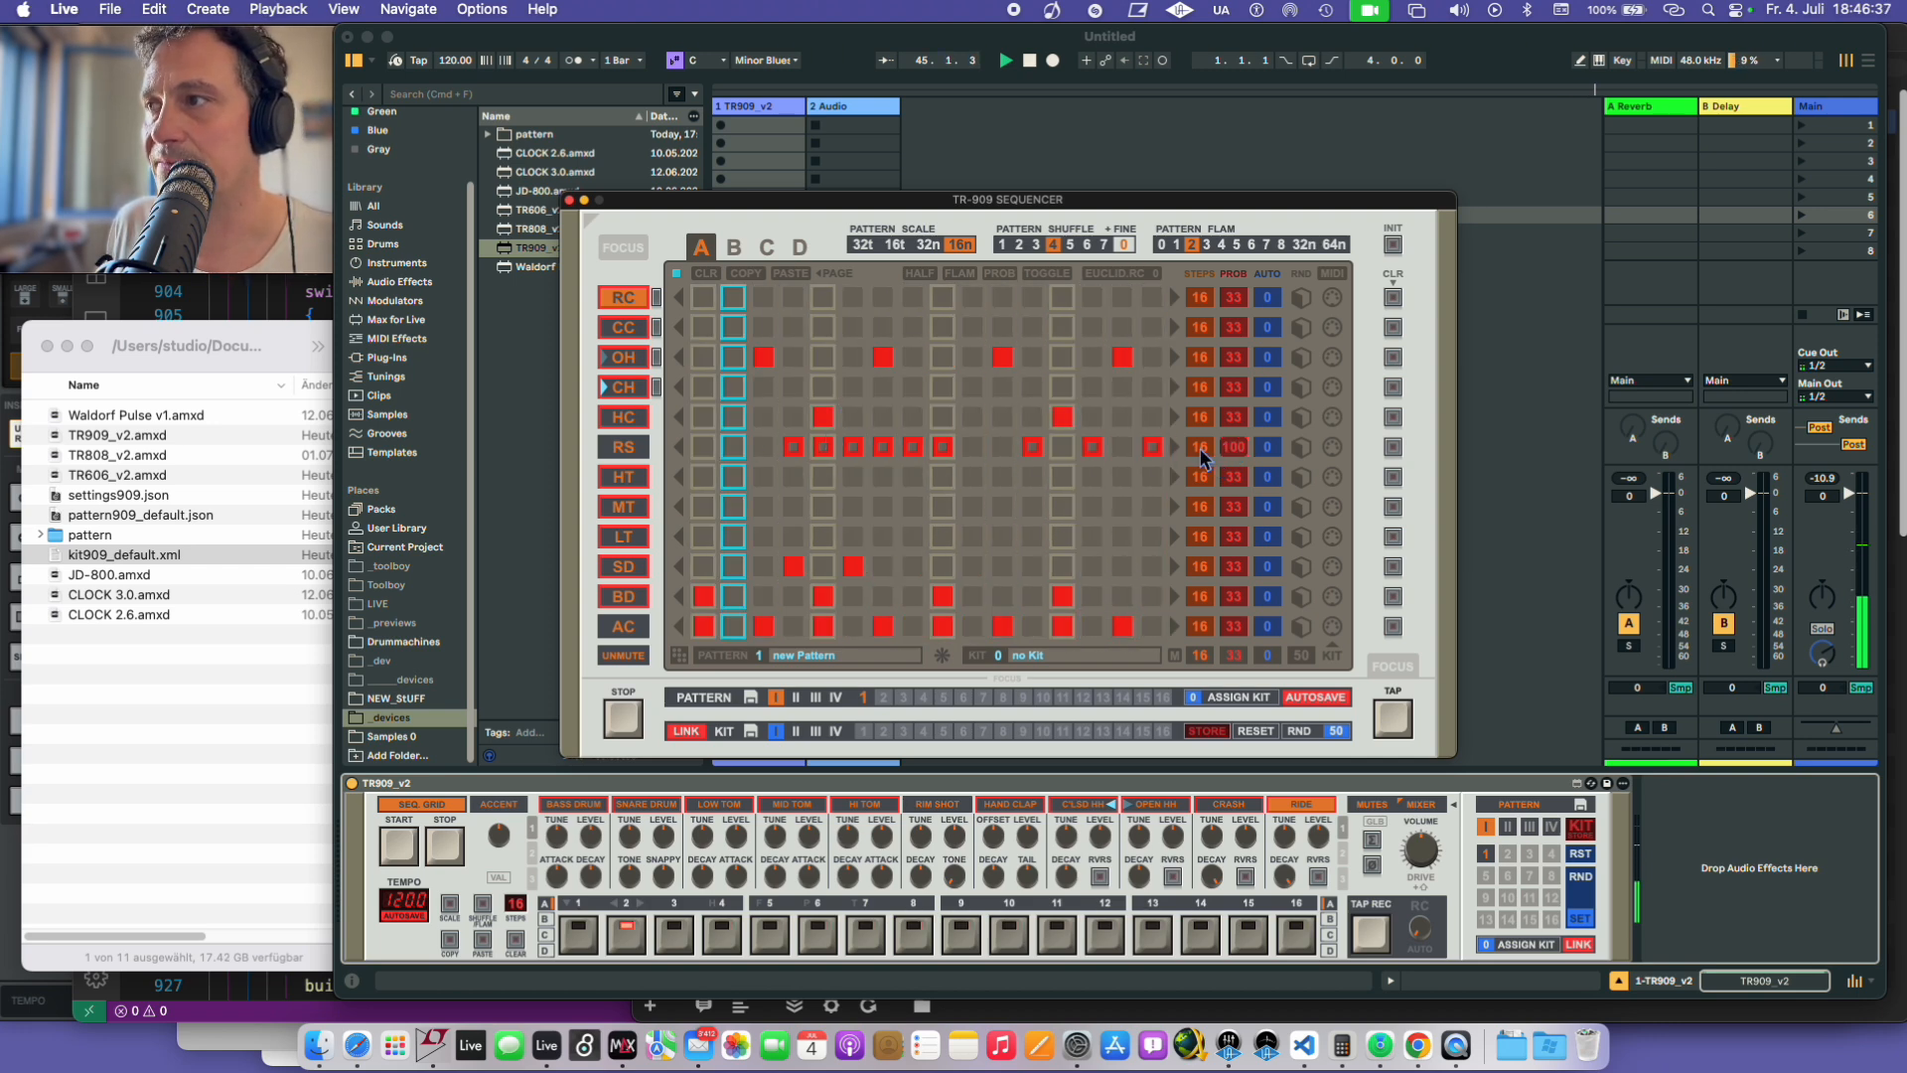
{"action": "left_click_drag", "start_coordinate": [1238, 449], "coordinate": [1238, 499]}
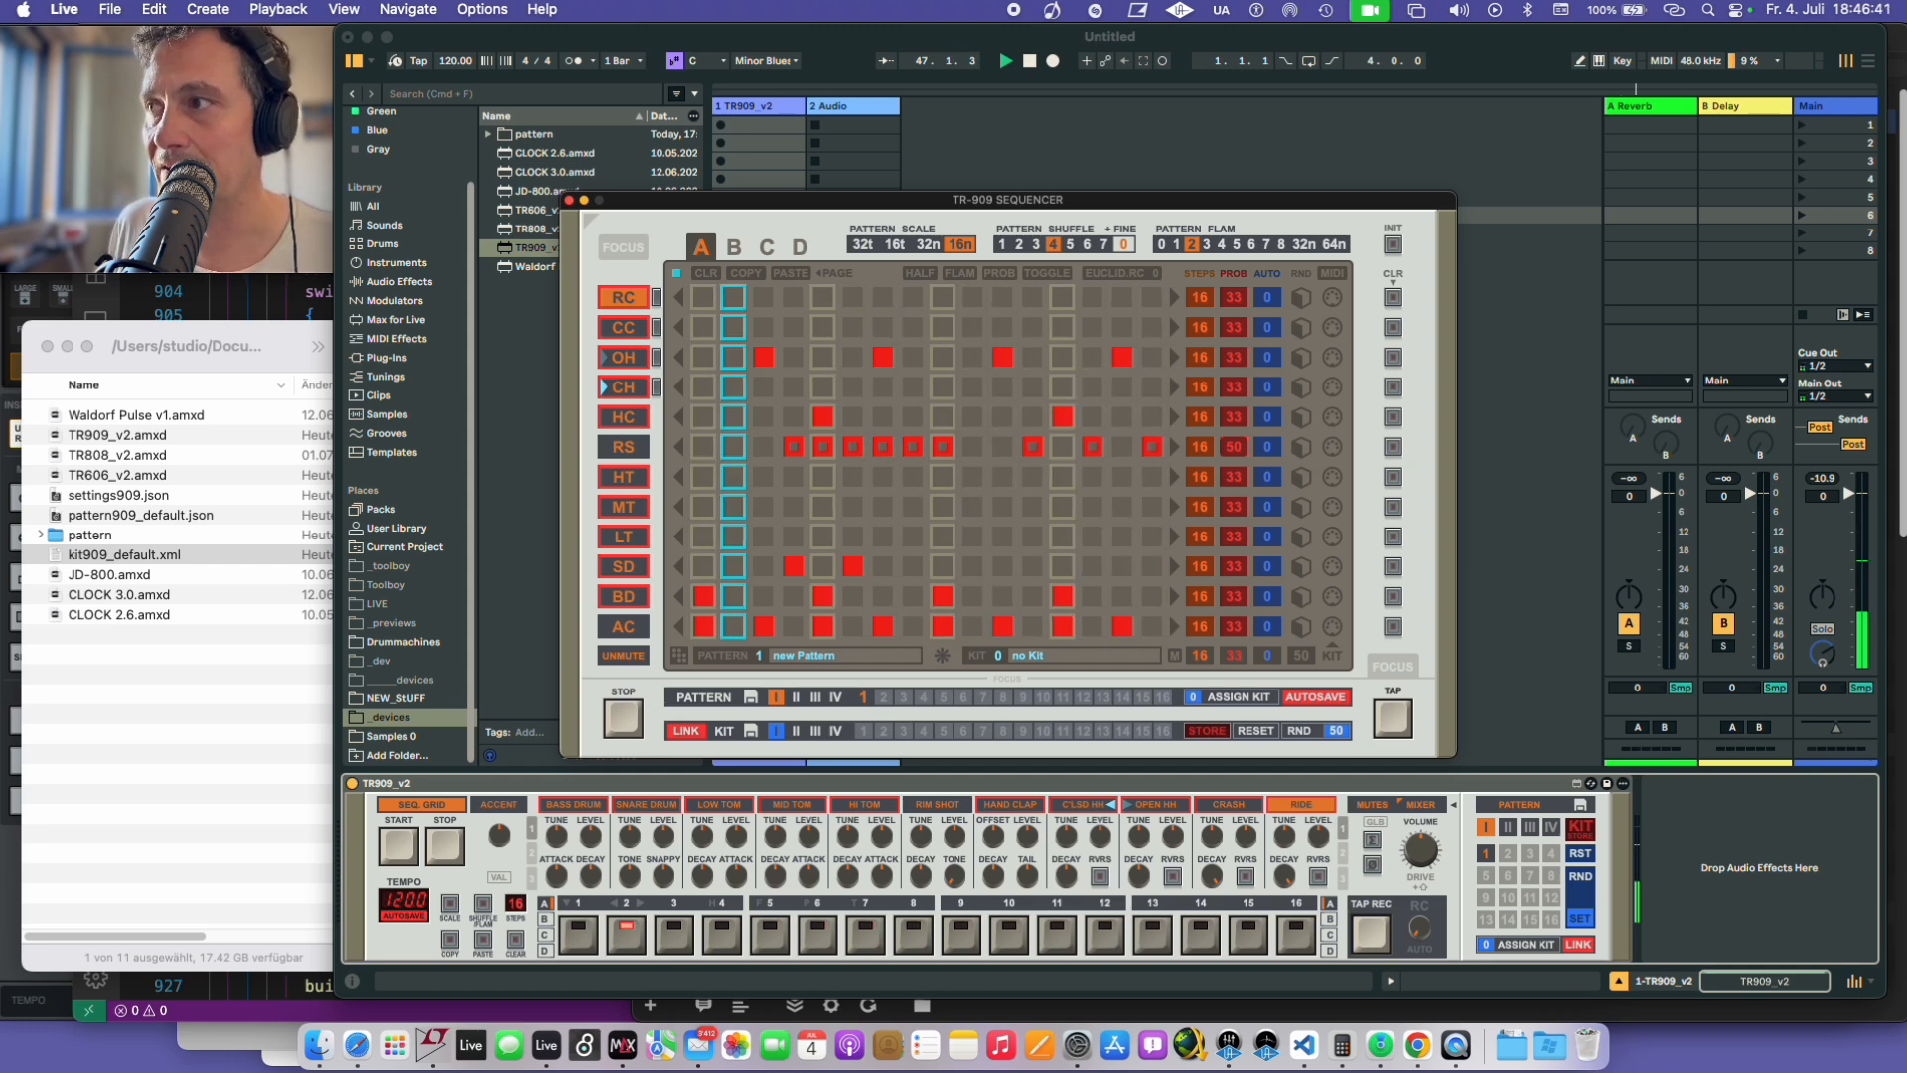
{"action": "double_click", "coordinate": [1235, 451]}
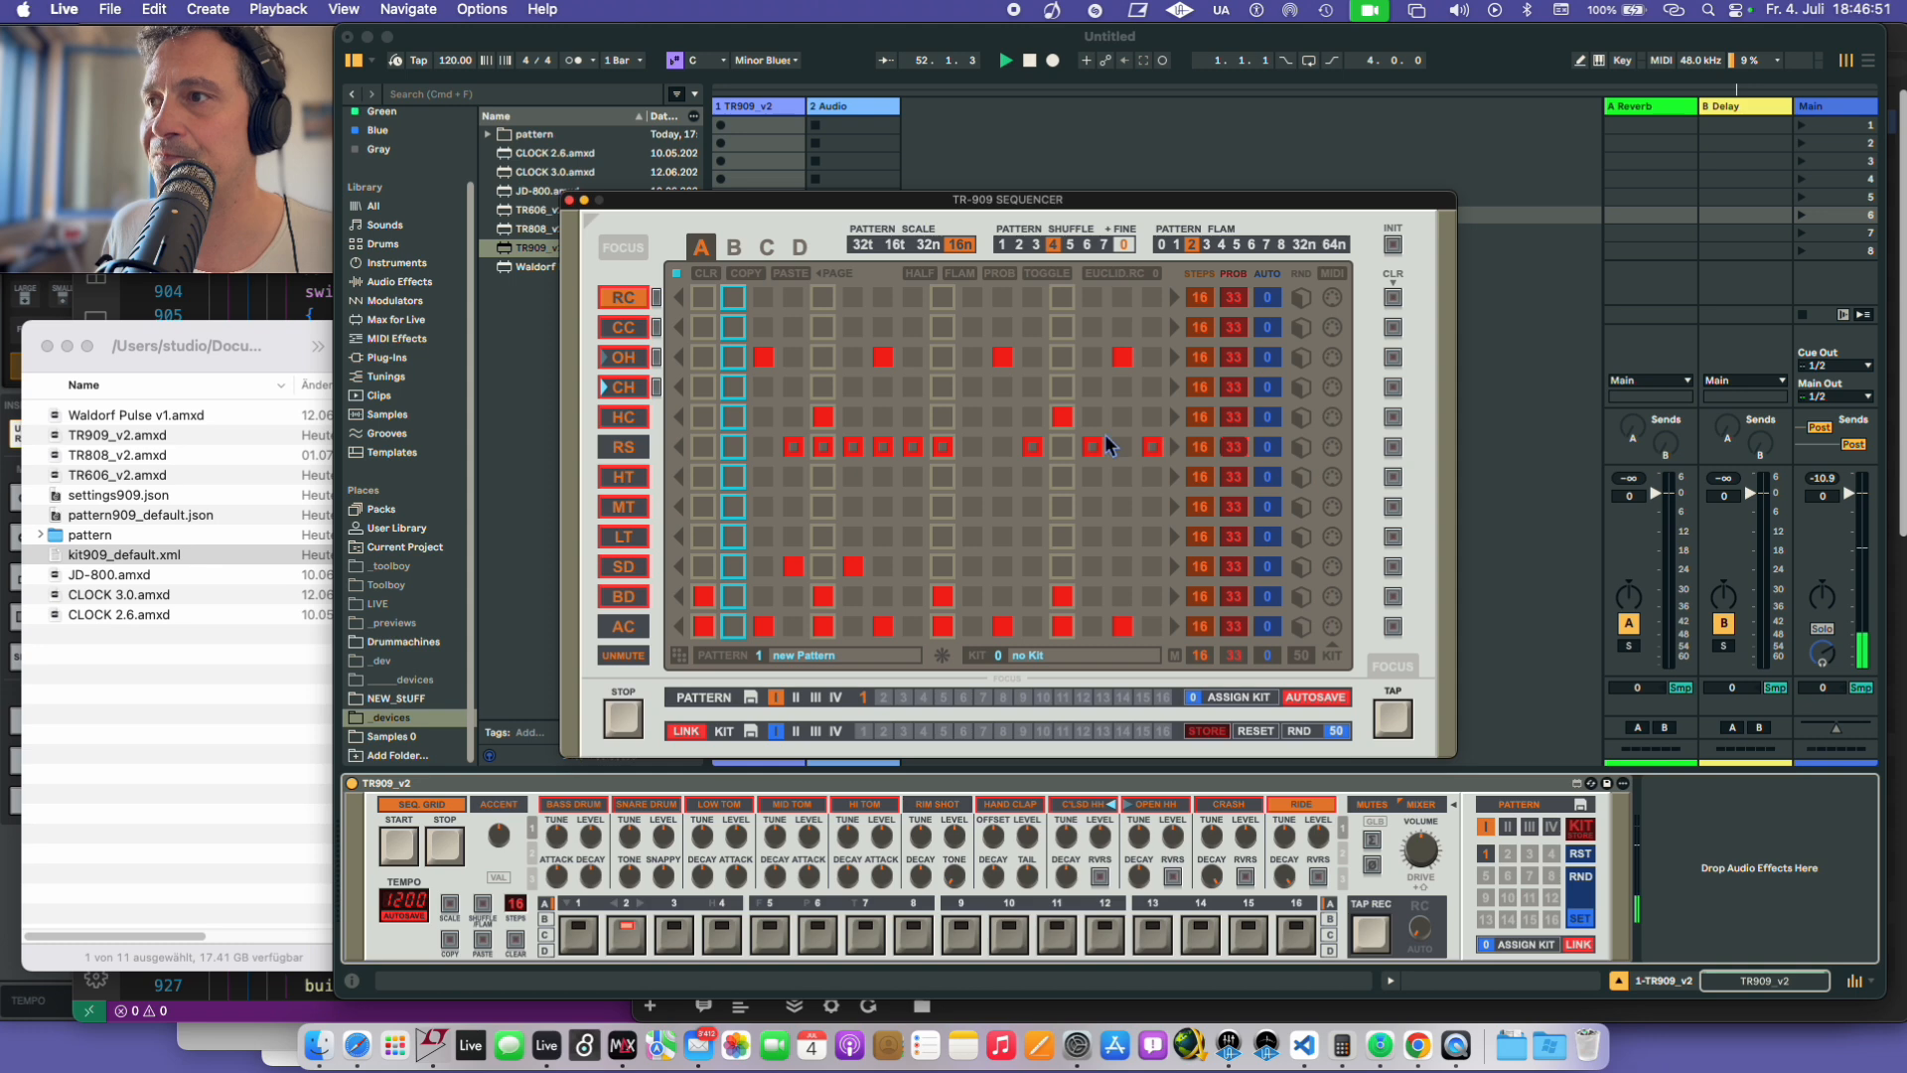
- Try the step mode modifiers and combine HALF with FLAM to program a half-level flammed rim shot hit on step 3
{"action": "key", "text": "alt"}
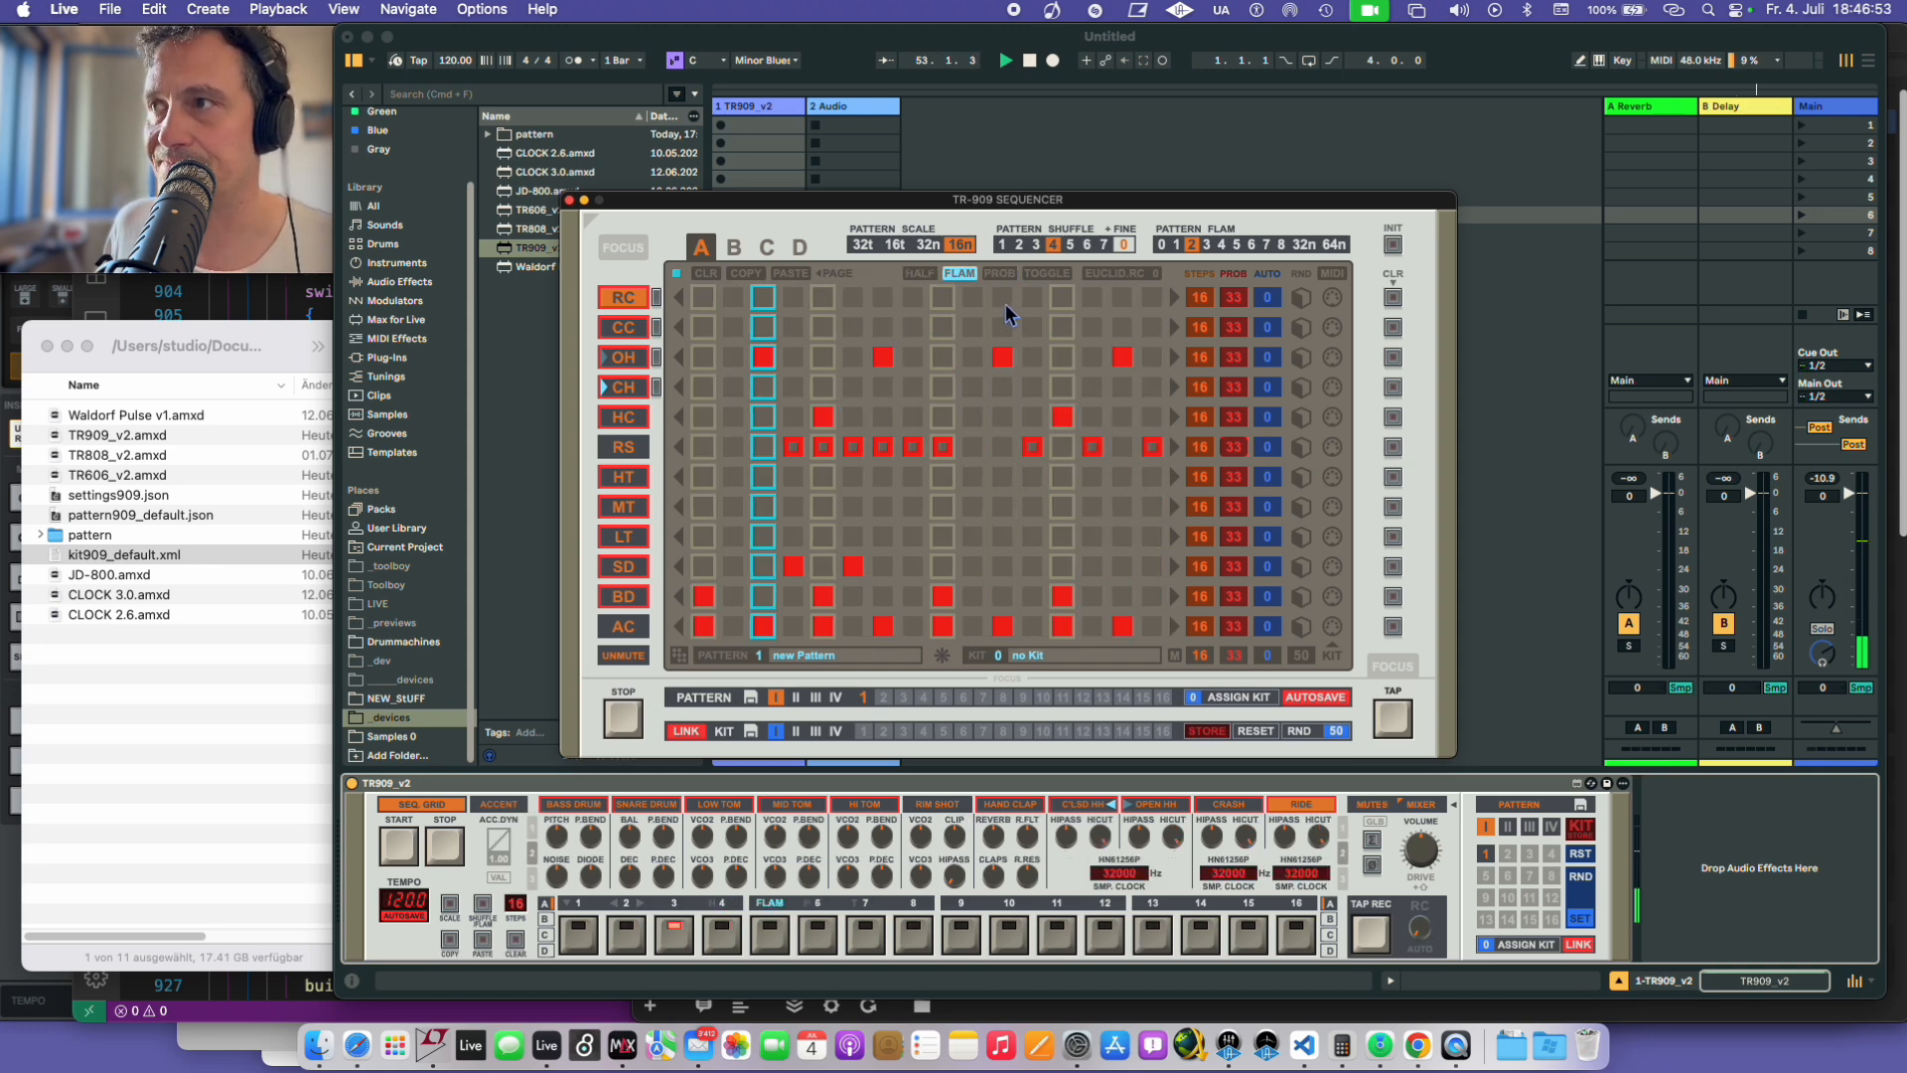
{"action": "key", "text": "shift+super"}
{"action": "key", "text": "alt"}
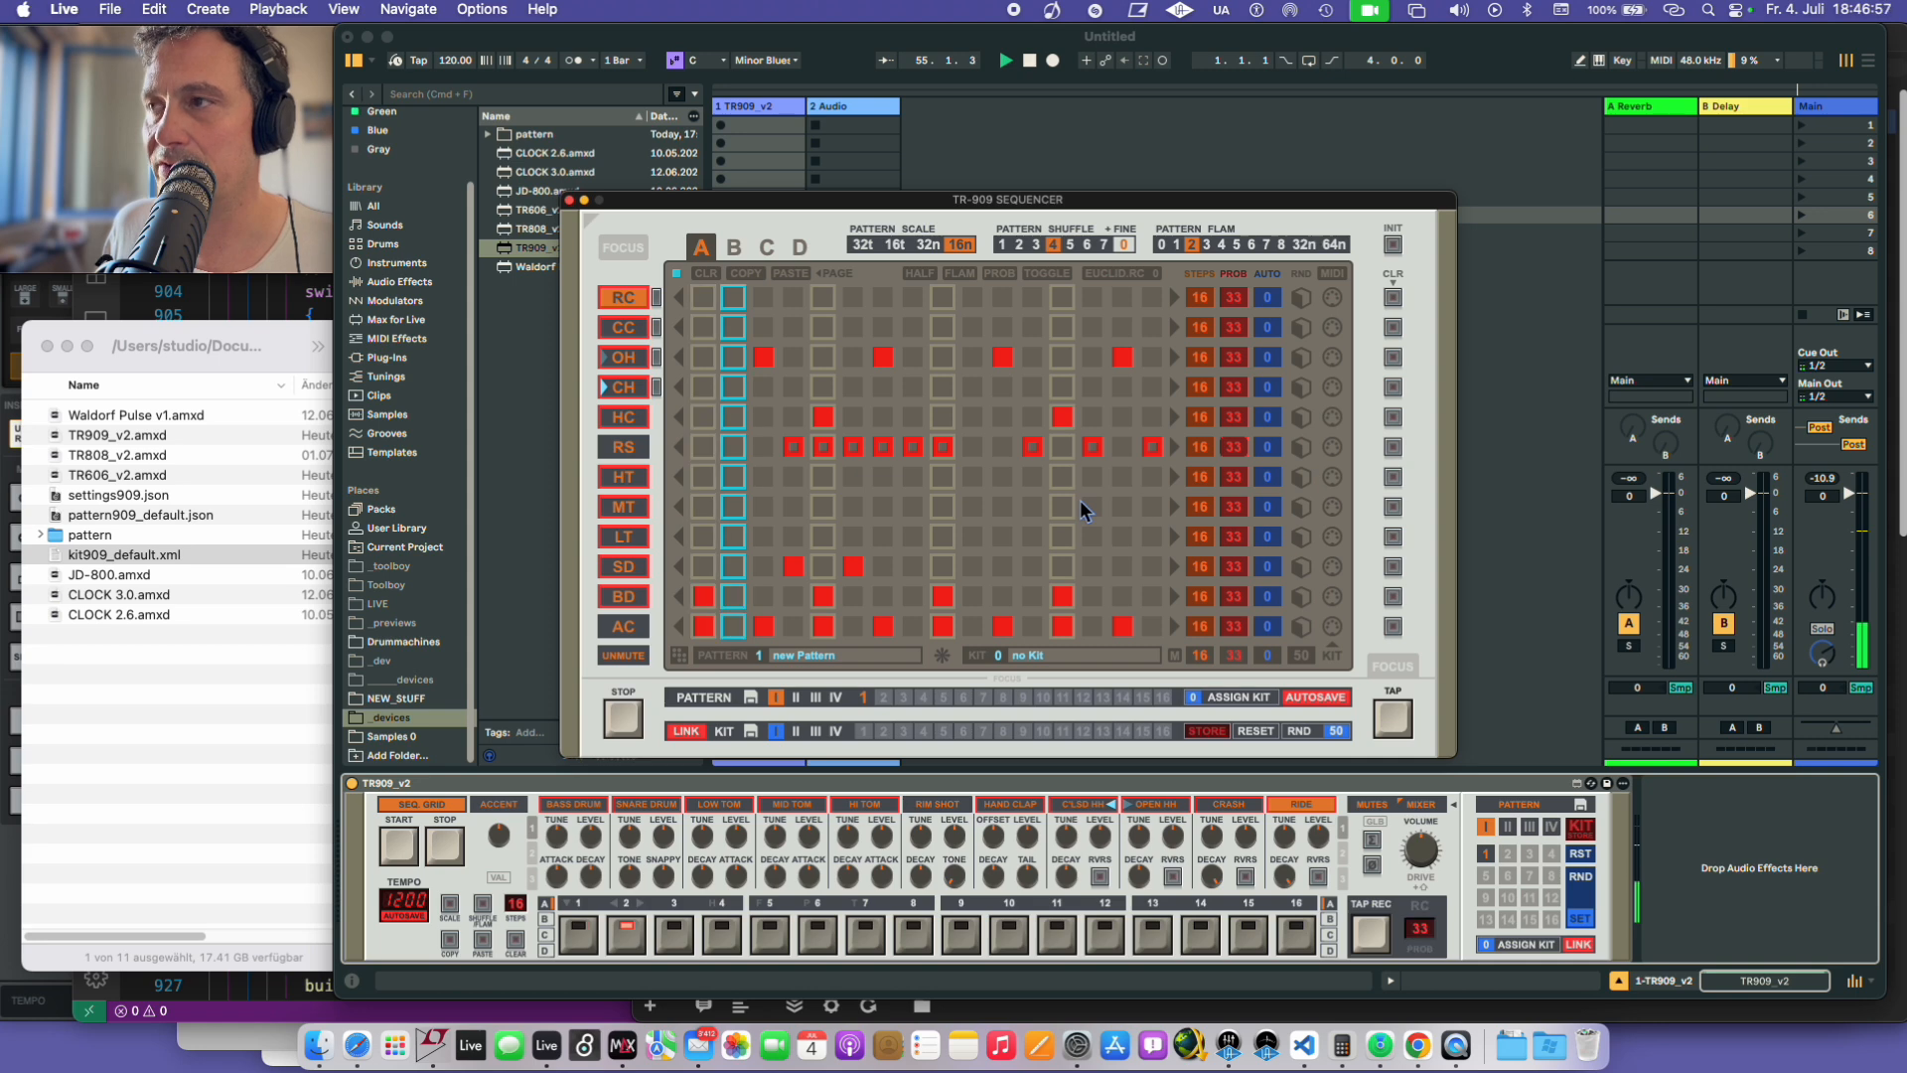
{"action": "key", "text": "alt"}
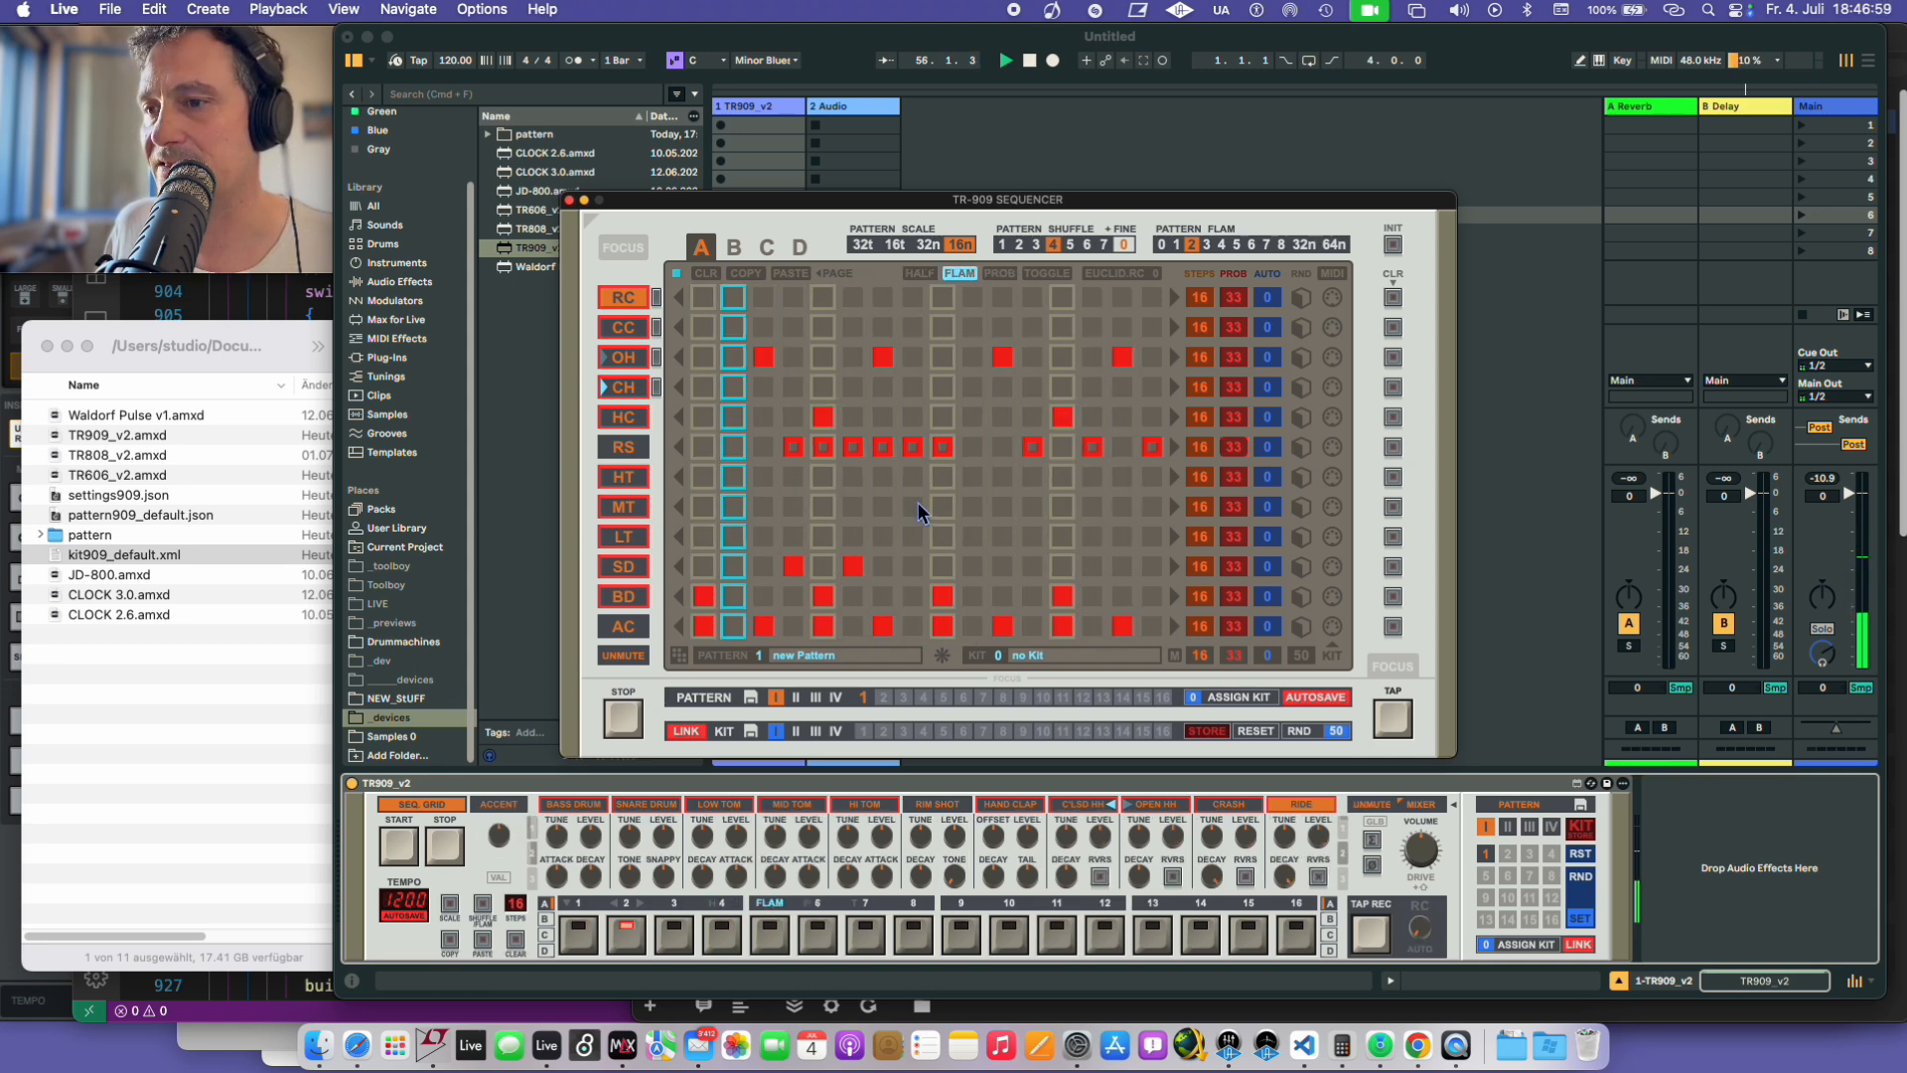
{"action": "left_click", "coordinate": [912, 274]}
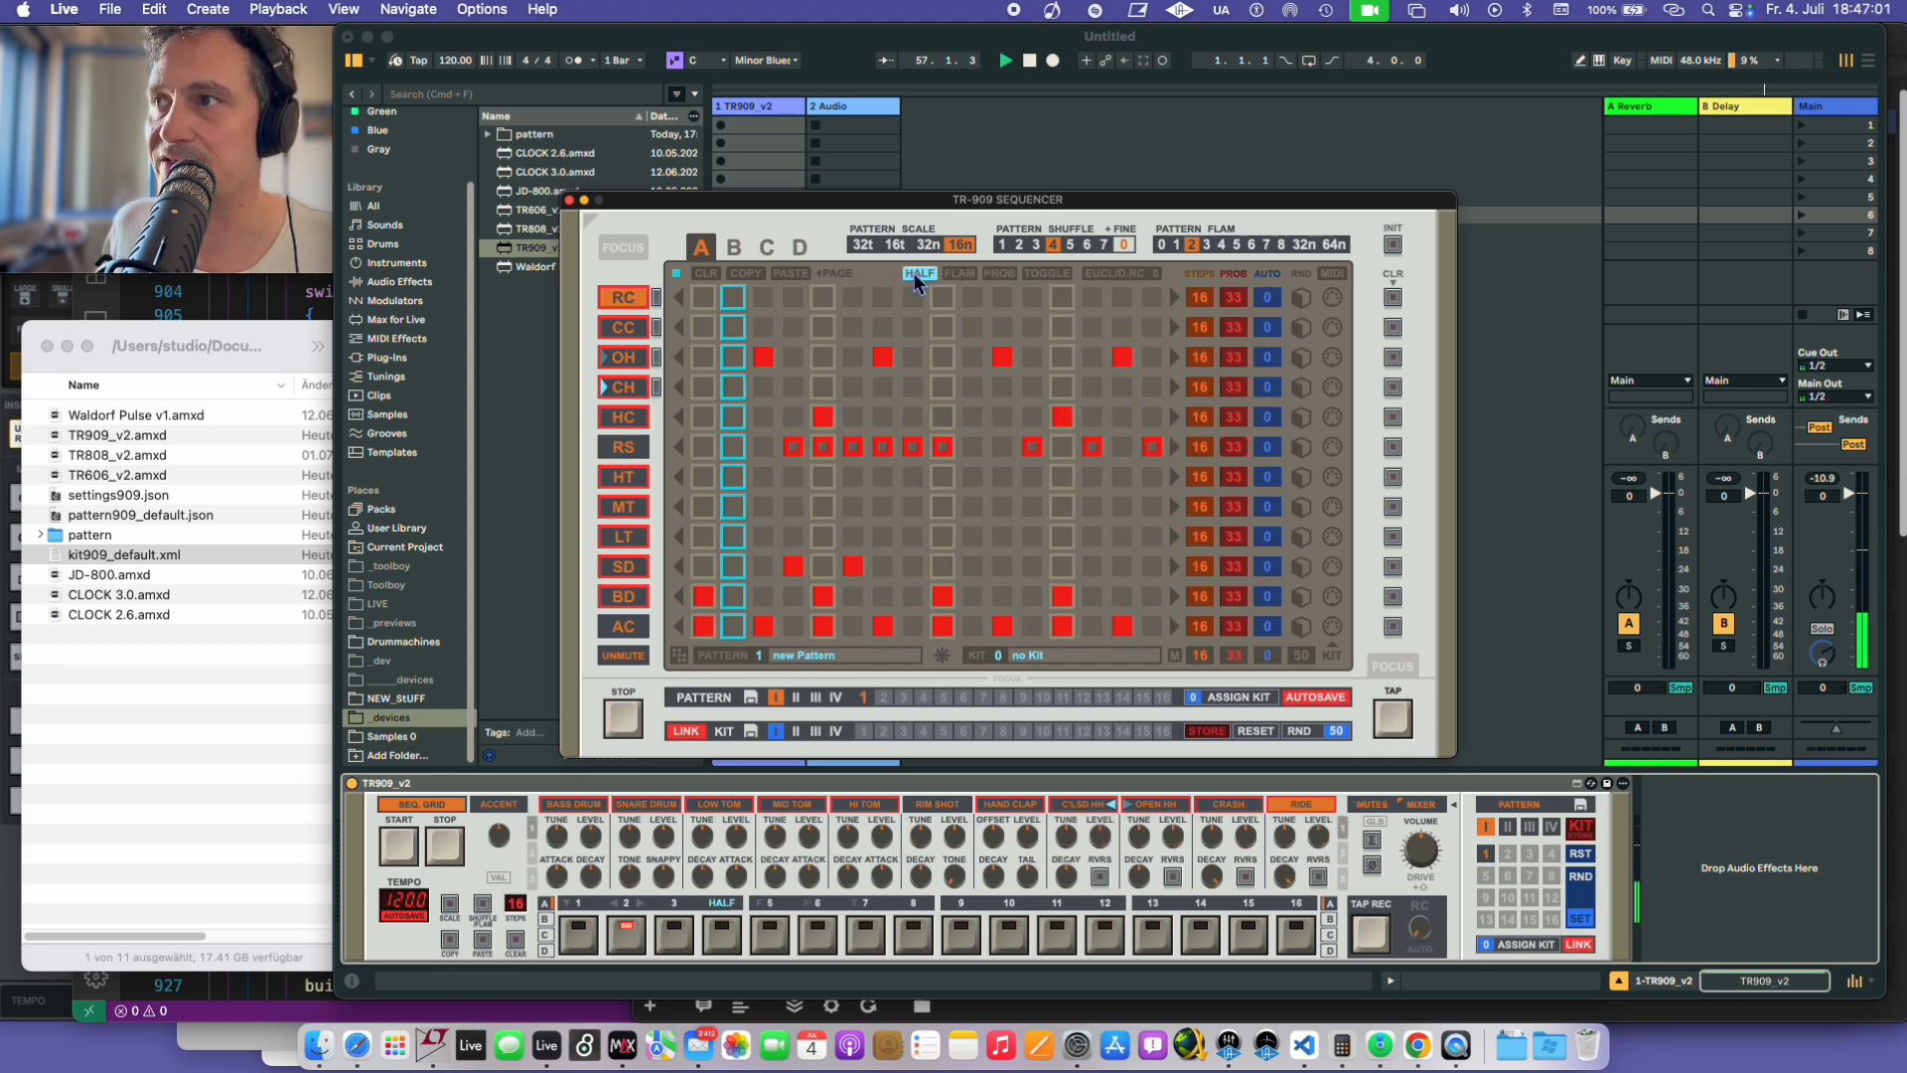
{"action": "left_click", "coordinate": [1003, 278]}
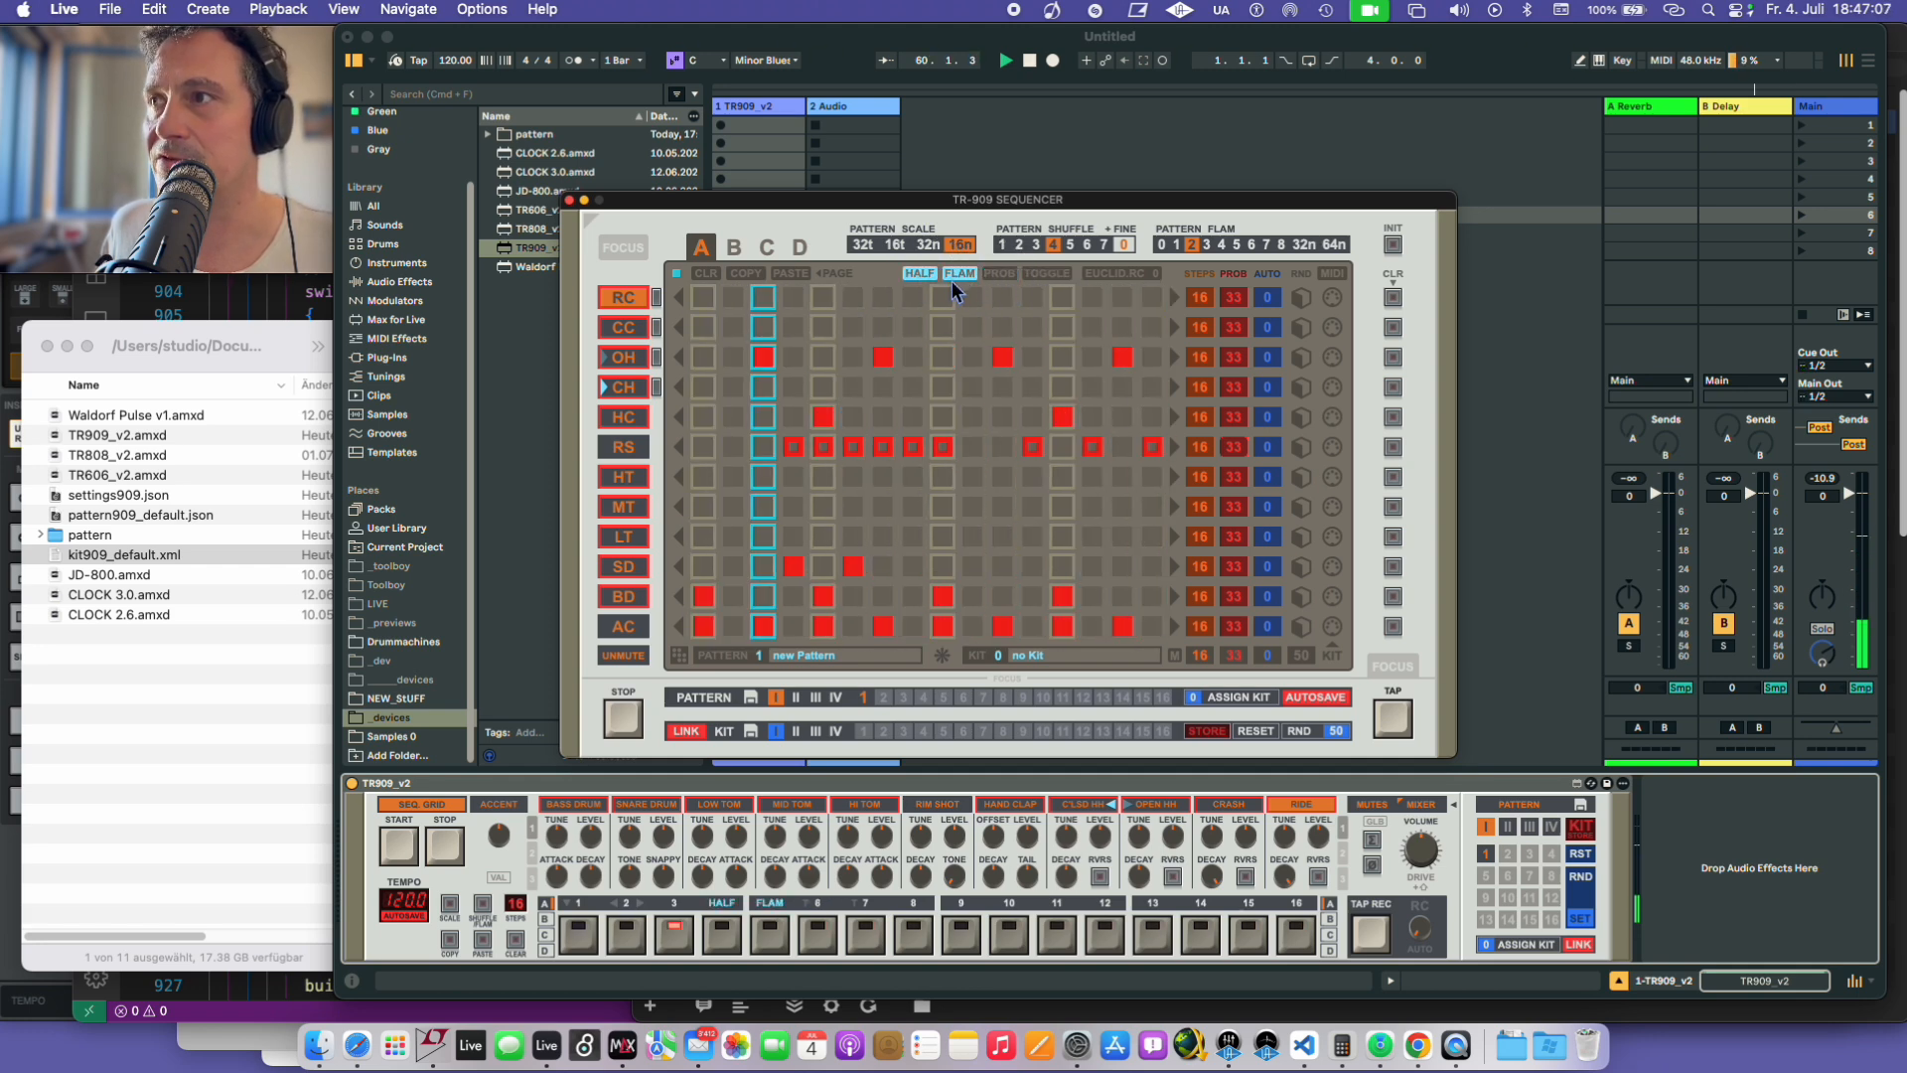
{"action": "left_click", "coordinate": [769, 447]}
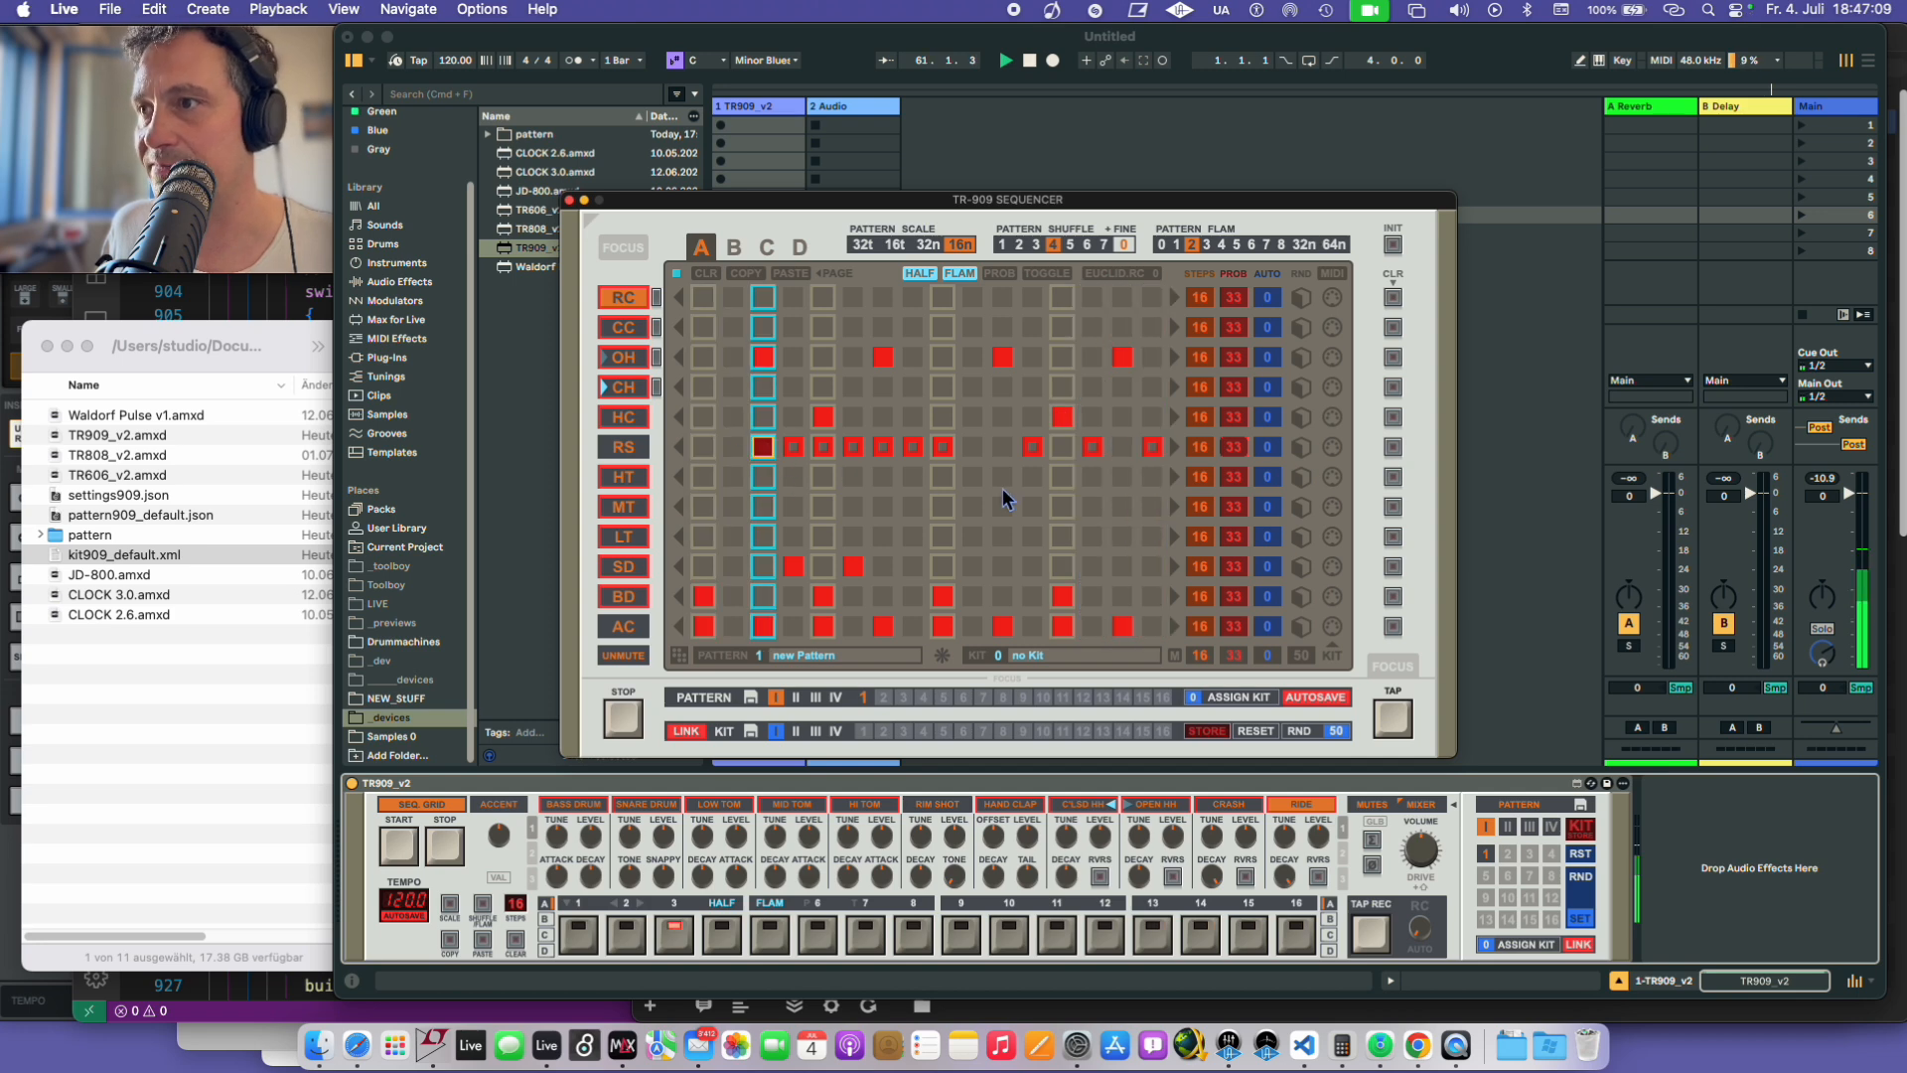
- Combine HALF with PROB to paint half-level probability rim shot hits on steps 10 to 12, and leave the modes
{"action": "left_click", "coordinate": [998, 275]}
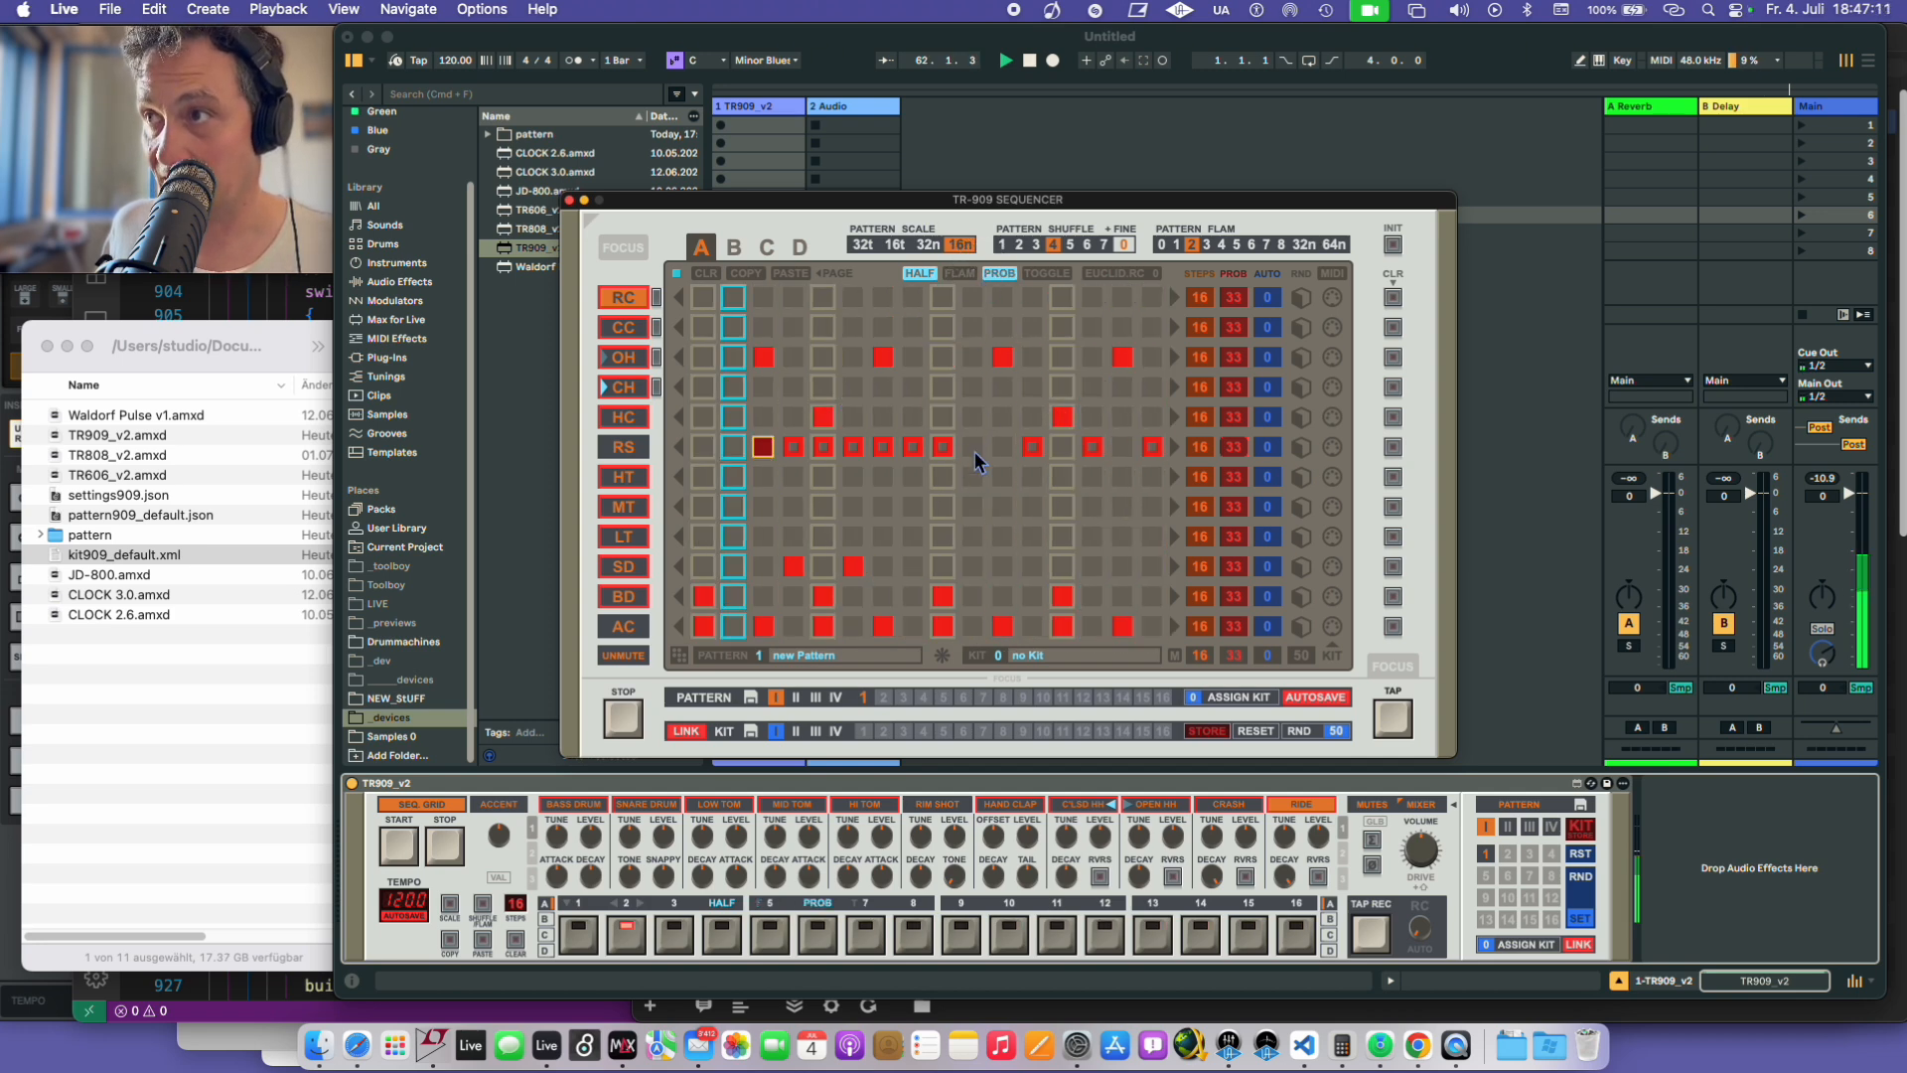
{"action": "left_click_drag", "start_coordinate": [975, 451], "coordinate": [1039, 450]}
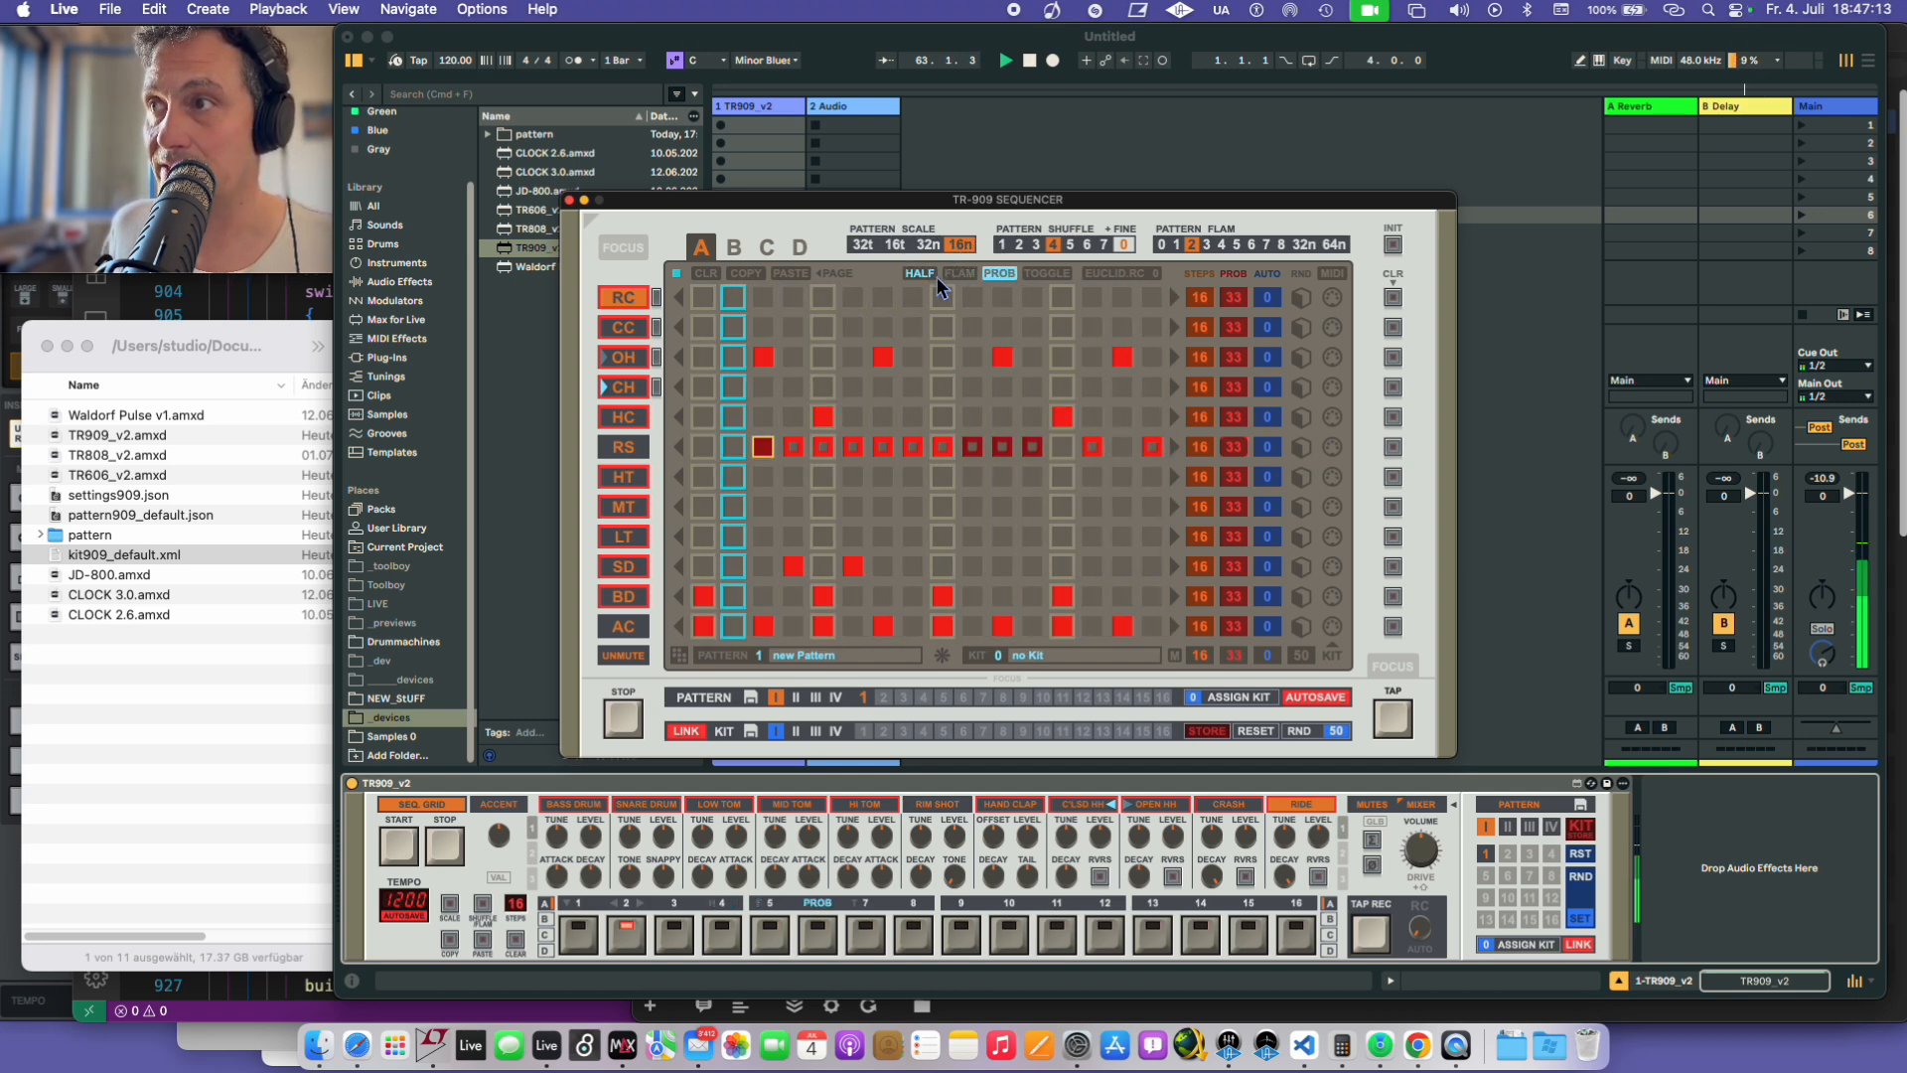
{"action": "left_click", "coordinate": [961, 275]}
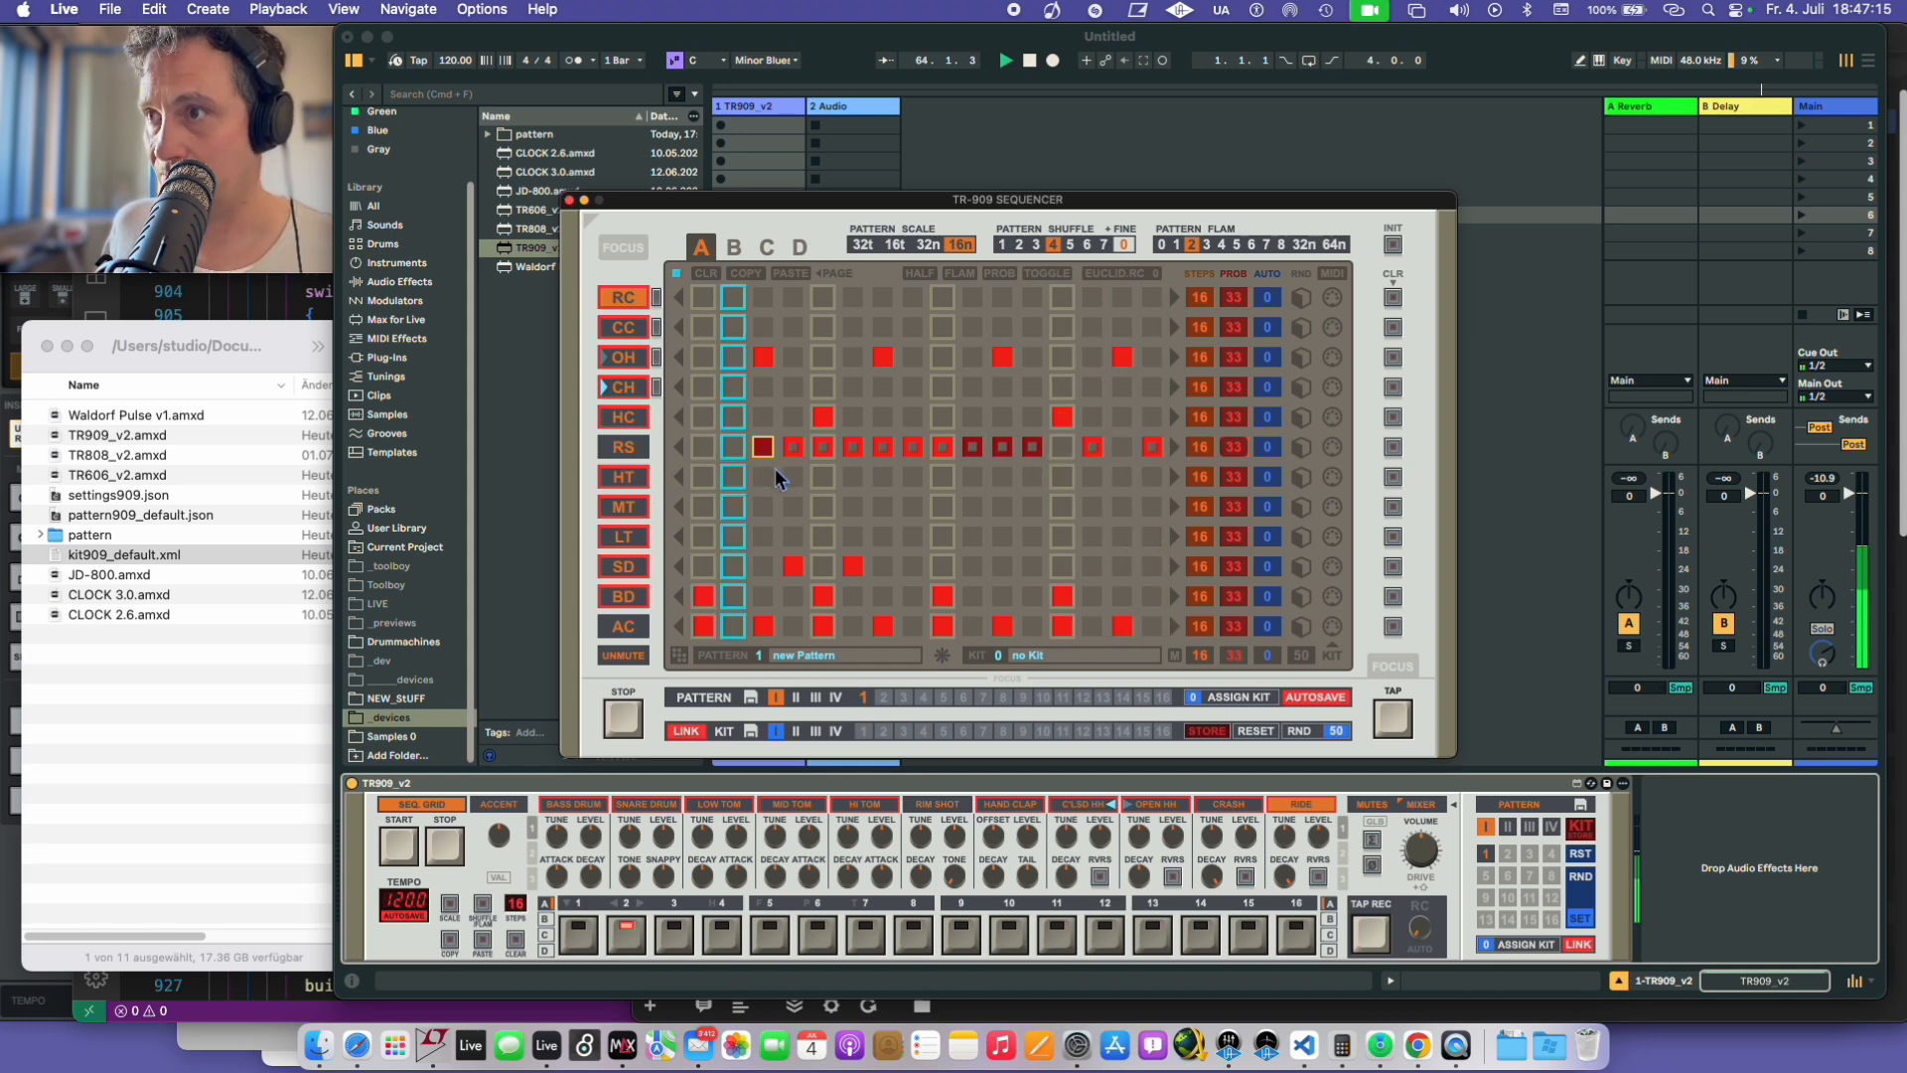
- Overwrite rim shot steps 4 to 11 with plain hits and gaps, try the mode modifiers, and clear the whole rim shot row
{"action": "mouse_move", "coordinate": [856, 457]}
{"action": "left_mouse_down"}
{"action": "mouse_move", "coordinate": [1013, 456]}
{"action": "mouse_move", "coordinate": [855, 456]}
{"action": "left_mouse_up"}
{"action": "key", "text": "alt"}
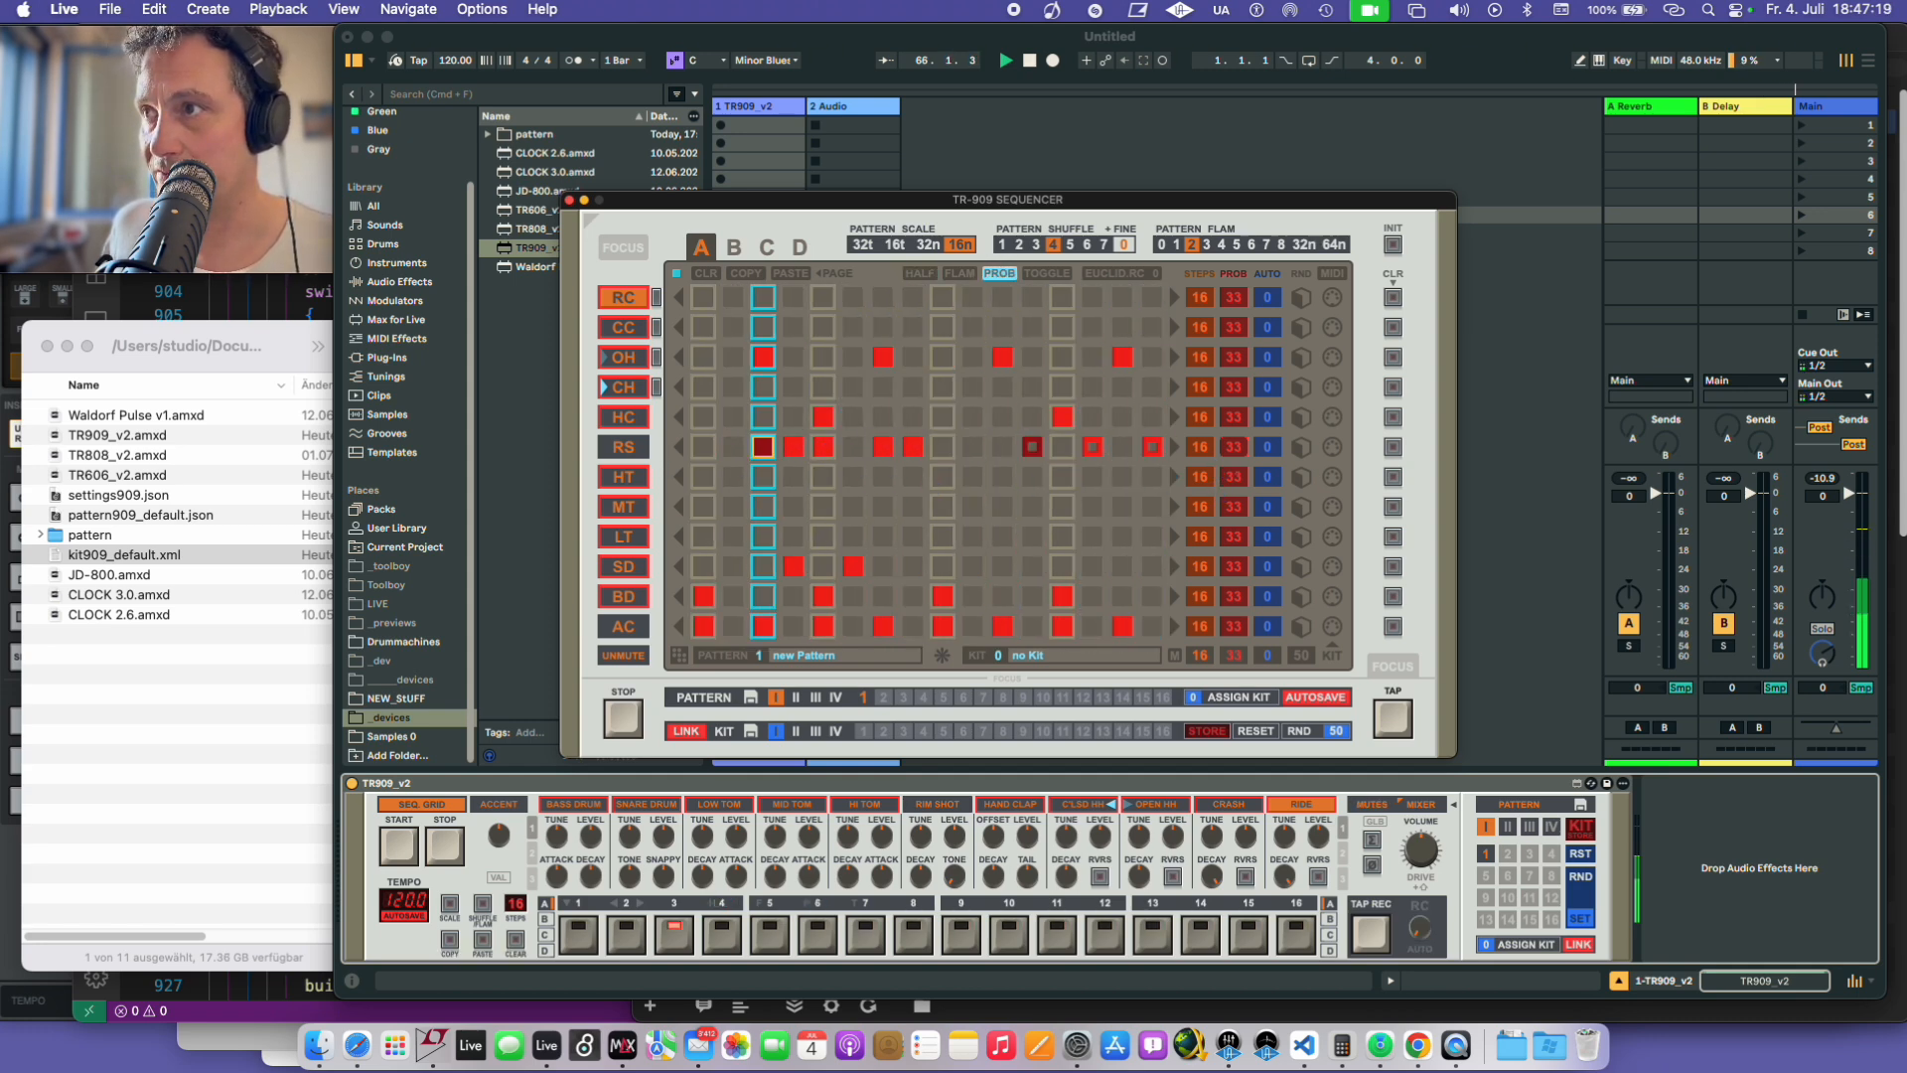
{"action": "key", "text": "shift+alt"}
{"action": "key", "text": "super"}
{"action": "key", "text": "shift+alt"}
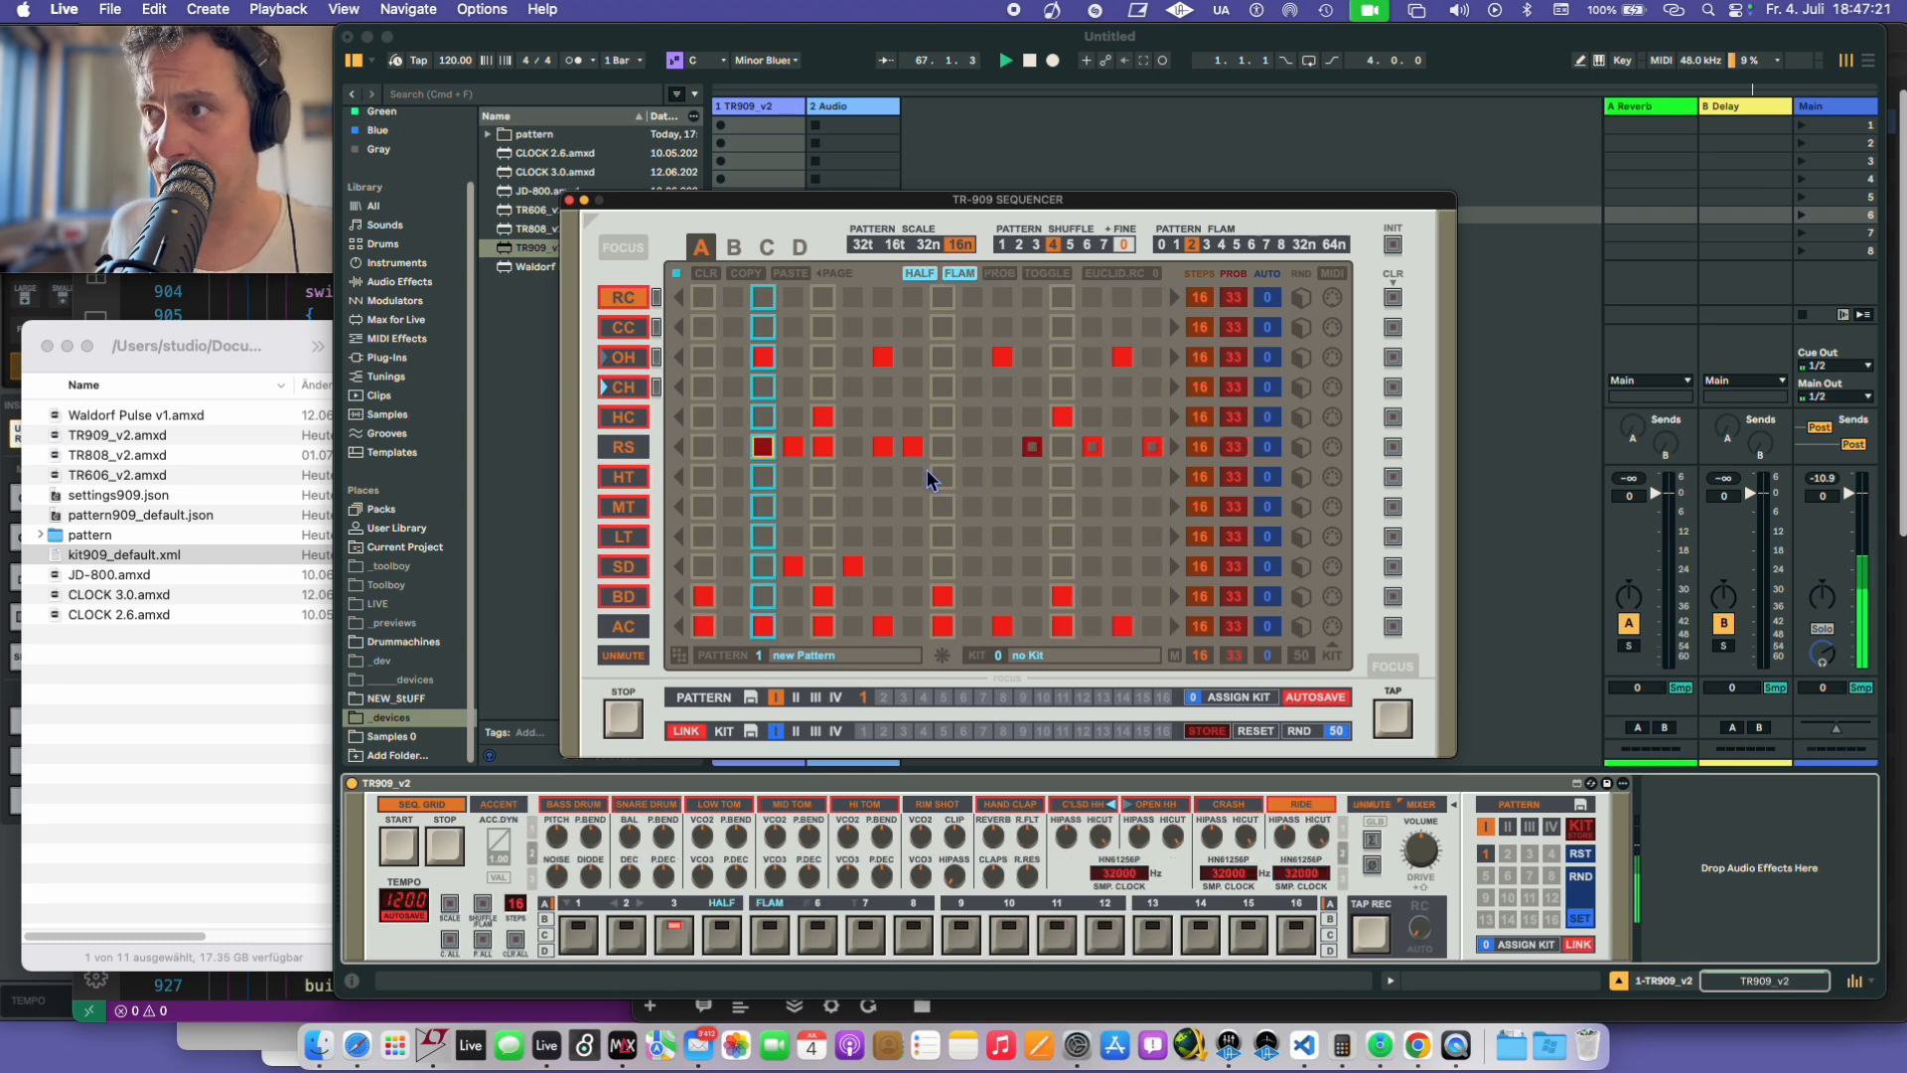
{"action": "key", "text": "shift+super"}
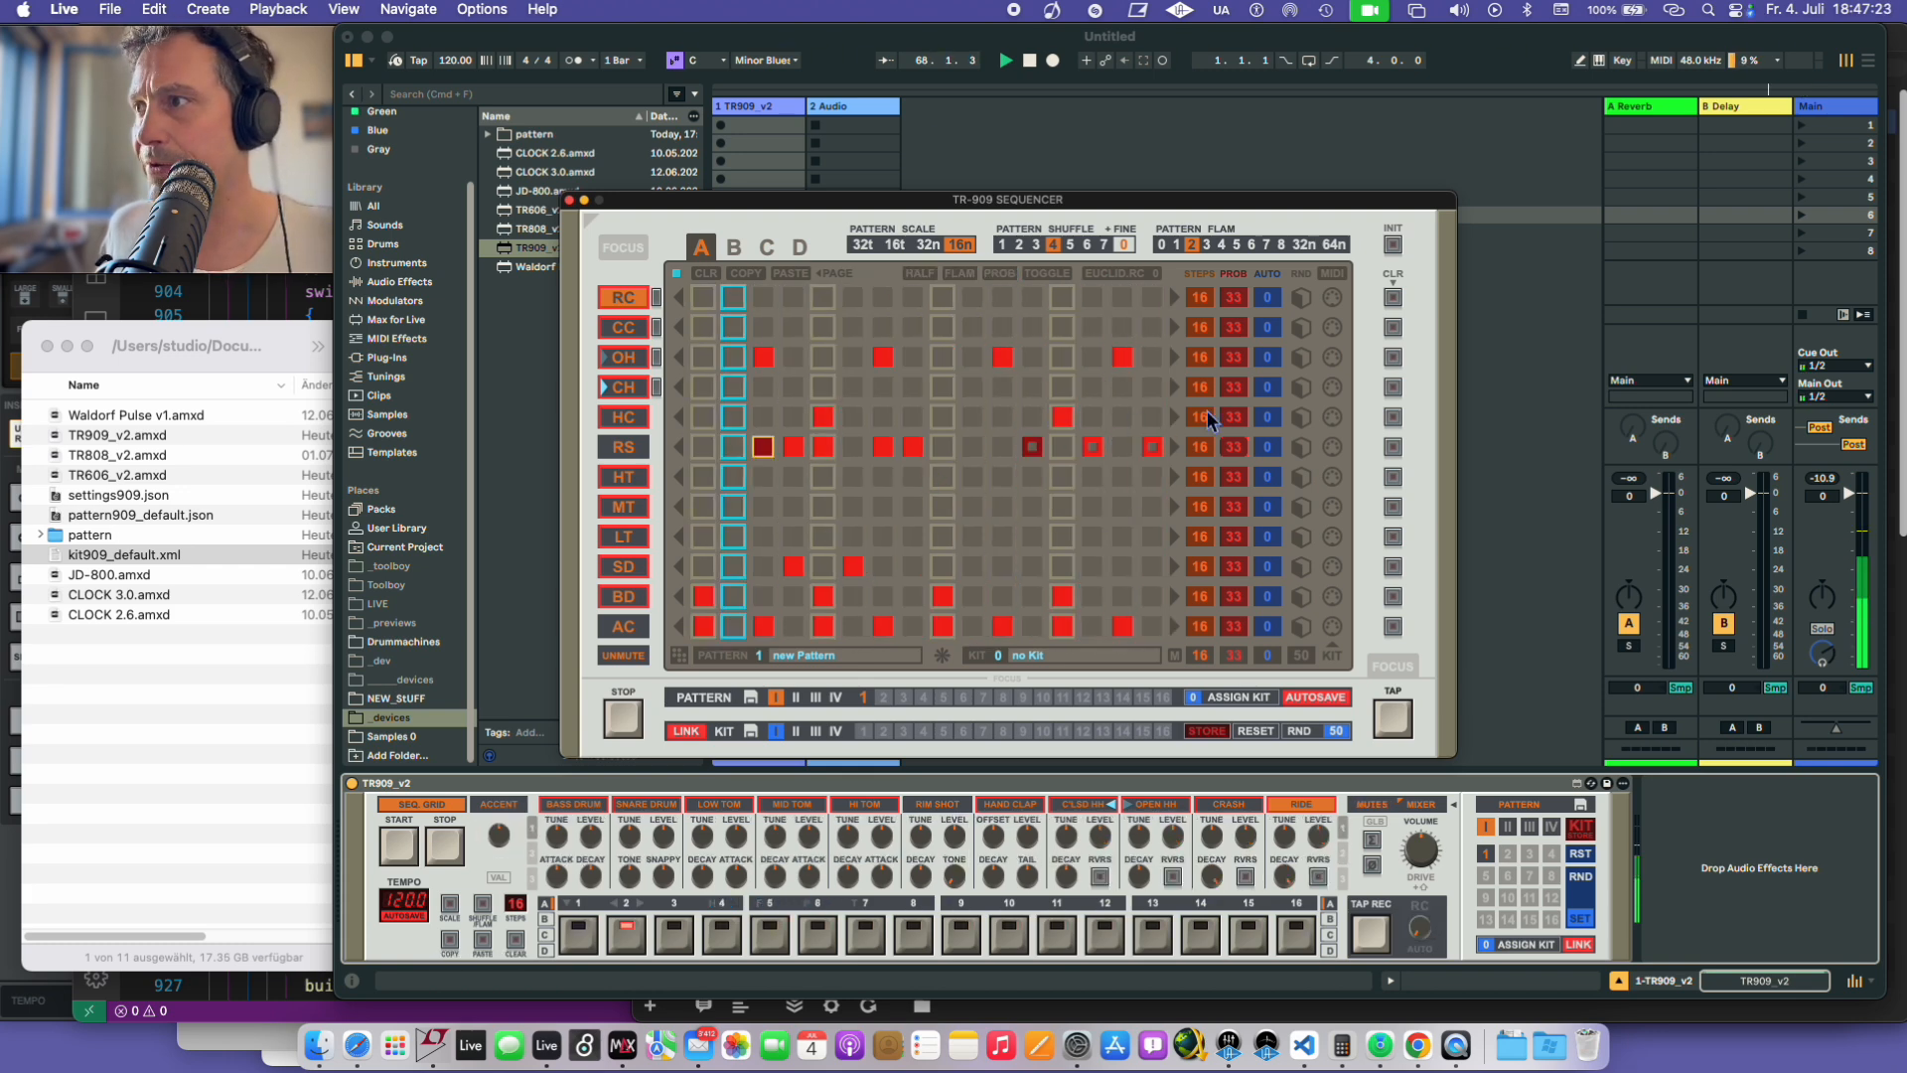
{"action": "left_click", "coordinate": [1393, 446]}
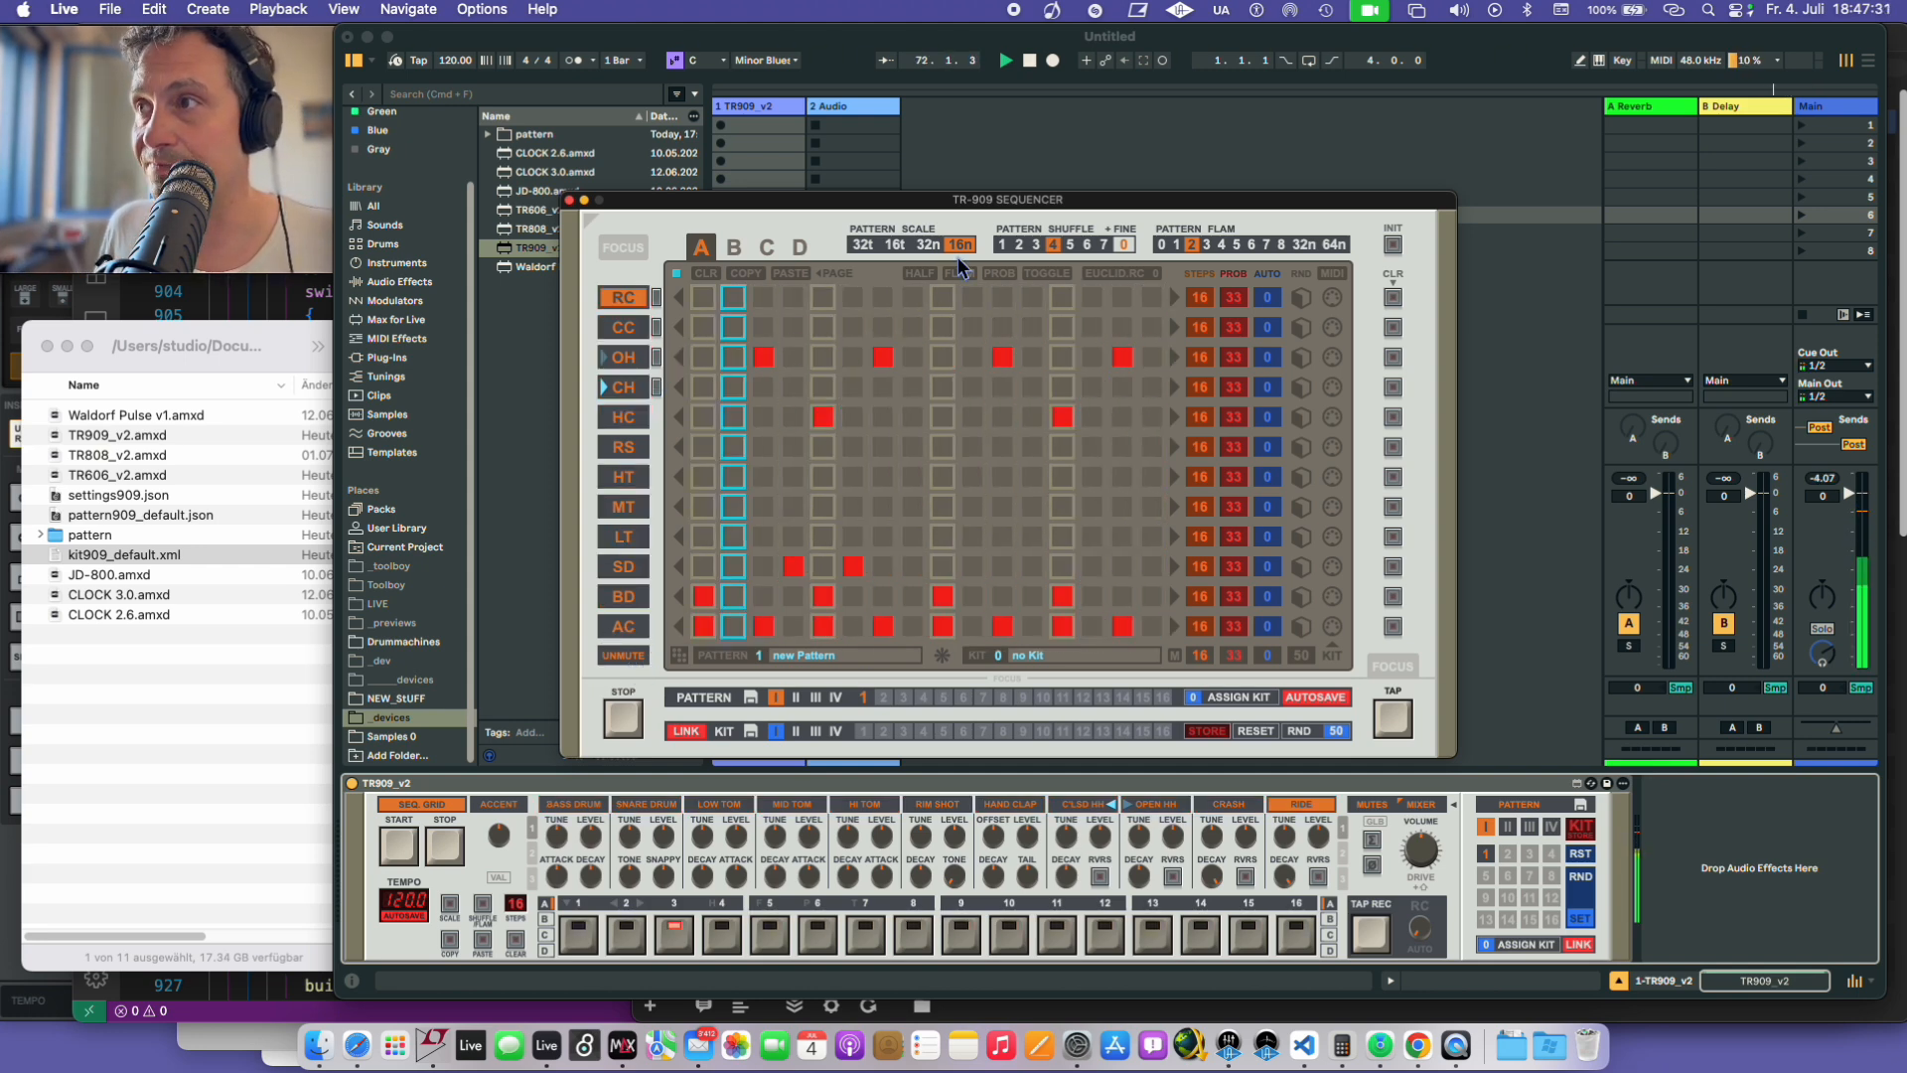
- Try TOGGLE mode on the grid and toggle the mutes of the rows from RS down to BD in one sweep
{"action": "left_click", "coordinate": [1050, 279]}
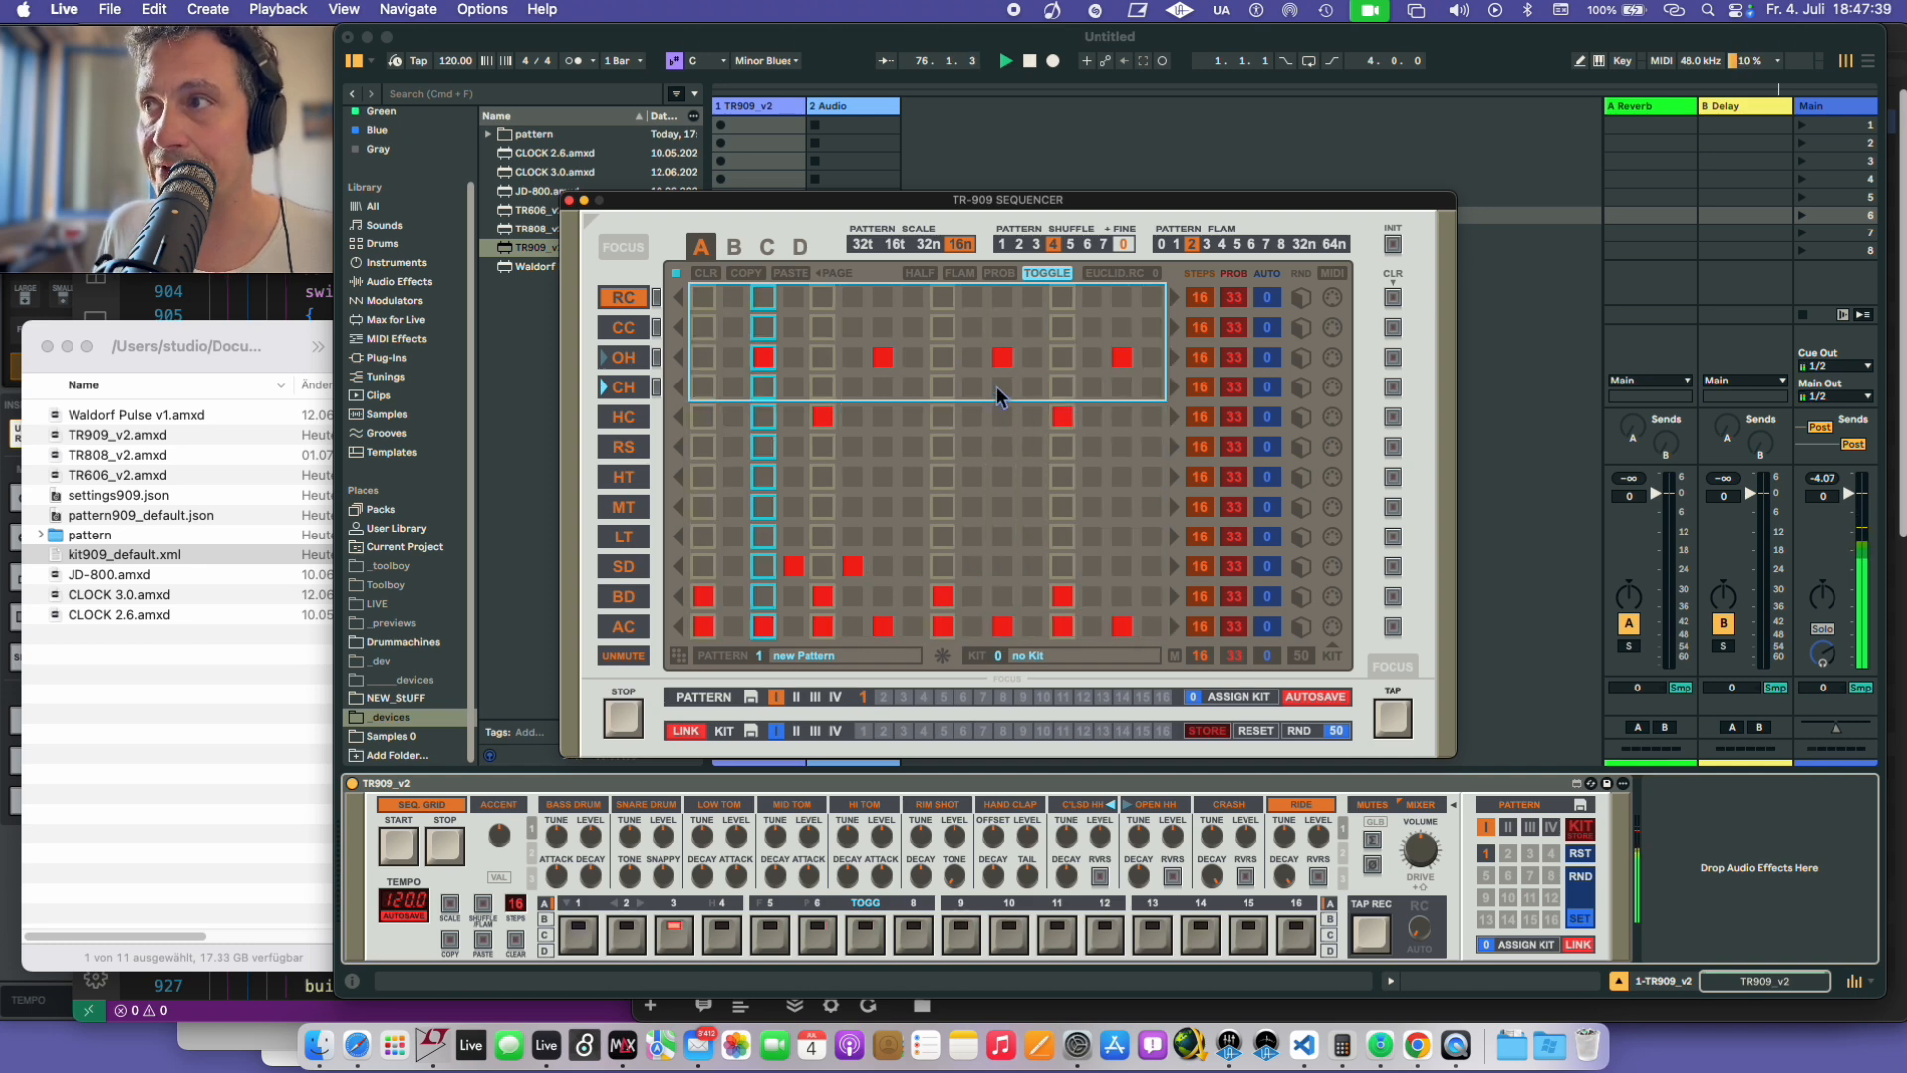
{"action": "left_click", "coordinate": [1028, 278]}
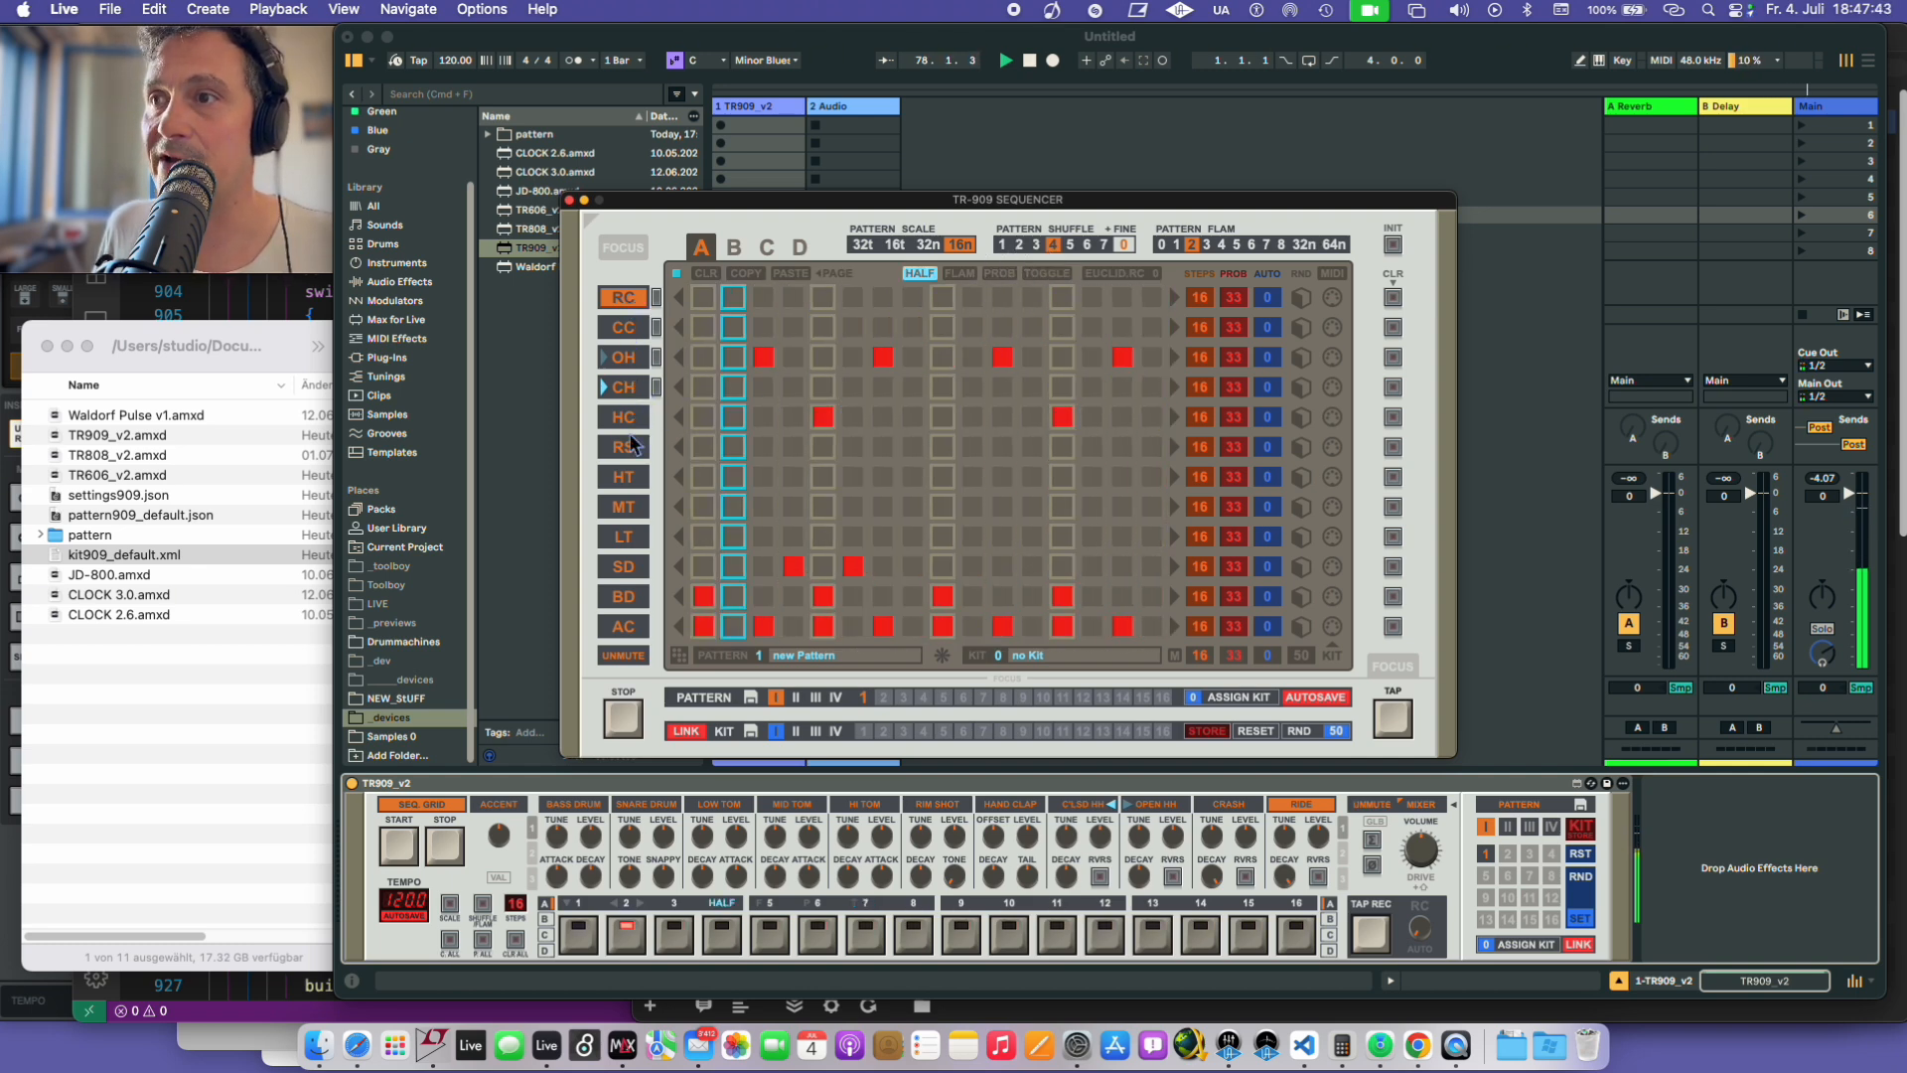
{"action": "left_click_drag", "start_coordinate": [626, 447], "coordinate": [633, 604]}
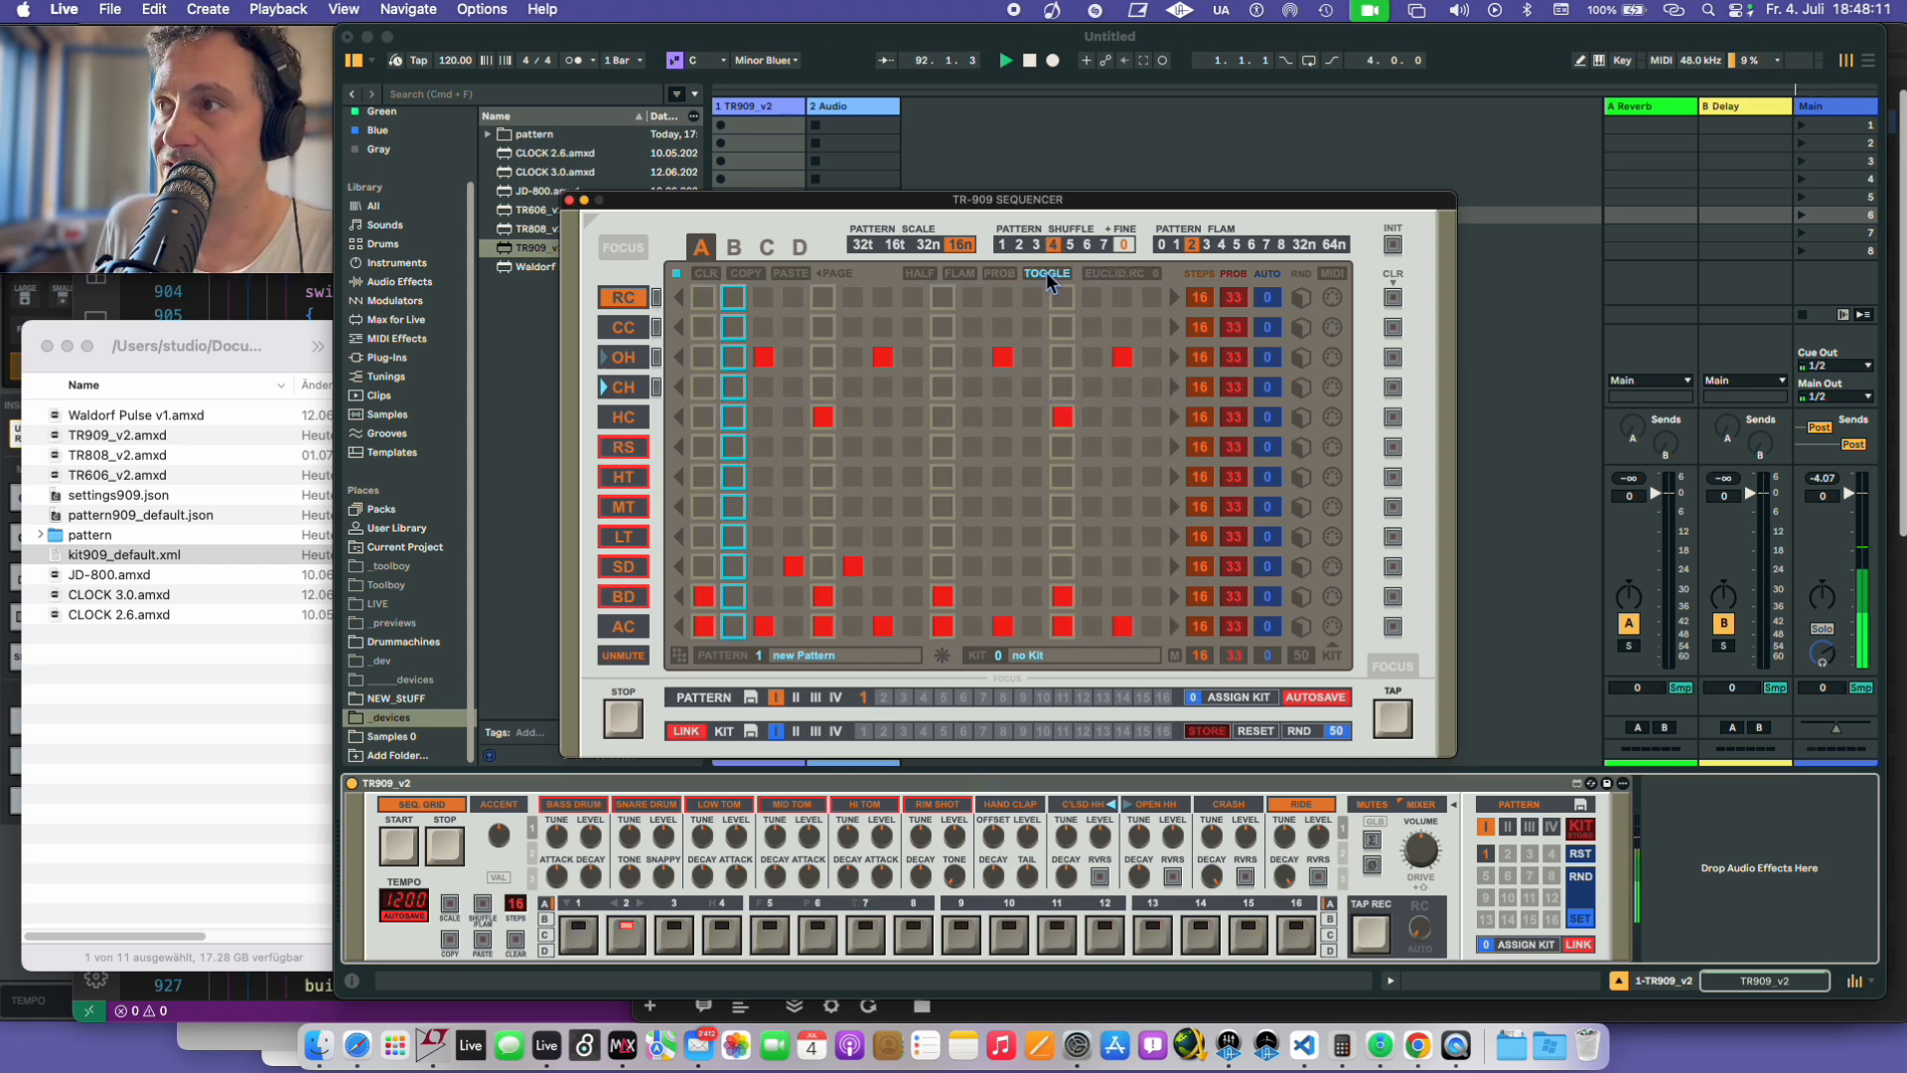
- Try the device's RVRS switches for closed hat, open hat, crash and ride, and turn them all off again
{"action": "left_click", "coordinate": [1100, 878]}
{"action": "left_click", "coordinate": [1172, 878]}
{"action": "left_click", "coordinate": [1244, 878]}
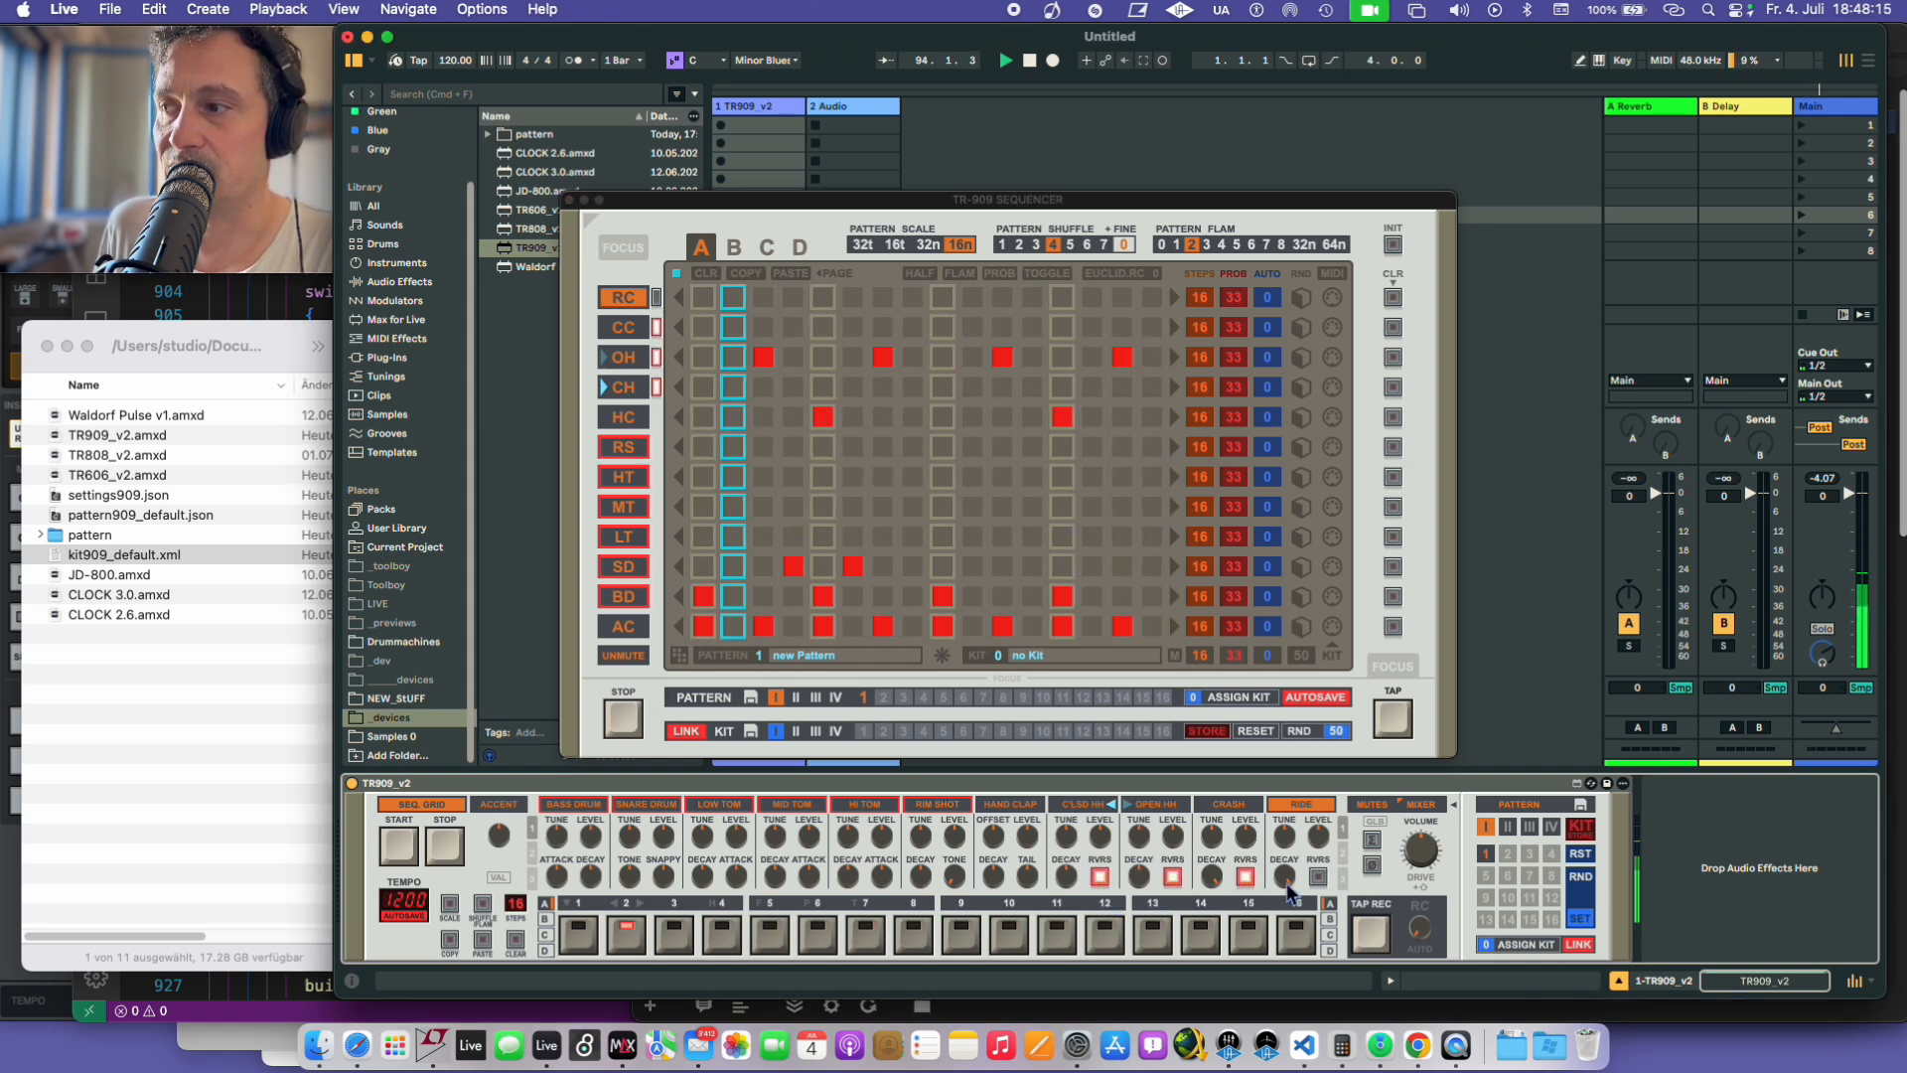
{"action": "left_click", "coordinate": [1317, 878]}
{"action": "left_click", "coordinate": [1317, 878]}
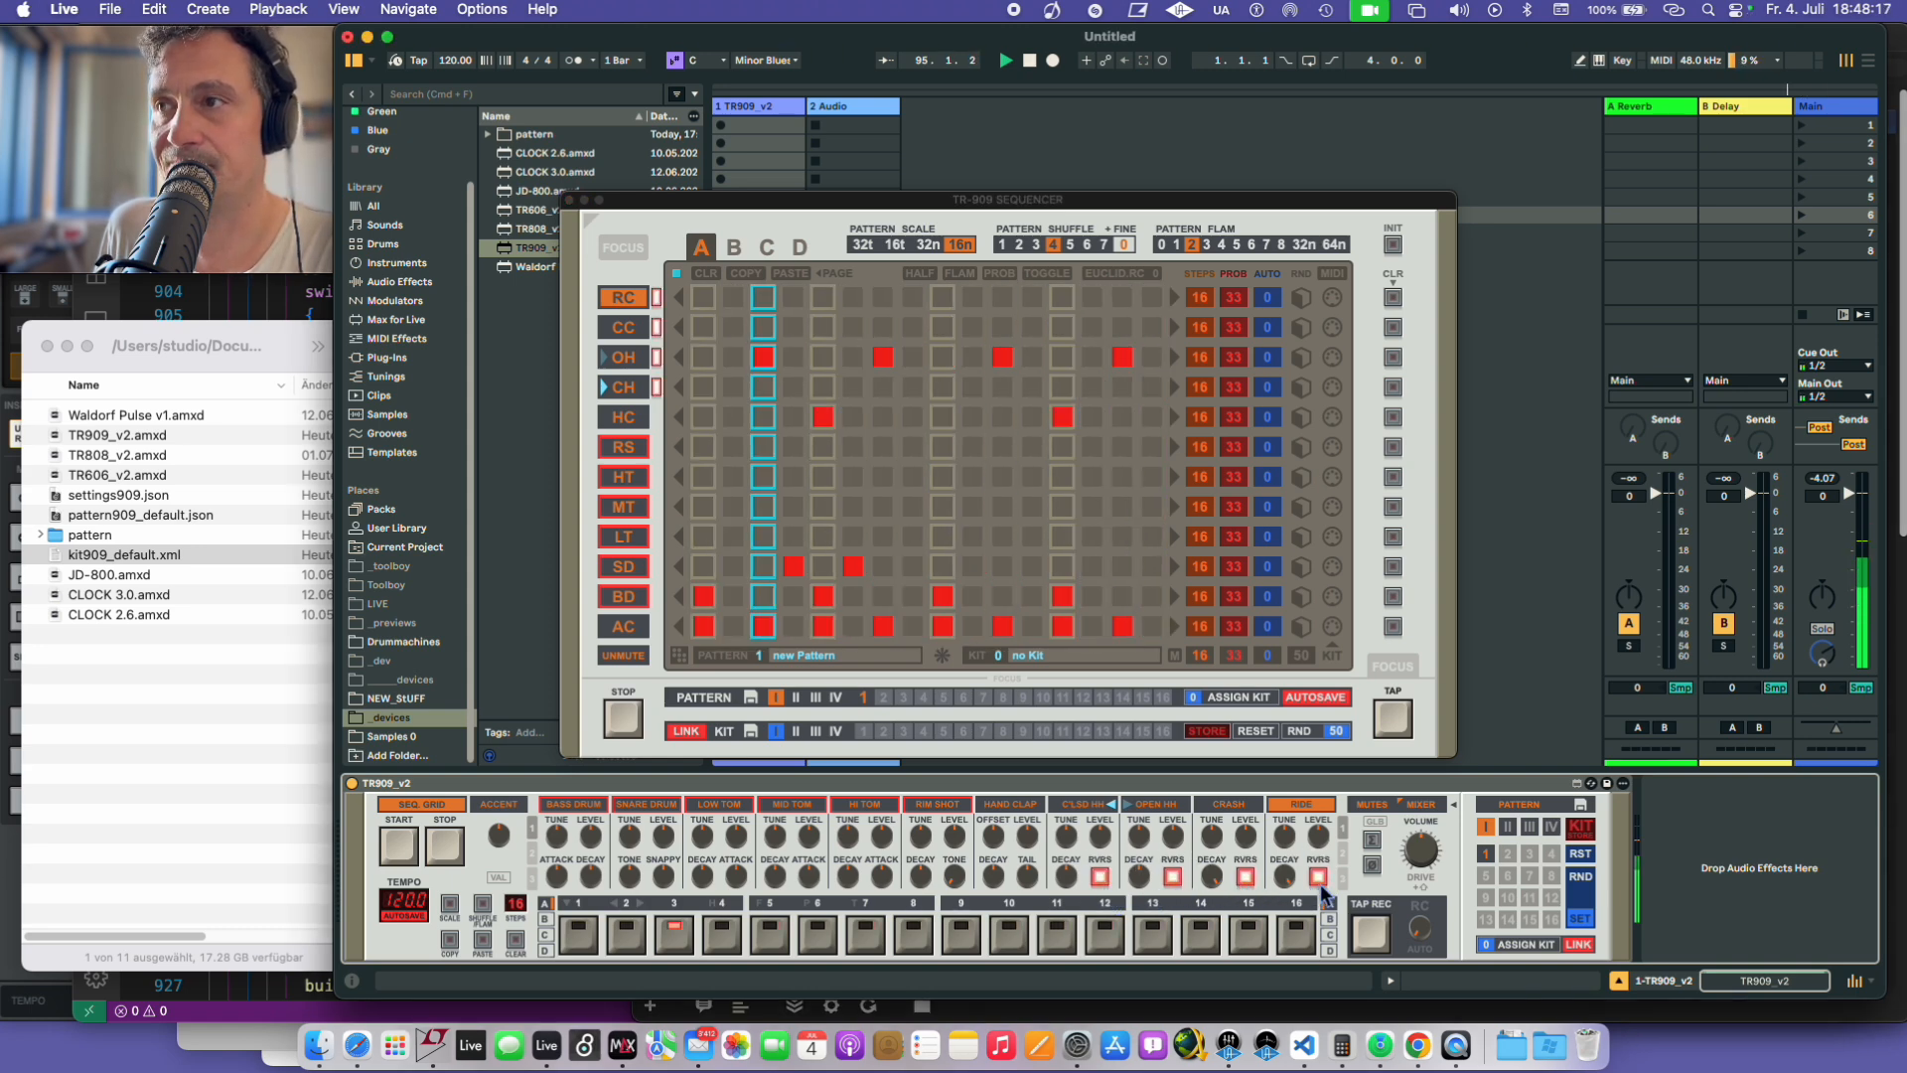
{"action": "left_click", "coordinate": [1245, 878]}
{"action": "left_click", "coordinate": [1100, 878]}
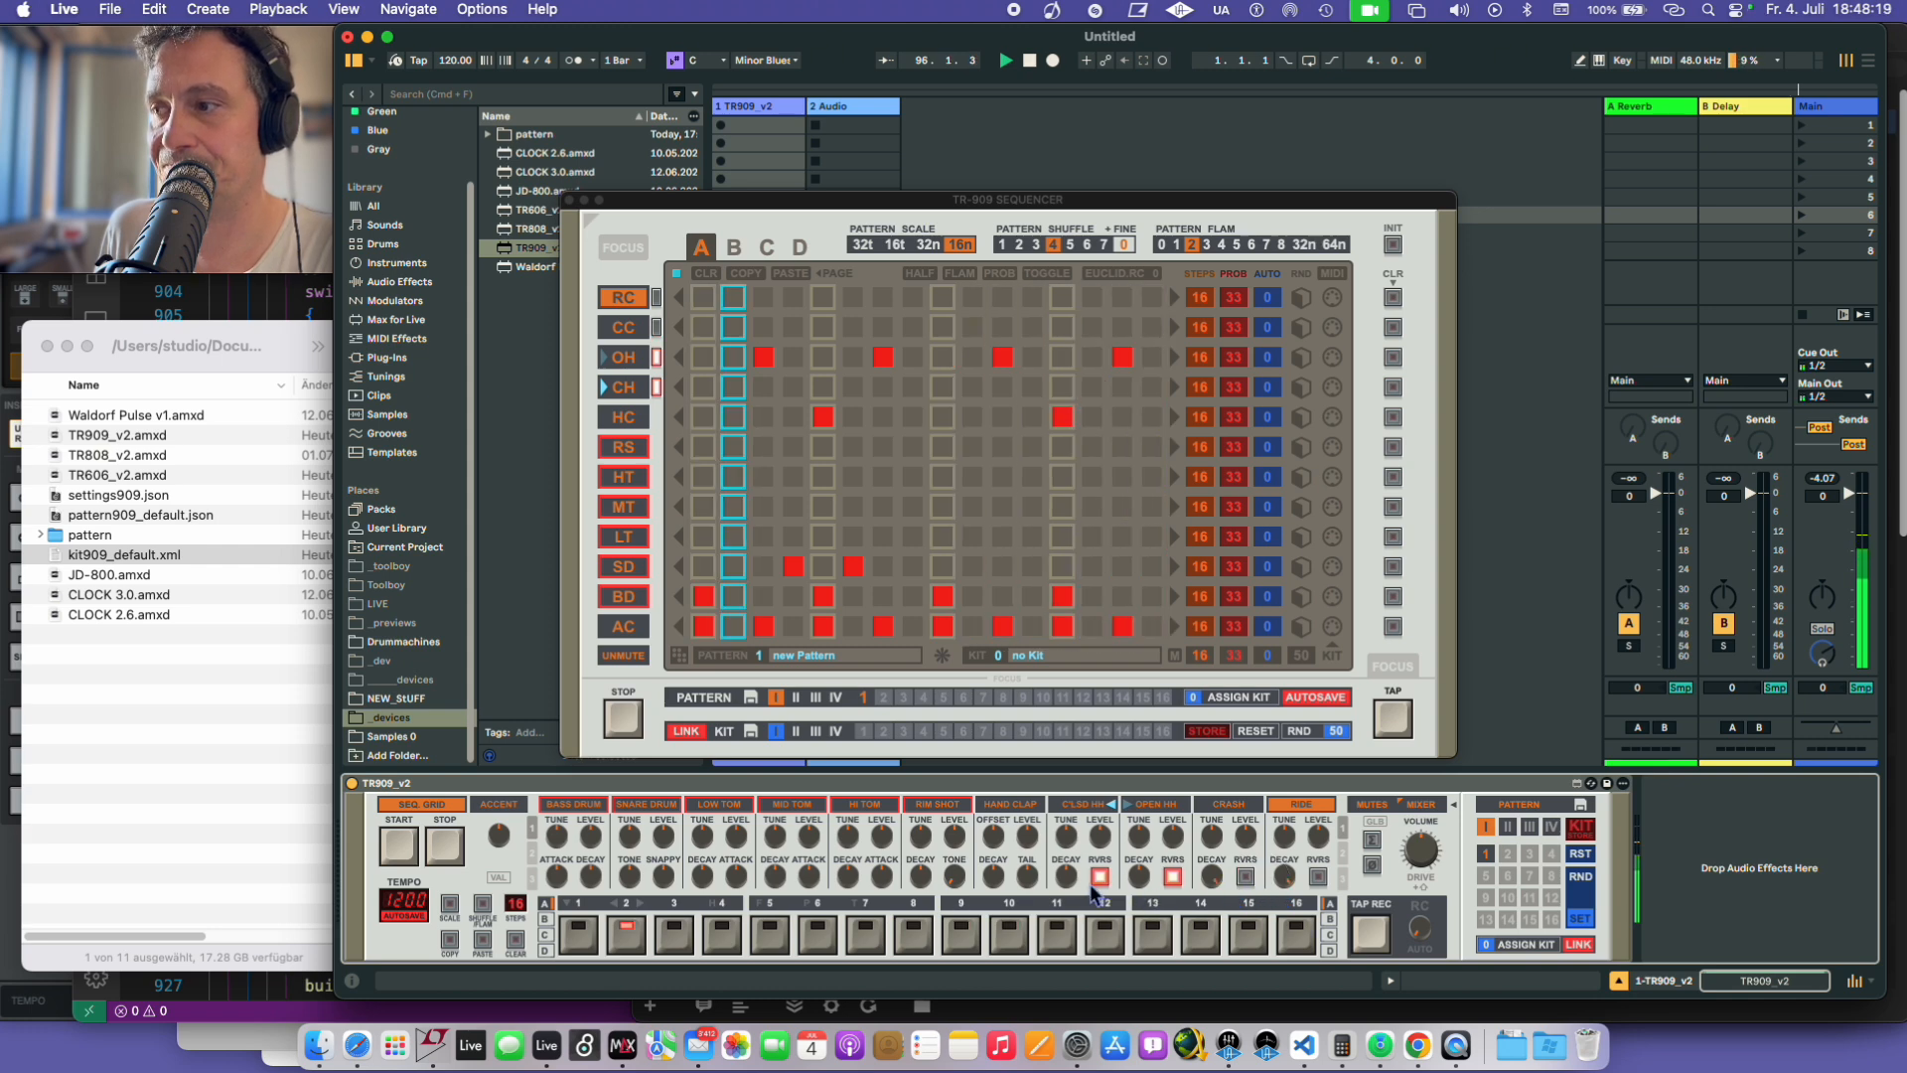
{"action": "left_click", "coordinate": [1172, 878]}
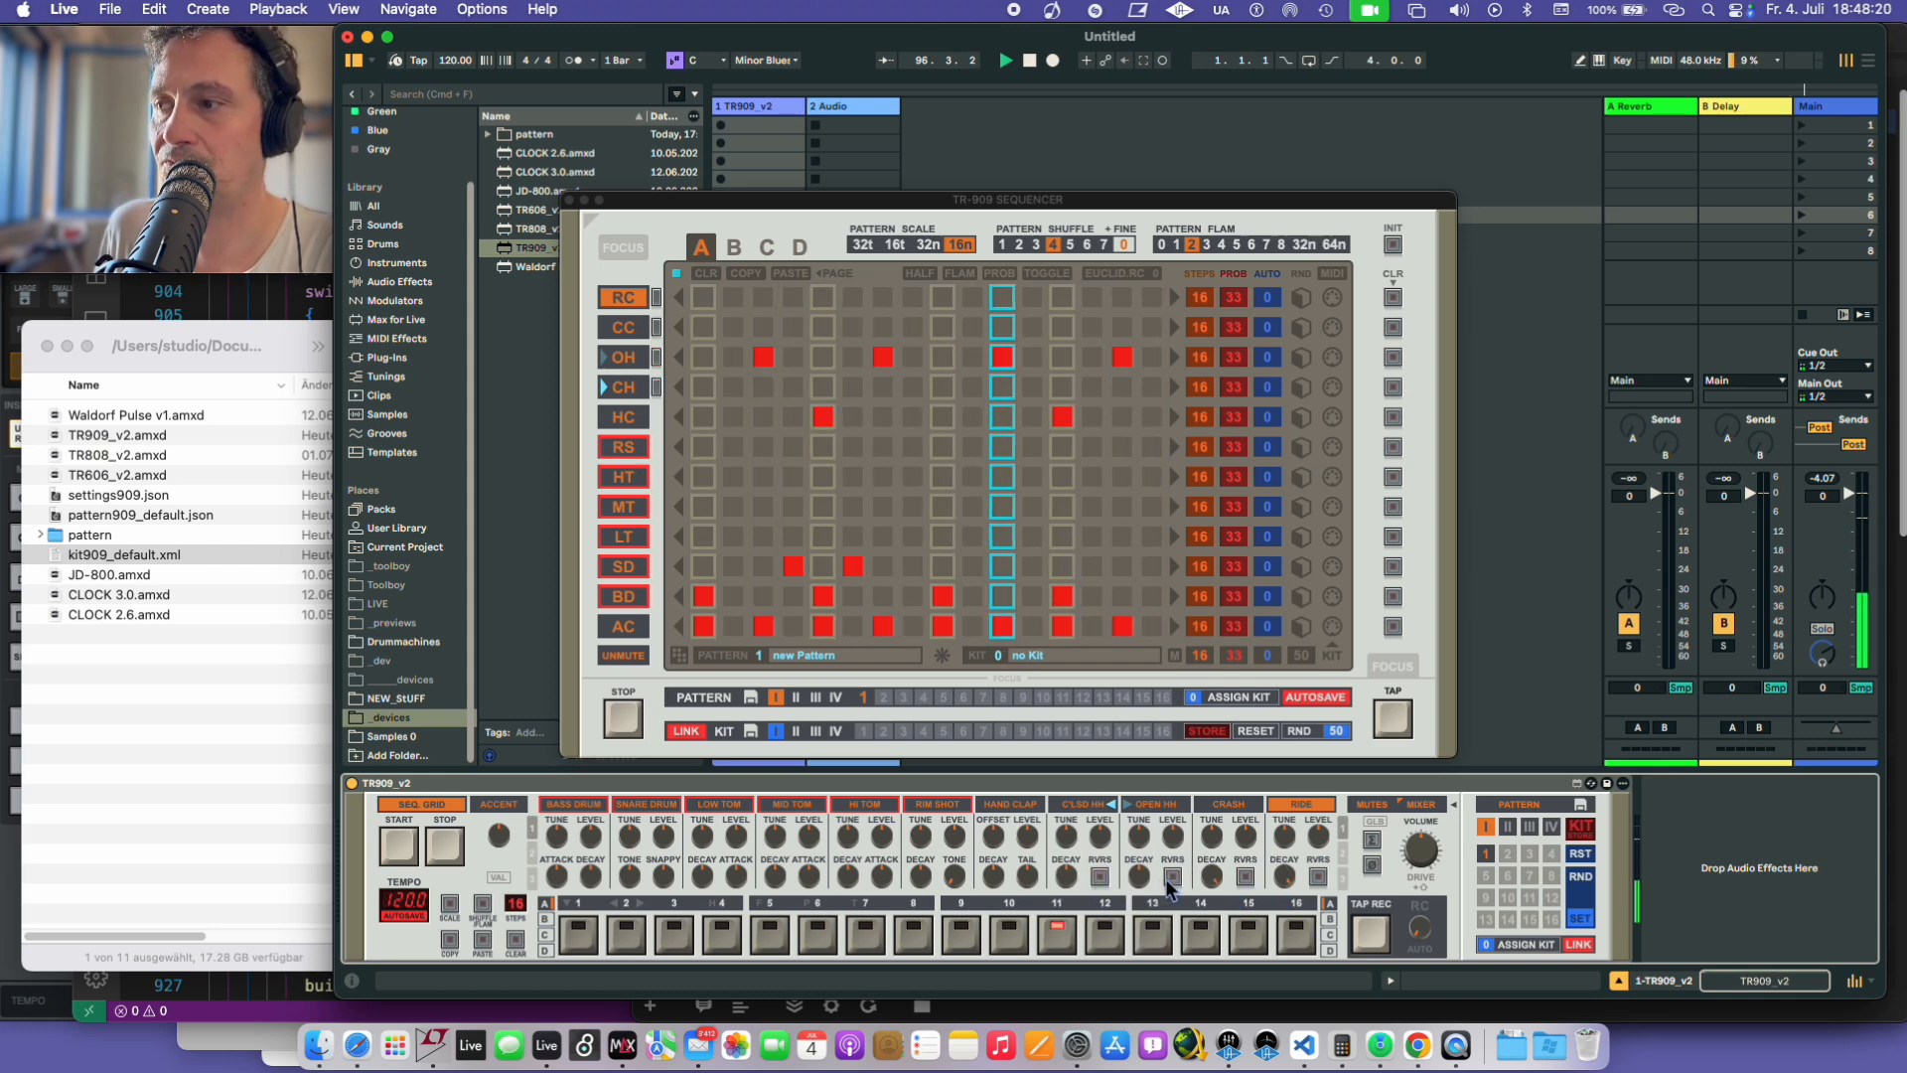
- Try the reverse switches beside the RC, CC, OH and CH rows in the sequencer grid, and turn them off again
{"action": "left_click", "coordinate": [657, 298]}
{"action": "left_click", "coordinate": [658, 326]}
{"action": "left_click", "coordinate": [658, 357]}
{"action": "left_click", "coordinate": [658, 388]}
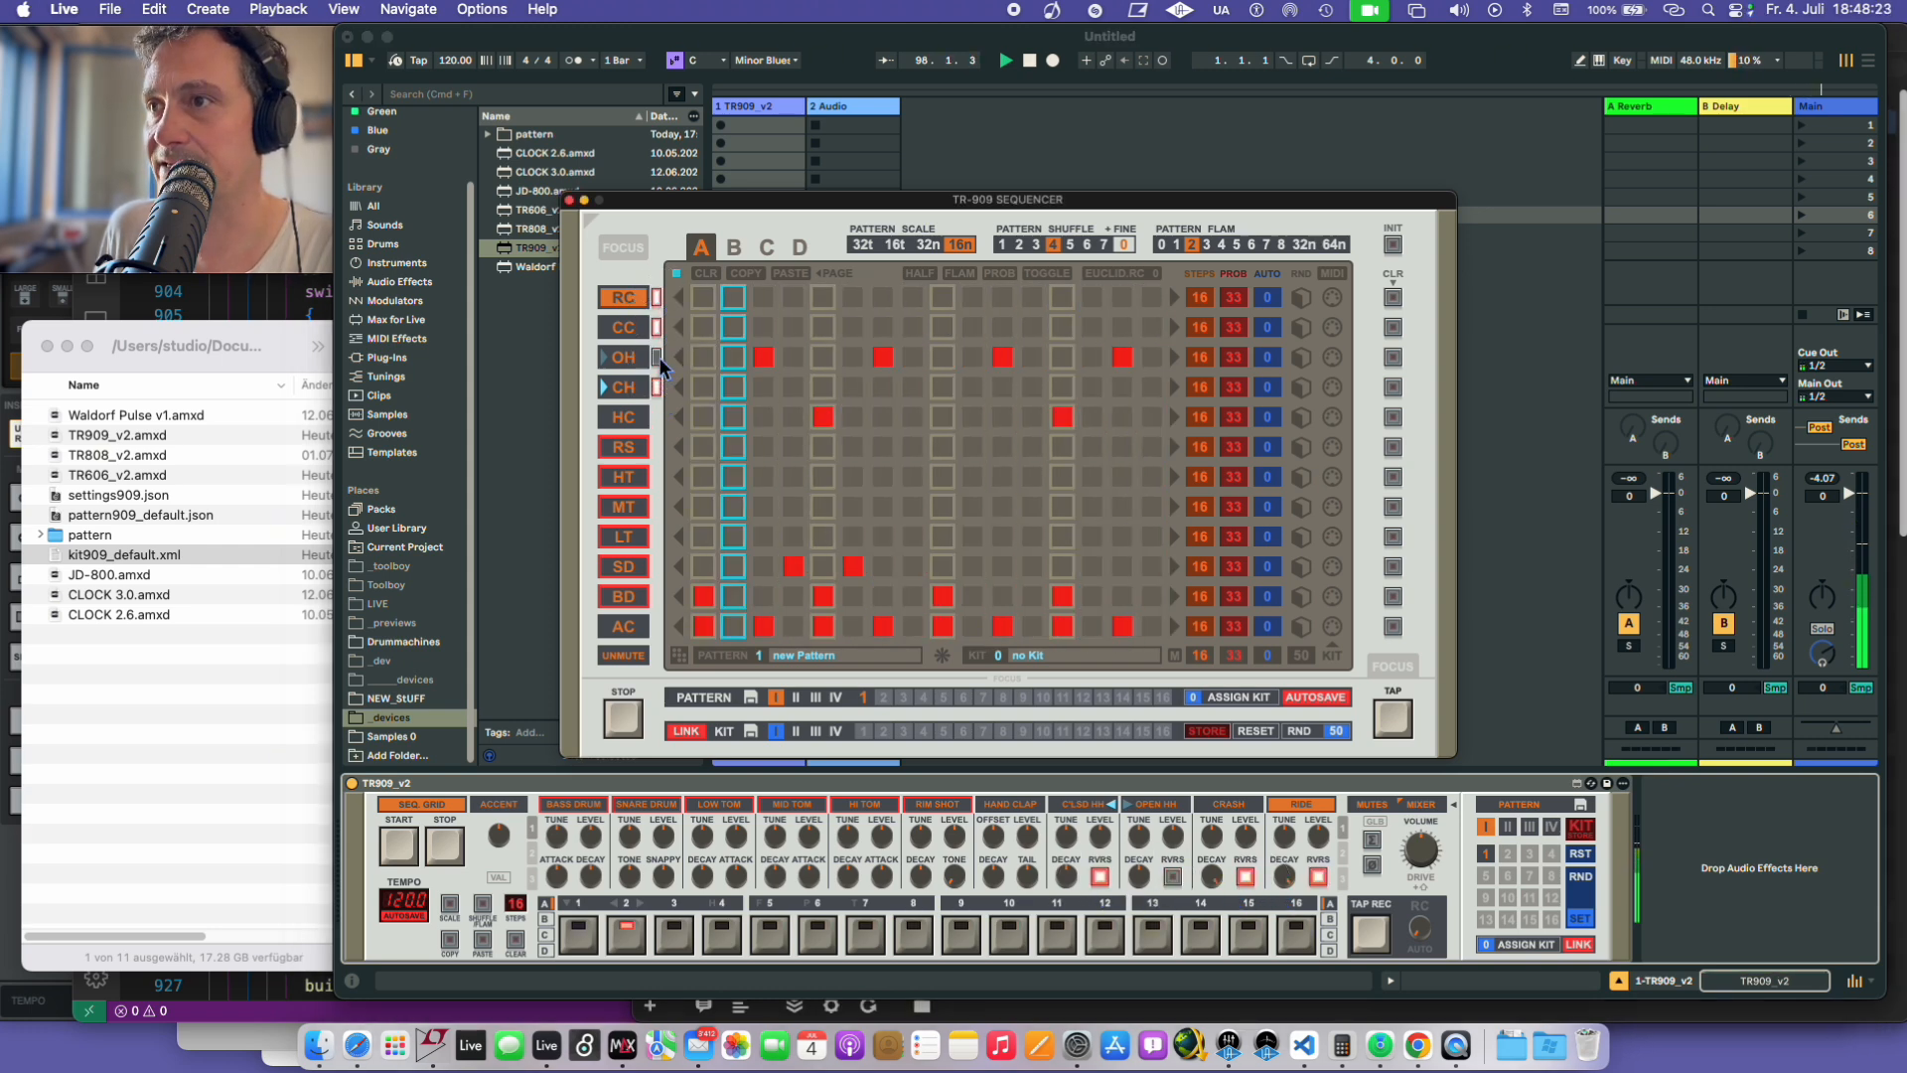
{"action": "left_click", "coordinate": [658, 300]}
{"action": "left_click", "coordinate": [657, 387]}
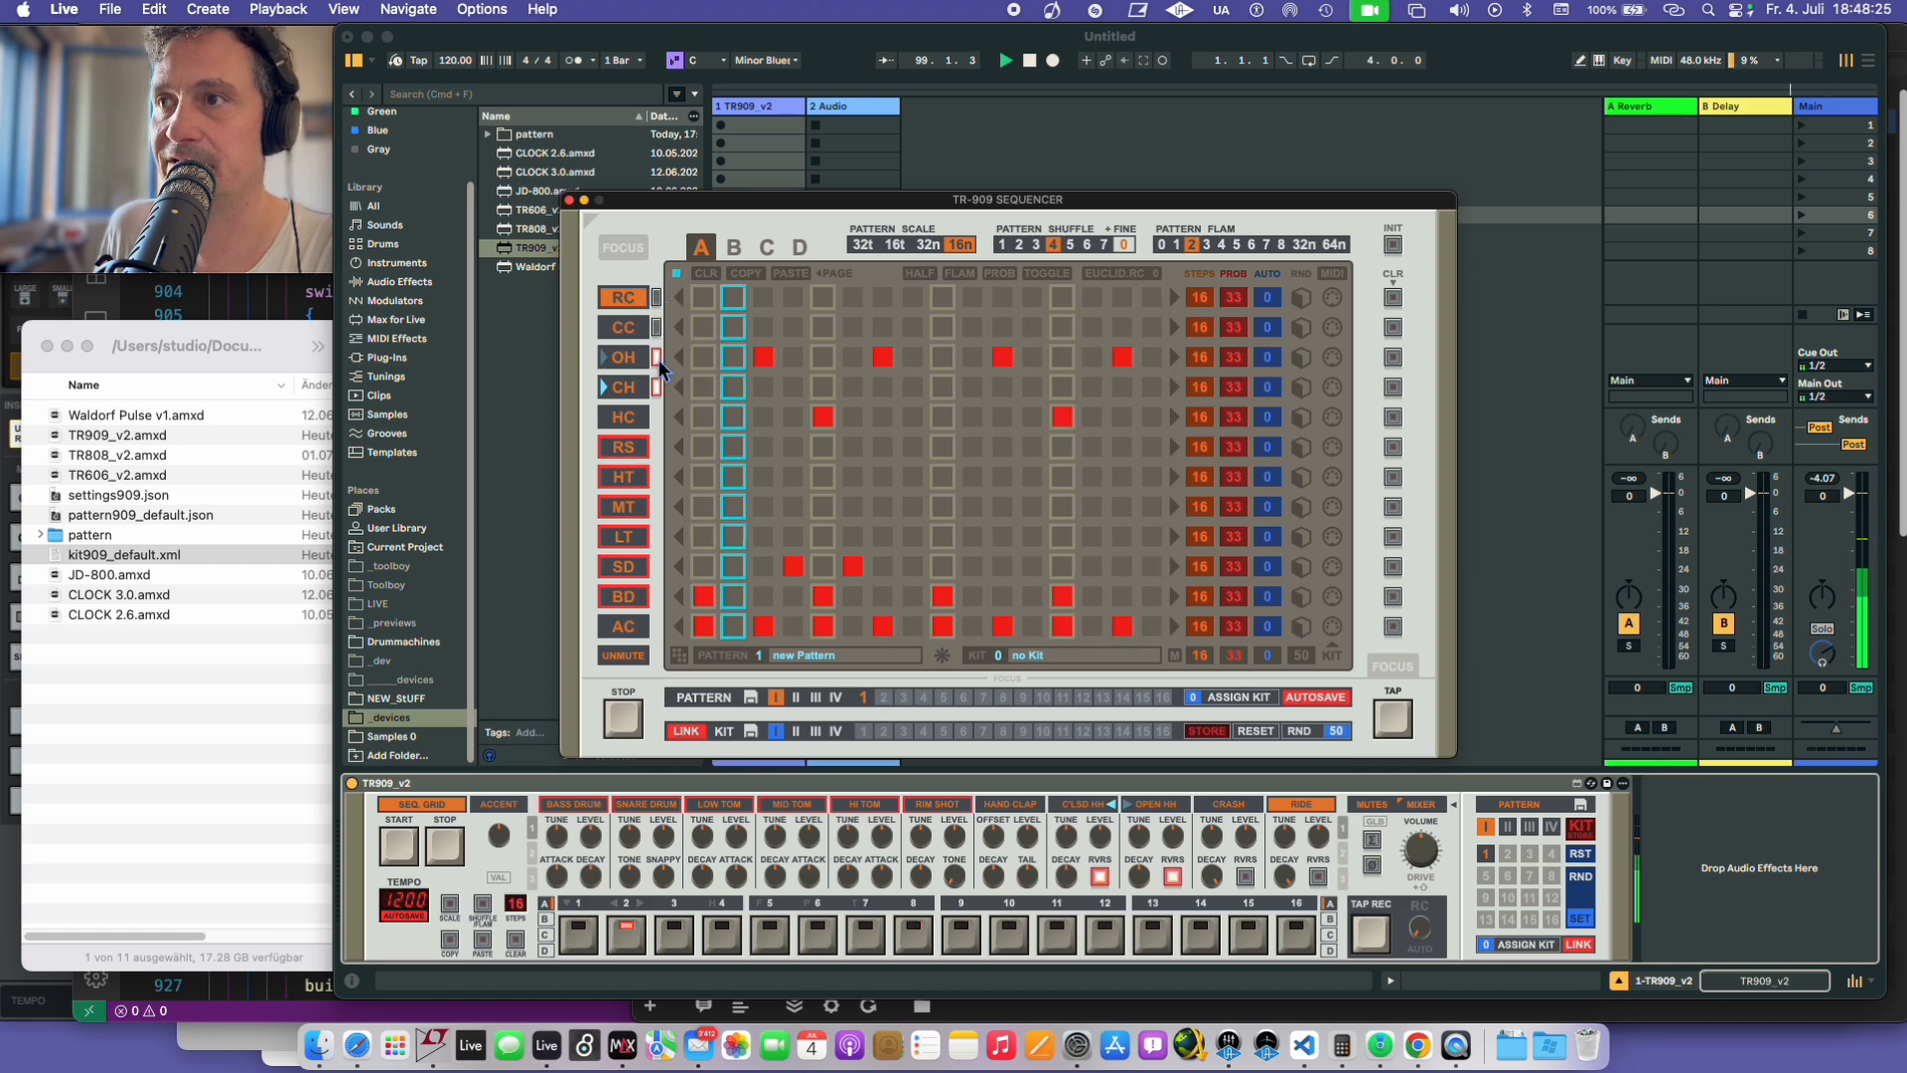
{"action": "left_click", "coordinate": [658, 327]}
{"action": "left_click", "coordinate": [658, 357]}
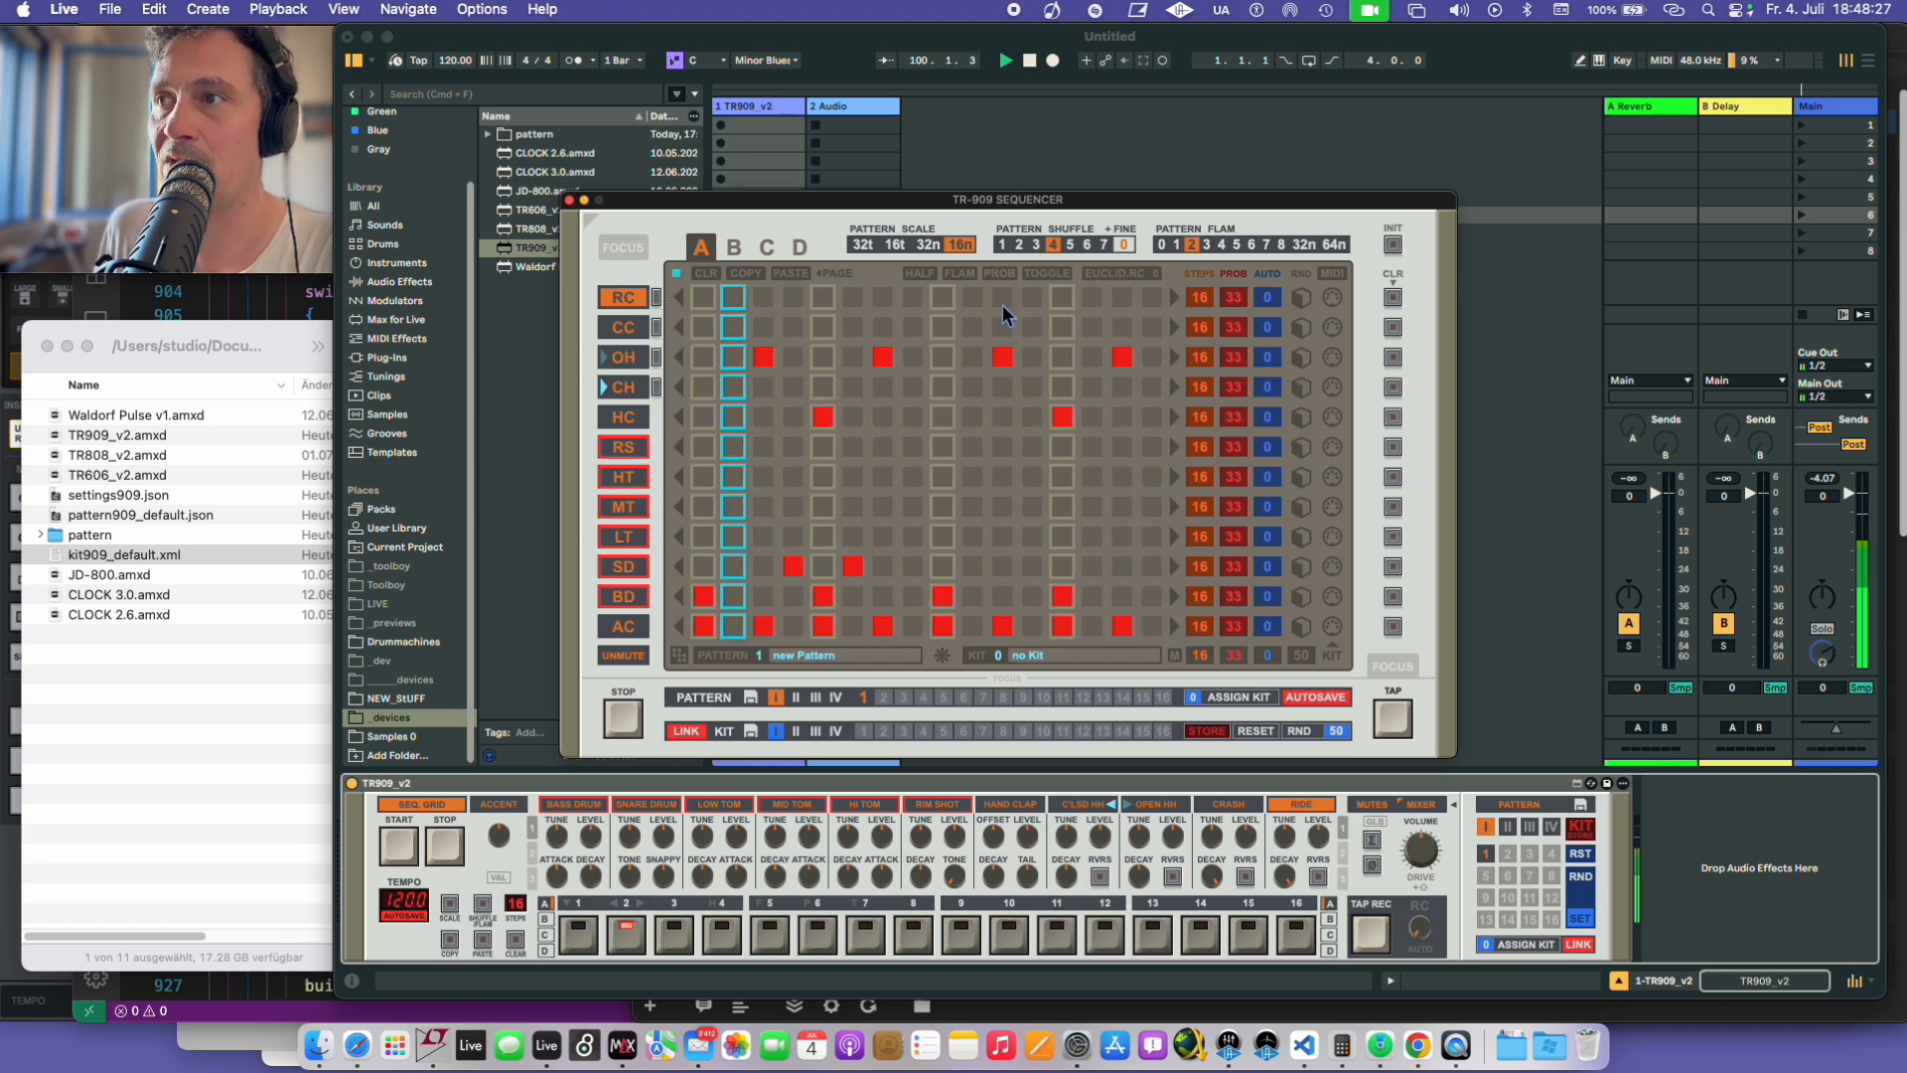
- Try TOGGLE steps on open hat steps 5 and 6, and remove both steps again
{"action": "left_click", "coordinate": [1047, 273]}
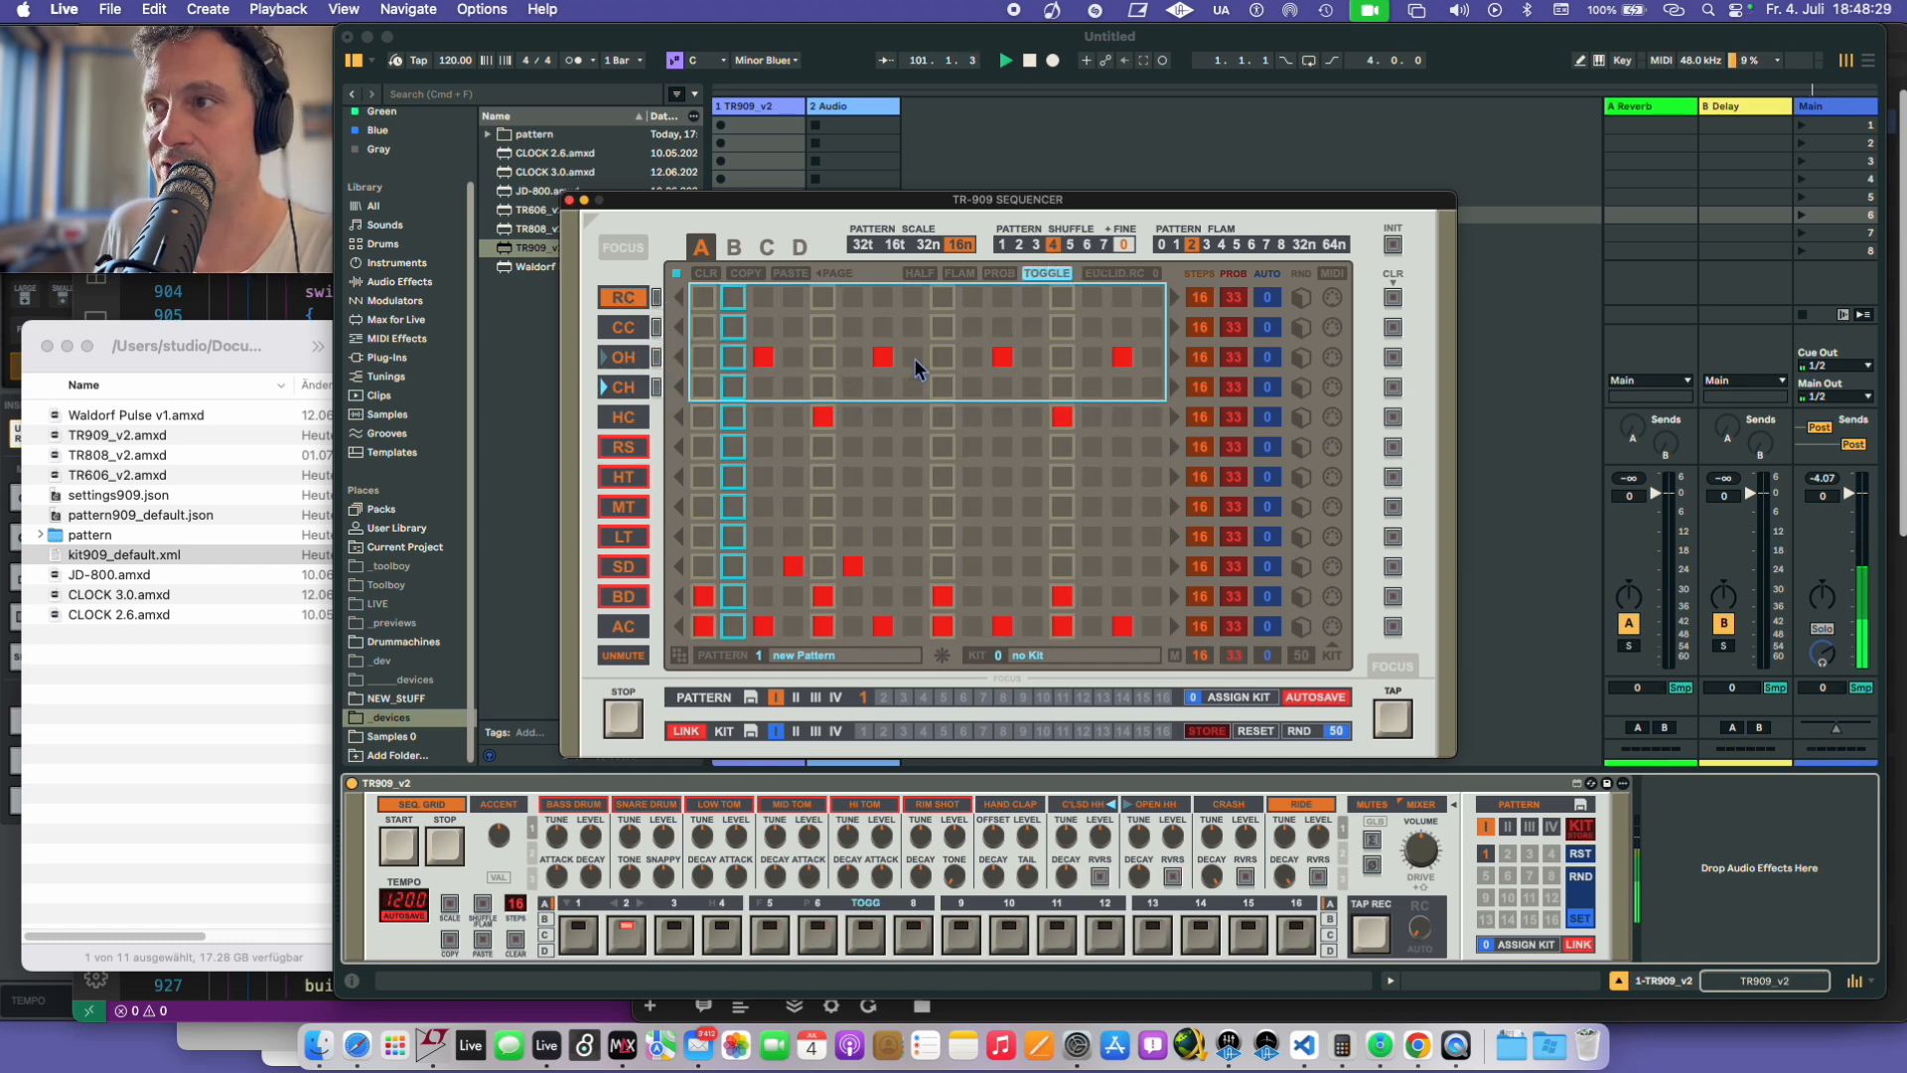
{"action": "left_click", "coordinate": [866, 359]}
{"action": "left_click", "coordinate": [852, 357]}
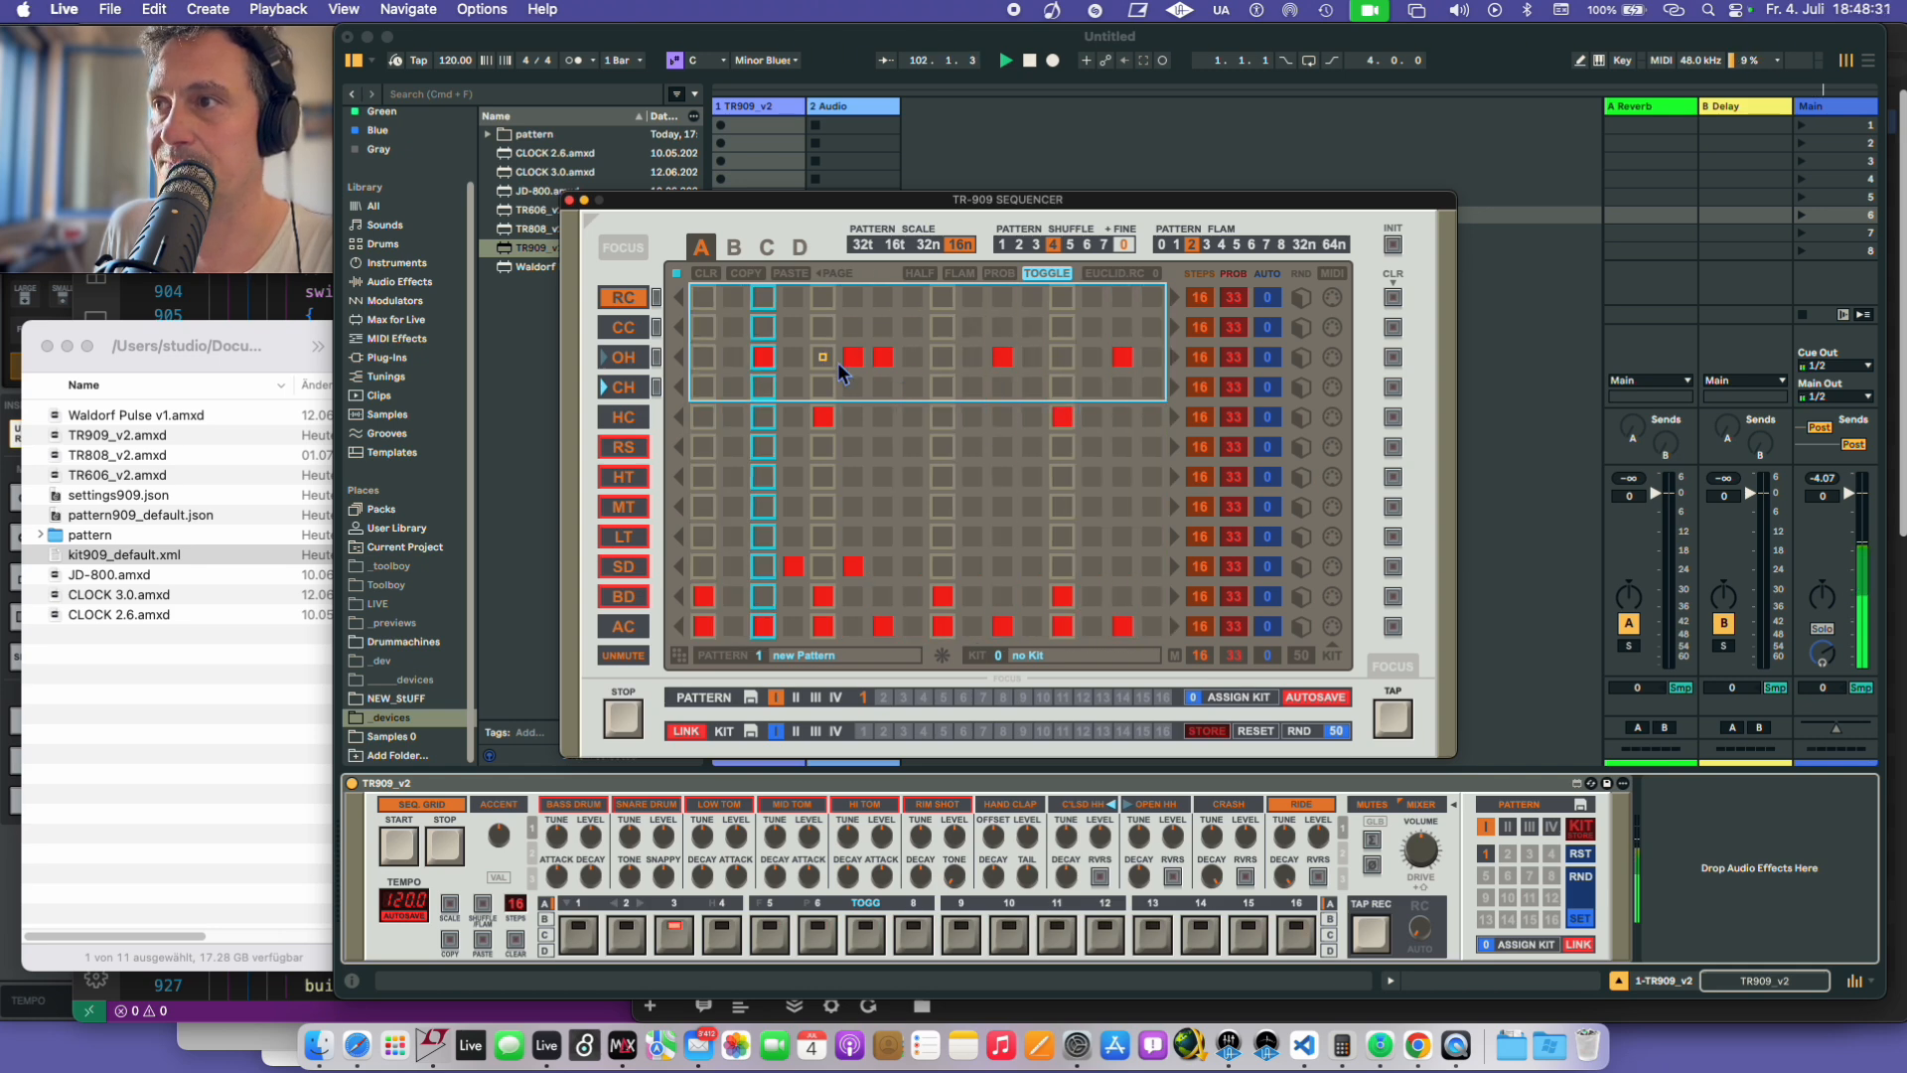
{"action": "left_click", "coordinate": [823, 358]}
{"action": "left_click", "coordinate": [853, 360]}
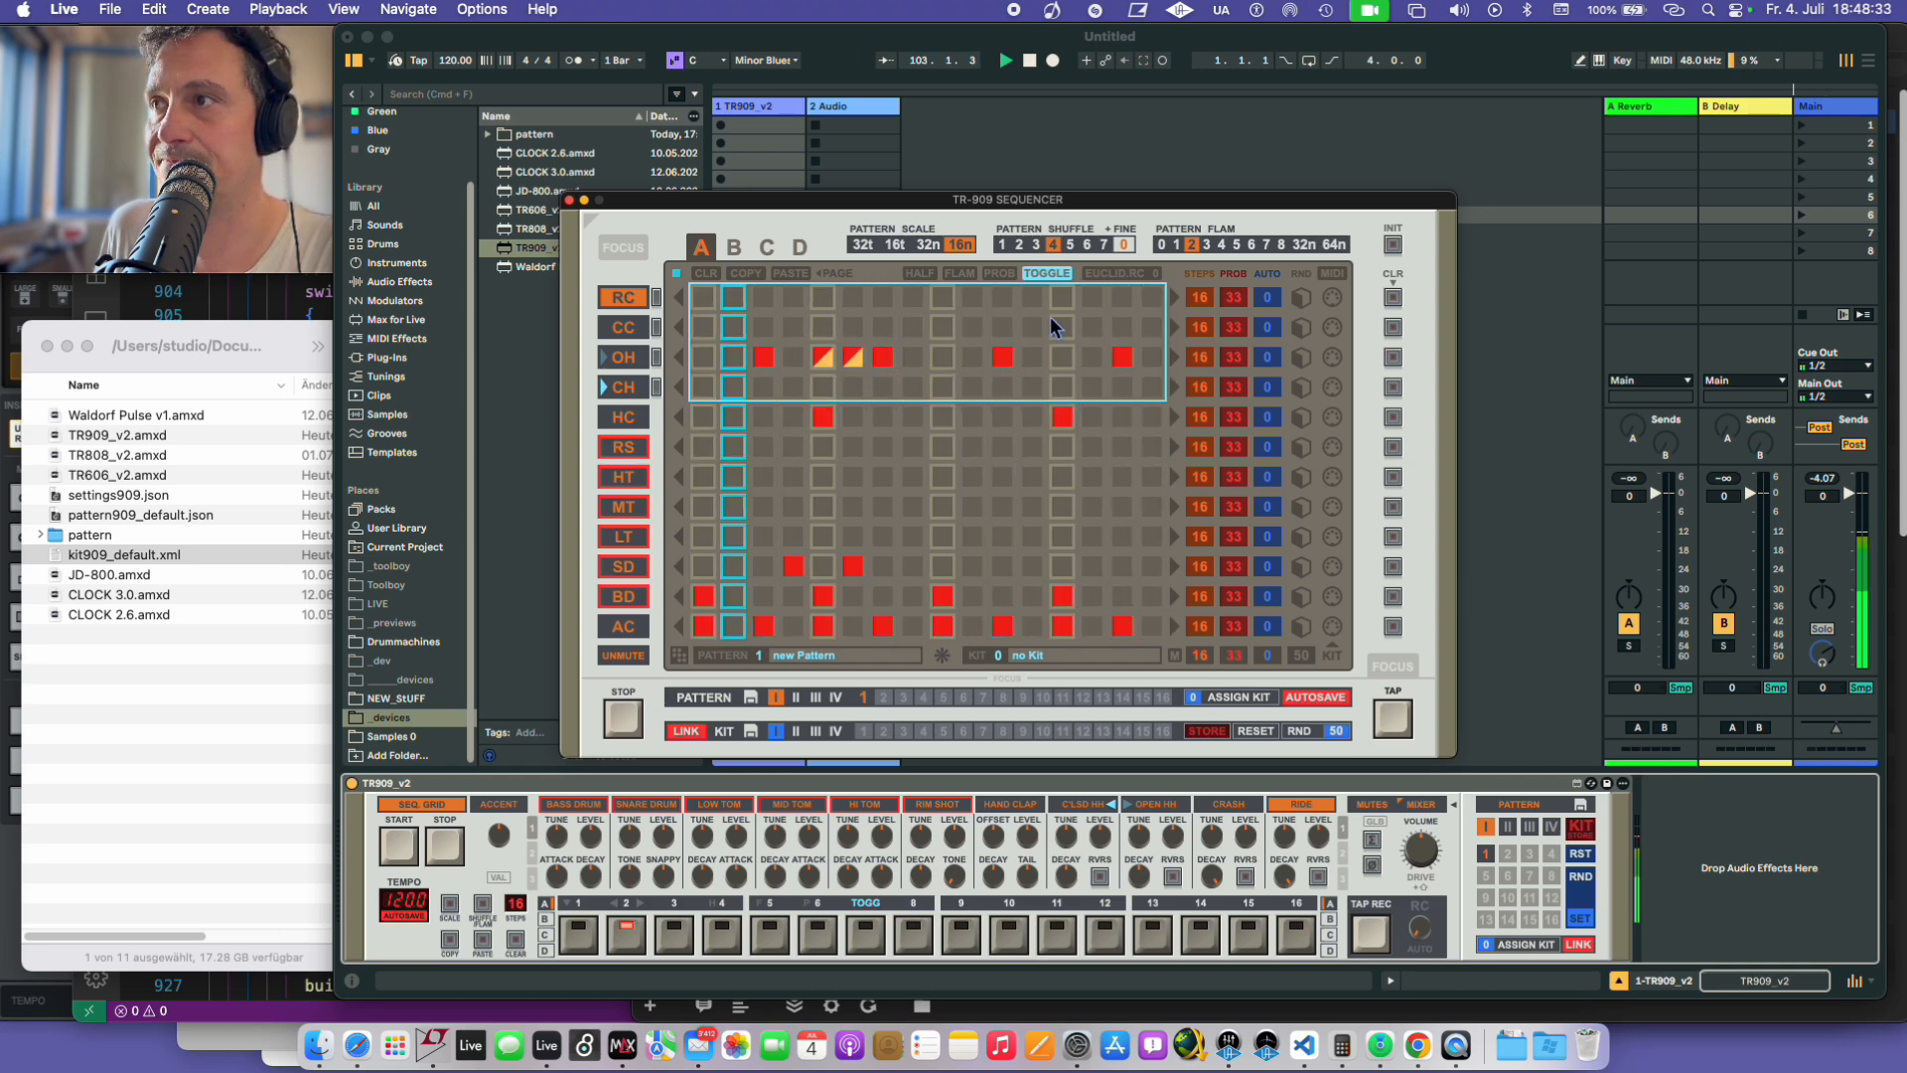
{"action": "left_click", "coordinate": [1049, 275]}
{"action": "left_click", "coordinate": [826, 359]}
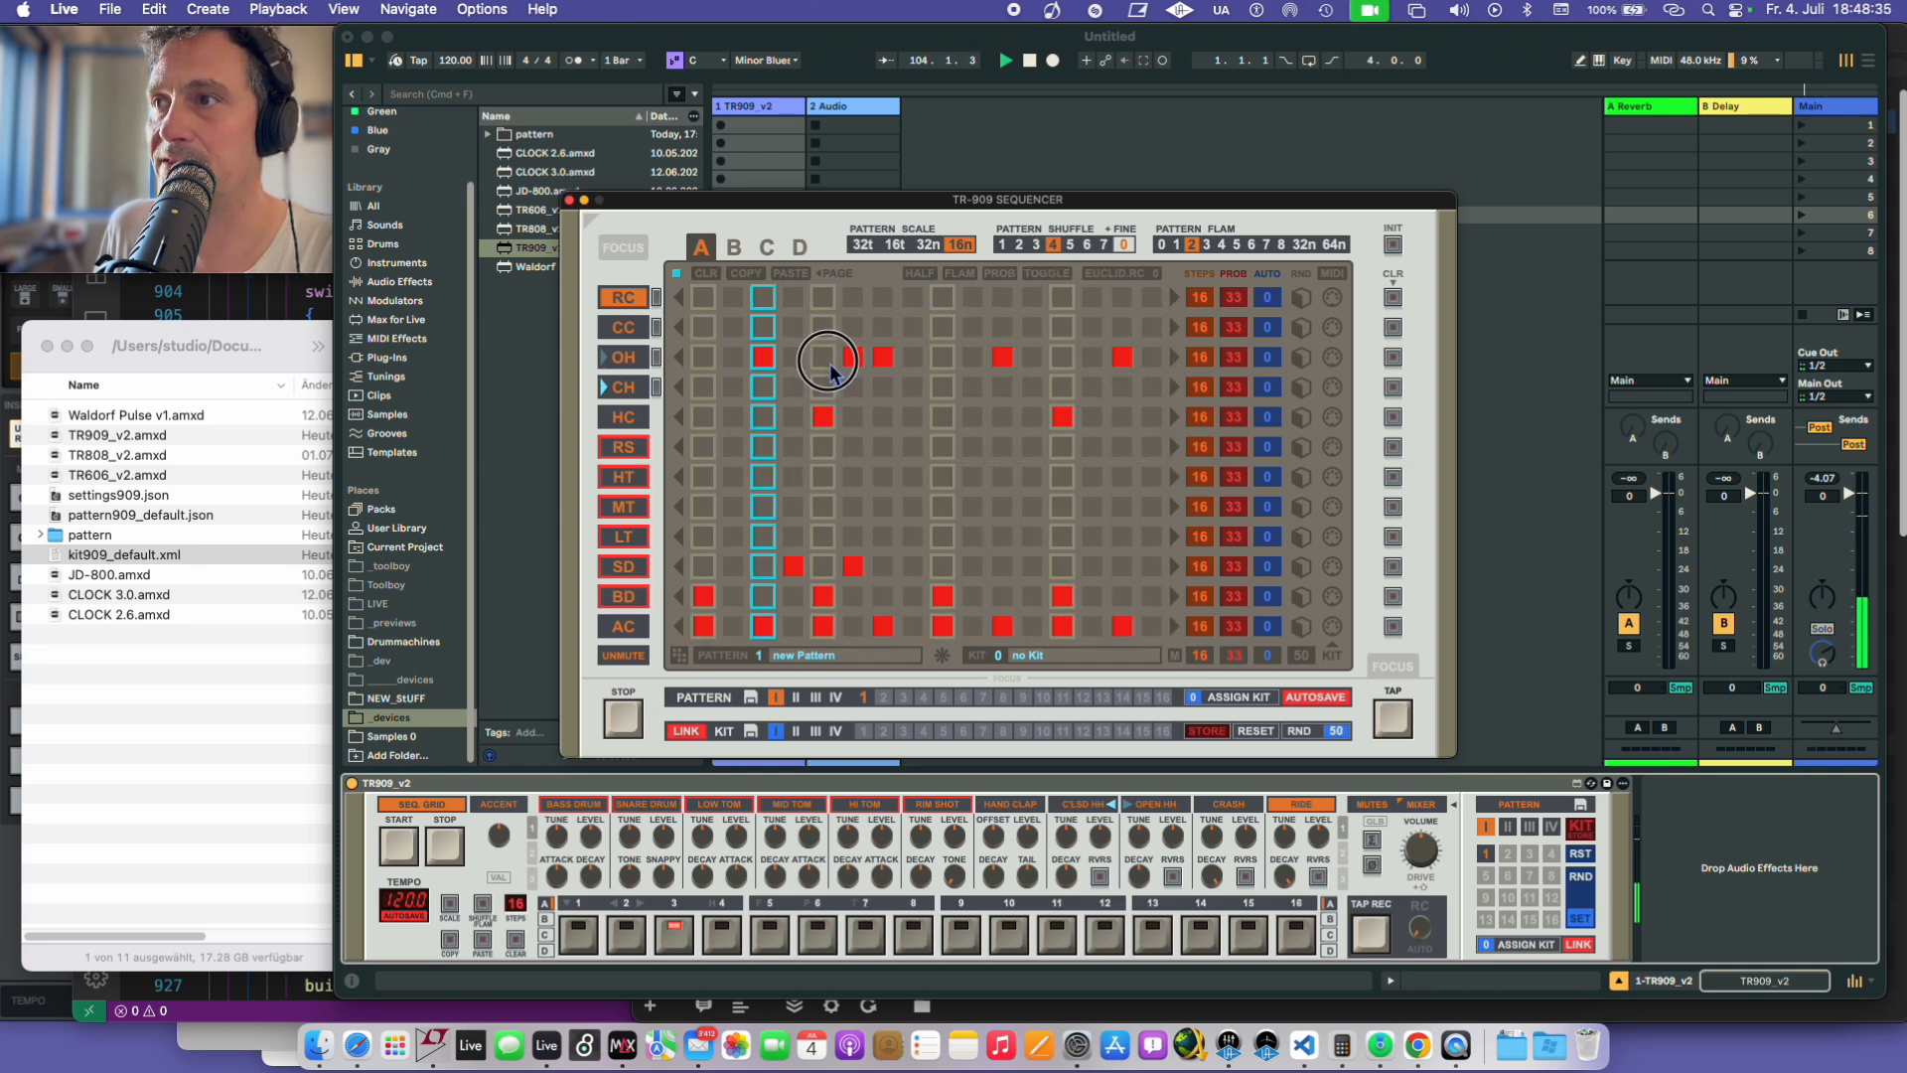
{"action": "left_click", "coordinate": [855, 360]}
- Turn open hat step 7 into a toggle step and leave TOGGLE mode
{"action": "left_click", "coordinate": [1040, 275]}
{"action": "left_click", "coordinate": [881, 359]}
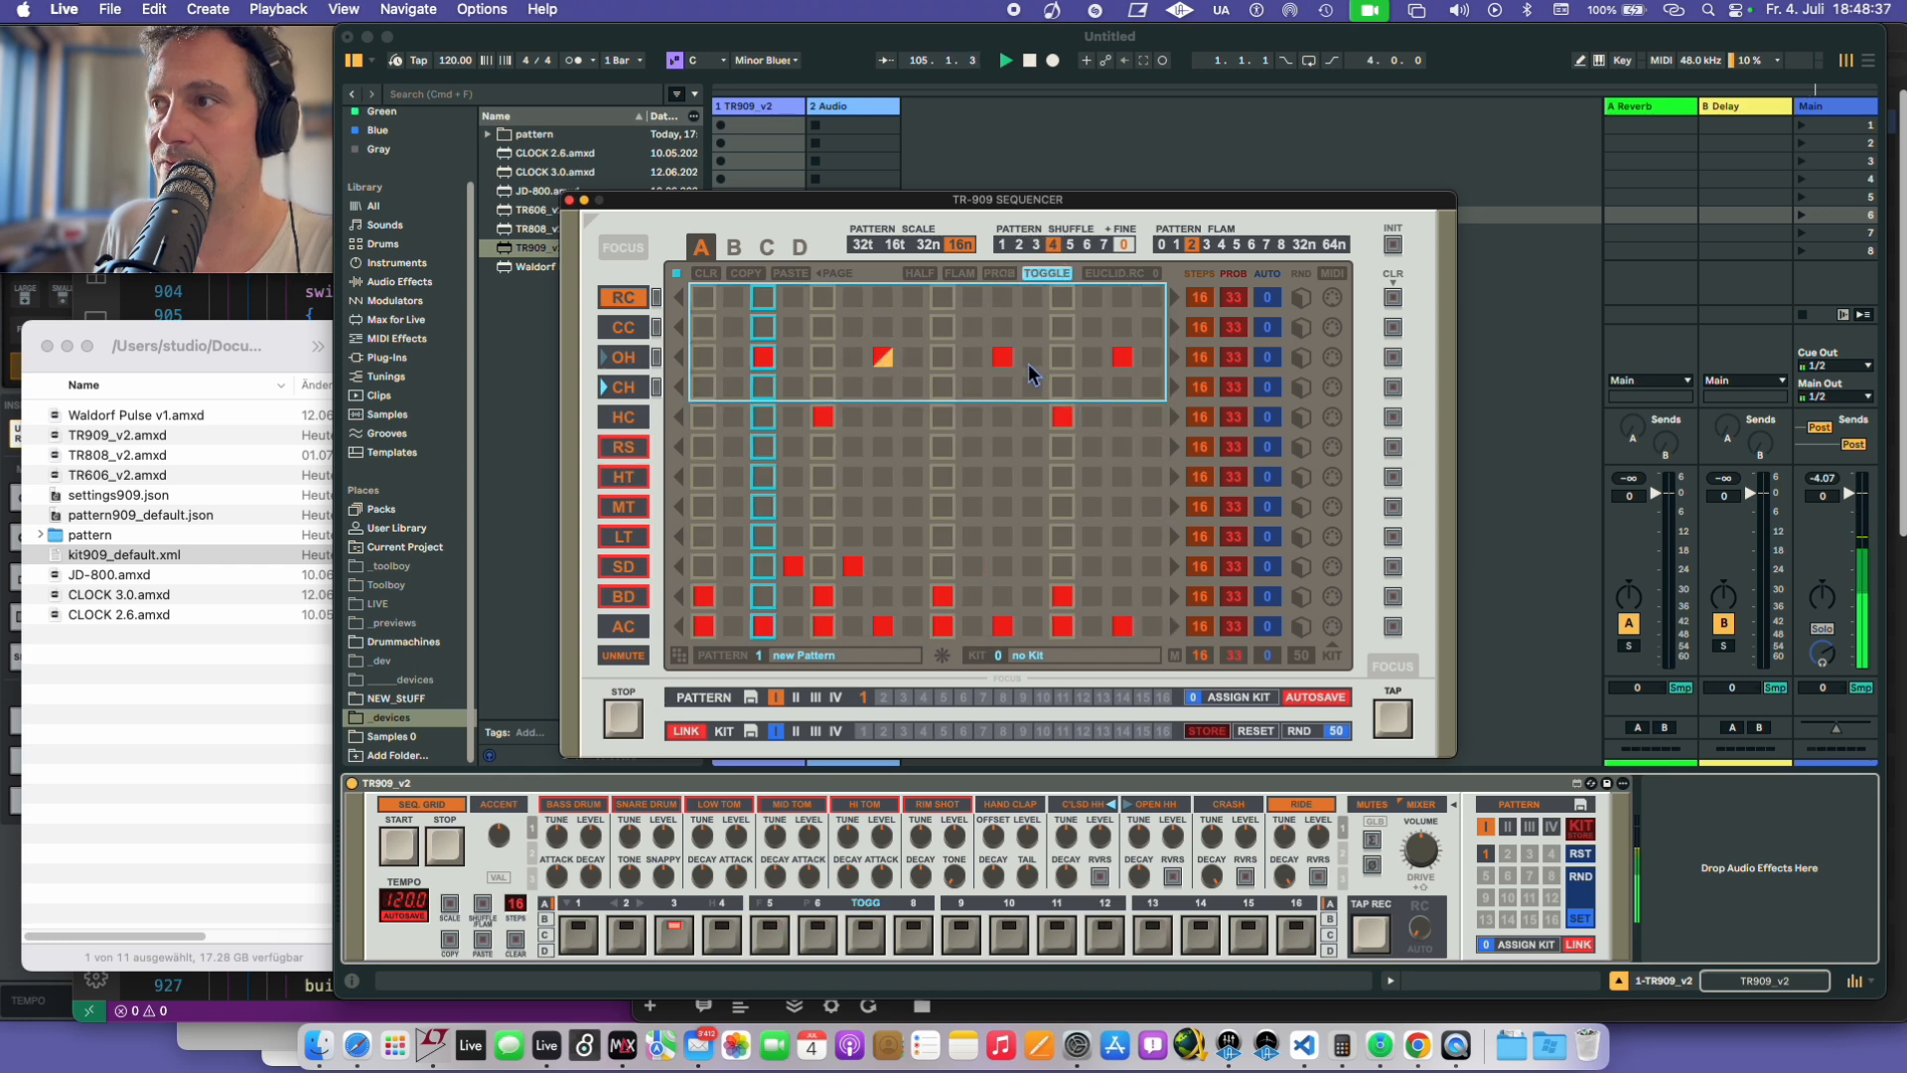
{"action": "left_click", "coordinate": [1041, 272]}
- Program the ride row with half hits on steps 1, 5, 9 and 13 and plain hits on steps 3, 7, 11 and 15
{"action": "left_click", "coordinate": [705, 298]}
{"action": "left_click", "coordinate": [708, 301]}
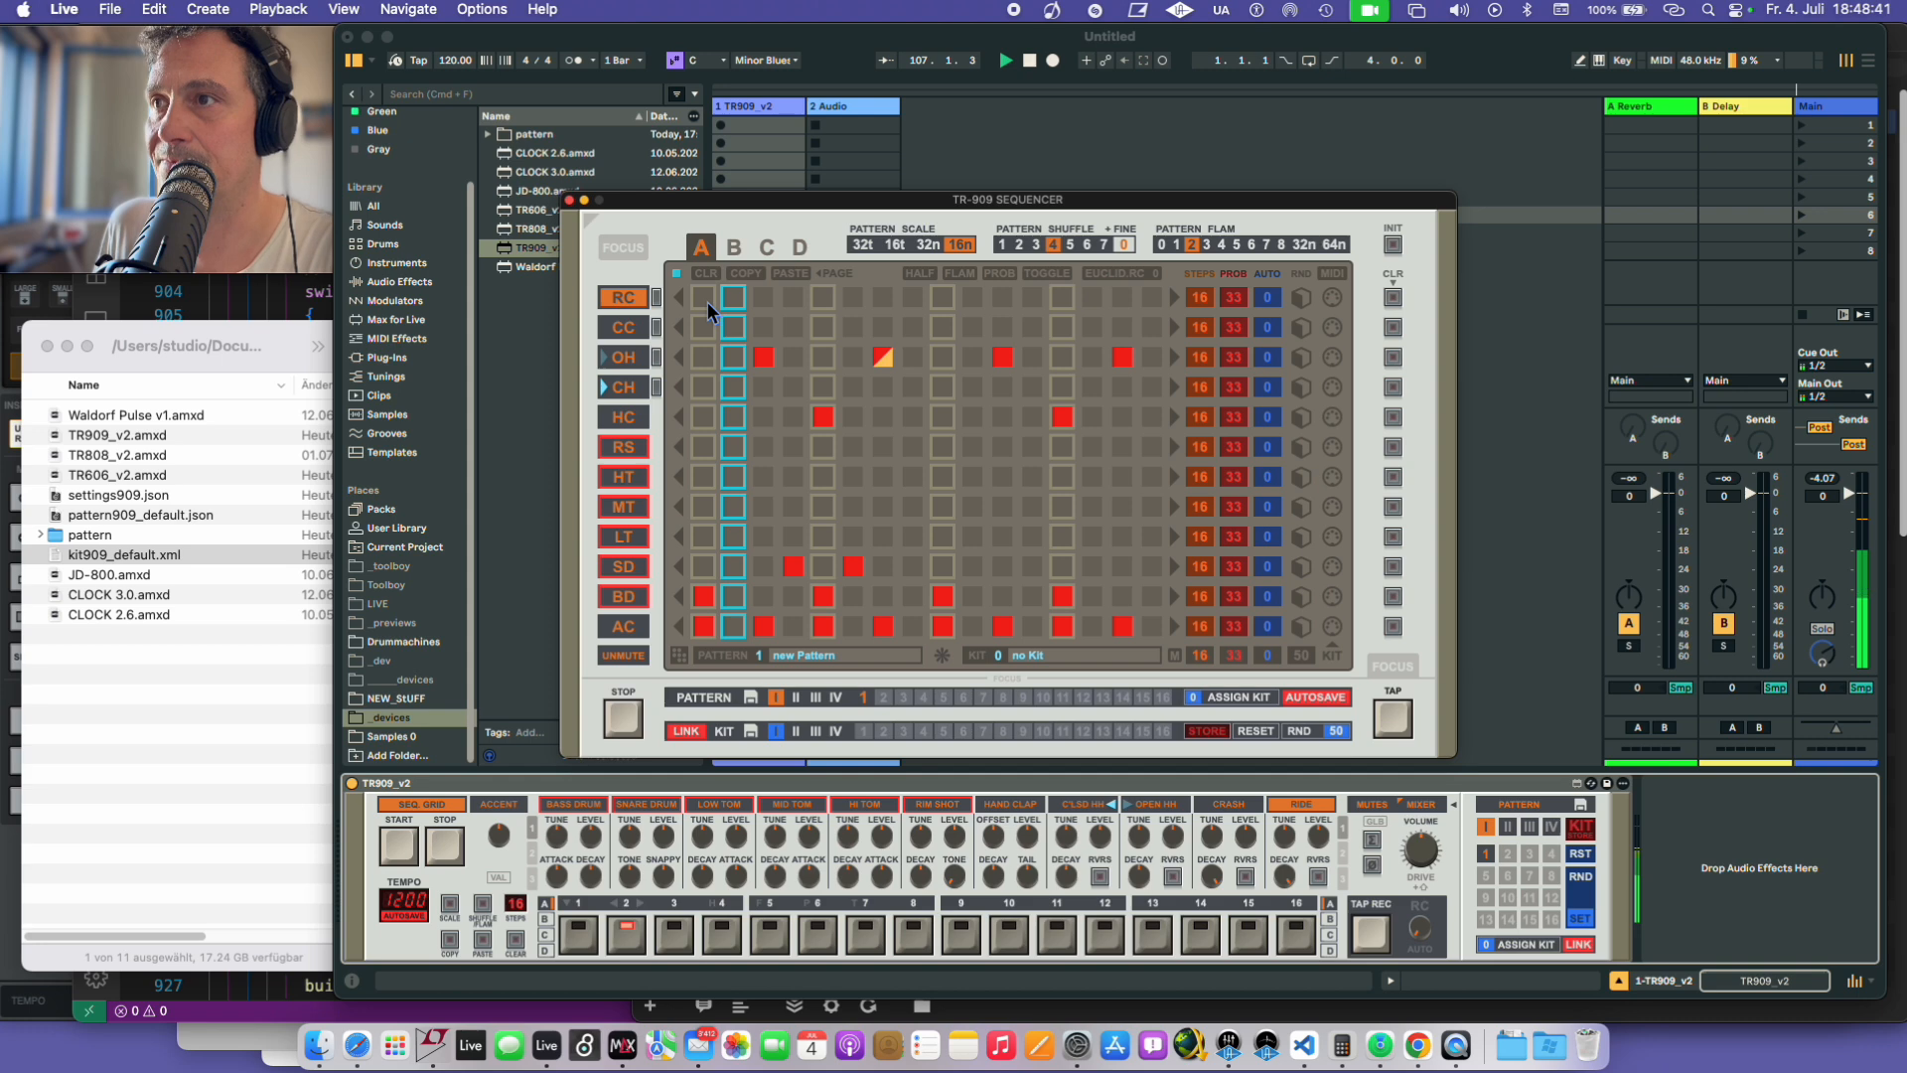
{"action": "left_click", "coordinate": [705, 300], "text": "shift"}
{"action": "left_click", "coordinate": [830, 301], "text": "shift"}
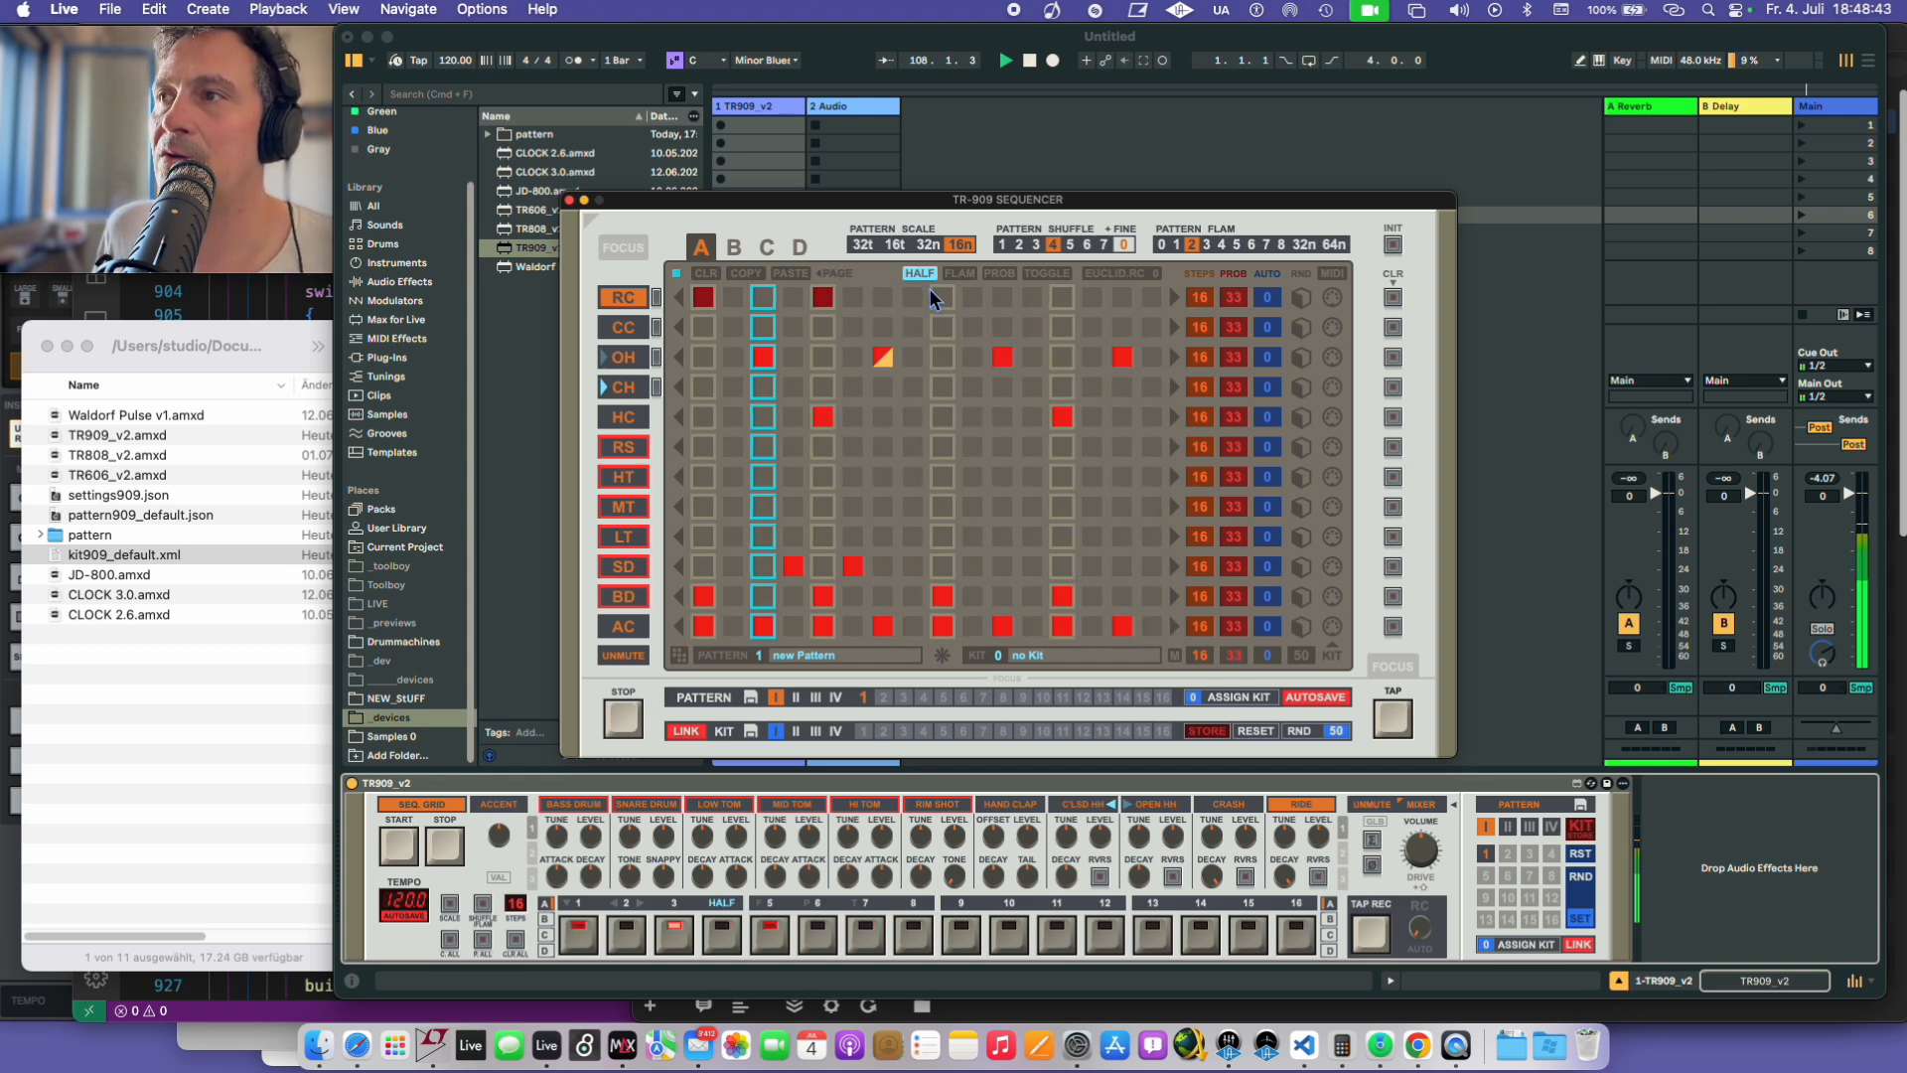
{"action": "left_click", "coordinate": [942, 301], "text": "shift"}
{"action": "left_click", "coordinate": [767, 299]}
{"action": "left_click", "coordinate": [882, 298]}
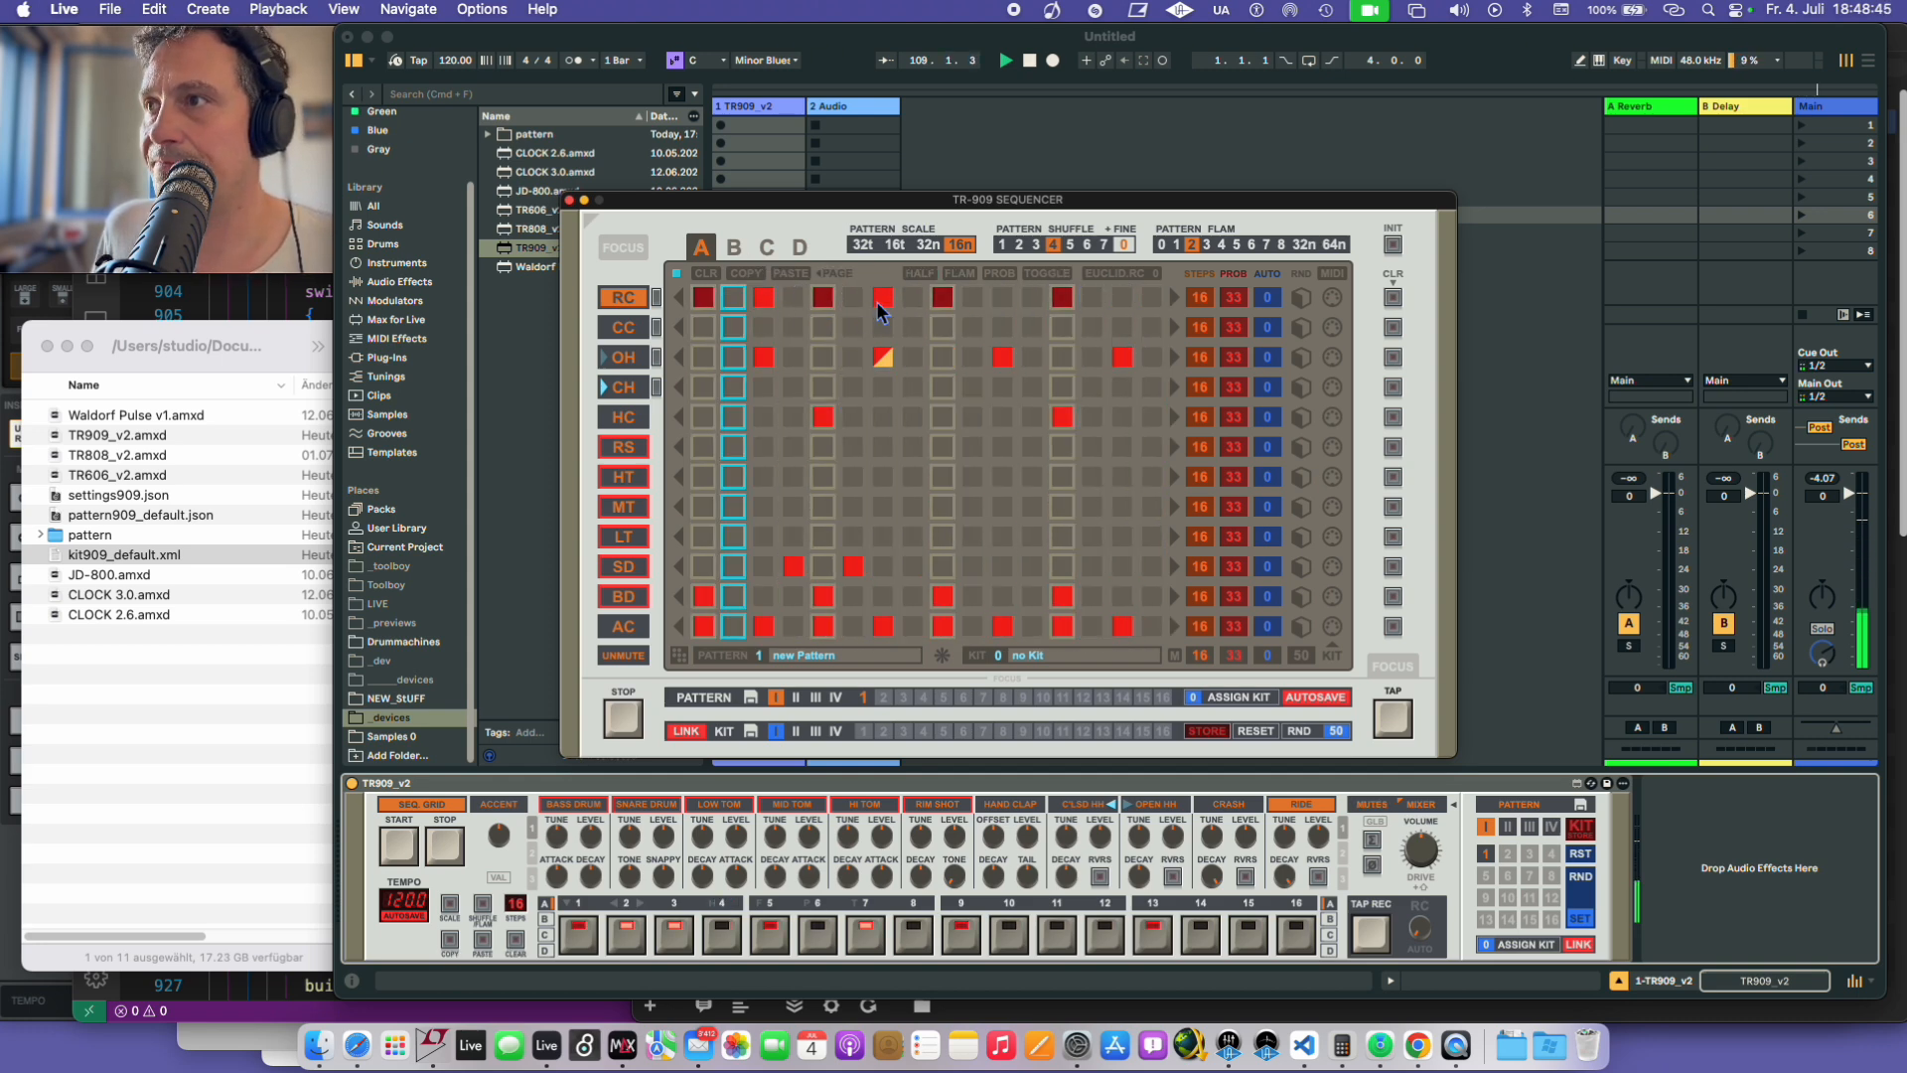
{"action": "left_click", "coordinate": [1003, 299]}
{"action": "left_click", "coordinate": [1123, 301]}
- In TOGGLE mode, make ride steps 9 and 15 toggle steps and add a toggle hit on crash step 13
{"action": "left_click", "coordinate": [1051, 275]}
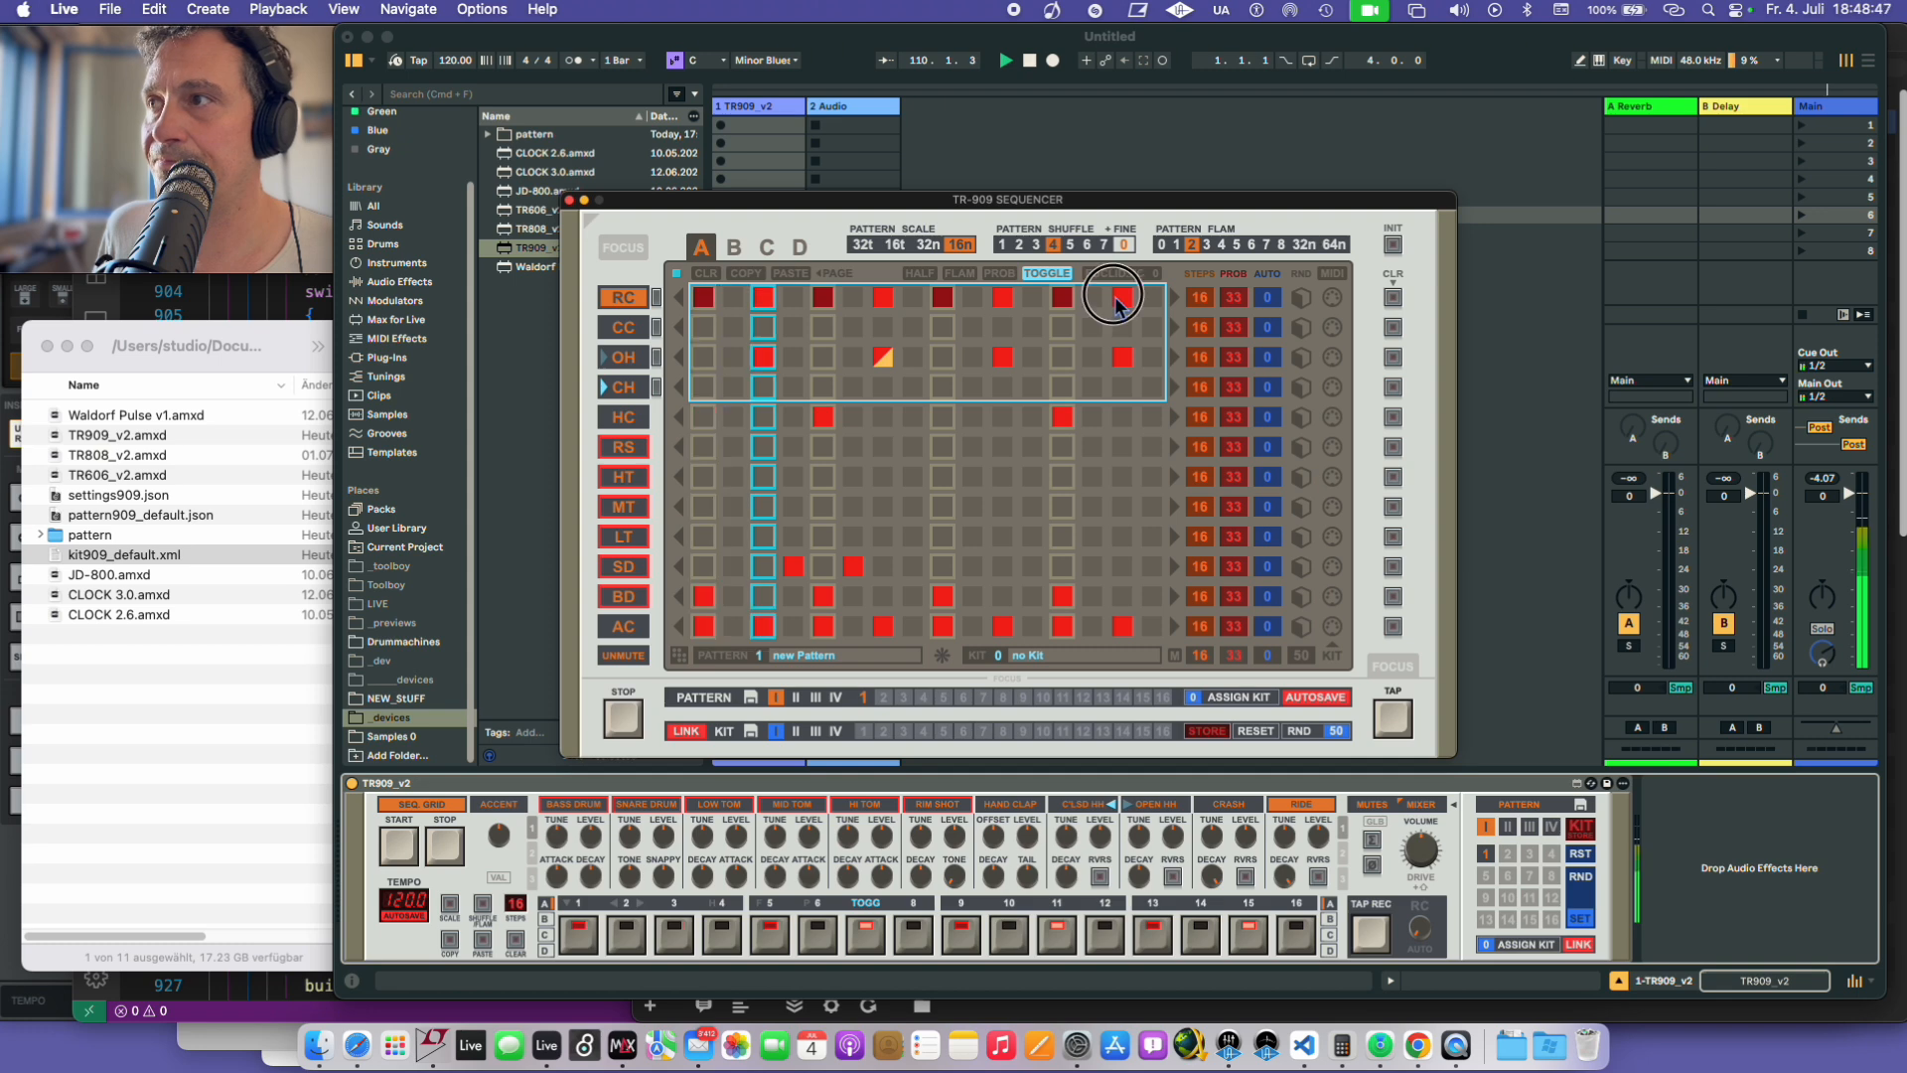
{"action": "left_click", "coordinate": [1124, 300]}
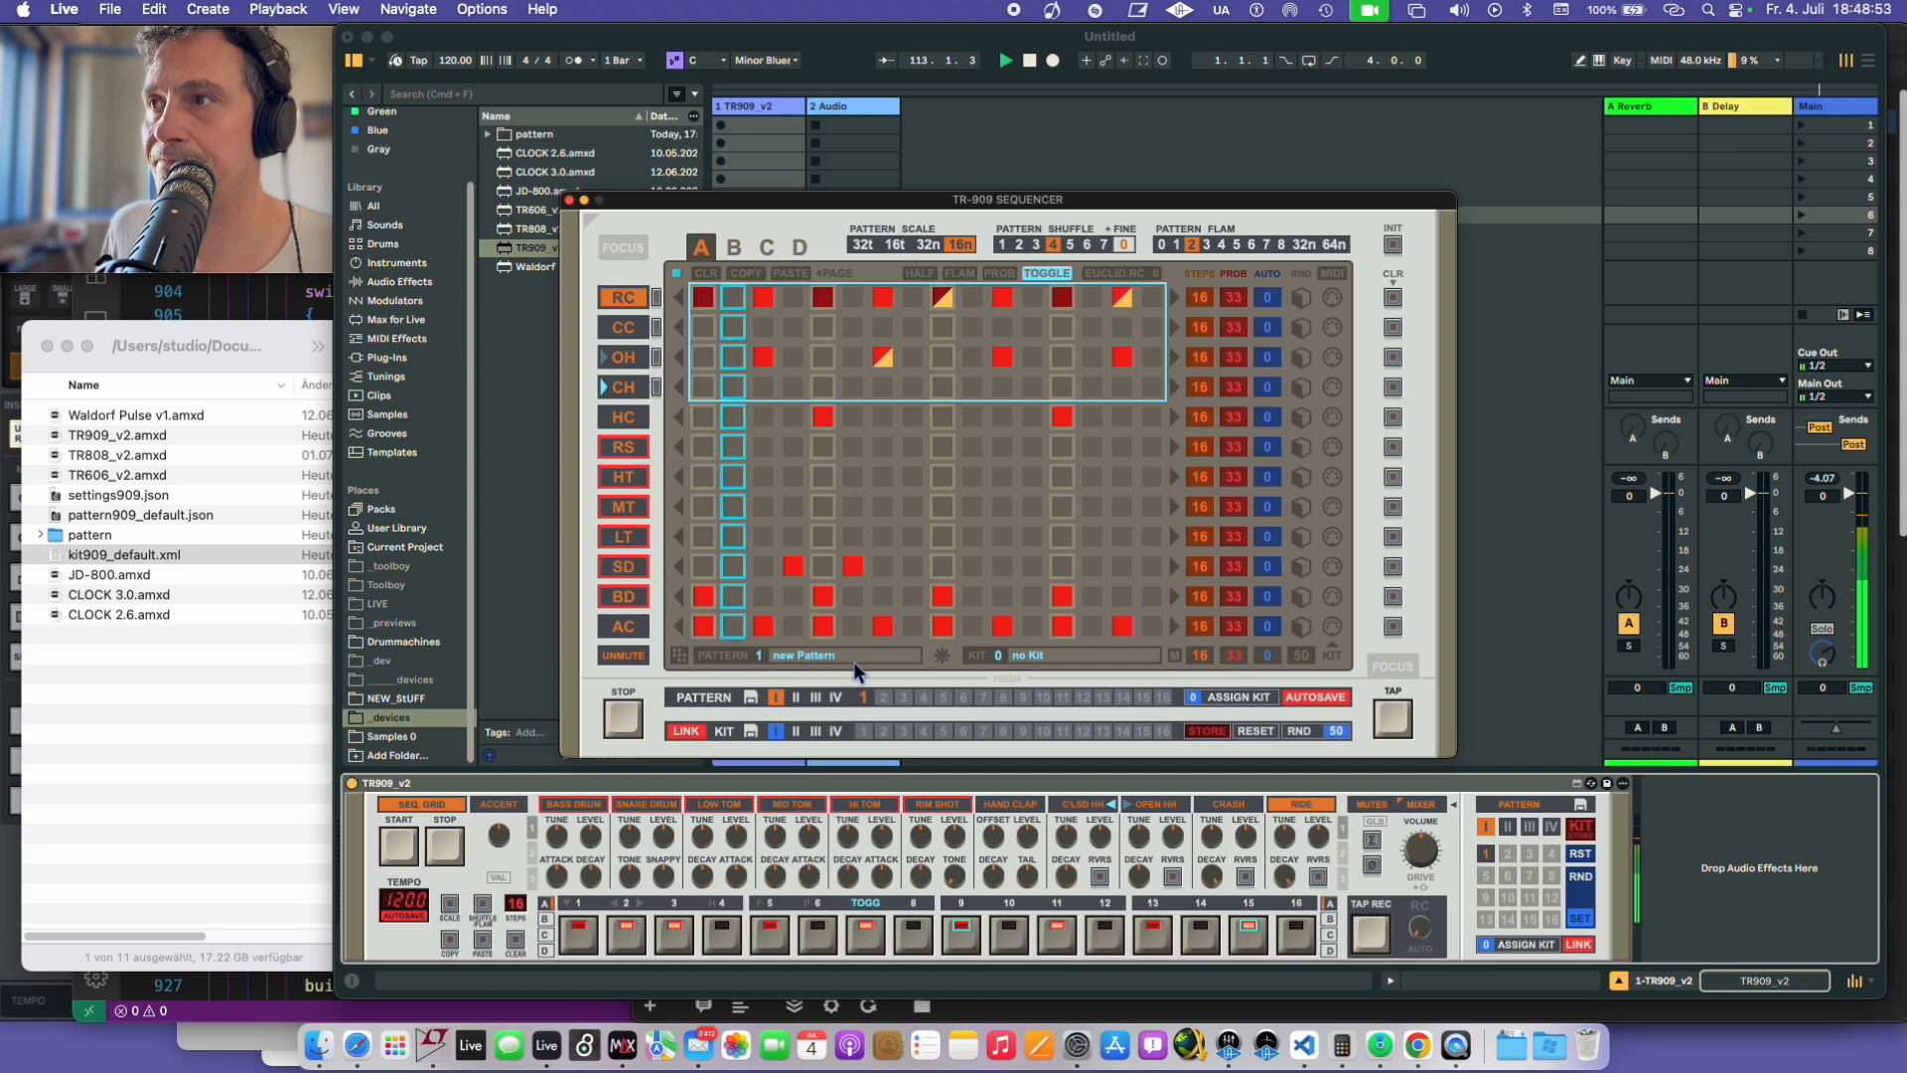
{"action": "left_click", "coordinate": [1062, 327]}
{"action": "left_click", "coordinate": [1063, 328]}
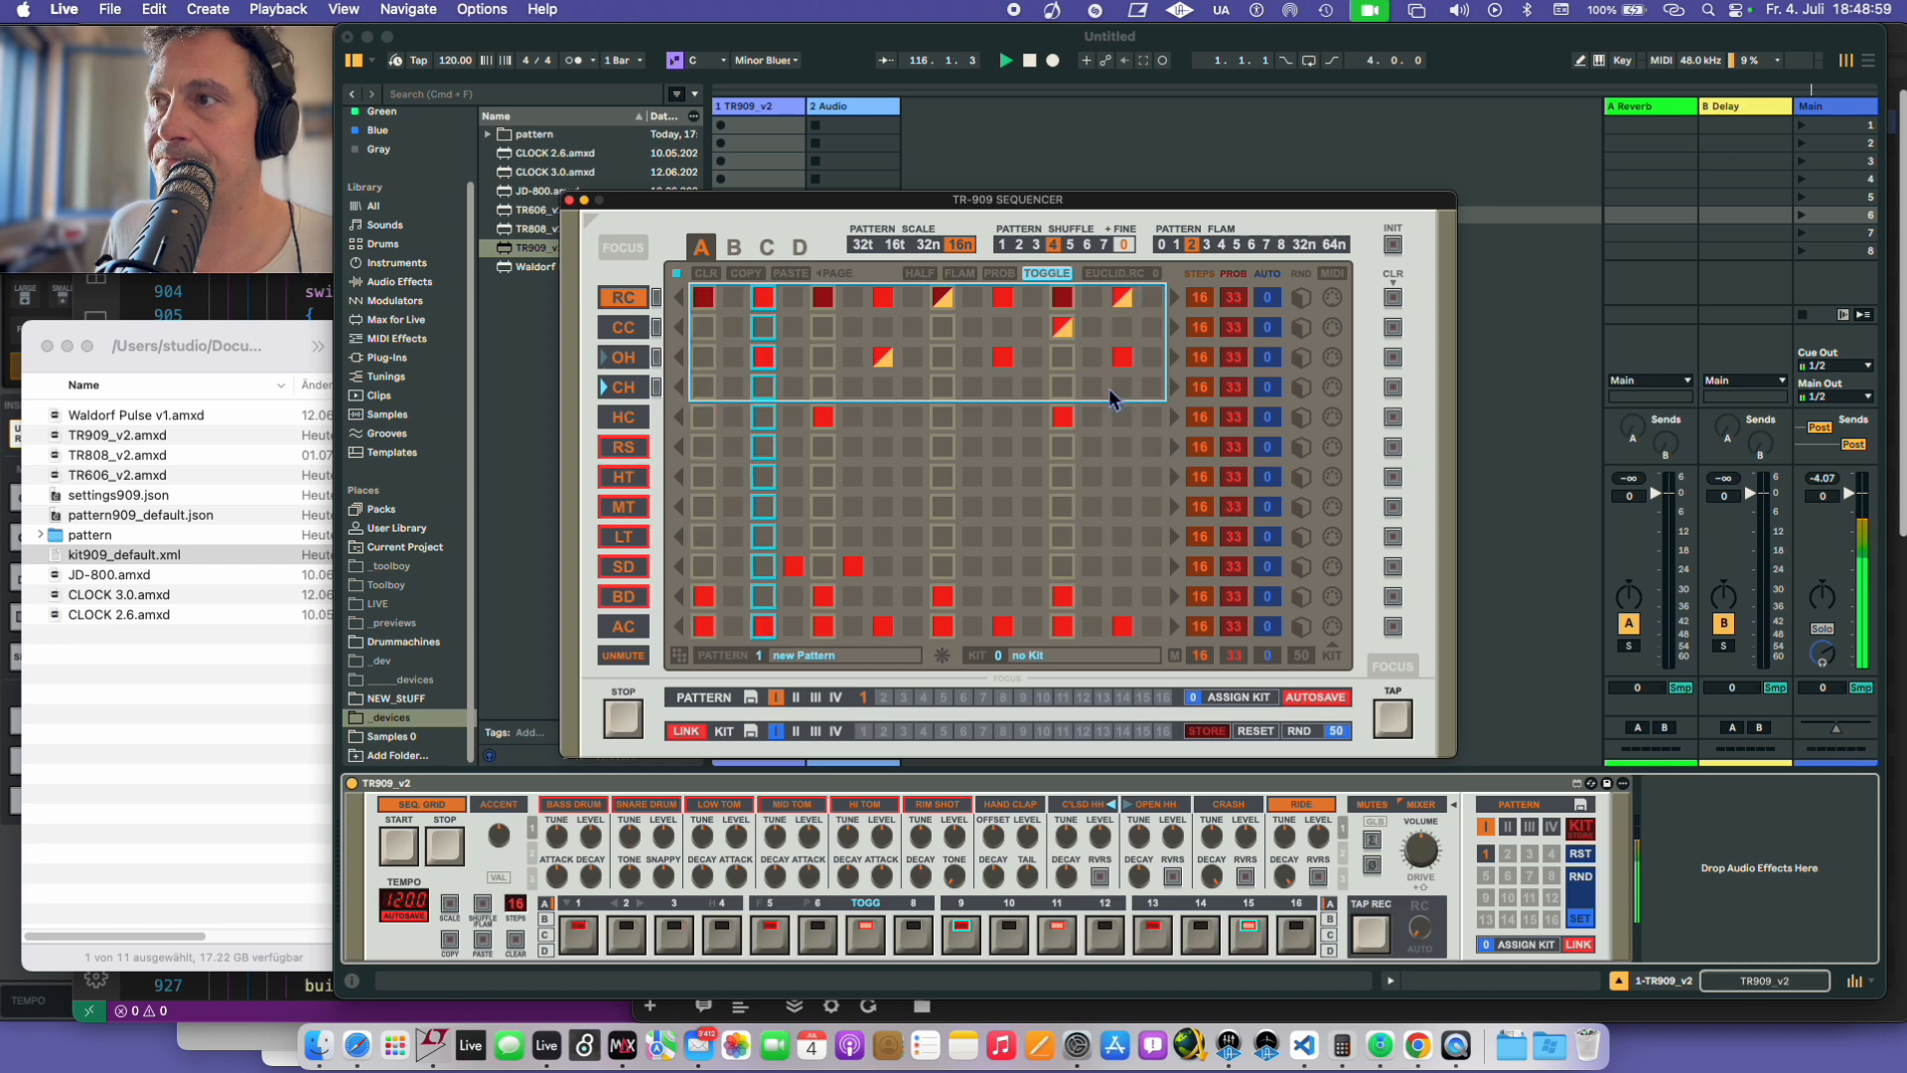
{"action": "left_click", "coordinate": [1047, 273]}
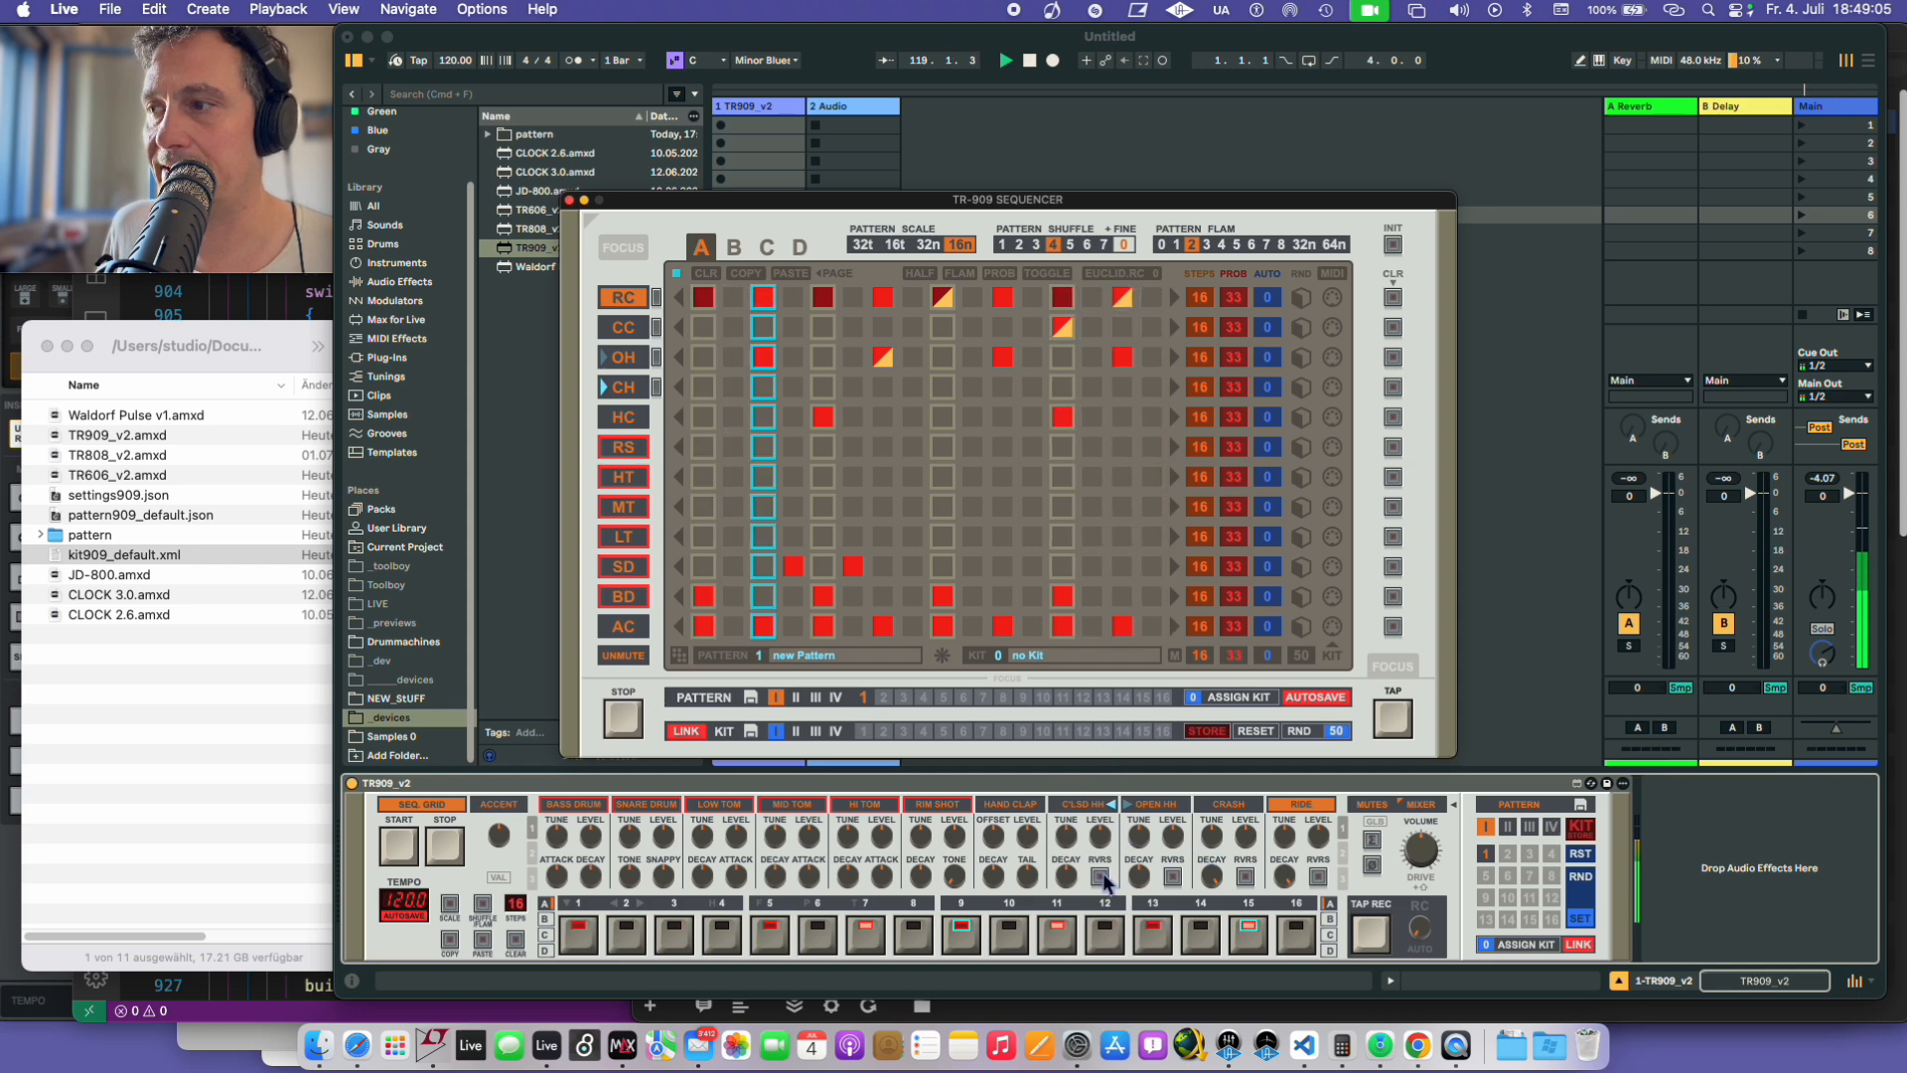
- Try RVRS on the open hat, closed hat, crash and ride together, and turn all four off again
{"action": "left_click", "coordinate": [1173, 876]}
{"action": "left_click", "coordinate": [1099, 876]}
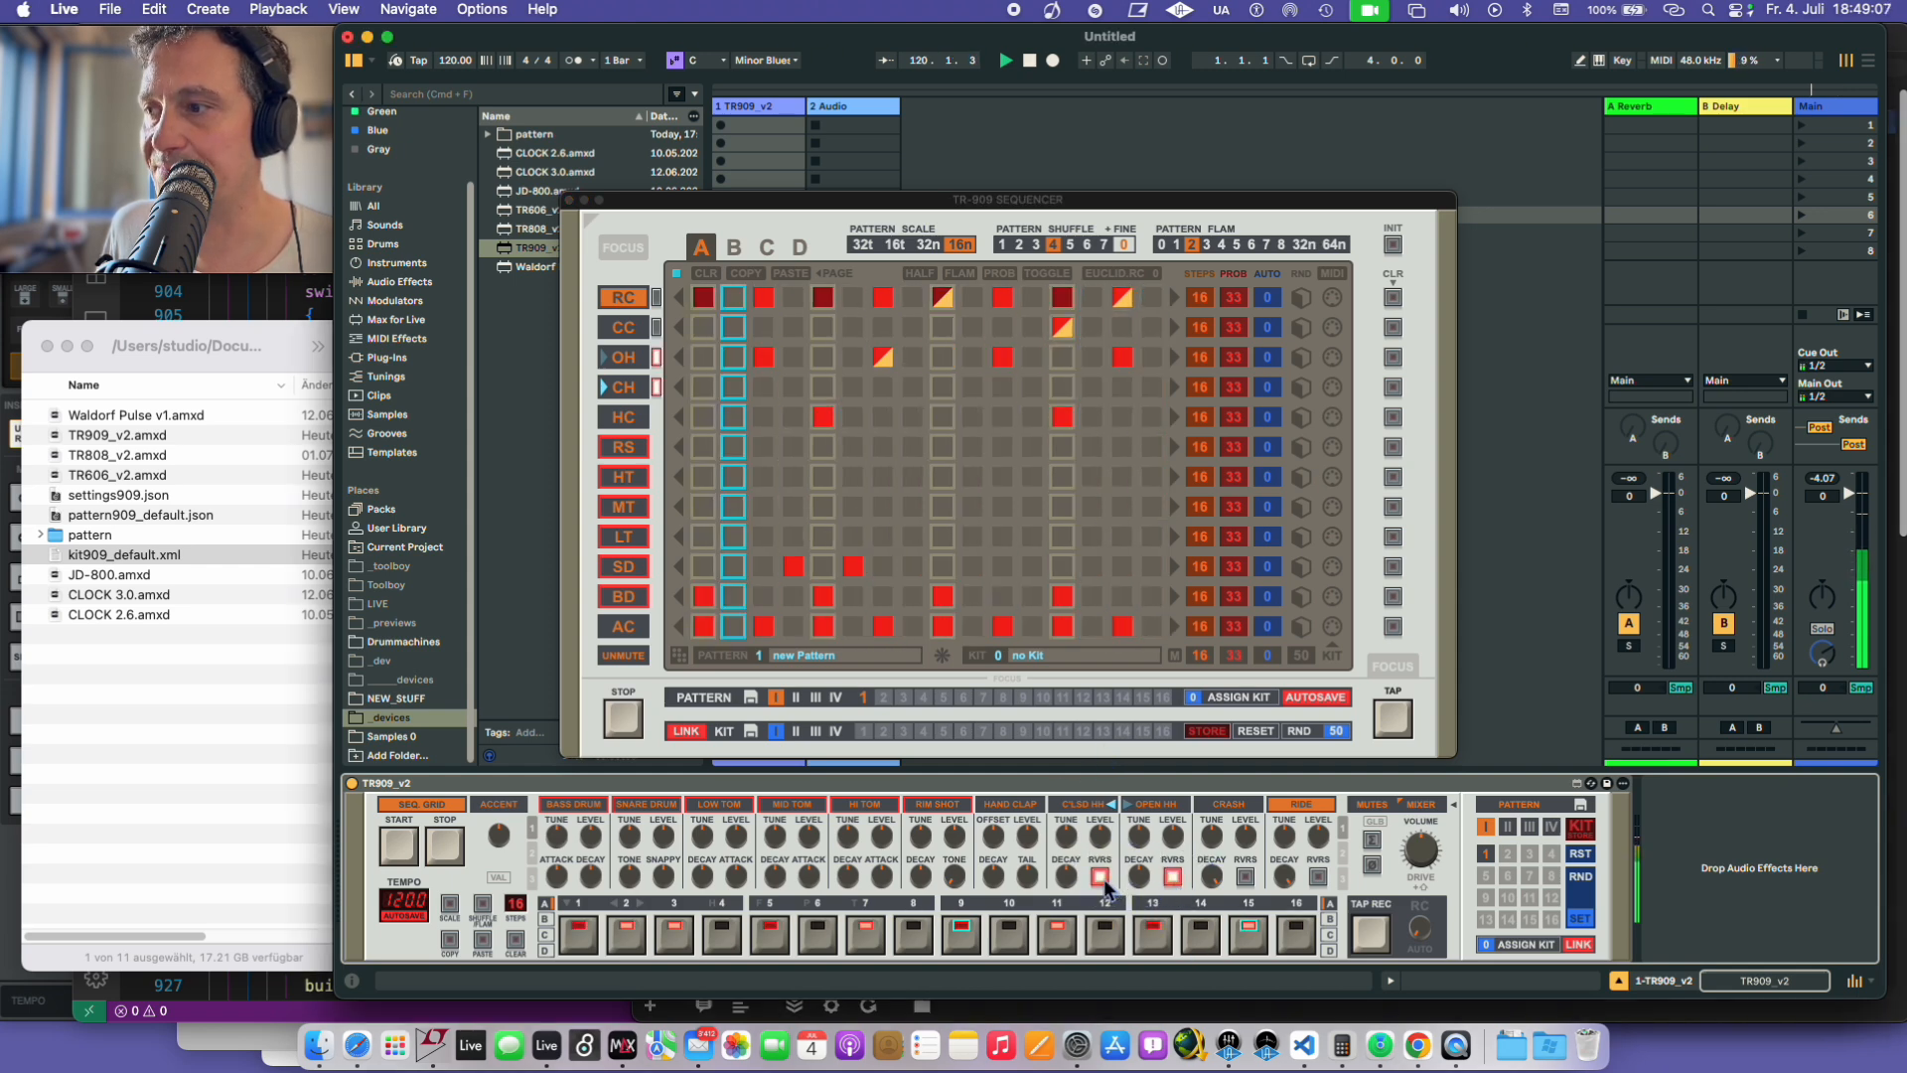
{"action": "left_click", "coordinate": [1246, 876]}
{"action": "left_click", "coordinate": [1318, 876]}
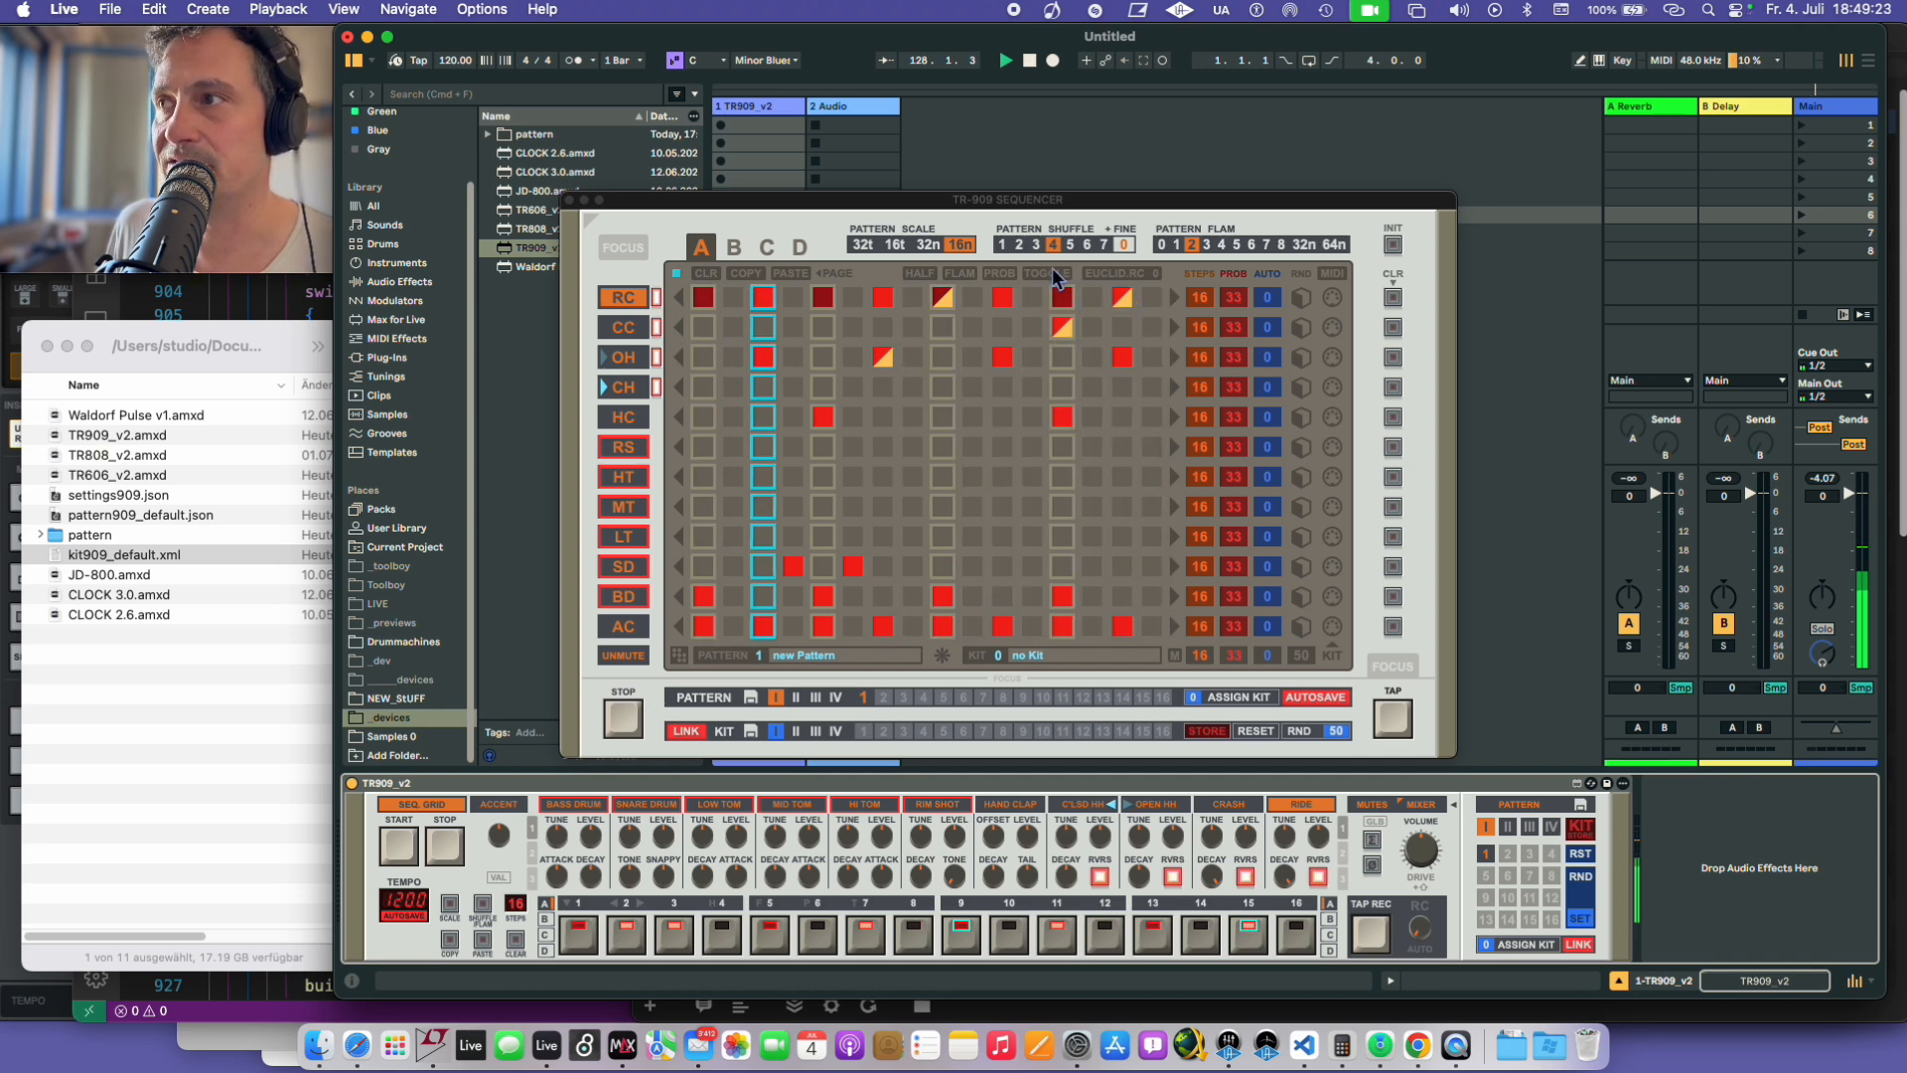
{"action": "left_click", "coordinate": [1318, 877]}
{"action": "left_click", "coordinate": [1245, 876]}
{"action": "left_click", "coordinate": [1173, 876]}
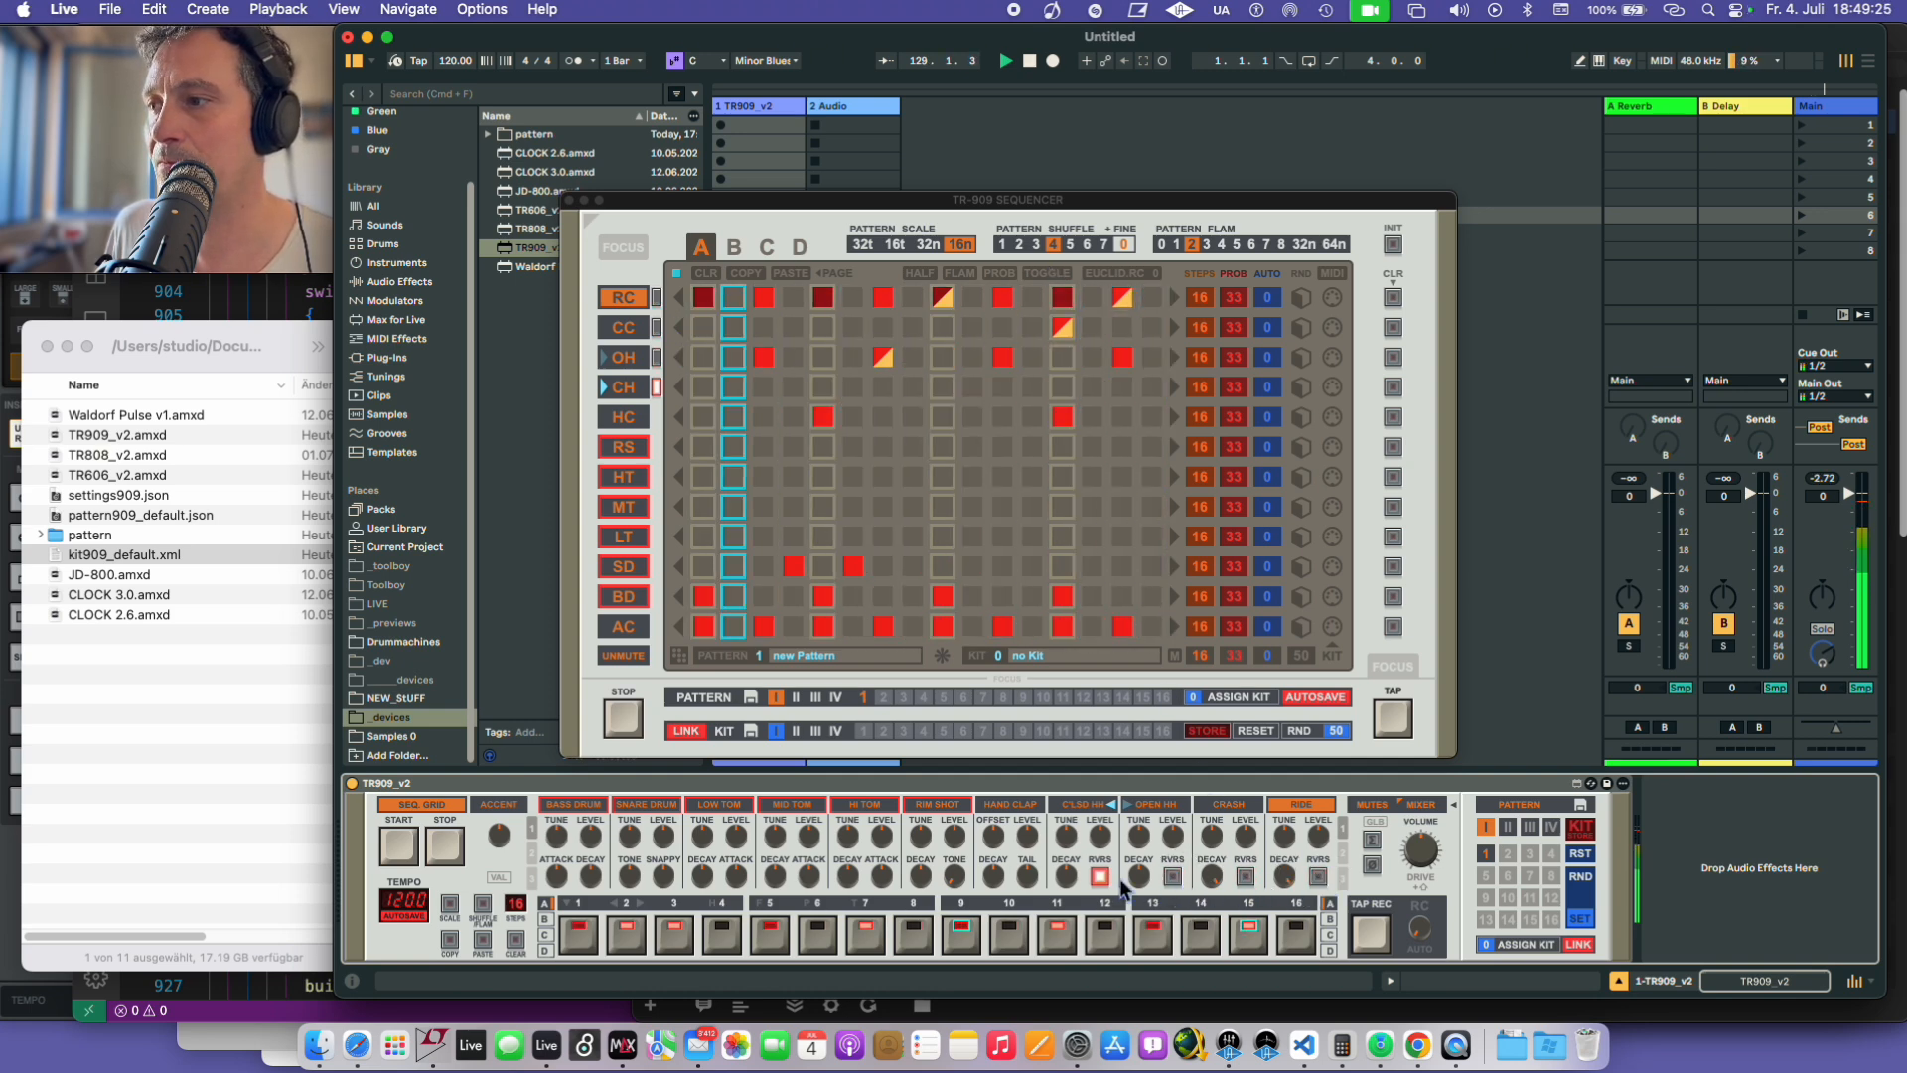
{"action": "left_click", "coordinate": [1100, 877]}
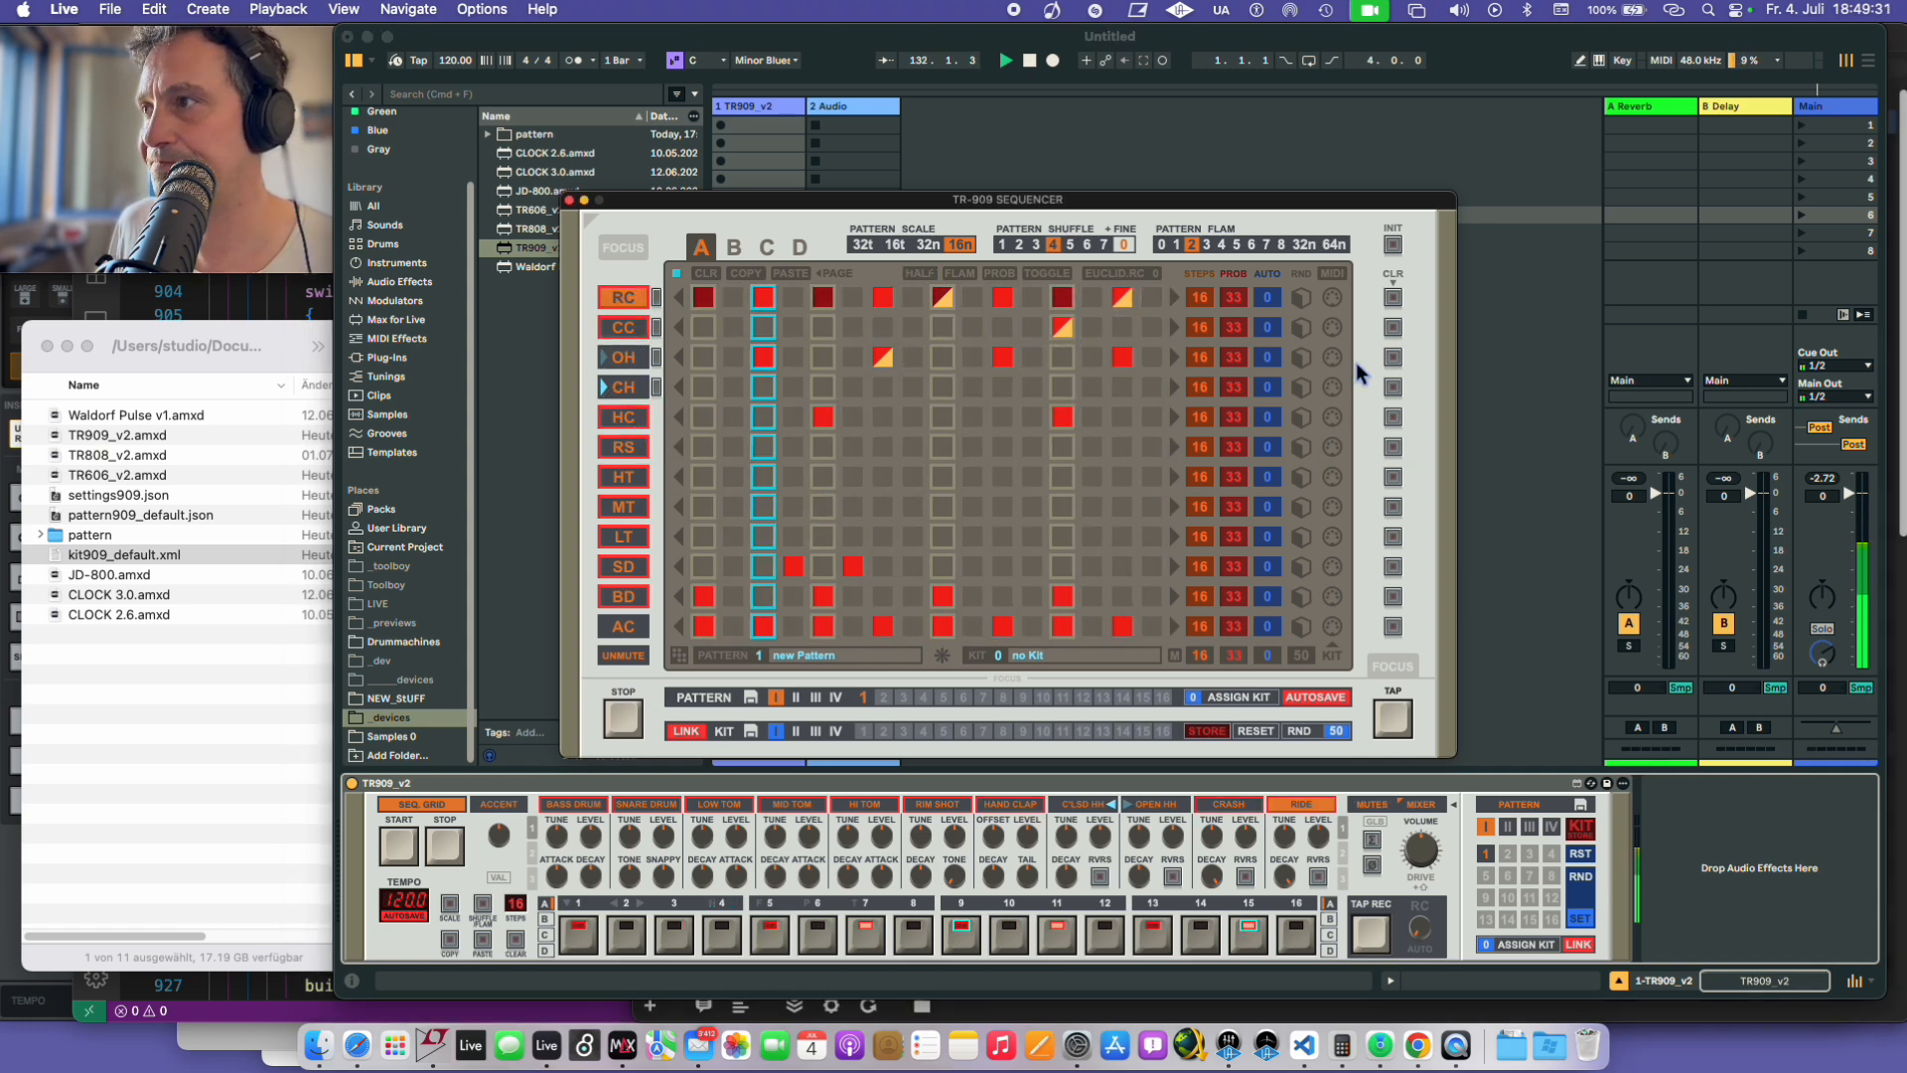
- Clear the open hat row and fill all 16 closed hat steps with half hits
{"action": "left_click", "coordinate": [1393, 357]}
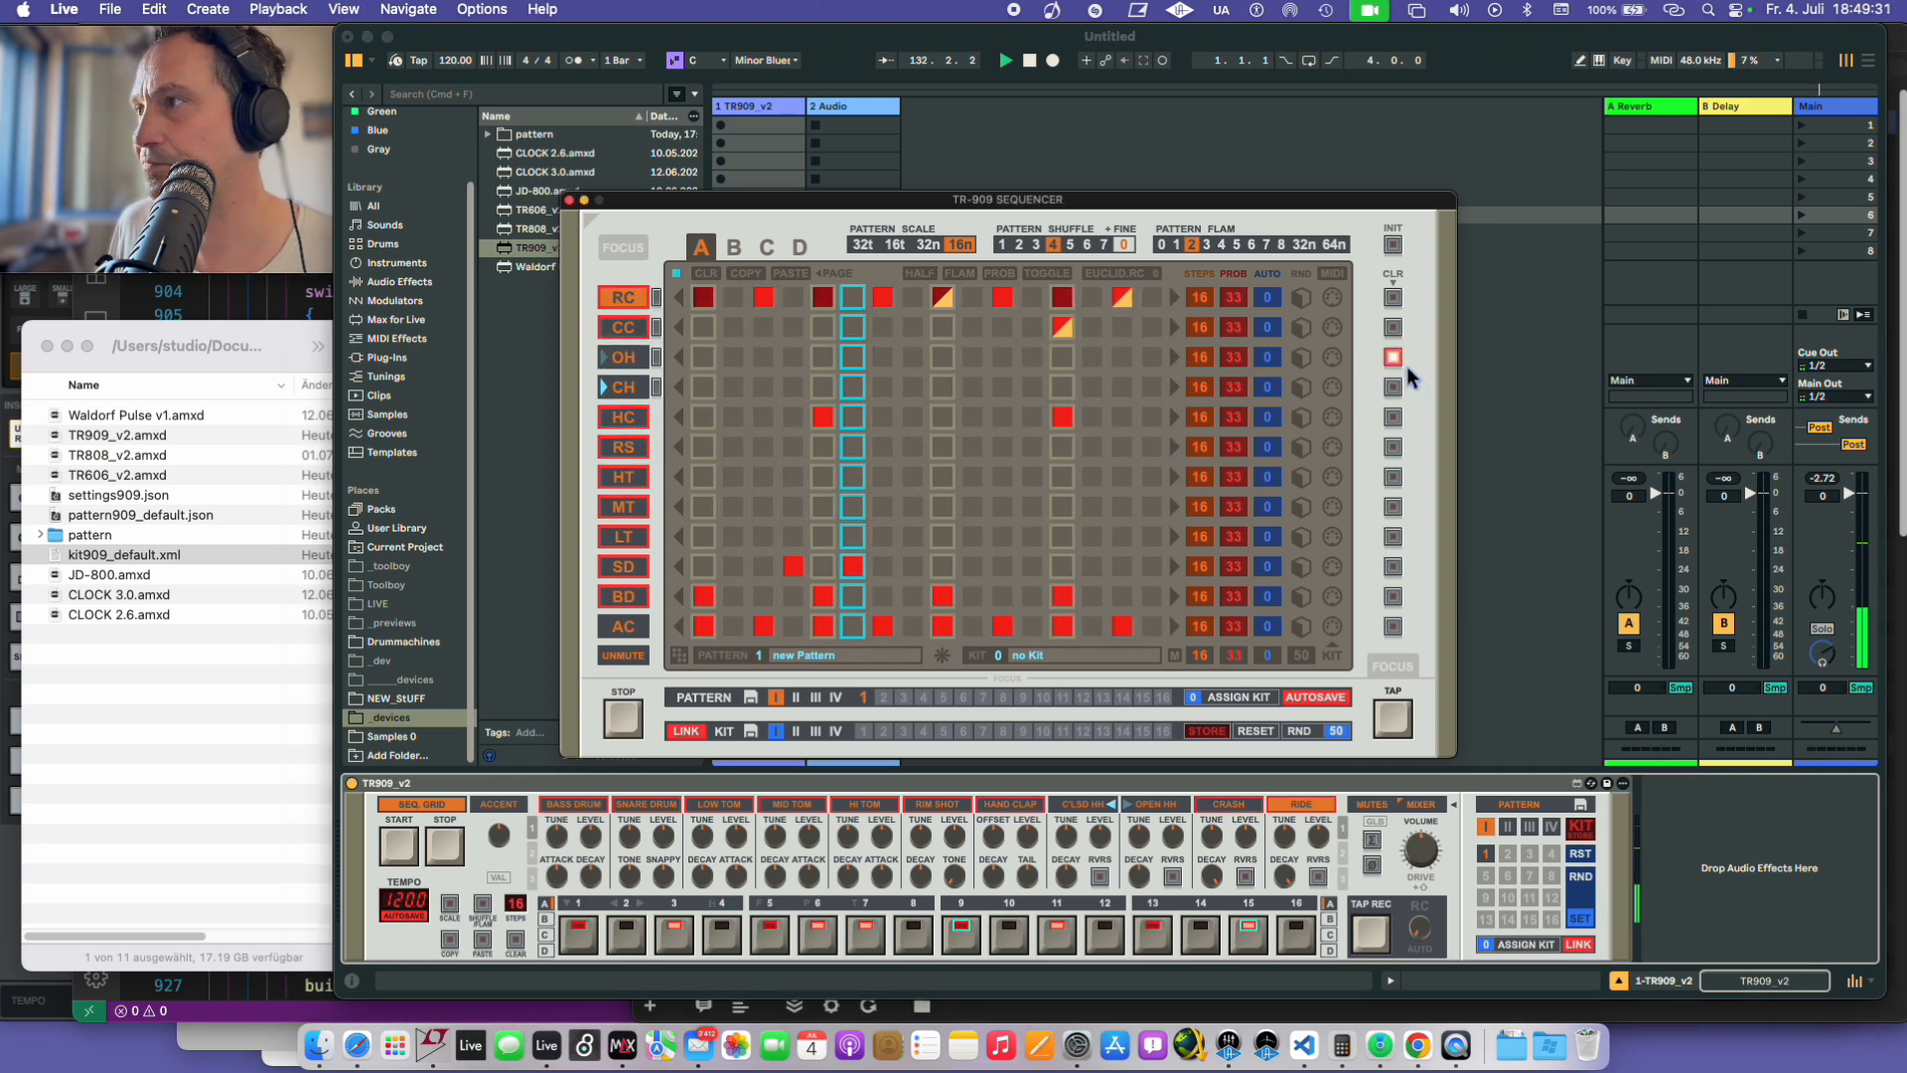
{"action": "left_click", "coordinate": [763, 356]}
{"action": "left_click", "coordinate": [763, 356]}
{"action": "mouse_move", "coordinate": [703, 387]}
{"action": "left_mouse_down"}
{"action": "mouse_move", "coordinate": [1149, 390]}
{"action": "mouse_move", "coordinate": [706, 388]}
{"action": "left_mouse_up"}
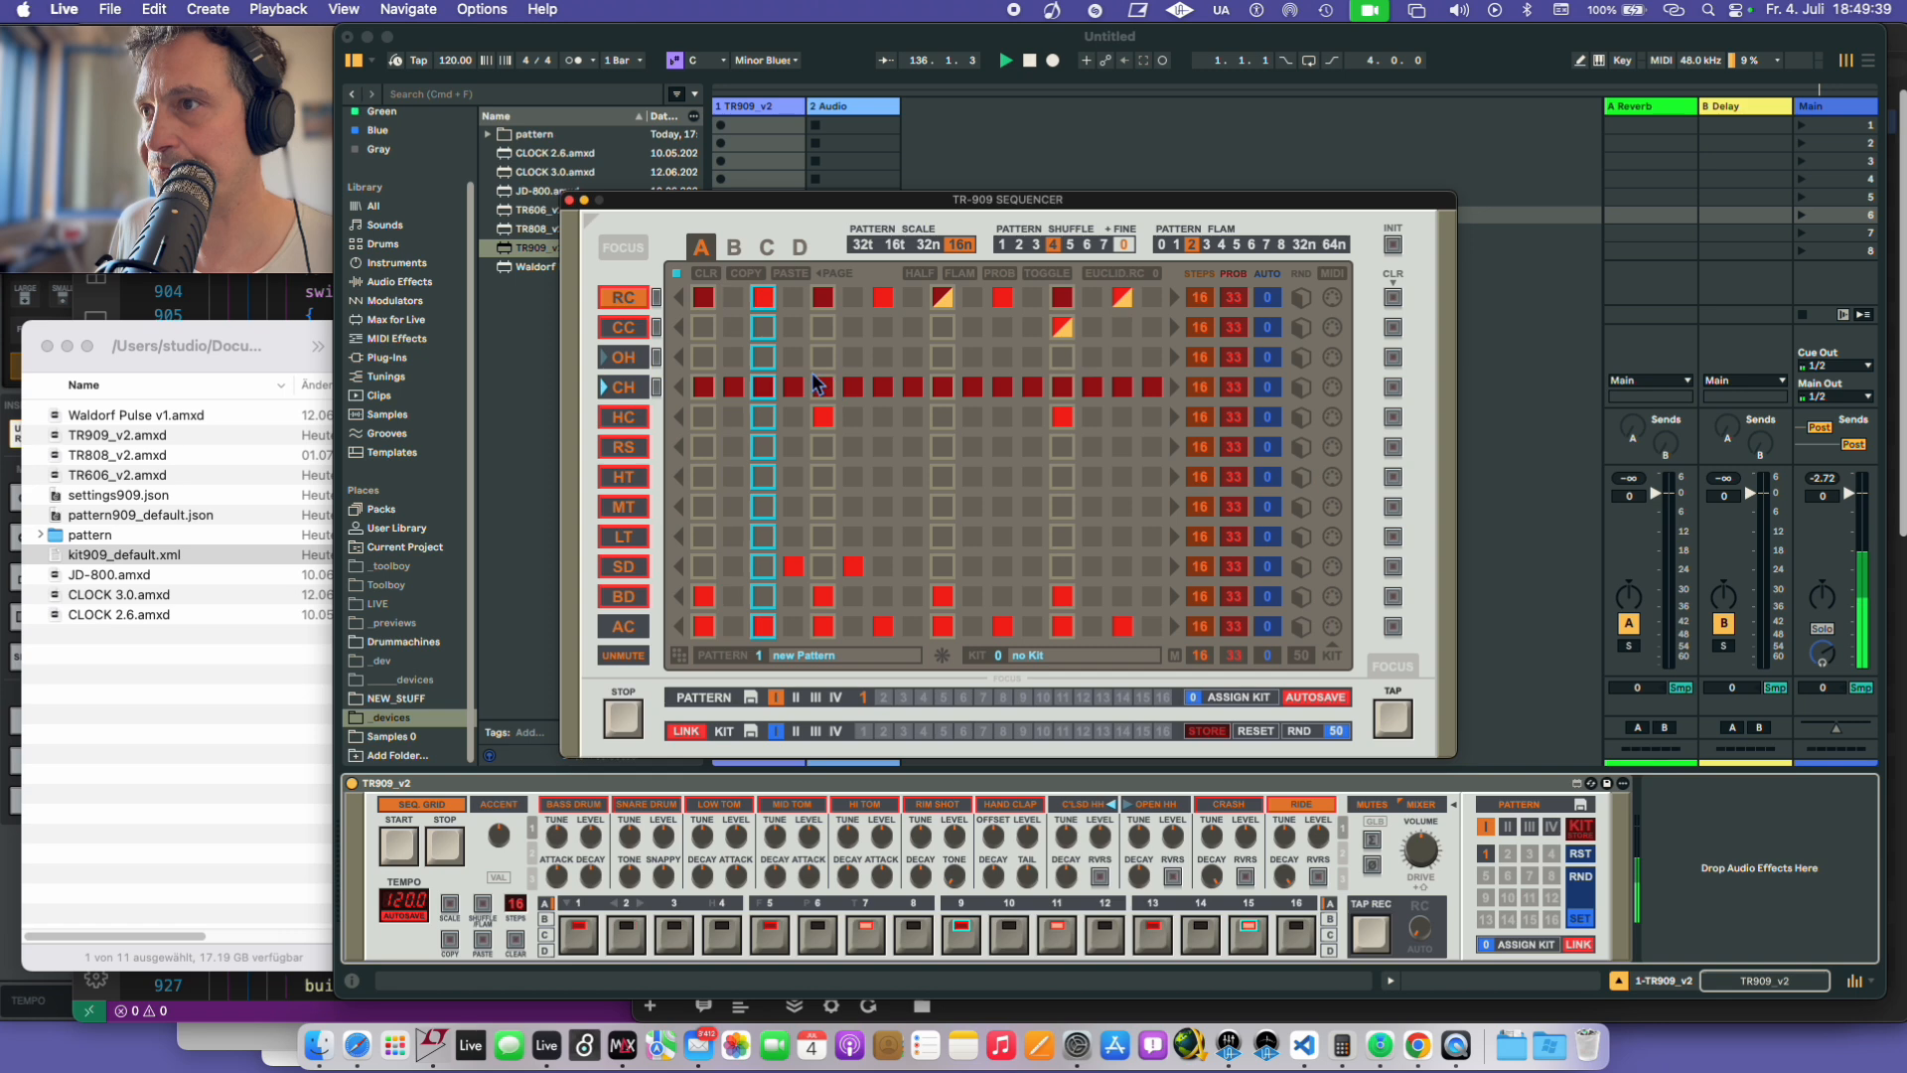
- Place plain open hat hits on steps 3, 7, 11 and 15, and remove the closed hat hits on those steps
{"action": "left_click", "coordinate": [763, 358]}
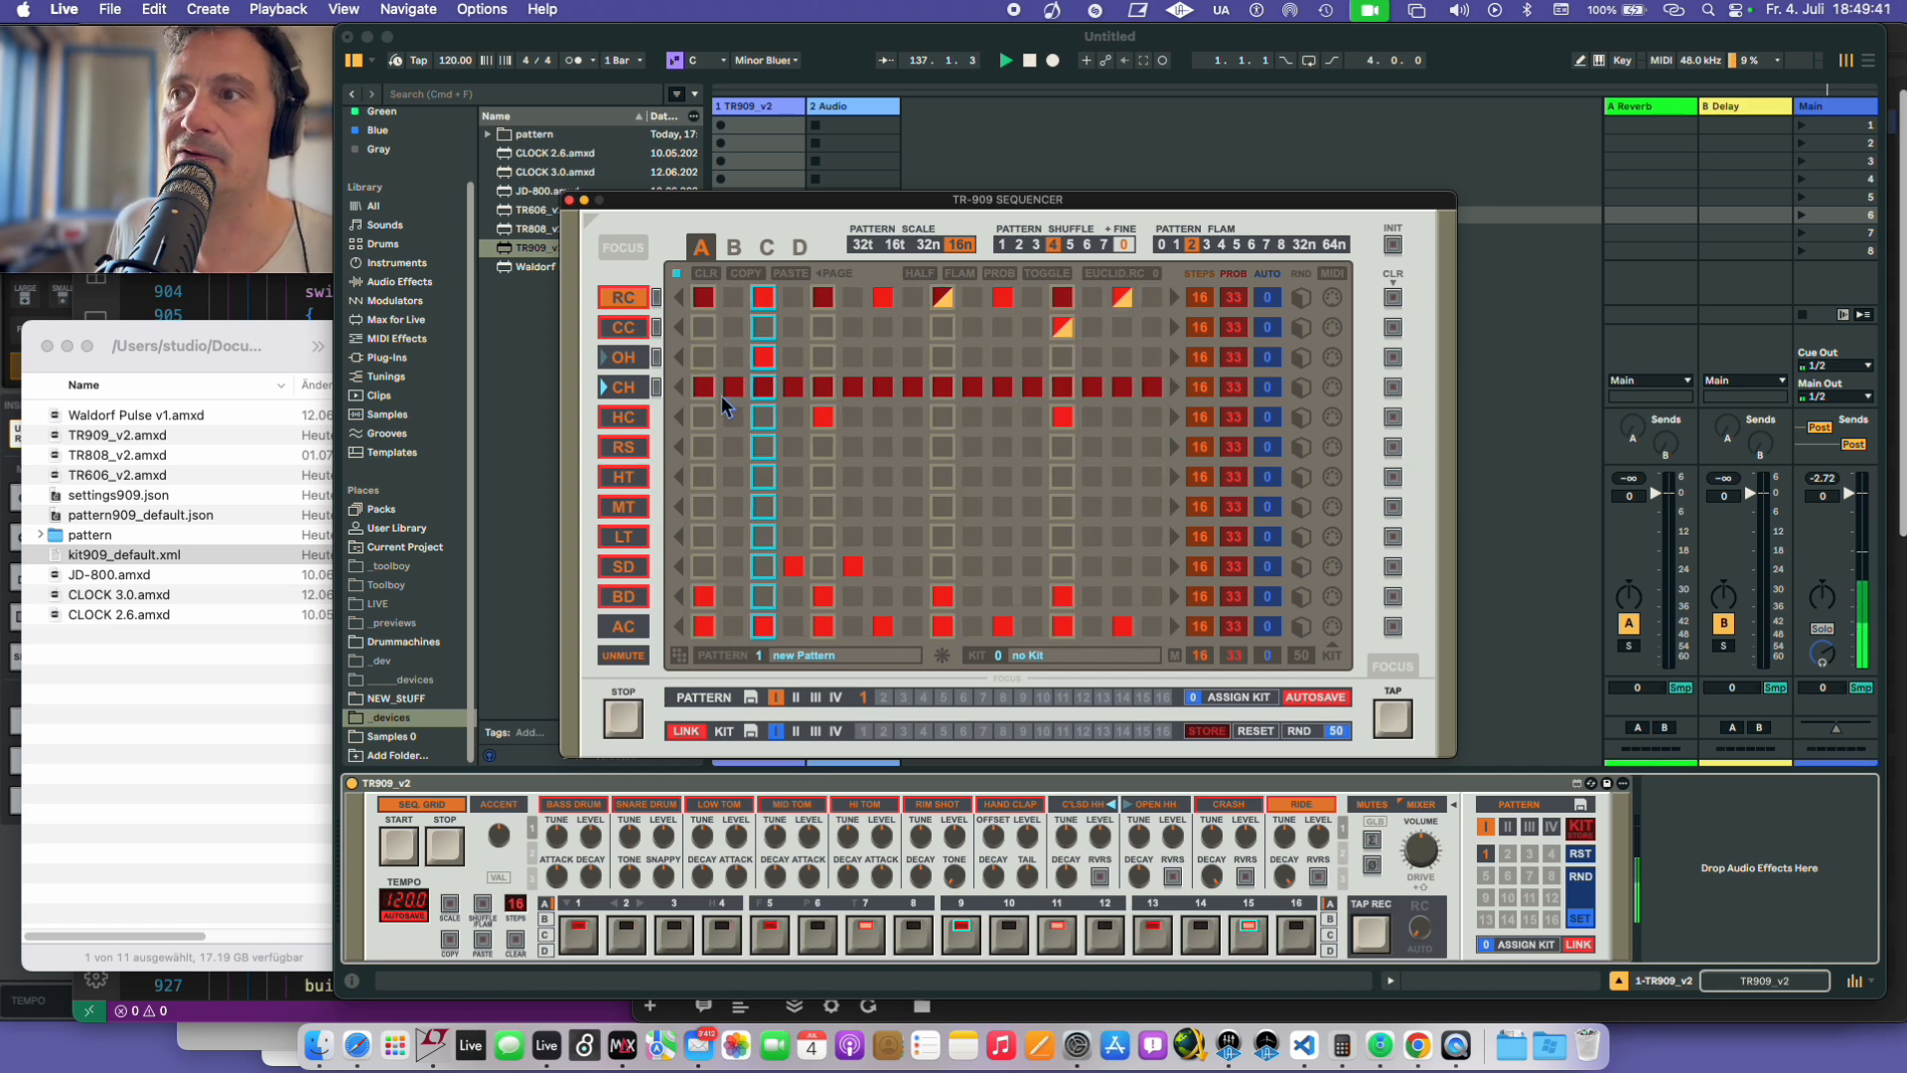
{"action": "left_click", "coordinate": [765, 388]}
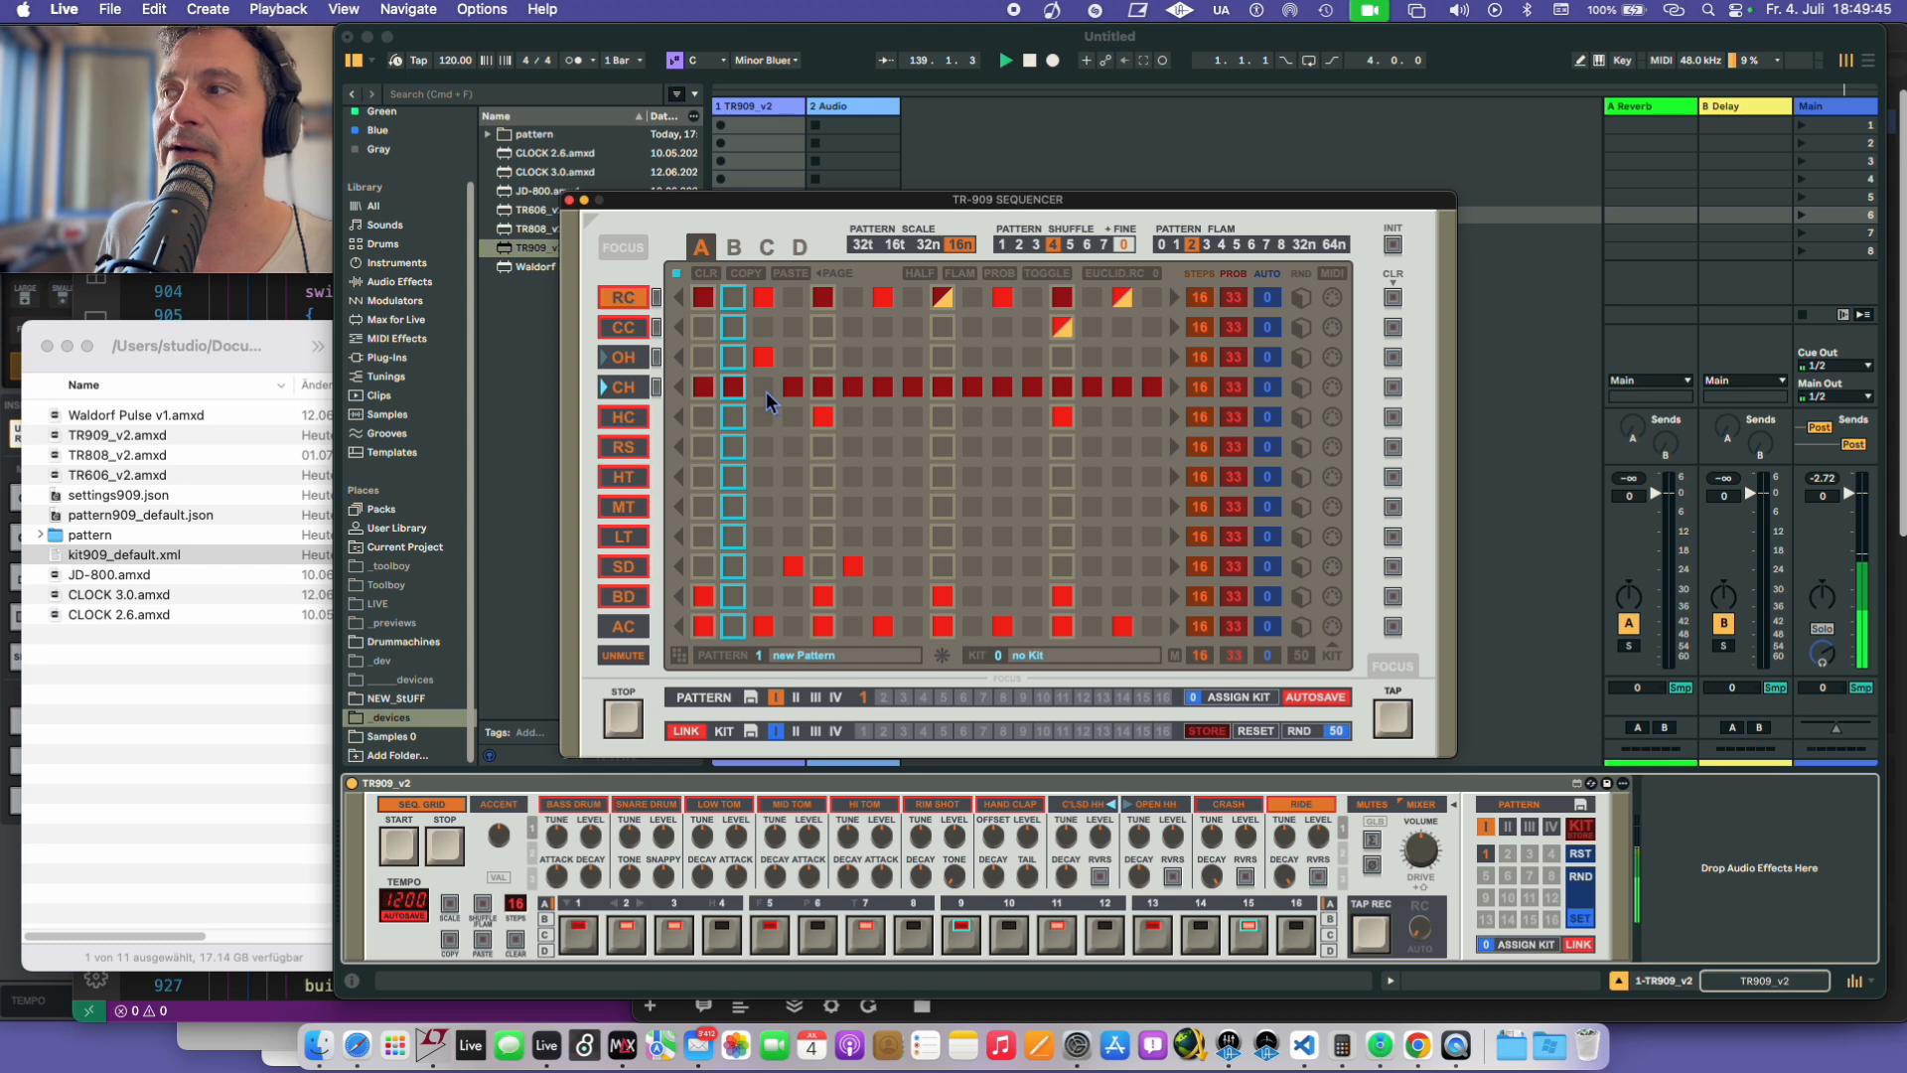
{"action": "left_click", "coordinate": [882, 357]}
{"action": "left_click", "coordinate": [884, 385]}
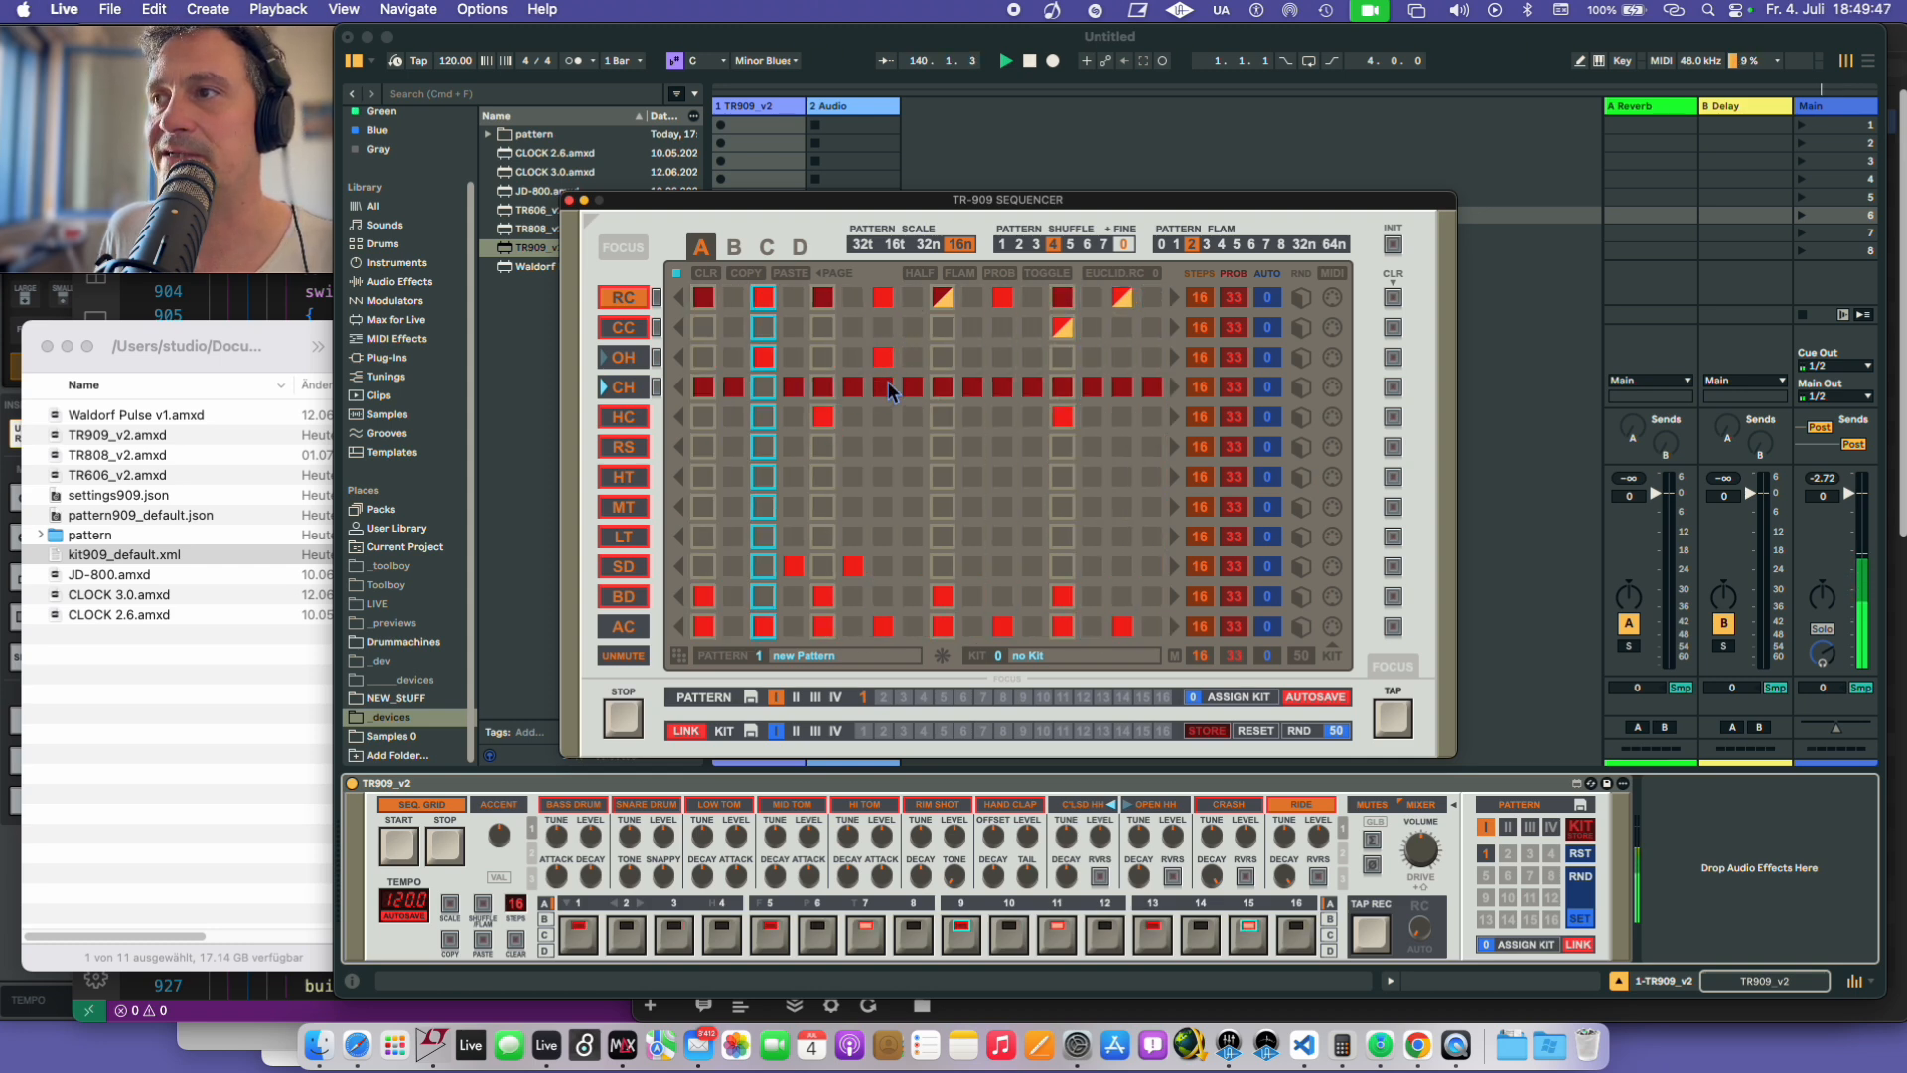
{"action": "left_click", "coordinate": [1006, 357]}
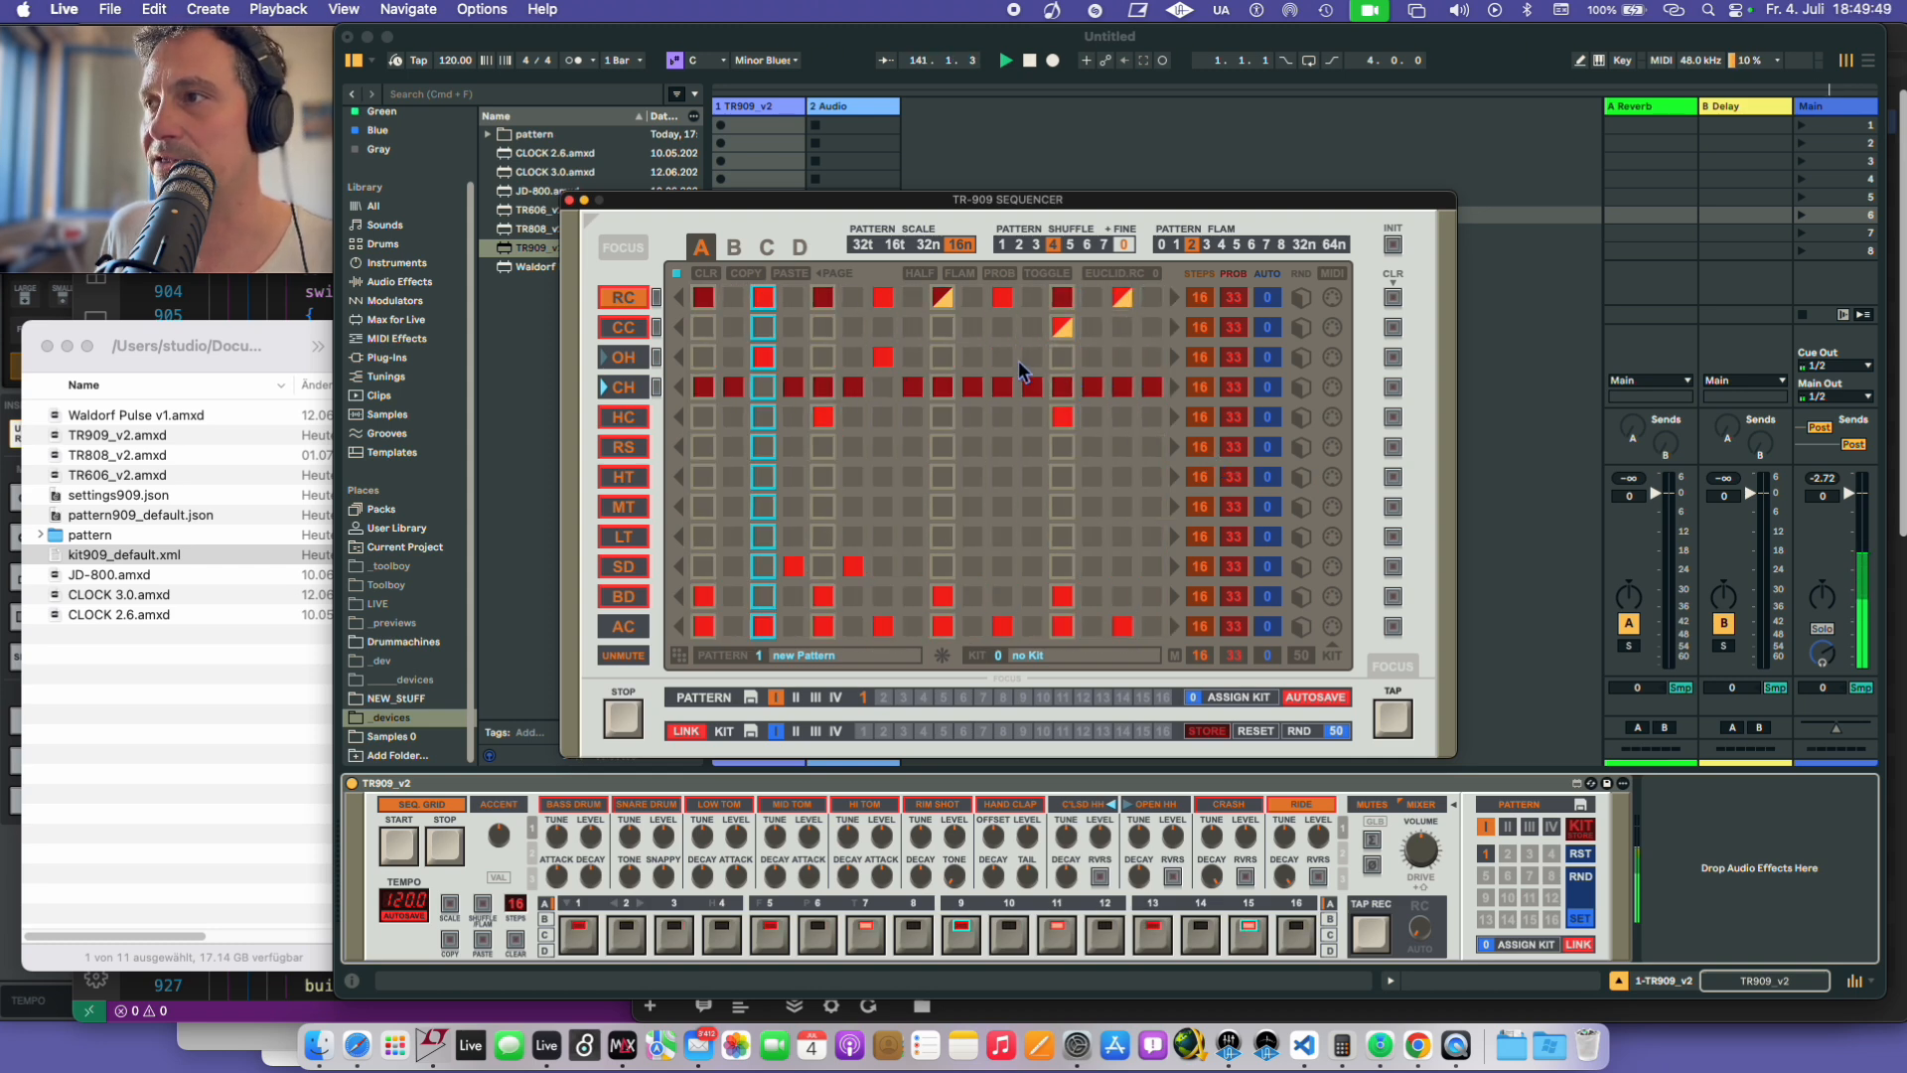
{"action": "left_click", "coordinate": [1118, 360]}
{"action": "left_click", "coordinate": [1125, 385]}
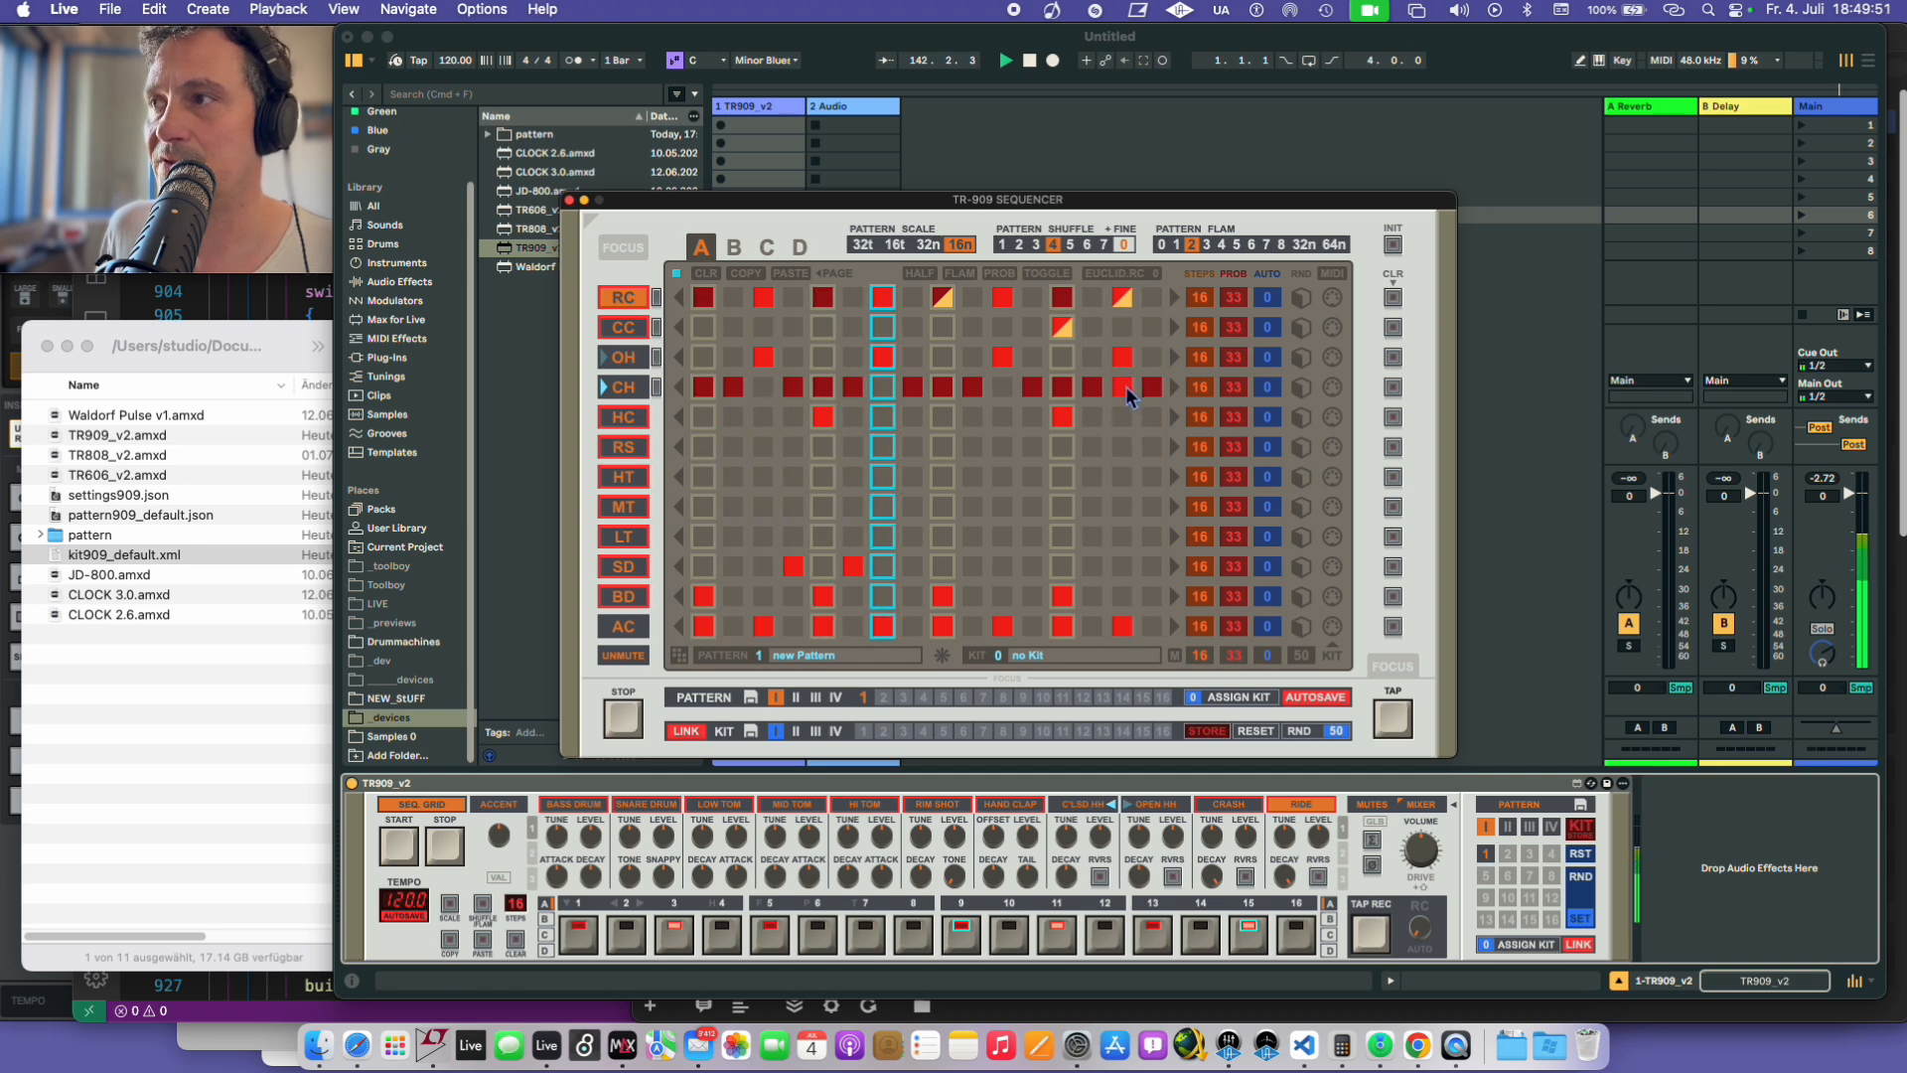
- Select the open hat and change the closed hat row's length, trying 3 steps and finishing with 15
{"action": "left_click", "coordinate": [623, 364]}
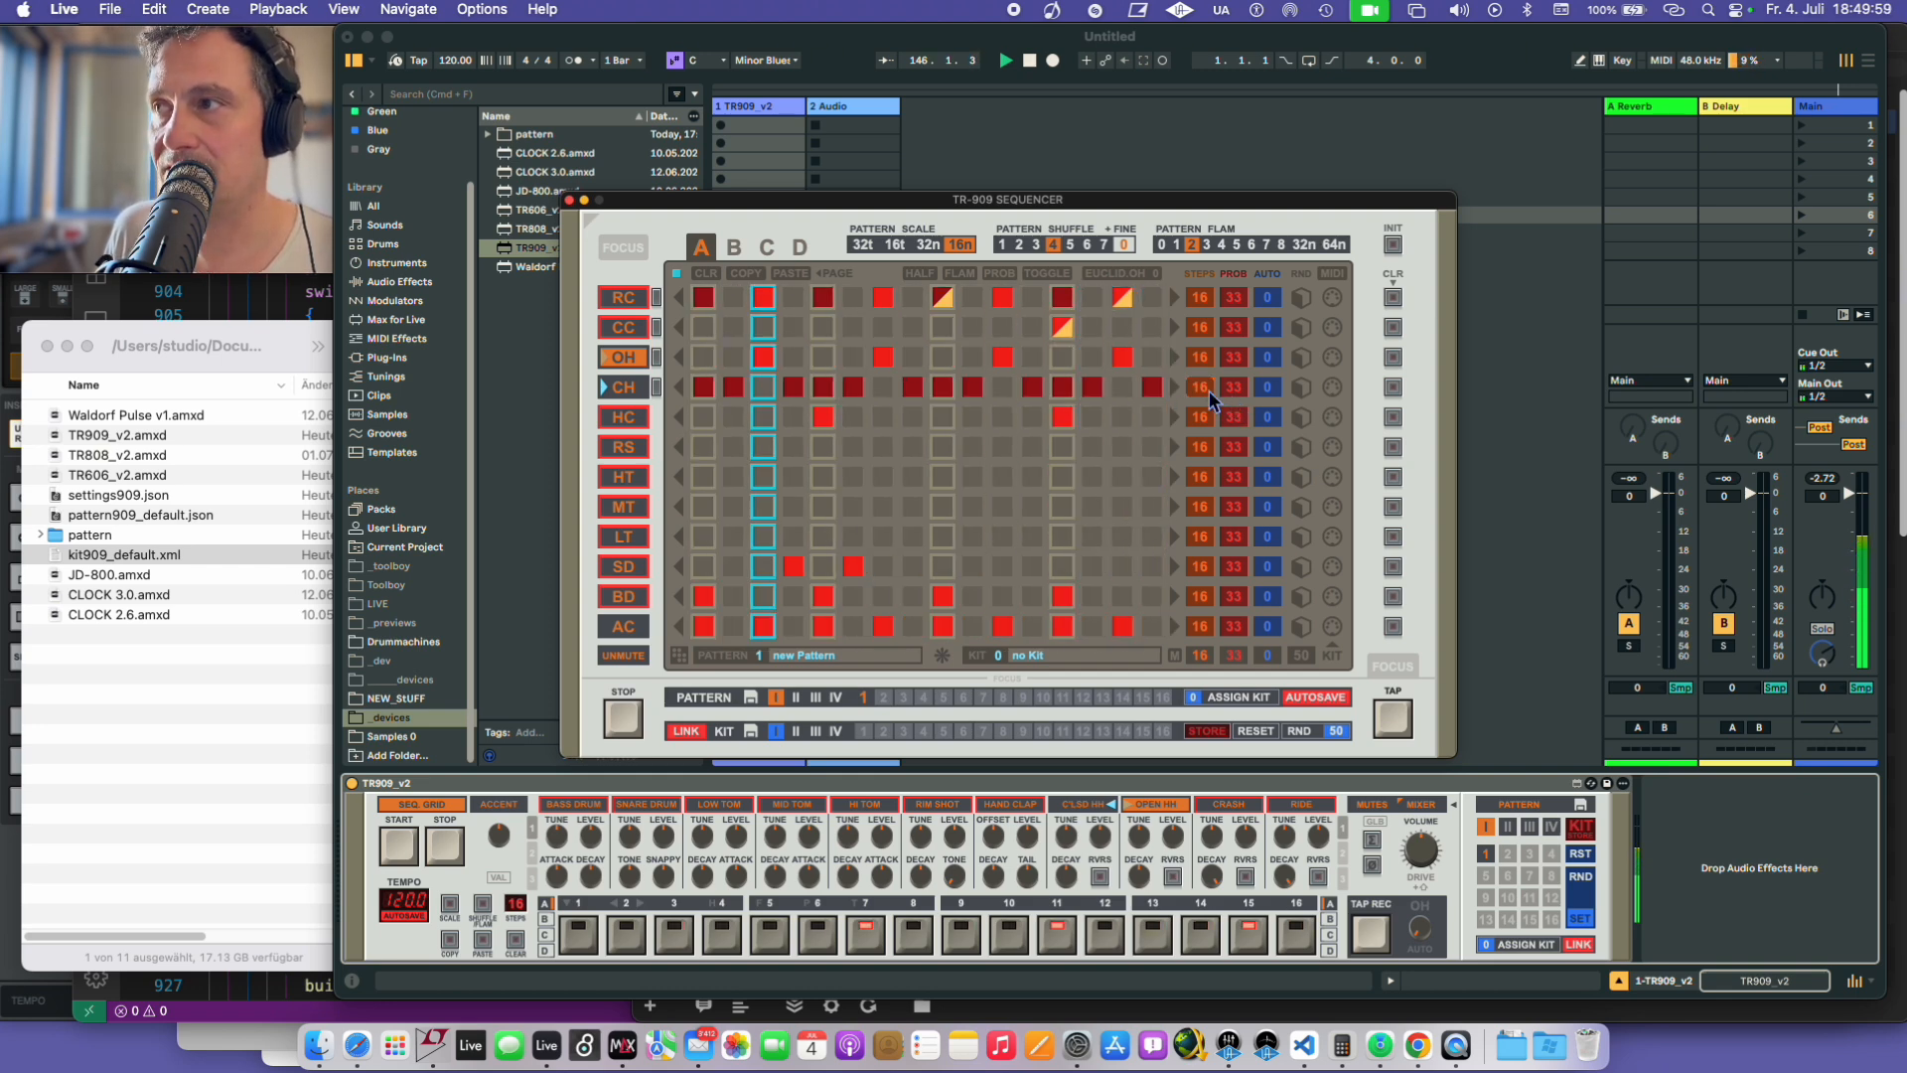
{"action": "left_click_drag", "start_coordinate": [1207, 390], "coordinate": [1208, 406]}
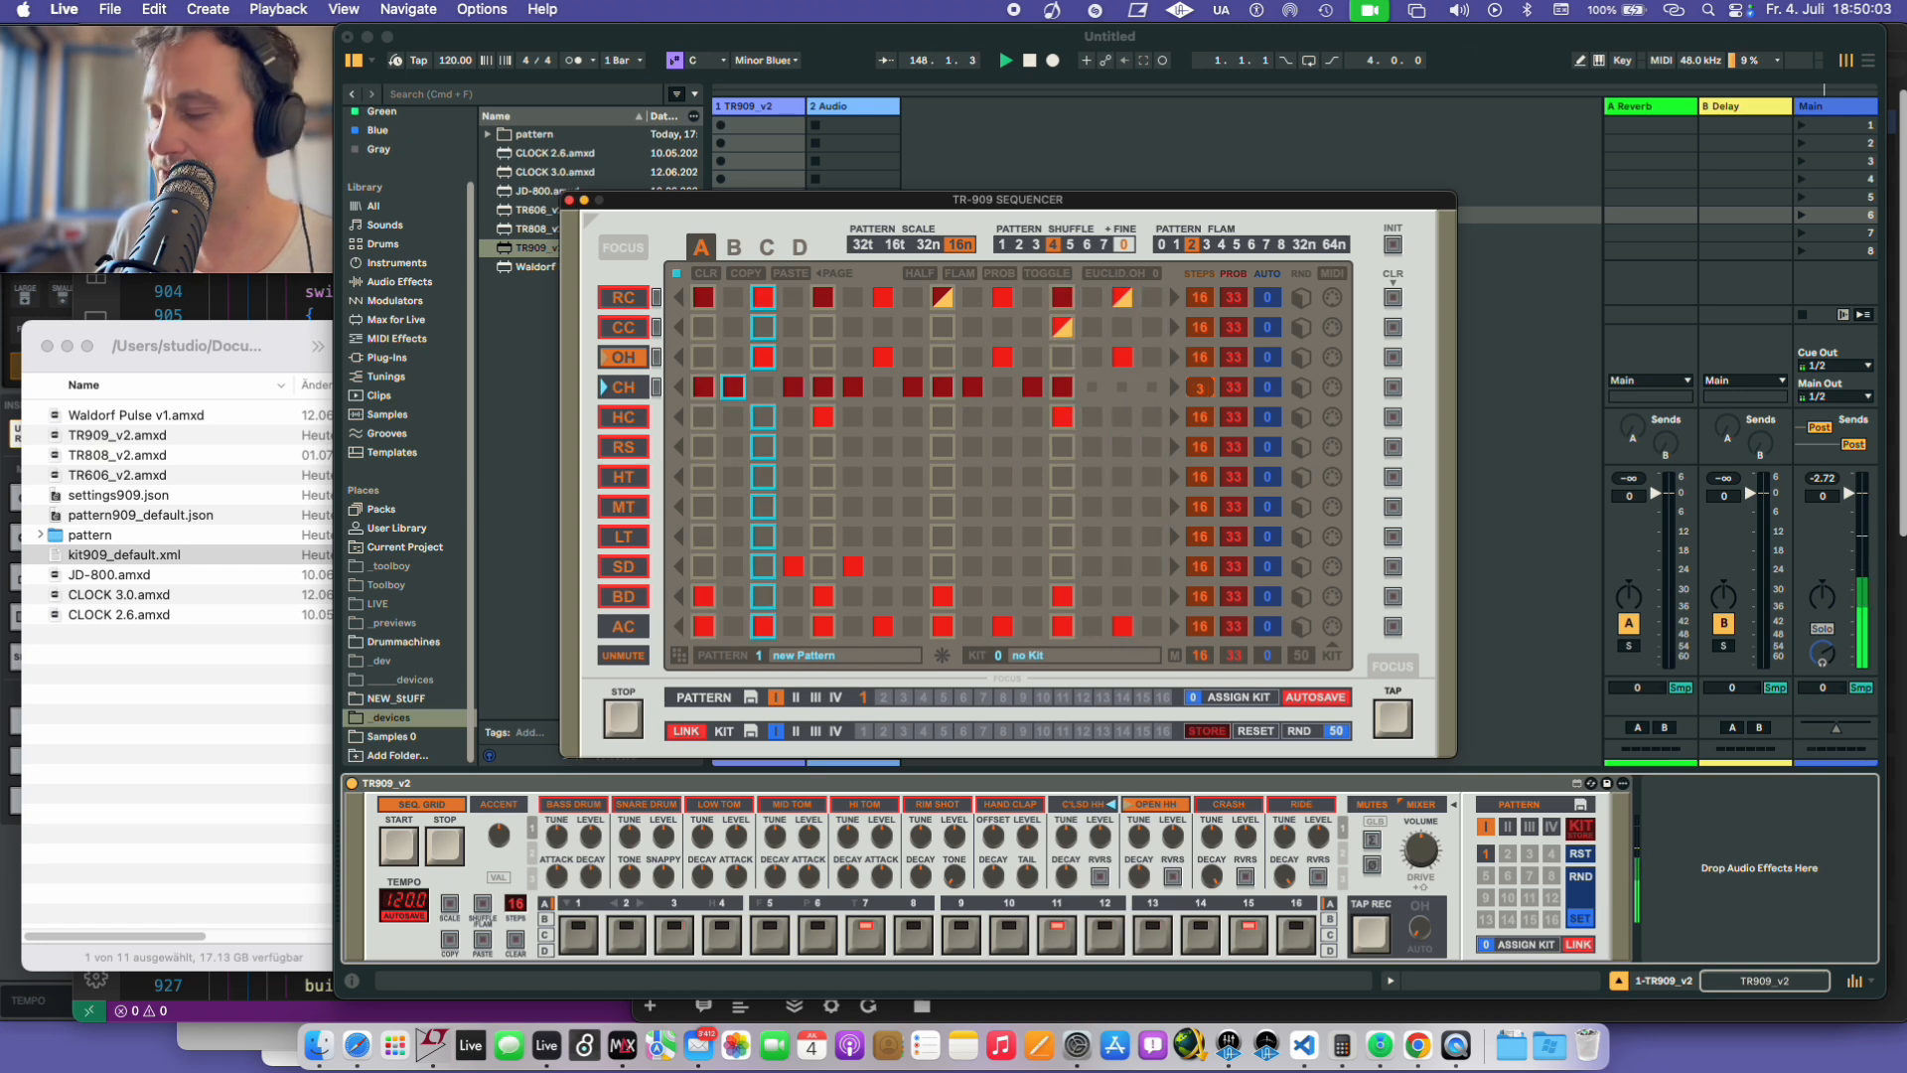
{"action": "key", "text": "Return"}
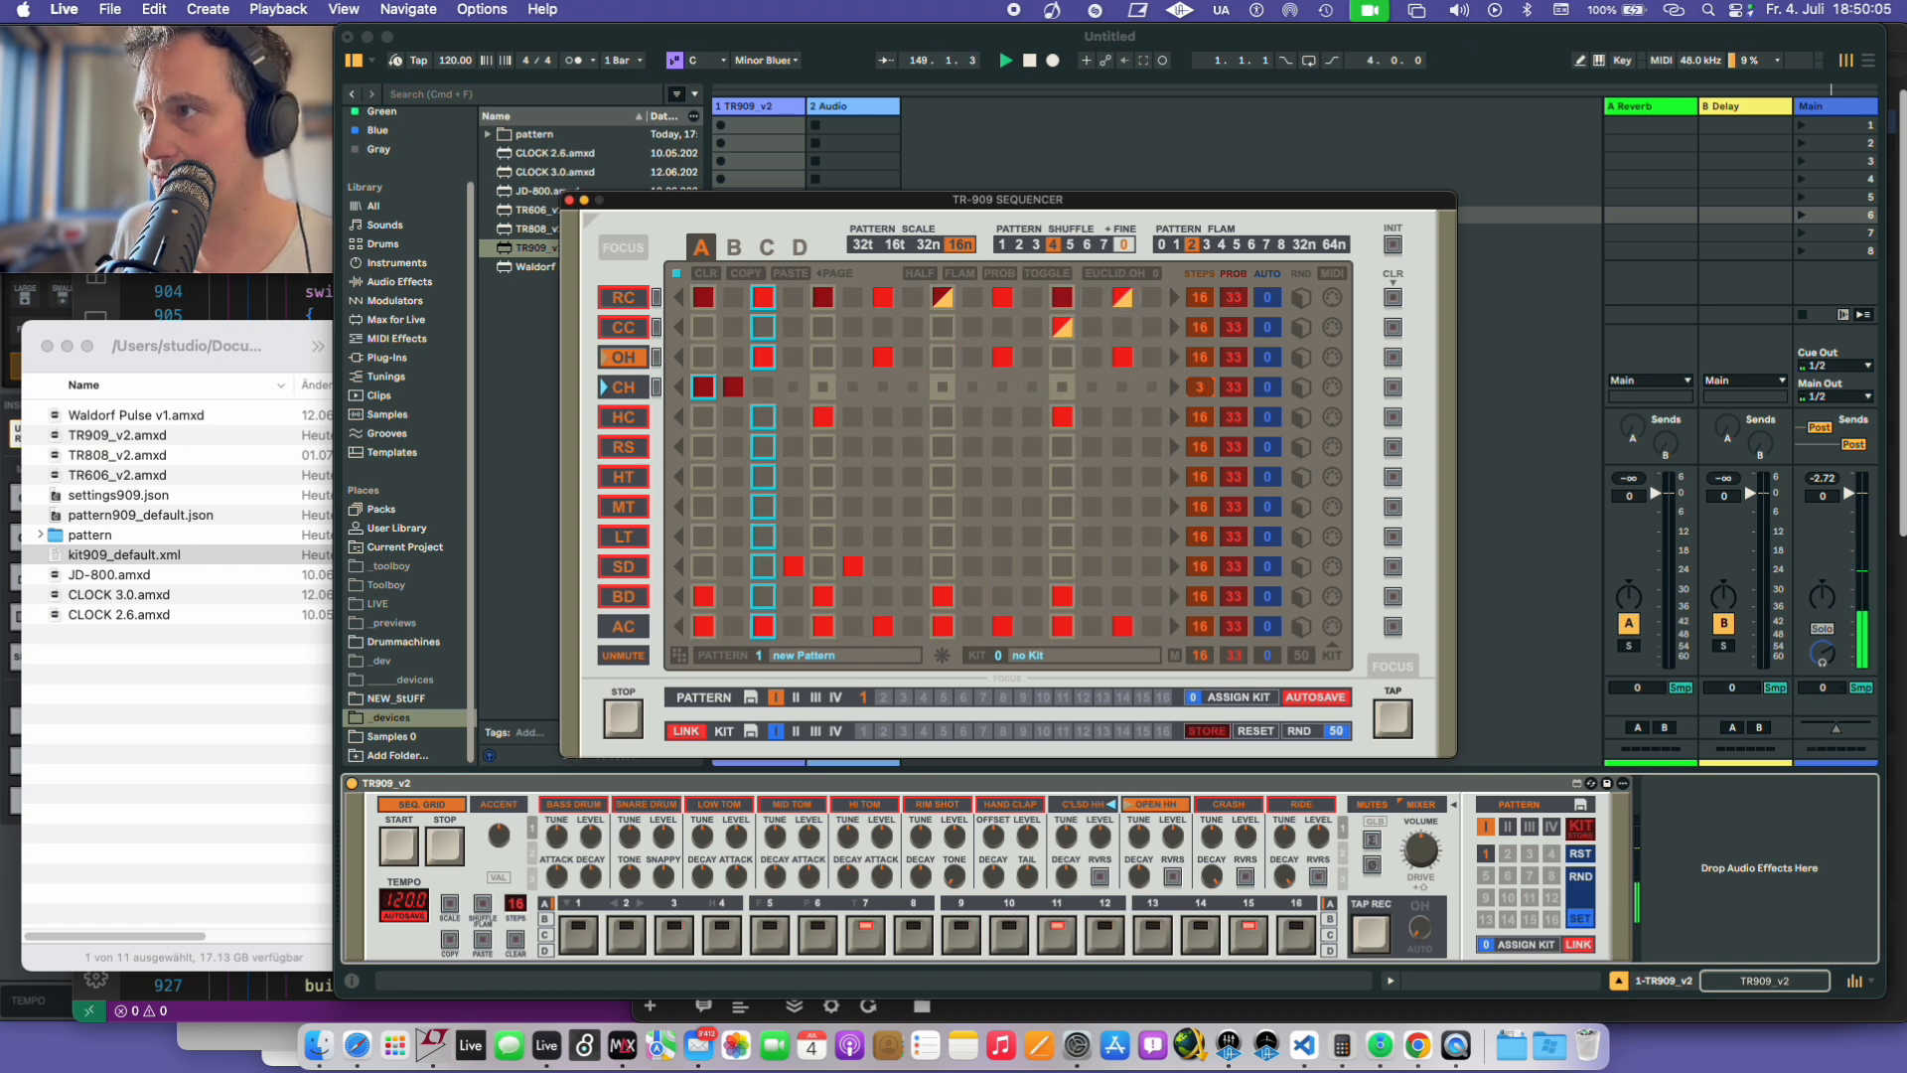
{"action": "type", "text": "15"}
{"action": "key", "text": "Return"}
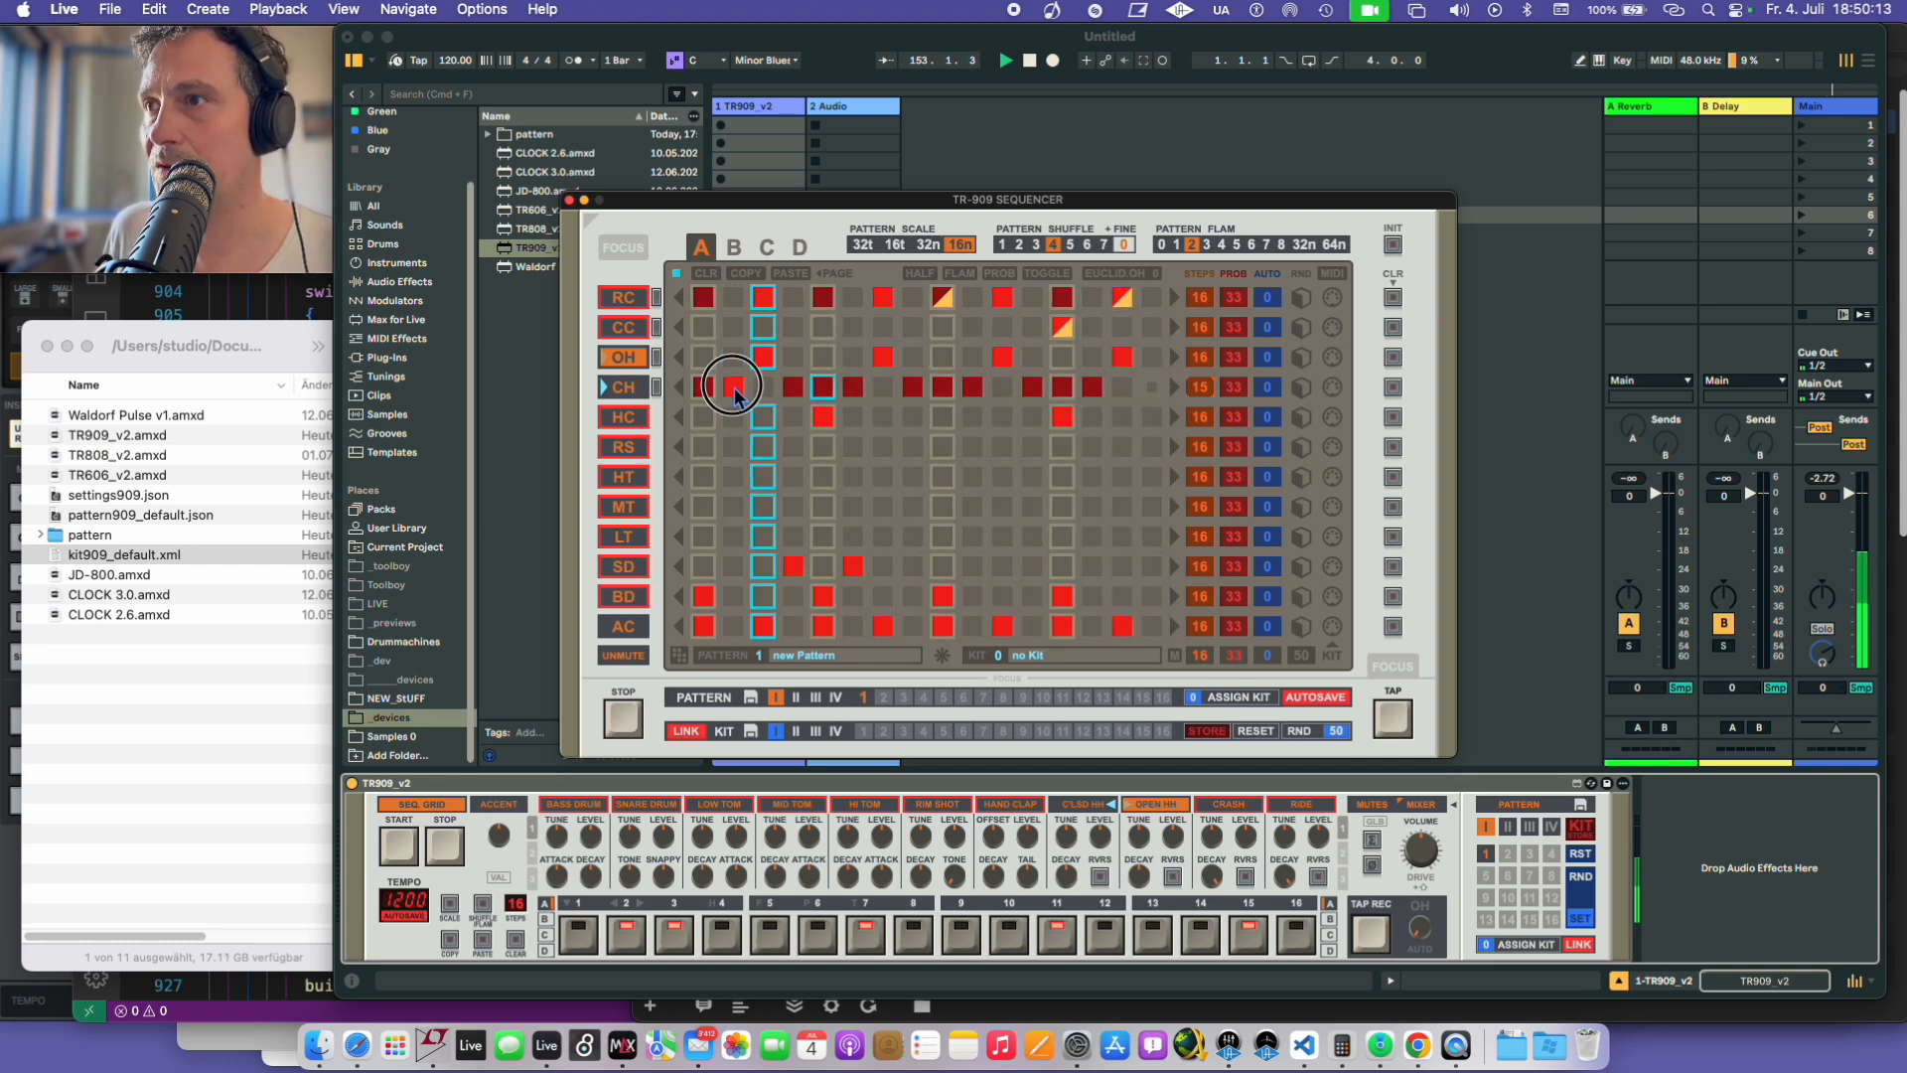
- Switch the hi-hat priority arrow from the closed hat to the open hat, and return closed hat step 2 to a half hit
{"action": "left_click", "coordinate": [608, 364]}
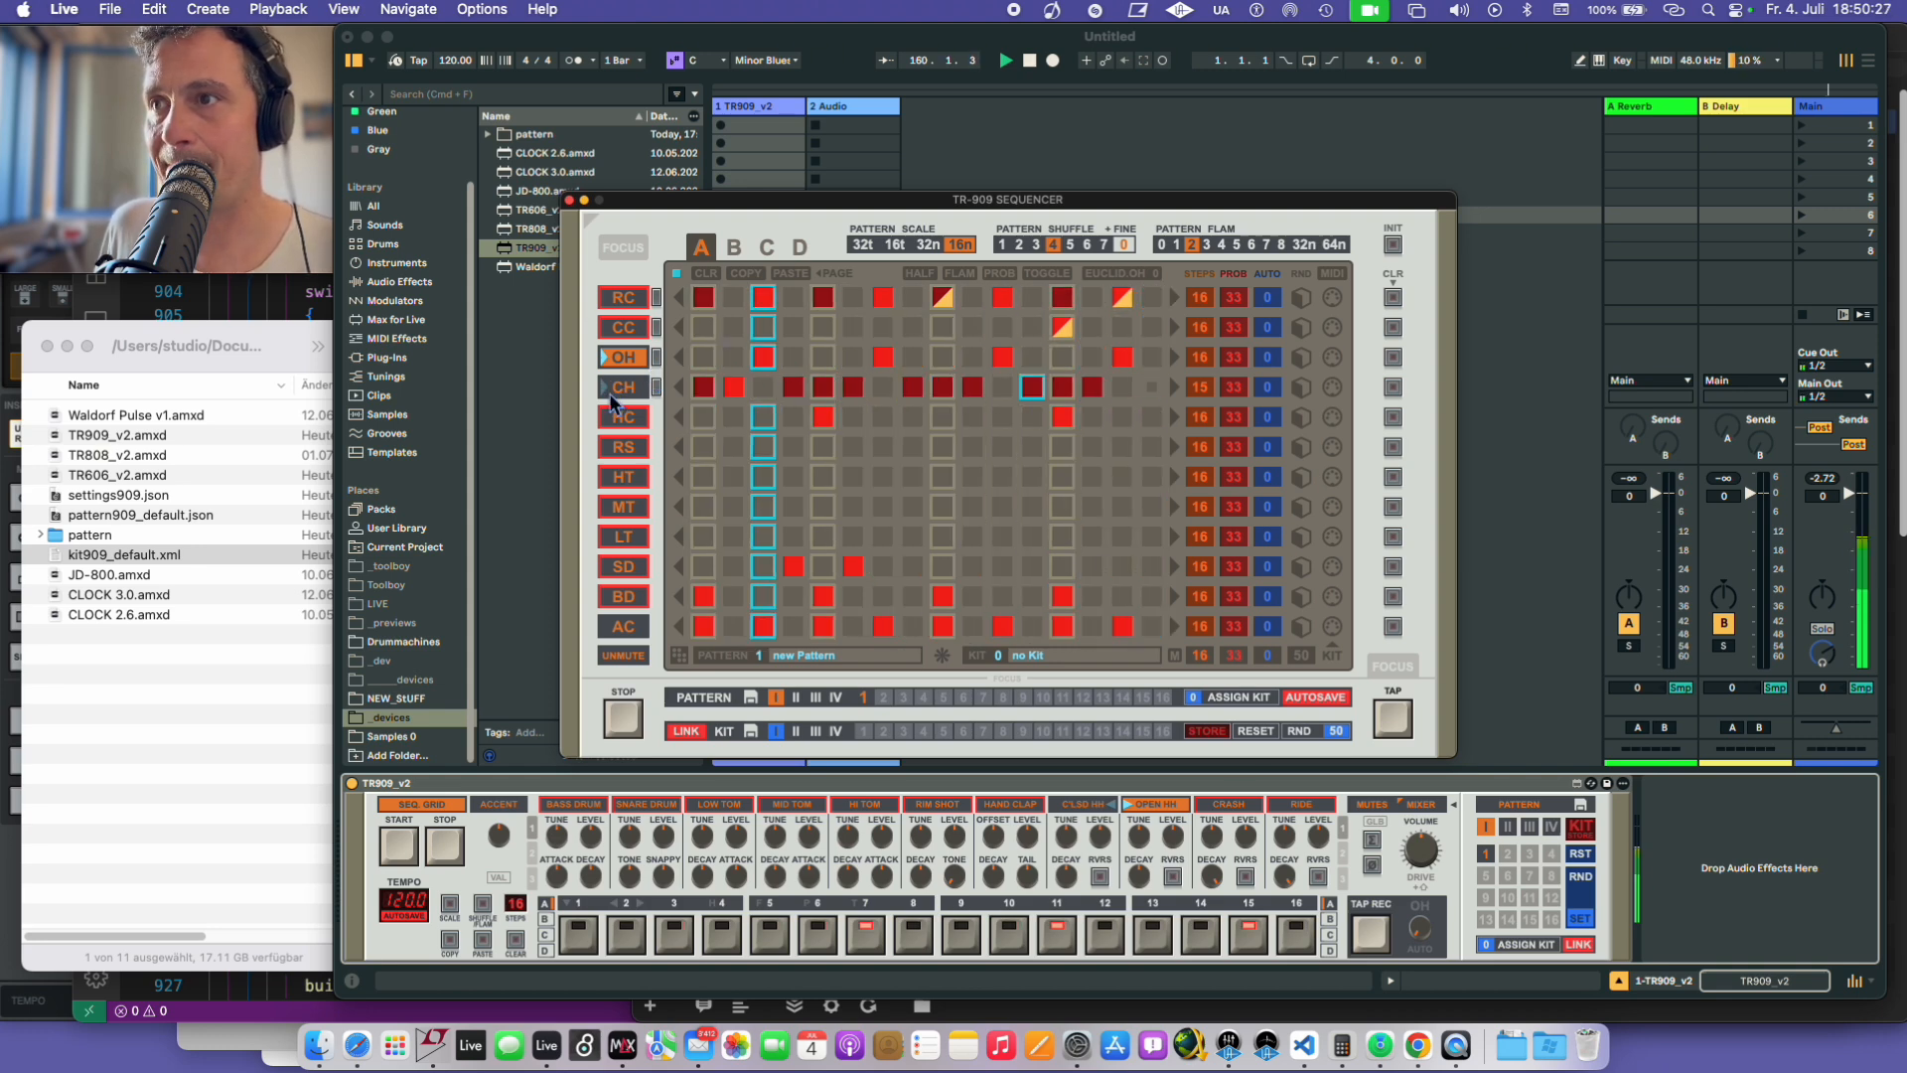
{"action": "left_click", "coordinate": [743, 391]}
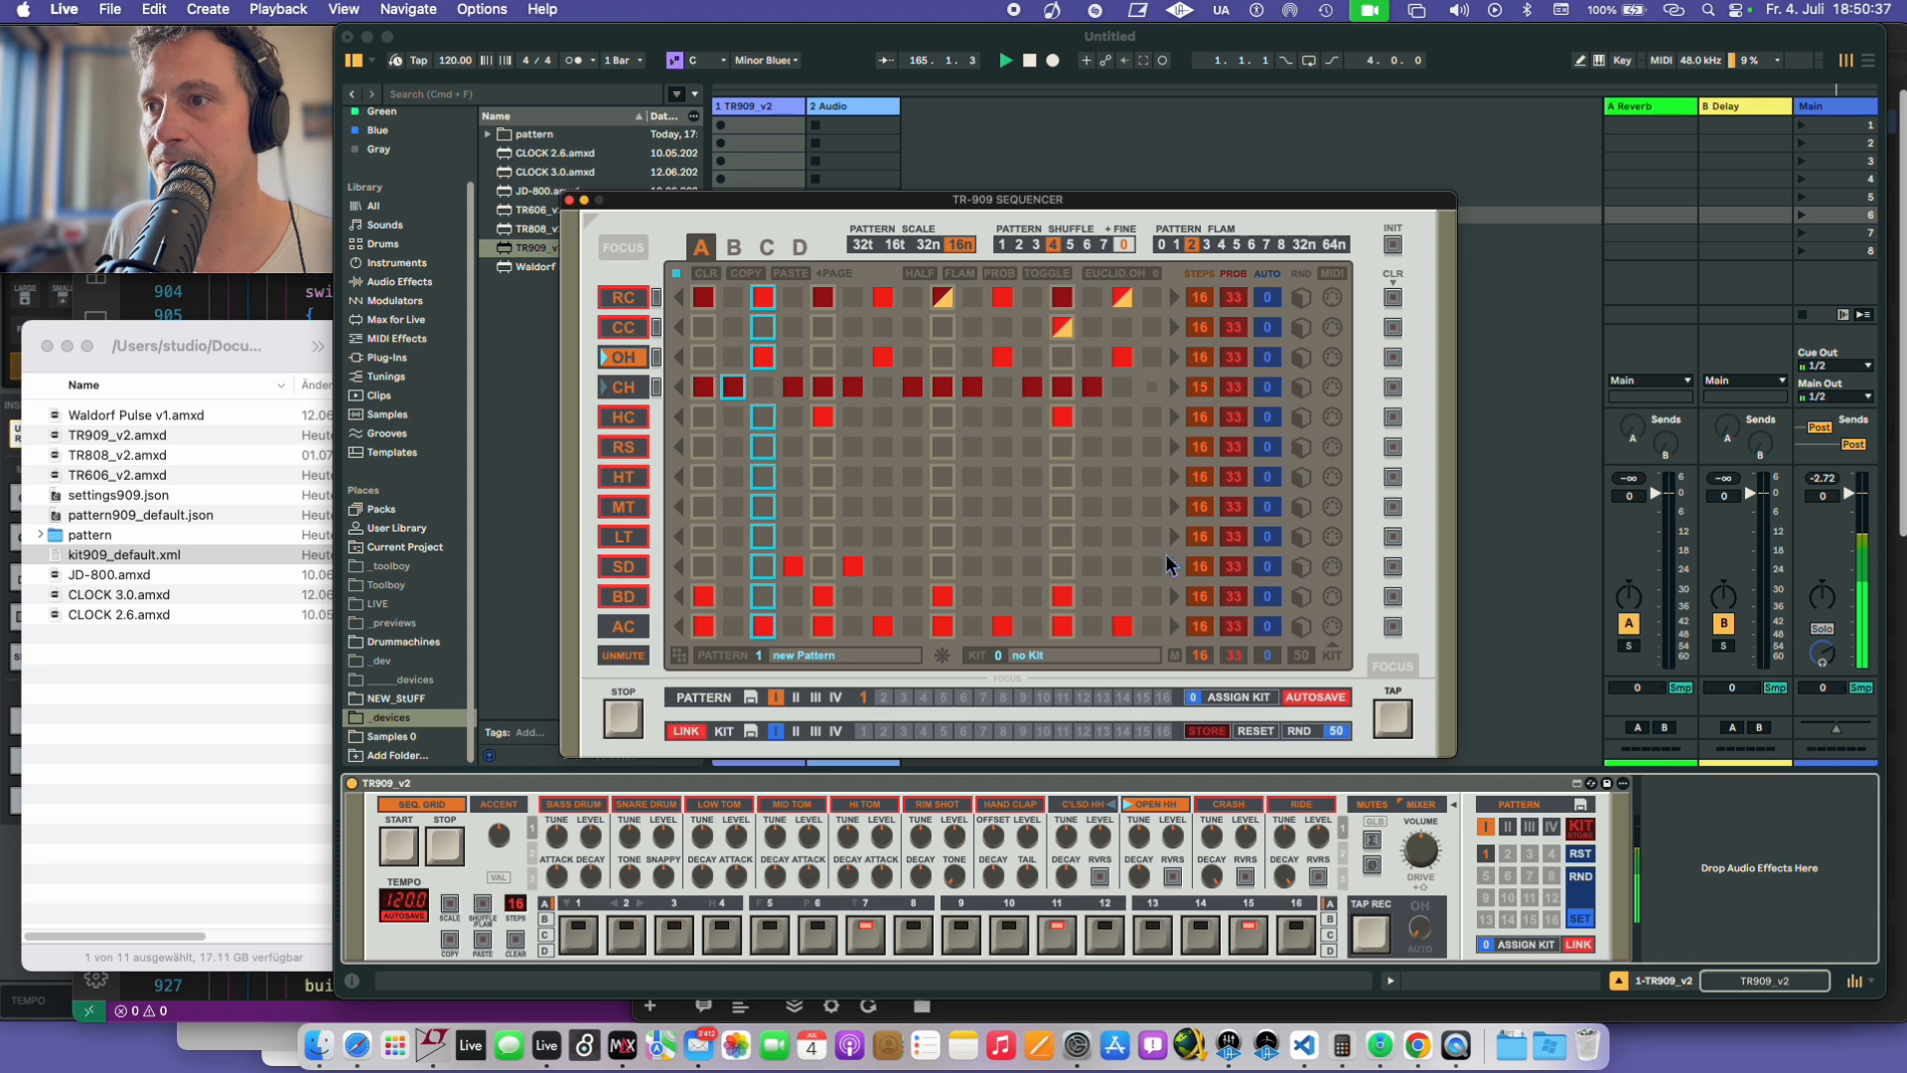
- Unmute the rows from BD up to HC
{"action": "left_click", "coordinate": [628, 598], "text": "shift"}
{"action": "left_click", "coordinate": [628, 571], "text": "shift"}
{"action": "left_click", "coordinate": [627, 540], "text": "shift"}
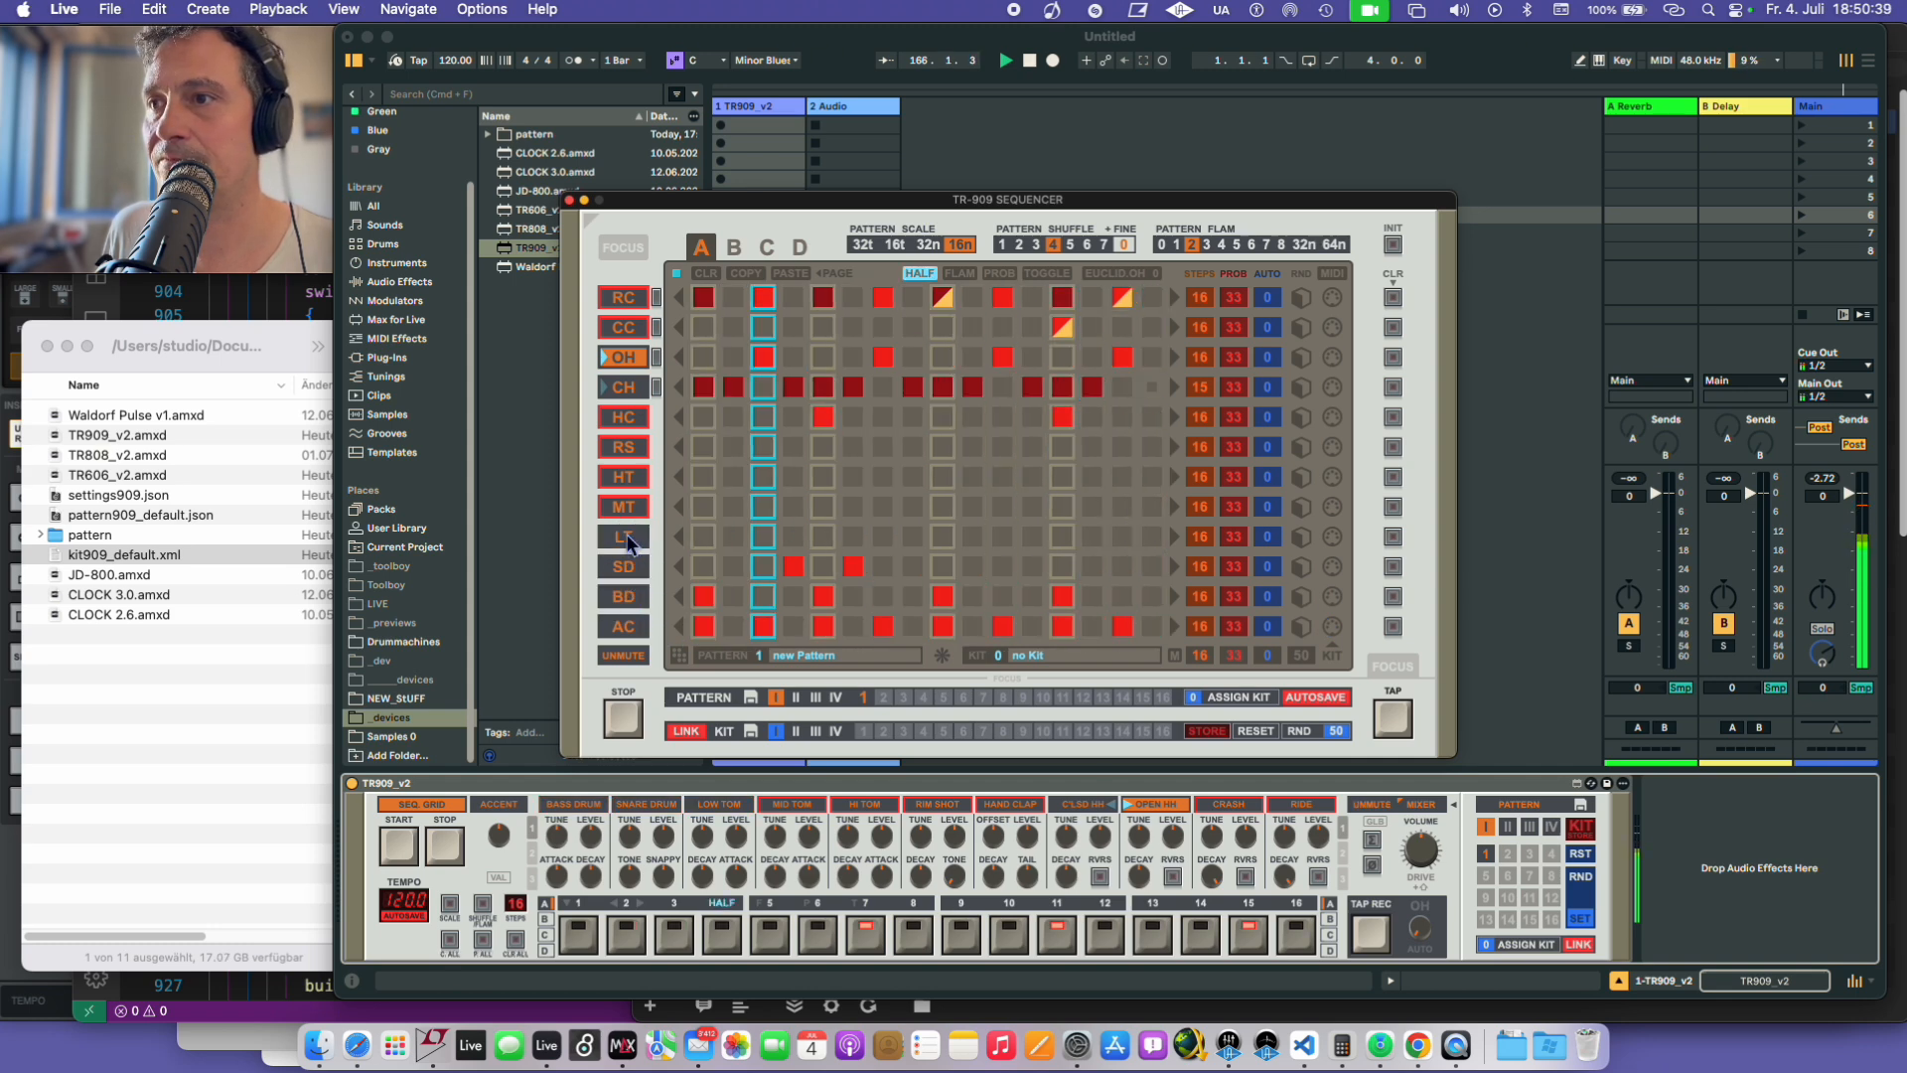
{"action": "left_click", "coordinate": [624, 507], "text": "shift"}
{"action": "left_click", "coordinate": [624, 477], "text": "shift"}
{"action": "left_click", "coordinate": [624, 447], "text": "shift"}
{"action": "left_click", "coordinate": [624, 417], "text": "shift"}
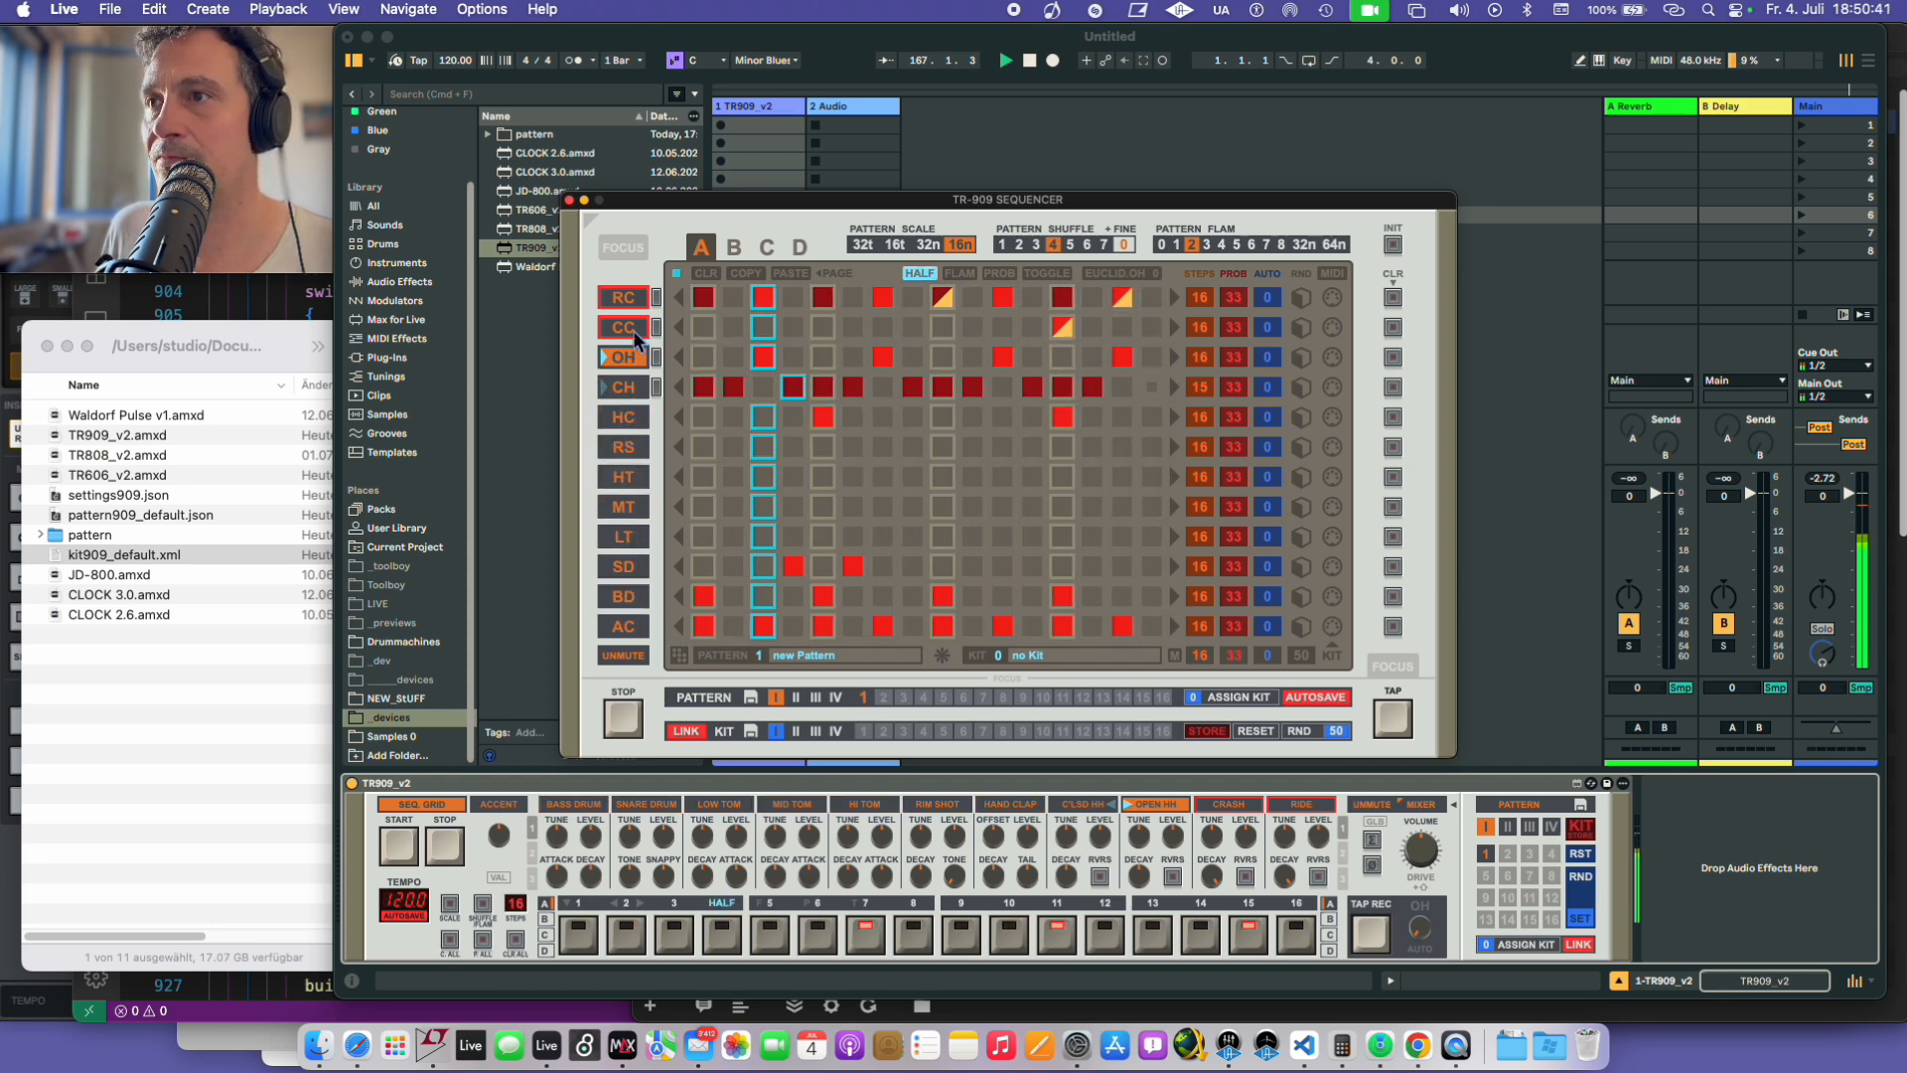
- Try unmuting the RC and CC rows, and mute them again
{"action": "left_click", "coordinate": [623, 297], "text": "shift"}
{"action": "left_click", "coordinate": [622, 330], "text": "shift"}
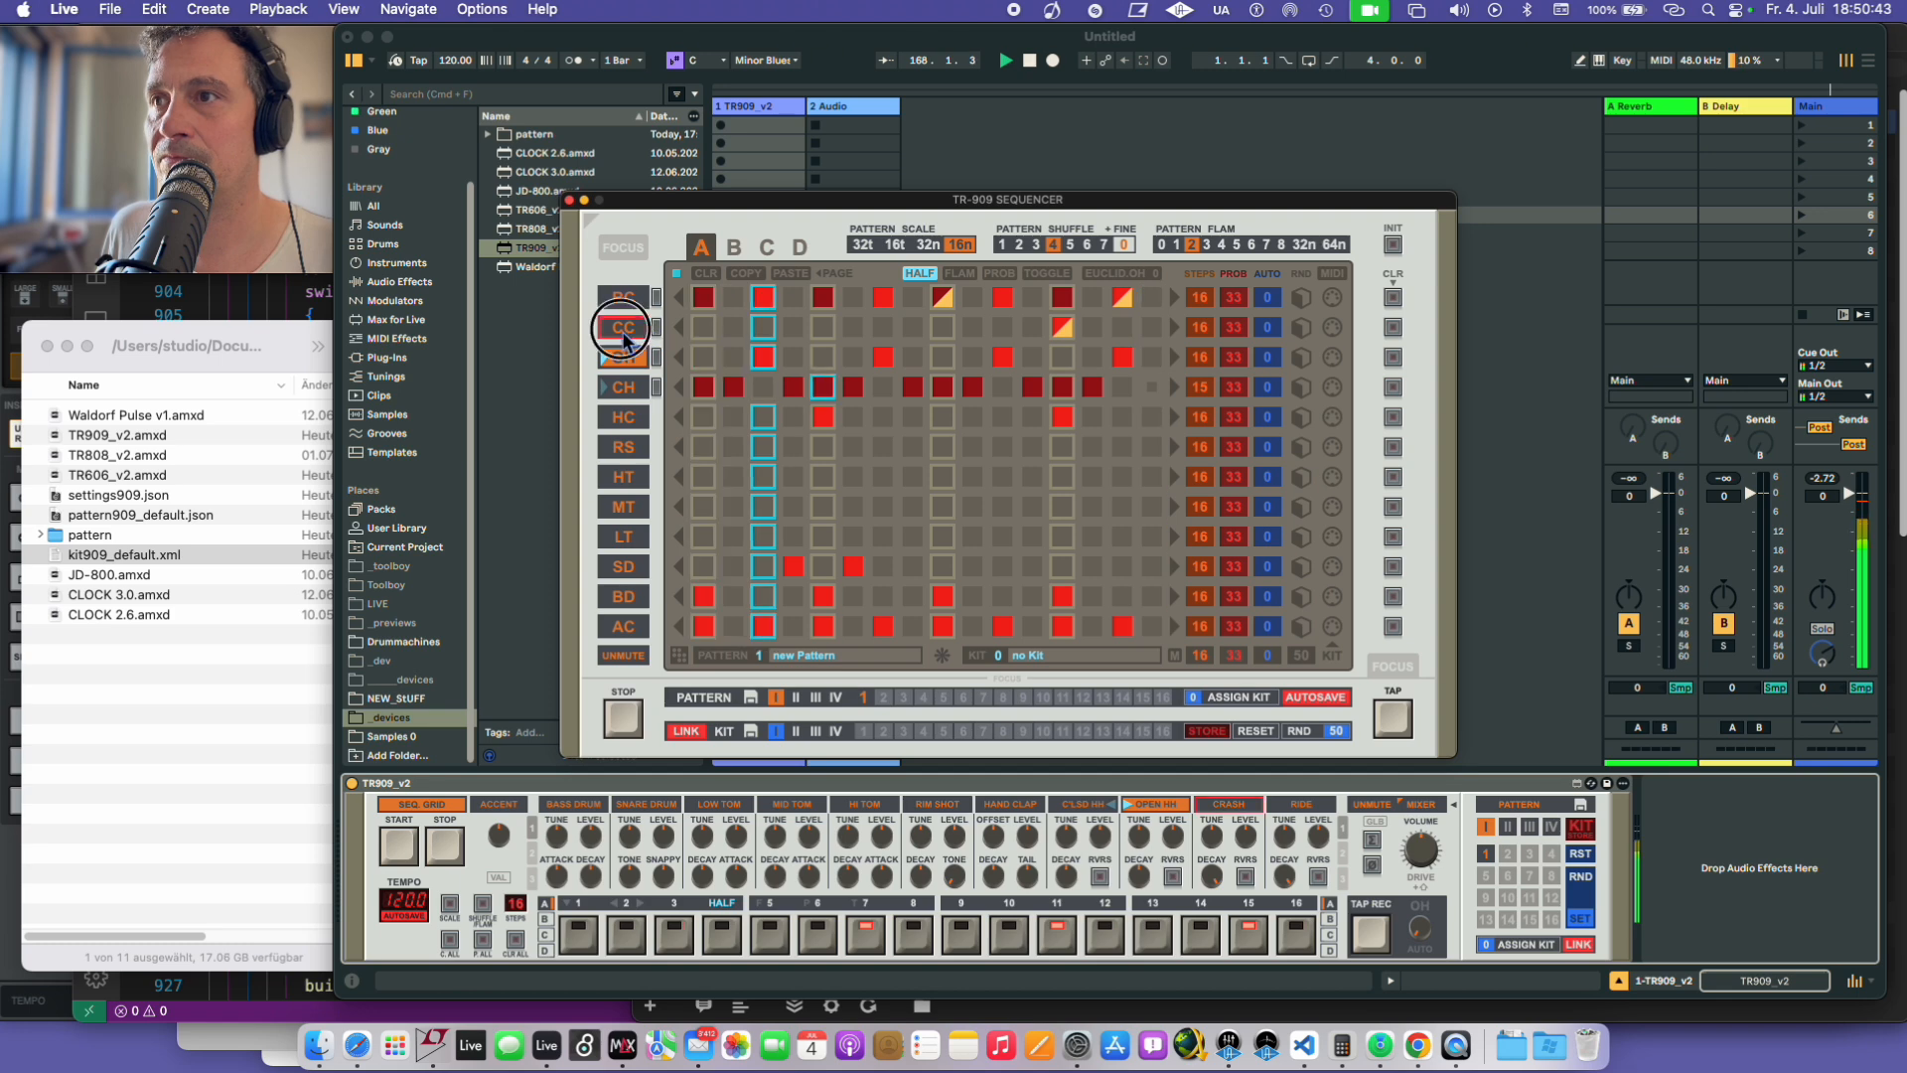
{"action": "left_click", "coordinate": [624, 298], "text": "shift"}
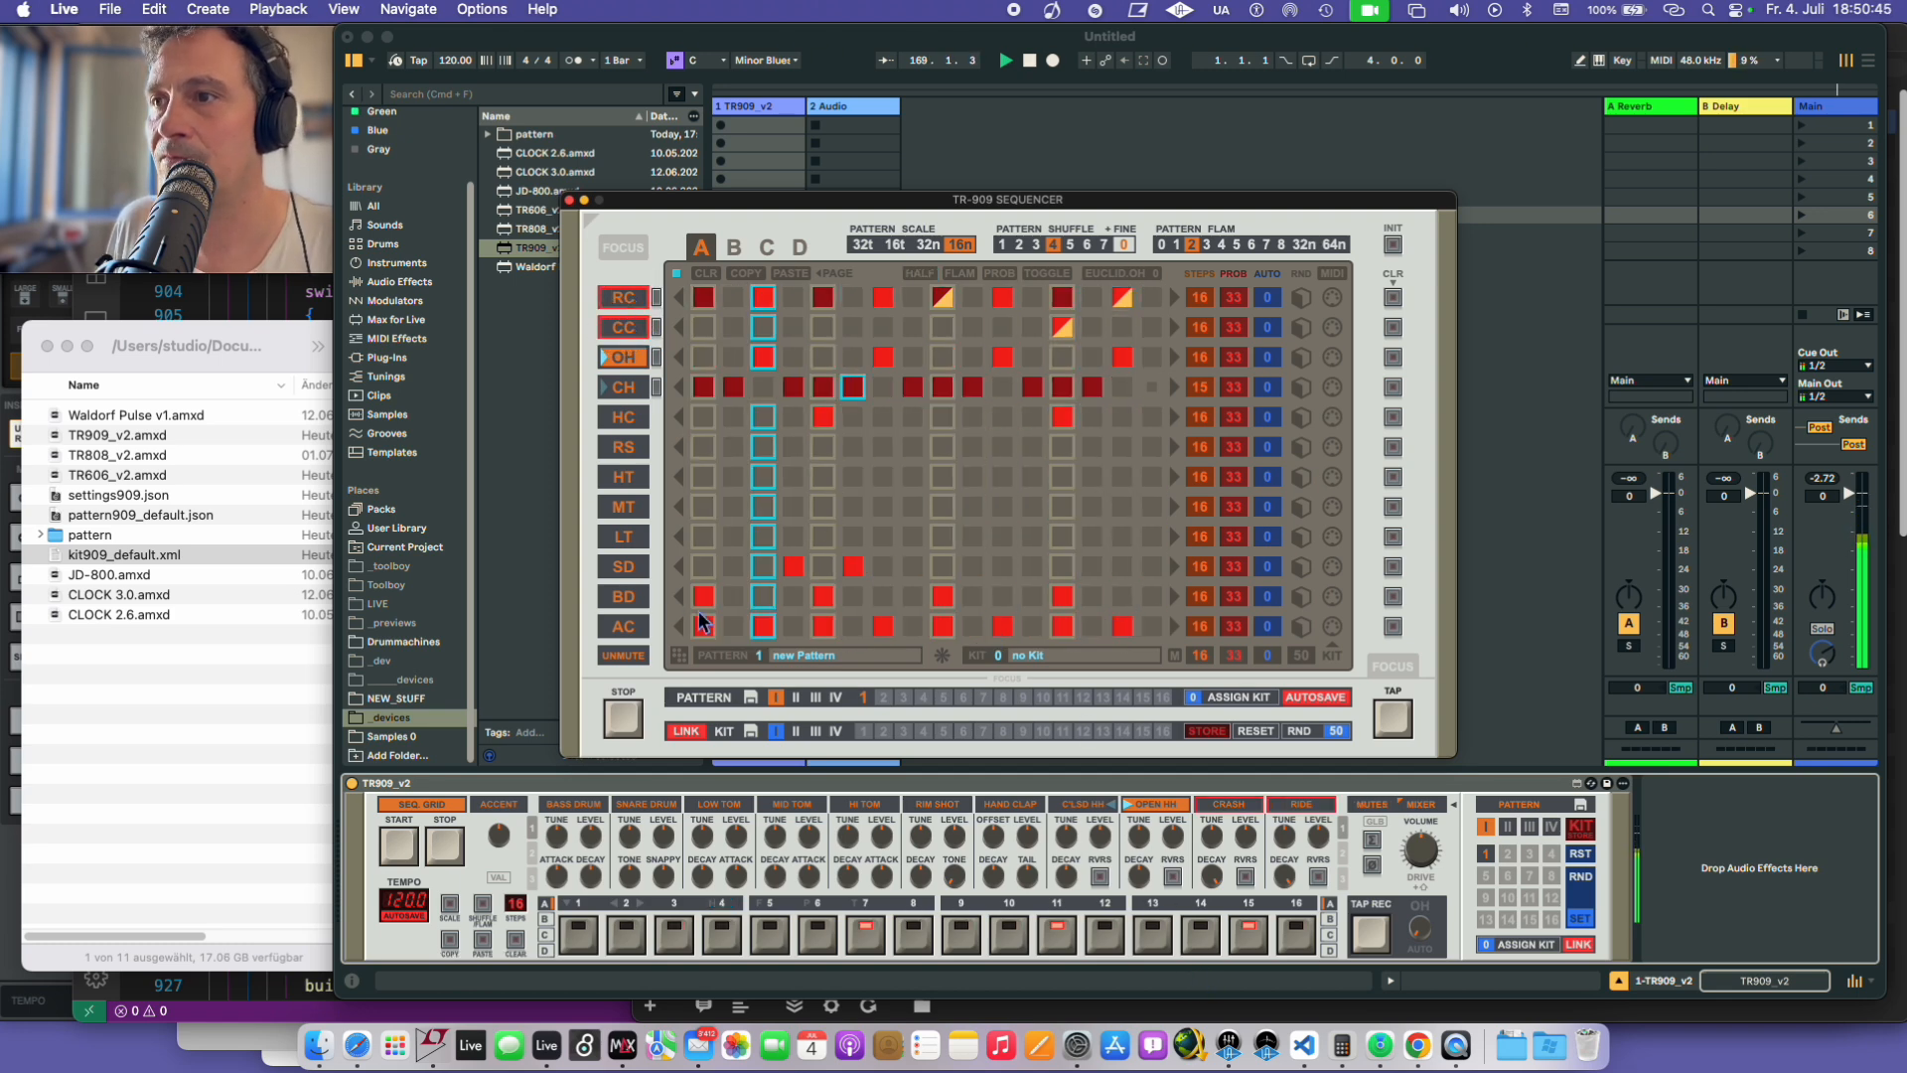
- Tap-record low tom hits on steps 14 and 4 and a hi tom hit on step 7 into the running pattern
{"action": "left_click", "coordinate": [625, 537]}
{"action": "left_click", "coordinate": [1393, 725]}
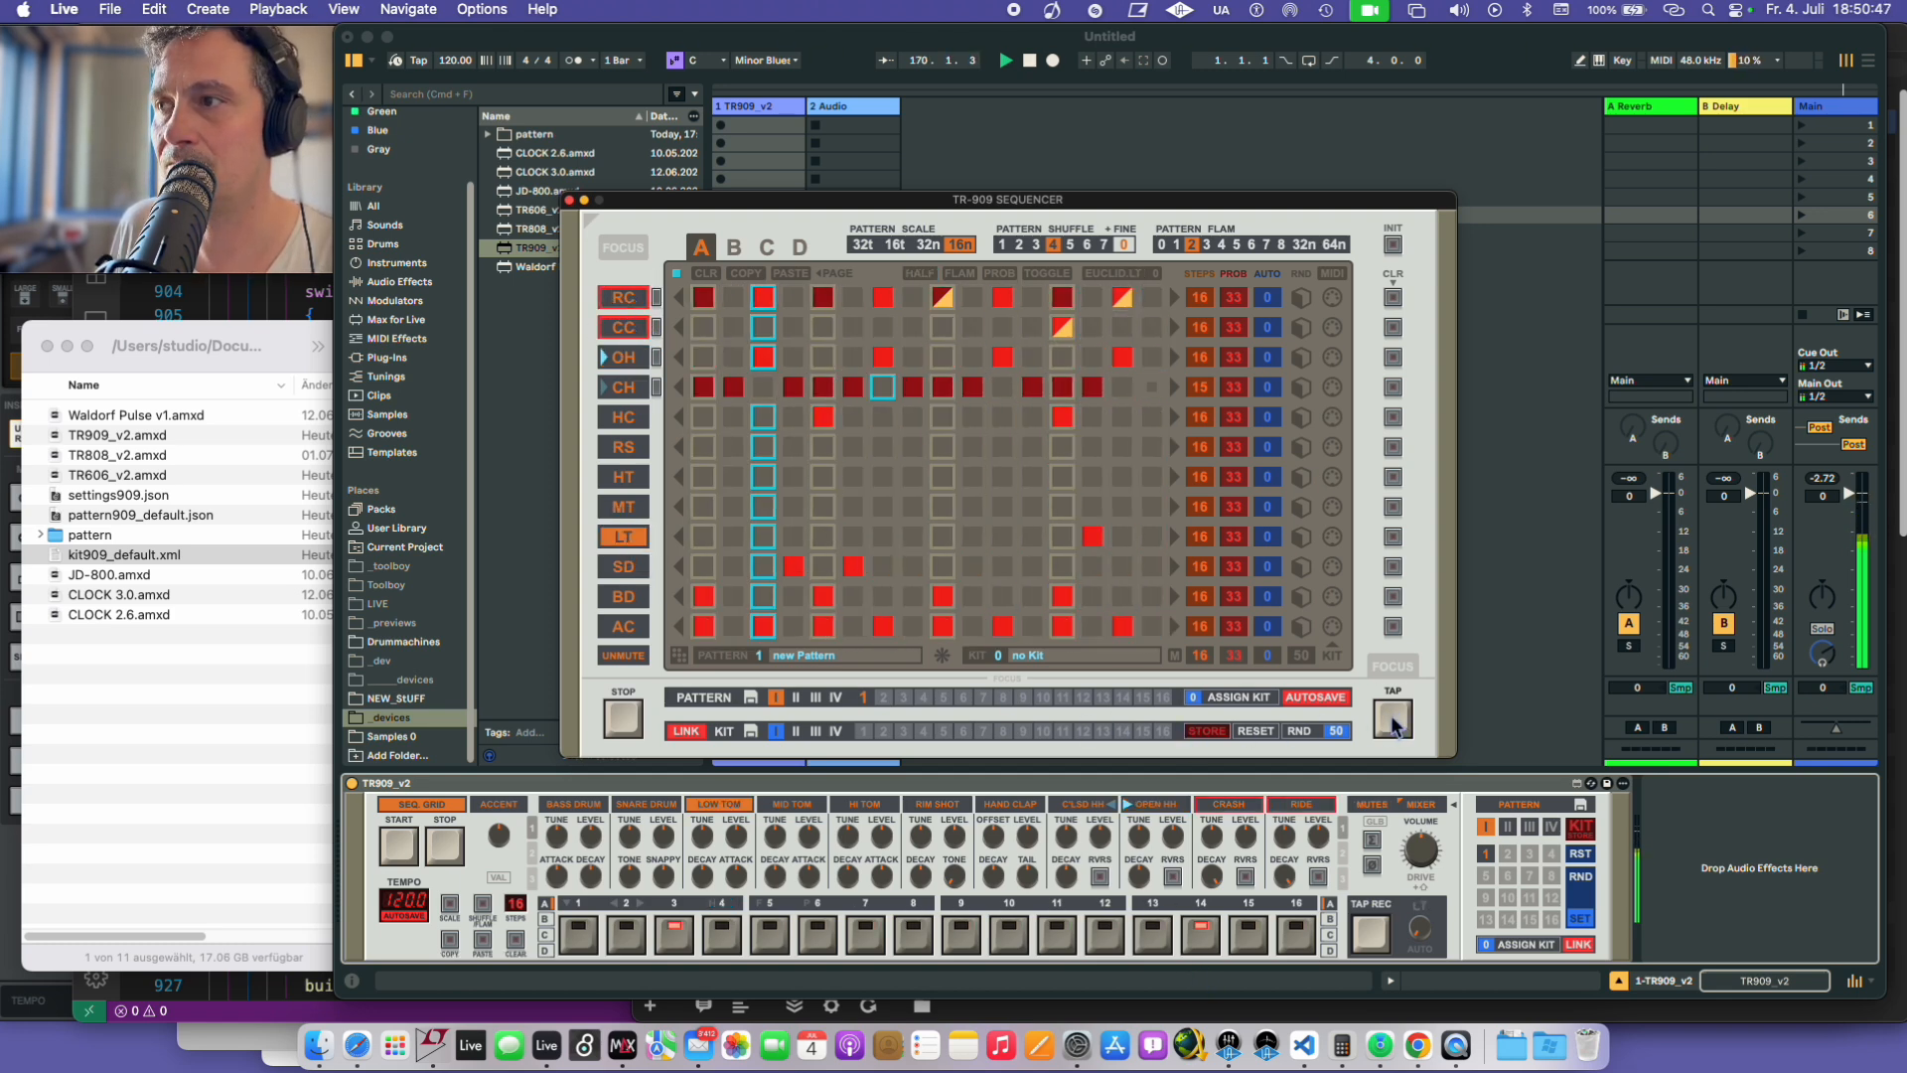
{"action": "left_click", "coordinate": [1392, 724]}
{"action": "left_click", "coordinate": [626, 478]}
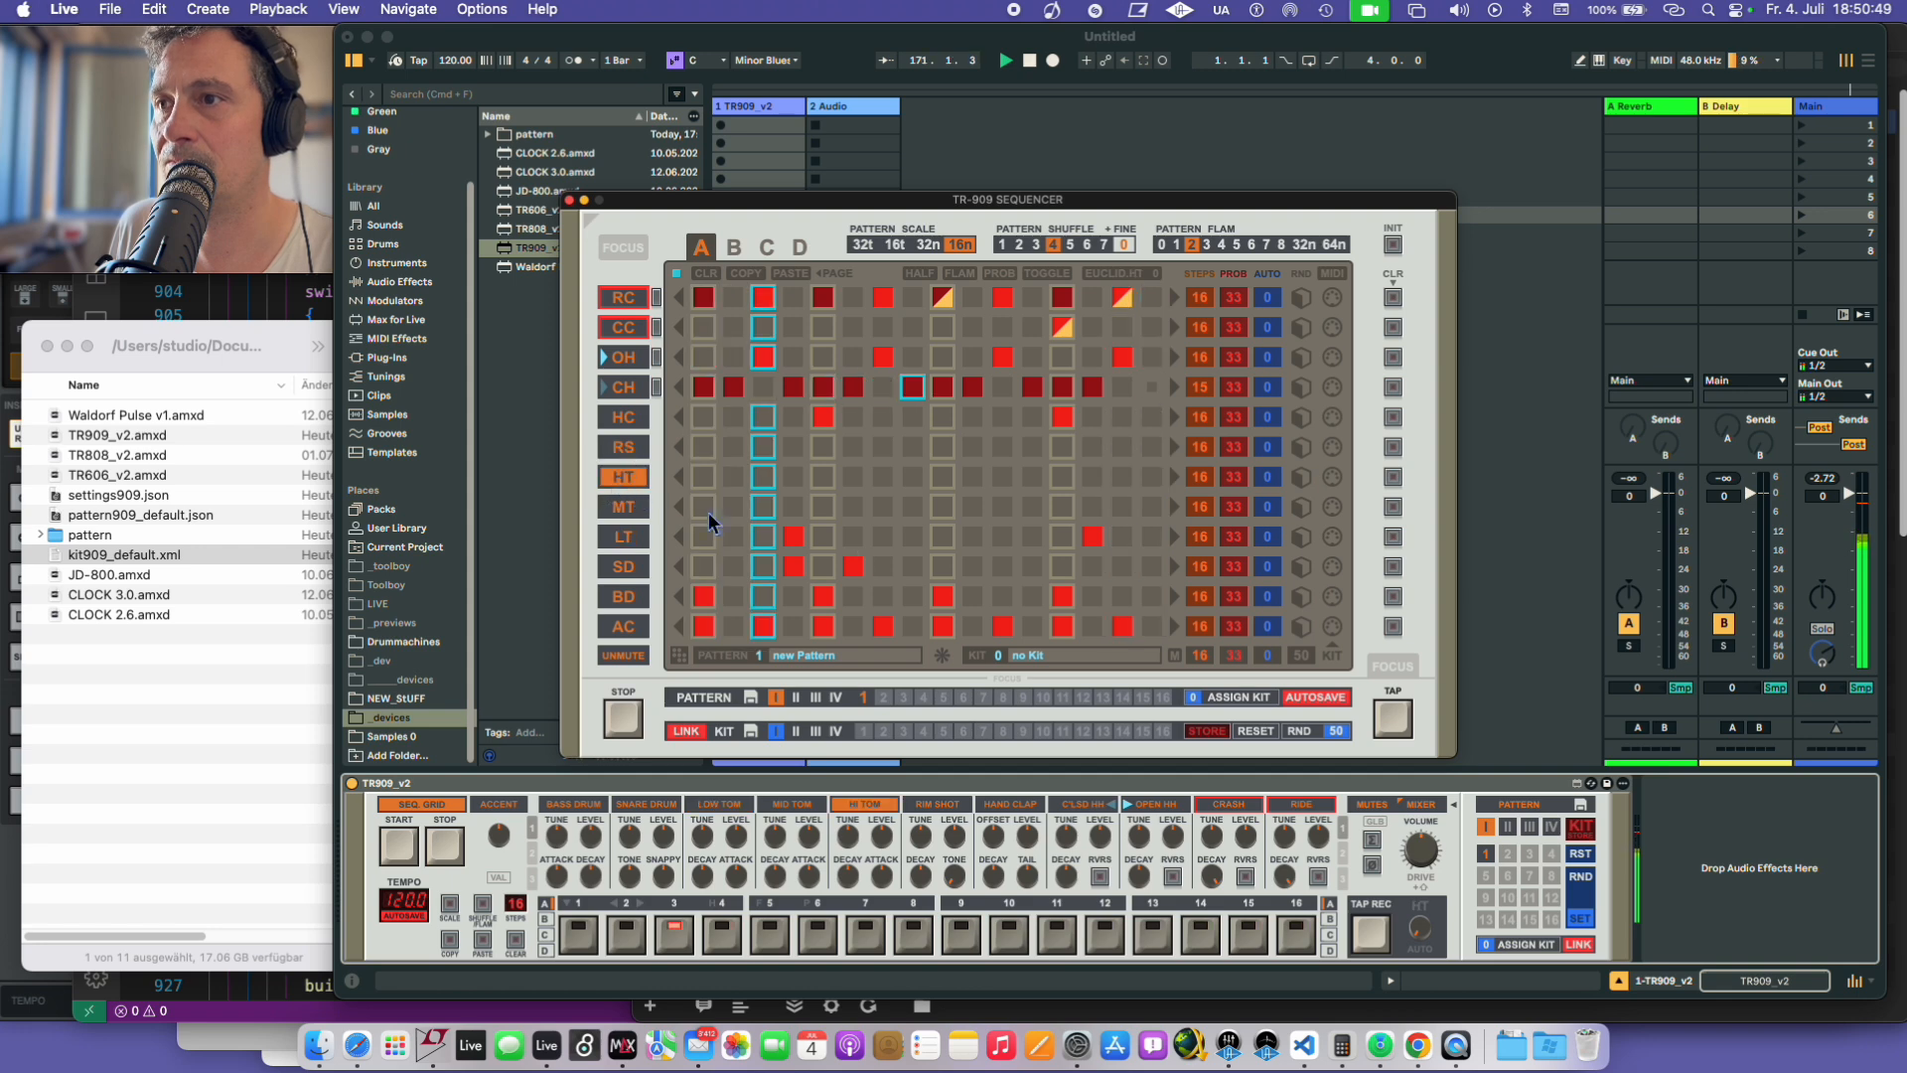
{"action": "left_click", "coordinate": [1393, 722]}
- Put the mid tom hit on step 7 and move the hi tom hit to step 8
{"action": "left_click", "coordinate": [912, 507]}
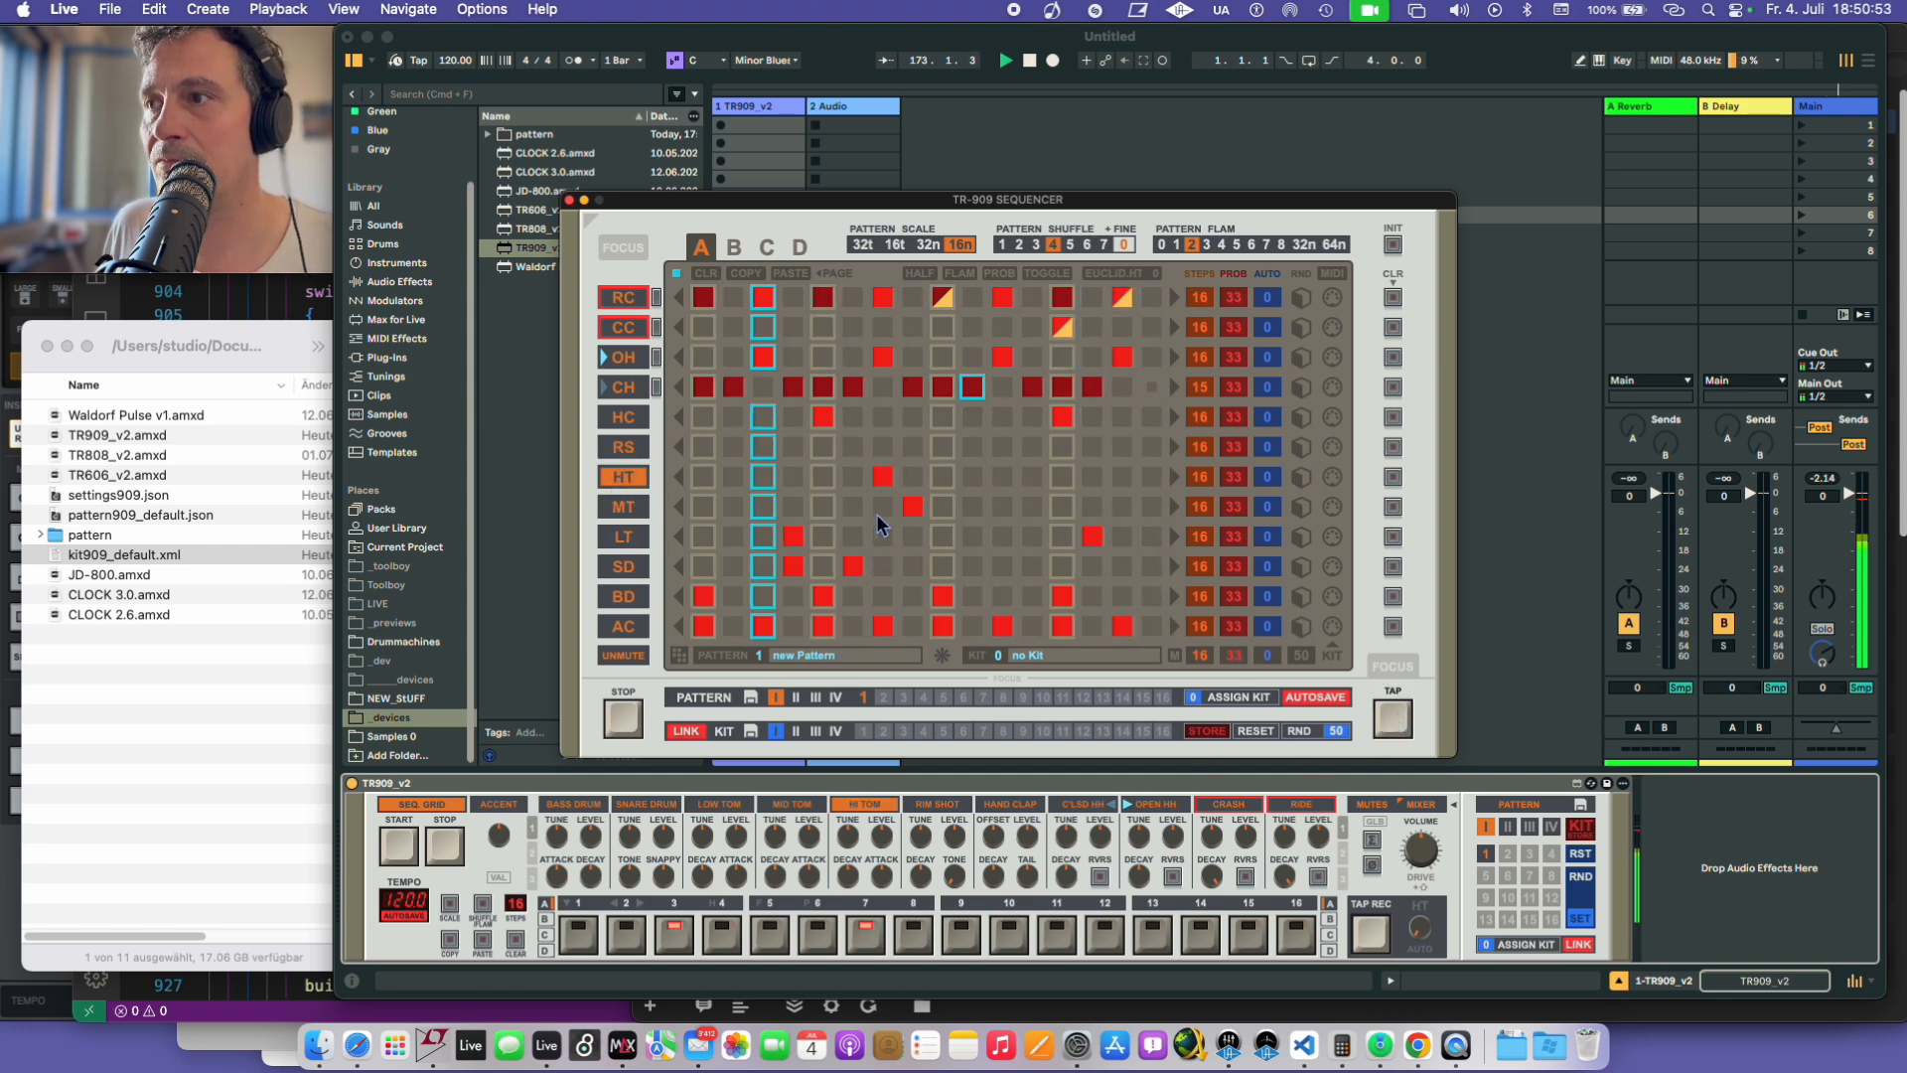
{"action": "left_click", "coordinate": [905, 481]}
{"action": "left_click", "coordinate": [905, 506]}
{"action": "left_click", "coordinate": [884, 508]}
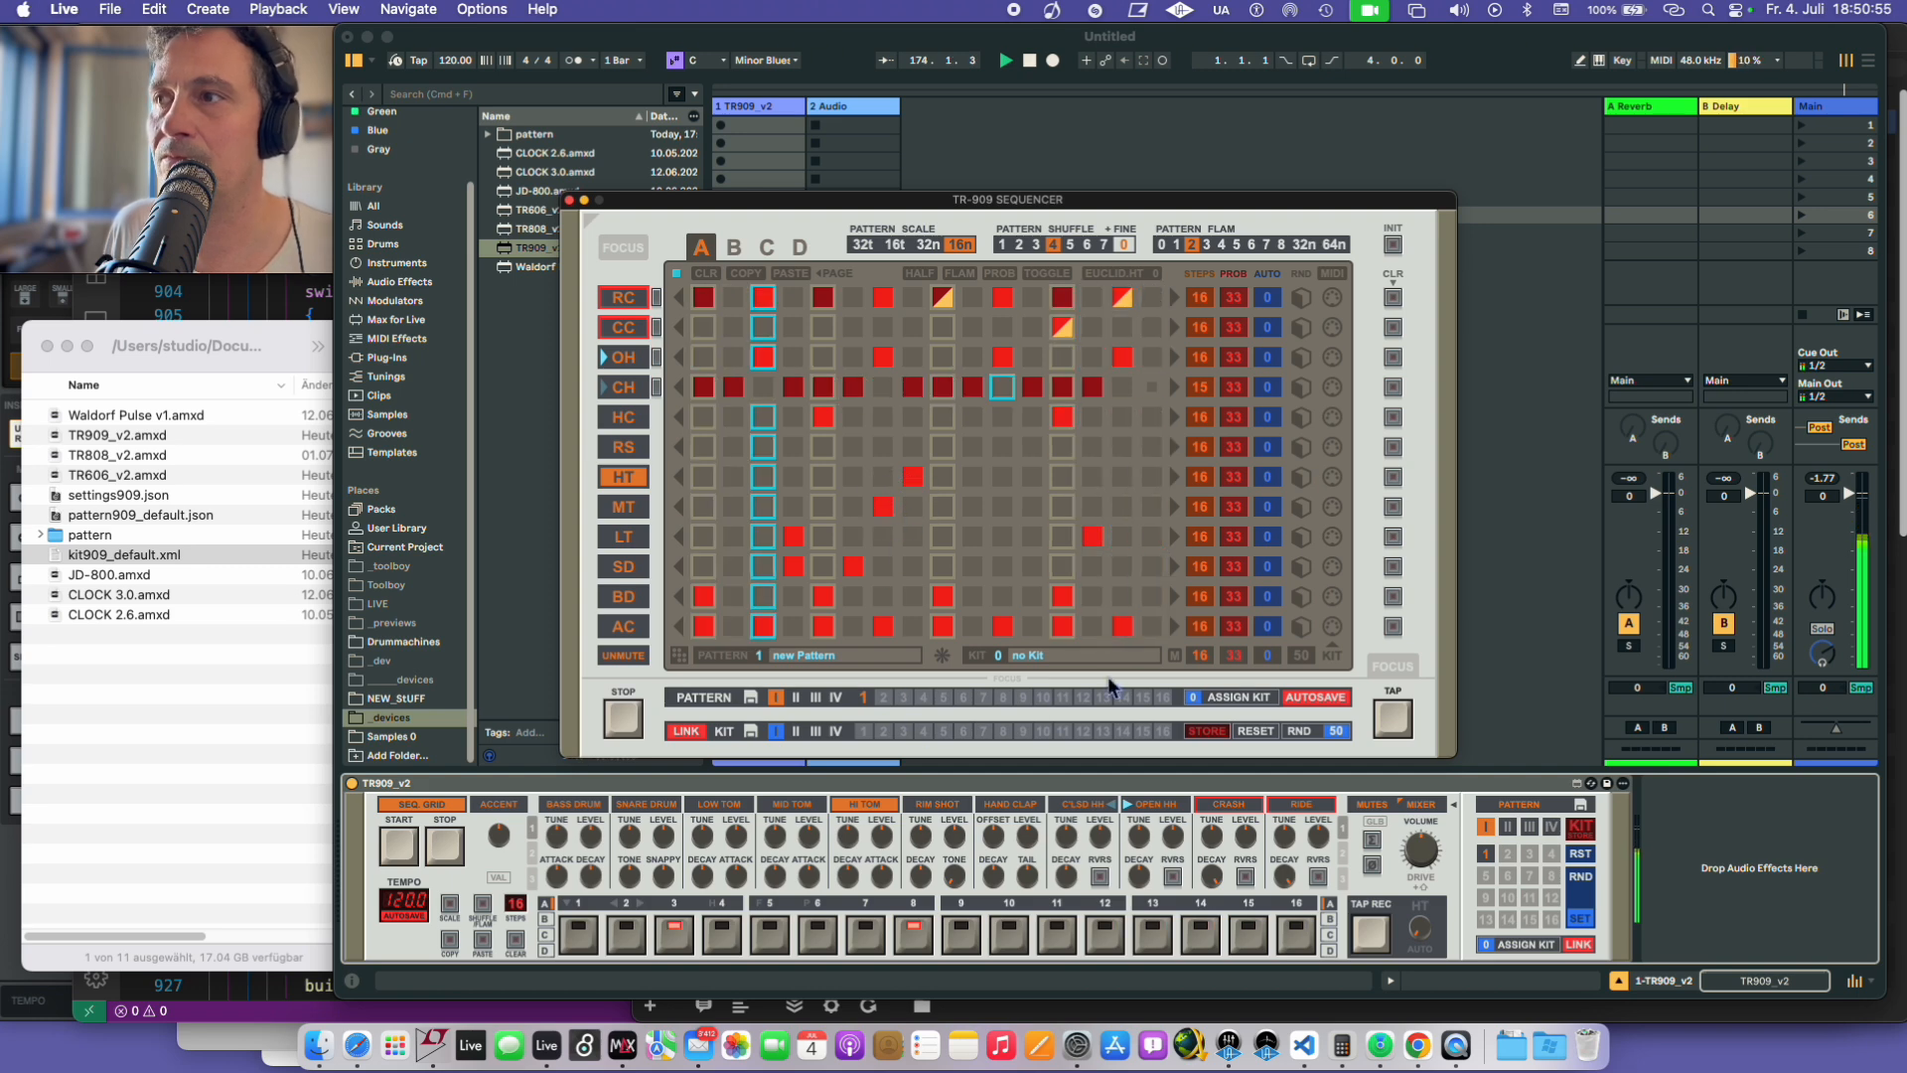
- Move the hi tom hit from step 8 to step 12, trying step 11 first
{"action": "left_click", "coordinate": [909, 477]}
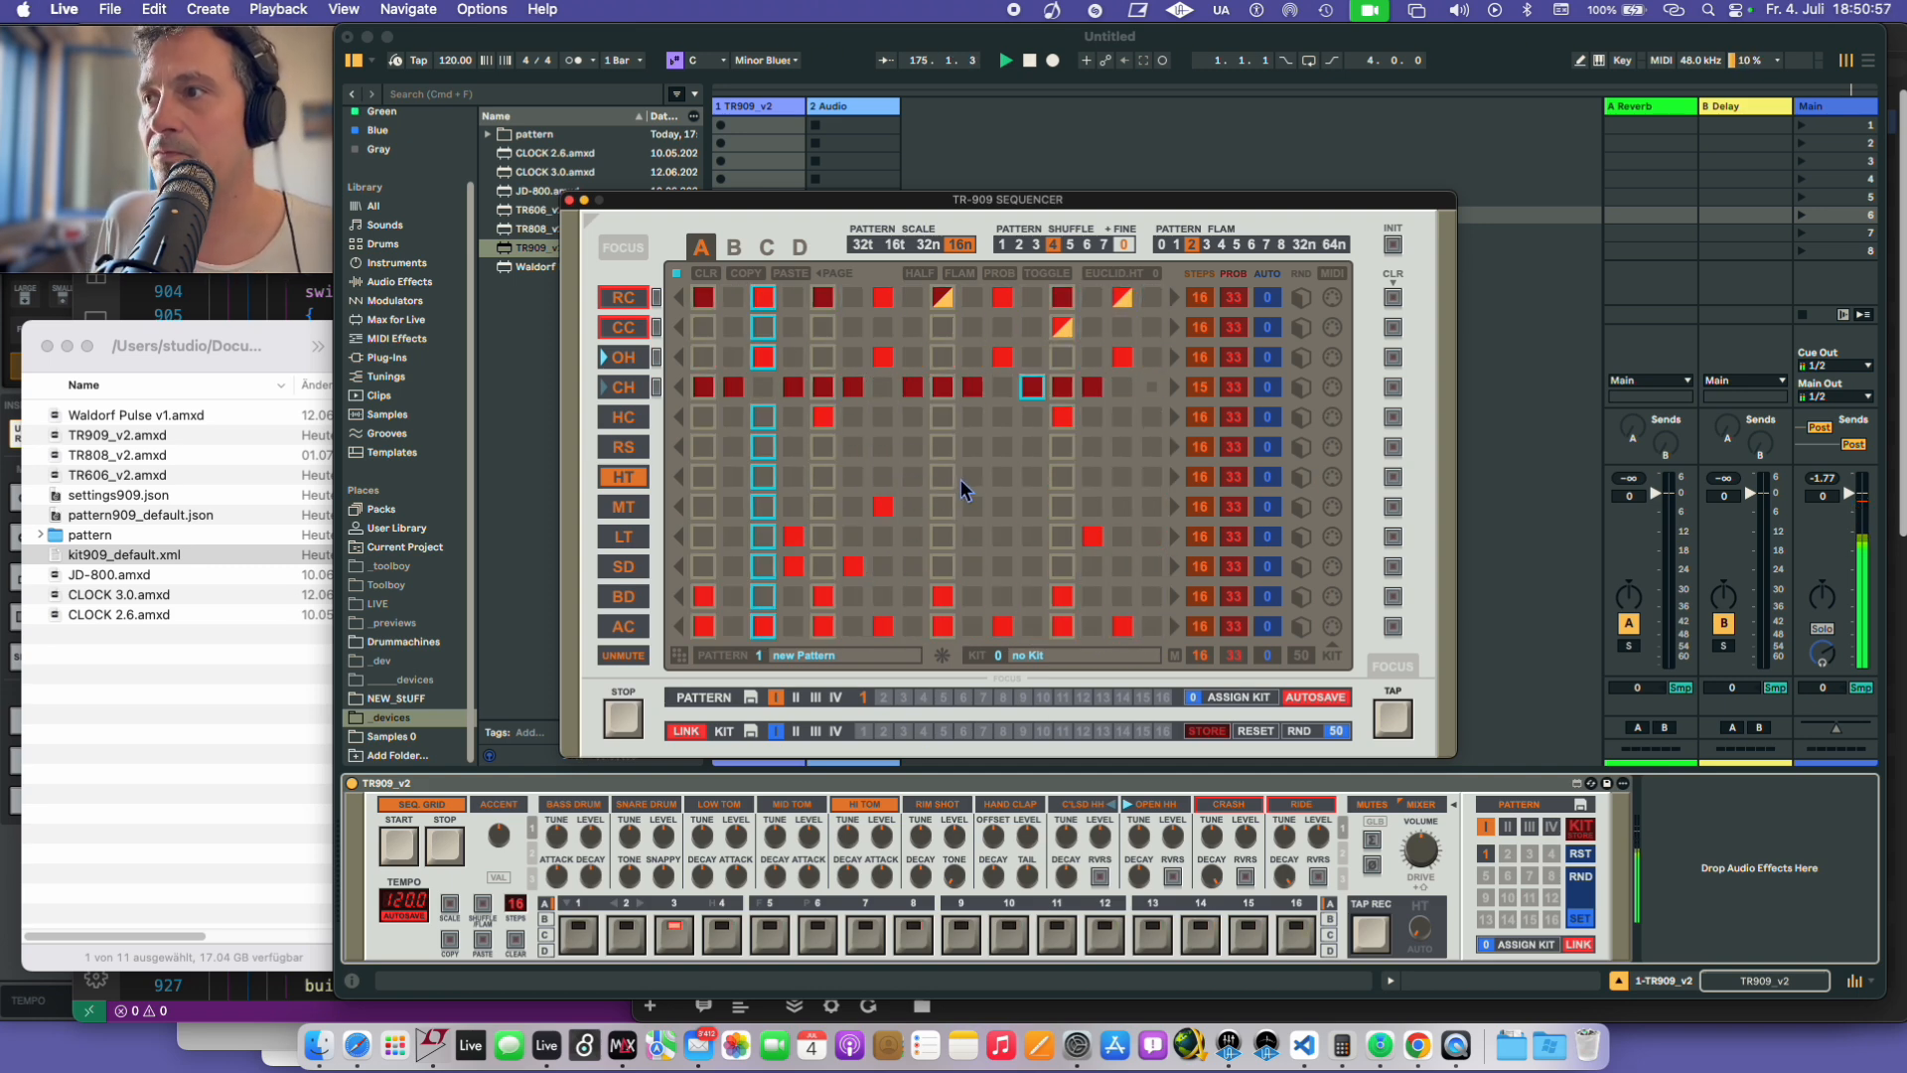
{"action": "left_click", "coordinate": [1009, 482]}
{"action": "left_click", "coordinate": [1006, 482]}
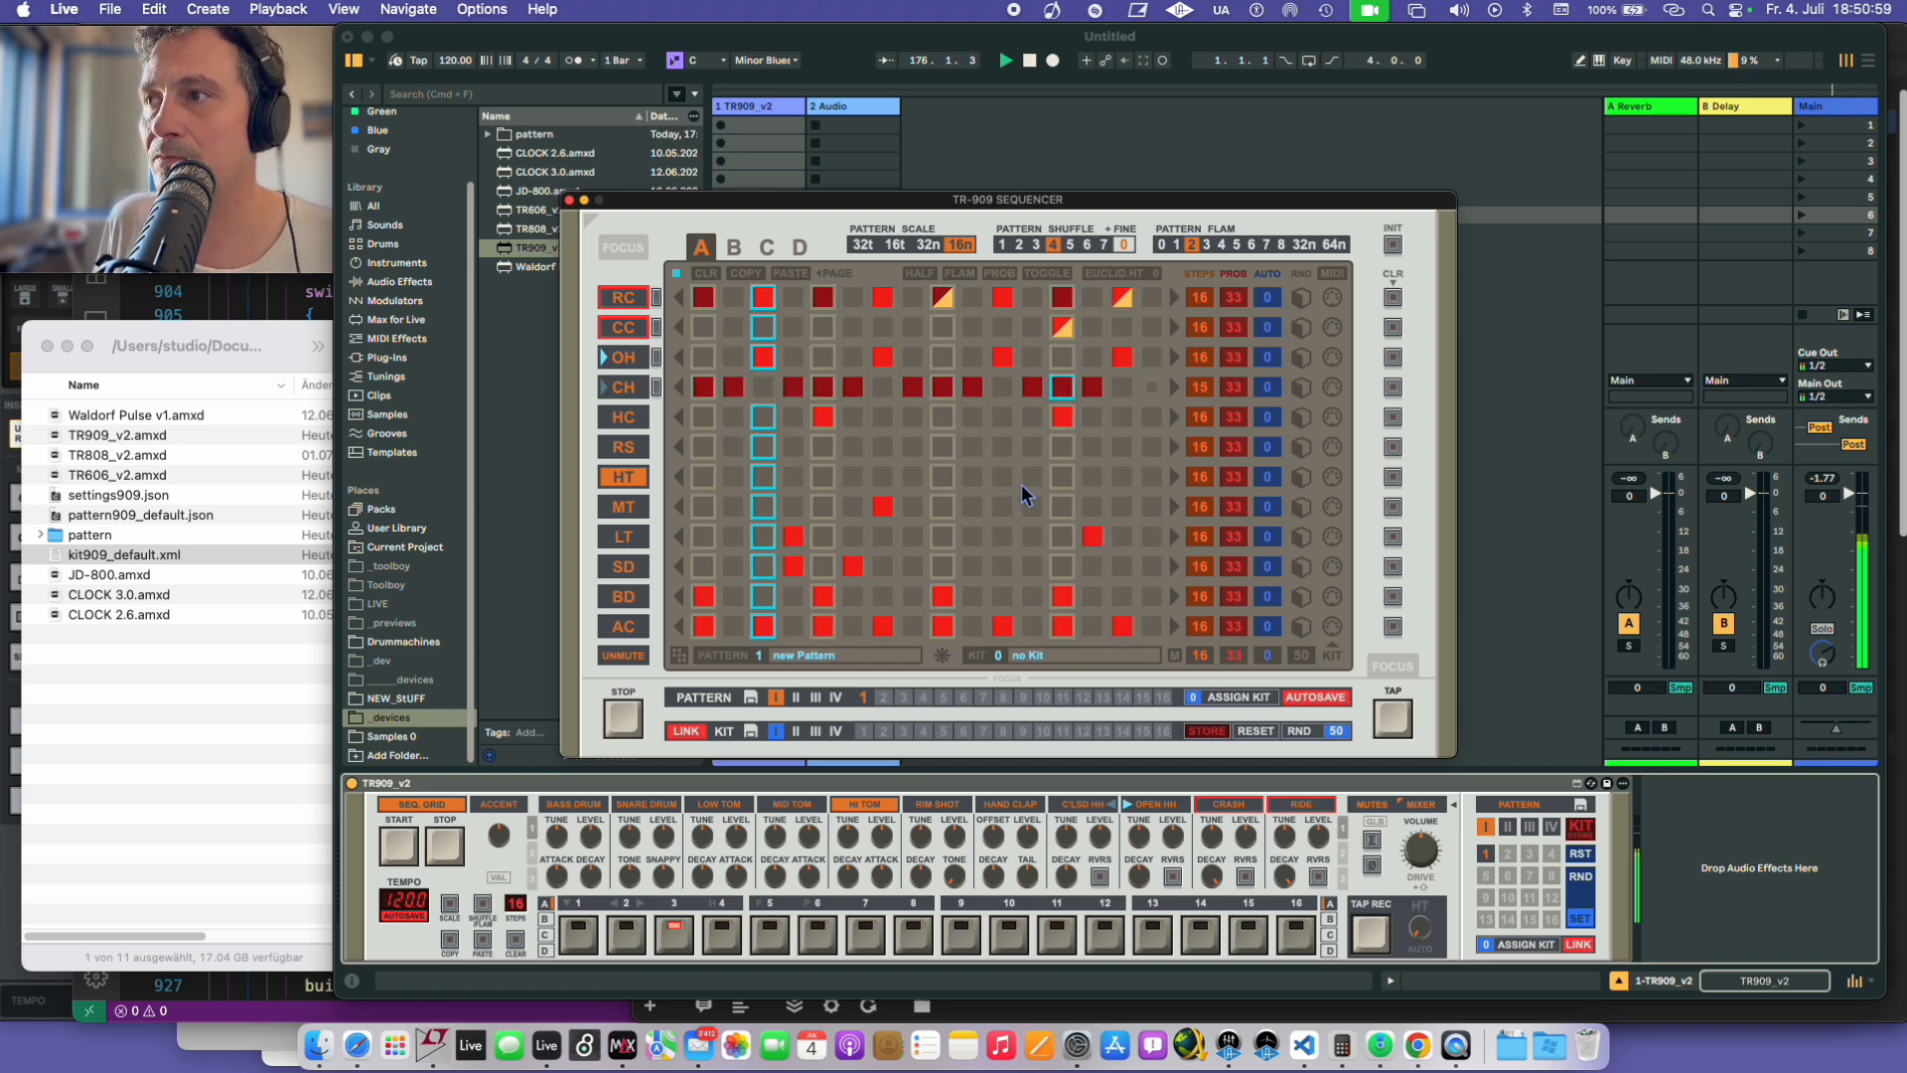
{"action": "left_click", "coordinate": [1024, 481]}
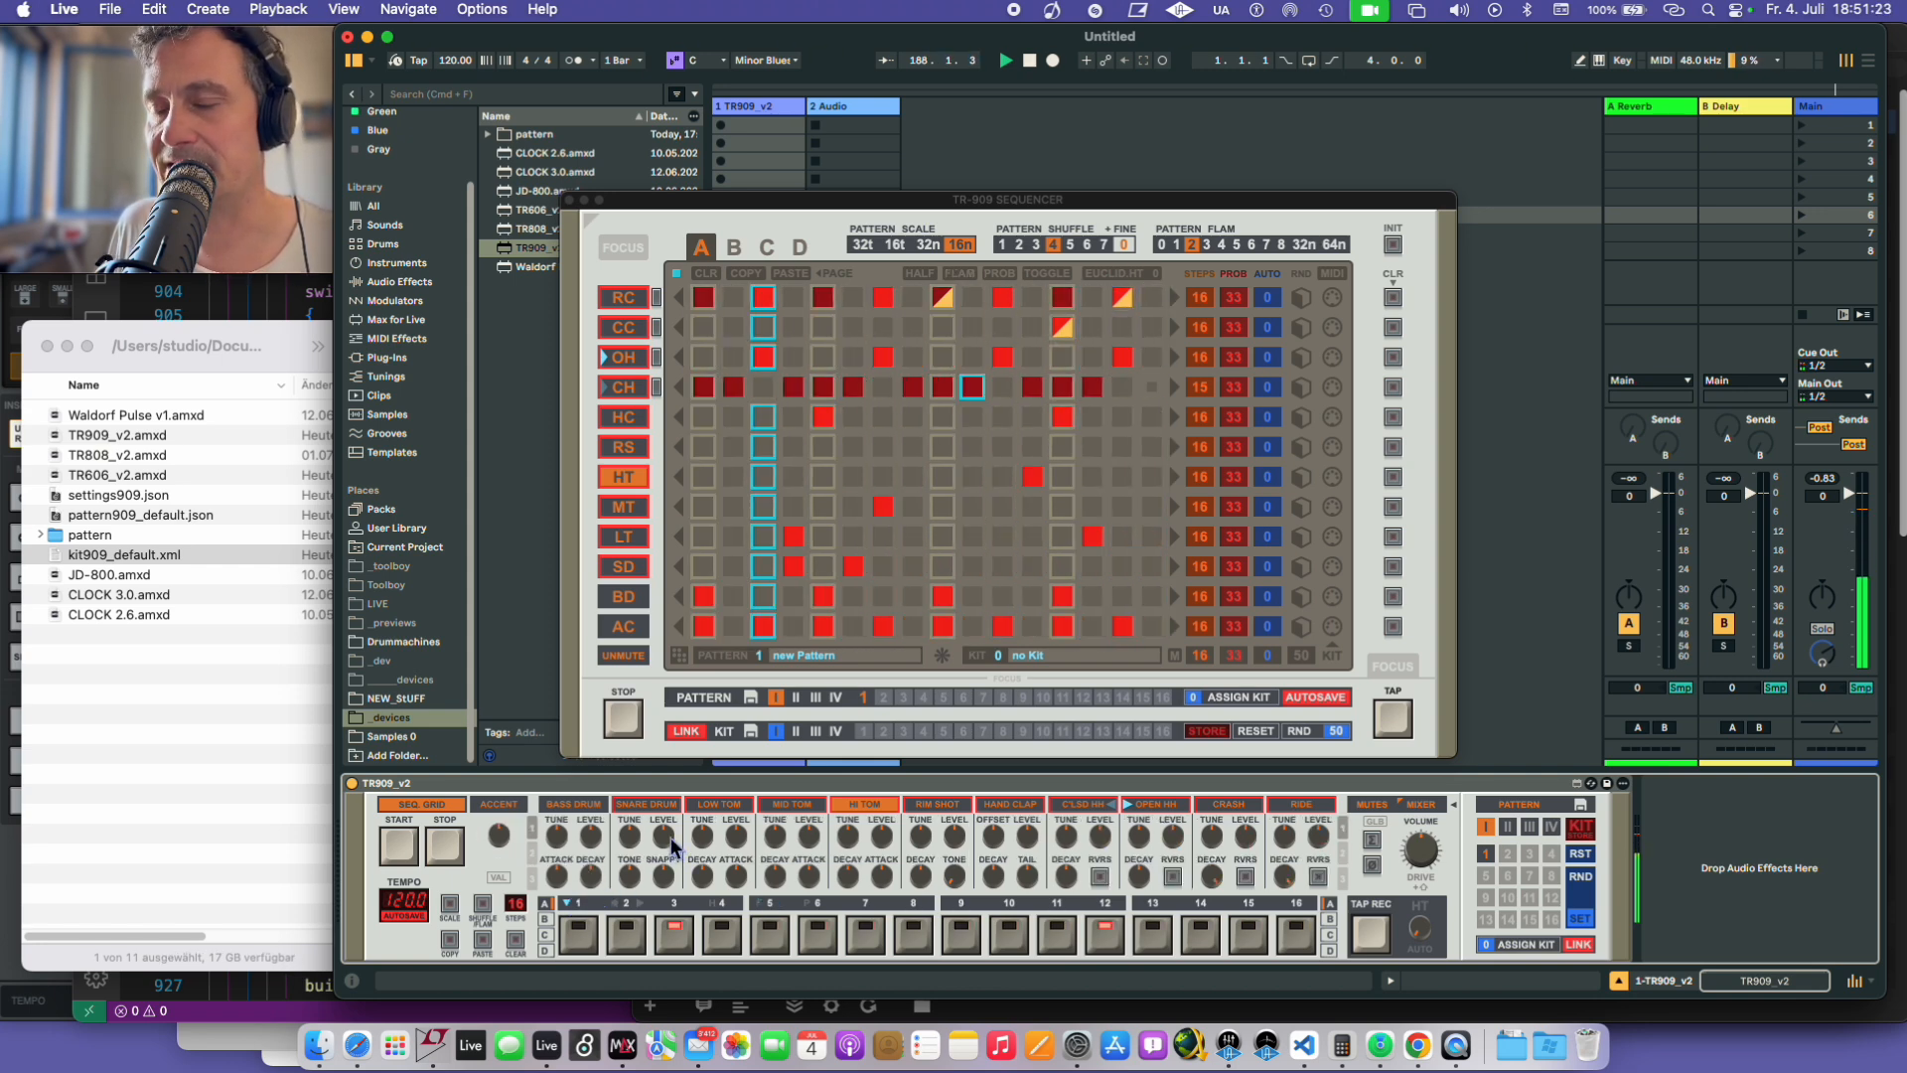
- Switch the device's instrument knobs between their main and secondary parameter pages
{"action": "left_click", "coordinate": [534, 856]}
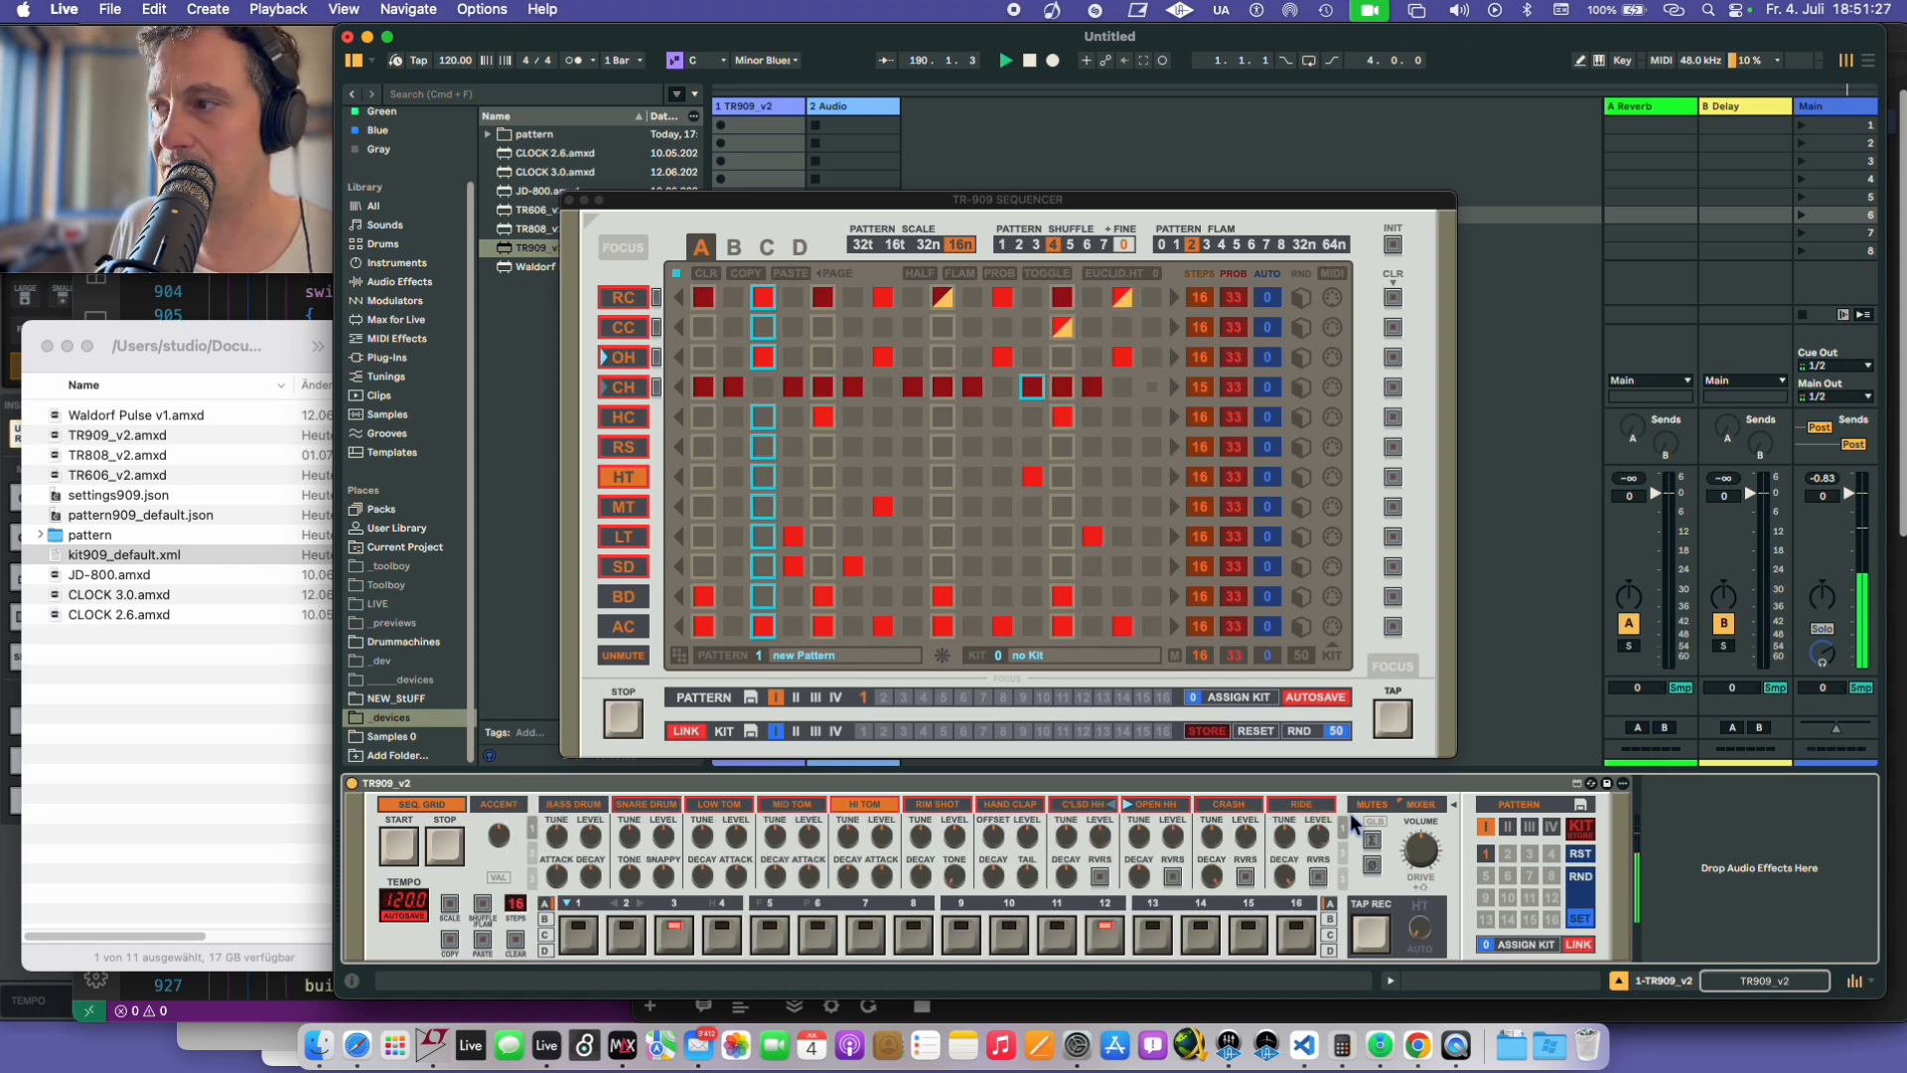
{"action": "left_click", "coordinate": [1343, 877]}
{"action": "left_click", "coordinate": [1344, 829]}
{"action": "left_click", "coordinate": [1343, 852]}
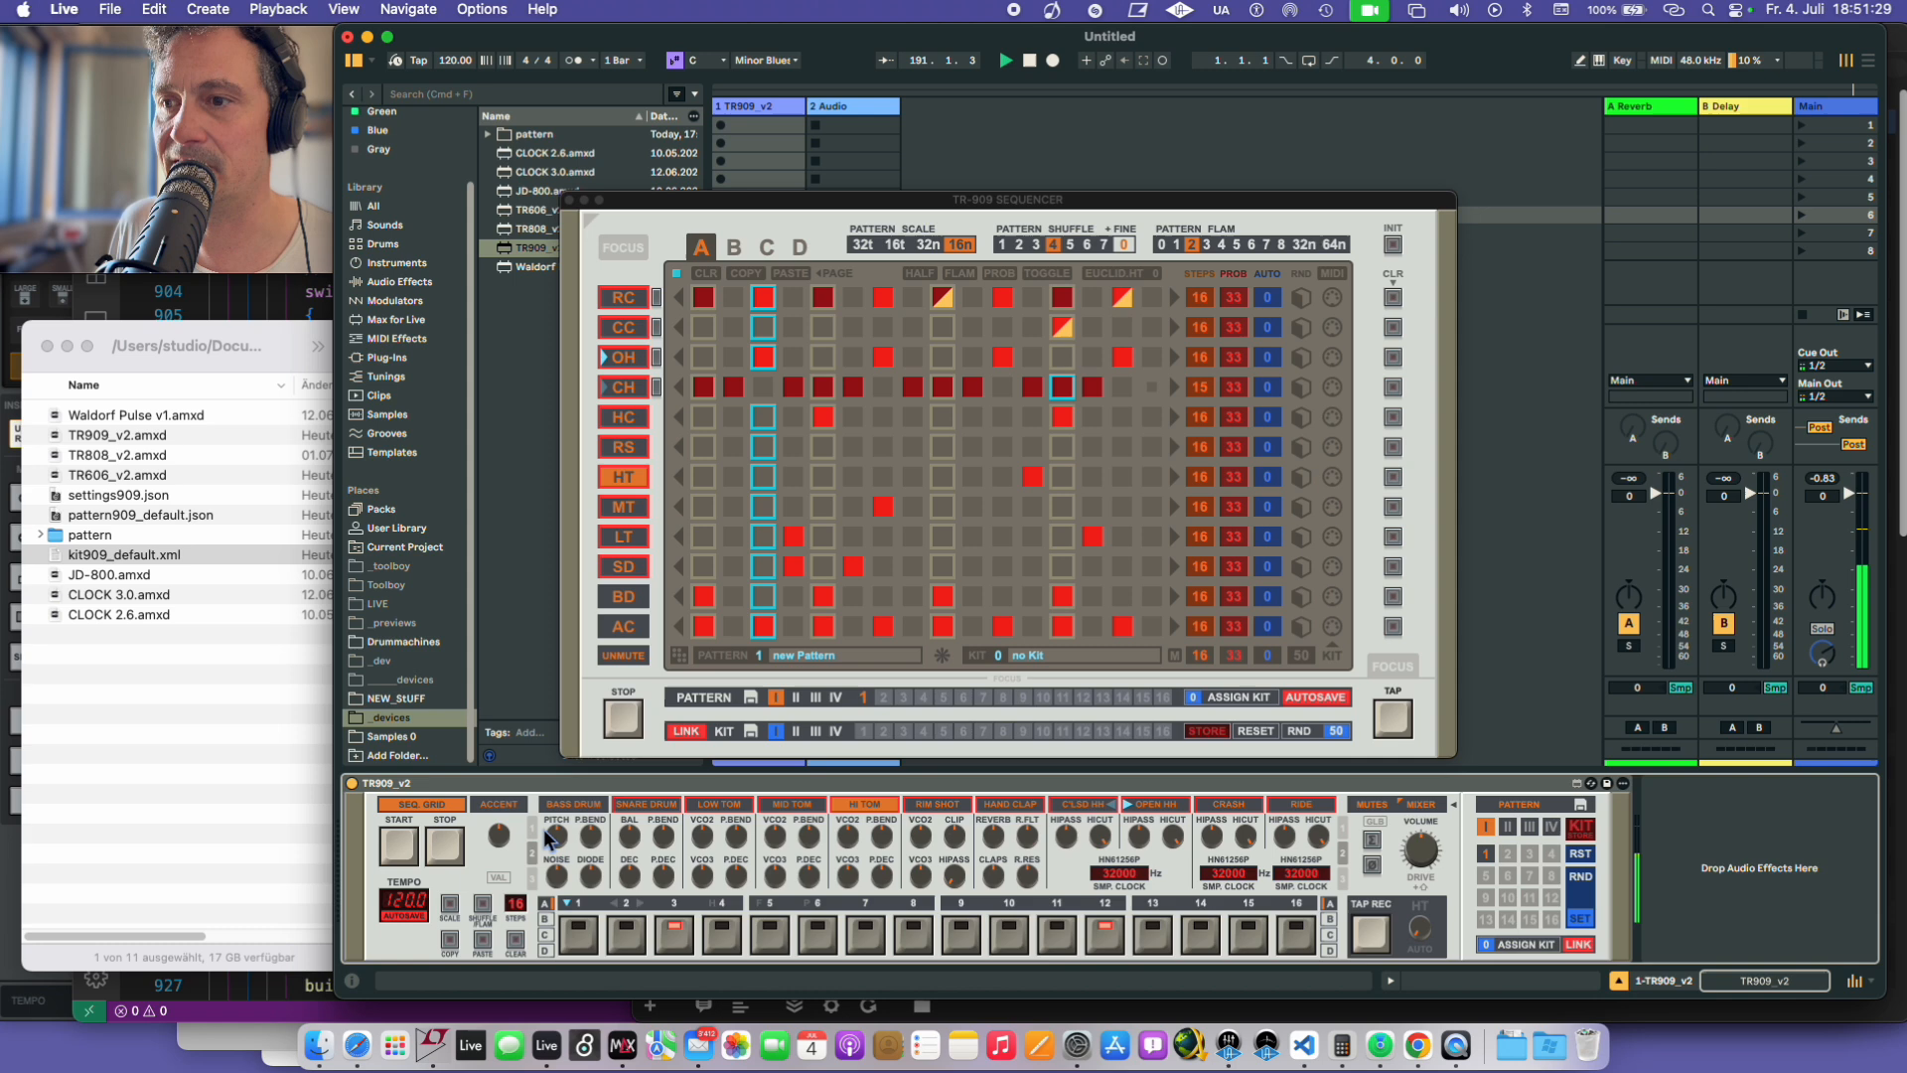
{"action": "key", "text": "Down"}
{"action": "key", "text": "Down"}
{"action": "key", "text": "Down"}
{"action": "key", "text": "f"}
{"action": "key", "text": "f"}
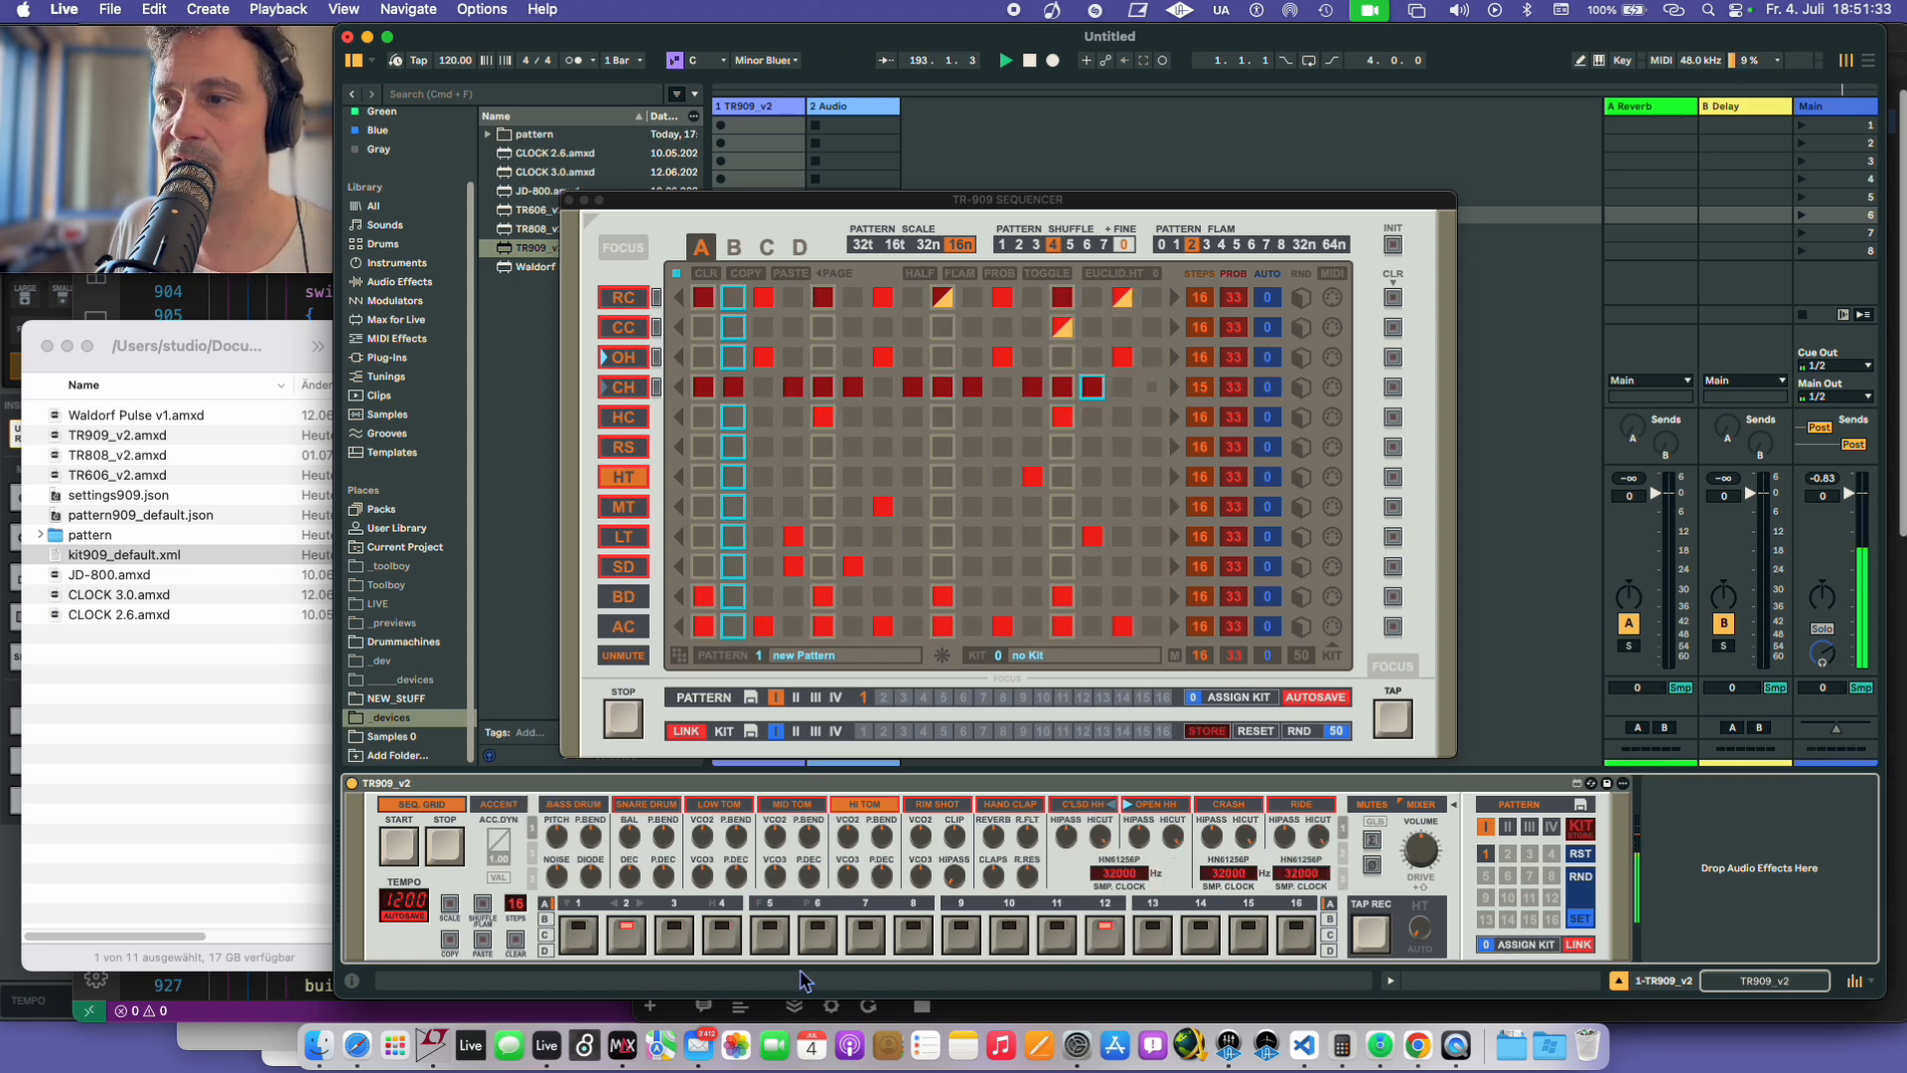
{"action": "key", "text": "f"}
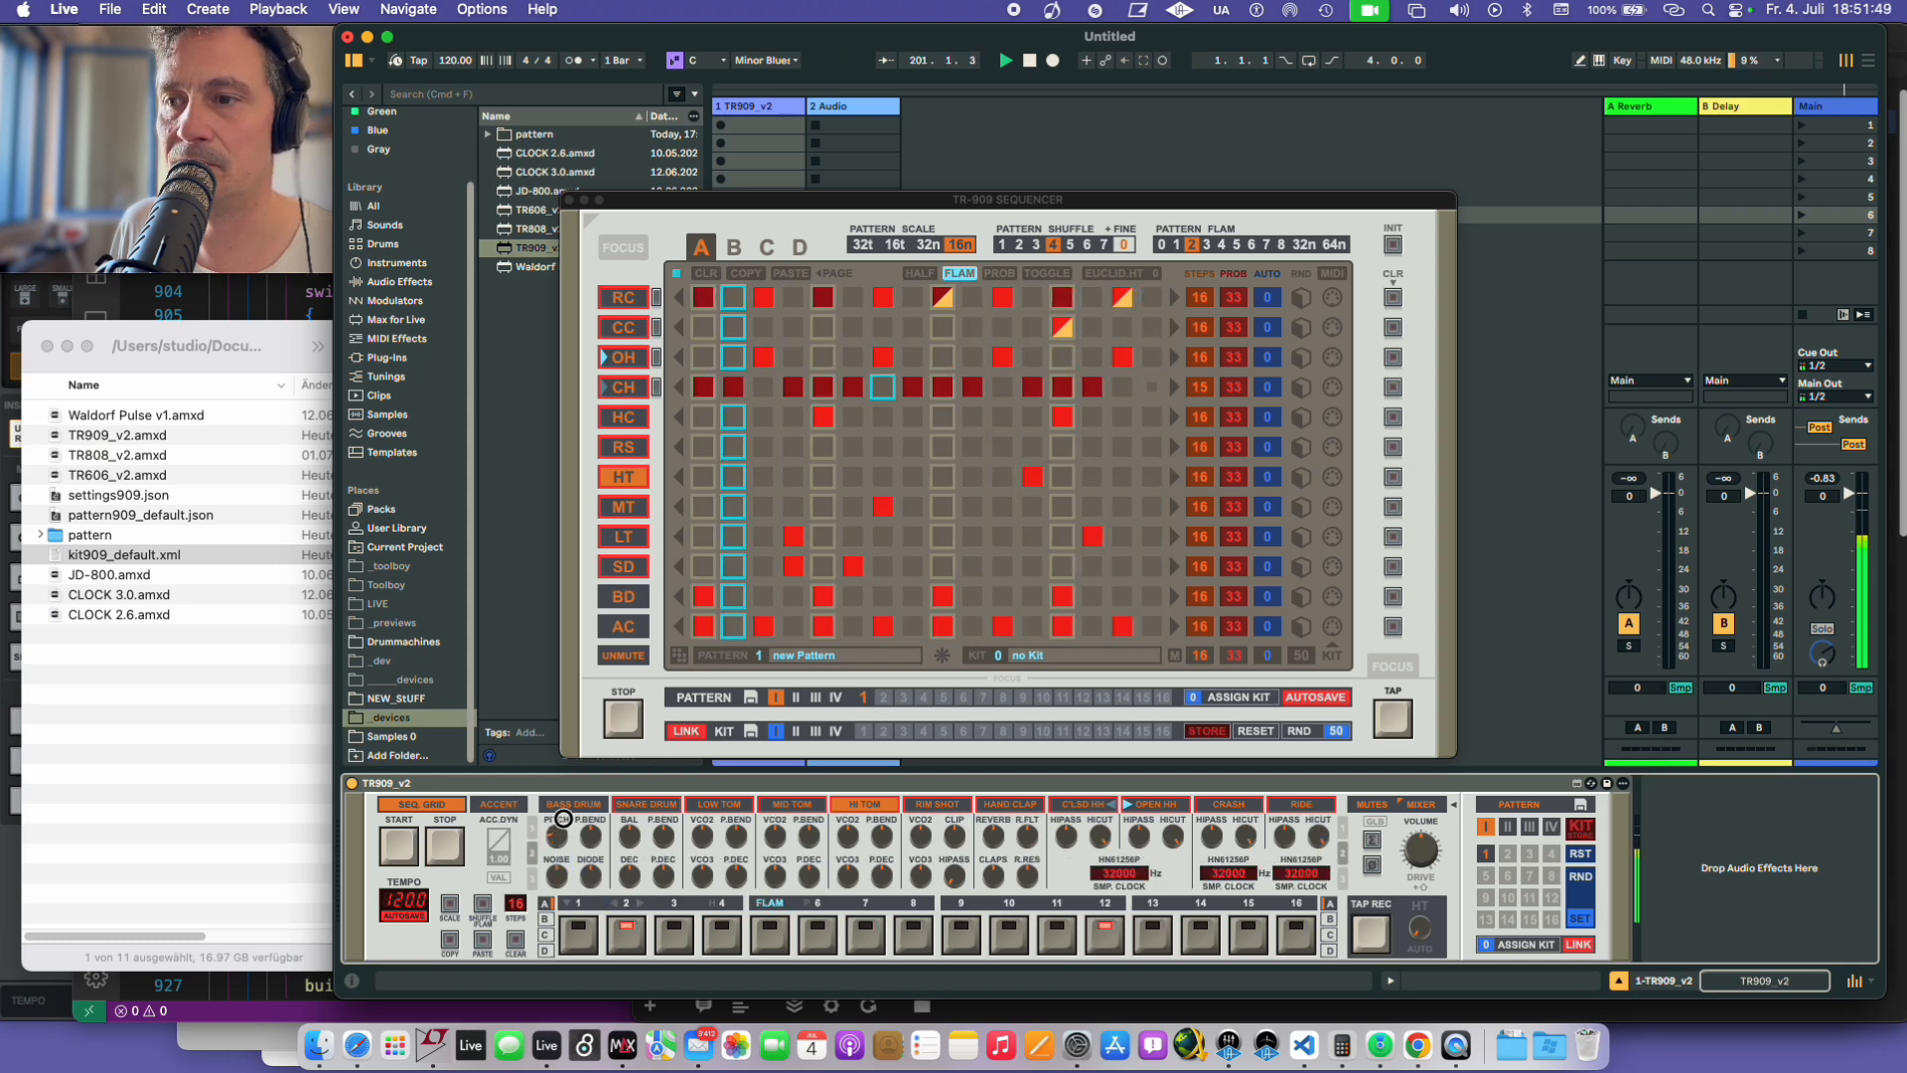
- Try the bass drum's secondary parameters such as pitch, P.Bend and noise, alternating with its main tune and attack controls
{"action": "key", "text": "shift"}
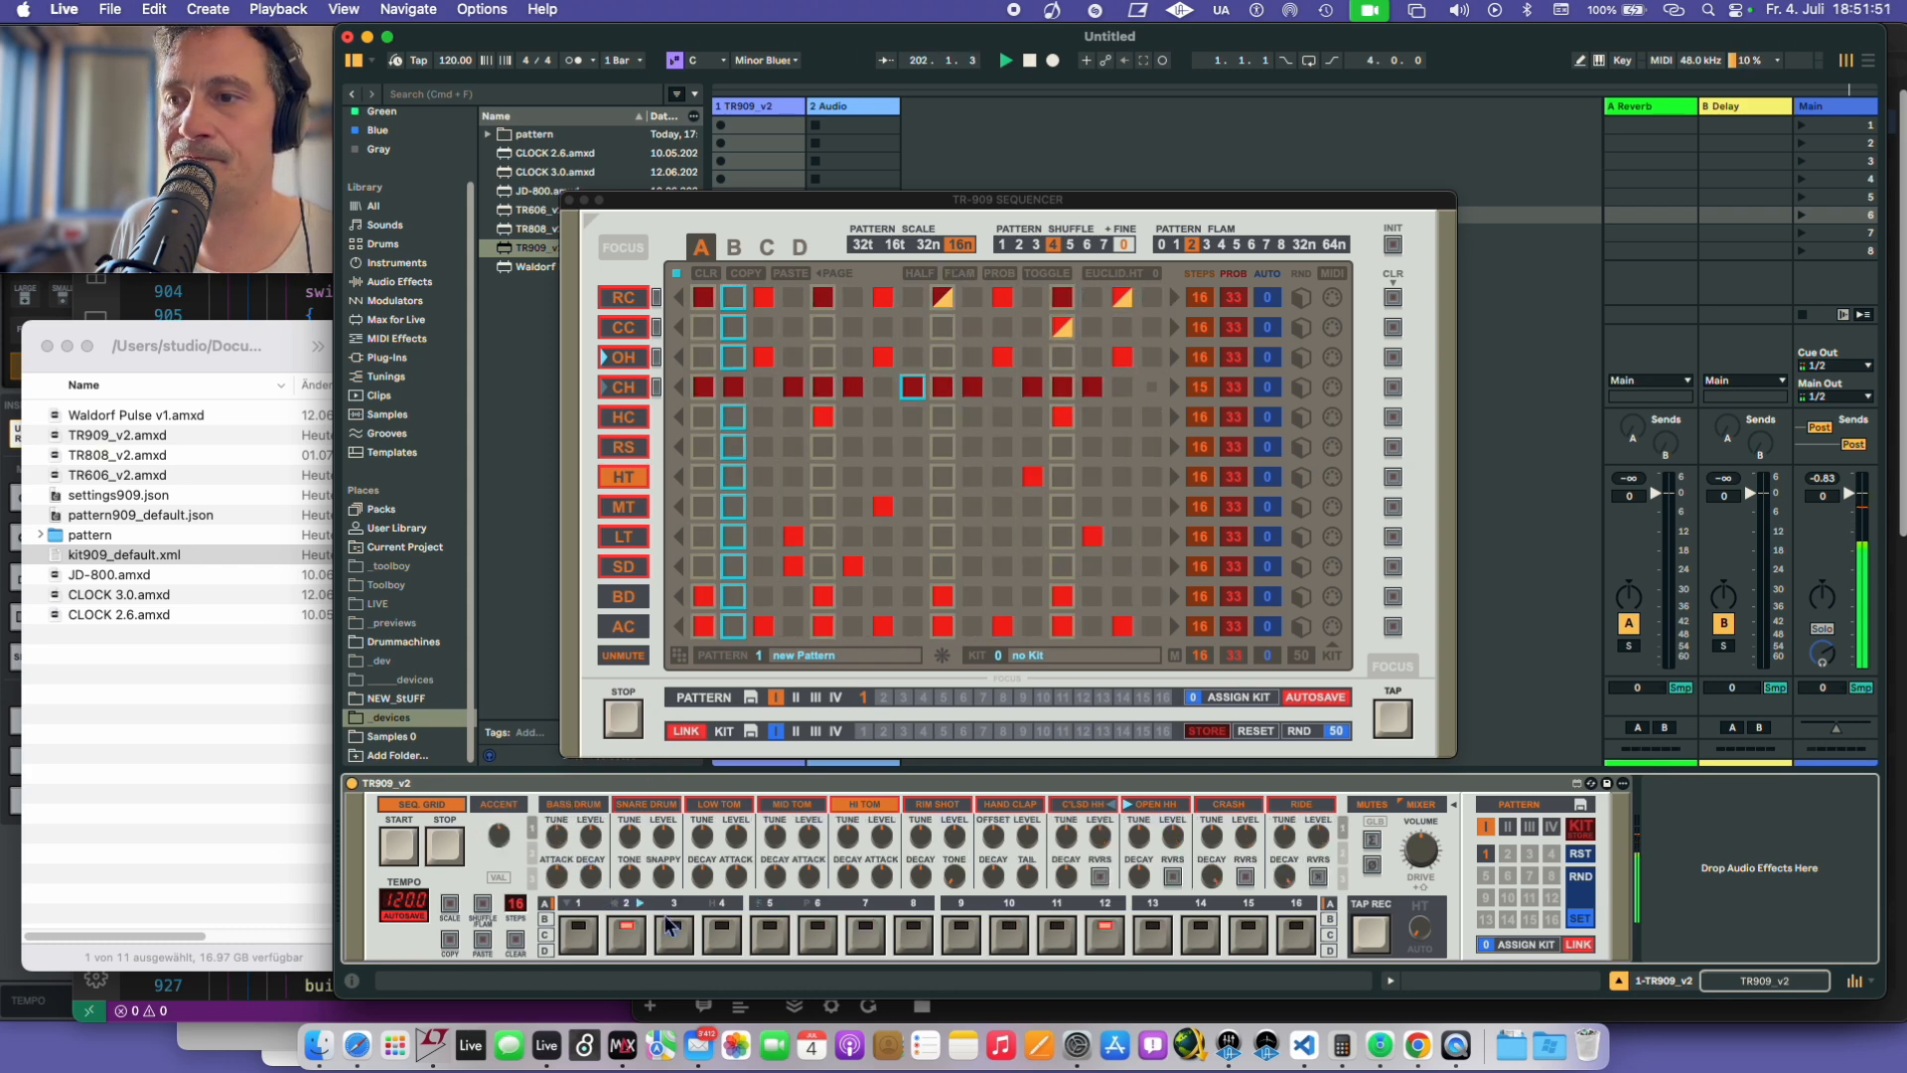
{"action": "key", "text": "shift"}
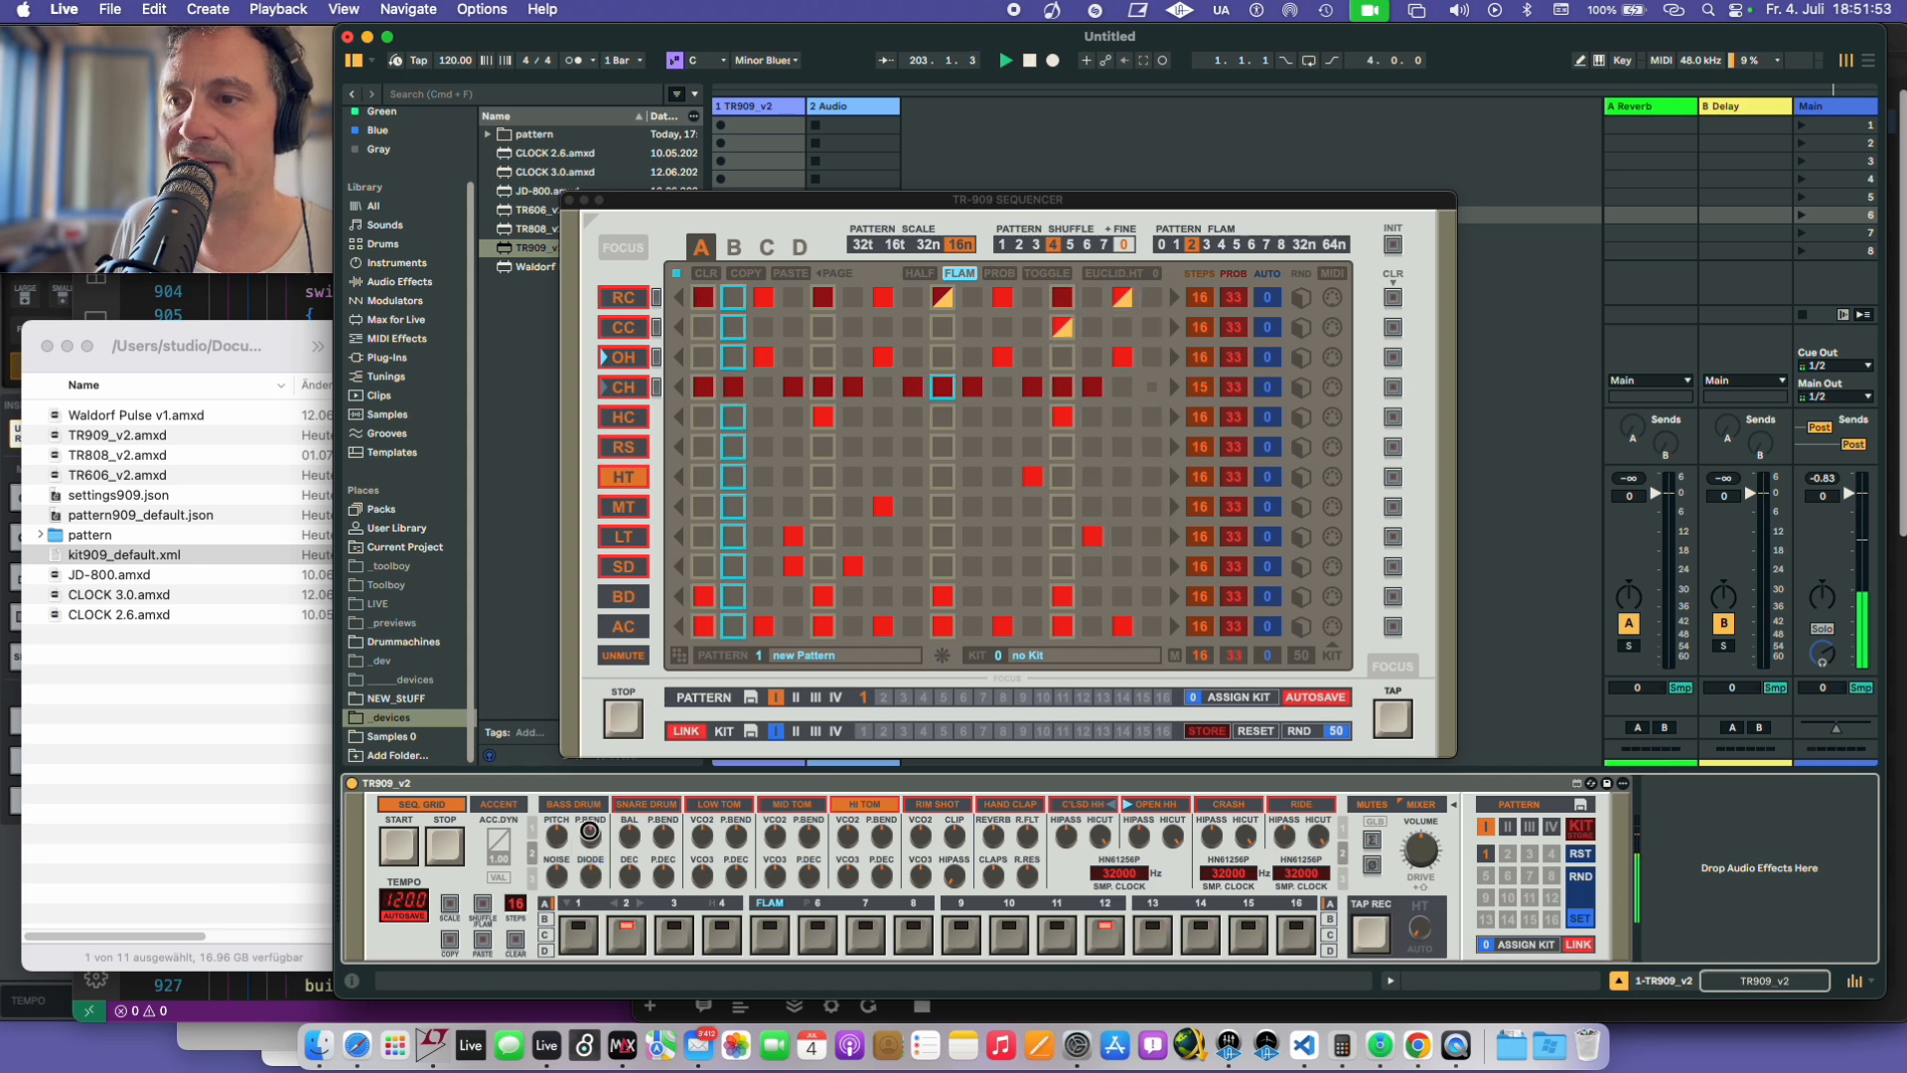
{"action": "key", "text": "shift"}
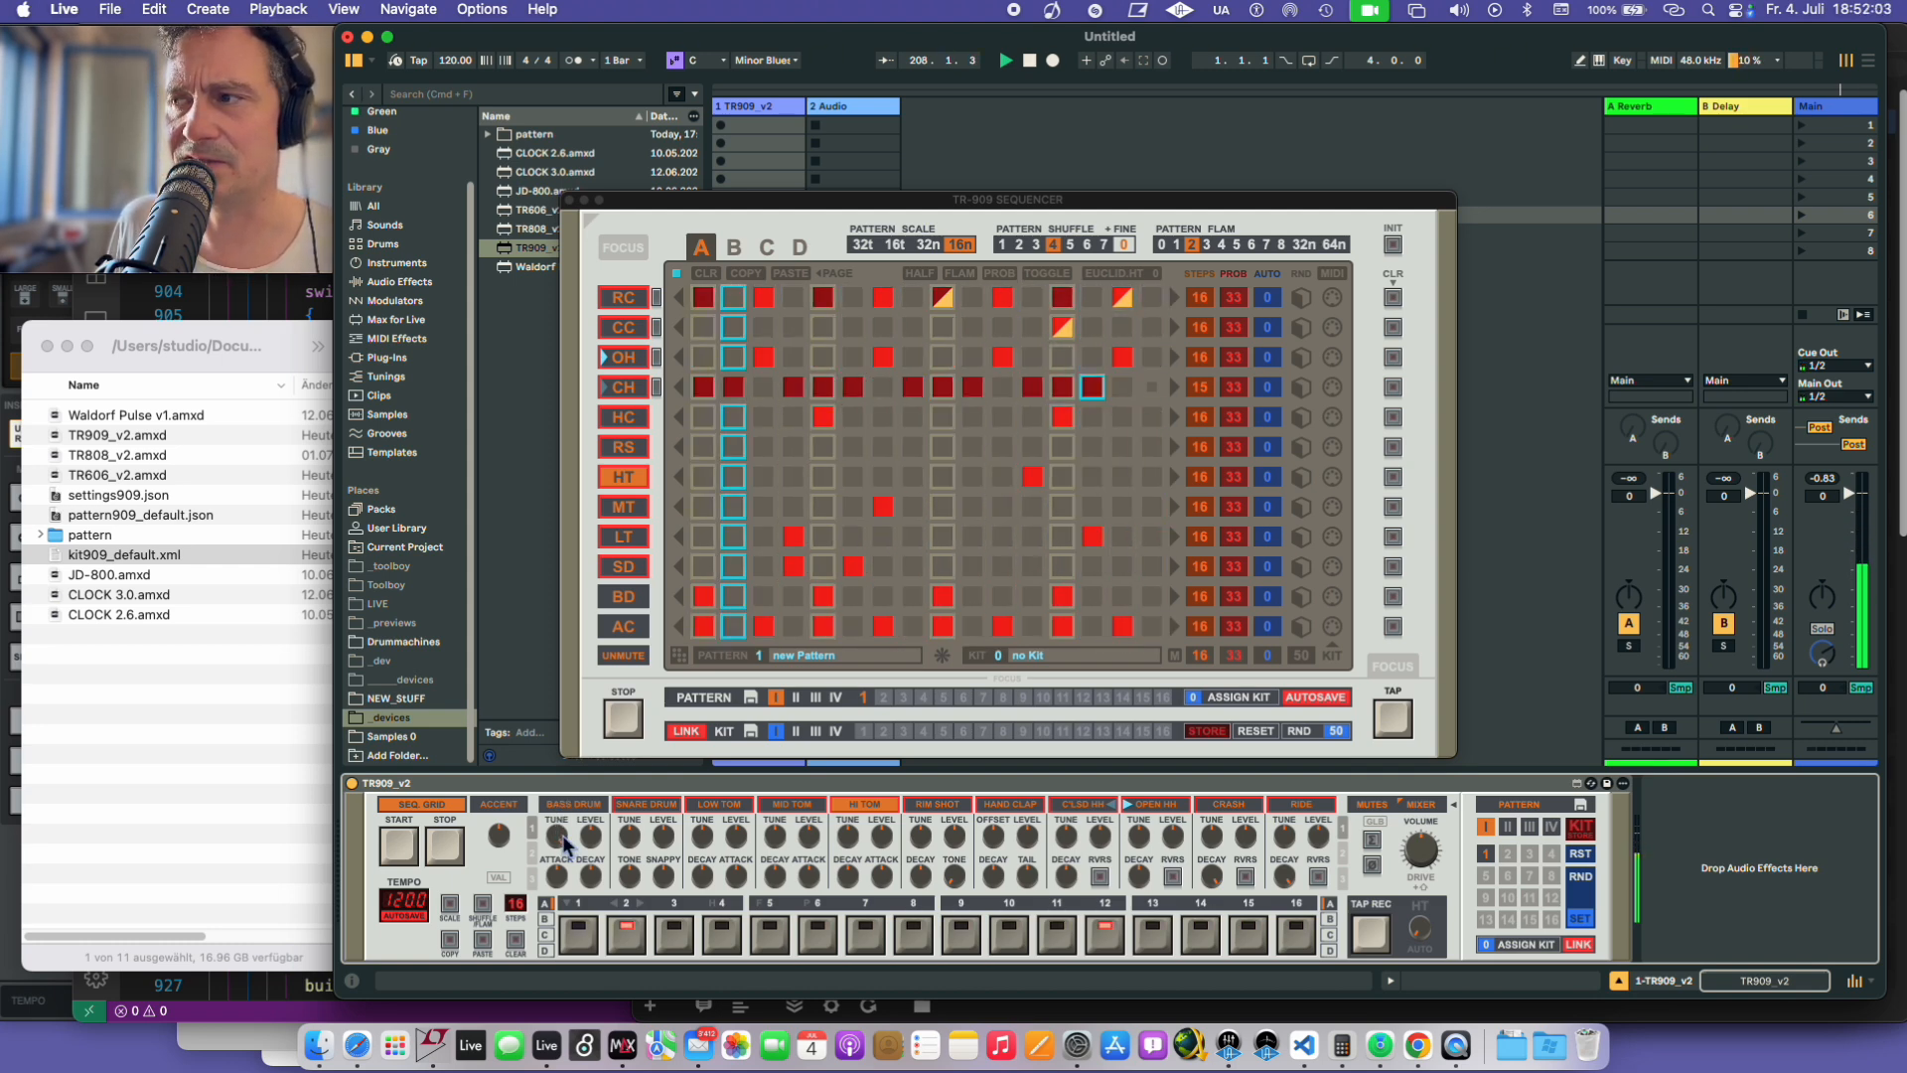
{"action": "key", "text": "shift"}
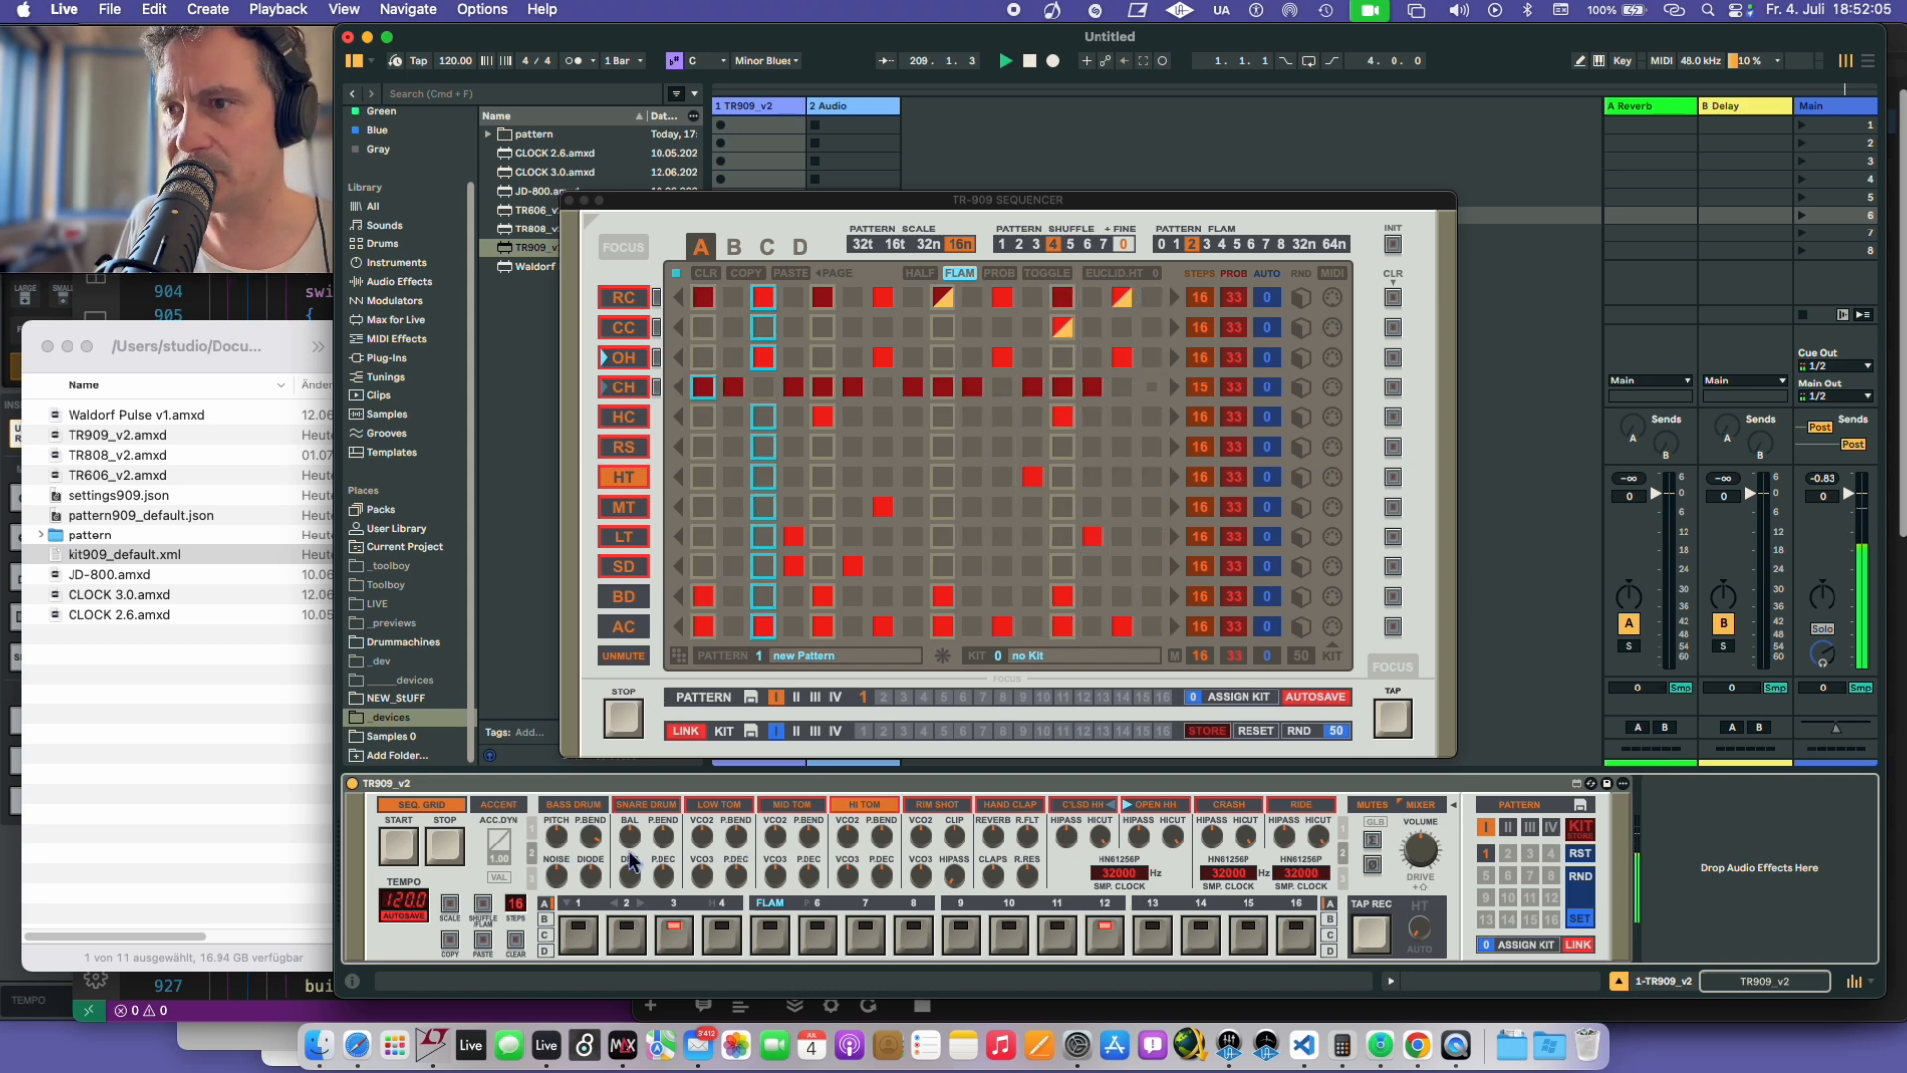
{"action": "key", "text": "shift"}
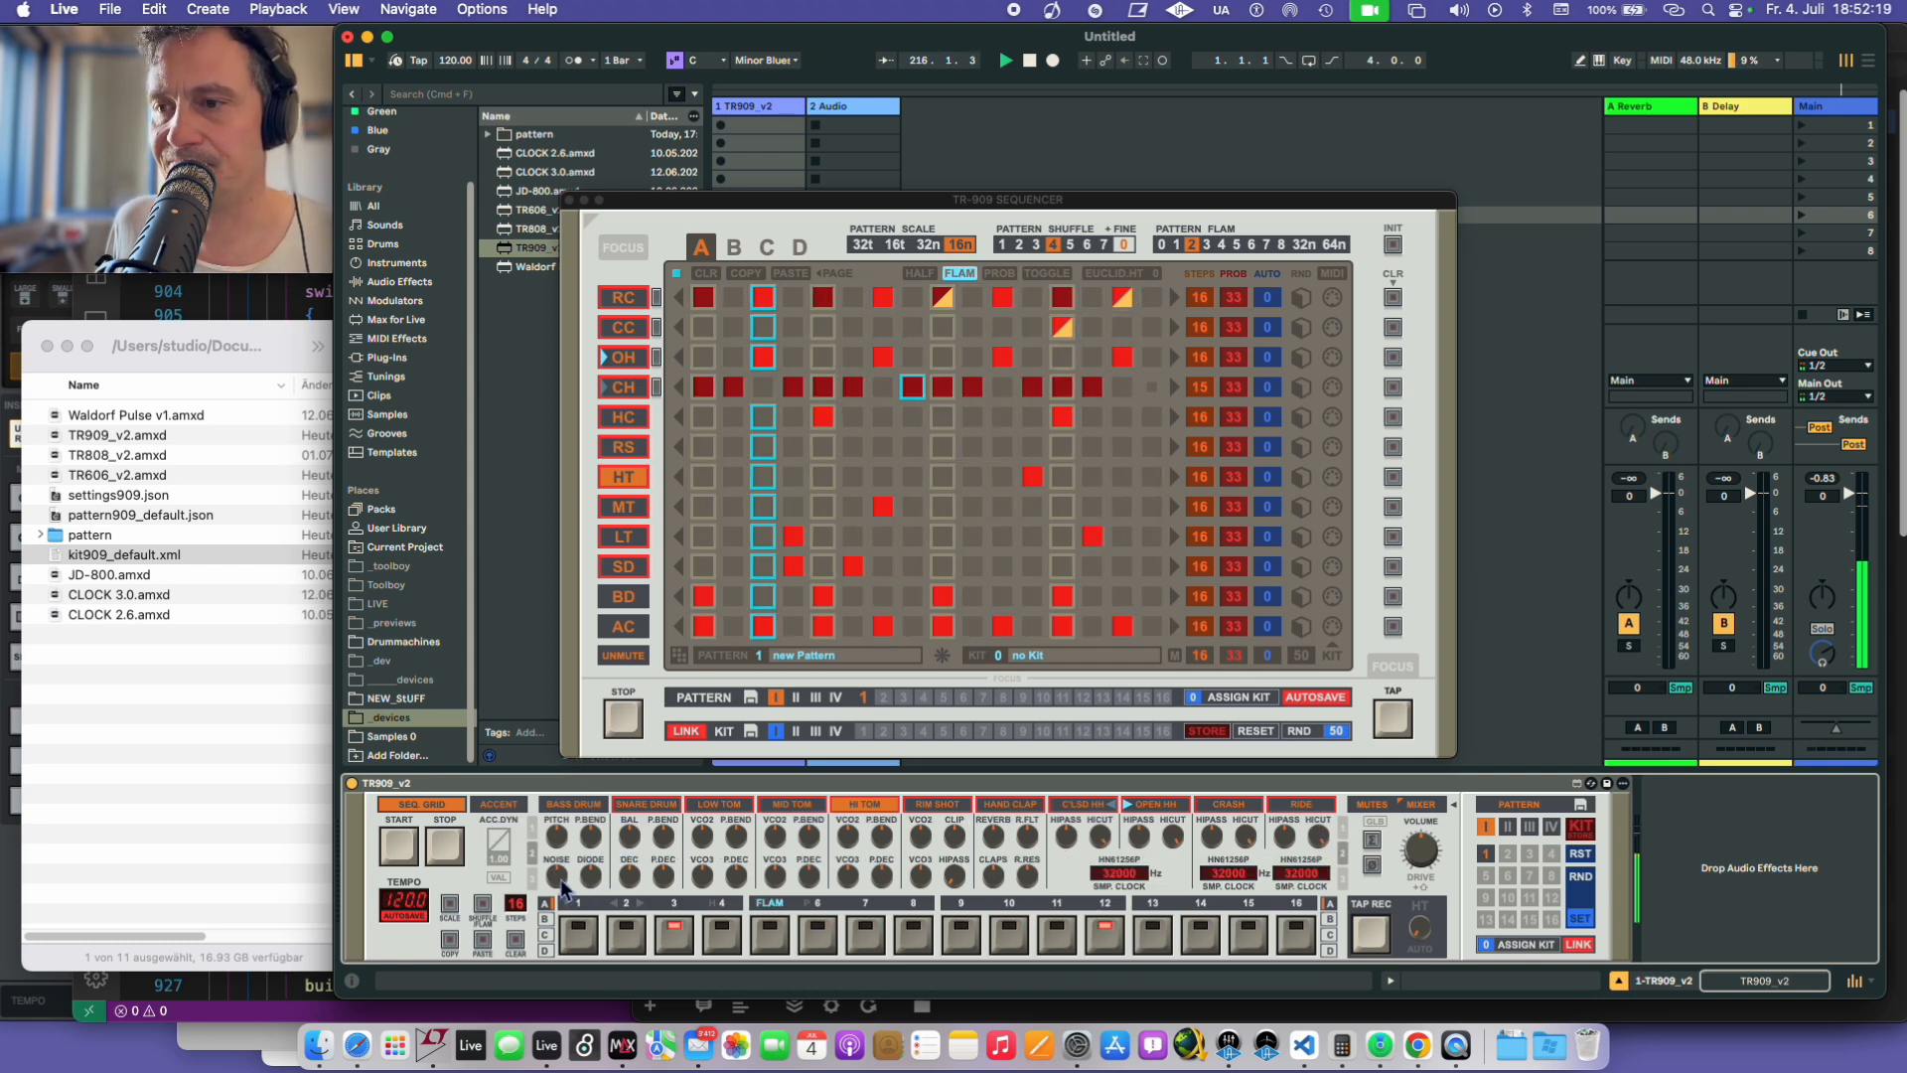
{"action": "key", "text": "shift"}
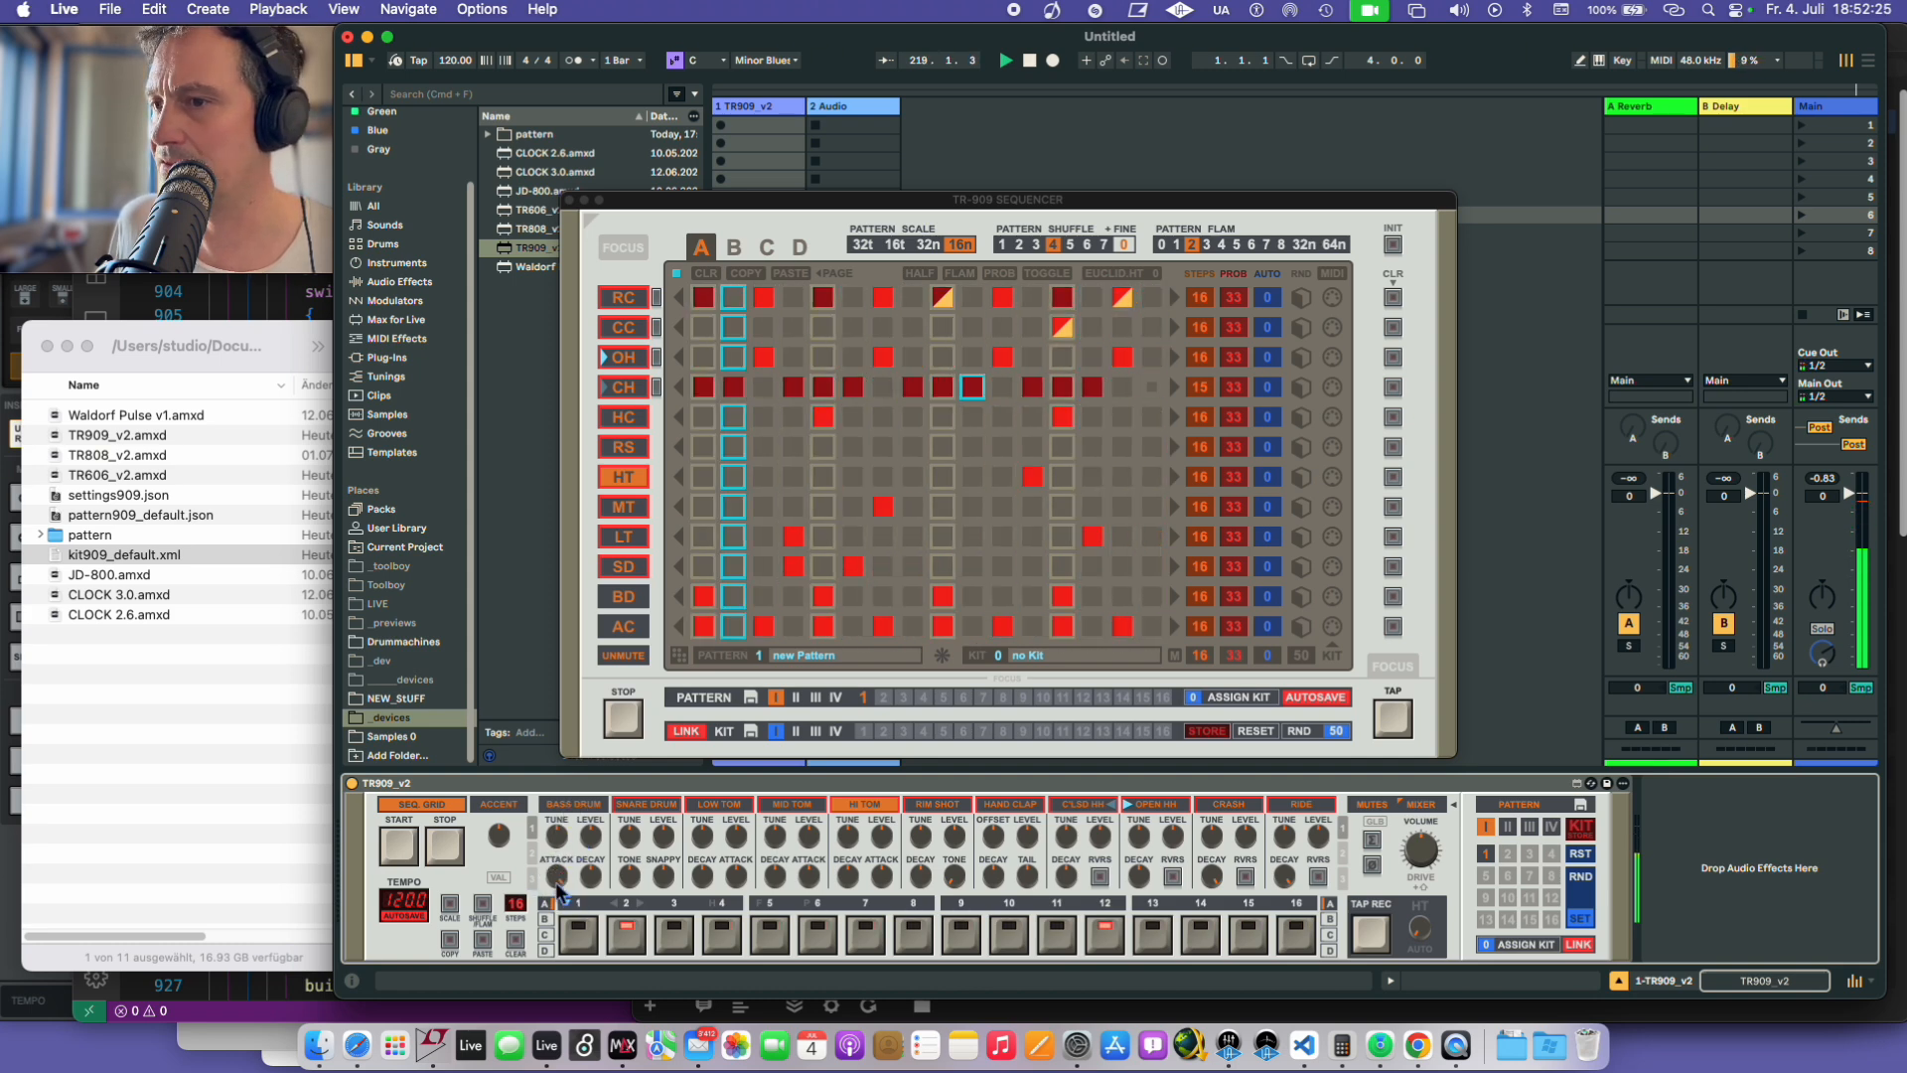
- Compare the main and secondary parameters of the bass and snare drums, including the bass drum's diode and the snare's decay controls
{"action": "key", "text": "shift"}
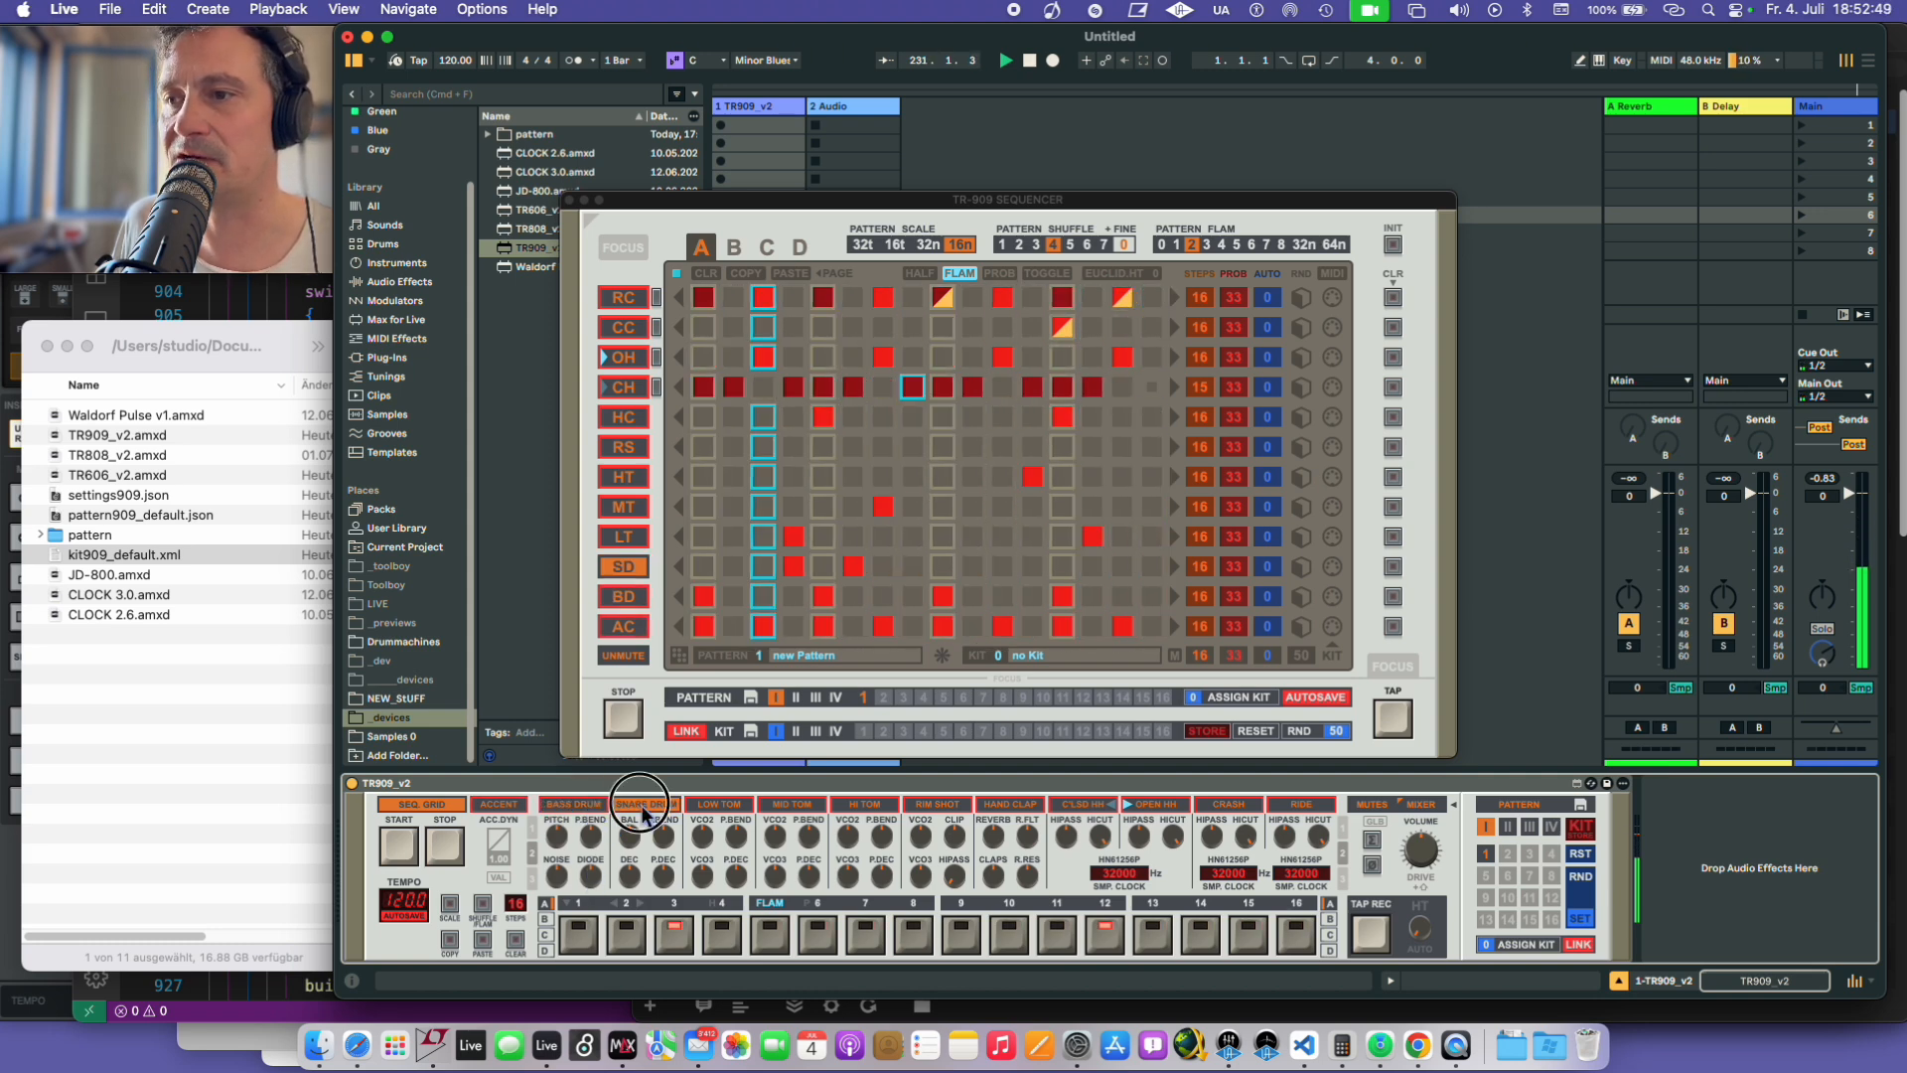
{"action": "key", "text": "shift"}
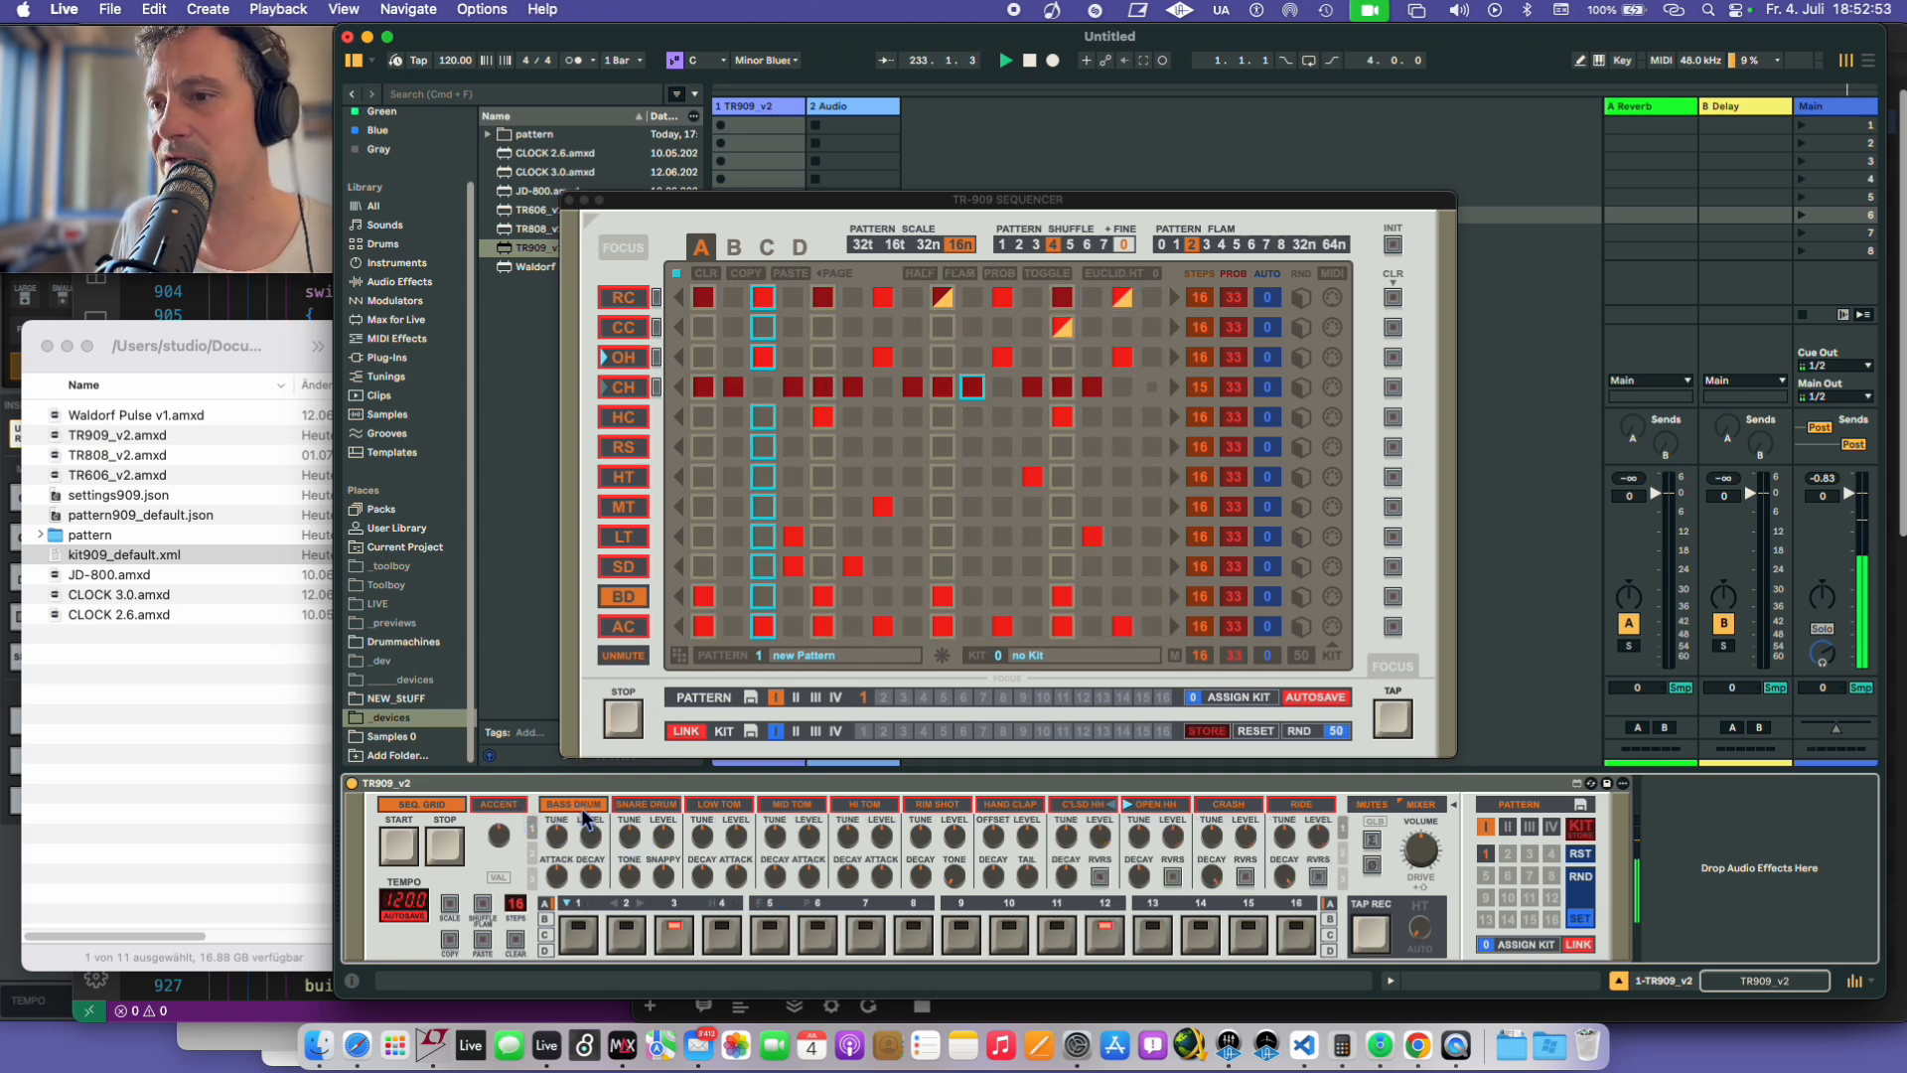
{"action": "key", "text": "shift"}
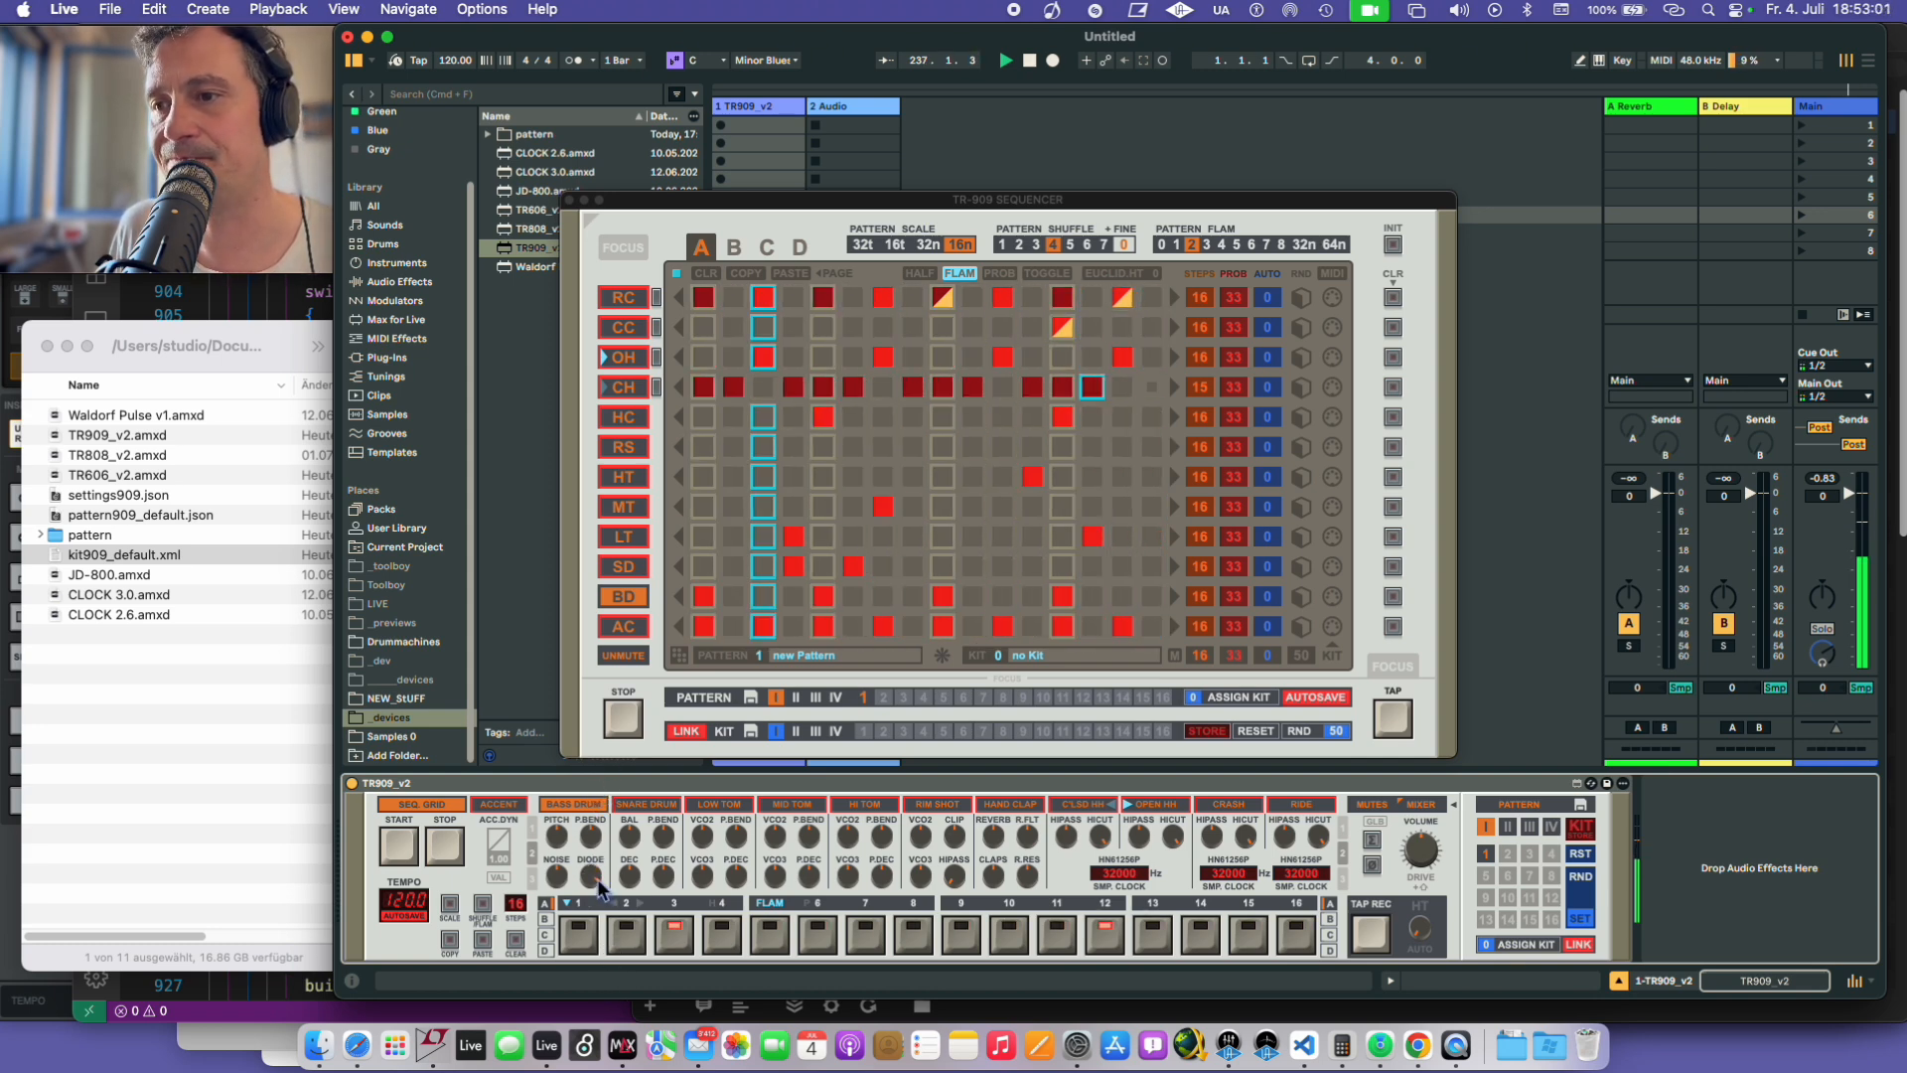
{"action": "left_click", "coordinate": [515, 811], "text": "shift"}
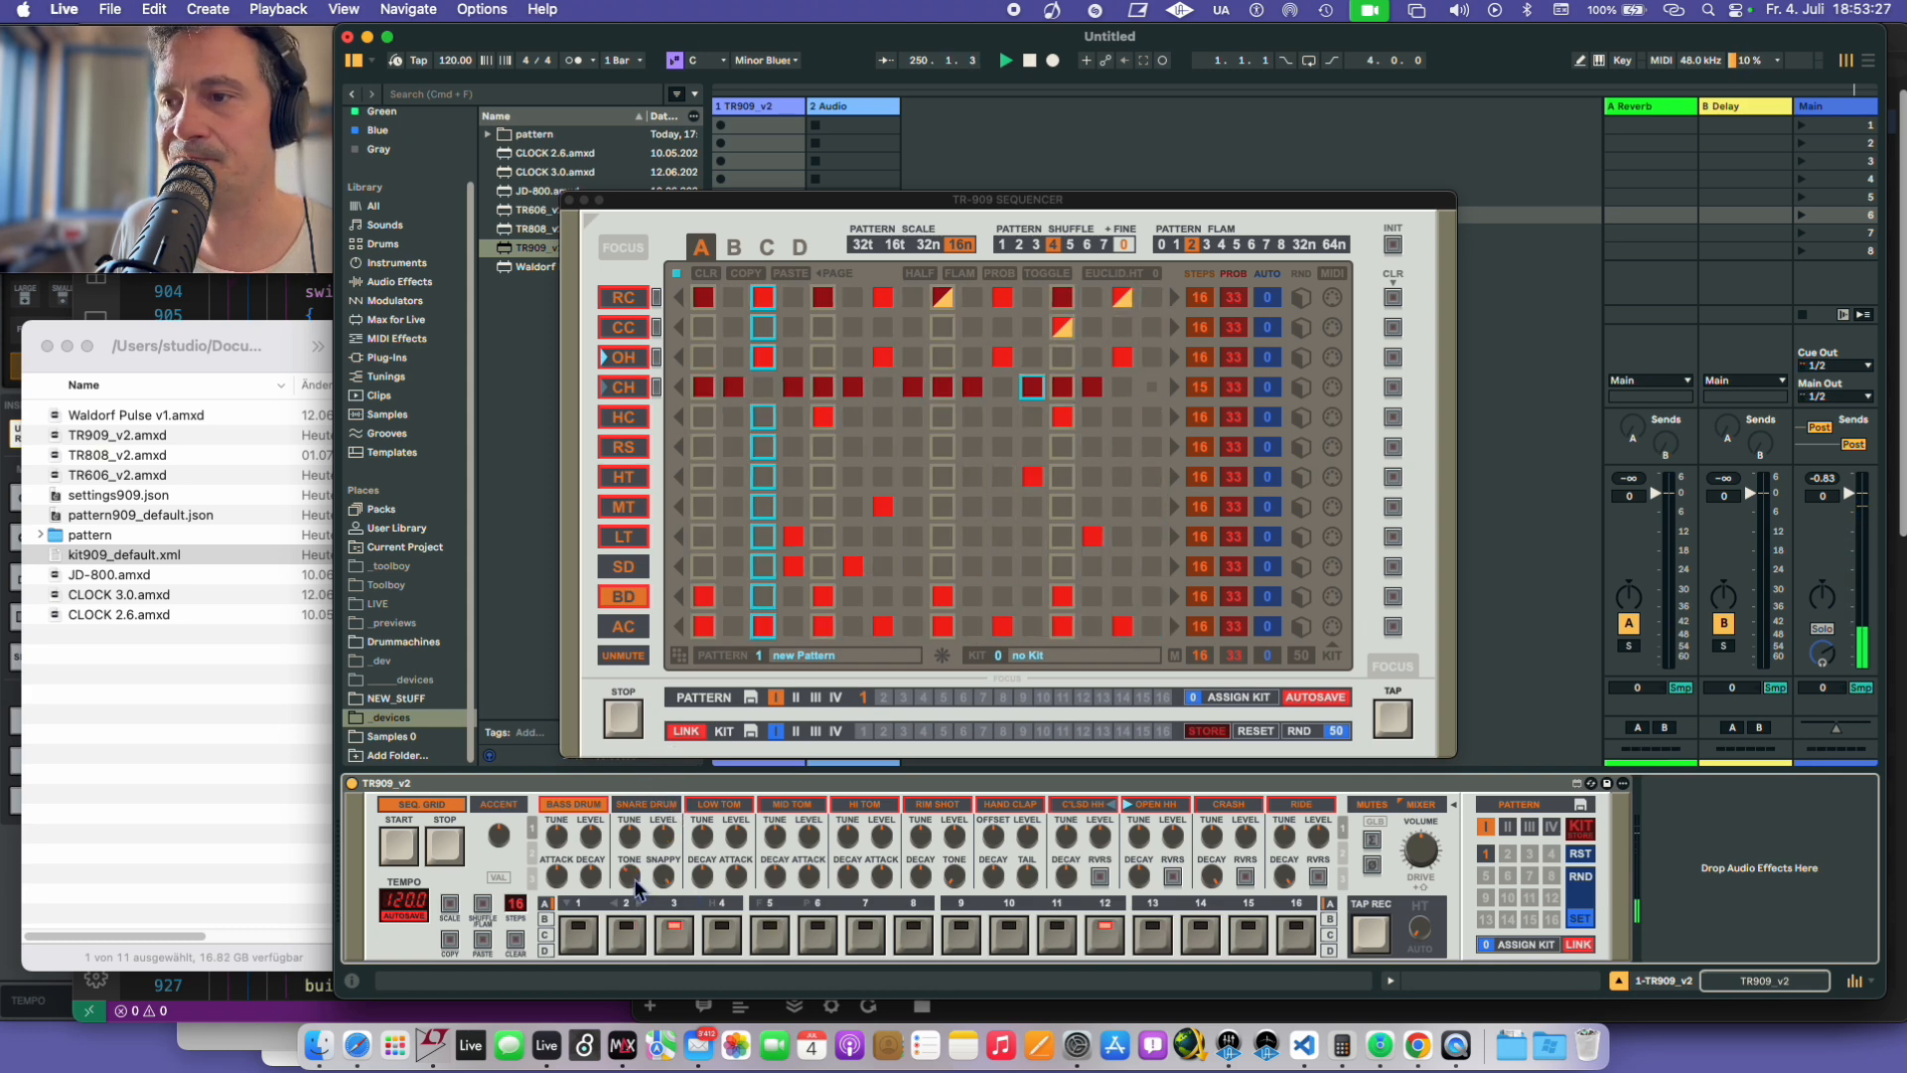
{"action": "key", "text": "shift"}
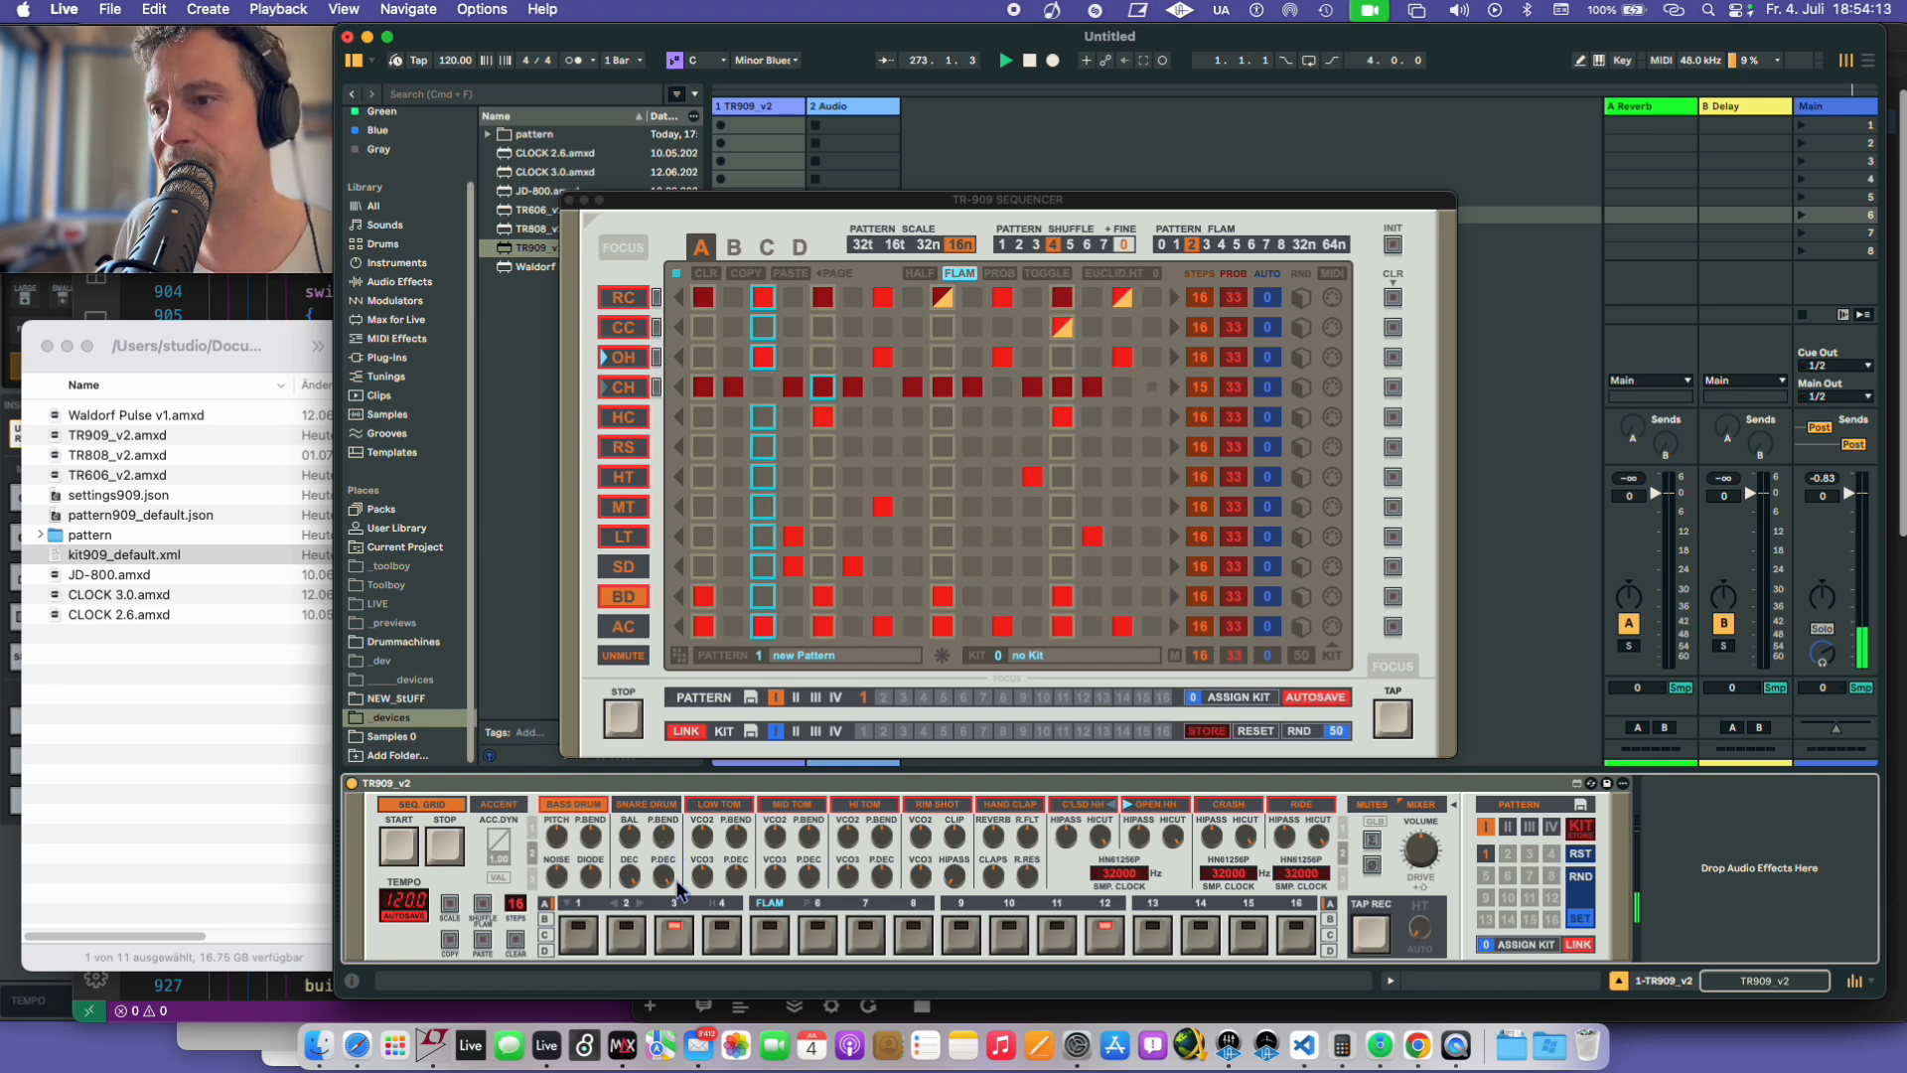
{"action": "key", "text": "shift"}
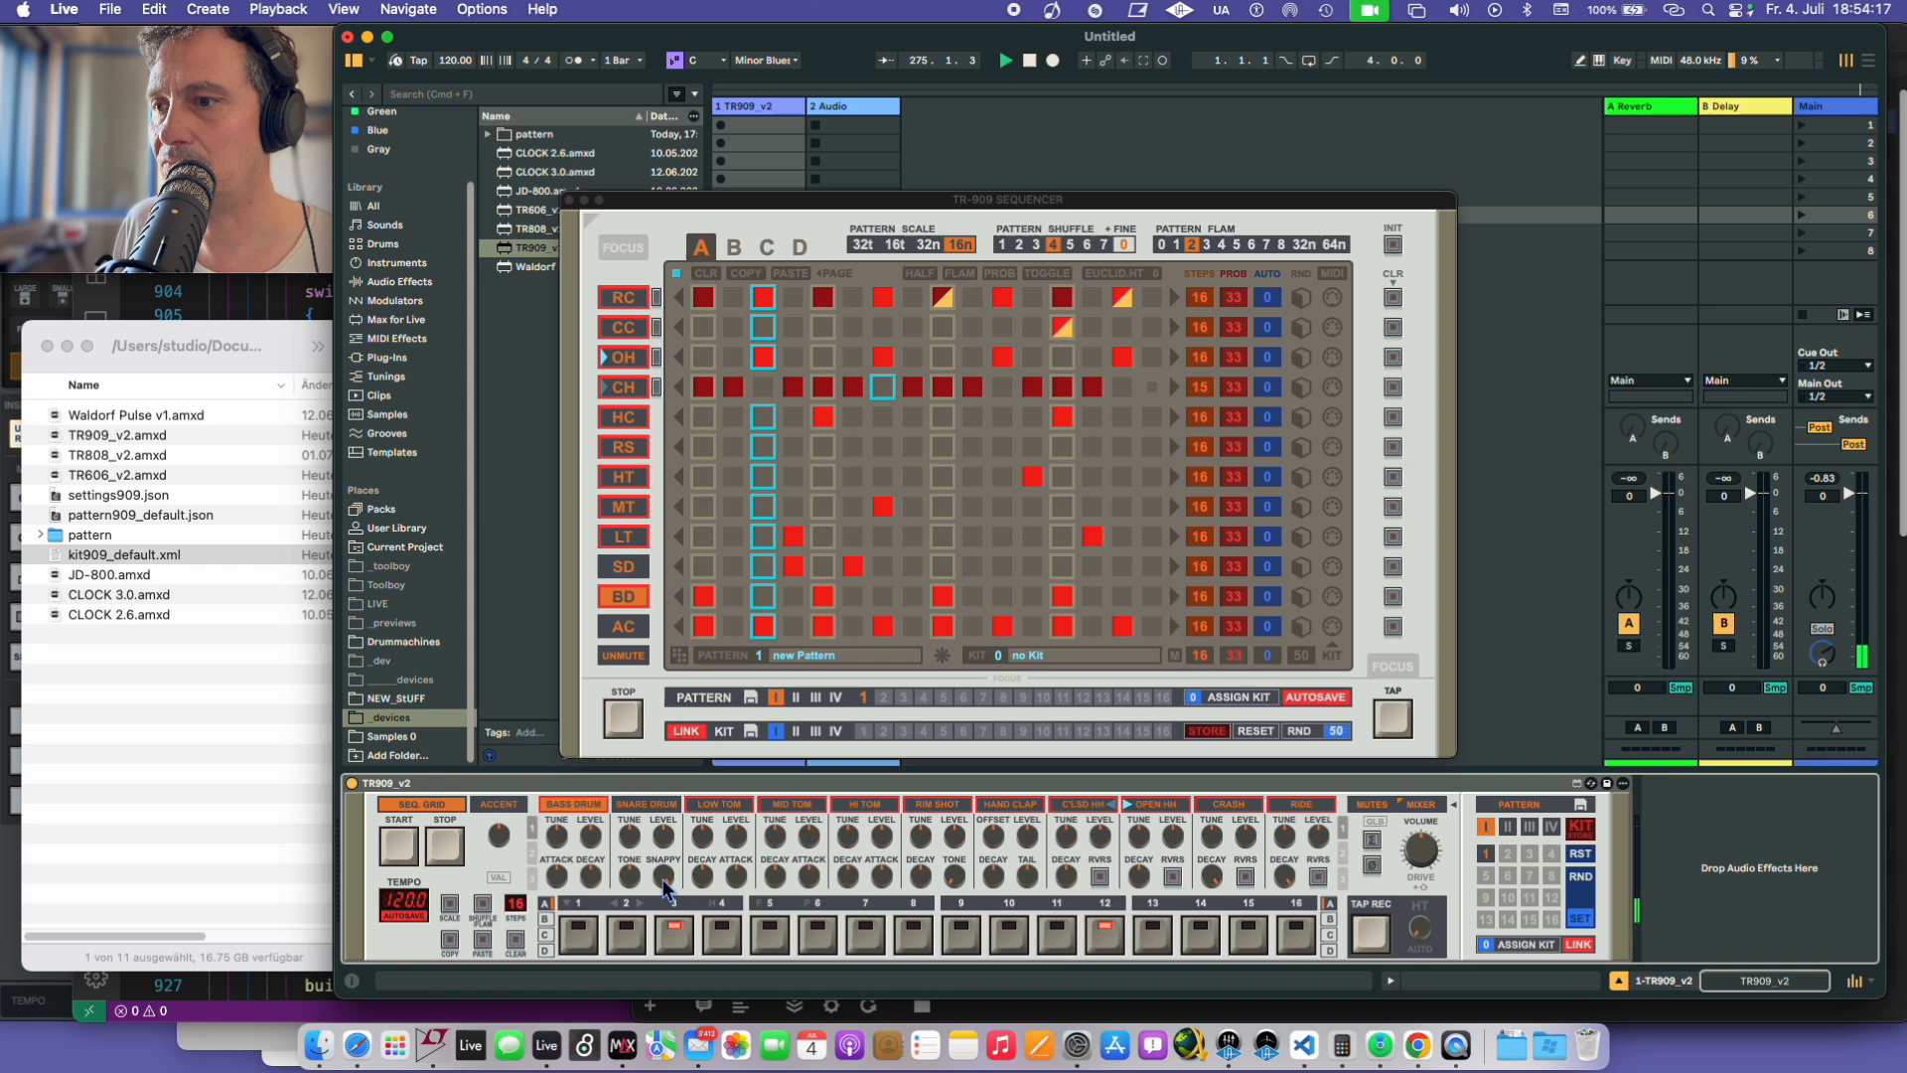
- Select the low tom and raise its secondary P.Bend, alternating with its main decay and attack controls
{"action": "left_click", "coordinate": [727, 805], "text": "shift"}
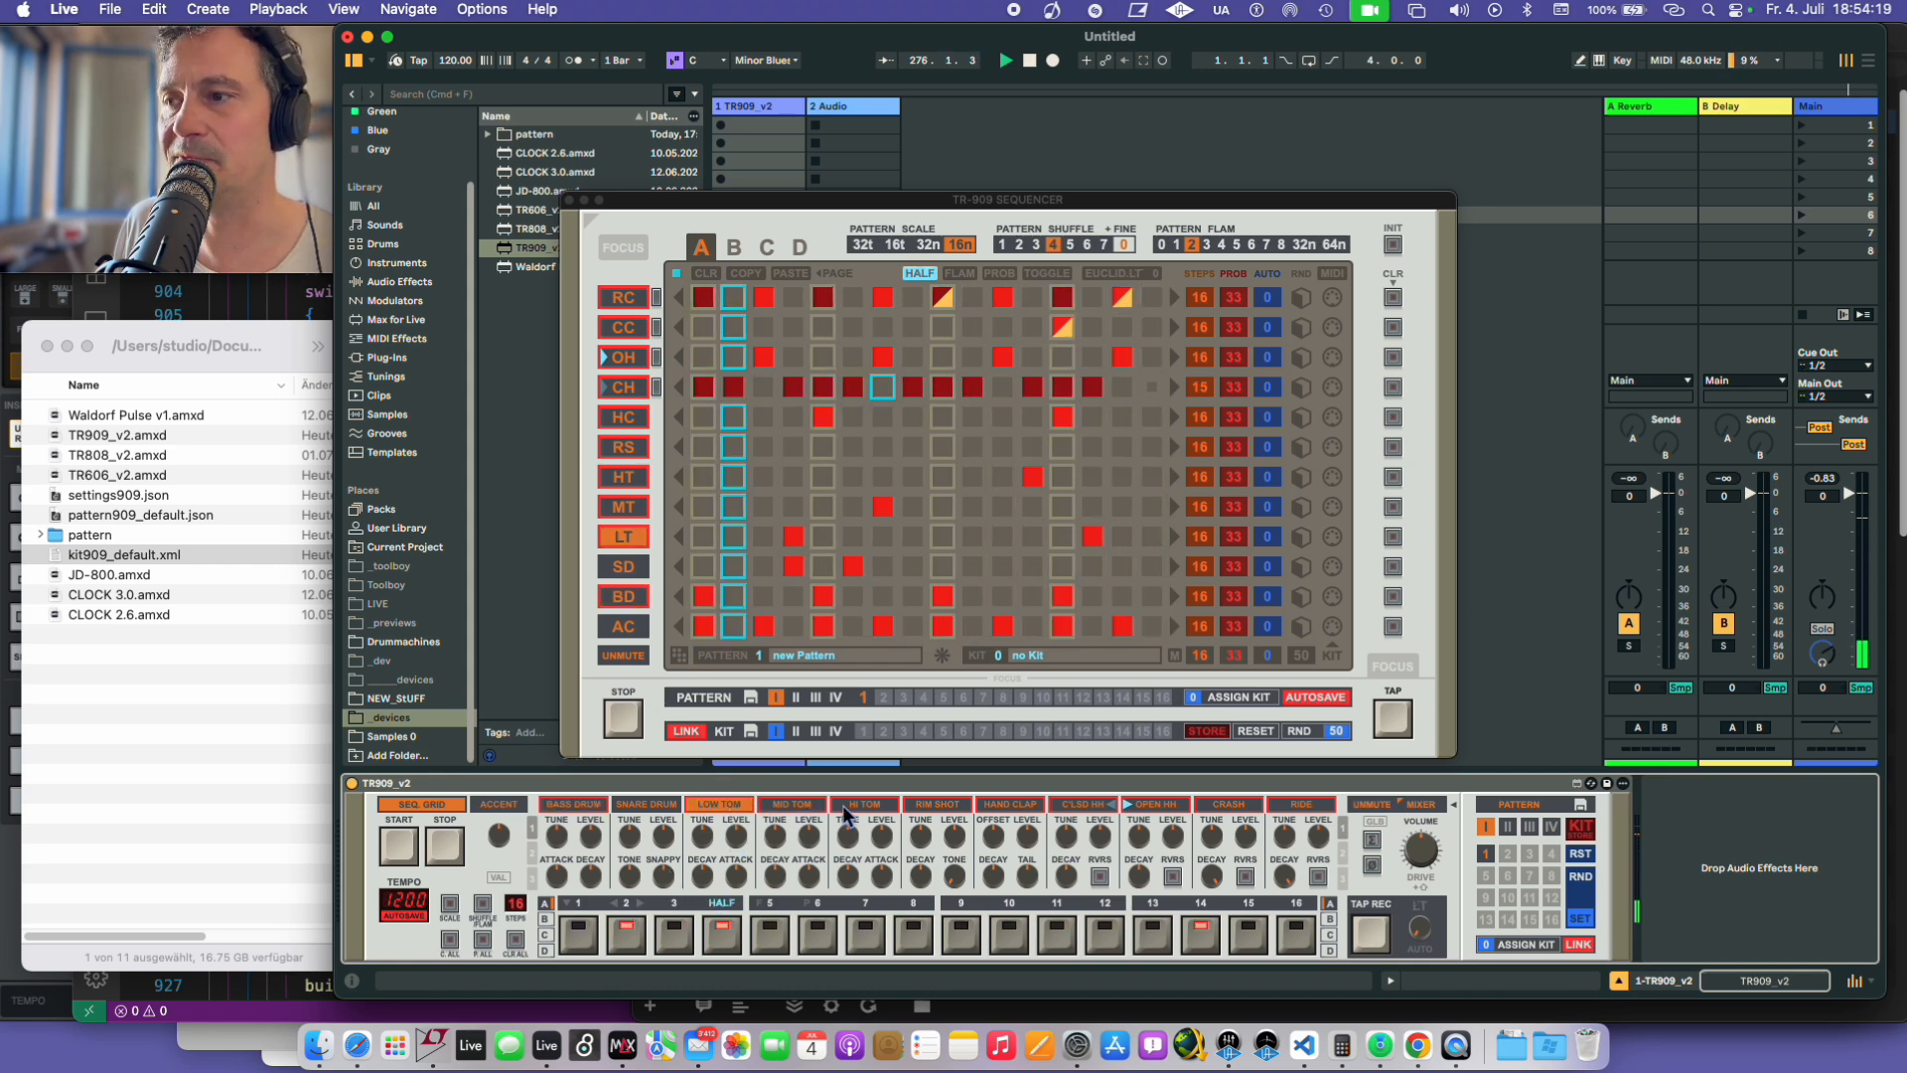
{"action": "left_click", "coordinate": [711, 807]}
{"action": "key", "text": "alt"}
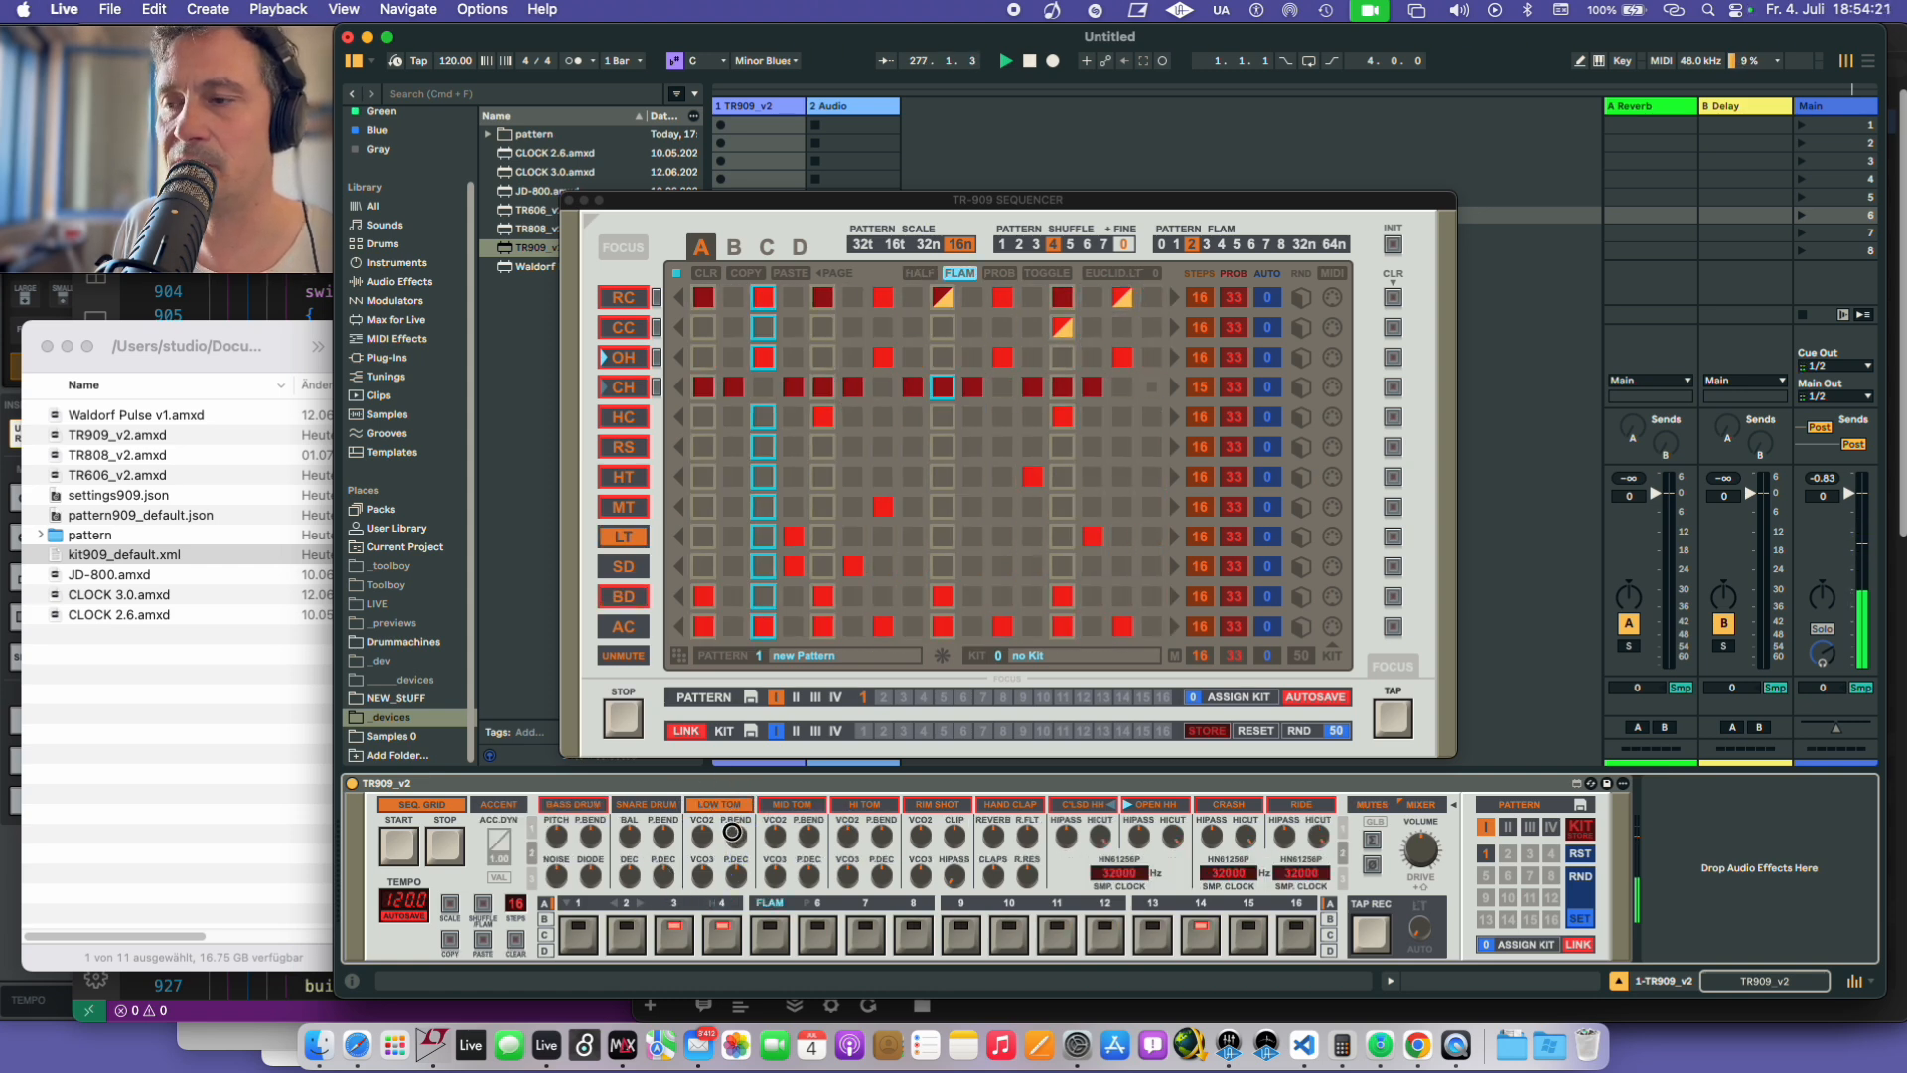
{"action": "left_click_drag", "start_coordinate": [737, 837], "coordinate": [741, 801]}
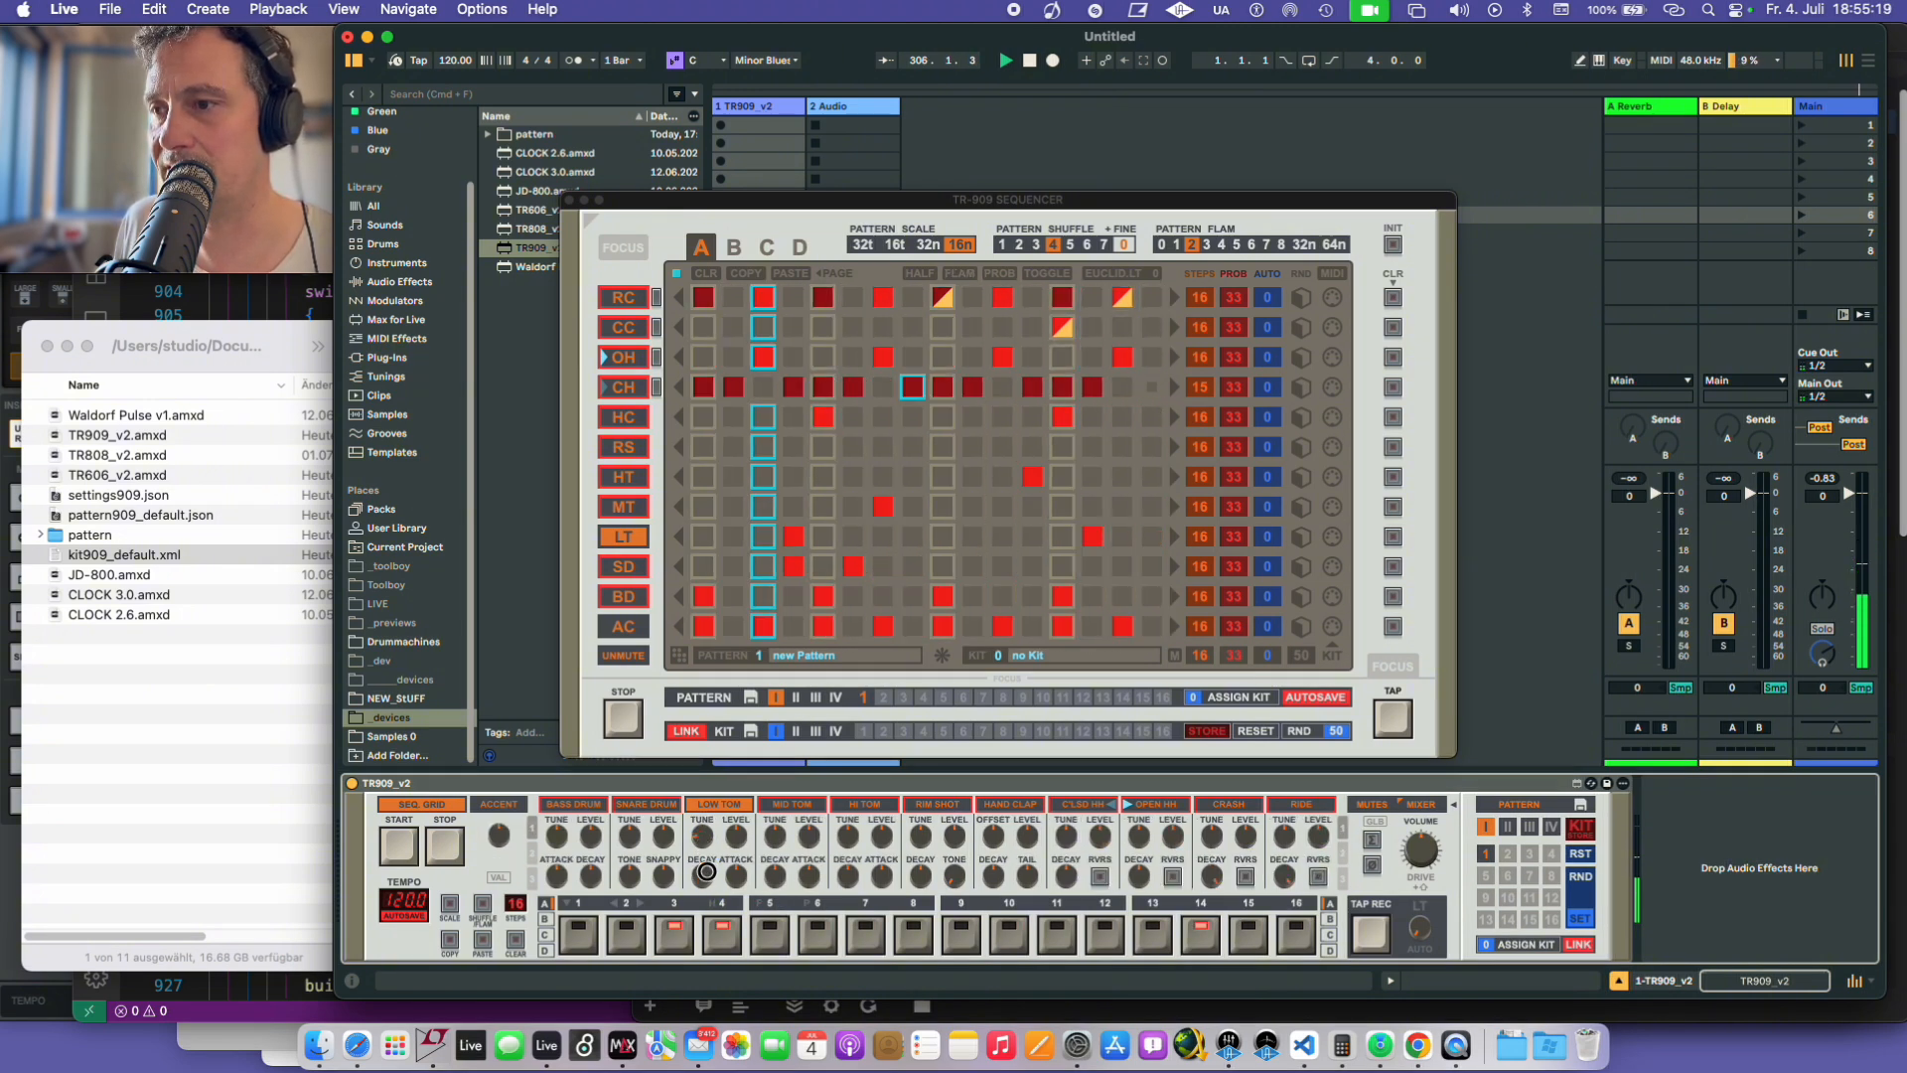
{"action": "key", "text": "shift"}
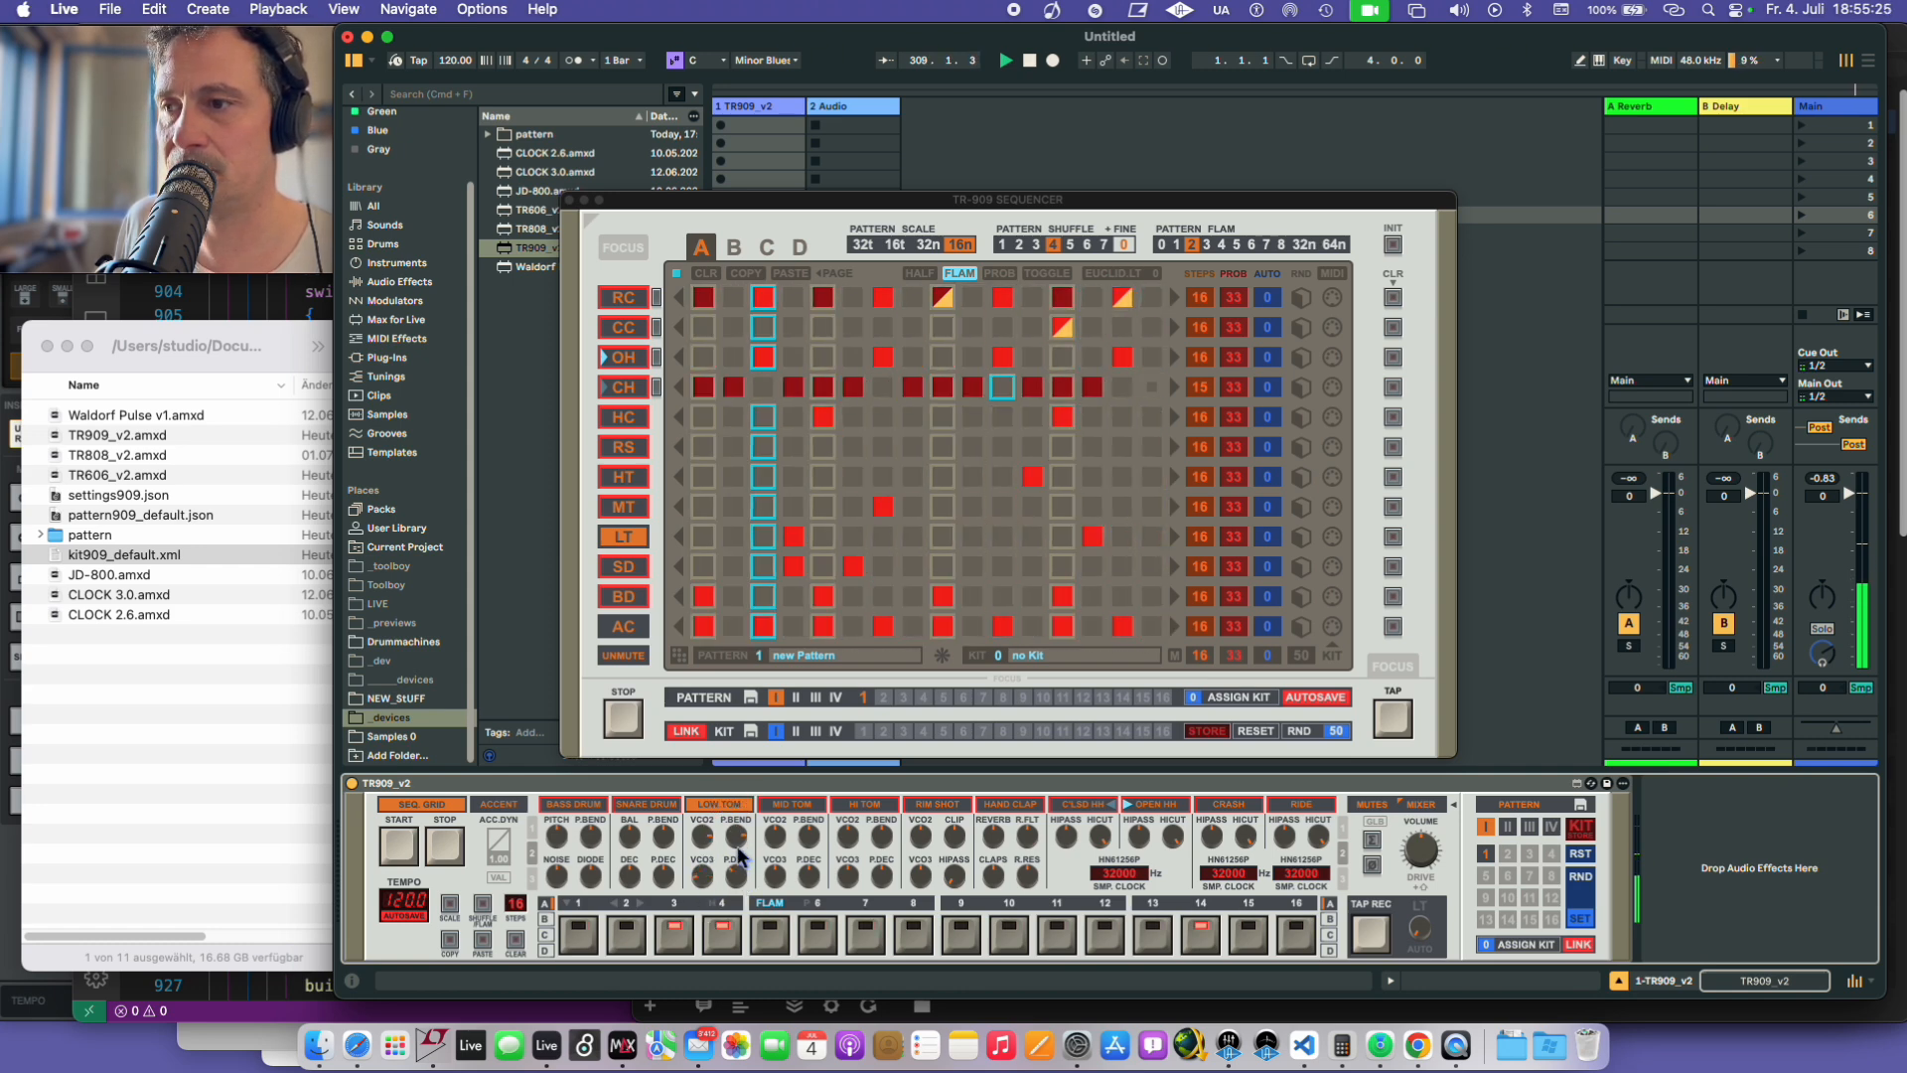
{"action": "key", "text": "shift"}
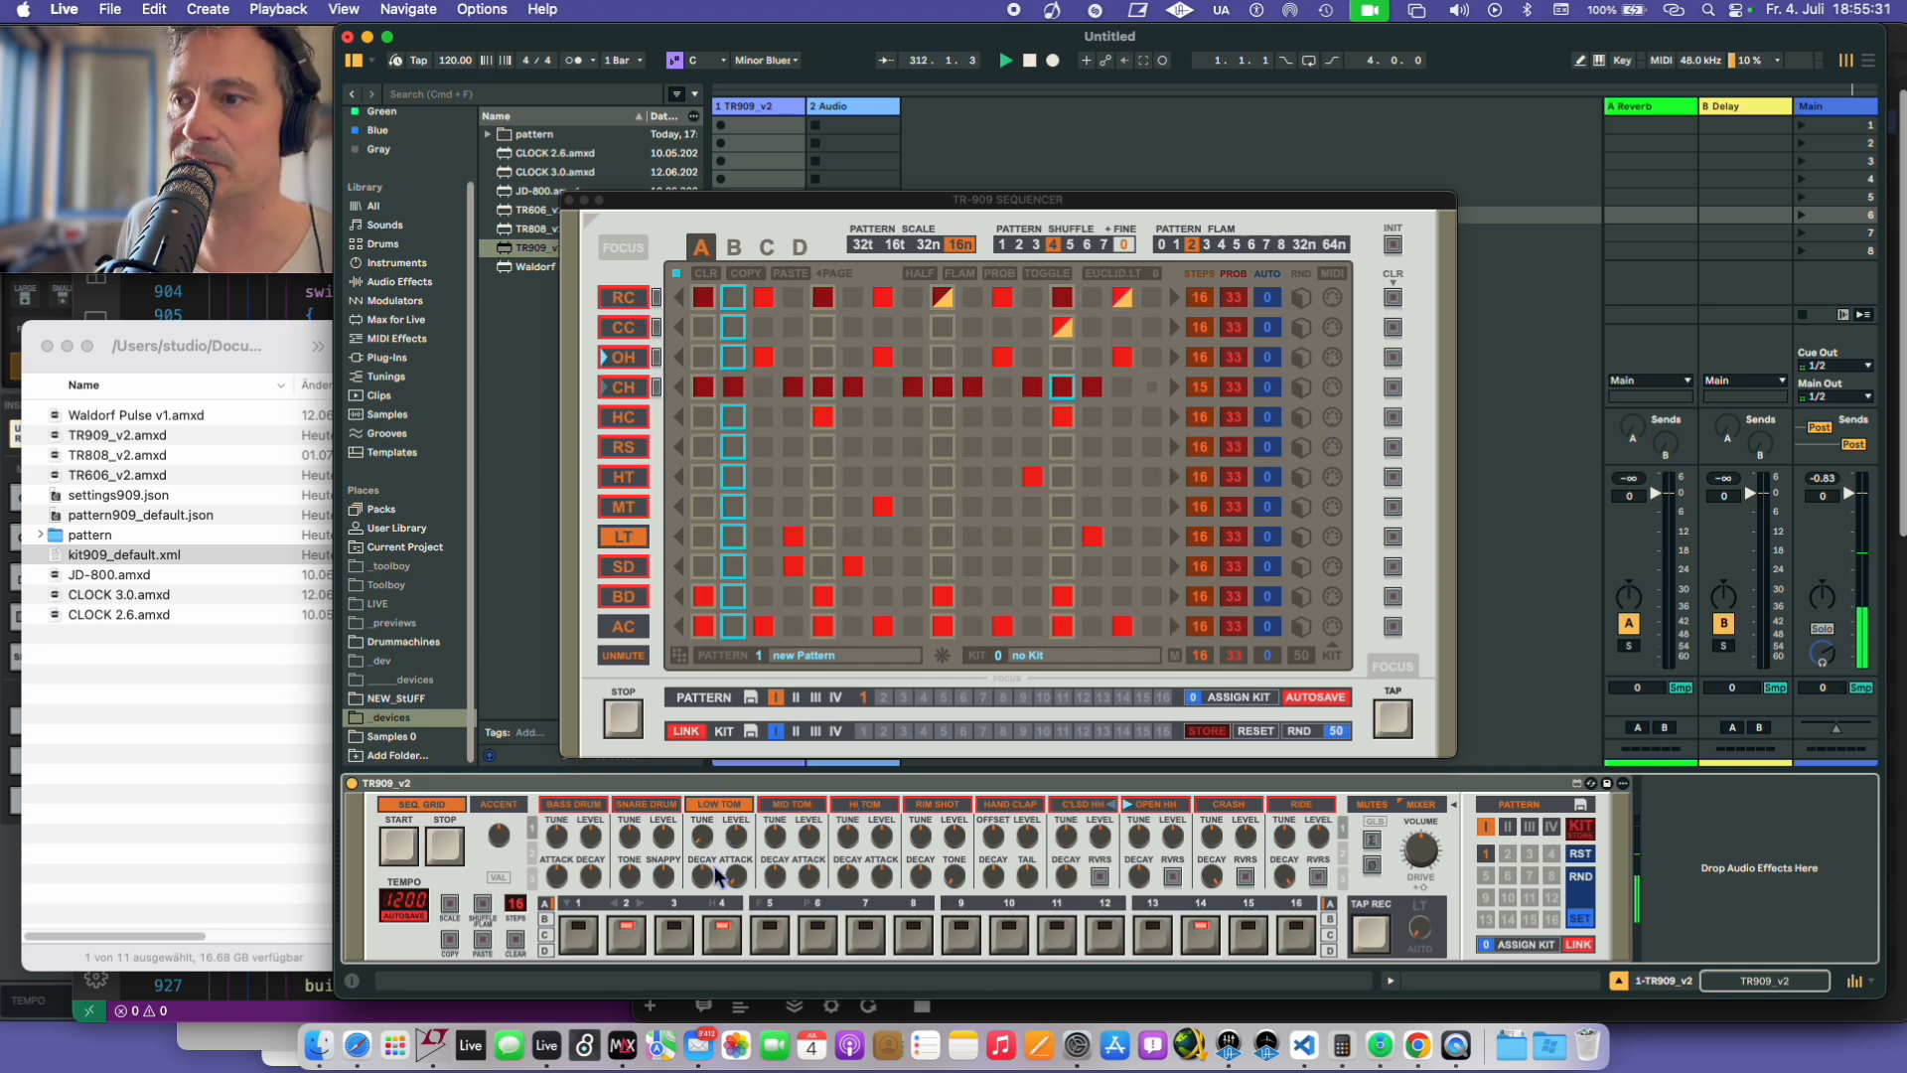
- Select the mid tom and the hi tom in turn, and return to the low tom
{"action": "left_click", "coordinate": [796, 806], "text": "shift"}
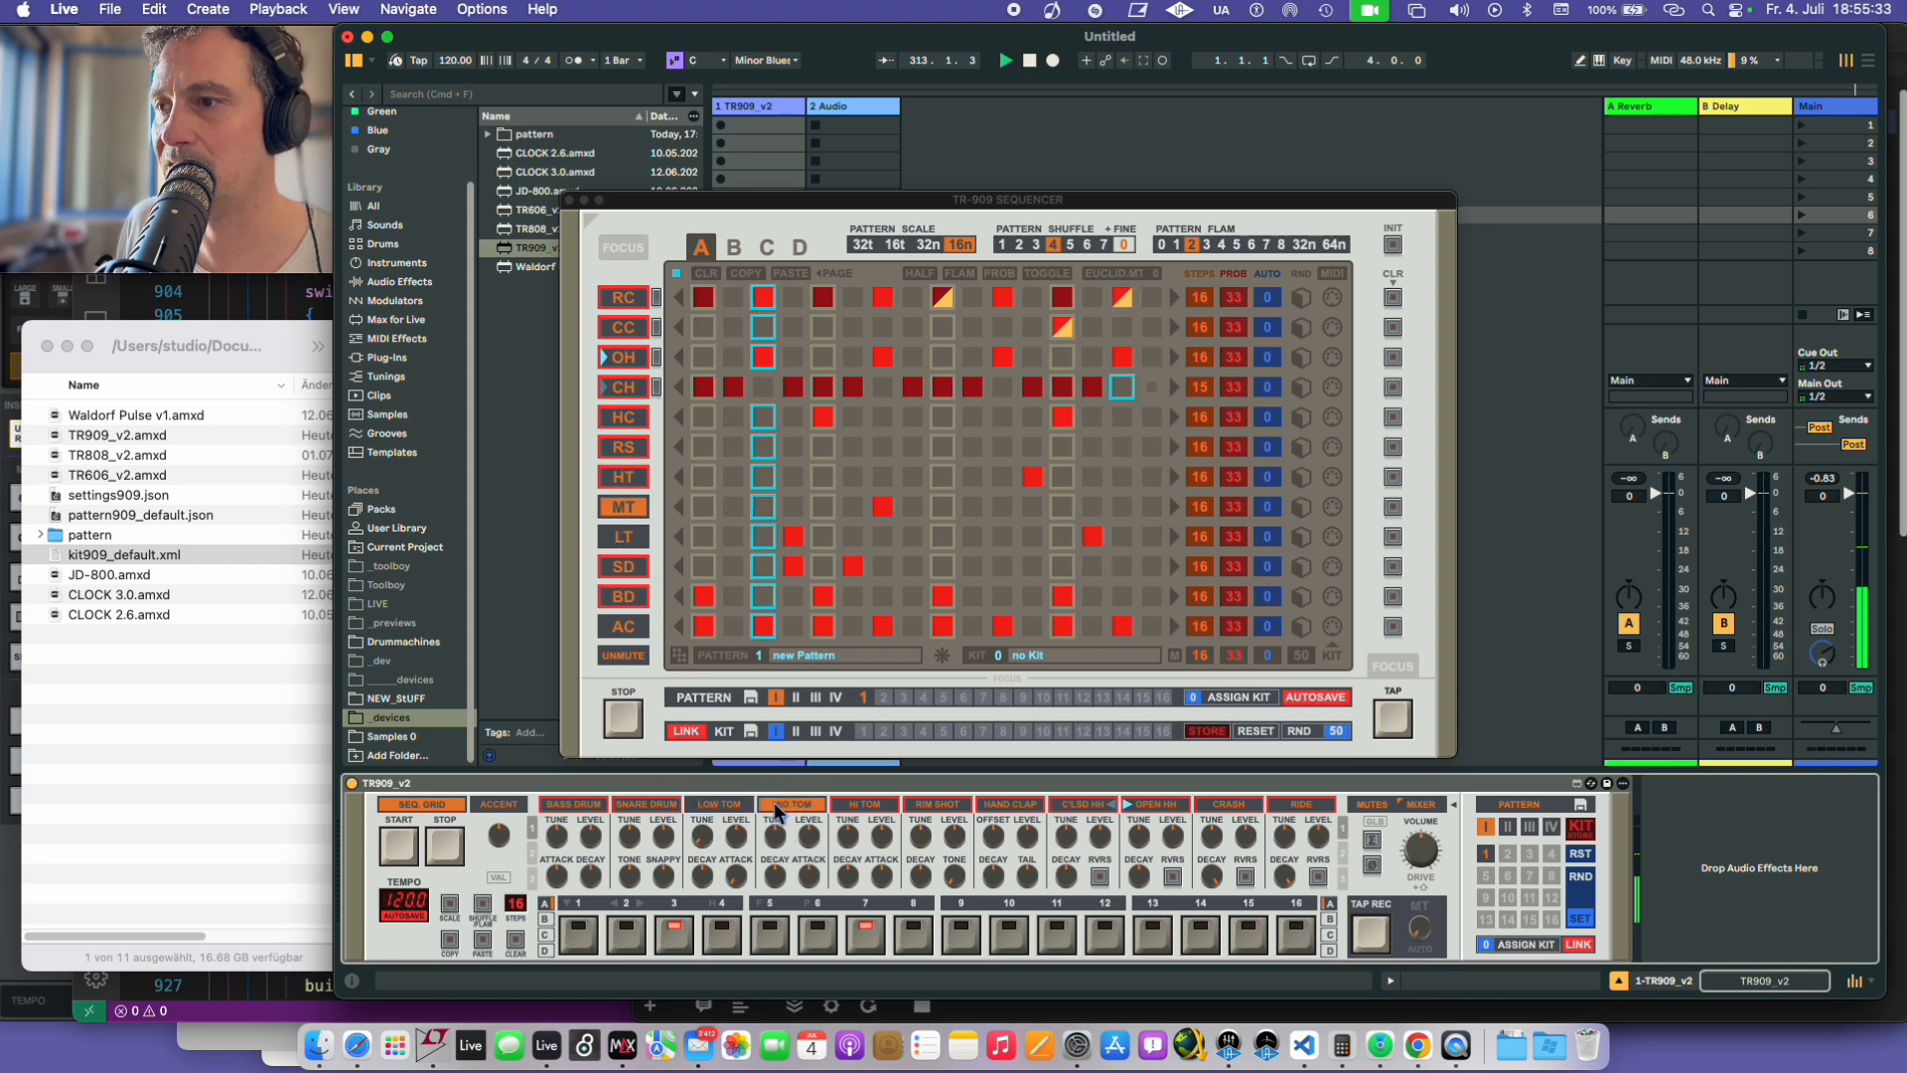
{"action": "left_click", "coordinate": [867, 806], "text": "shift"}
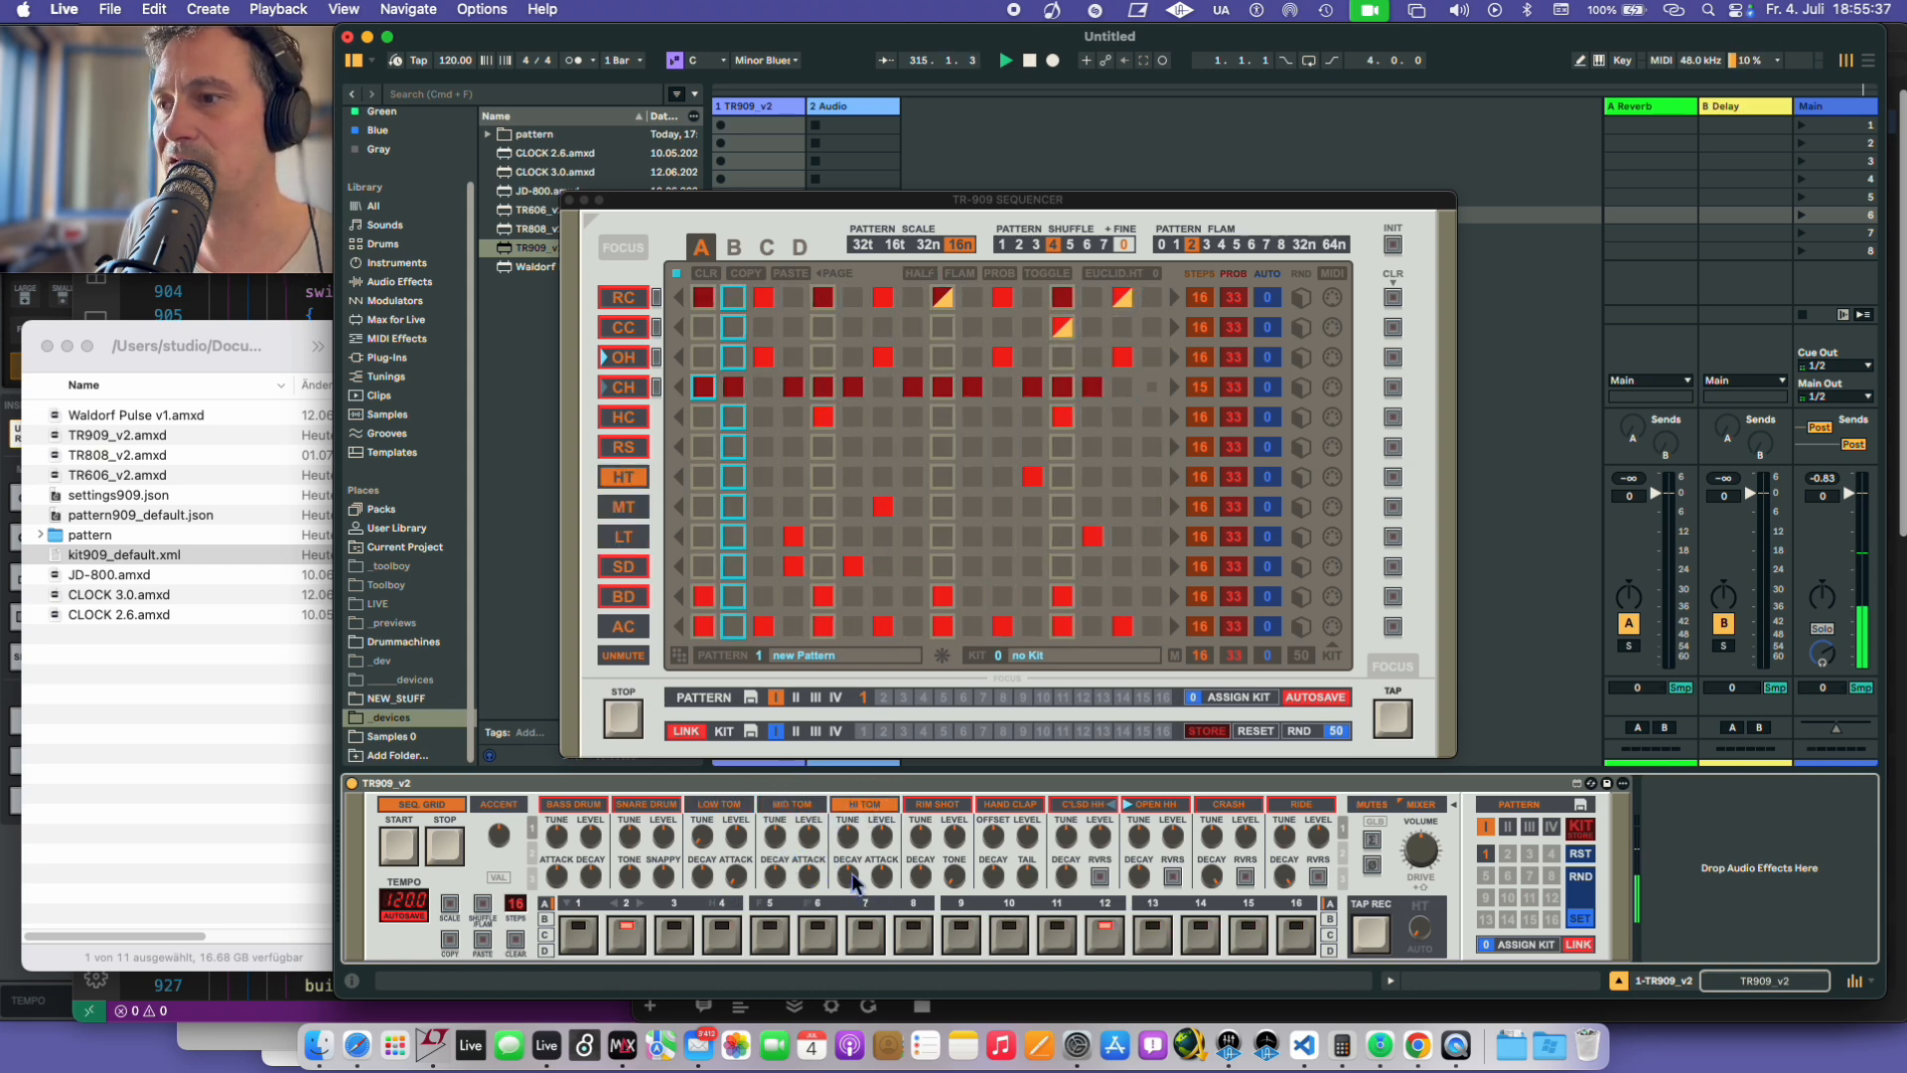
{"action": "left_click", "coordinate": [727, 808]}
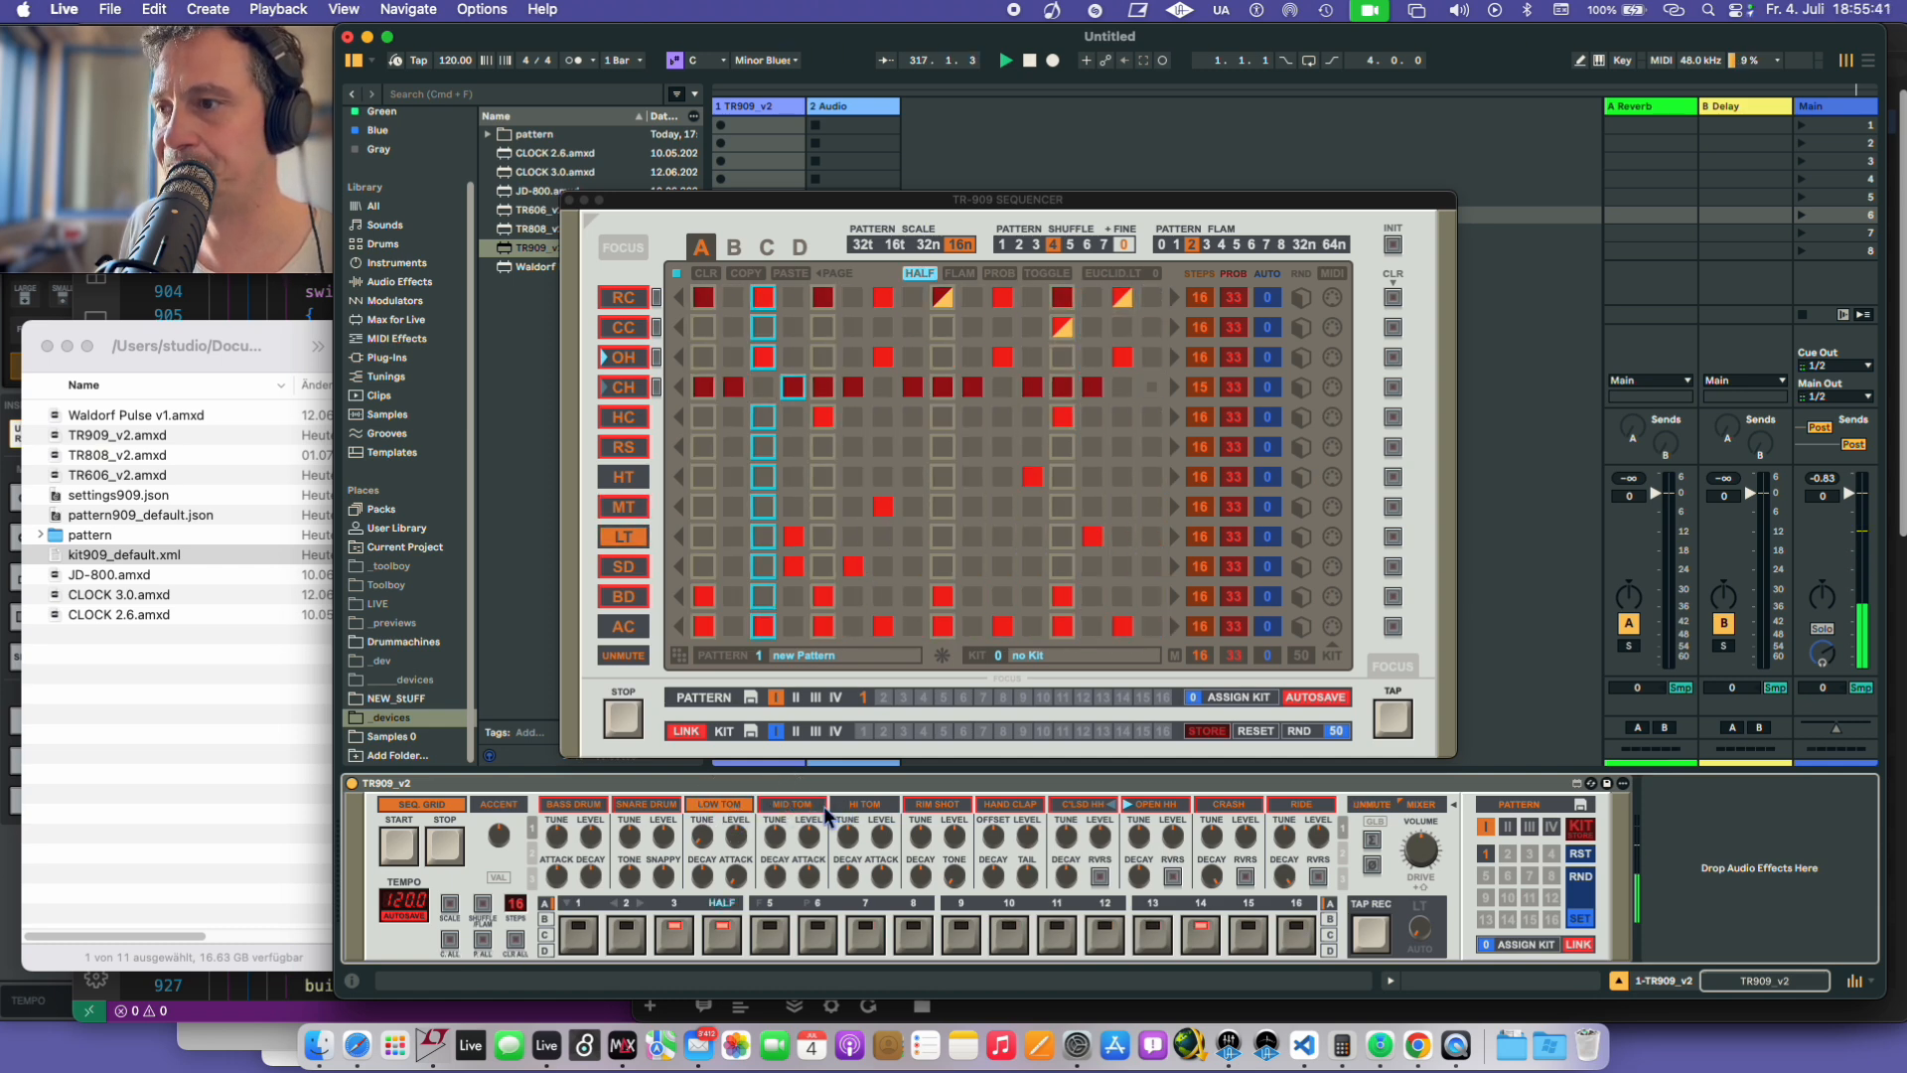
{"action": "key", "text": "shift"}
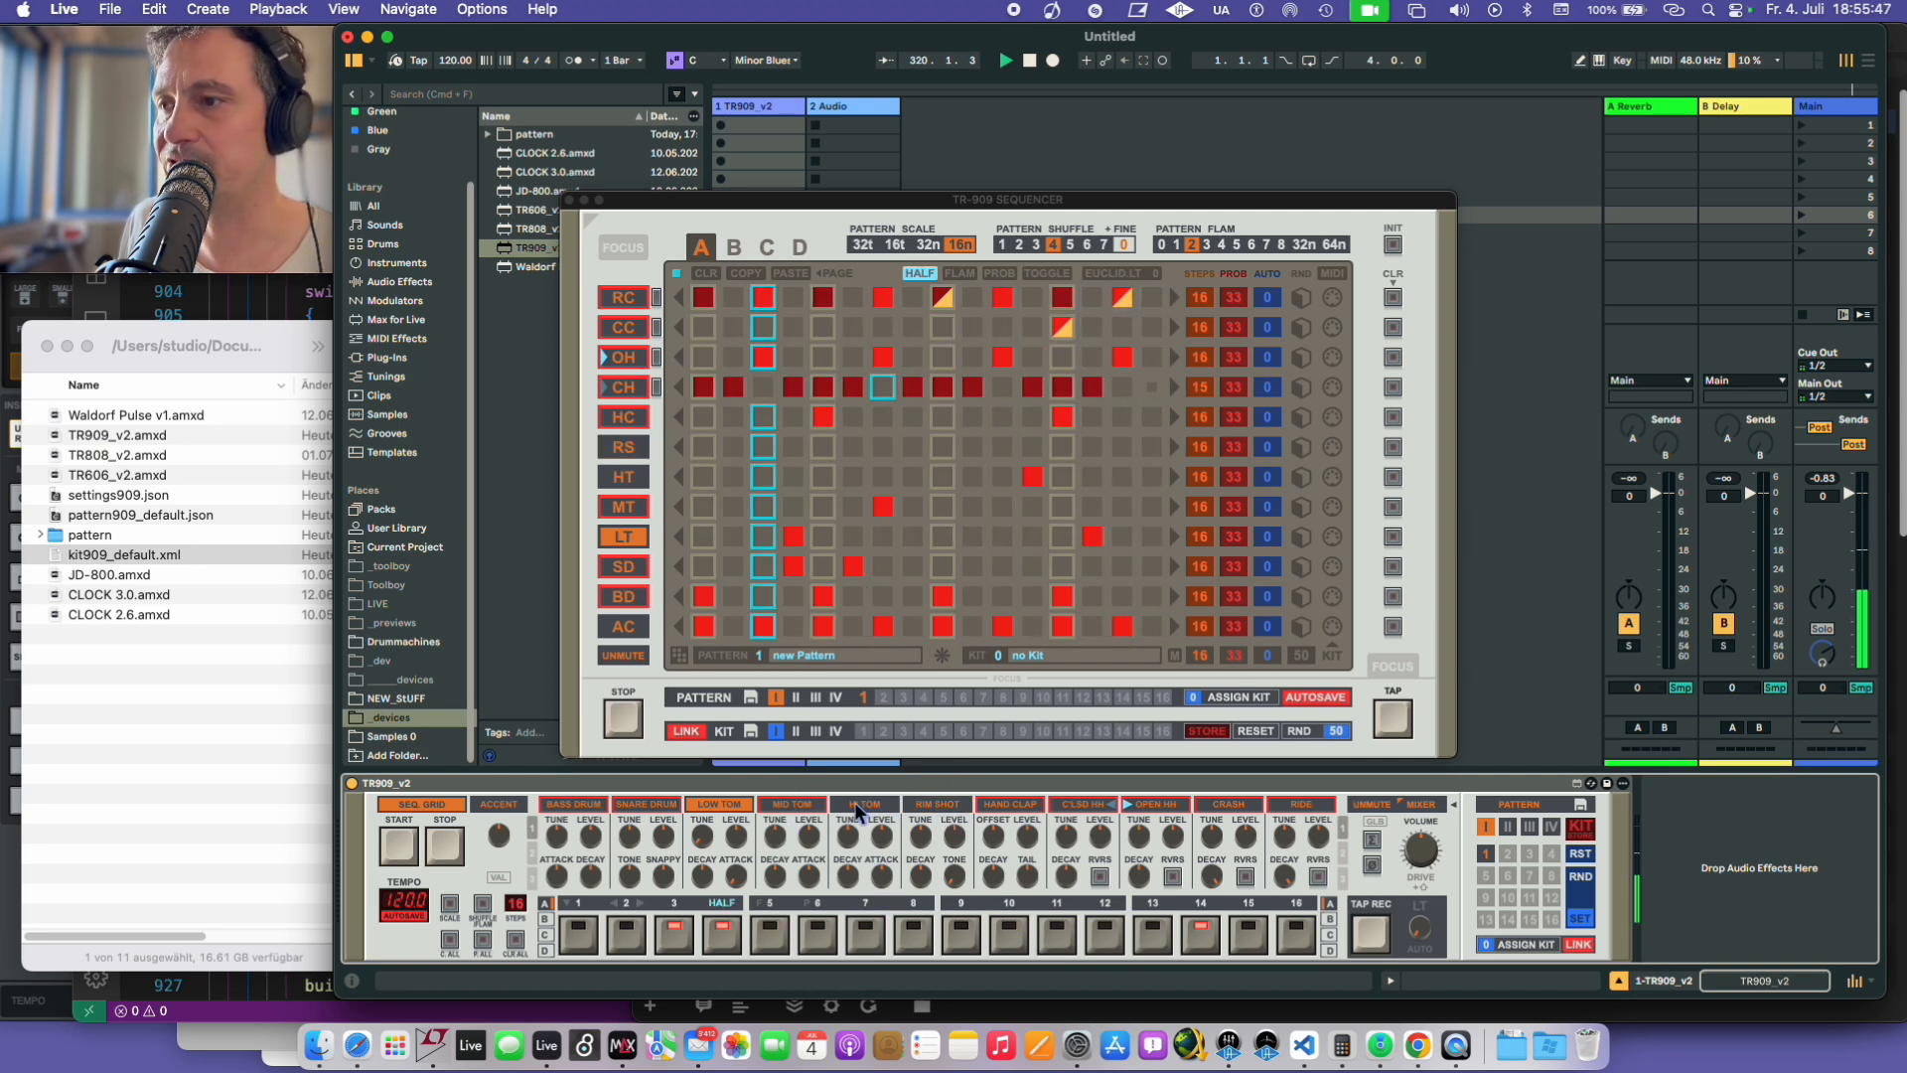
- Select the rim shot and tap-record hits on steps 1, 3, 4, 8 and 9
{"action": "left_click", "coordinate": [948, 803], "text": "shift"}
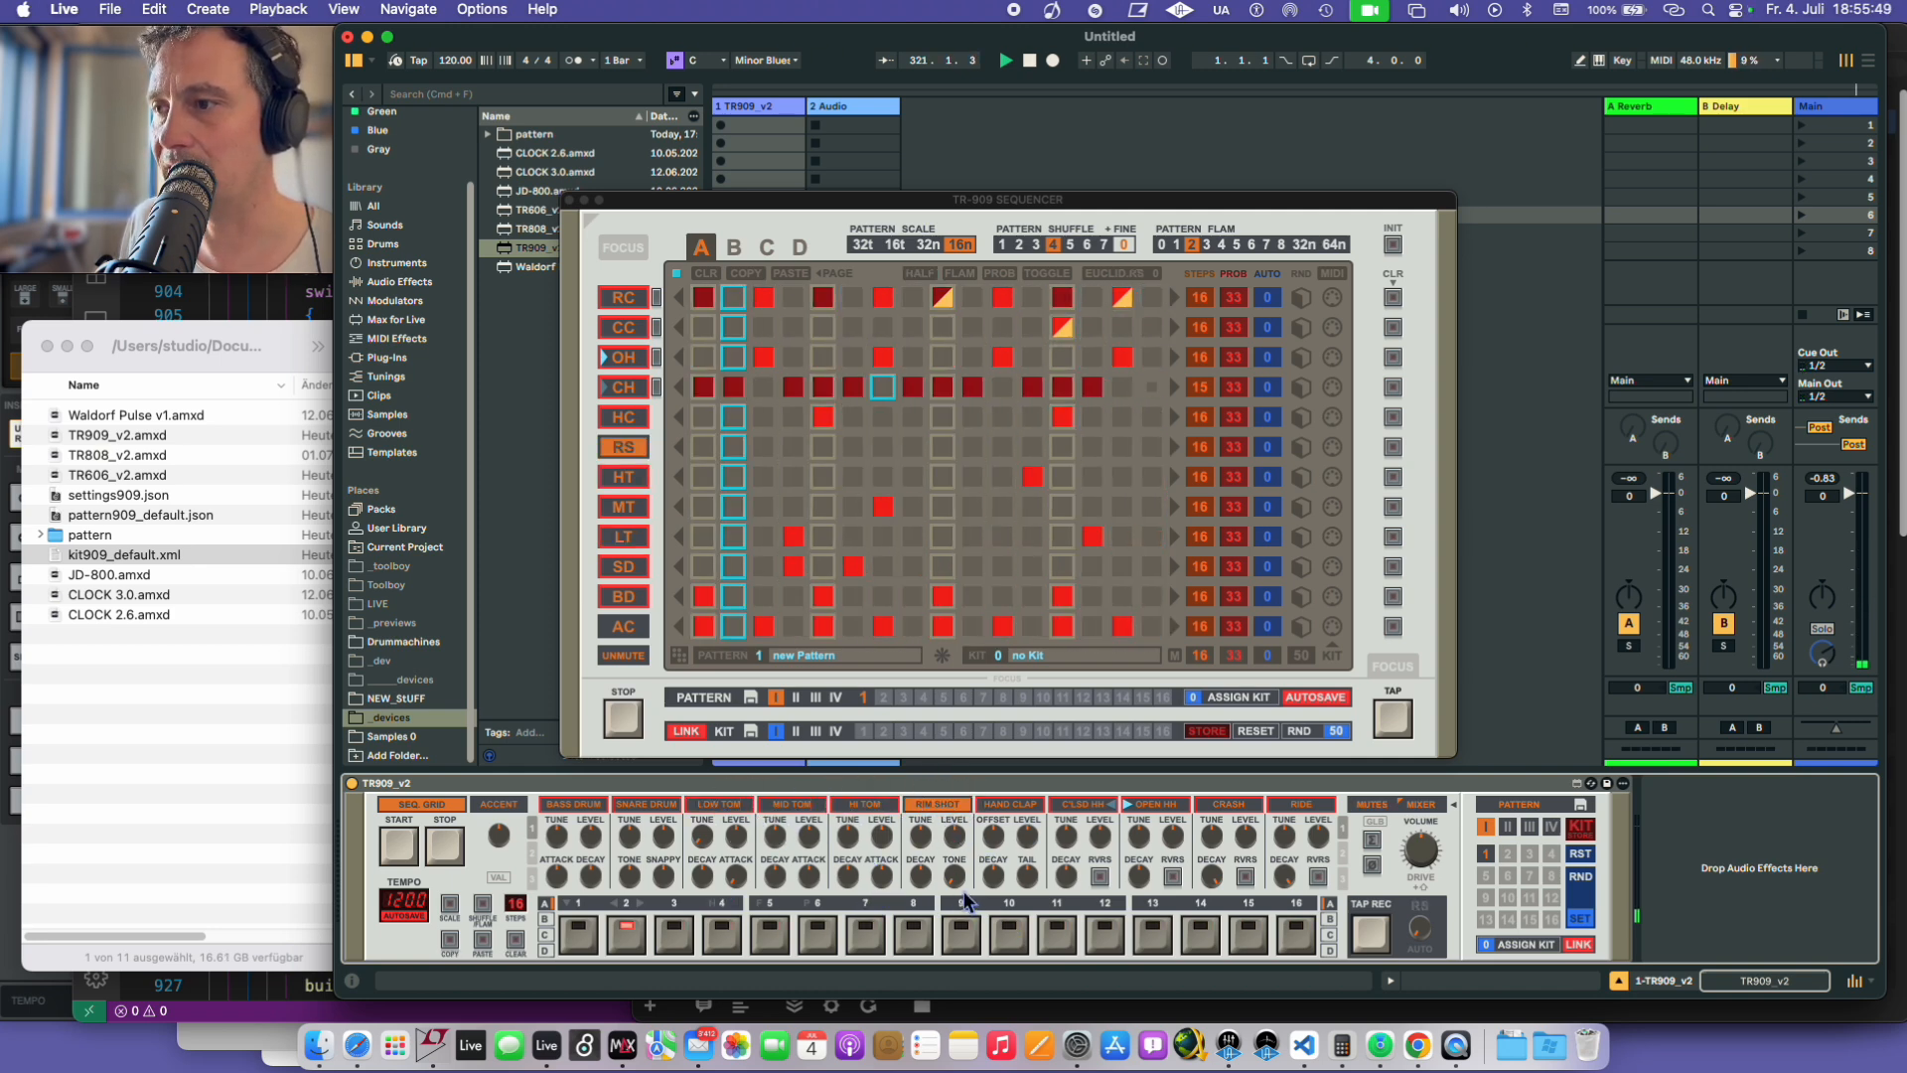
{"action": "left_click", "coordinate": [623, 446]}
{"action": "left_click", "coordinate": [1387, 734]}
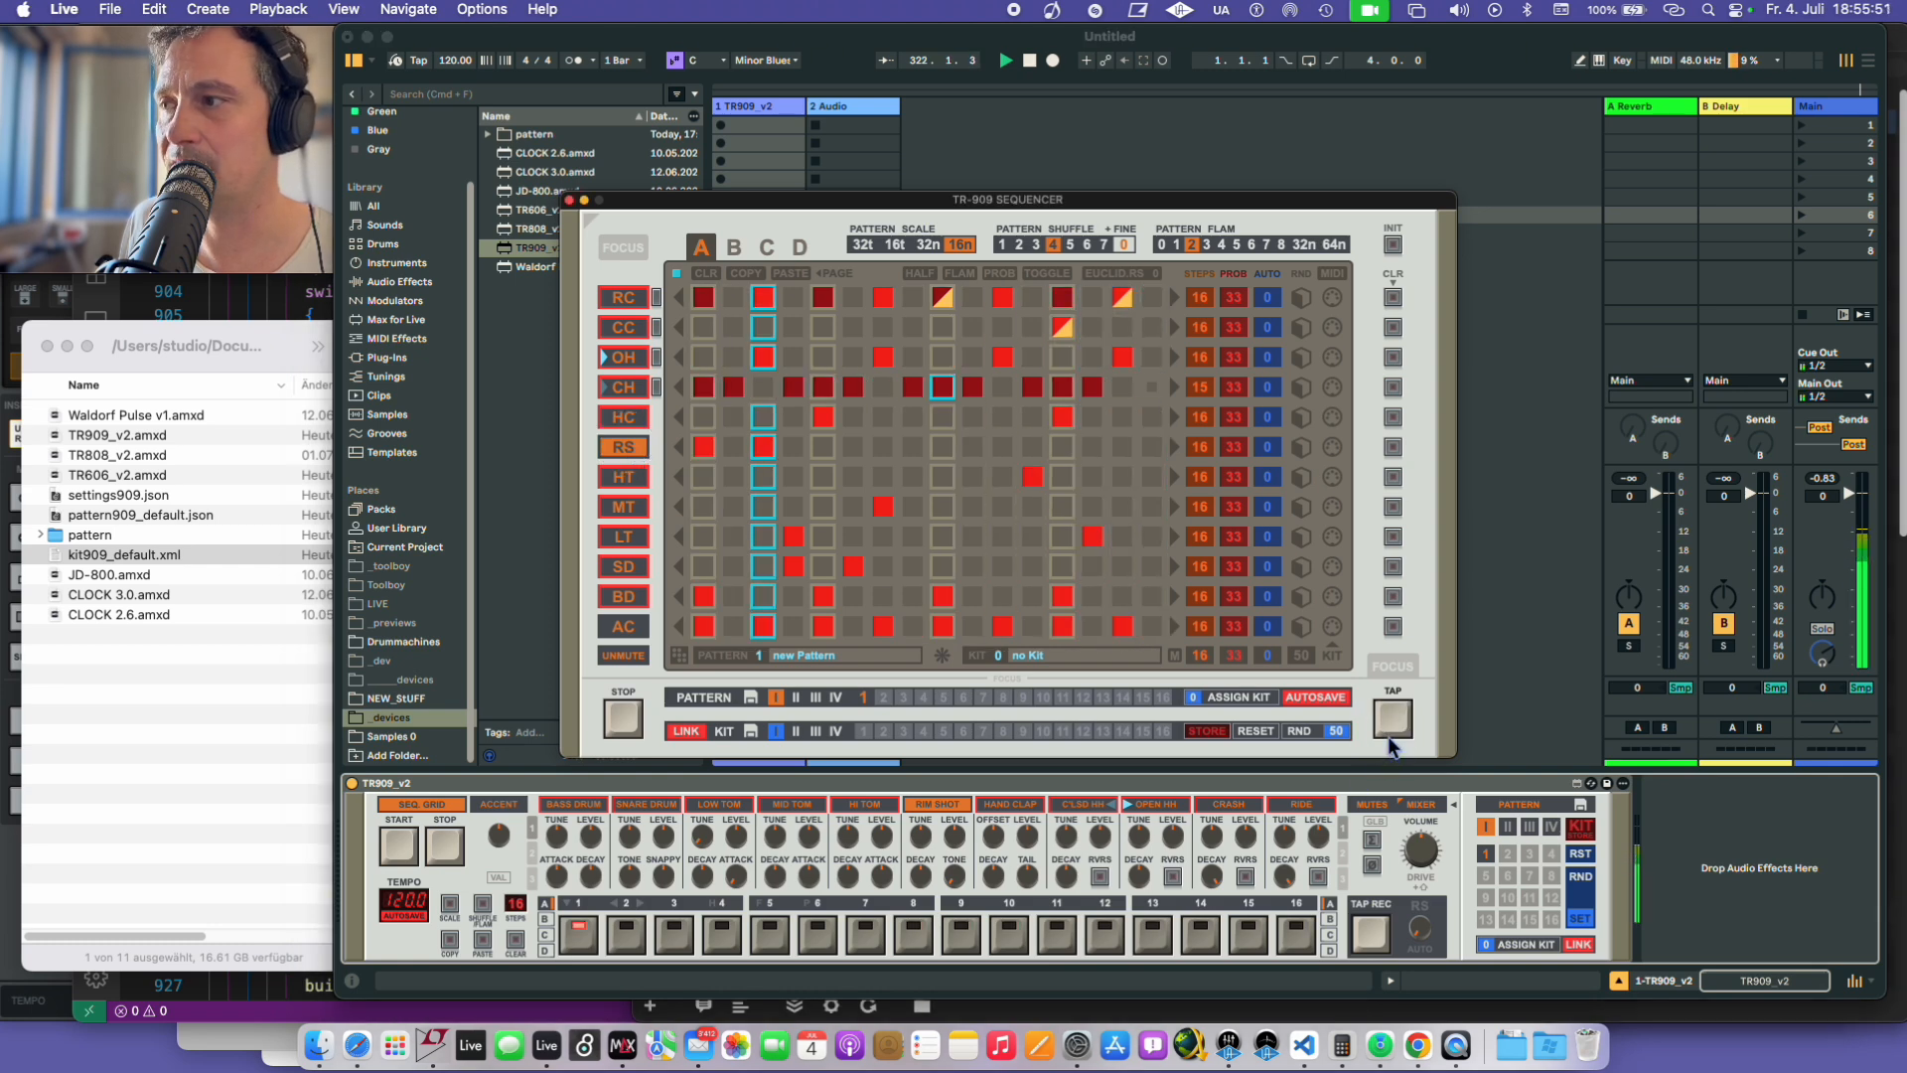
{"action": "left_click", "coordinate": [1388, 734]}
{"action": "left_click", "coordinate": [1391, 733]}
{"action": "left_click", "coordinate": [1392, 733]}
{"action": "left_click", "coordinate": [1392, 733]}
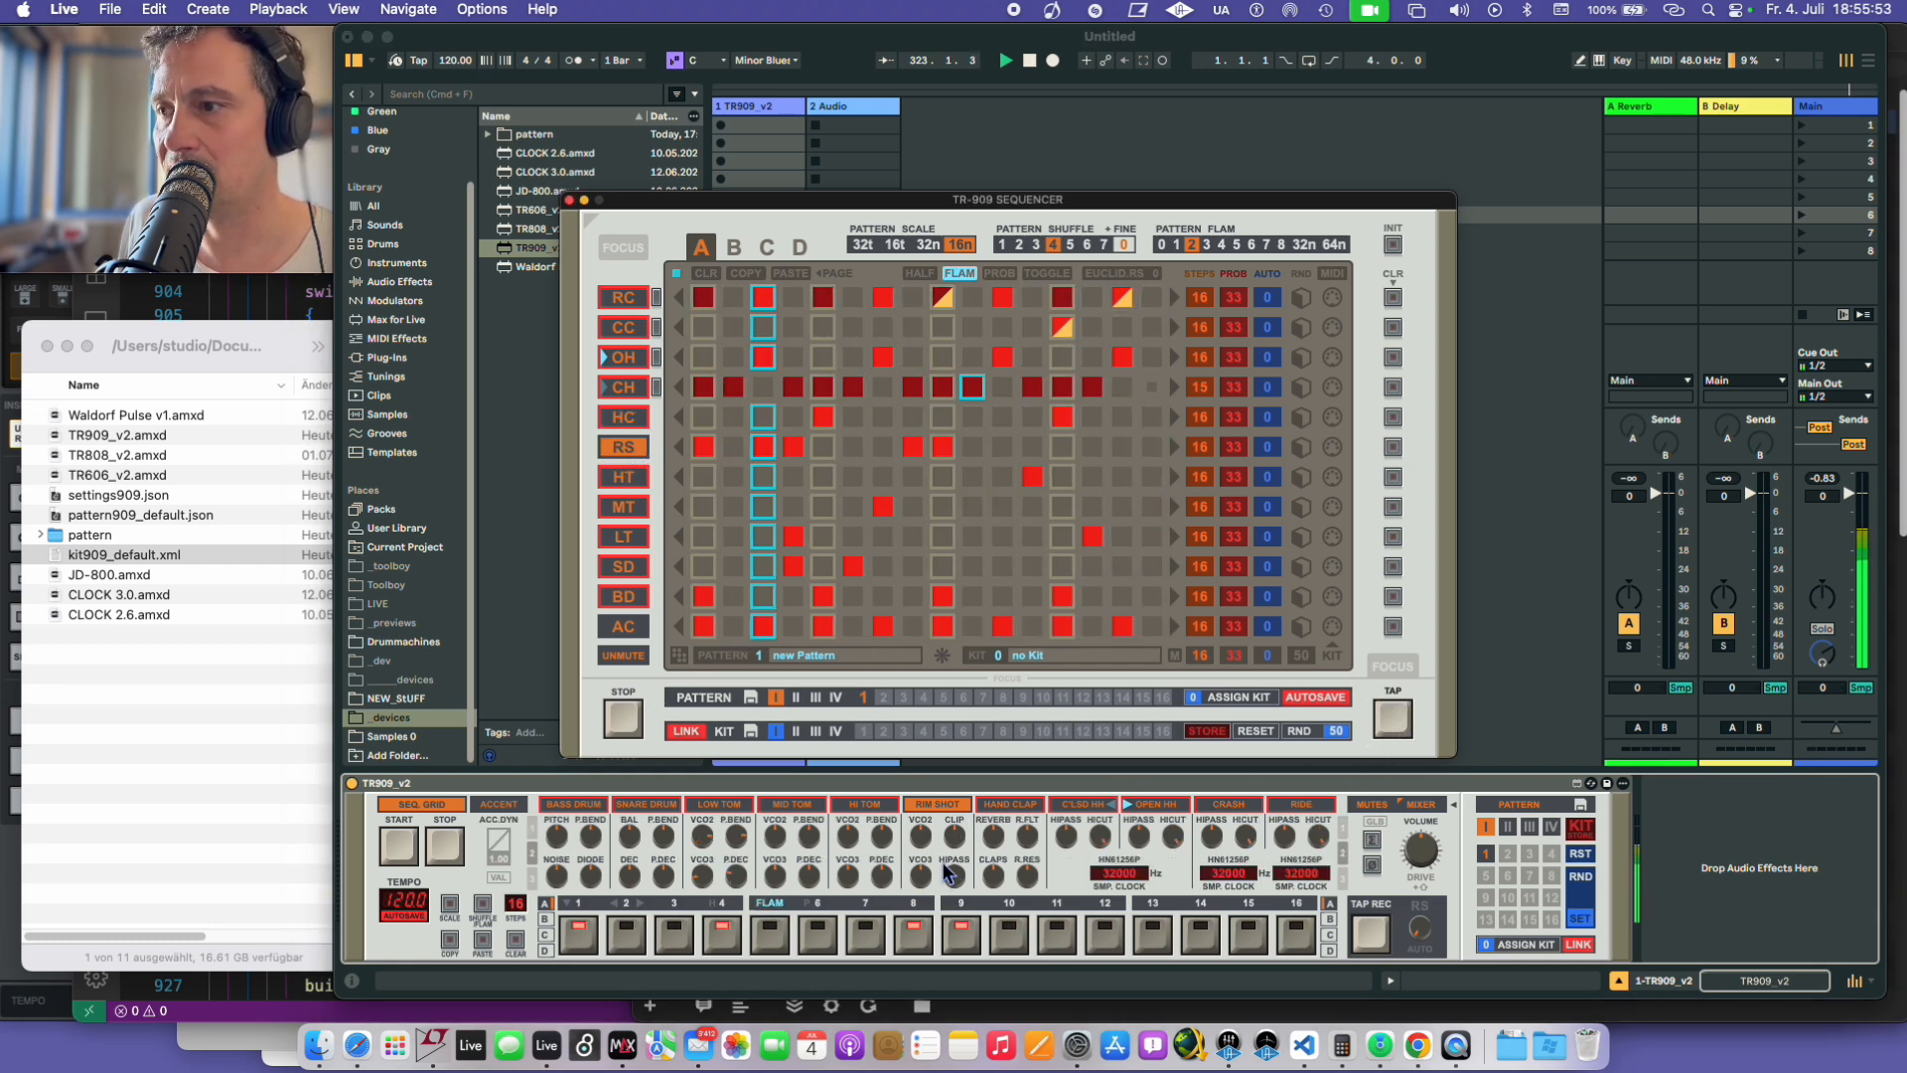
- Adjust the rim shot's tone, alternating between its main controls and its secondary VCO2, Clip and HiPass controls
{"action": "left_click_drag", "start_coordinate": [930, 839], "coordinate": [971, 883]}
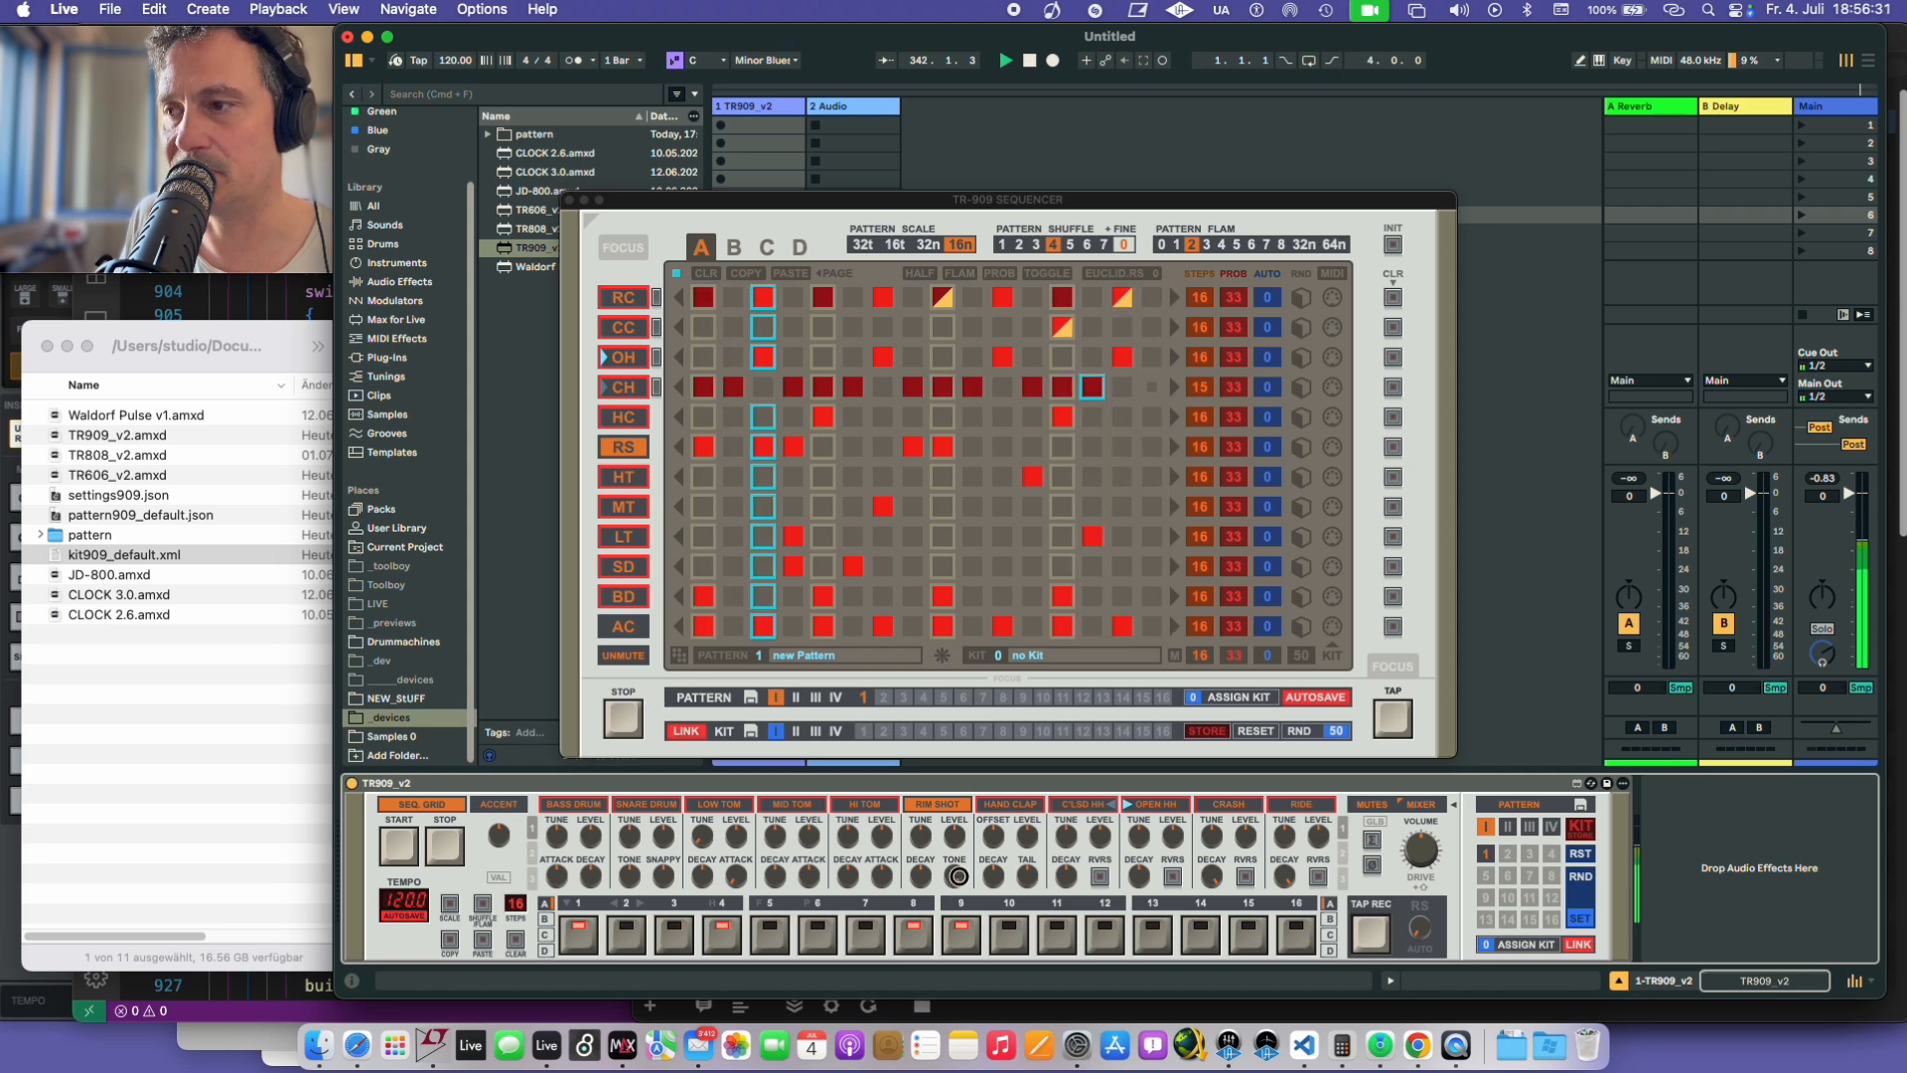
{"action": "key", "text": "shift"}
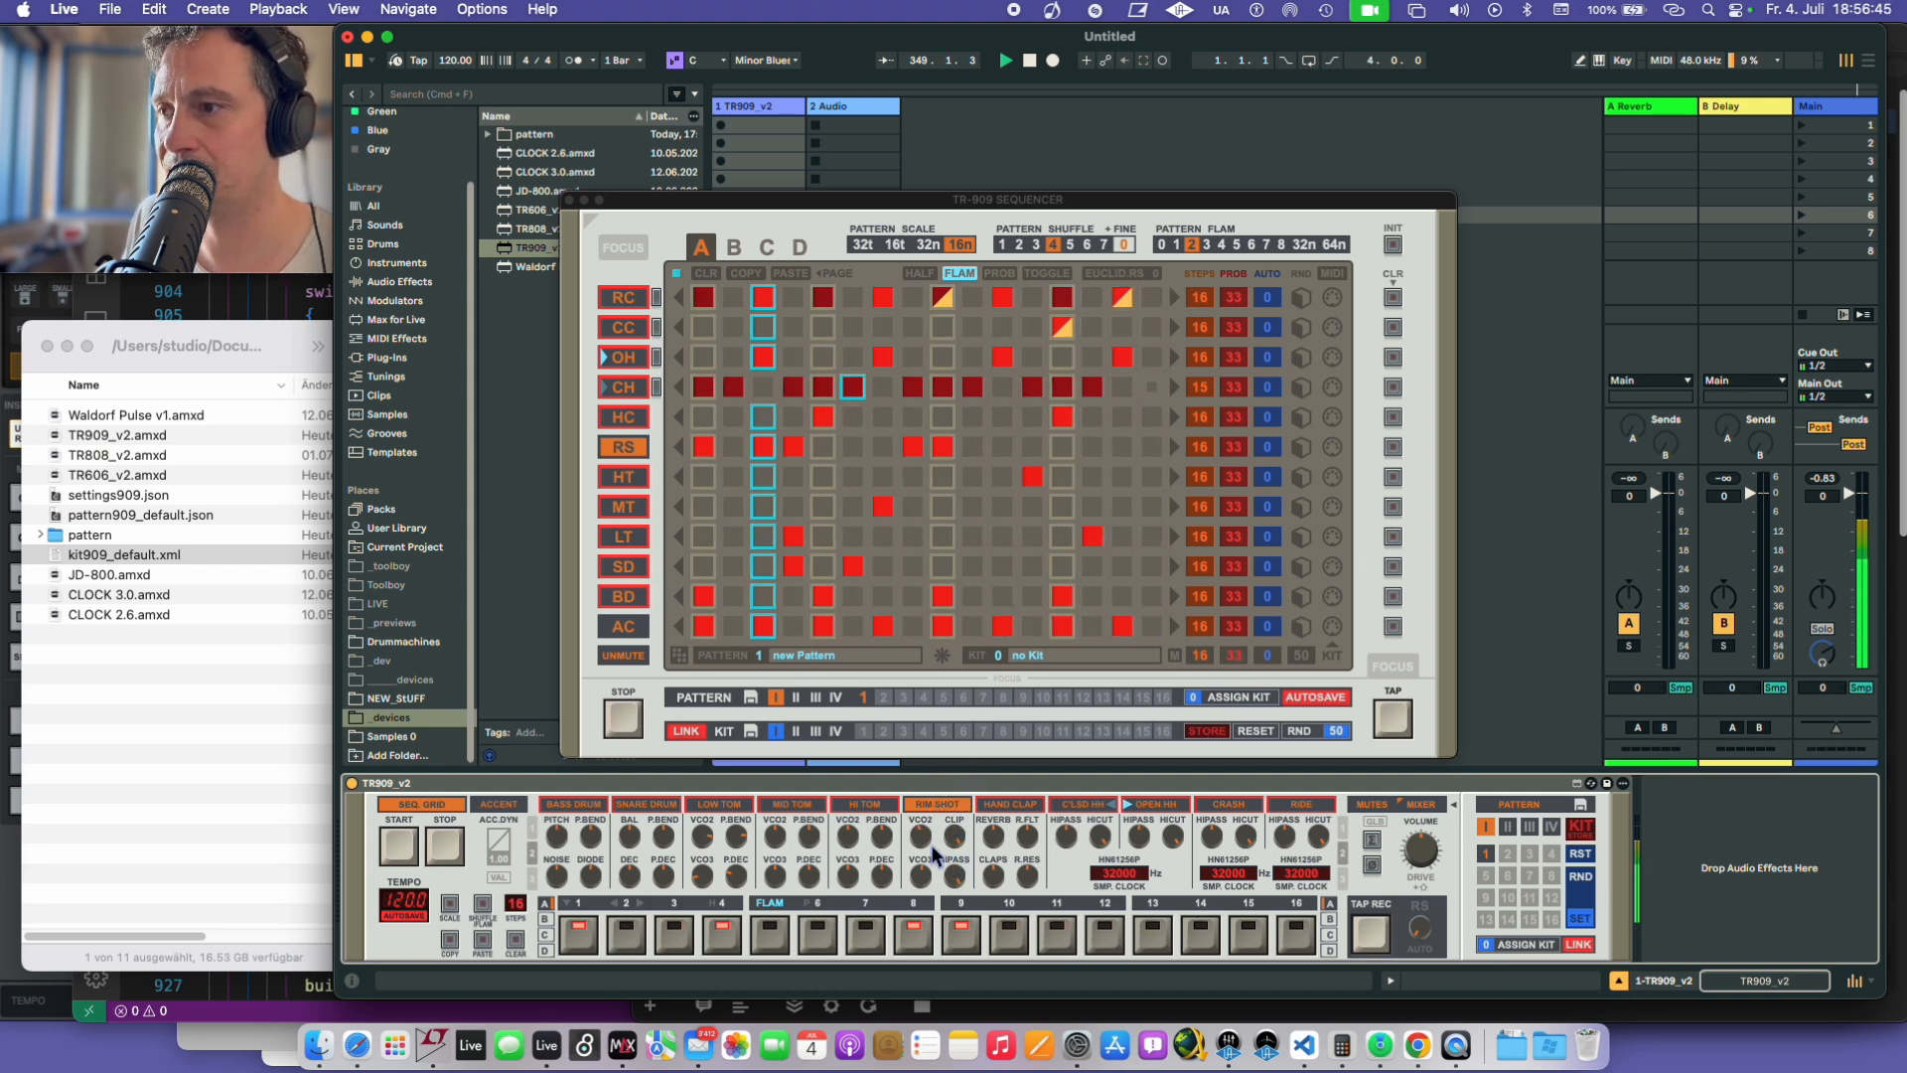
{"action": "key", "text": "f"}
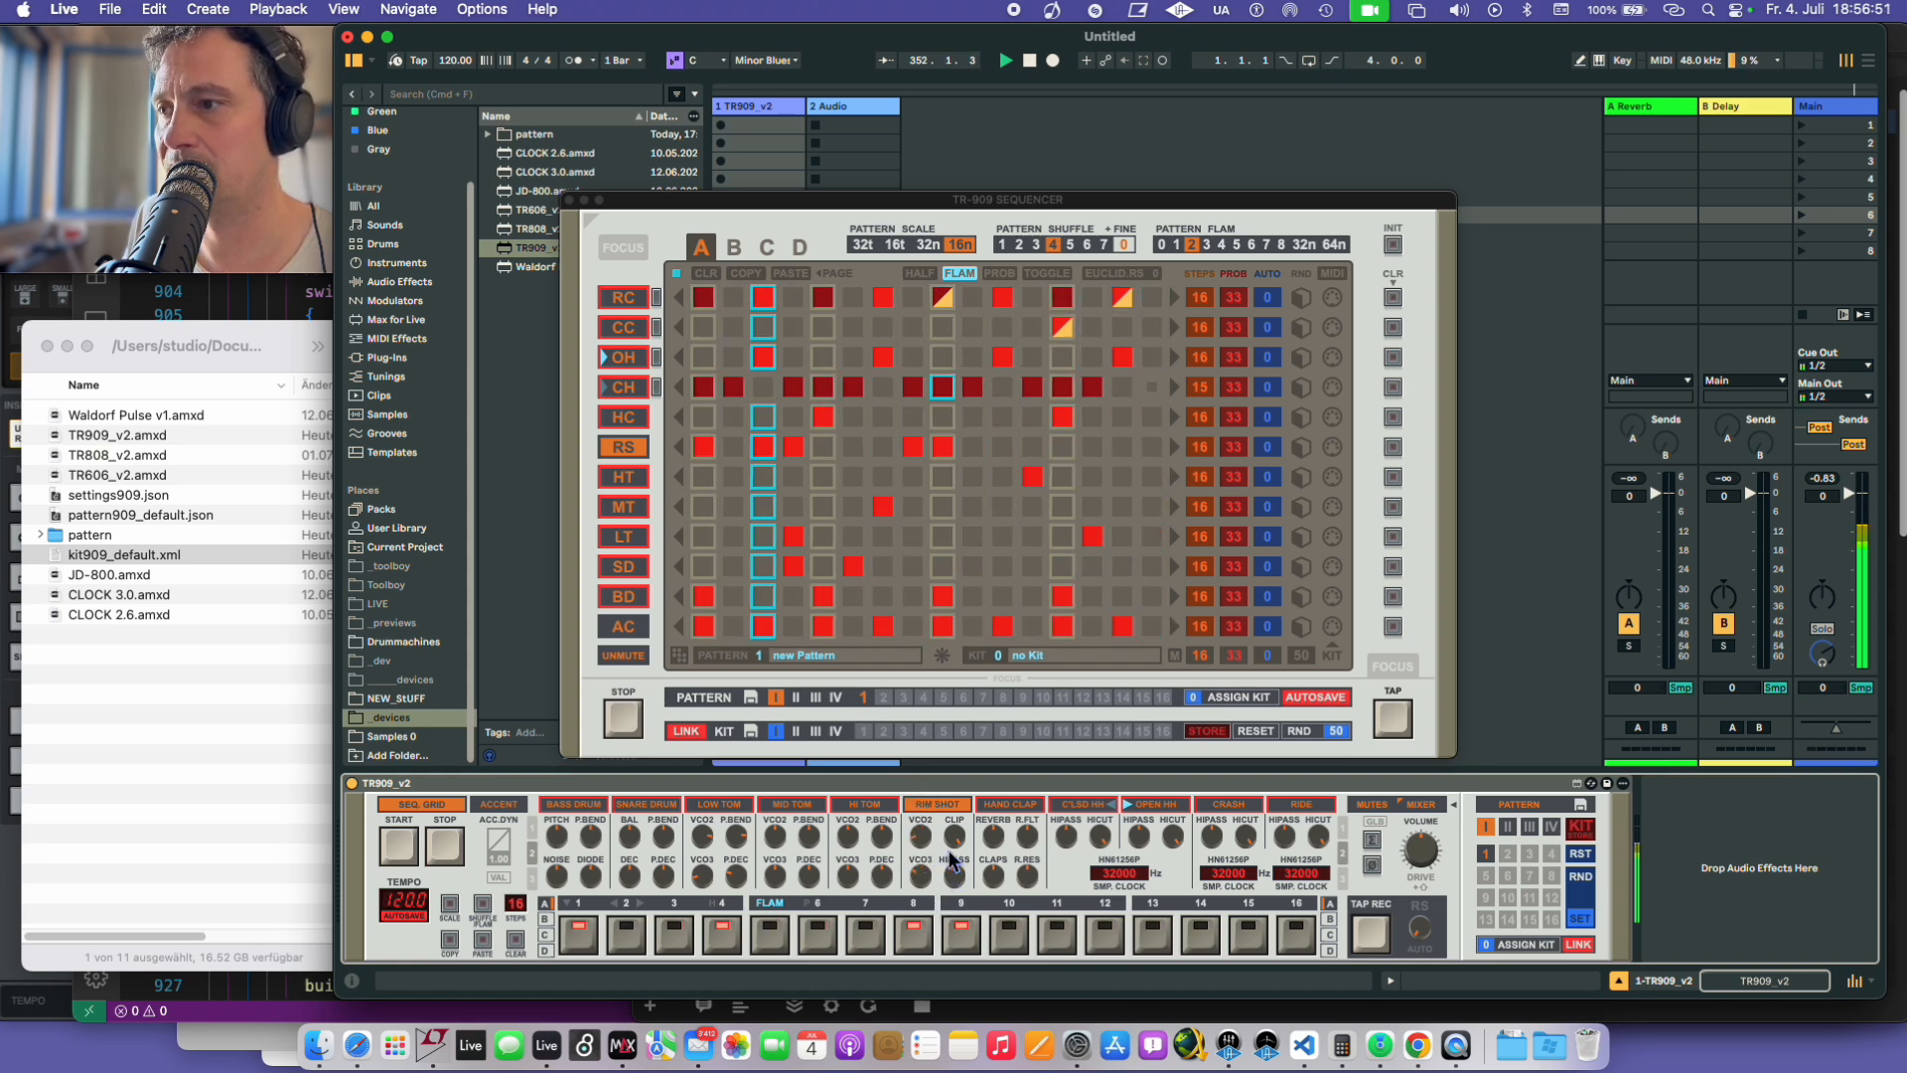
{"action": "key", "text": "f"}
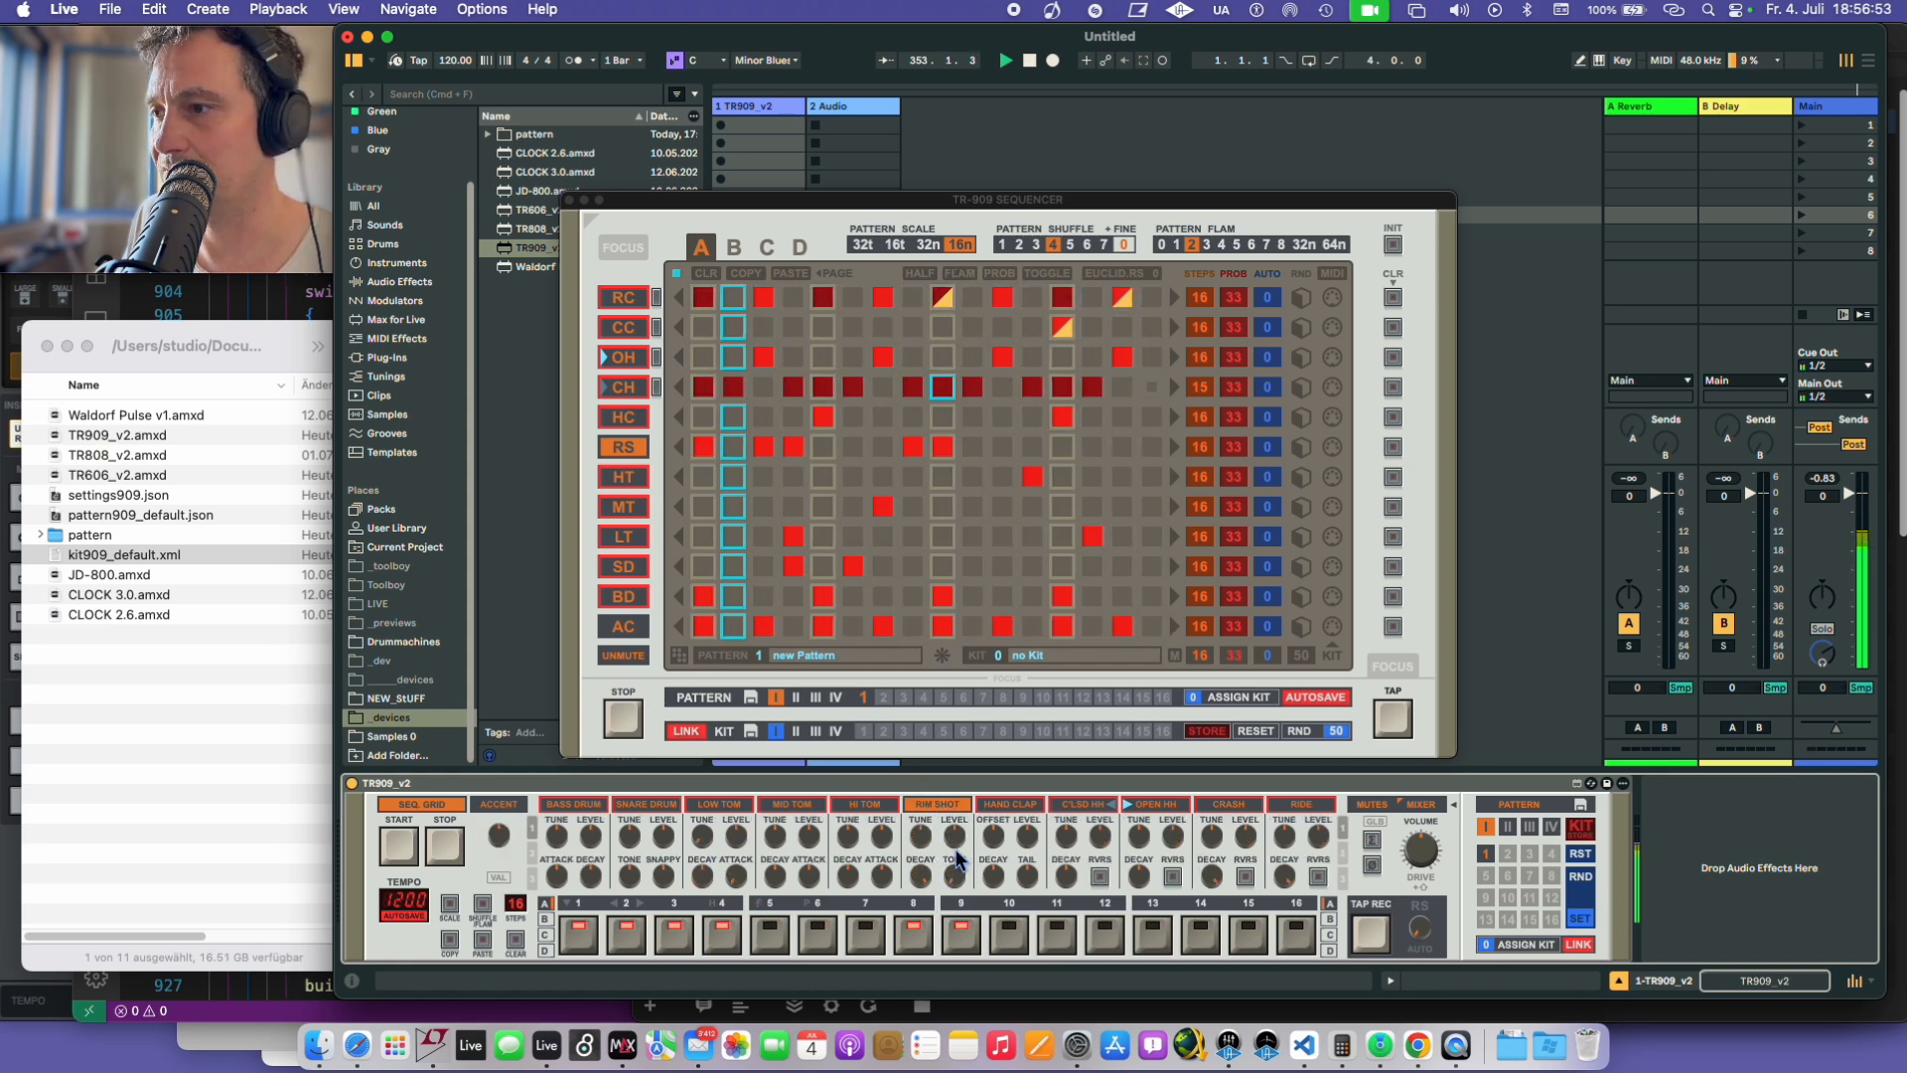
{"action": "mouse_move", "coordinate": [955, 872]}
{"action": "left_mouse_down"}
{"action": "mouse_move", "coordinate": [962, 827]}
{"action": "mouse_move", "coordinate": [923, 934]}
{"action": "mouse_move", "coordinate": [940, 797]}
{"action": "mouse_move", "coordinate": [1005, 874]}
{"action": "mouse_move", "coordinate": [976, 868]}
{"action": "left_mouse_up"}
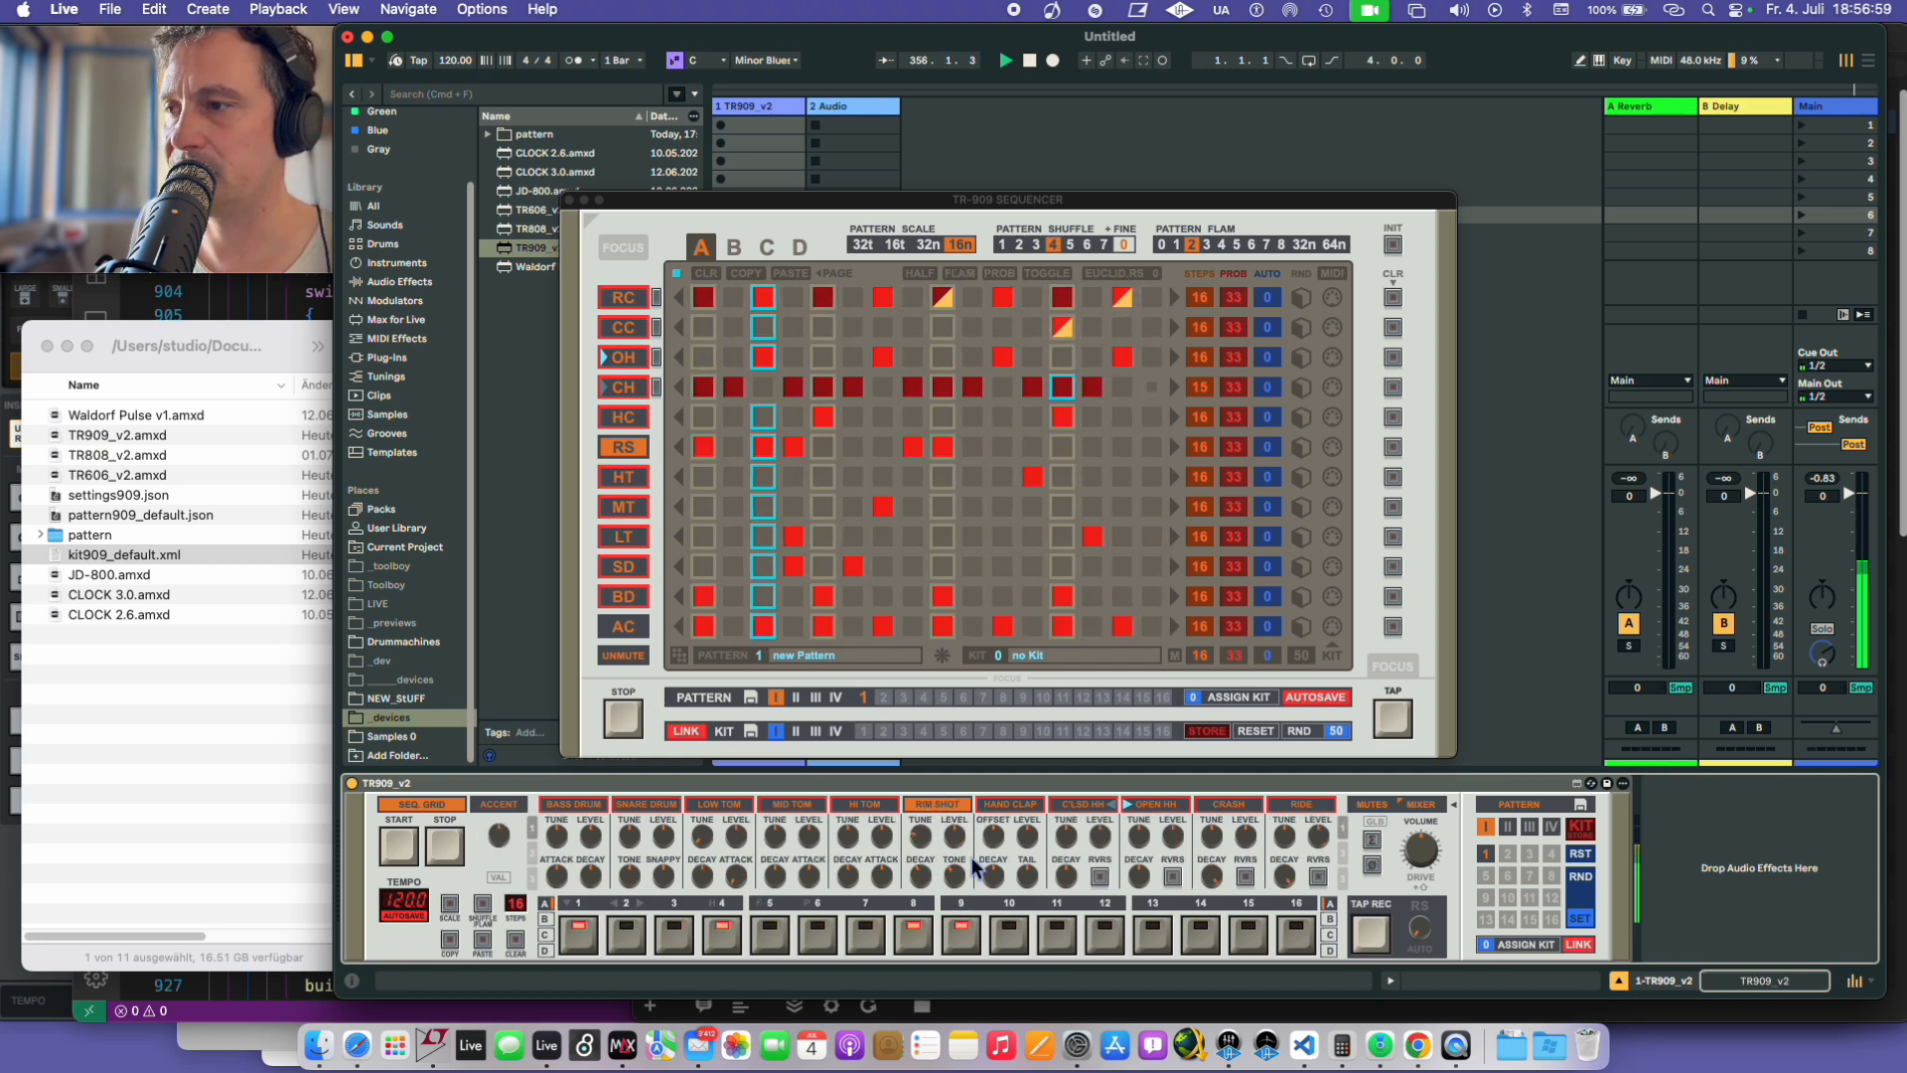
{"action": "key", "text": "shift"}
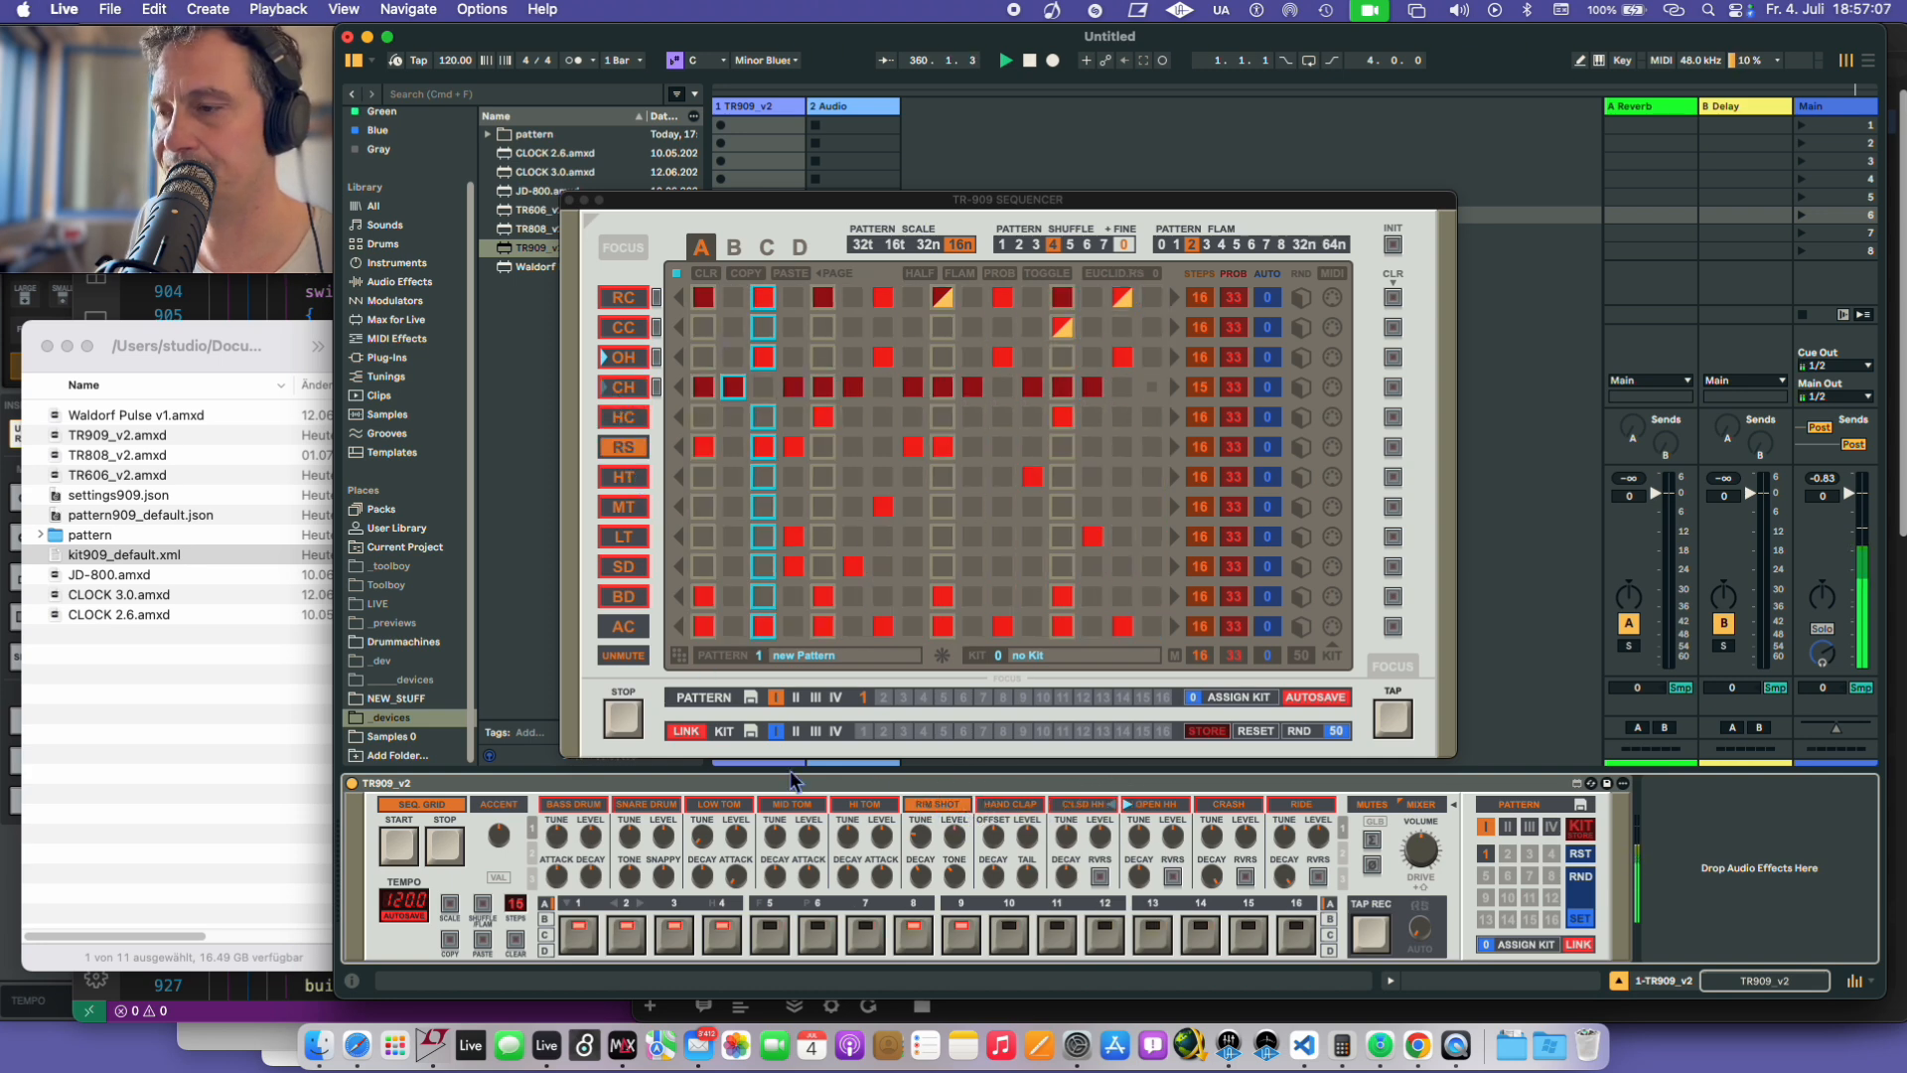
{"action": "left_click", "coordinate": [932, 804]}
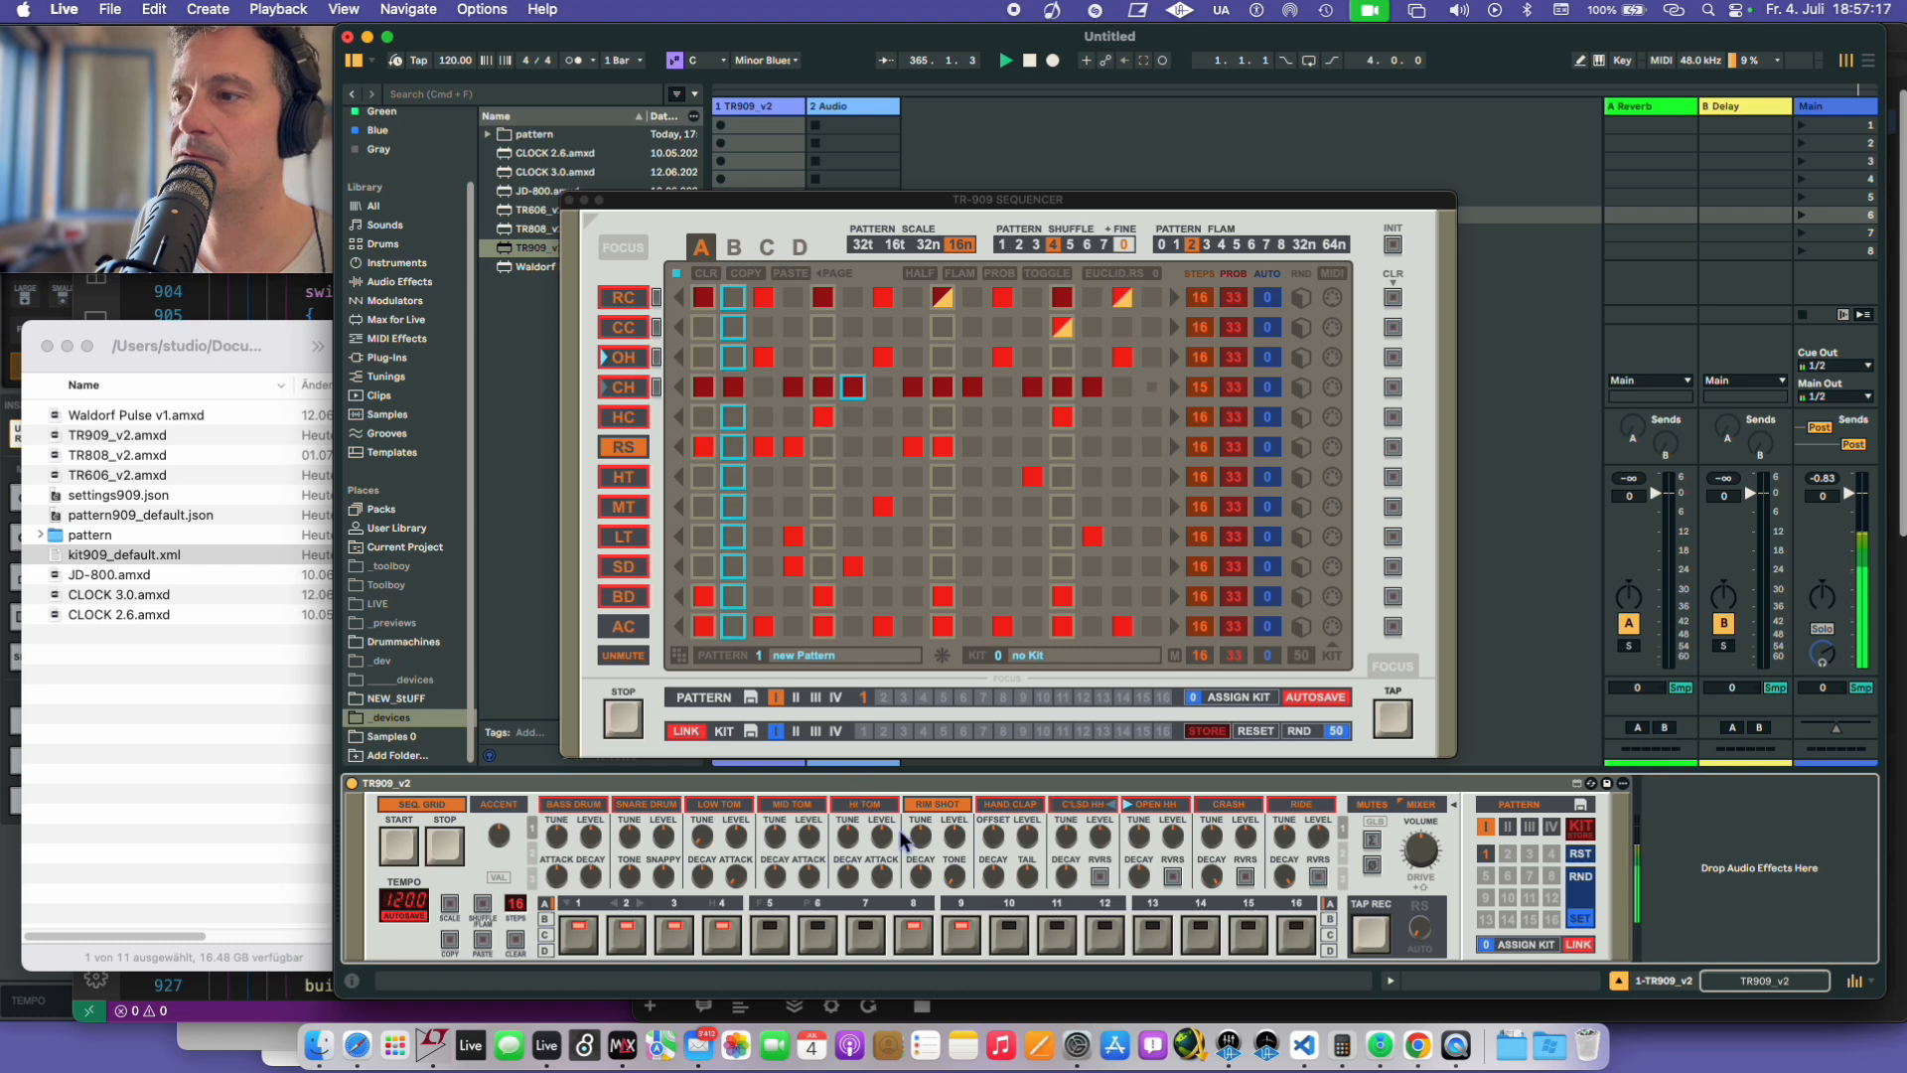
{"action": "key", "text": "shift"}
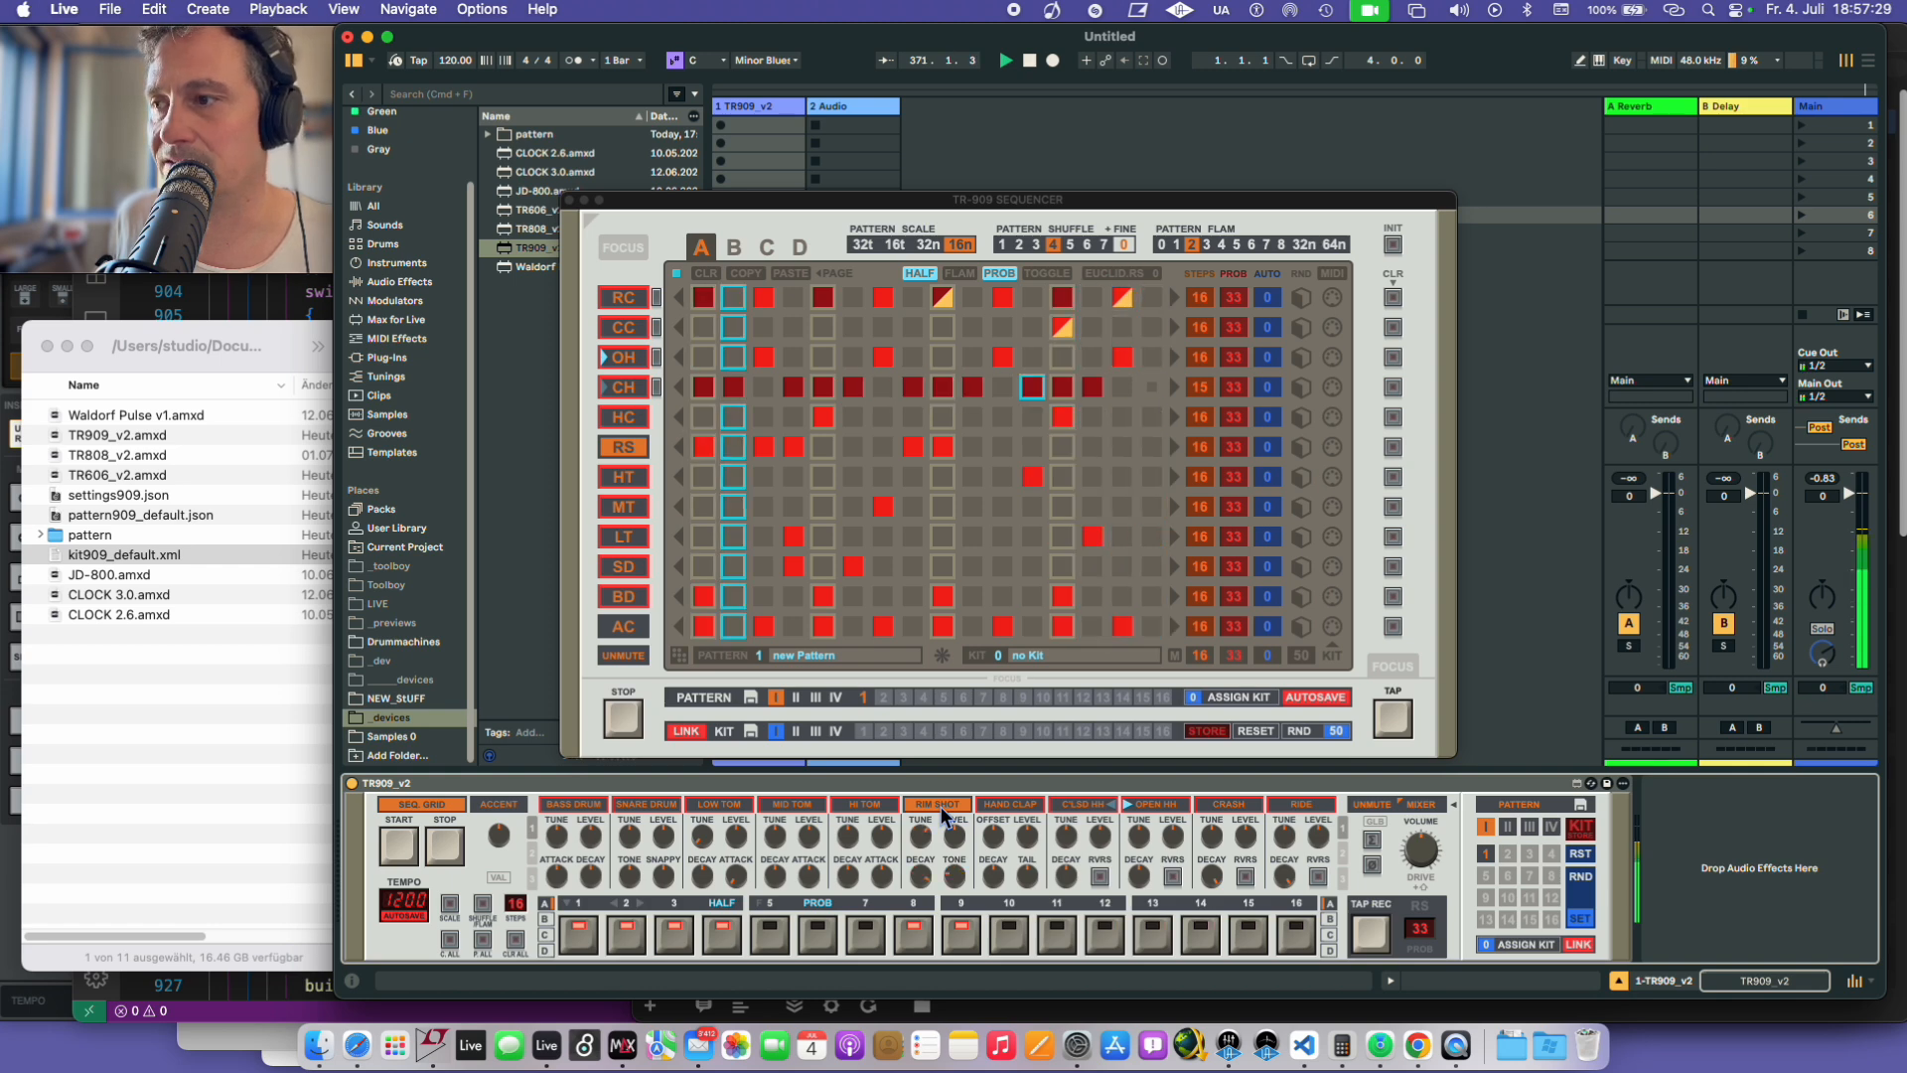
{"action": "left_click", "coordinate": [944, 809], "text": "shift"}
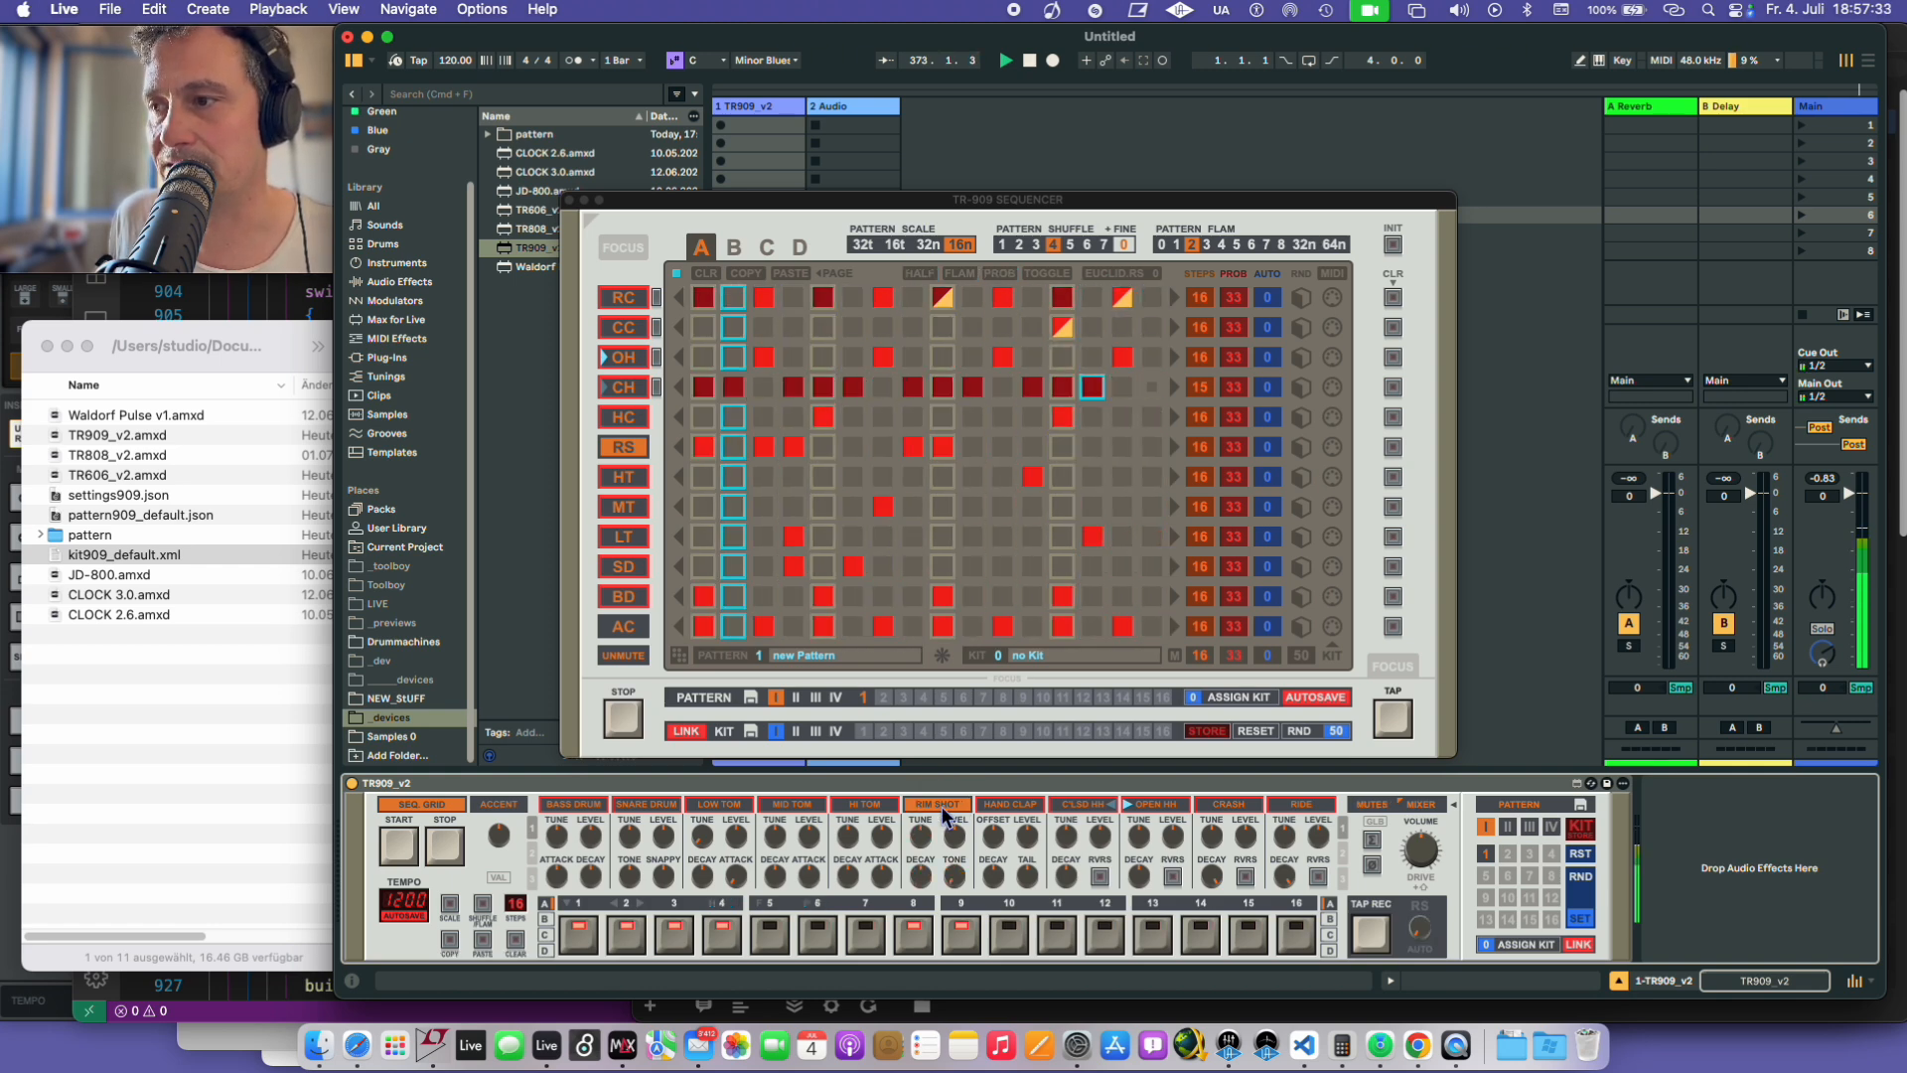
{"action": "left_click", "coordinate": [940, 806], "text": "shift"}
- Compare the hand clap's main parameters with its secondary reverb, claps and R.RES controls
{"action": "left_click", "coordinate": [1007, 808], "text": "shift"}
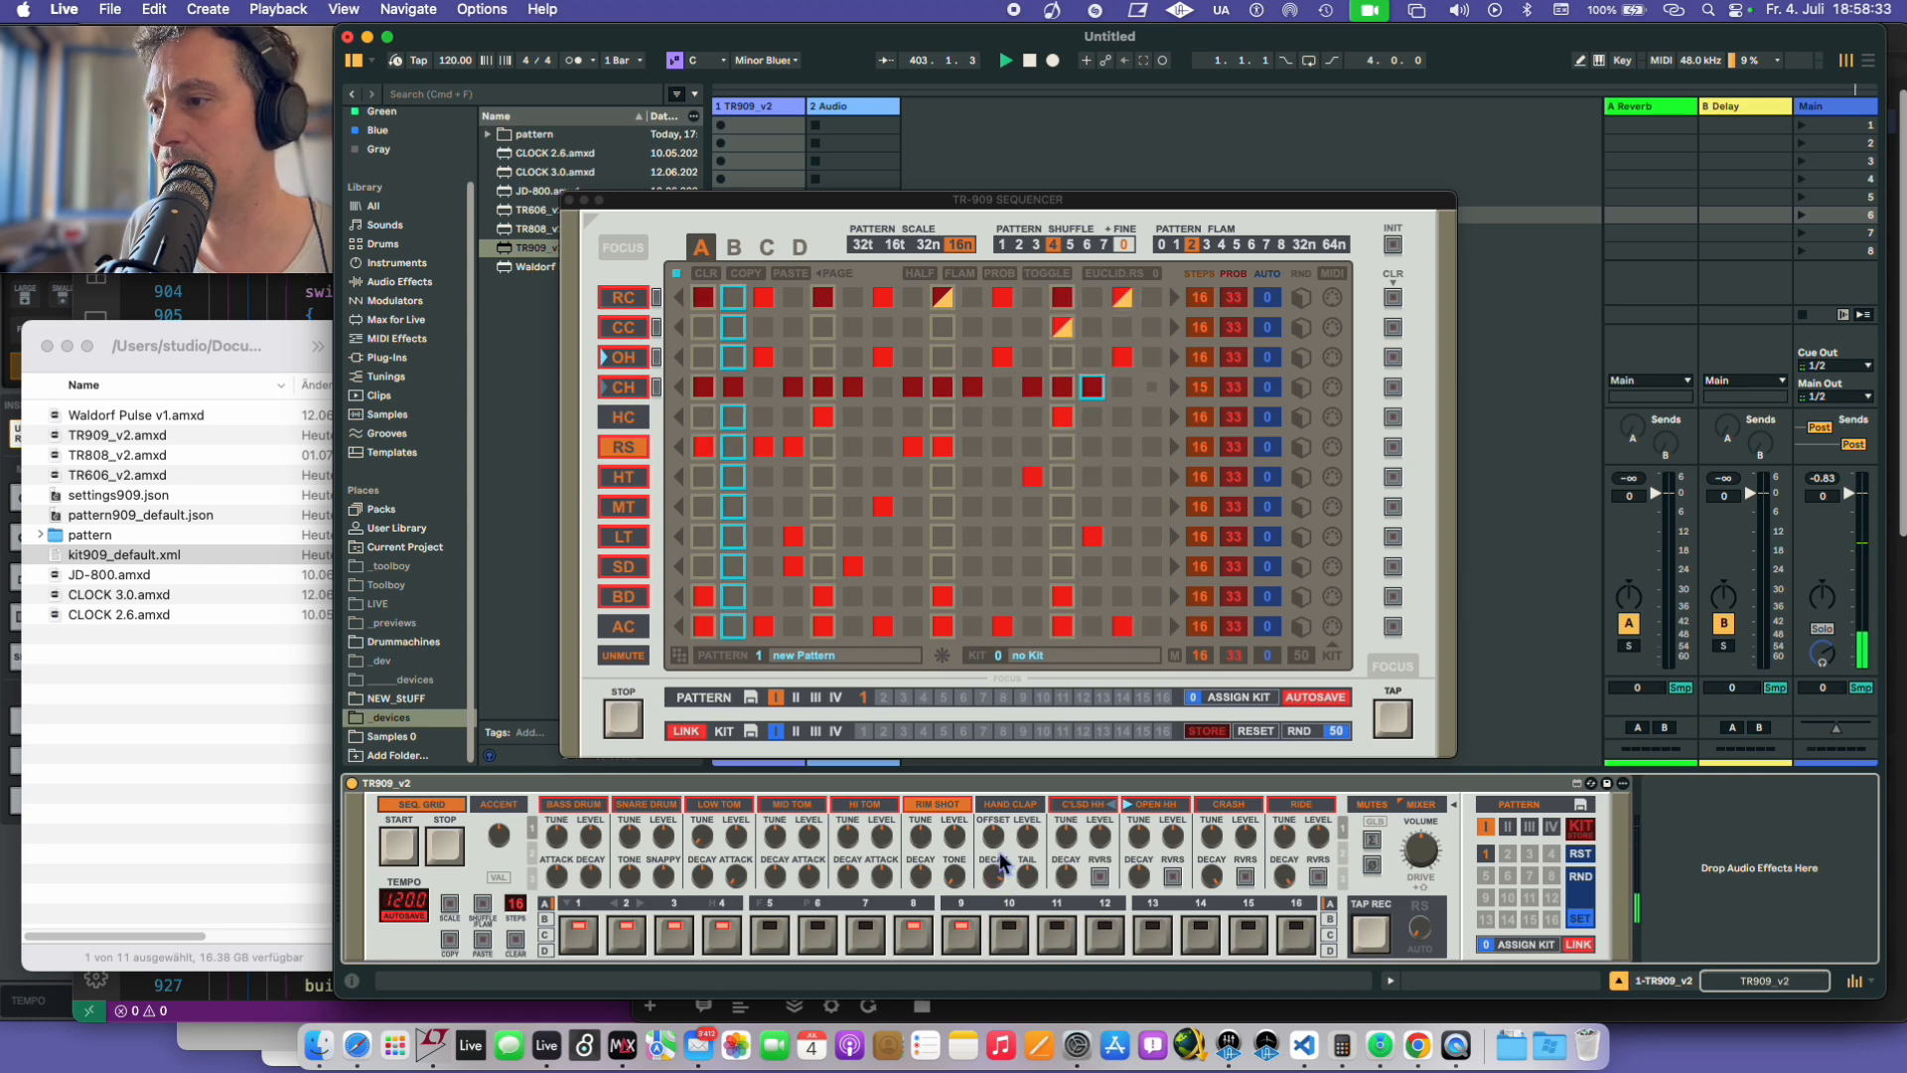
{"action": "key", "text": "shift"}
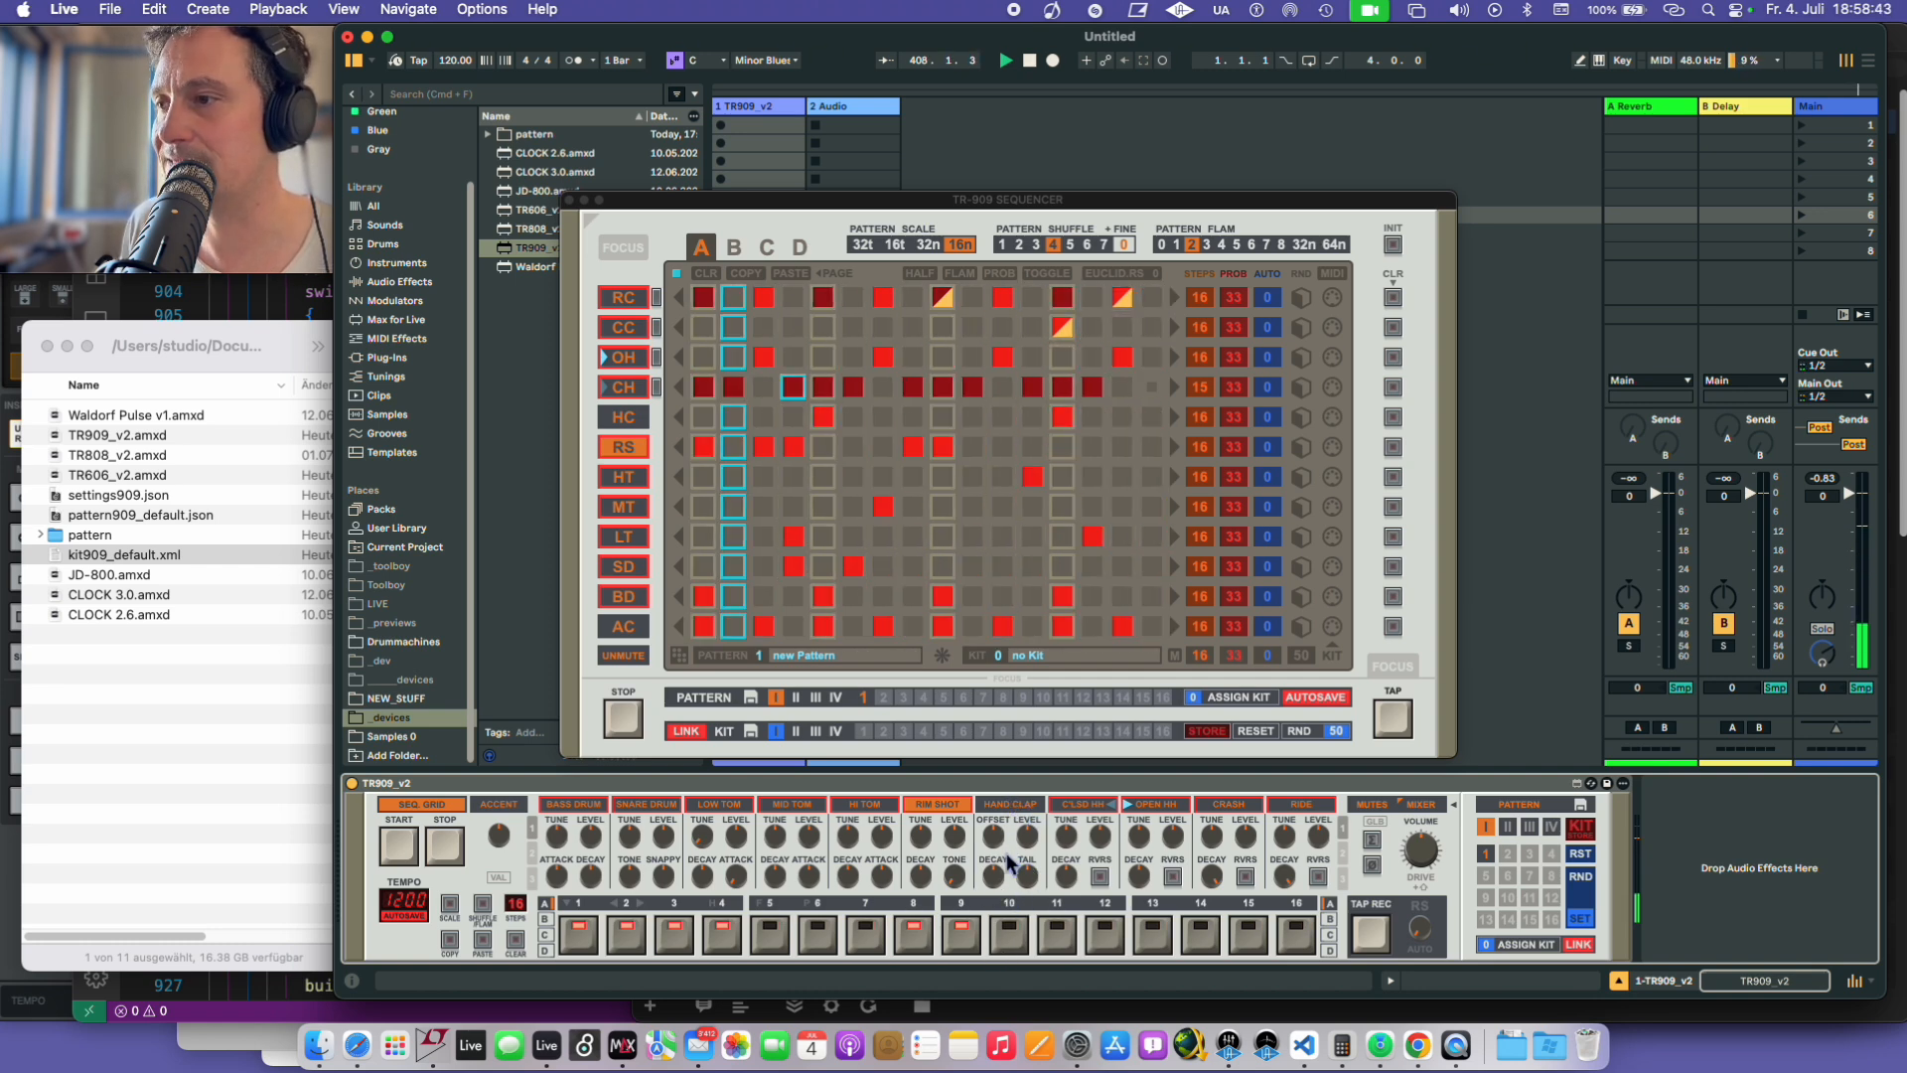
{"action": "key", "text": "shift"}
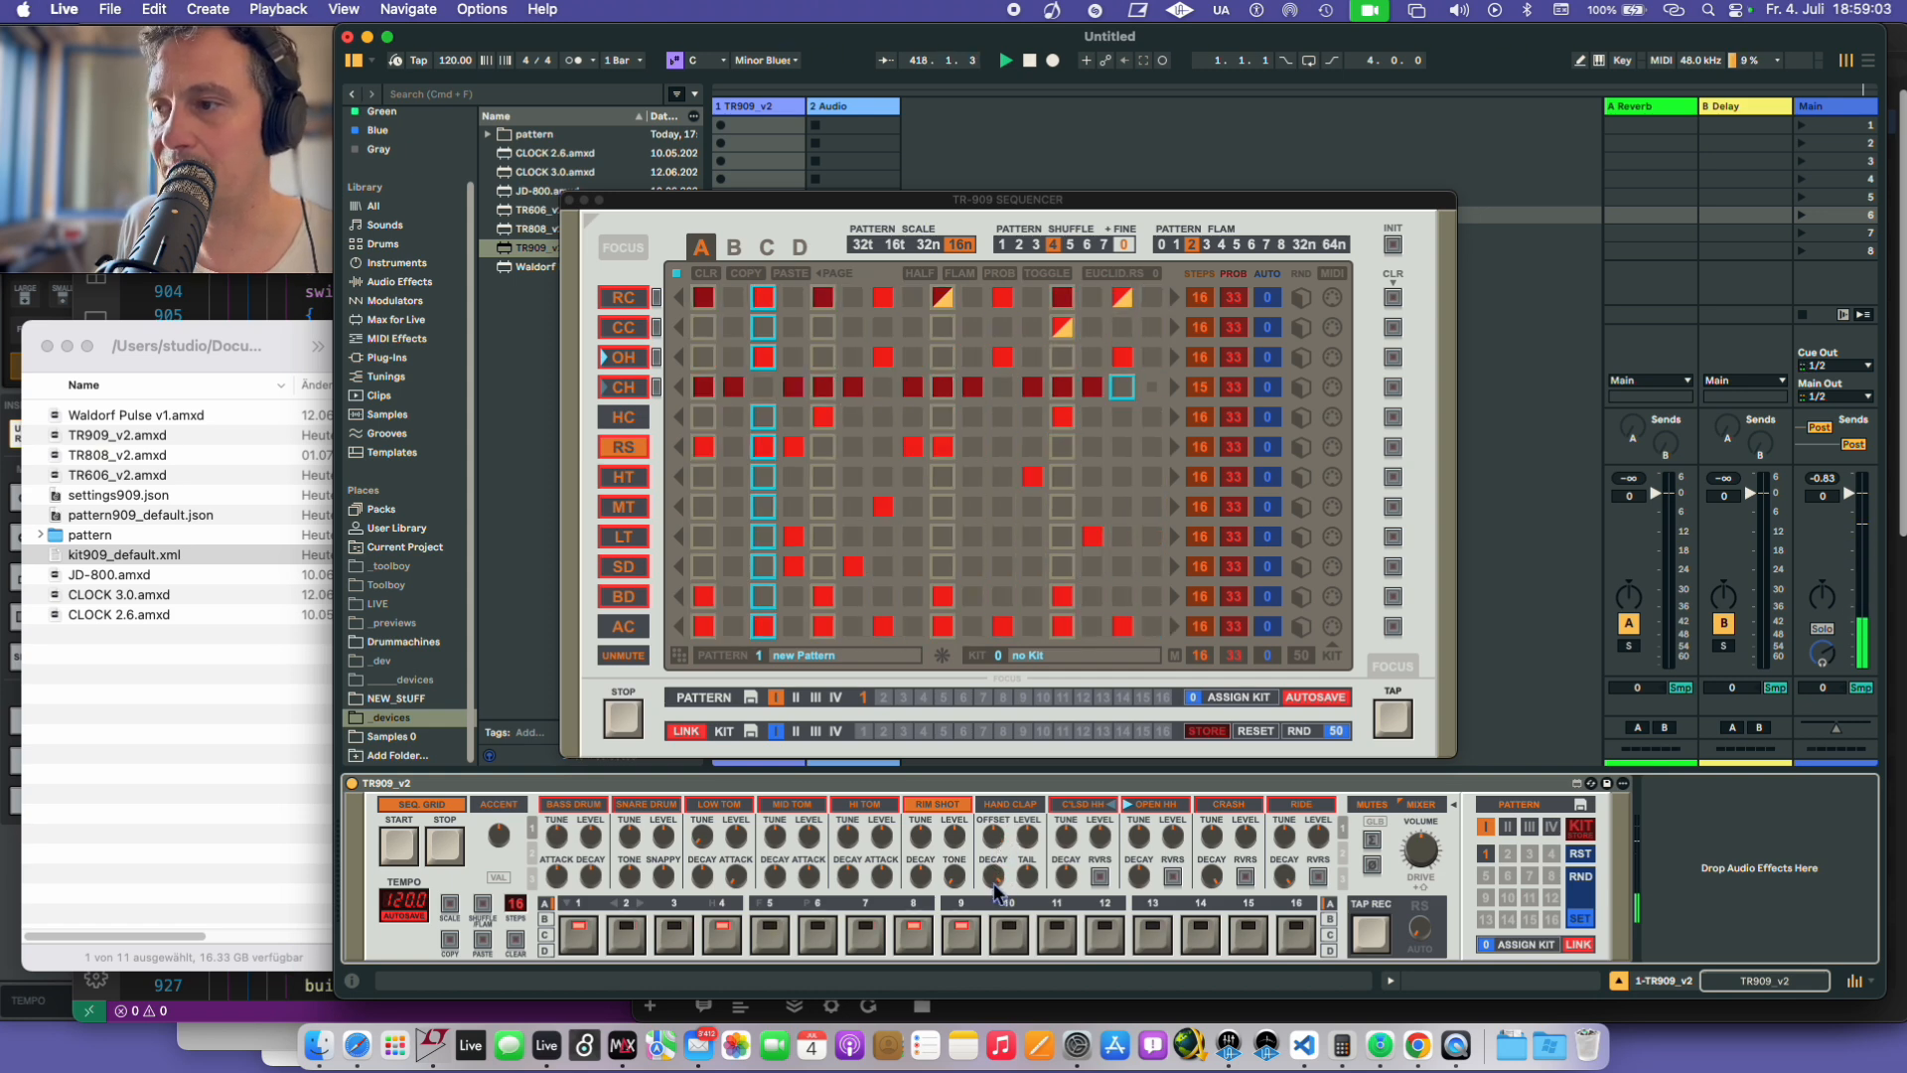
{"action": "key", "text": "shift"}
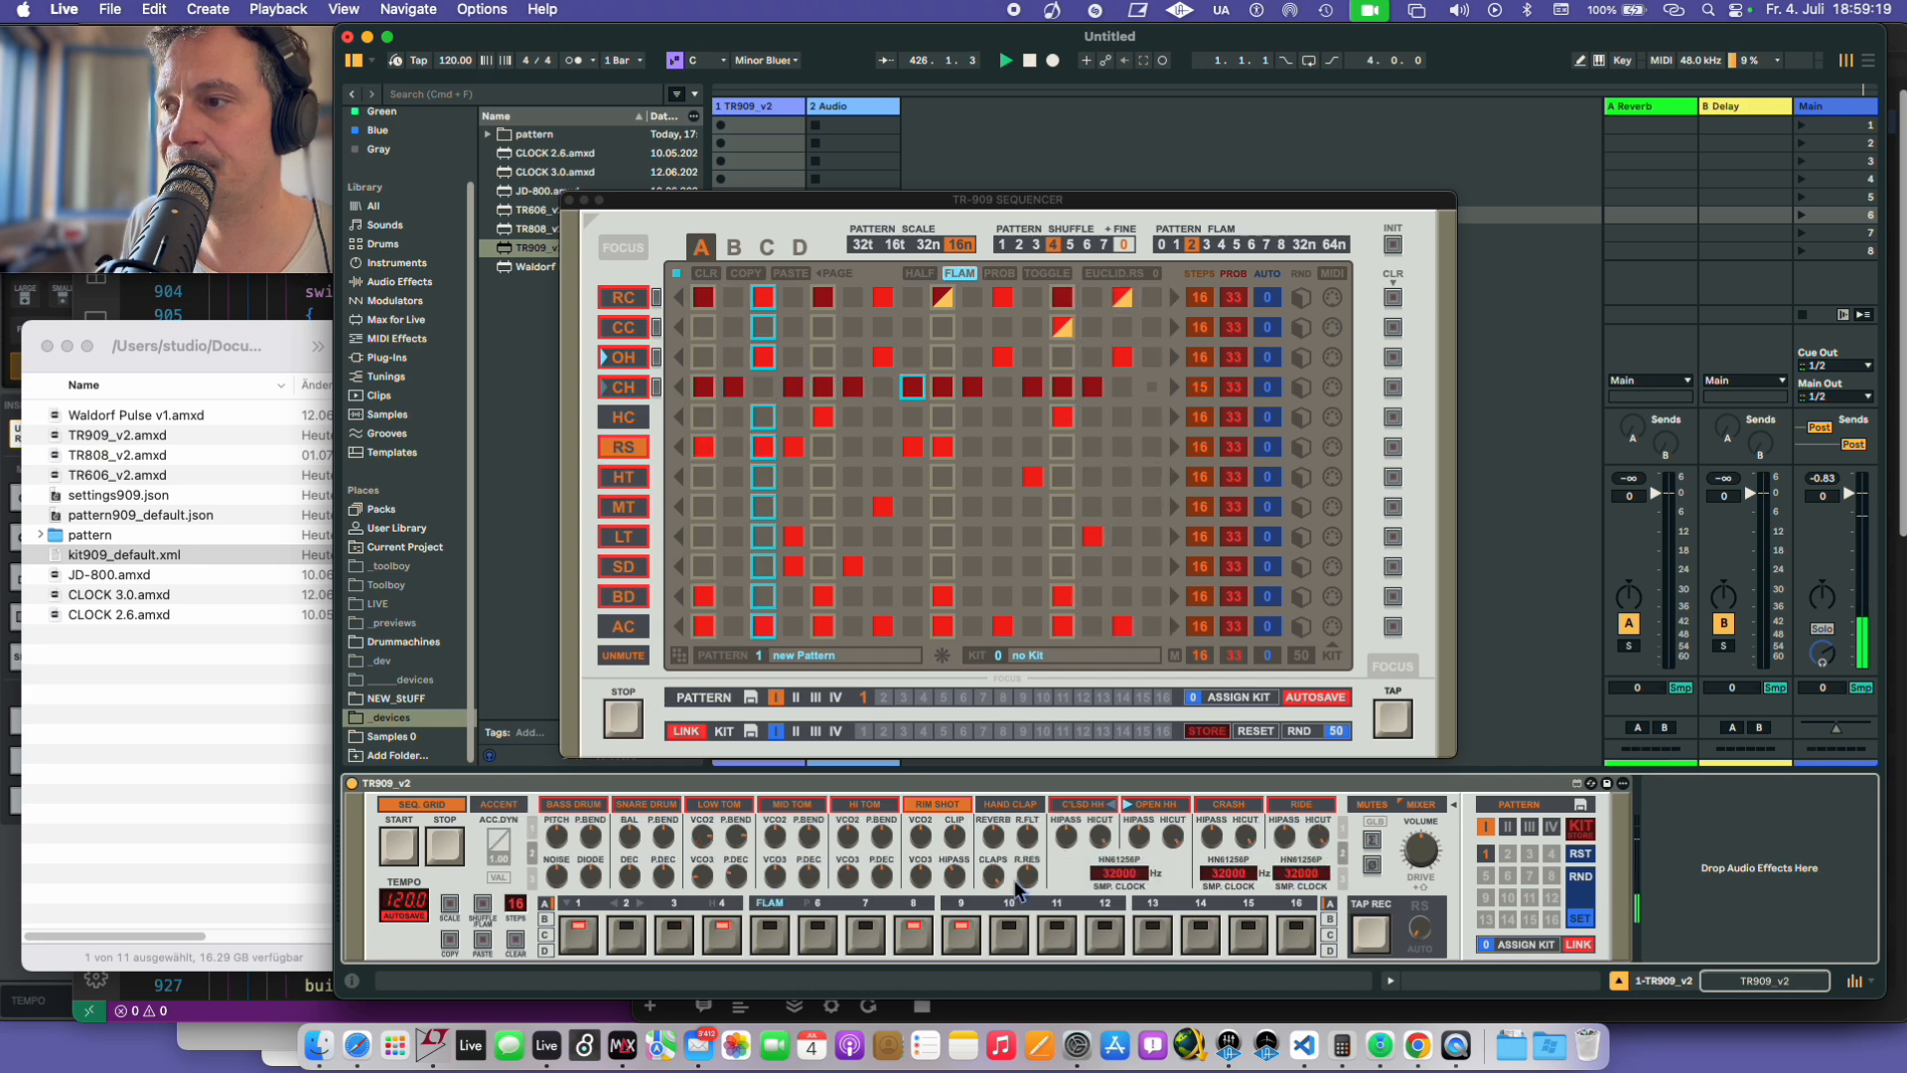
{"action": "left_click", "coordinate": [1004, 806], "text": "shift"}
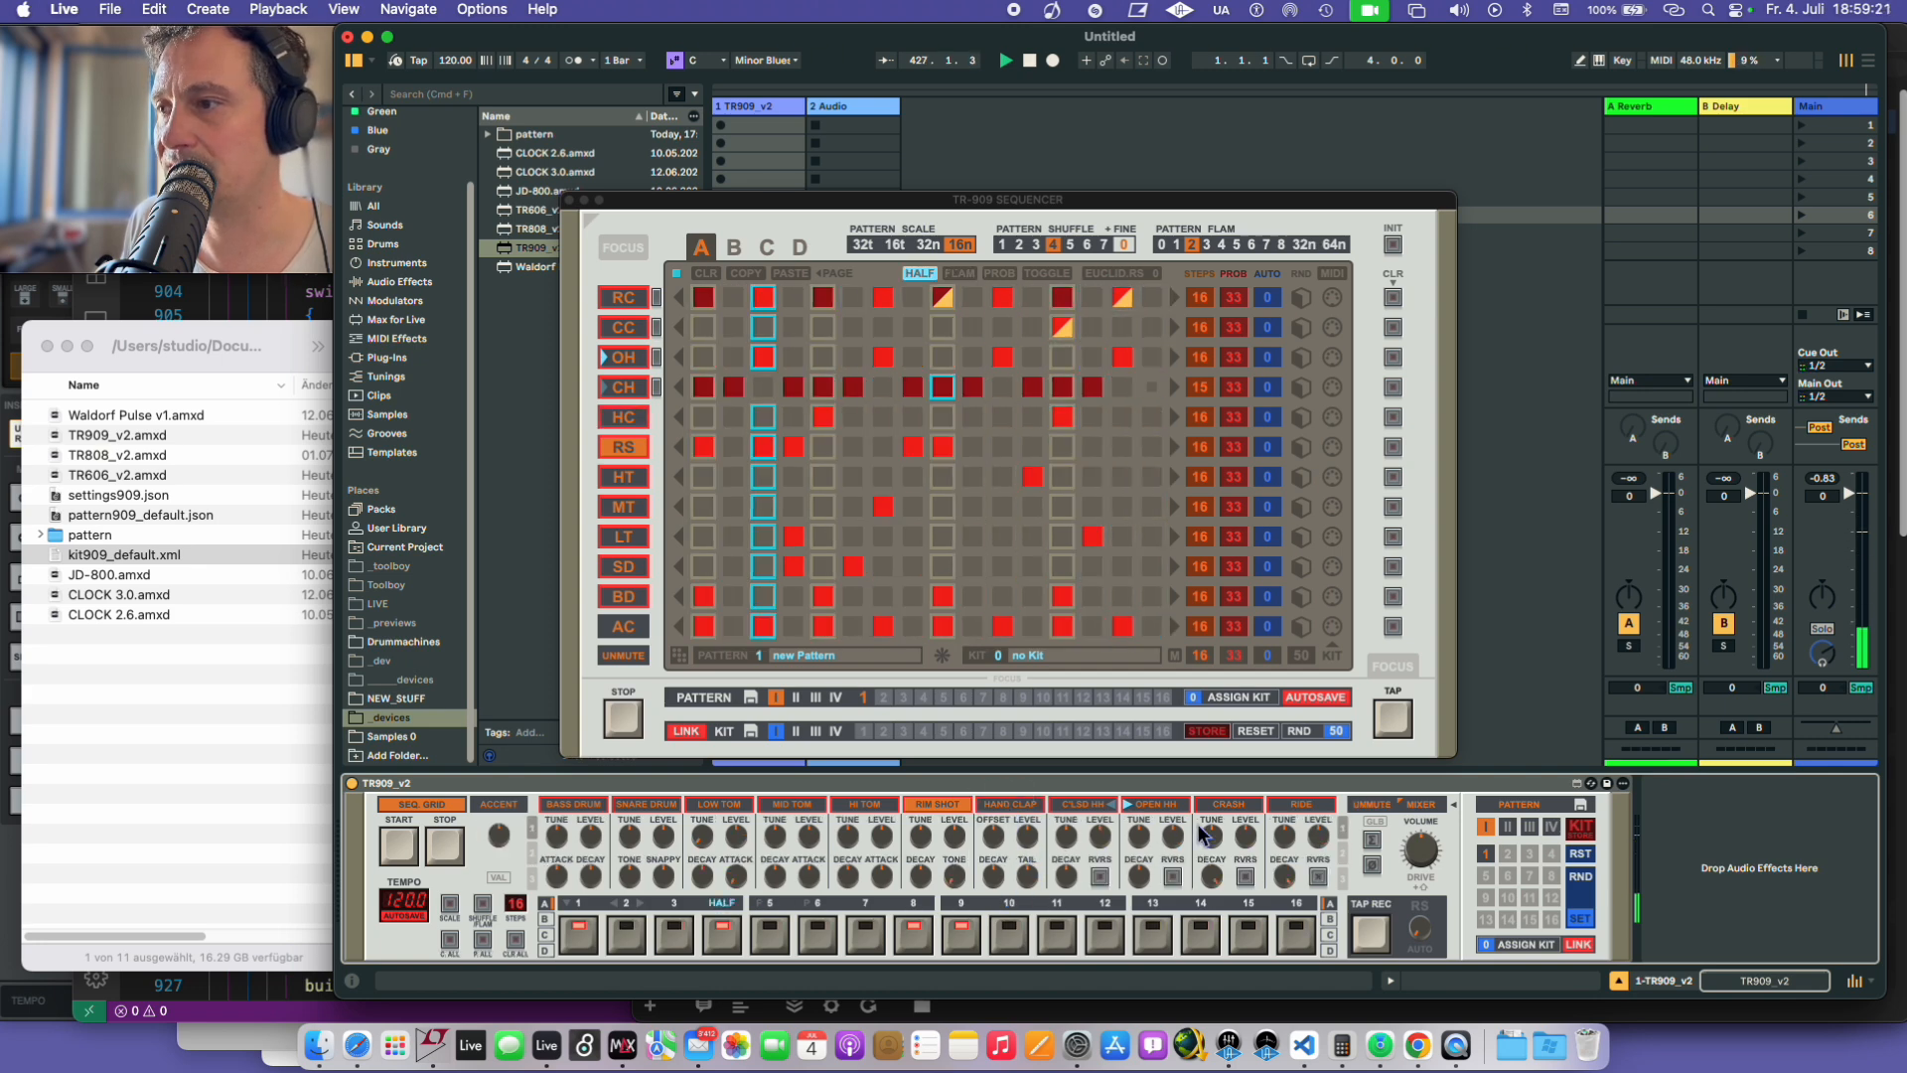
- Select the closed hi-hat, open hi-hat, crash and ride in turn, and return to the closed hi-hat
{"action": "left_click", "coordinate": [1092, 806], "text": "shift"}
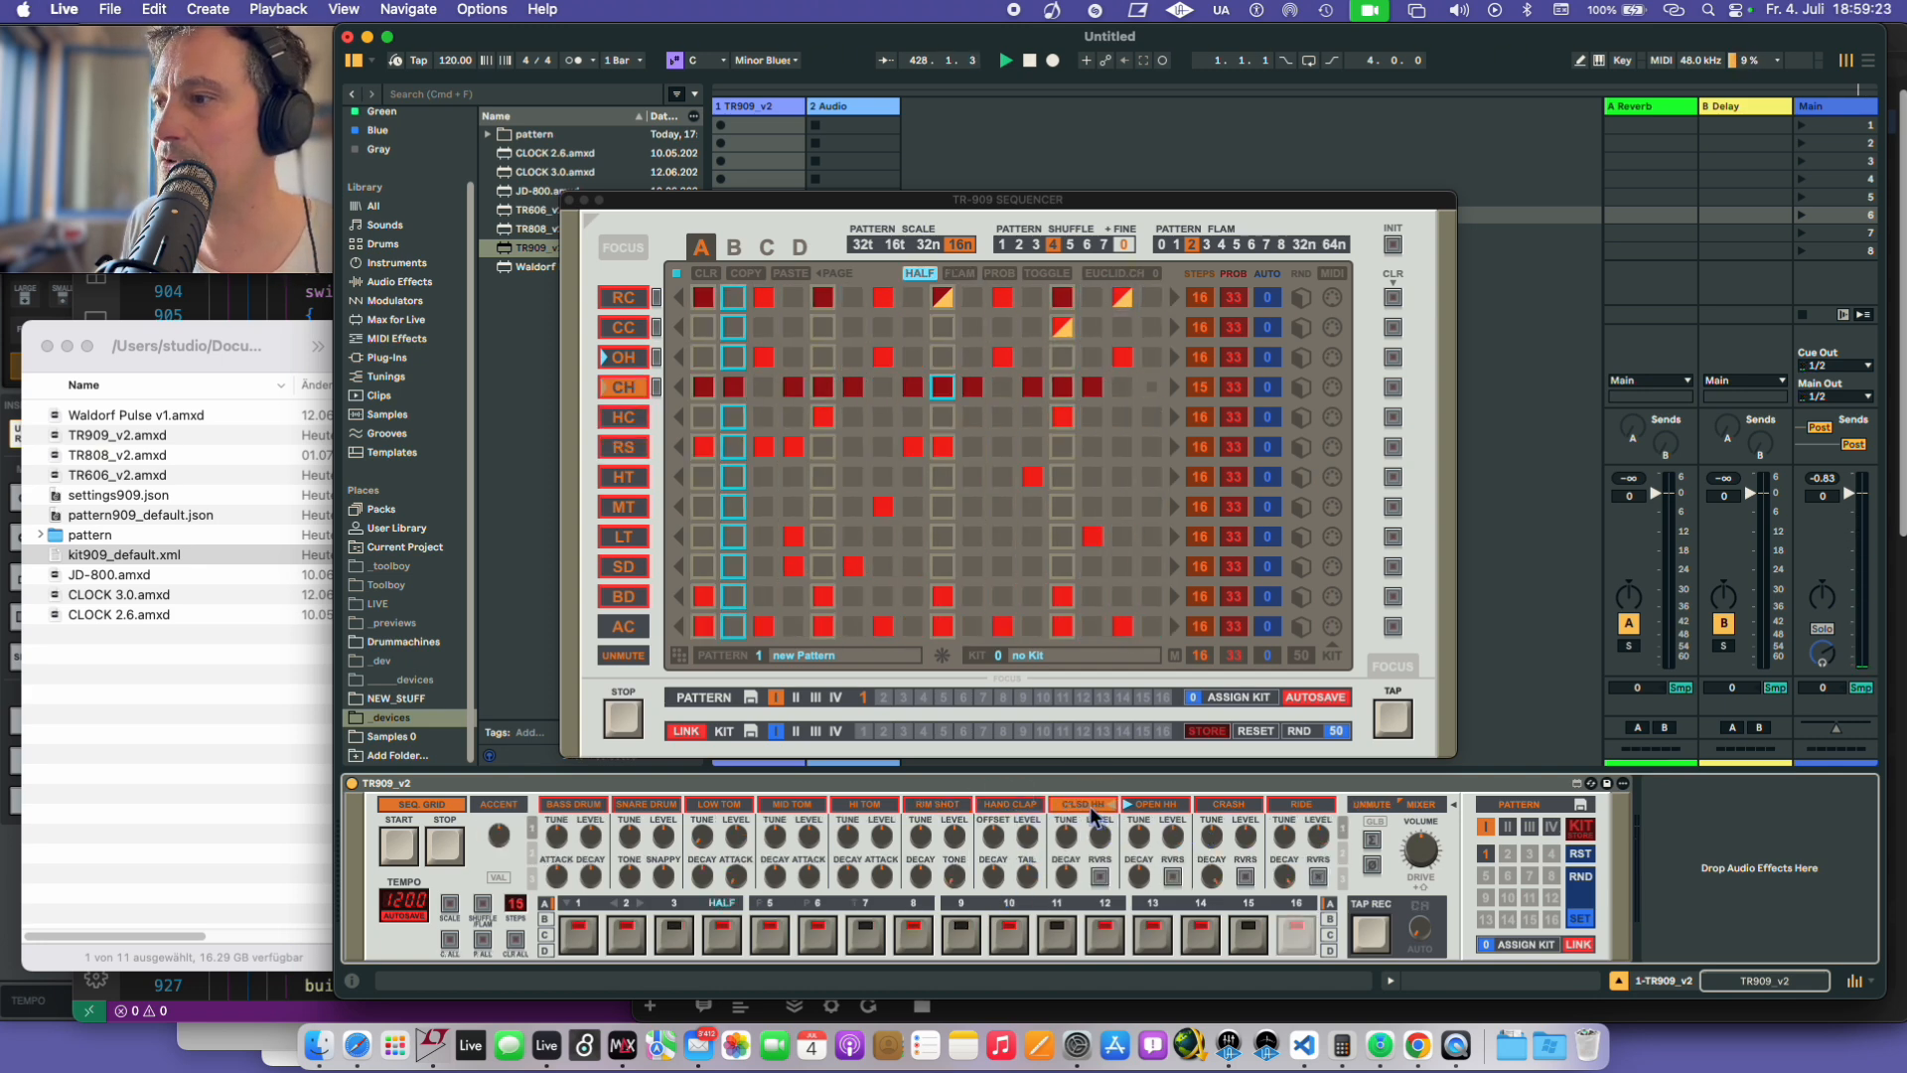
{"action": "left_click", "coordinate": [1153, 805]}
{"action": "left_click", "coordinate": [1229, 807]}
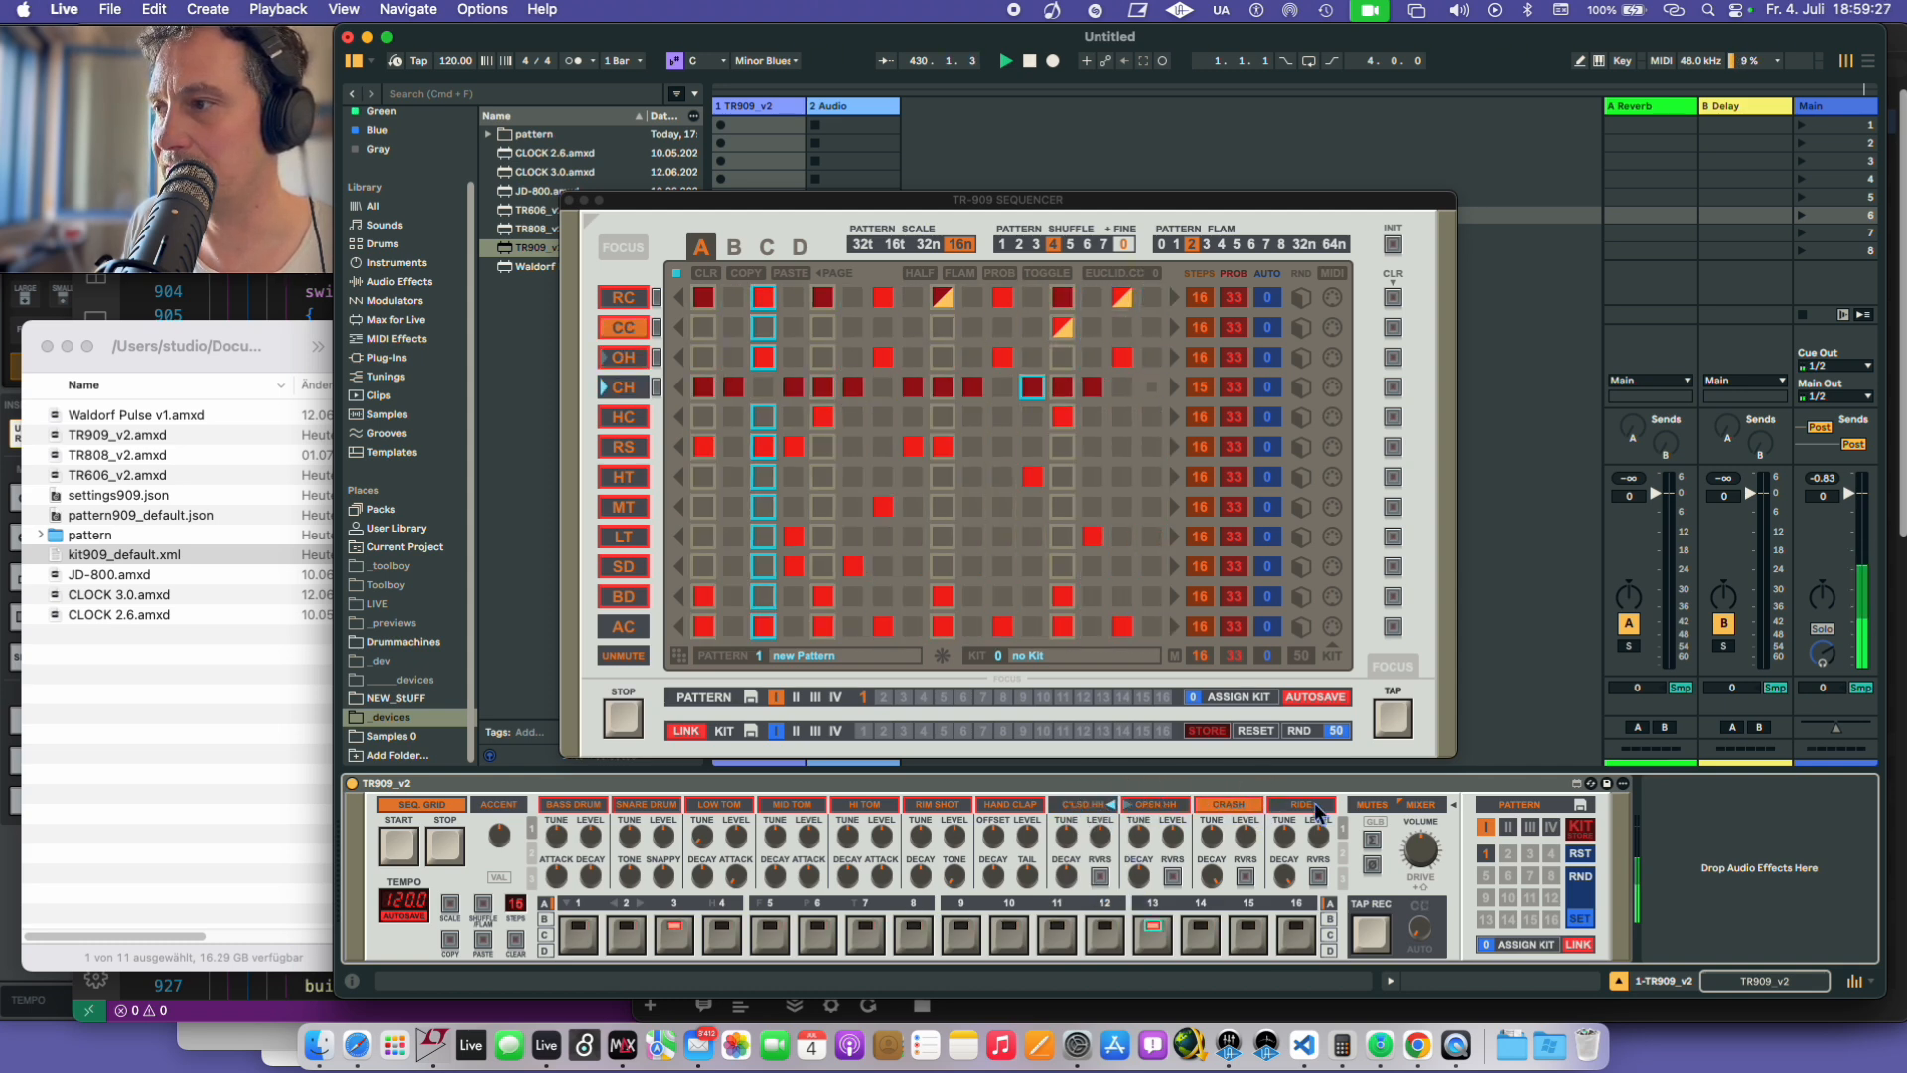
{"action": "left_click", "coordinate": [1299, 806]}
{"action": "left_click", "coordinate": [1105, 806]}
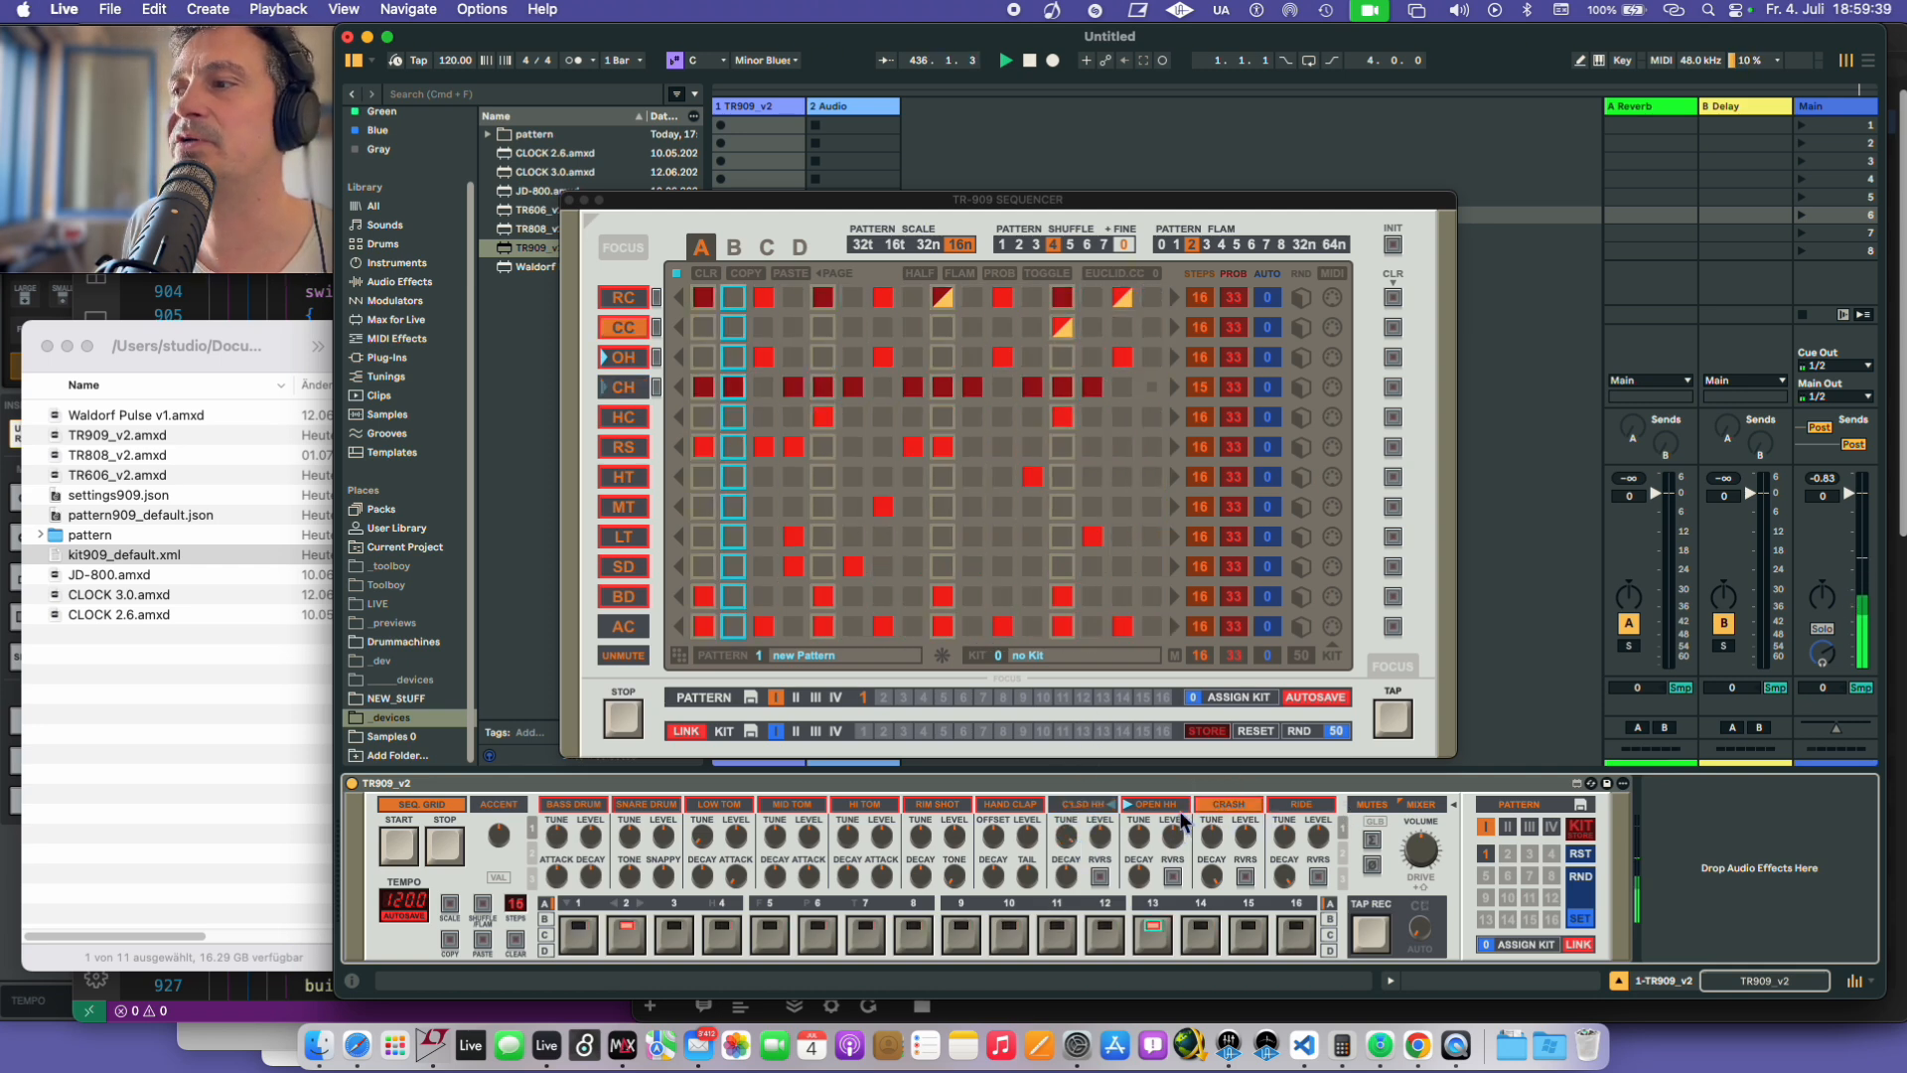
{"action": "left_click", "coordinate": [1096, 811]}
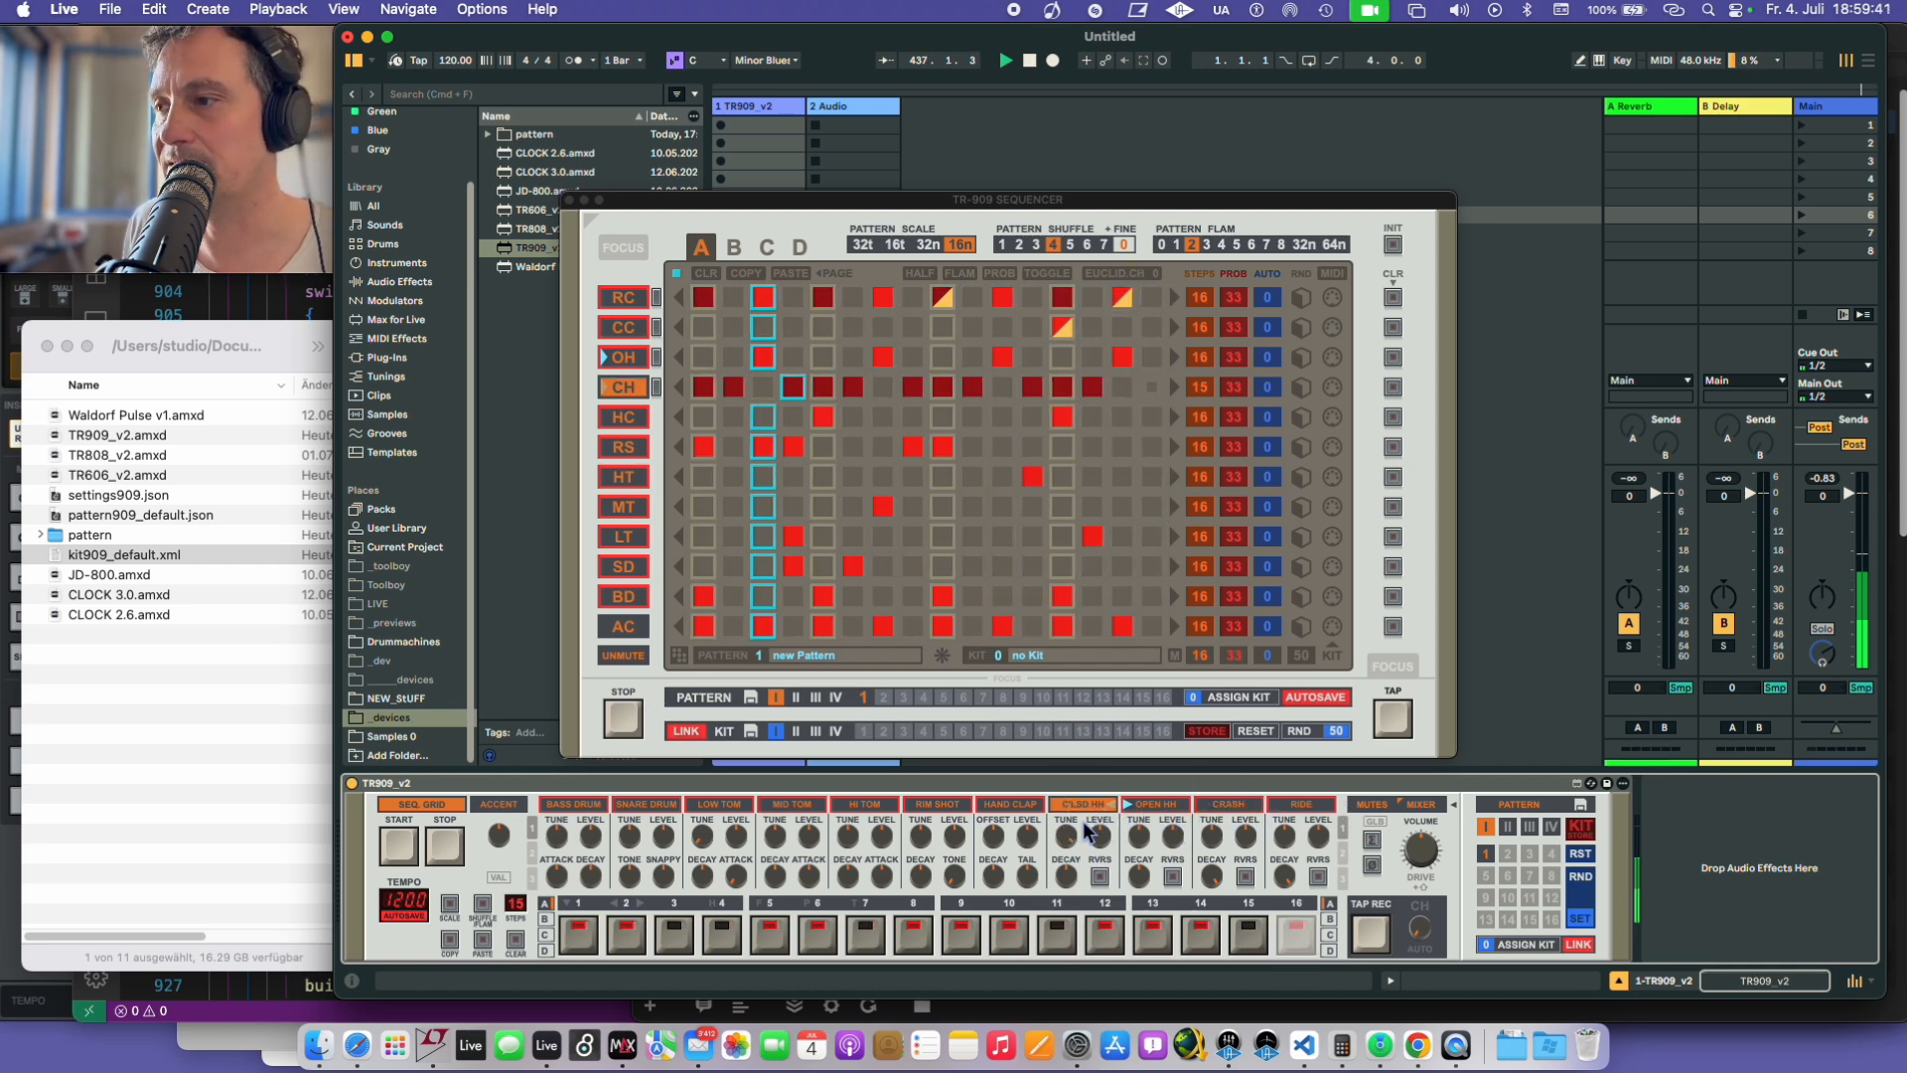
- Turn the closed hi-hat's reverse on and off twice, and adjust its secondary HiCut
{"action": "left_click", "coordinate": [1099, 876]}
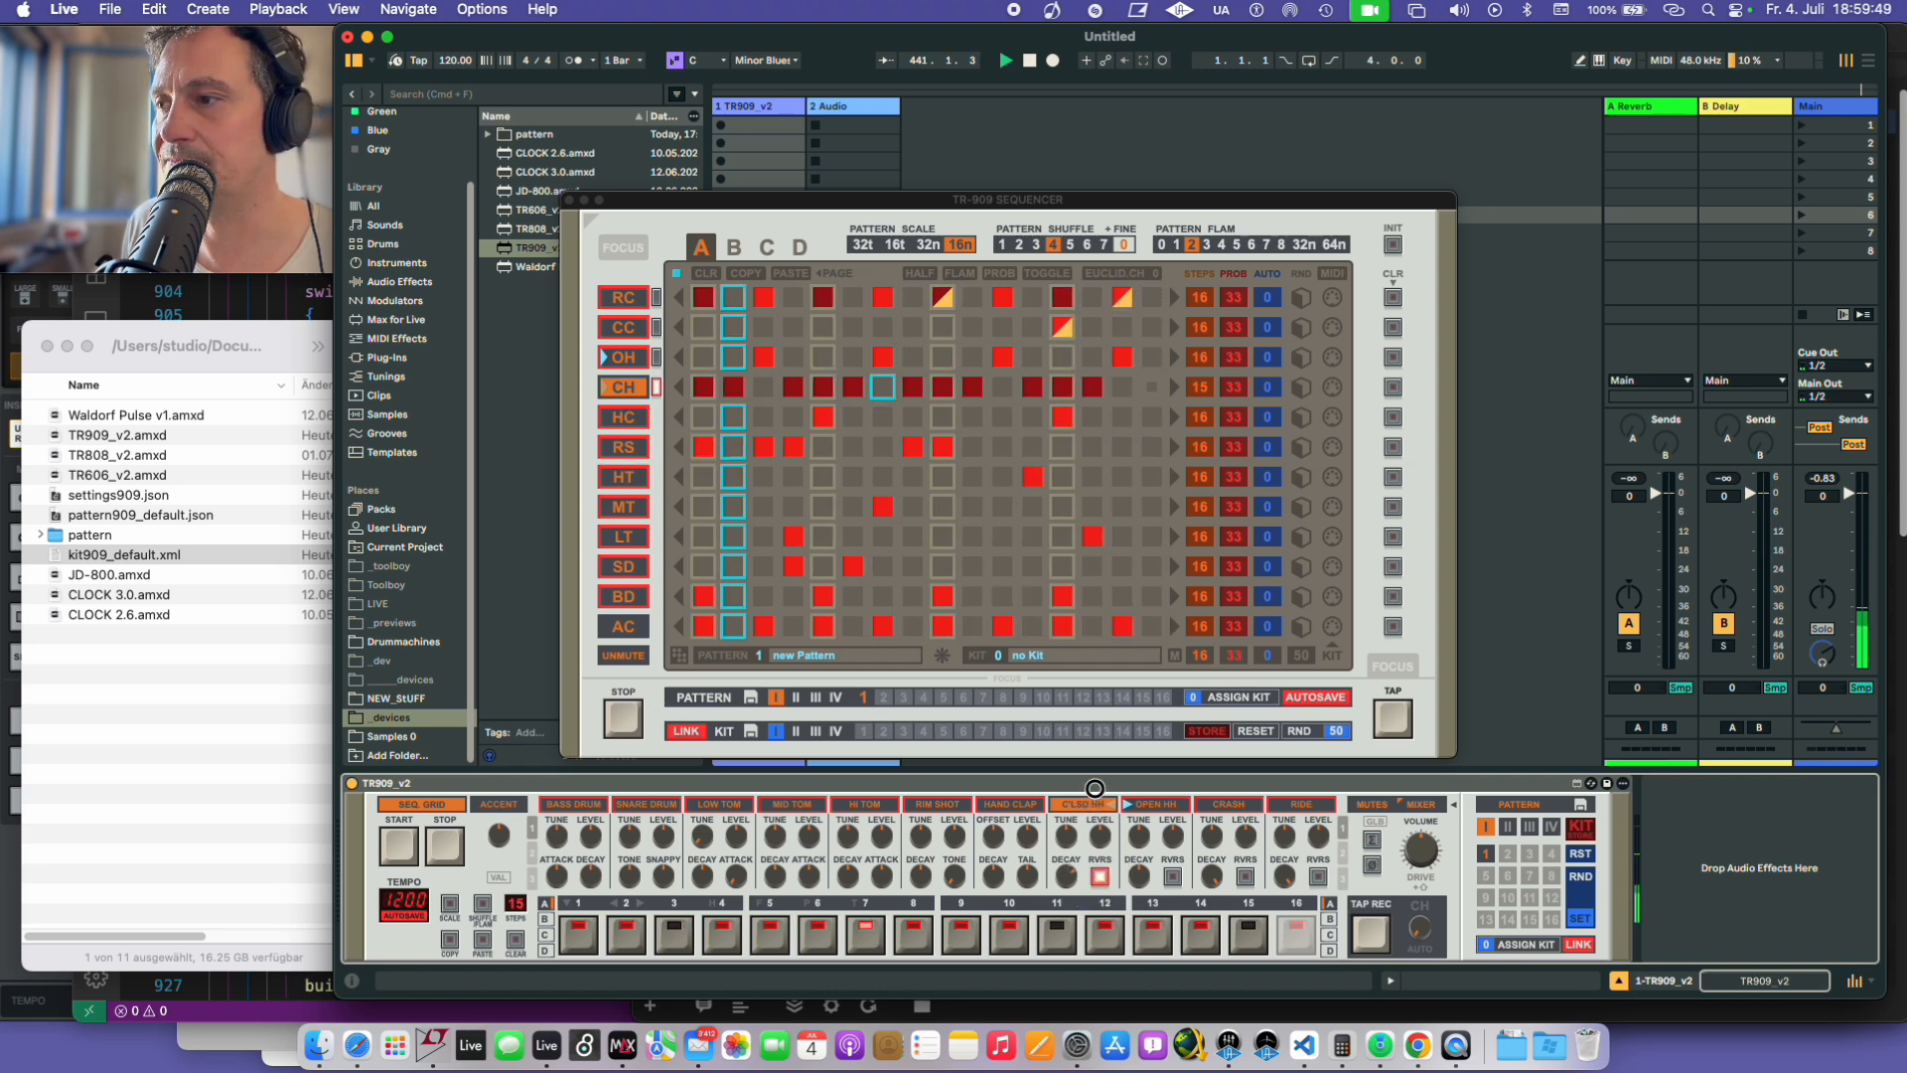
{"action": "left_click", "coordinate": [1100, 876]}
{"action": "left_click", "coordinate": [1100, 877]}
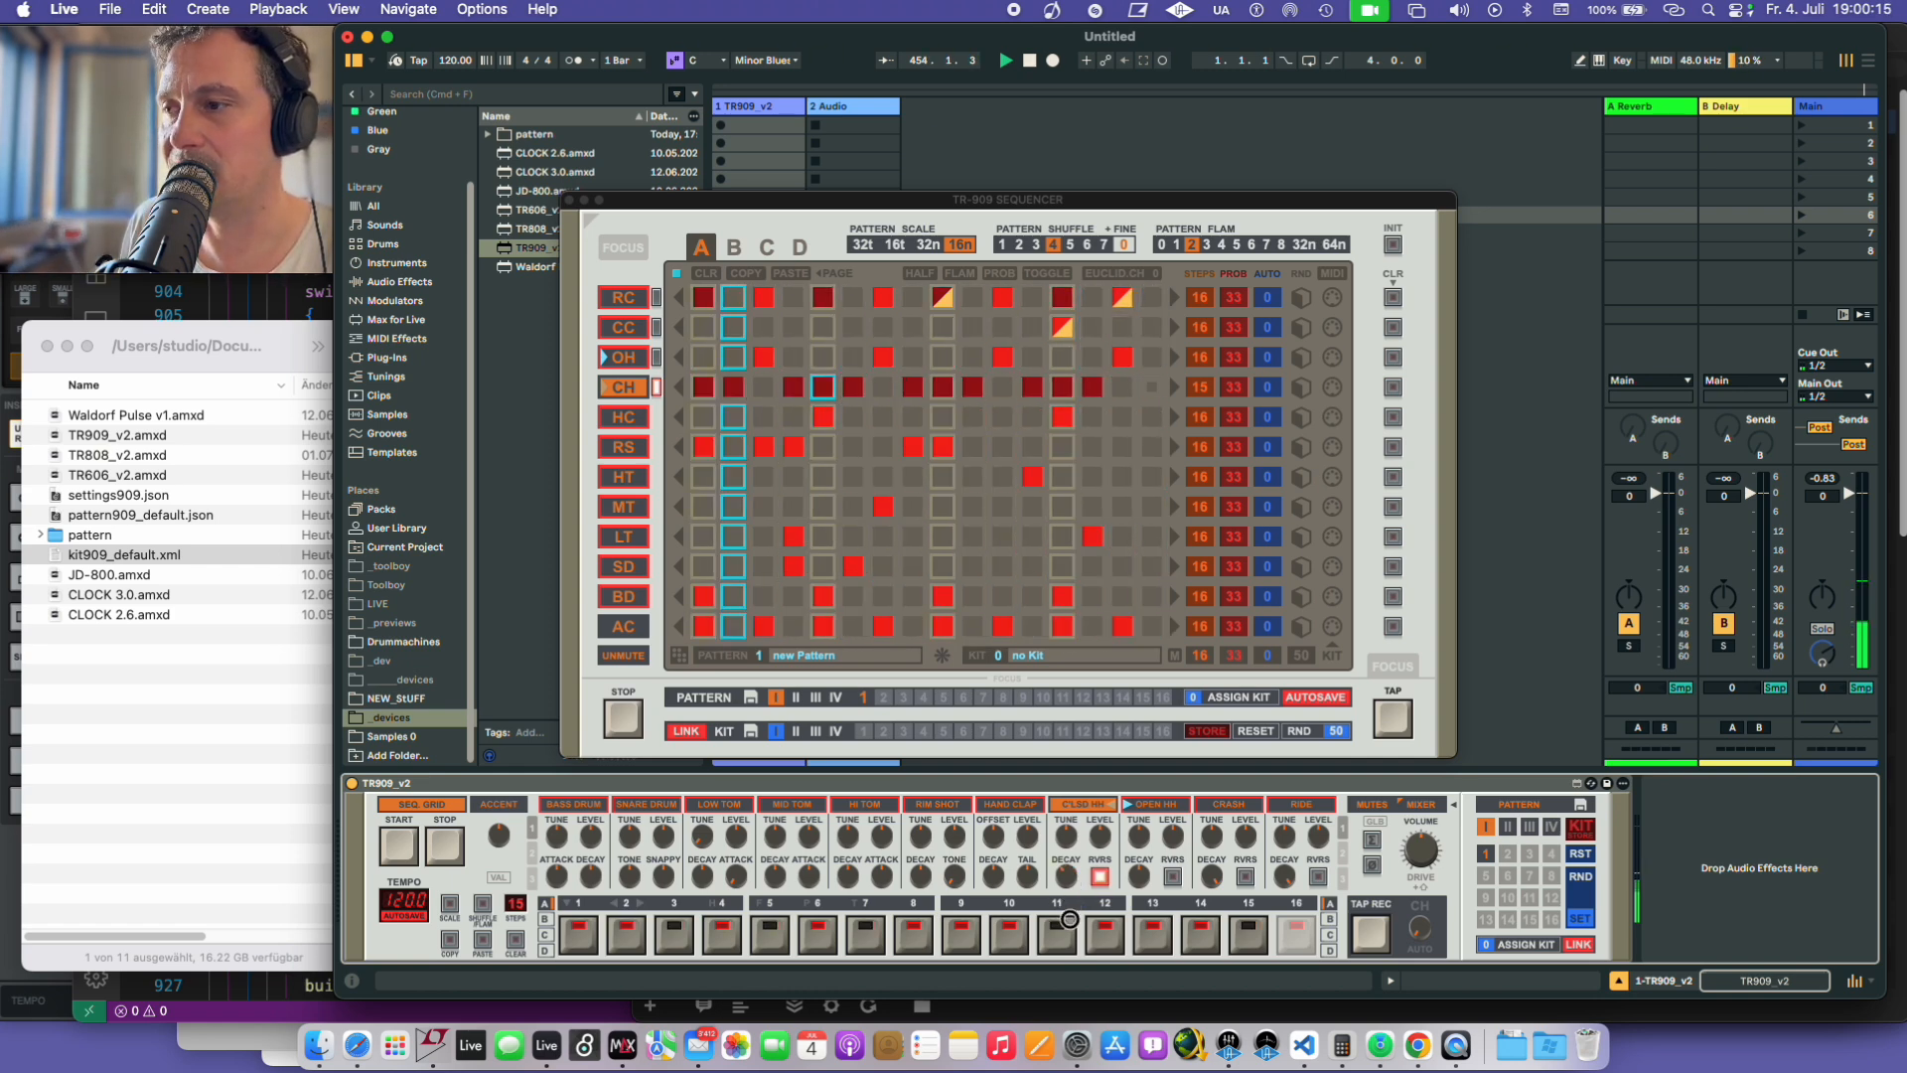
{"action": "left_click", "coordinate": [1101, 878]}
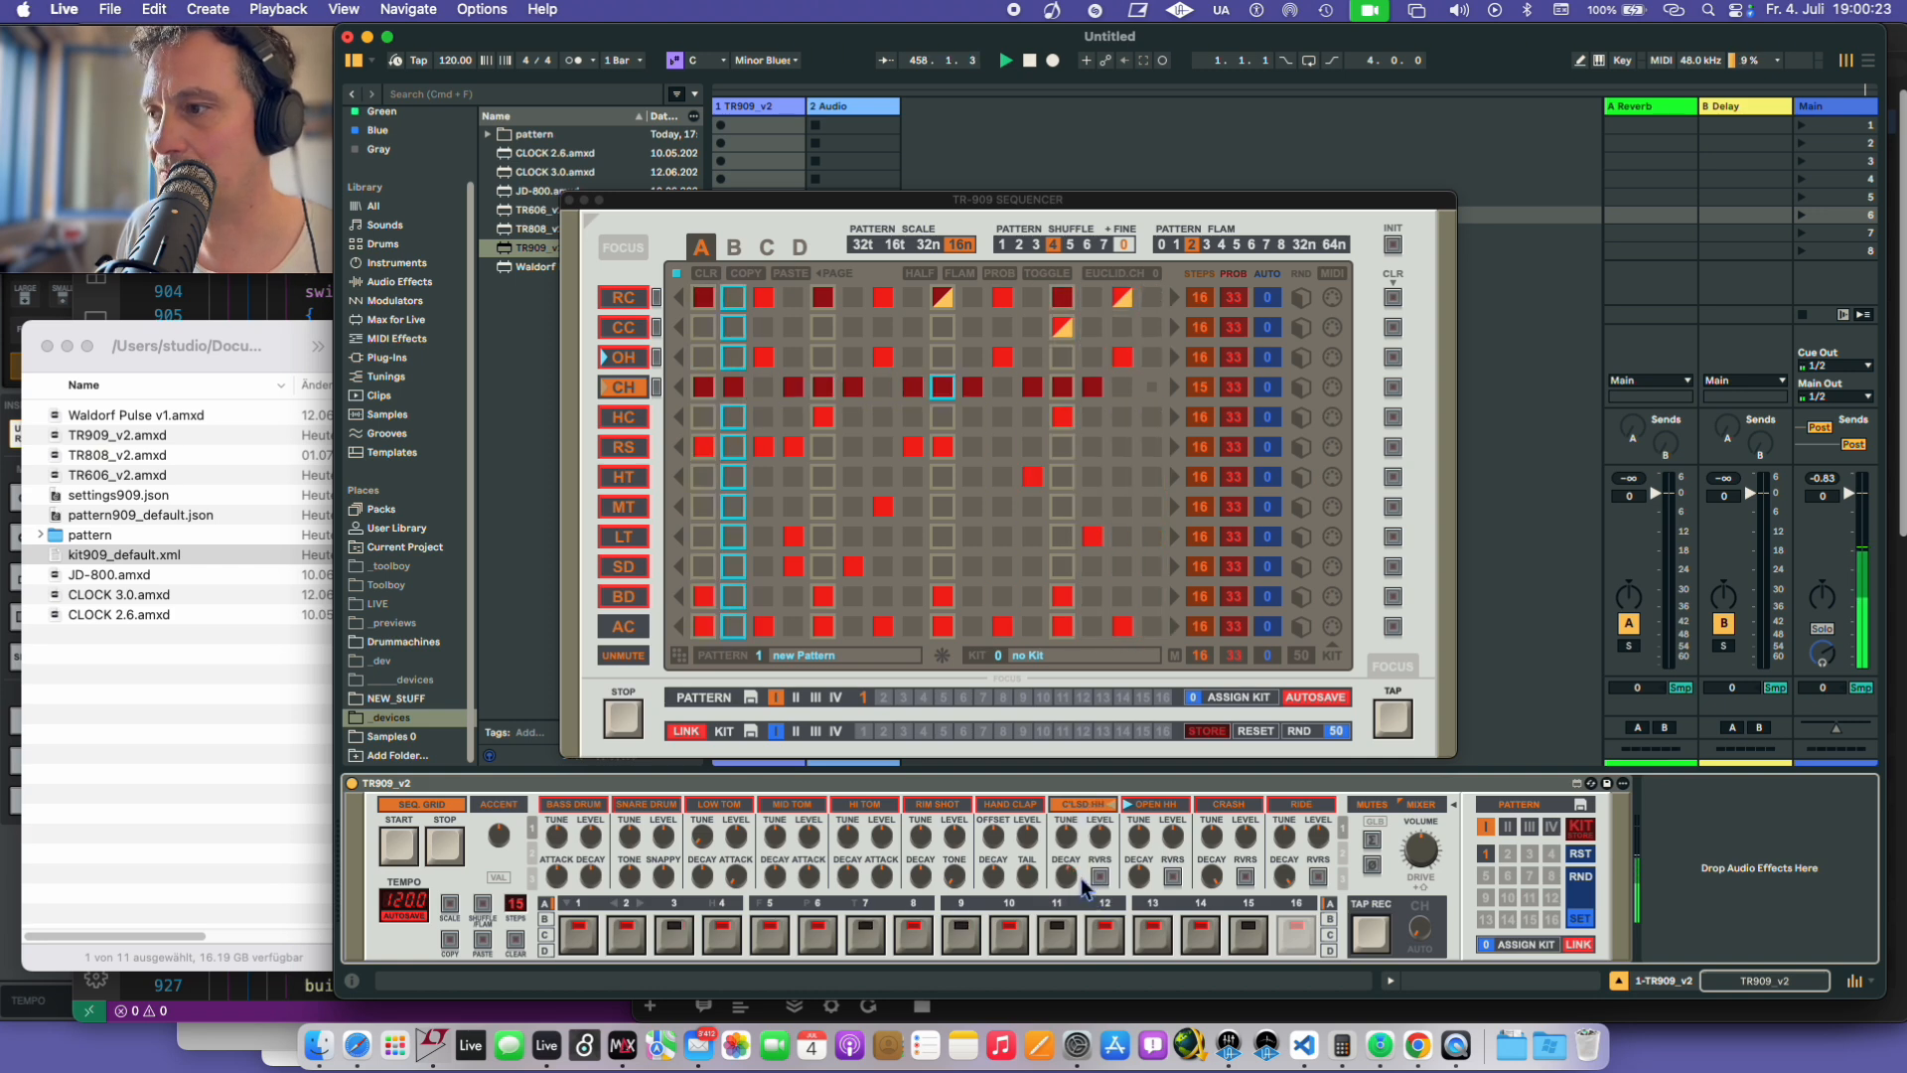
{"action": "key", "text": "shift"}
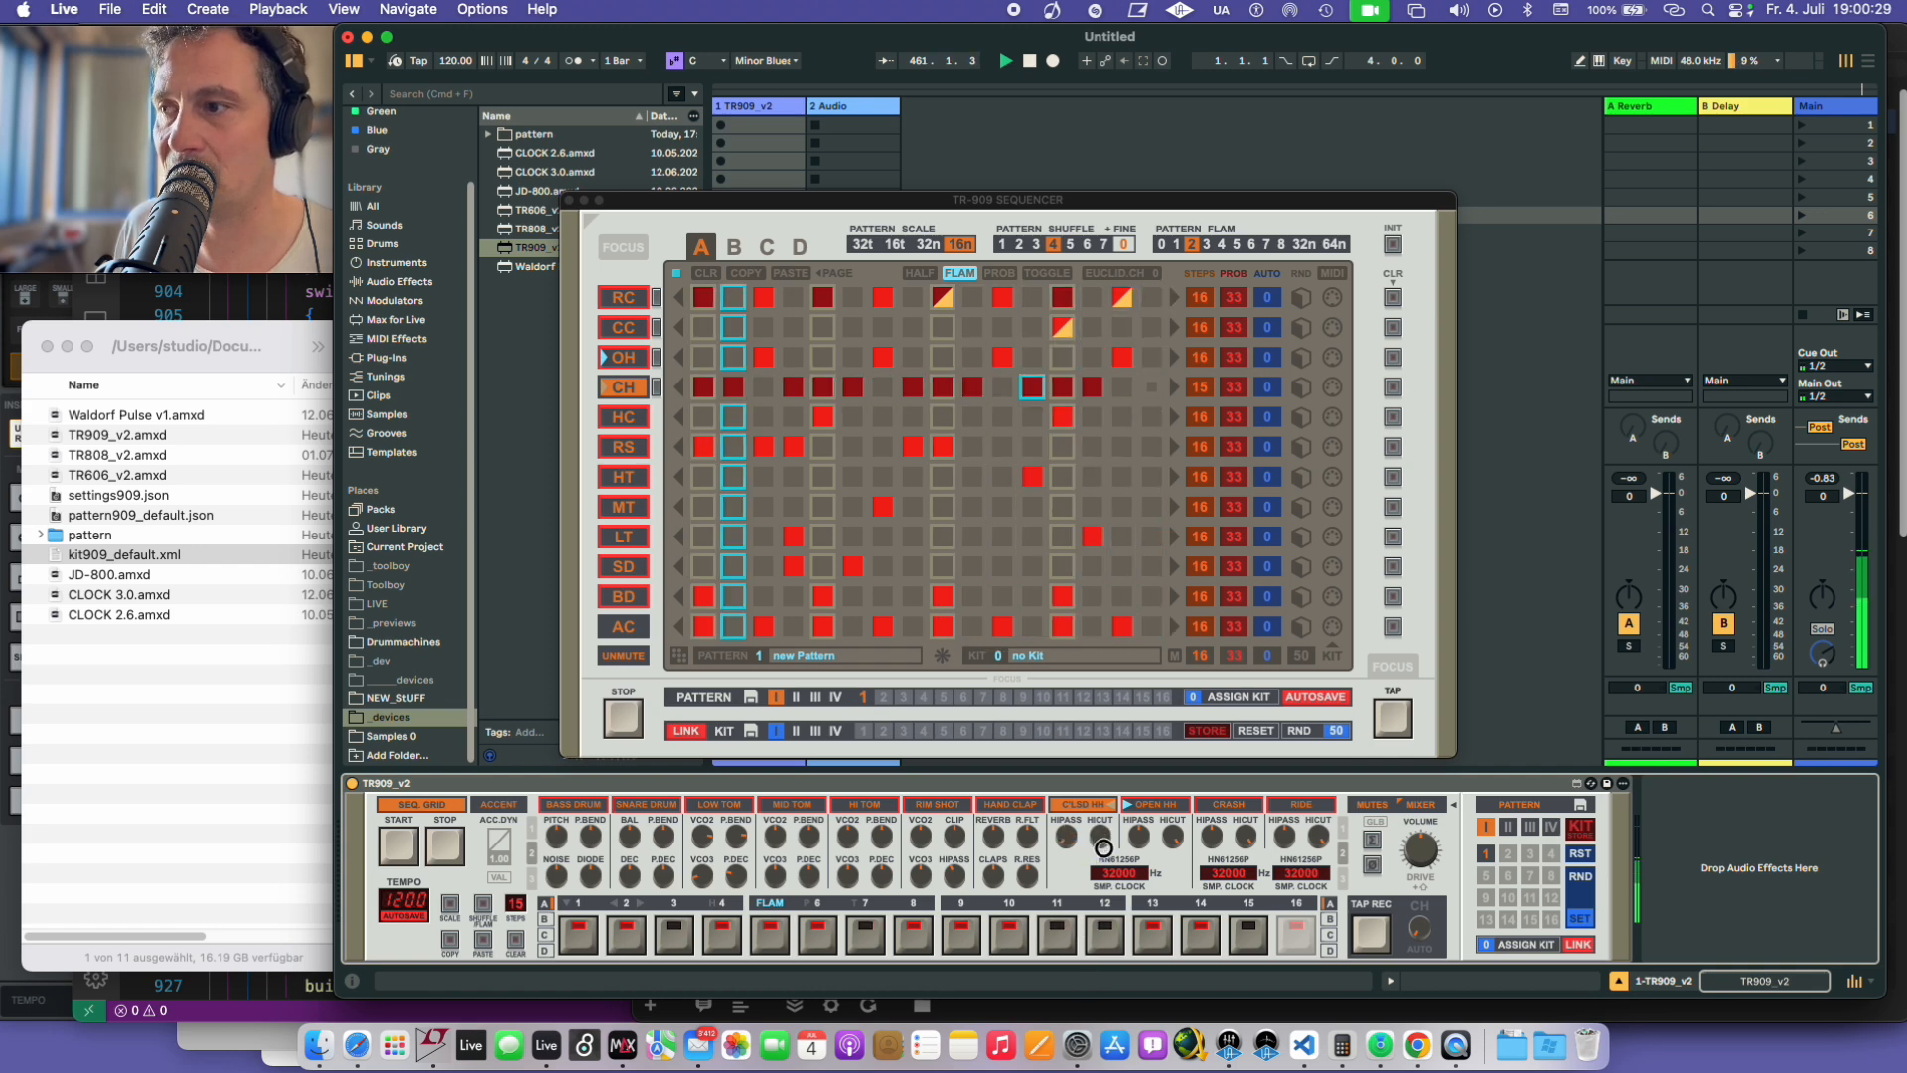
{"action": "left_click_drag", "start_coordinate": [1100, 840], "coordinate": [1116, 935]}
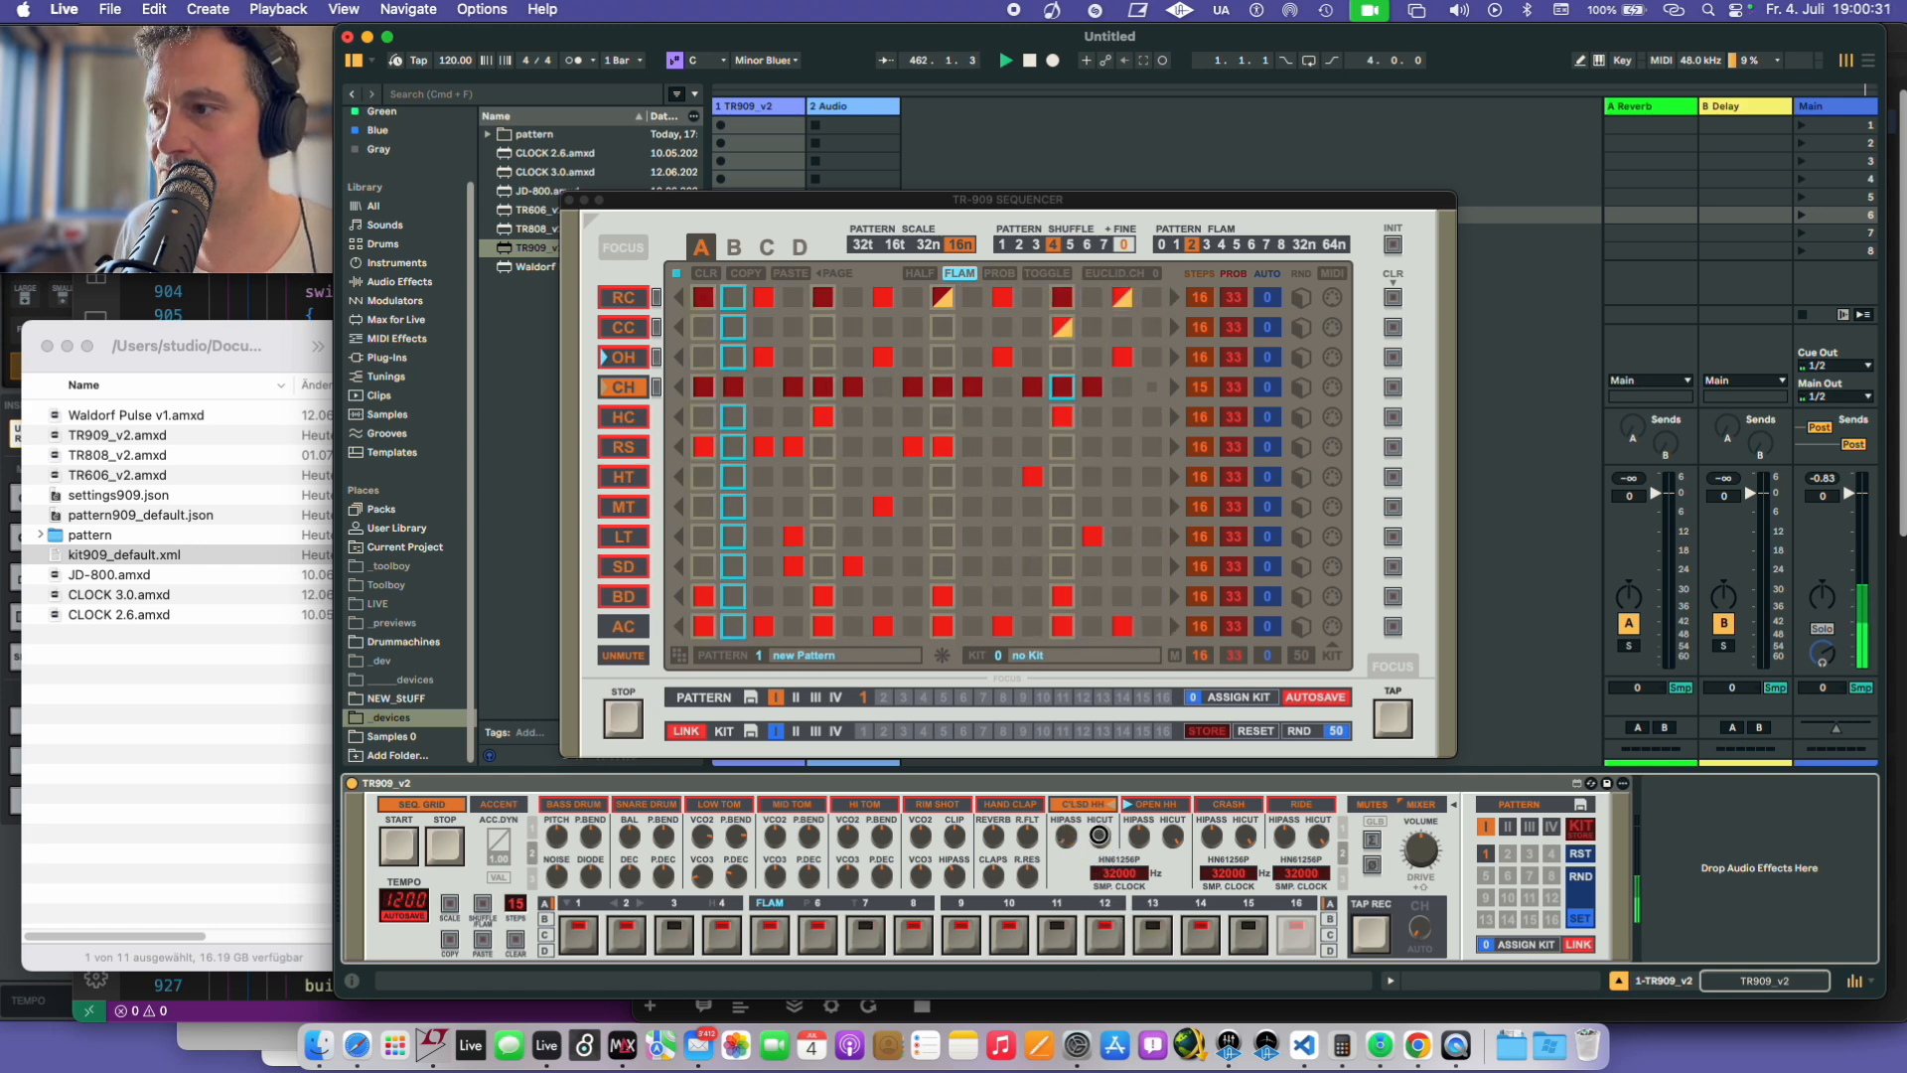
- Switch the selection back and forth between the open and closed hi-hats to compare their step rows
{"action": "left_click", "coordinate": [1172, 806]}
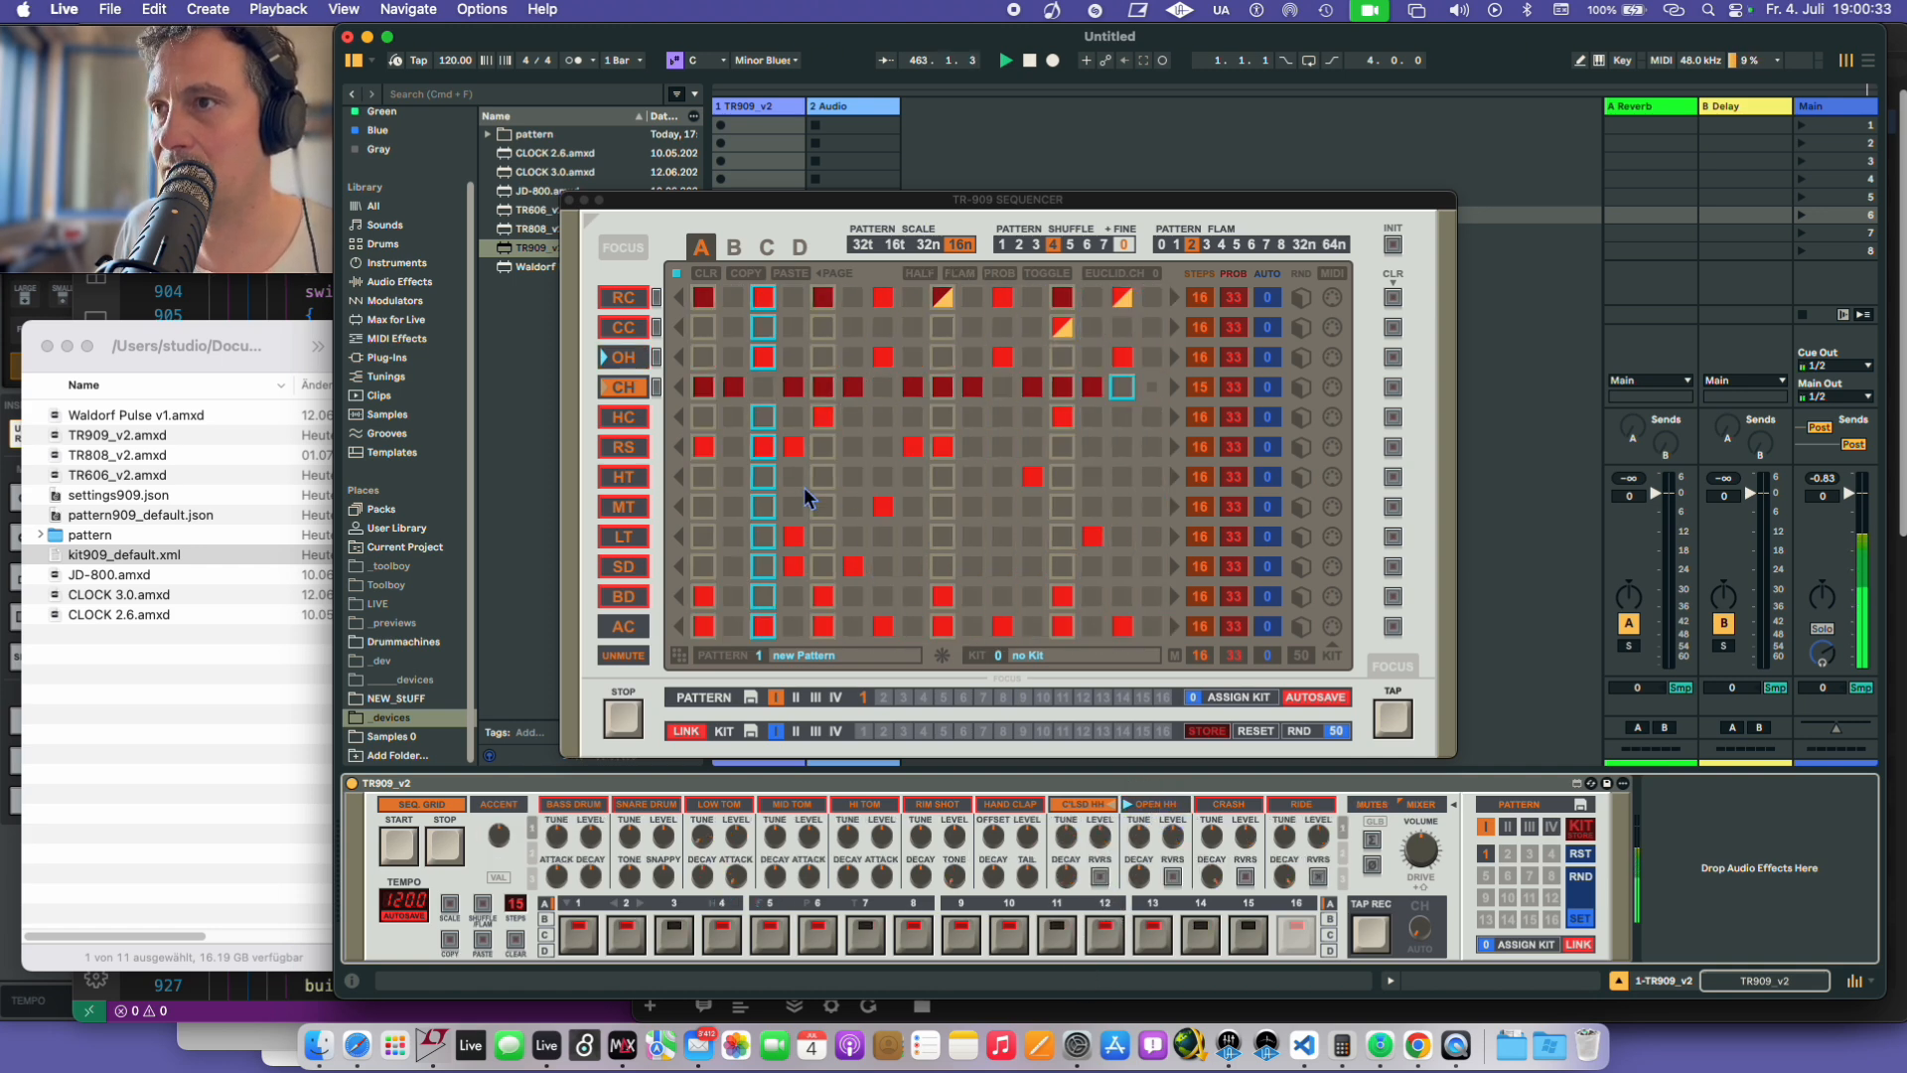
{"action": "left_click", "coordinate": [1151, 813]}
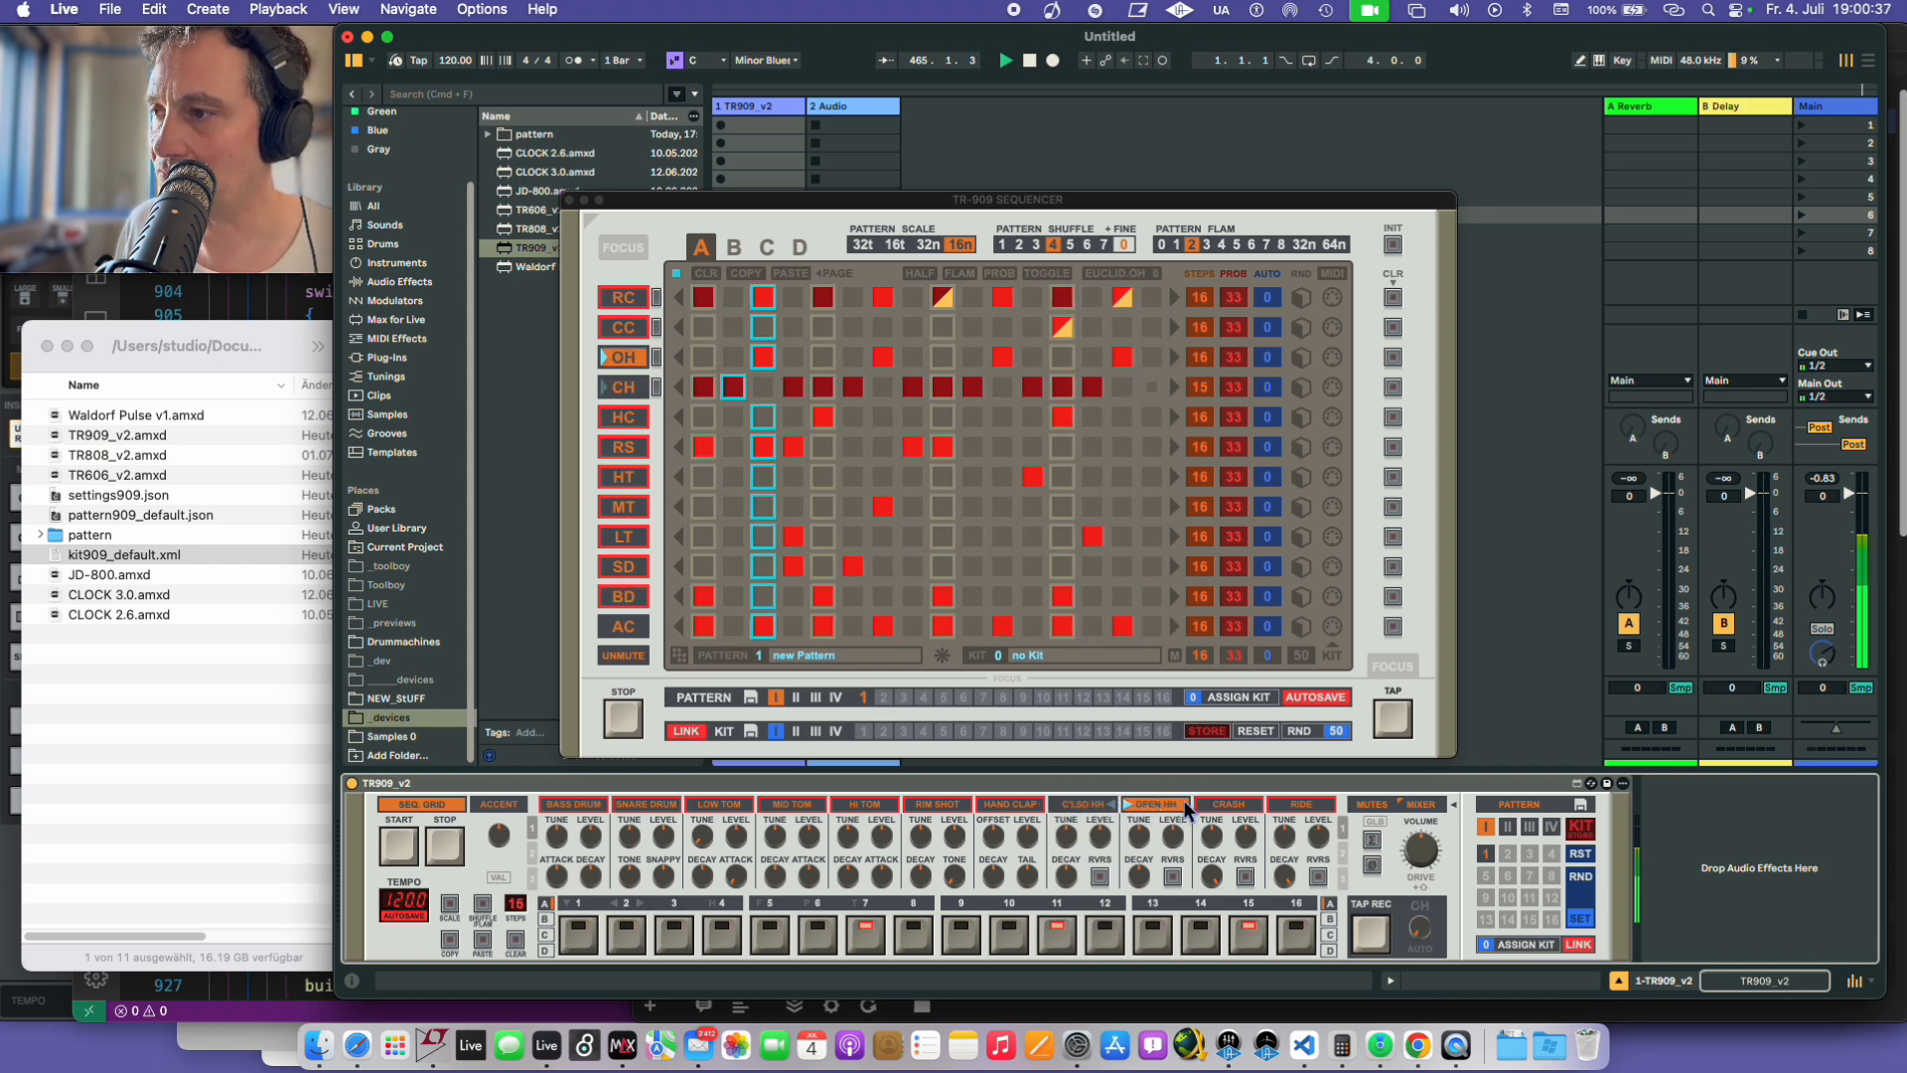
{"action": "left_click", "coordinate": [1111, 810]}
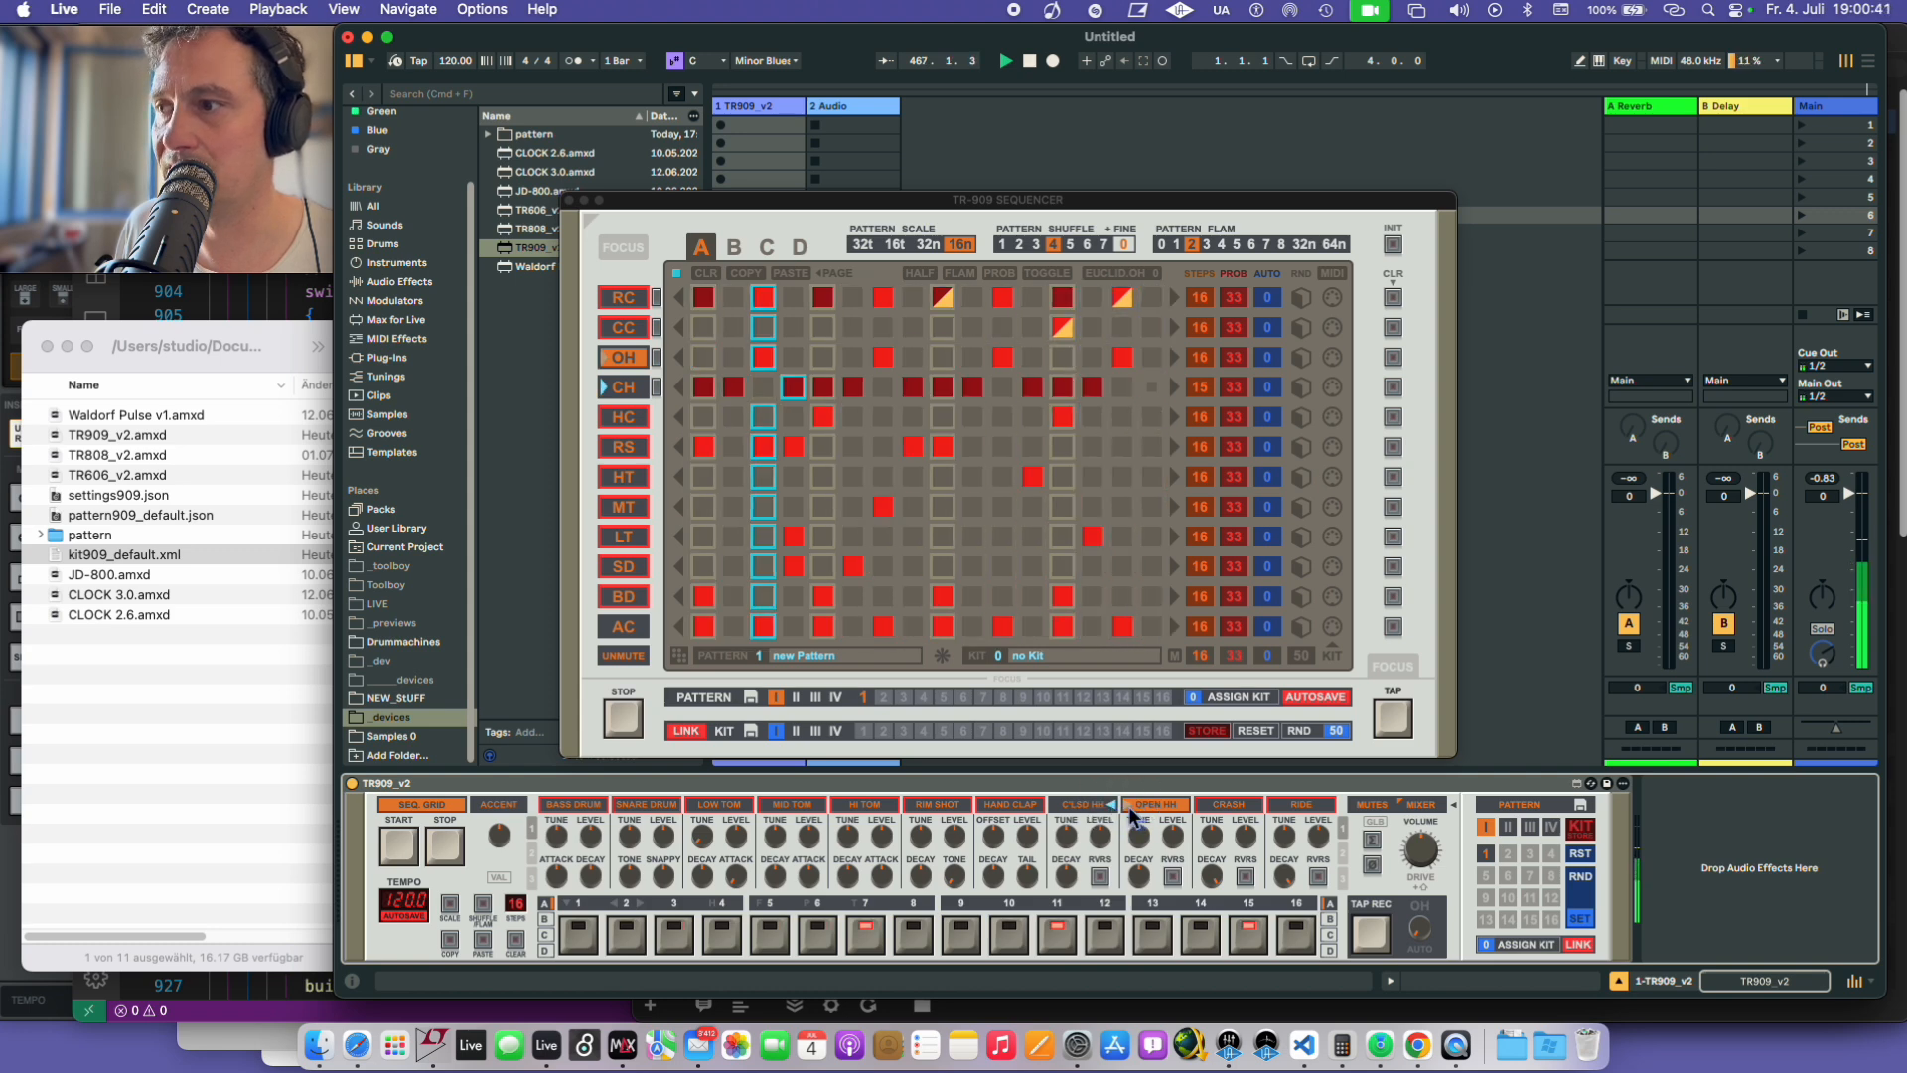
{"action": "left_click", "coordinate": [1135, 811]}
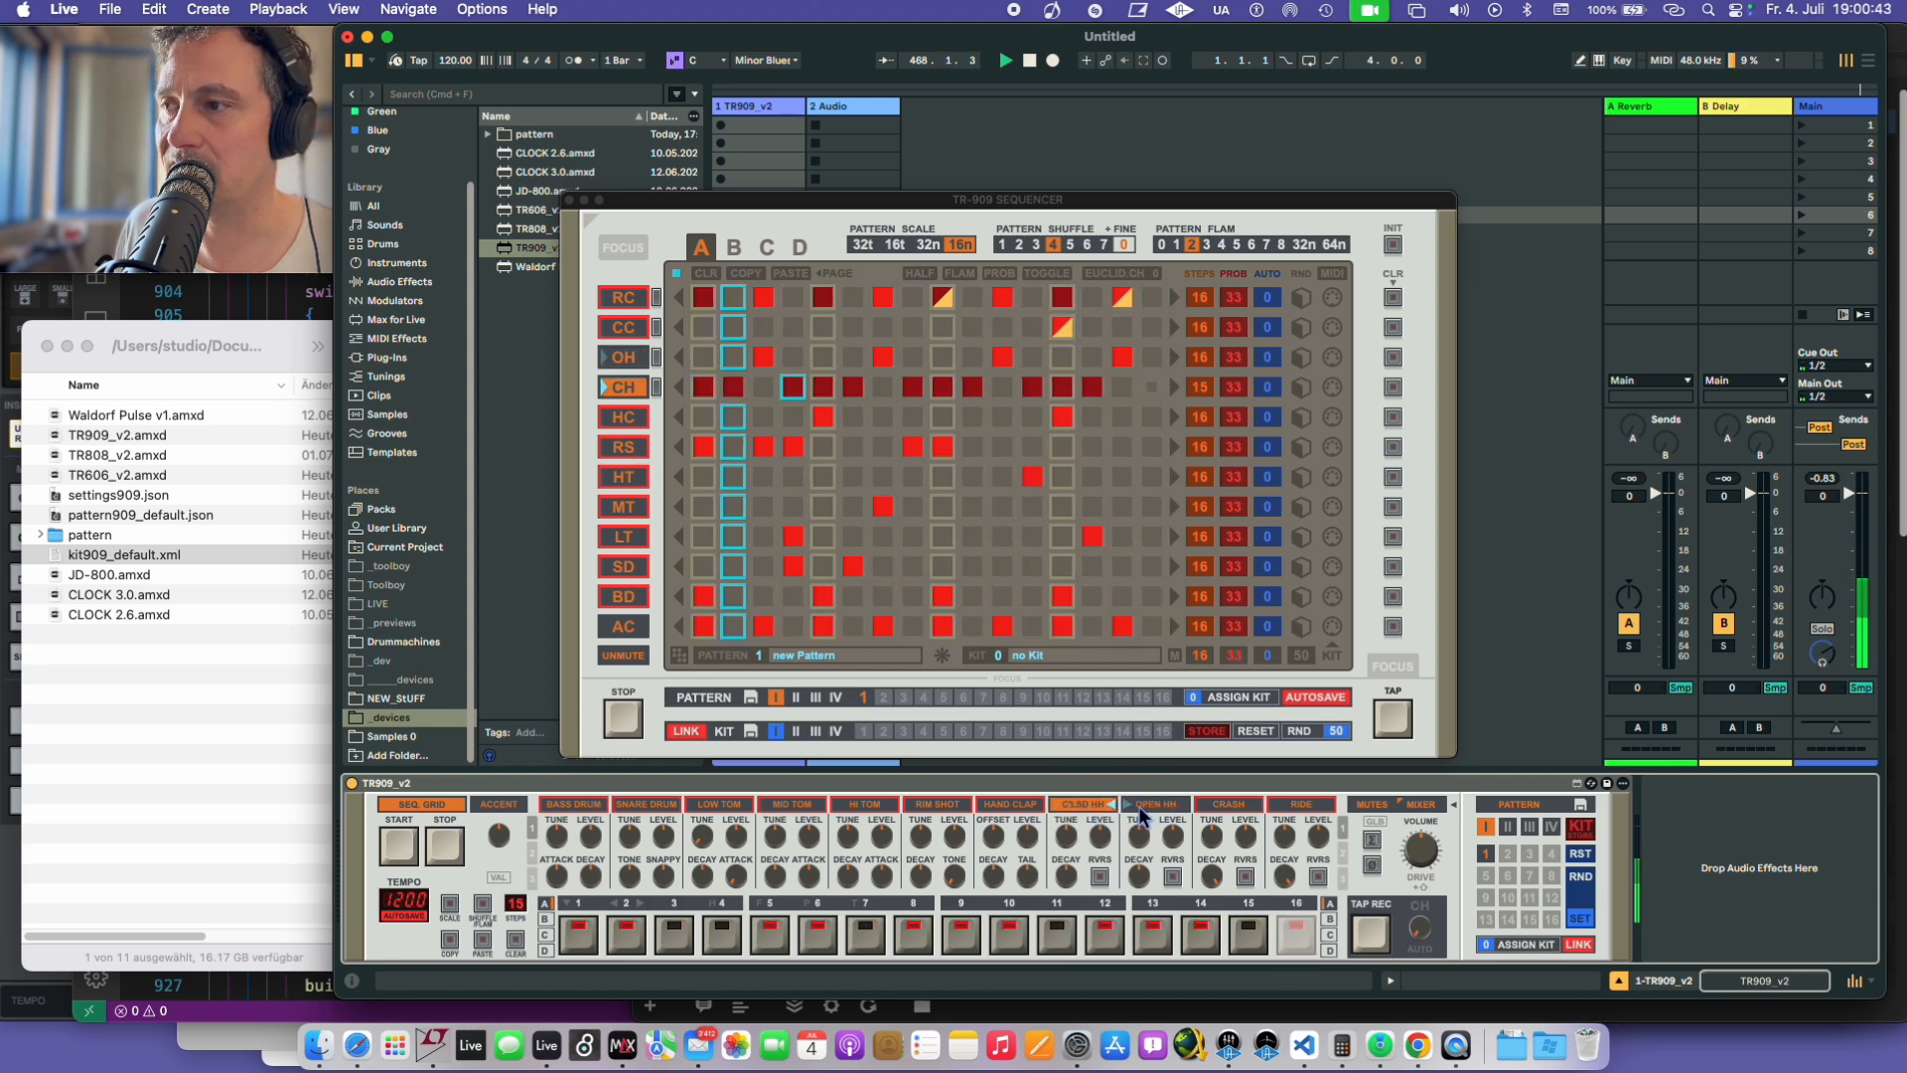
{"action": "left_click", "coordinate": [1139, 807]}
{"action": "left_click", "coordinate": [1100, 811]}
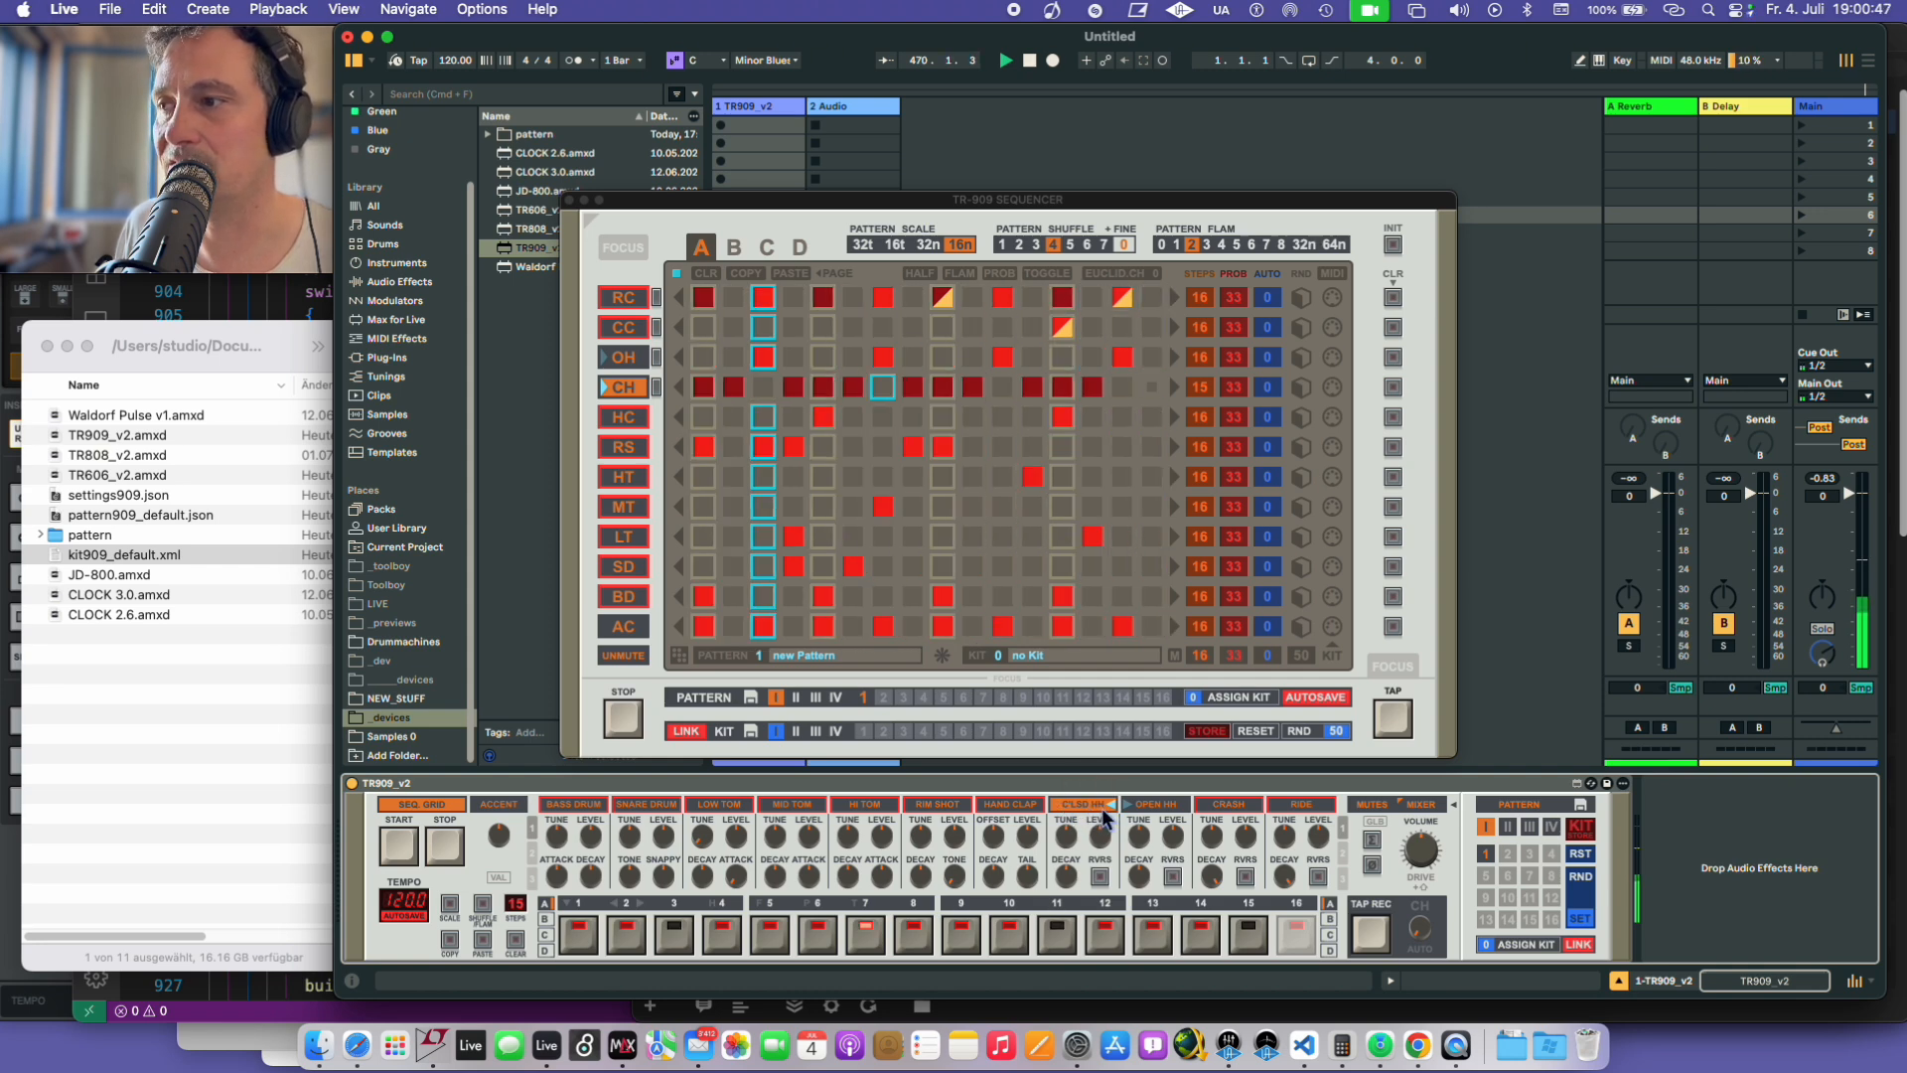
{"action": "left_click", "coordinate": [1154, 806]}
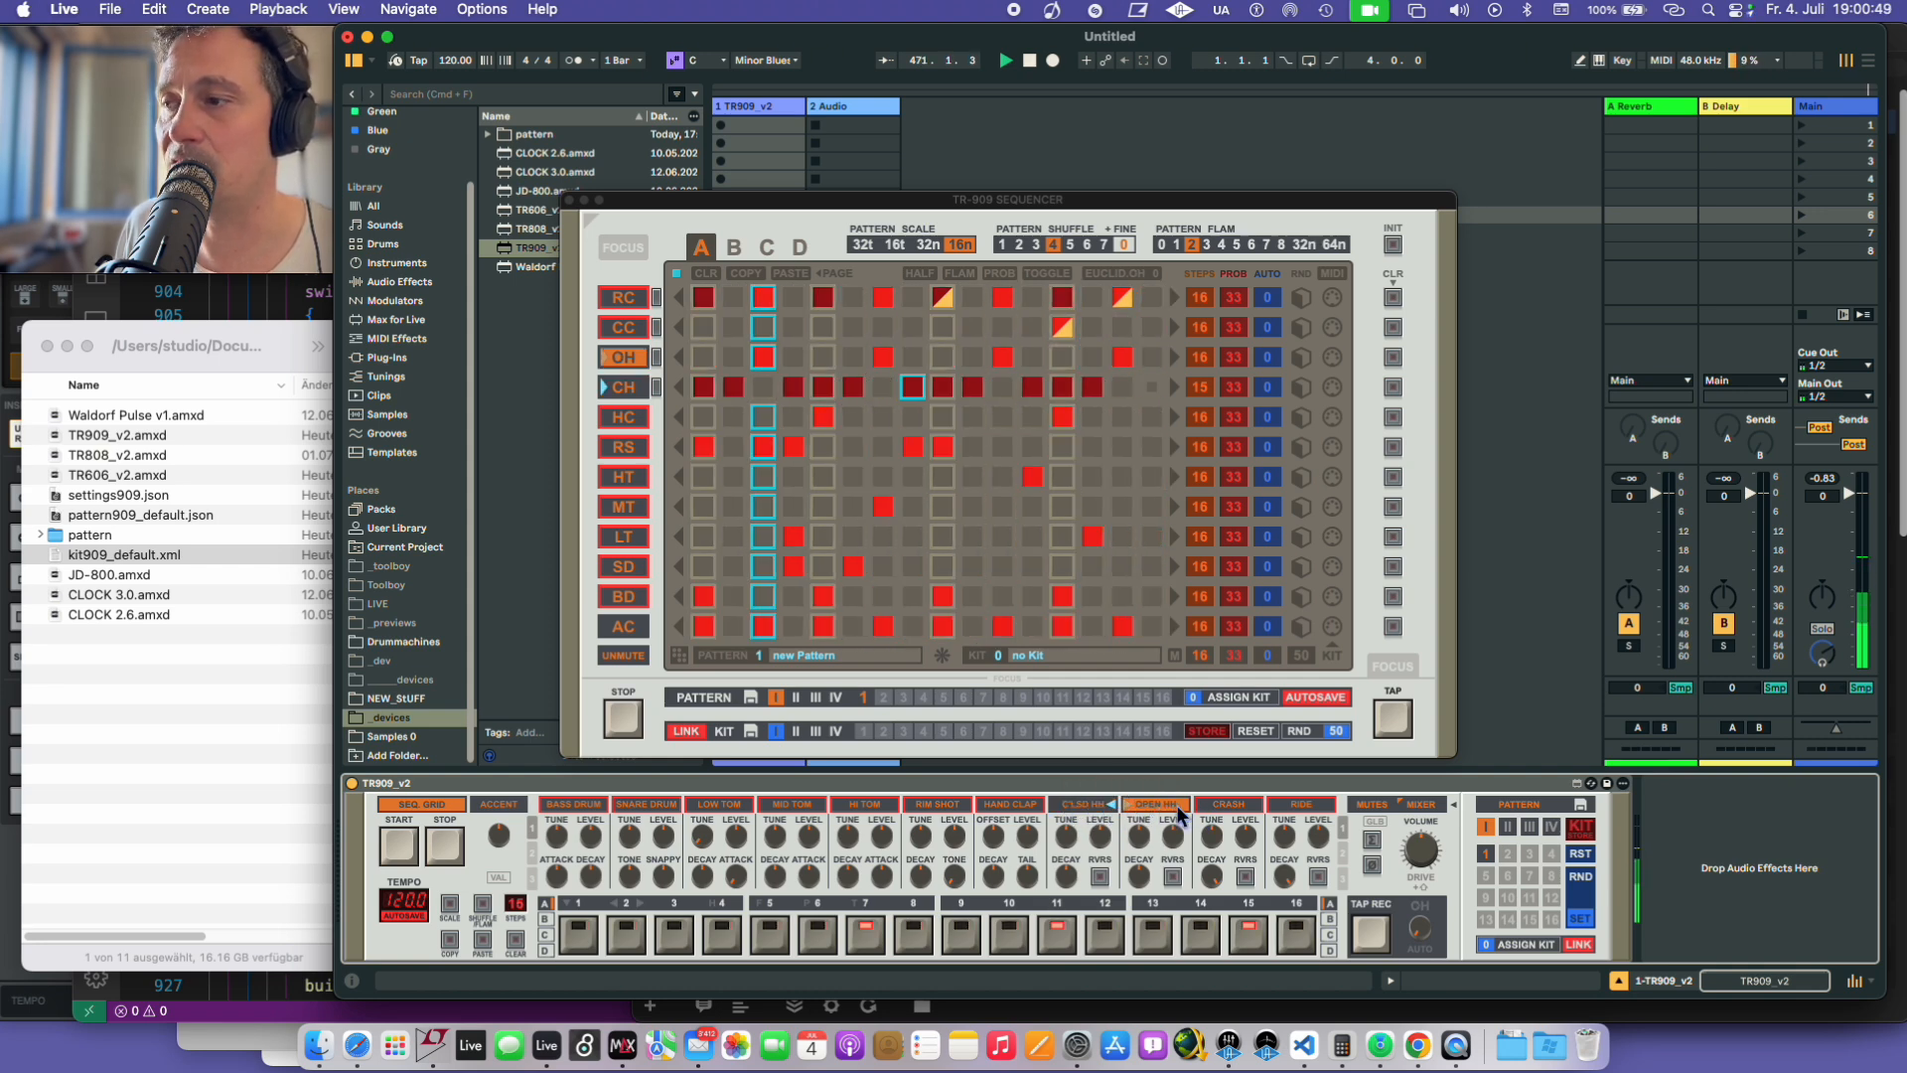
{"action": "left_click", "coordinate": [1094, 811]}
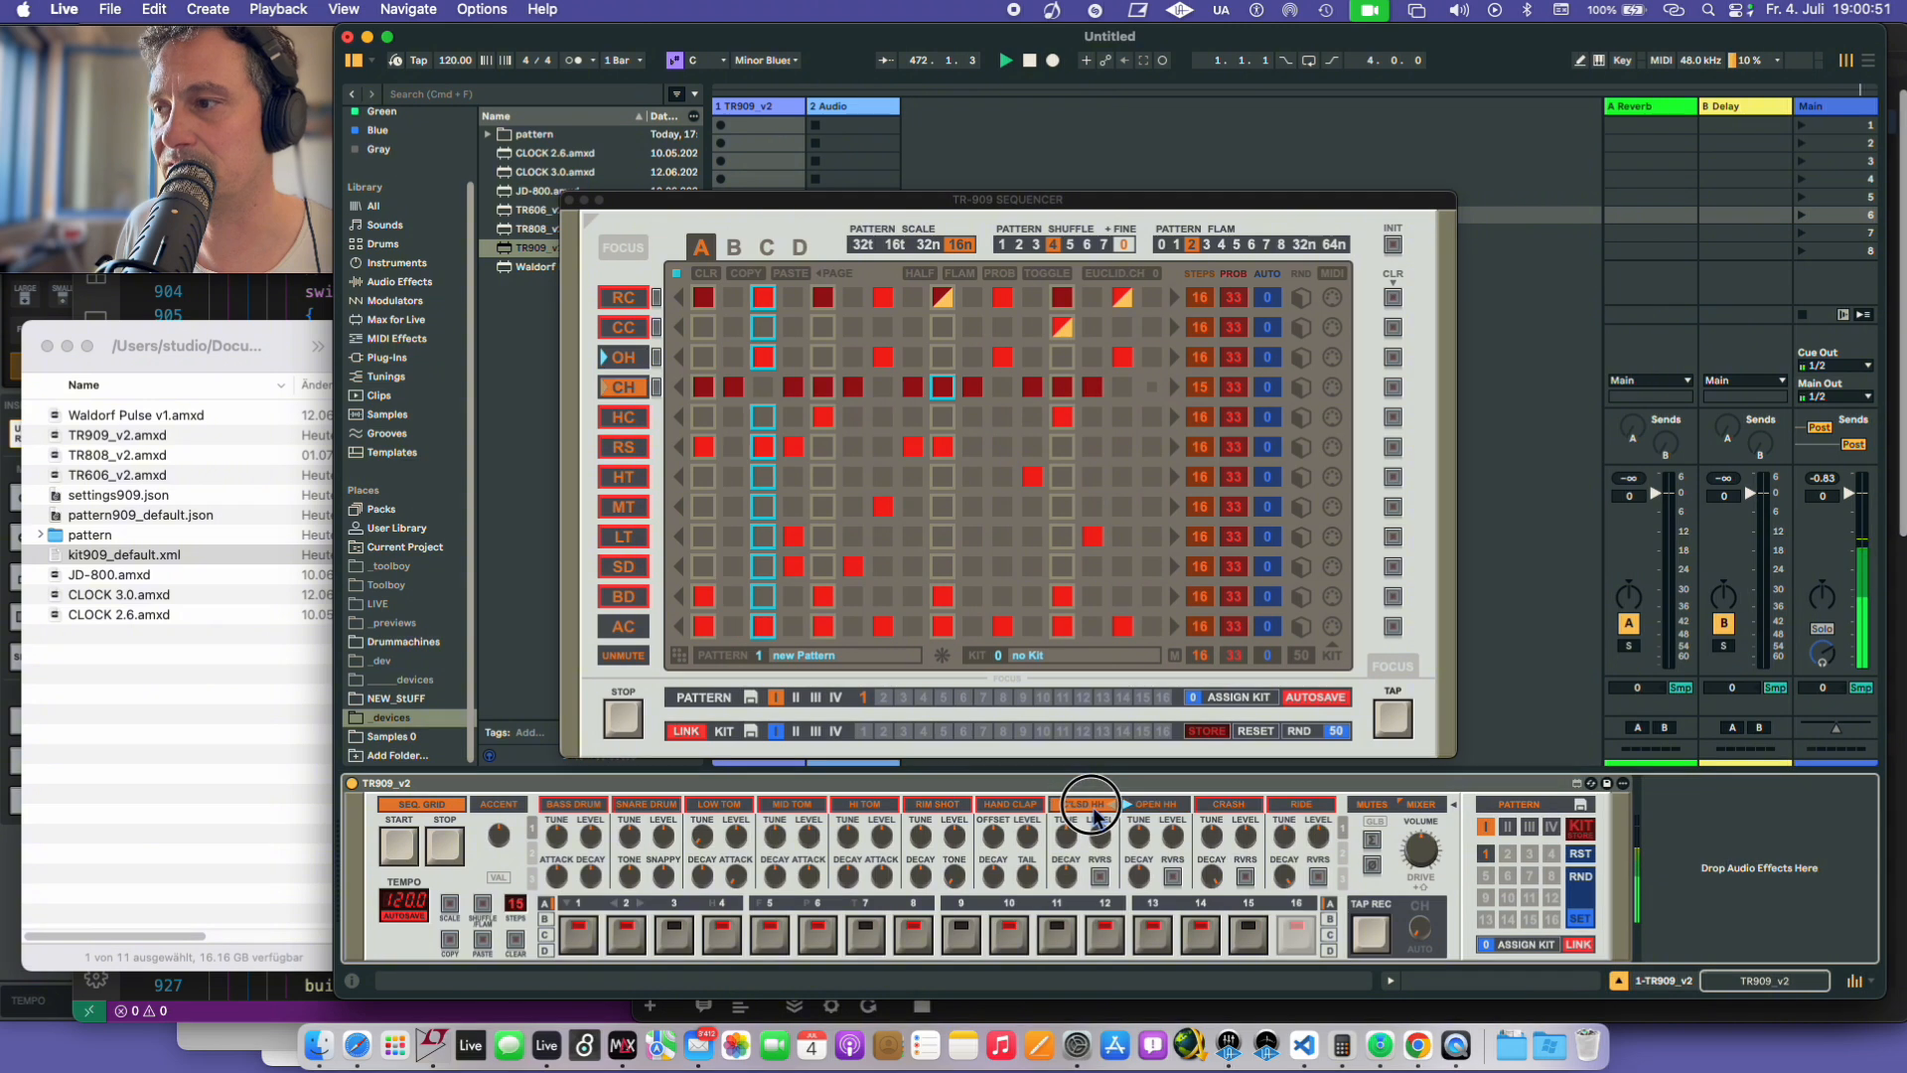
{"action": "left_click", "coordinate": [1136, 807]}
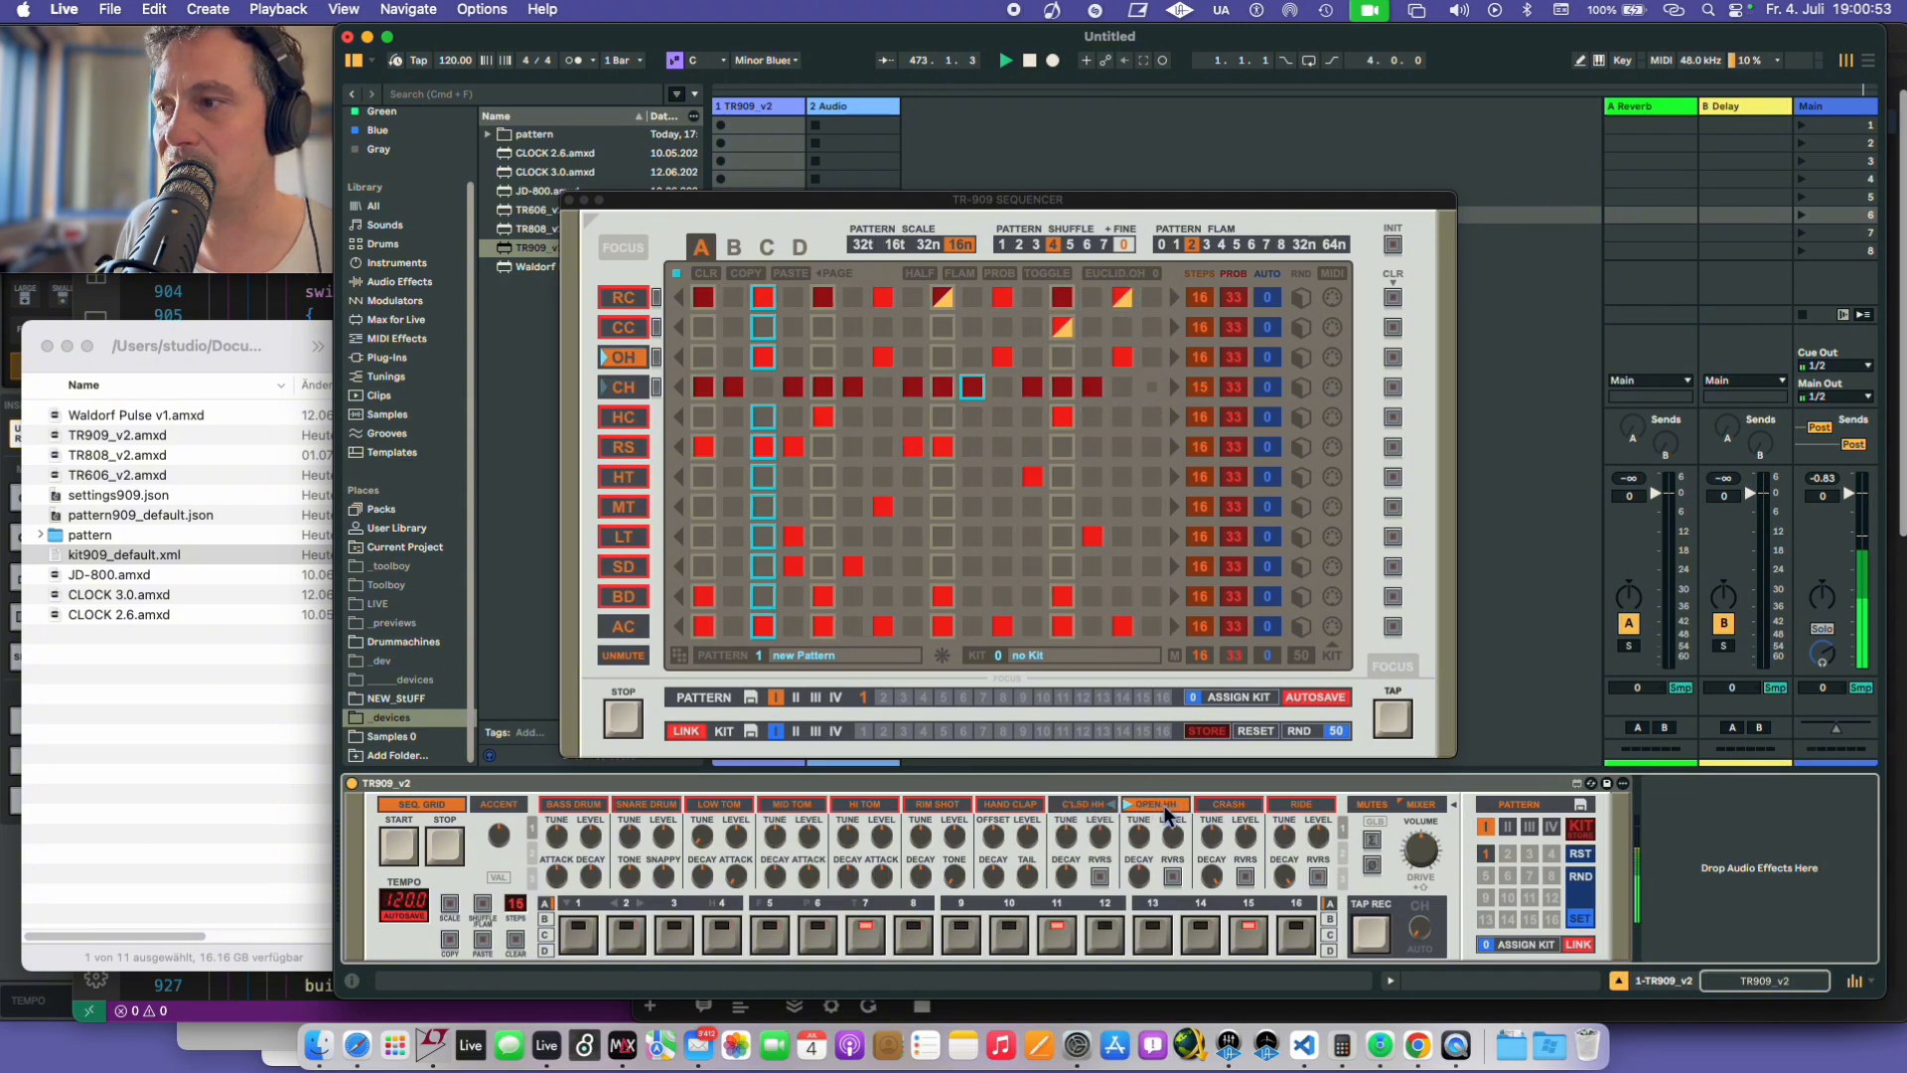
{"action": "left_click", "coordinate": [1088, 805]}
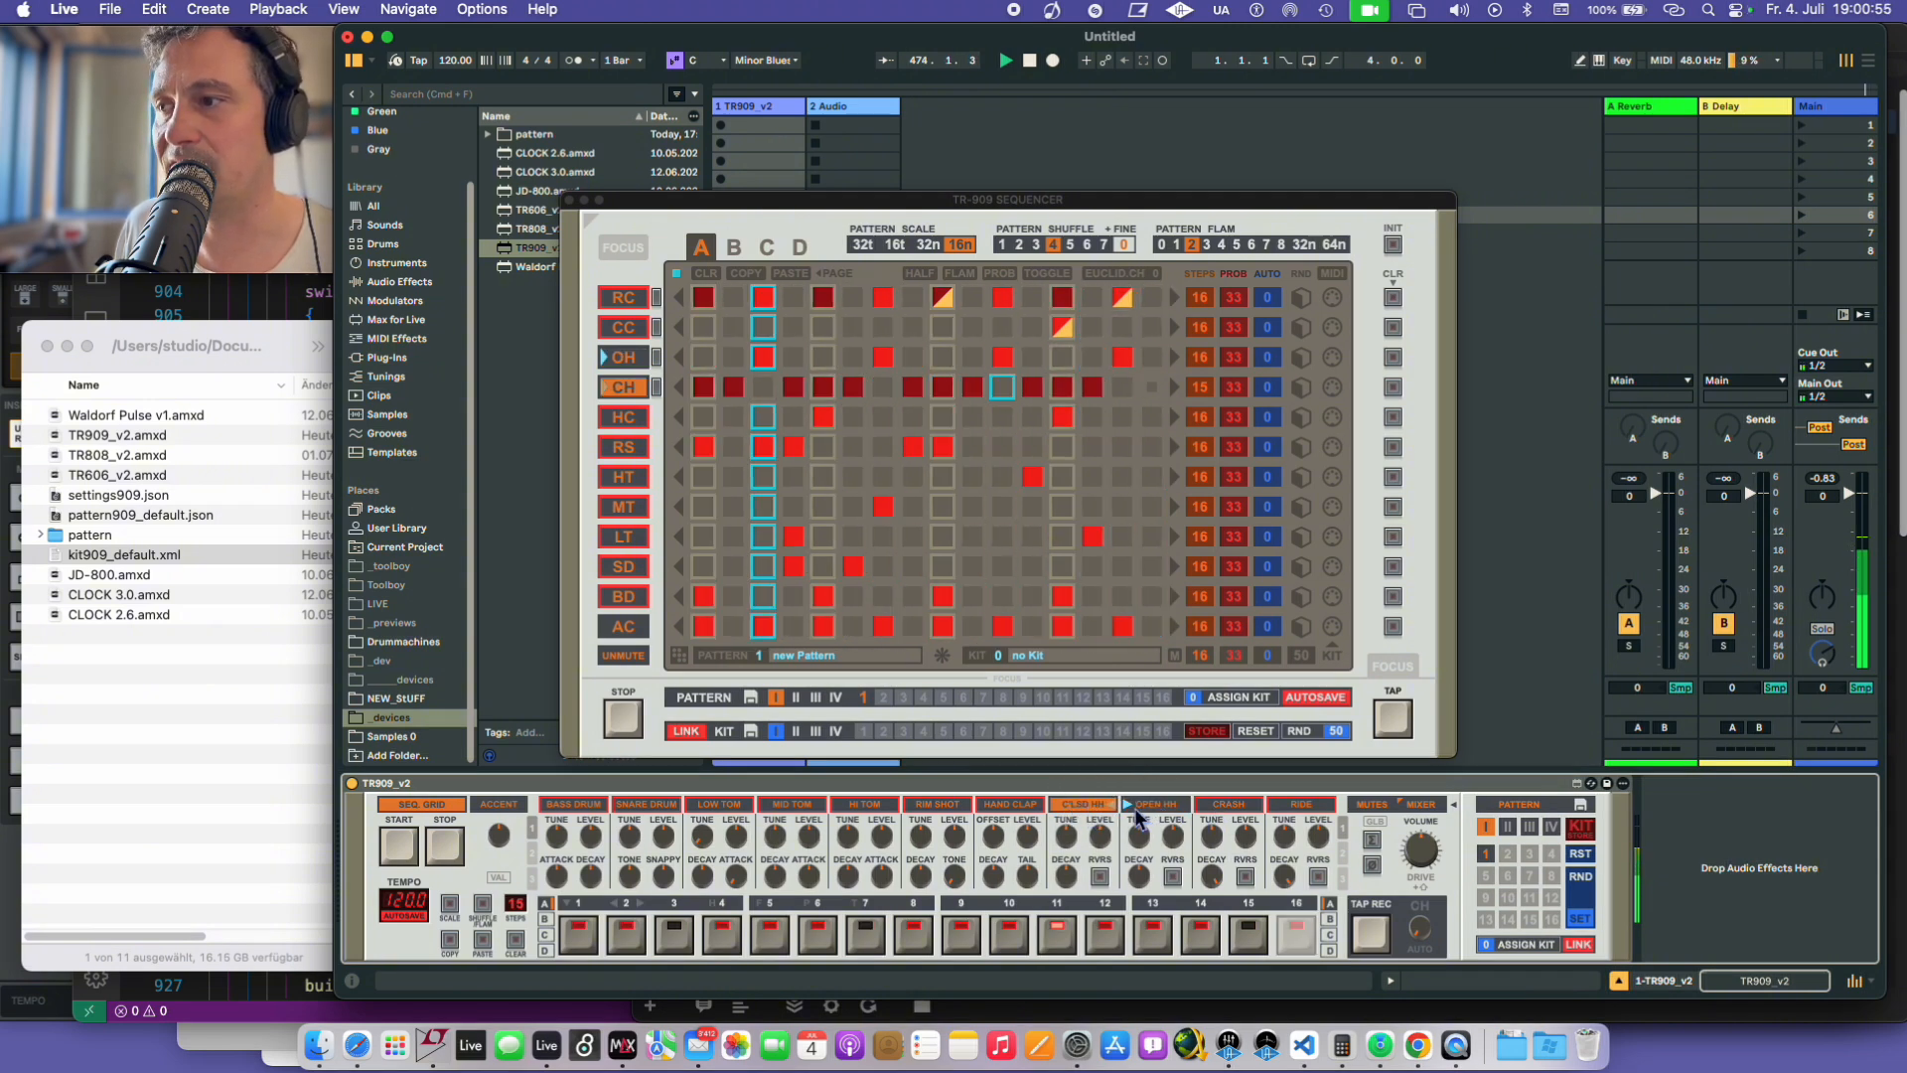
- Select the open hi-hat, adjust its tune and decay, and turn on its reverse
{"action": "left_click", "coordinate": [1141, 805]}
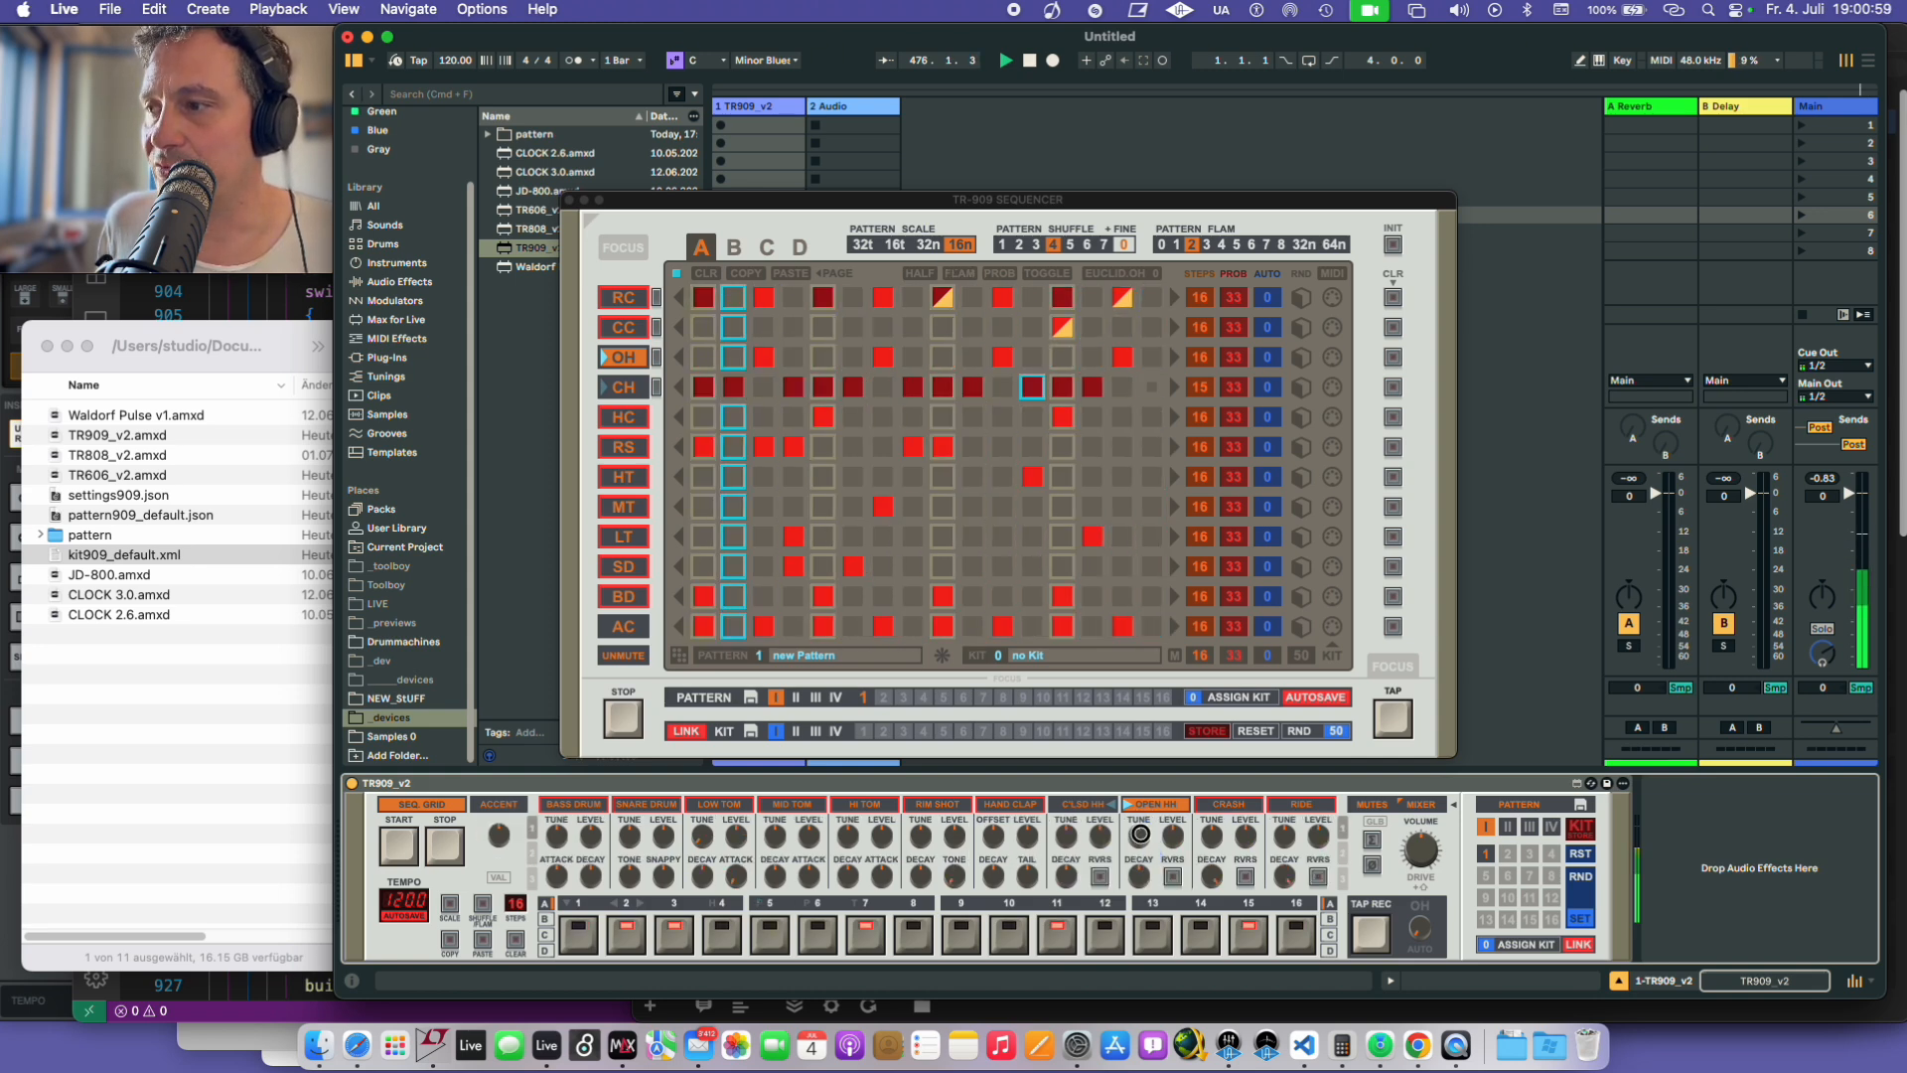
{"action": "left_click_drag", "start_coordinate": [1139, 836], "coordinate": [1138, 876]}
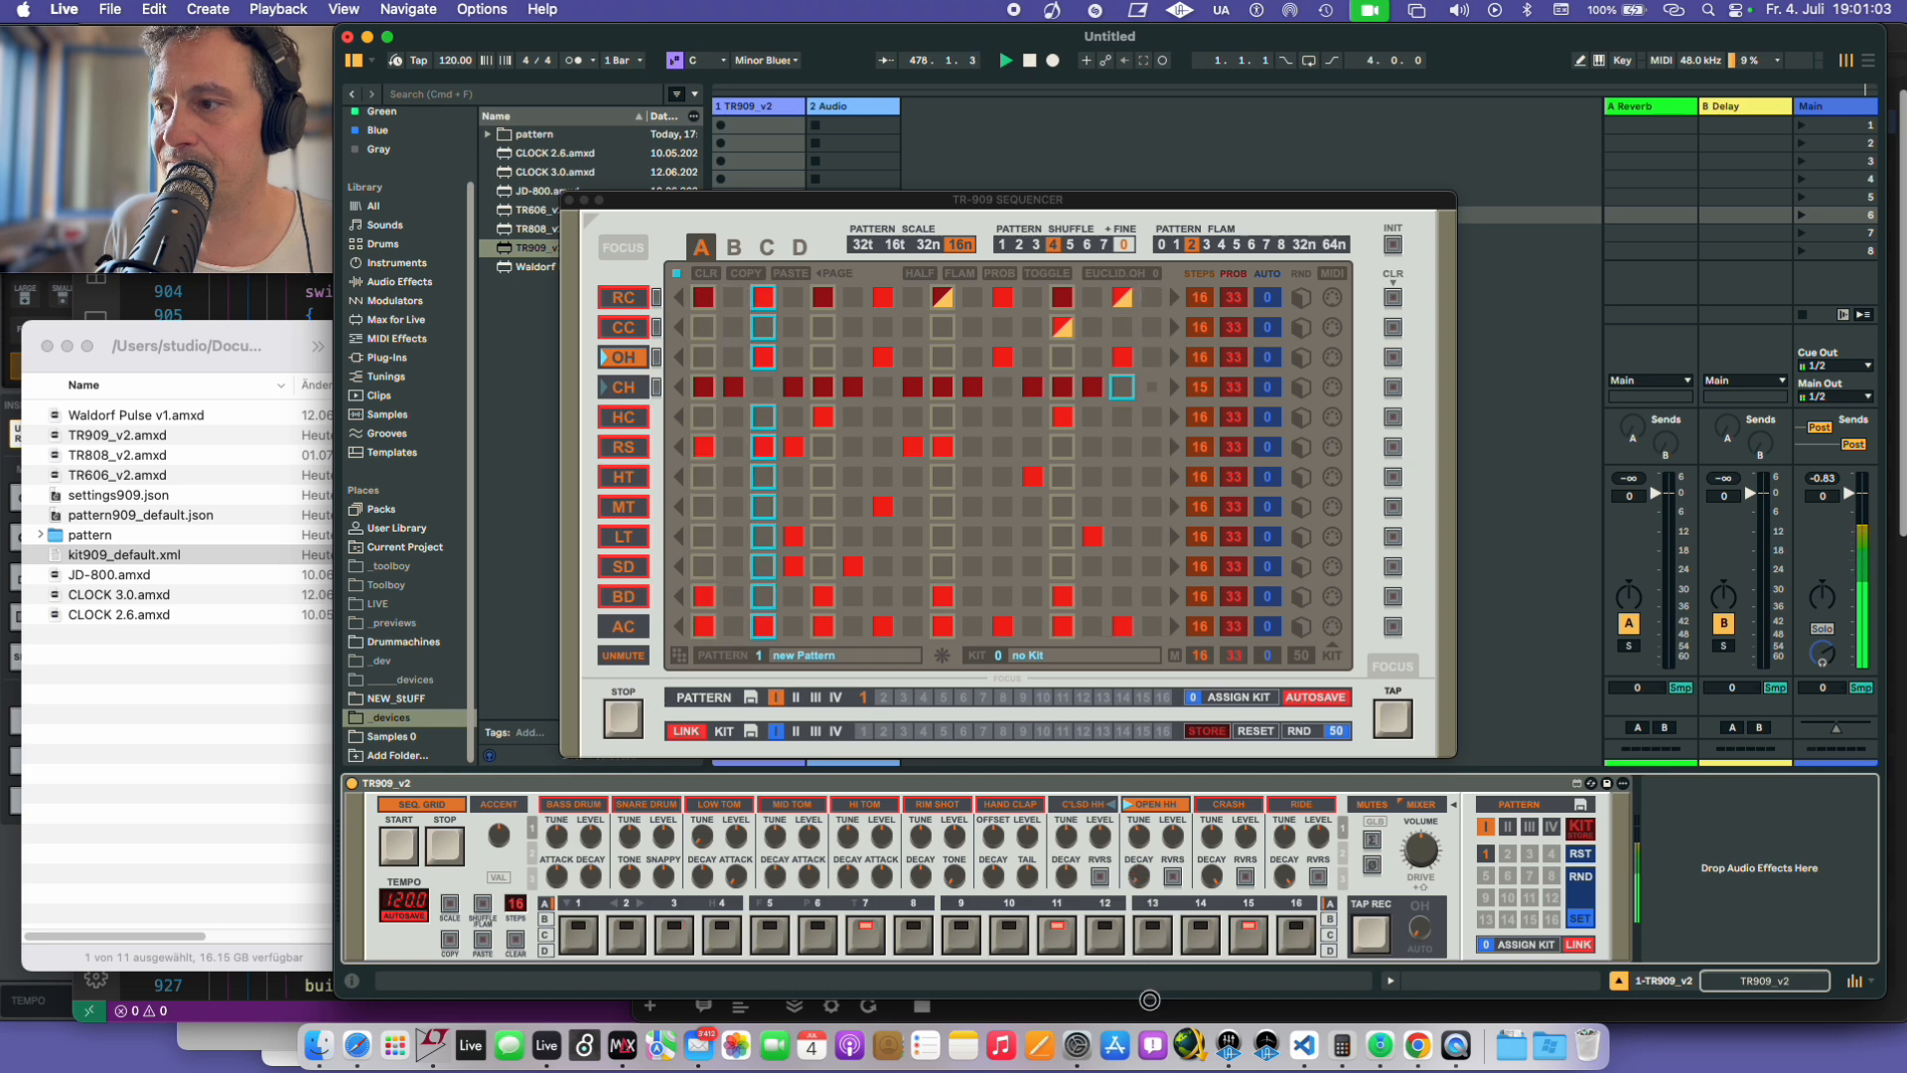
{"action": "left_click", "coordinate": [1173, 878]}
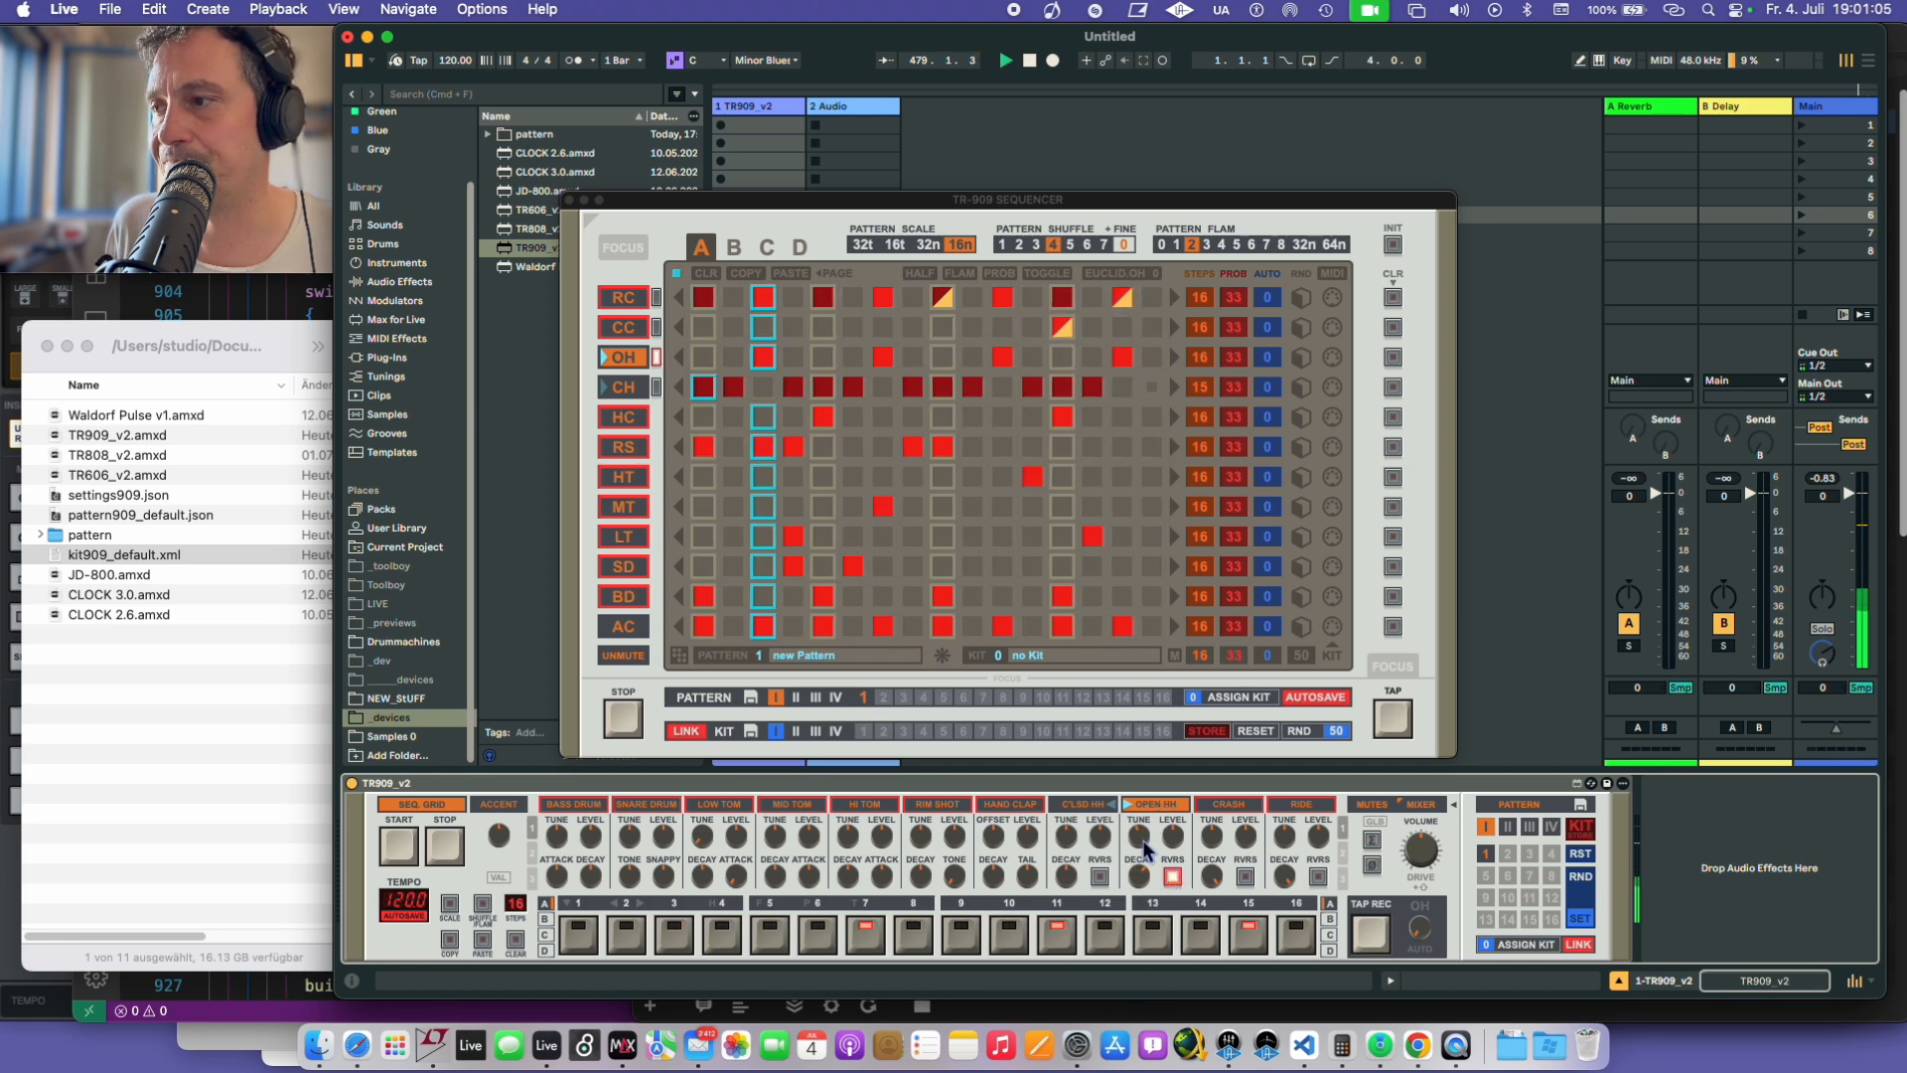
- Show the open hi-hat's secondary parameters and switch the selection between the crash and the ride
{"action": "key", "text": "shift"}
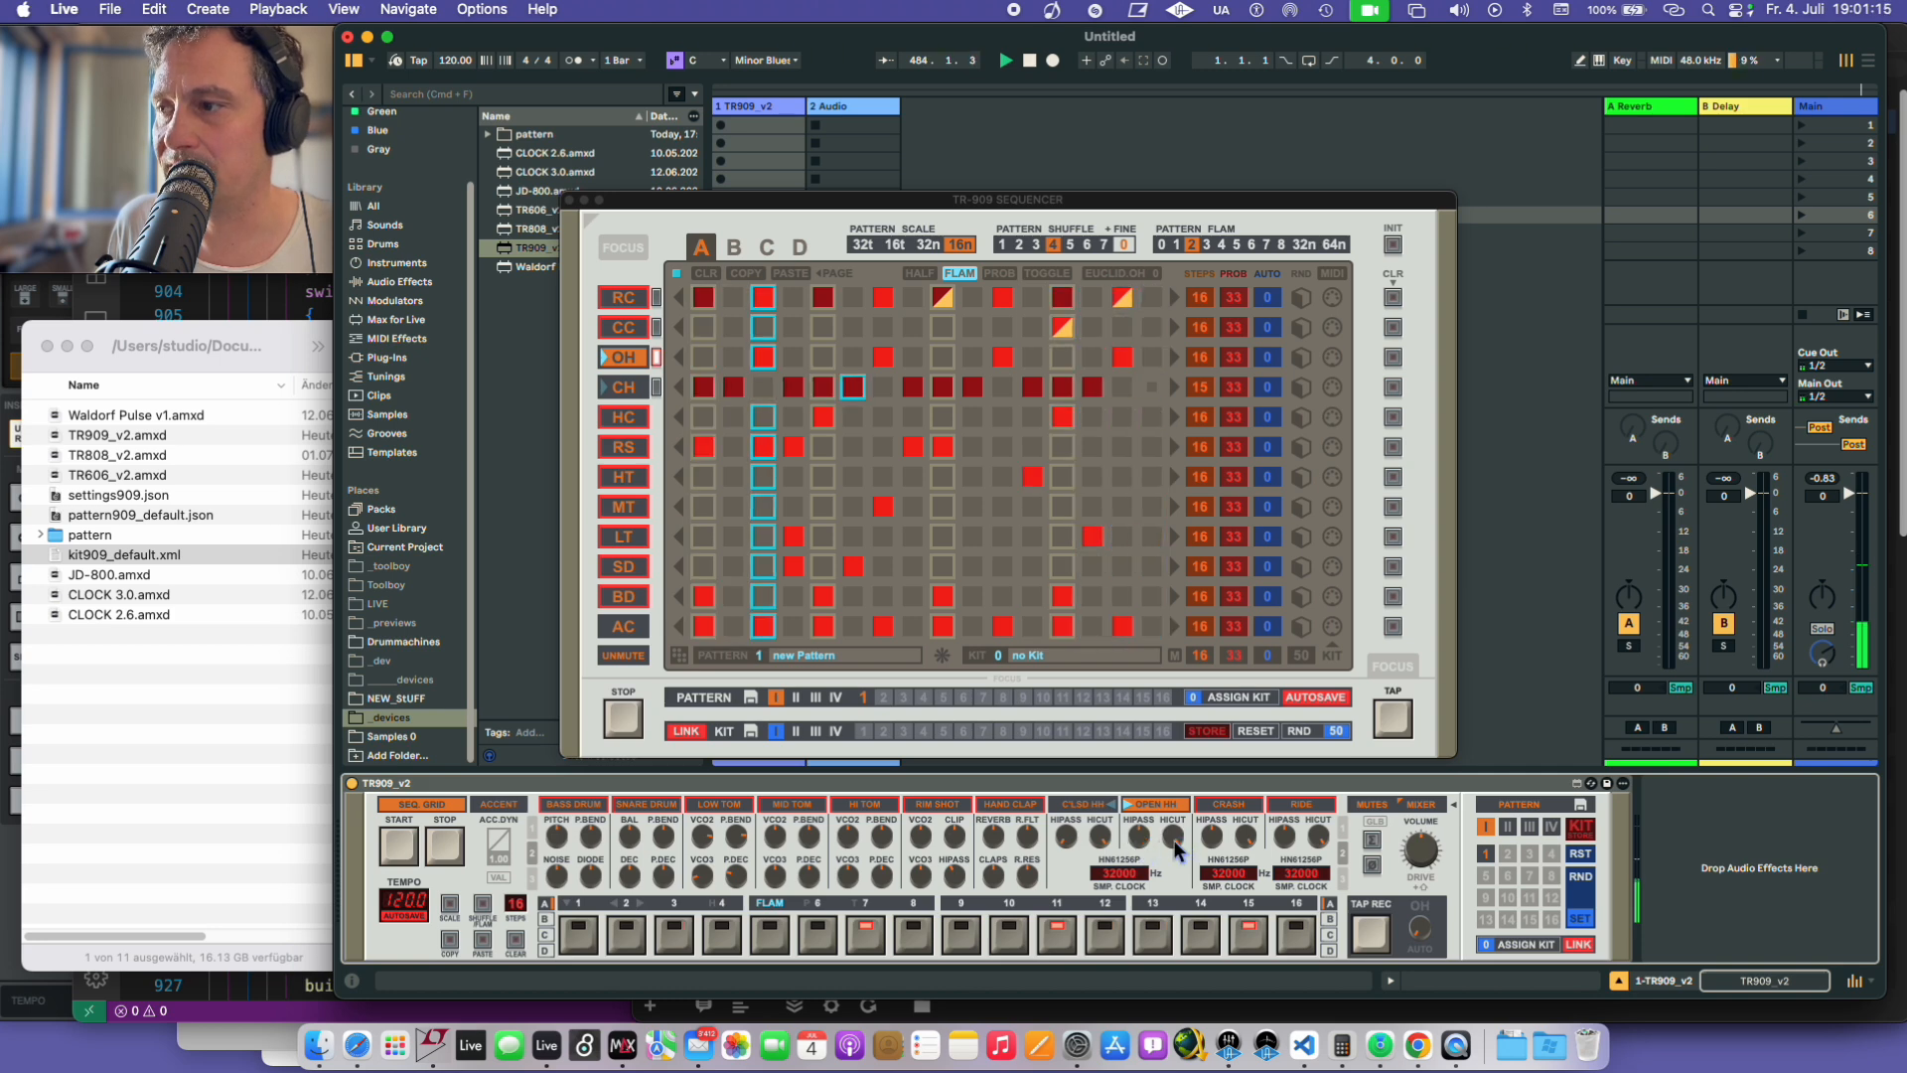
{"action": "key", "text": "shift"}
{"action": "left_click", "coordinate": [1243, 805]}
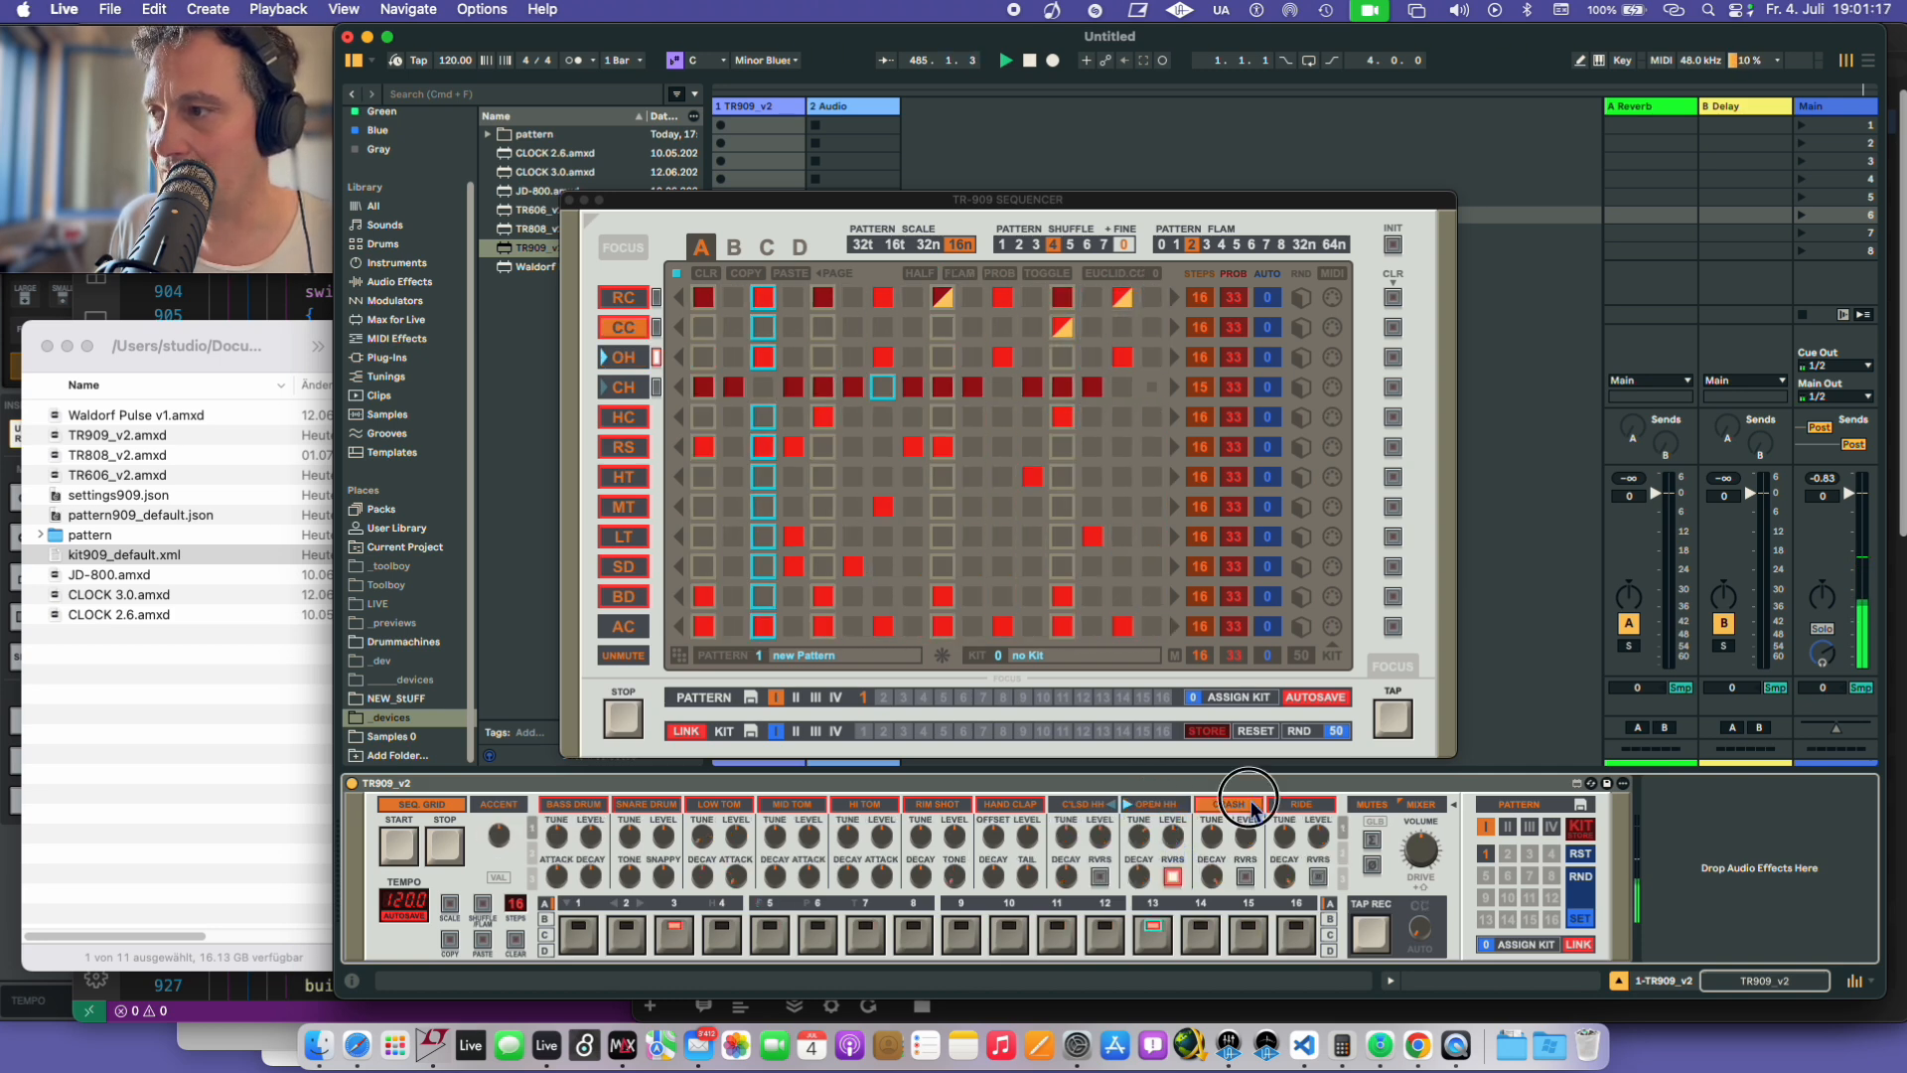
{"action": "left_click", "coordinate": [1303, 806]}
{"action": "left_click", "coordinate": [1237, 807]}
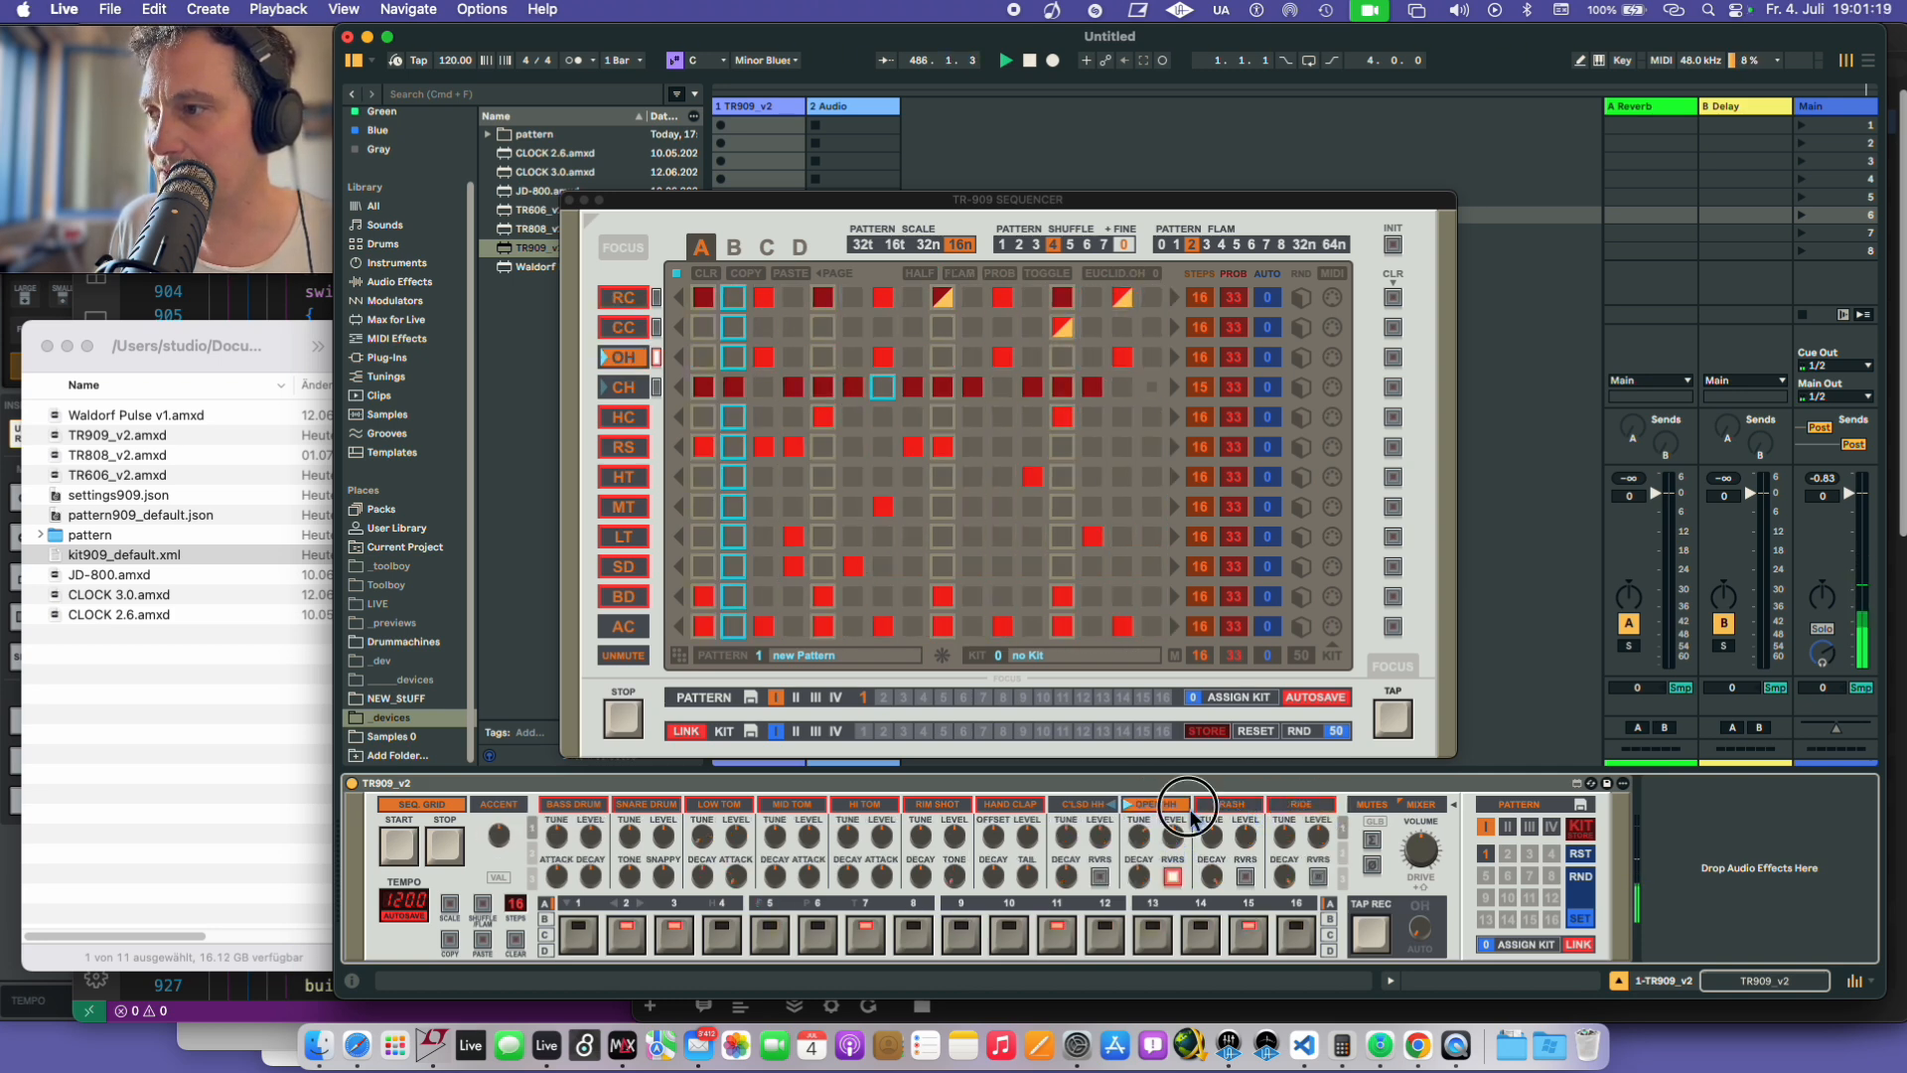
- Switch the selection back and forth between the open and closed hi-hats
{"action": "left_click", "coordinate": [1157, 807]}
{"action": "left_click", "coordinate": [1088, 805]}
{"action": "left_click", "coordinate": [1162, 804]}
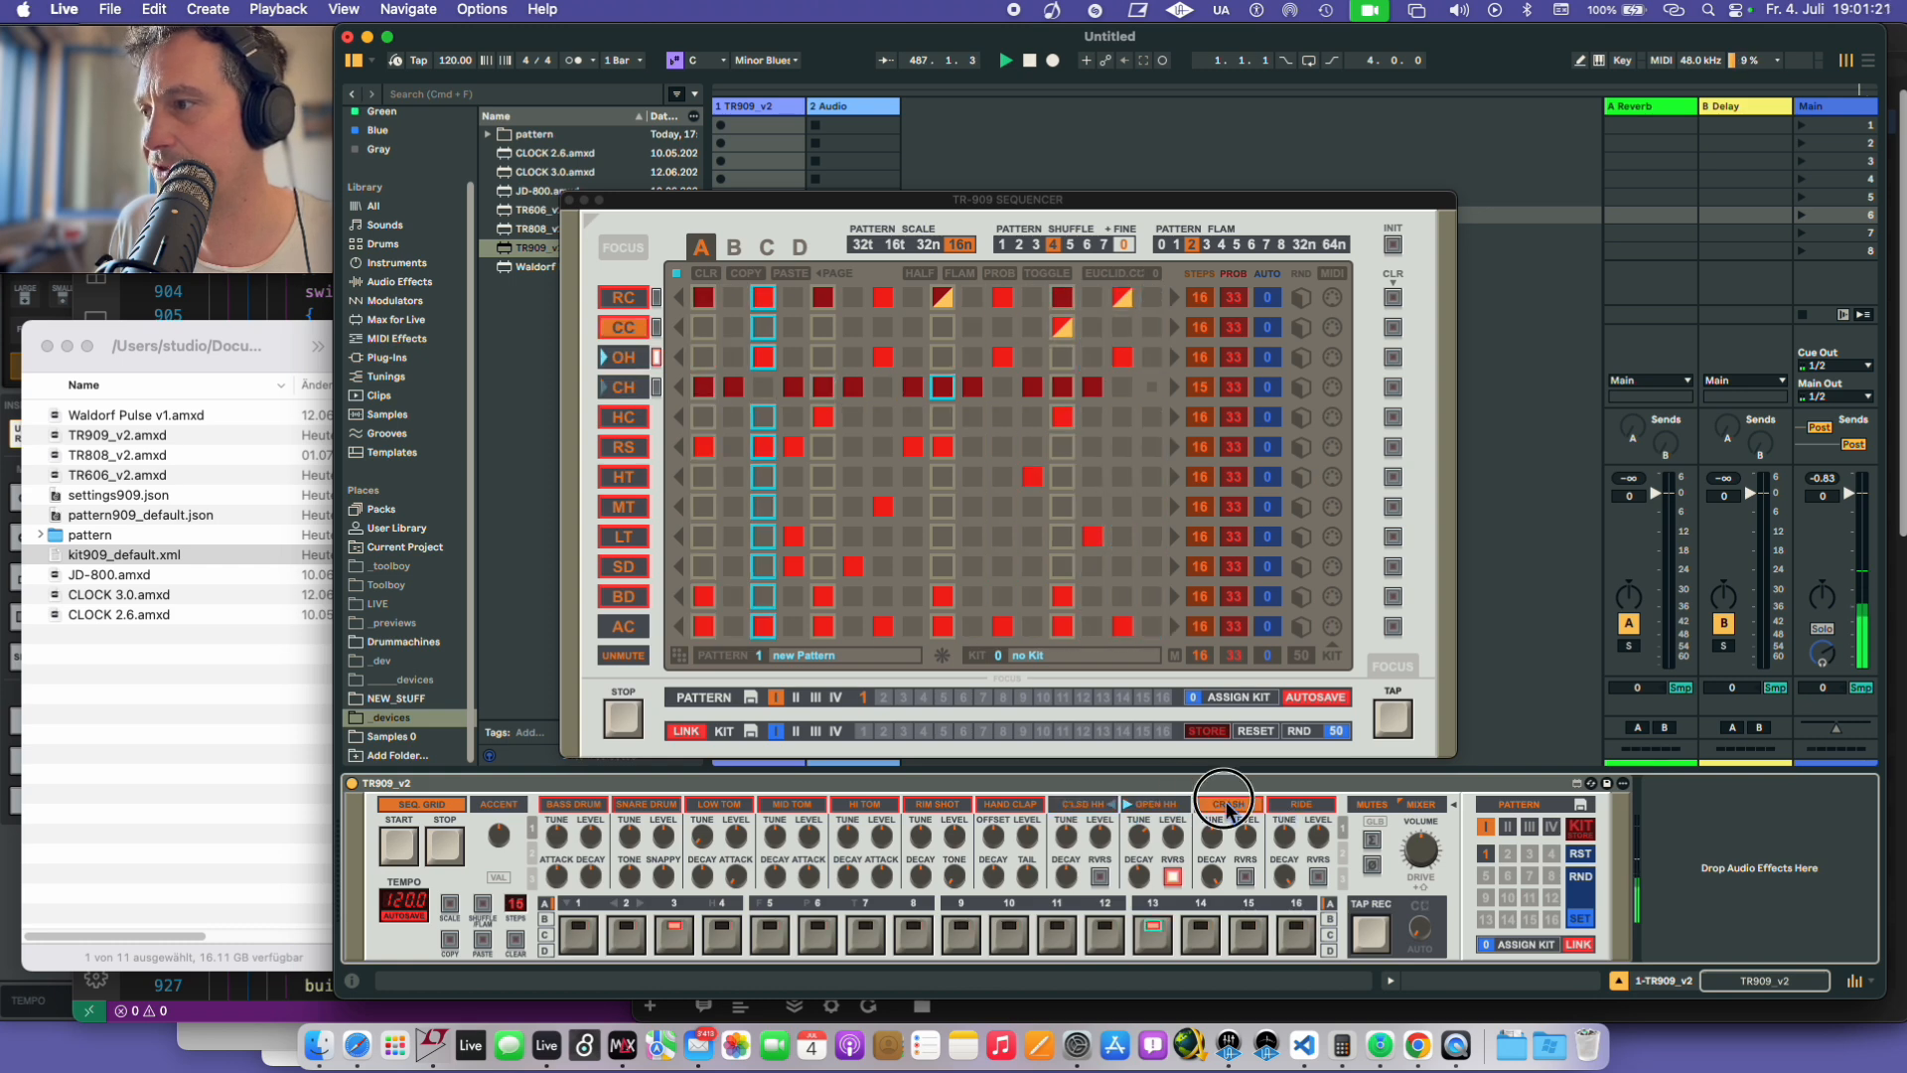
{"action": "left_click", "coordinate": [1063, 803]}
{"action": "left_click", "coordinate": [1152, 805]}
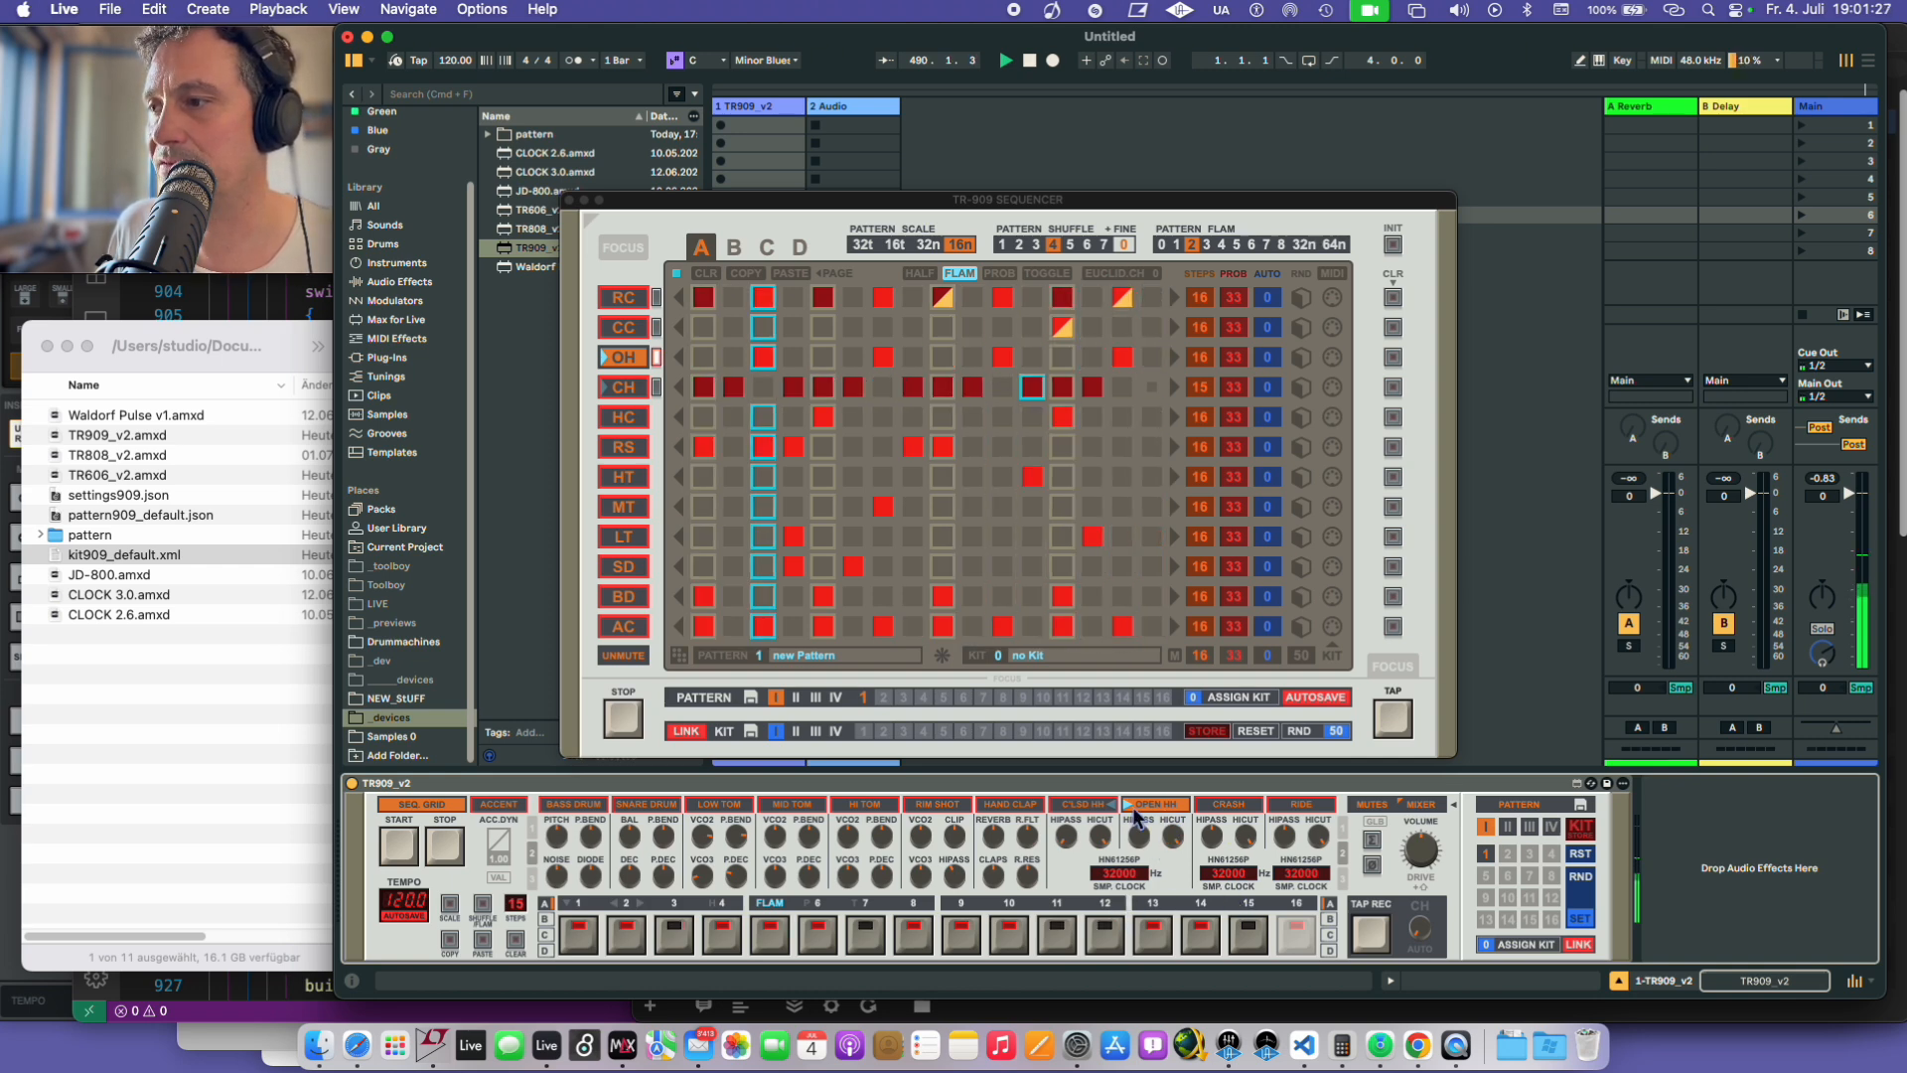
{"action": "left_click", "coordinate": [1083, 804]}
{"action": "left_click", "coordinate": [1167, 808]}
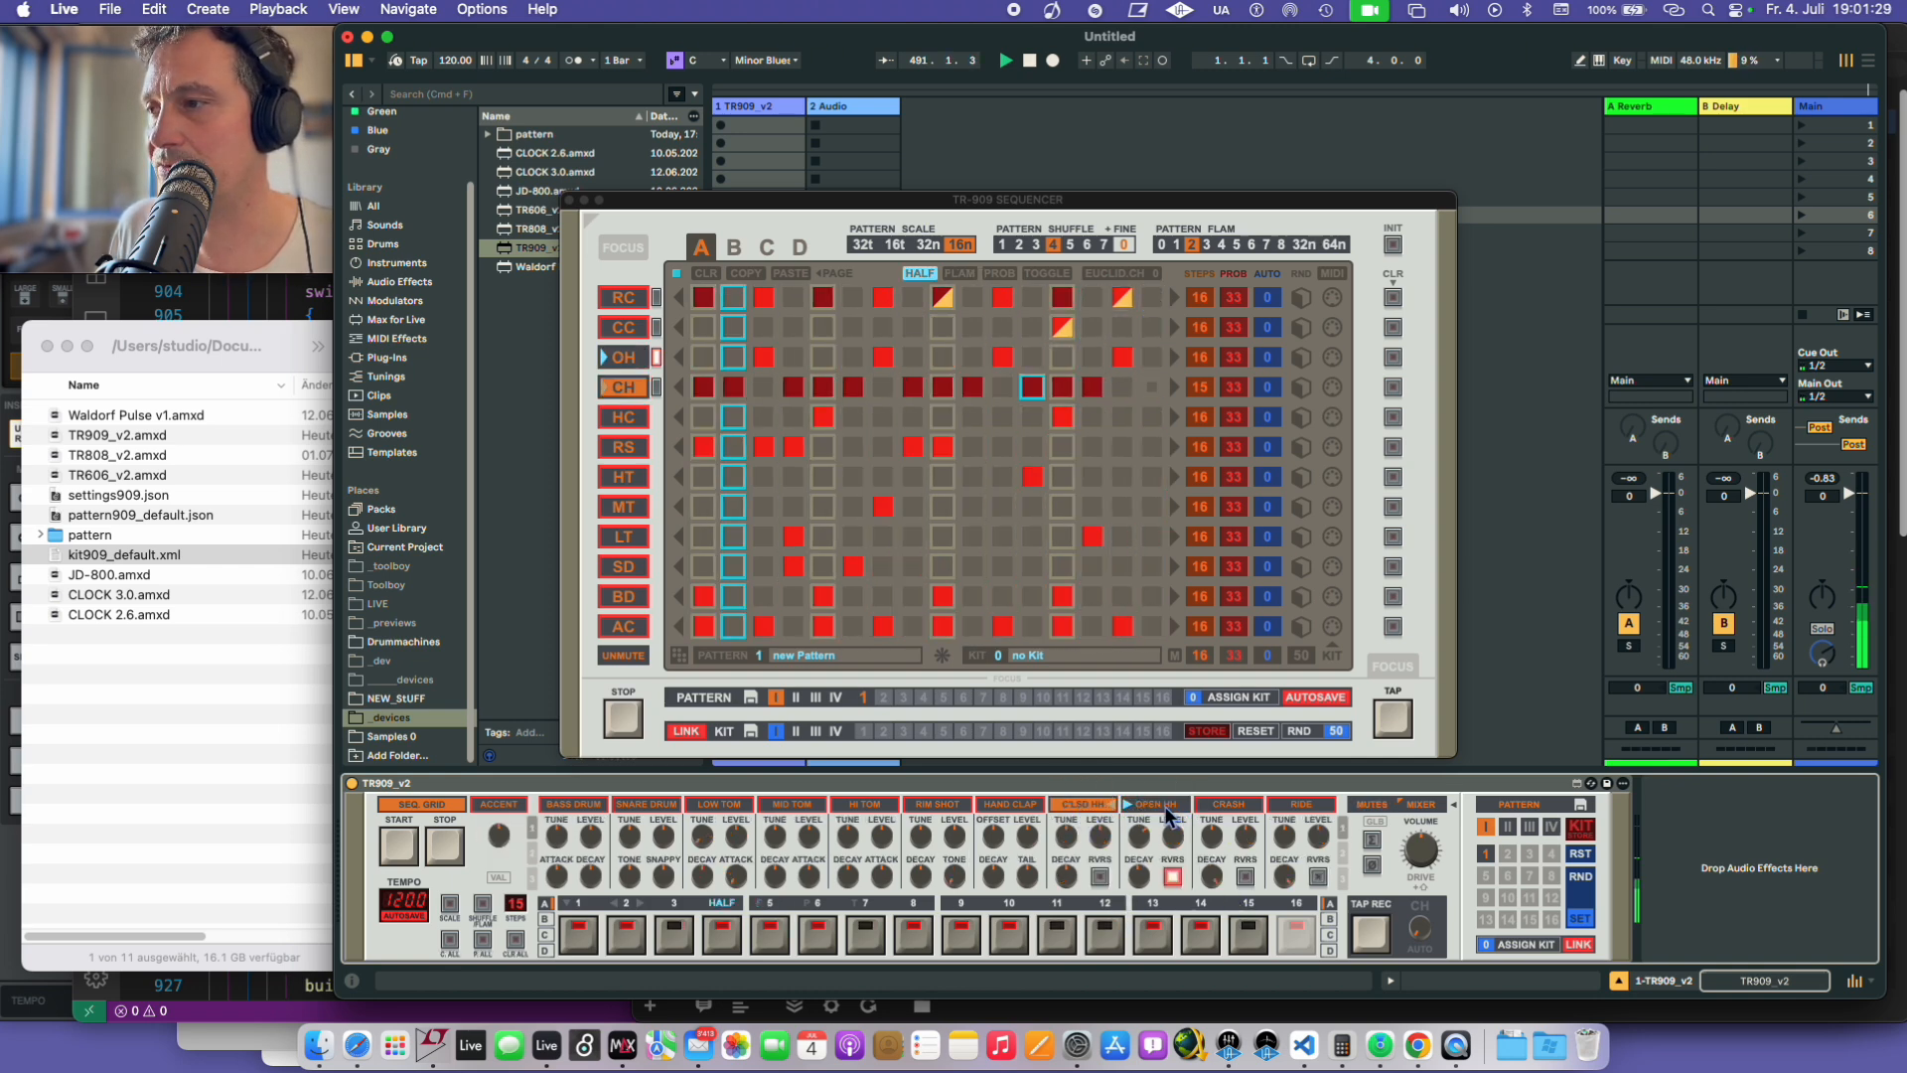
- Select the crash and the ride in turn, turn on the crash's reverse and turn off the open hi-hat's reverse
{"action": "left_click", "coordinate": [1233, 806]}
{"action": "left_click", "coordinate": [1304, 805]}
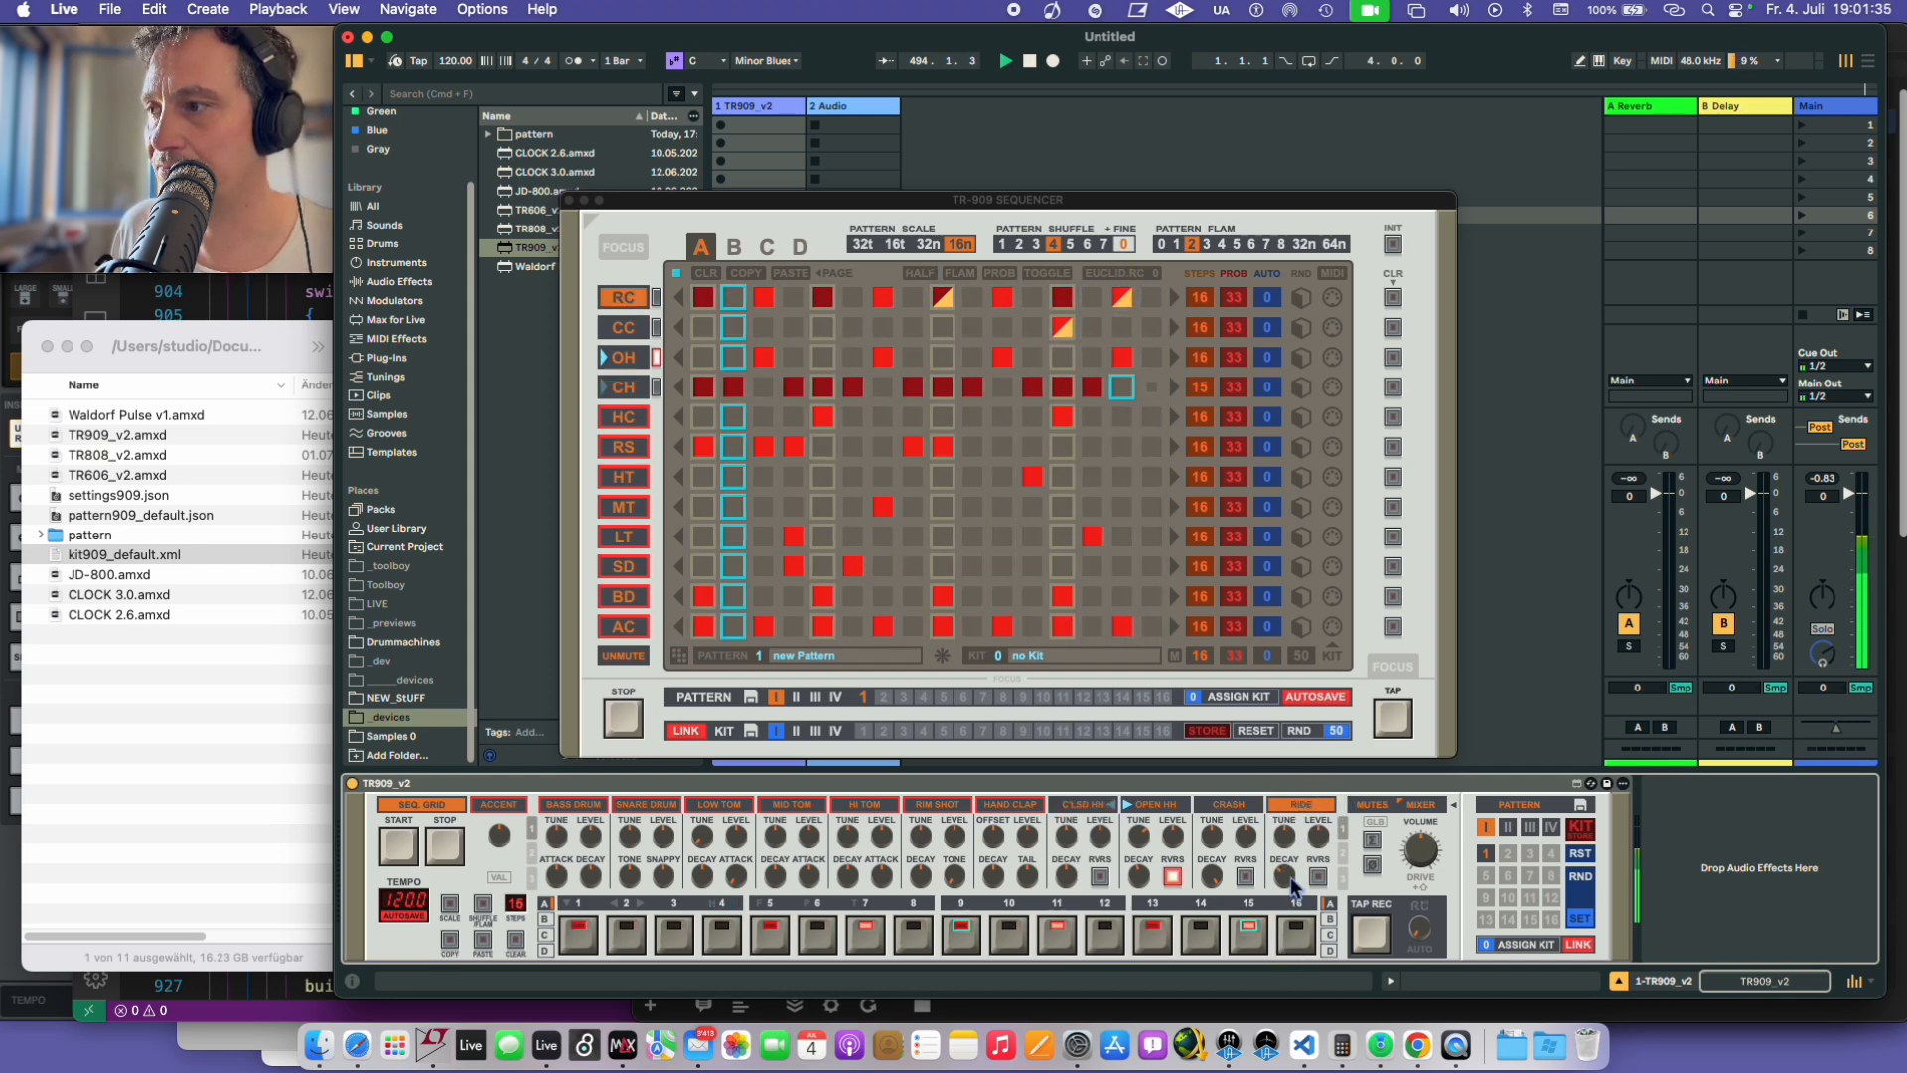
{"action": "left_click", "coordinate": [1243, 880]}
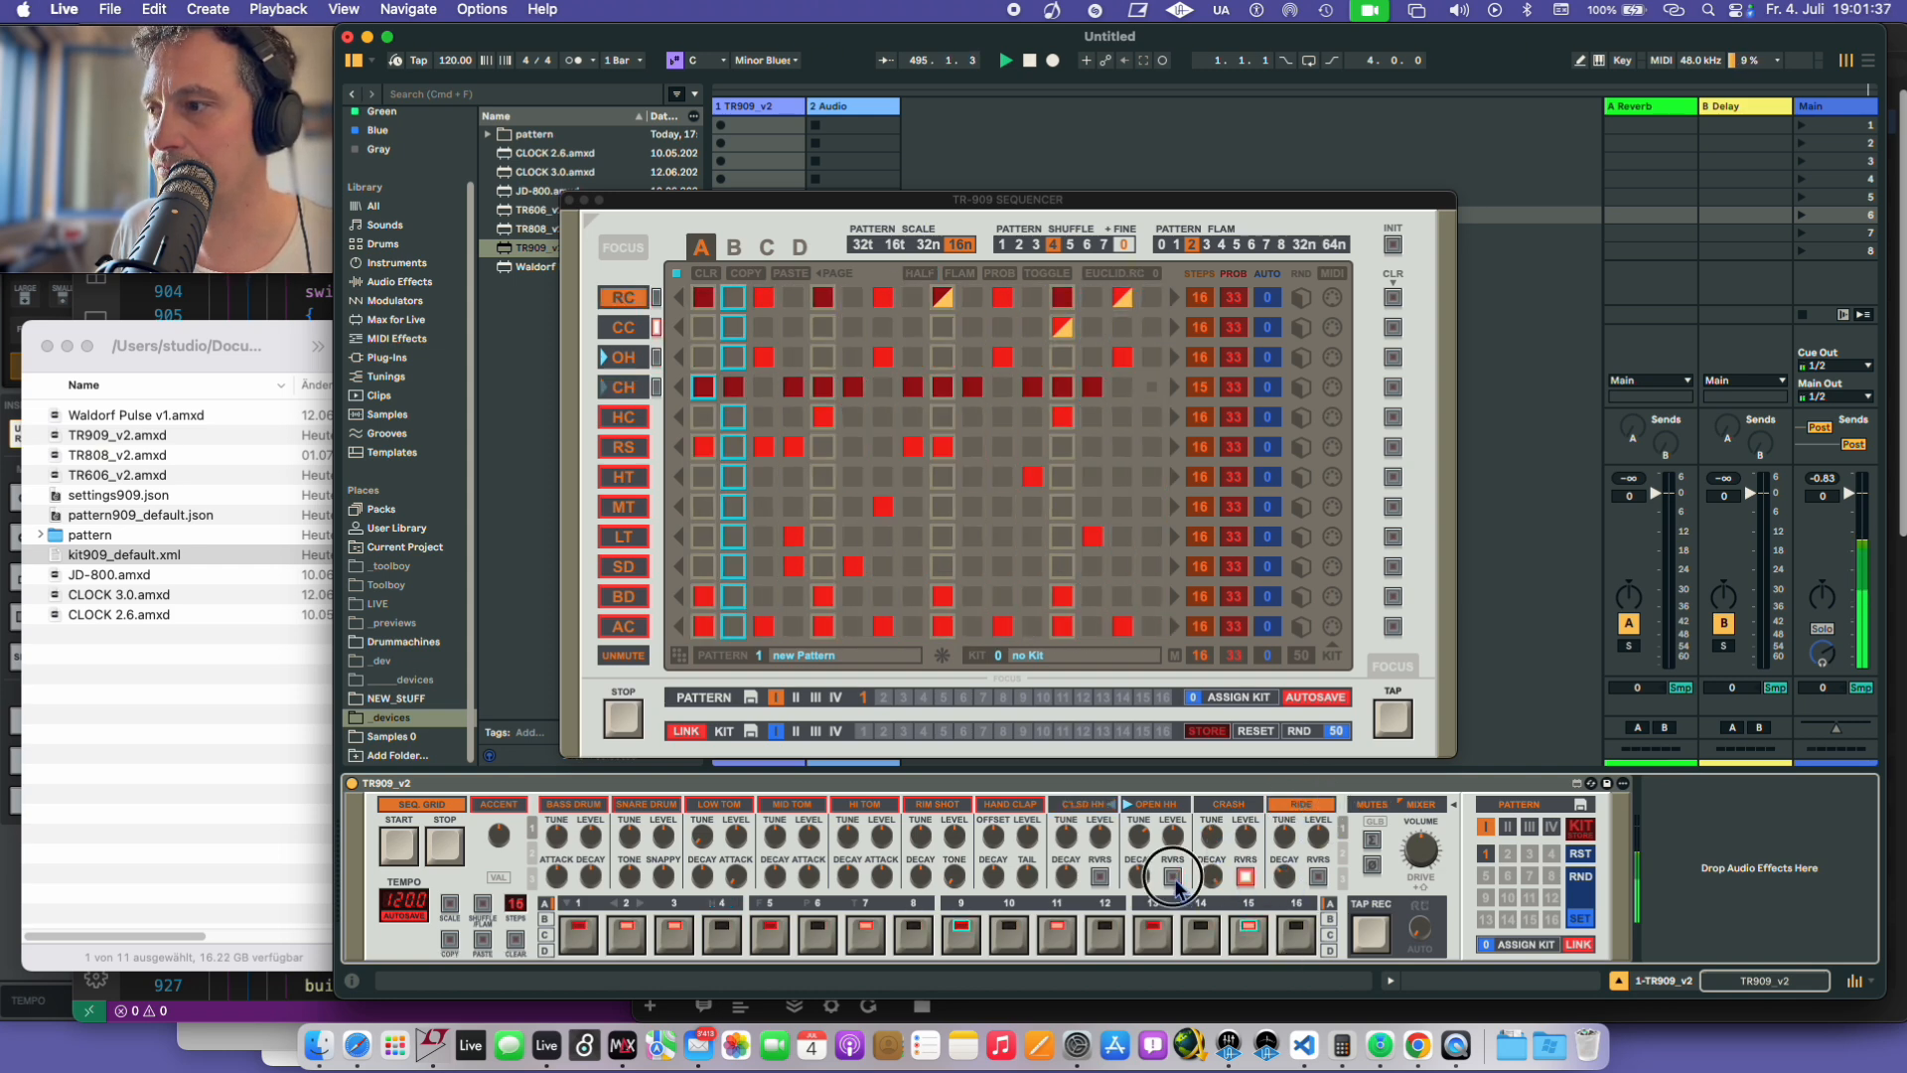
- Show the secondary parameters, lower the hi-hats' sample clock and raise it to 32378 Hz
{"action": "key", "text": "shift"}
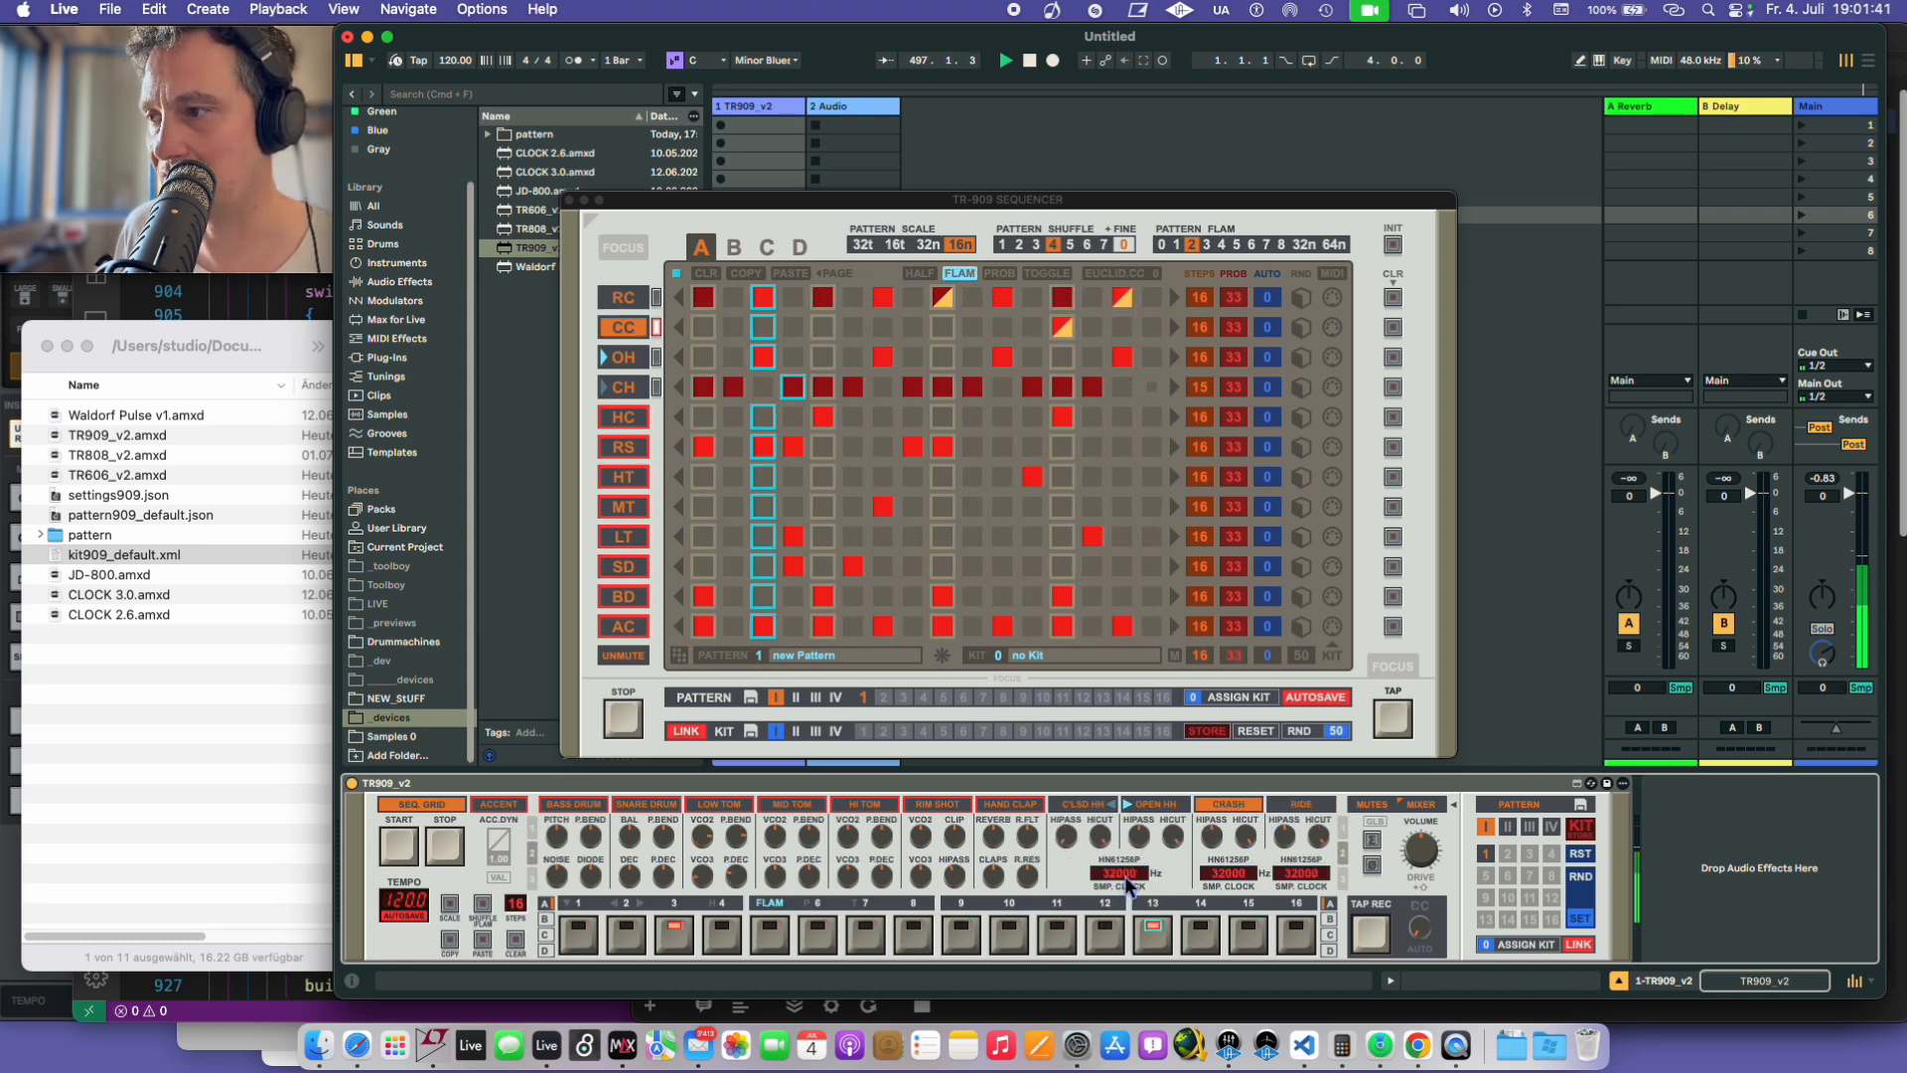
{"action": "mouse_move", "coordinate": [1150, 877]}
{"action": "left_mouse_down"}
{"action": "mouse_move", "coordinate": [1131, 882]}
{"action": "mouse_move", "coordinate": [1145, 849]}
{"action": "mouse_move", "coordinate": [1152, 900]}
{"action": "left_mouse_up"}
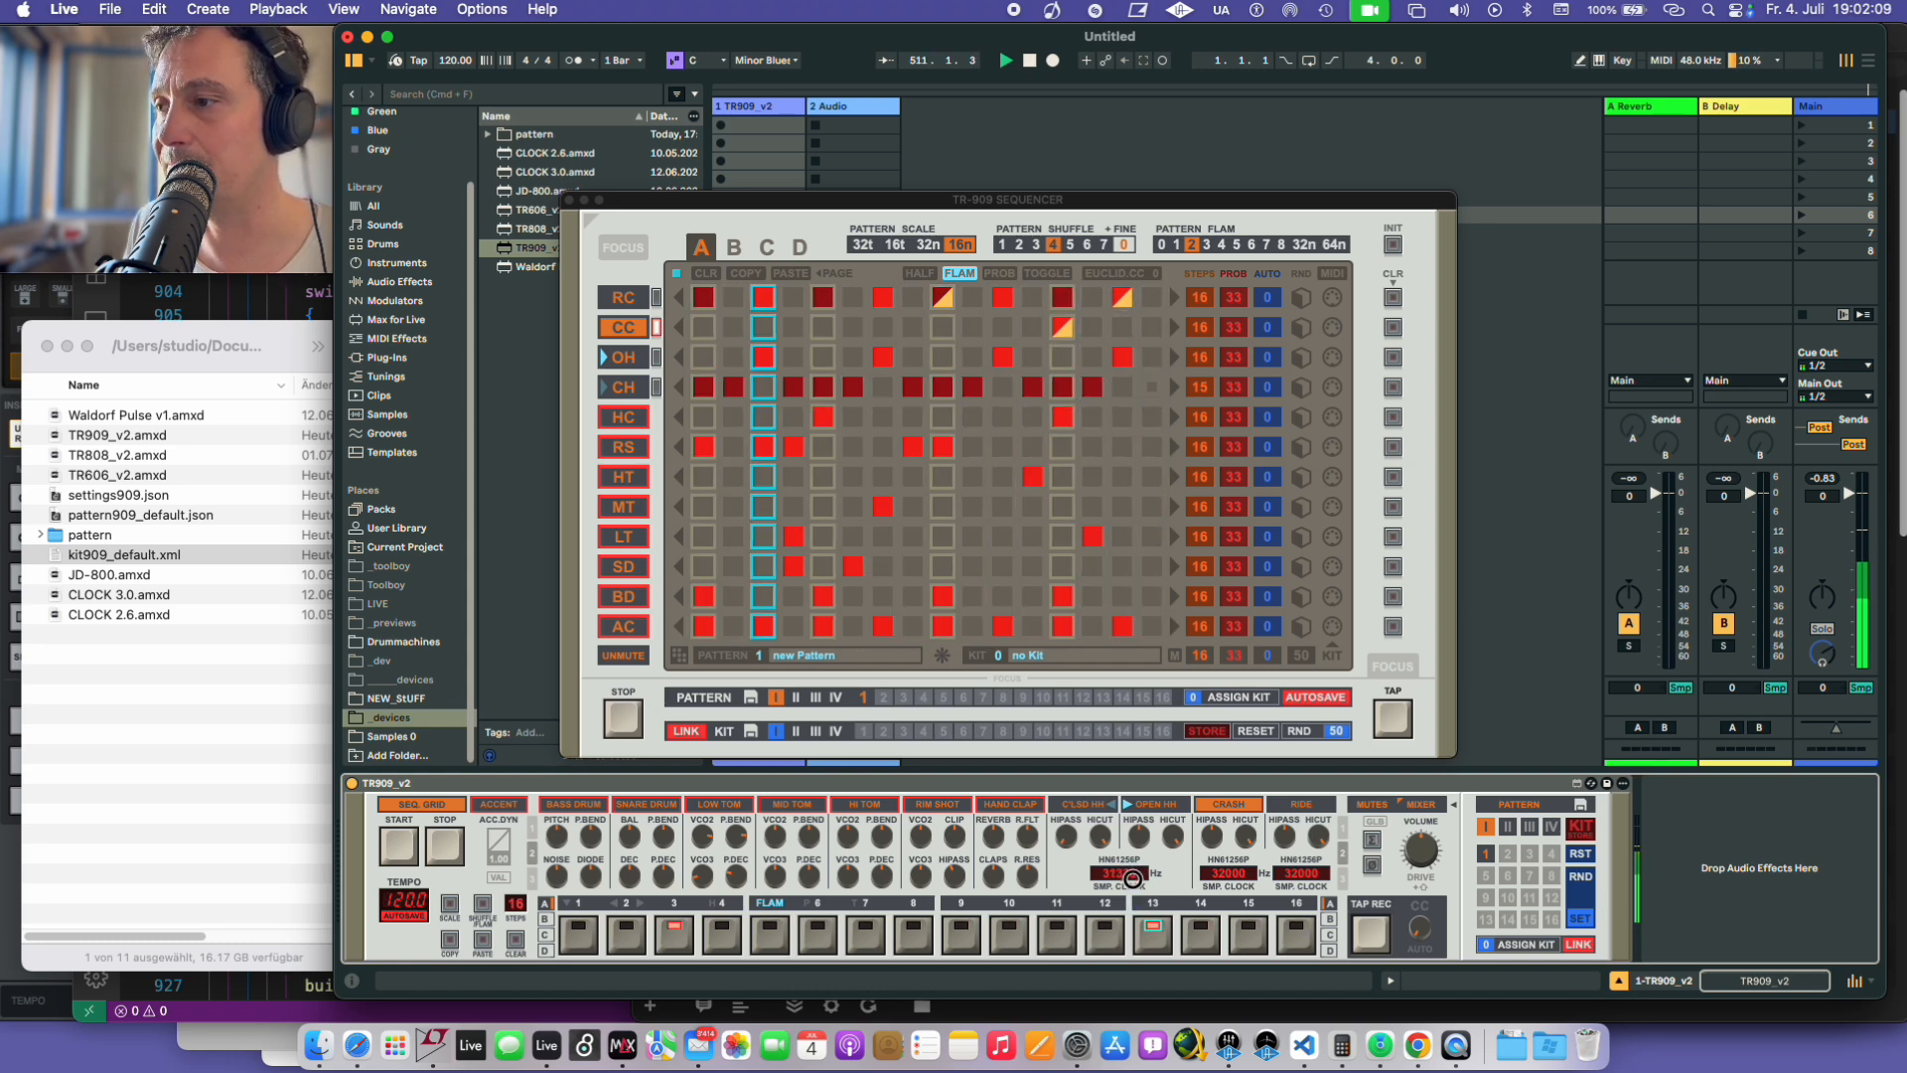
{"action": "left_click_drag", "start_coordinate": [1133, 885], "coordinate": [1135, 877]}
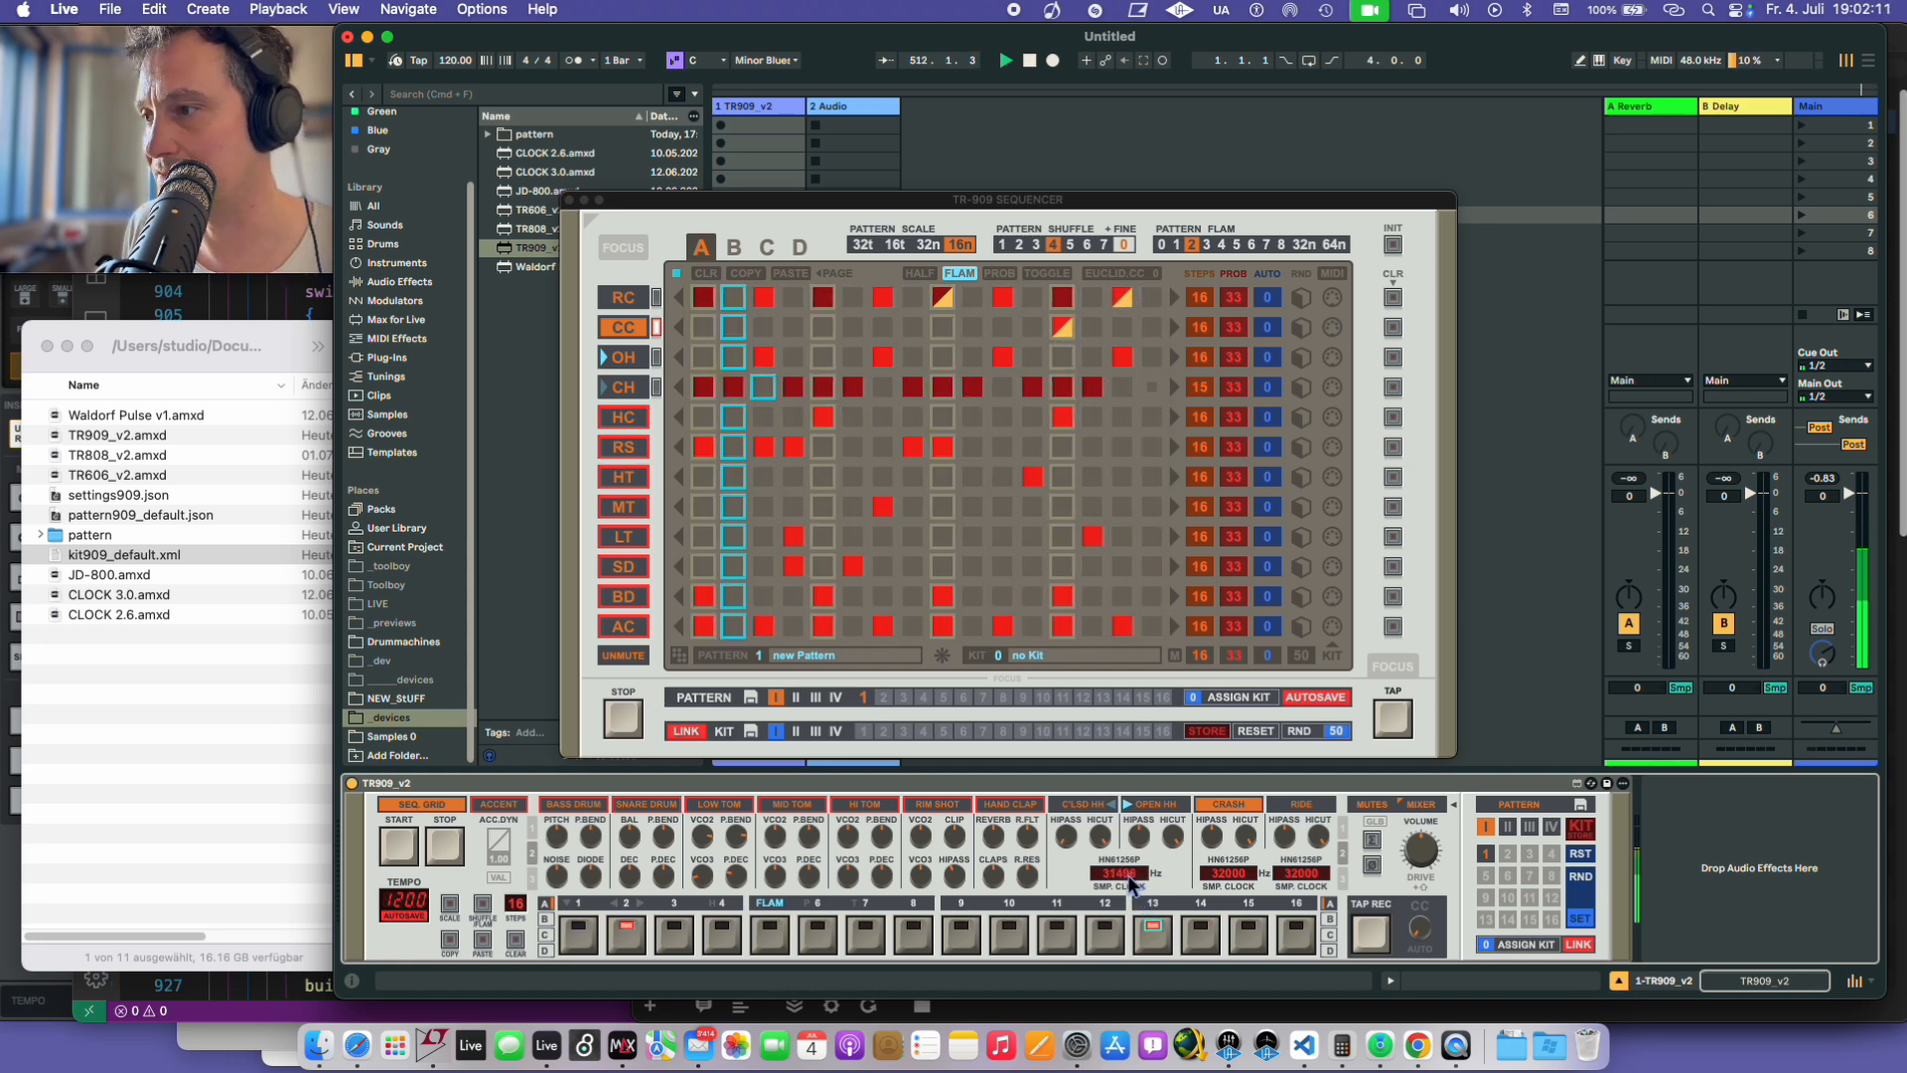
{"action": "left_click_drag", "start_coordinate": [1130, 879], "coordinate": [1127, 875]}
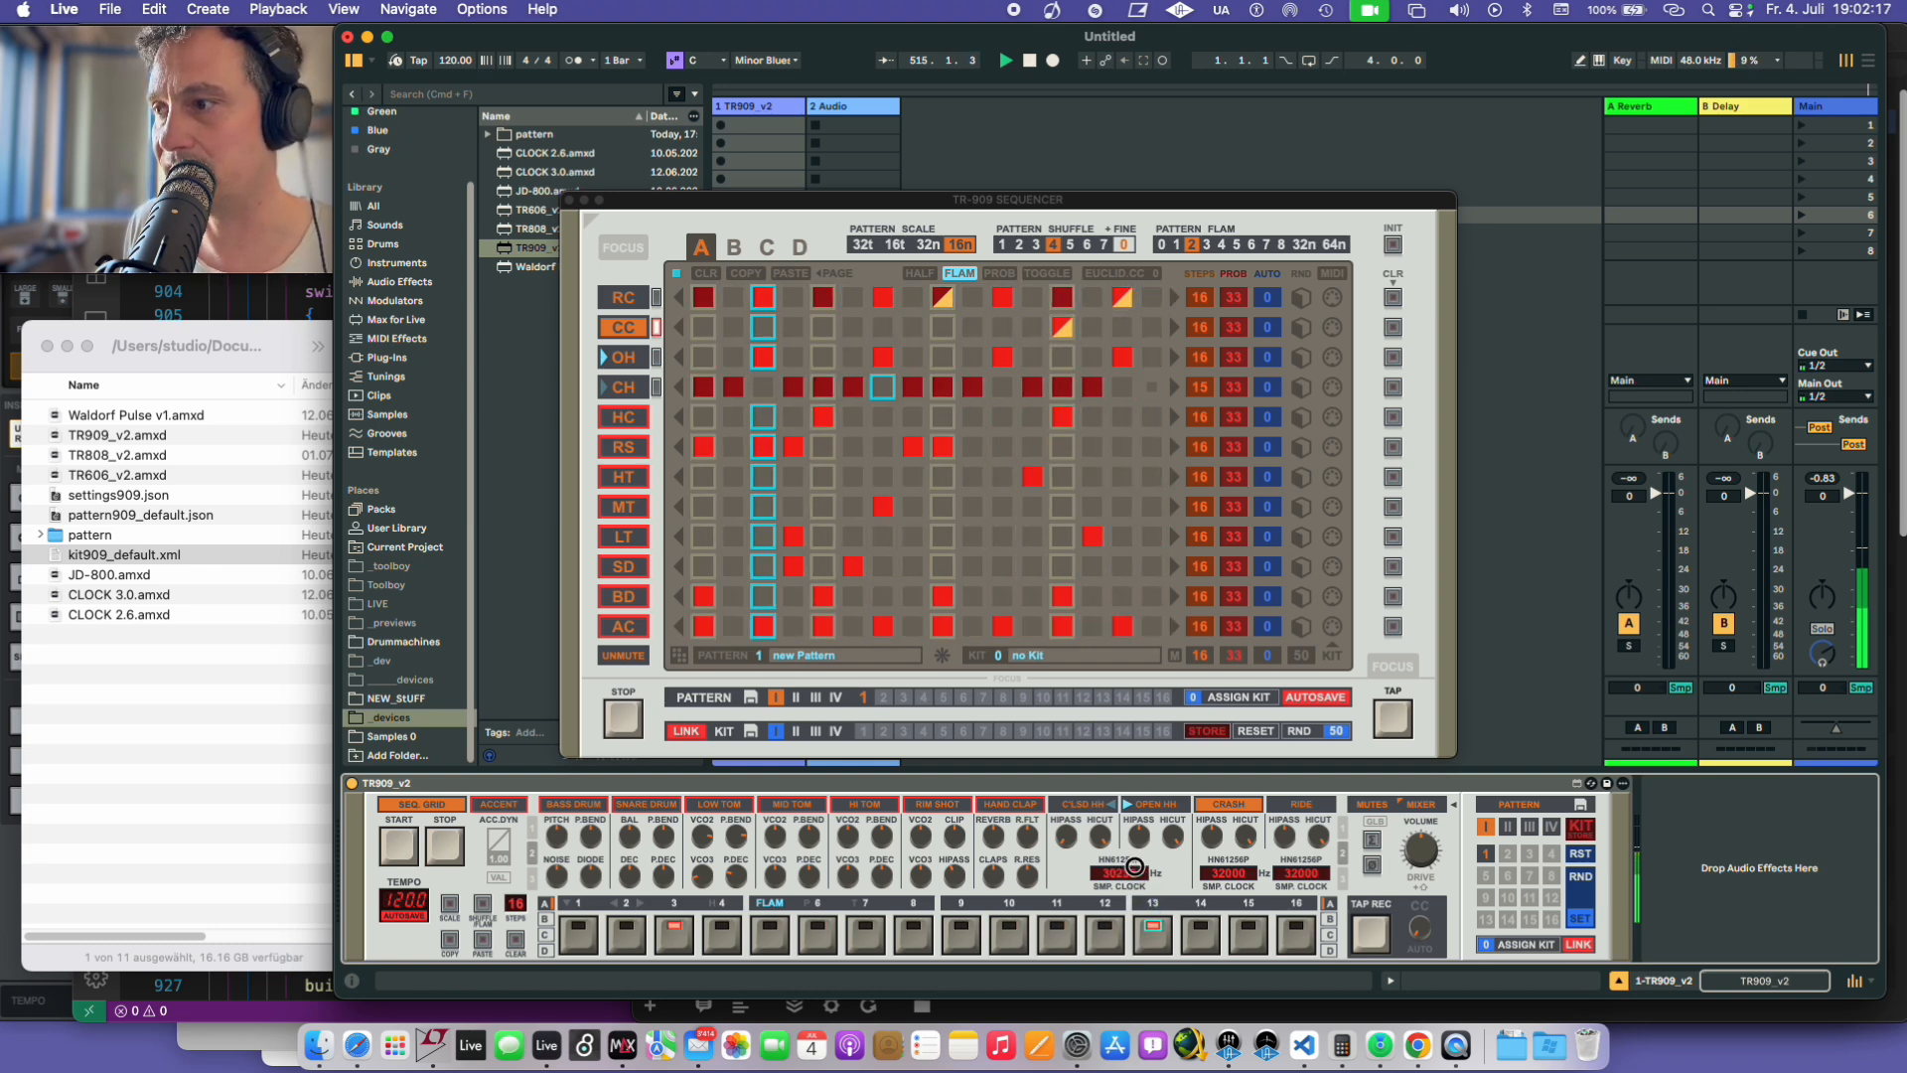
{"action": "left_click_drag", "start_coordinate": [1125, 876], "coordinate": [1128, 873]}
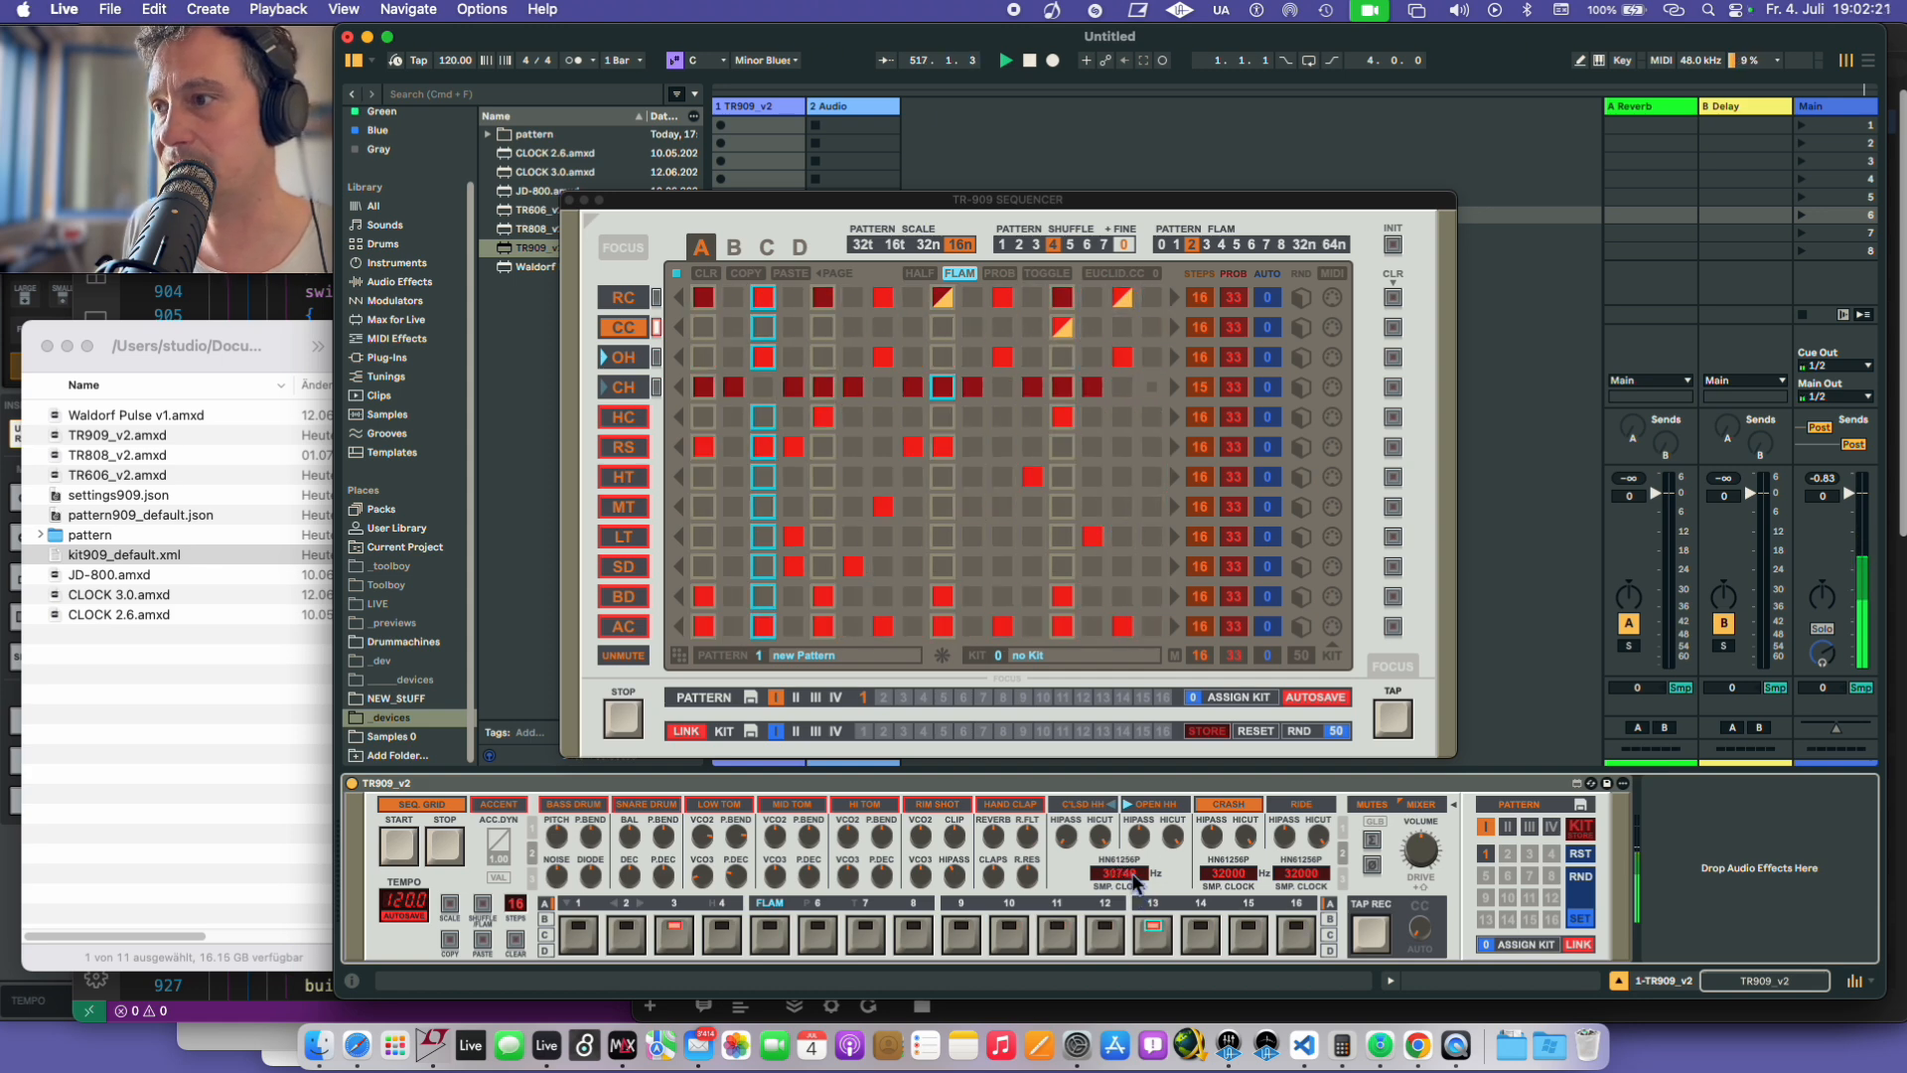
{"action": "left_click_drag", "start_coordinate": [1129, 875], "coordinate": [1136, 870]}
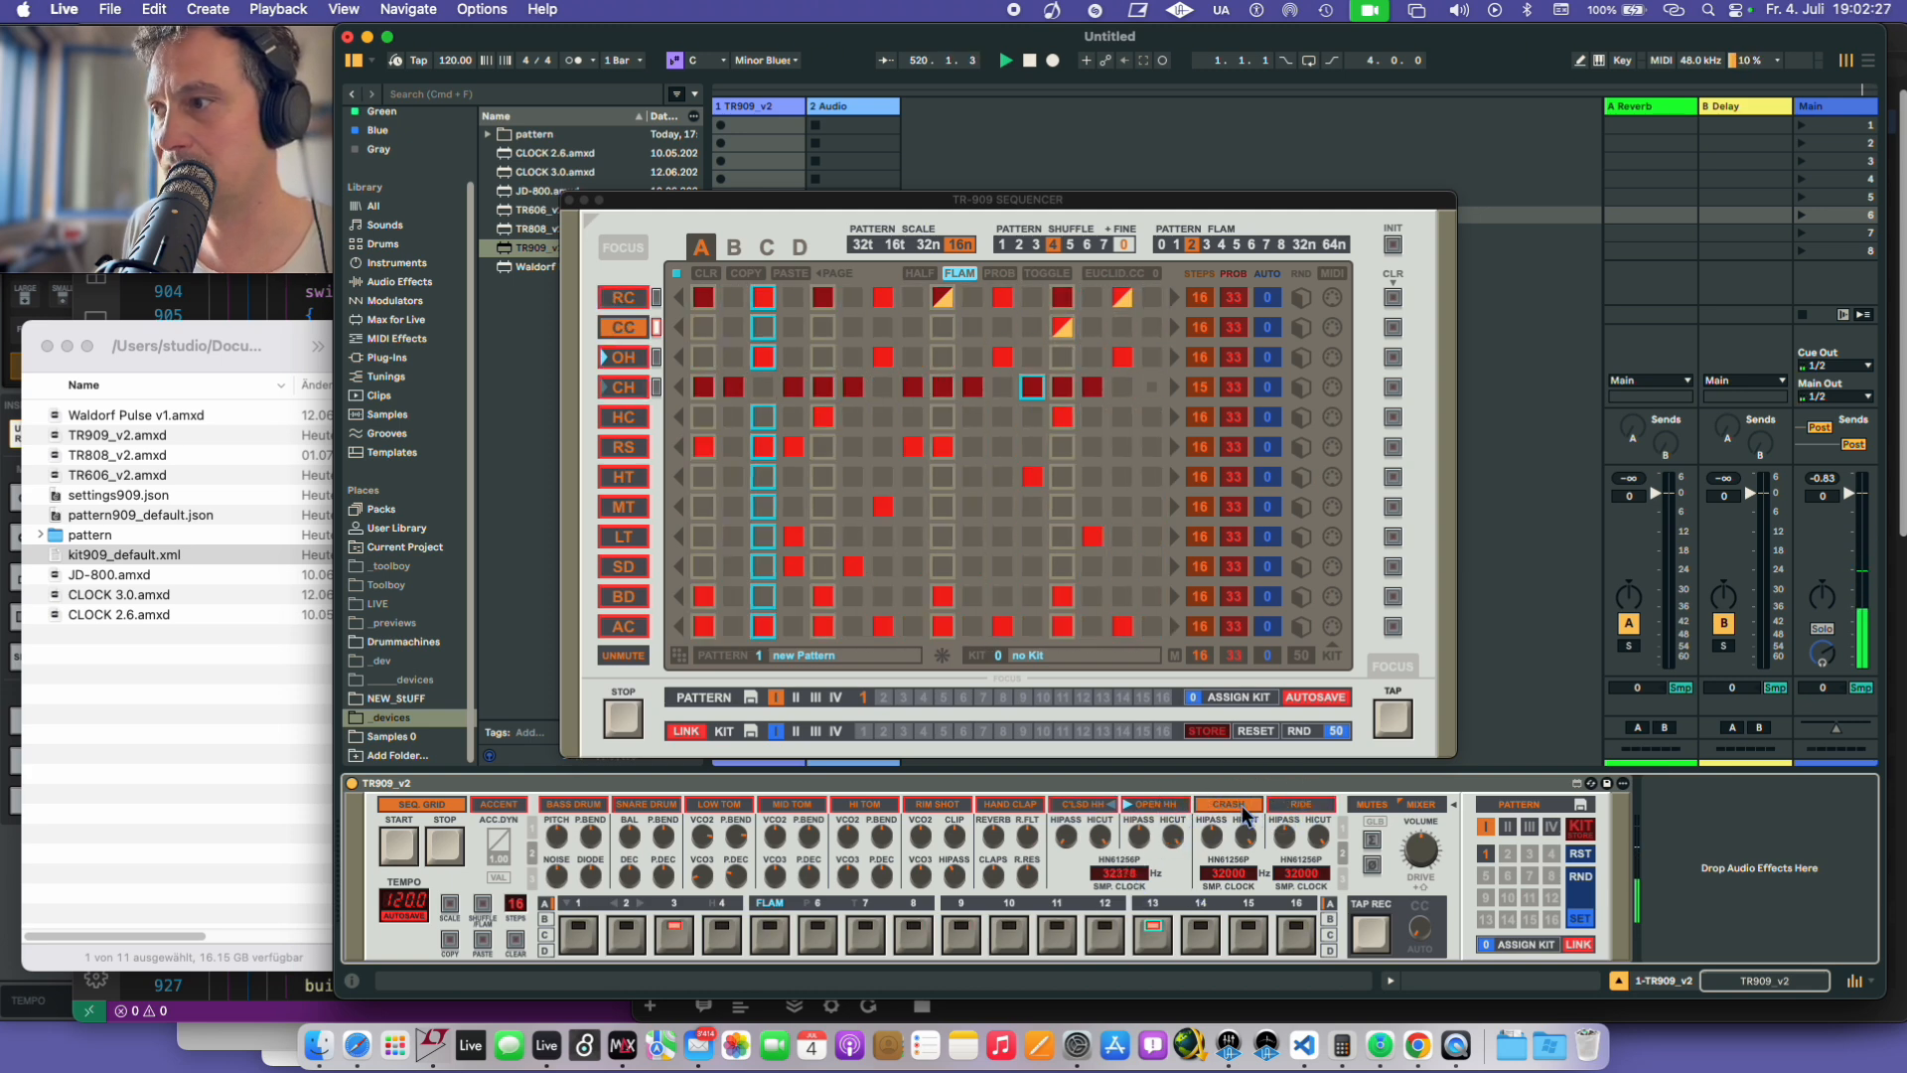
- Toggle the mutes of the closed and open hi-hats
{"action": "left_click", "coordinate": [1083, 804], "text": "shift"}
{"action": "left_click", "coordinate": [1155, 804], "text": "shift"}
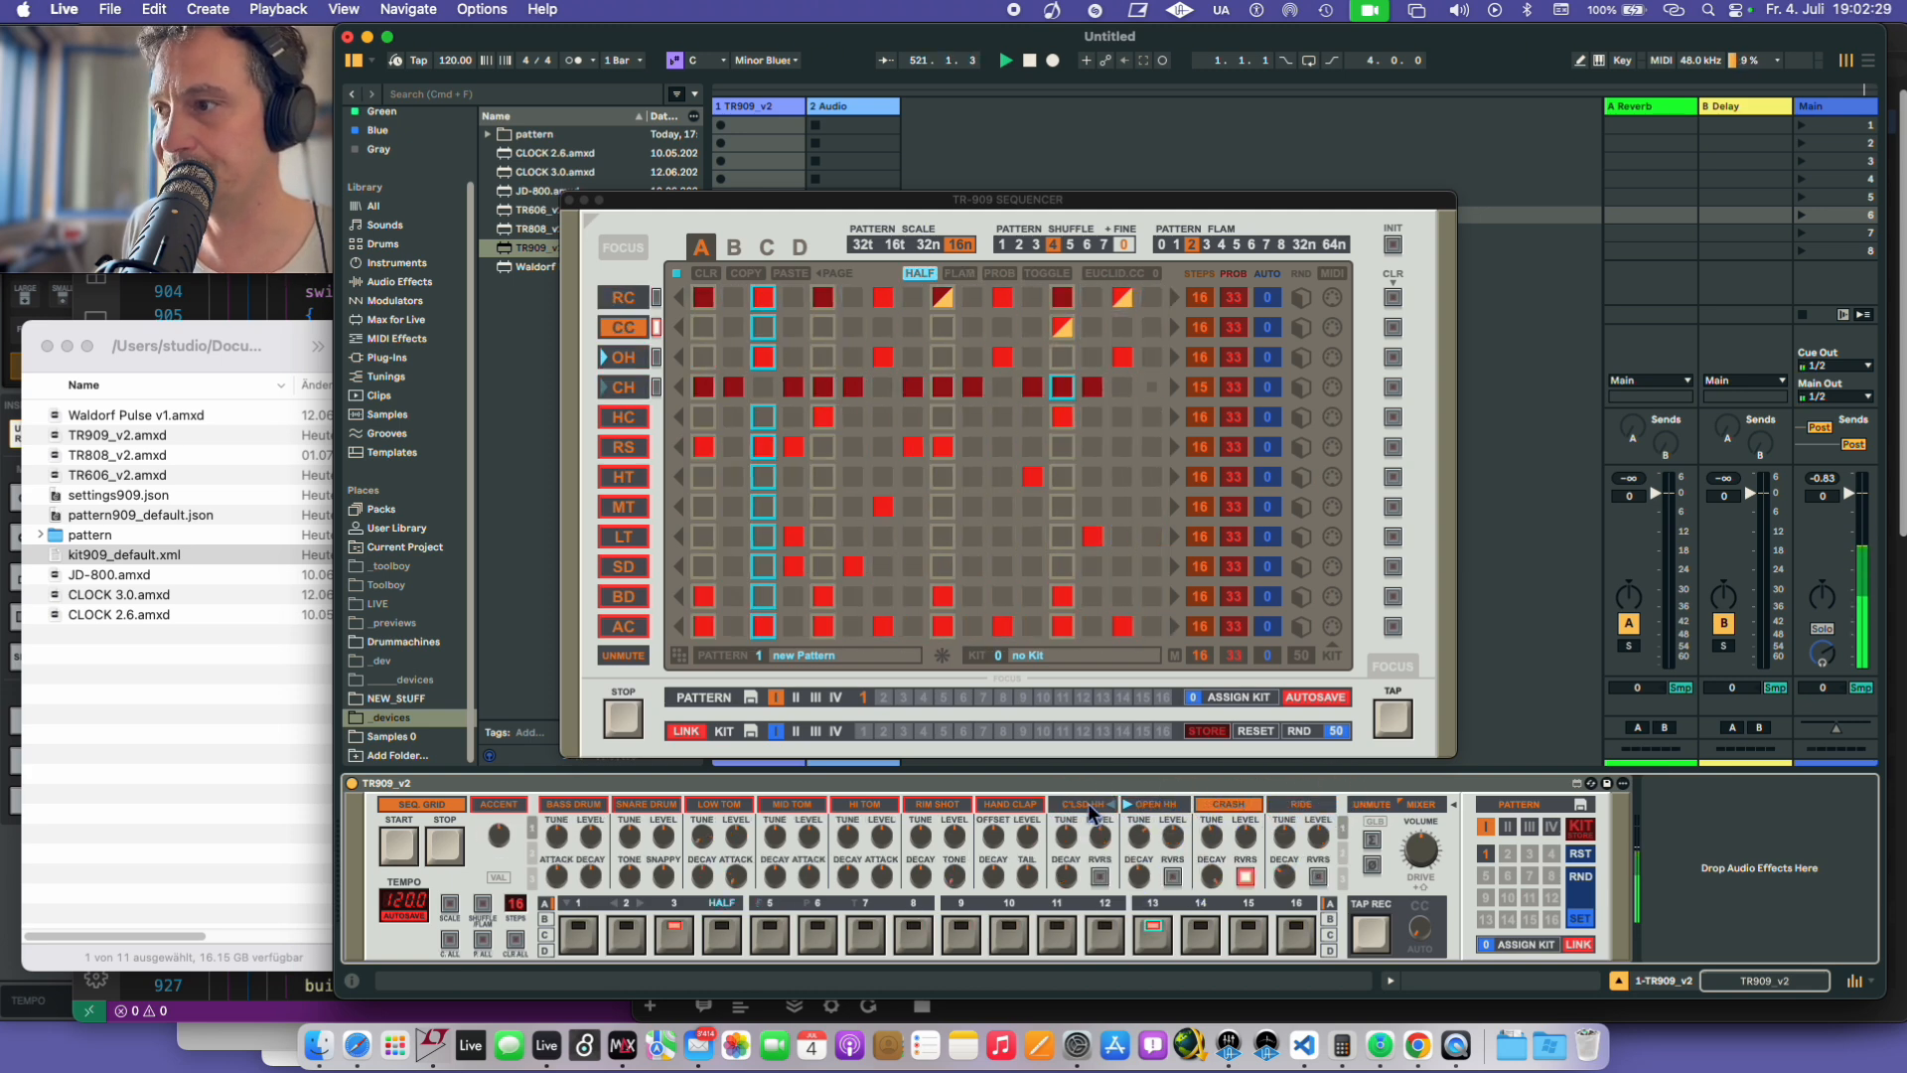
{"action": "left_click", "coordinate": [1156, 804]}
- Select the ride and adjust its sample clock in the secondary parameters
{"action": "key", "text": "alt"}
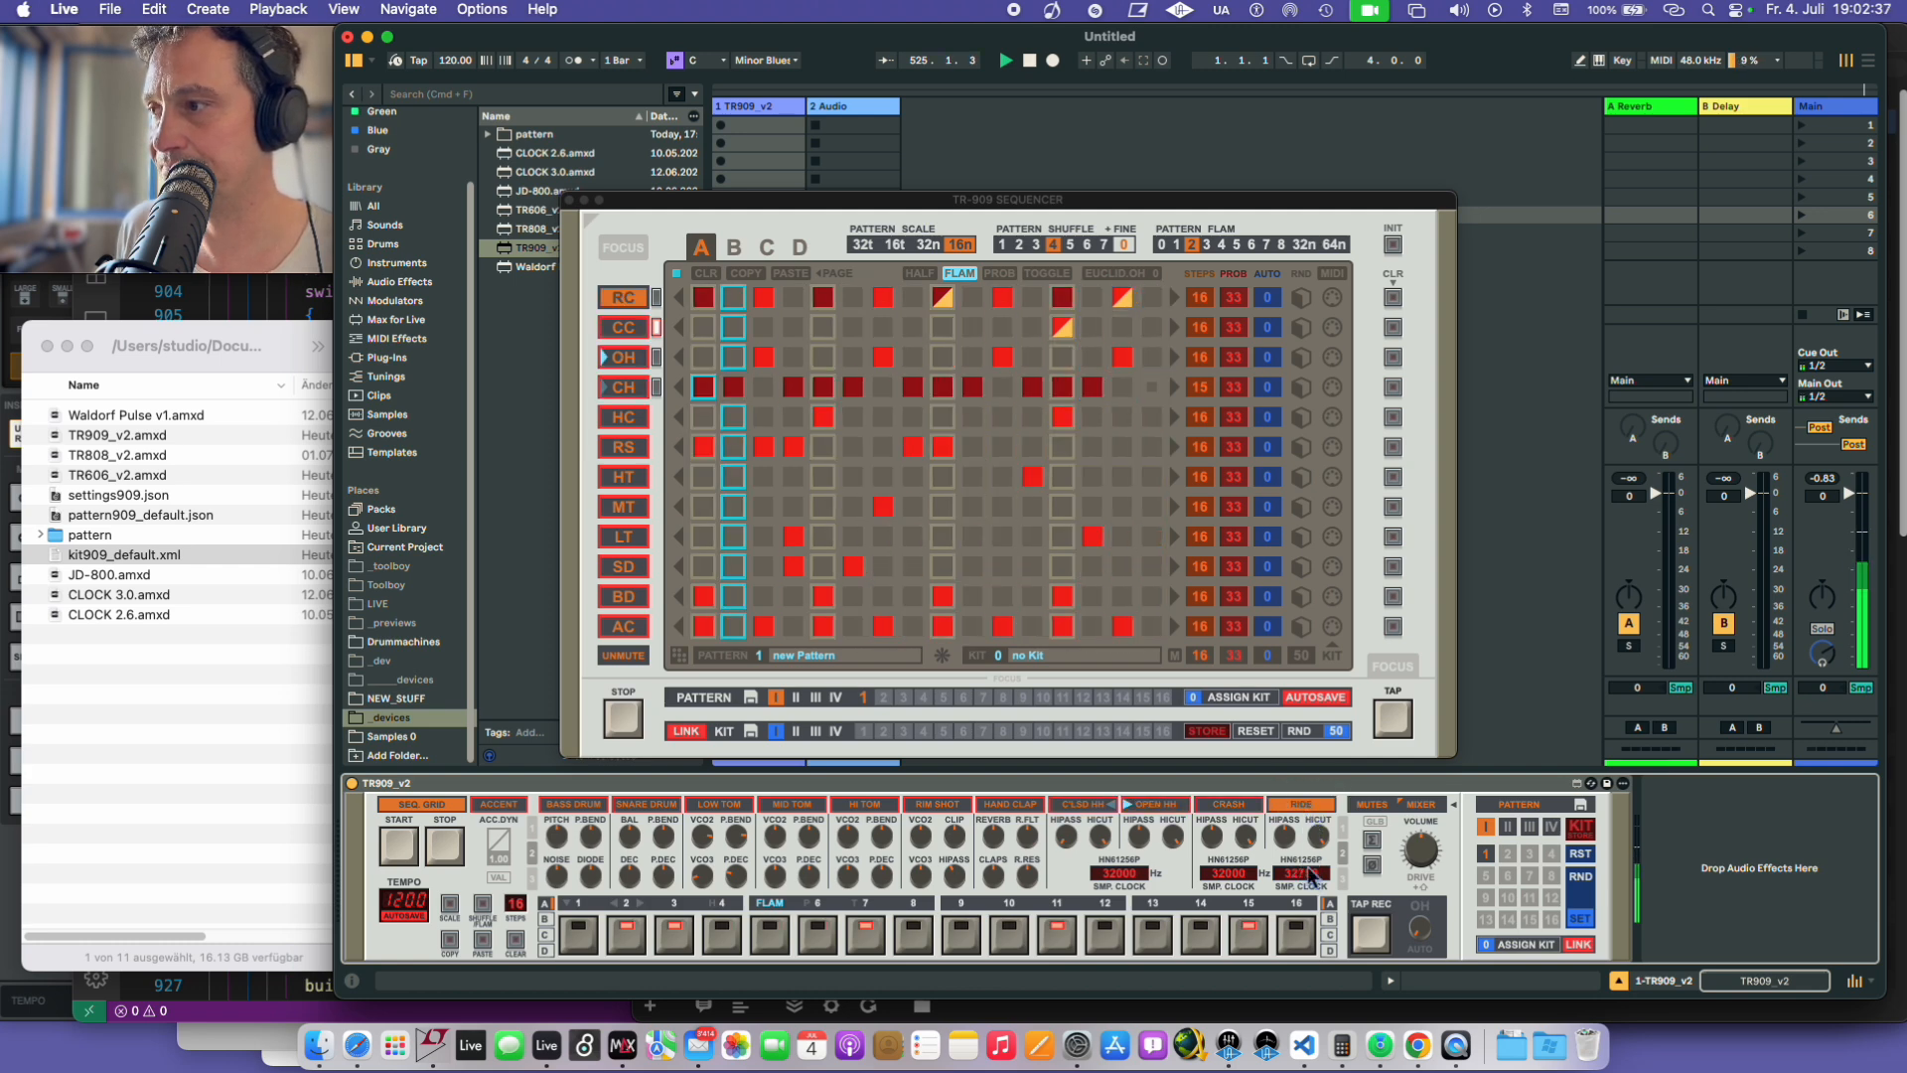
{"action": "key", "text": "alt"}
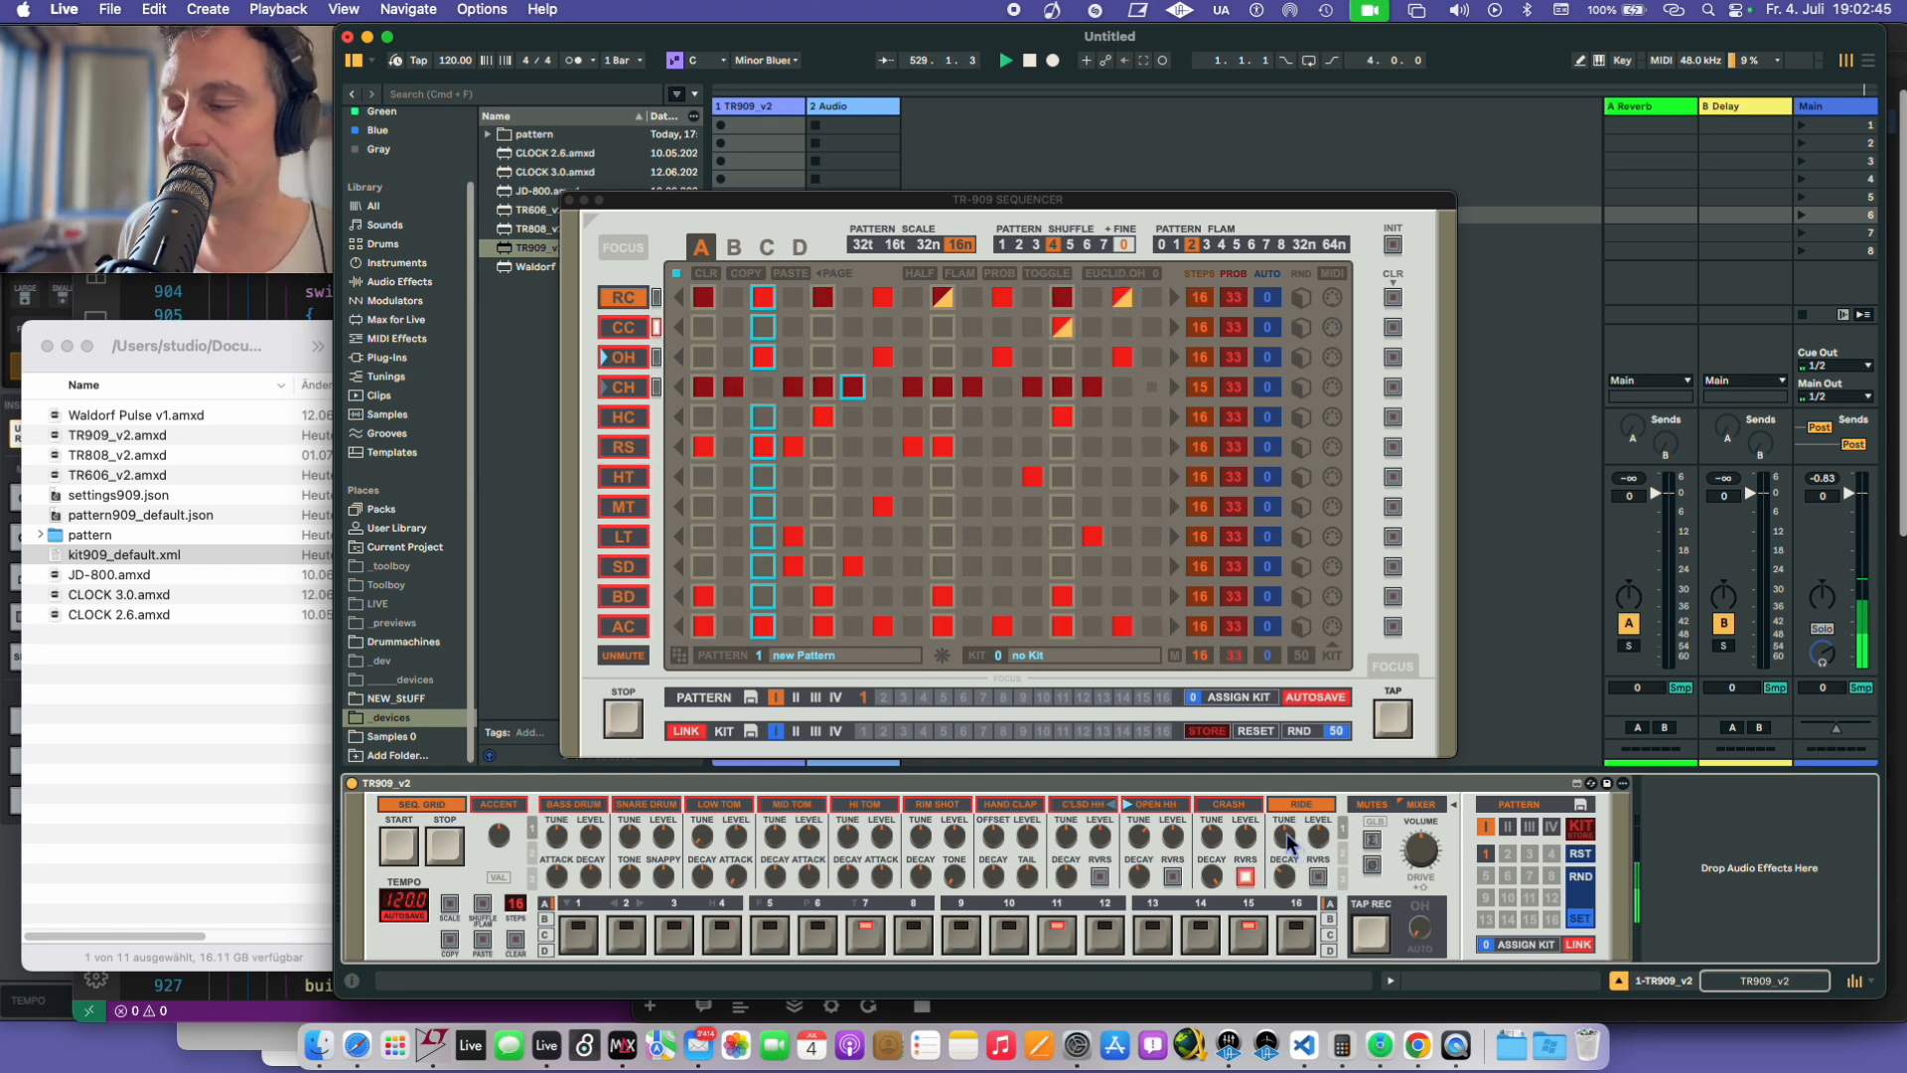
{"action": "key", "text": "shift"}
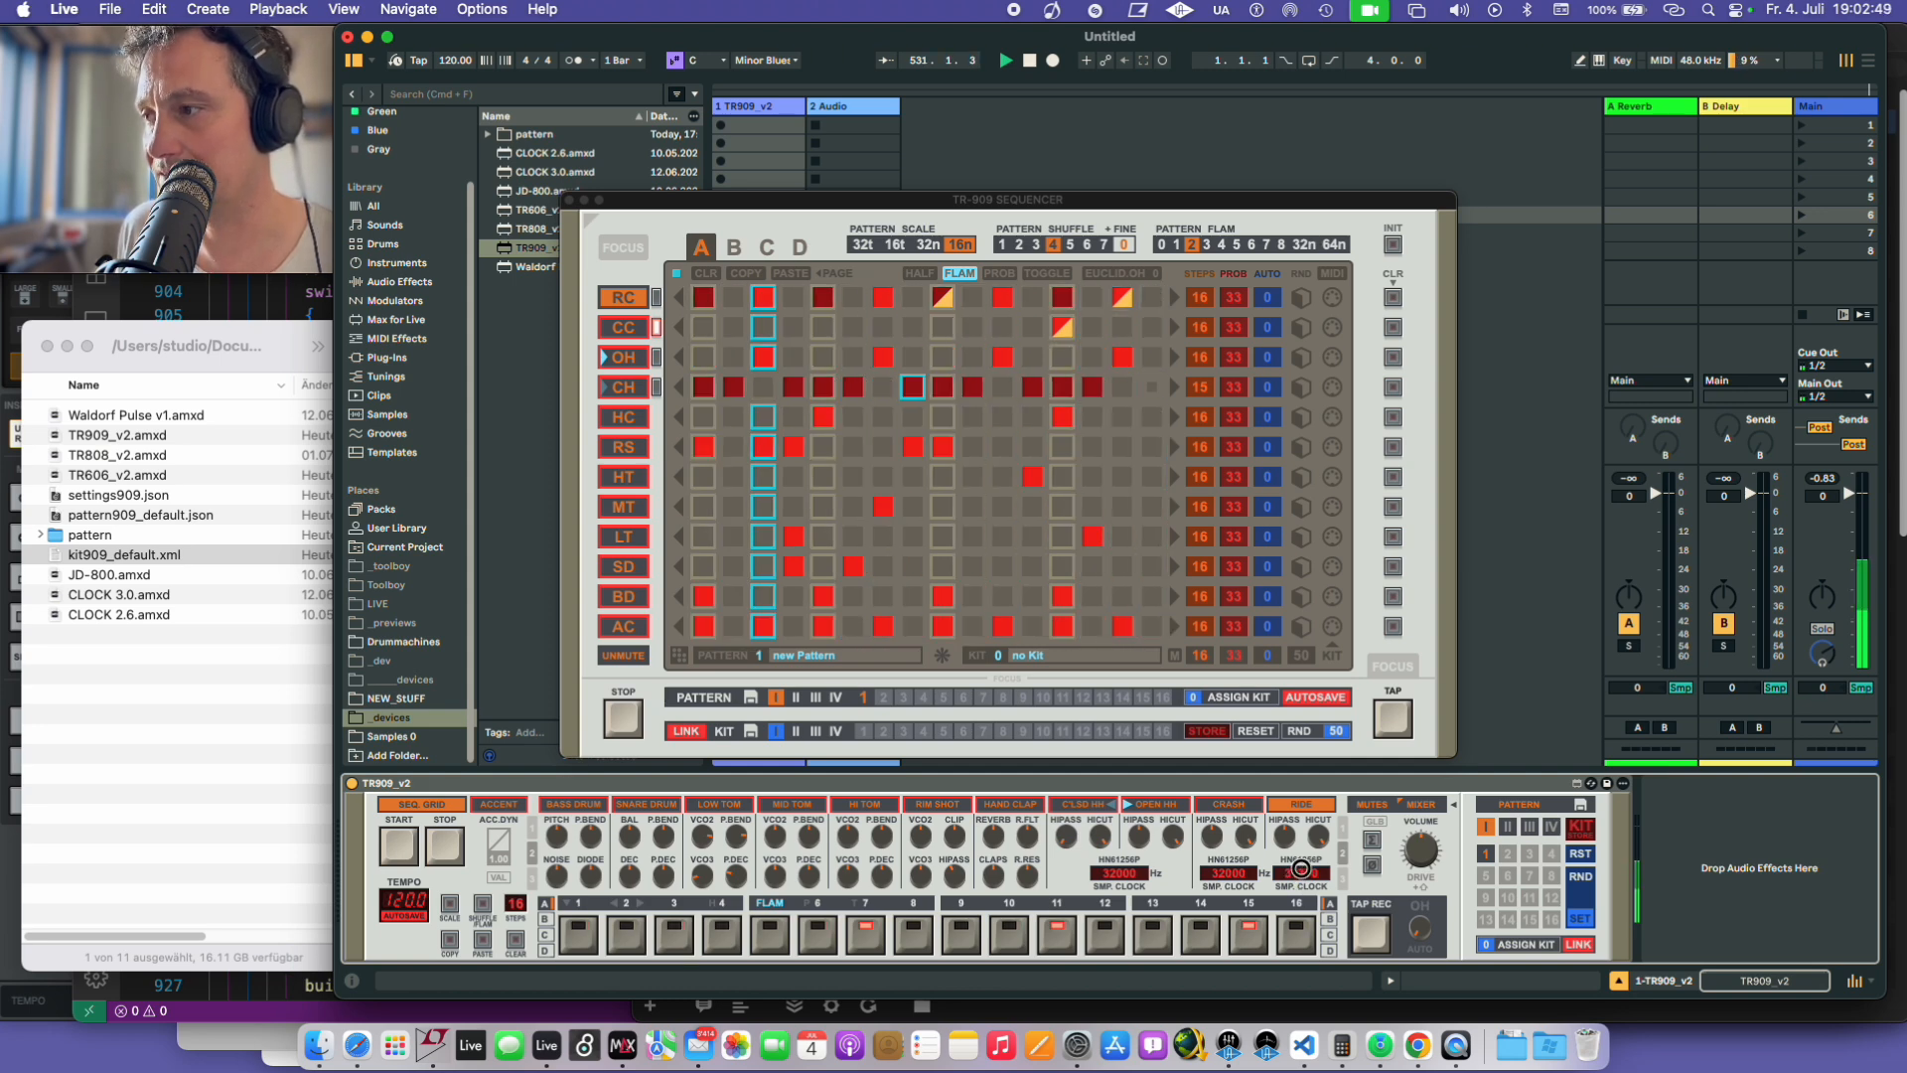
{"action": "left_click", "coordinate": [1342, 828]}
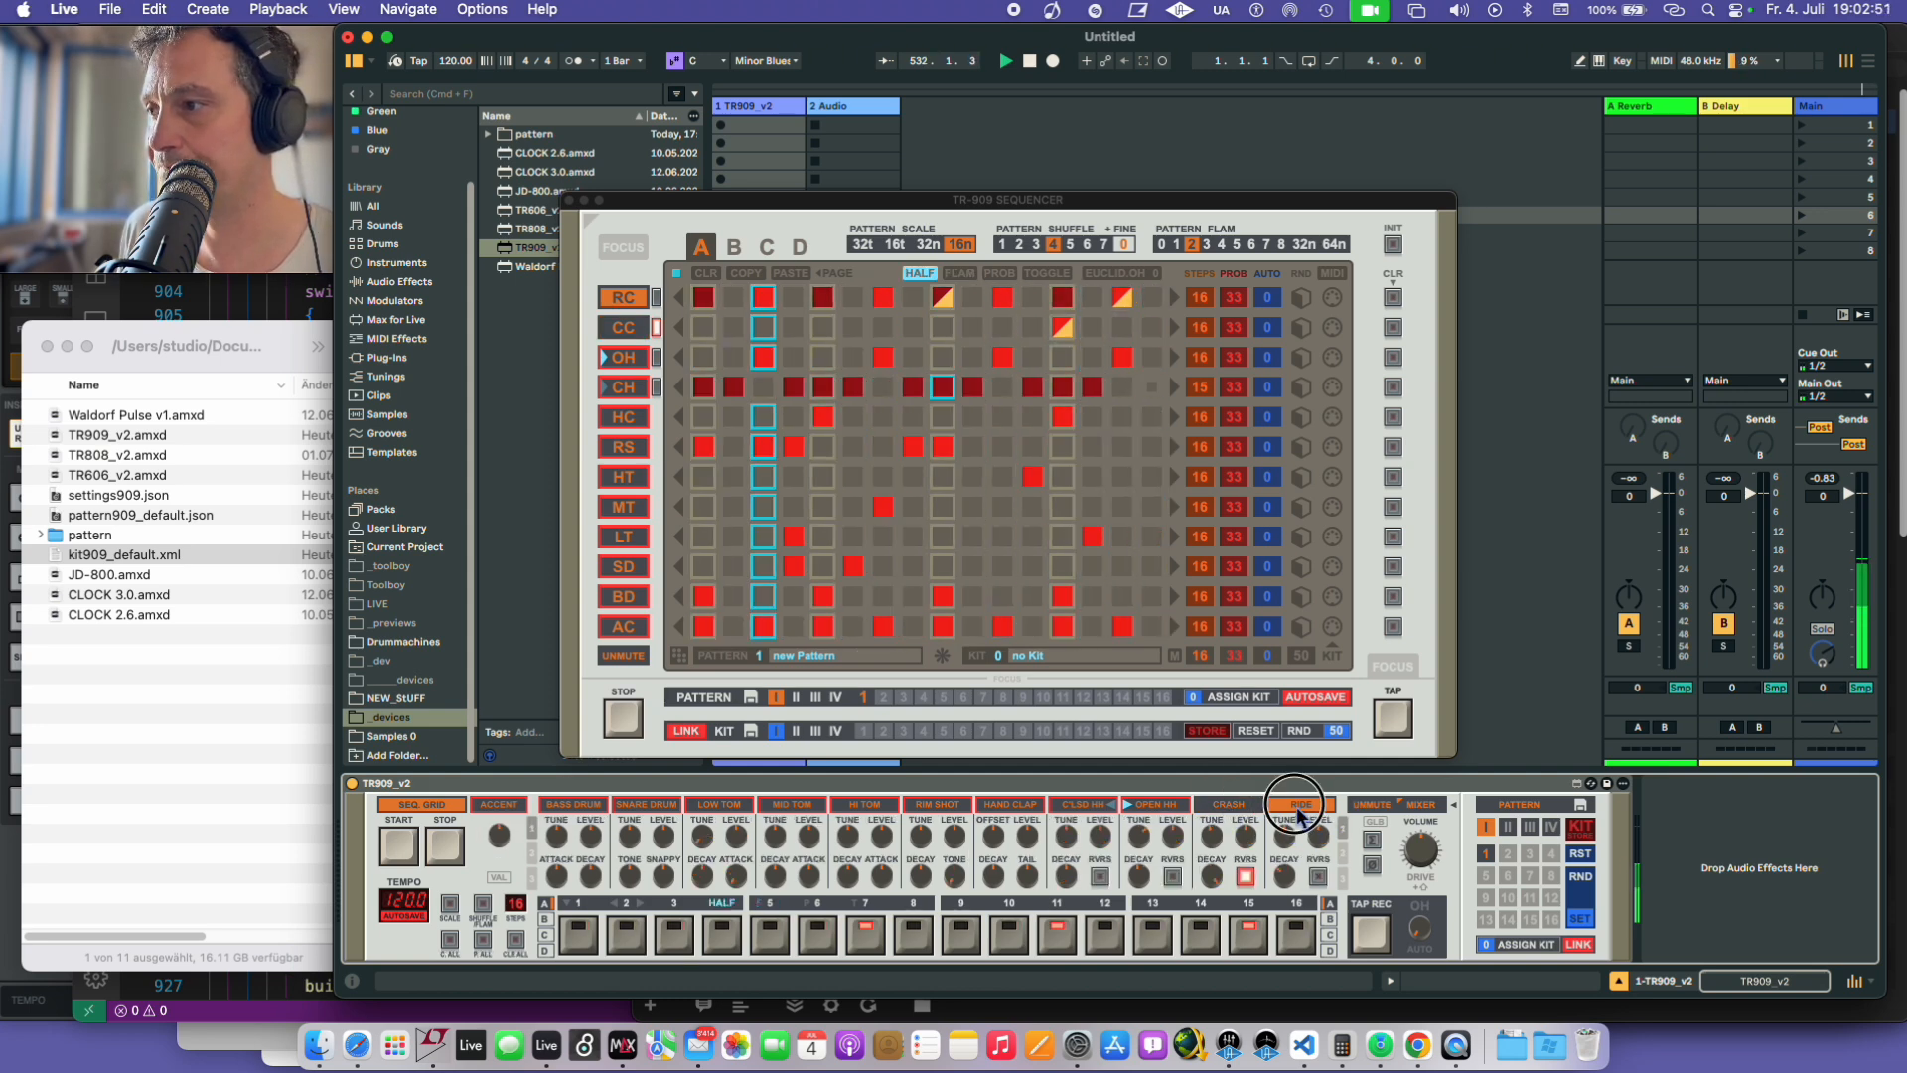
- Toggle the open hi-hat and crash mutes, and sweep the mute states across the instruments from the low tom to the ride
{"action": "left_click", "coordinate": [1159, 806], "text": "super"}
{"action": "left_click", "coordinate": [1257, 808], "text": "super"}
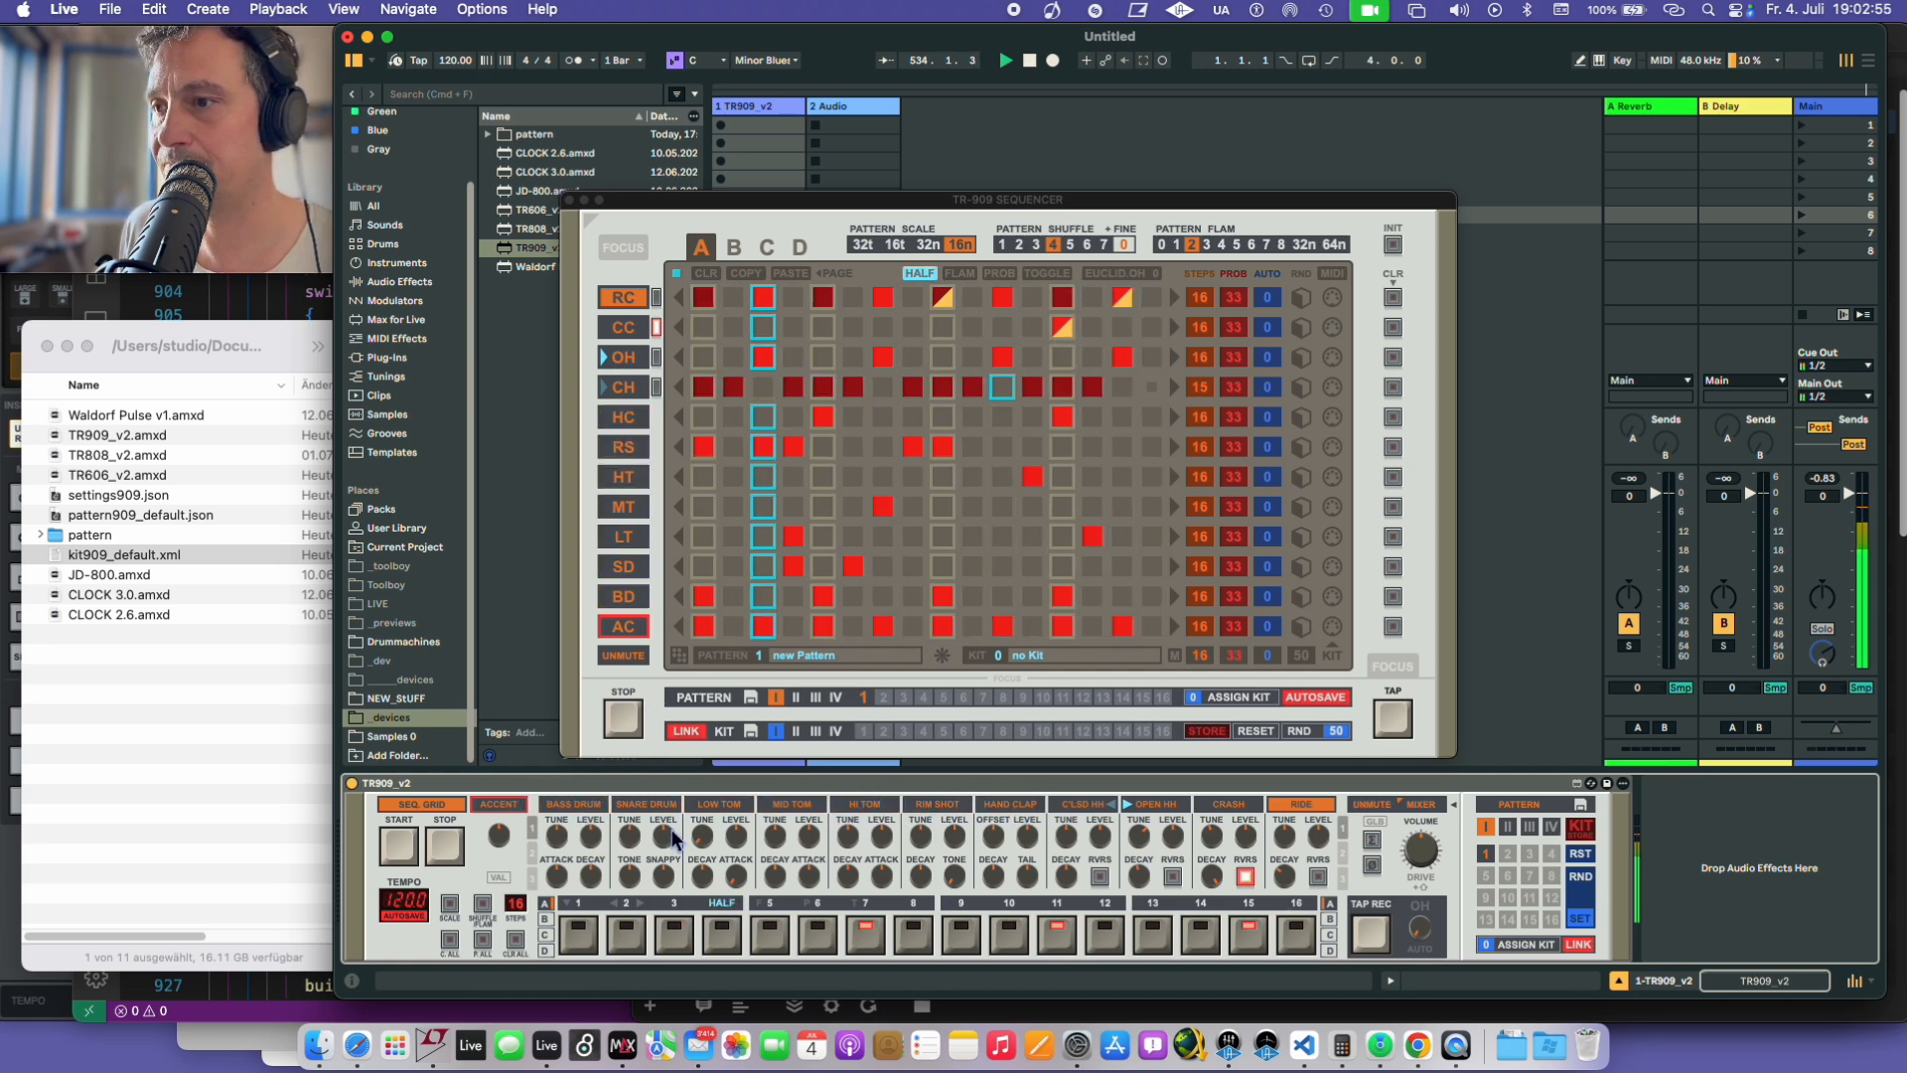
{"action": "left_click_drag", "start_coordinate": [717, 805], "coordinate": [1299, 804]}
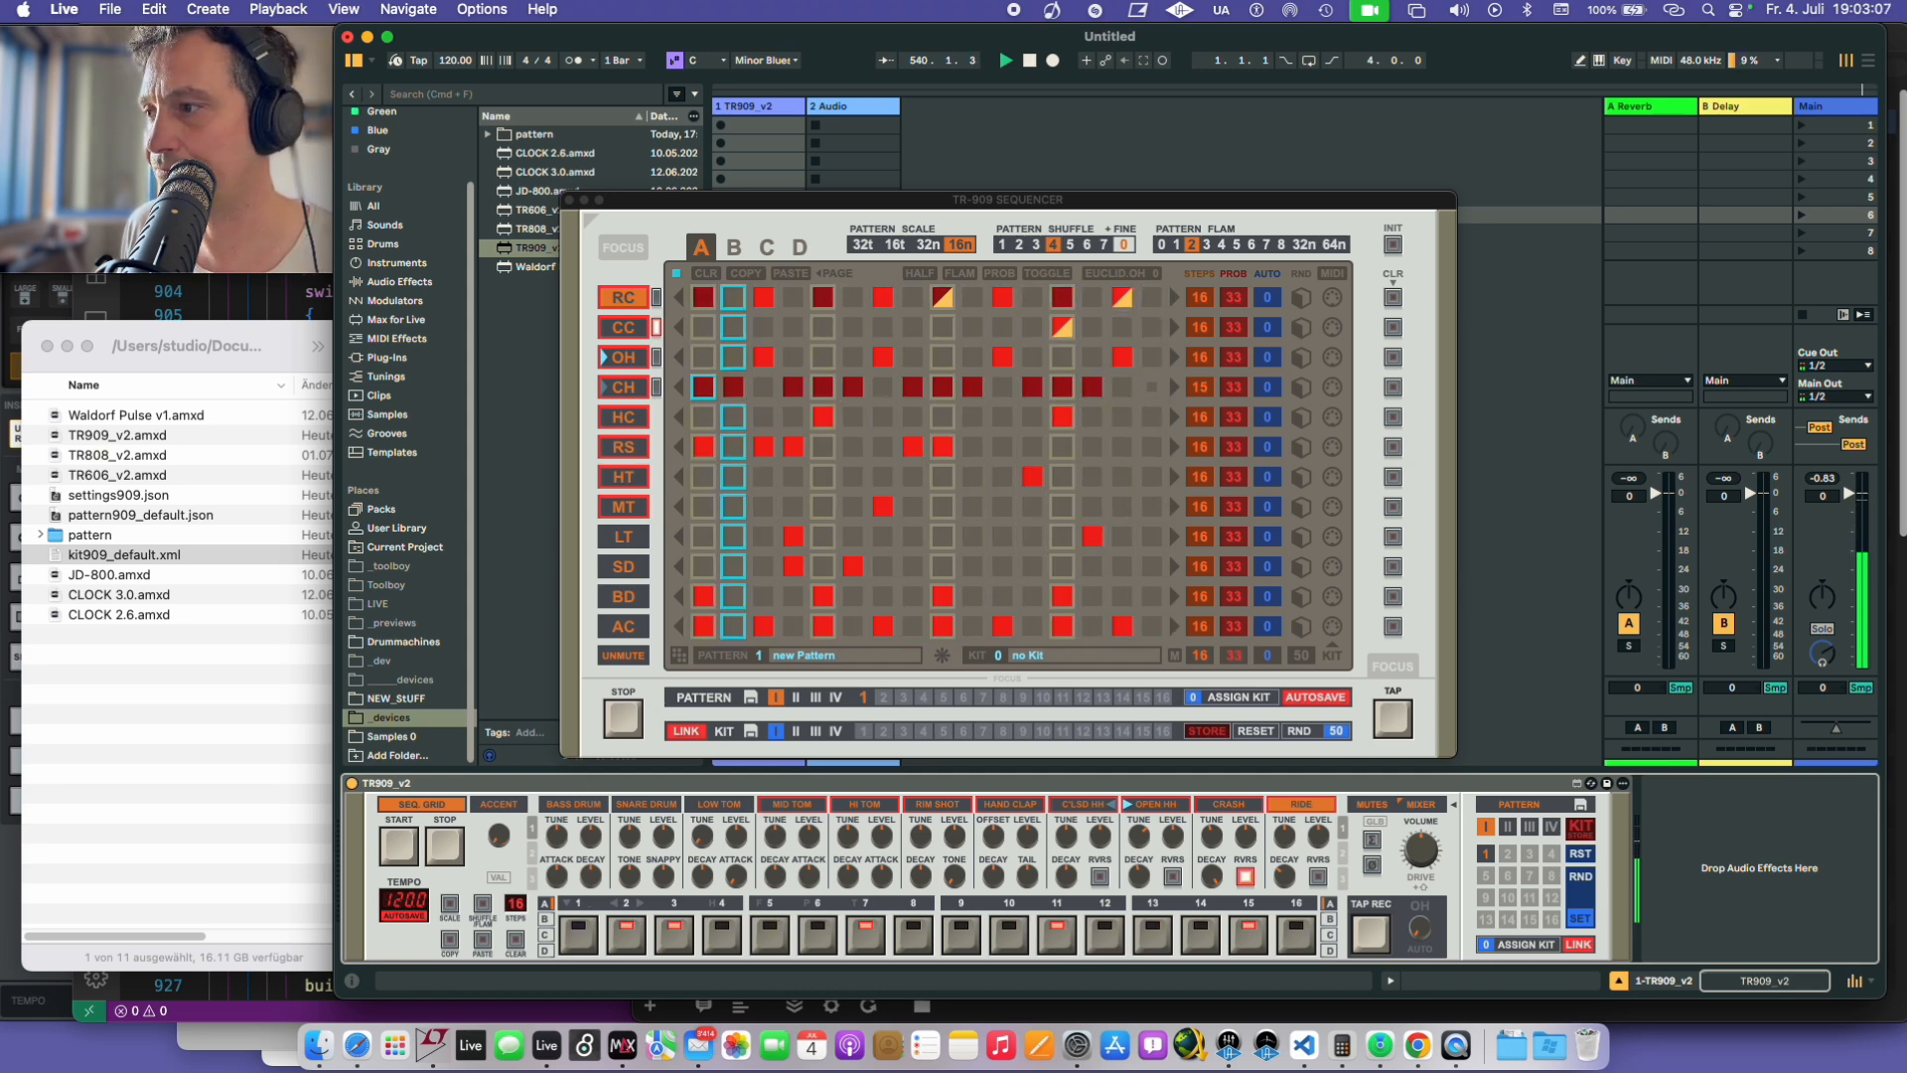
{"action": "left_click_drag", "start_coordinate": [801, 804], "coordinate": [1254, 807]}
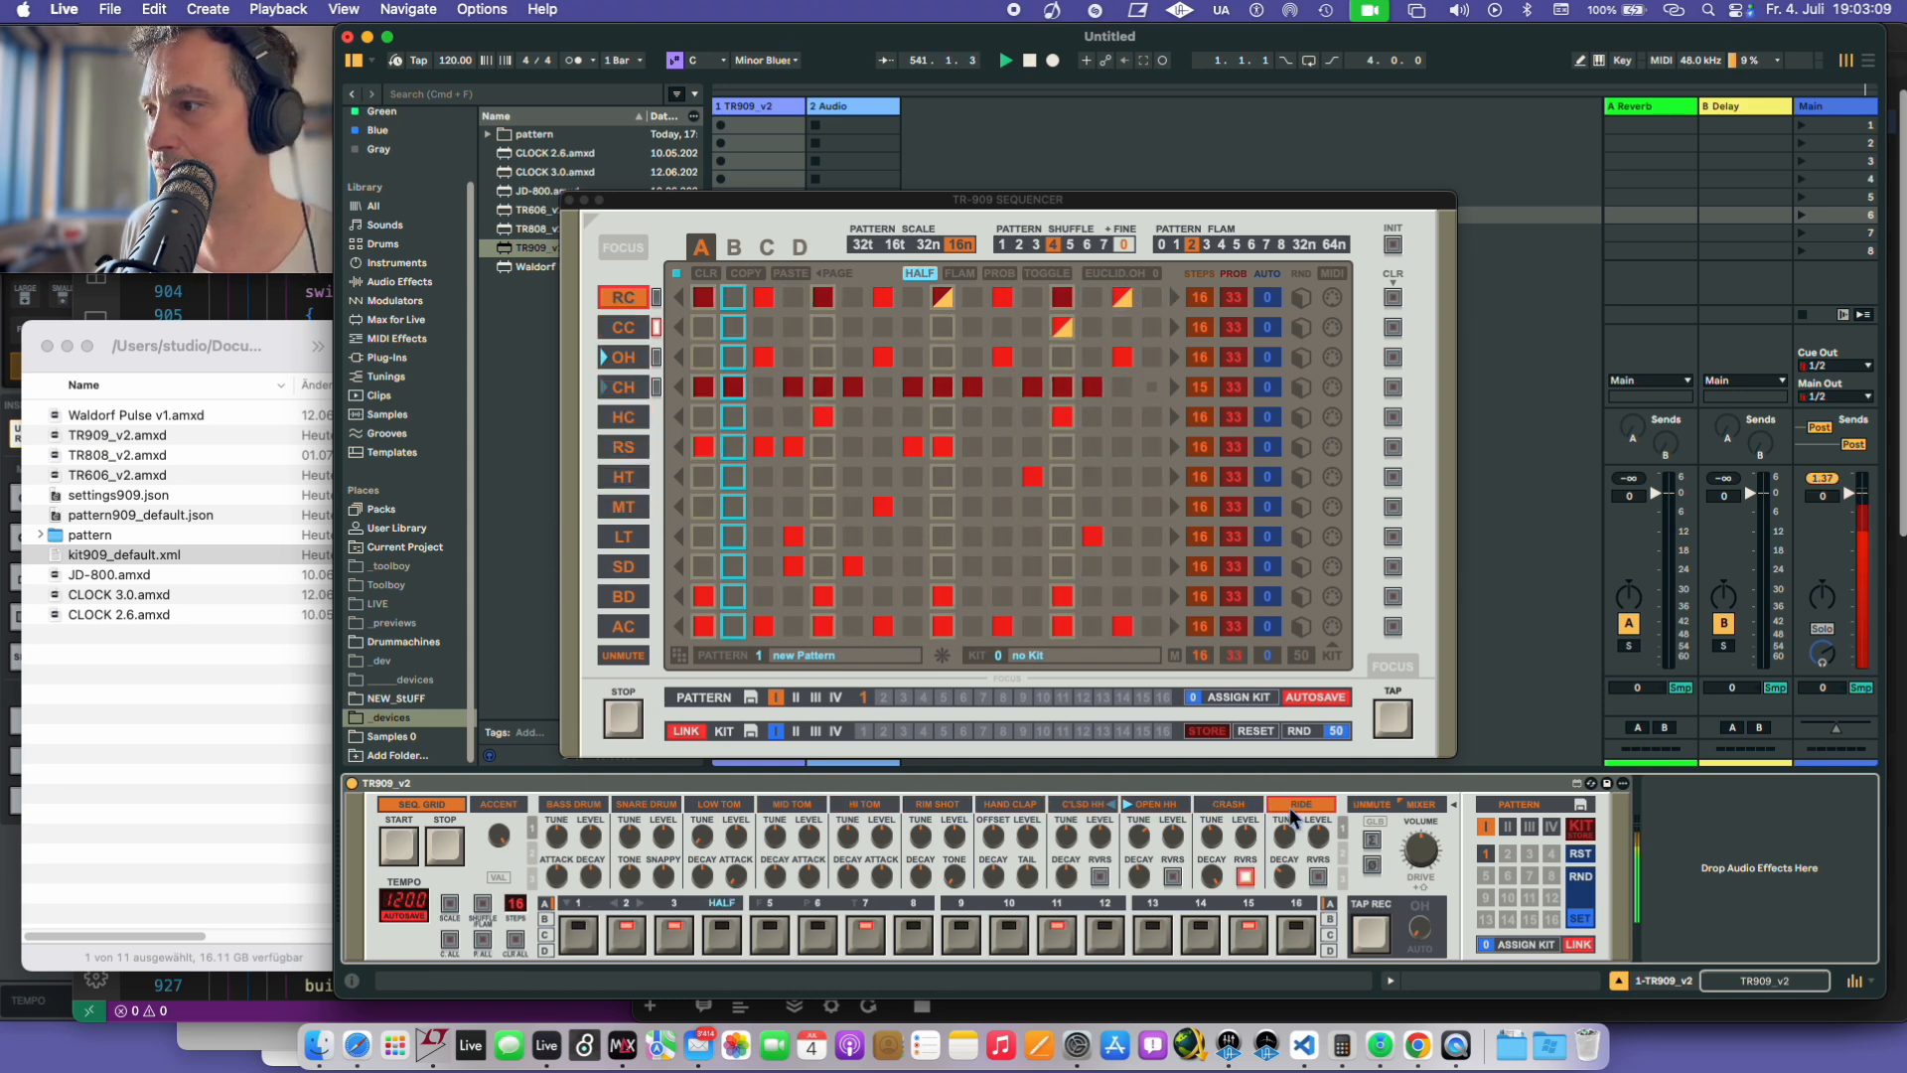
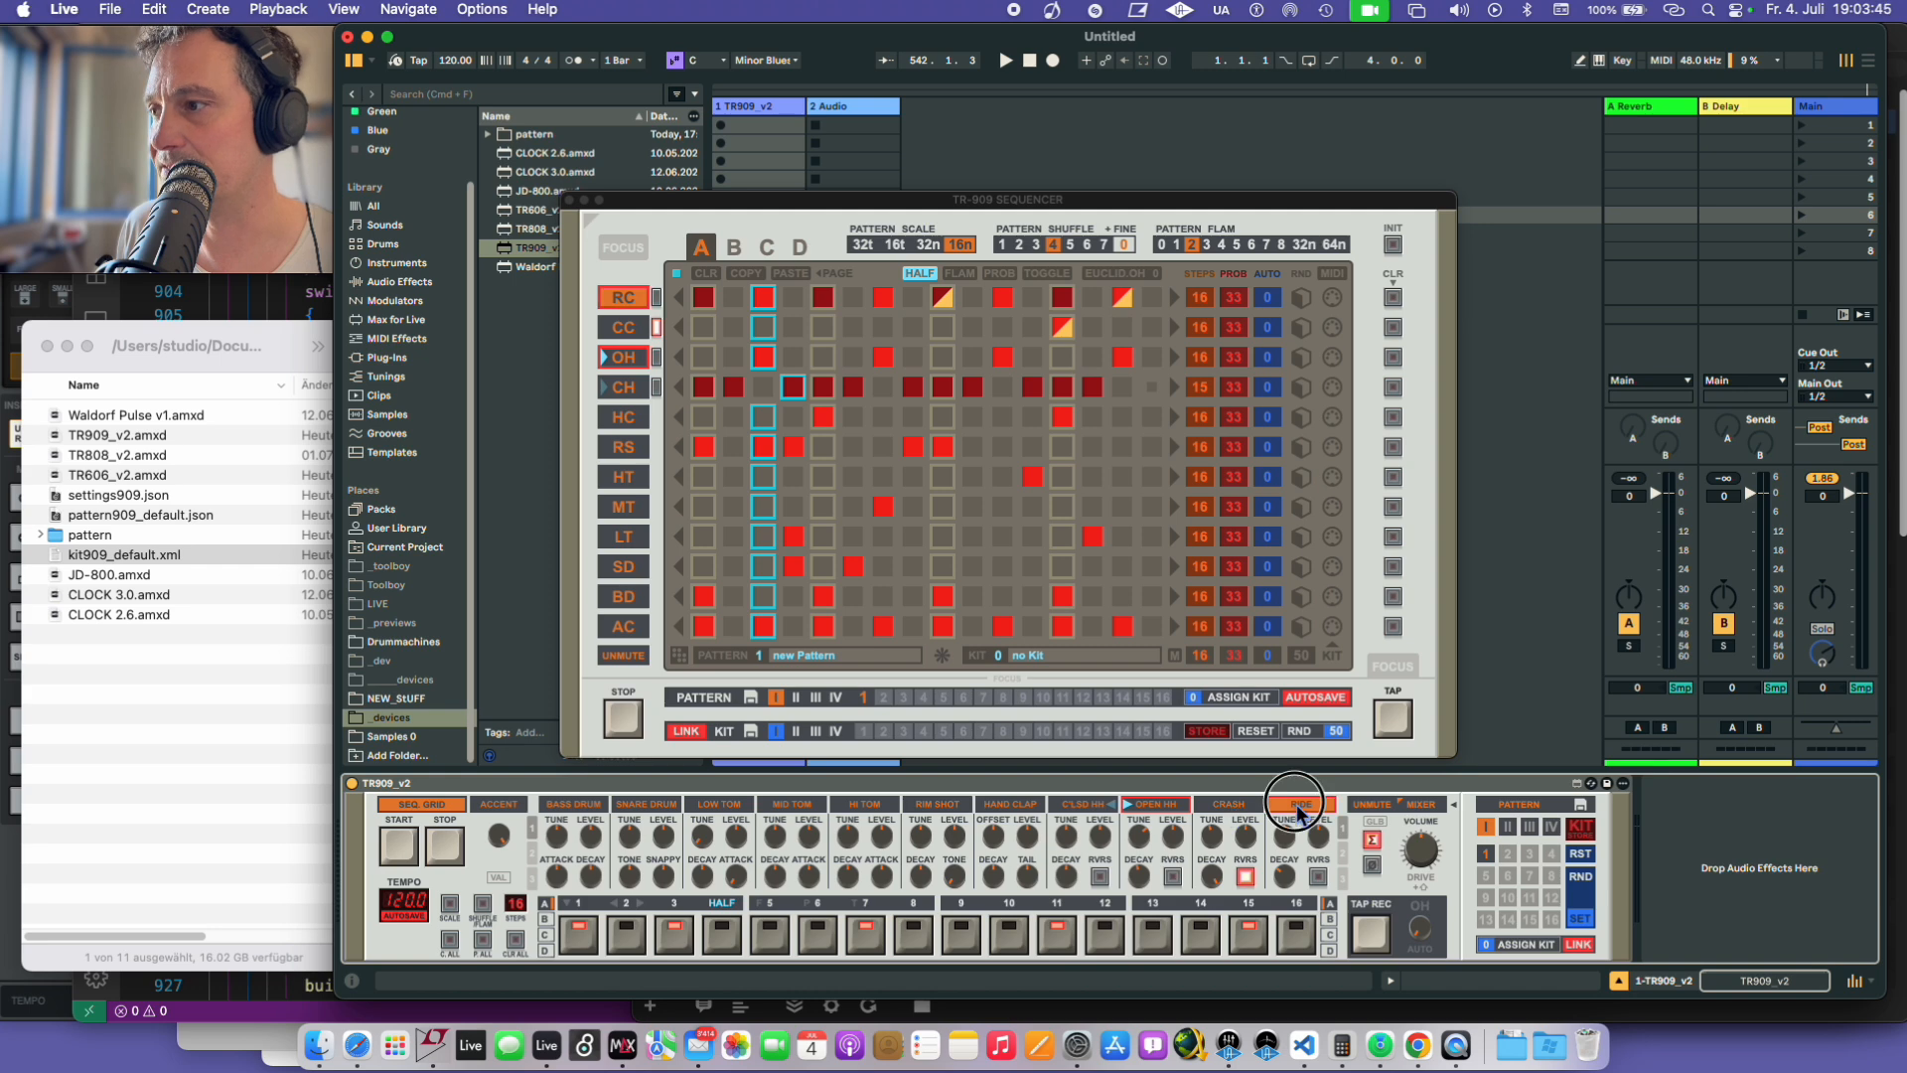
- Switch on the second mute option, toggle the ride's mute, and switch the option off again
{"action": "left_click", "coordinate": [1373, 866]}
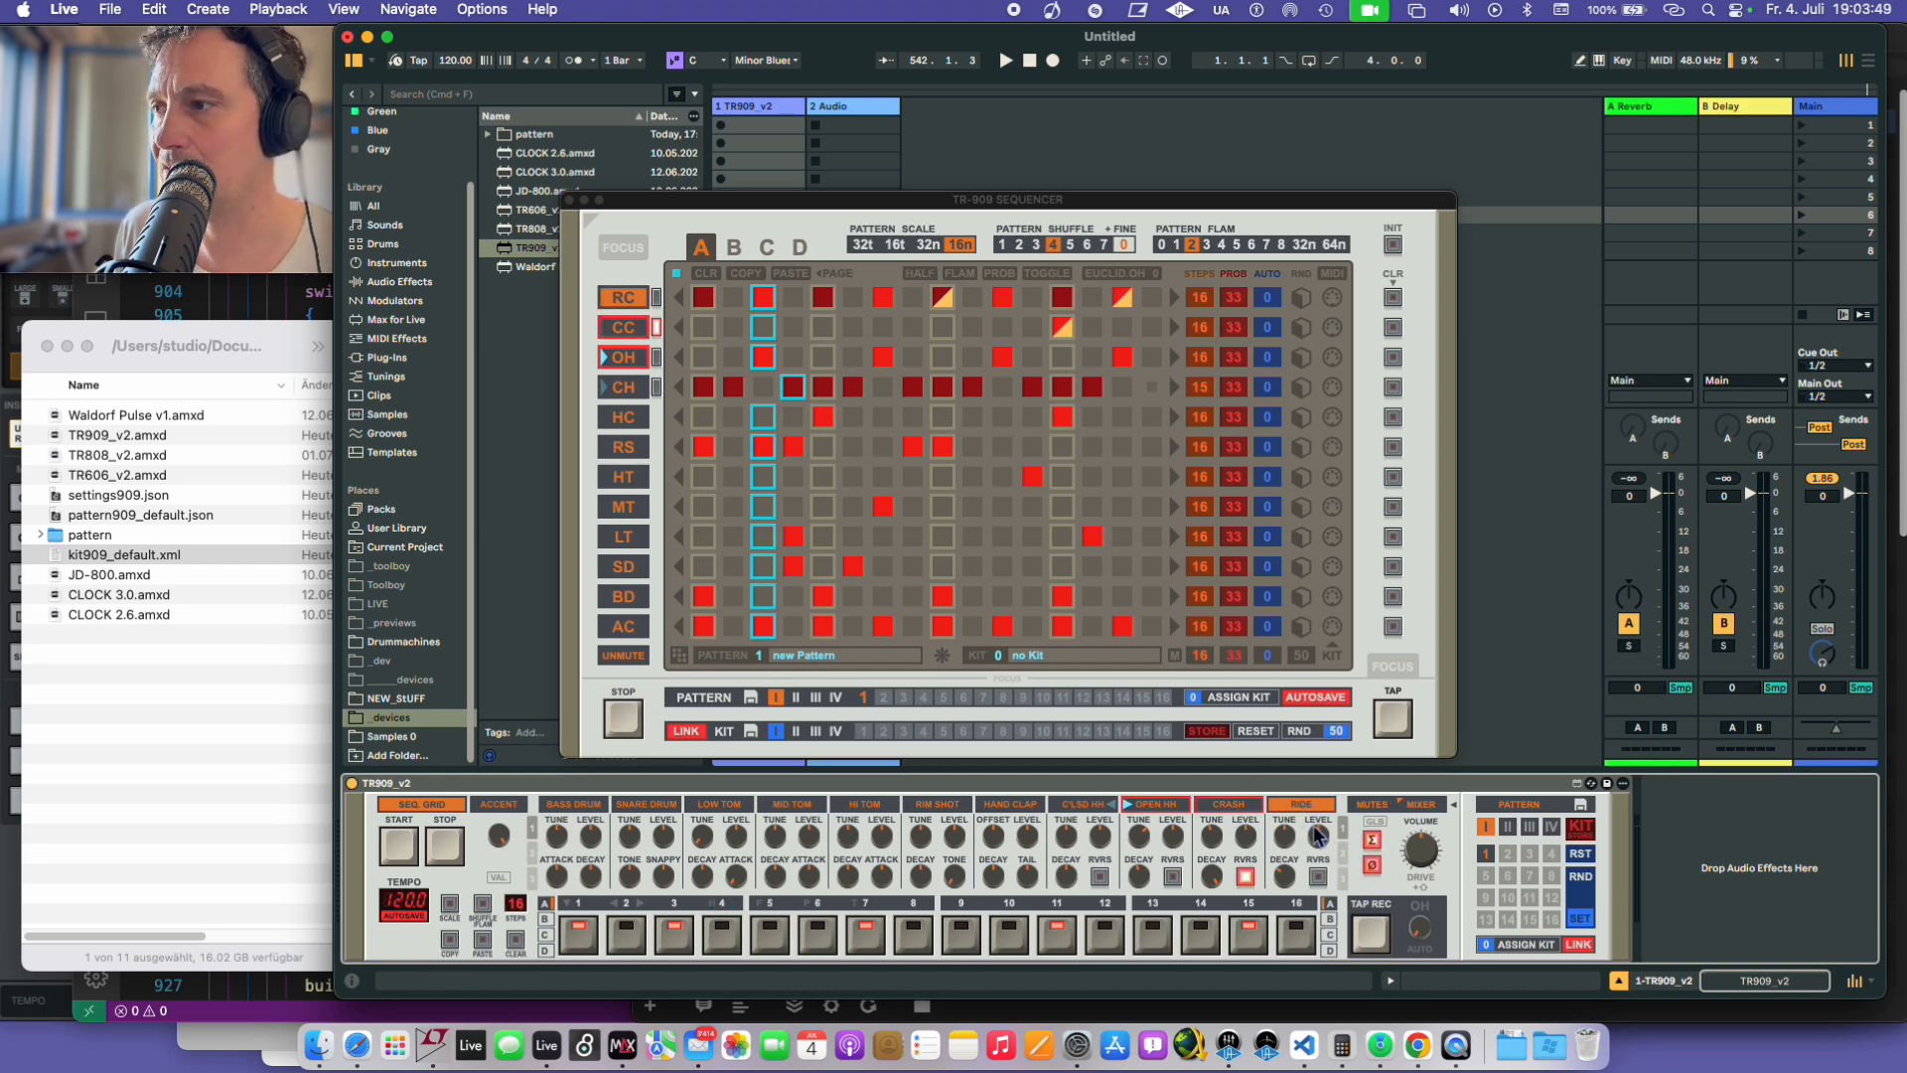
{"action": "left_click", "coordinate": [1307, 806], "text": "shift"}
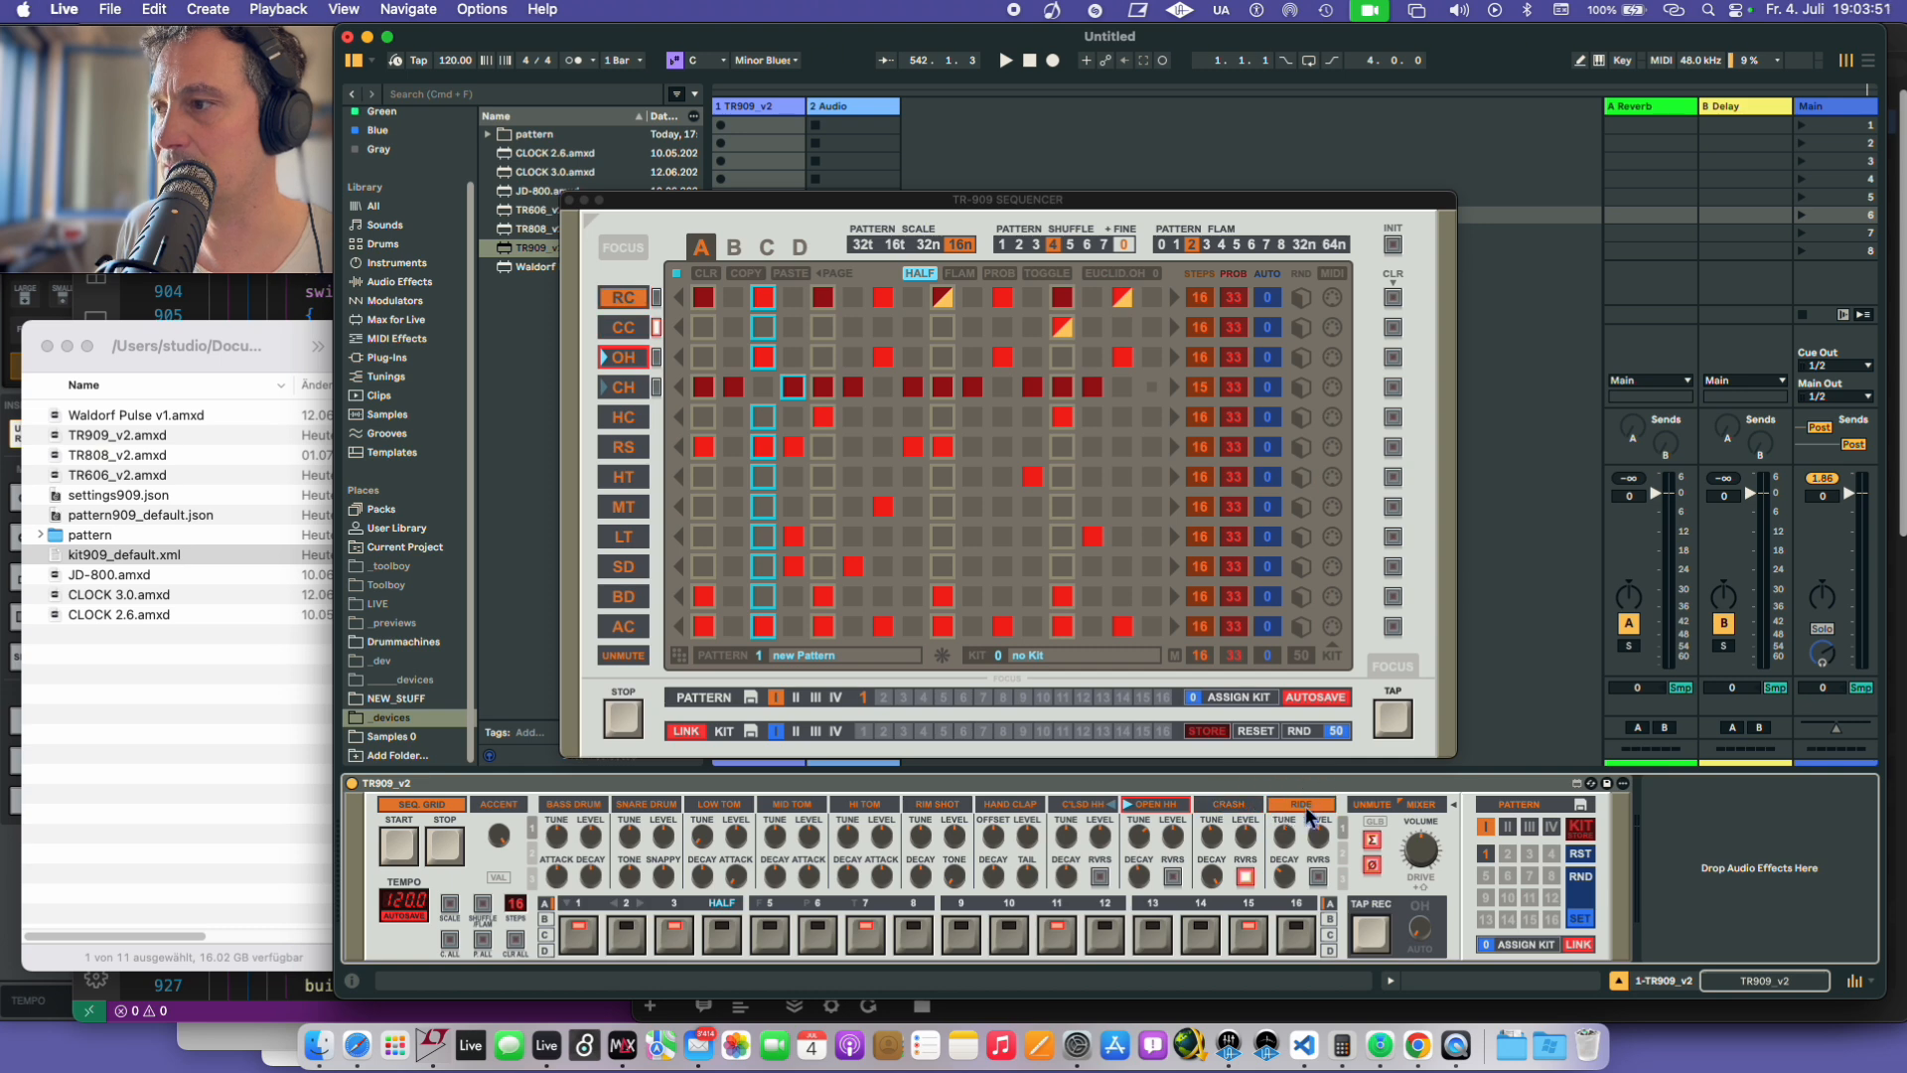
{"action": "left_click", "coordinate": [1373, 862]}
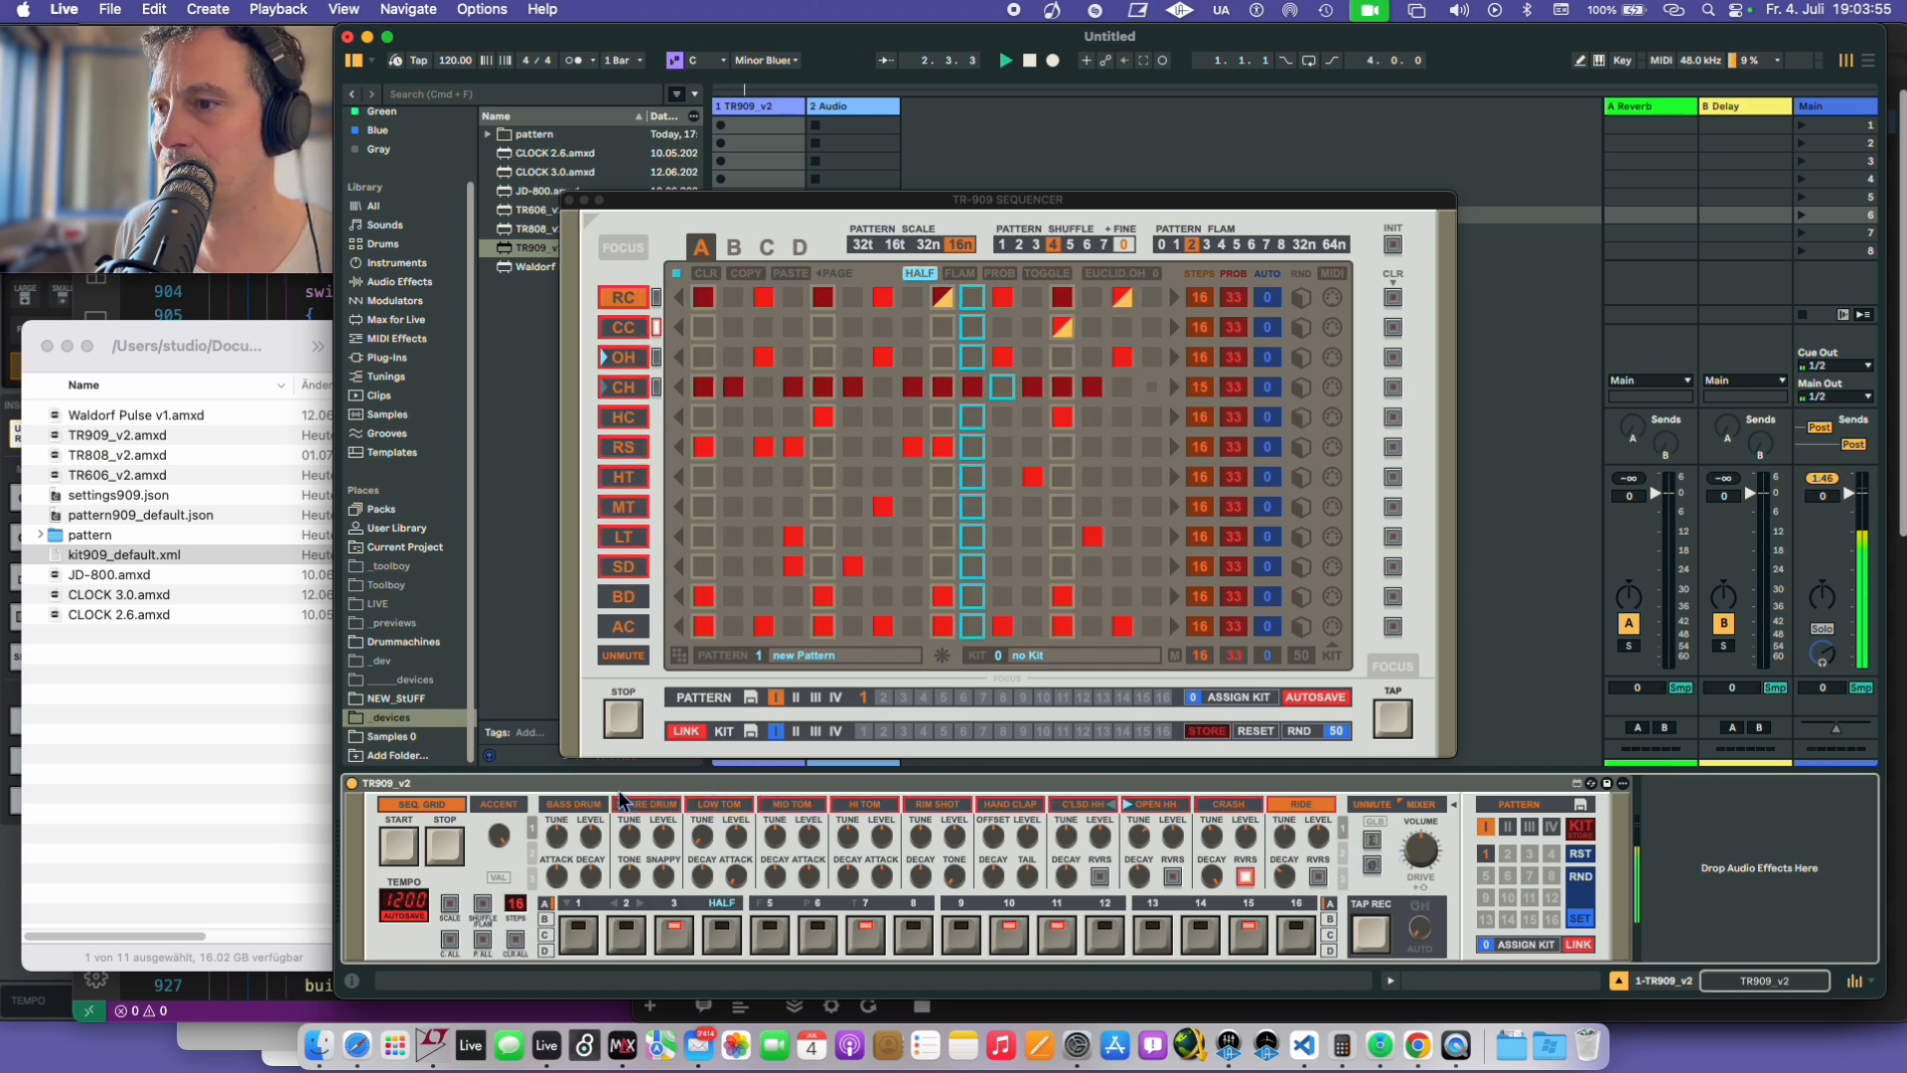
- Switch the first mute option on and off twice while the pattern plays
{"action": "left_click", "coordinate": [1373, 842]}
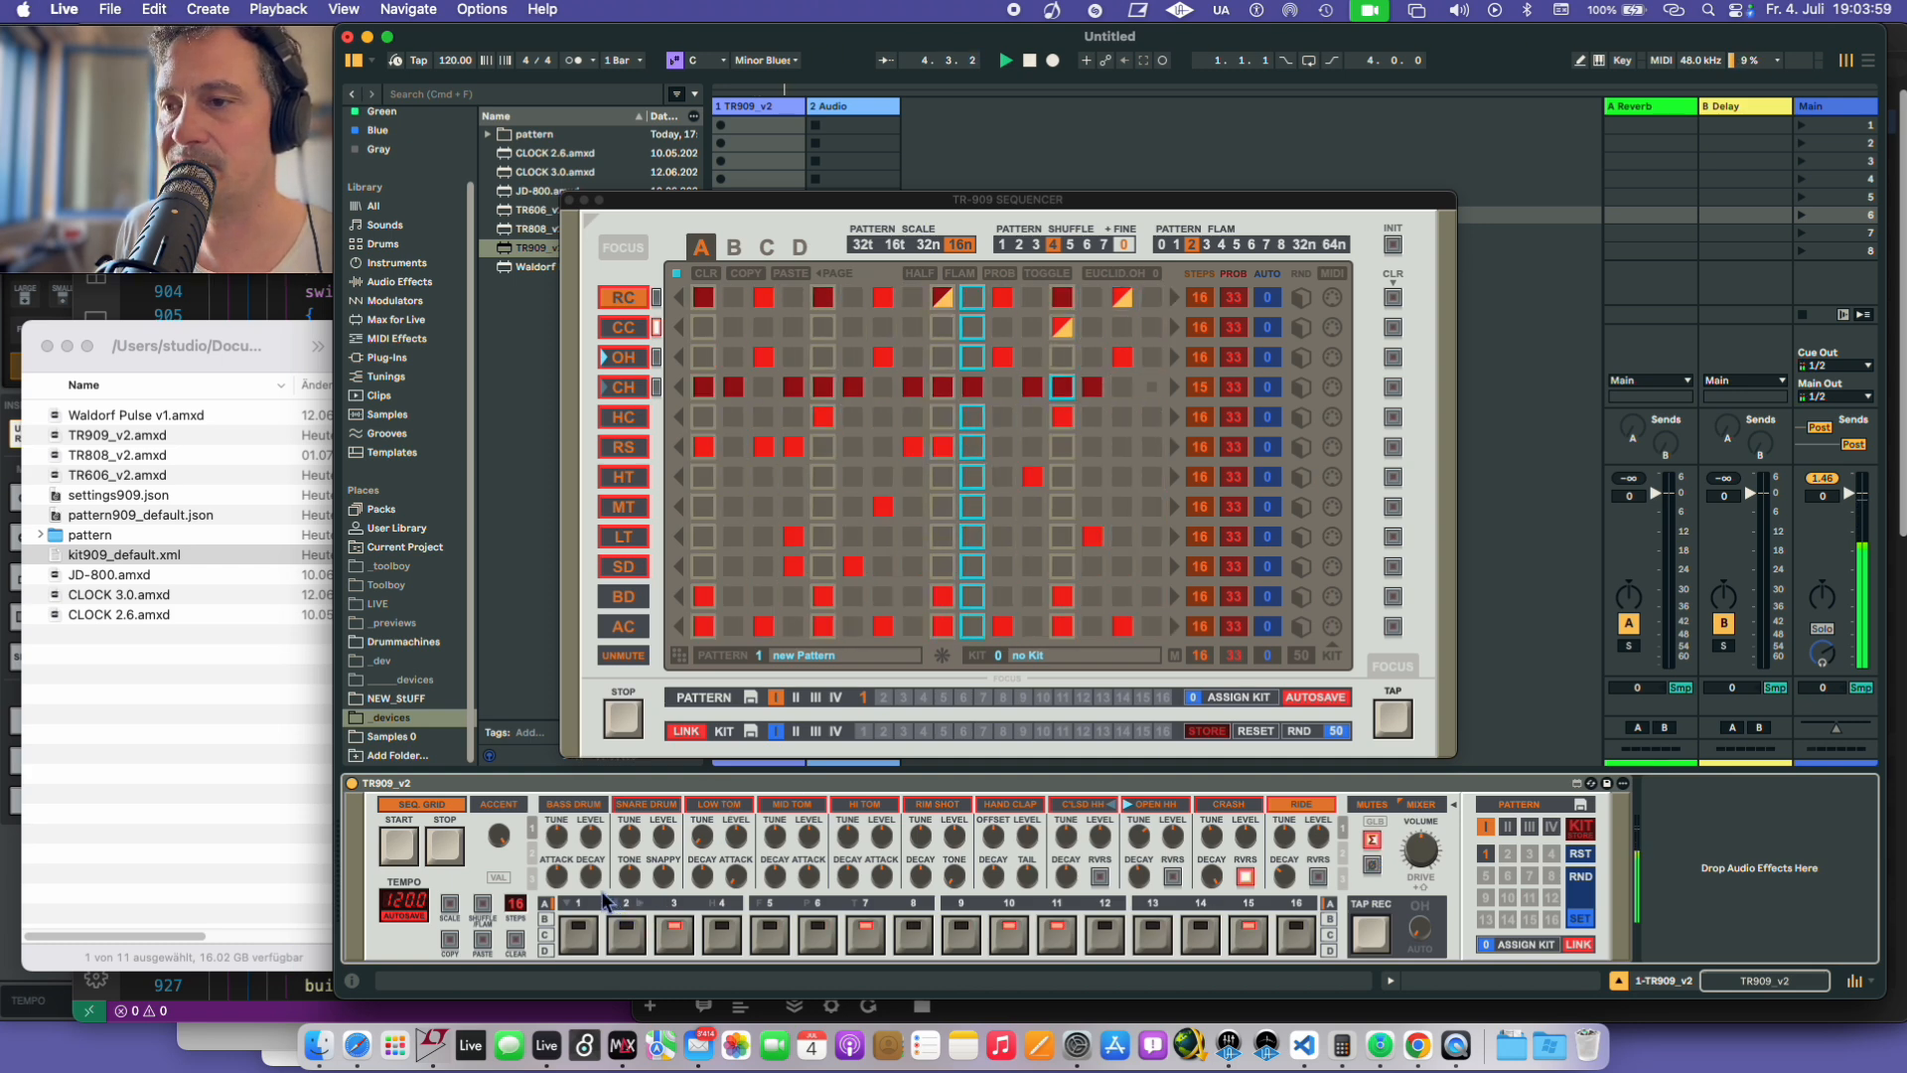
{"action": "left_click_drag", "start_coordinate": [603, 853], "coordinate": [613, 824]}
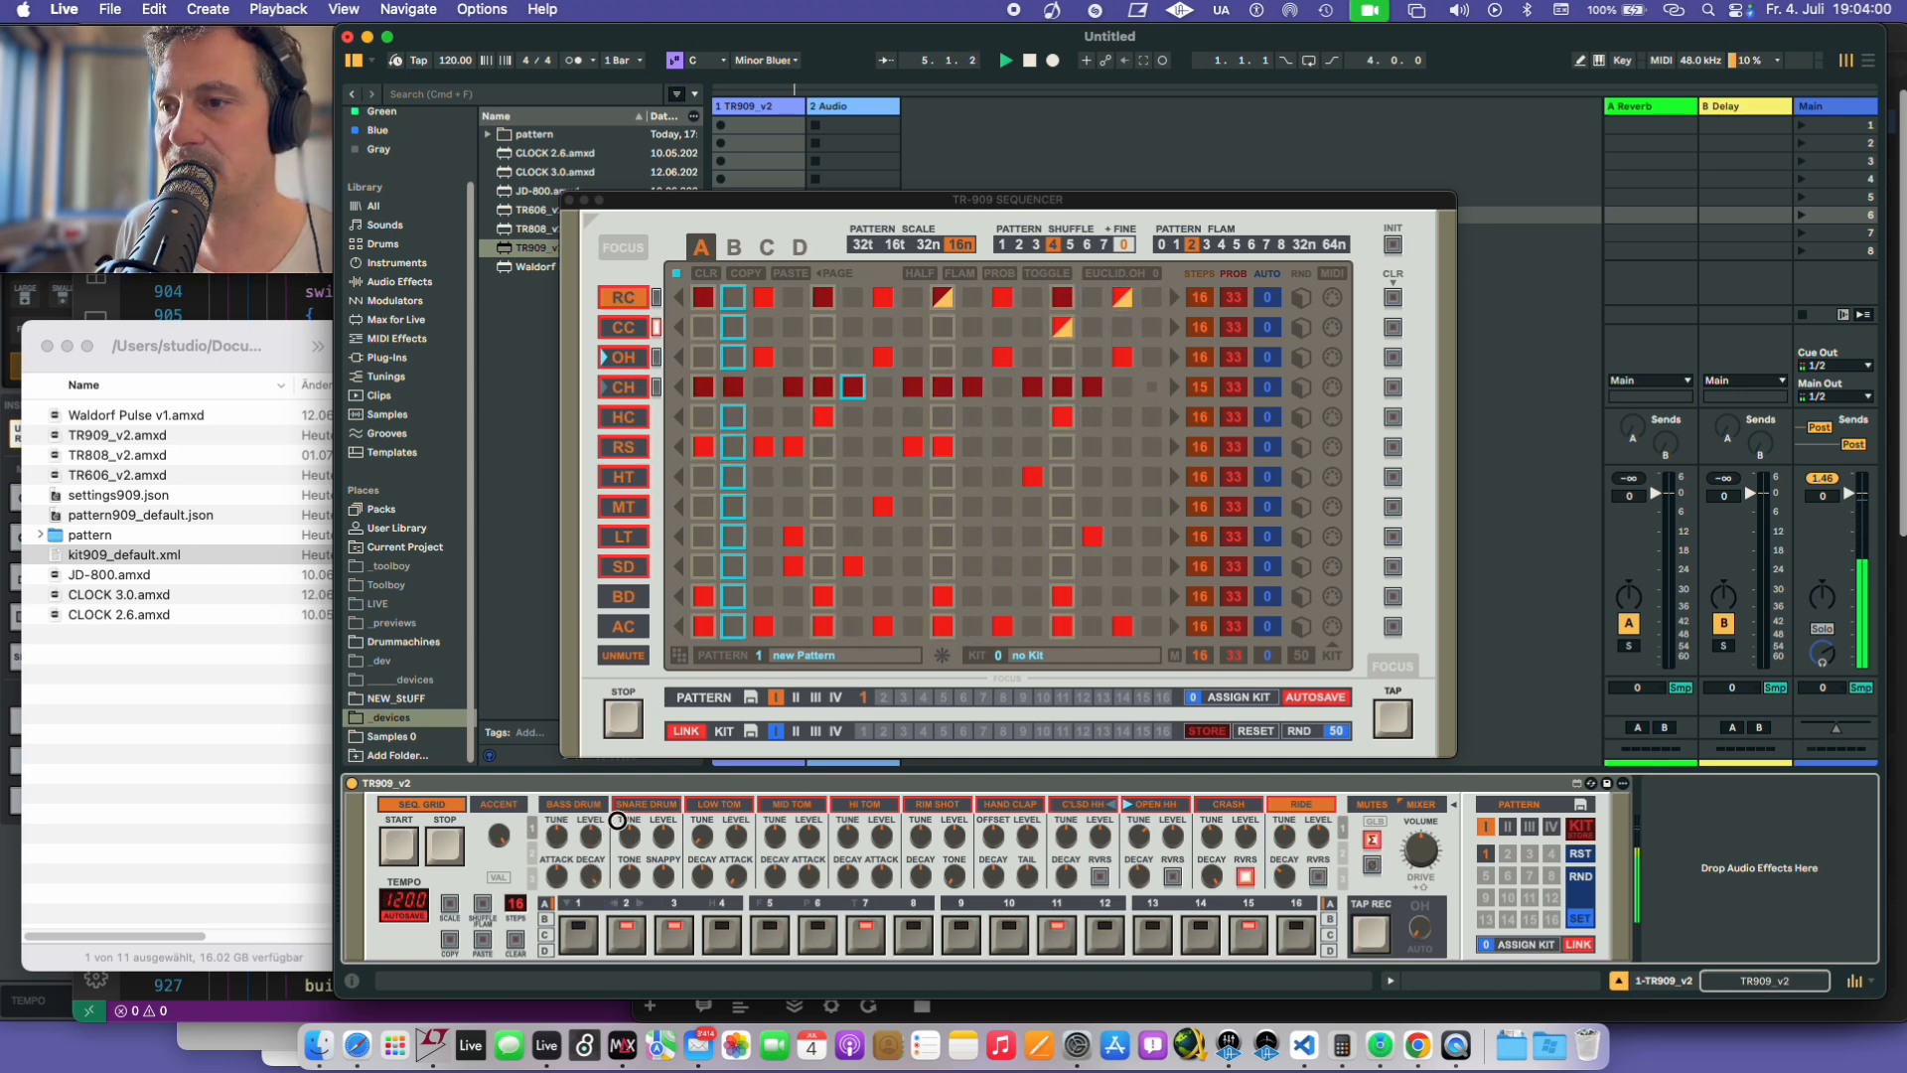
{"action": "left_click", "coordinate": [1373, 843]}
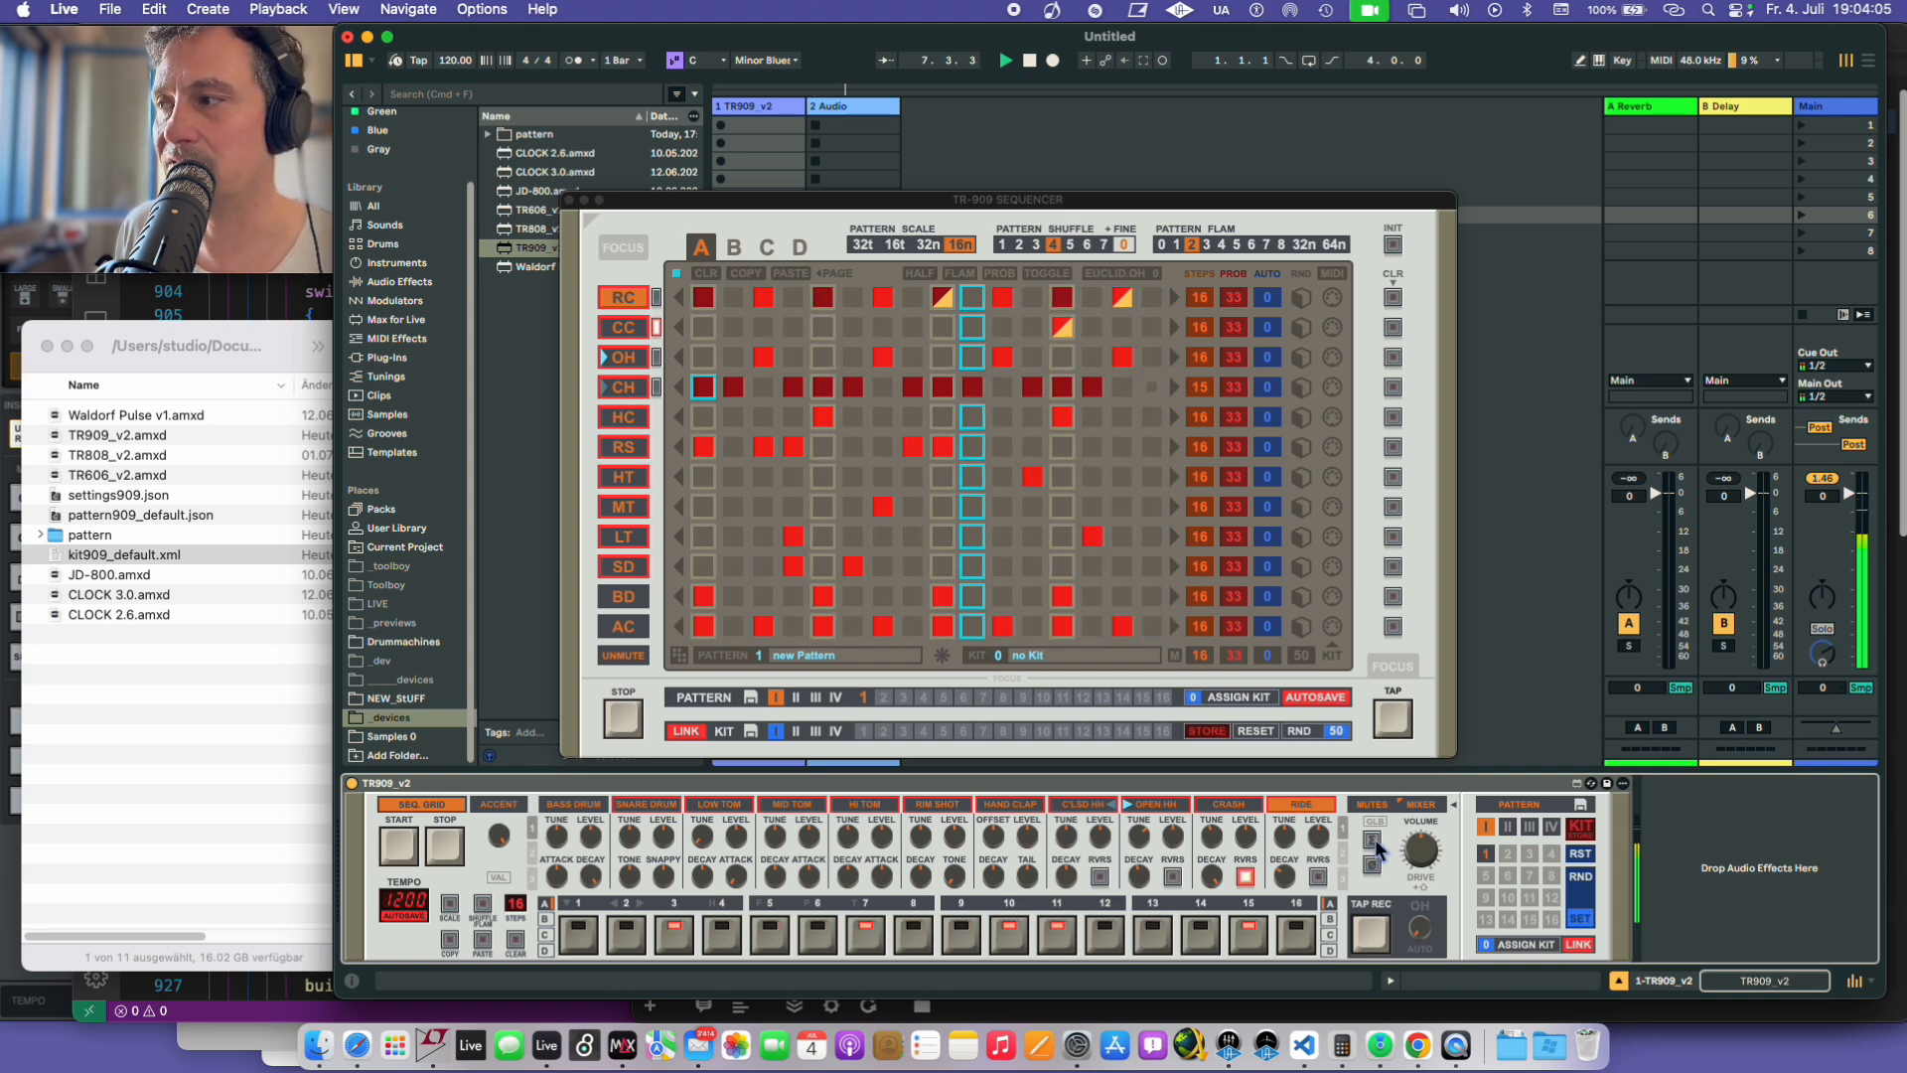
{"action": "left_click", "coordinate": [1374, 843]}
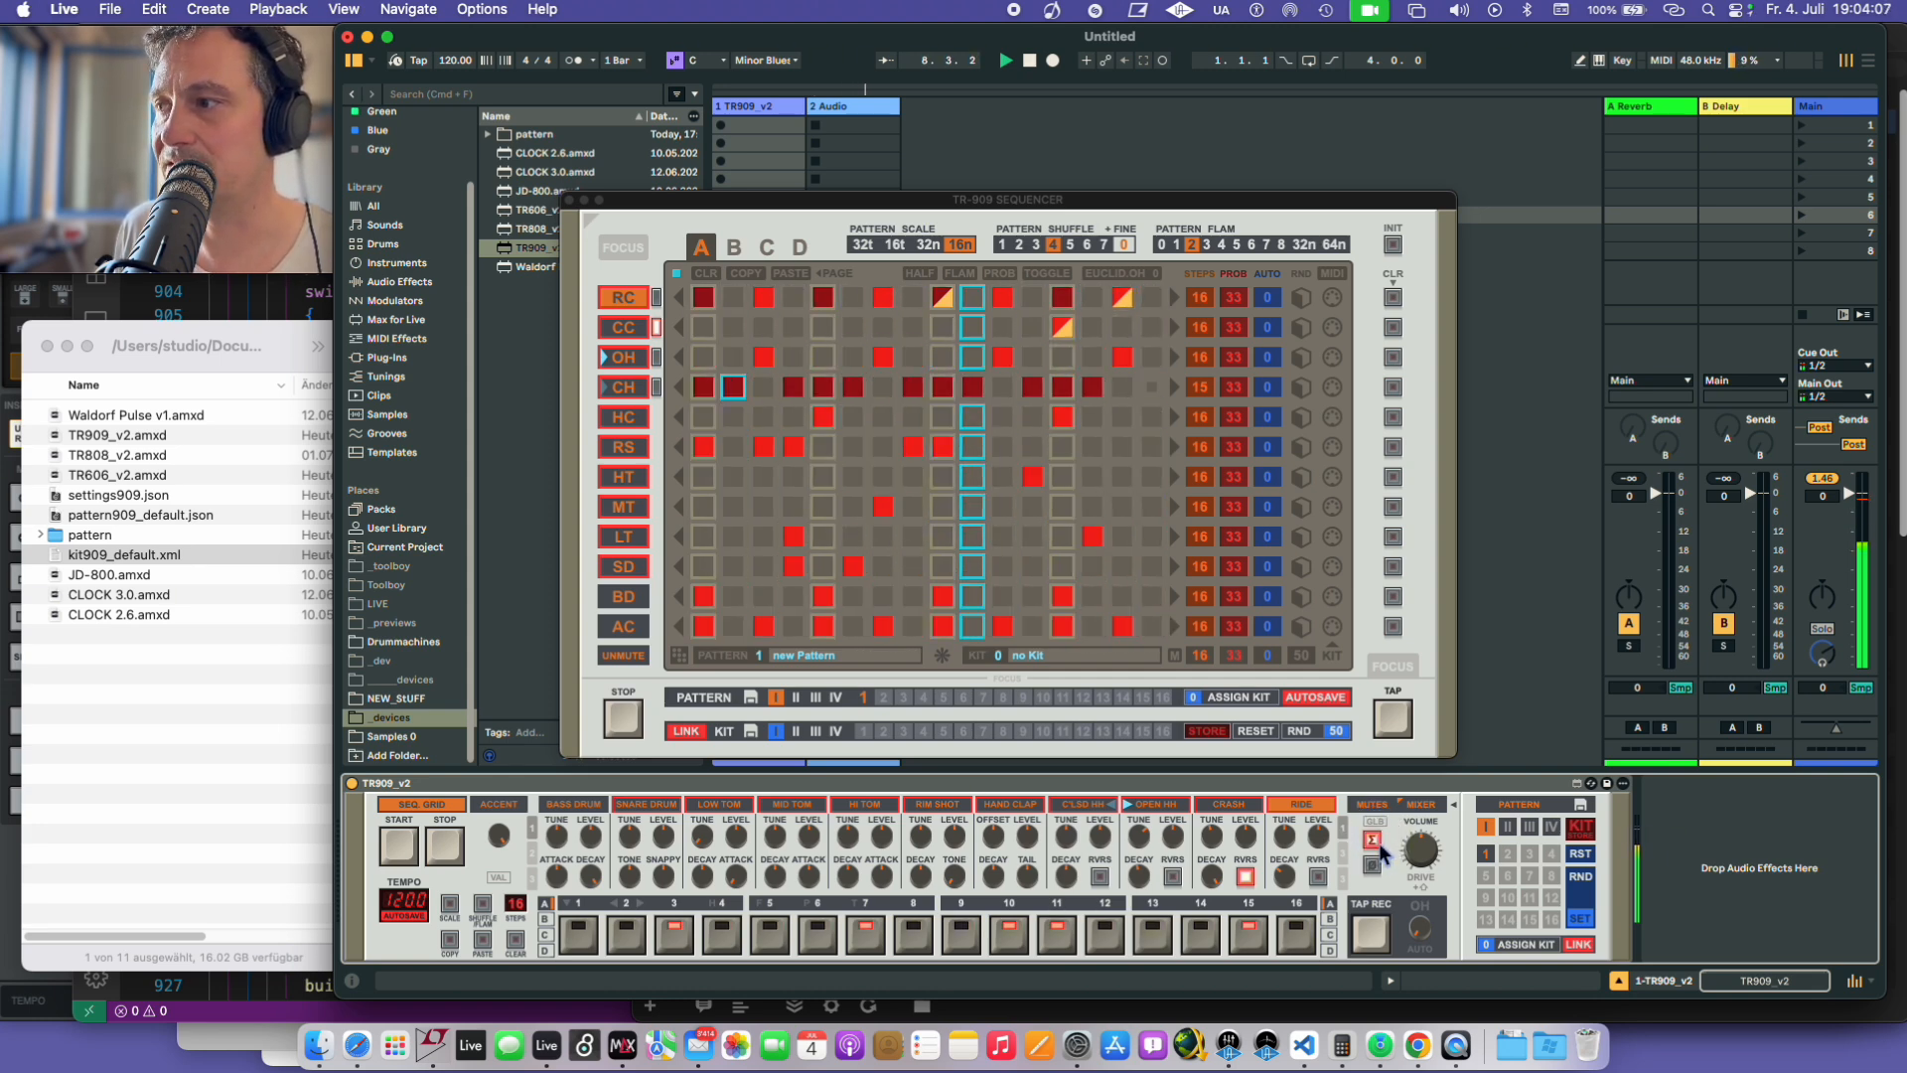
{"action": "left_click", "coordinate": [1374, 843]}
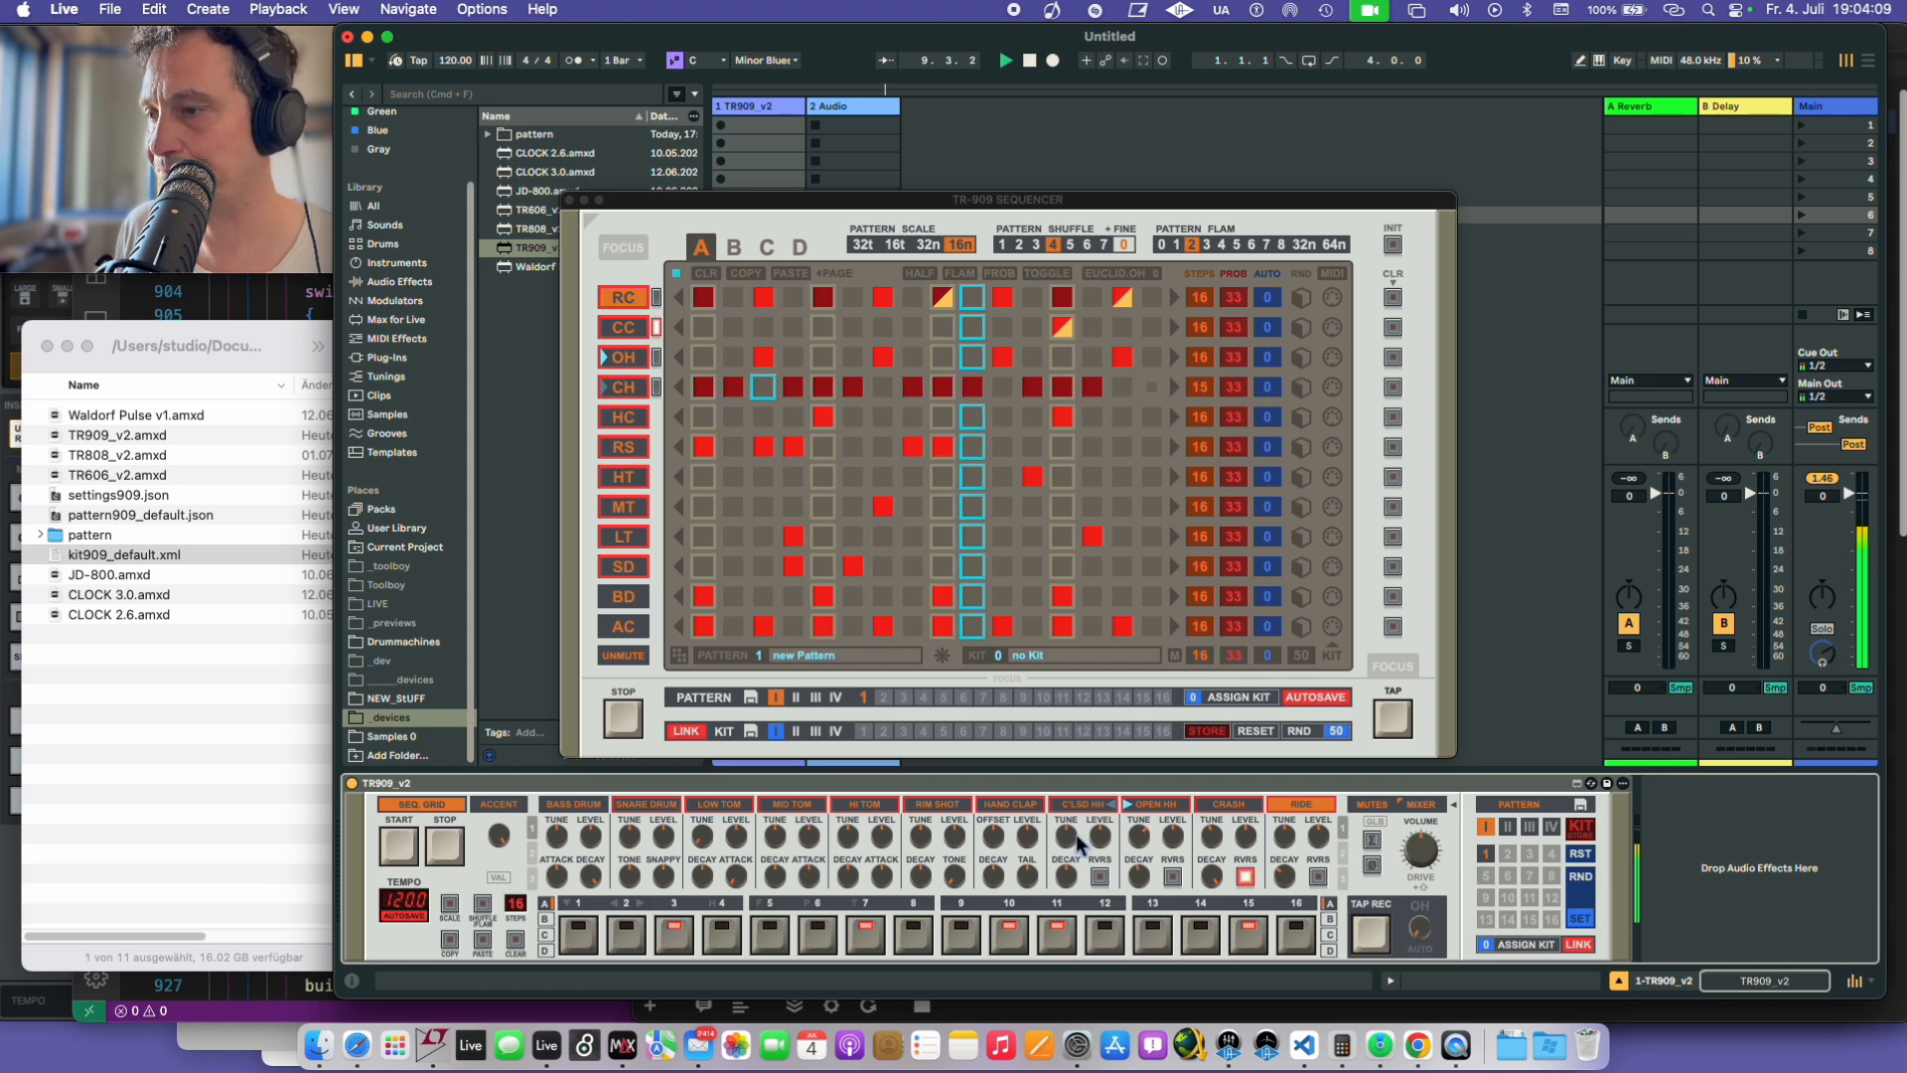
- Sweep the mute states across the instruments between the snare drum and the ride in both directions, and select the bass drum
{"action": "left_click_drag", "start_coordinate": [644, 806], "coordinate": [1294, 810]}
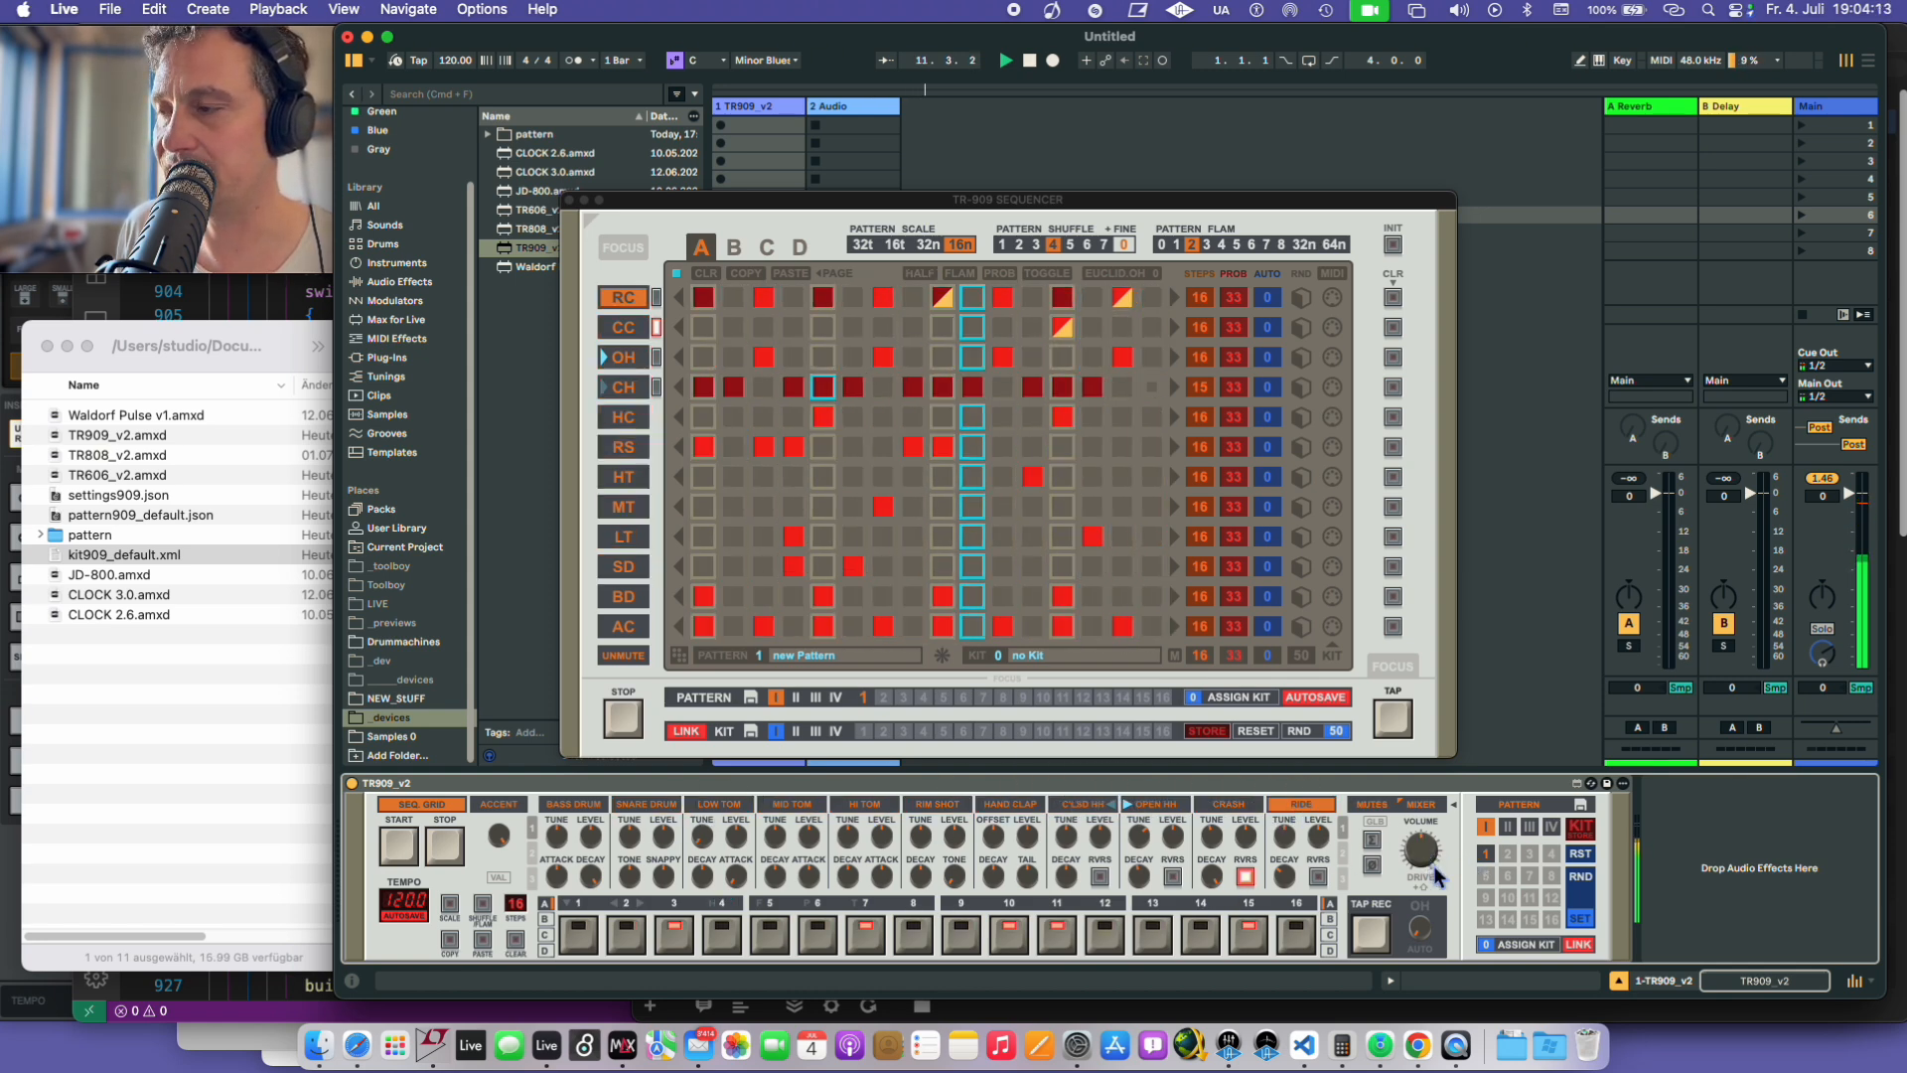
{"action": "key", "text": "shift"}
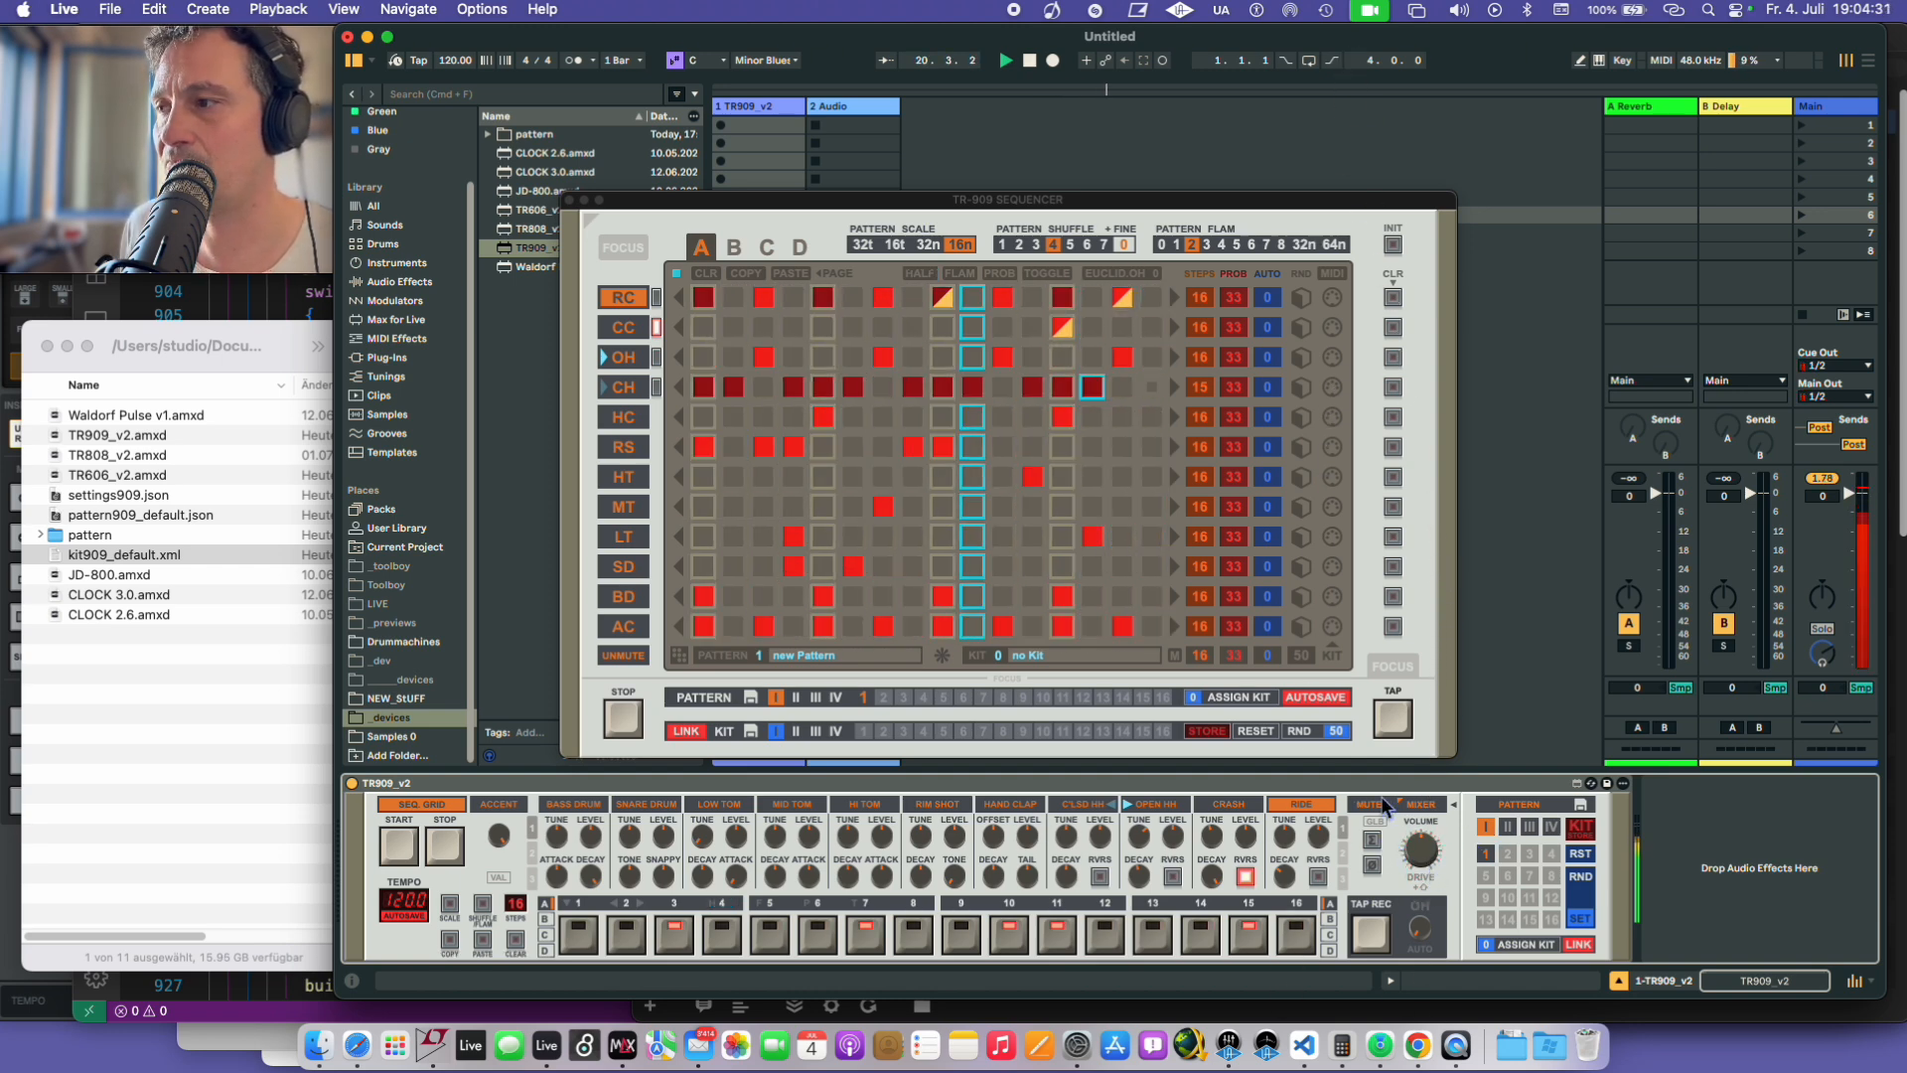
{"action": "left_click_drag", "start_coordinate": [1301, 805], "coordinate": [792, 805]}
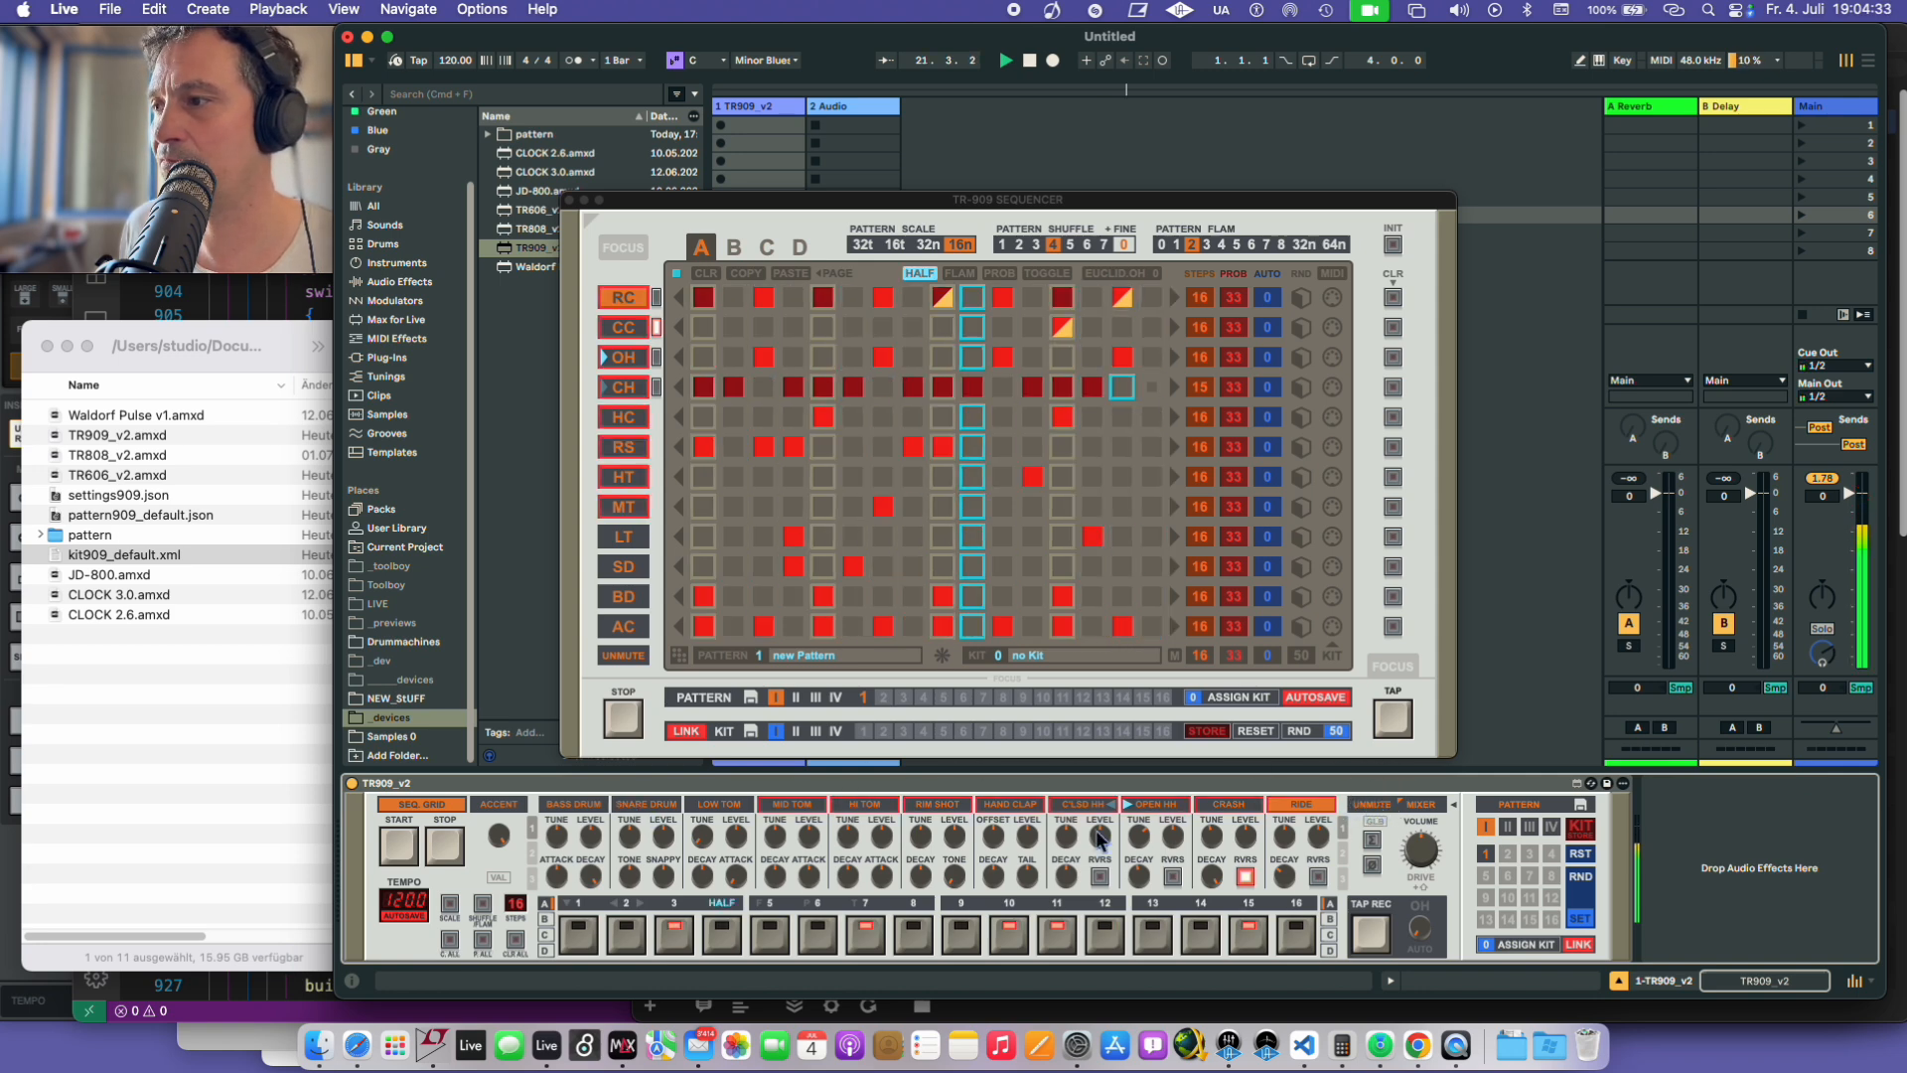
{"action": "left_click", "coordinate": [792, 805], "text": "shift"}
{"action": "left_click", "coordinate": [647, 804], "text": "shift"}
{"action": "left_click", "coordinate": [583, 805]}
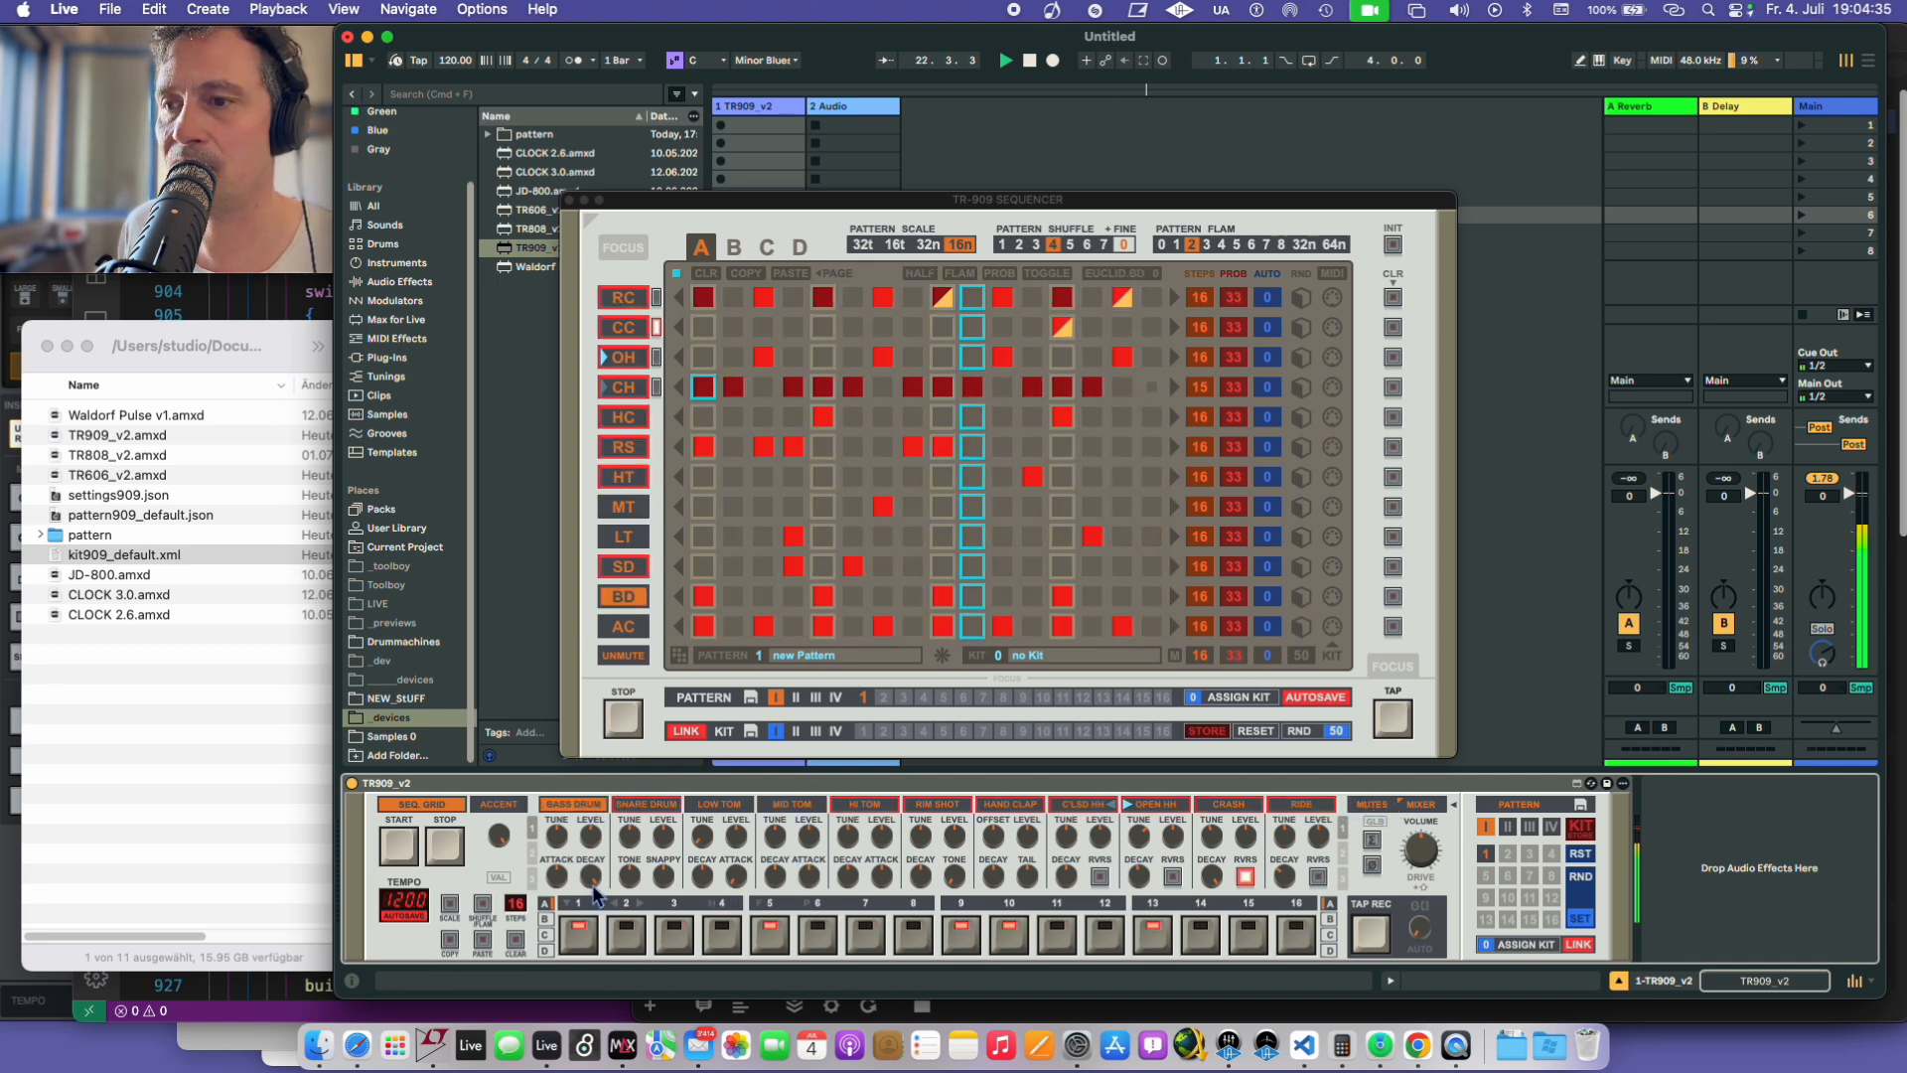
- Sweep the mute states from the snare drum to the crash, toggle the crash's mute, and select the TR909_v2 device
{"action": "left_click_drag", "start_coordinate": [647, 804], "coordinate": [1228, 806]}
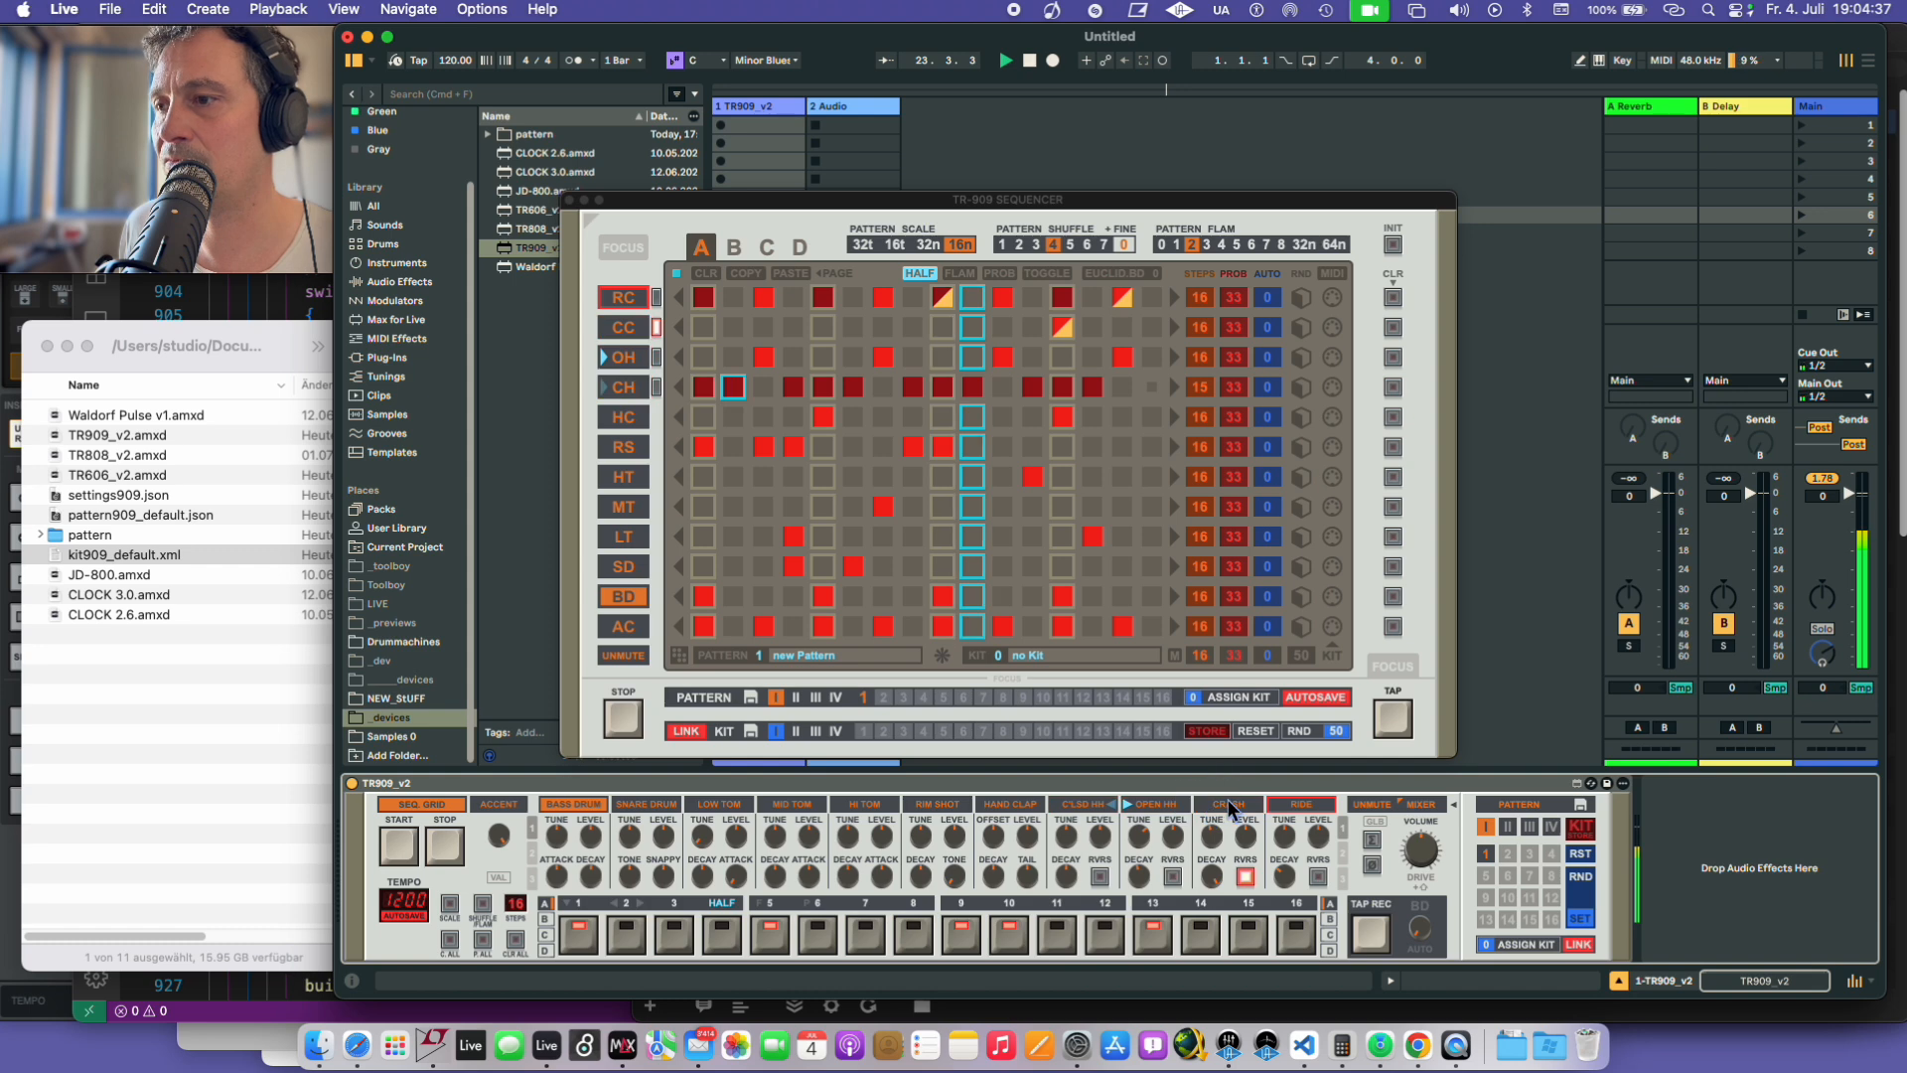
{"action": "left_click", "coordinate": [1228, 803]}
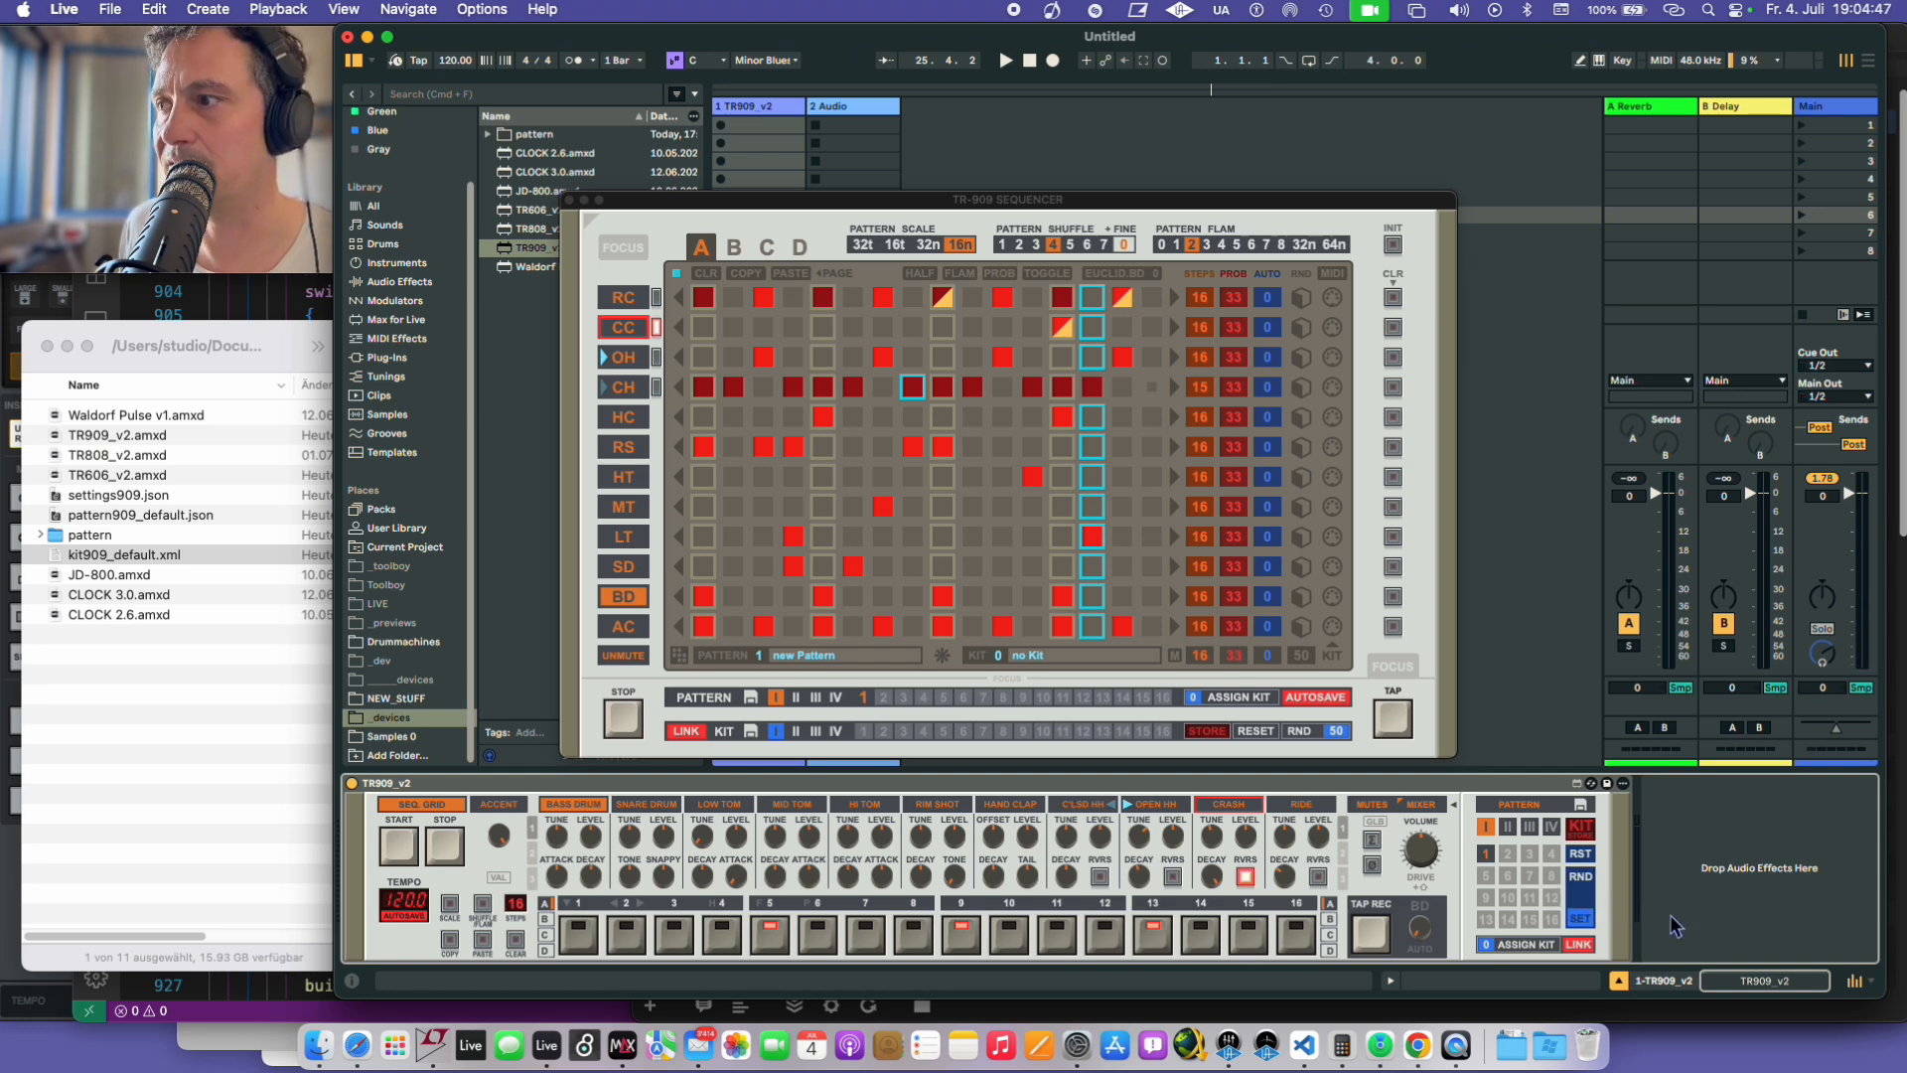
{"action": "left_click", "coordinate": [1294, 788]}
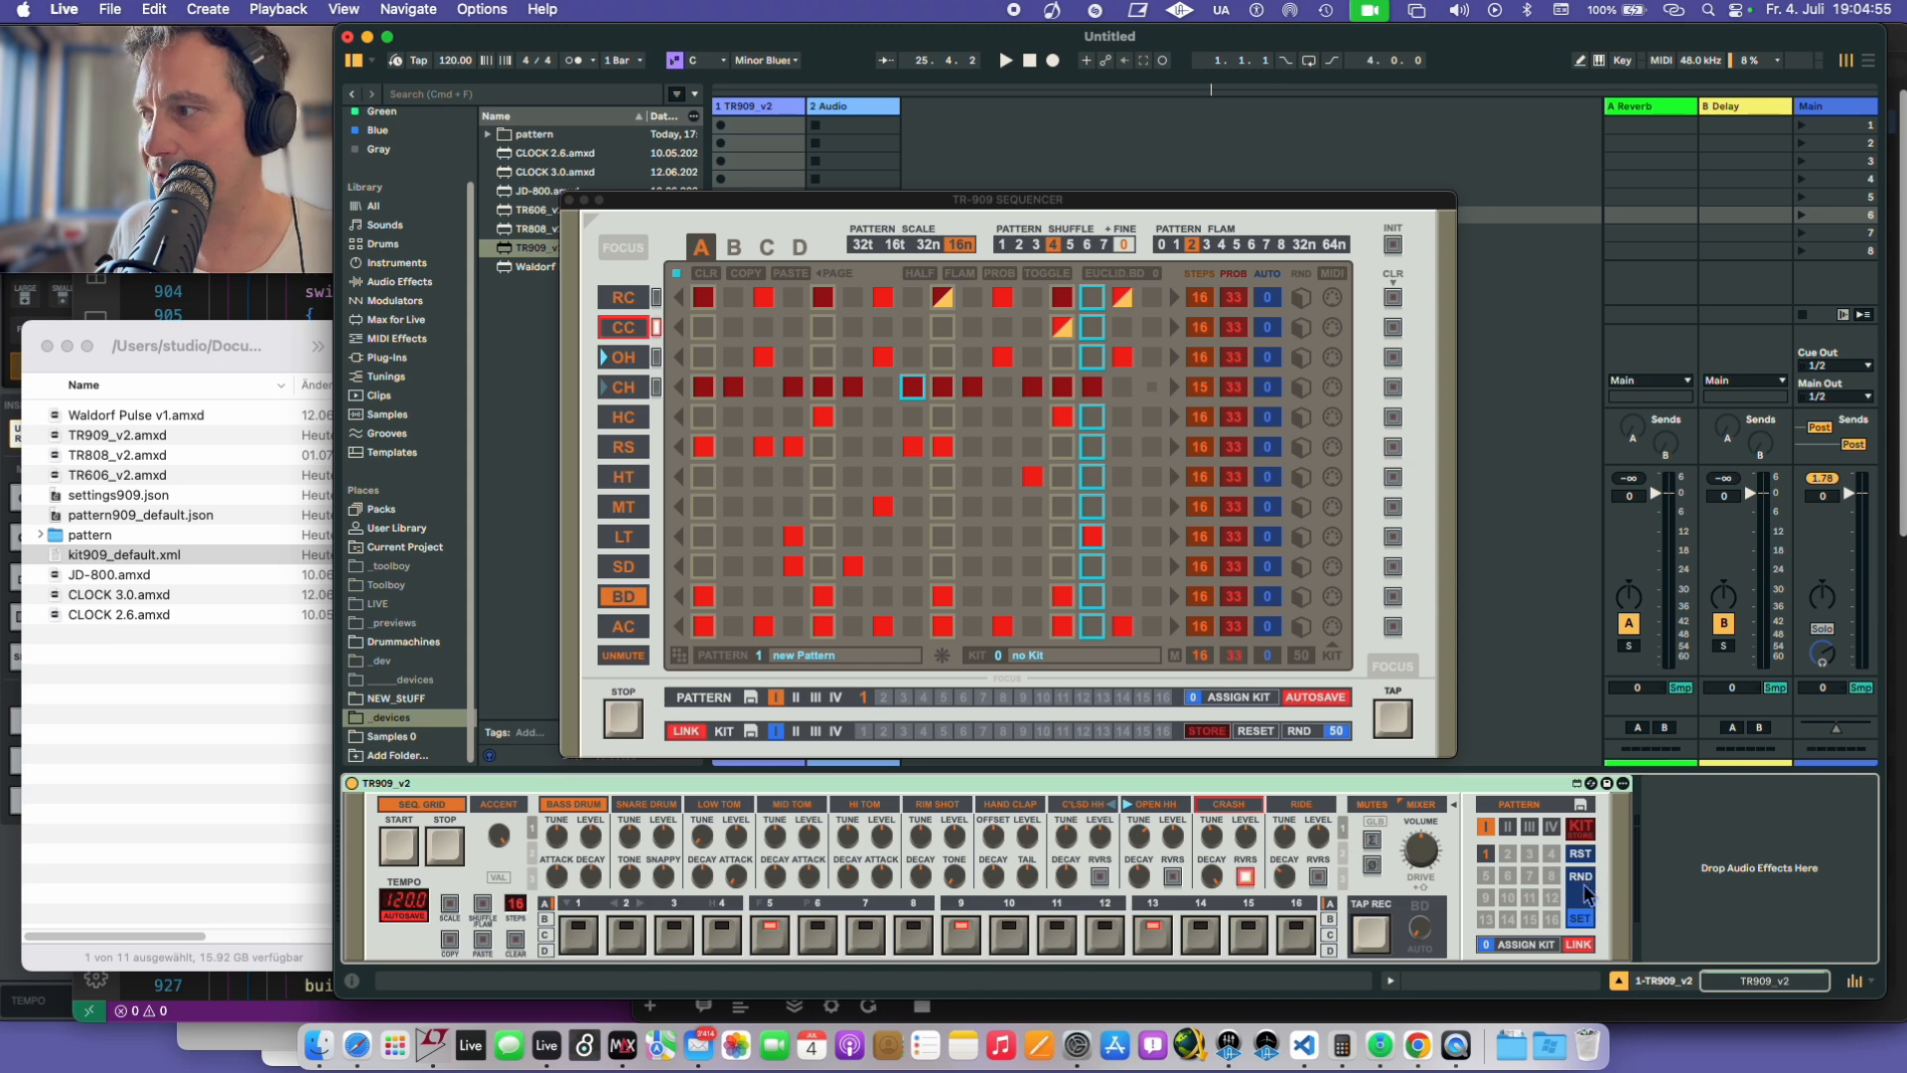
- Start playback and store the current sounds in kit slots 1 and 2
{"action": "key", "text": "space"}
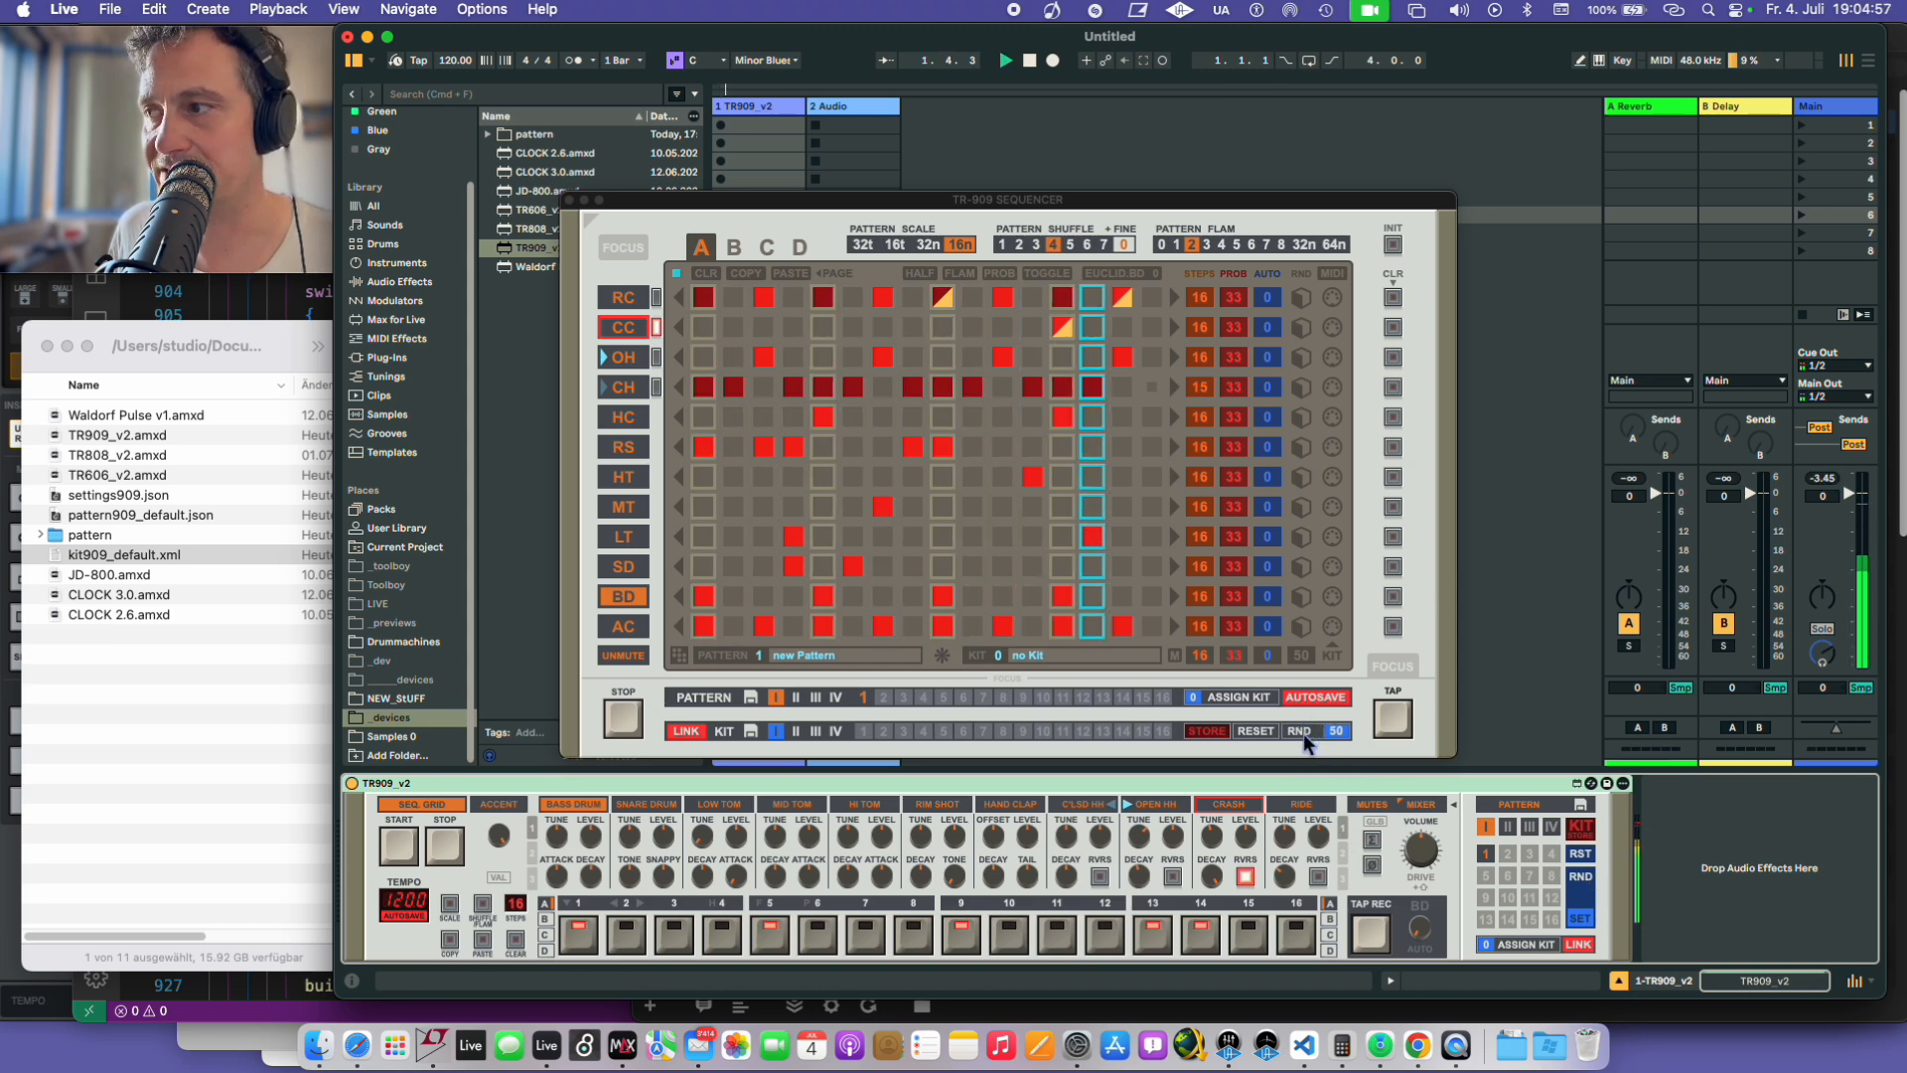
{"action": "left_click", "coordinate": [1208, 732]}
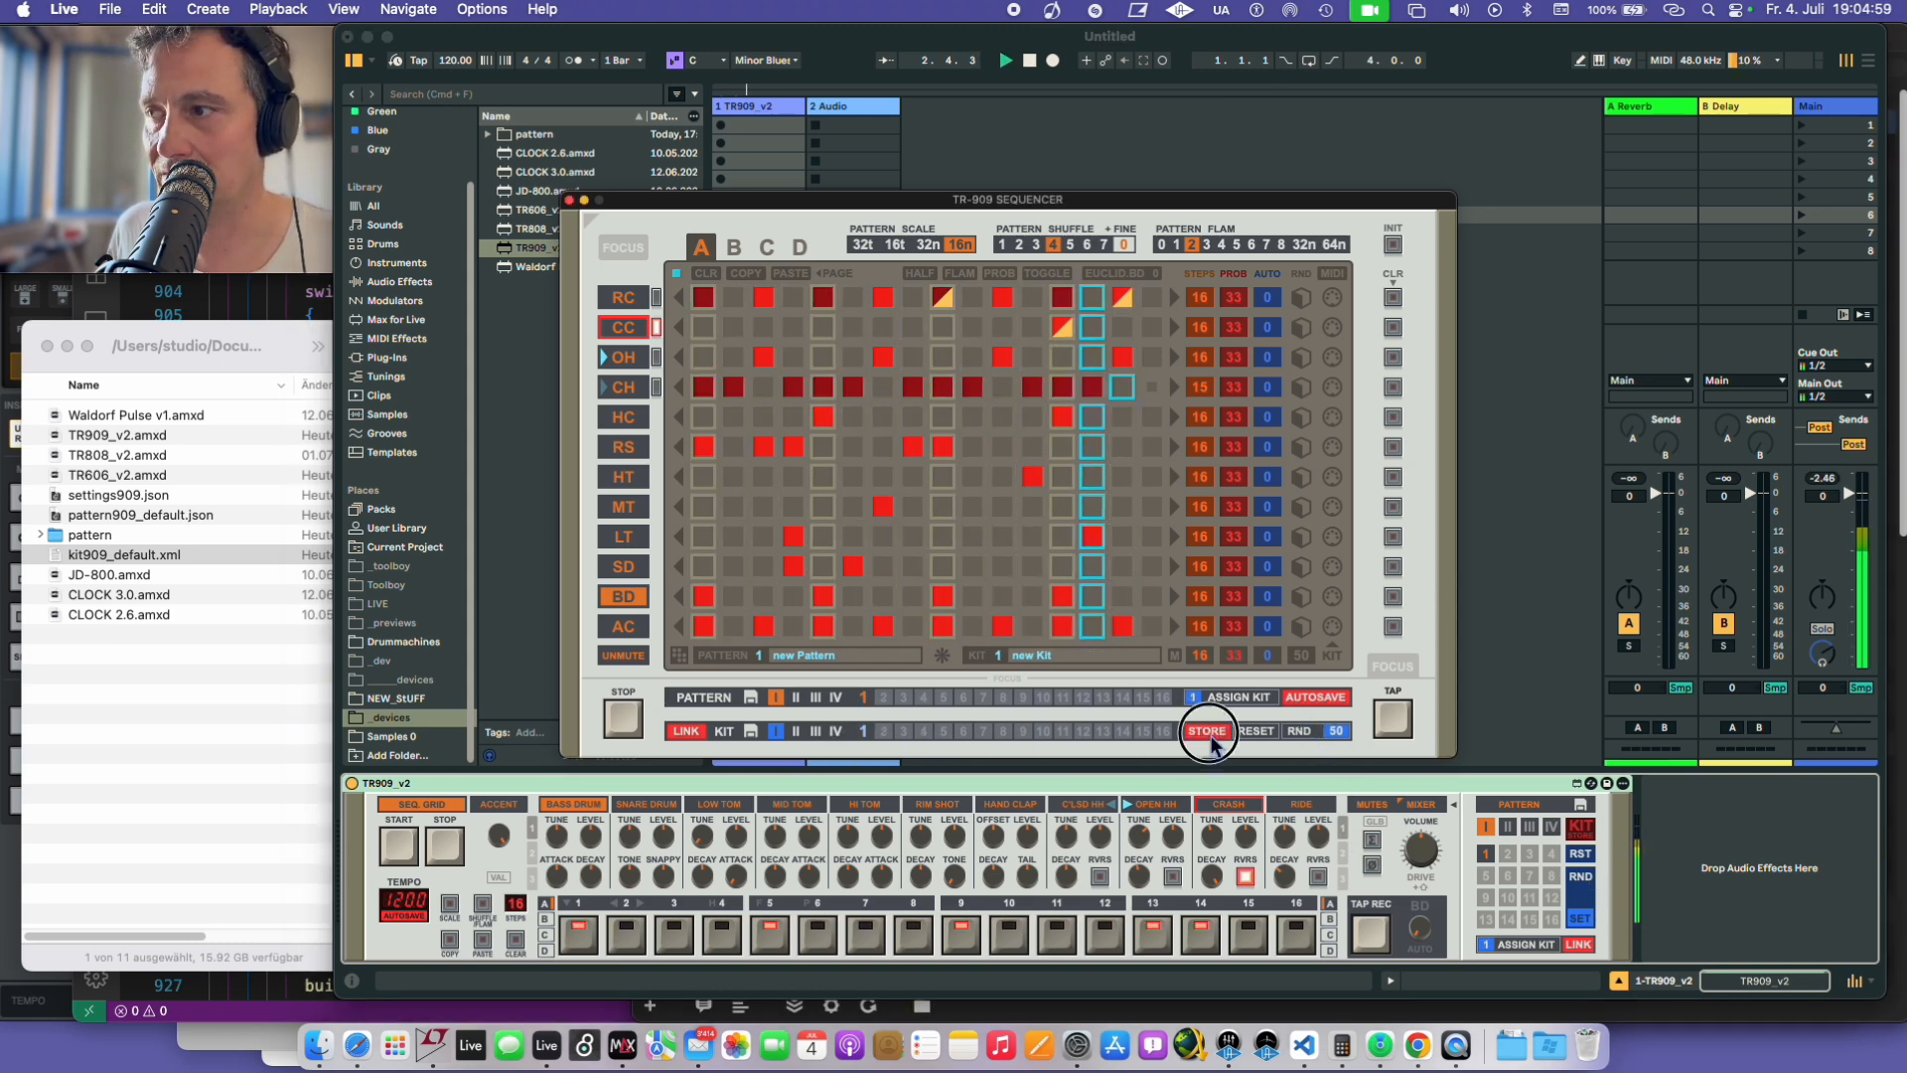
{"action": "left_click", "coordinate": [883, 731]}
{"action": "left_click", "coordinate": [864, 732]}
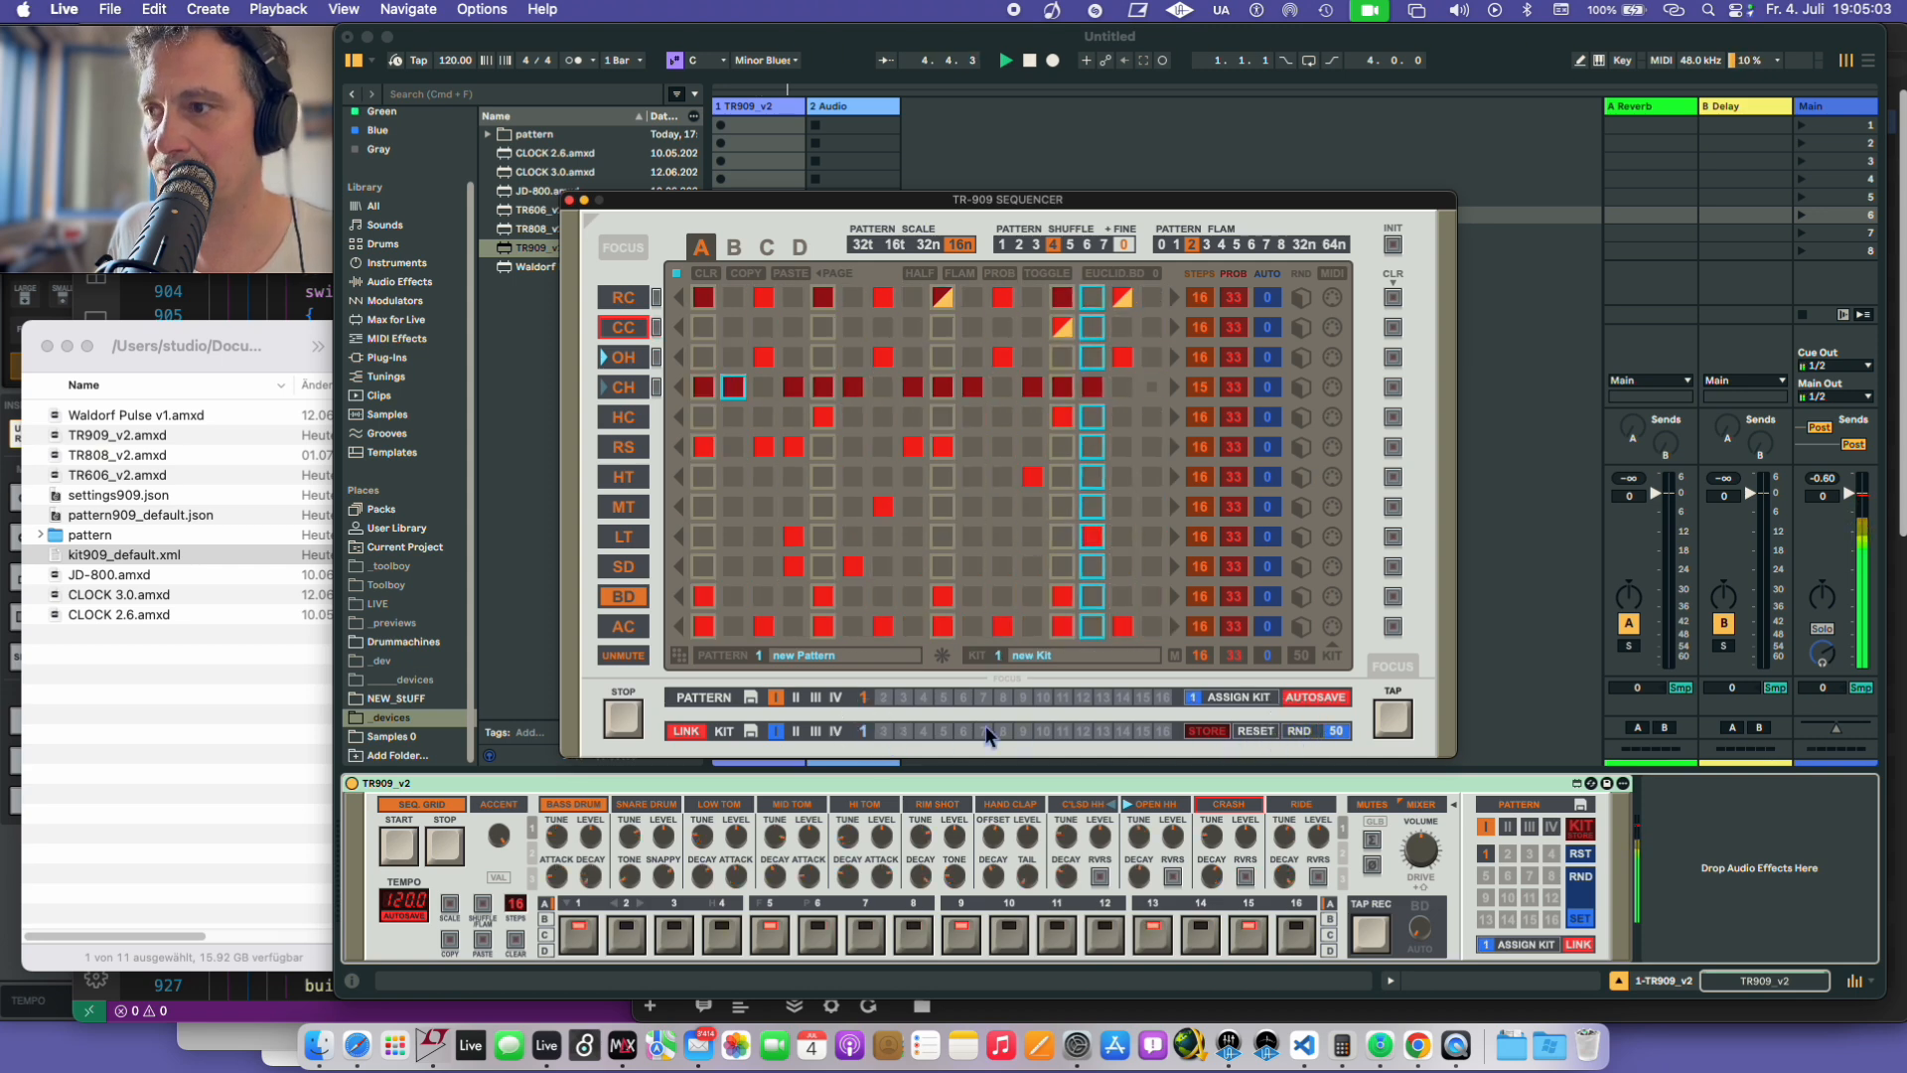
{"action": "left_click", "coordinate": [883, 732]}
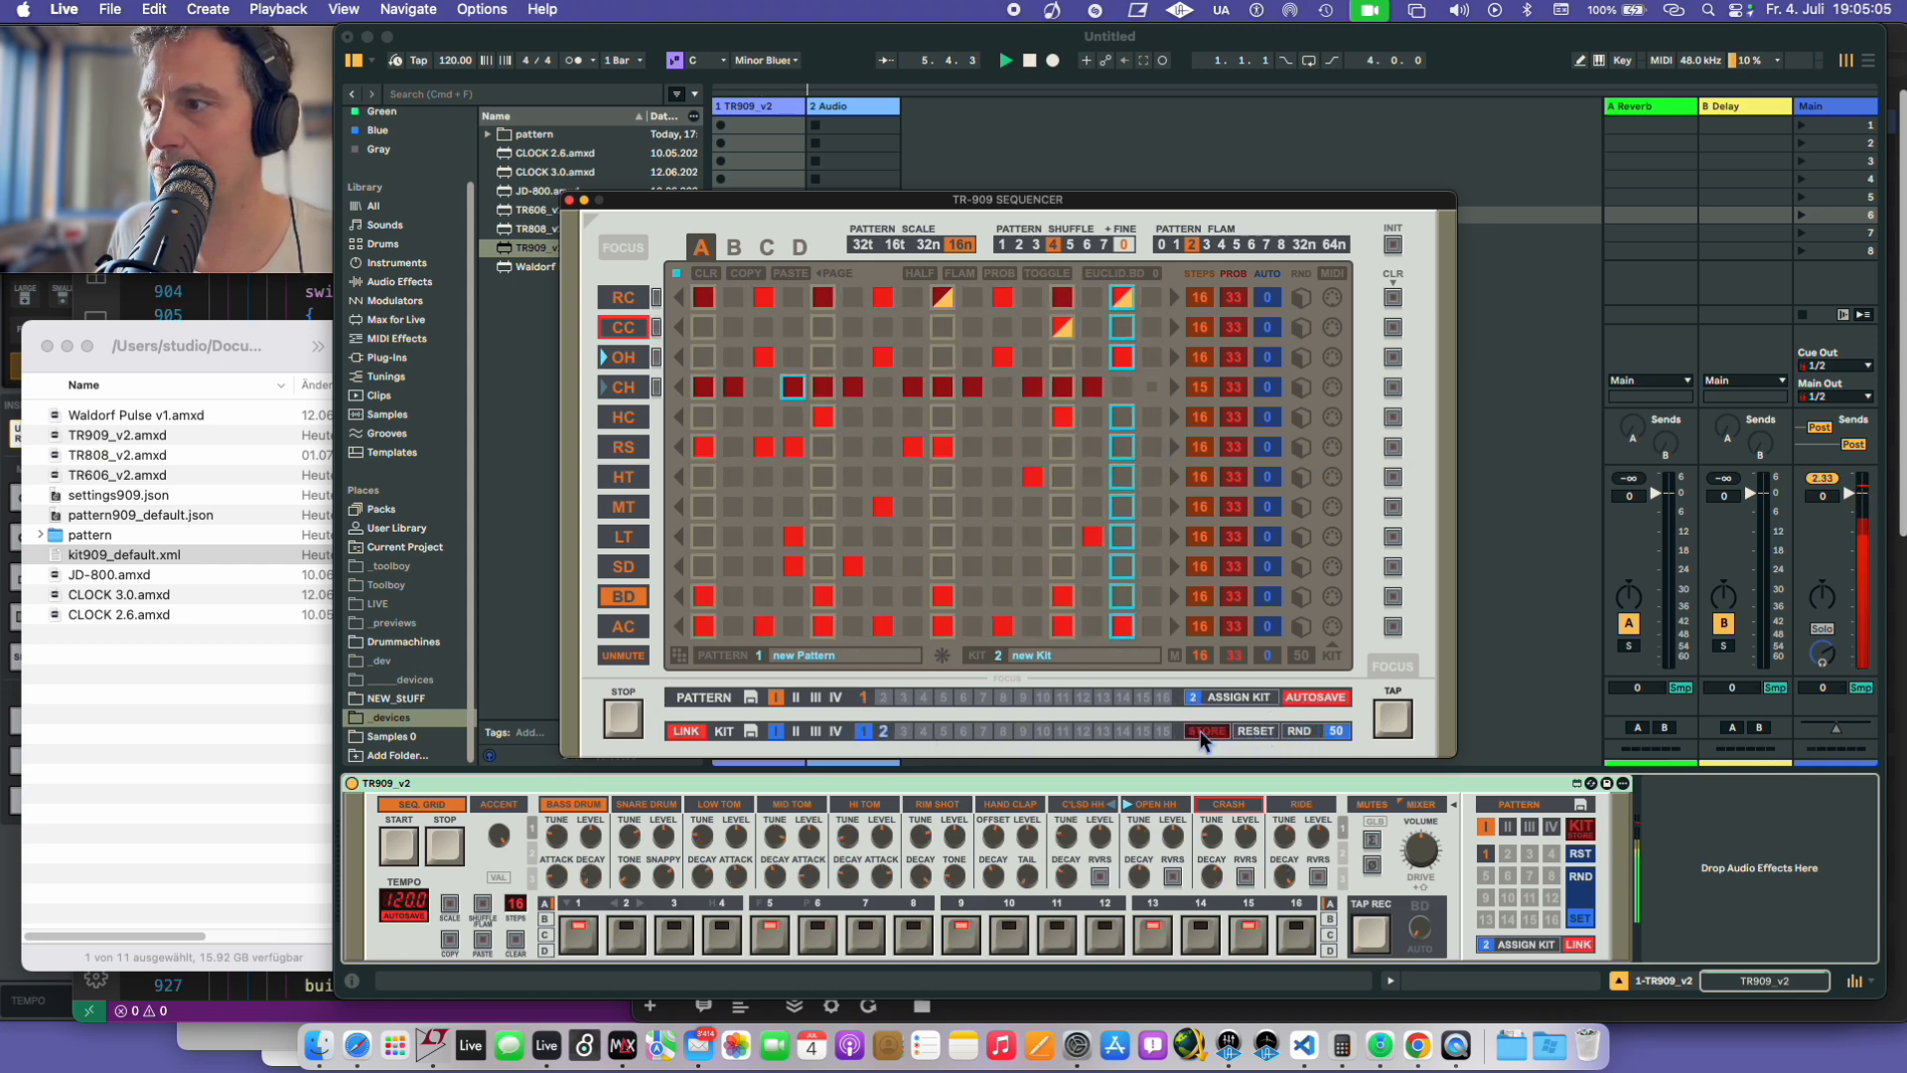
- Randomize the kit with the random amount set to 100 and store the result in kit slot 3
{"action": "left_click", "coordinate": [1336, 733]}
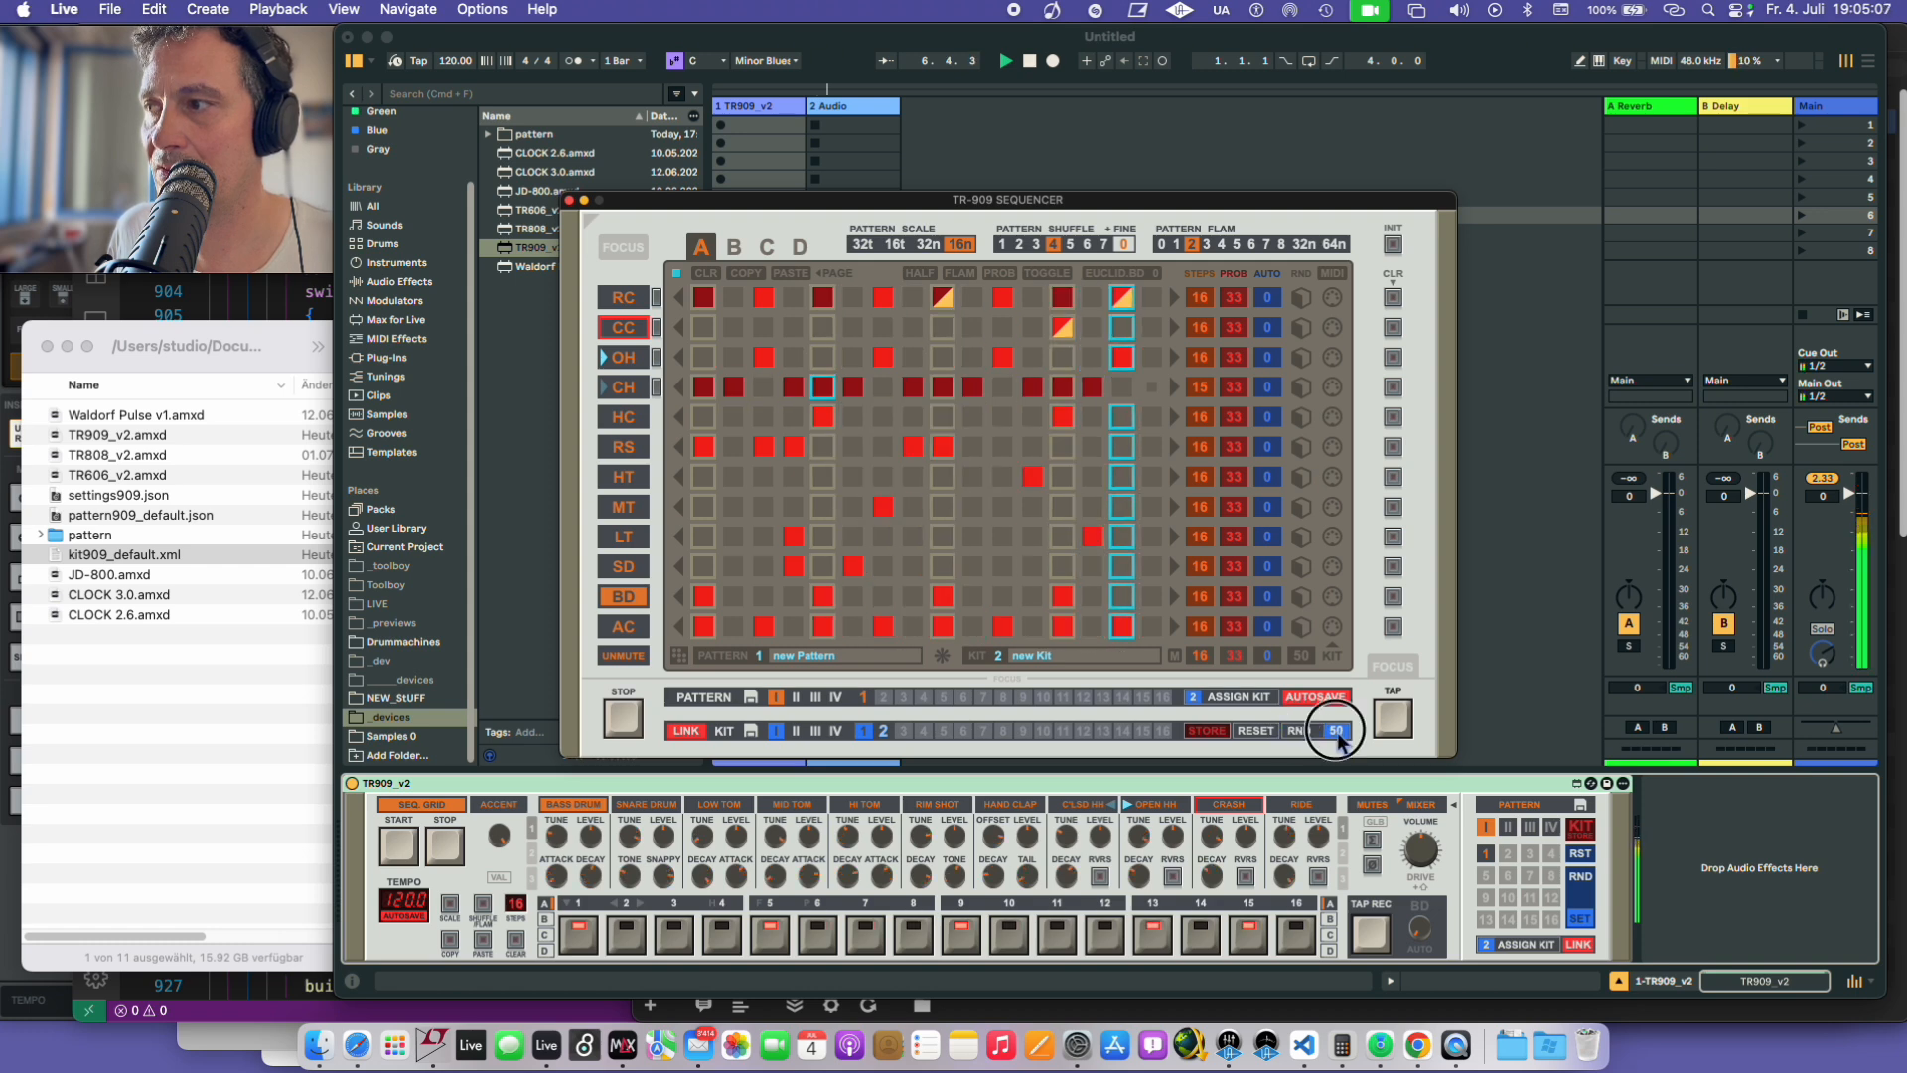
{"action": "left_click_drag", "start_coordinate": [1336, 732], "coordinate": [1335, 666]}
{"action": "left_click", "coordinate": [1306, 732]}
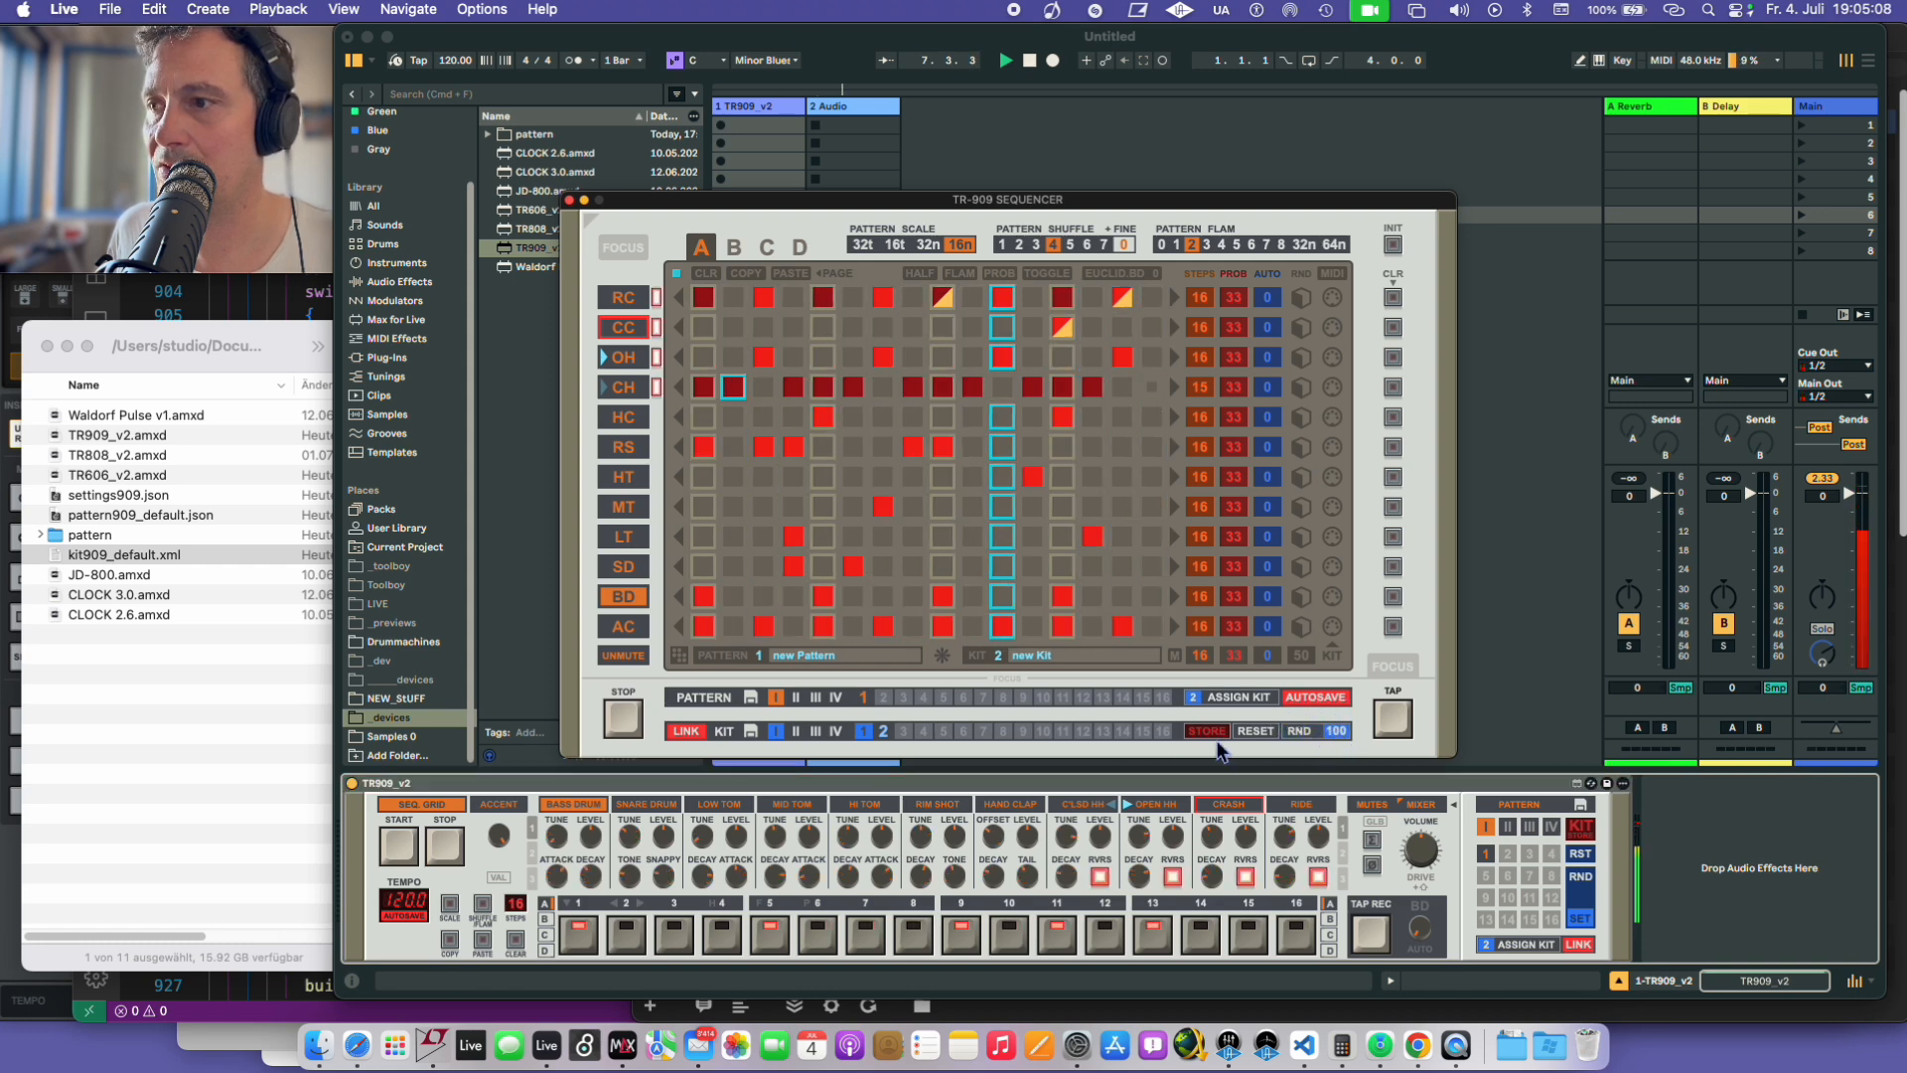
{"action": "left_click", "coordinate": [906, 732]}
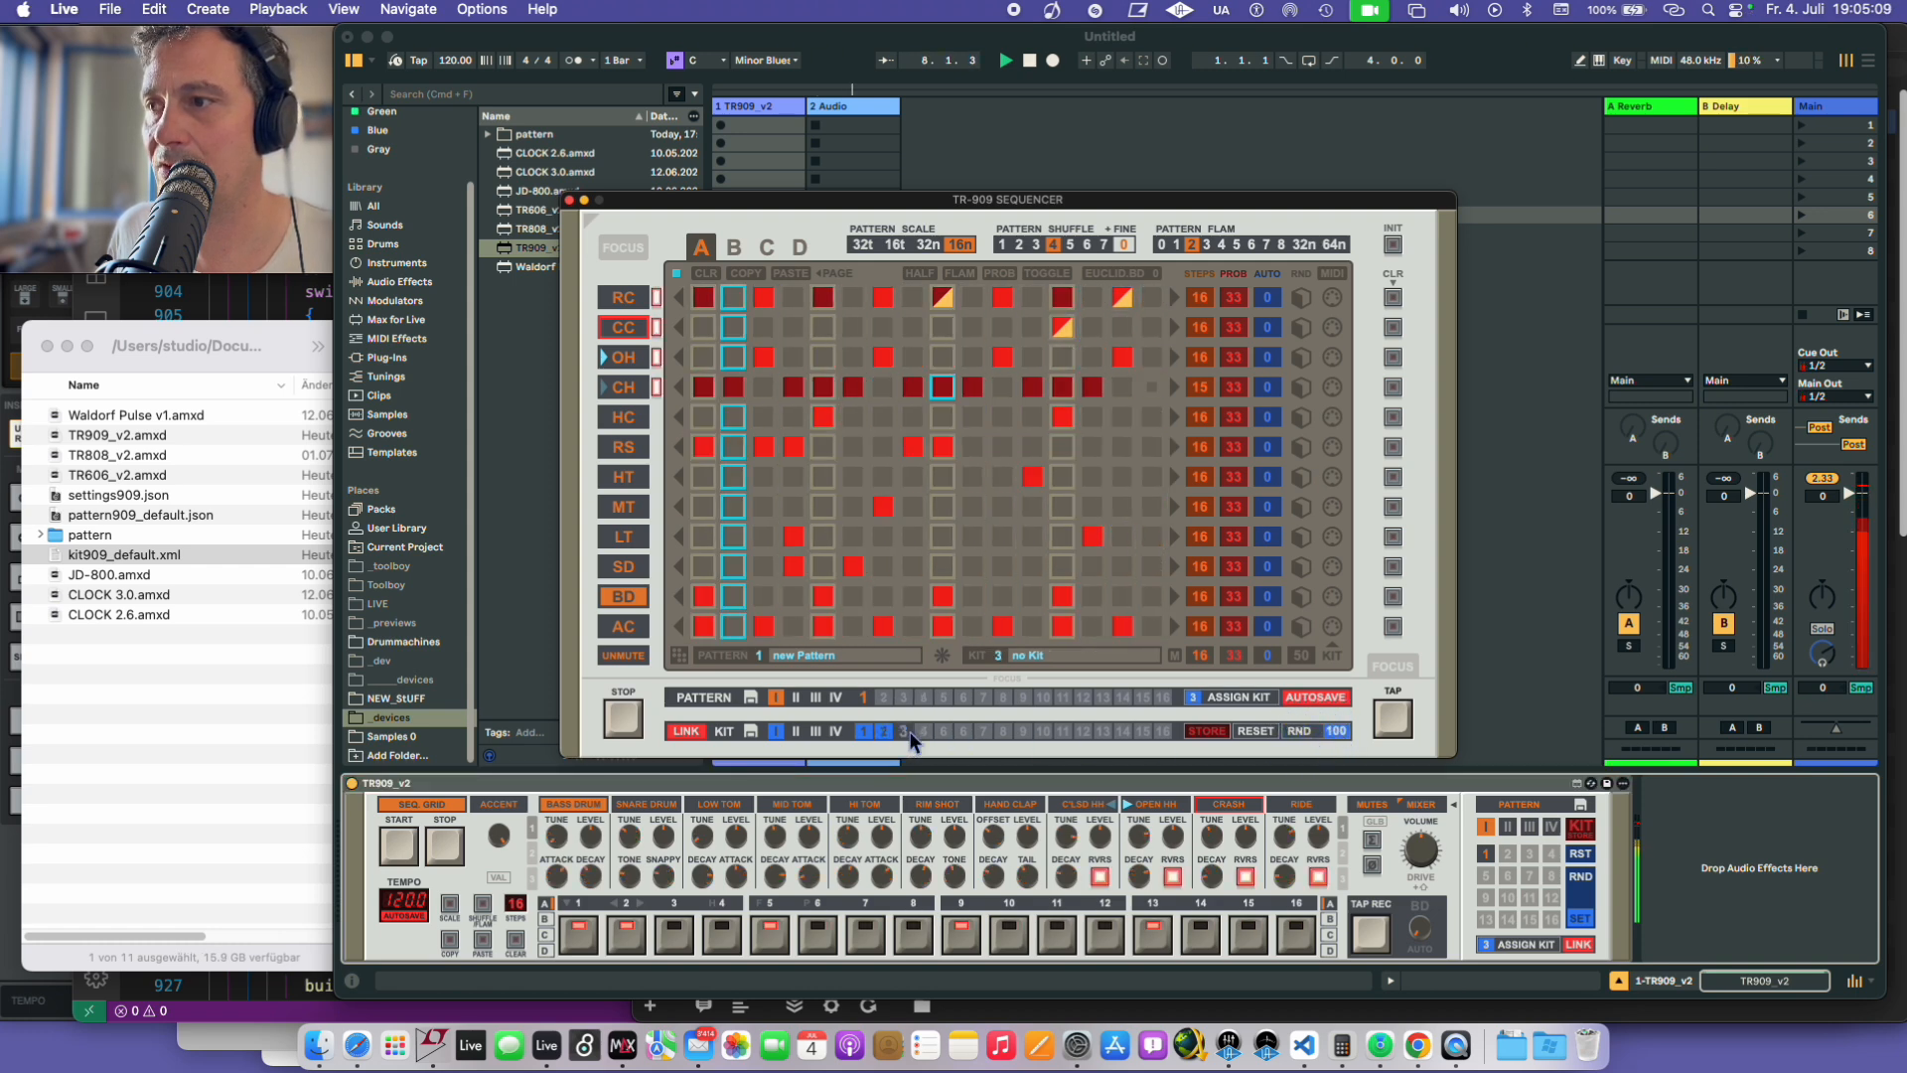
- Reset and randomize the kit again, and store the variations in kit slots 4 and 5
{"action": "left_click", "coordinate": [1251, 731]}
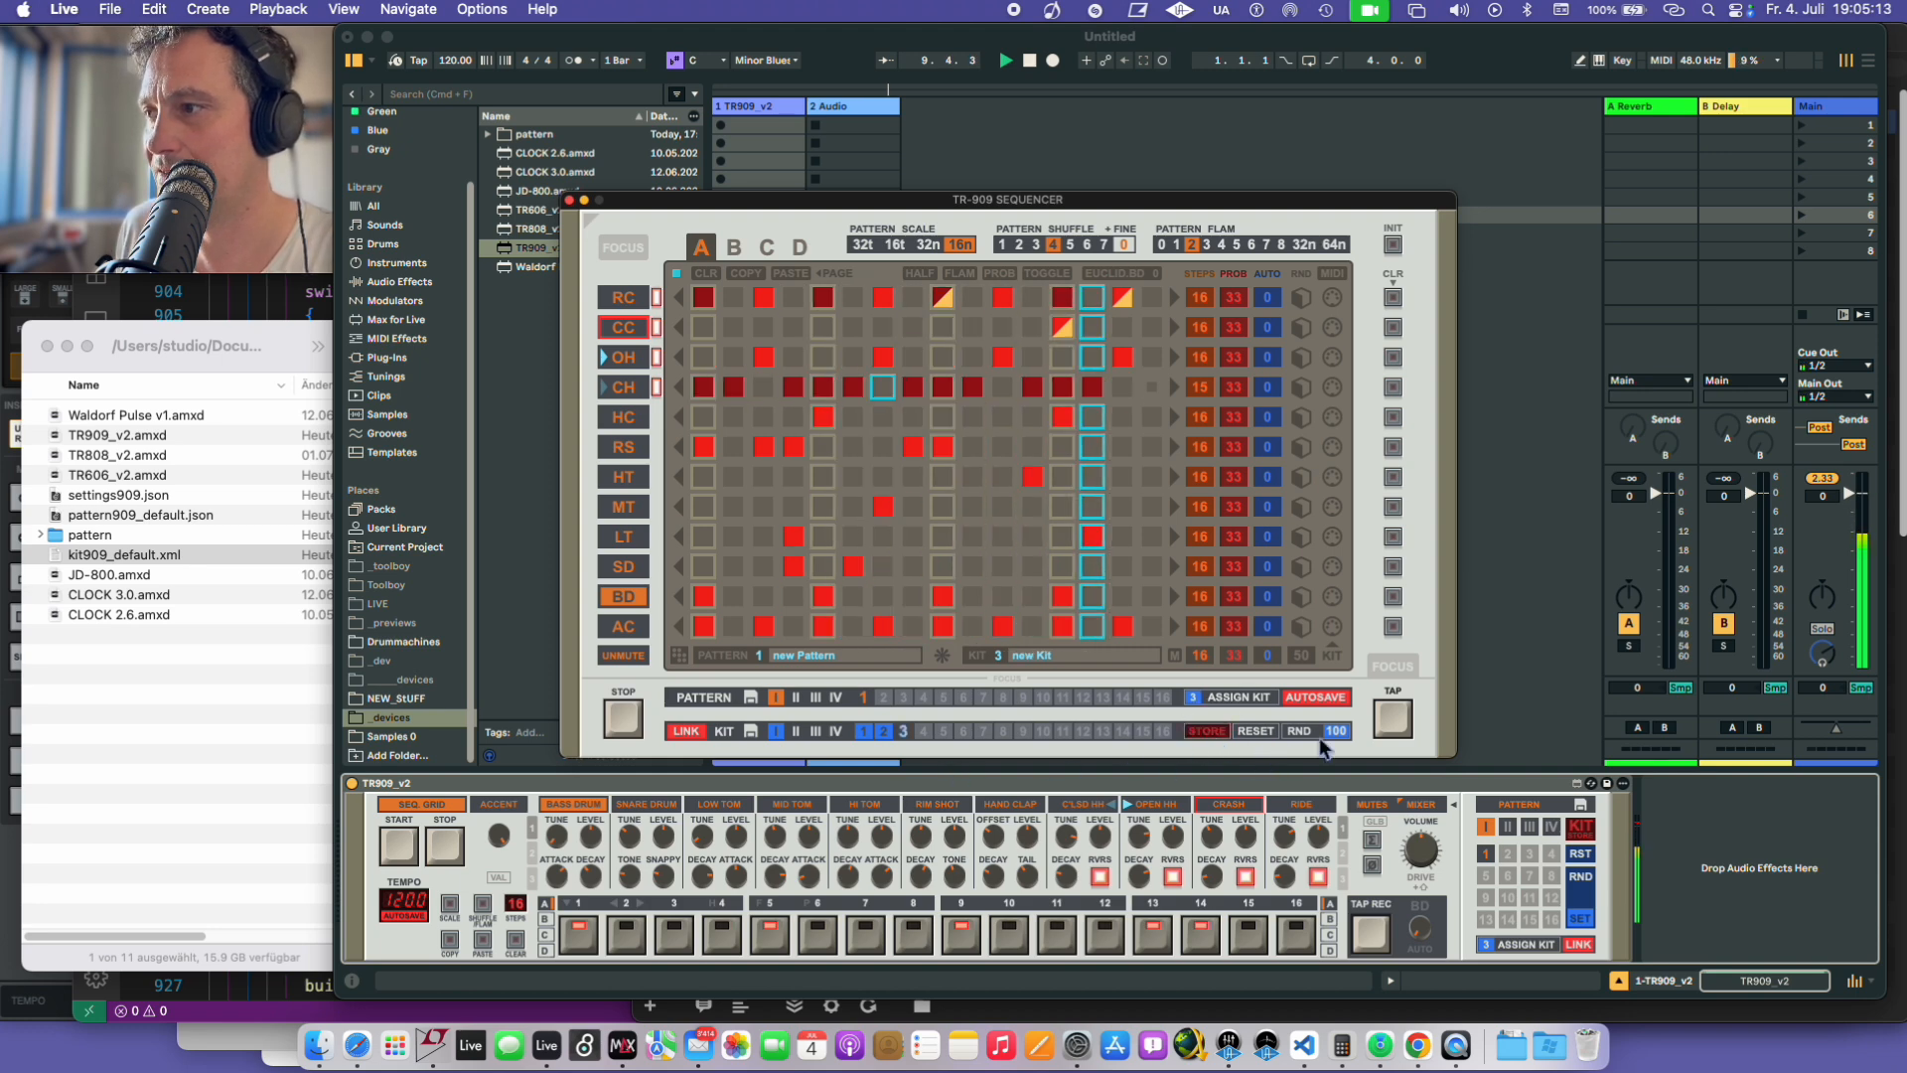
{"action": "left_click", "coordinate": [1304, 733]}
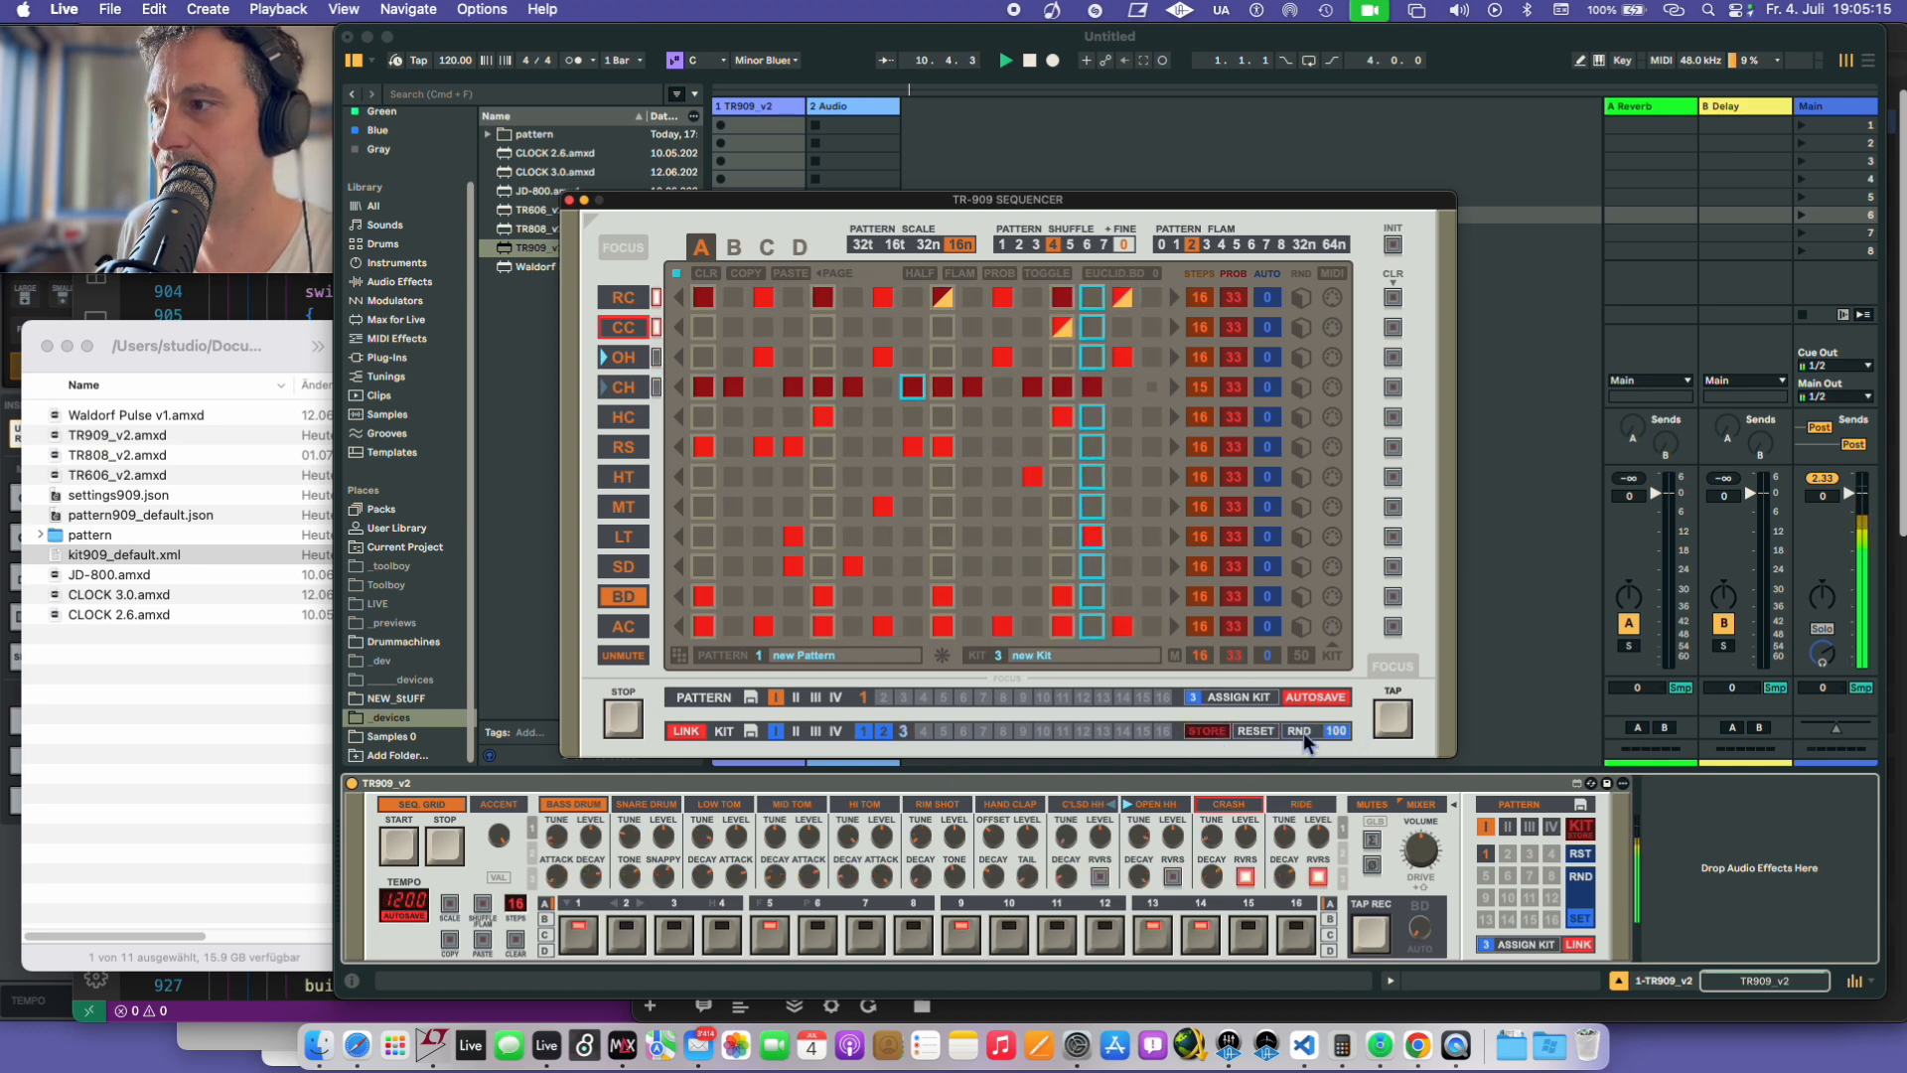
{"action": "left_click", "coordinate": [1210, 733]}
{"action": "left_click", "coordinate": [1254, 732]}
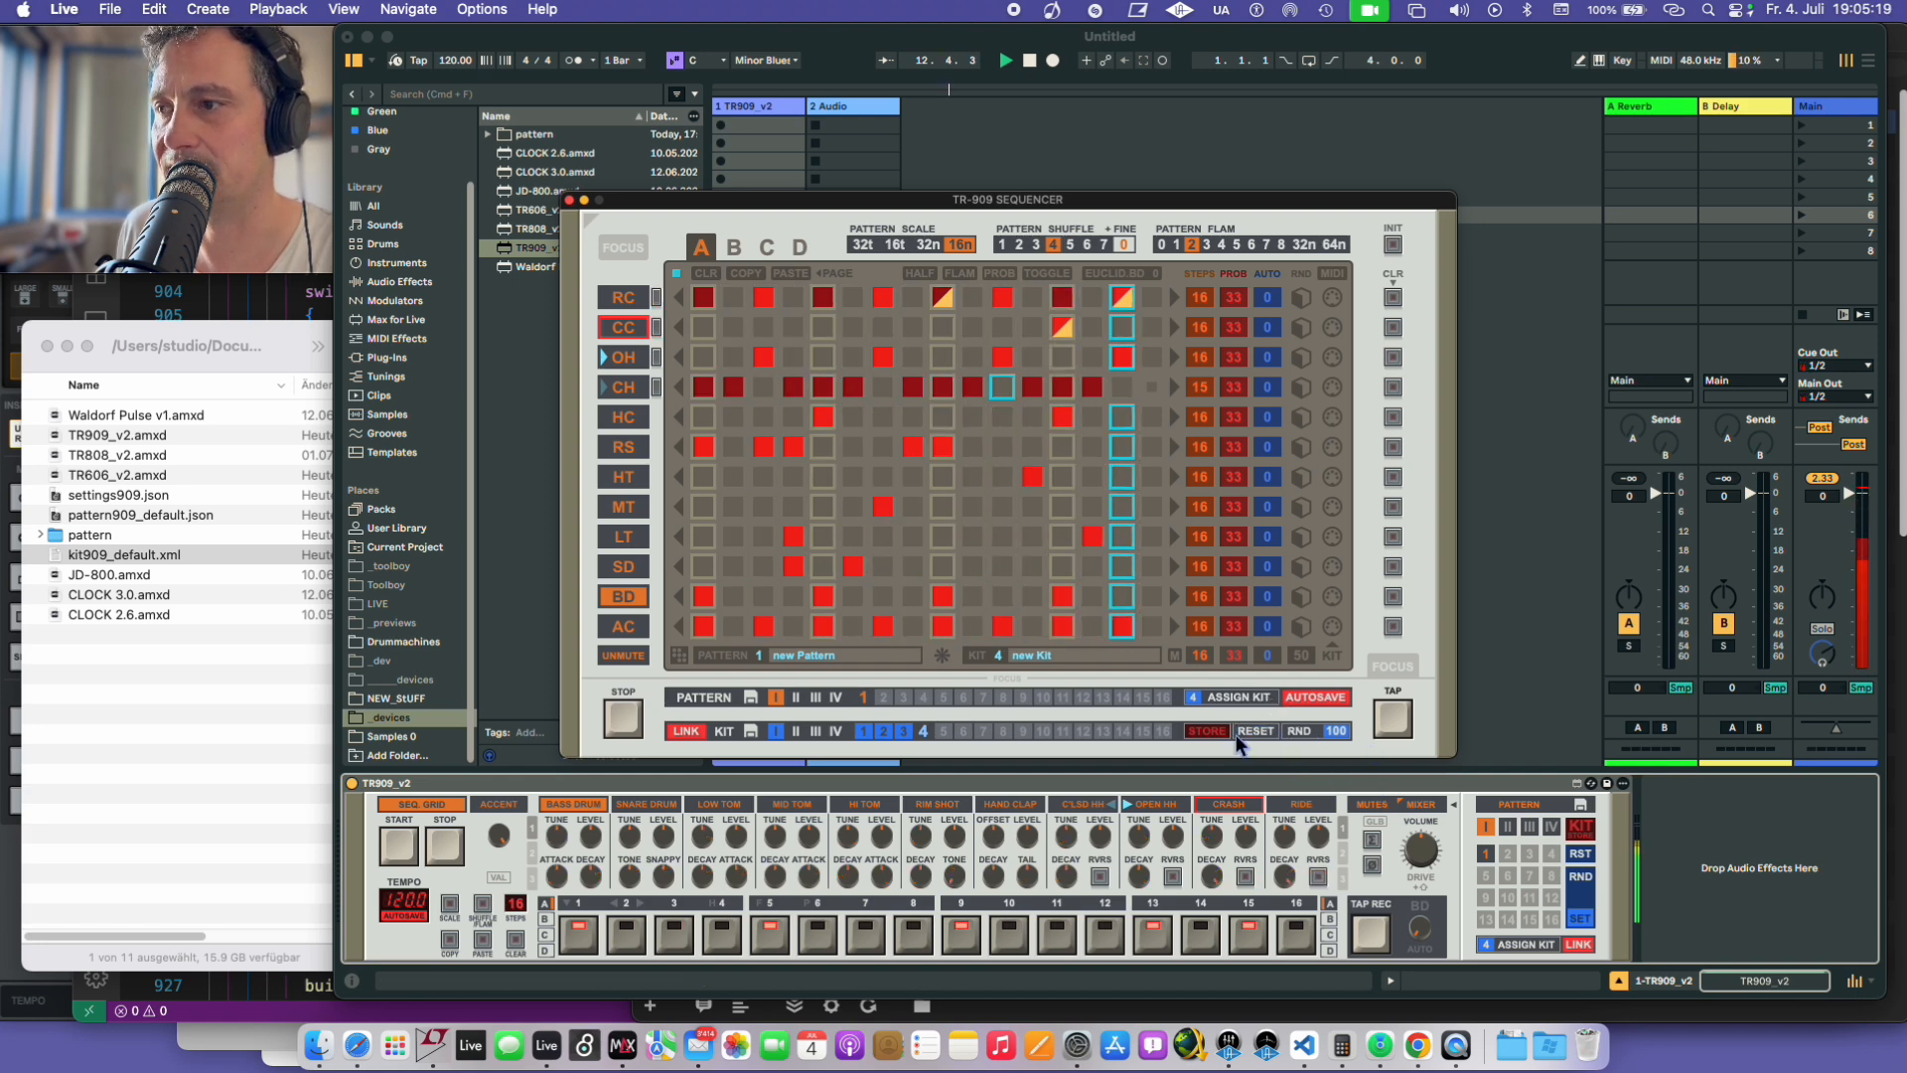
{"action": "left_click", "coordinate": [941, 731]}
{"action": "left_click", "coordinate": [1270, 731]}
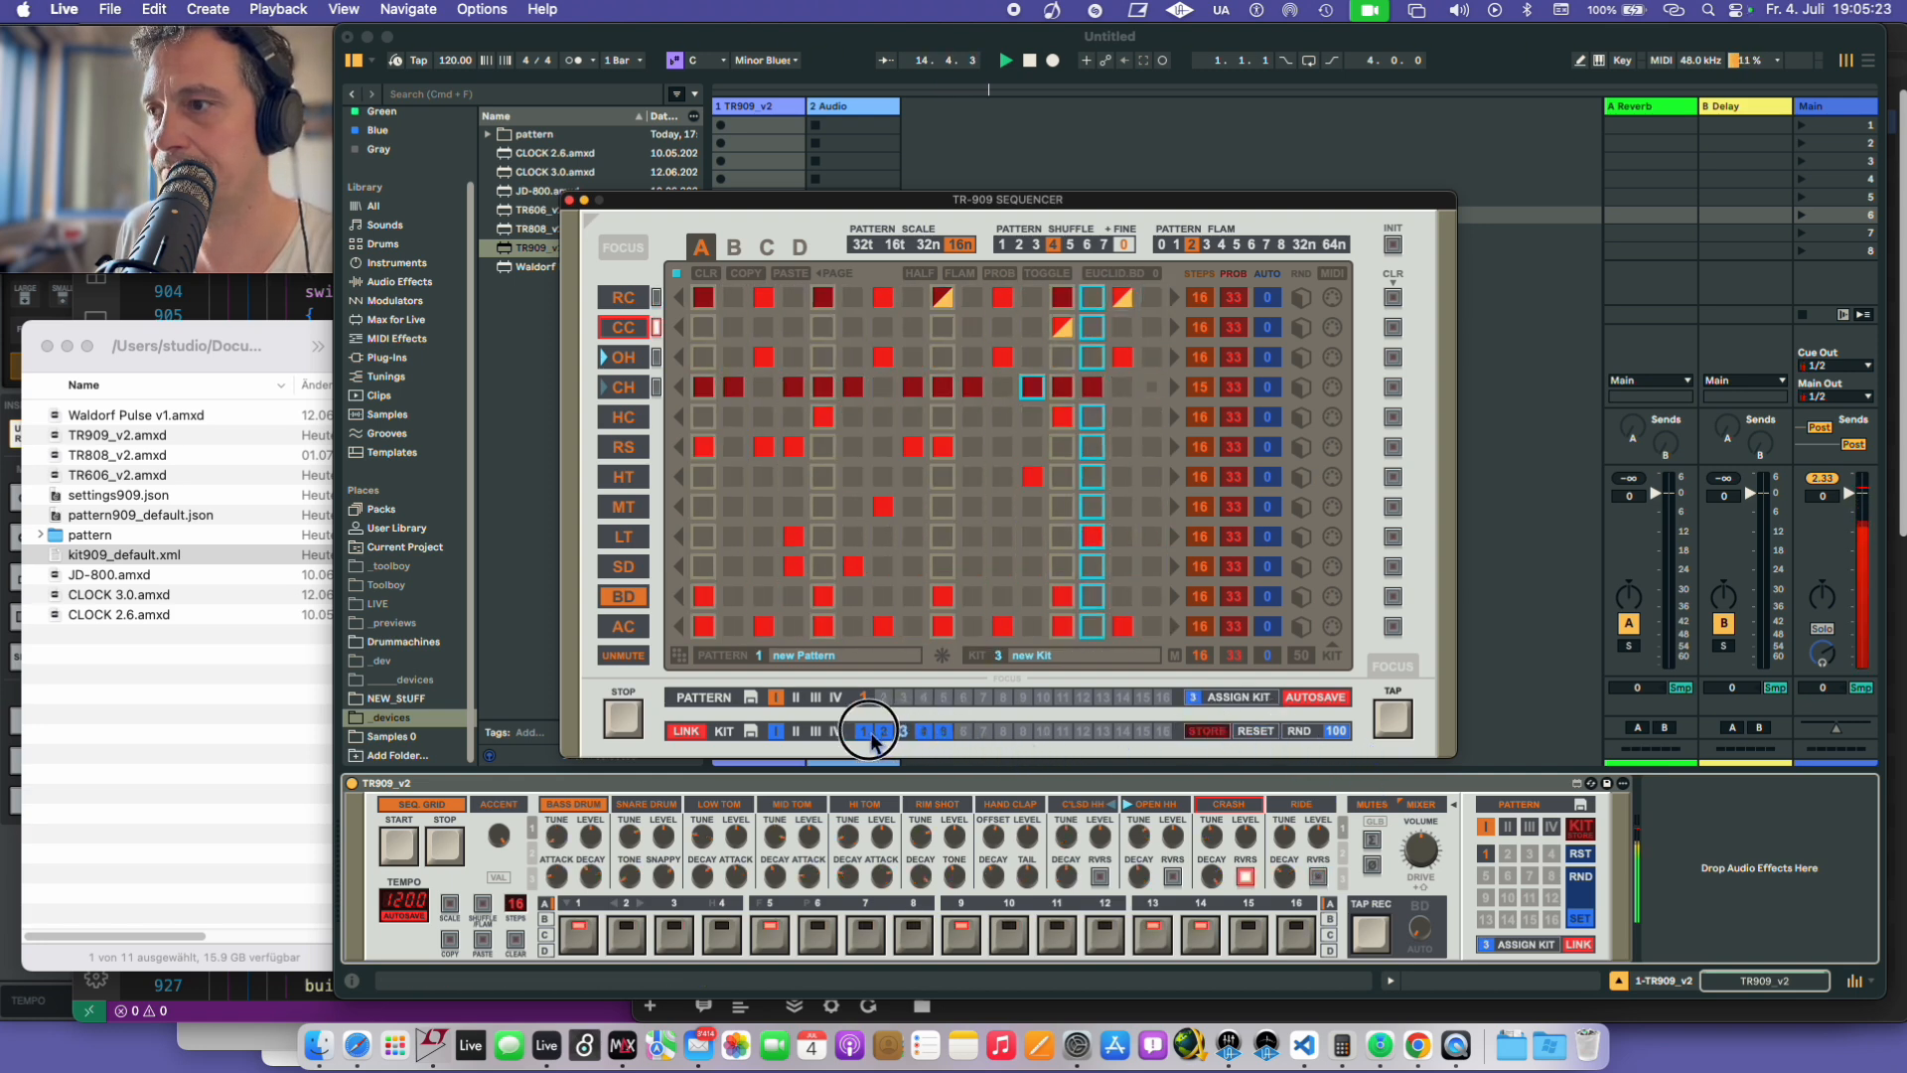
- Recall stored kits 3, 2 and 1 in turn while the pattern plays, and return to kit 3
{"action": "left_click", "coordinate": [902, 731]}
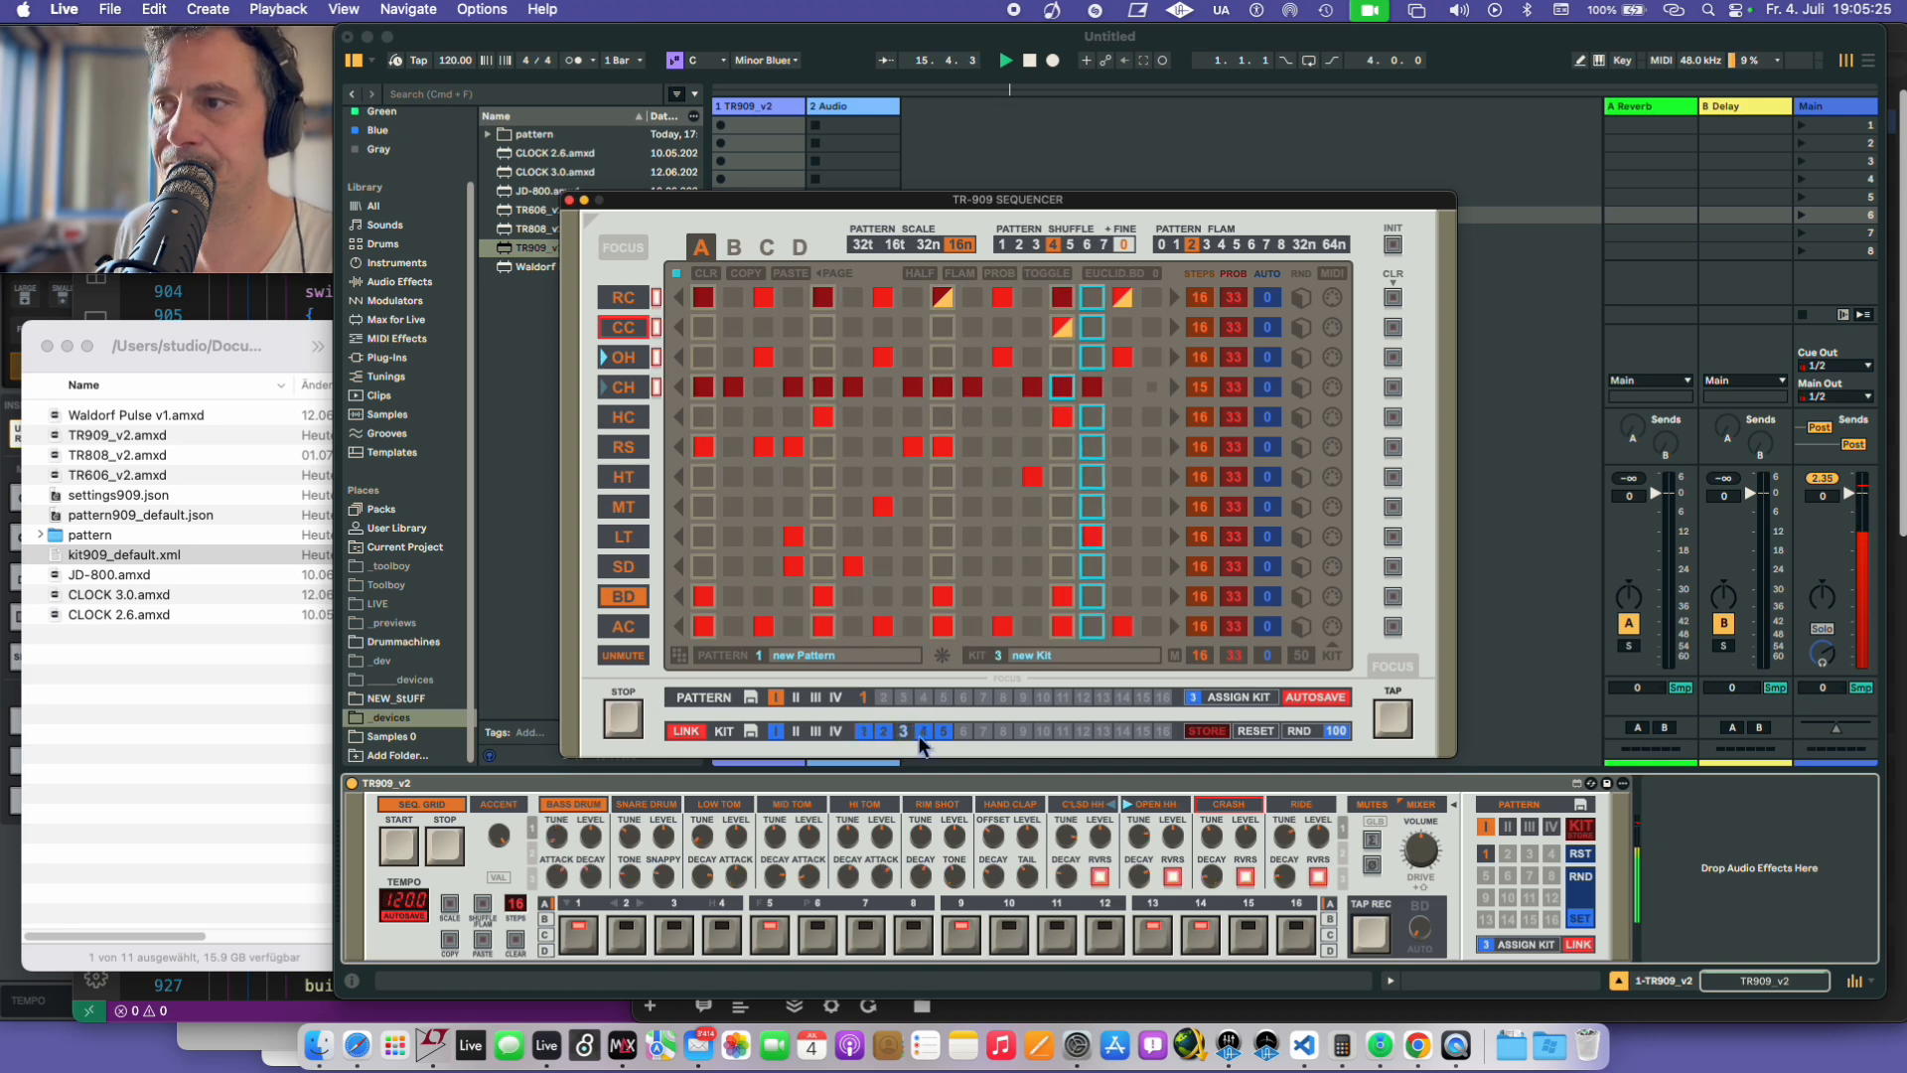
{"action": "left_click", "coordinate": [883, 731]}
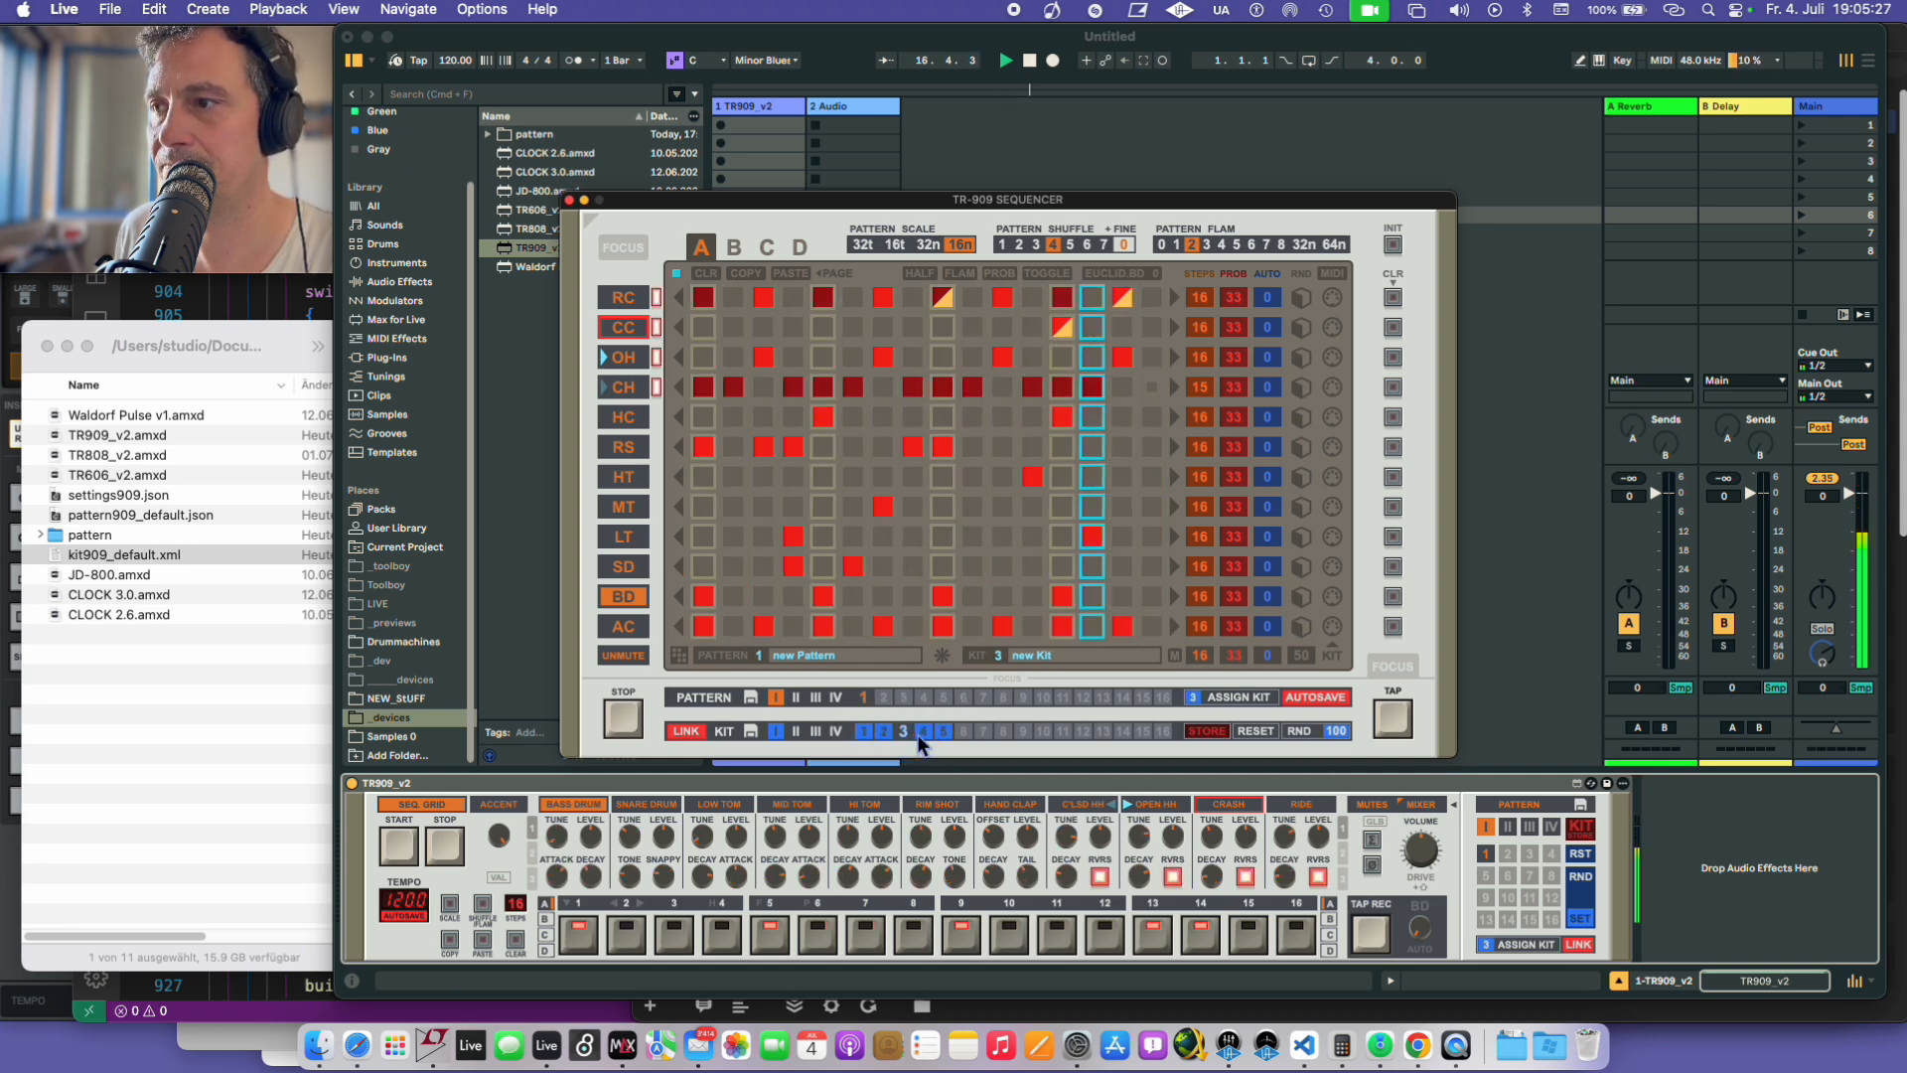
{"action": "left_click", "coordinate": [866, 732]}
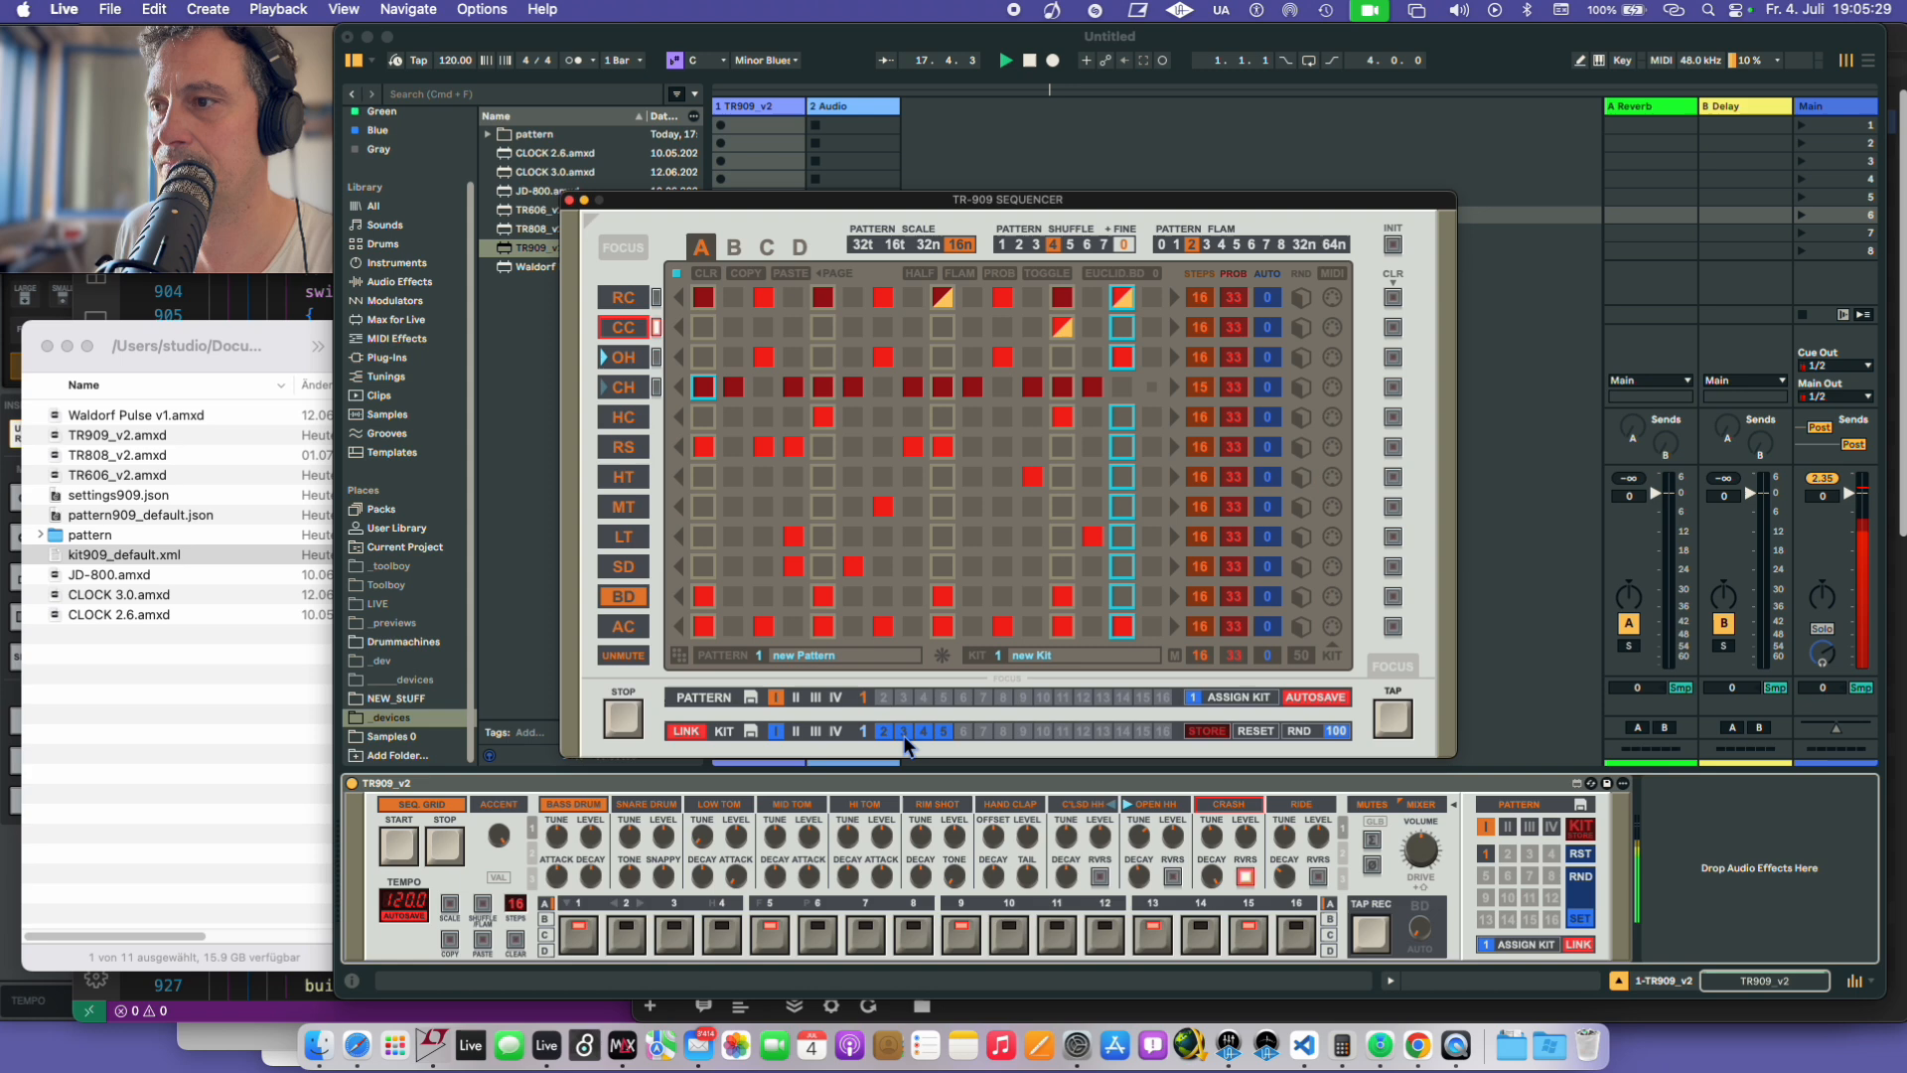
{"action": "left_click", "coordinate": [903, 733]}
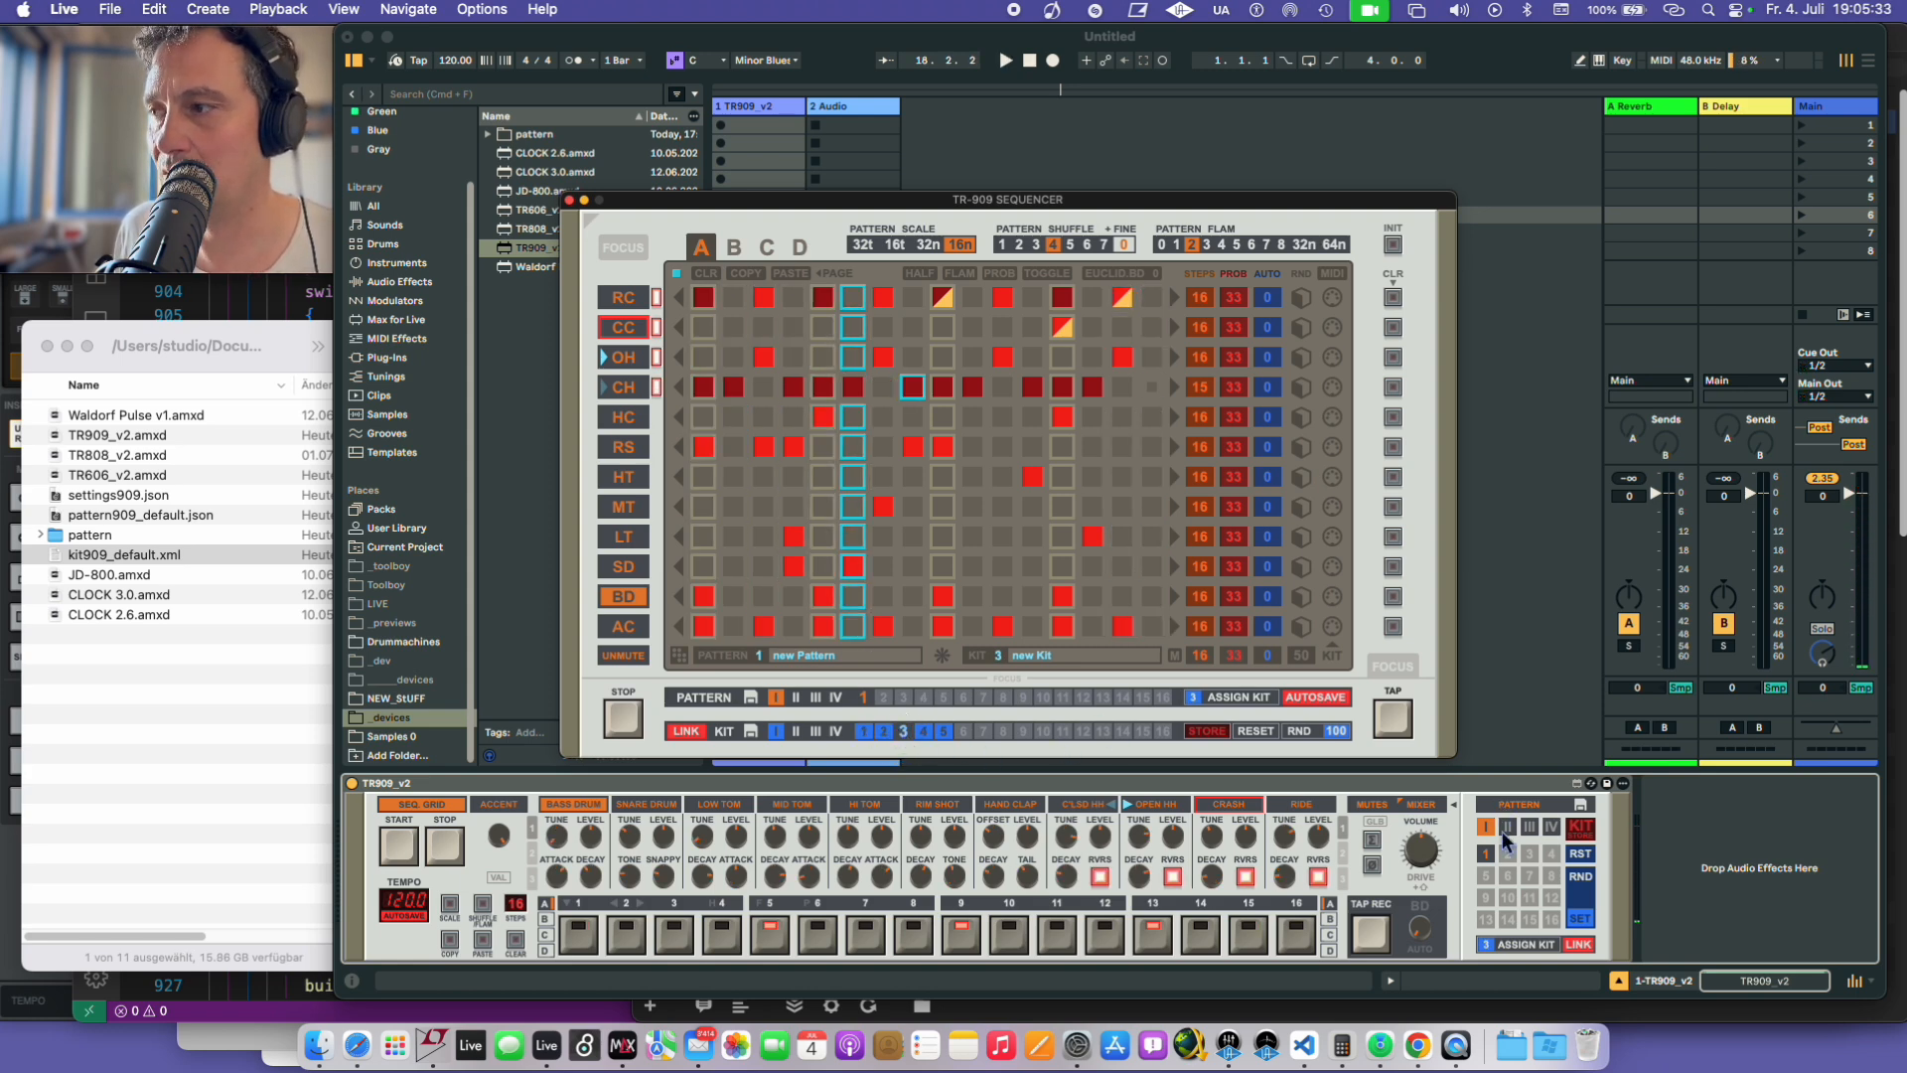
- Open the selection of parameters affected by kit randomization and examine each instrument's main and secondary parameters
{"action": "left_click", "coordinate": [1589, 922]}
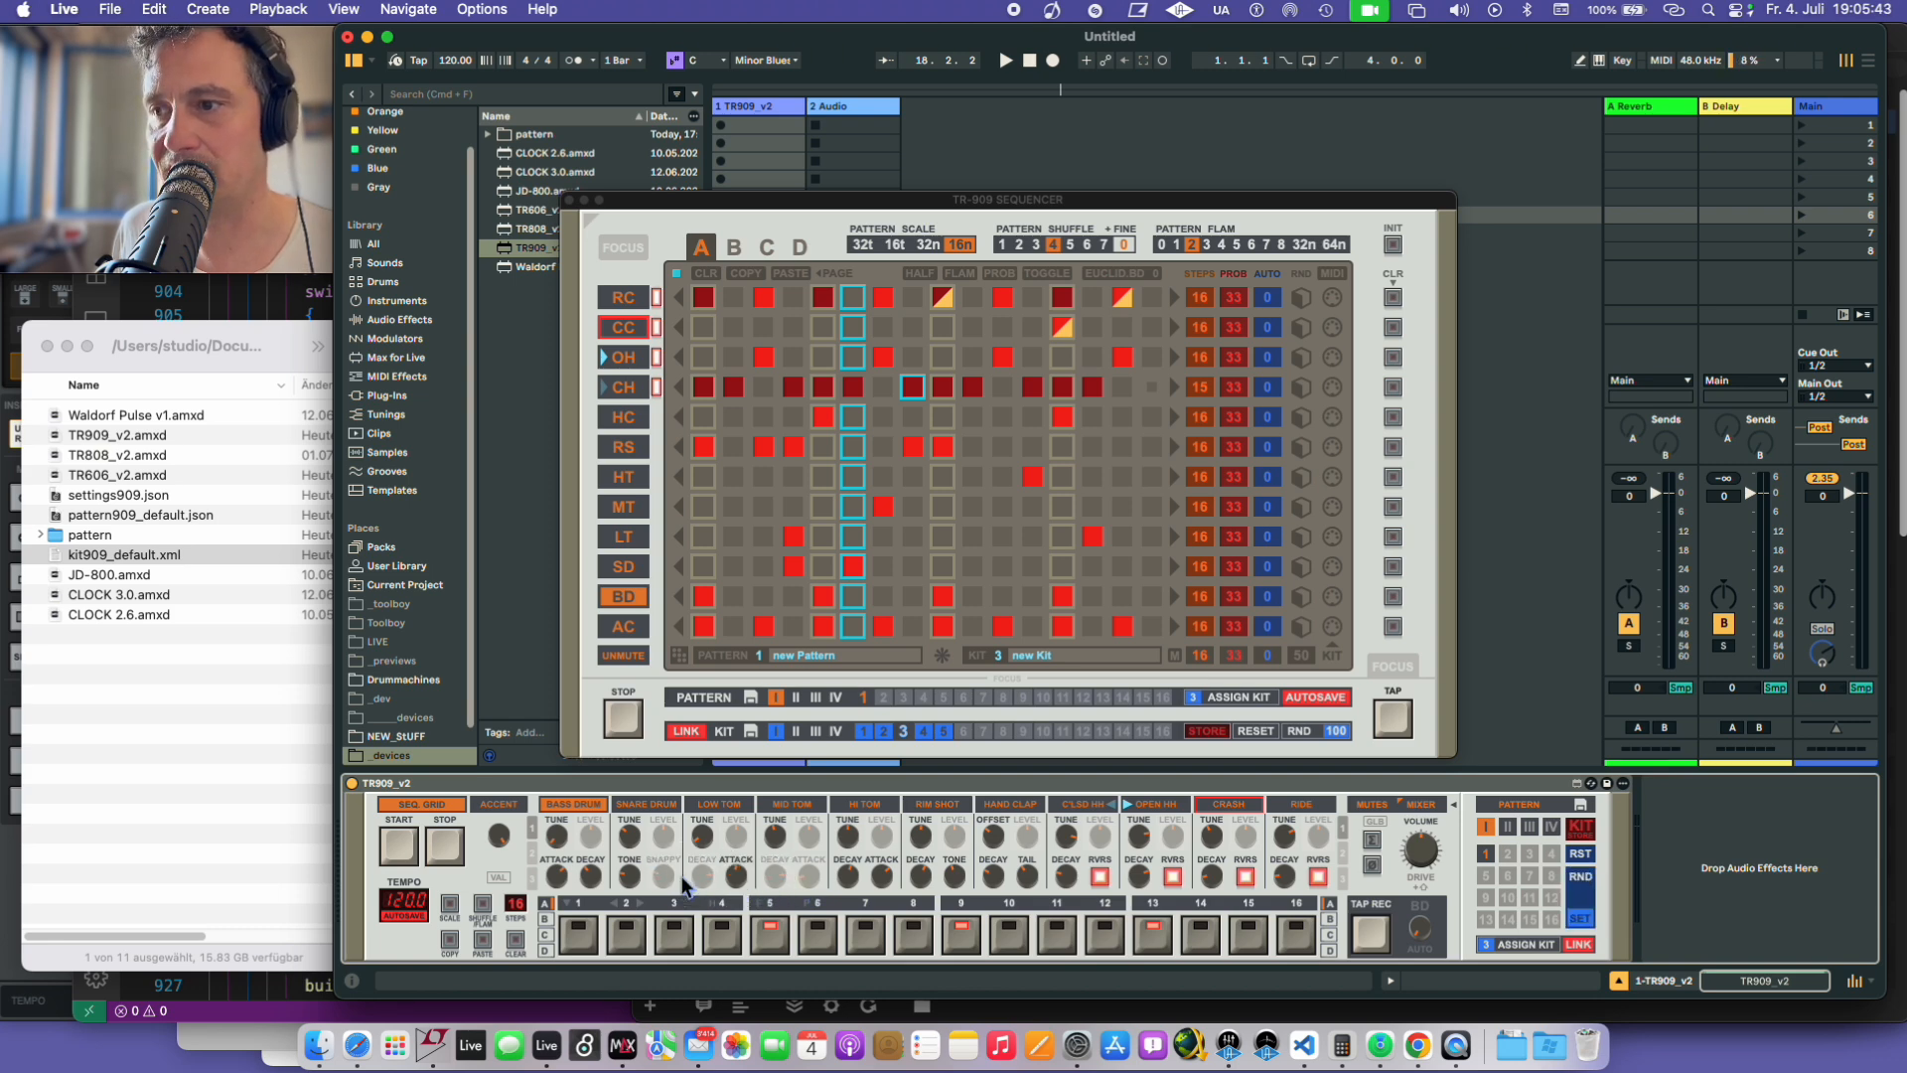
{"action": "key", "text": "shift"}
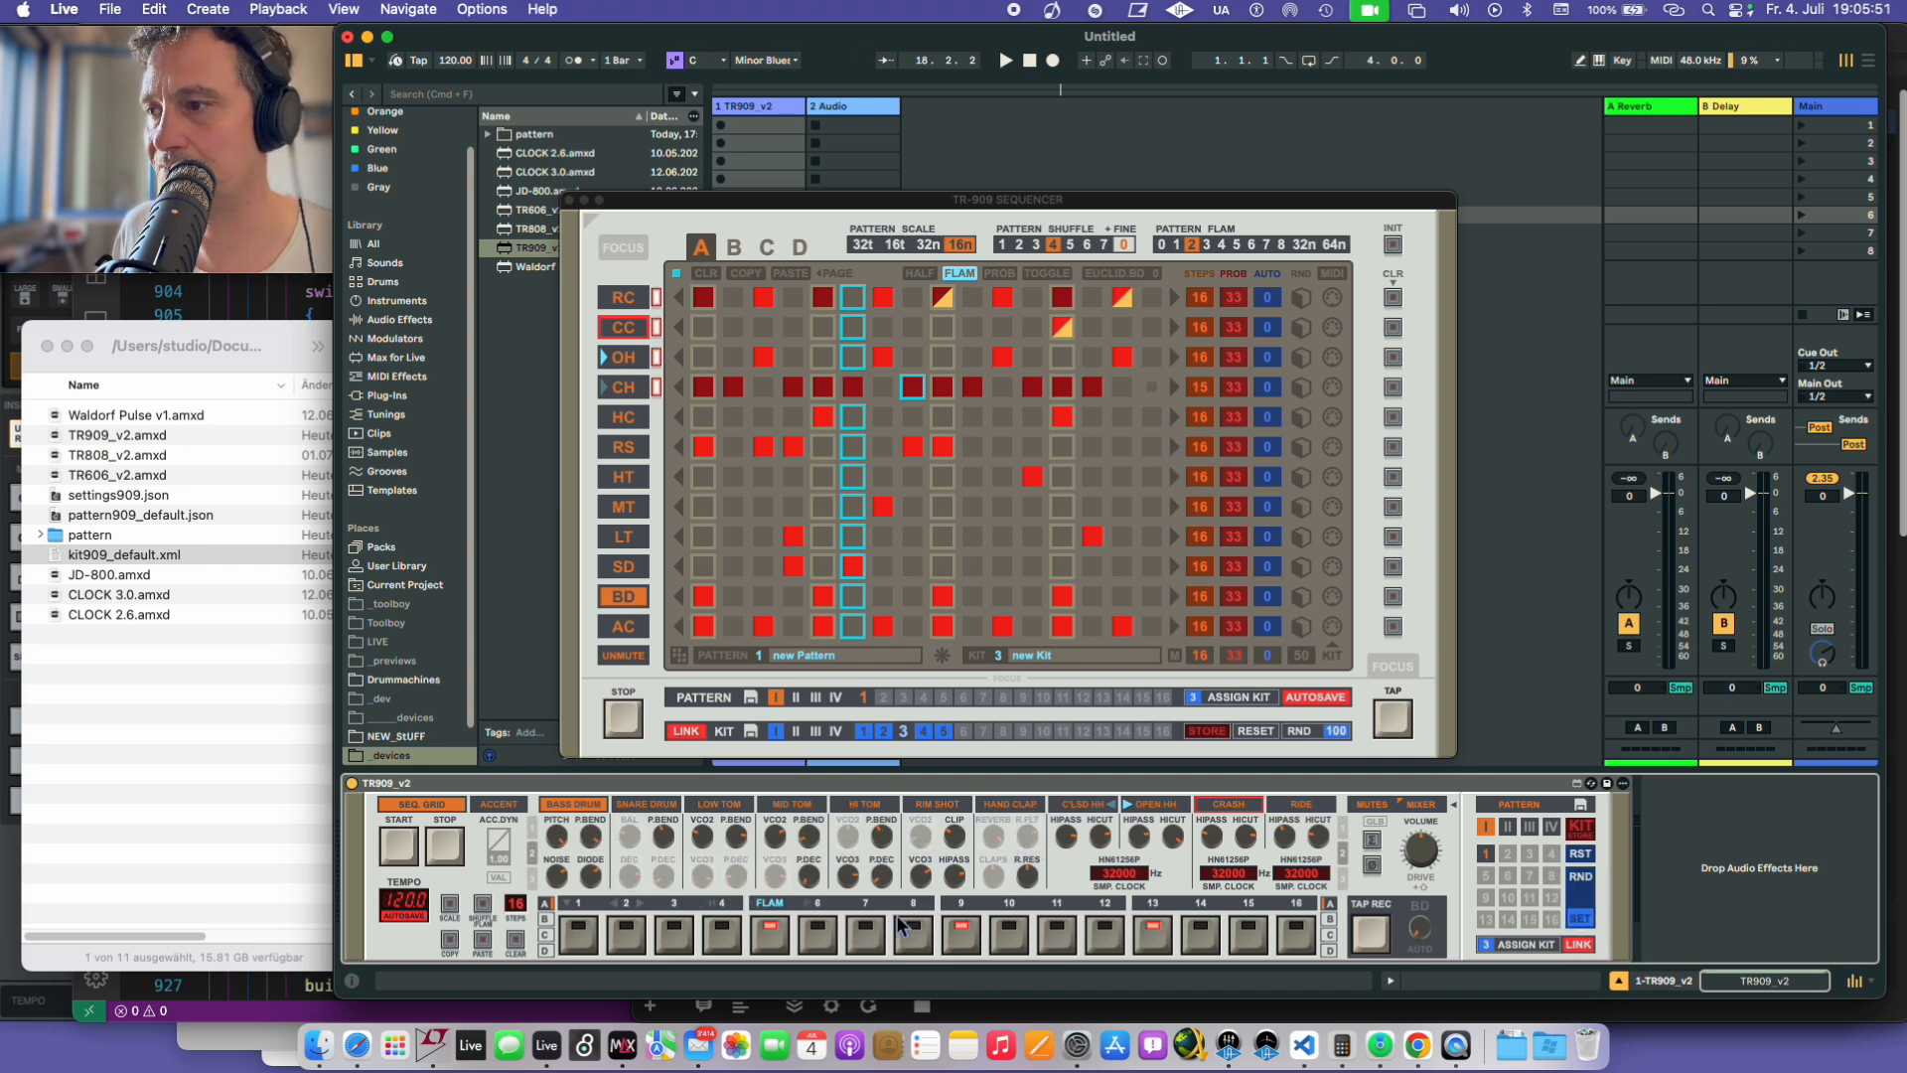
{"action": "key", "text": "shift"}
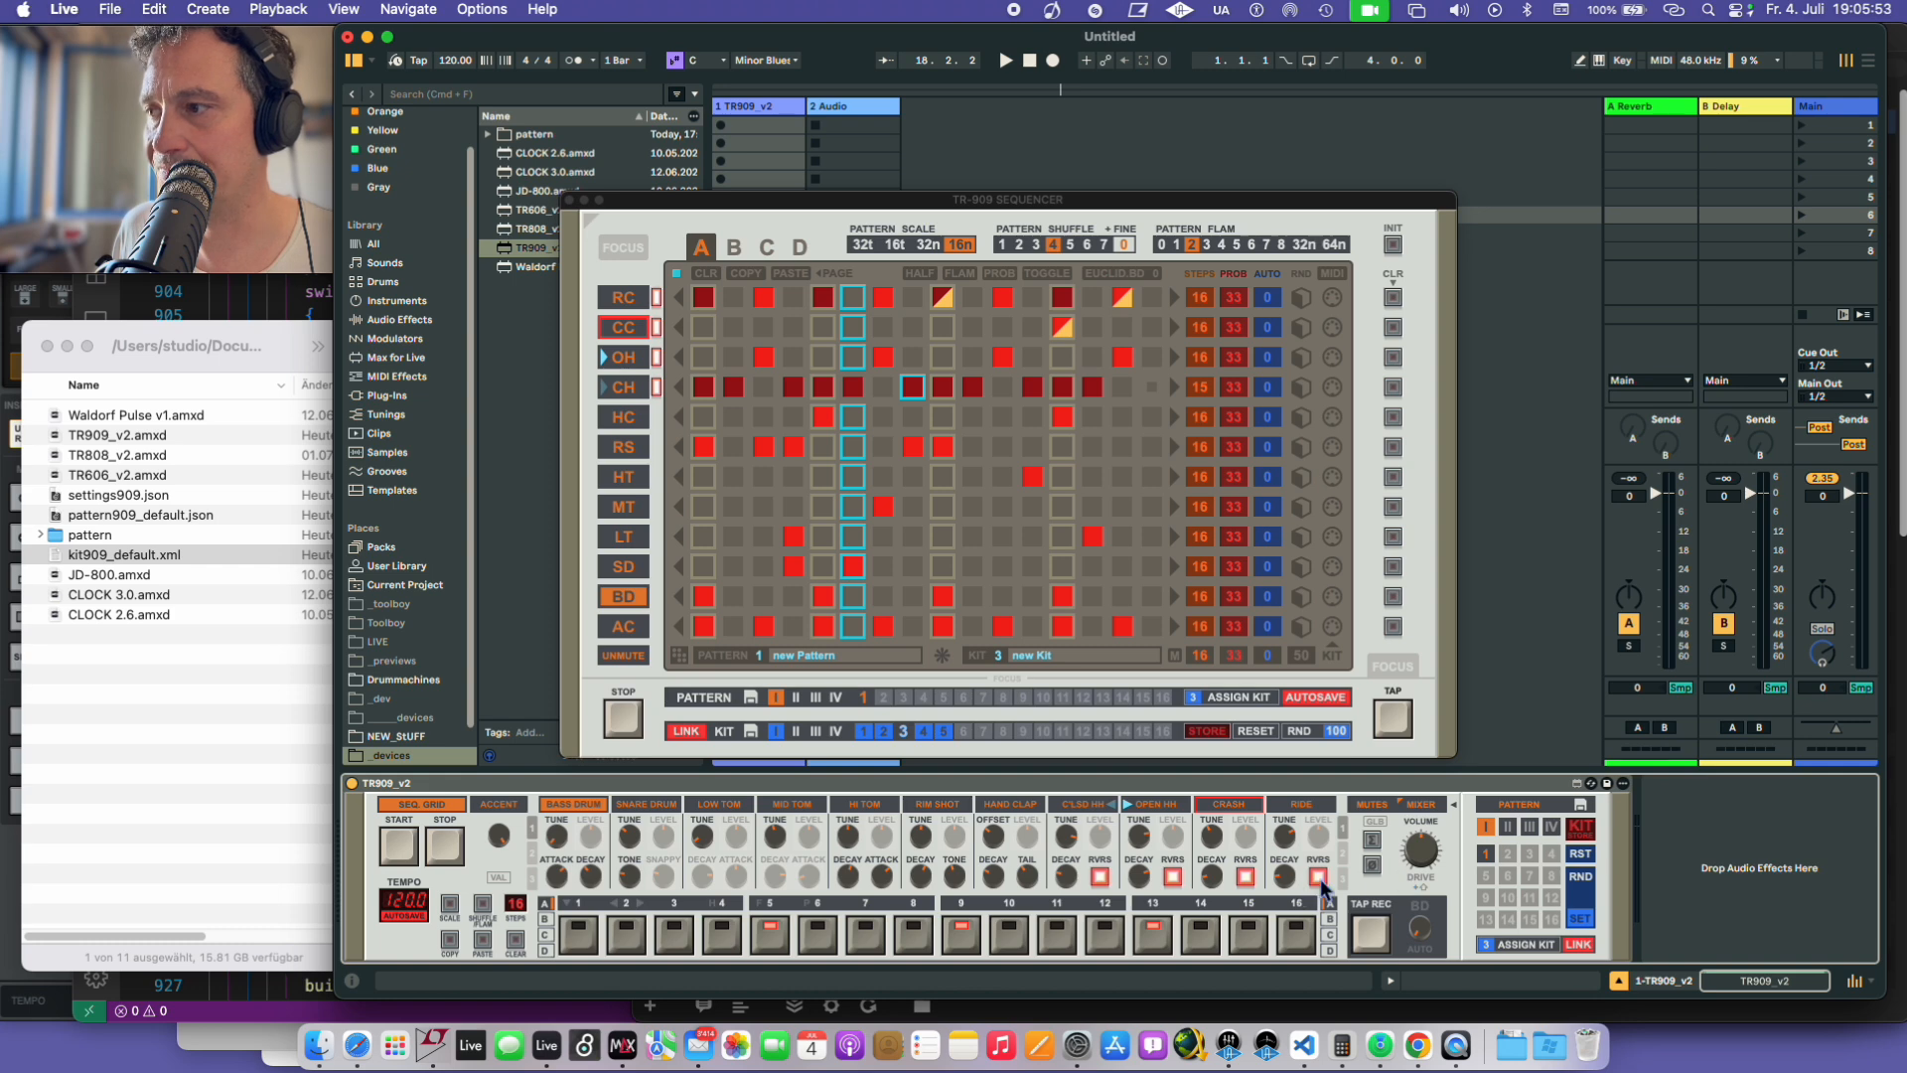
{"action": "key", "text": "shift"}
{"action": "key", "text": "shift"}
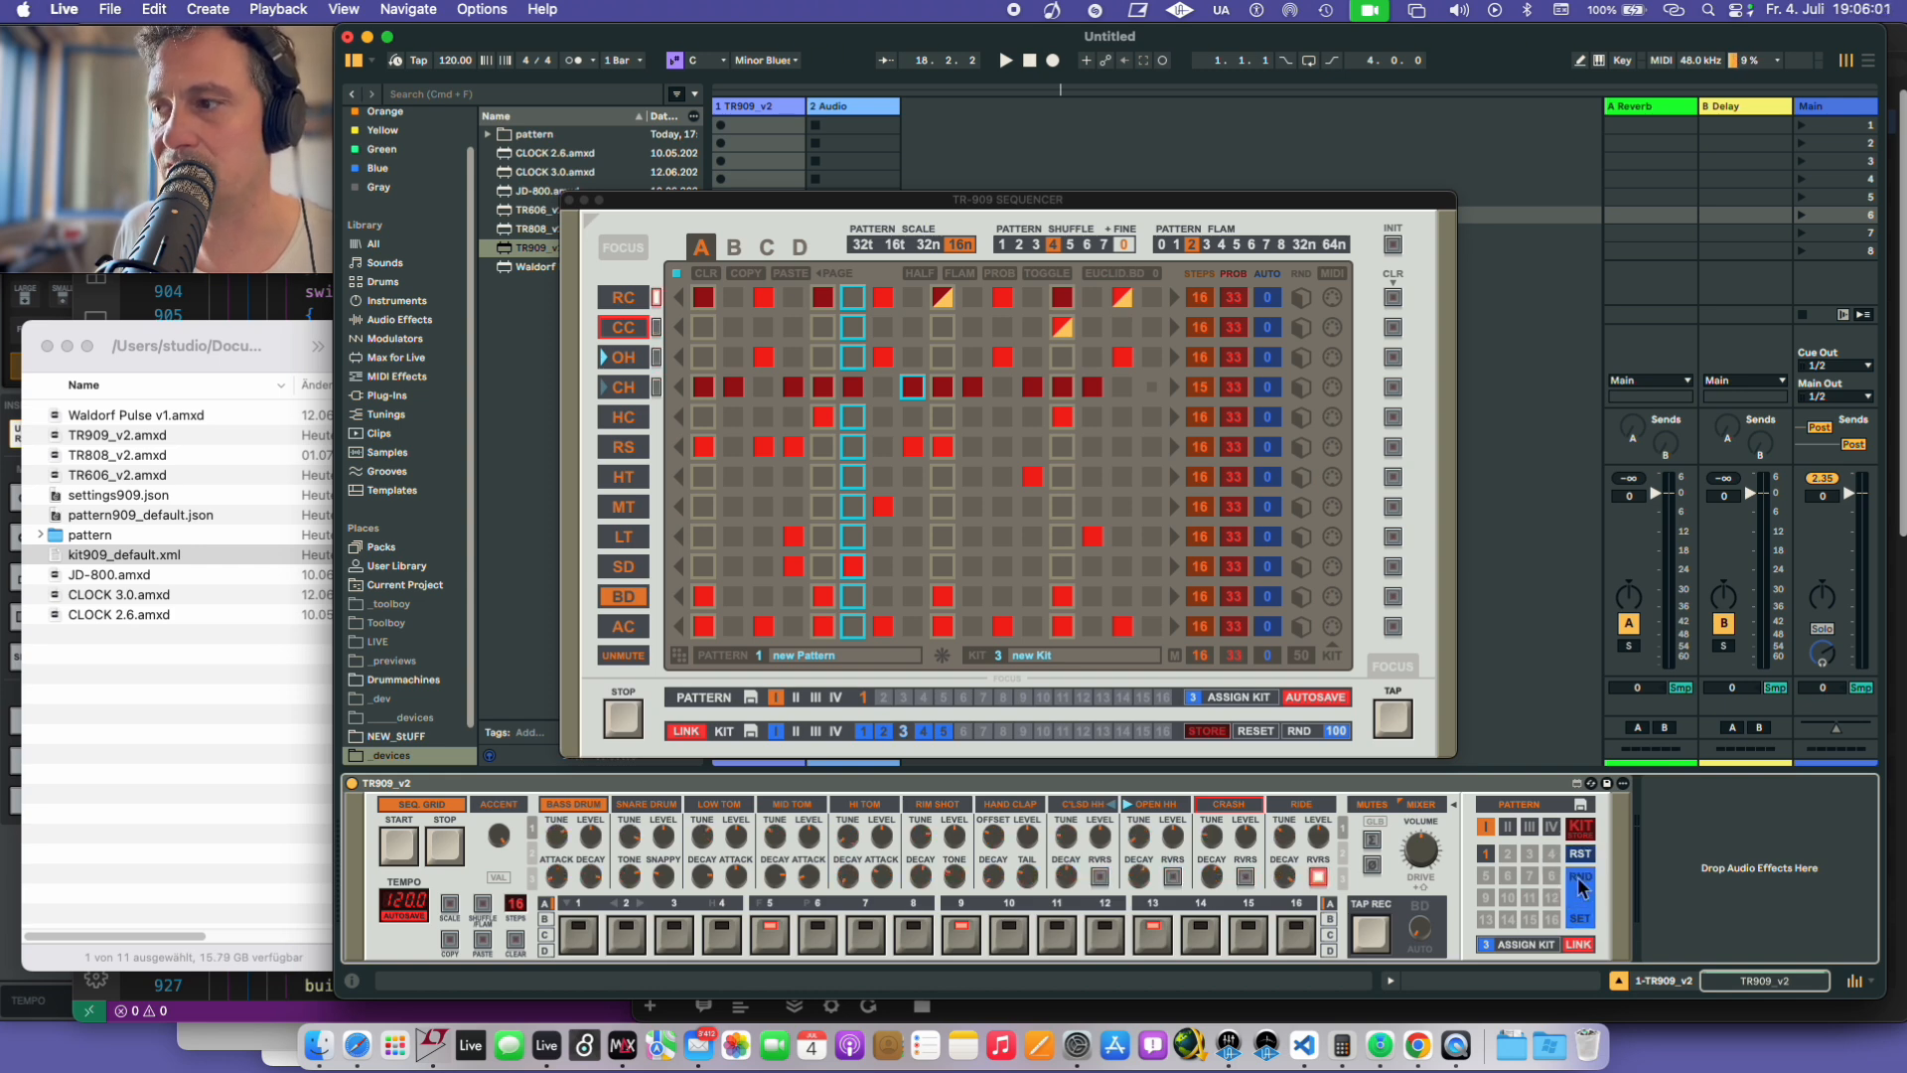
- Audition randomized kit sounds with the pattern playing, stop playback, and open and close the randomization parameter selection
{"action": "key", "text": "space"}
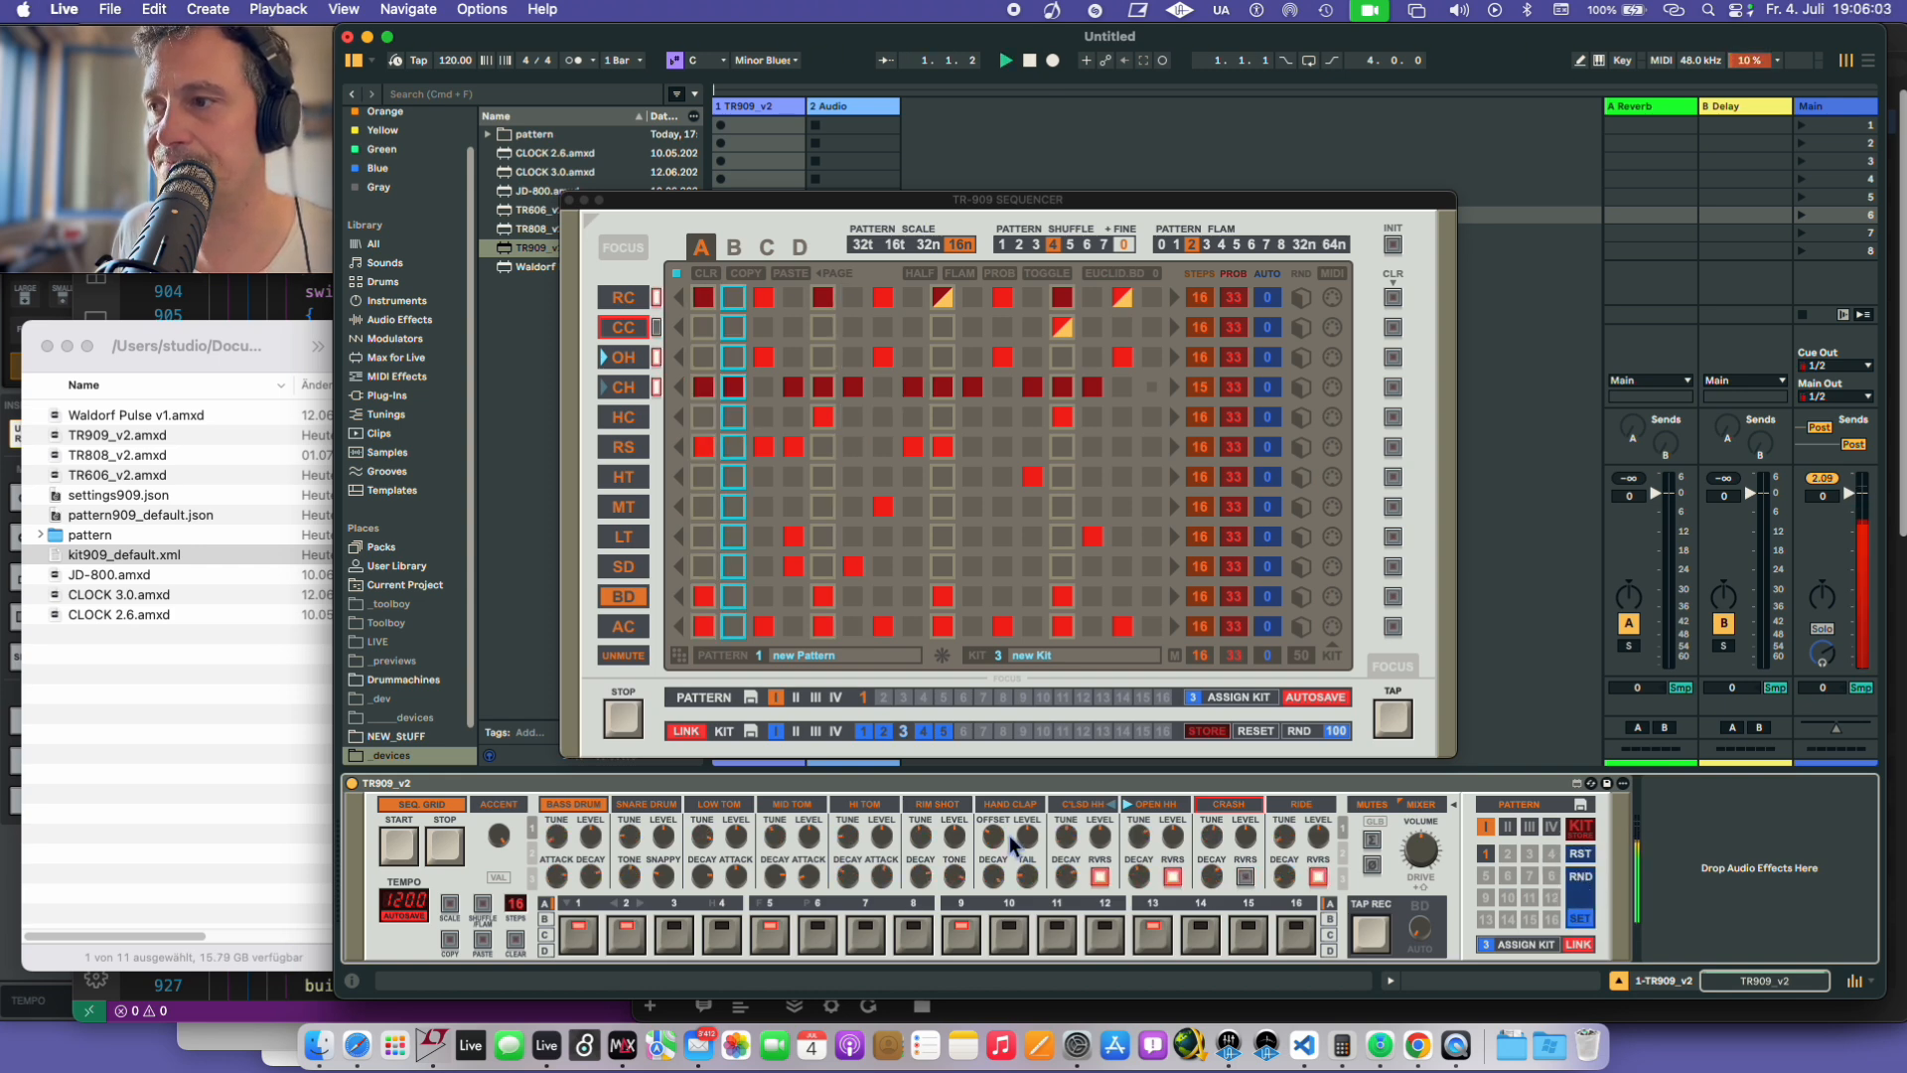
{"action": "key", "text": "space"}
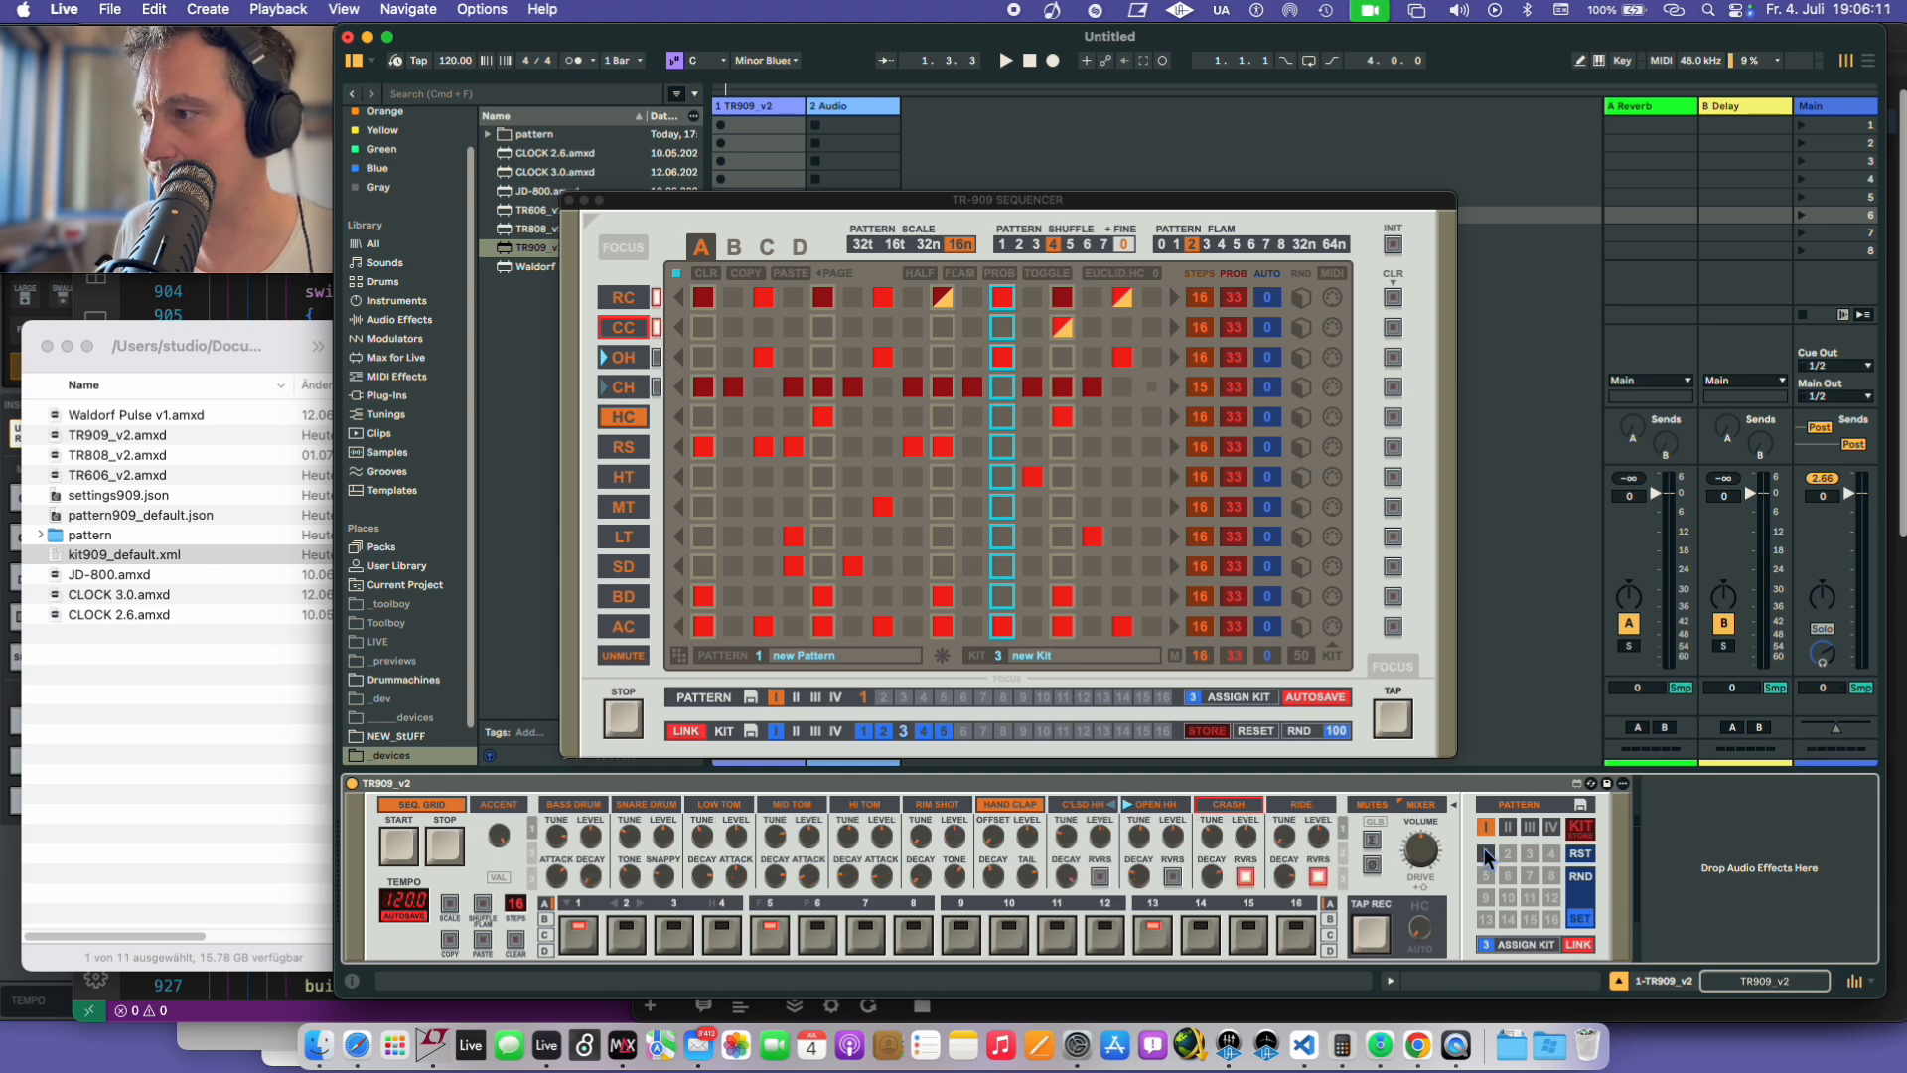
{"action": "left_click", "coordinate": [1582, 922]}
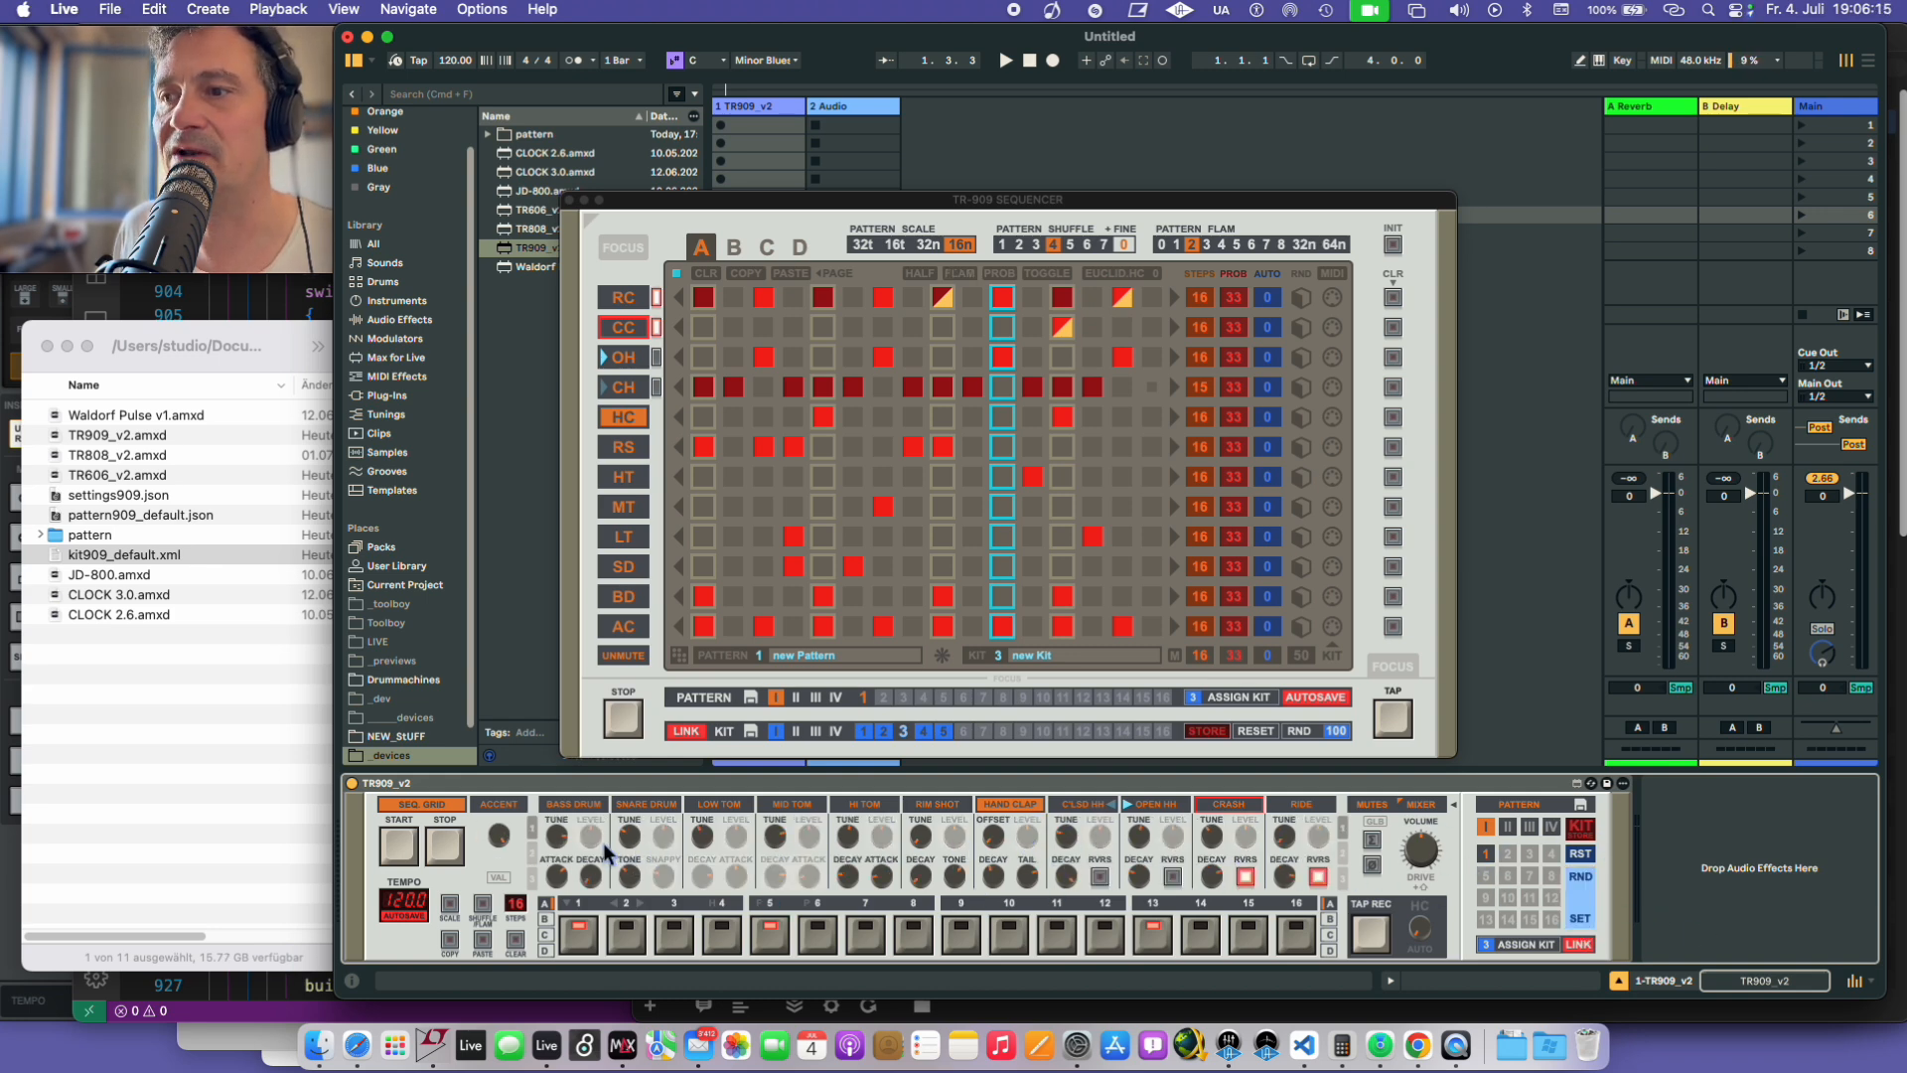
{"action": "left_click", "coordinate": [1579, 924]}
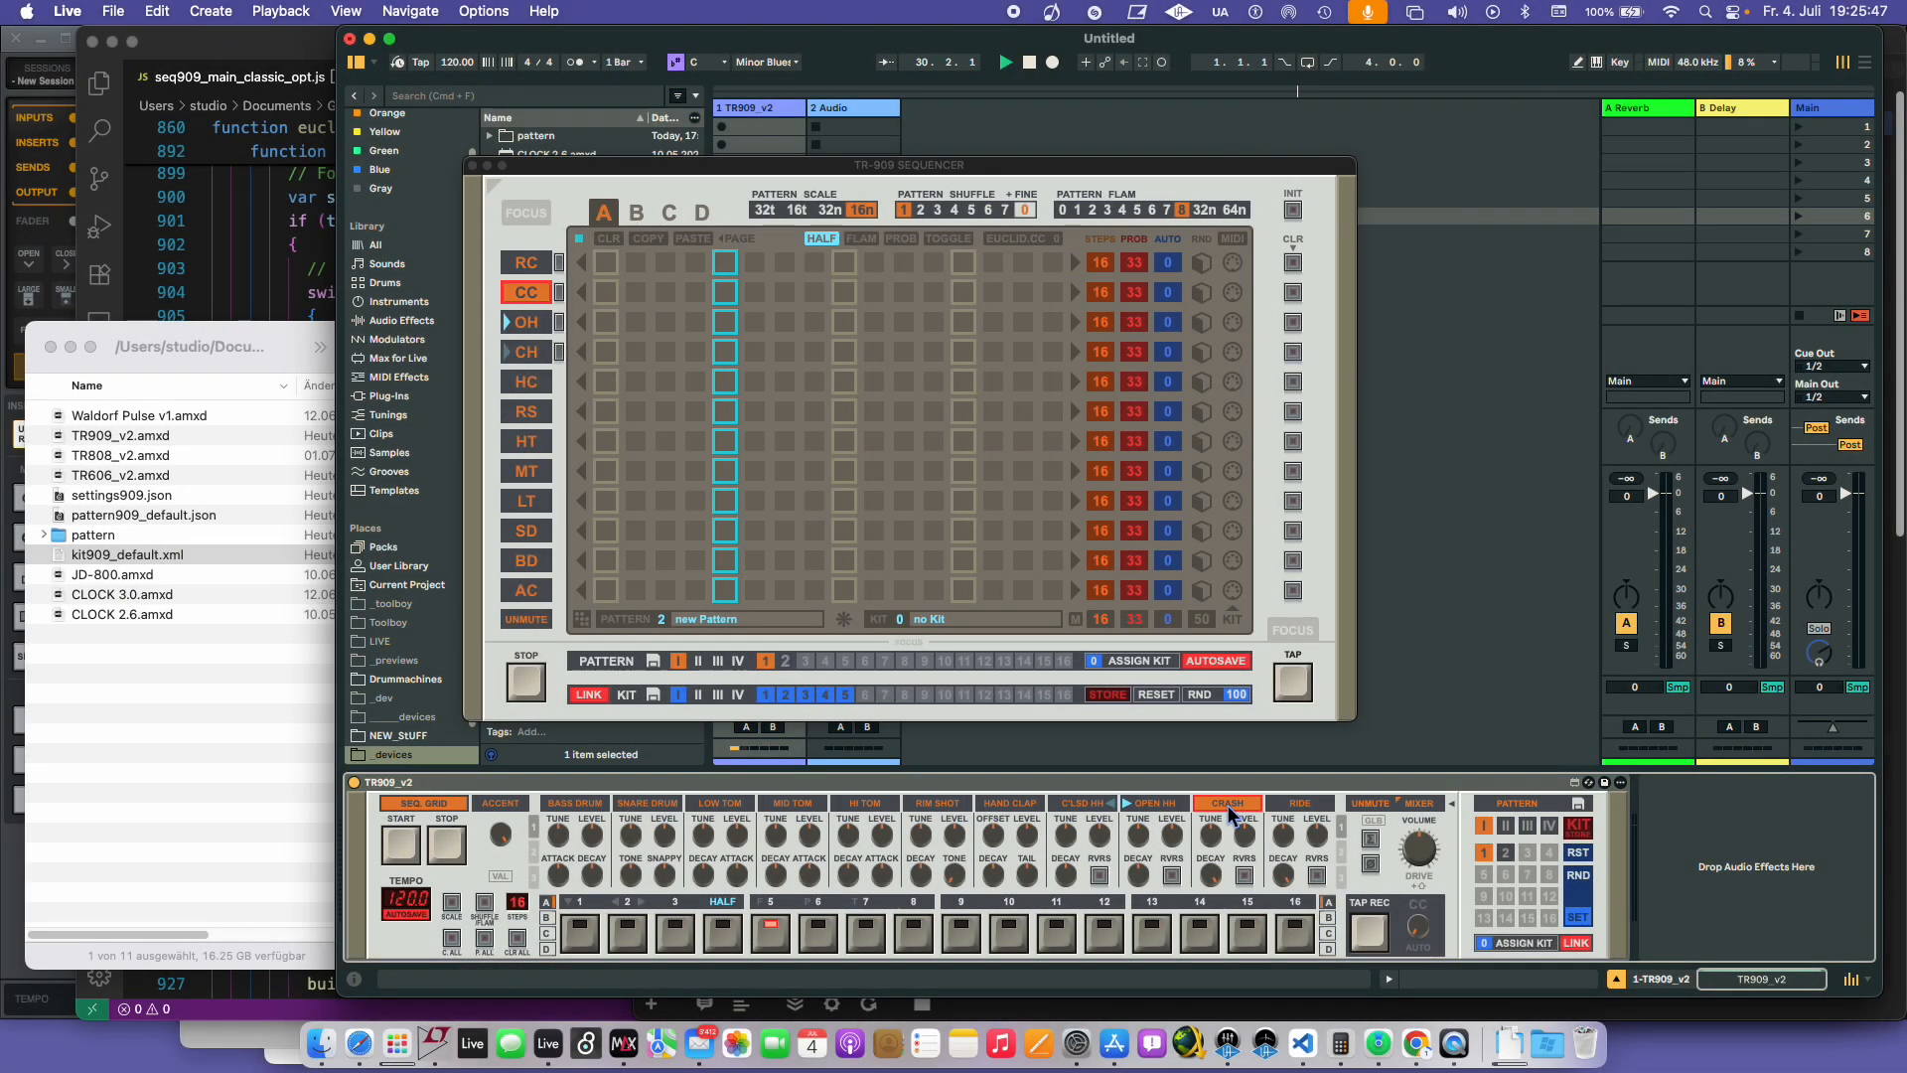
- Reposition the TR-909 sequencer window, and switch between empty patterns 3 and 2, ending on pattern 2
{"action": "left_click", "coordinate": [1251, 783]}
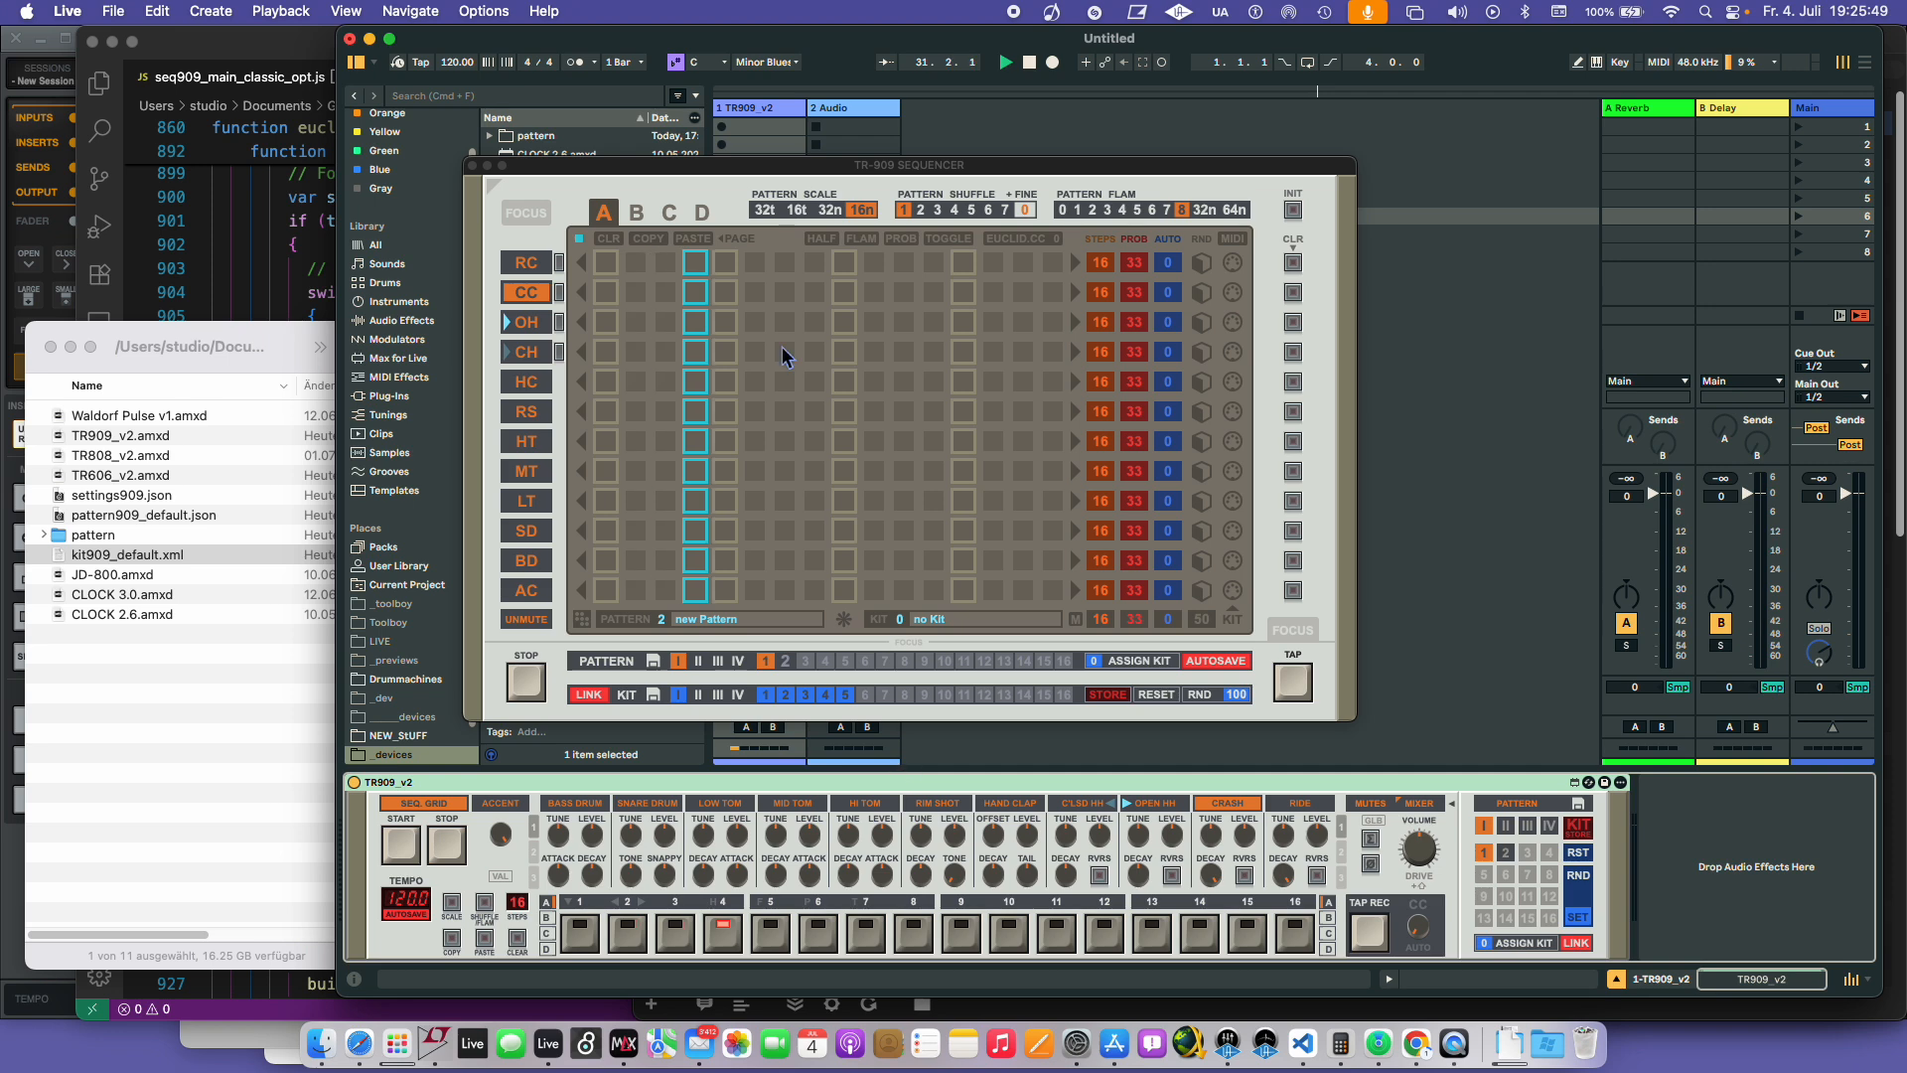
{"action": "left_click_drag", "start_coordinate": [726, 182], "coordinate": [820, 184]}
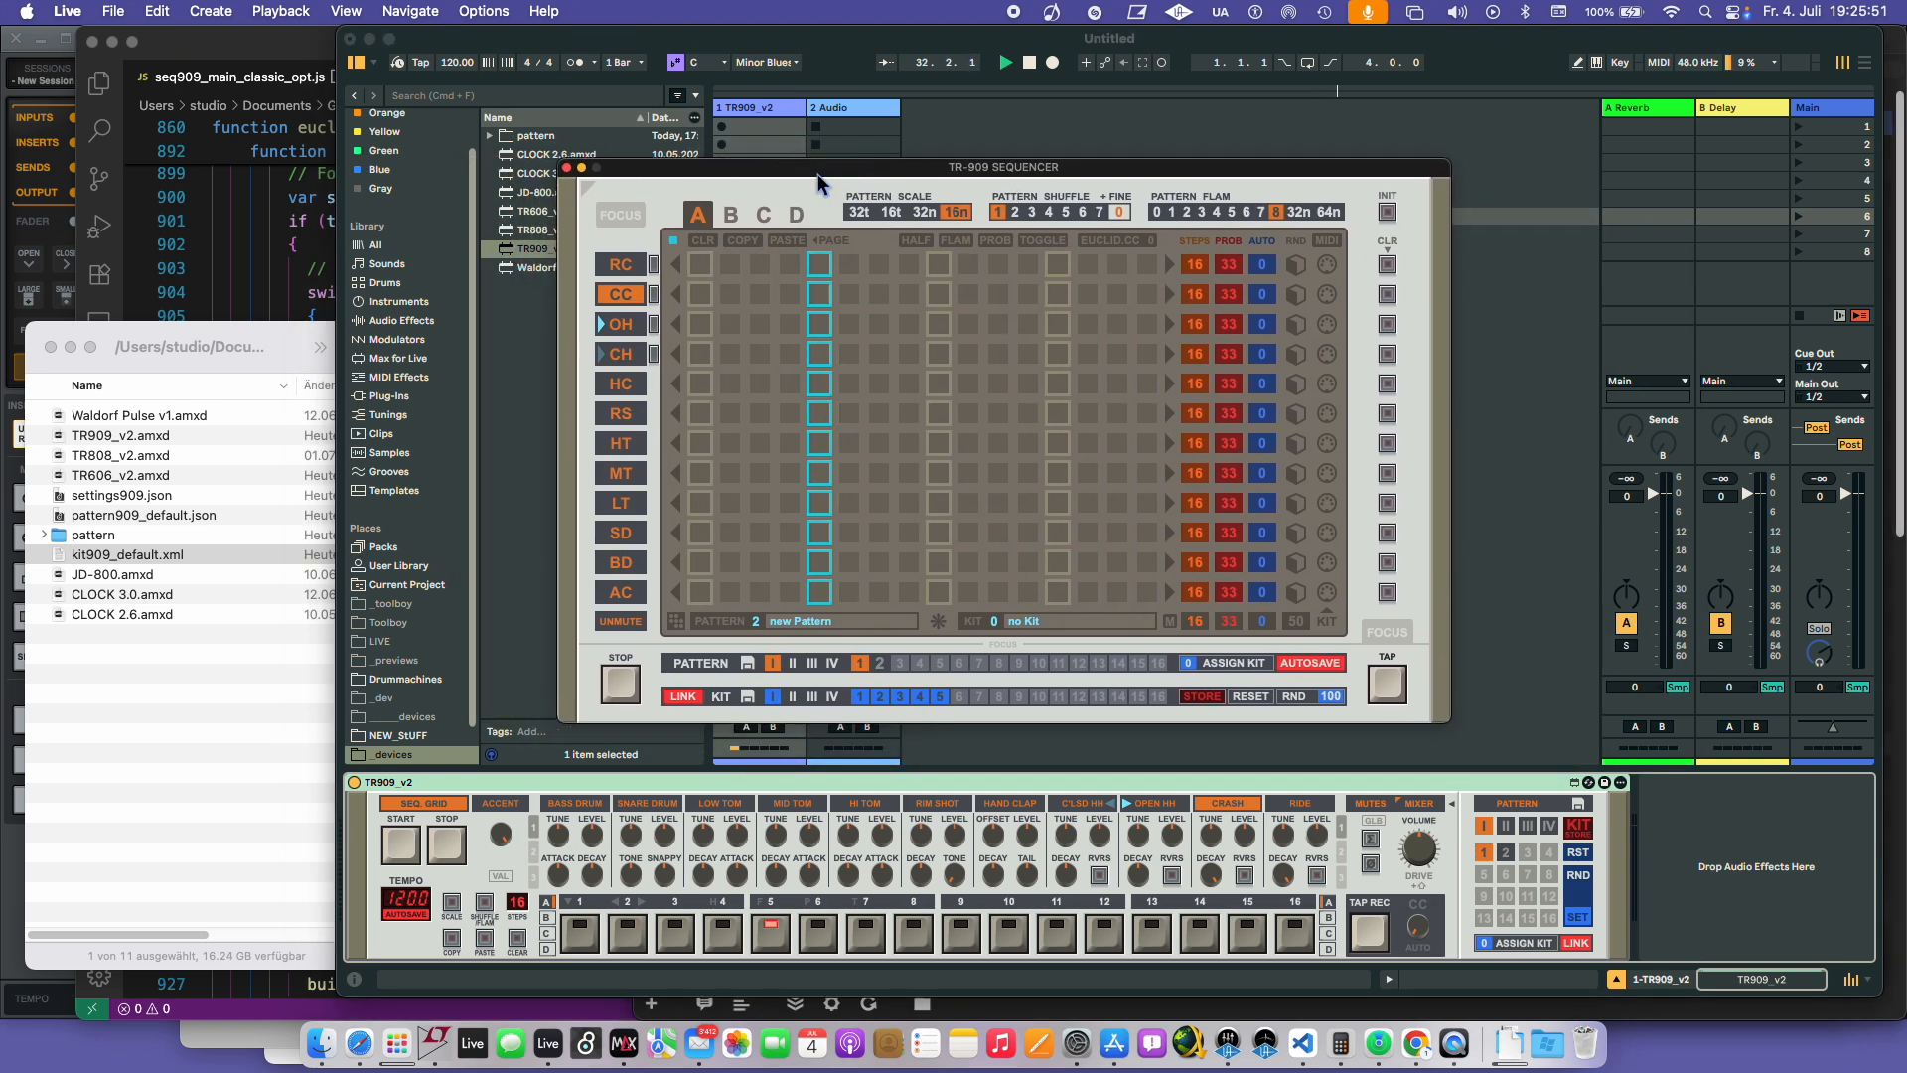
{"action": "left_click", "coordinate": [893, 664]}
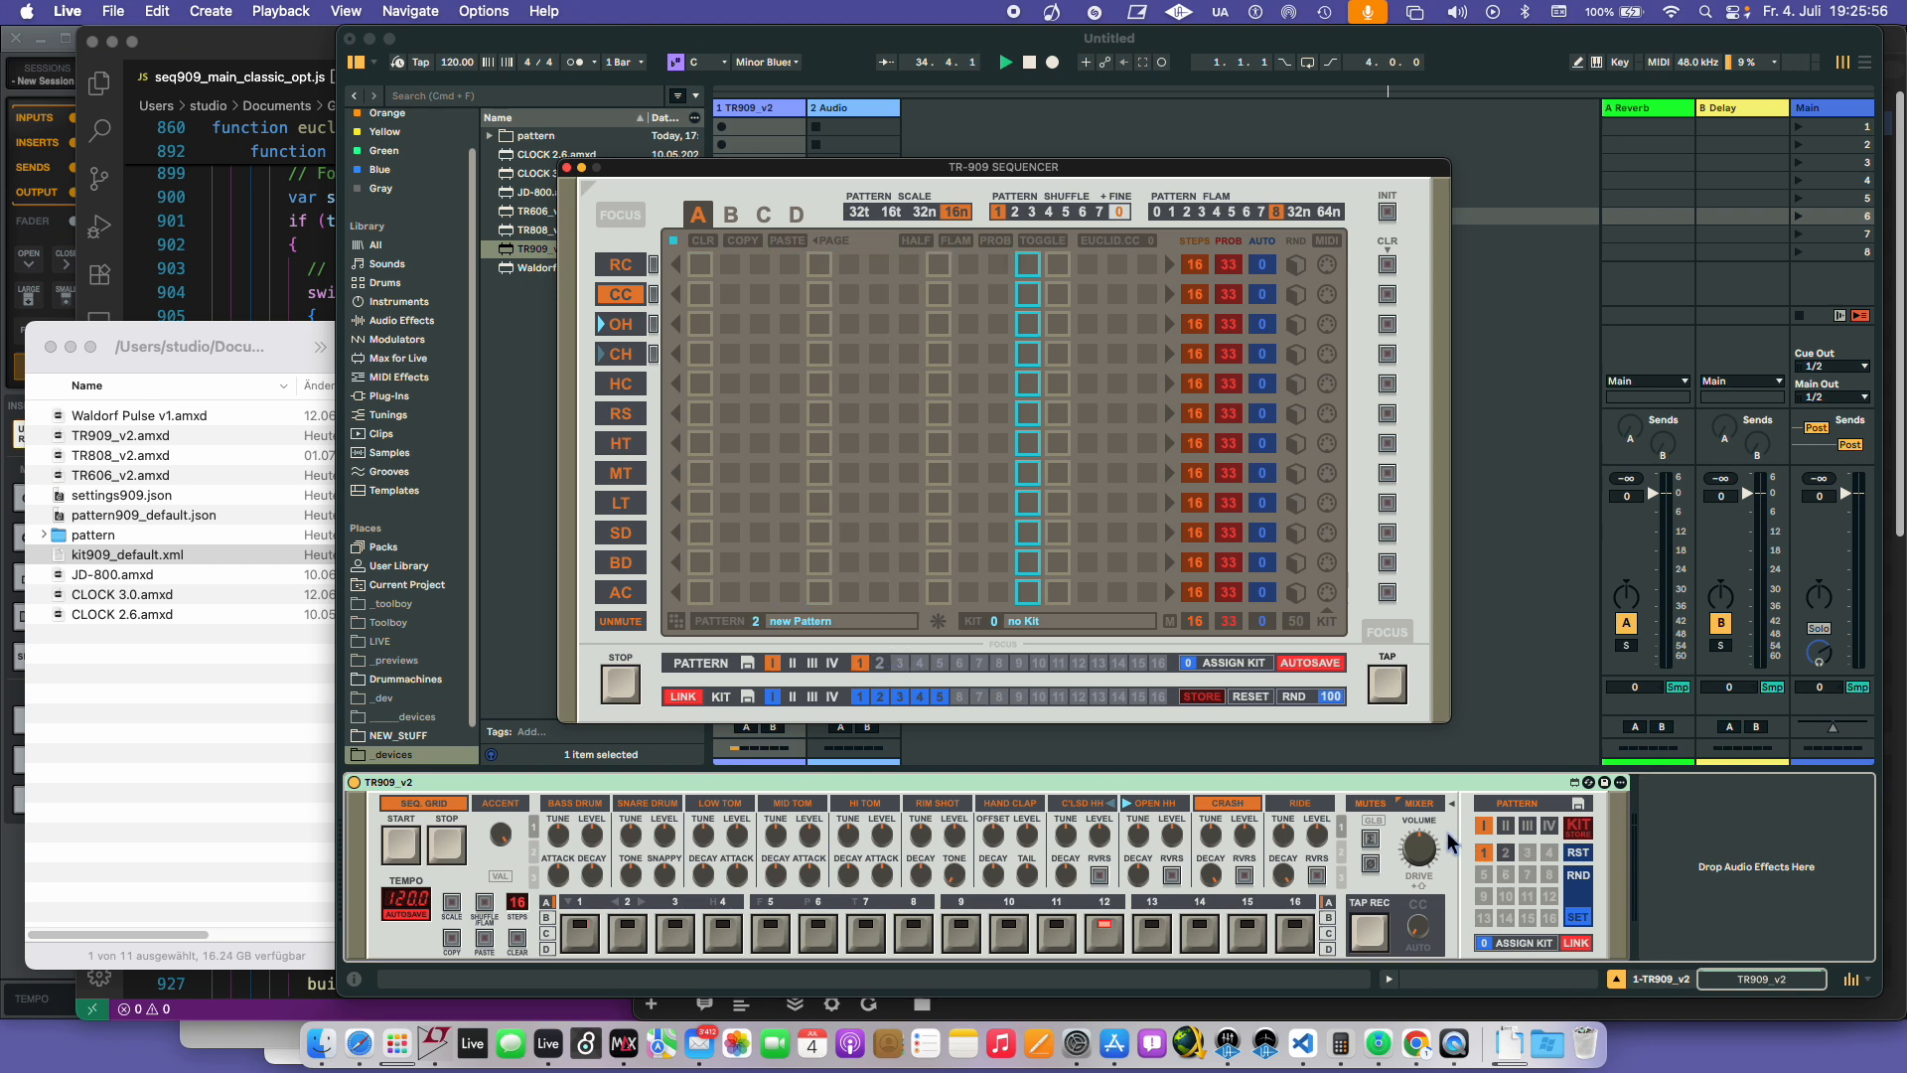
{"action": "left_click", "coordinate": [1506, 853]}
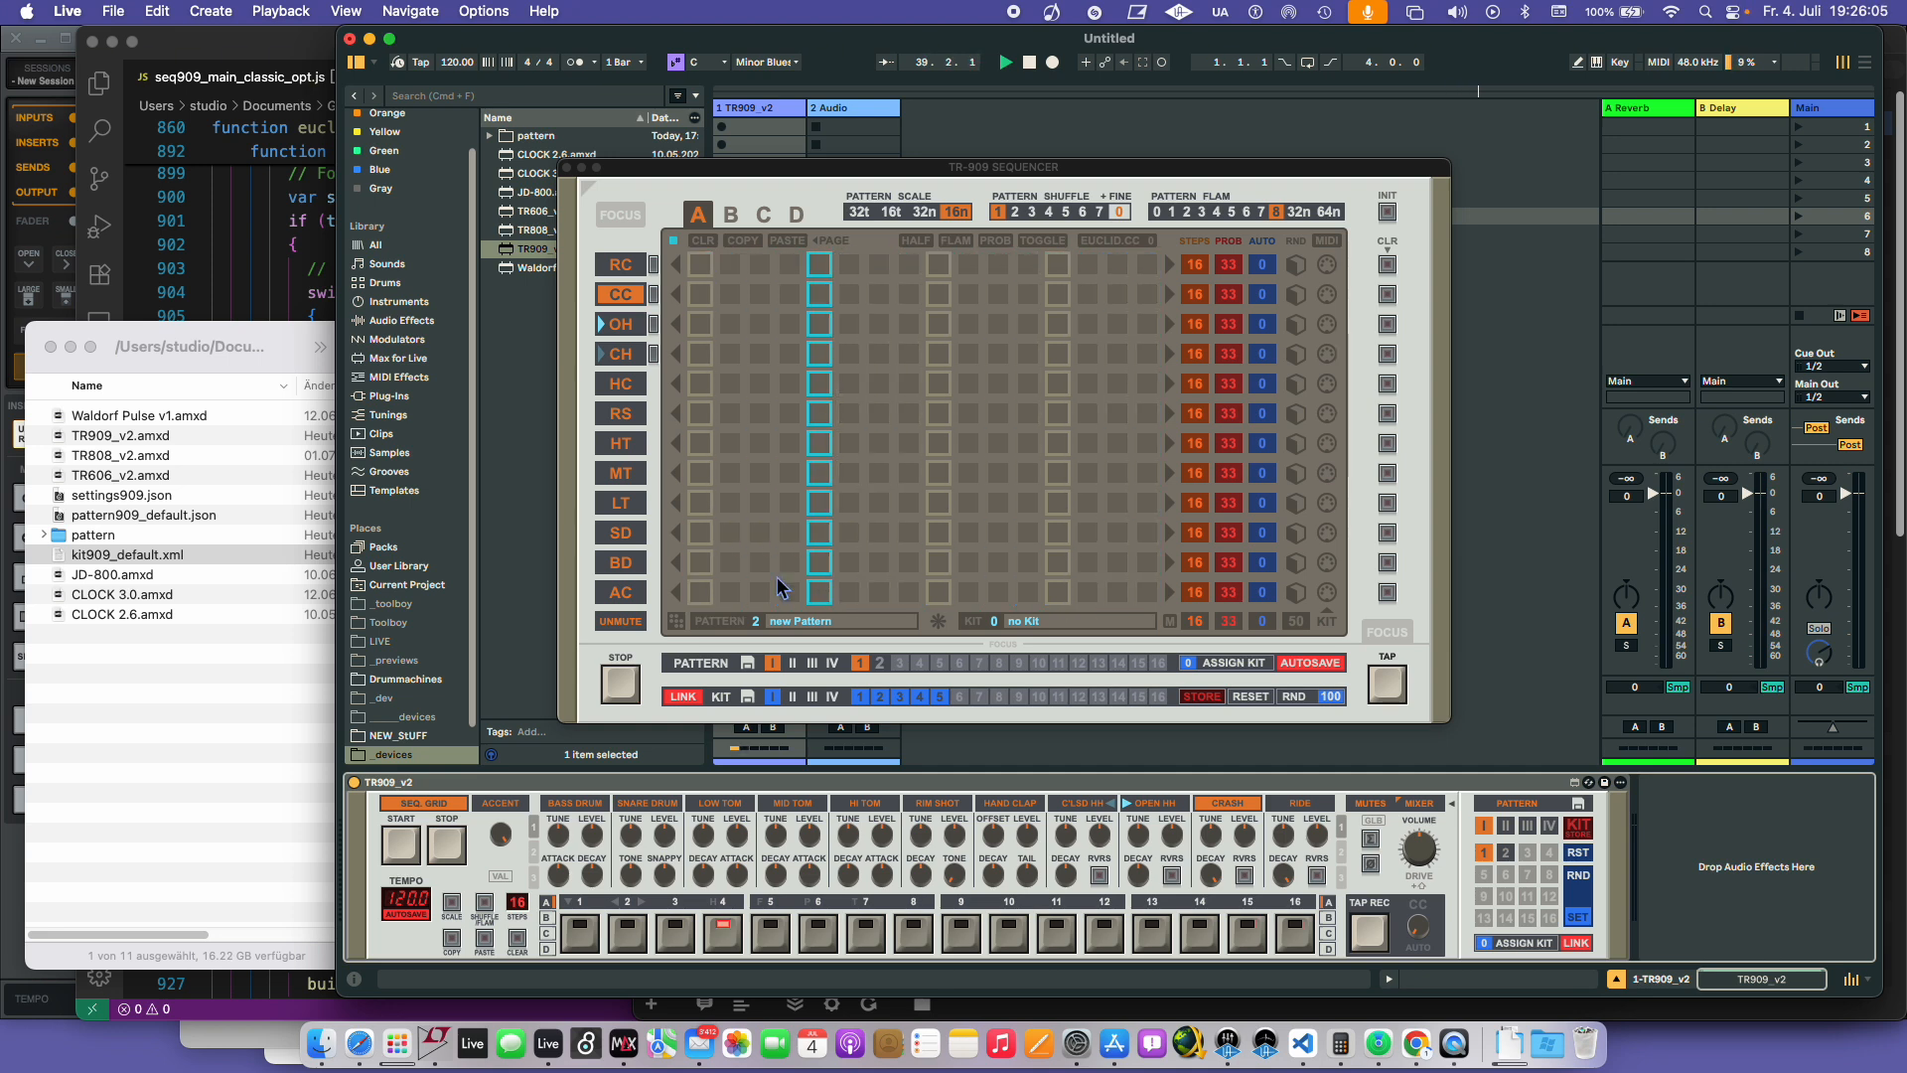
{"action": "left_click", "coordinate": [899, 664]}
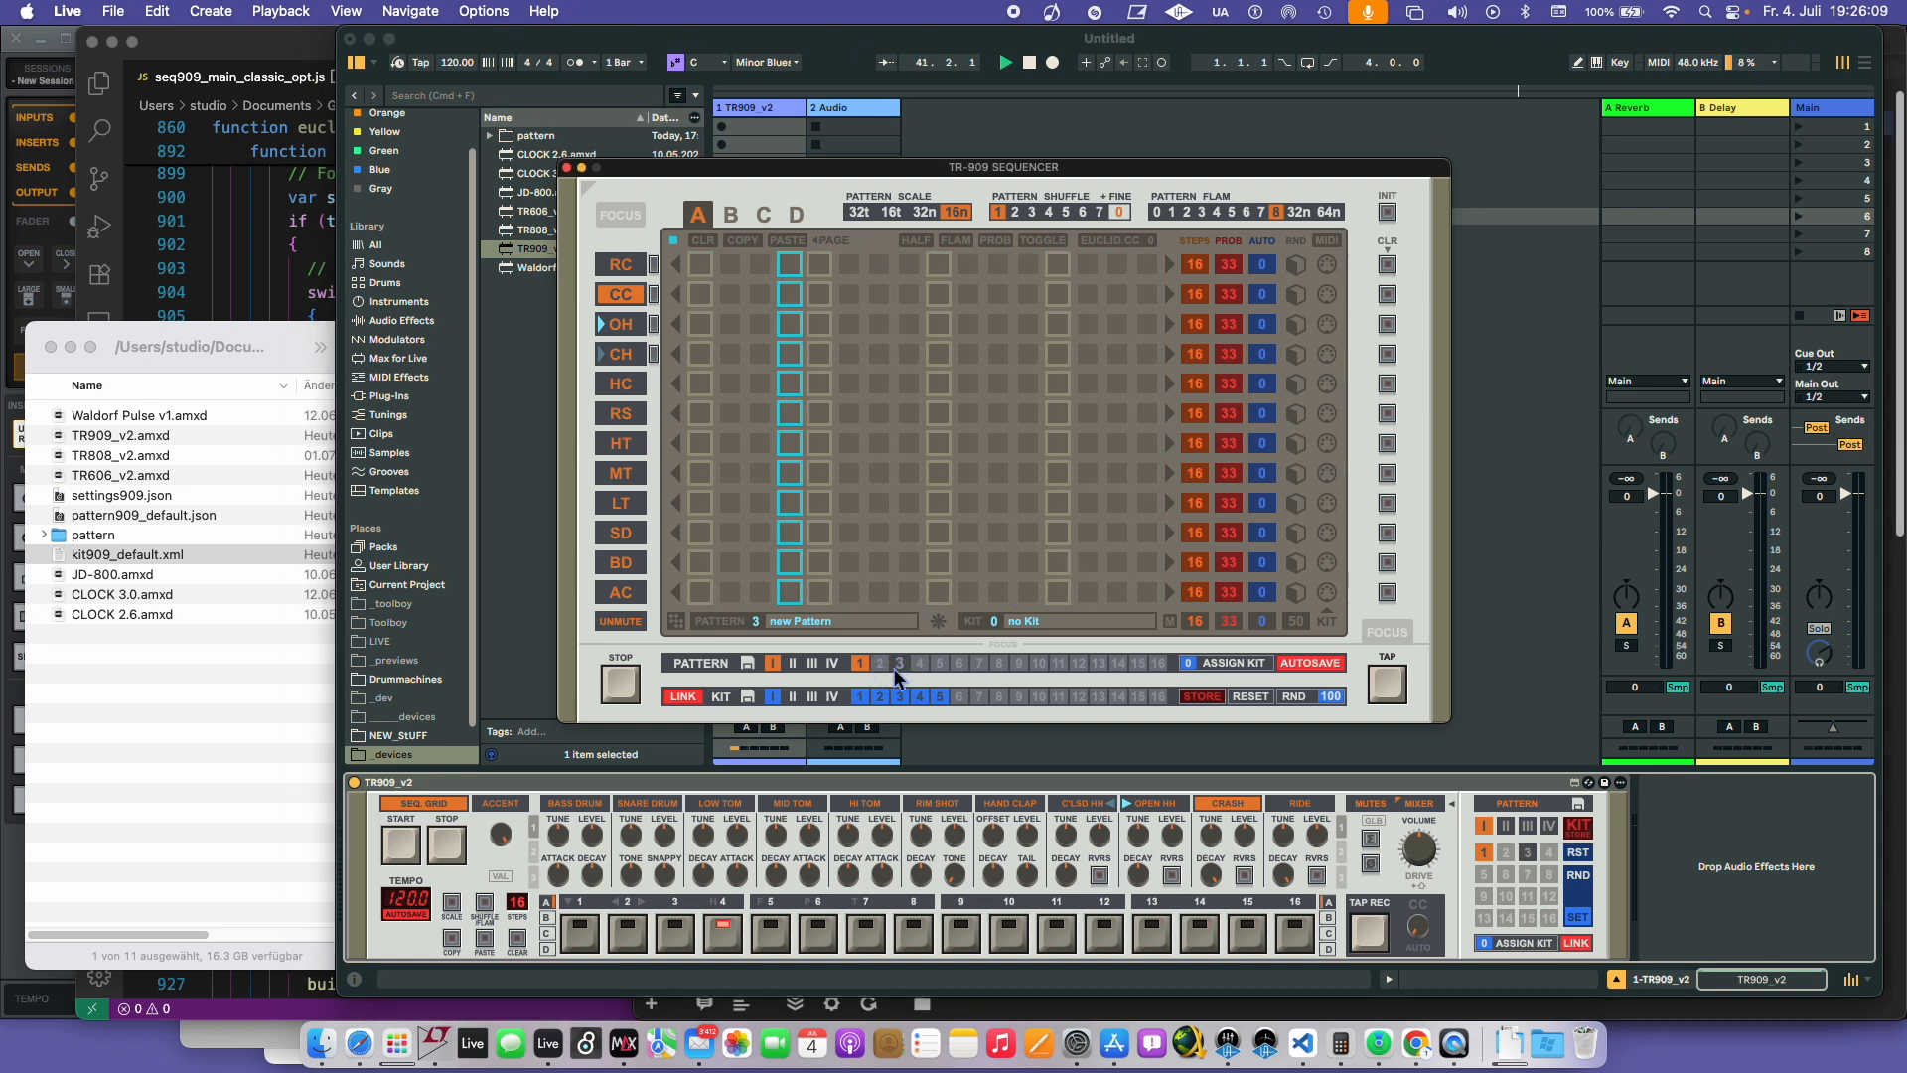
{"action": "left_click", "coordinate": [880, 664]}
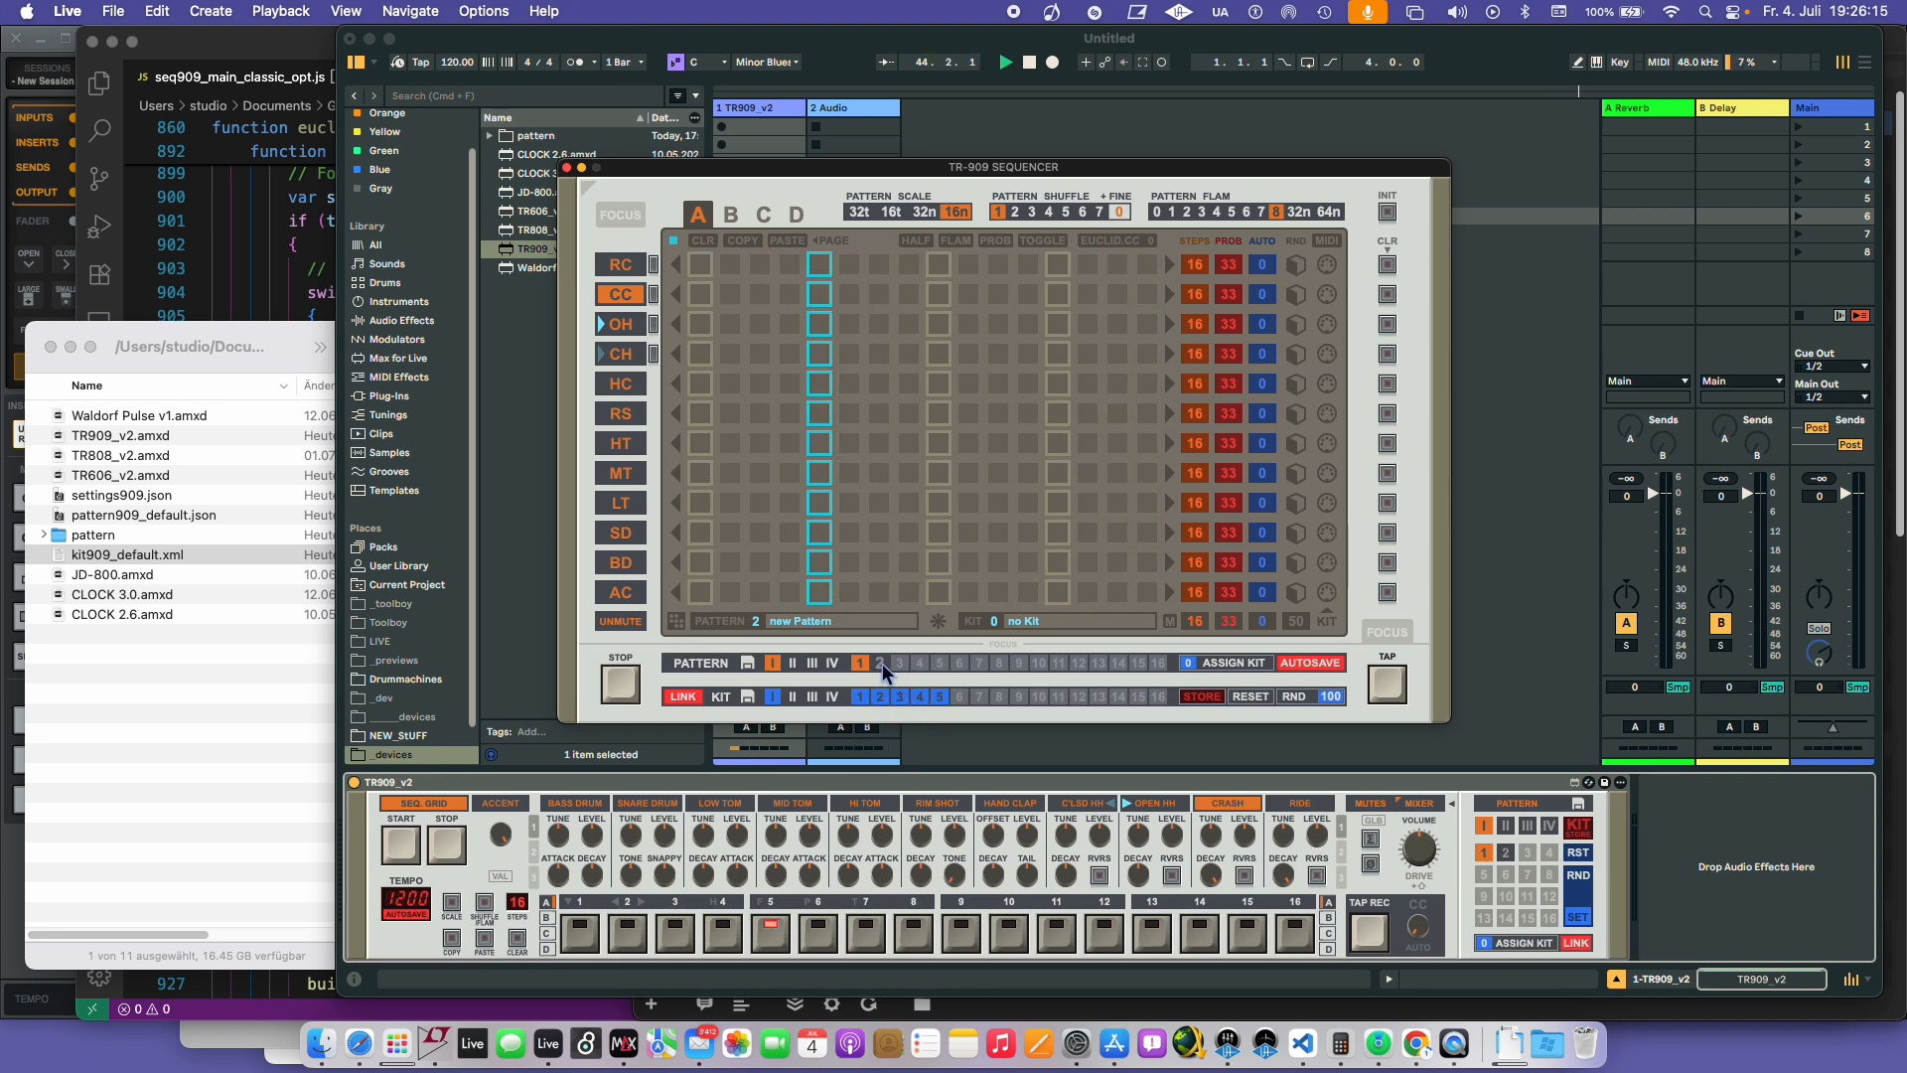
- Program bass drum hits on steps 1, 5, 9 and 13 of pattern 2
{"action": "left_click", "coordinate": [701, 563]}
{"action": "left_click", "coordinate": [820, 562]}
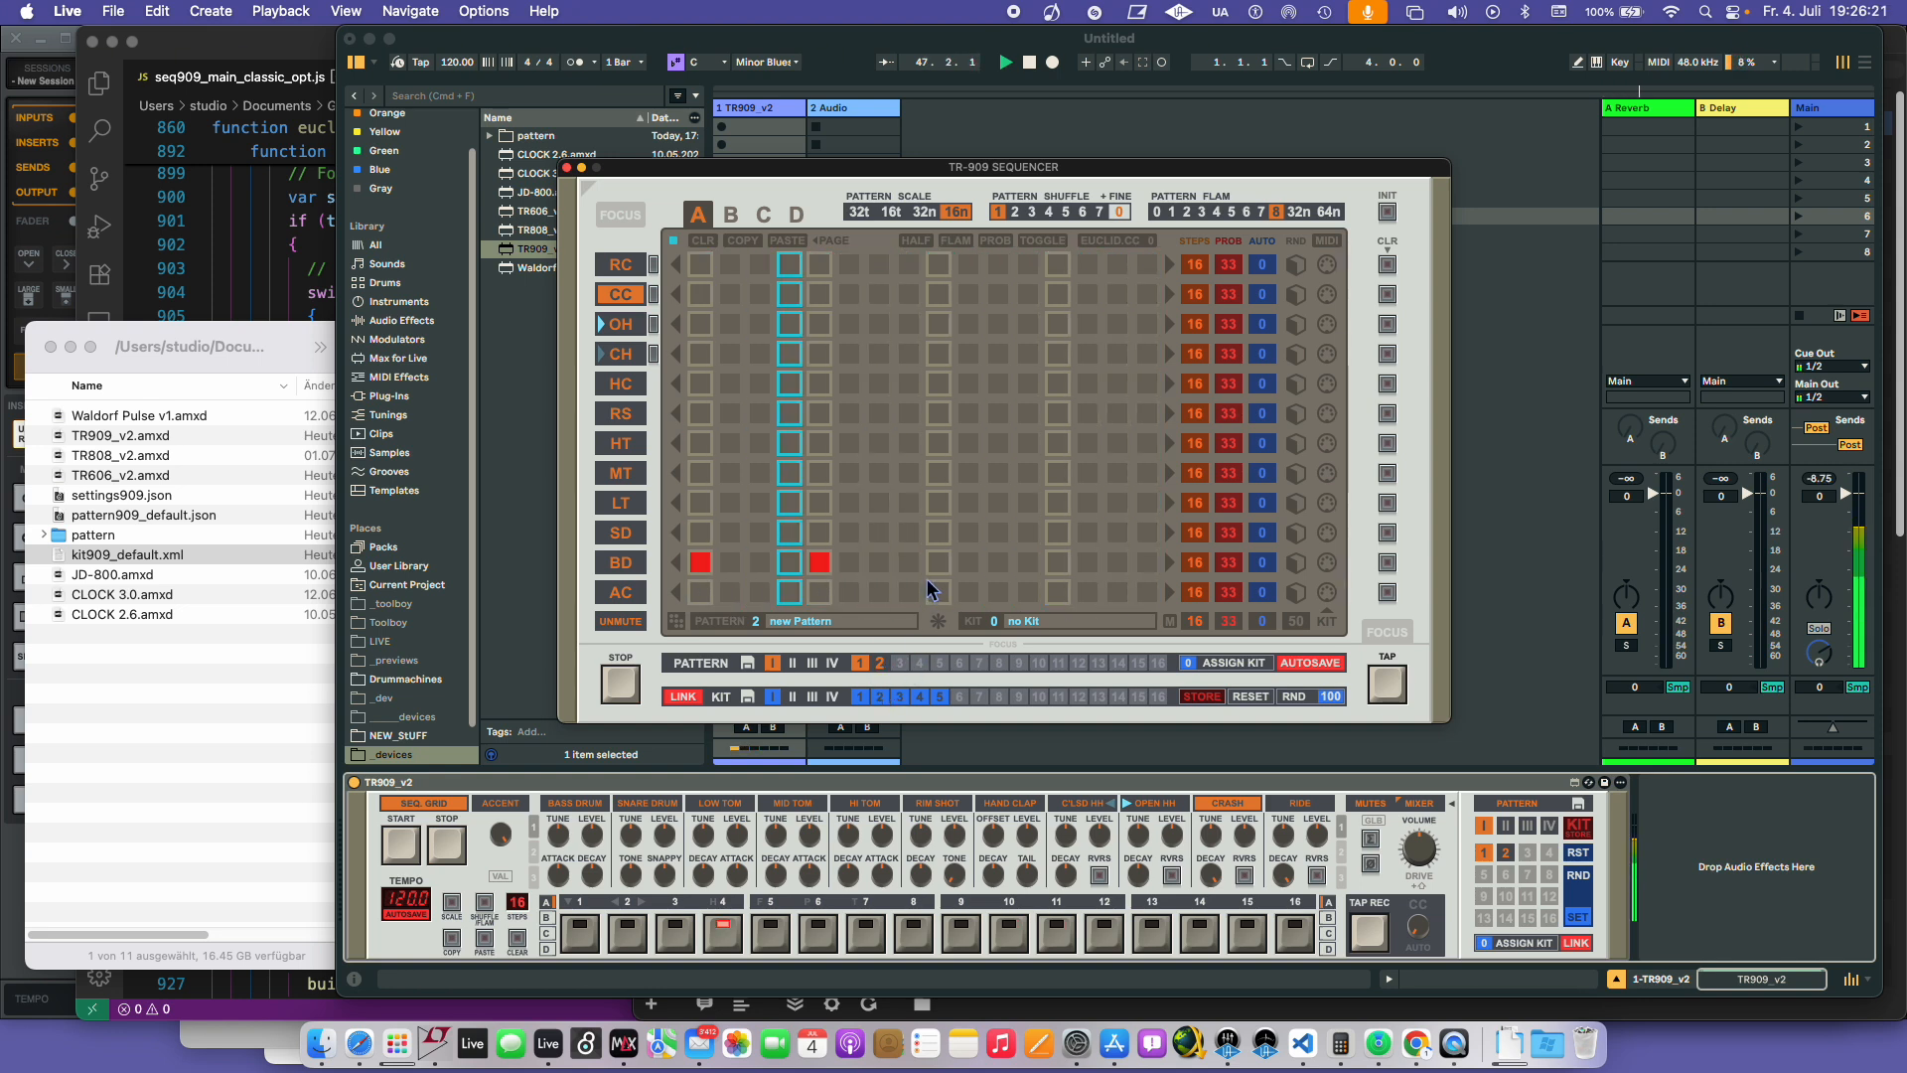
{"action": "left_click", "coordinate": [939, 562]}
{"action": "left_click", "coordinate": [1058, 562]}
- Add accents on every odd step from 1 to 15 of pattern 2
{"action": "left_click", "coordinate": [700, 592]}
{"action": "left_click", "coordinate": [760, 592]}
{"action": "left_click", "coordinate": [820, 592]}
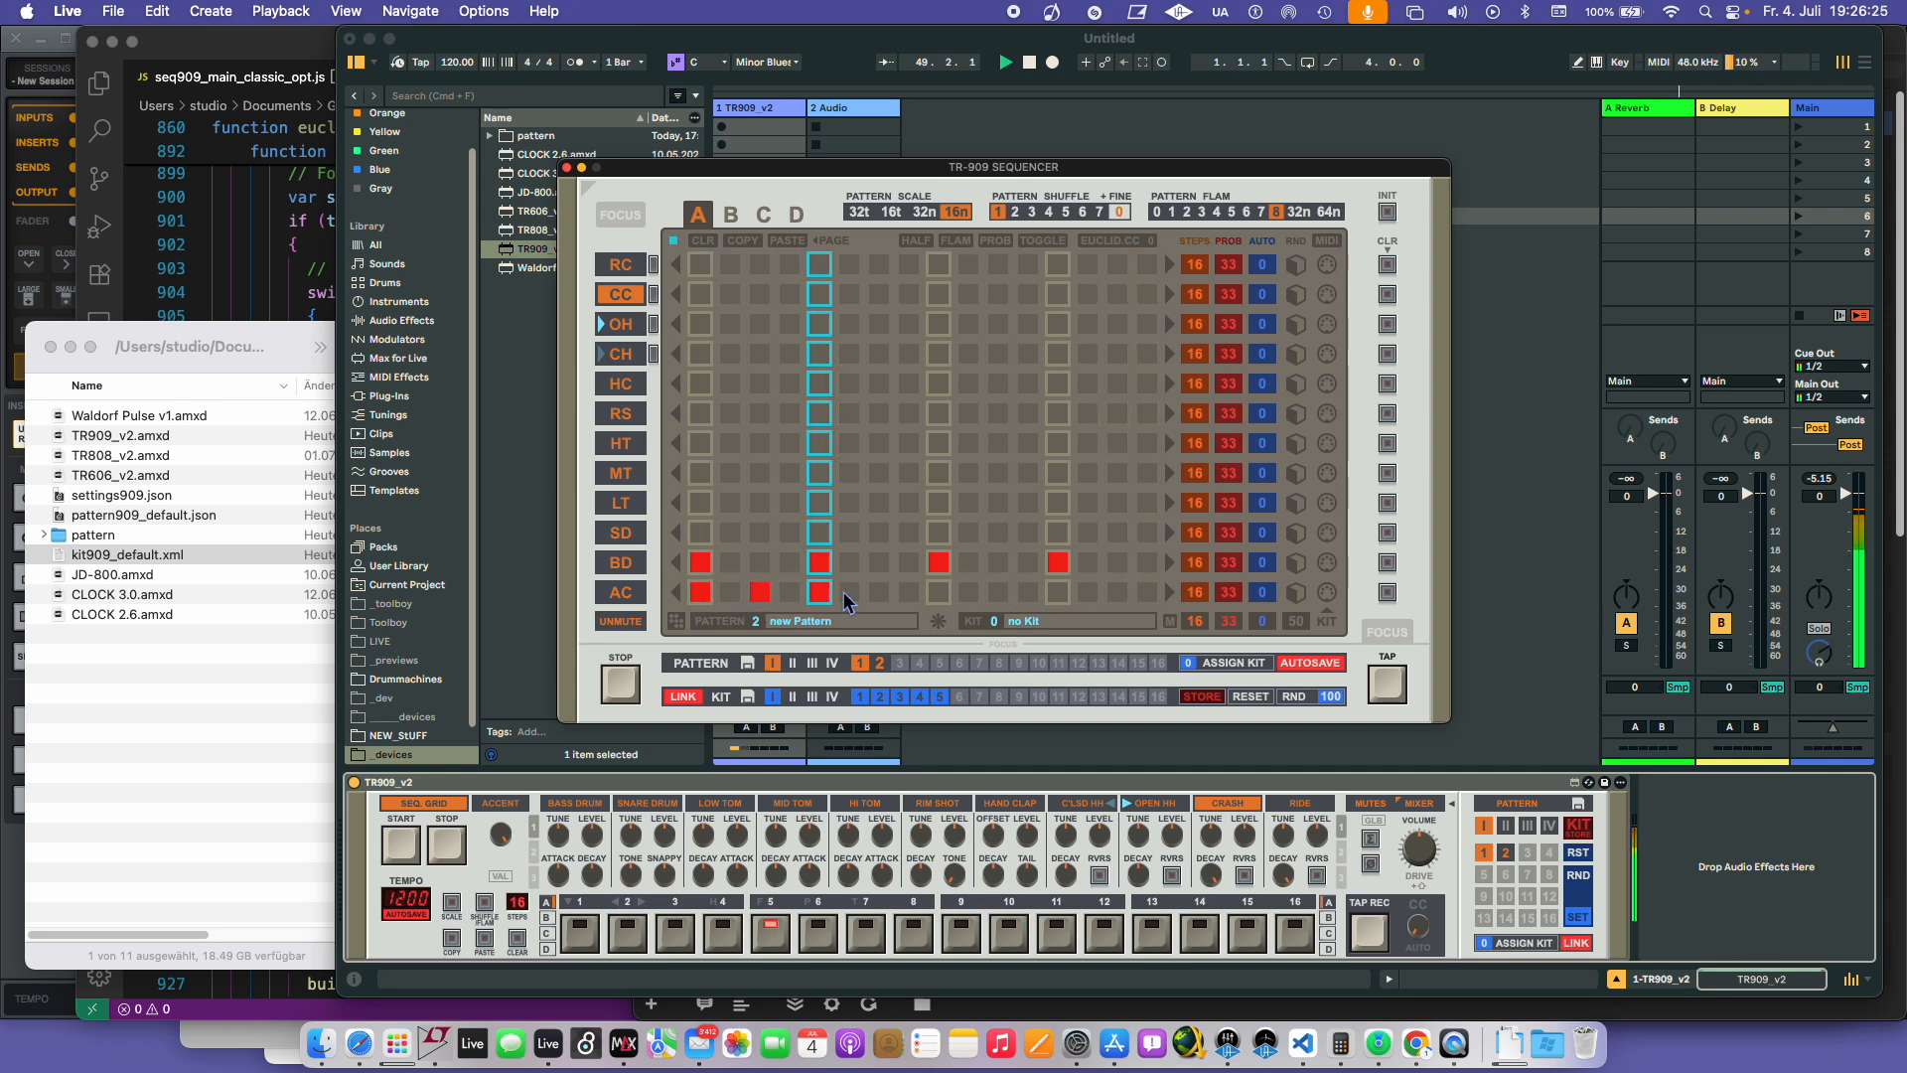
{"action": "left_click", "coordinate": [880, 592]}
{"action": "left_click", "coordinate": [939, 592]}
{"action": "left_click", "coordinate": [1057, 592]}
{"action": "left_click", "coordinate": [998, 592]}
{"action": "left_click", "coordinate": [1118, 592]}
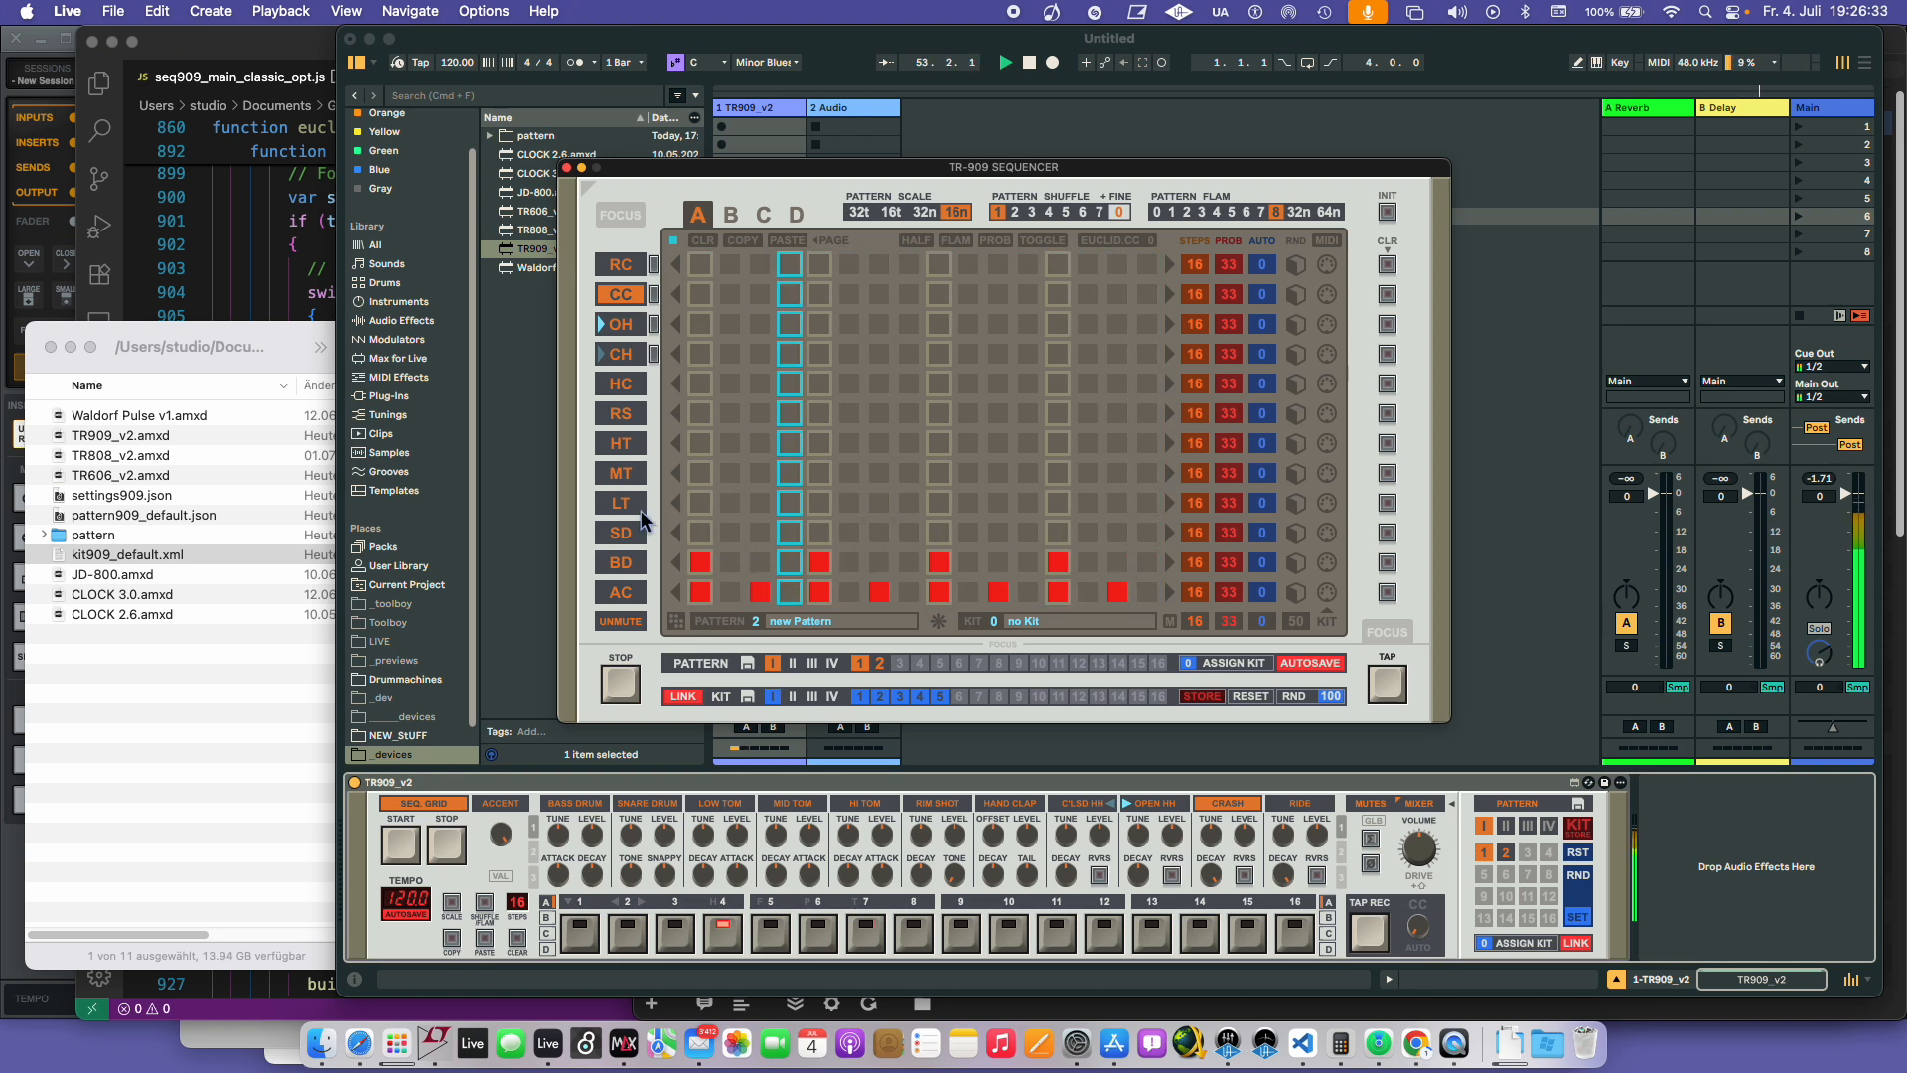
- Select the rim shot and tap-record its hits in real time onto steps 3, 4, 7, 10, 13 and 16 of pattern 2
{"action": "left_click", "coordinate": [621, 414]}
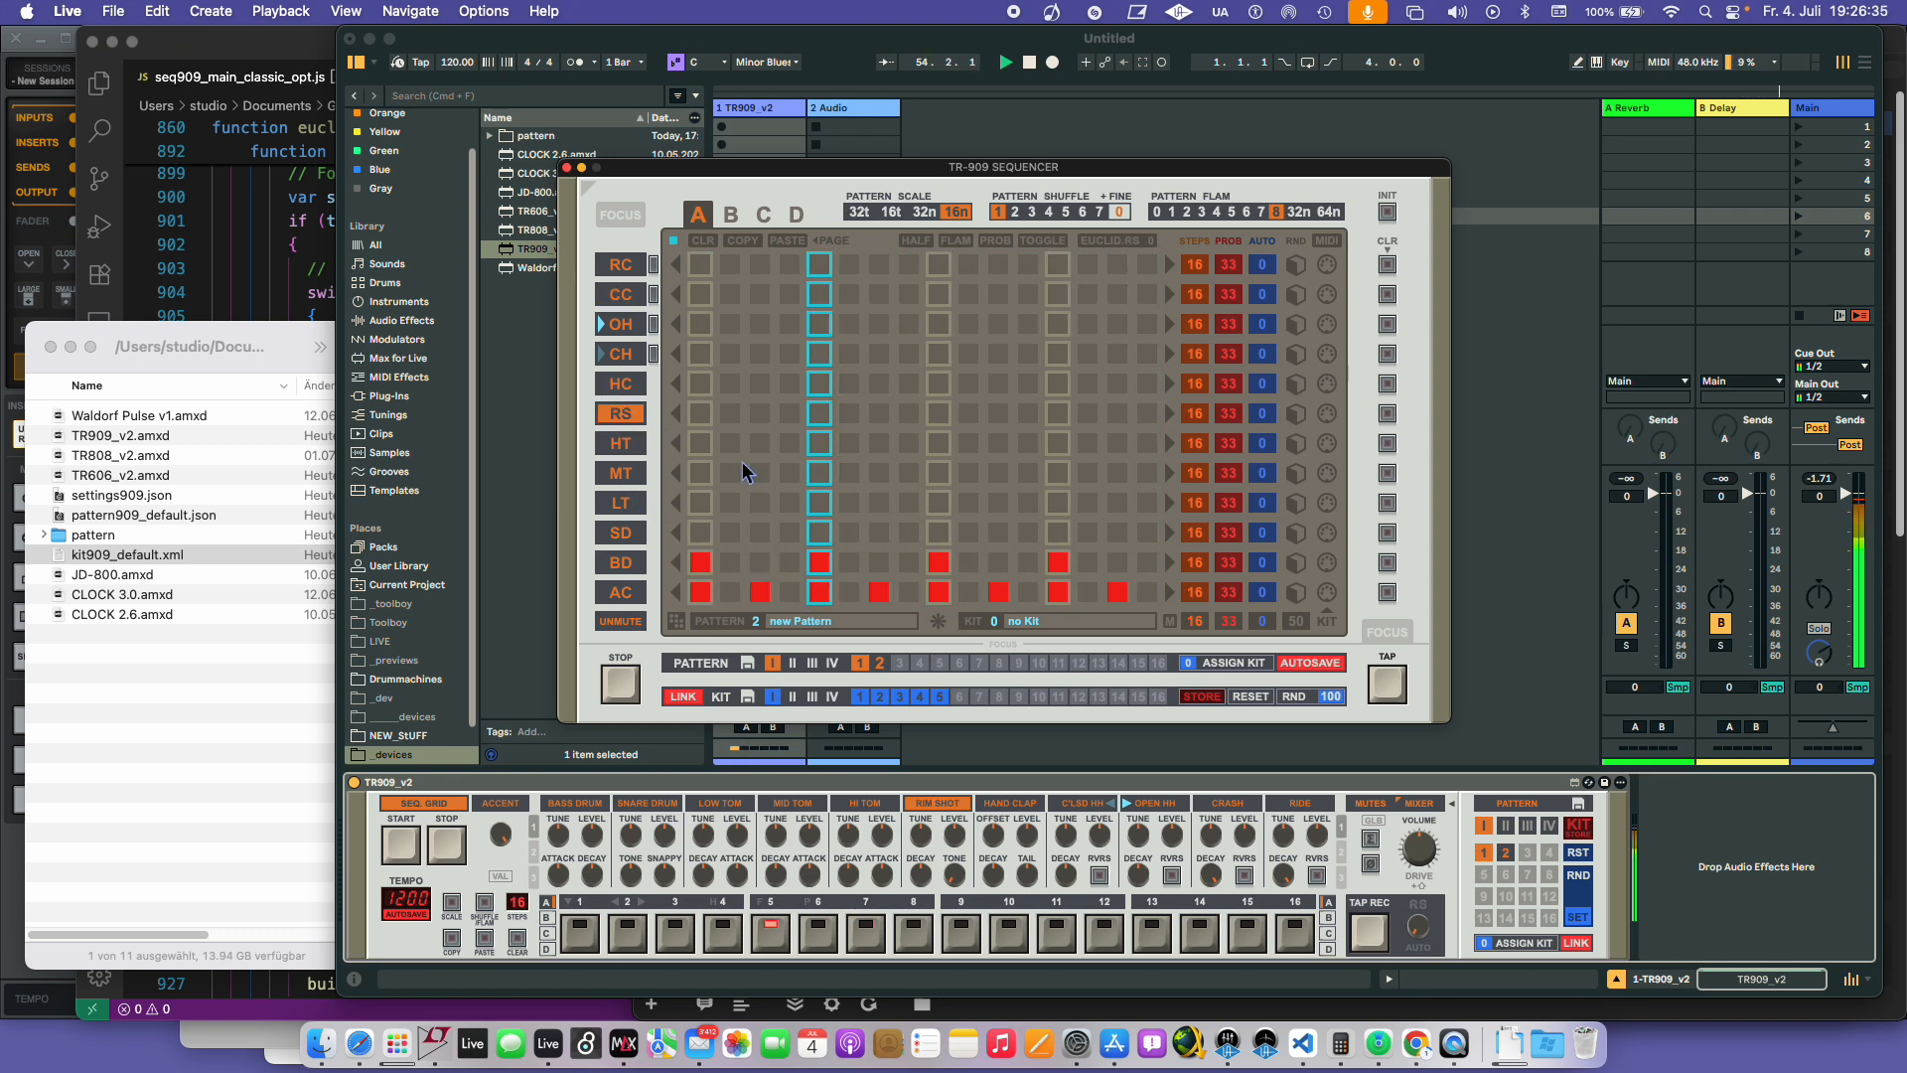
{"action": "left_click", "coordinate": [1393, 692]}
{"action": "left_click", "coordinate": [1393, 692]}
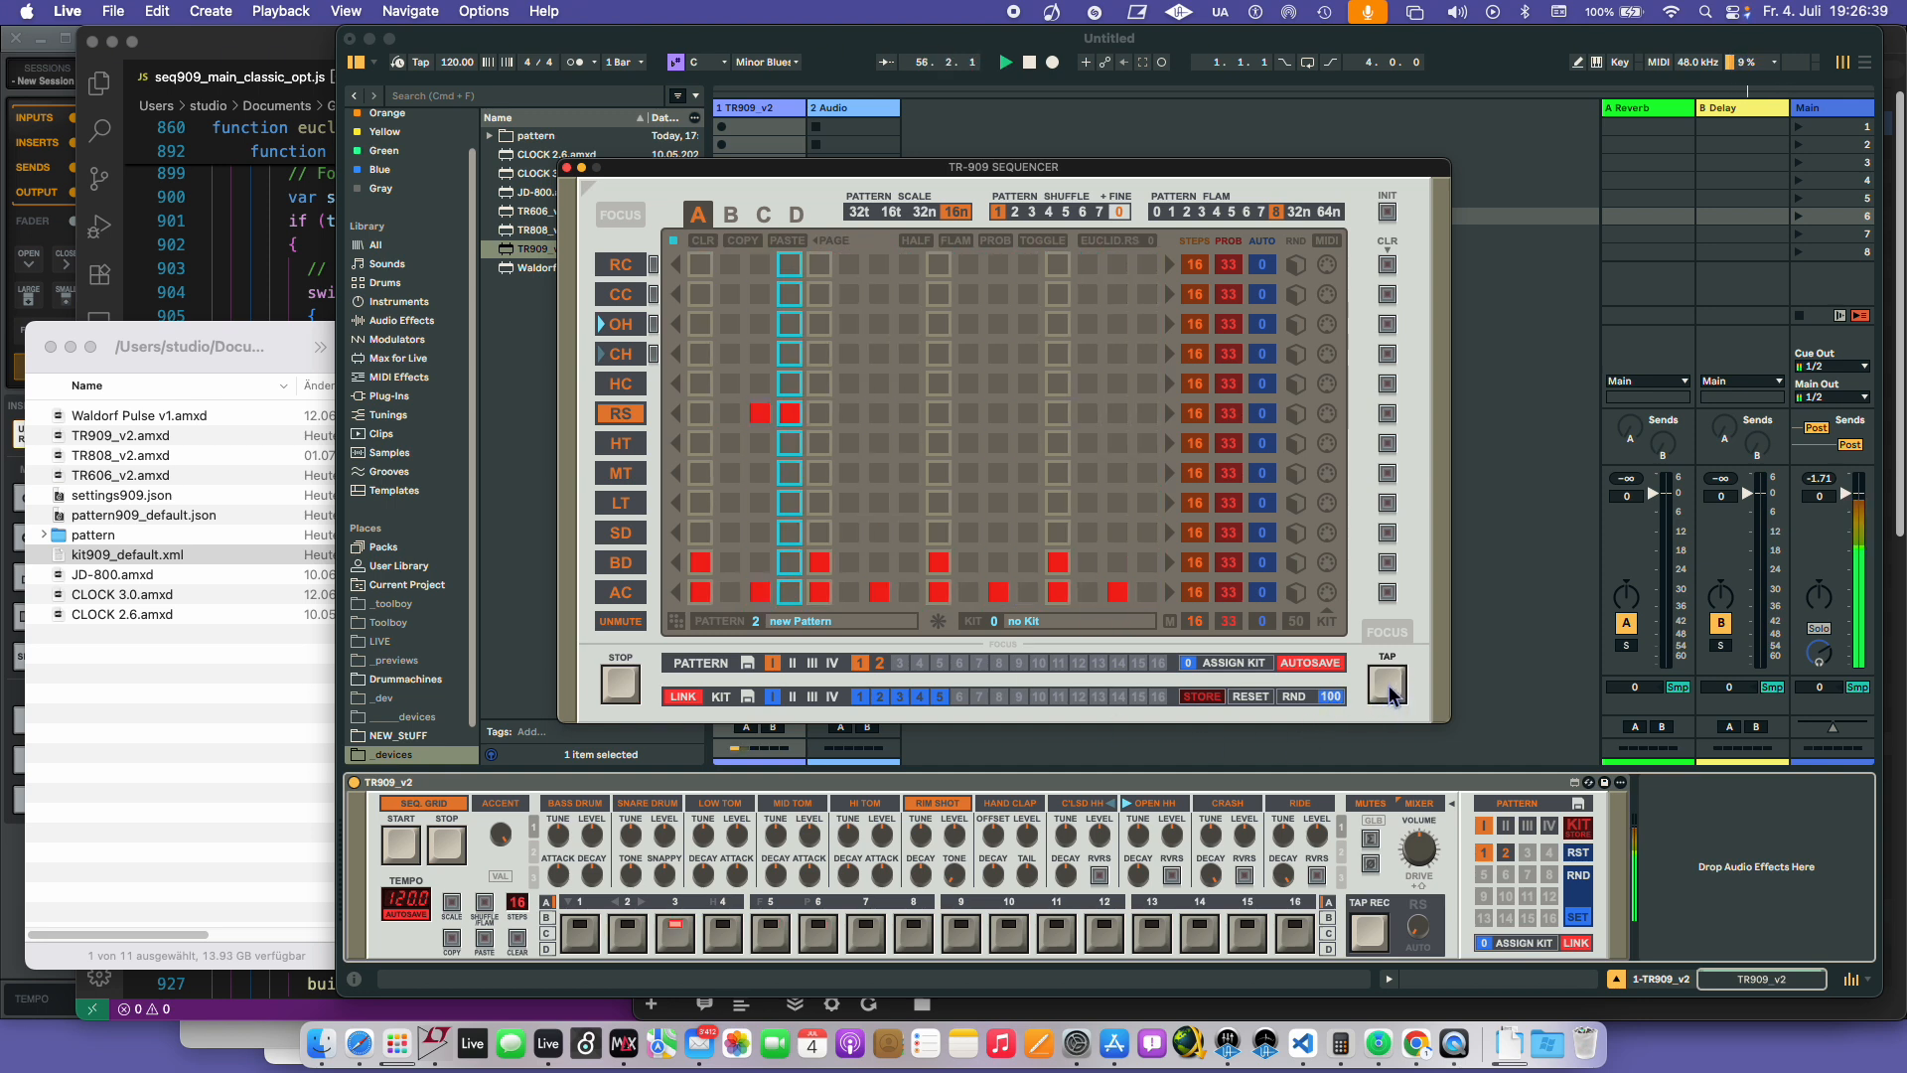
{"action": "left_click", "coordinate": [1393, 693]}
{"action": "left_click", "coordinate": [1393, 693]}
{"action": "left_click", "coordinate": [1393, 694]}
{"action": "left_click", "coordinate": [1393, 693]}
- Shift the rim shot sequence back and forth one step at a time, ending with hits on steps 1, 4, 5, 8, 11 and 14
{"action": "left_click", "coordinate": [1171, 415]}
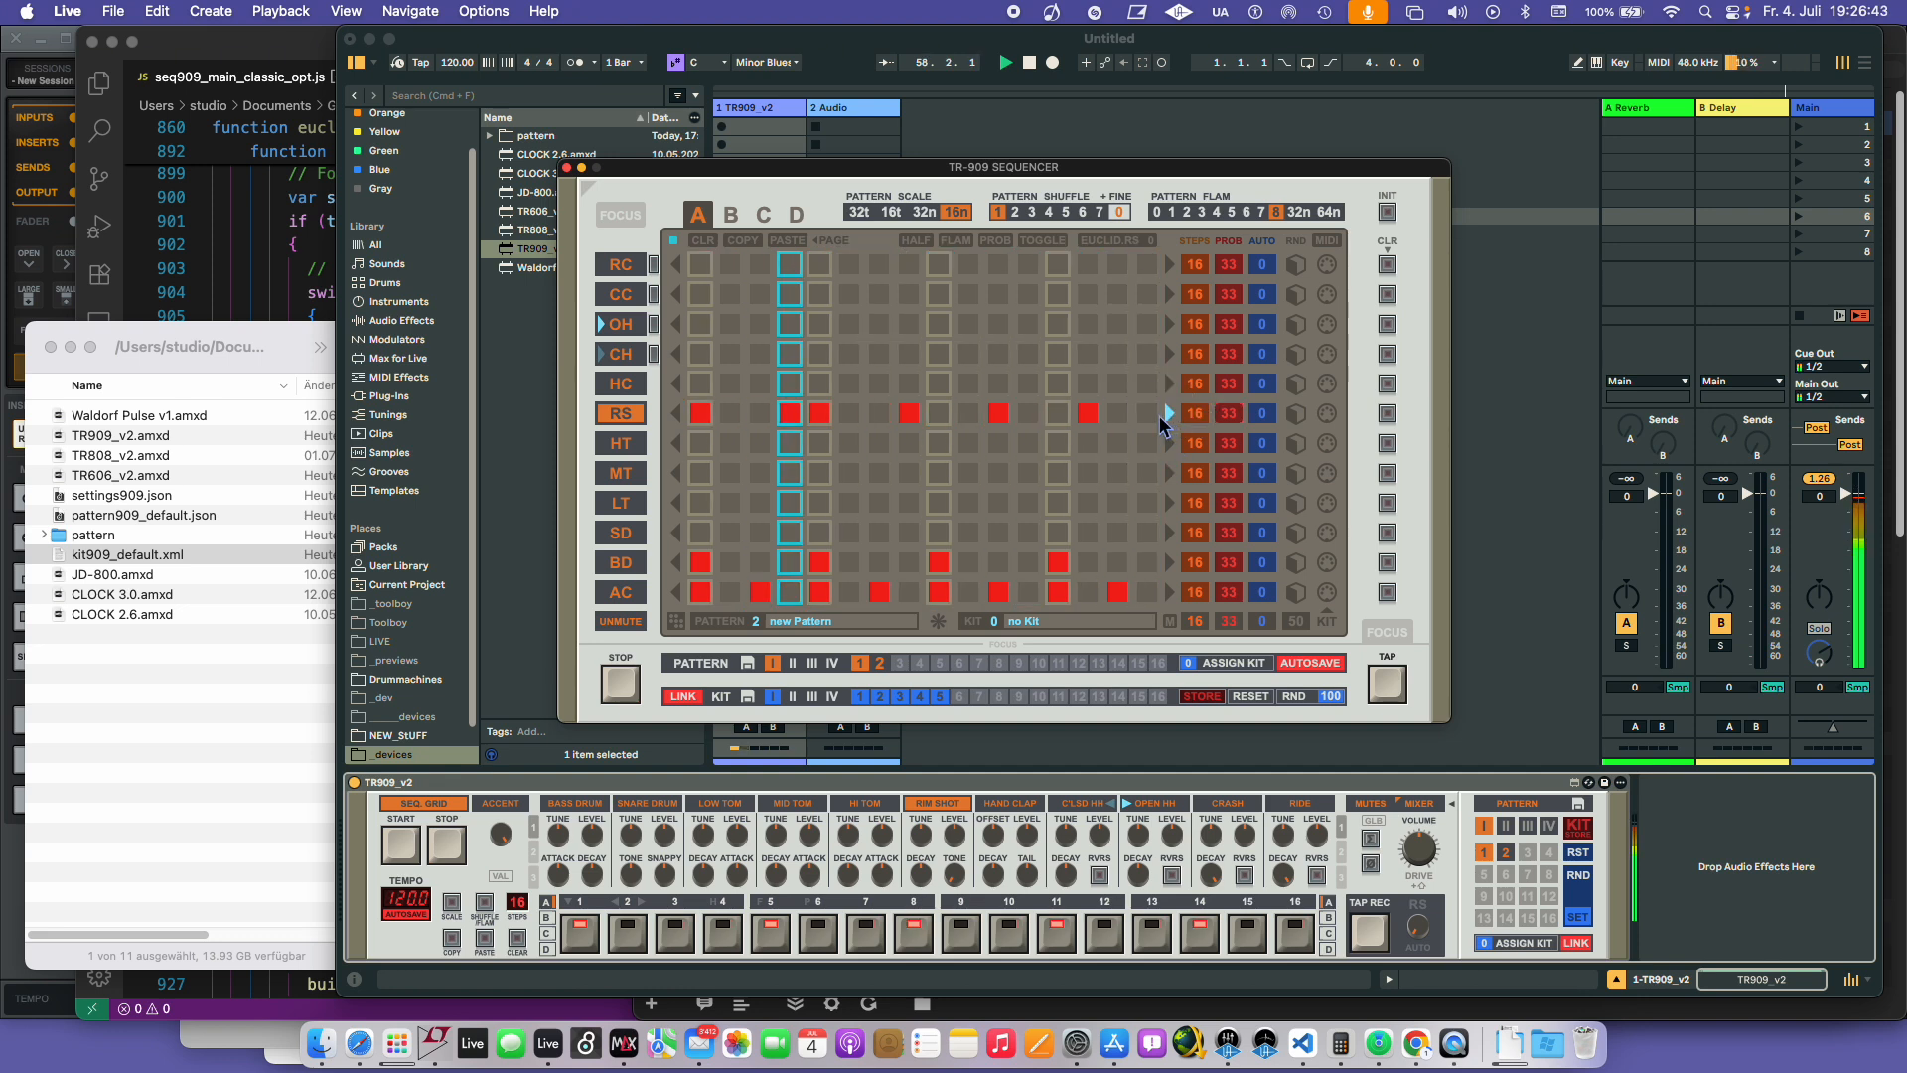
{"action": "left_click", "coordinate": [1173, 416]}
{"action": "left_click", "coordinate": [1172, 416]}
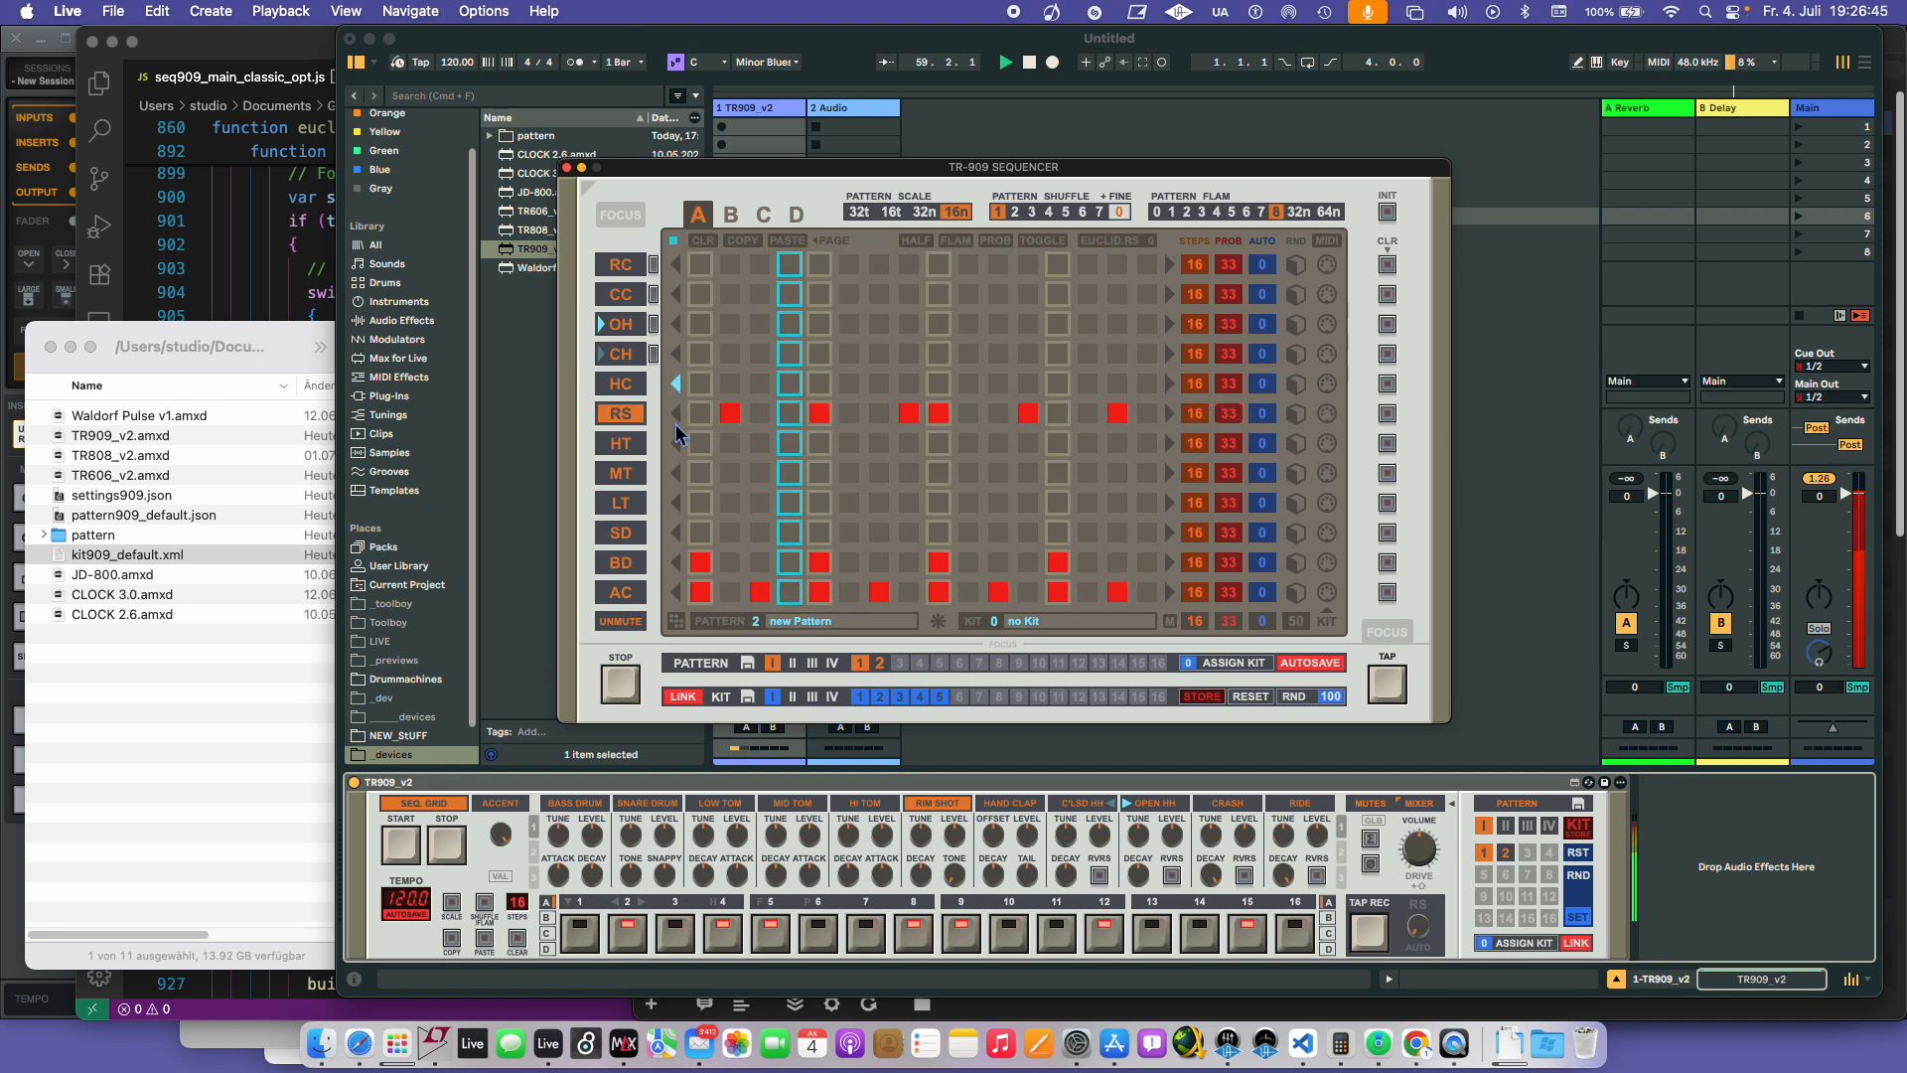
{"action": "left_click", "coordinate": [677, 415]}
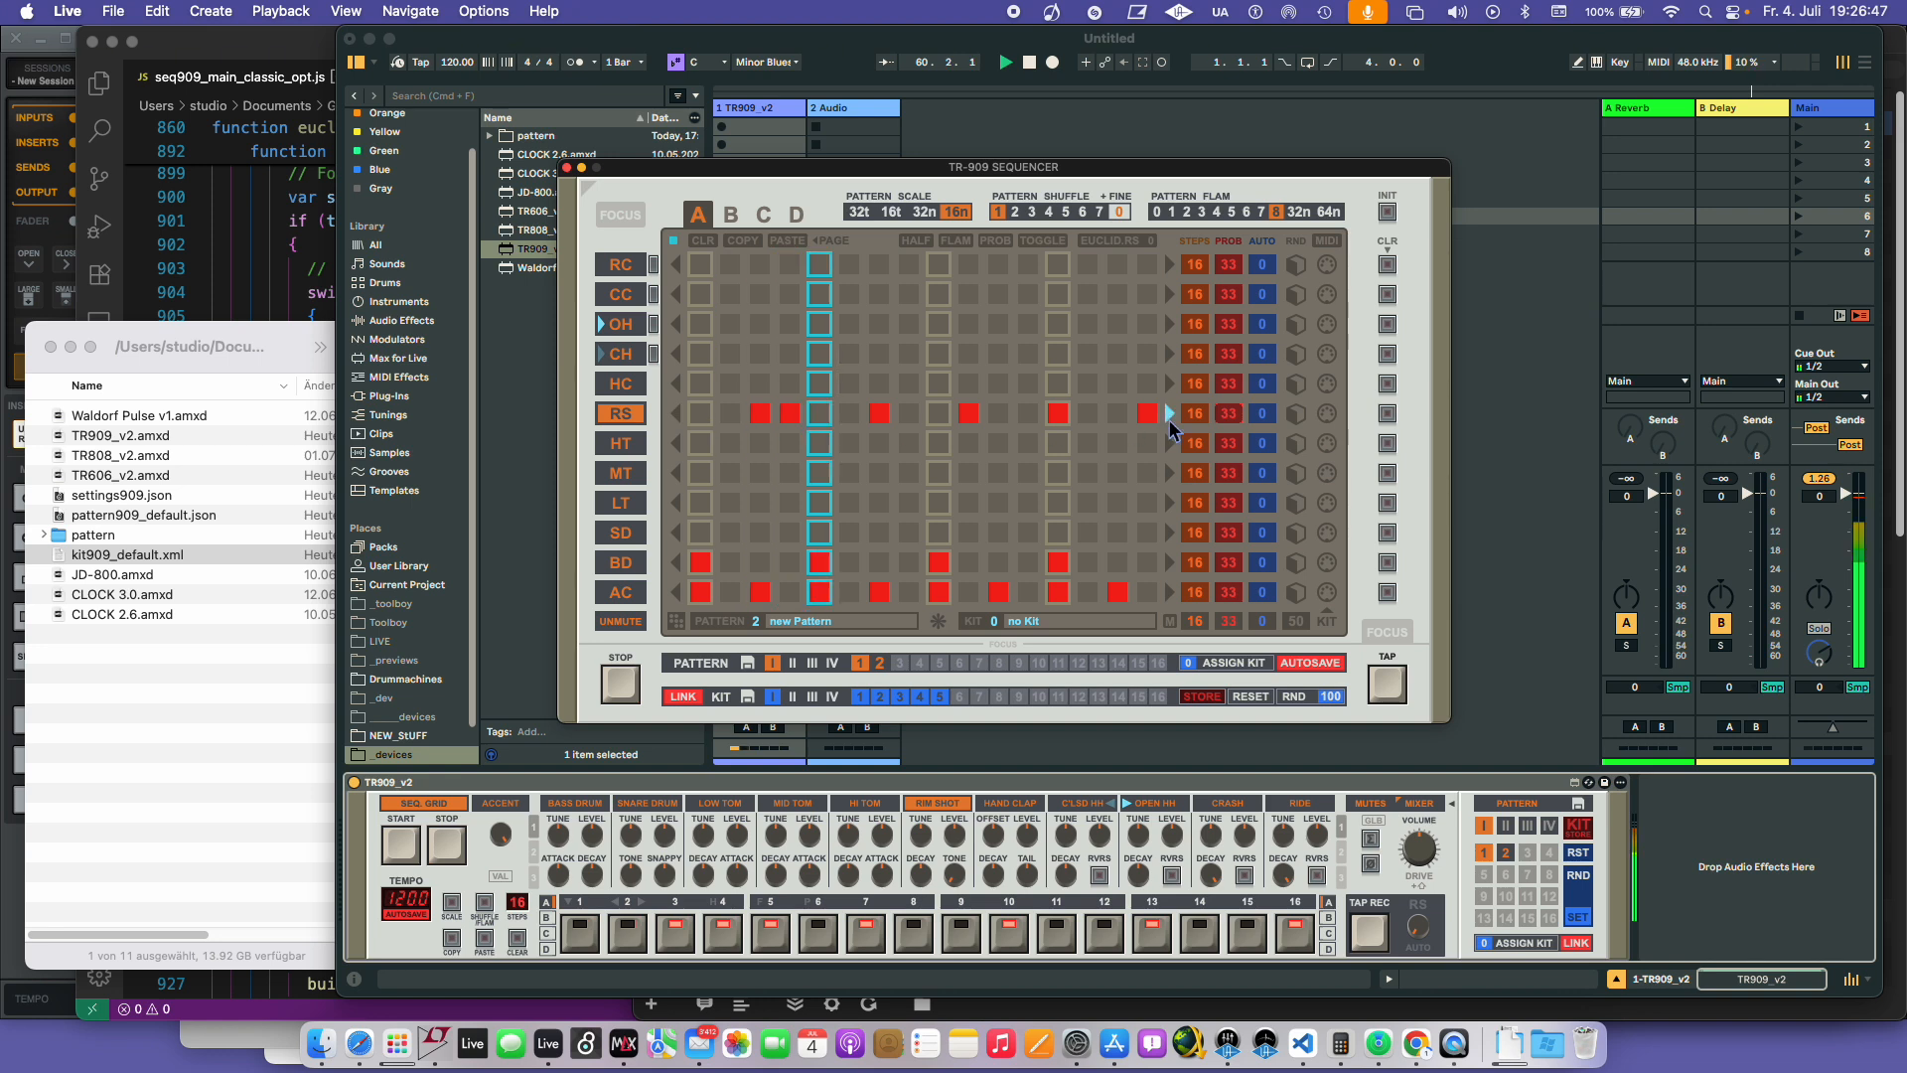
{"action": "left_click", "coordinate": [1171, 416]}
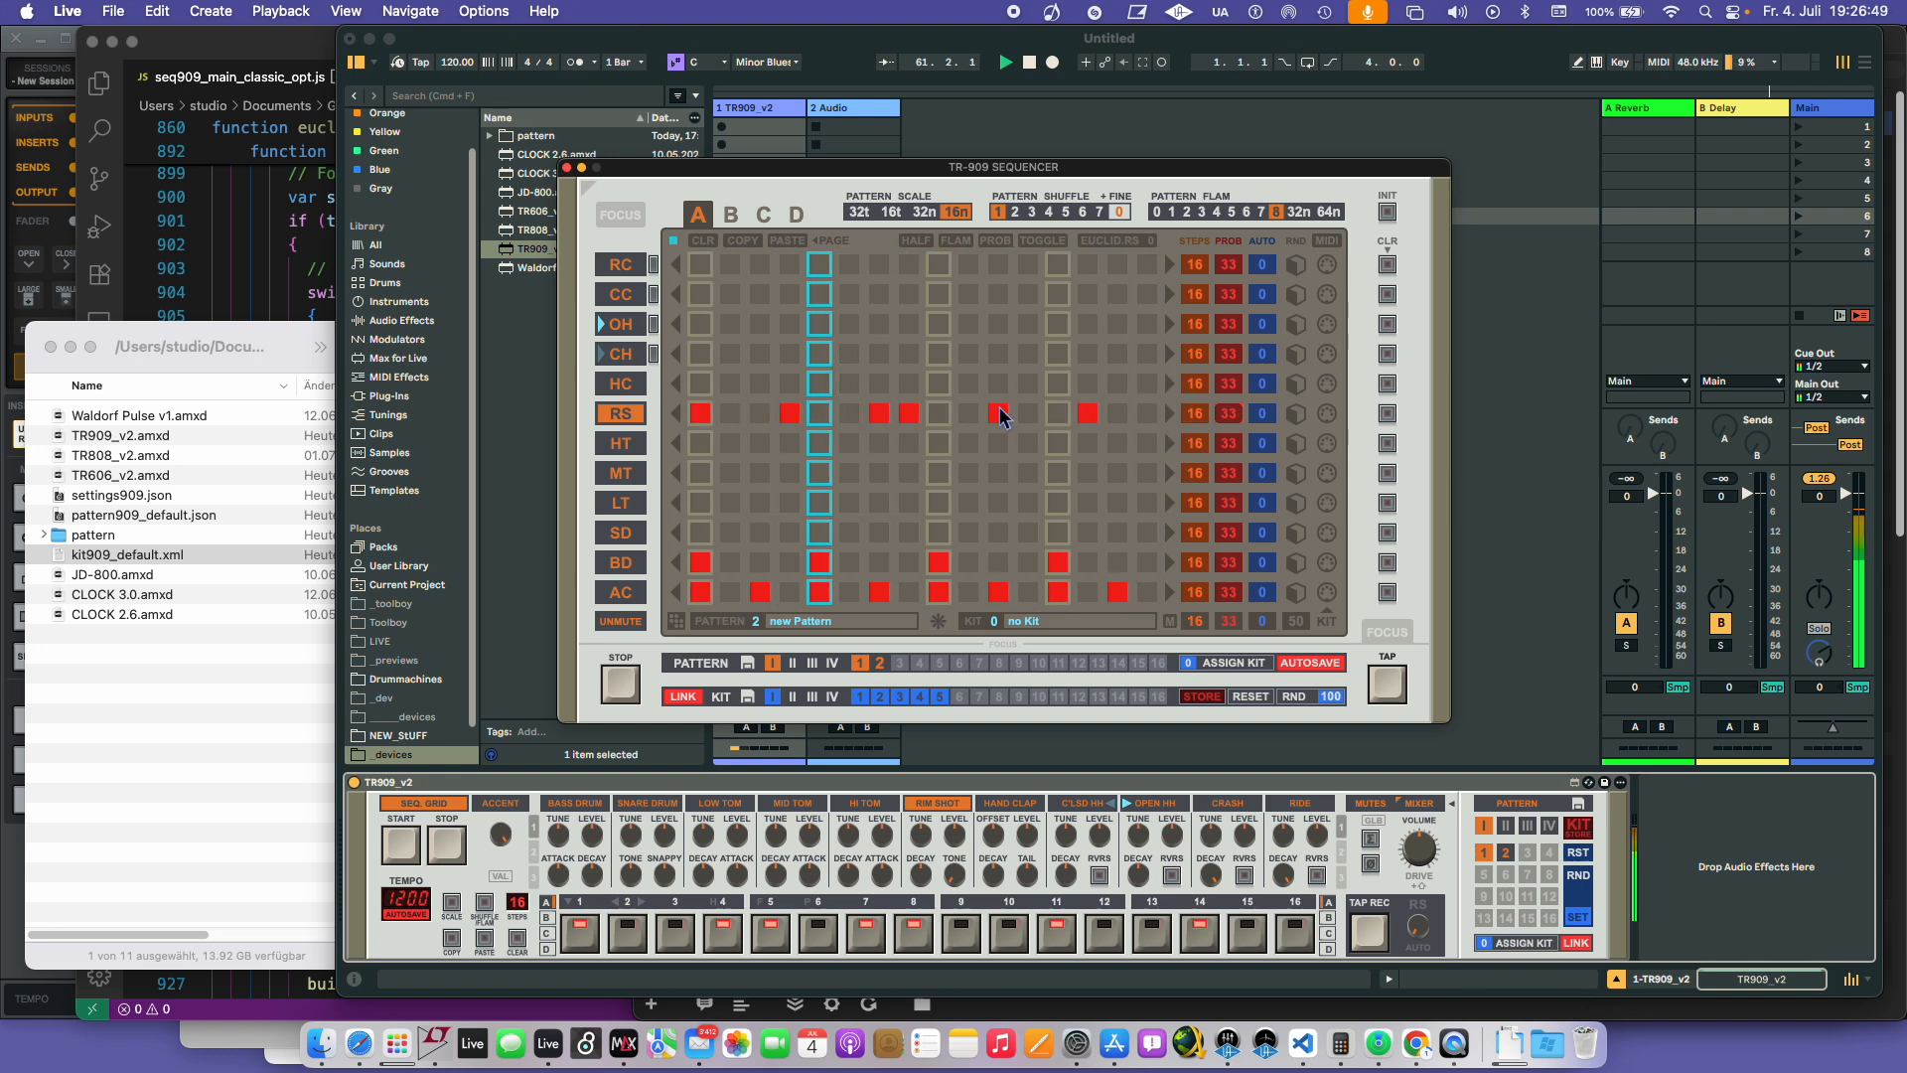
{"action": "left_click", "coordinate": [677, 415]}
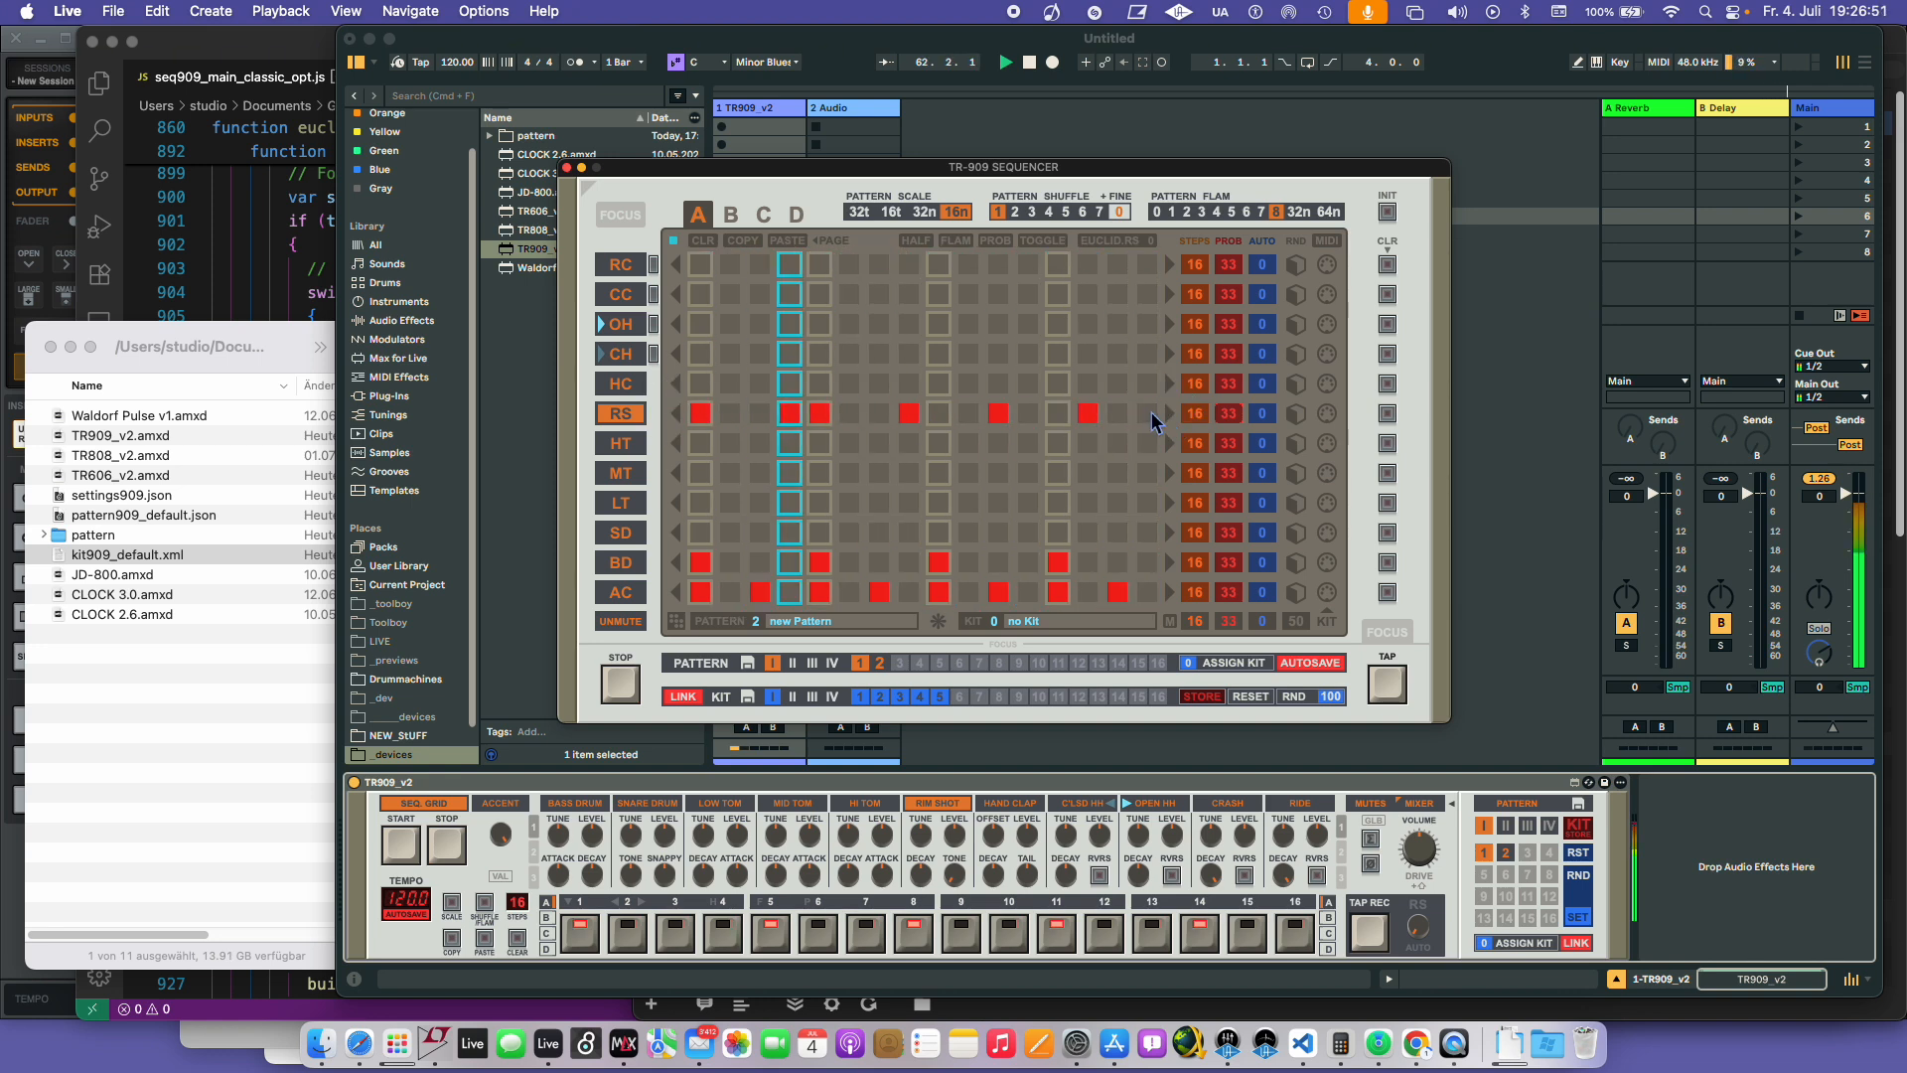
- Shift the rim shot row's pattern two steps later in the sequencer grid and return it to its original position
{"action": "left_click", "coordinate": [1171, 415]}
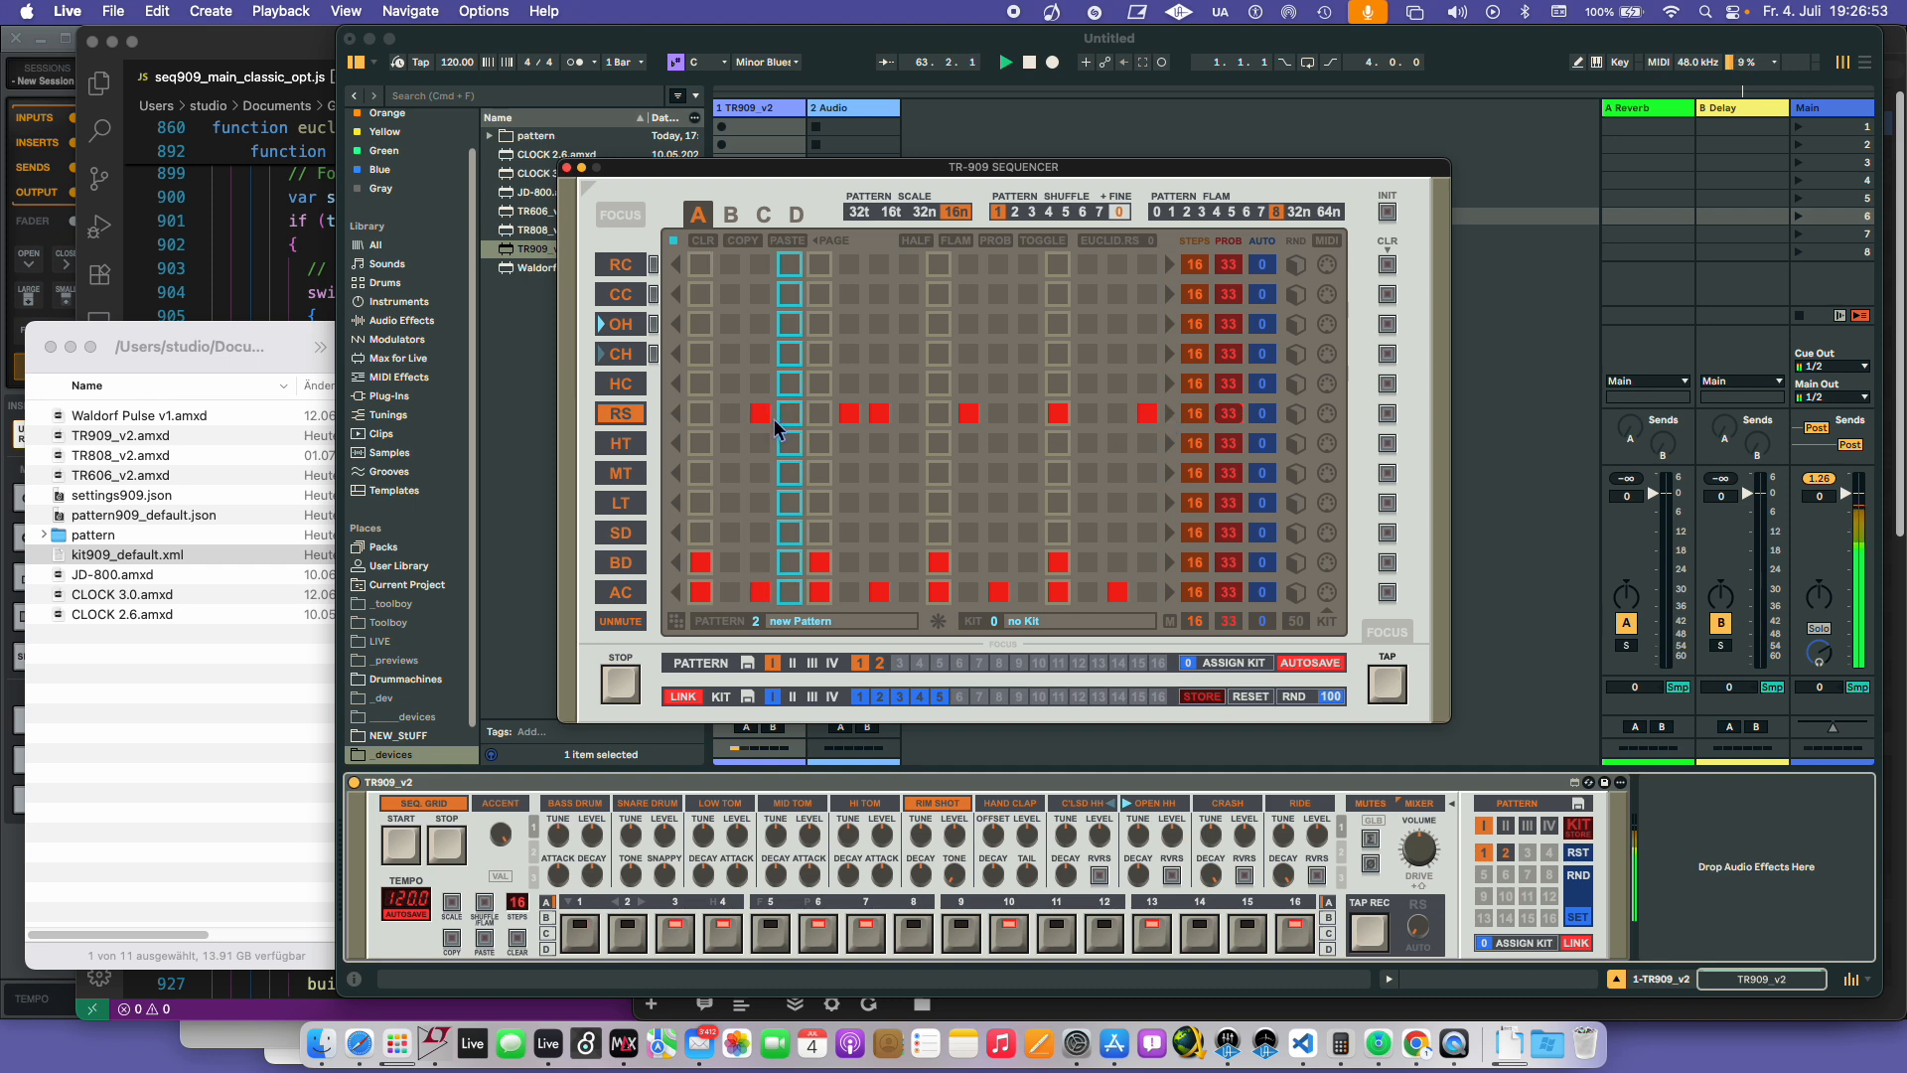
{"action": "left_click", "coordinate": [676, 415]}
{"action": "left_click", "coordinate": [677, 415]}
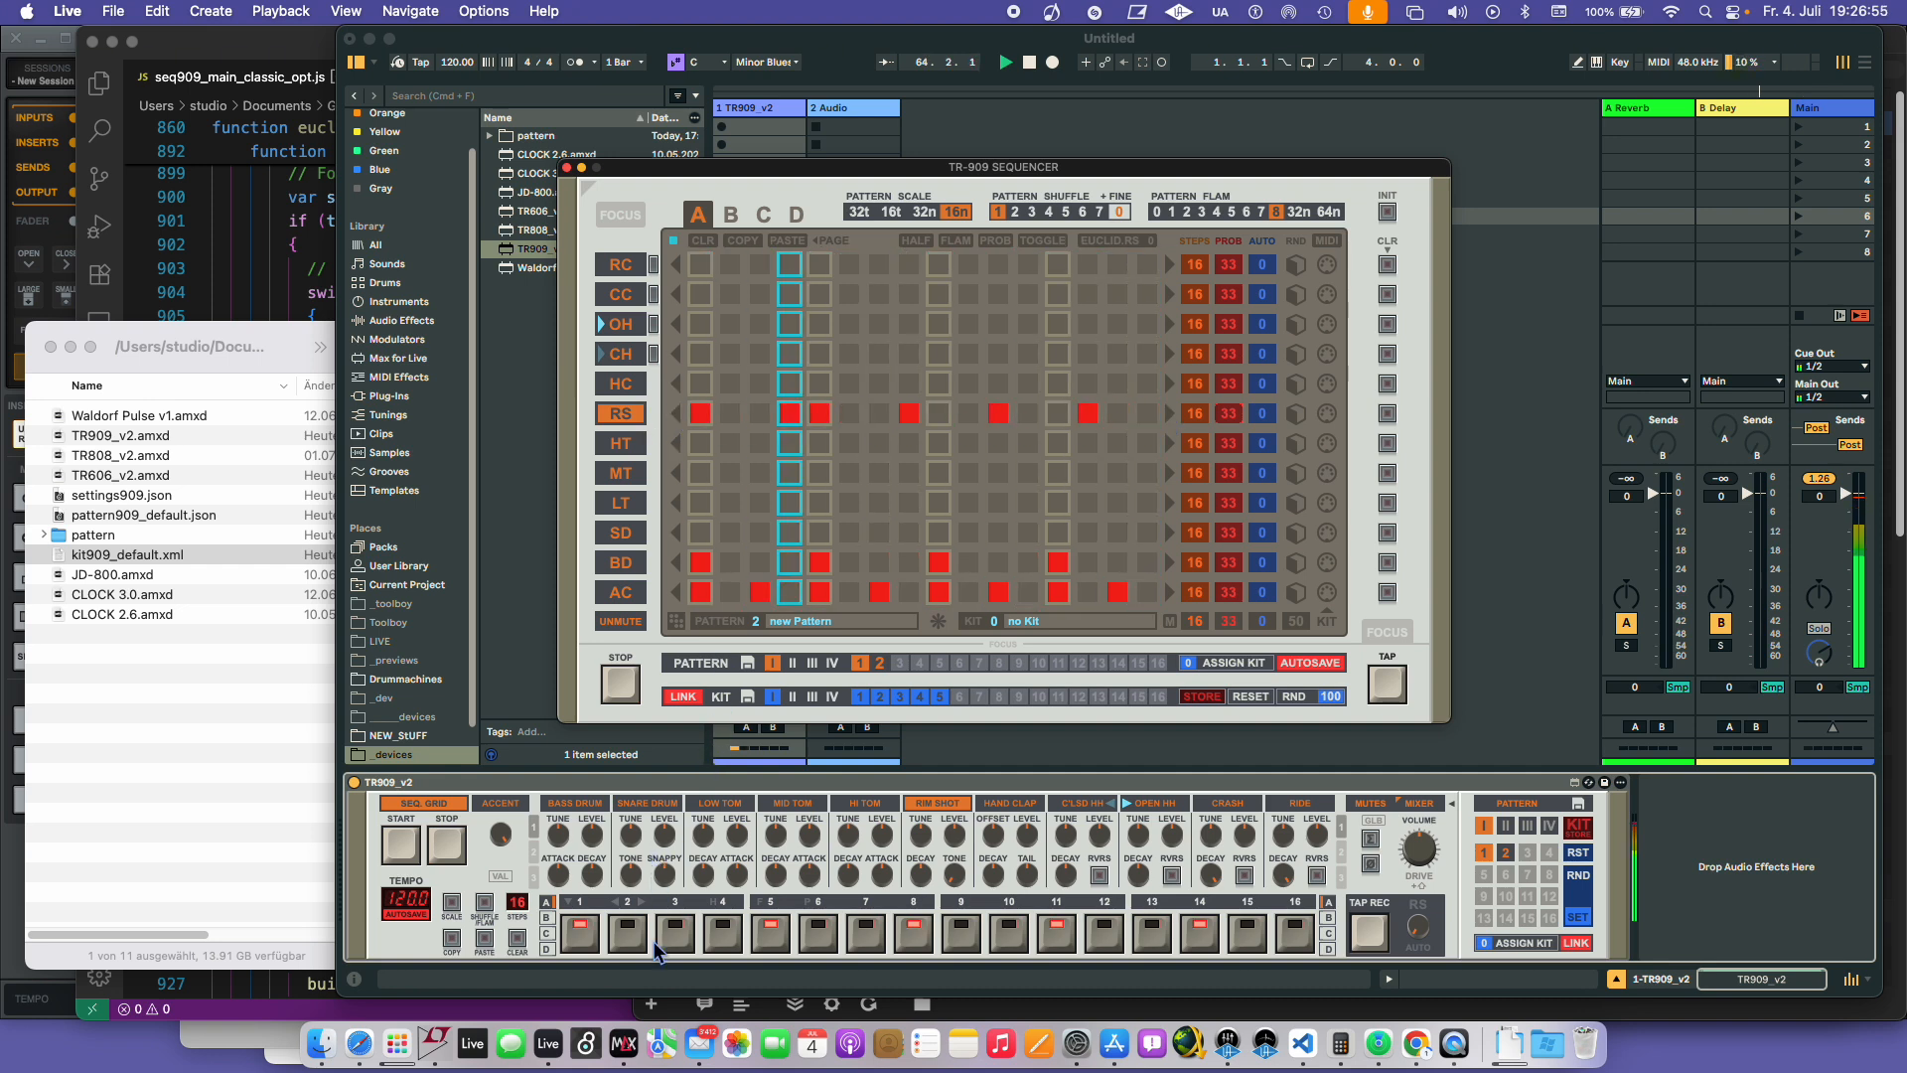
- Shift the rim shot pattern back and forth from the device's own step row, ending with hits on steps 2, 5, 6, 9, 12 and 15
{"action": "left_click", "coordinate": [620, 906]}
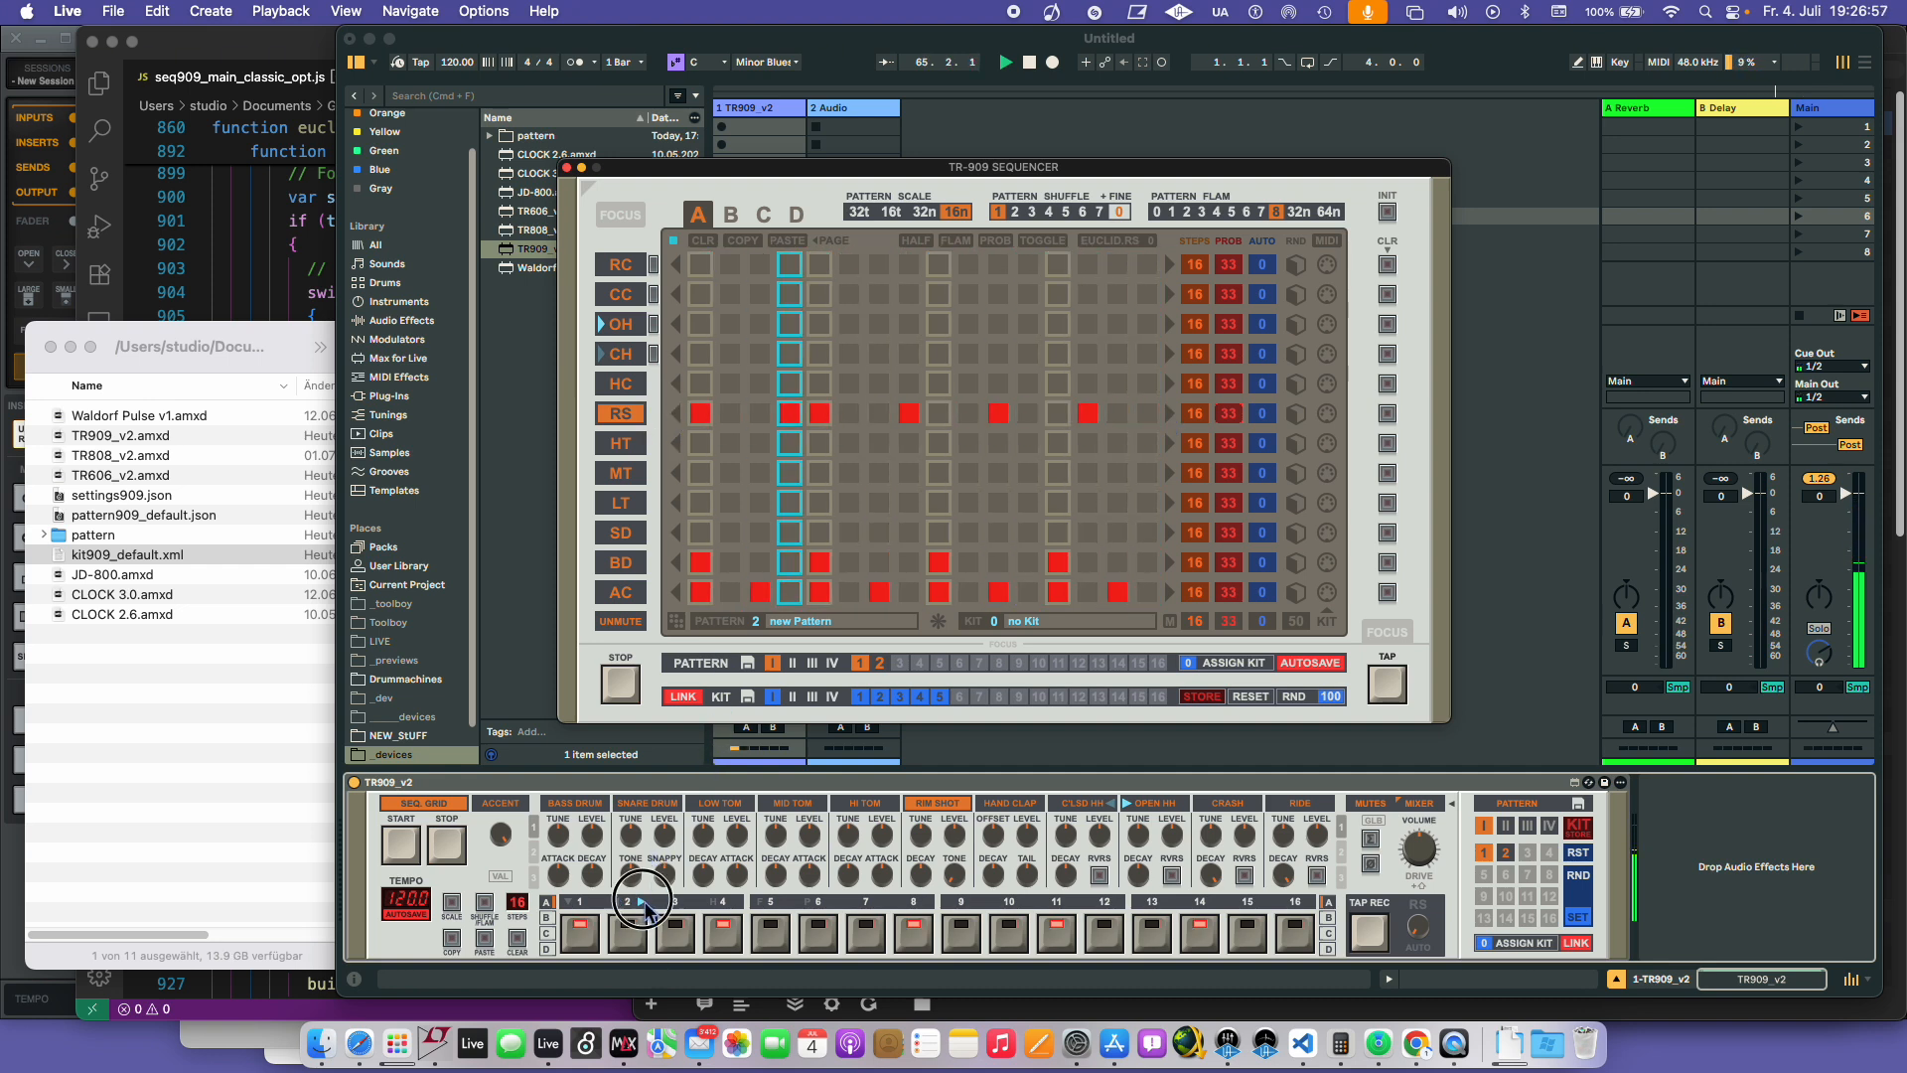
{"action": "left_click", "coordinate": [619, 906]}
{"action": "left_click", "coordinate": [618, 902]}
{"action": "left_click", "coordinate": [618, 902]}
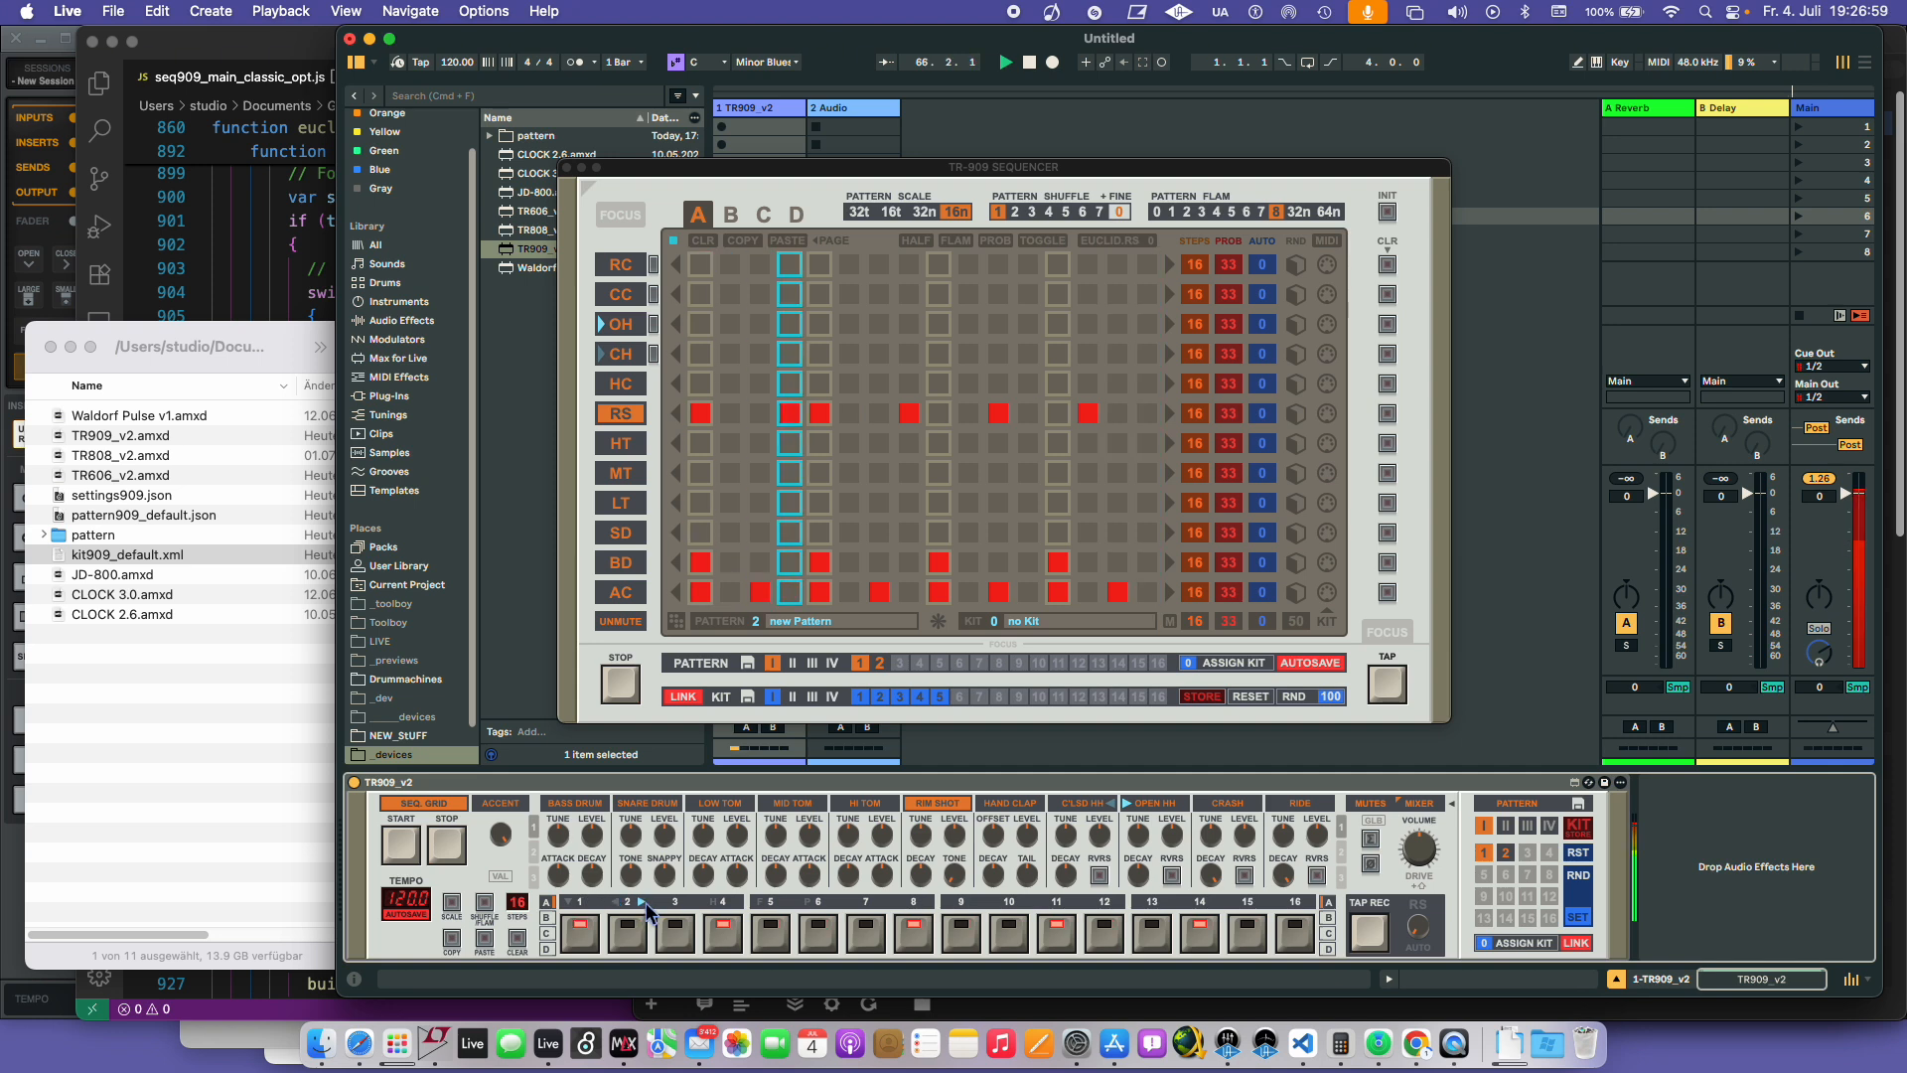
{"action": "left_click", "coordinate": [643, 903]}
{"action": "left_click", "coordinate": [644, 905]}
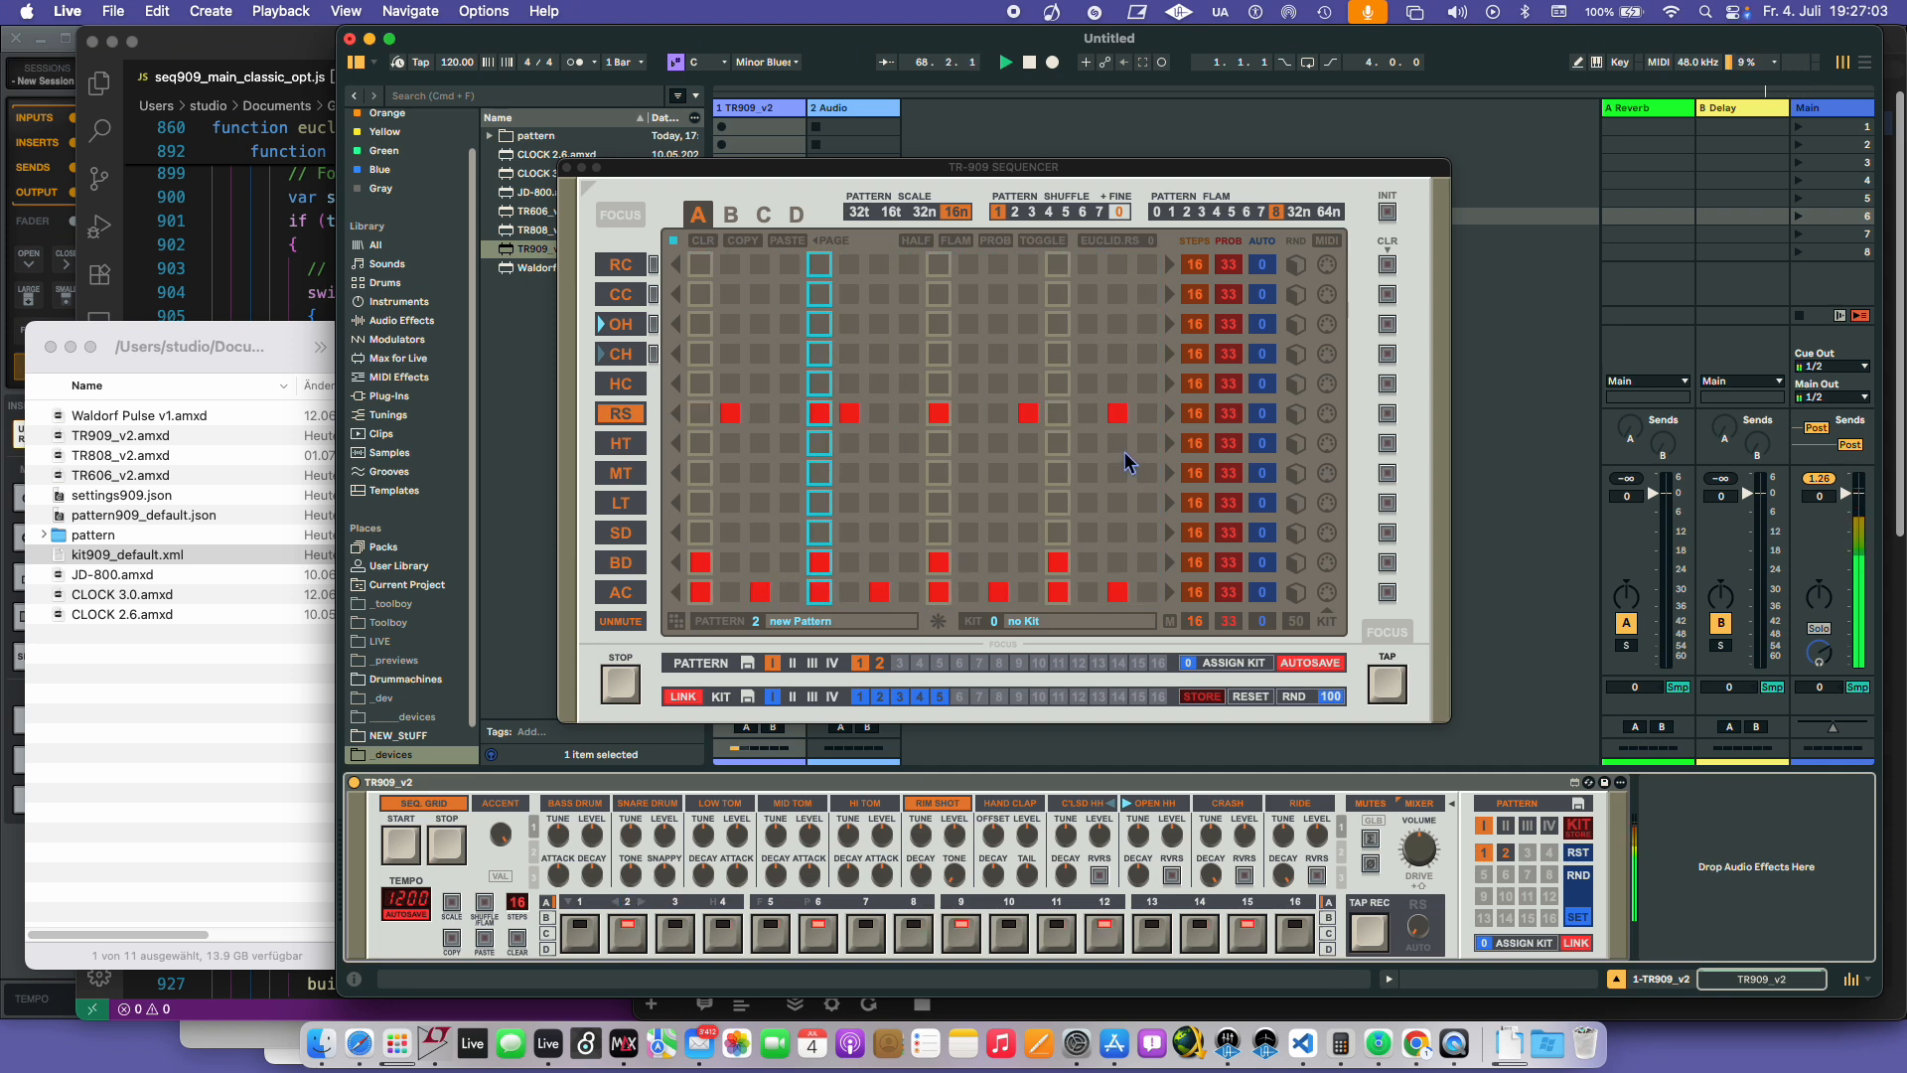
- Shorten the rim shot row to 11 steps and rotate its pattern so the hits fall on steps 2, 3, 6 and 10
{"action": "left_click_drag", "start_coordinate": [1206, 417], "coordinate": [1206, 437]}
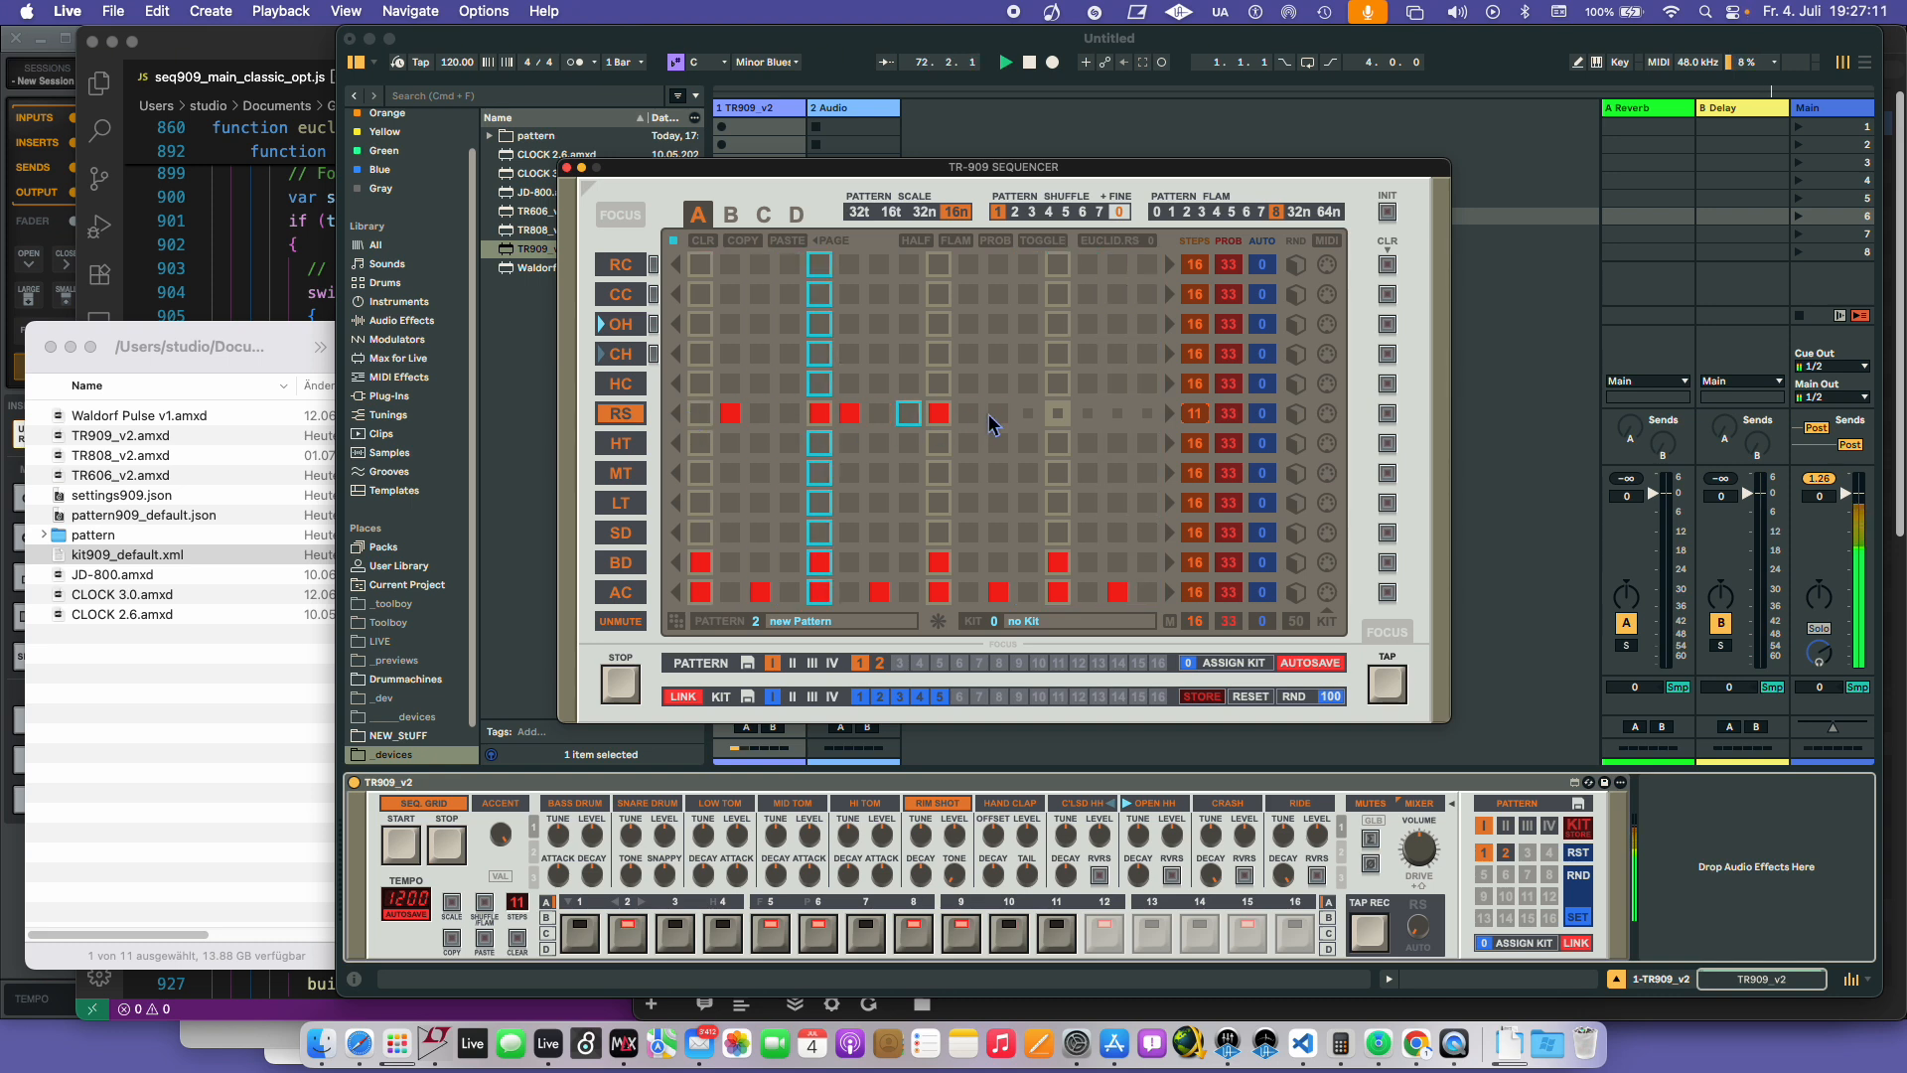
{"action": "left_click", "coordinate": [1172, 413]}
{"action": "left_click", "coordinate": [1171, 412]}
{"action": "left_click", "coordinate": [1171, 413]}
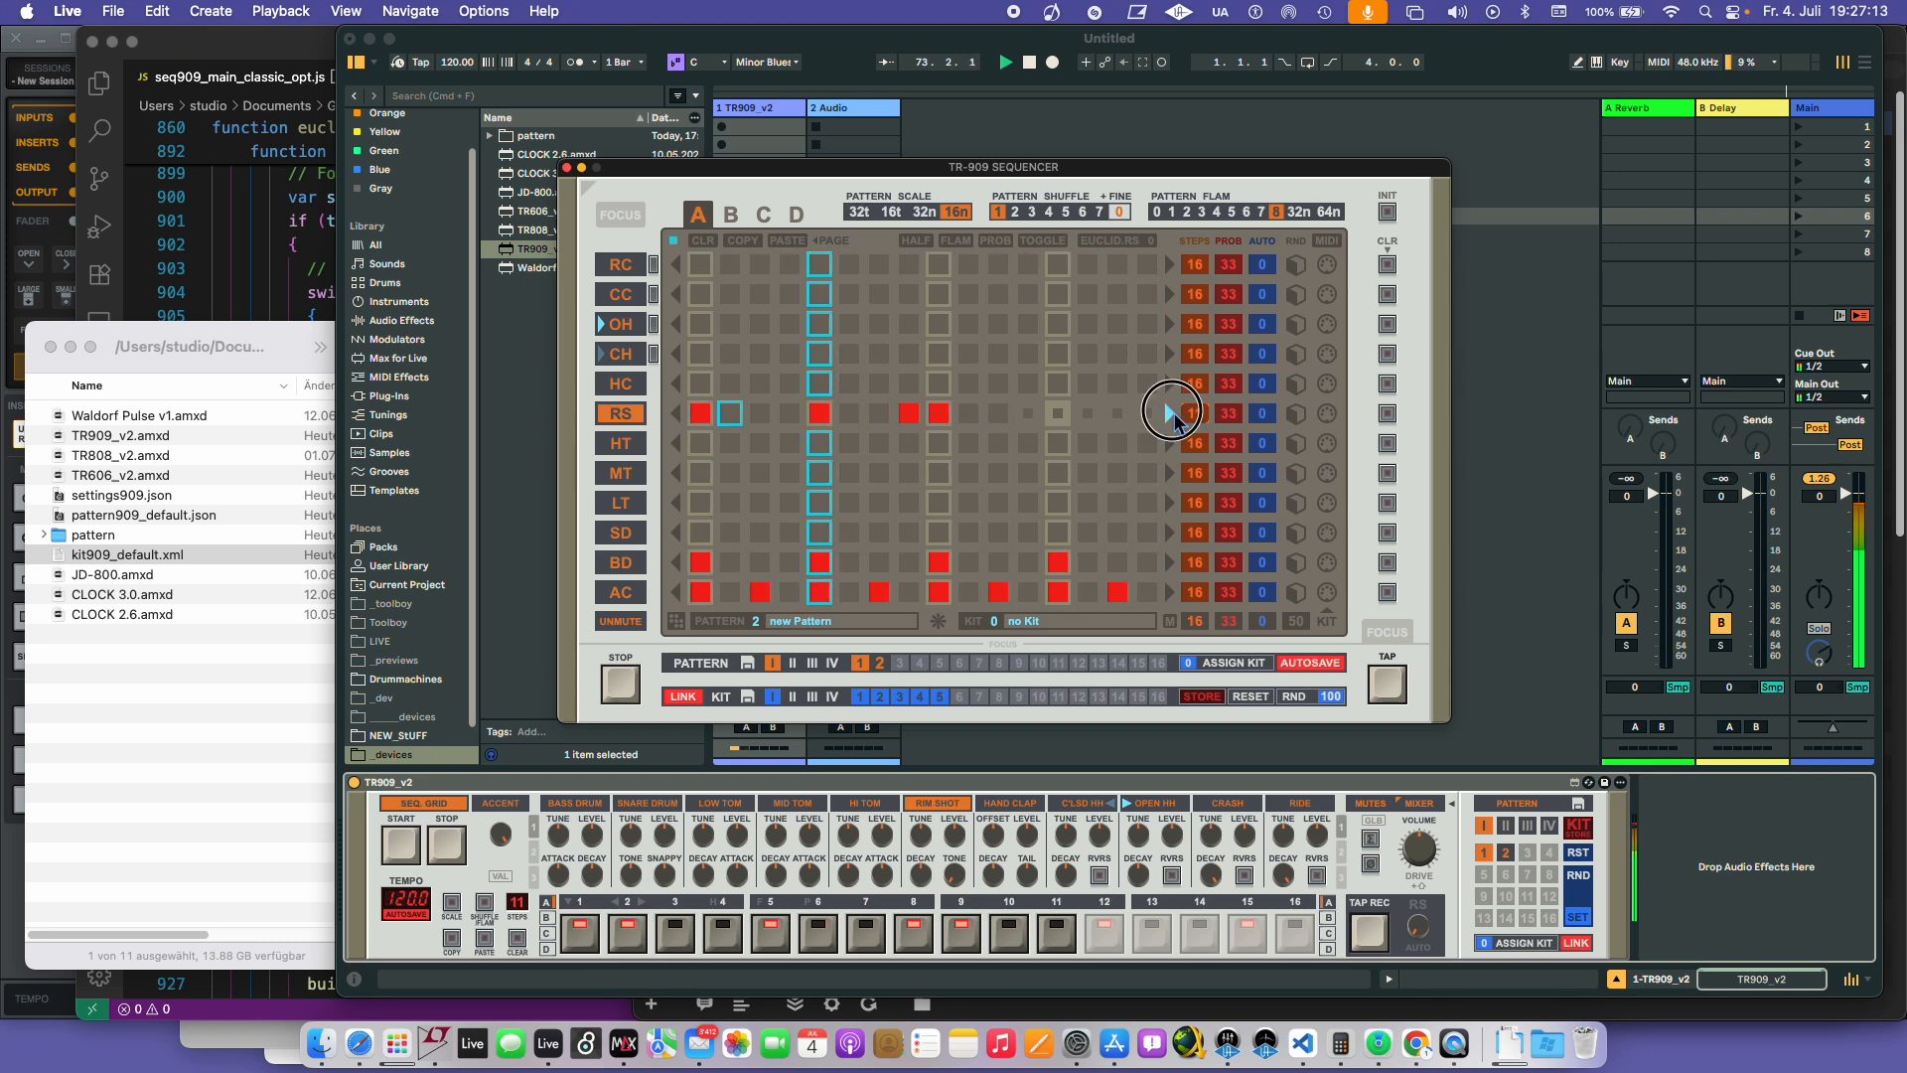
{"action": "left_click", "coordinate": [1171, 412]}
{"action": "left_click", "coordinate": [1171, 412]}
{"action": "left_click", "coordinate": [790, 412]}
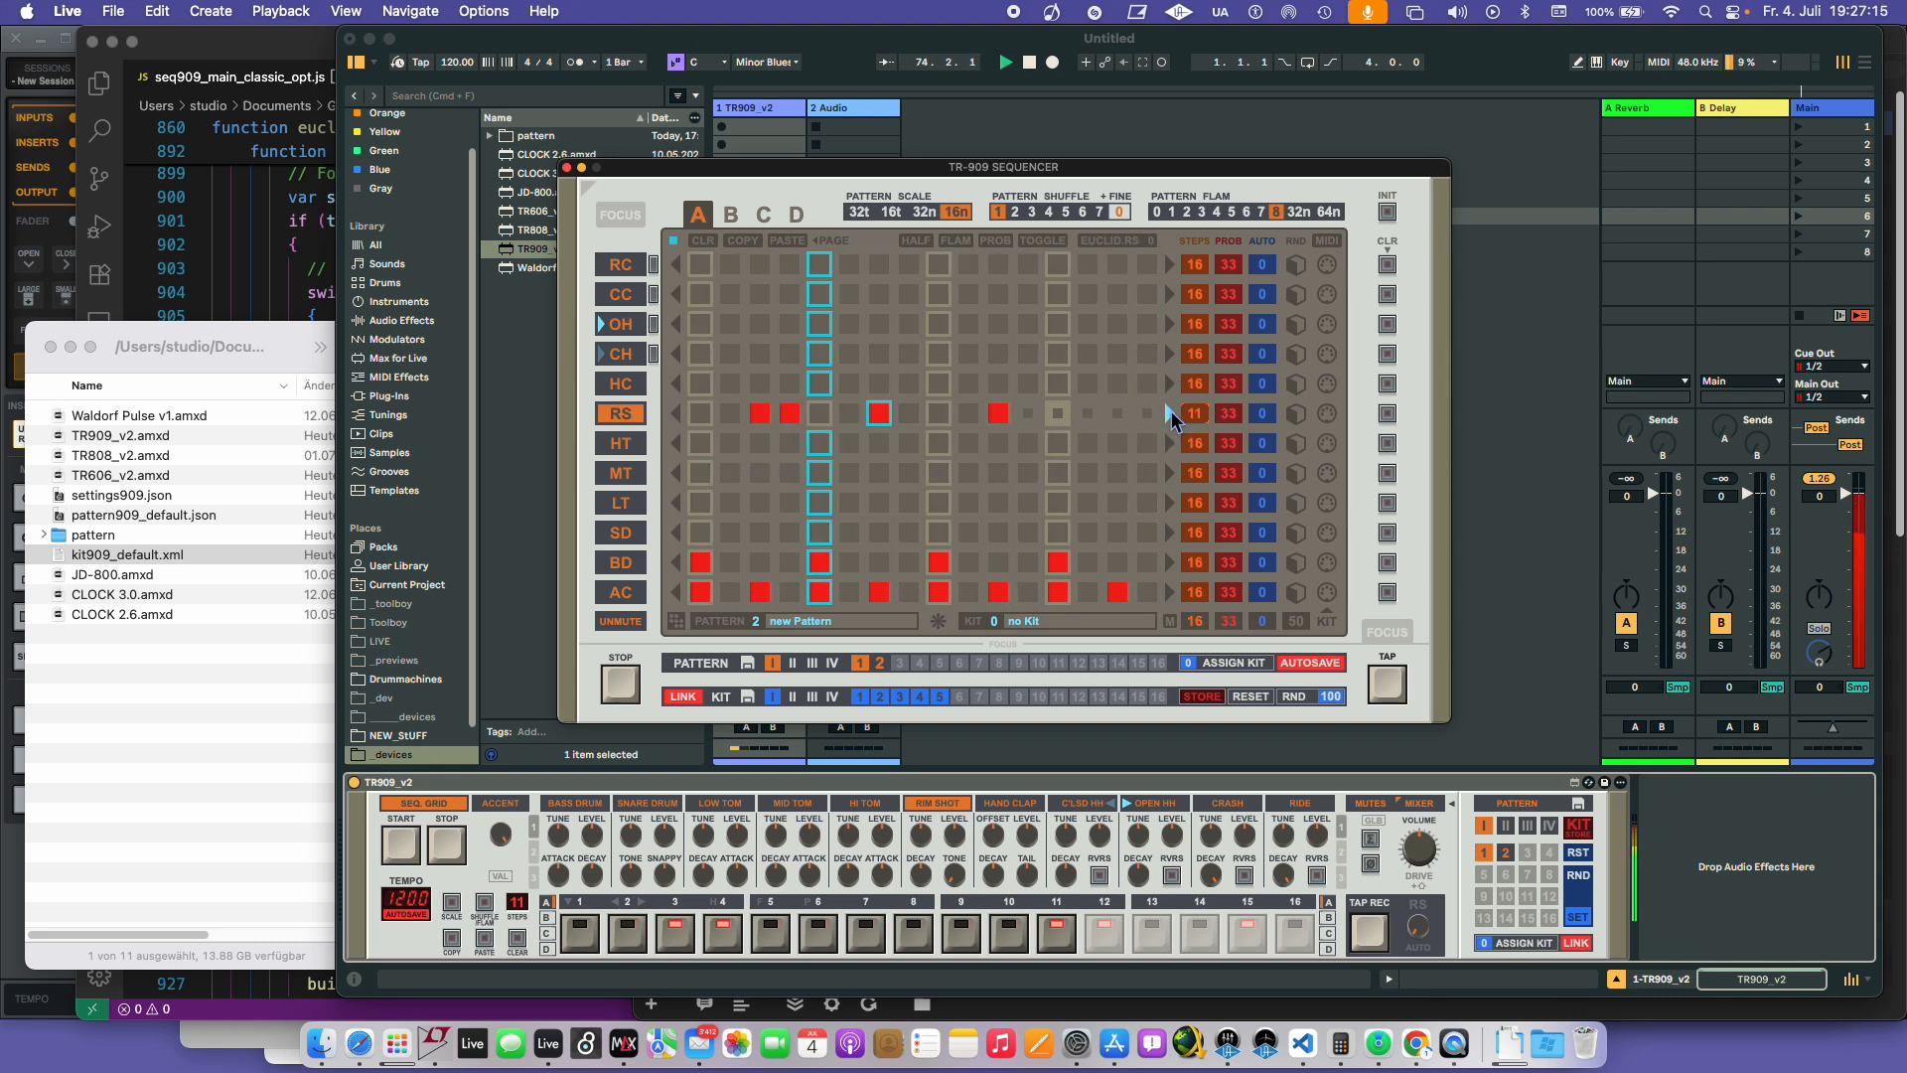
{"action": "left_click", "coordinate": [674, 412]}
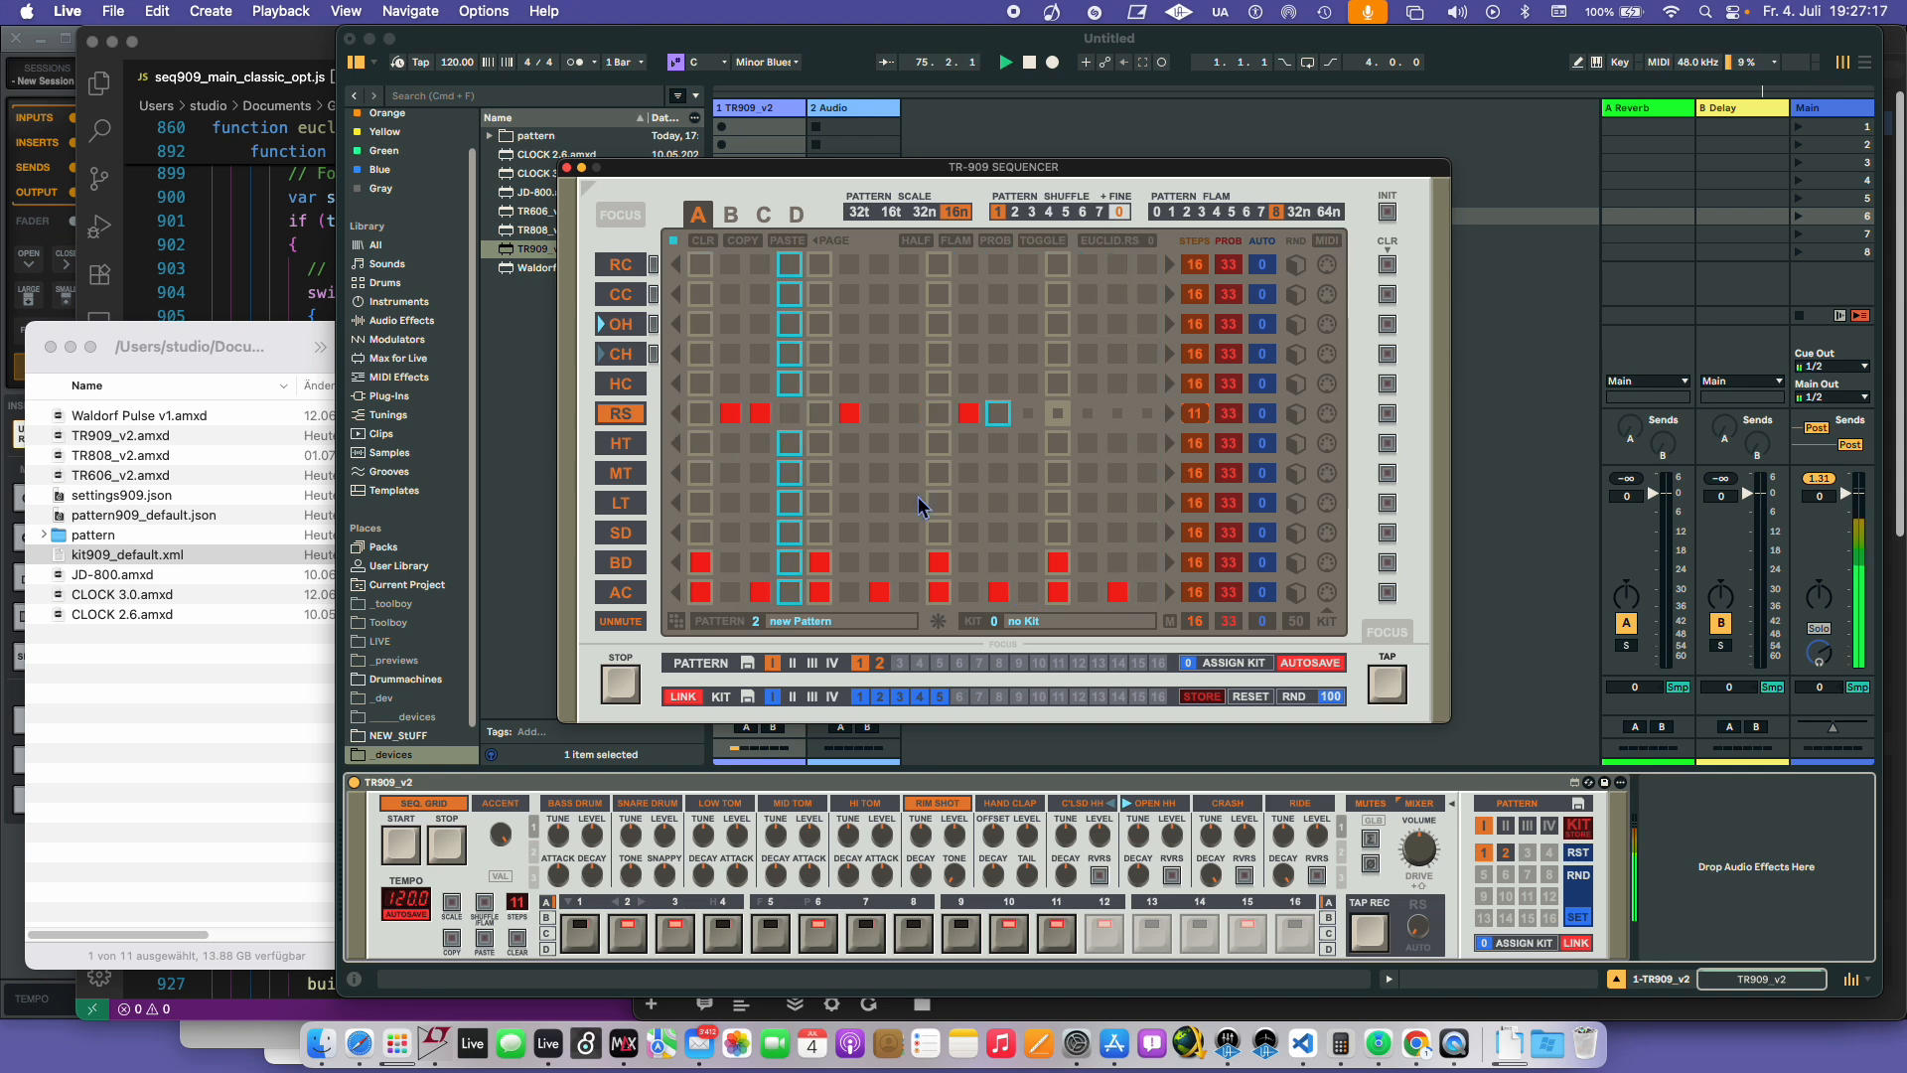
- In the rim shot row, add a flam hit on step 7 and a half hit on step 9, and apply probability to step 3
{"action": "left_click", "coordinate": [879, 412]}
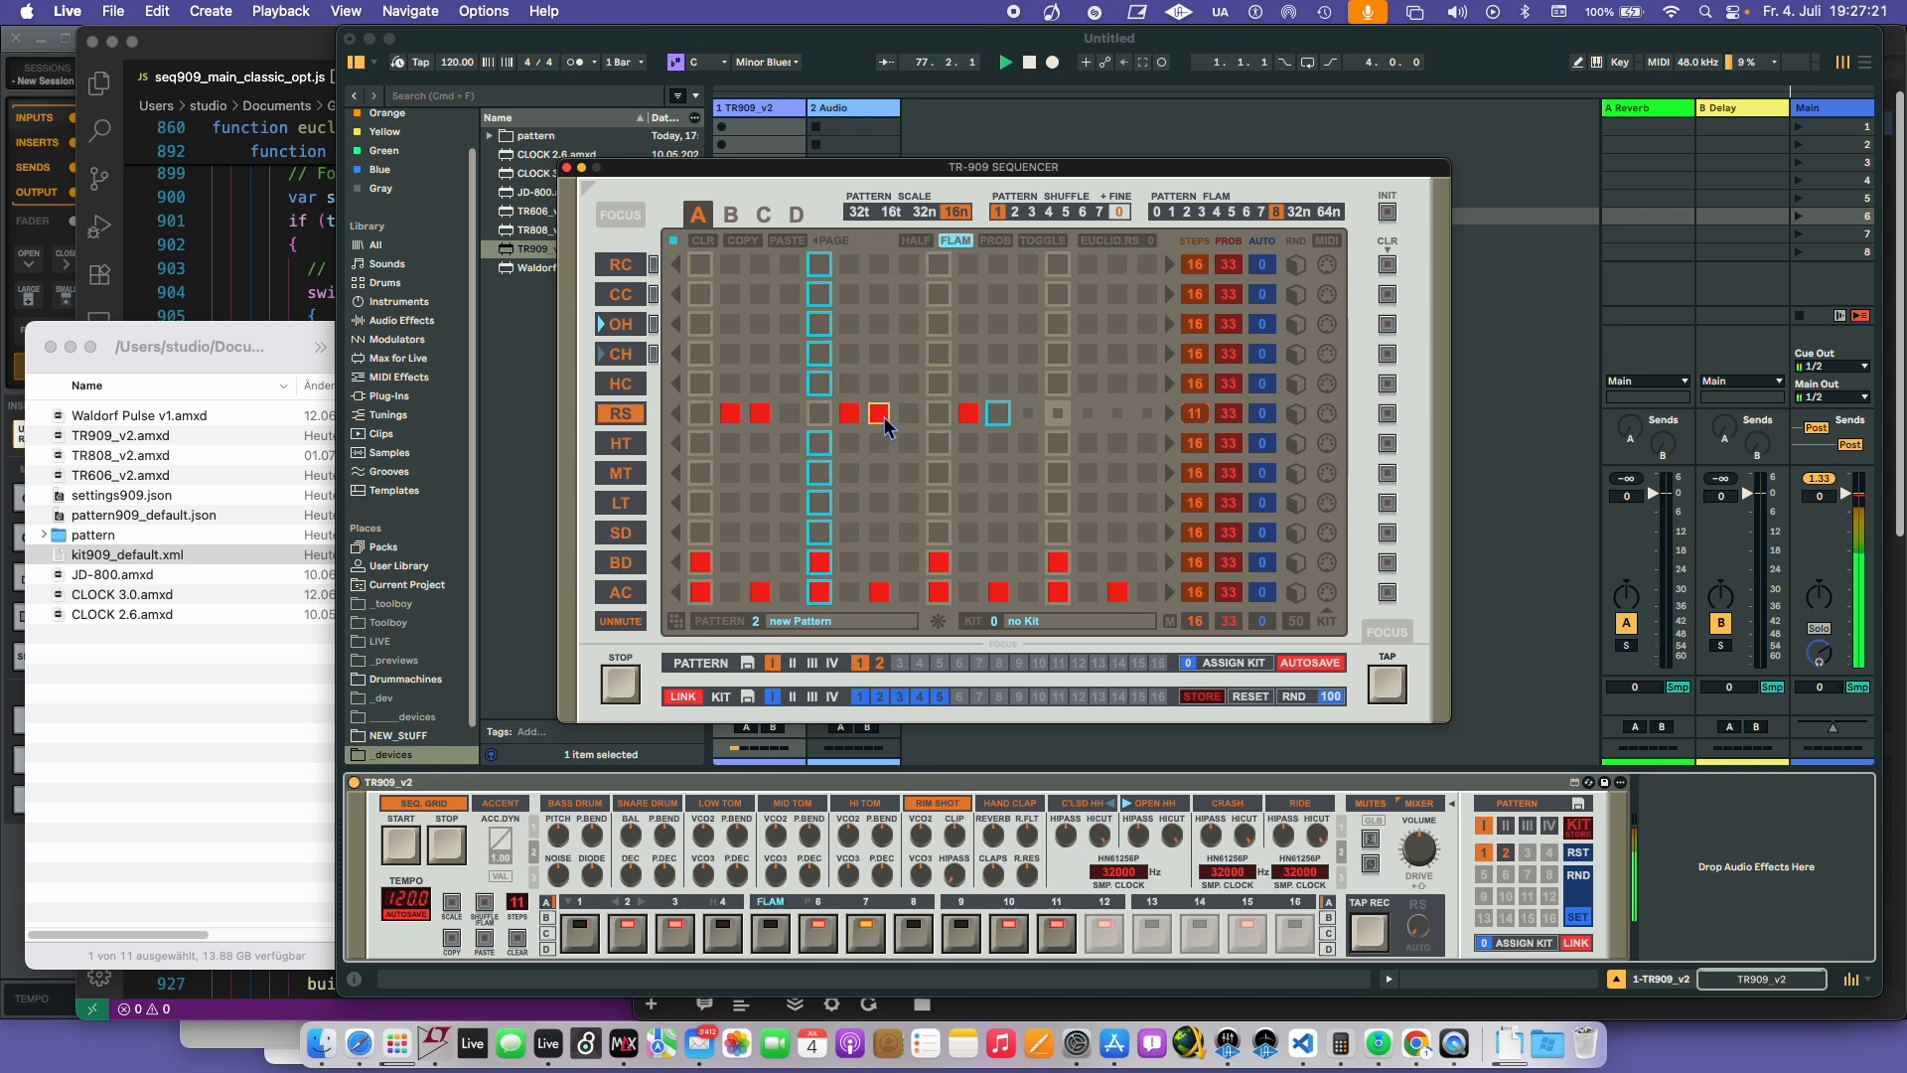
{"action": "key", "text": "shift"}
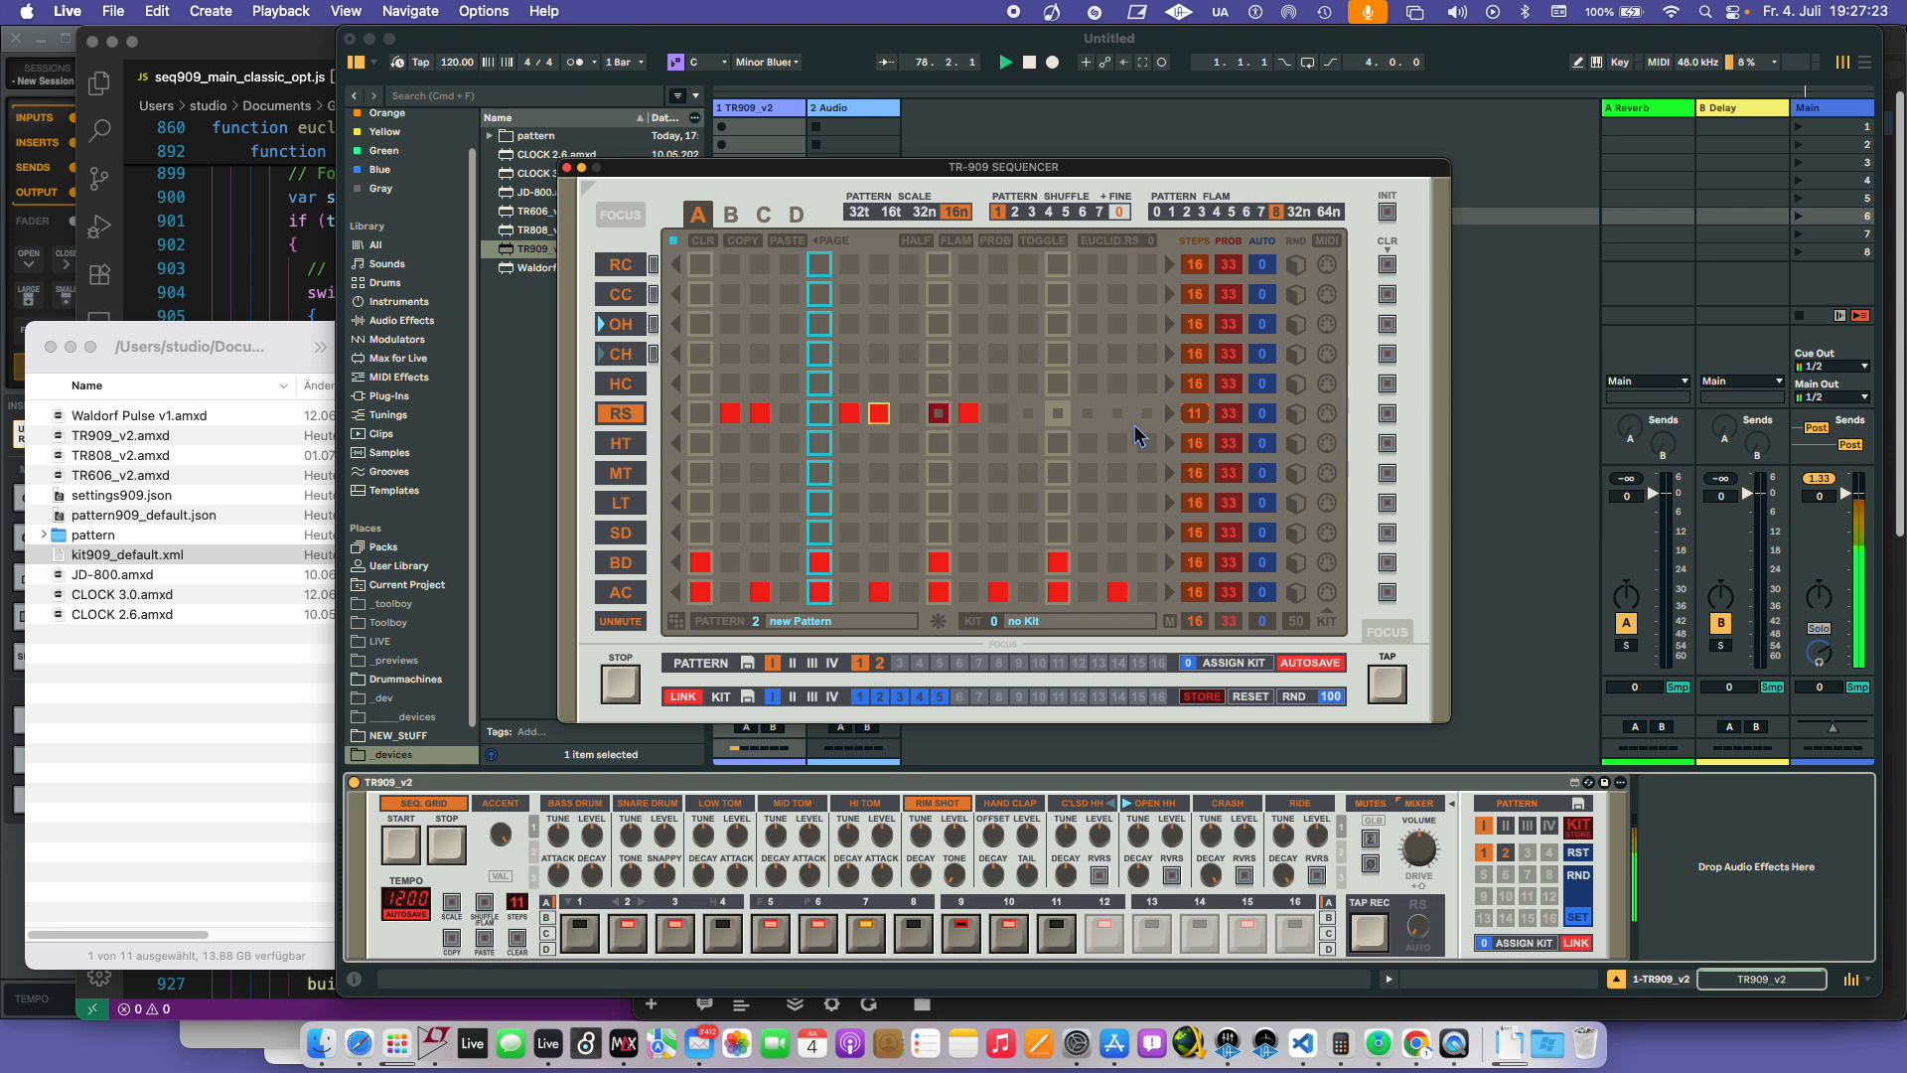
{"action": "left_click", "coordinate": [761, 418], "text": "alt"}
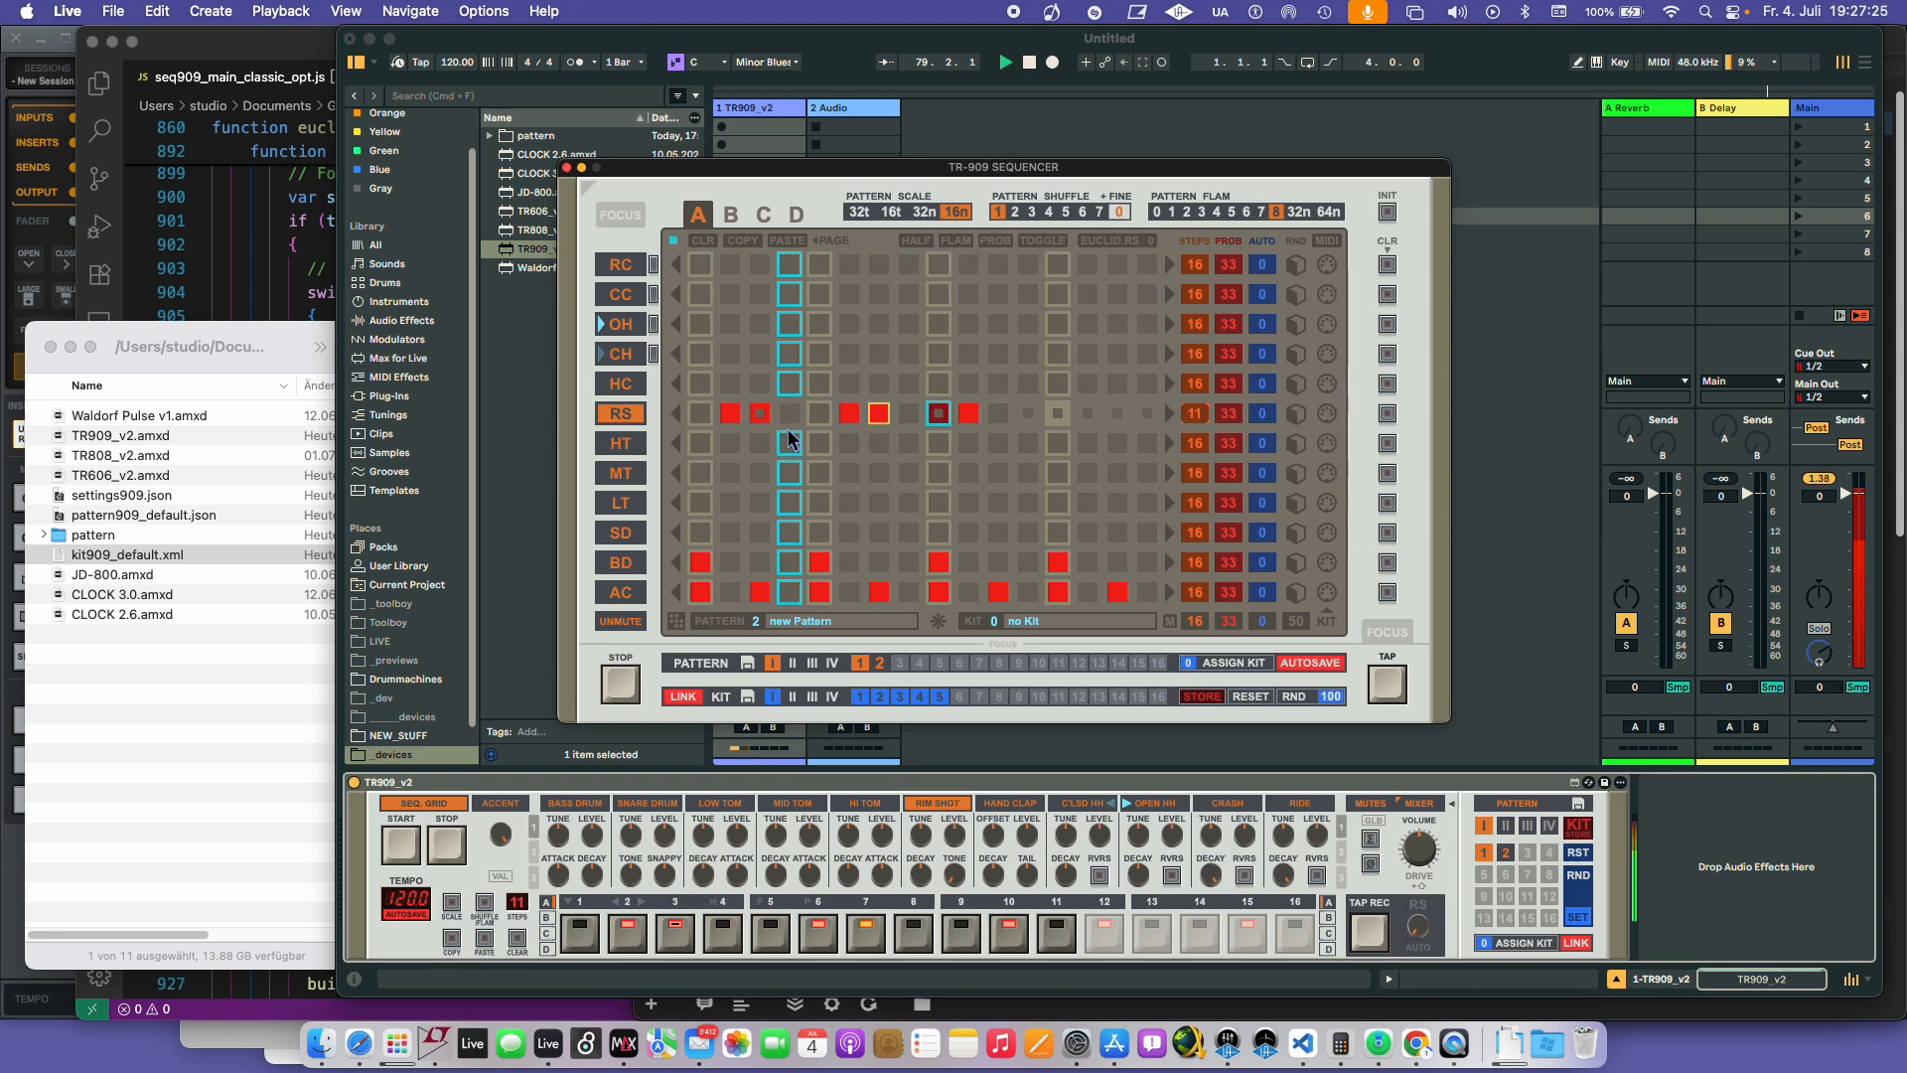
- Rotate the rim shot row forward repeatedly until its hits fall on steps 3, 4, 6, 7, 10 and 11, with the flam on 4
{"action": "left_click", "coordinate": [1174, 415]}
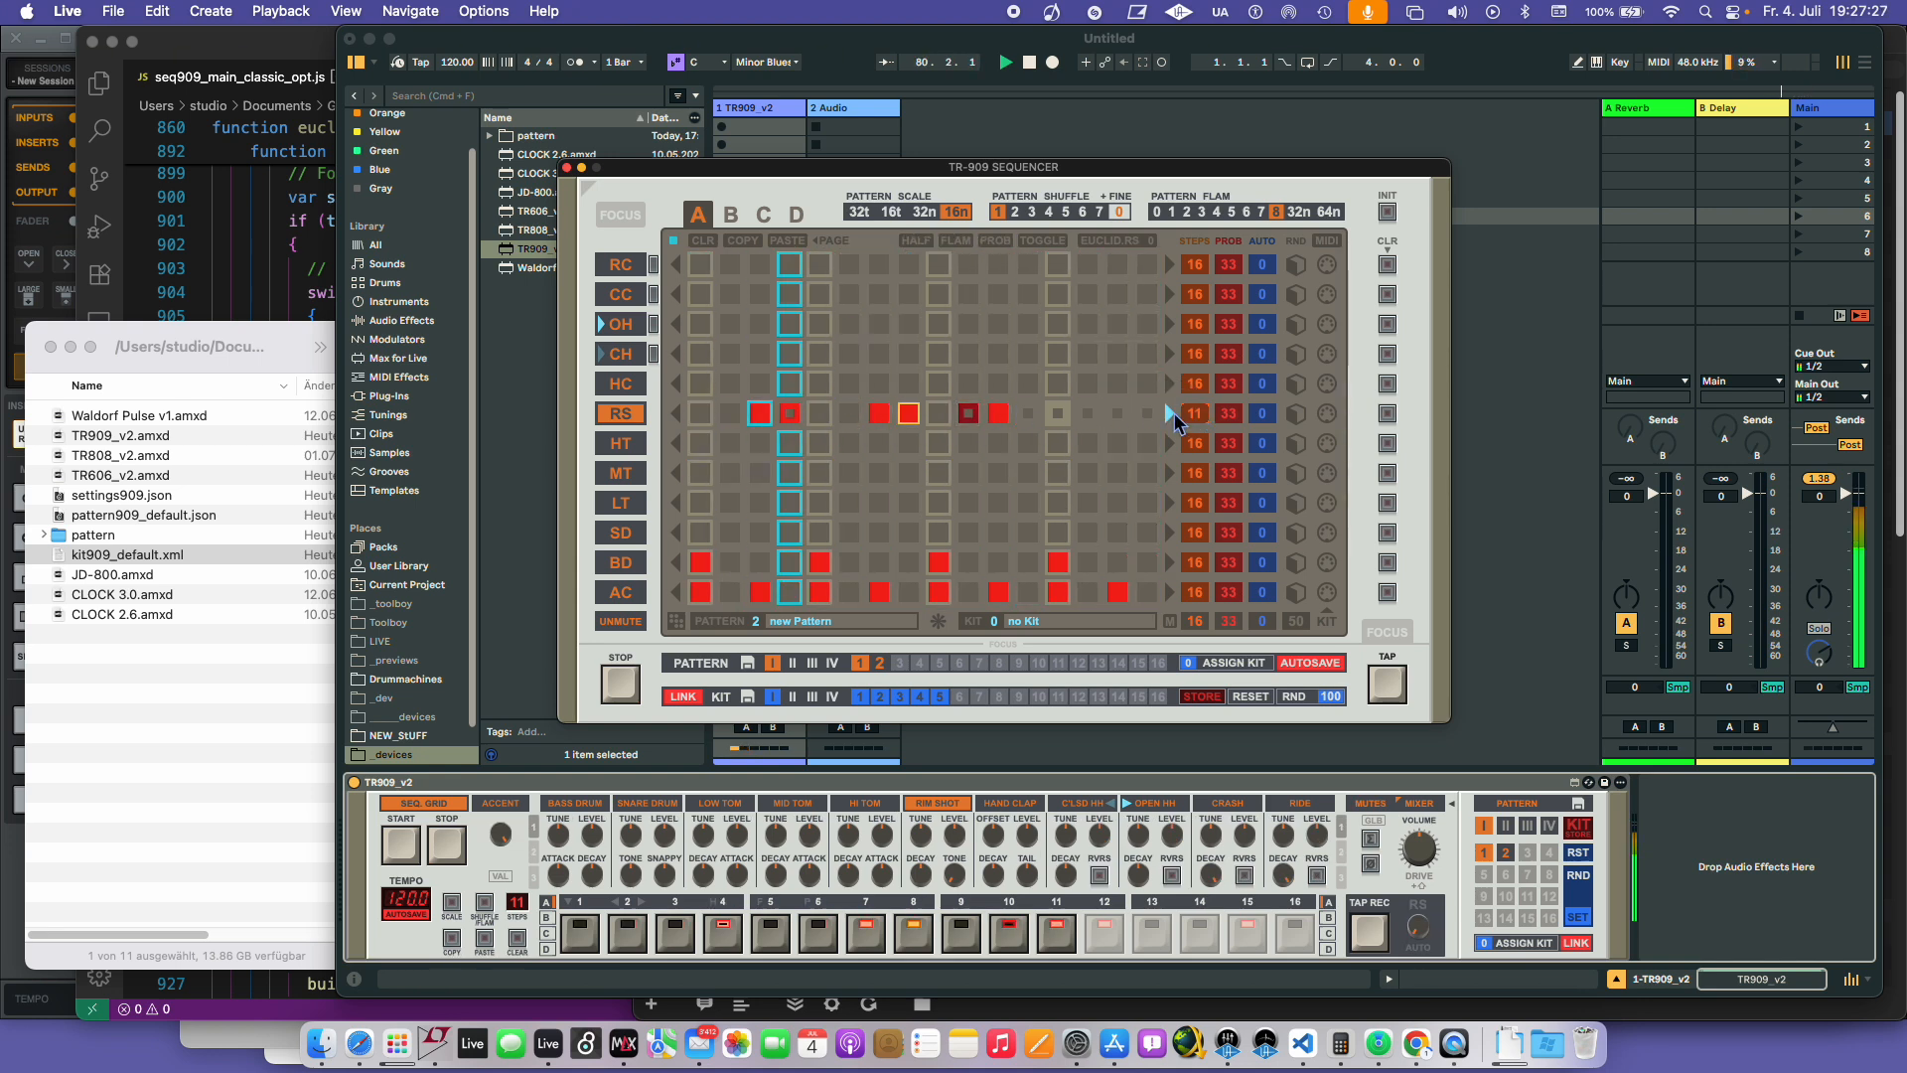
{"action": "left_click", "coordinate": [1174, 415]}
{"action": "left_click", "coordinate": [1174, 414]}
{"action": "left_click", "coordinate": [1175, 414]}
{"action": "left_click", "coordinate": [1175, 414]}
{"action": "left_click", "coordinate": [1174, 414]}
{"action": "left_click", "coordinate": [1174, 414]}
{"action": "left_click", "coordinate": [1174, 414]}
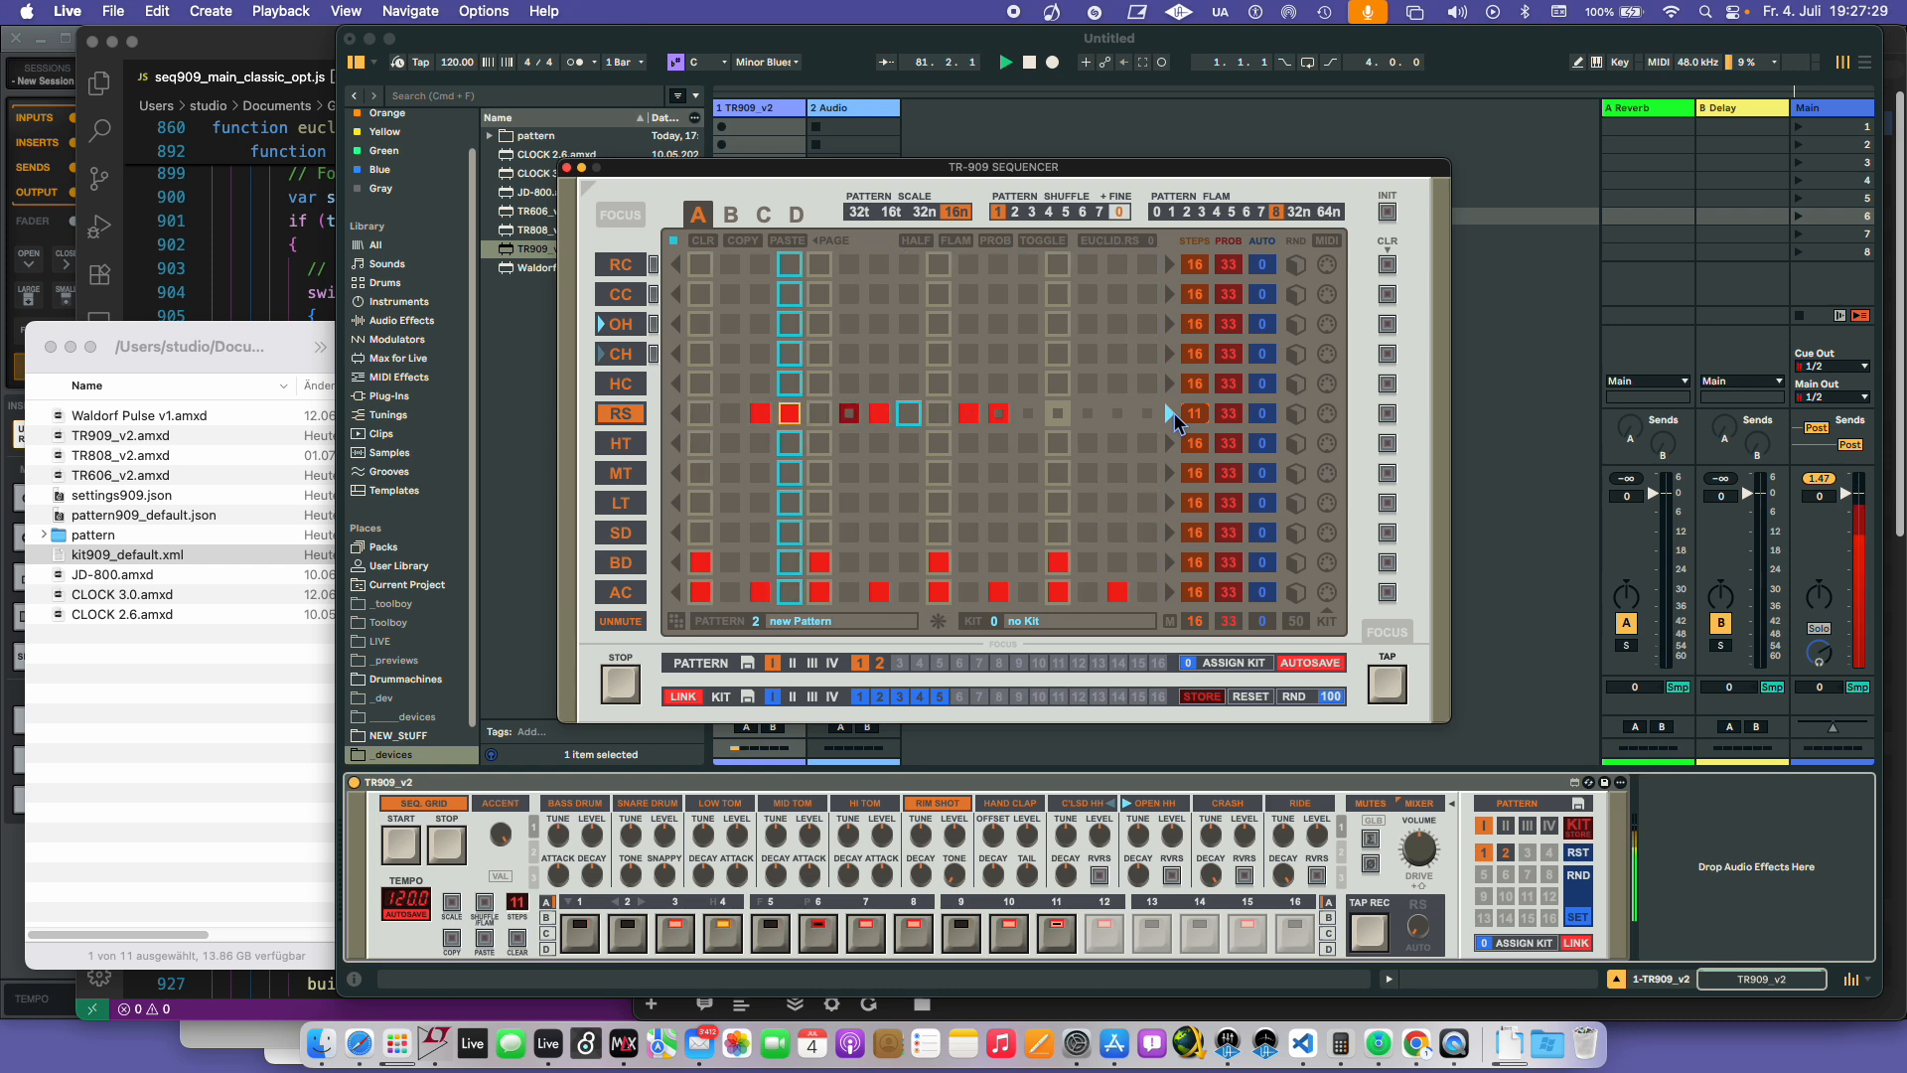
{"action": "left_click", "coordinate": [1174, 414]}
{"action": "left_click", "coordinate": [1174, 414]}
{"action": "left_click", "coordinate": [1174, 414]}
{"action": "left_click", "coordinate": [1174, 414]}
{"action": "left_click", "coordinate": [1174, 414]}
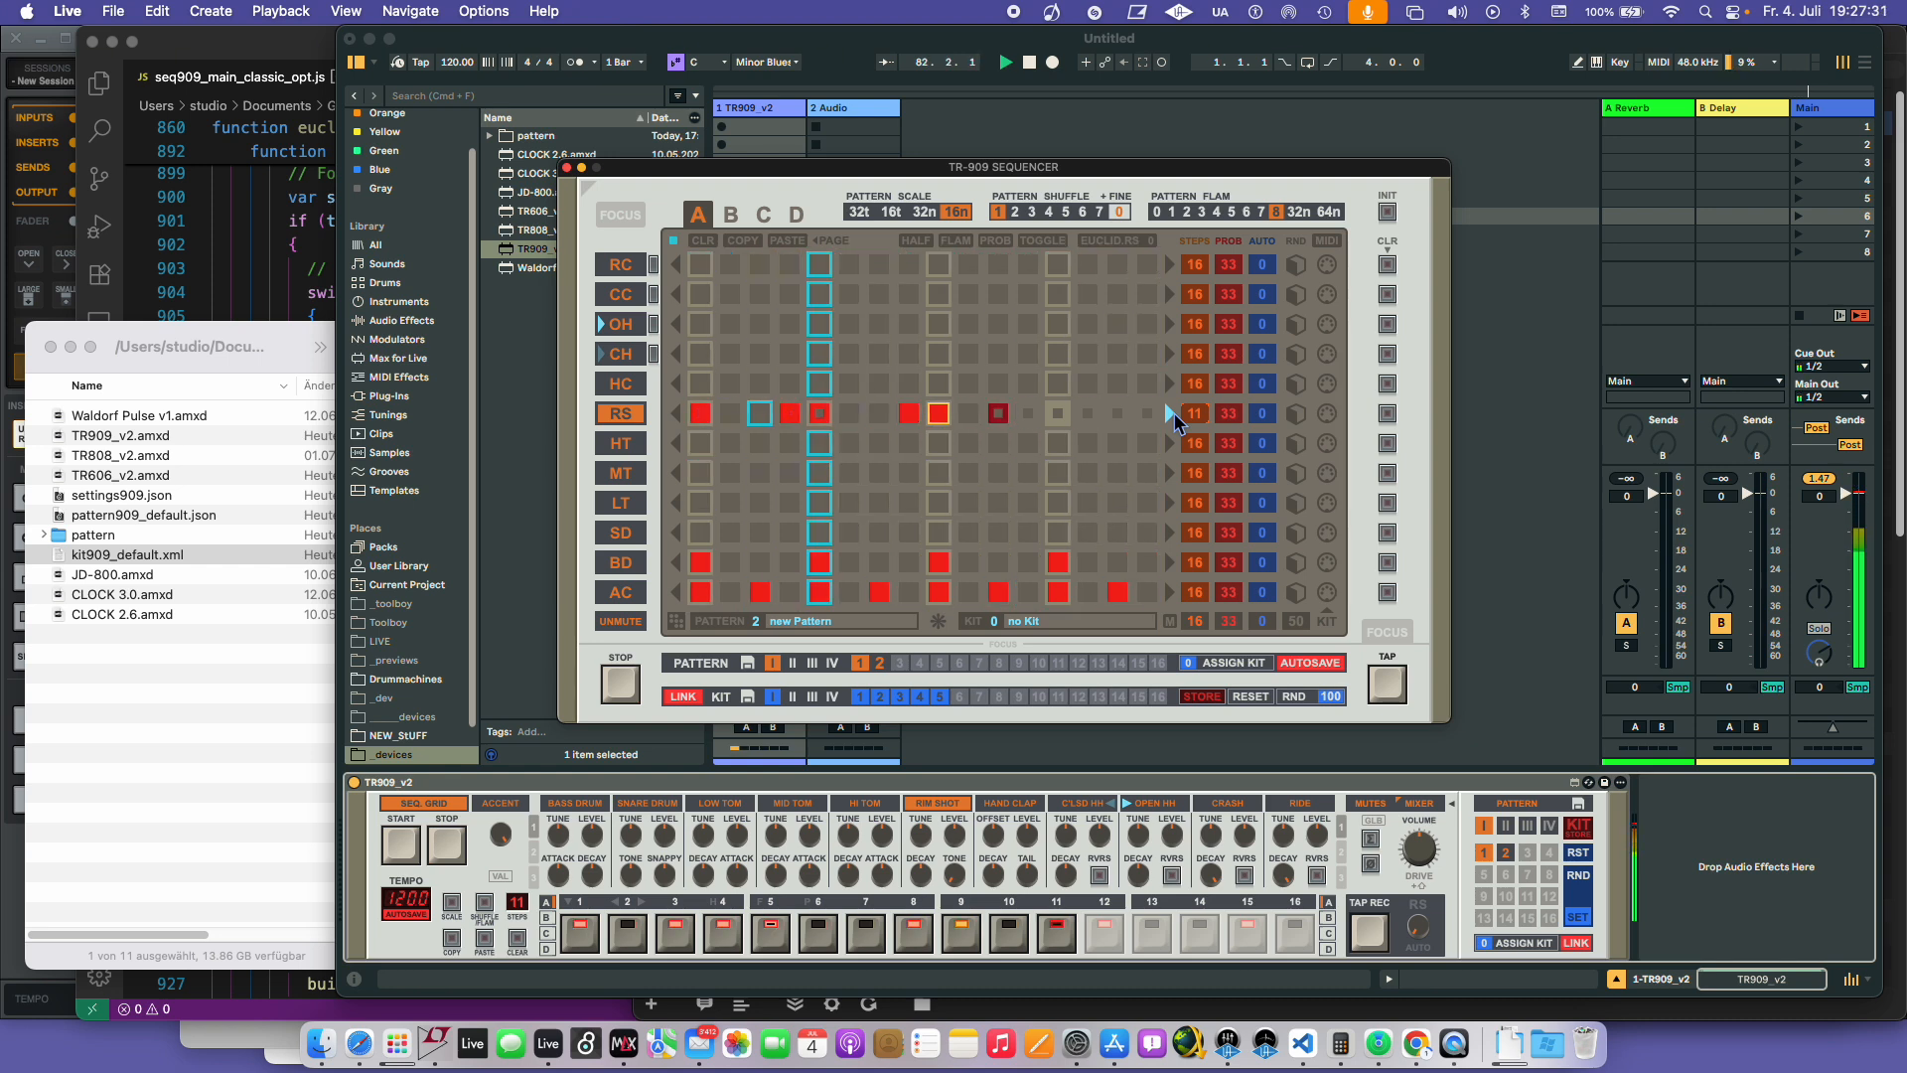
{"action": "left_click", "coordinate": [1174, 414]}
{"action": "left_click", "coordinate": [1174, 414]}
{"action": "left_click", "coordinate": [1175, 414]}
{"action": "left_click", "coordinate": [1174, 414]}
{"action": "left_click", "coordinate": [1175, 415]}
{"action": "left_click", "coordinate": [1174, 414]}
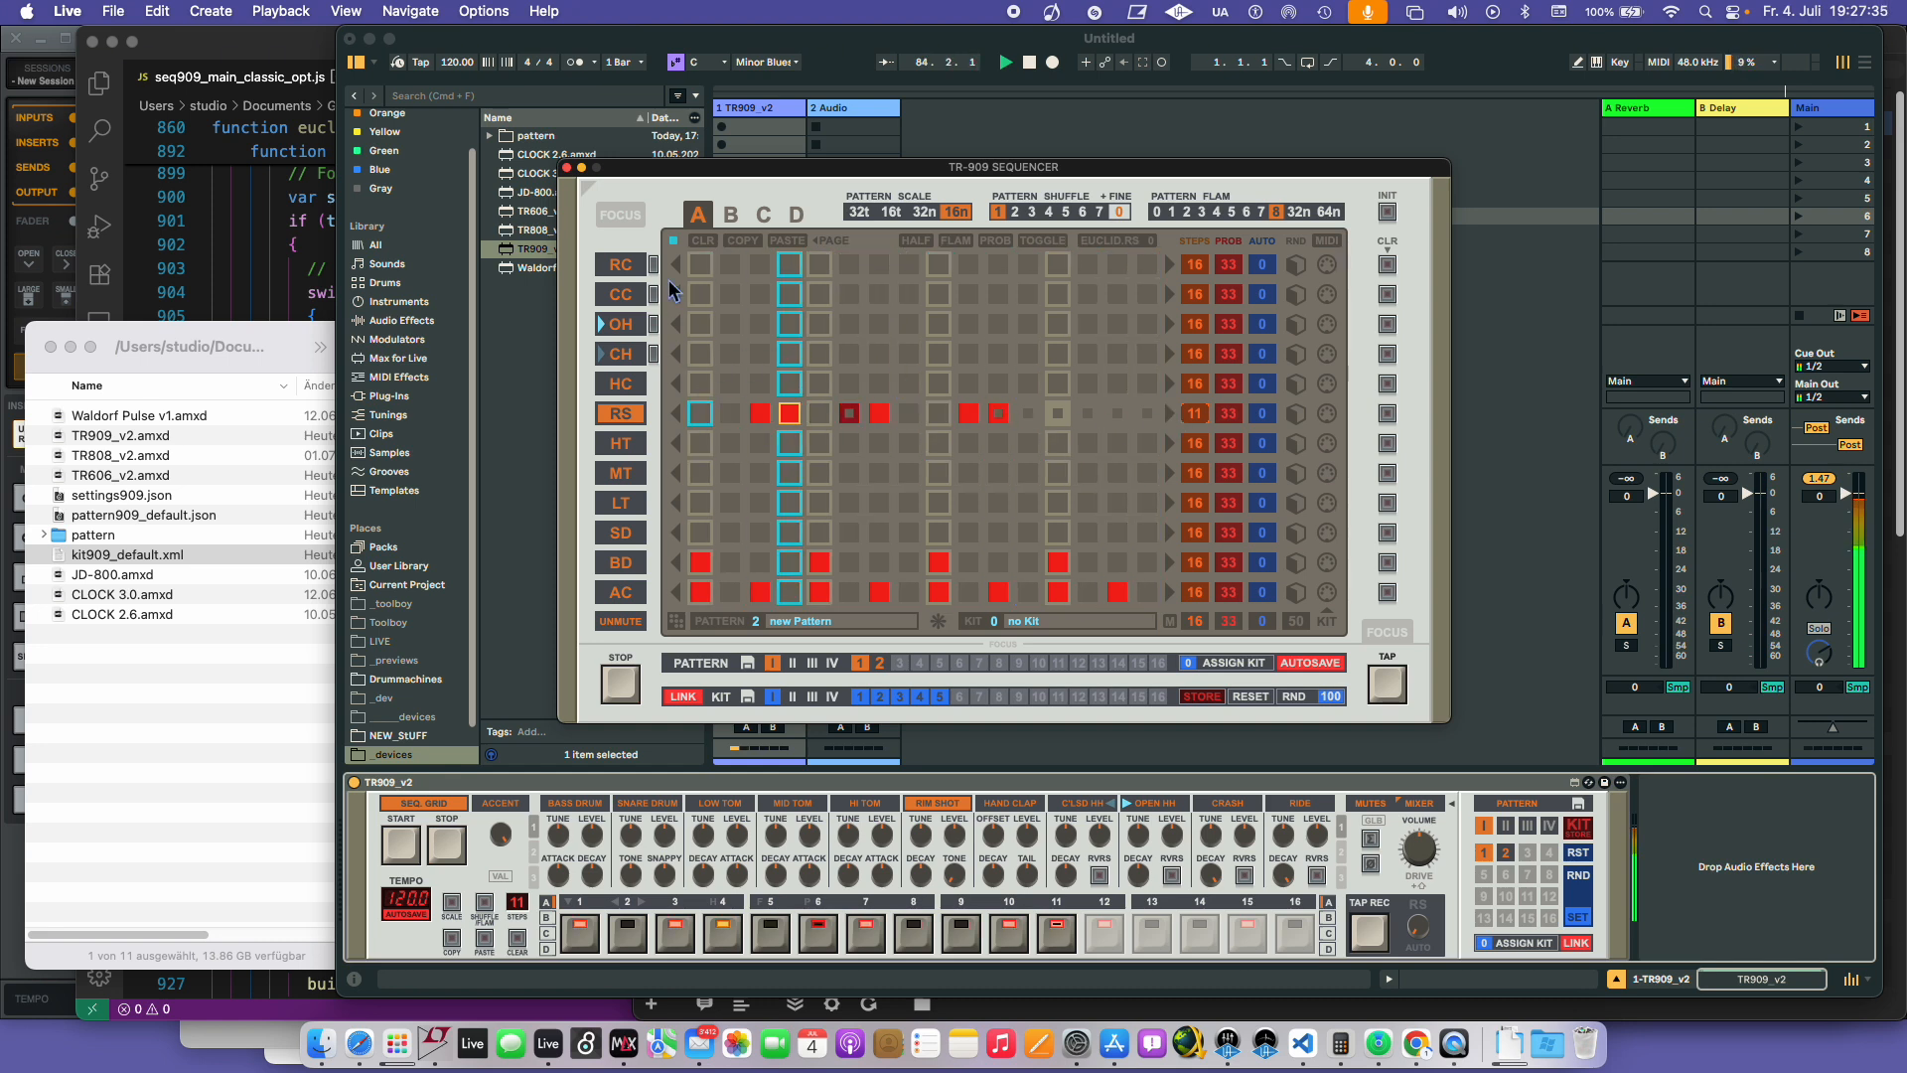
- Program ride cymbal hits on steps 3, 7, 11 and 15
{"action": "left_click", "coordinate": [760, 264]}
{"action": "left_click", "coordinate": [879, 264]}
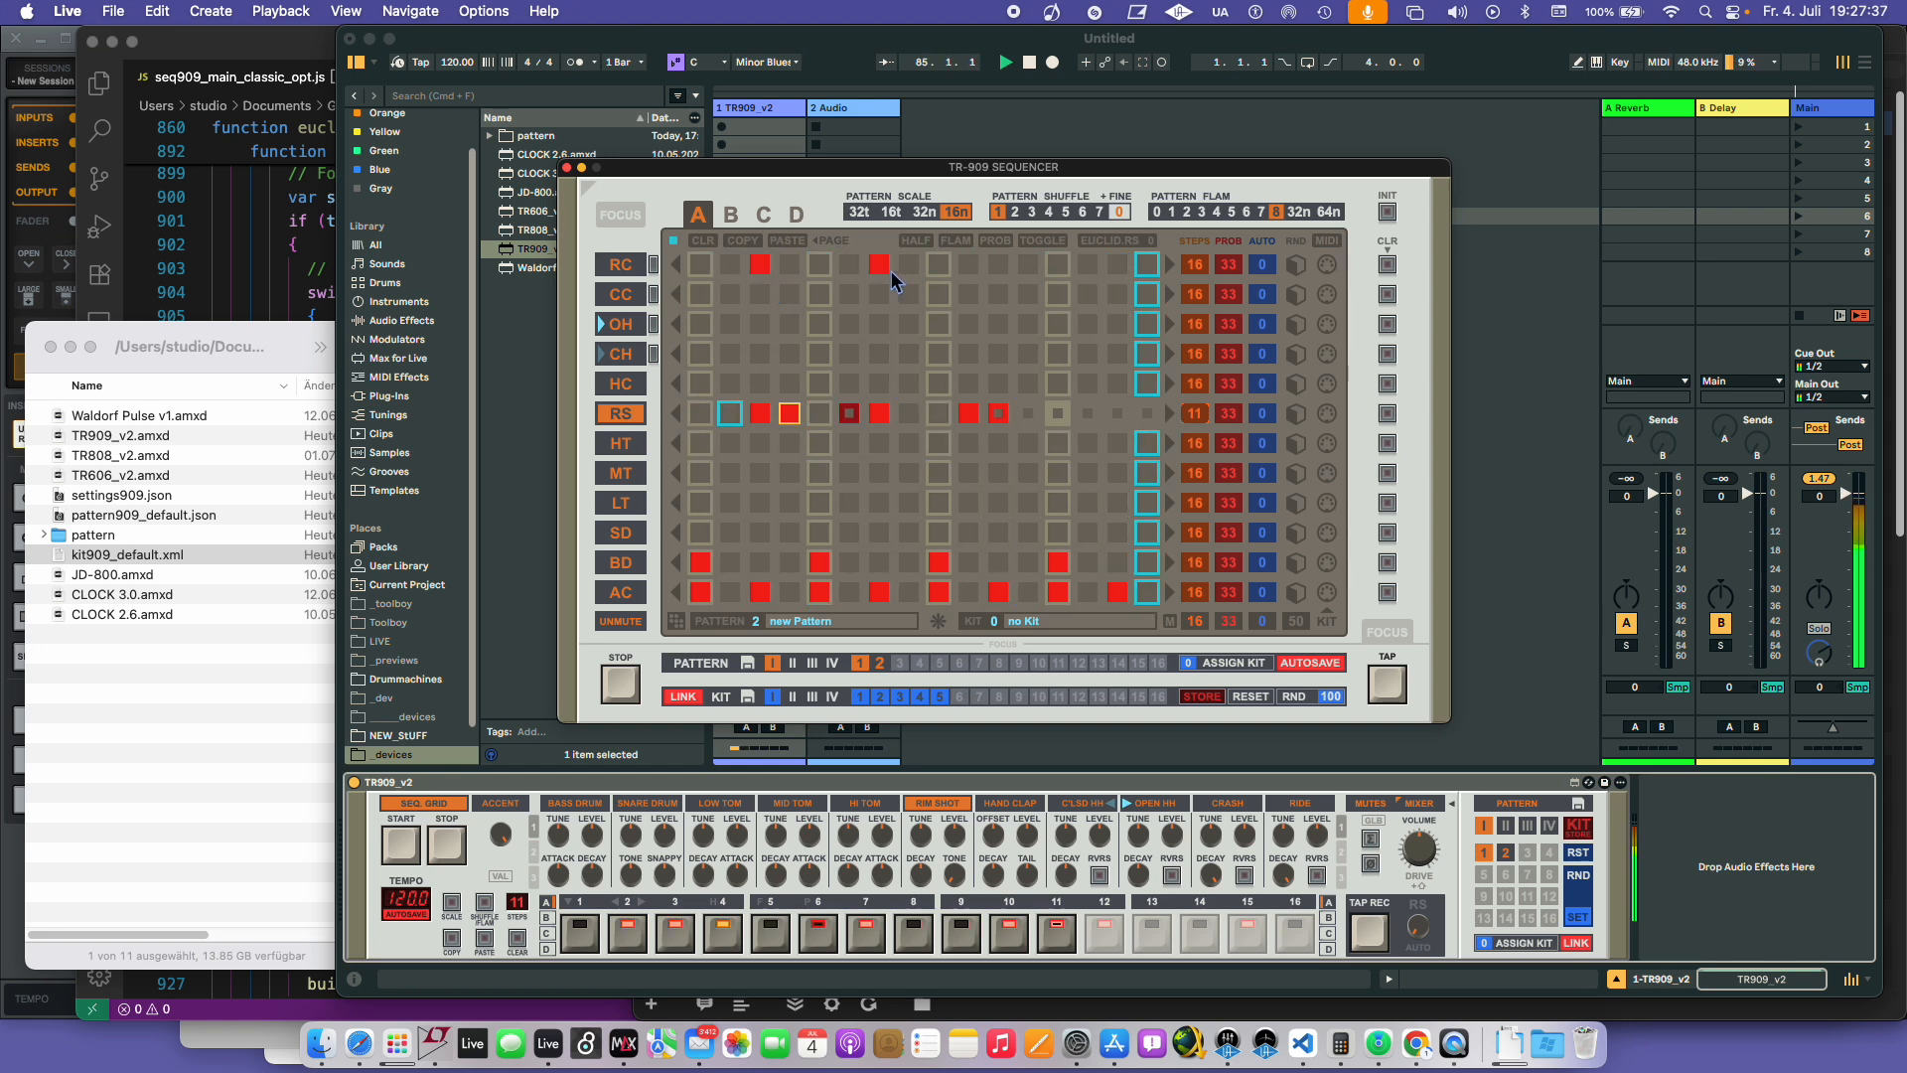
{"action": "left_click", "coordinate": [998, 264]}
{"action": "left_click", "coordinate": [1118, 266]}
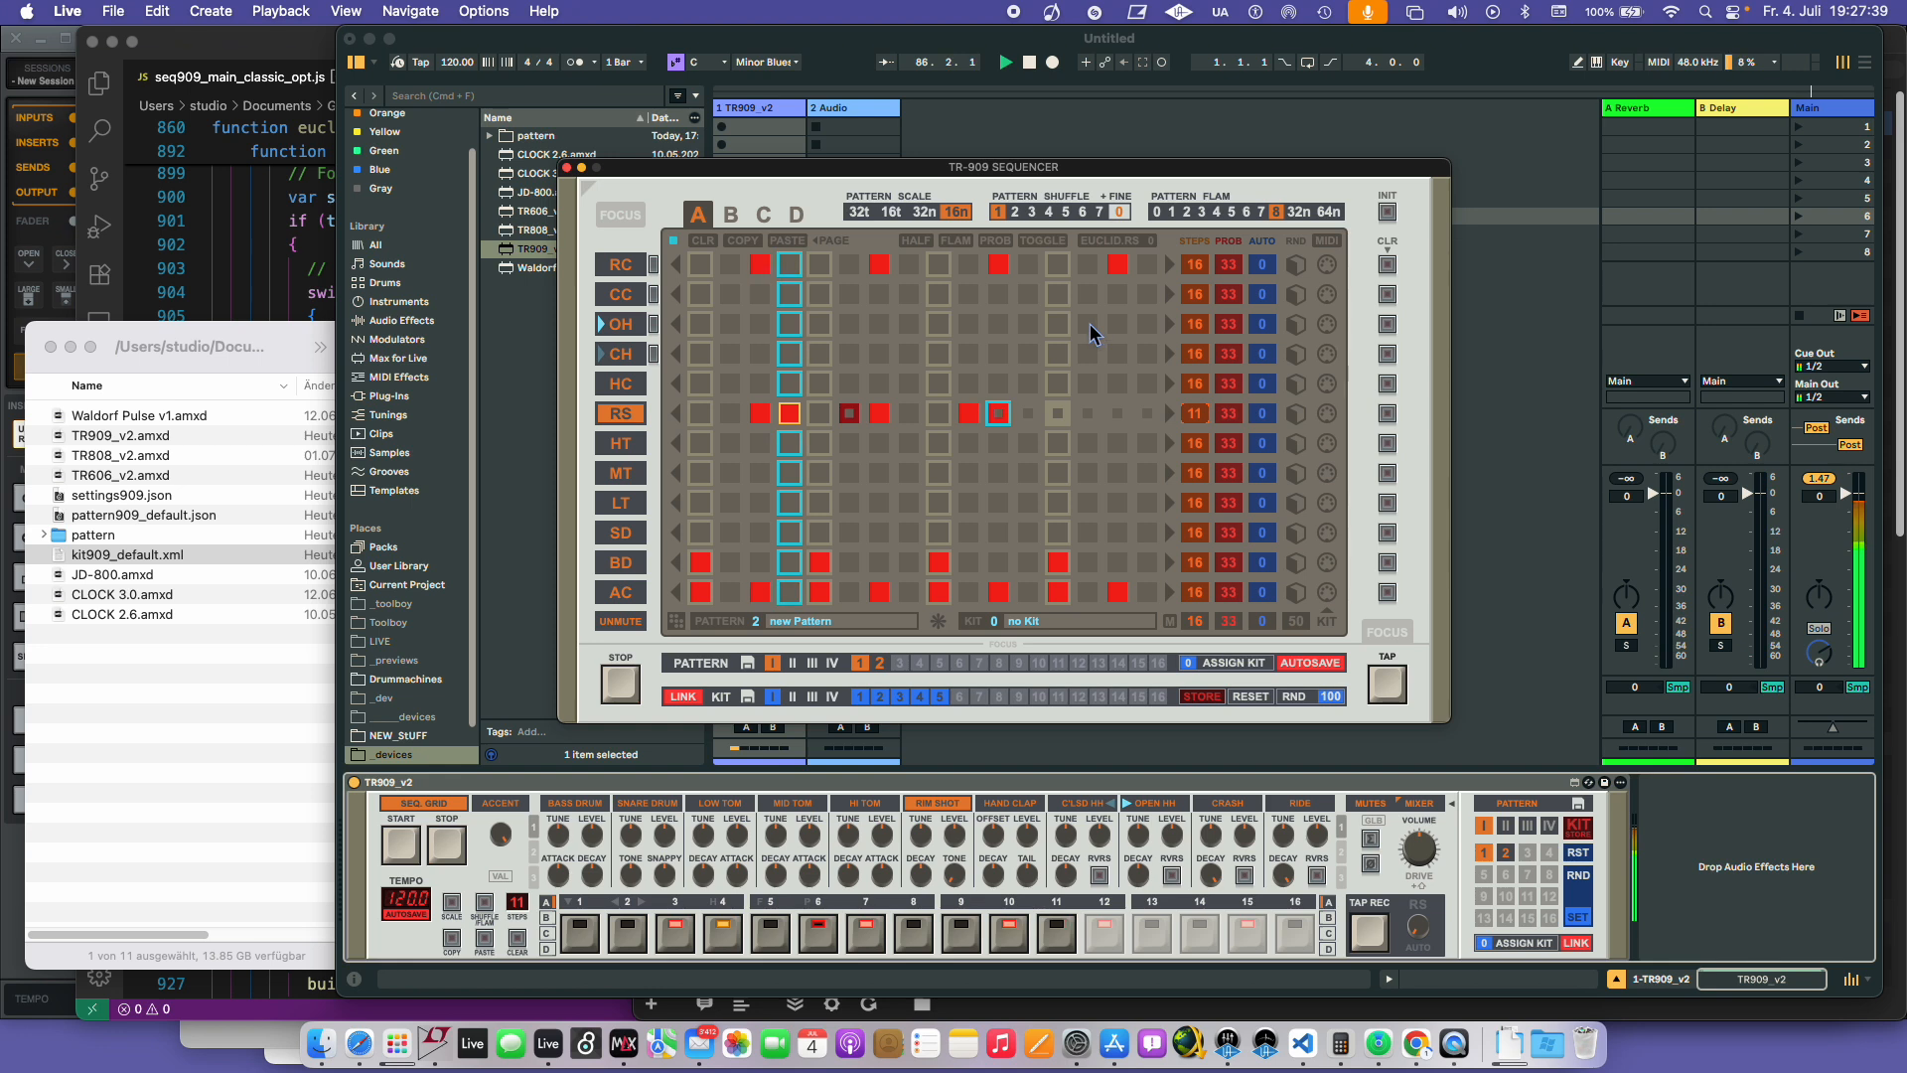
- Use toggle mode to set toggle triggers on steps 4, 6, 7 and 14 of the ride cymbal row, and leave the mode
{"action": "left_click", "coordinate": [1035, 239]}
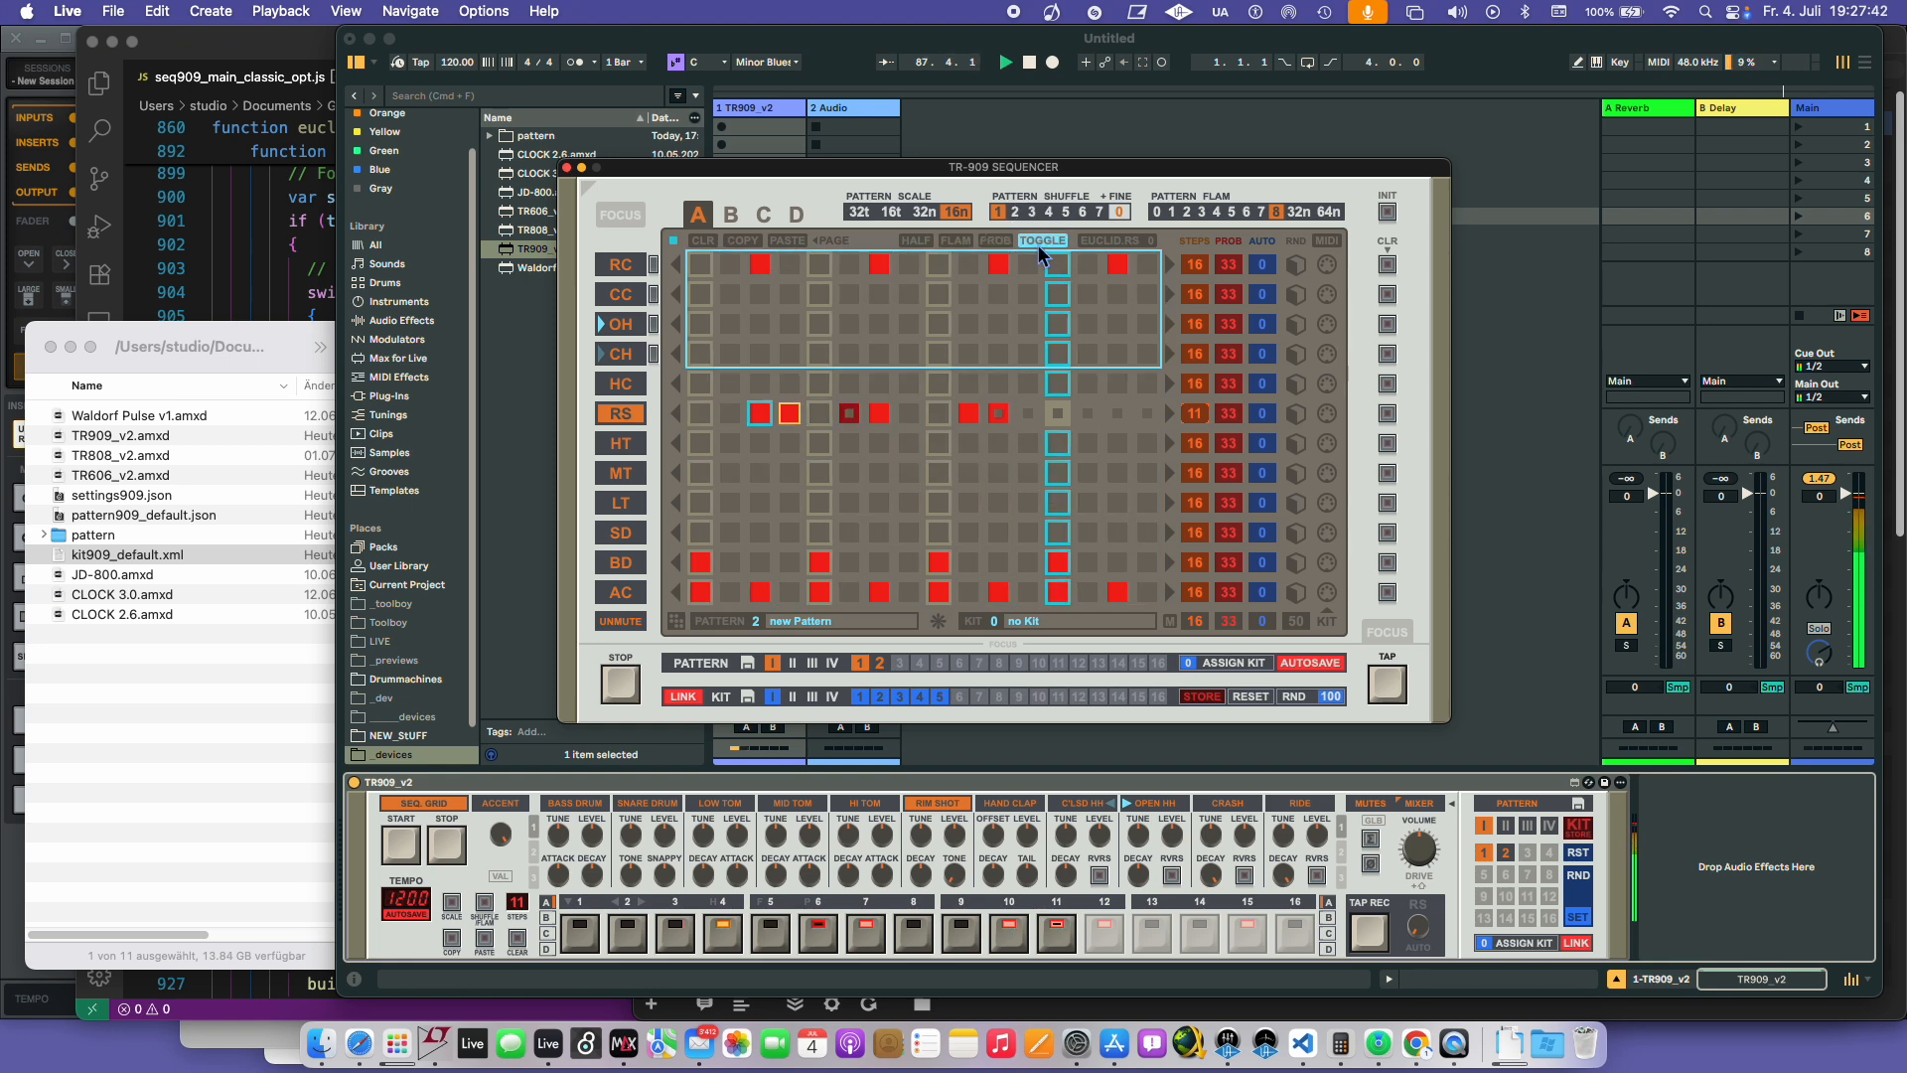
{"action": "left_click", "coordinate": [1086, 265]}
{"action": "left_click", "coordinate": [850, 264]}
{"action": "left_click", "coordinate": [789, 264]}
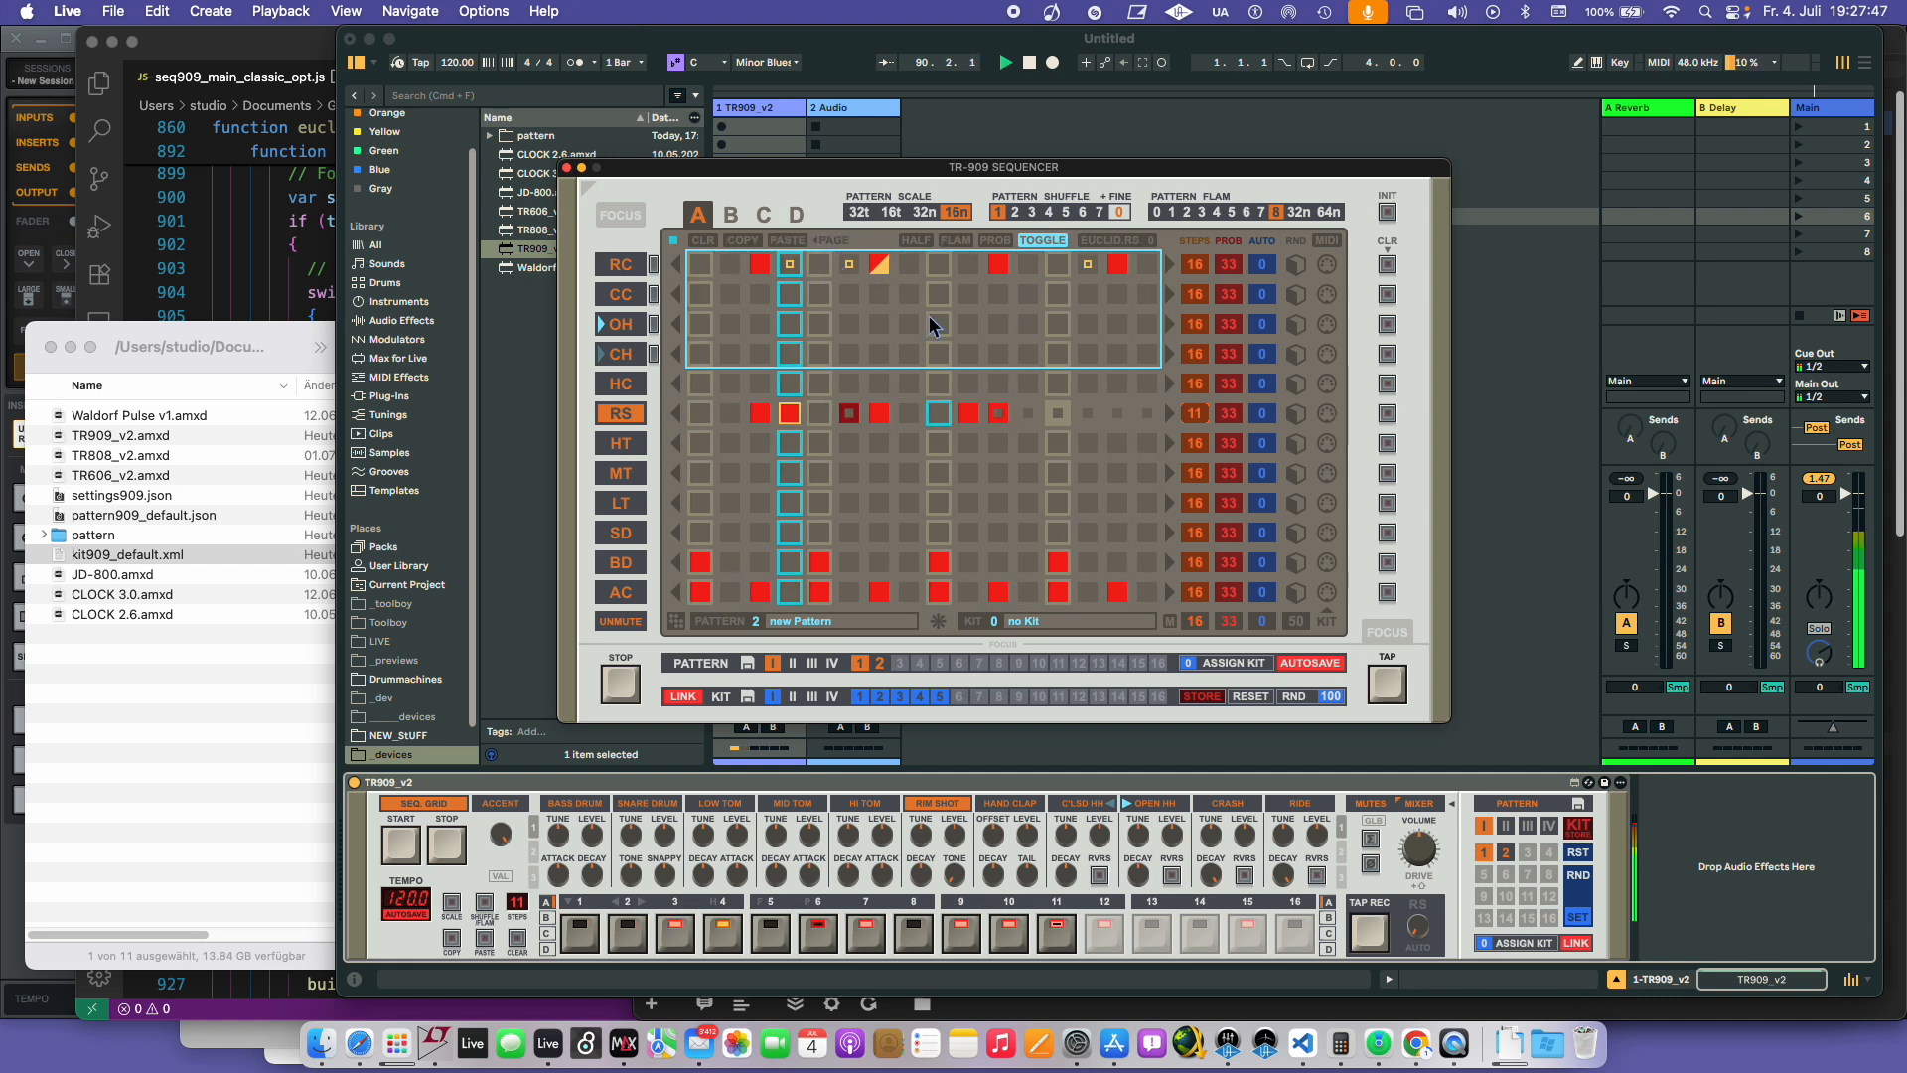
{"action": "left_click", "coordinate": [1039, 240]}
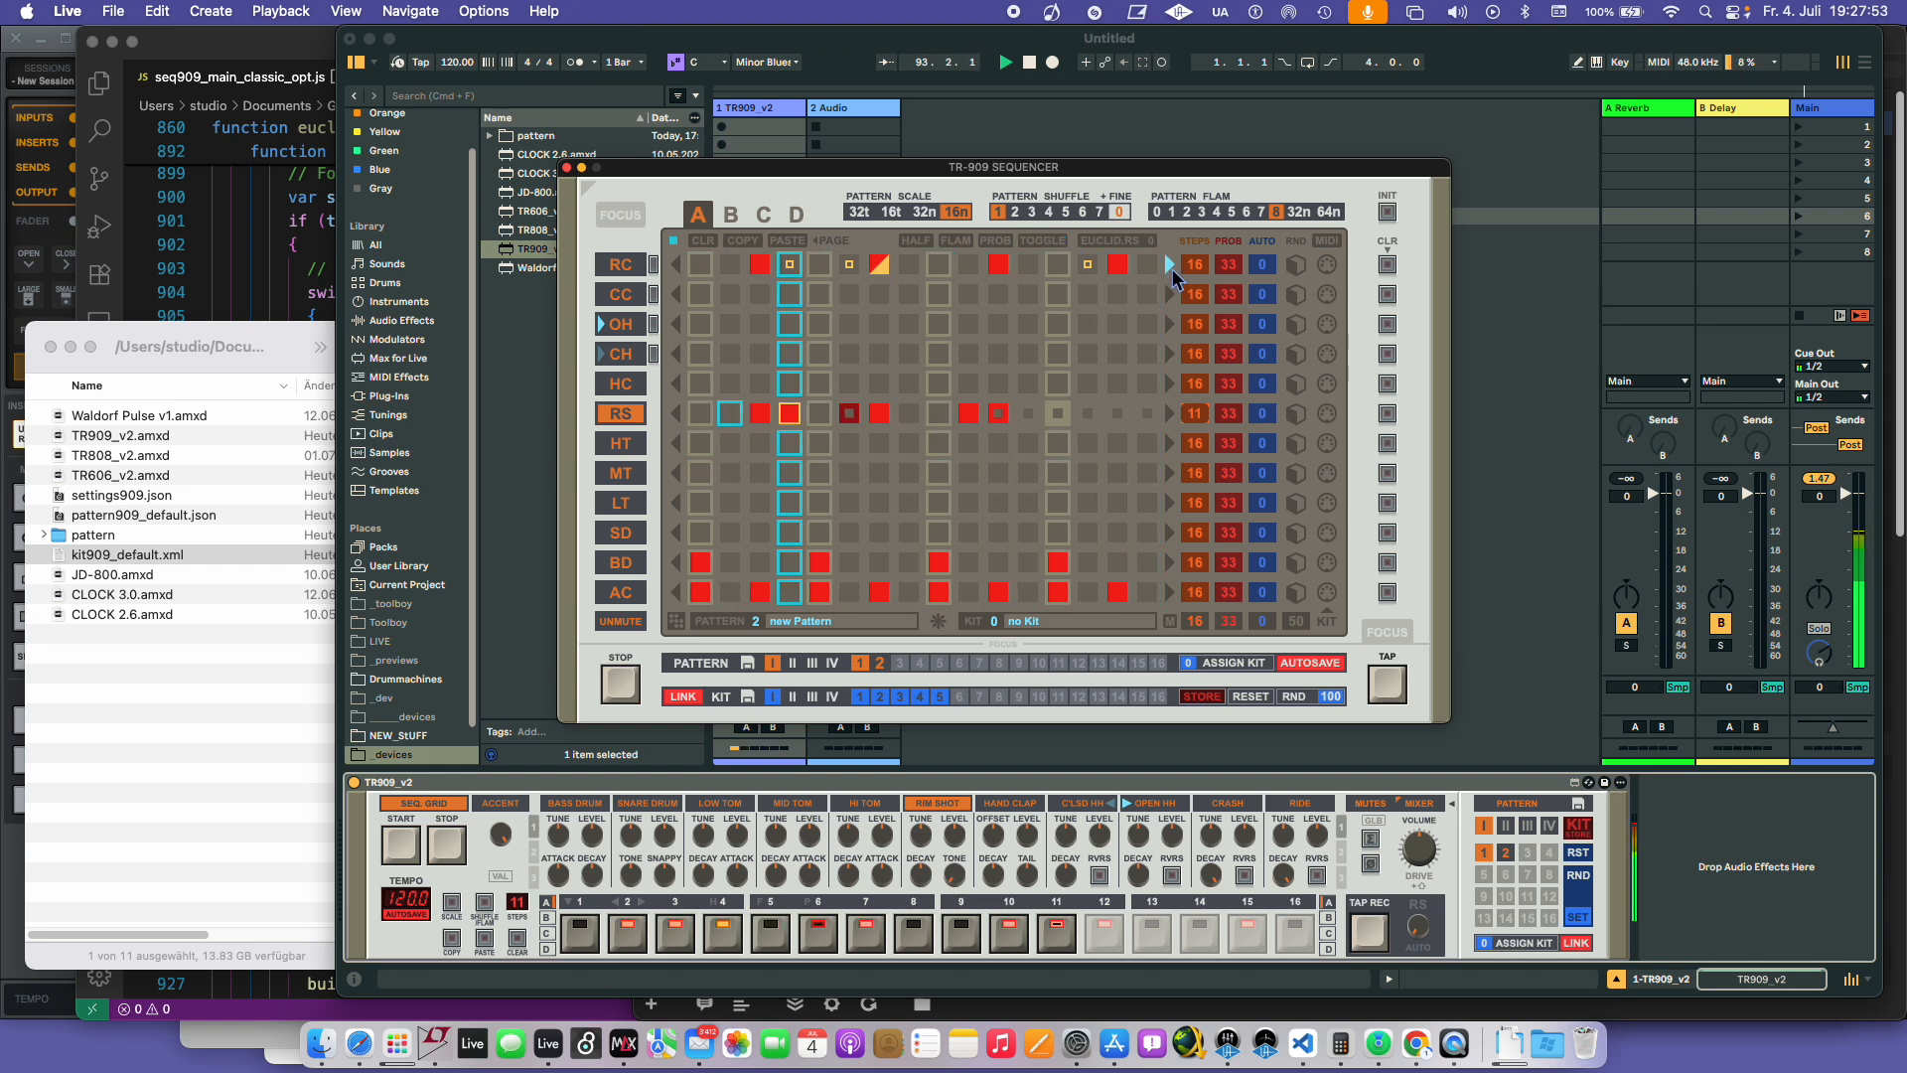
- Rotate only the ride cymbal row's toggle triggers backward until they fall on steps 1, 7, 9 and 10
{"action": "key", "text": "shift"}
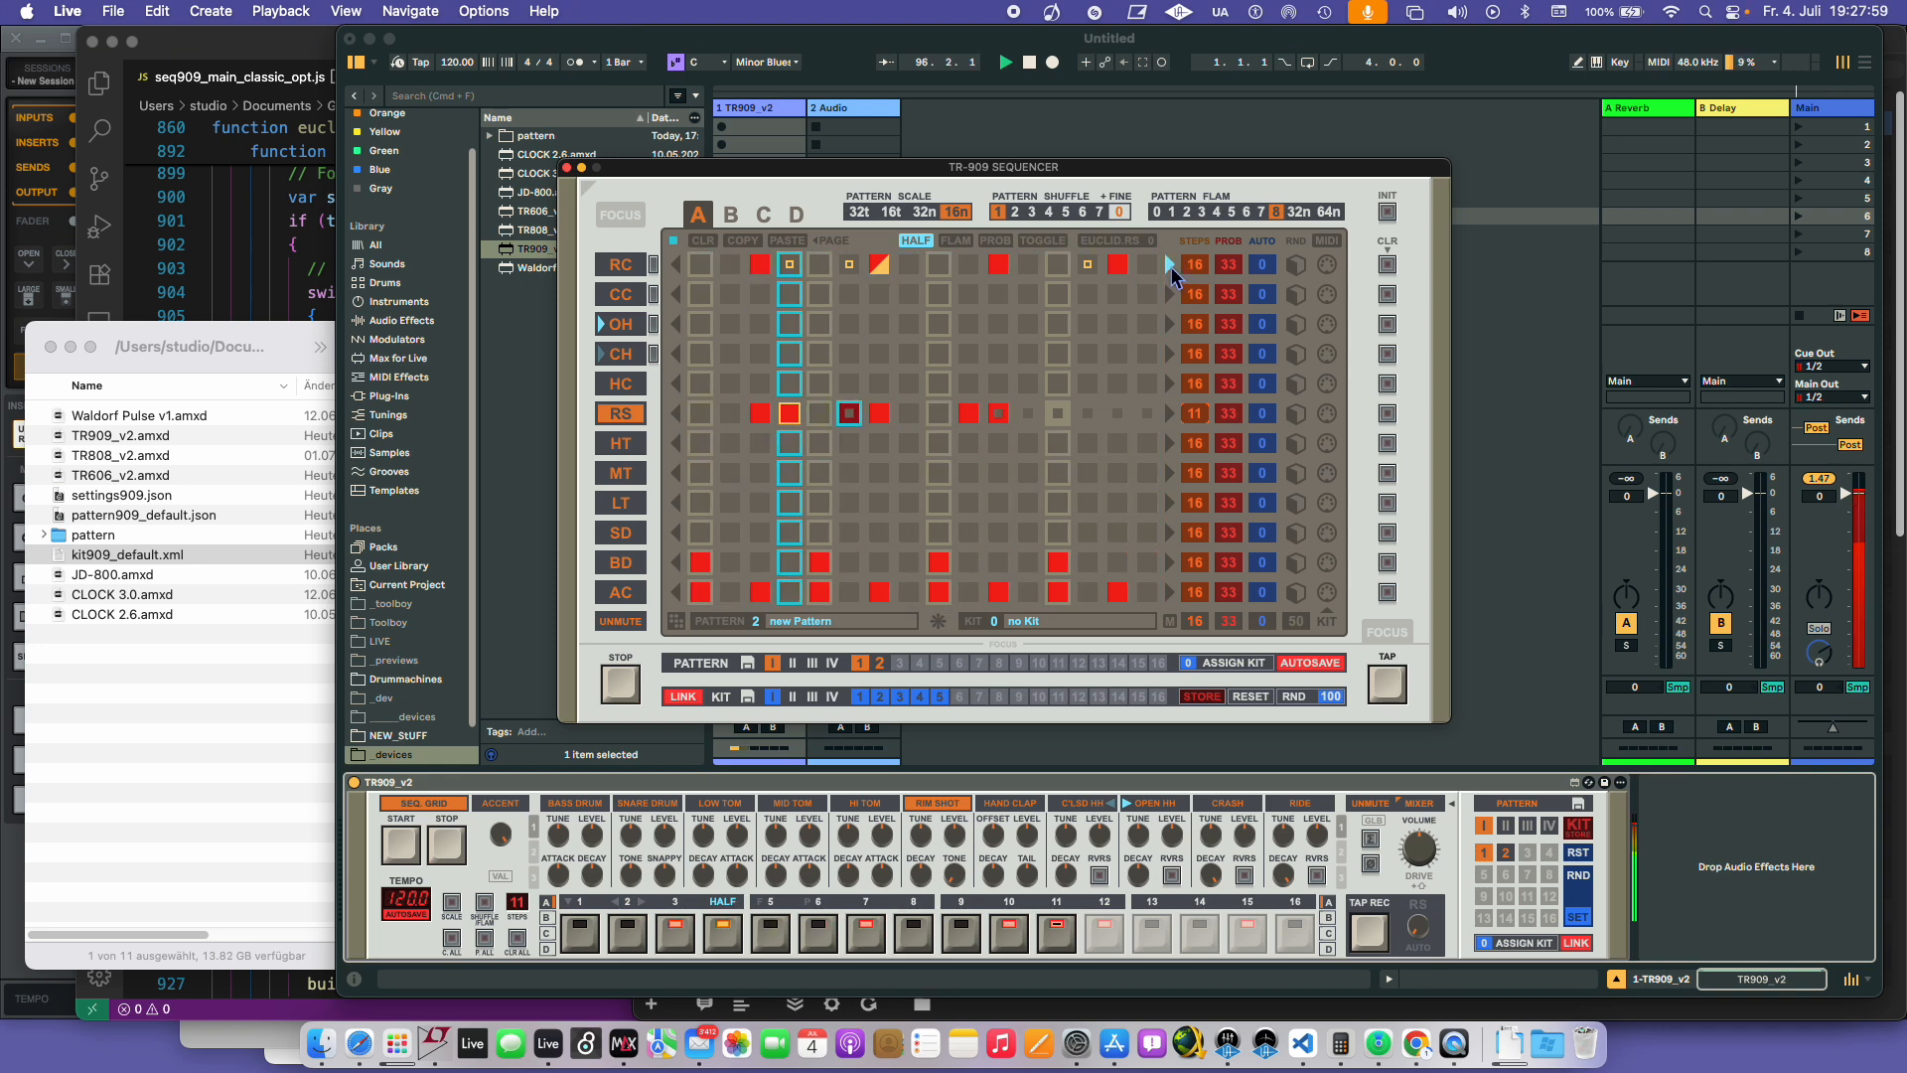
{"action": "left_click", "coordinate": [677, 264]}
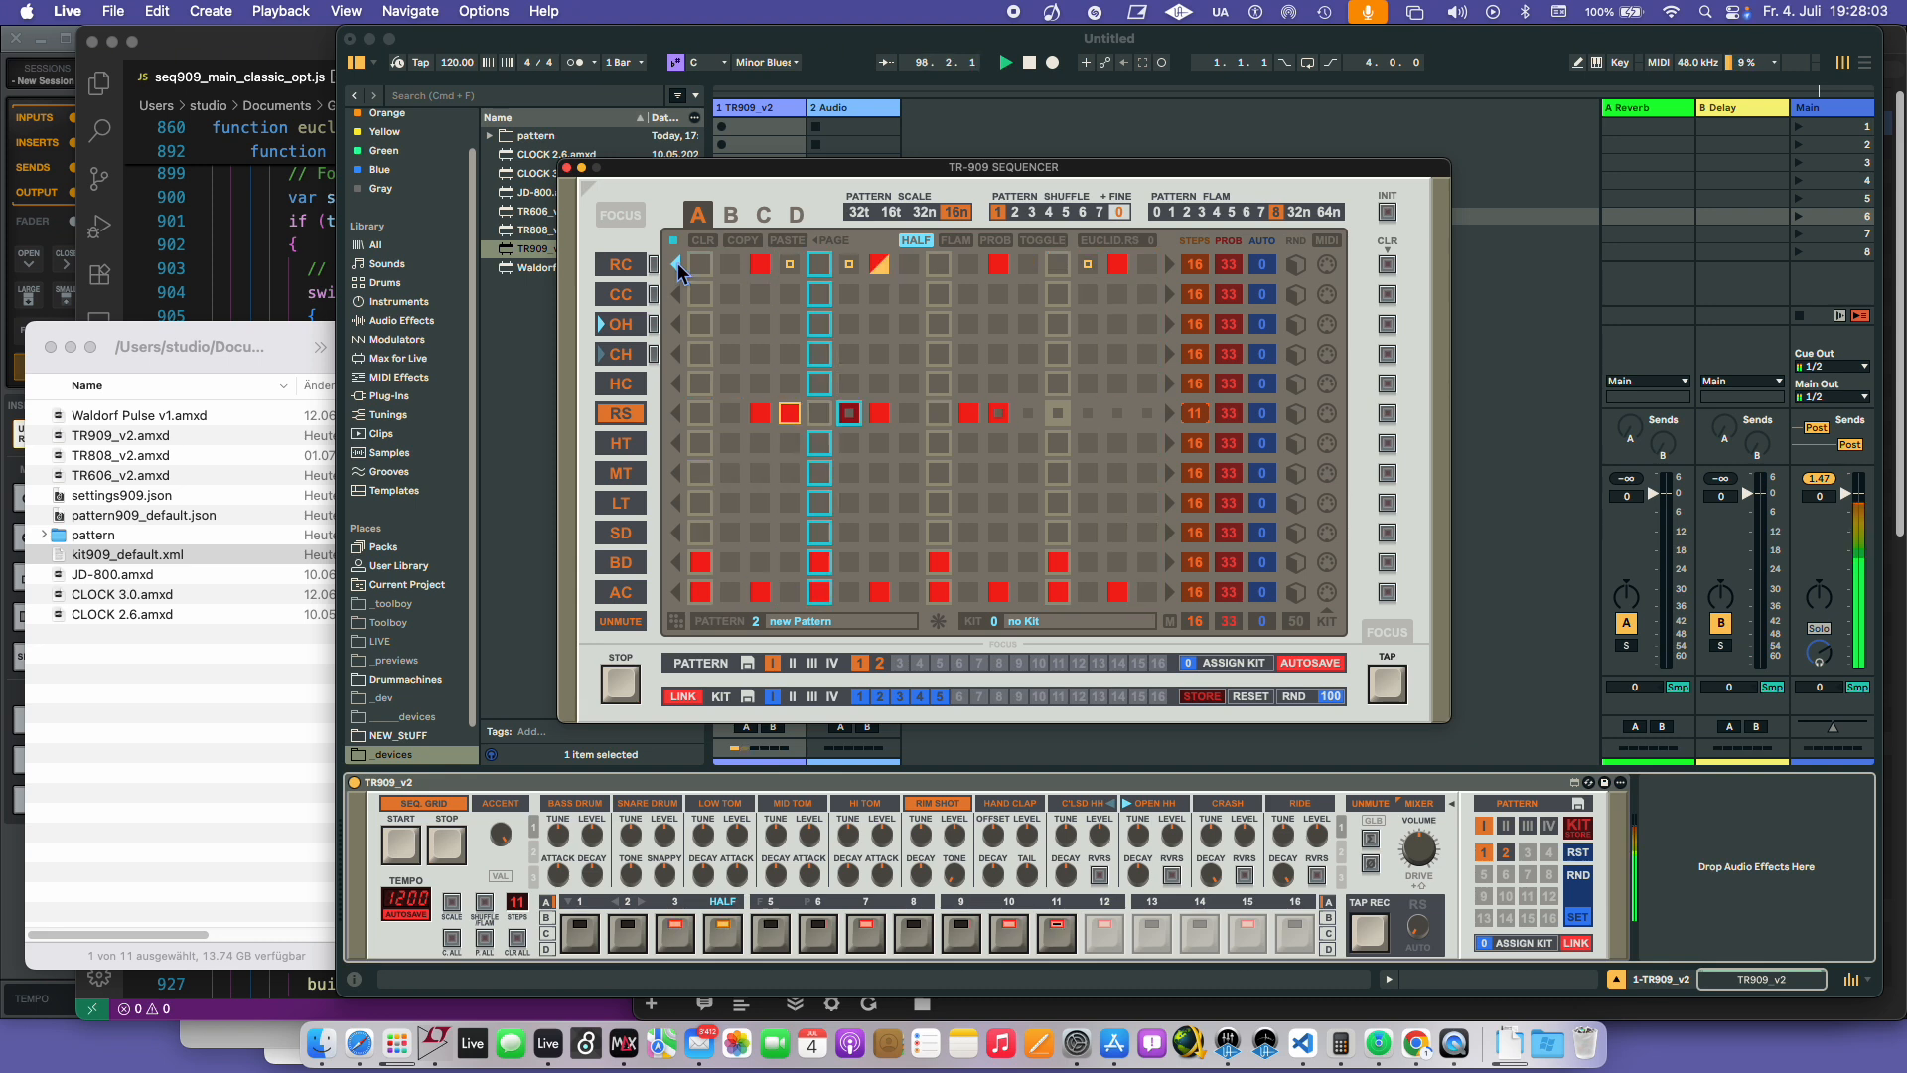
{"action": "left_click", "coordinate": [678, 264]}
{"action": "left_click", "coordinate": [677, 264]}
{"action": "left_click", "coordinate": [678, 264]}
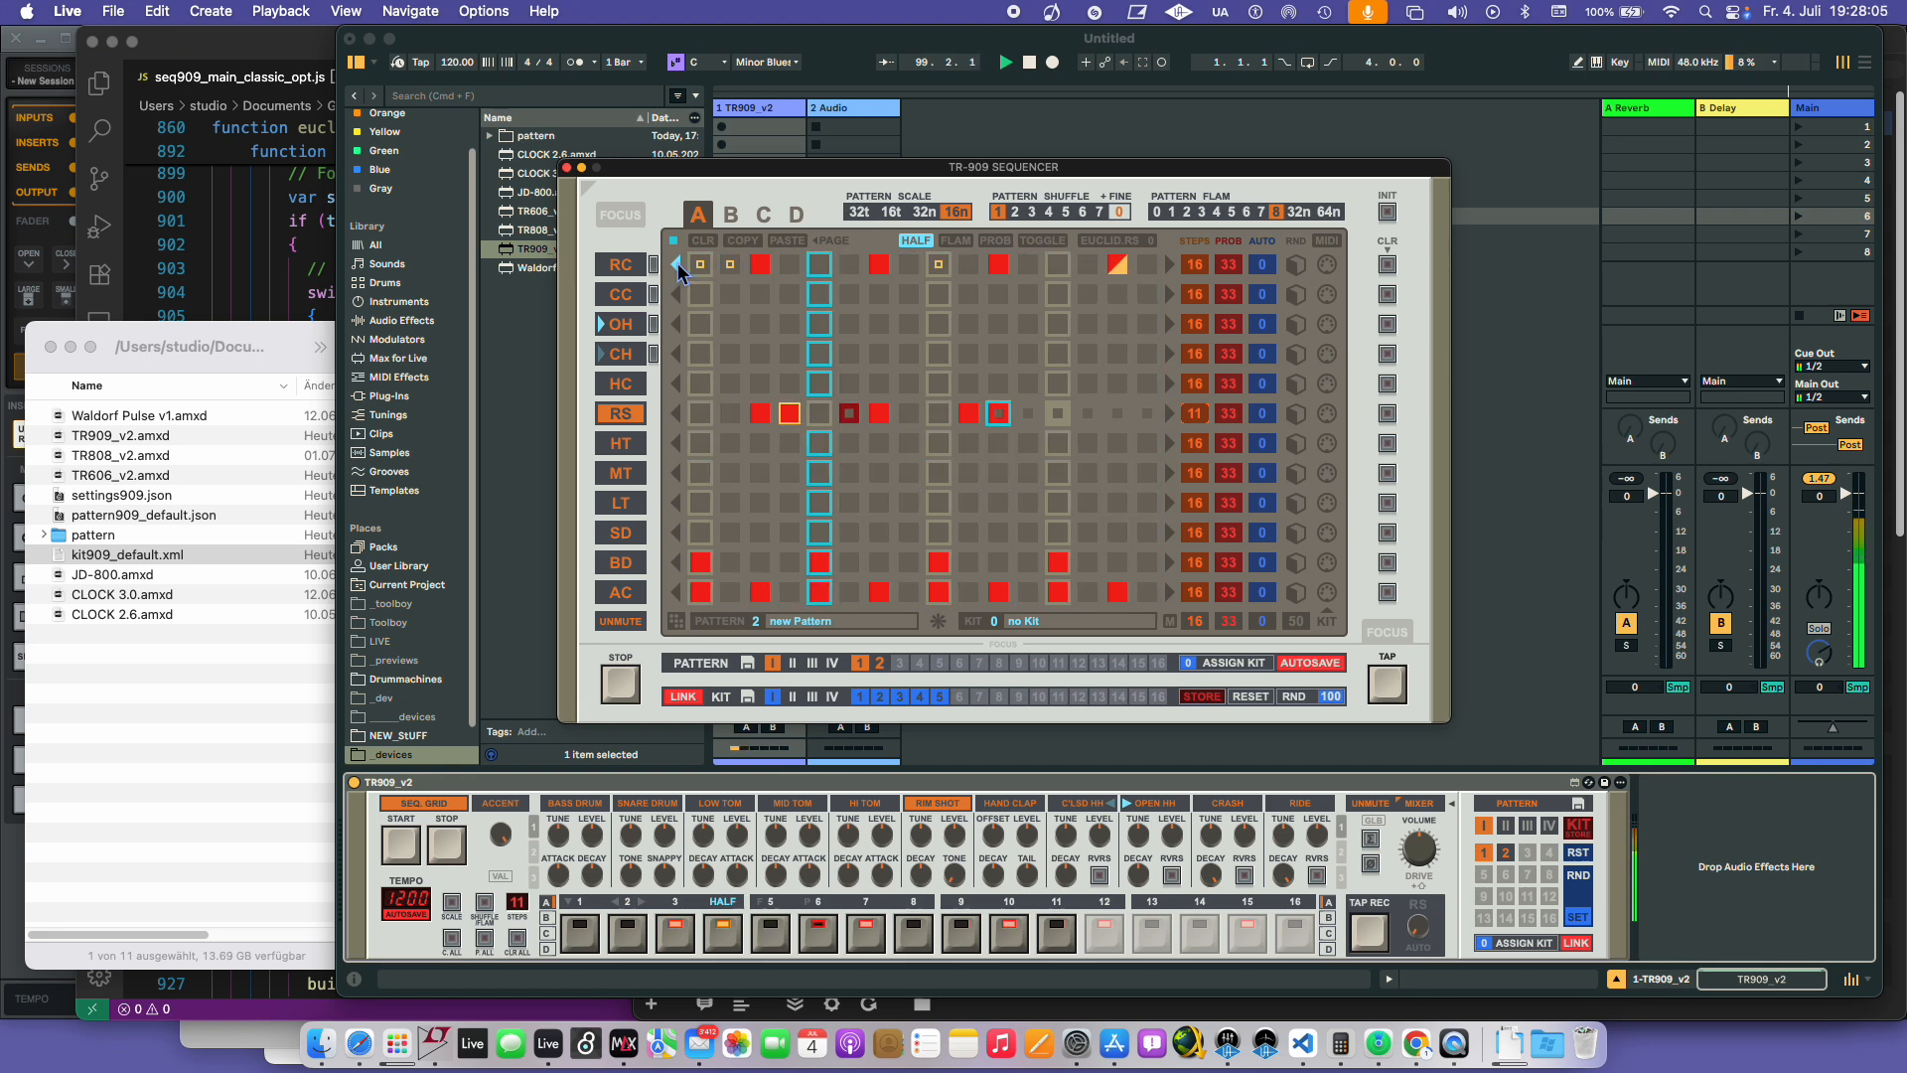
{"action": "left_click", "coordinate": [676, 264]}
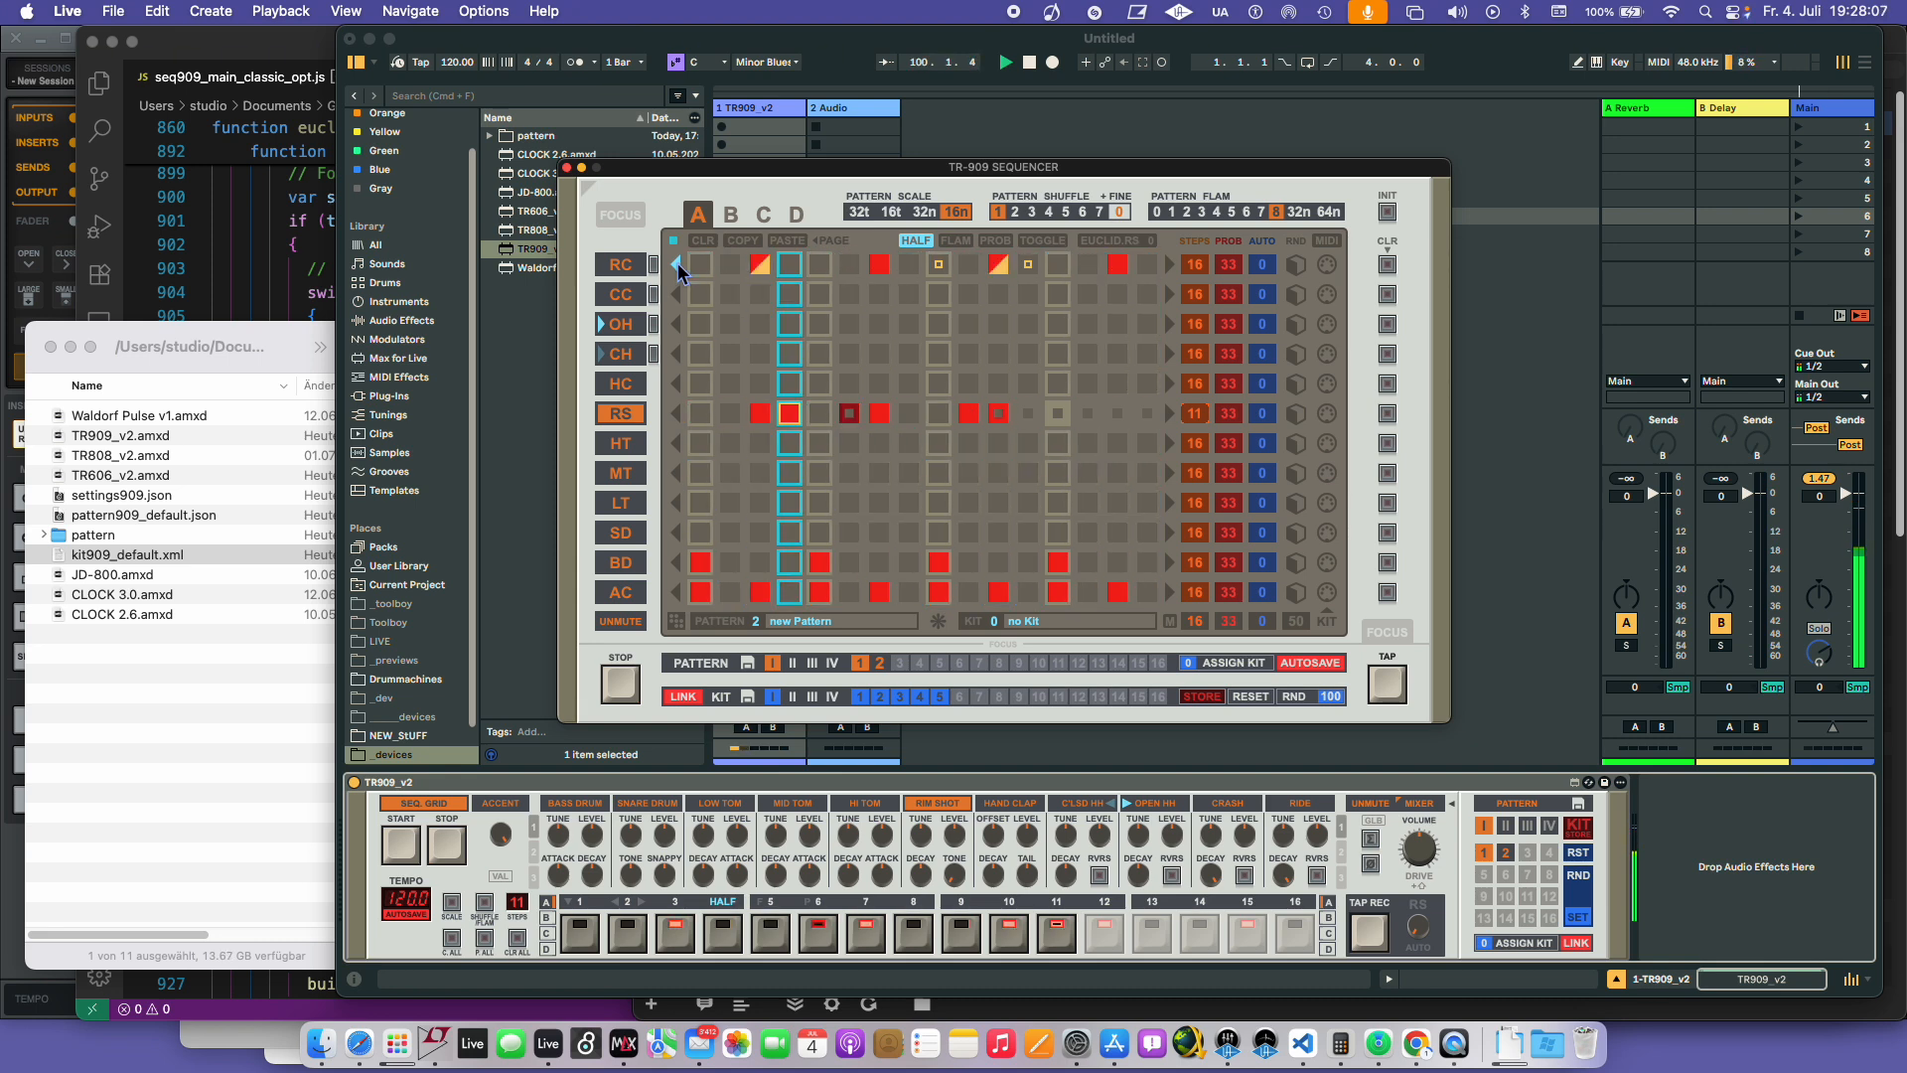
{"action": "left_click", "coordinate": [676, 263]}
{"action": "left_click", "coordinate": [676, 263]}
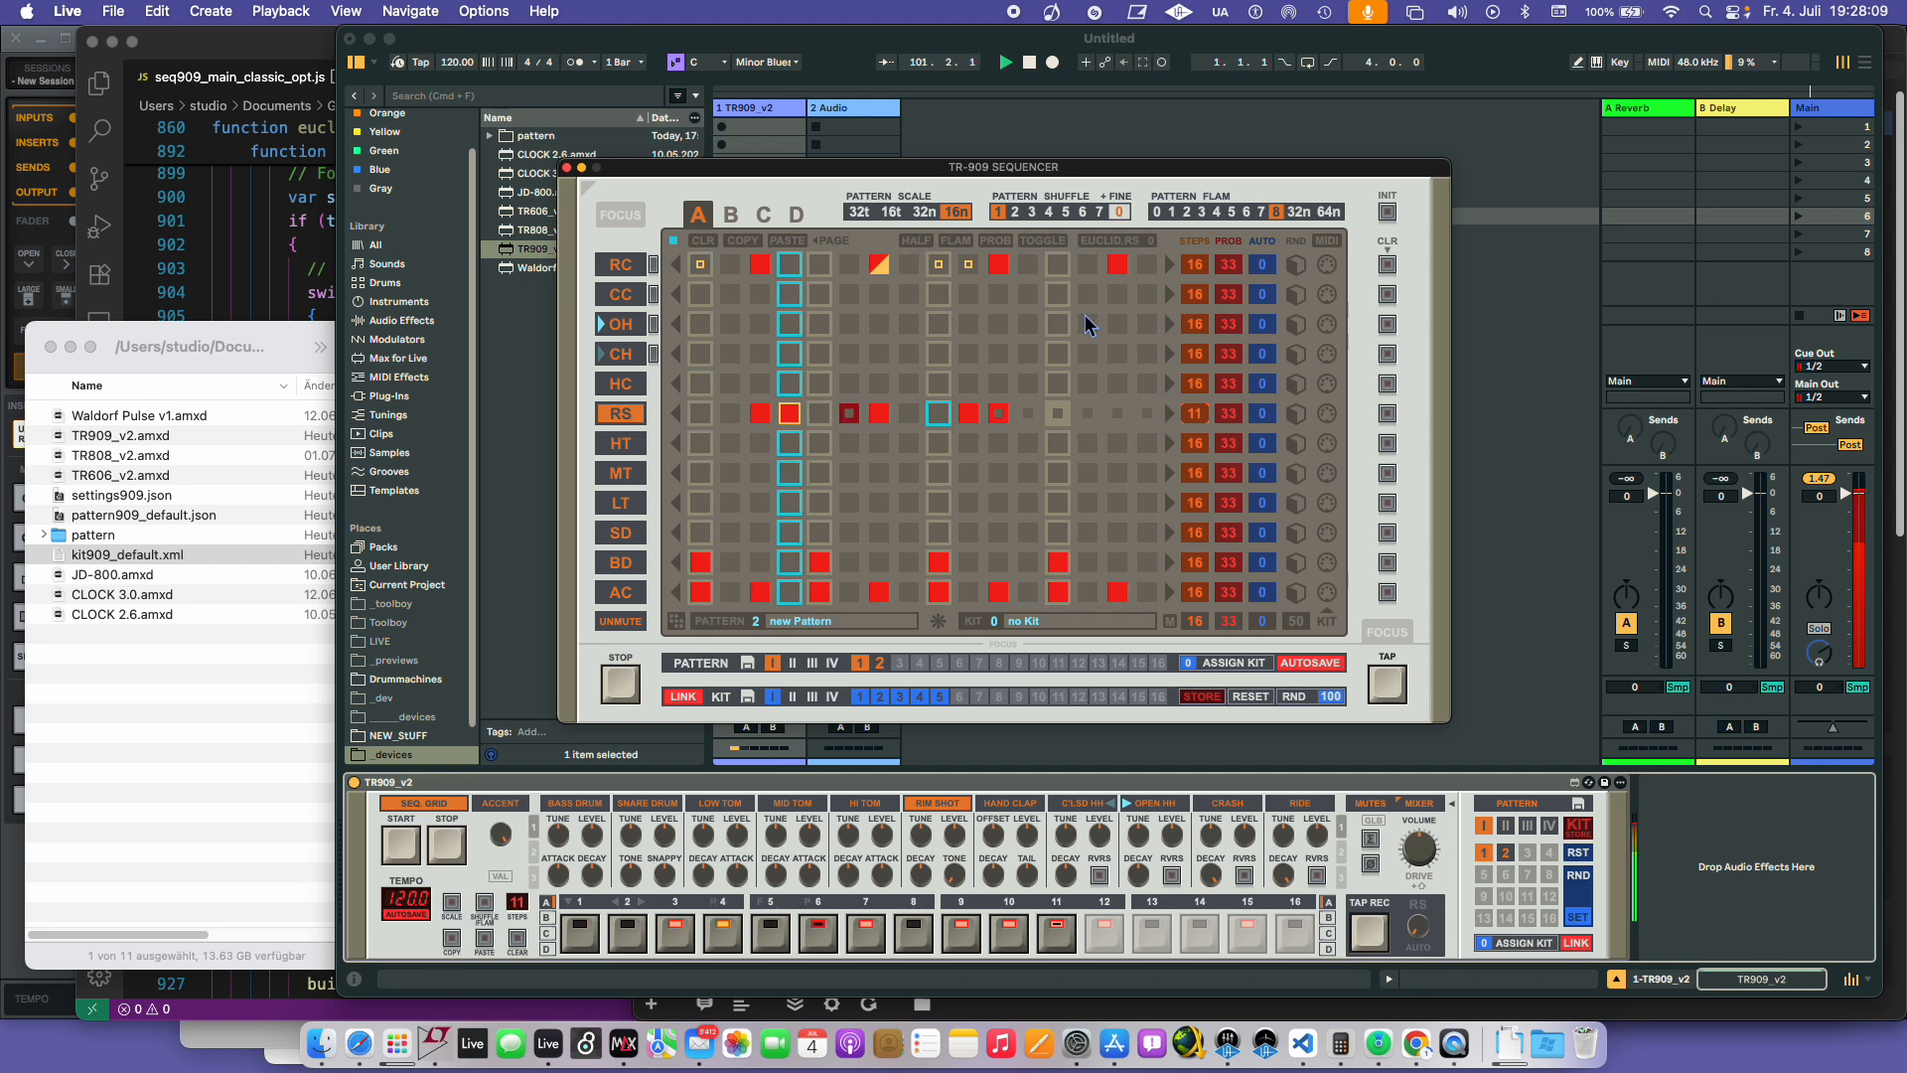
- Program open hi-hat hits on steps 3, 7, 11, 12 and 15, and make step 12 a toggle trigger
{"action": "left_click", "coordinate": [760, 323]}
{"action": "left_click", "coordinate": [879, 324]}
{"action": "left_click", "coordinate": [998, 324]}
{"action": "left_click", "coordinate": [1118, 323]}
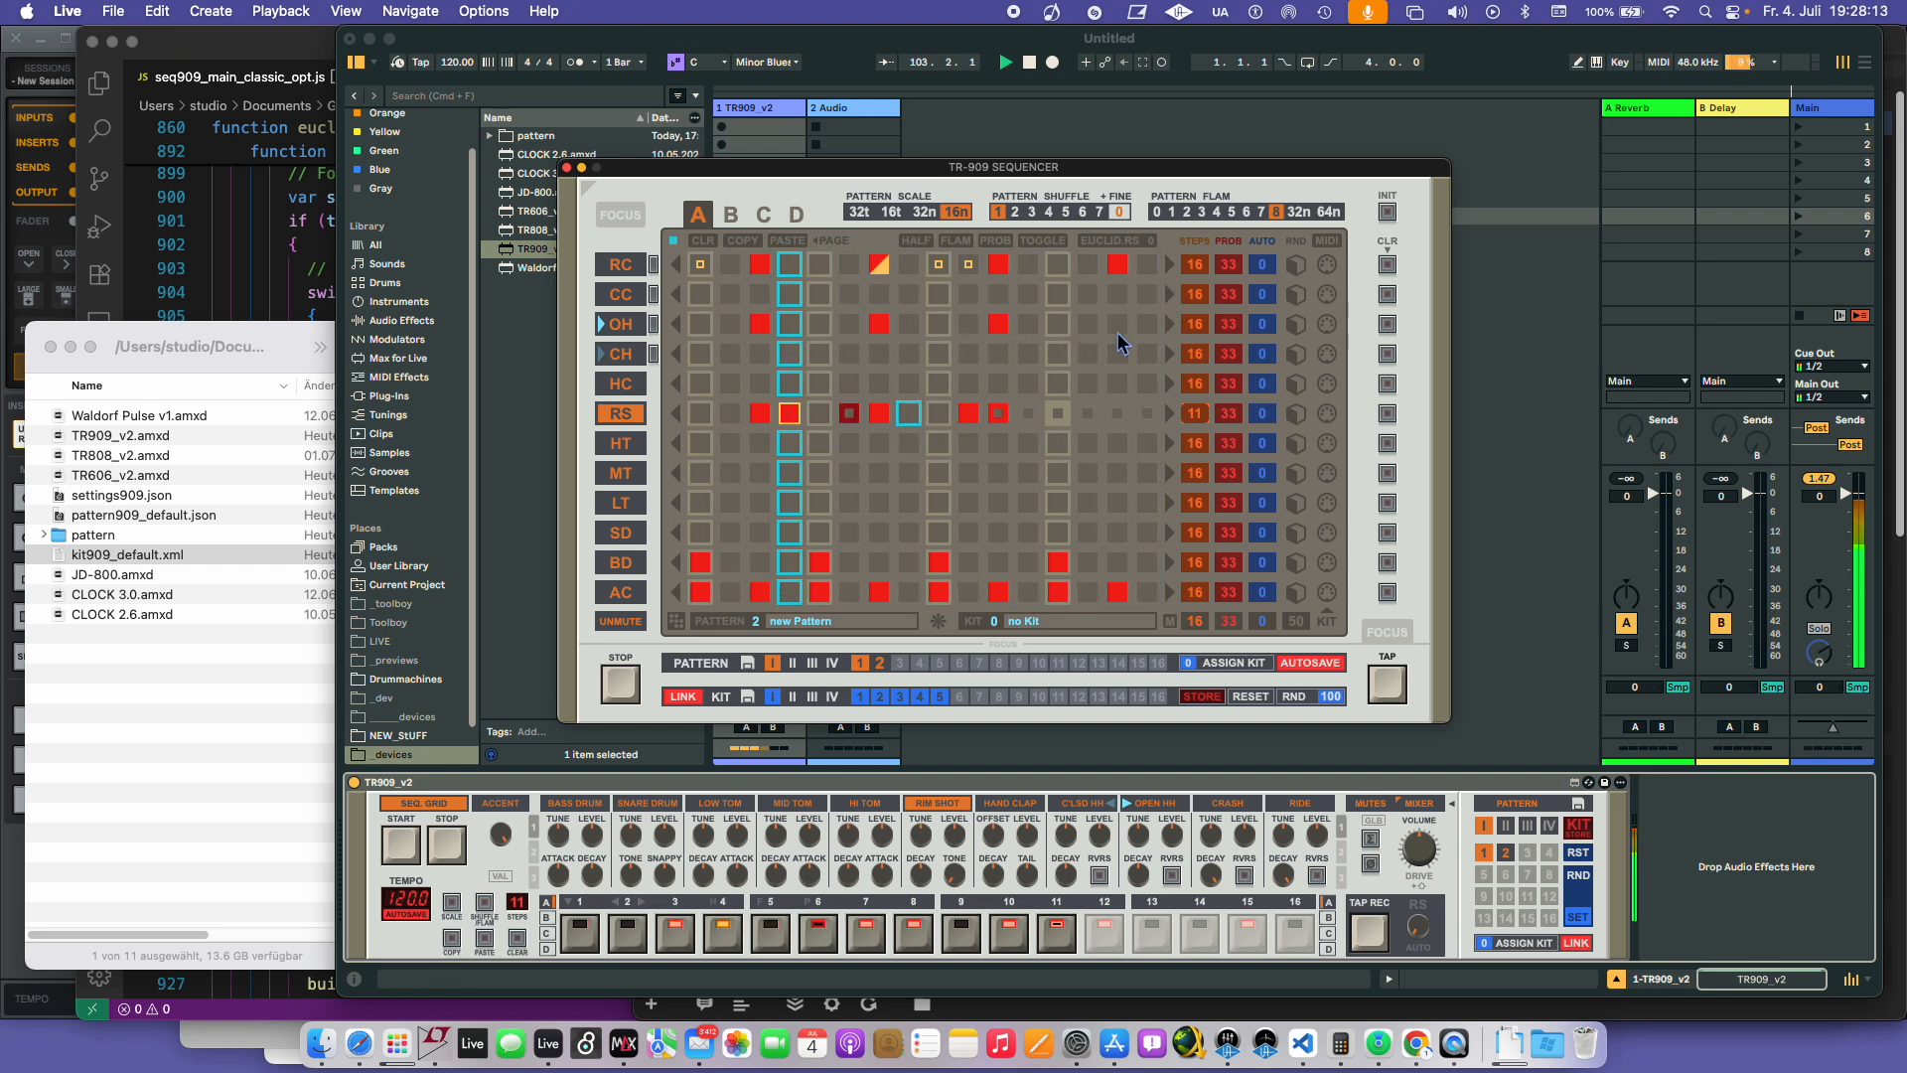
{"action": "left_click", "coordinate": [1028, 324]}
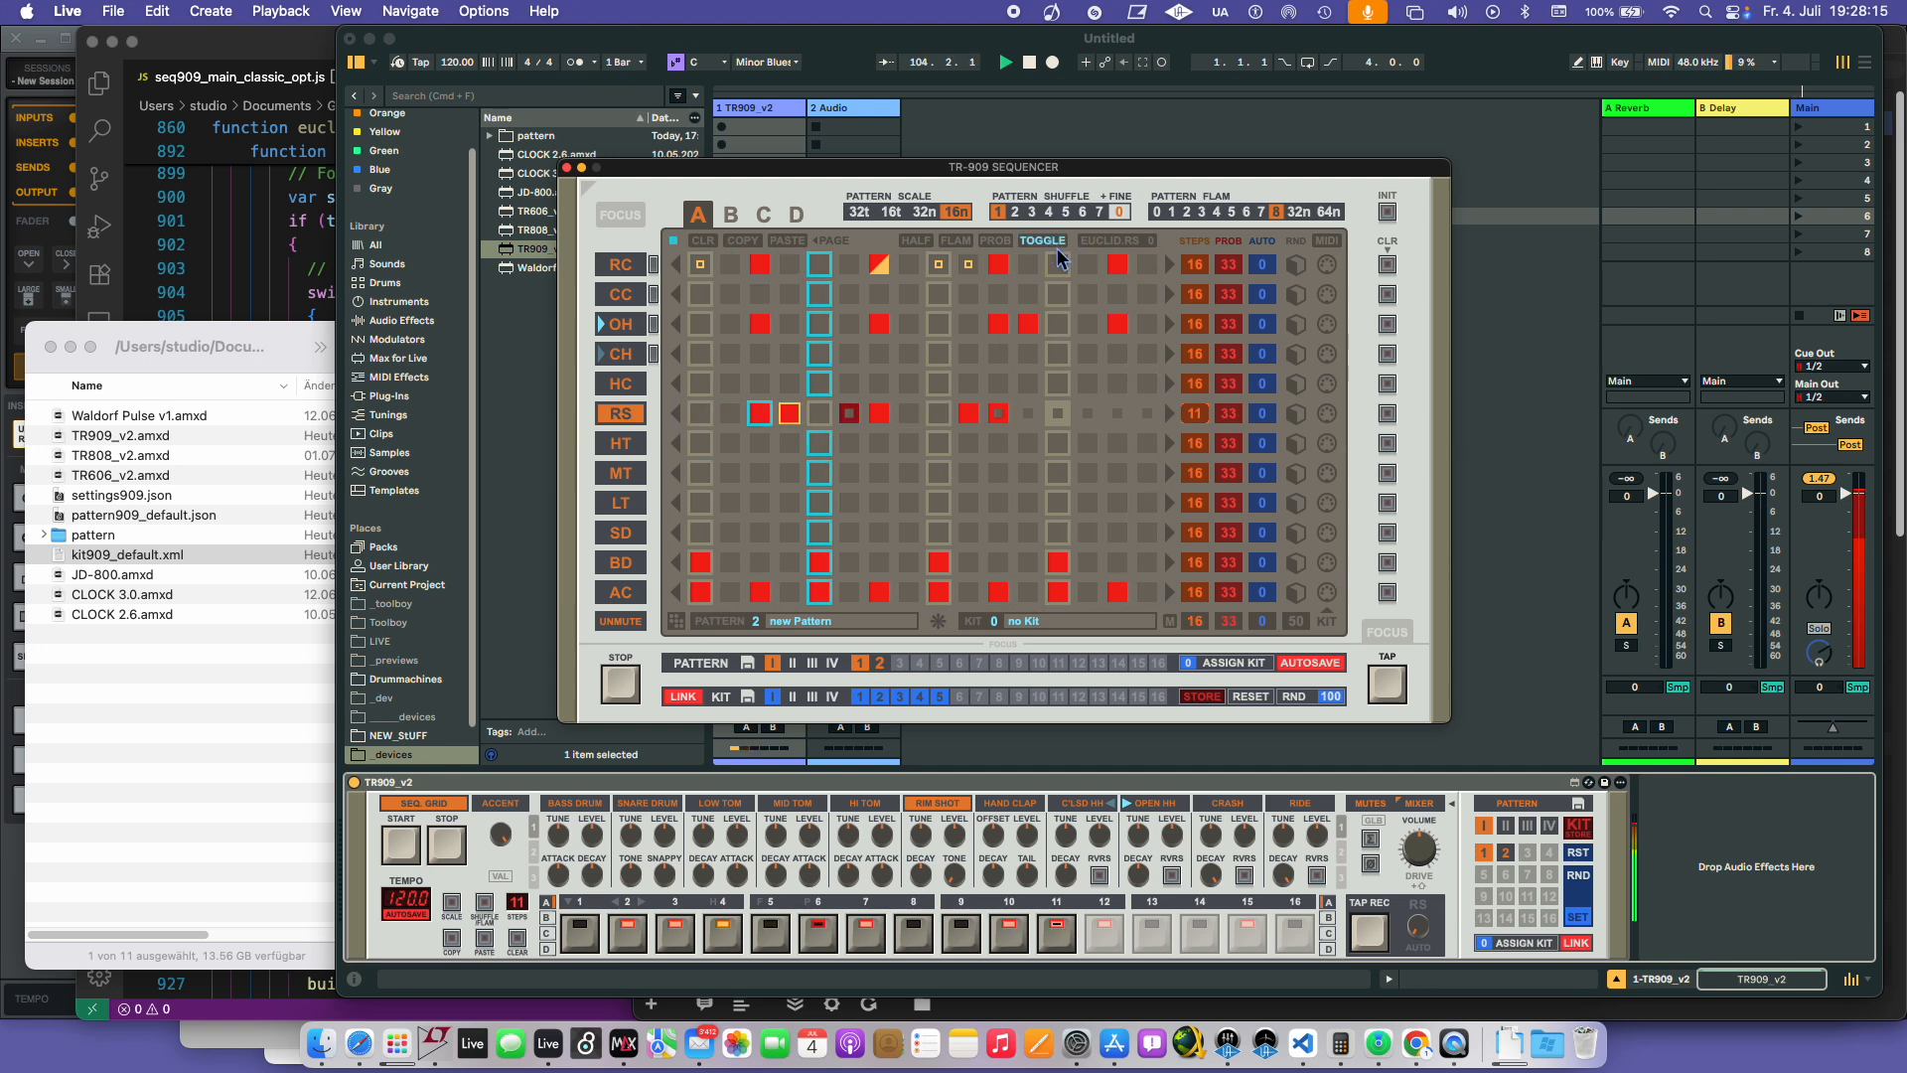
{"action": "left_click", "coordinate": [1043, 243]}
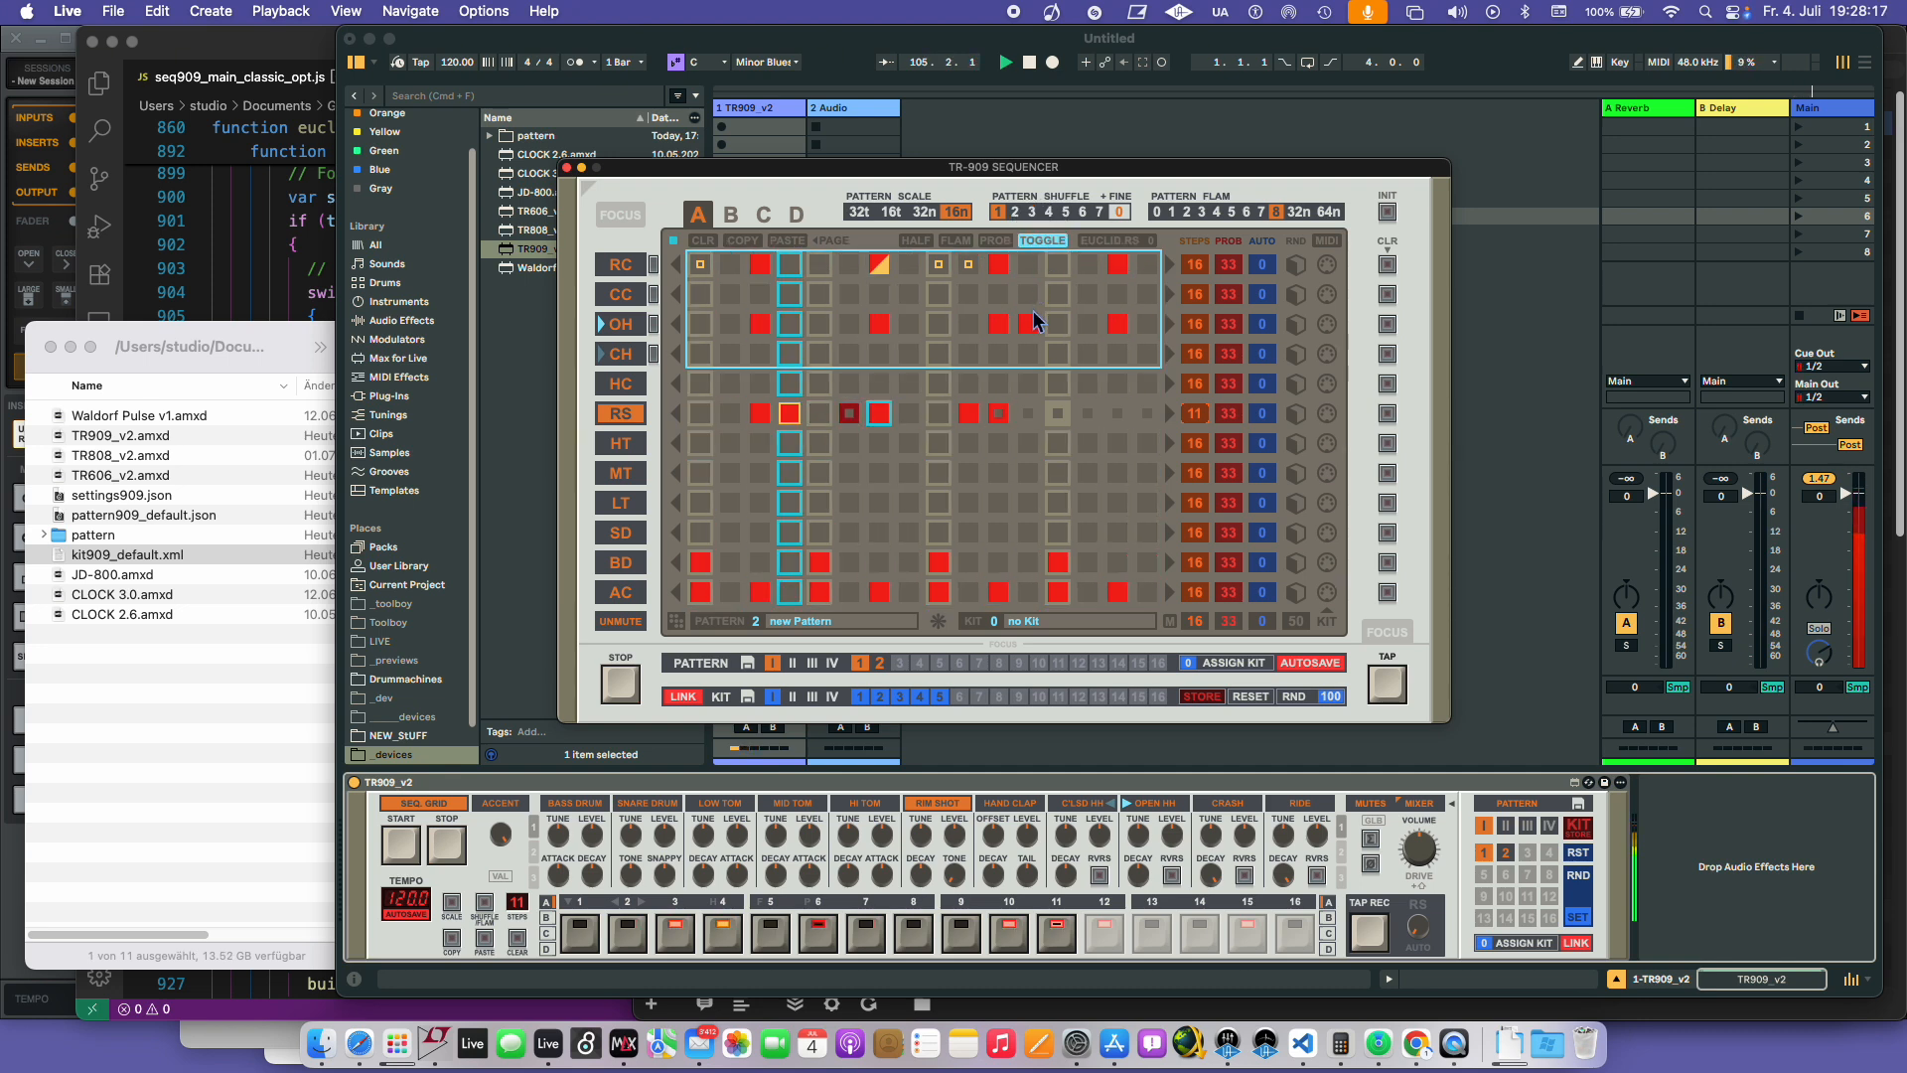
{"action": "left_click", "coordinate": [1029, 324]}
- Program closed hi-hat hits on steps 2, 4, 6, 7, 9, 12 and 14
{"action": "left_click_drag", "start_coordinate": [732, 354], "coordinate": [792, 365]}
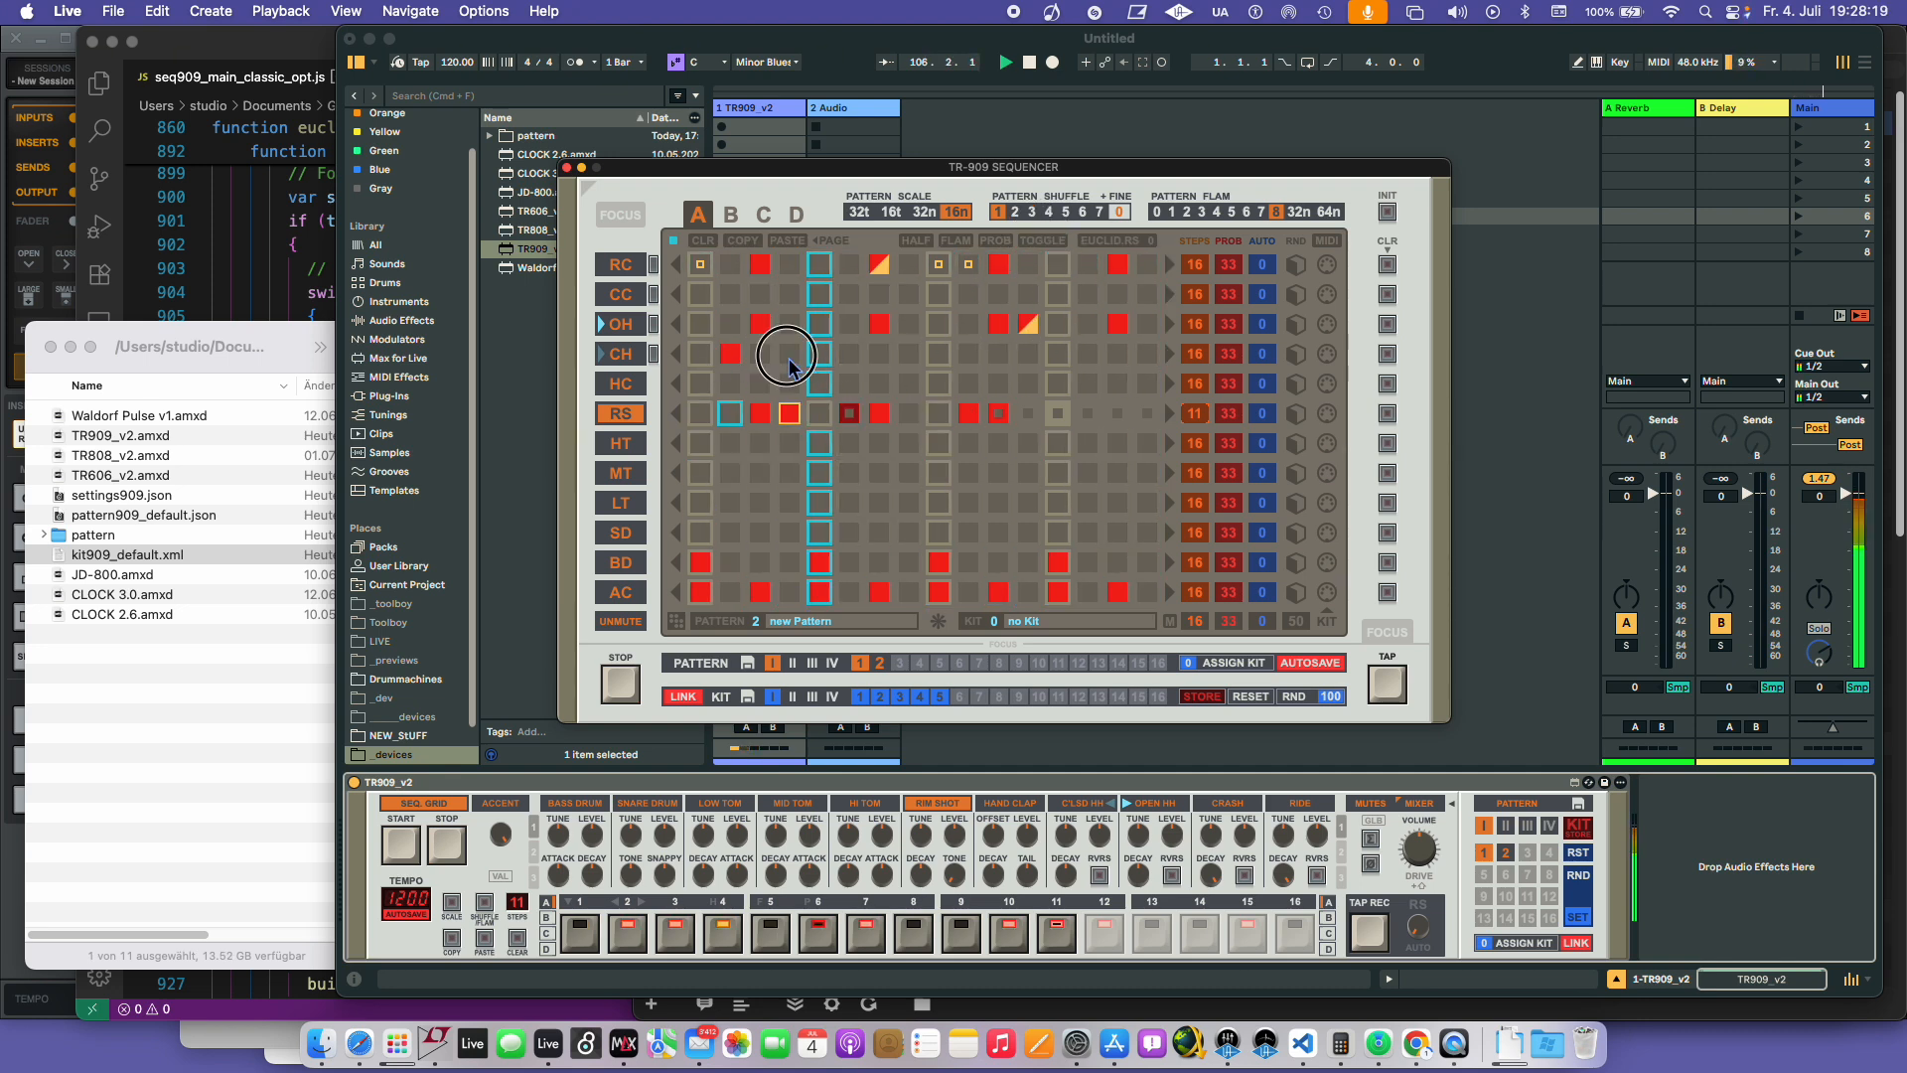
{"action": "left_click", "coordinate": [853, 356]}
{"action": "left_click", "coordinate": [938, 357]}
{"action": "left_click", "coordinate": [1028, 358]}
{"action": "left_click", "coordinate": [1084, 356]}
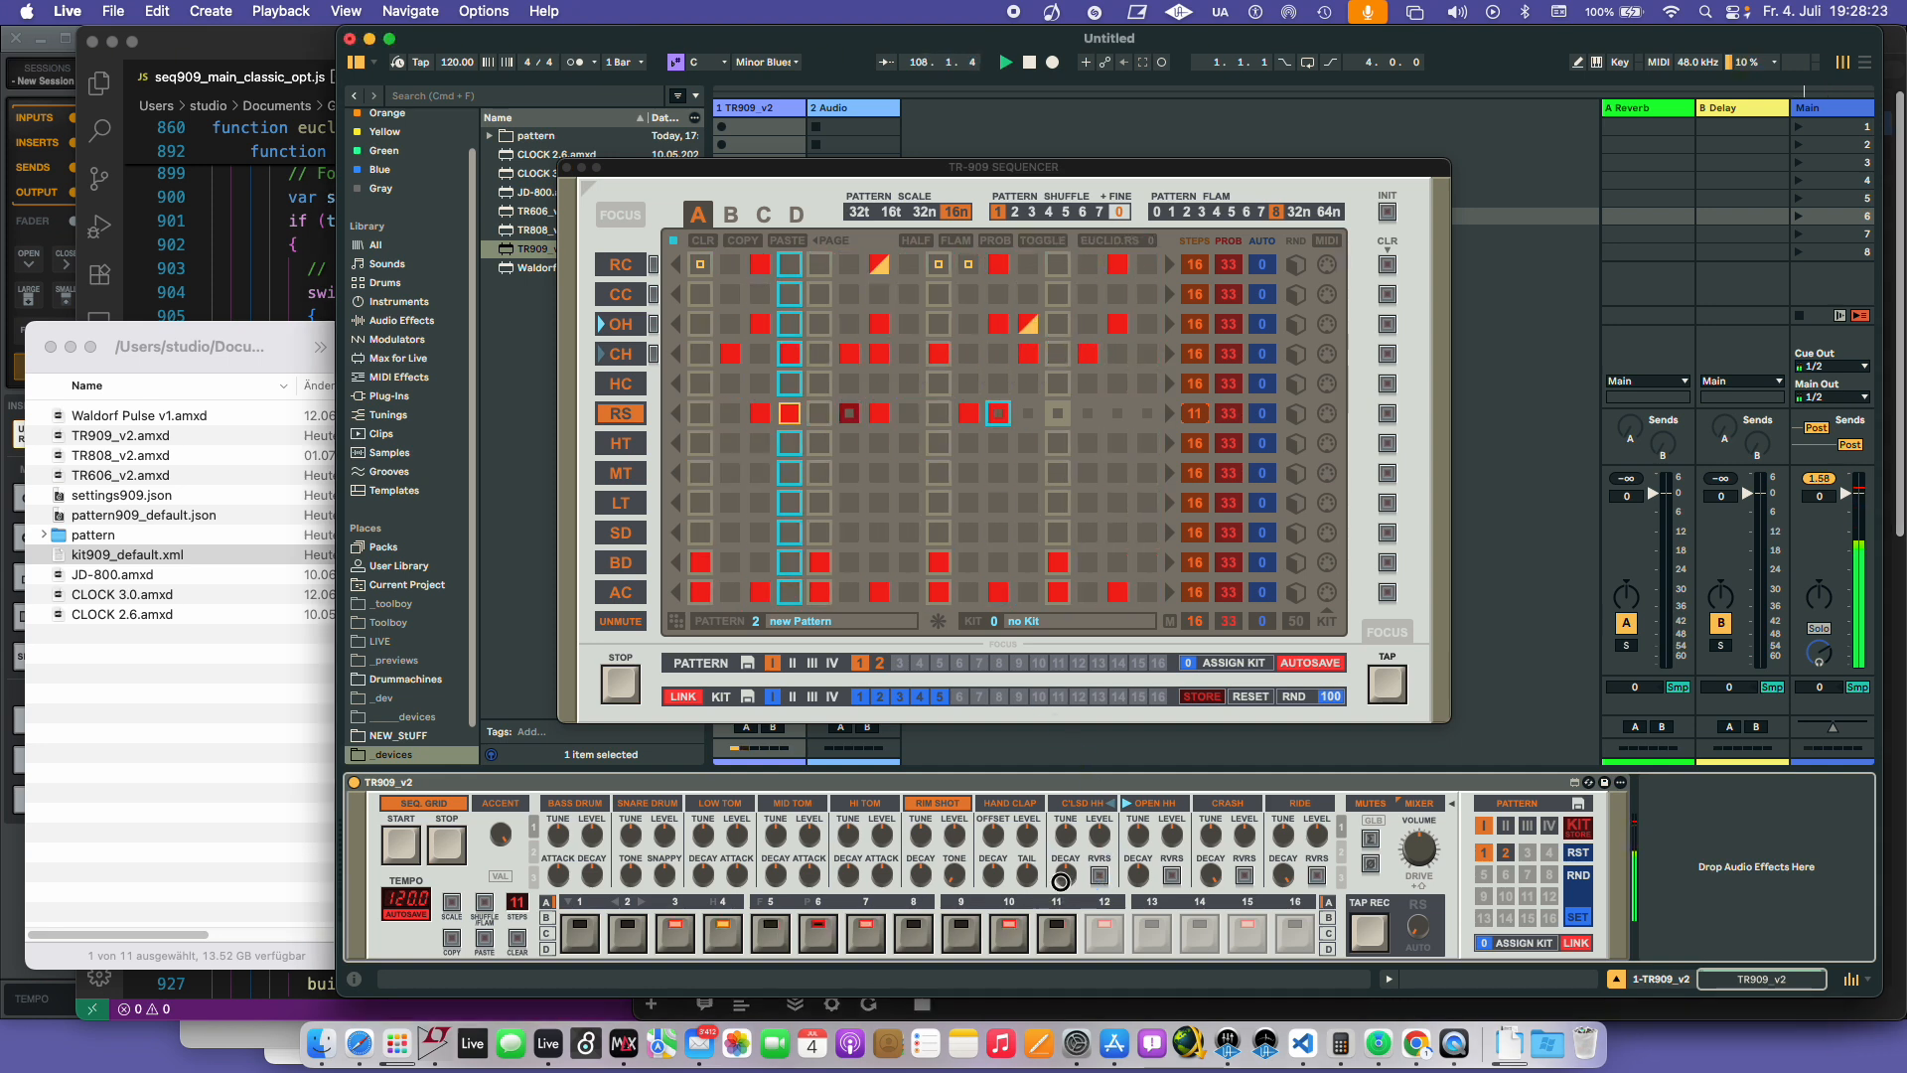
- In toggle mode, mark closed hi-hat steps 4, 7 and 9 as toggles and add toggle triggers on steps 13 and 16
{"action": "left_click", "coordinate": [1044, 242]}
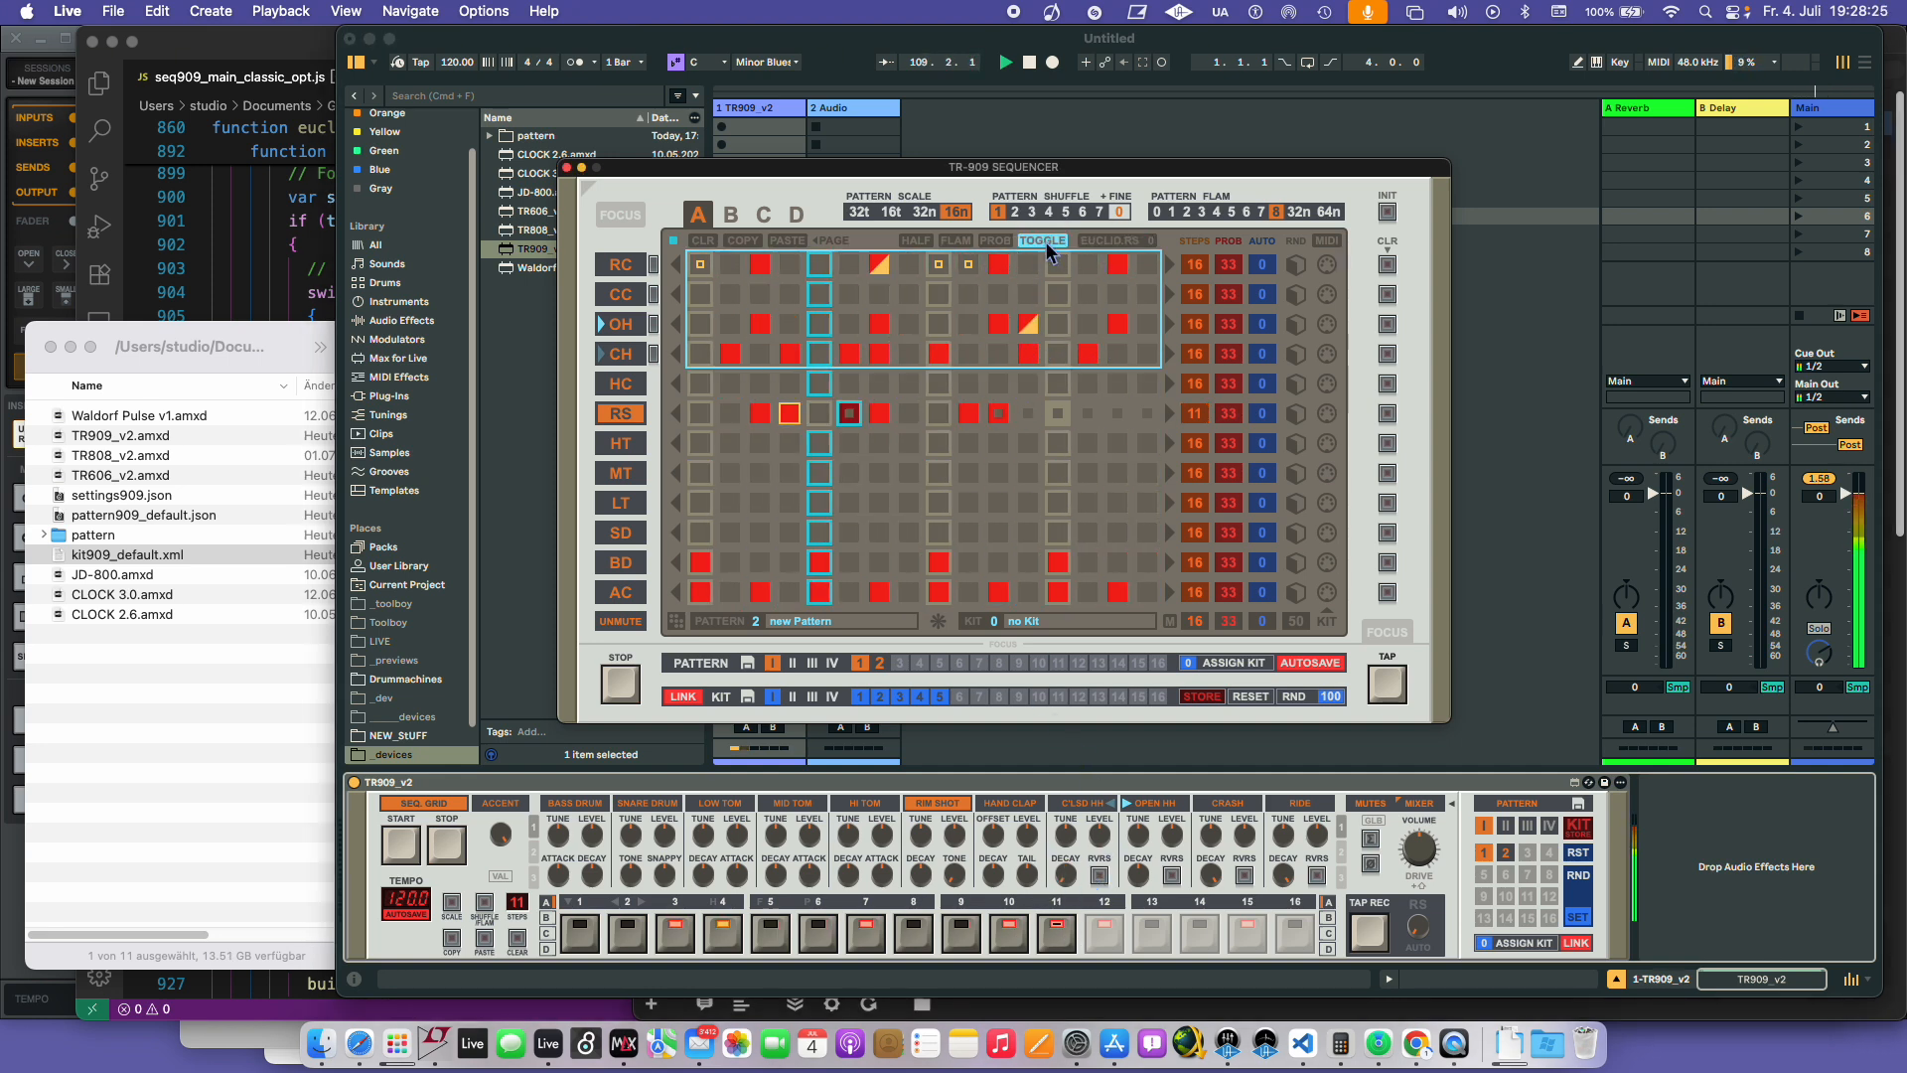
{"action": "left_click", "coordinate": [942, 355]}
{"action": "left_click", "coordinate": [870, 359]}
{"action": "left_click", "coordinate": [789, 360]}
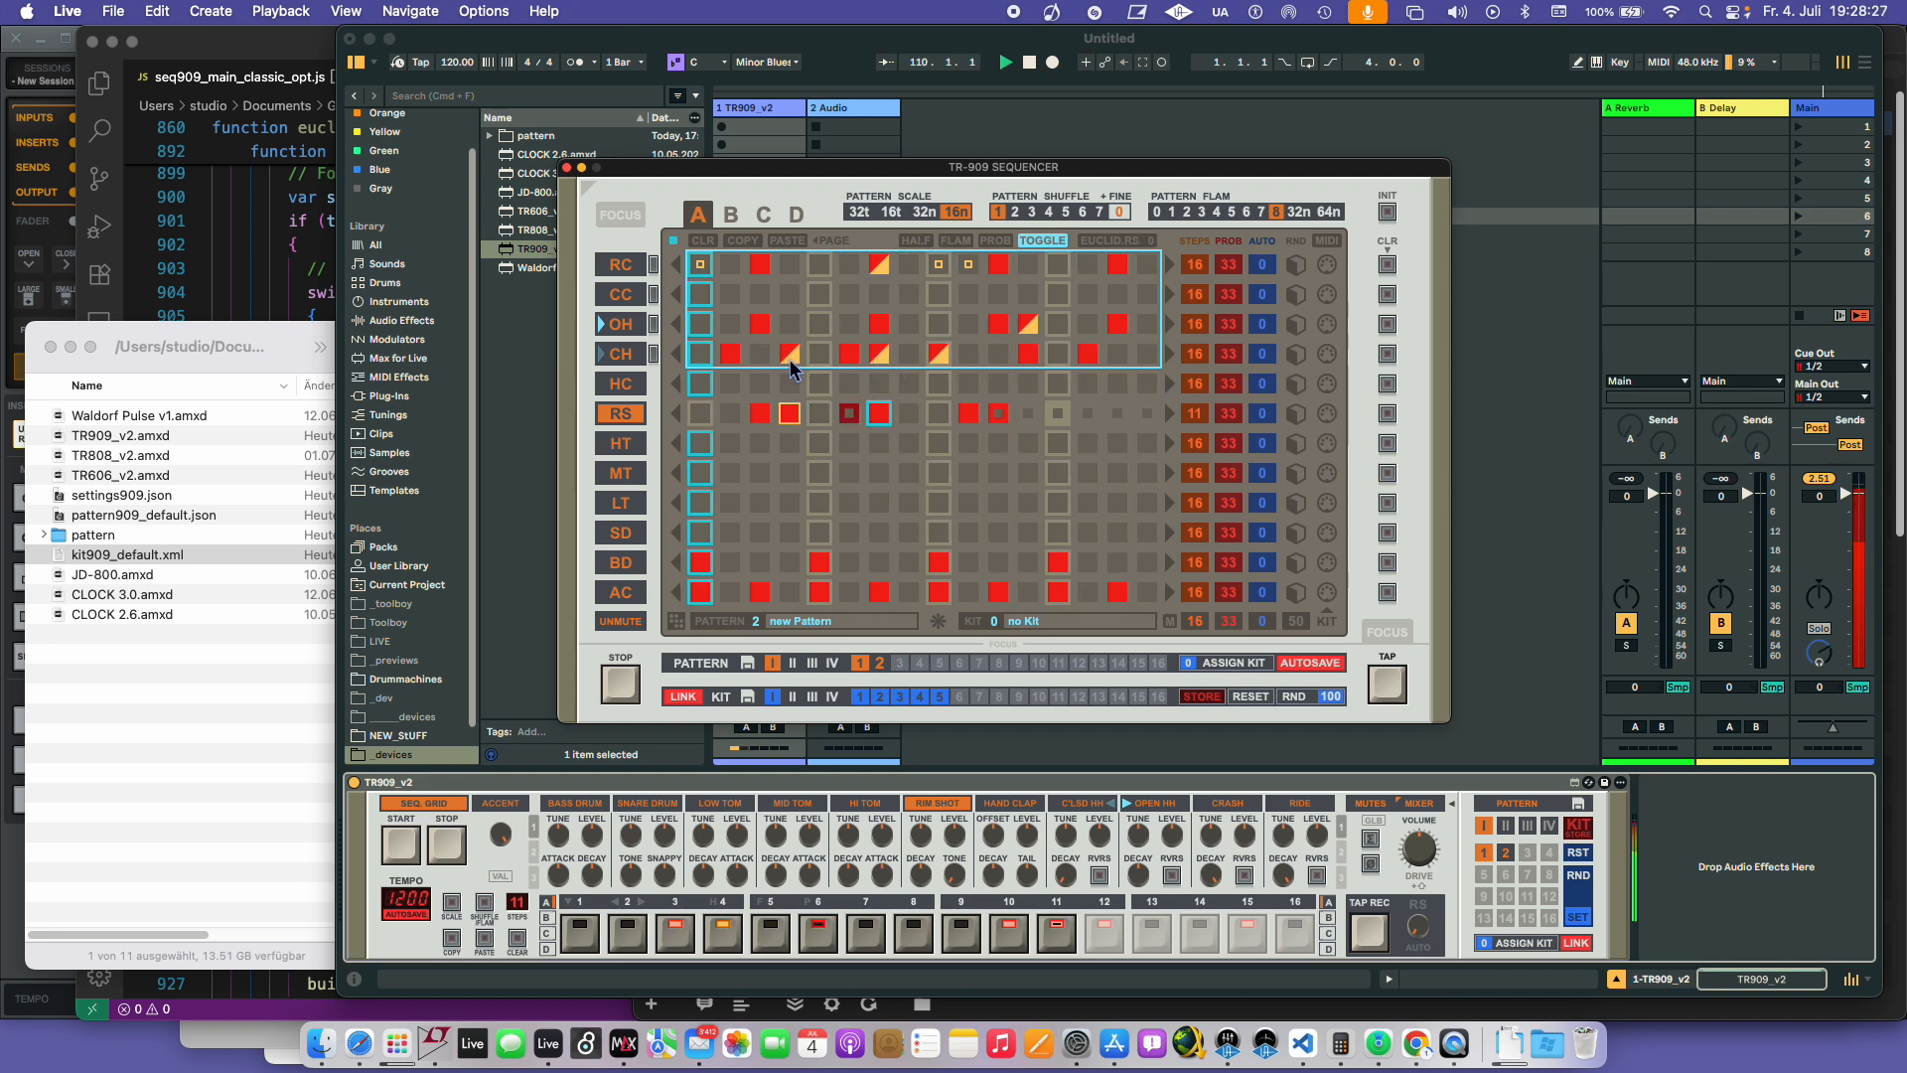
{"action": "left_click", "coordinate": [1058, 354]}
{"action": "left_click", "coordinate": [1148, 354]}
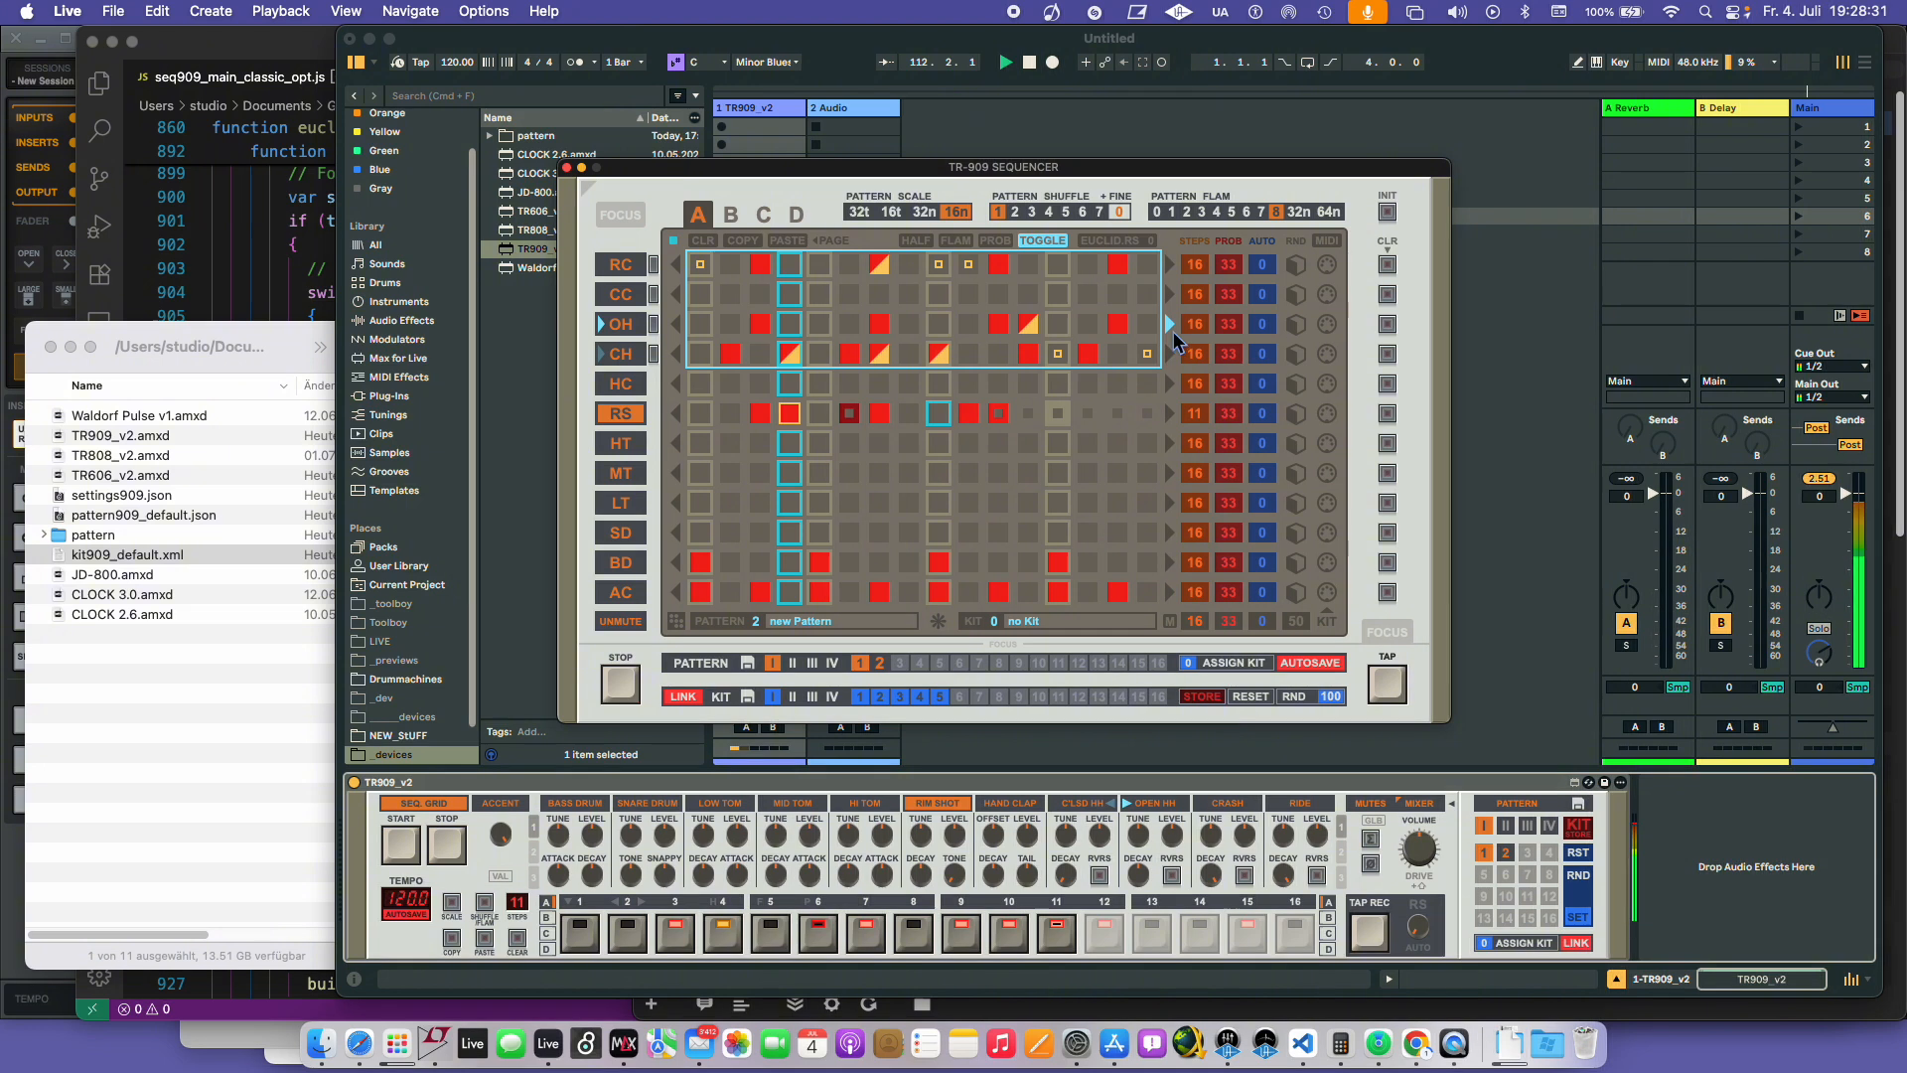
{"action": "key", "text": "shift"}
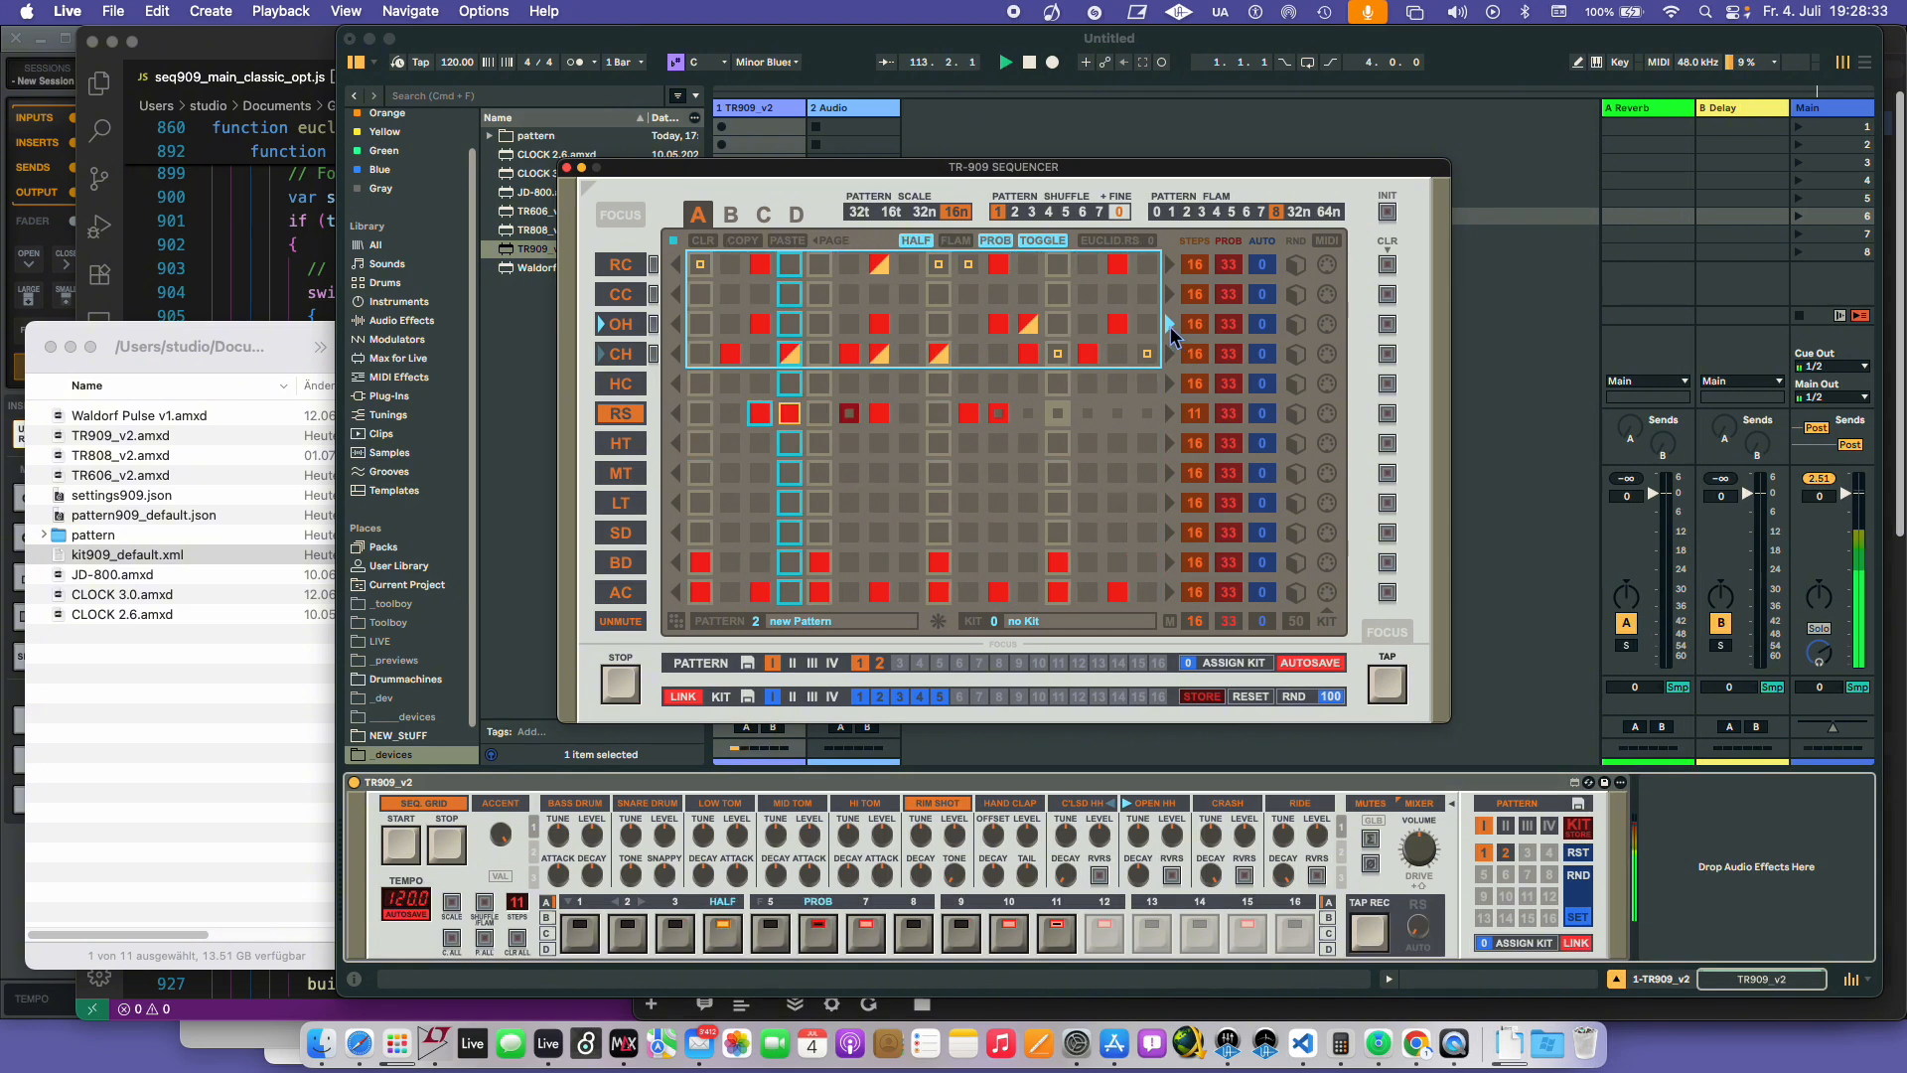
- Rotate the toggle triggers of the ride, open hi-hat and closed hi-hat rows forward three steps together, and mute the ride
{"action": "key", "text": "shift"}
{"action": "key", "text": "shift"}
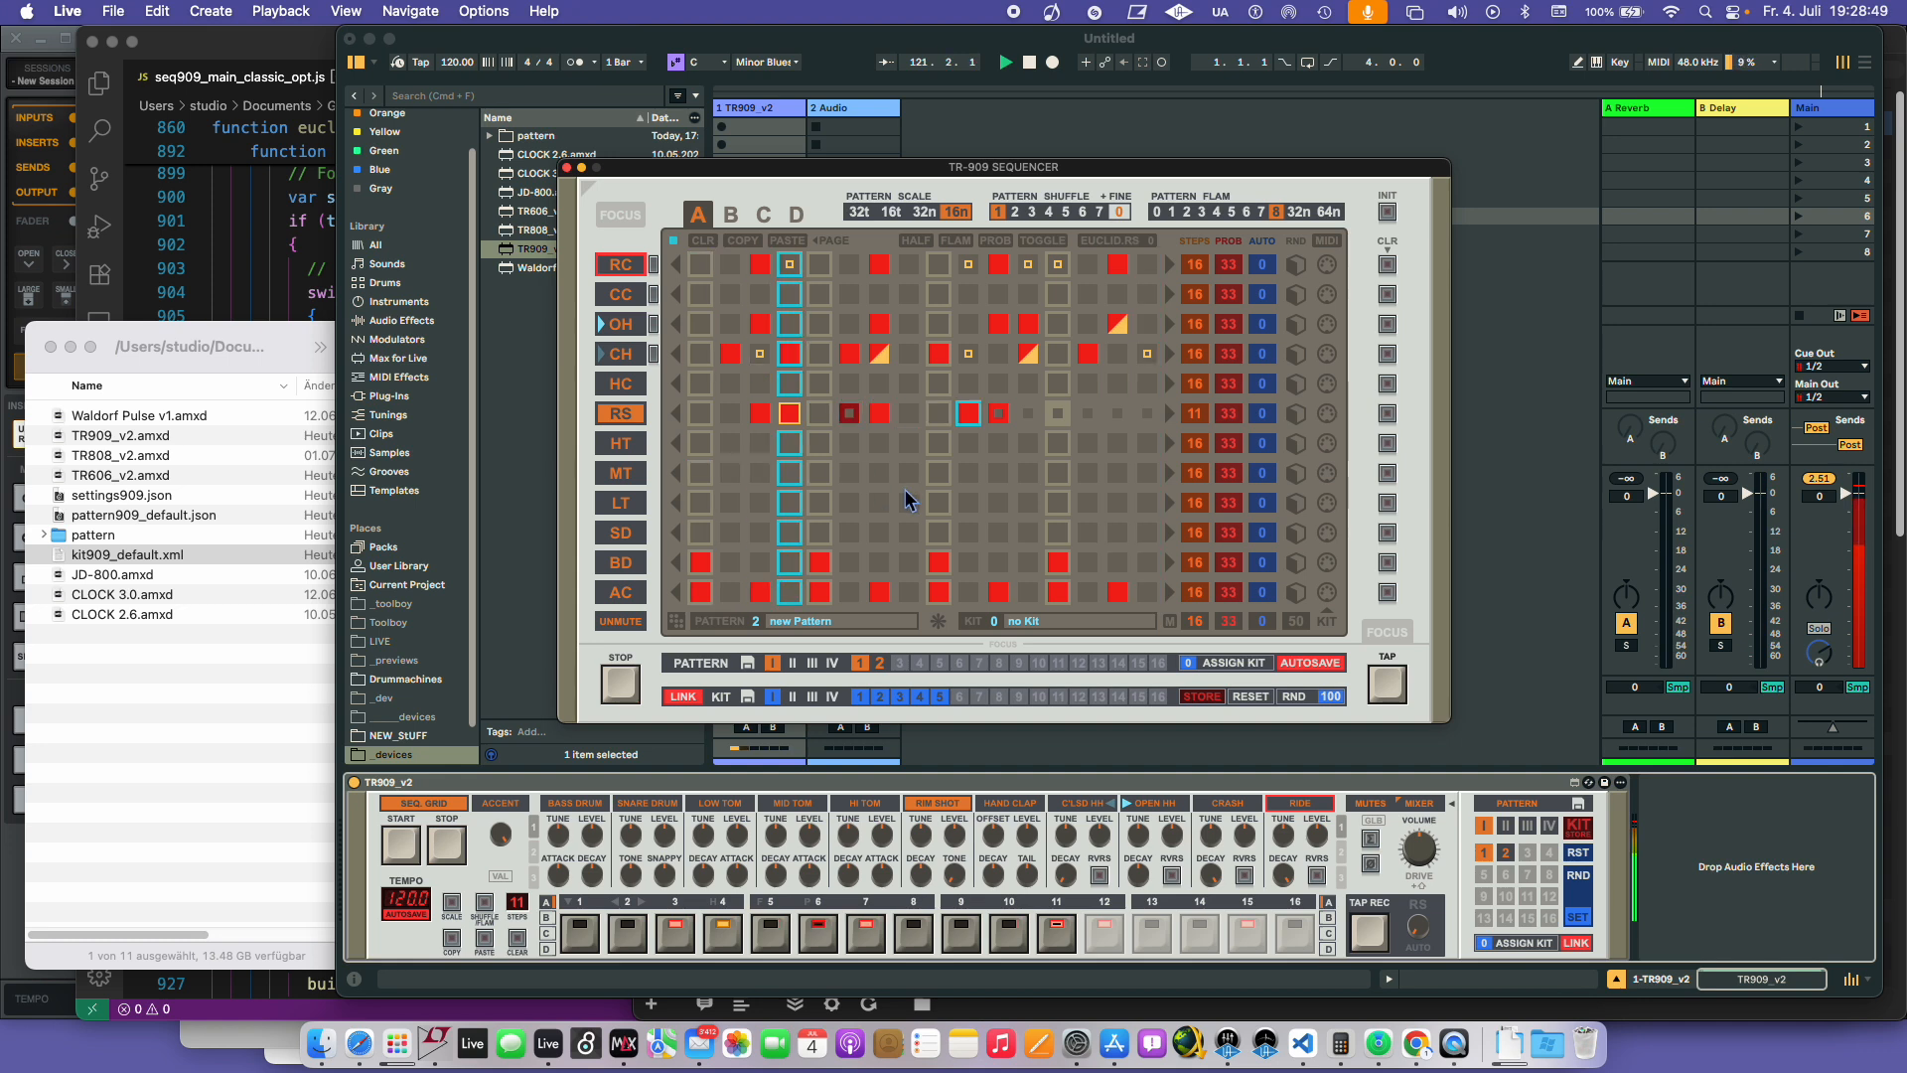
- Program hand clap hits on steps 5 and 13, and low tom hits on steps 3, 7, 10 and 14
{"action": "left_click", "coordinate": [824, 386]}
{"action": "left_click", "coordinate": [1067, 387]}
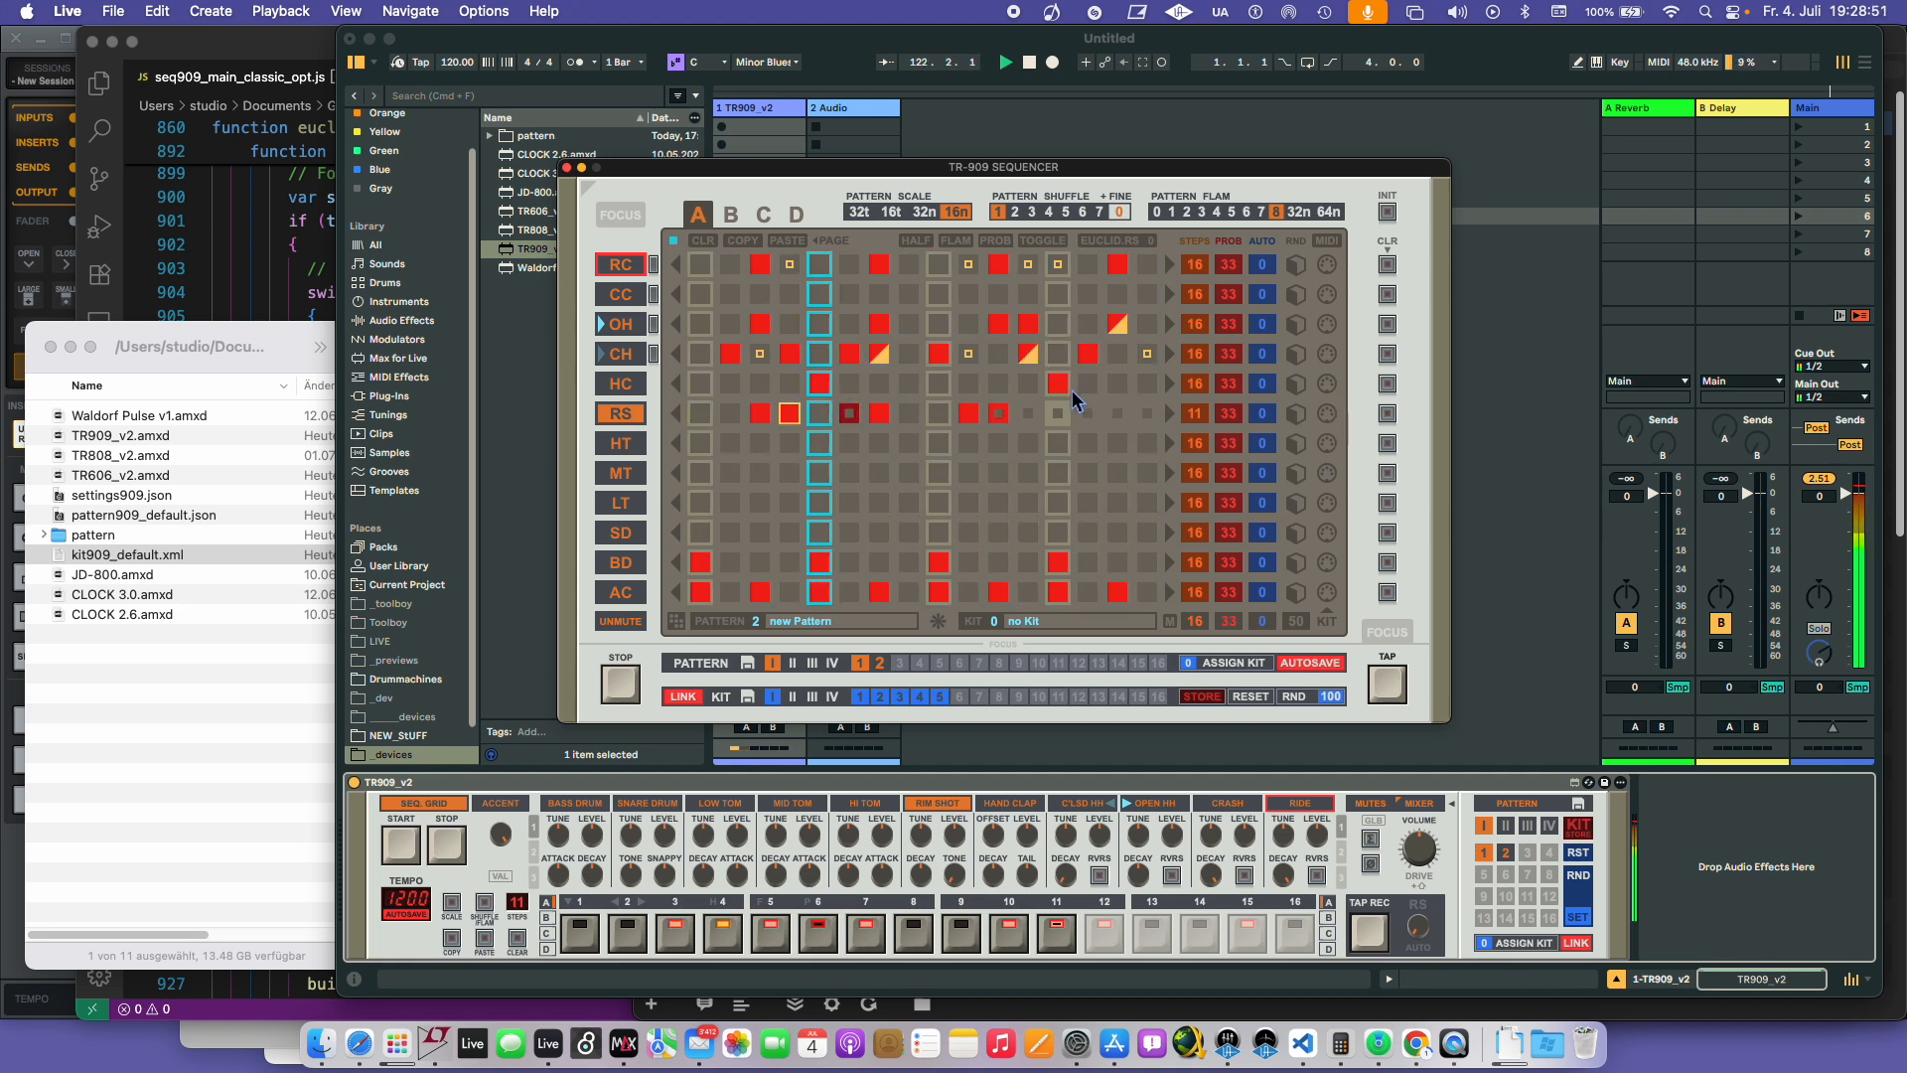
{"action": "left_click", "coordinate": [759, 505]}
{"action": "left_click", "coordinate": [880, 504]}
{"action": "left_click", "coordinate": [969, 503]}
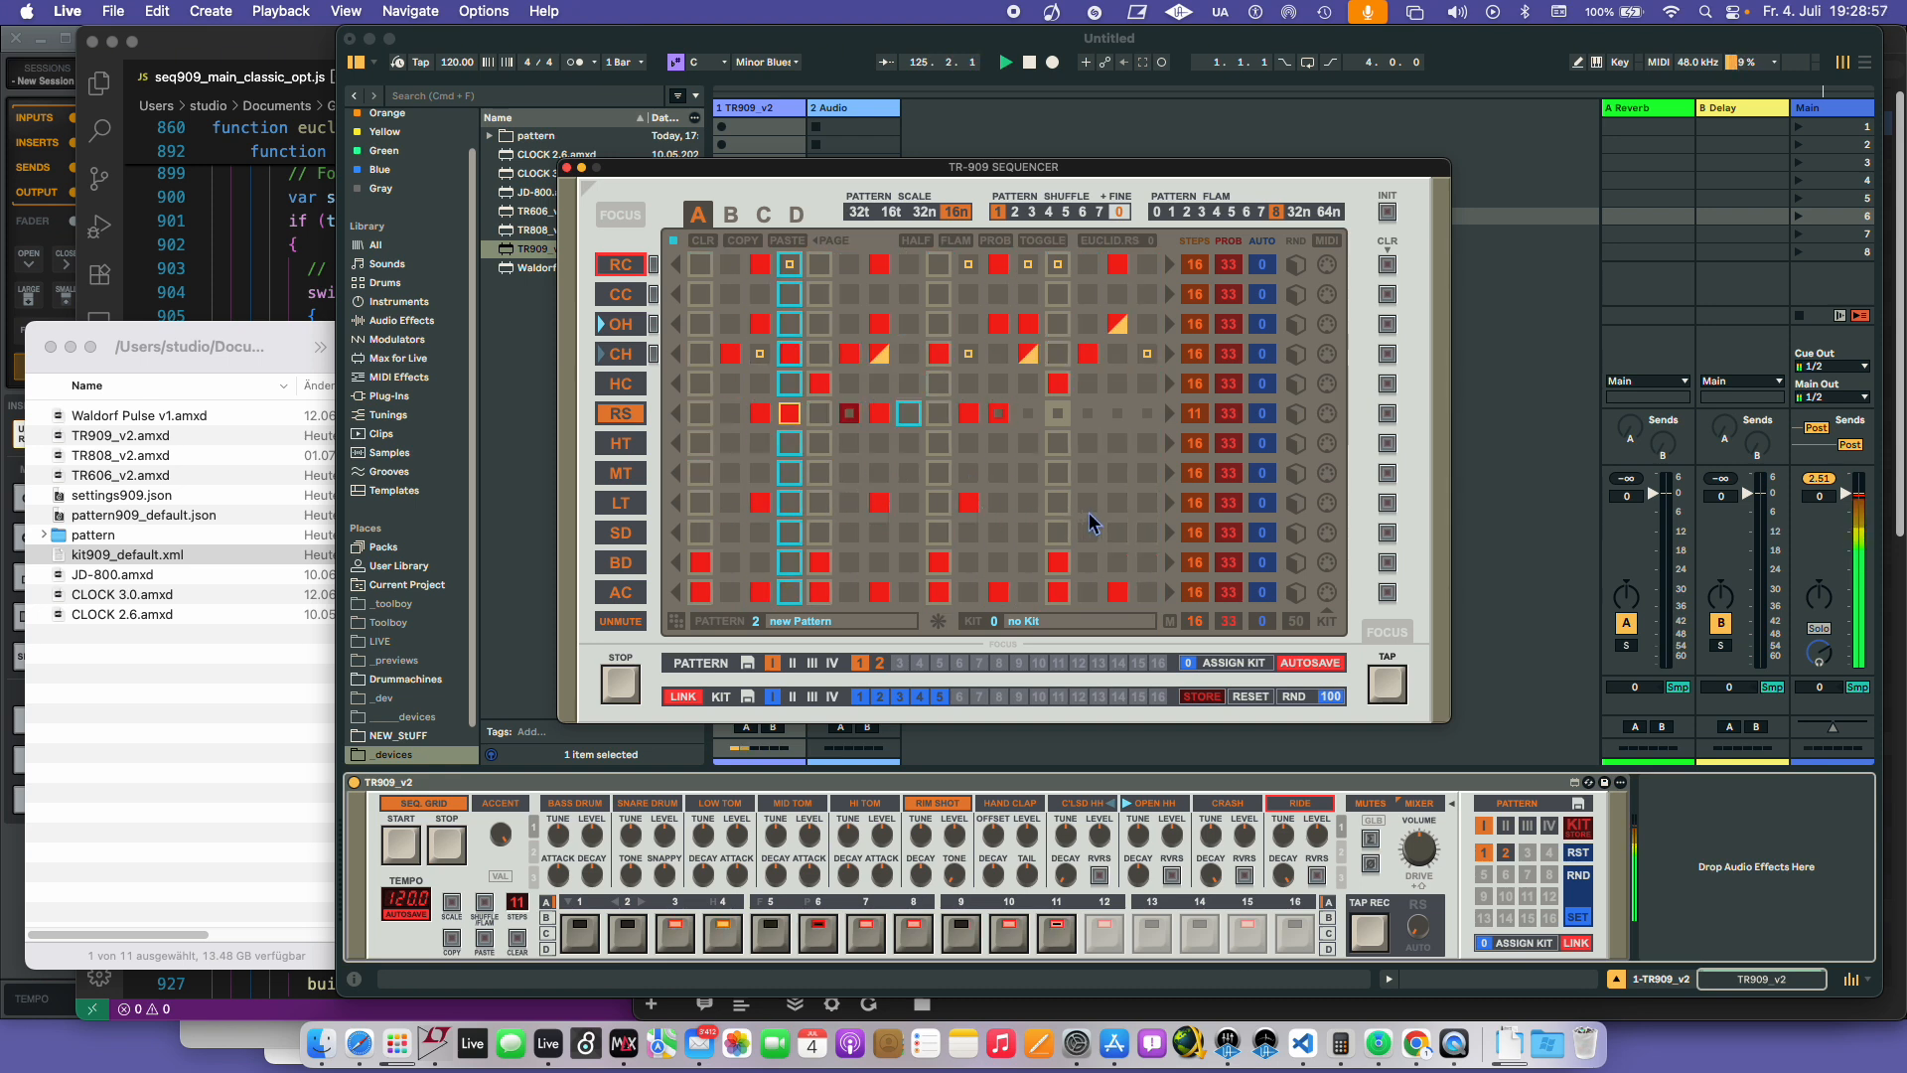
{"action": "left_click", "coordinate": [1087, 504]}
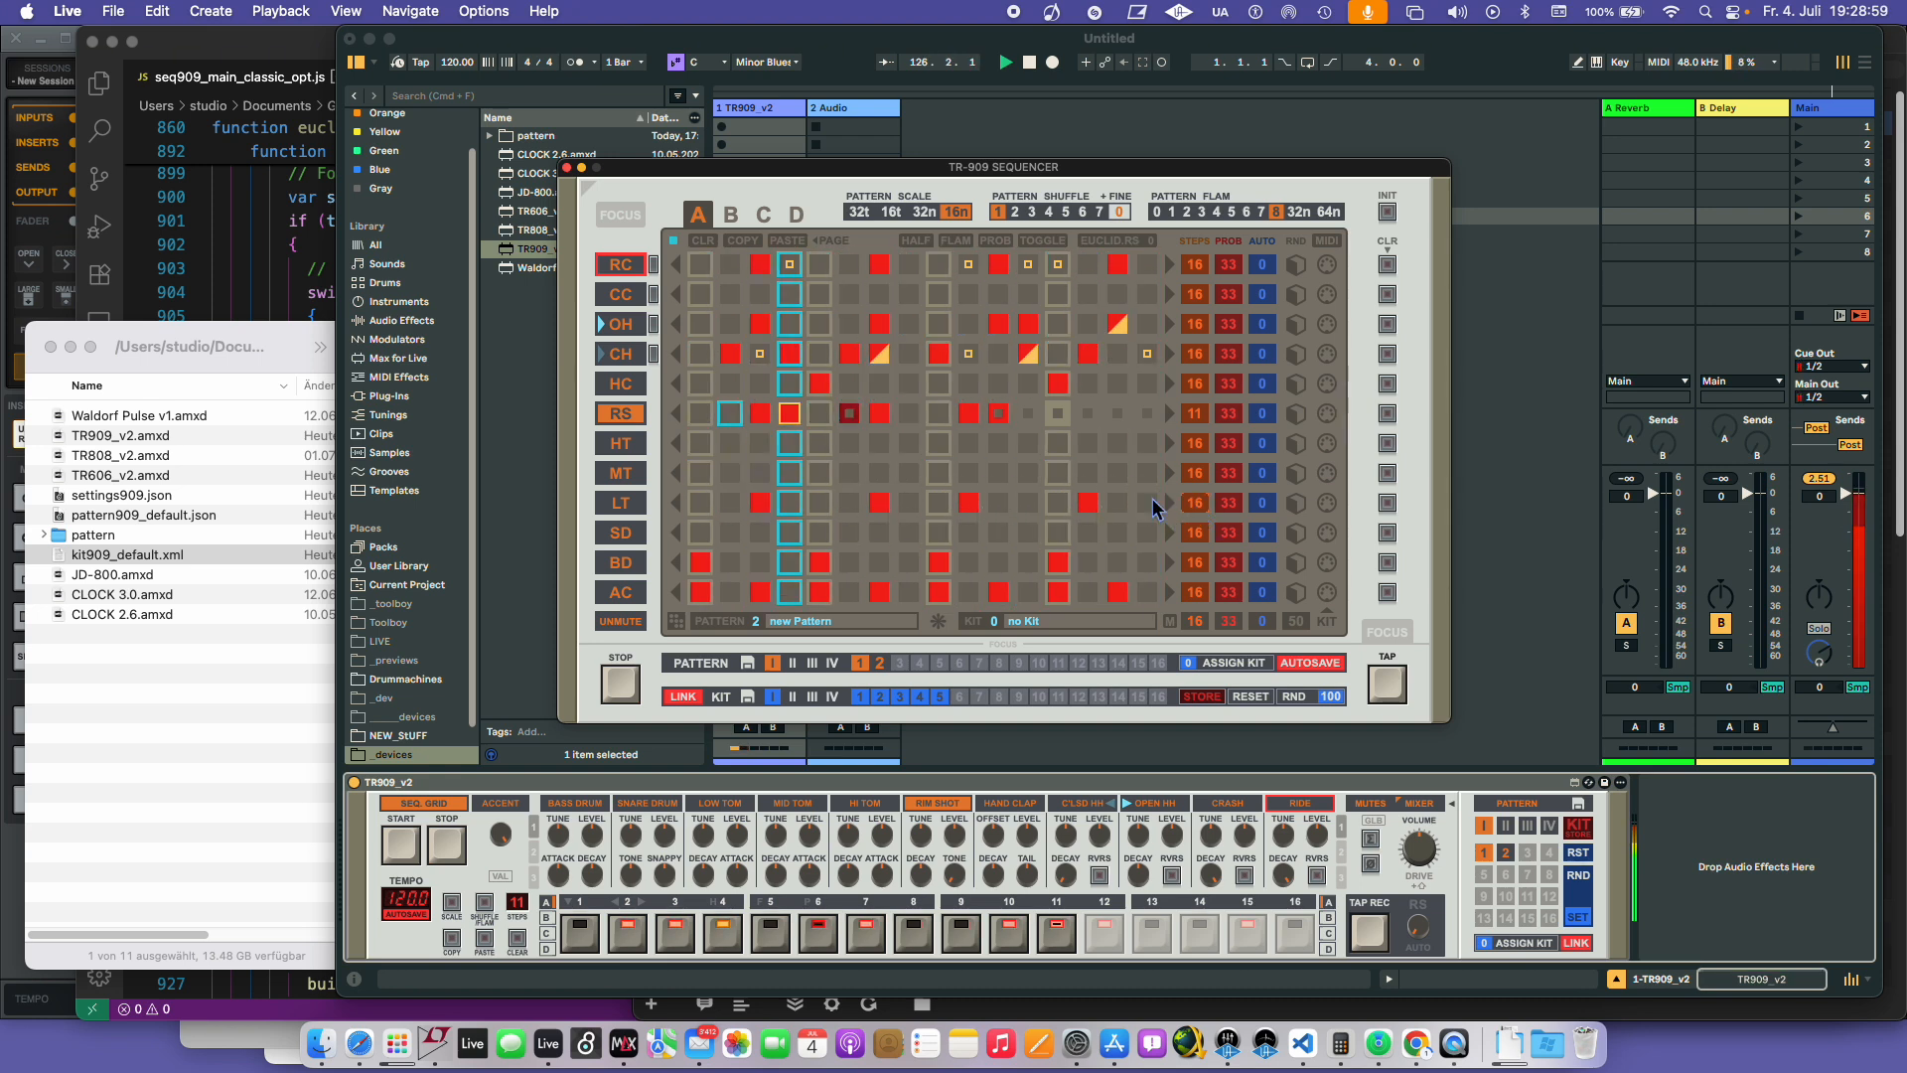
- Mute the closed hi-hat and open hi-hat rows
{"action": "left_click", "coordinate": [653, 355]}
{"action": "left_click", "coordinate": [623, 326]}
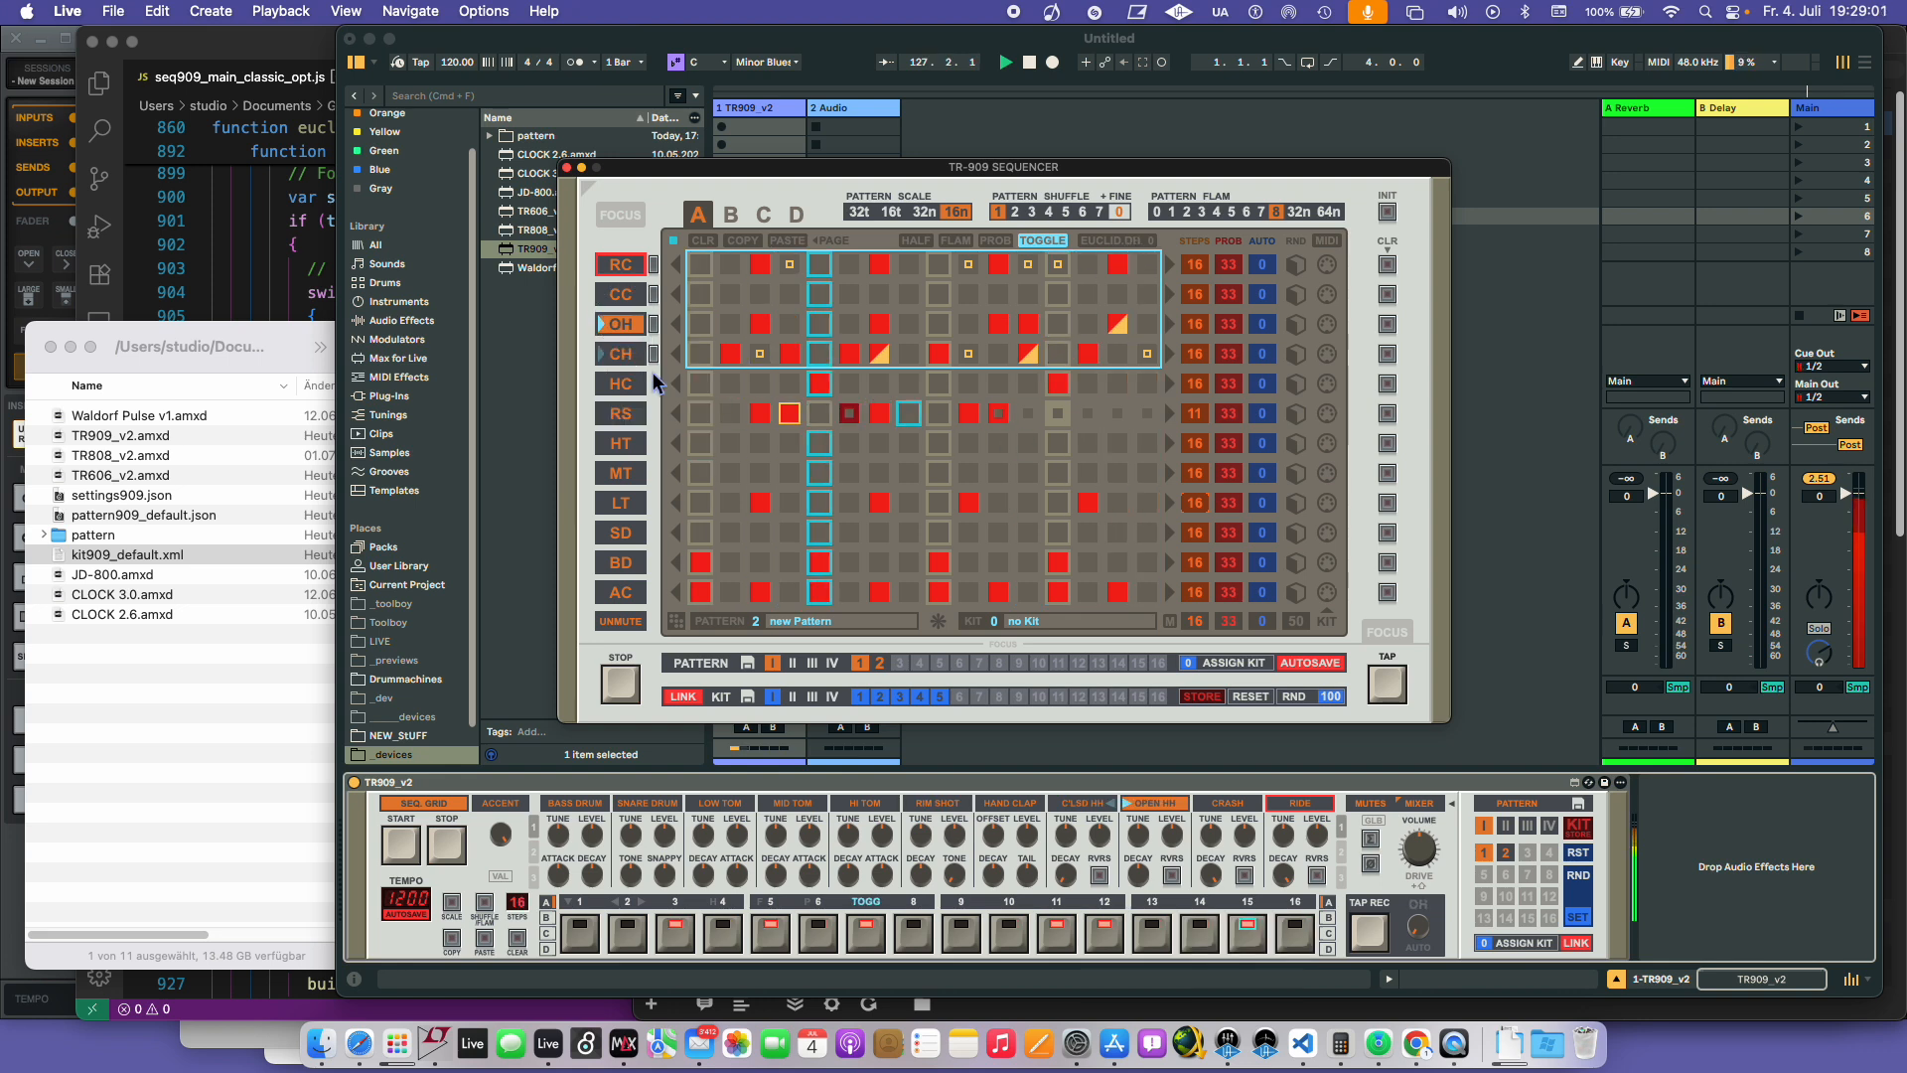
{"action": "left_click", "coordinate": [626, 355], "text": "shift"}
{"action": "left_click", "coordinate": [631, 327], "text": "shift"}
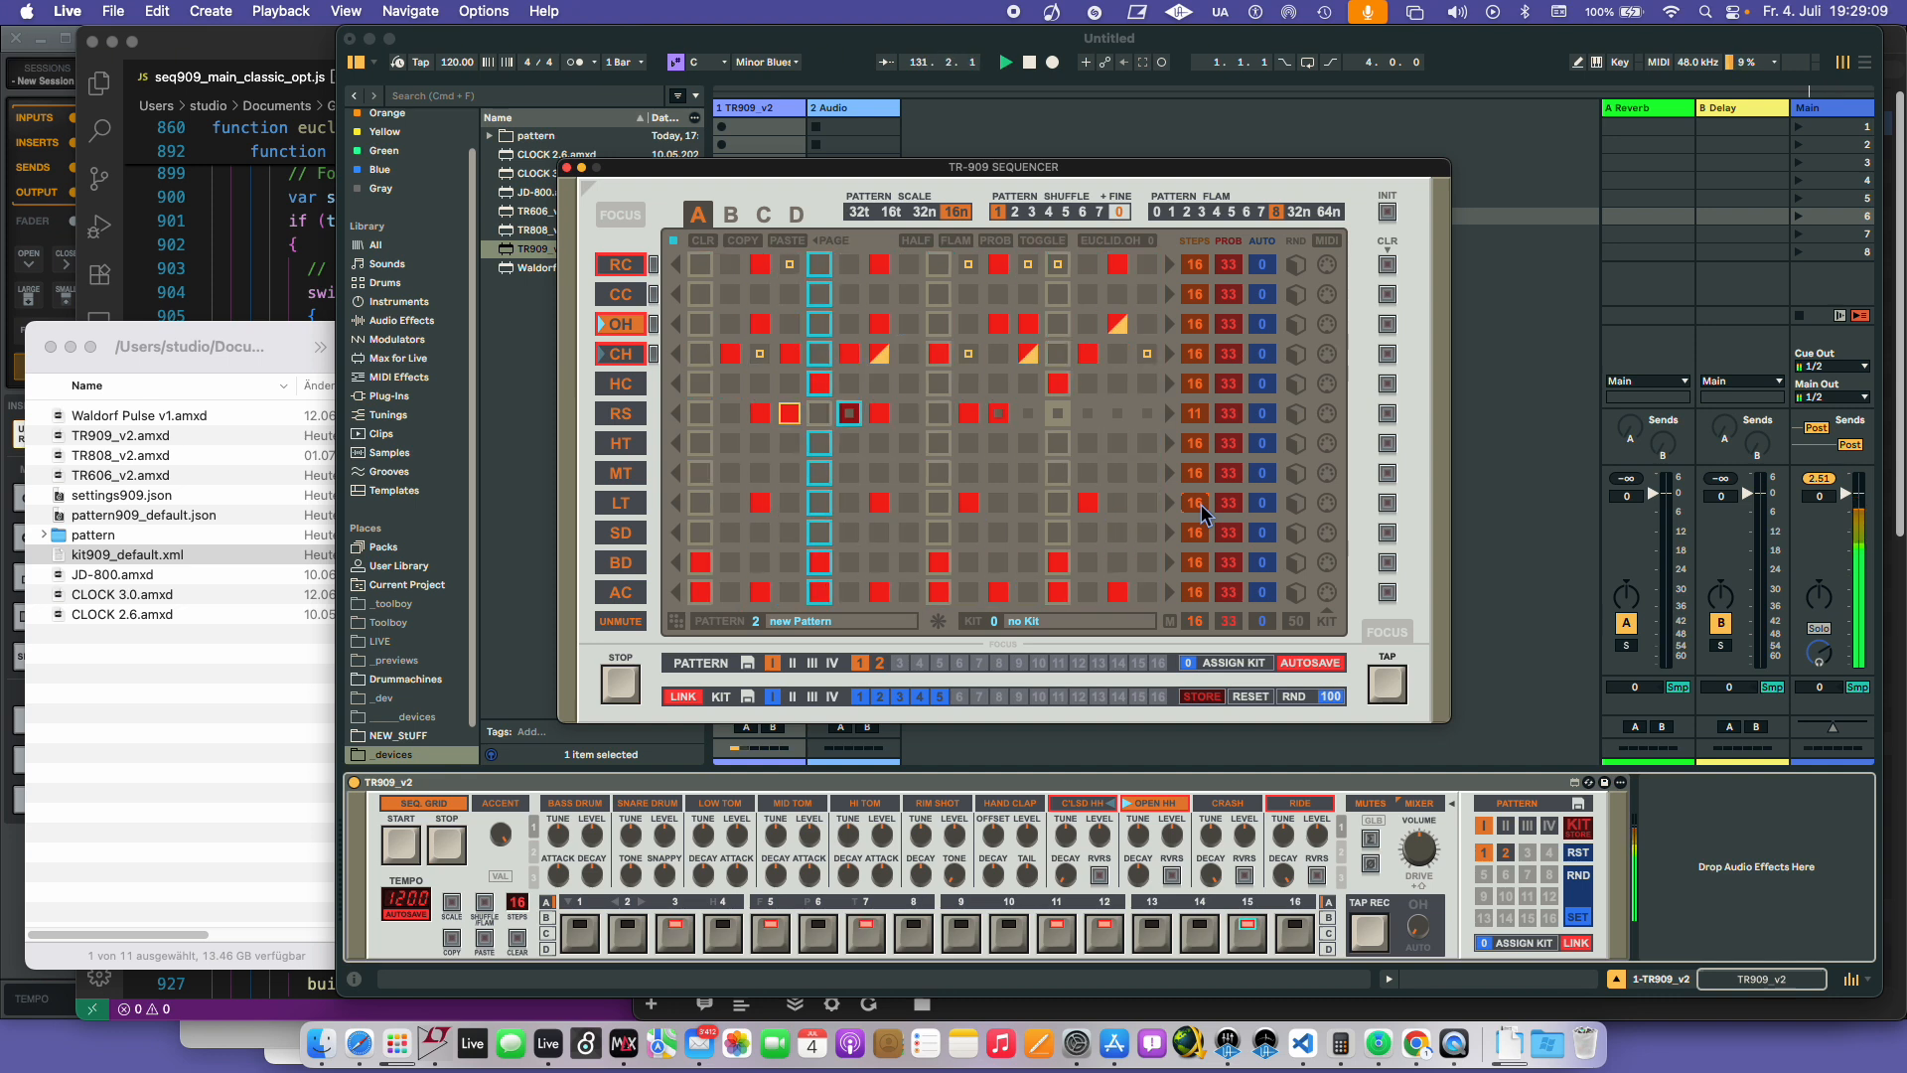
- Set the low tom track to 12 steps, and program a 17-step mid tom track with hits on steps 6 and 10
{"action": "left_click_drag", "start_coordinate": [1201, 504], "coordinate": [1201, 521]}
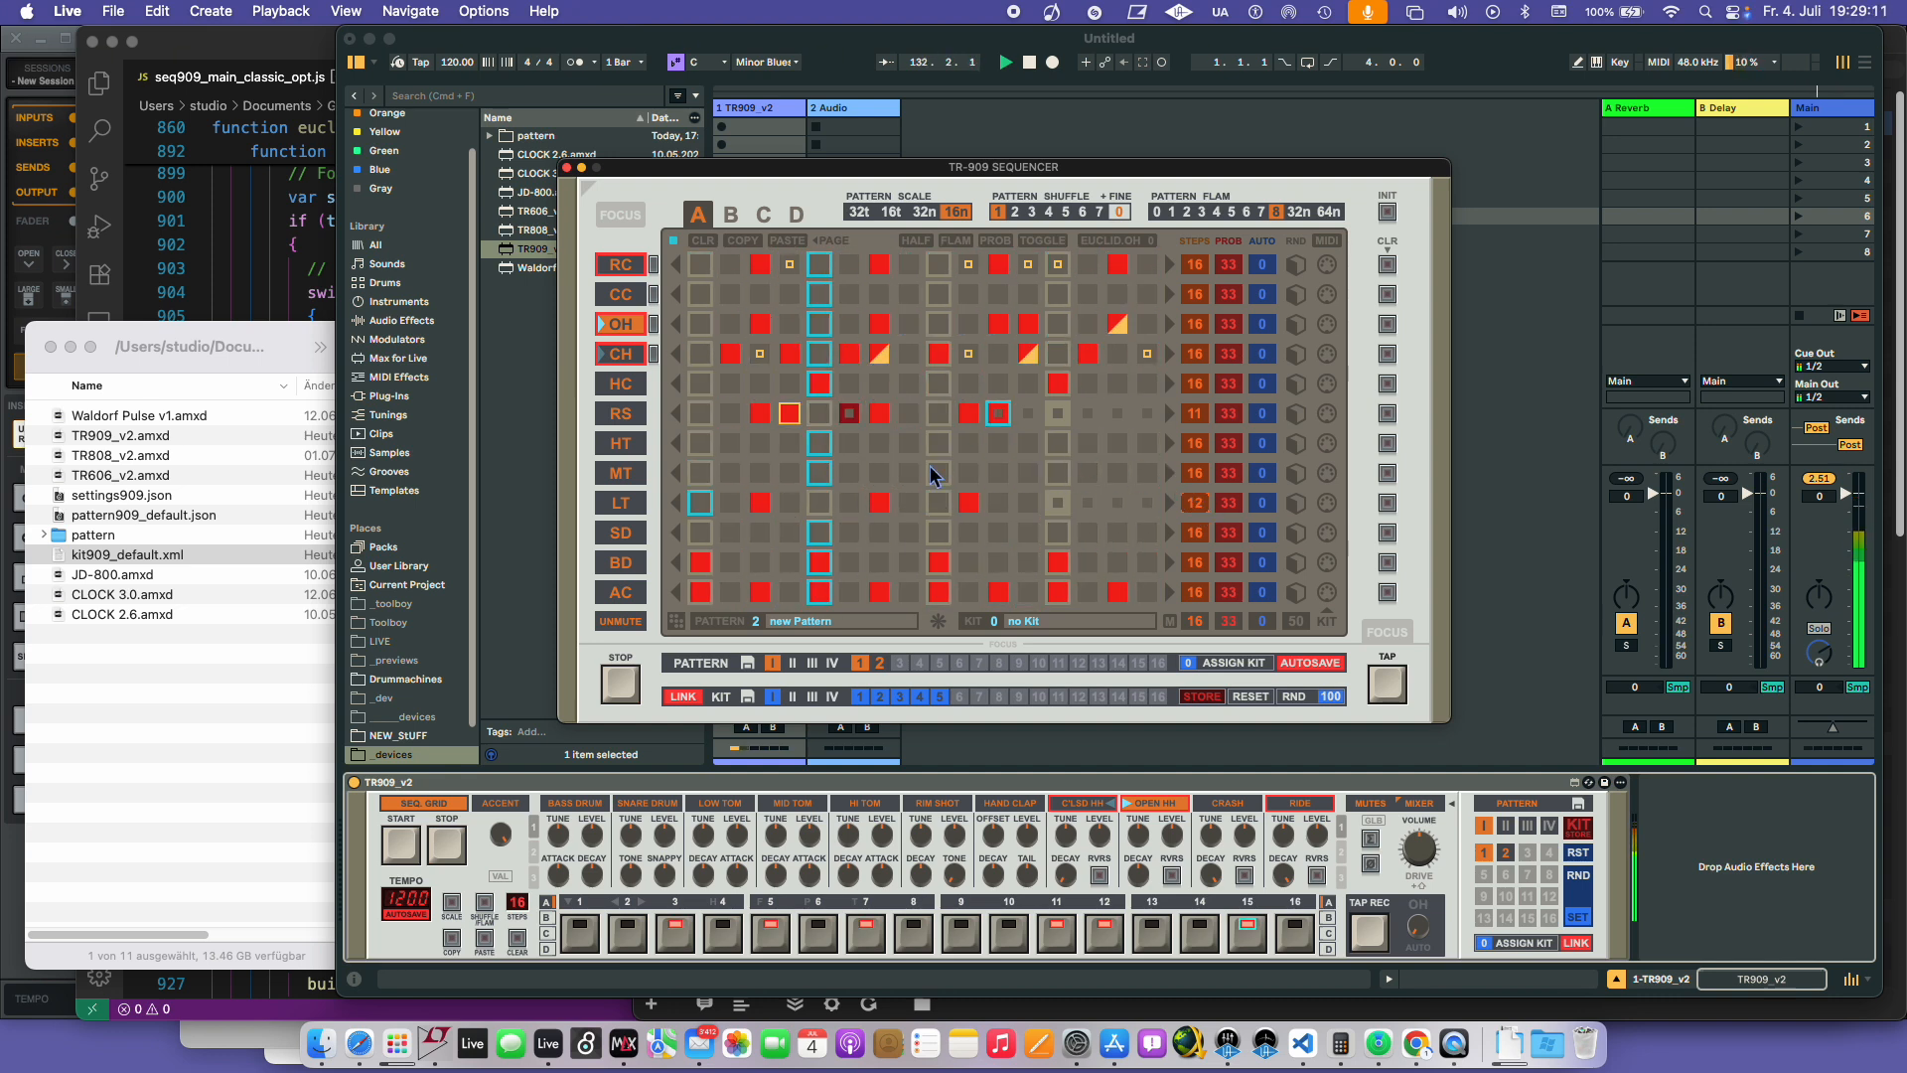
{"action": "left_click", "coordinate": [970, 475]}
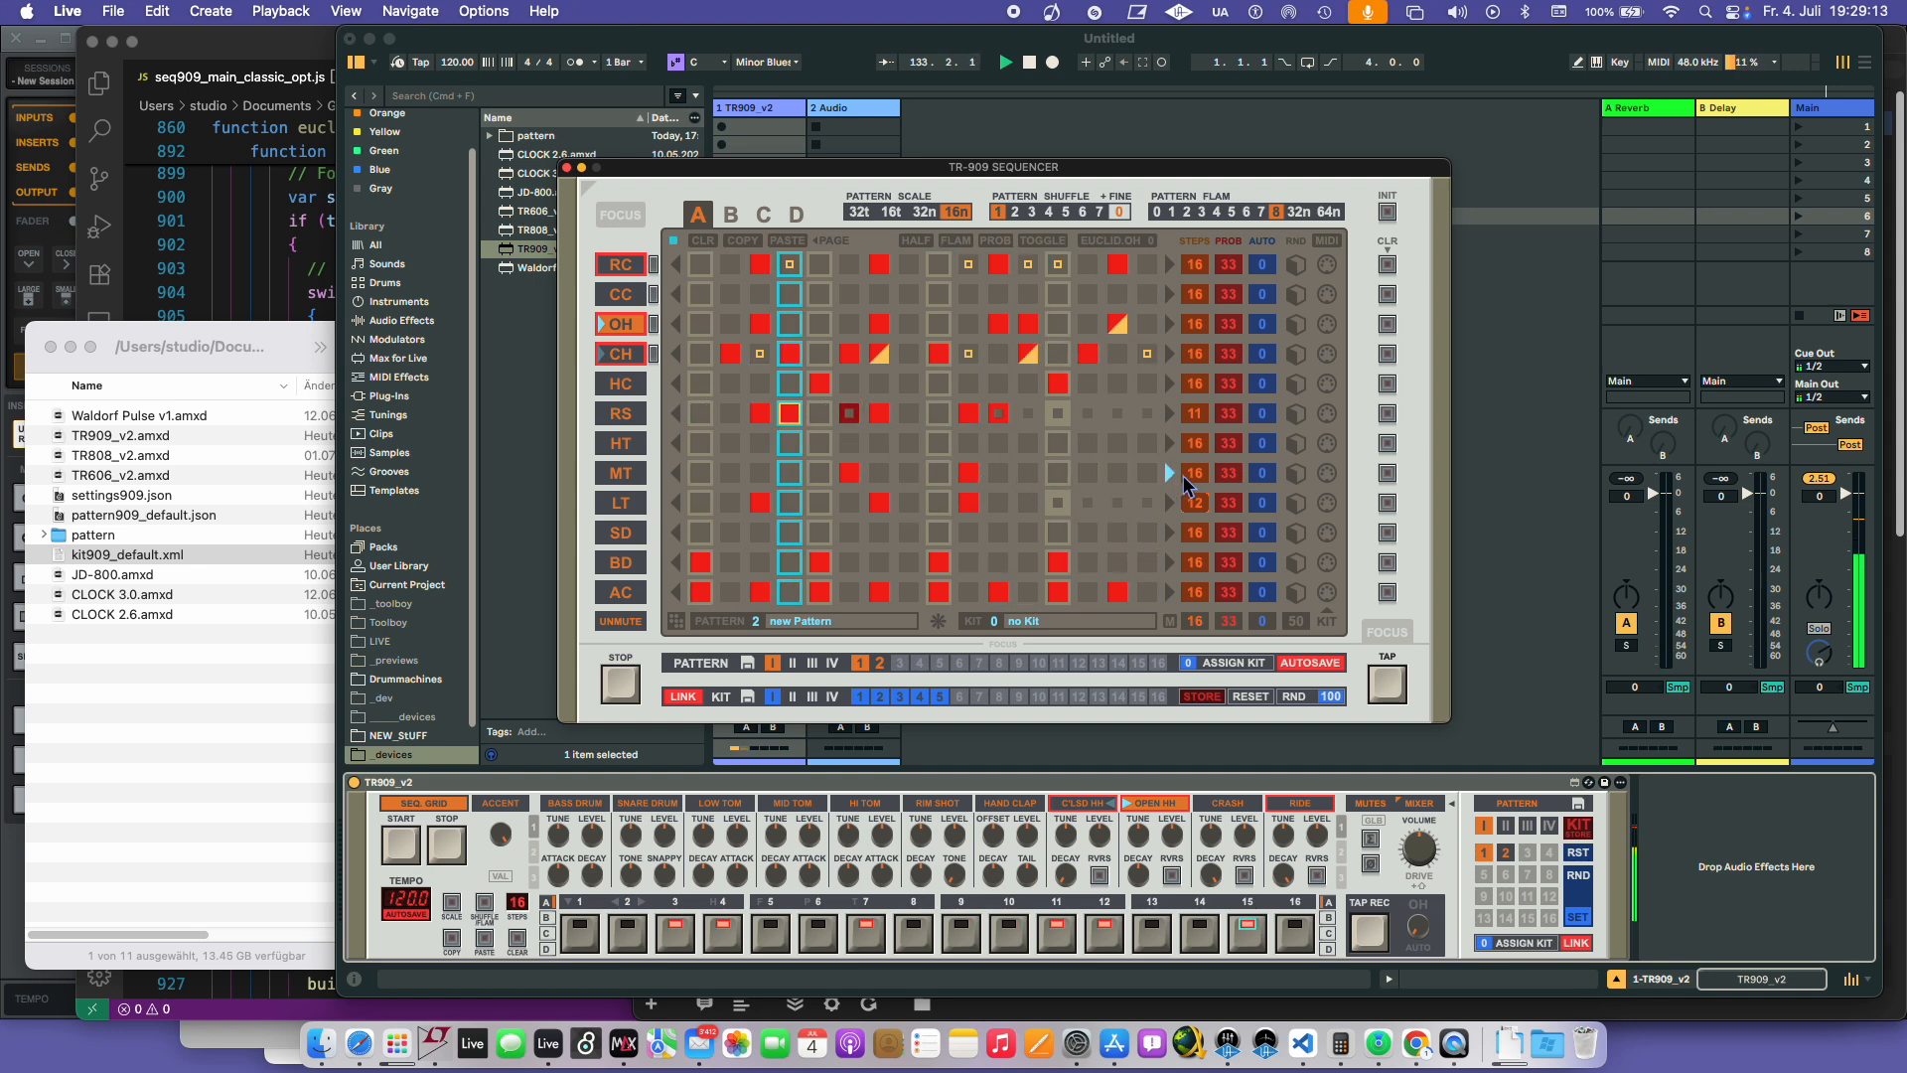
{"action": "left_click", "coordinate": [1196, 475]}
{"action": "type", "text": "17"}
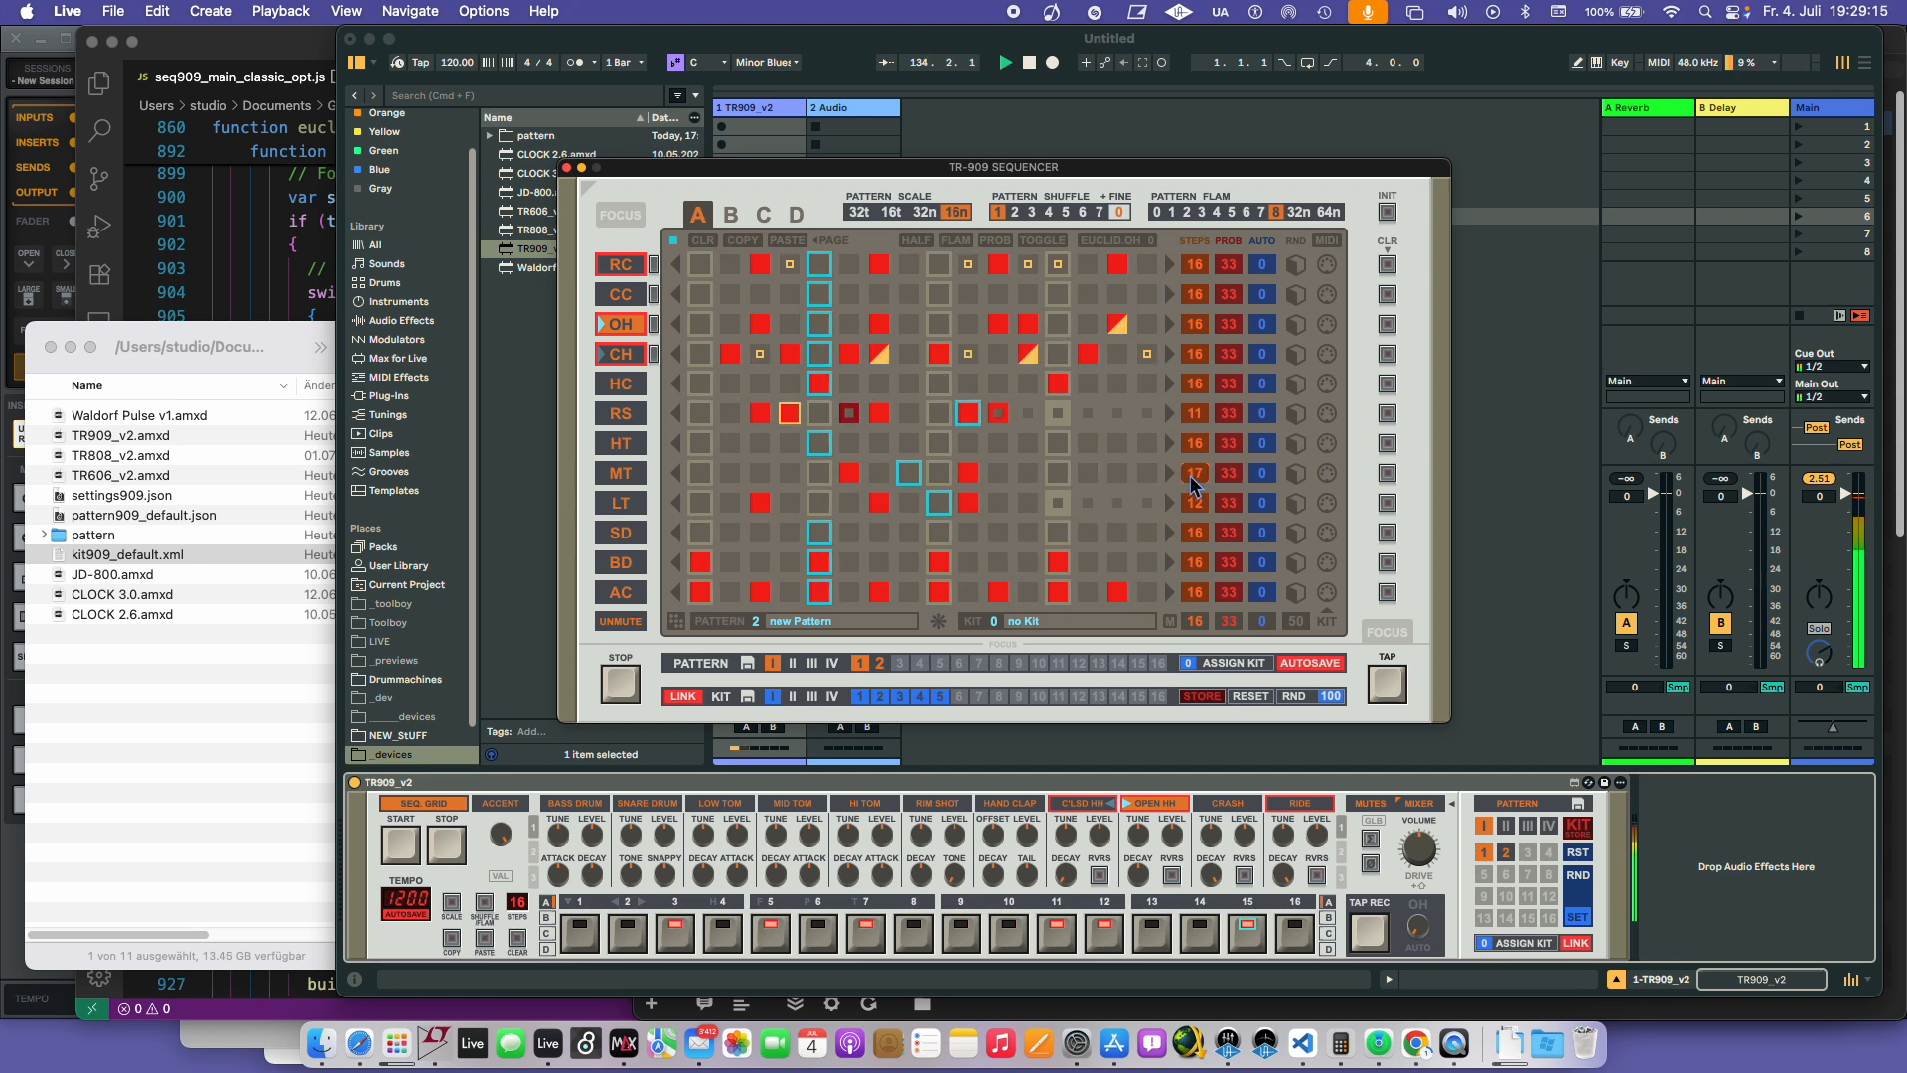
- Program a 15-step high tom track with hits on steps 8 and 15, and adjust the low tom's decay
{"action": "left_click", "coordinate": [1110, 444]}
{"action": "left_click", "coordinate": [910, 444]}
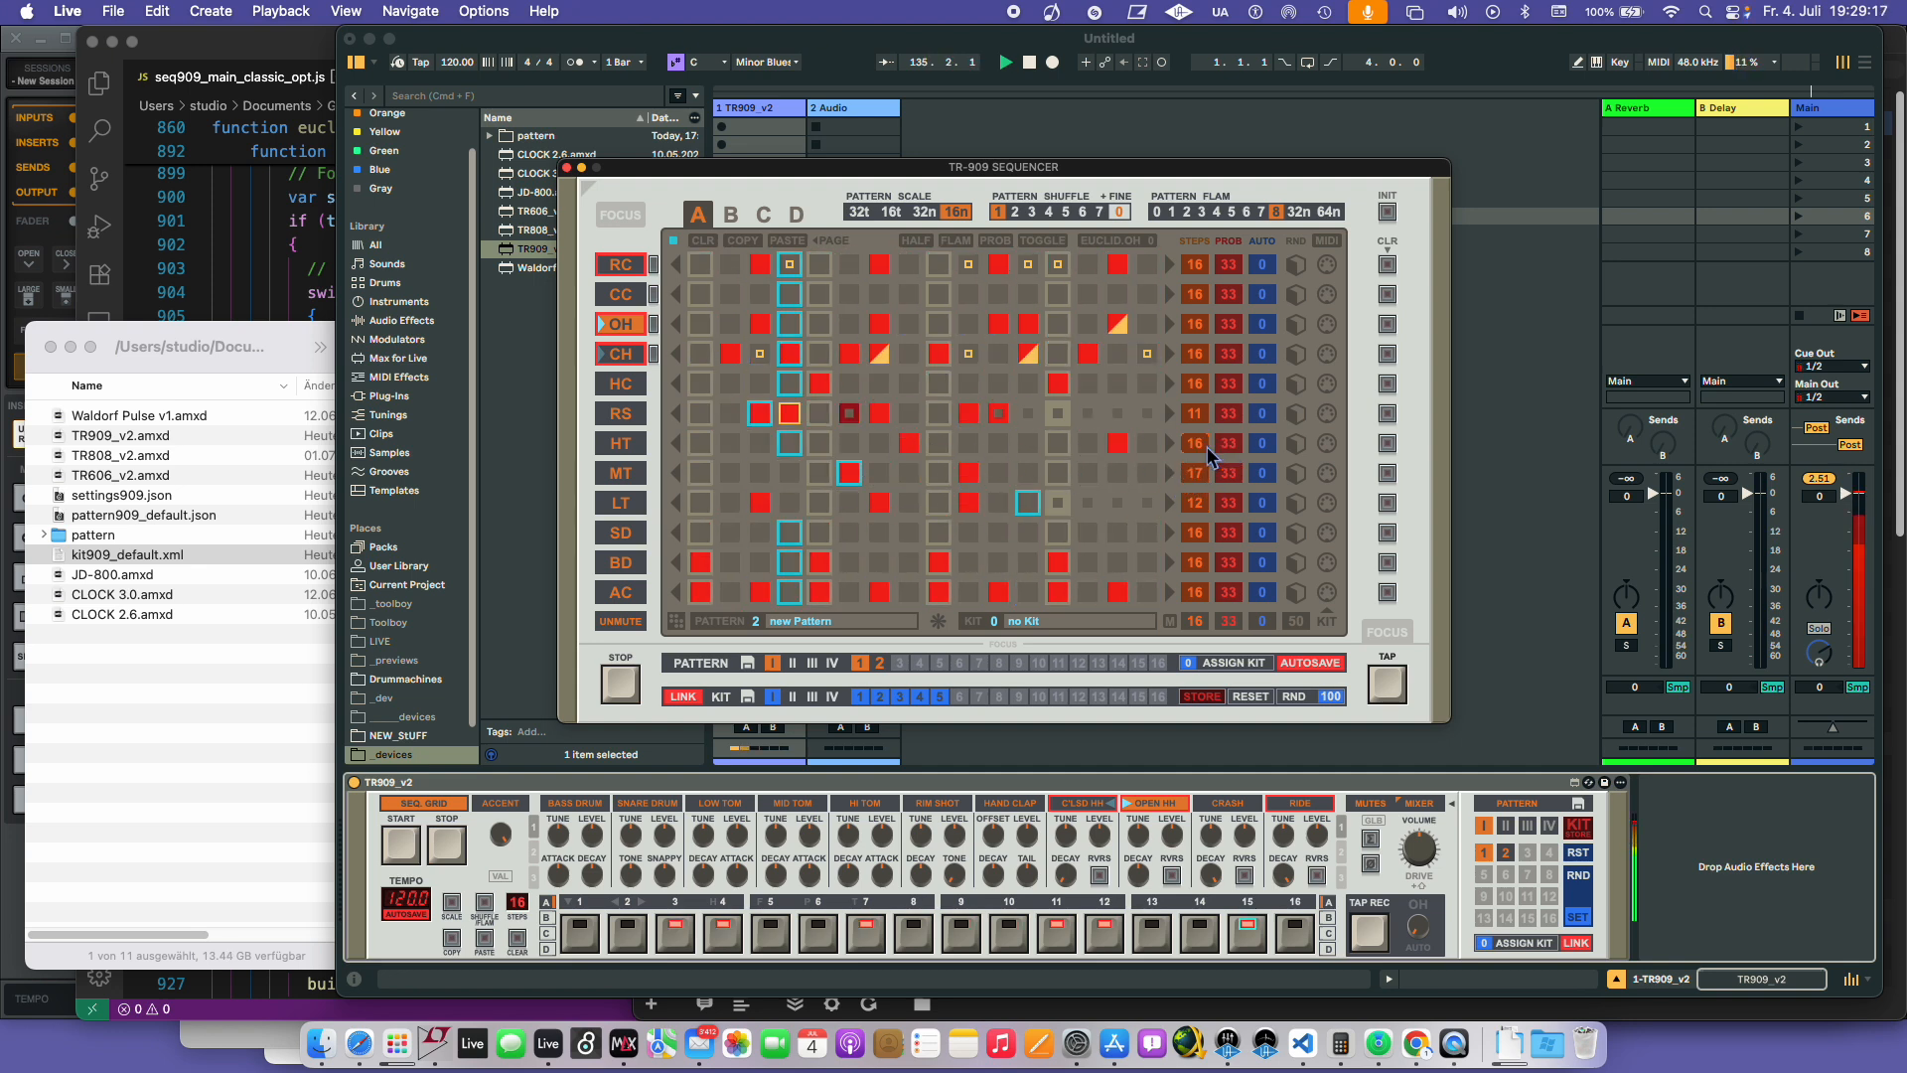
{"action": "left_click_drag", "start_coordinate": [1206, 445], "coordinate": [1208, 458]}
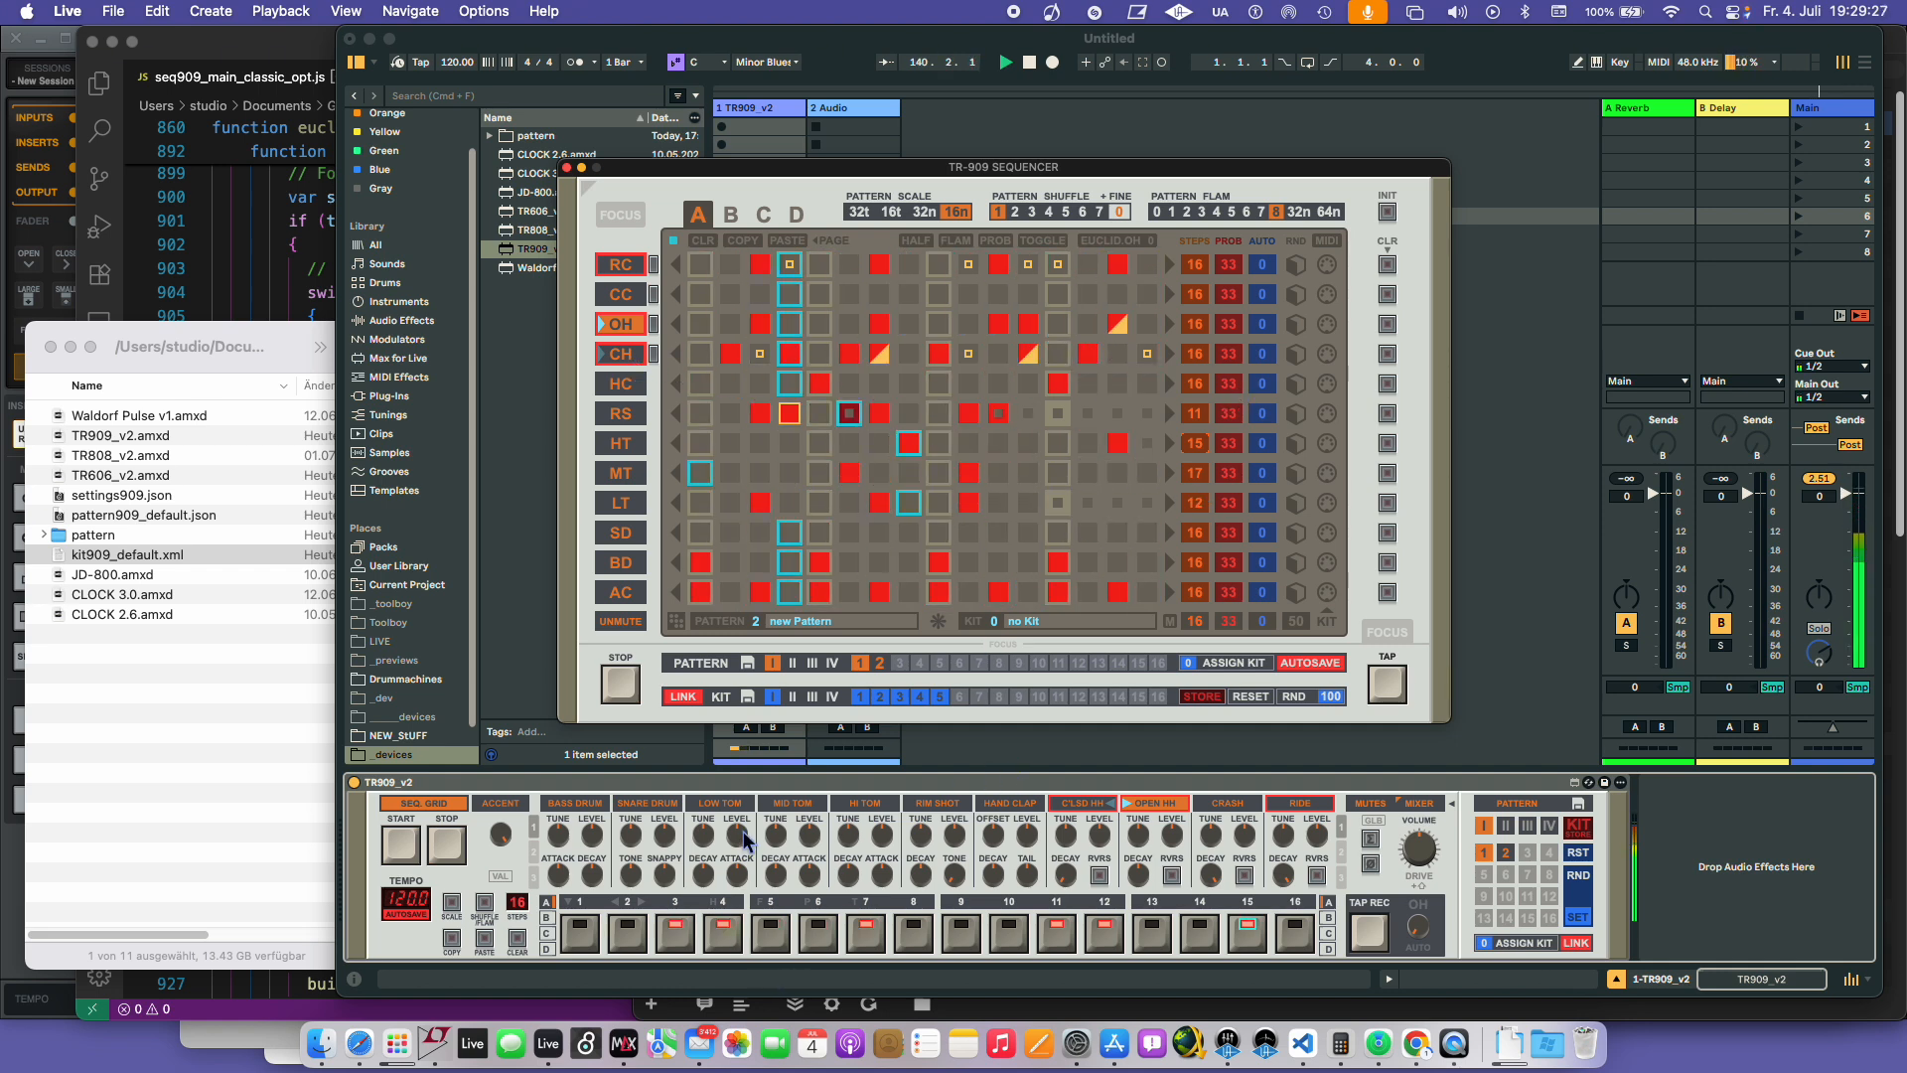
{"action": "left_click", "coordinate": [711, 872]}
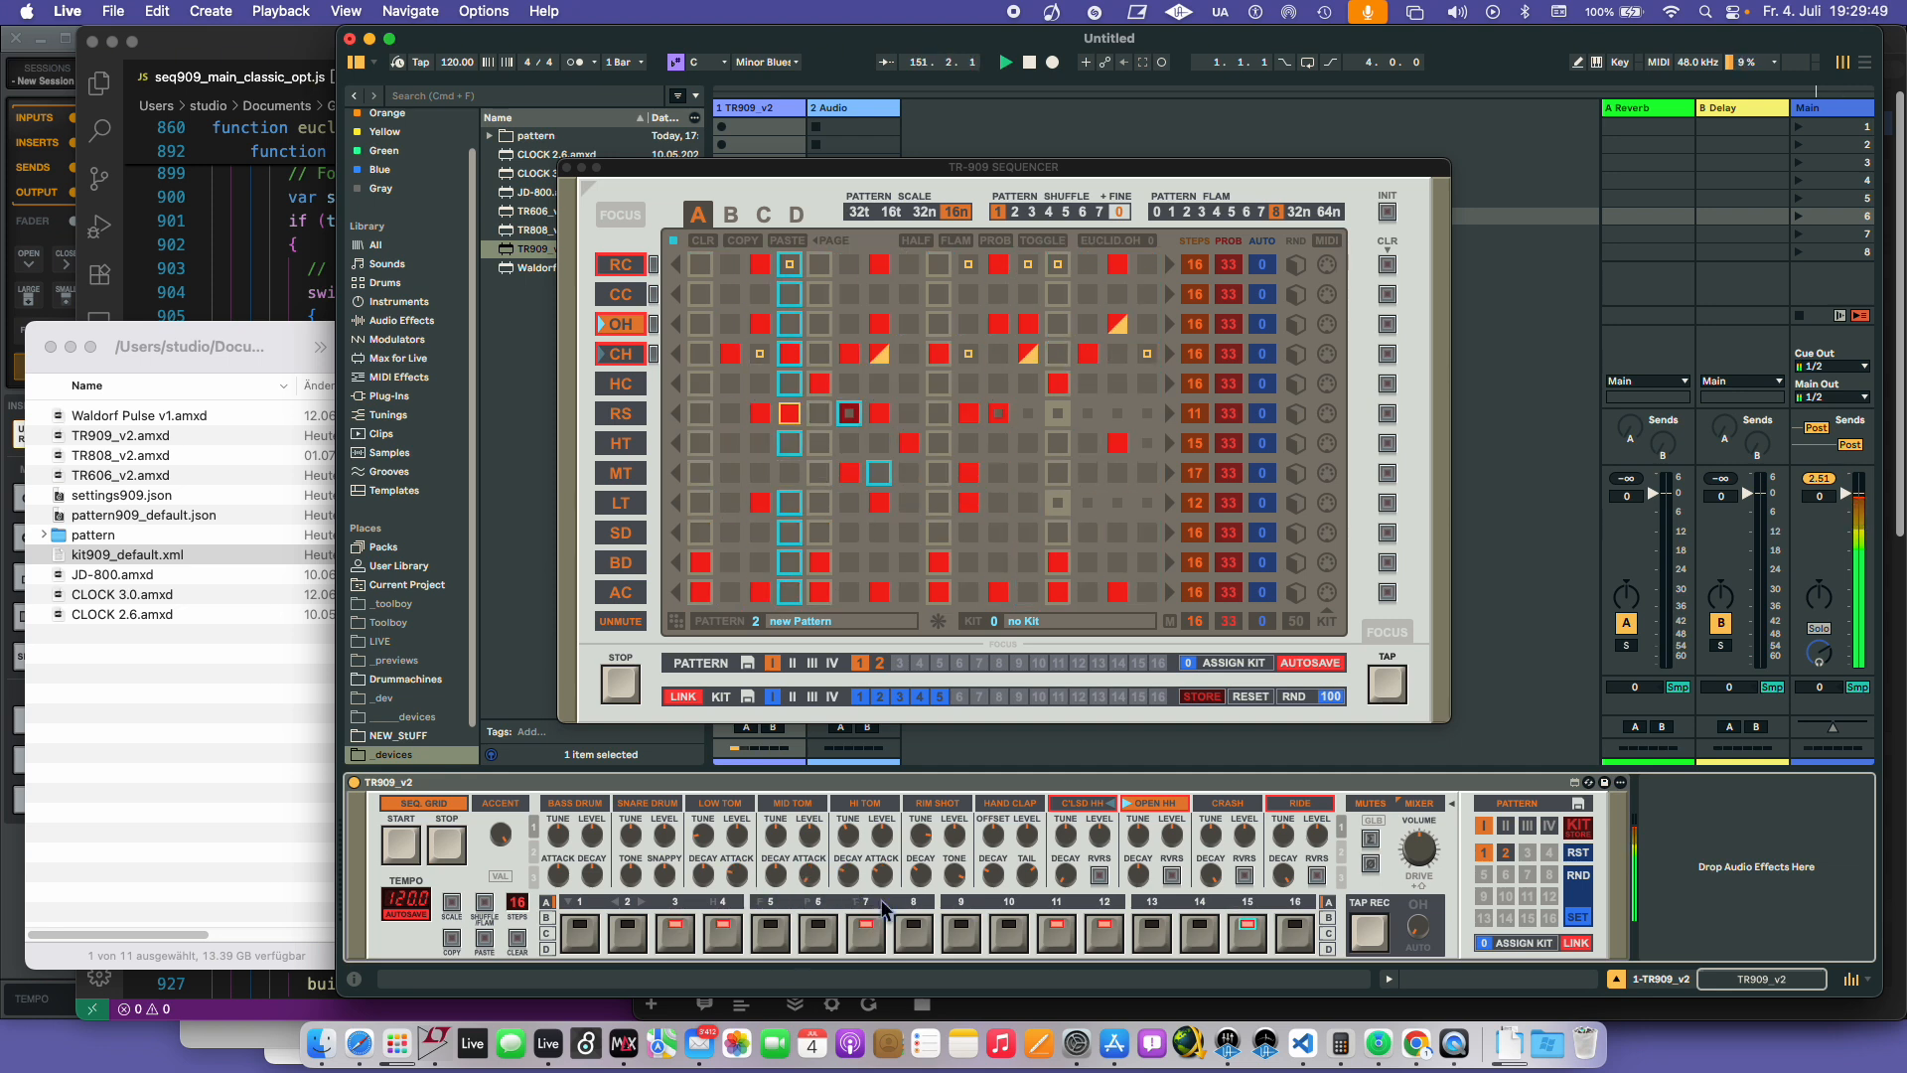
- Program snare drum probability triggers on steps 4, 6, 12 and 16
{"action": "left_click", "coordinate": [670, 827]}
{"action": "left_click", "coordinate": [849, 534]}
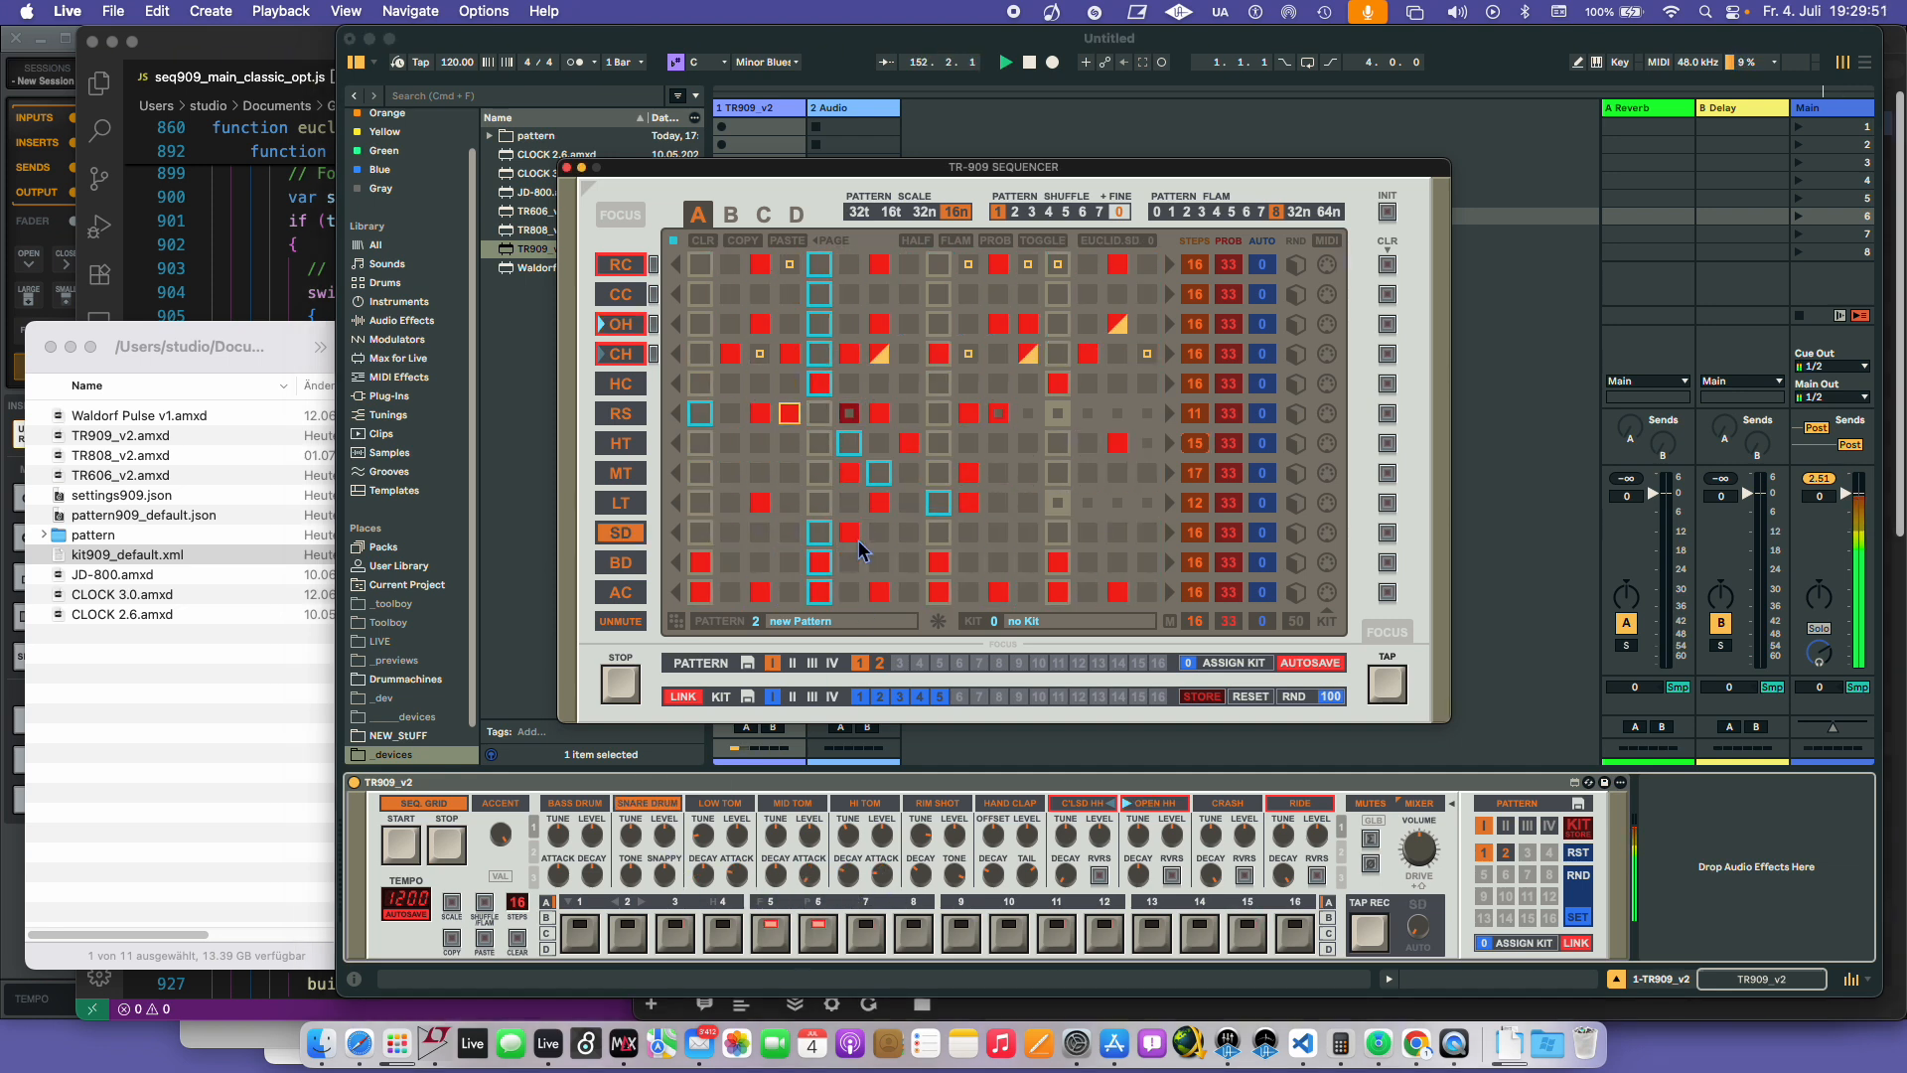
{"action": "key", "text": "p"}
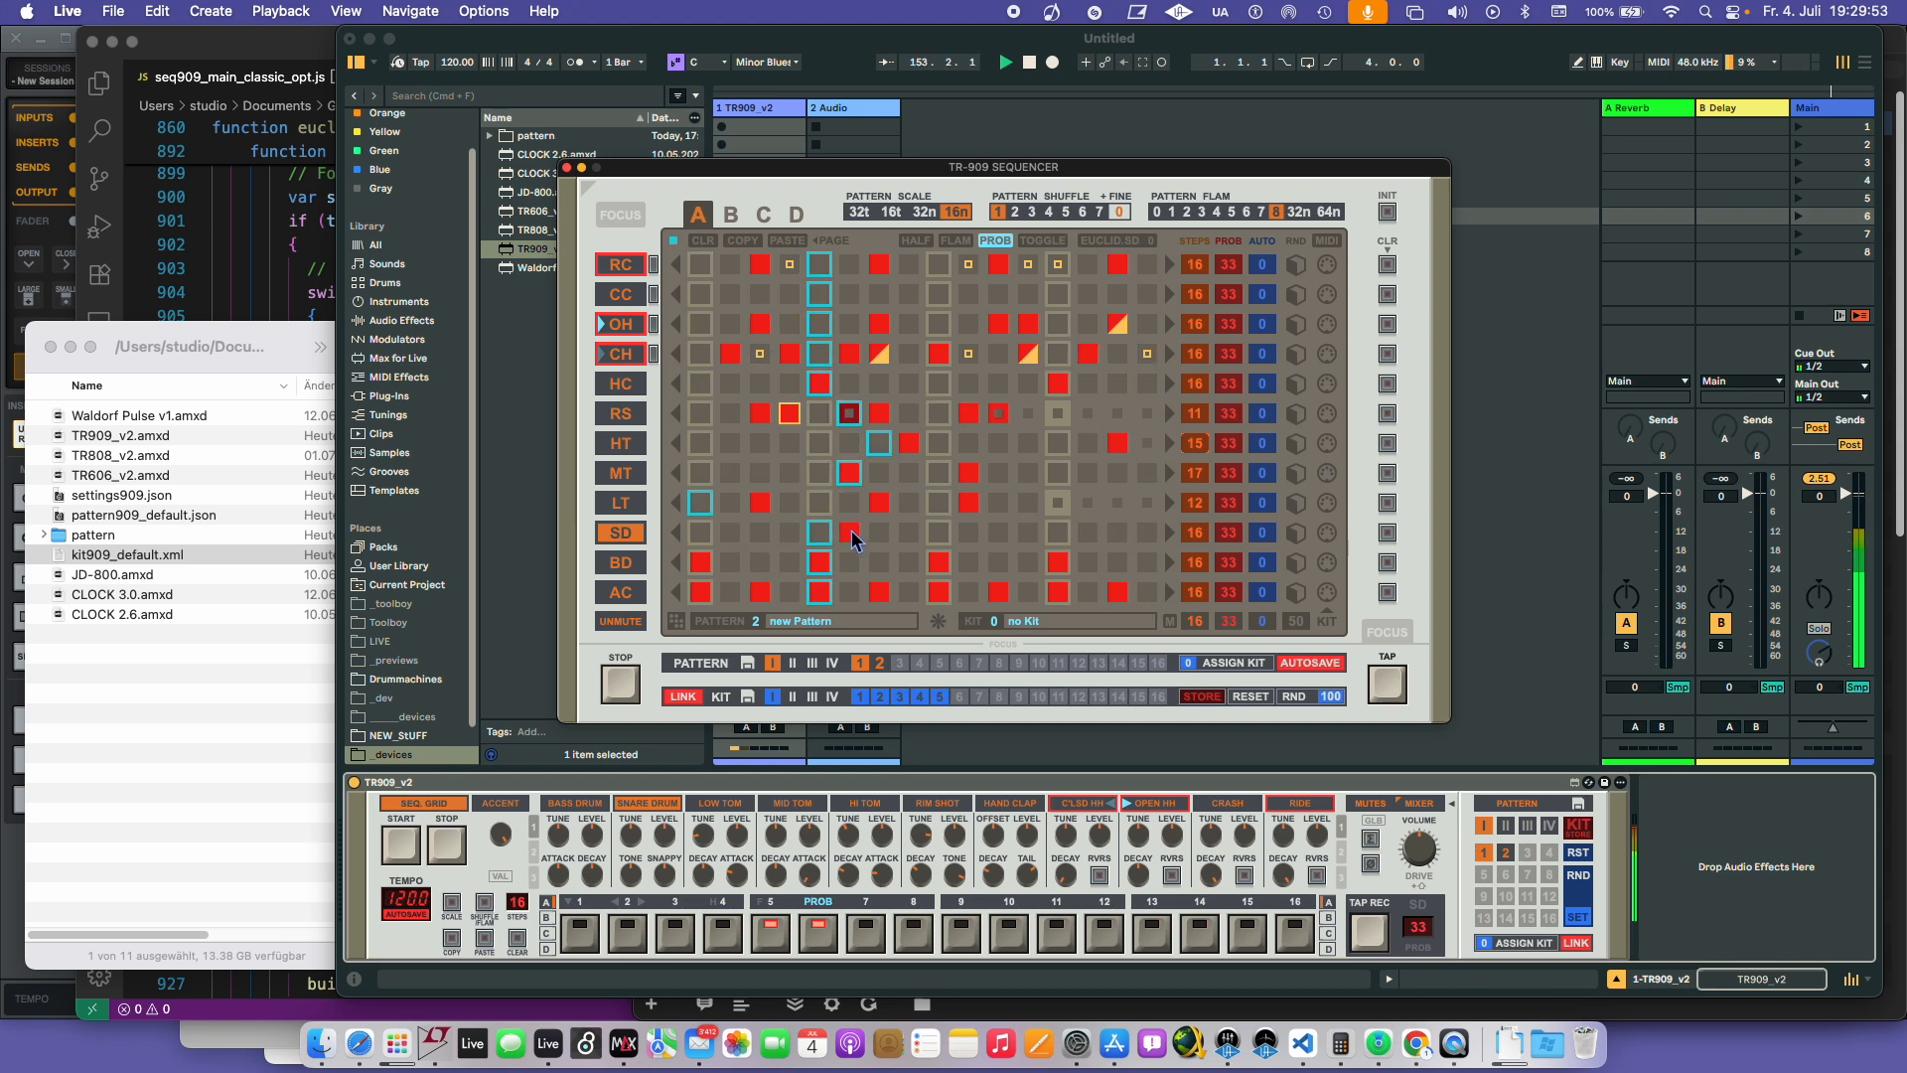
{"action": "left_click", "coordinate": [1028, 532]}
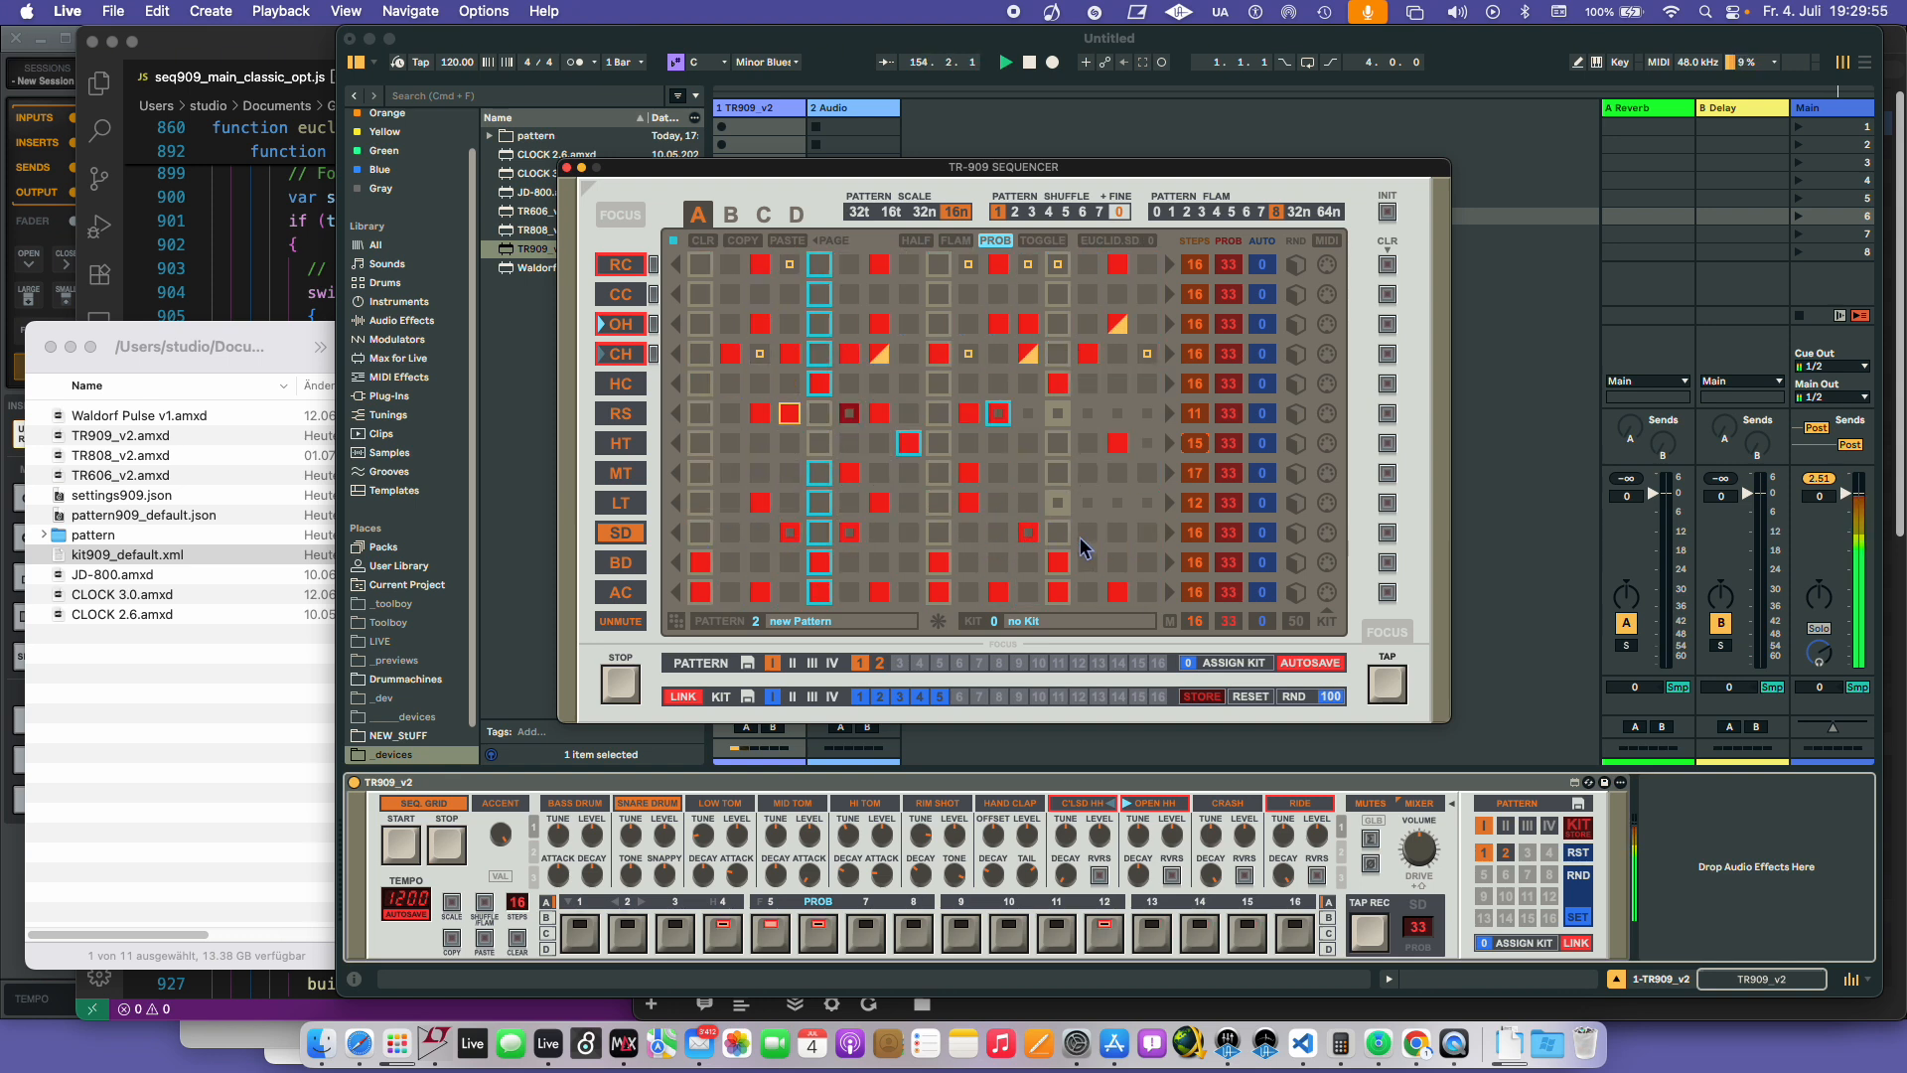
- Add bass drum probability triggers on steps 8 and 12, and set that row's probability to 8
{"action": "left_click", "coordinate": [909, 562]}
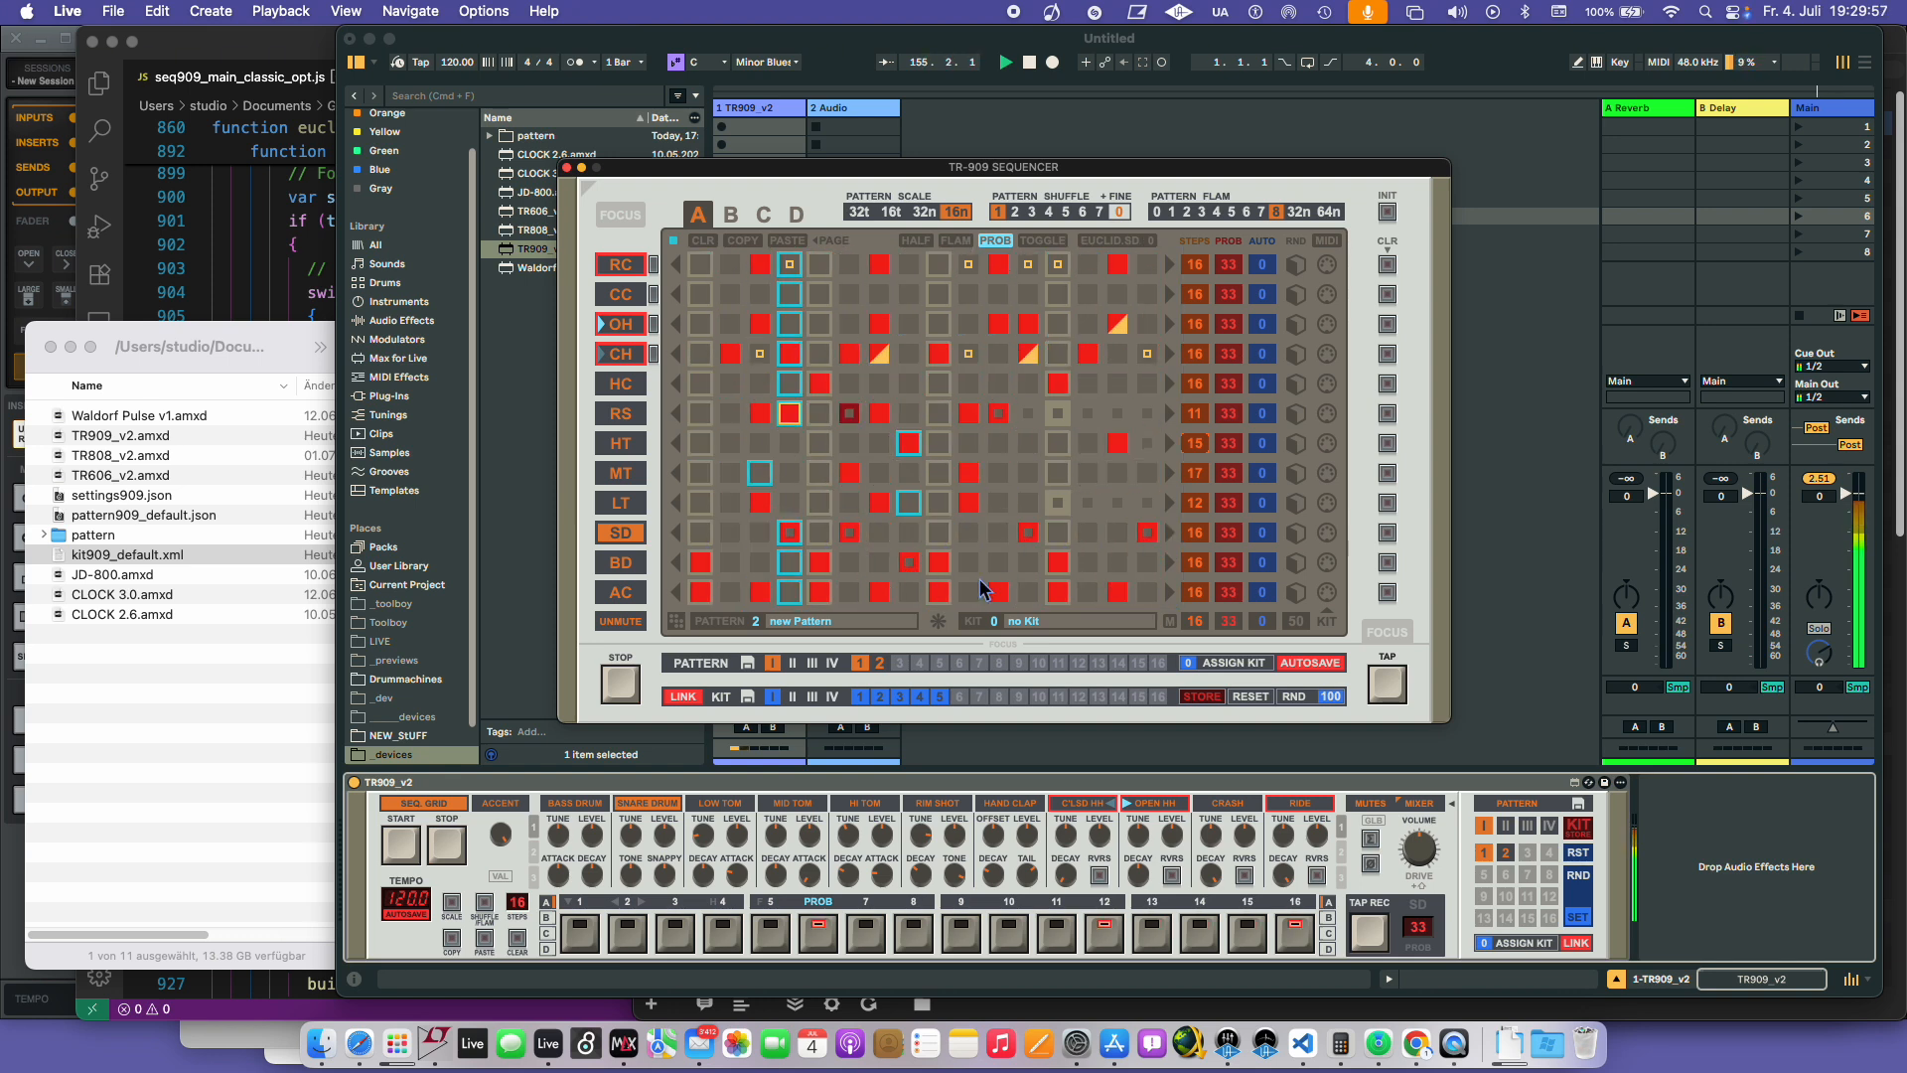
{"action": "left_click", "coordinate": [1028, 562]}
{"action": "key", "text": "p"}
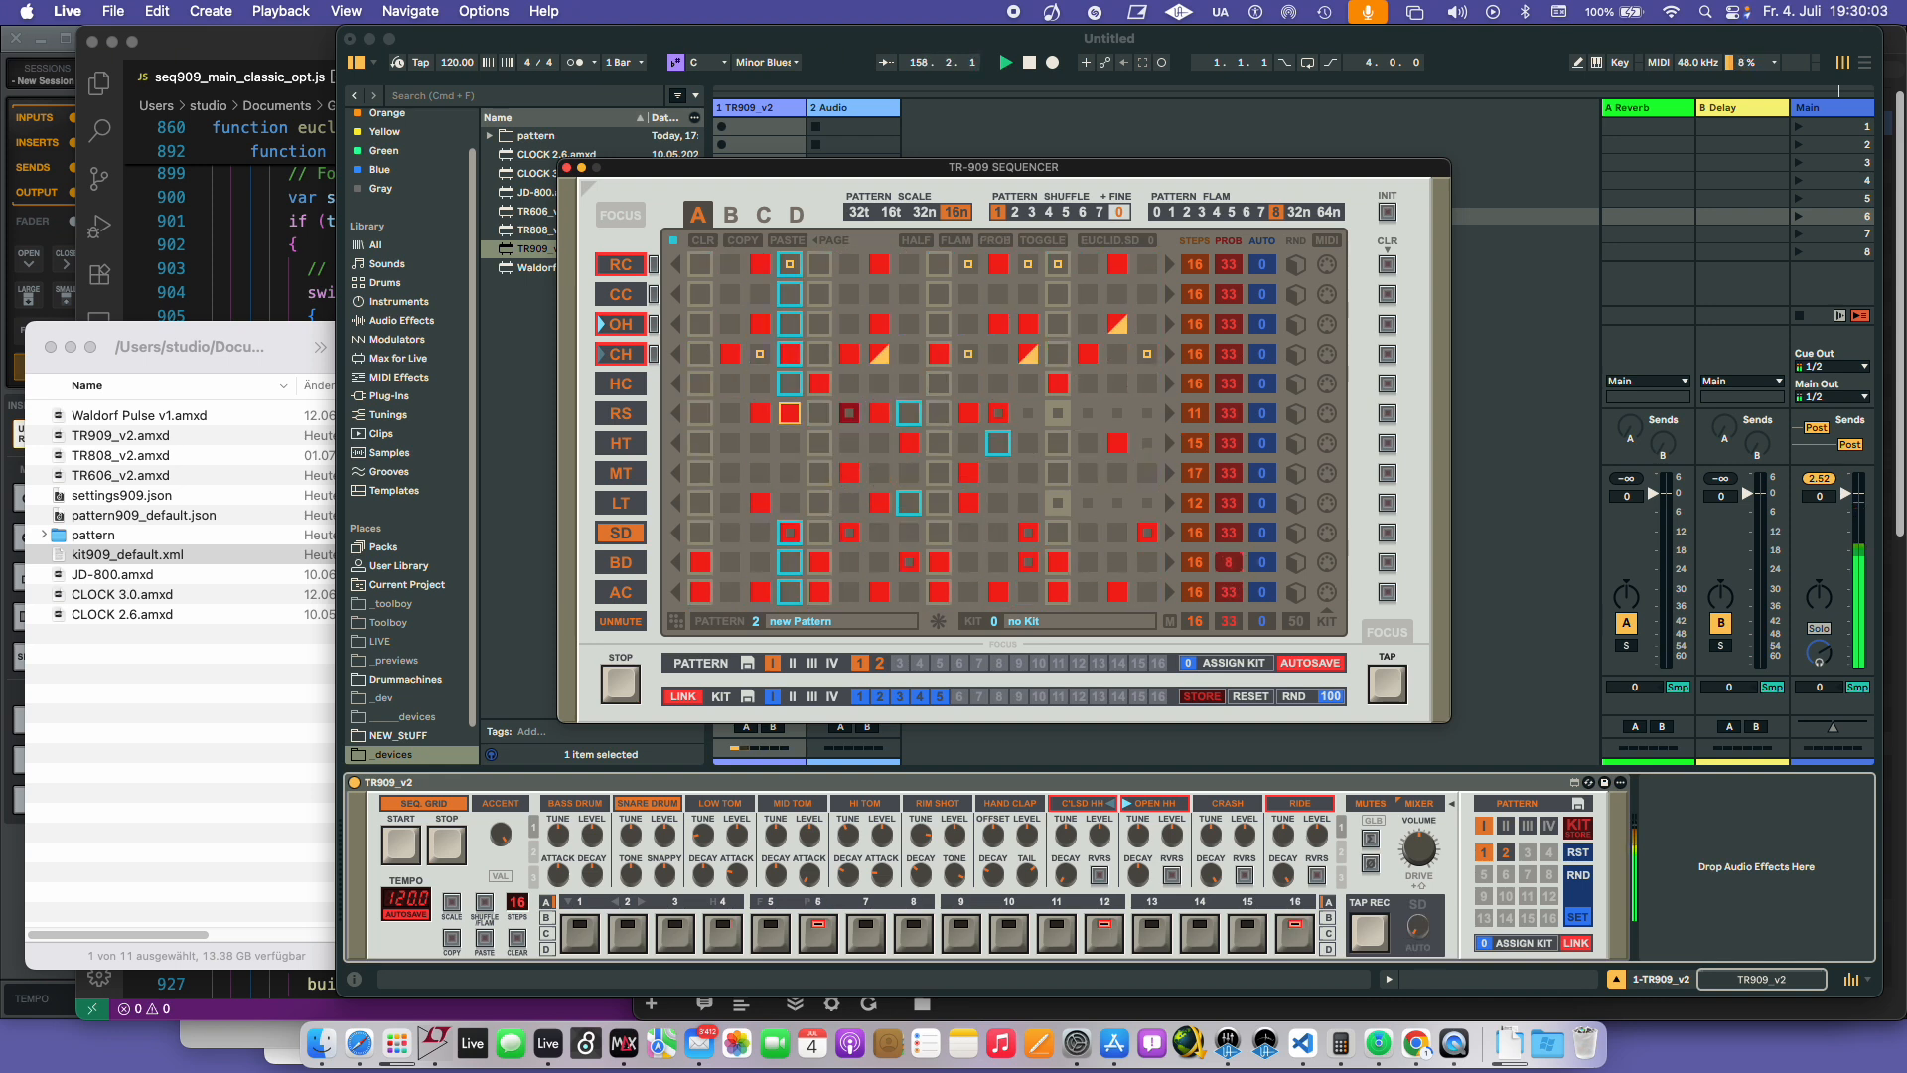
- Set the snare drum row's probability to 10 and its track length to 14 steps
{"action": "left_click", "coordinate": [1230, 534]}
{"action": "type", "text": "10"}
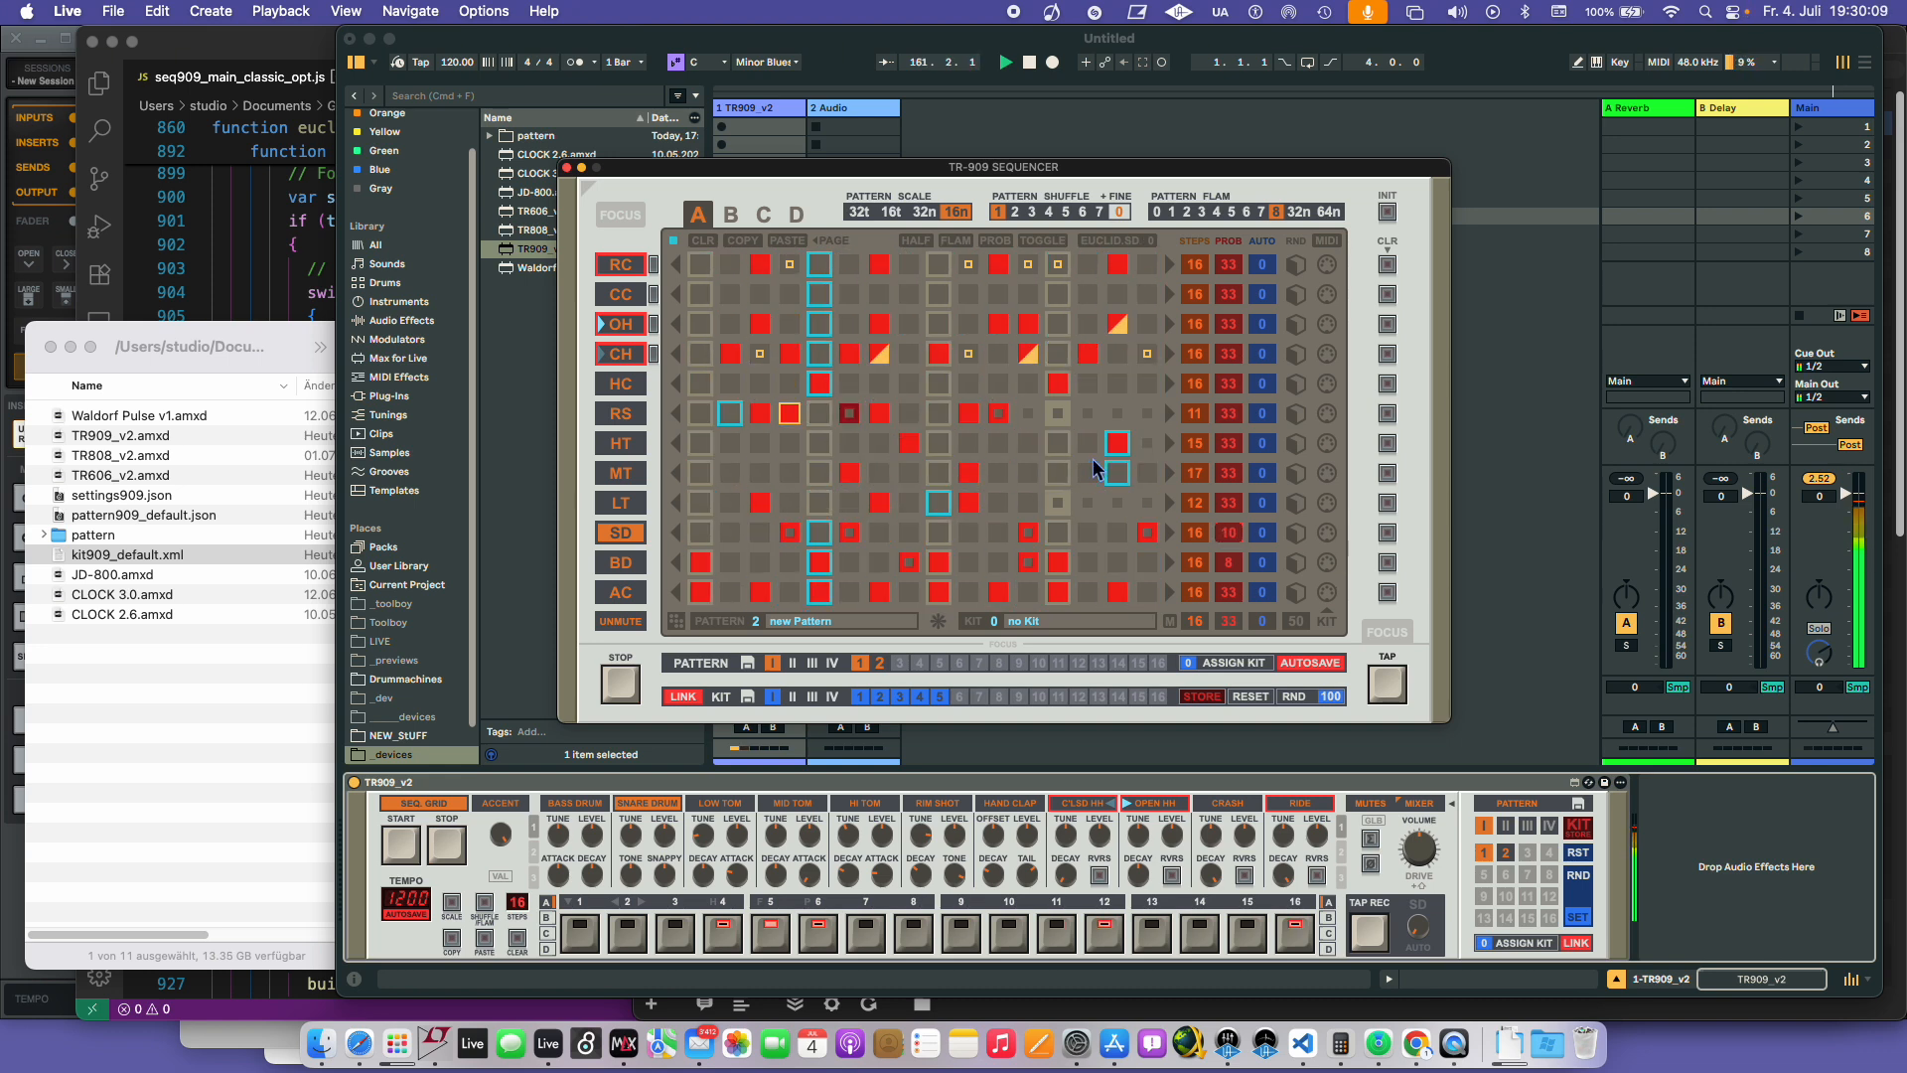
{"action": "left_click", "coordinate": [1195, 534]}
{"action": "type", "text": "14"}
{"action": "key", "text": "Return"}
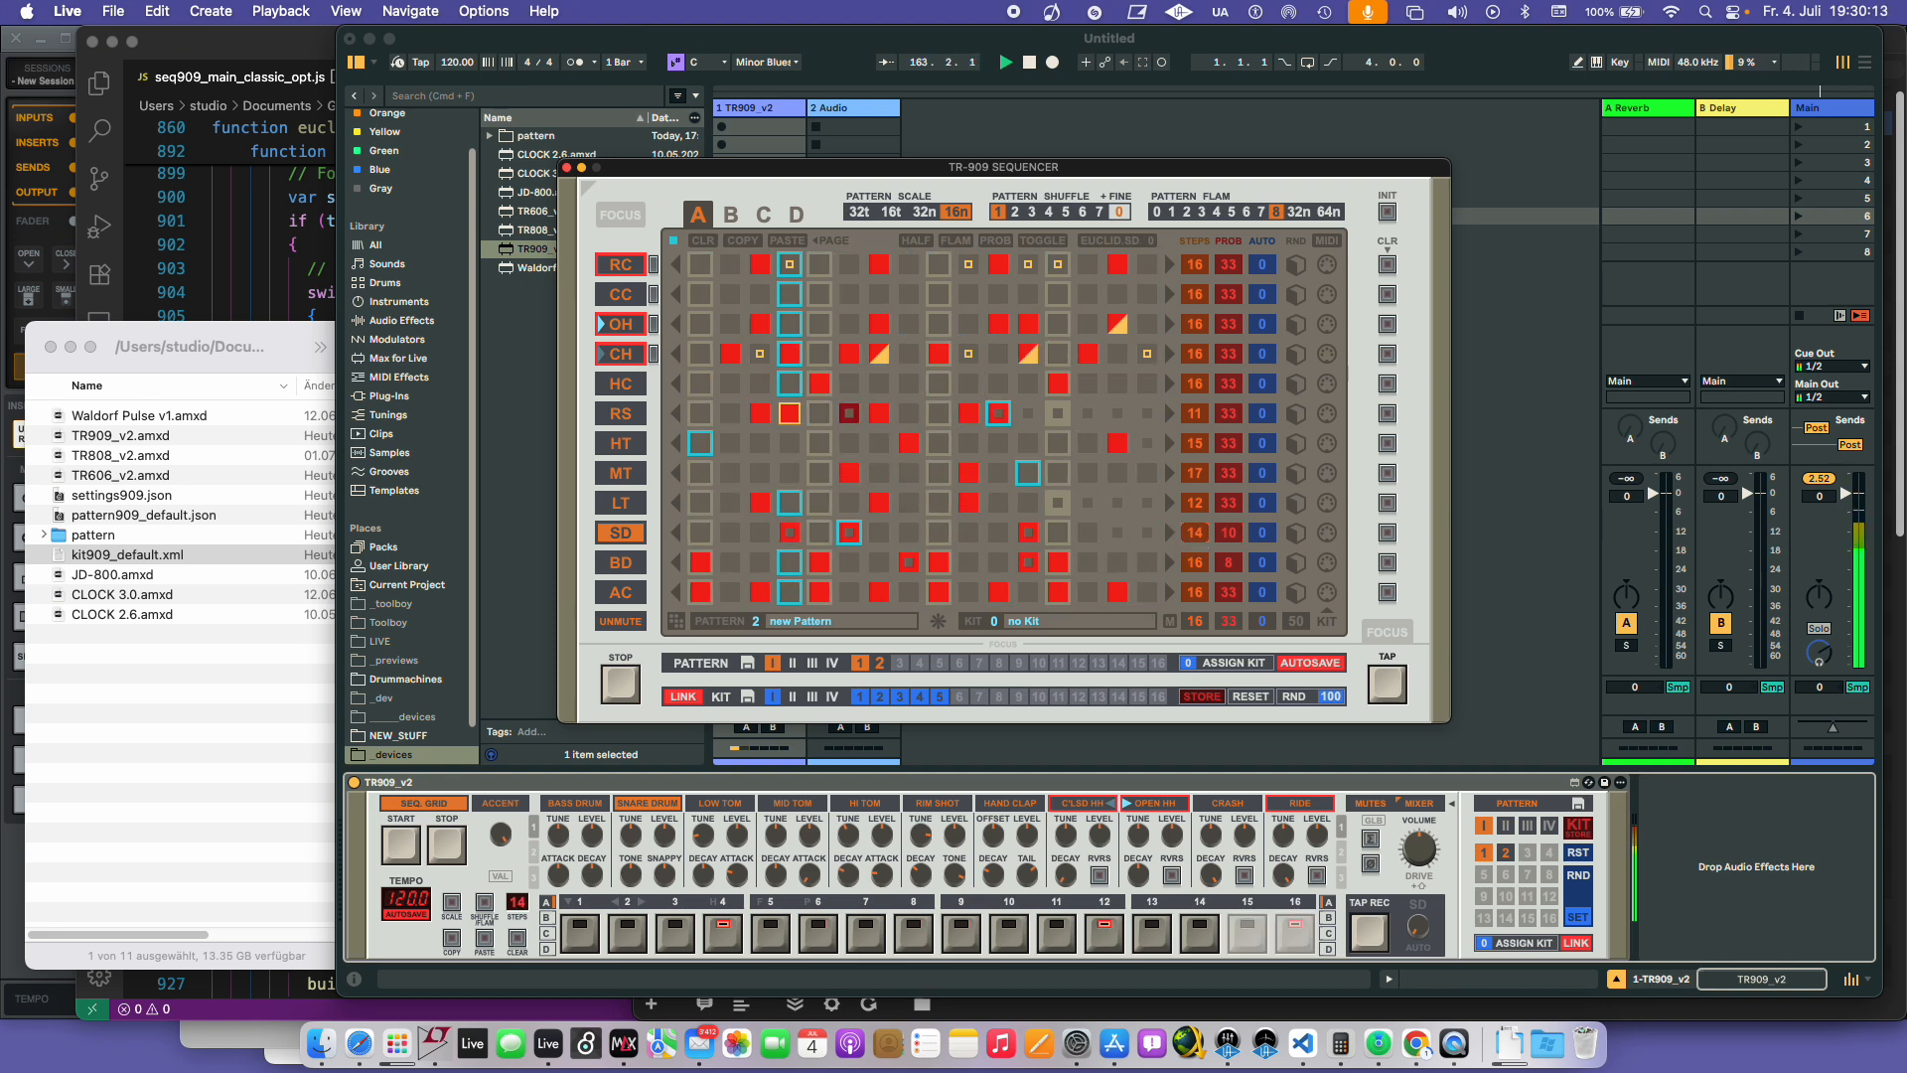
- Program a reversed crash cymbal hit on step 1 in a 64-step track
{"action": "left_click", "coordinate": [616, 296]}
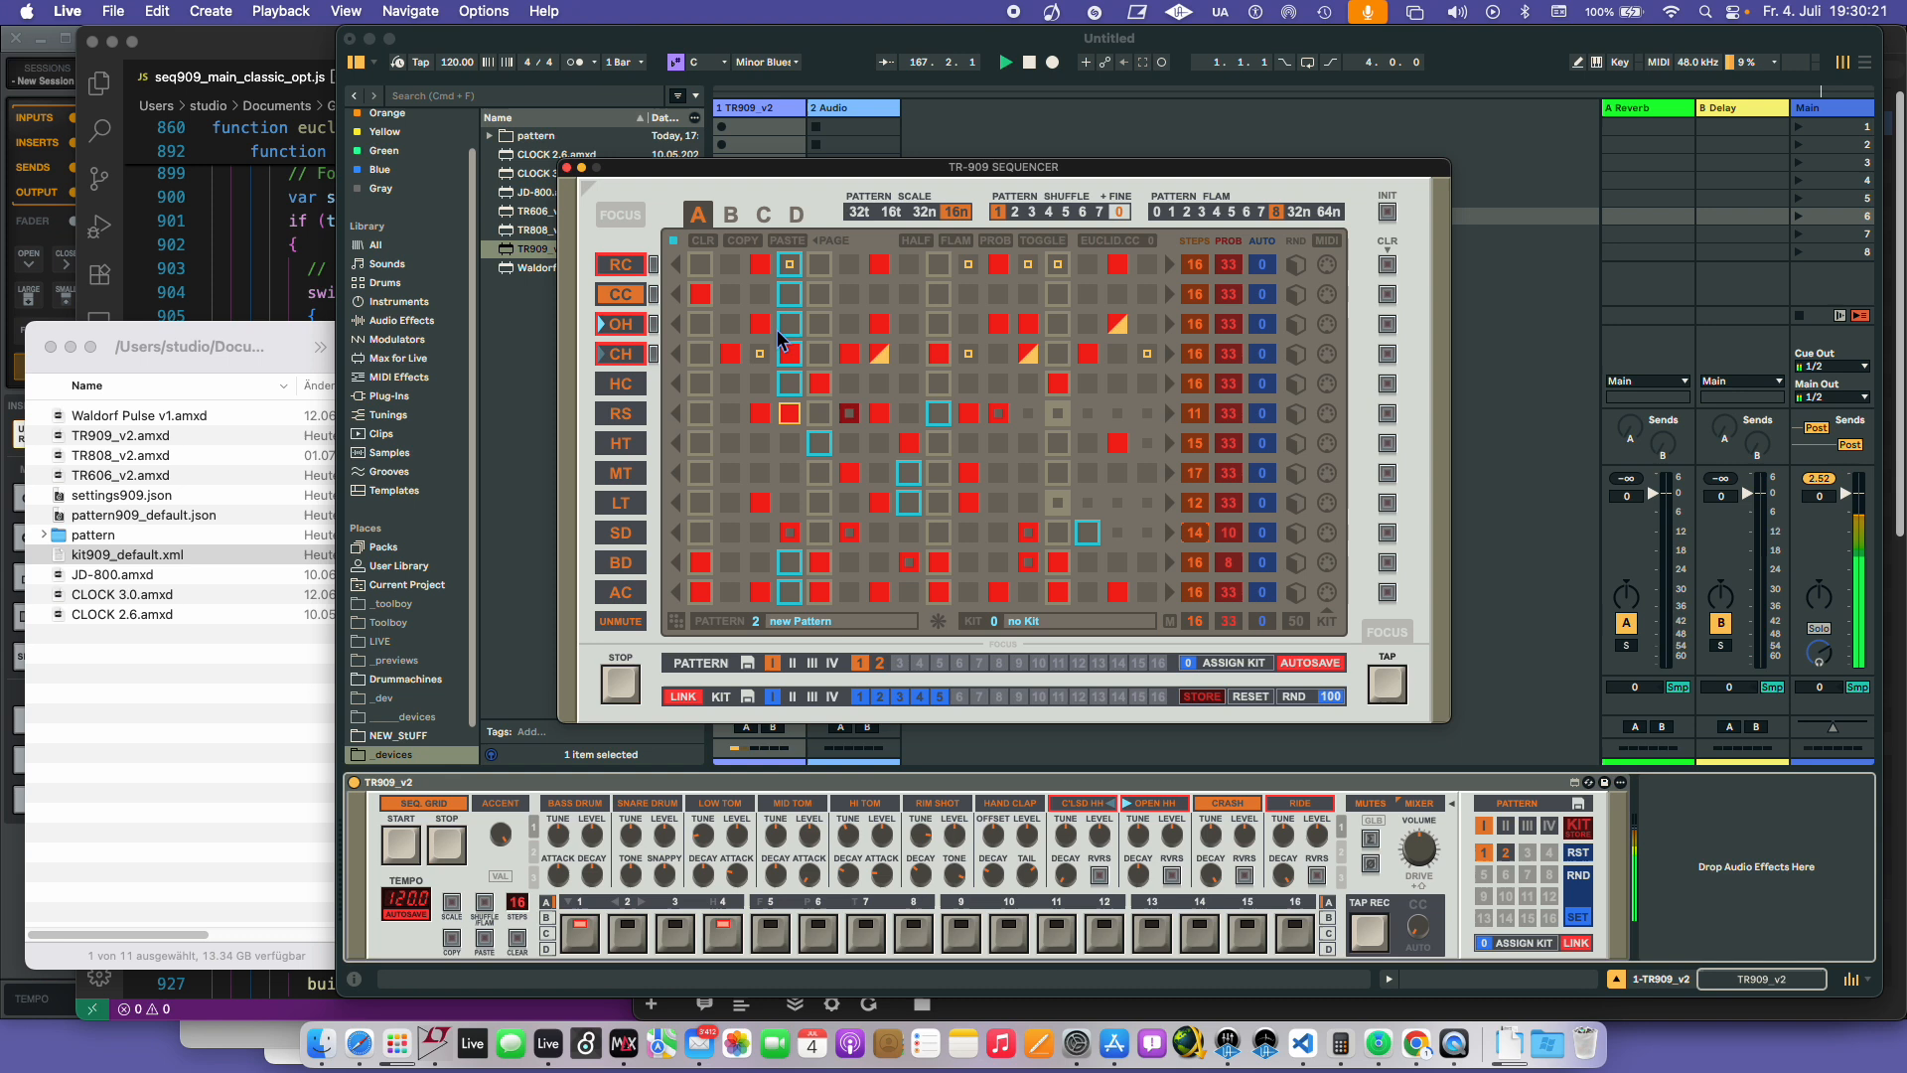
{"action": "left_click", "coordinate": [1245, 876]}
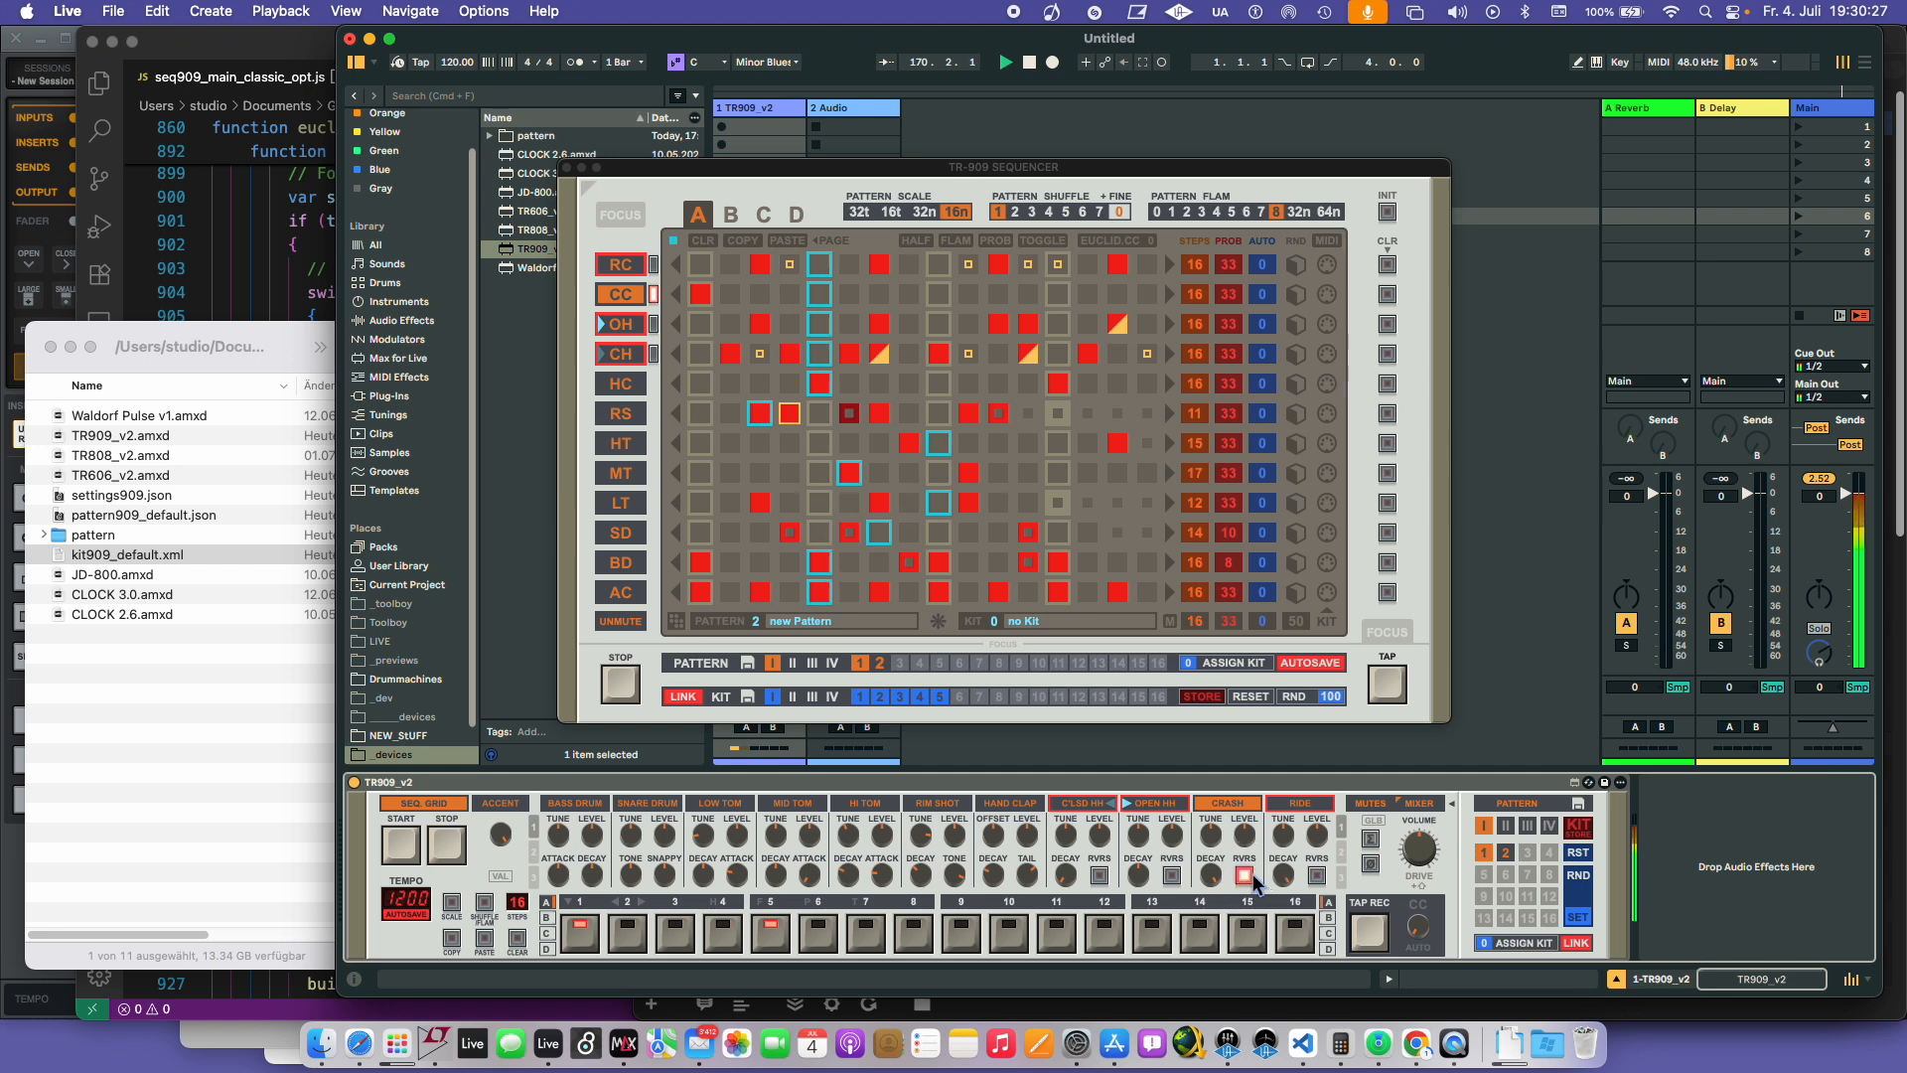
{"action": "left_click", "coordinate": [1198, 293]}
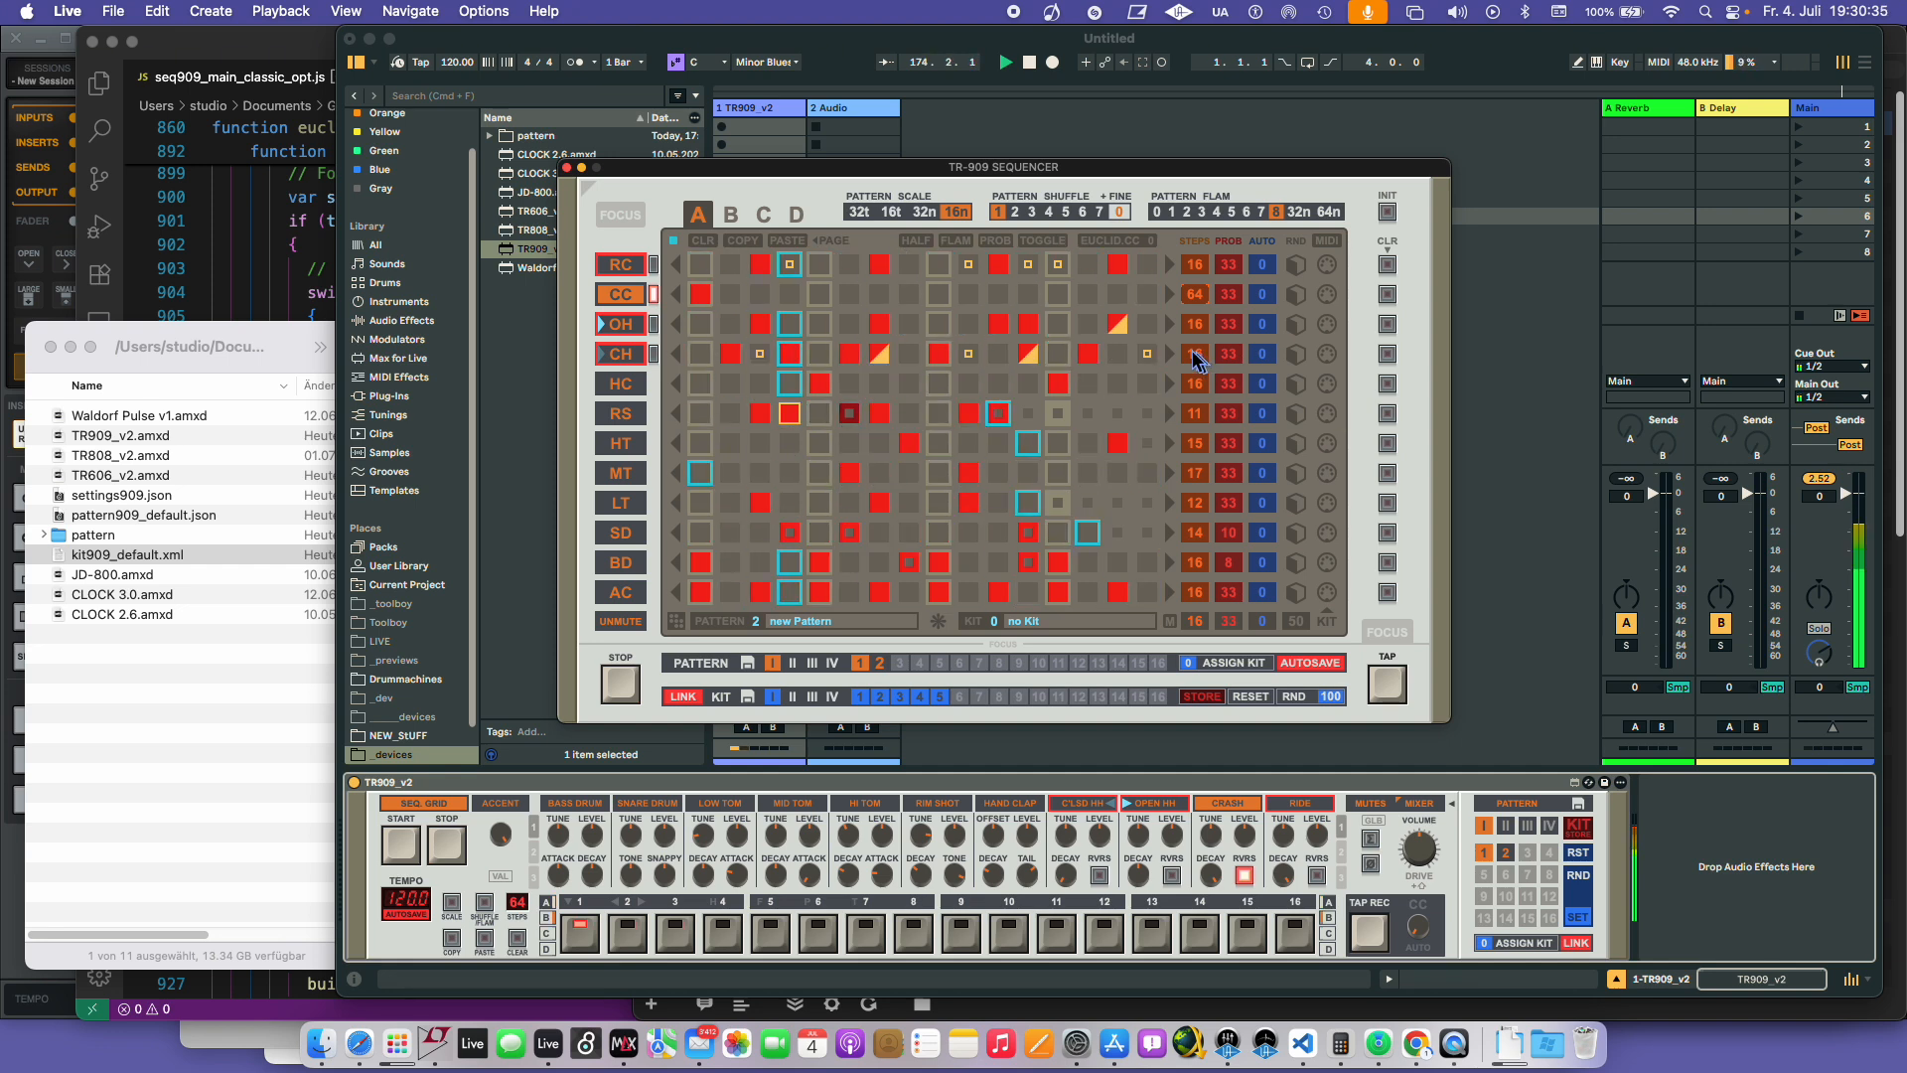
- Extend the closed hi-hat track to 26 steps and program hits on steps 18, 20, 21, 22 and 24 of page B
{"action": "left_click", "coordinate": [729, 215]}
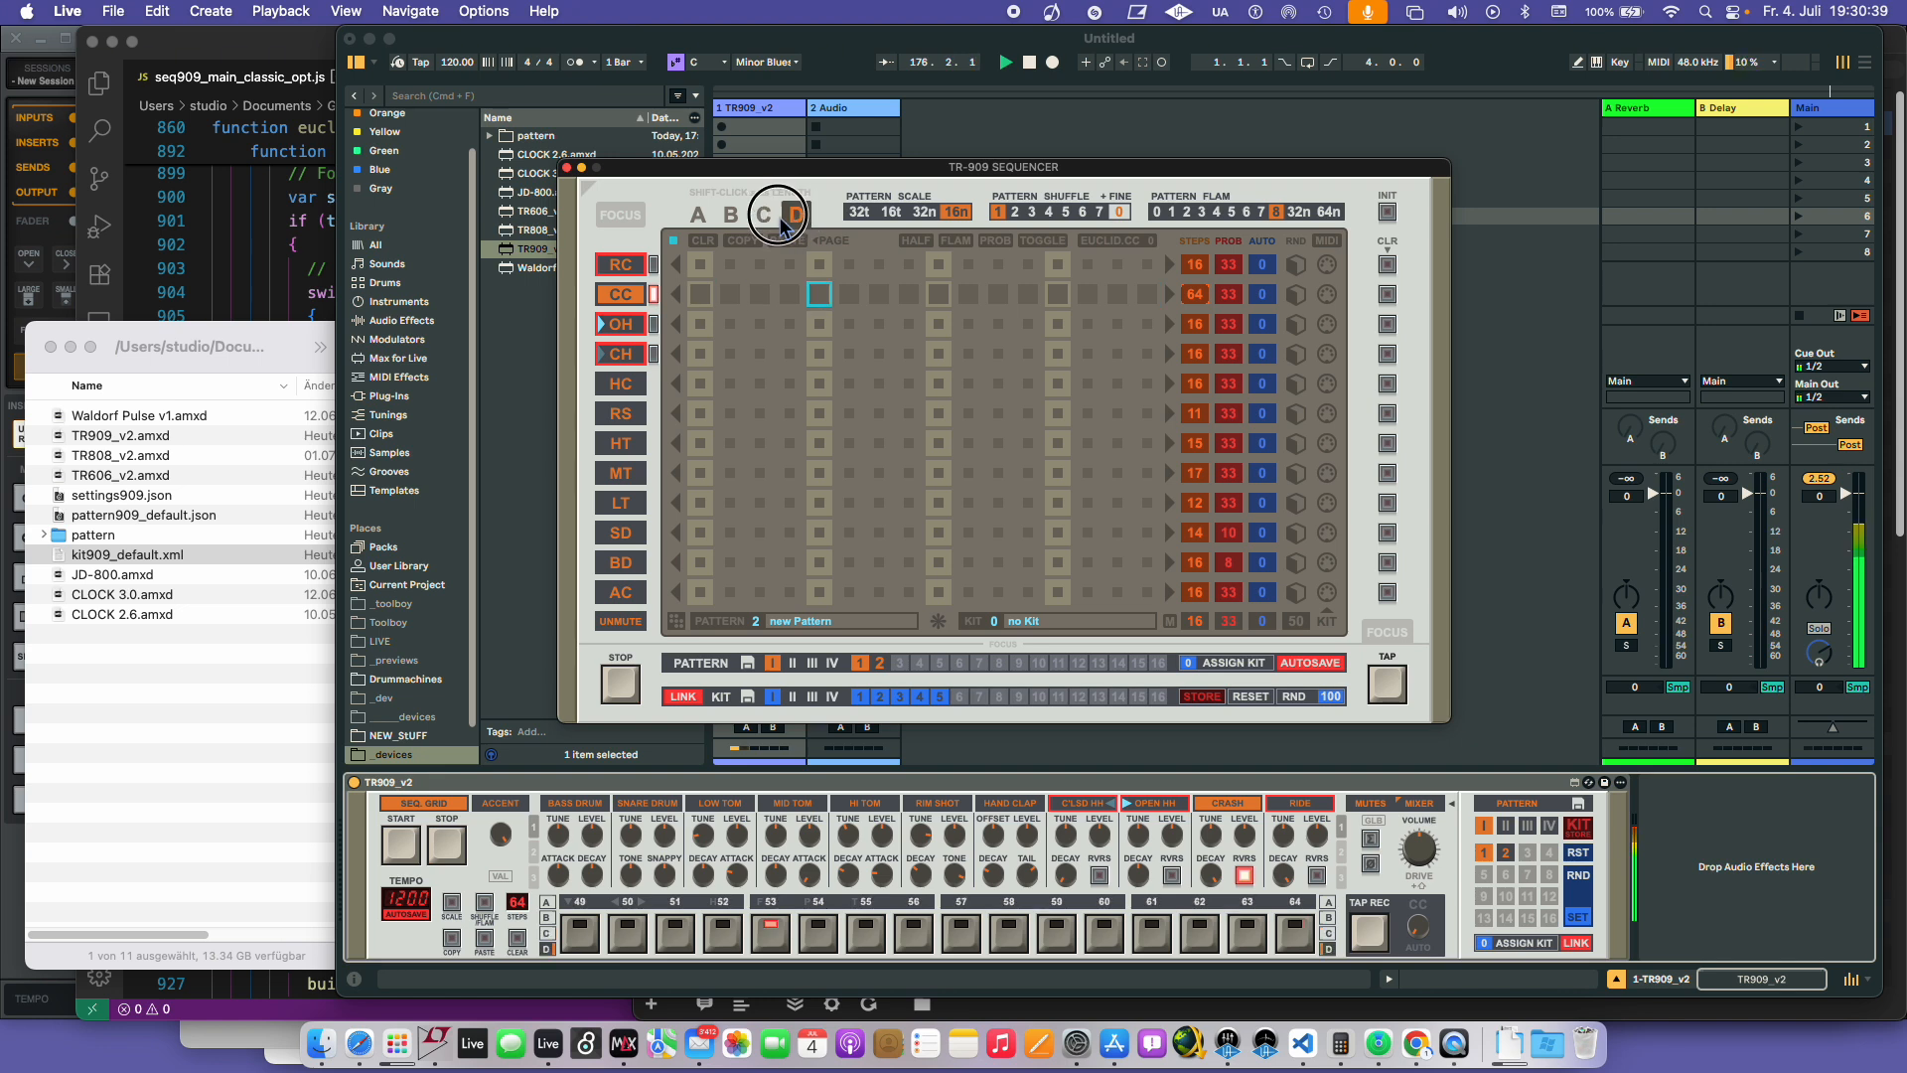
{"action": "left_click", "coordinate": [698, 216]}
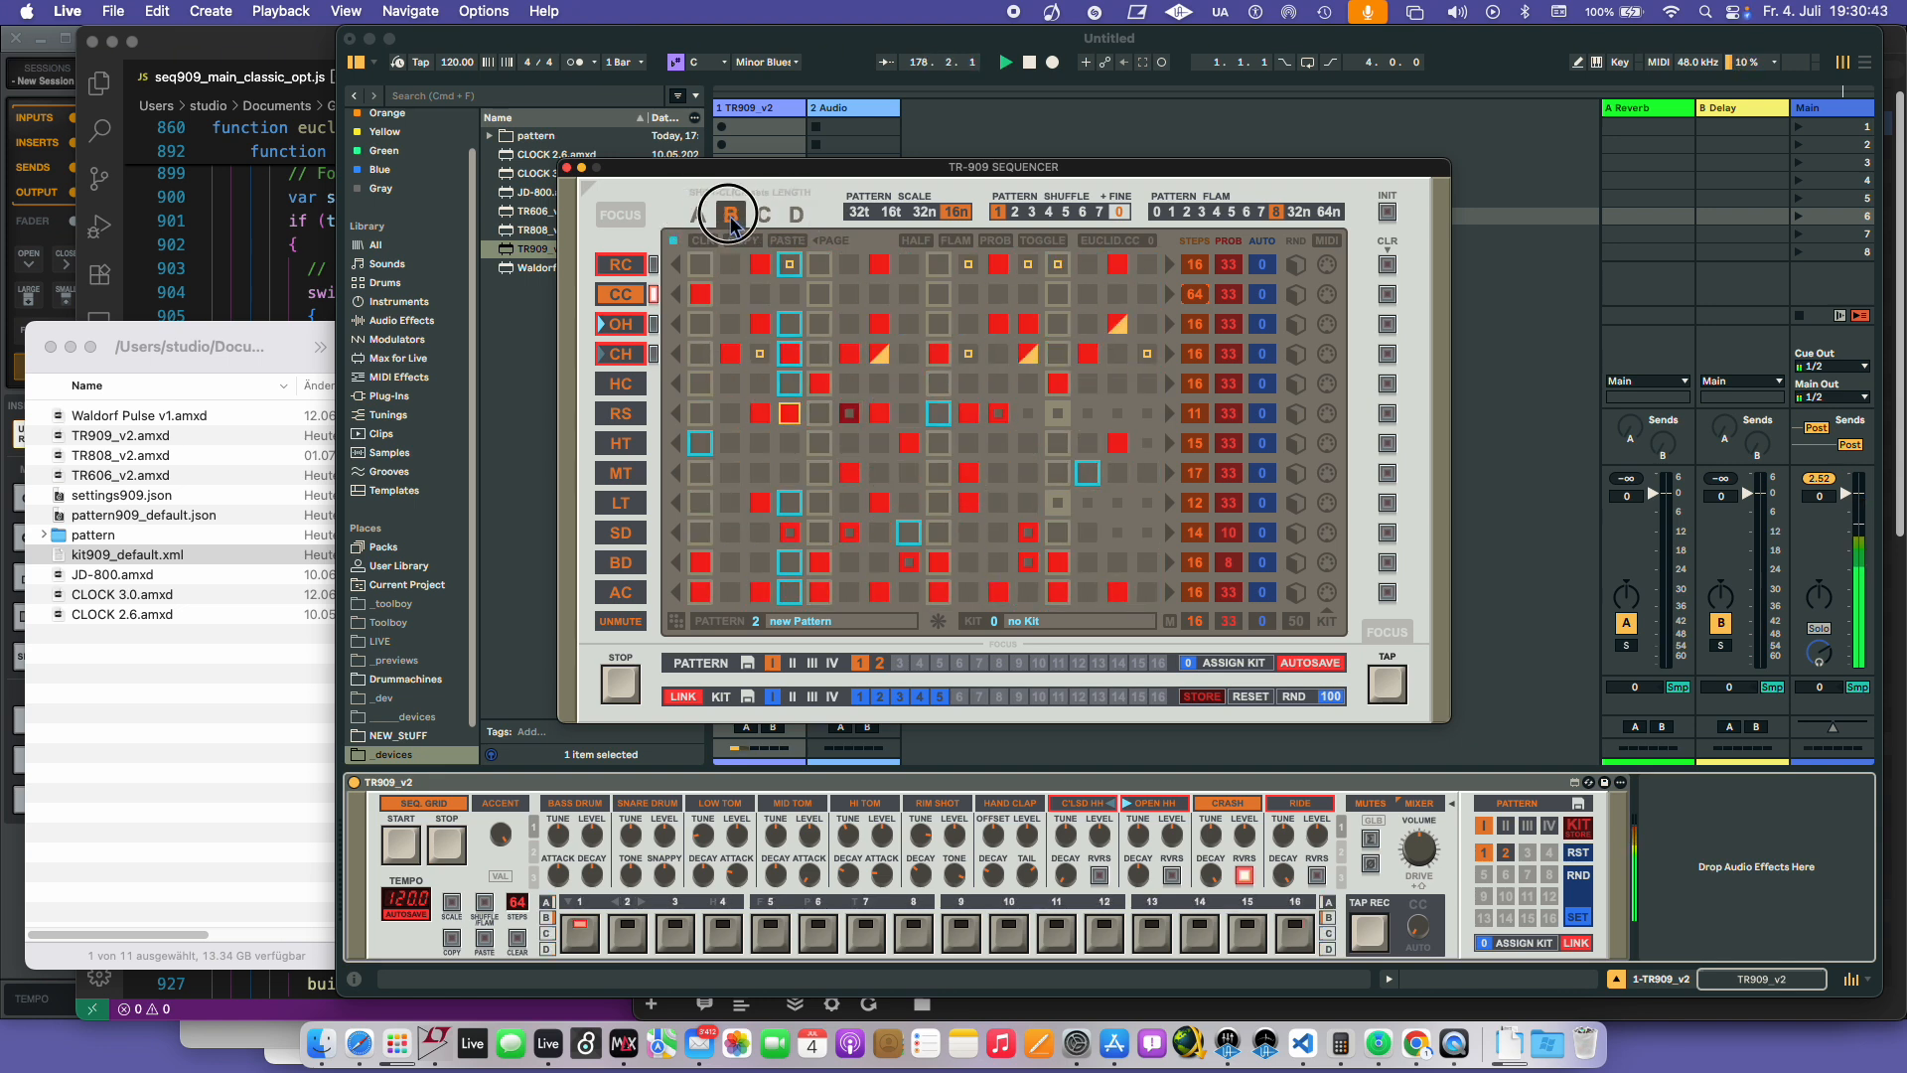
{"action": "left_click", "coordinate": [731, 216]}
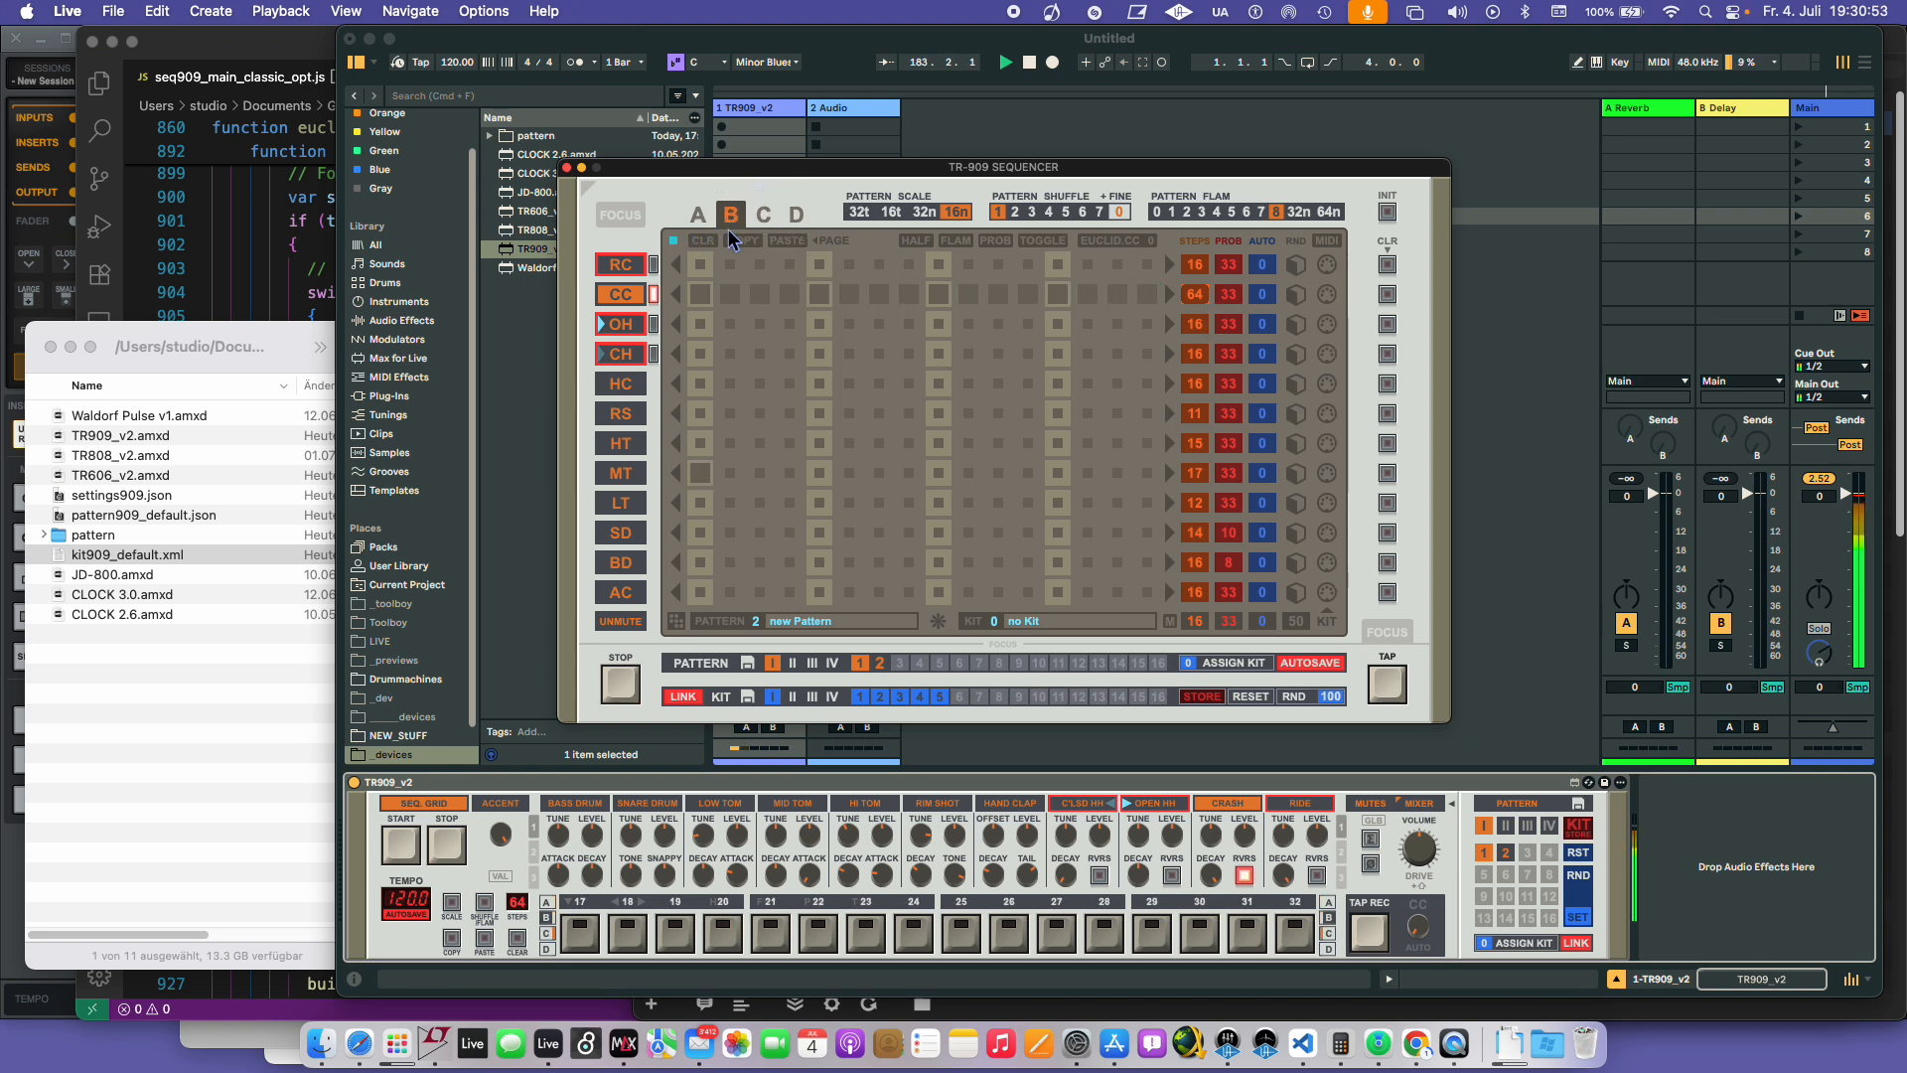
{"action": "left_click", "coordinate": [698, 213]}
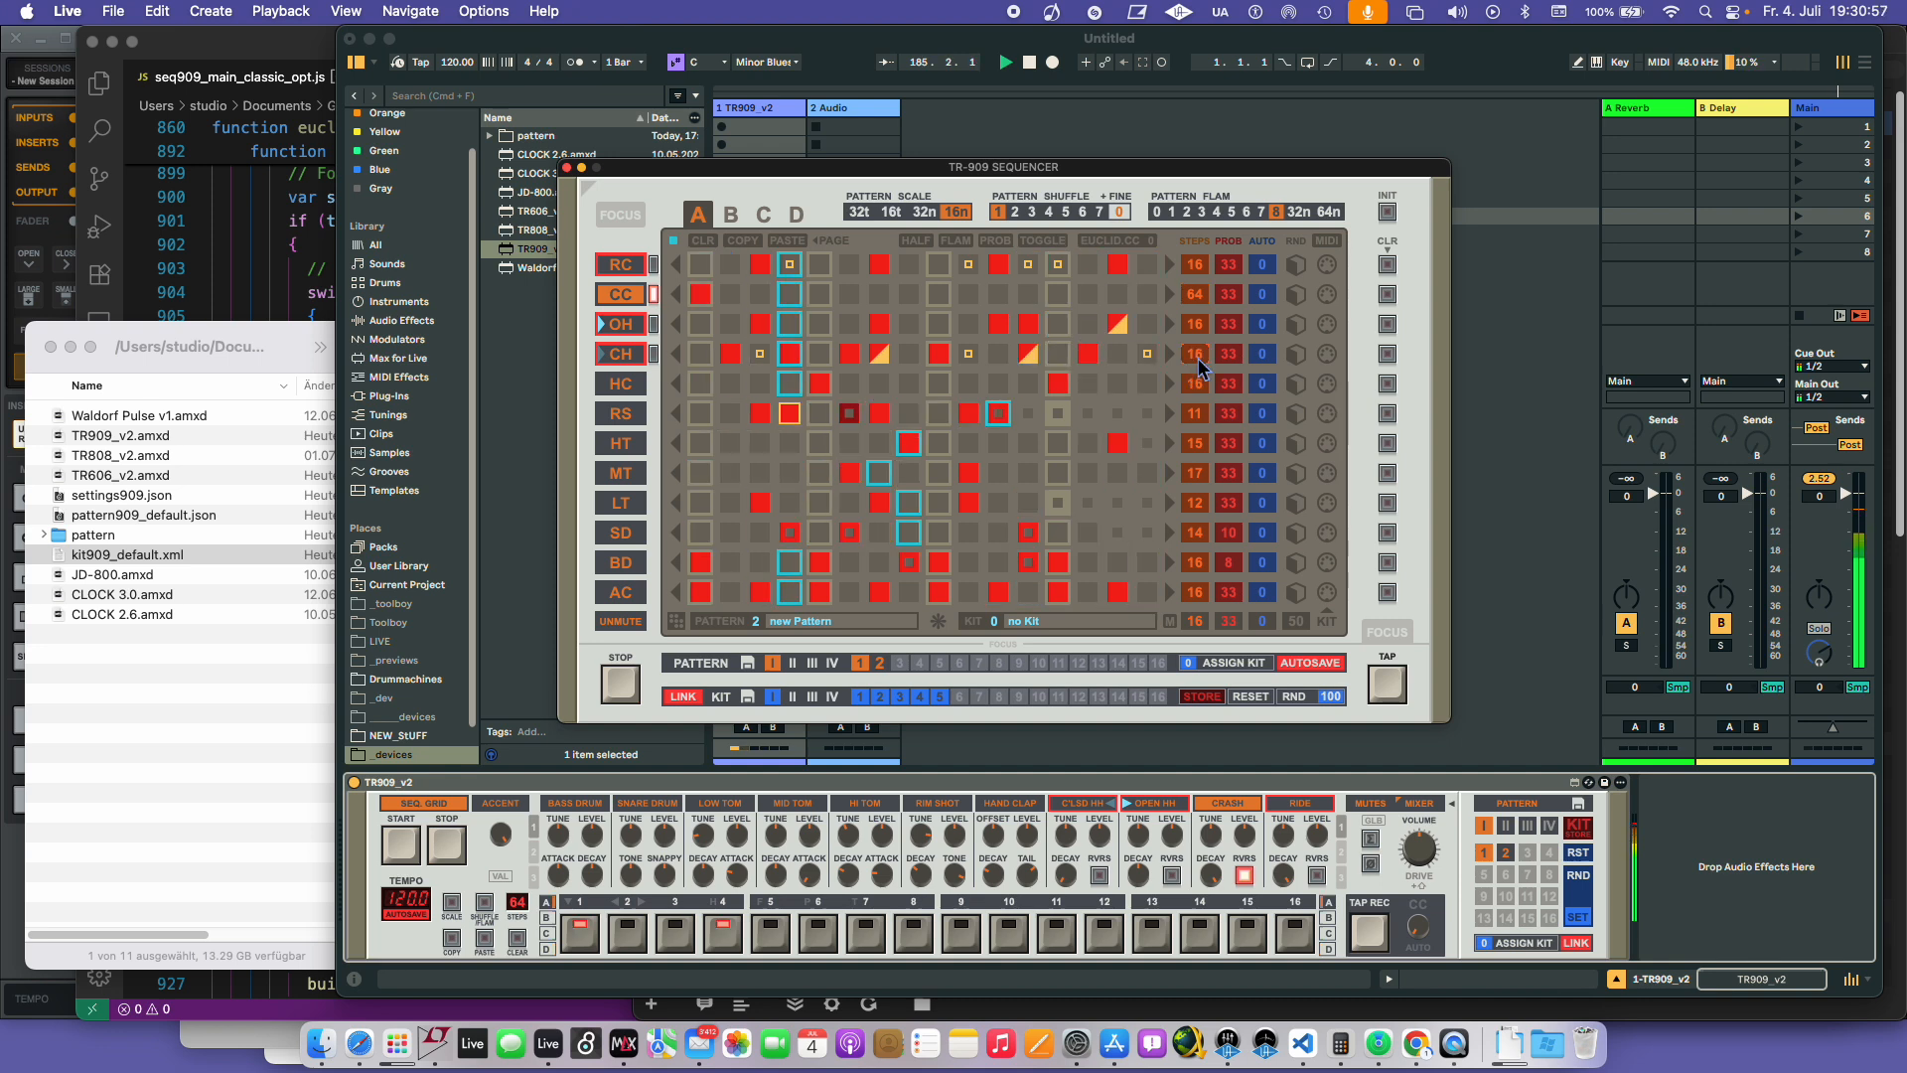
{"action": "left_click_drag", "start_coordinate": [1197, 355], "coordinate": [1197, 327]}
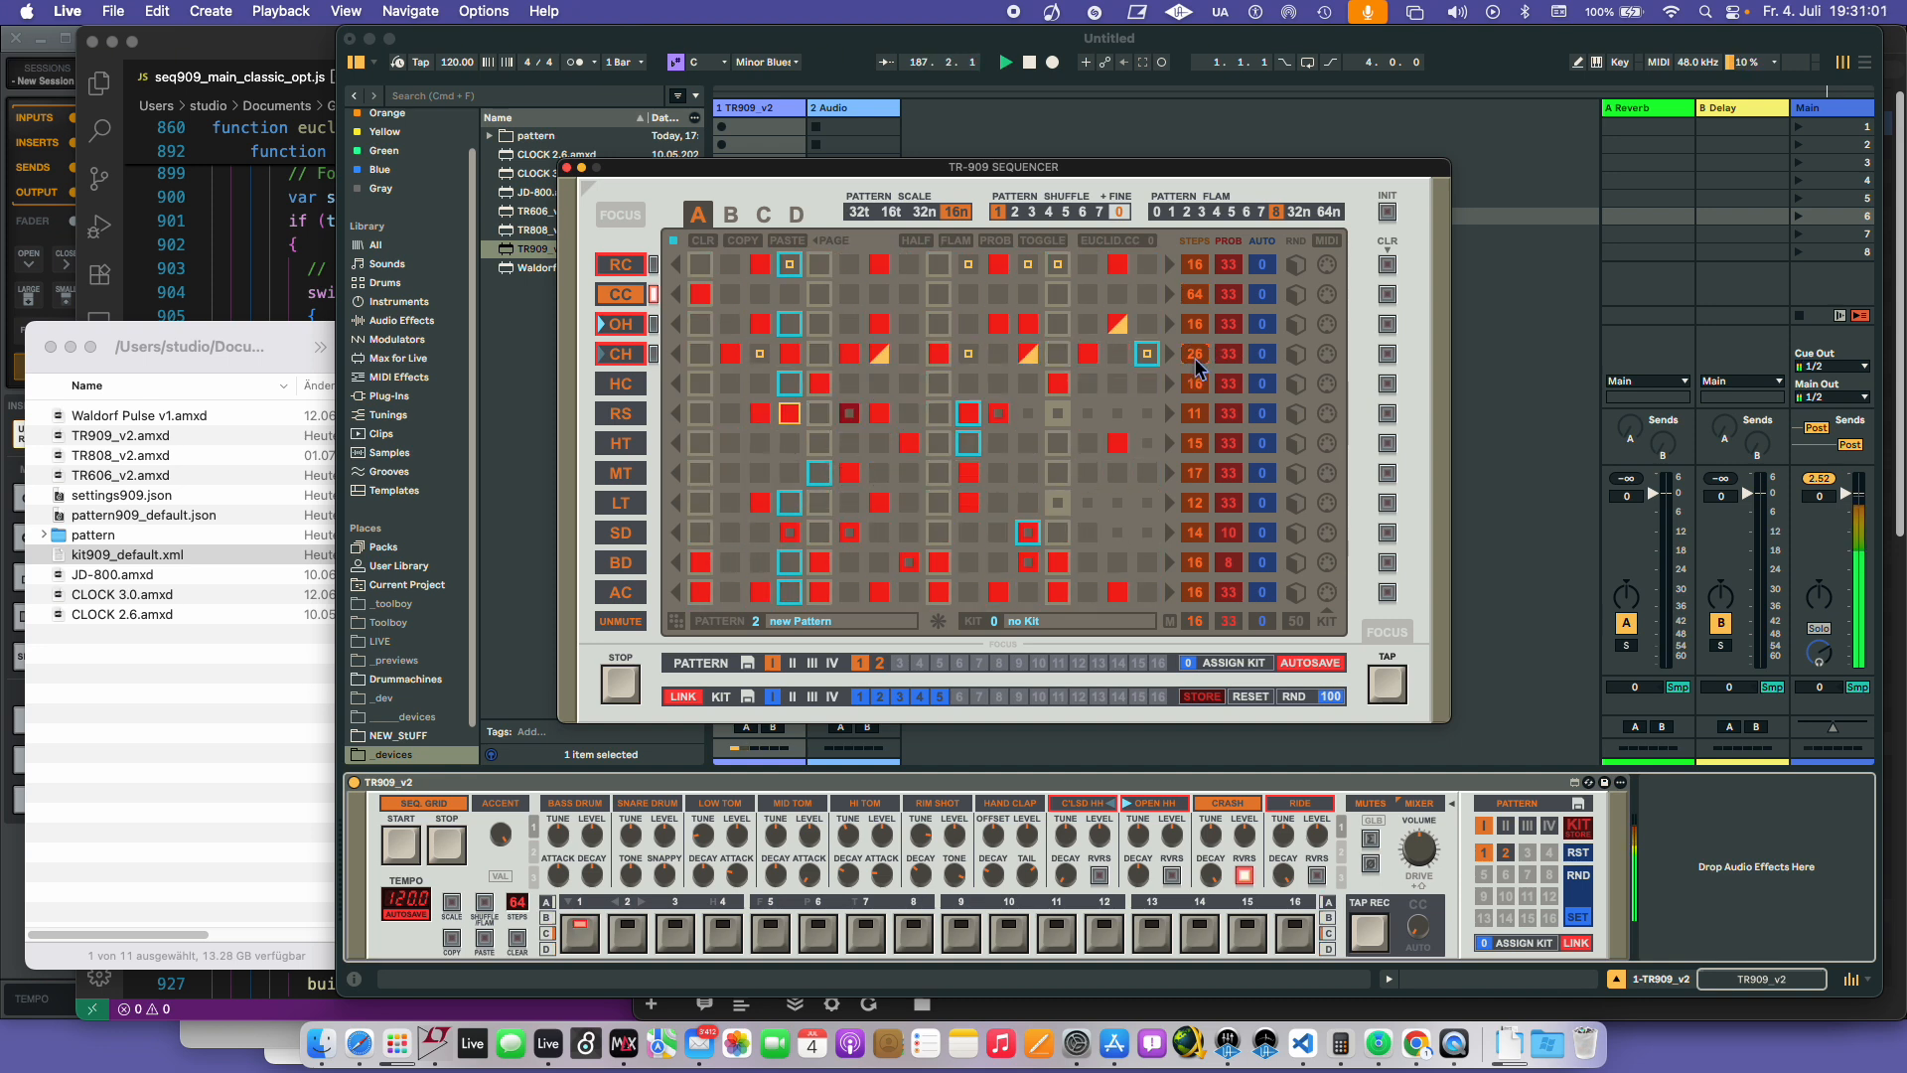
{"action": "left_click", "coordinate": [731, 214]}
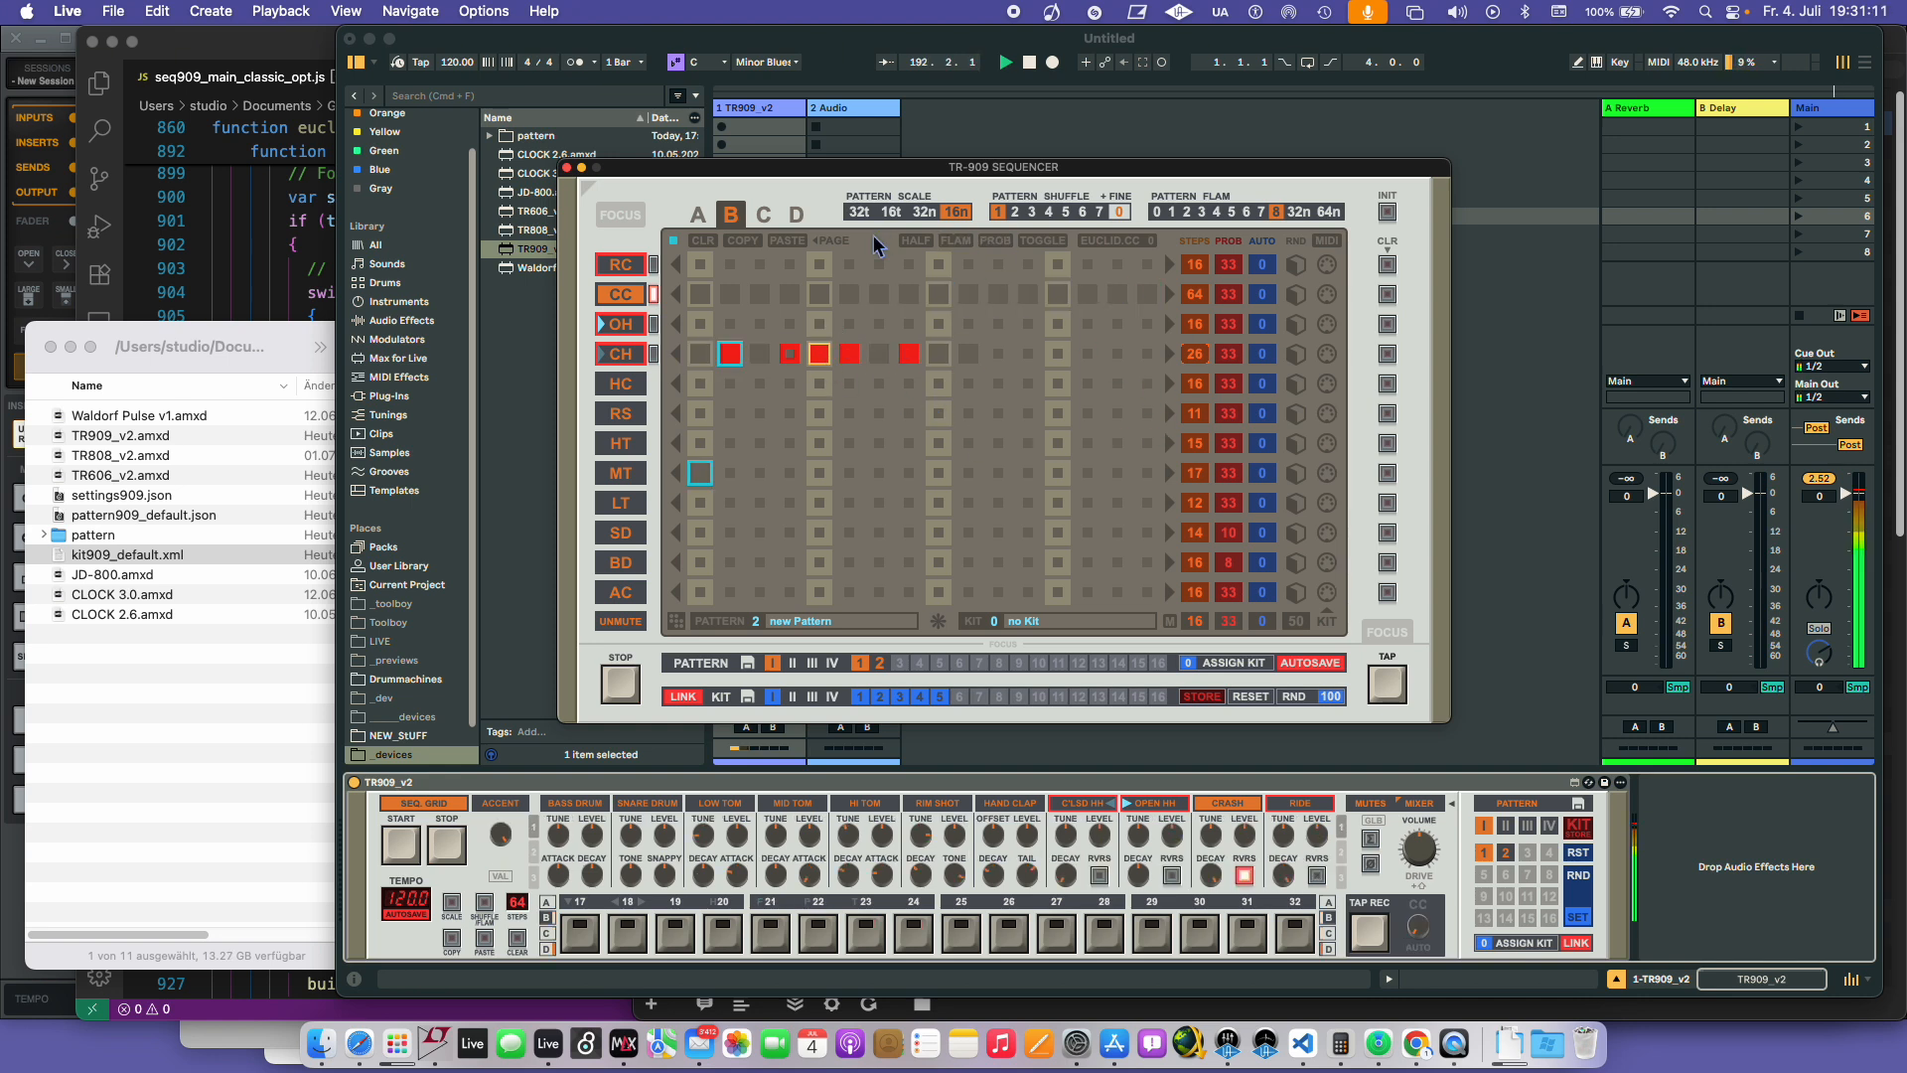
{"action": "left_click", "coordinate": [700, 215]}
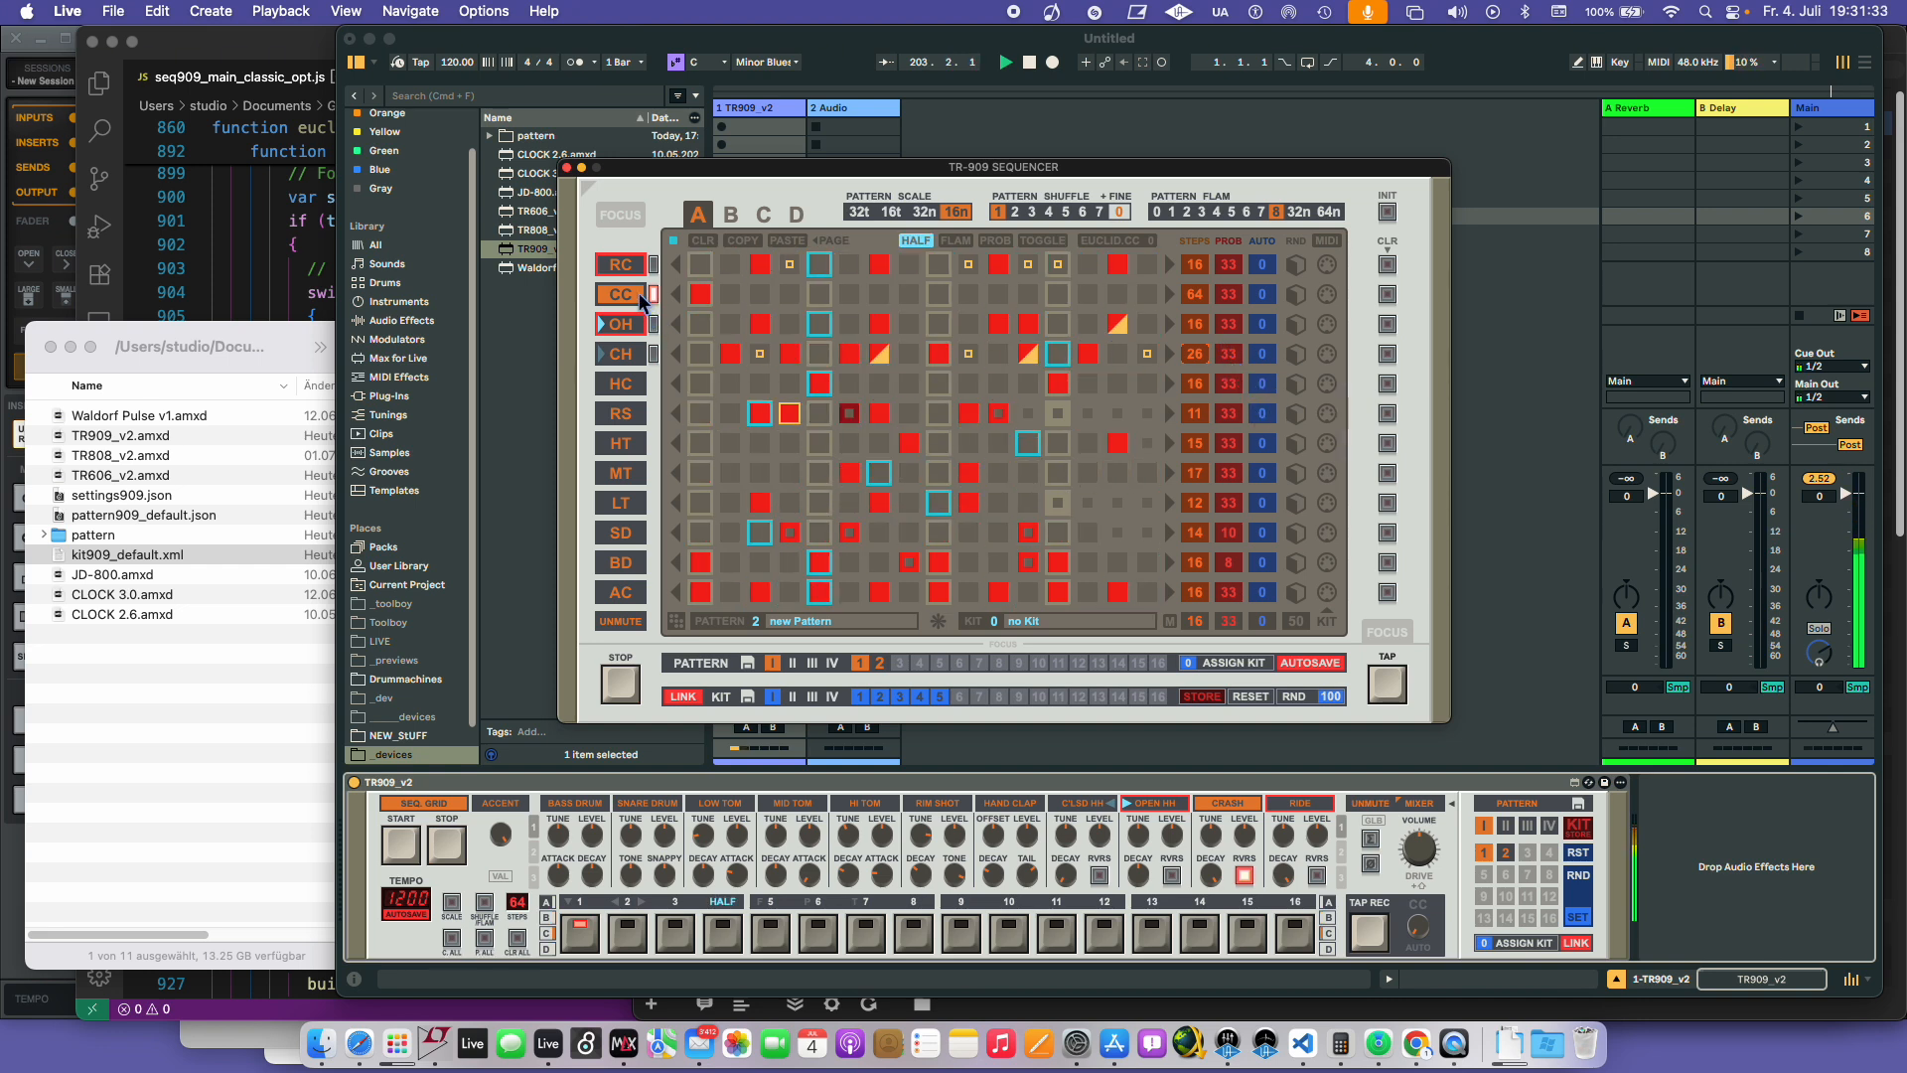
- Mute all the drum instruments except the hand clap
{"action": "left_click", "coordinate": [626, 382], "text": "shift"}
{"action": "mouse_move", "coordinate": [626, 381]}
{"action": "left_mouse_down"}
{"action": "mouse_move", "coordinate": [632, 451]}
{"action": "mouse_move", "coordinate": [625, 241]}
{"action": "left_mouse_up"}
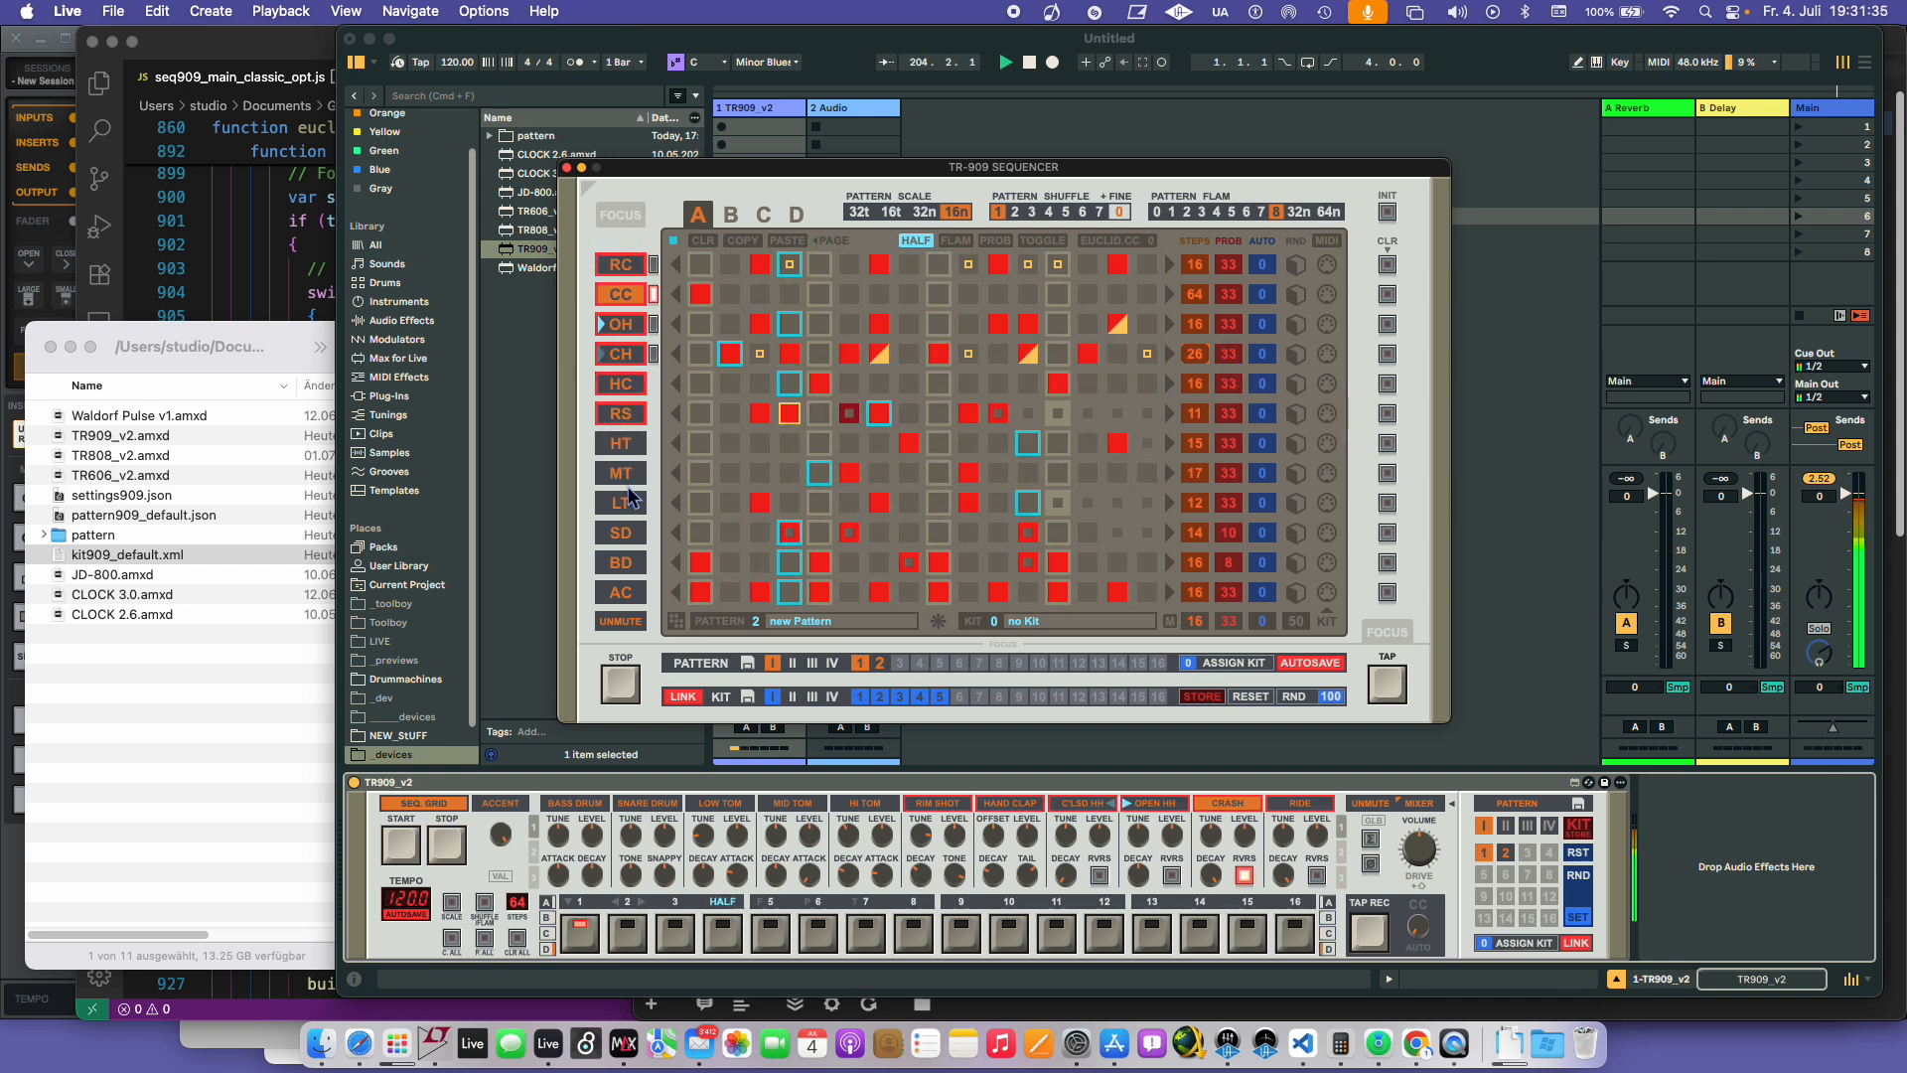
{"action": "left_click_drag", "start_coordinate": [628, 441], "coordinate": [632, 563]}
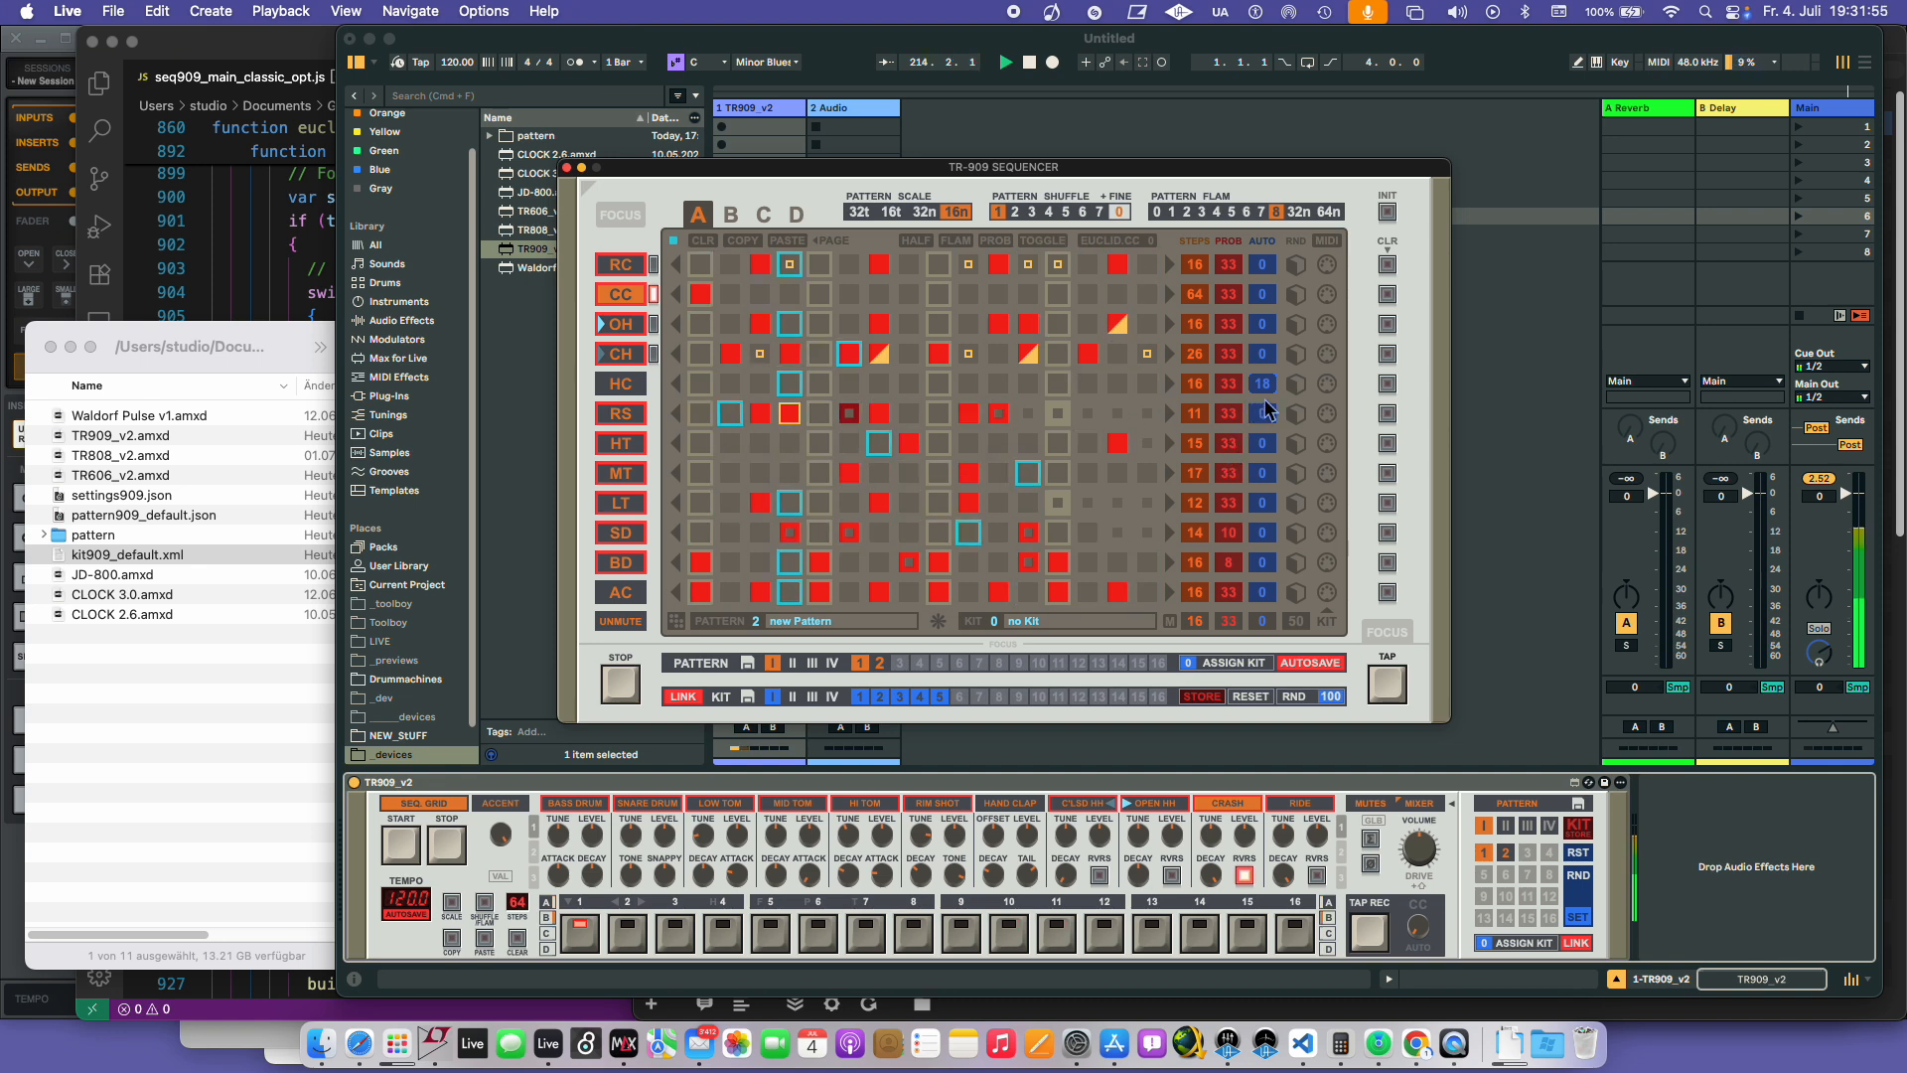
- Set the hand clap's auto value to 21 and fill steps 1 to 4 of its row with hits
{"action": "left_click_drag", "start_coordinate": [1266, 384], "coordinate": [1267, 401]}
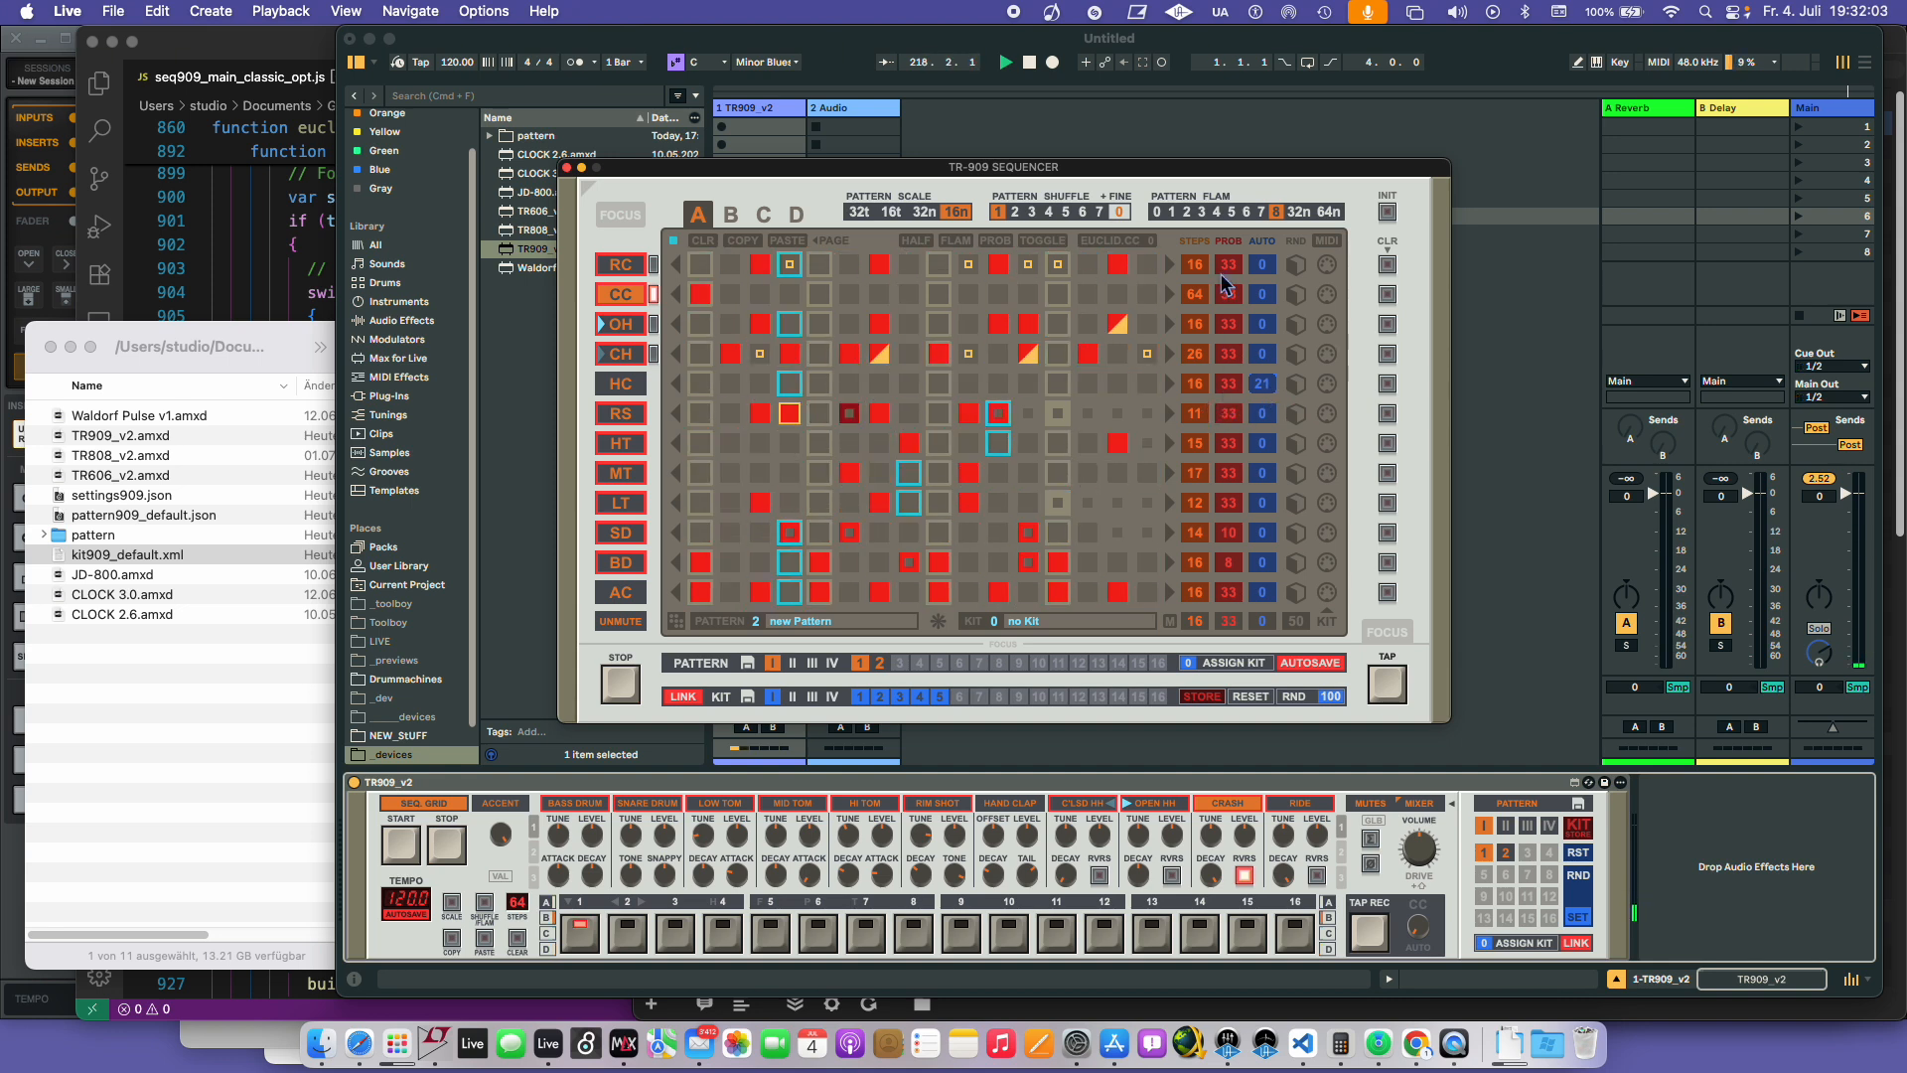
{"action": "left_click_drag", "start_coordinate": [701, 385], "coordinate": [784, 385]}
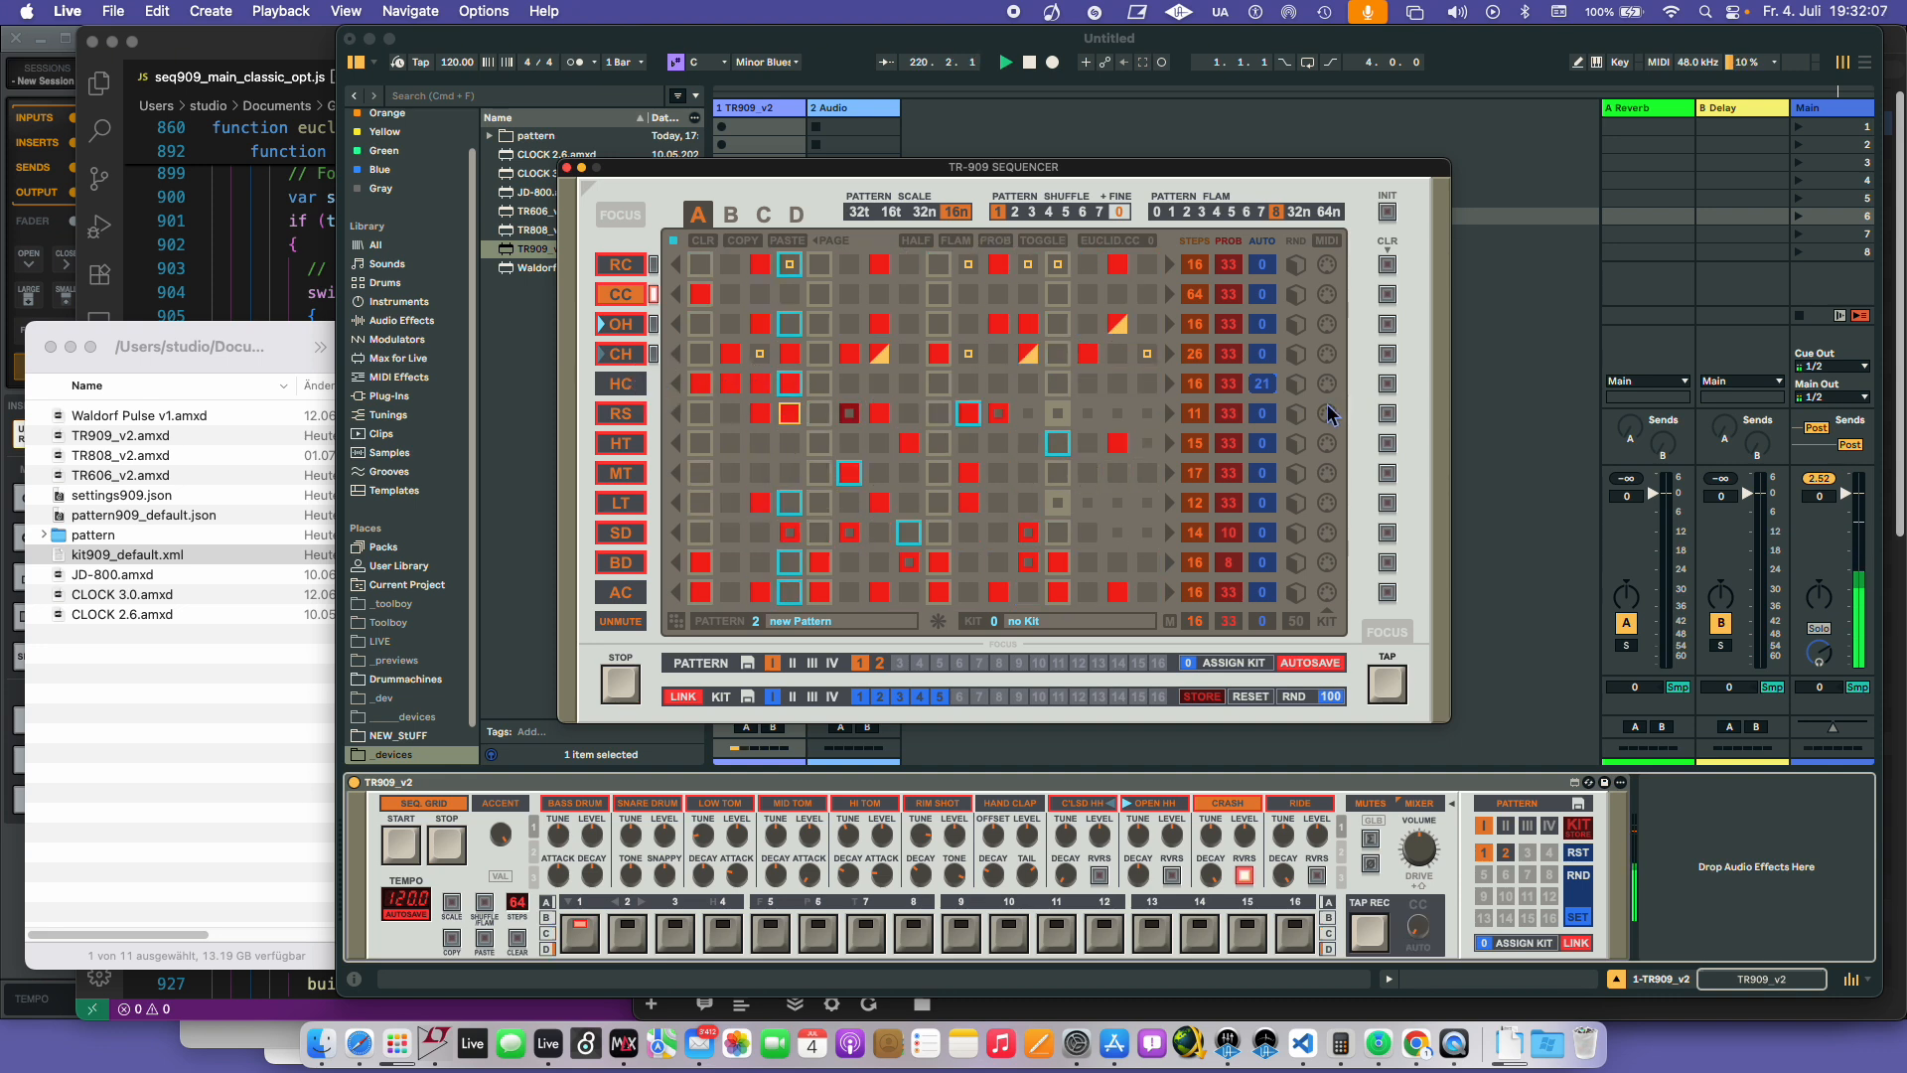
- Clear all triggers from the hand clap row and the rim shot row
{"action": "left_click", "coordinate": [1388, 384]}
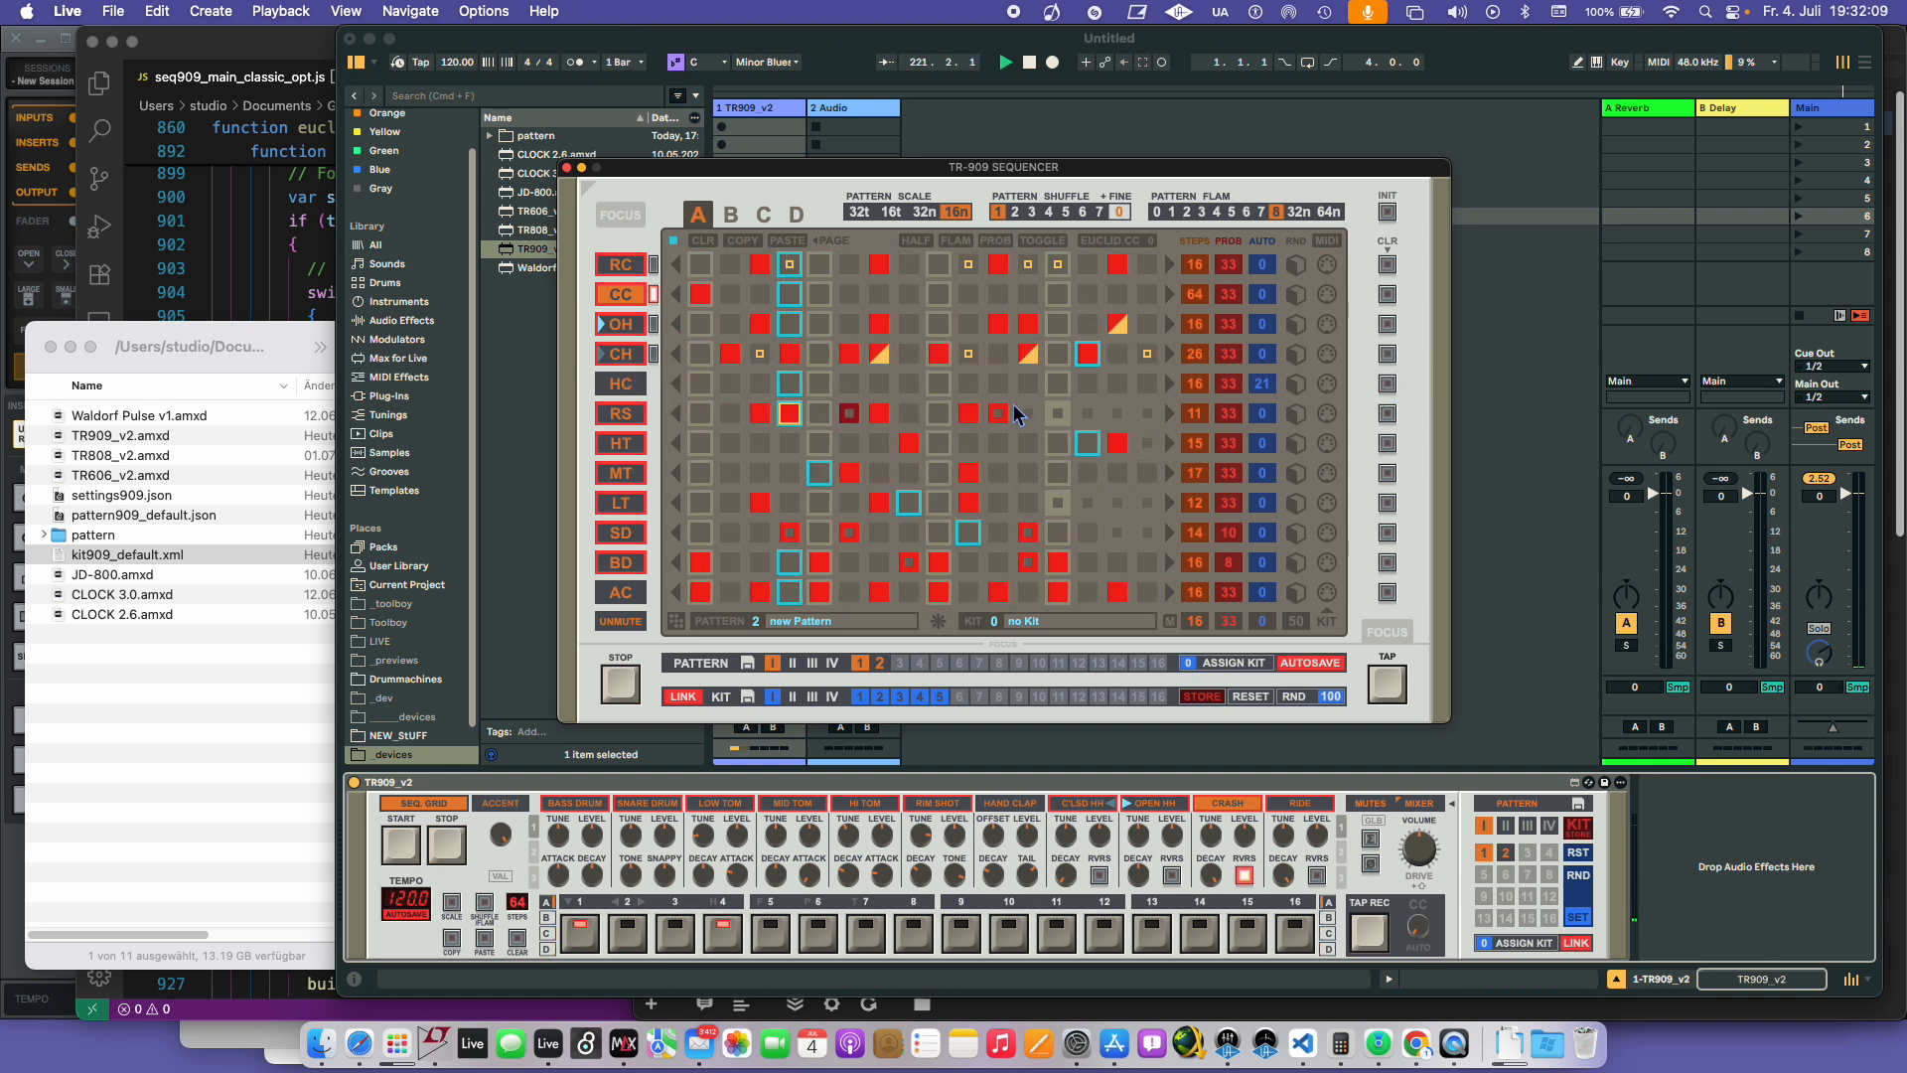
{"action": "left_click", "coordinate": [1388, 416]}
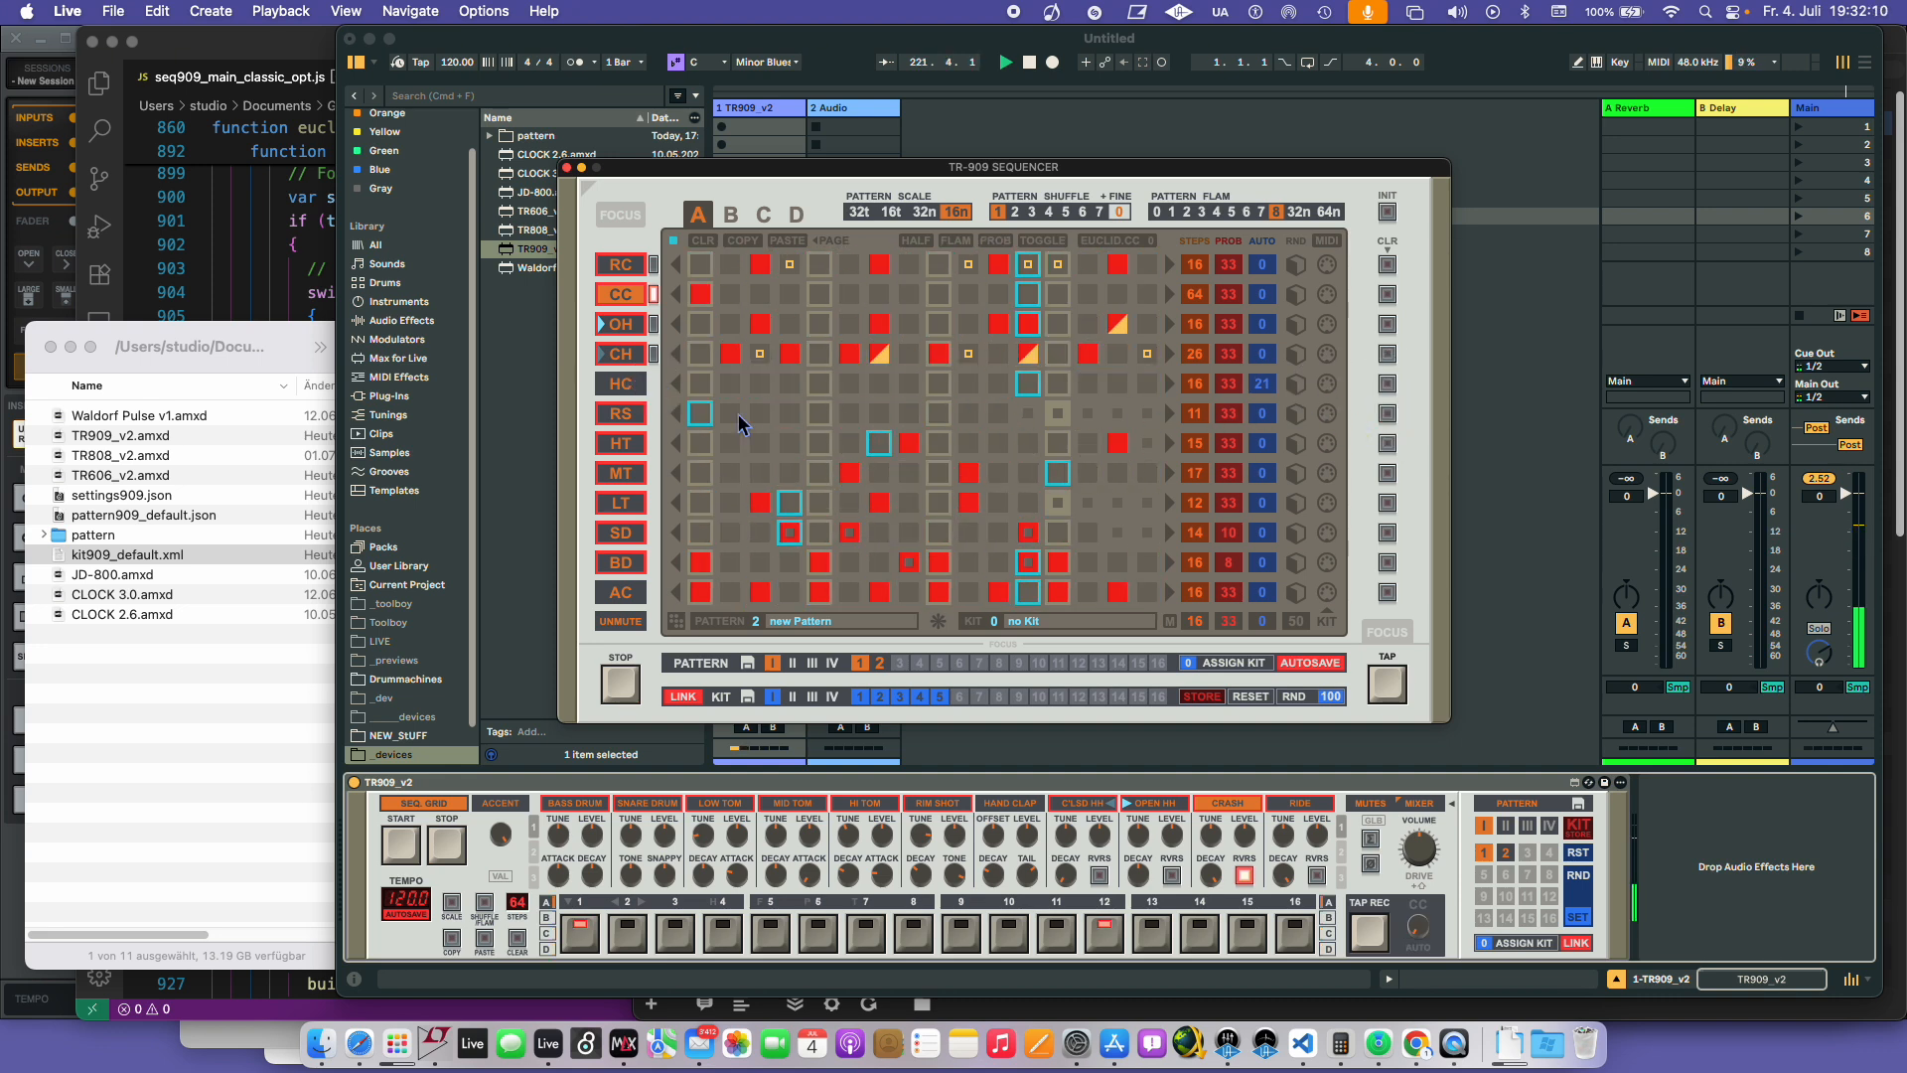
- Reset the rim shot track to 16 steps, unmute it and program hits on steps 3, 6, 7, 11, 13 and 15
{"action": "double_click", "coordinate": [1193, 414]}
{"action": "left_click", "coordinate": [611, 392], "text": "shift"}
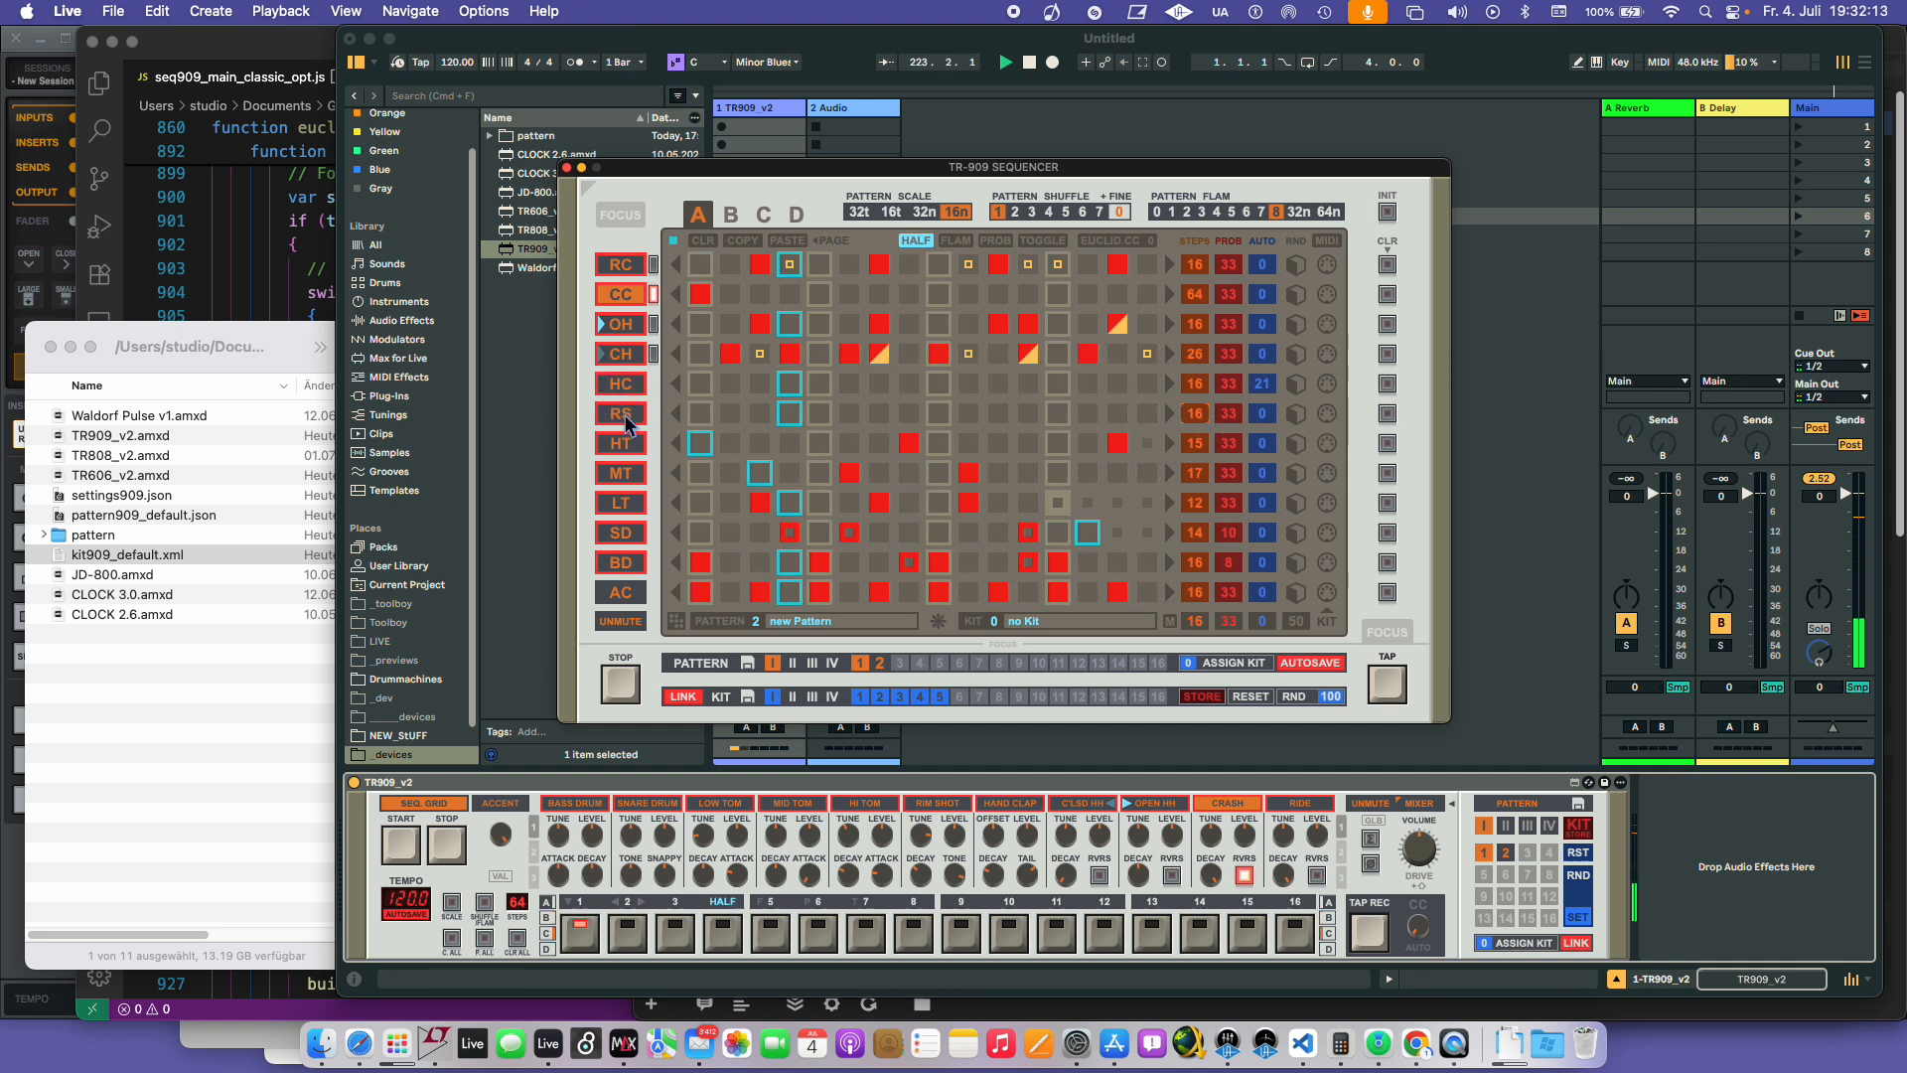
{"action": "left_click", "coordinate": [760, 413]}
{"action": "left_click", "coordinate": [849, 413]}
{"action": "left_click", "coordinate": [879, 413]}
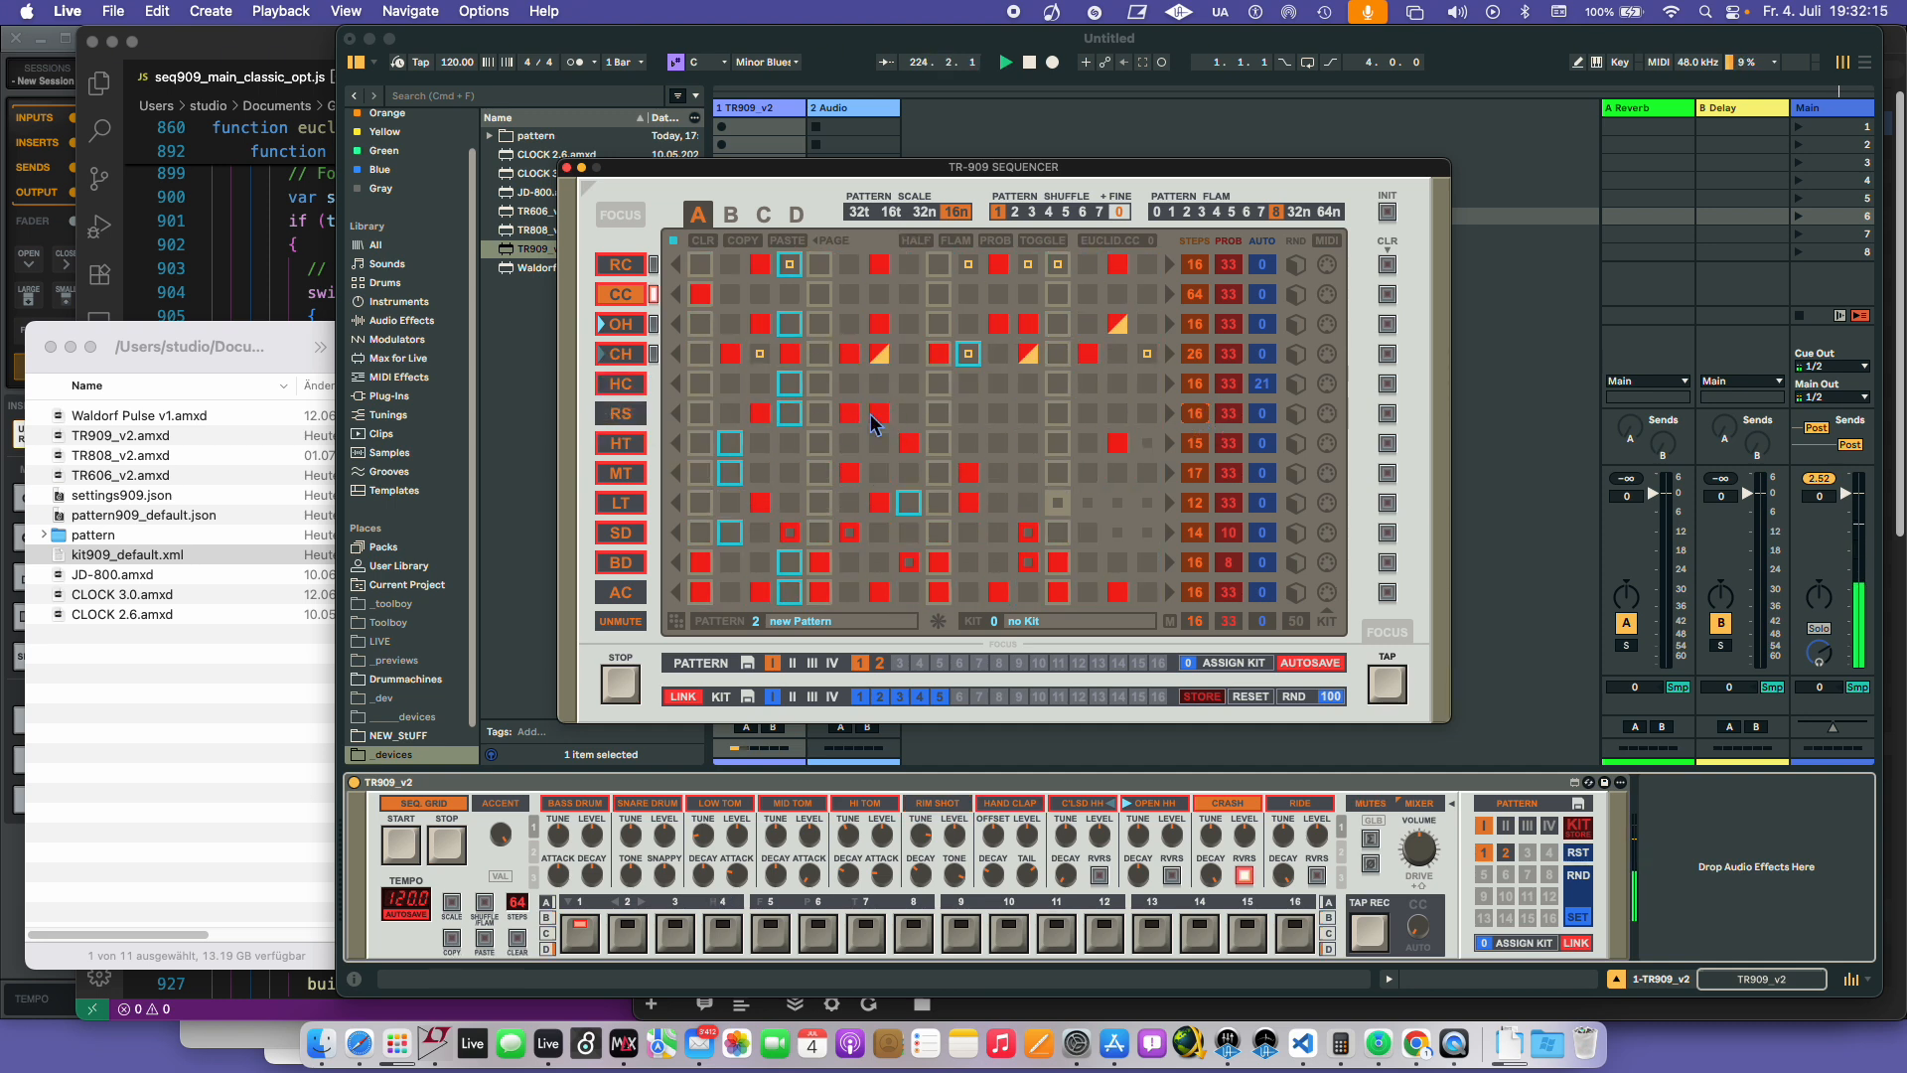
{"action": "left_click", "coordinate": [998, 413]}
{"action": "left_click", "coordinate": [1058, 413]}
{"action": "left_click", "coordinate": [1117, 413]}
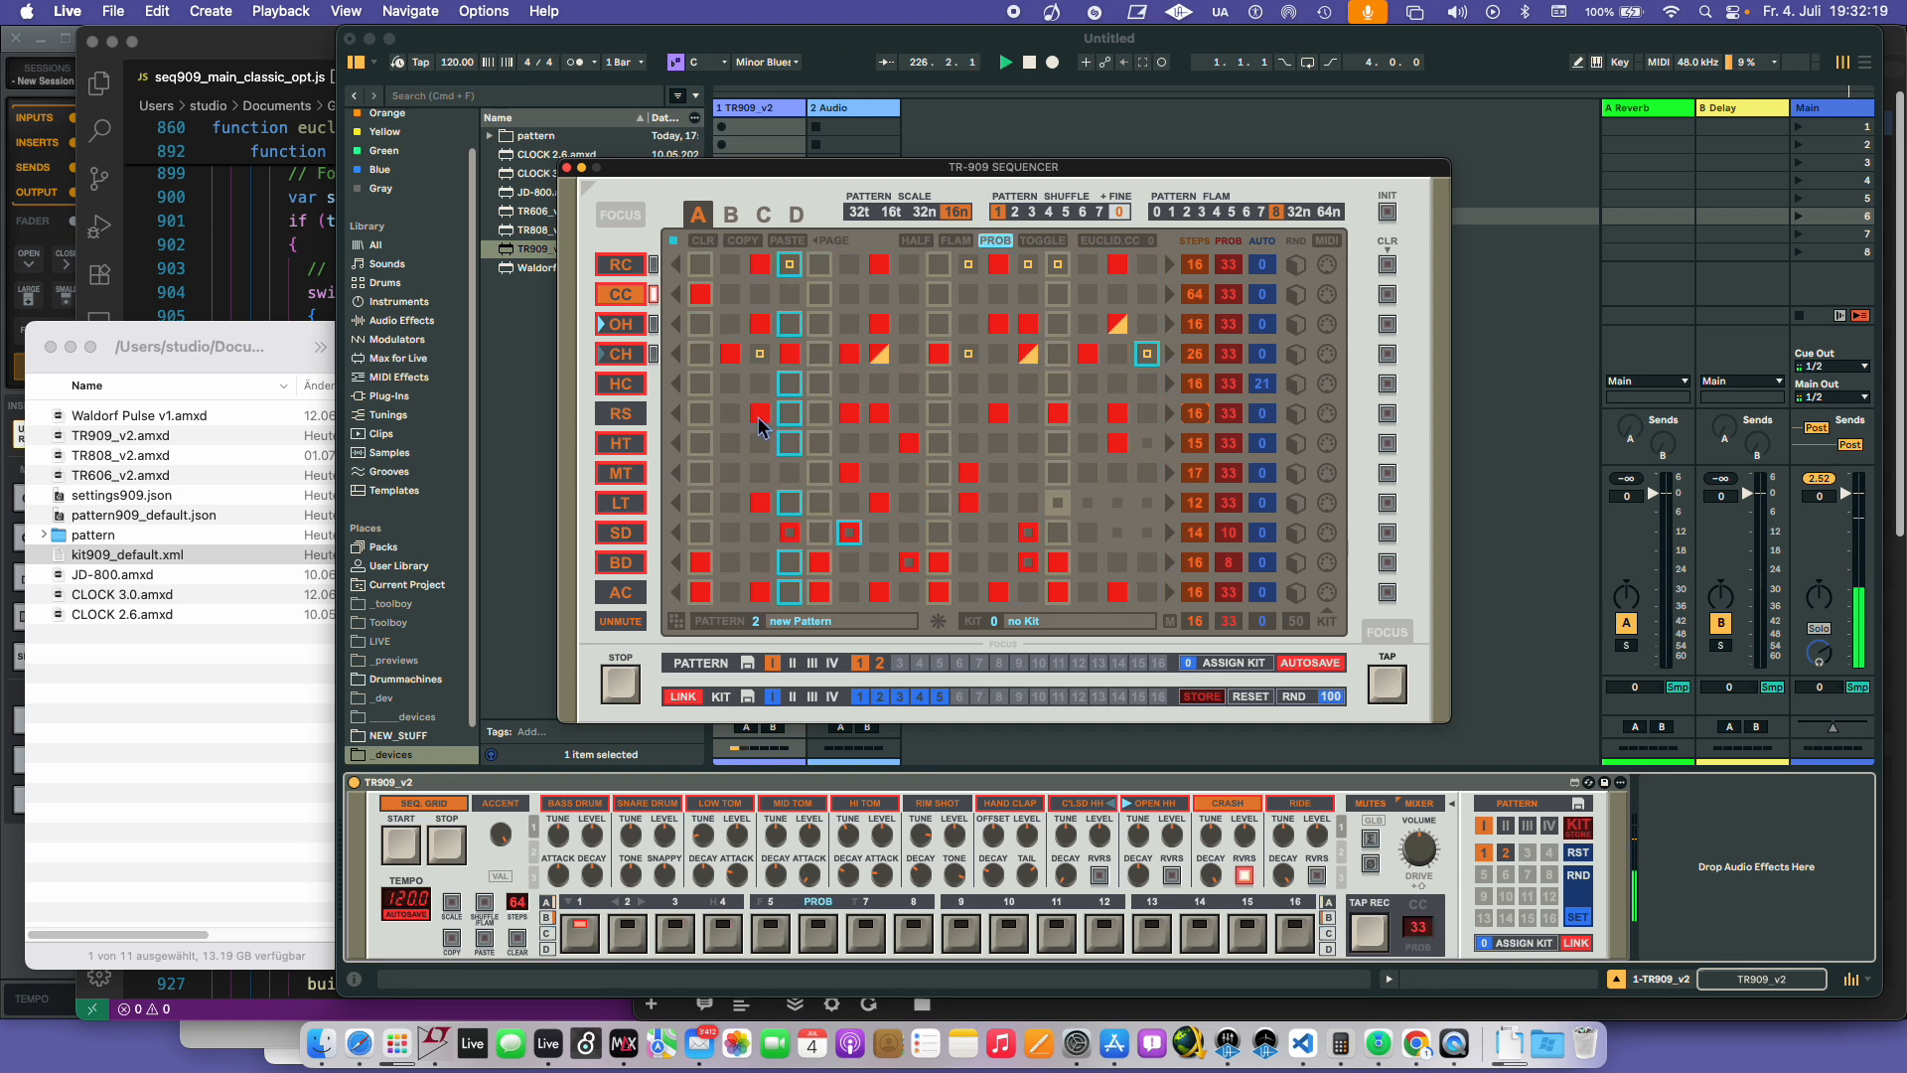
- Fill rim shot steps 1 to 9 with probability triggers and remove the hits on steps 11, 13 and 15
{"action": "left_click", "coordinate": [704, 415], "text": "alt"}
{"action": "left_click_drag", "start_coordinate": [725, 421], "coordinate": [940, 413]}
{"action": "left_click", "coordinate": [999, 413]}
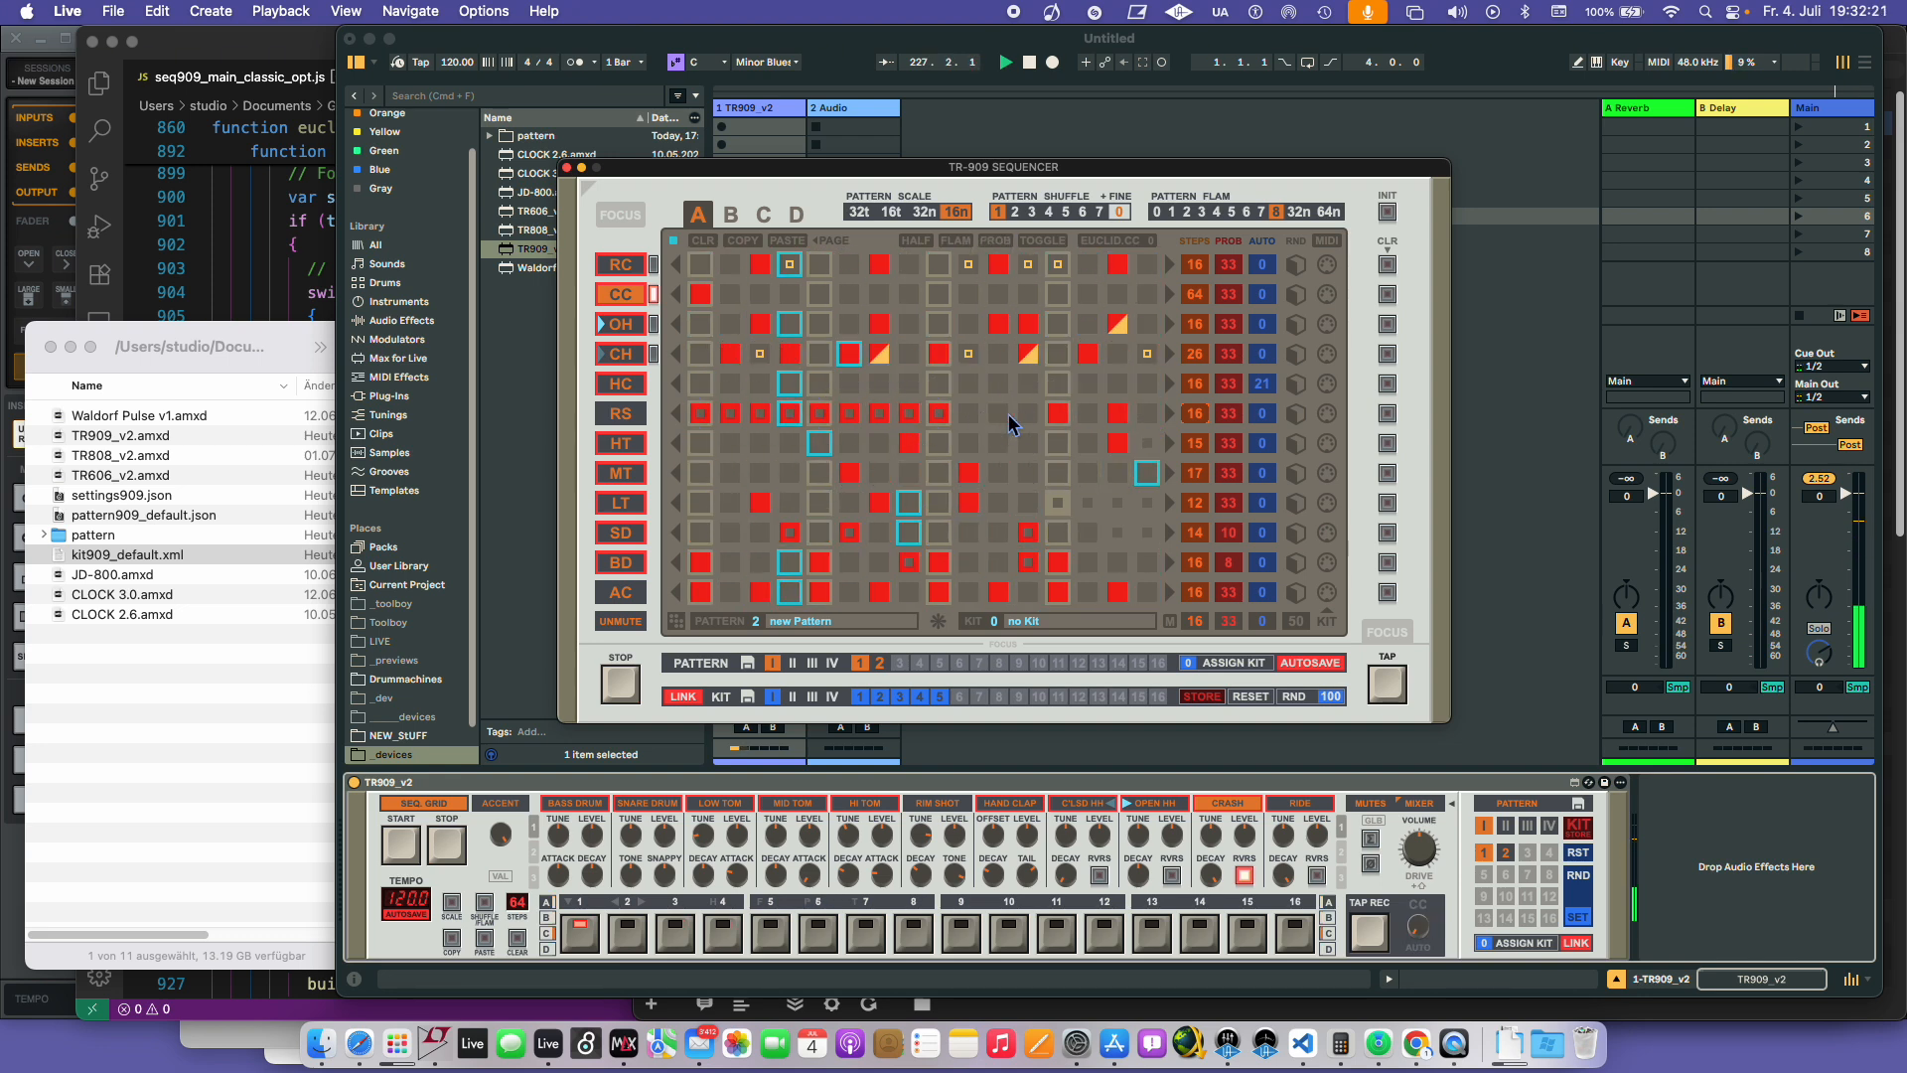
{"action": "left_click", "coordinate": [1063, 416]}
{"action": "left_click", "coordinate": [1120, 415]}
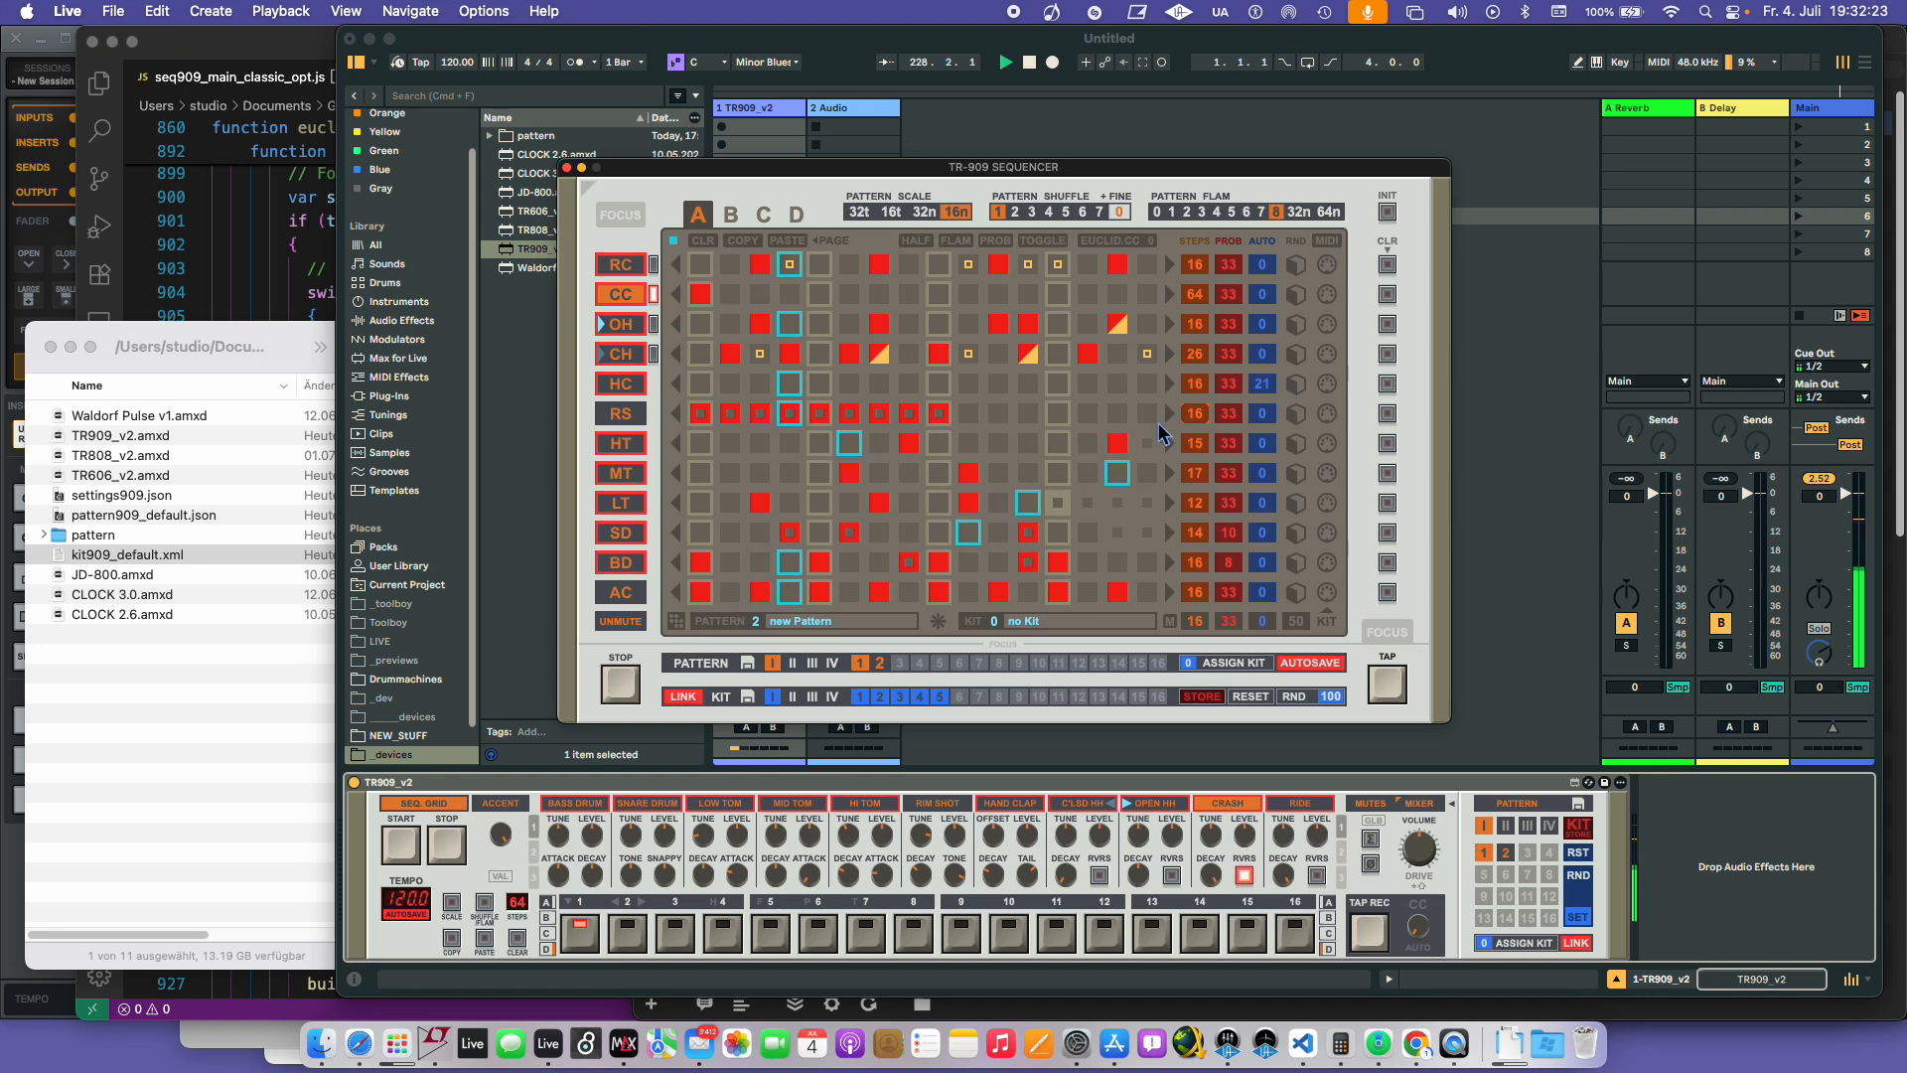
- Try the rim shot's probability at 100 and at 0, and set its auto value to 64
{"action": "left_click_drag", "start_coordinate": [1232, 417], "coordinate": [1232, 348]}
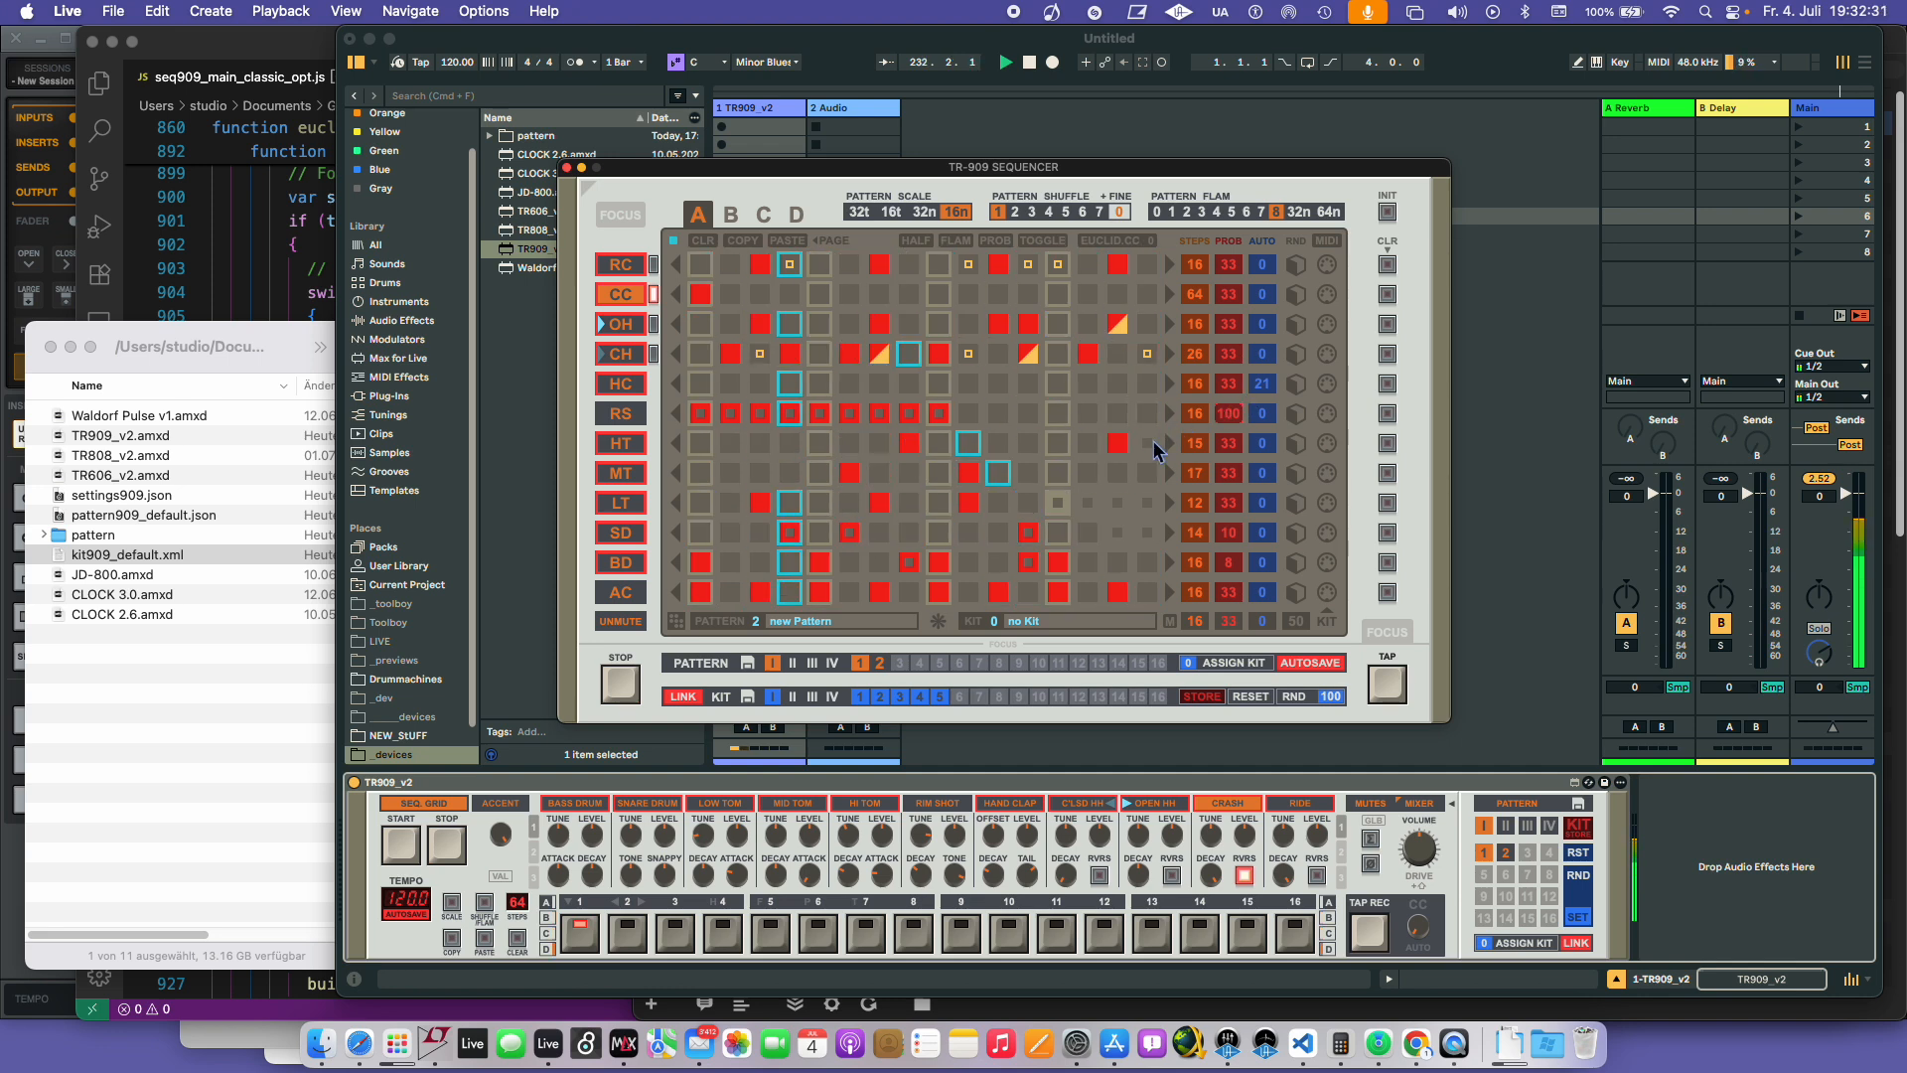
{"action": "left_click_drag", "start_coordinate": [1232, 413], "coordinate": [1215, 549]}
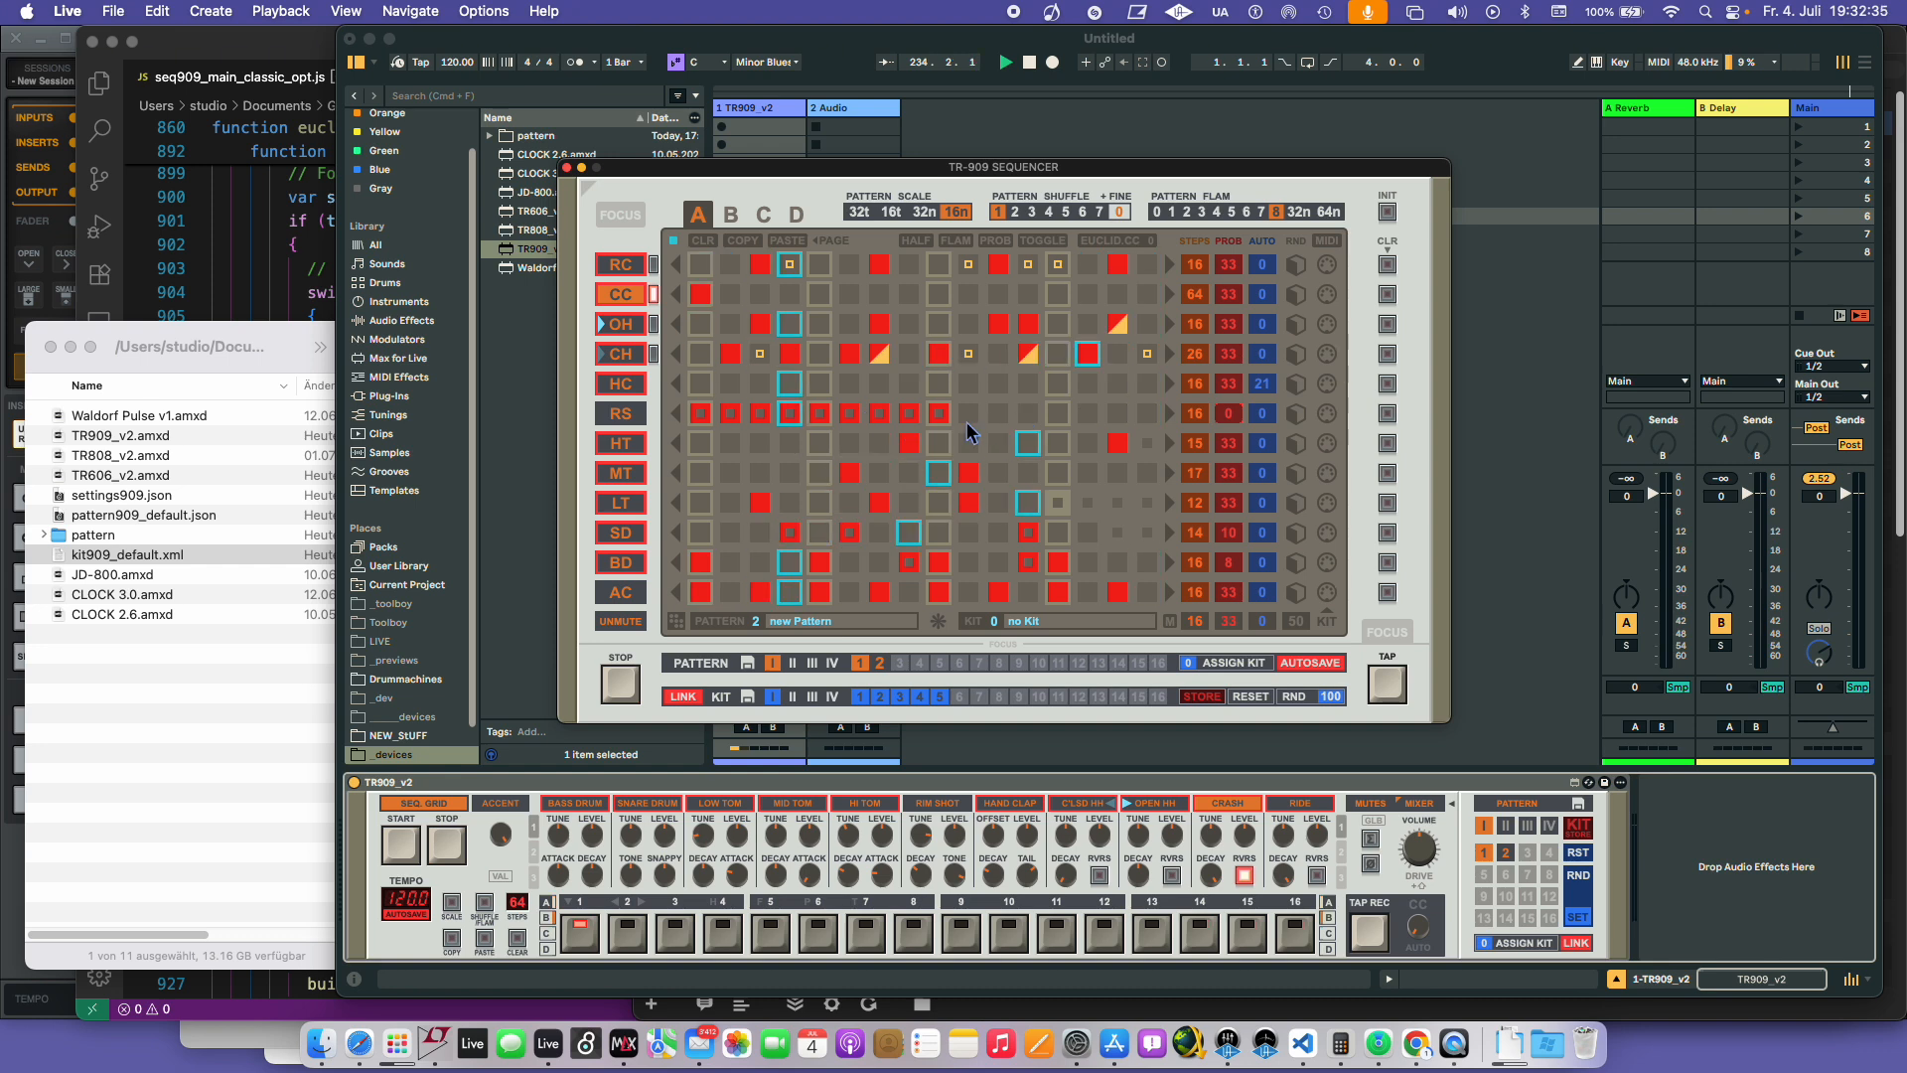
{"action": "left_click_drag", "start_coordinate": [1263, 414], "coordinate": [1274, 324]}
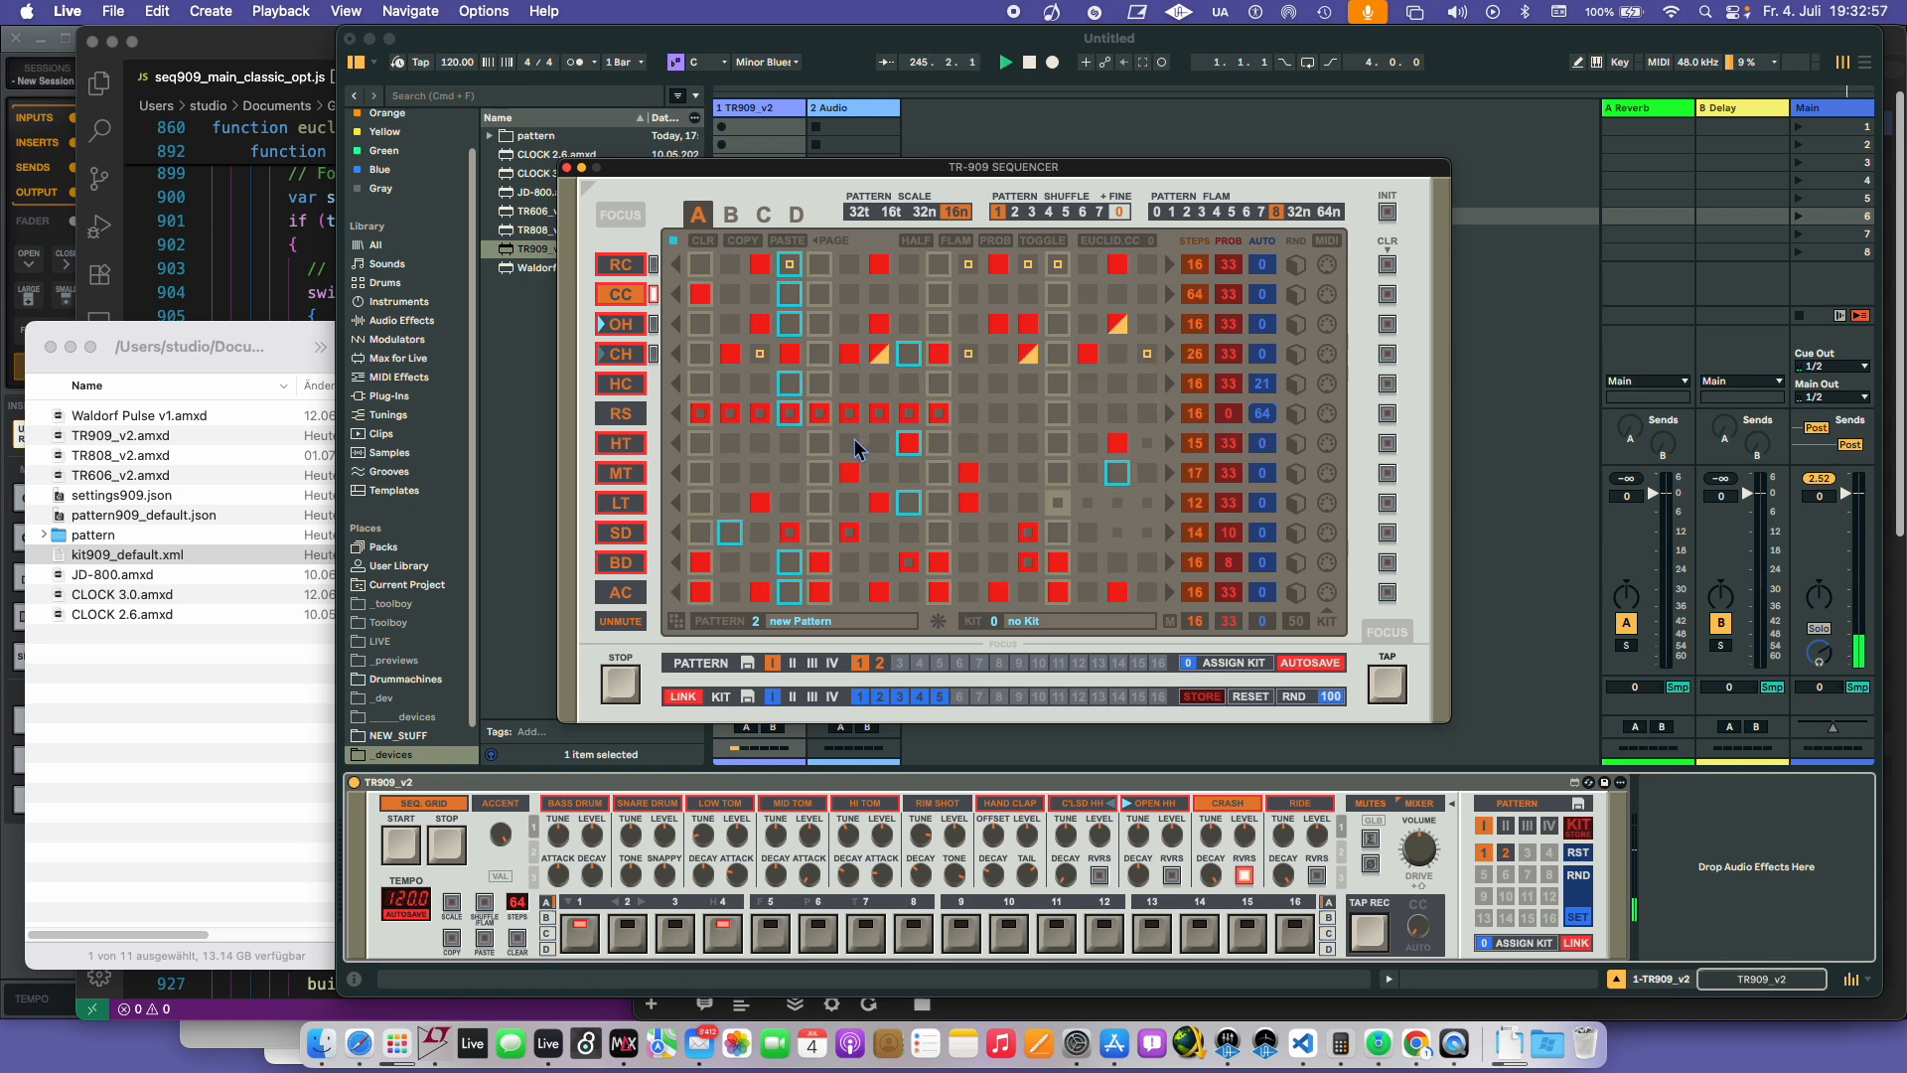
- Remove the rim shot triggers on steps 1 to 4 and 9, and add probability triggers on steps 13 to 16
{"action": "left_click", "coordinate": [942, 422]}
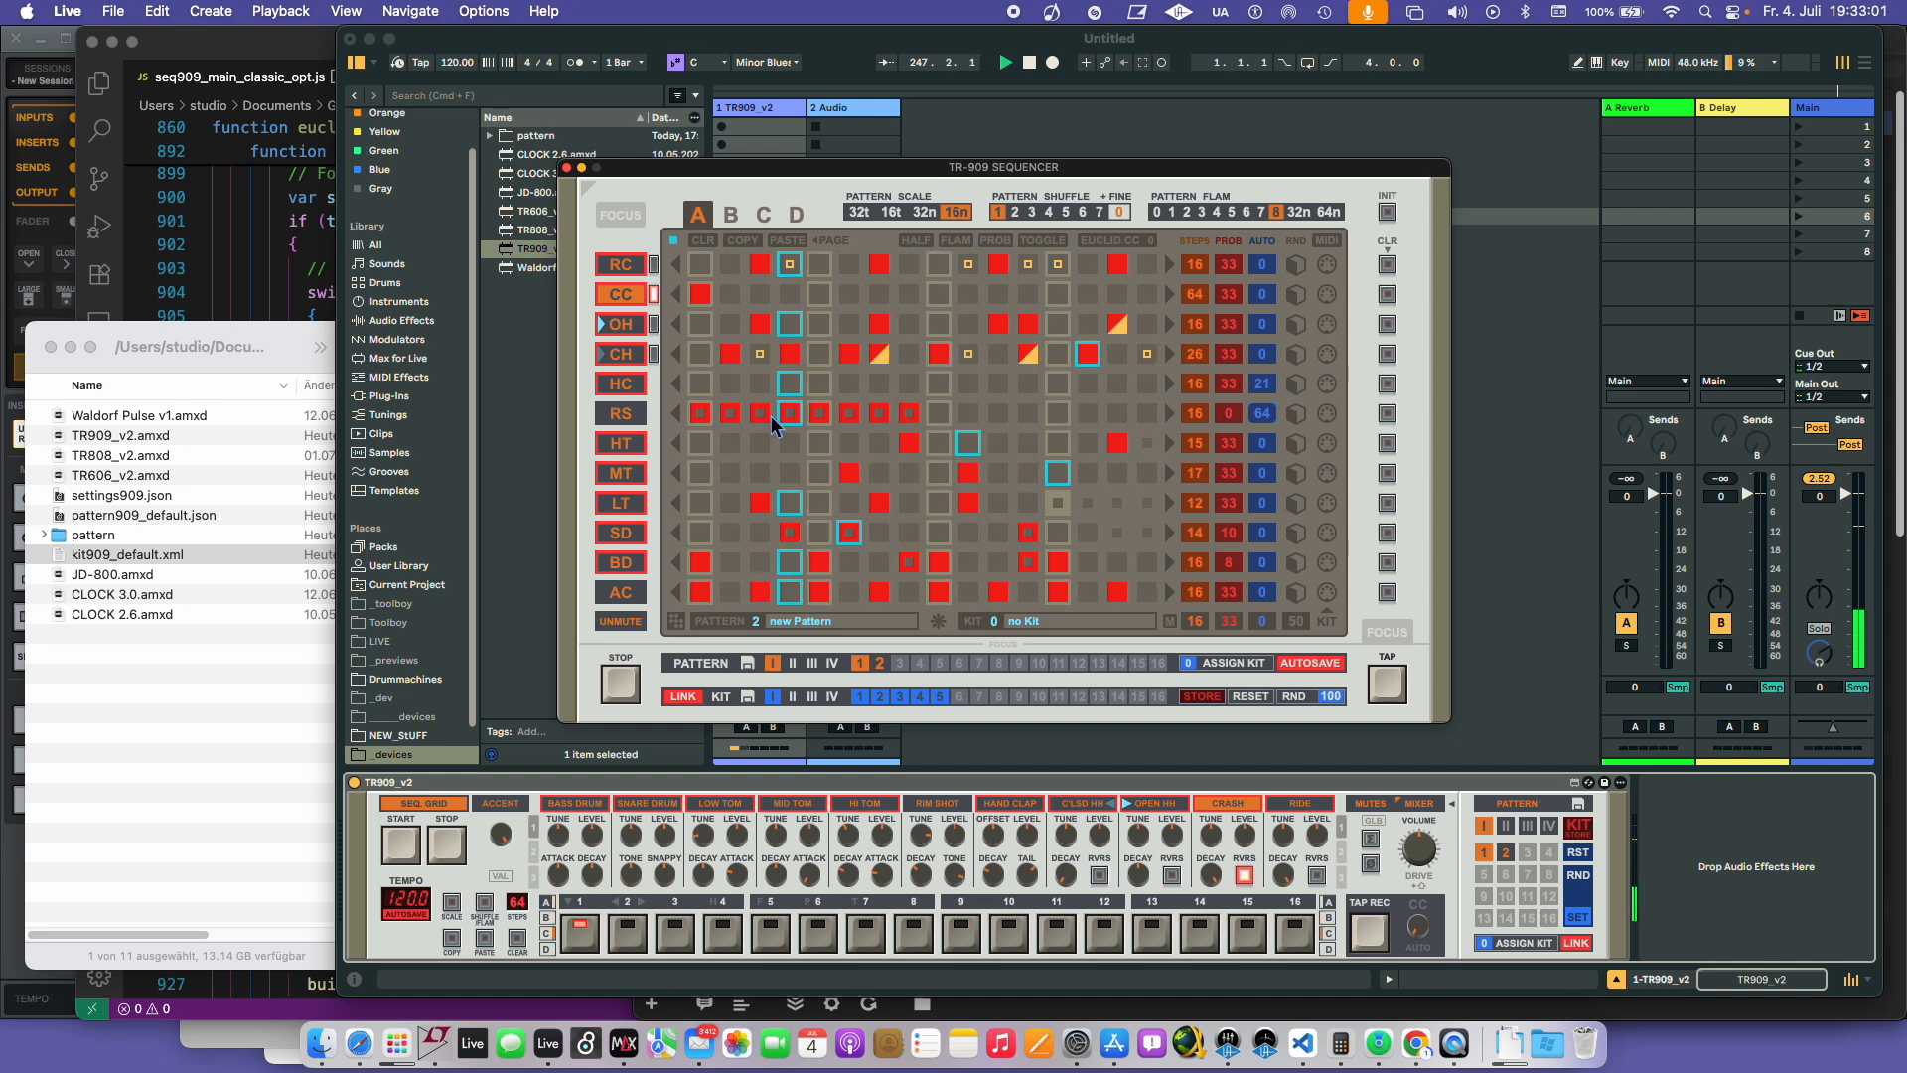
{"action": "left_click", "coordinate": [793, 413]}
{"action": "left_click_drag", "start_coordinate": [699, 414], "coordinate": [799, 415]}
{"action": "key", "text": "p"}
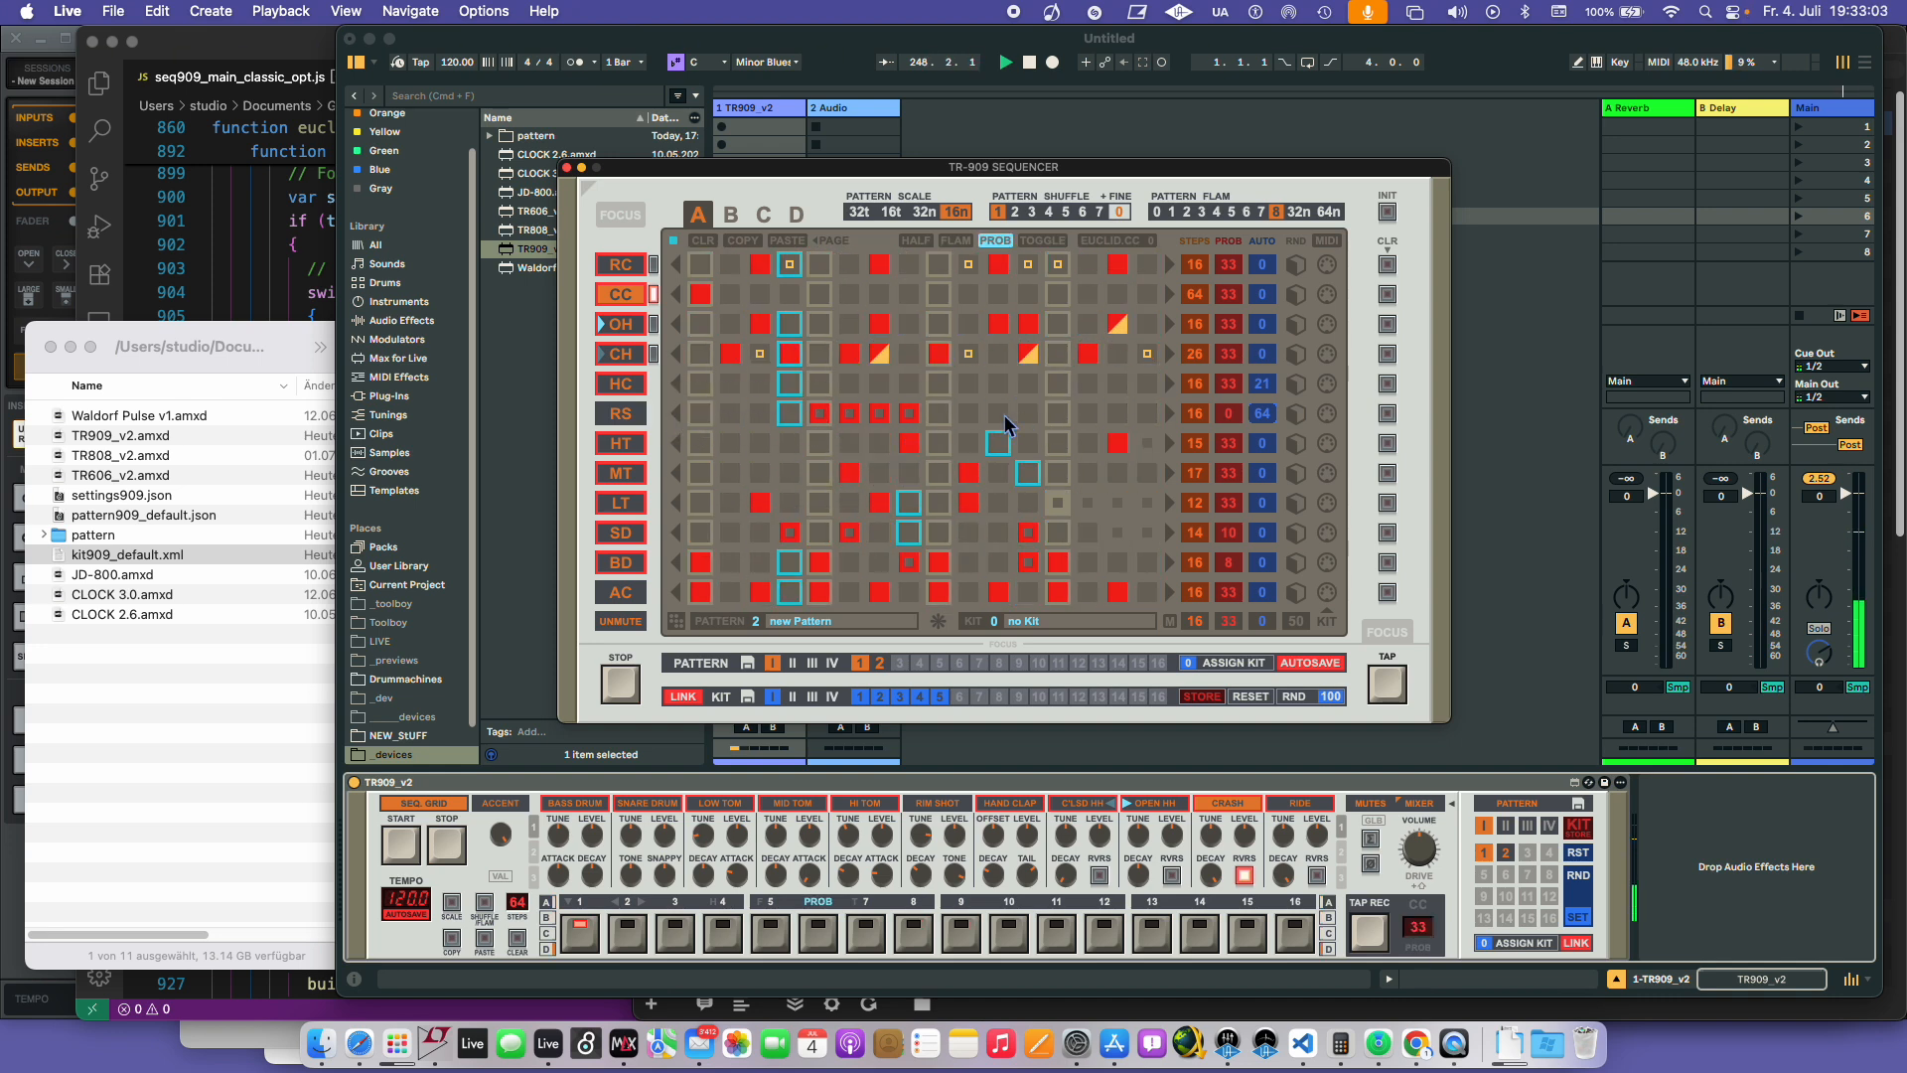
{"action": "left_click_drag", "start_coordinate": [1055, 415], "coordinate": [1153, 420]}
{"action": "key", "text": "p"}
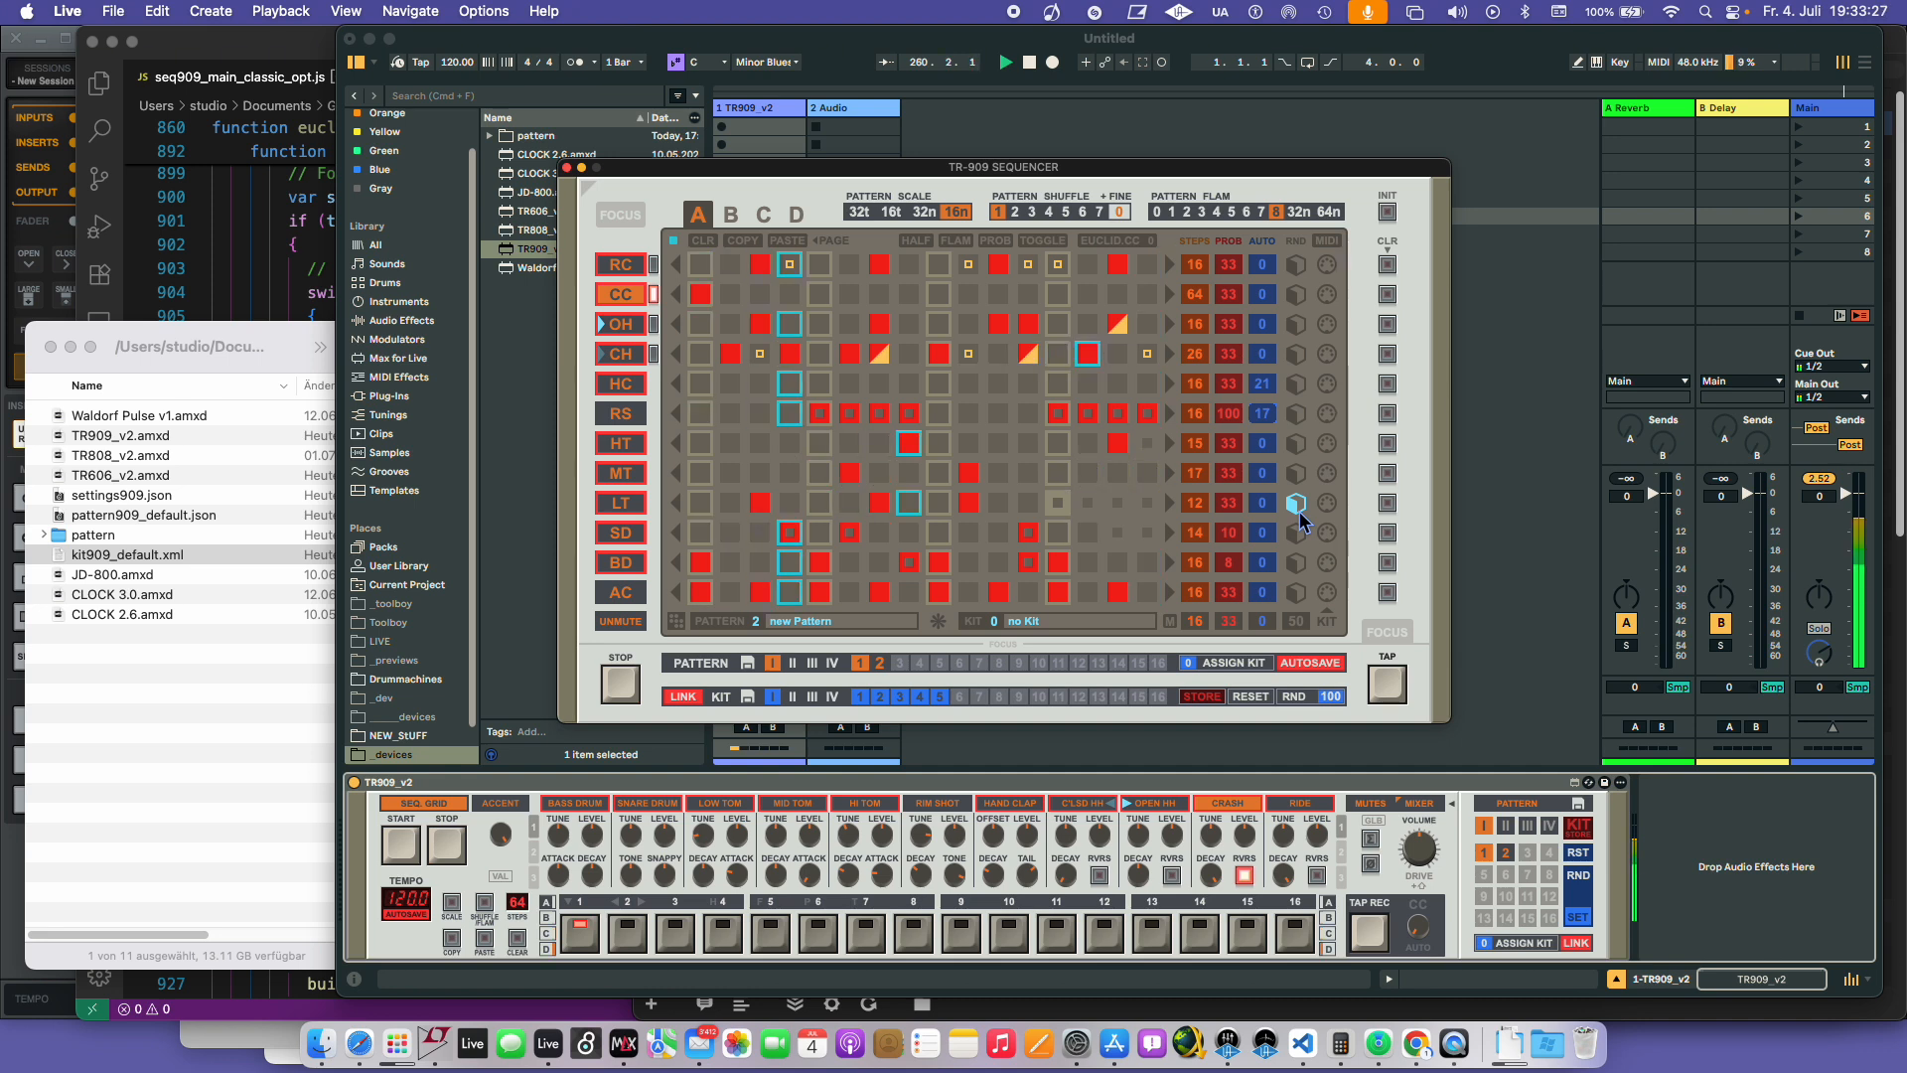
- Reset the rim shot's auto value to 0 and its probability to 33
{"action": "double_click", "coordinate": [1268, 419]}
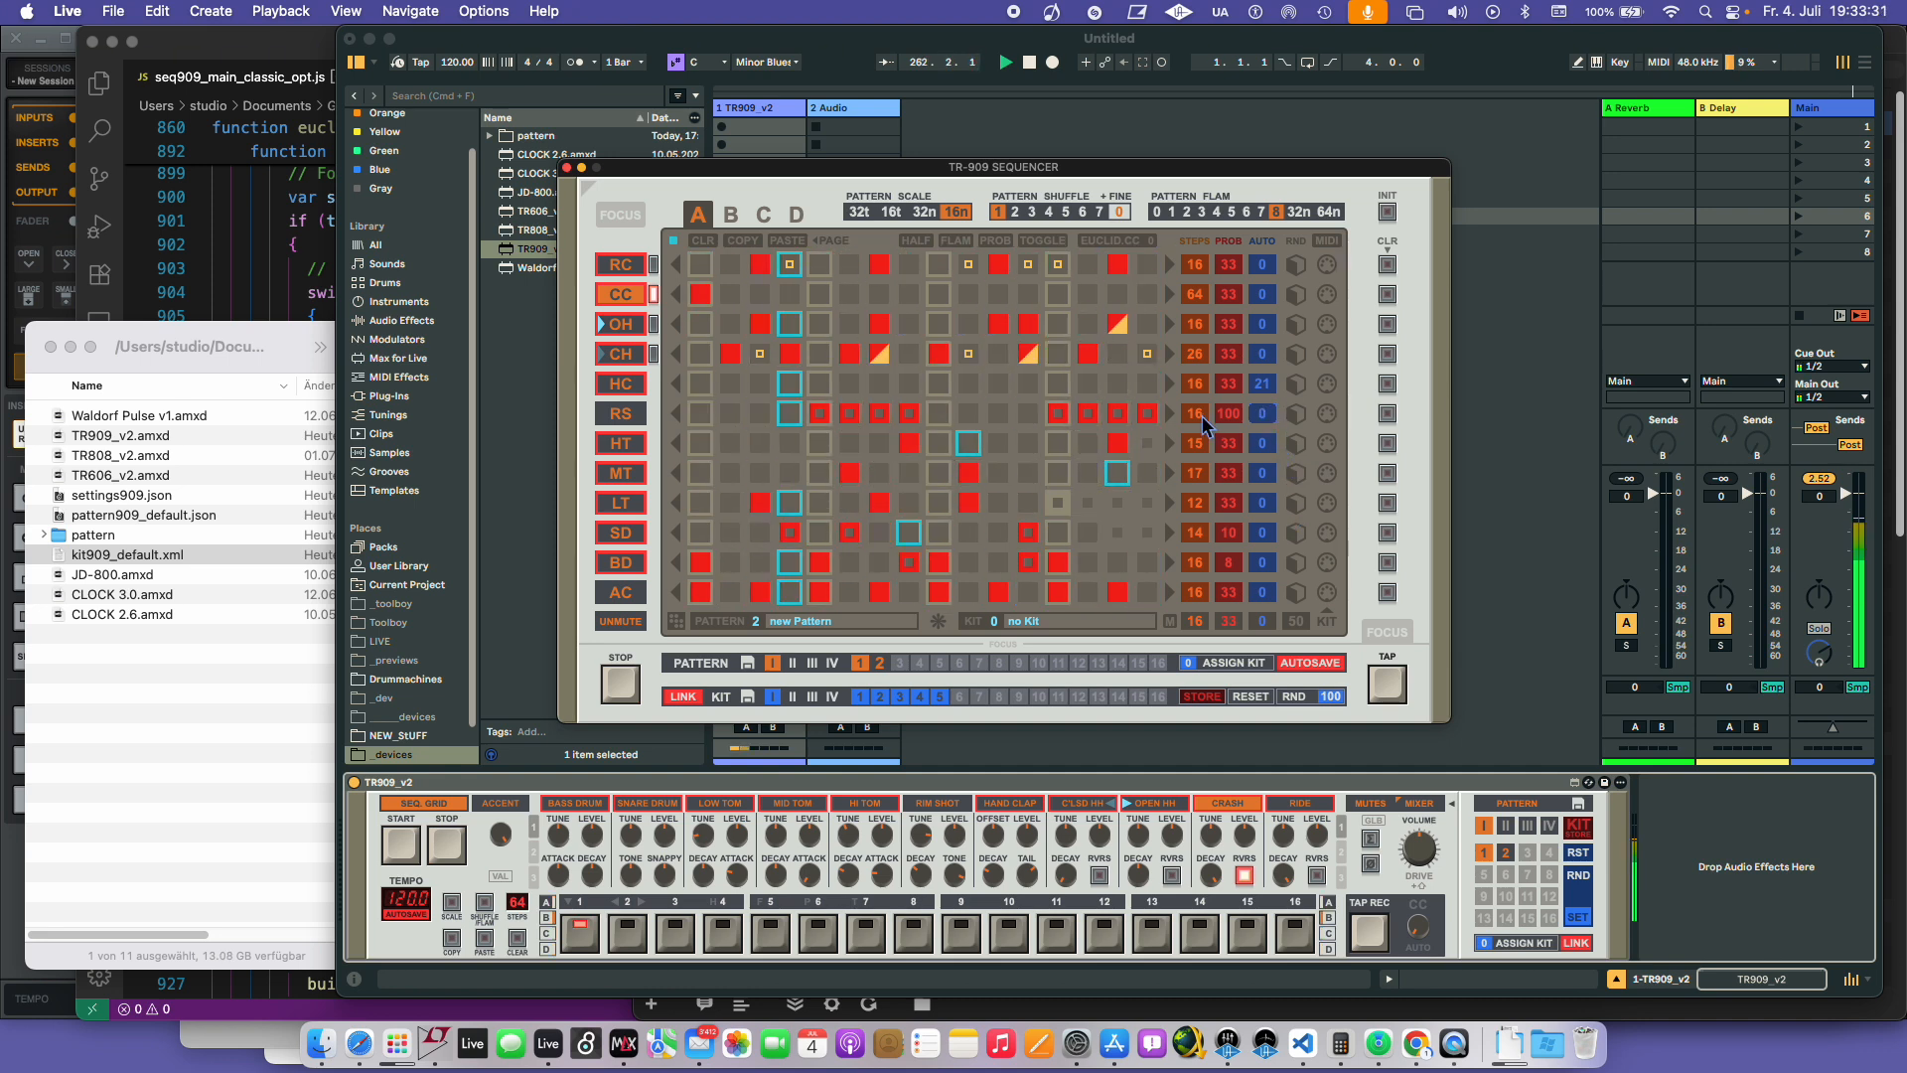
{"action": "double_click", "coordinate": [1231, 411]}
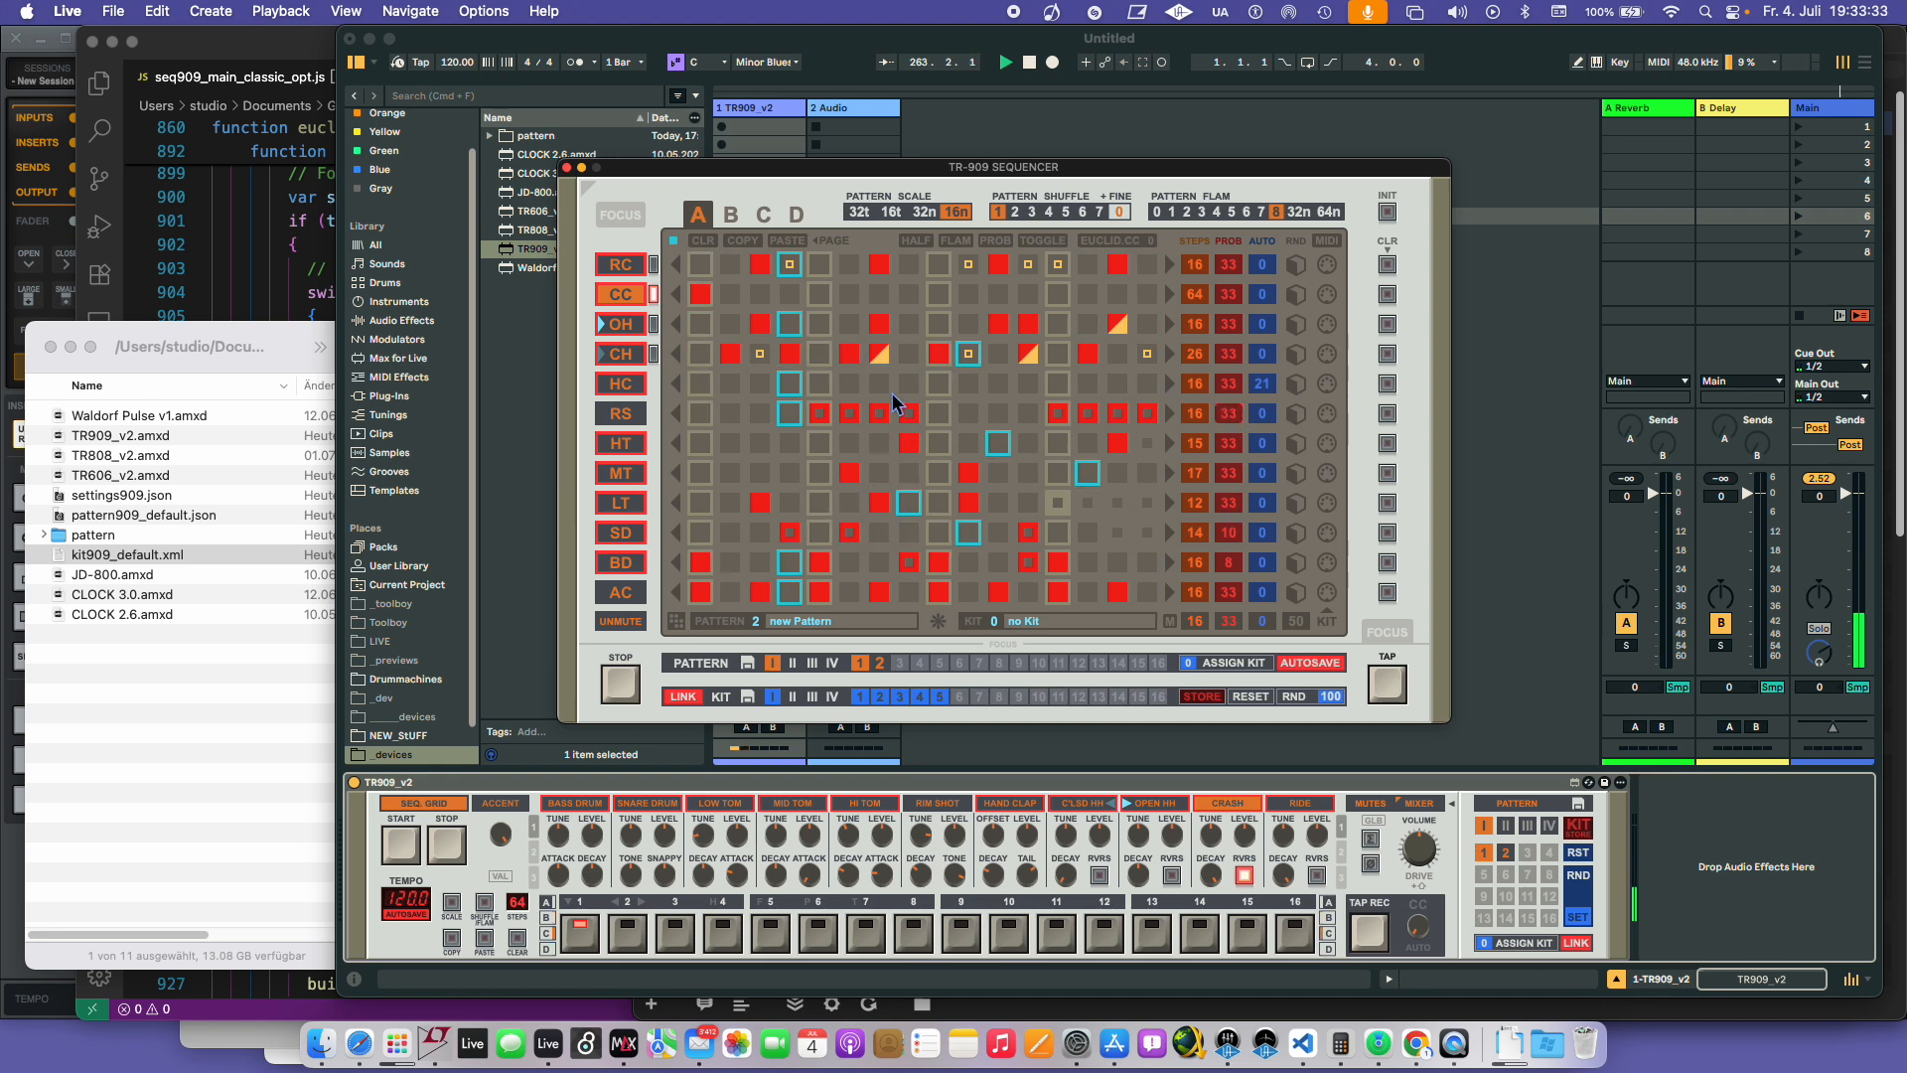
- Program hand clap hits on steps 5 and 13 and set the hand clap's auto value to 0
{"action": "left_click", "coordinate": [820, 384]}
{"action": "left_click", "coordinate": [1058, 383]}
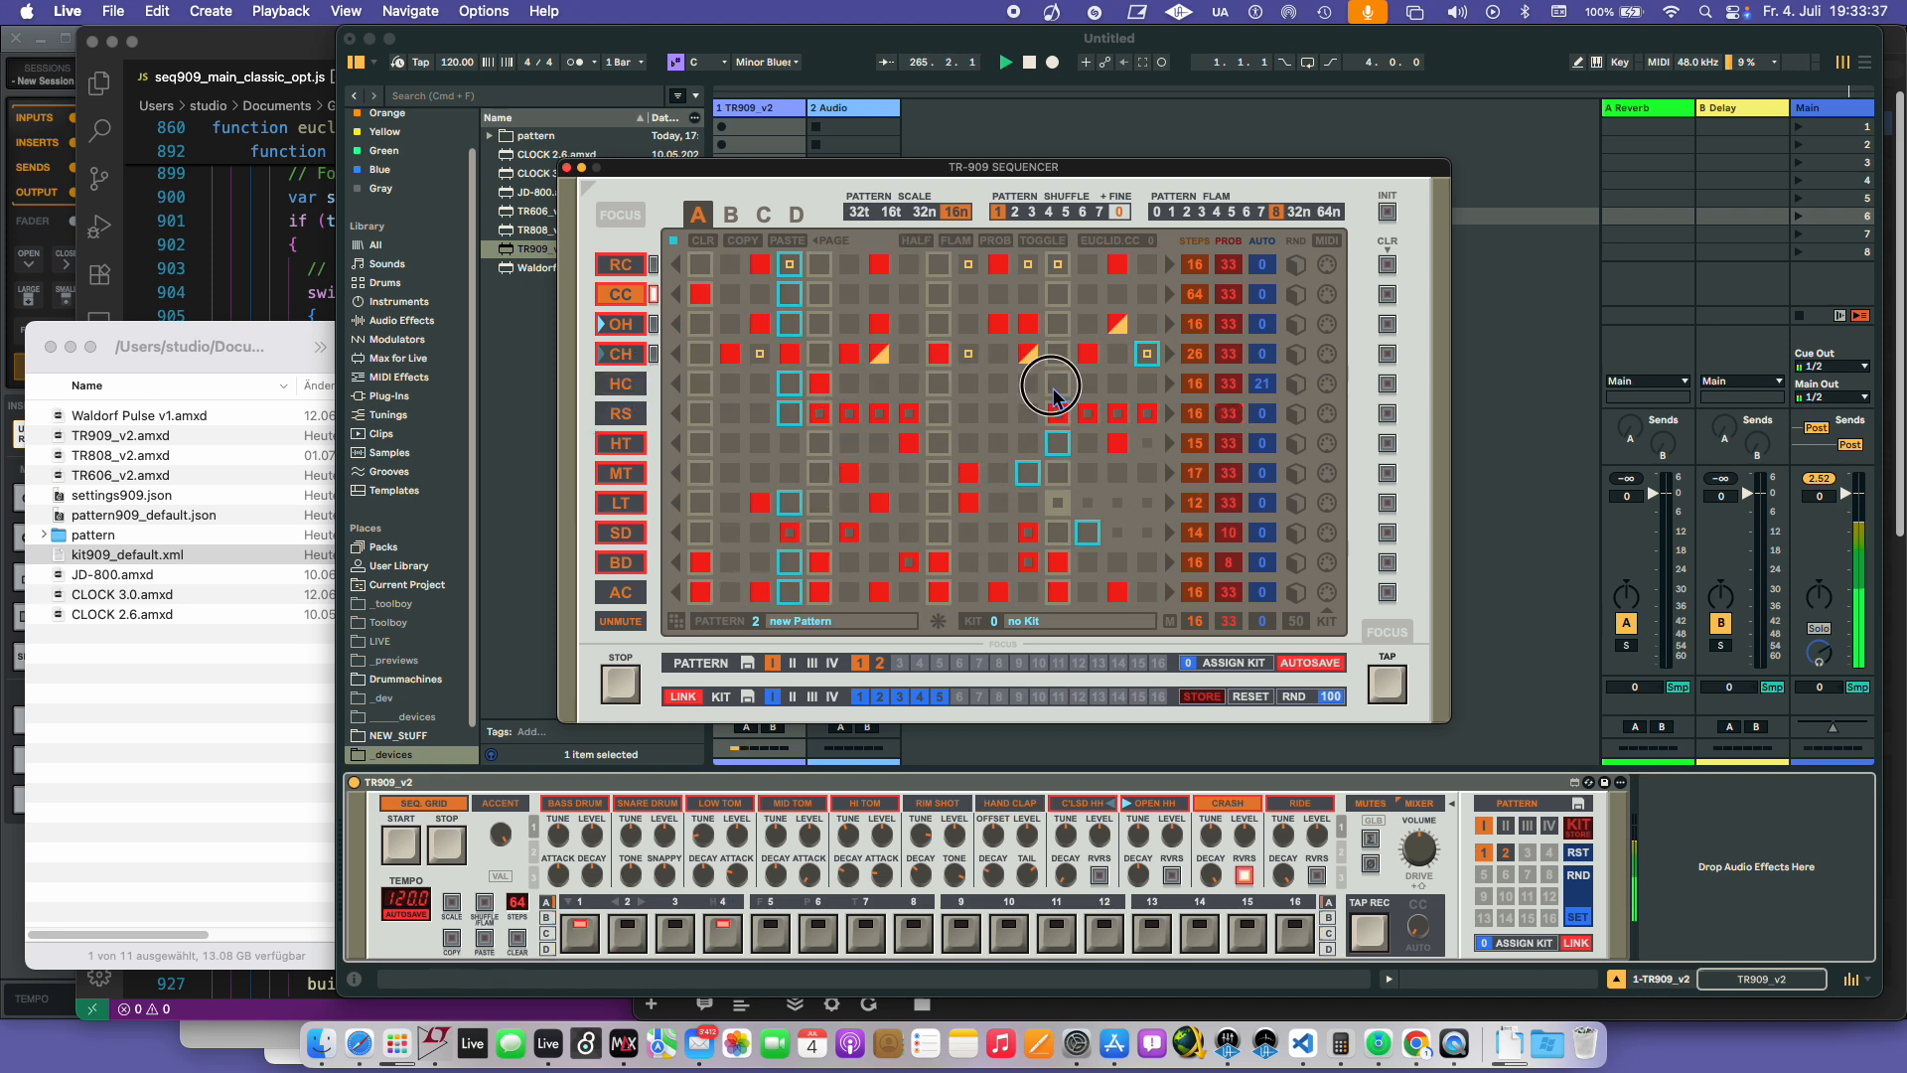
{"action": "left_click_drag", "start_coordinate": [1255, 391], "coordinate": [1261, 413]}
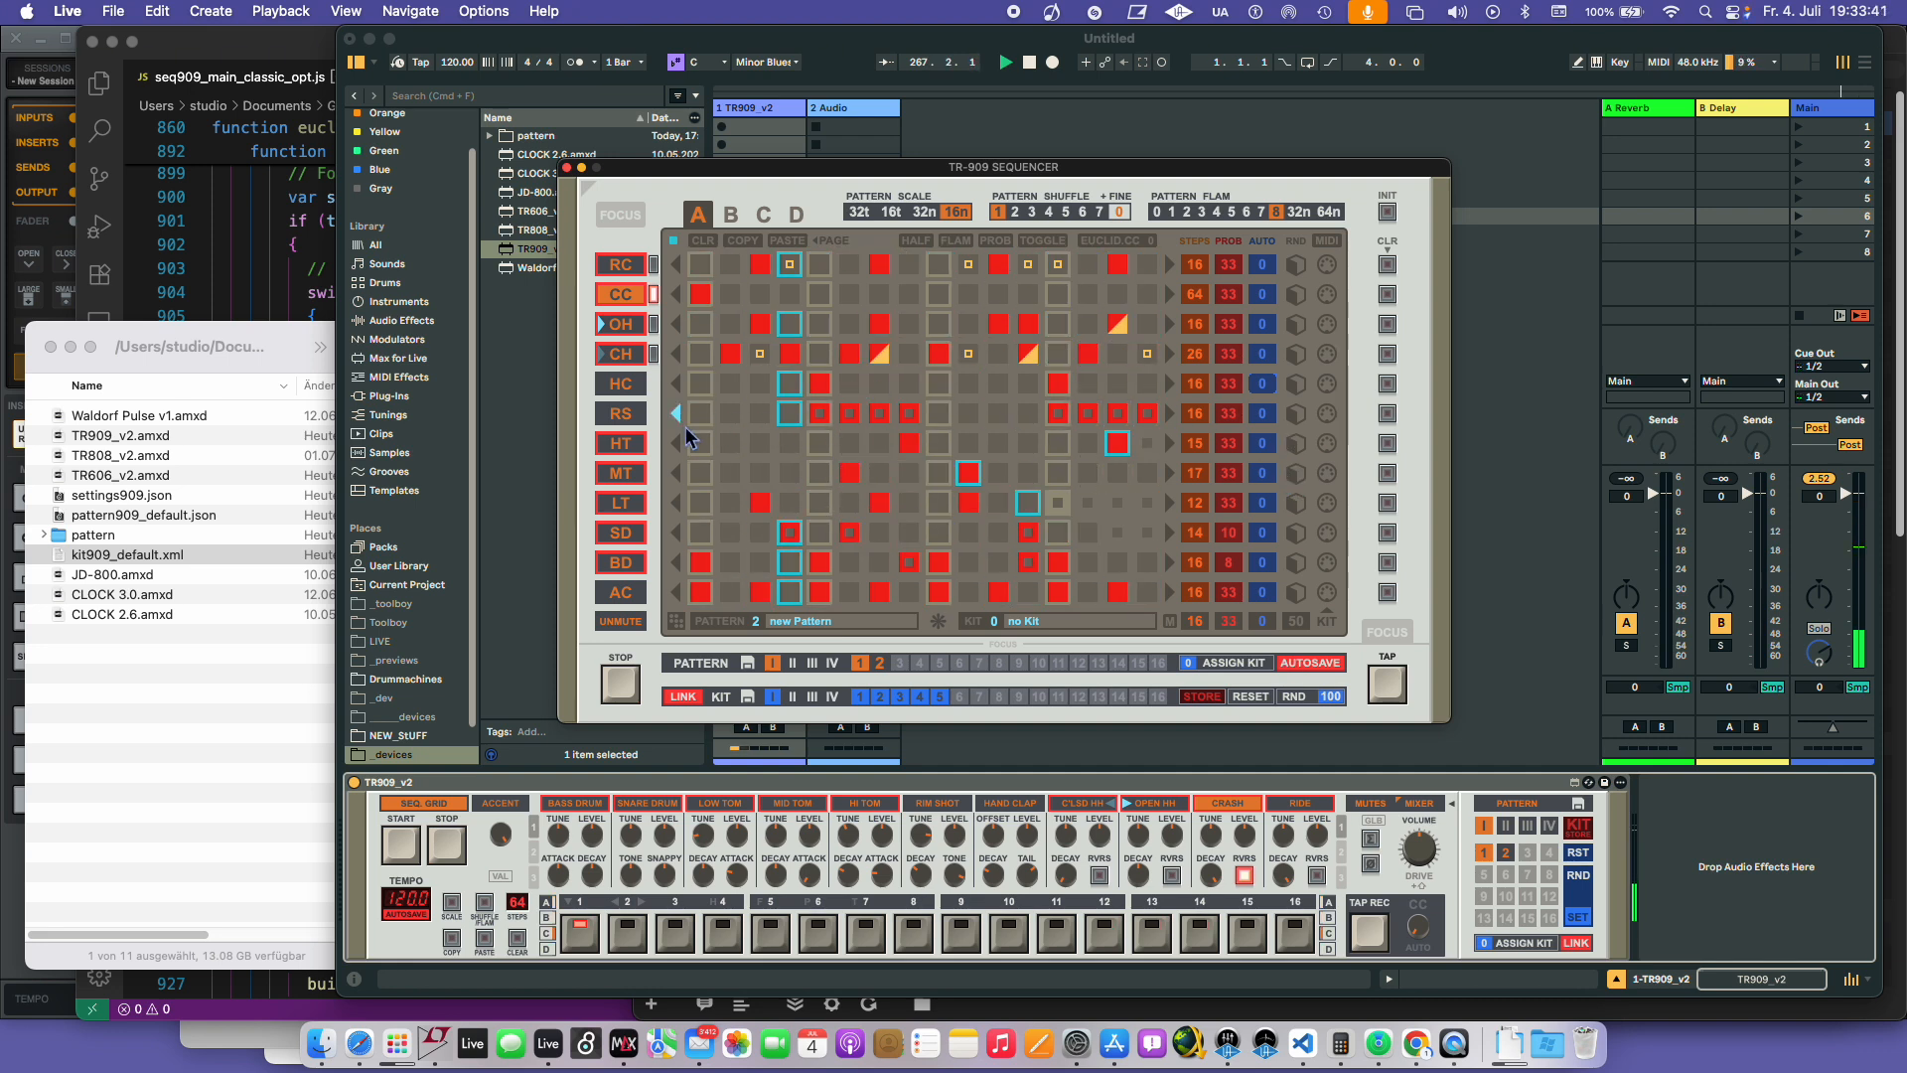
- Replace the rim shot row with a randomized pattern, adding a hit on step 10 and removing steps 11 and 12
{"action": "left_click", "coordinate": [1387, 413]}
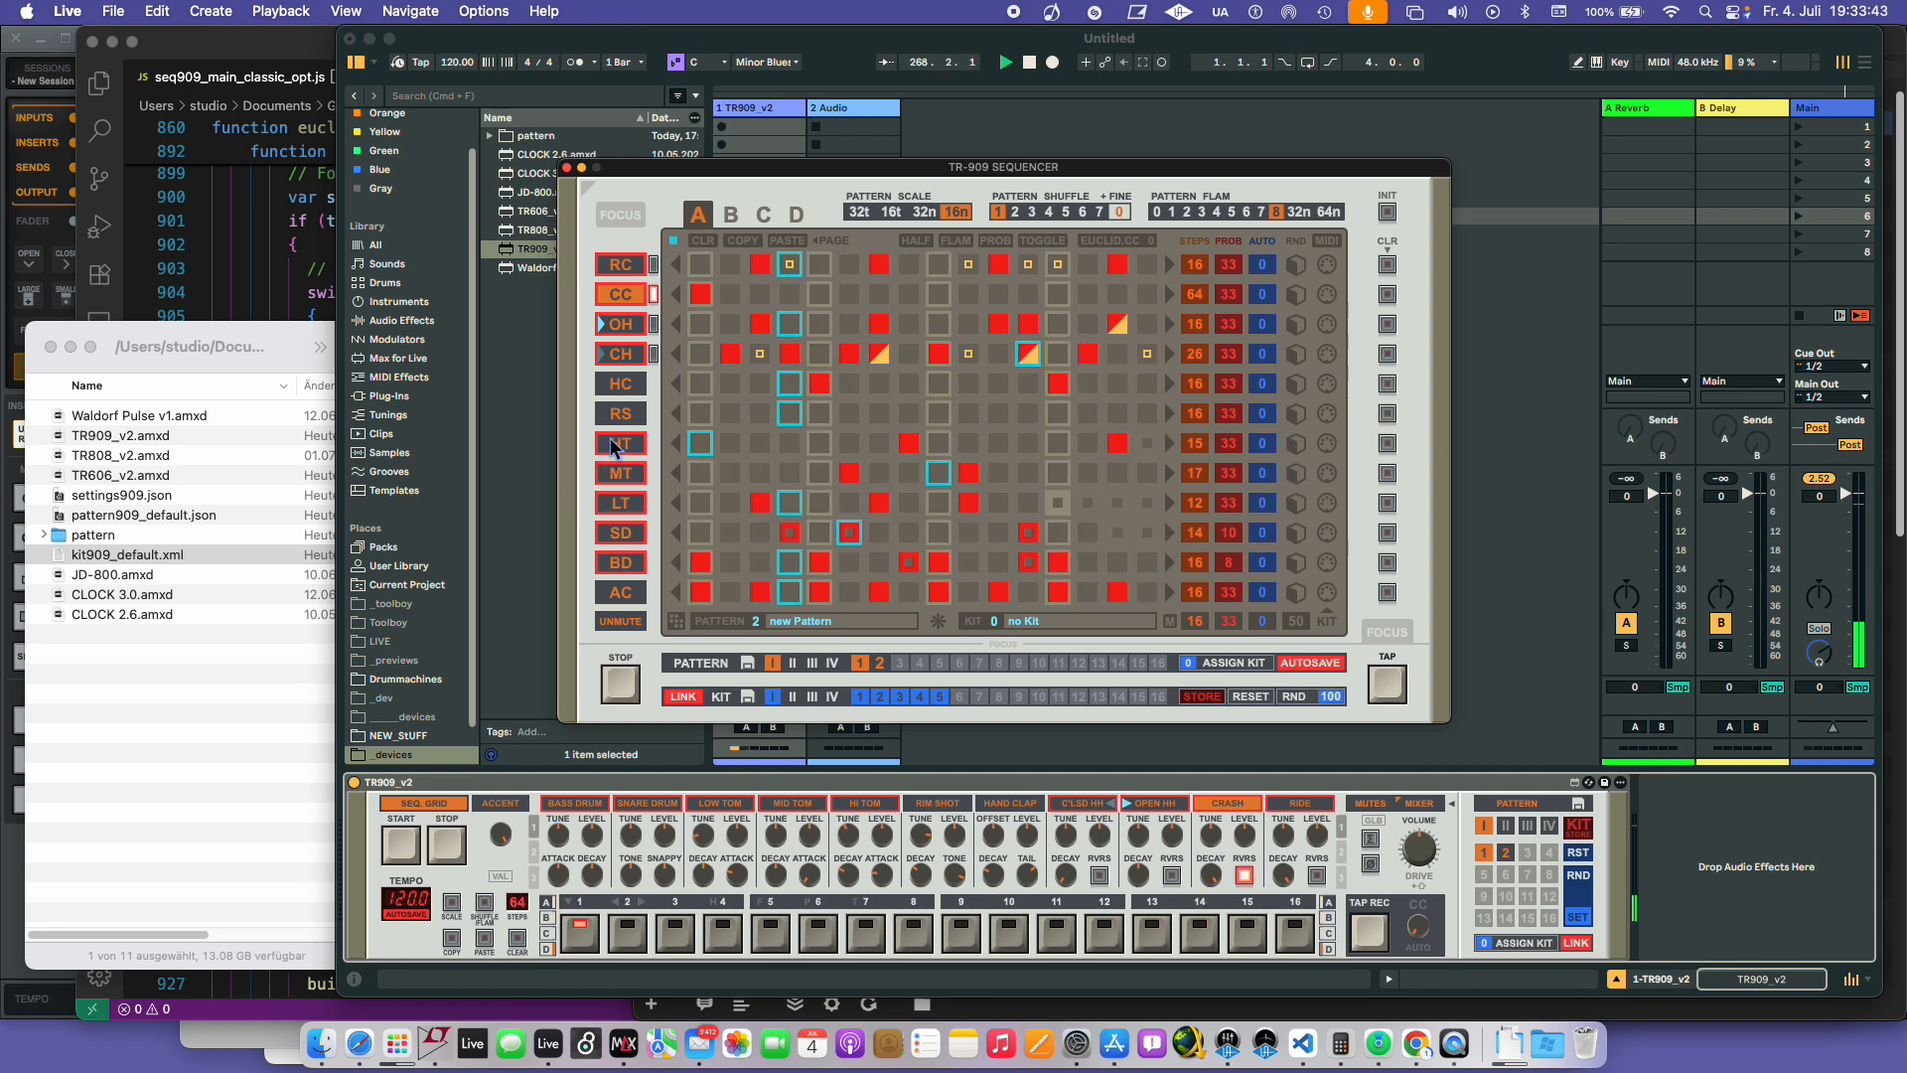
{"action": "left_click", "coordinate": [1296, 416]}
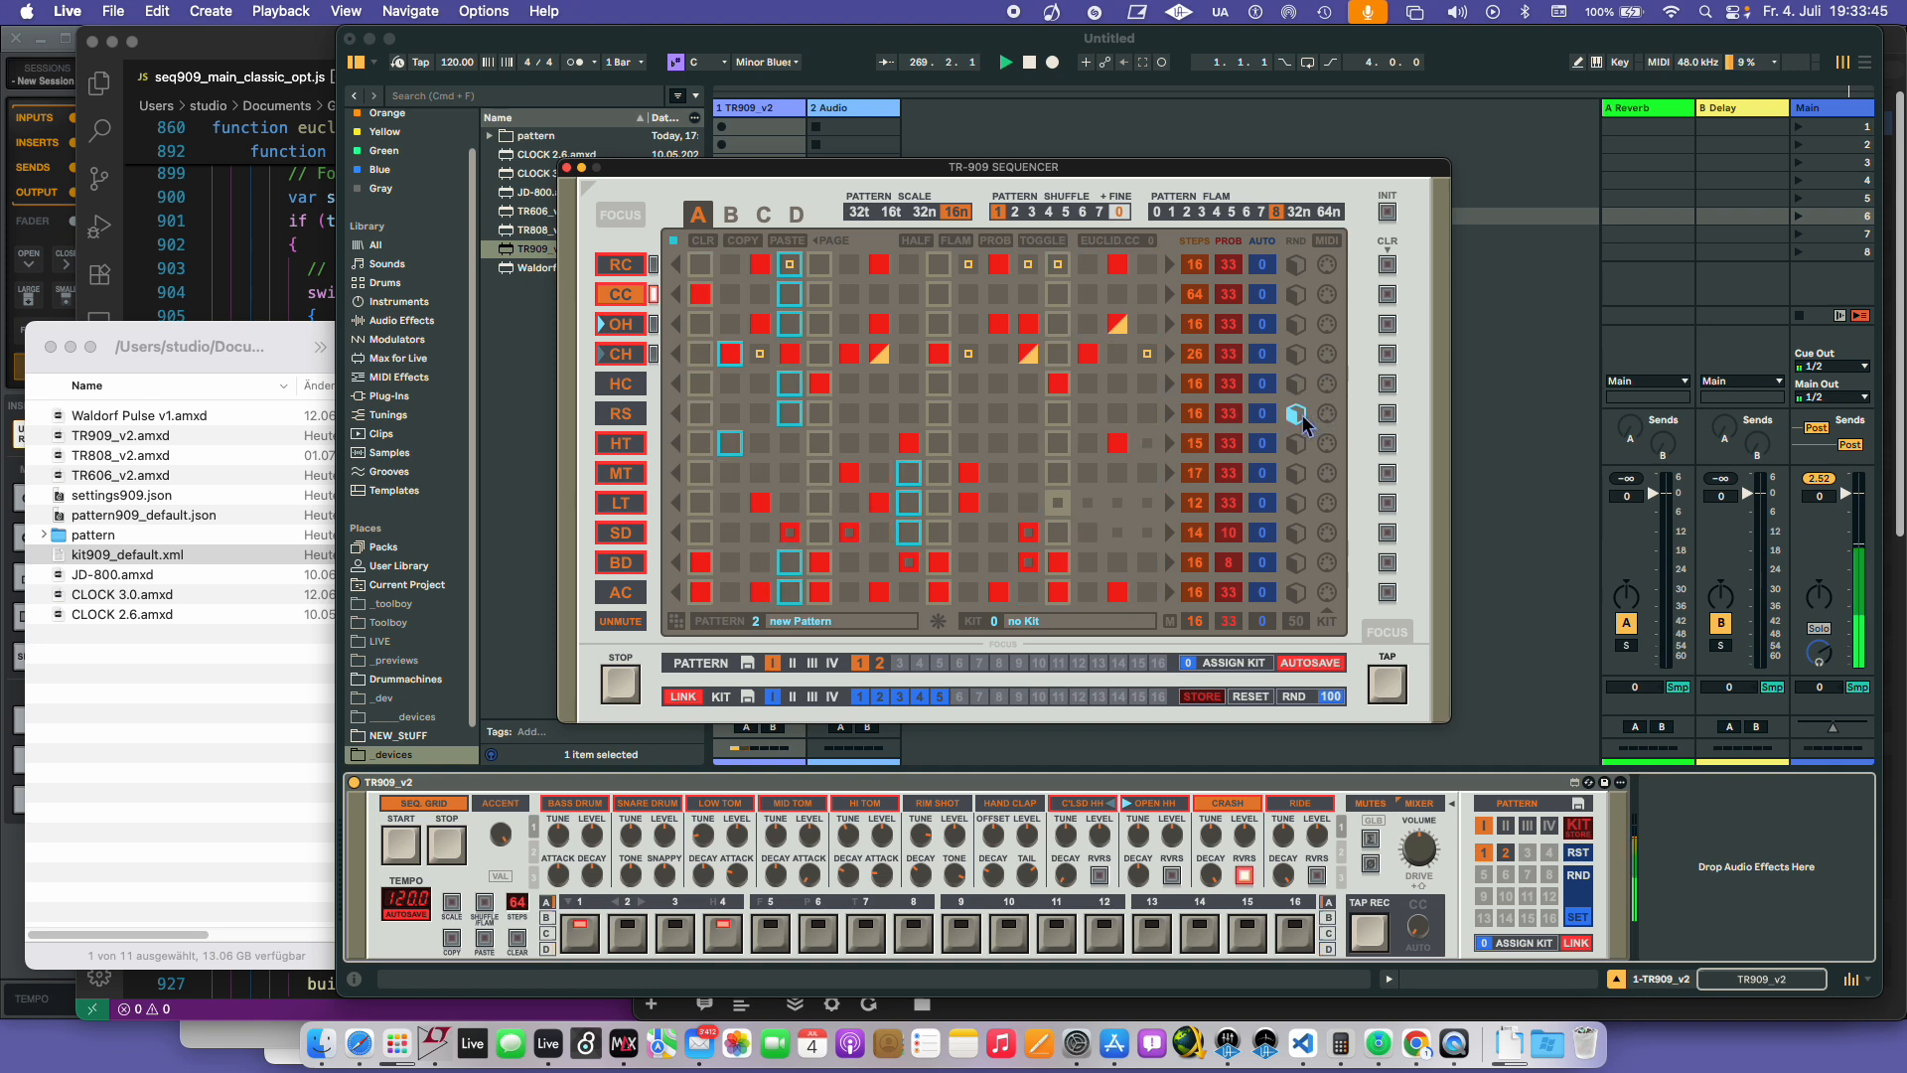
{"action": "left_click", "coordinate": [1296, 415]}
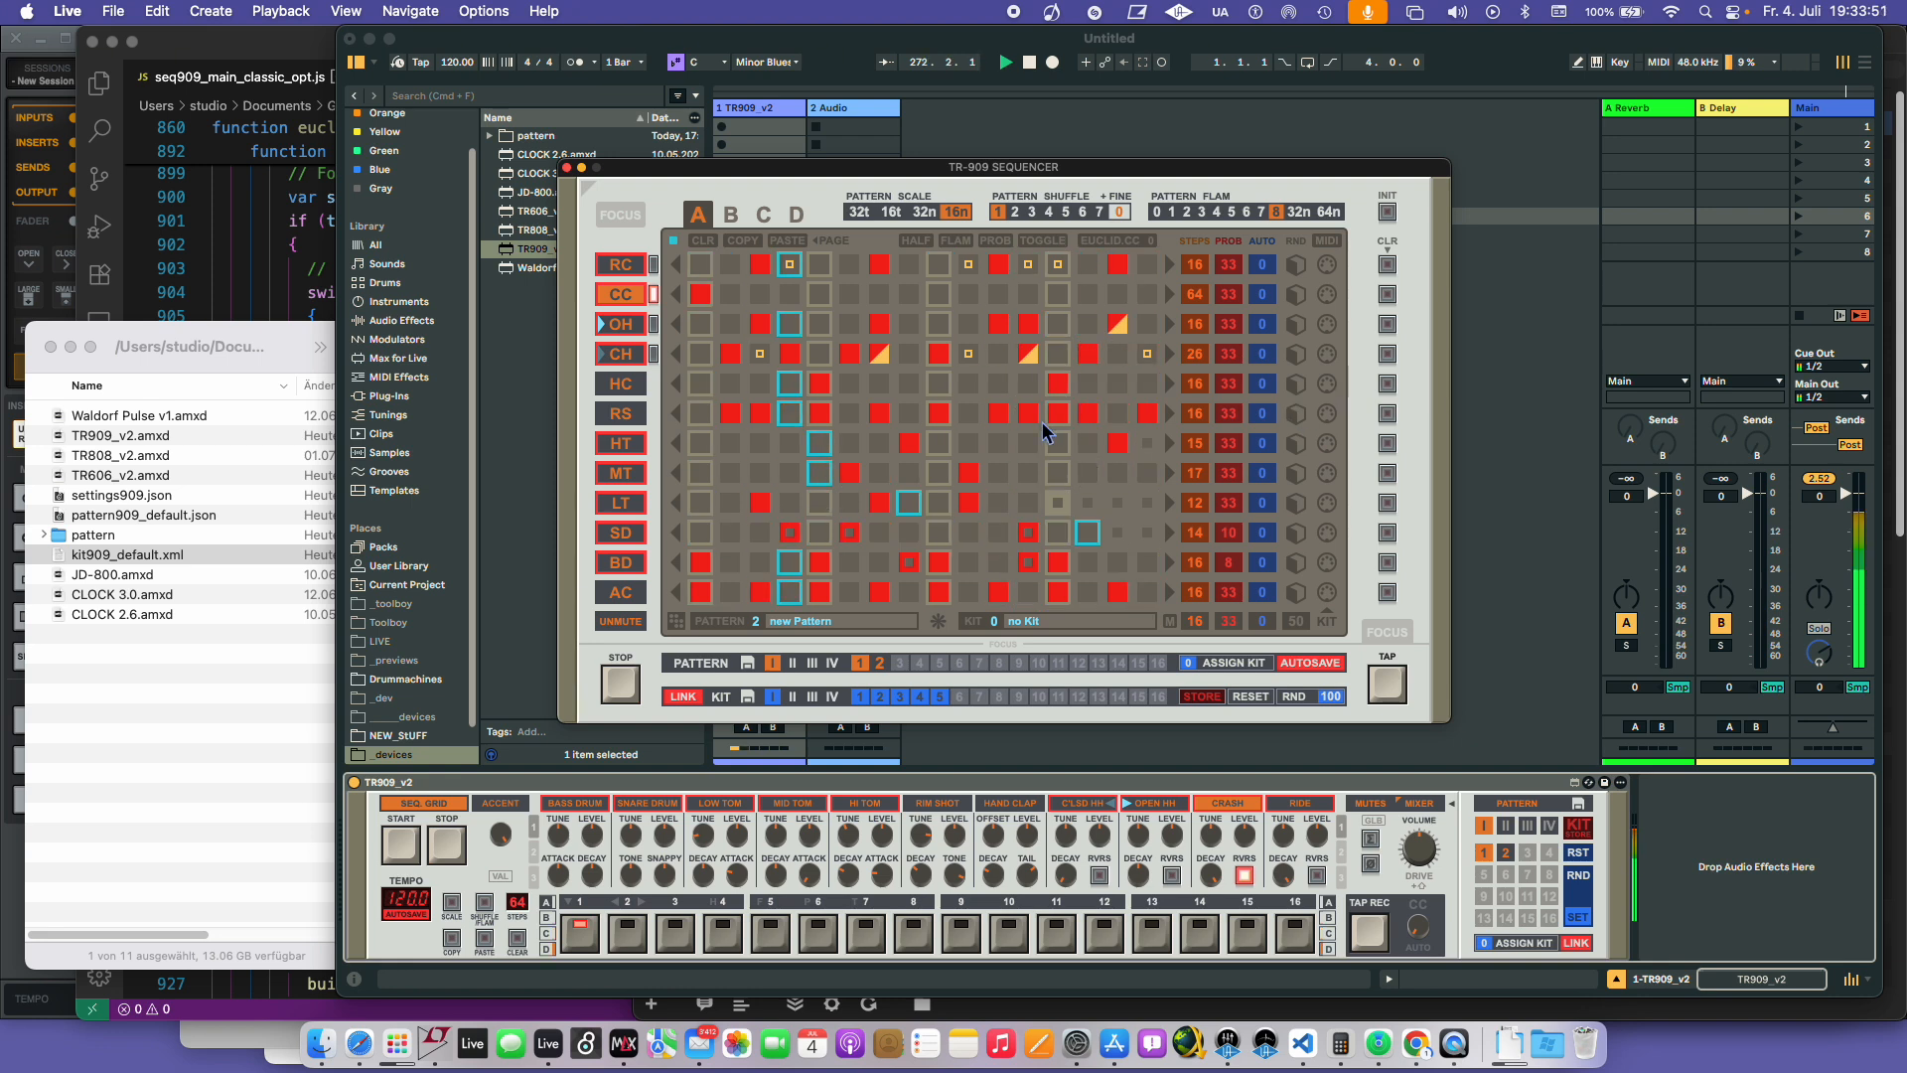
{"action": "left_click", "coordinate": [972, 416]}
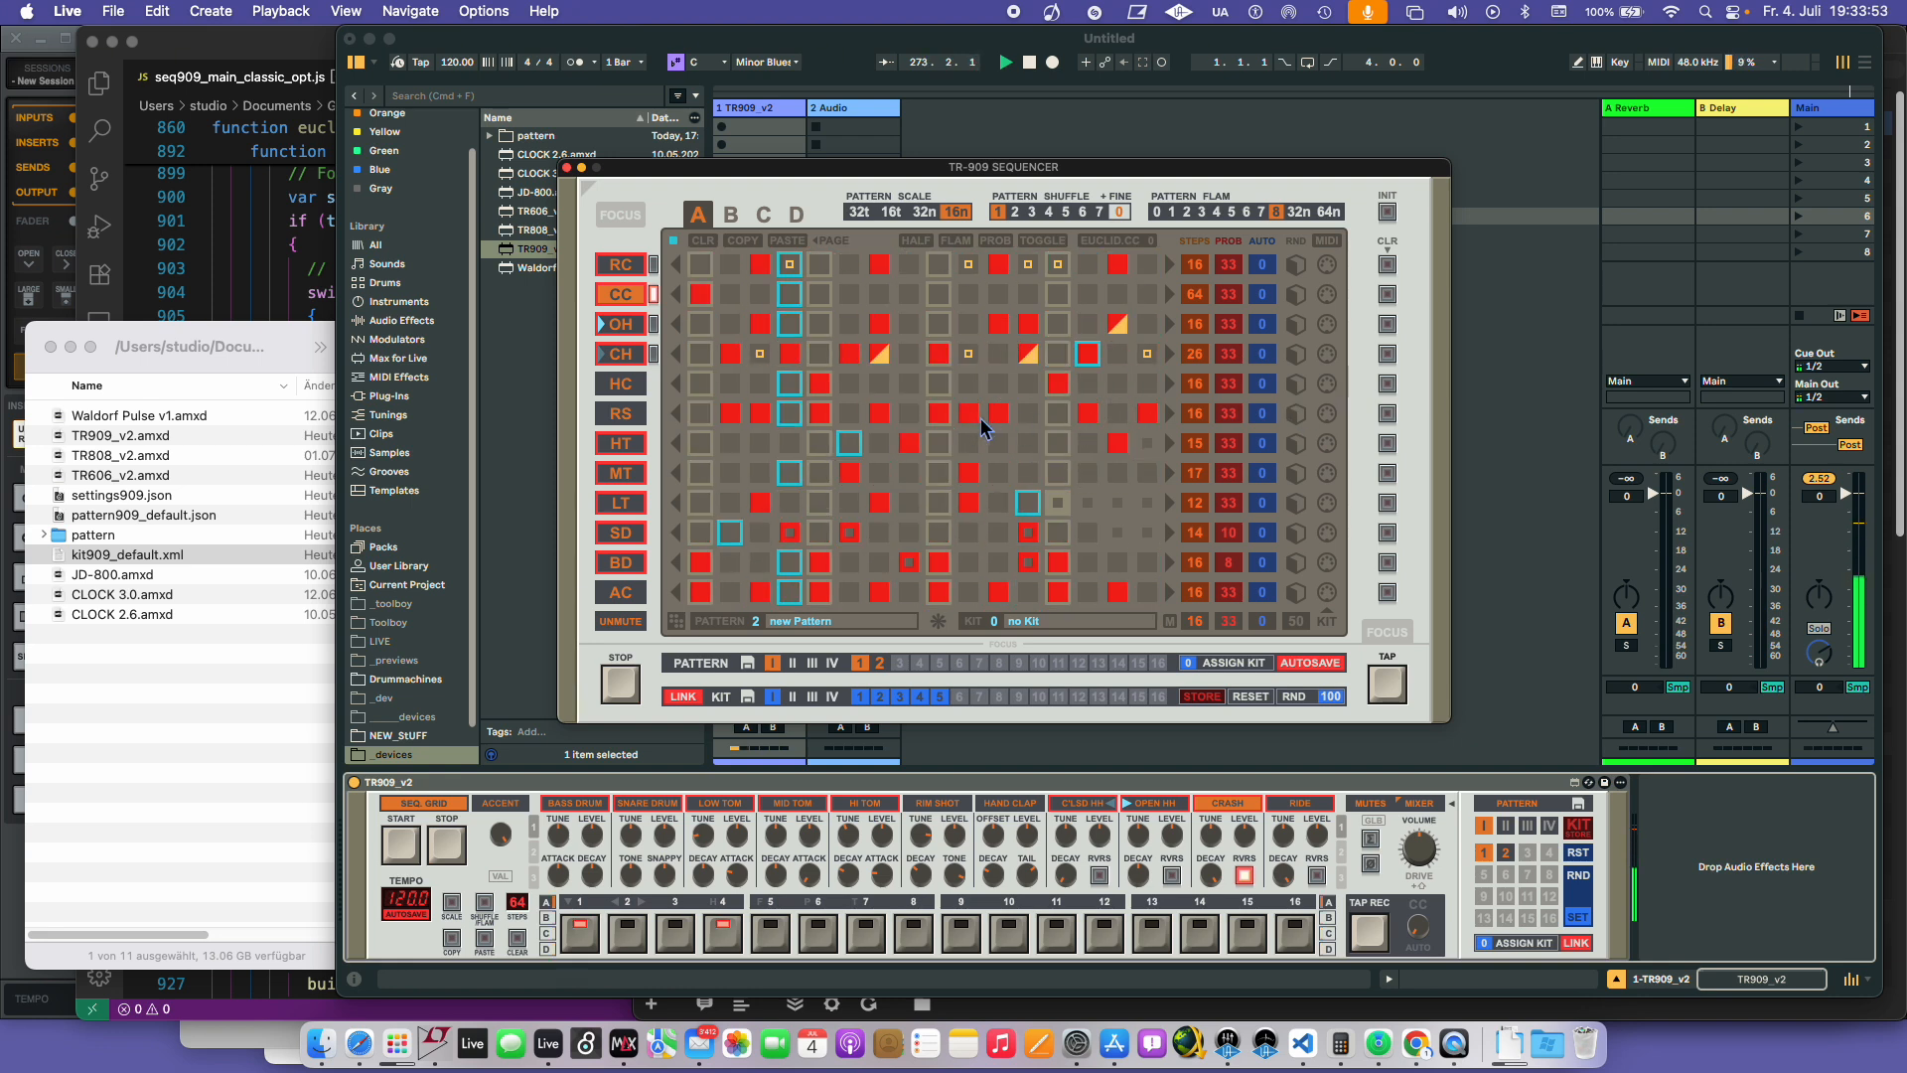
{"action": "left_click", "coordinate": [1027, 418]}
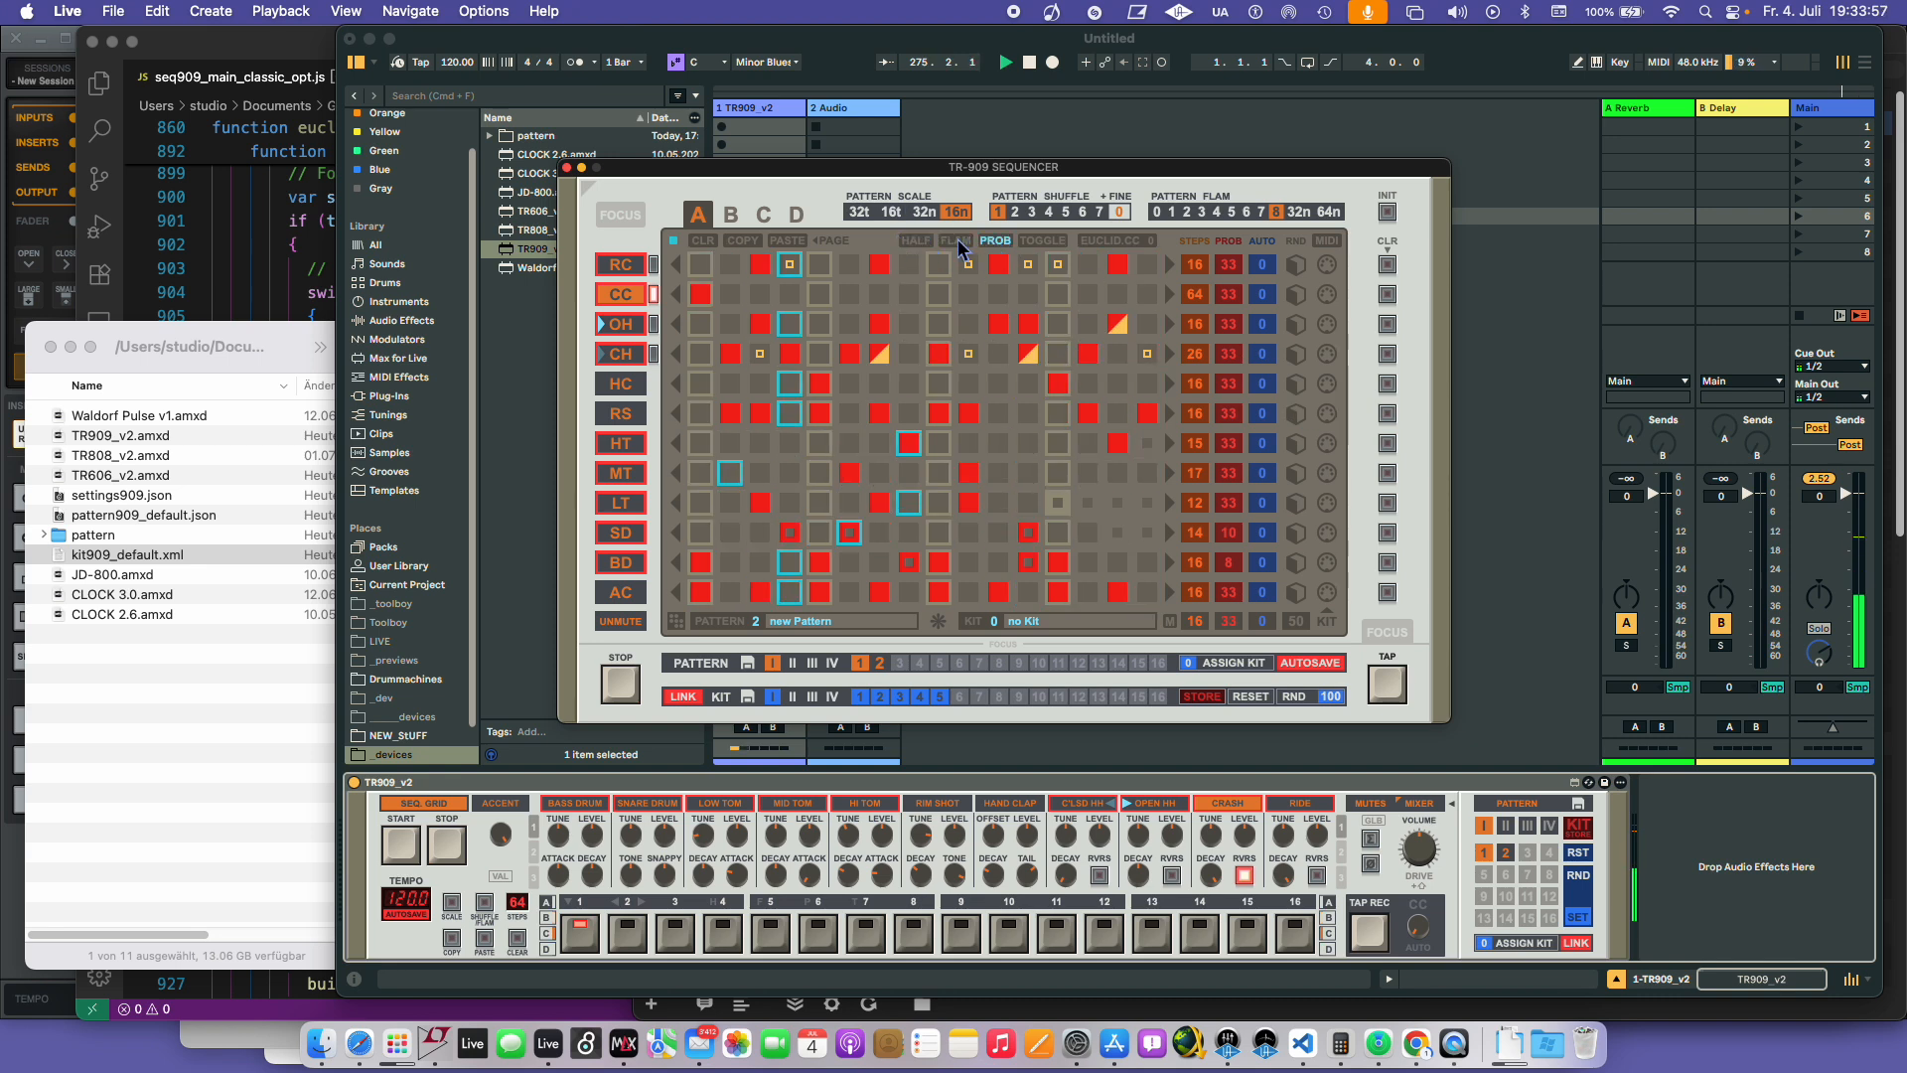
- Make rim shot steps 2, 3 and 10 probability triggers and steps 3, 5 and 7 half triggers
{"action": "key", "text": "p"}
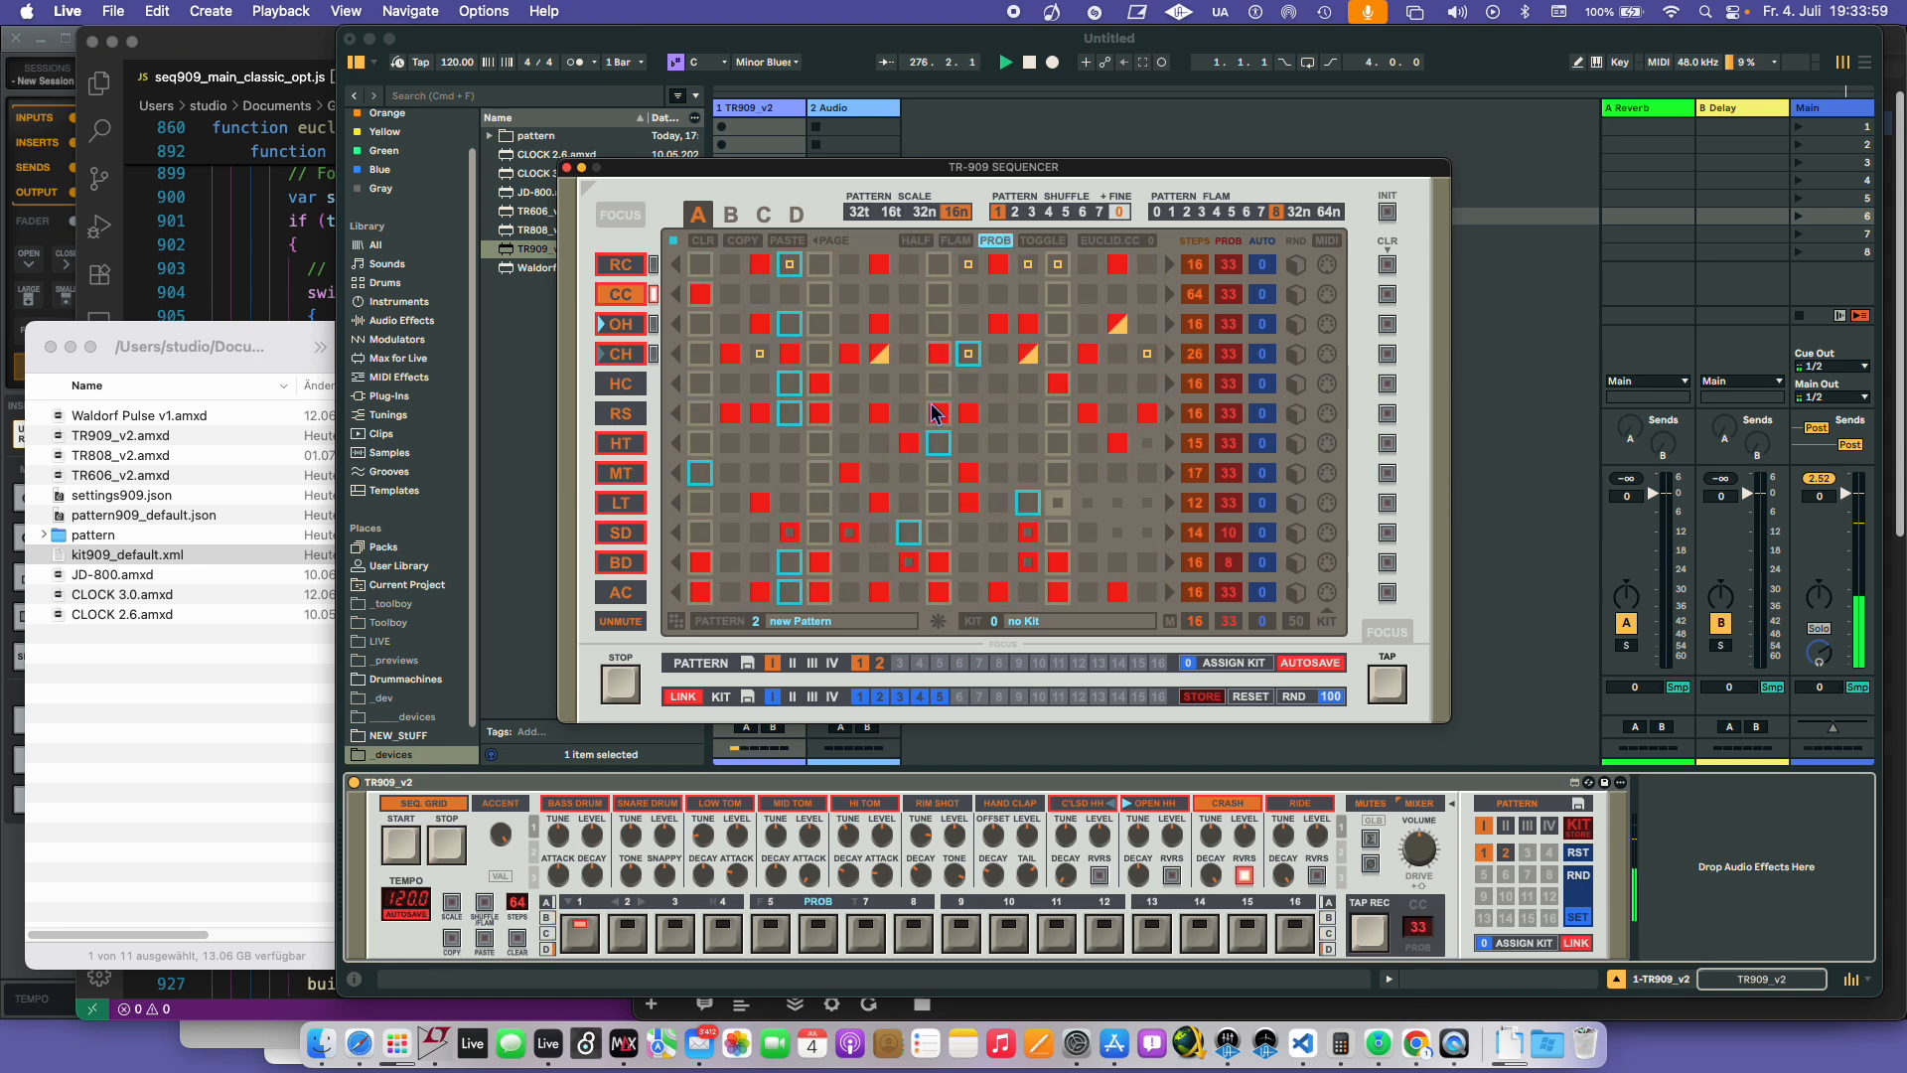
{"action": "key", "text": "p"}
{"action": "key", "text": "h"}
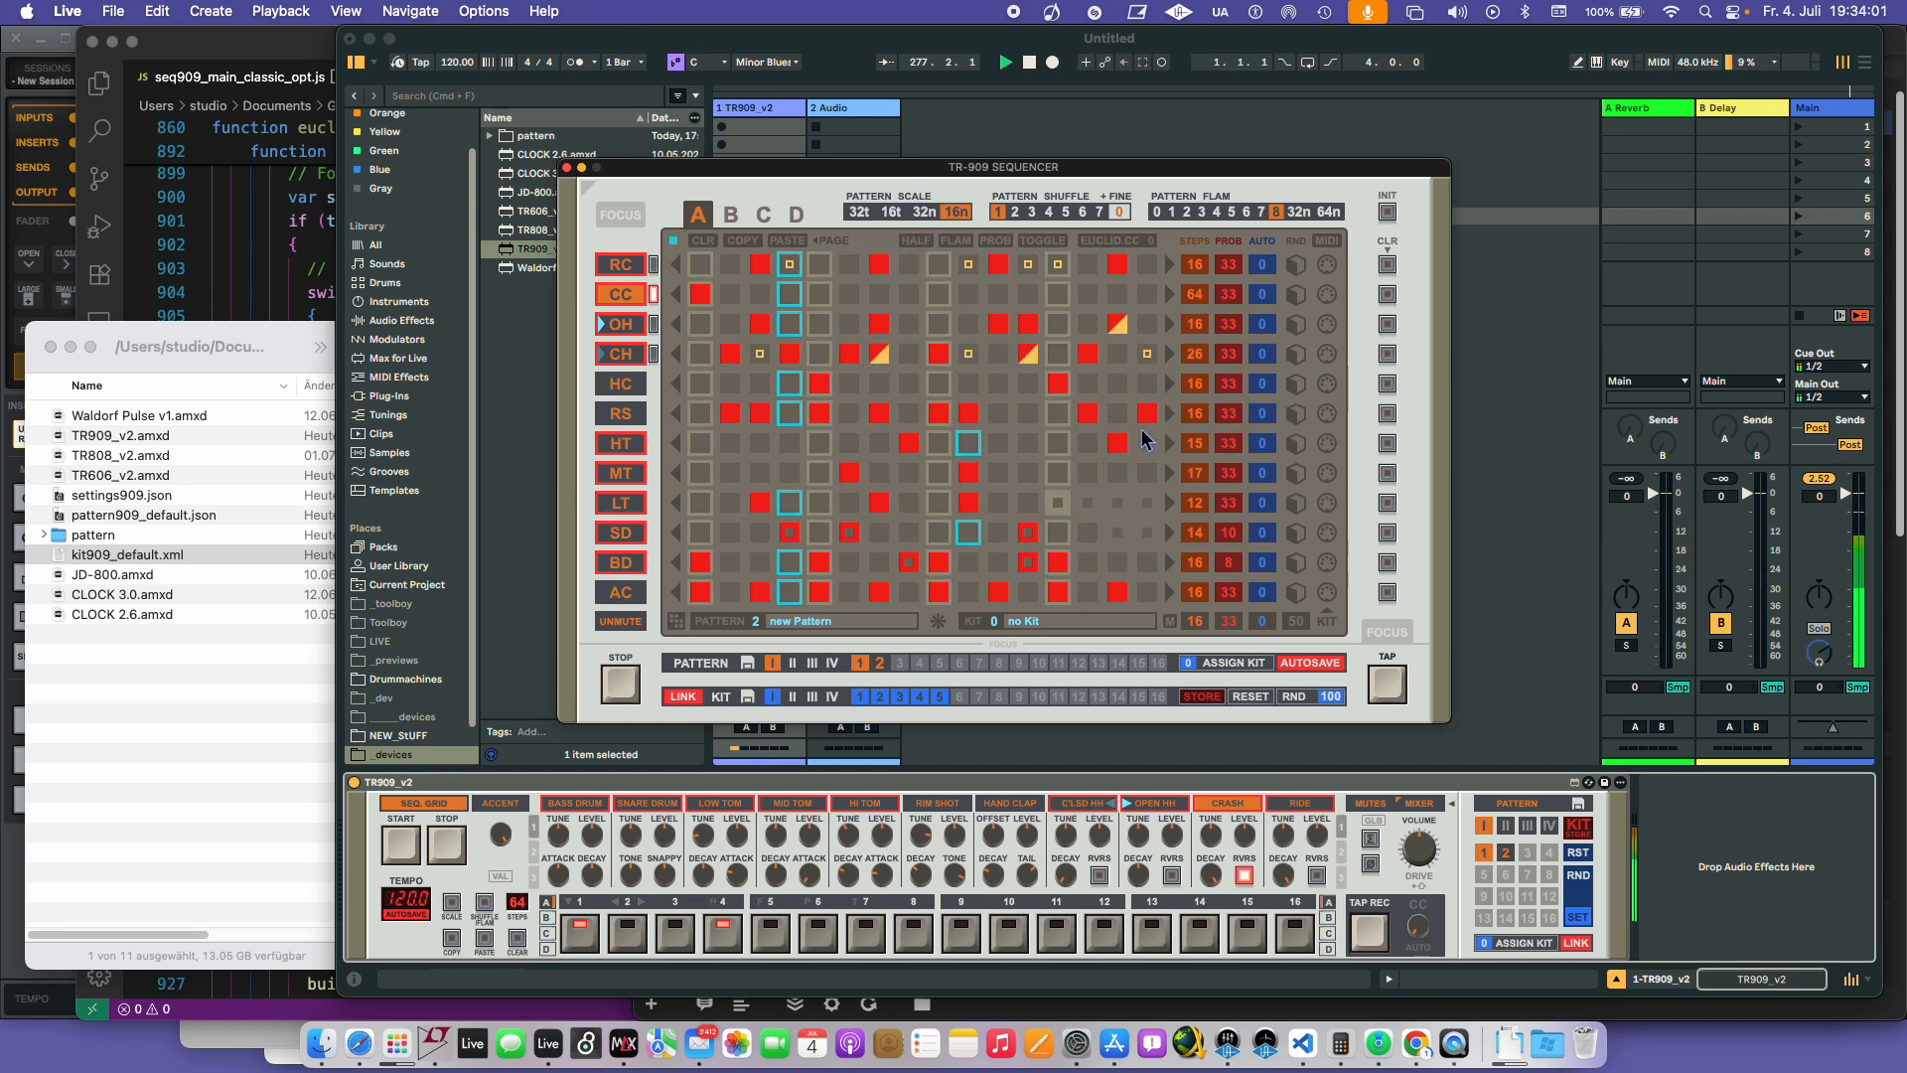
{"action": "key", "text": "shift"}
{"action": "key", "text": "super"}
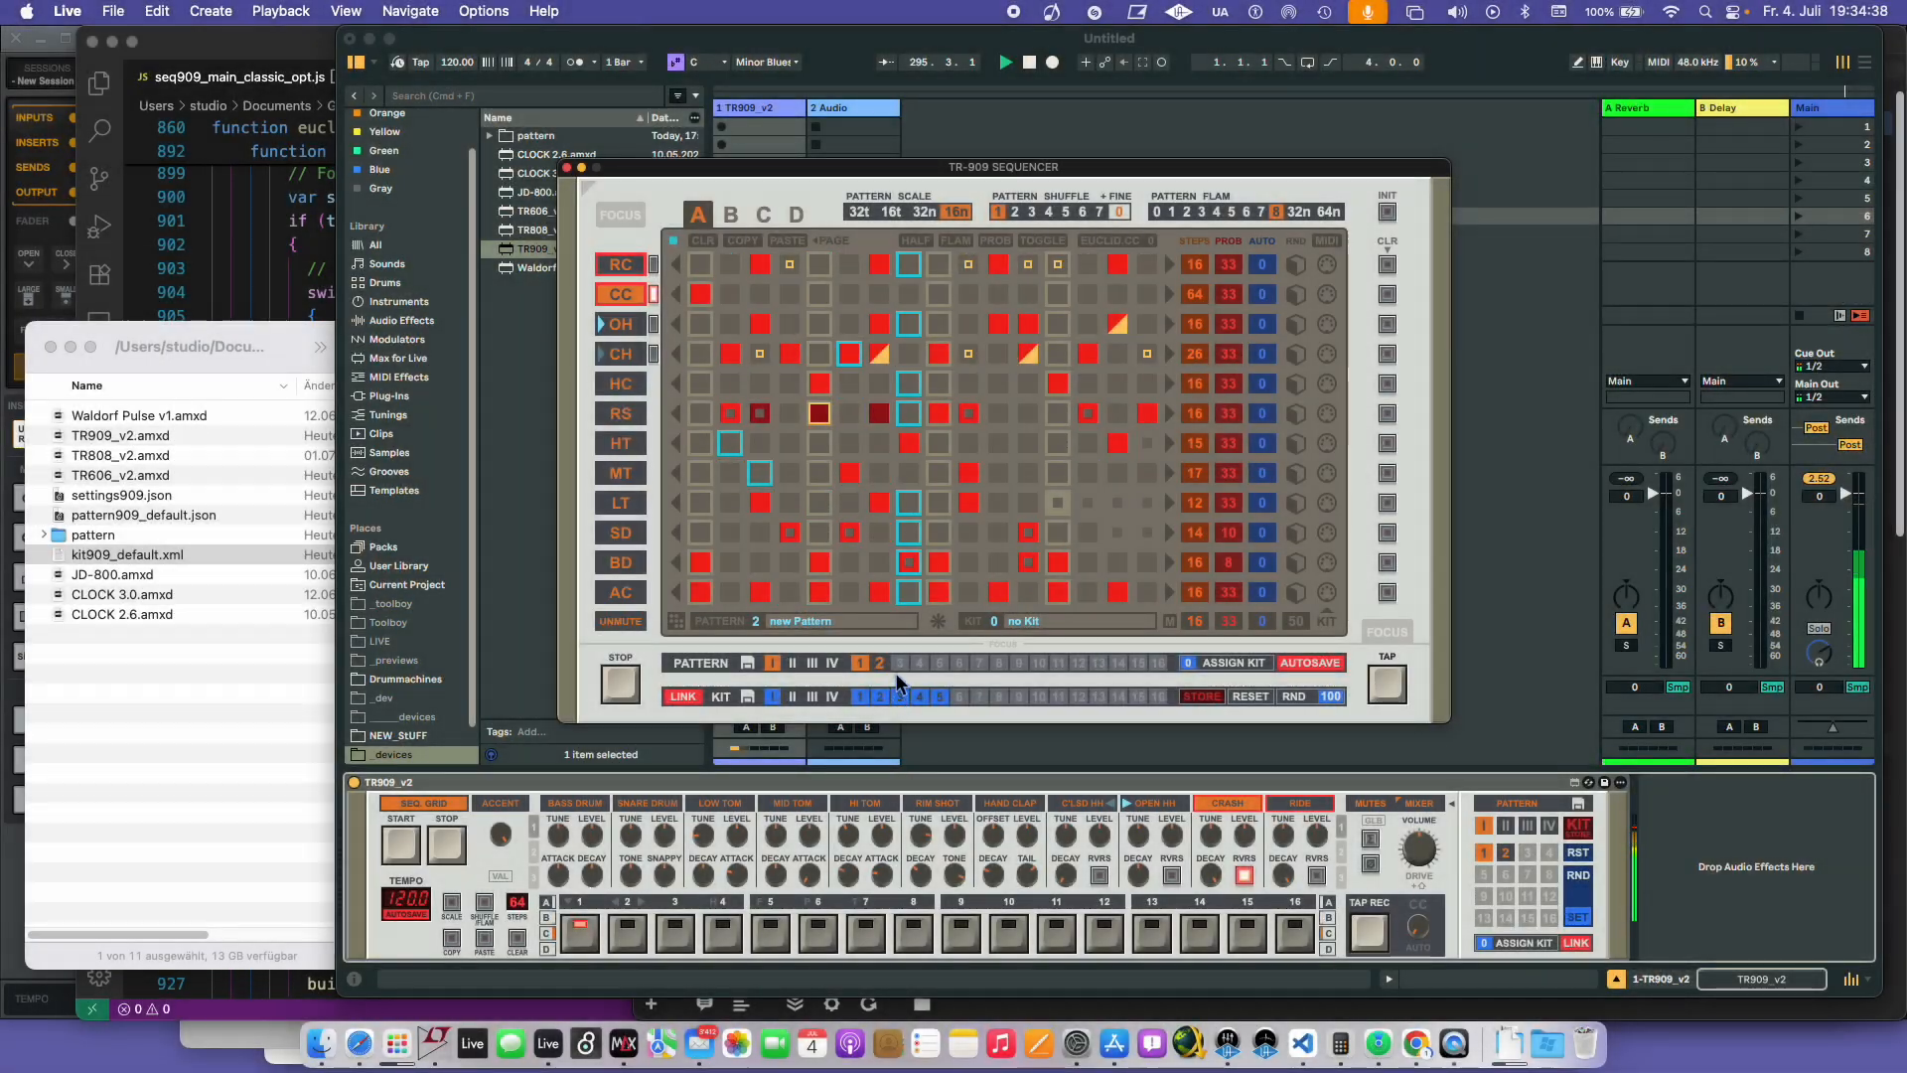
- Recall pattern 1, return to pattern 2 and store a copy of it in pattern slot 3
{"action": "left_click", "coordinate": [859, 663]}
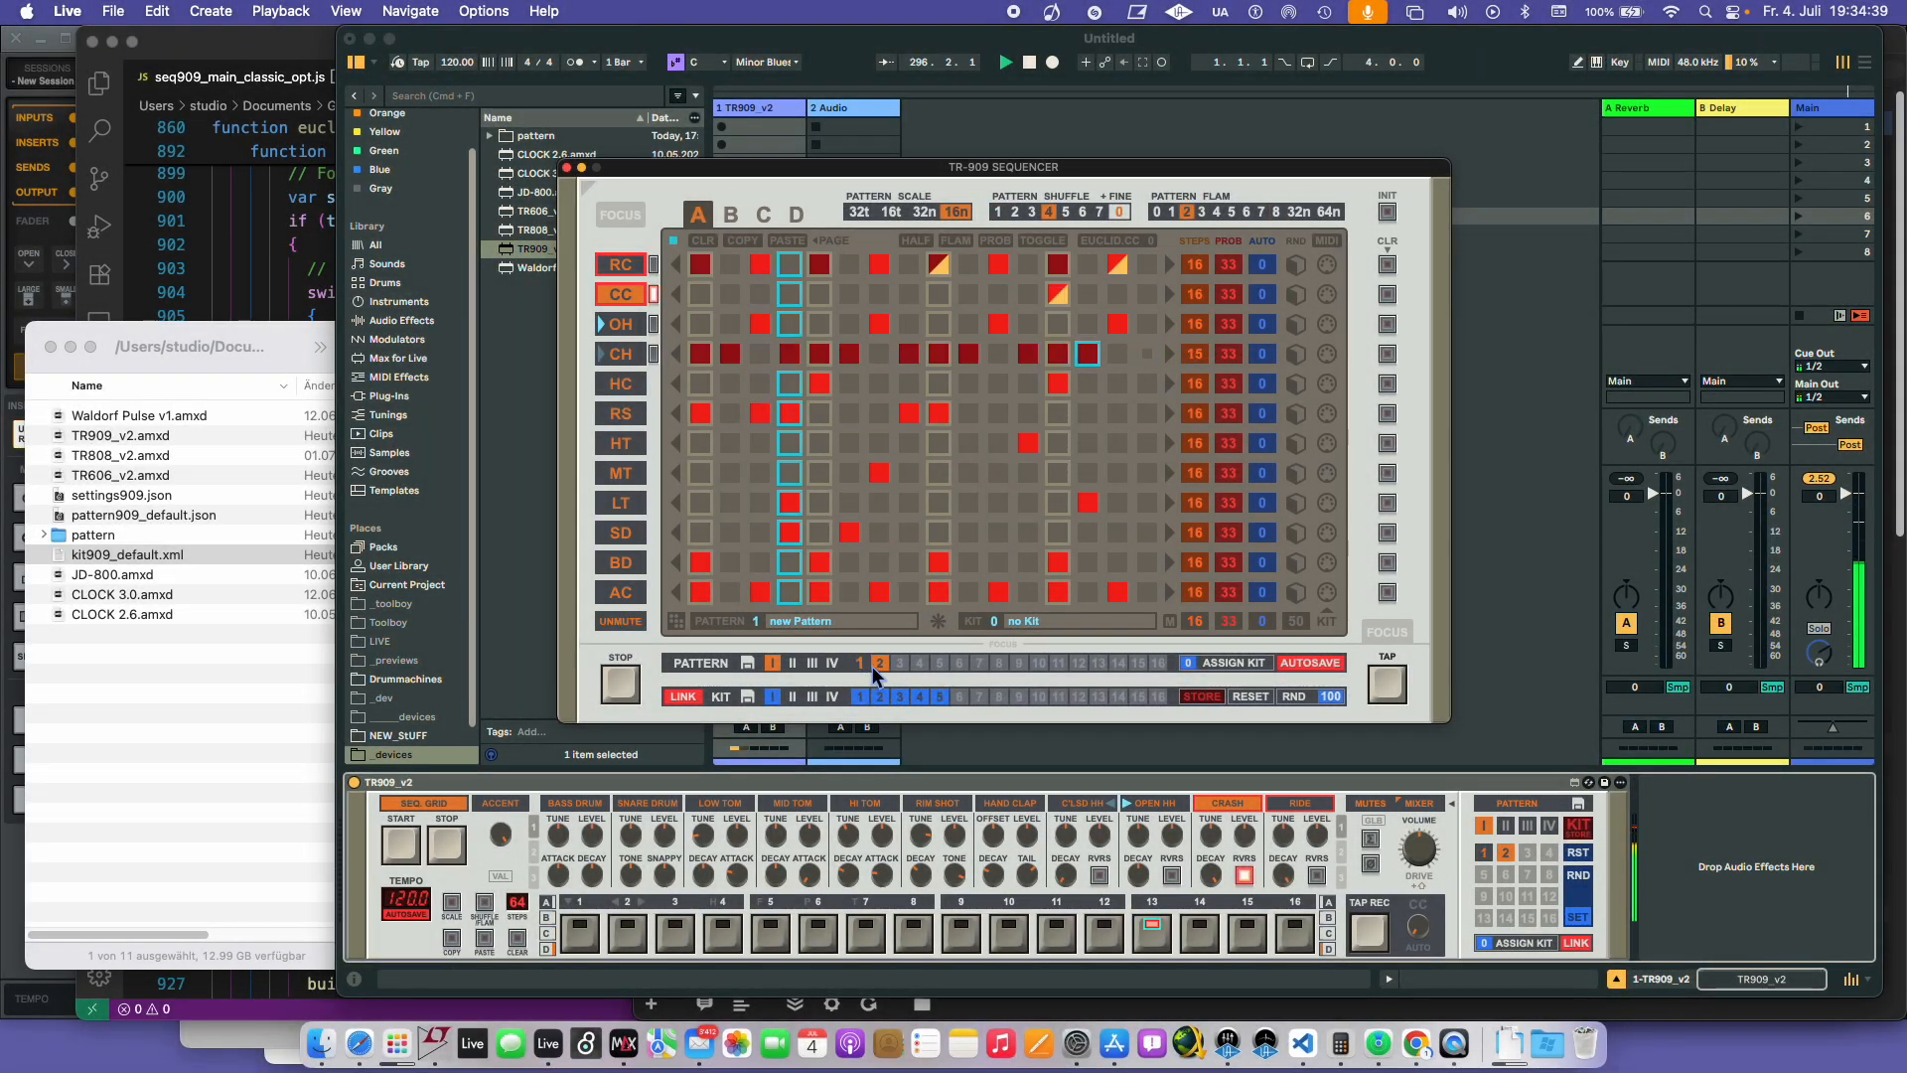
{"action": "left_click", "coordinate": [880, 664]}
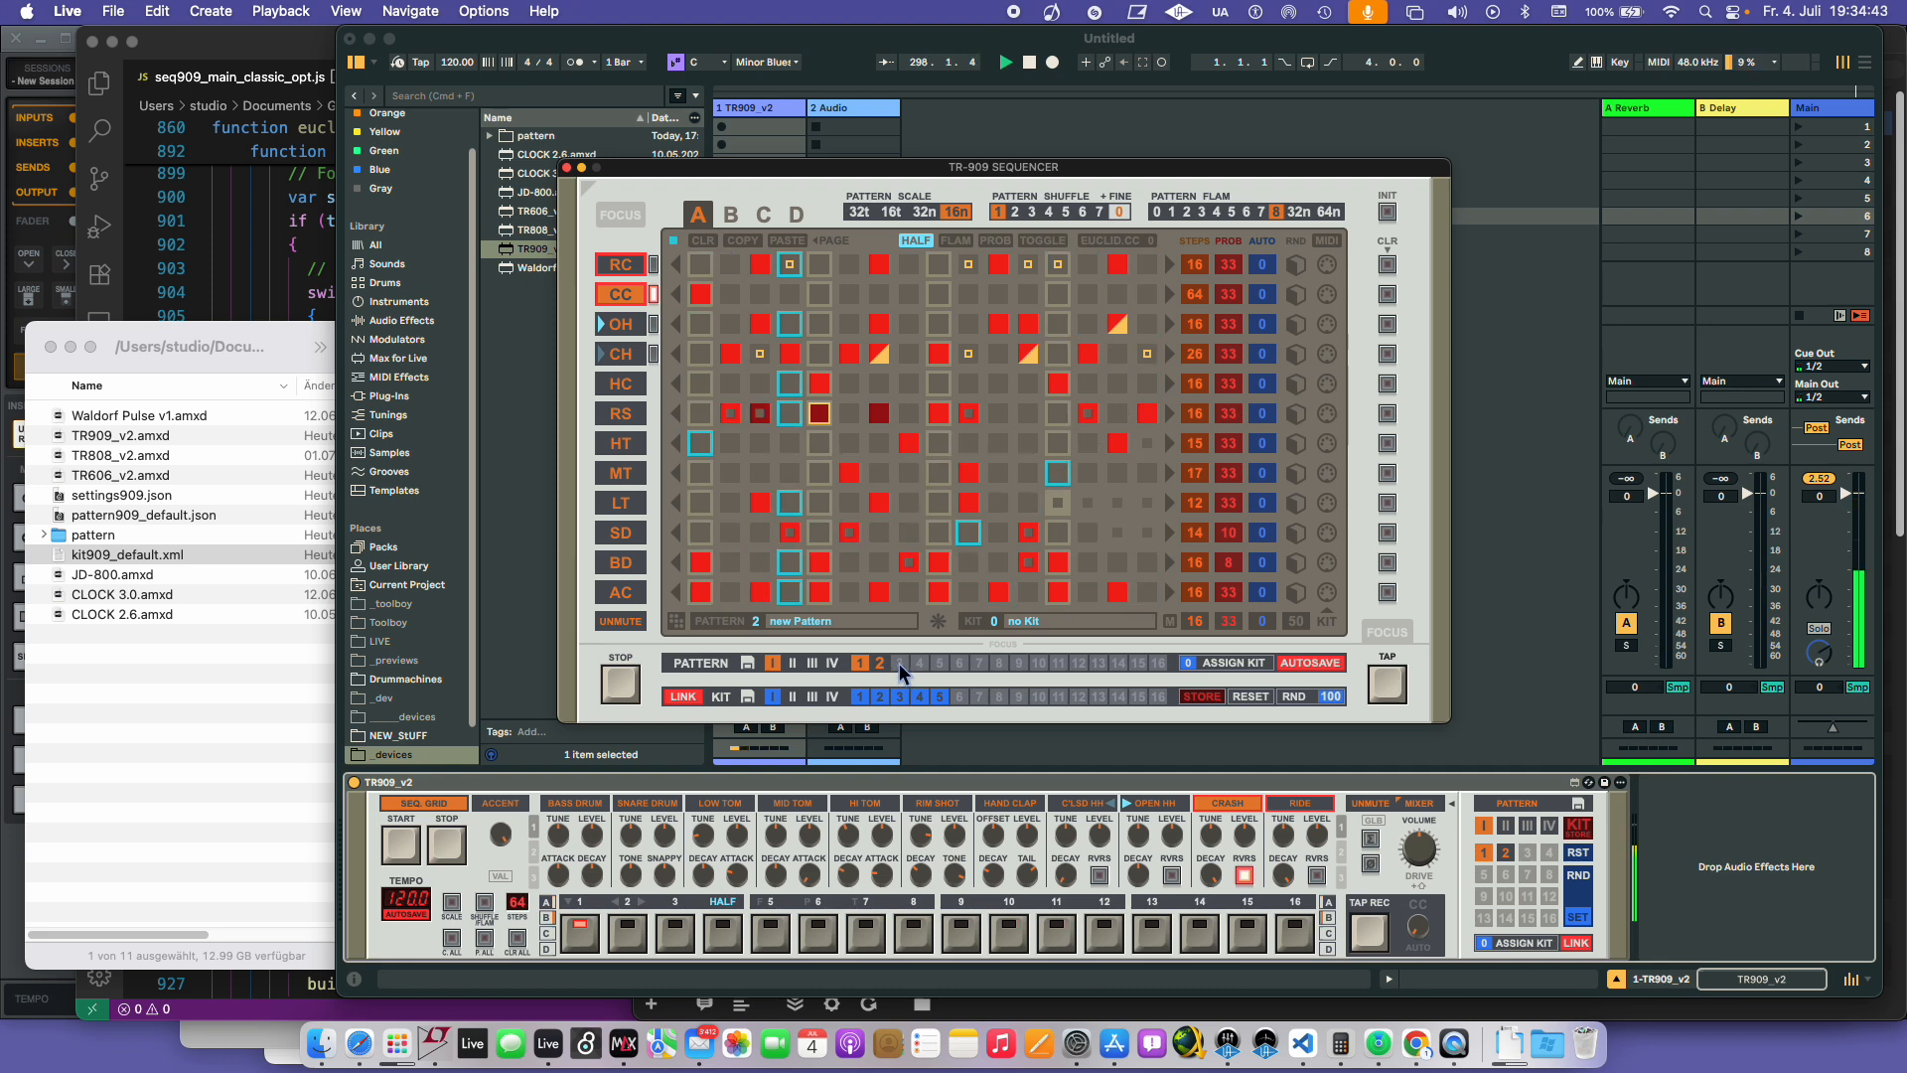
{"action": "left_click", "coordinate": [899, 664]}
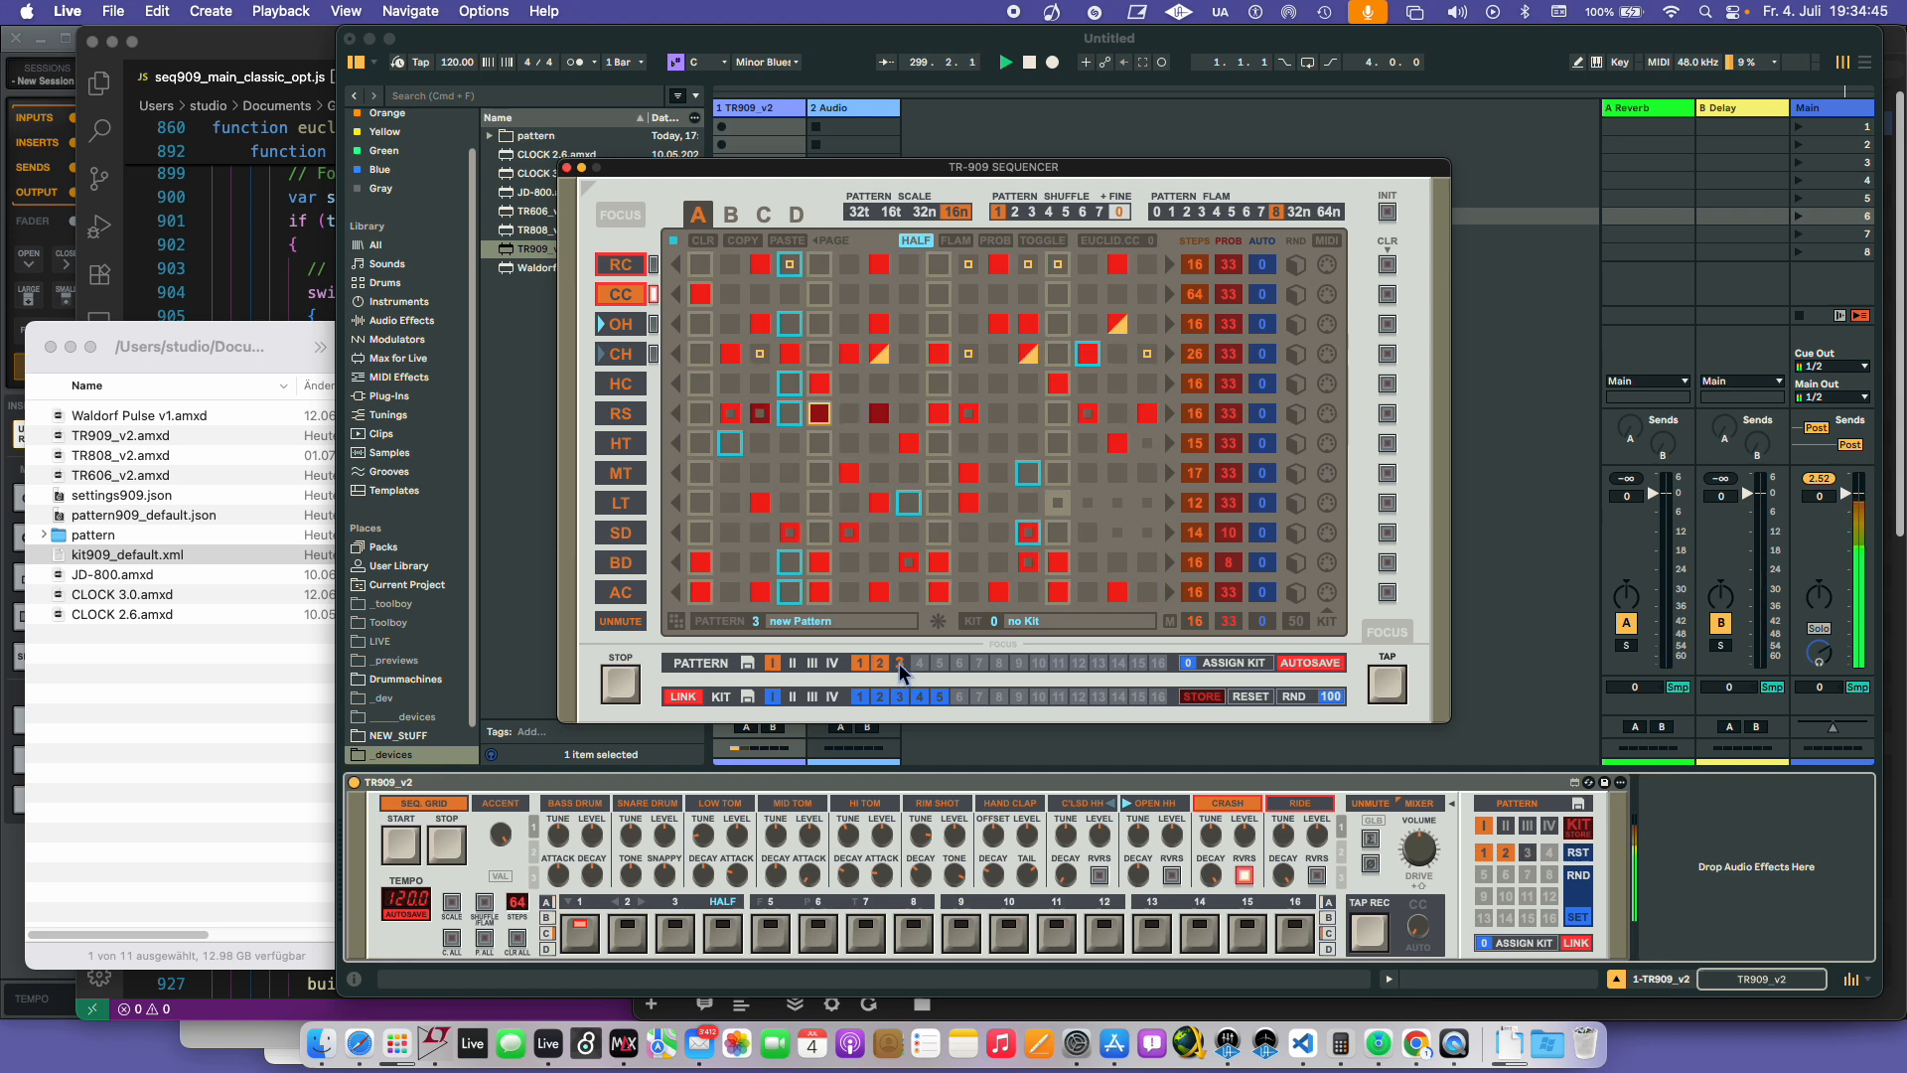
{"action": "left_click", "coordinate": [898, 664]}
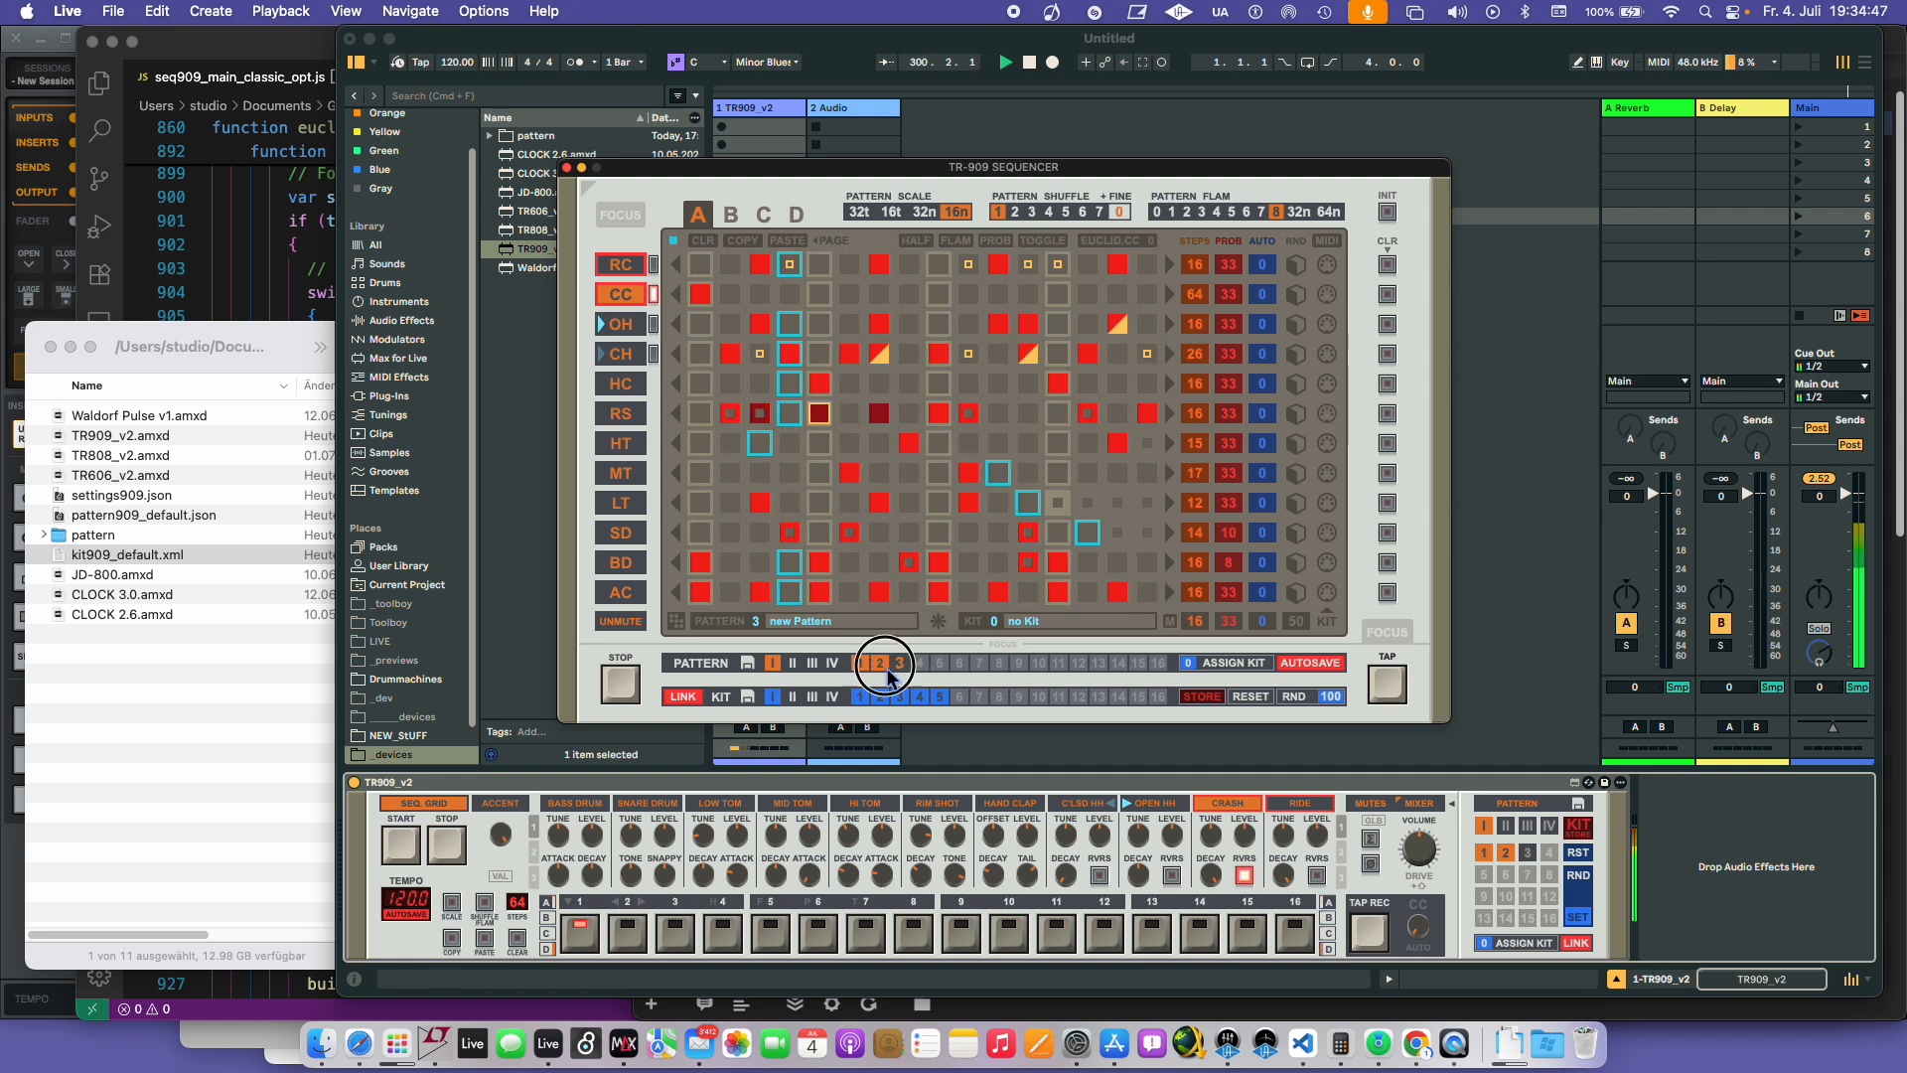
- Set pattern 1's closed hi-hat track to 16 steps and switch the copy and paste scope from page to pattern
{"action": "left_click", "coordinate": [898, 663]}
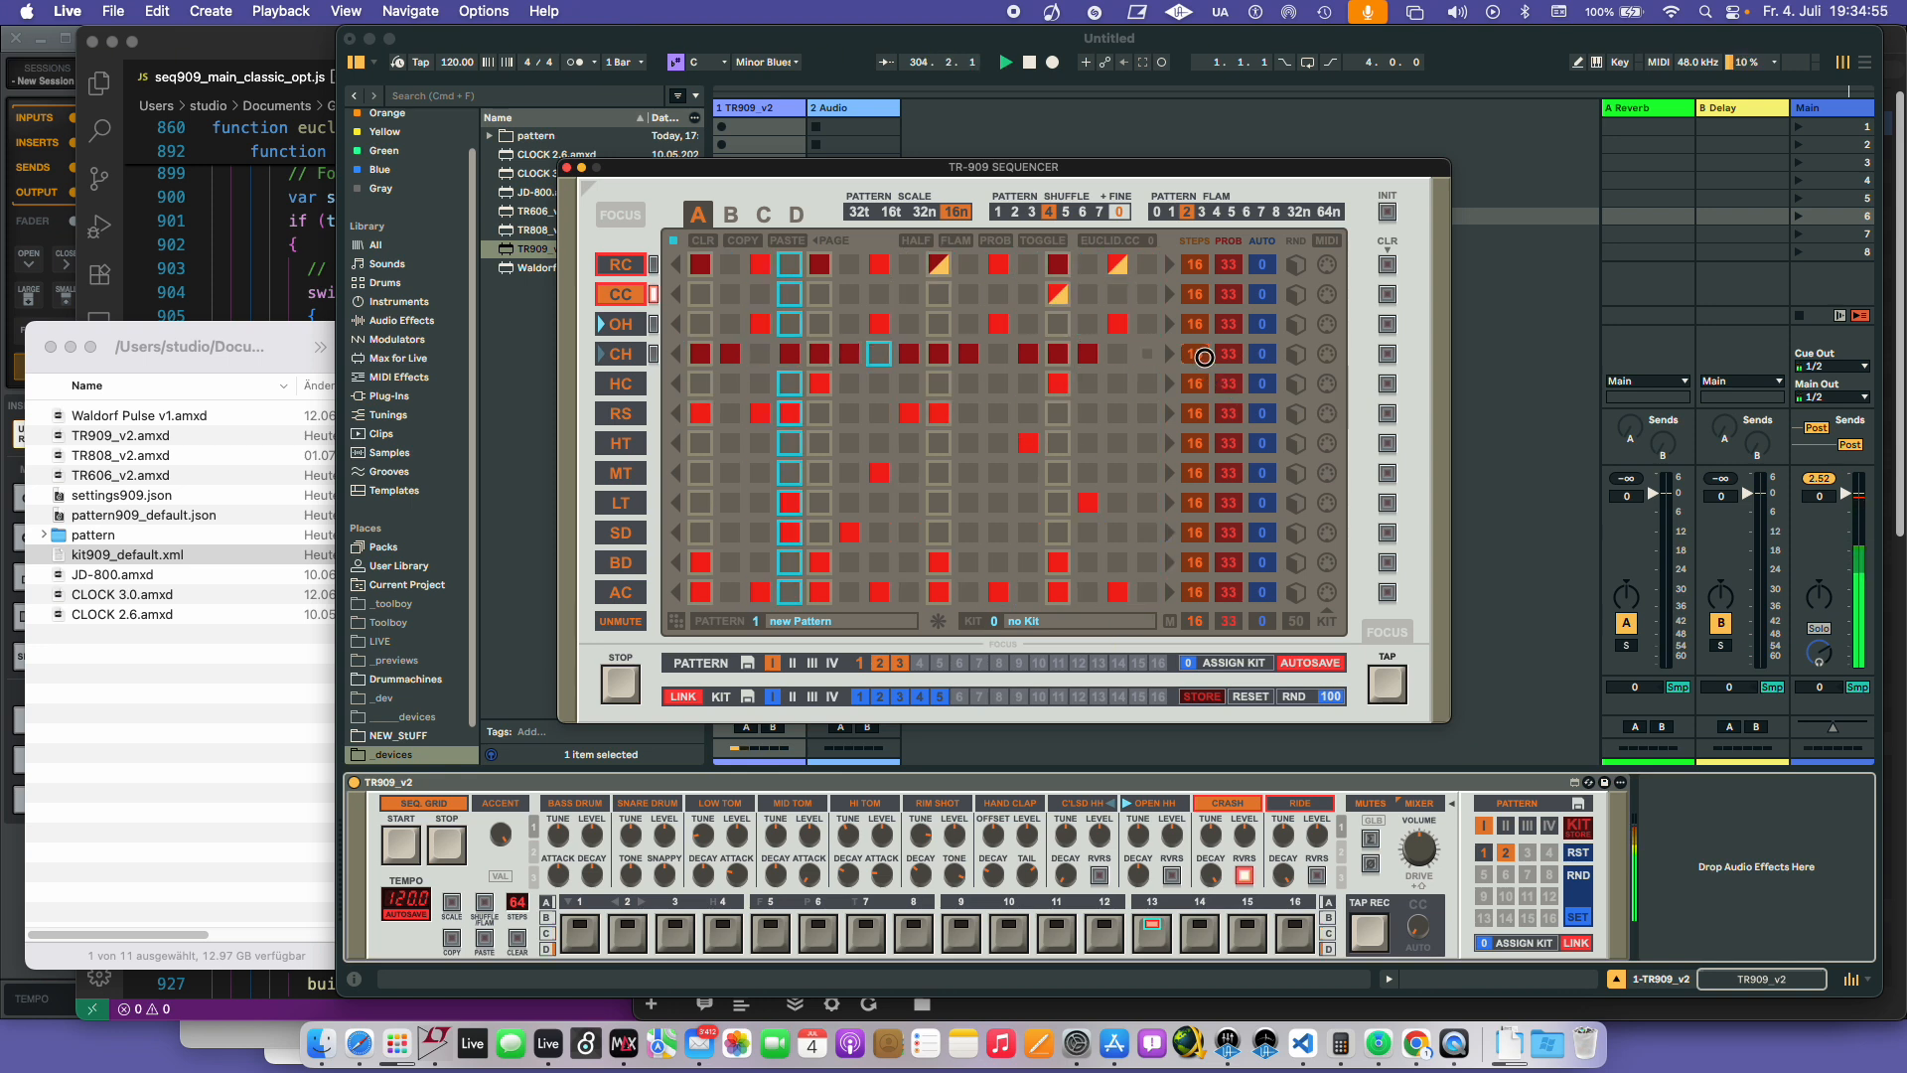
{"action": "left_click_drag", "start_coordinate": [1198, 355], "coordinate": [1197, 270]}
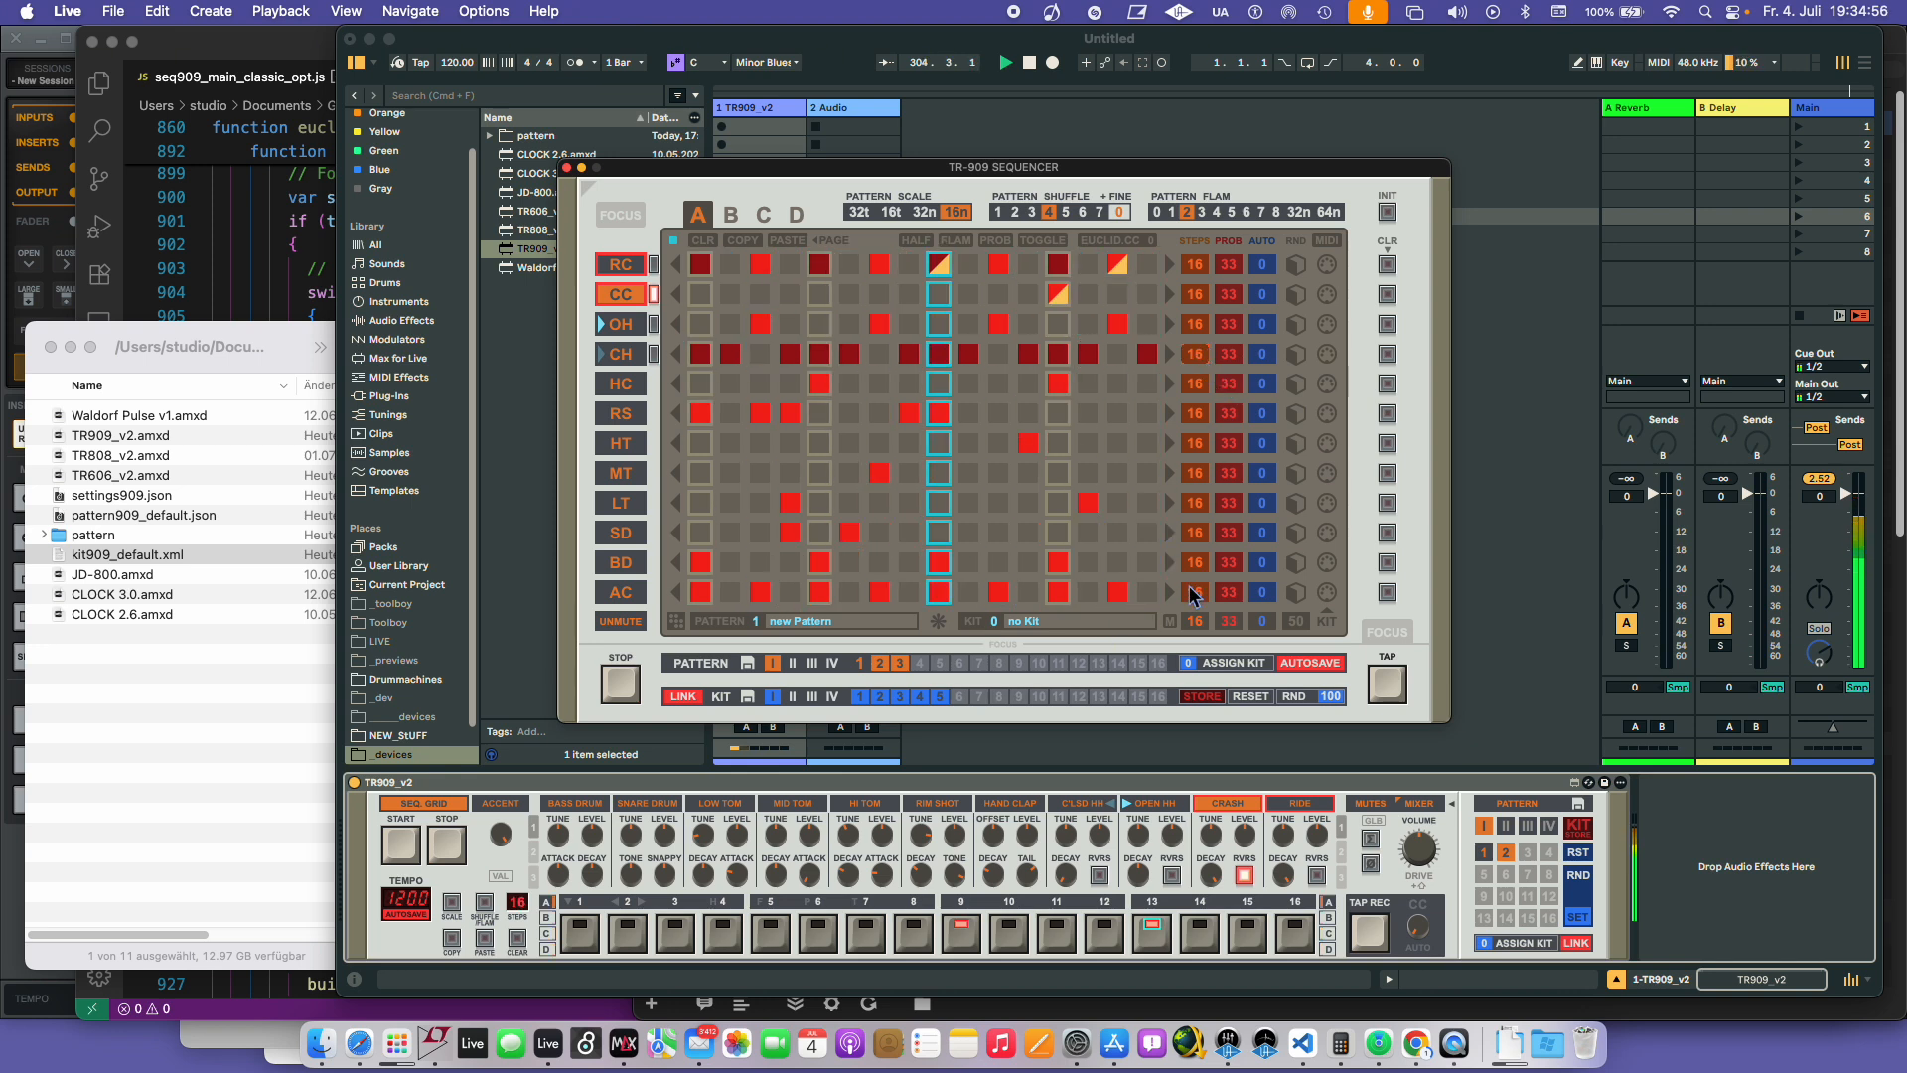
{"action": "left_click", "coordinate": [844, 248]}
- Save the pattern bank as pattern909_demo00.json in the _devices folder
{"action": "left_click", "coordinate": [748, 664]}
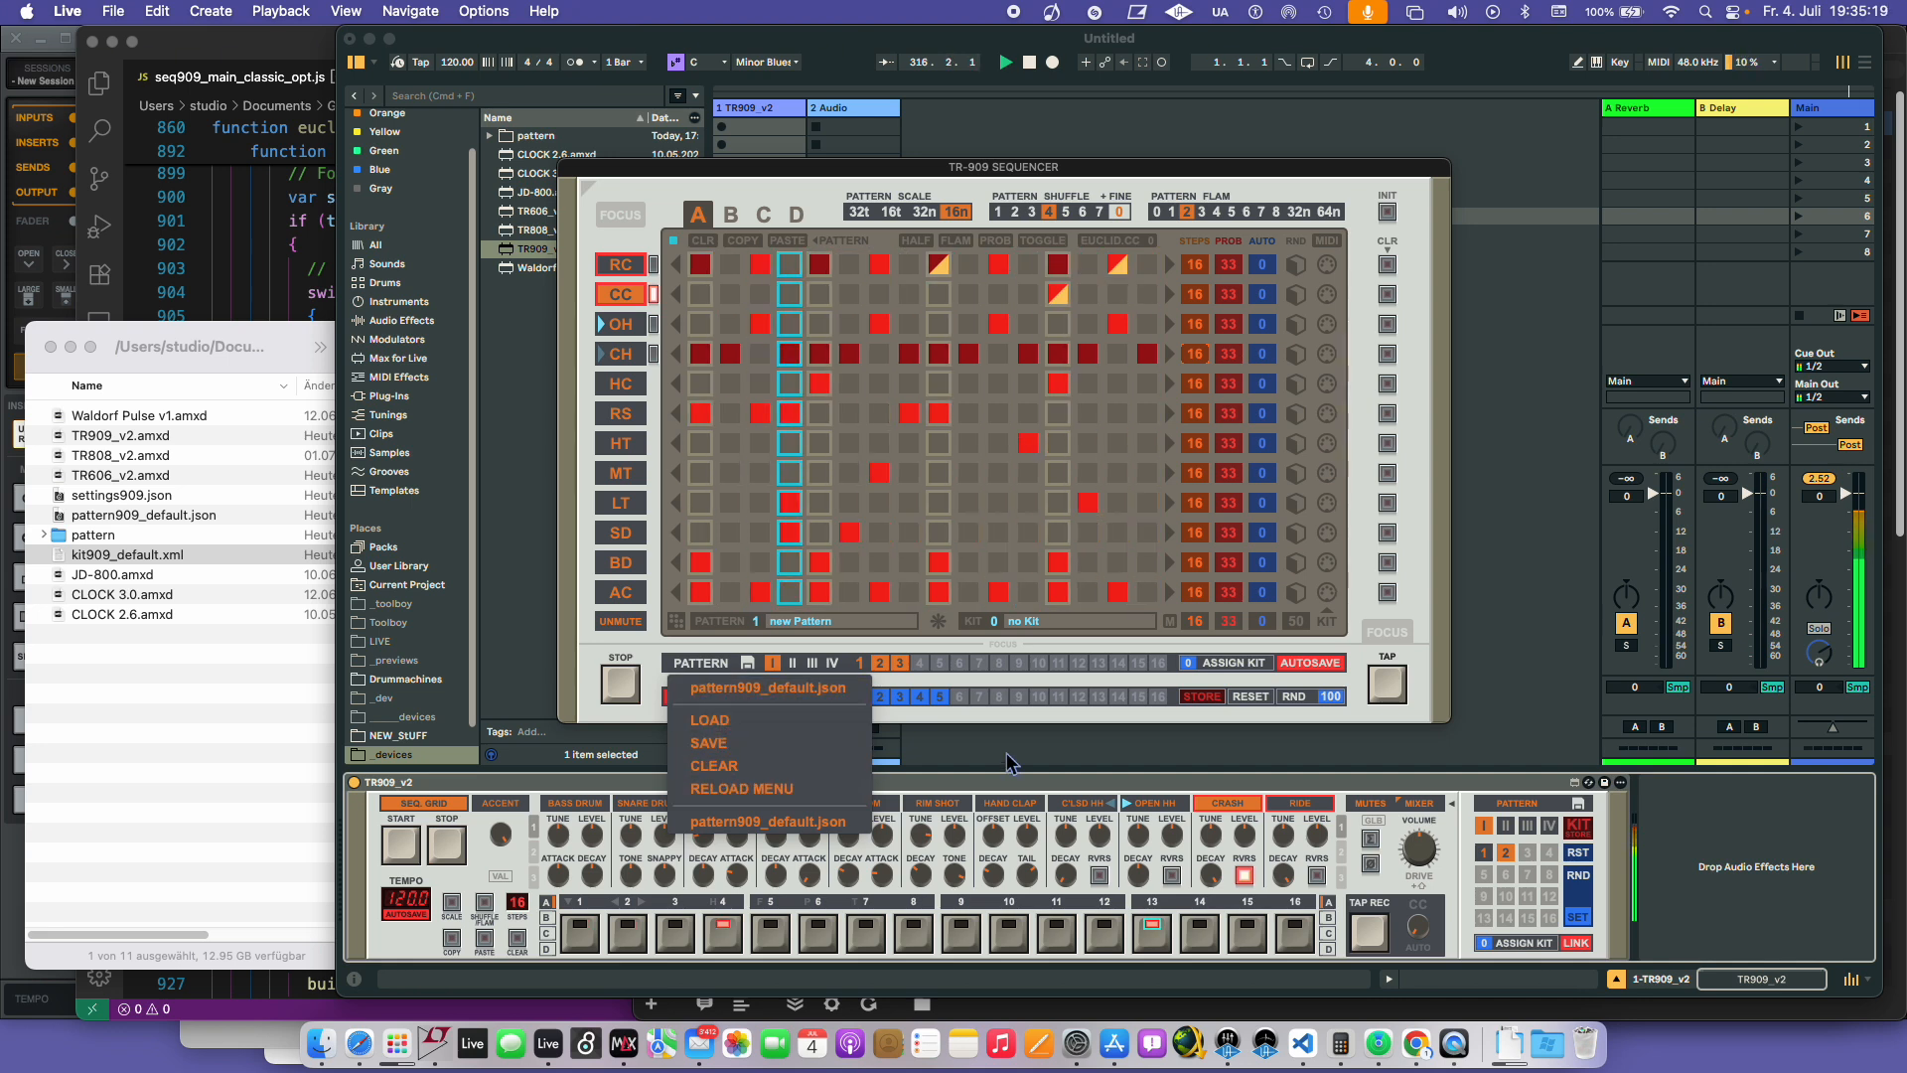
{"action": "left_click", "coordinate": [723, 748]}
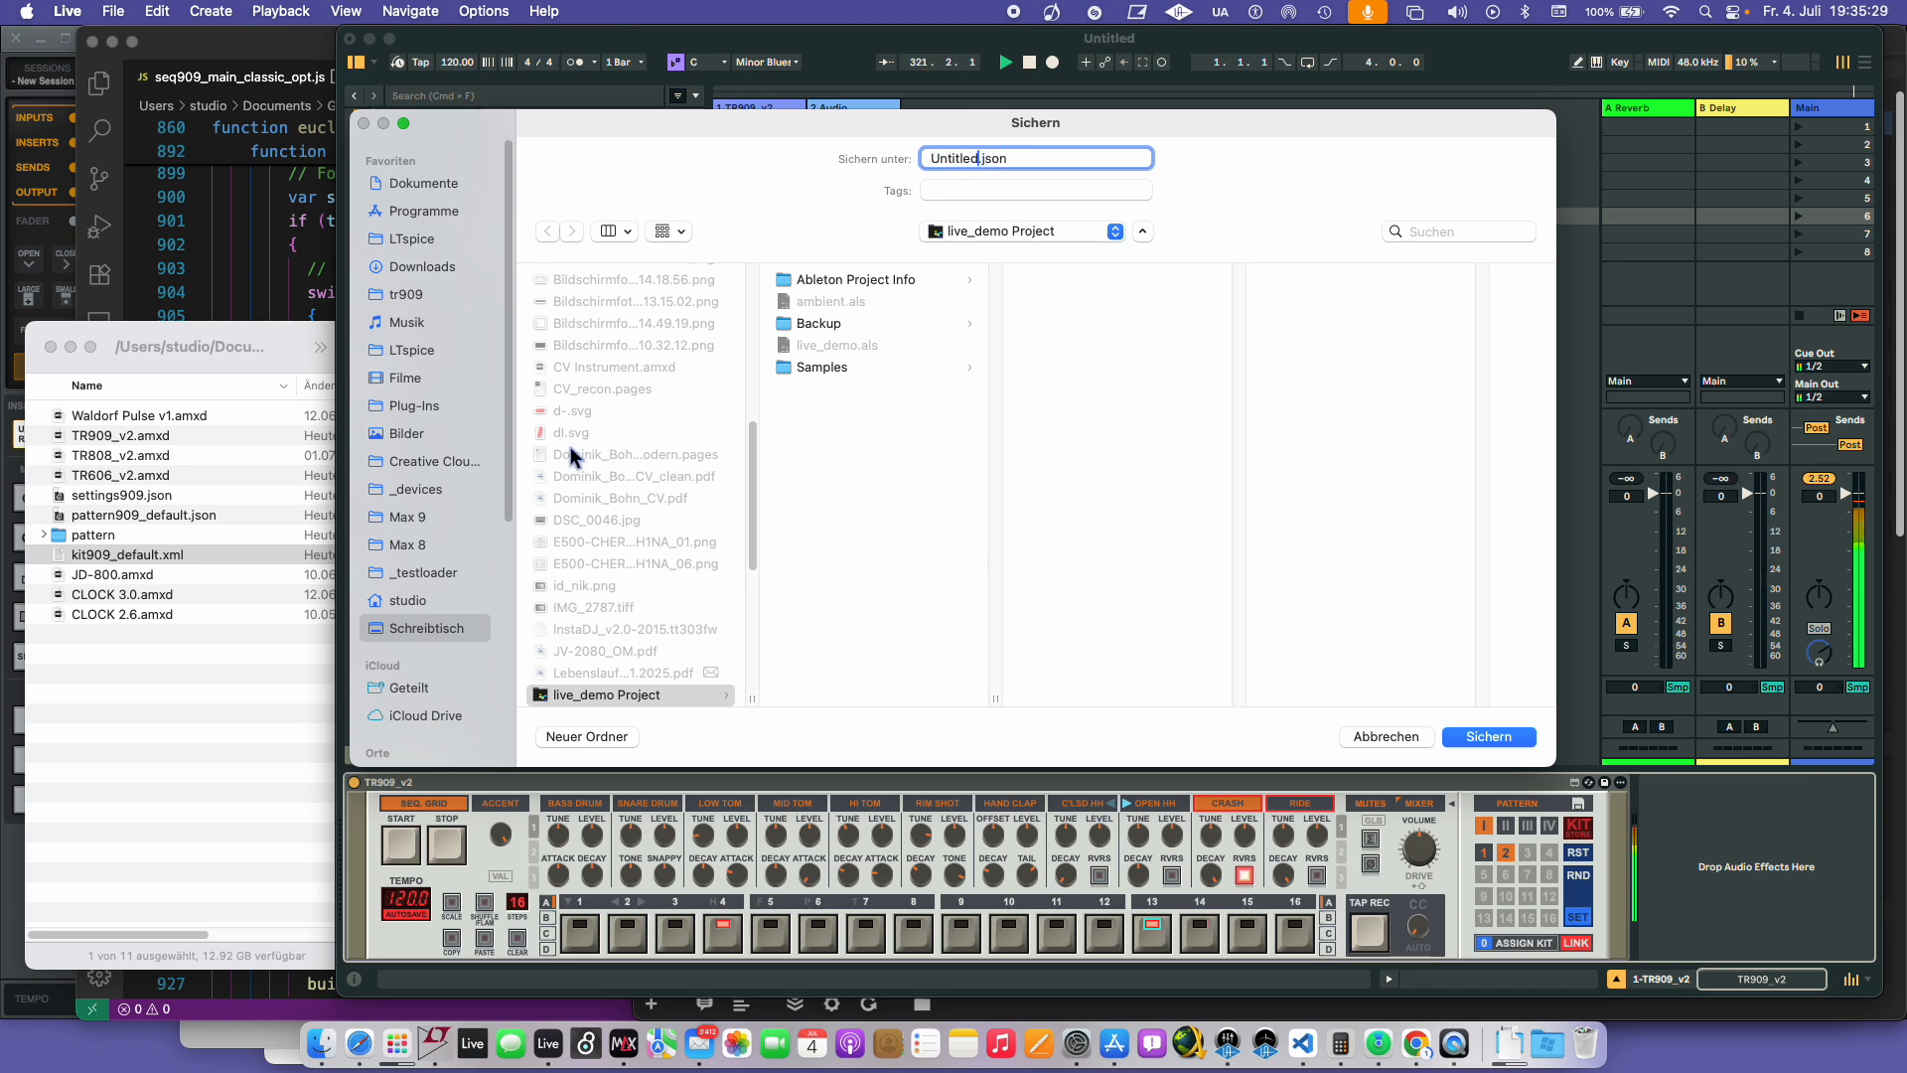
{"action": "left_click", "coordinate": [420, 296]}
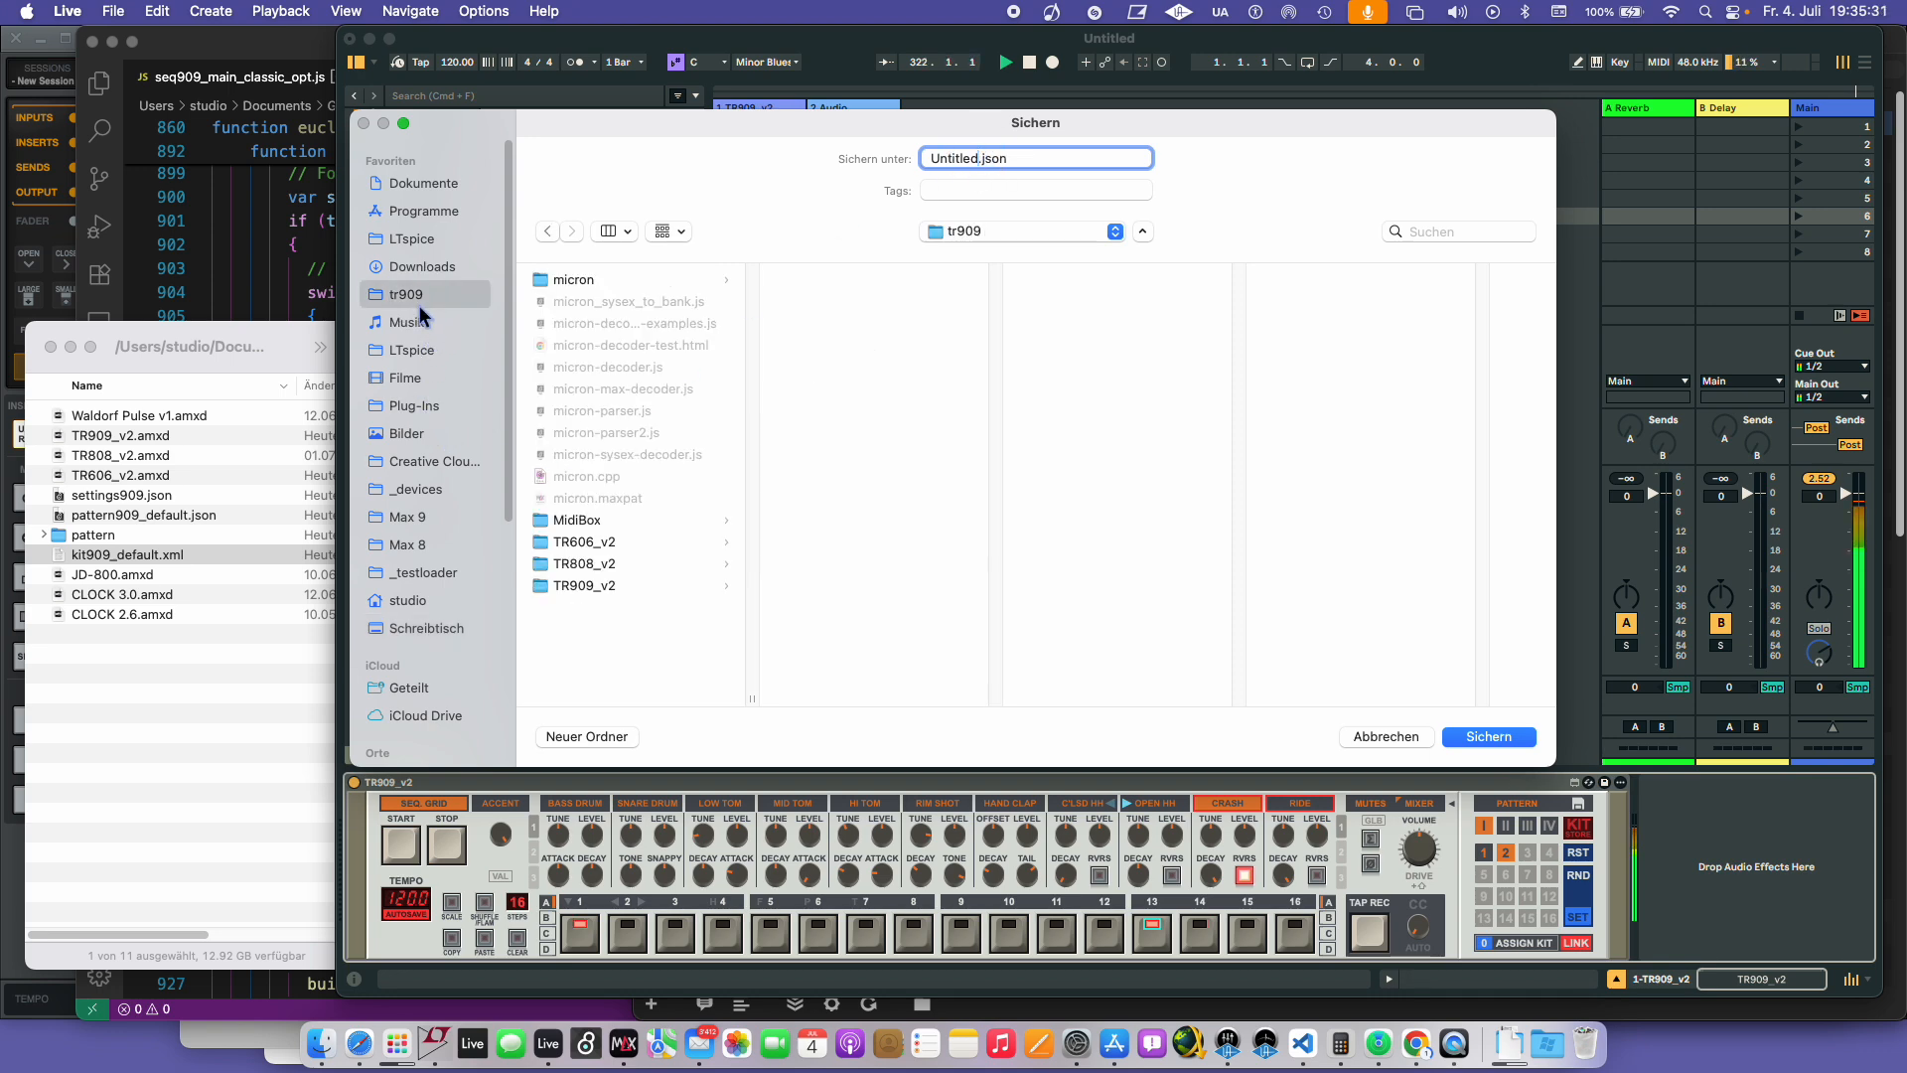
{"action": "left_click", "coordinate": [423, 491]}
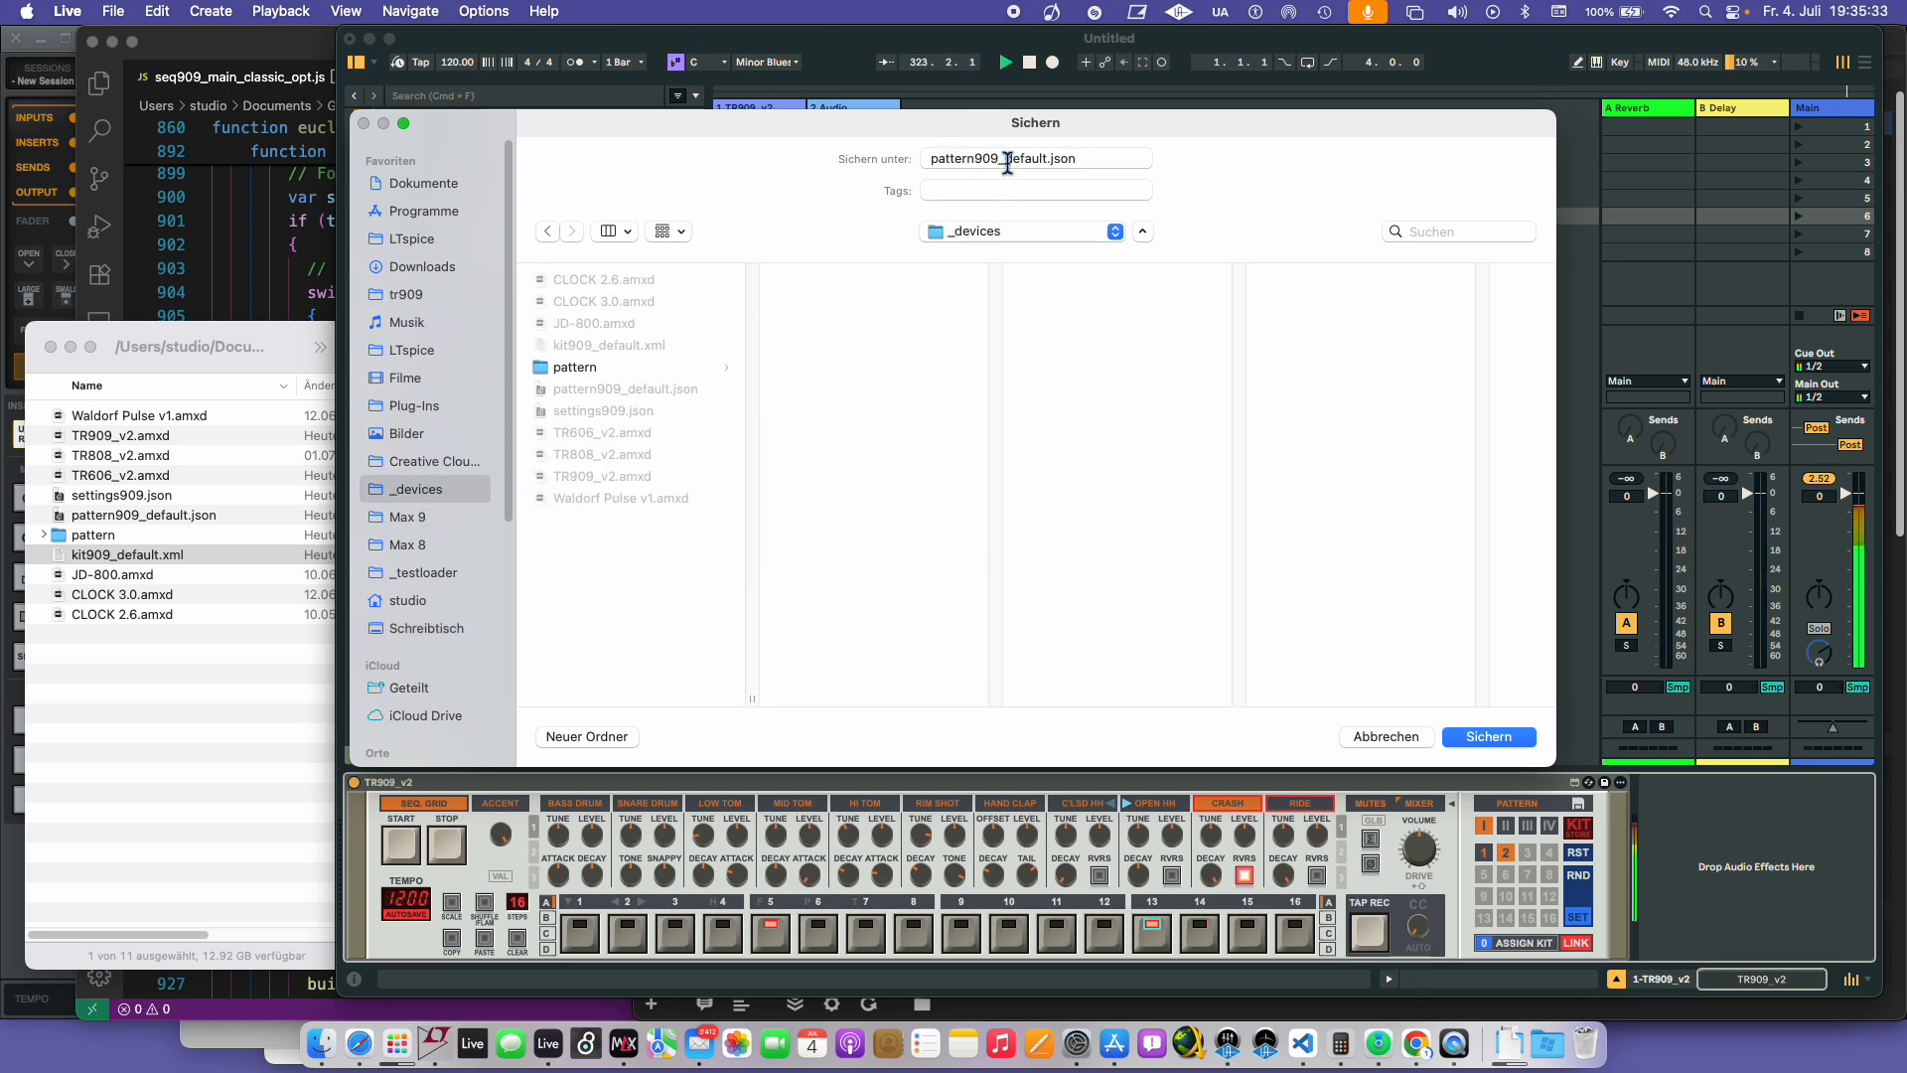
{"action": "type", "text": "demo"}
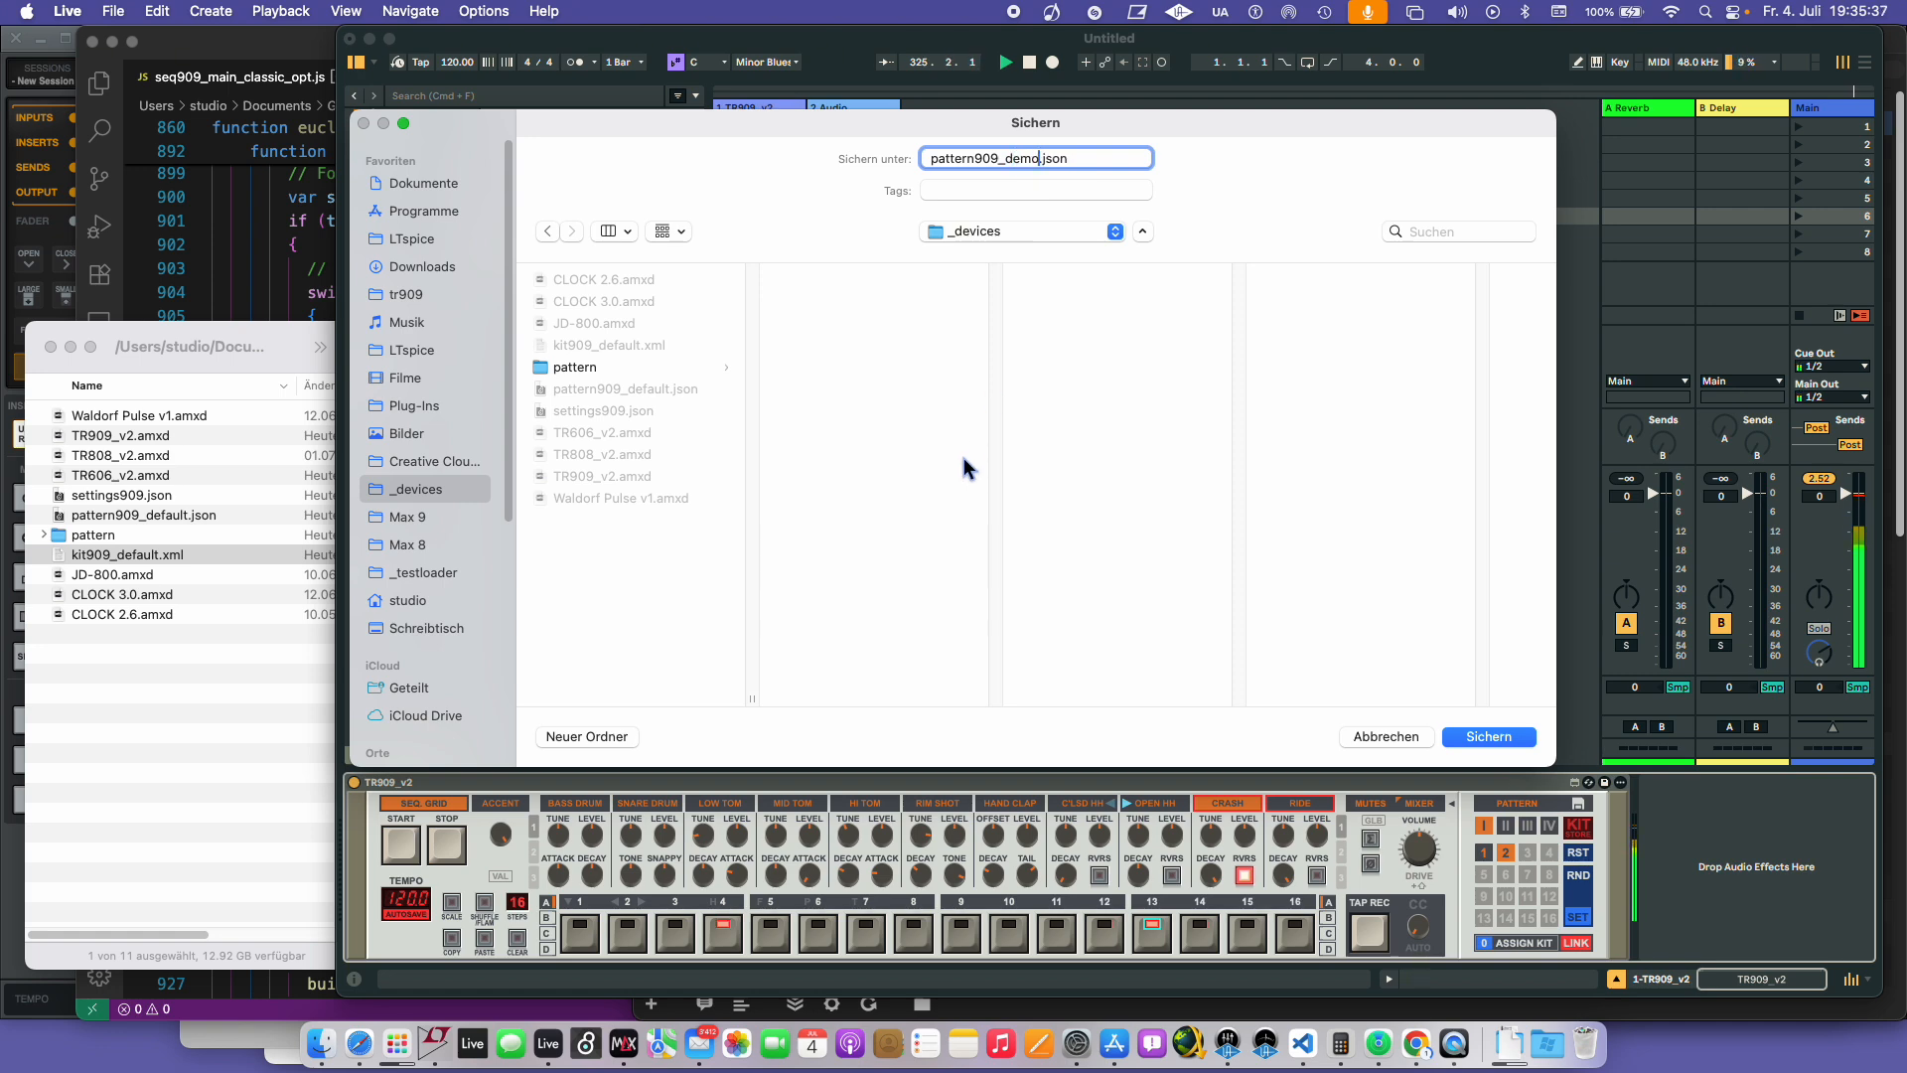
{"action": "type", "text": "00"}
{"action": "key", "text": "Return"}
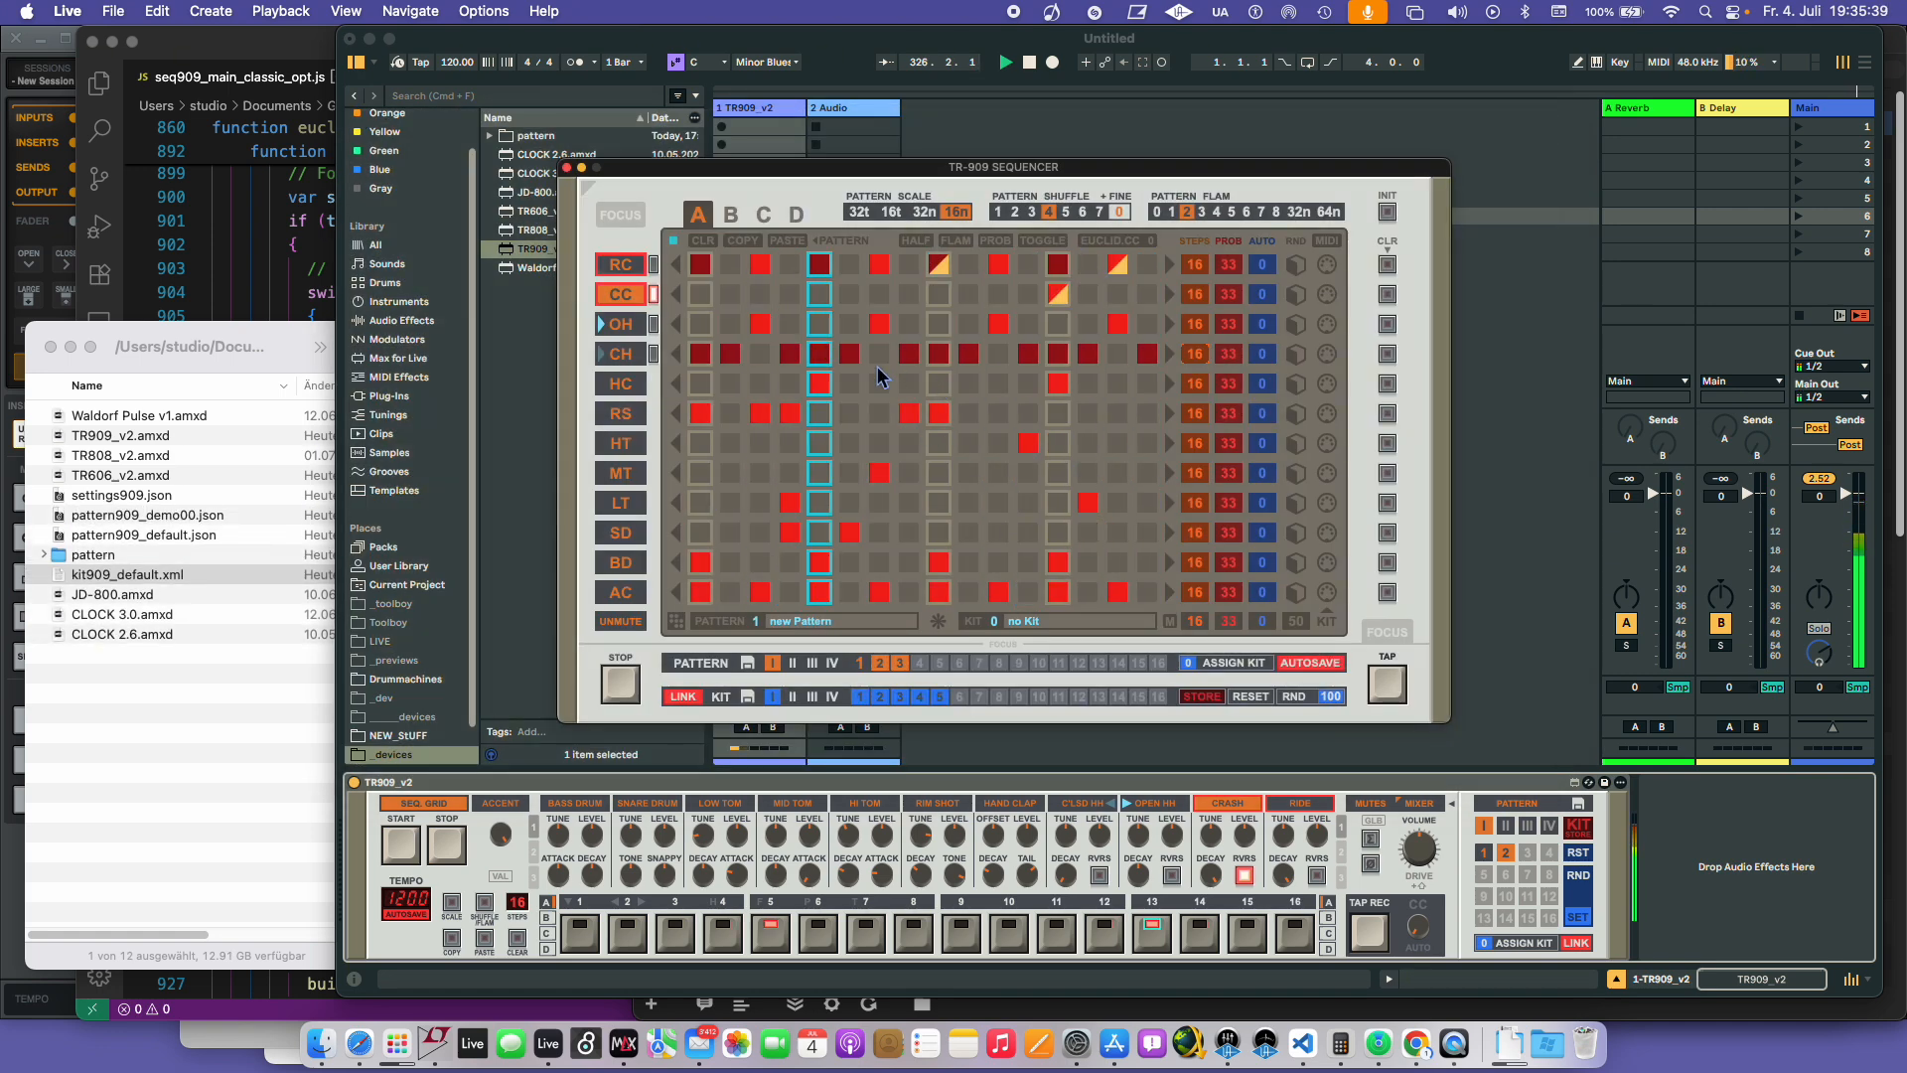
- Load the pattern bank pattern909_demo2.json from the pattern subfolder of _devices
{"action": "left_click", "coordinate": [748, 664]}
{"action": "left_click", "coordinate": [733, 720]}
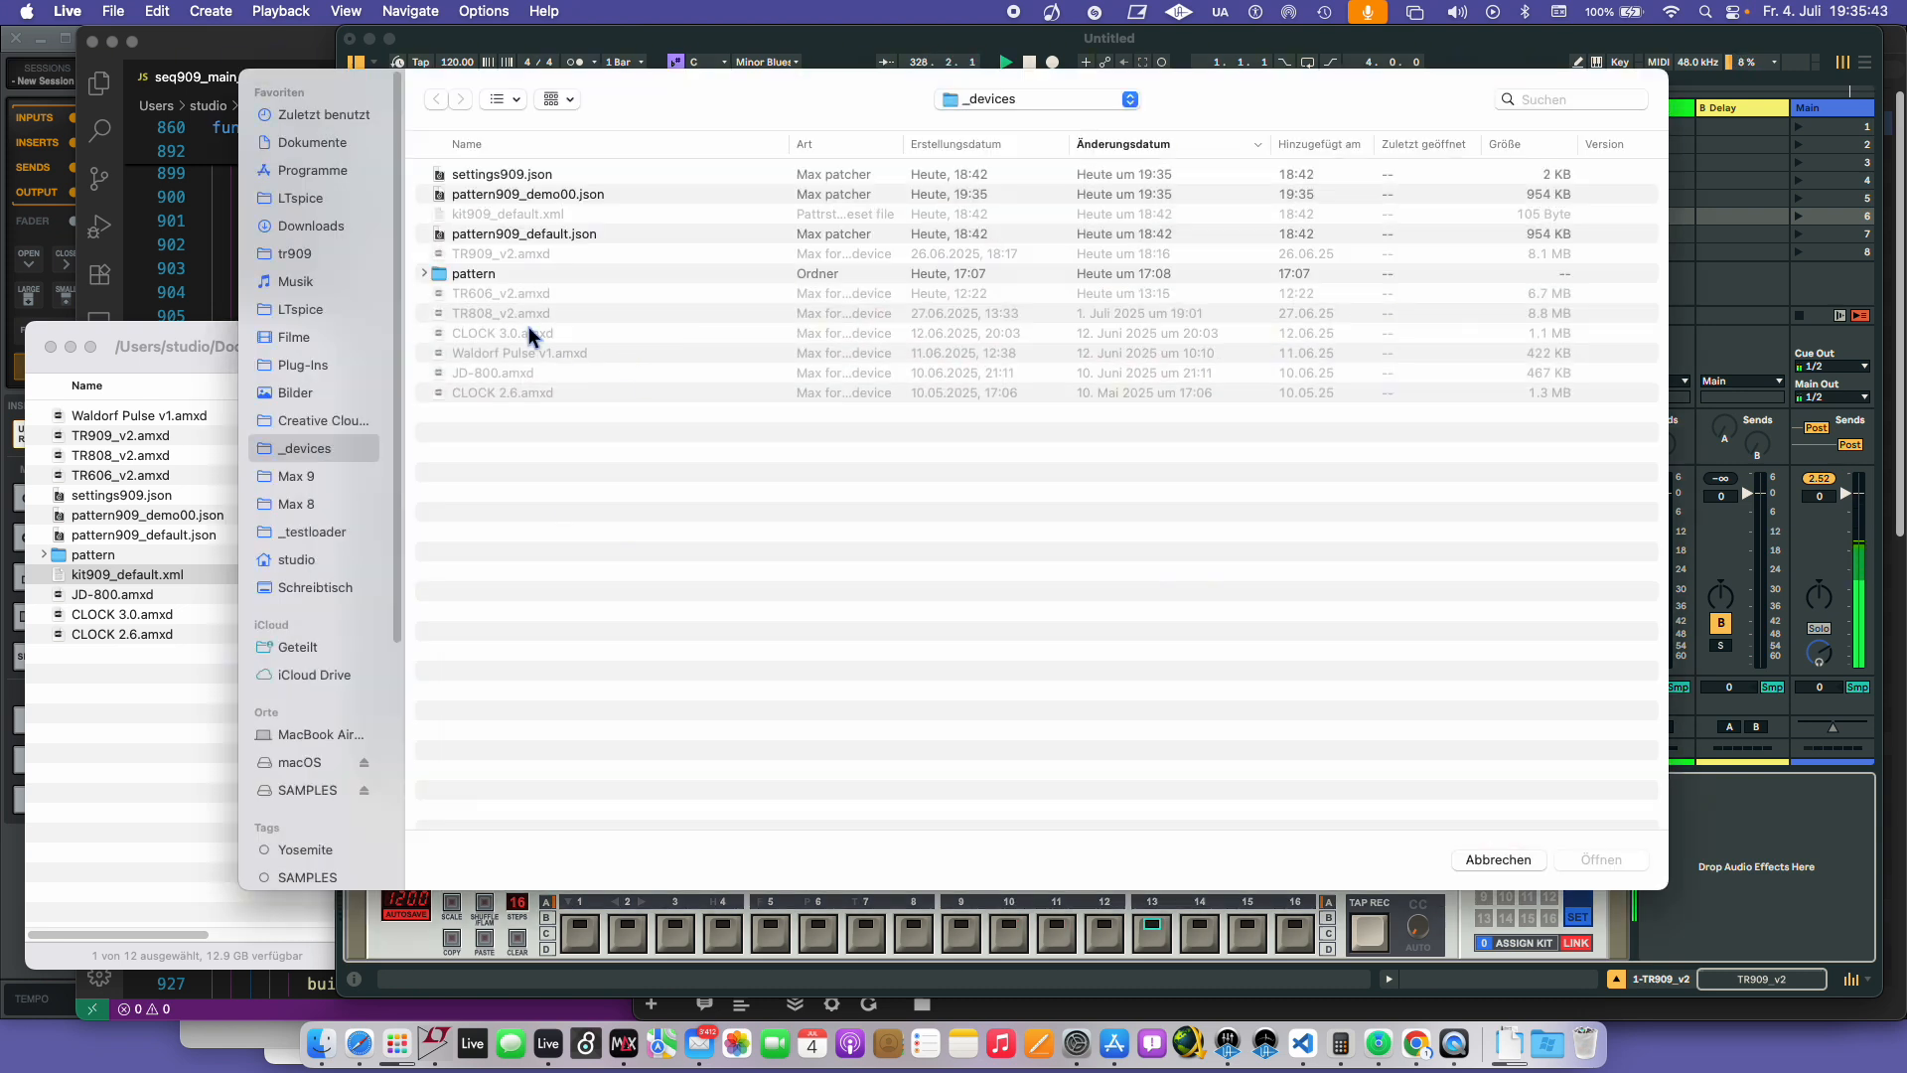
{"action": "left_click", "coordinate": [426, 273]}
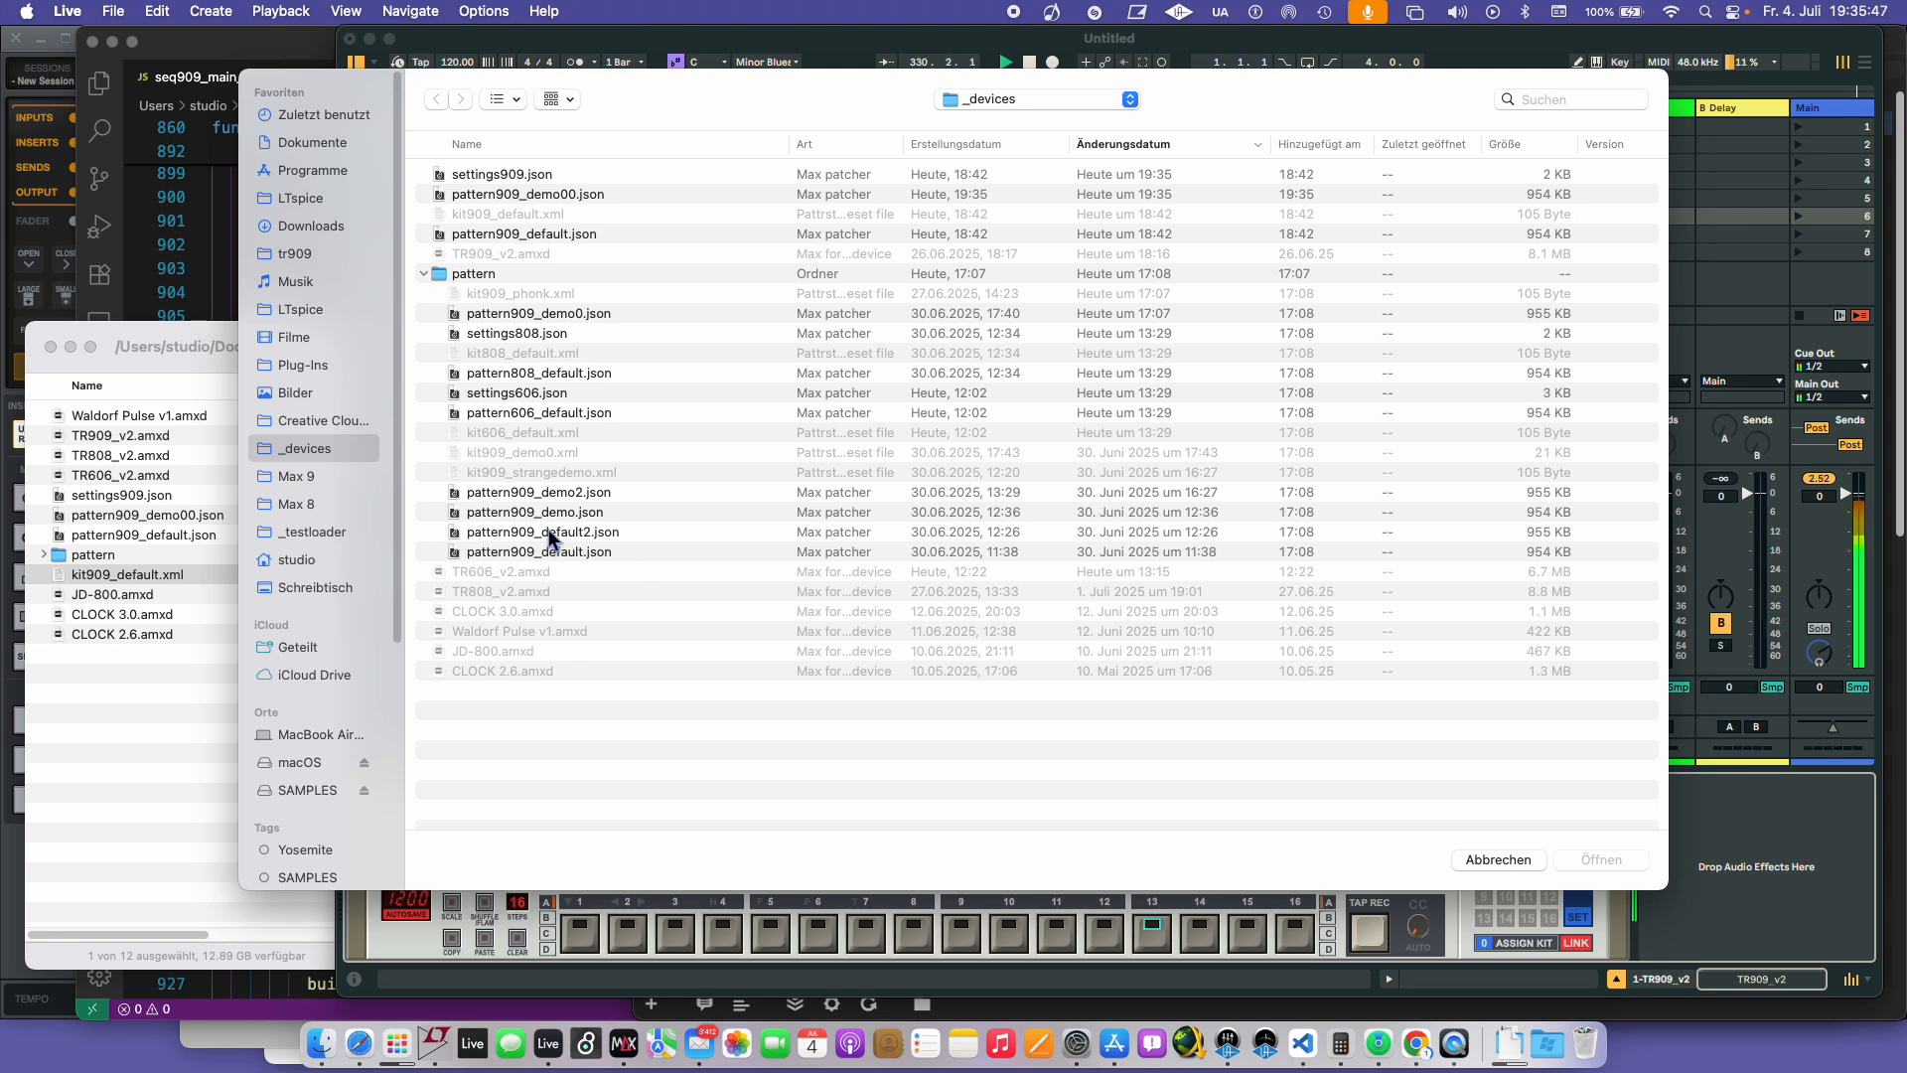
{"action": "left_click", "coordinate": [586, 493]}
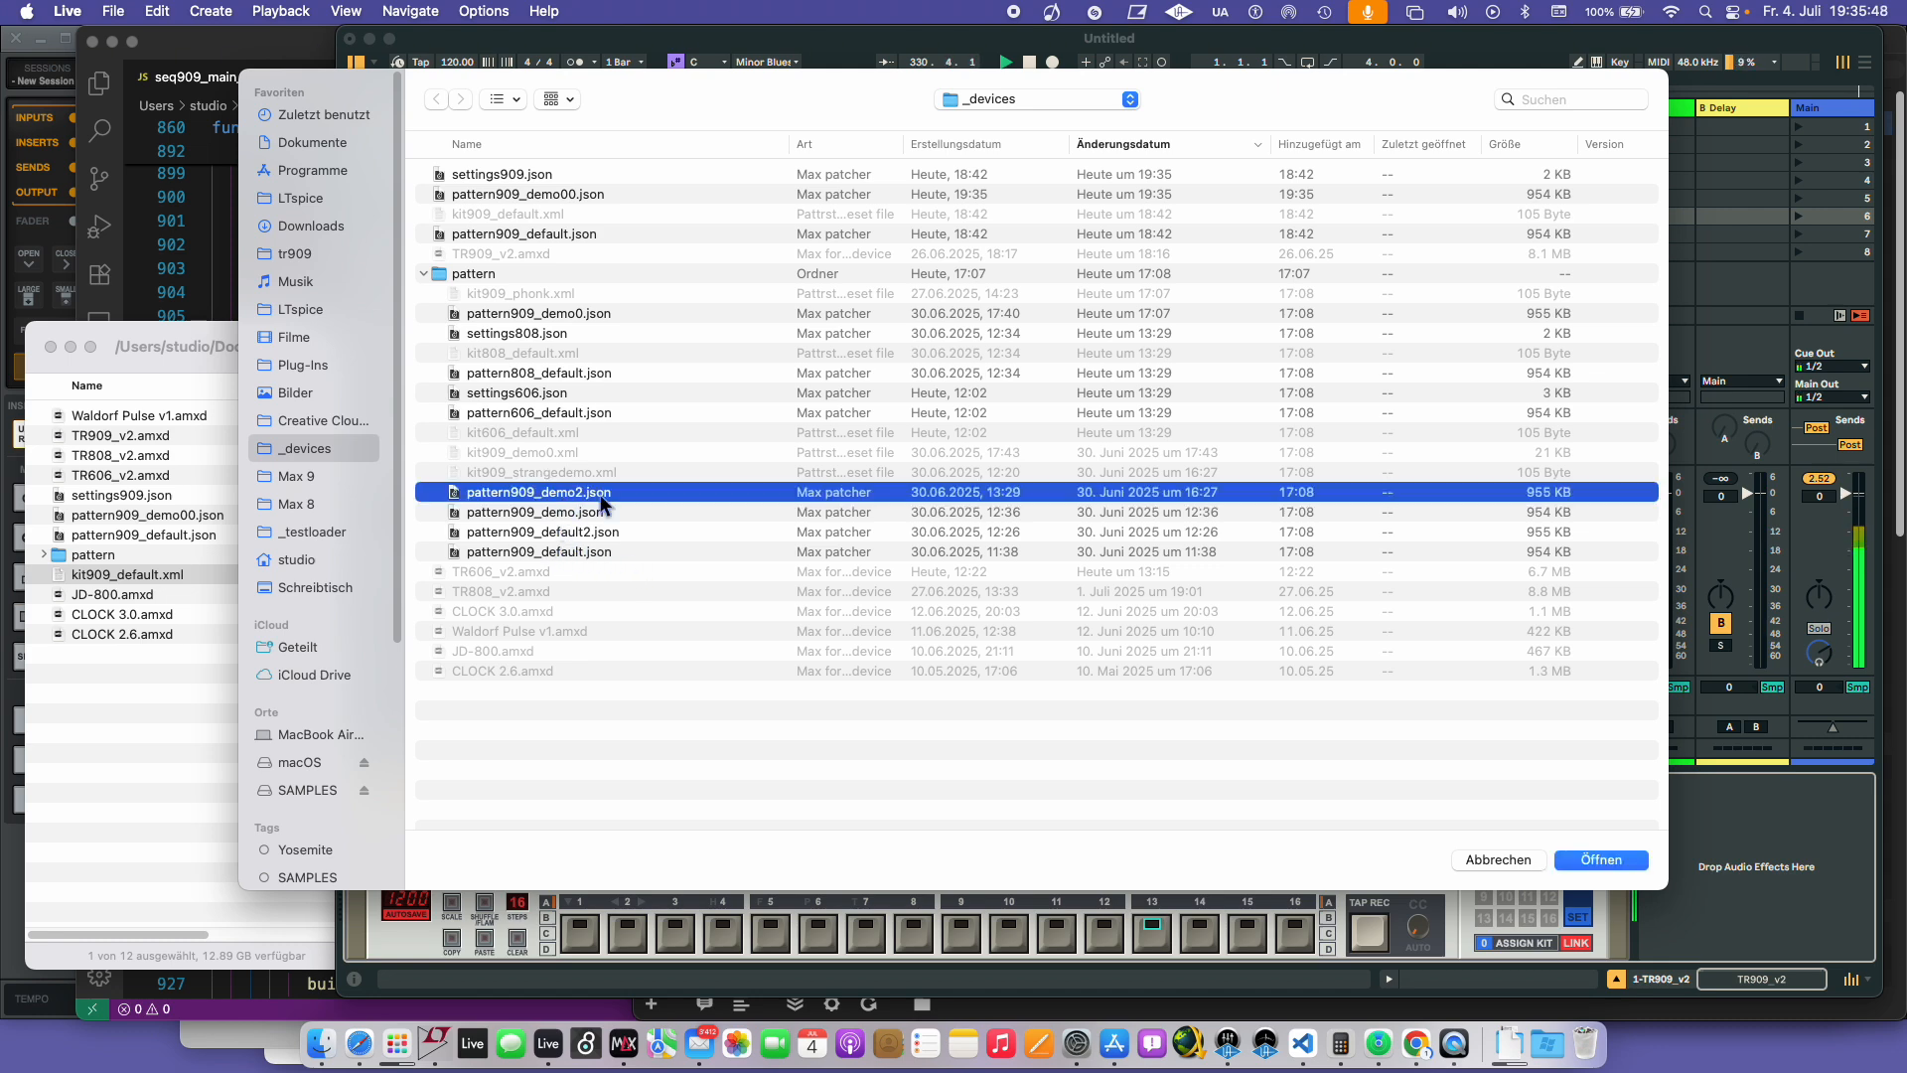
{"action": "left_click", "coordinate": [1611, 863]}
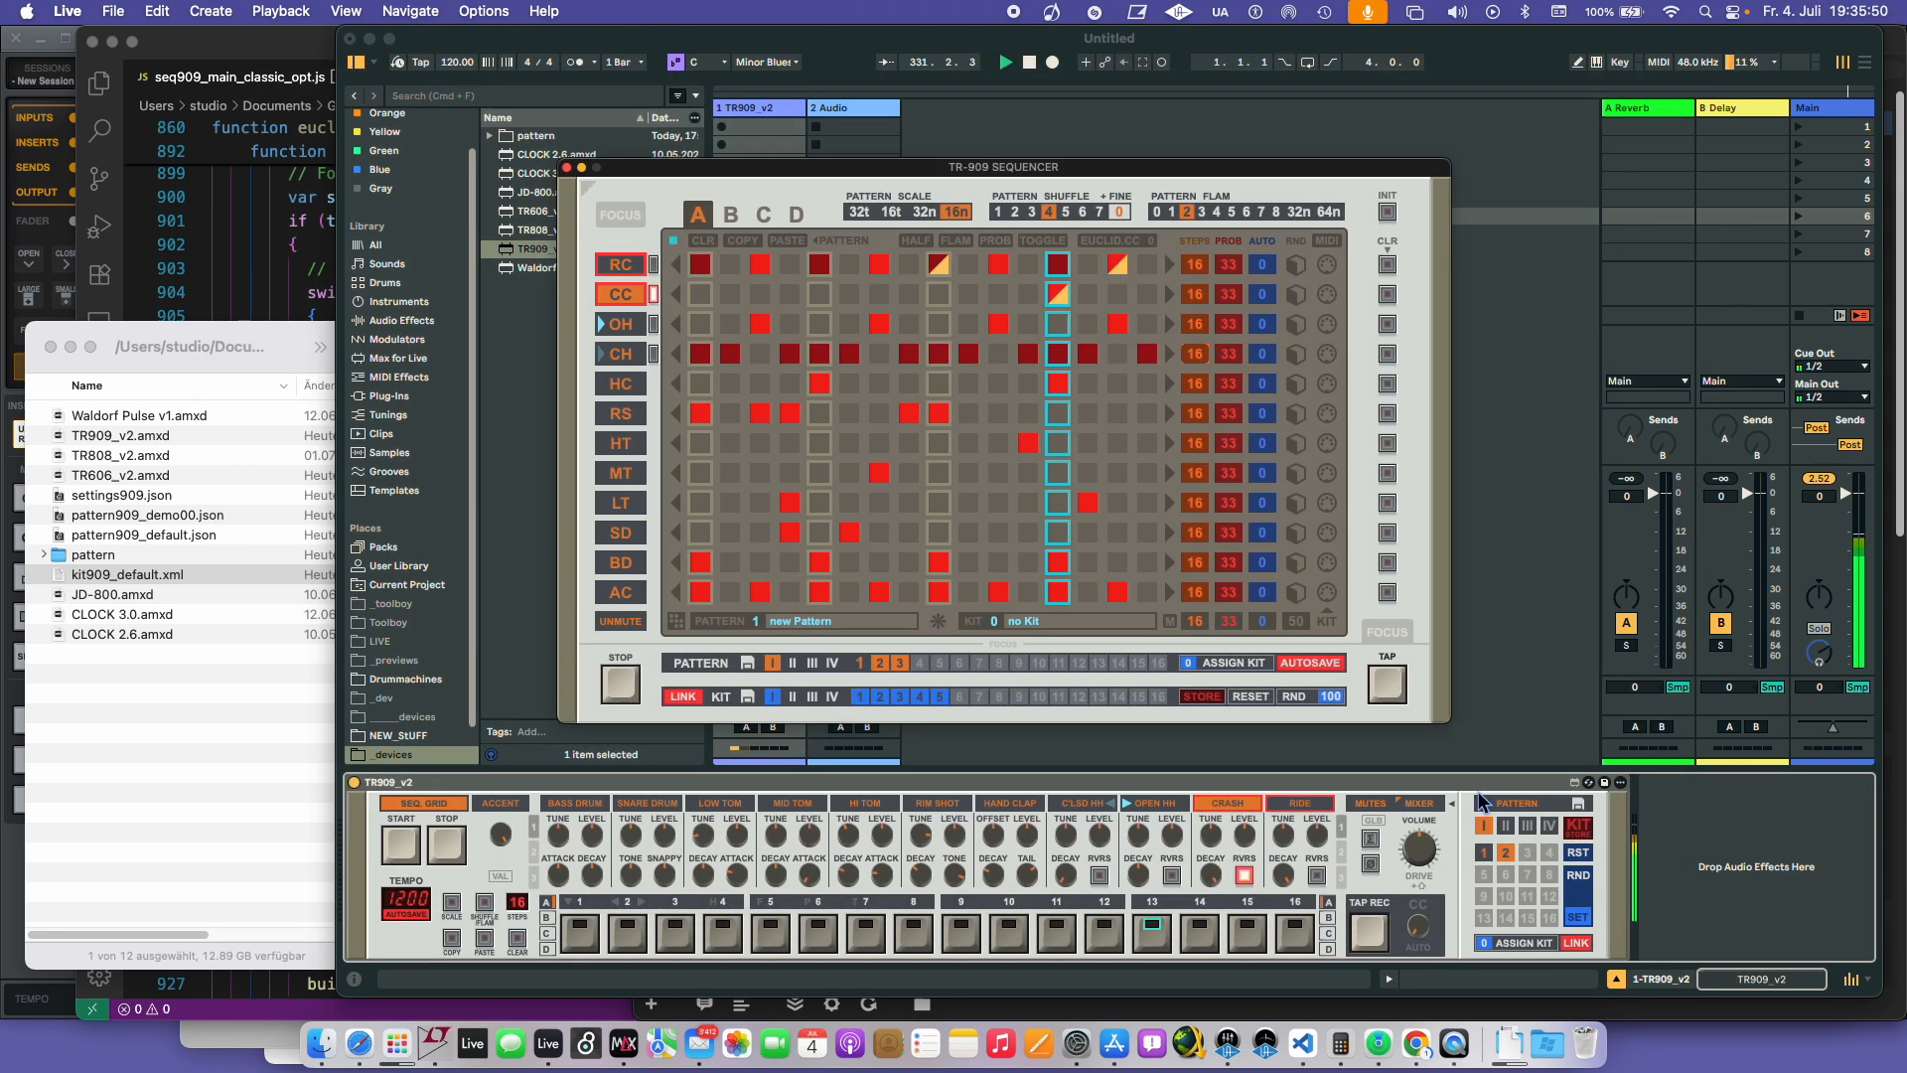
- Go through patterns 2 to 6 of the loaded bank and return to pattern 1
{"action": "left_click", "coordinate": [883, 663]}
{"action": "left_click", "coordinate": [905, 663]}
{"action": "left_click", "coordinate": [926, 664]}
{"action": "left_click", "coordinate": [946, 665]}
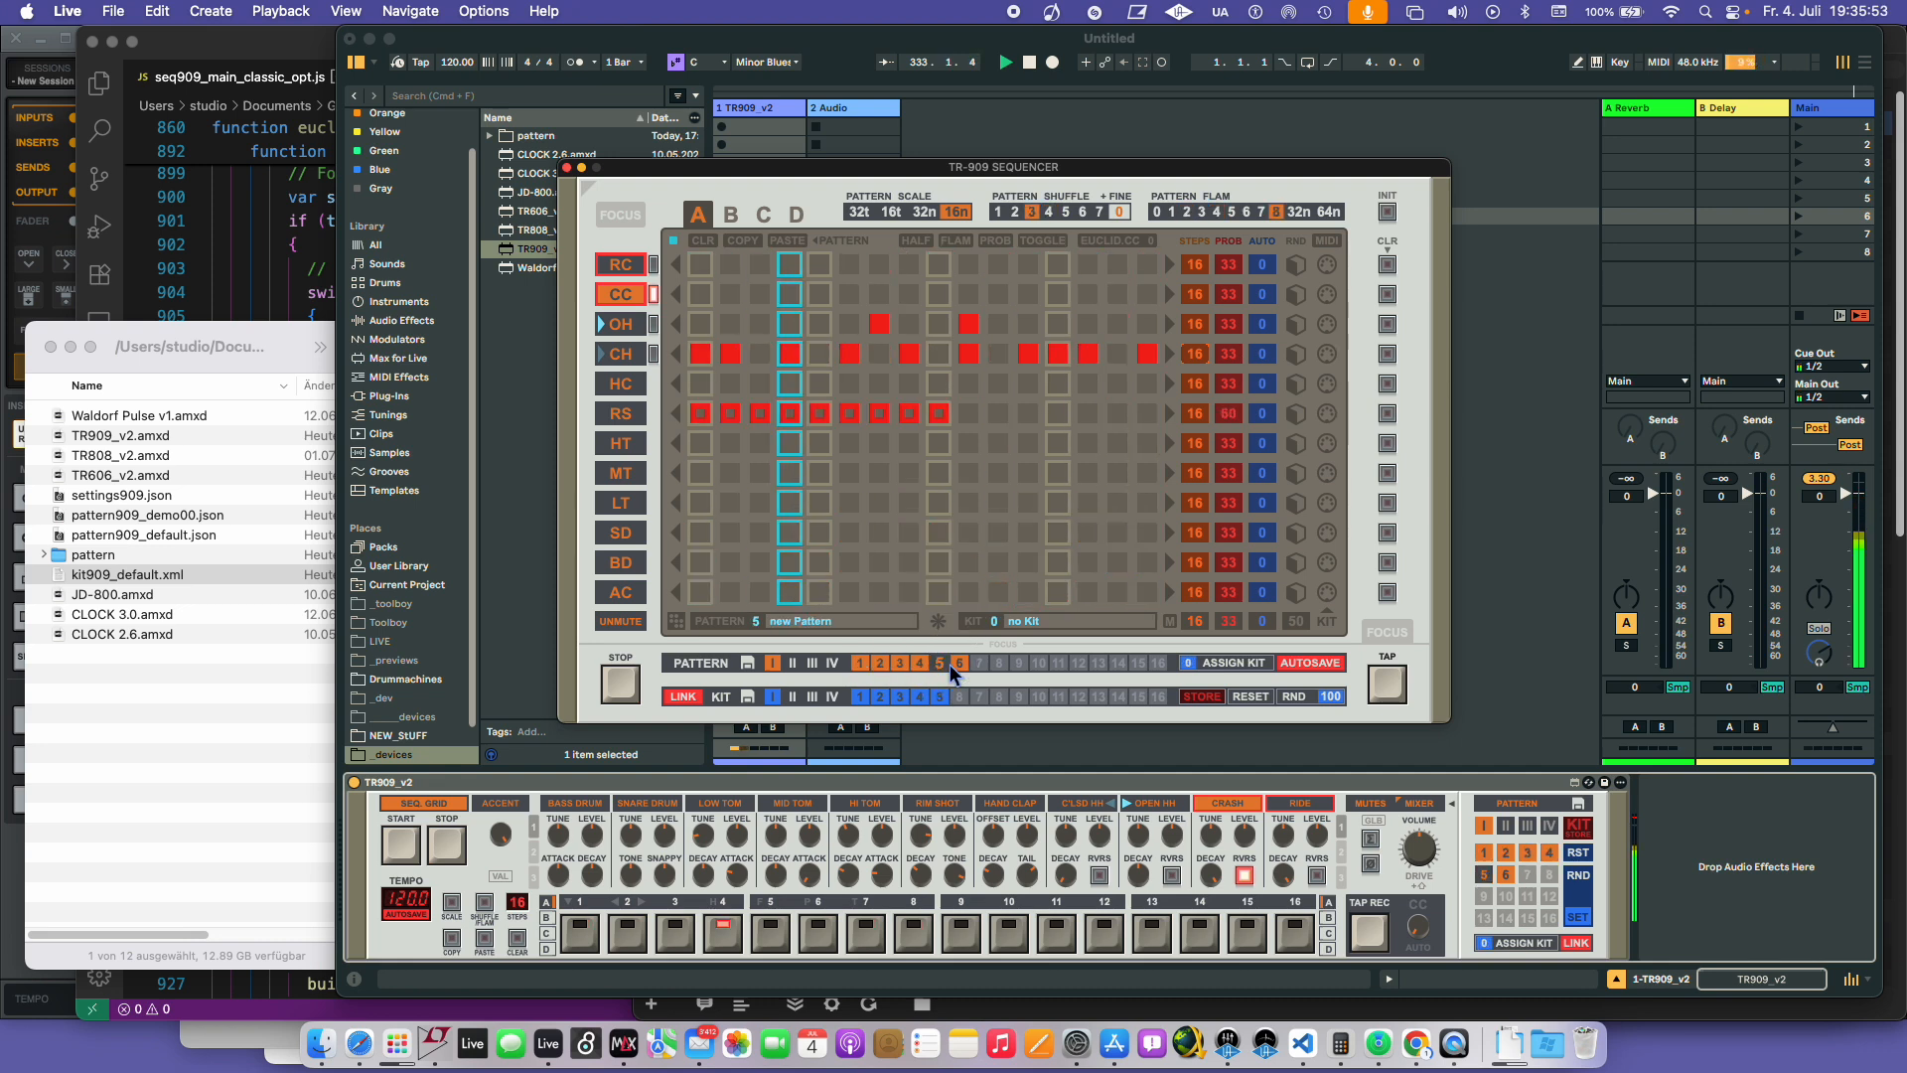
{"action": "left_click", "coordinate": [961, 663]}
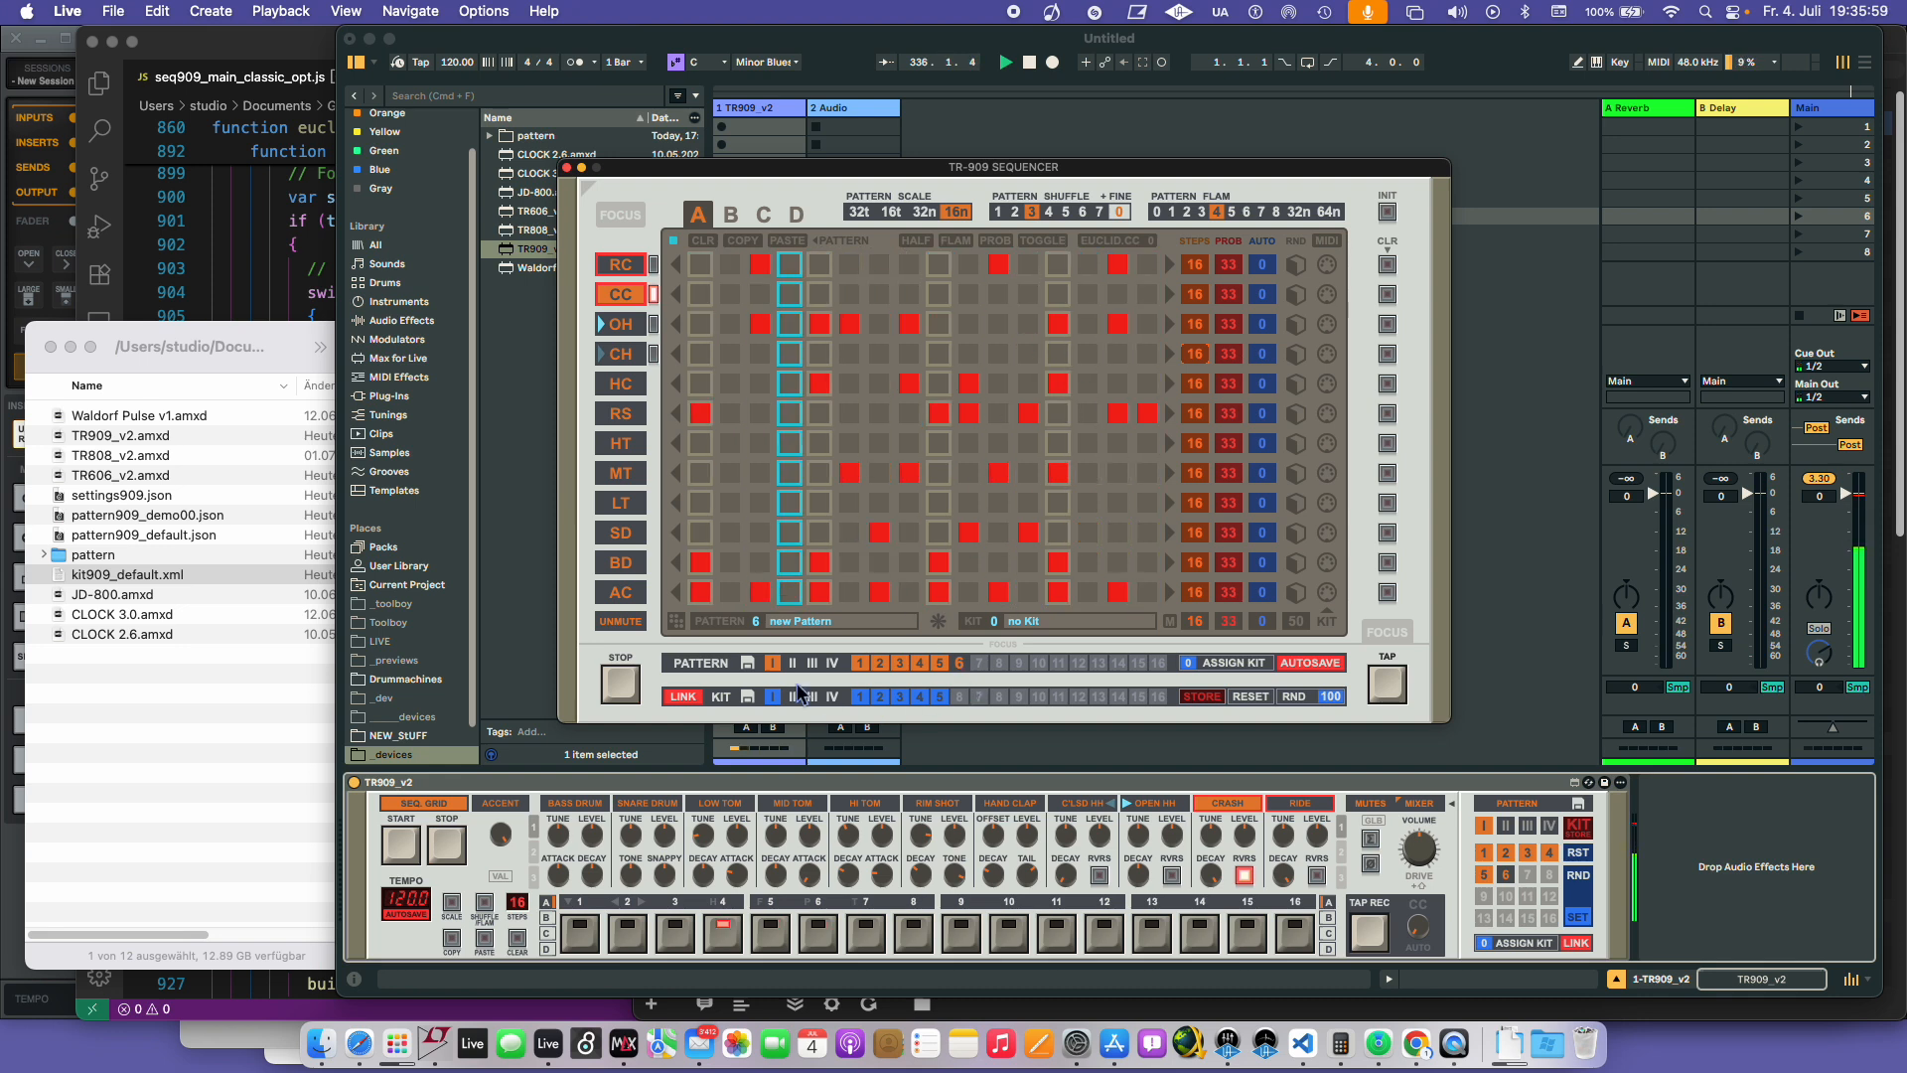
{"action": "left_click", "coordinate": [861, 663]}
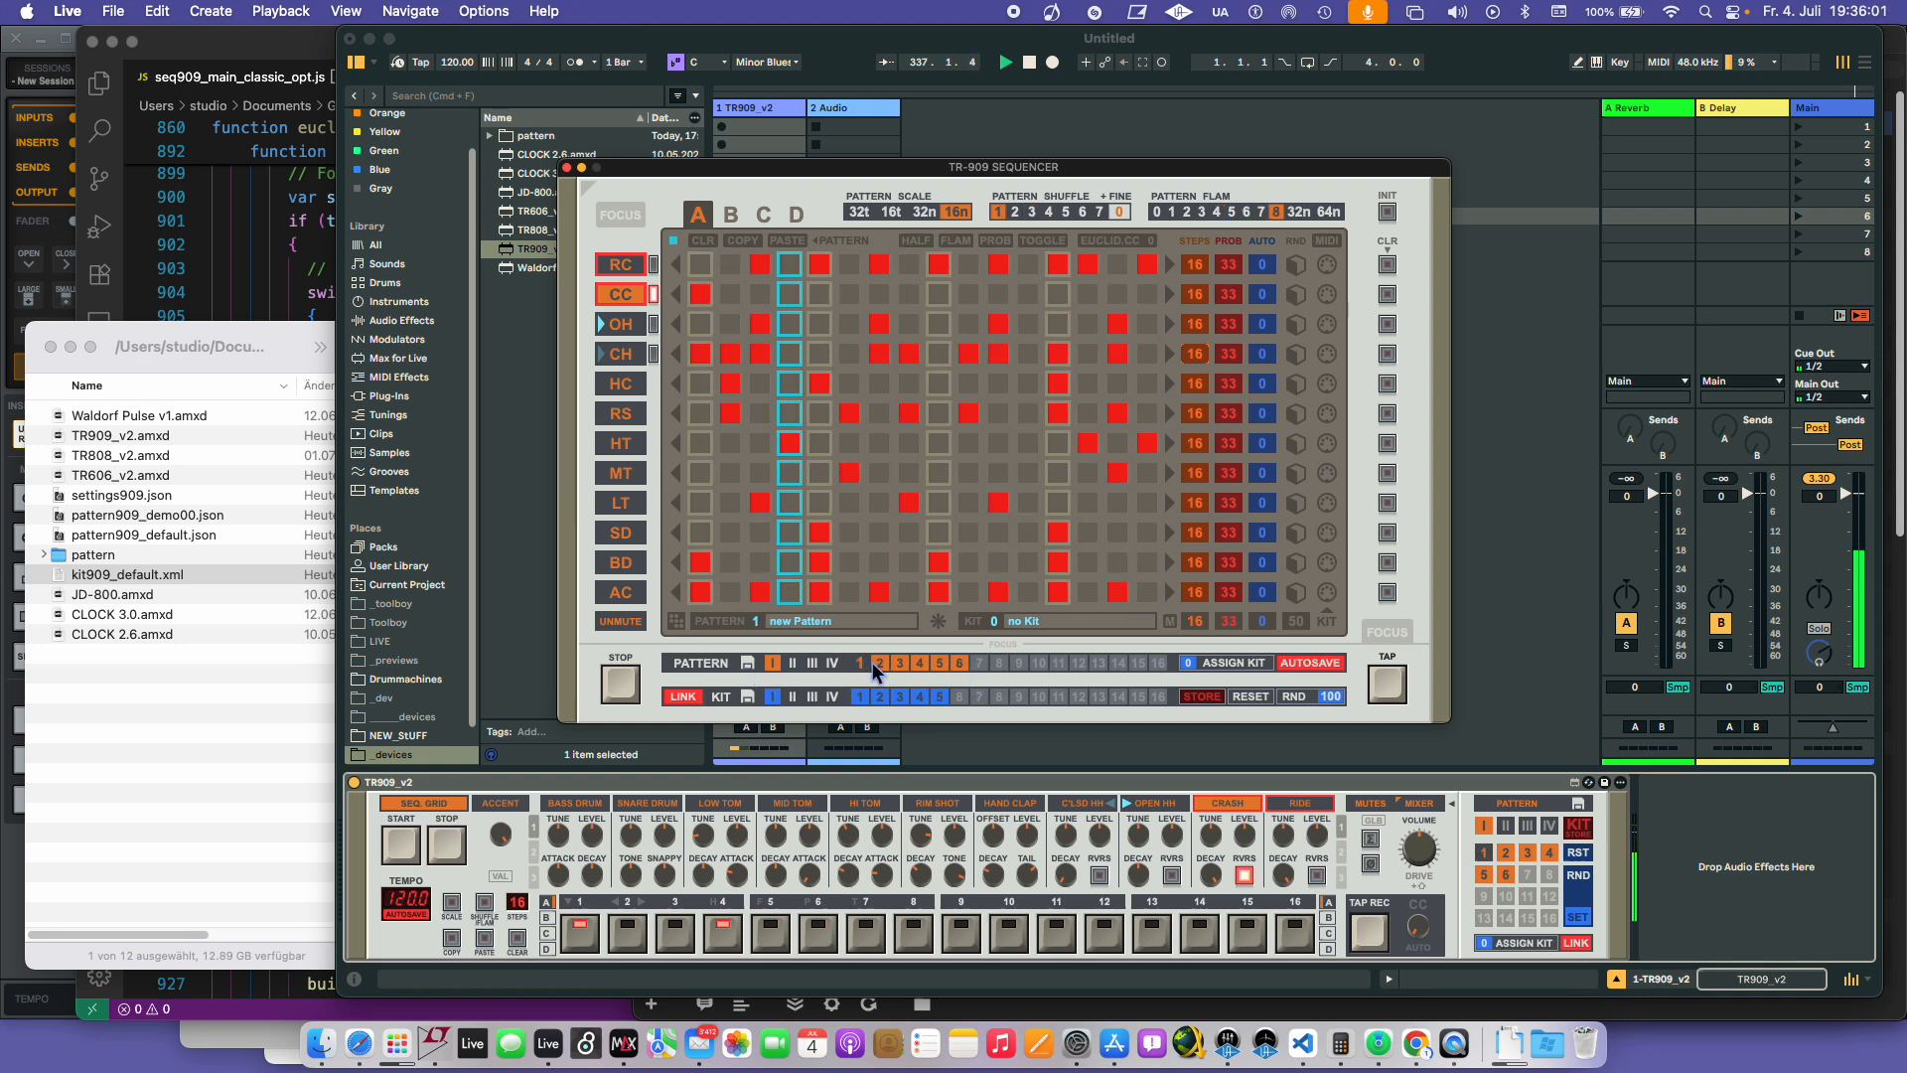
- Recall pattern 6 and copy it with the scope set to the whole pattern
{"action": "left_click", "coordinate": [959, 664]}
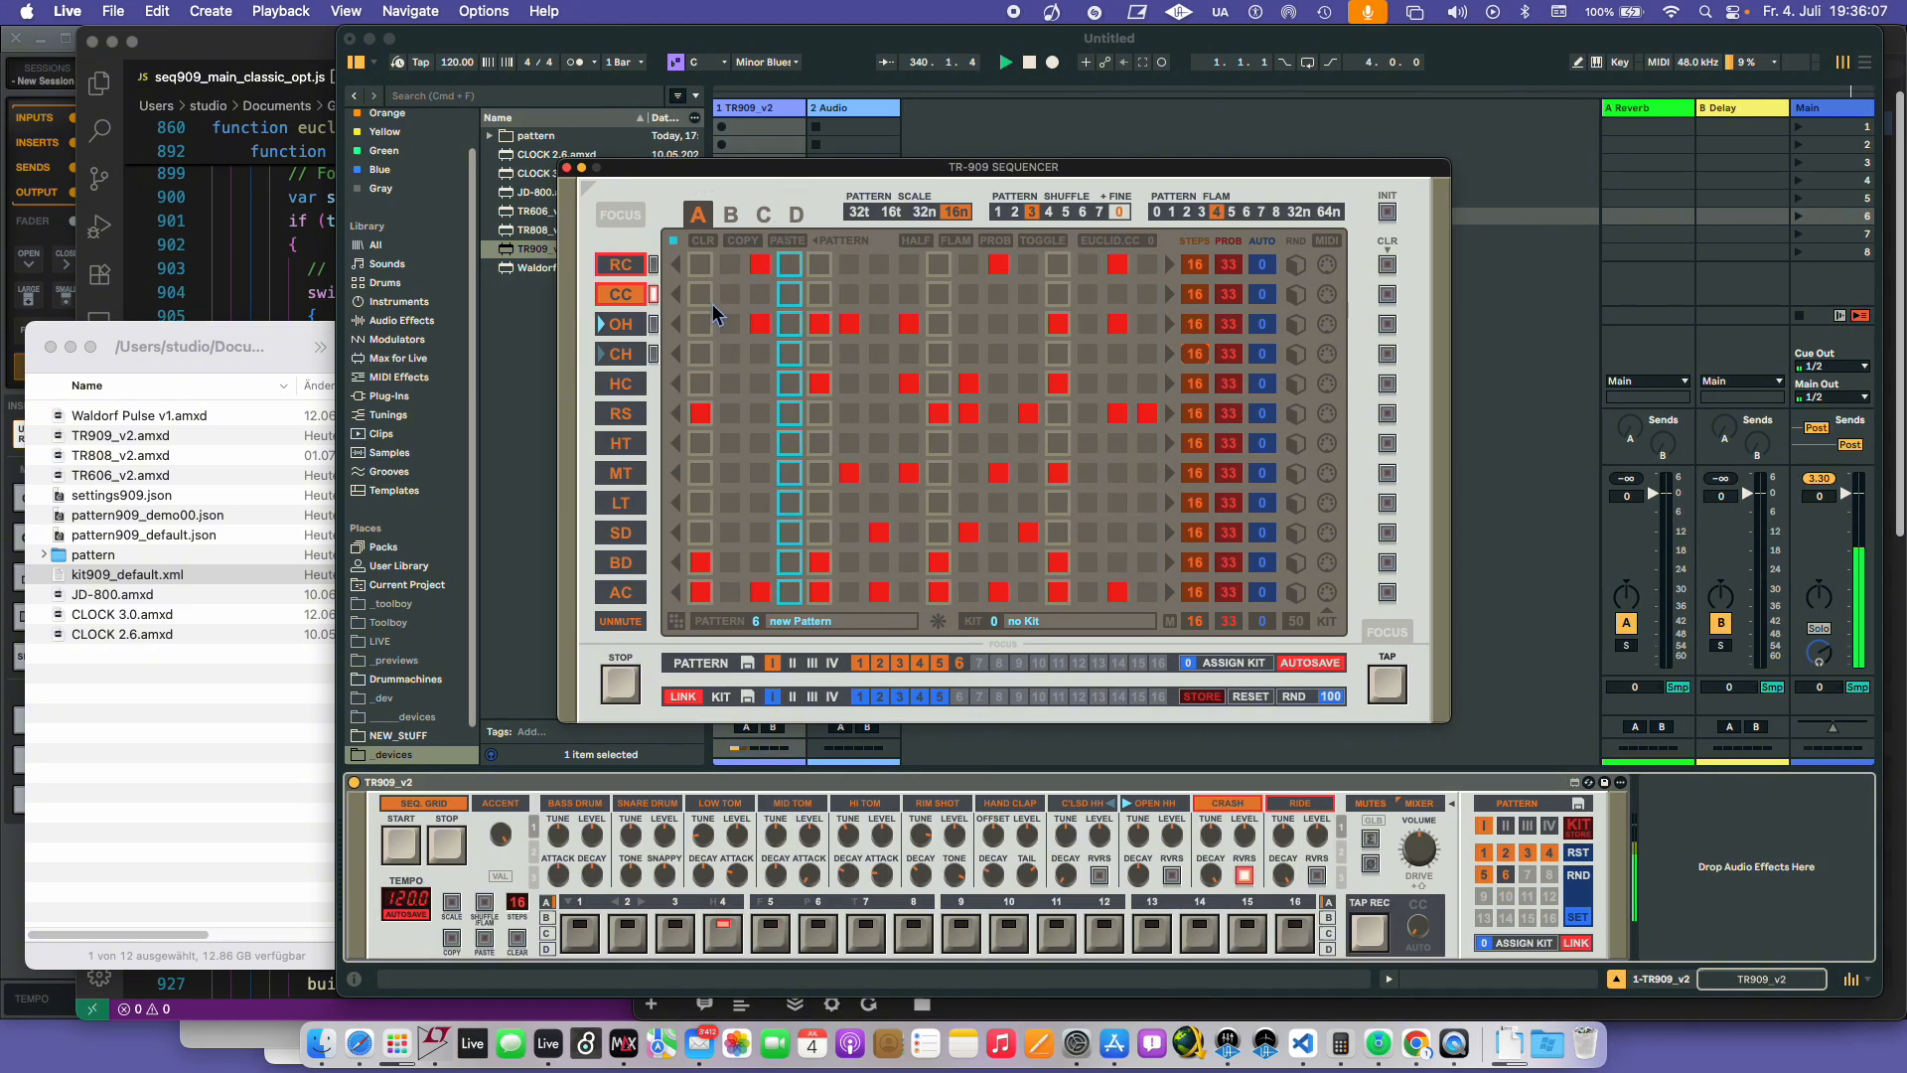
{"action": "left_click", "coordinate": [845, 241]}
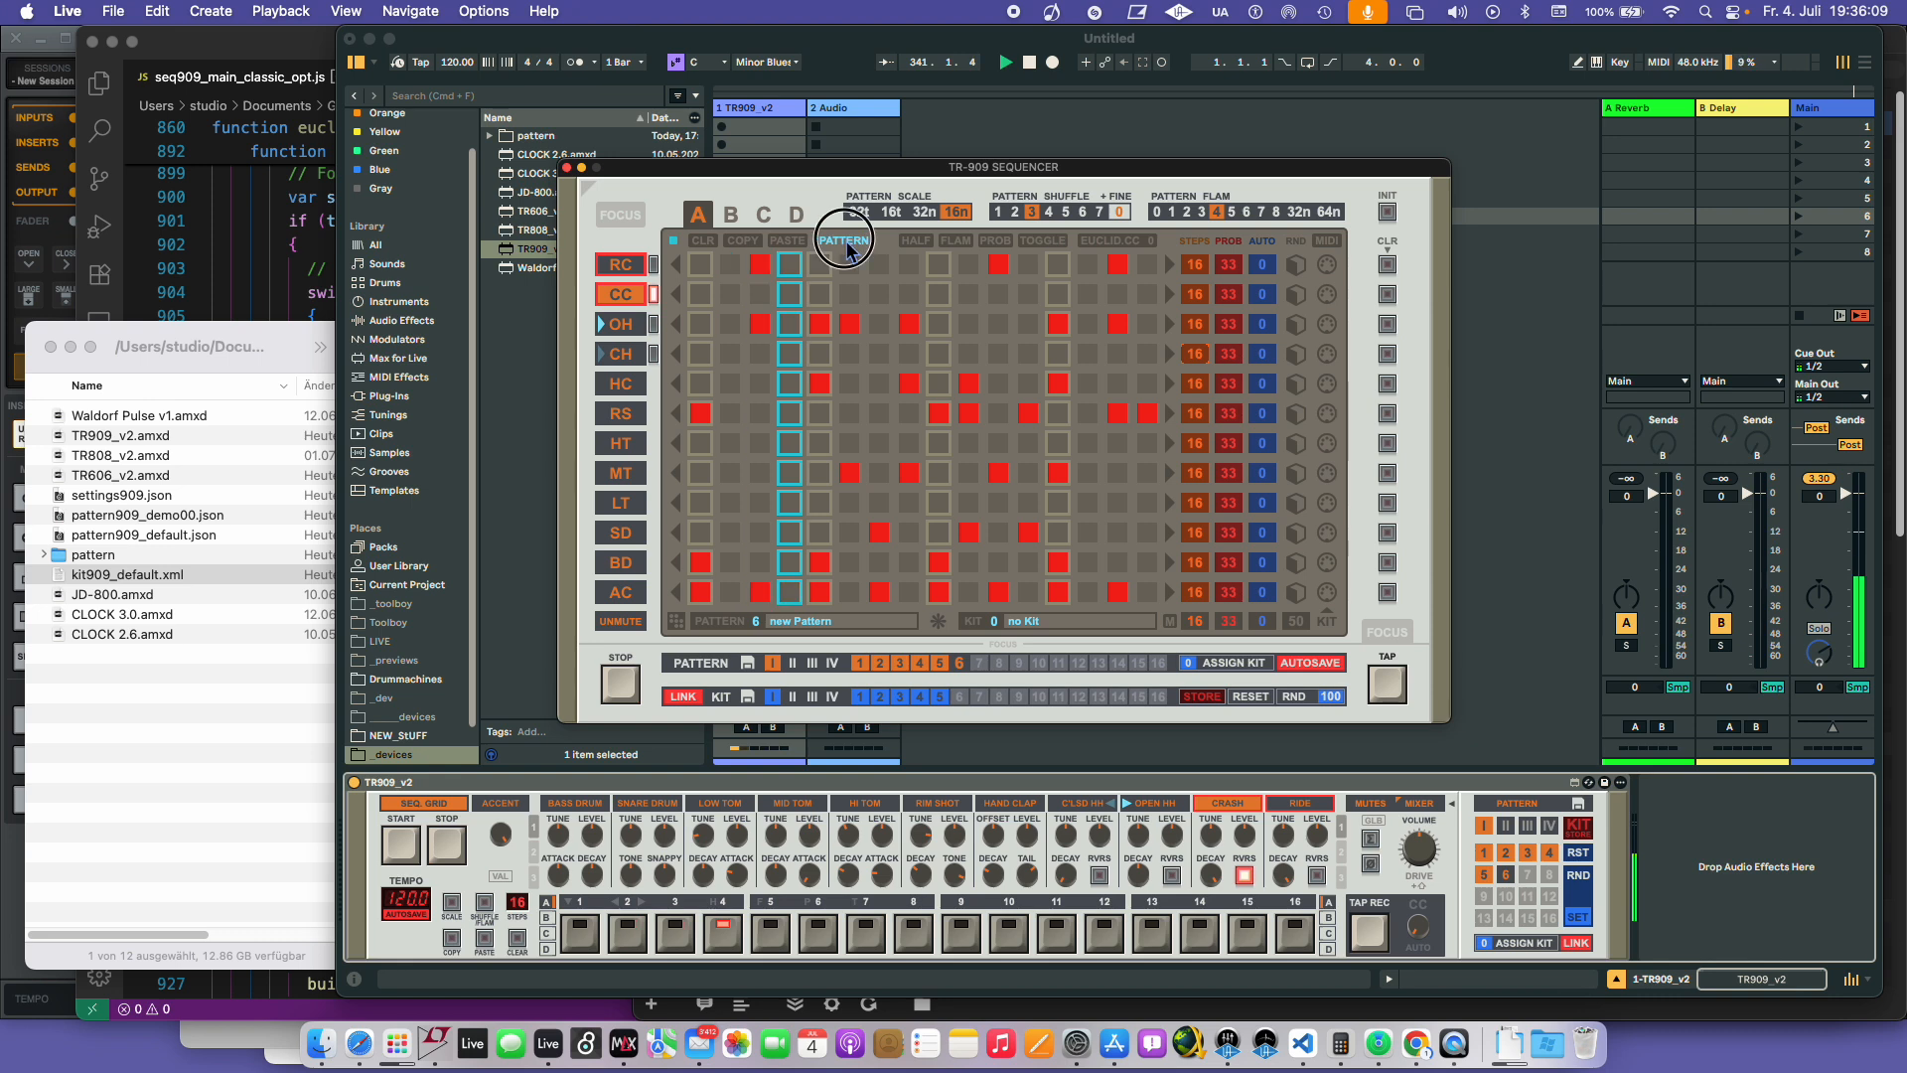
{"action": "left_click", "coordinate": [759, 243]}
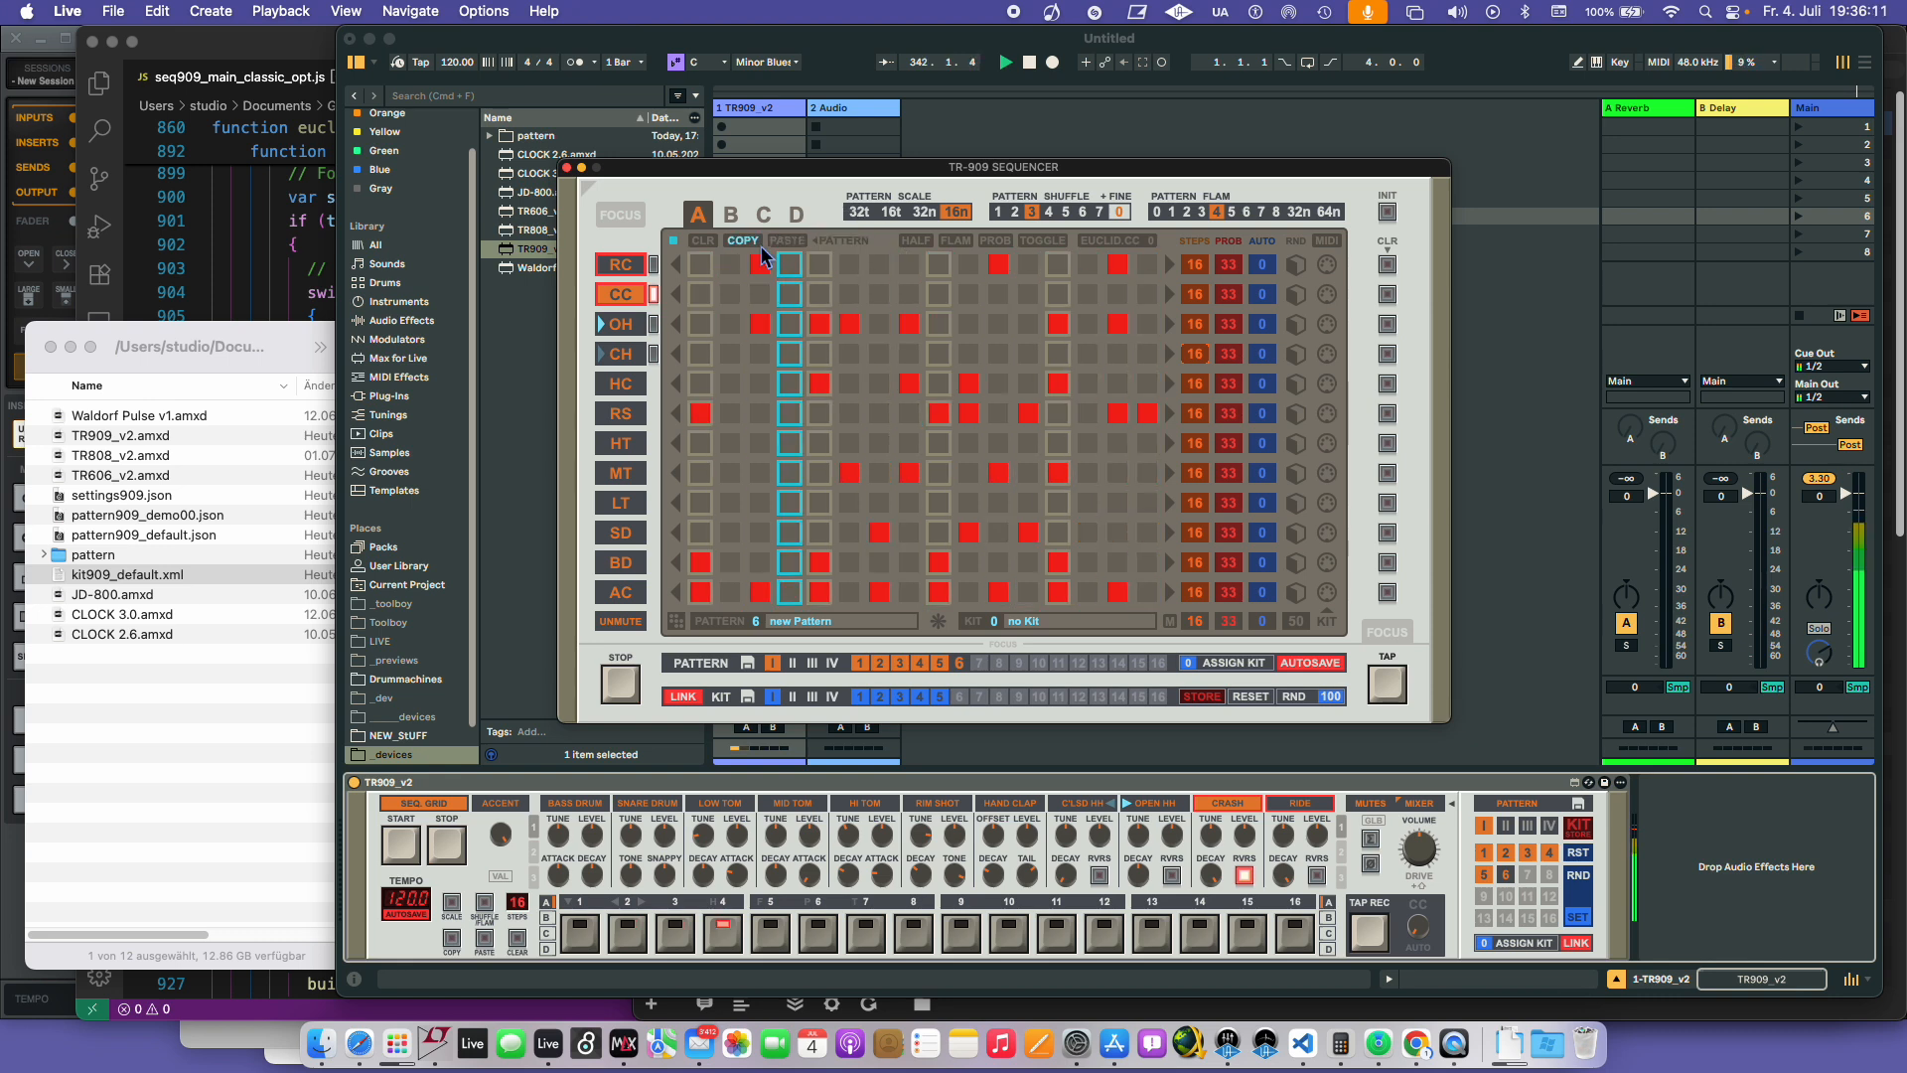
- Load the pattern909_demo00.json bank again and paste the copied pattern into pattern slot 4
{"action": "left_click", "coordinate": [760, 664]}
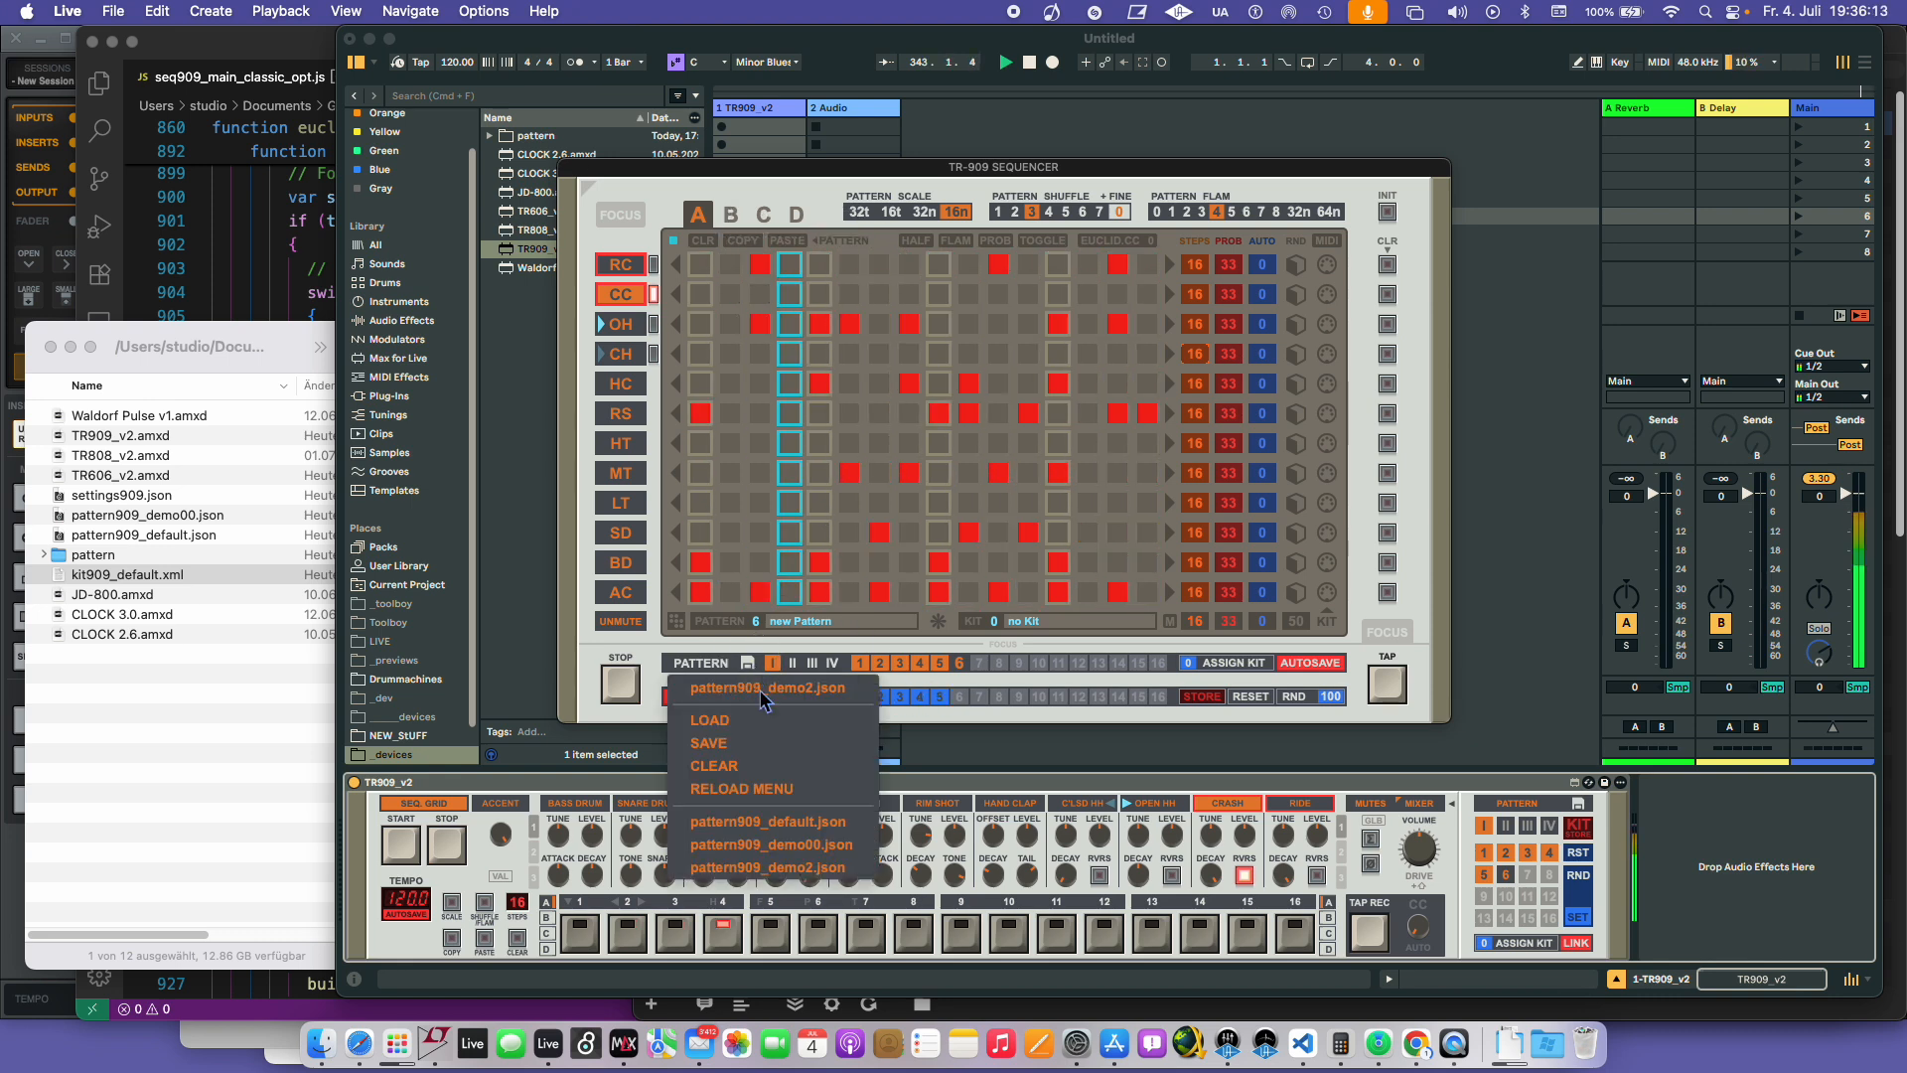
{"action": "left_click", "coordinate": [813, 846]}
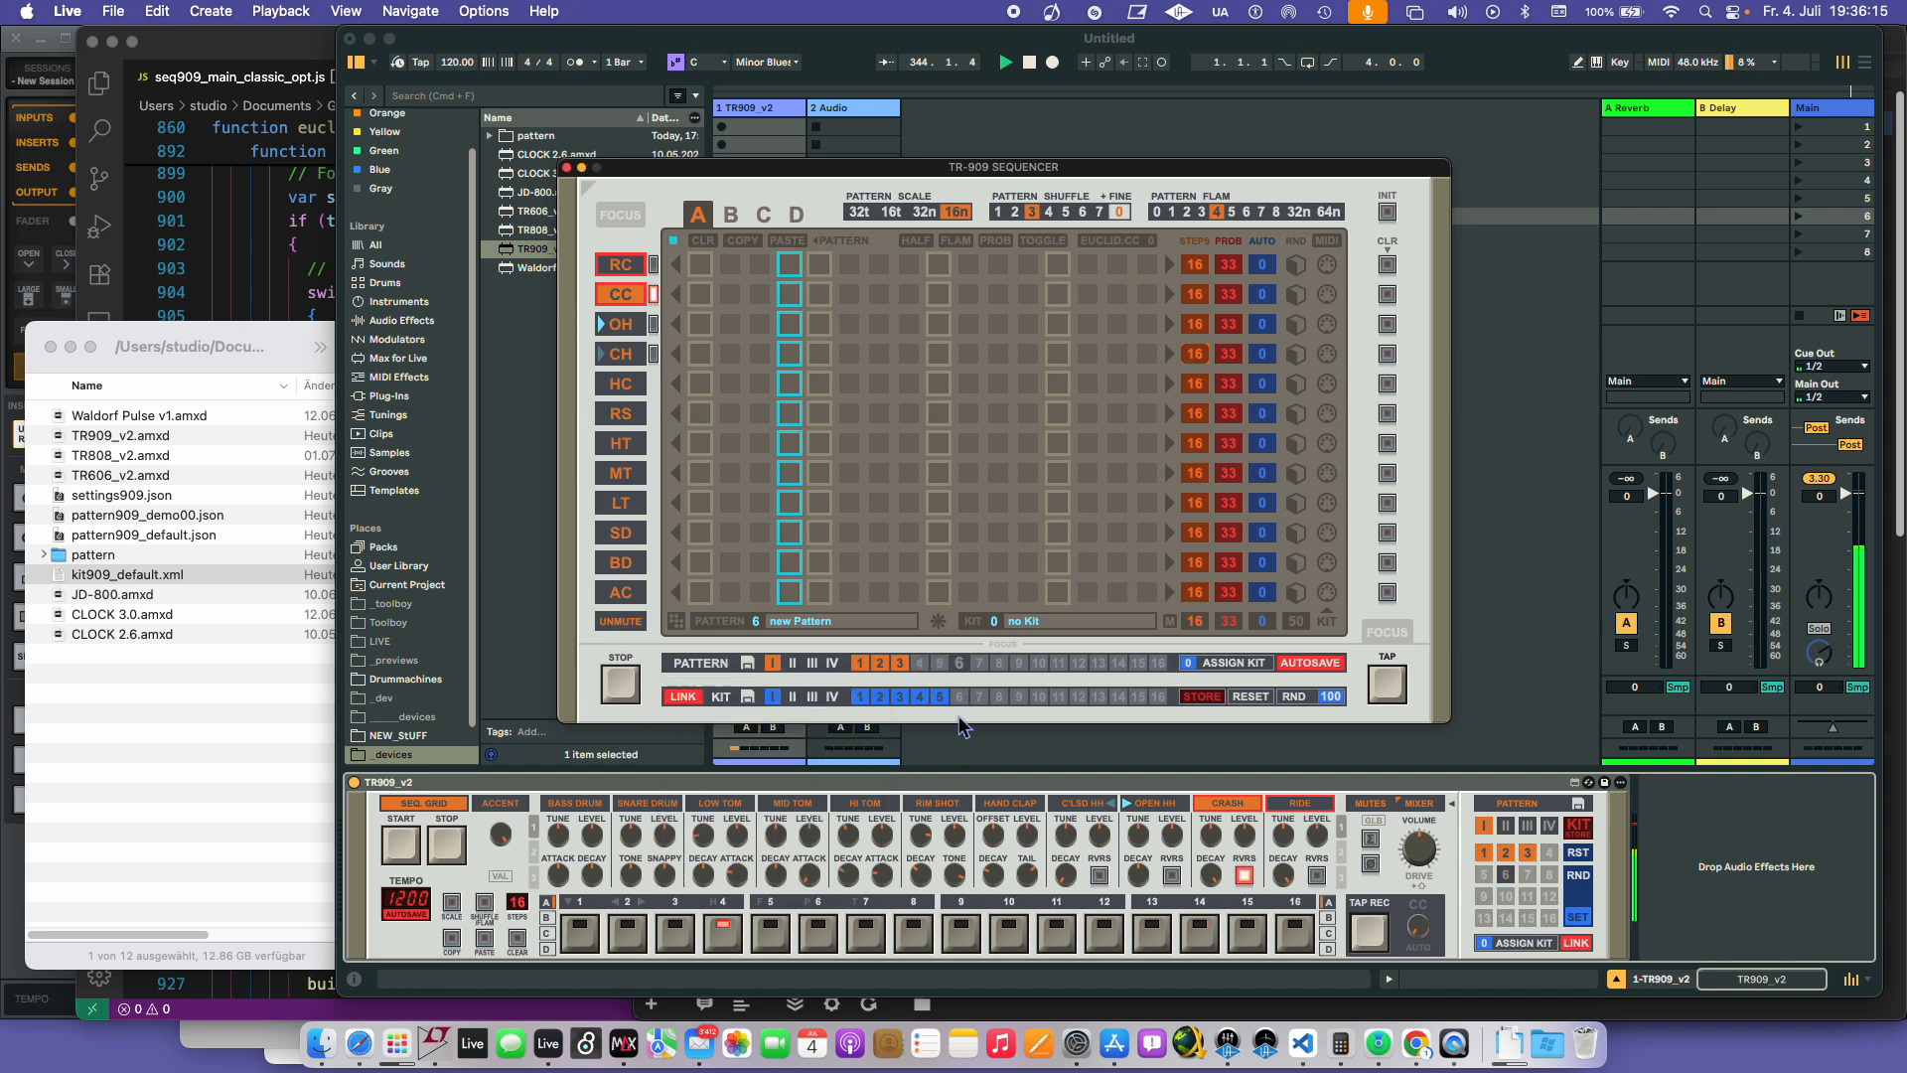
{"action": "left_click", "coordinate": [919, 662]}
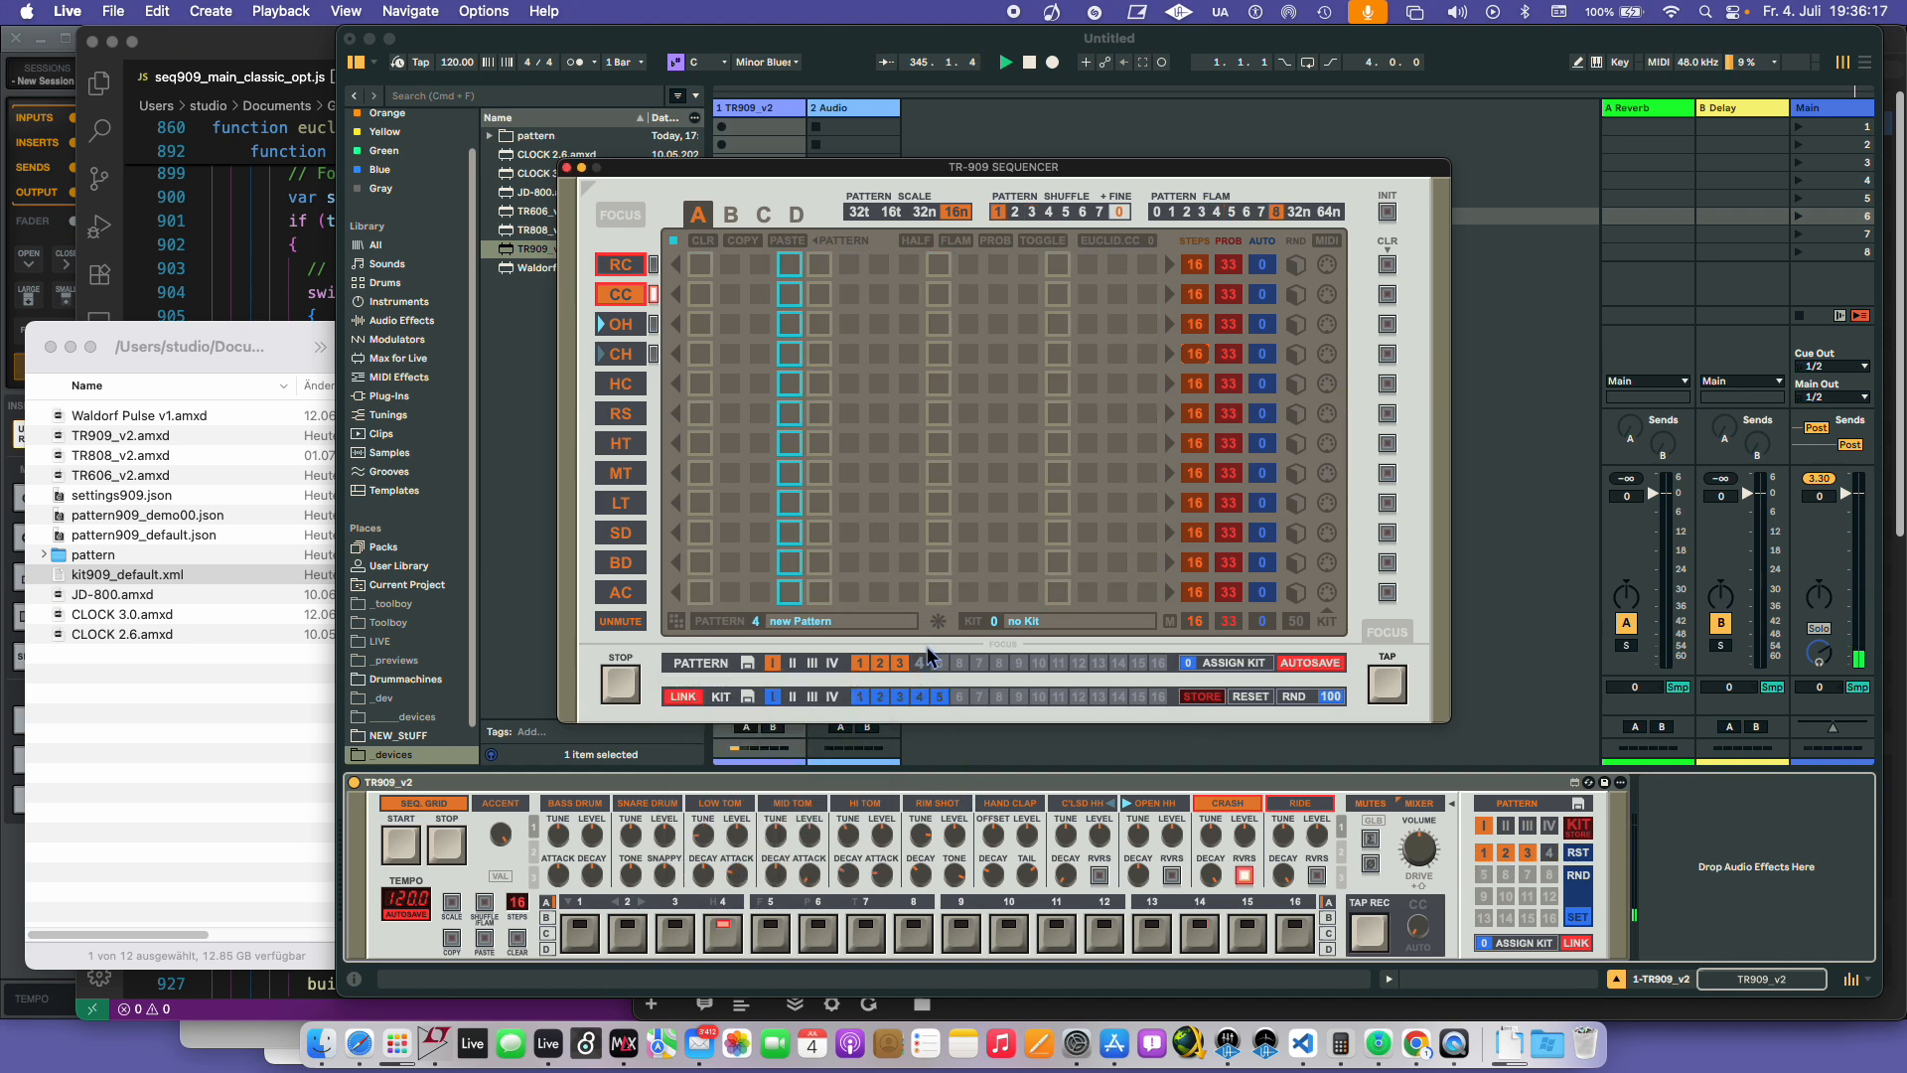
{"action": "left_click", "coordinate": [786, 241]}
- Switch the copy and paste scope to page, view page C and return to page A of pattern 4
{"action": "left_click", "coordinate": [844, 248]}
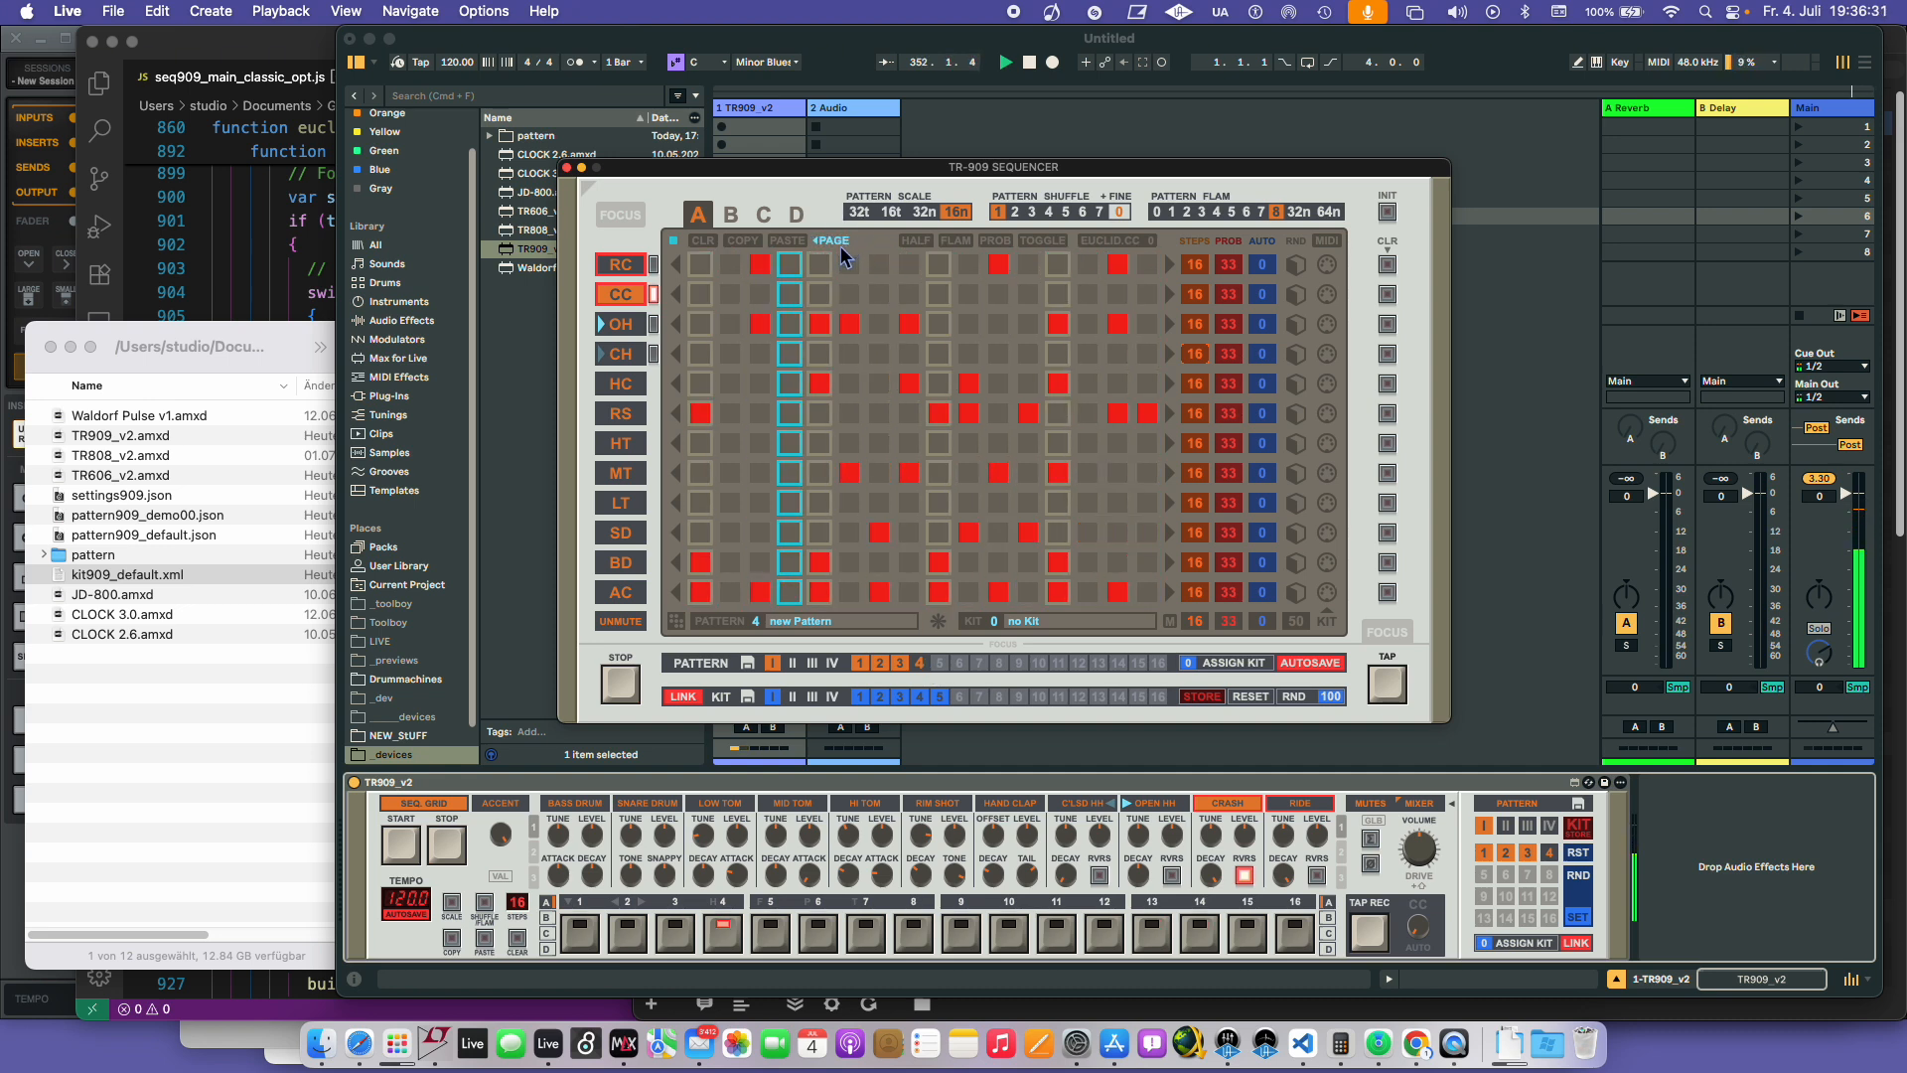
{"action": "left_click", "coordinate": [719, 221]}
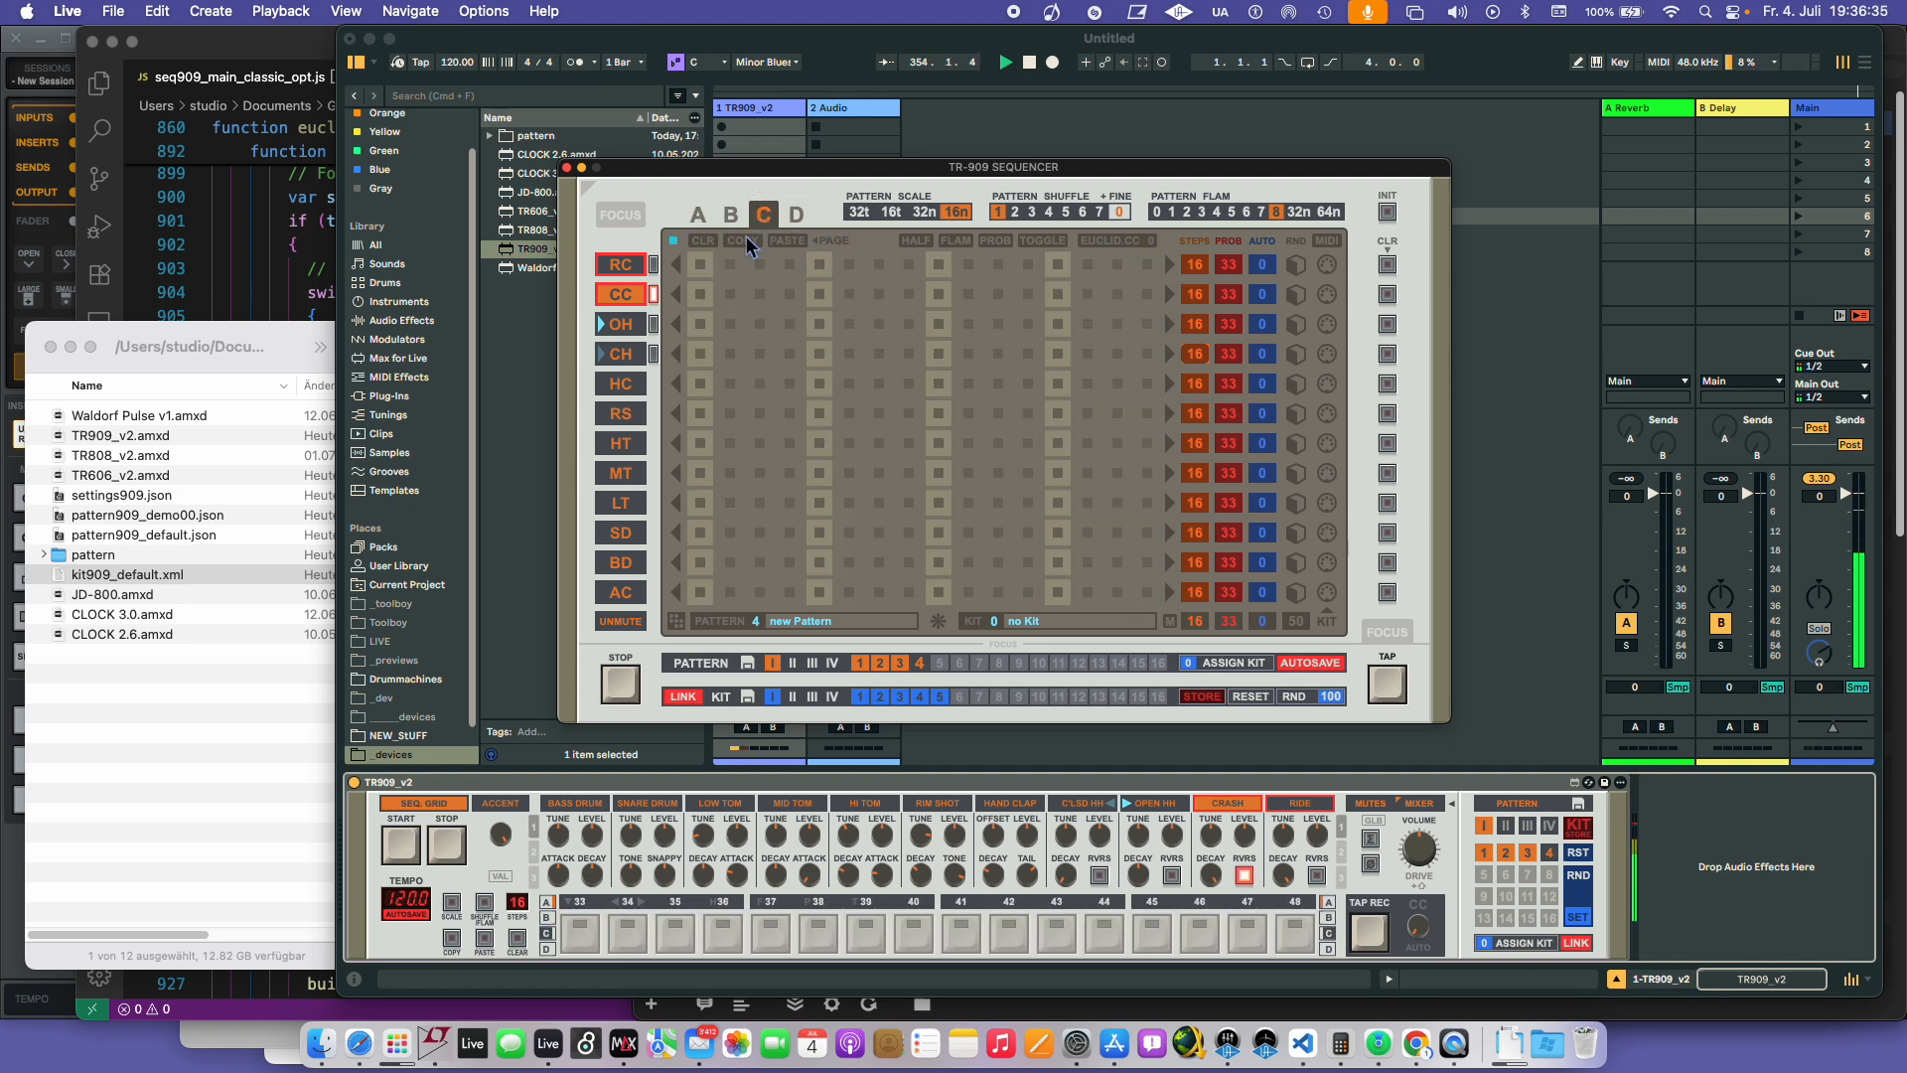
{"action": "left_click", "coordinate": [700, 216]}
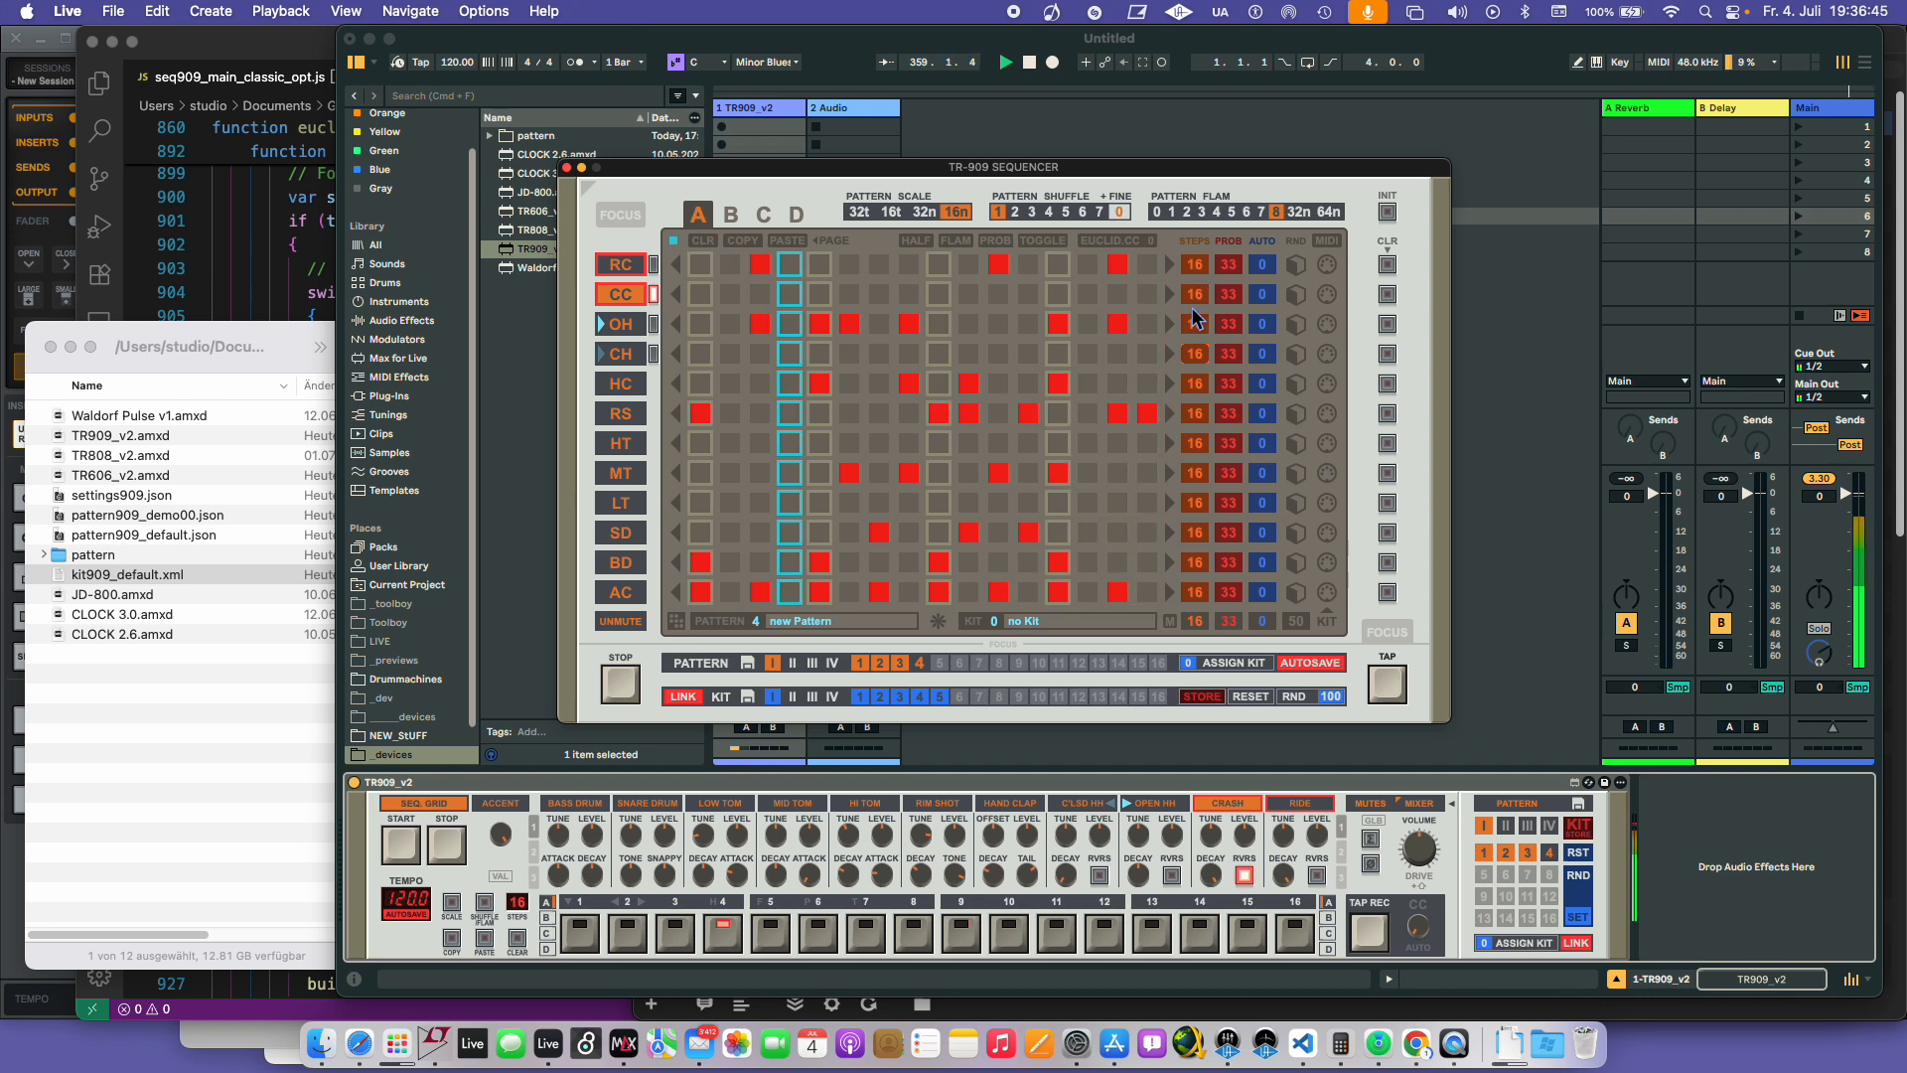
- Extend all tracks of pattern 4 to 32 steps, check pages A and B, and extend them to 64 steps
{"action": "key", "text": "shift"}
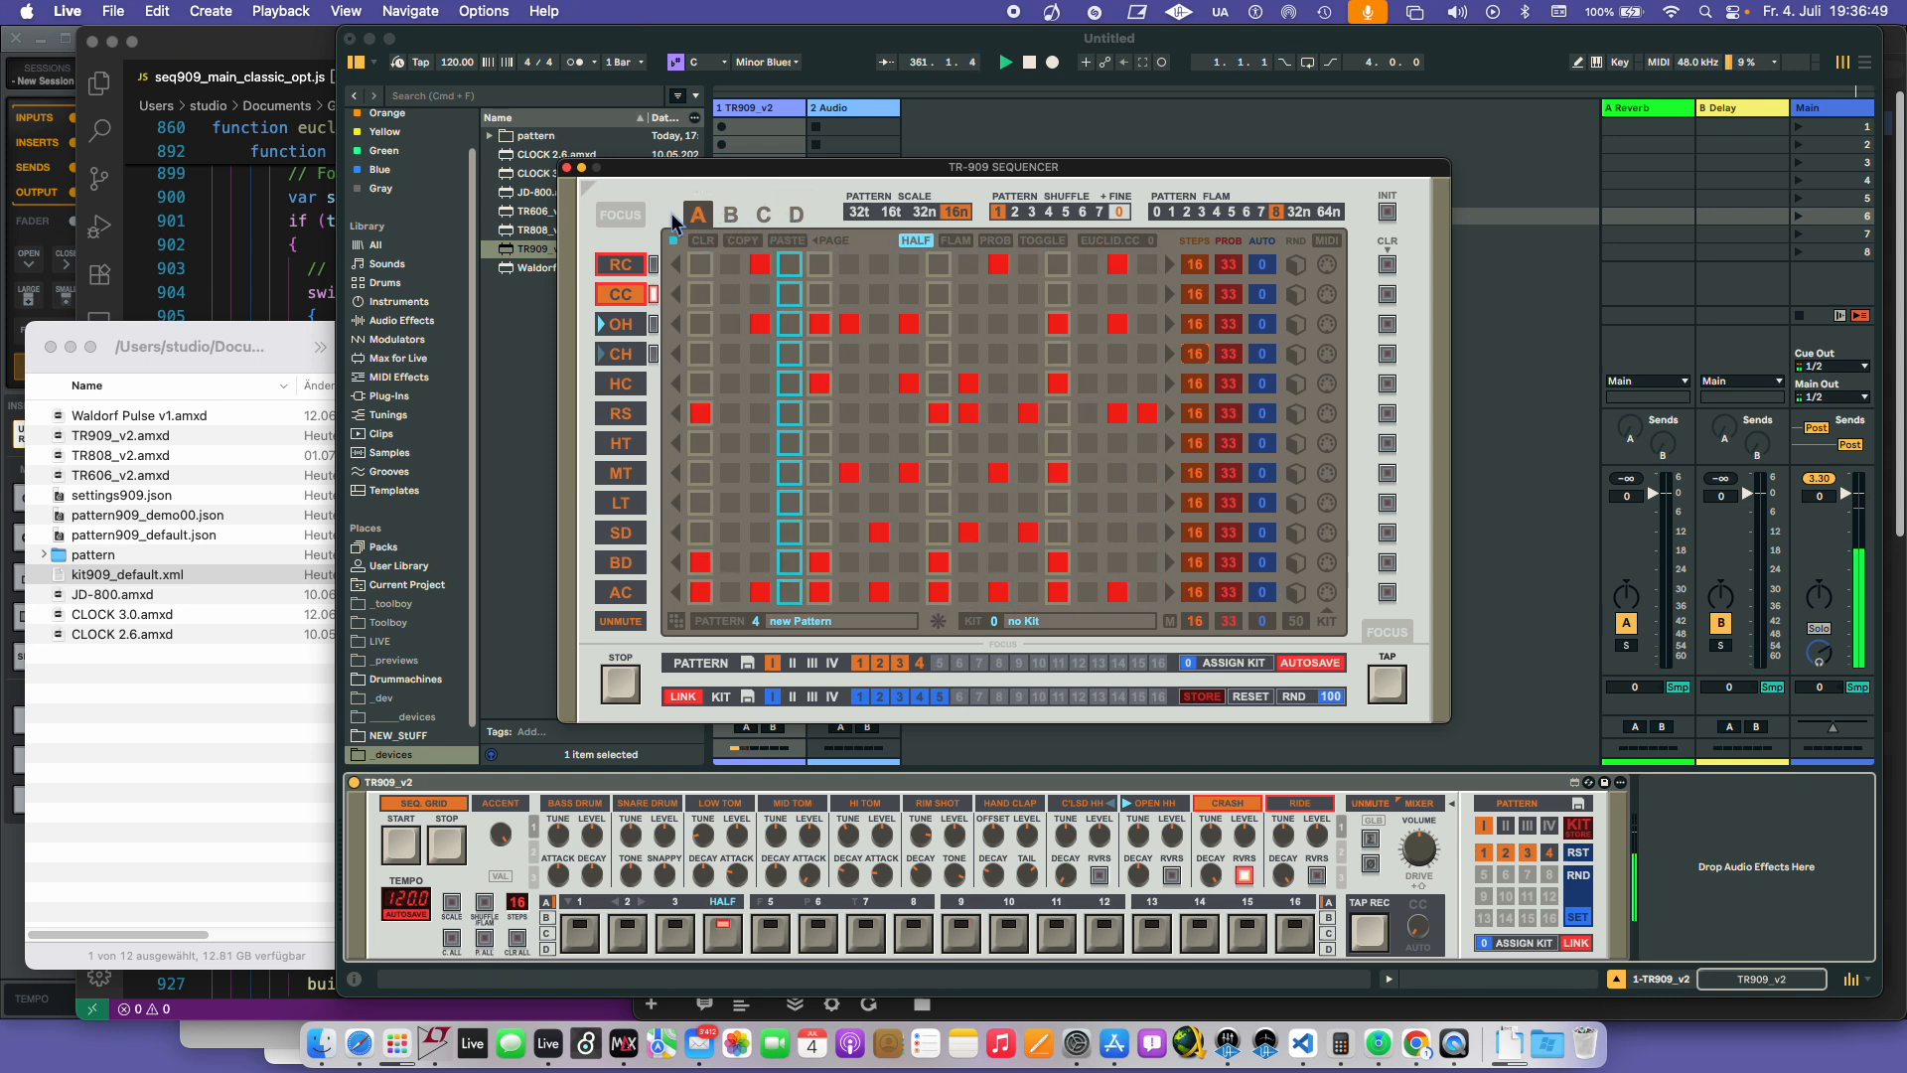
{"action": "left_click", "coordinate": [731, 216], "text": "shift"}
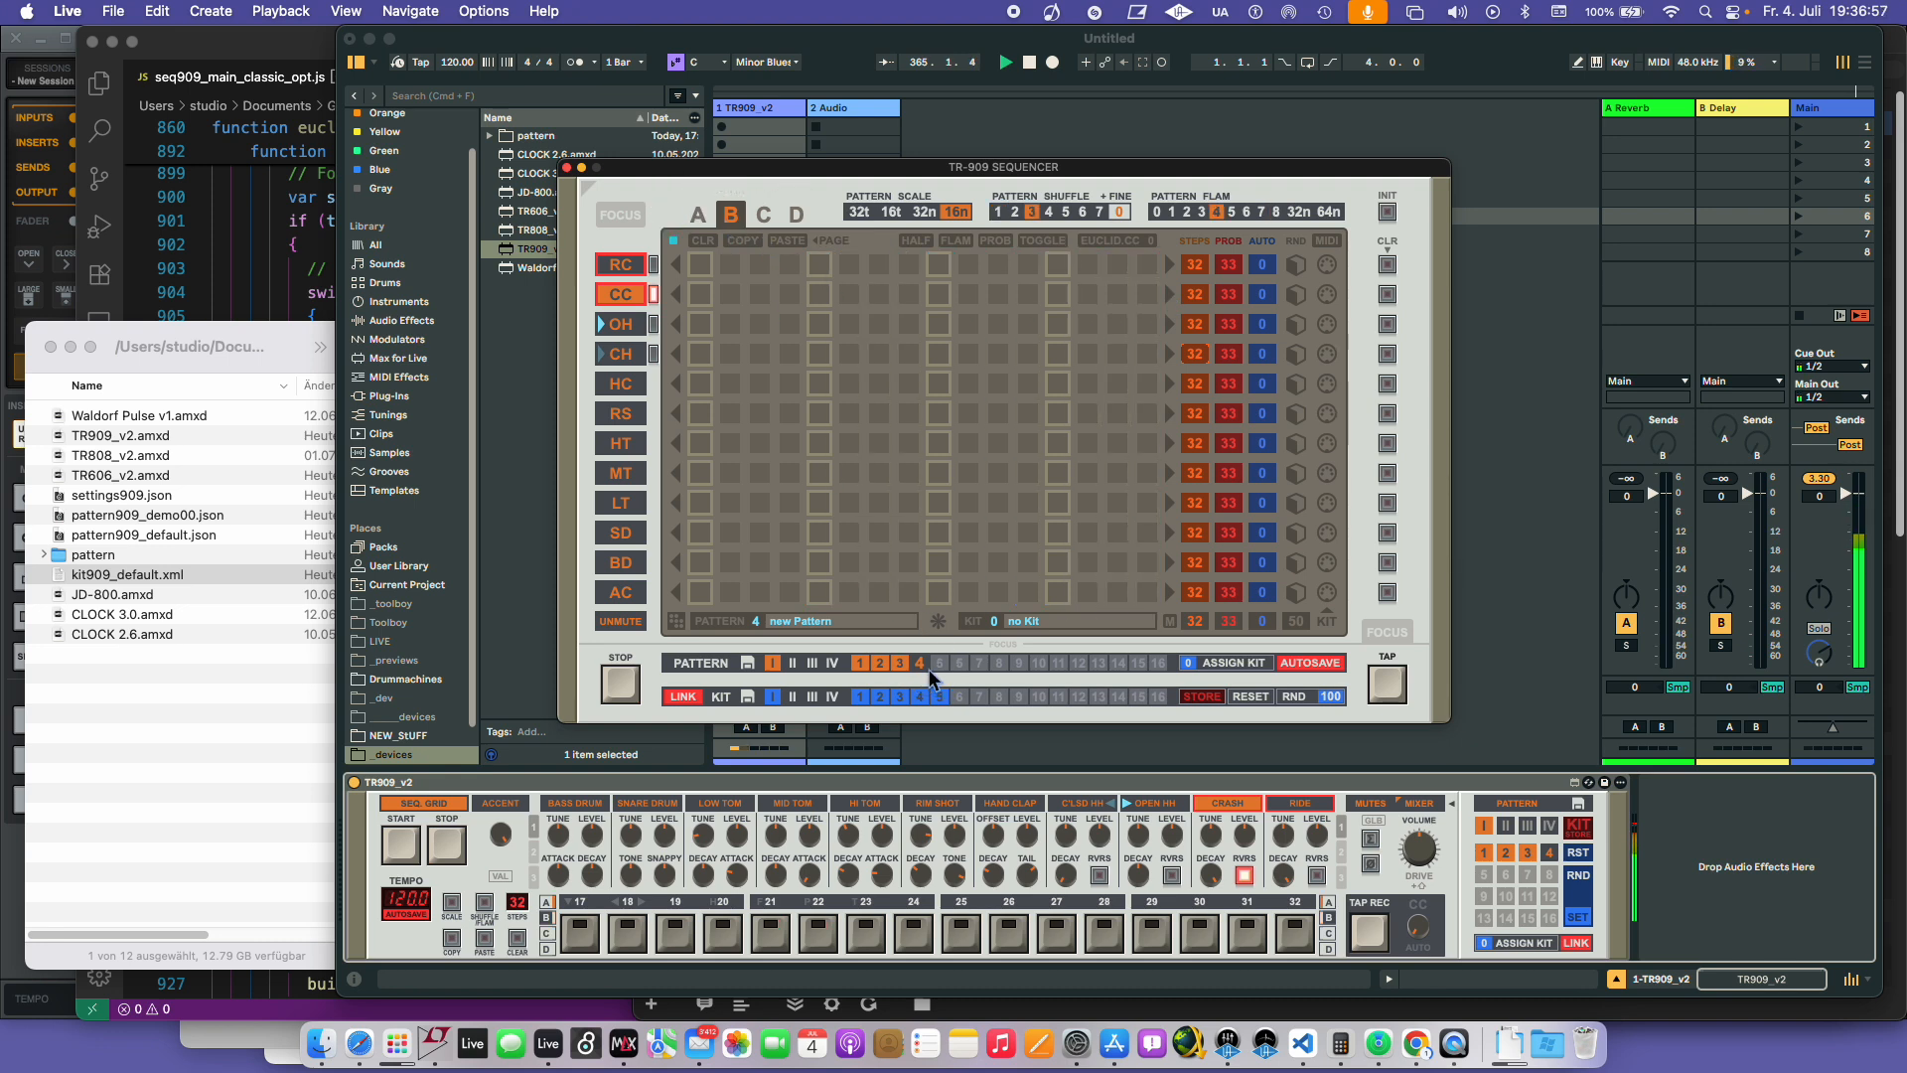
{"action": "left_click", "coordinate": [700, 216]}
{"action": "left_click", "coordinate": [729, 217]}
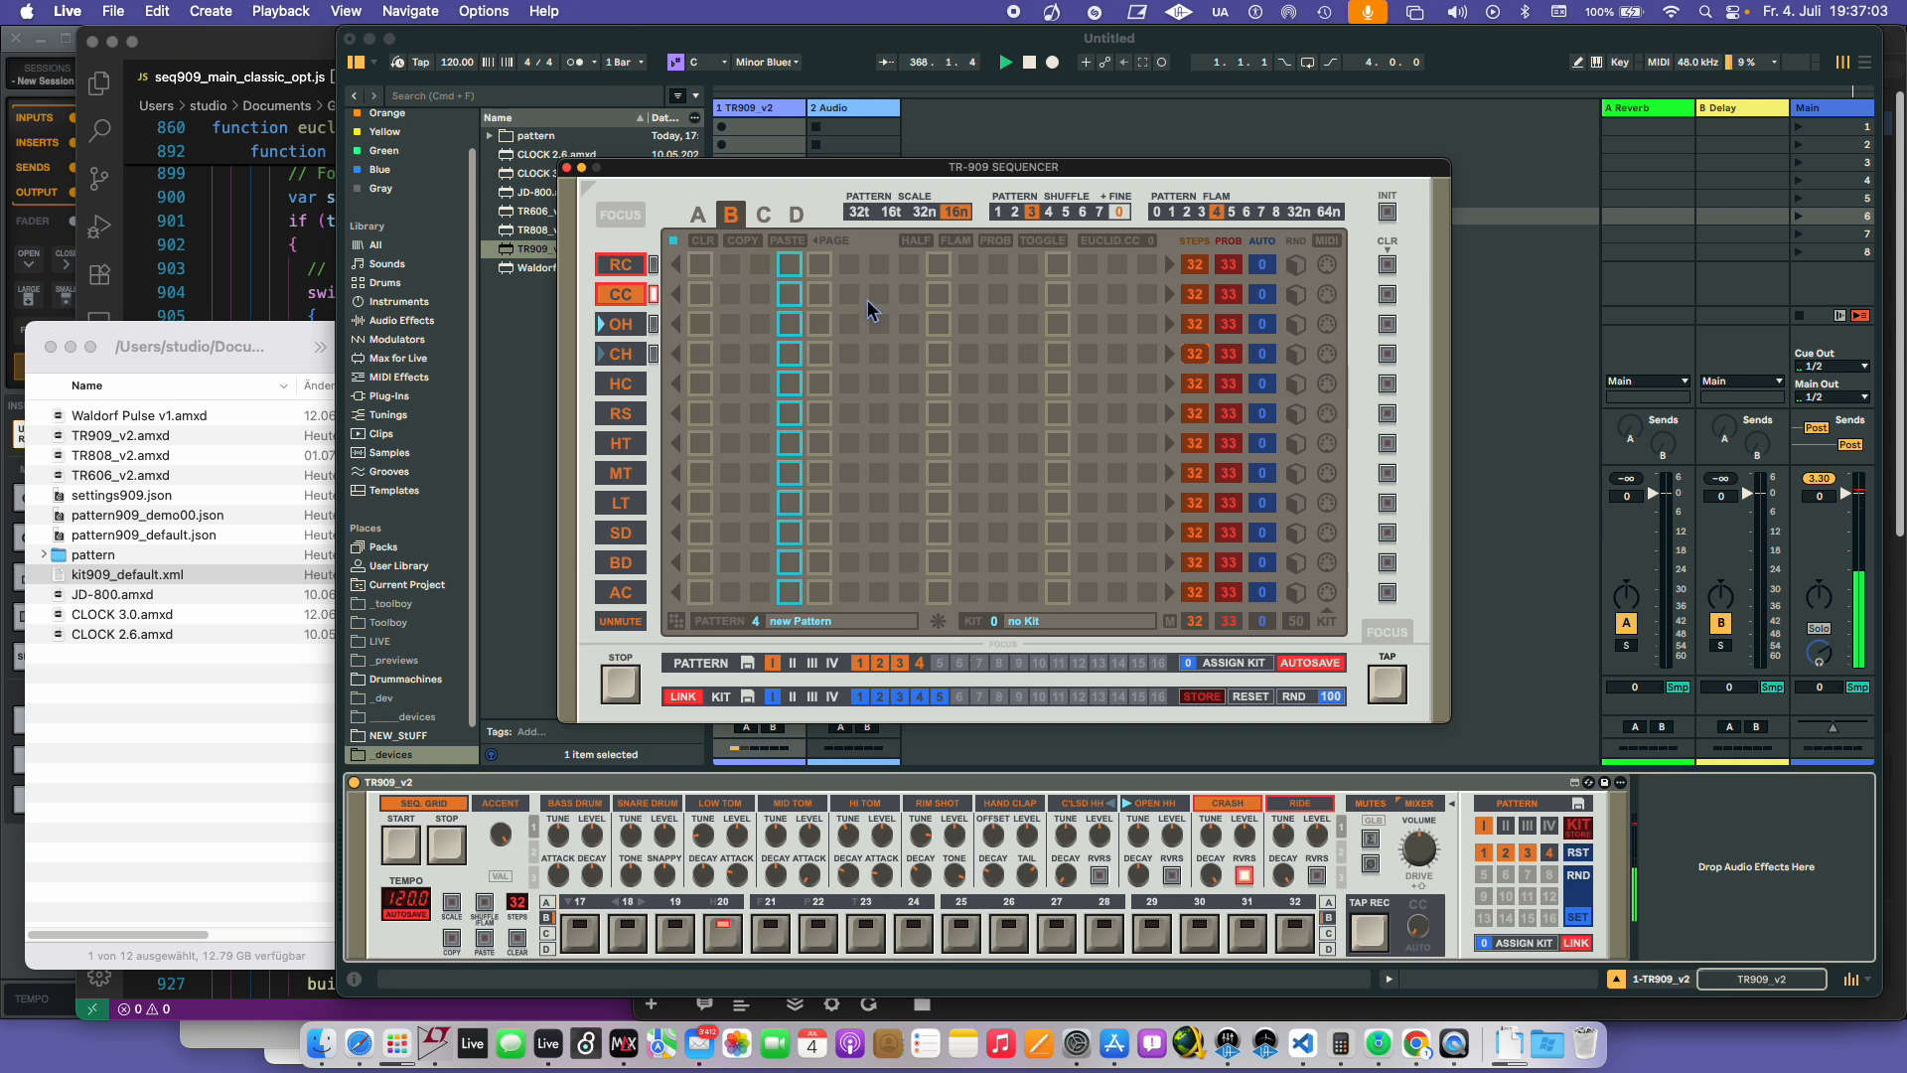
{"action": "key", "text": "shift"}
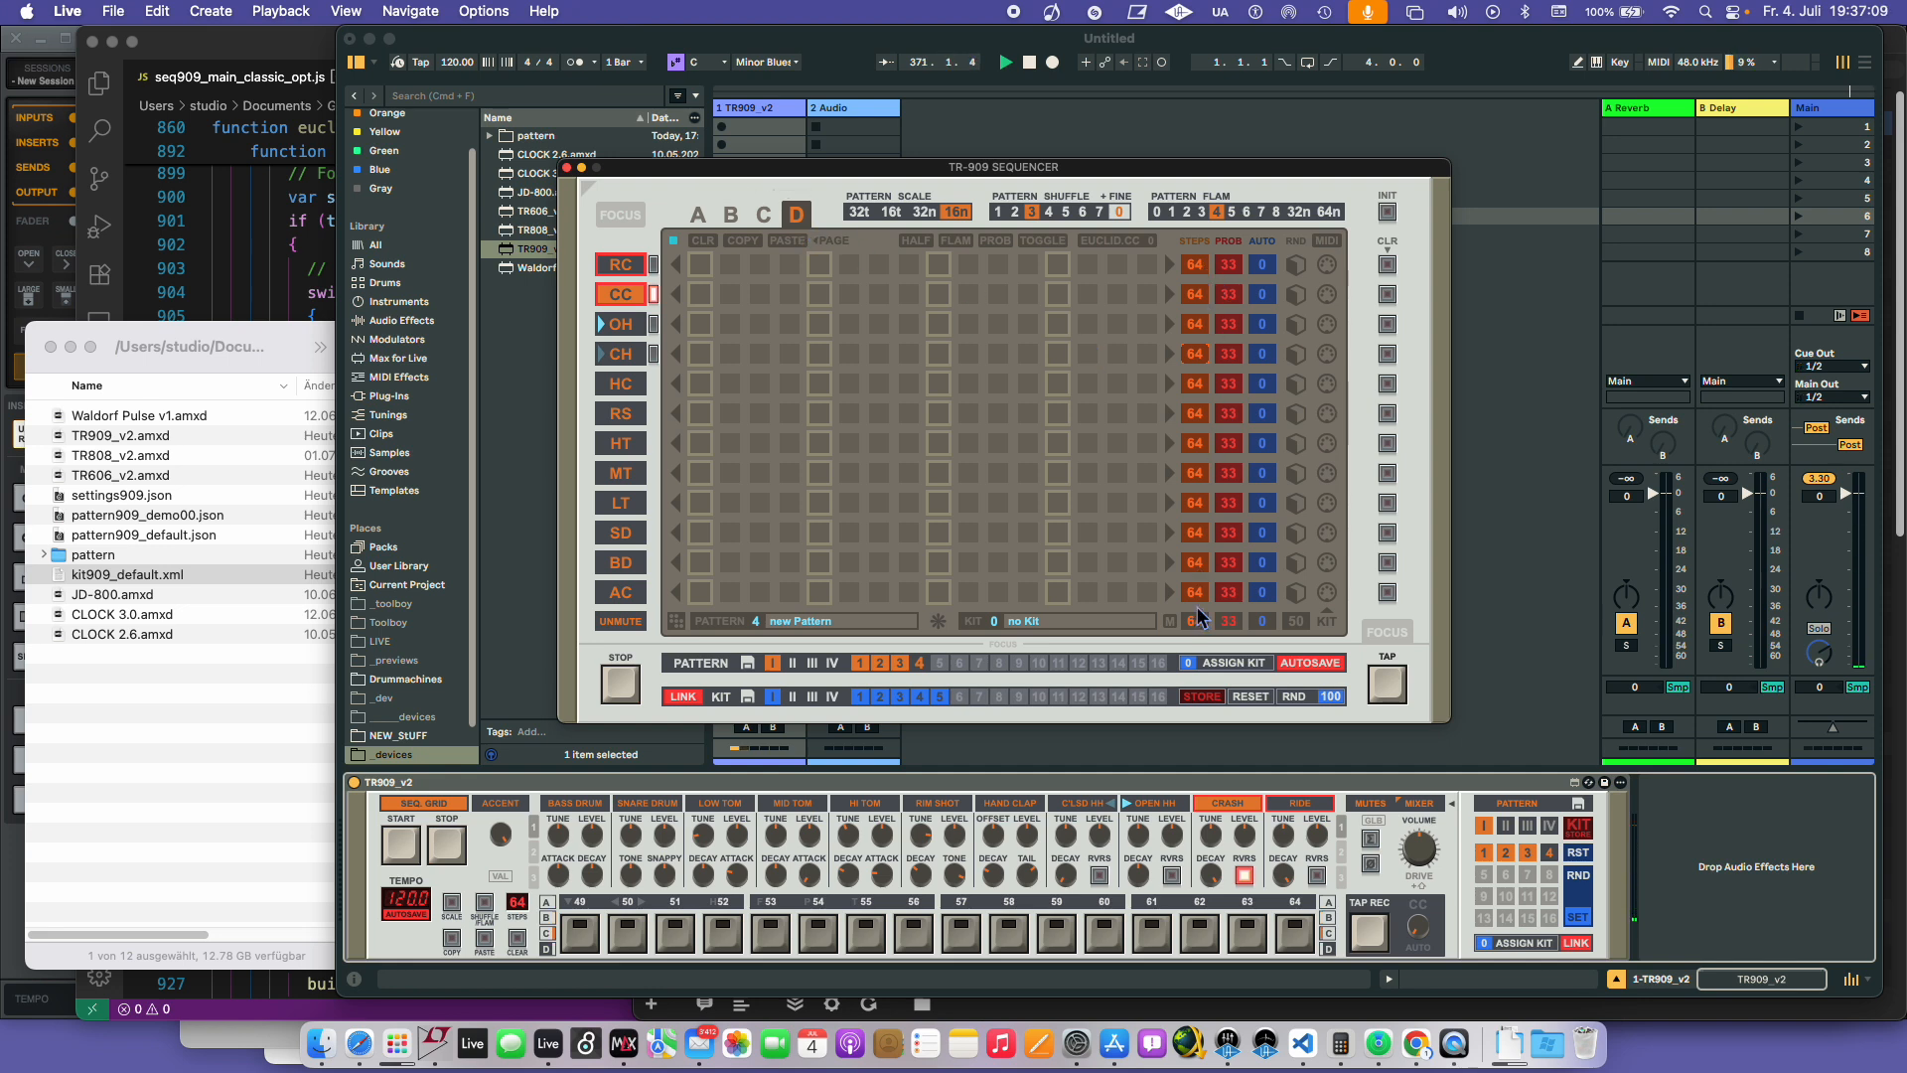
- Copy page A of pattern 4 and paste it onto pages B, C and D
{"action": "left_click", "coordinate": [698, 217]}
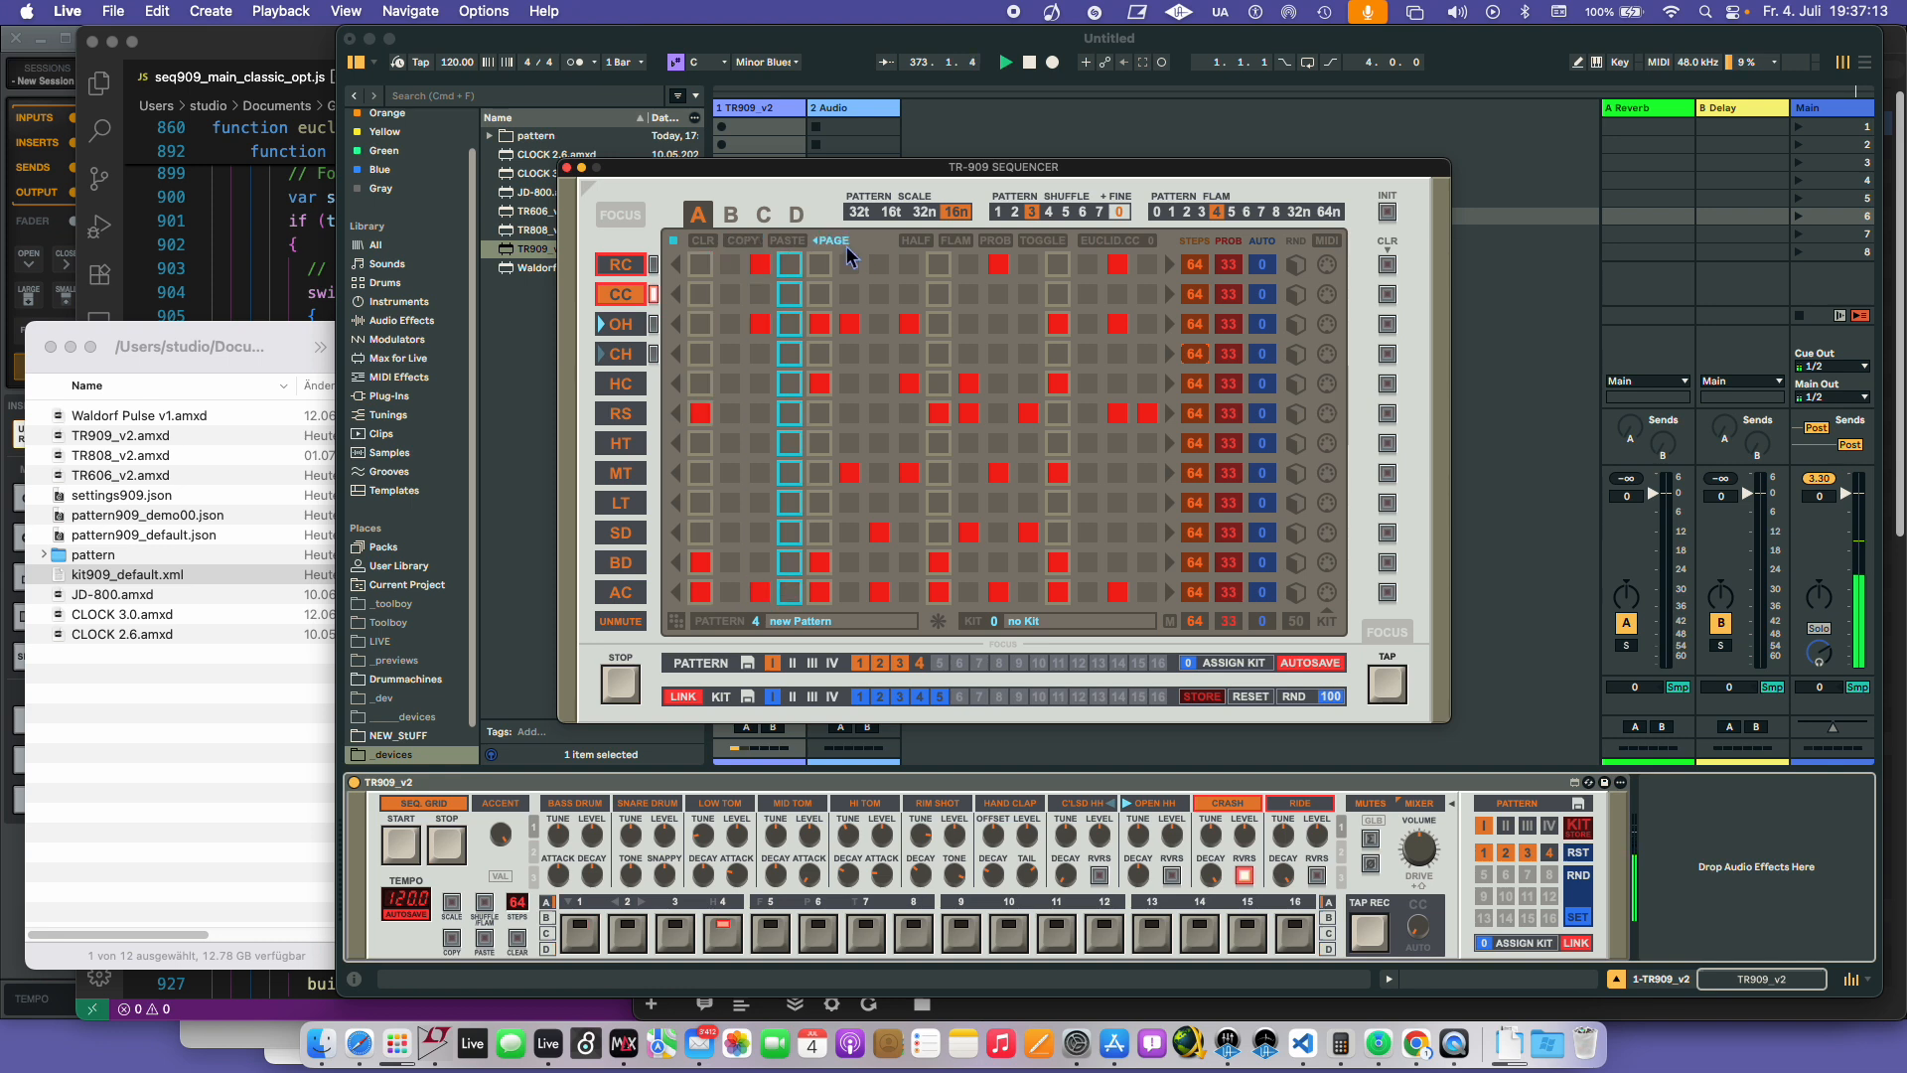
{"action": "left_click", "coordinate": [731, 215]}
{"action": "left_click", "coordinate": [791, 239]}
{"action": "left_click", "coordinate": [764, 216]}
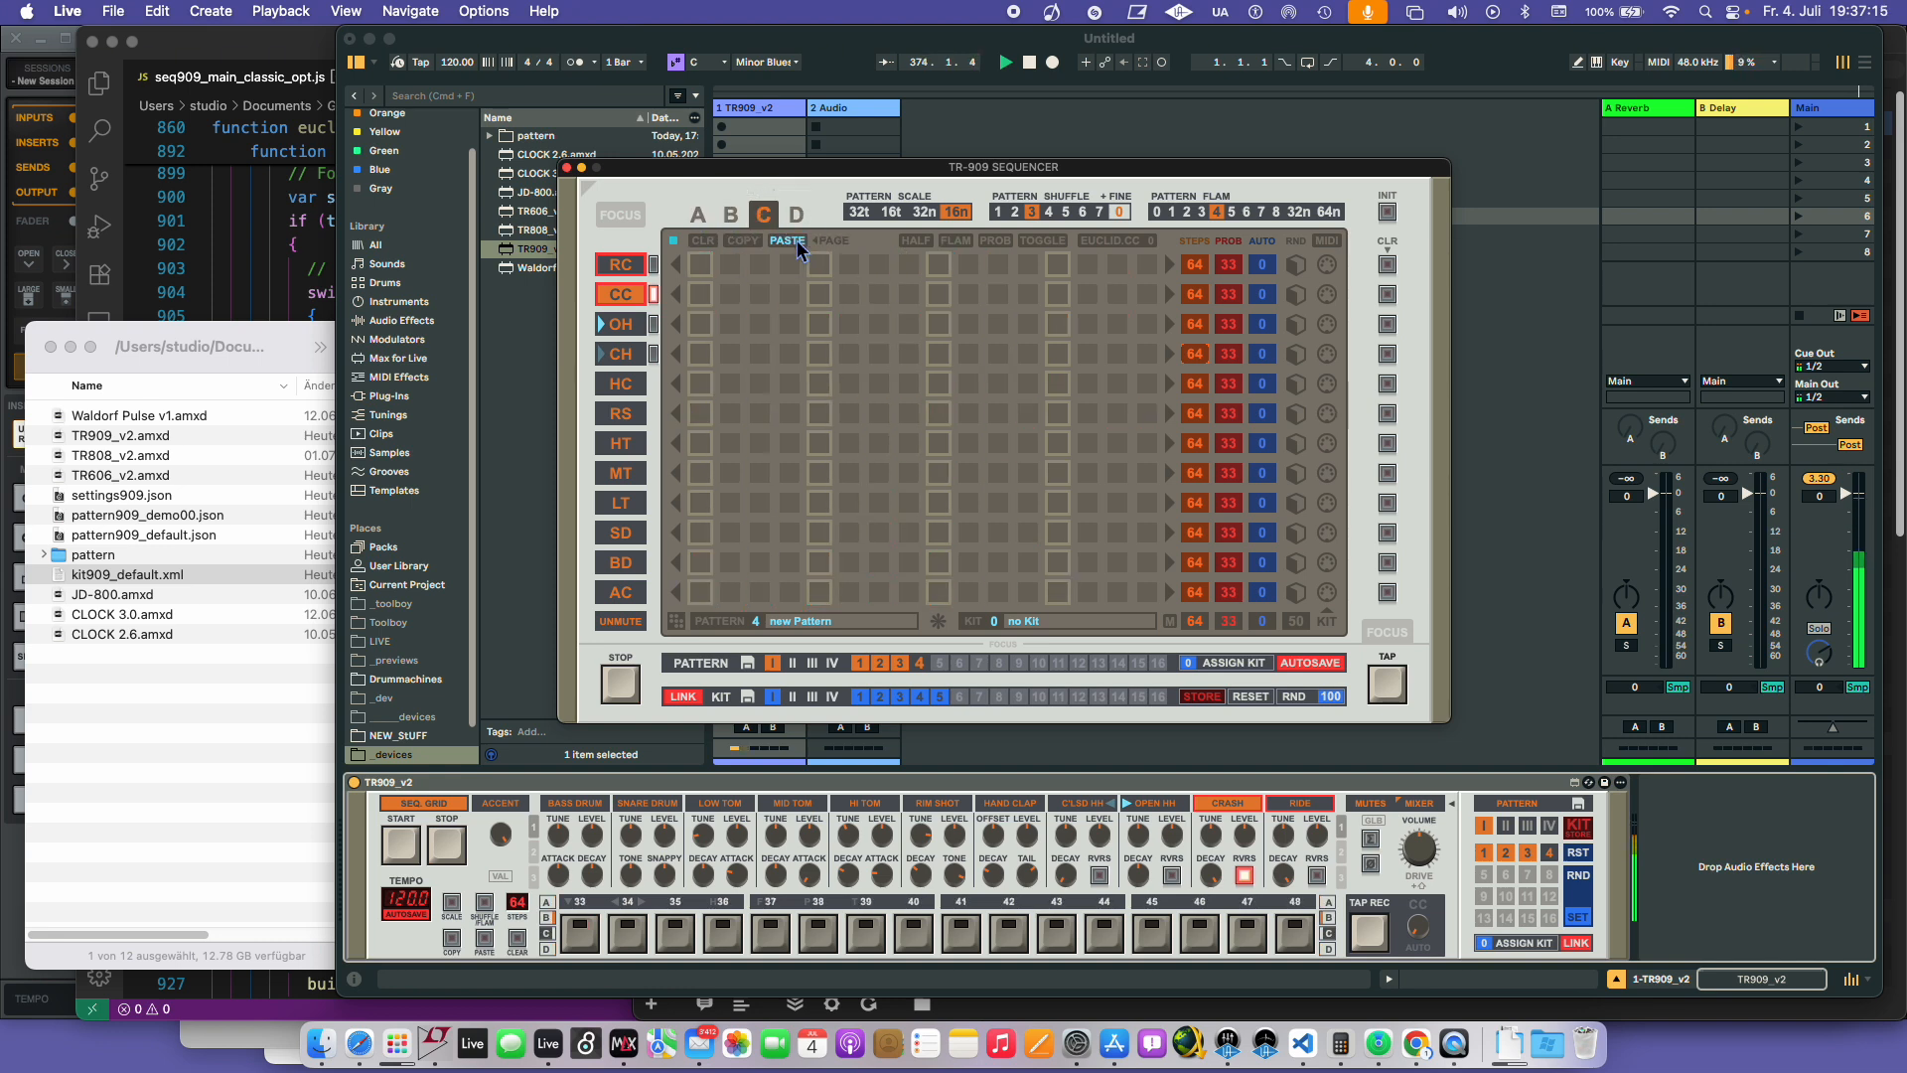
{"action": "left_click", "coordinate": [792, 240]}
{"action": "left_click", "coordinate": [797, 216]}
{"action": "left_click", "coordinate": [798, 242]}
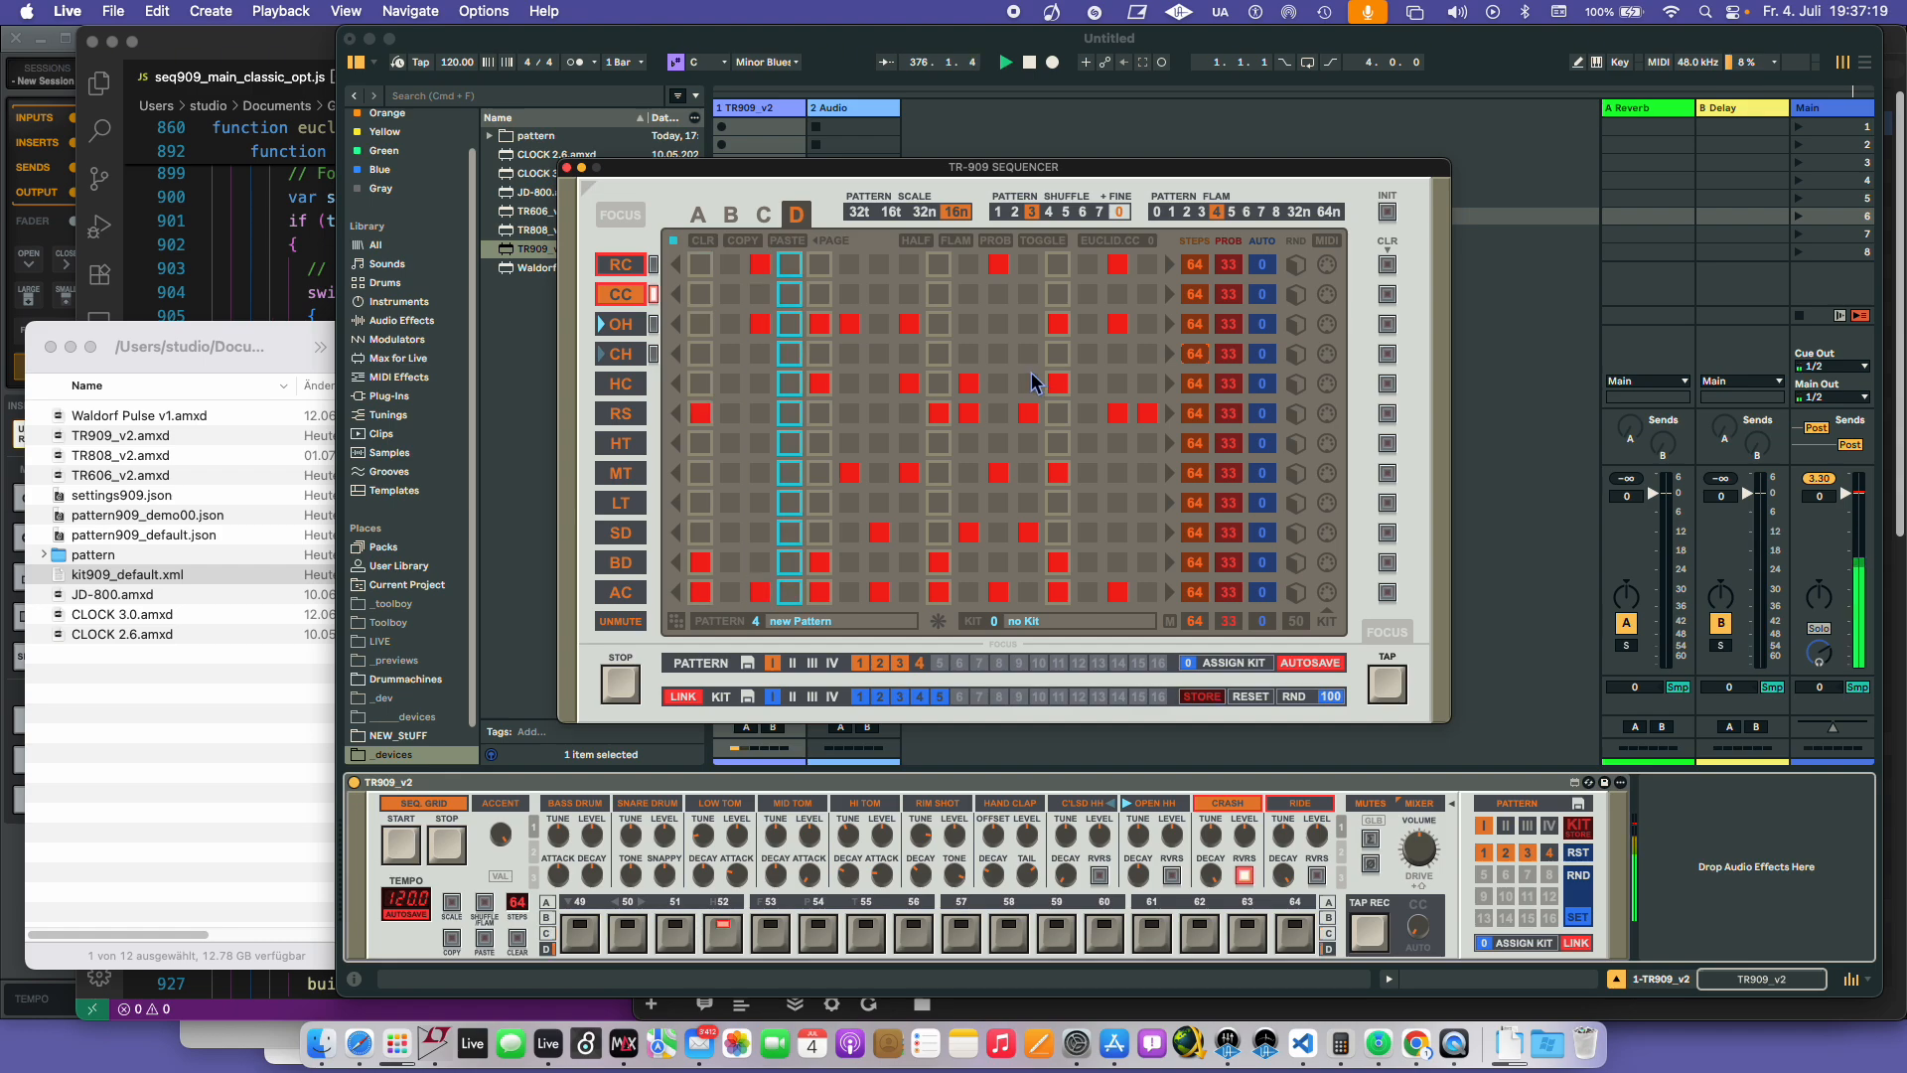
- Solo the high tom track and set its Euclidean value to 23
{"action": "left_click", "coordinate": [620, 443]}
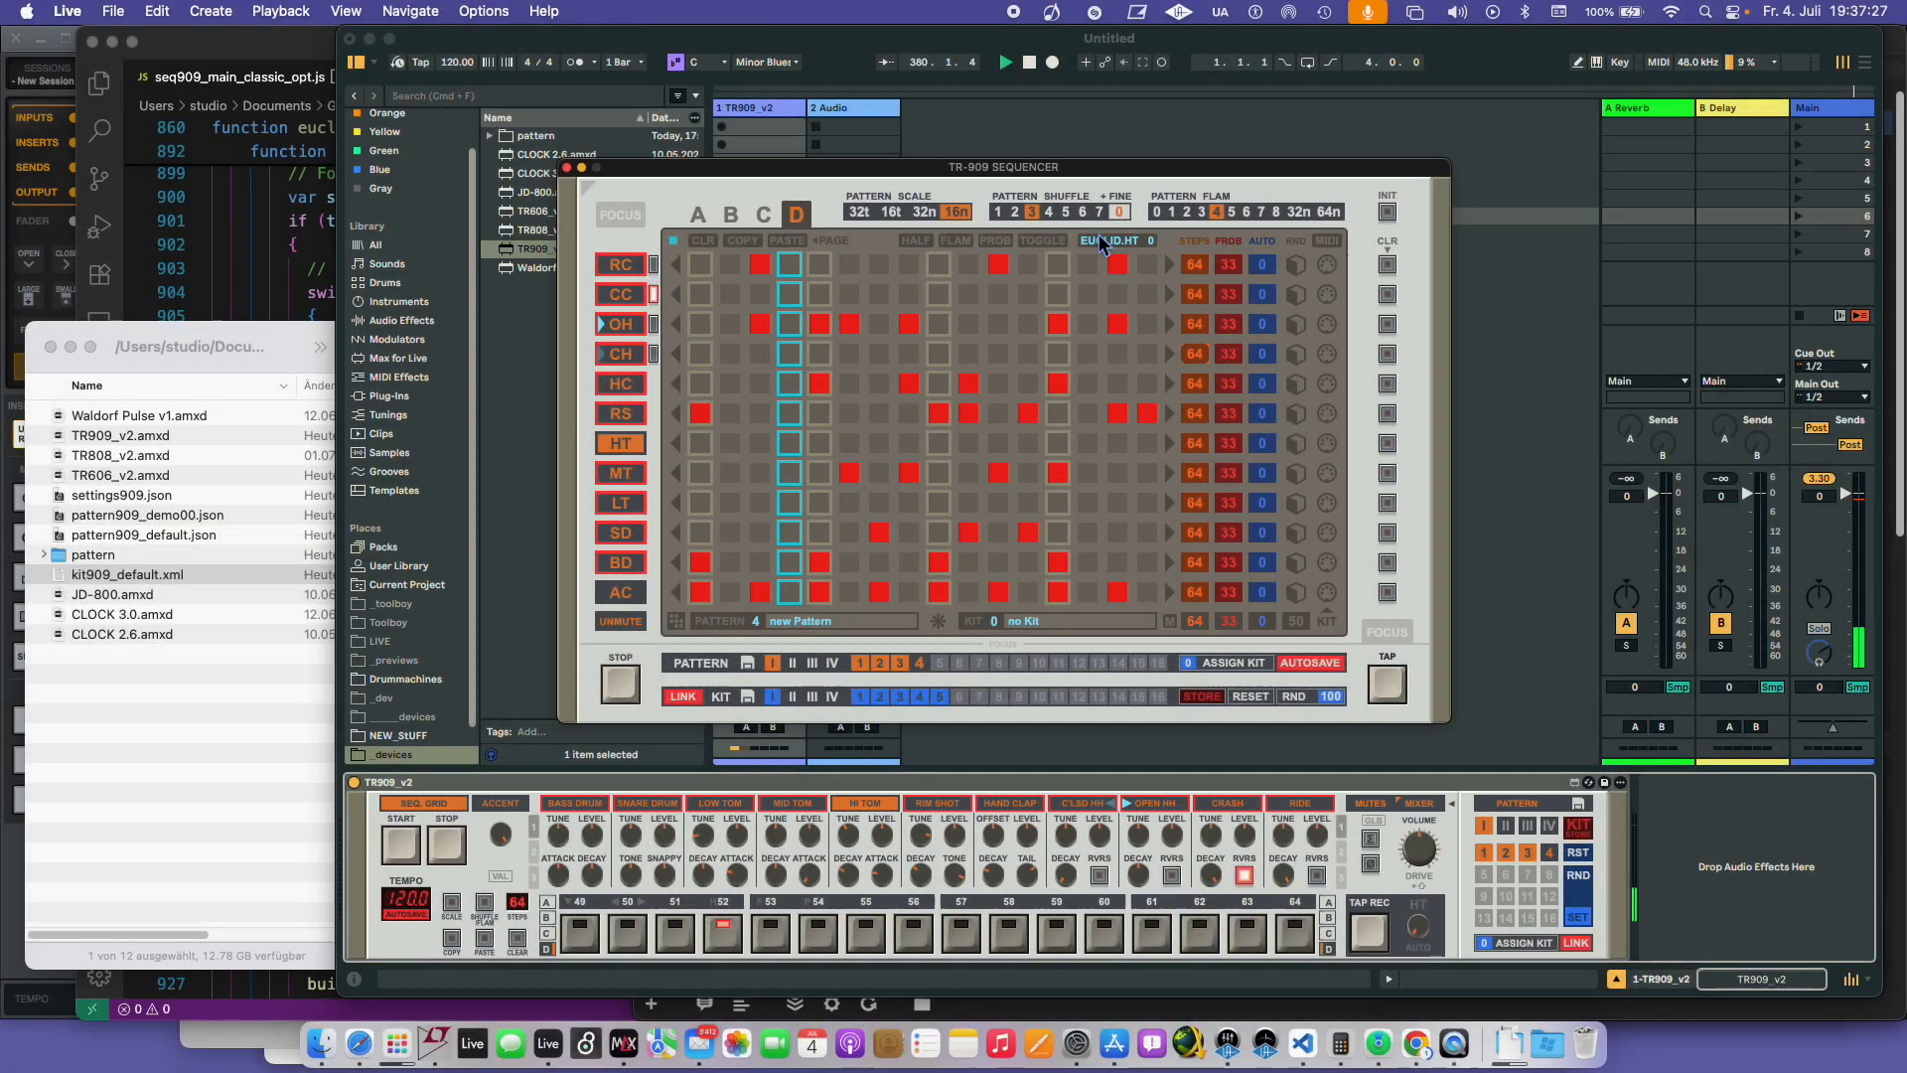
{"action": "left_click_drag", "start_coordinate": [624, 454], "coordinate": [622, 527]}
{"action": "left_click", "coordinate": [620, 443]}
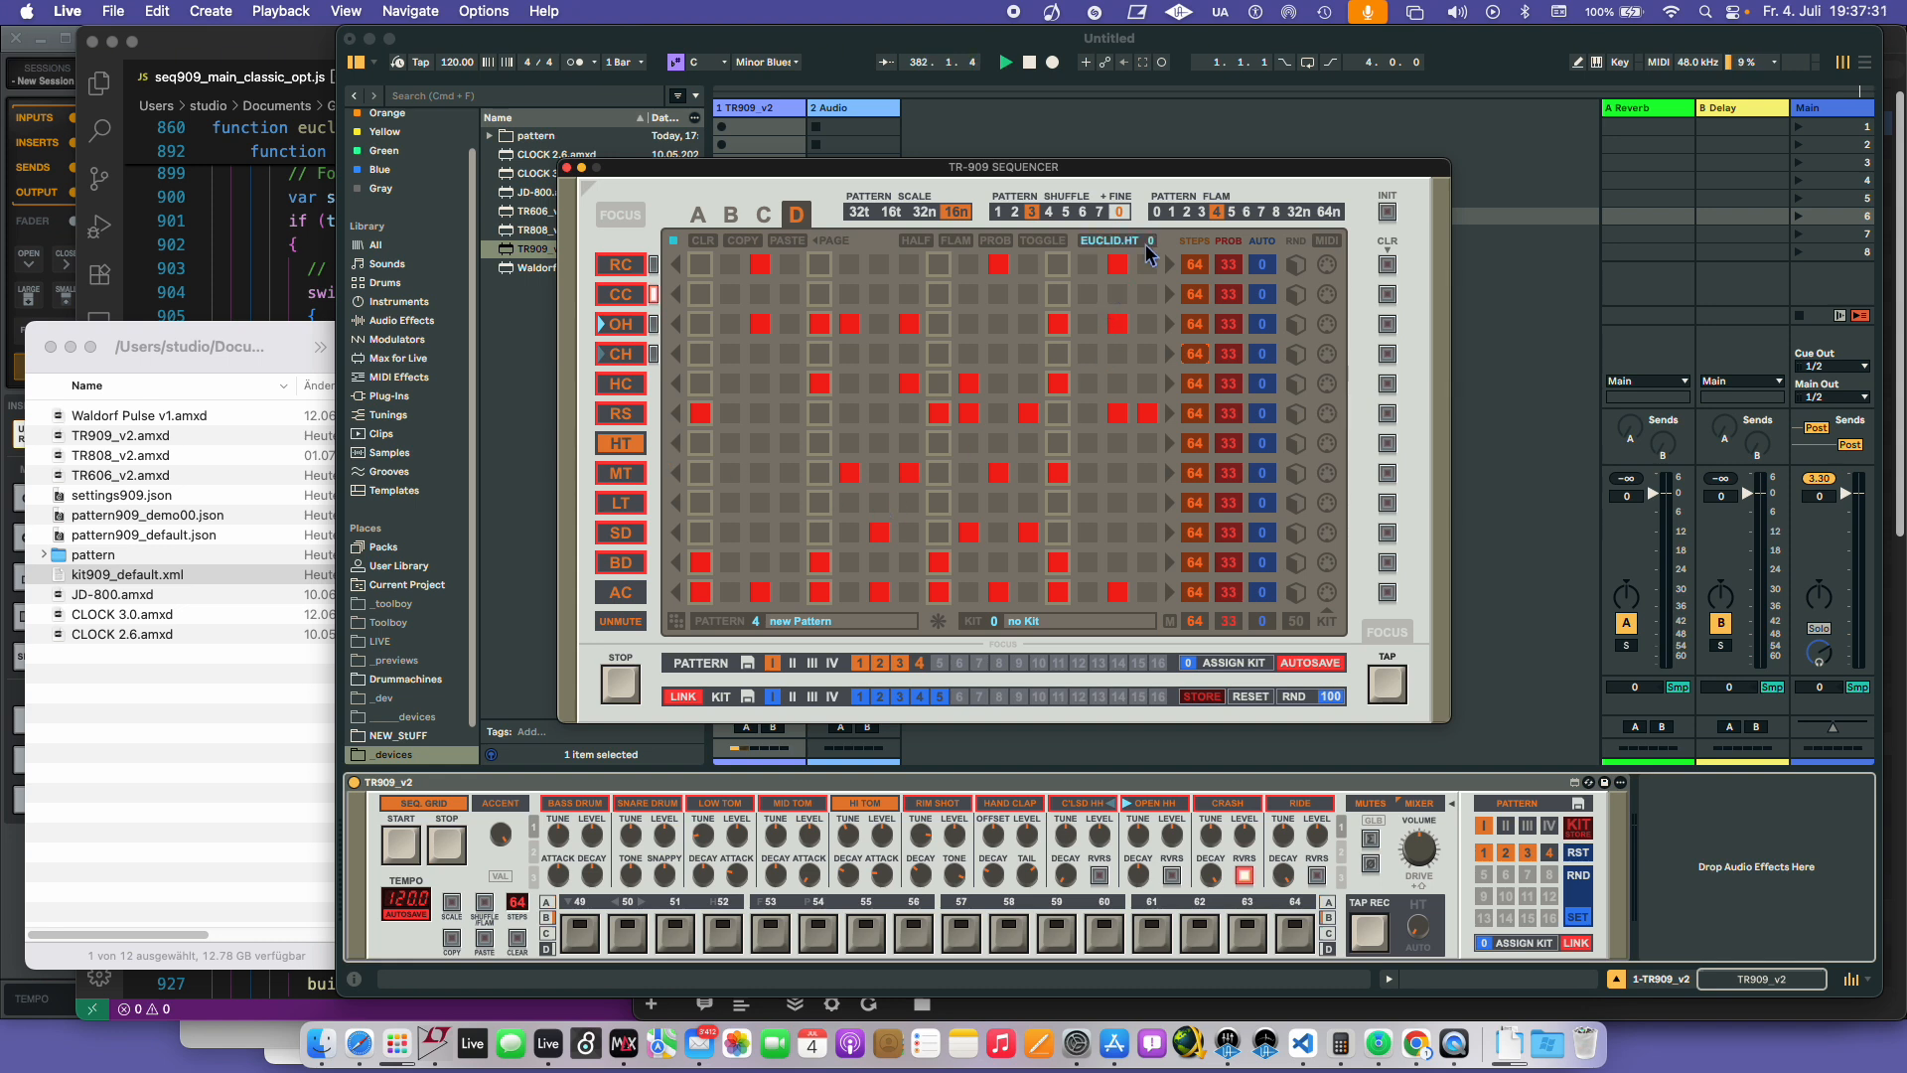
{"action": "left_click_drag", "start_coordinate": [1148, 251], "coordinate": [1158, 196]}
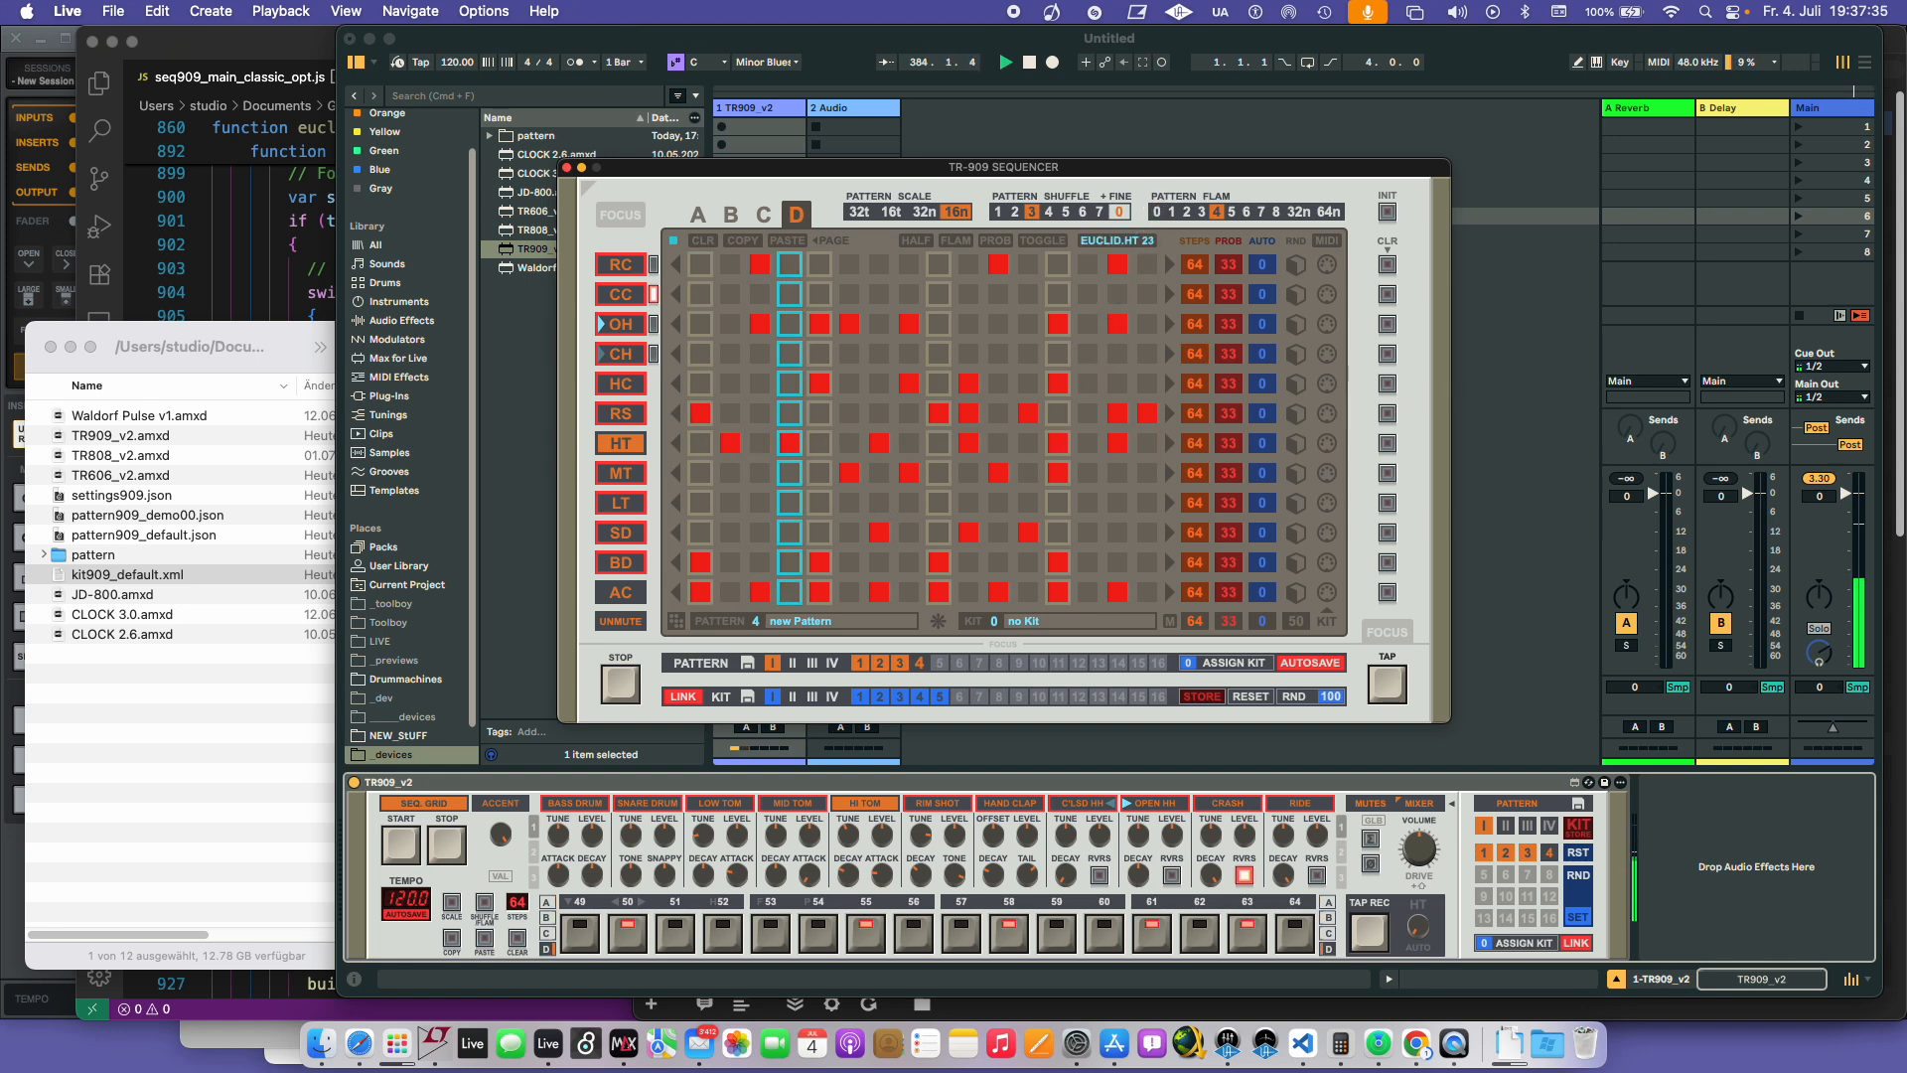
- Try Euclidean values 26, 9 and 14 on the high tom track
{"action": "mouse_move", "coordinate": [1158, 194]}
{"action": "left_mouse_down"}
{"action": "mouse_move", "coordinate": [1163, 170]}
{"action": "mouse_move", "coordinate": [1164, 223]}
{"action": "mouse_move", "coordinate": [1170, 188]}
{"action": "left_mouse_up"}
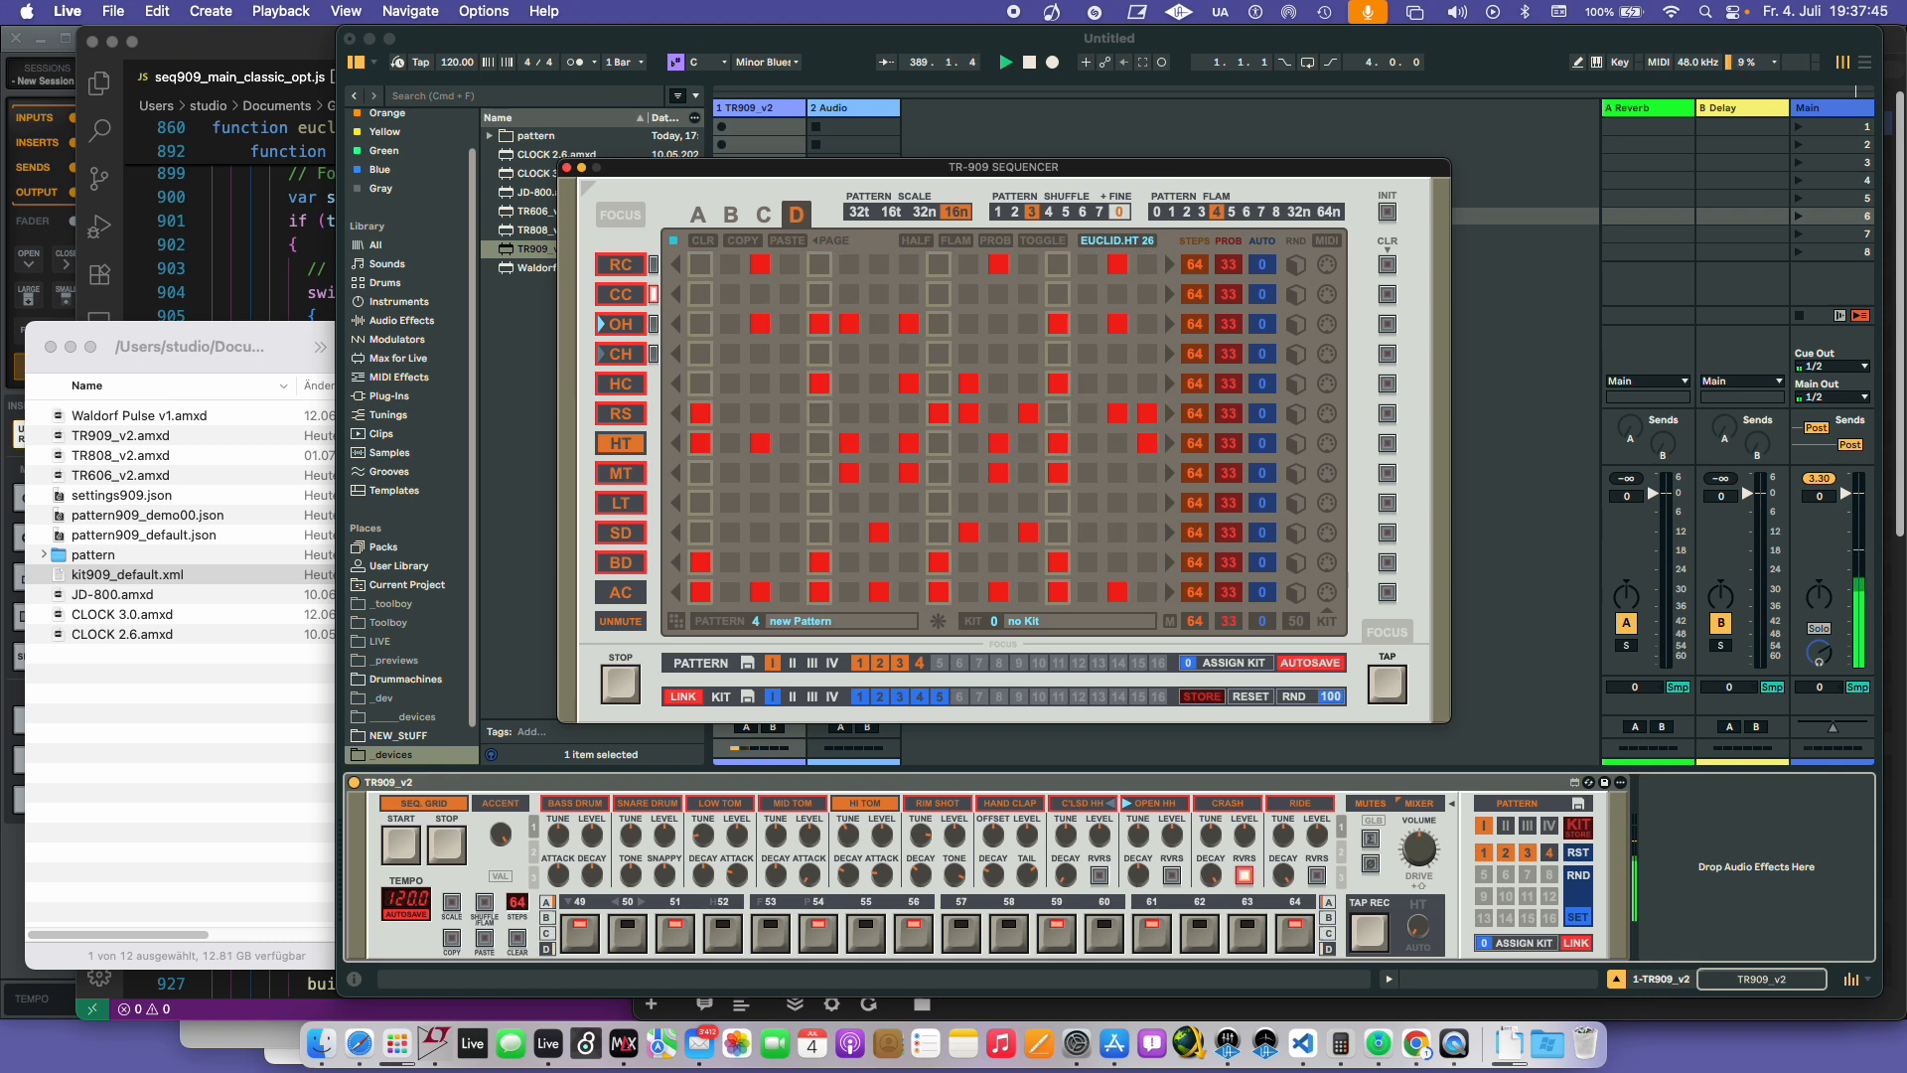
{"action": "left_click_drag", "start_coordinate": [1170, 443], "coordinate": [1174, 233]}
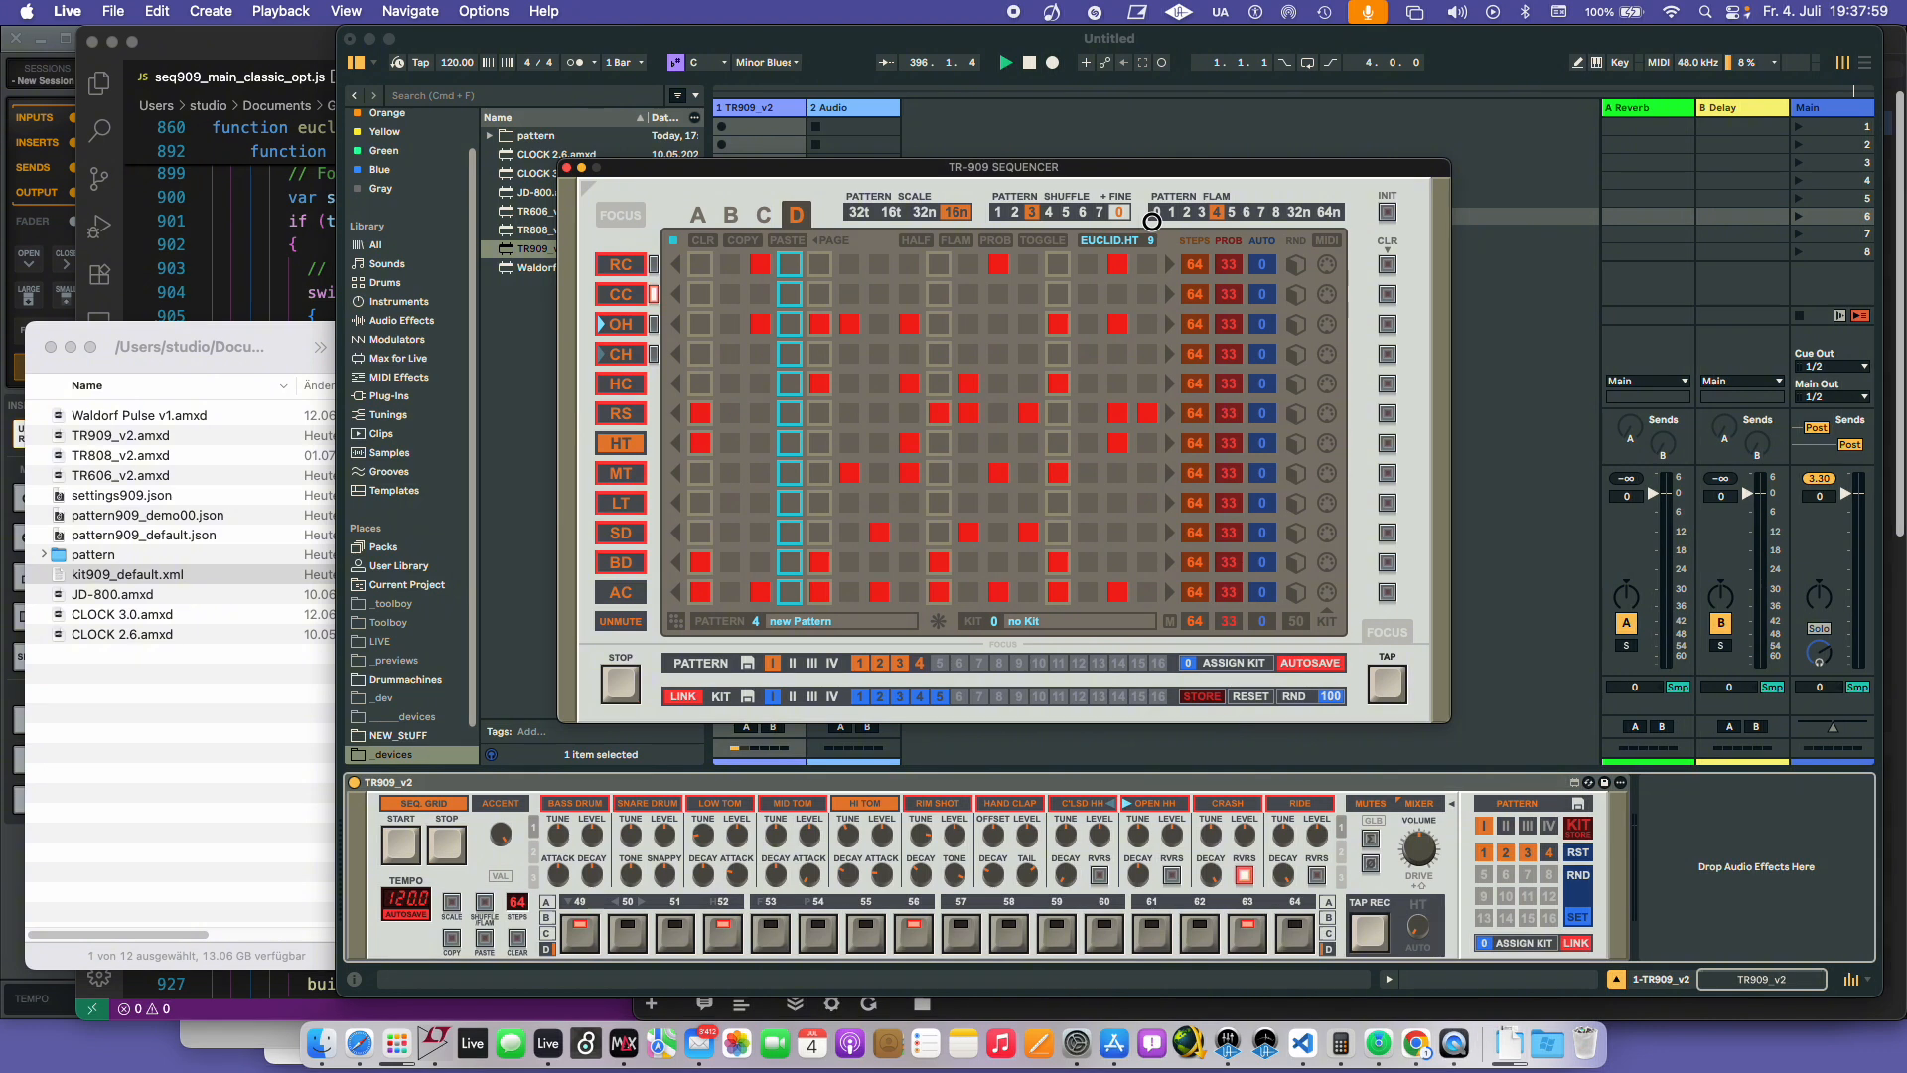
{"action": "left_click_drag", "start_coordinate": [1148, 236], "coordinate": [1148, 213]}
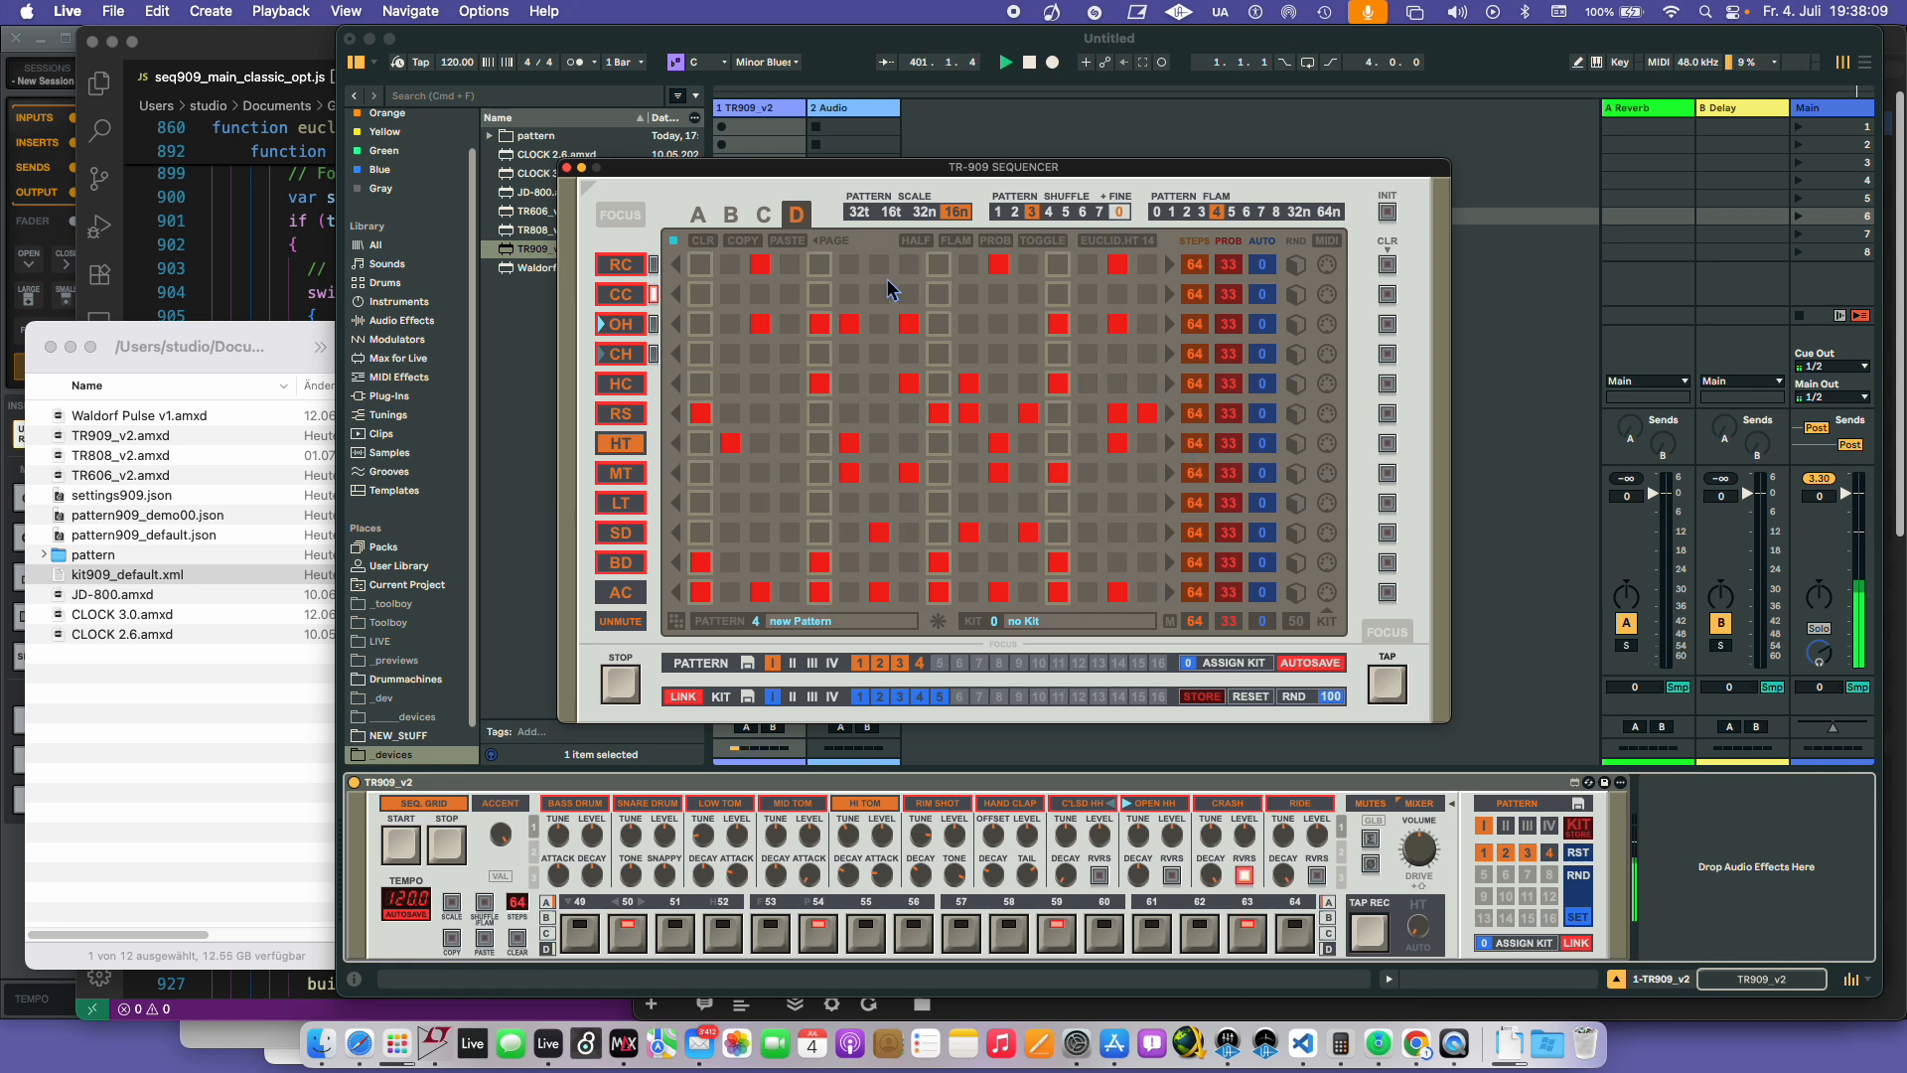
- Limit the high tom track to 16 steps on page A and add hits on steps 7, 10, 12 and 15
{"action": "left_click", "coordinate": [731, 215]}
{"action": "left_click", "coordinate": [694, 218]}
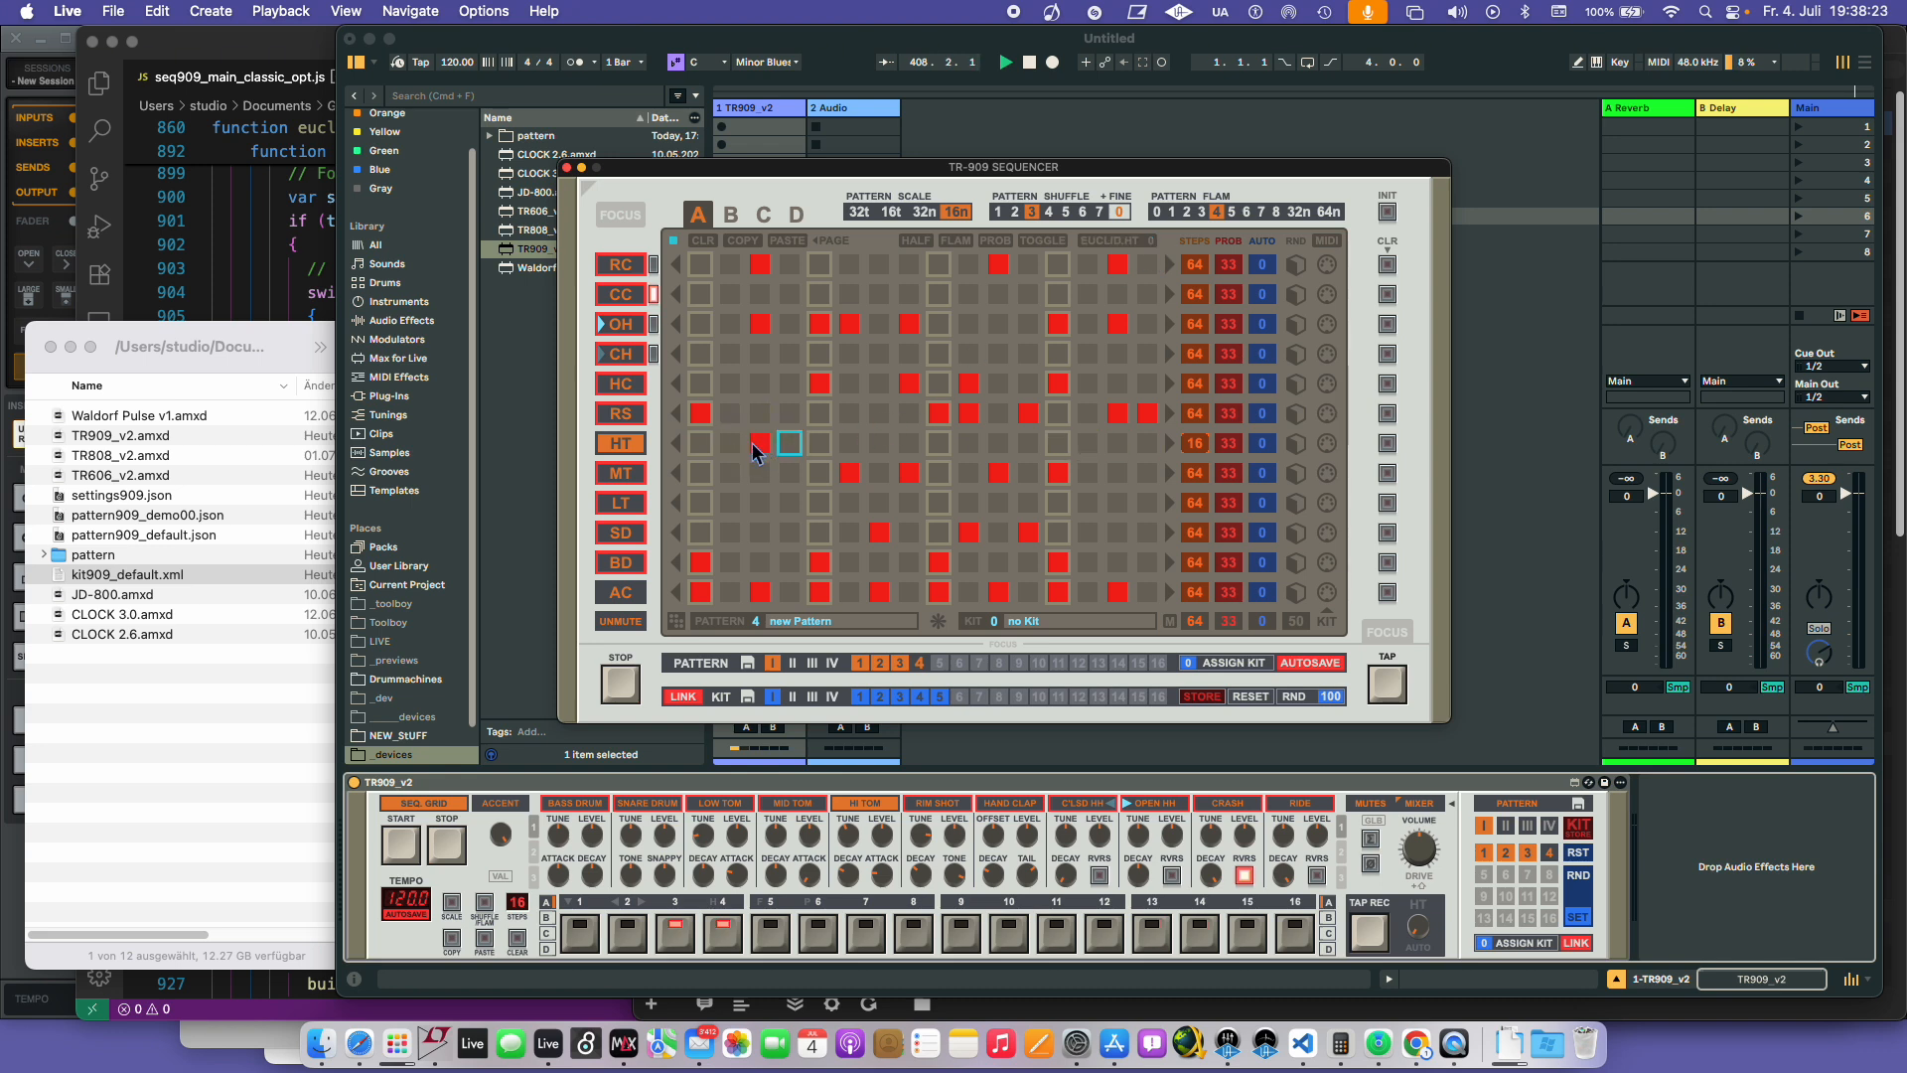
{"action": "left_click", "coordinate": [880, 449]}
{"action": "left_click", "coordinate": [977, 445]}
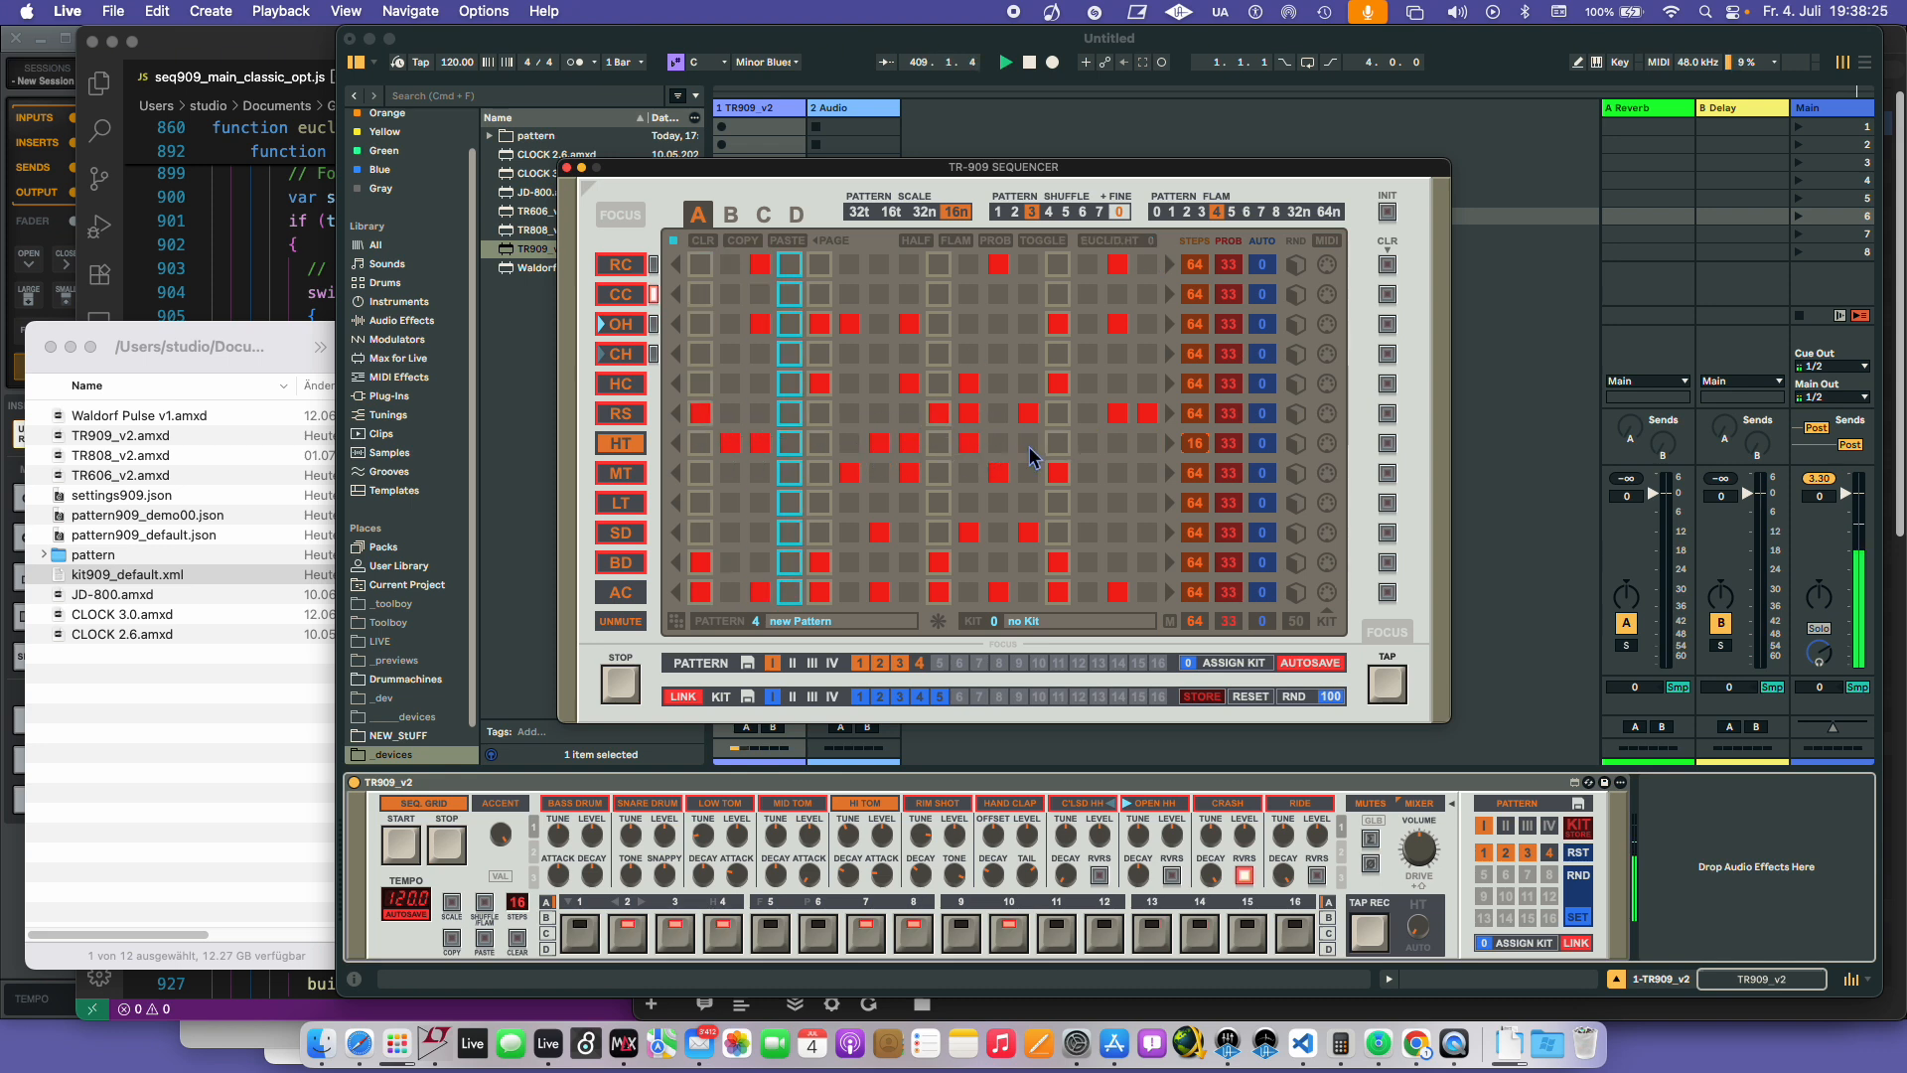
{"action": "left_click", "coordinate": [1030, 445]}
{"action": "left_click", "coordinate": [1118, 448]}
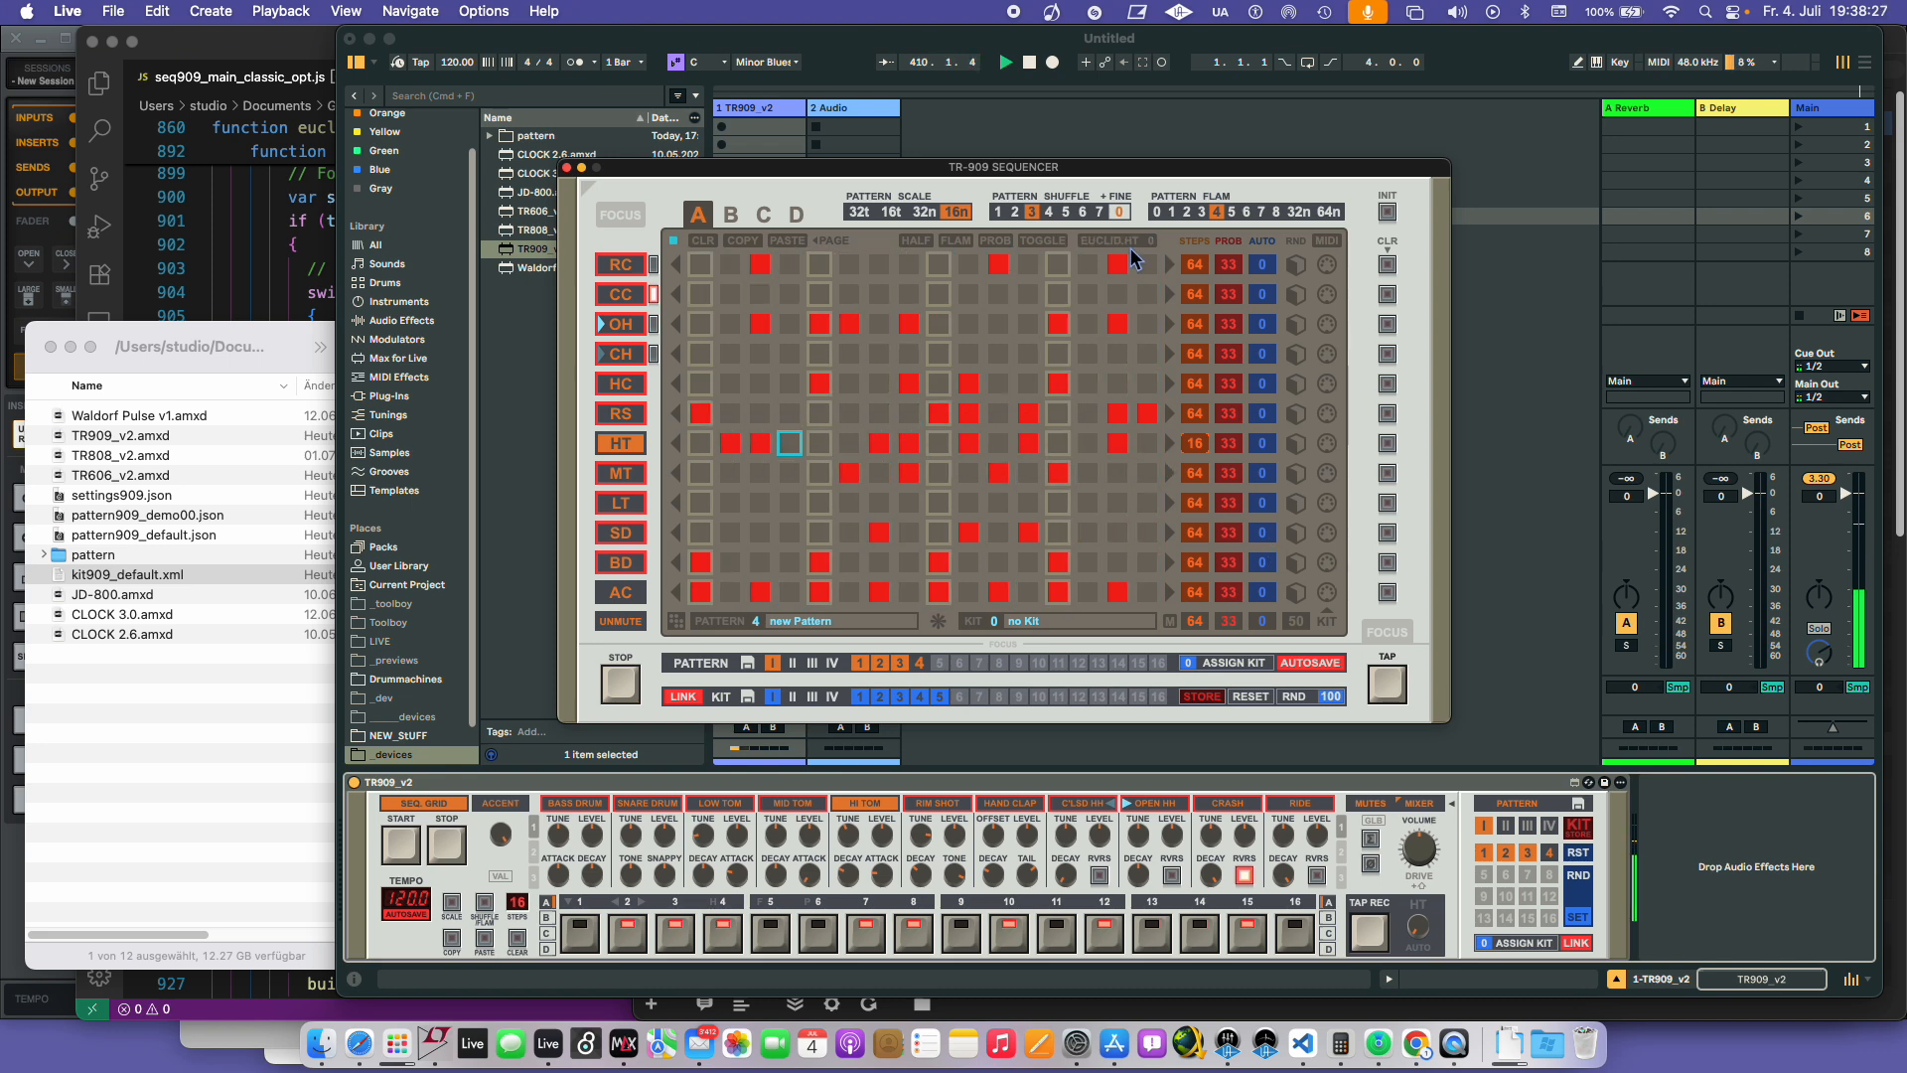
- Try a dense Euclidean rhythm on the high tom track and return to its manually placed hits
{"action": "left_click_drag", "start_coordinate": [1139, 244], "coordinate": [1037, 443]}
{"action": "left_click", "coordinate": [1037, 449]}
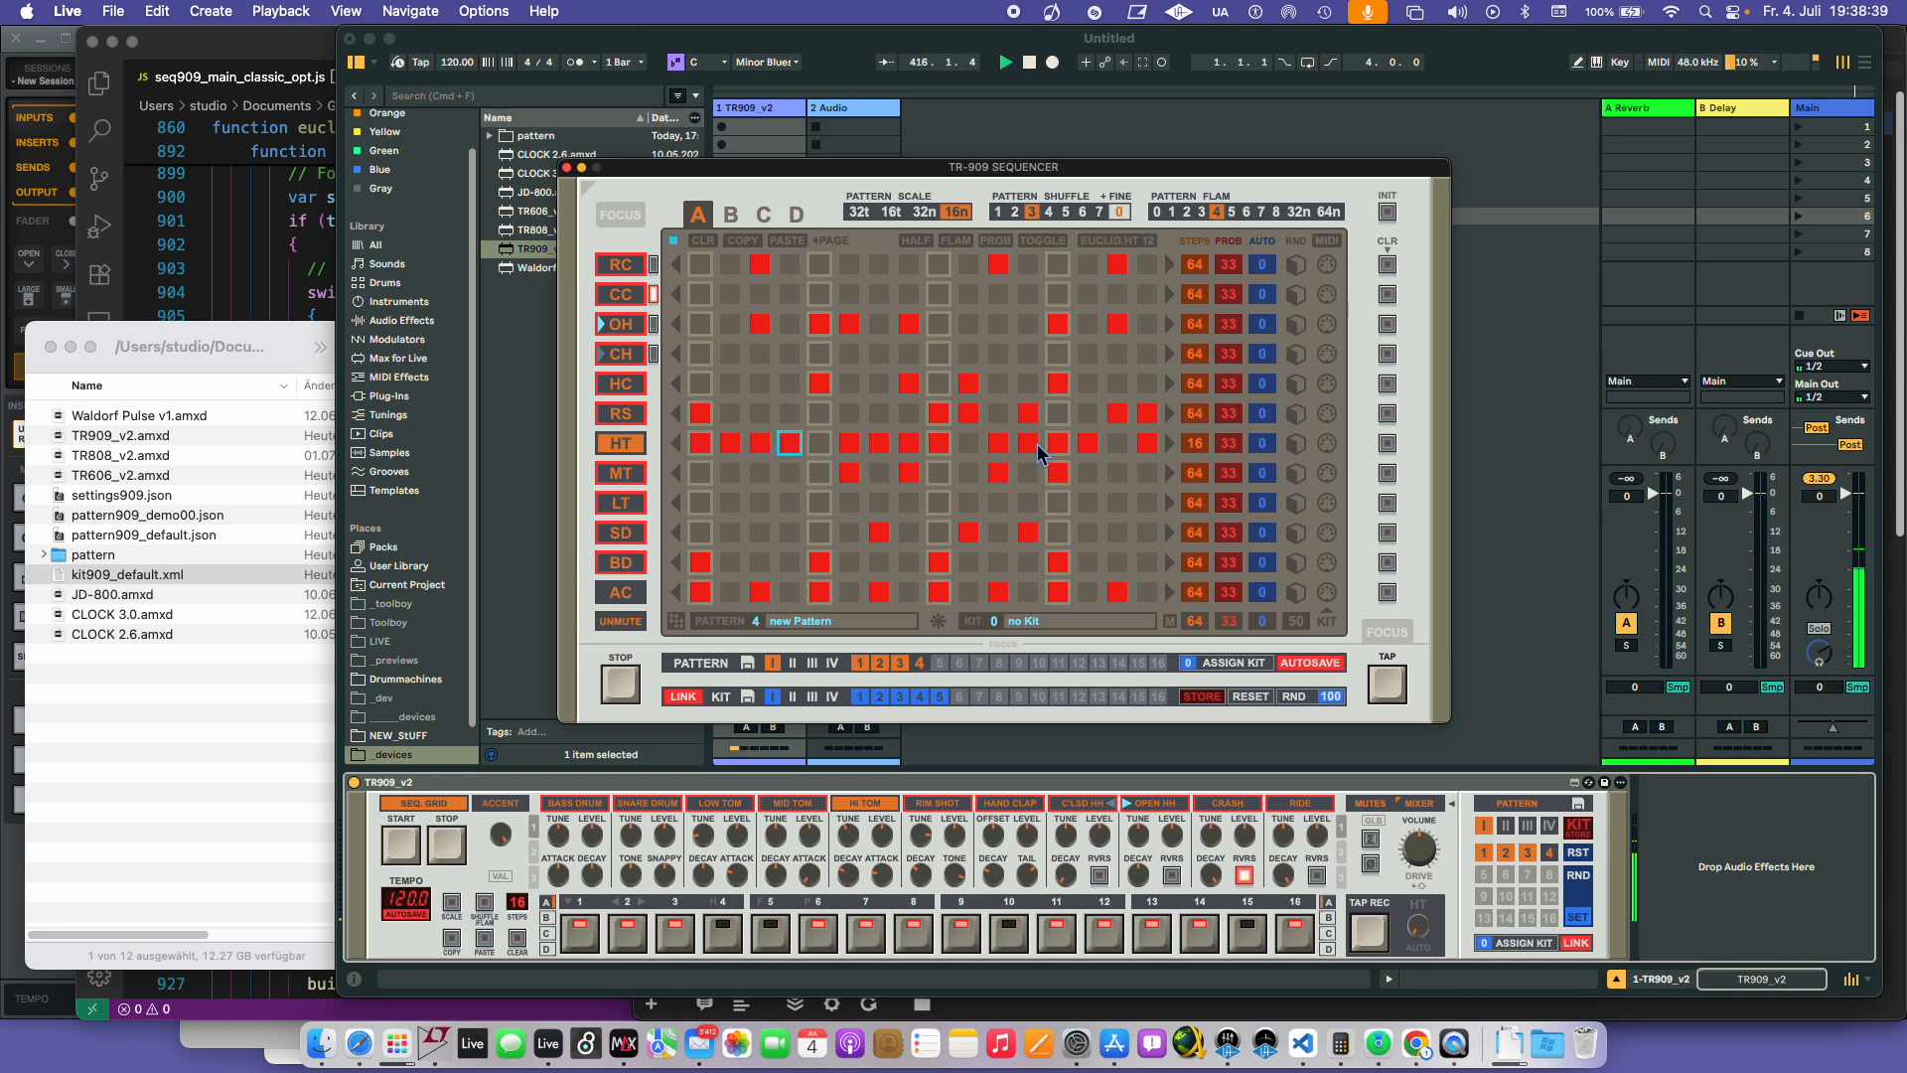
{"action": "key", "text": "e"}
{"action": "key", "text": "e"}
{"action": "key", "text": "e"}
{"action": "key", "text": "e"}
{"action": "key", "text": "e"}
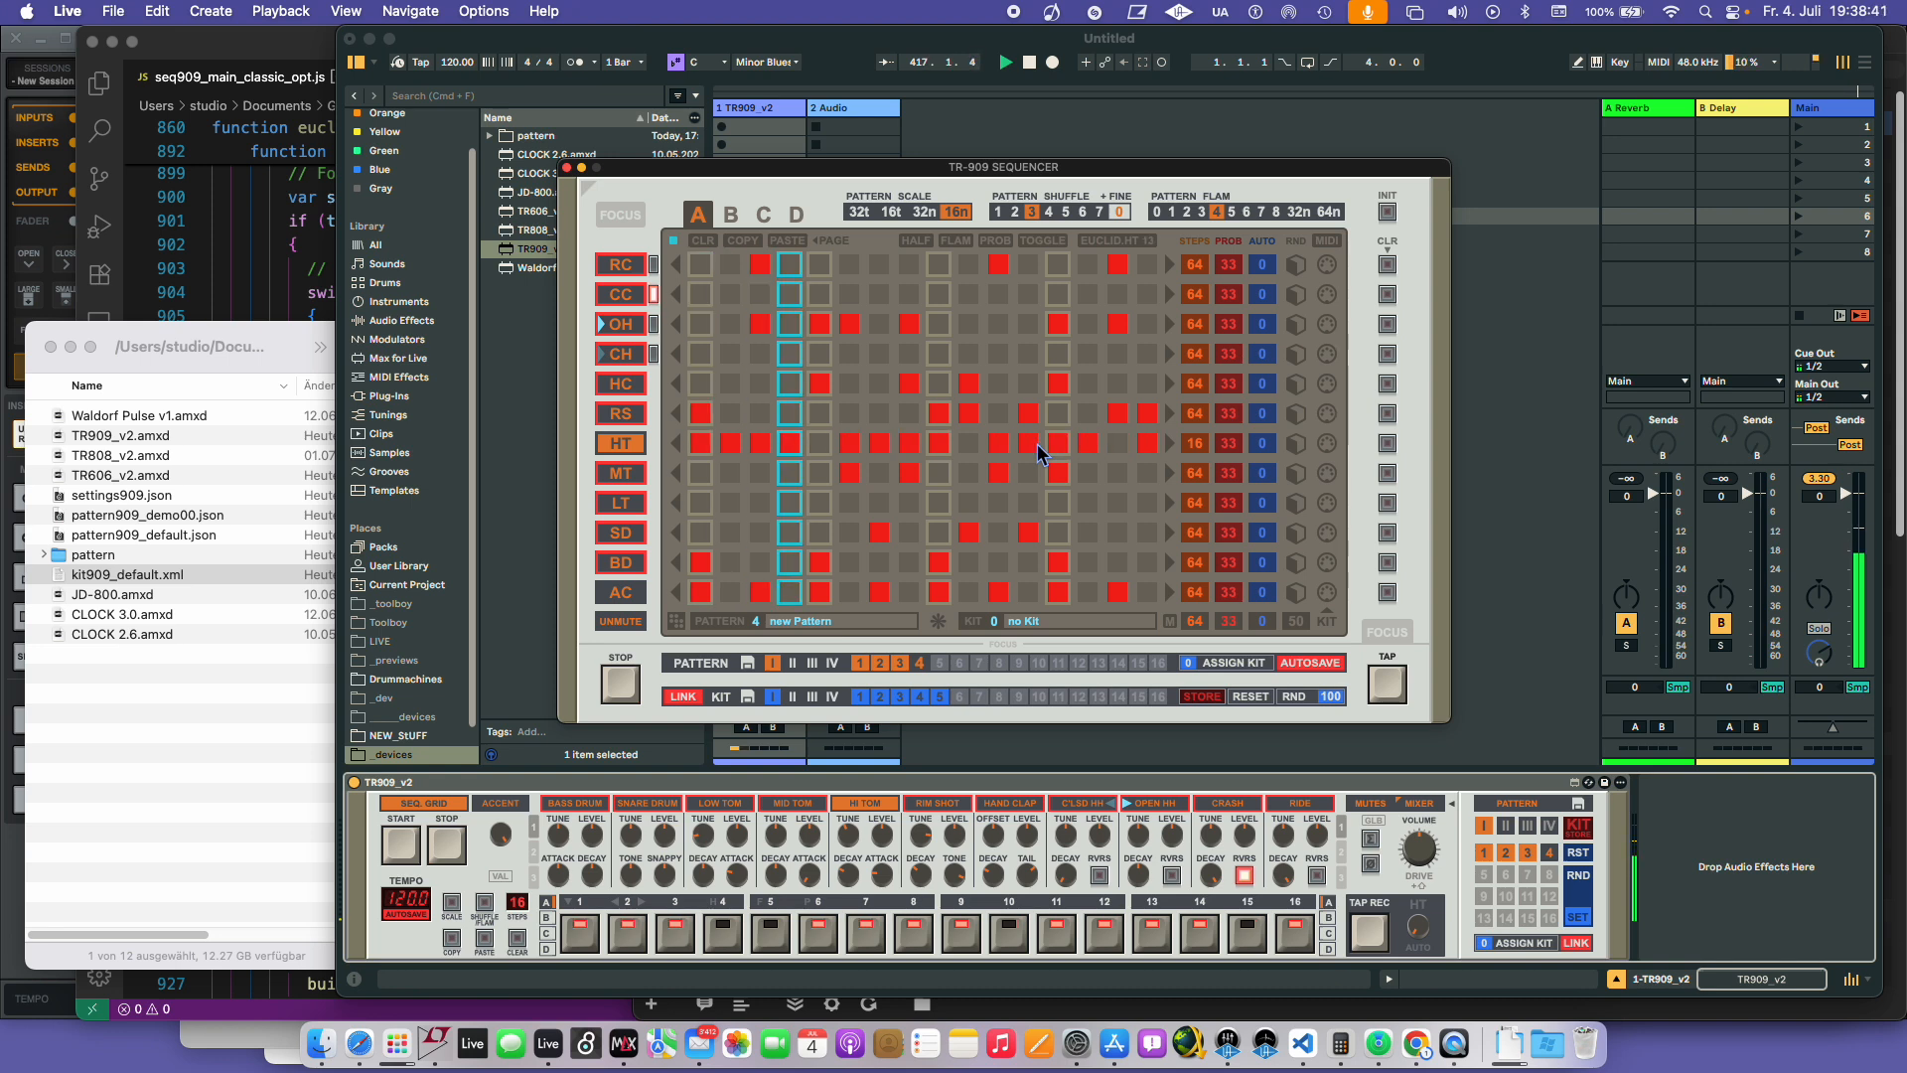
{"action": "key", "text": "r"}
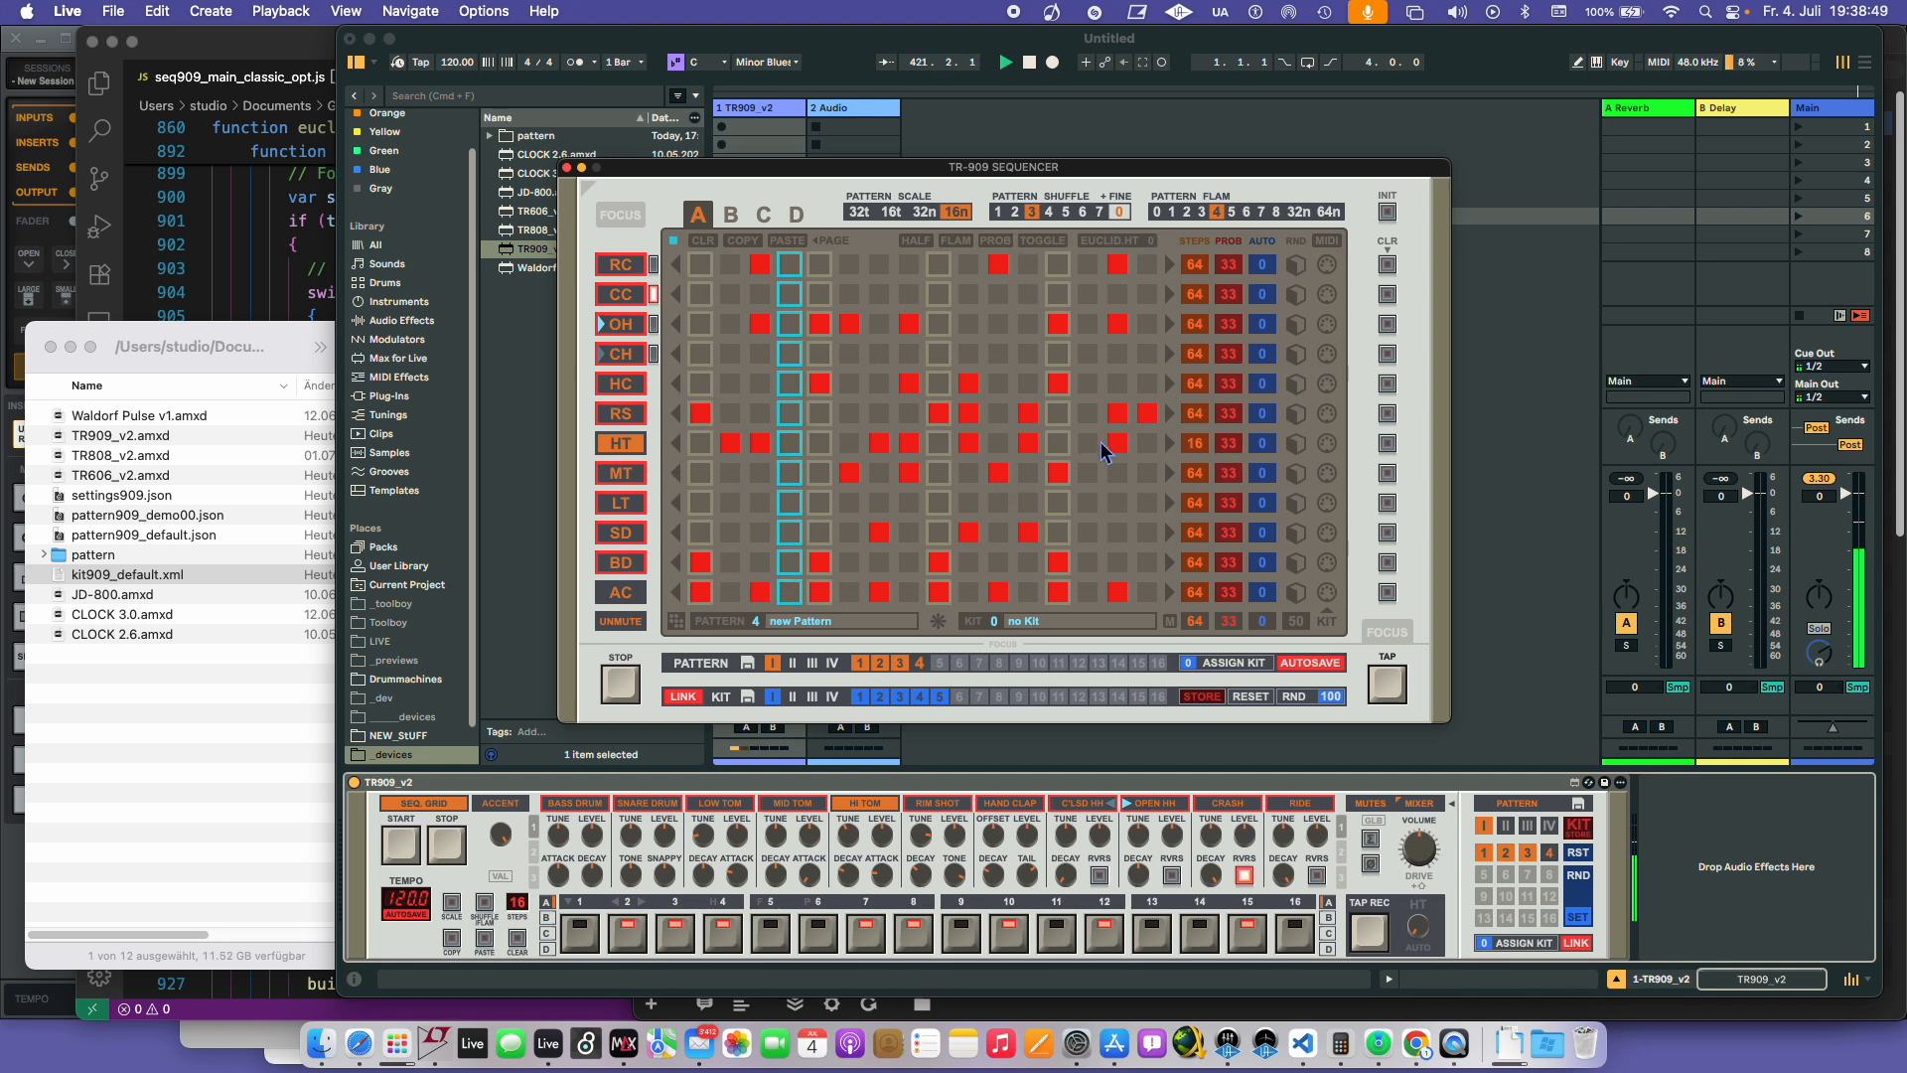
- Remove the high tom hit on step 2 and leave only the RC, CC and OH tracks muted
{"action": "left_click", "coordinate": [730, 445]}
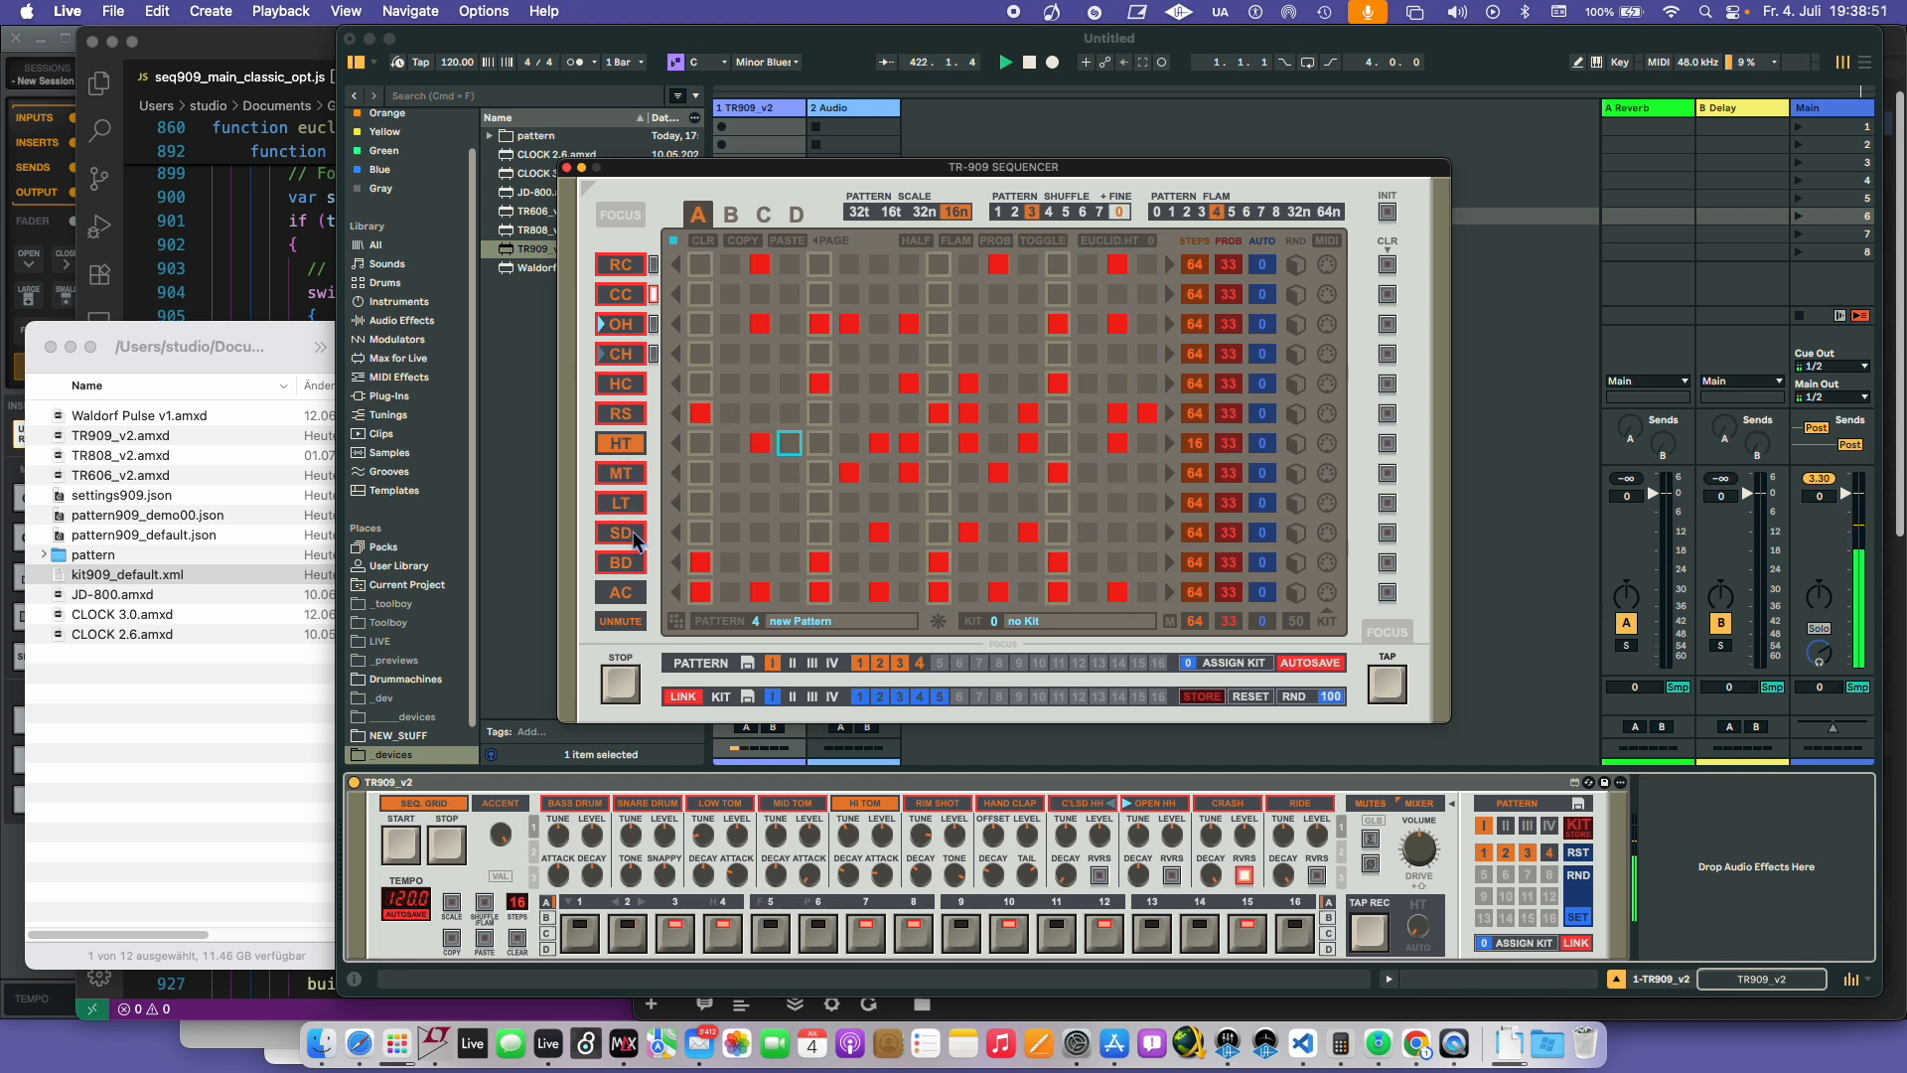
{"action": "left_click", "coordinate": [622, 623]}
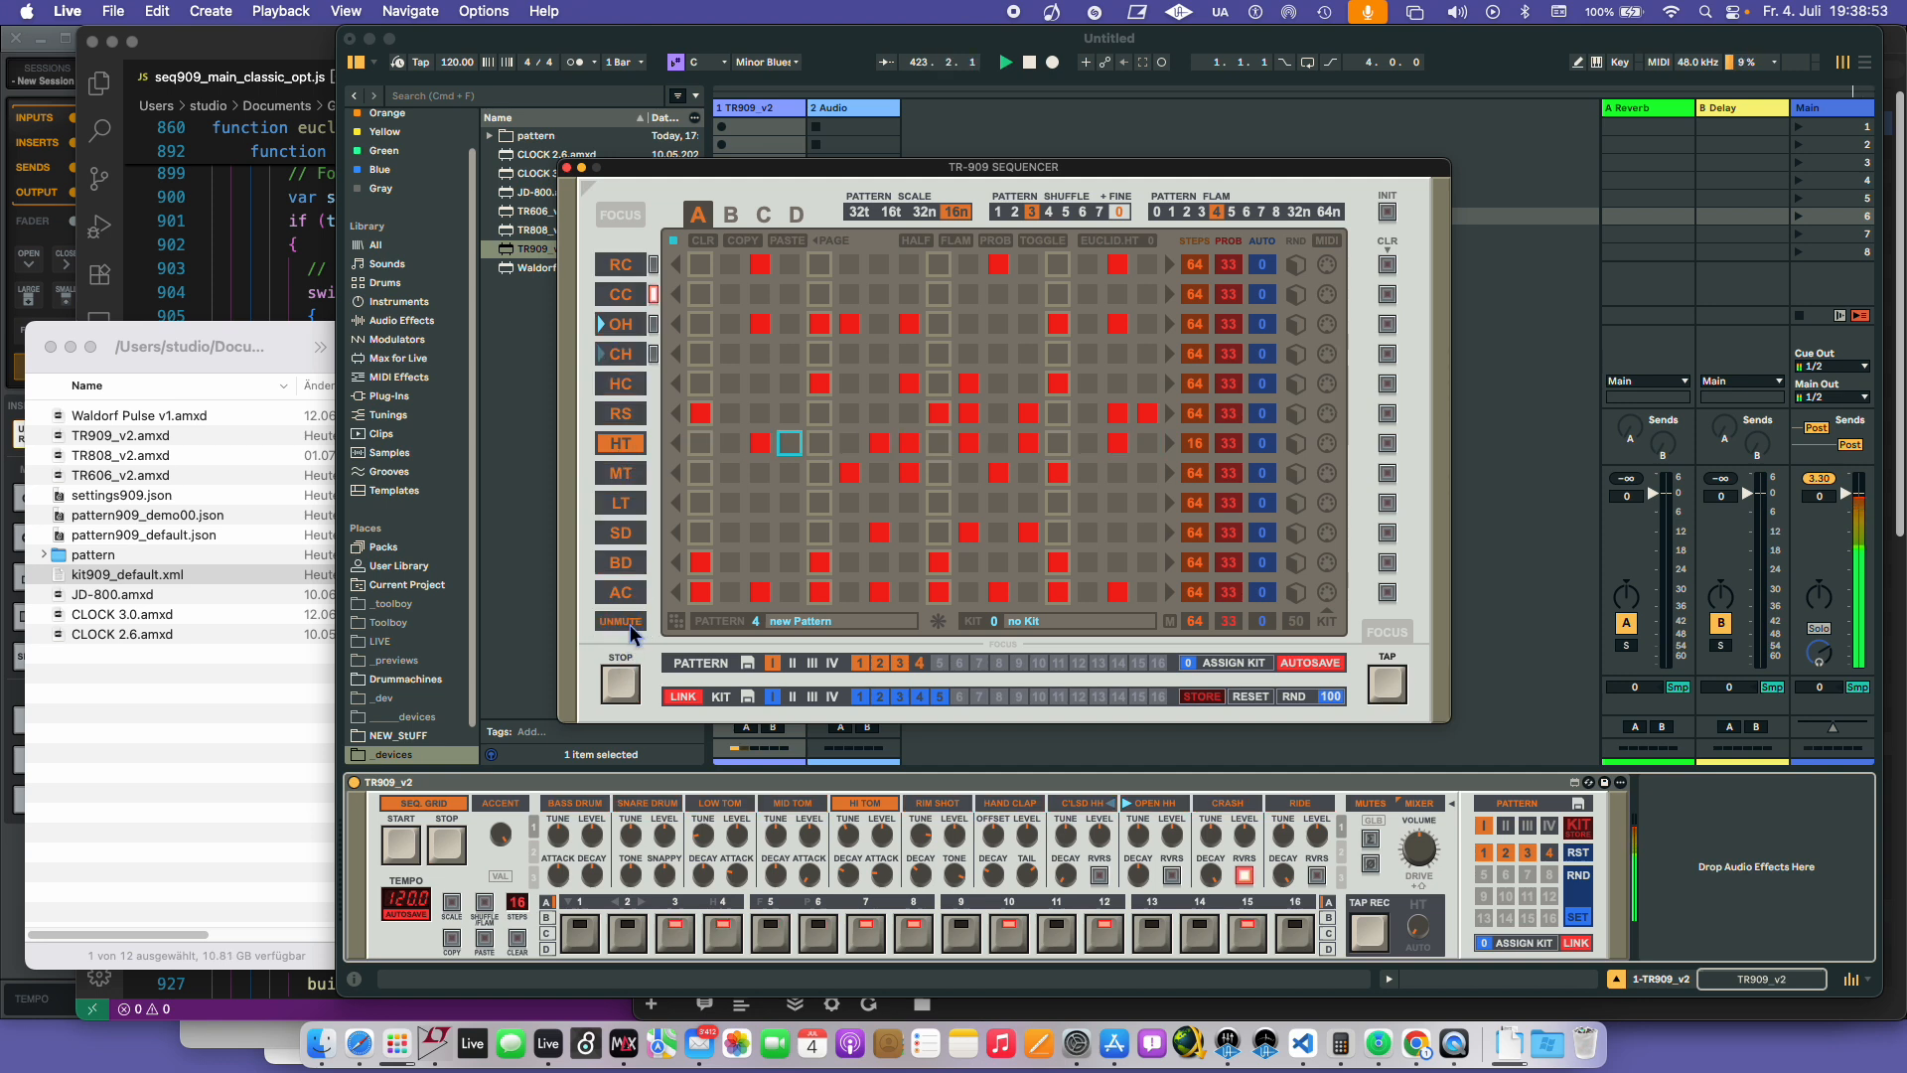
{"action": "left_click_drag", "start_coordinate": [633, 267], "coordinate": [636, 331]}
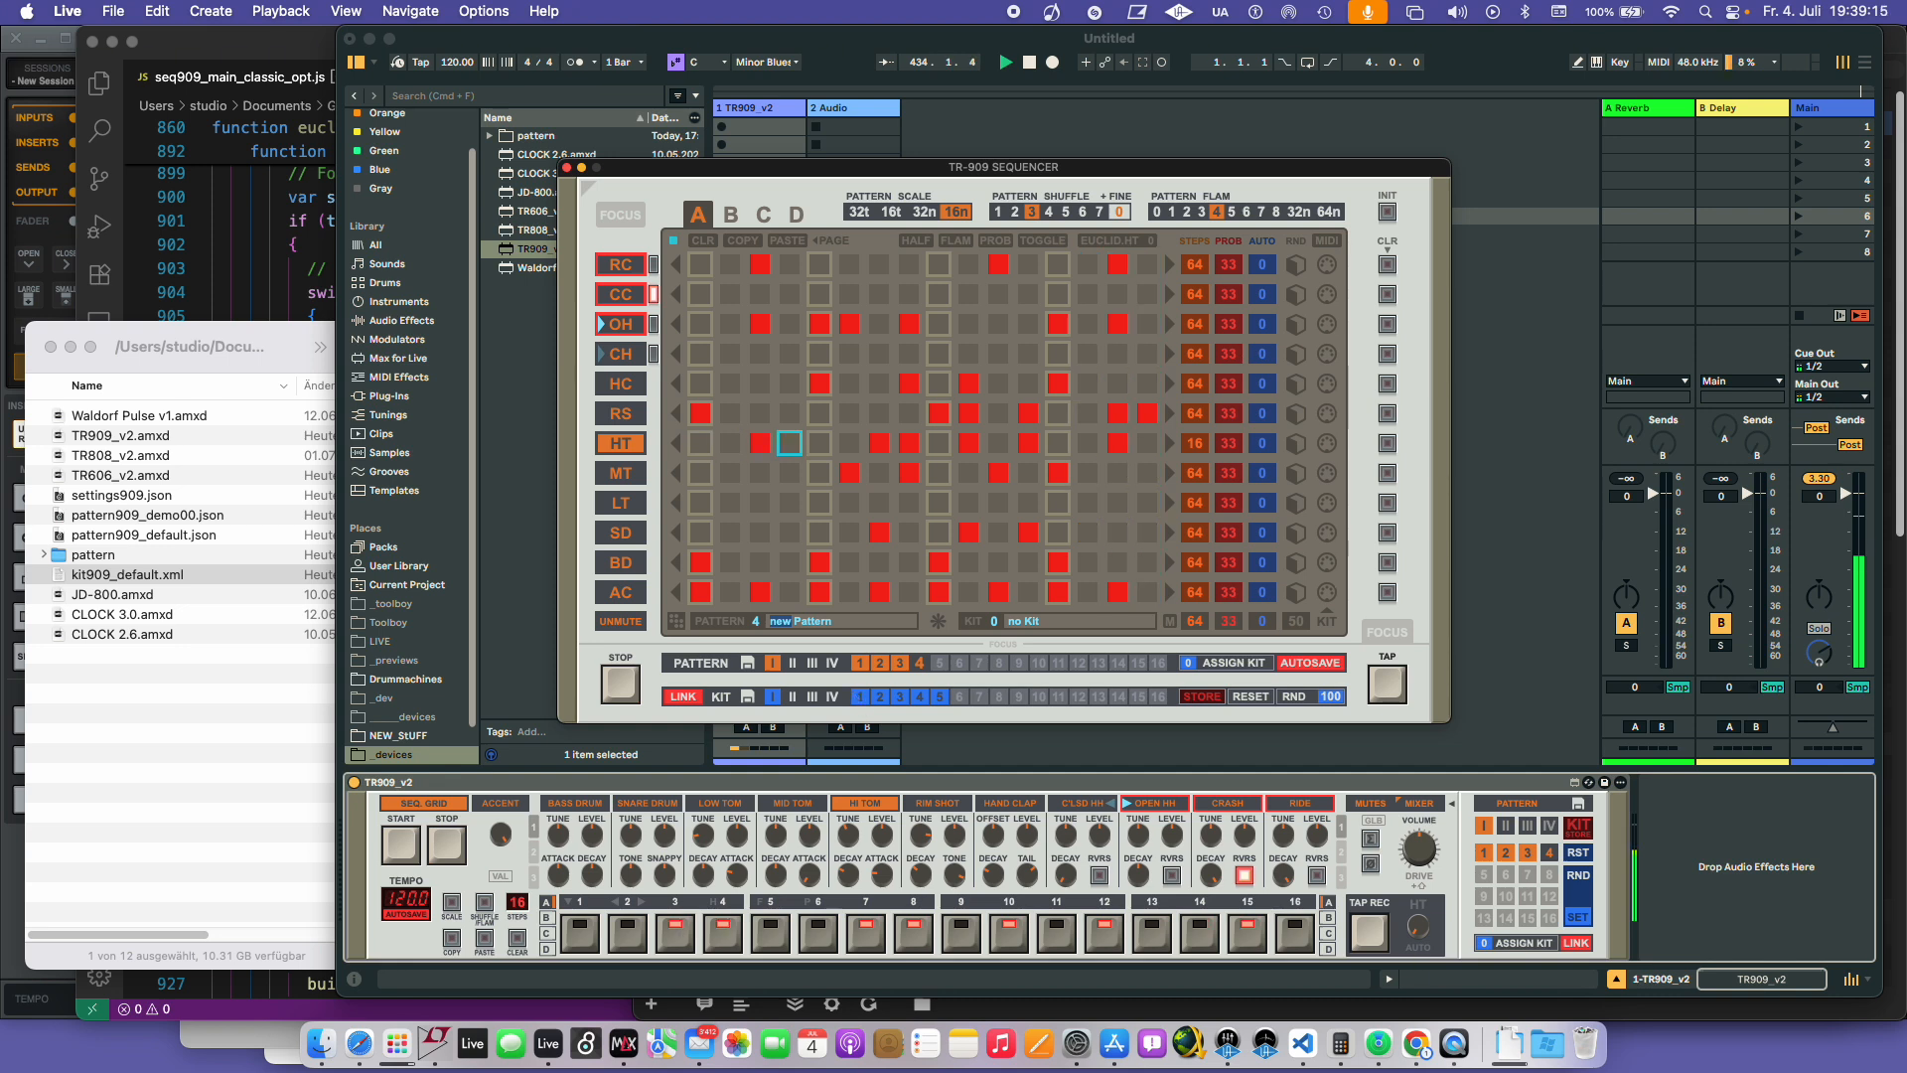
- Rename pattern 4 as funky Pattern and store its kit in kit slot 6 under the name lowend Kit
{"action": "type", "text": "fun"}
{"action": "type", "text": "d"}
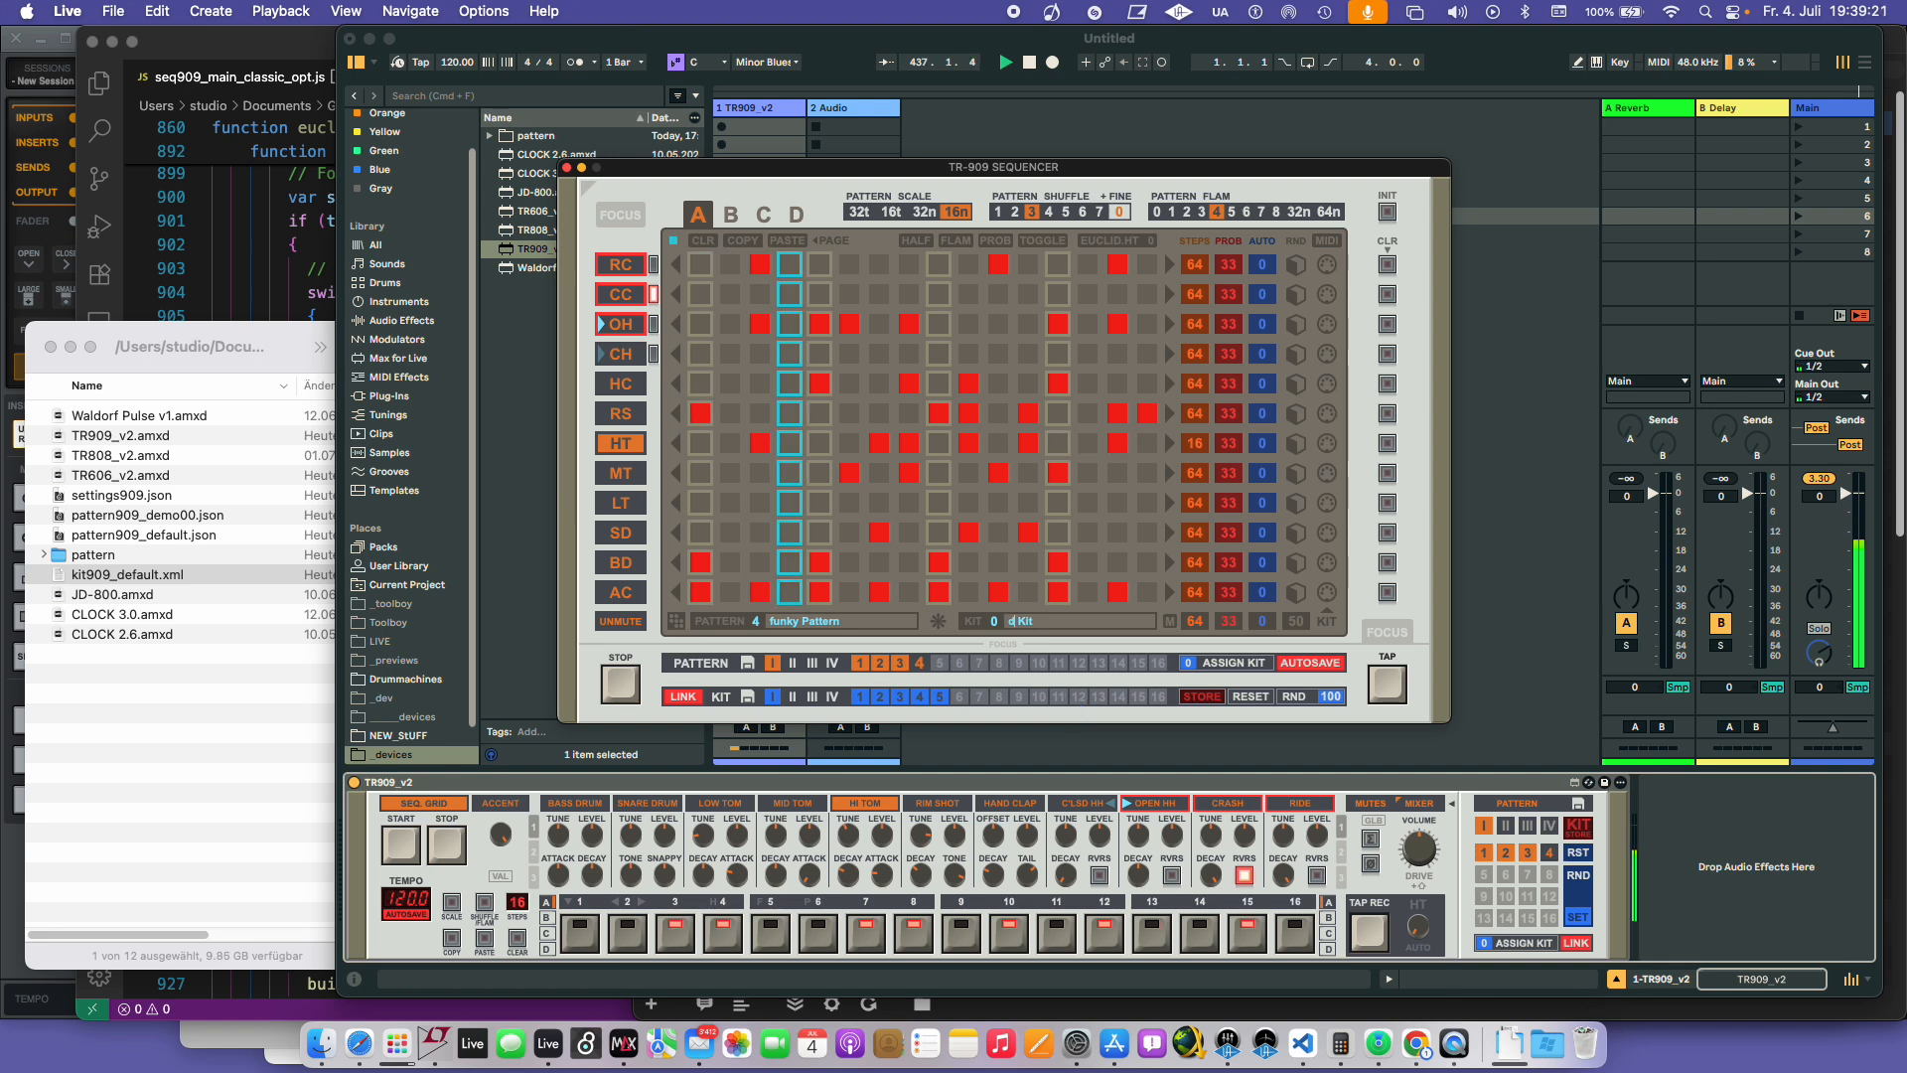
{"action": "key", "text": "BackSpace"}
{"action": "left_click", "coordinate": [1029, 625]}
{"action": "left_click", "coordinate": [961, 697]}
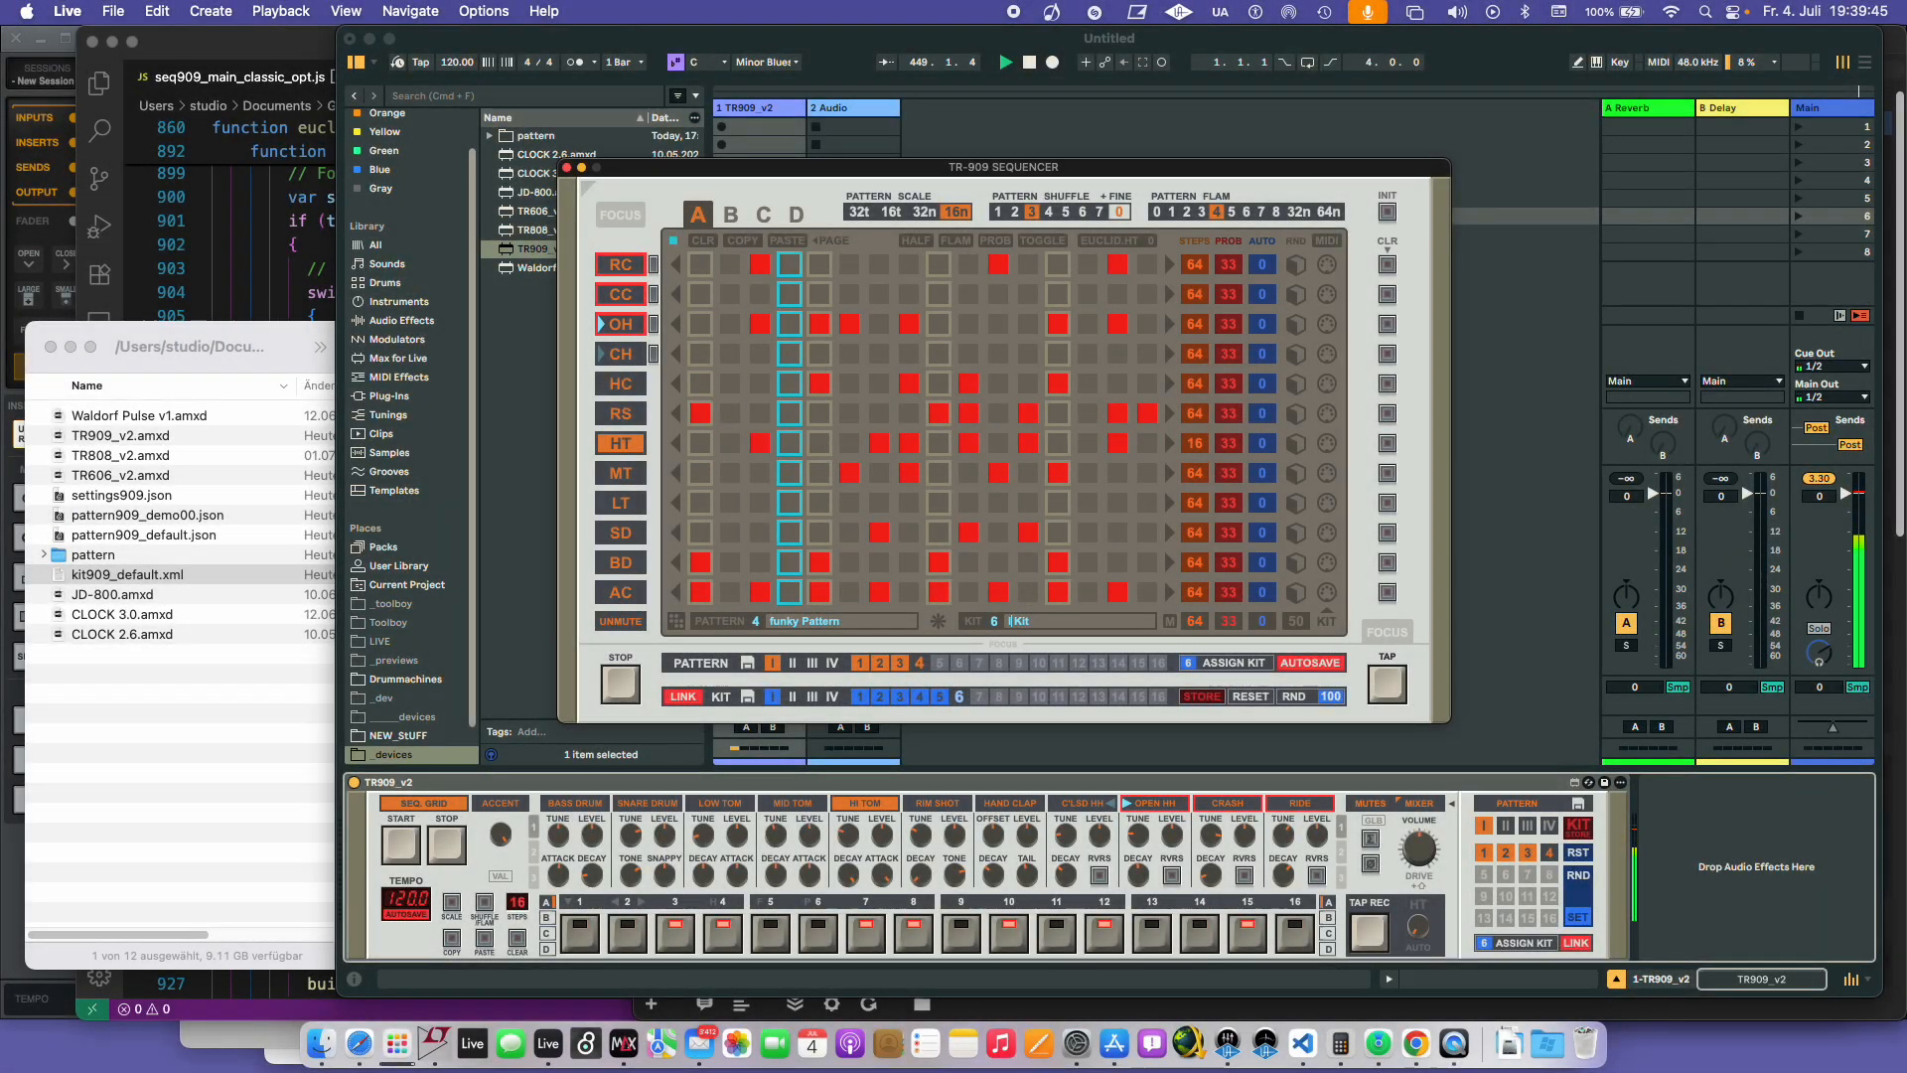
{"action": "type", "text": "owend"}
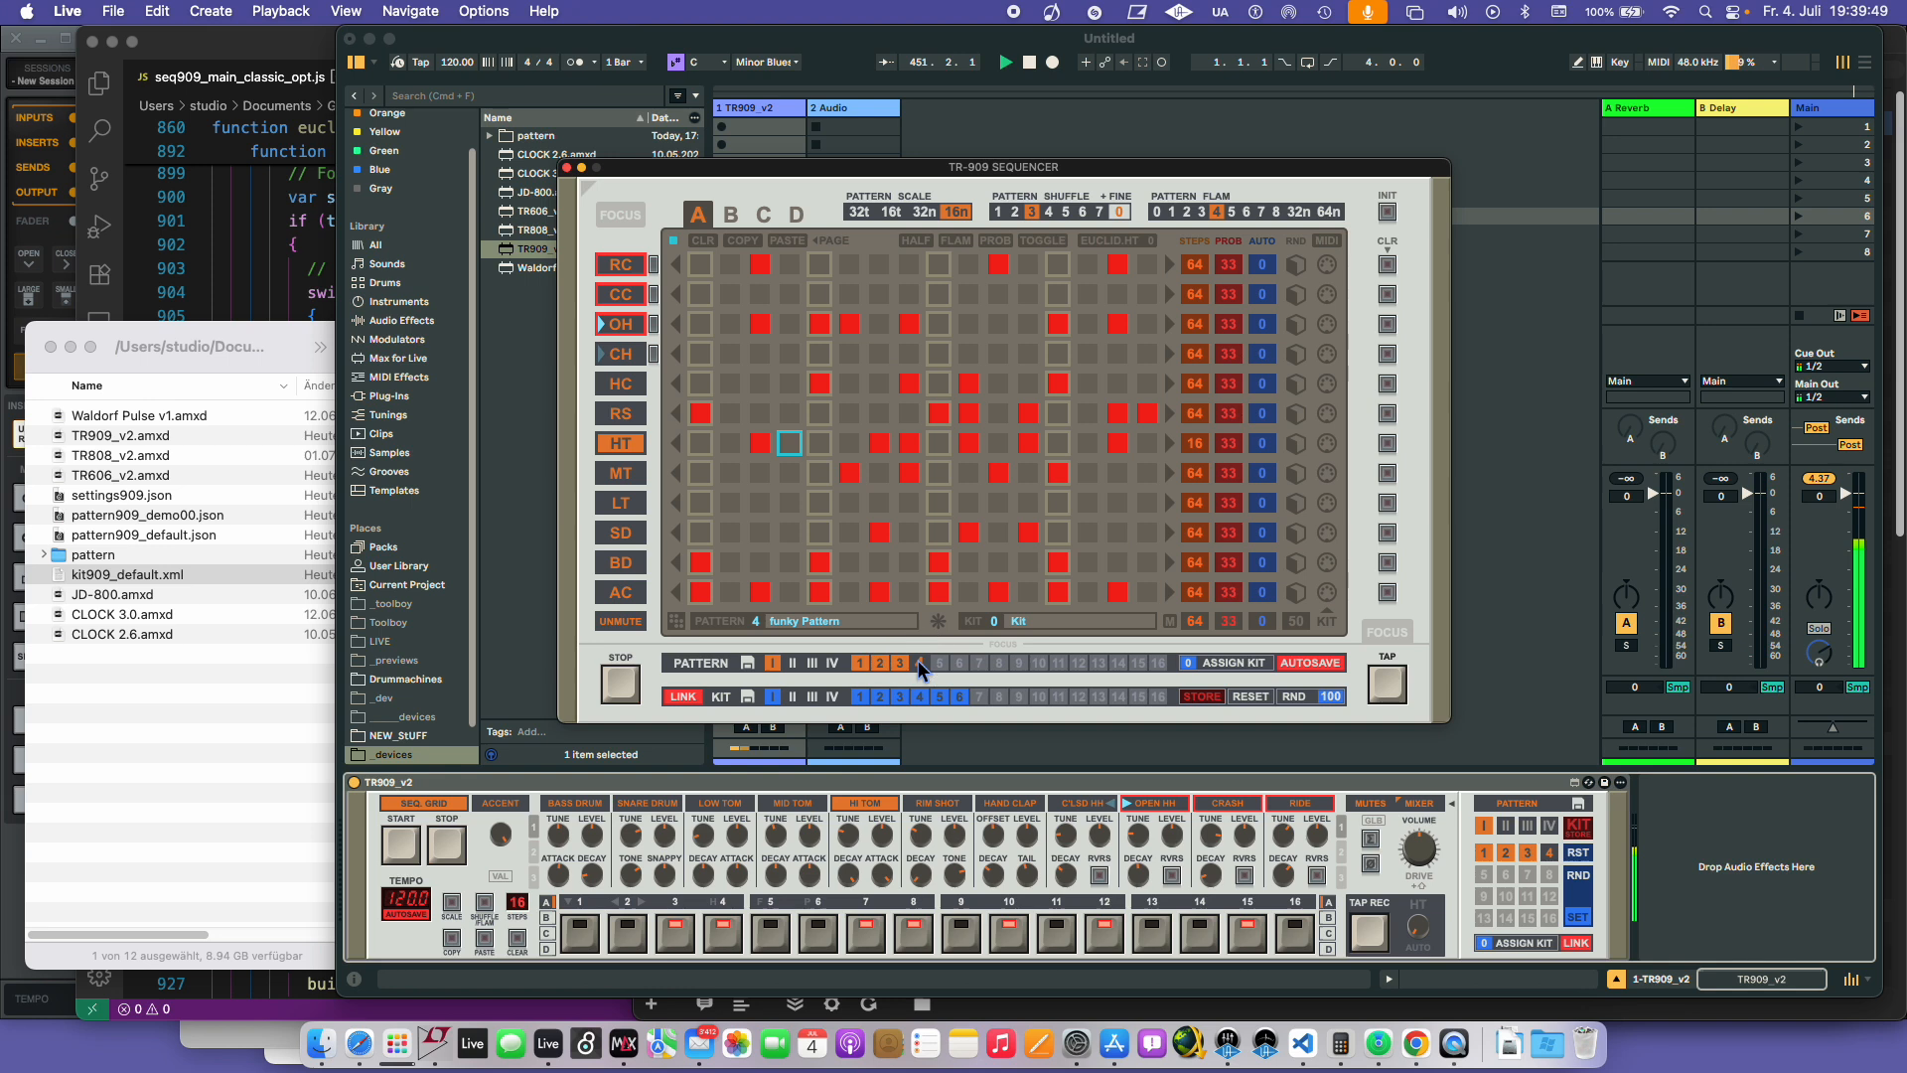
{"action": "left_click", "coordinate": [957, 697]}
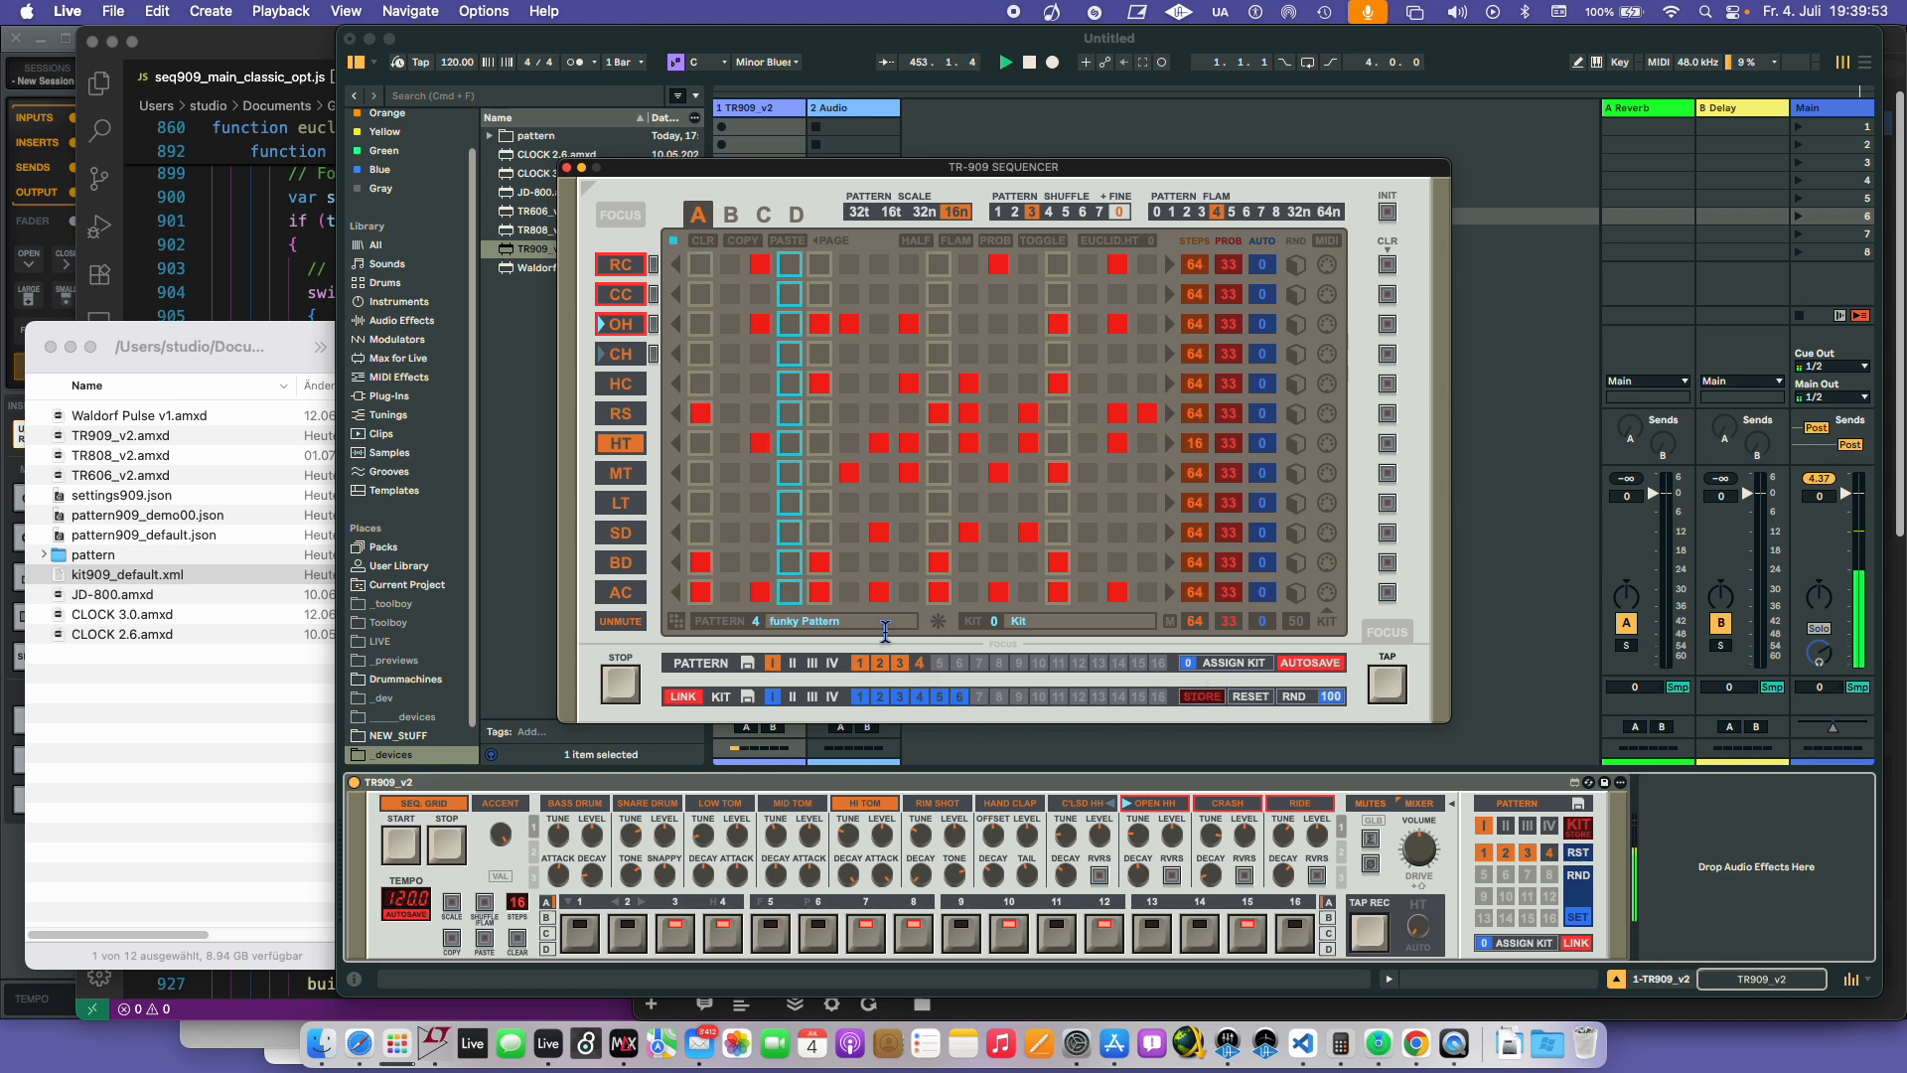
{"action": "left_click", "coordinate": [960, 697]}
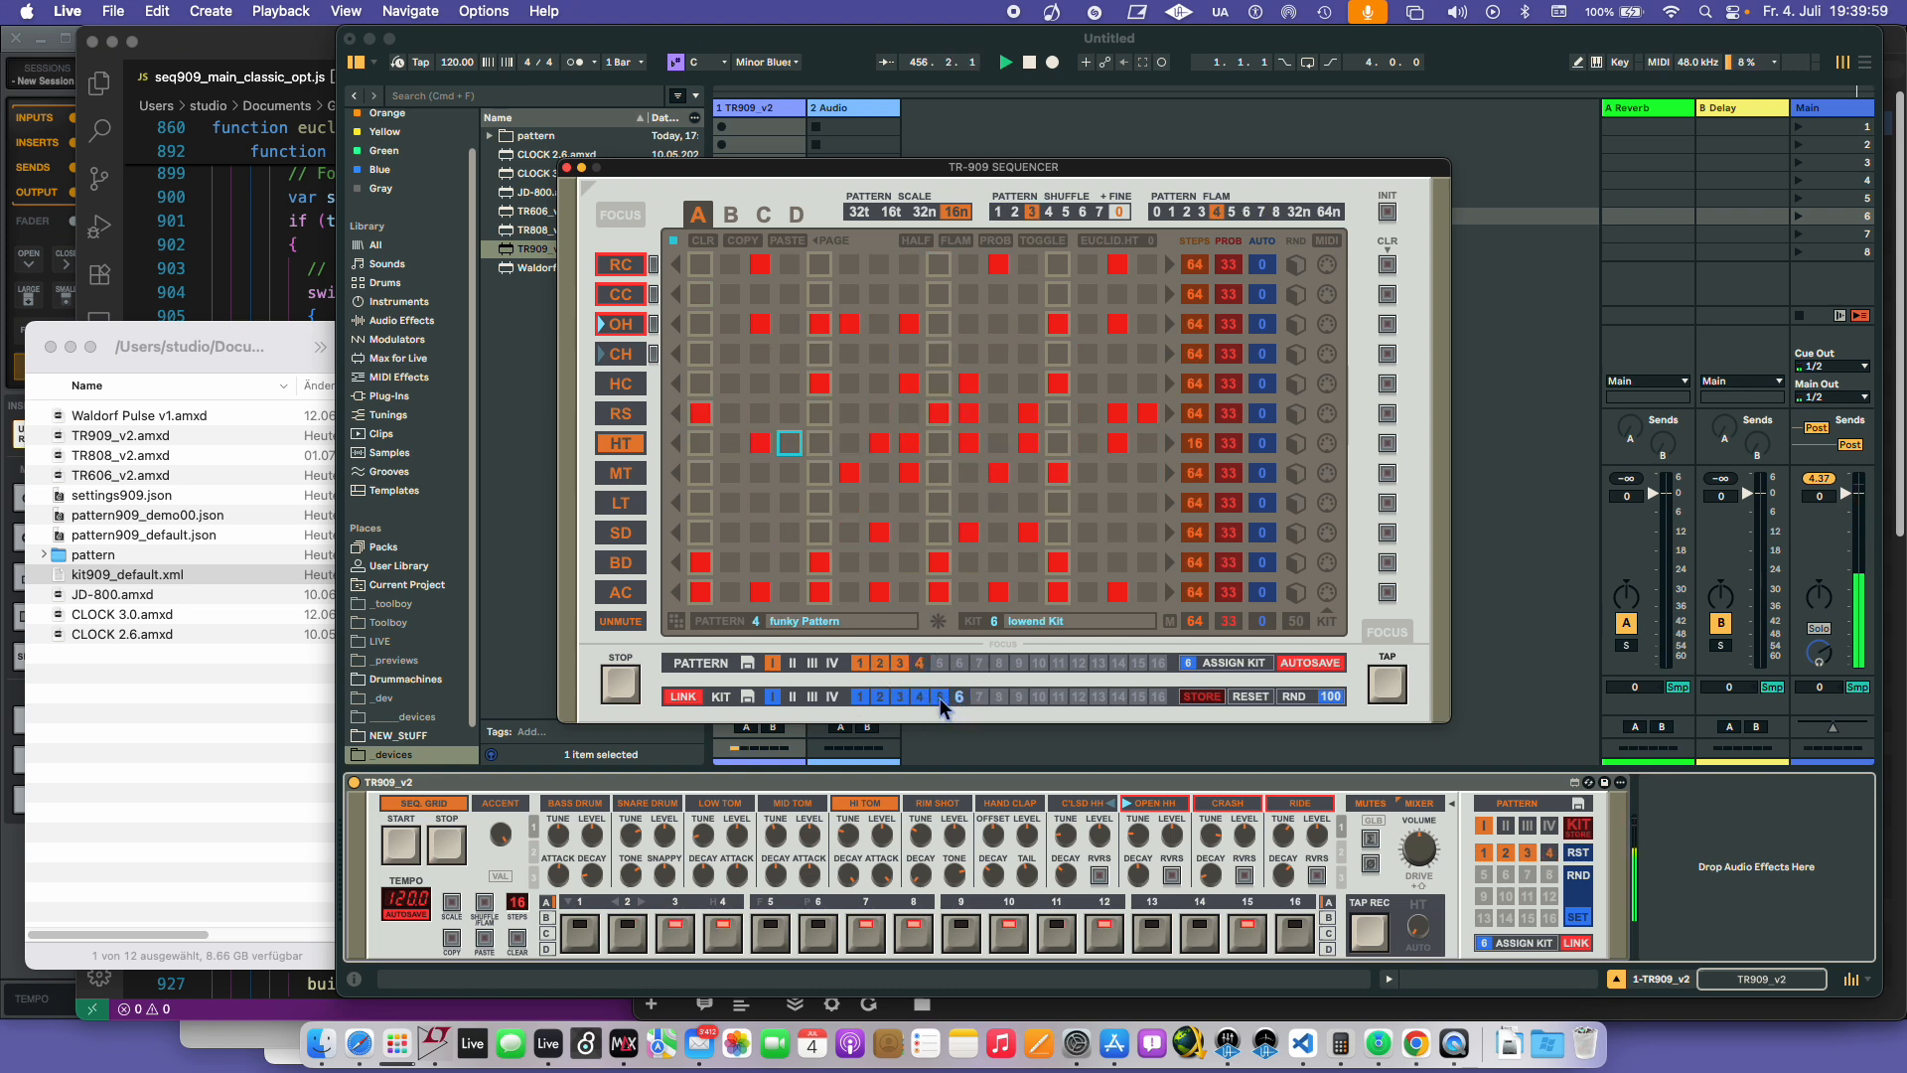
- Assign kit 3 to pattern 3, kit 2 to pattern 2 and kit 4 to pattern 1
{"action": "left_click", "coordinate": [900, 662]}
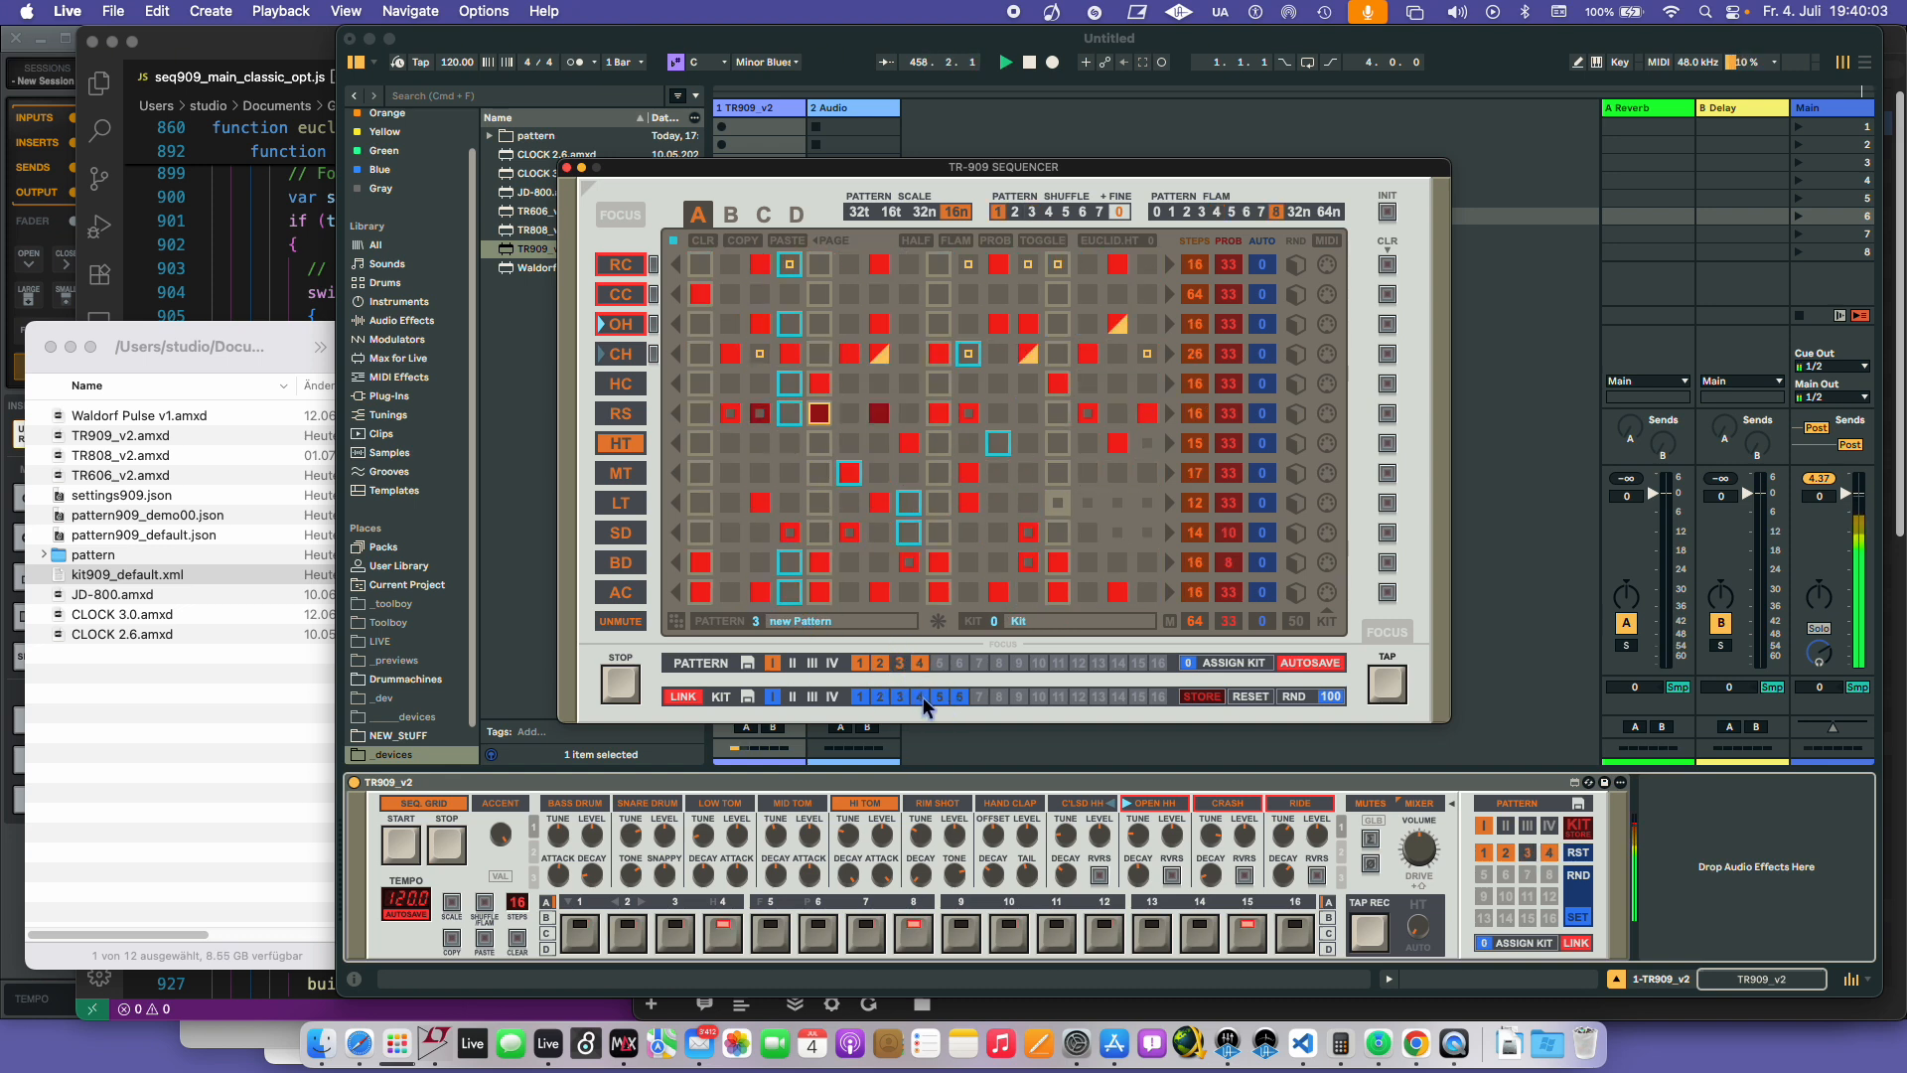
{"action": "left_click", "coordinate": [900, 696]}
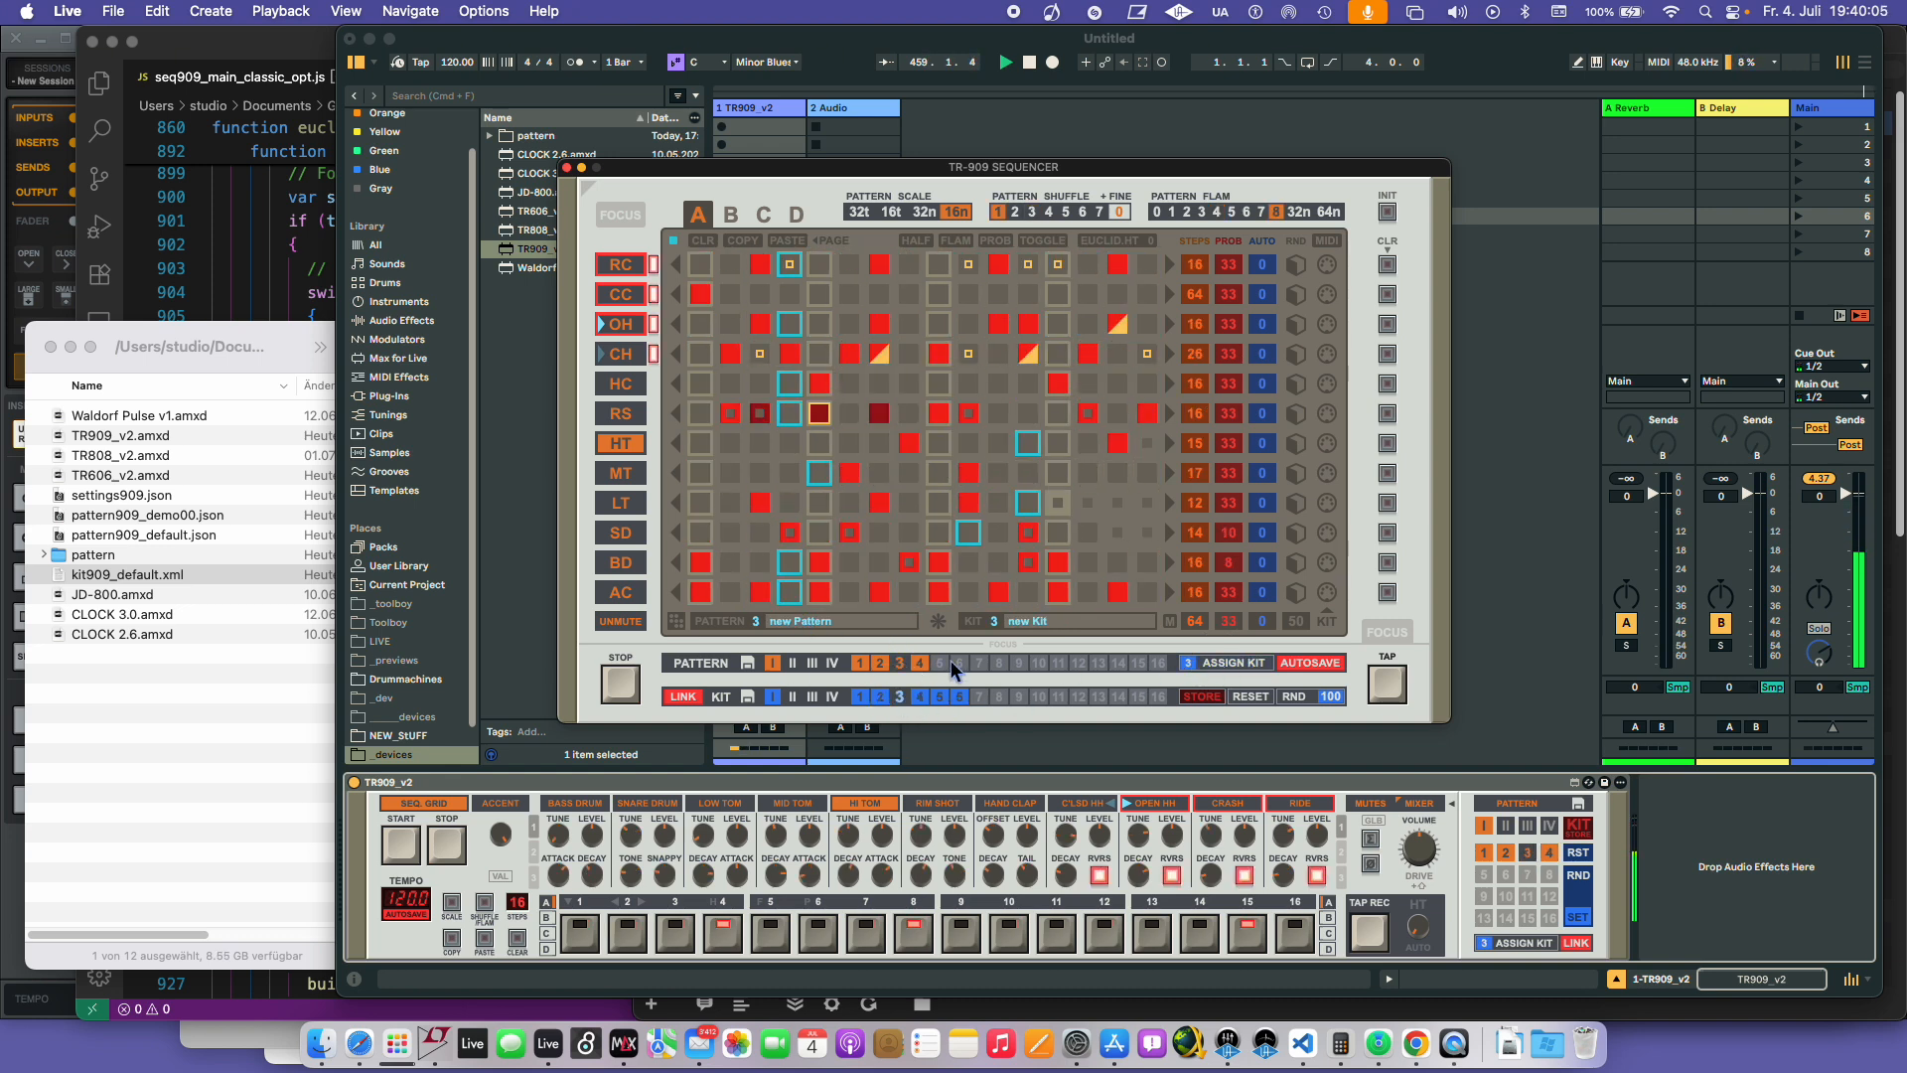
{"action": "left_click", "coordinate": [882, 663]}
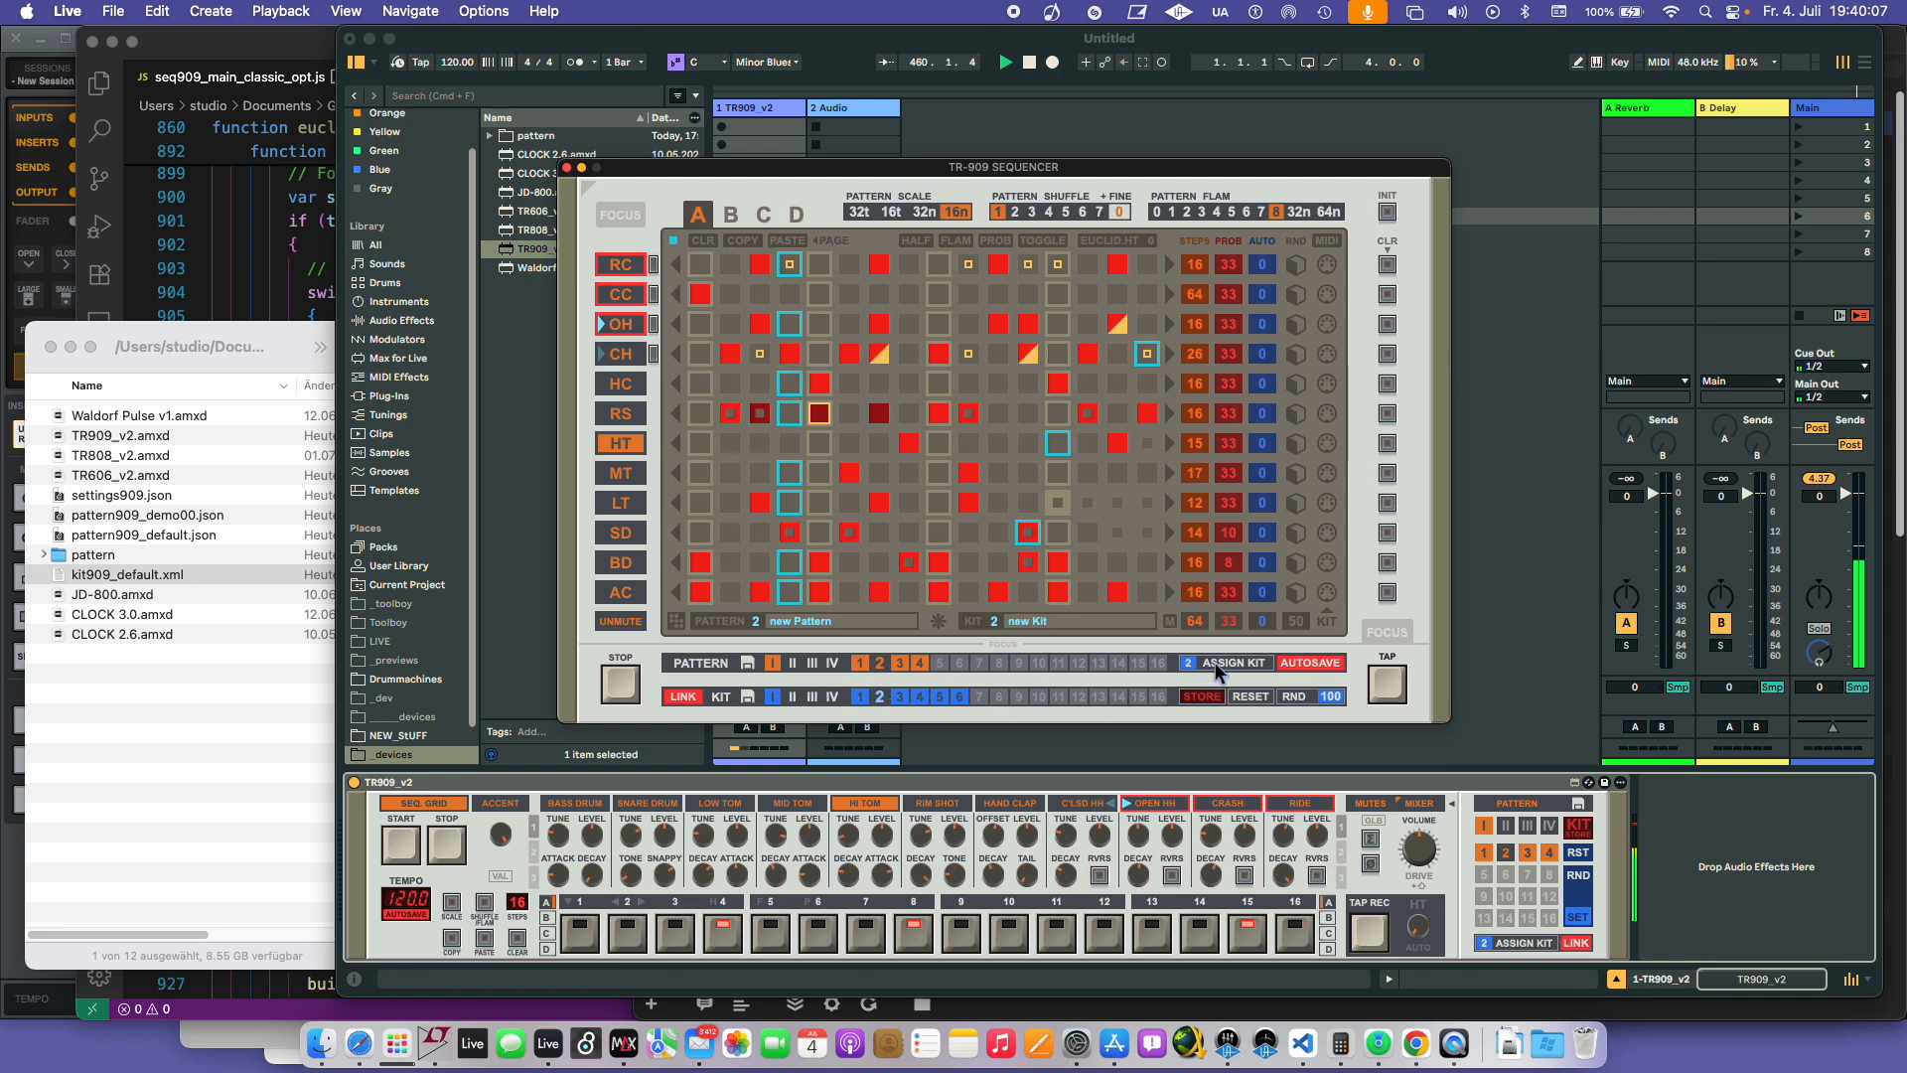
{"action": "left_click", "coordinate": [860, 664]}
{"action": "left_click", "coordinate": [920, 696]}
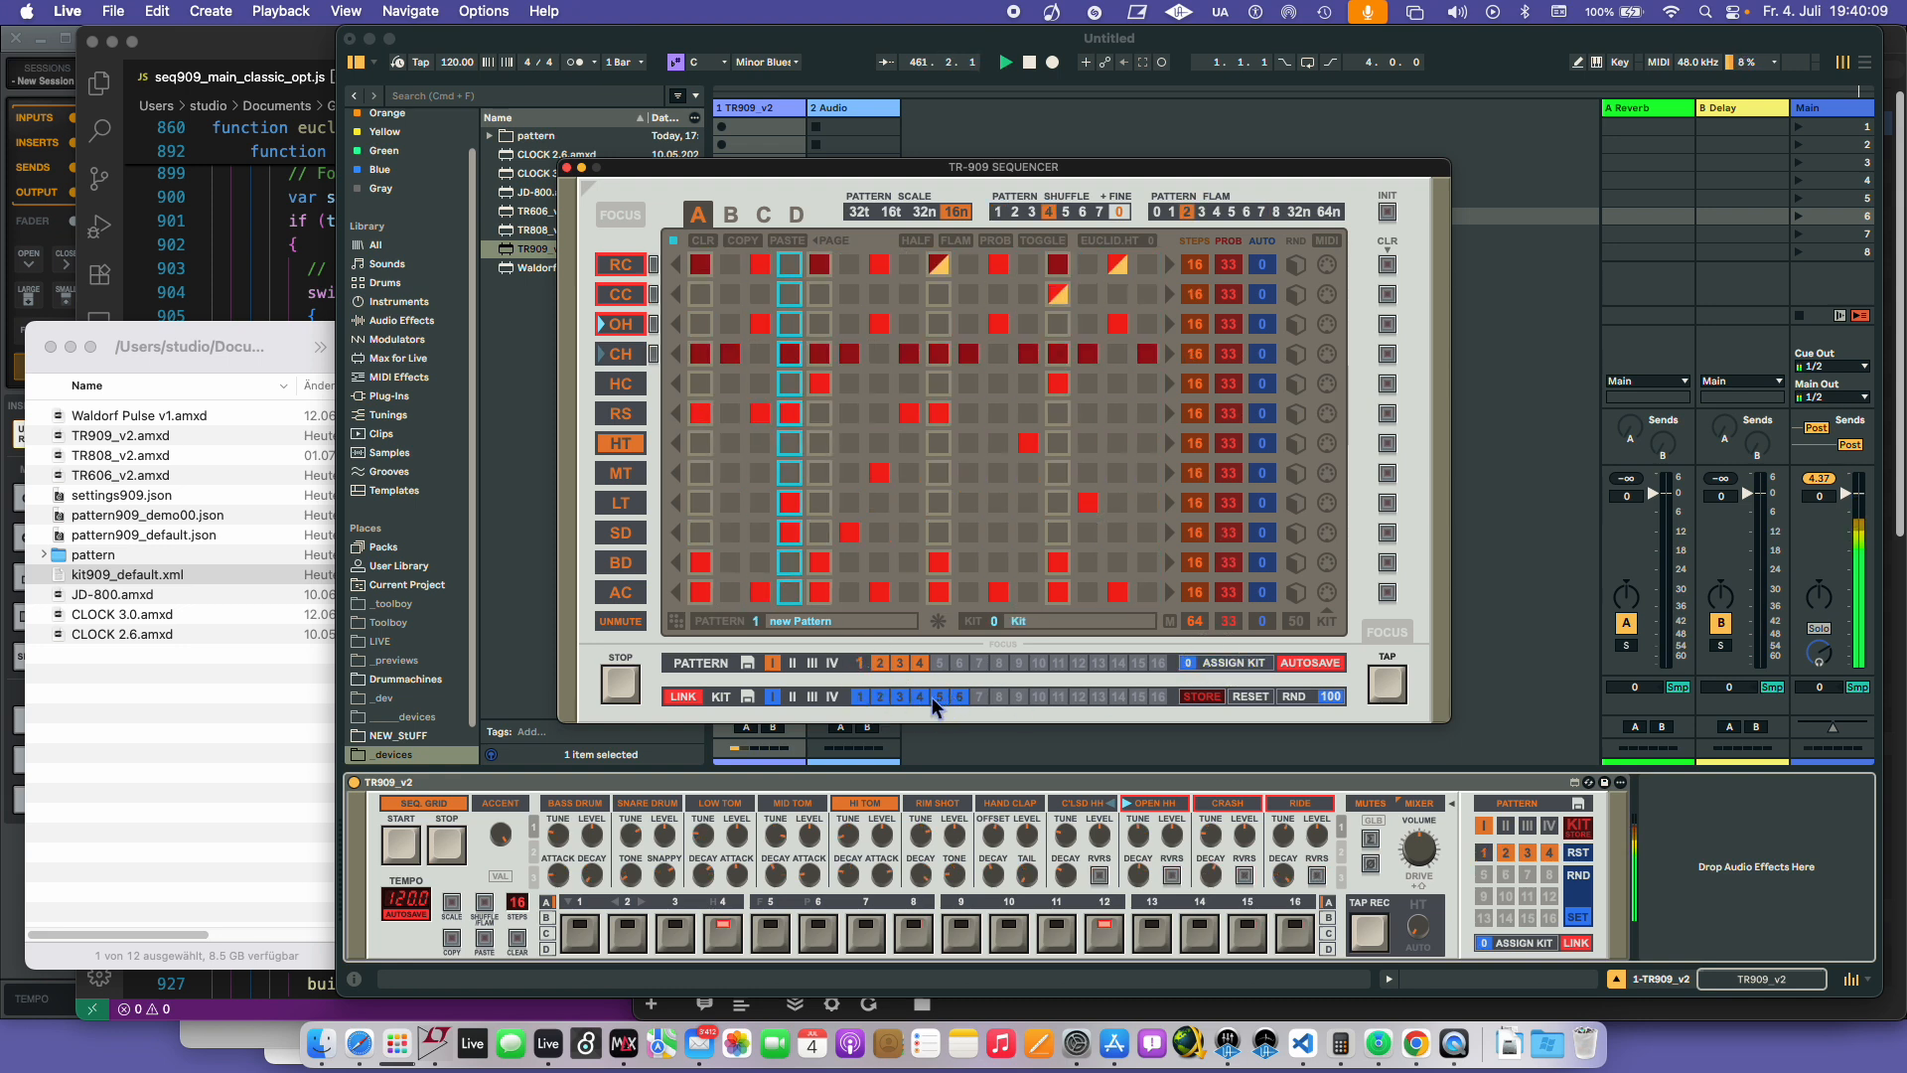
{"action": "left_click", "coordinate": [1232, 664]}
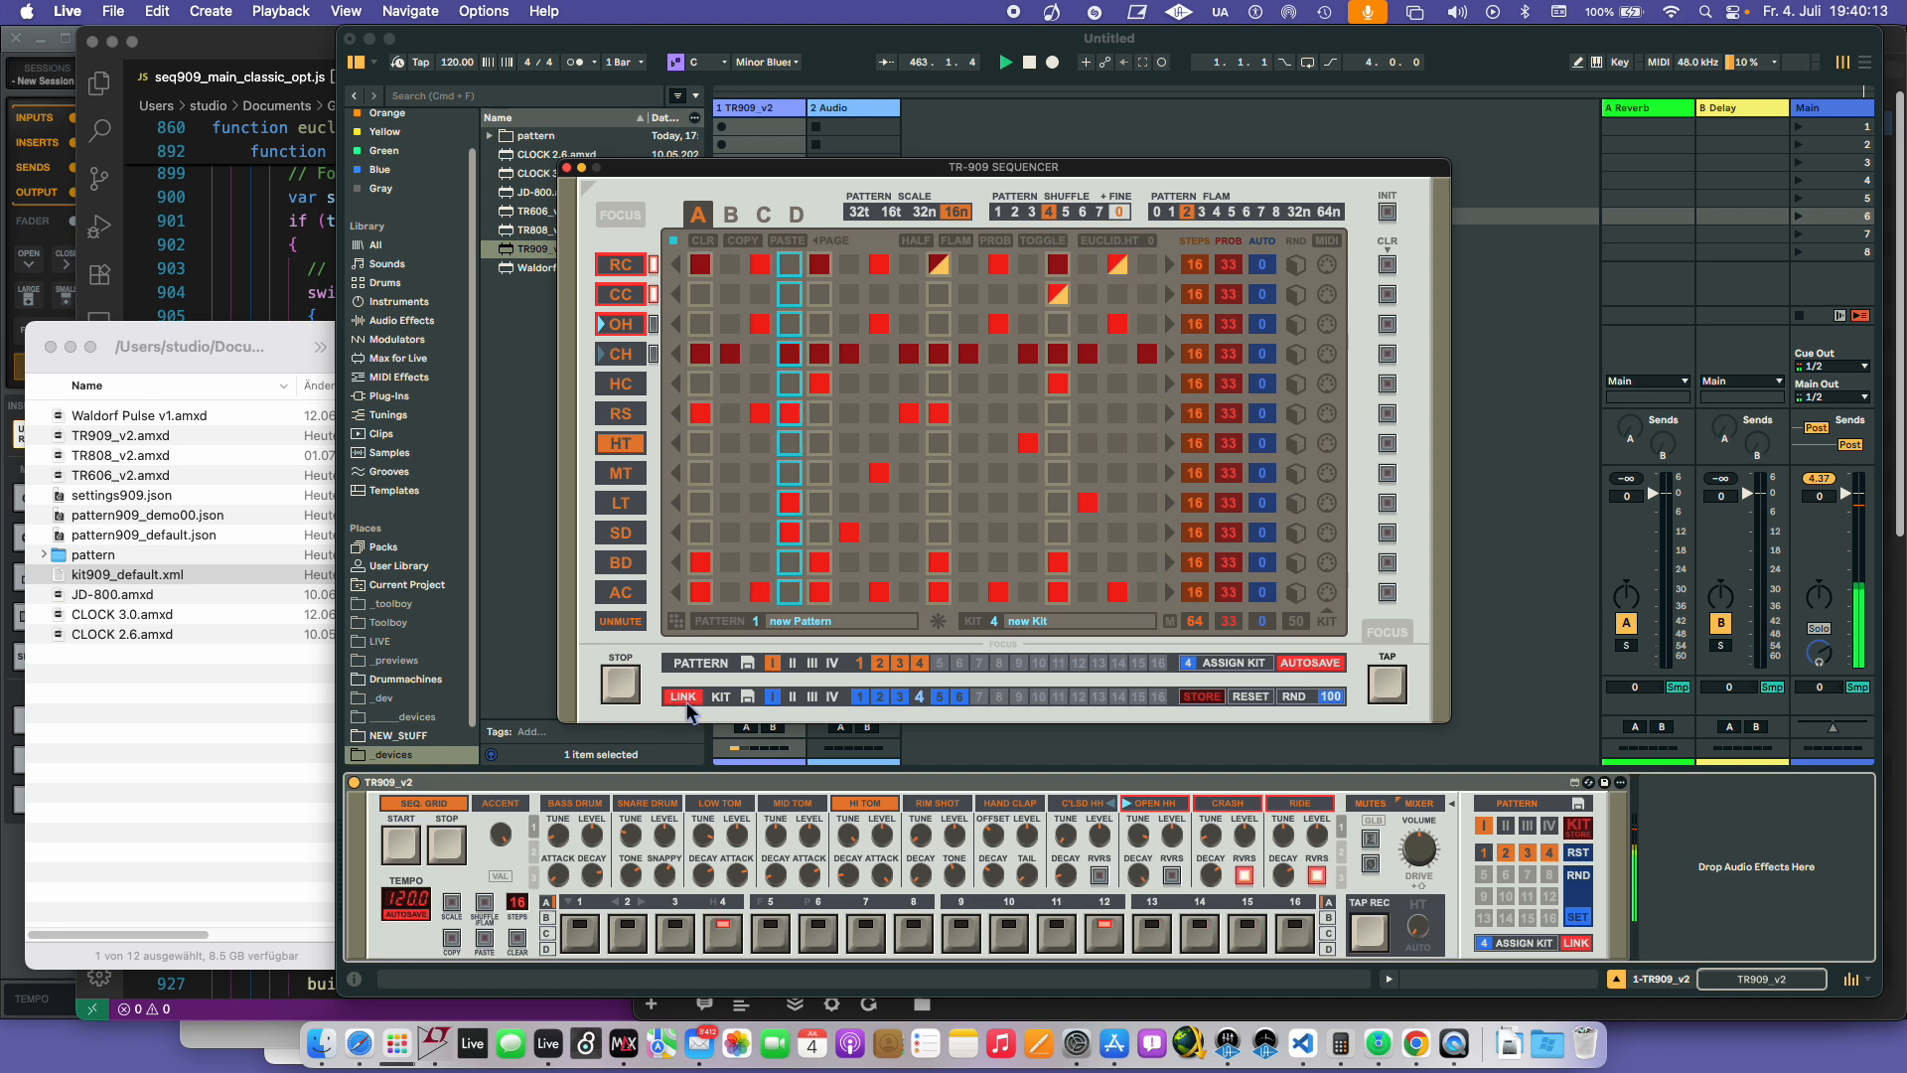
- Toggle the kit link off and back on, and switch among patterns 1 to 4 to hear their assigned kits
{"action": "double_click", "coordinate": [1575, 944]}
{"action": "left_click", "coordinate": [890, 665]}
{"action": "left_click", "coordinate": [916, 664]}
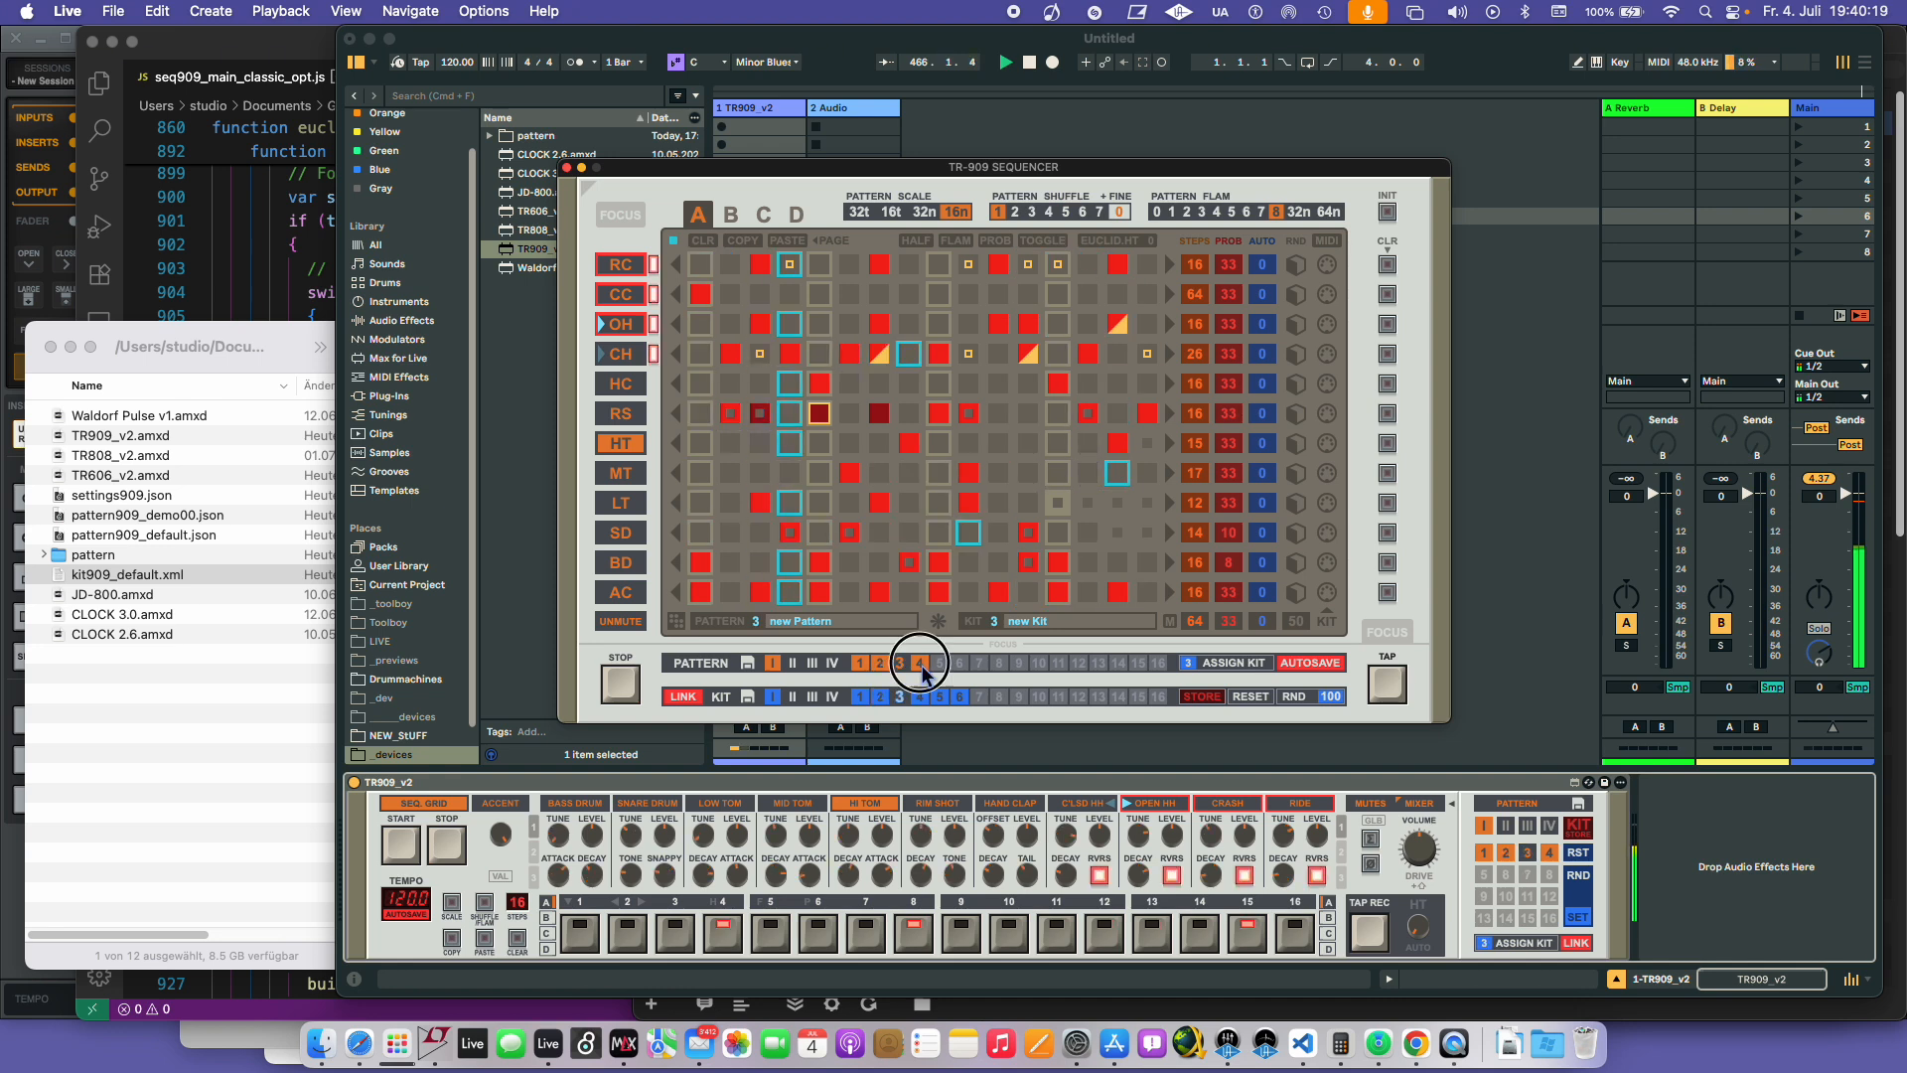
{"action": "left_click", "coordinate": [900, 663]}
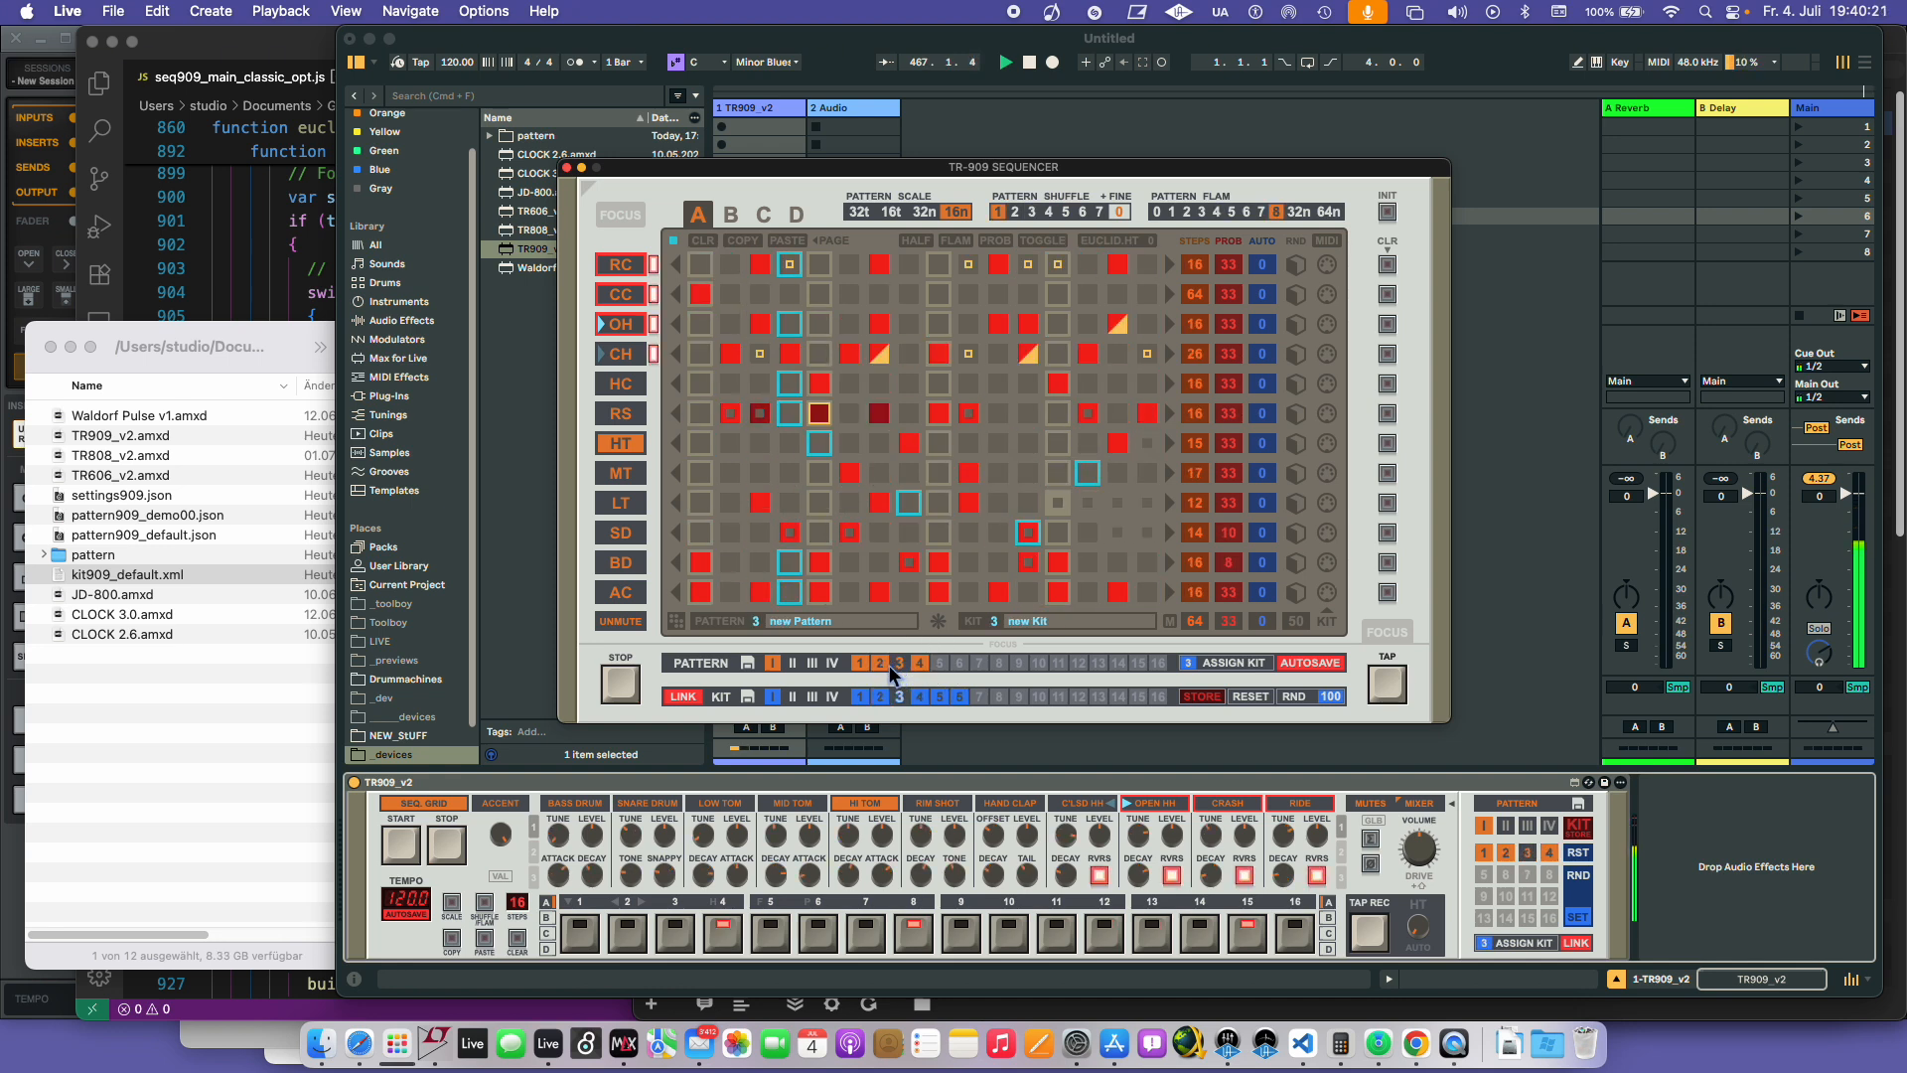
{"action": "left_click", "coordinate": [879, 664]}
{"action": "left_click", "coordinate": [863, 665]}
{"action": "left_click", "coordinate": [900, 663]}
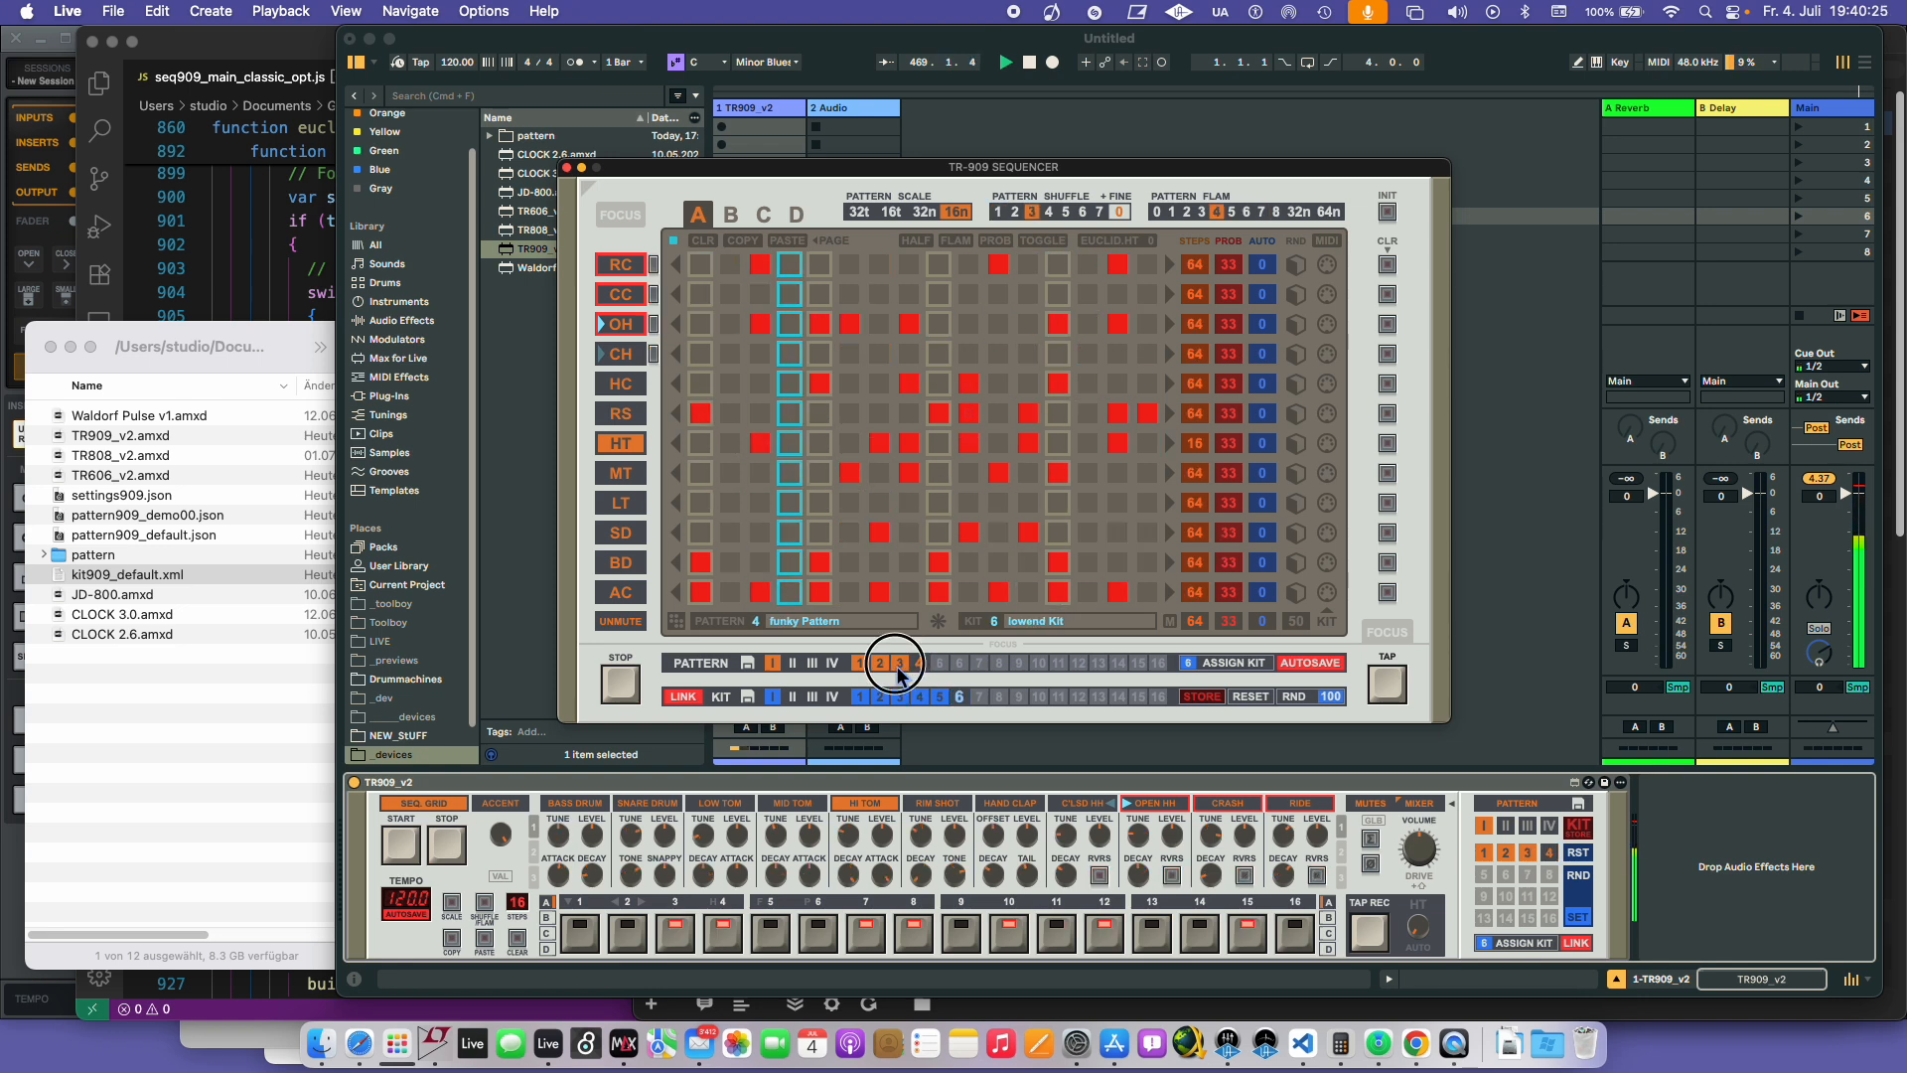
{"action": "left_click", "coordinate": [919, 663]}
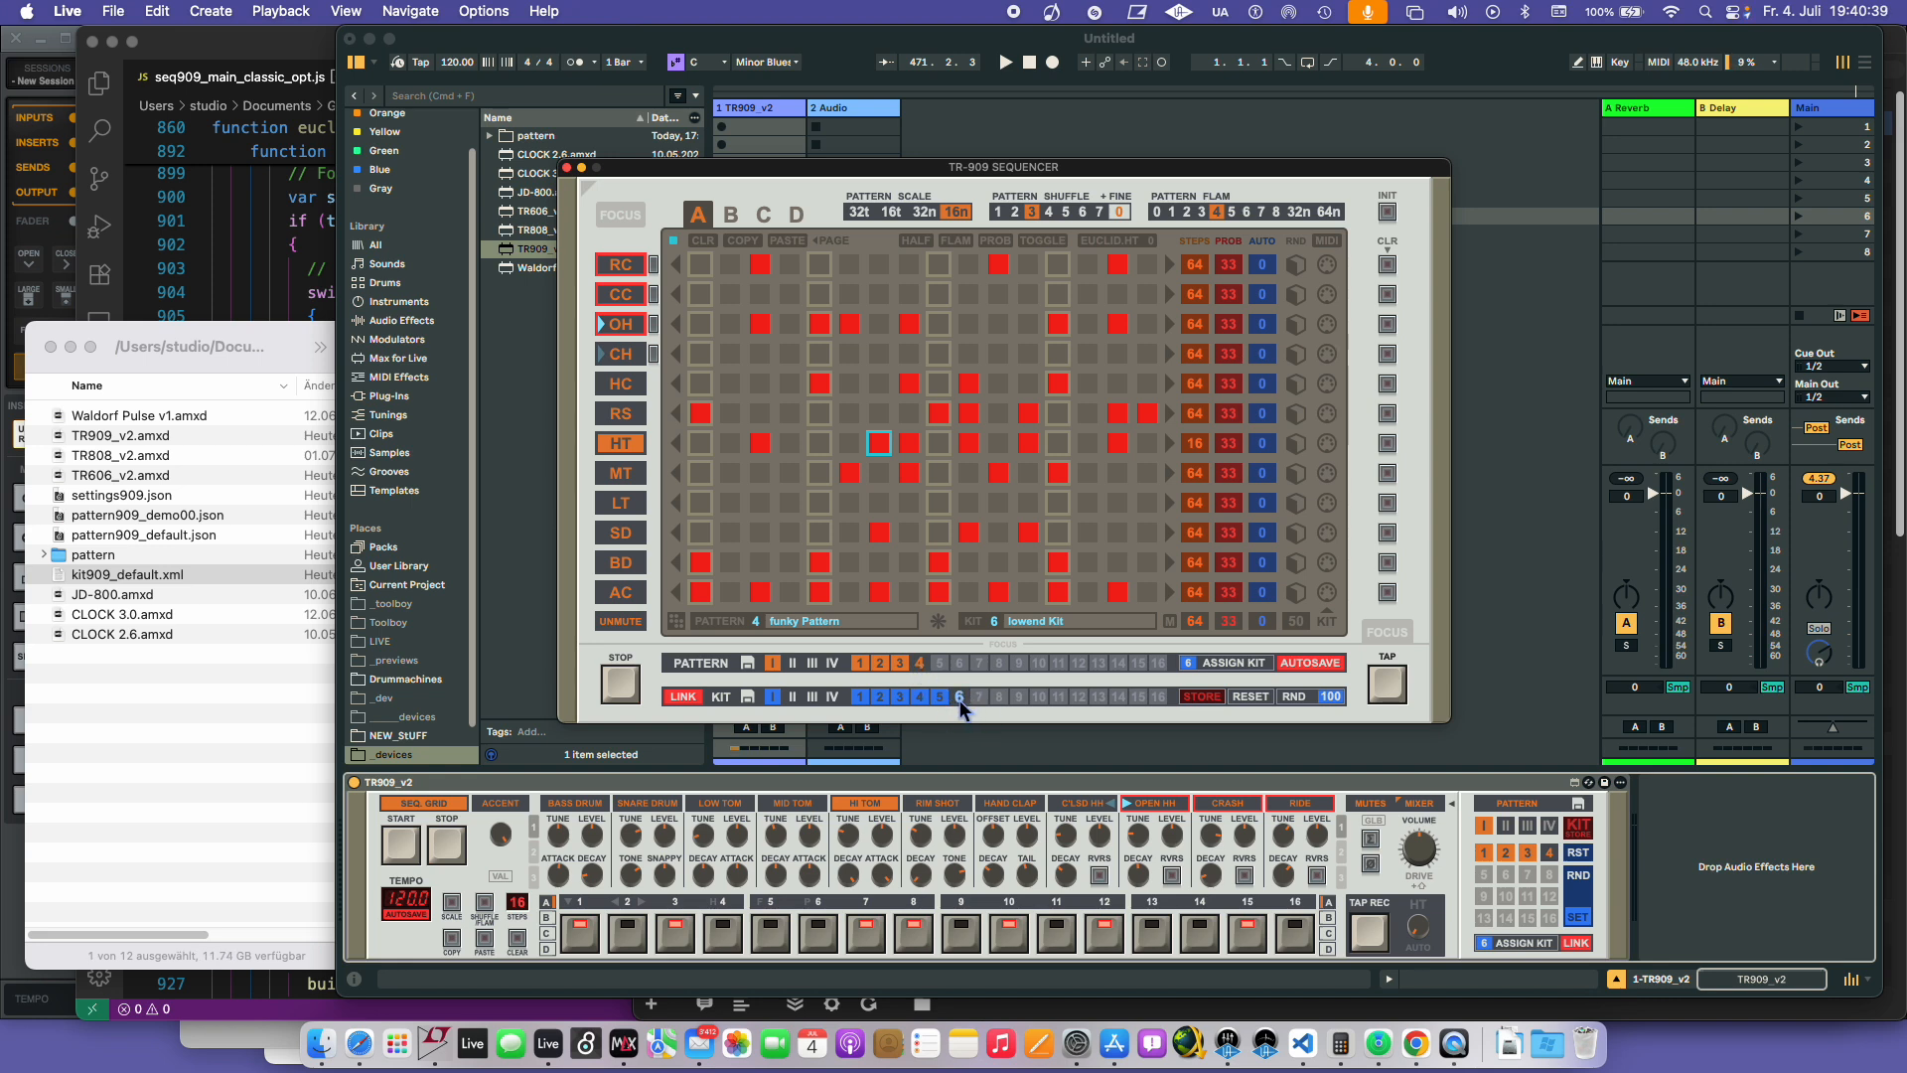
- Save the kit bank as kit909_demo00.xml in the _devices folder
{"action": "left_click", "coordinate": [747, 696]}
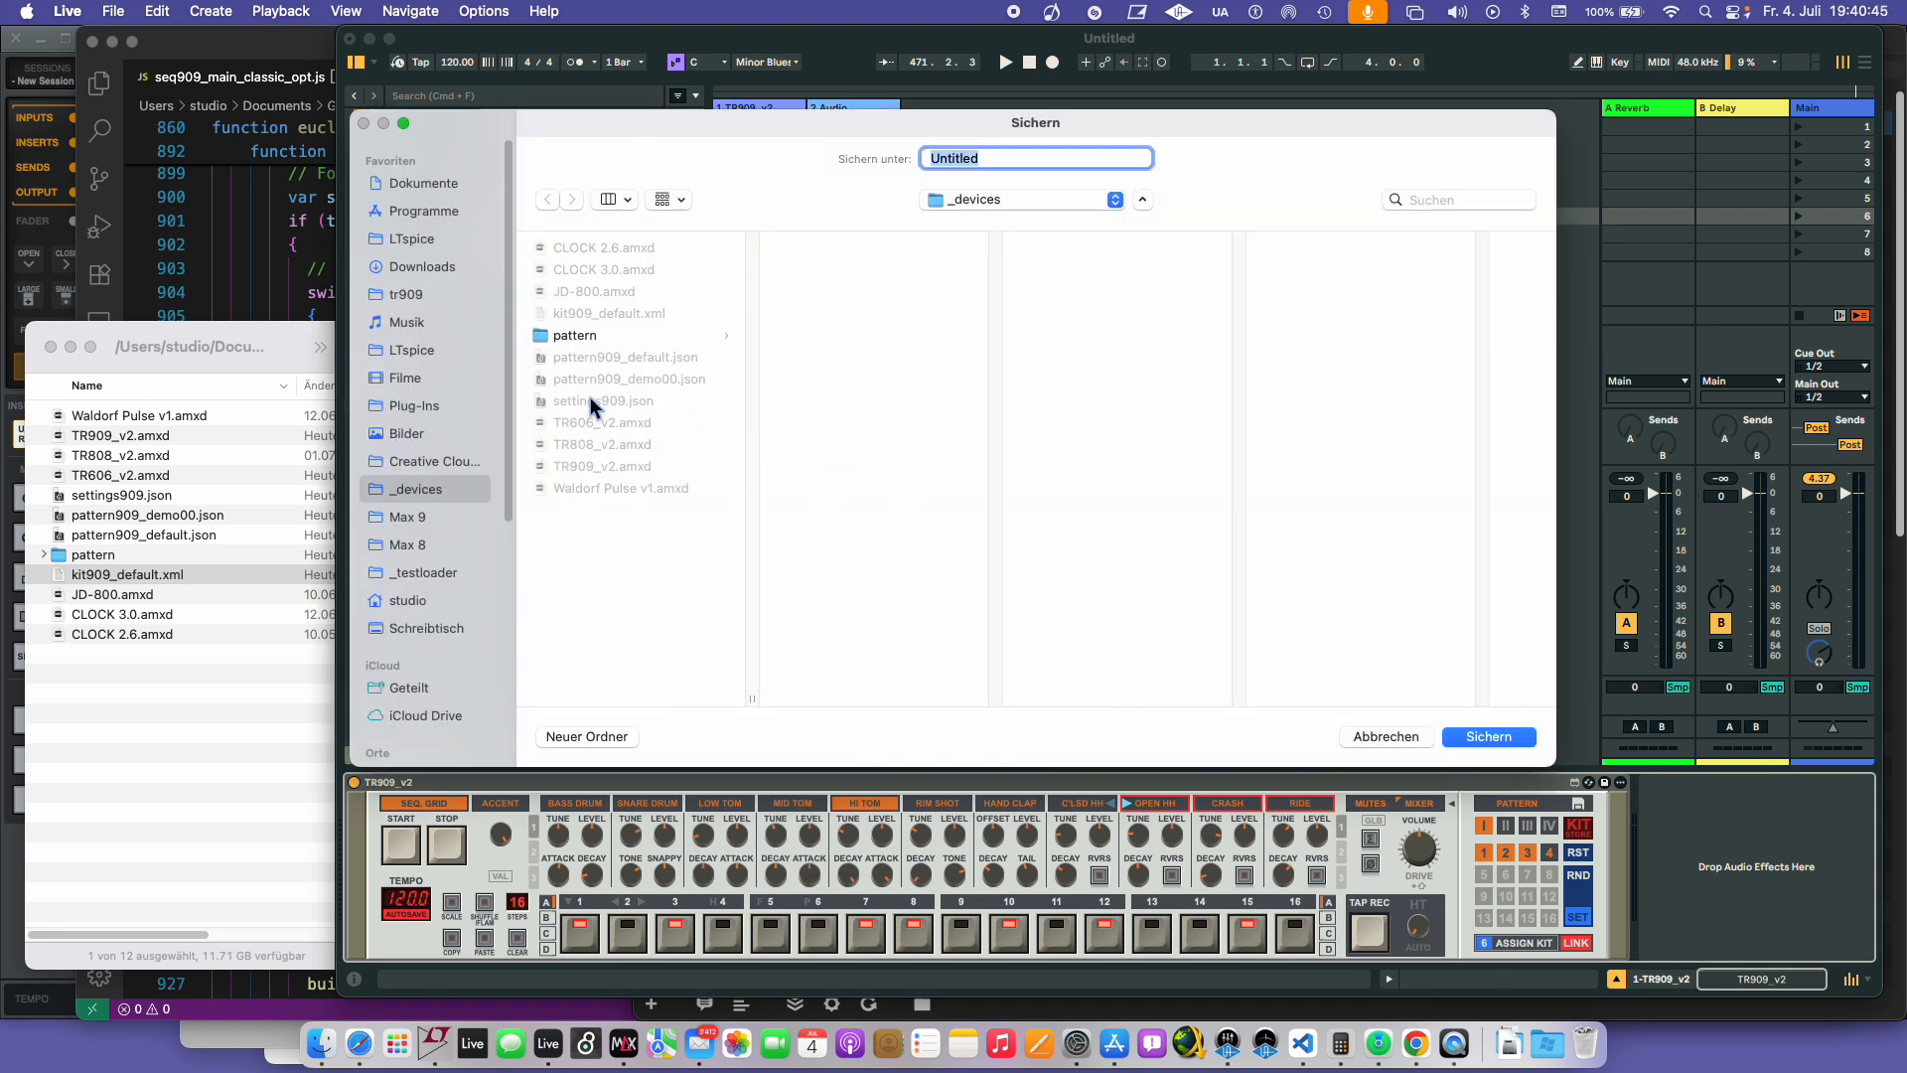
{"action": "left_click", "coordinate": [611, 313]}
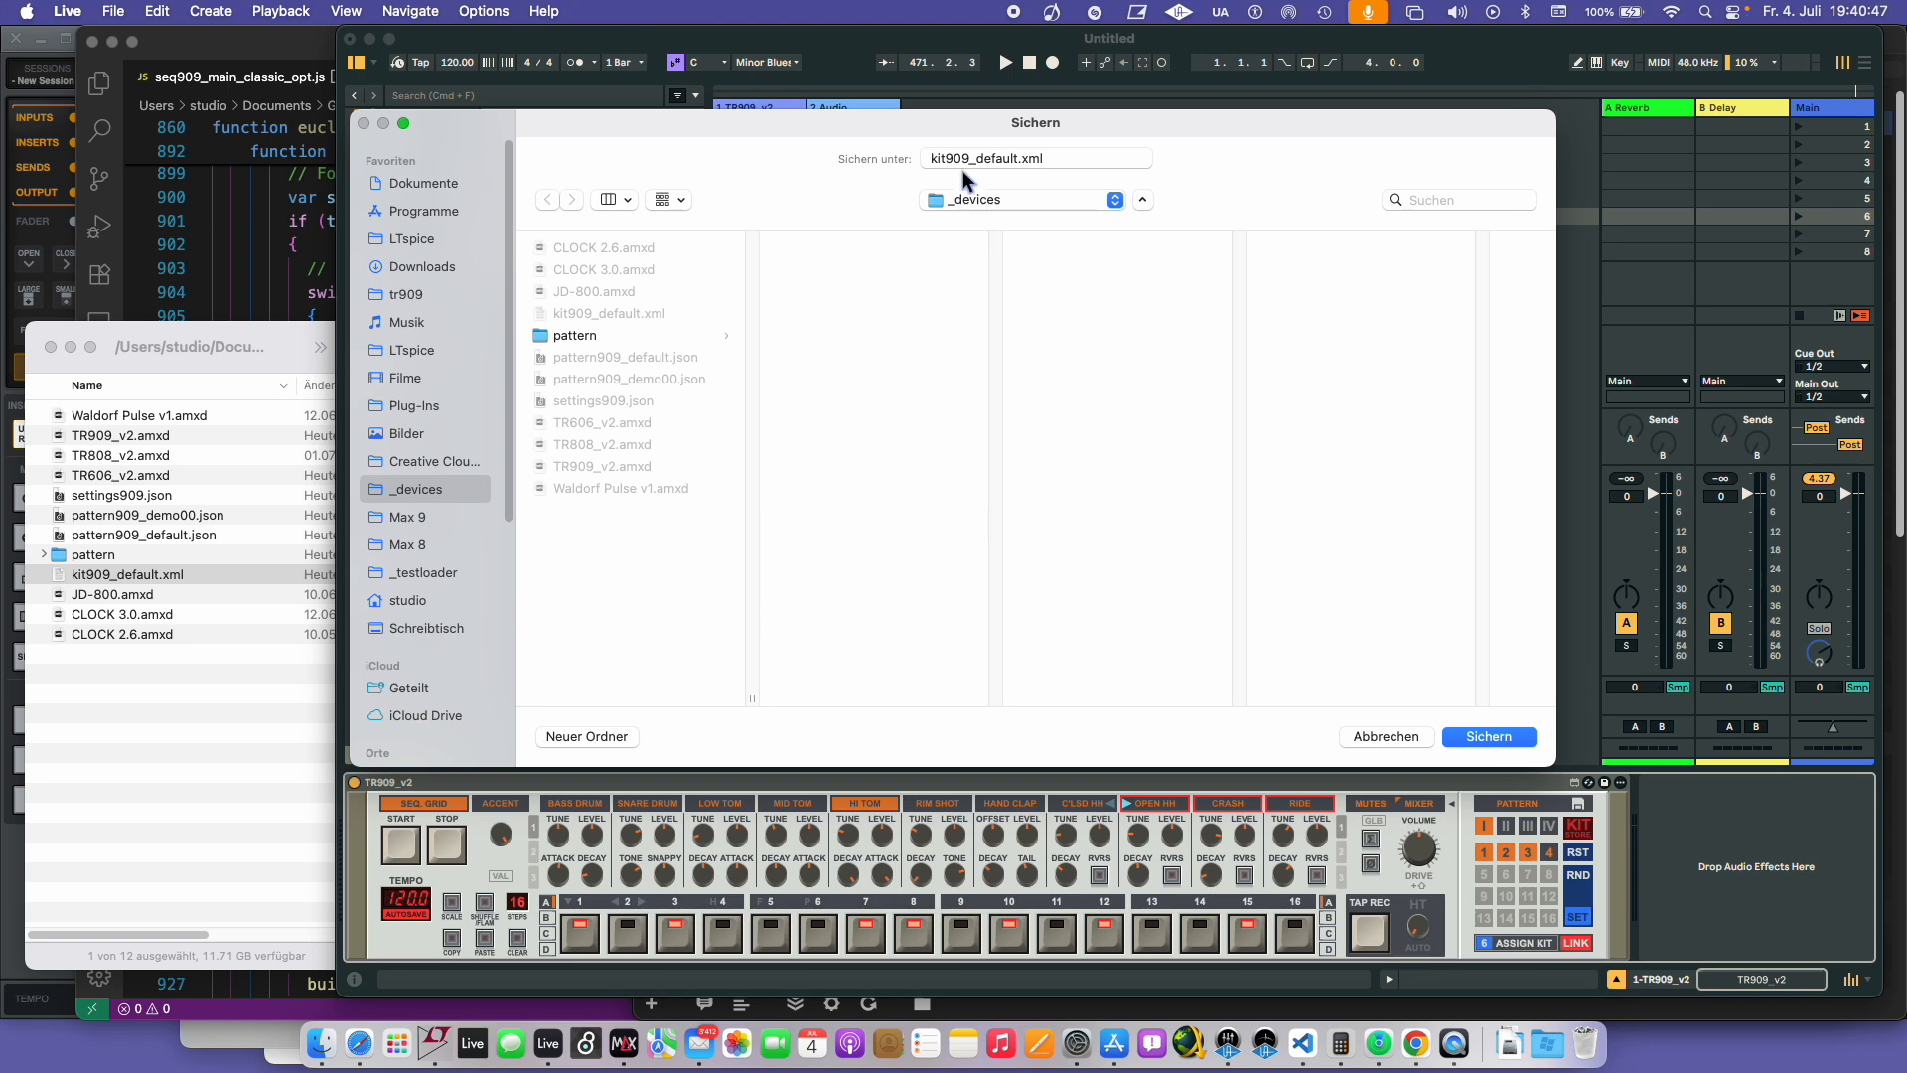
{"action": "left_click_drag", "start_coordinate": [981, 159], "coordinate": [1014, 161]}
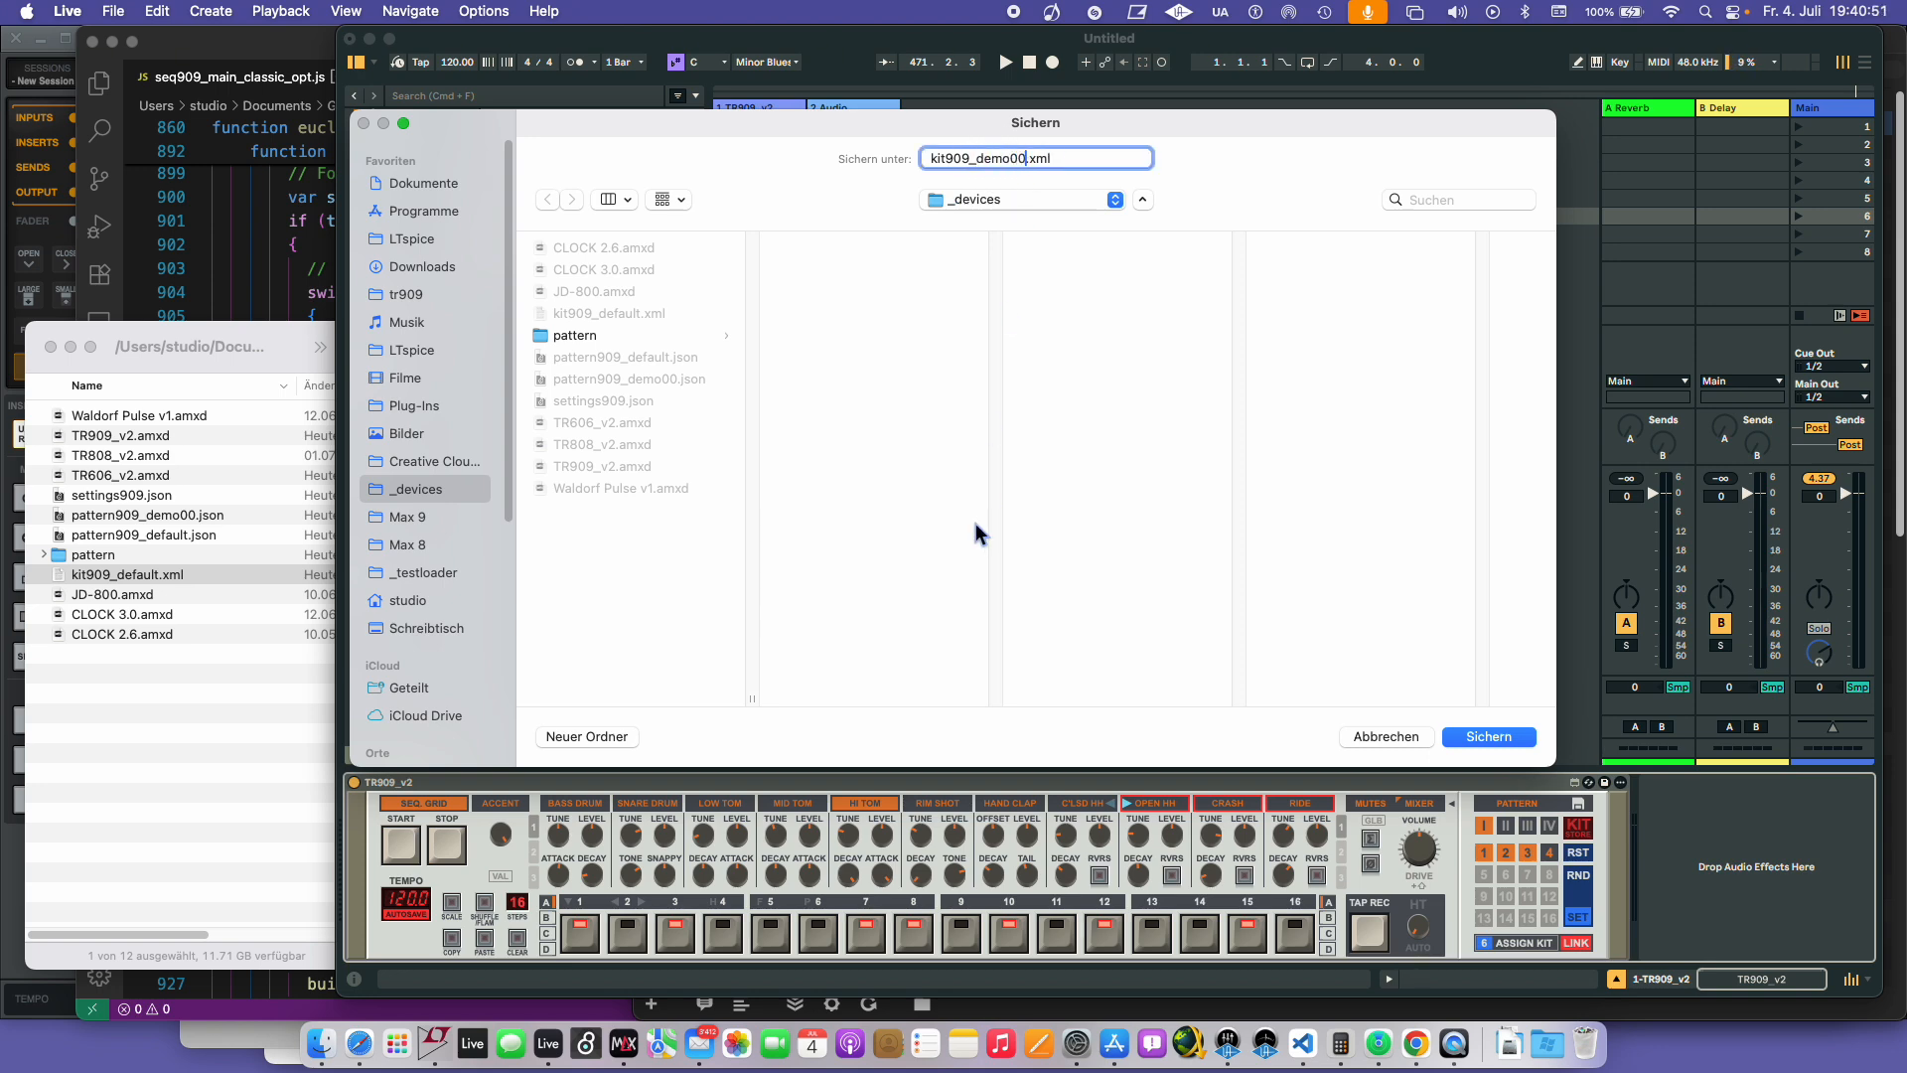
{"action": "type", "text": "demo00"}
{"action": "key", "text": "Return"}
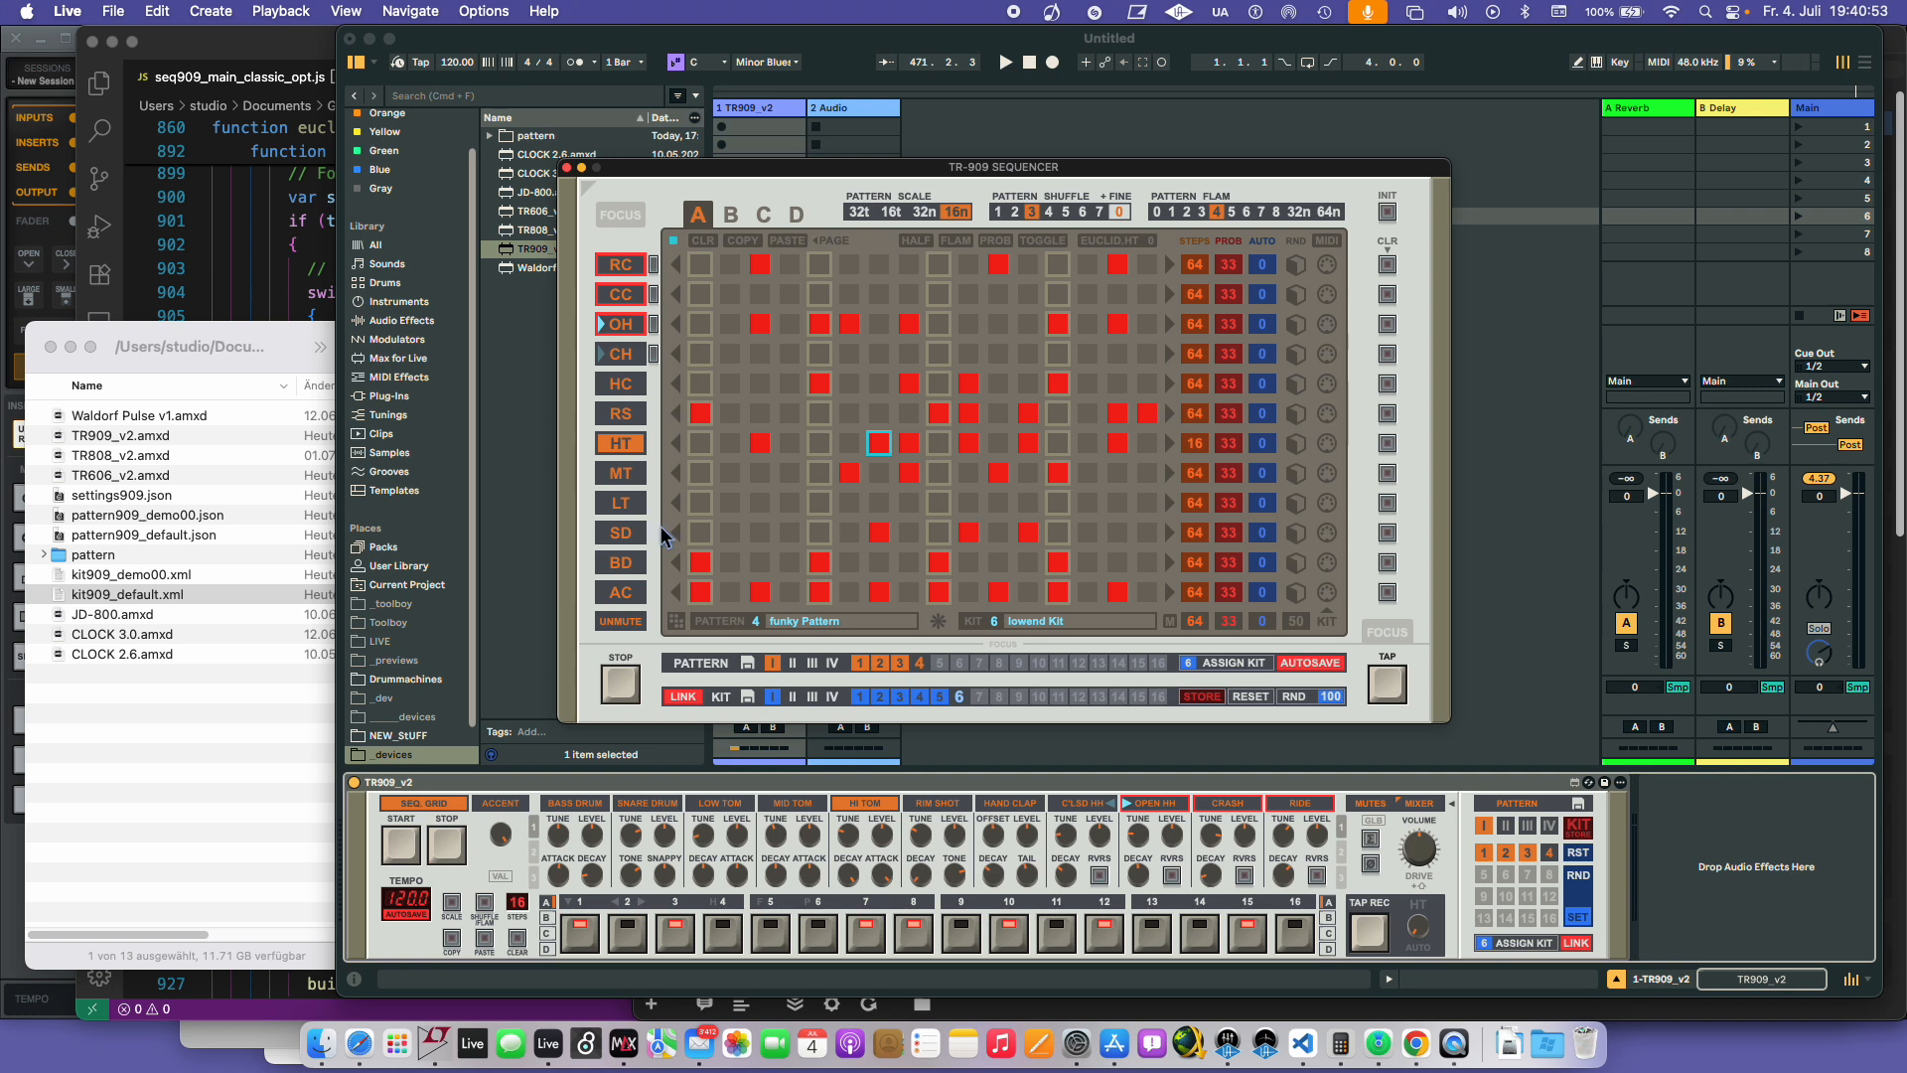
- Load the kit file kit909_strangedemo.xml and check its kit banks IV and I
{"action": "left_click", "coordinate": [746, 696]}
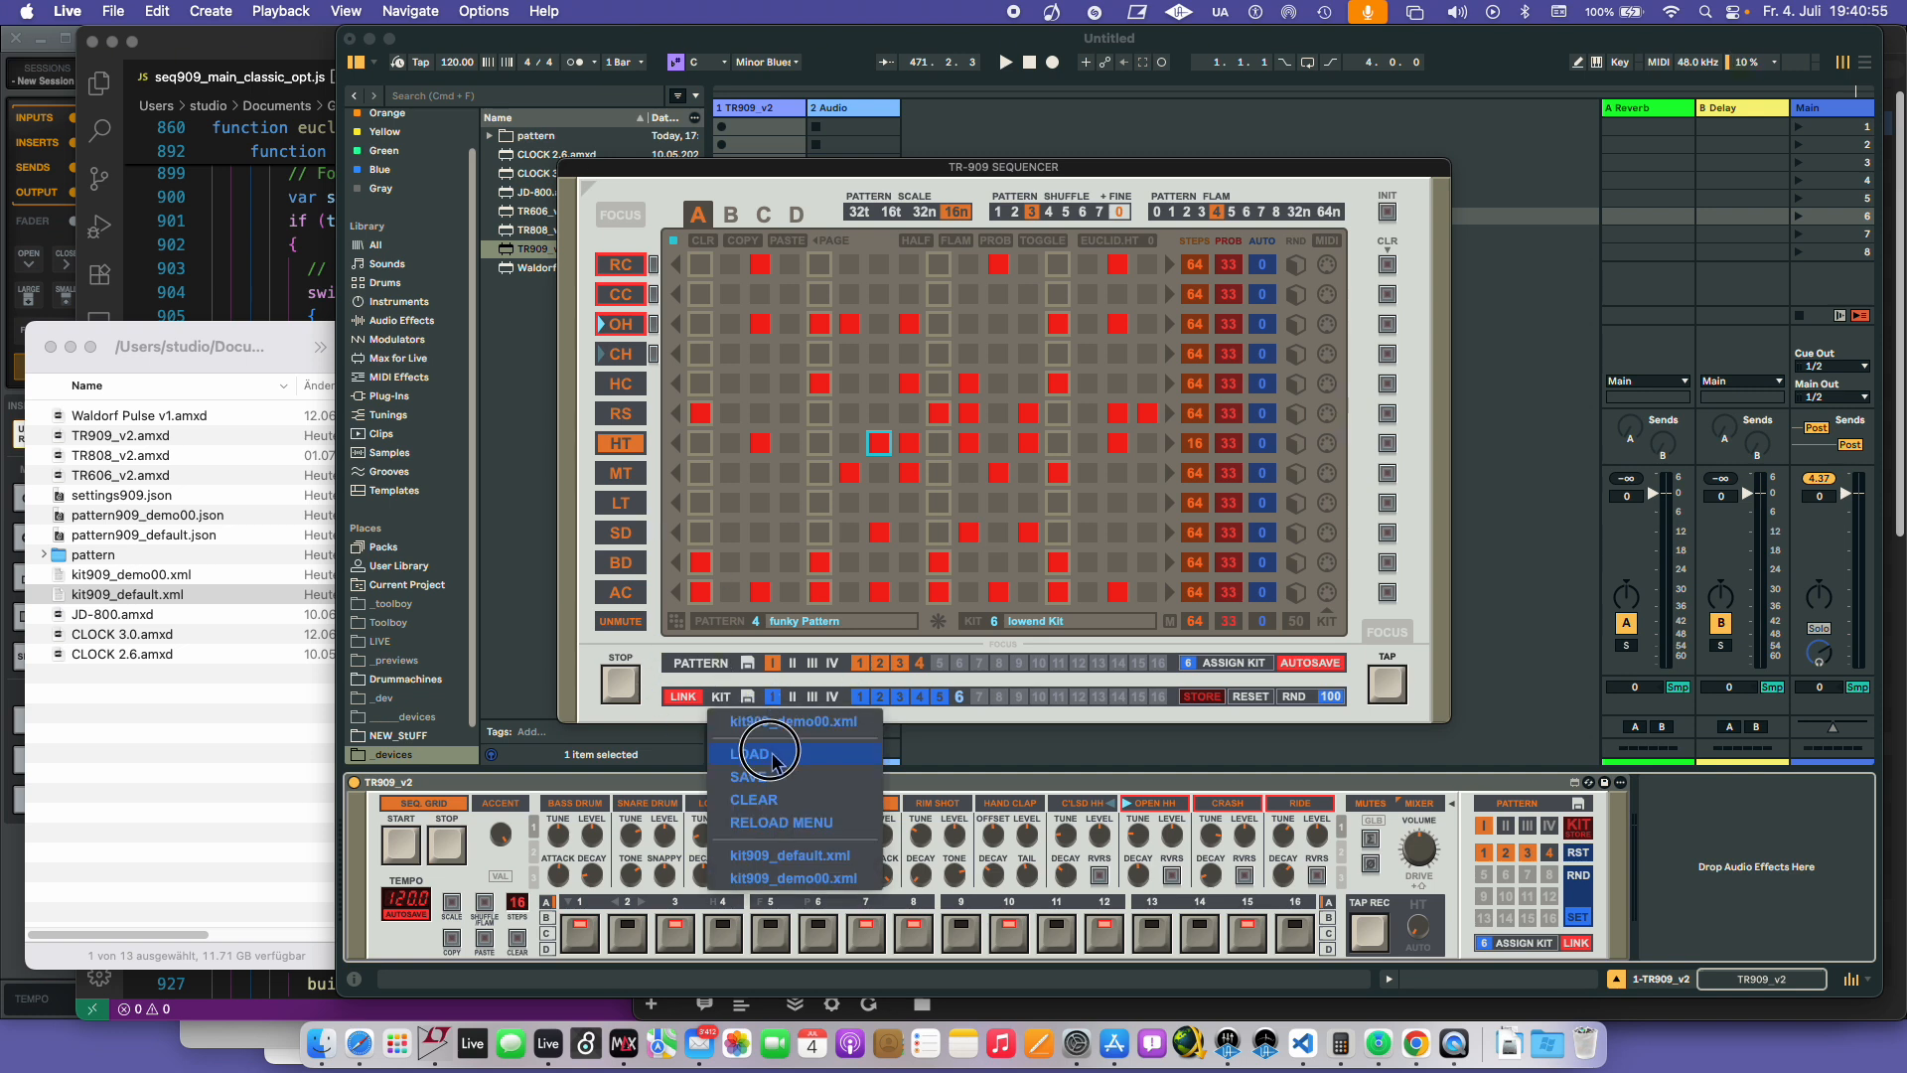
{"action": "left_click", "coordinate": [773, 758]}
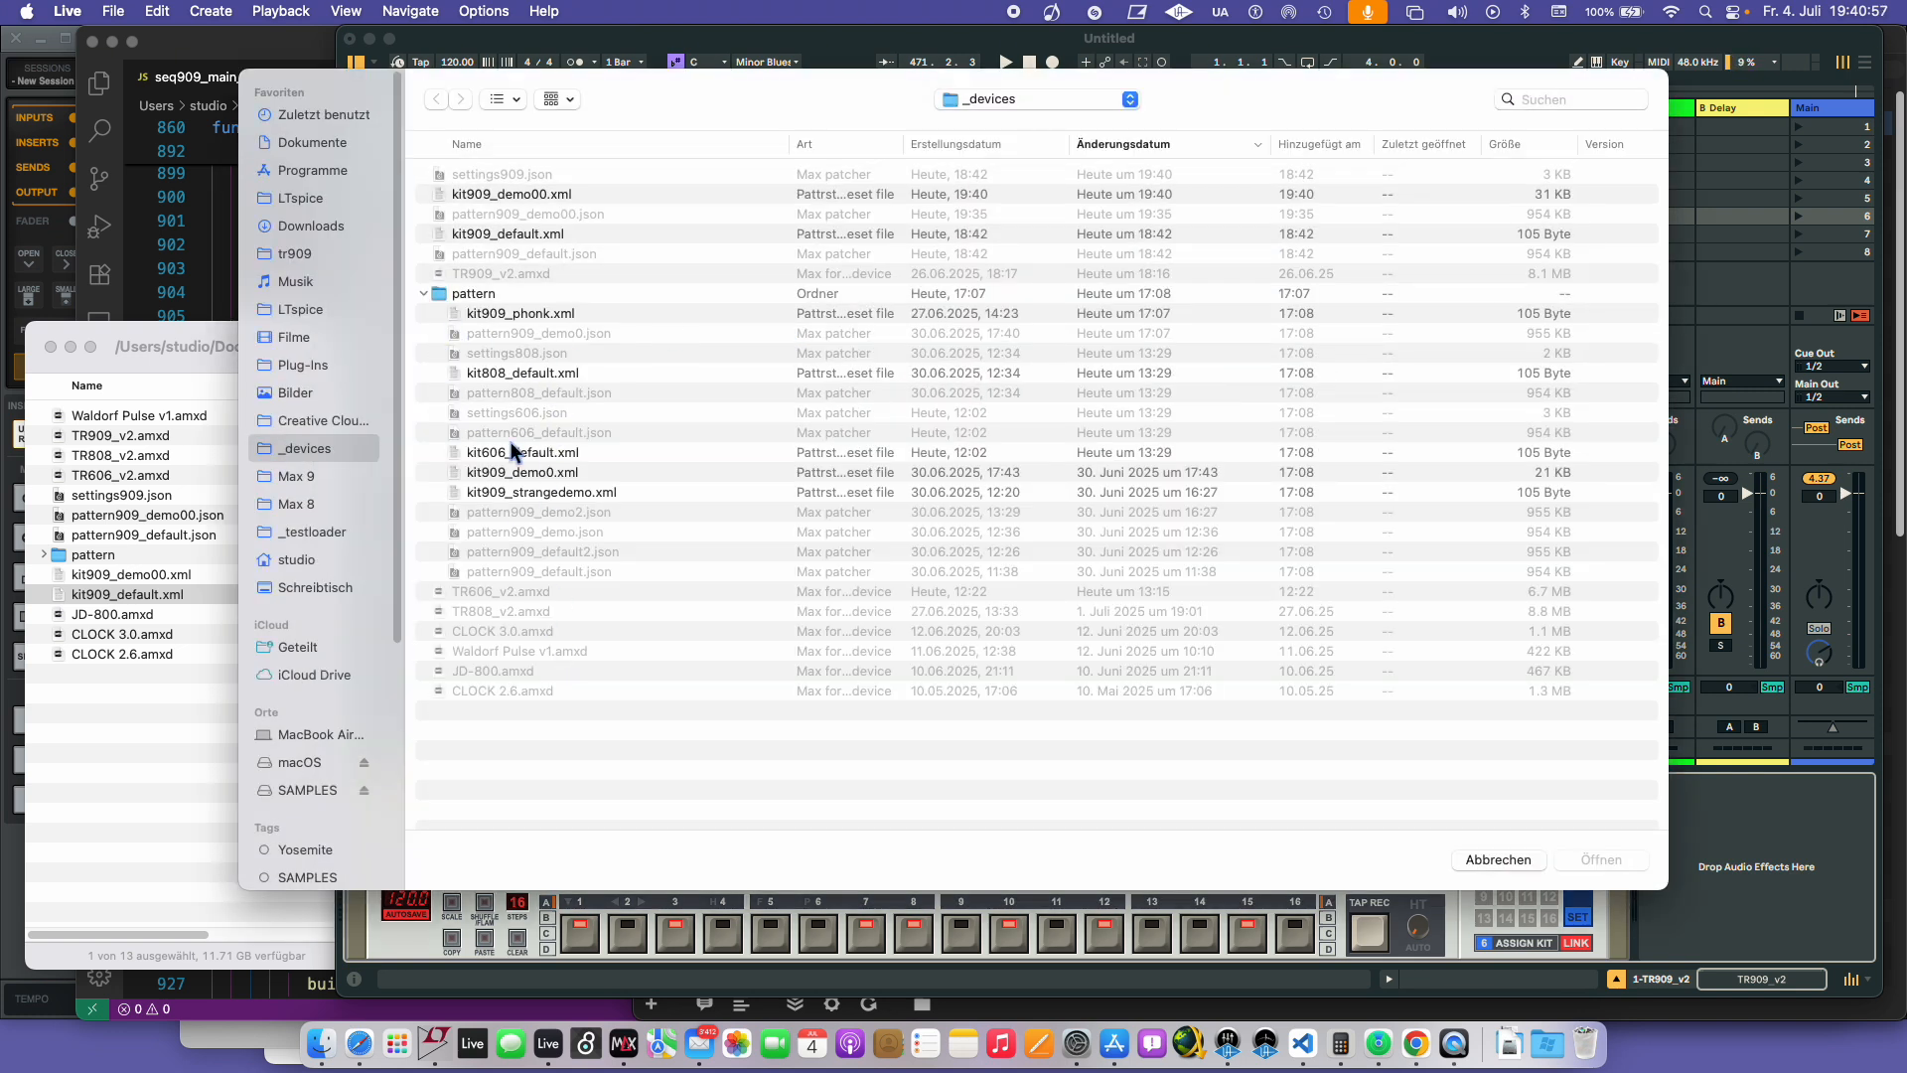
{"action": "double_click", "coordinate": [547, 494]}
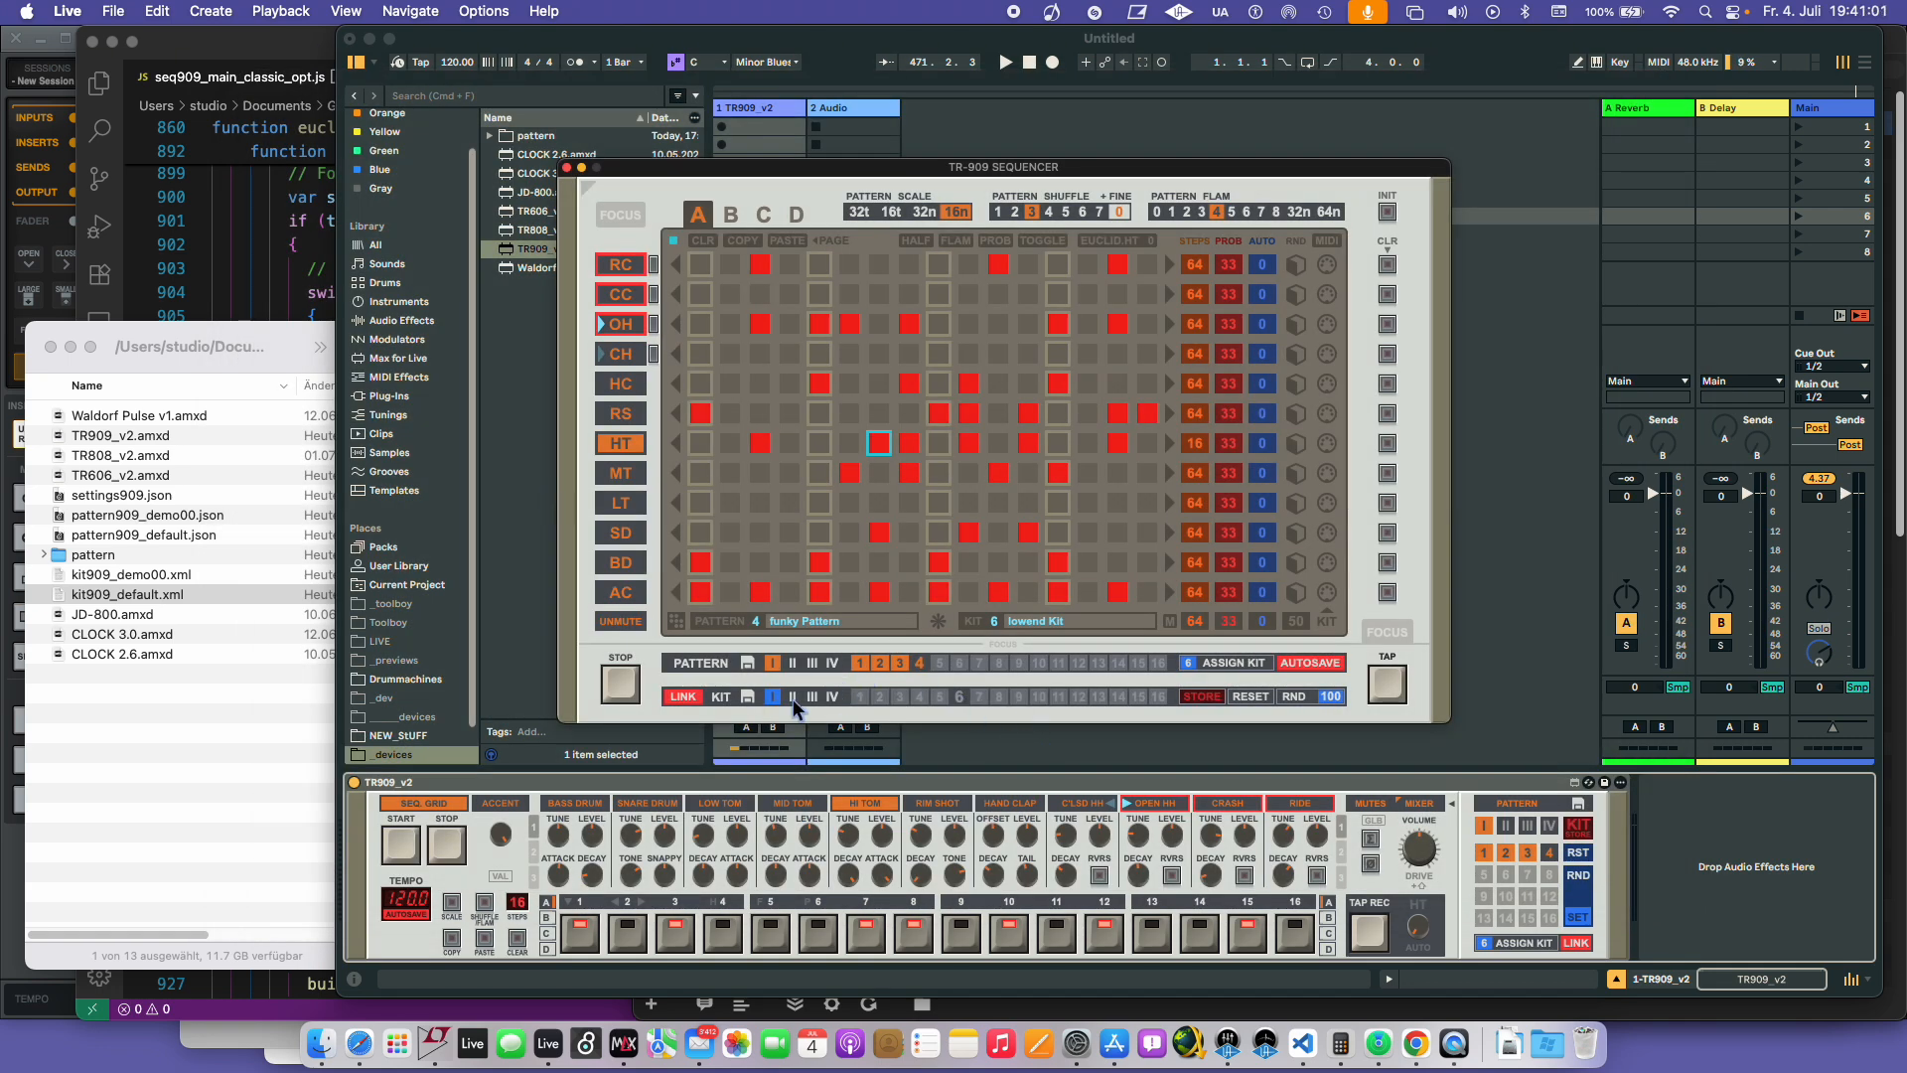
{"action": "left_click", "coordinate": [833, 696]}
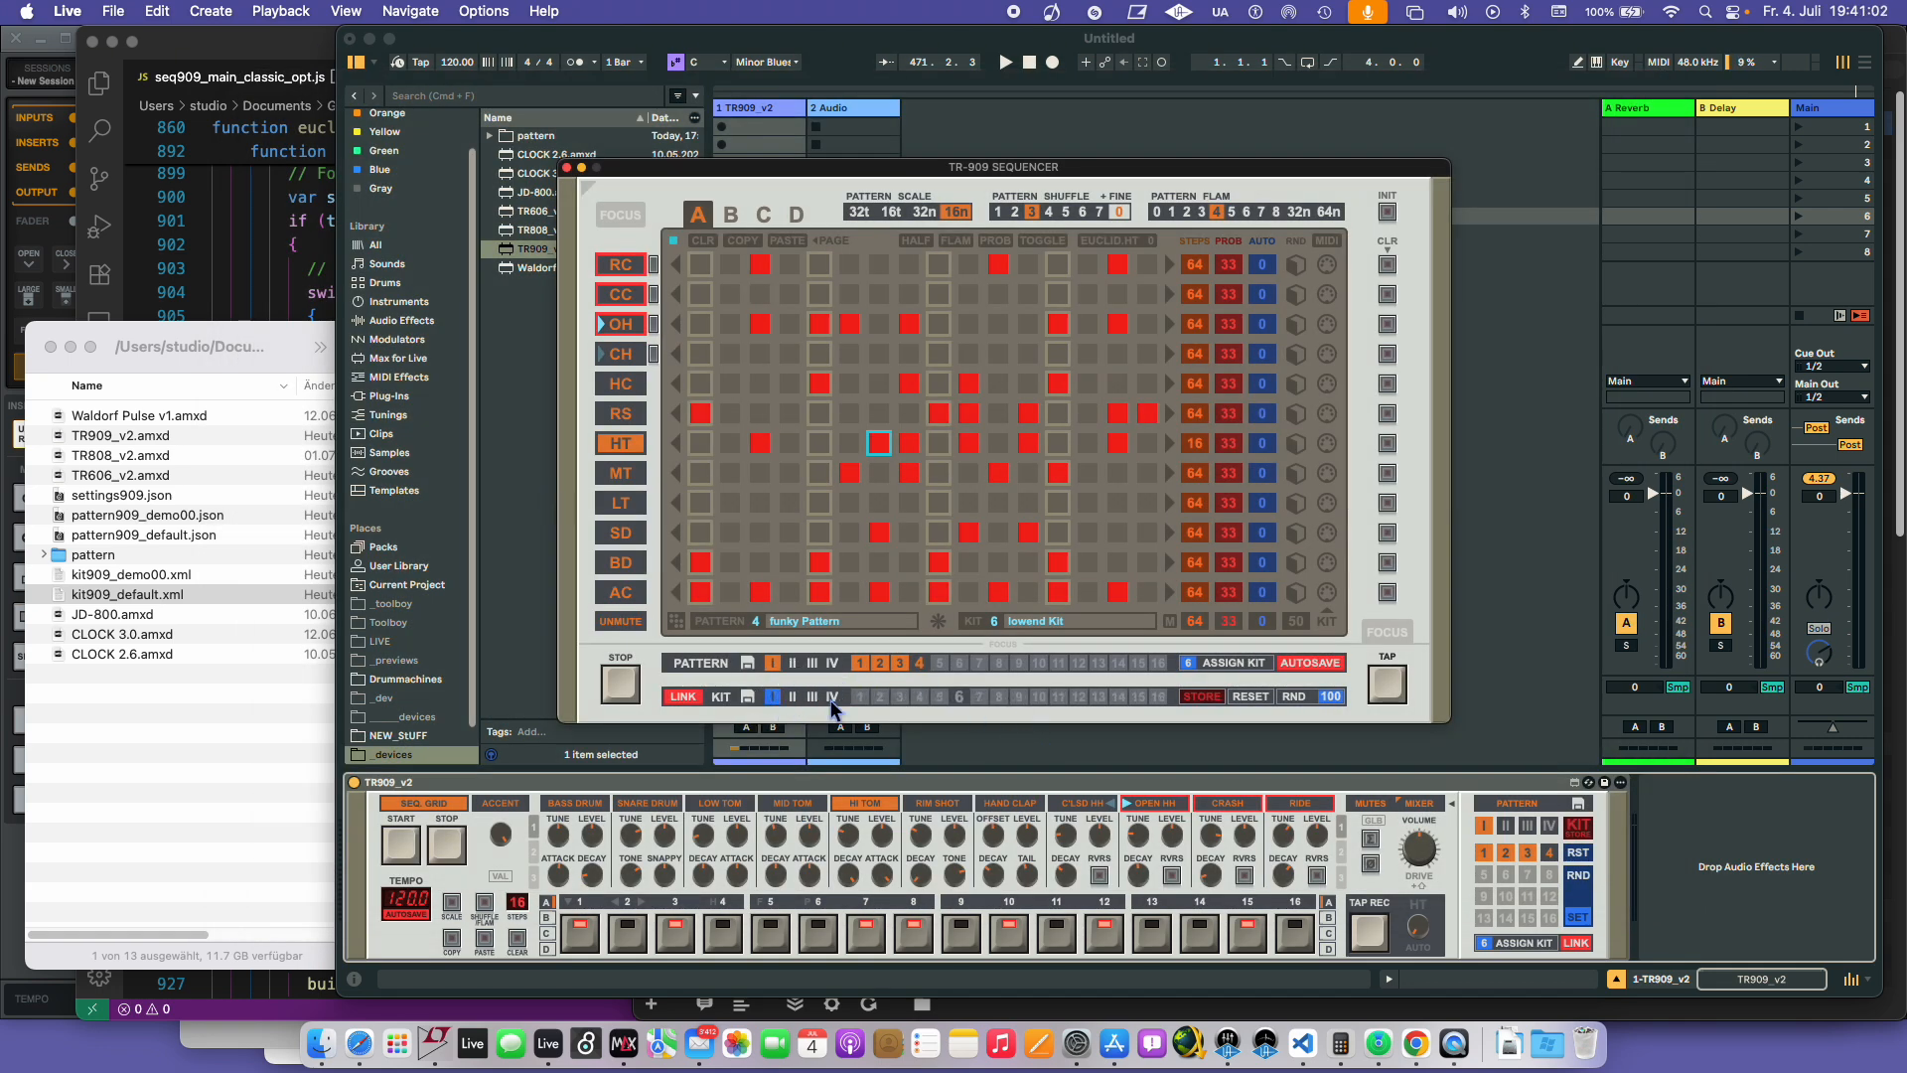
{"action": "left_click", "coordinate": [774, 699]}
- Load the kit file kit909_phonk.xml from the pattern folder
{"action": "left_click", "coordinate": [748, 696]}
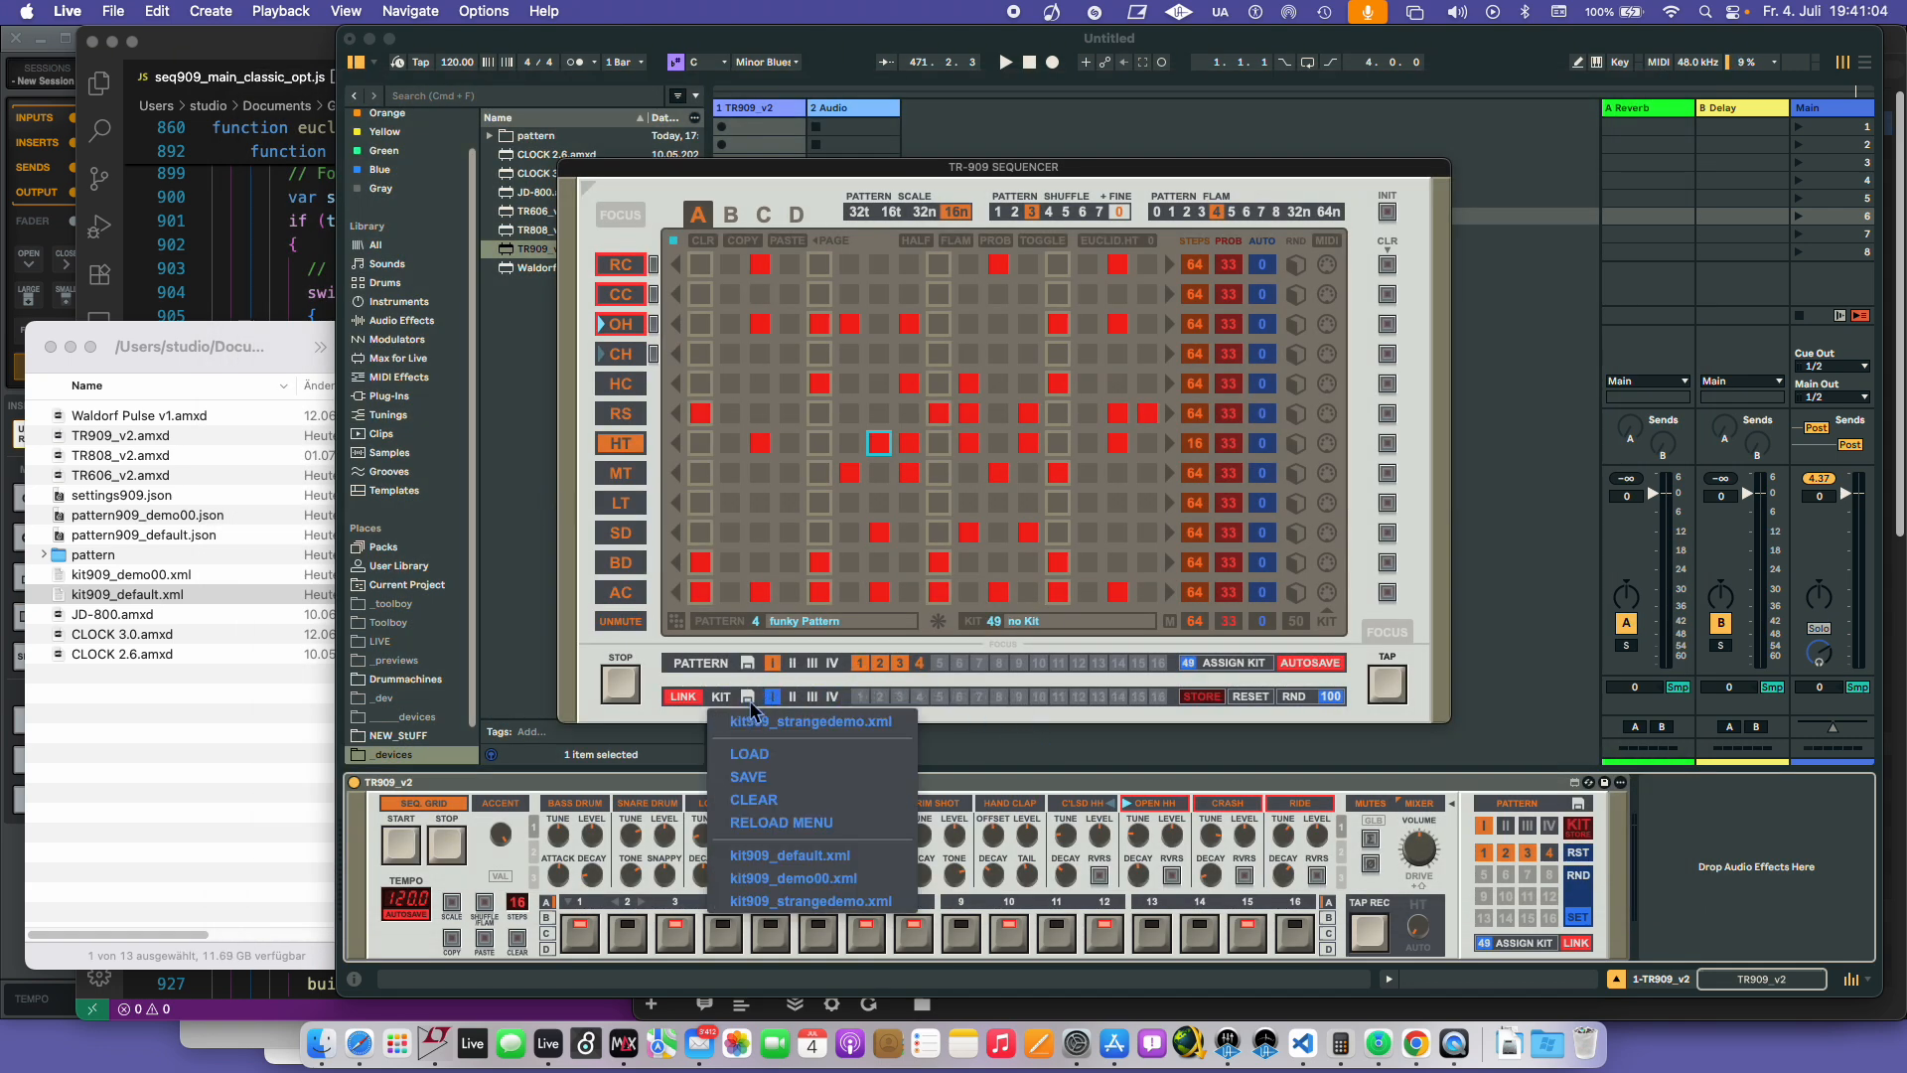
{"action": "left_click", "coordinate": [775, 757]}
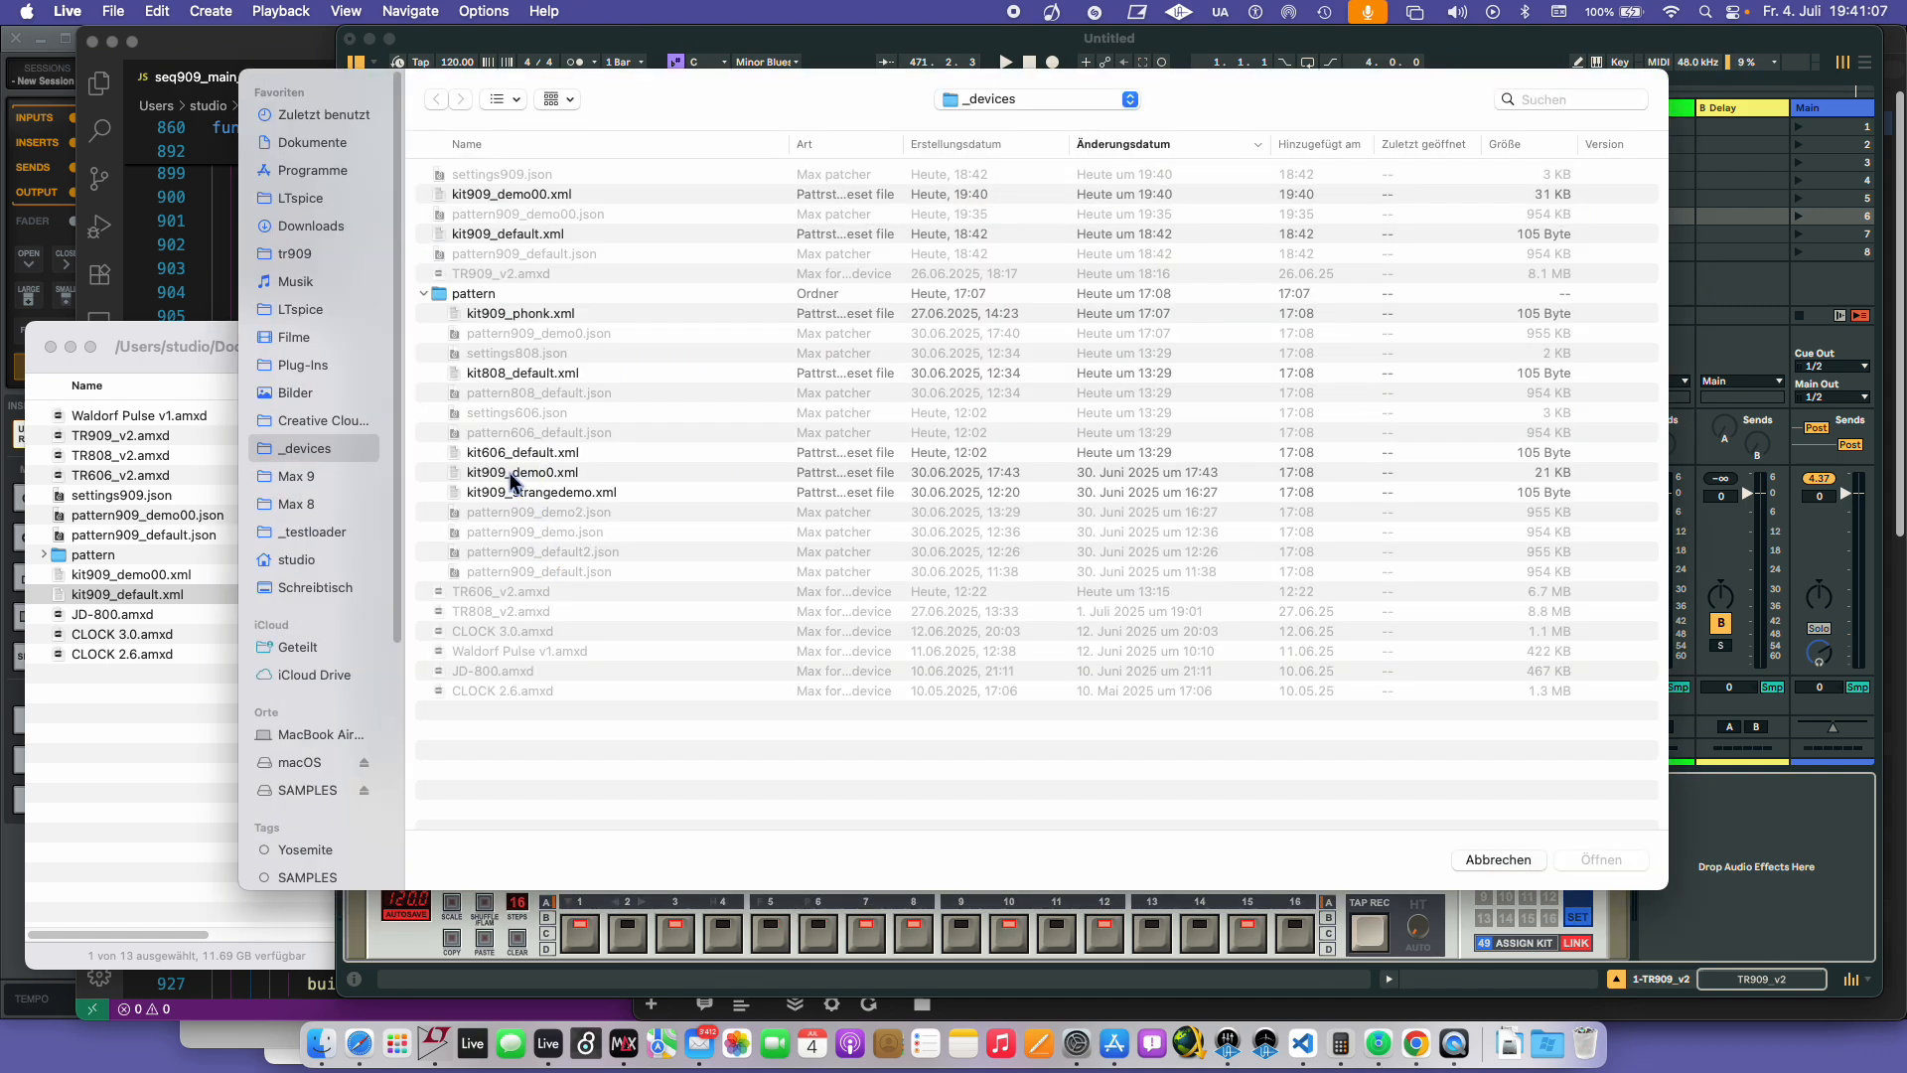
{"action": "double_click", "coordinate": [517, 313]}
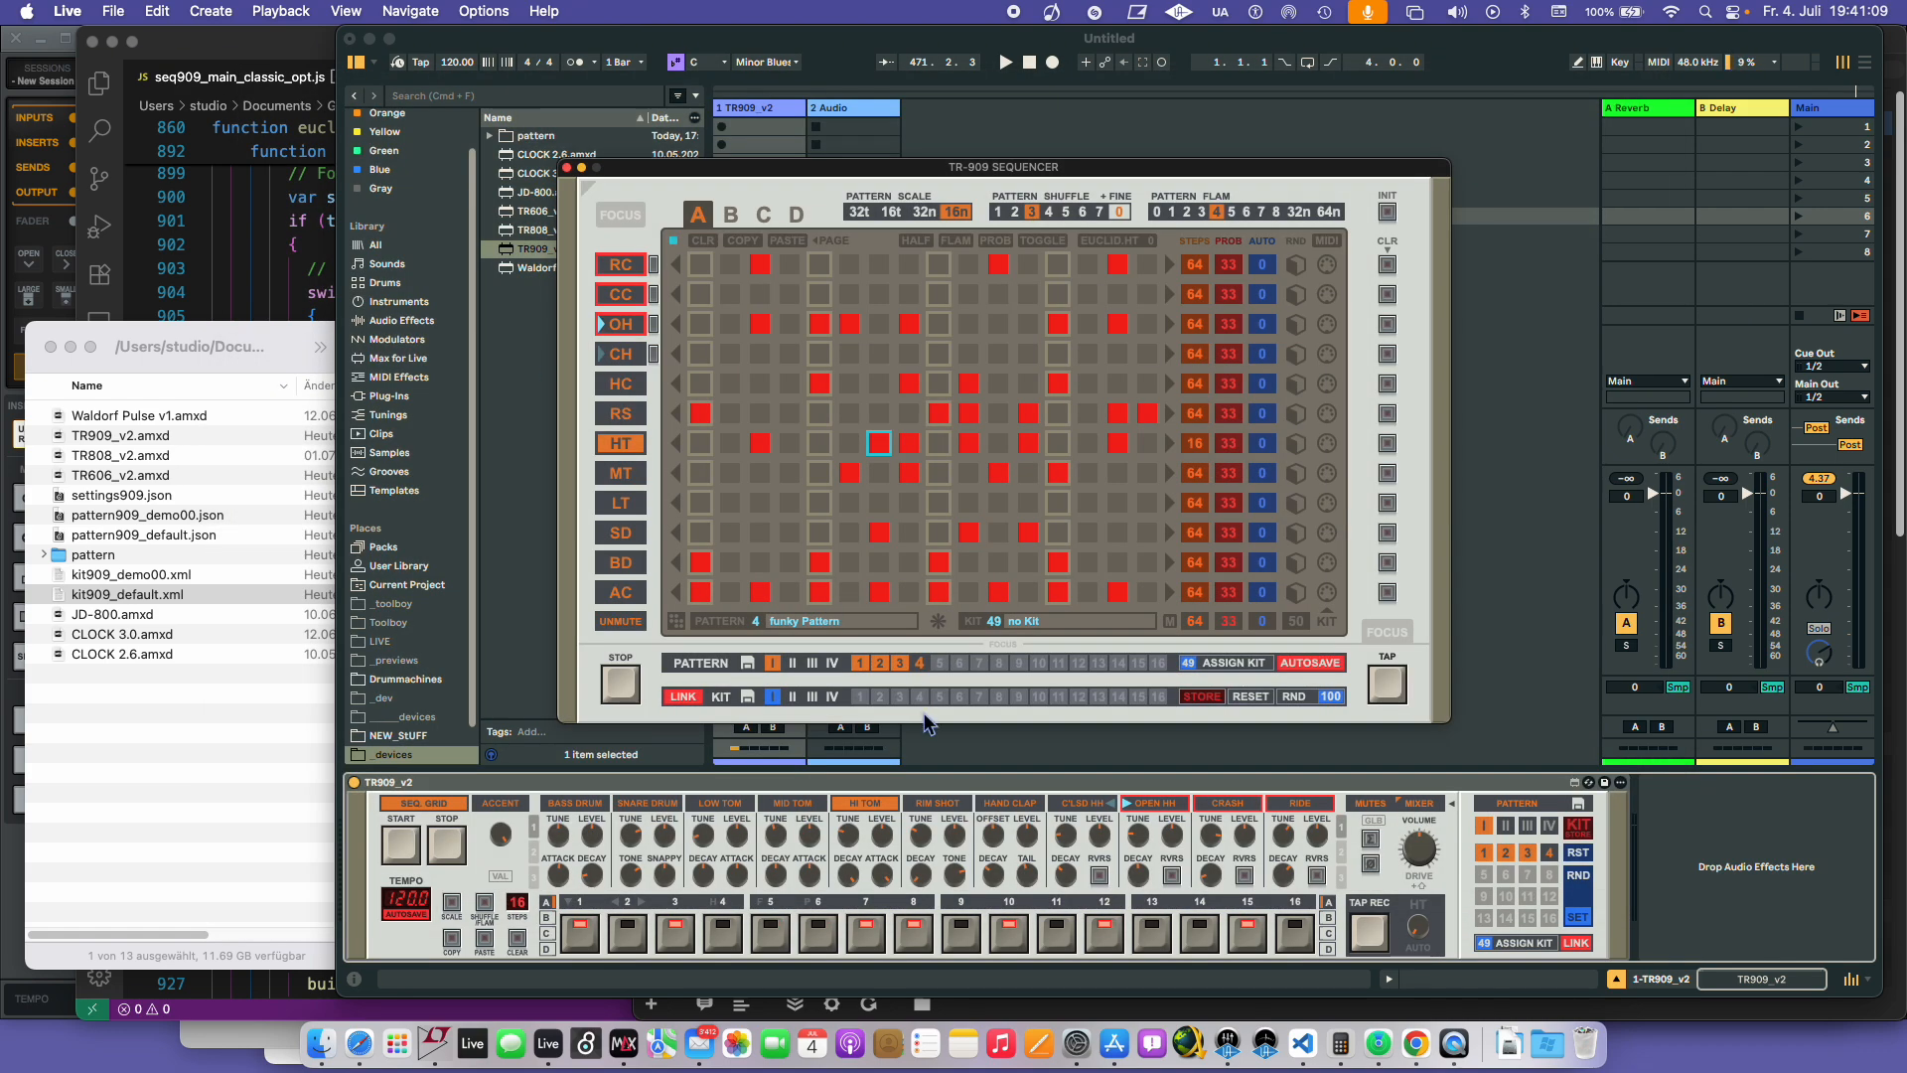
- Switch the device's slot display to kits and try kit slots 1 and 3 during playback
{"action": "left_click", "coordinate": [860, 696]}
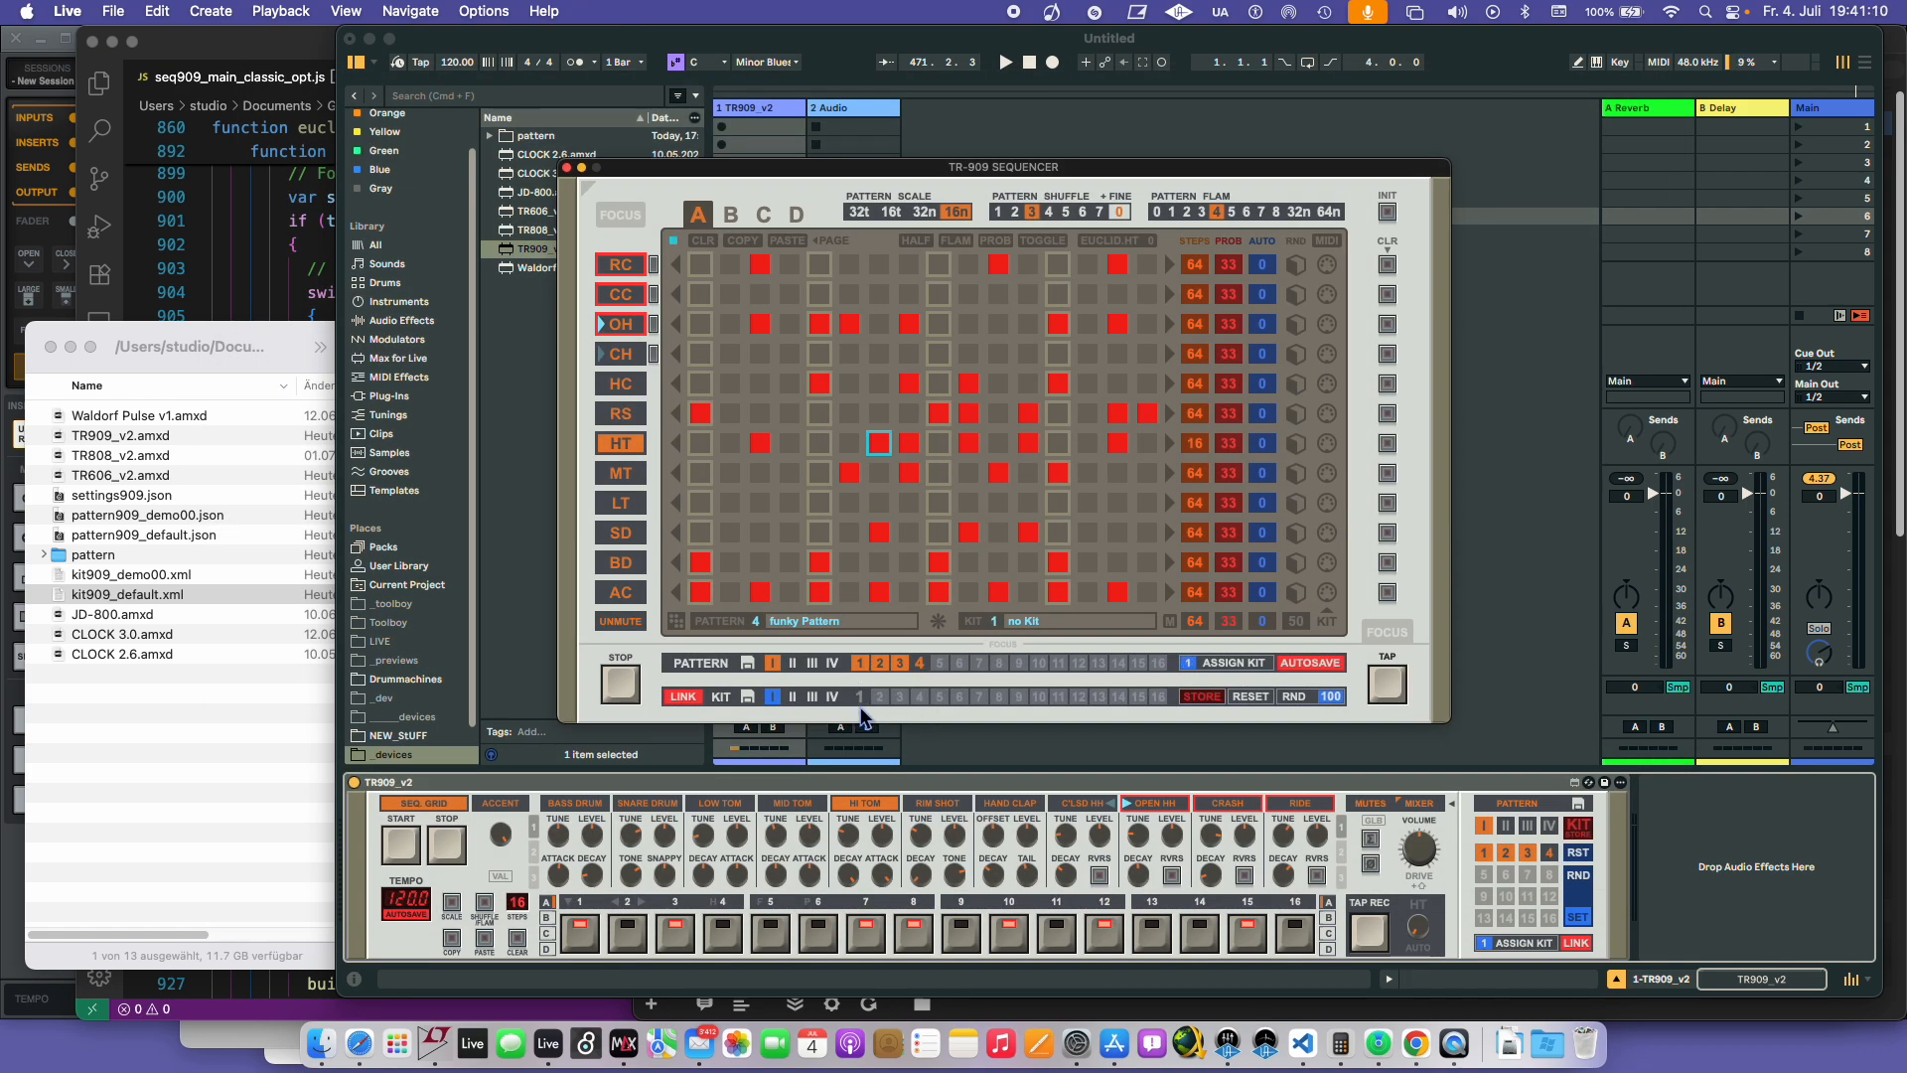
{"action": "left_click", "coordinate": [1520, 804]}
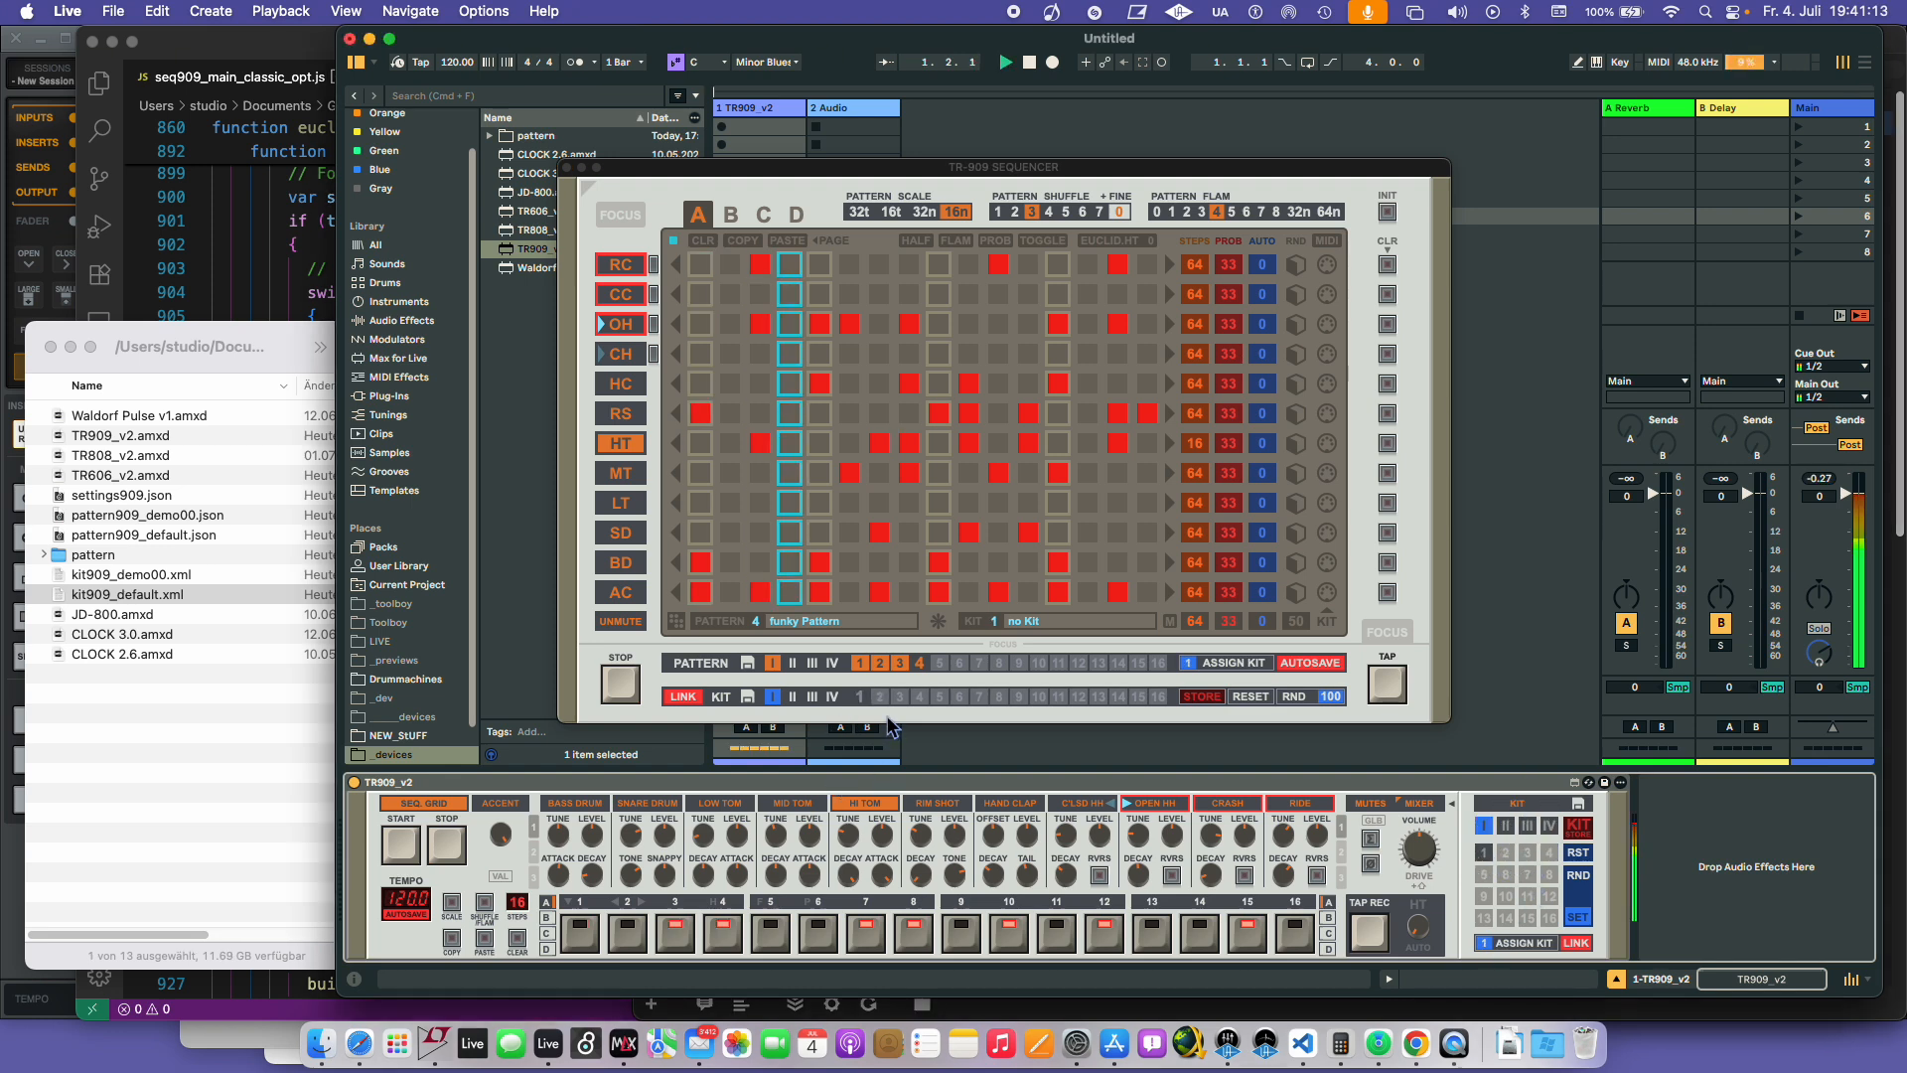
{"action": "left_click", "coordinate": [938, 697]}
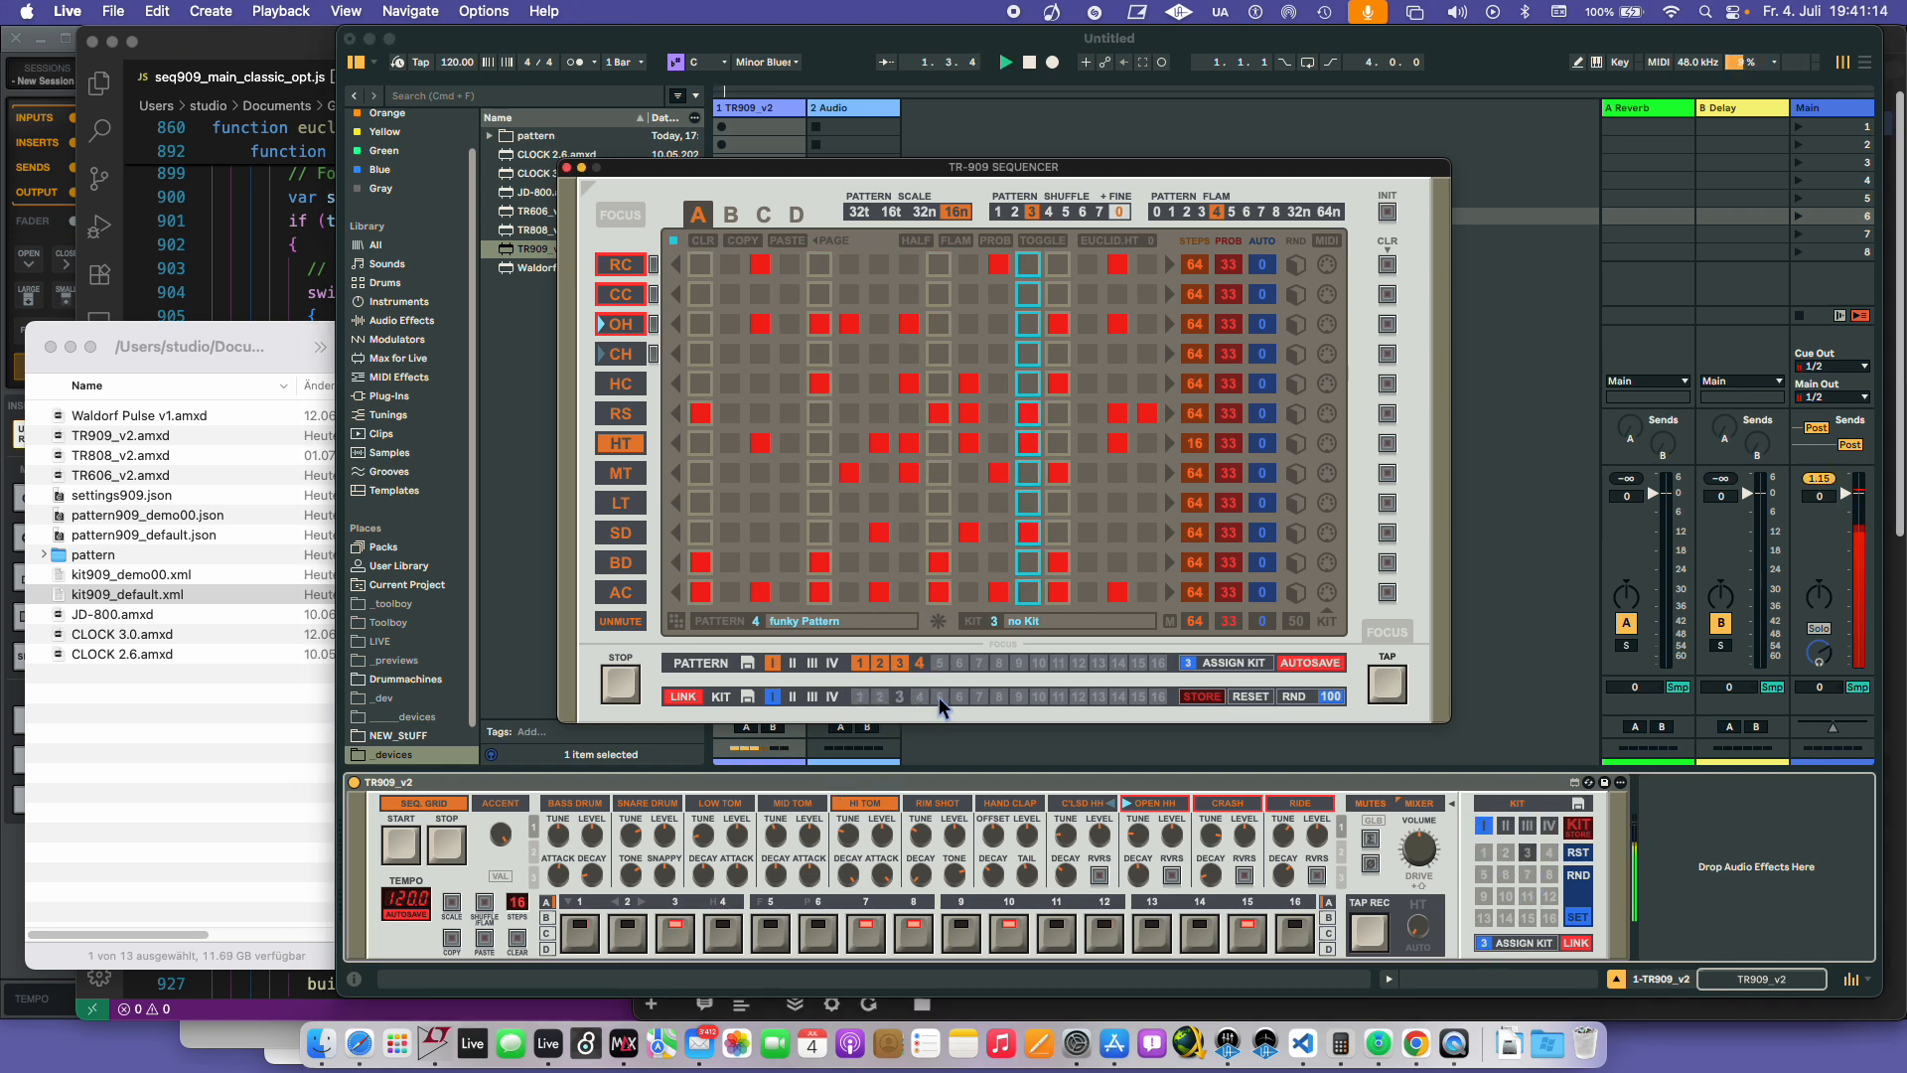
- Load the kit file kit909_demo0.xml from the pattern folder and select kit 4
{"action": "left_click", "coordinate": [747, 696]}
{"action": "left_click", "coordinate": [785, 755]}
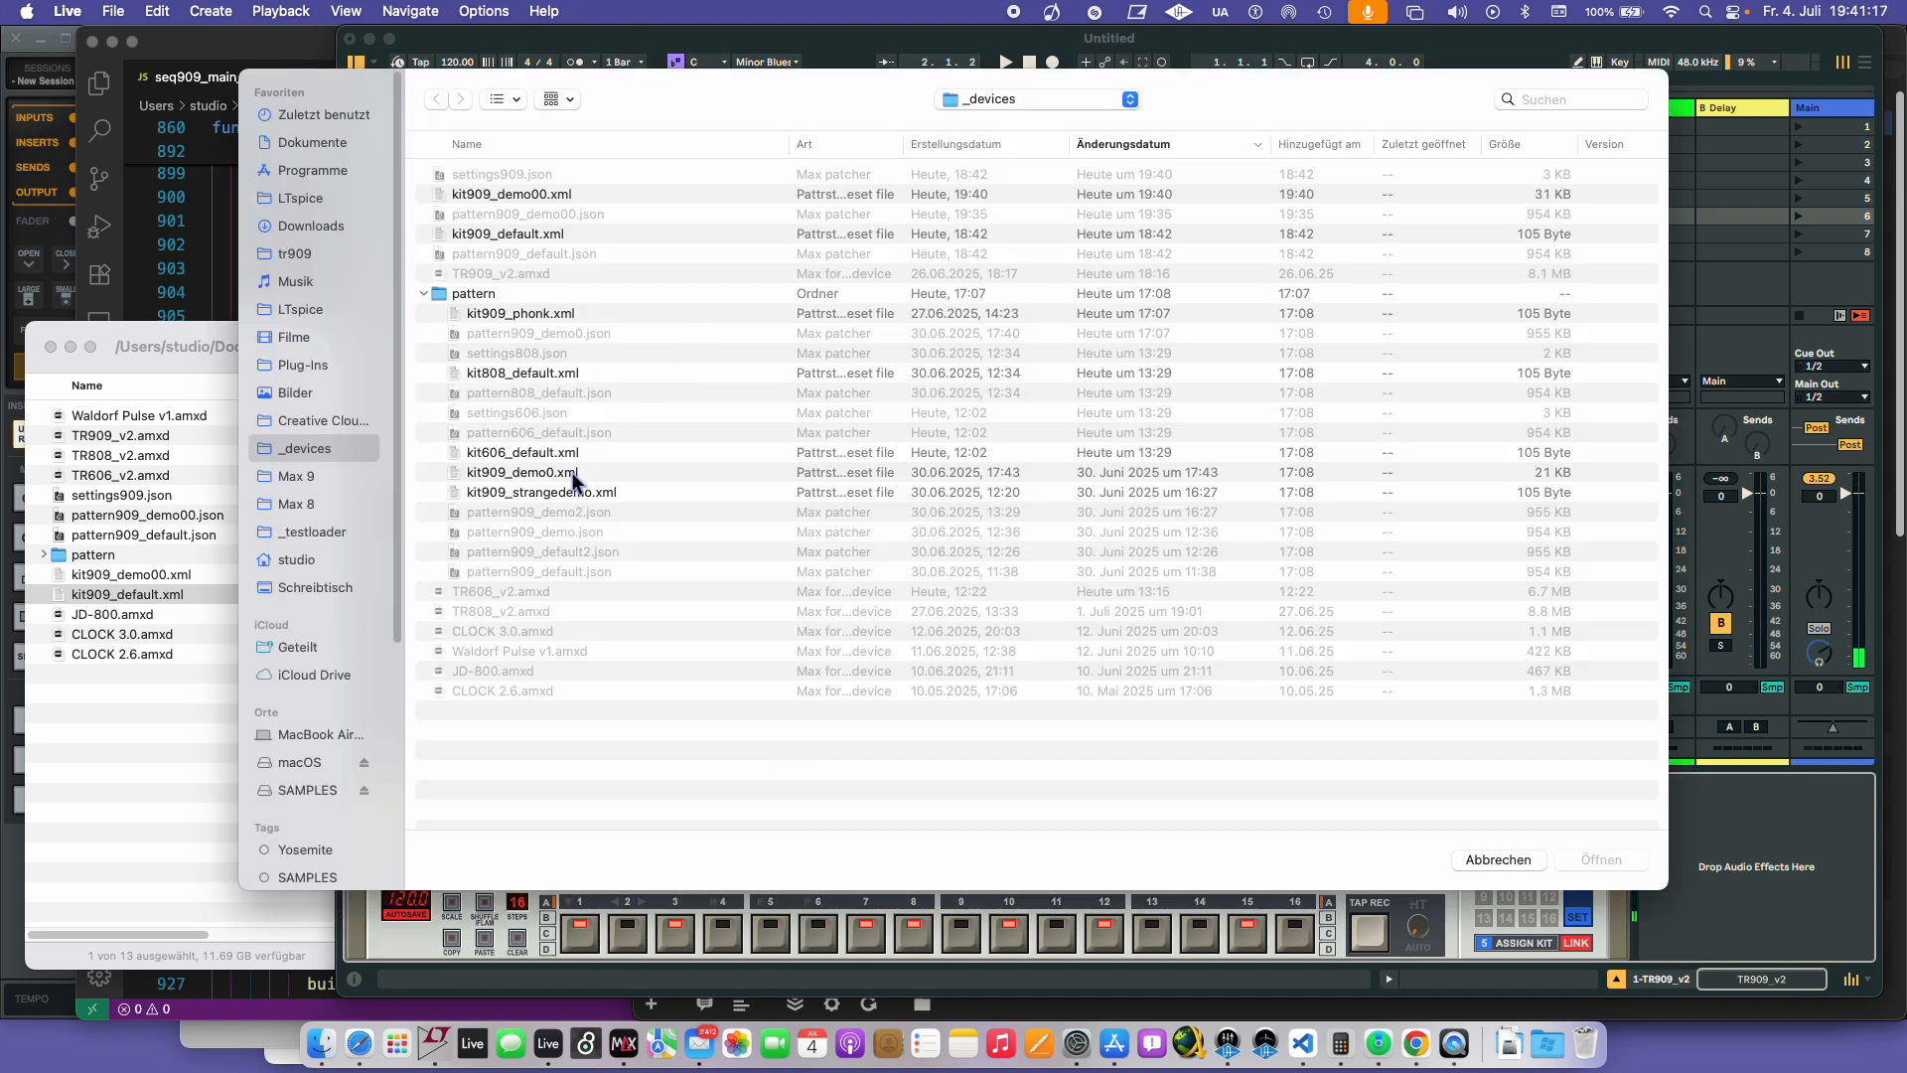
{"action": "left_click", "coordinate": [533, 458]}
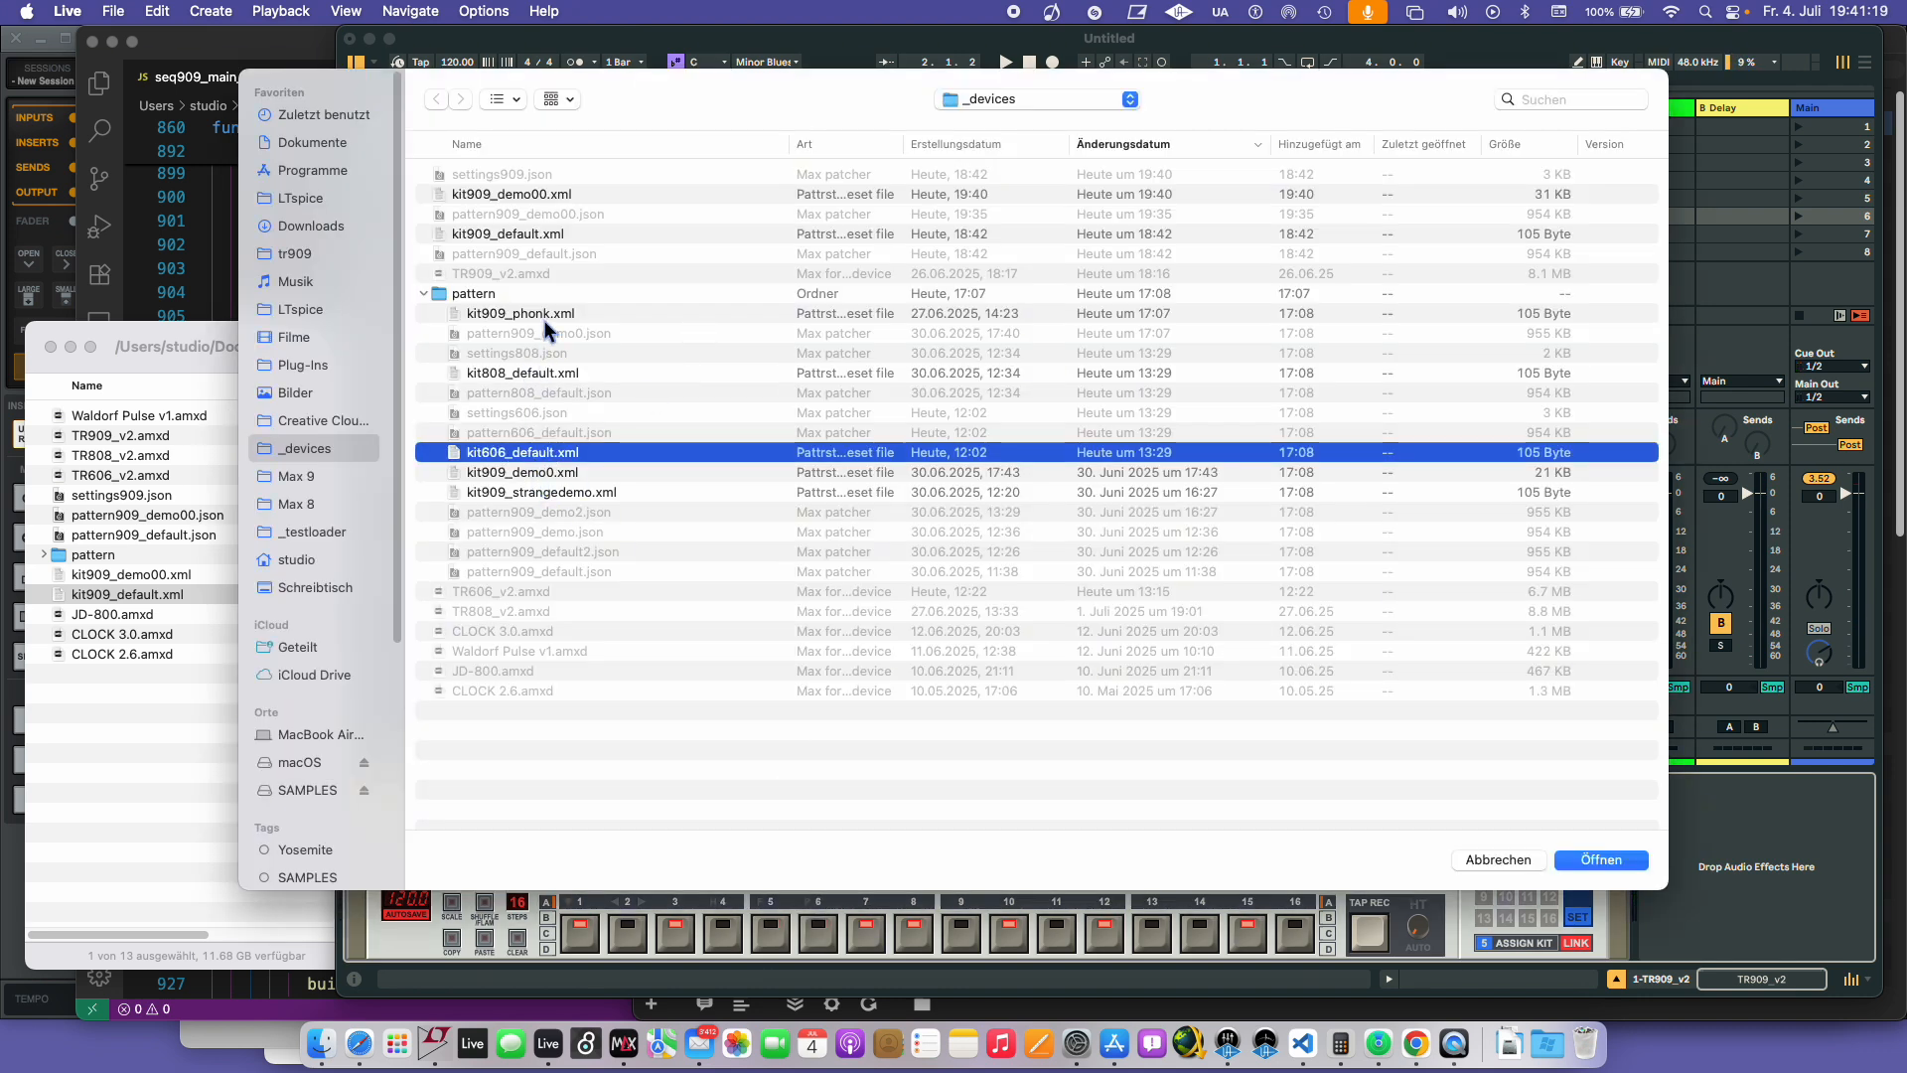
{"action": "left_click", "coordinate": [545, 316]}
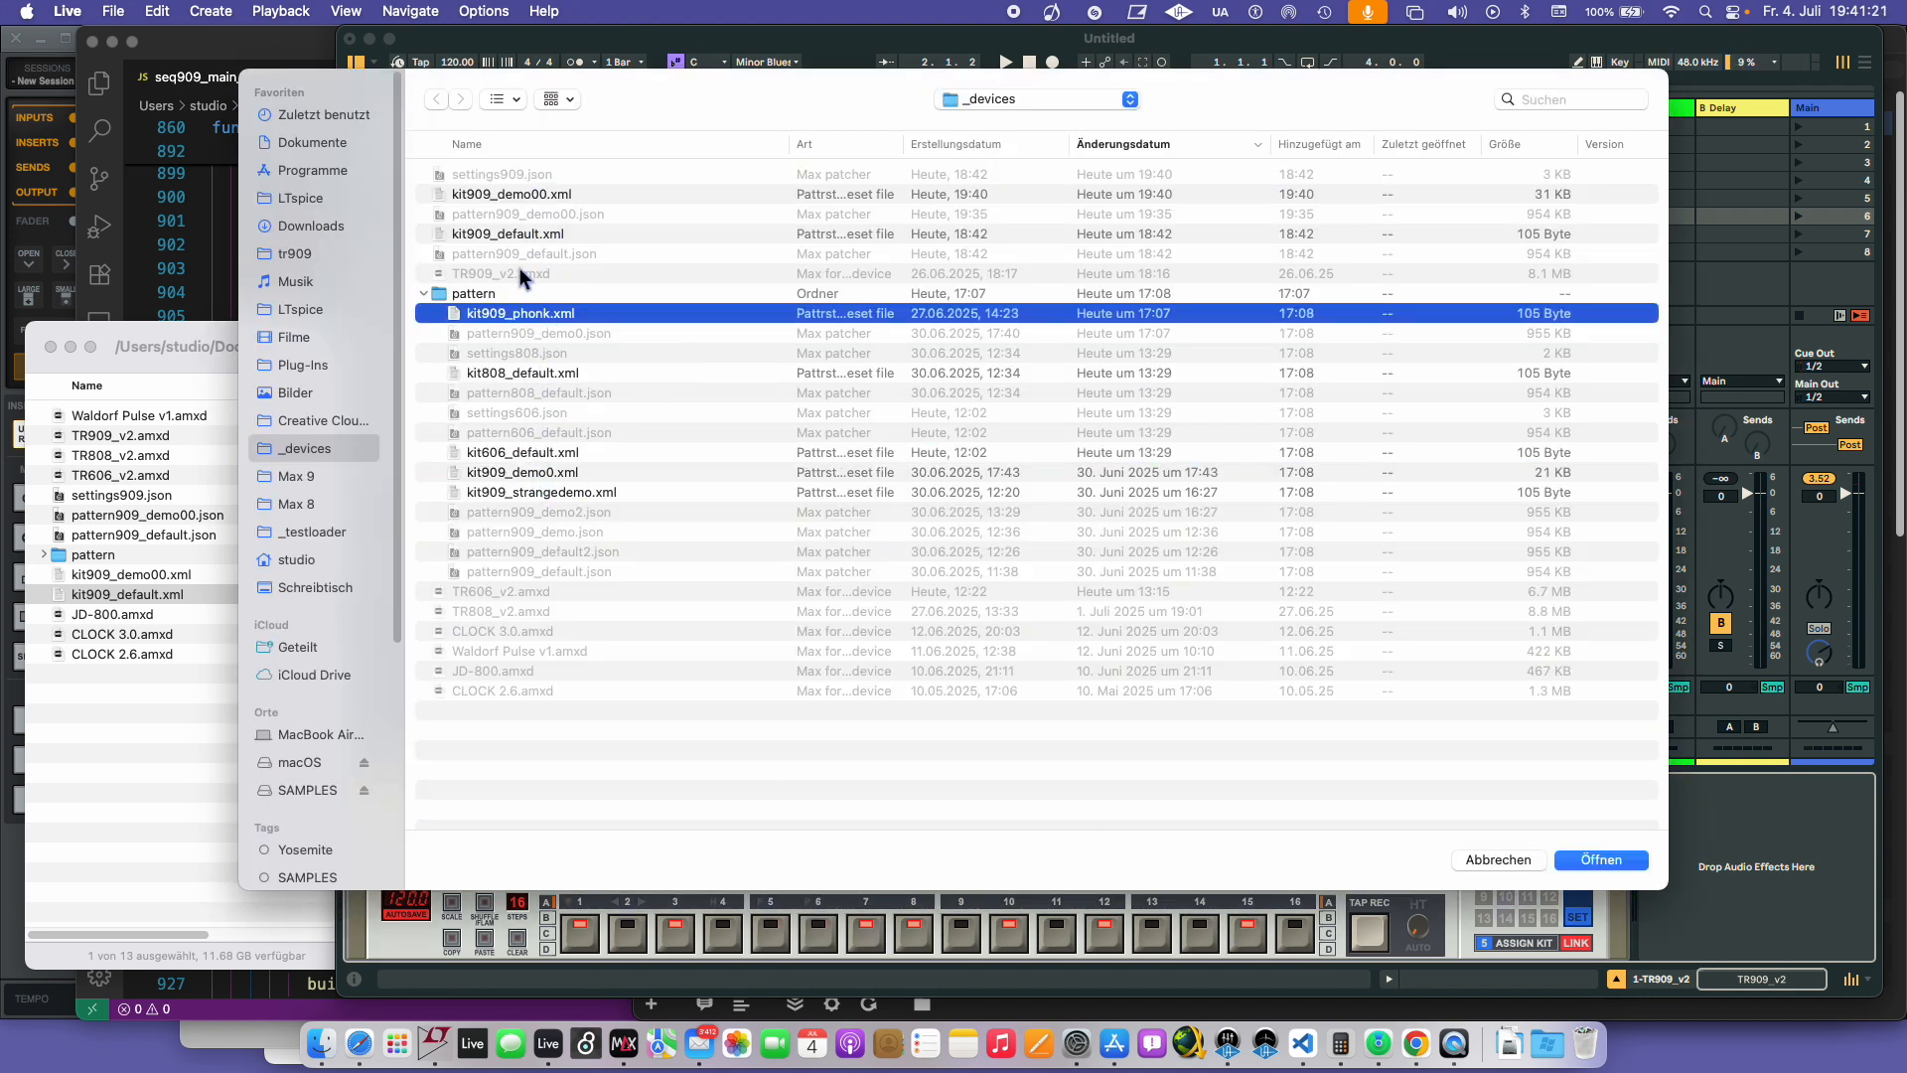
{"action": "double_click", "coordinate": [525, 475]}
{"action": "left_click", "coordinate": [912, 695]}
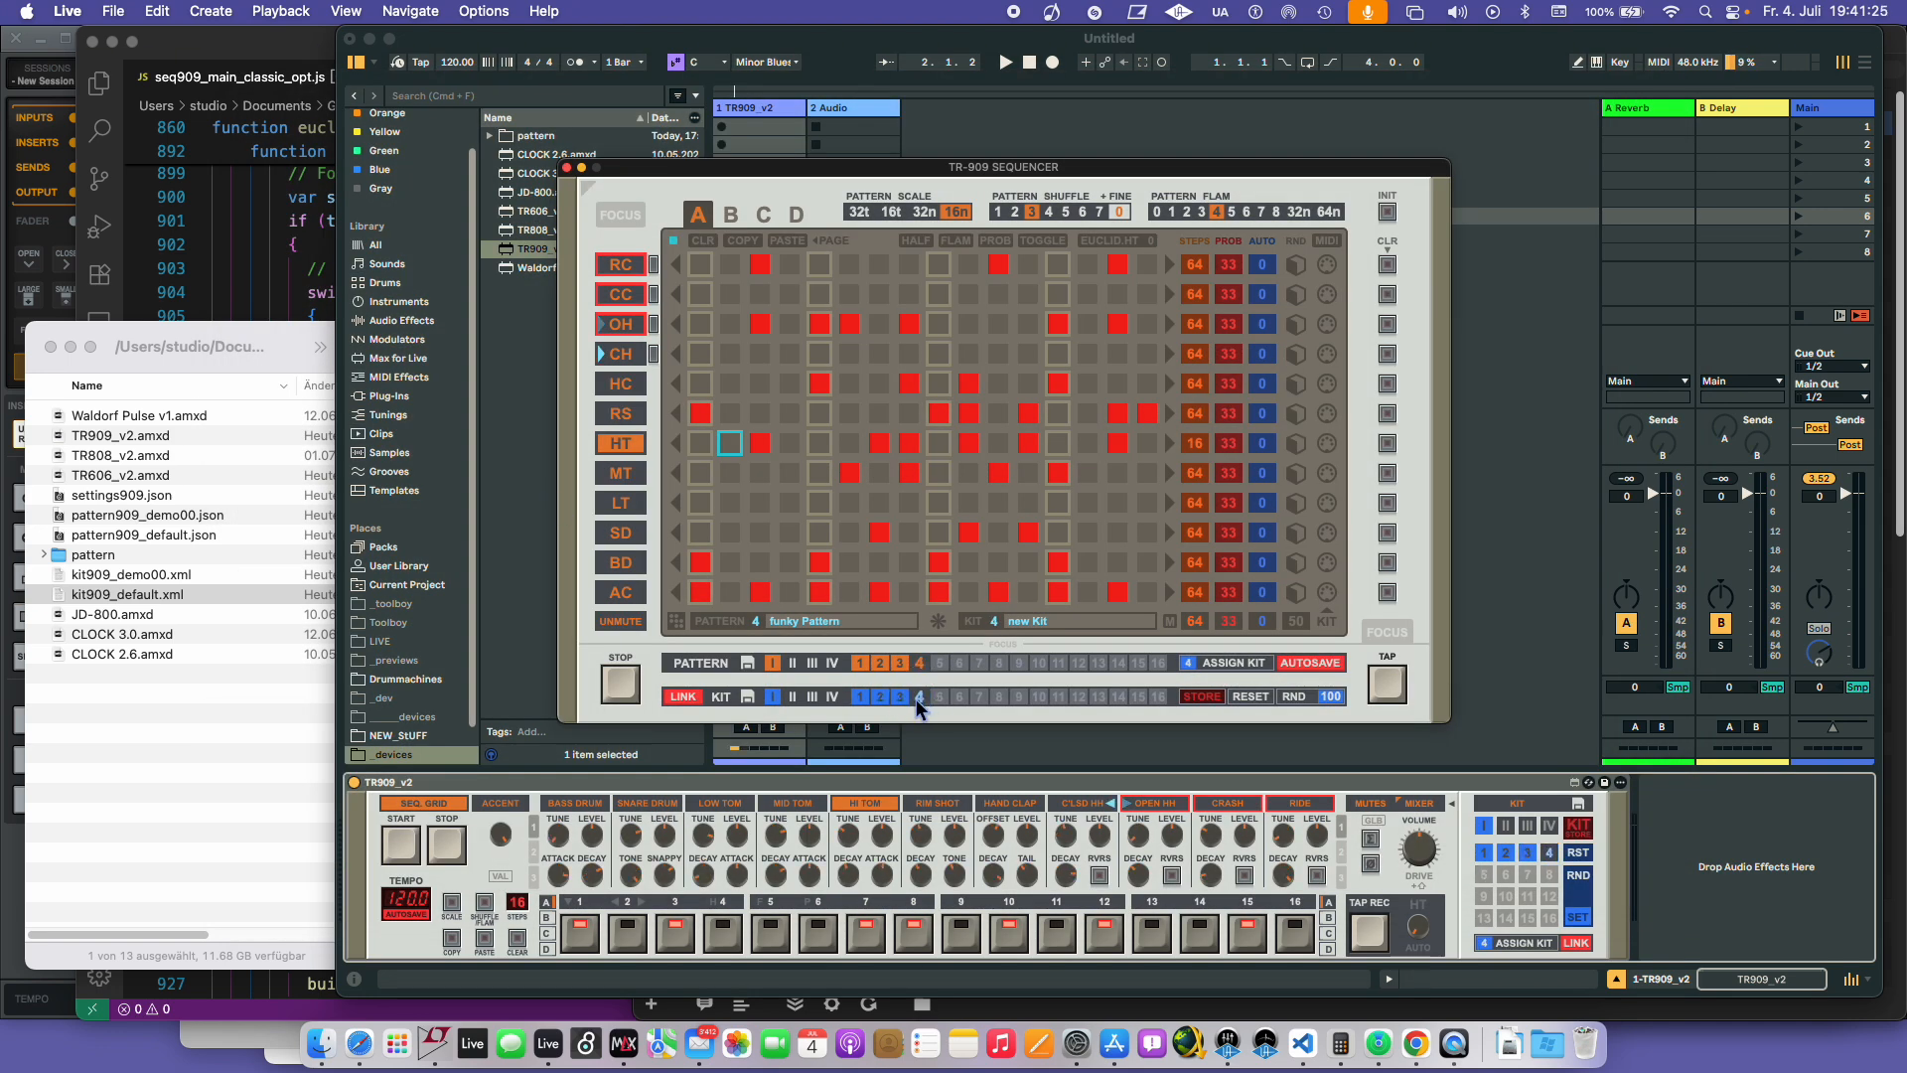
- Start playback and select kit 1
{"action": "key", "text": "space"}
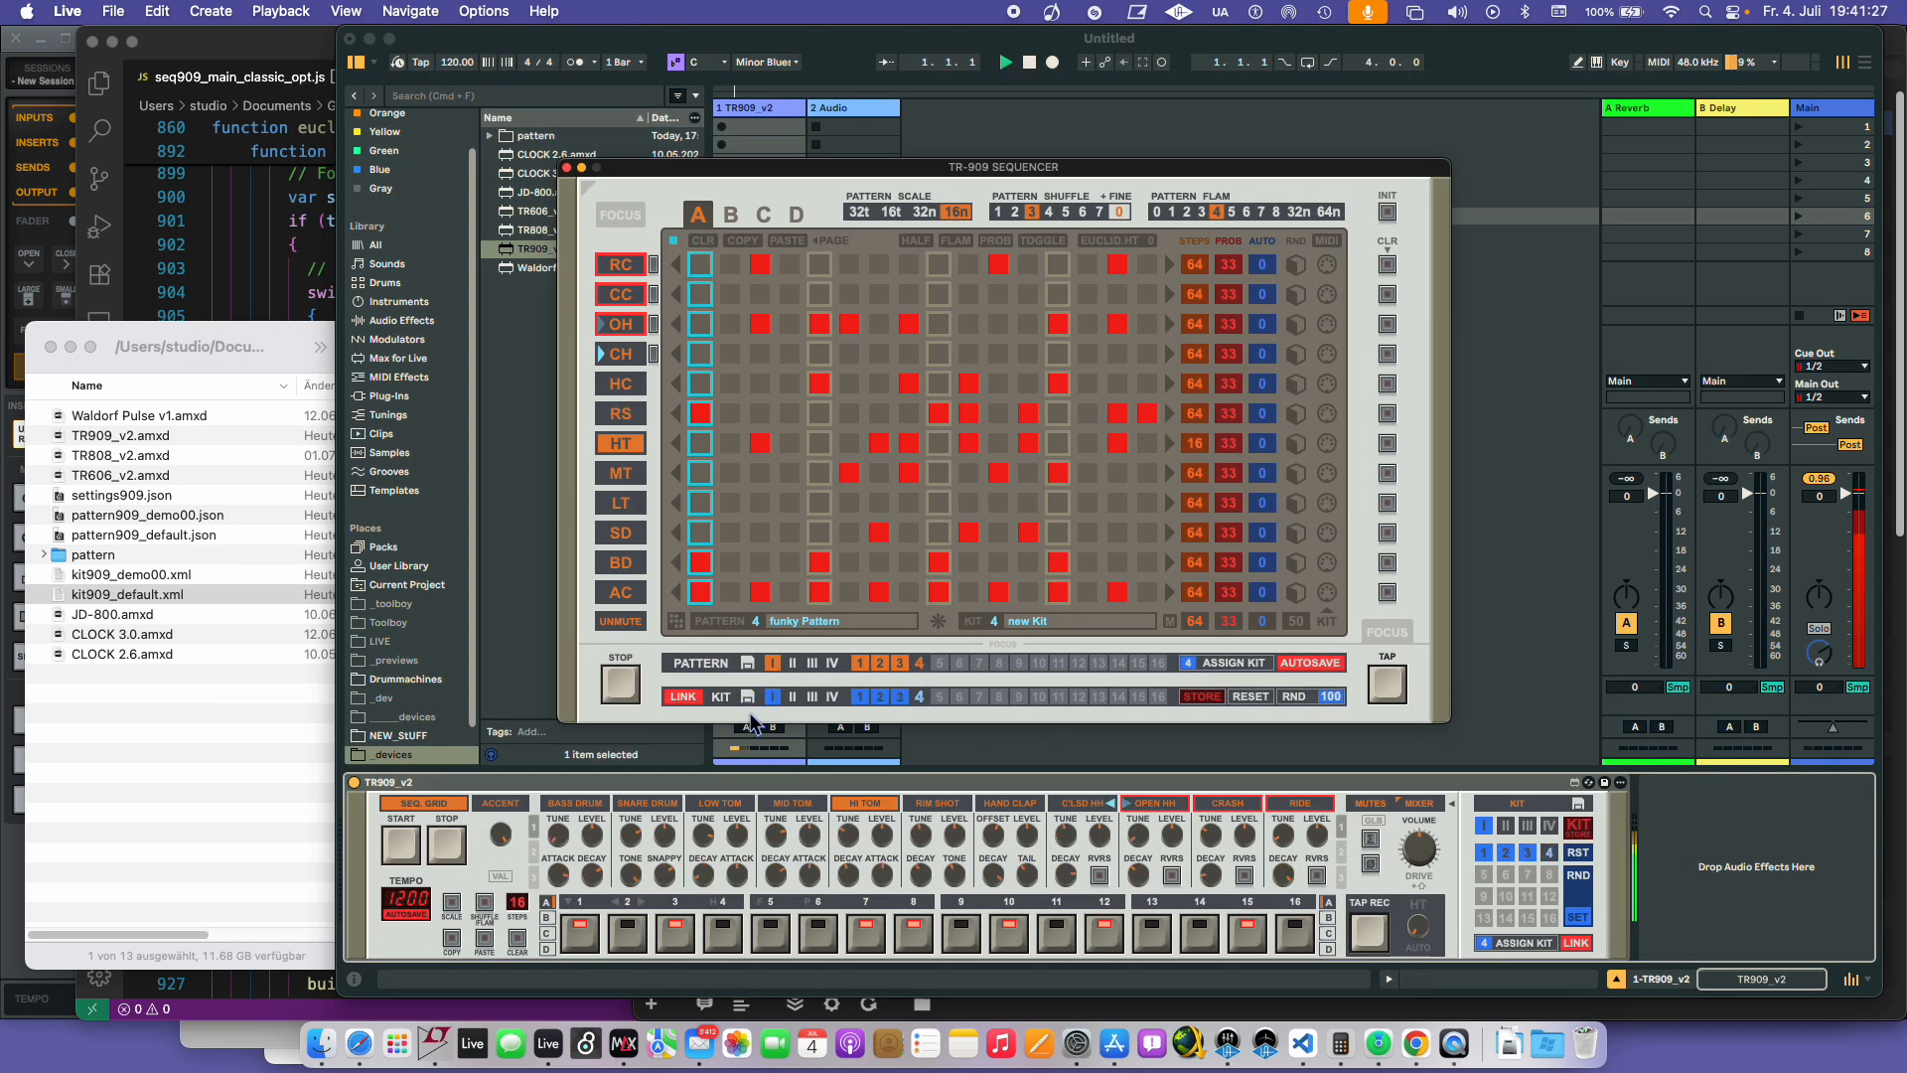
{"action": "left_click", "coordinate": [860, 697]}
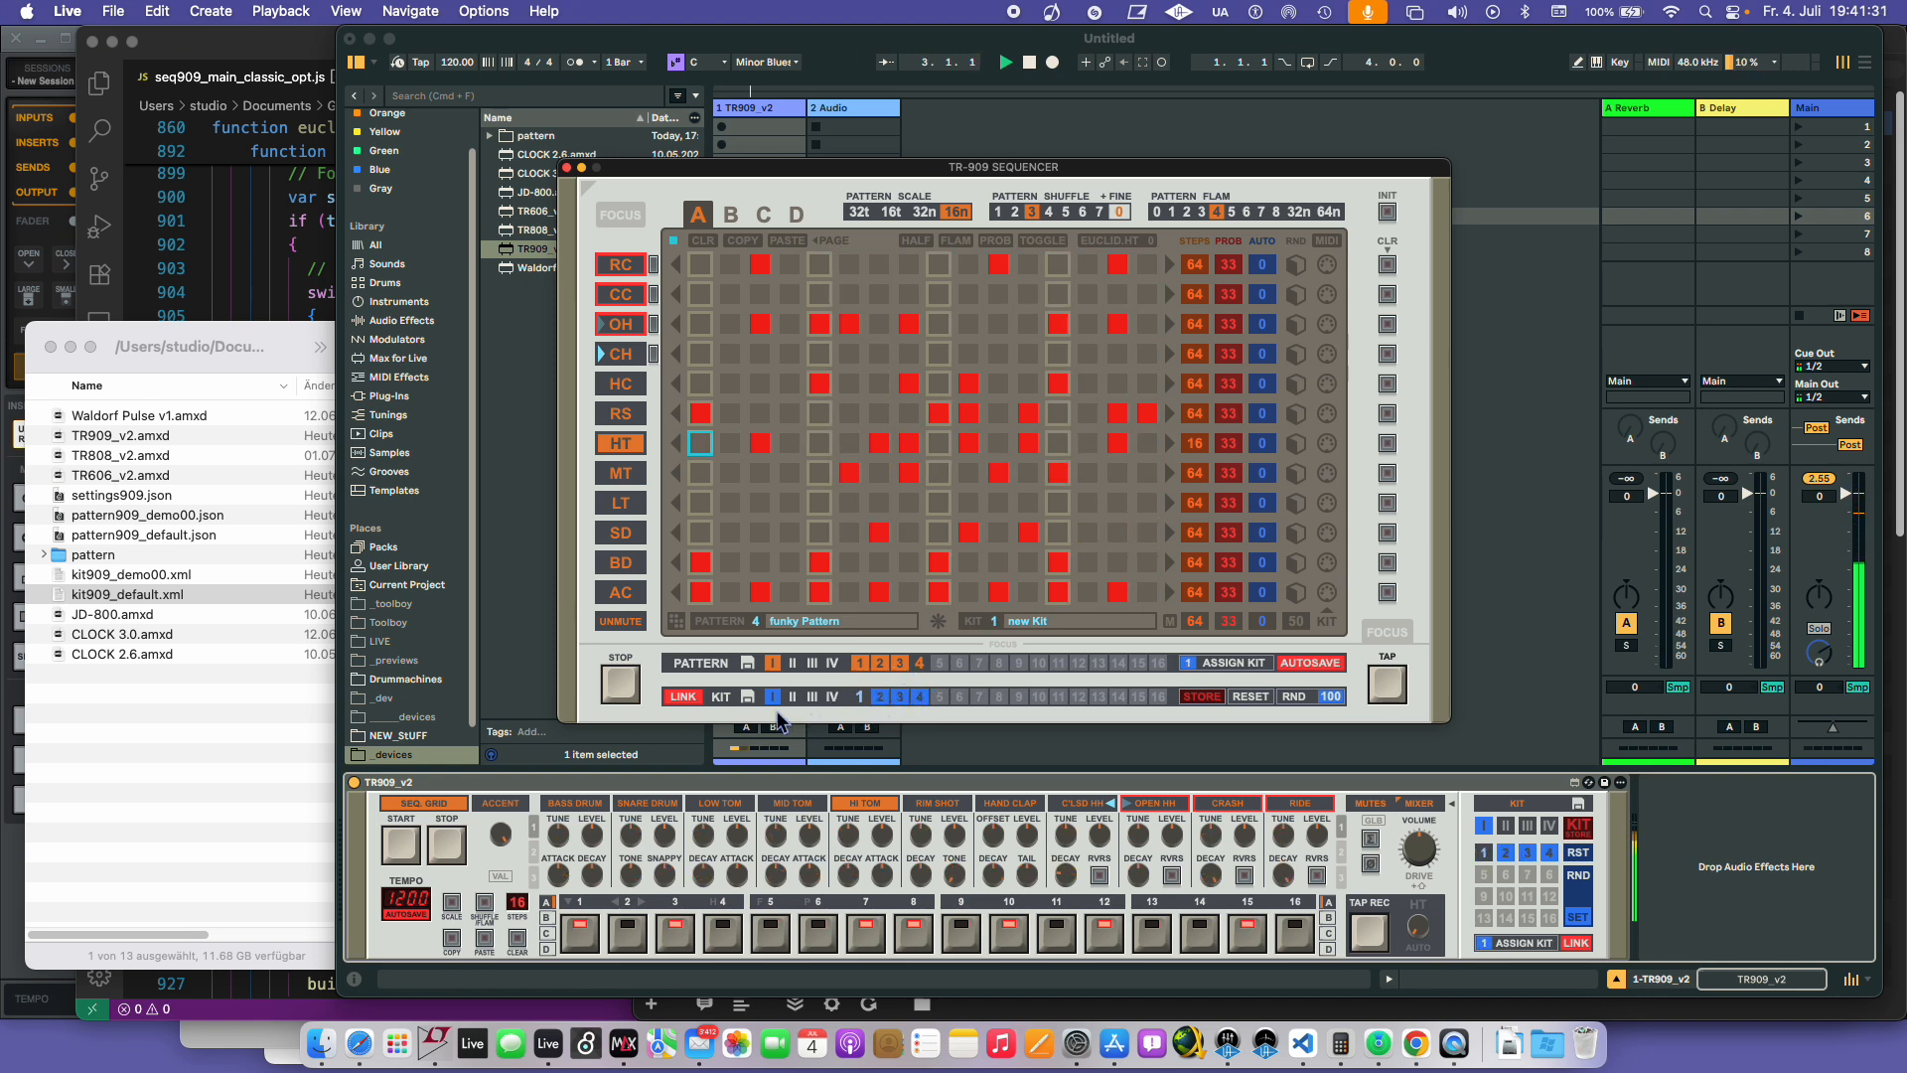
{"action": "left_click", "coordinate": [747, 699]}
- Switch among patterns 1 to 4 during playback to hear each one with its assigned kit, ending on pattern 4
{"action": "left_click", "coordinate": [899, 665]}
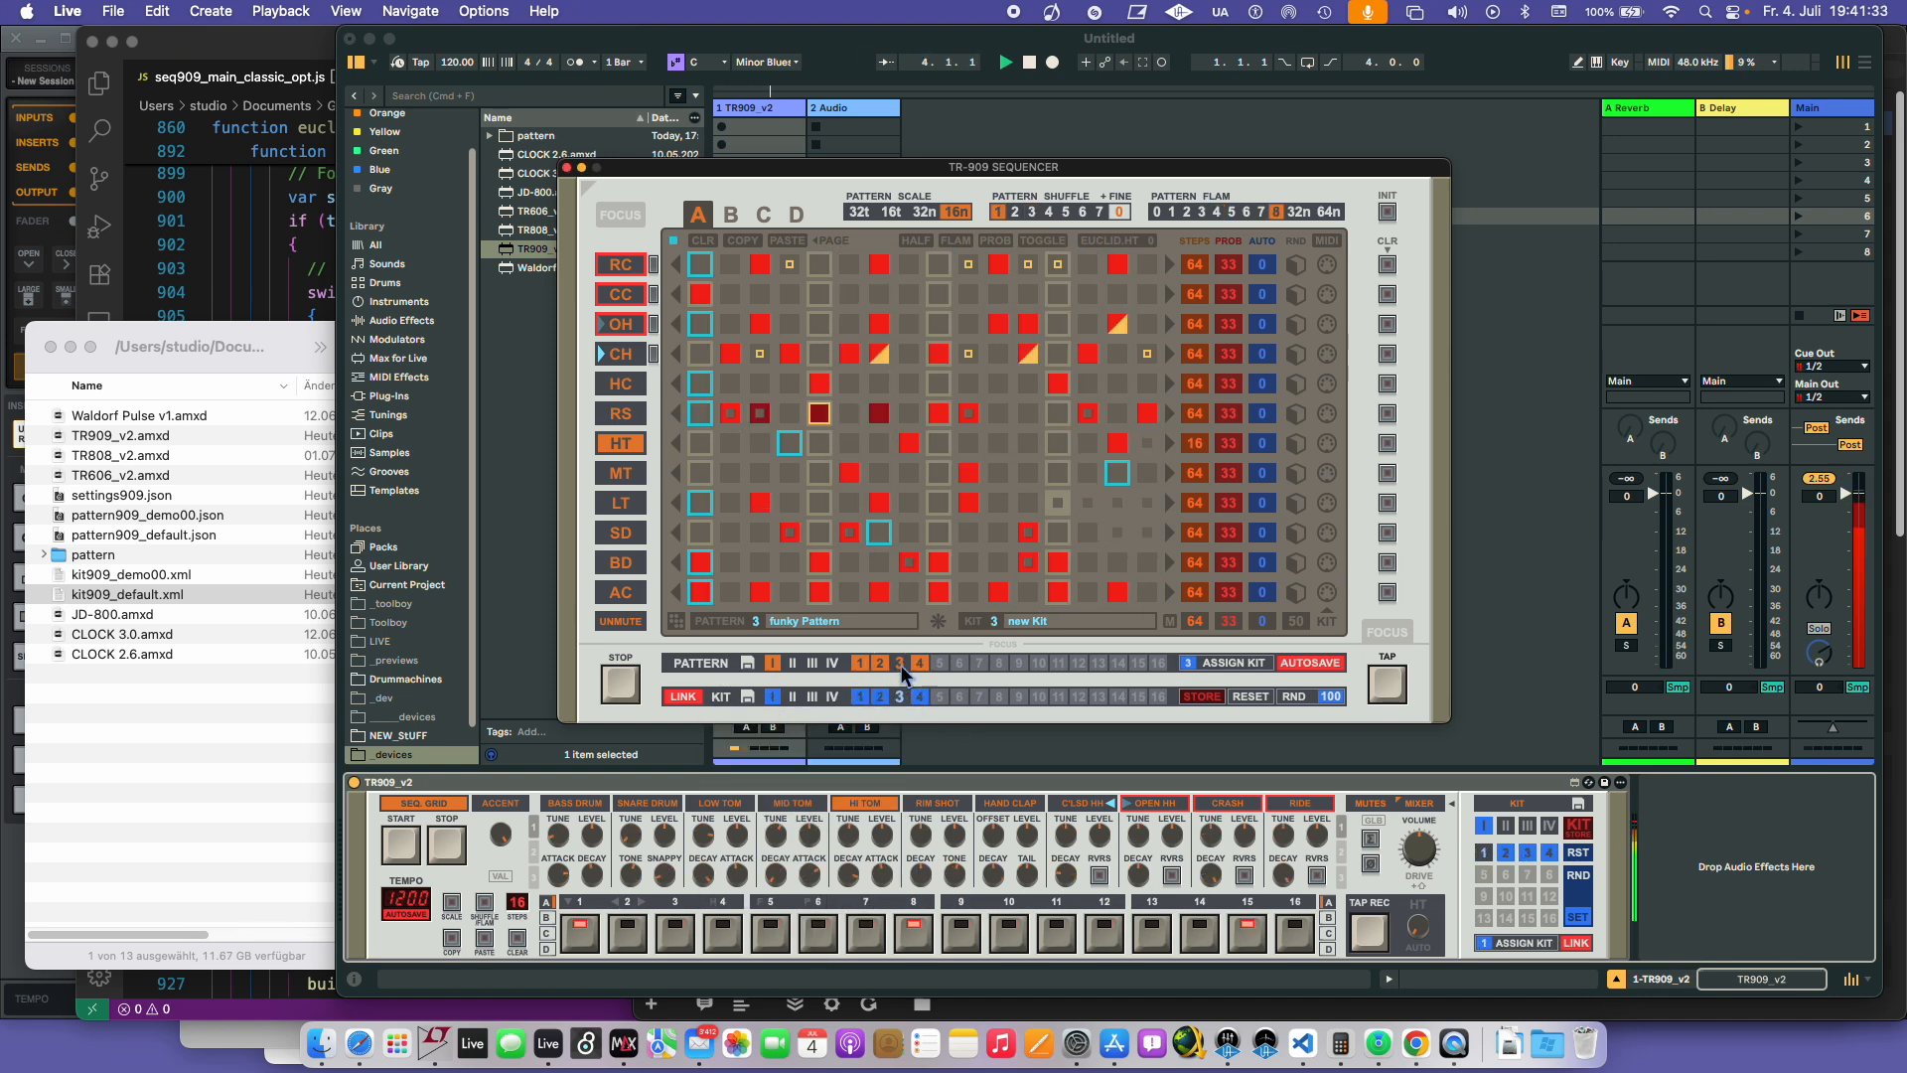
{"action": "left_click", "coordinate": [882, 666]}
{"action": "left_click", "coordinate": [900, 663]}
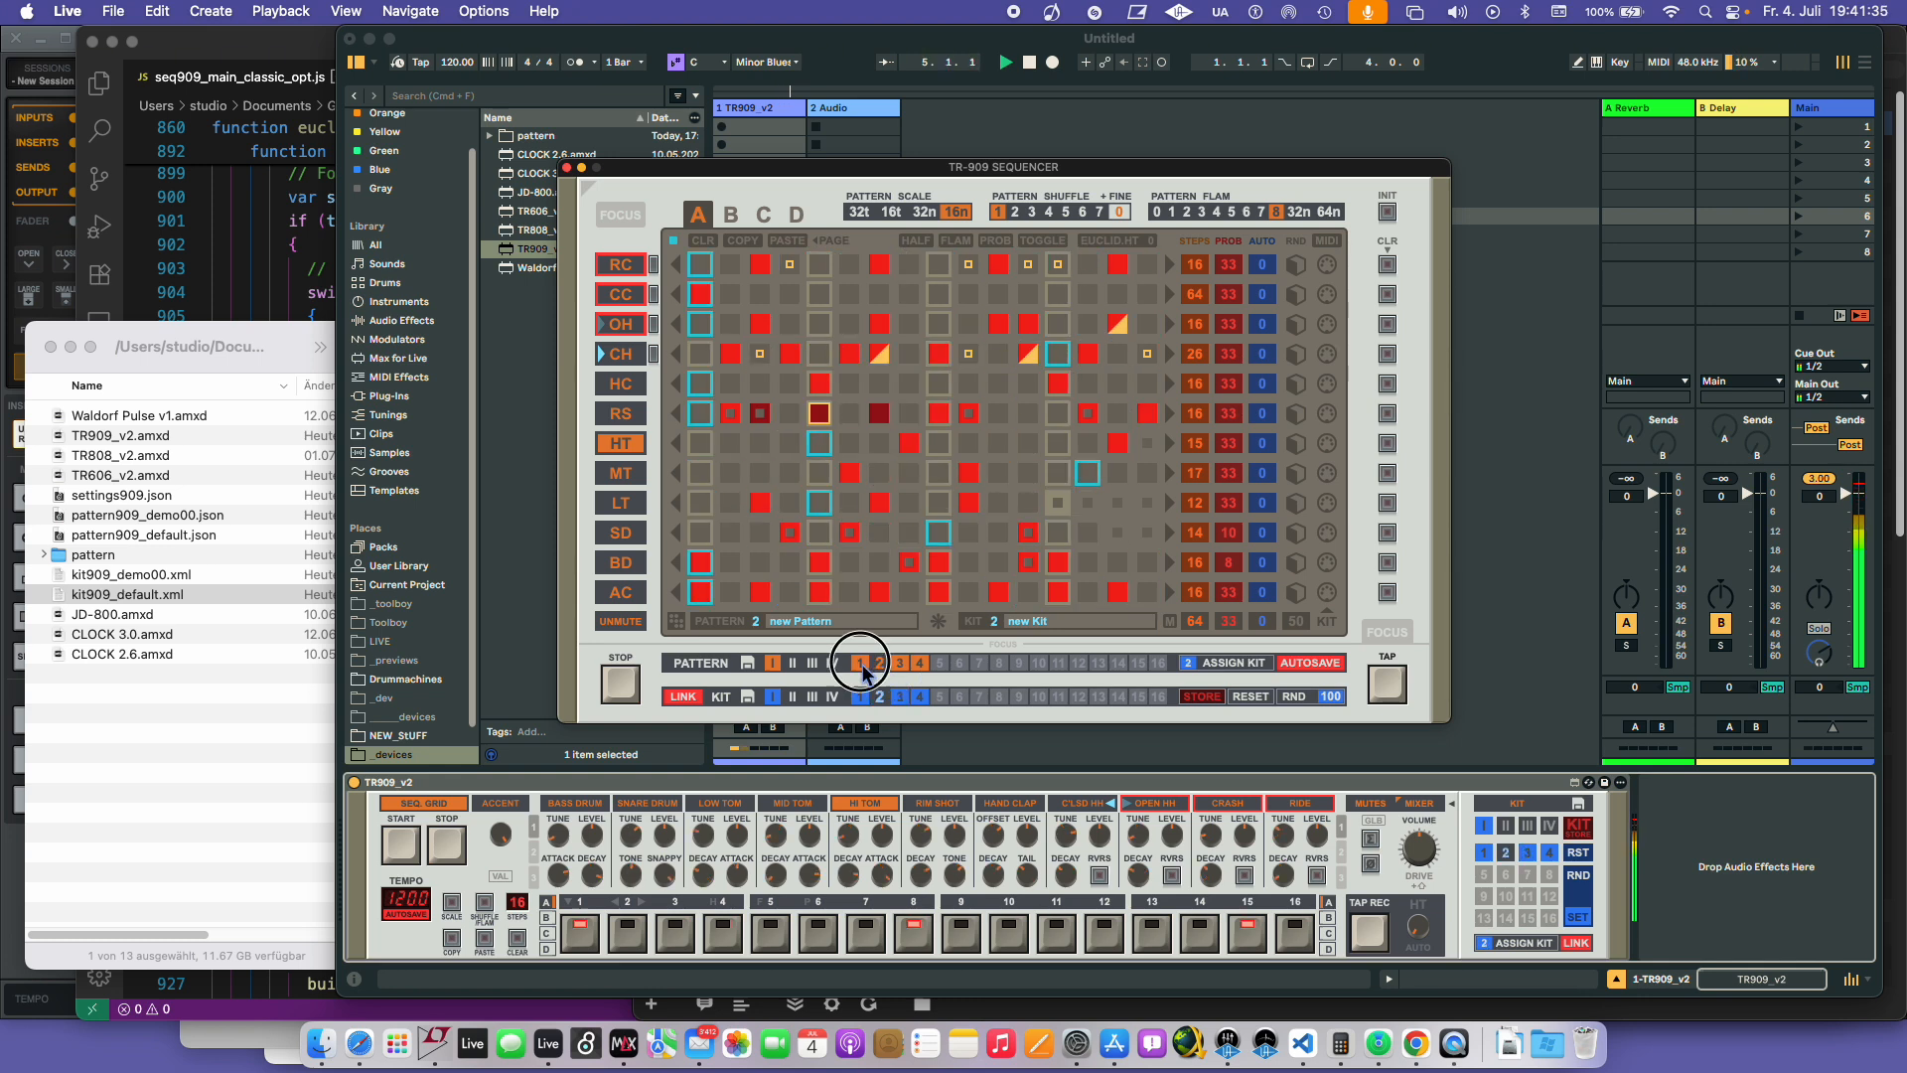
{"action": "left_click", "coordinate": [918, 664]}
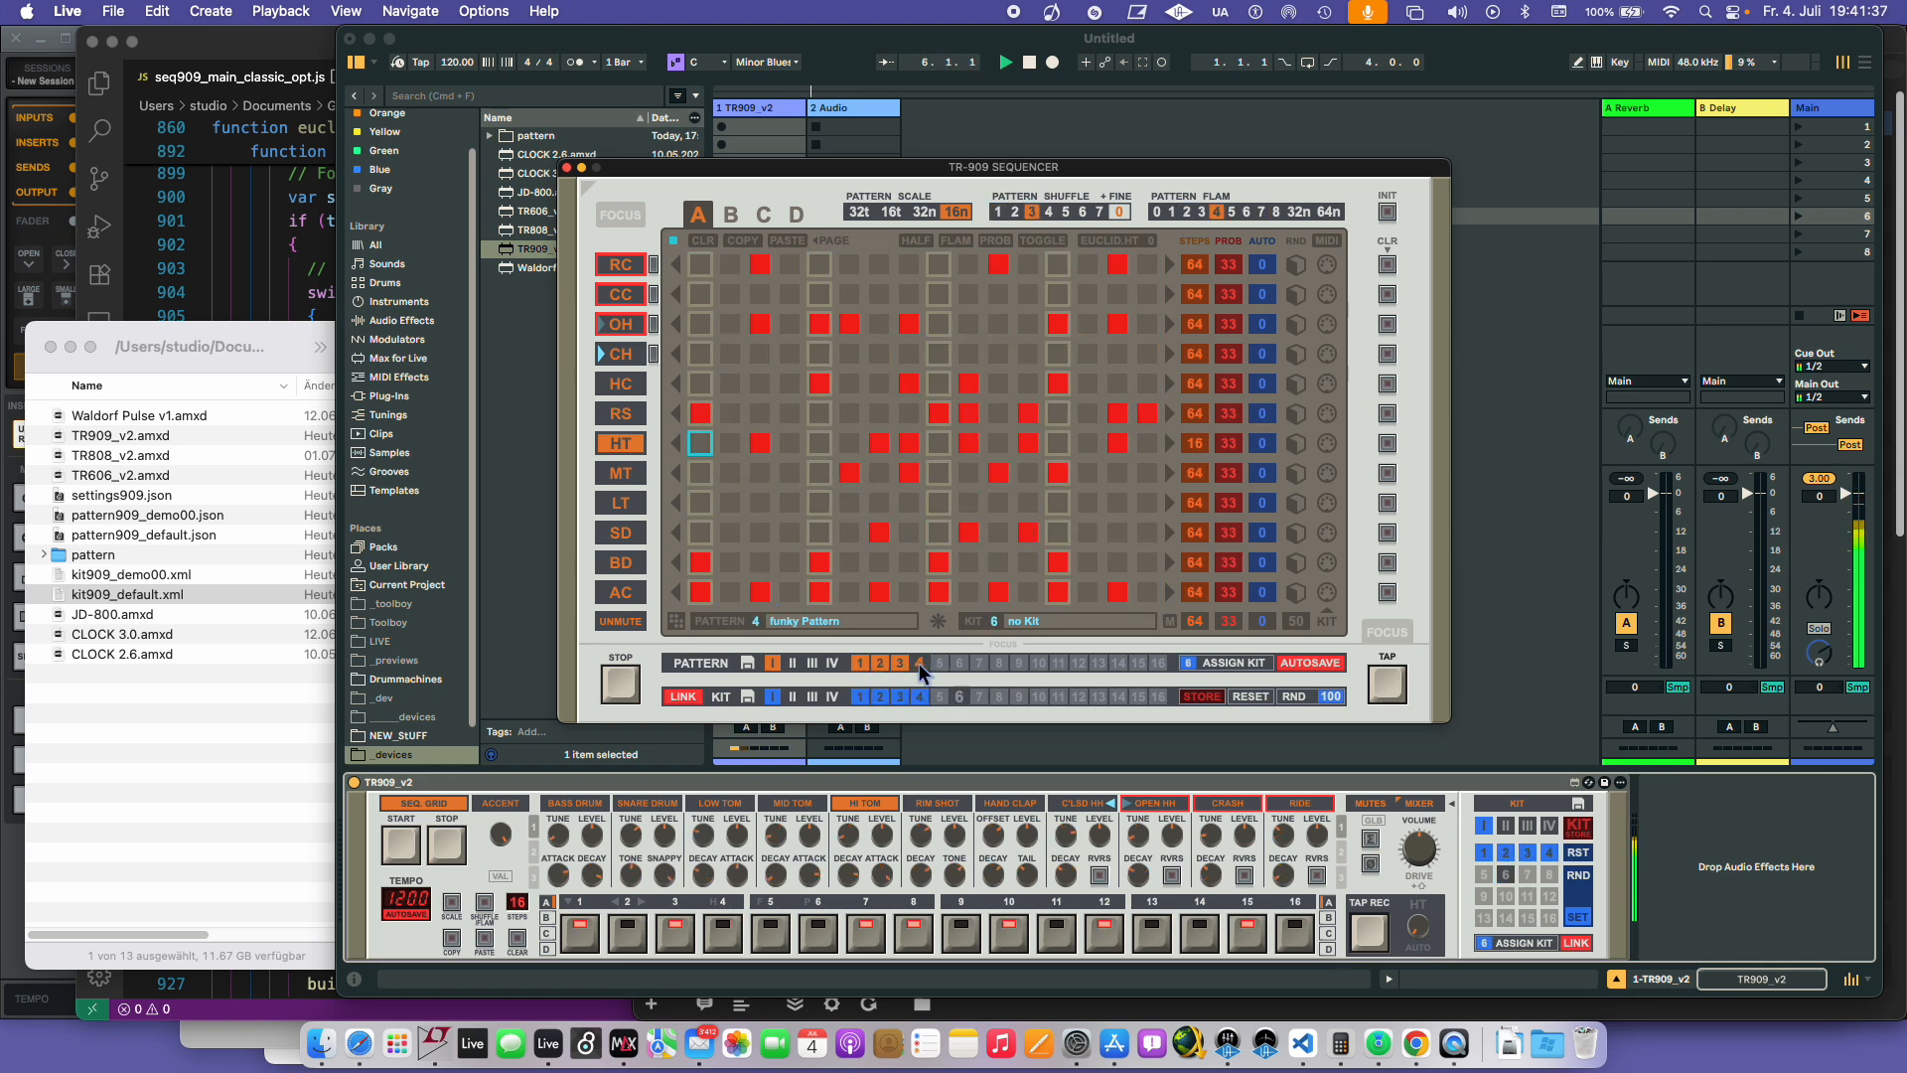
{"action": "left_click", "coordinate": [900, 664]}
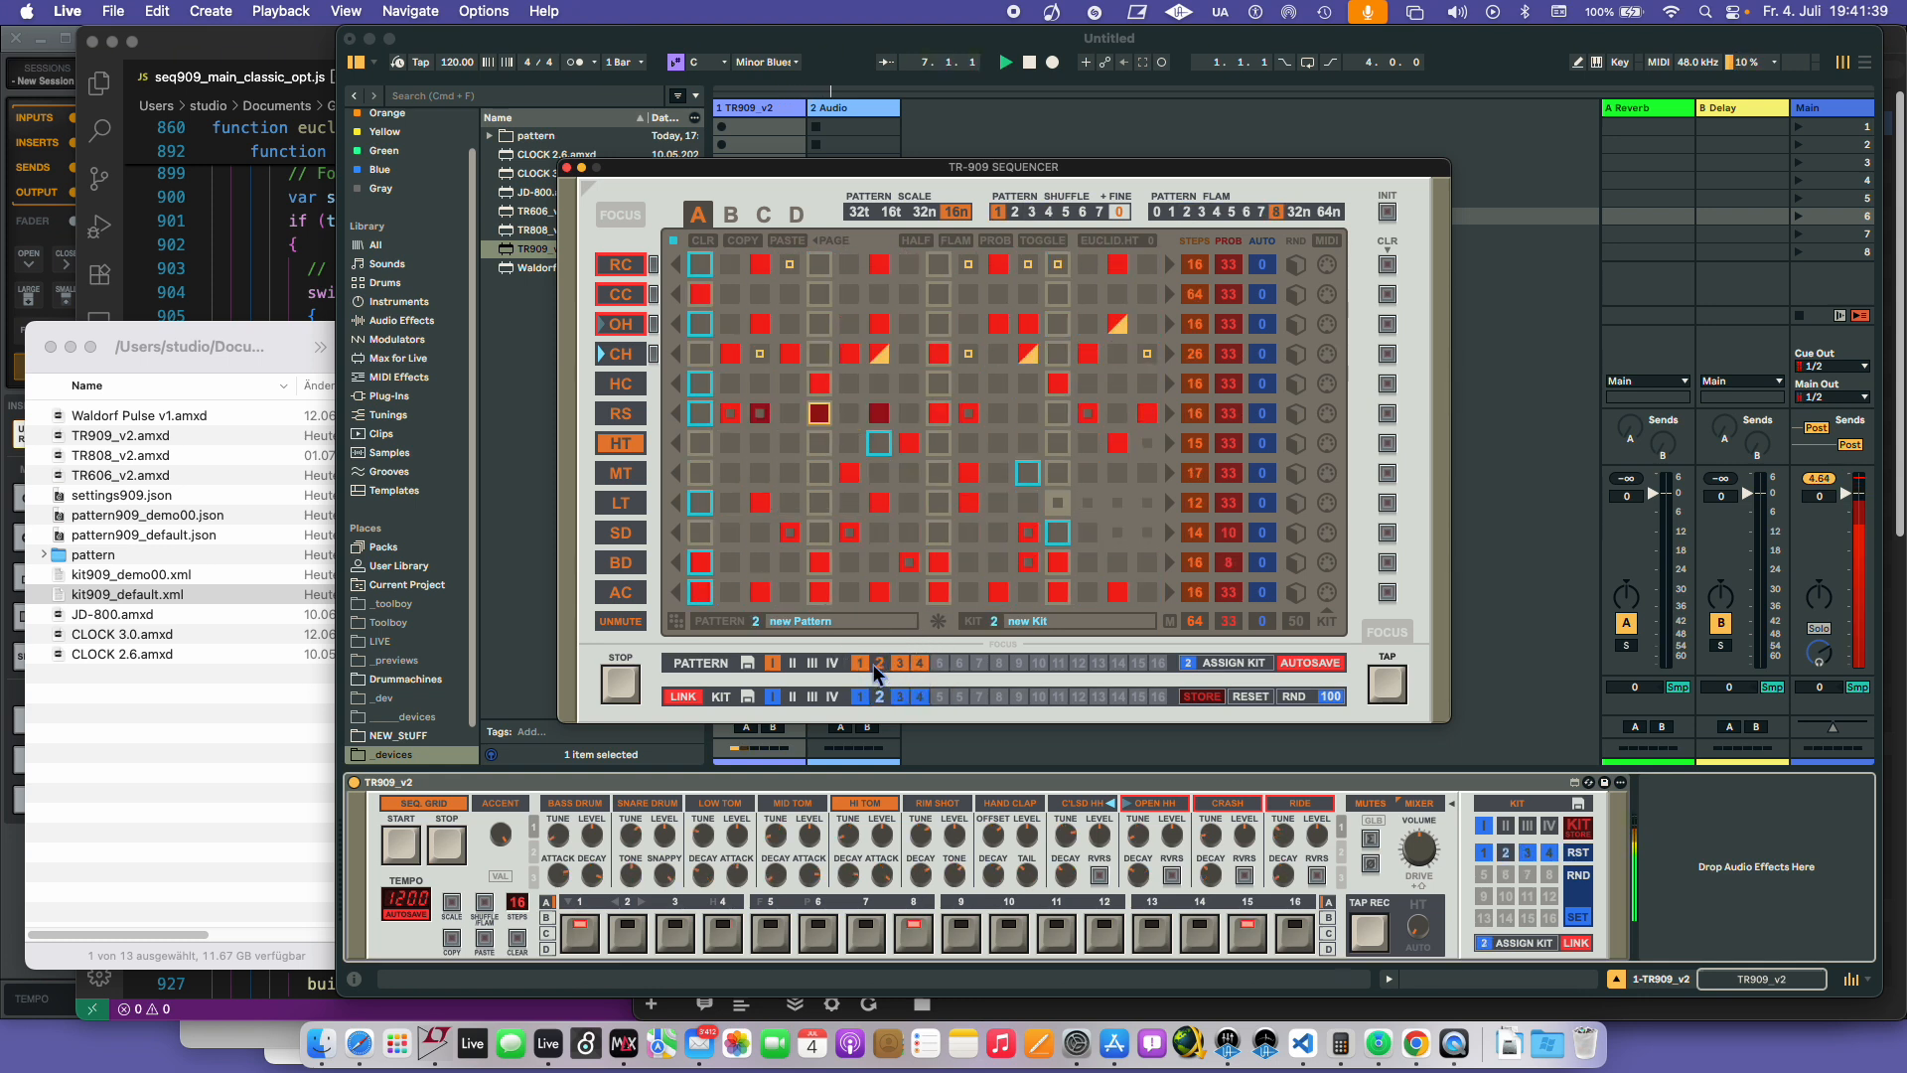
{"action": "left_click", "coordinate": [863, 665]}
{"action": "left_click", "coordinate": [884, 665]}
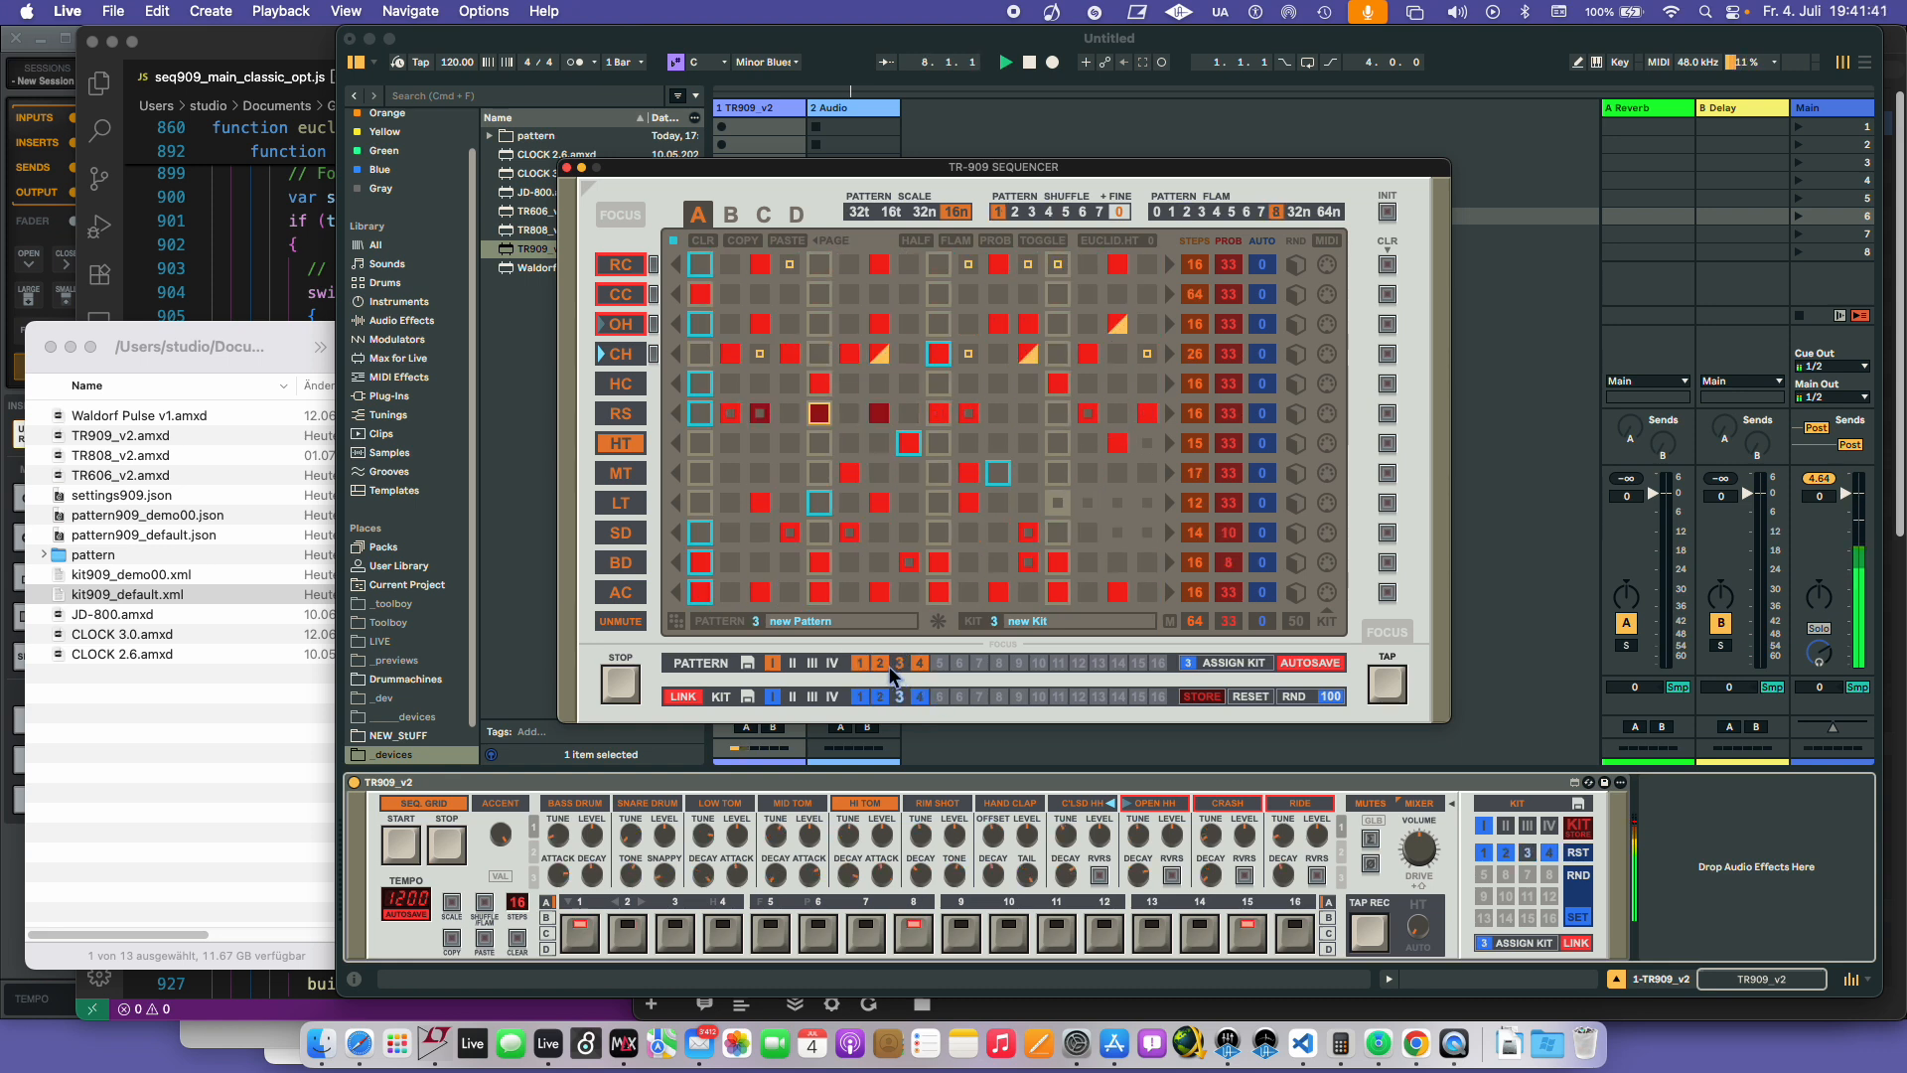
{"action": "left_click", "coordinate": [920, 663]}
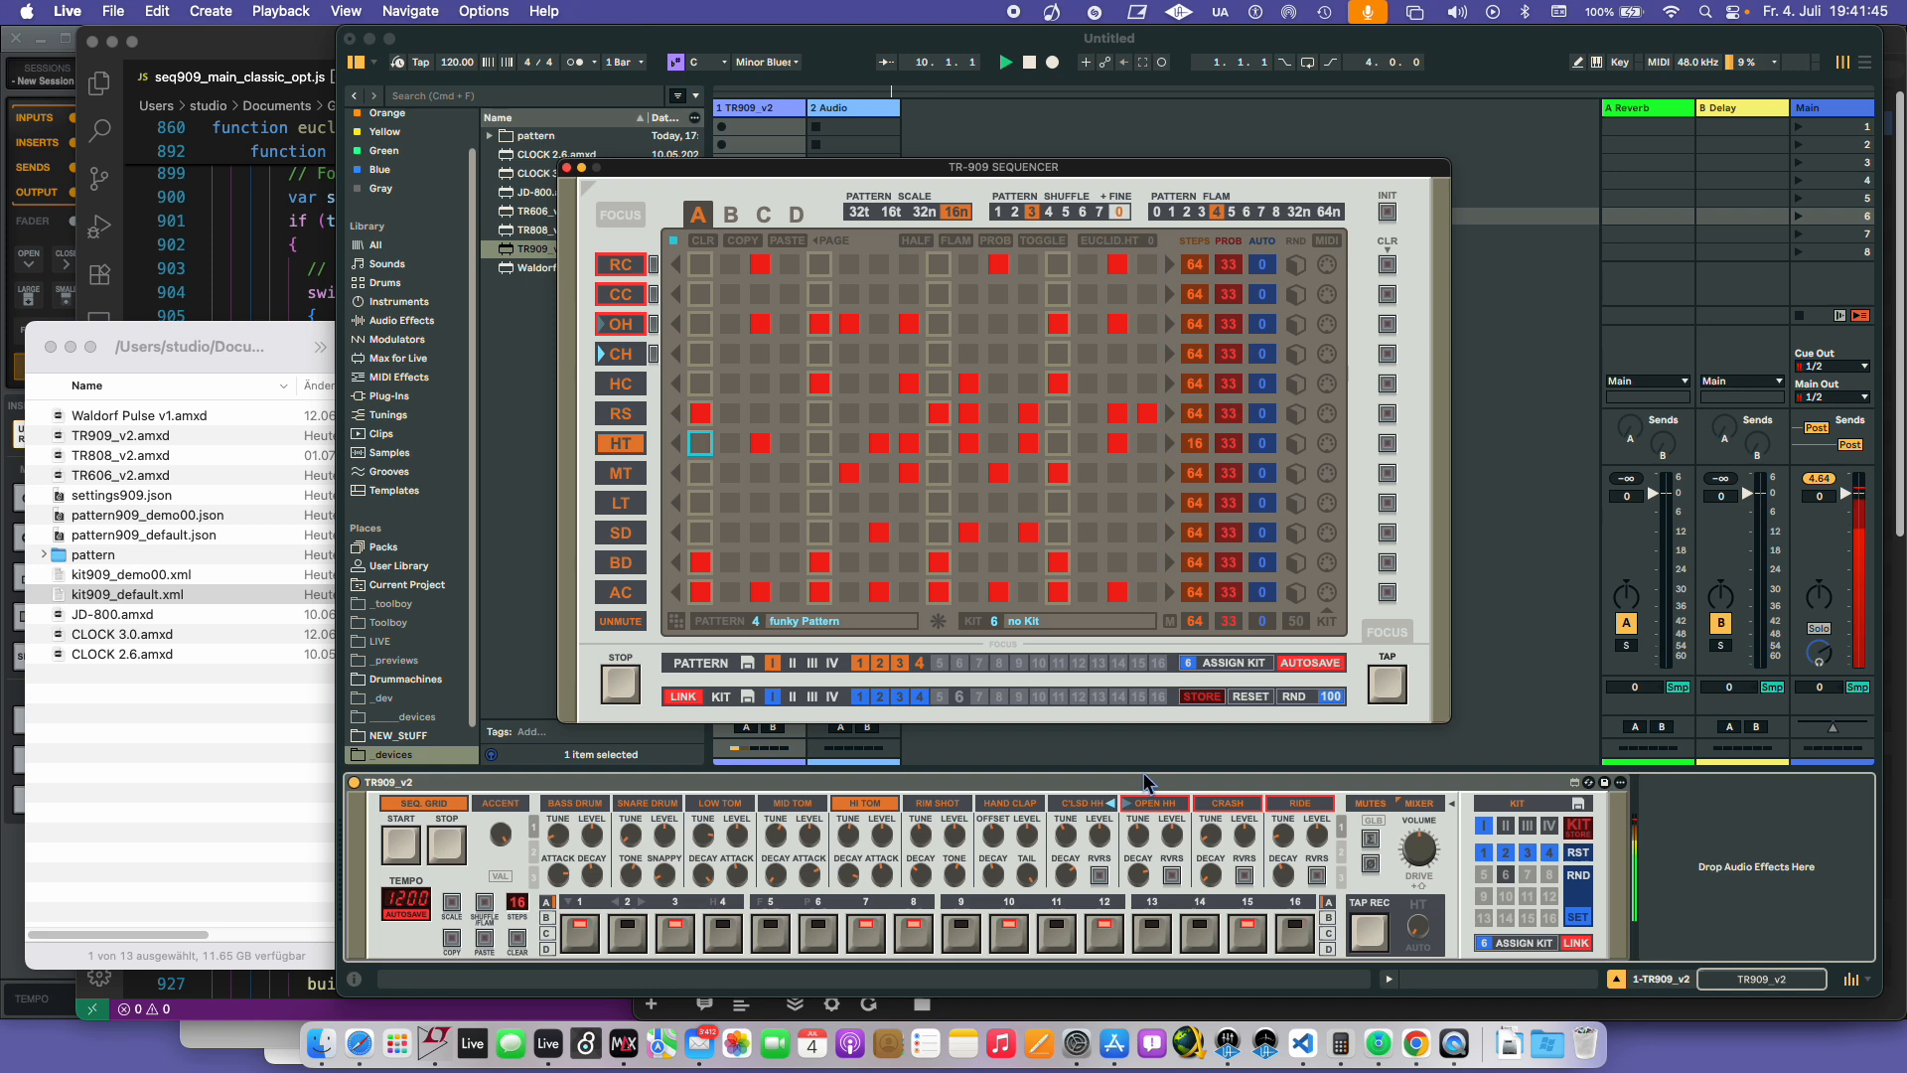
- Select pattern 2, set its pattern flam to 3, and try the 32n scale before returning to 16n
{"action": "left_click", "coordinate": [878, 665]}
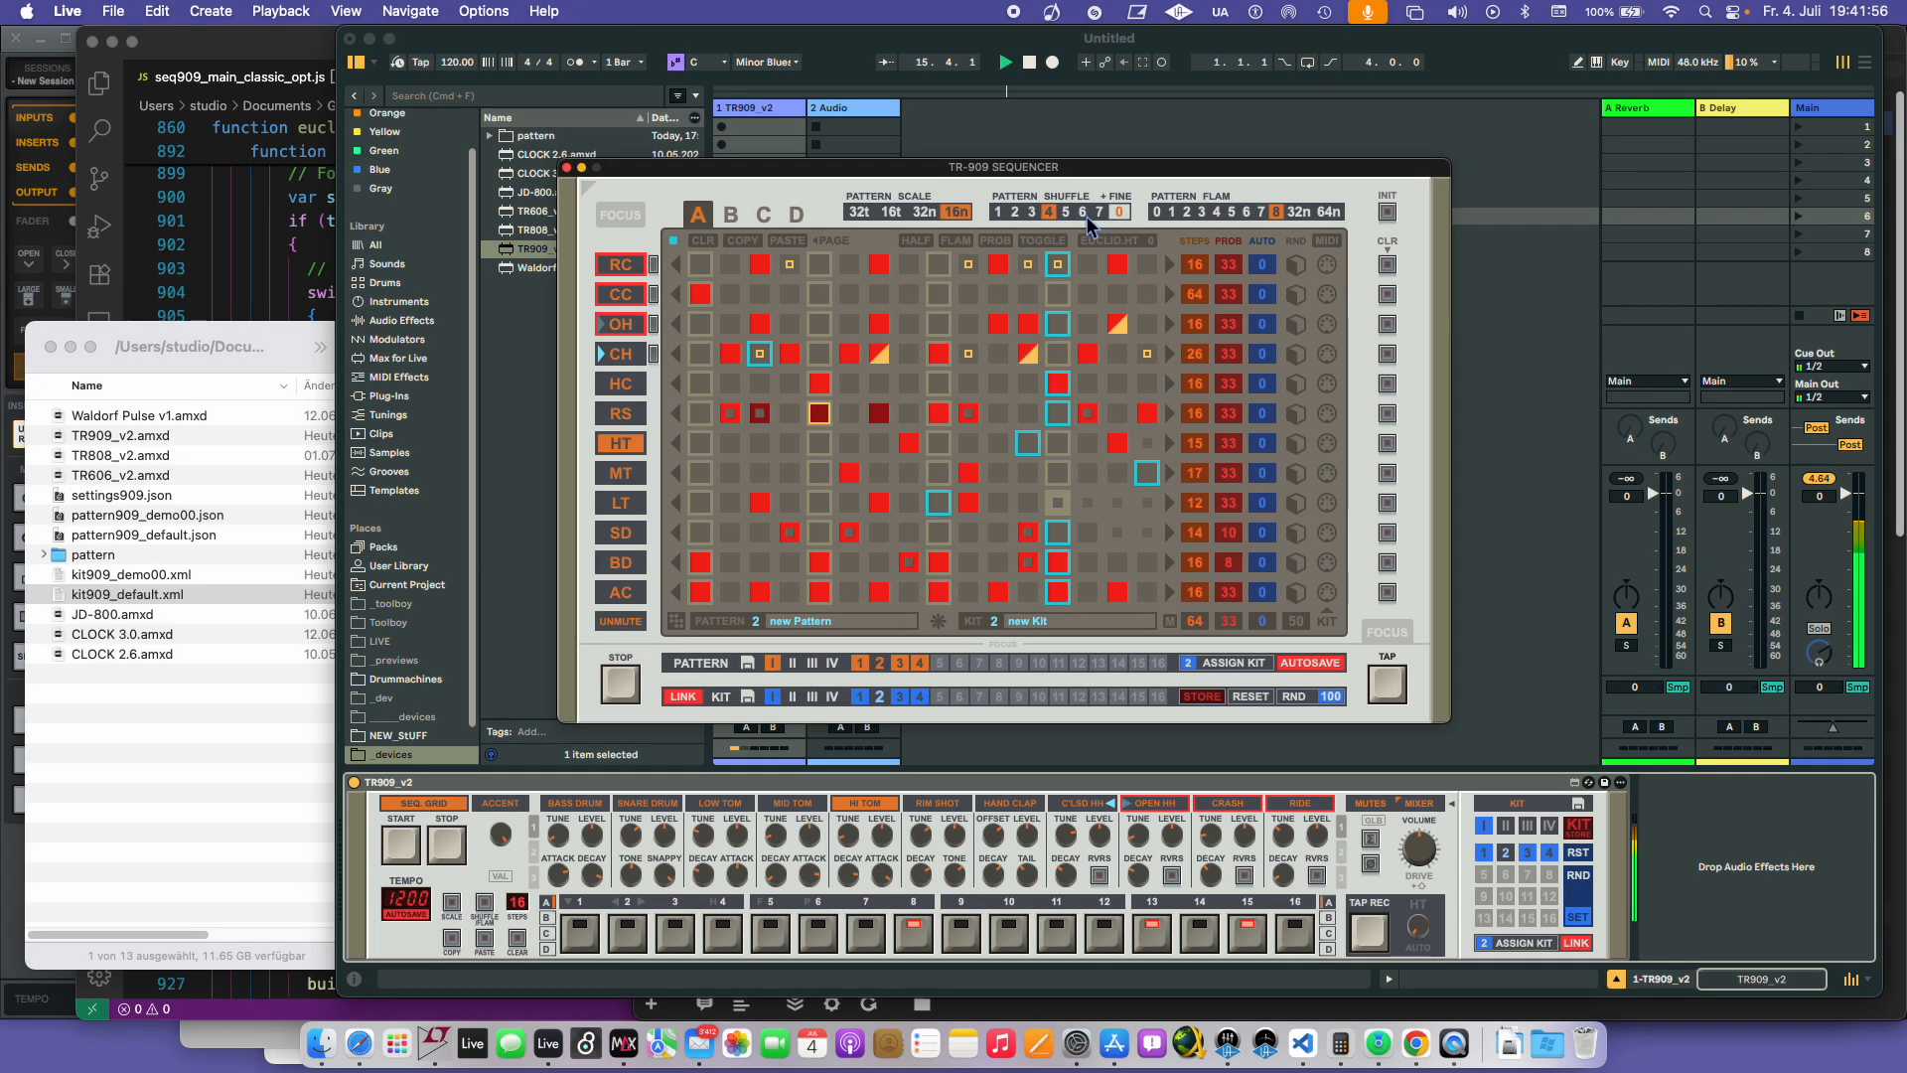
{"action": "left_click", "coordinate": [1196, 214]}
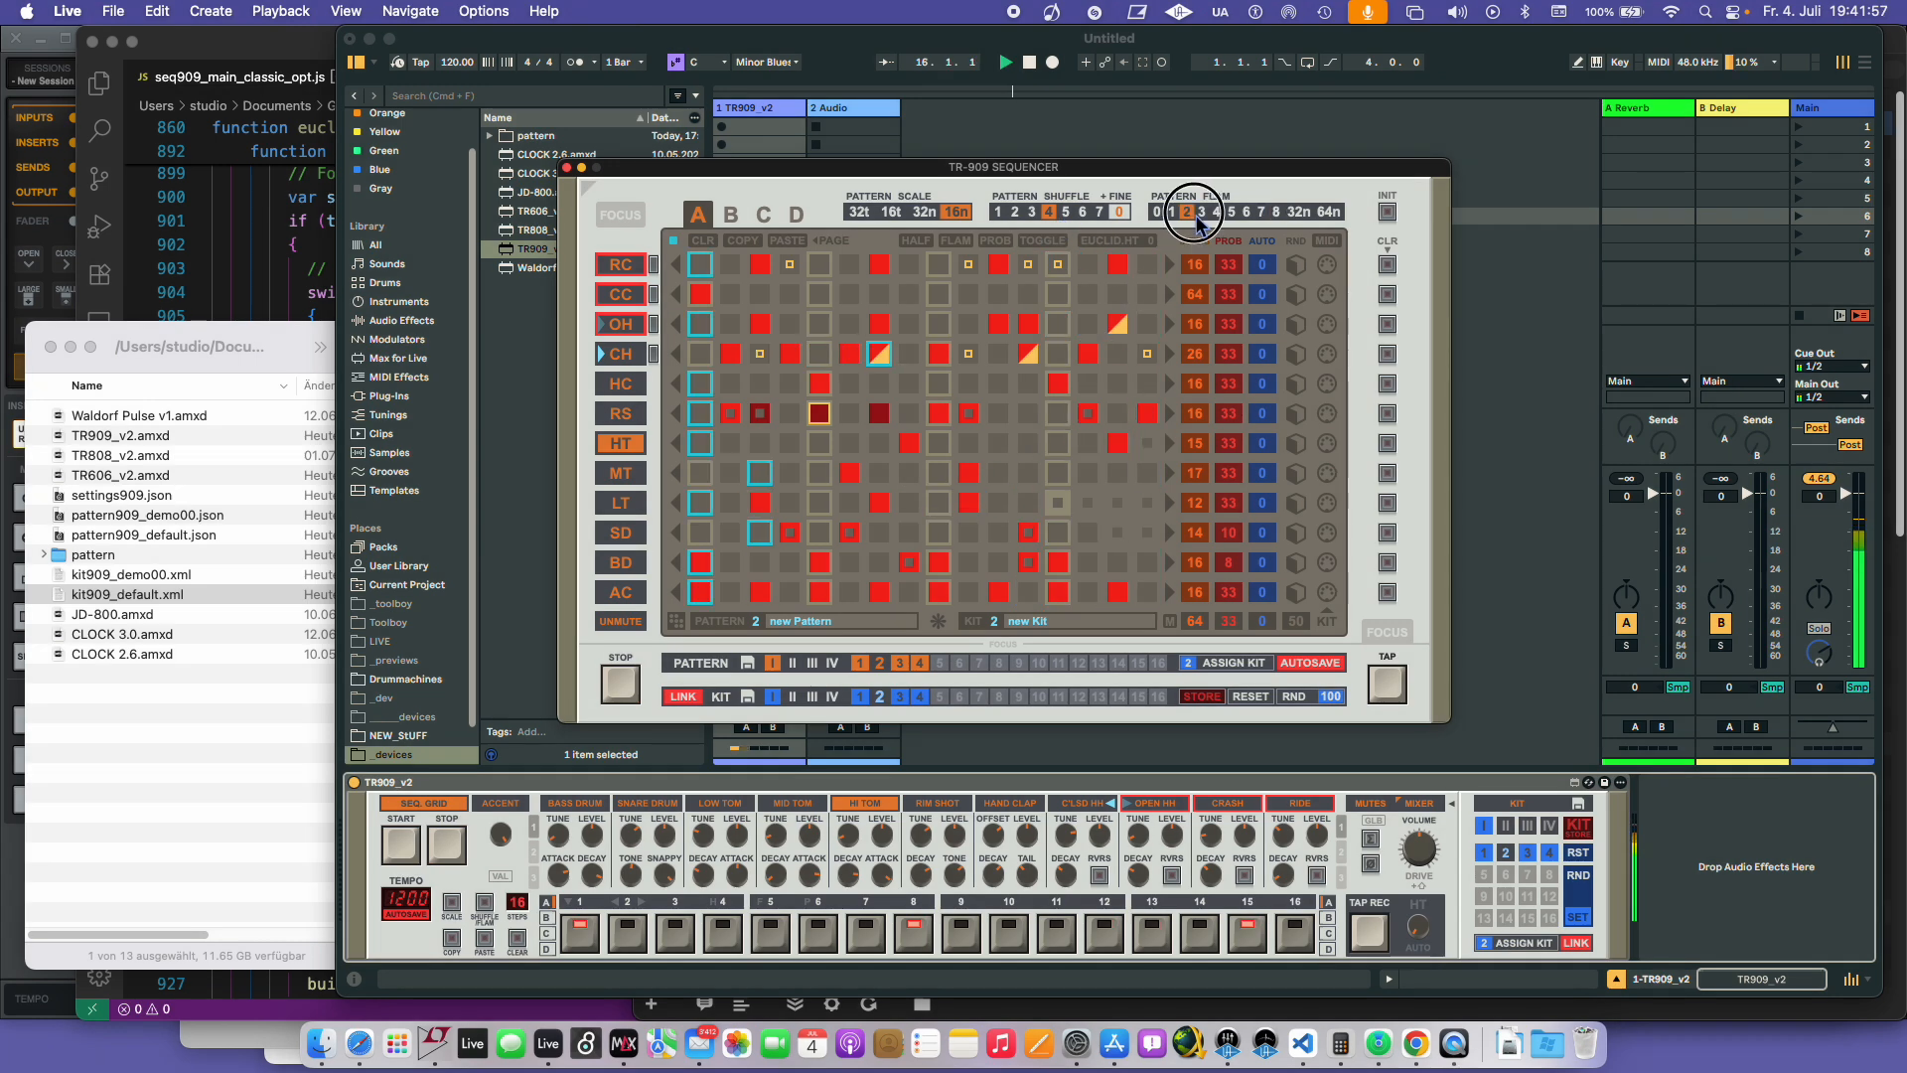
{"action": "left_click", "coordinate": [1200, 214]}
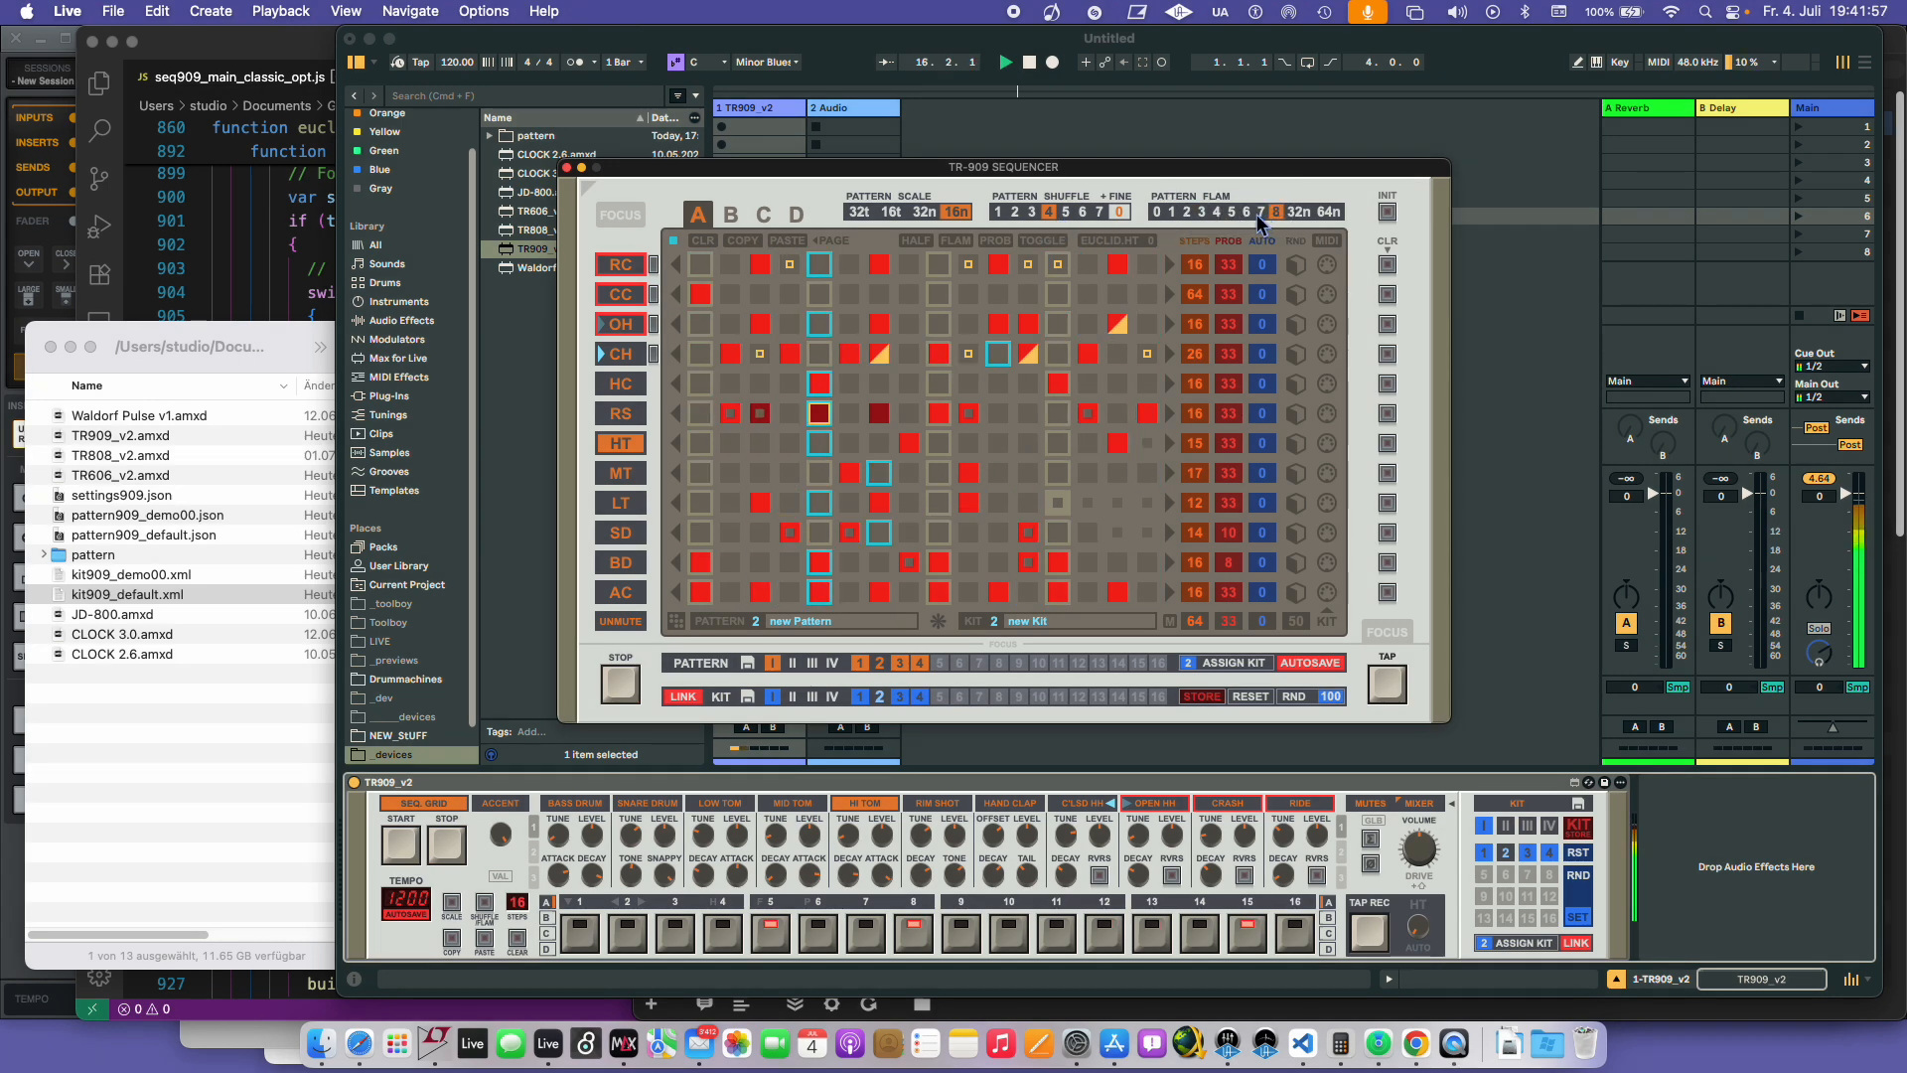
{"action": "left_click", "coordinate": [930, 213]}
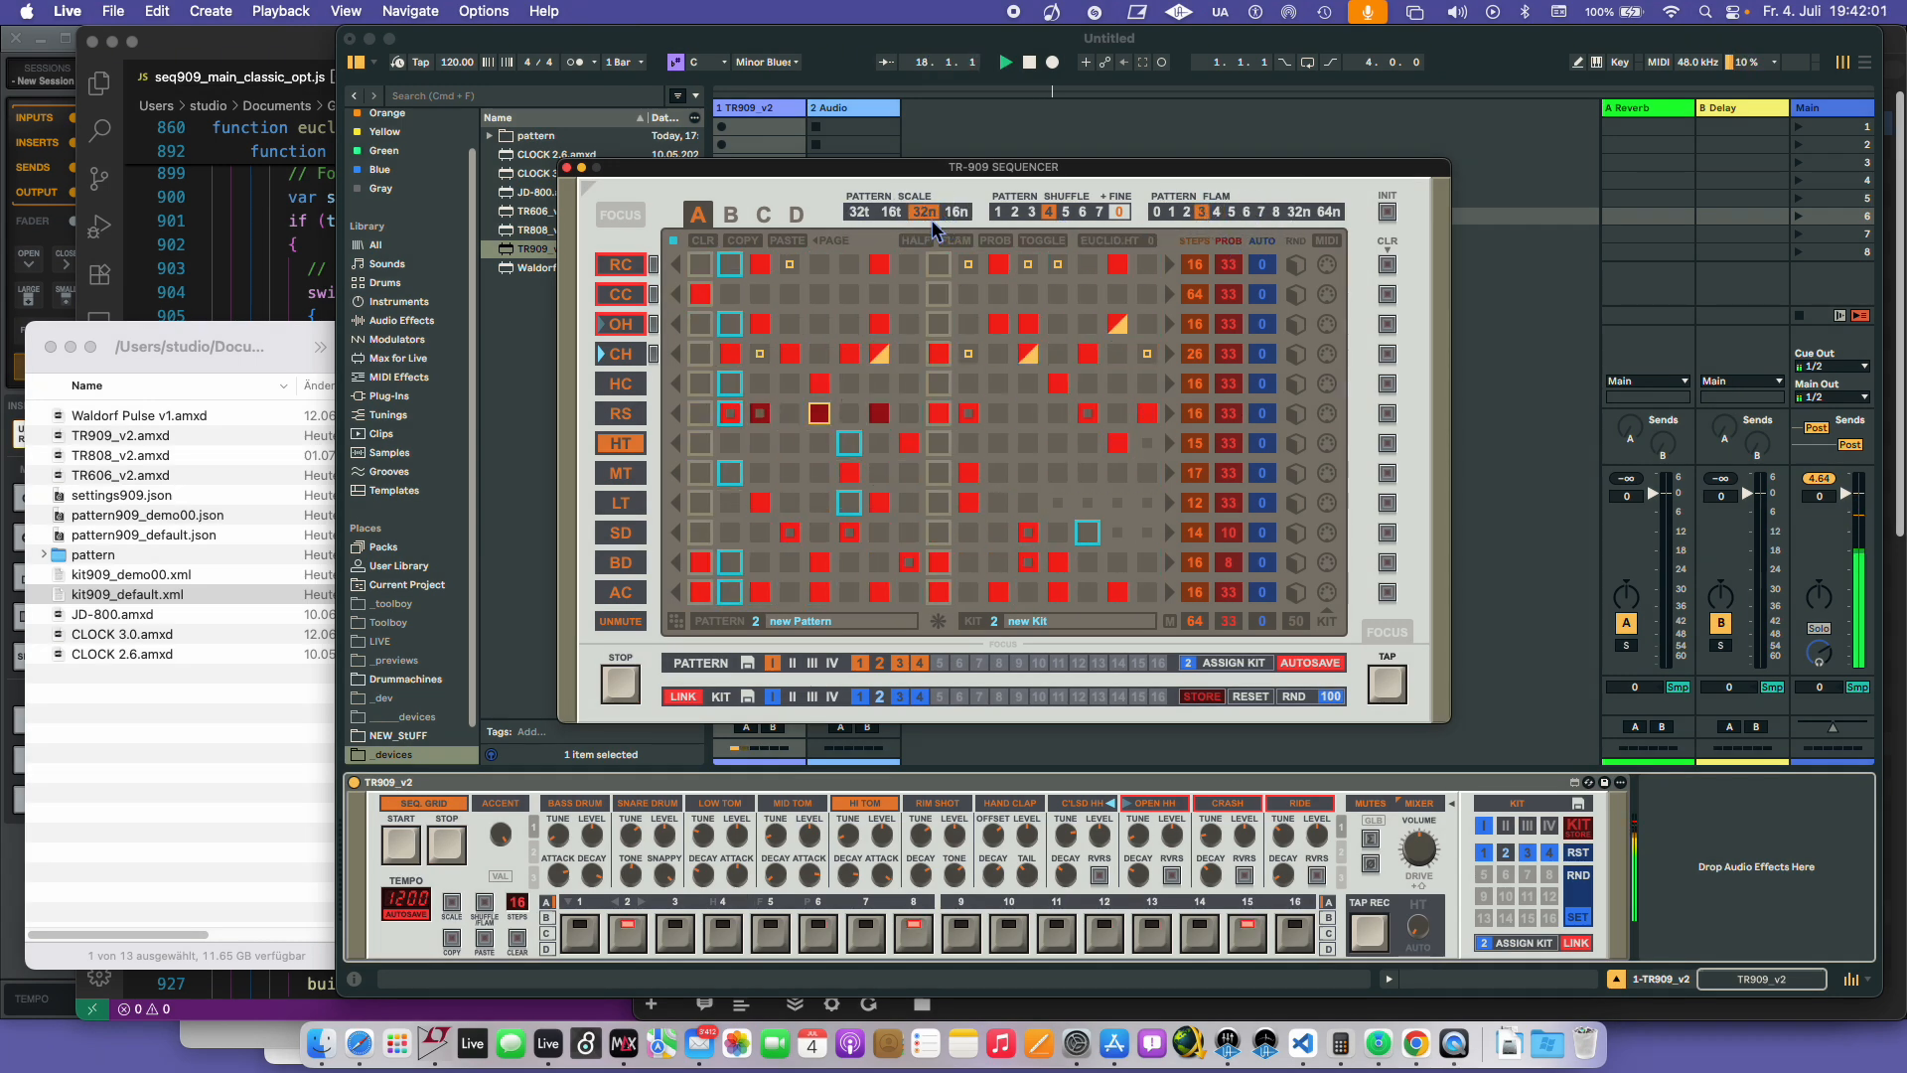
{"action": "left_click", "coordinate": [956, 212]}
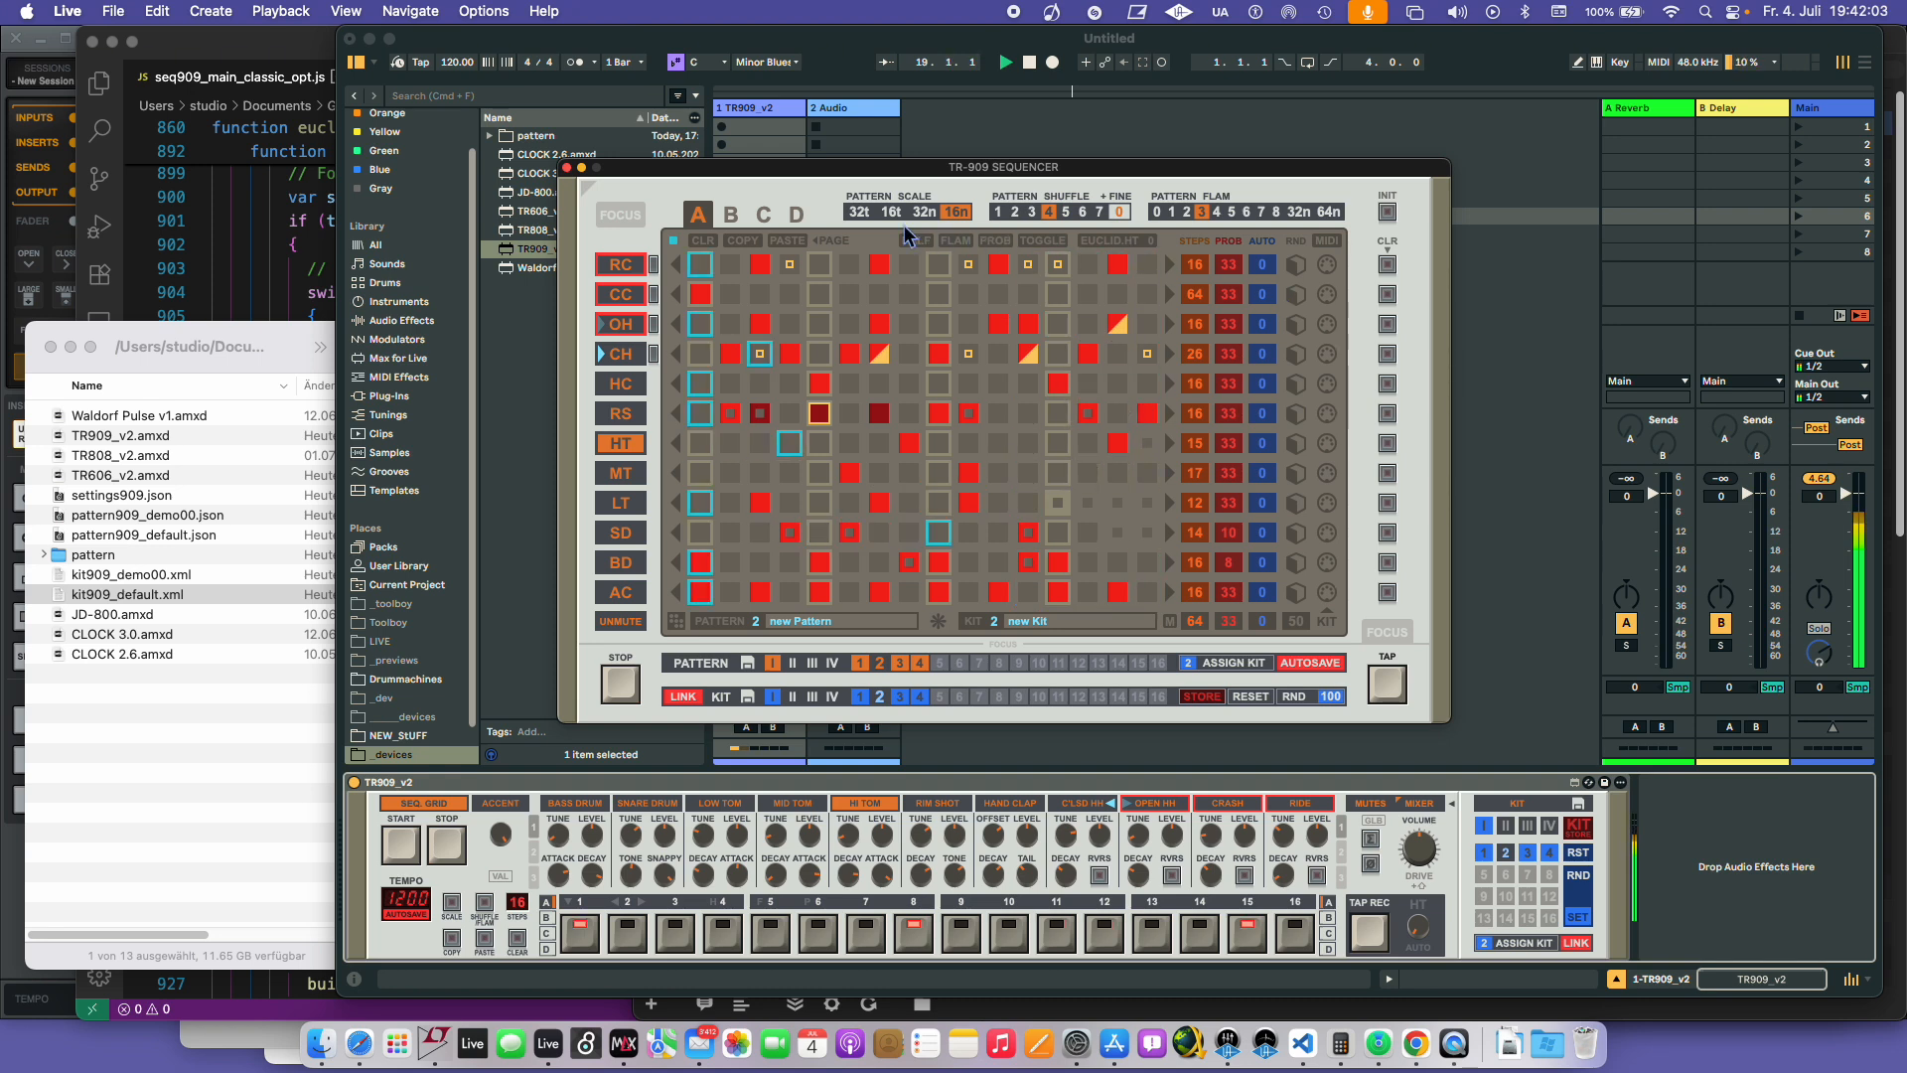
- Switch flam, shuffle and scale from pattern to global, with the global flam at 5 and the global shuffle at 3
{"action": "left_click", "coordinate": [1177, 198]}
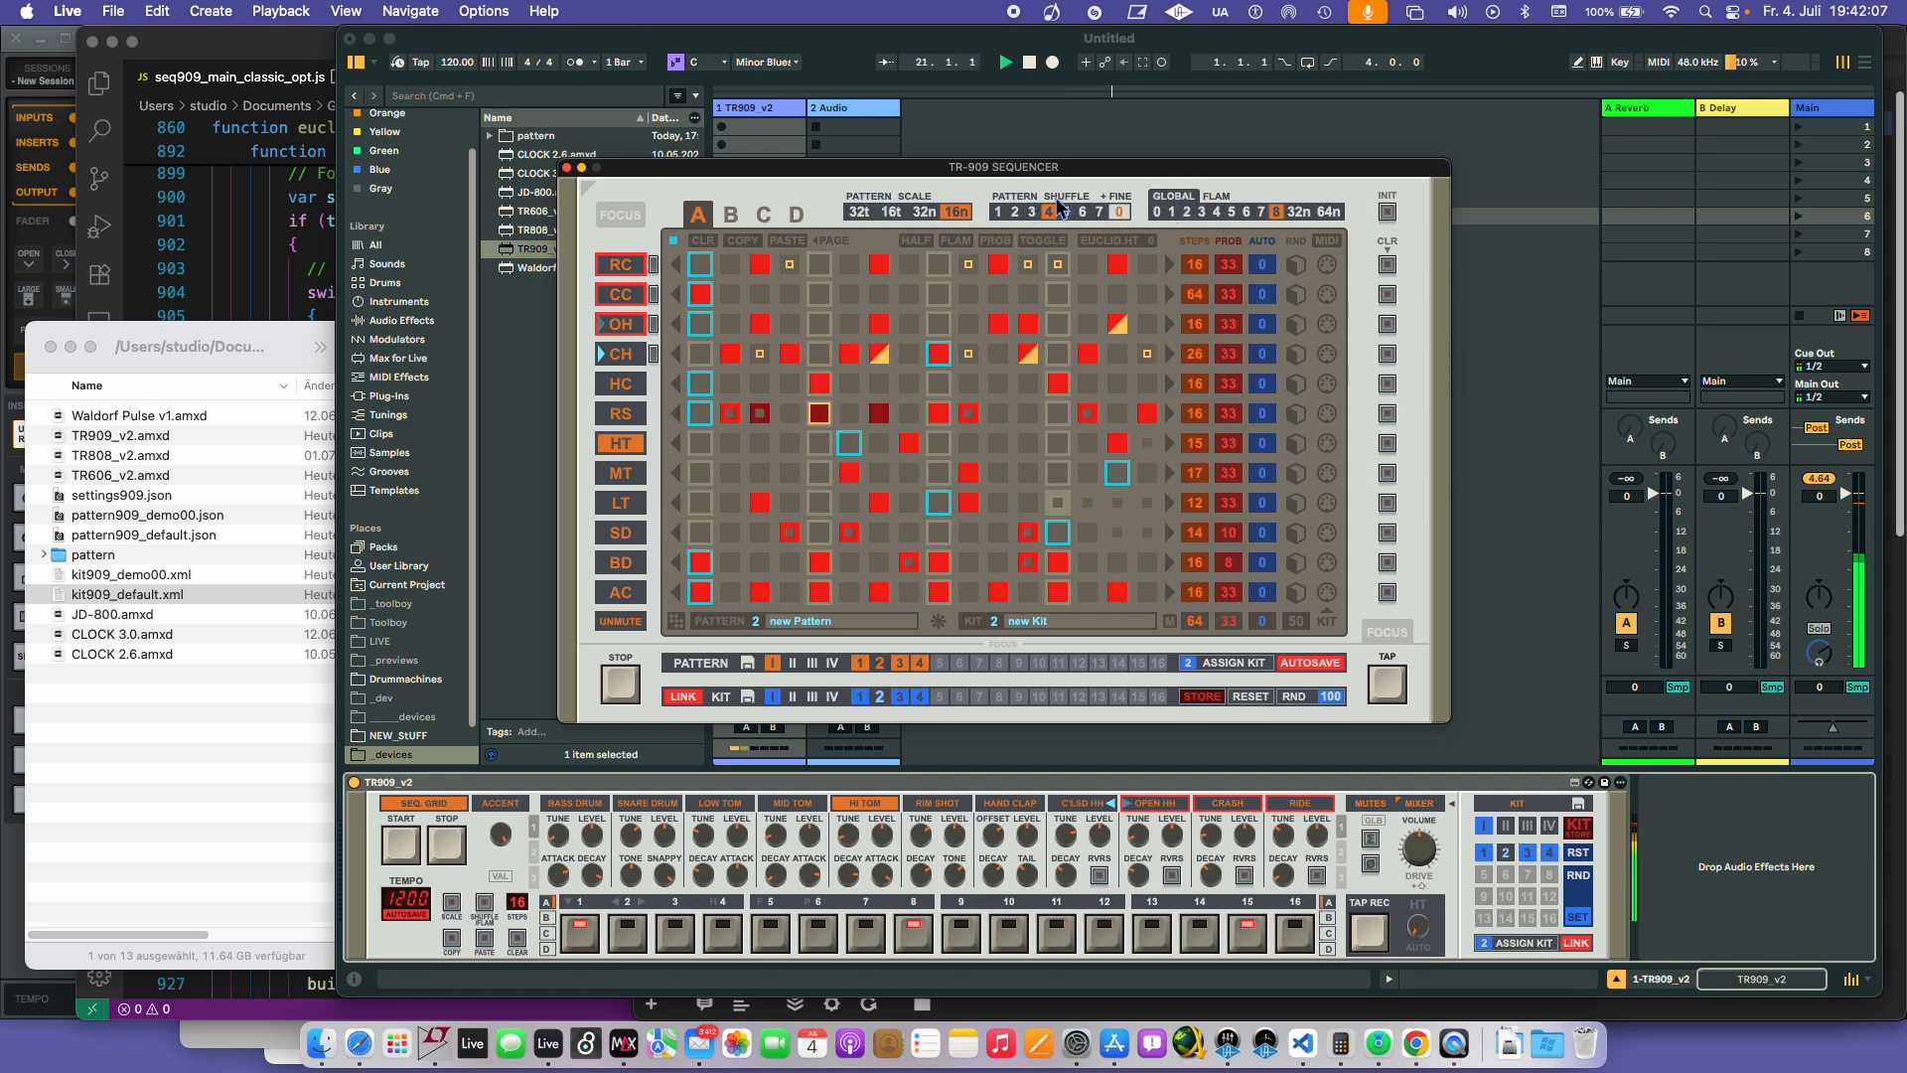
{"action": "left_click", "coordinate": [1024, 197]}
{"action": "left_click", "coordinate": [874, 196]}
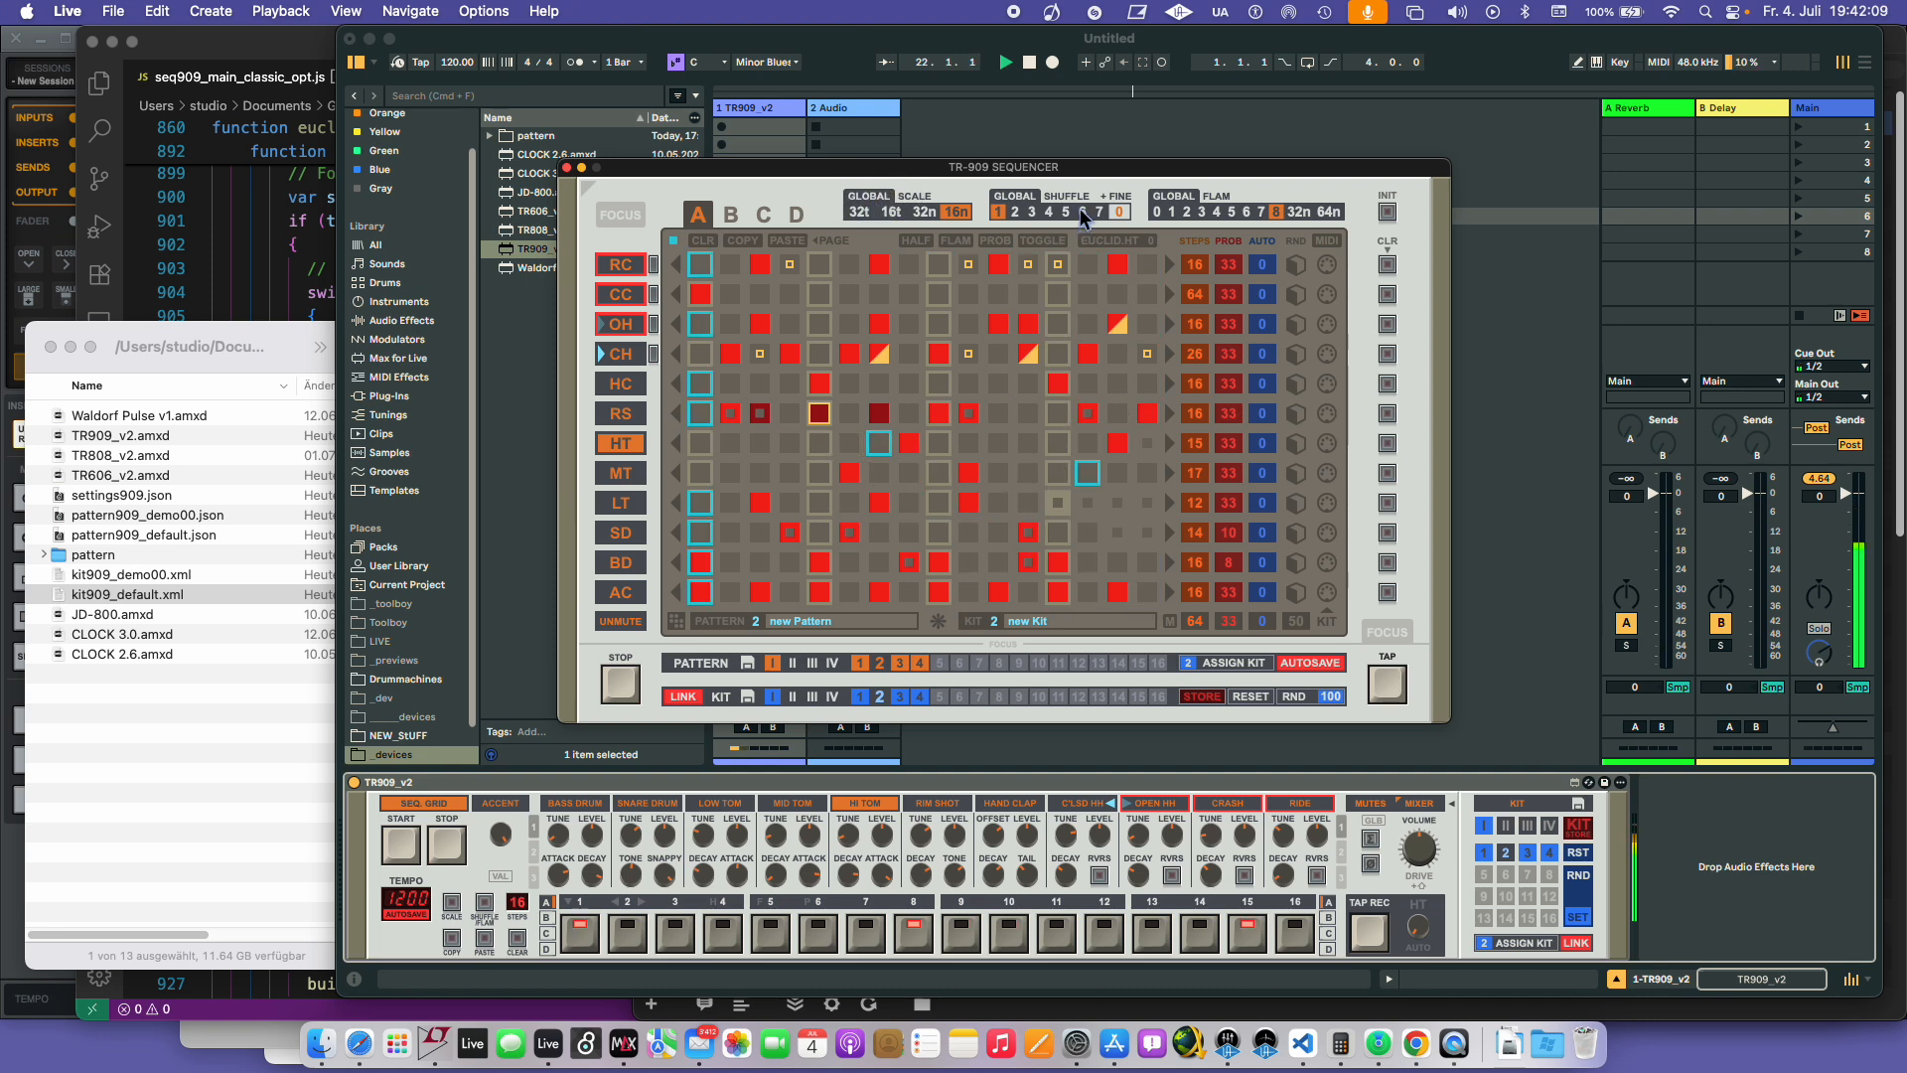
{"action": "left_click", "coordinate": [1232, 212]}
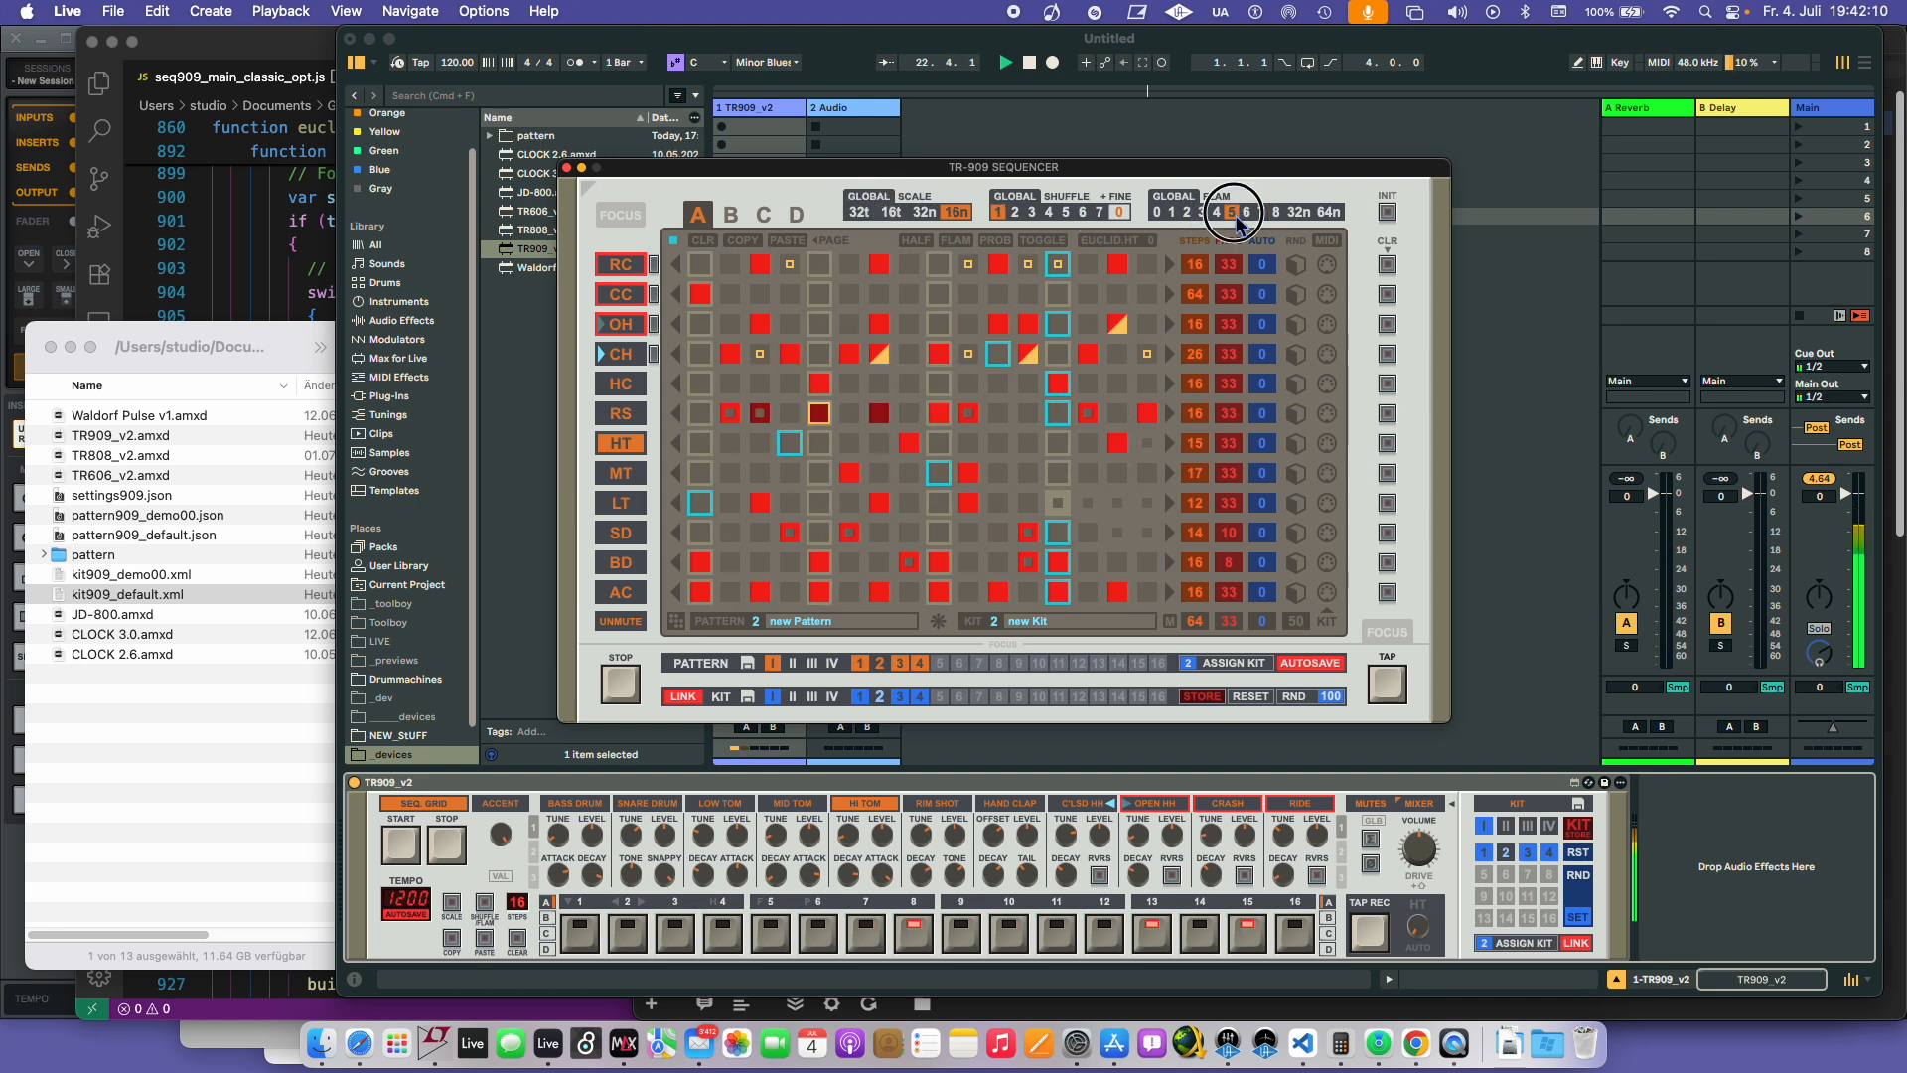
{"action": "left_click", "coordinate": [1032, 211]}
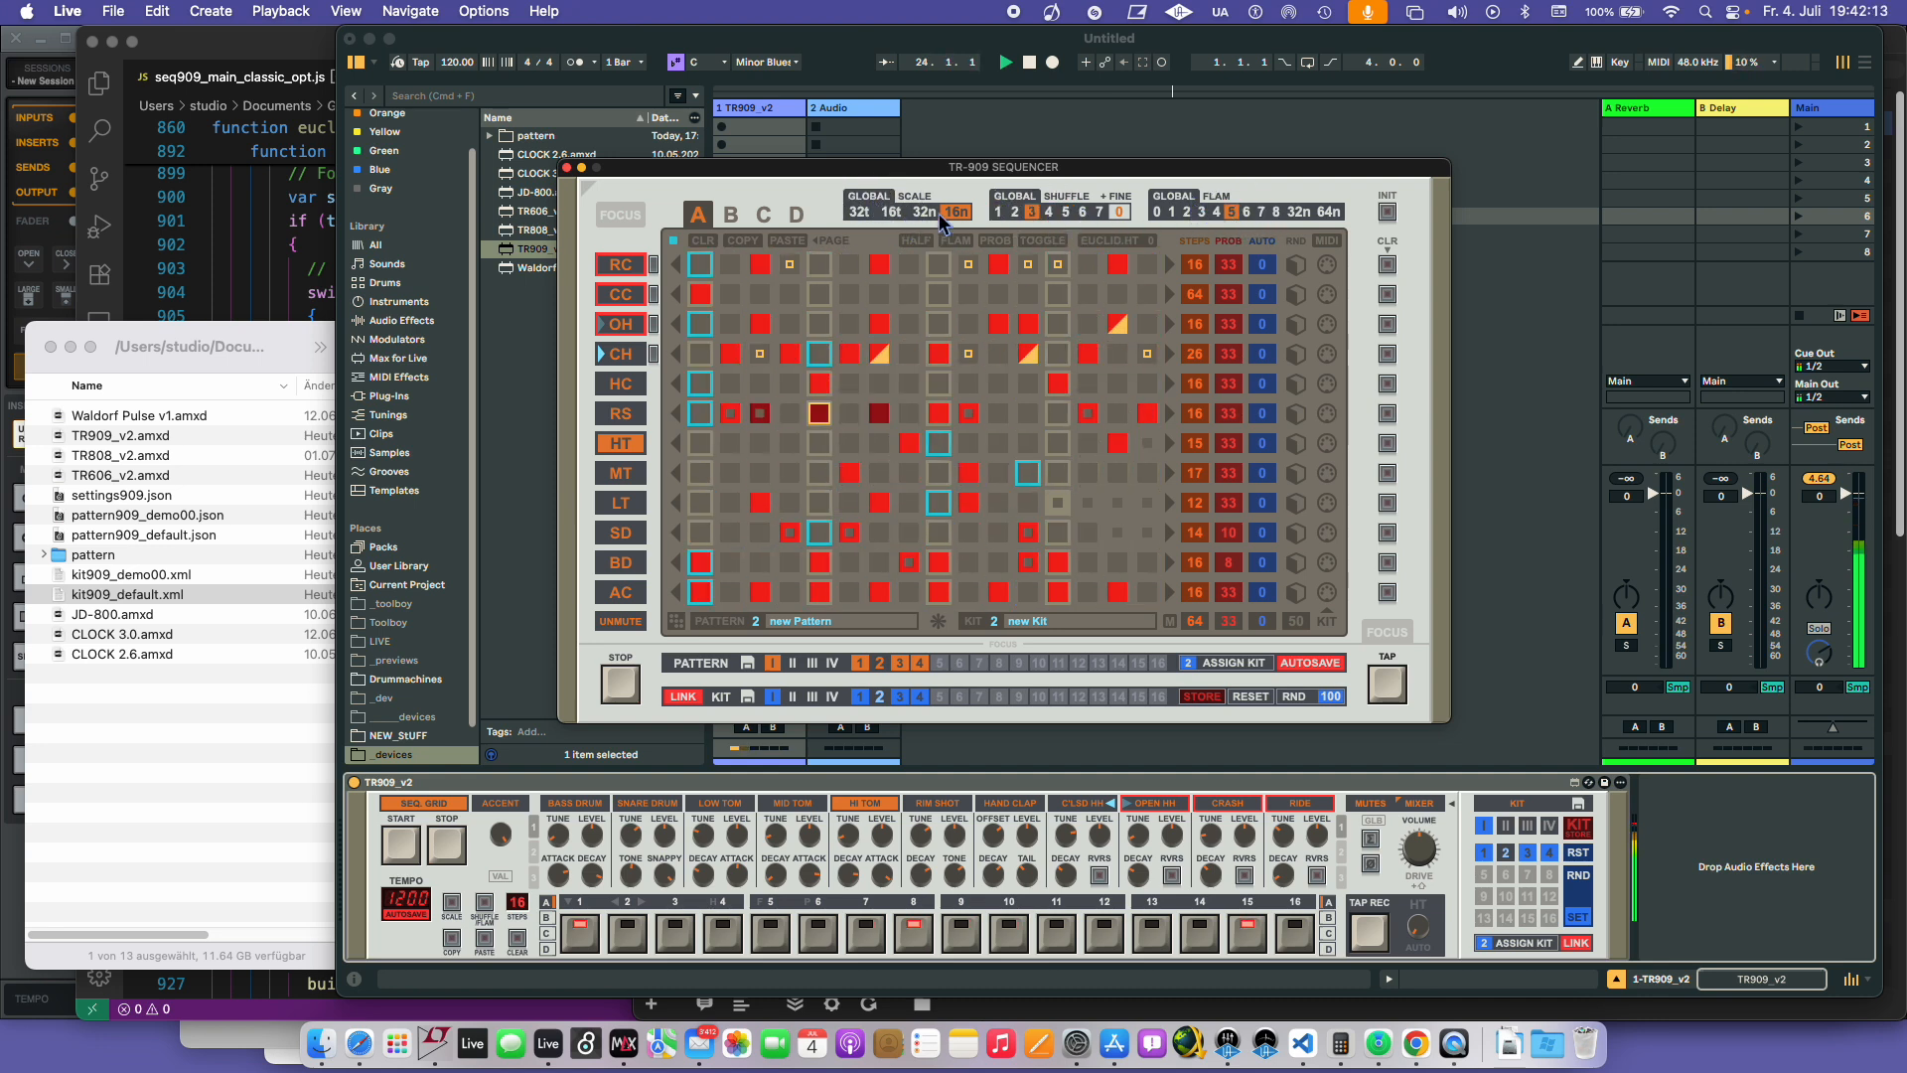
- Step through patterns 3, 4, 2 and 1 to compare them under the global scale, shuffle and flam
{"action": "left_click", "coordinate": [903, 665]}
{"action": "left_click", "coordinate": [920, 664]}
{"action": "left_click", "coordinate": [900, 664]}
{"action": "left_click", "coordinate": [884, 665]}
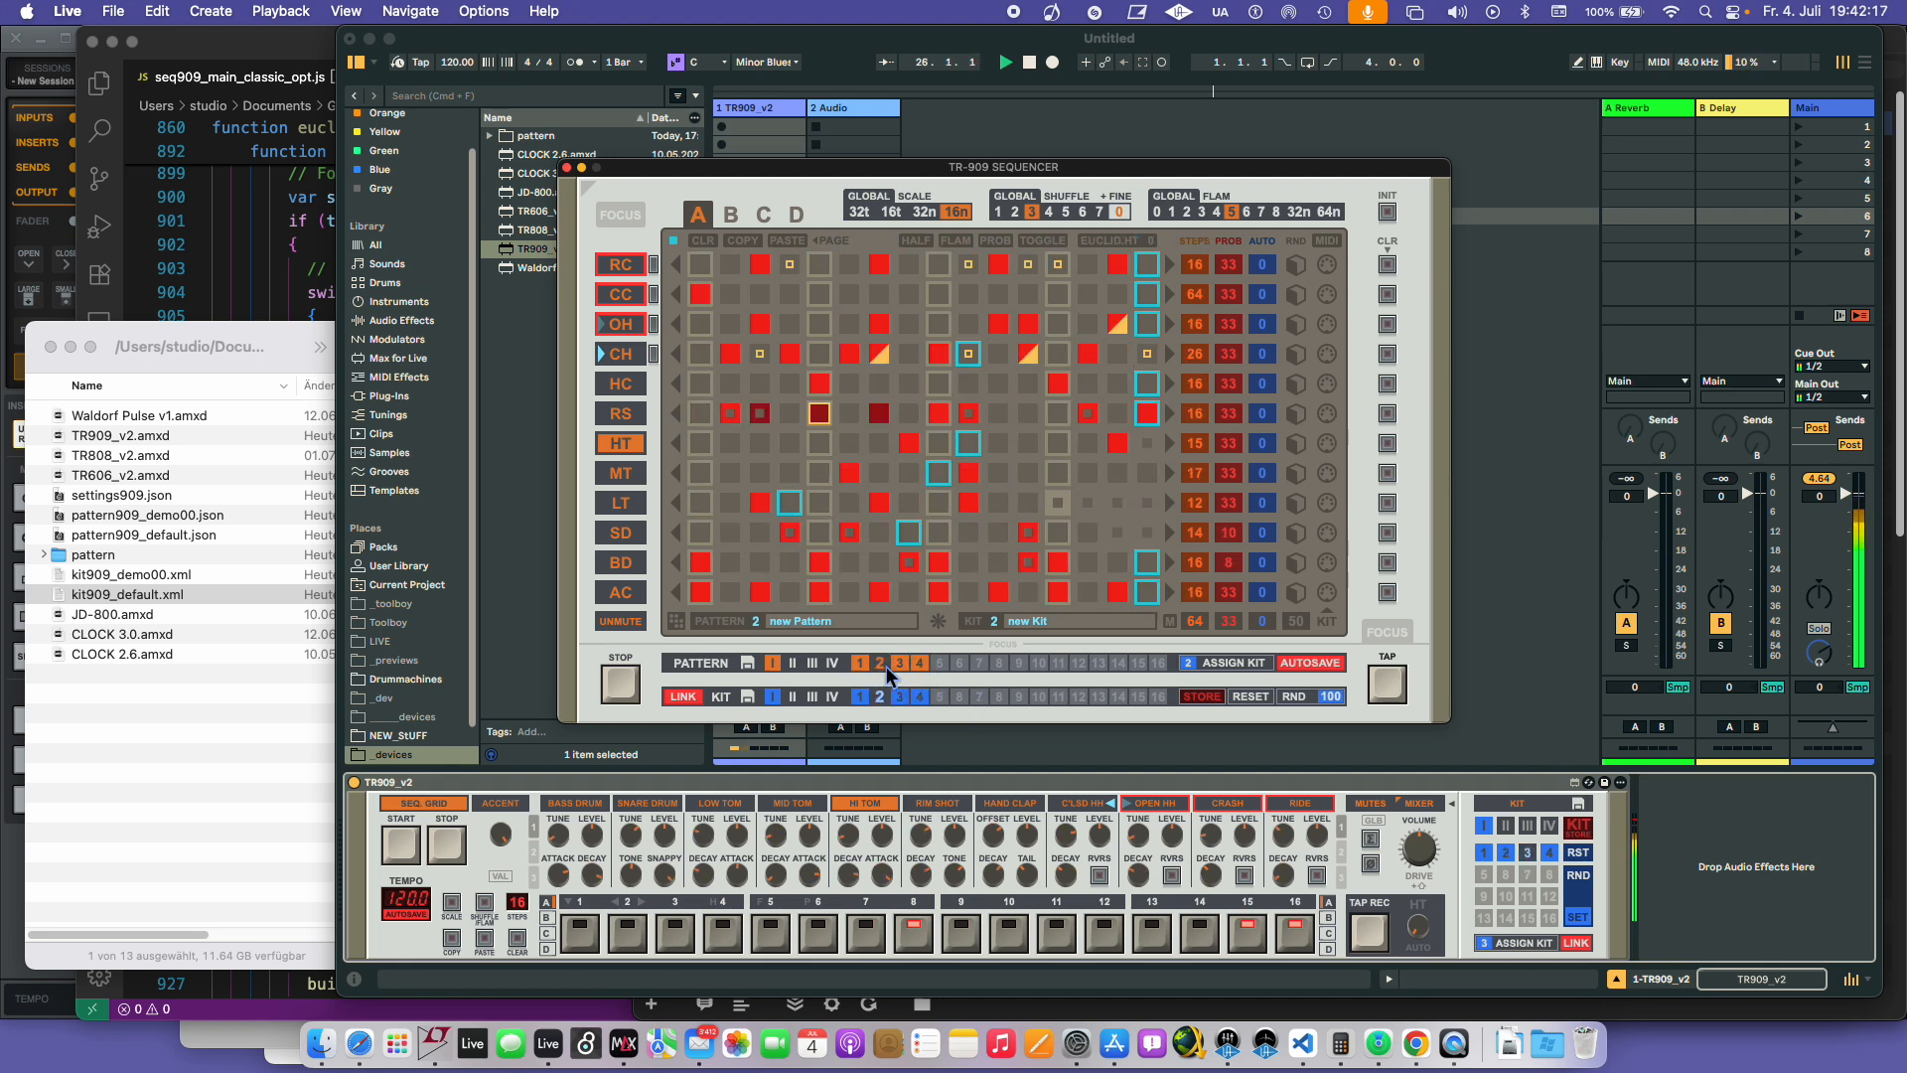
{"action": "left_click", "coordinate": [864, 663]}
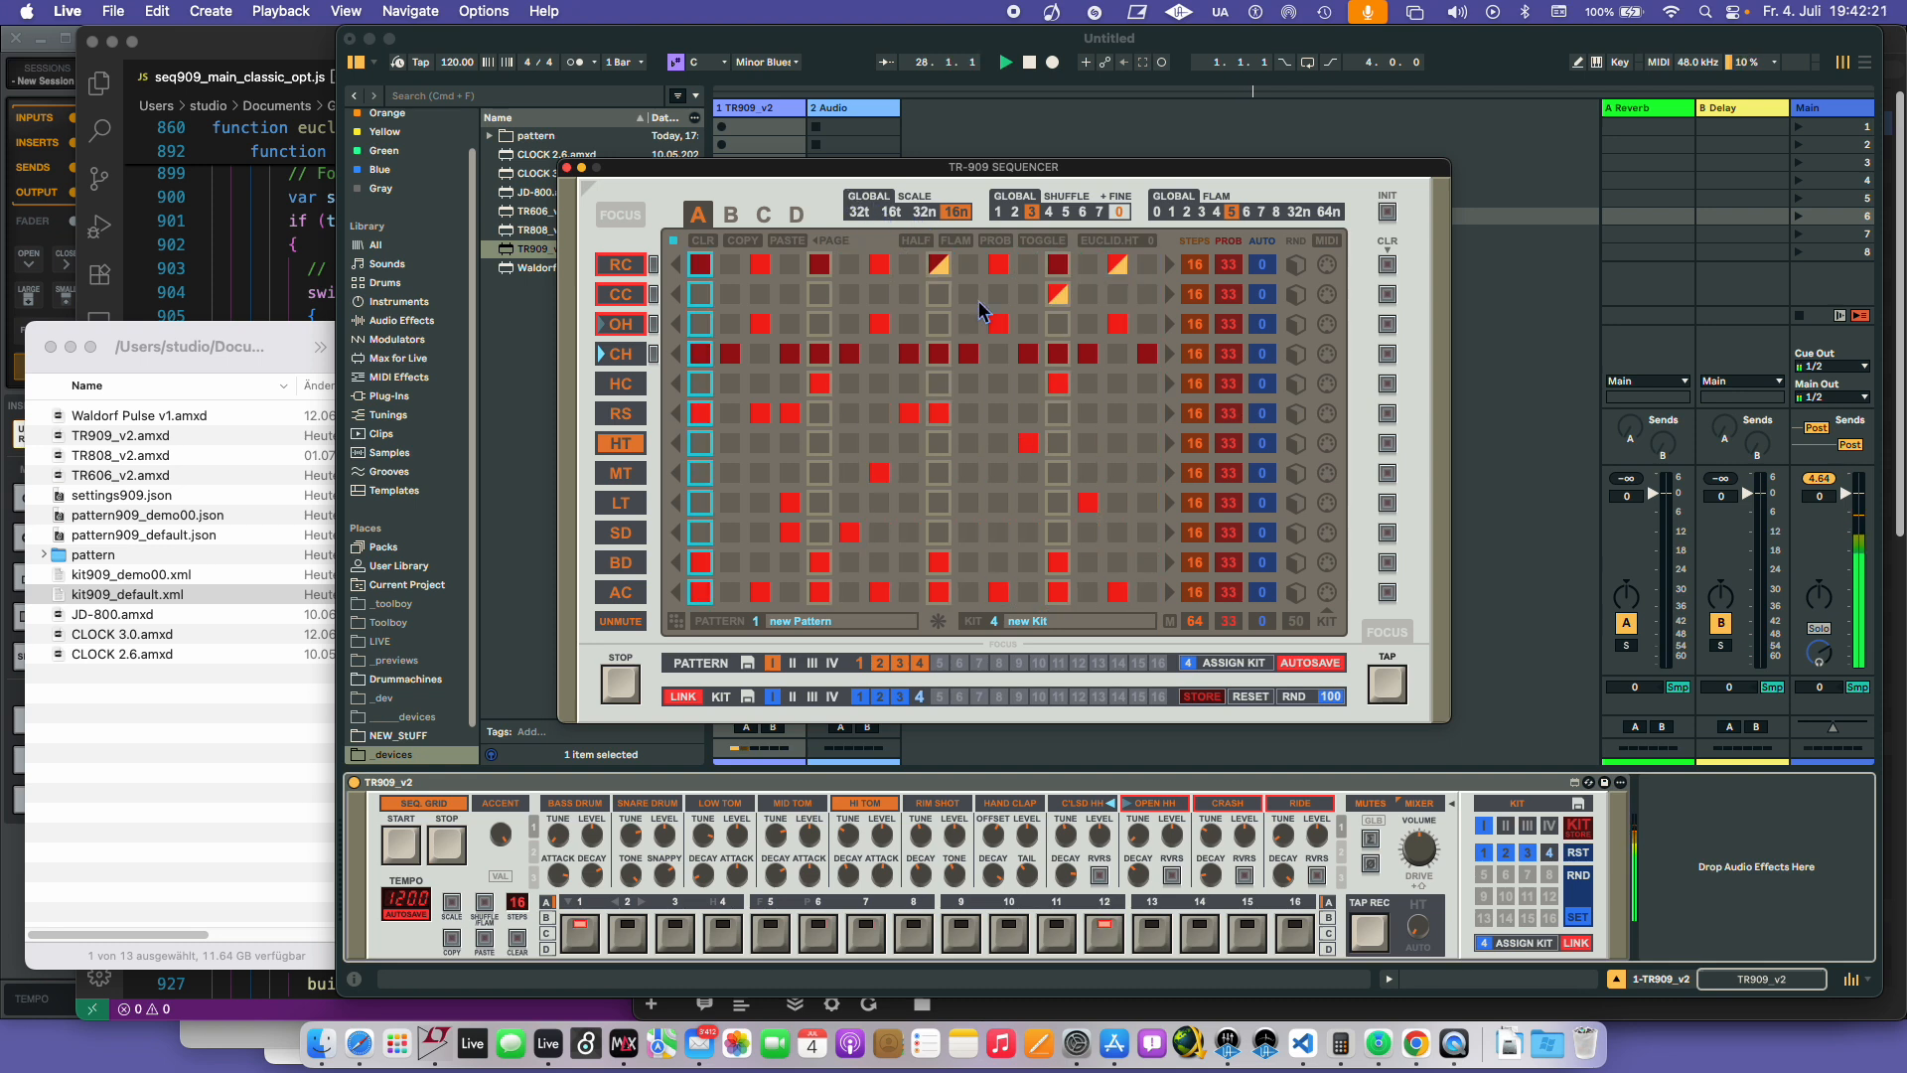
- Switch shuffle back to per-pattern, compare it across patterns 2 and 3, and return to global shuffle on pattern 1
{"action": "left_click", "coordinate": [1029, 208]}
{"action": "left_click", "coordinate": [880, 664]}
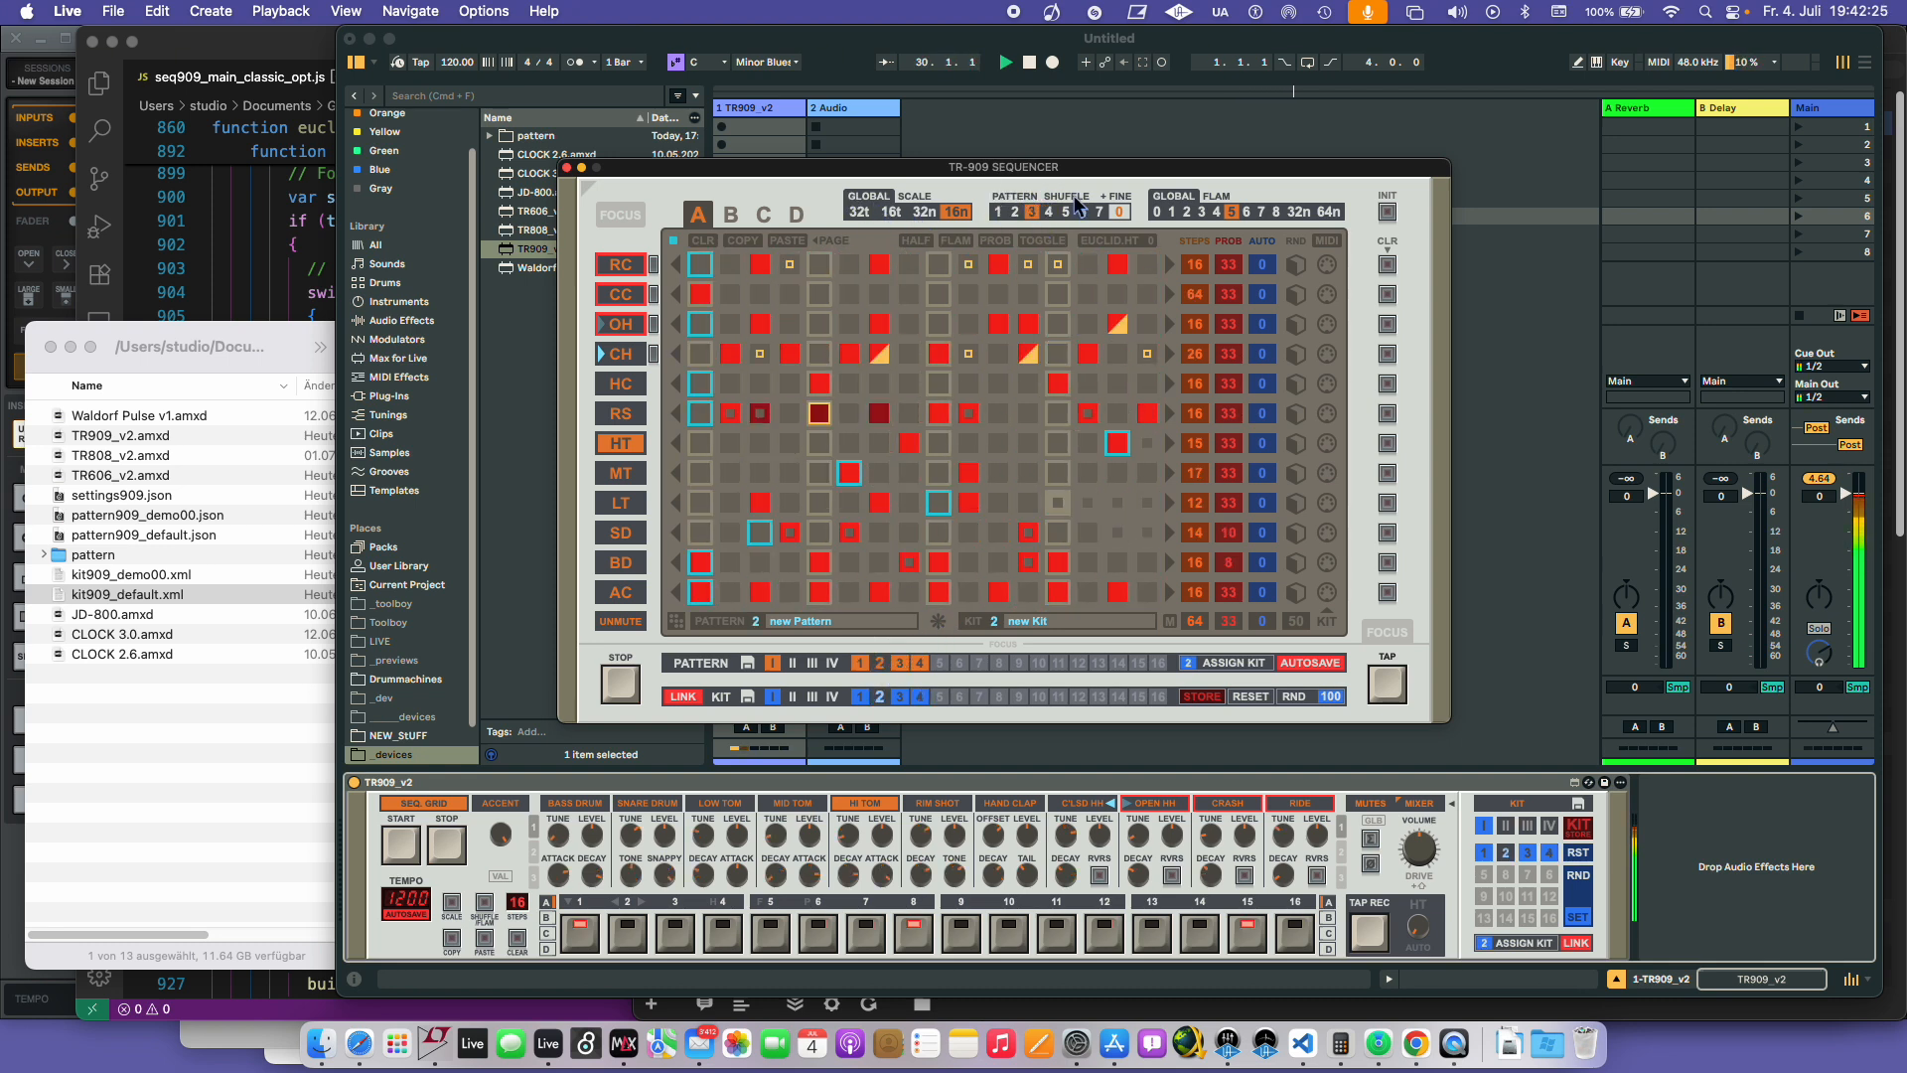
{"action": "left_click", "coordinate": [900, 662]}
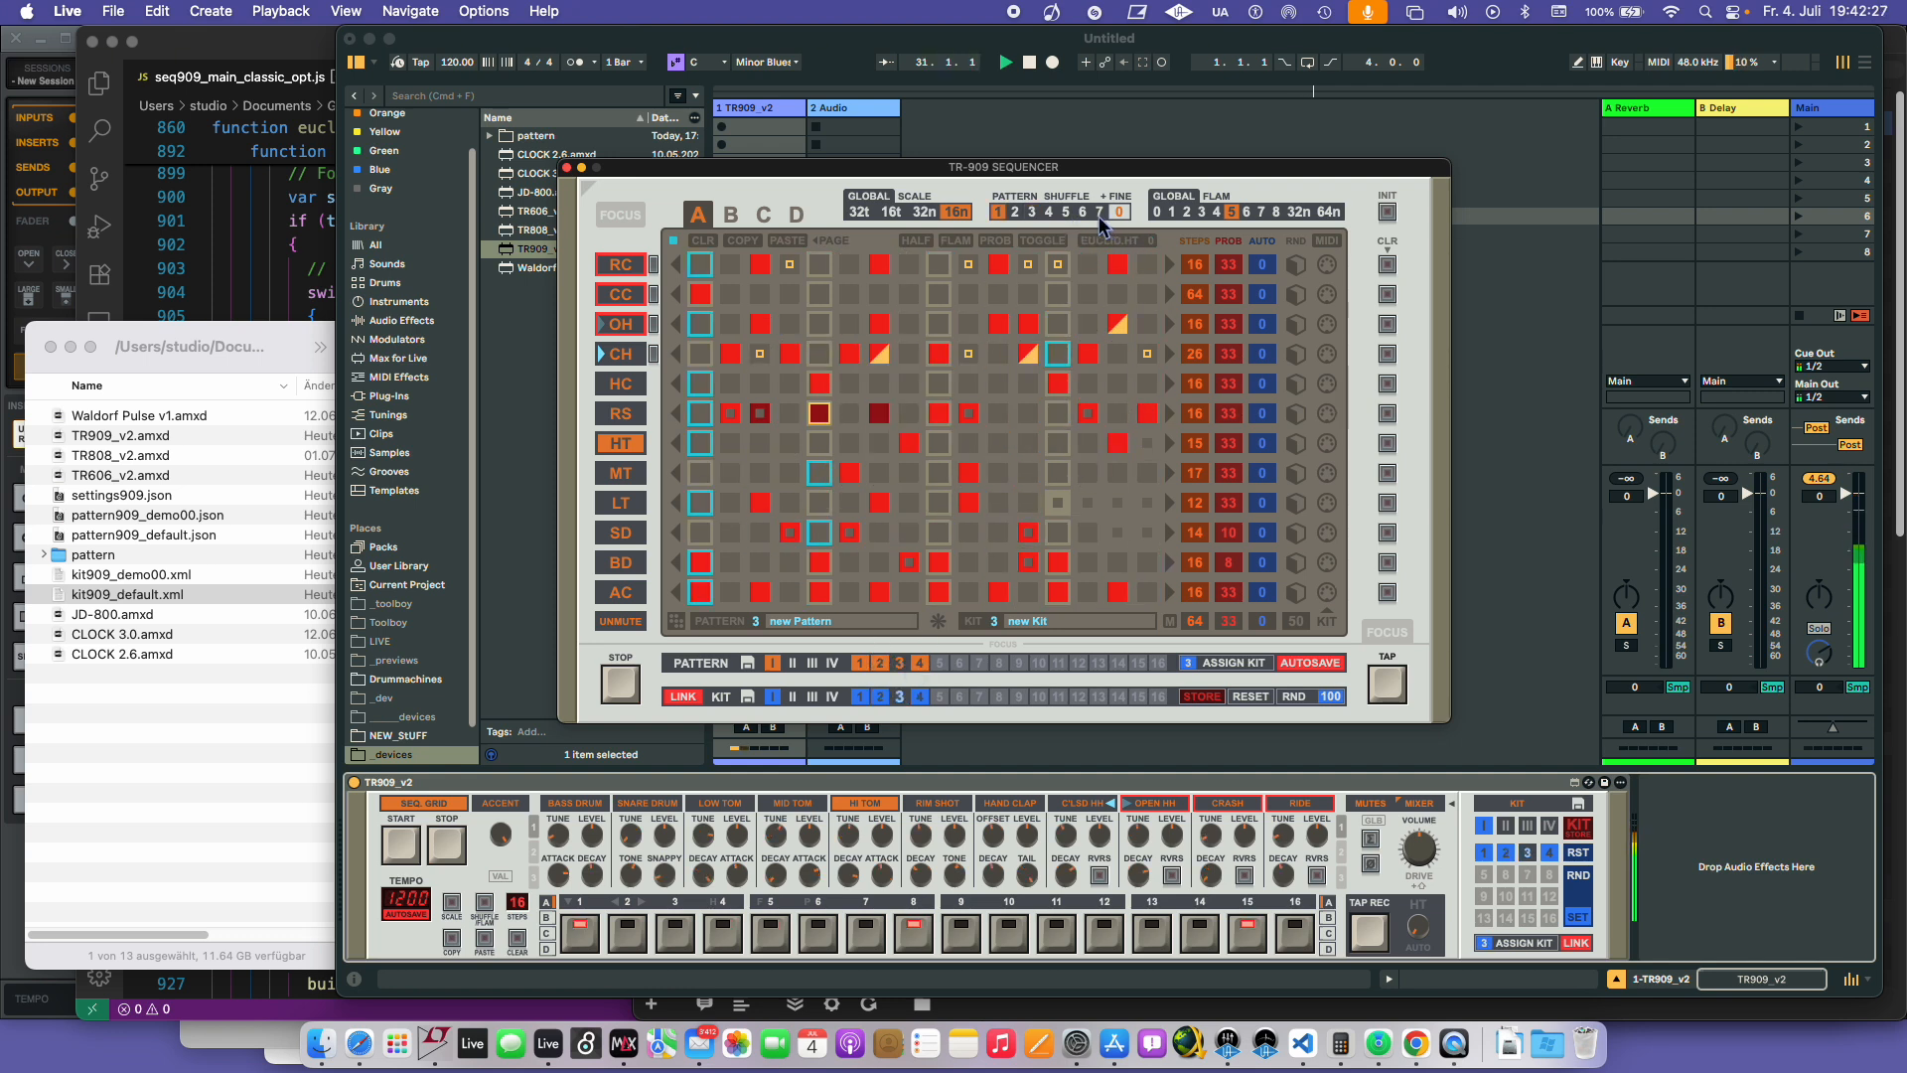
{"action": "left_click", "coordinate": [882, 663]}
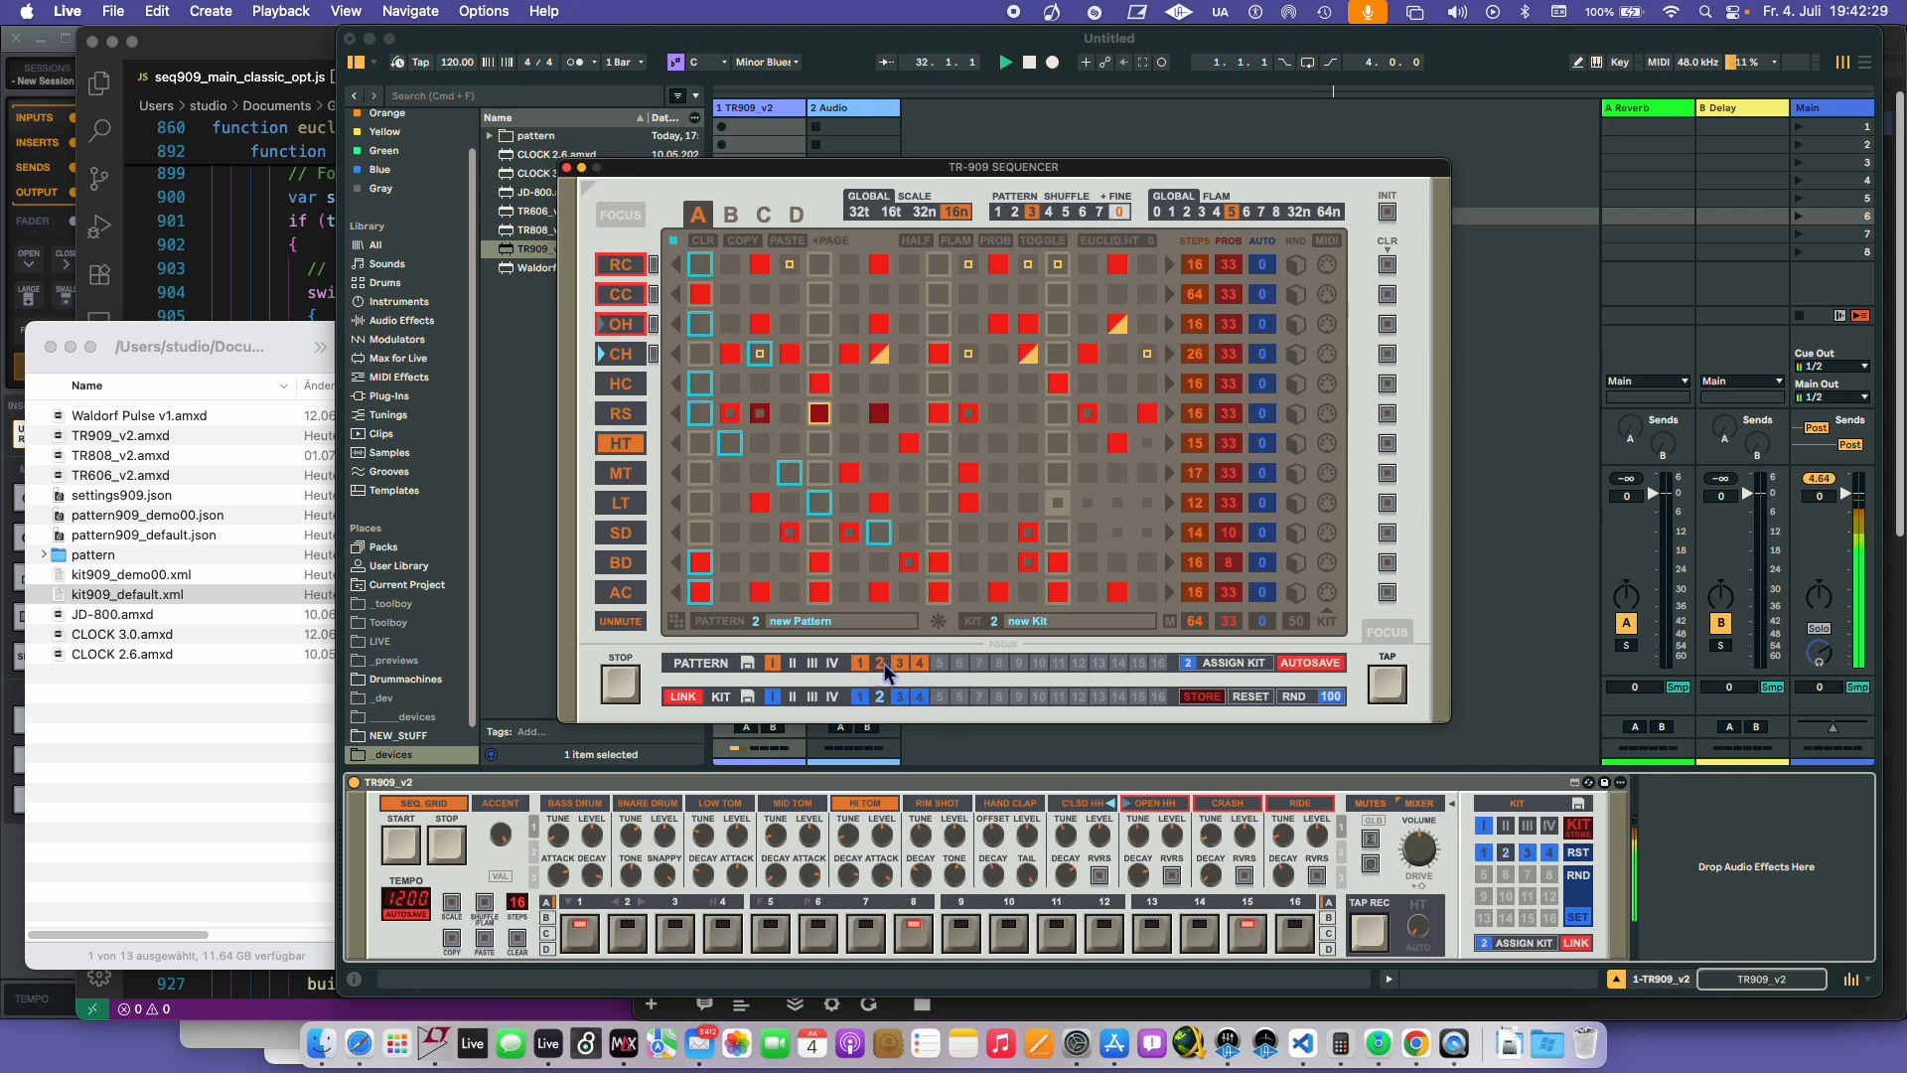
{"action": "left_click", "coordinate": [896, 665]}
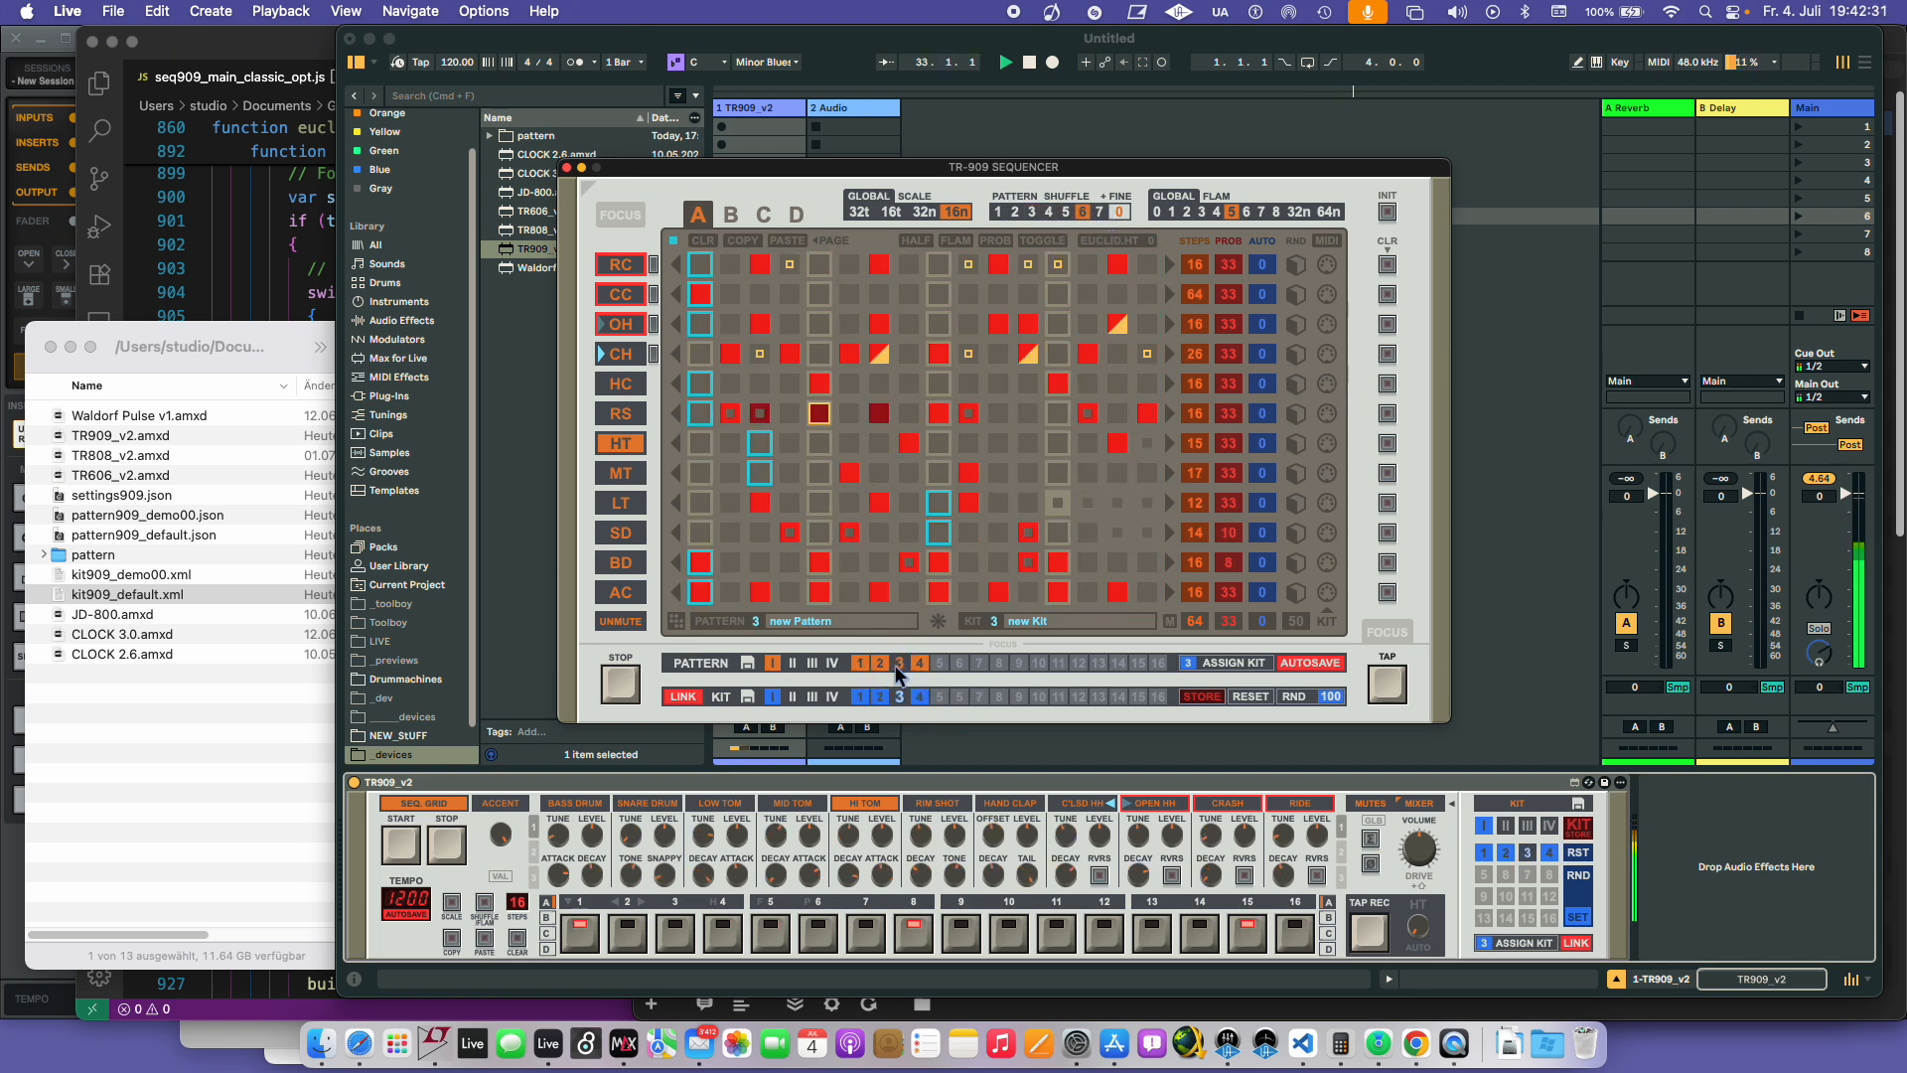
{"action": "left_click", "coordinate": [866, 665]}
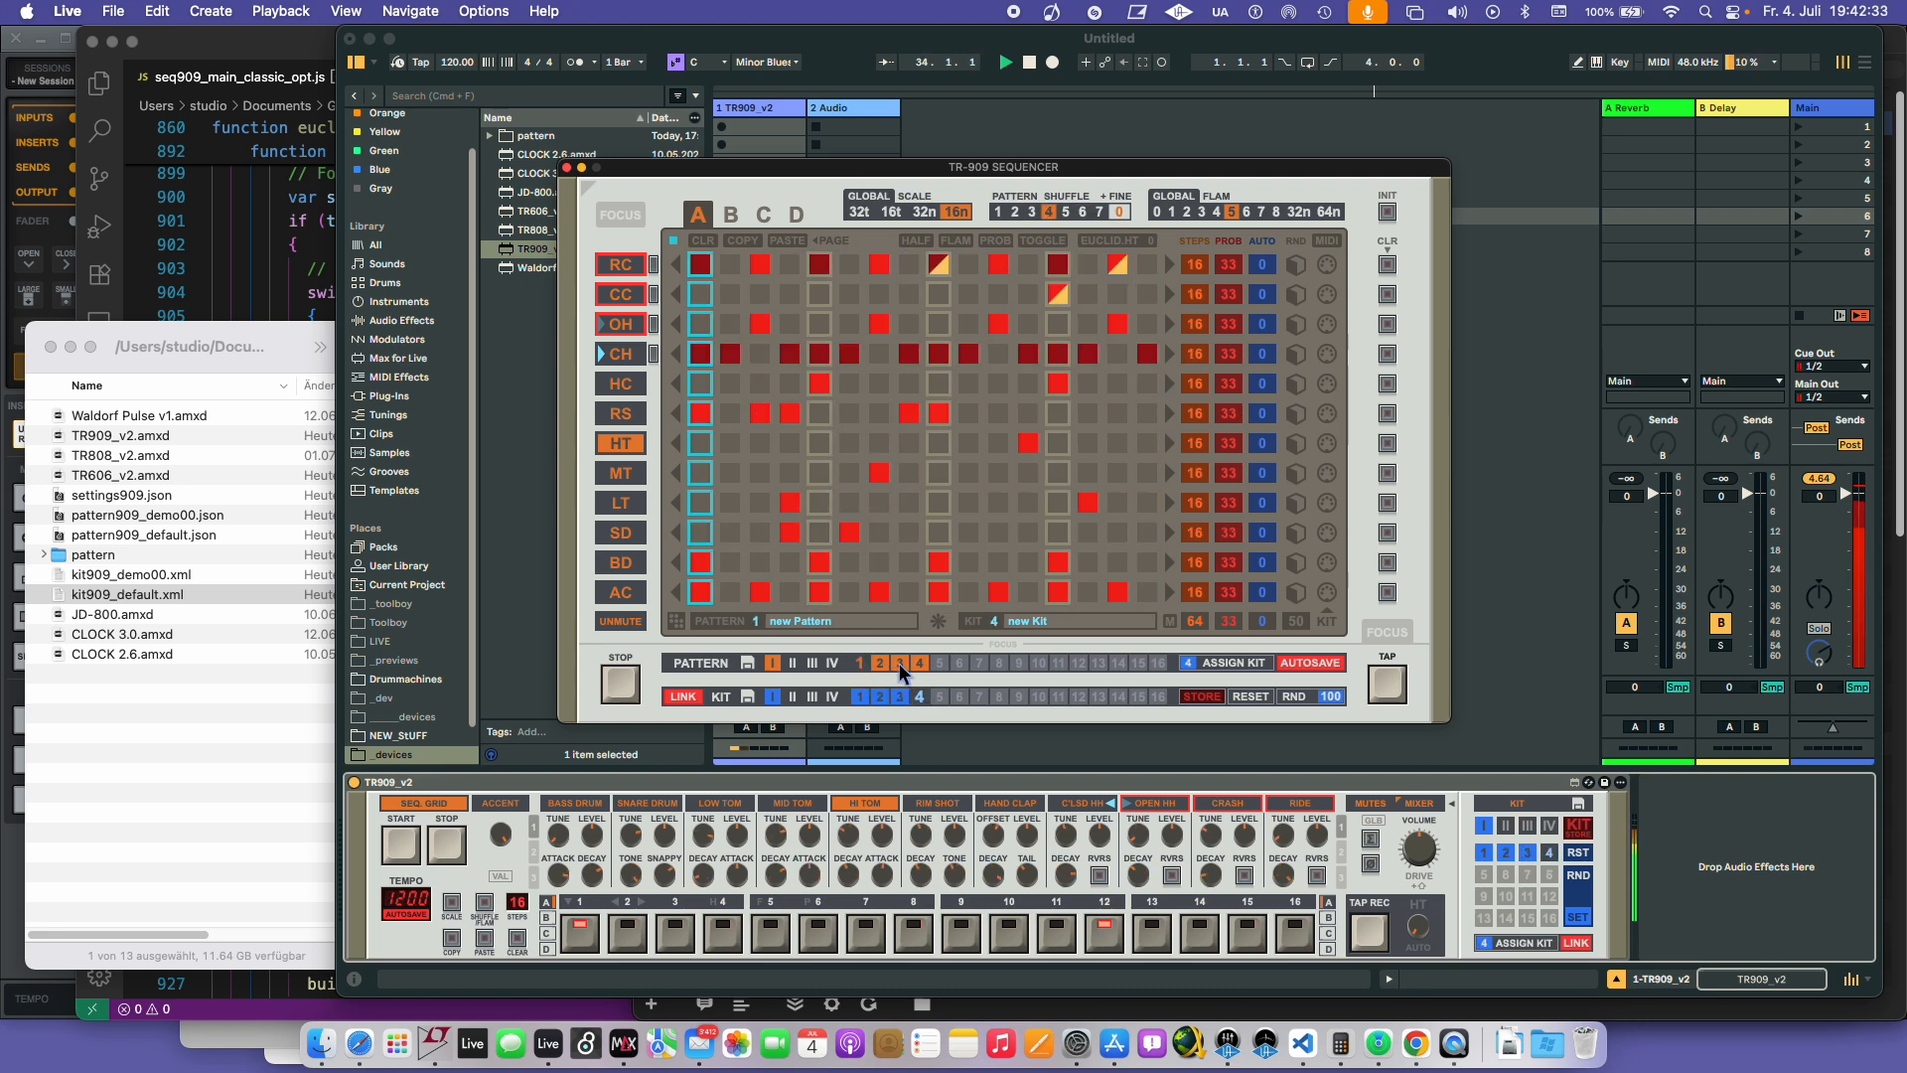
- Cycle through patterns 3, 1, 2 and 4 with global shuffle active, ending on pattern 1
{"action": "left_click", "coordinate": [898, 663]}
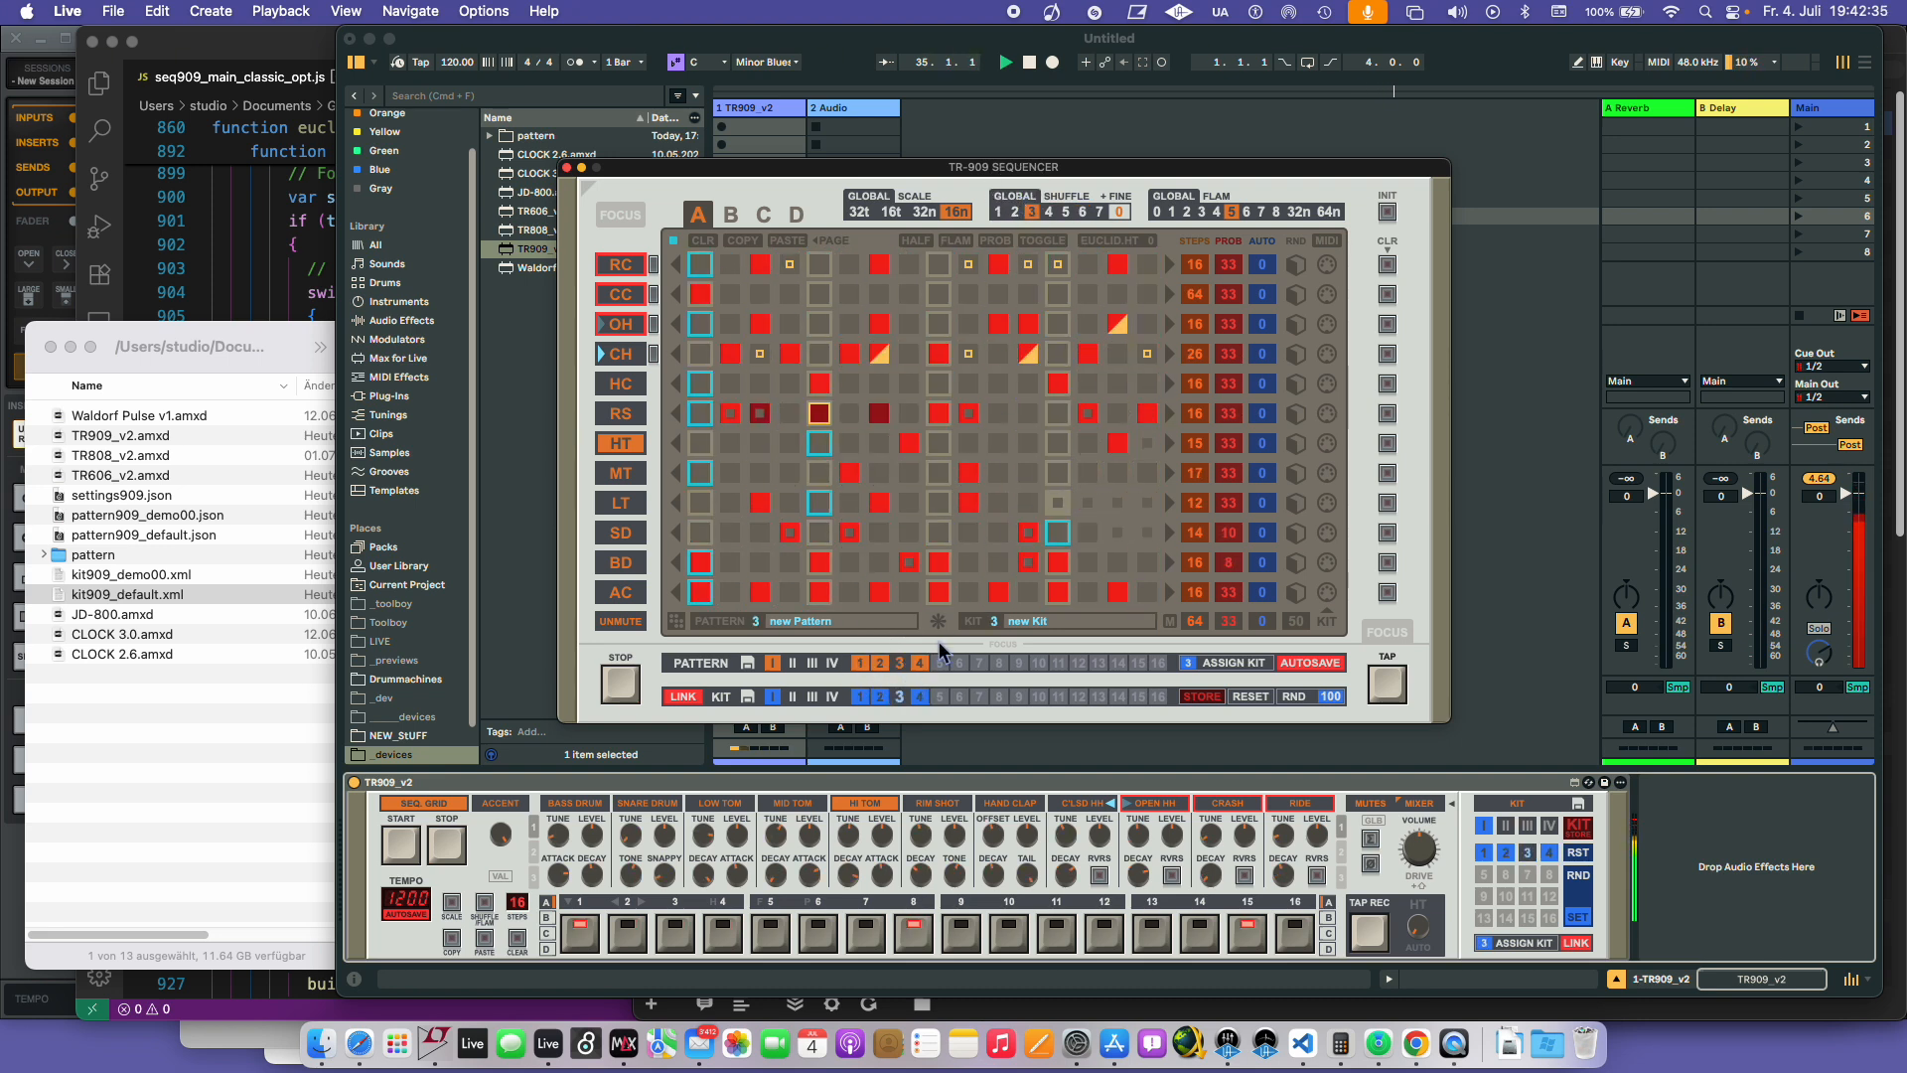
{"action": "left_click", "coordinate": [868, 665]}
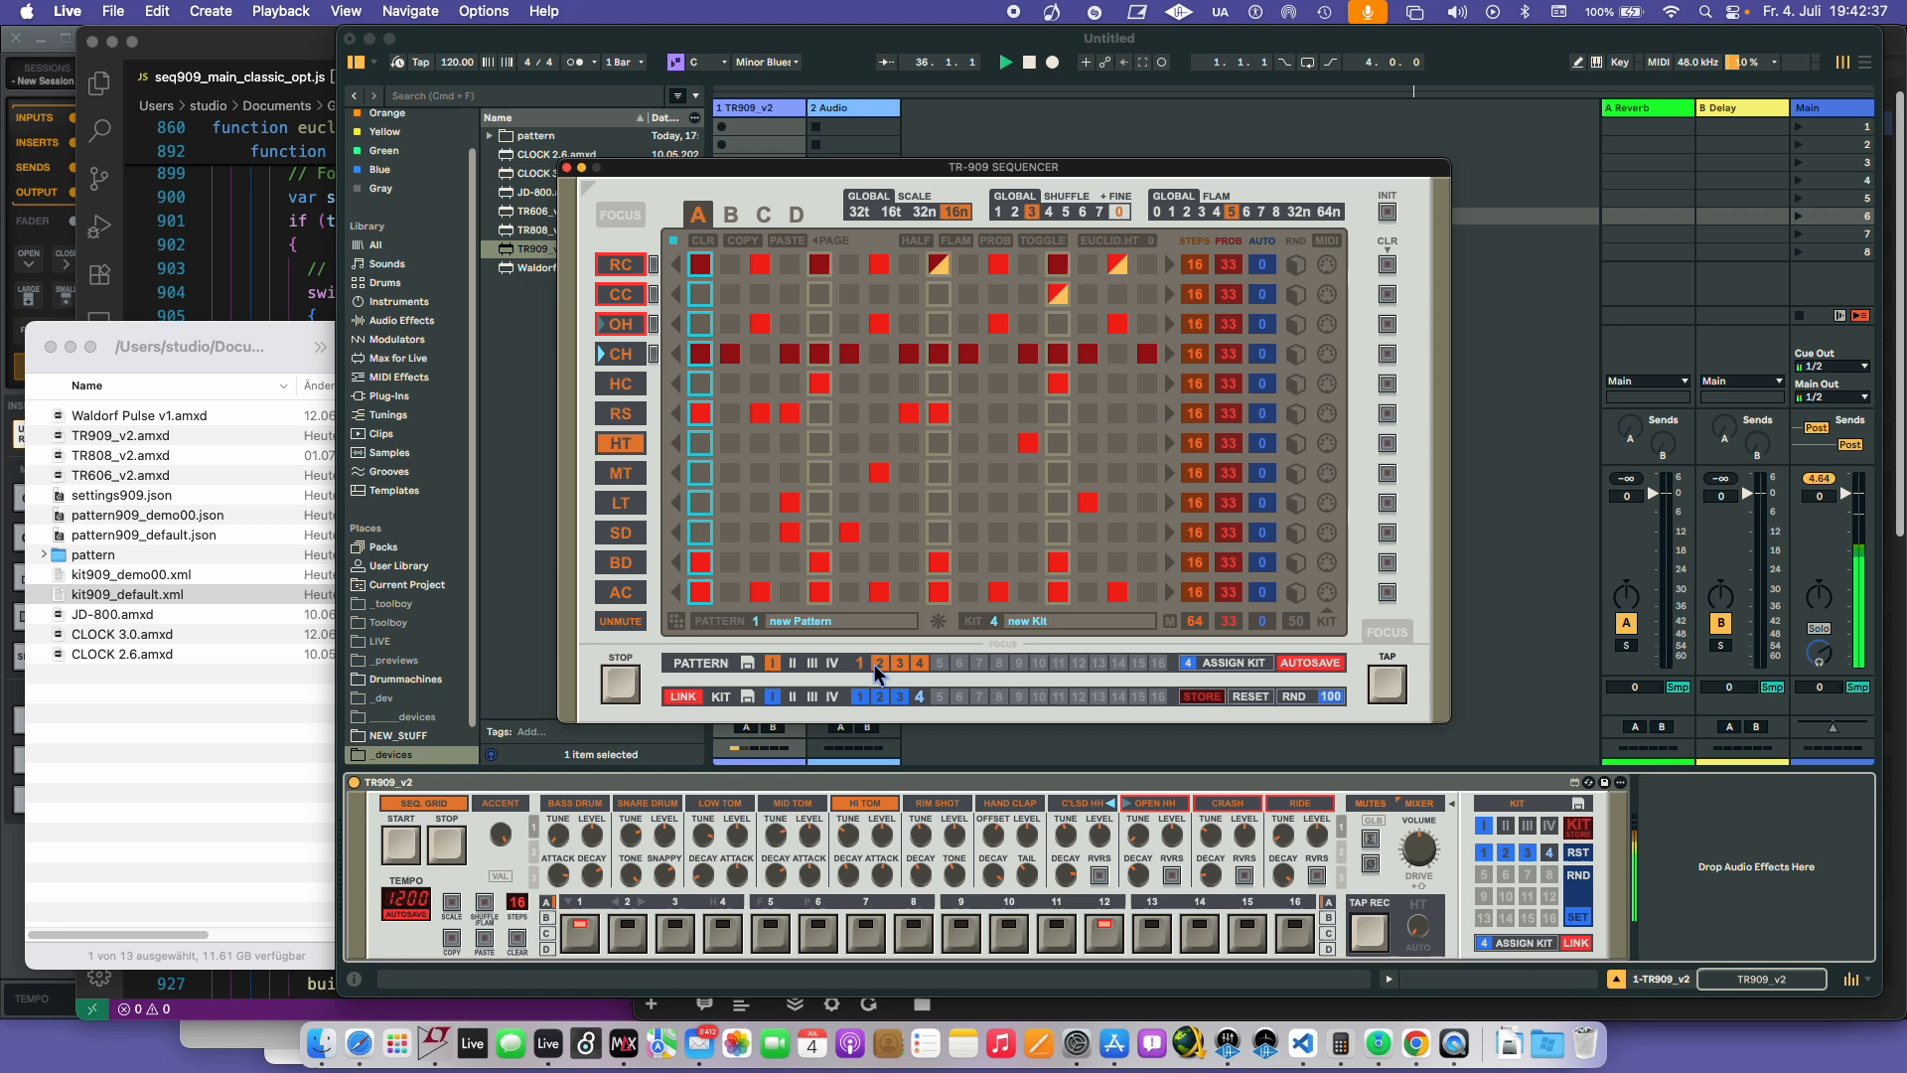
{"action": "left_click", "coordinate": [875, 664]}
{"action": "left_click", "coordinate": [916, 663]}
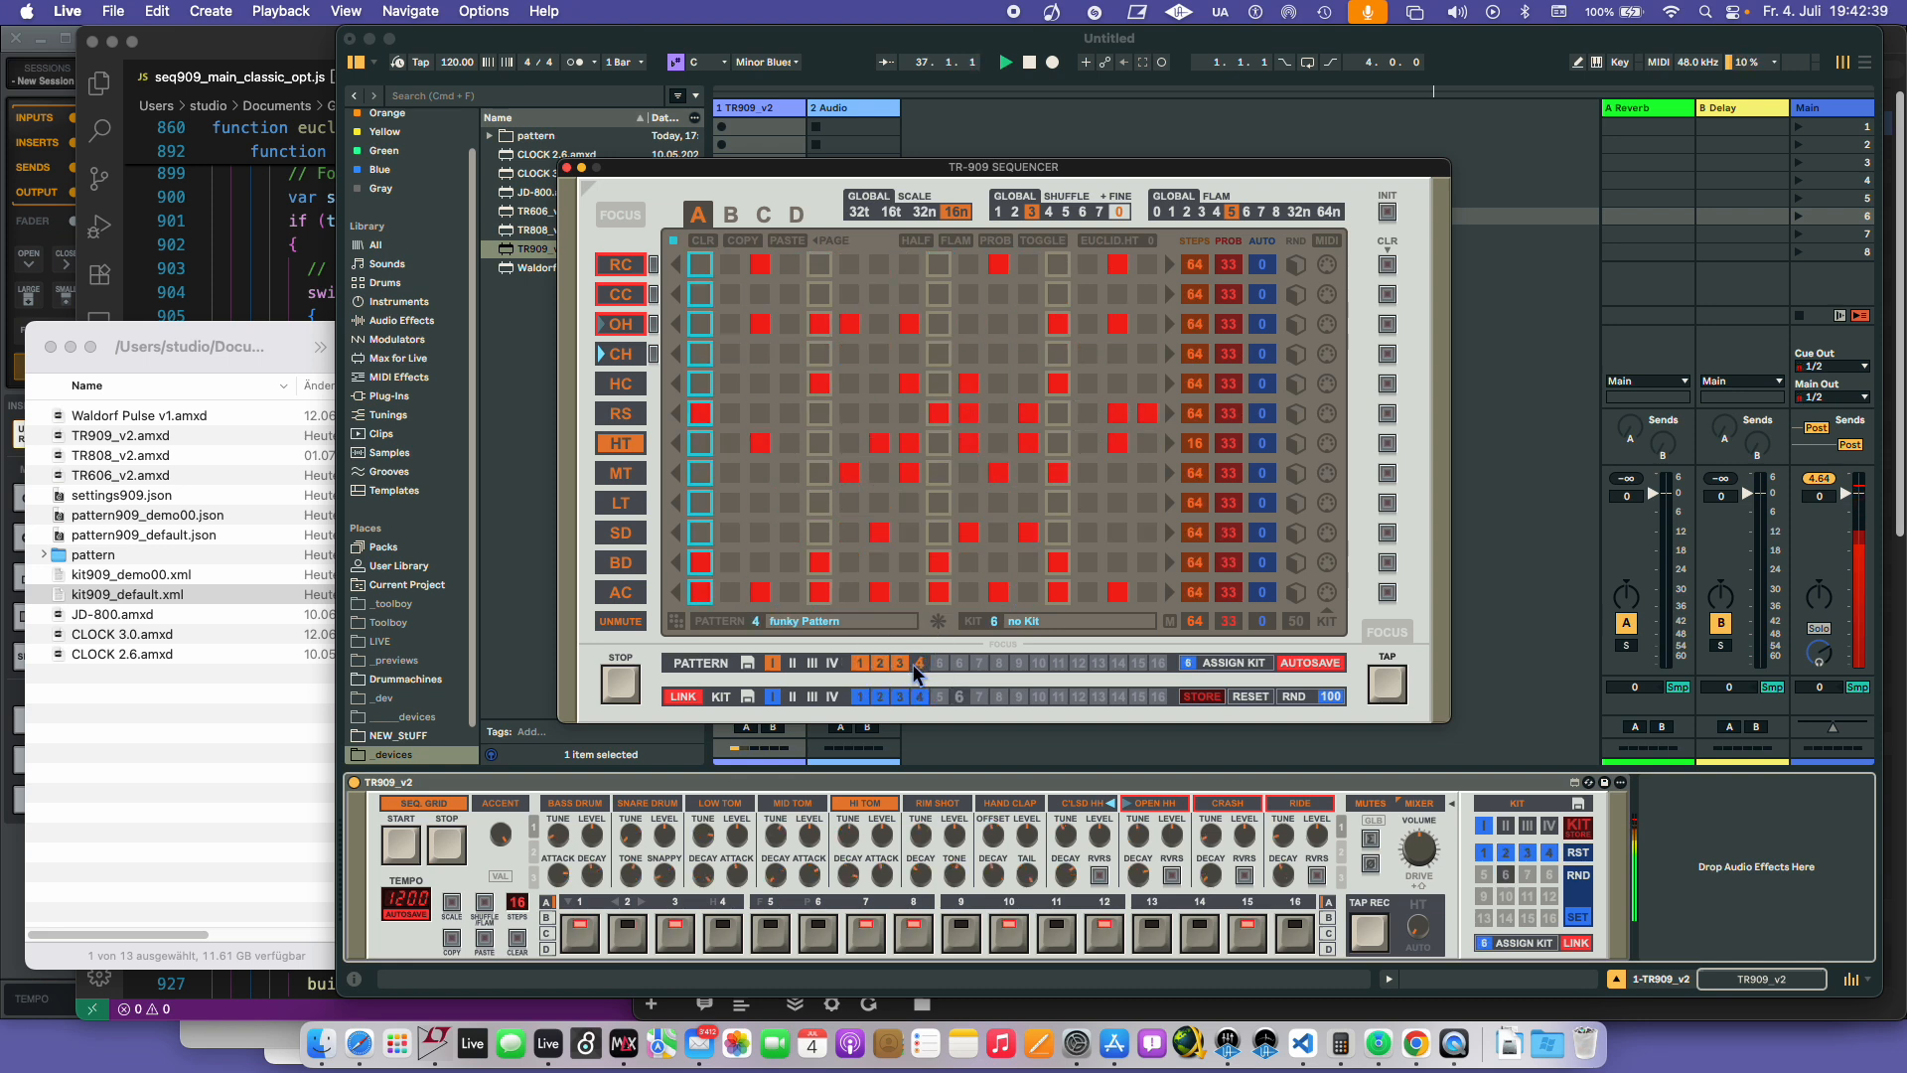
{"action": "left_click", "coordinate": [870, 664]}
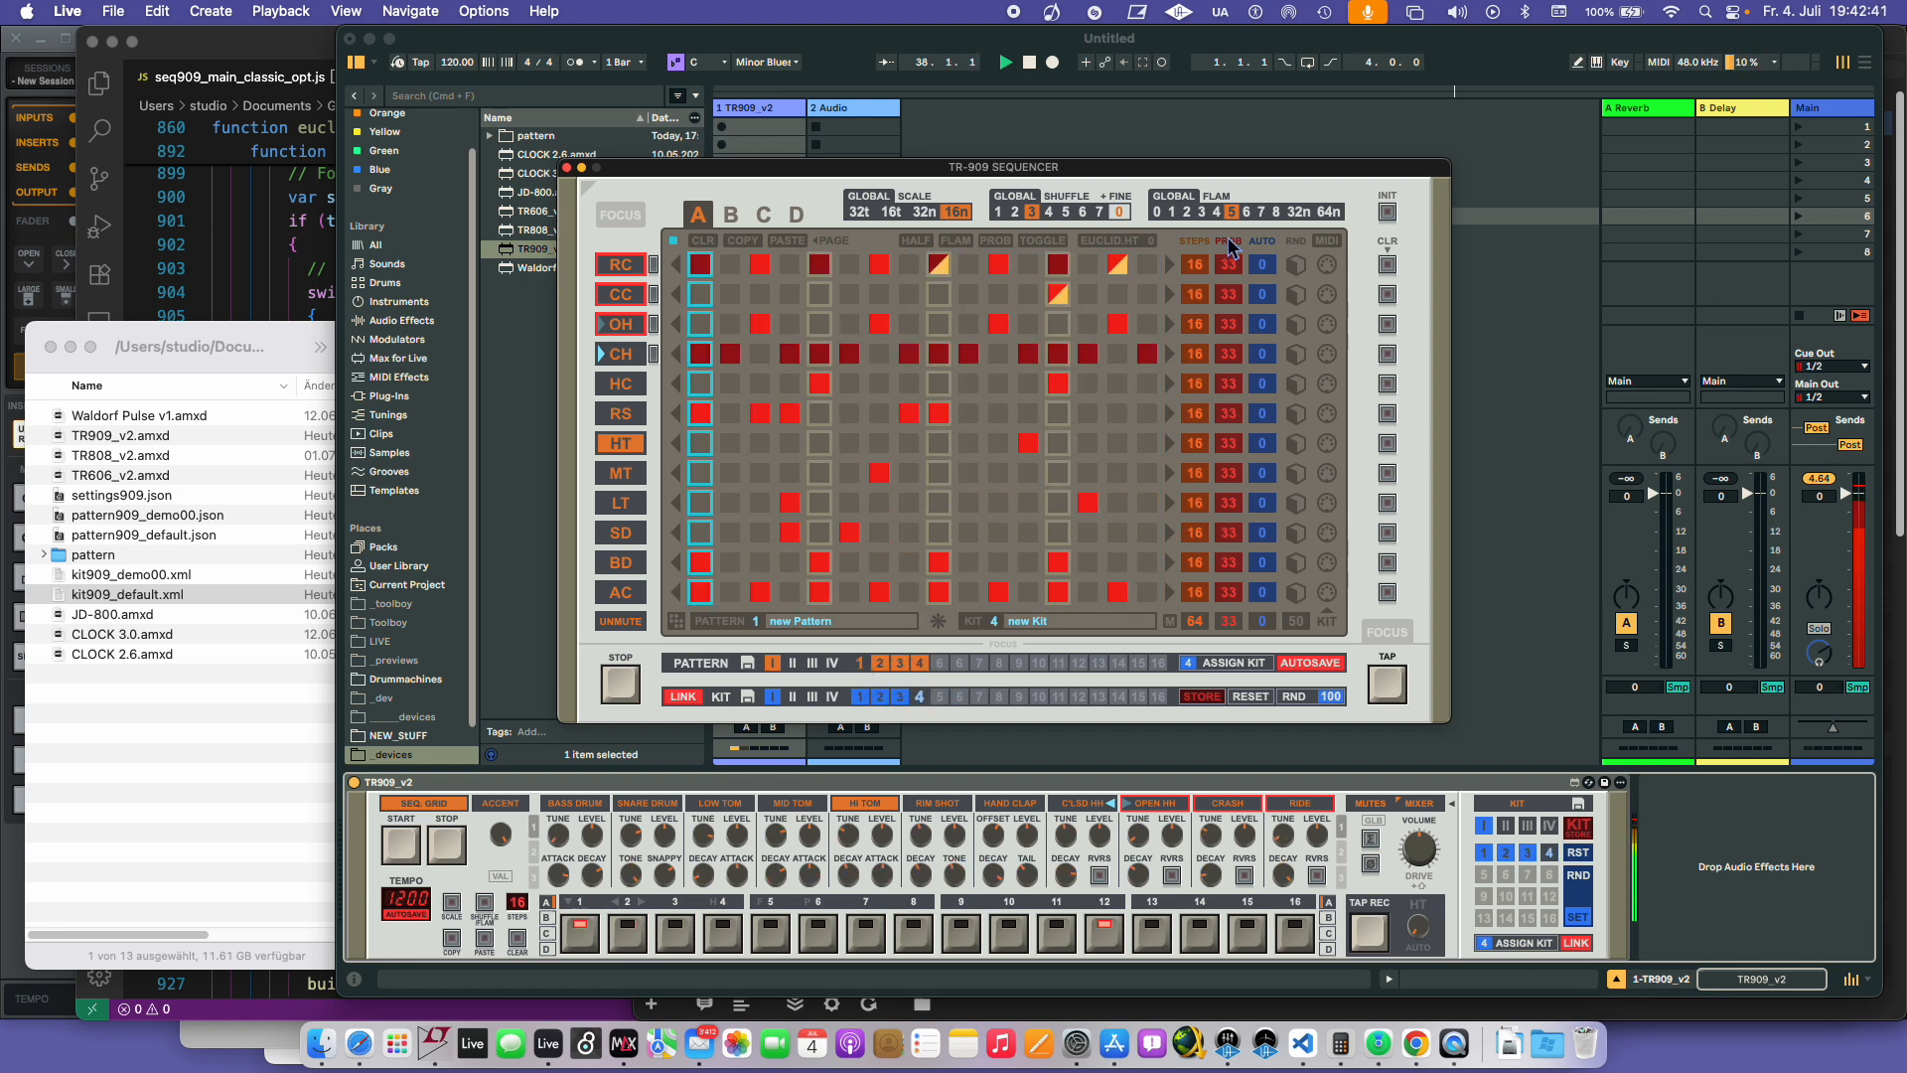
- Switch flam to per-pattern, compare patterns 3 and 1, and set flam back to global
{"action": "left_click", "coordinate": [1173, 196]}
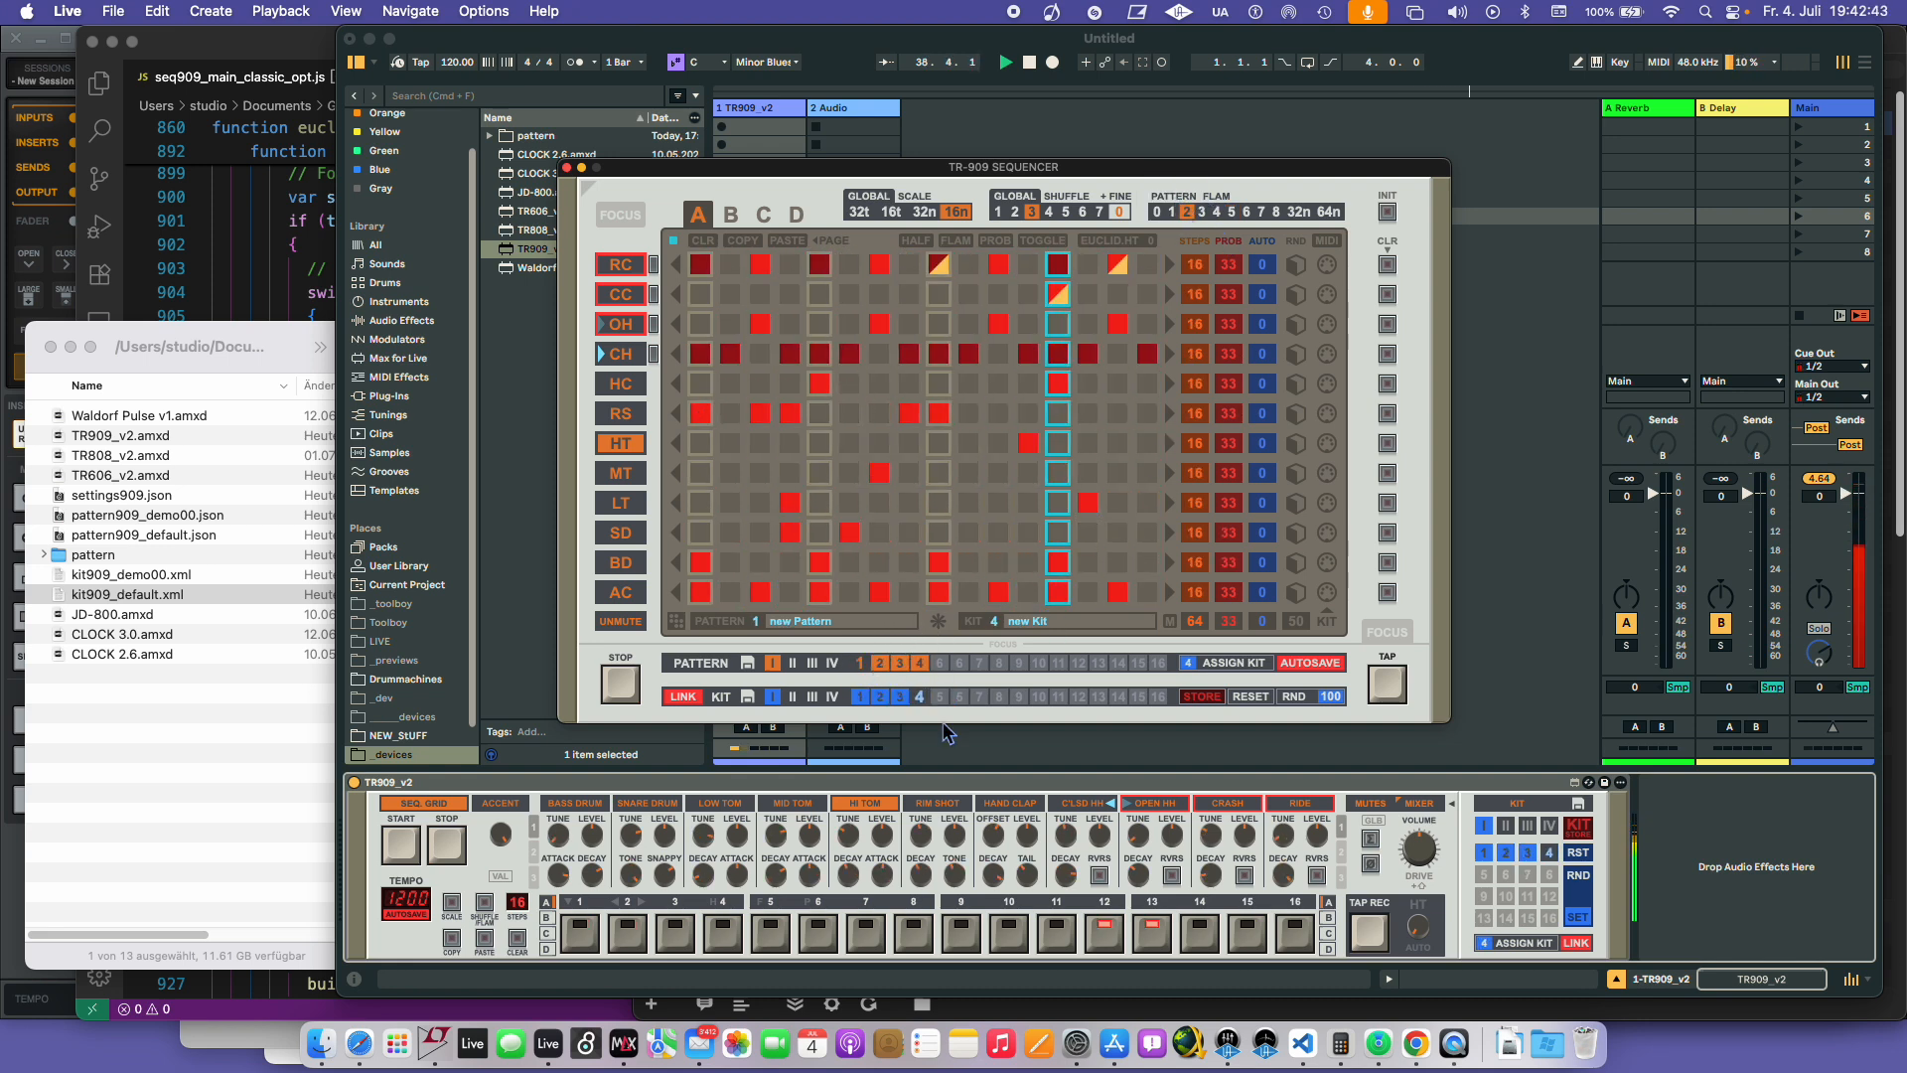
{"action": "left_click", "coordinate": [900, 664]}
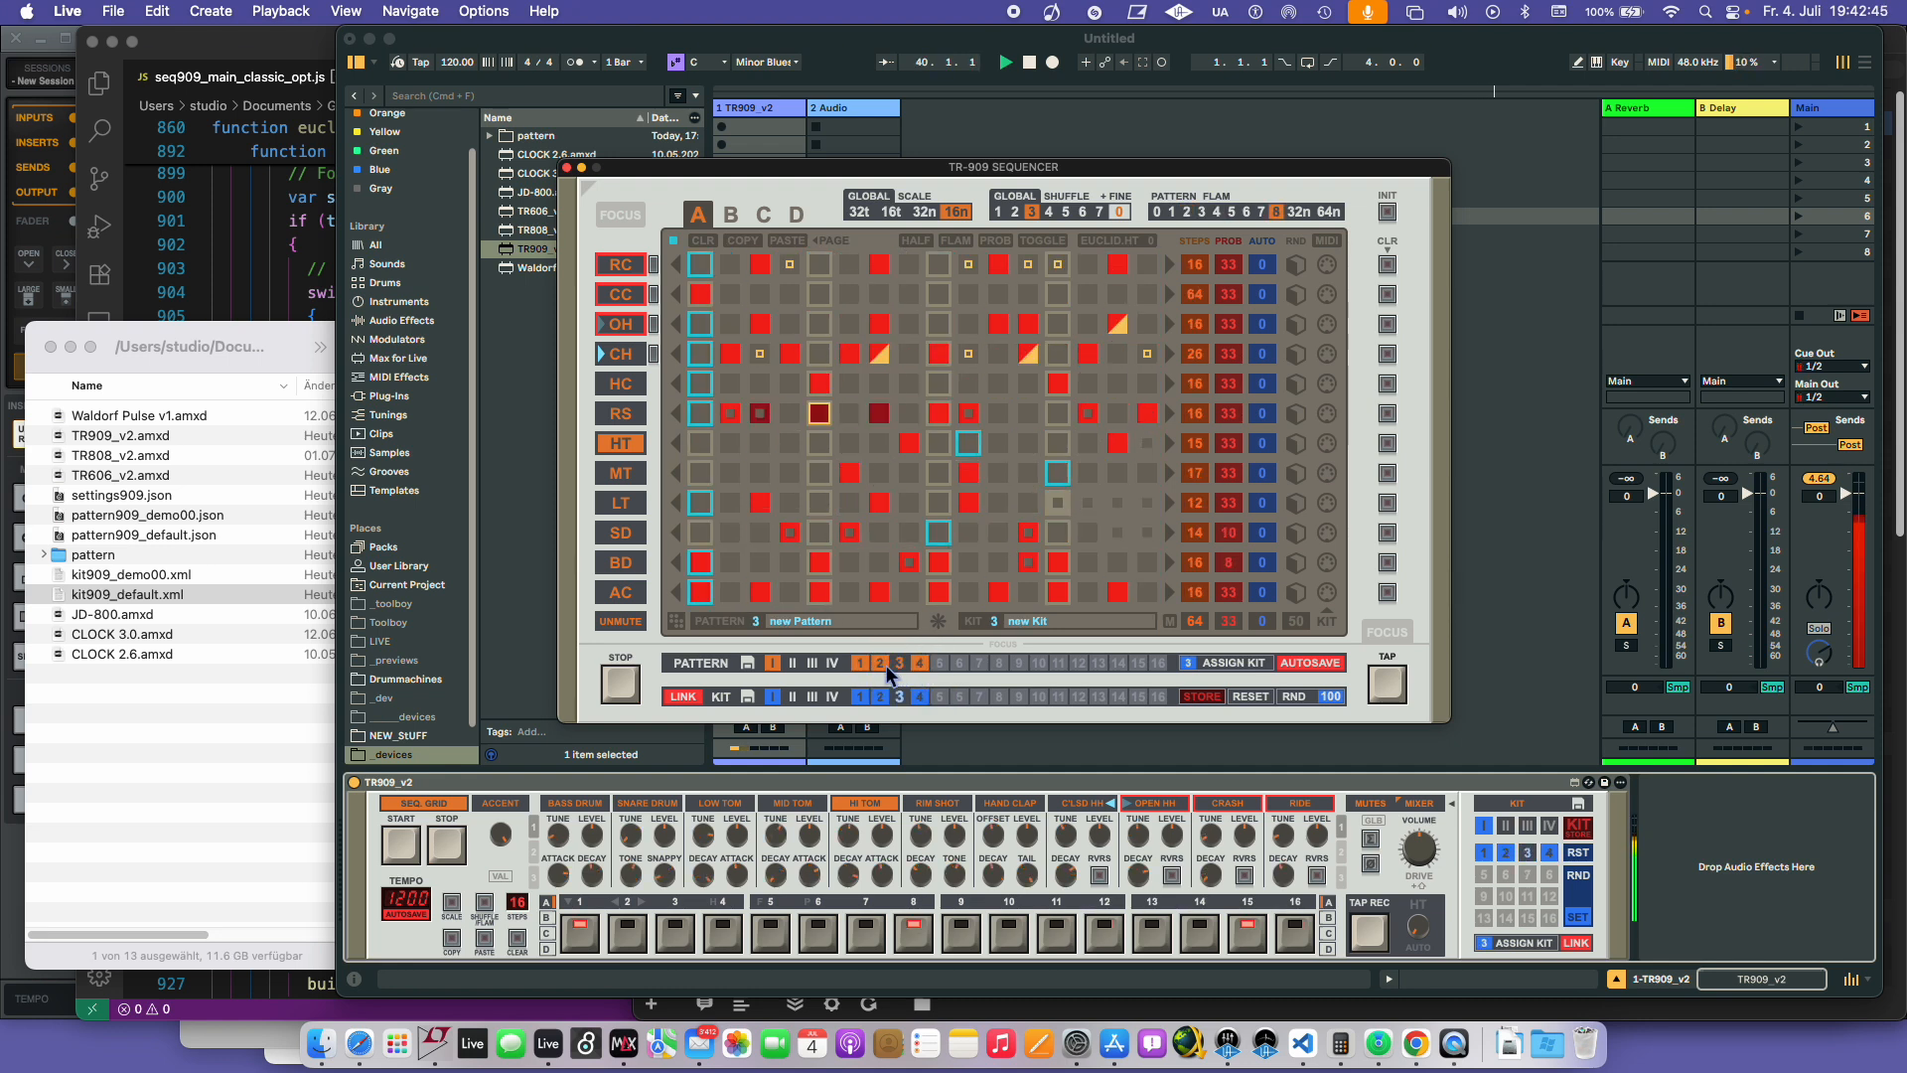
{"action": "left_click", "coordinate": [869, 663]}
{"action": "left_click", "coordinate": [1170, 198]}
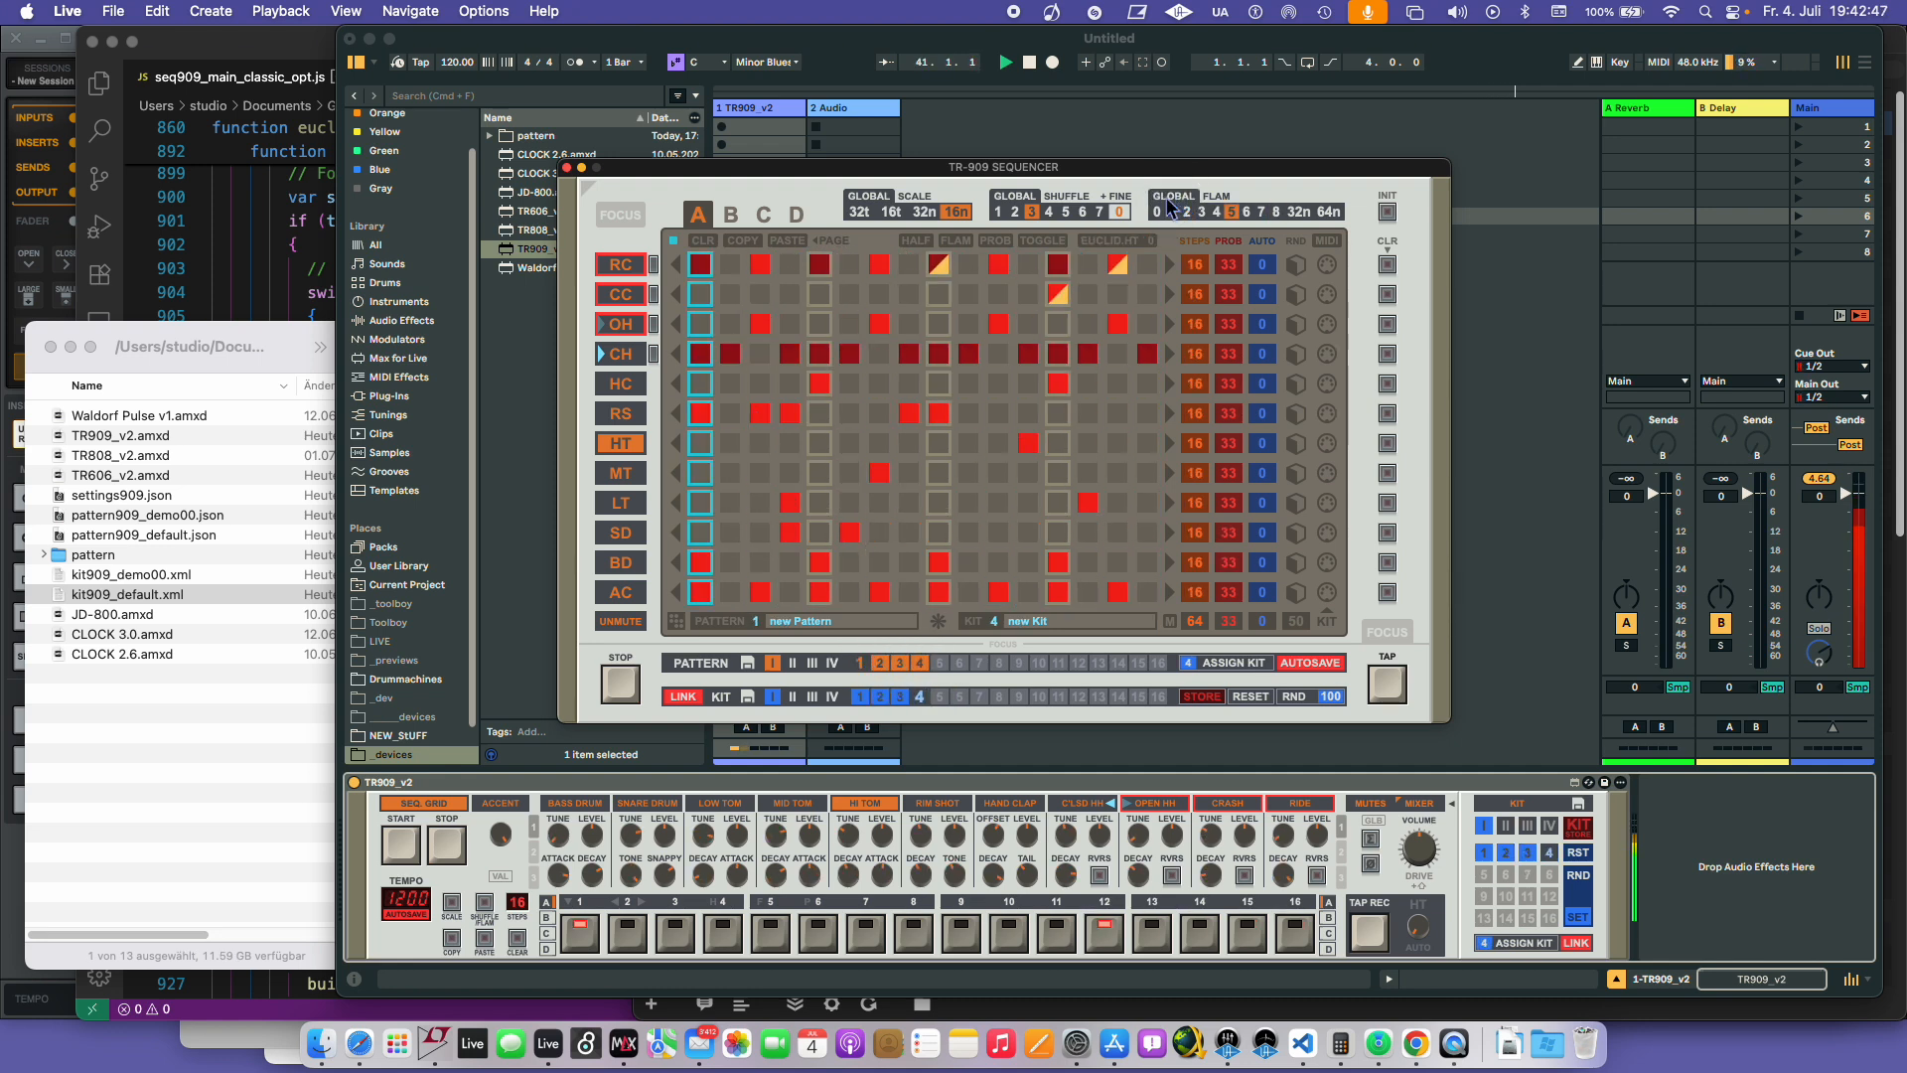
- Mute all the drum instruments except the bass drum, select pattern 2, and reposition the sequencer window slightly
{"action": "key", "text": "shift"}
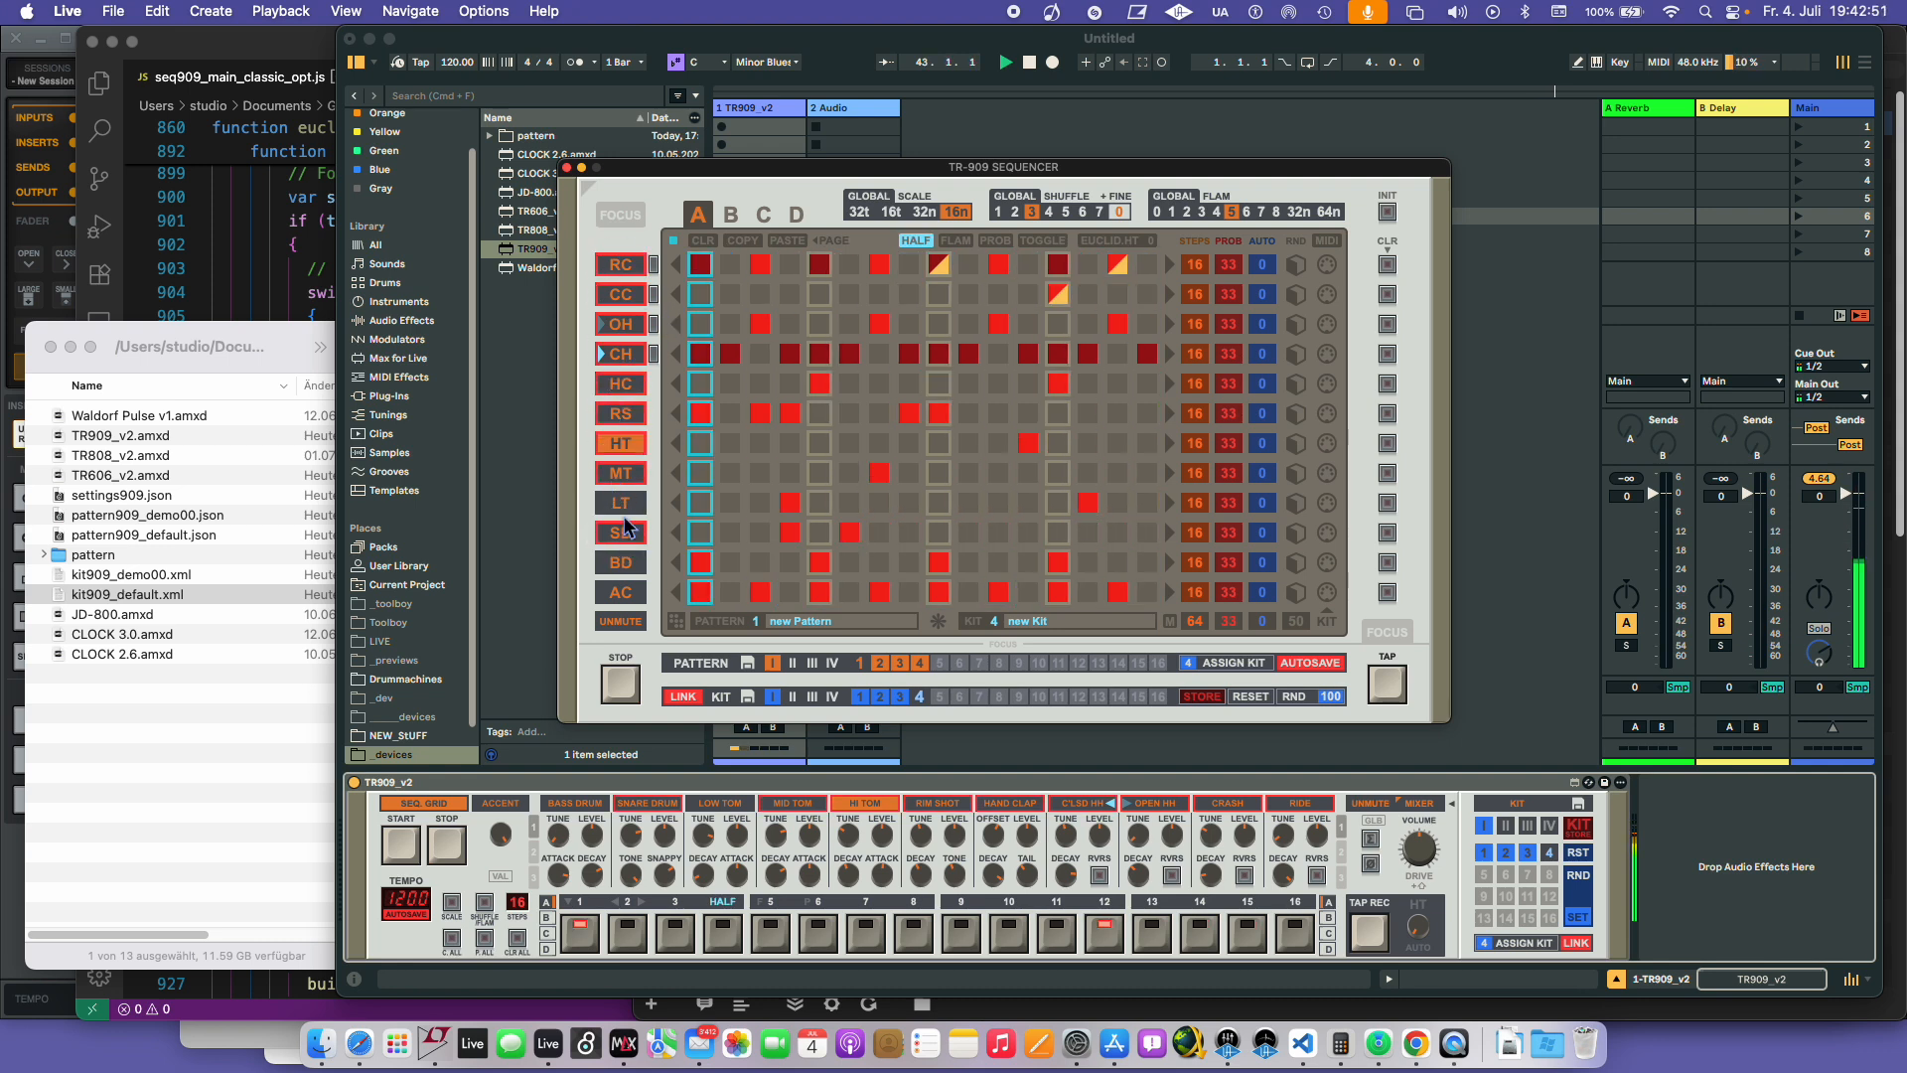
{"action": "key", "text": "shift"}
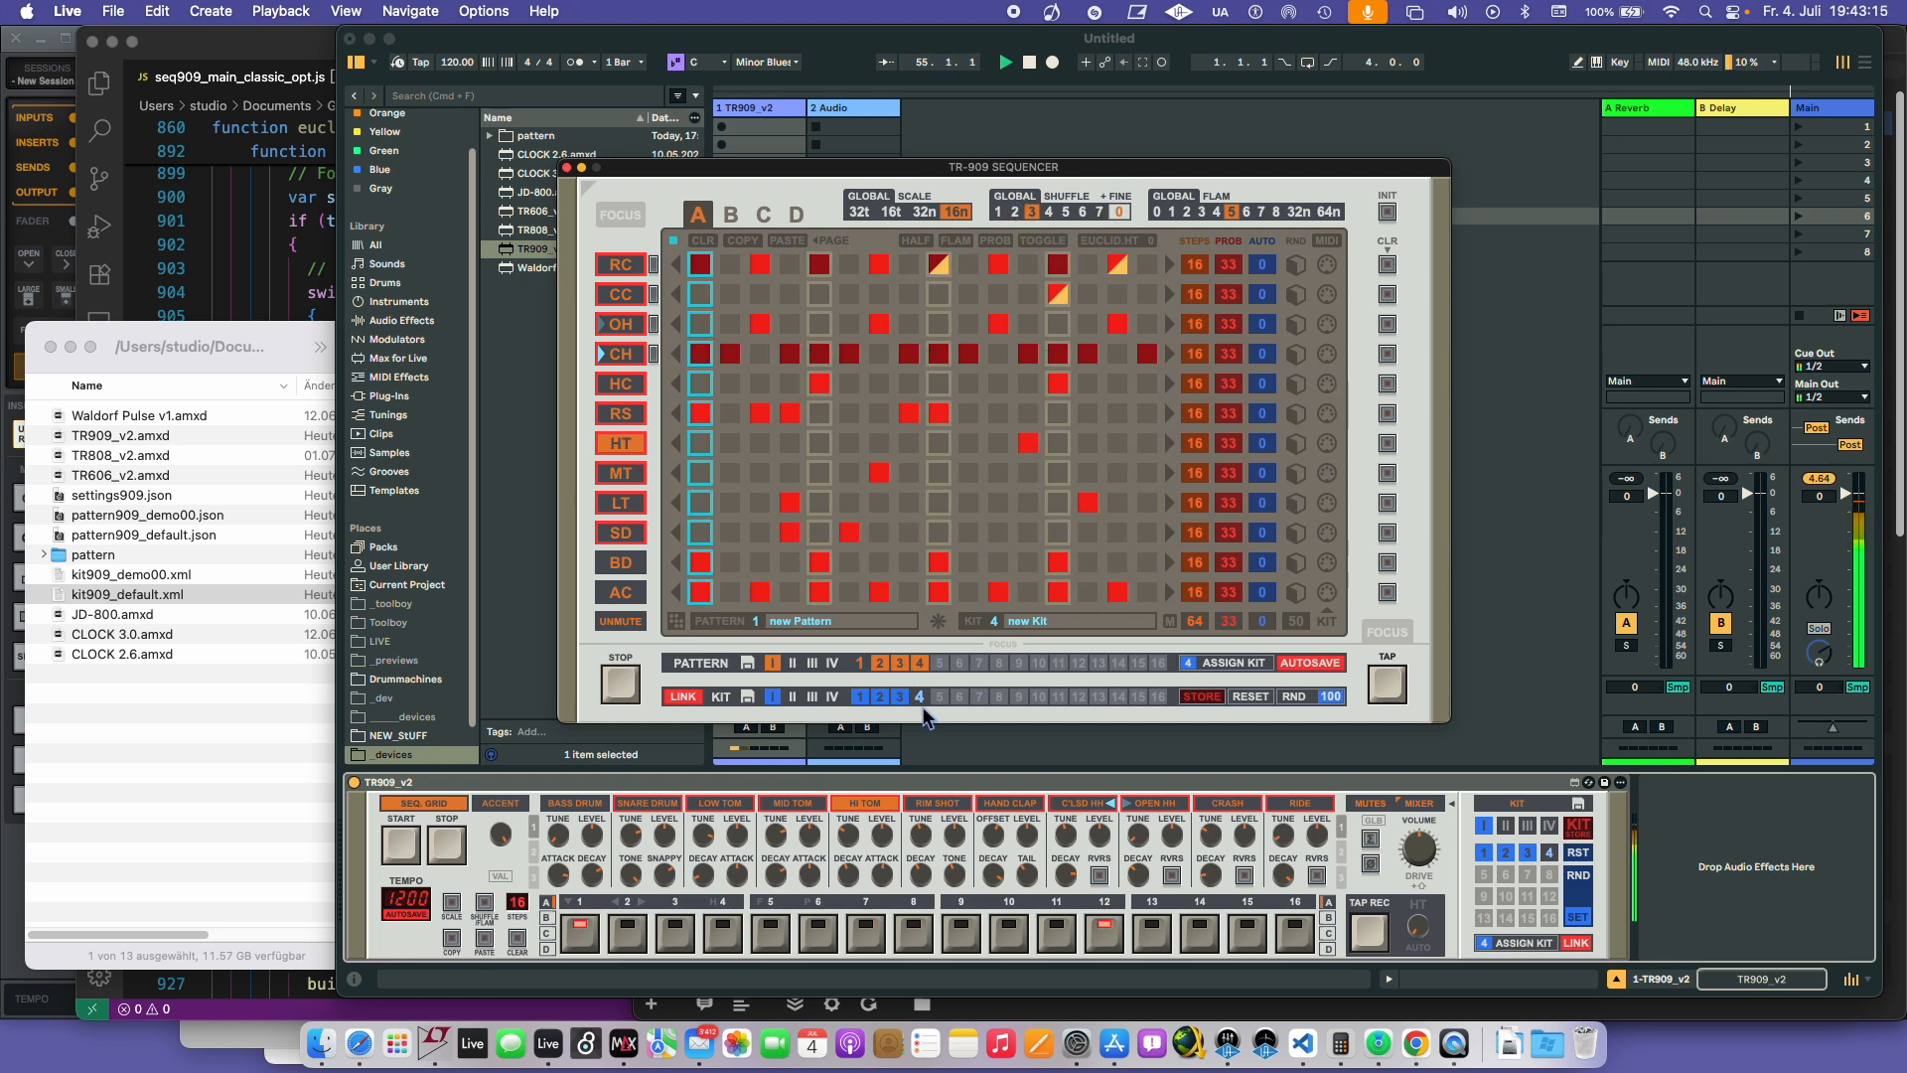
{"action": "left_click", "coordinate": [879, 663]}
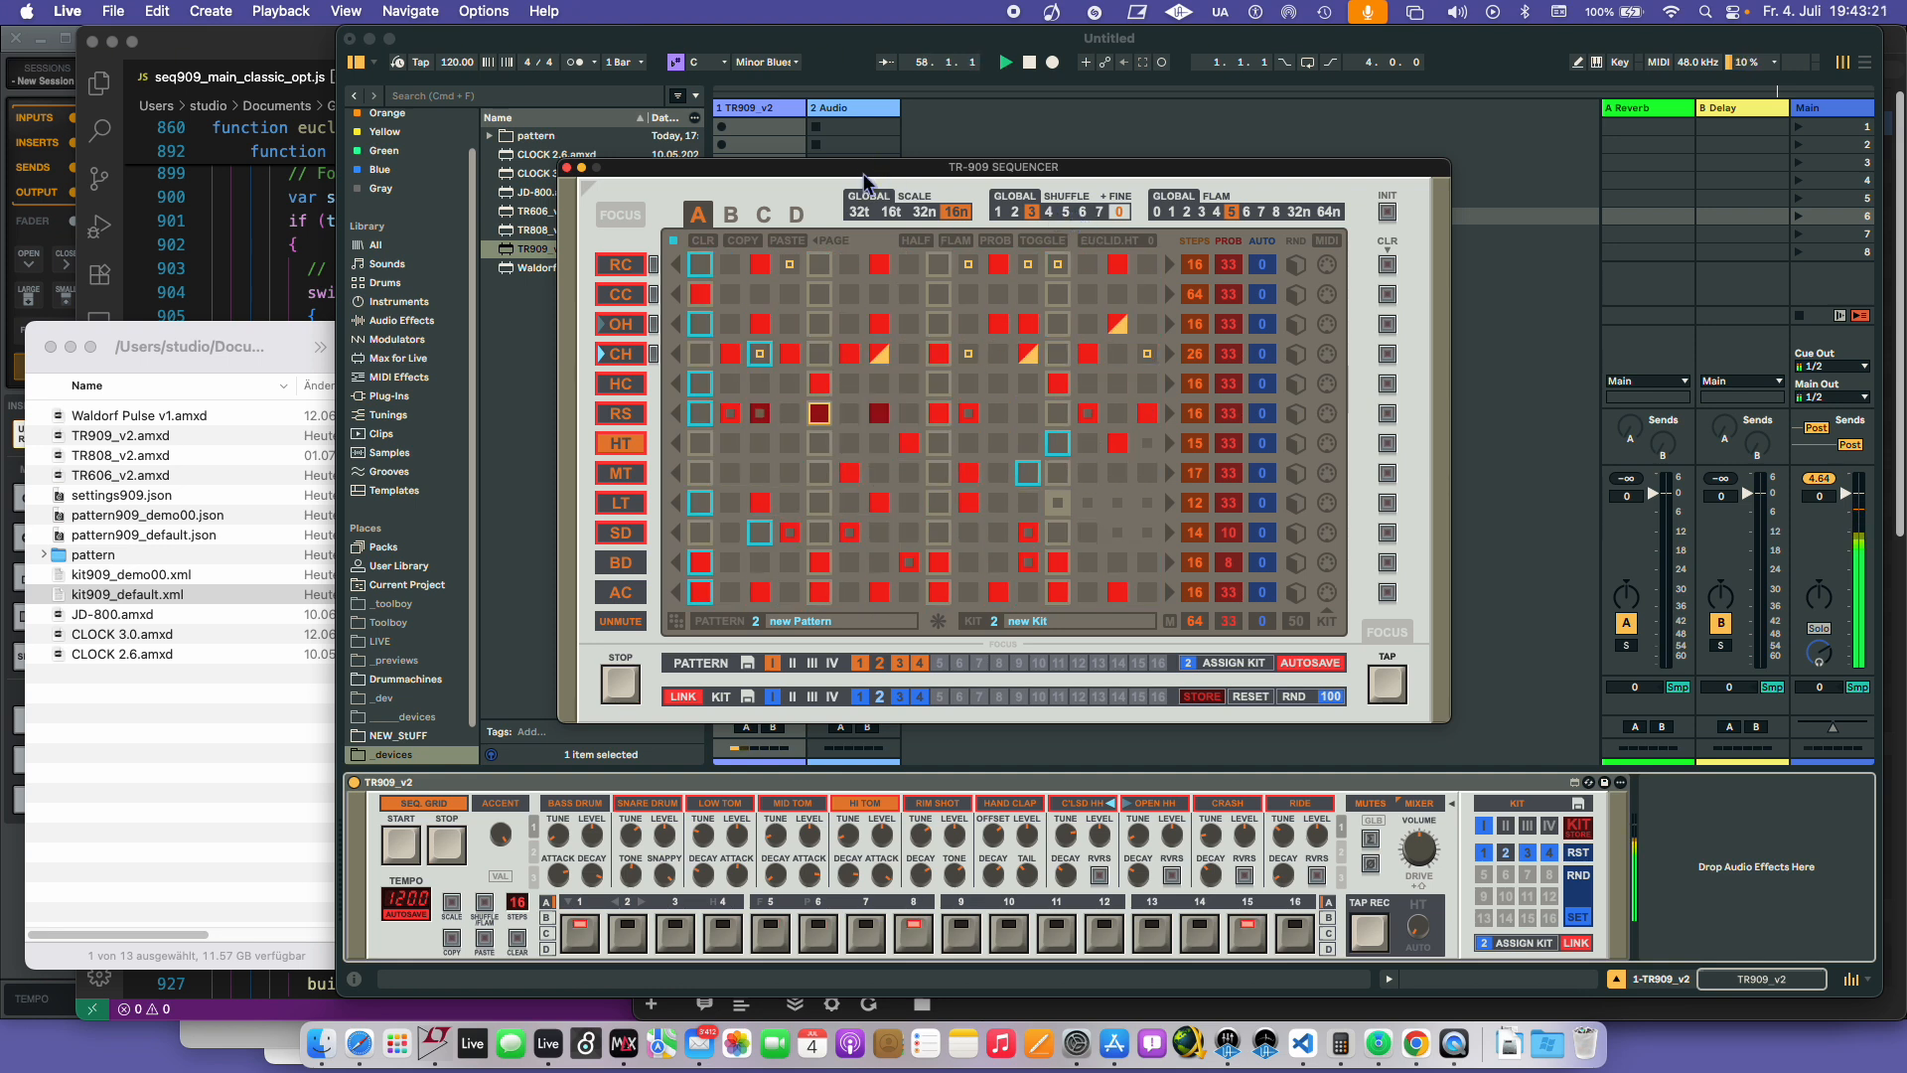
{"action": "left_click_drag", "start_coordinate": [864, 180], "coordinate": [929, 171]}
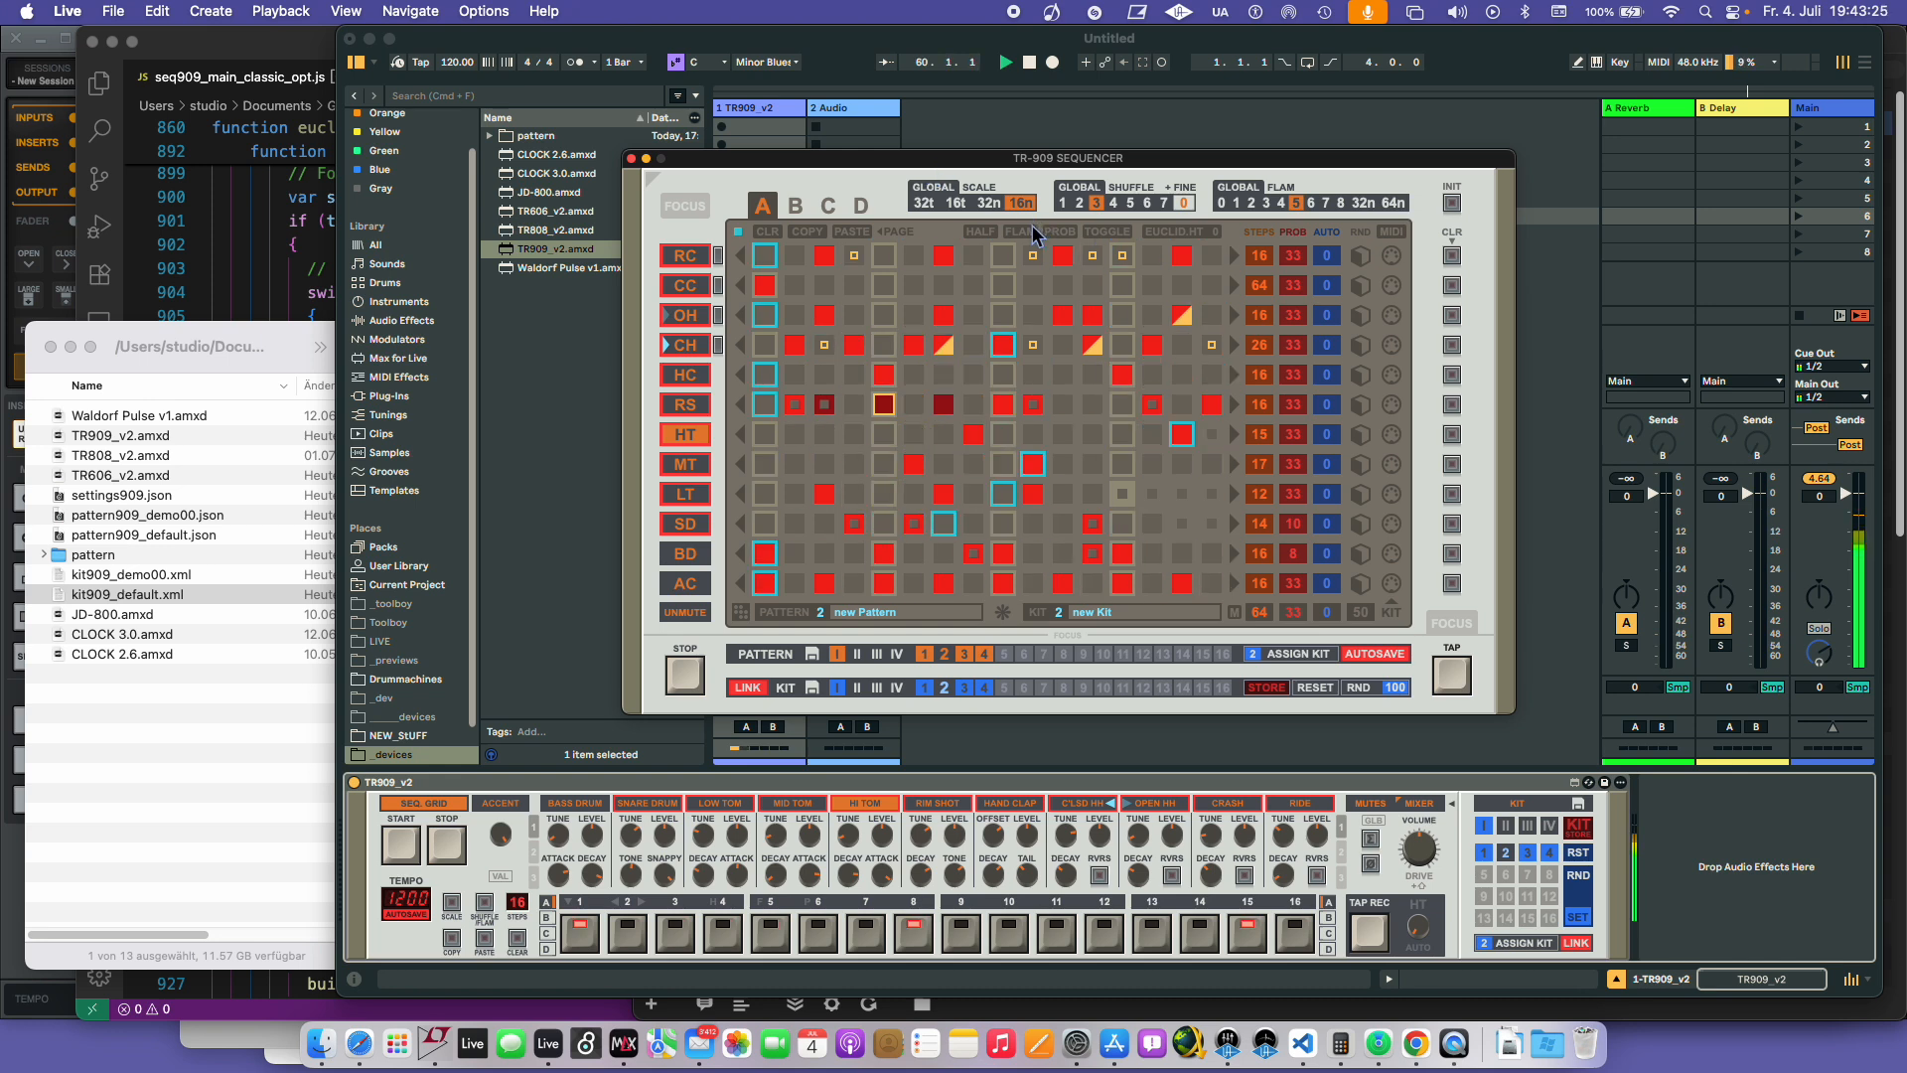
- Toggle shuffle to per-pattern and back to global, and switch to pattern 4
{"action": "left_click", "coordinate": [1098, 188]}
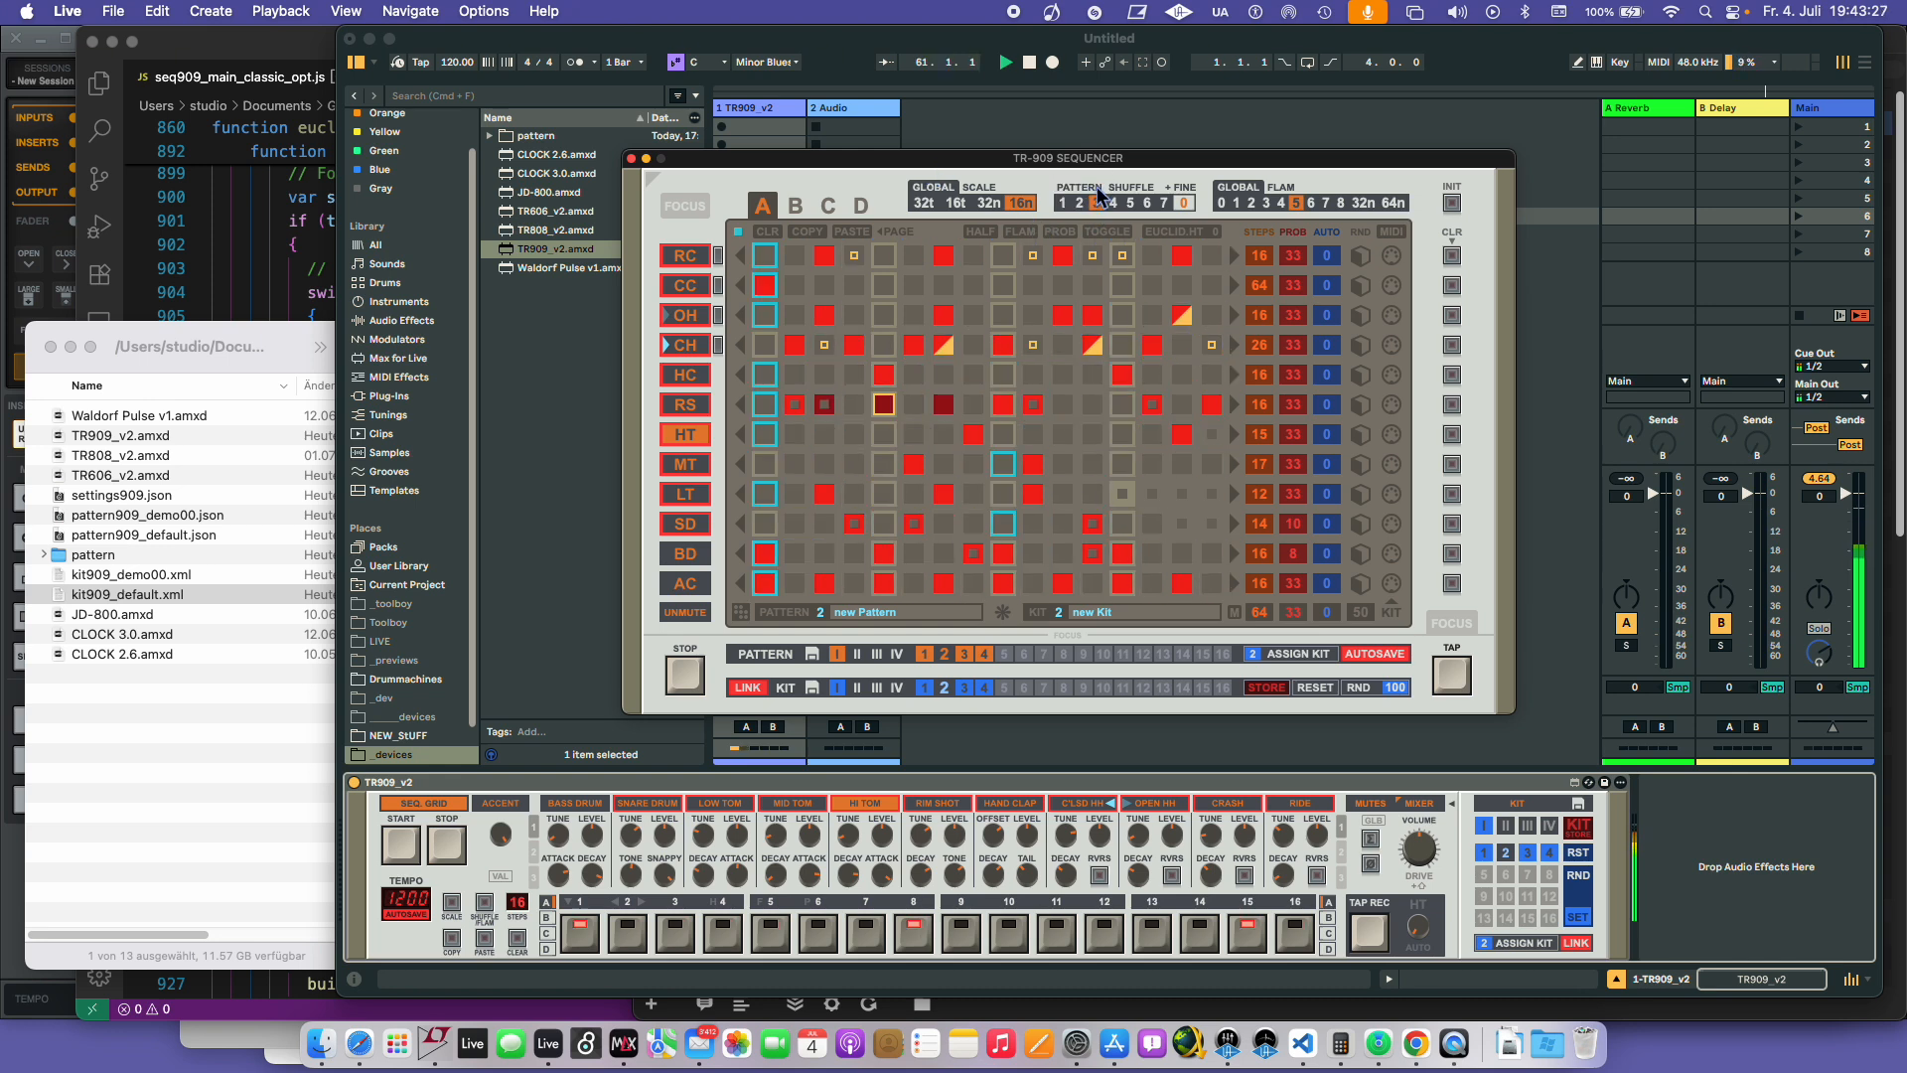
{"action": "left_click", "coordinate": [1098, 189]}
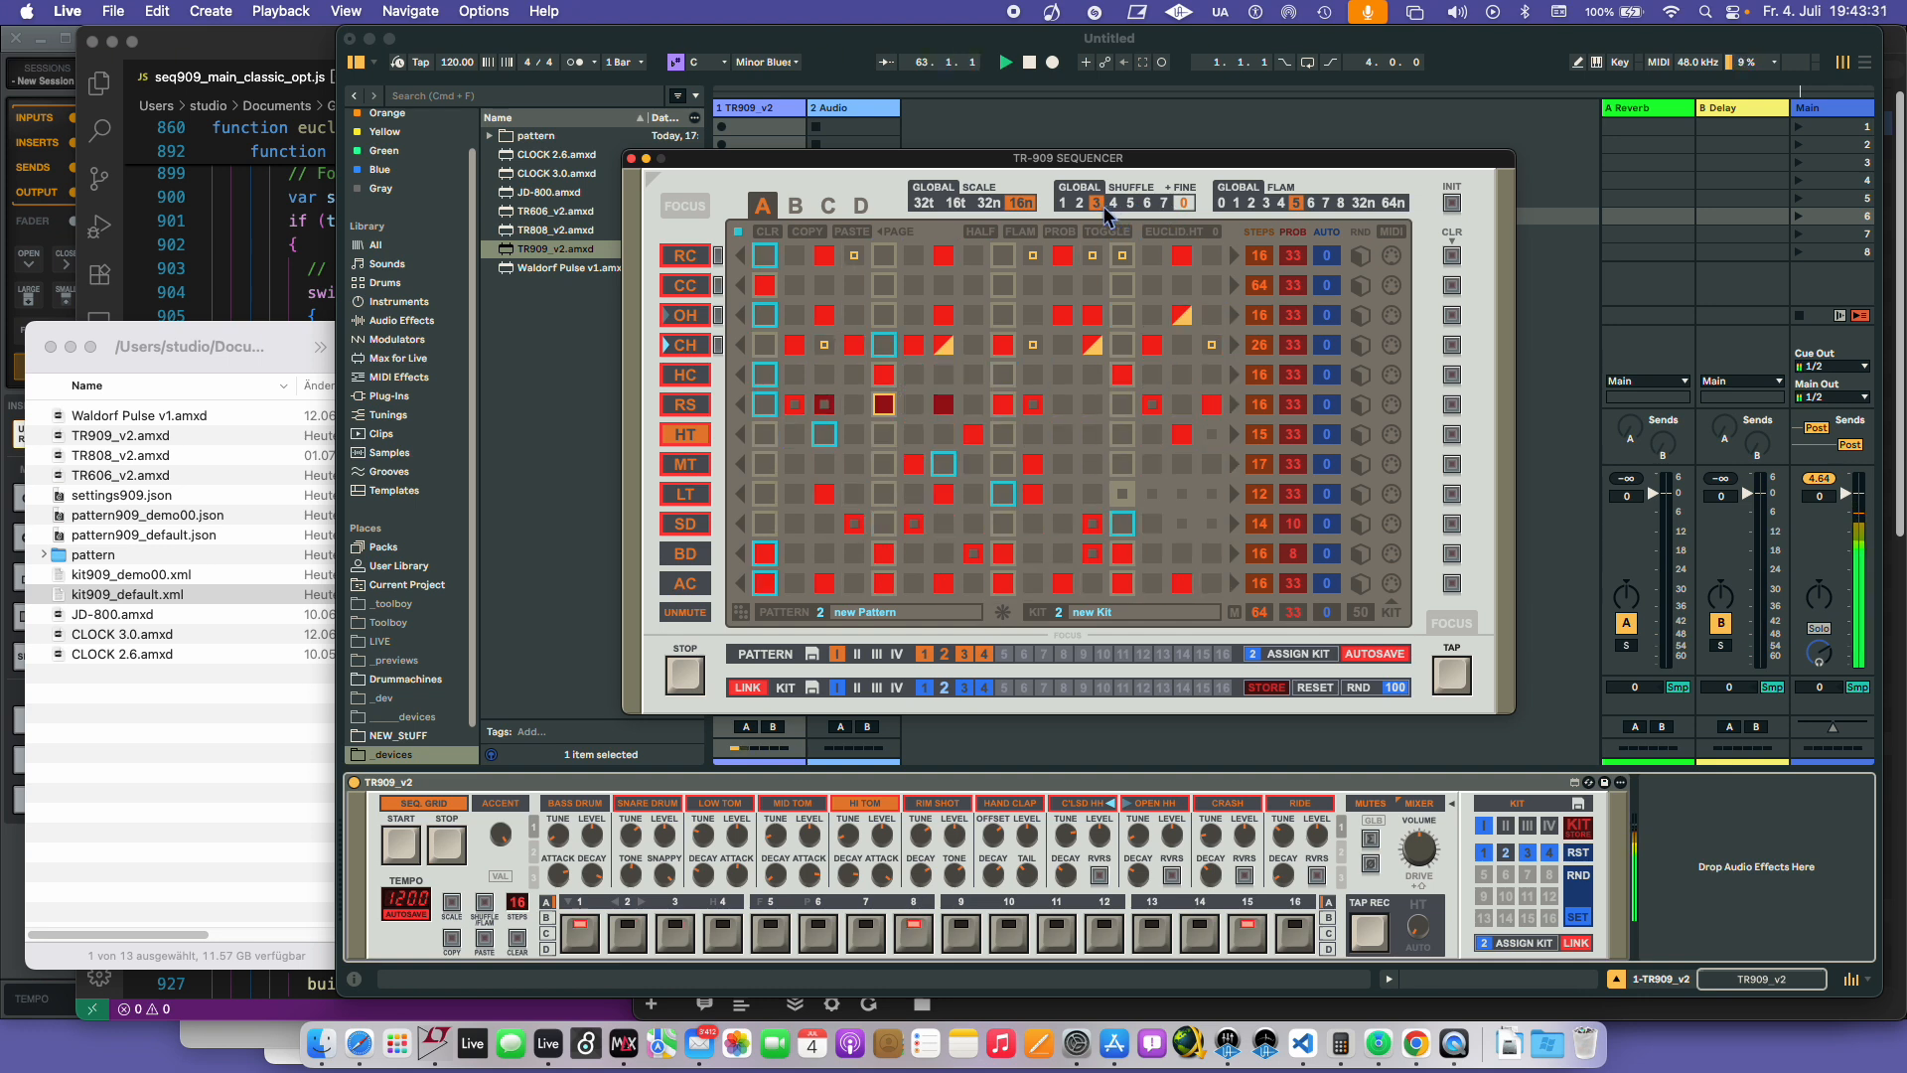
{"action": "left_click", "coordinate": [987, 654]}
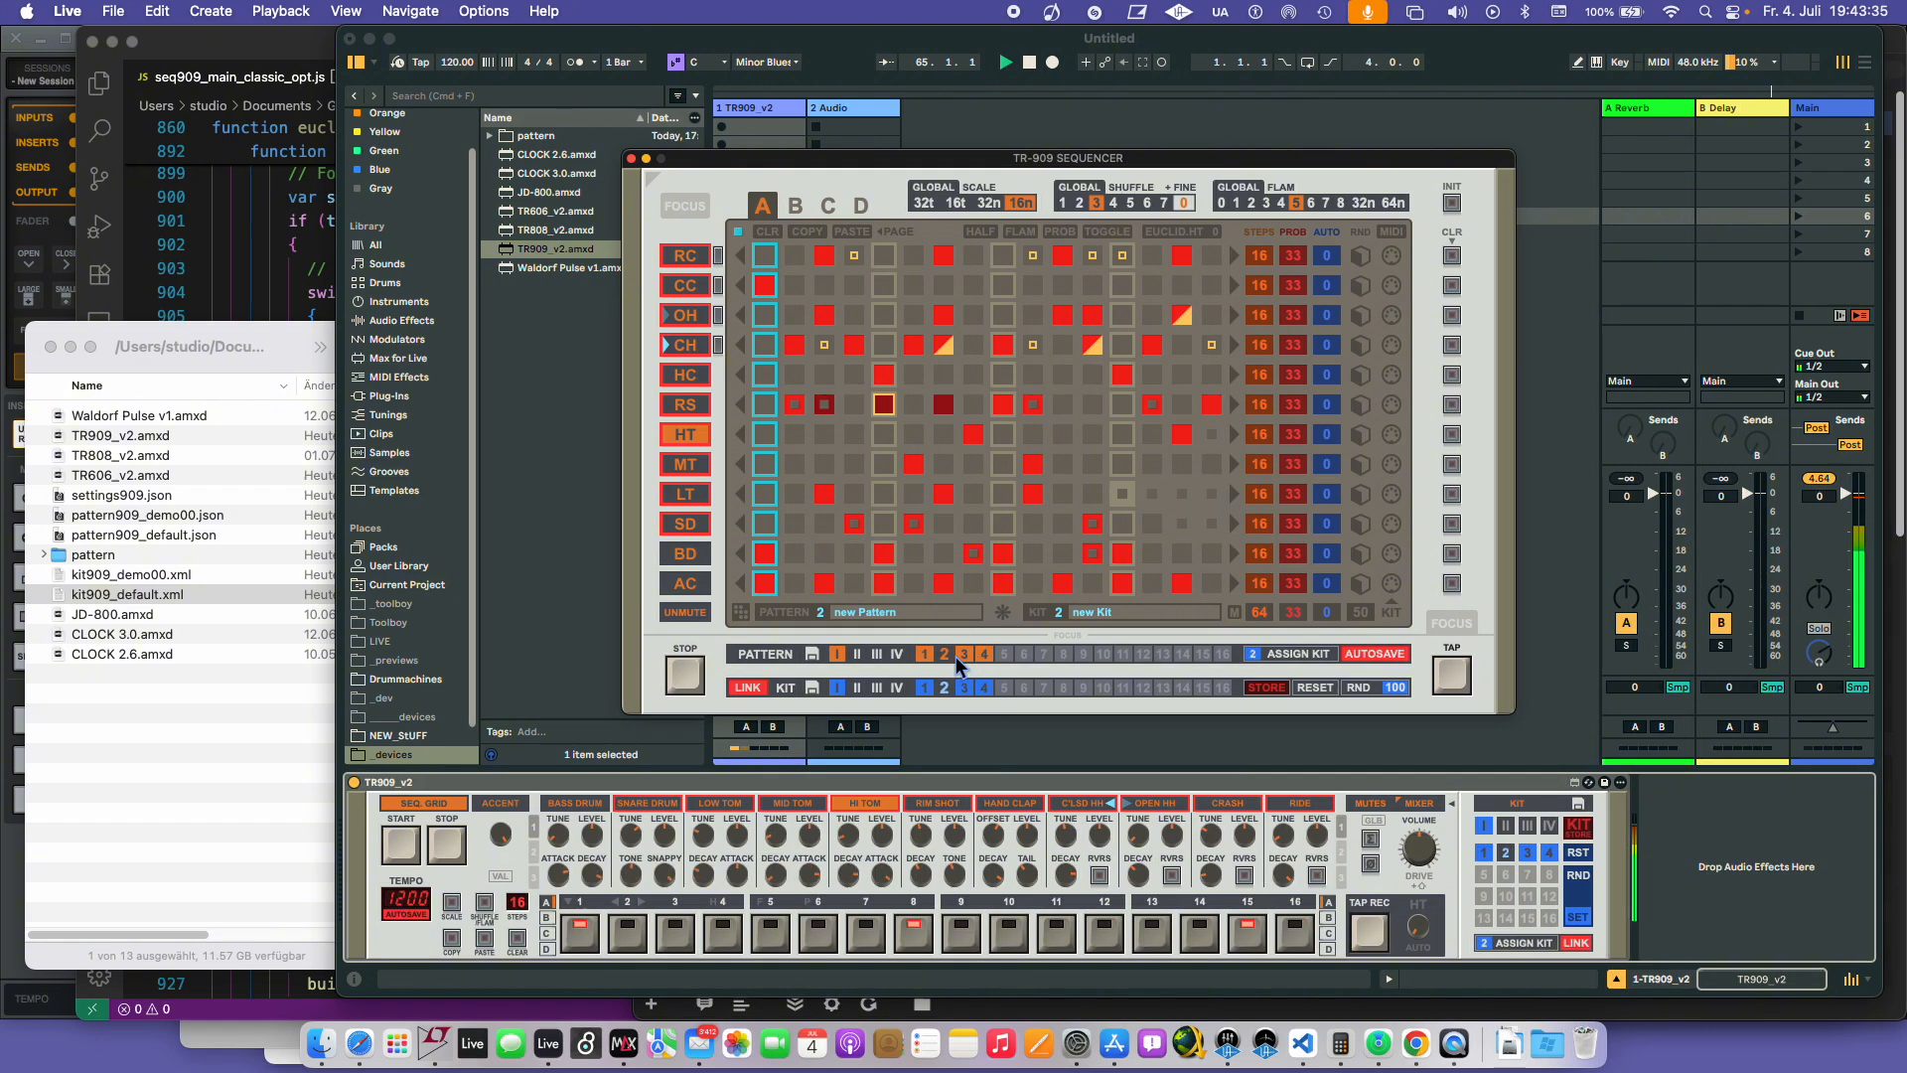
{"action": "left_click", "coordinate": [985, 654]}
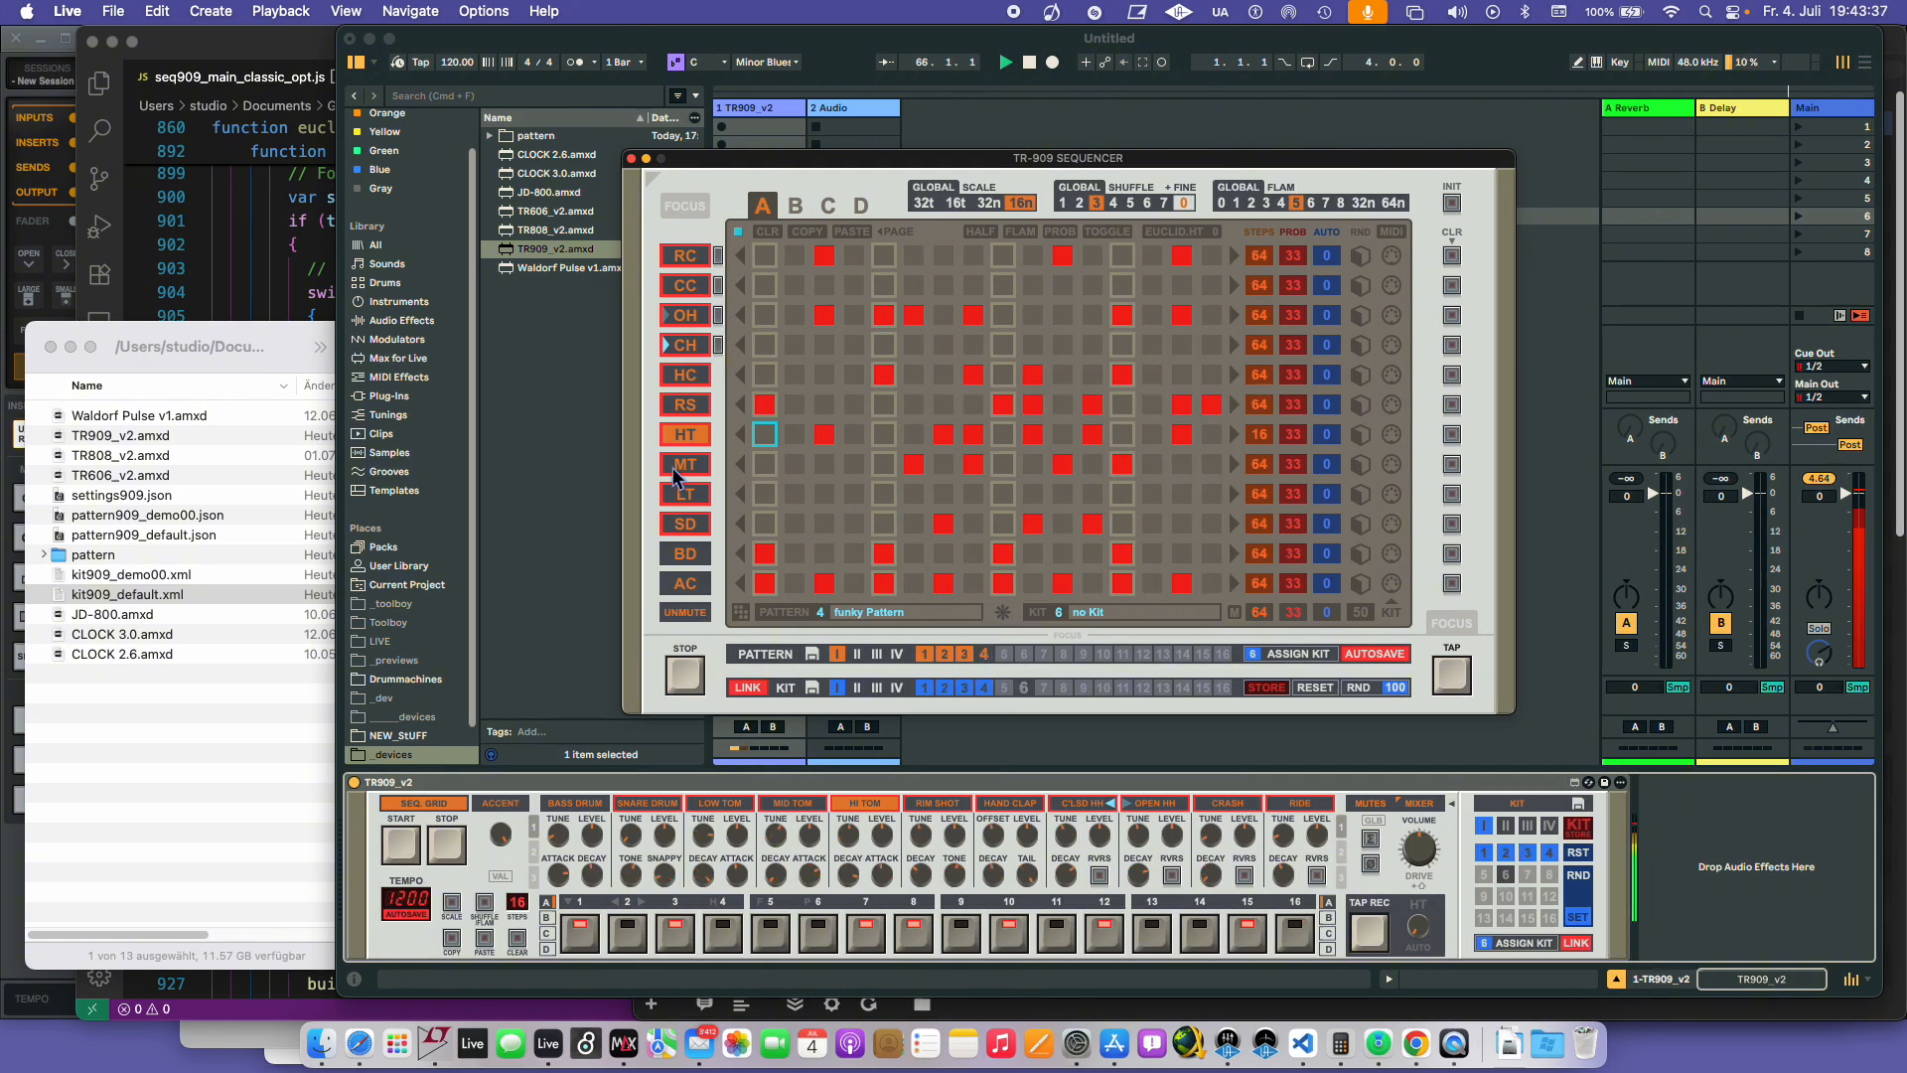
- Unmute all the muted drum instruments in pattern 4
{"action": "left_click", "coordinate": [689, 524], "text": "shift"}
{"action": "left_click", "coordinate": [687, 404], "text": "shift"}
{"action": "left_click", "coordinate": [690, 438], "text": "shift"}
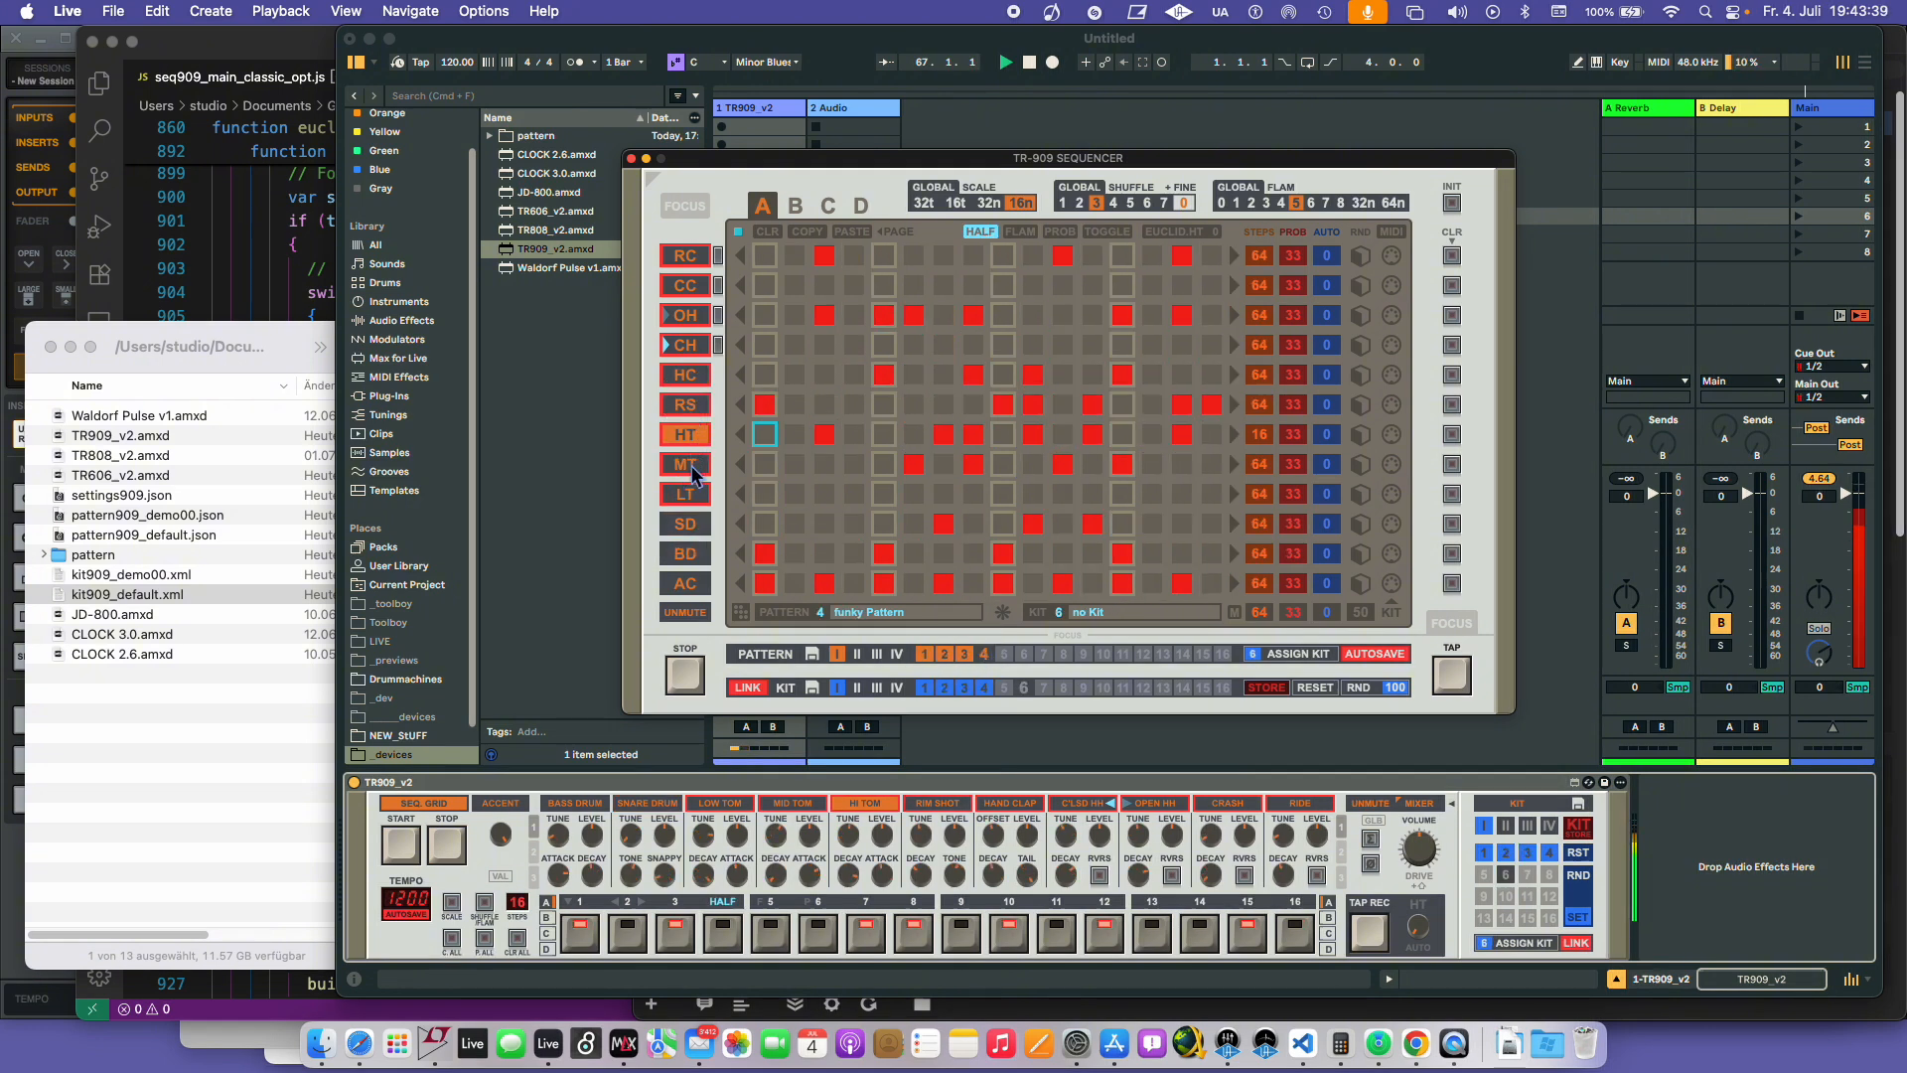
{"action": "left_click_drag", "start_coordinate": [682, 320], "coordinate": [686, 434]}
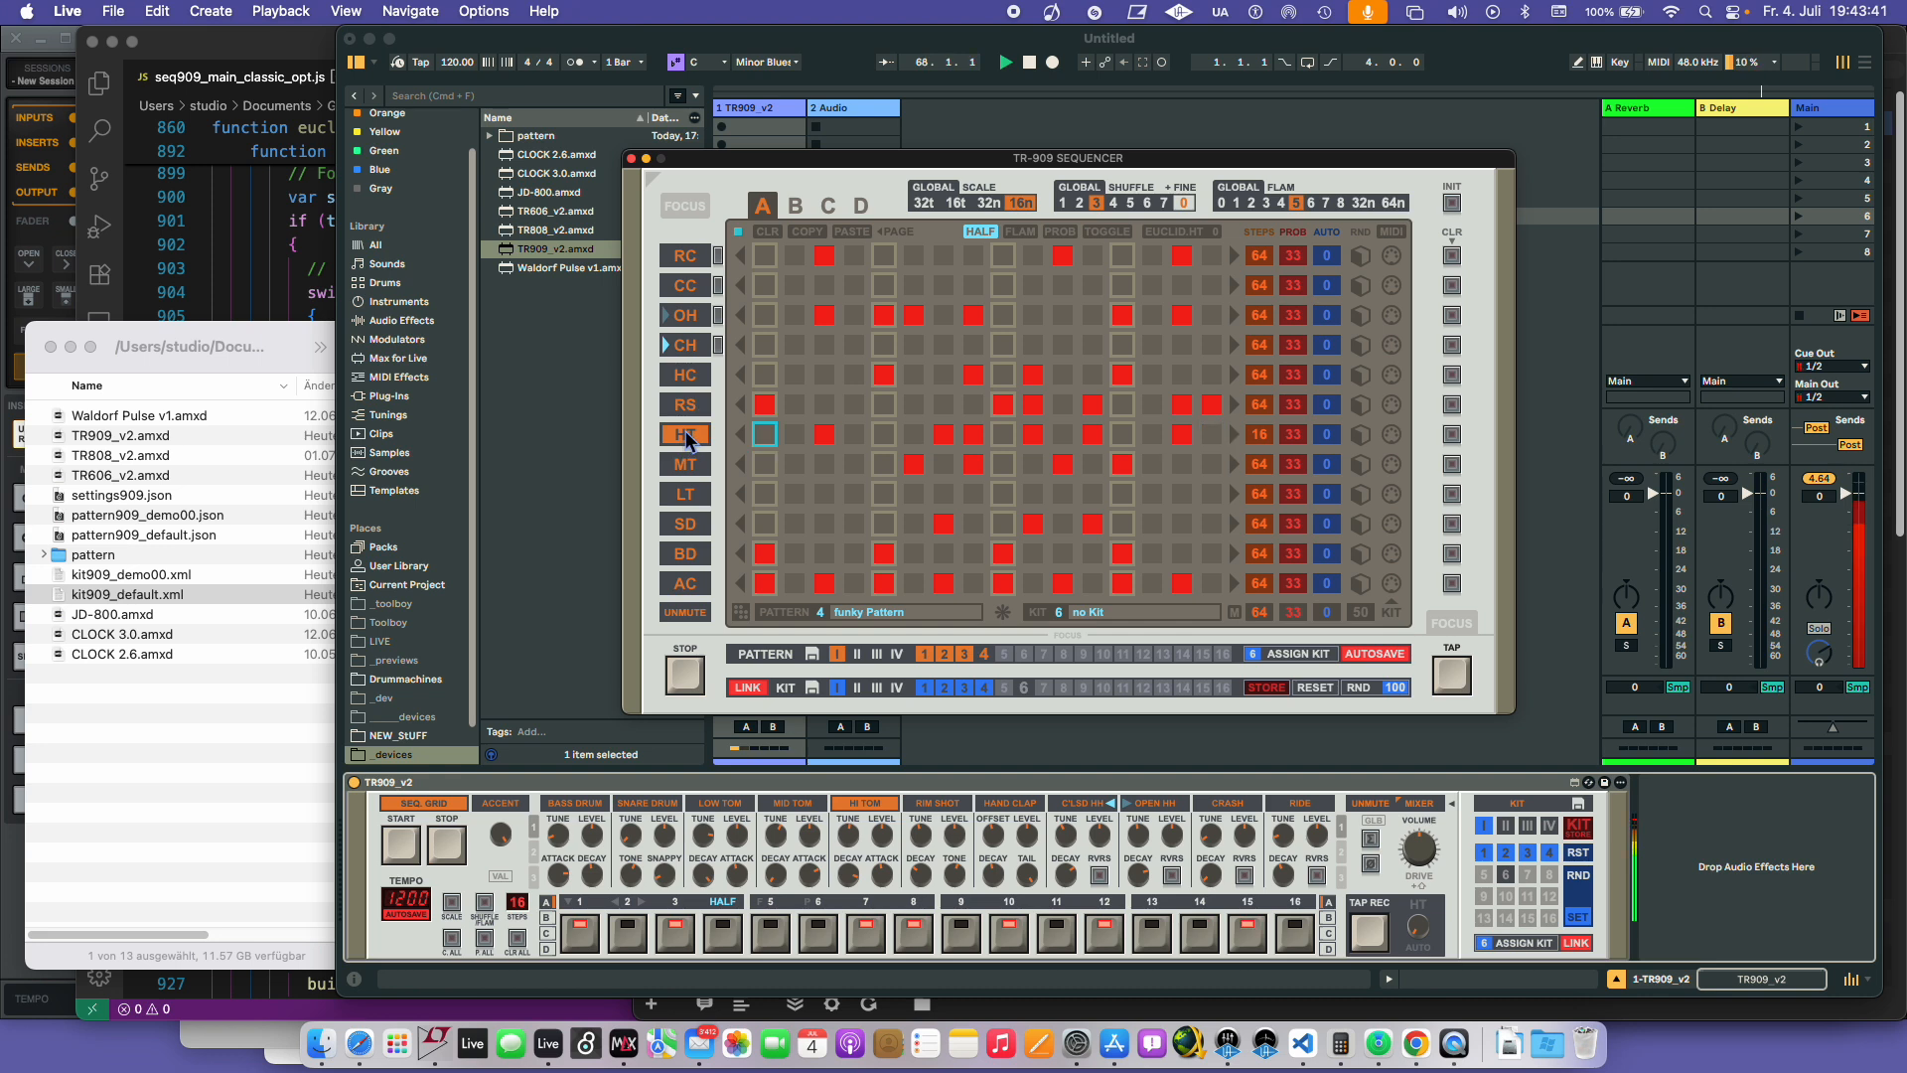
- Store the current sound settings in kit slot 6 and, with the low tom selected, in kit slot 5
{"action": "left_click", "coordinate": [1022, 852]}
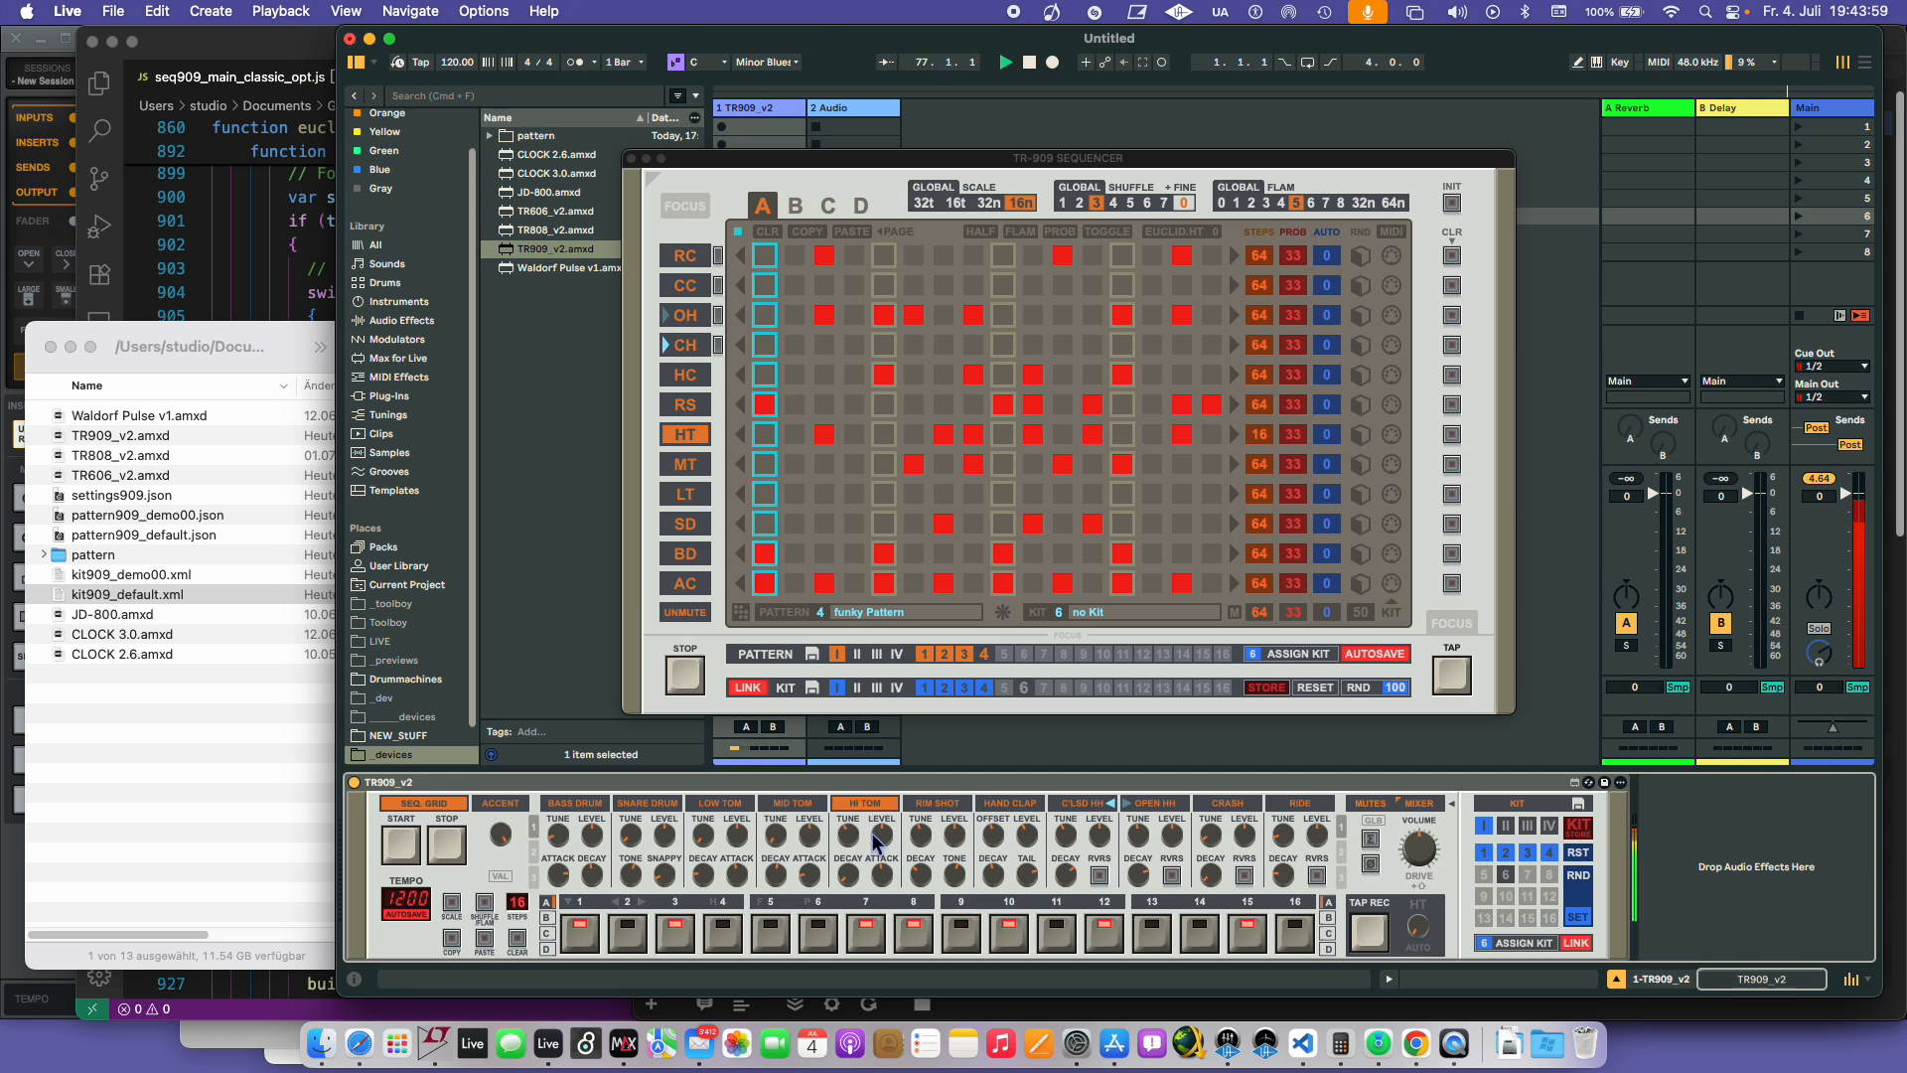
{"action": "left_click", "coordinate": [1255, 691]}
{"action": "key", "text": "shift"}
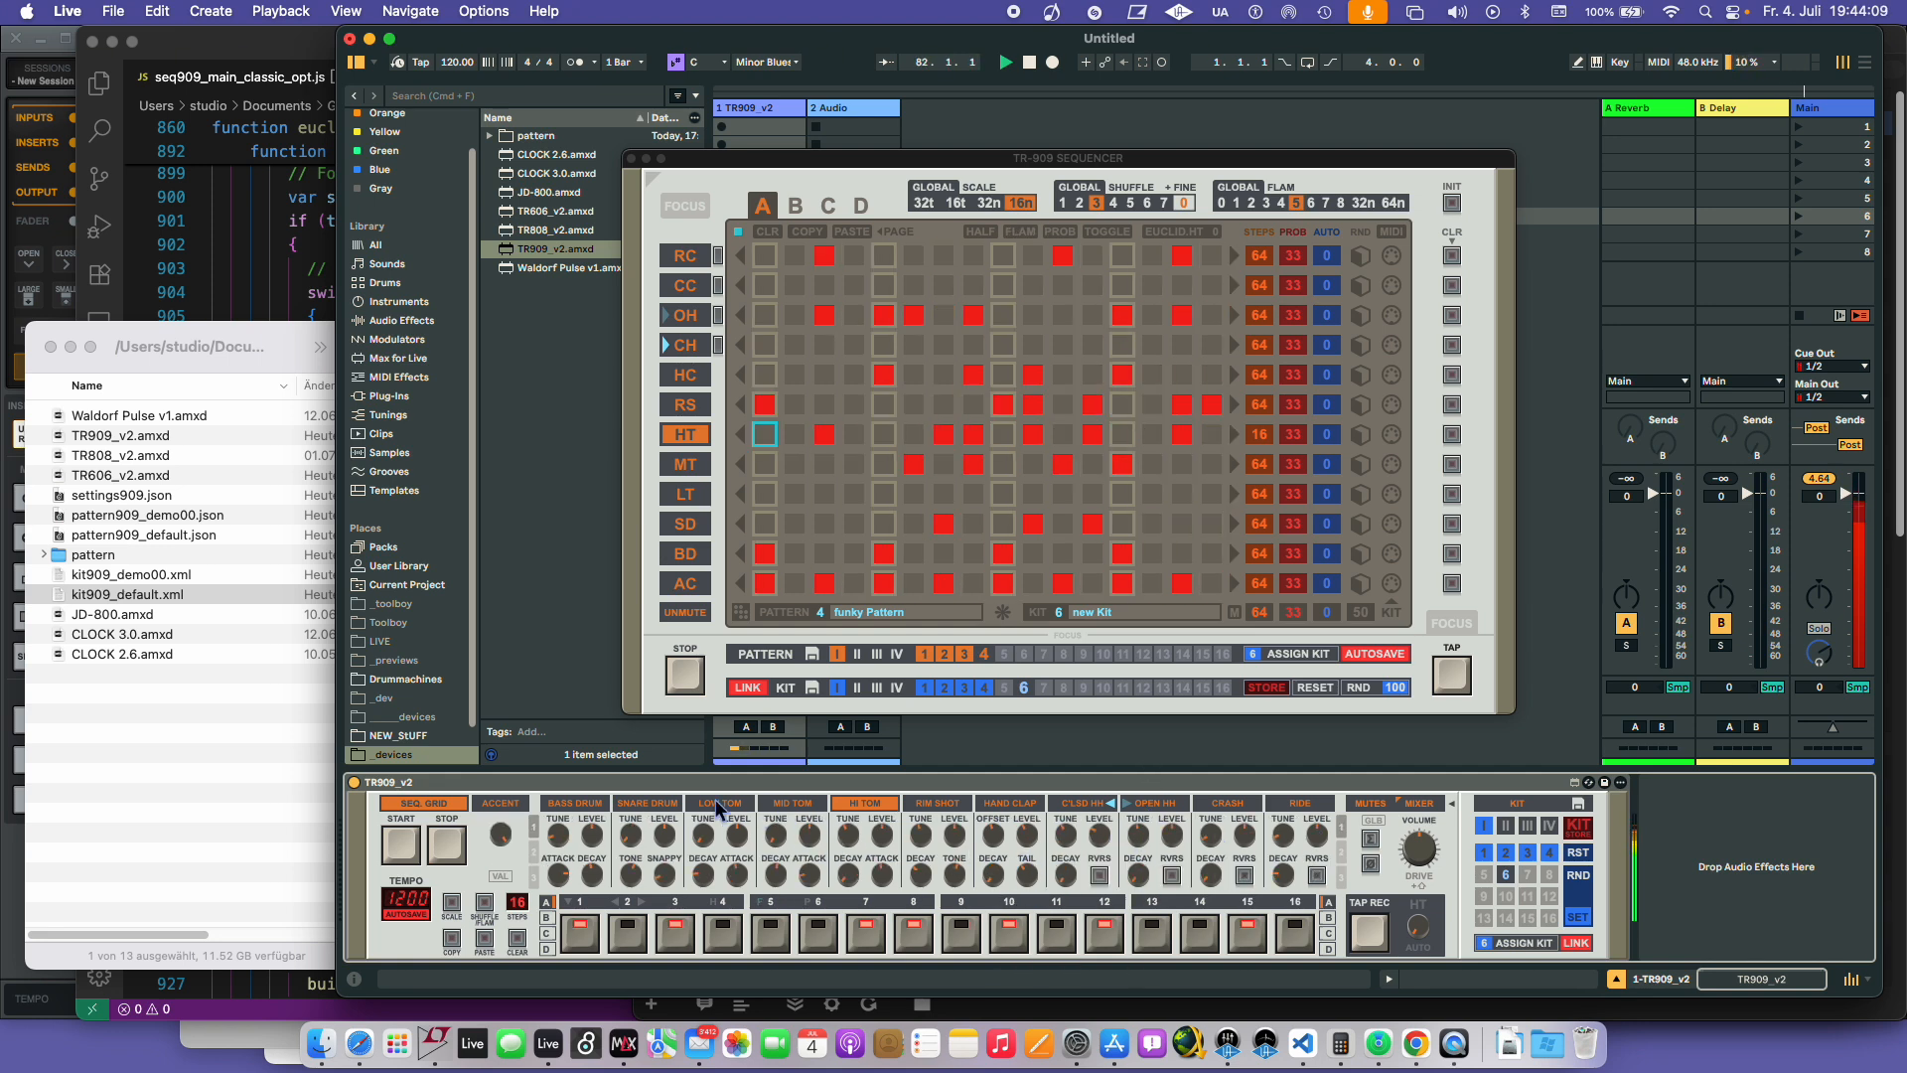
{"action": "left_click", "coordinate": [717, 805]}
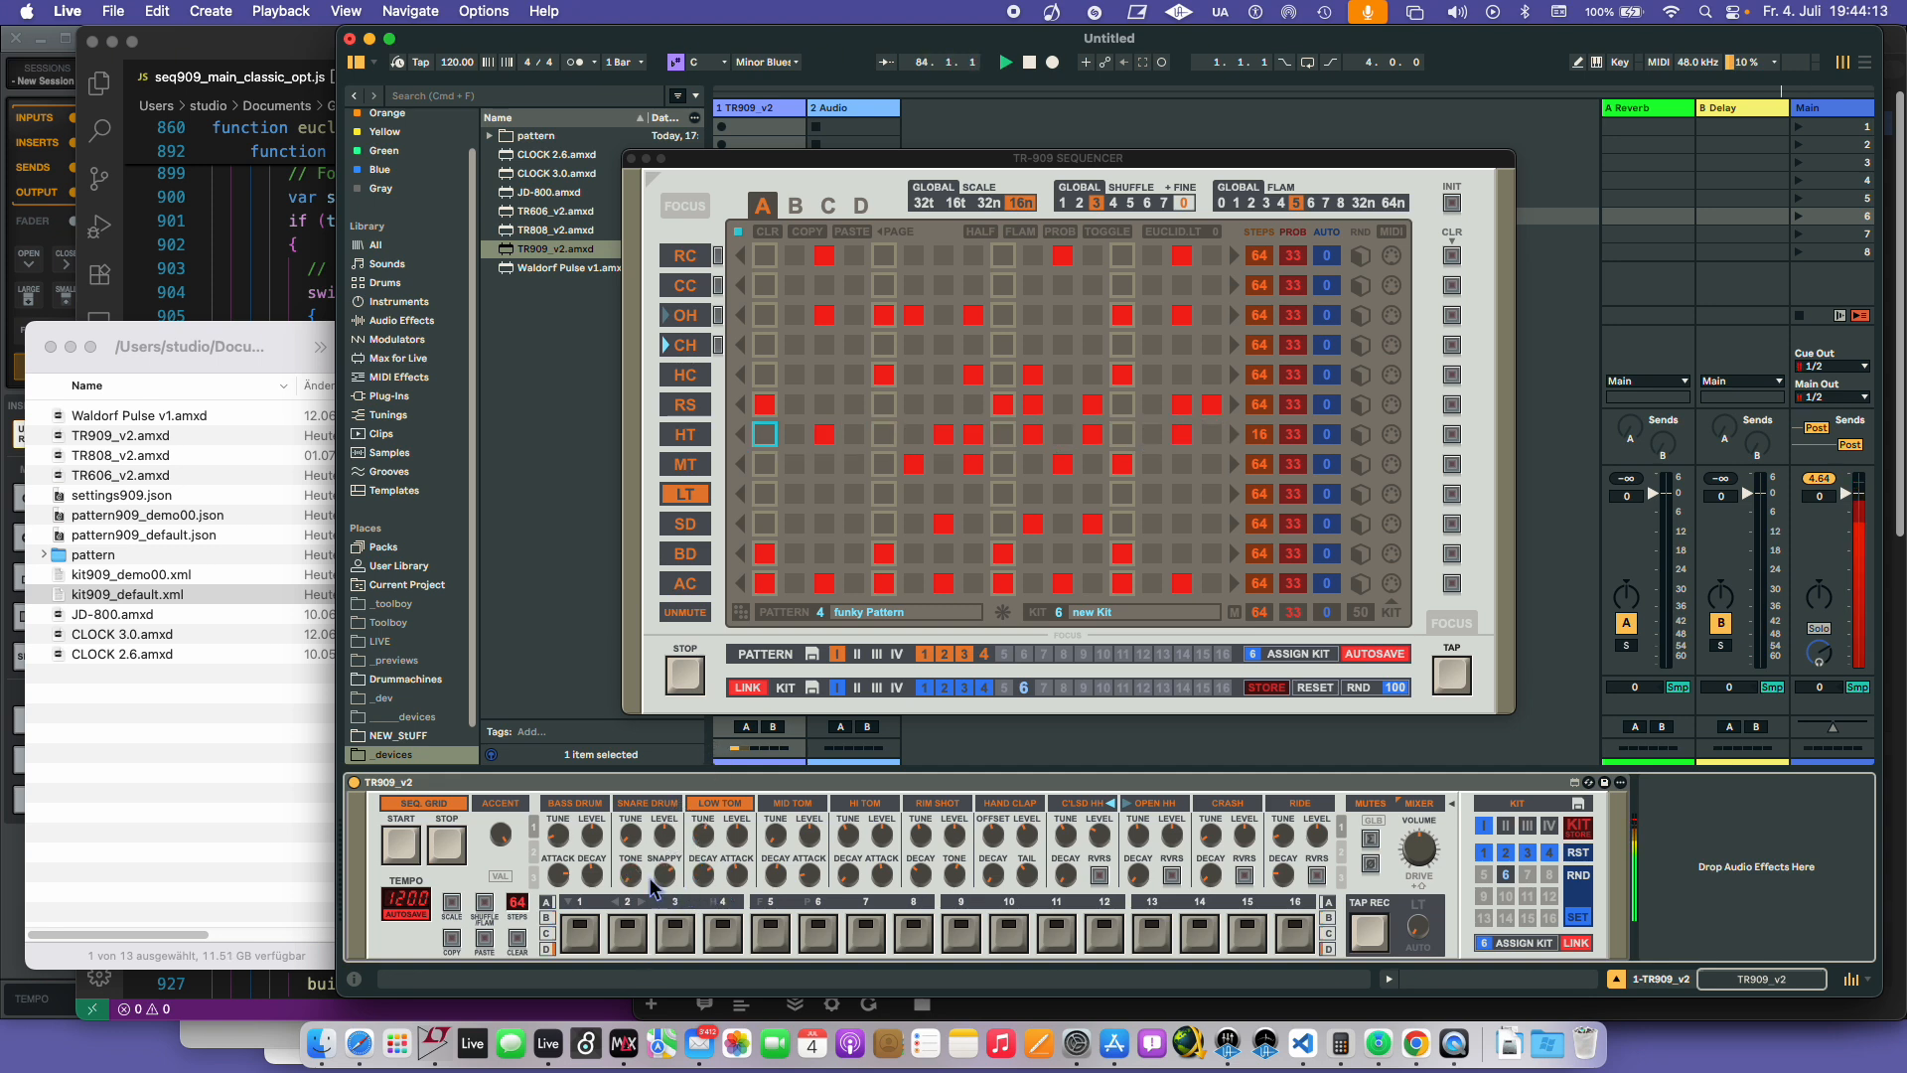
{"action": "left_click", "coordinate": [1003, 687]}
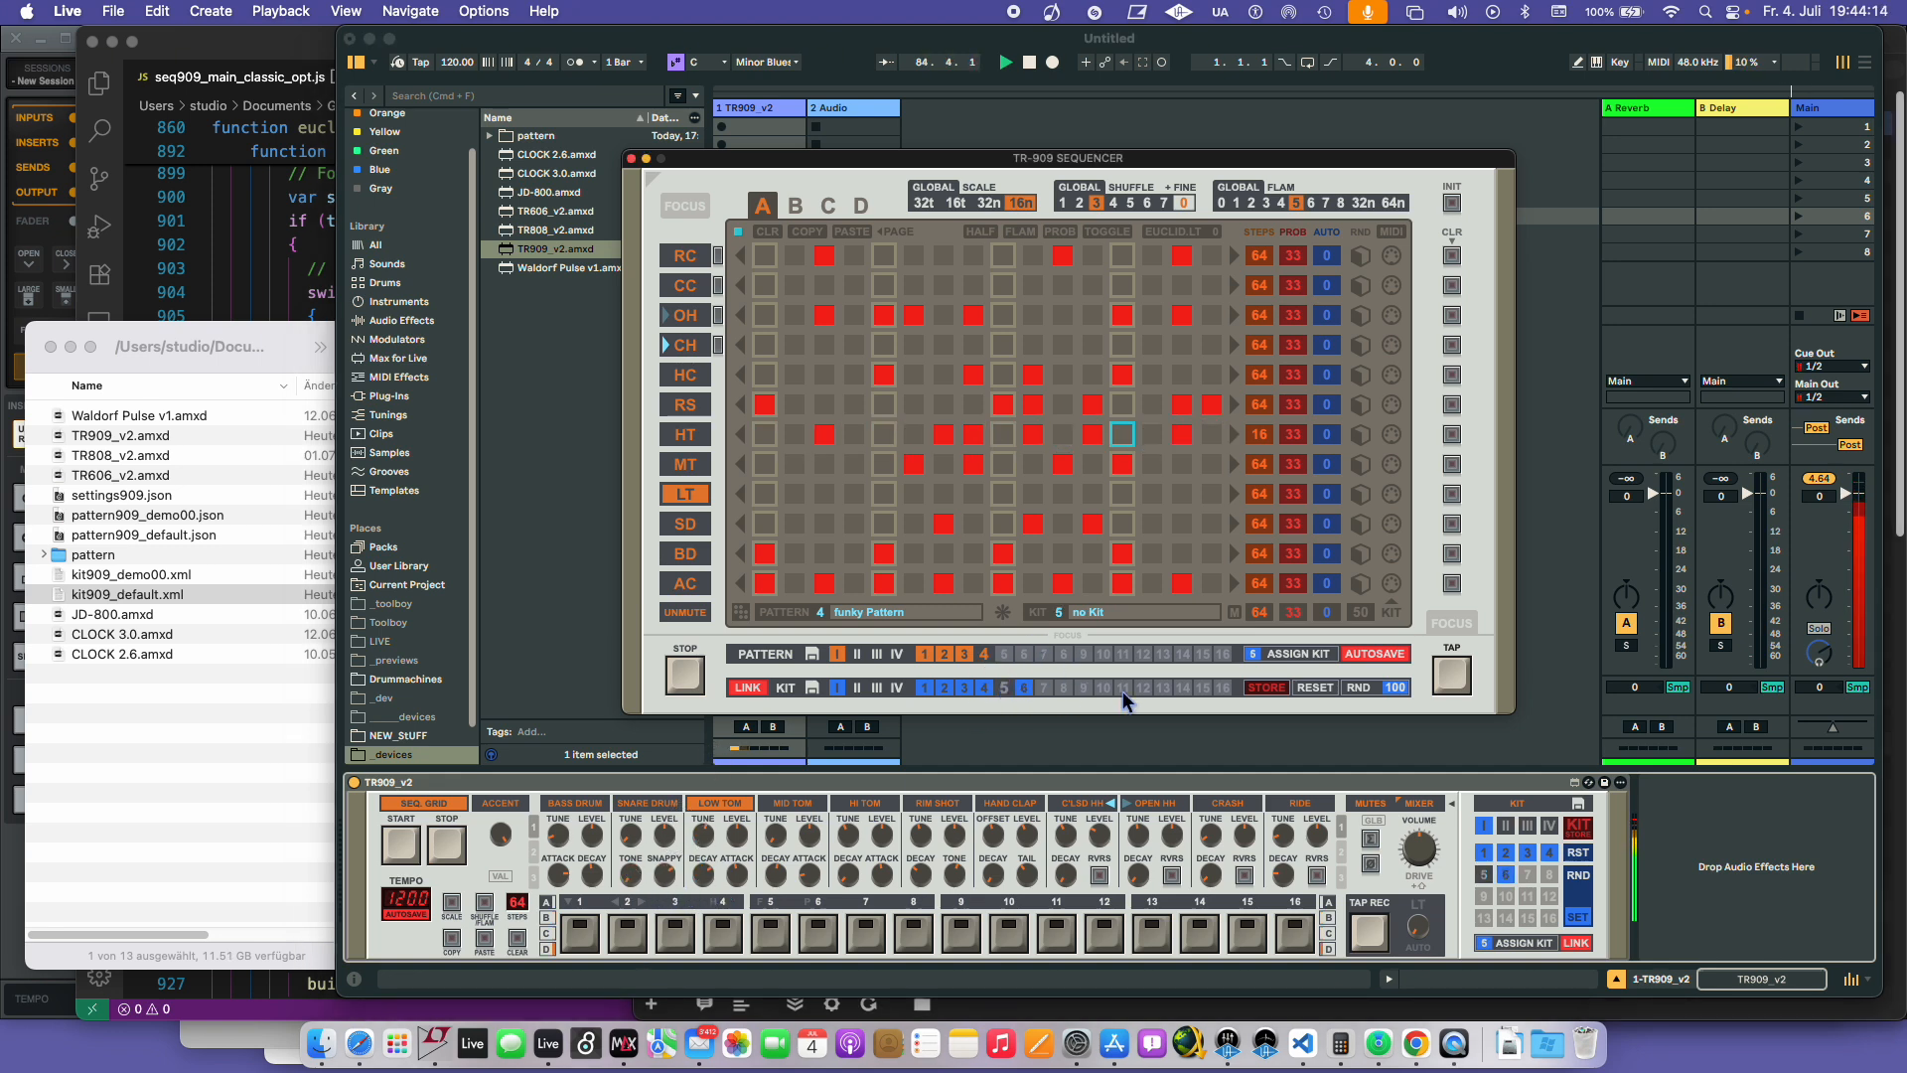
{"action": "left_click", "coordinate": [1281, 690]}
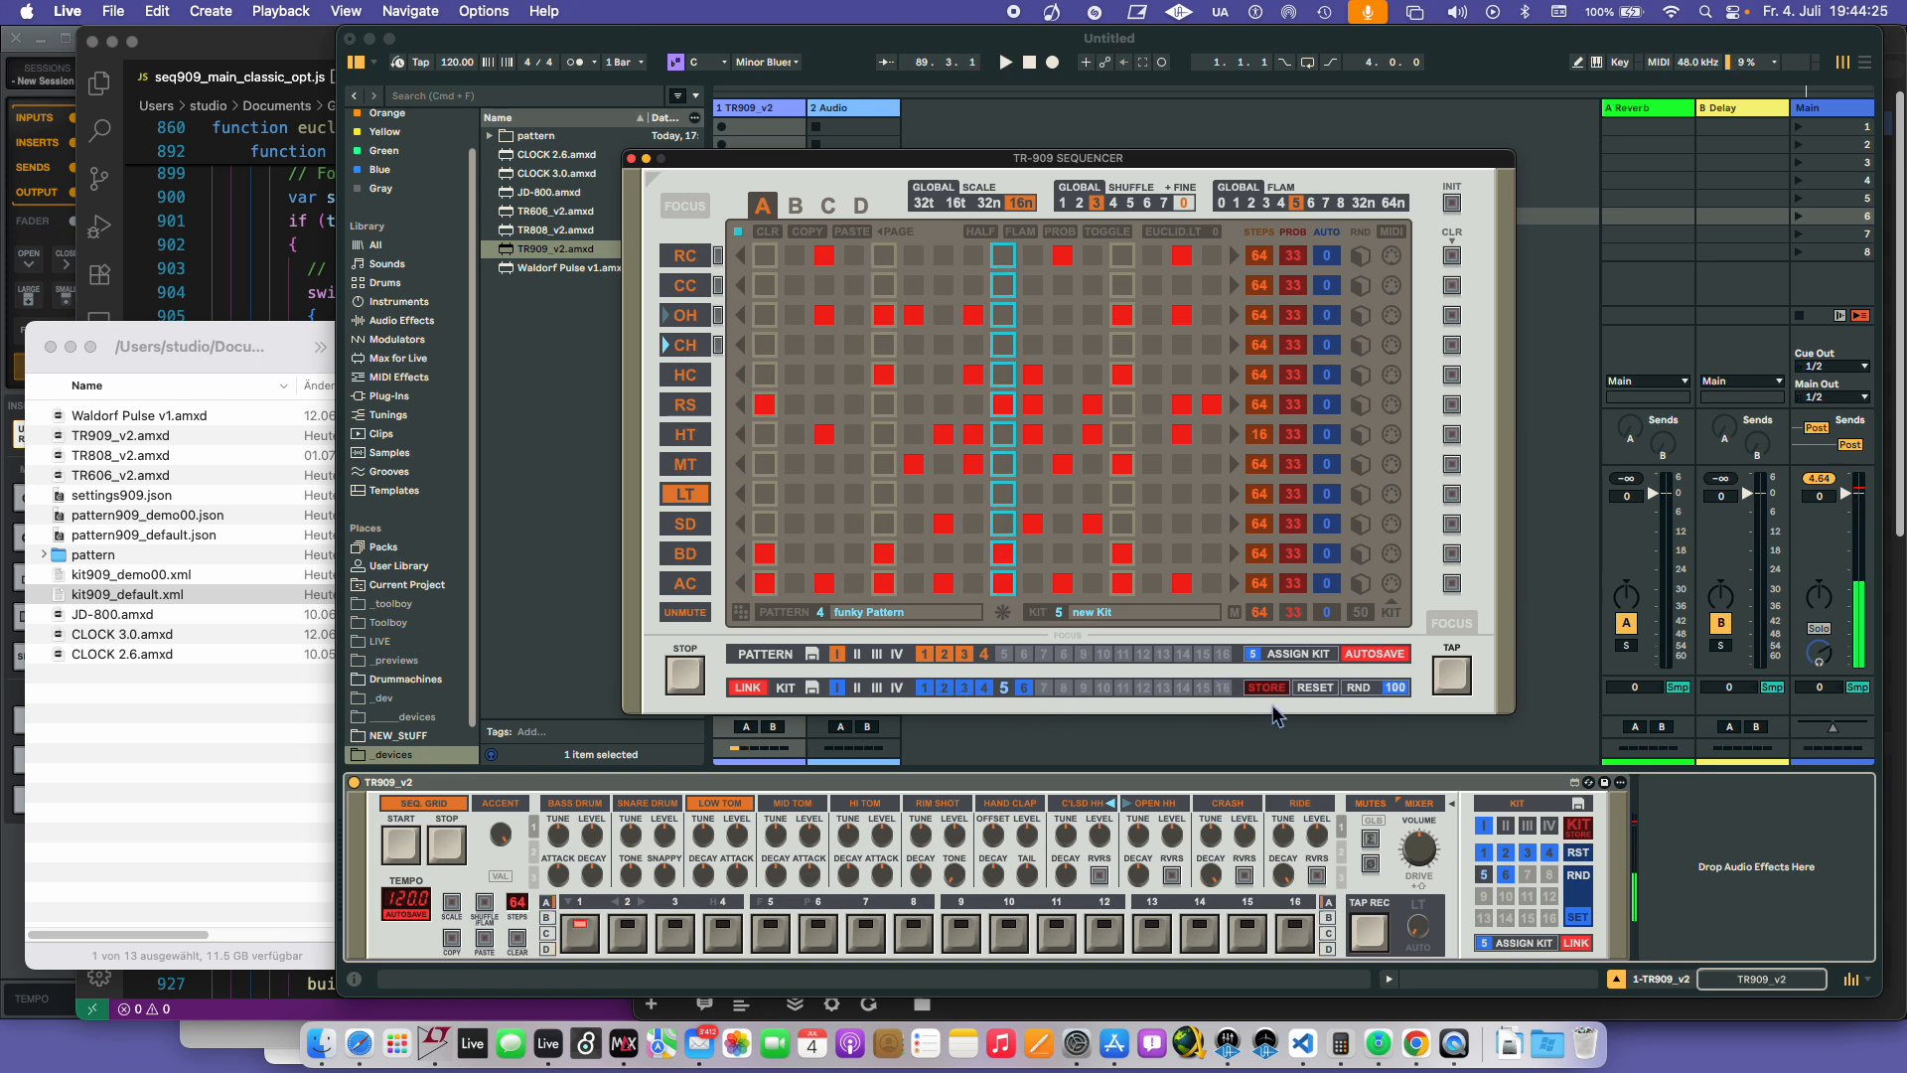
- Examine the load, save and clear options for the pattern file and the kit file without choosing any
{"action": "left_click", "coordinate": [807, 653]}
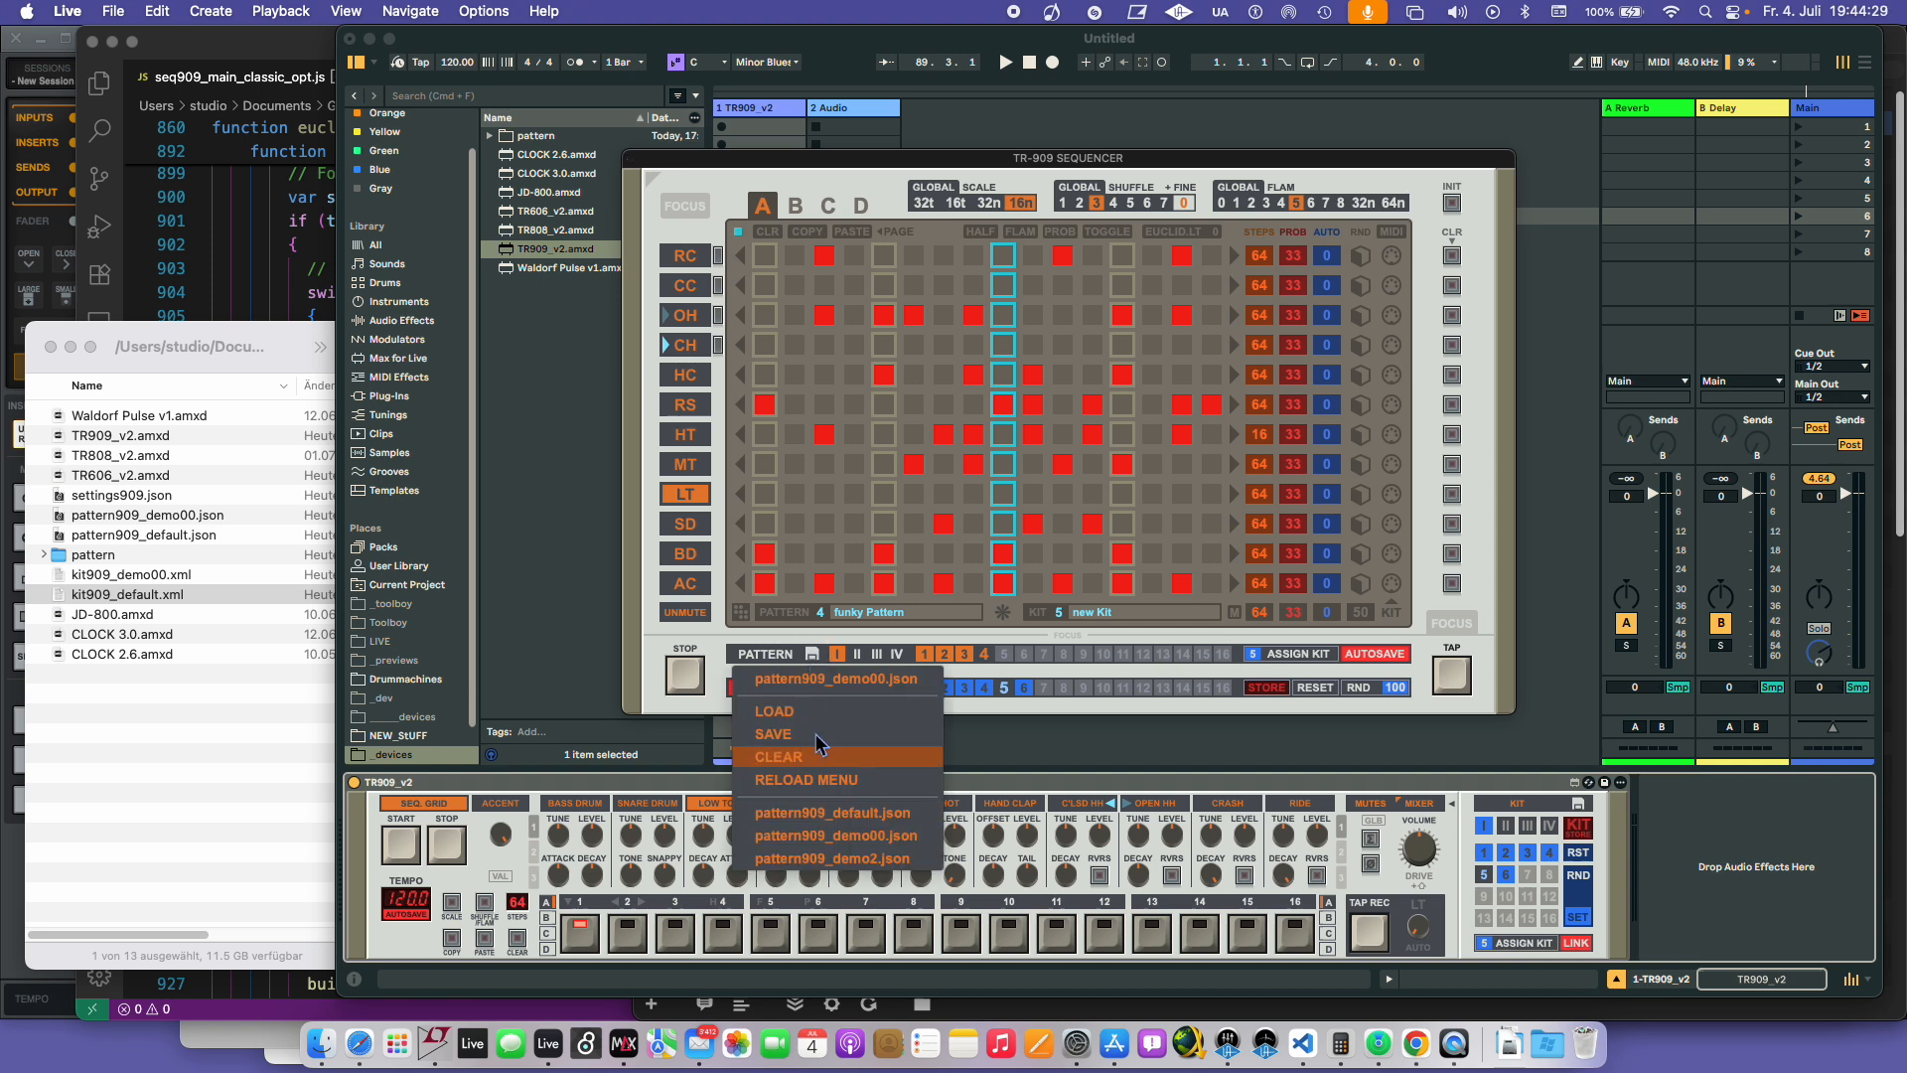
{"action": "left_click", "coordinate": [814, 687]}
{"action": "left_click", "coordinate": [814, 687]}
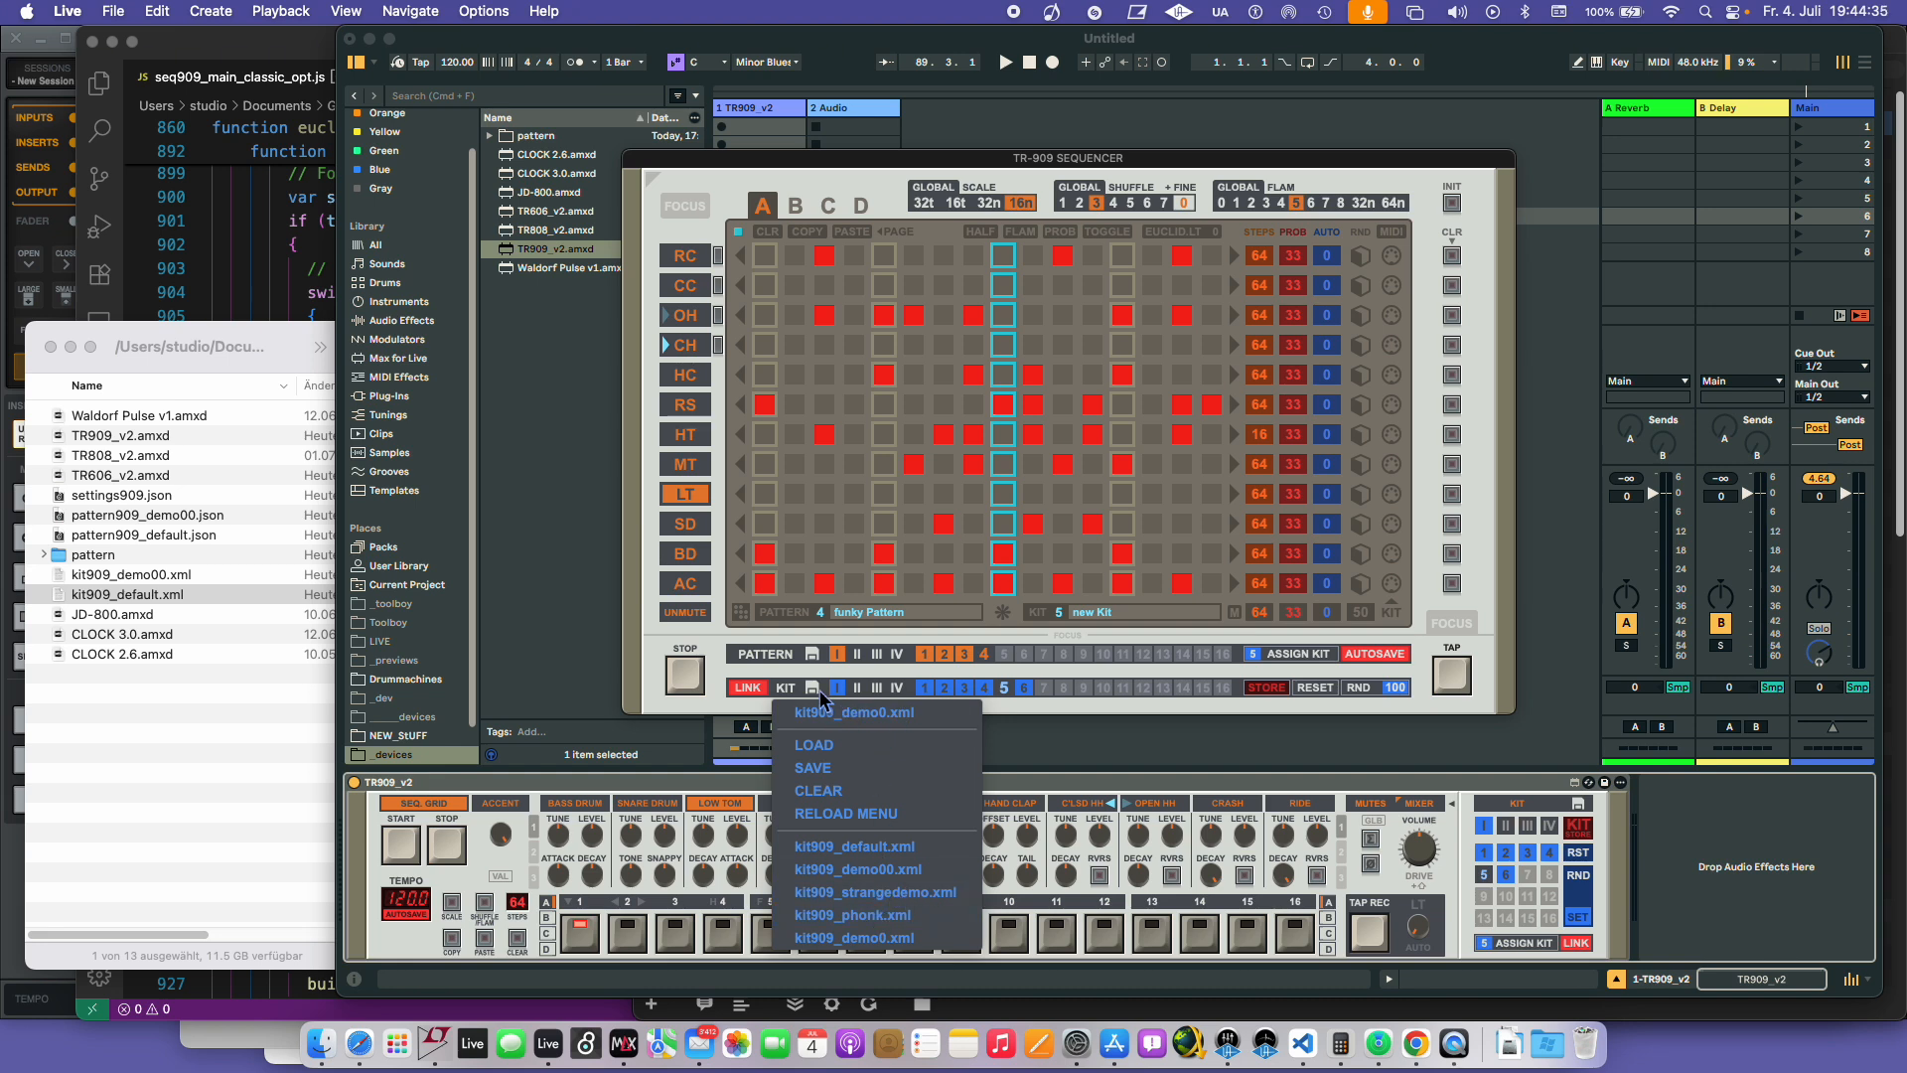
{"action": "left_click", "coordinate": [813, 662]}
{"action": "left_click", "coordinate": [813, 661]}
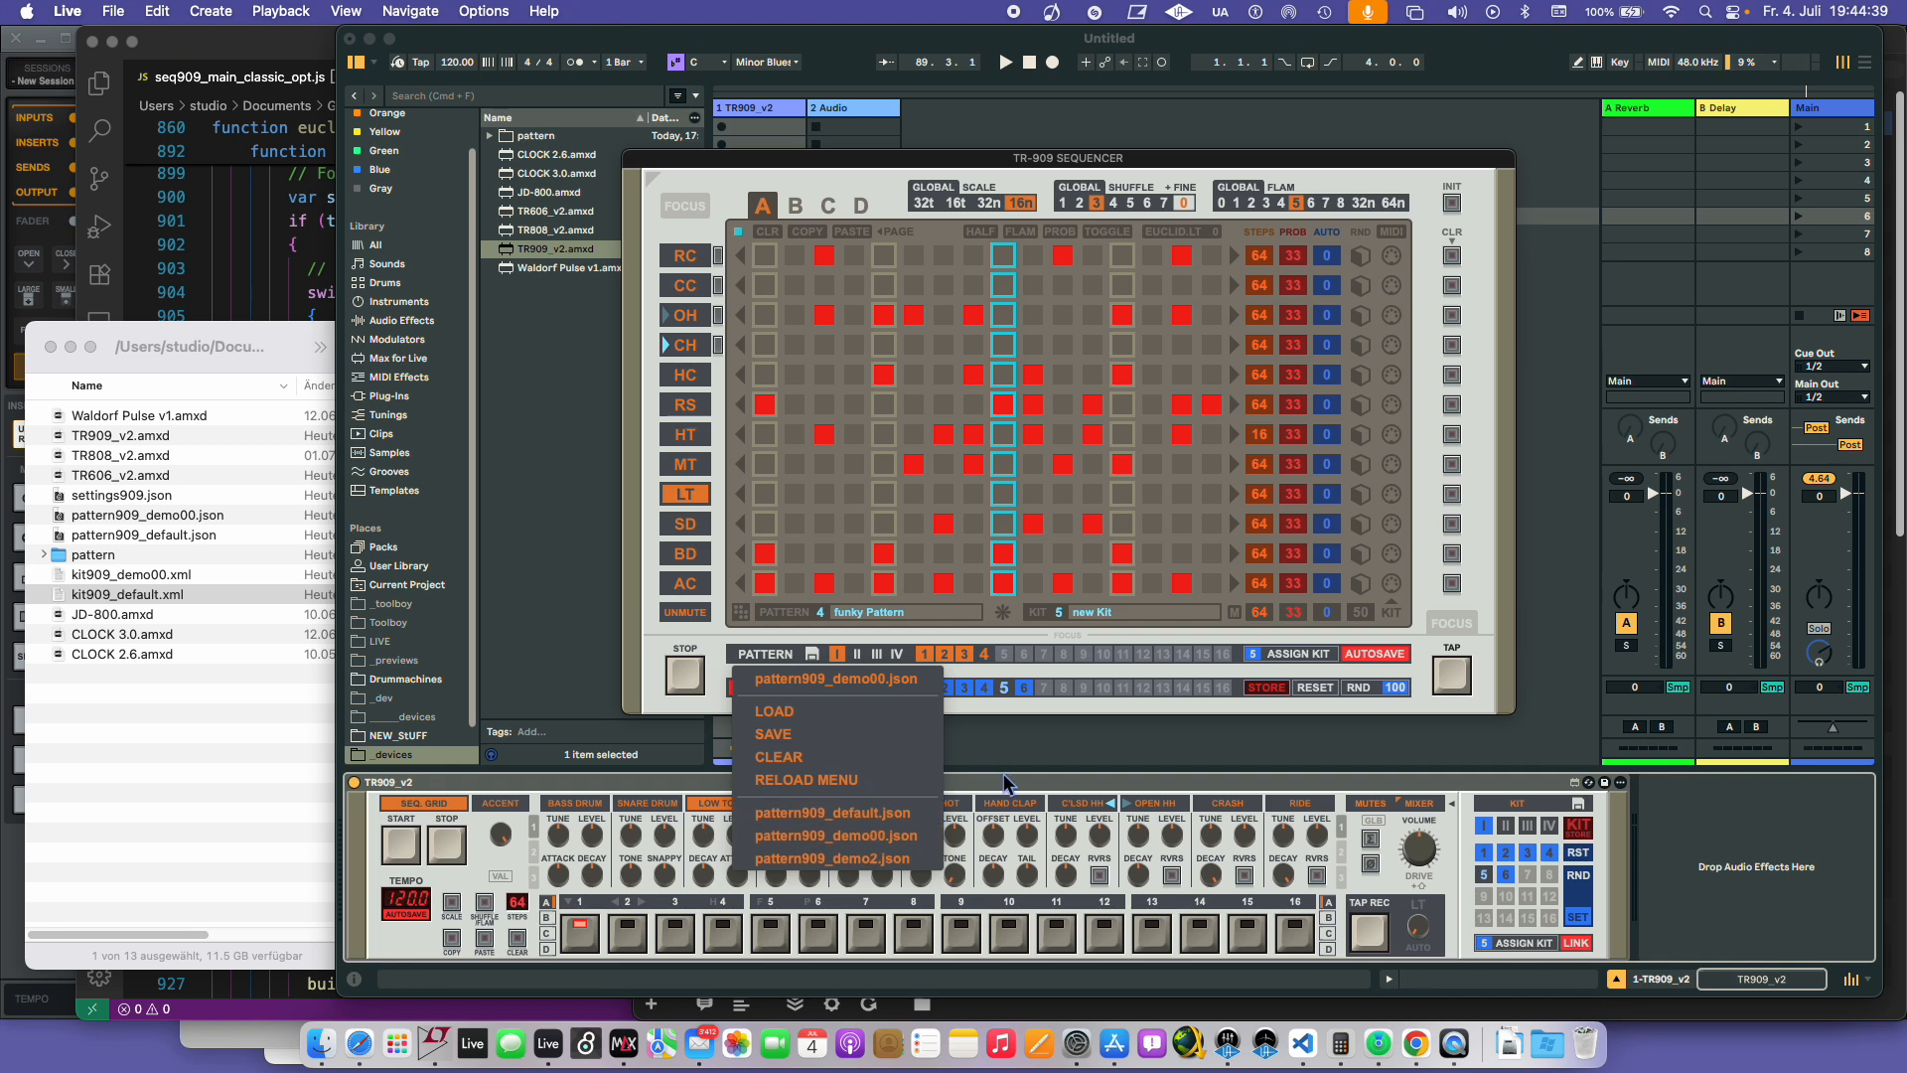
{"action": "left_click", "coordinate": [1446, 706]}
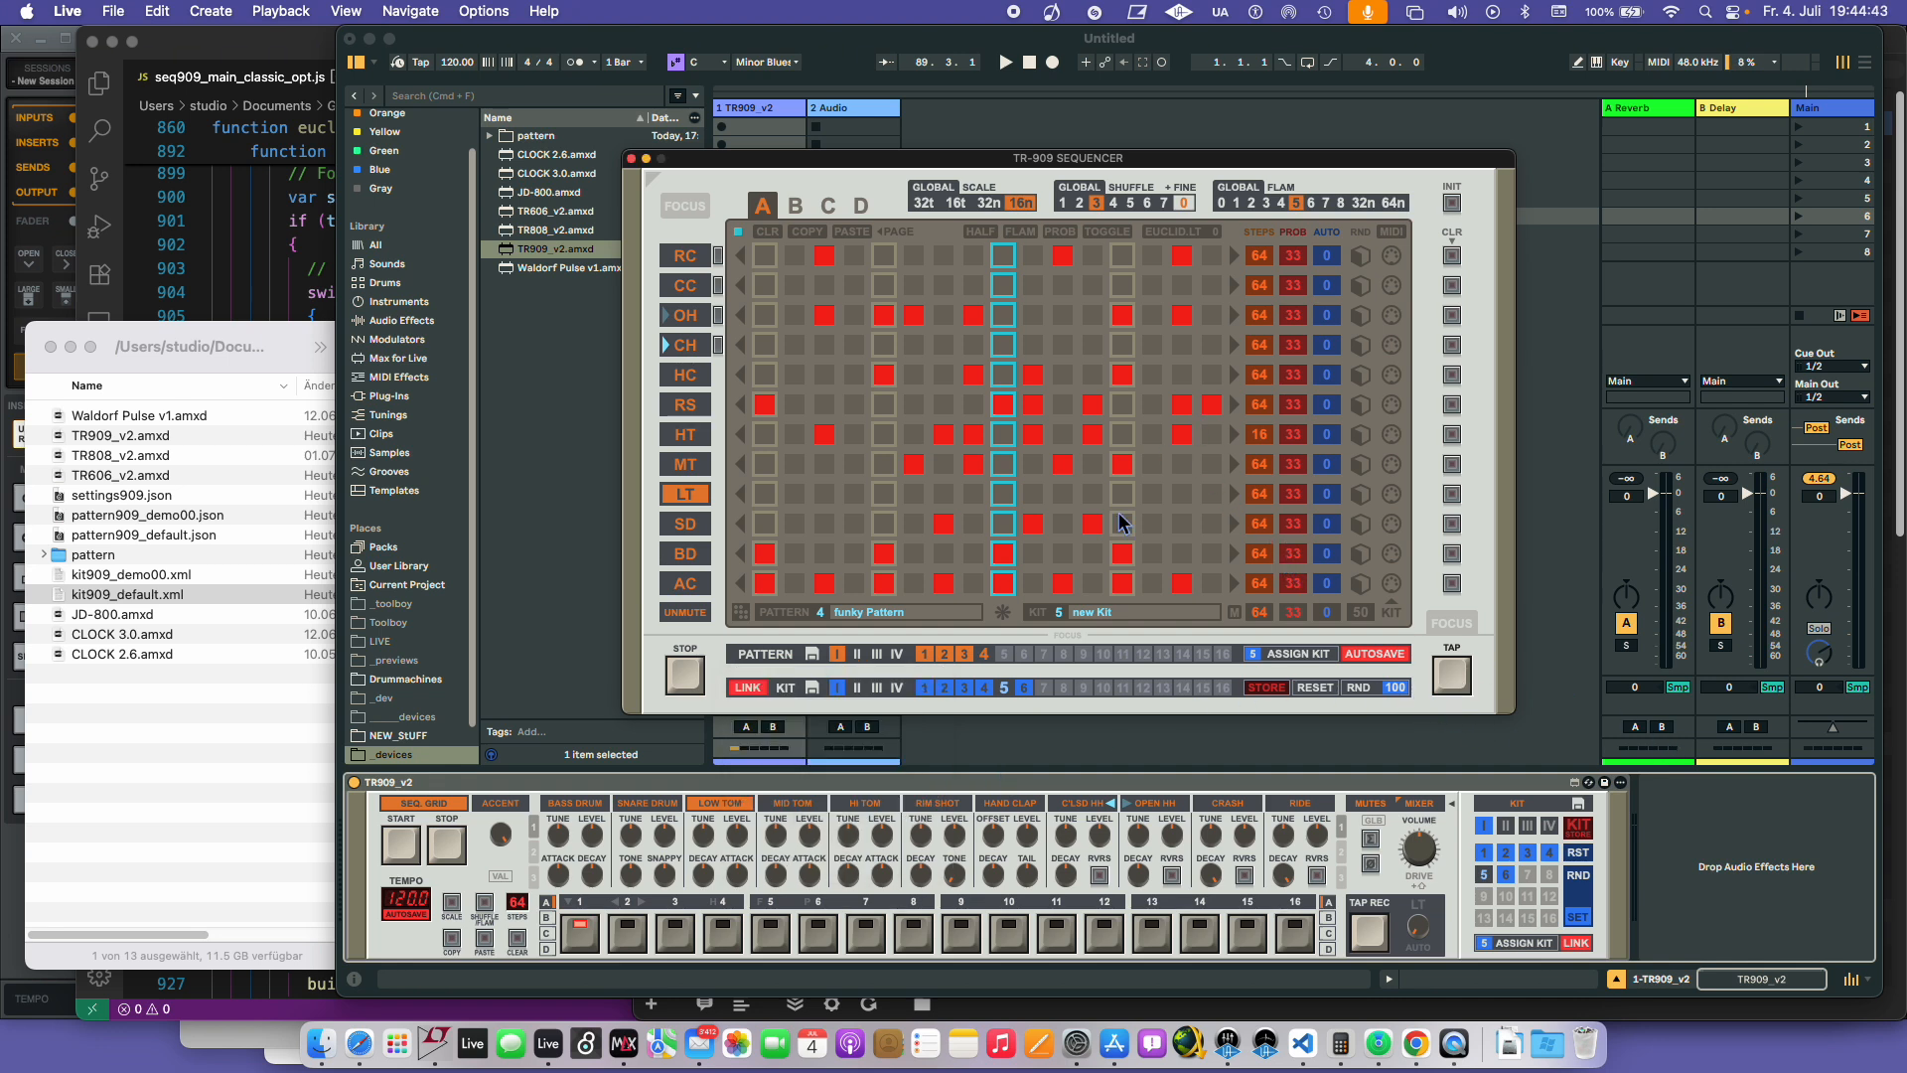
{"action": "left_click", "coordinate": [807, 655]}
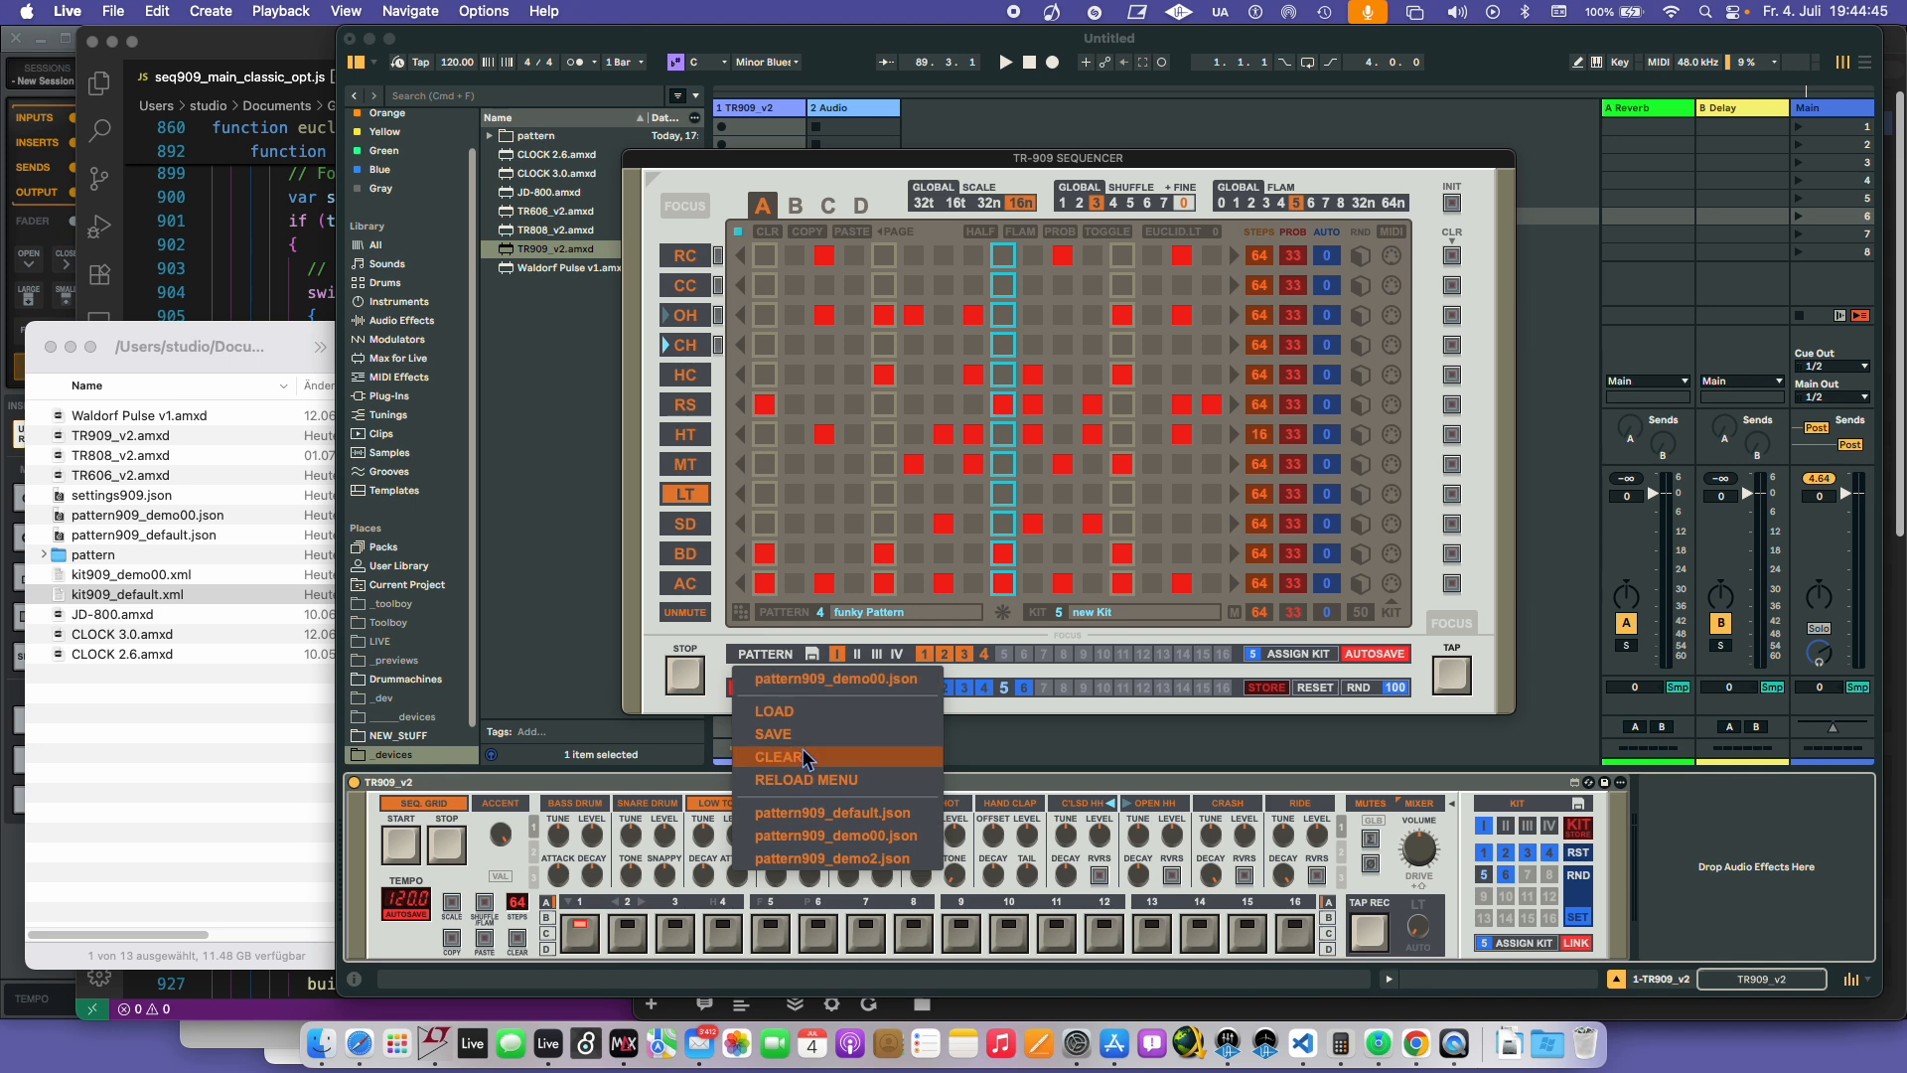
{"action": "left_click", "coordinate": [810, 650]}
- Browse the pattern banks up to IV, select pattern 50, and return the view to bank I
{"action": "left_click", "coordinate": [859, 654]}
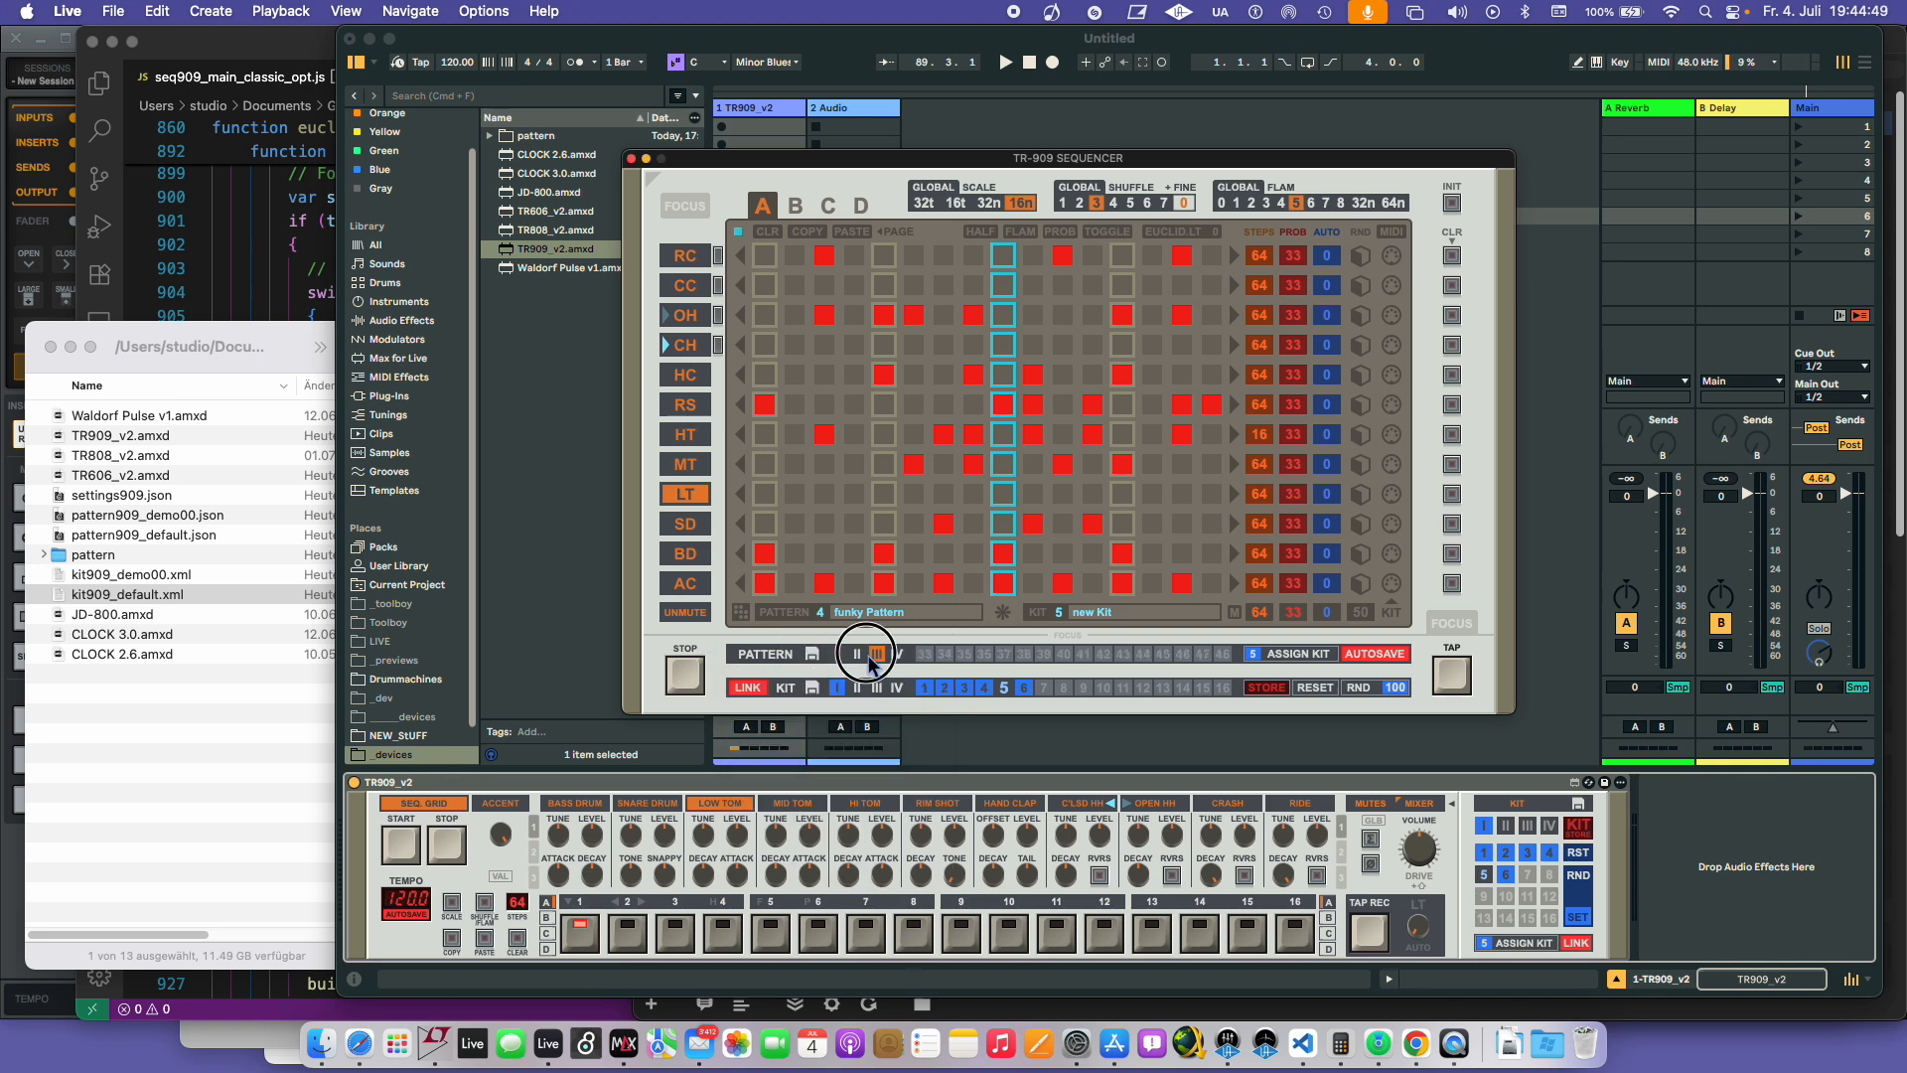
{"action": "left_click", "coordinate": [894, 653]}
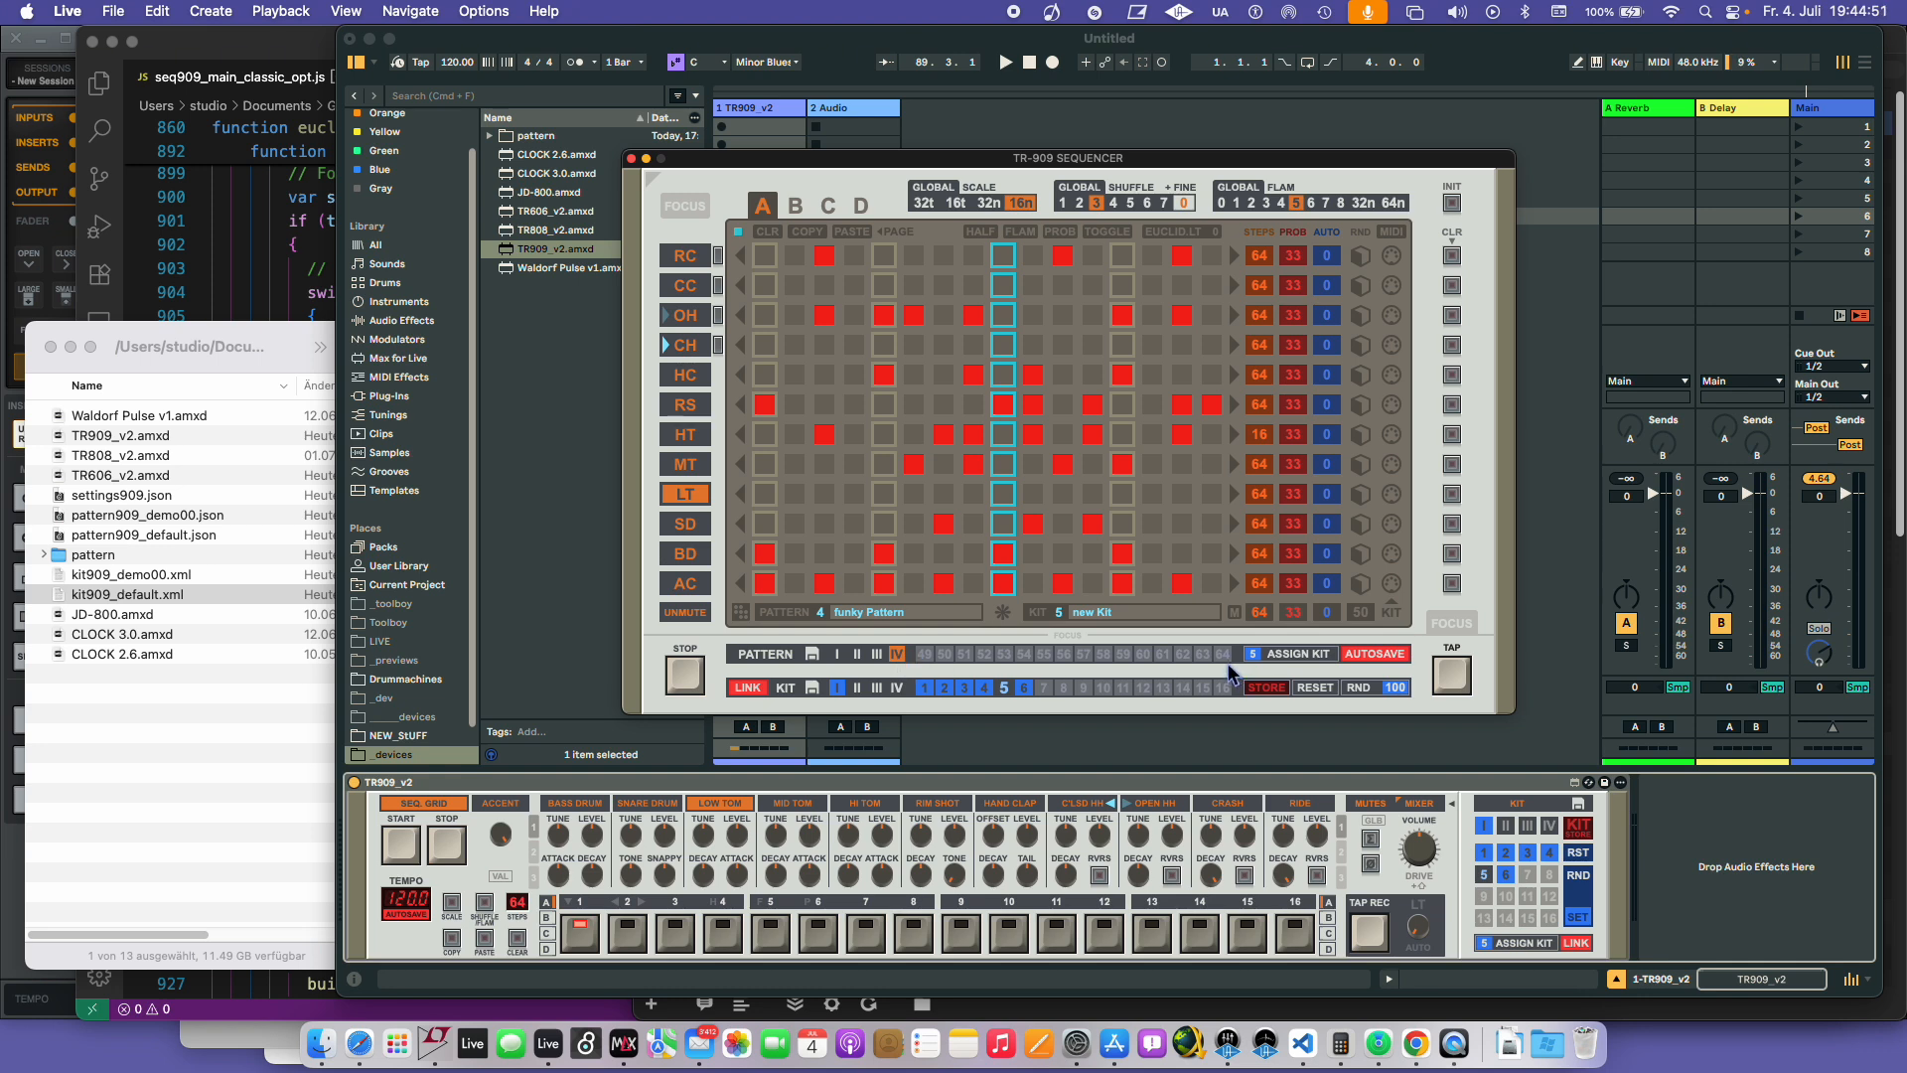
{"action": "left_click", "coordinate": [943, 654]}
{"action": "left_click", "coordinate": [837, 654]}
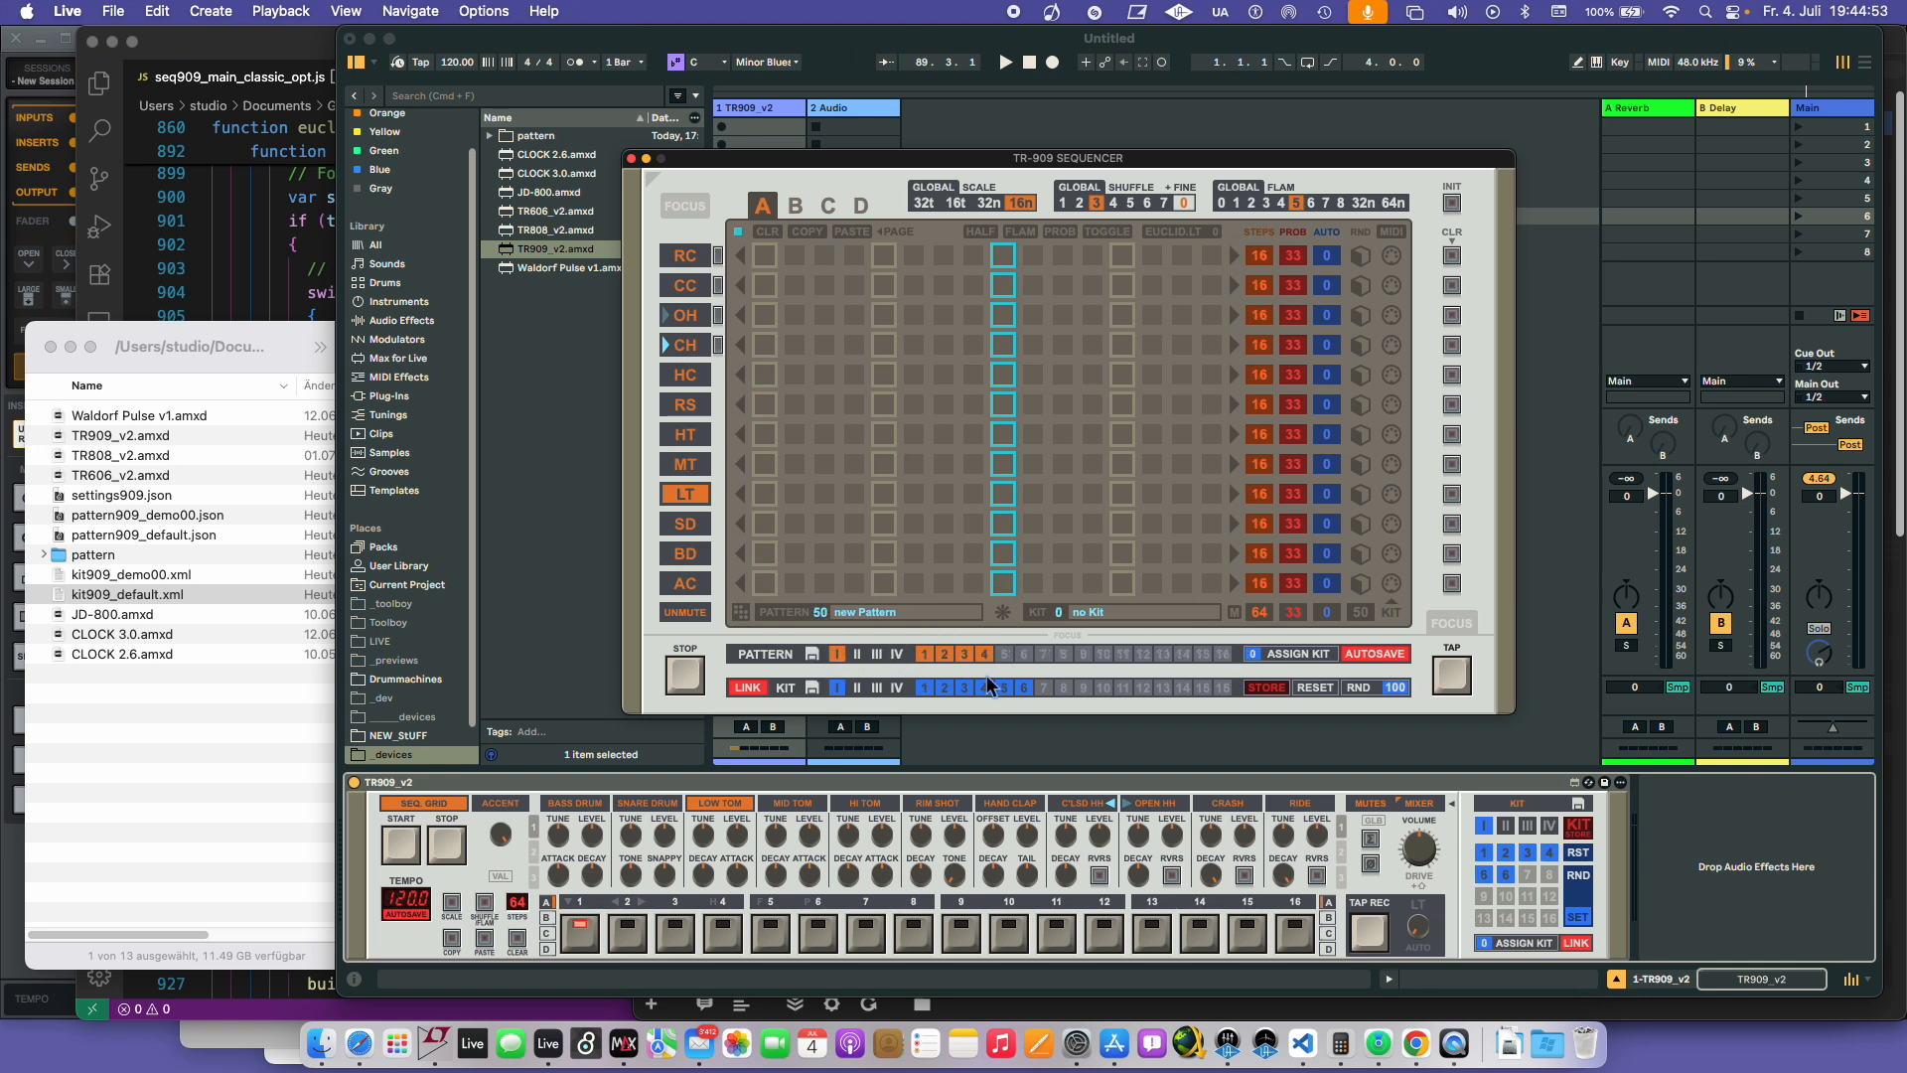
- Select kit 6, switch to pattern 4, and select and initialise pattern 5
{"action": "left_click", "coordinate": [1024, 687]}
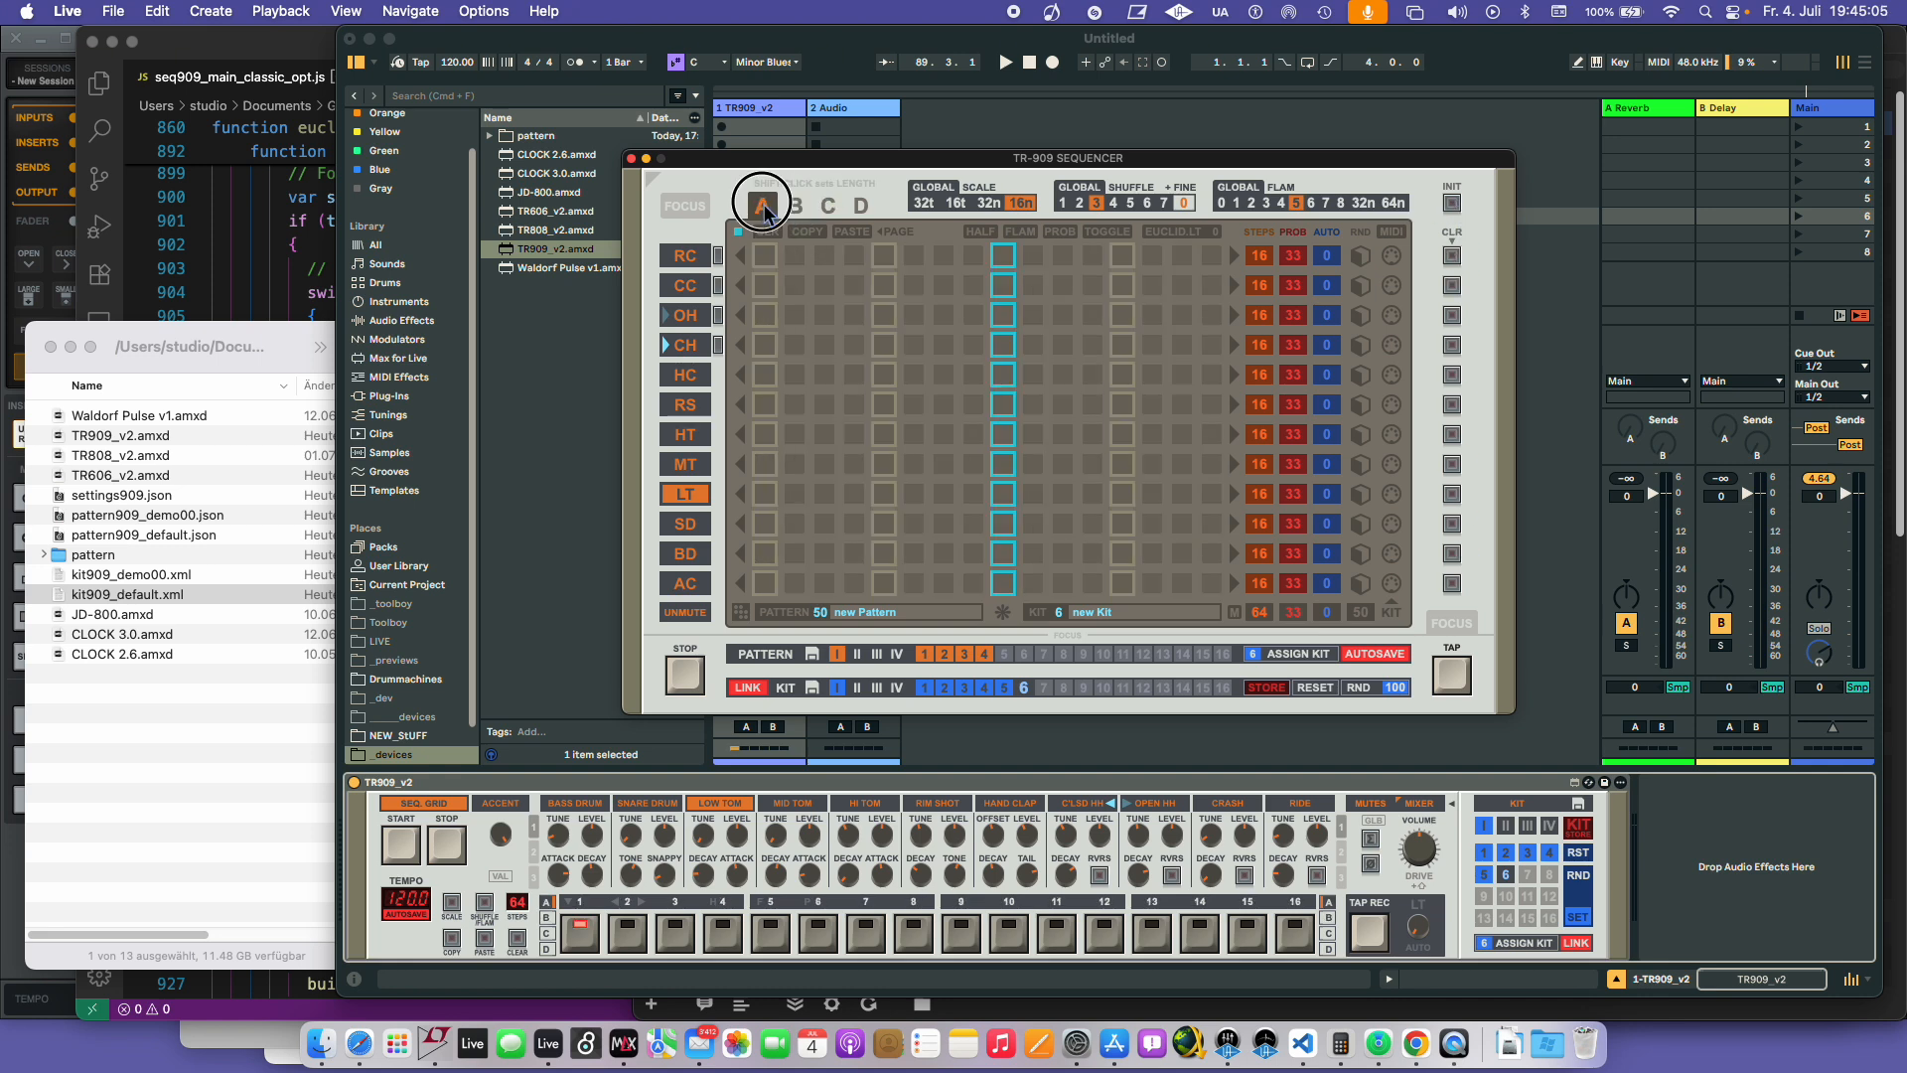
{"action": "left_click", "coordinate": [986, 655]}
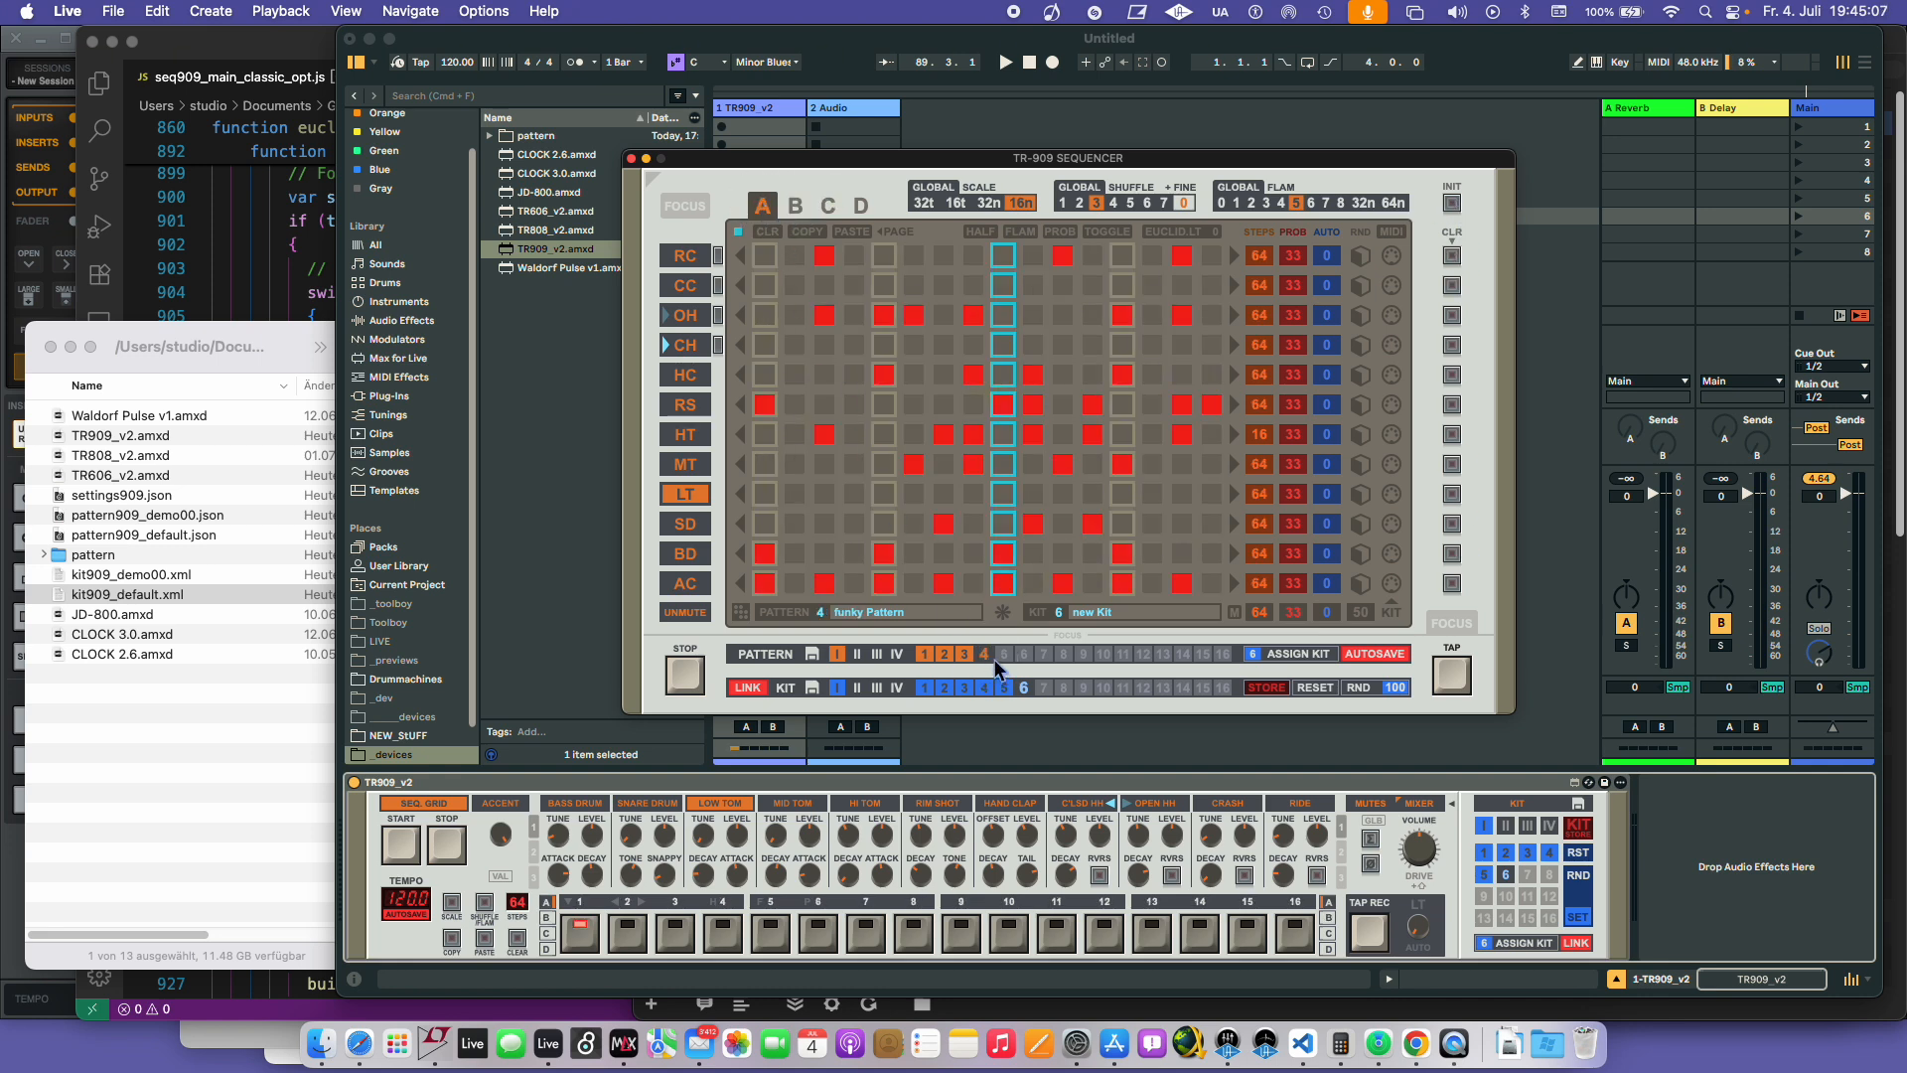
{"action": "left_click", "coordinate": [1004, 654]}
{"action": "left_click", "coordinate": [1451, 204]}
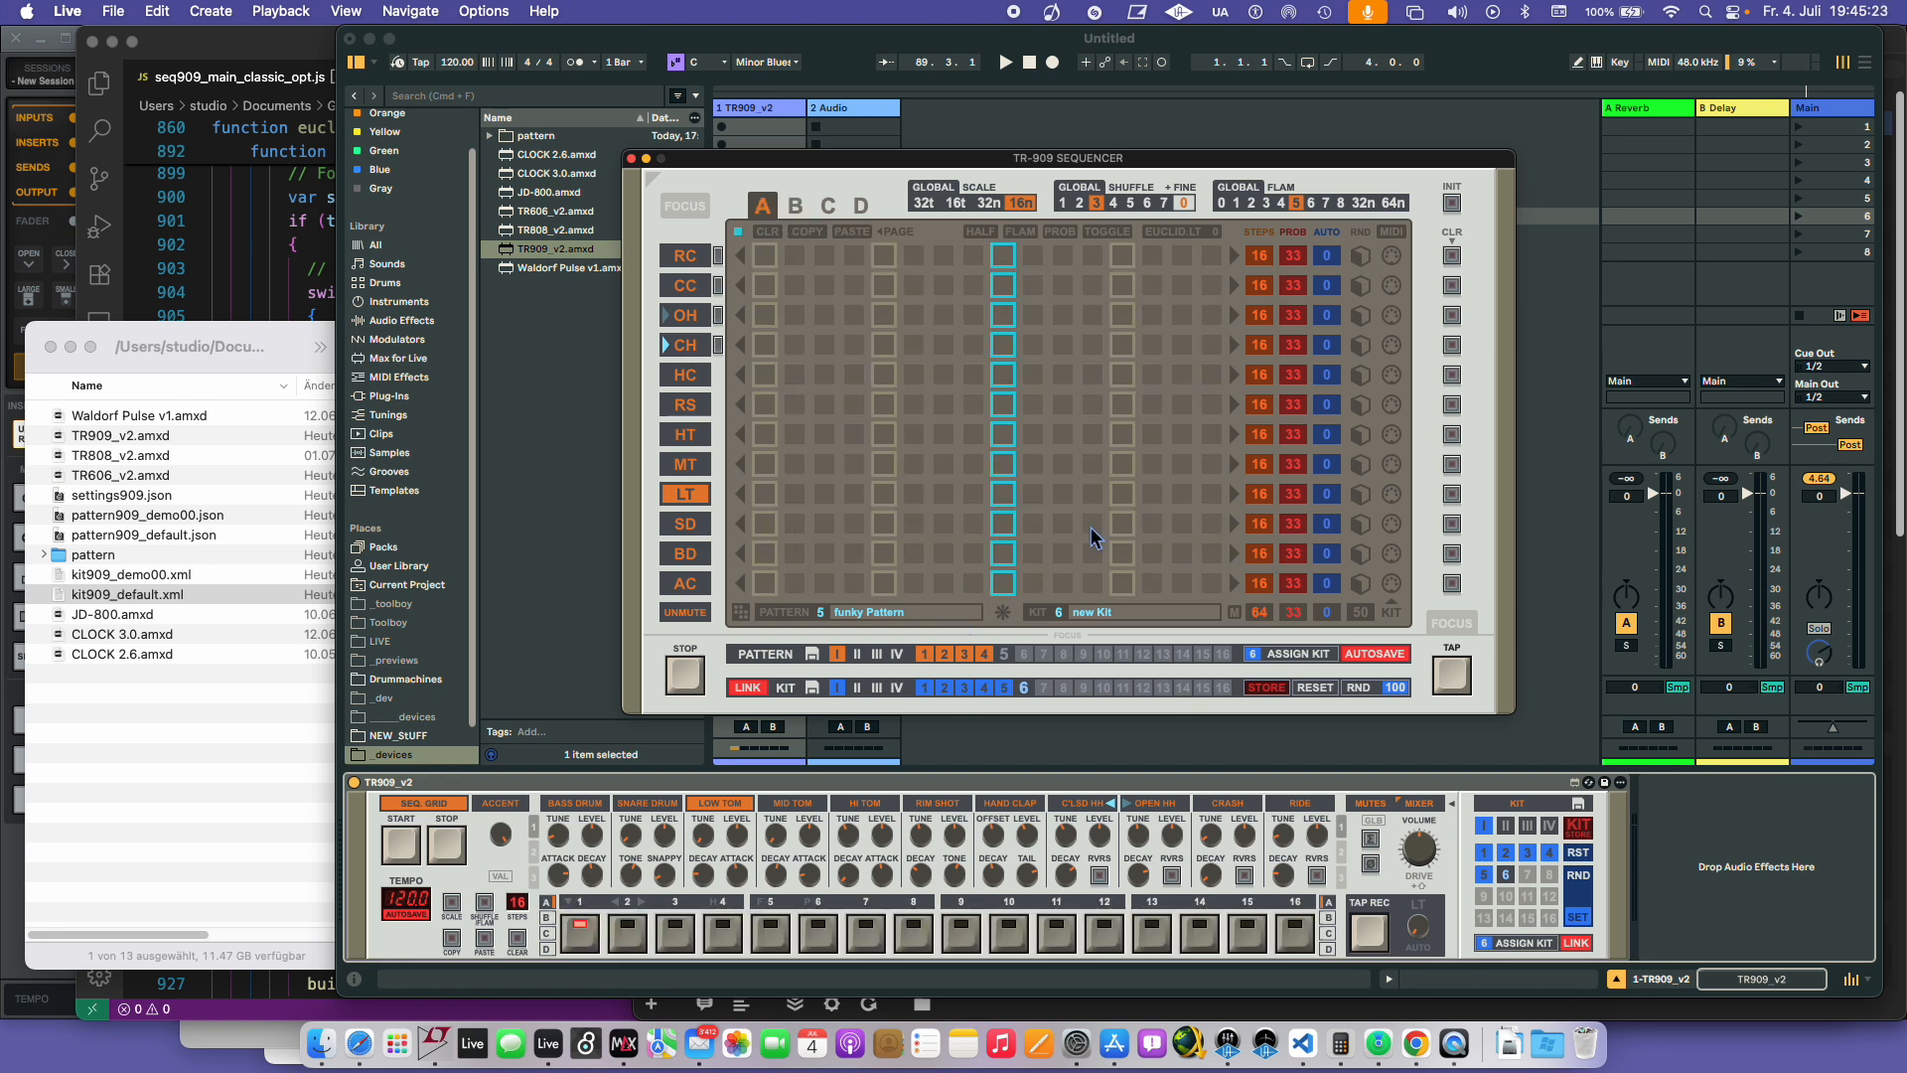
- Try muting several instruments, including accent, ride and mid tom, and unmute them all again
{"action": "mouse_move", "coordinate": [689, 590]}
{"action": "left_mouse_down"}
{"action": "mouse_move", "coordinate": [693, 283]}
{"action": "mouse_move", "coordinate": [692, 531]}
{"action": "mouse_move", "coordinate": [697, 314]}
{"action": "left_mouse_up"}
{"action": "left_click", "coordinate": [696, 282], "text": "shift"}
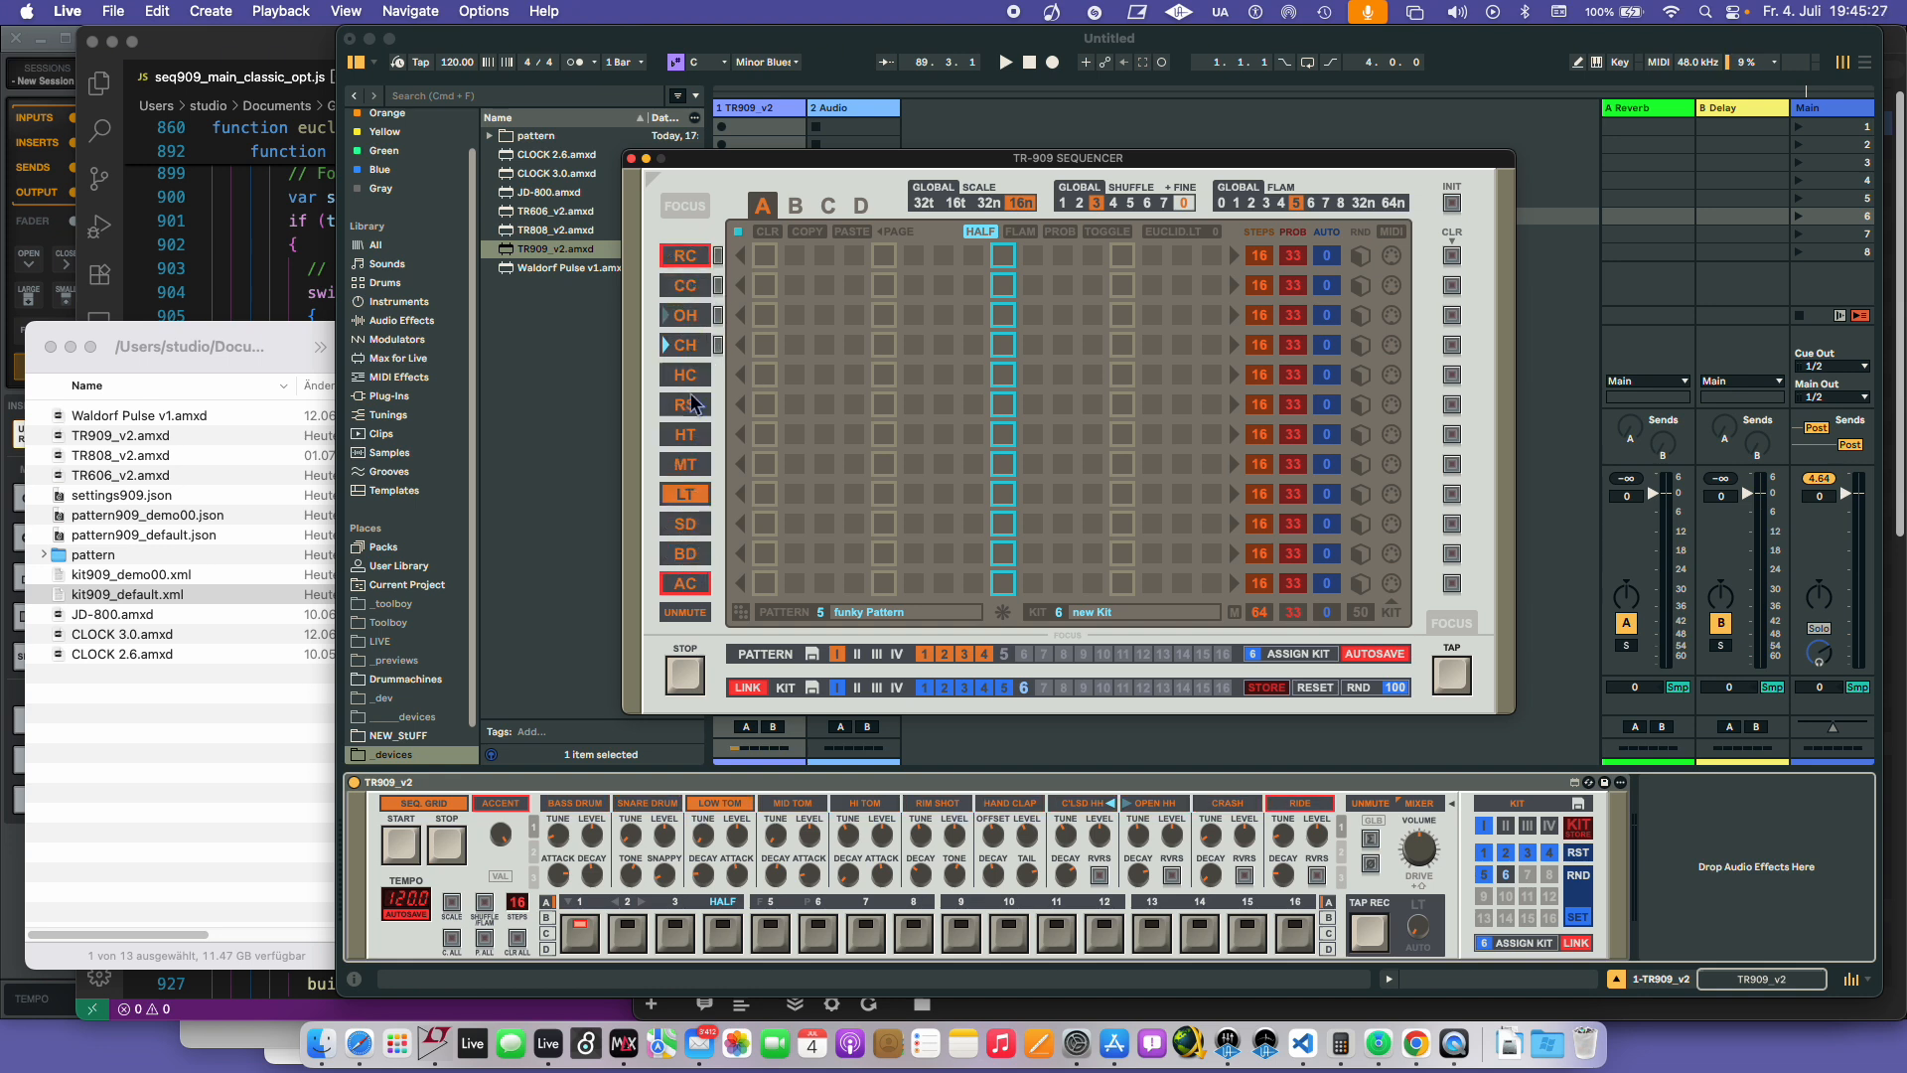
{"action": "left_click_drag", "start_coordinate": [696, 463], "coordinate": [692, 536]}
{"action": "left_click", "coordinate": [692, 586]}
{"action": "left_click", "coordinate": [686, 464]}
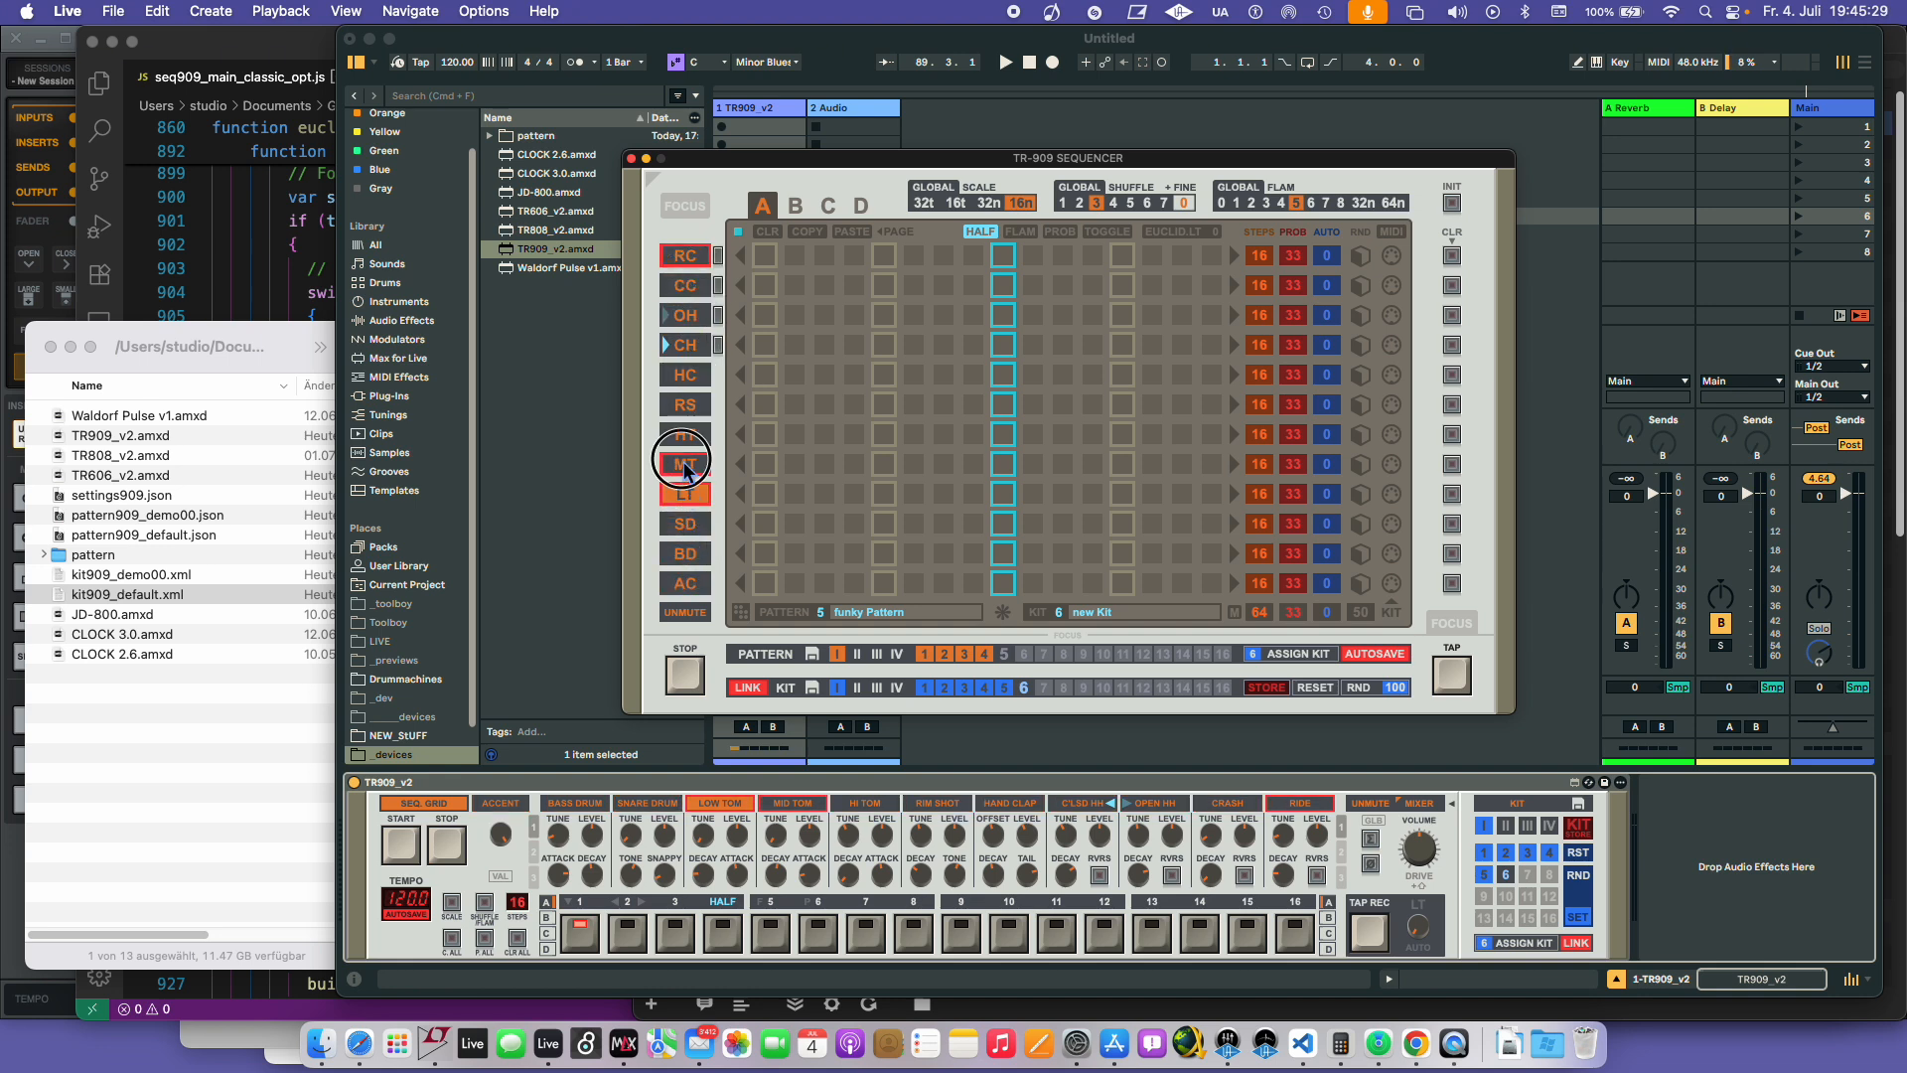
{"action": "left_click", "coordinate": [686, 376]}
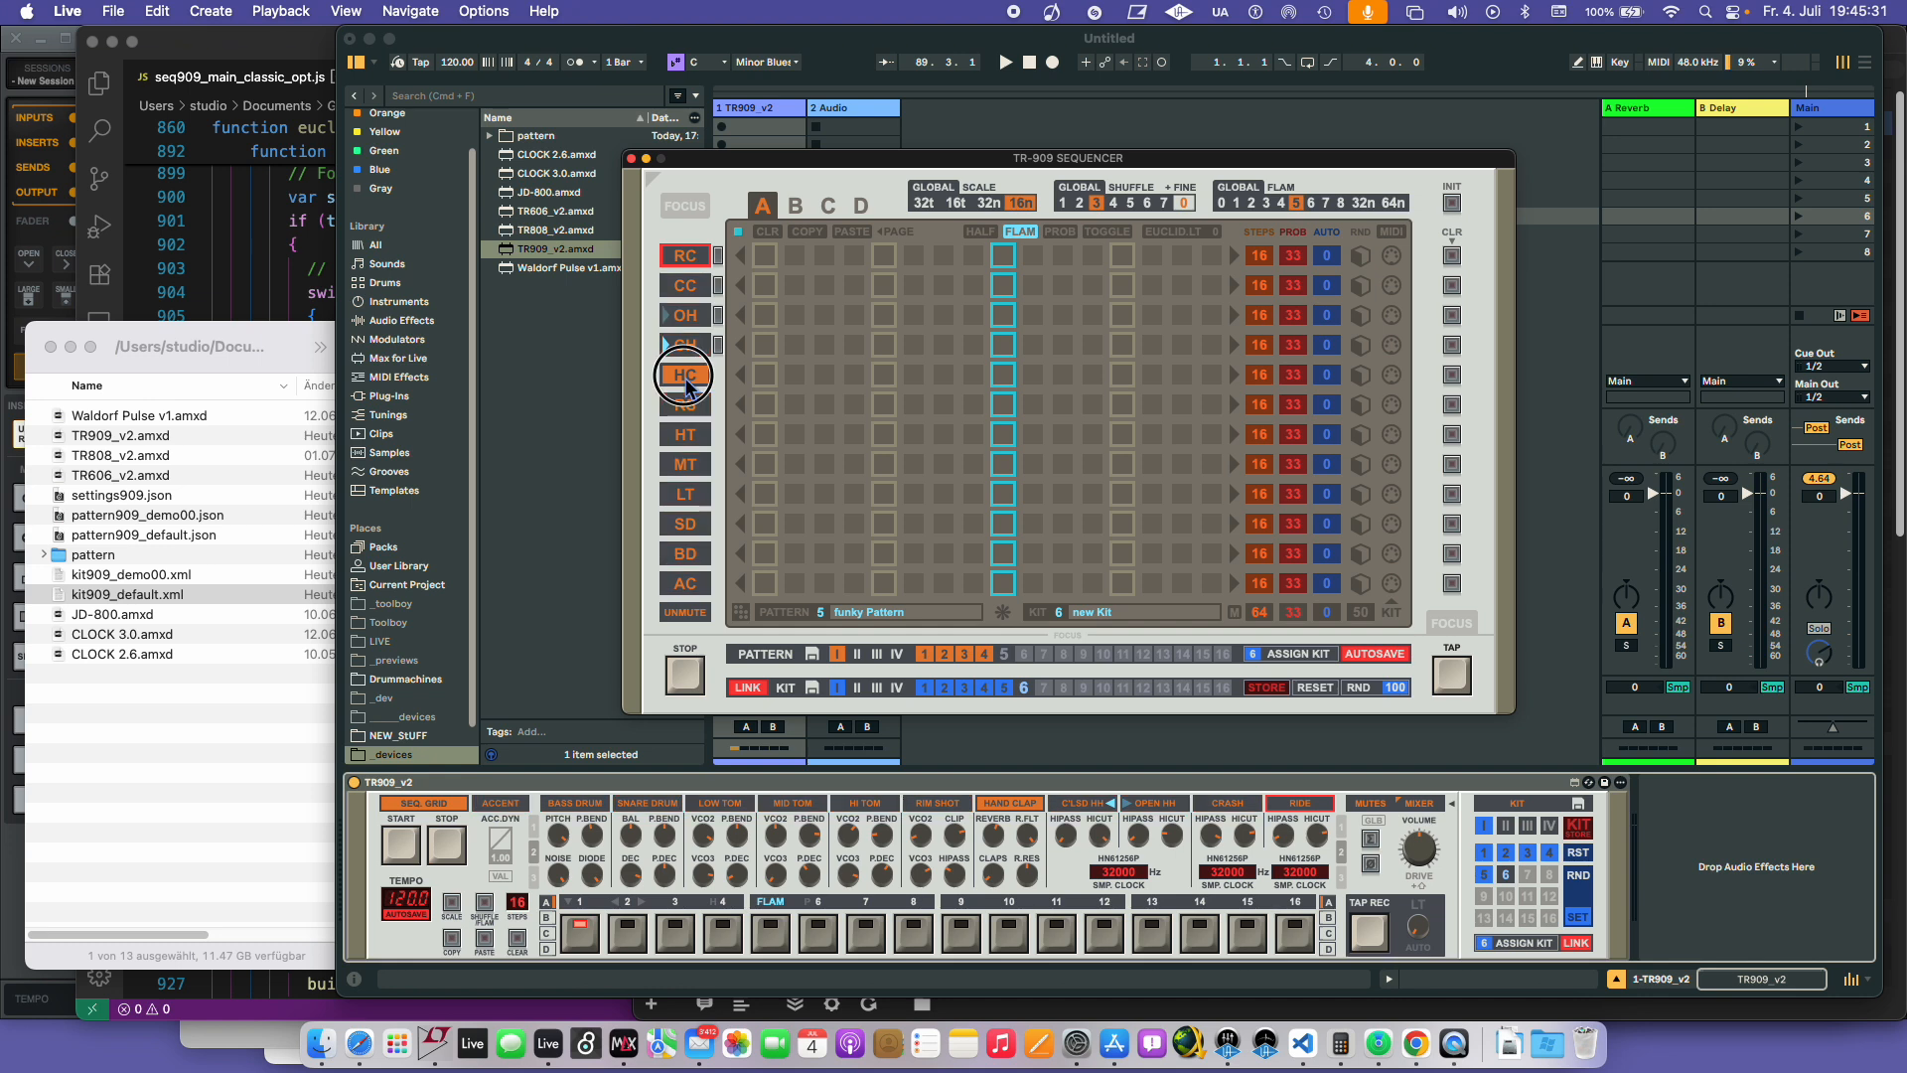
{"action": "left_click", "coordinate": [694, 257], "text": "shift"}
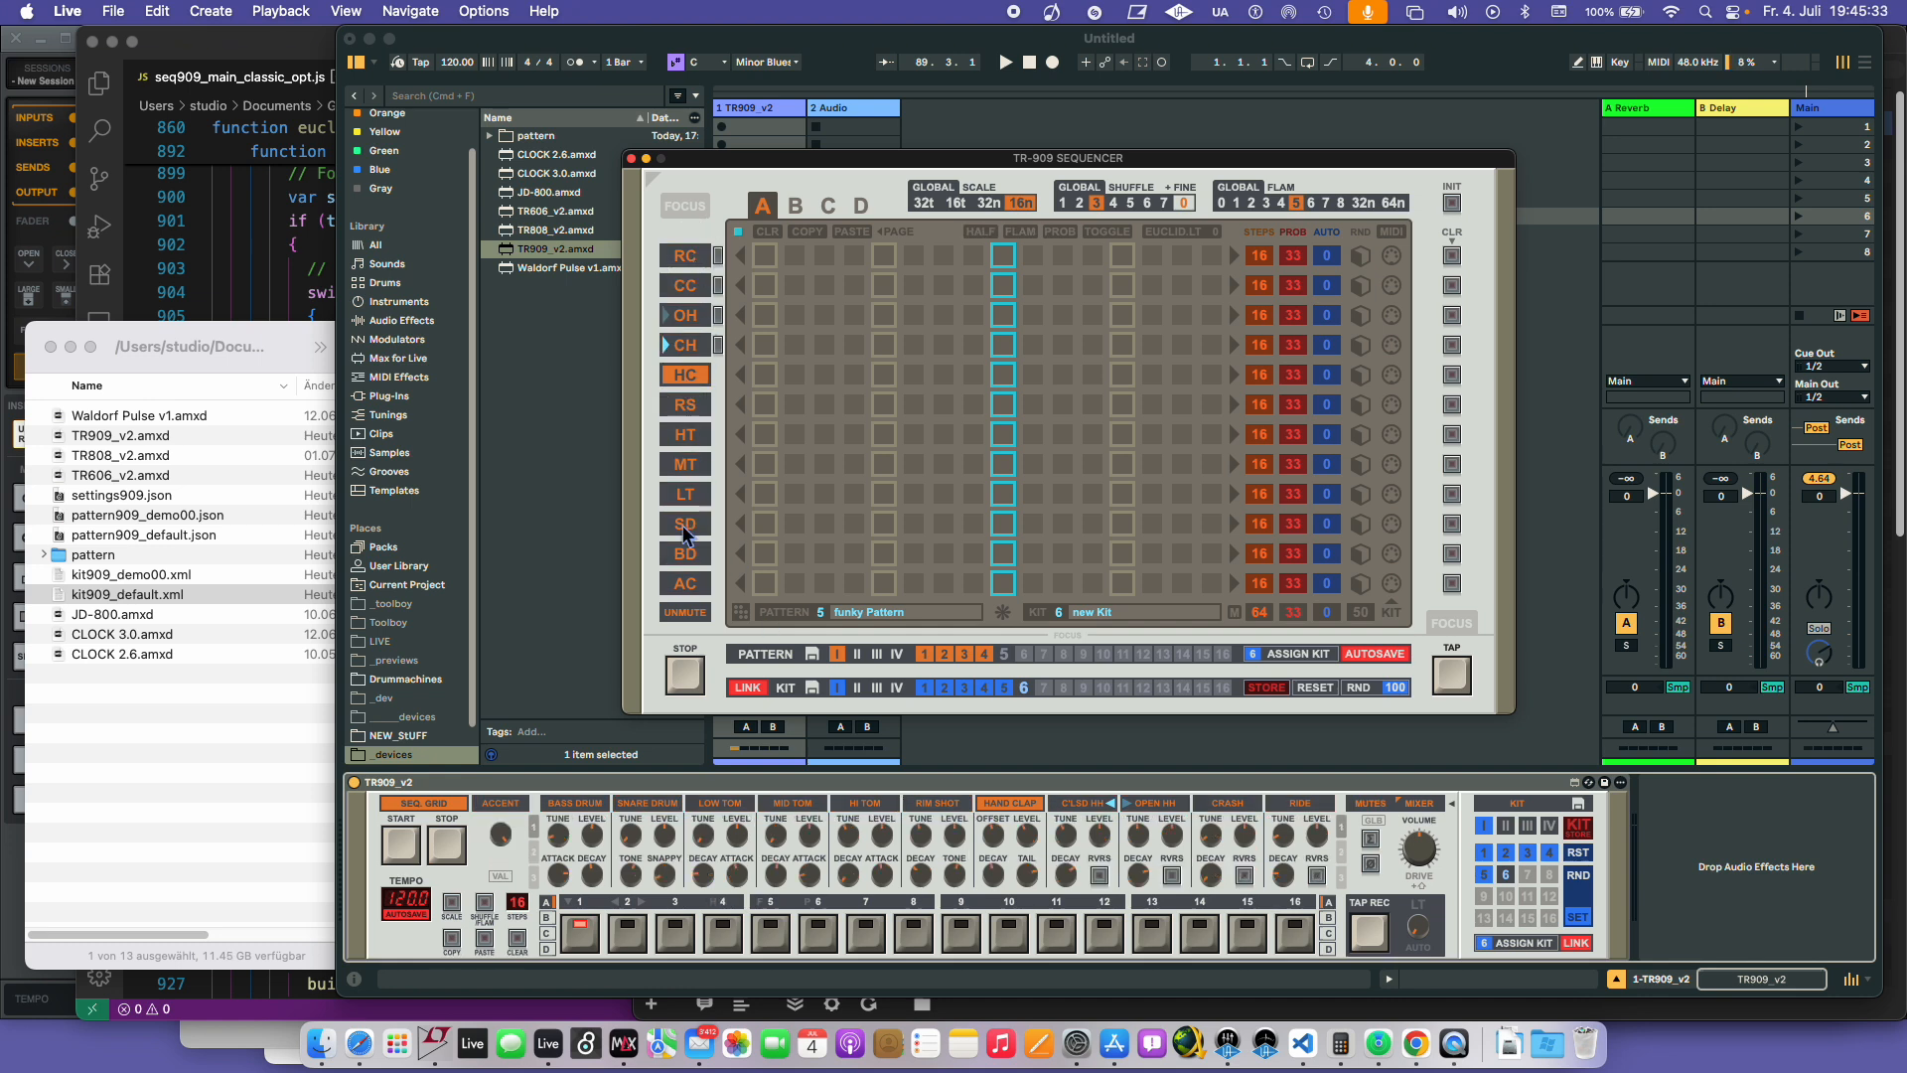
- Mute the three toms, snare drum, ride and crash, and run playback briefly
{"action": "key", "text": "shift"}
{"action": "left_click_drag", "start_coordinate": [689, 443], "coordinate": [690, 521]}
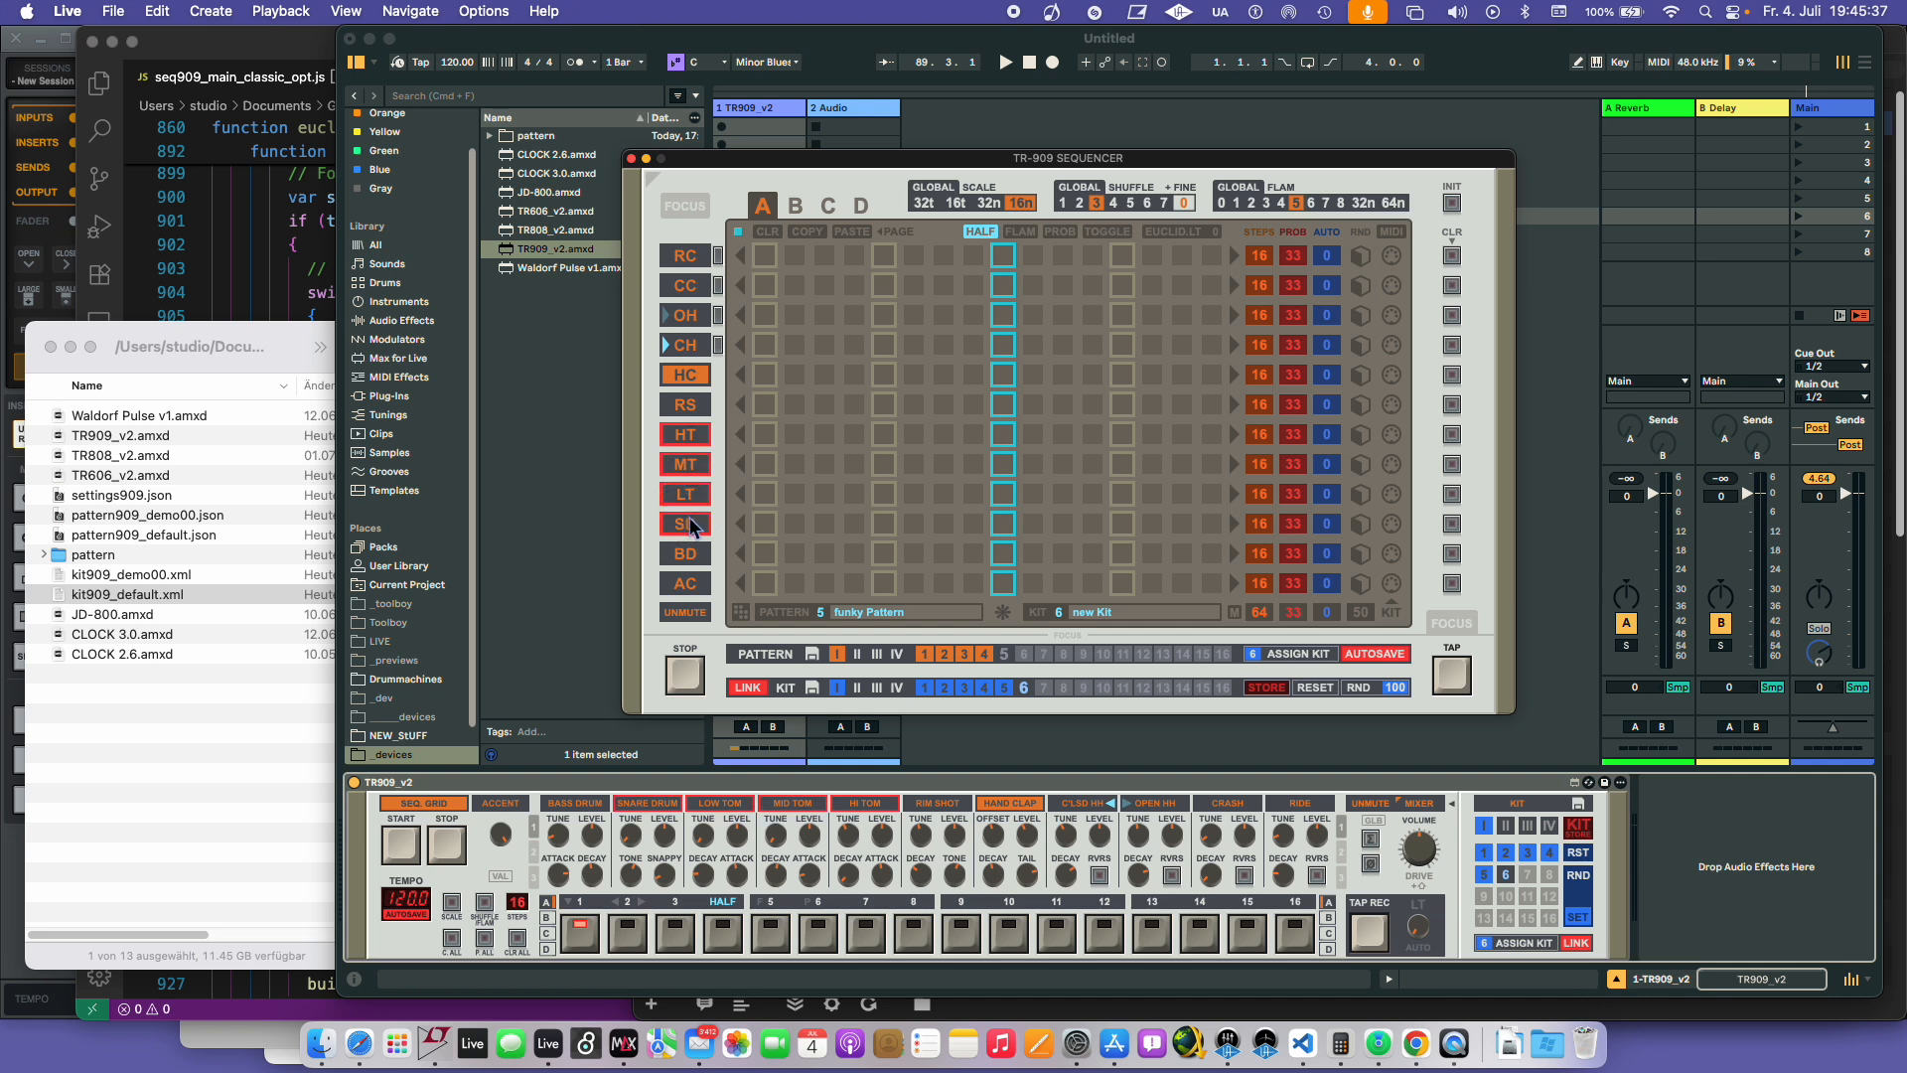
{"action": "left_click_drag", "start_coordinate": [685, 258], "coordinate": [683, 296]}
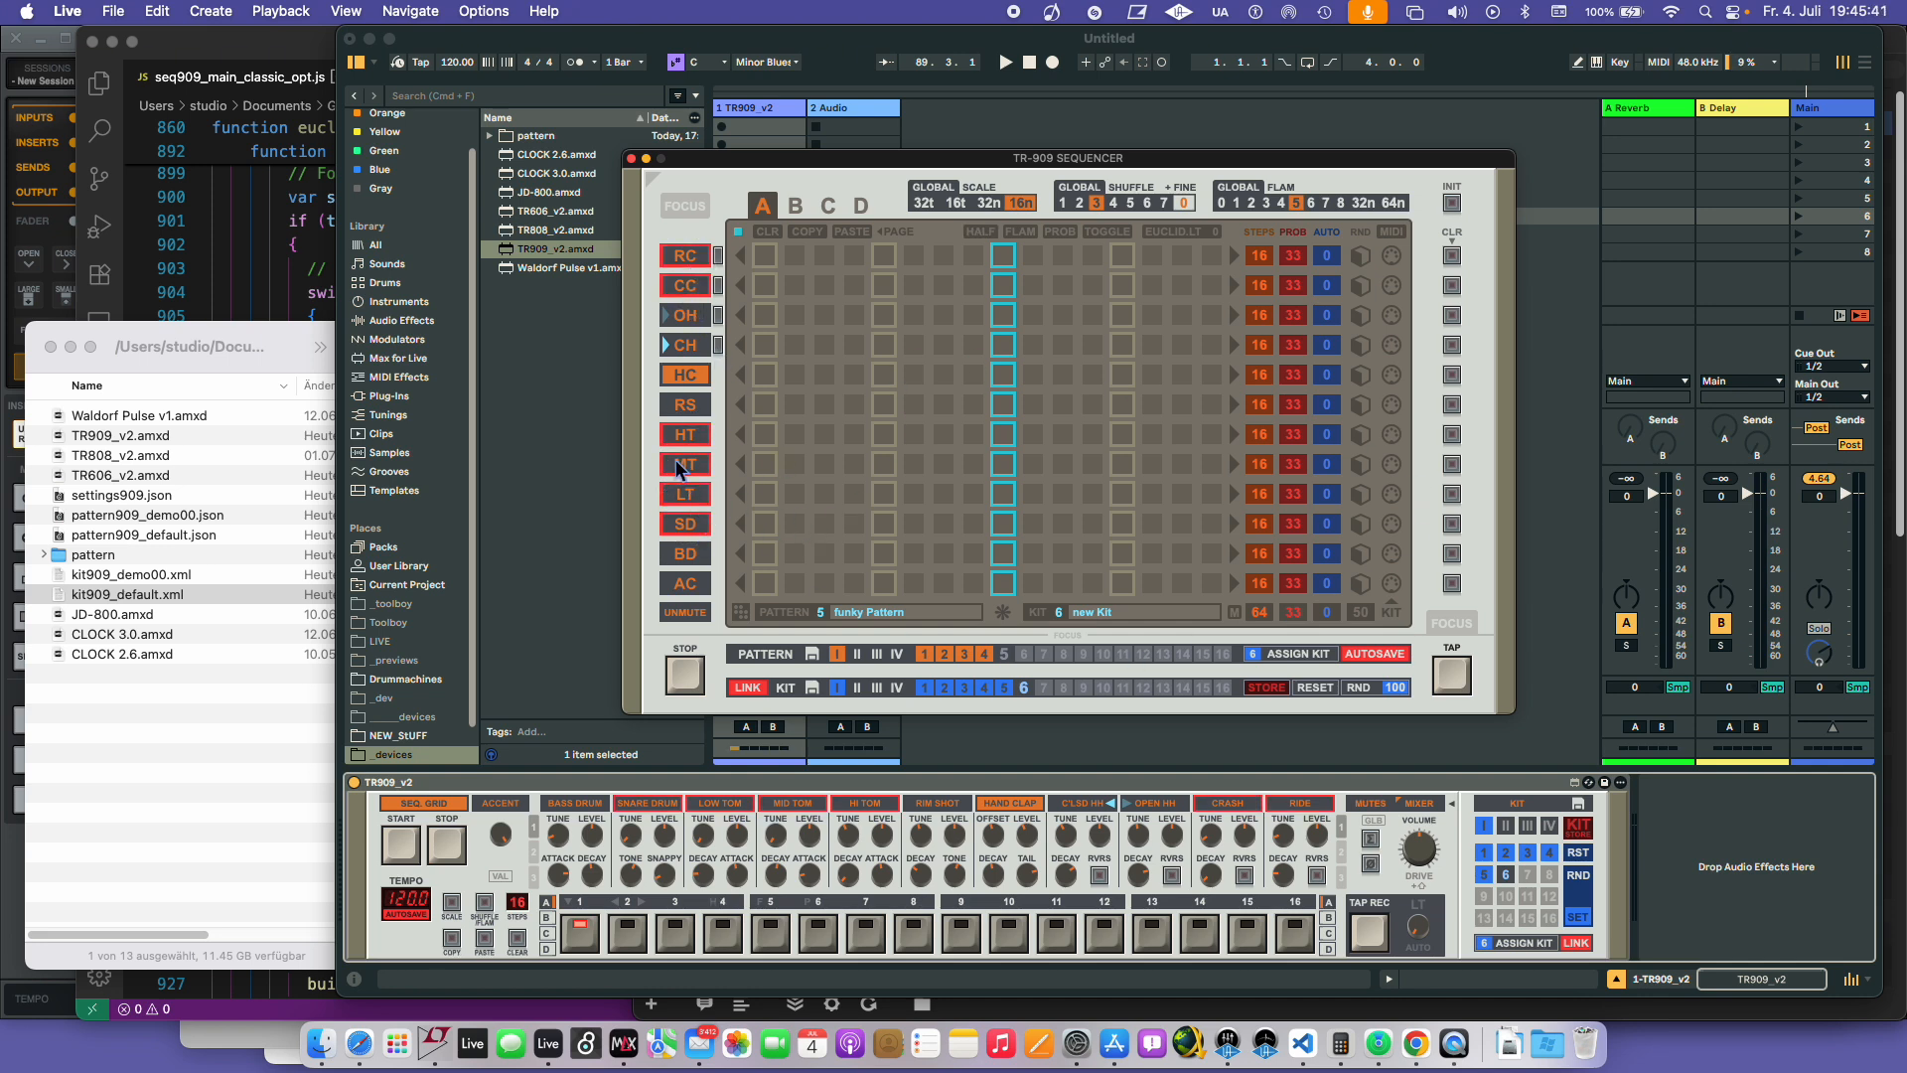
{"action": "key", "text": "shift"}
{"action": "key", "text": "alt"}
{"action": "left_click", "coordinate": [701, 385], "text": "alt"}
{"action": "key", "text": "space"}
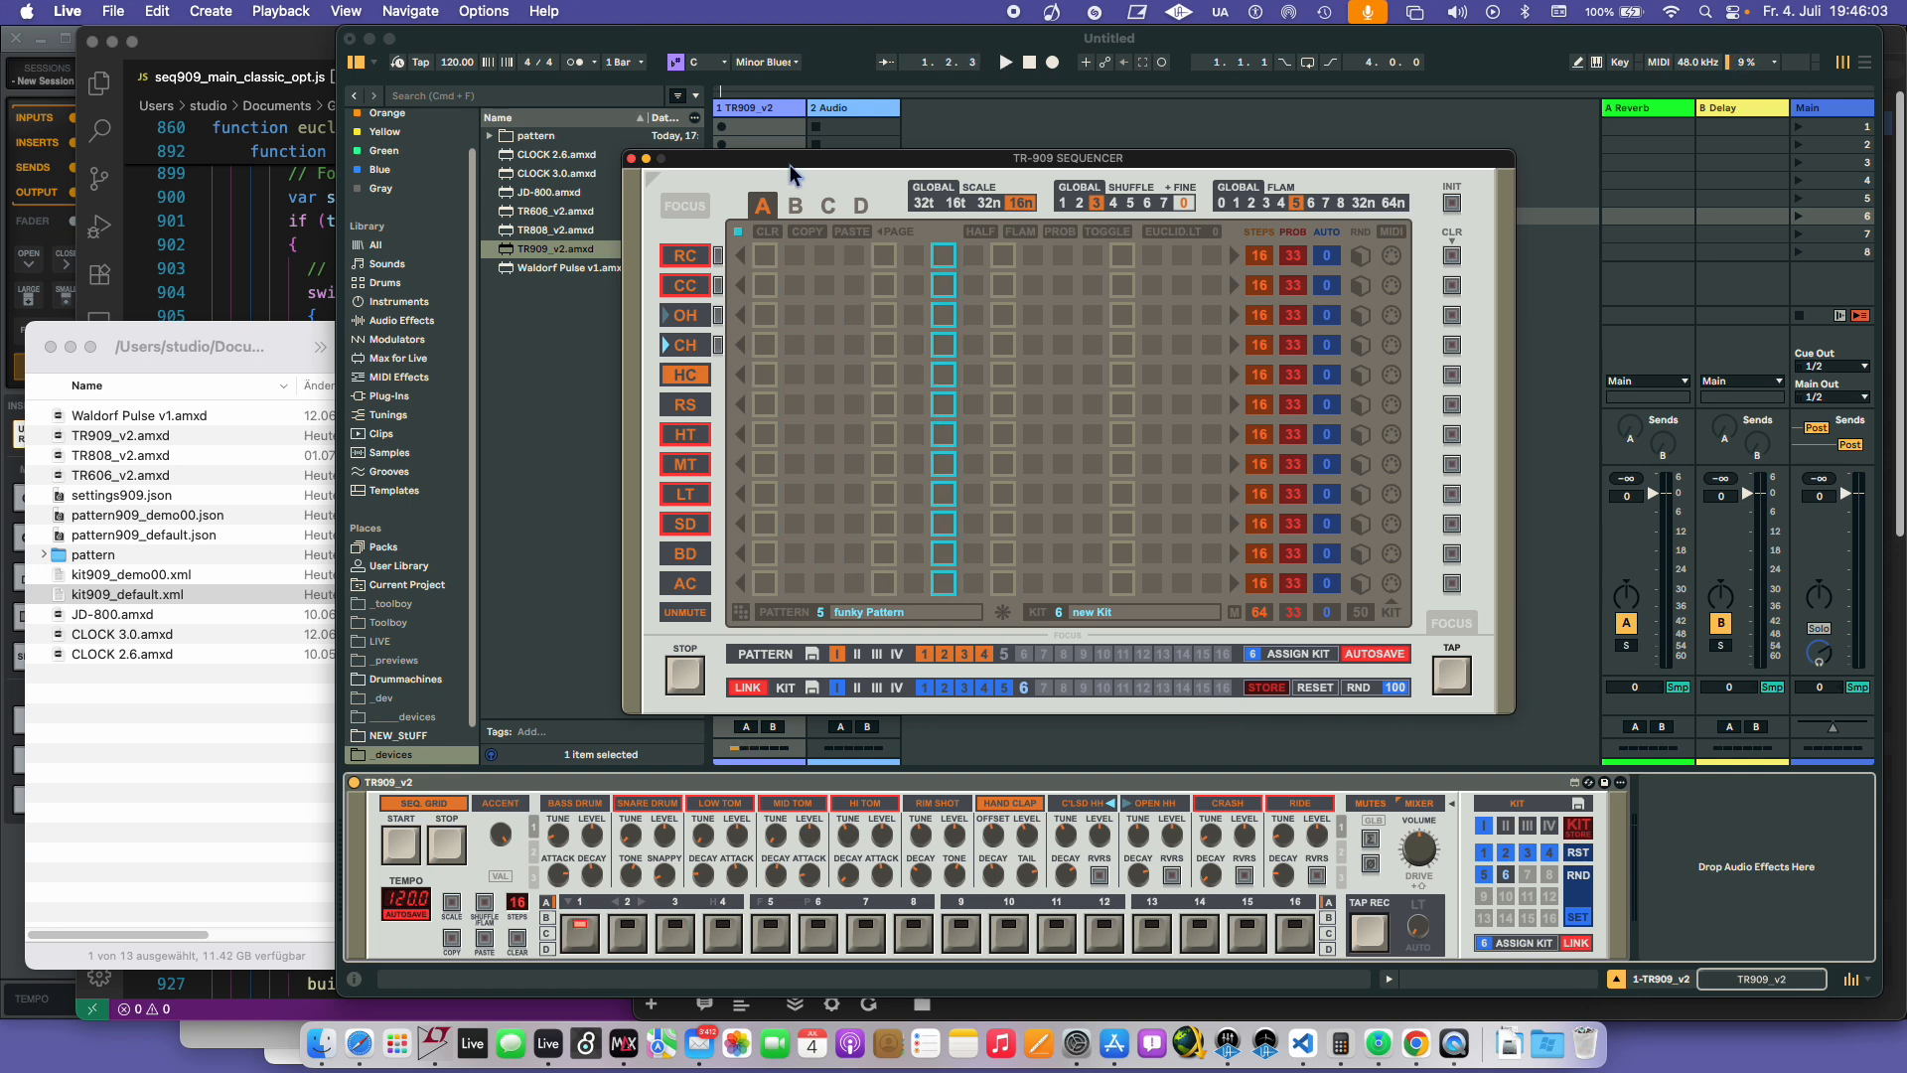
- Reposition the sequencer window and switch through patterns 3 and 2, ending on pattern 4
{"action": "mouse_move", "coordinate": [790, 165]}
{"action": "left_mouse_down"}
{"action": "mouse_move", "coordinate": [932, 177]}
{"action": "mouse_move", "coordinate": [778, 197]}
{"action": "mouse_move", "coordinate": [1206, 199]}
{"action": "mouse_move", "coordinate": [753, 170]}
{"action": "left_mouse_up"}
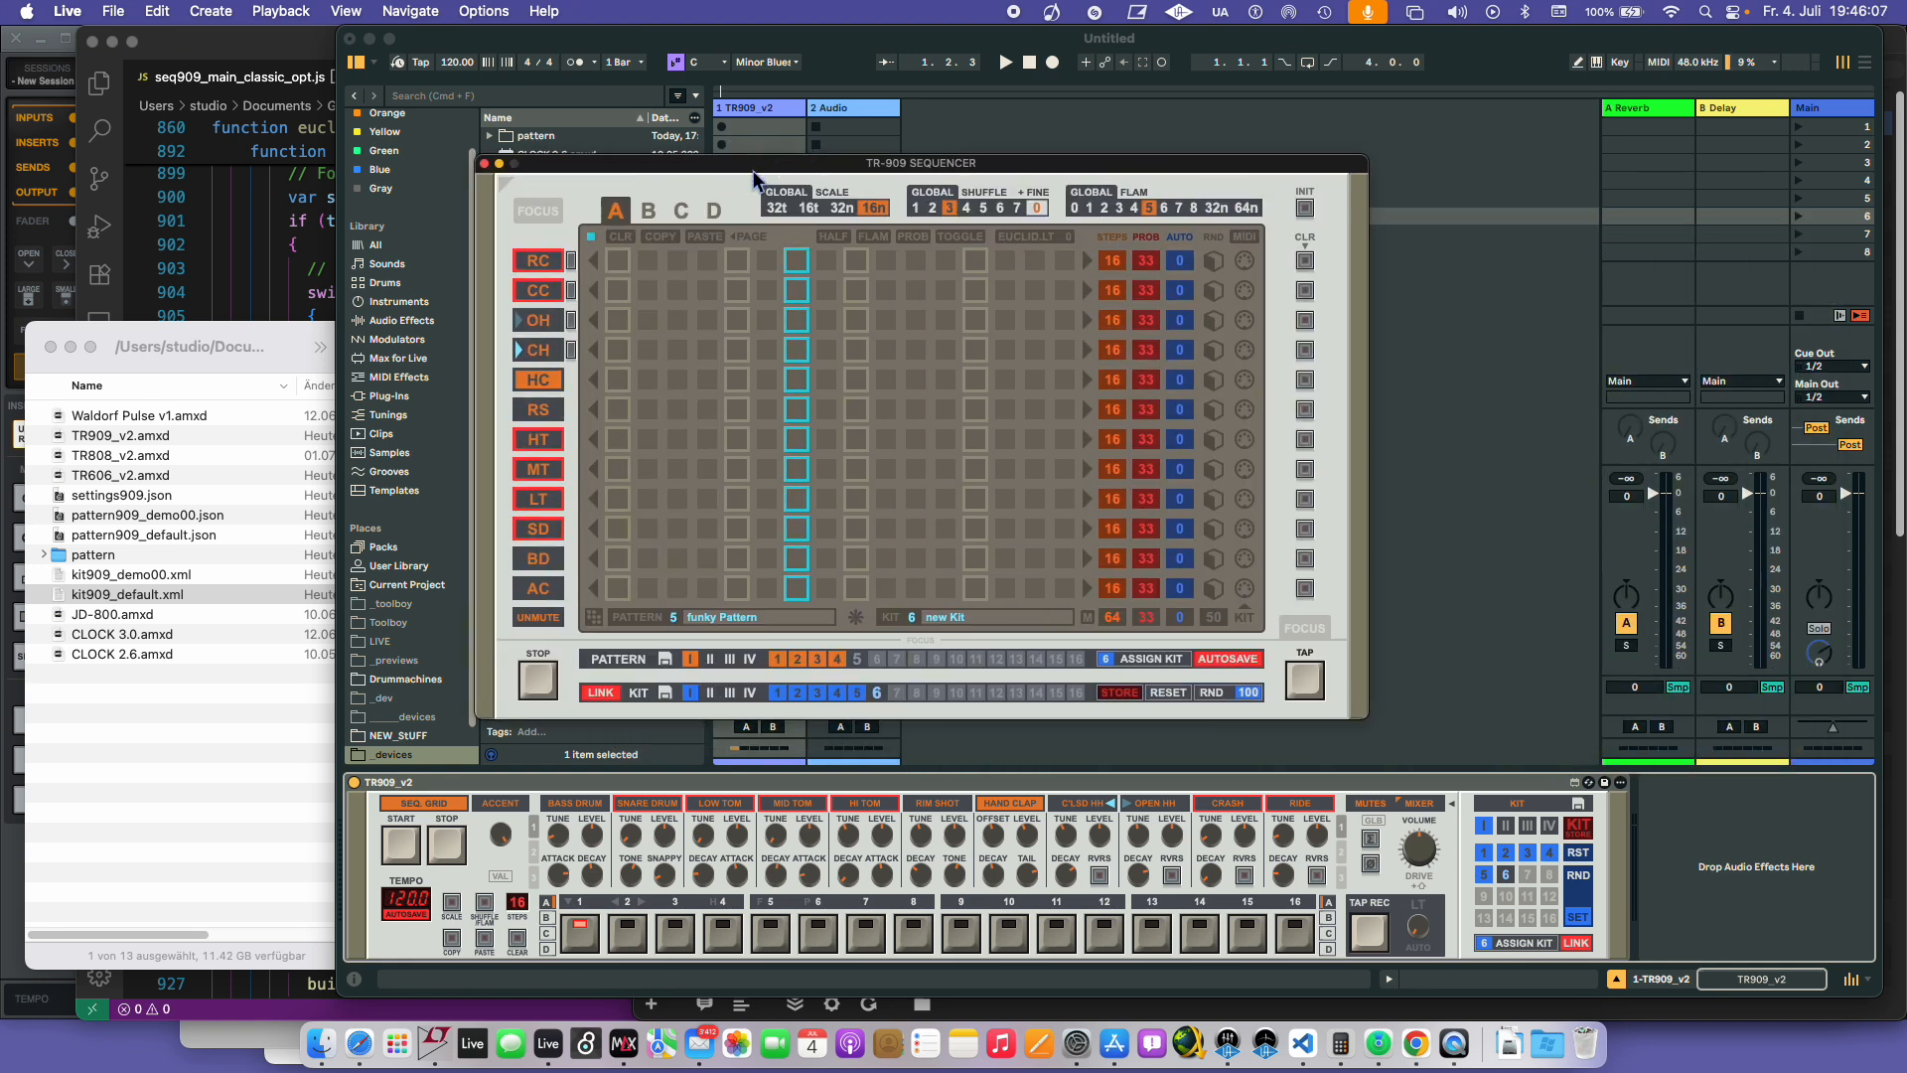
{"action": "left_click", "coordinate": [813, 660]}
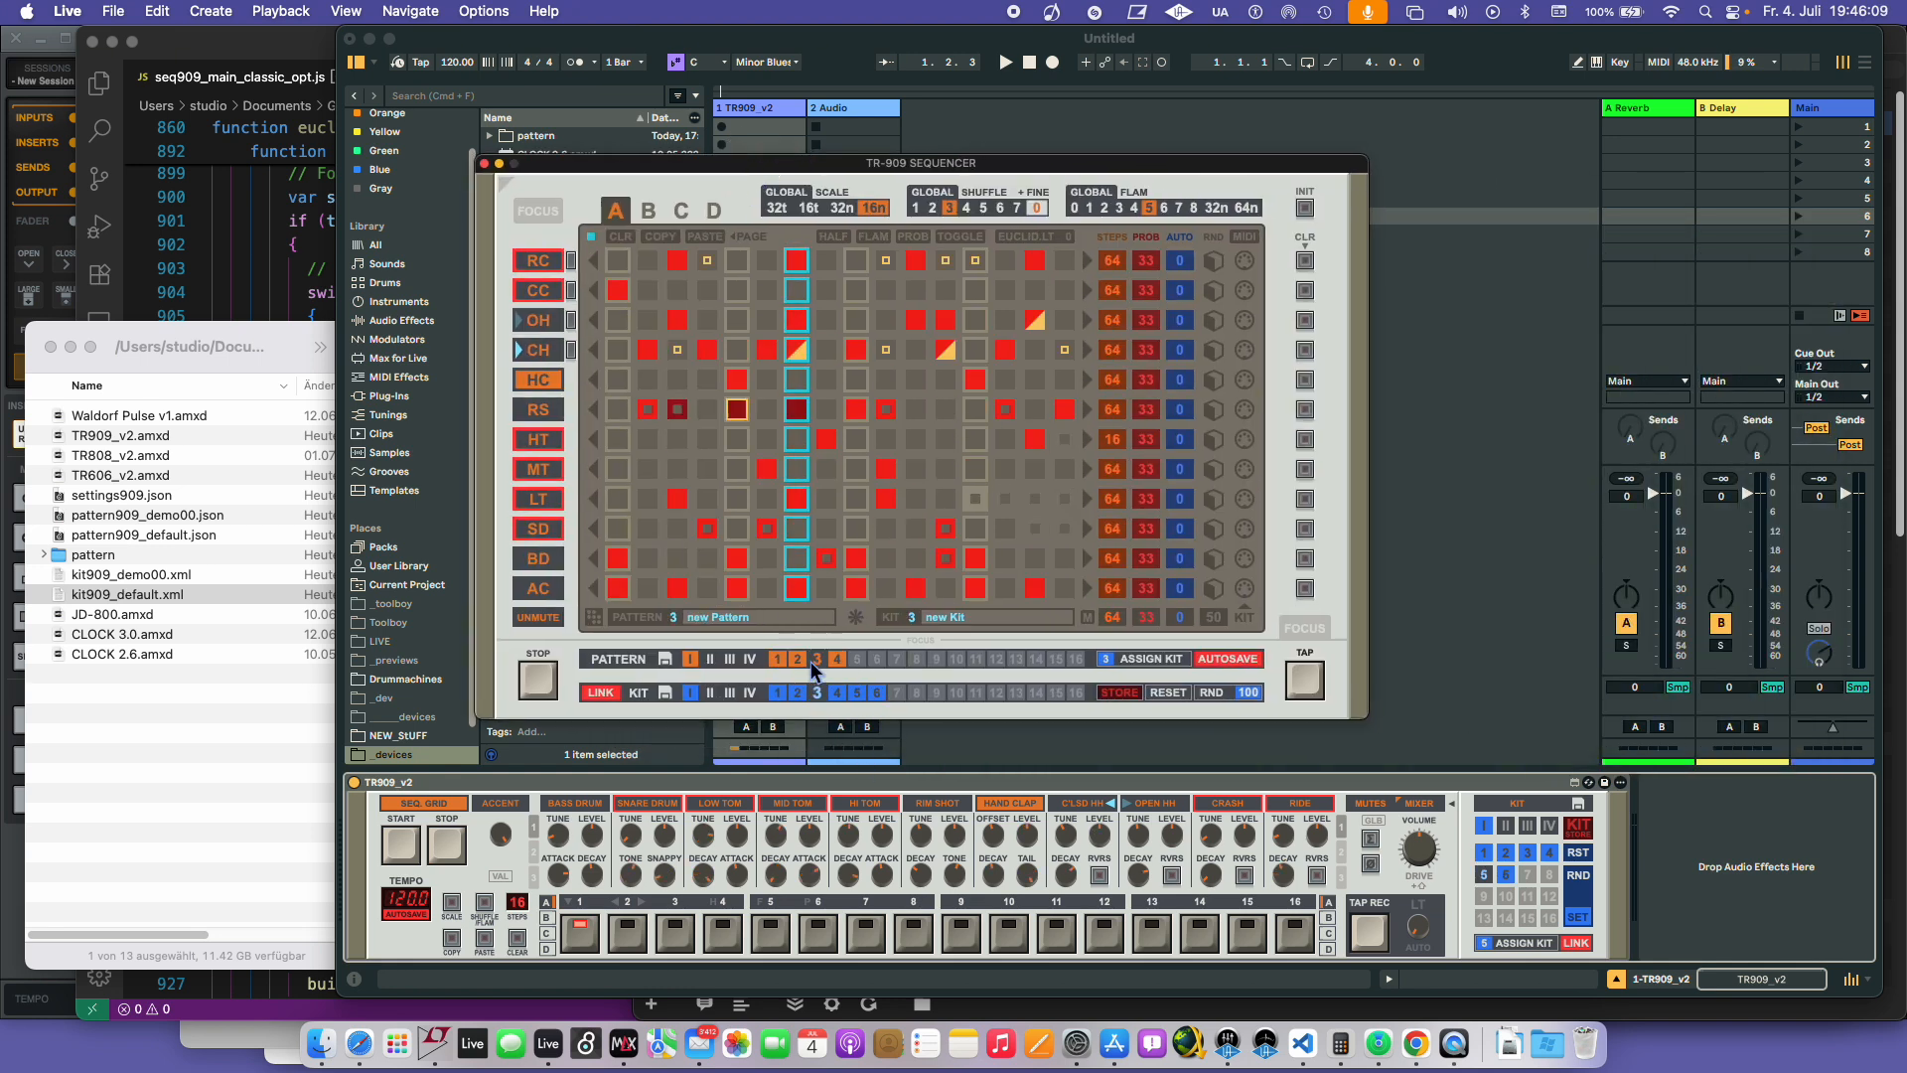
{"action": "left_click", "coordinate": [798, 692]}
{"action": "left_click", "coordinate": [817, 659]}
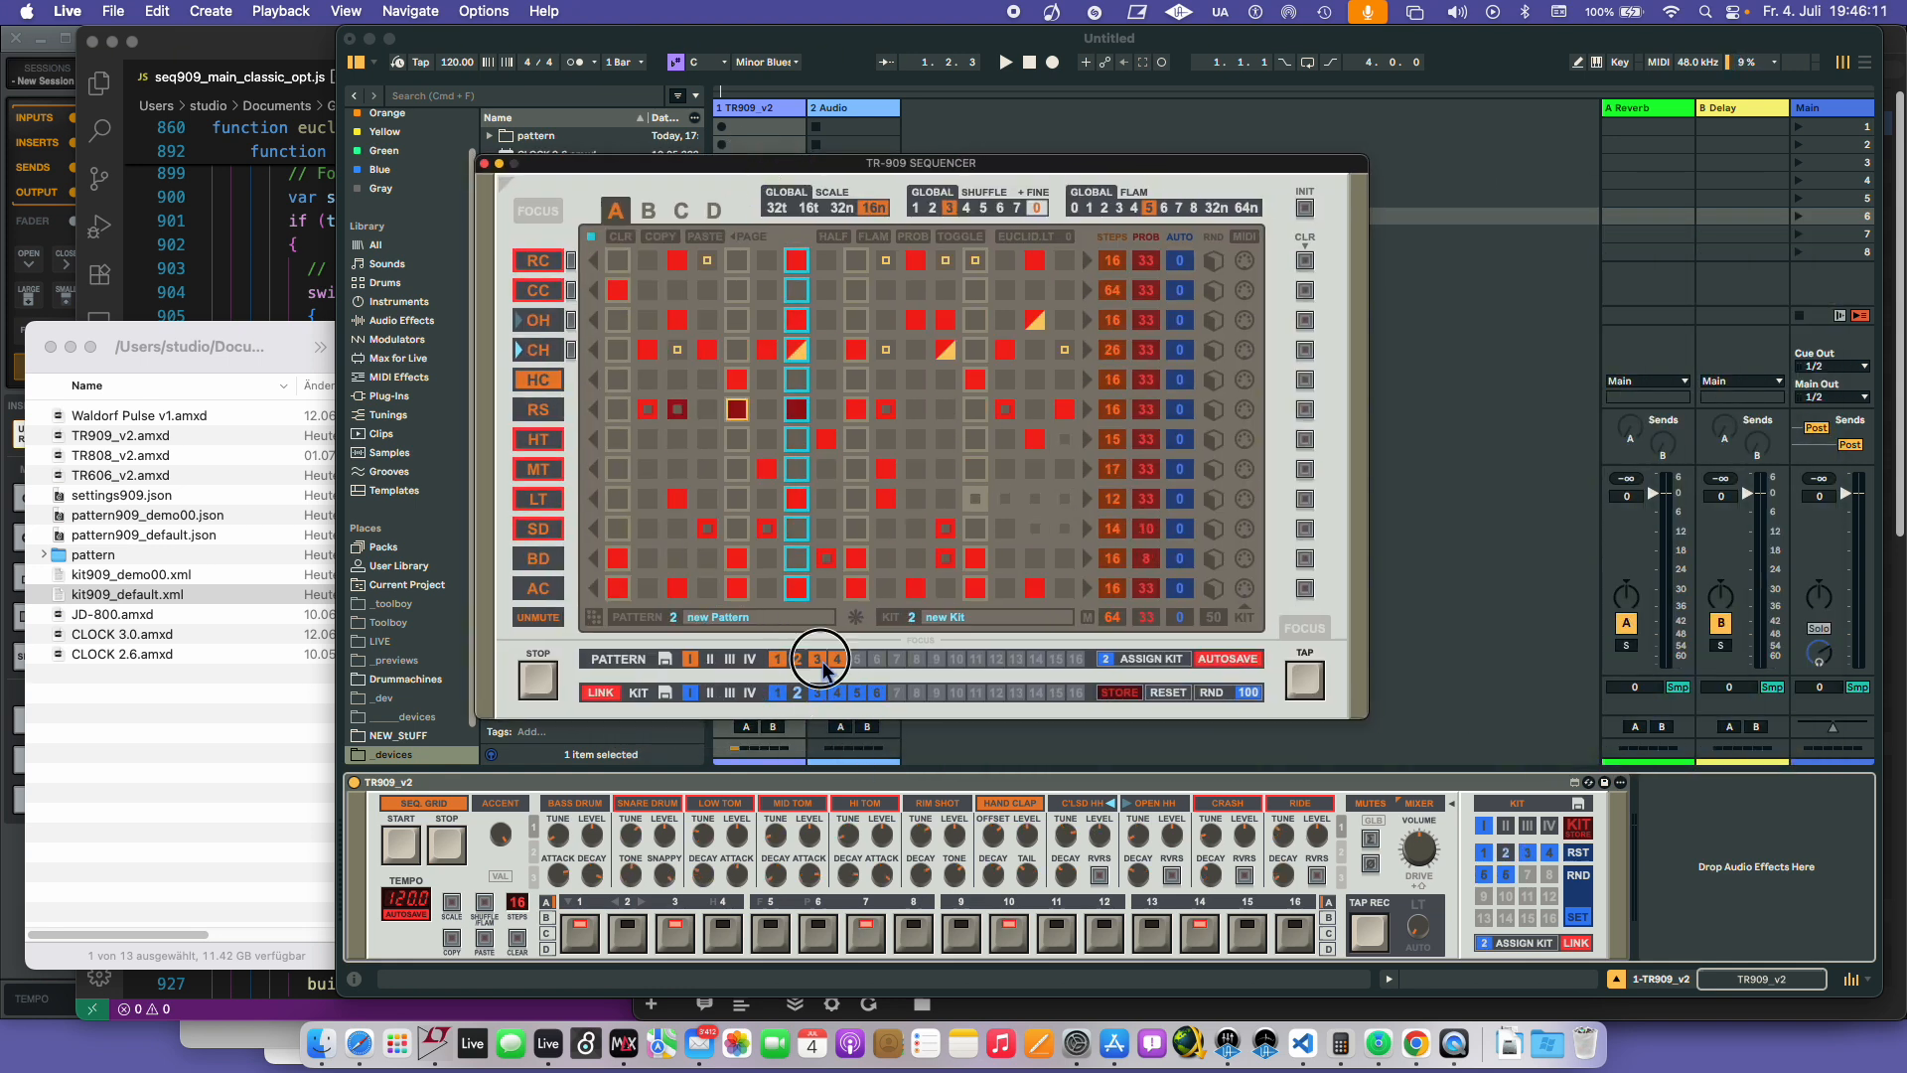
{"action": "left_click", "coordinate": [858, 693]}
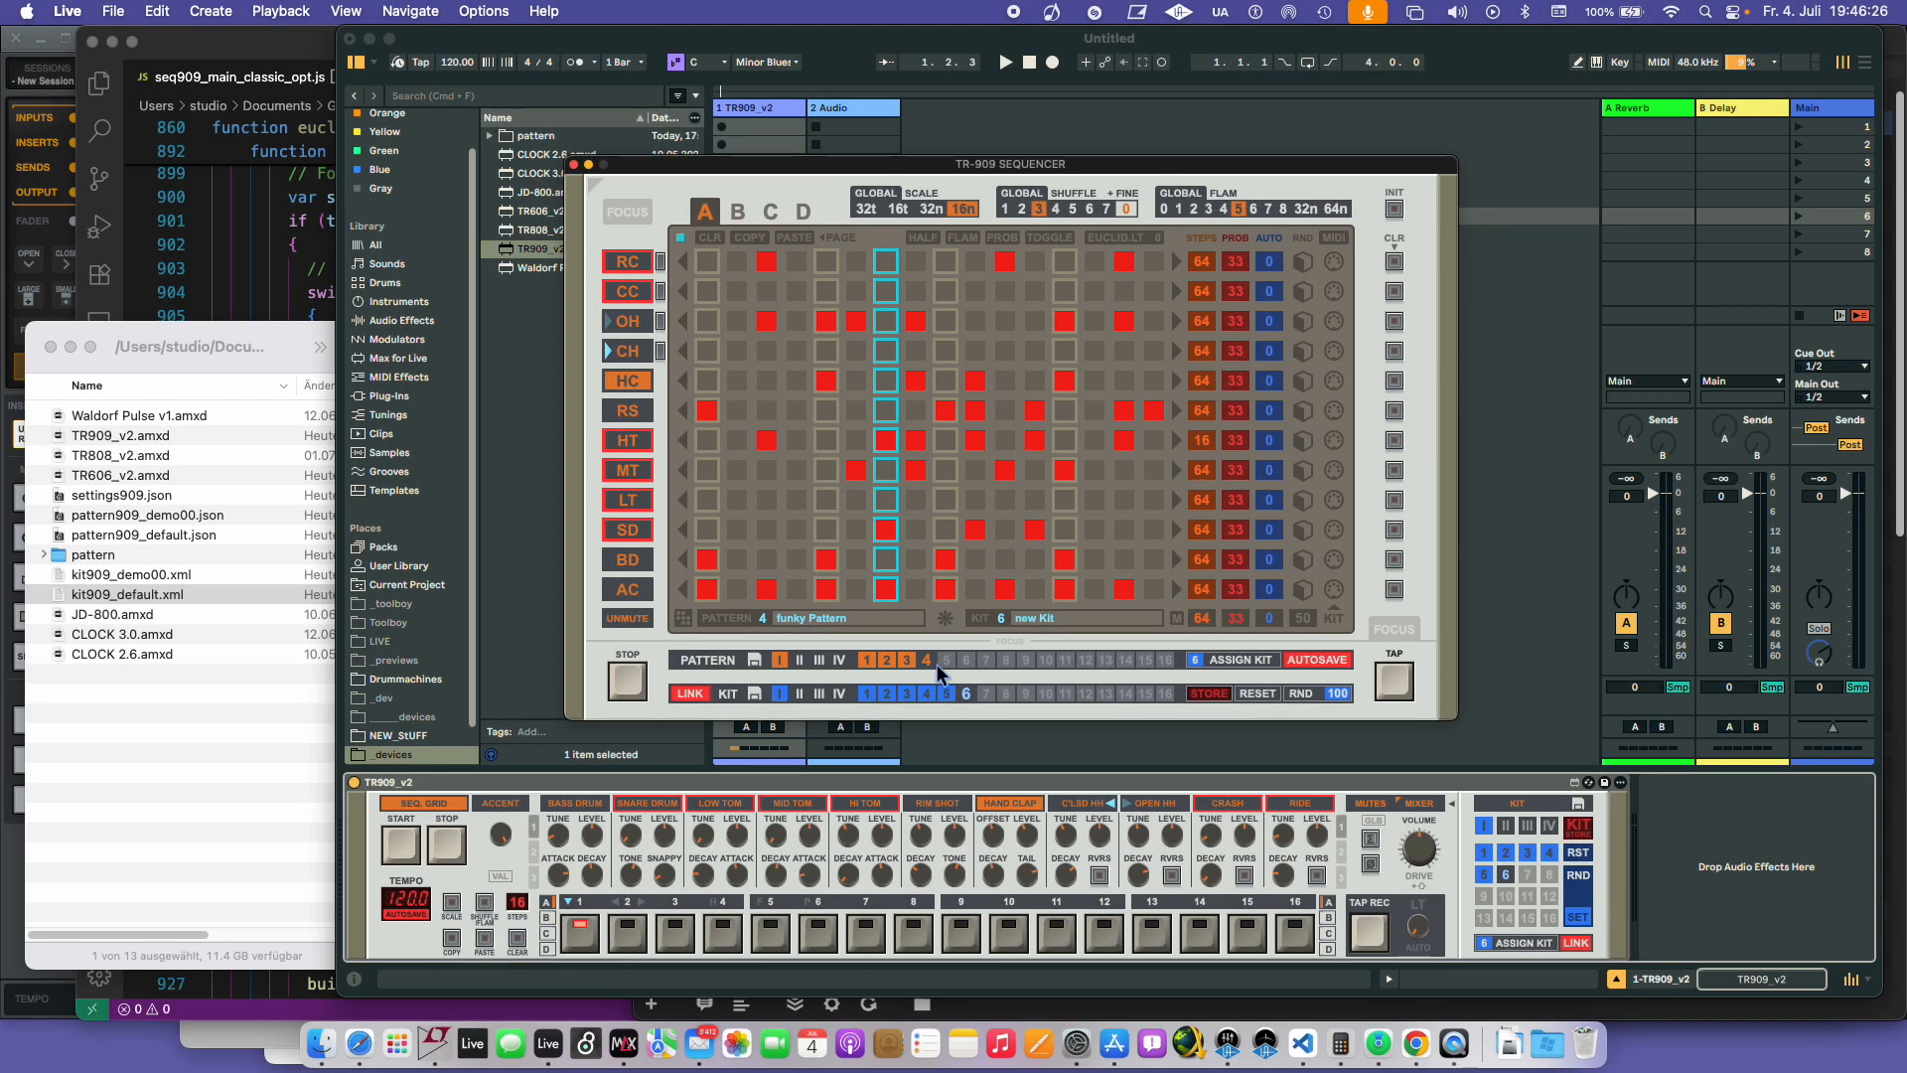
- In pattern 5, add rim shot hits on steps 1–4, 9 and 12–14, and select the rim shot instrument
{"action": "left_click", "coordinate": [945, 660]}
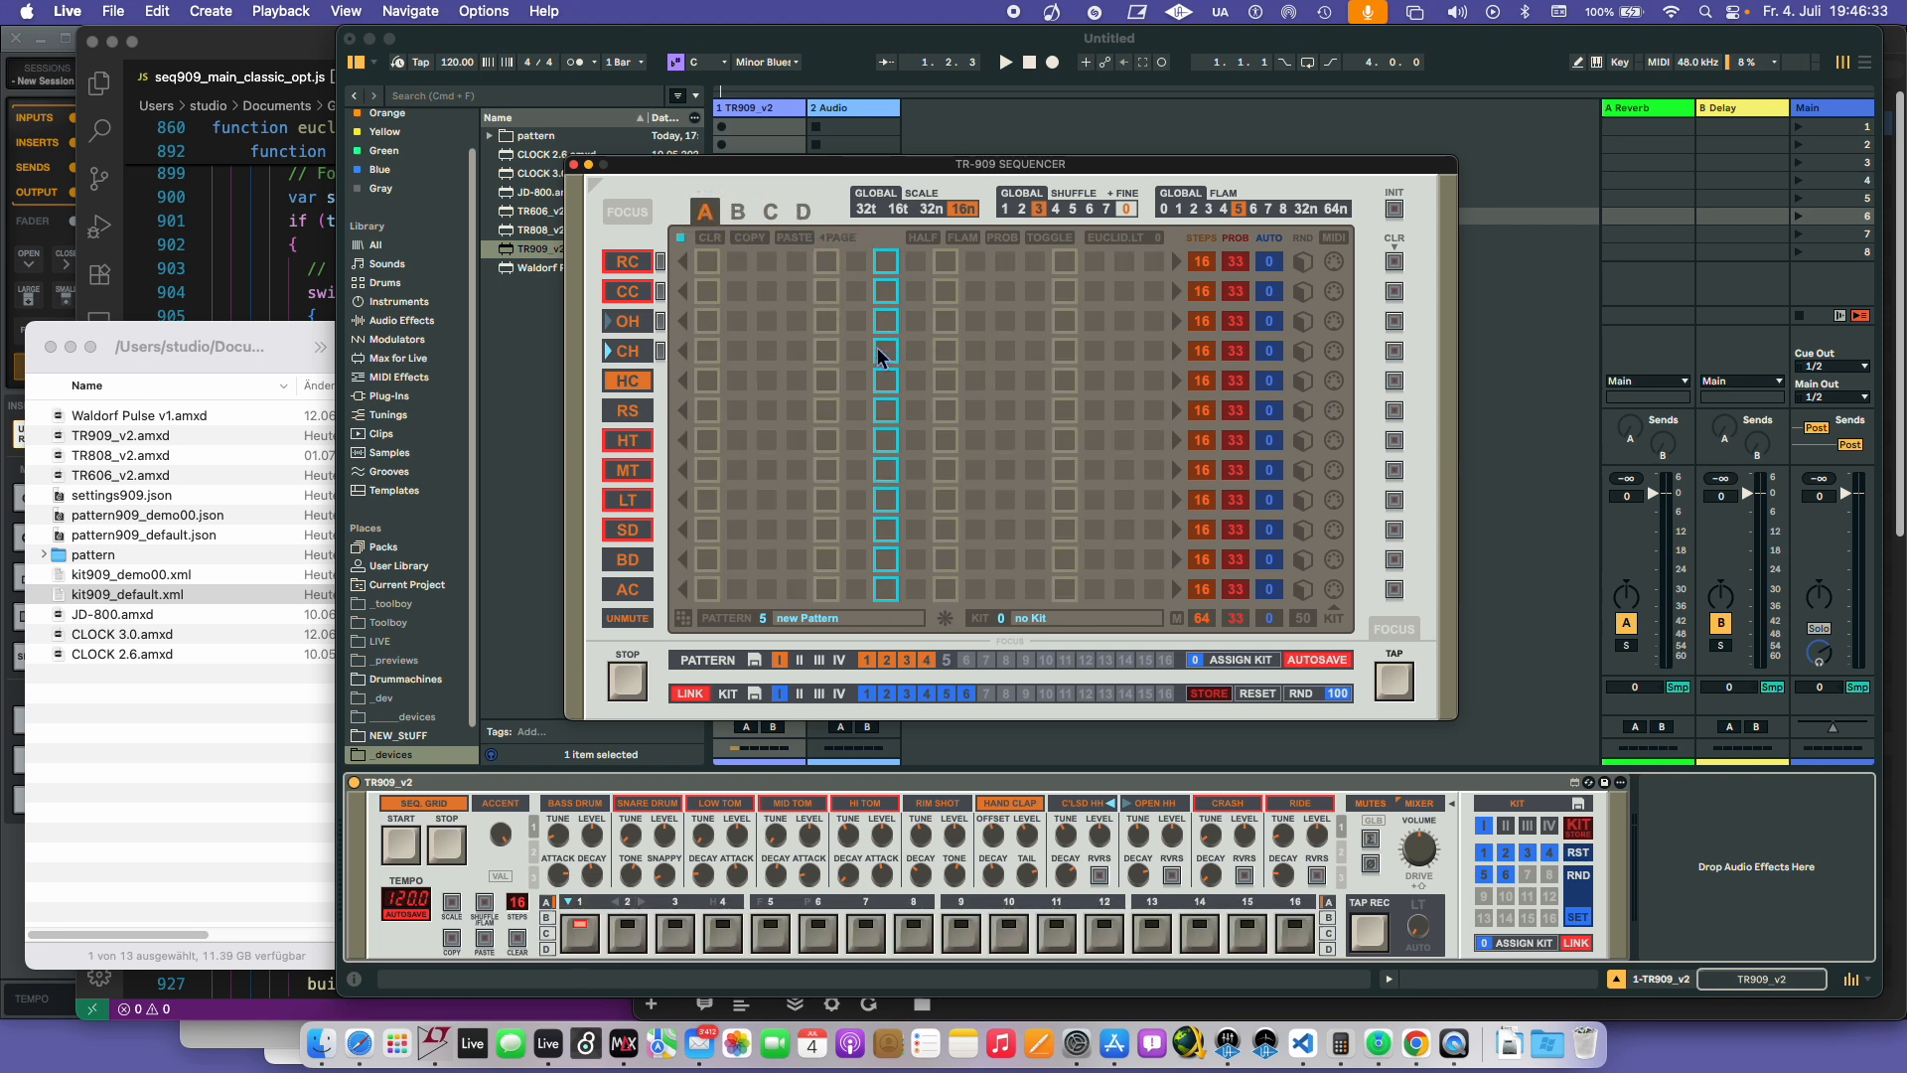
{"action": "left_click_drag", "start_coordinate": [707, 413], "coordinate": [797, 413]}
{"action": "left_click", "coordinate": [946, 411]}
{"action": "left_click_drag", "start_coordinate": [1035, 411], "coordinate": [1094, 412]}
{"action": "left_click", "coordinate": [936, 804]}
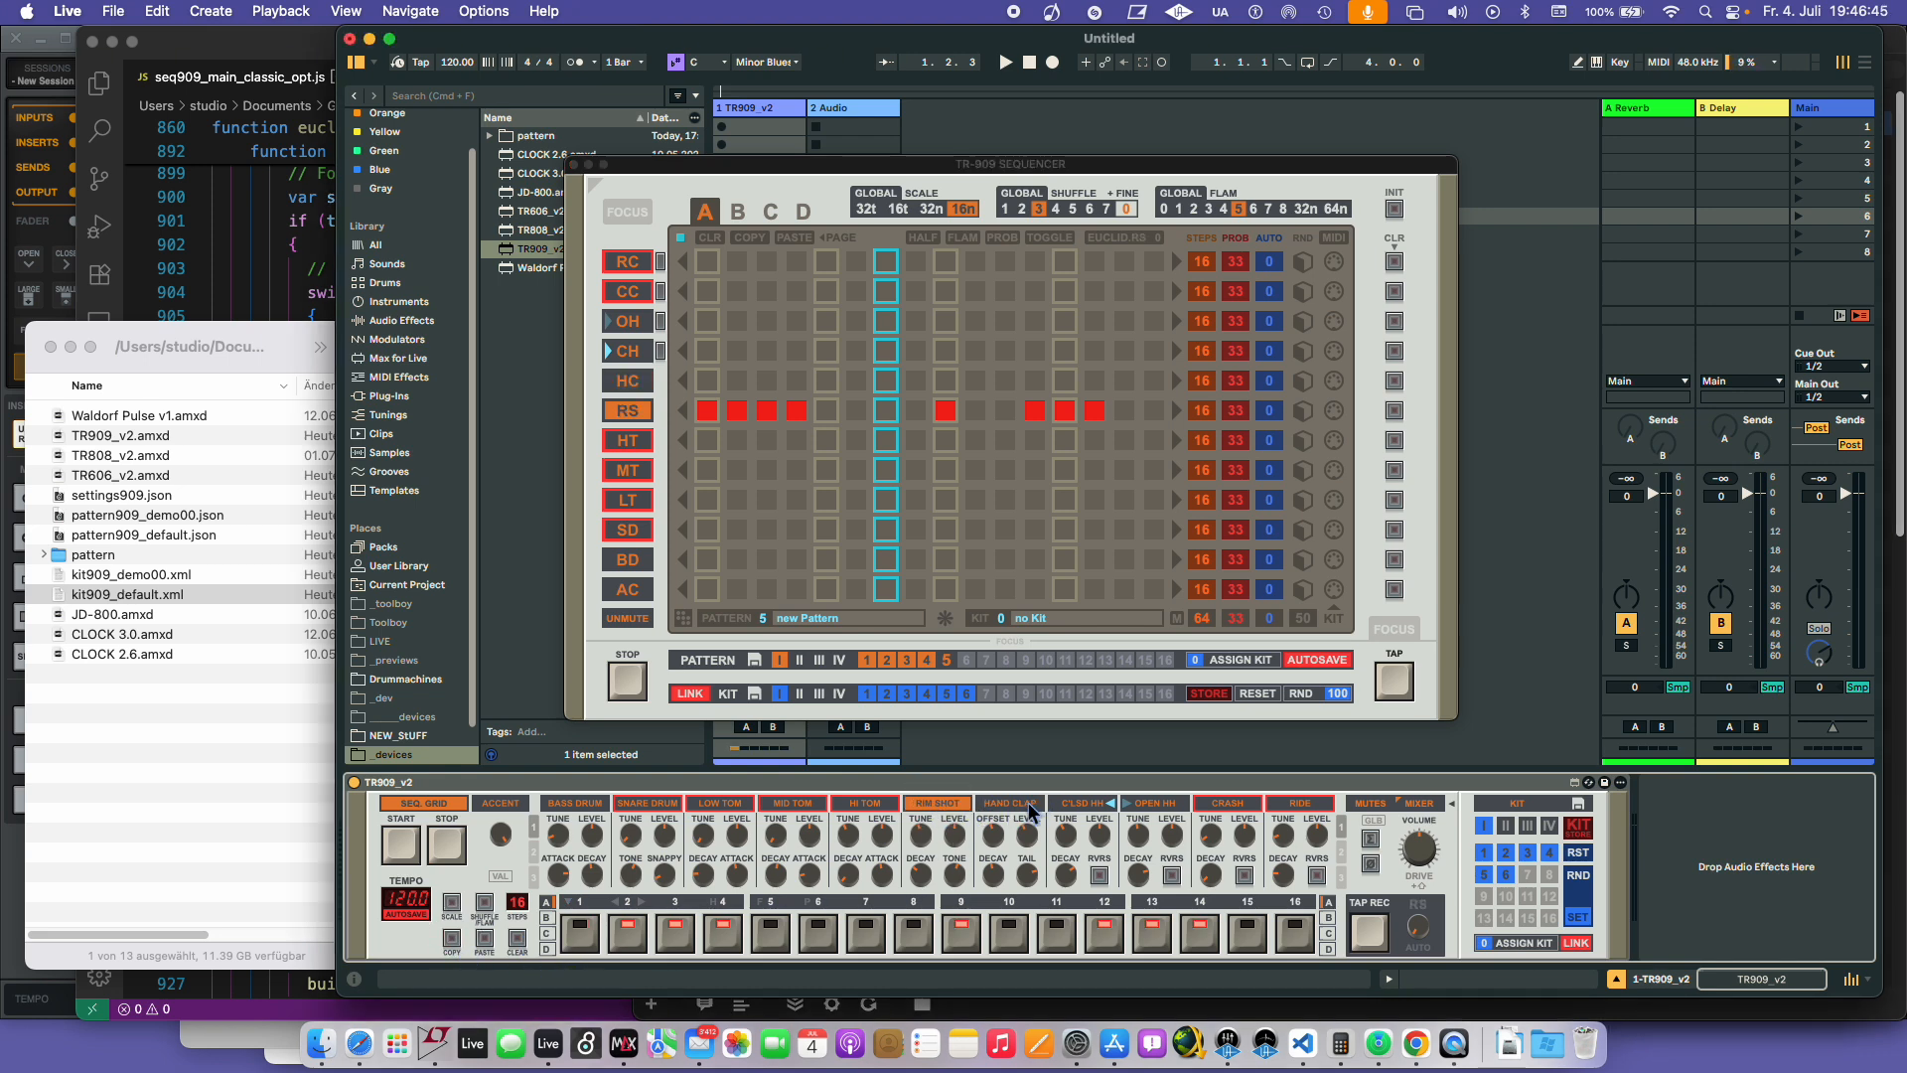
- Select the closed hi-hat, paste the rim shot's copied step pattern onto it, and start playback
{"action": "left_click", "coordinate": [1088, 805]}
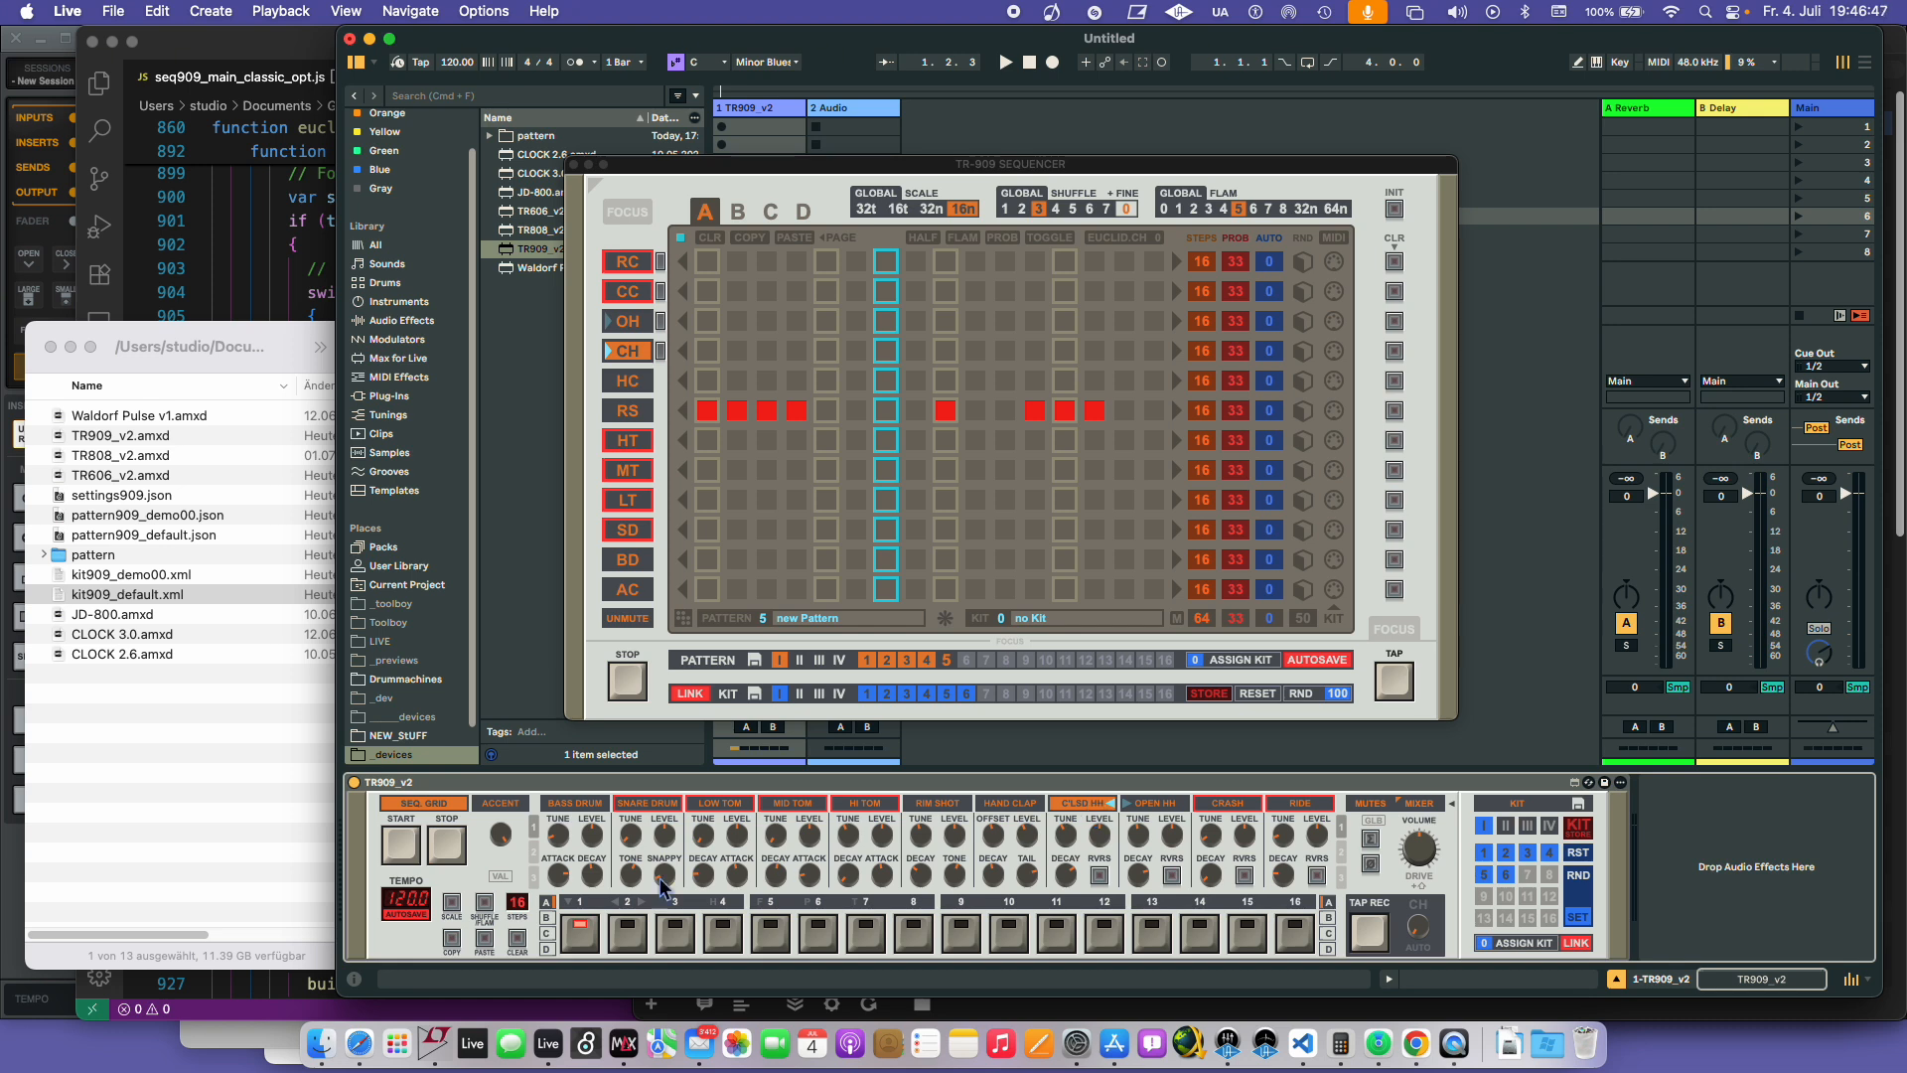
{"action": "left_click", "coordinate": [500, 943]}
{"action": "key", "text": "space"}
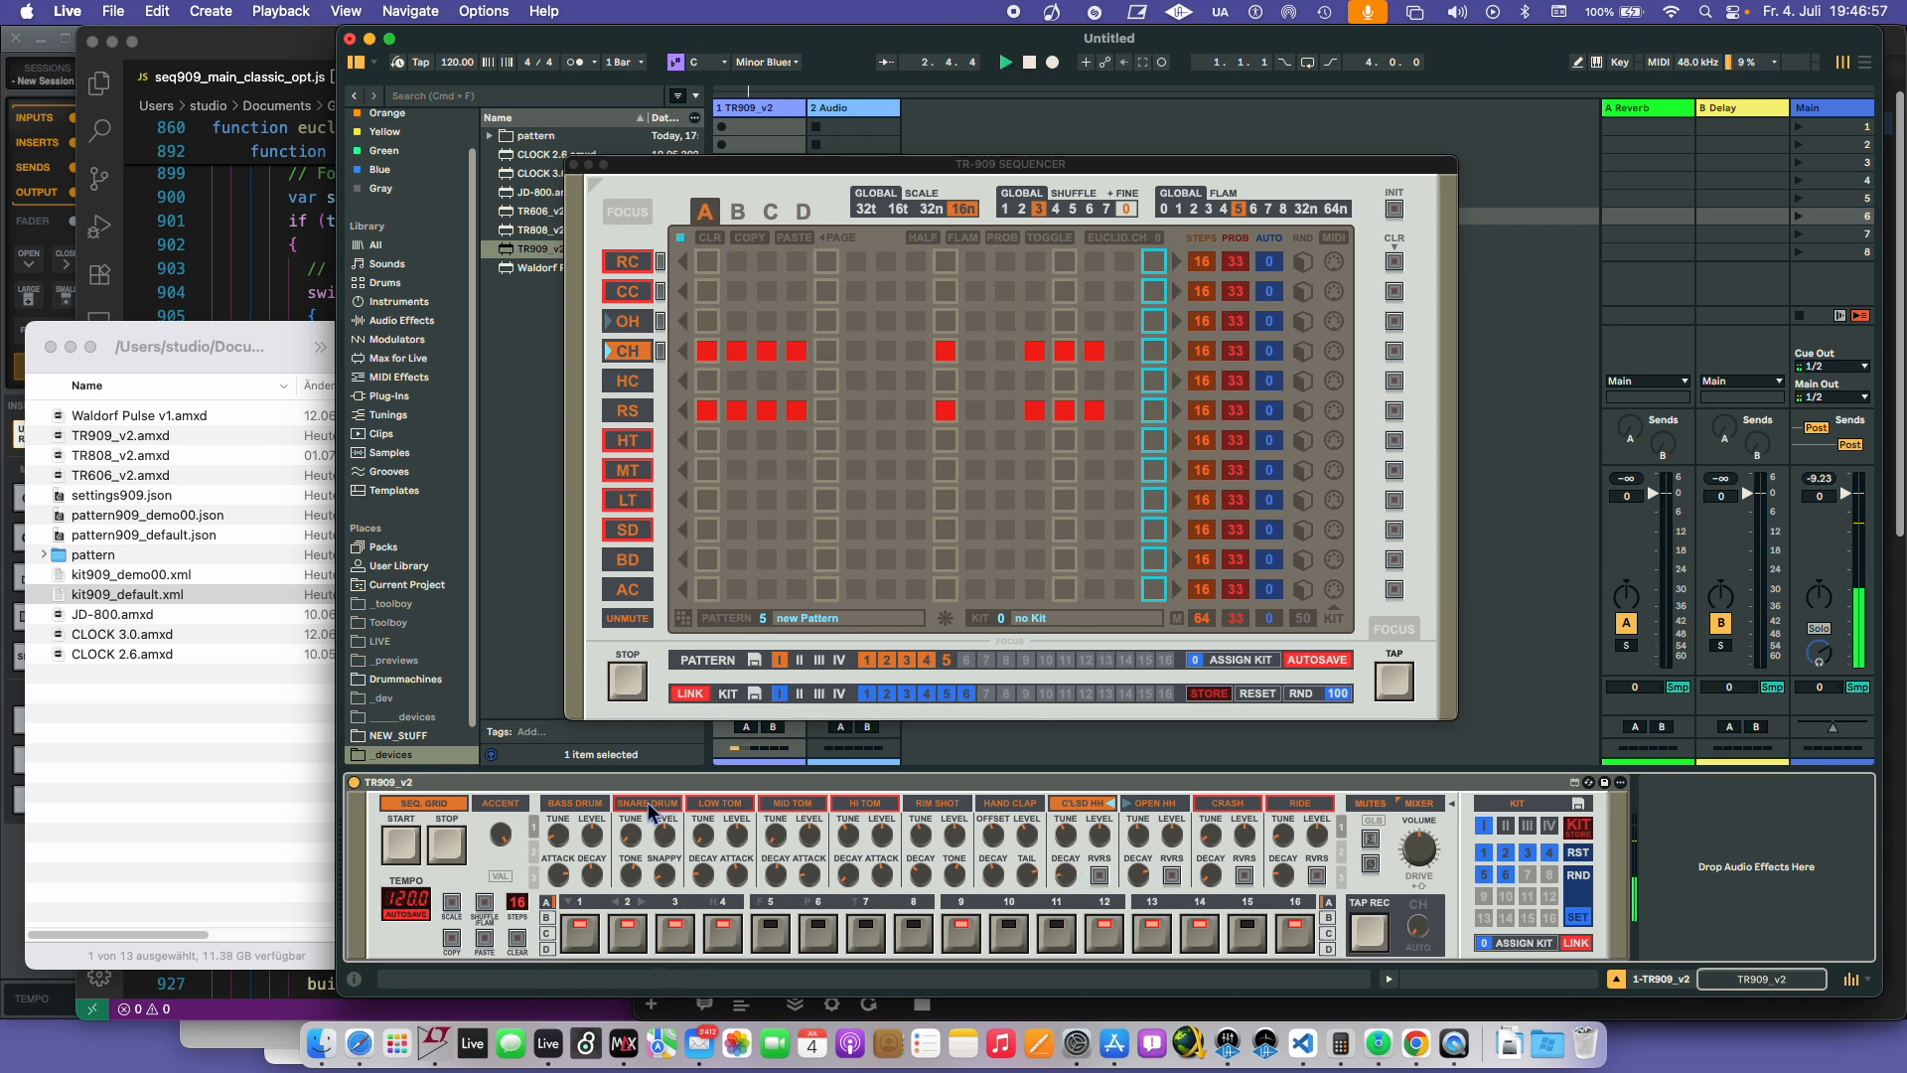
- Select the snare drum and tap in live hits during playback, landing on steps 3, 6, 8 and 15
{"action": "left_click", "coordinate": [641, 534]}
{"action": "left_click", "coordinate": [1394, 686]}
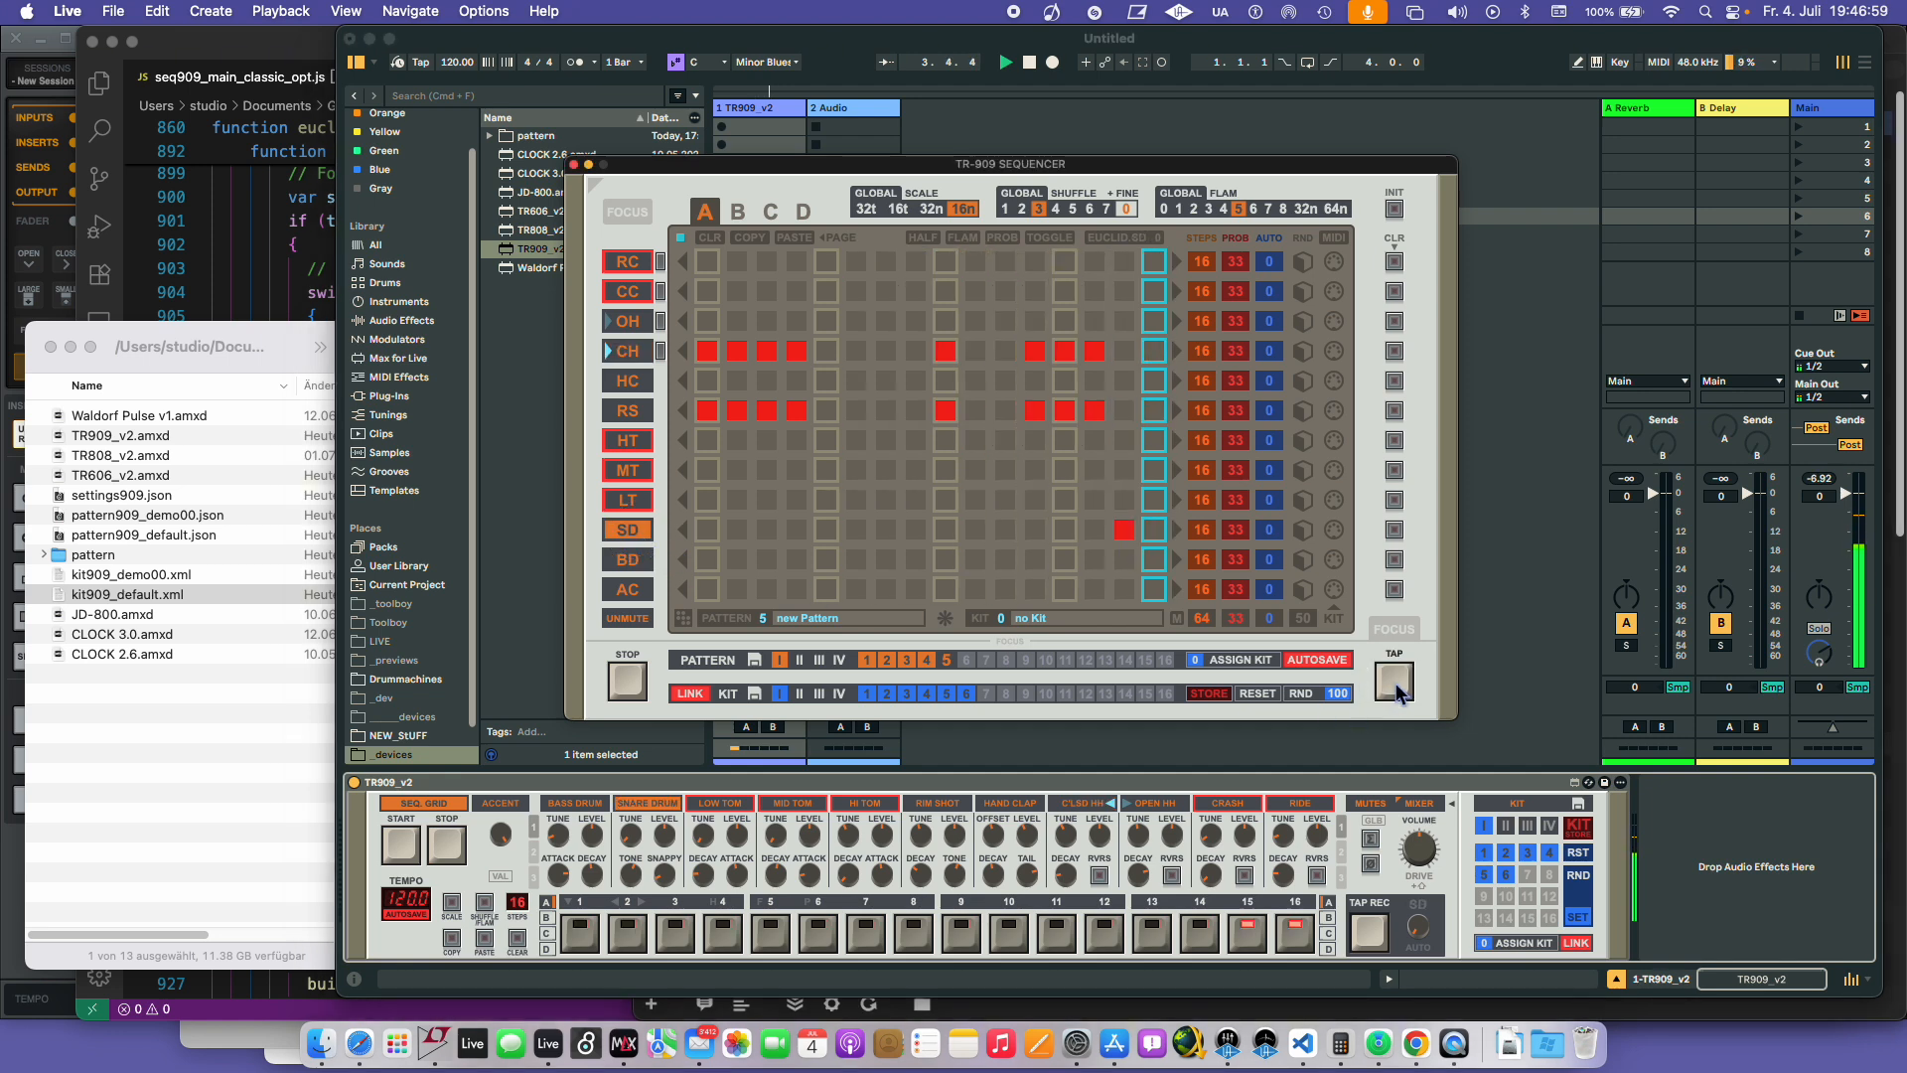
{"action": "left_click", "coordinate": [1397, 686]}
{"action": "left_click", "coordinate": [1397, 687]}
{"action": "left_click", "coordinate": [1396, 686]}
- Select the bass drum and add hits on steps 1, 5, 9 and 13
{"action": "left_click", "coordinate": [627, 559]}
{"action": "left_click", "coordinate": [707, 559]}
{"action": "left_click", "coordinate": [826, 559]}
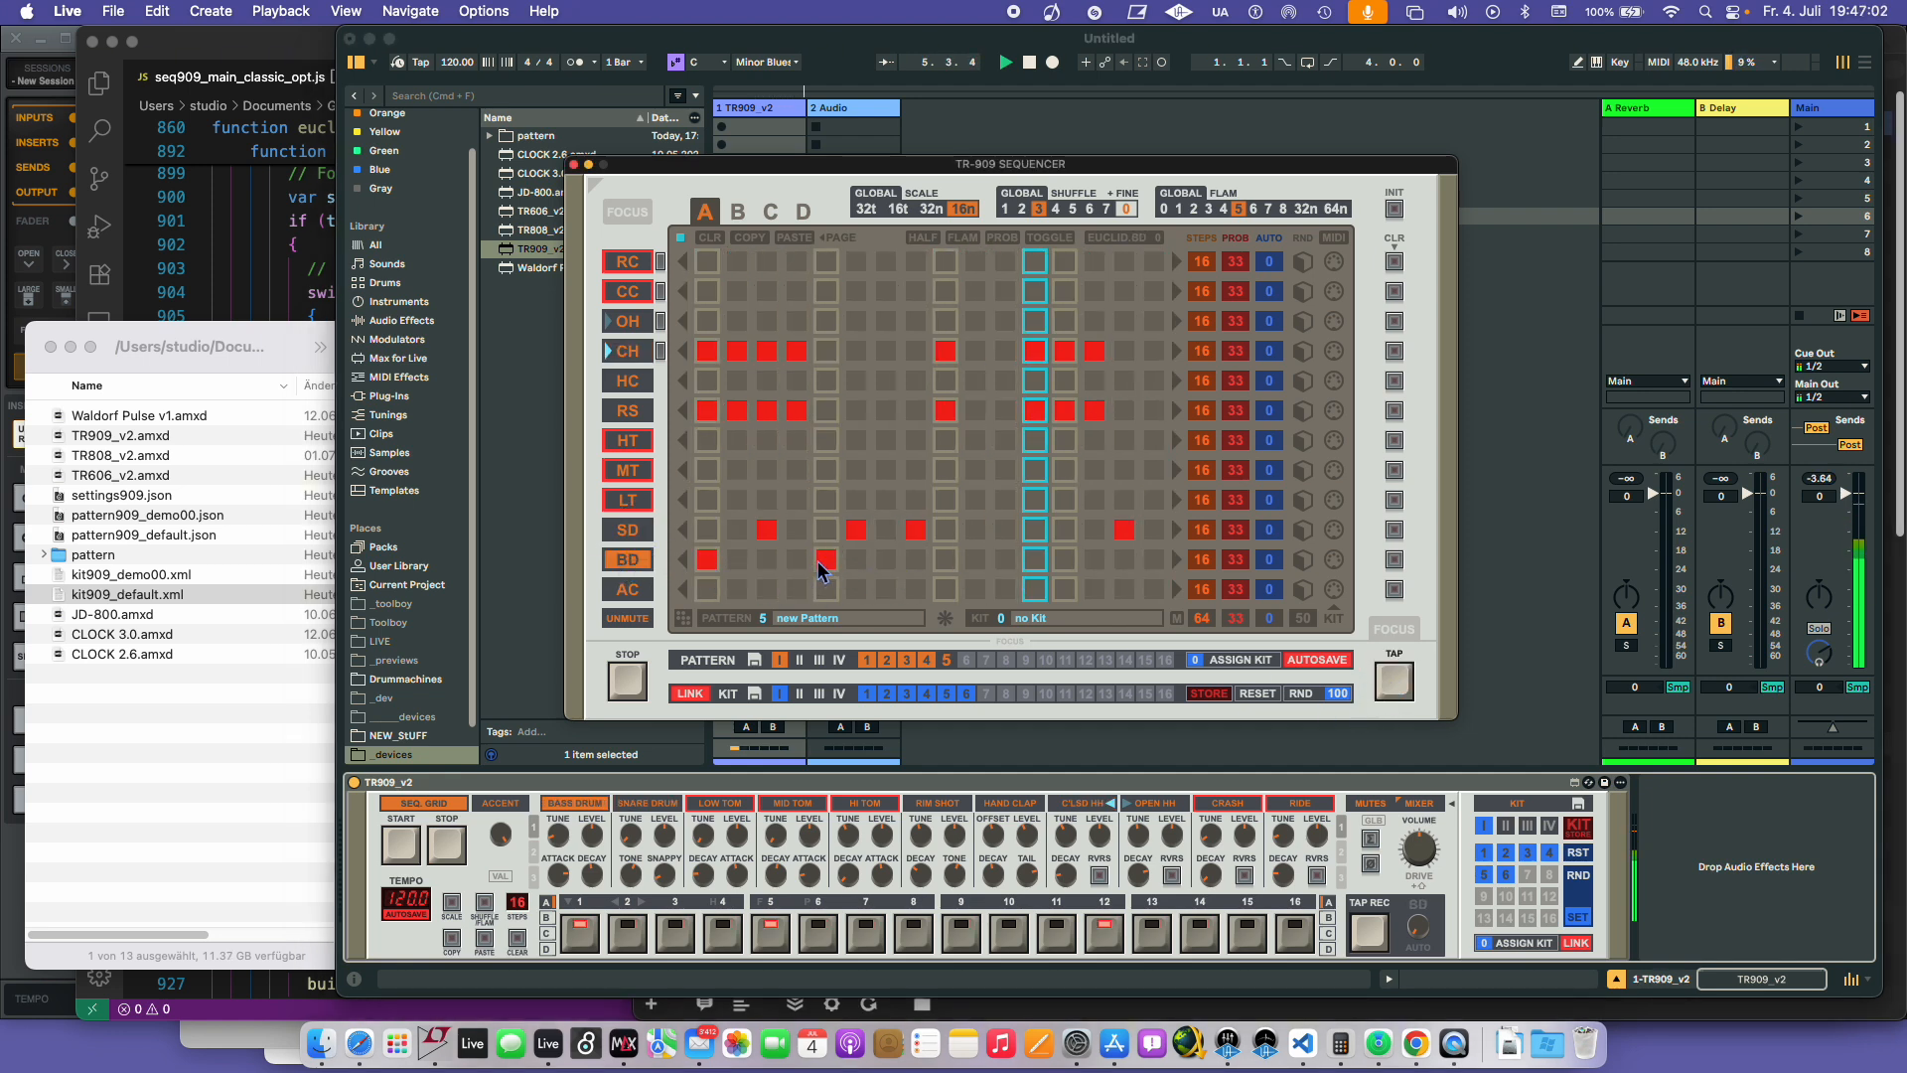
{"action": "left_click", "coordinate": [945, 566]}
{"action": "left_click", "coordinate": [1064, 559]}
- Add accents on every odd step from 1 to 15
{"action": "left_click", "coordinate": [706, 589]}
{"action": "left_click", "coordinate": [766, 589]}
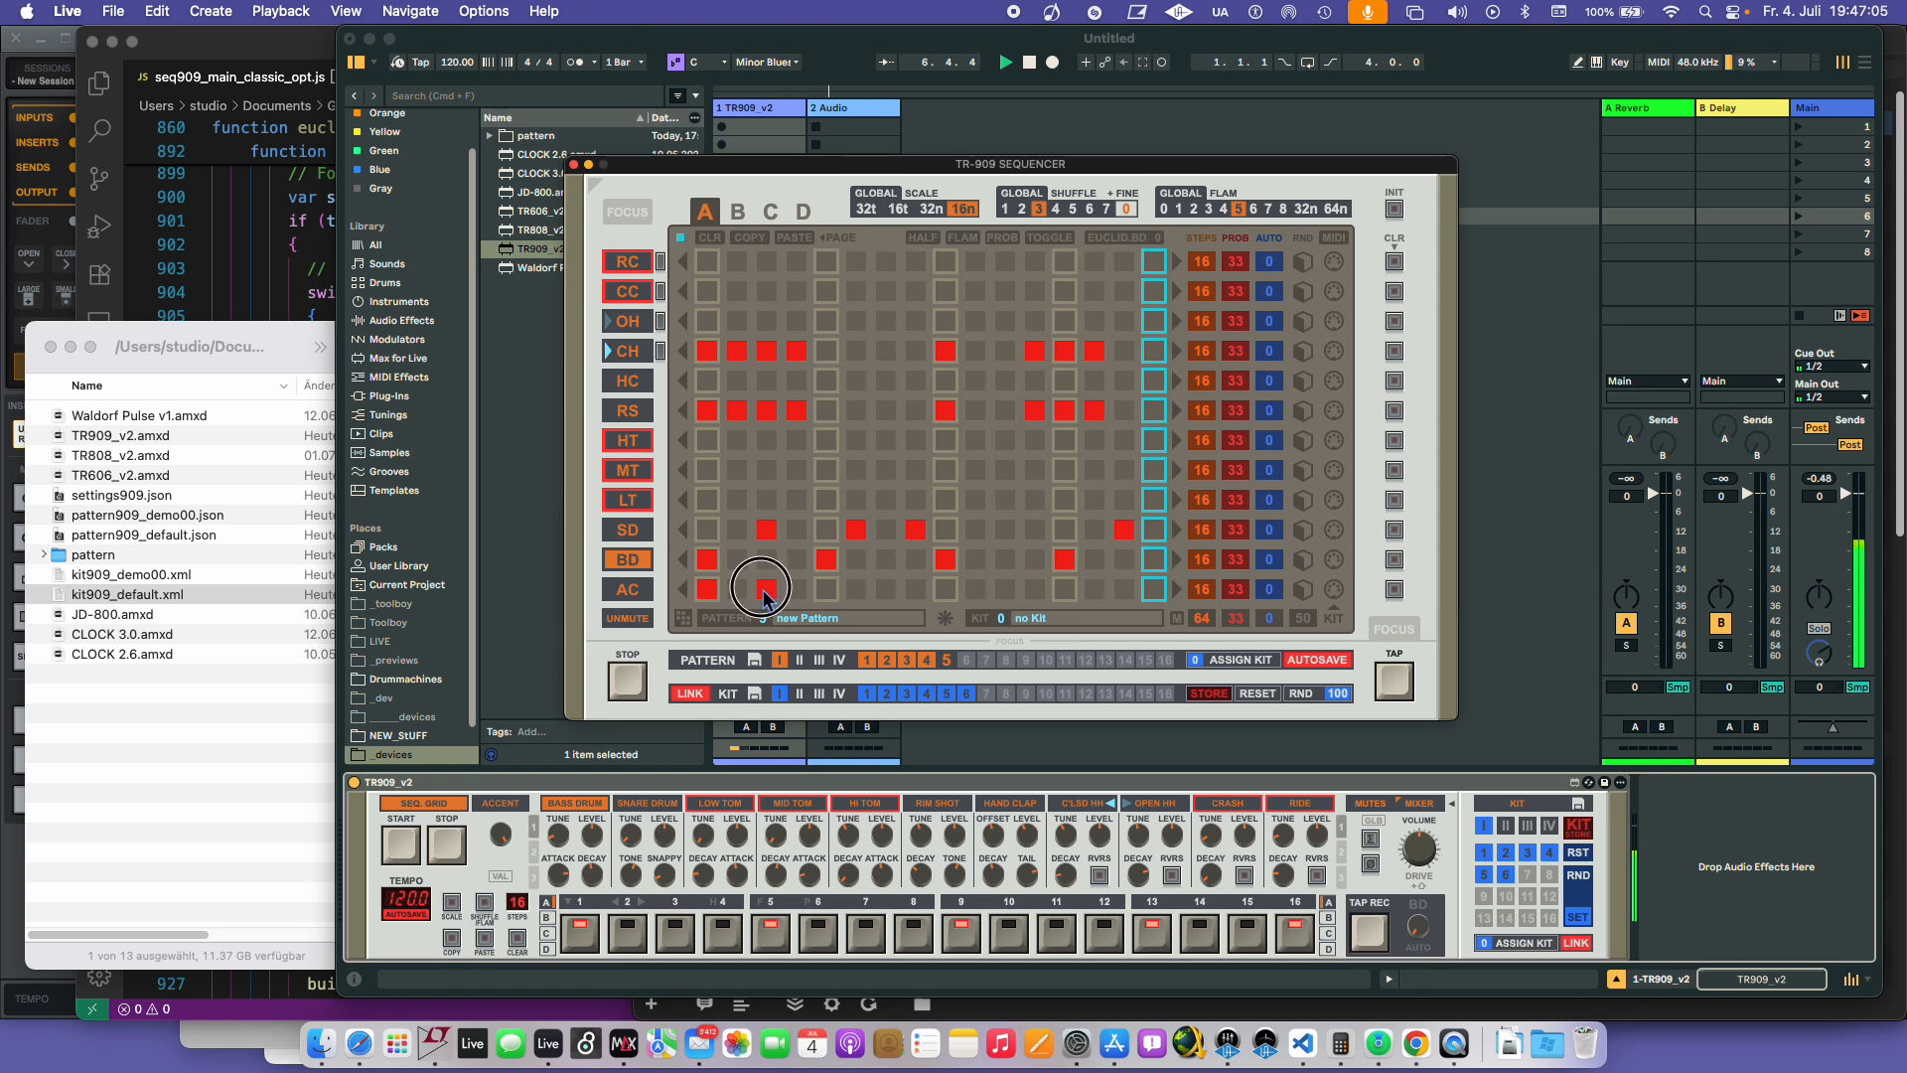
{"action": "left_click", "coordinate": [825, 589]}
{"action": "left_click", "coordinate": [885, 589]}
{"action": "left_click", "coordinate": [944, 589]}
{"action": "left_click", "coordinate": [1004, 589]}
{"action": "left_click", "coordinate": [1064, 590]}
{"action": "left_click", "coordinate": [1123, 589]}
- Adjust the bass drum's Pitch among the secondary sound parameters and store the sound in kit slot 7
{"action": "key", "text": "shift"}
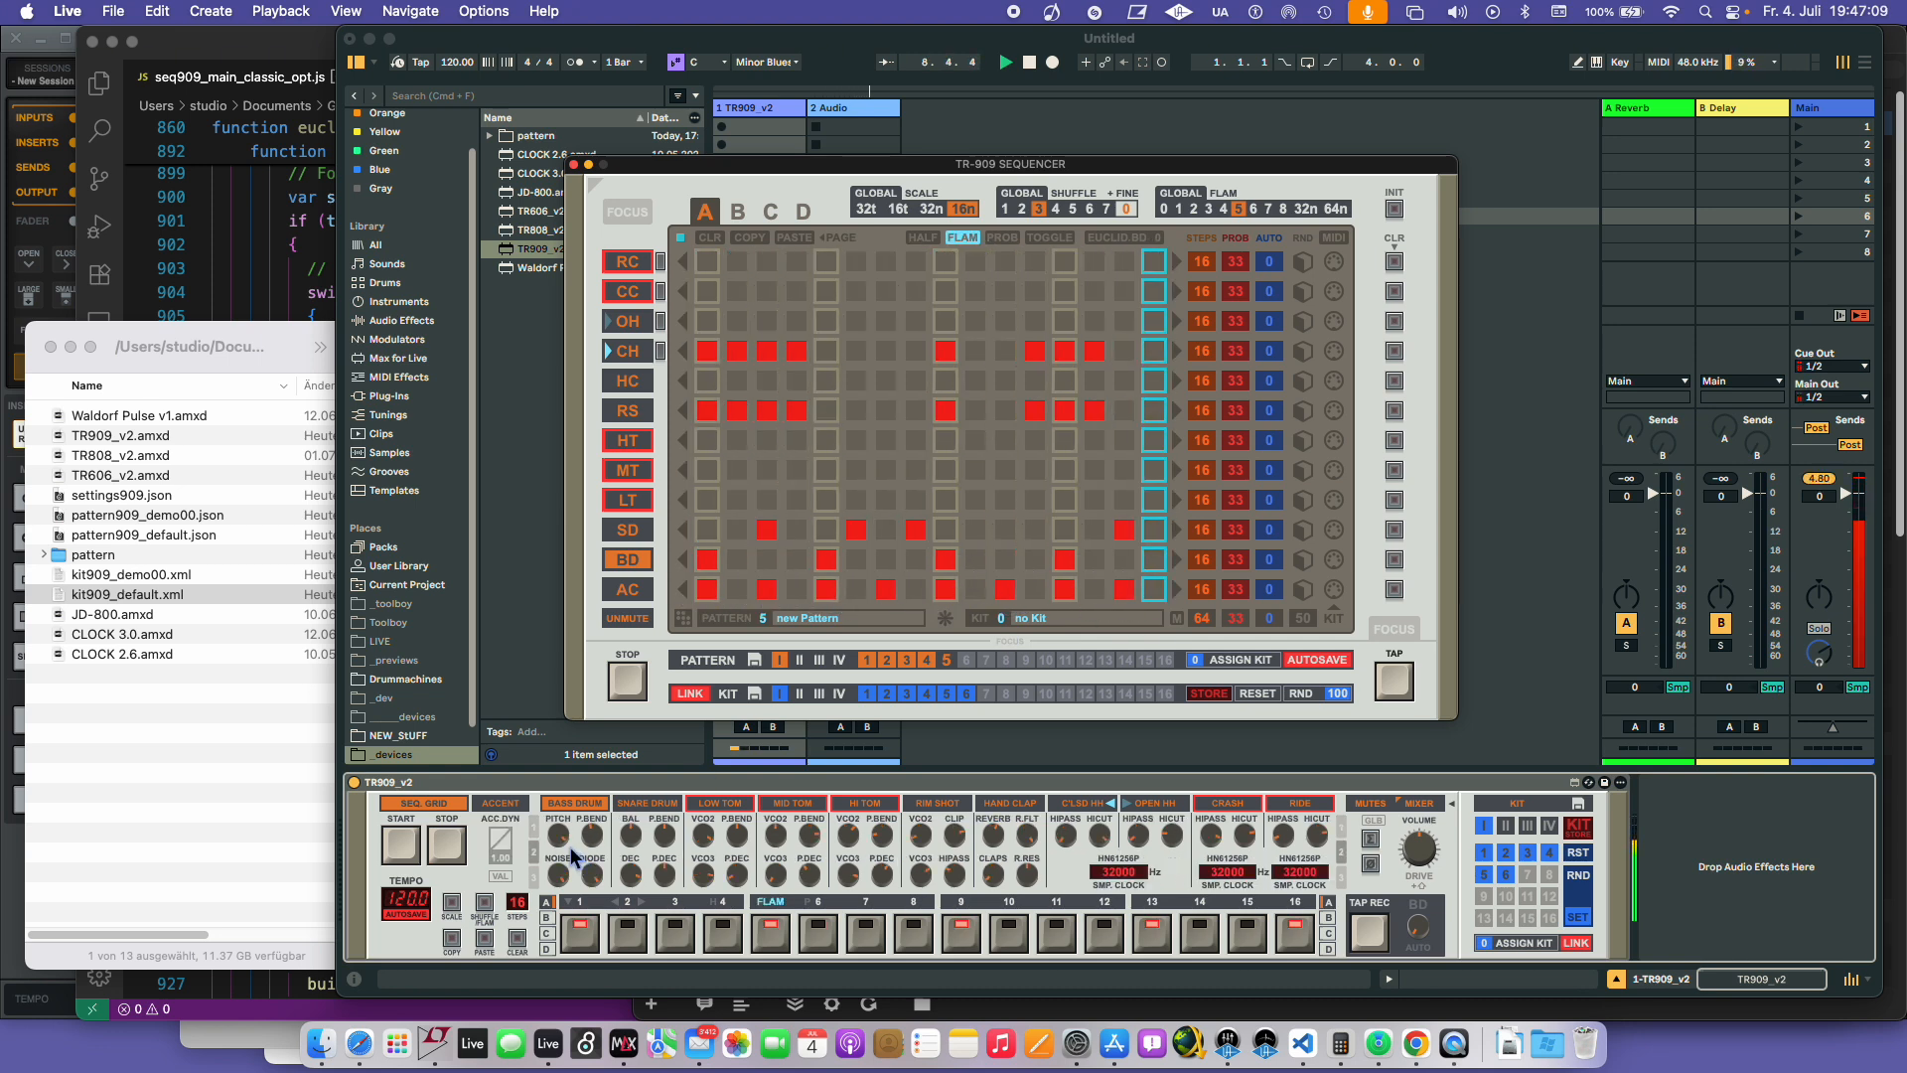
{"action": "left_click", "coordinate": [562, 842]}
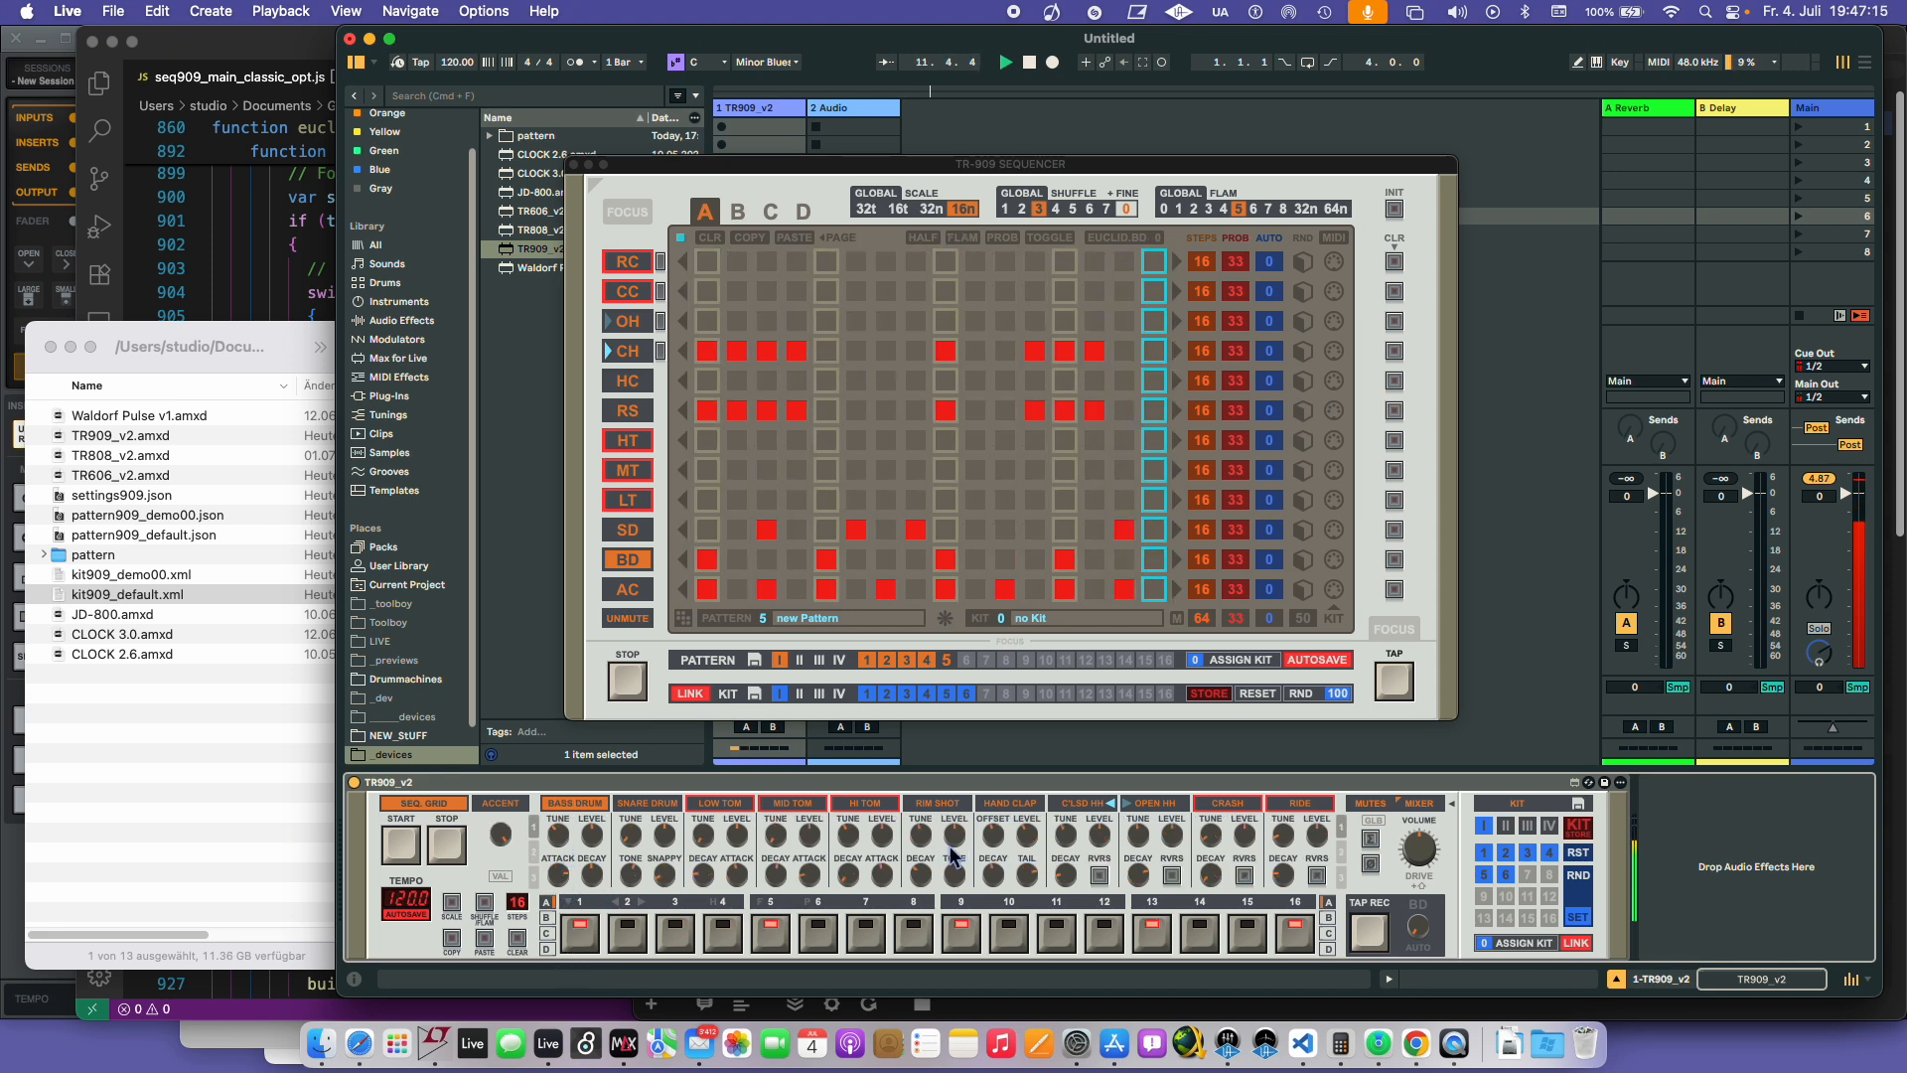
{"action": "key", "text": "shift"}
{"action": "left_click", "coordinate": [986, 695], "text": "super"}
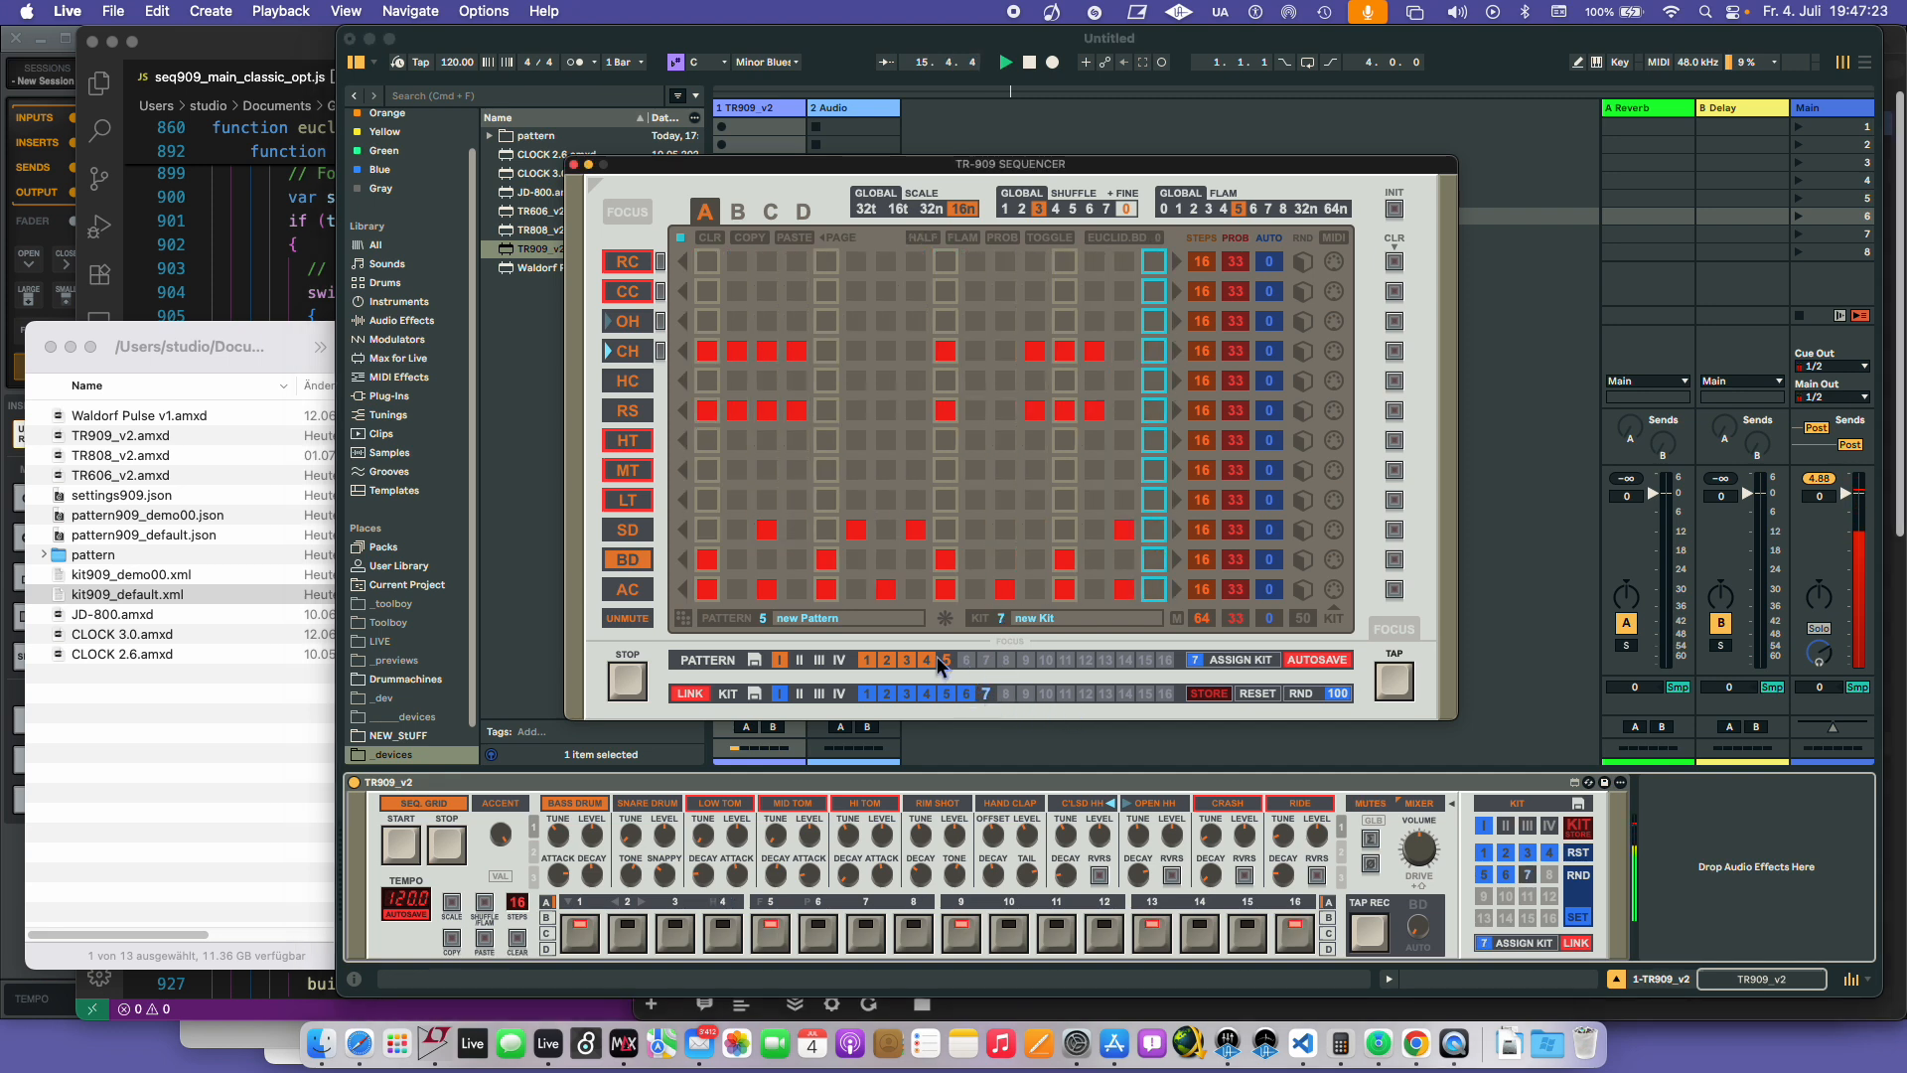
- Switch through kits 7 and 8 to kit 5 and tweak the bass drum's Decay
{"action": "left_click", "coordinate": [986, 695]}
{"action": "left_click", "coordinate": [1005, 693]}
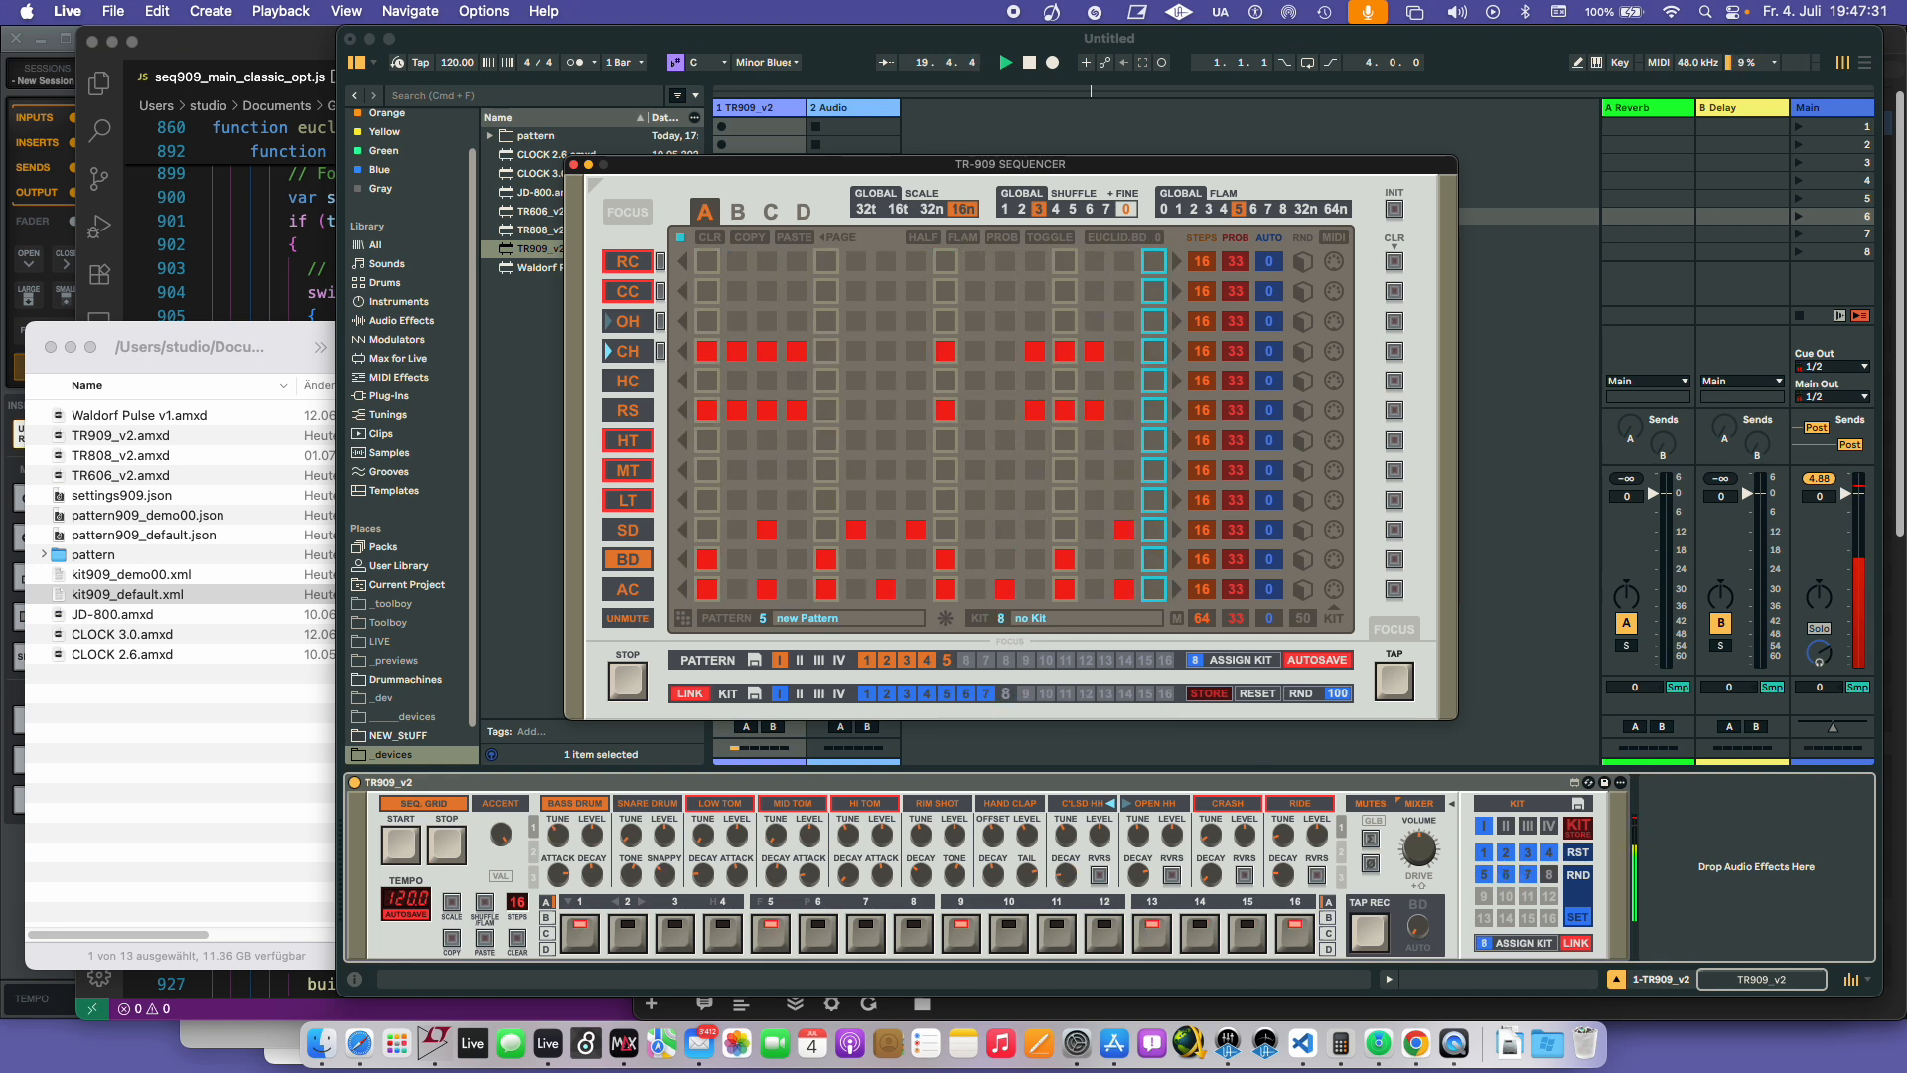
{"action": "left_click", "coordinate": [946, 693]}
{"action": "left_click", "coordinate": [592, 871]}
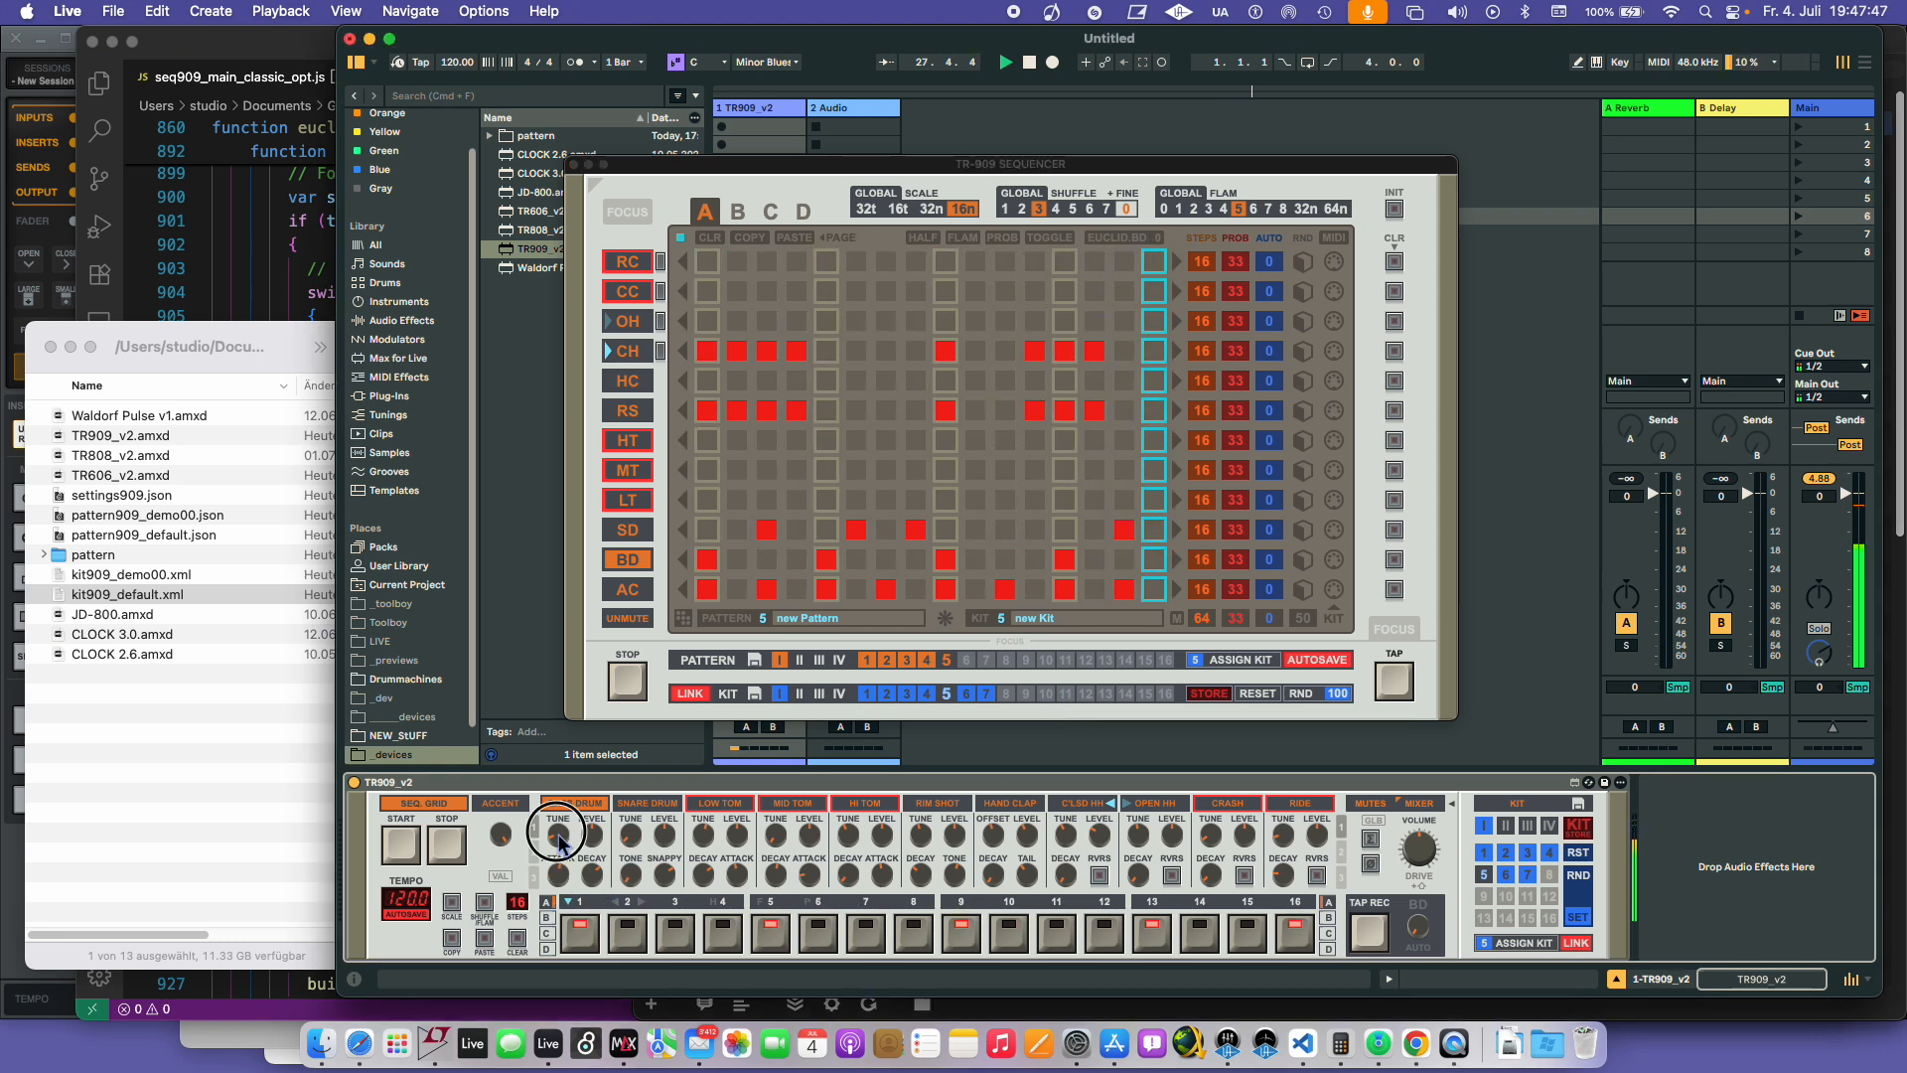
- Show the bass drum's secondary parameters and store the current kit 5 sound in kit slot 8
{"action": "key", "text": "shift"}
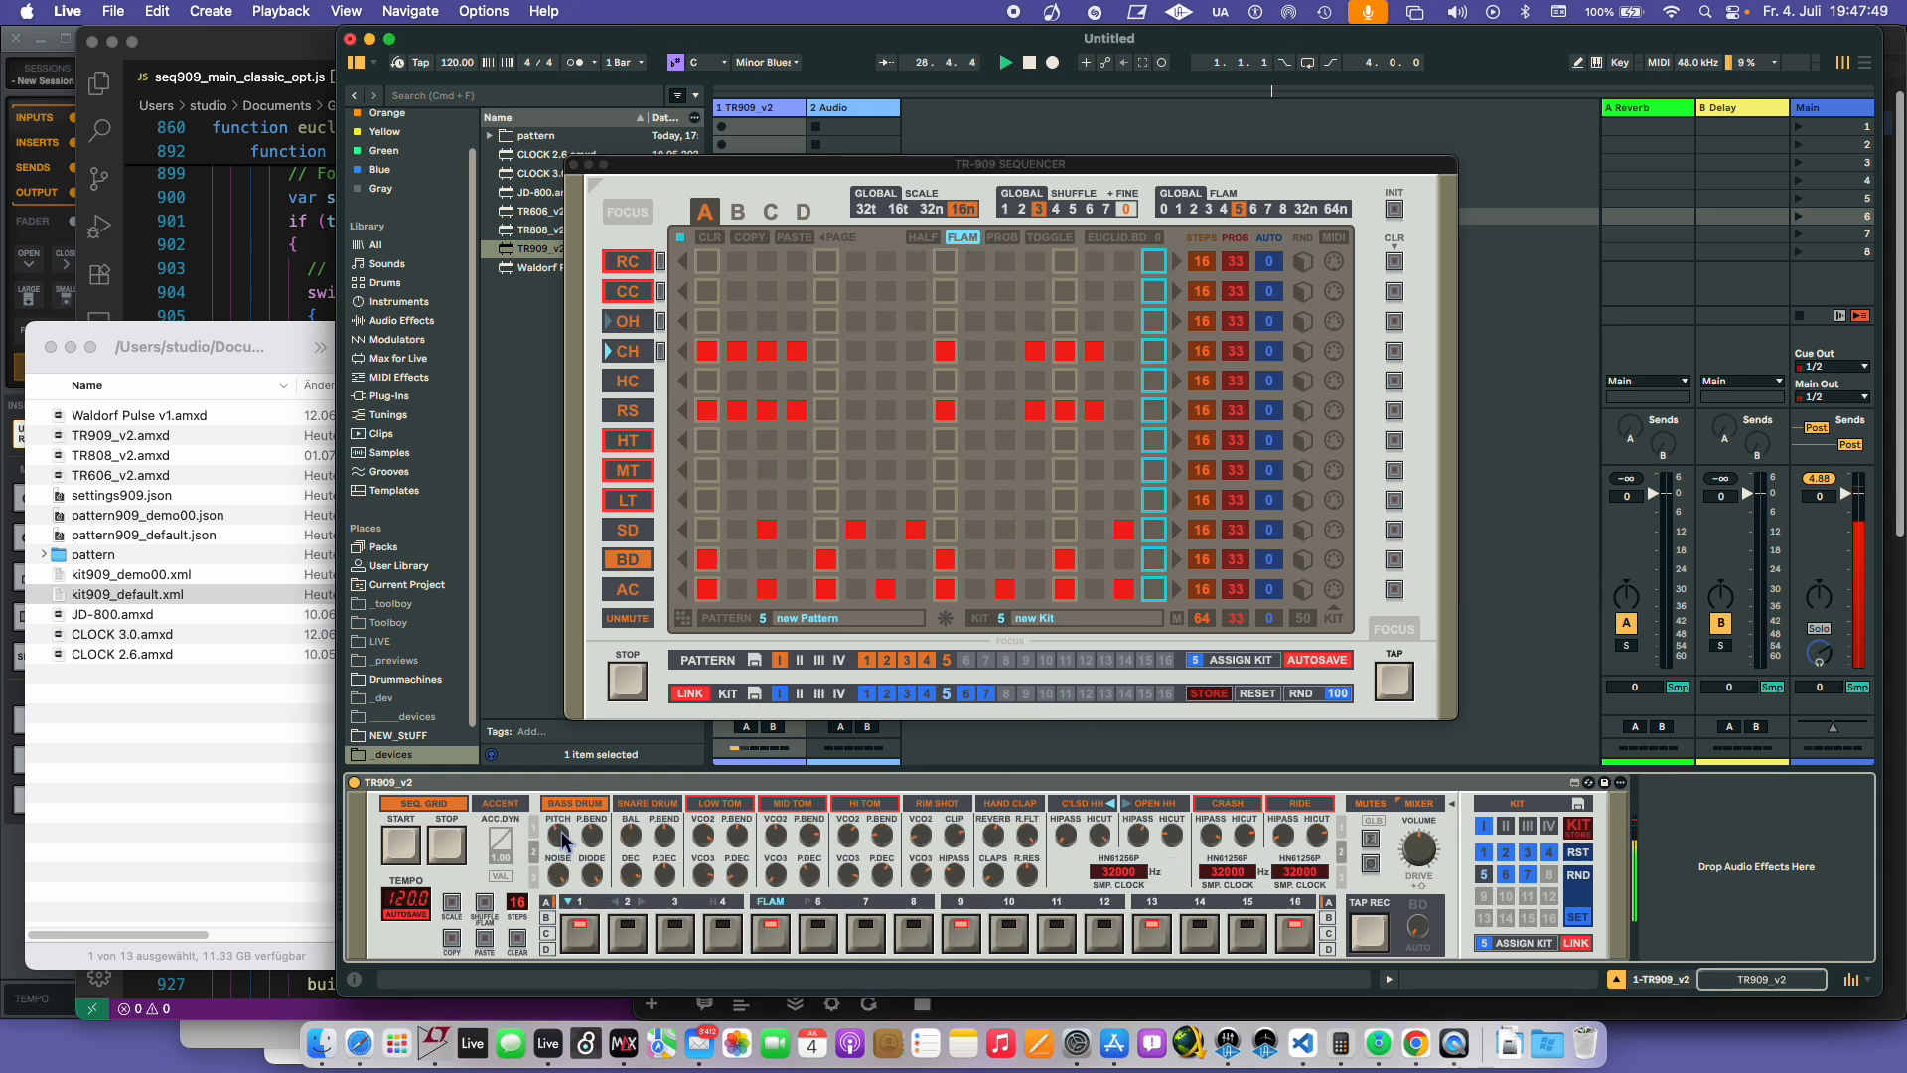
{"action": "left_click", "coordinate": [1218, 695]}
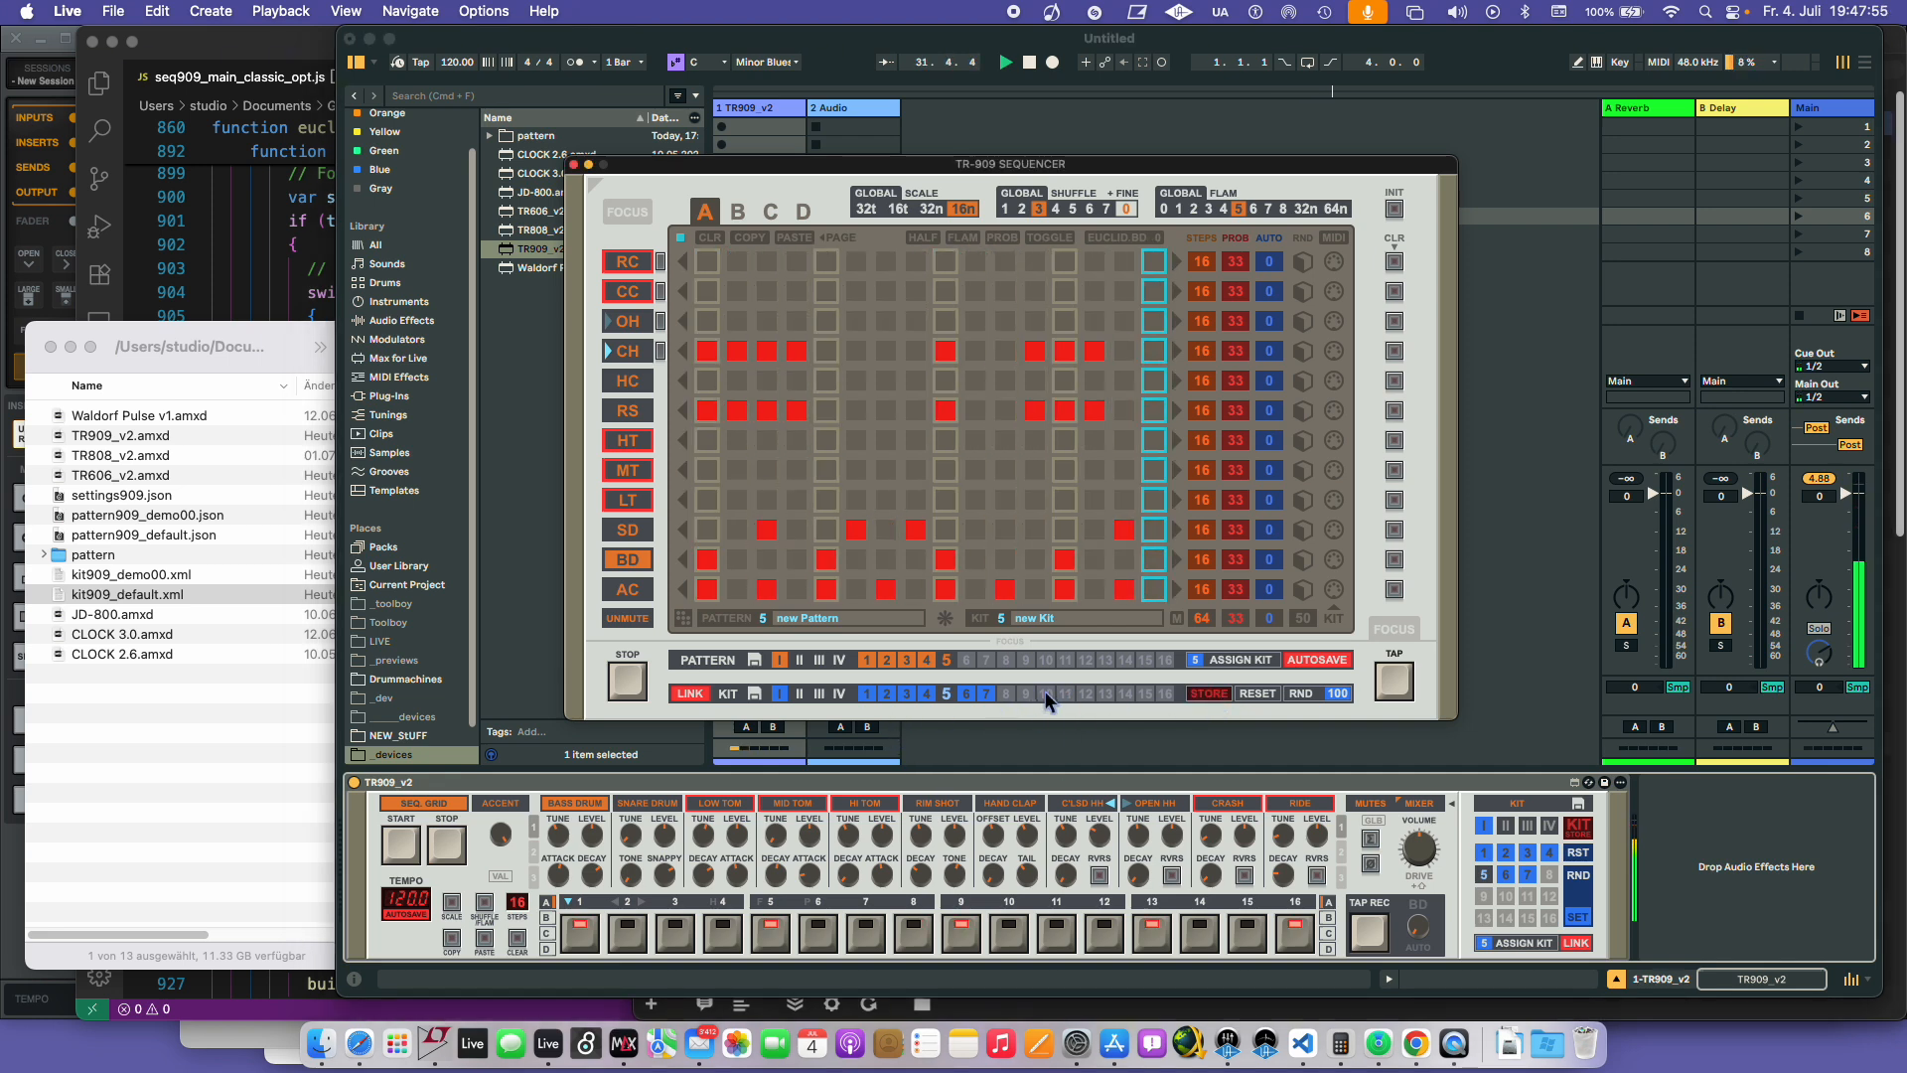
{"action": "key", "text": "alt"}
{"action": "left_click", "coordinate": [1006, 693], "text": "alt"}
{"action": "key", "text": "alt"}
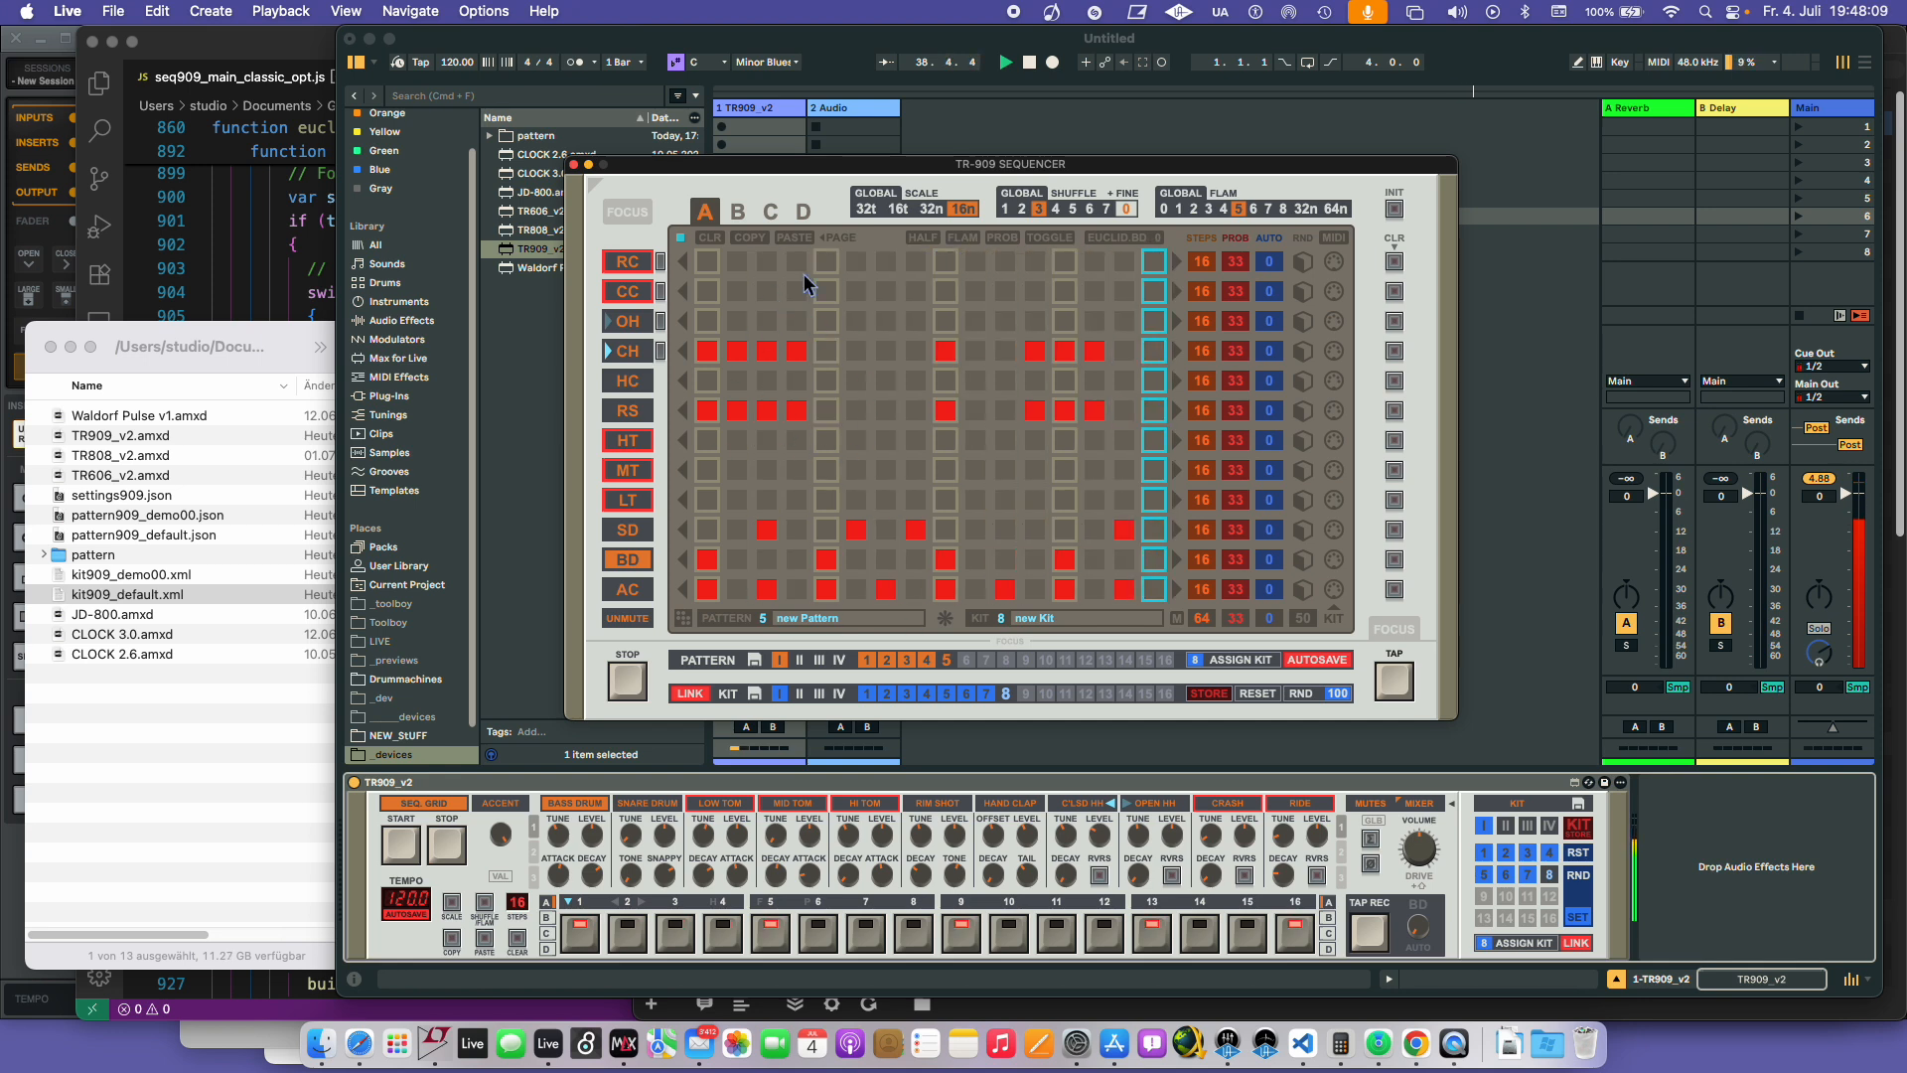
- Stop playback and move the sequencer window so that the track headers and mixer strips are uncovered
{"action": "key", "text": "space"}
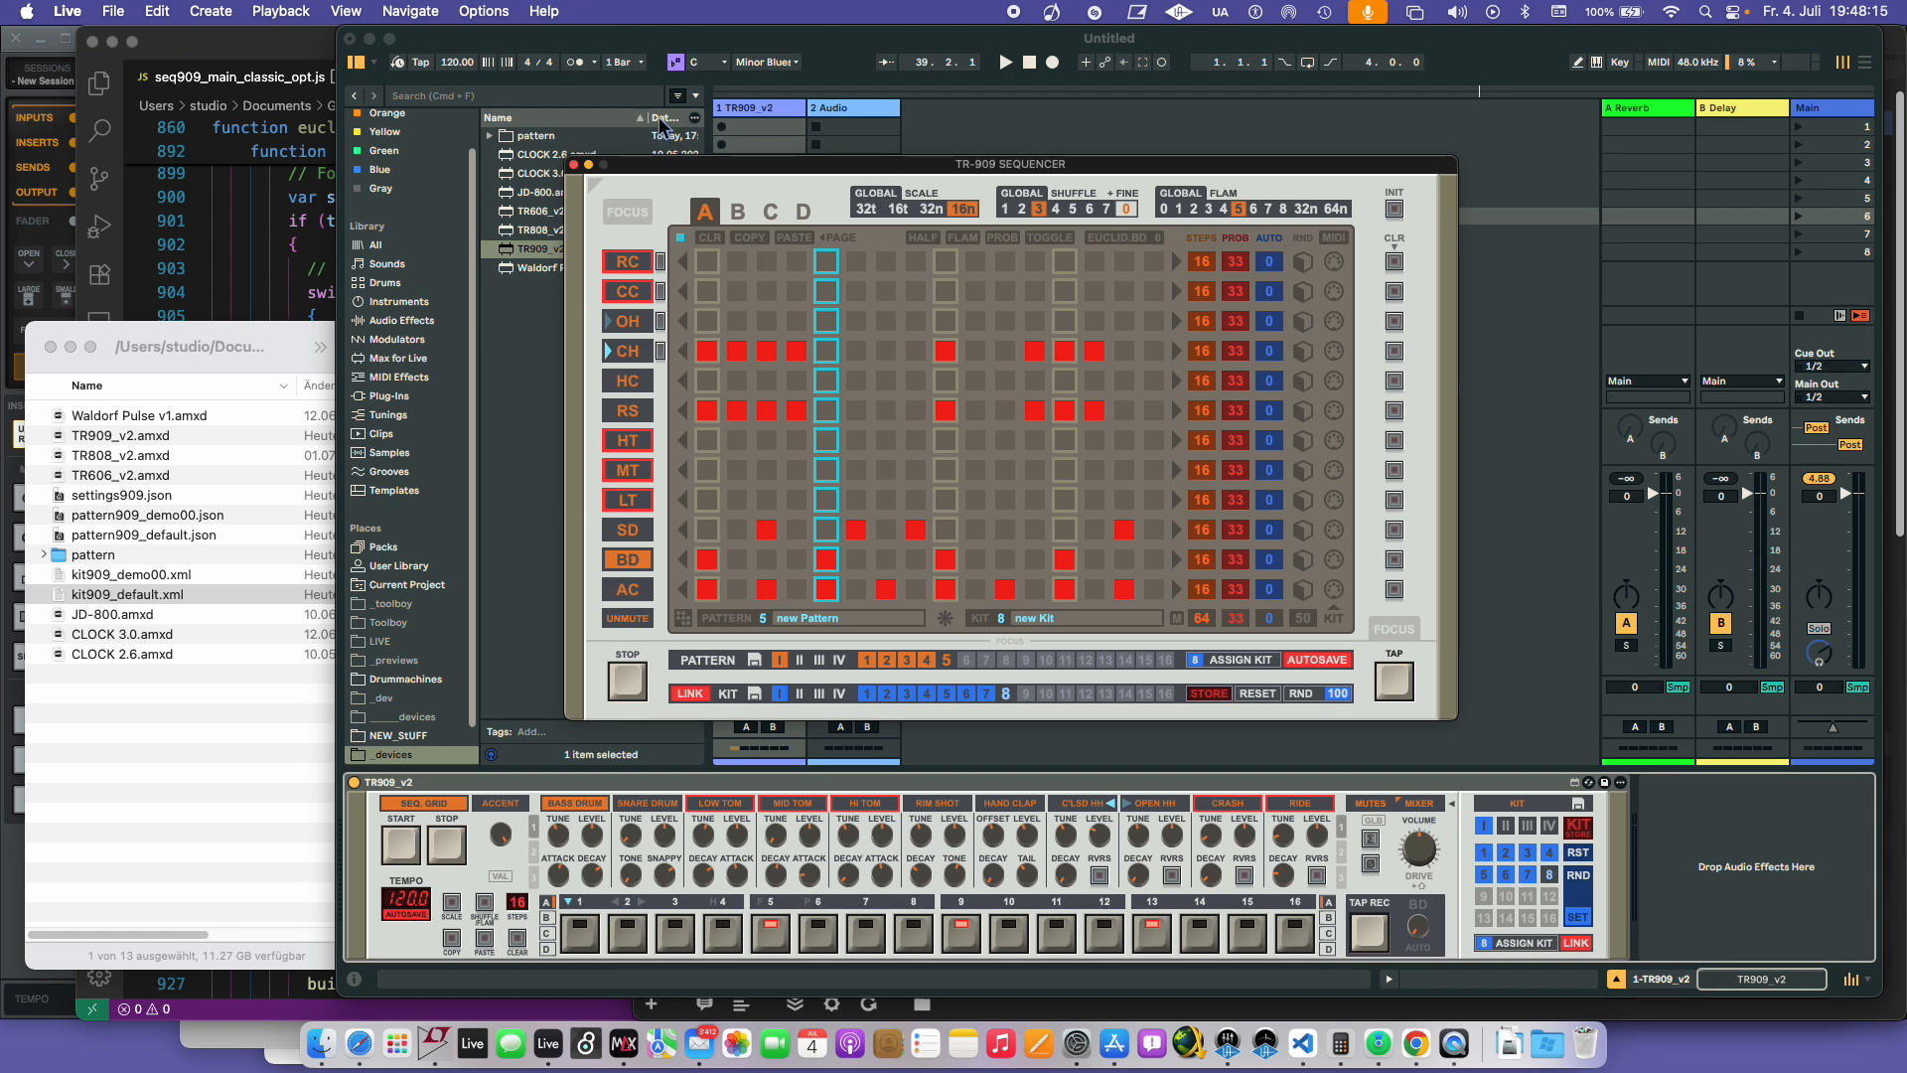
{"action": "left_click_drag", "start_coordinate": [705, 168], "coordinate": [981, 149]}
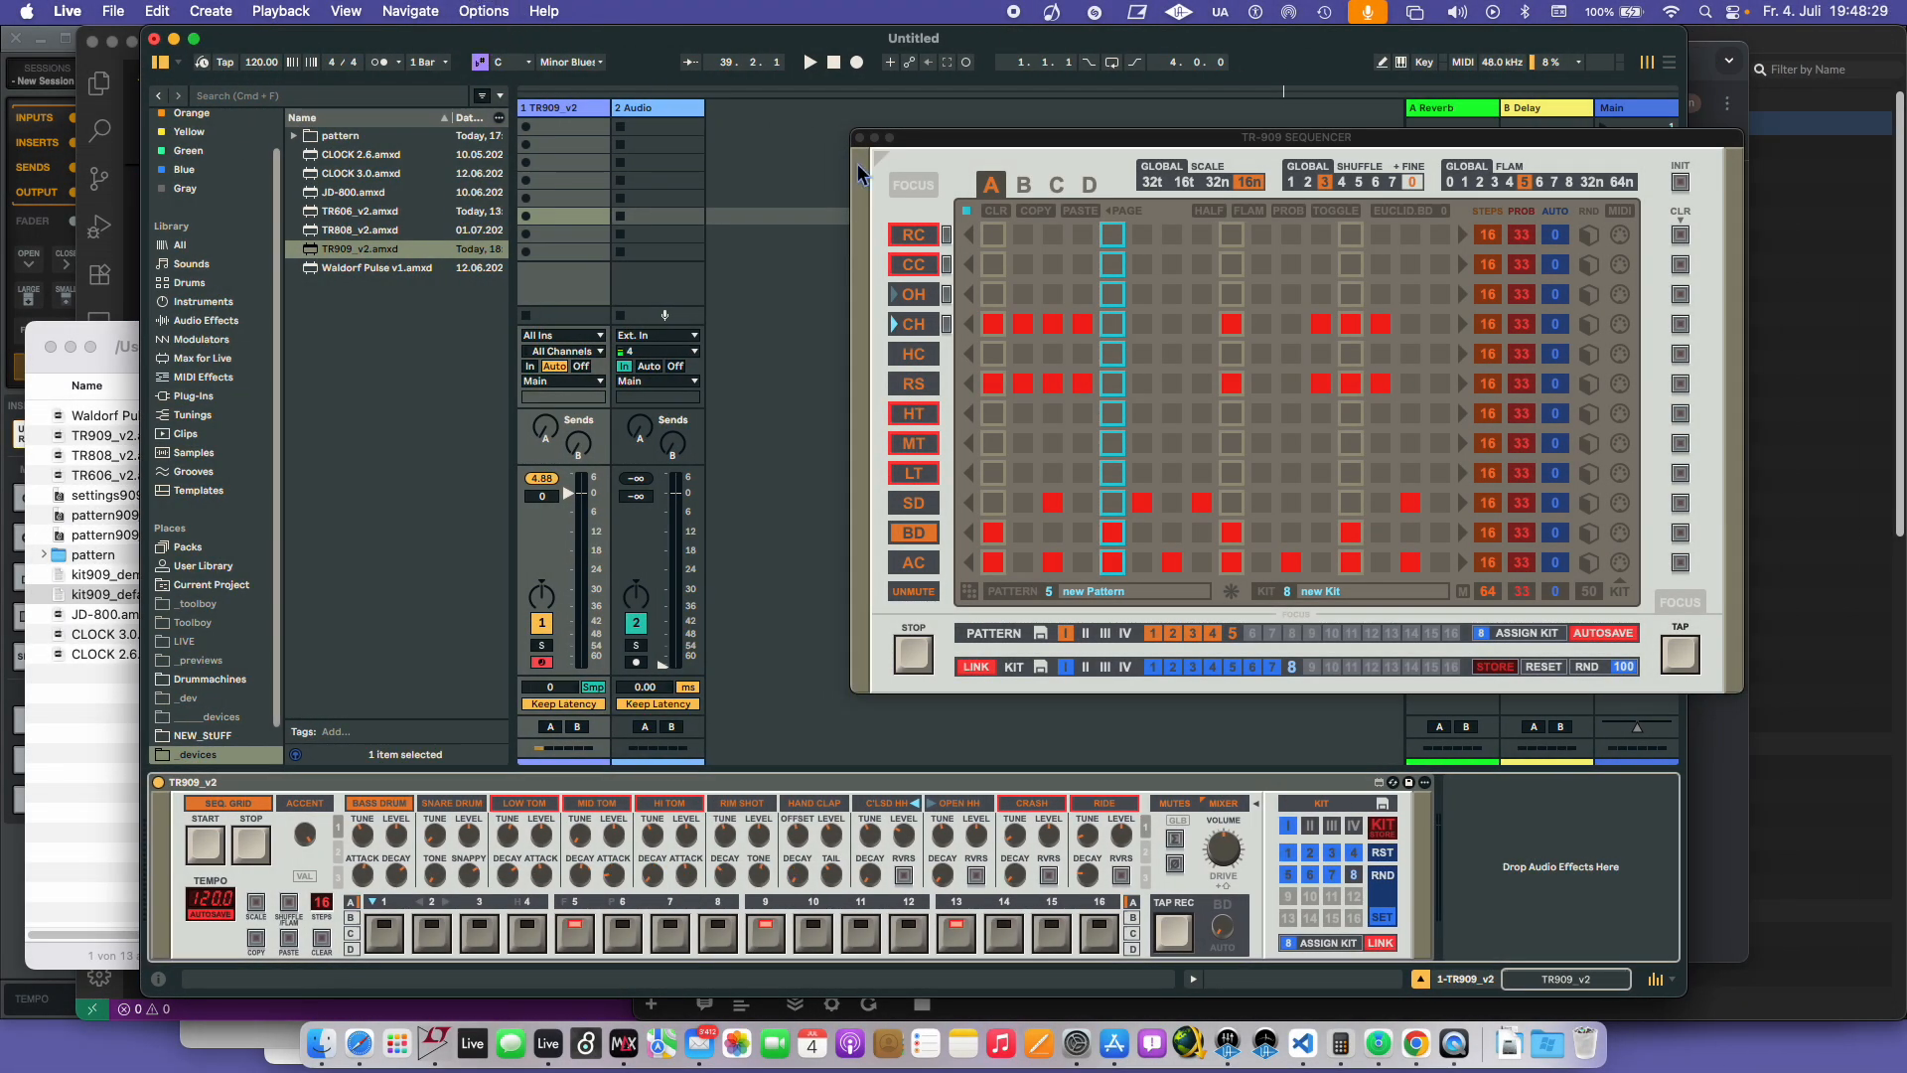
{"action": "left_click_drag", "start_coordinate": [981, 144], "coordinate": [891, 144]}
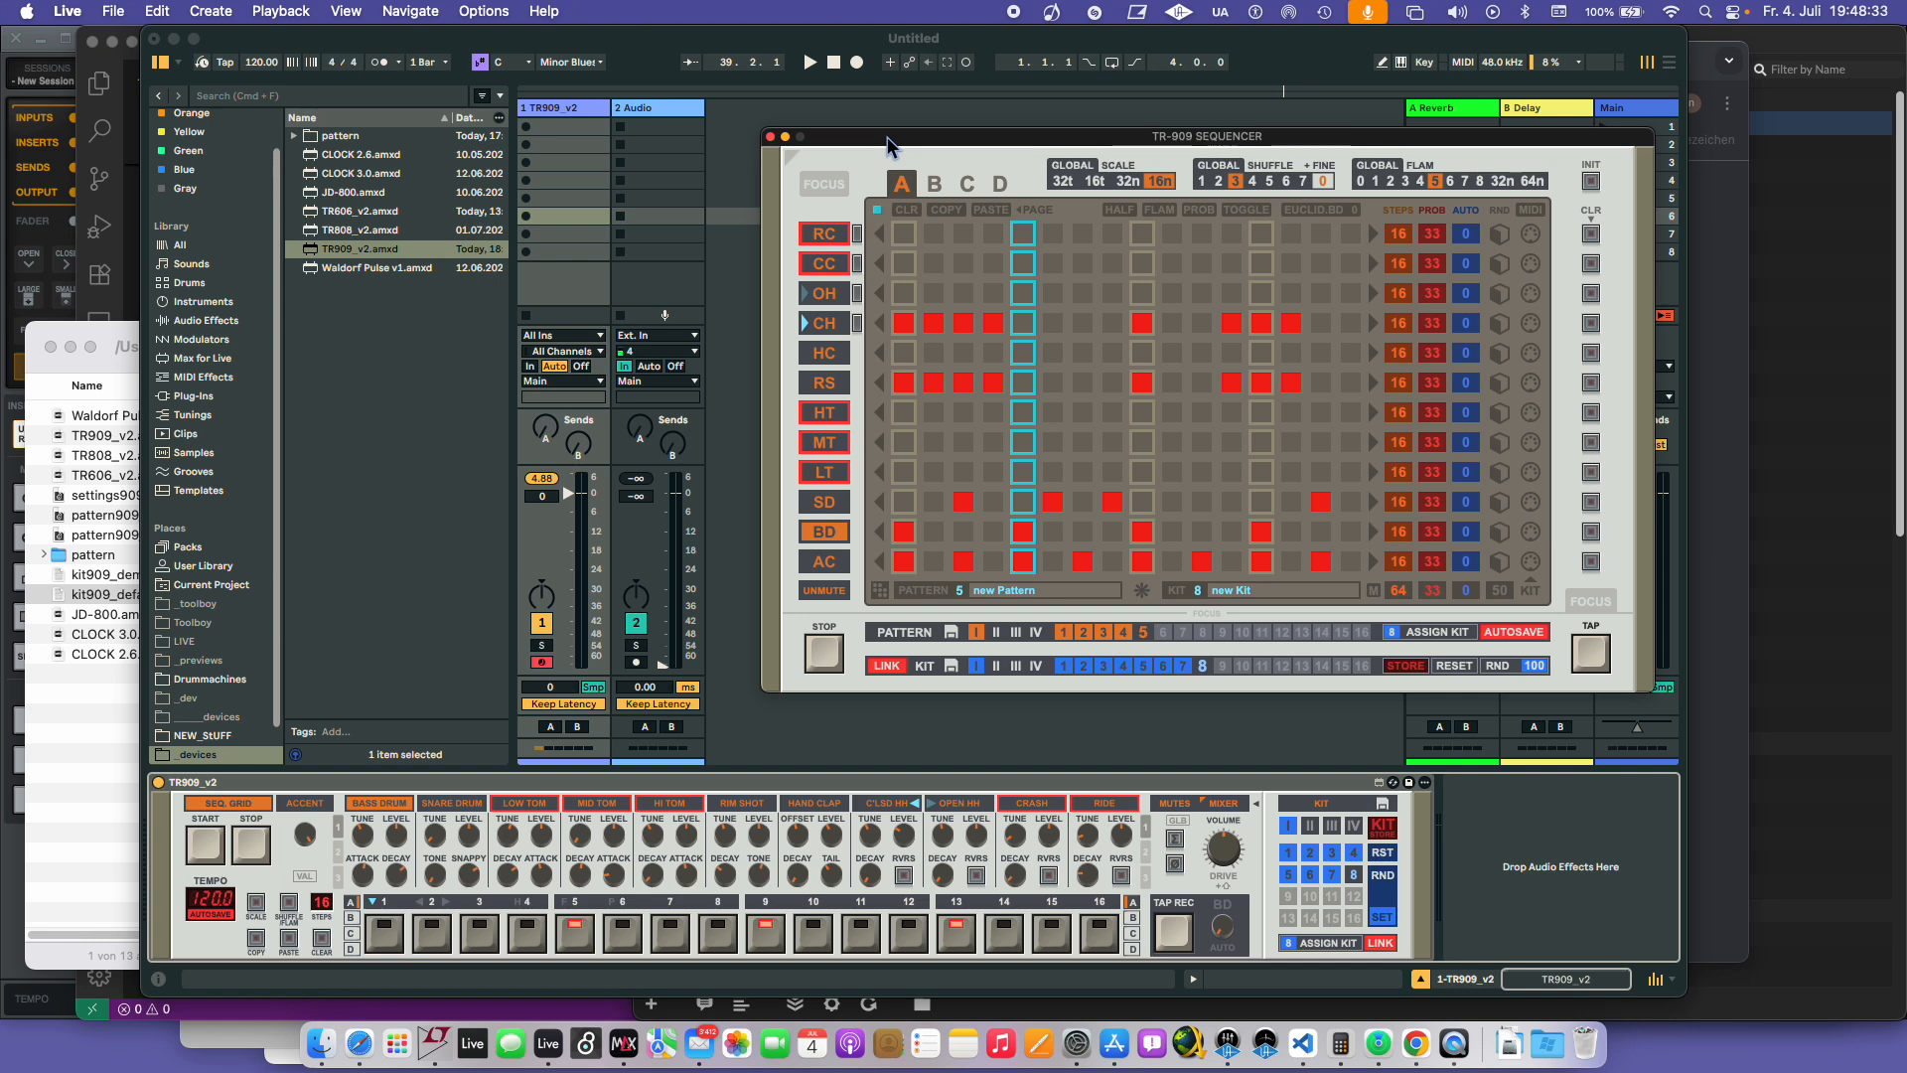
{"action": "left_click_drag", "start_coordinate": [880, 141], "coordinate": [878, 147]}
- Insert a MIDI track after the TR909_v2 track and route its MIDI output to 1-TR909 v2, channel 2-TR909 v2
{"action": "right_click", "coordinate": [576, 109]}
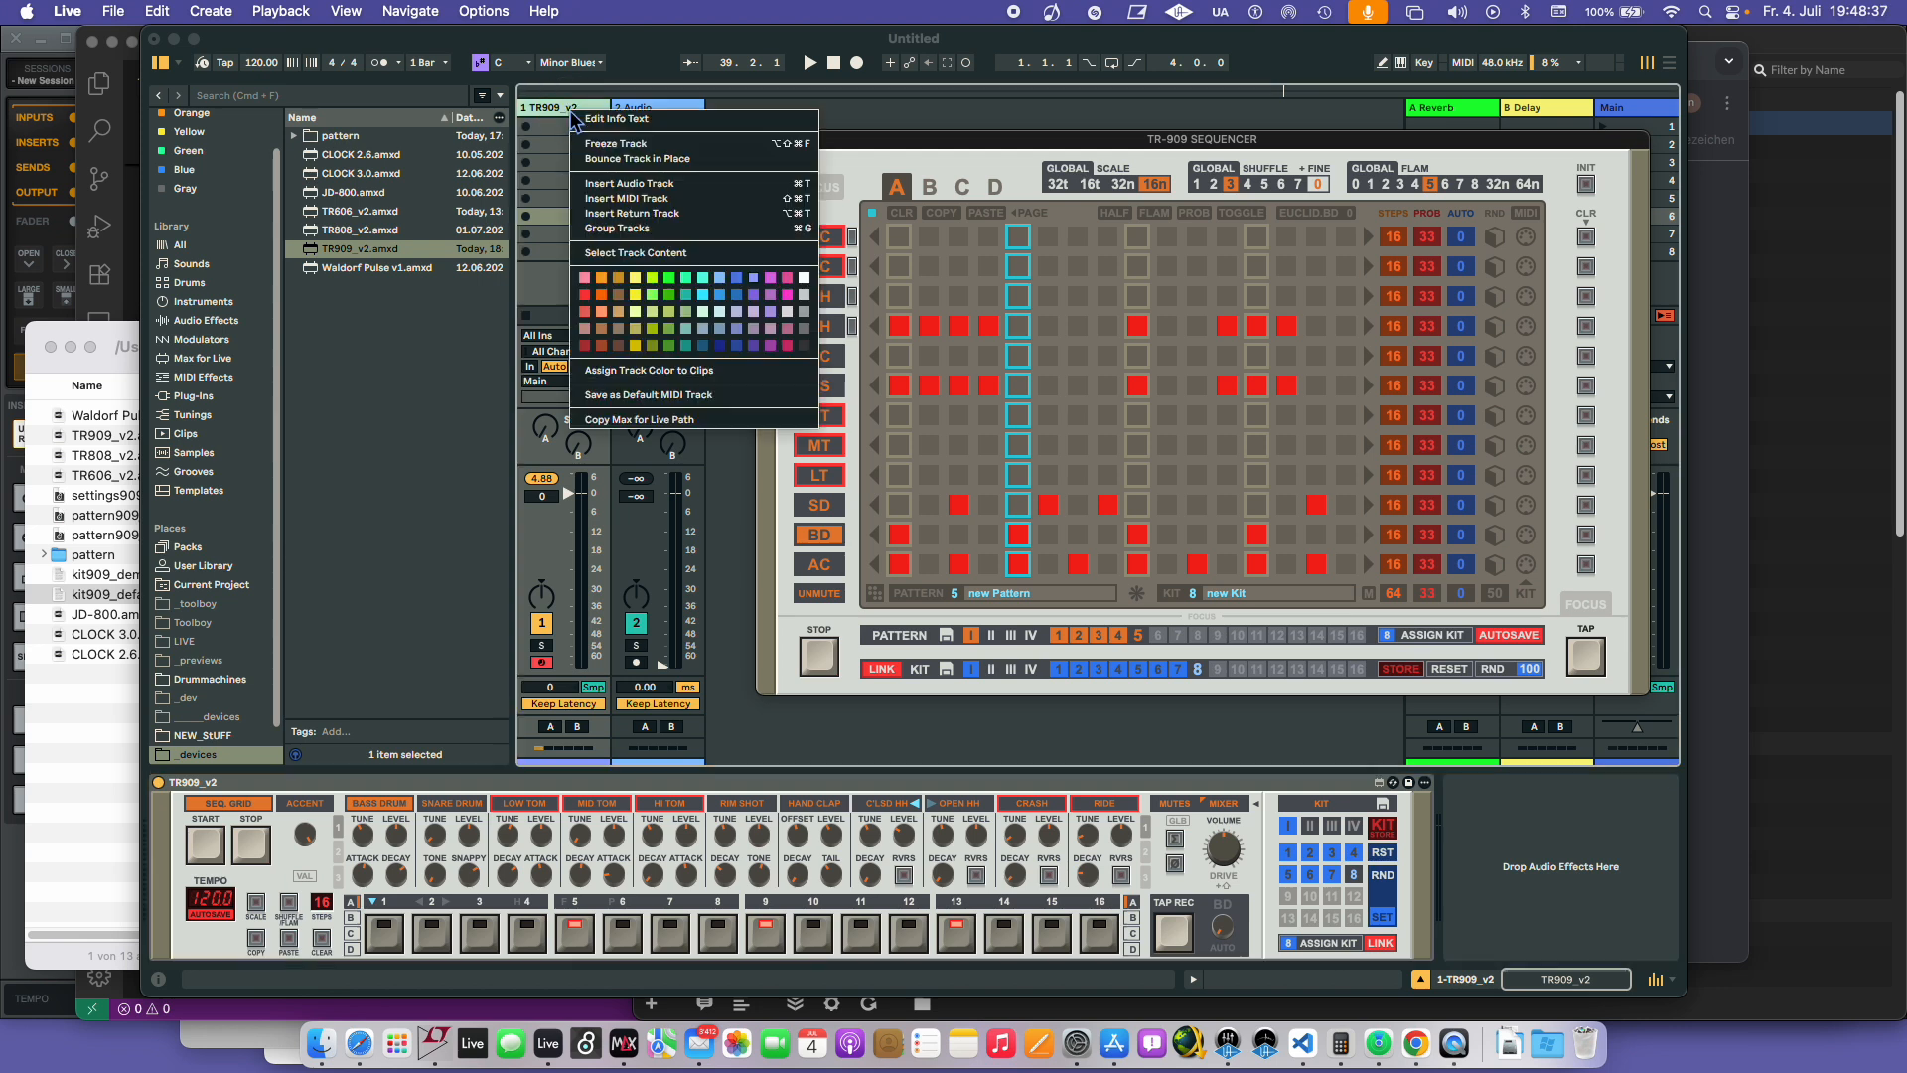
{"action": "left_click", "coordinate": [617, 199]}
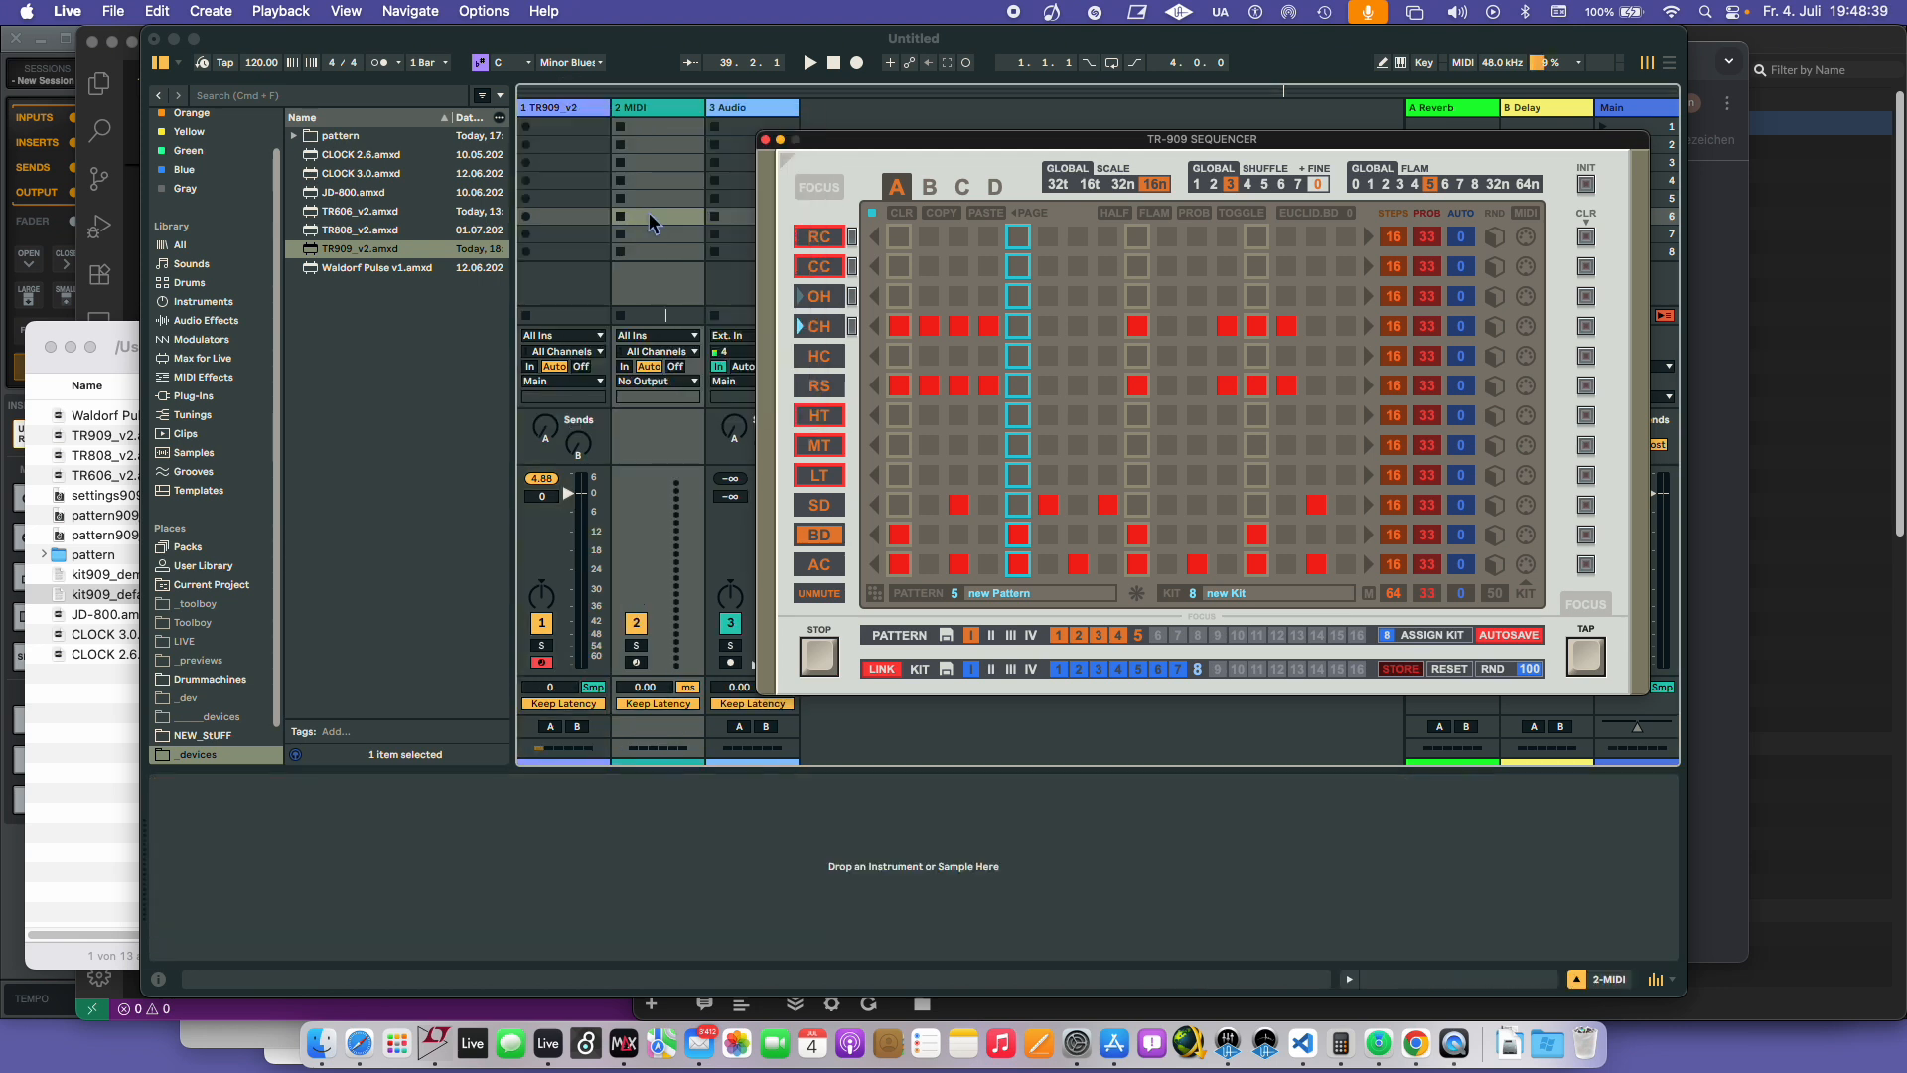
{"action": "left_click", "coordinate": [654, 124]}
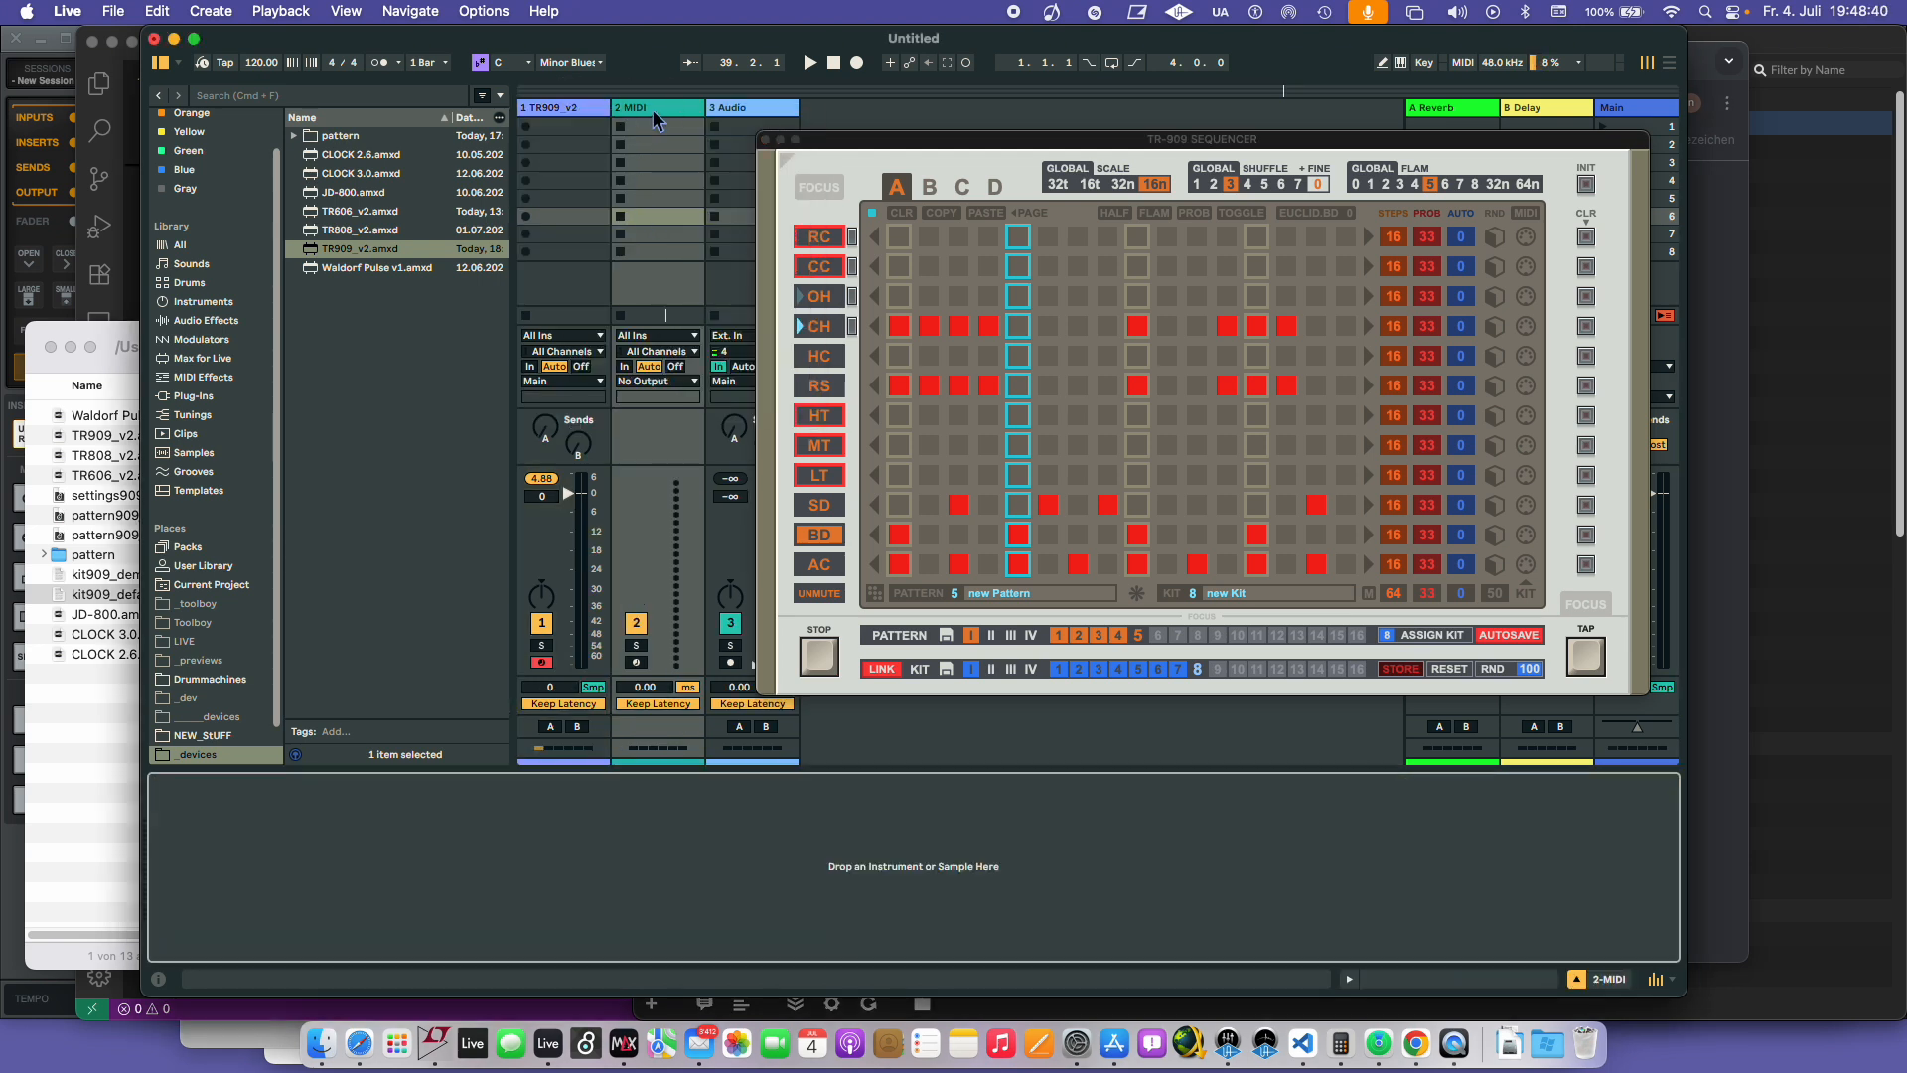
{"action": "left_click", "coordinate": [644, 334]}
{"action": "left_click", "coordinate": [644, 331]}
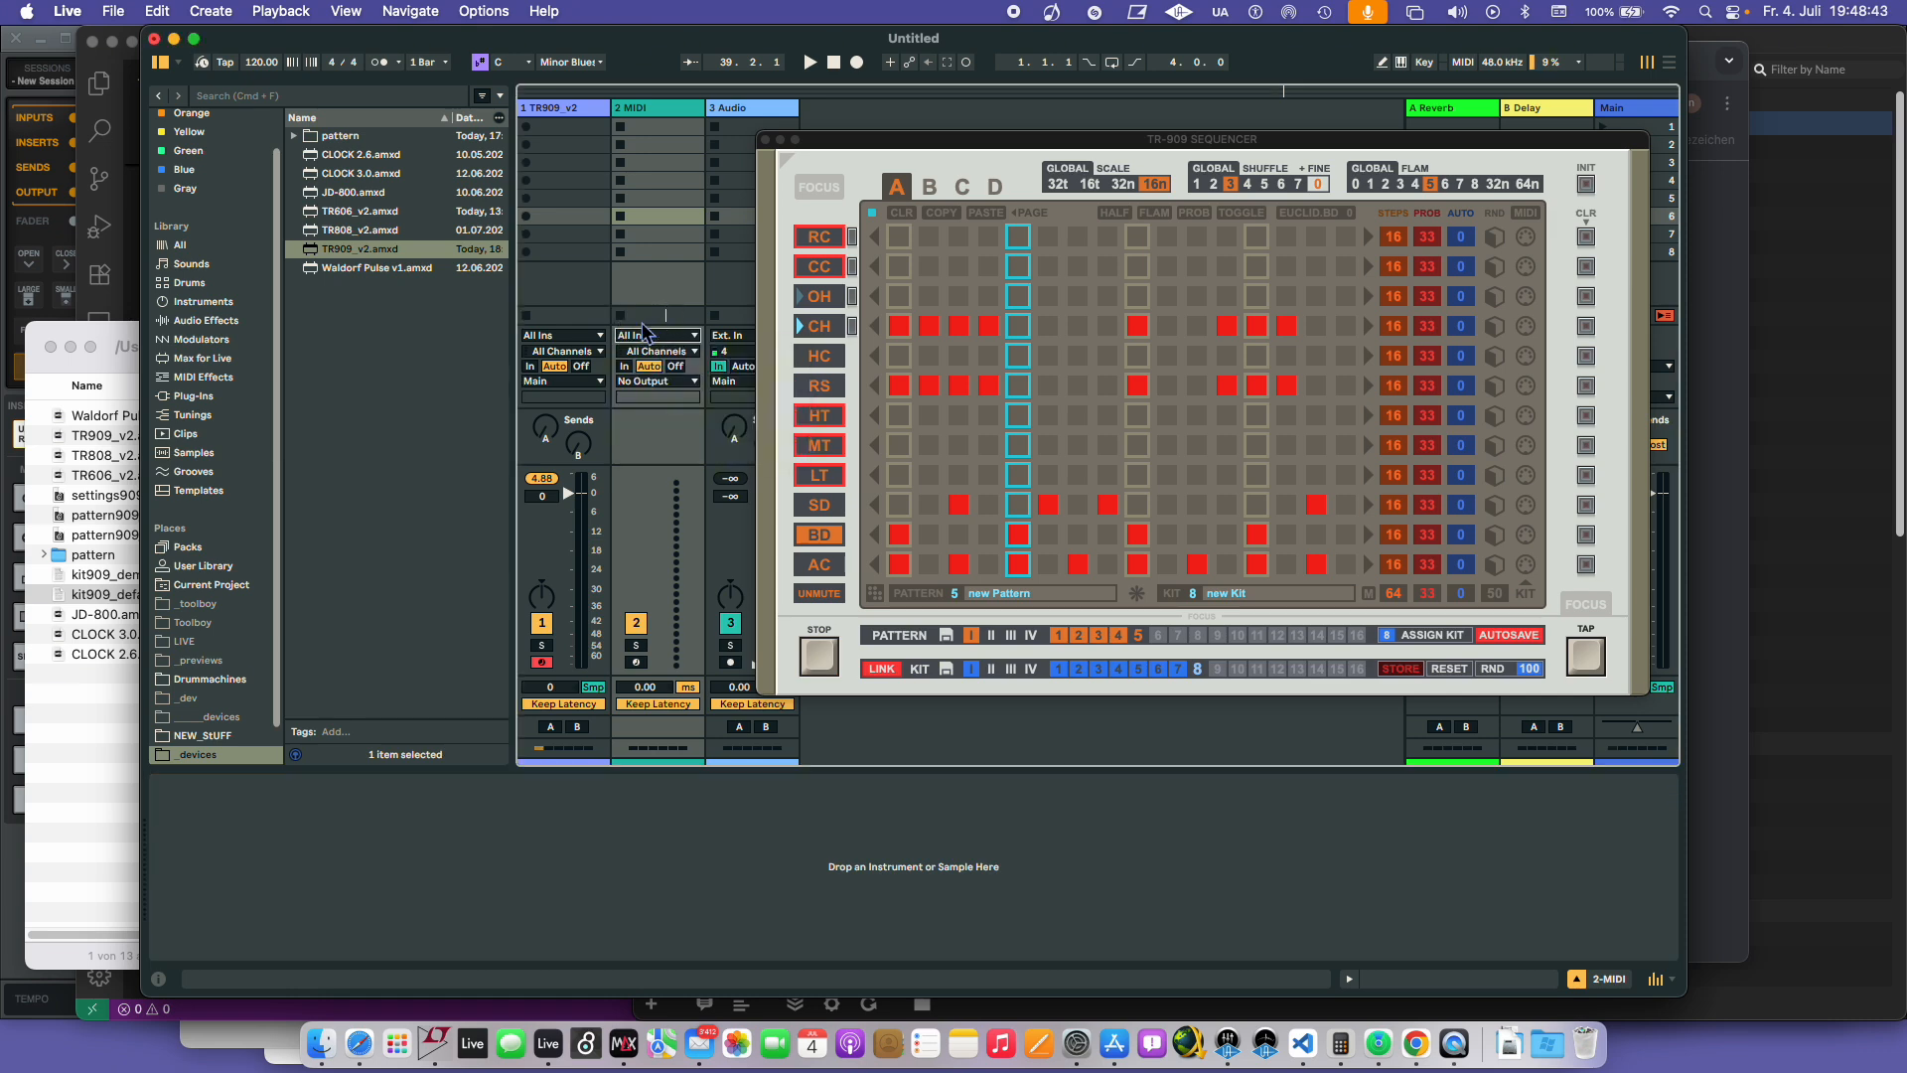
{"action": "left_click", "coordinate": [656, 382]}
{"action": "left_click", "coordinate": [652, 476]}
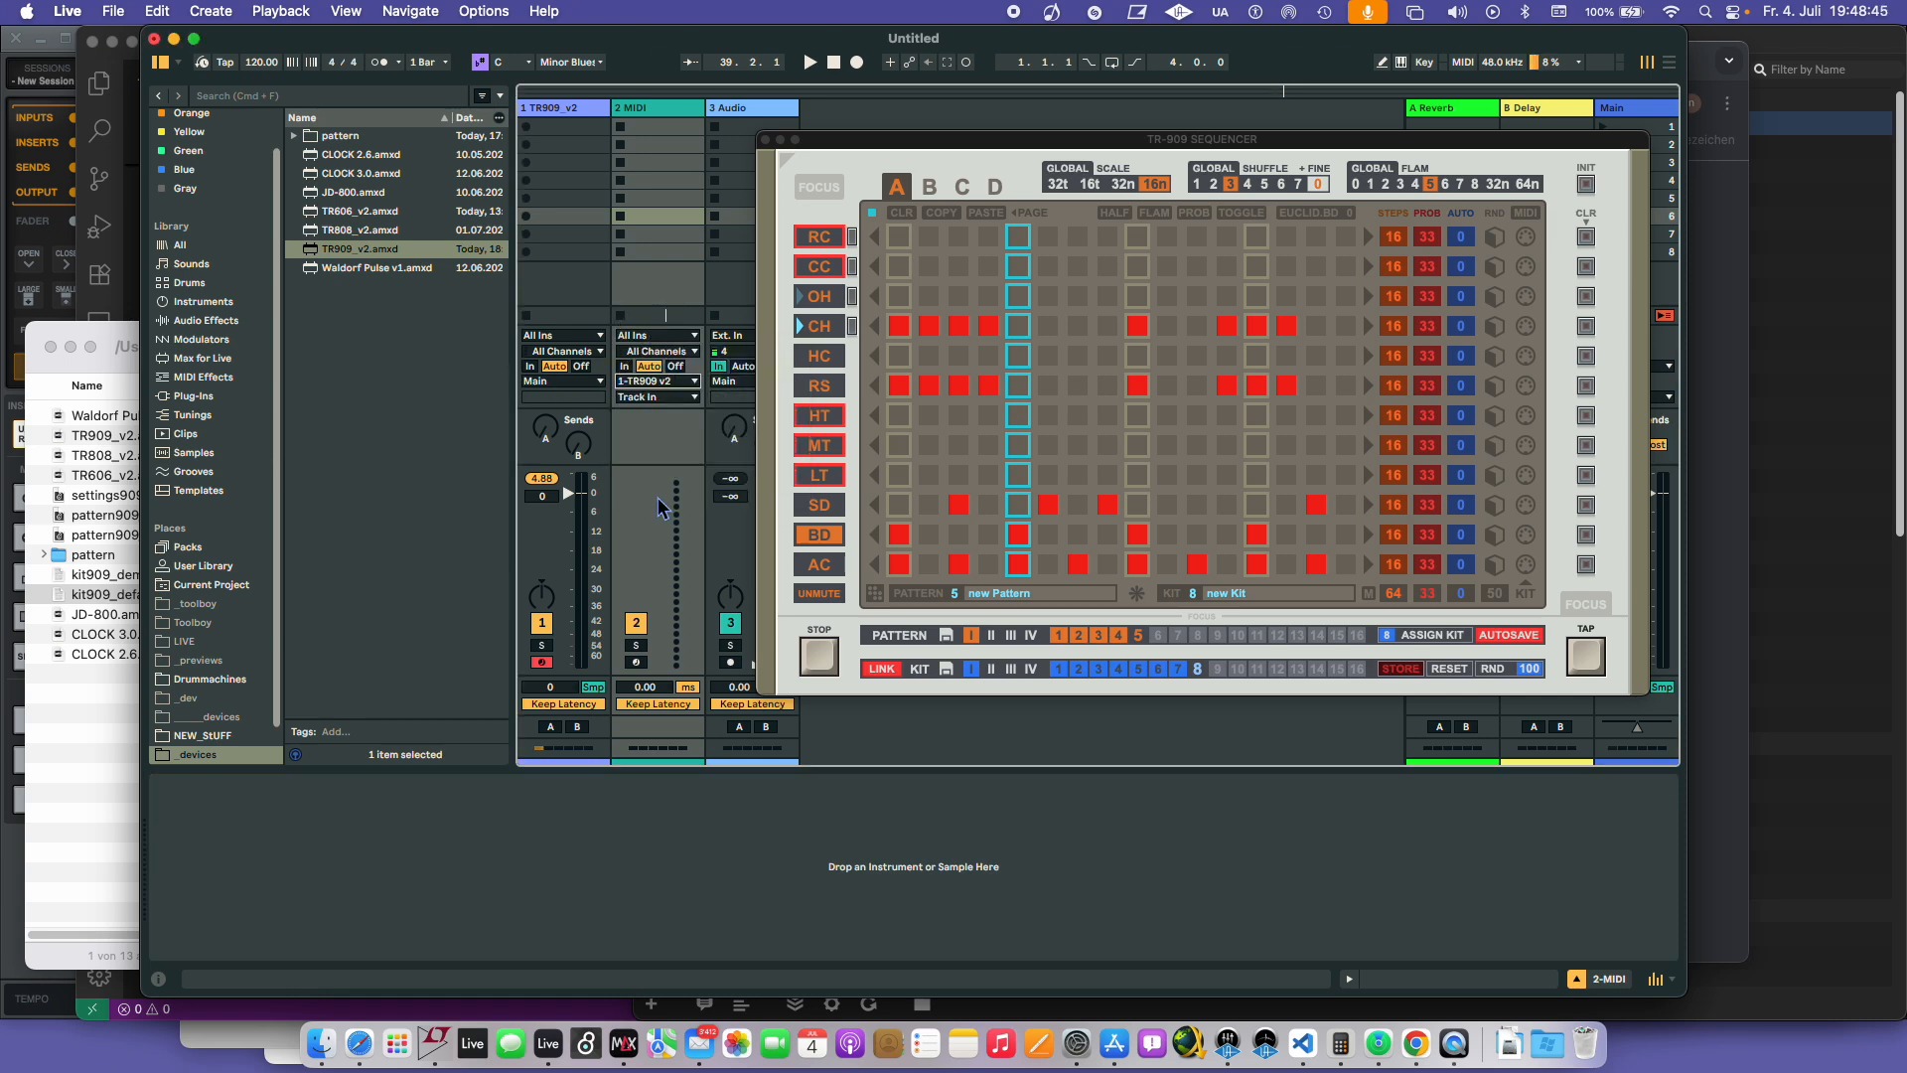
{"action": "left_click", "coordinate": [654, 398]}
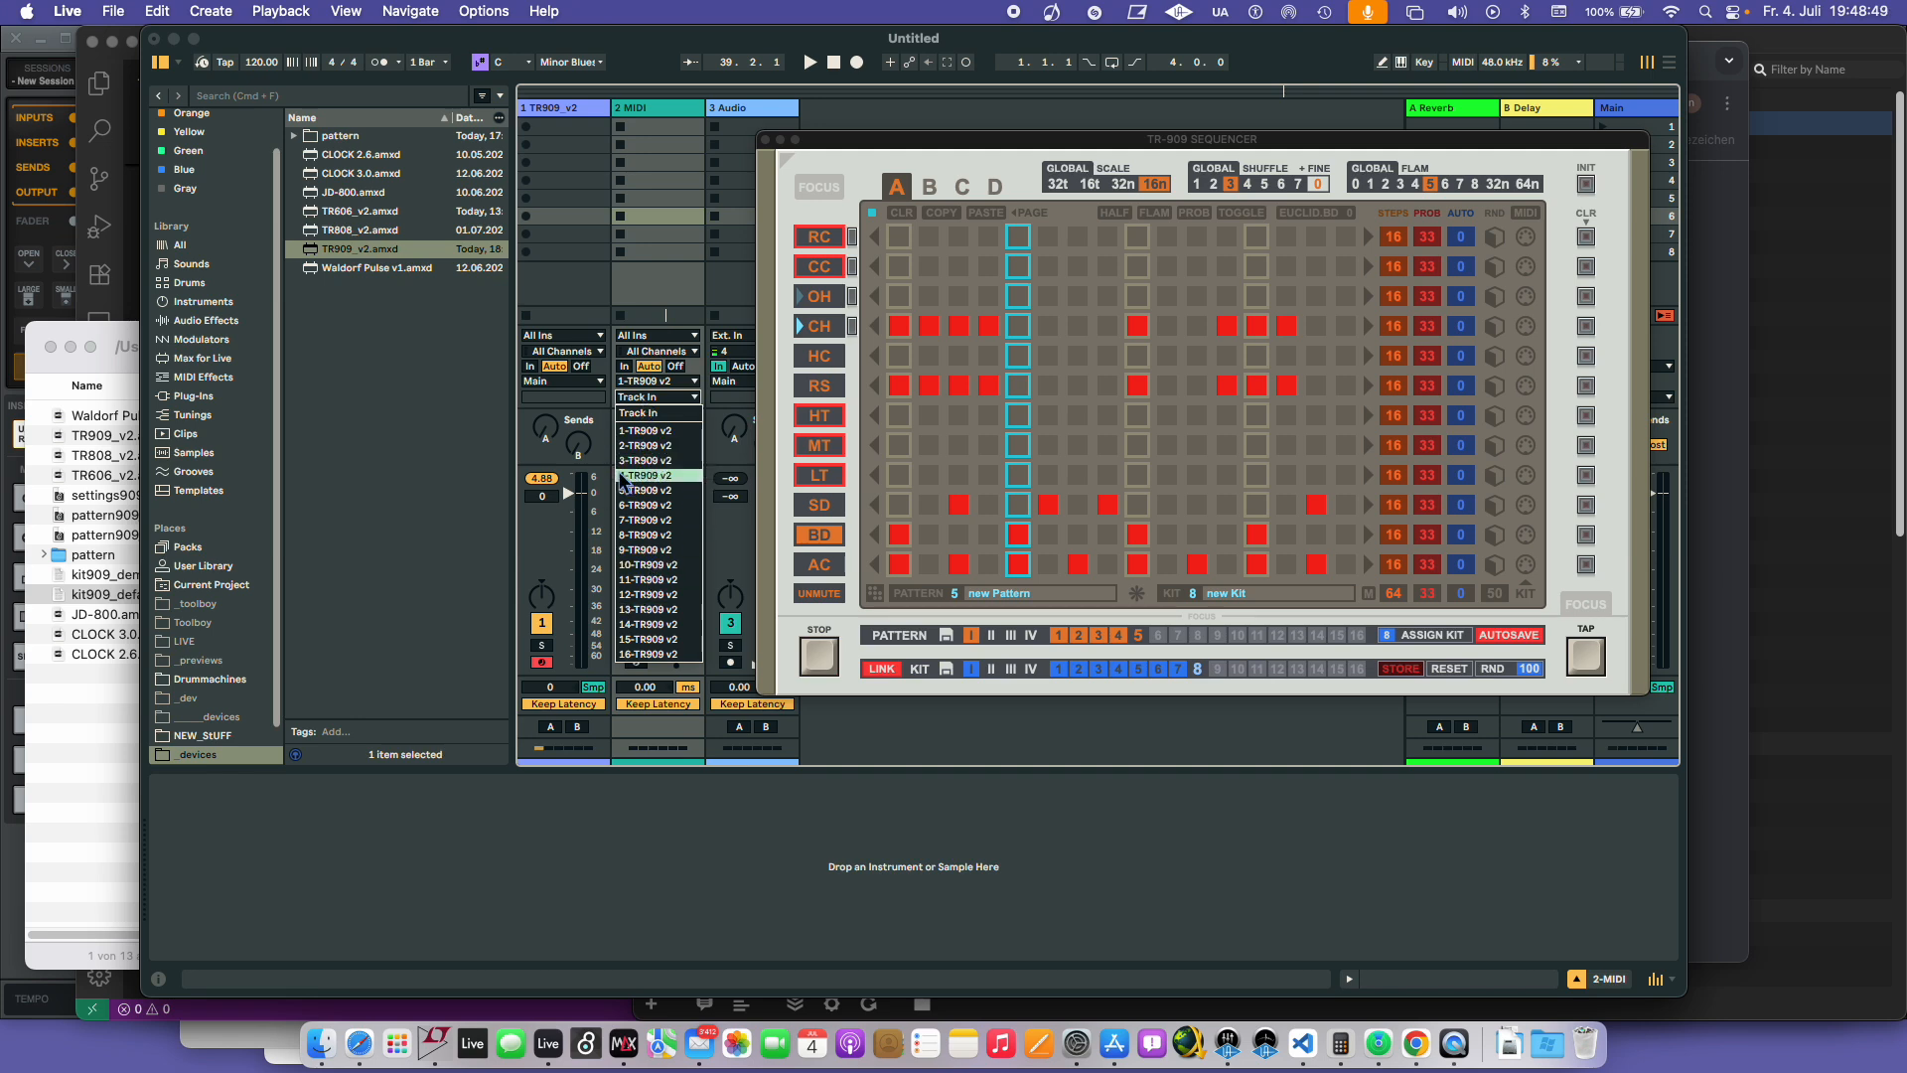
{"action": "left_click", "coordinate": [656, 445]}
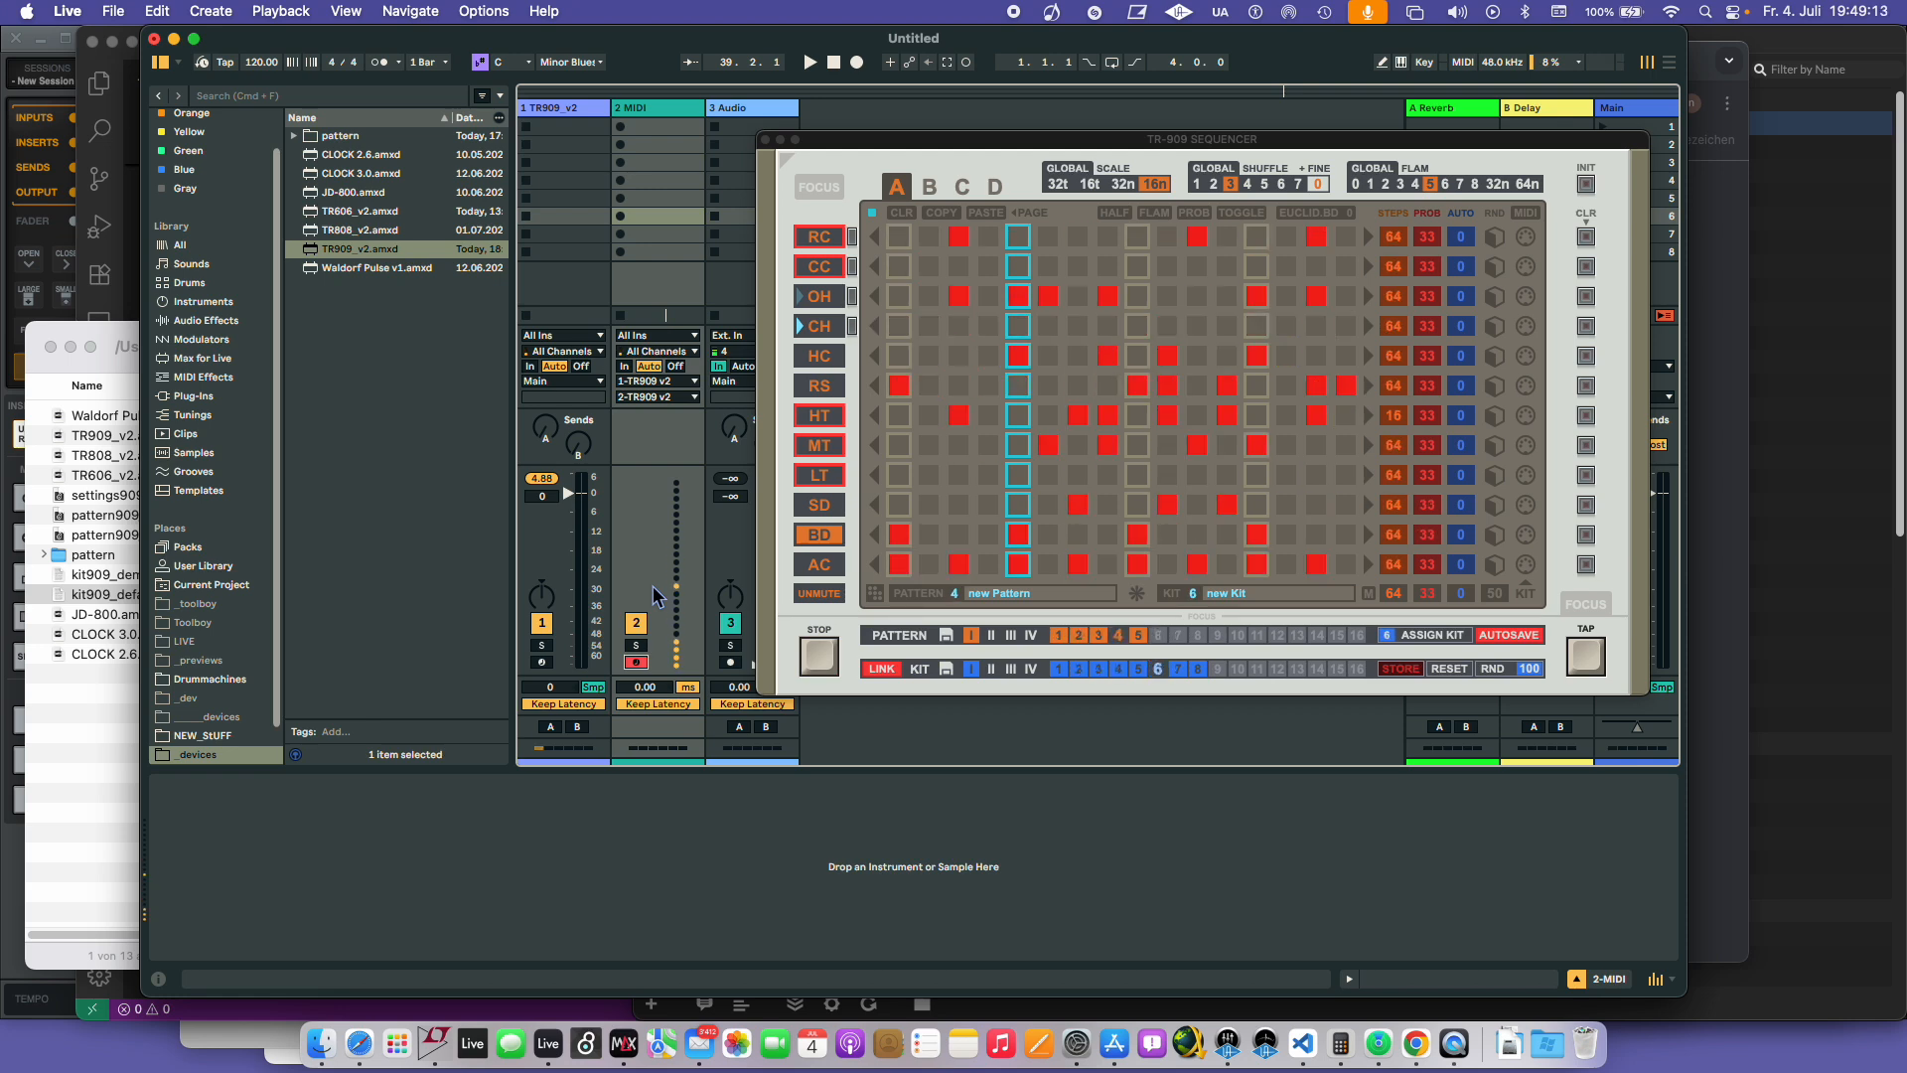
- Stop playback, record pattern-switching notes into a new clip on the 2 MIDI track, and delete that clip
{"action": "key", "text": "space"}
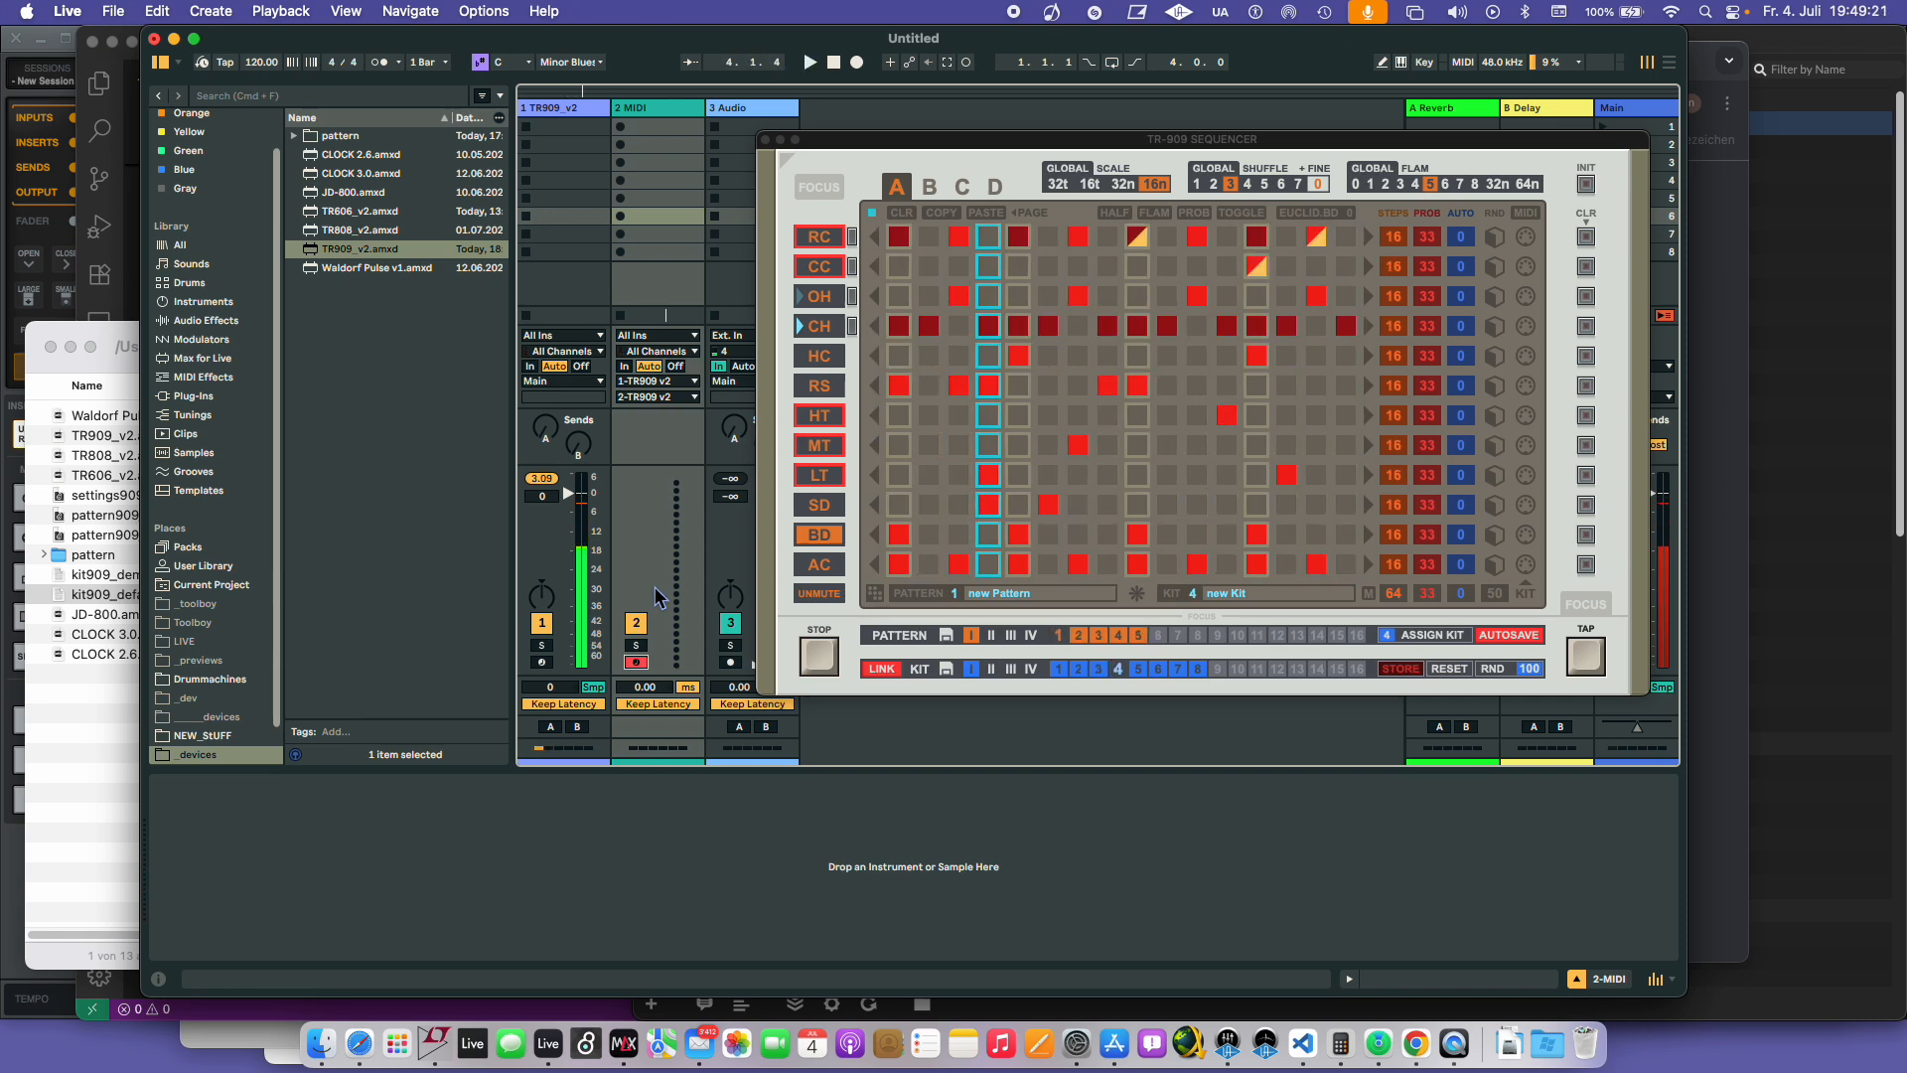
{"action": "double_click", "coordinate": [648, 218]}
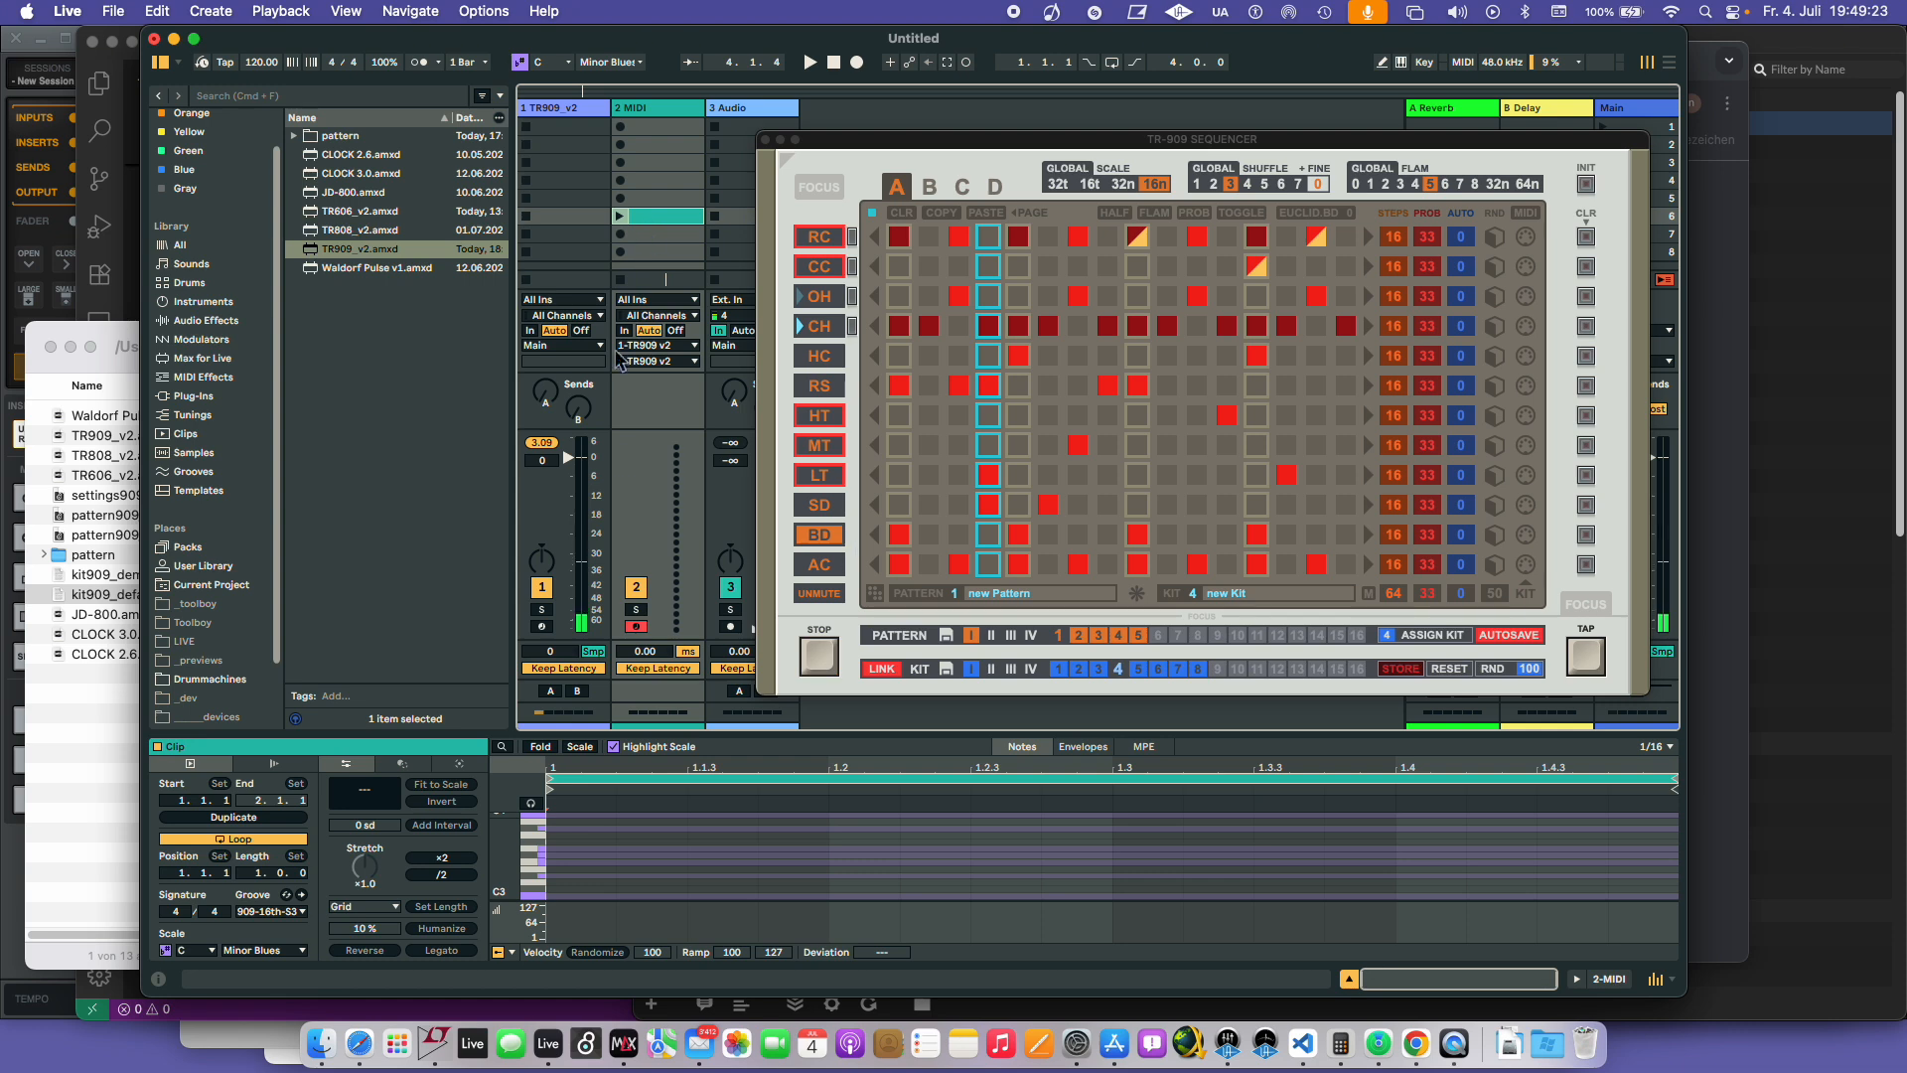
{"action": "left_click_drag", "start_coordinate": [651, 736], "coordinate": [656, 588]}
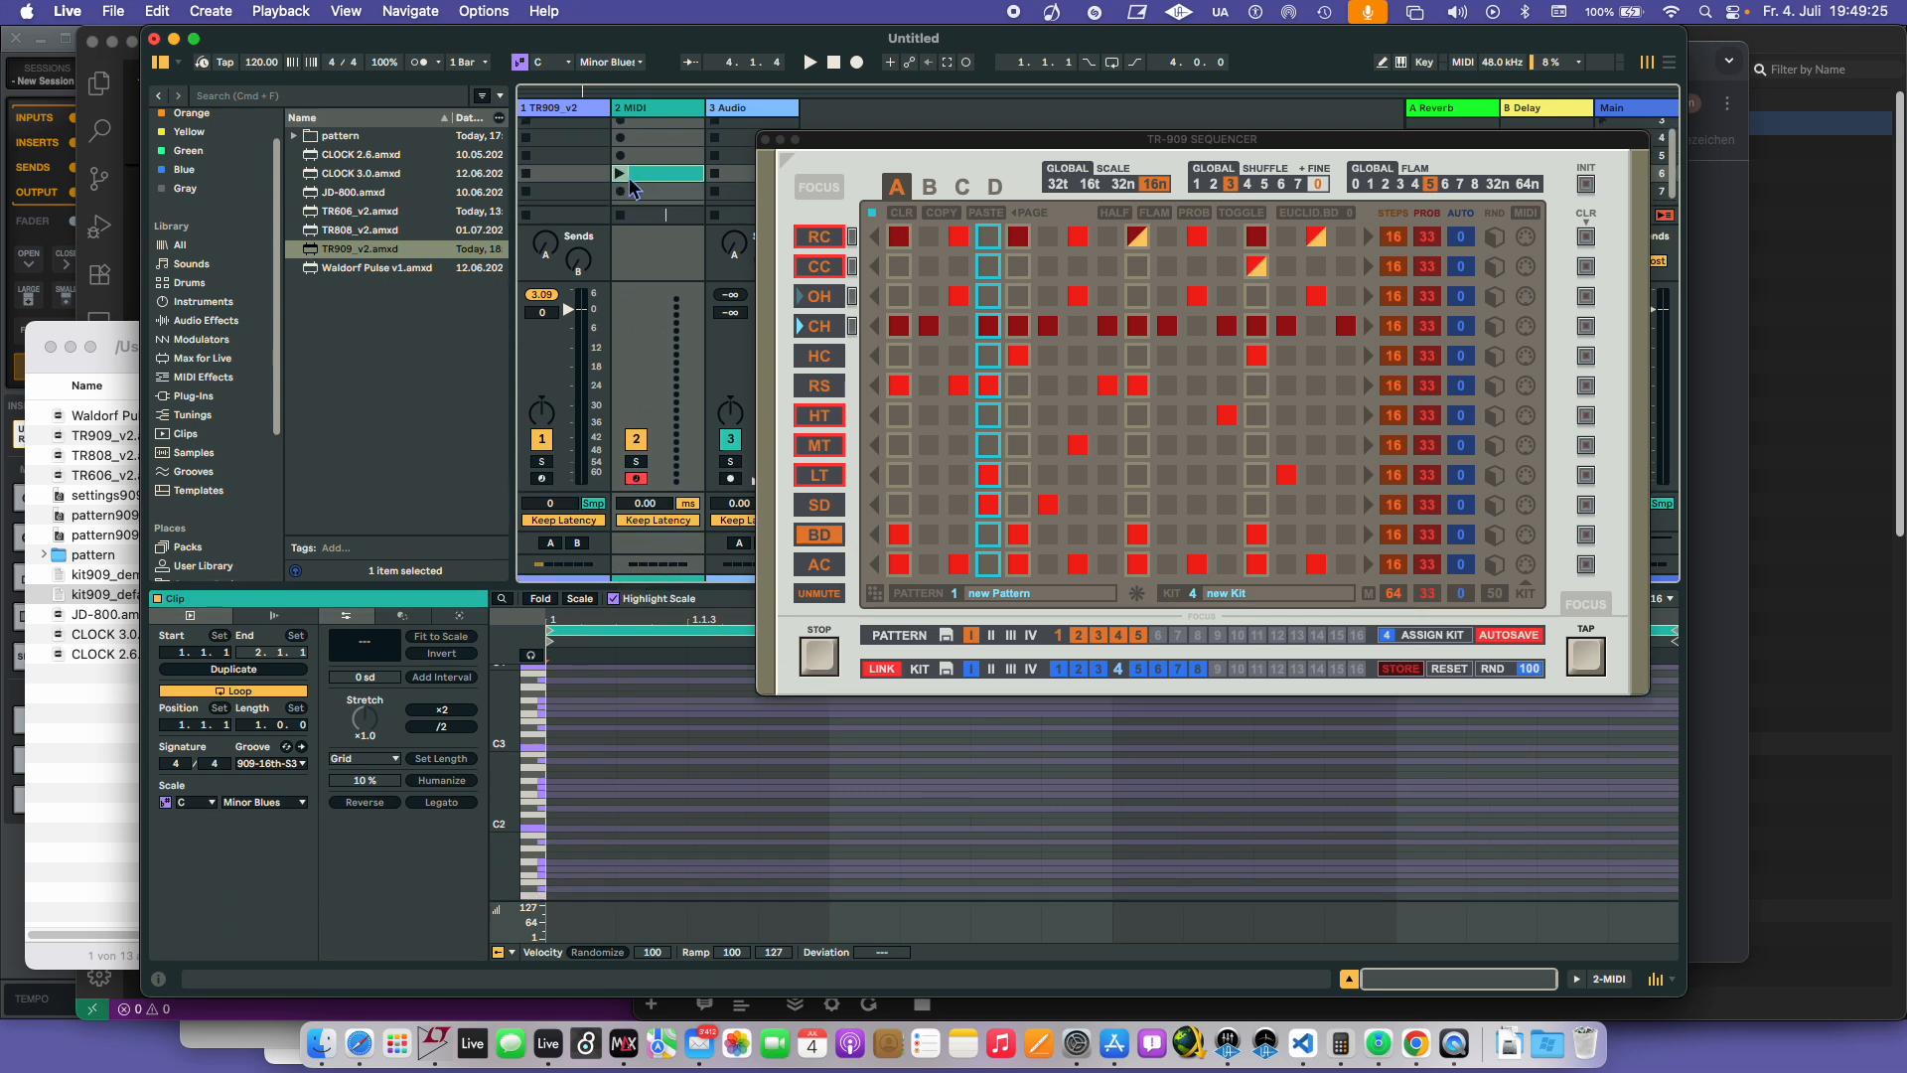
{"action": "left_click", "coordinate": [966, 62]}
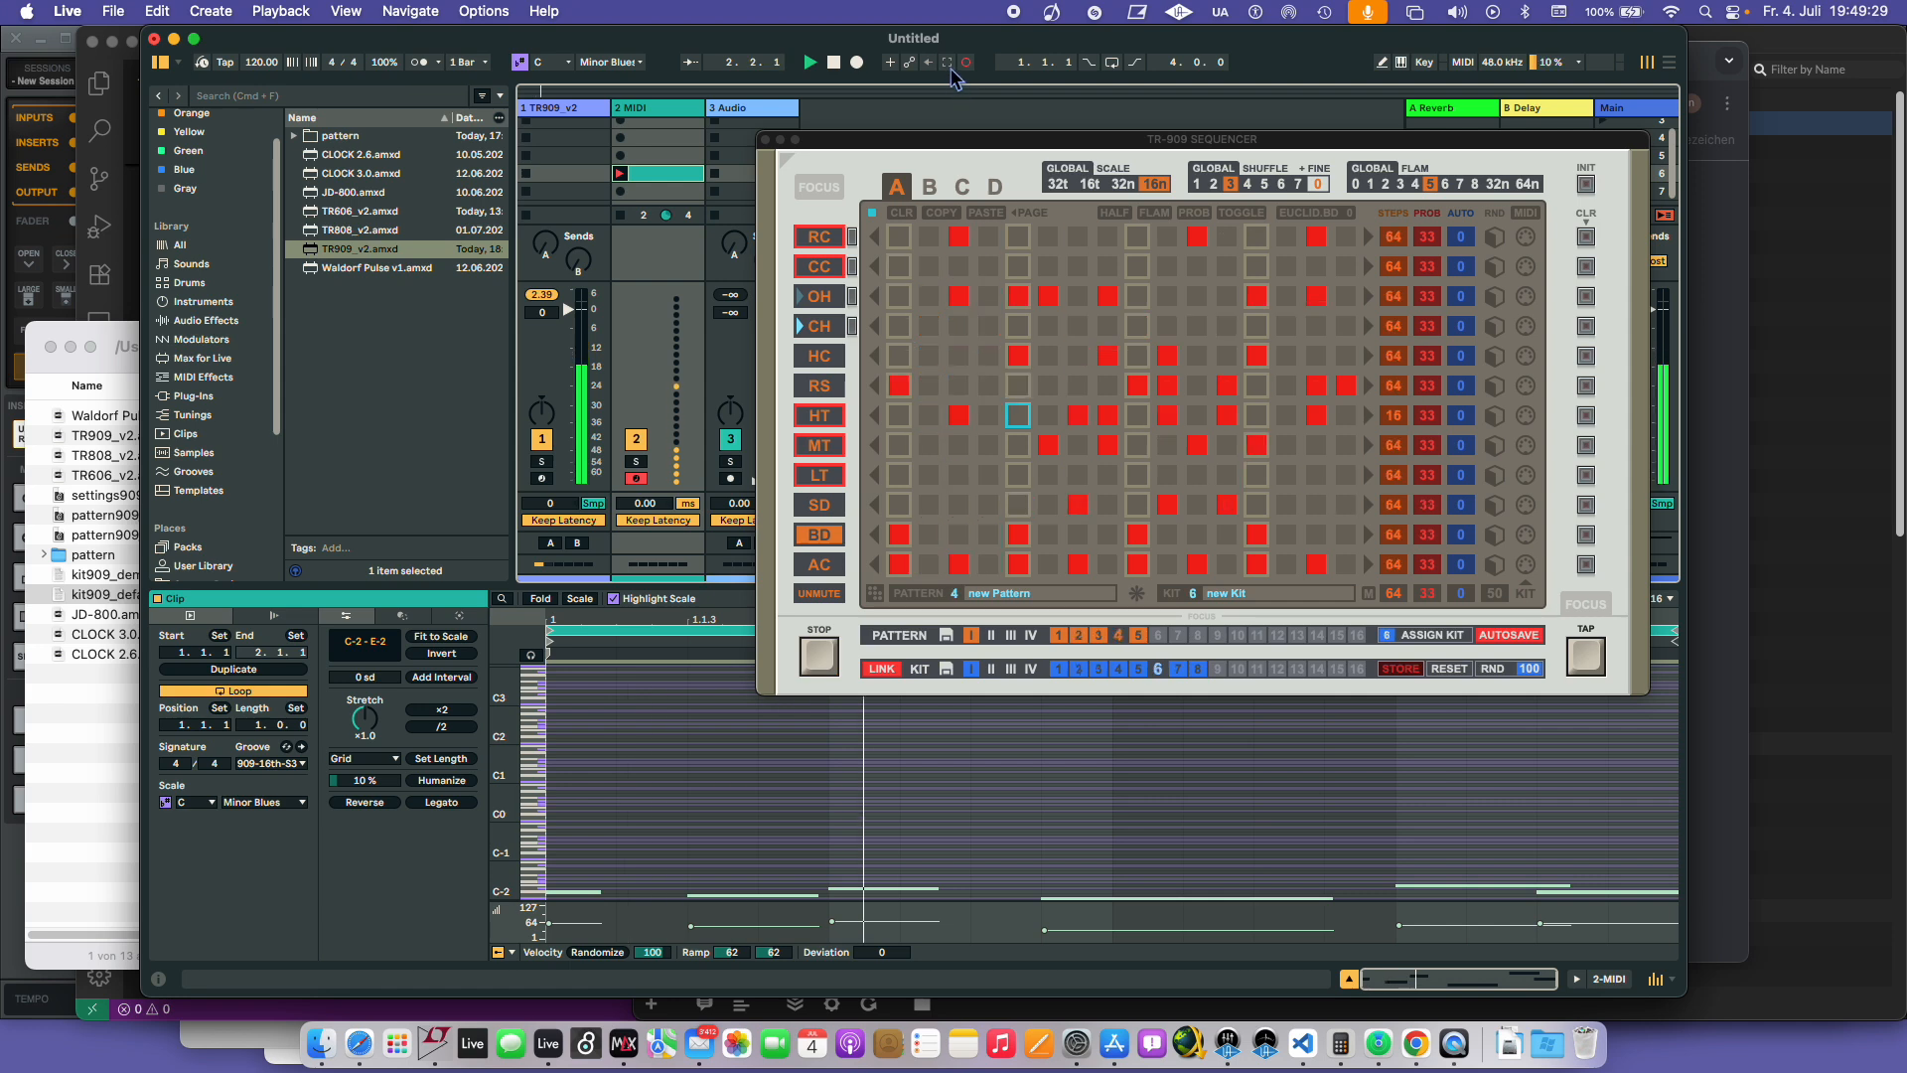
{"action": "left_click", "coordinate": [967, 63]}
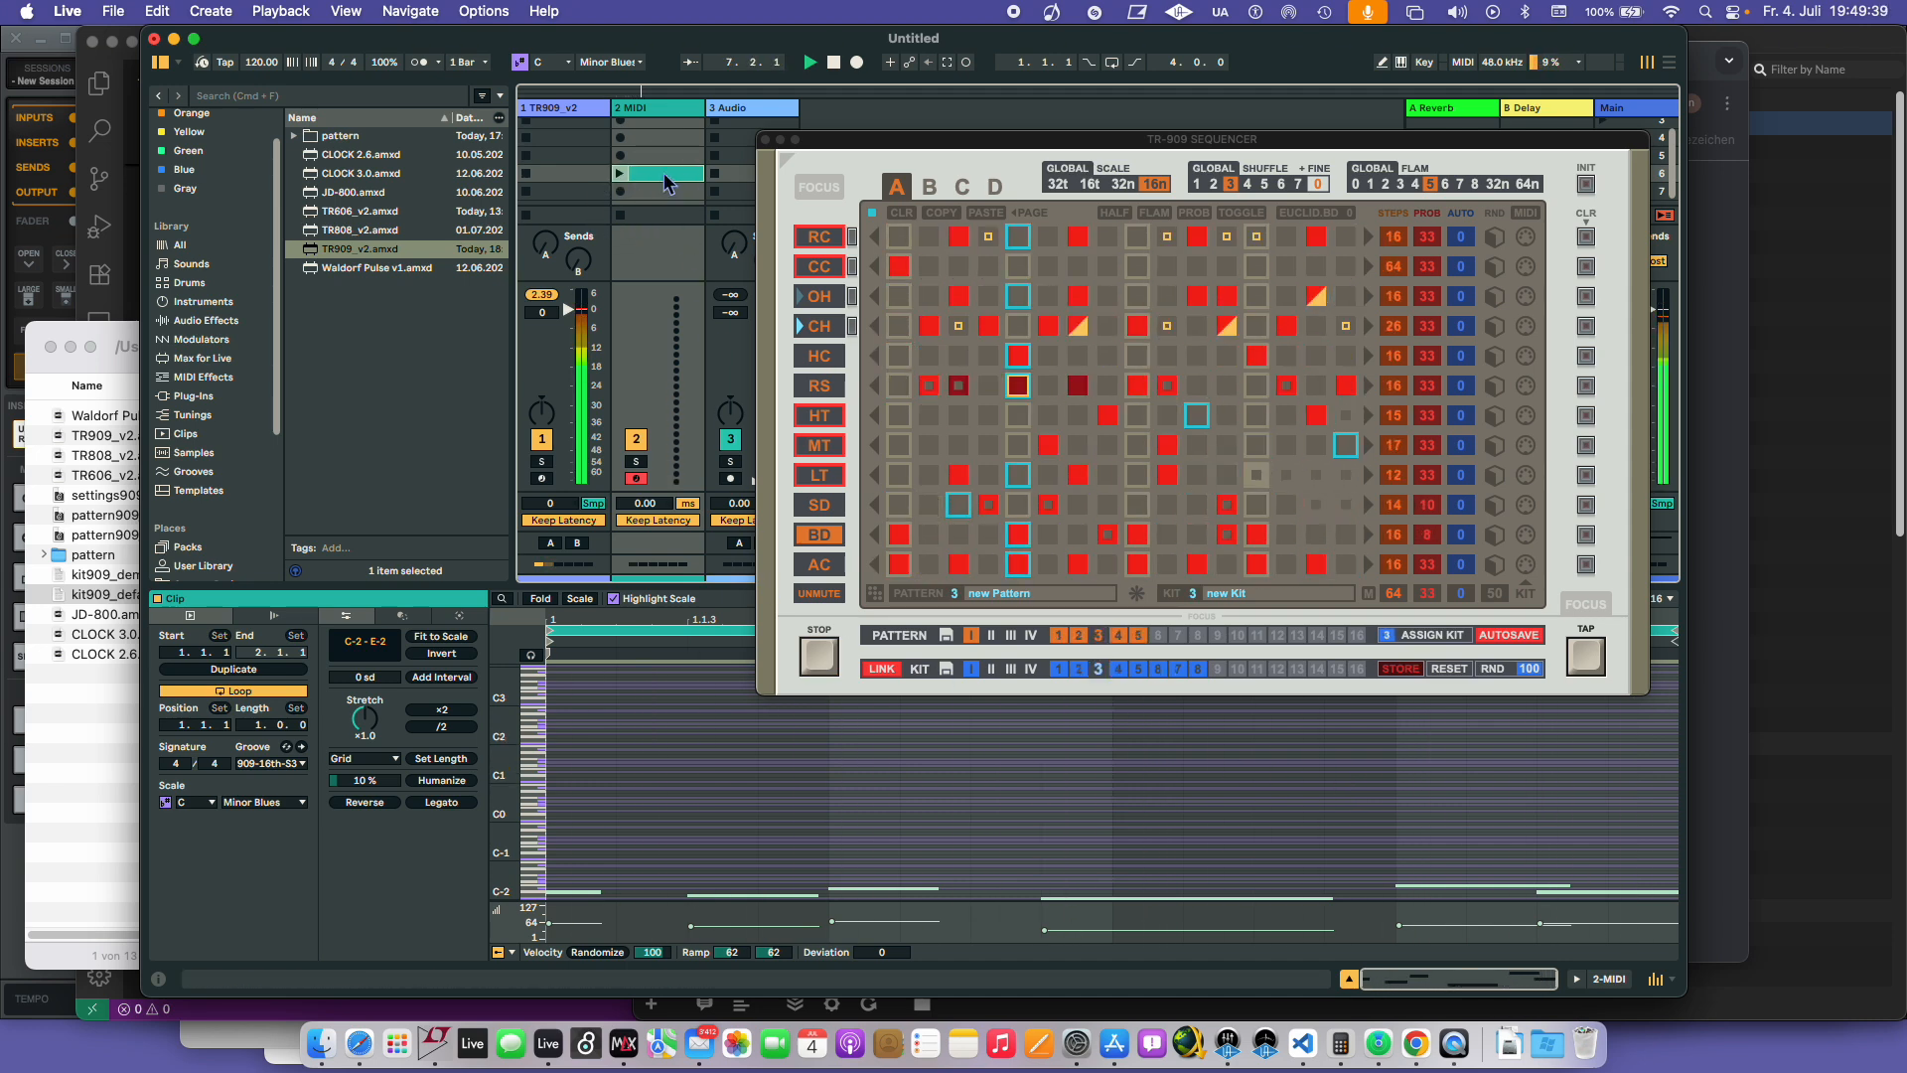
{"action": "key", "text": "Delete"}
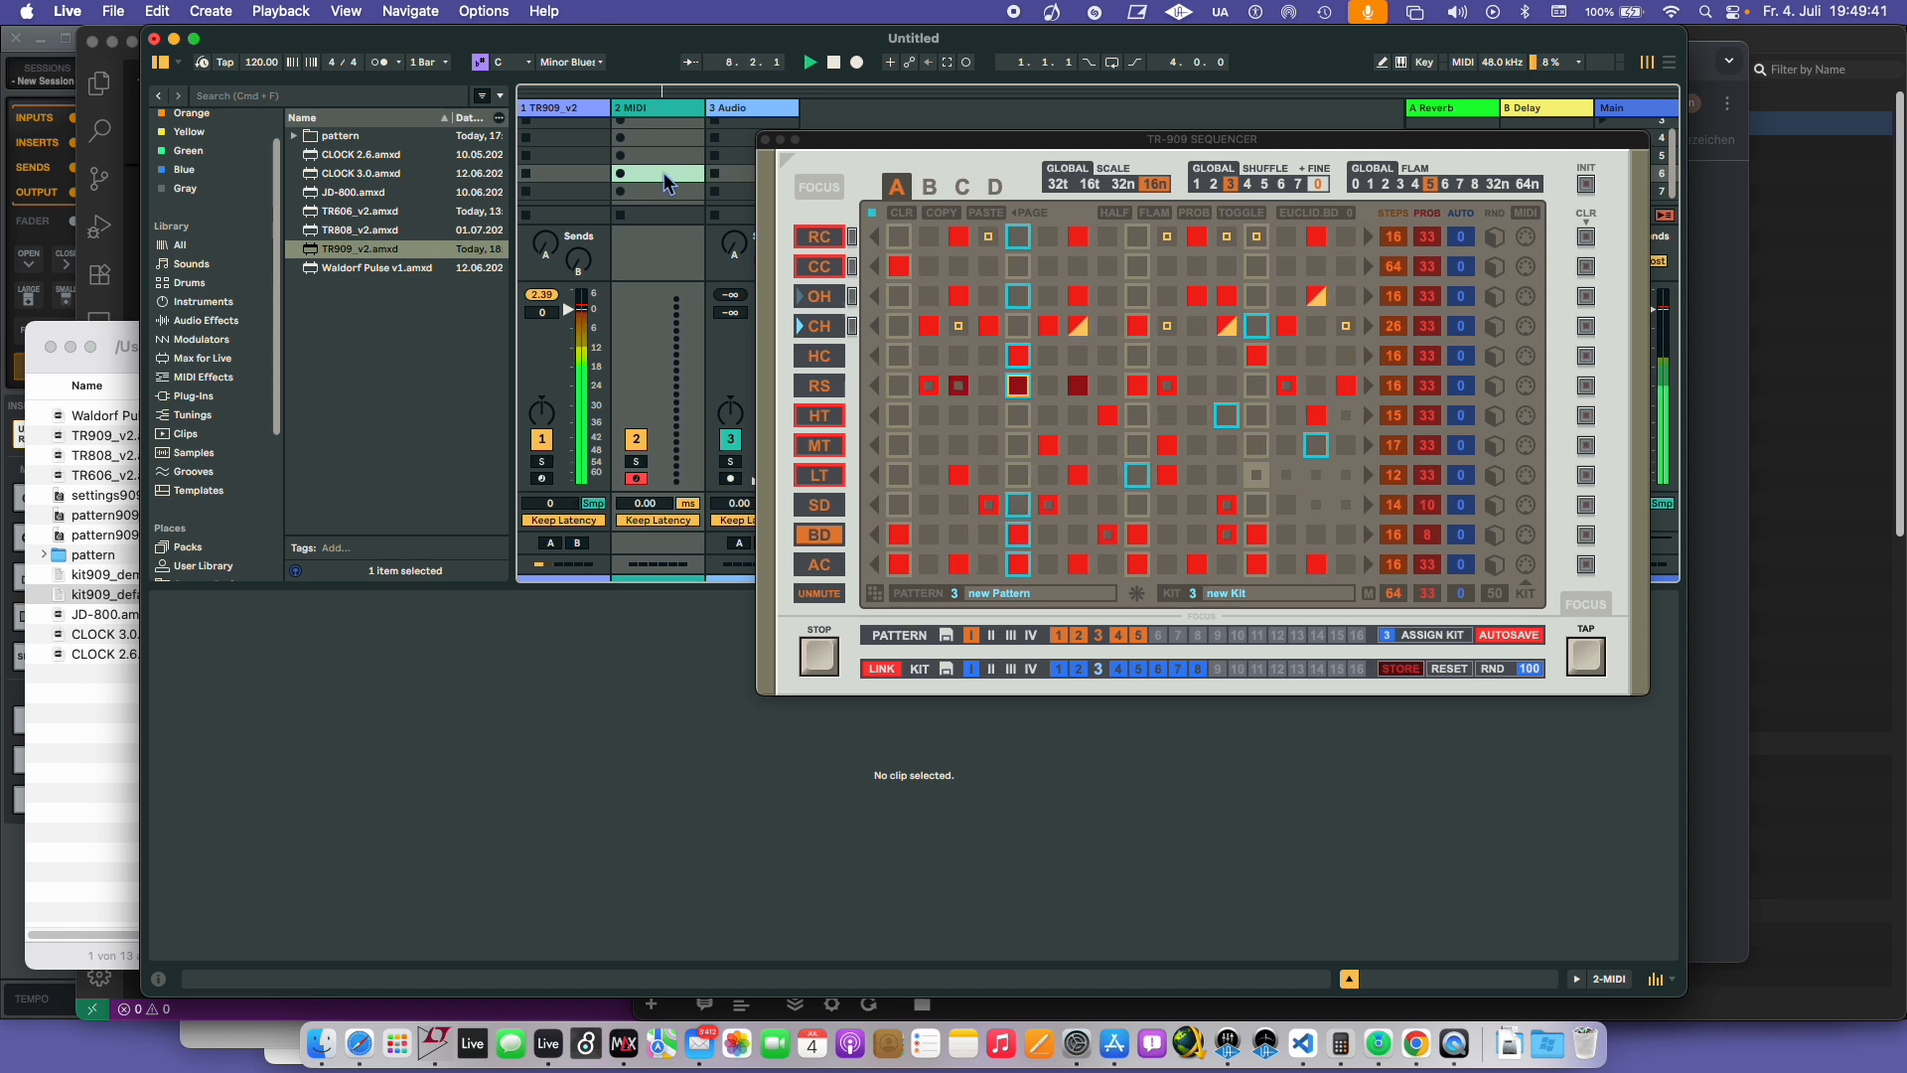
- Restore the full mixer view and change the MIDI track's output channel to 3-TR909 v2
{"action": "mouse_move", "coordinate": [848, 146]}
{"action": "left_mouse_down"}
{"action": "mouse_move", "coordinate": [865, 204]}
{"action": "mouse_move", "coordinate": [865, 116]}
{"action": "left_mouse_up"}
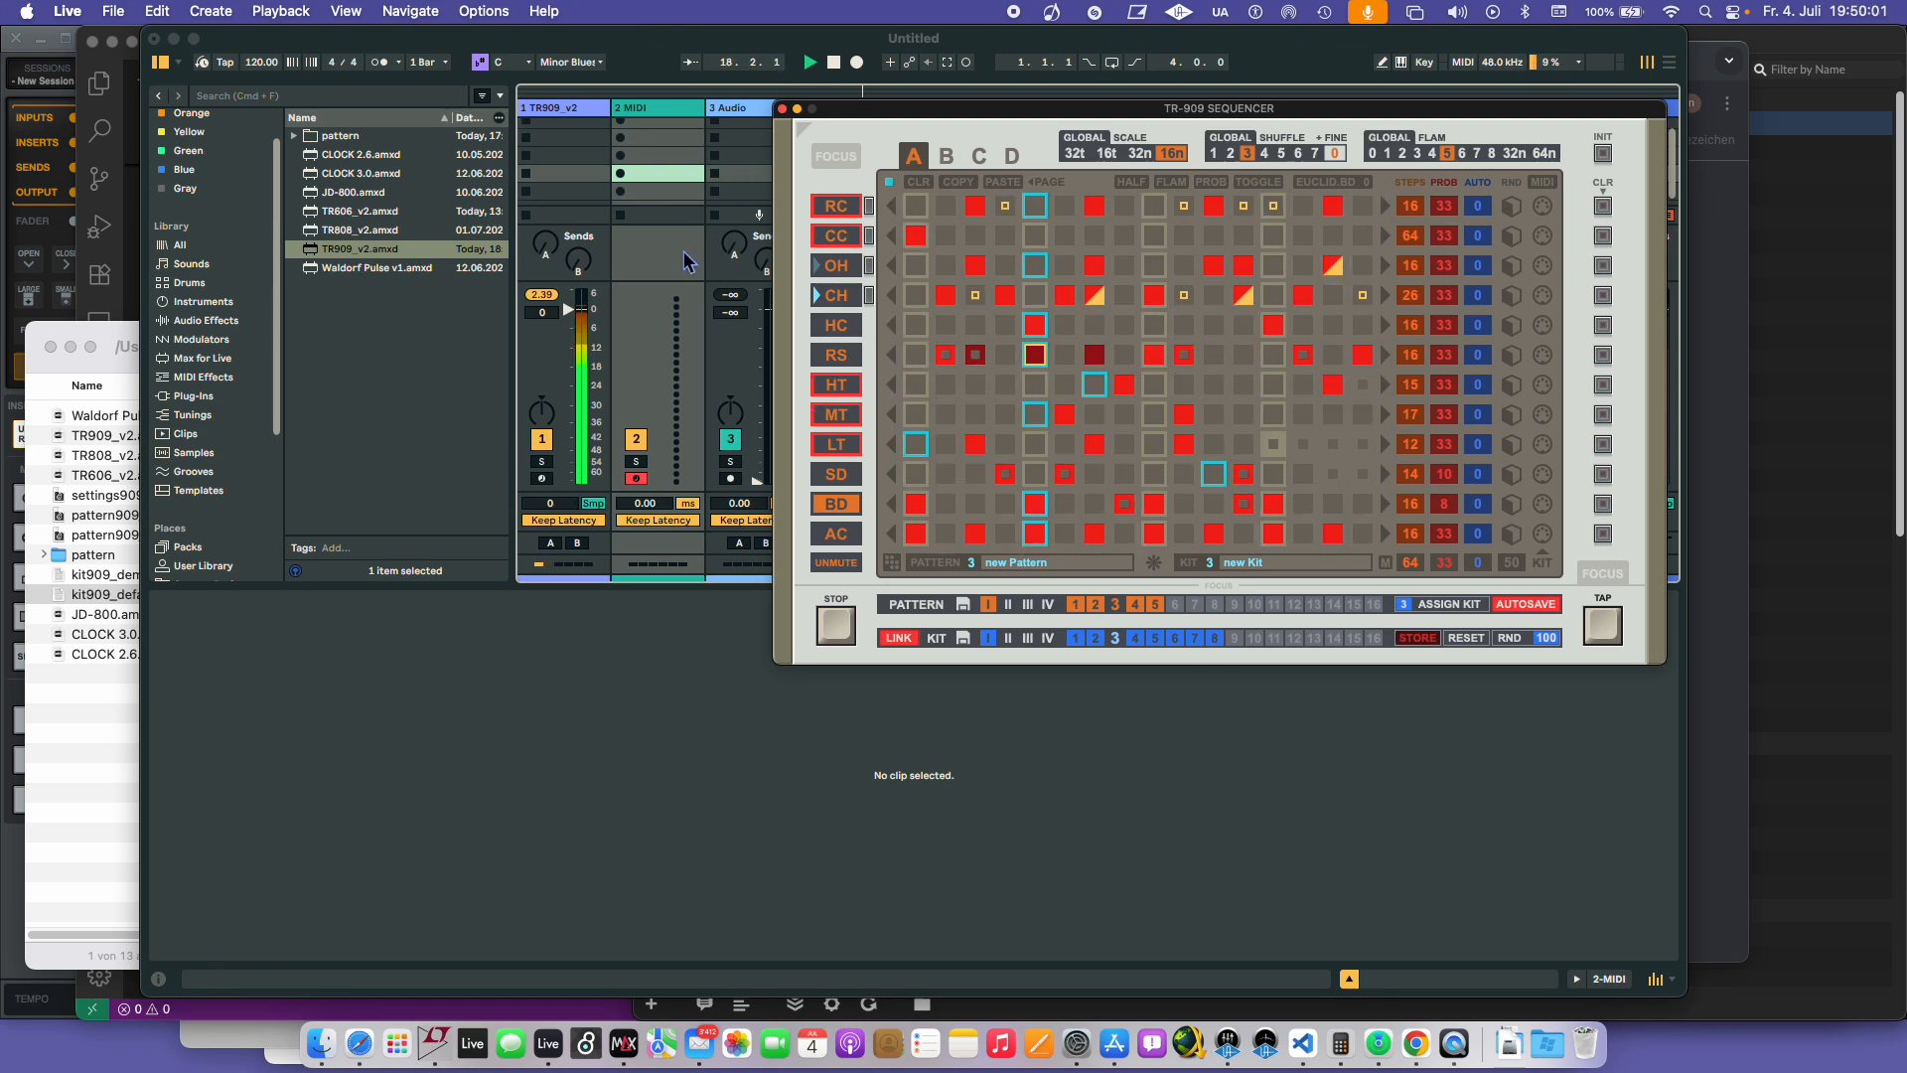
{"action": "left_click", "coordinate": [660, 652]}
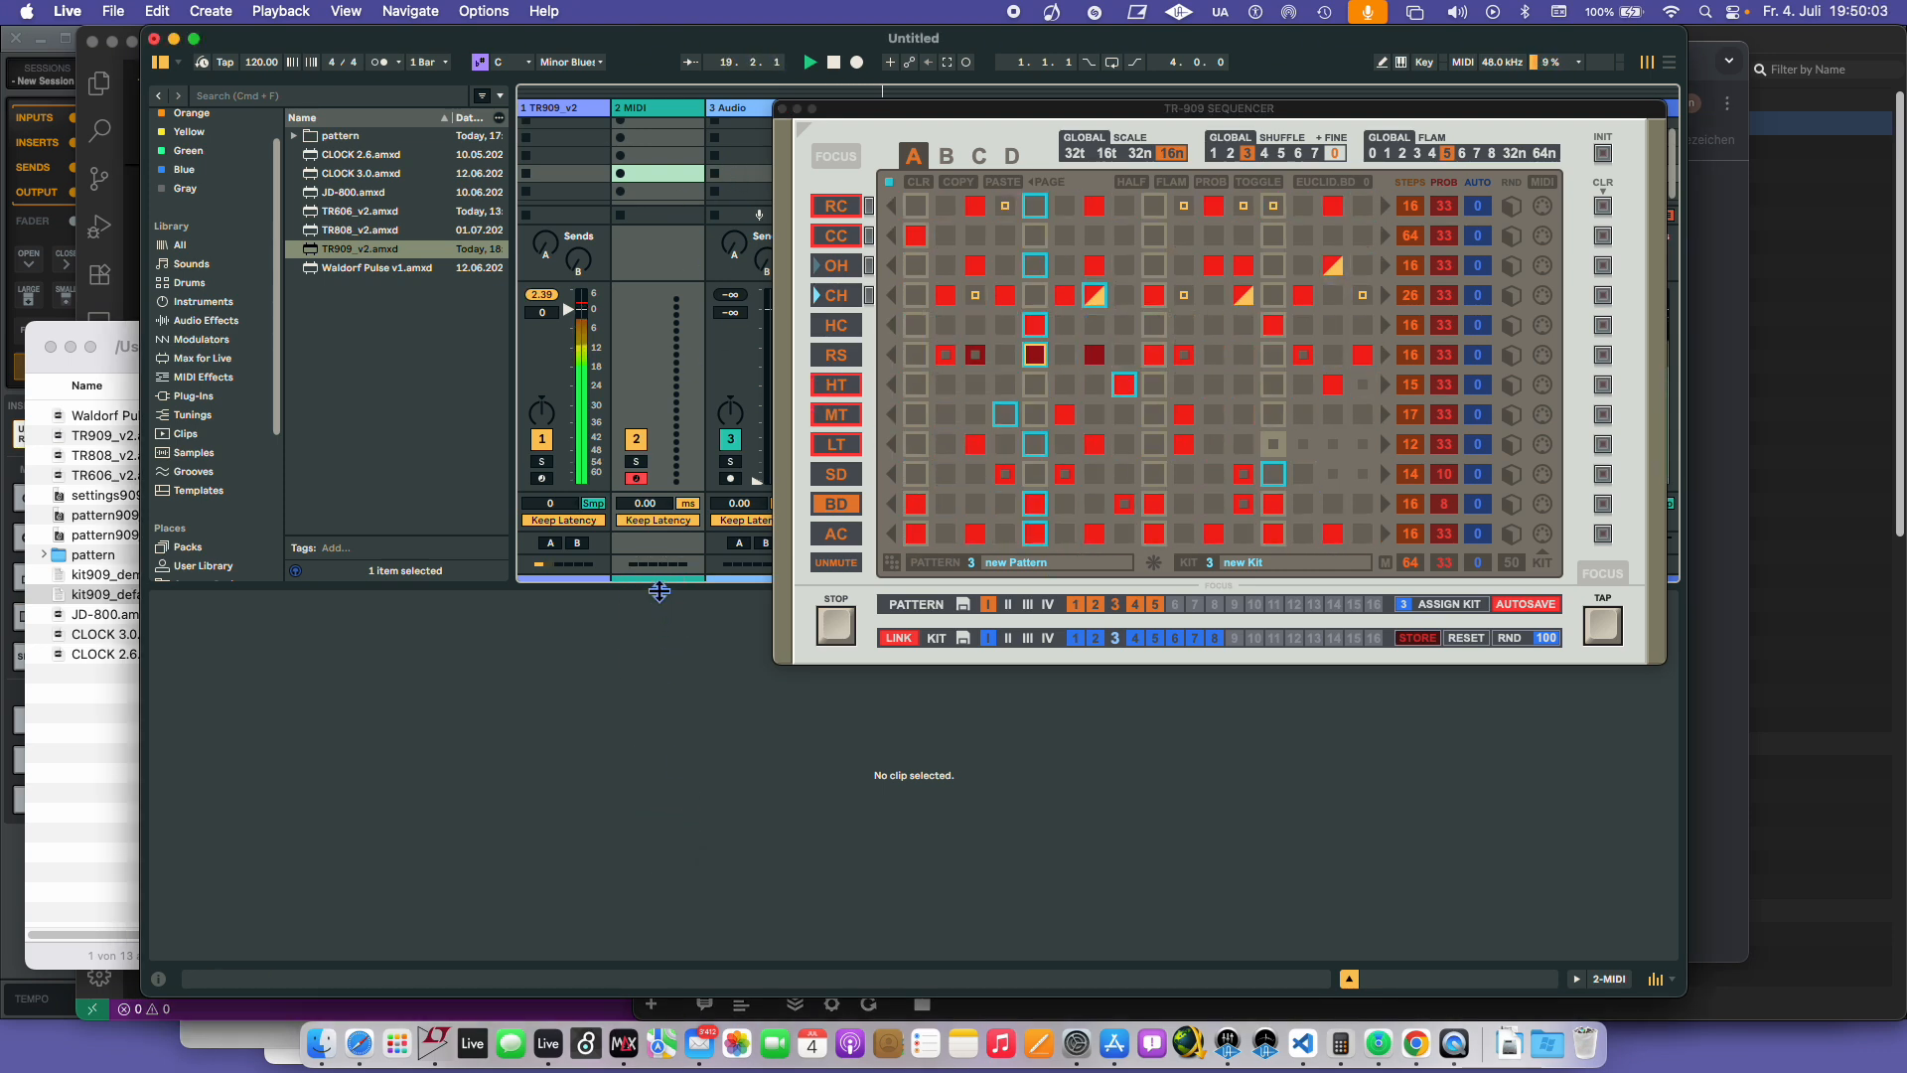
{"action": "left_click_drag", "start_coordinate": [660, 591], "coordinate": [662, 809]}
{"action": "left_click", "coordinate": [656, 399]}
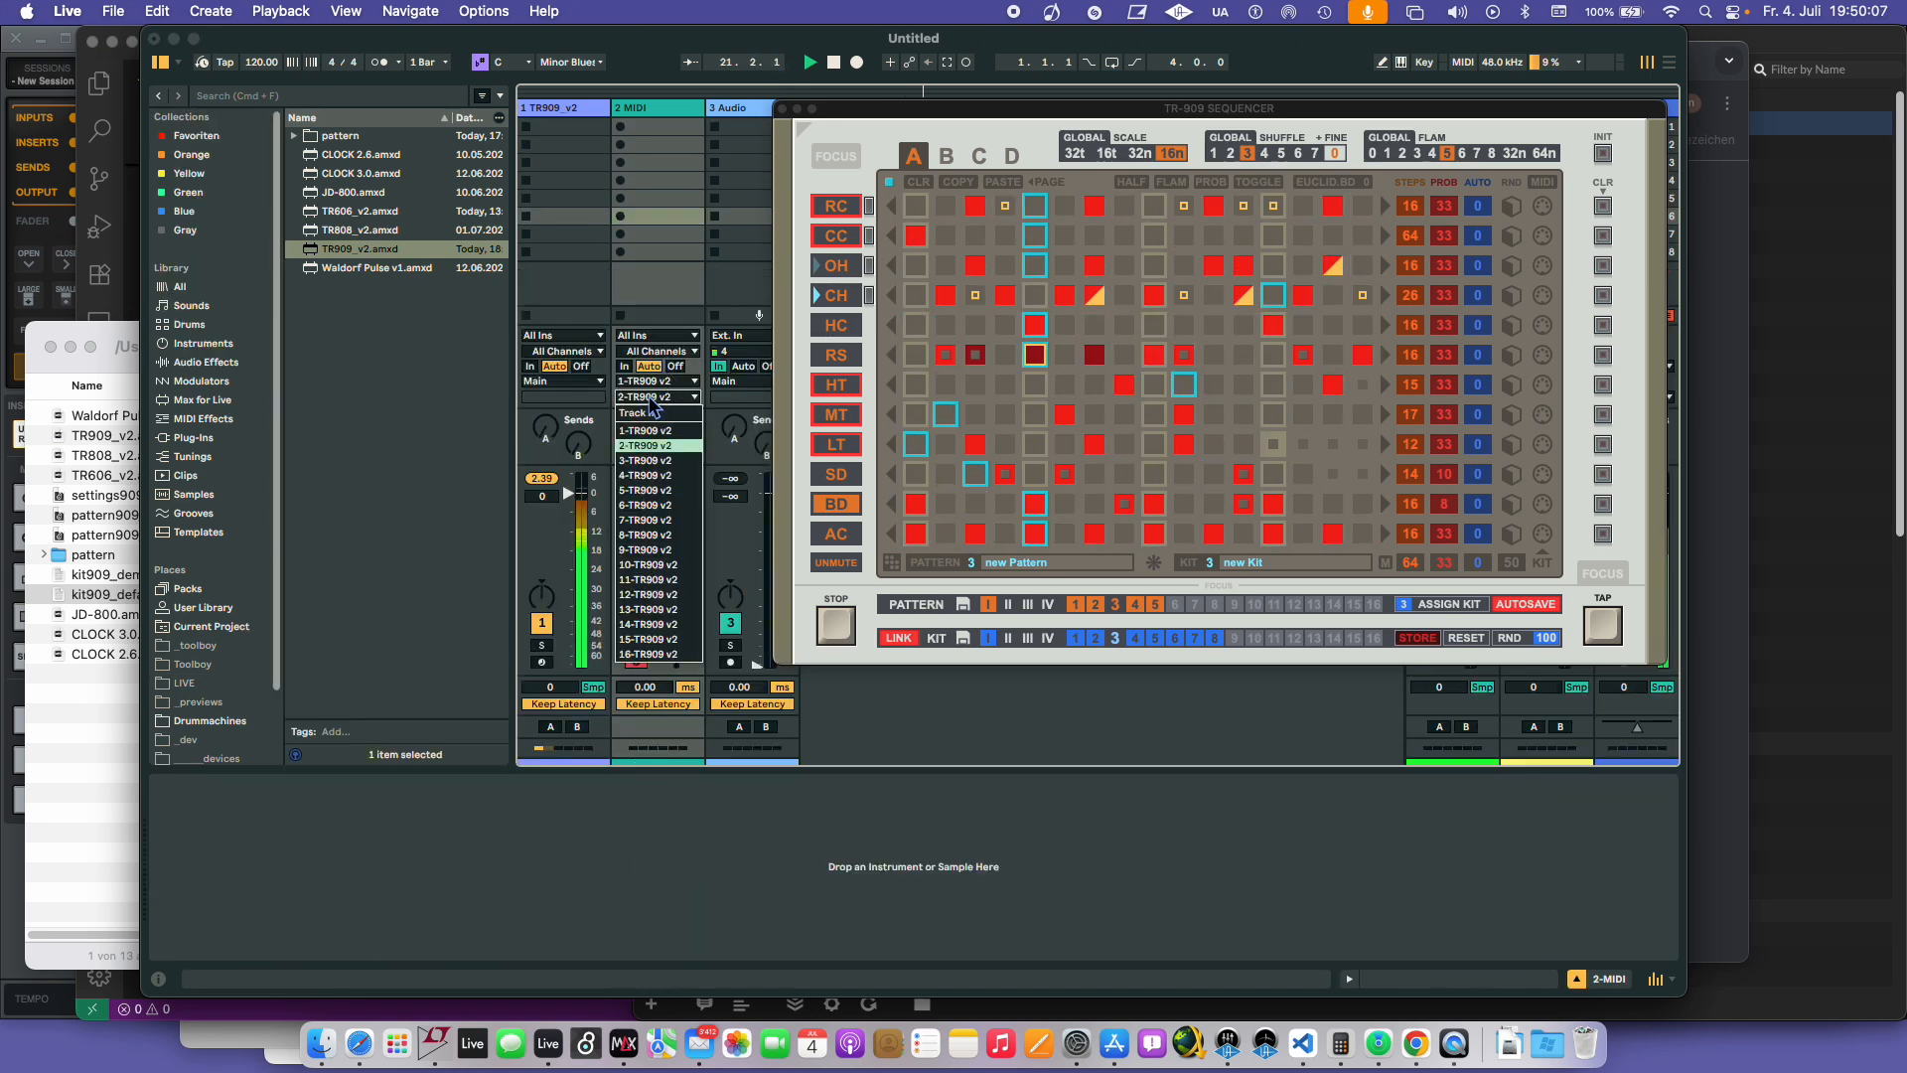
{"action": "left_click", "coordinate": [640, 460]}
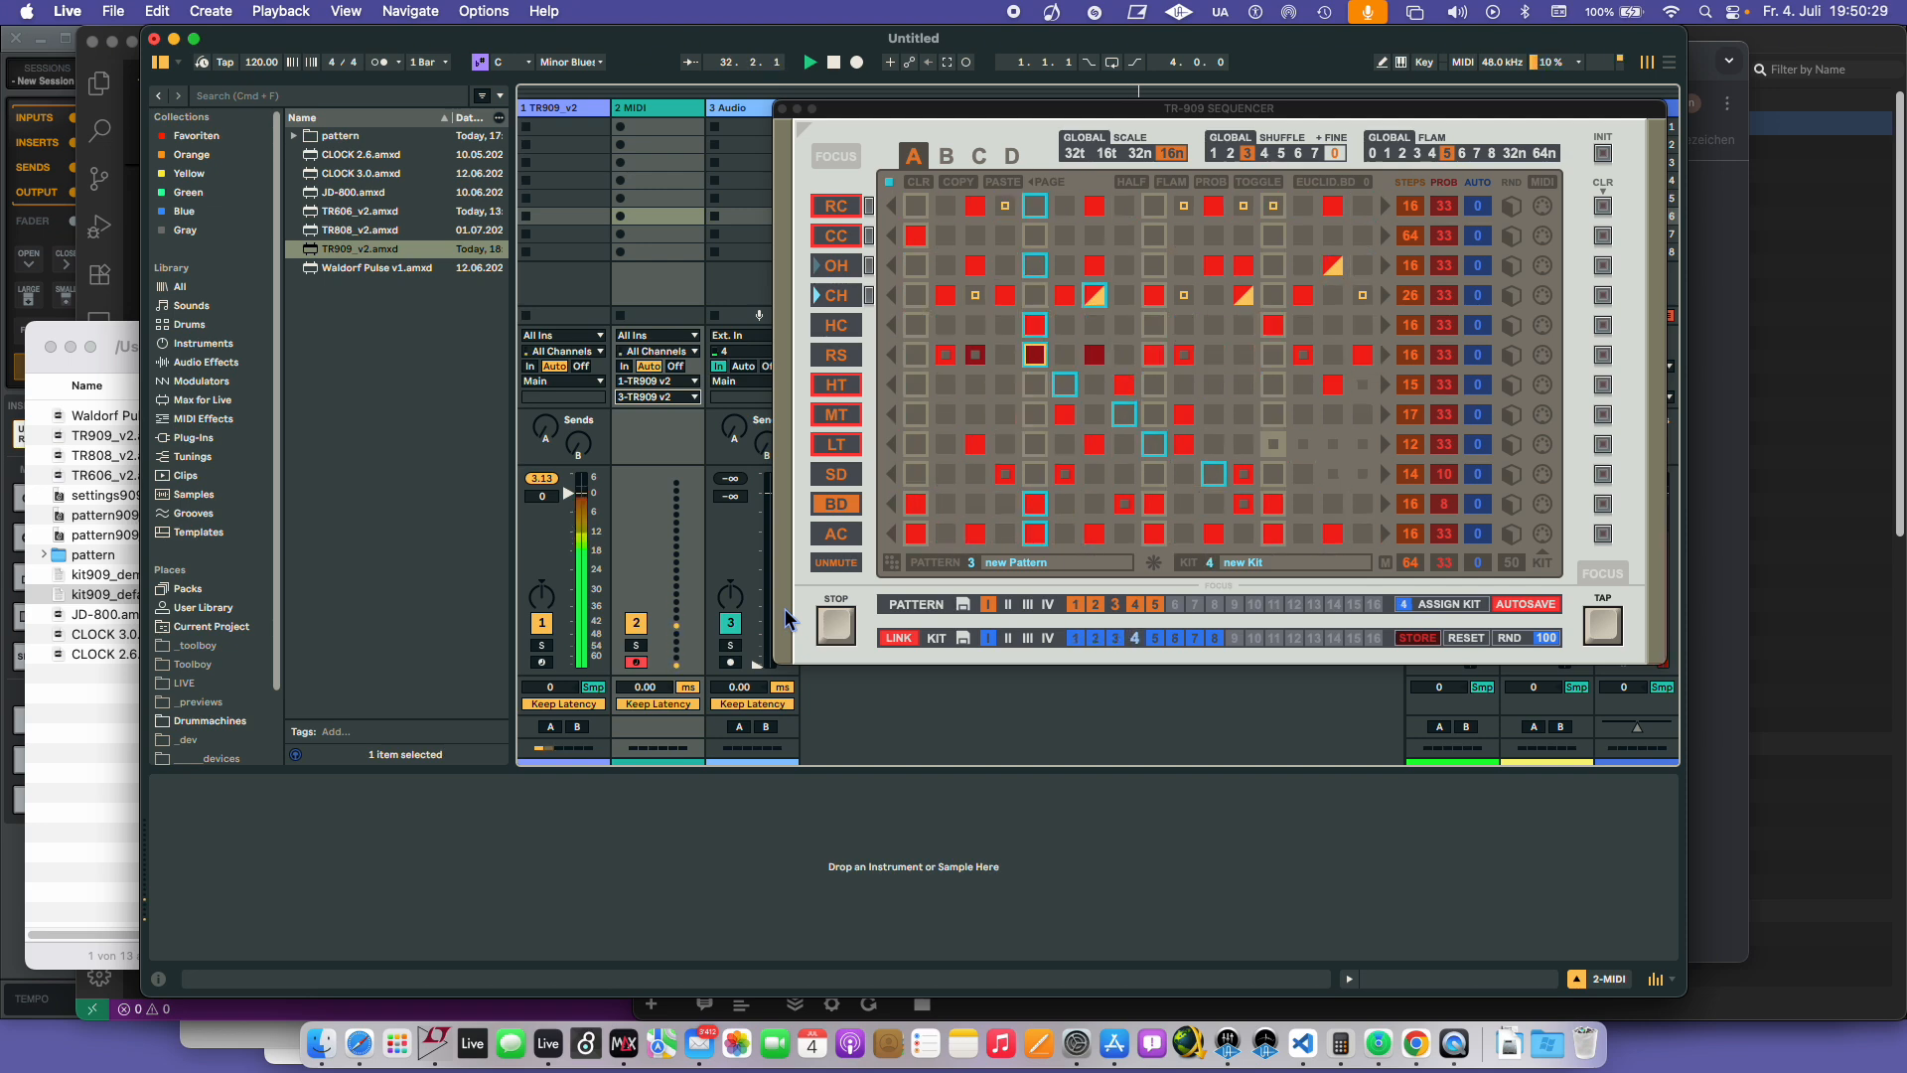
- Create a clip on the 2 MIDI track and record kit-switching notes into it
{"action": "double_click", "coordinate": [659, 217]}
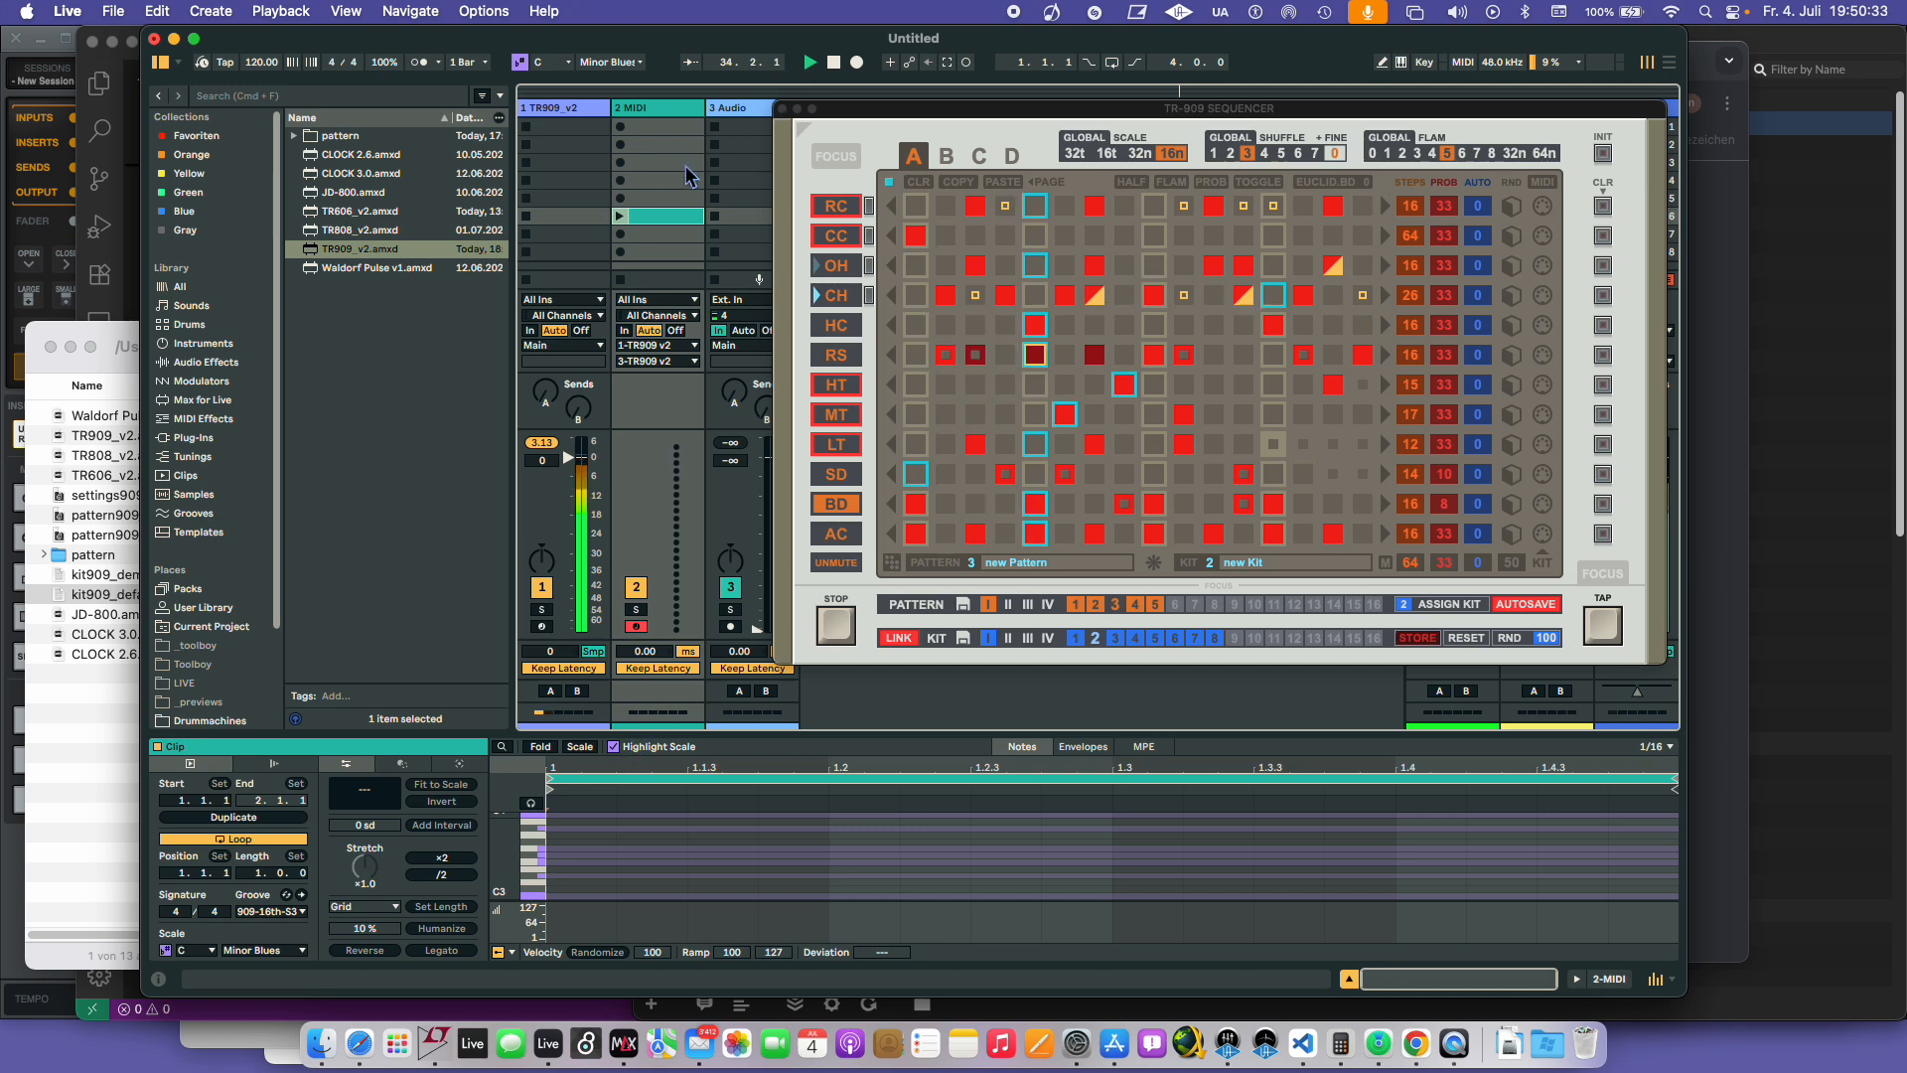
{"action": "left_click", "coordinate": [967, 61]}
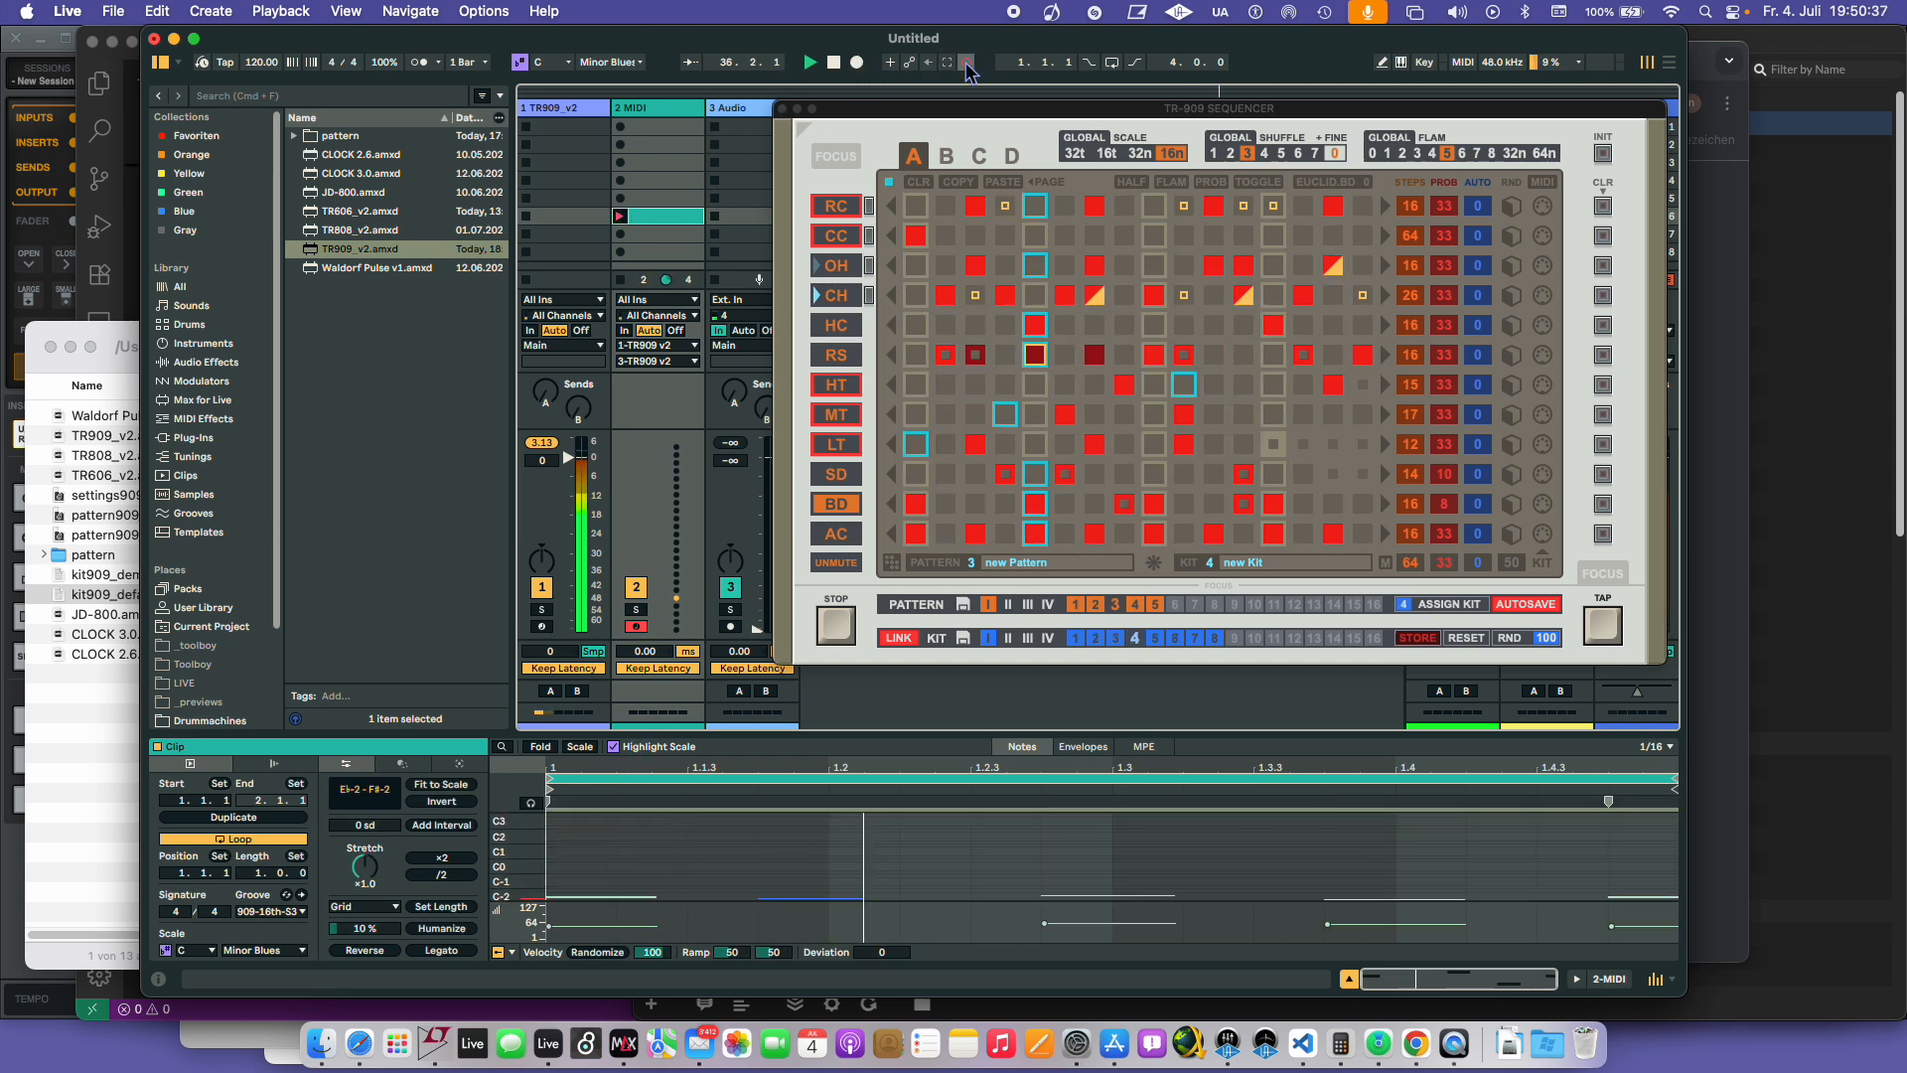
{"action": "left_click", "coordinate": [966, 62]}
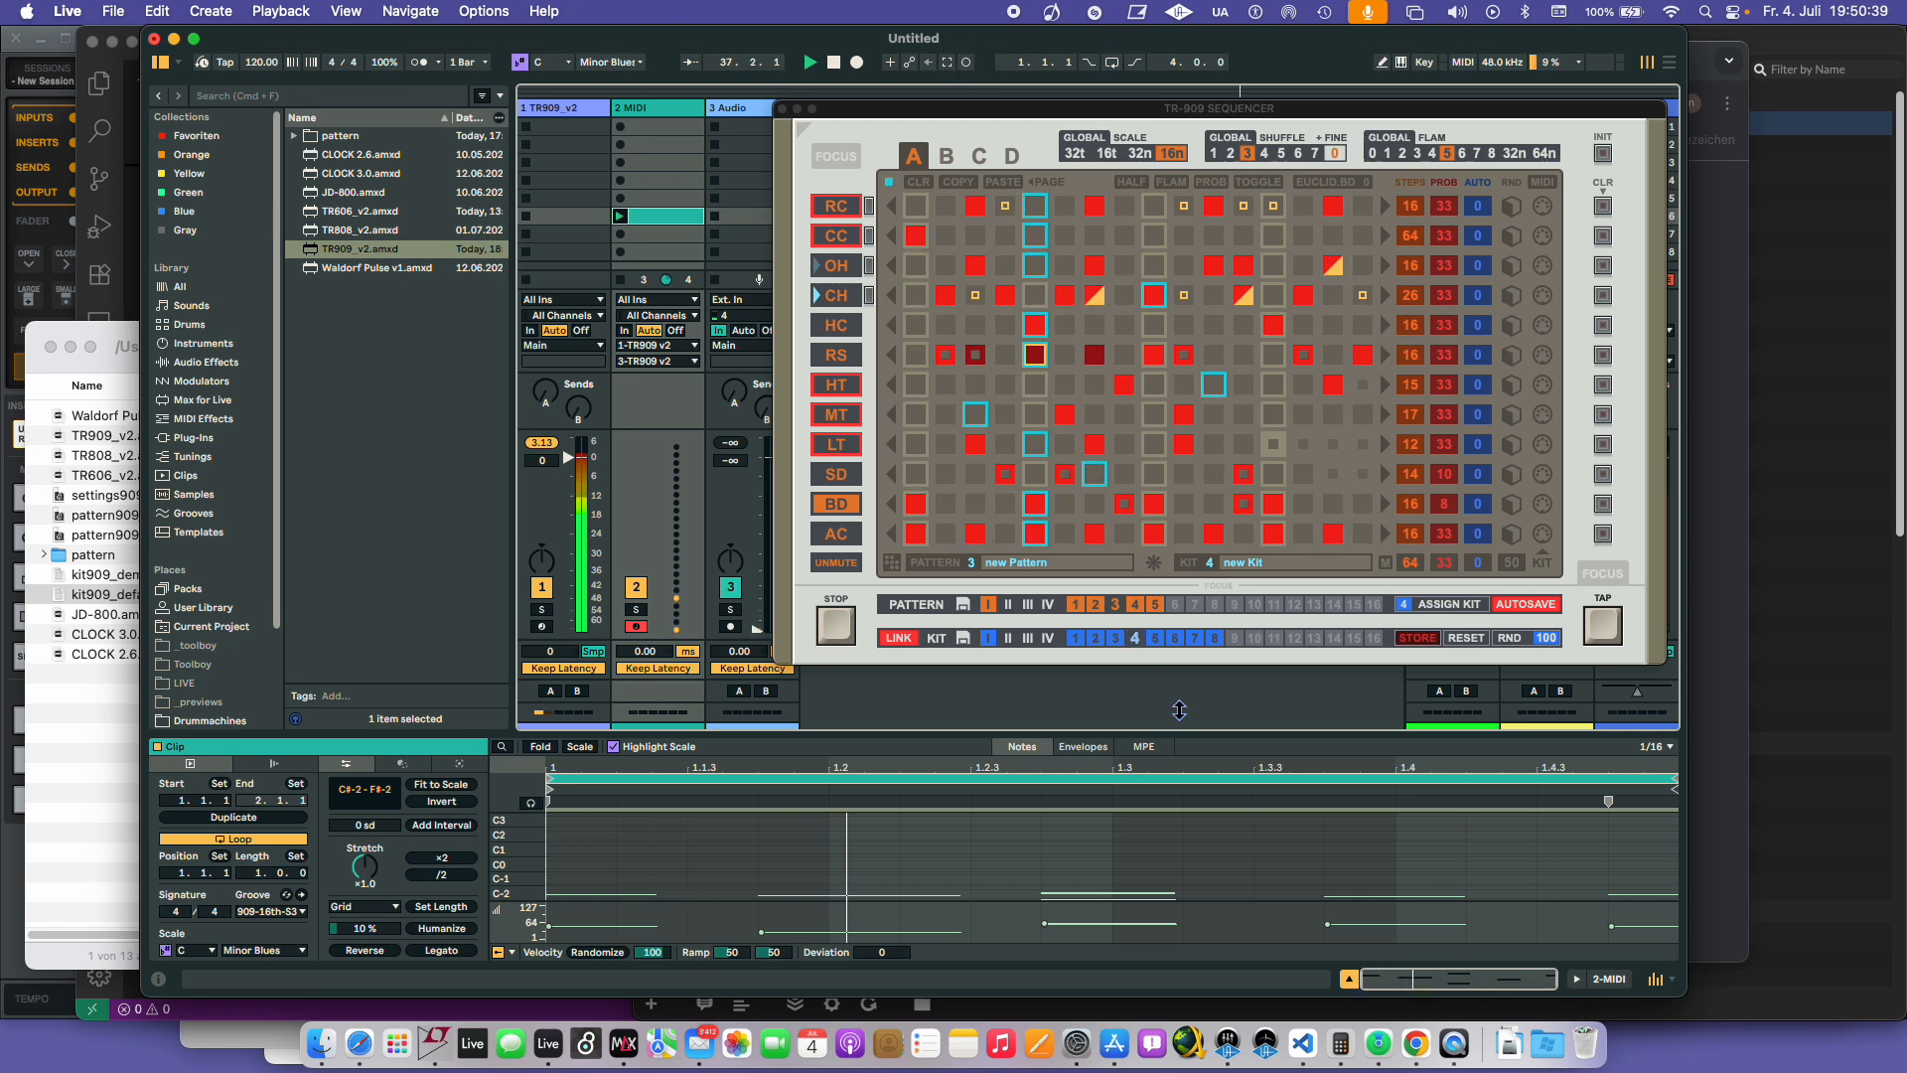
- In the clip, move the F#-2 note to 1.3.2 and add notes D-1 at 1.2.3 and D-2 at 1.1.3
{"action": "left_click_drag", "start_coordinate": [1093, 735], "coordinate": [1093, 690]}
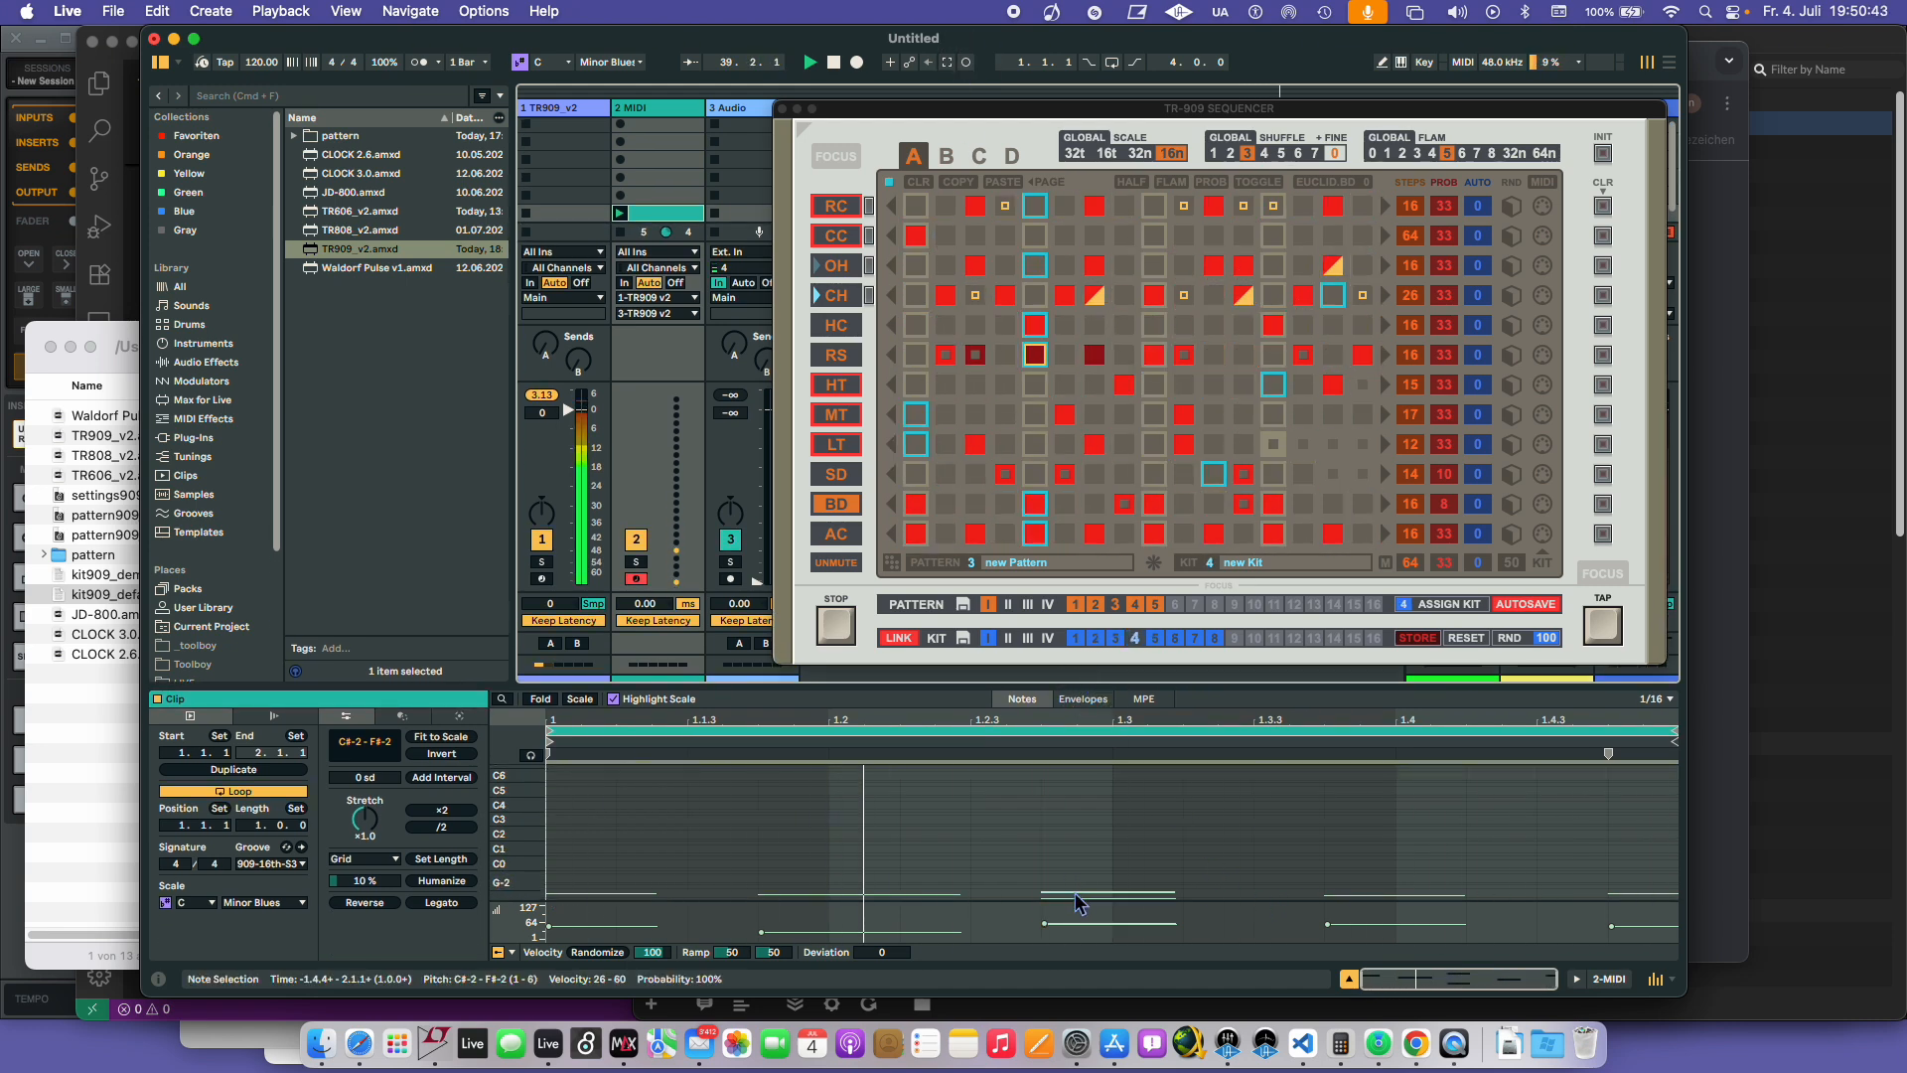
{"action": "left_click_drag", "start_coordinate": [1075, 892], "coordinate": [1214, 899]}
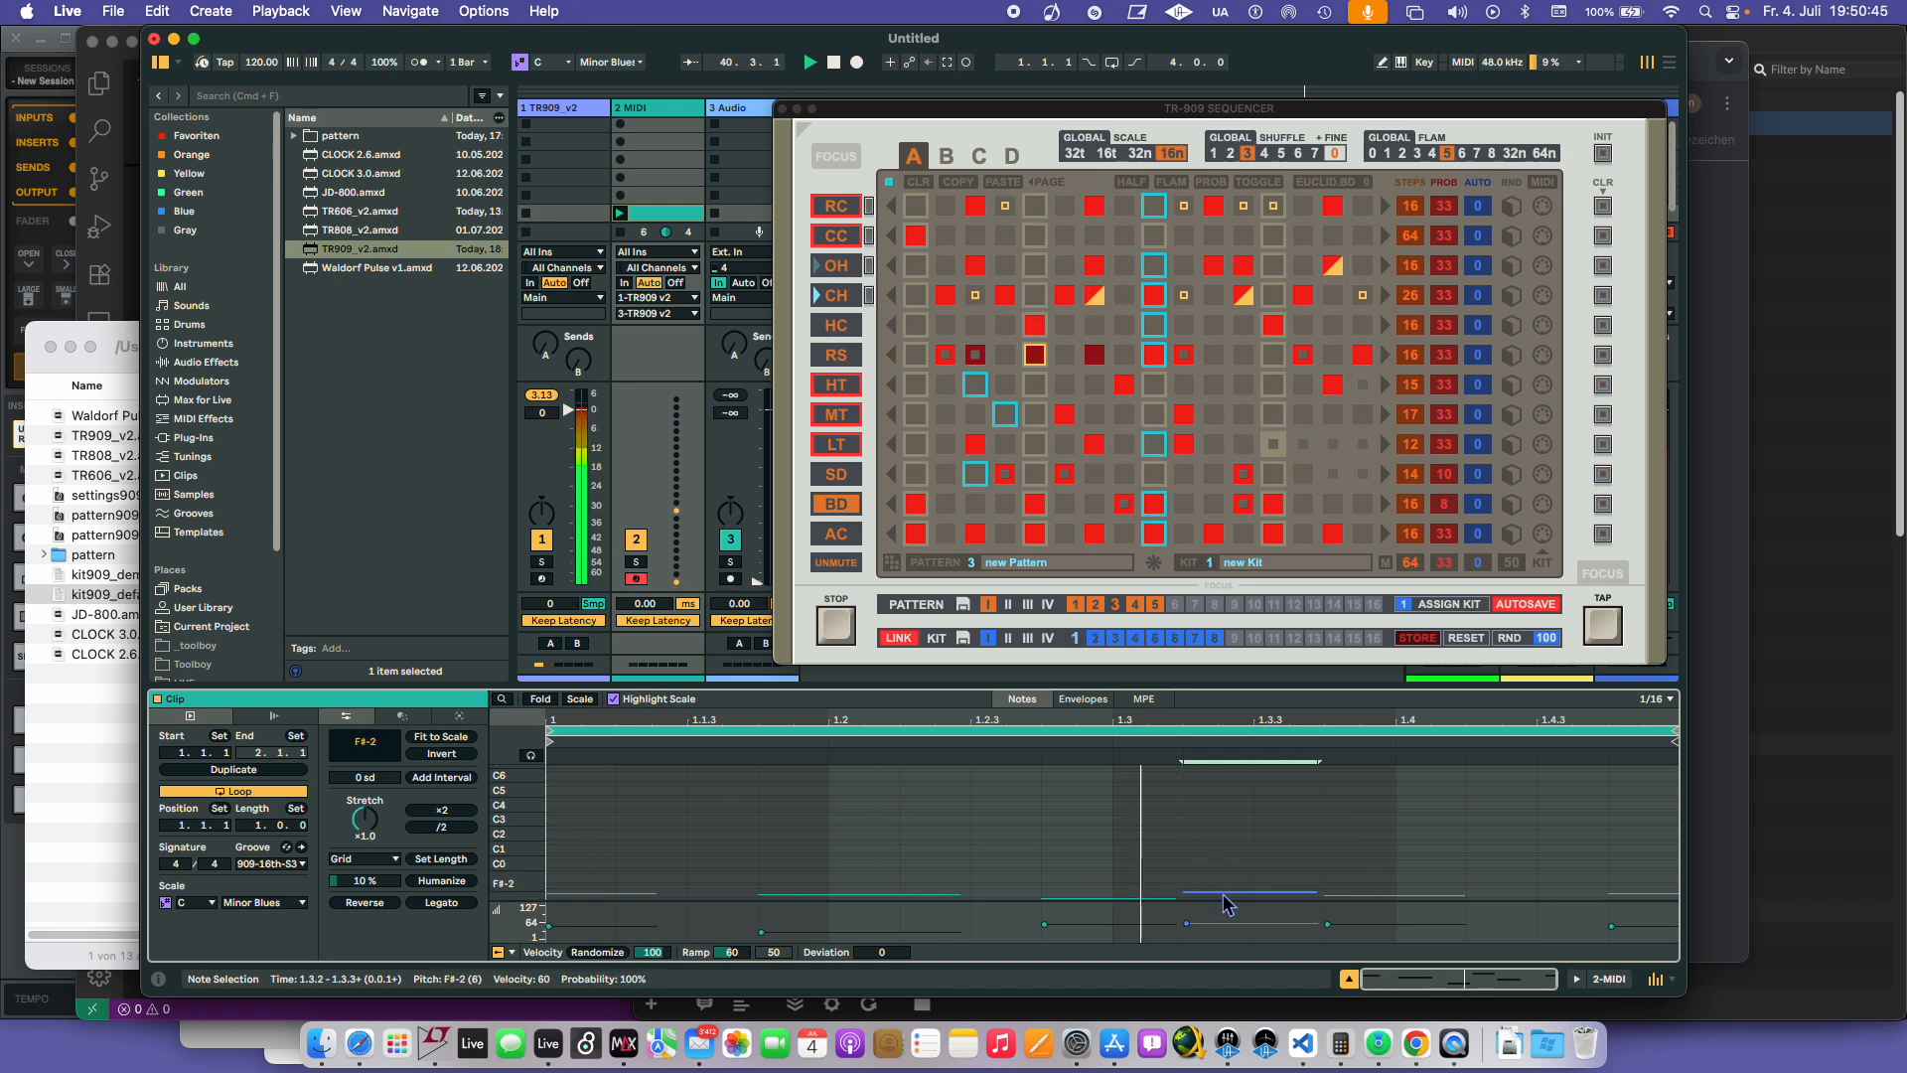
{"action": "double_click", "coordinate": [993, 882]}
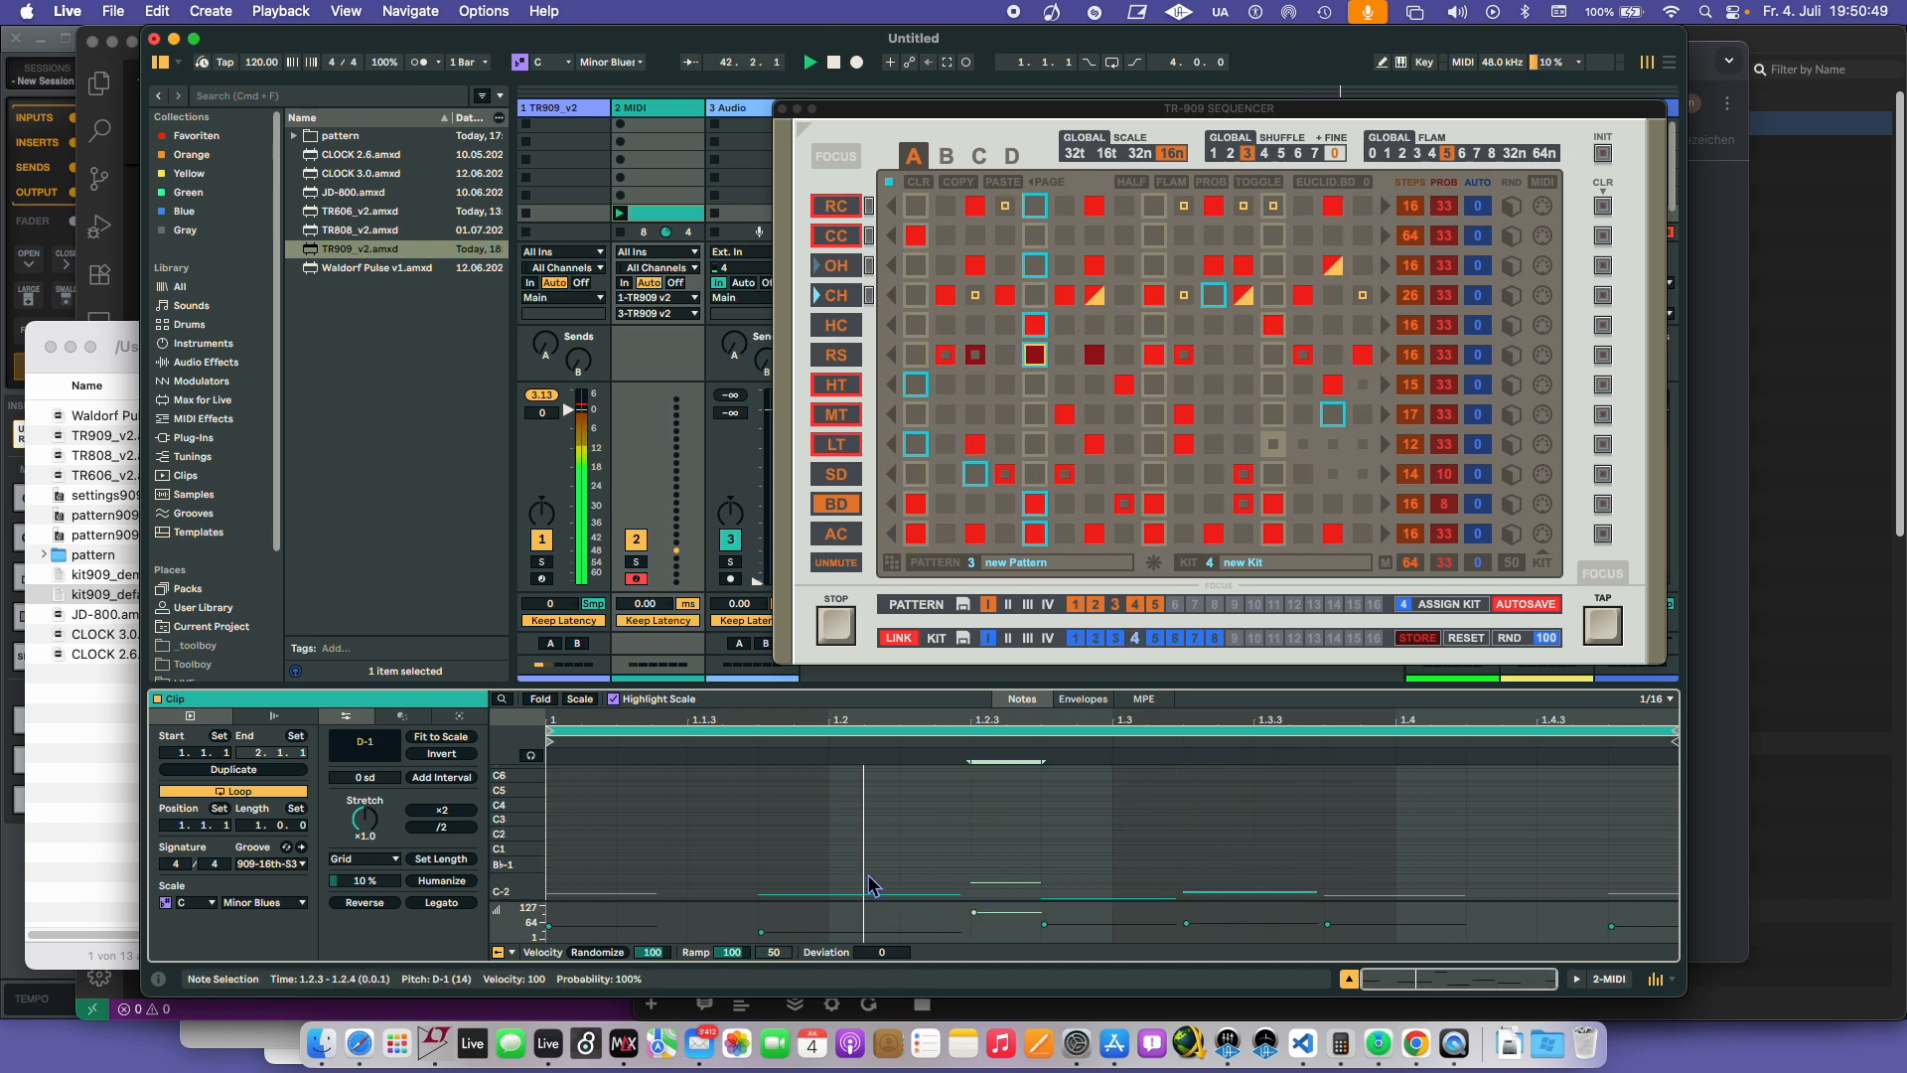
{"action": "left_click", "coordinate": [732, 901]}
{"action": "double_click", "coordinate": [730, 894]}
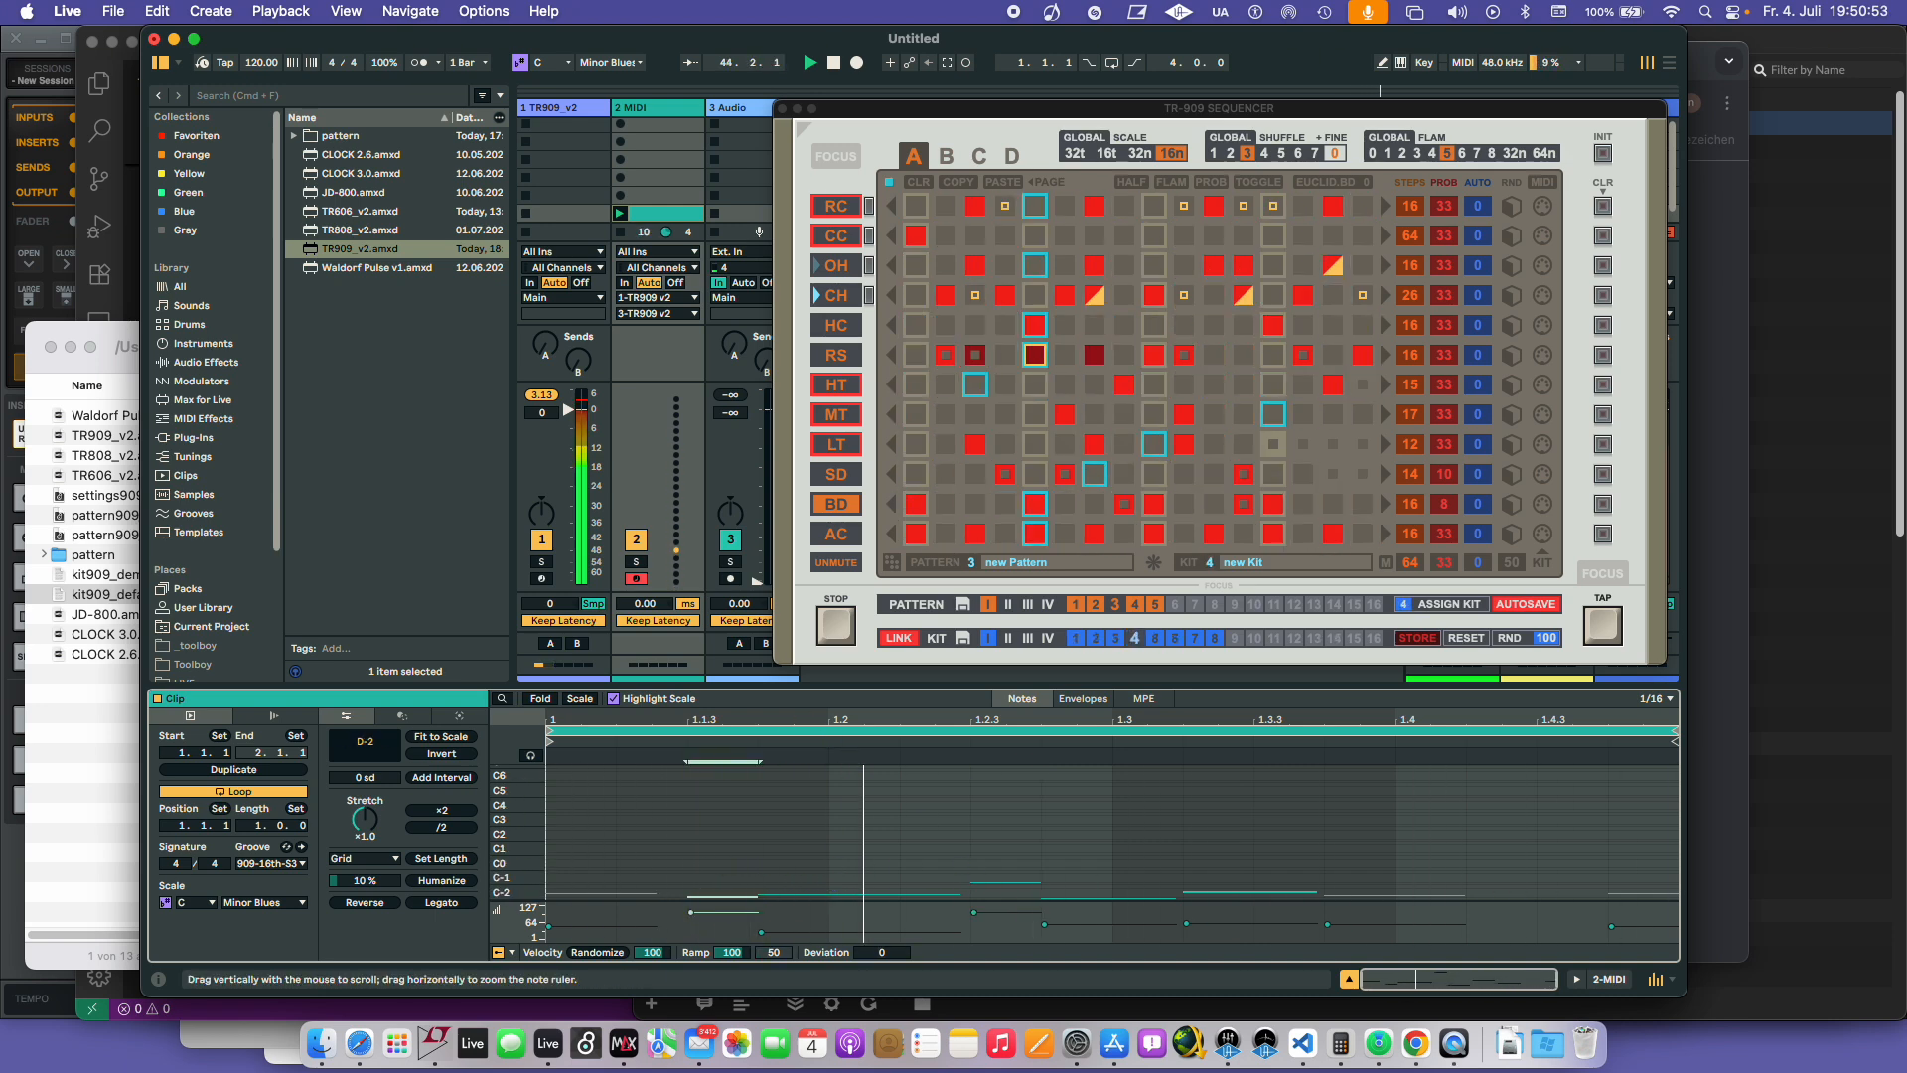
- Edit the clip's notes: move the one at 1.2.3 to G#-2 at 1.2.2, add F#-2 at 1.2.3, delete C#-2 at 1.2.4
{"action": "mouse_move", "coordinate": [503, 817]}
{"action": "left_mouse_down"}
{"action": "mouse_move", "coordinate": [546, 816]}
{"action": "mouse_move", "coordinate": [534, 769]}
{"action": "mouse_move", "coordinate": [552, 790]}
{"action": "mouse_move", "coordinate": [507, 815]}
{"action": "left_mouse_up"}
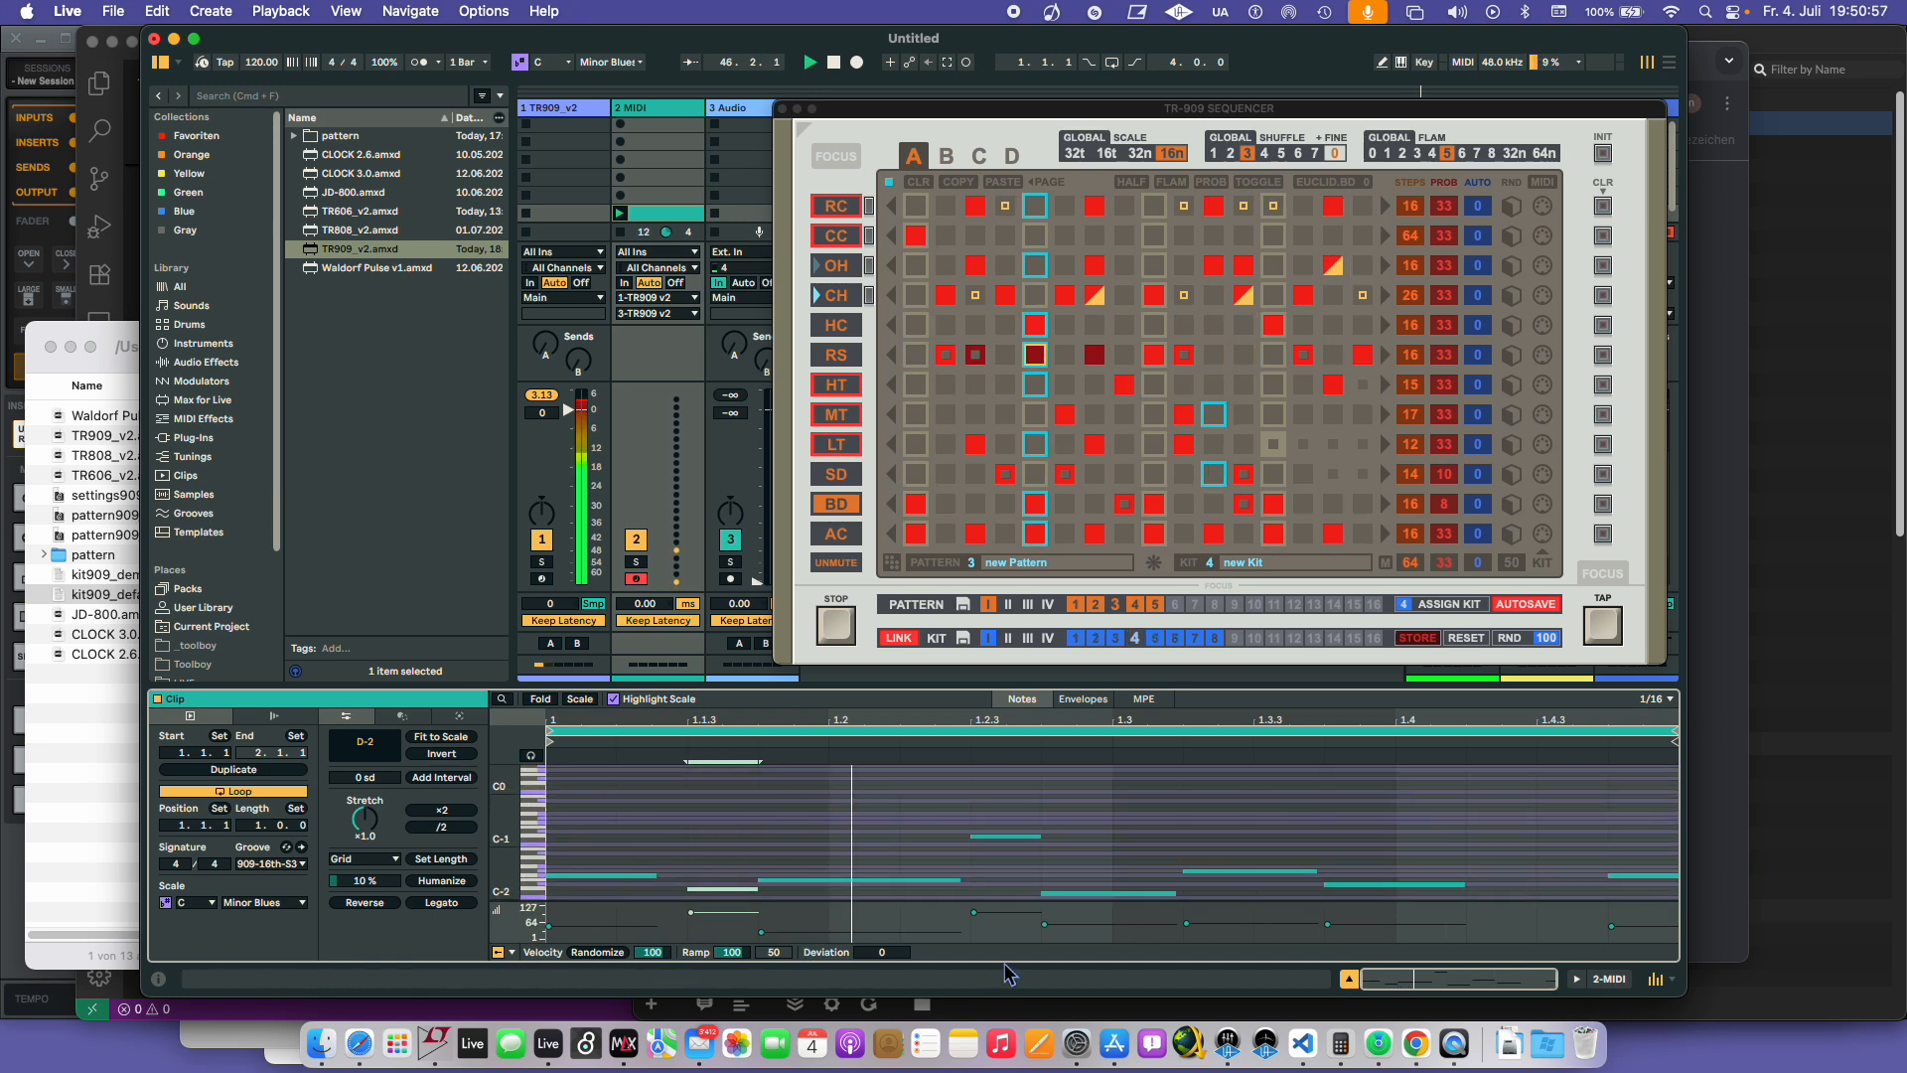
{"action": "left_click_drag", "start_coordinate": [998, 835], "coordinate": [938, 864]}
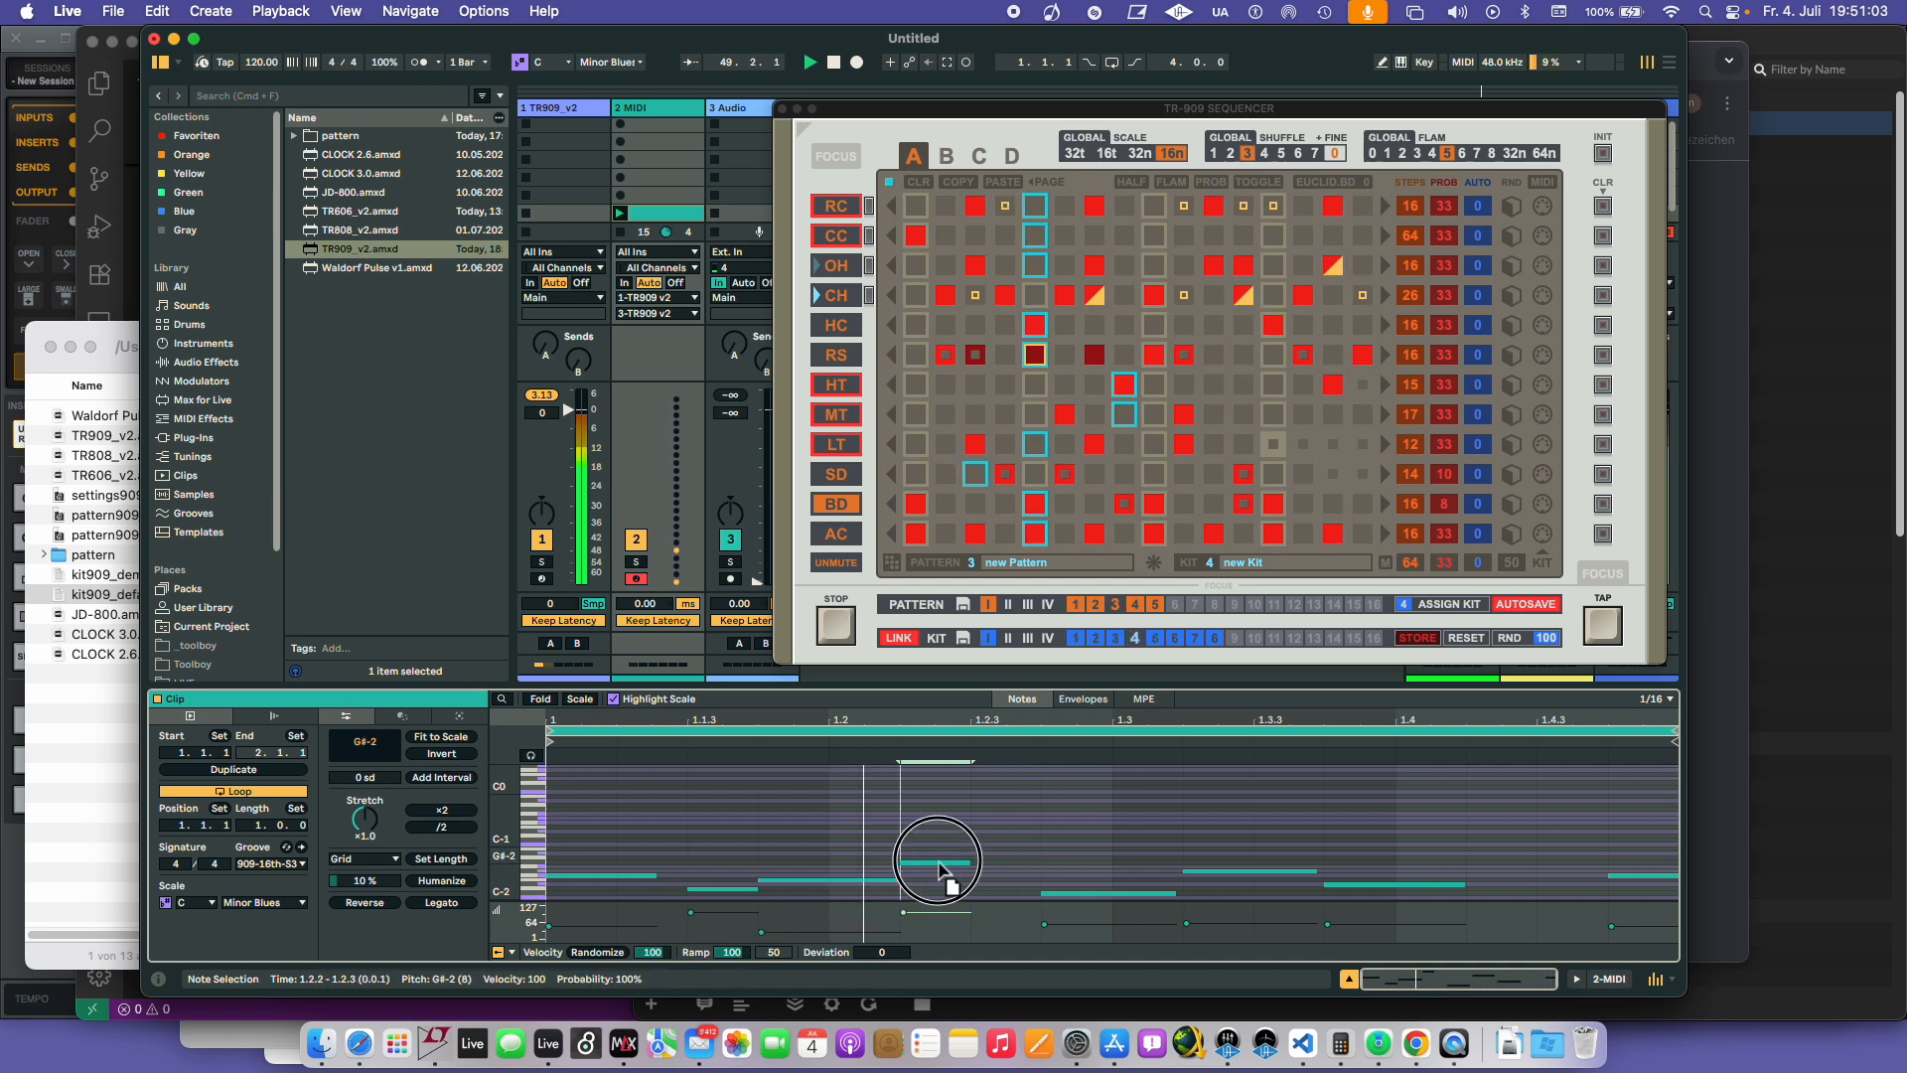
{"action": "double_click", "coordinate": [997, 871]}
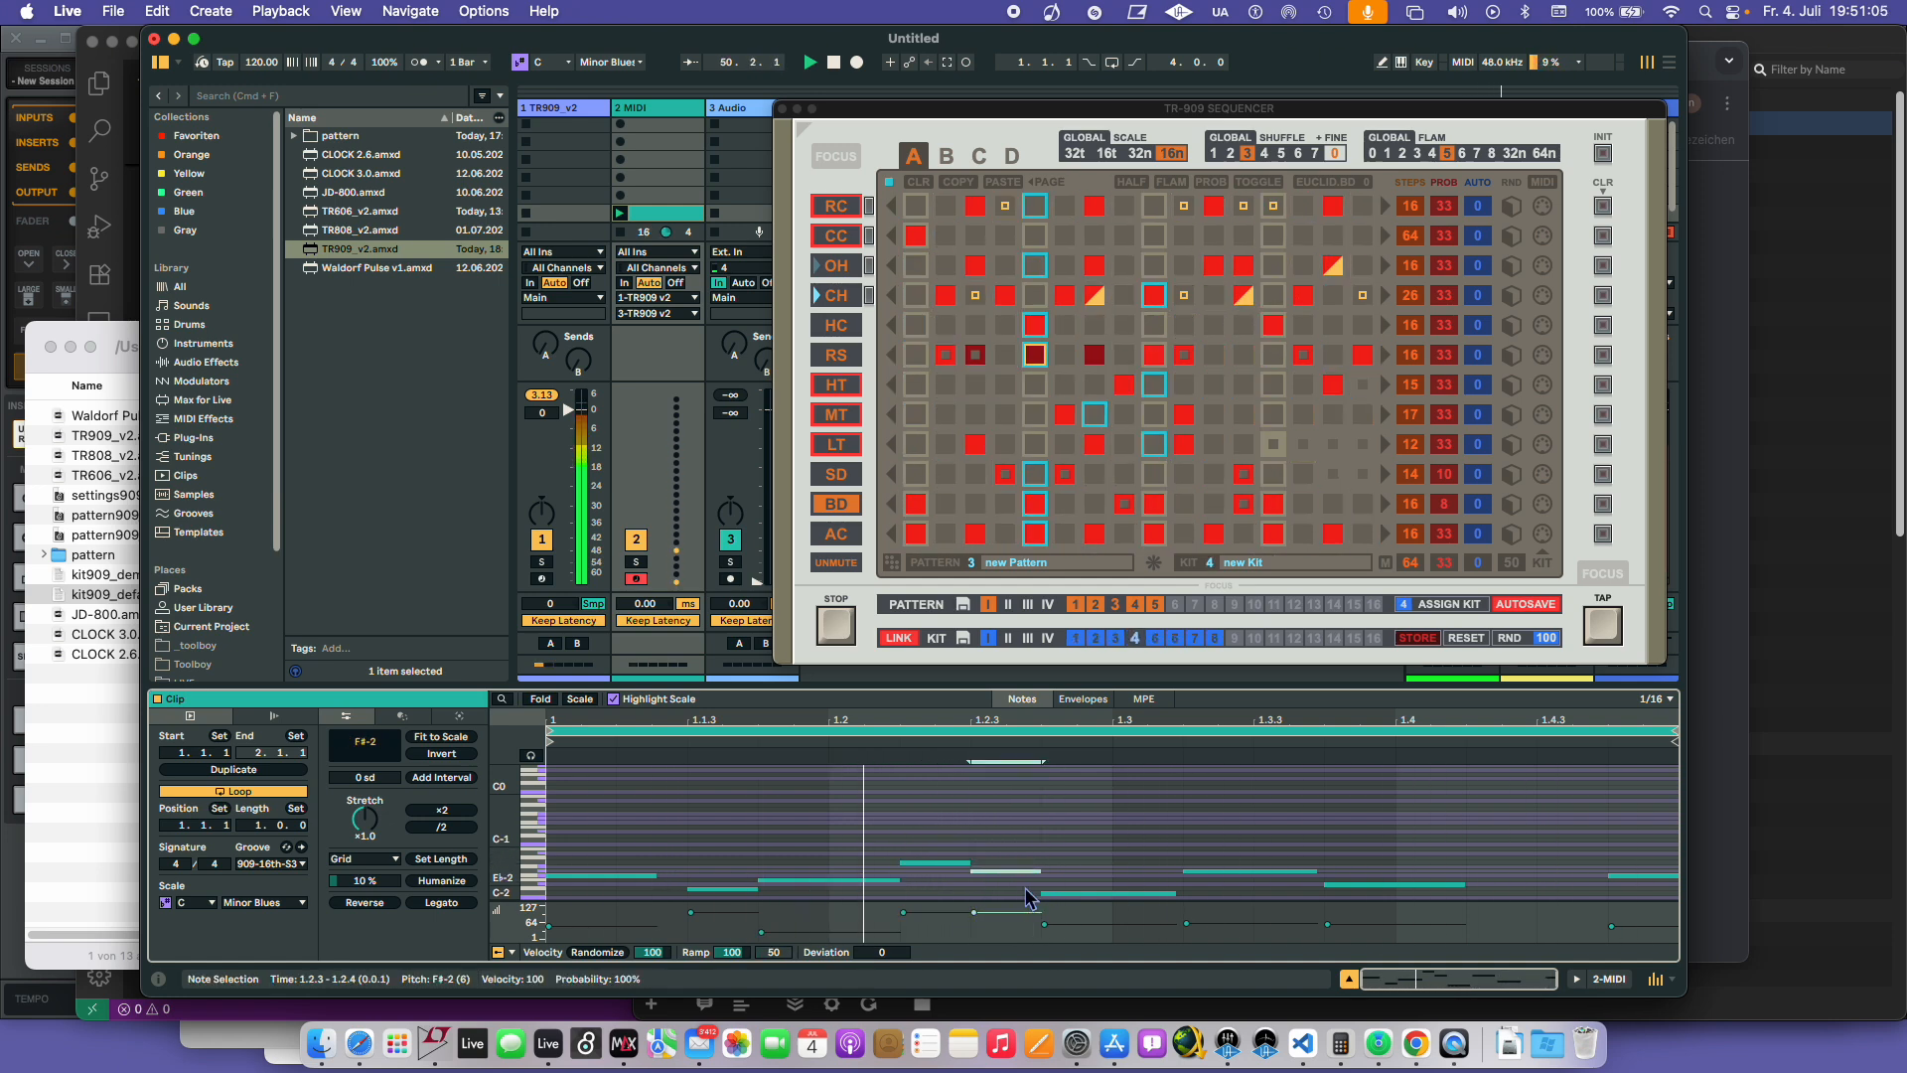
{"action": "left_click", "coordinate": [1005, 856]}
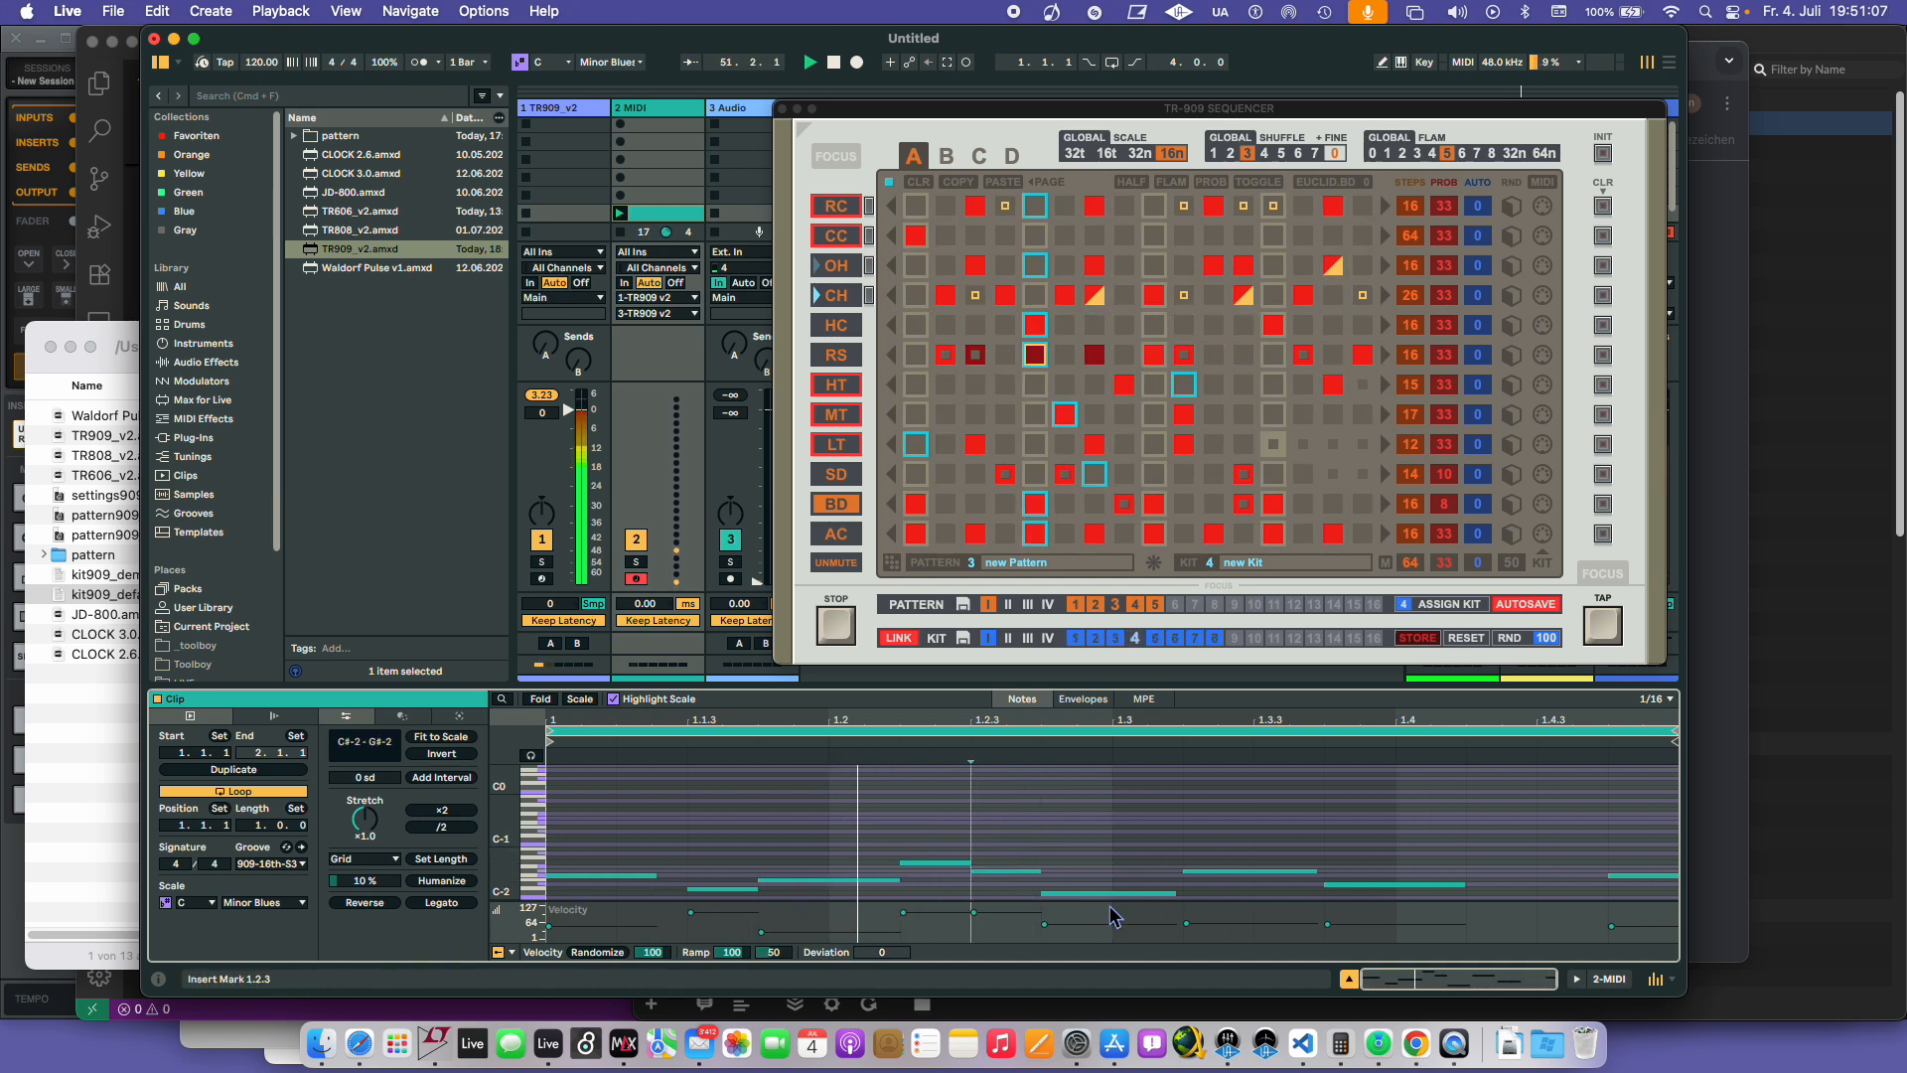
{"action": "left_click_drag", "start_coordinate": [1105, 894], "coordinate": [1095, 897]}
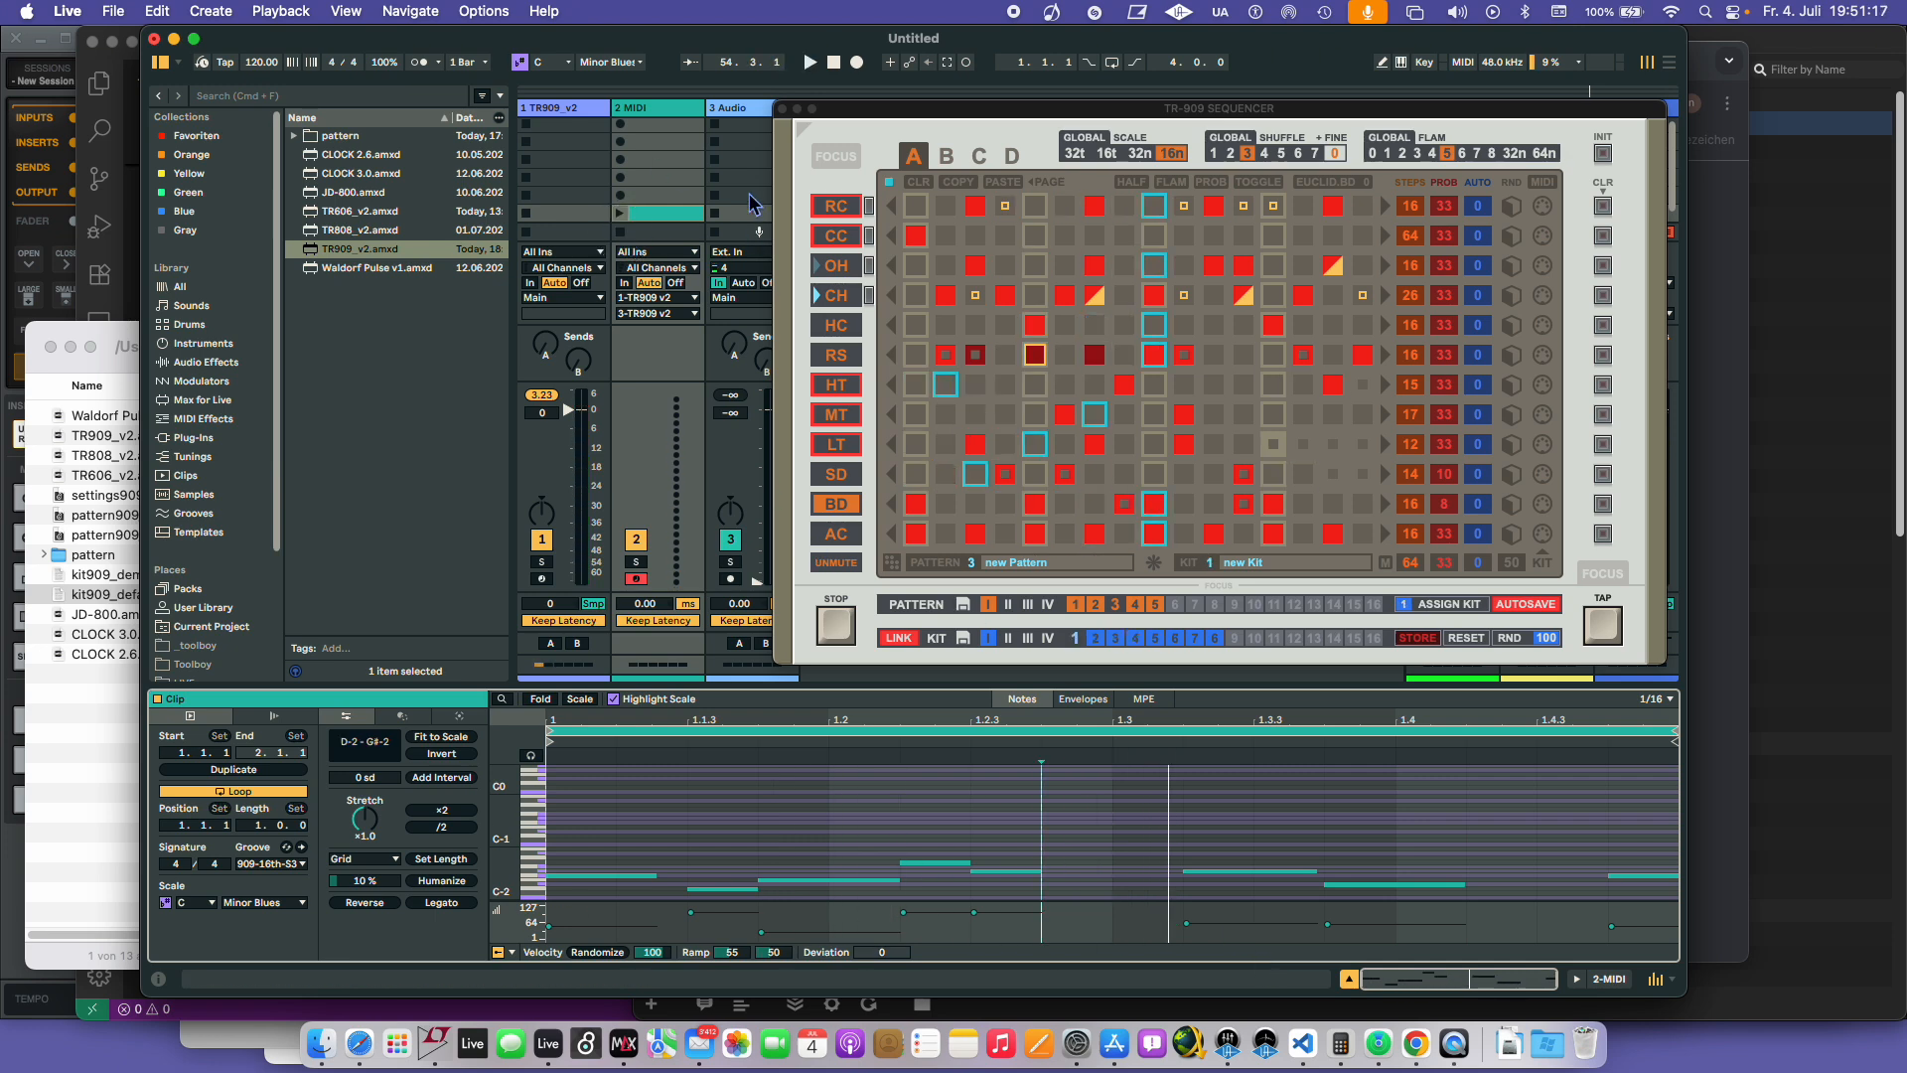
- Select the clip on the MIDI track and move the TR-909 sequencer window aside so the session tracks are accessible
{"action": "left_click", "coordinate": [678, 212]}
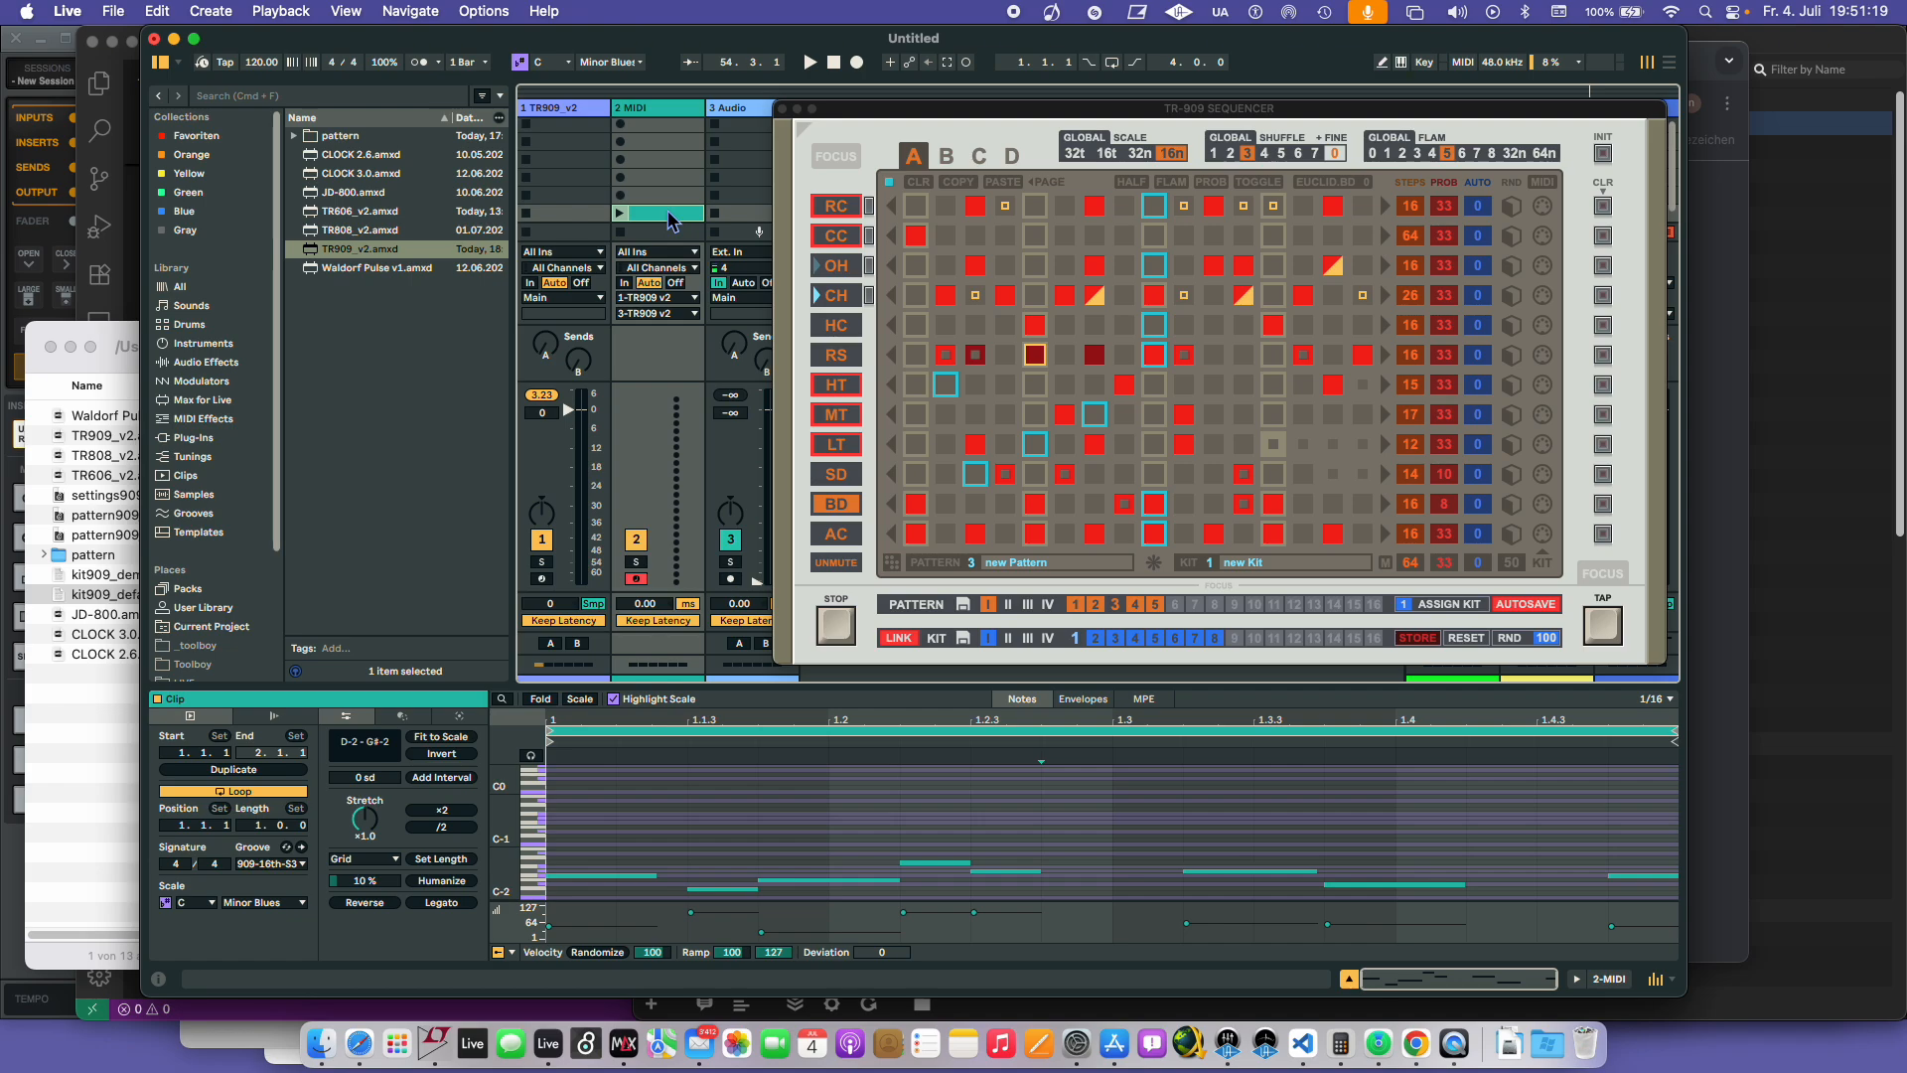
{"action": "left_click_drag", "start_coordinate": [909, 118], "coordinate": [745, 117]}
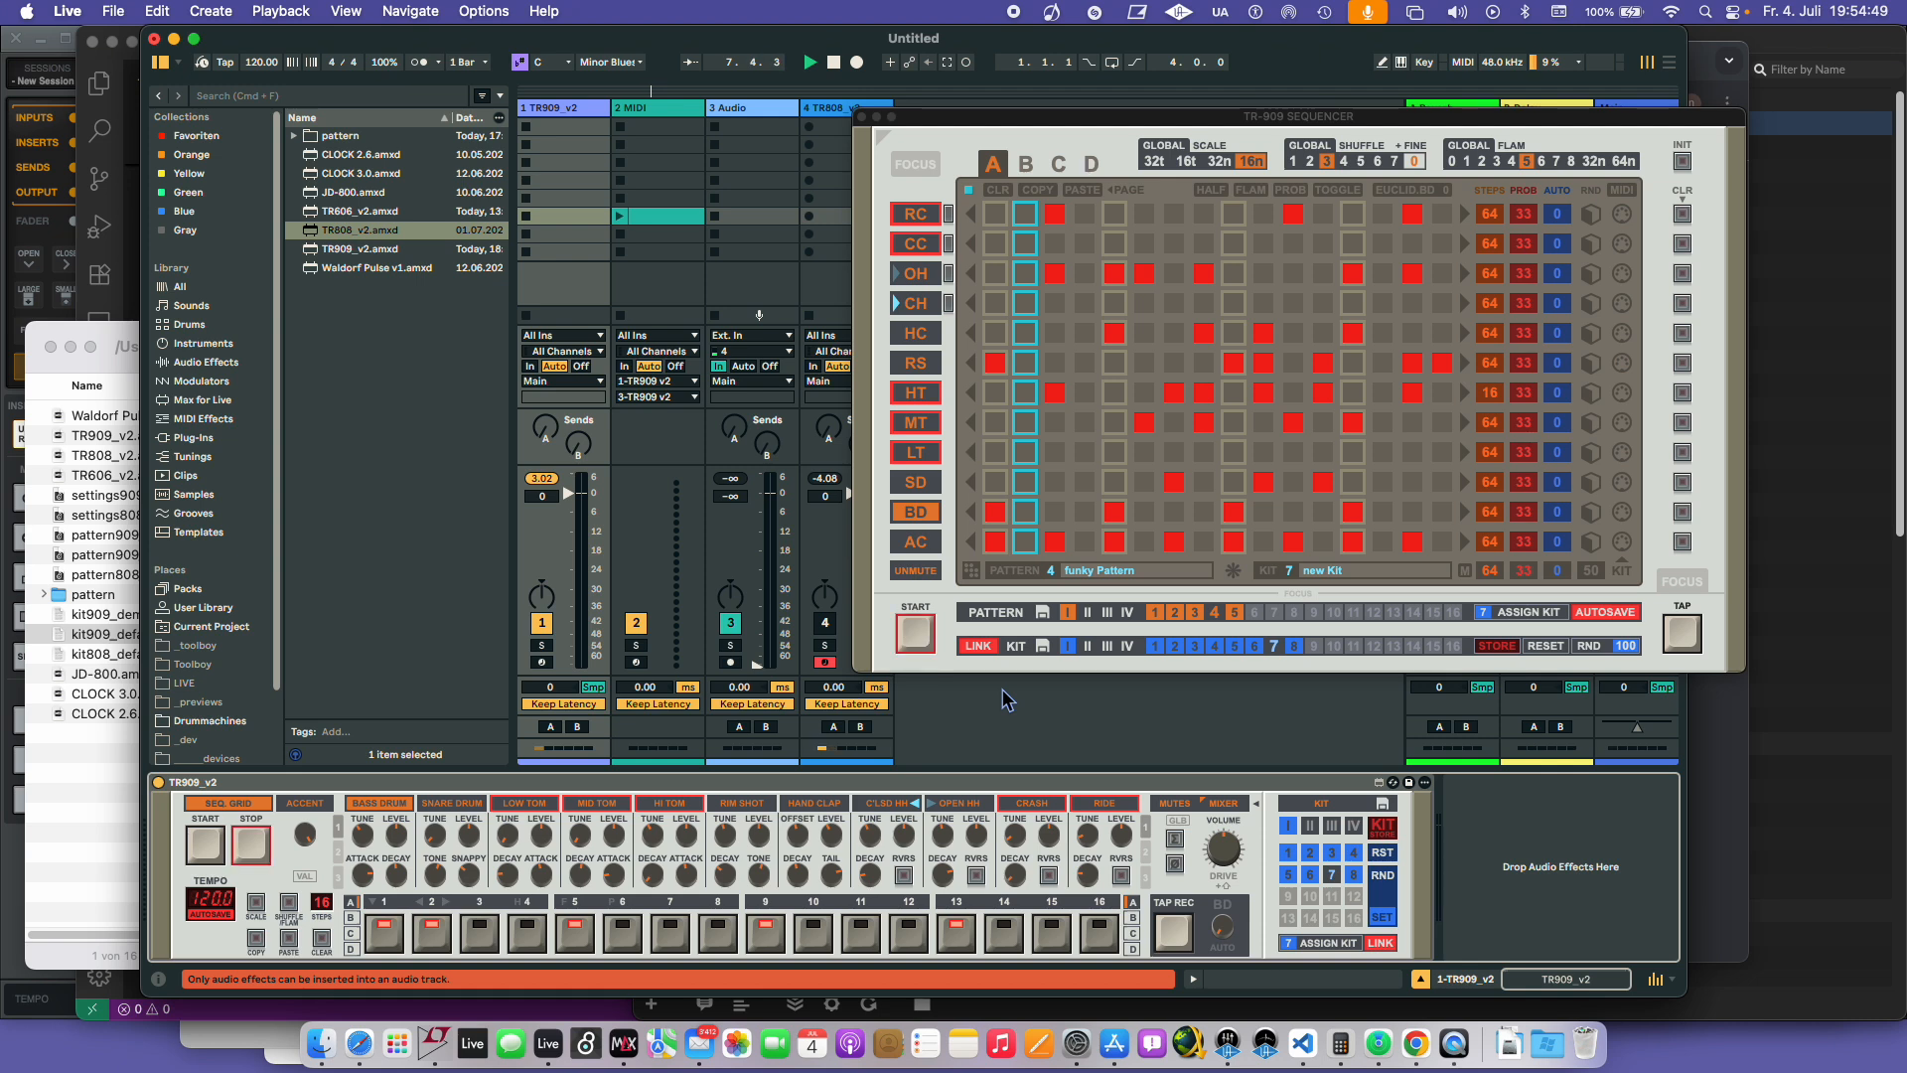
{"action": "left_click_drag", "start_coordinate": [1013, 118], "coordinate": [1138, 136]}
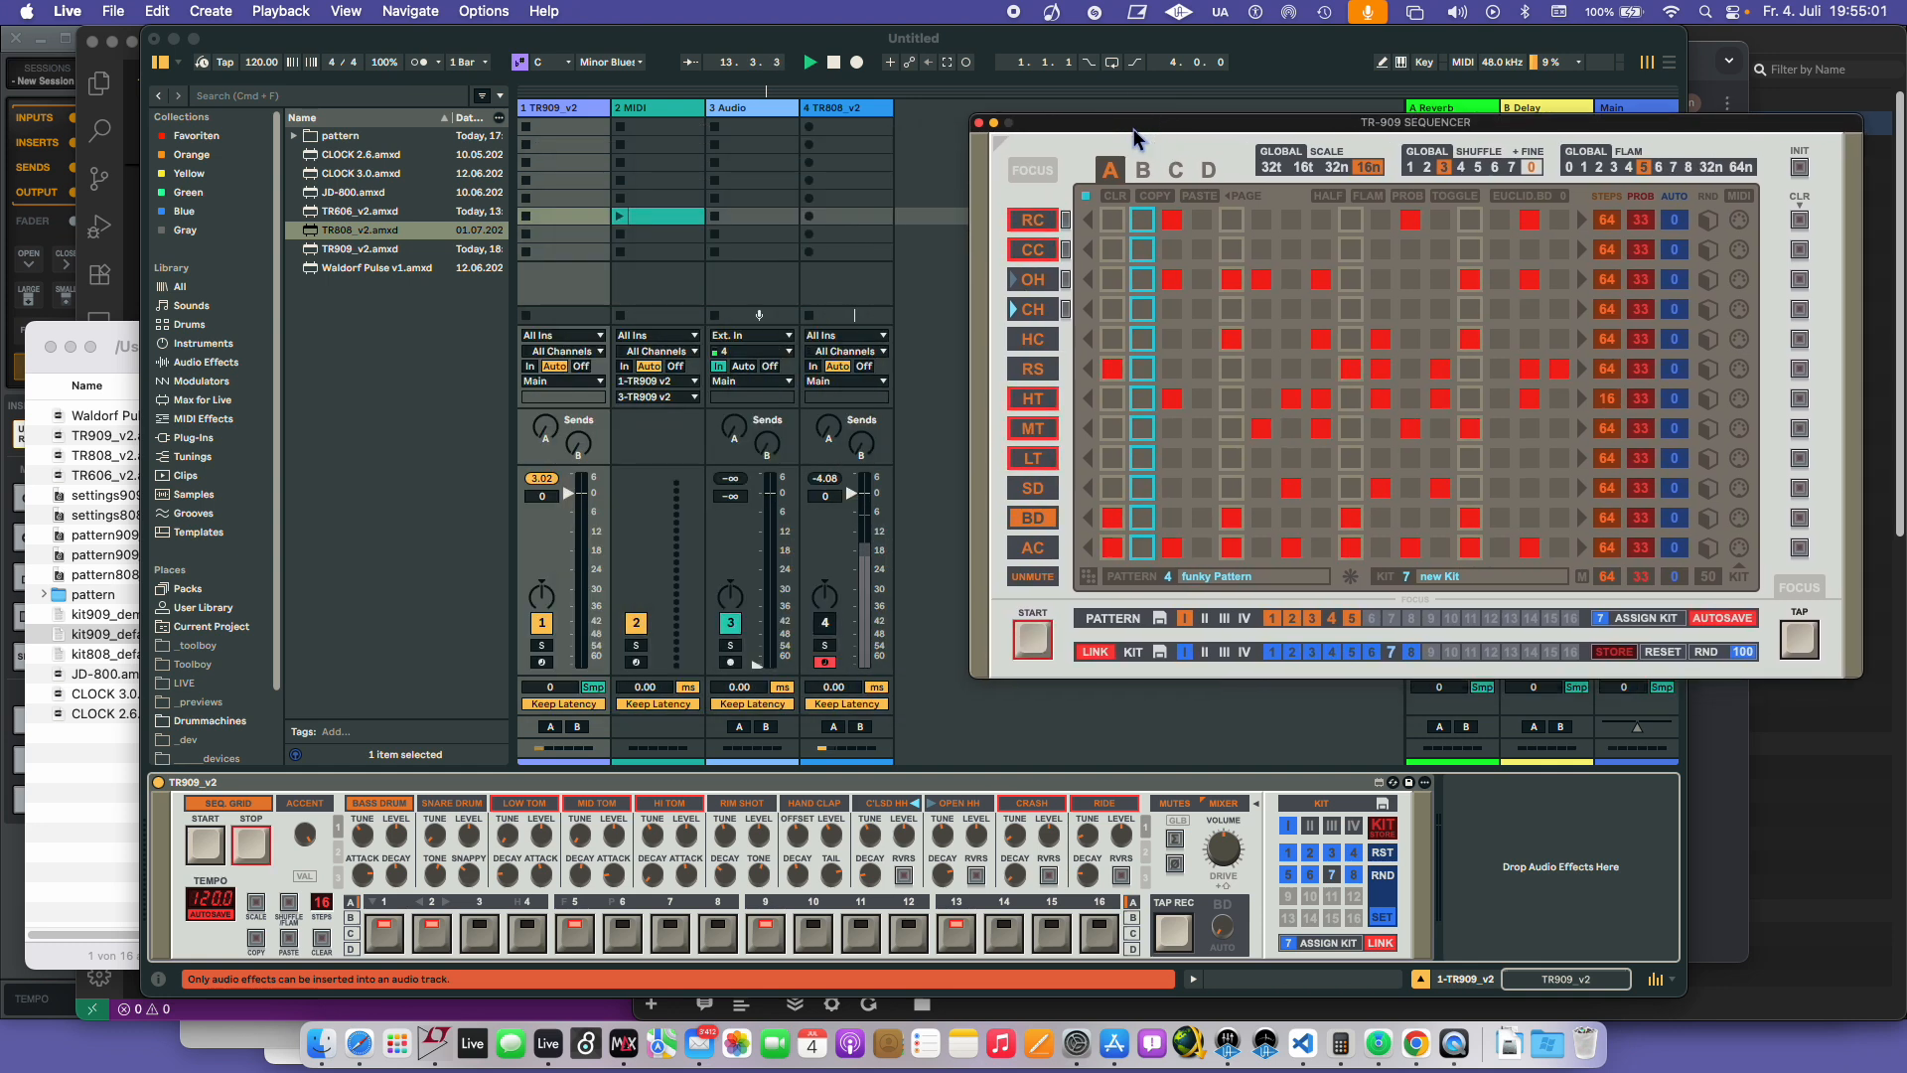
- Activate the TR808_v2 track, open its sequencer grid beside the TR-909 window, and stop playback
{"action": "left_click", "coordinate": [856, 112]}
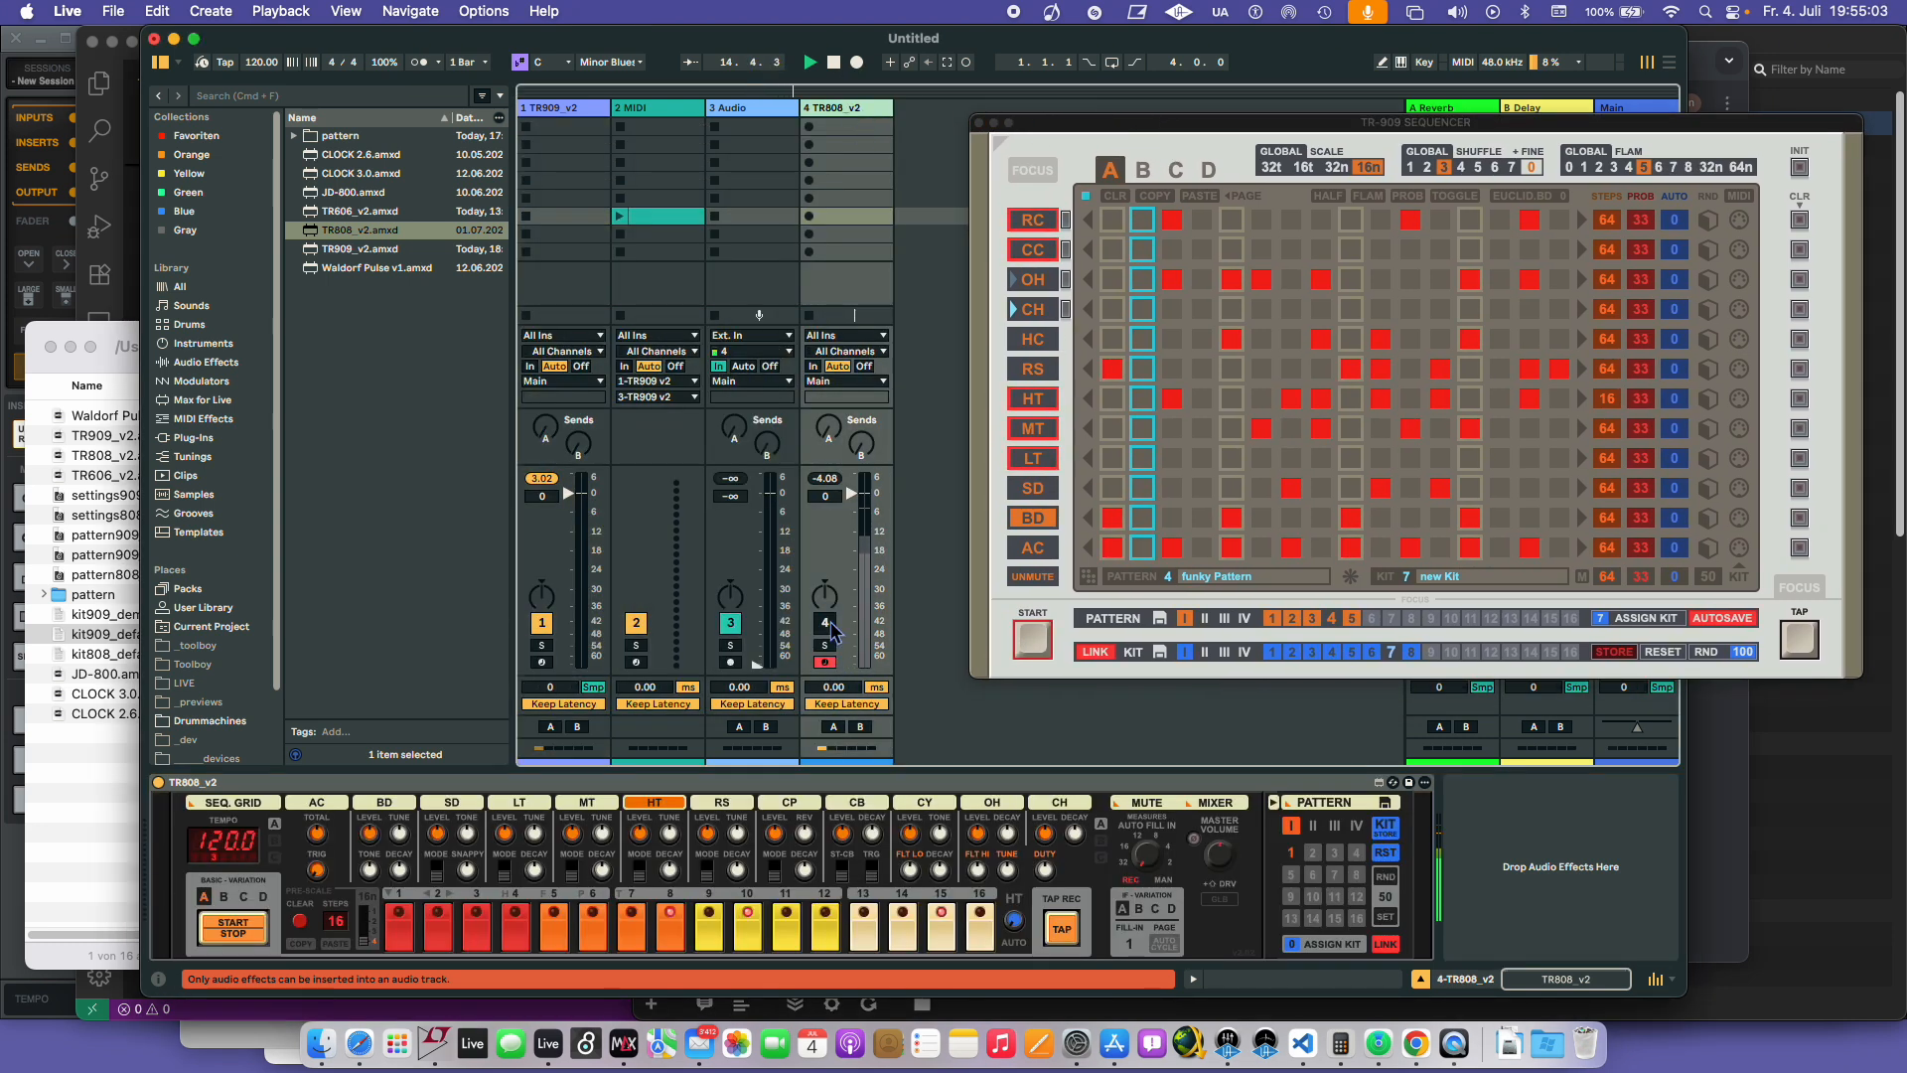
{"action": "left_click", "coordinate": [828, 624]}
{"action": "left_click", "coordinate": [260, 803]}
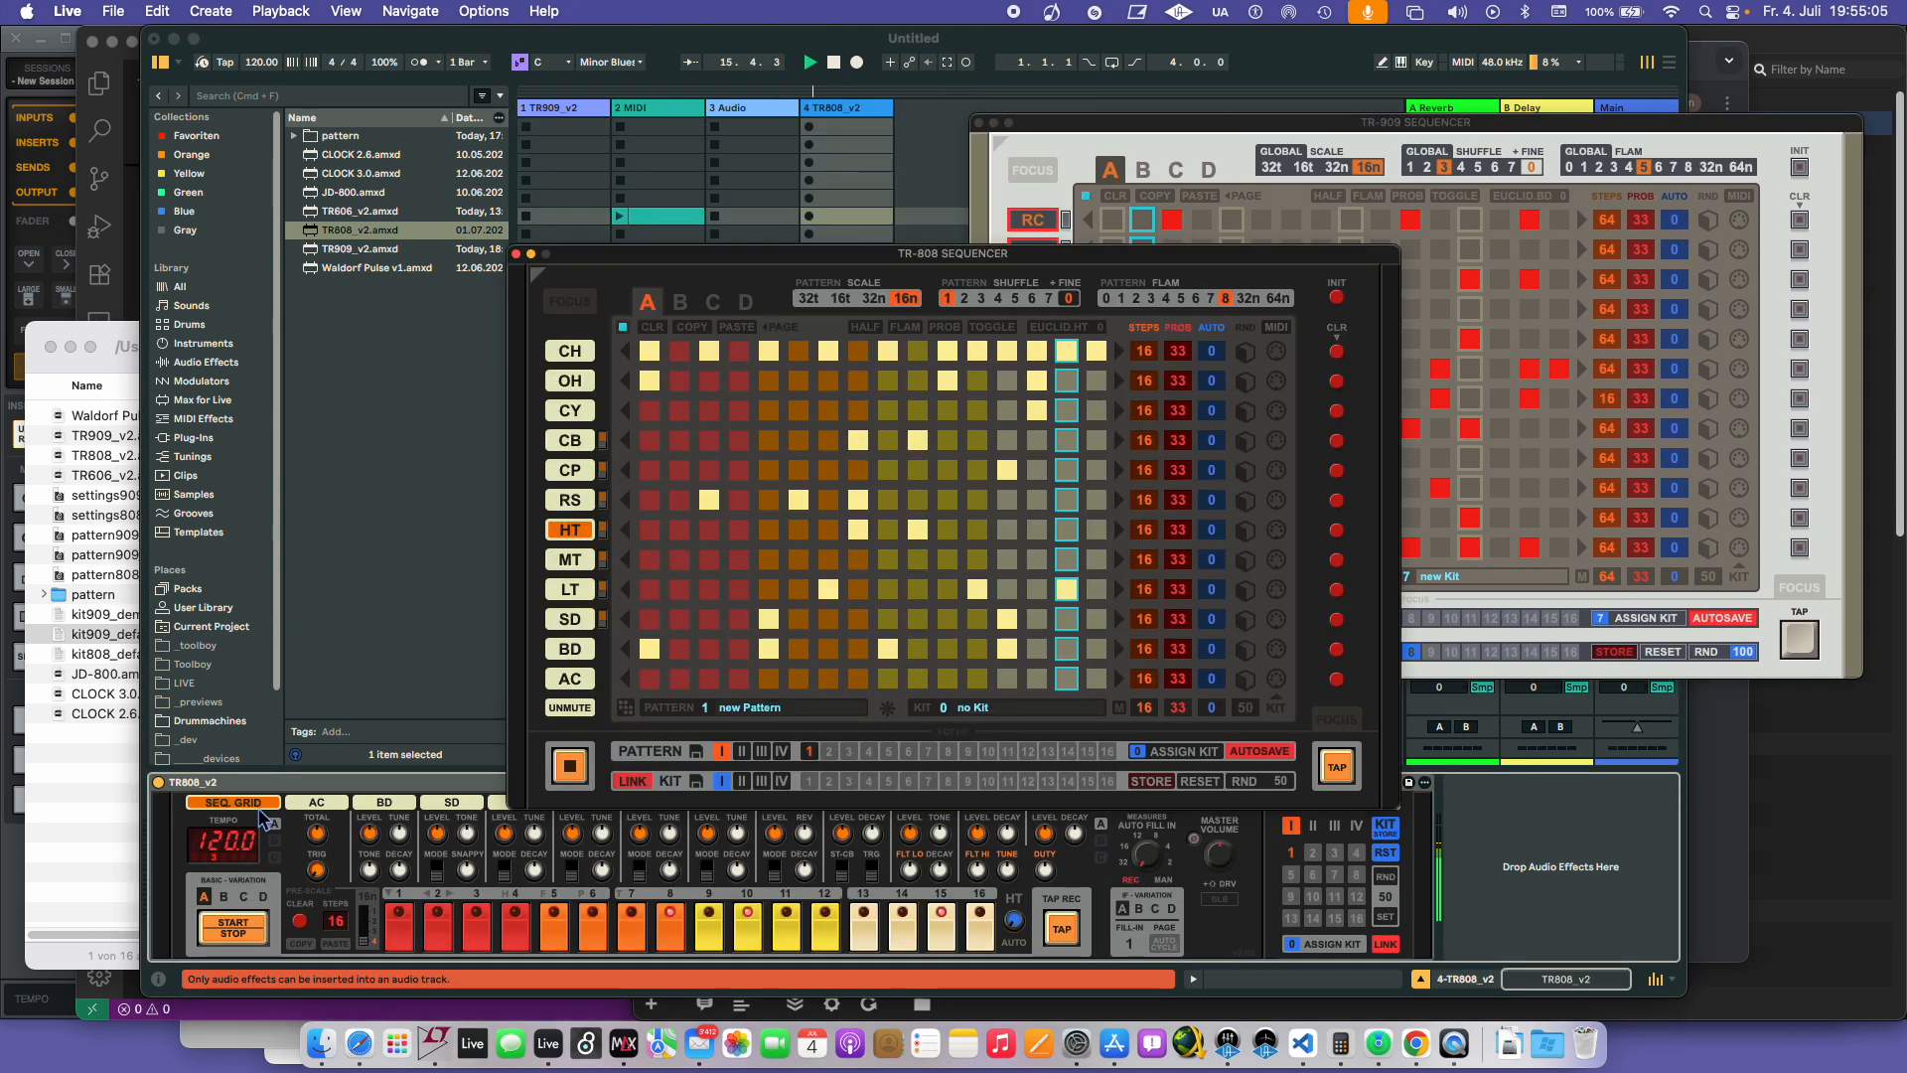
{"action": "left_click_drag", "start_coordinate": [728, 220], "coordinate": [318, 137]}
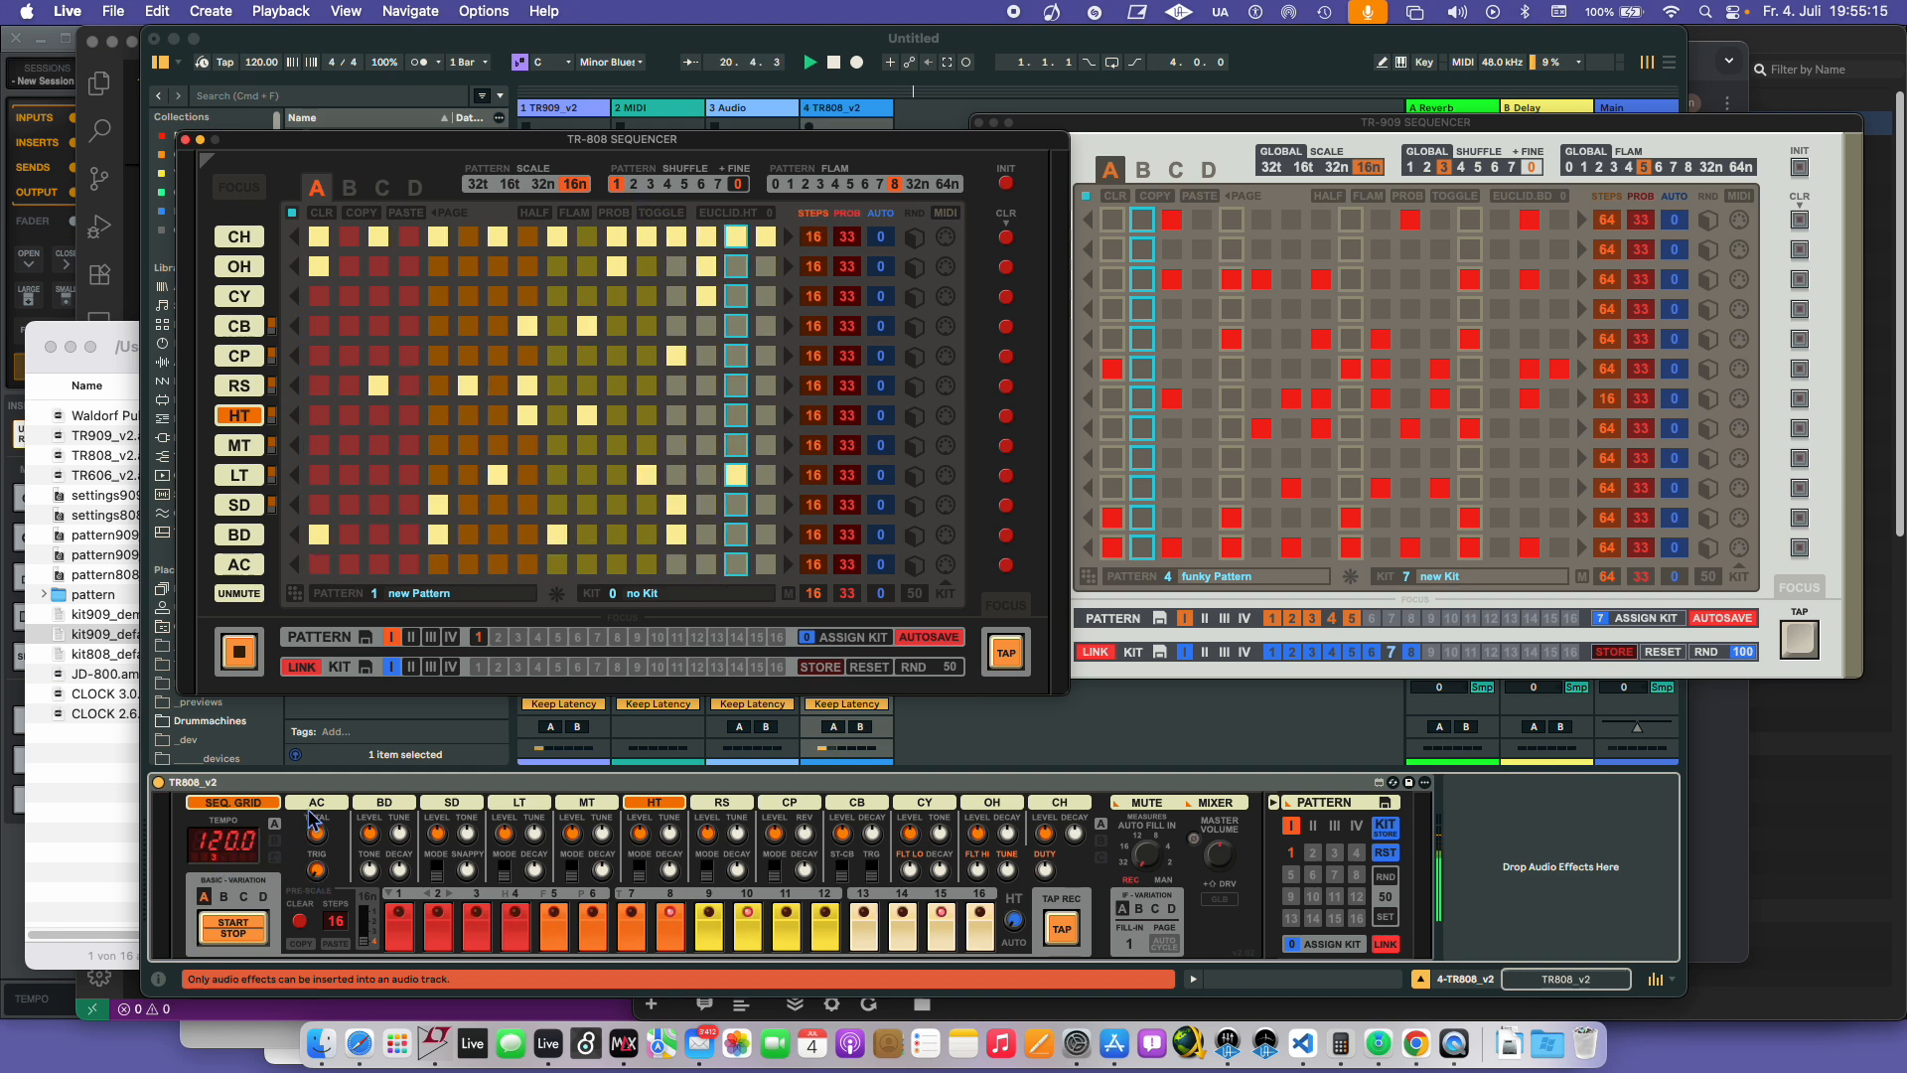
{"action": "key", "text": "space"}
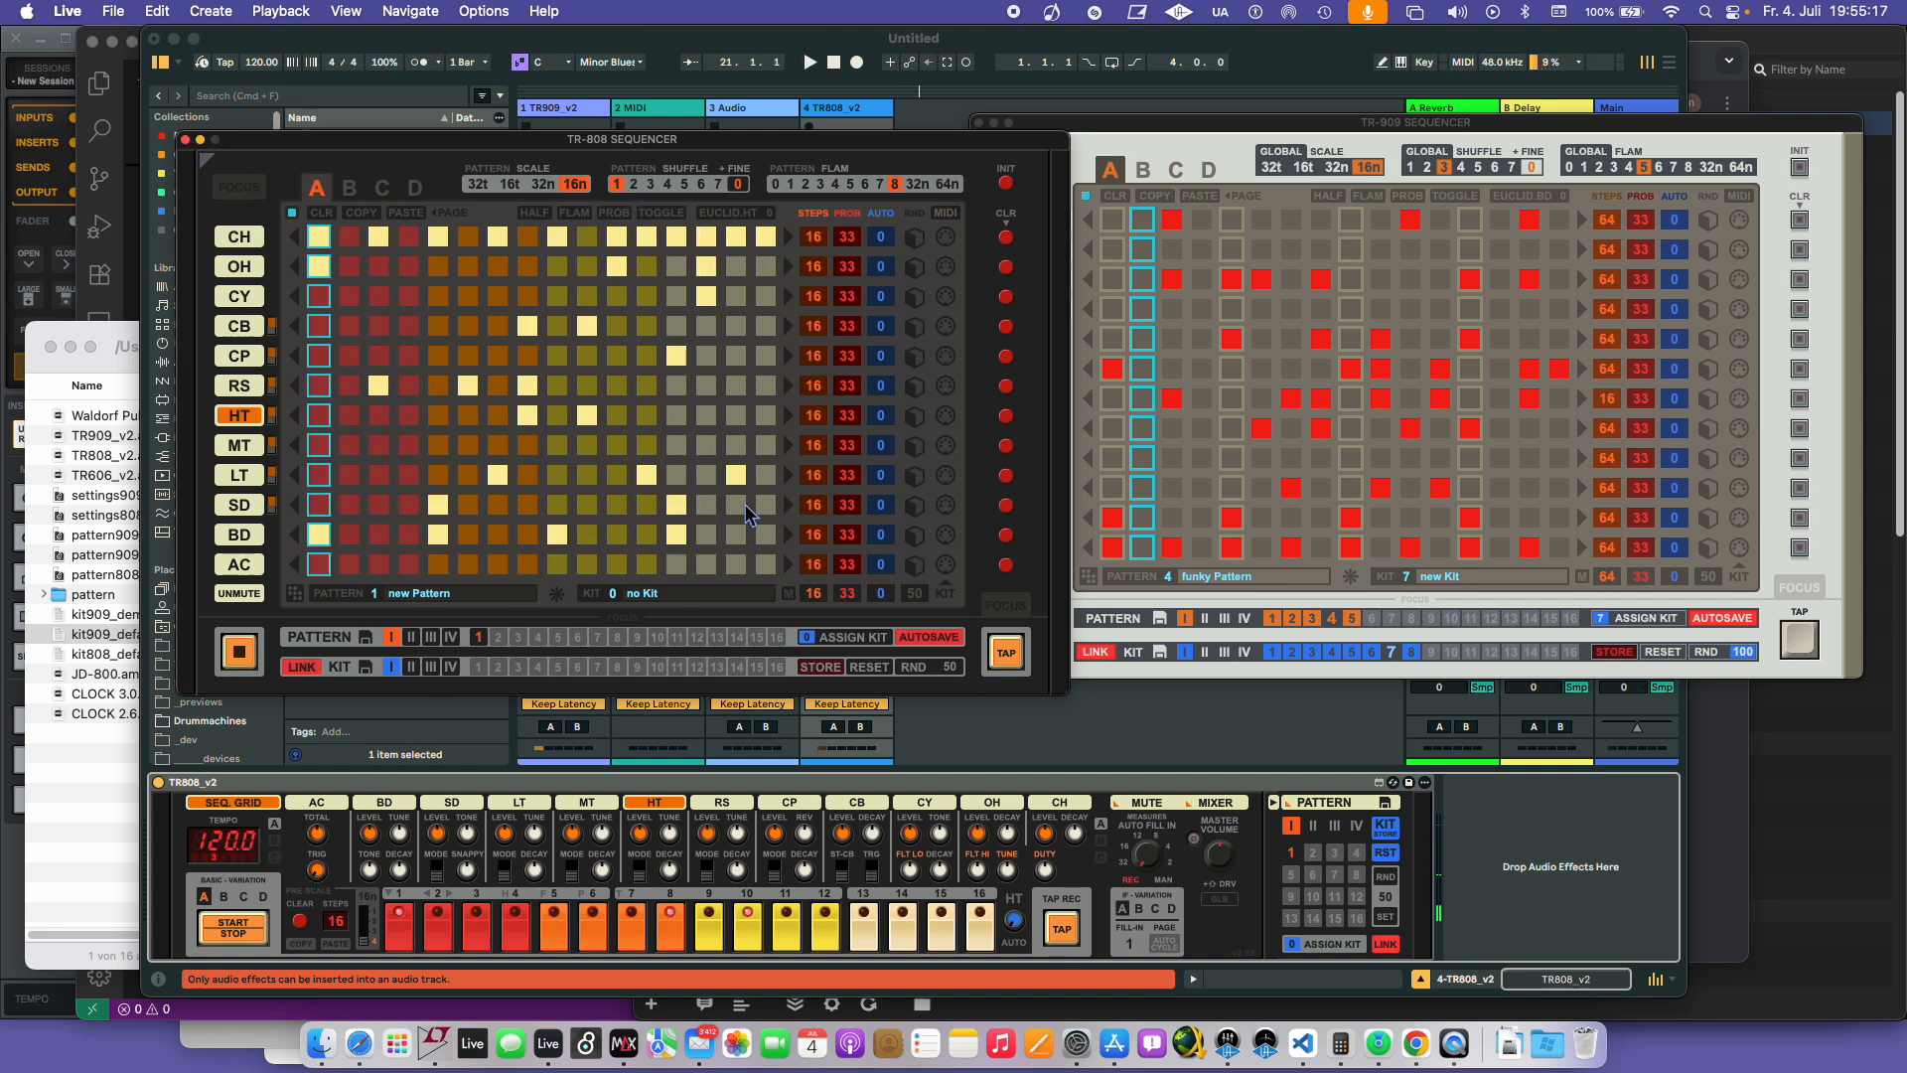
- Close the TR-808 sequencer window and deactivate the TR808_v2 track
{"action": "left_click", "coordinate": [1039, 737]}
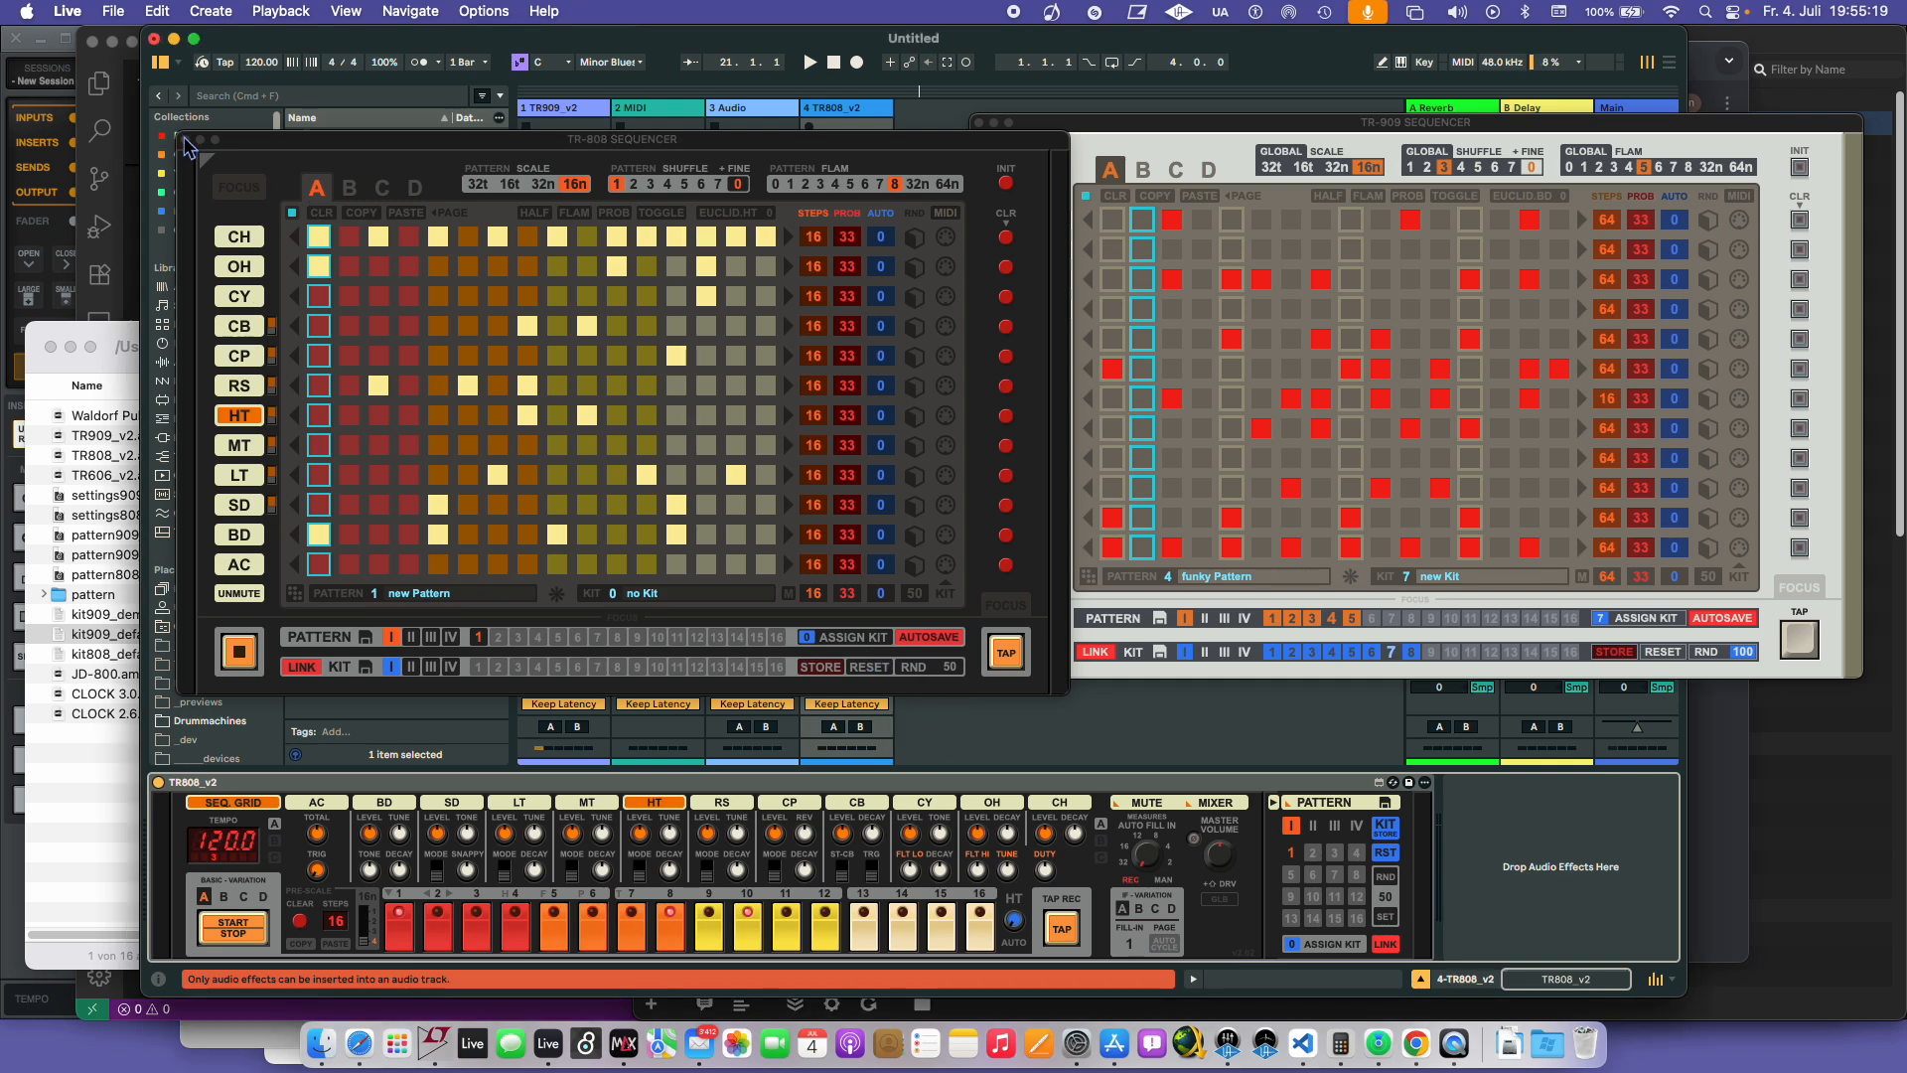
{"action": "left_click", "coordinate": [186, 140]}
{"action": "double_click", "coordinate": [833, 108]}
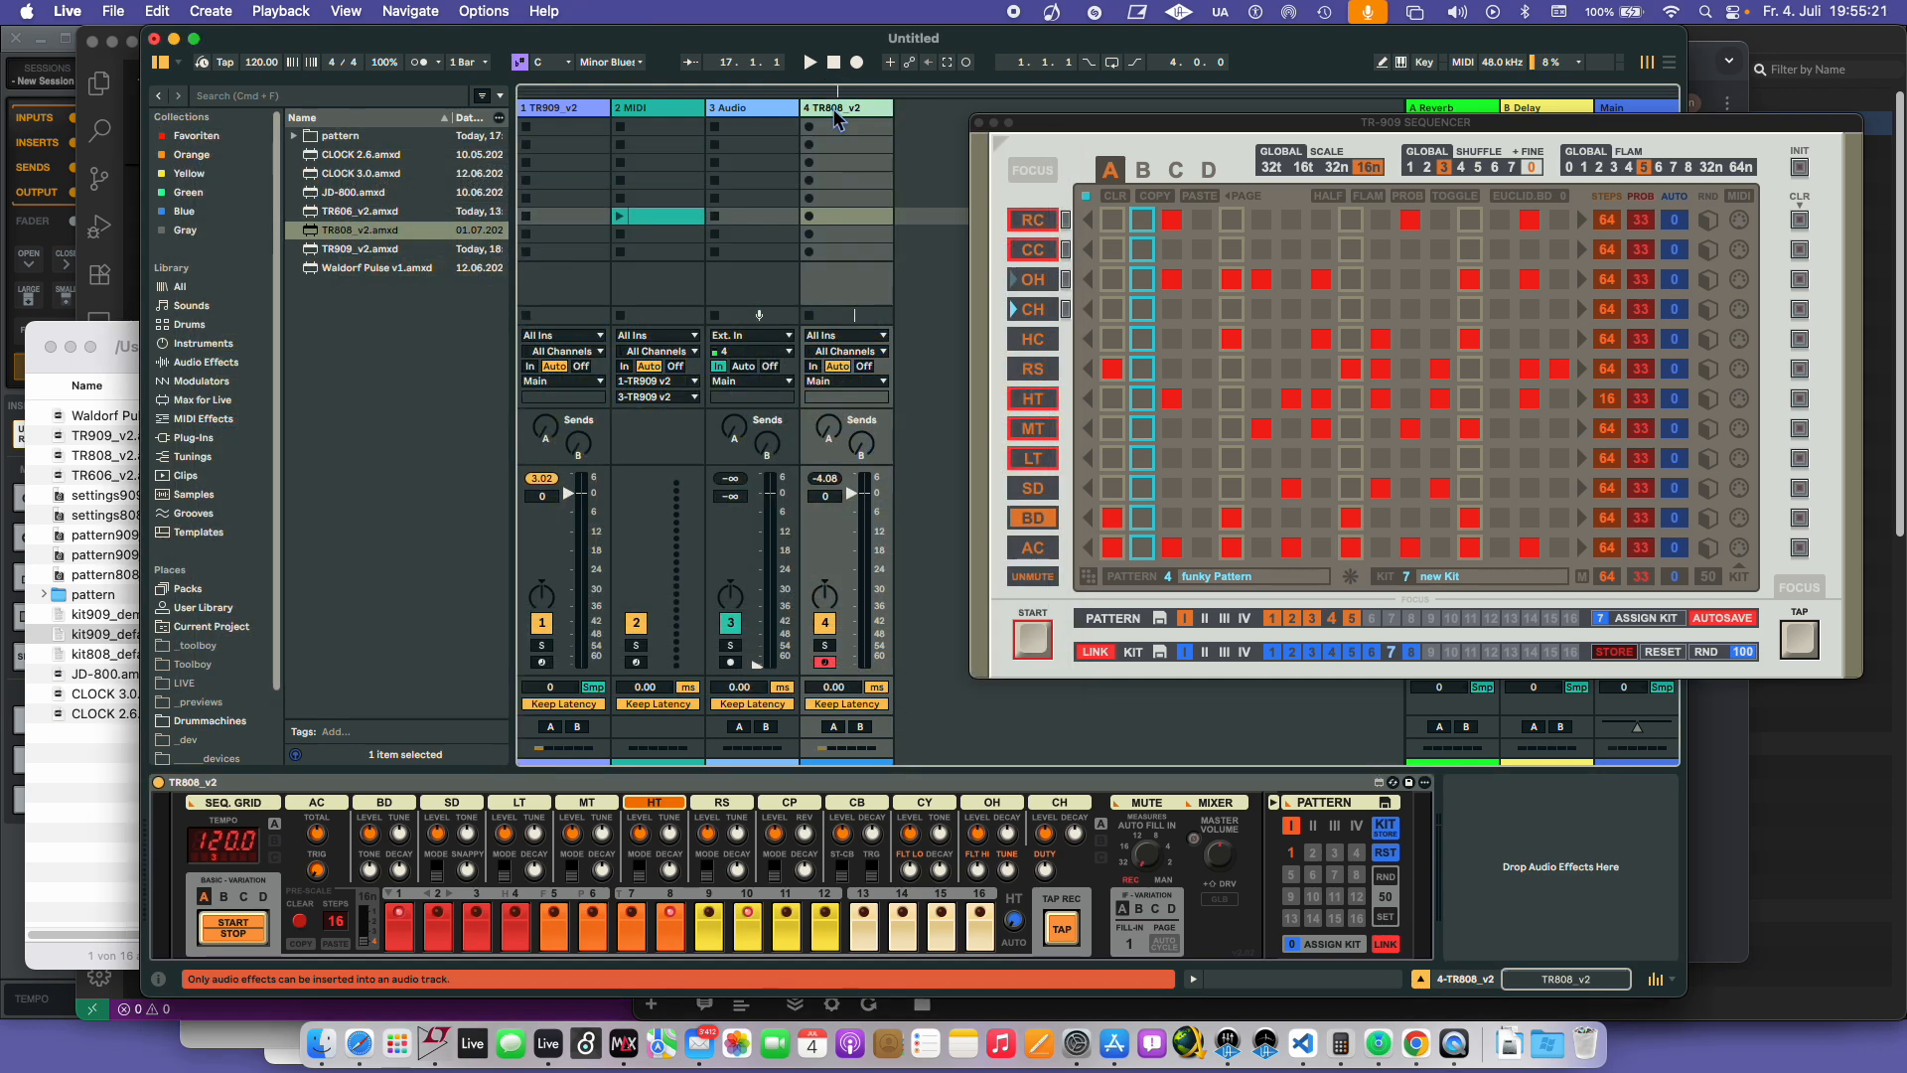
{"action": "left_click", "coordinate": [834, 108]}
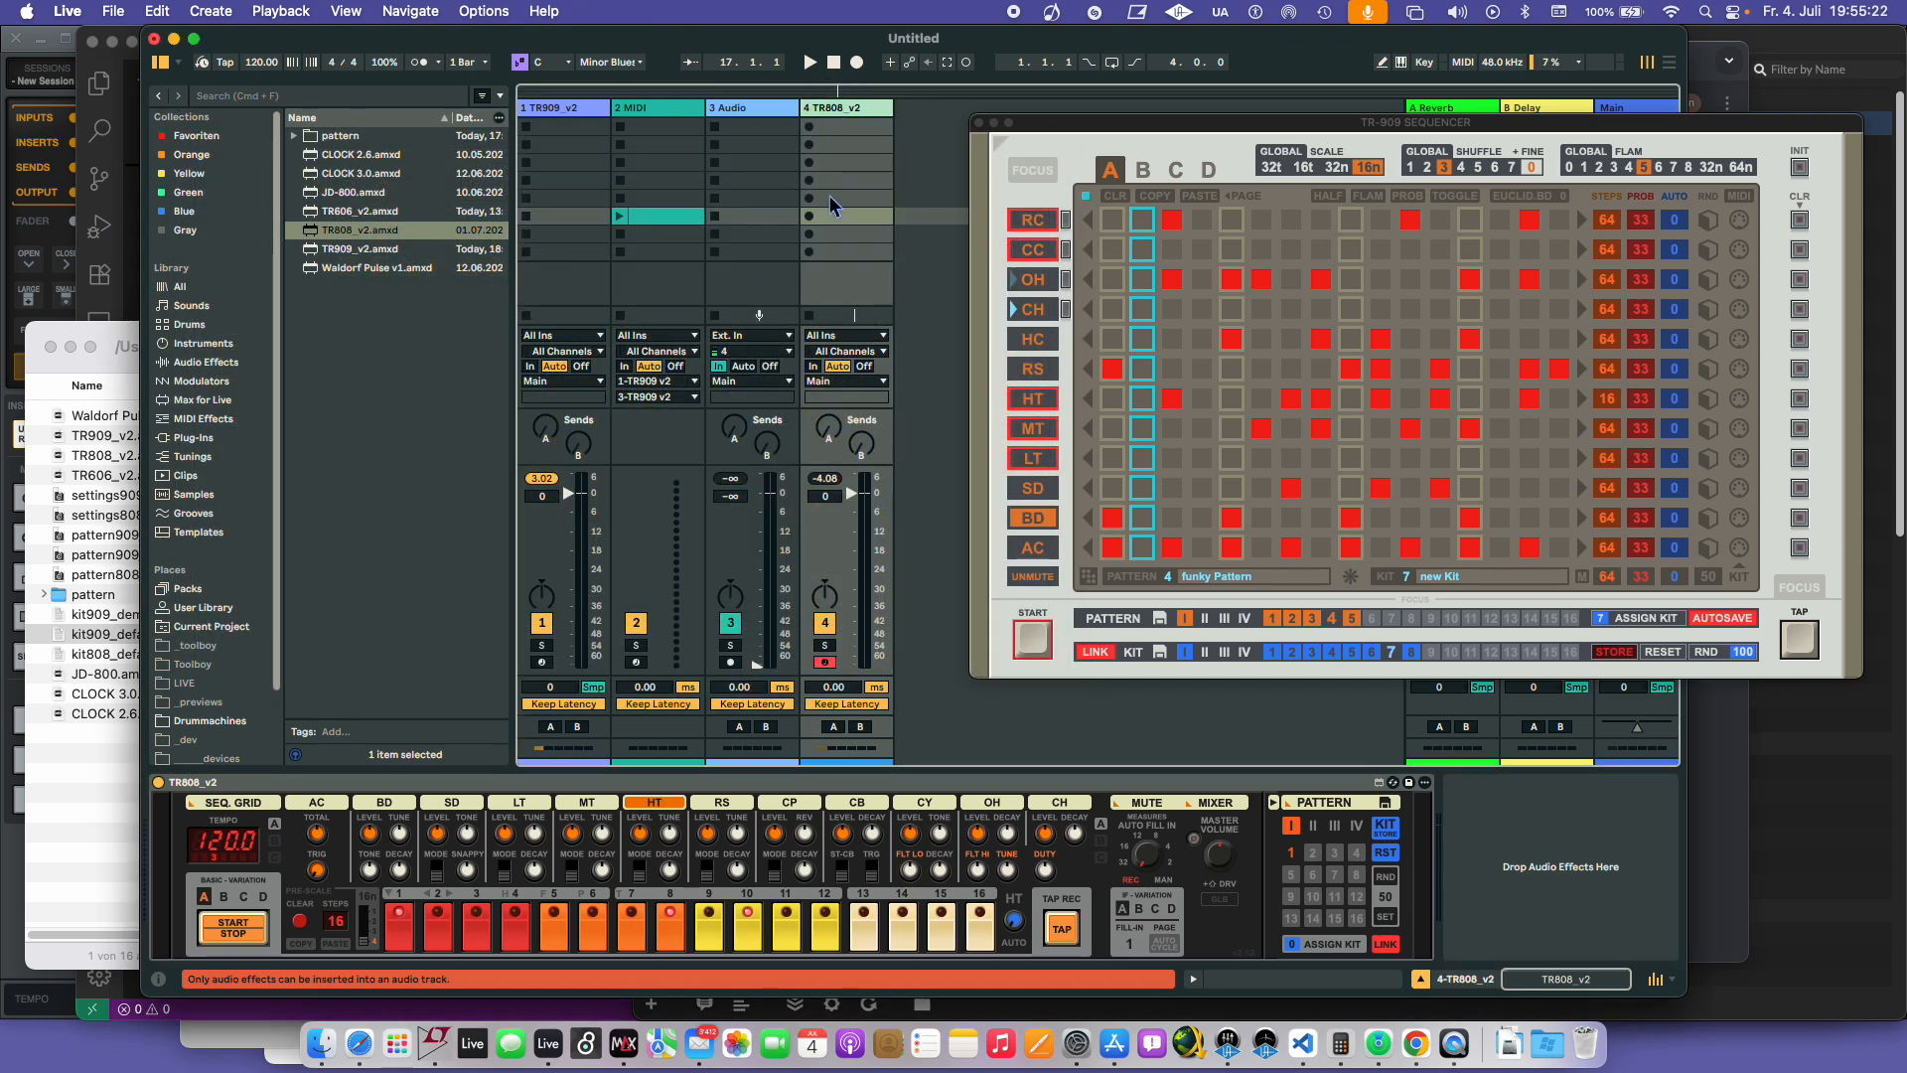
{"action": "left_click", "coordinate": [719, 792]}
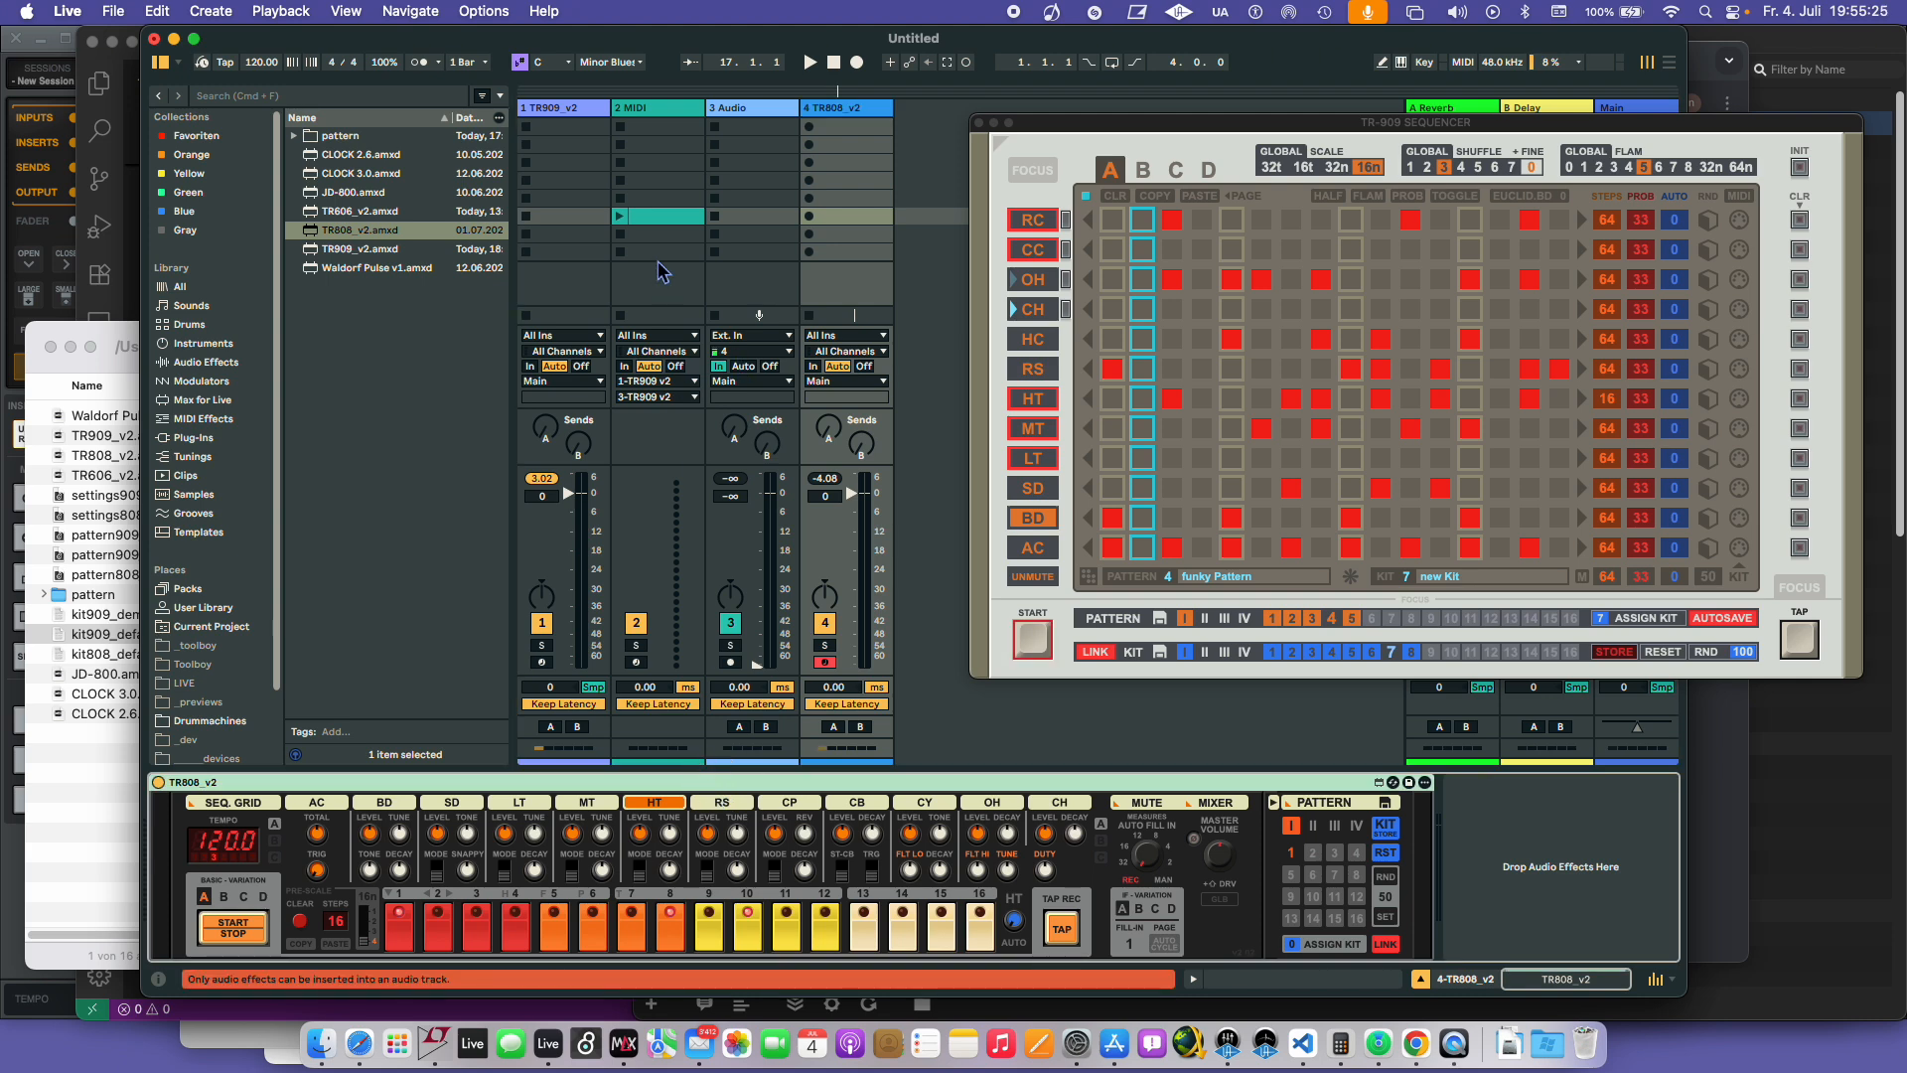
{"action": "left_click", "coordinate": [824, 623]}
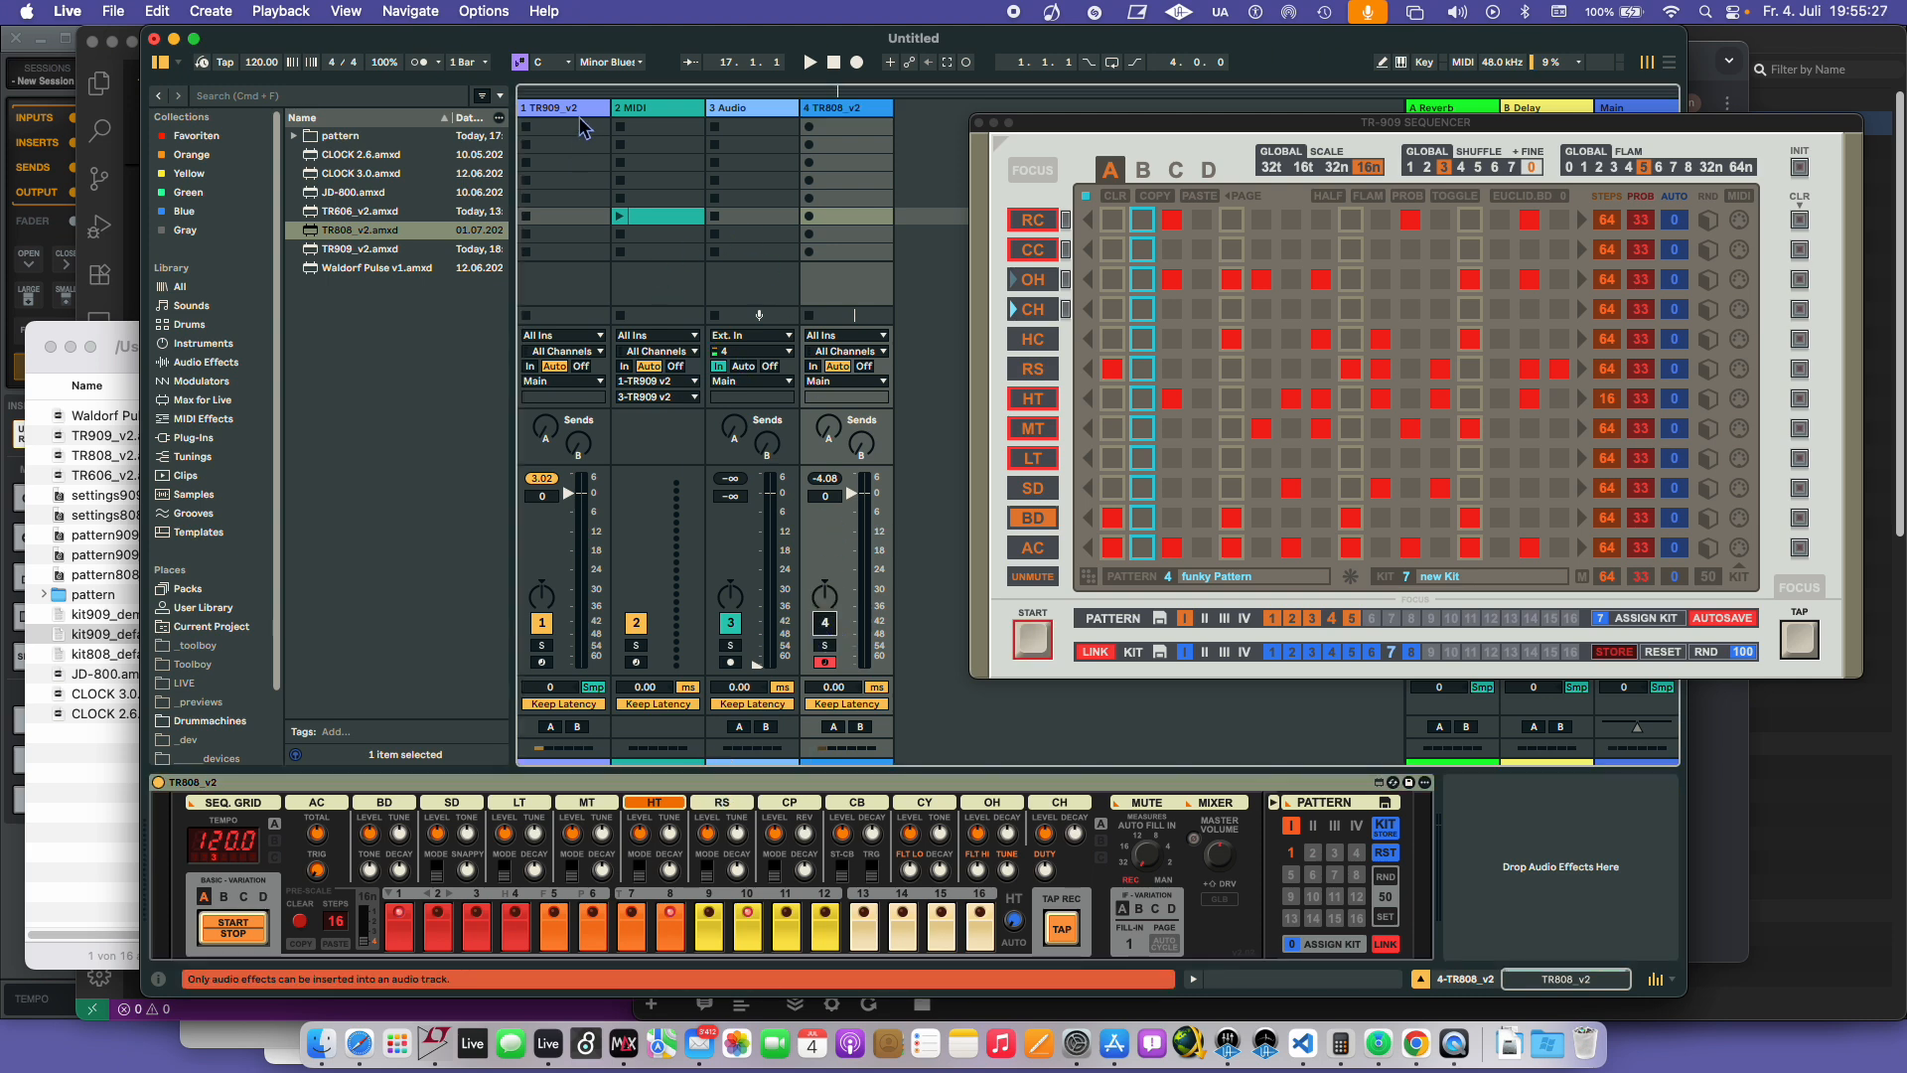
- Select the TR909_v2 track and reposition its sequencer window over the session tracks
{"action": "left_click", "coordinate": [563, 108]}
{"action": "left_click_drag", "start_coordinate": [1125, 122], "coordinate": [515, 145]}
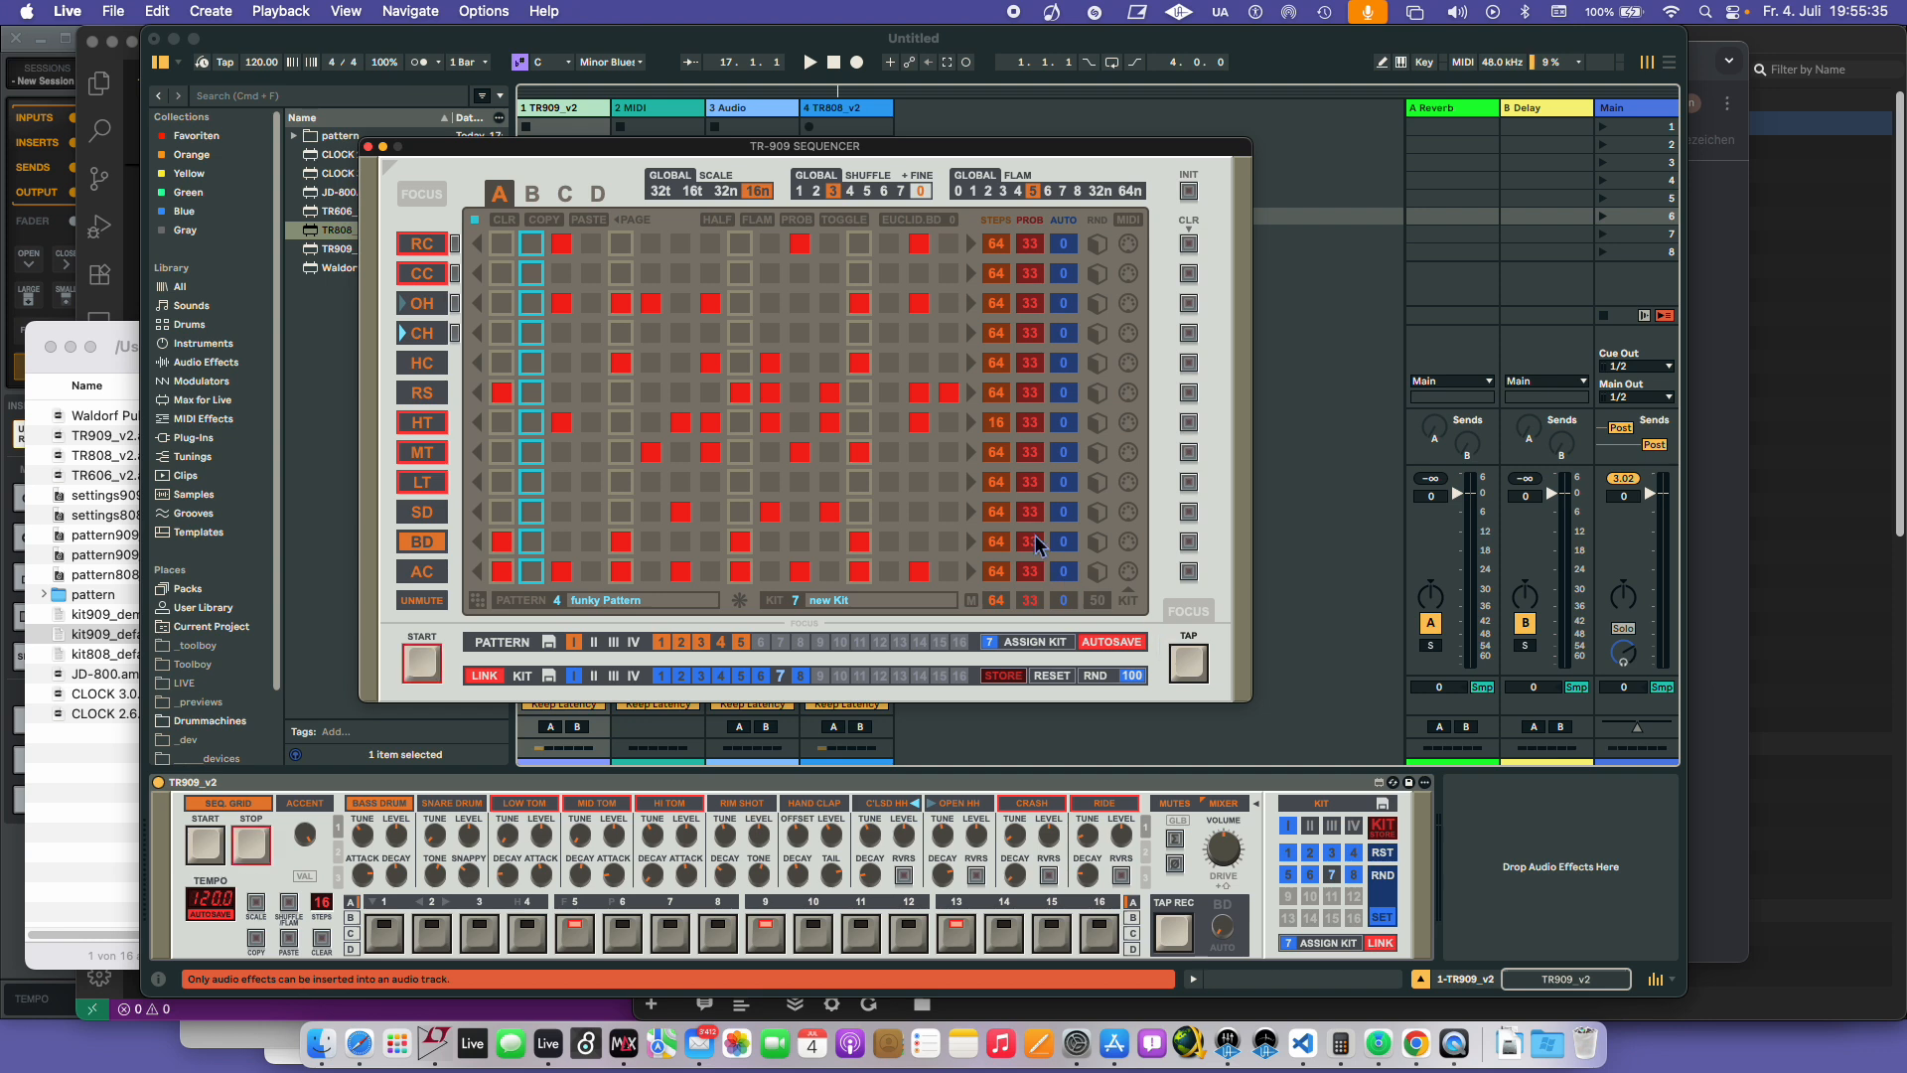
{"action": "left_click_drag", "start_coordinate": [701, 157], "coordinate": [880, 148]}
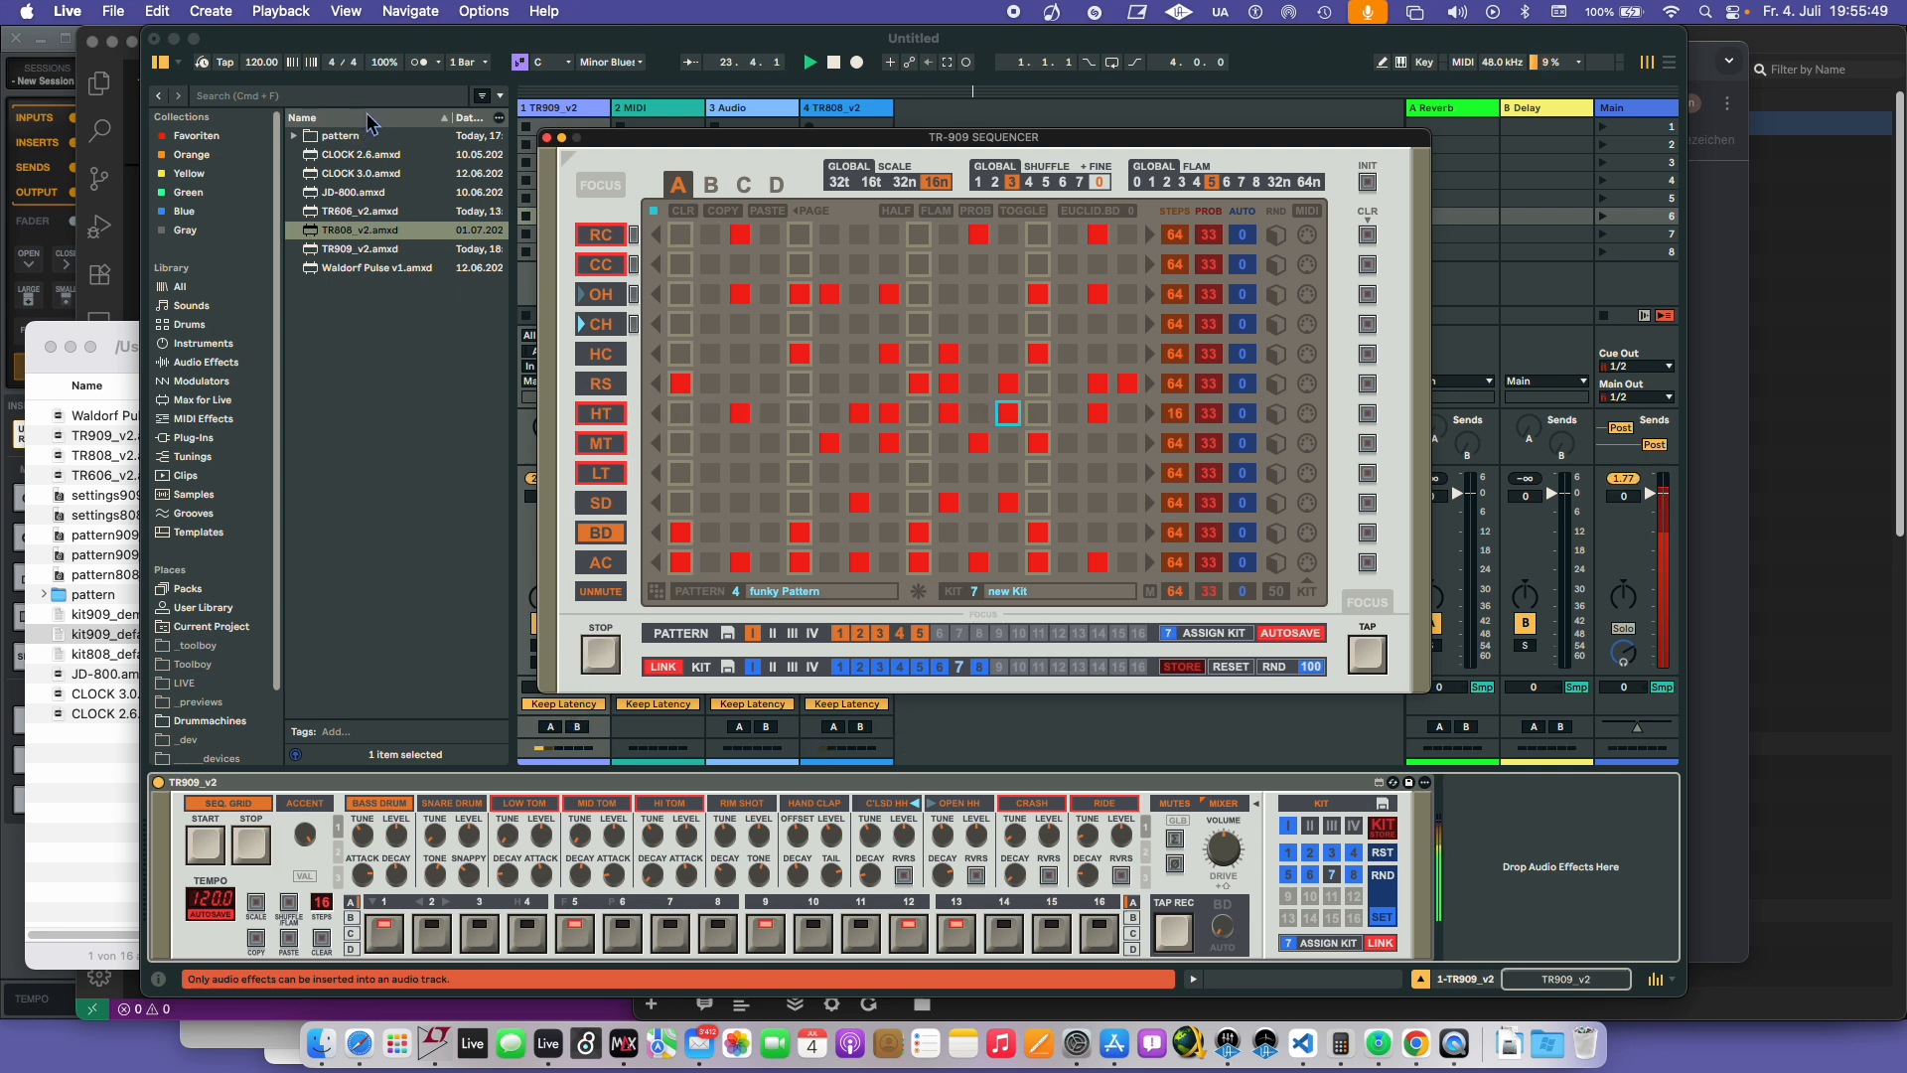
- Stop and restart the TR-909 sequencer repeatedly against the metronome to check its sync with playback
{"action": "left_click", "coordinate": [433, 54]}
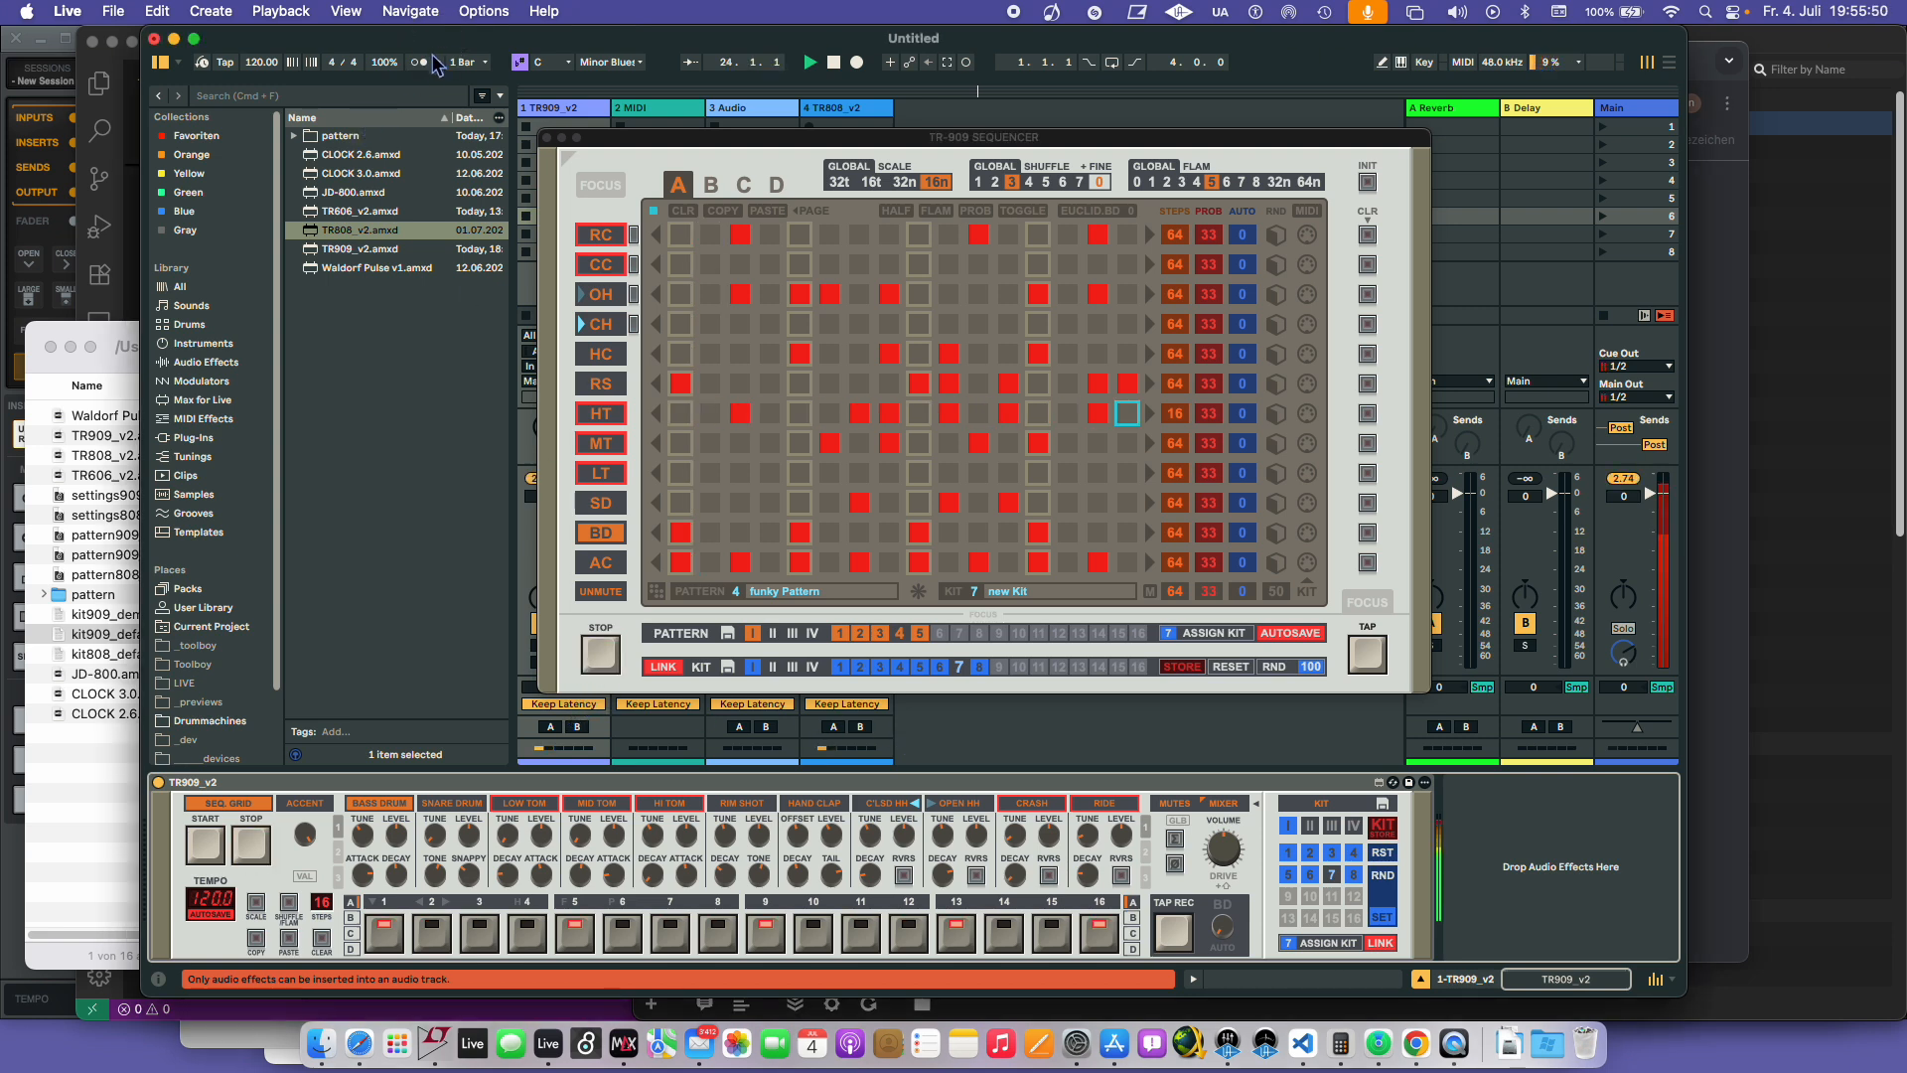
{"action": "left_click", "coordinate": [610, 668]}
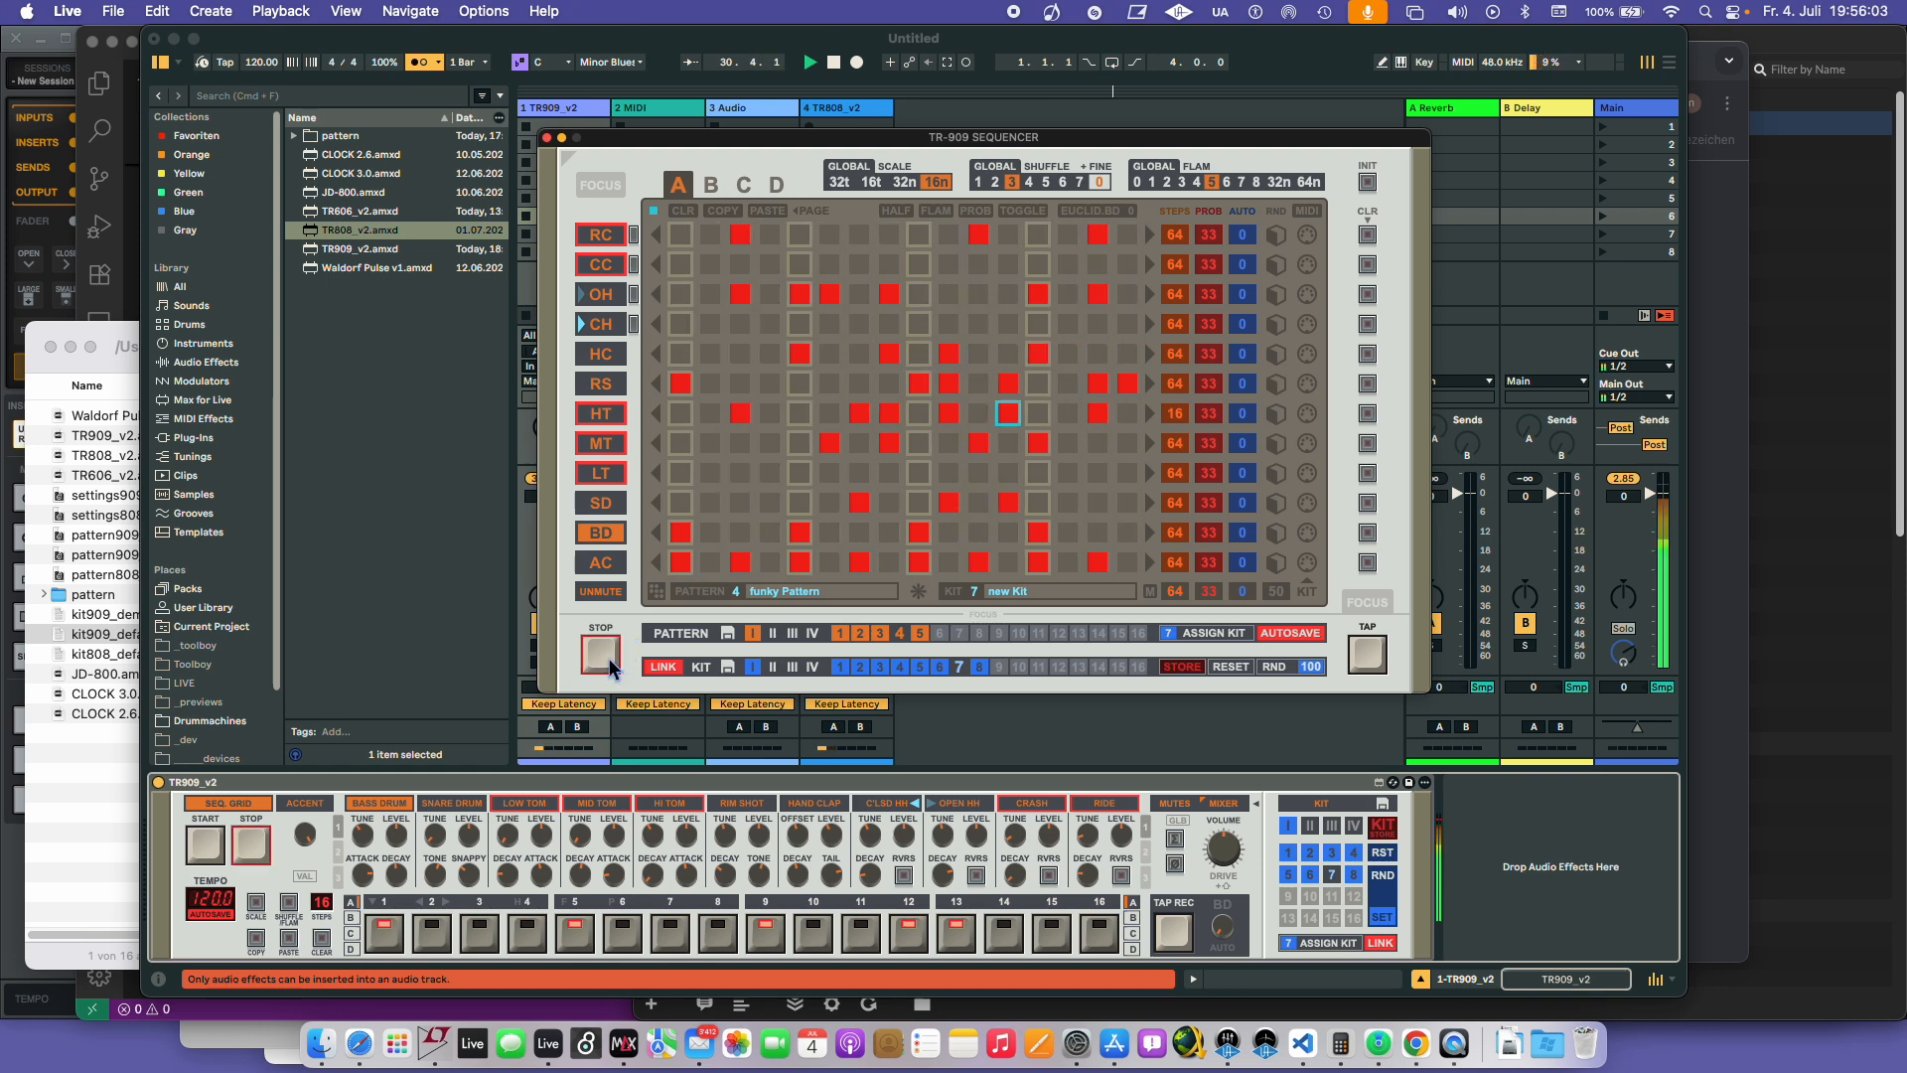
{"action": "left_click", "coordinate": [608, 658]}
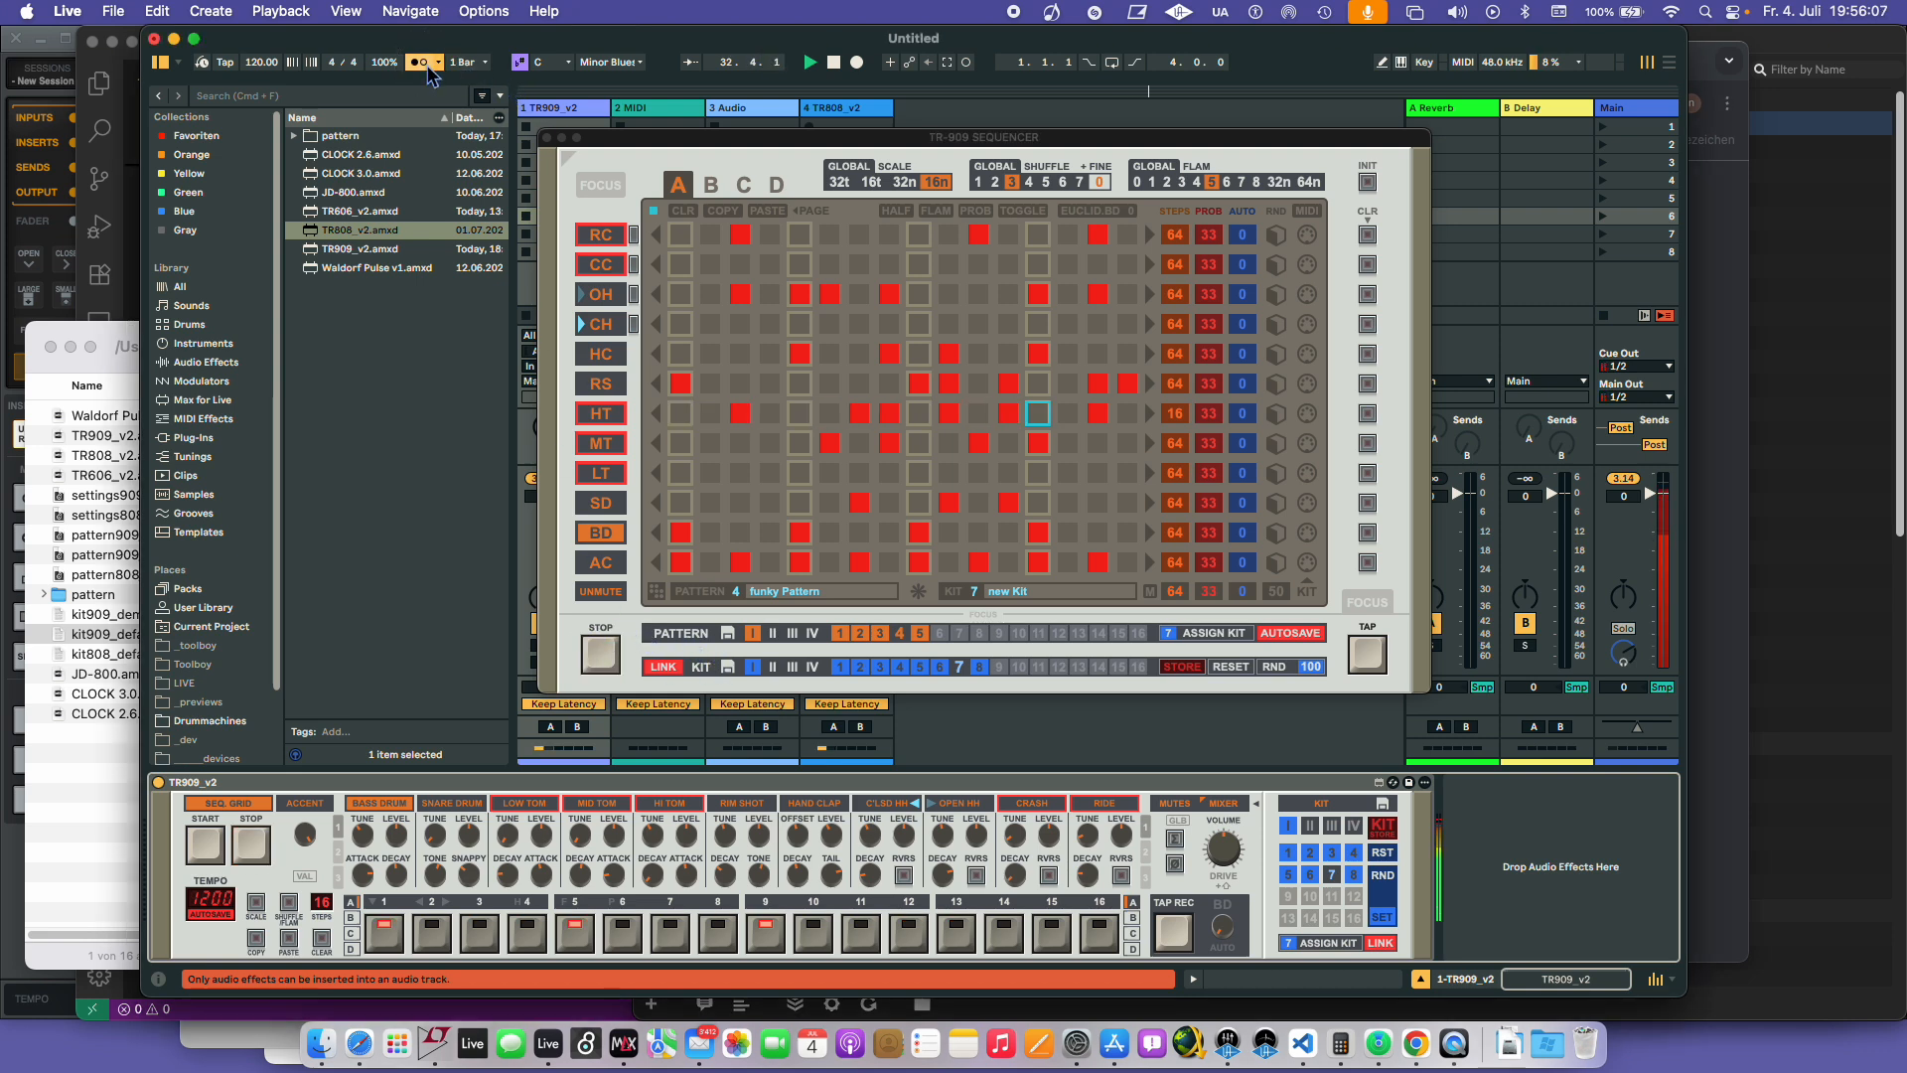
{"action": "left_click", "coordinate": [608, 658]}
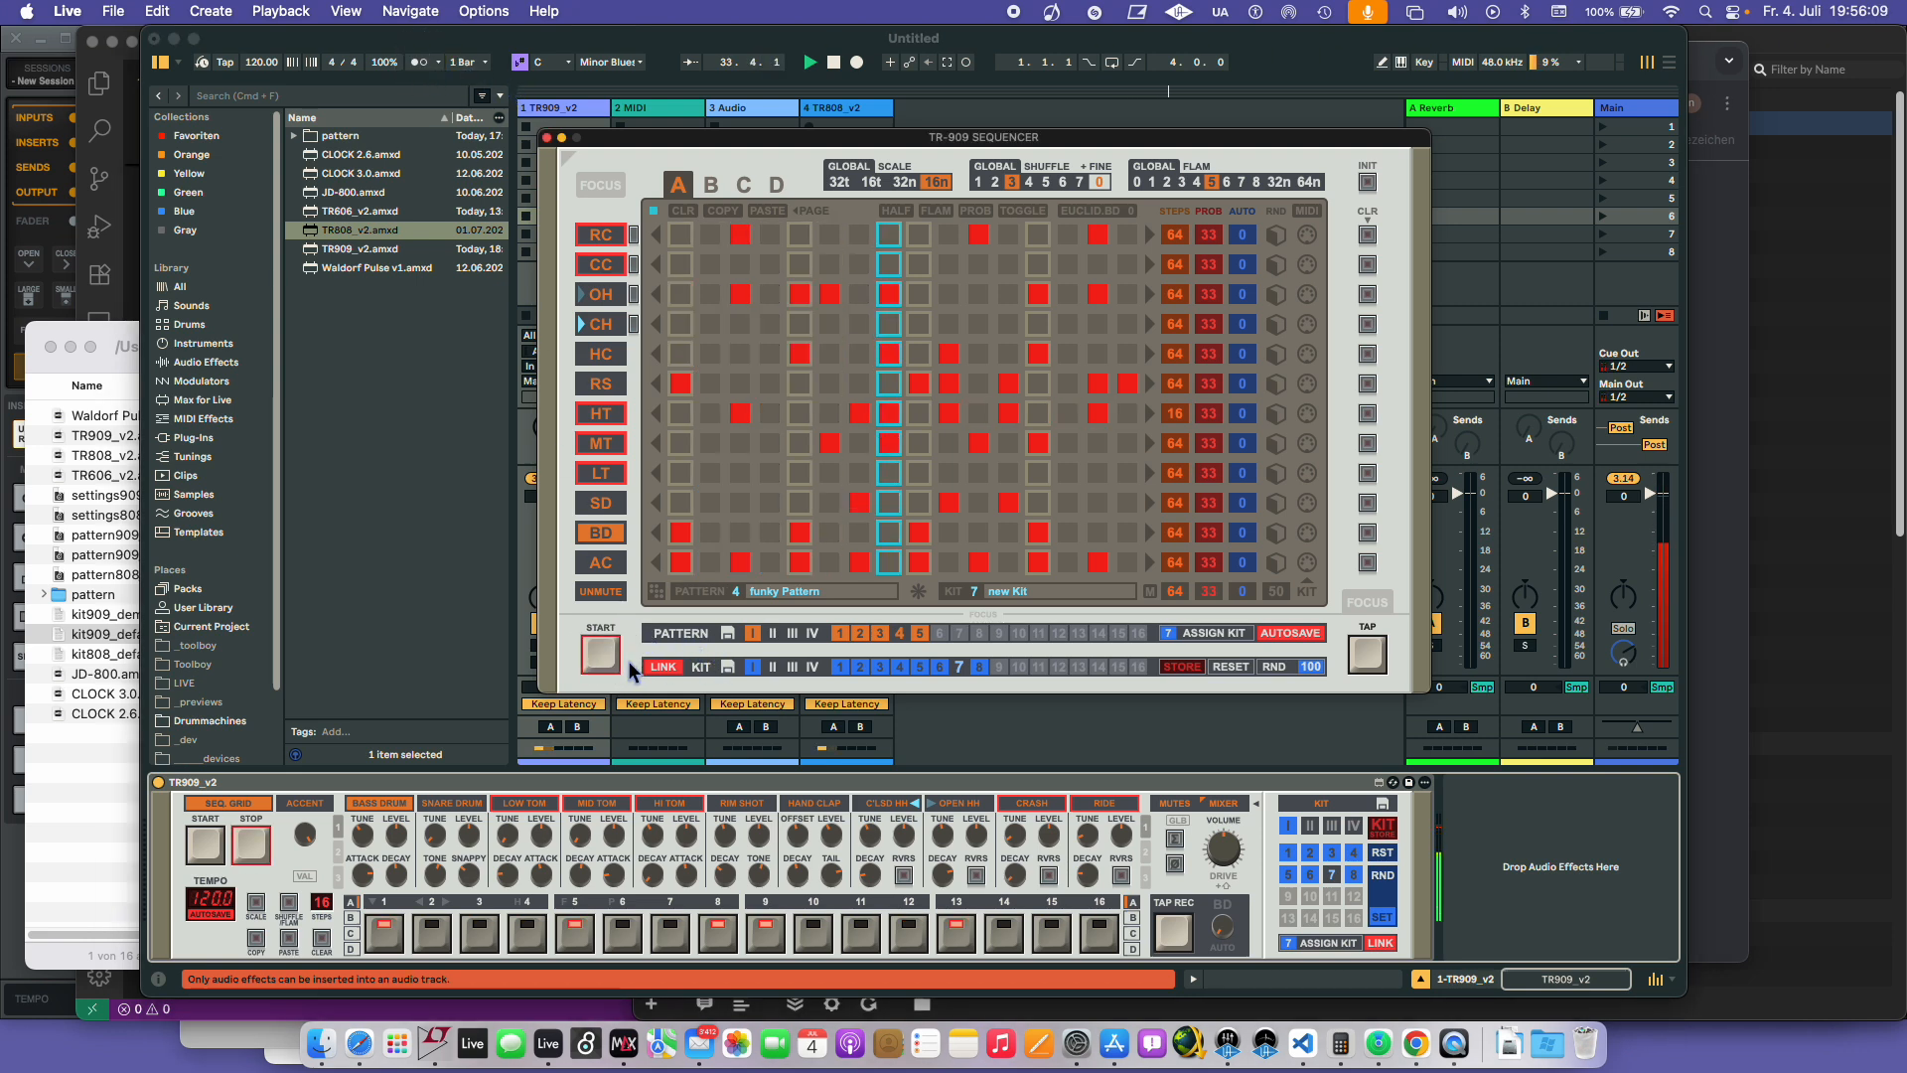
{"action": "left_click", "coordinate": [622, 660]}
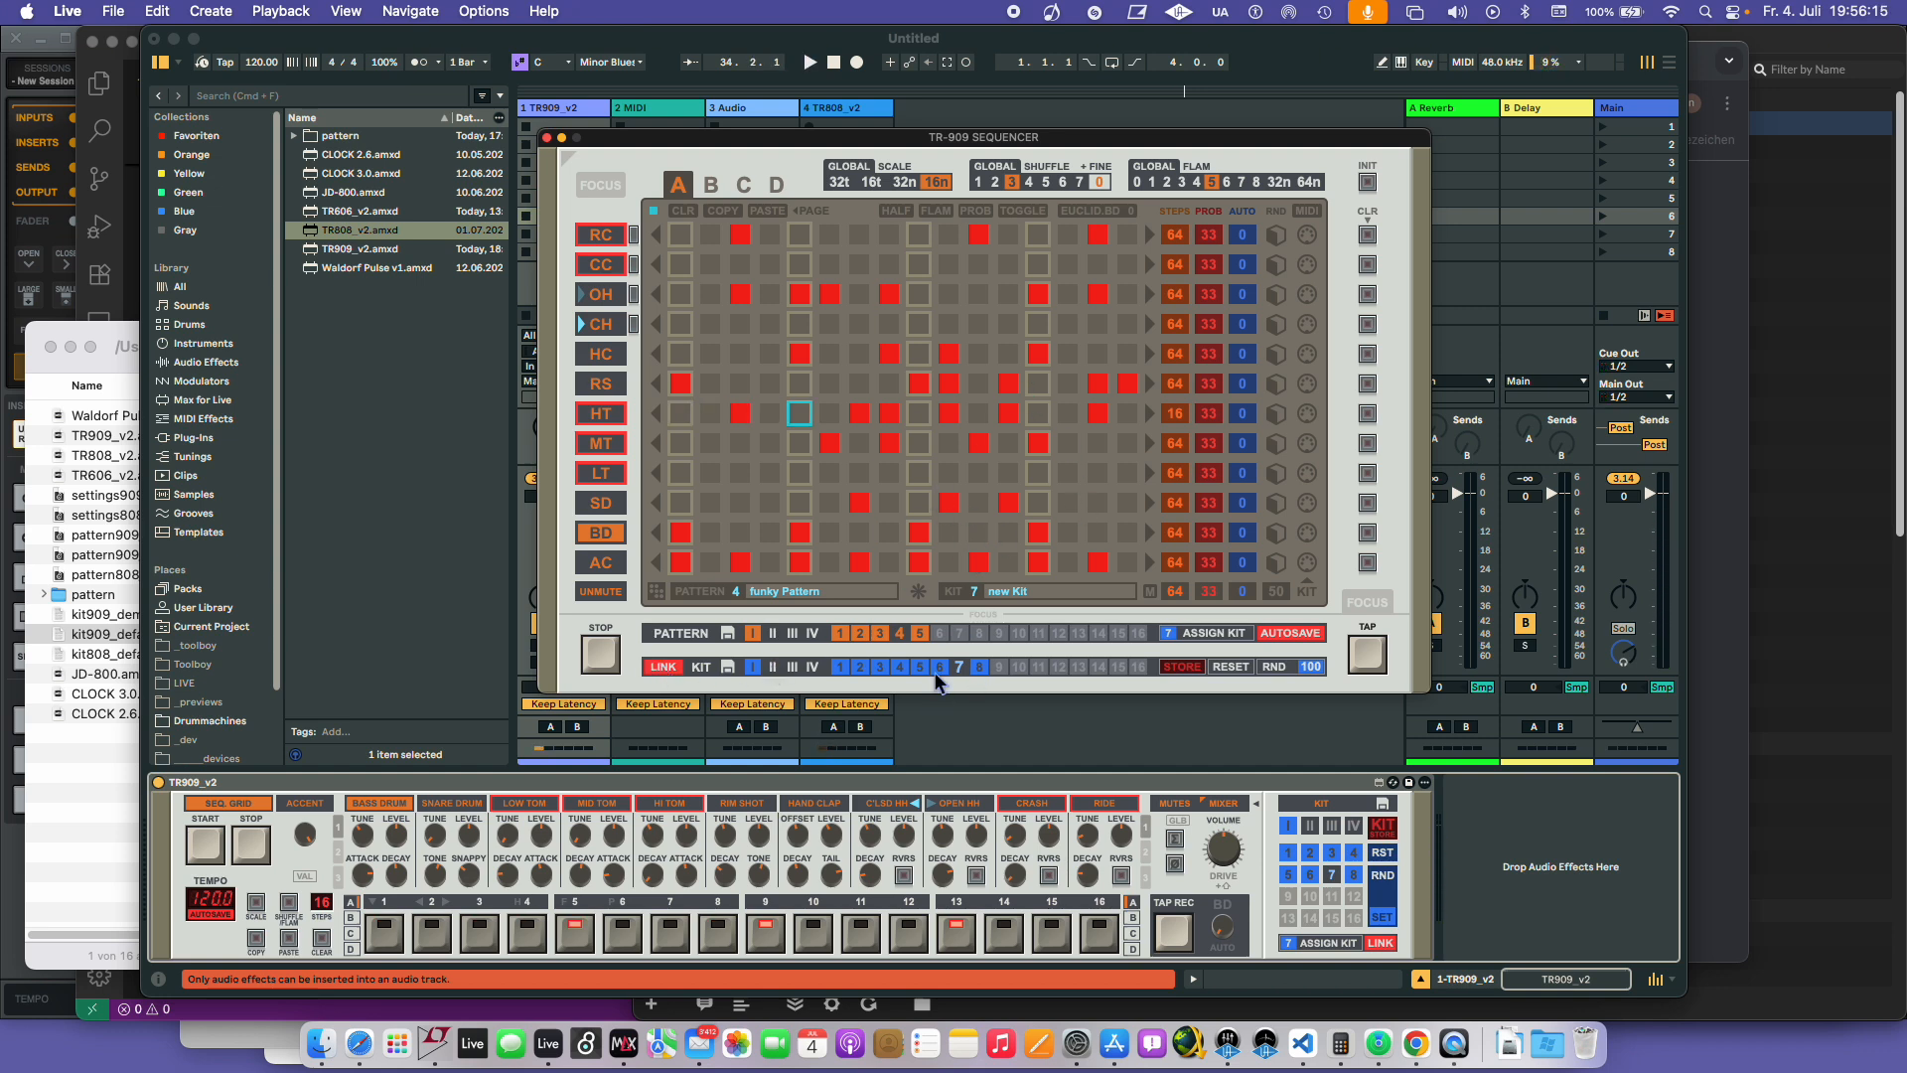
- Switch the TR-909 sequencer to empty pattern 6, unmute all instruments, and reposition the window
{"action": "left_click", "coordinate": [944, 638]}
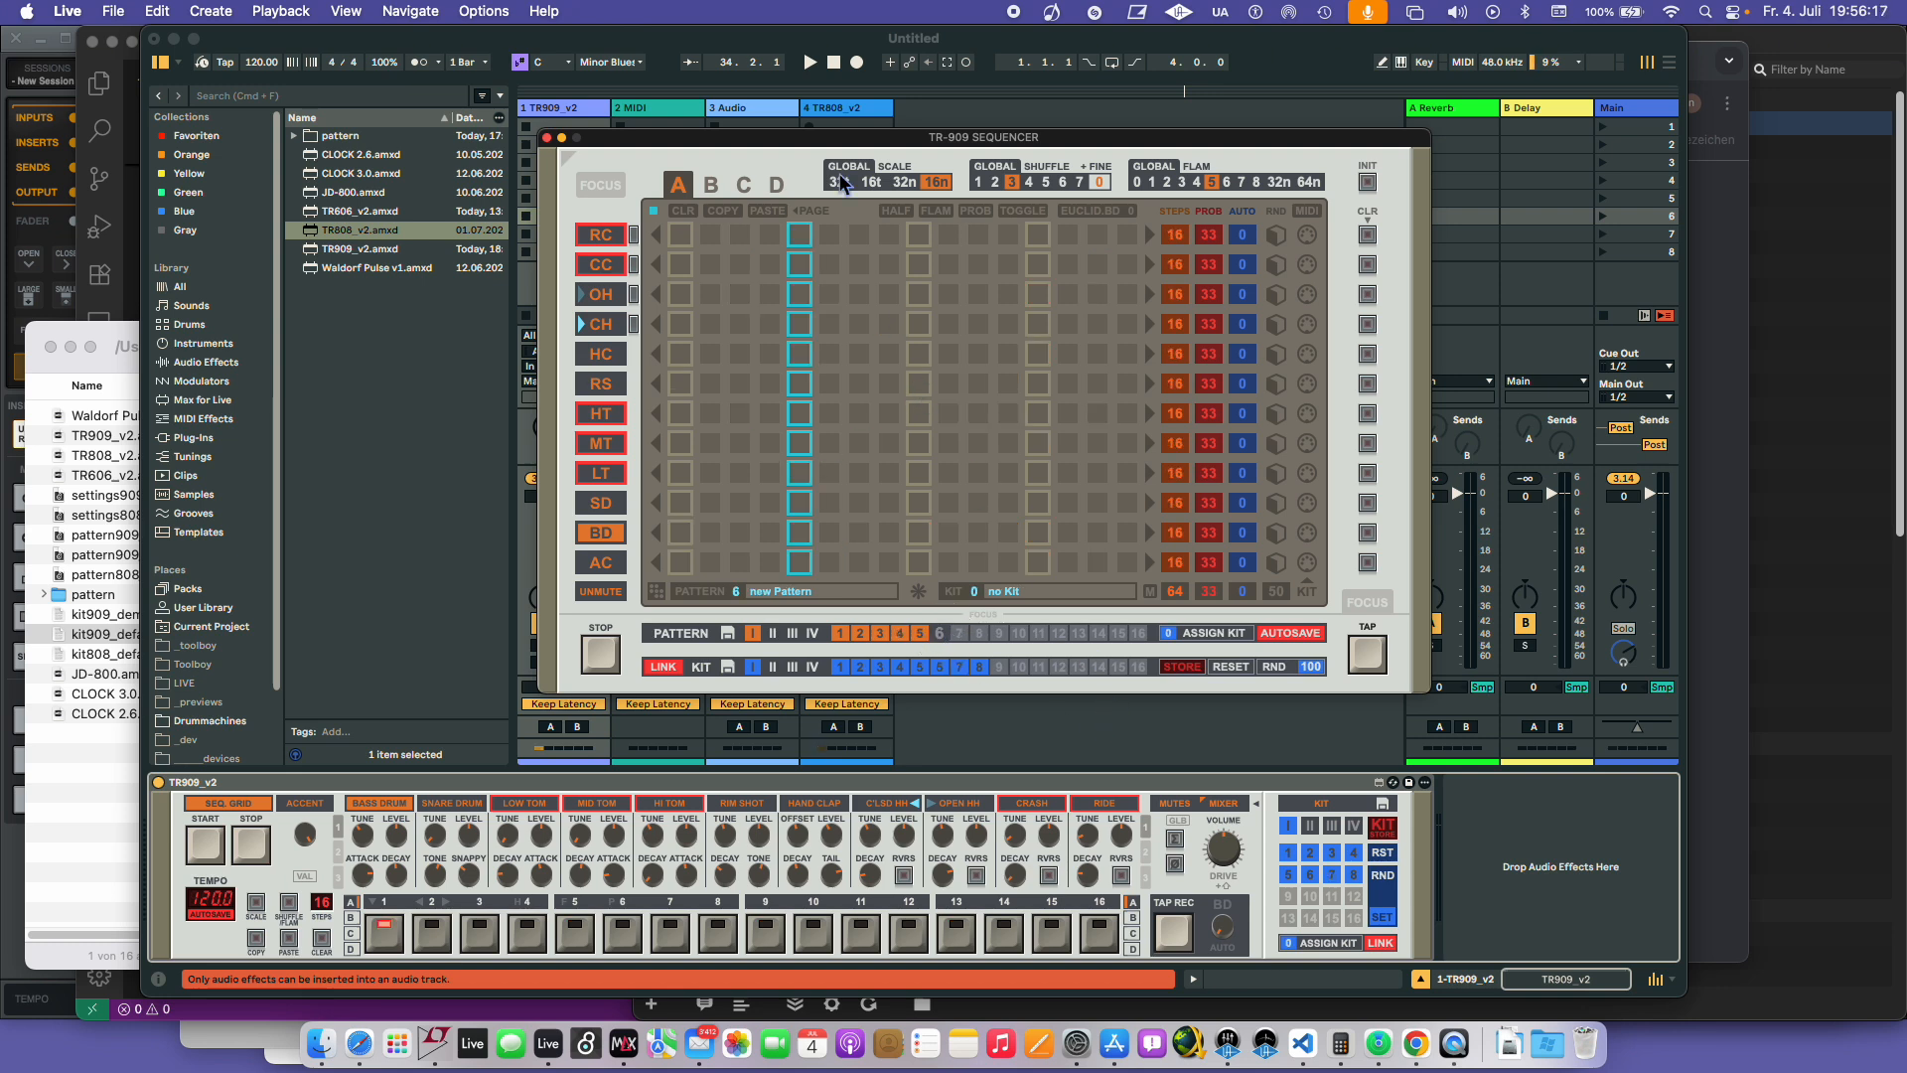
{"action": "left_click_drag", "start_coordinate": [813, 151], "coordinate": [803, 149]}
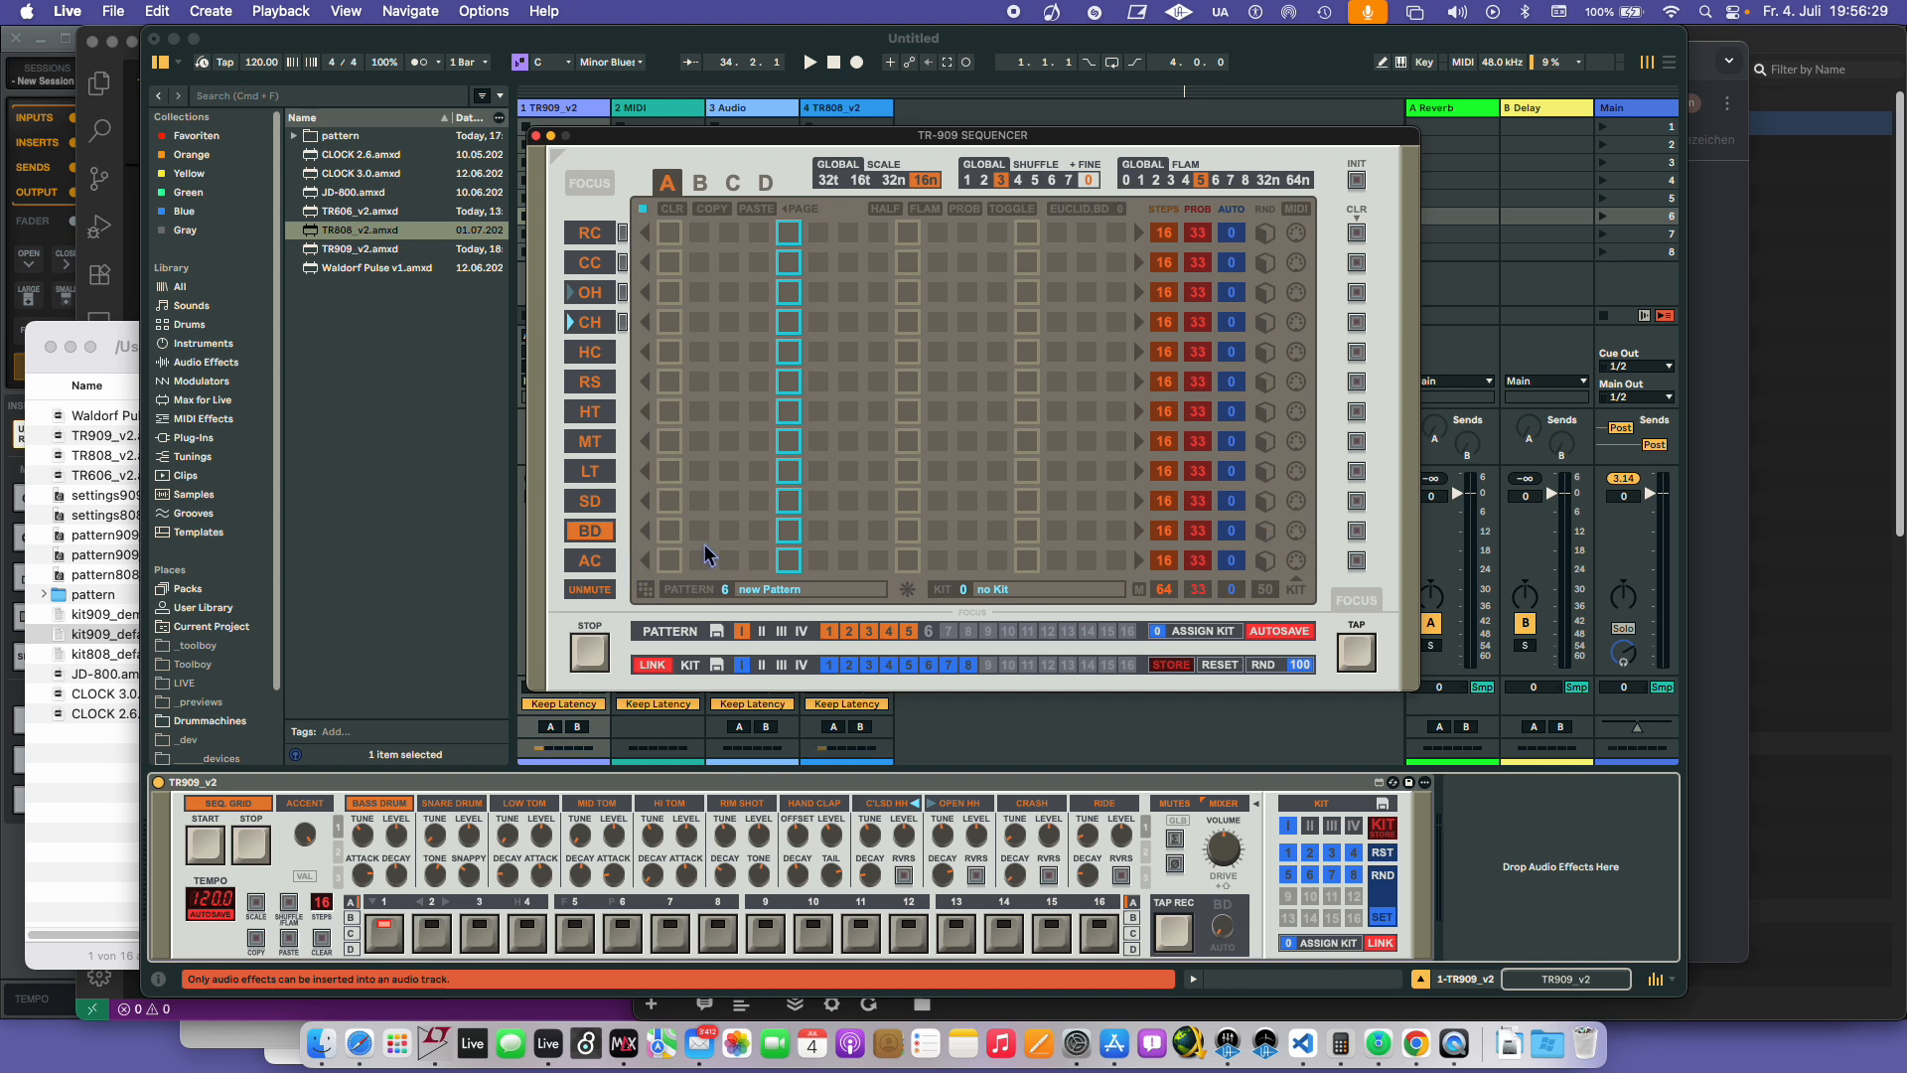
{"action": "left_click_drag", "start_coordinate": [715, 136], "coordinate": [769, 128]}
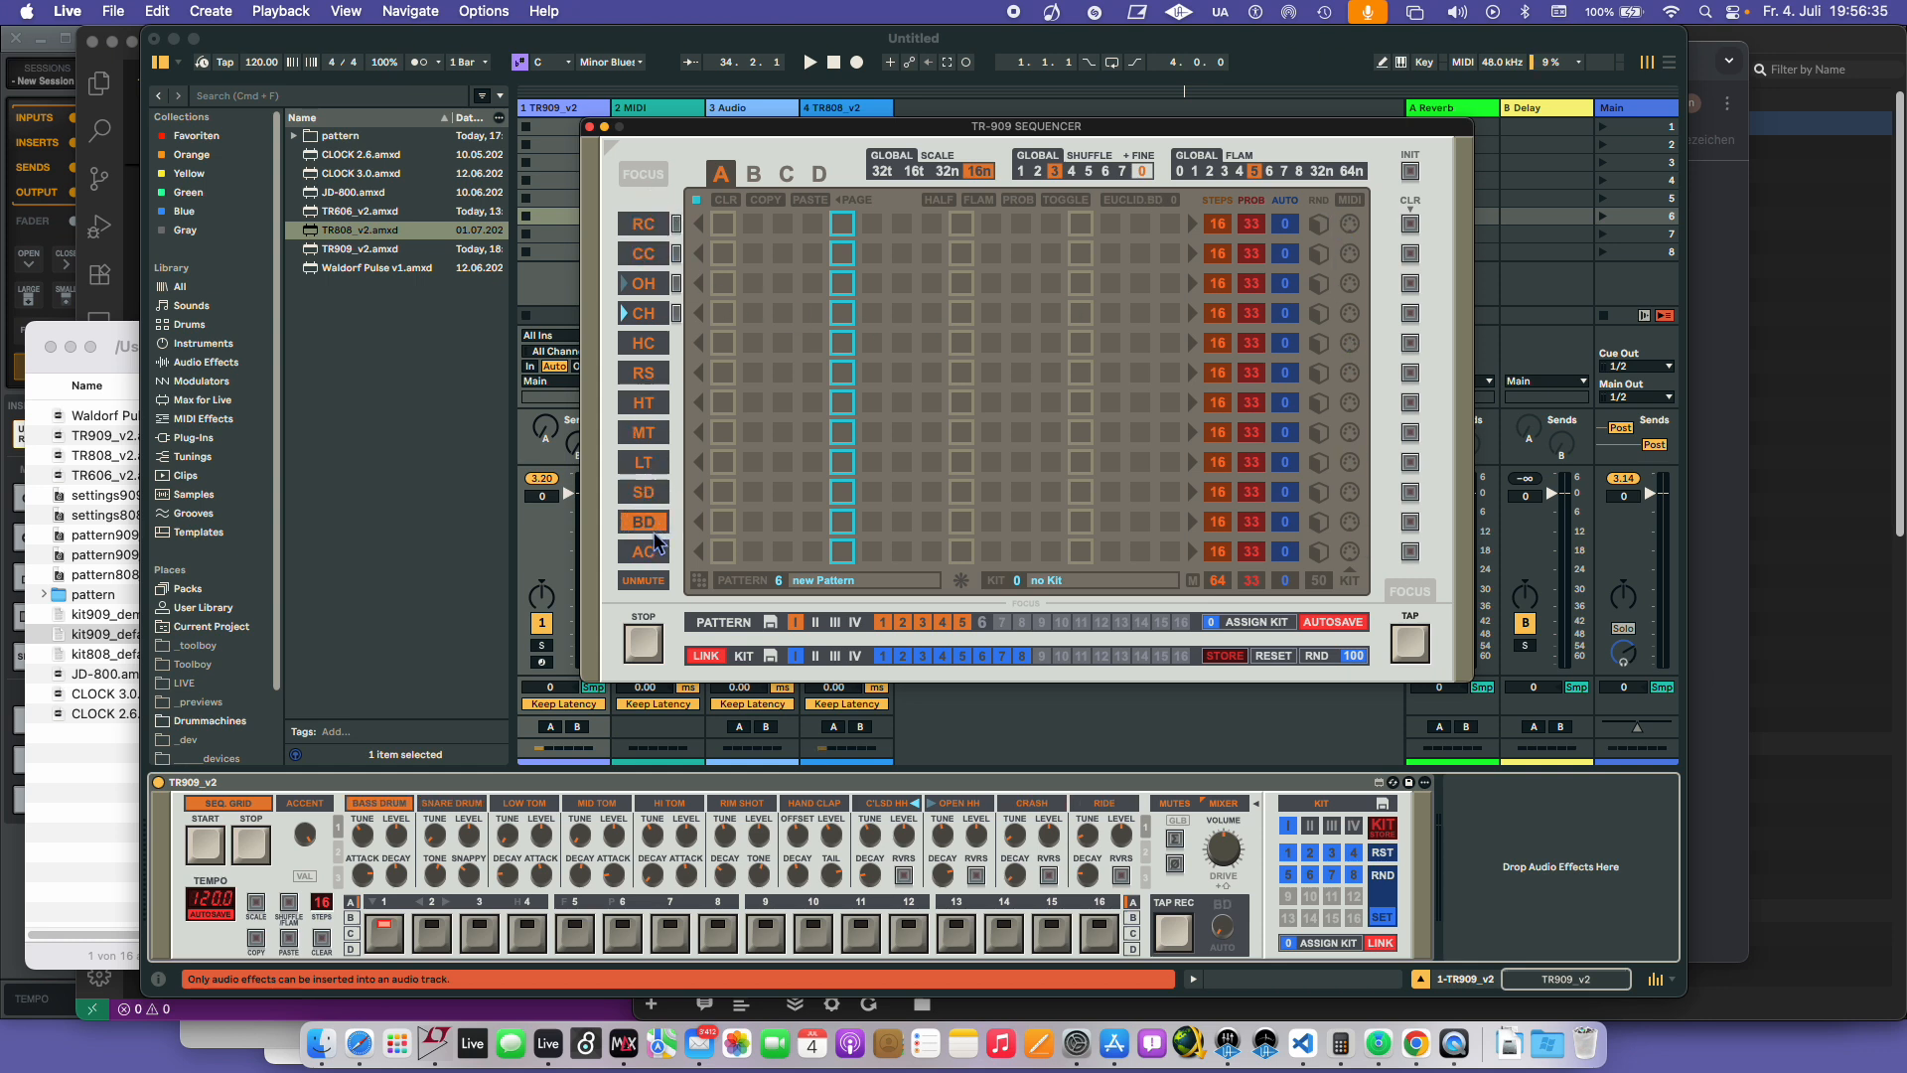
- Place bass drum hits on steps 1, 5, 9 and 13 of pattern 6, and mute the BD voice during playback
{"action": "left_click_drag", "start_coordinate": [644, 395], "coordinate": [651, 544]}
{"action": "key", "text": "space"}
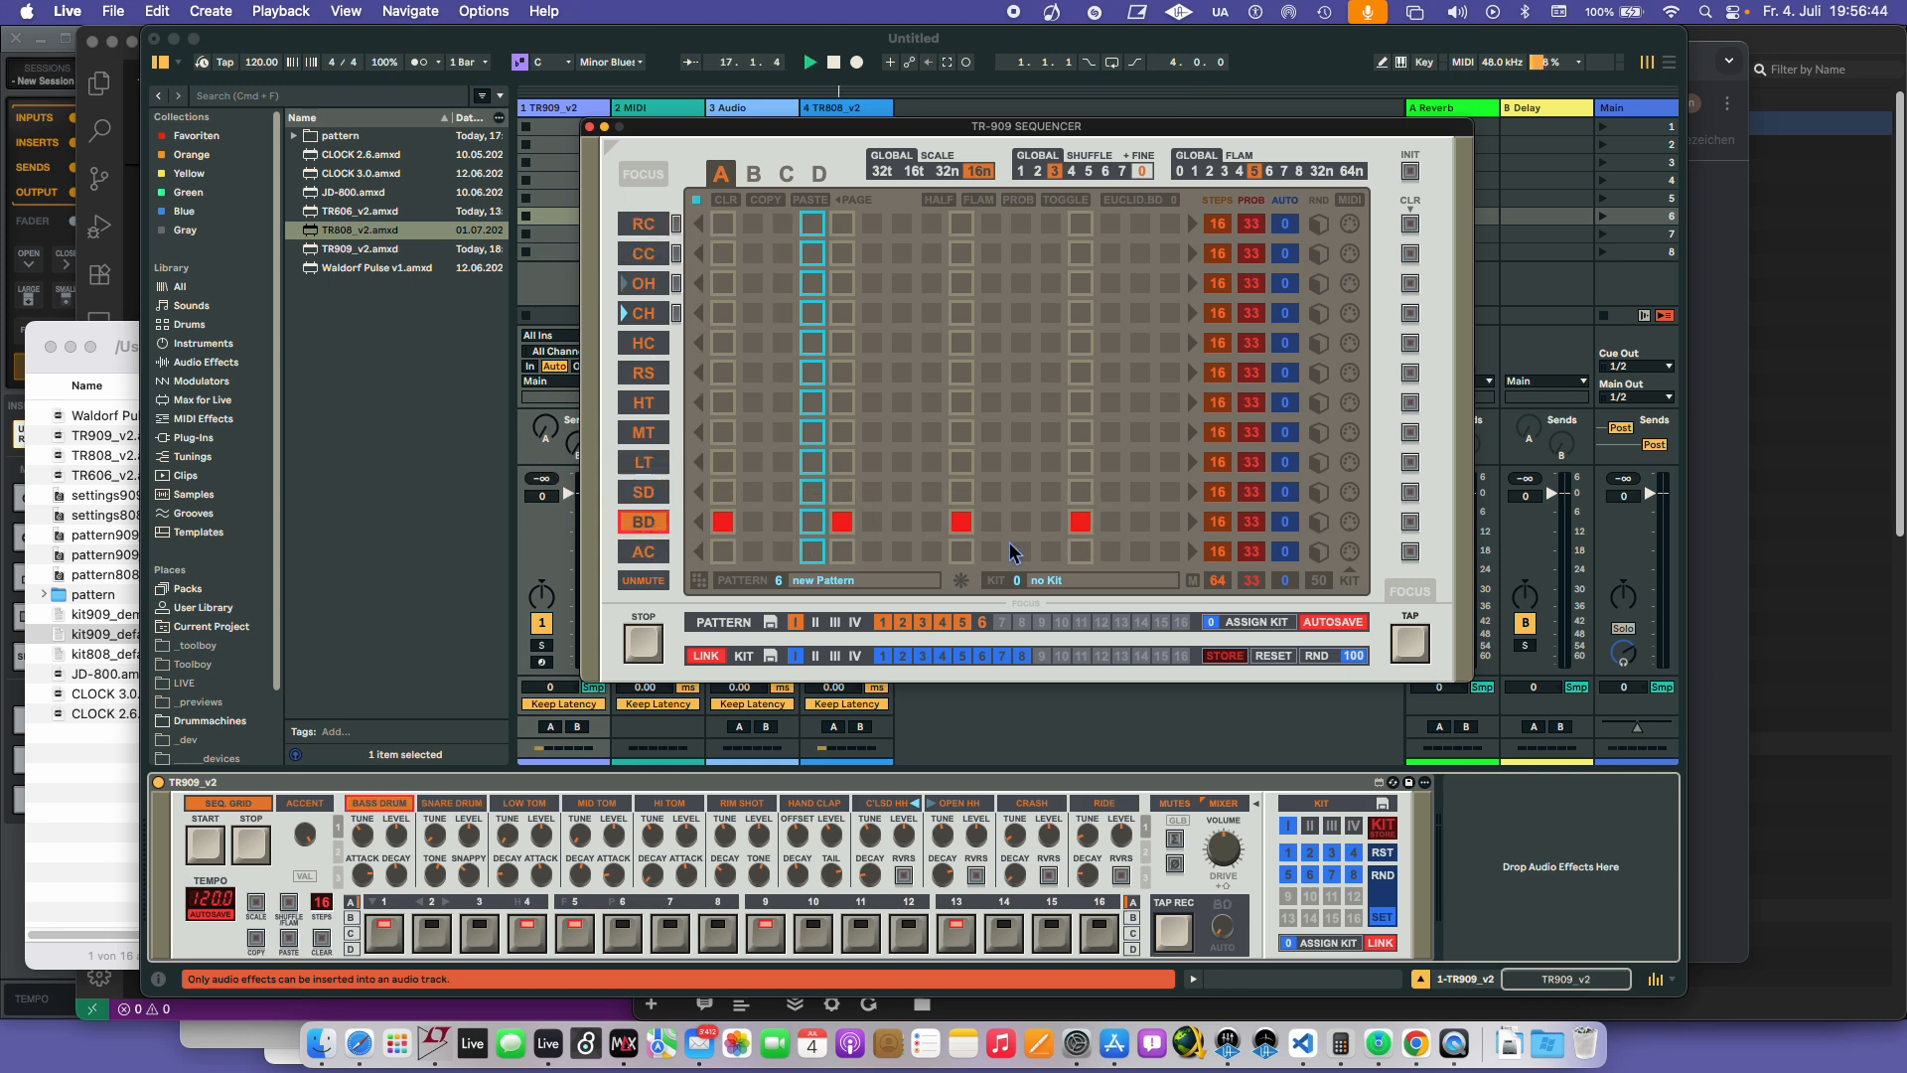
{"action": "left_click", "coordinate": [648, 527], "text": "shift"}
- Toggle the MIDI option of individual instruments and switch it on for CC through MT
{"action": "left_click", "coordinate": [1352, 494]}
{"action": "left_click", "coordinate": [1353, 463]}
{"action": "mouse_move", "coordinate": [1354, 344]}
{"action": "left_mouse_down"}
{"action": "mouse_move", "coordinate": [1357, 374]}
{"action": "mouse_move", "coordinate": [1353, 326]}
{"action": "left_mouse_up"}
{"action": "left_click", "coordinate": [1351, 315]}
{"action": "left_click", "coordinate": [1351, 374]}
{"action": "left_click_drag", "start_coordinate": [1351, 250], "coordinate": [1359, 405]}
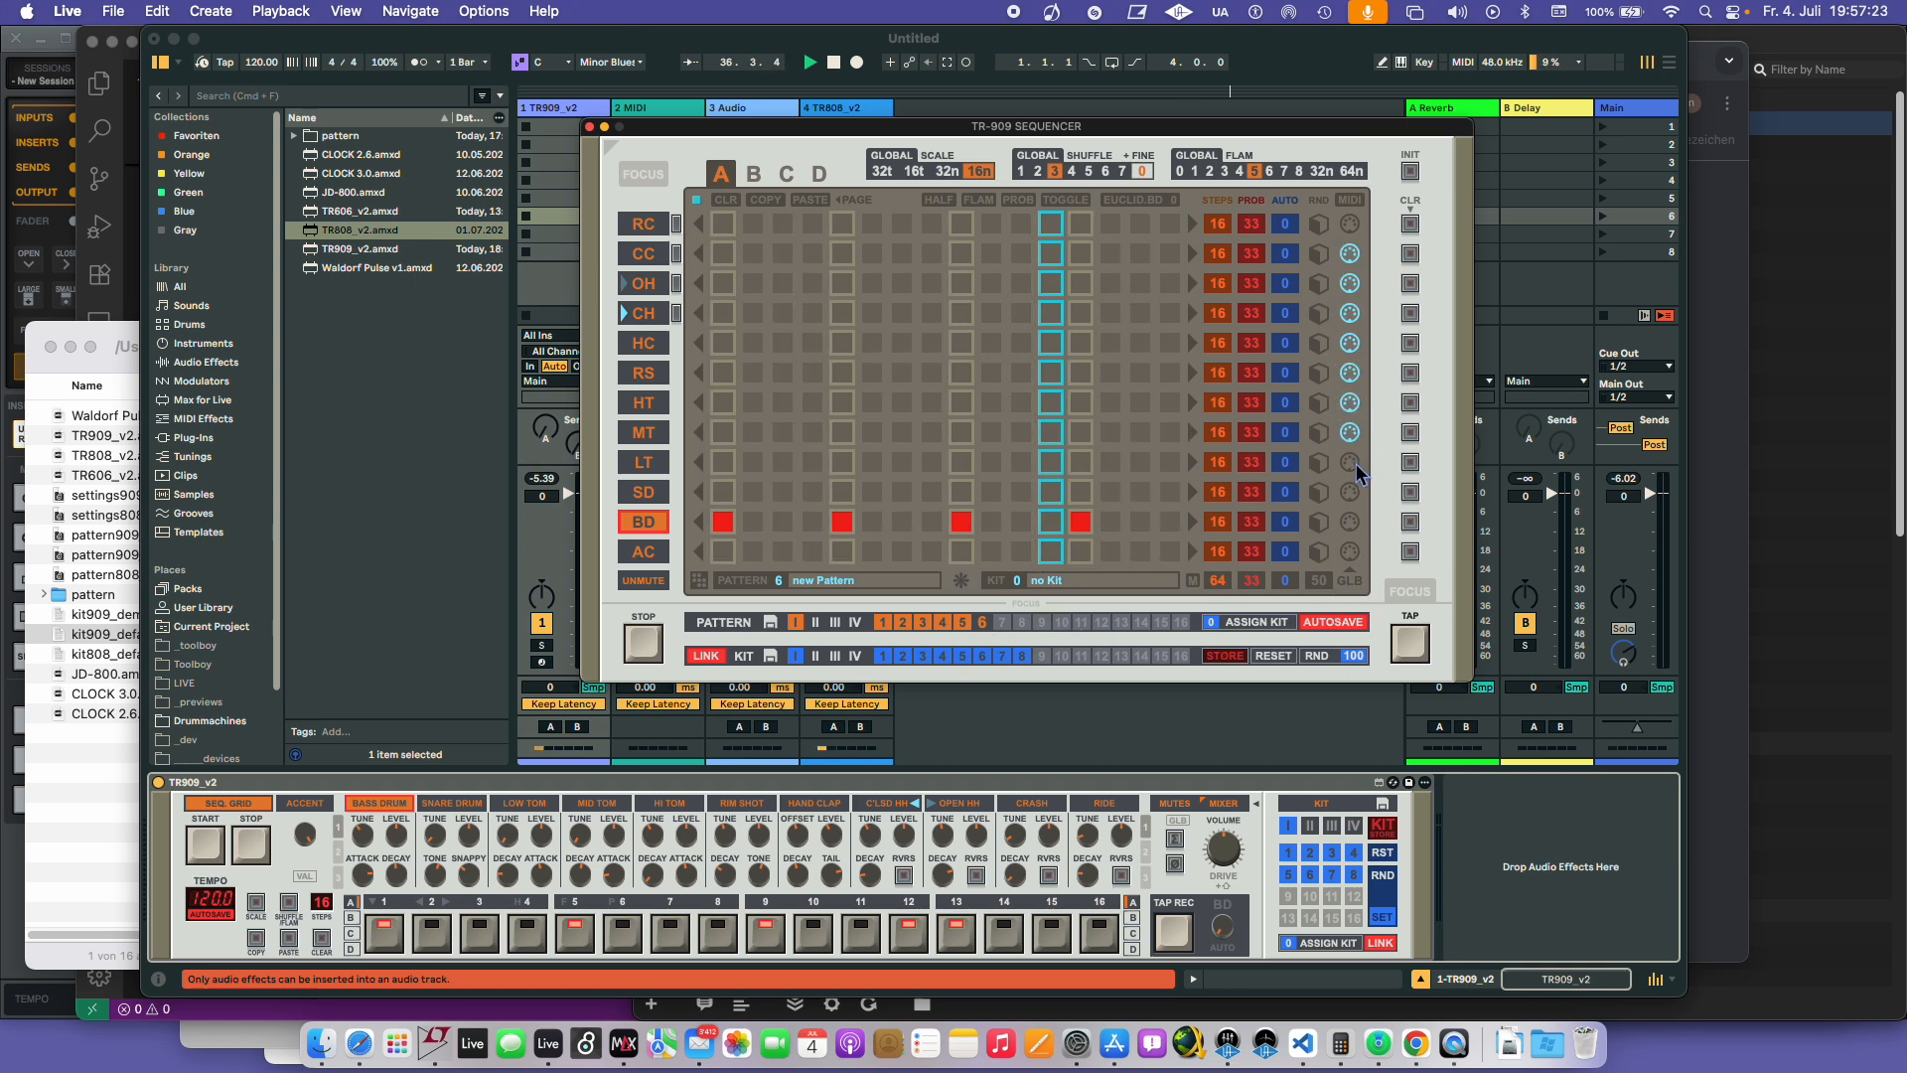
- Change the MIDI setting's scope from GLB to KIT and enable MIDI for BD, RS and OH in kit 8
{"action": "left_click", "coordinate": [982, 656]}
{"action": "left_click", "coordinate": [1351, 581]}
{"action": "left_click", "coordinate": [1022, 656]}
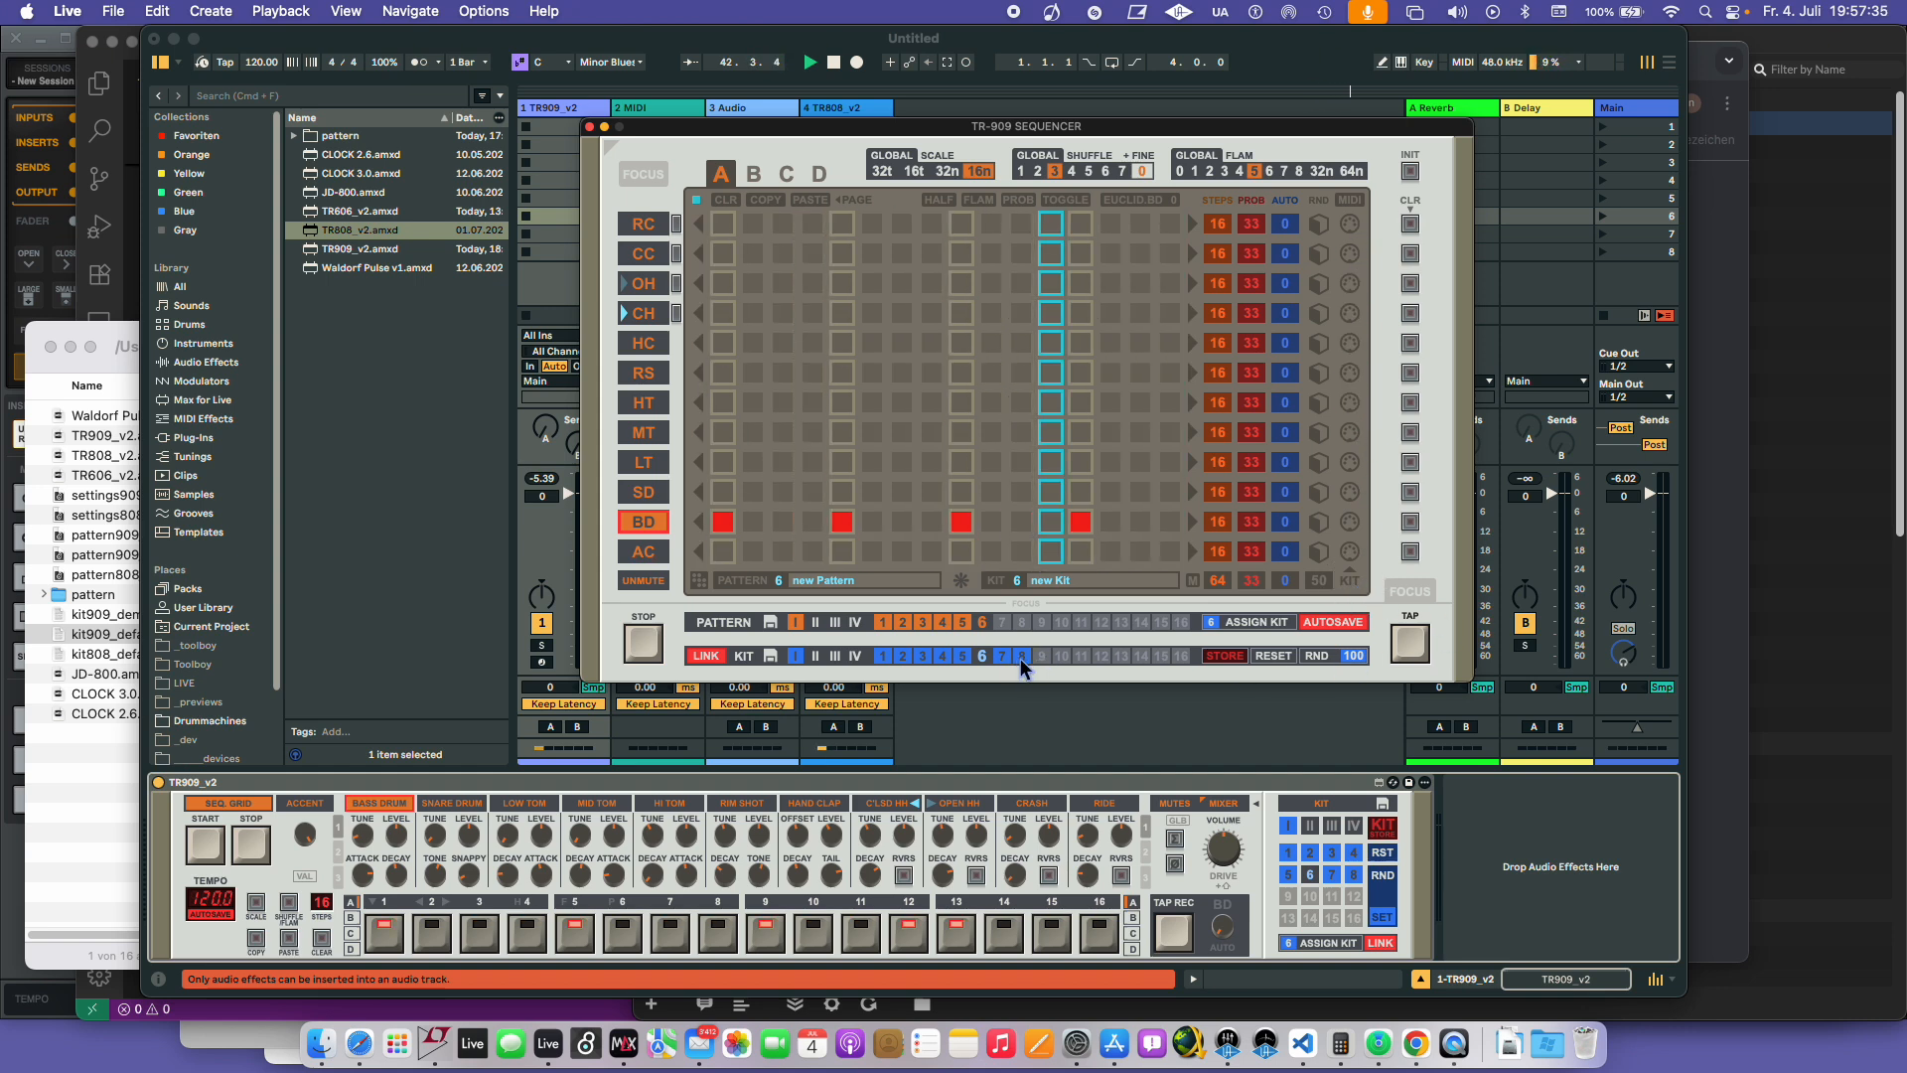
{"action": "left_click", "coordinate": [1350, 522]}
{"action": "left_click", "coordinate": [1351, 374]}
{"action": "left_click", "coordinate": [1352, 284]}
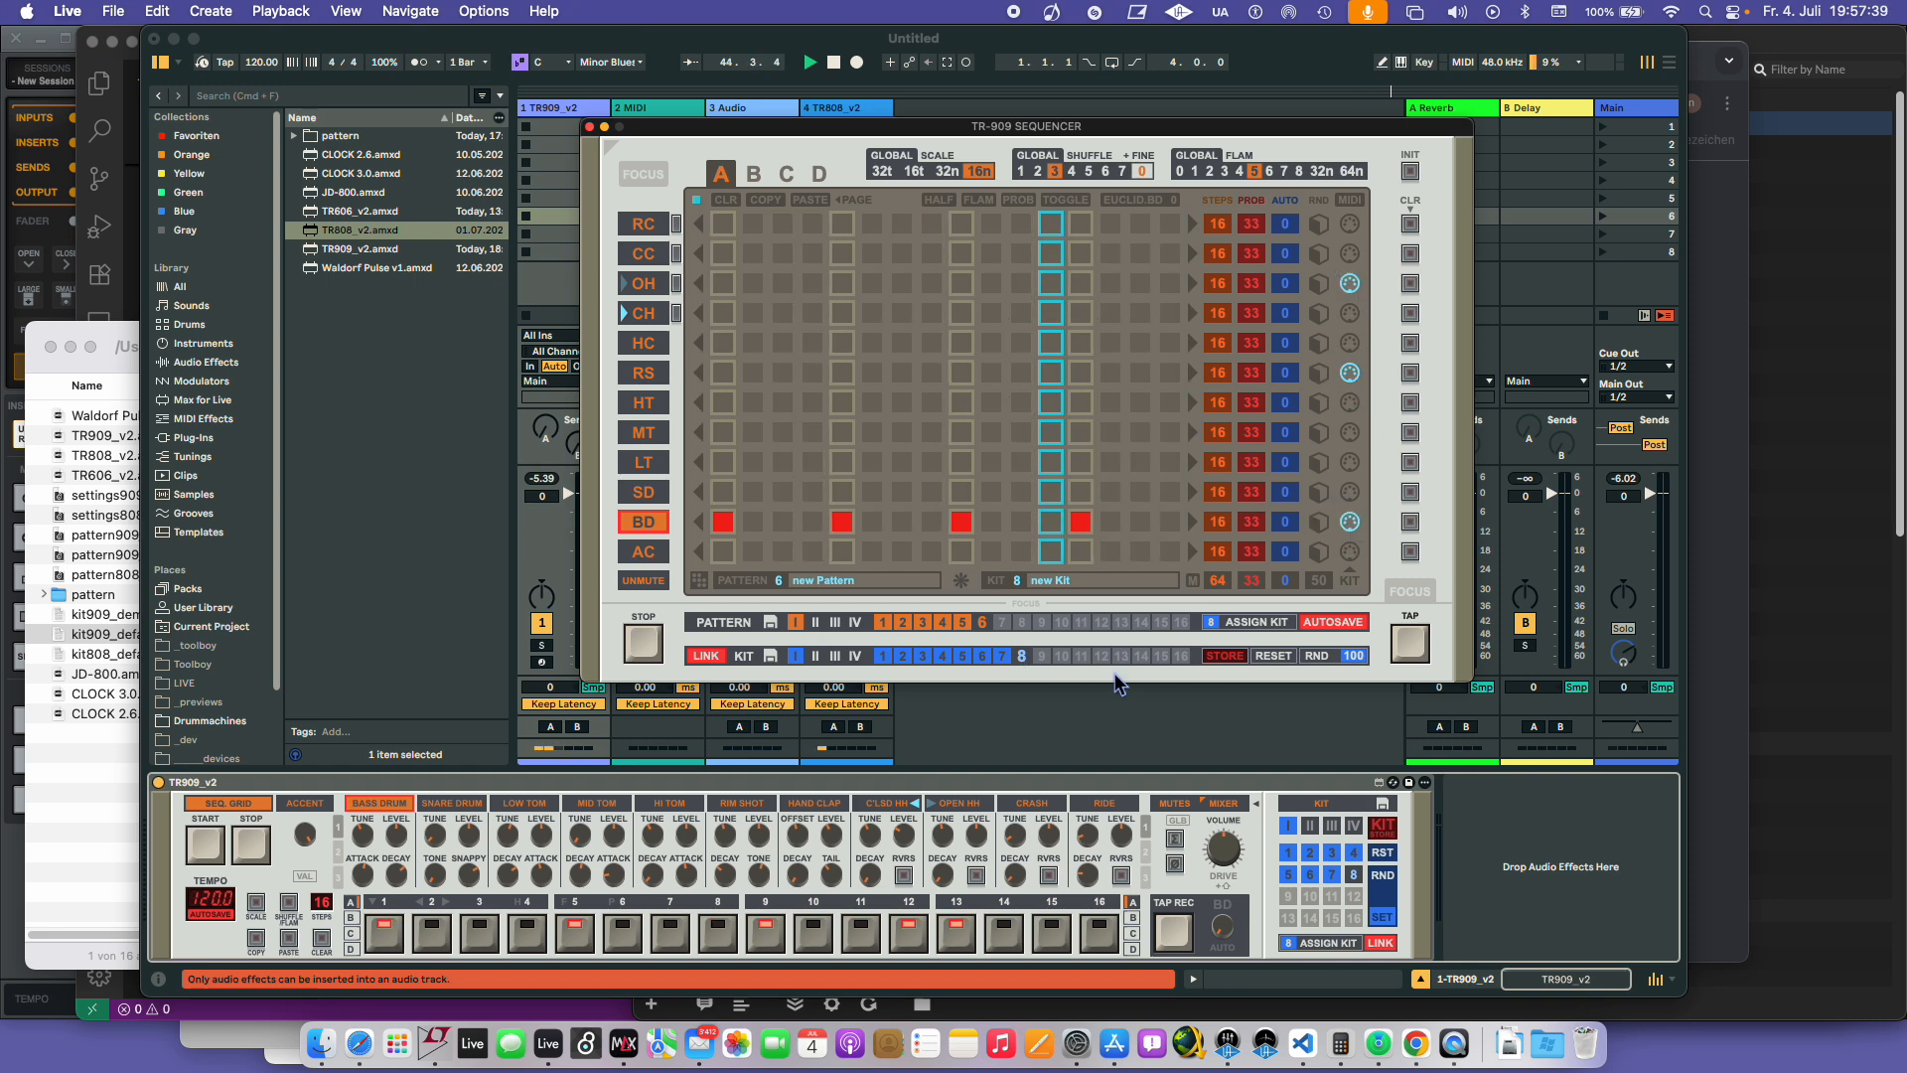
- Enable MIDI for HC, HT, MT and LT in kit 7, and recall kit 8 to compare
{"action": "left_click", "coordinate": [1001, 655]}
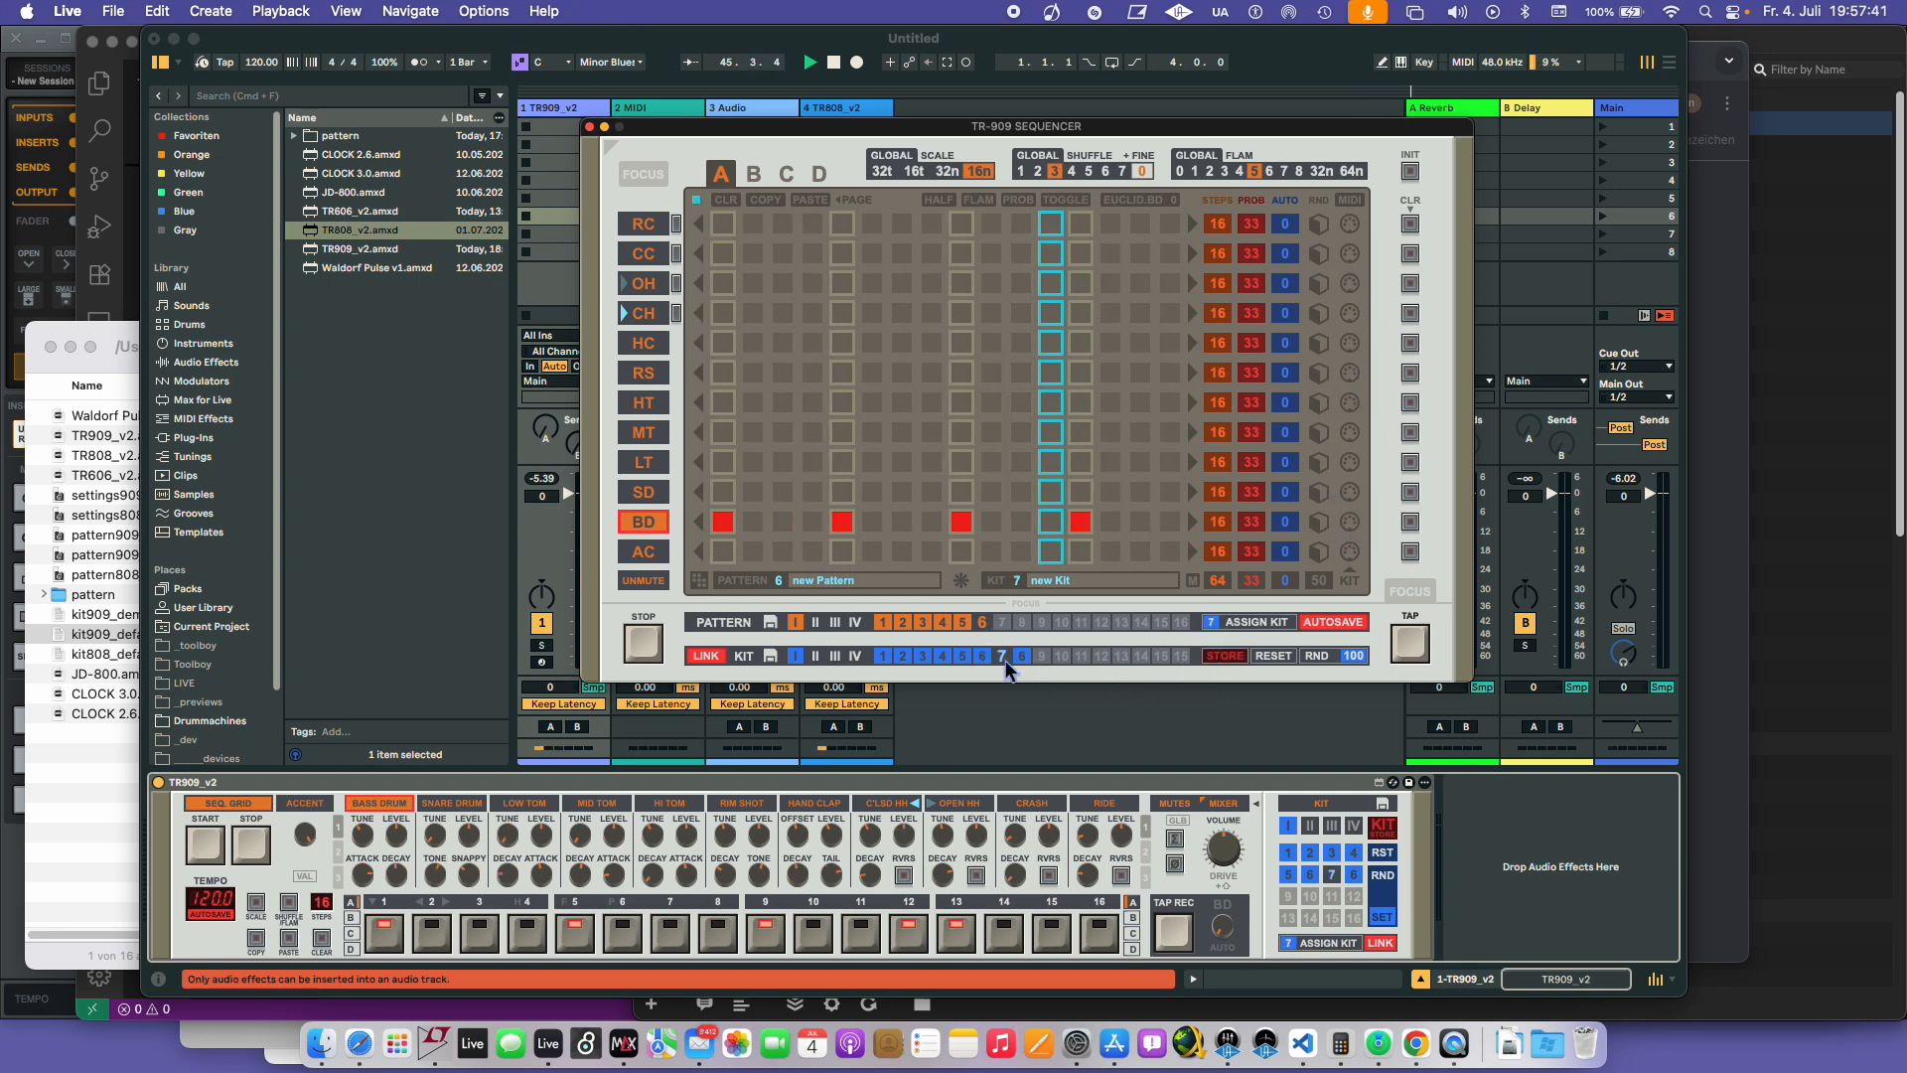
{"action": "left_click", "coordinate": [1350, 402]}
{"action": "left_click", "coordinate": [1350, 432]}
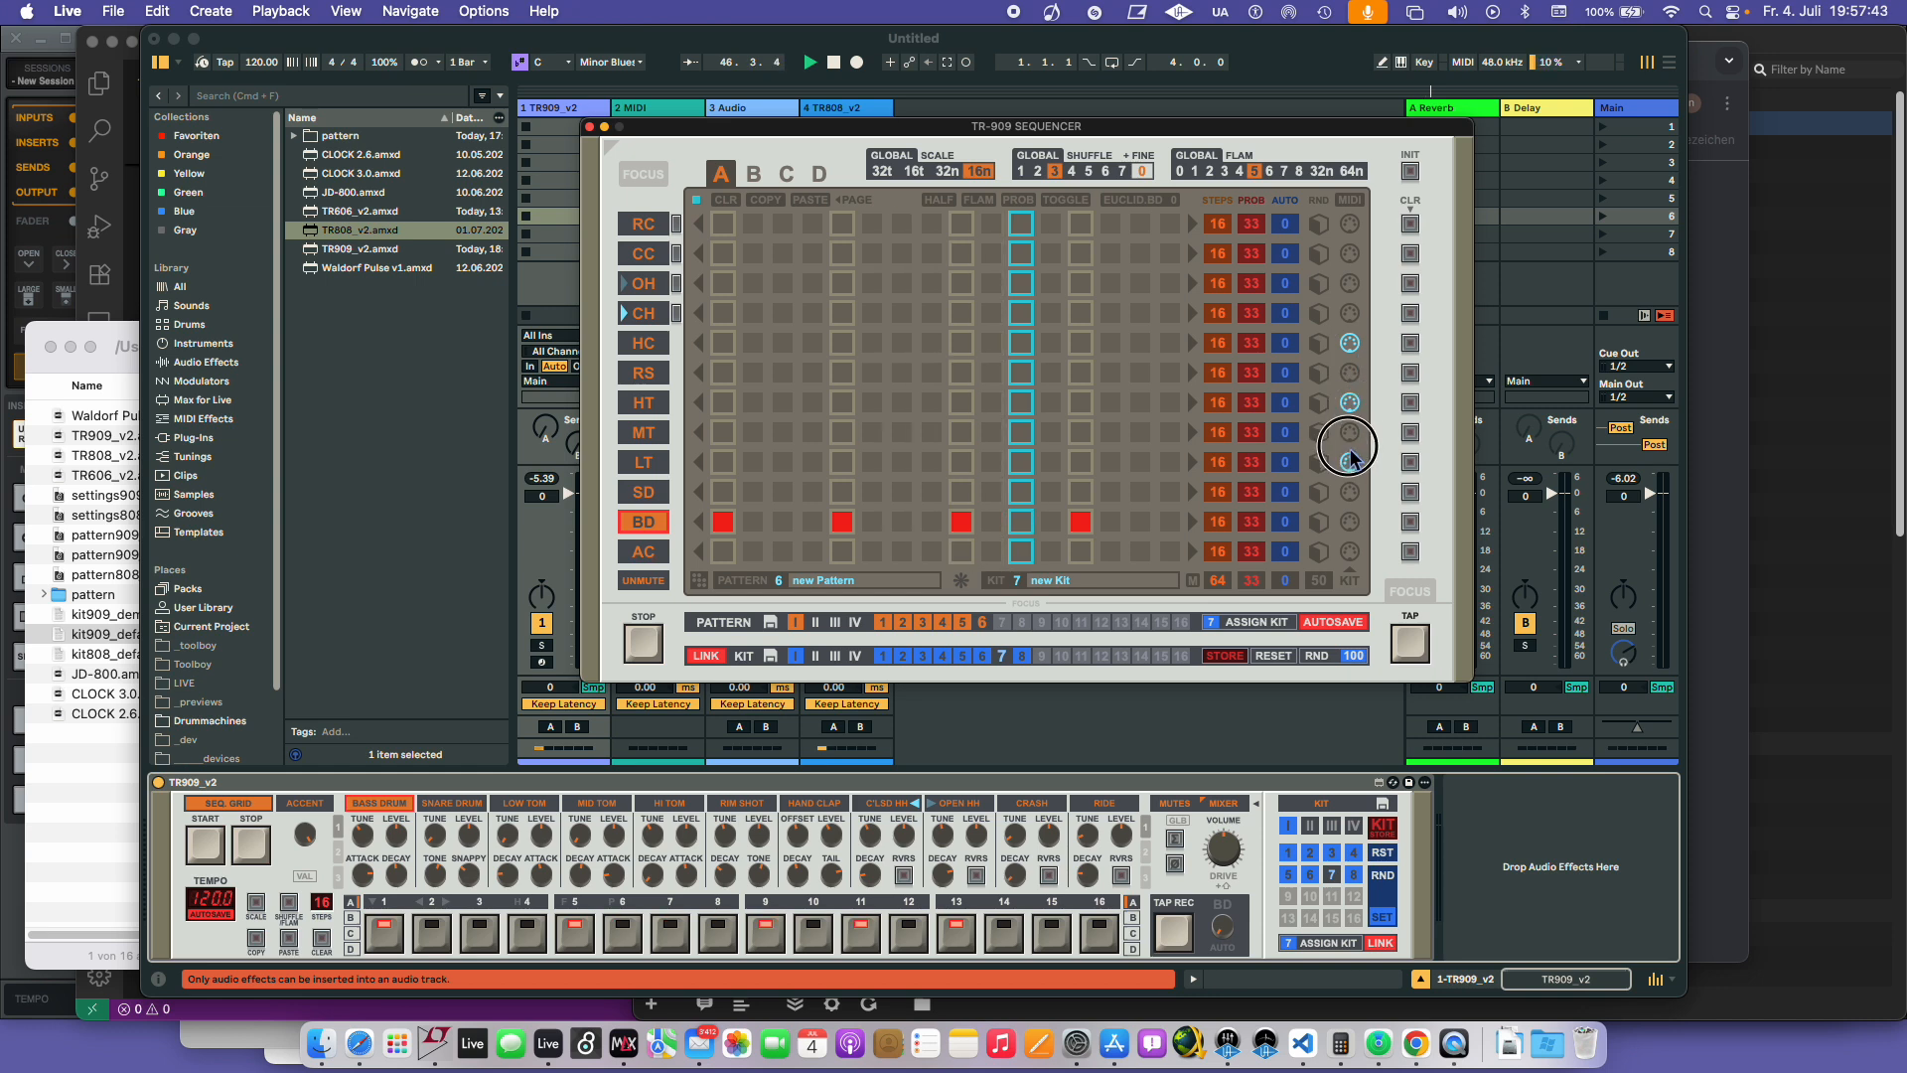
{"action": "left_click", "coordinate": [1350, 462]}
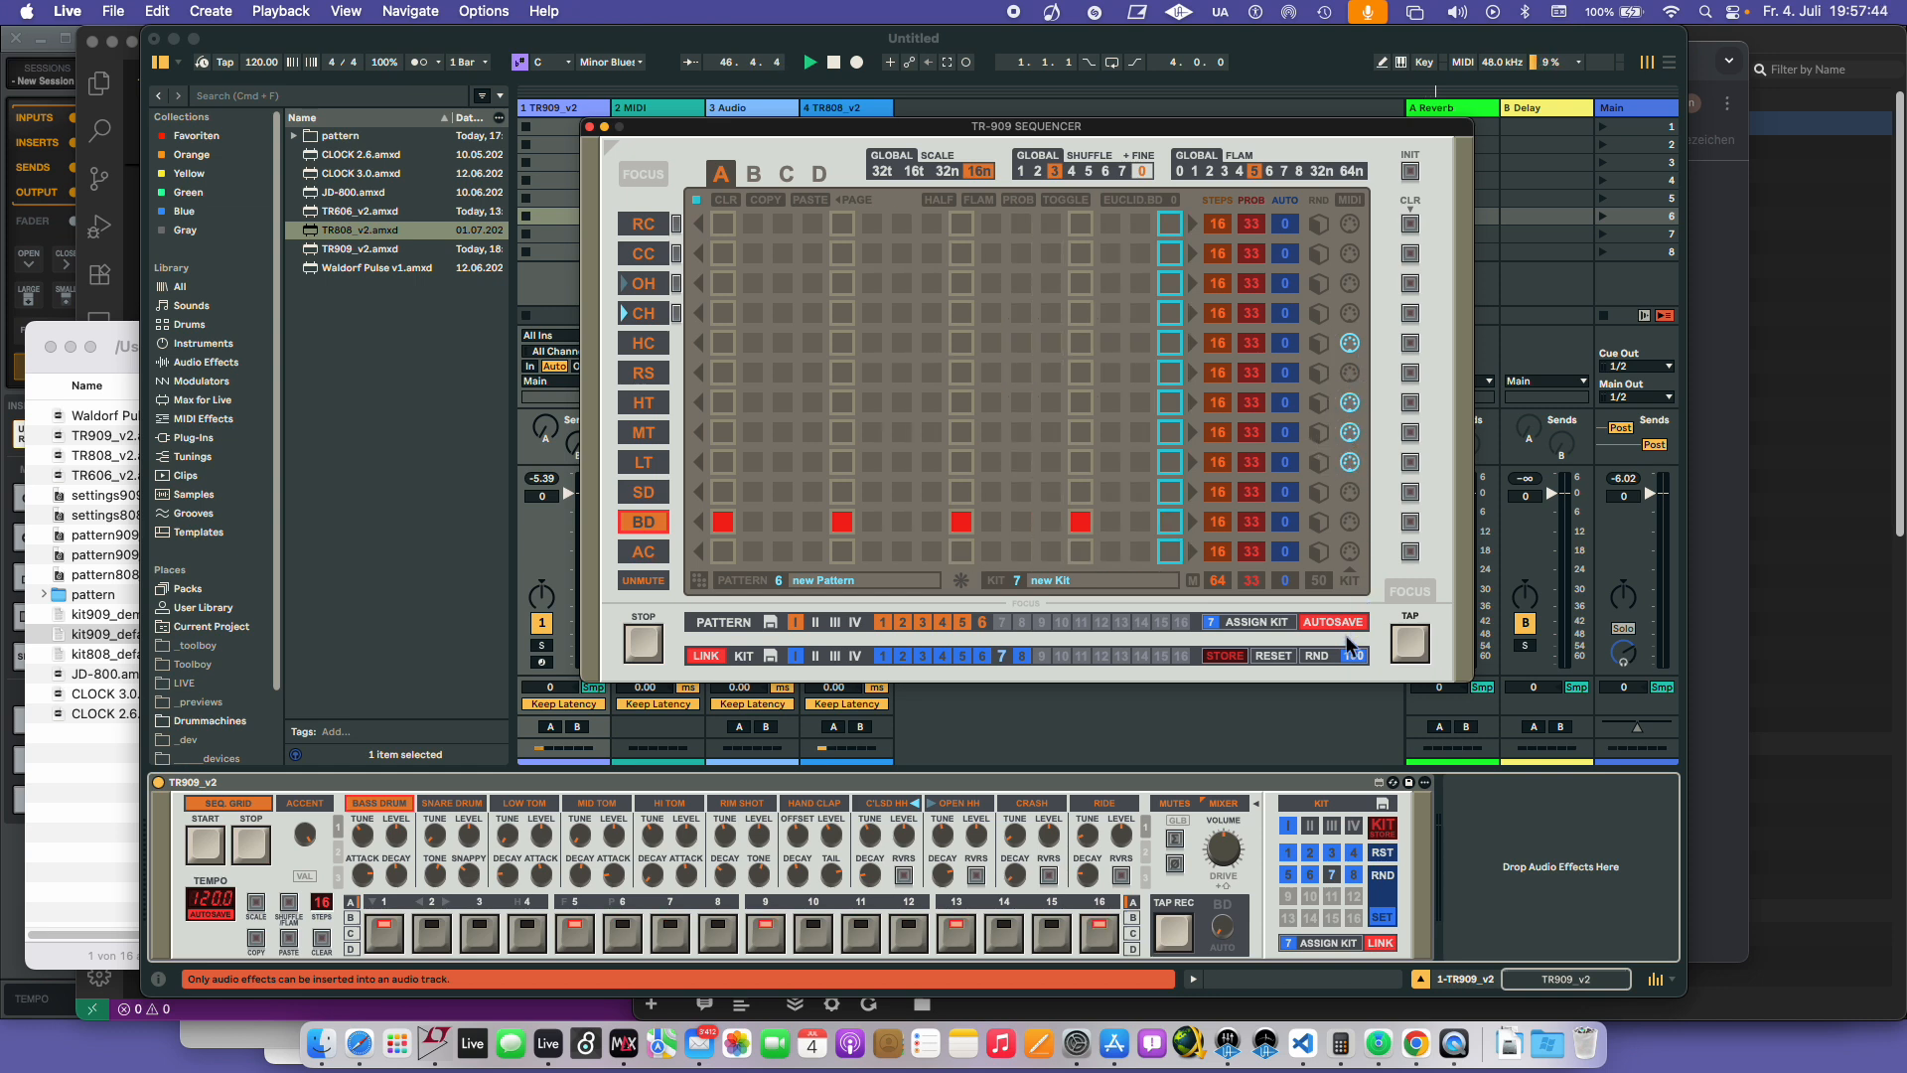
{"action": "left_click", "coordinate": [1015, 658]}
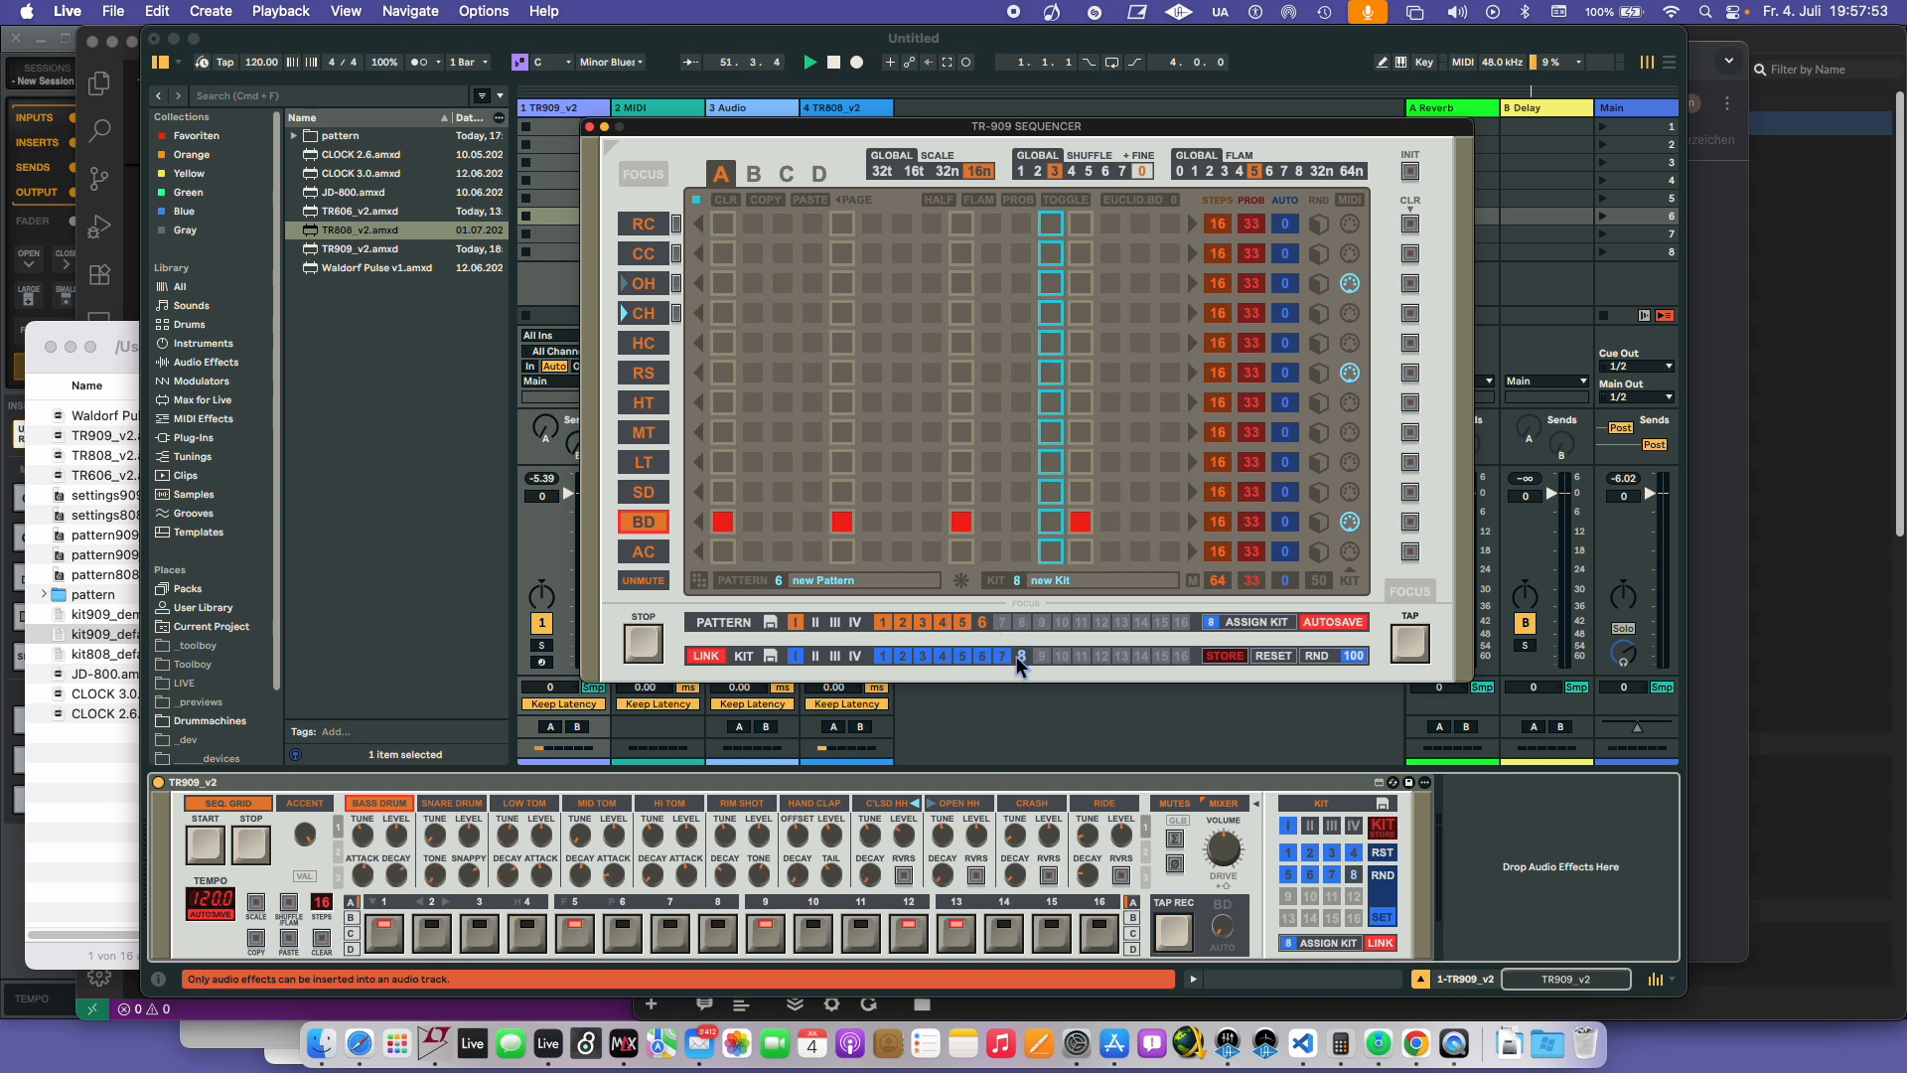
- Recall kit 1 and kit 8 to compare their MIDI settings, and return the MIDI scope to GLB
{"action": "left_click", "coordinate": [962, 656]}
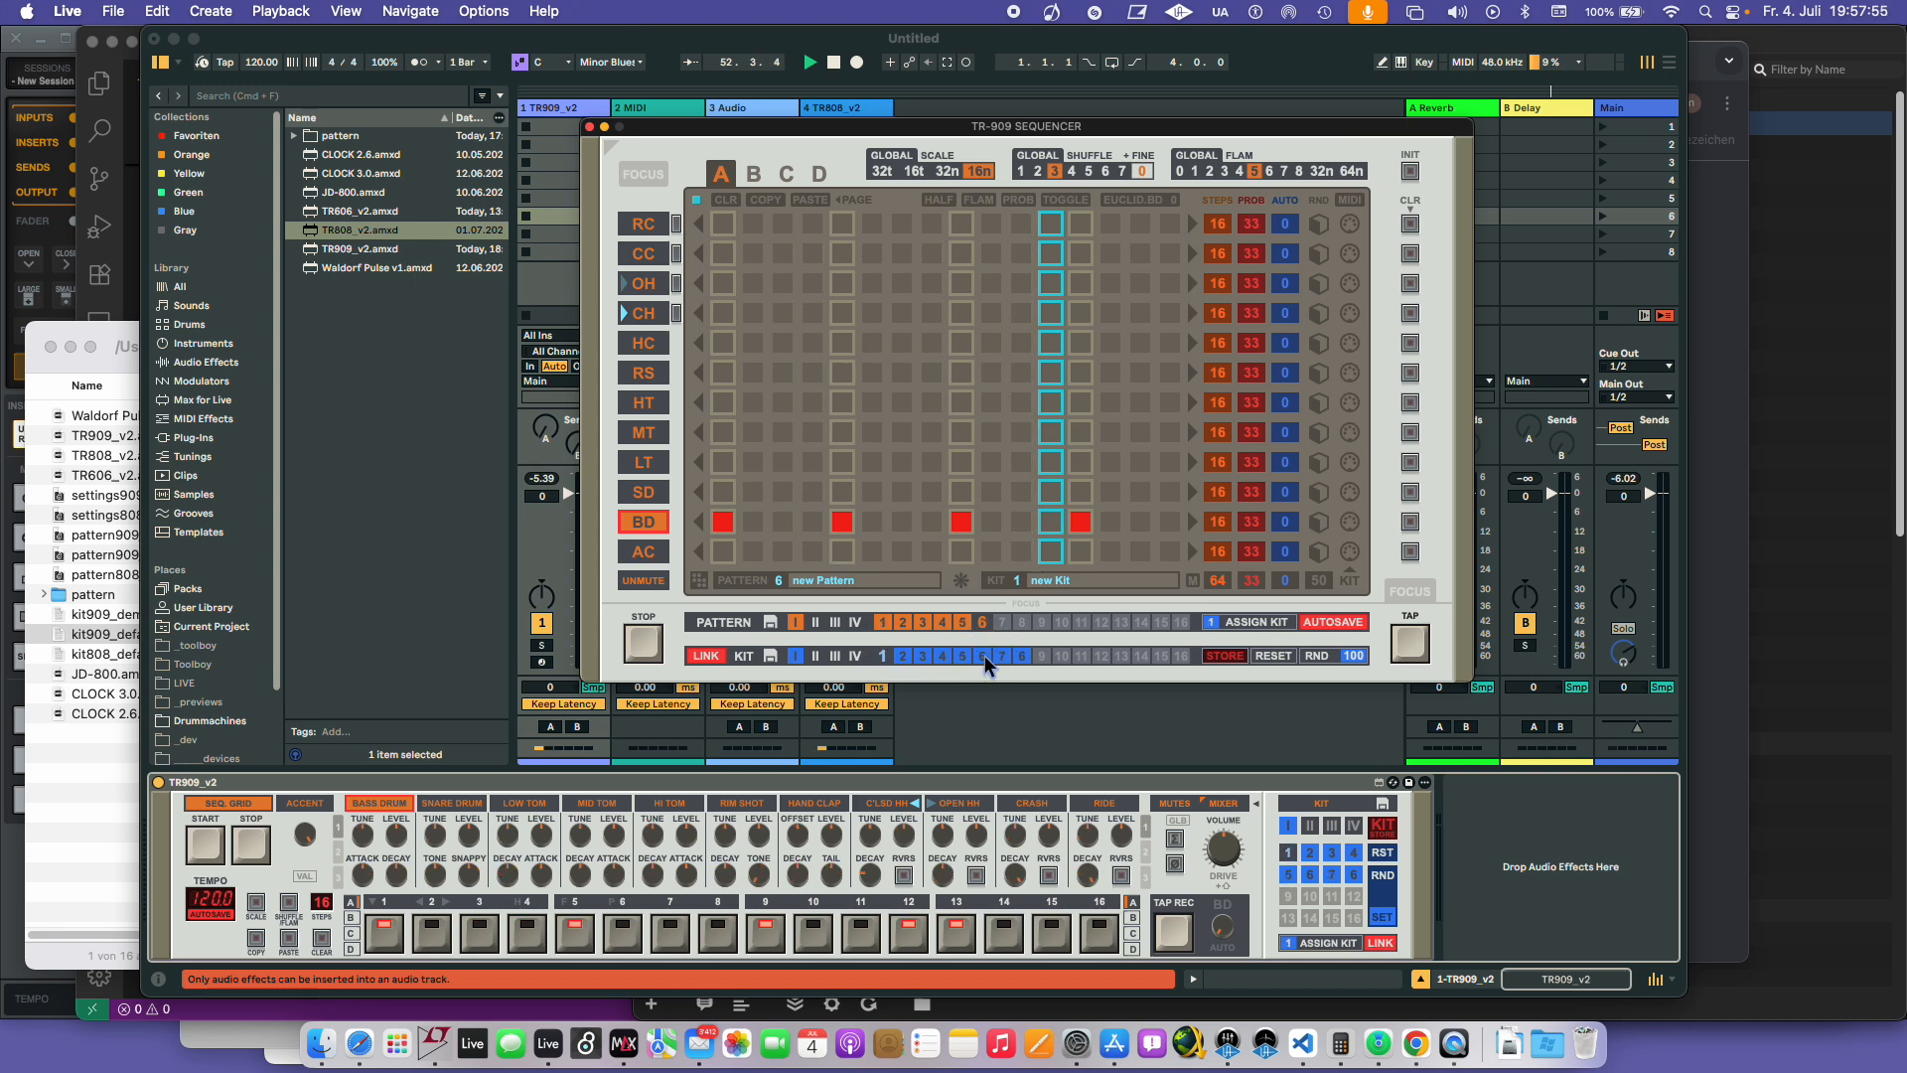
{"action": "left_click", "coordinate": [1021, 656]}
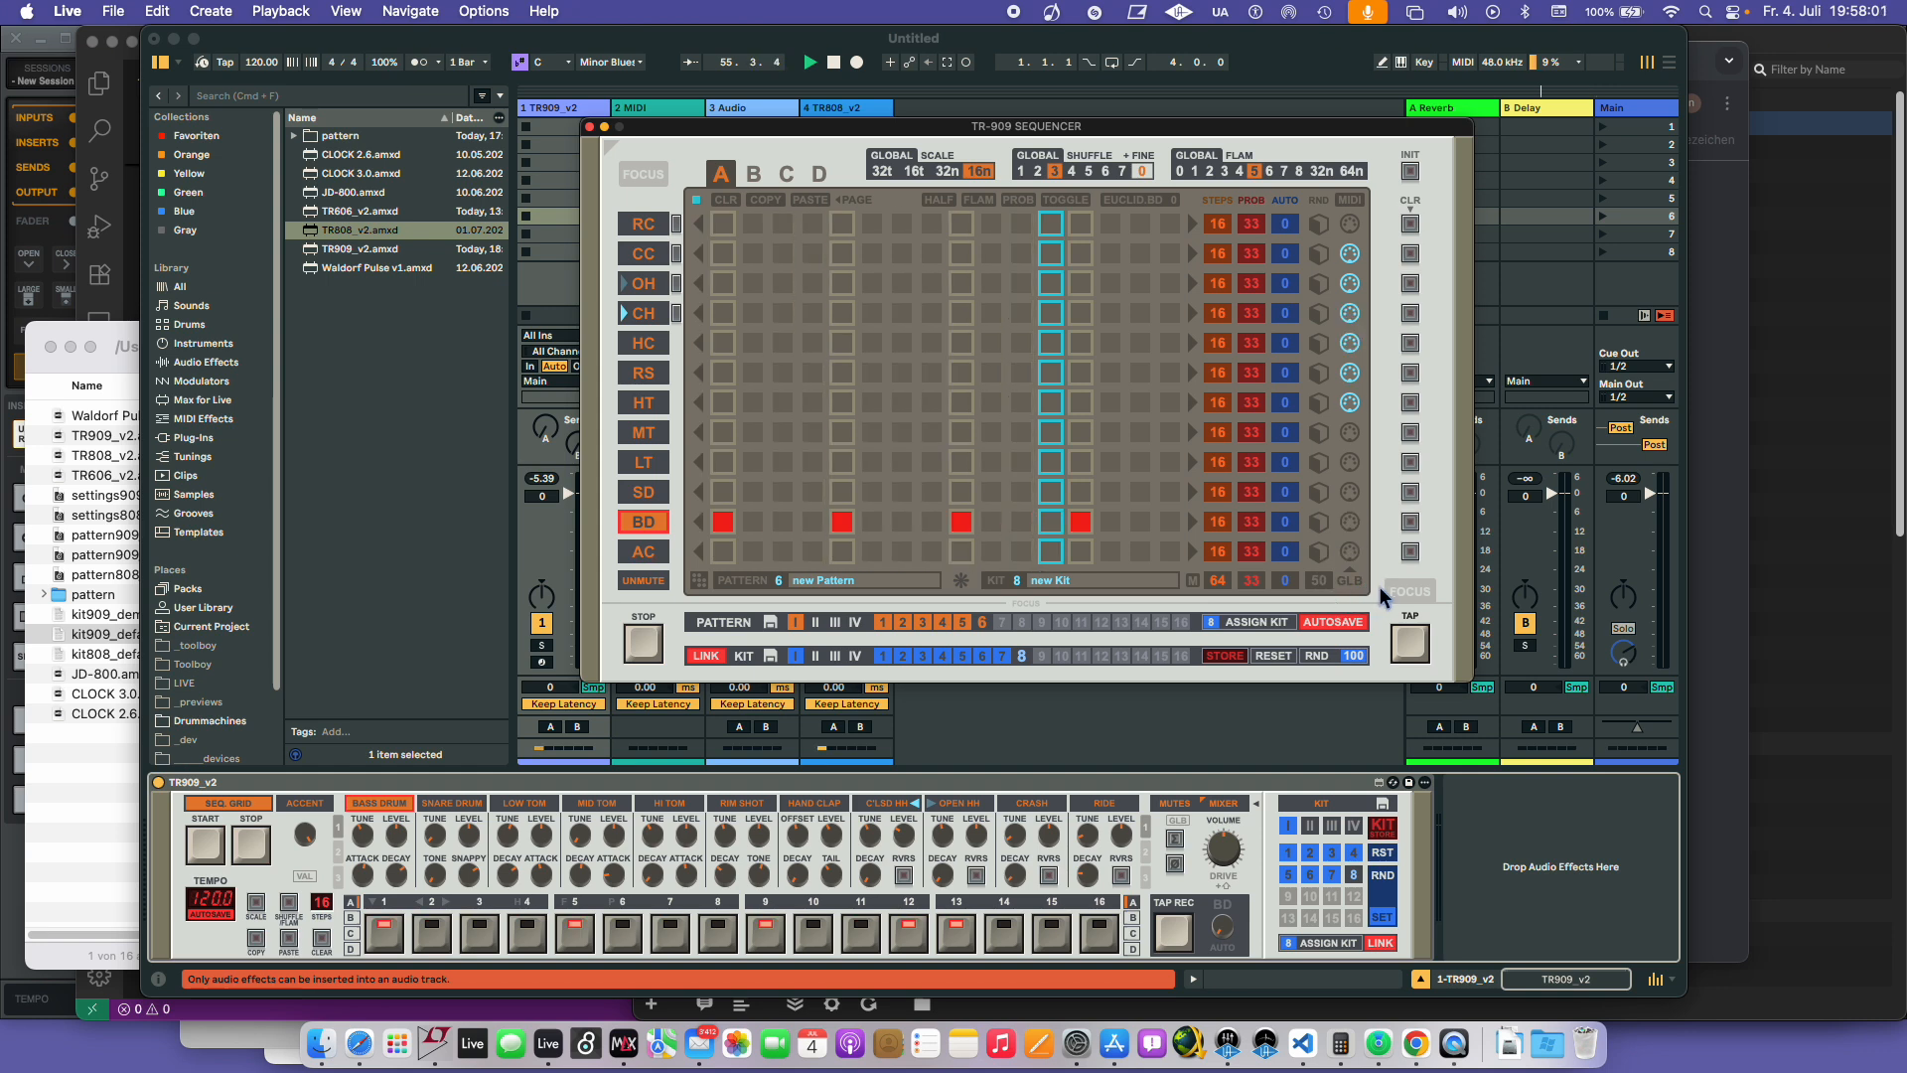
- Open the MIDI note settings page and audition the MIDI-in notes of individual voices from CC down to AC
{"action": "left_click", "coordinate": [1353, 204]}
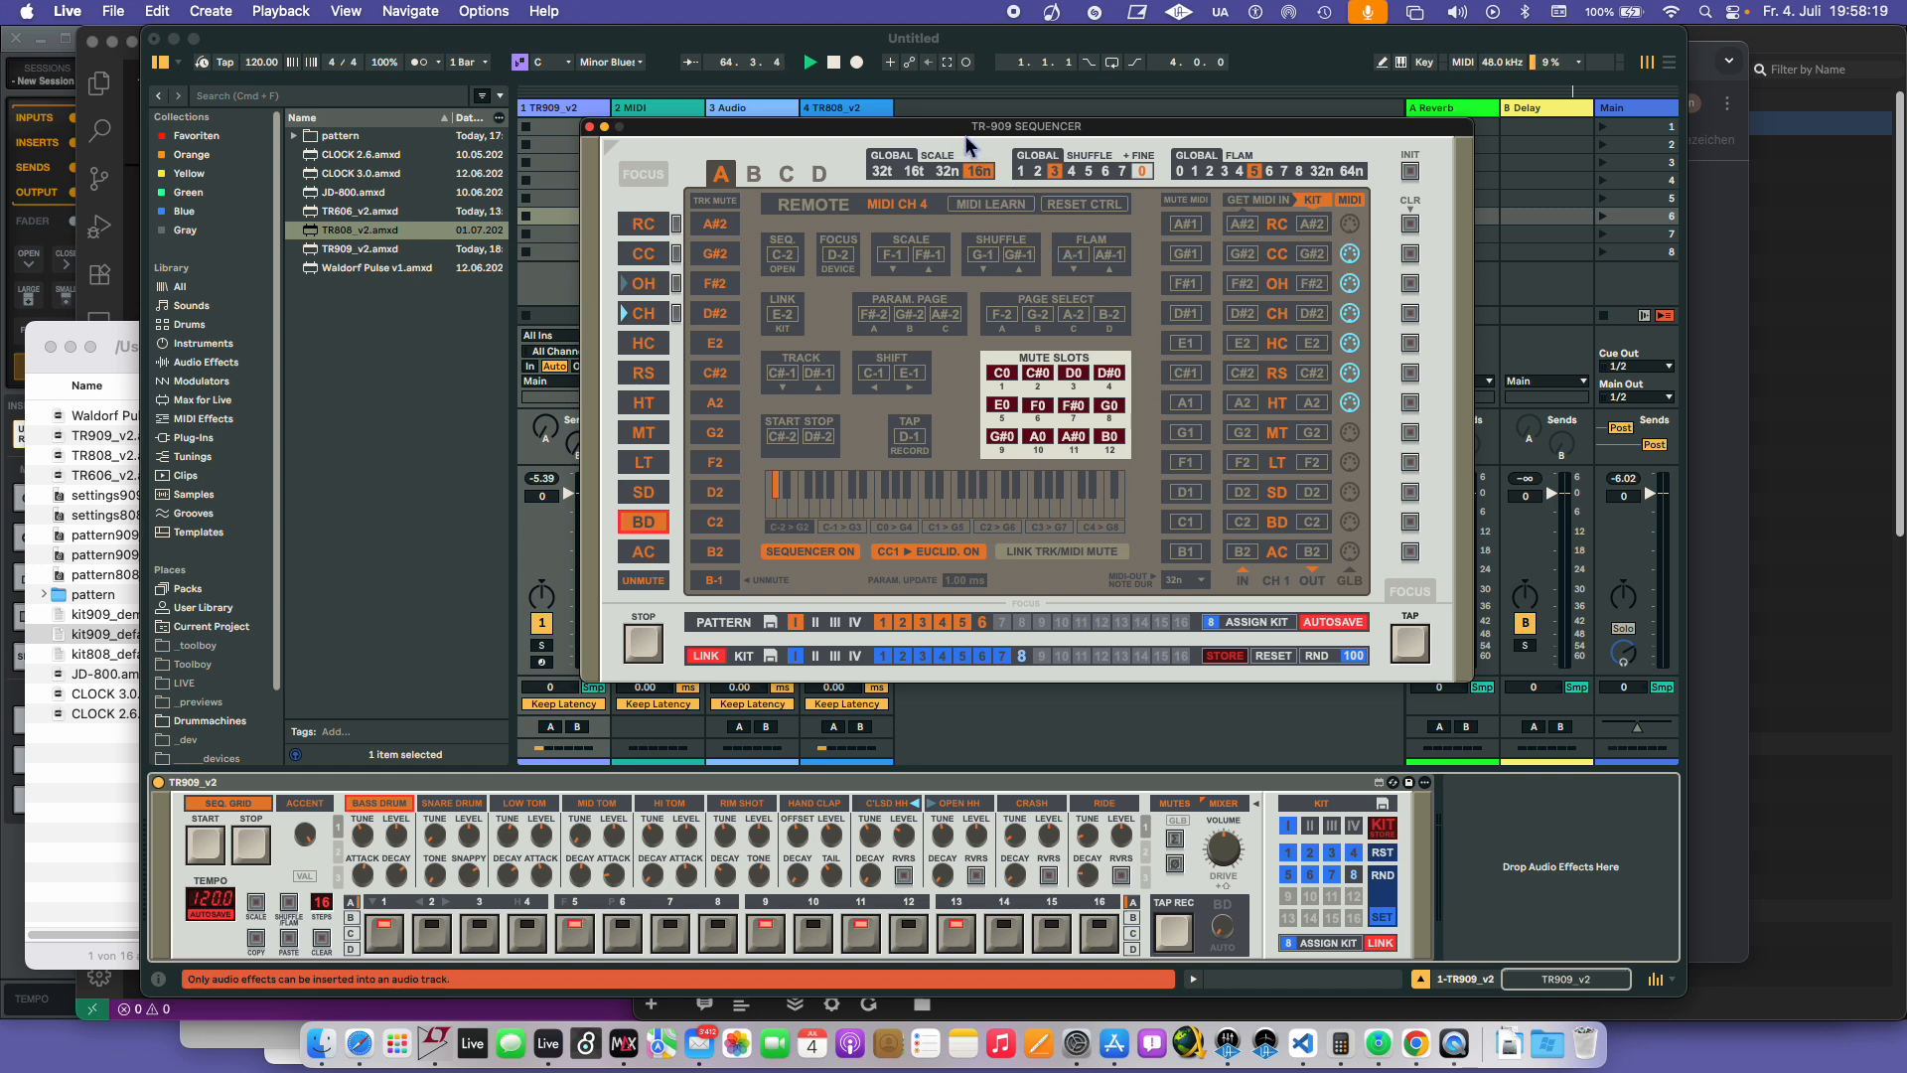
{"action": "left_click_drag", "start_coordinate": [967, 139], "coordinate": [1003, 189]}
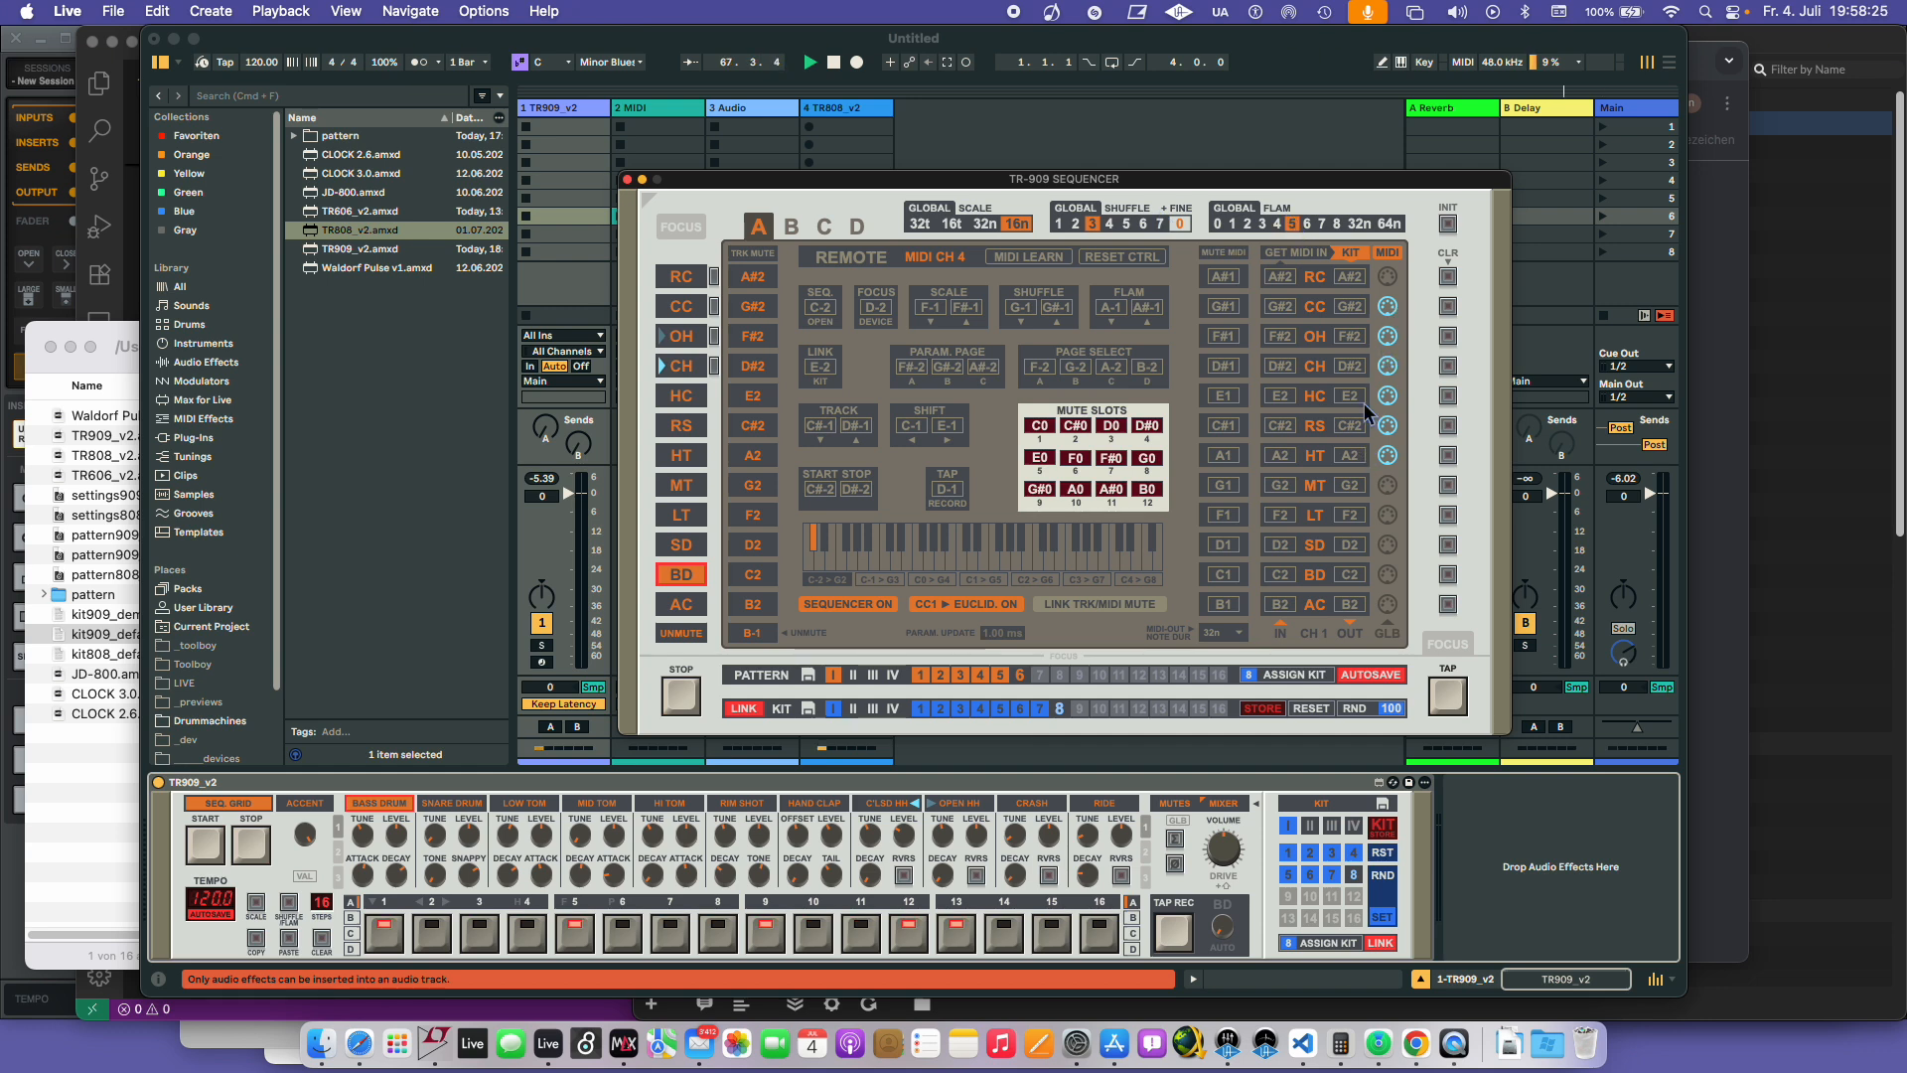
{"action": "left_click", "coordinate": [1281, 312]}
{"action": "left_click", "coordinate": [1280, 367]}
{"action": "left_click", "coordinate": [1281, 397]}
{"action": "left_click", "coordinate": [1282, 426]}
{"action": "left_click", "coordinate": [1282, 456]}
{"action": "left_click", "coordinate": [1281, 485]}
{"action": "left_click", "coordinate": [1280, 546]}
{"action": "left_click", "coordinate": [1281, 574]}
{"action": "left_click", "coordinate": [1284, 602]}
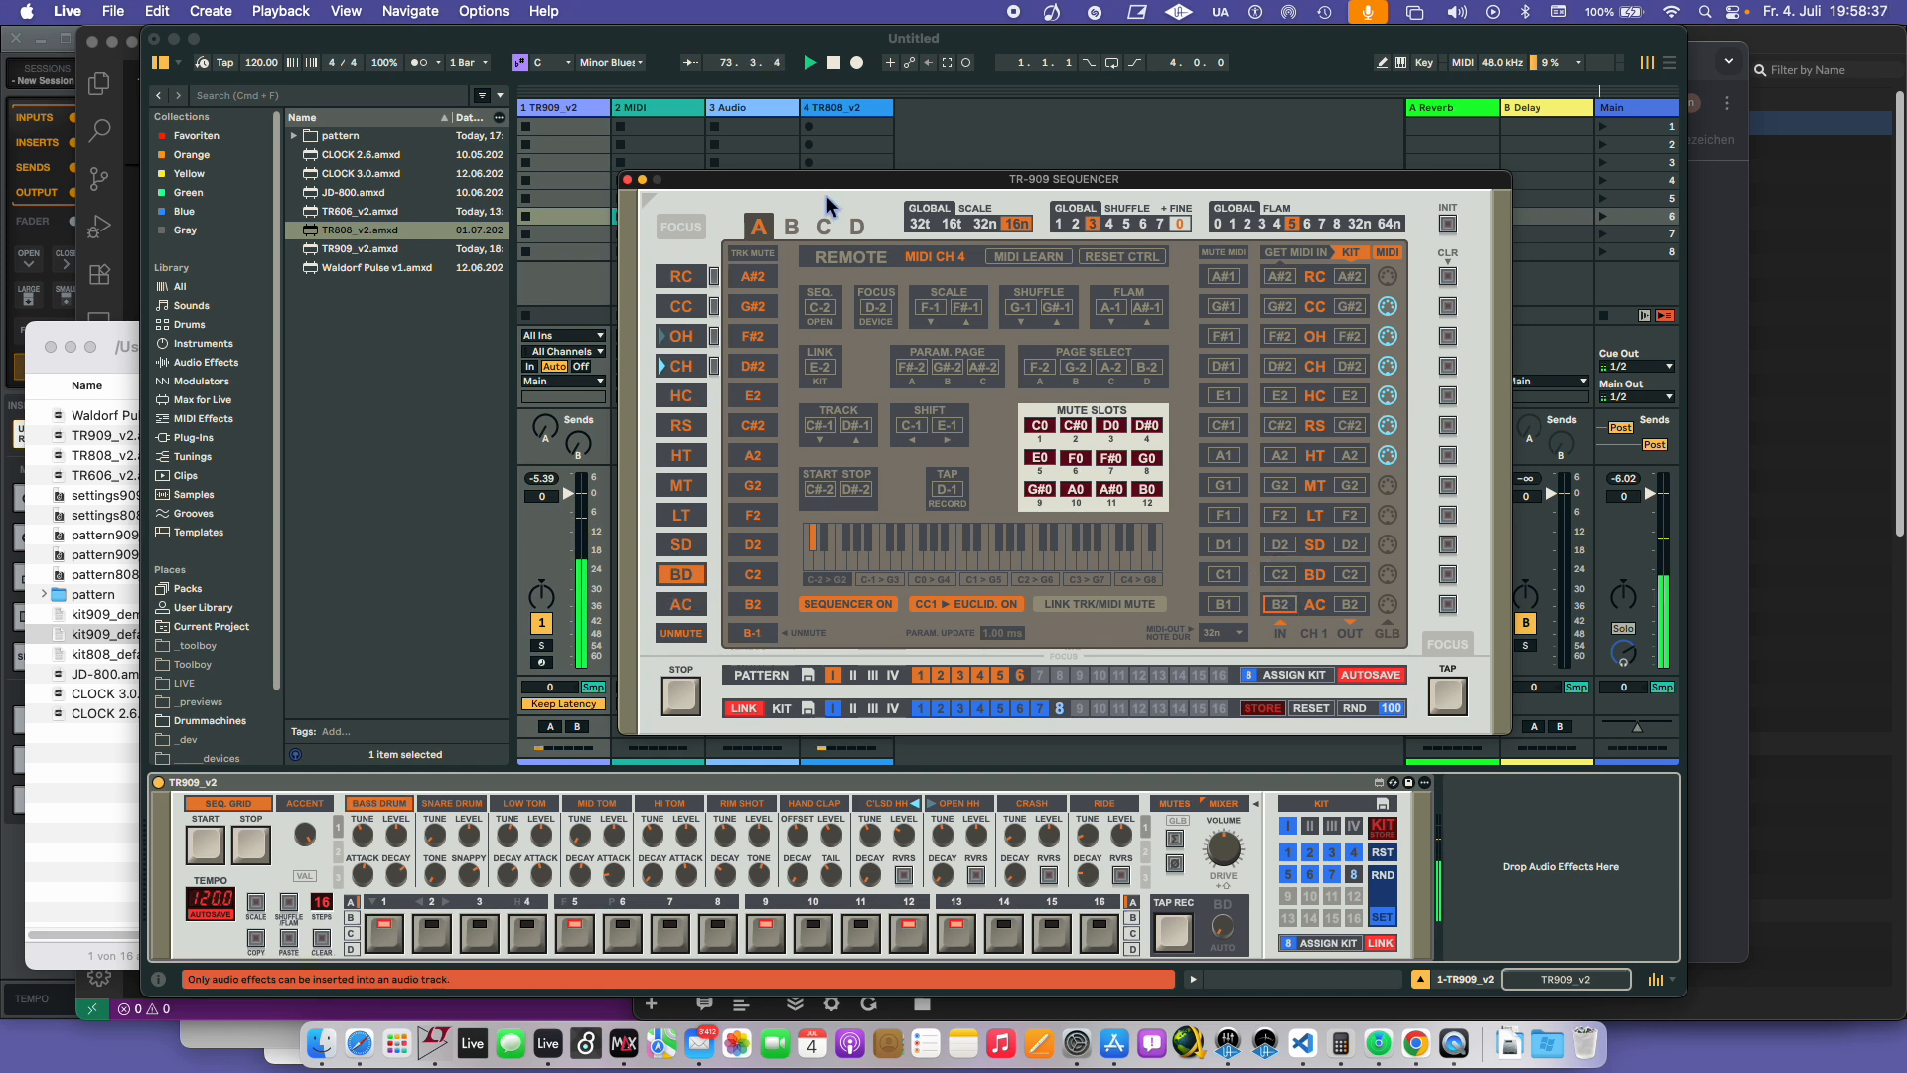
- Return to the step grid, clear the BD row of pattern 6 and uncover the tracks behind the sequencer window
{"action": "left_click", "coordinate": [1393, 254]}
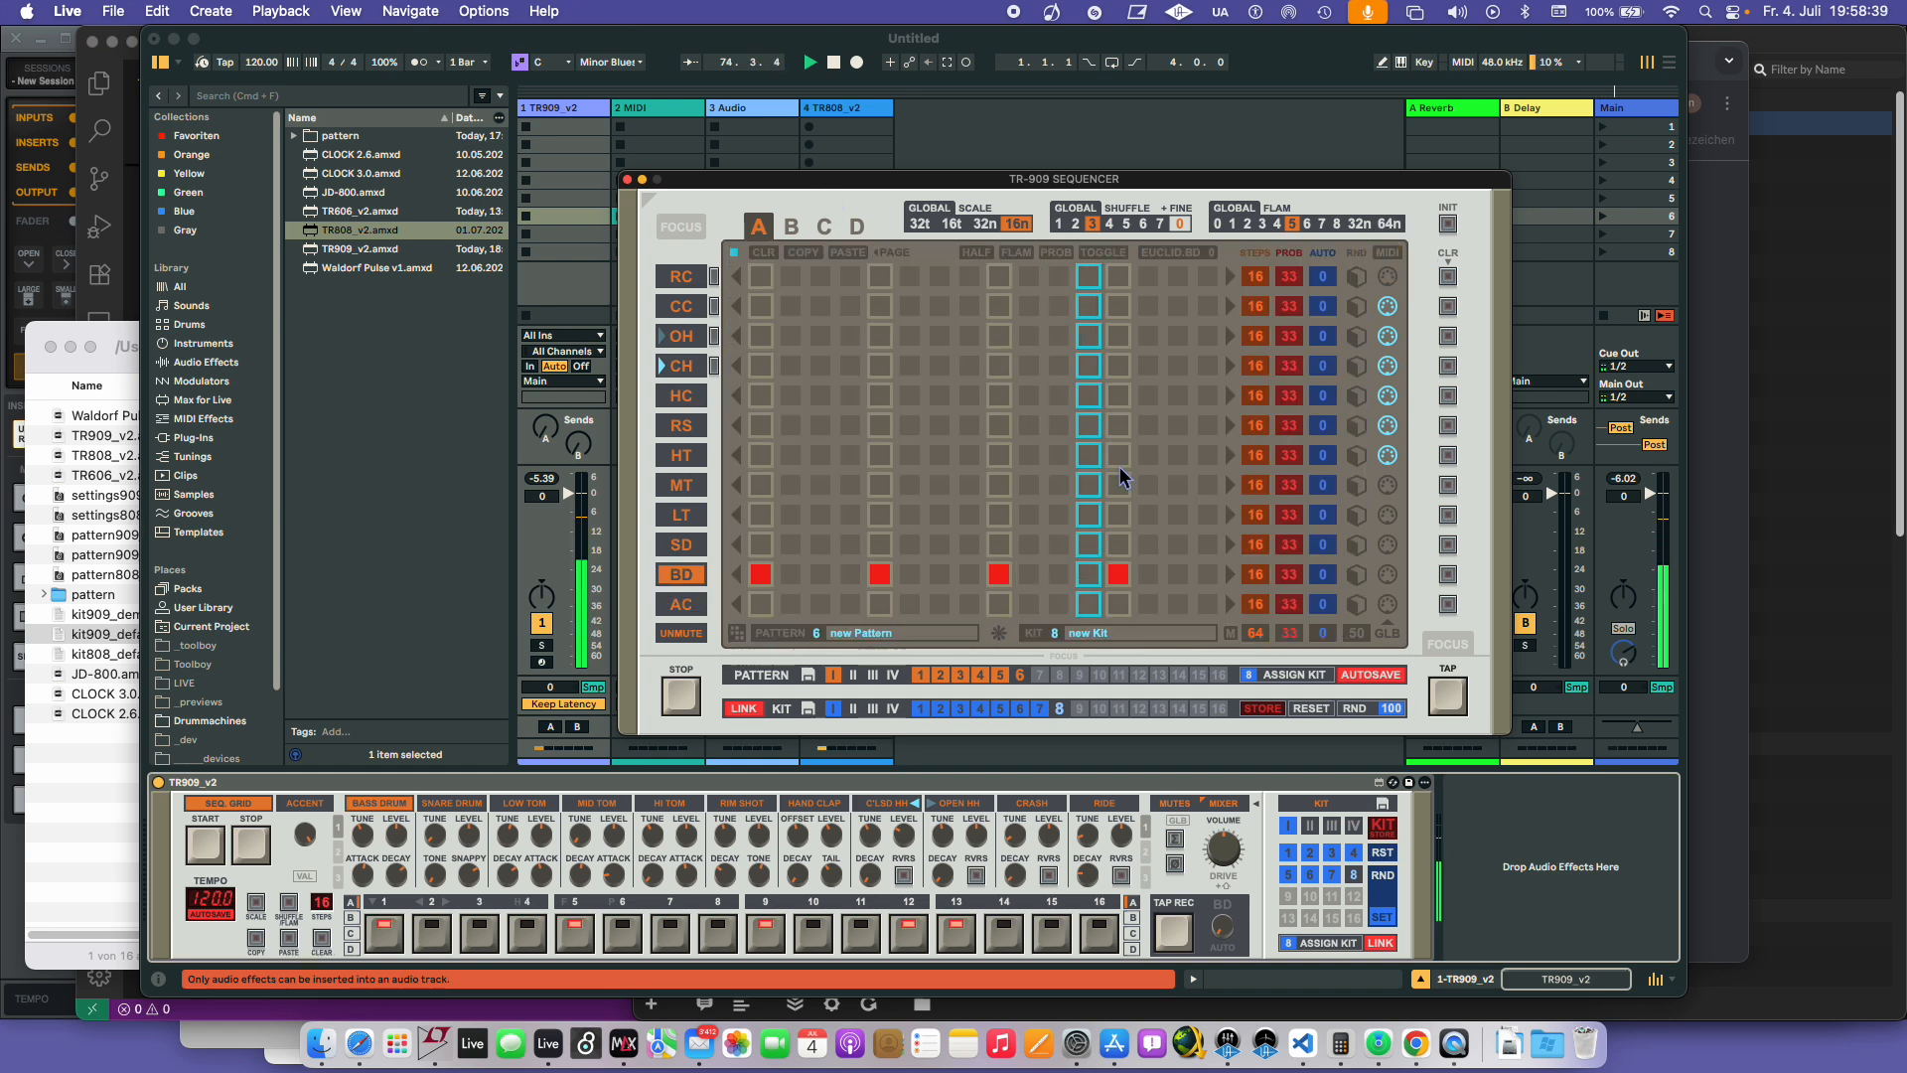
{"action": "left_click", "coordinate": [1447, 574]}
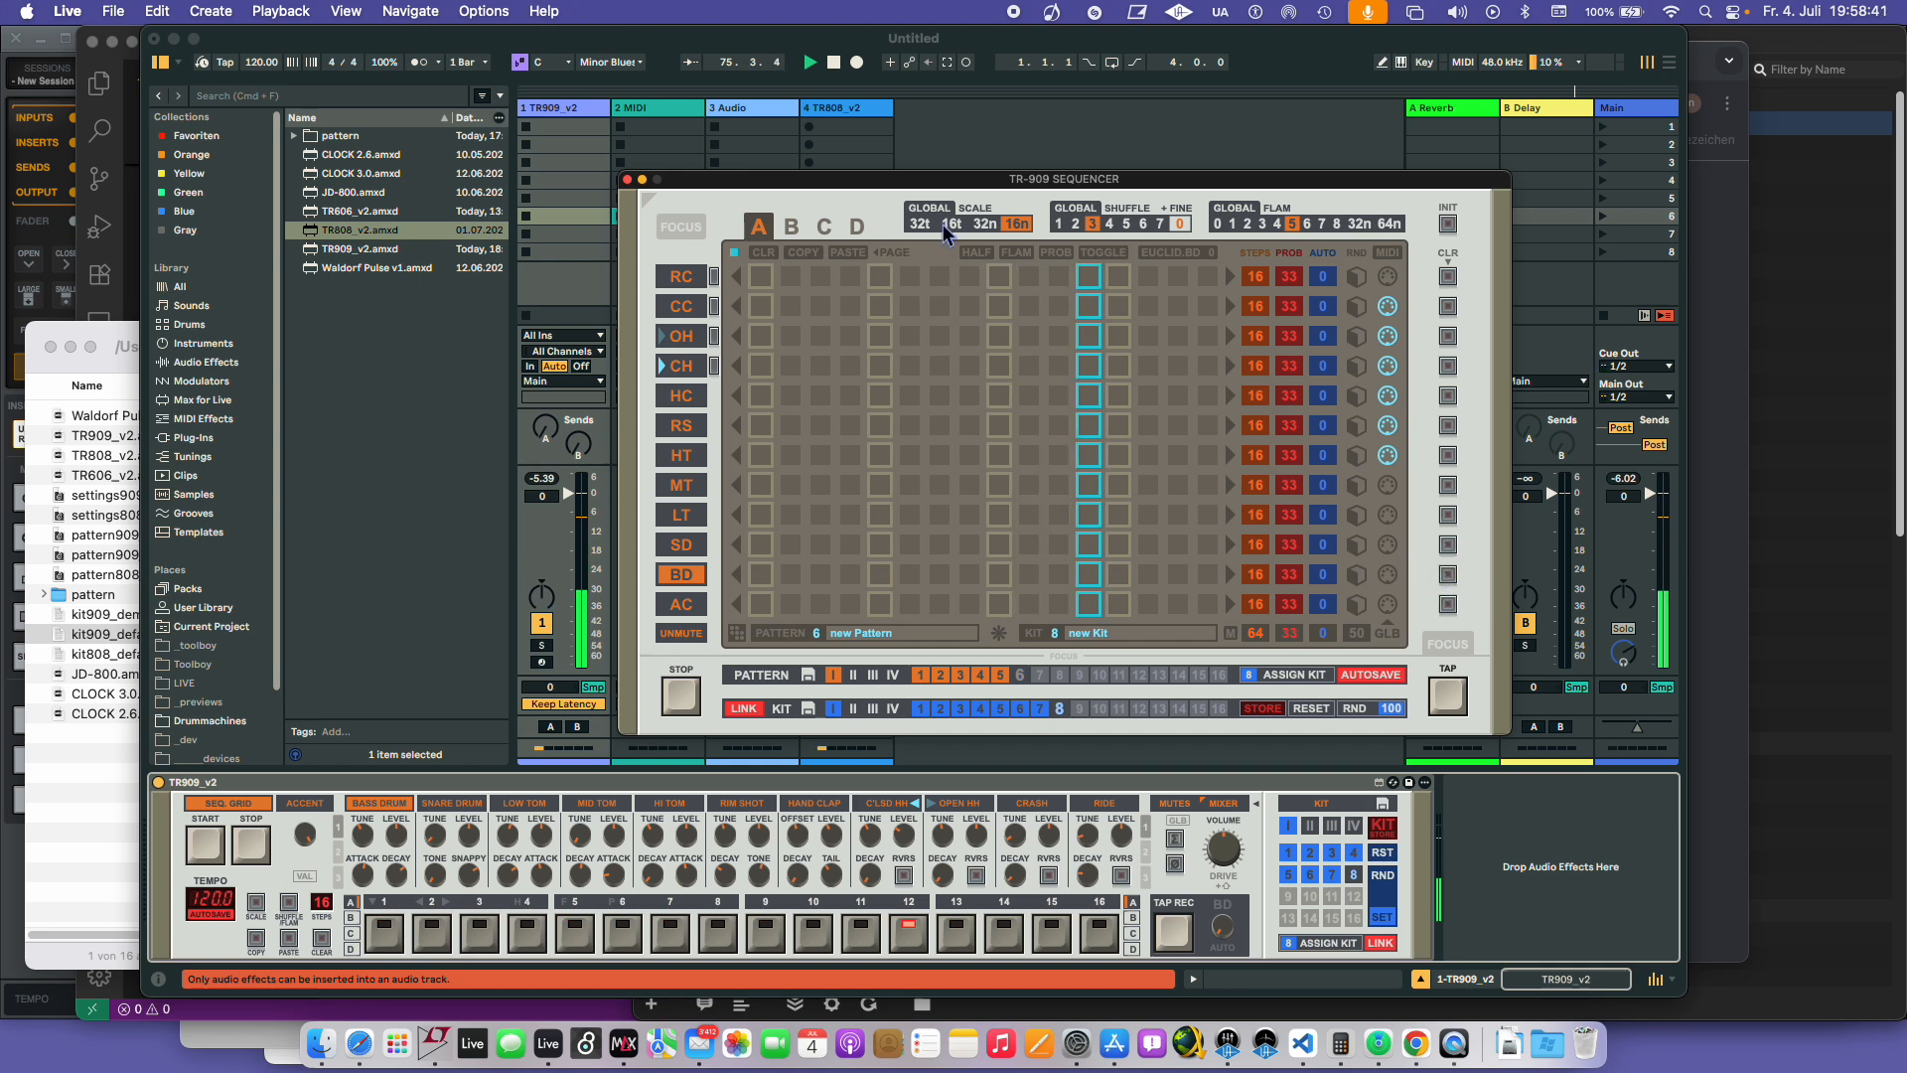
{"action": "left_click_drag", "start_coordinate": [919, 184], "coordinate": [1132, 109]}
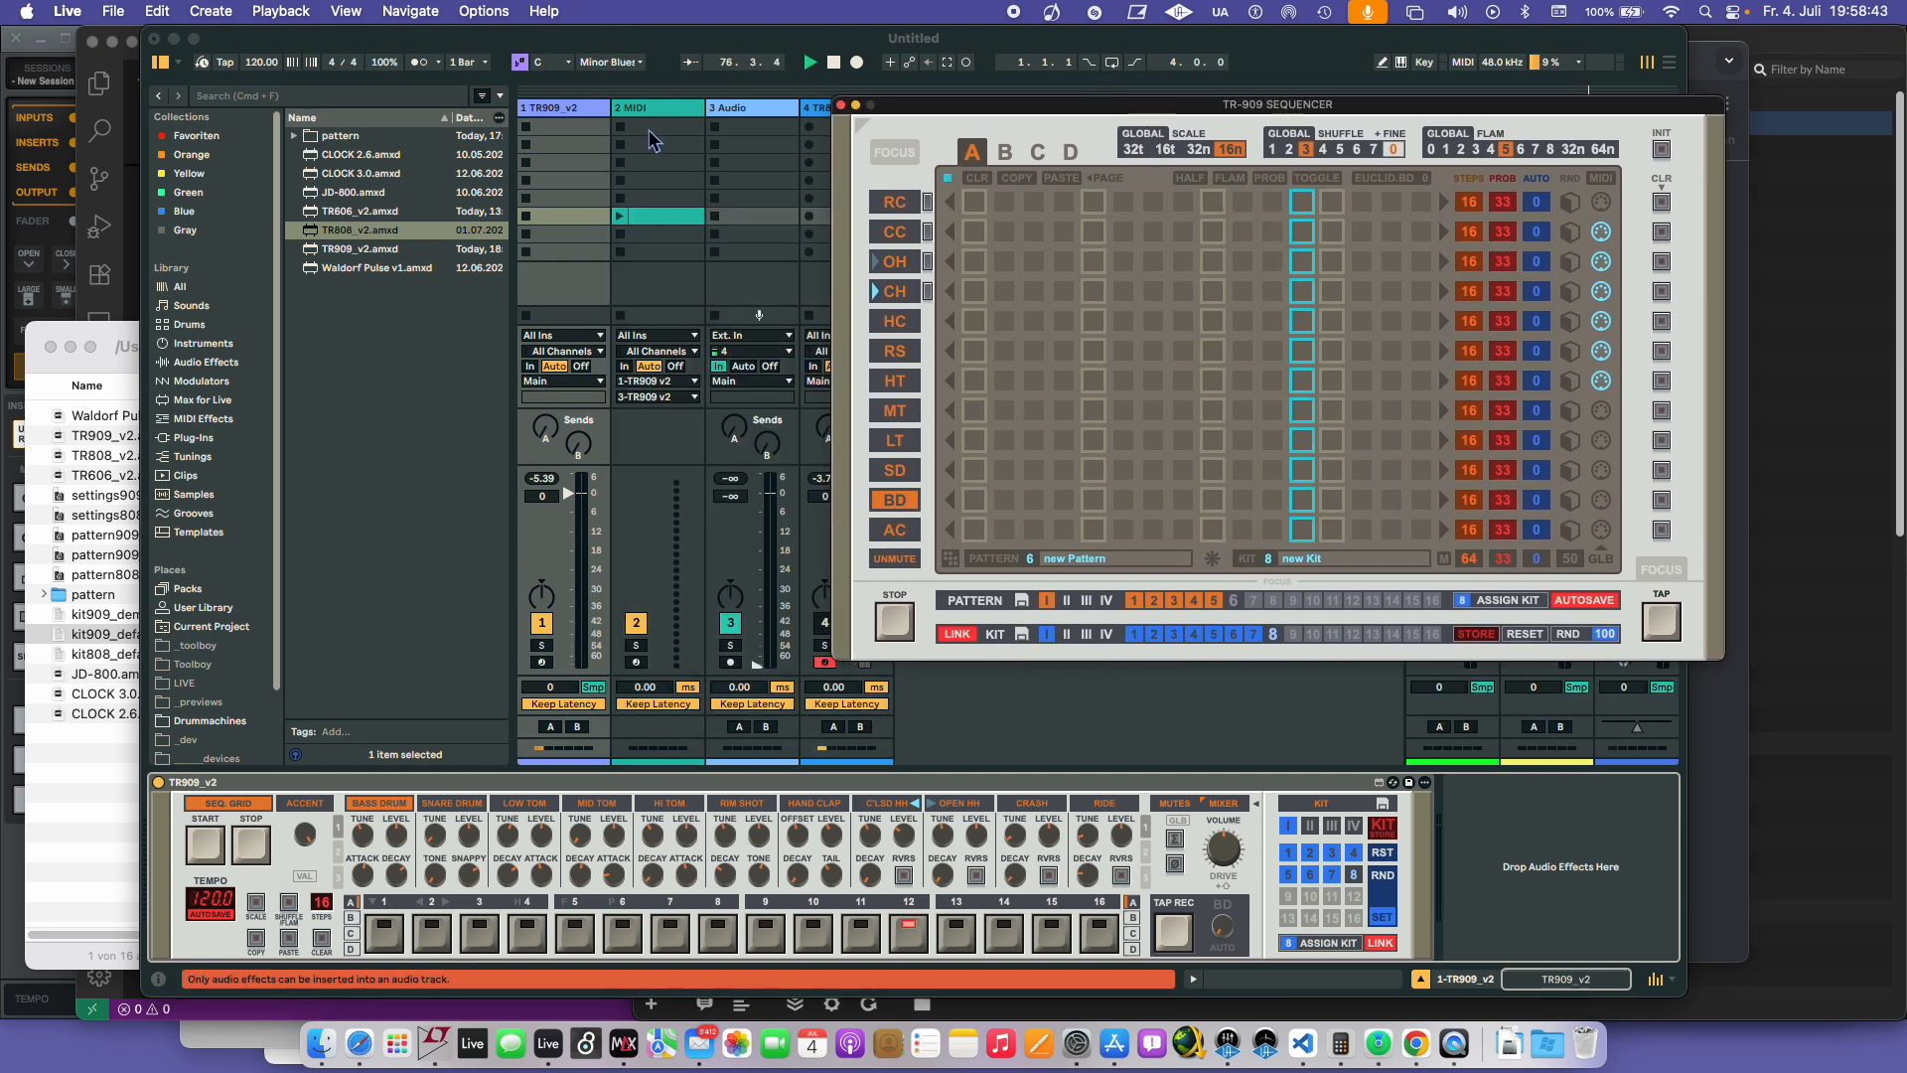
- Delete the existing MIDI track and insert two new MIDI tracks after the TR909_v2 track
{"action": "left_click", "coordinate": [611, 112]}
{"action": "key", "text": "Delete"}
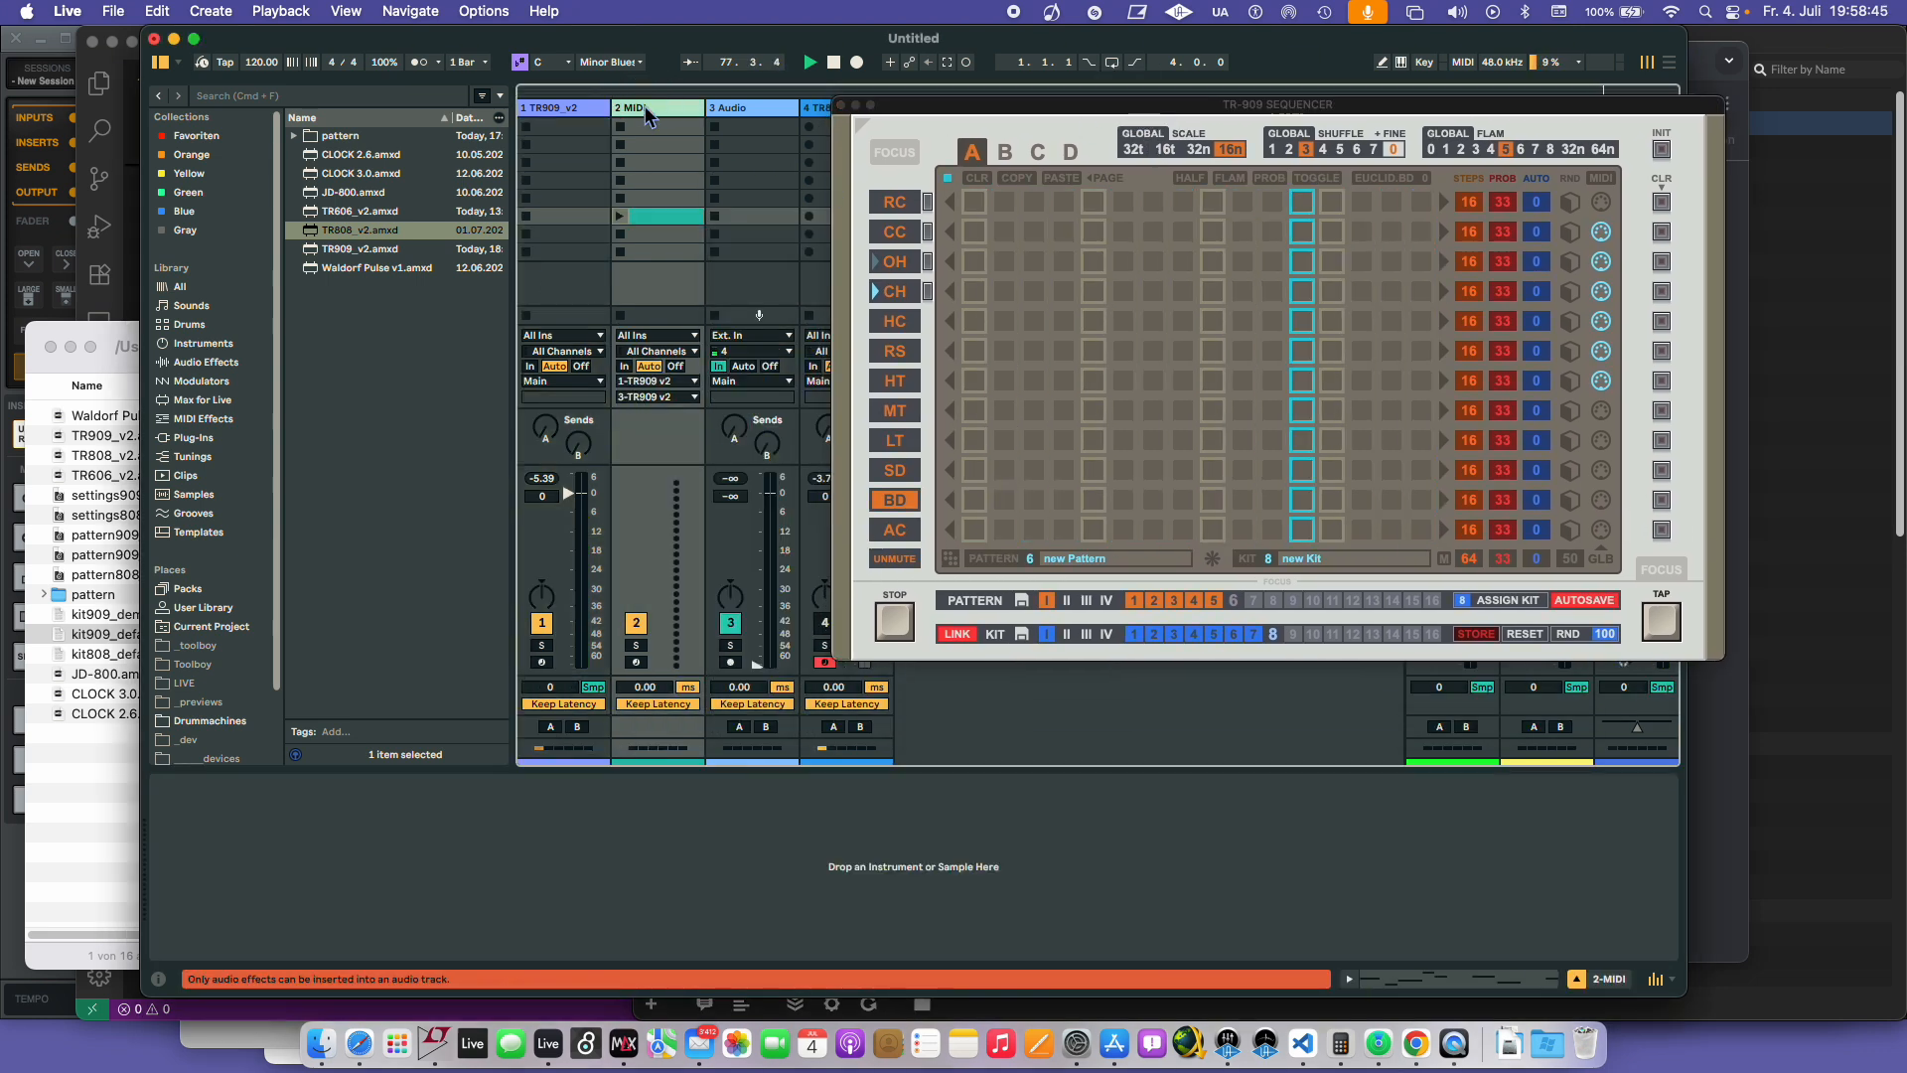
{"action": "left_click", "coordinate": [580, 111]}
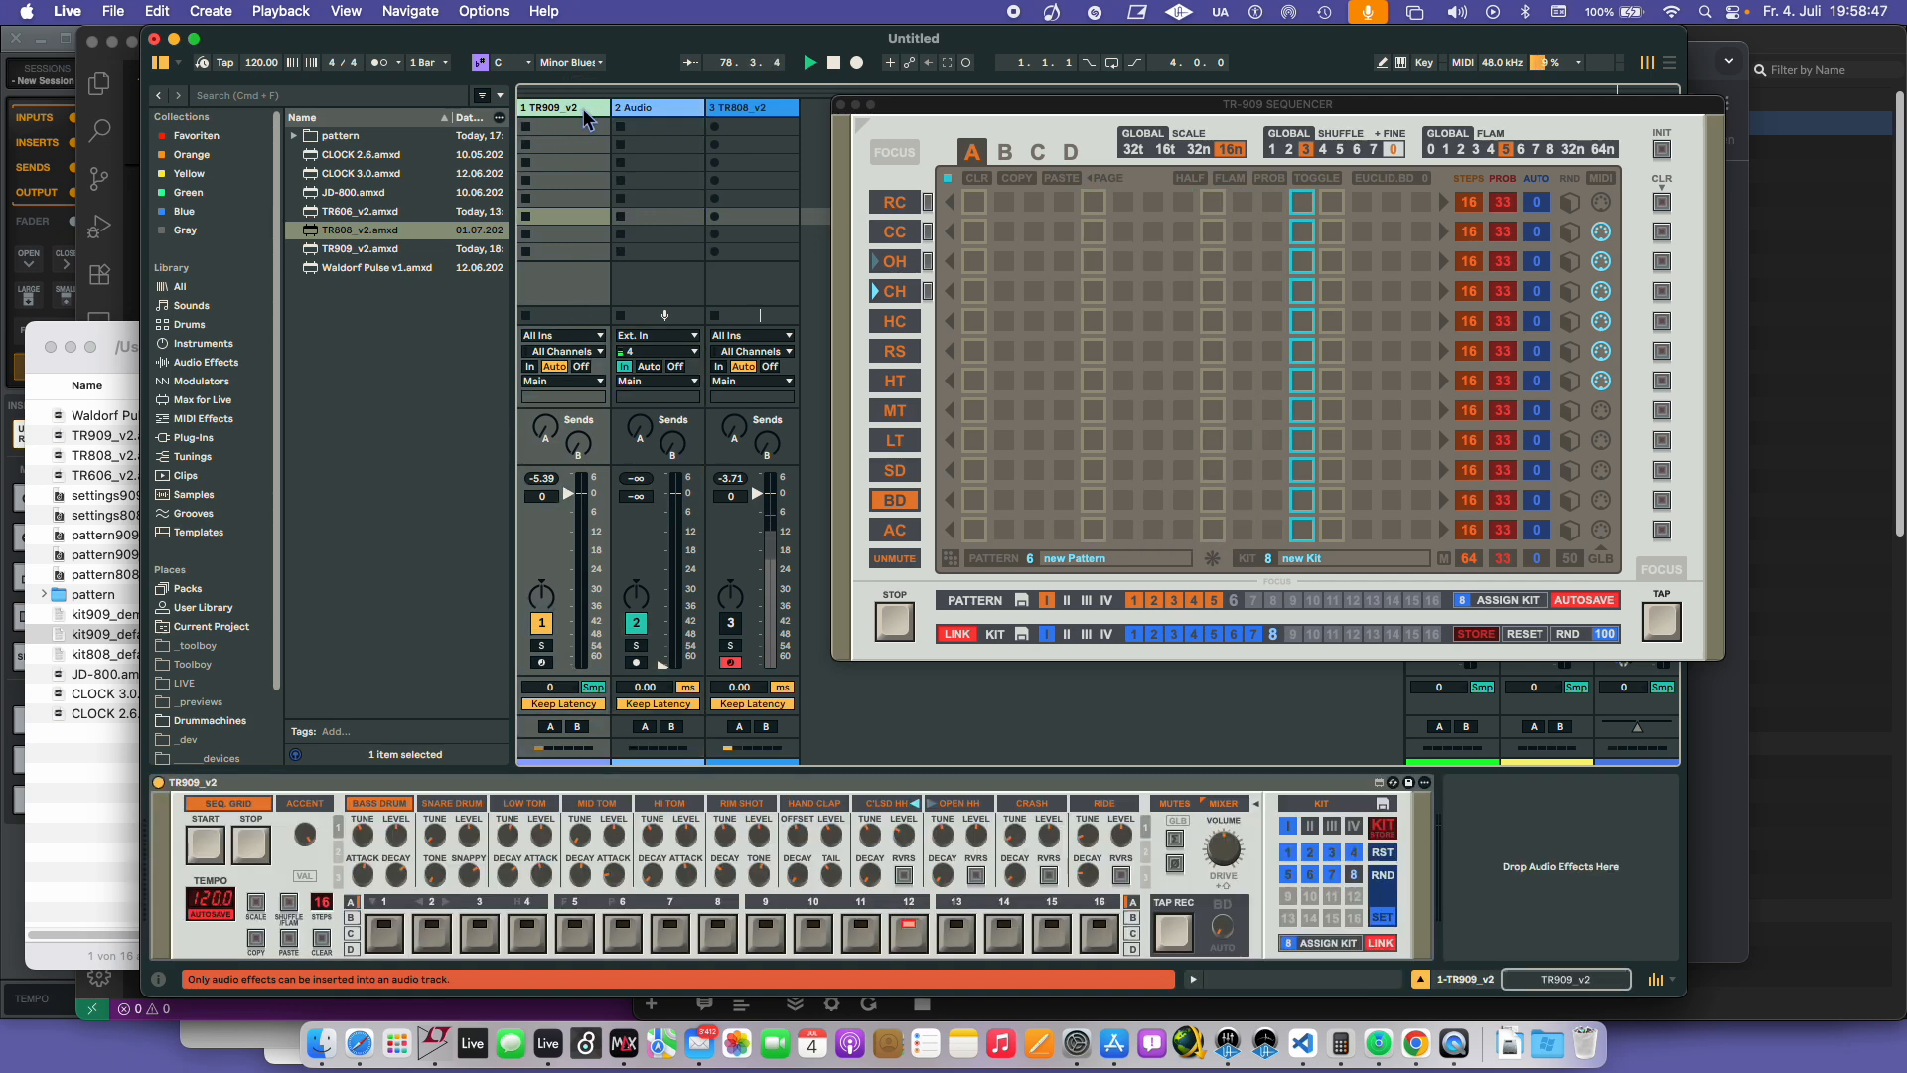
{"action": "right_click", "coordinate": [582, 112]}
{"action": "left_click", "coordinate": [639, 281]}
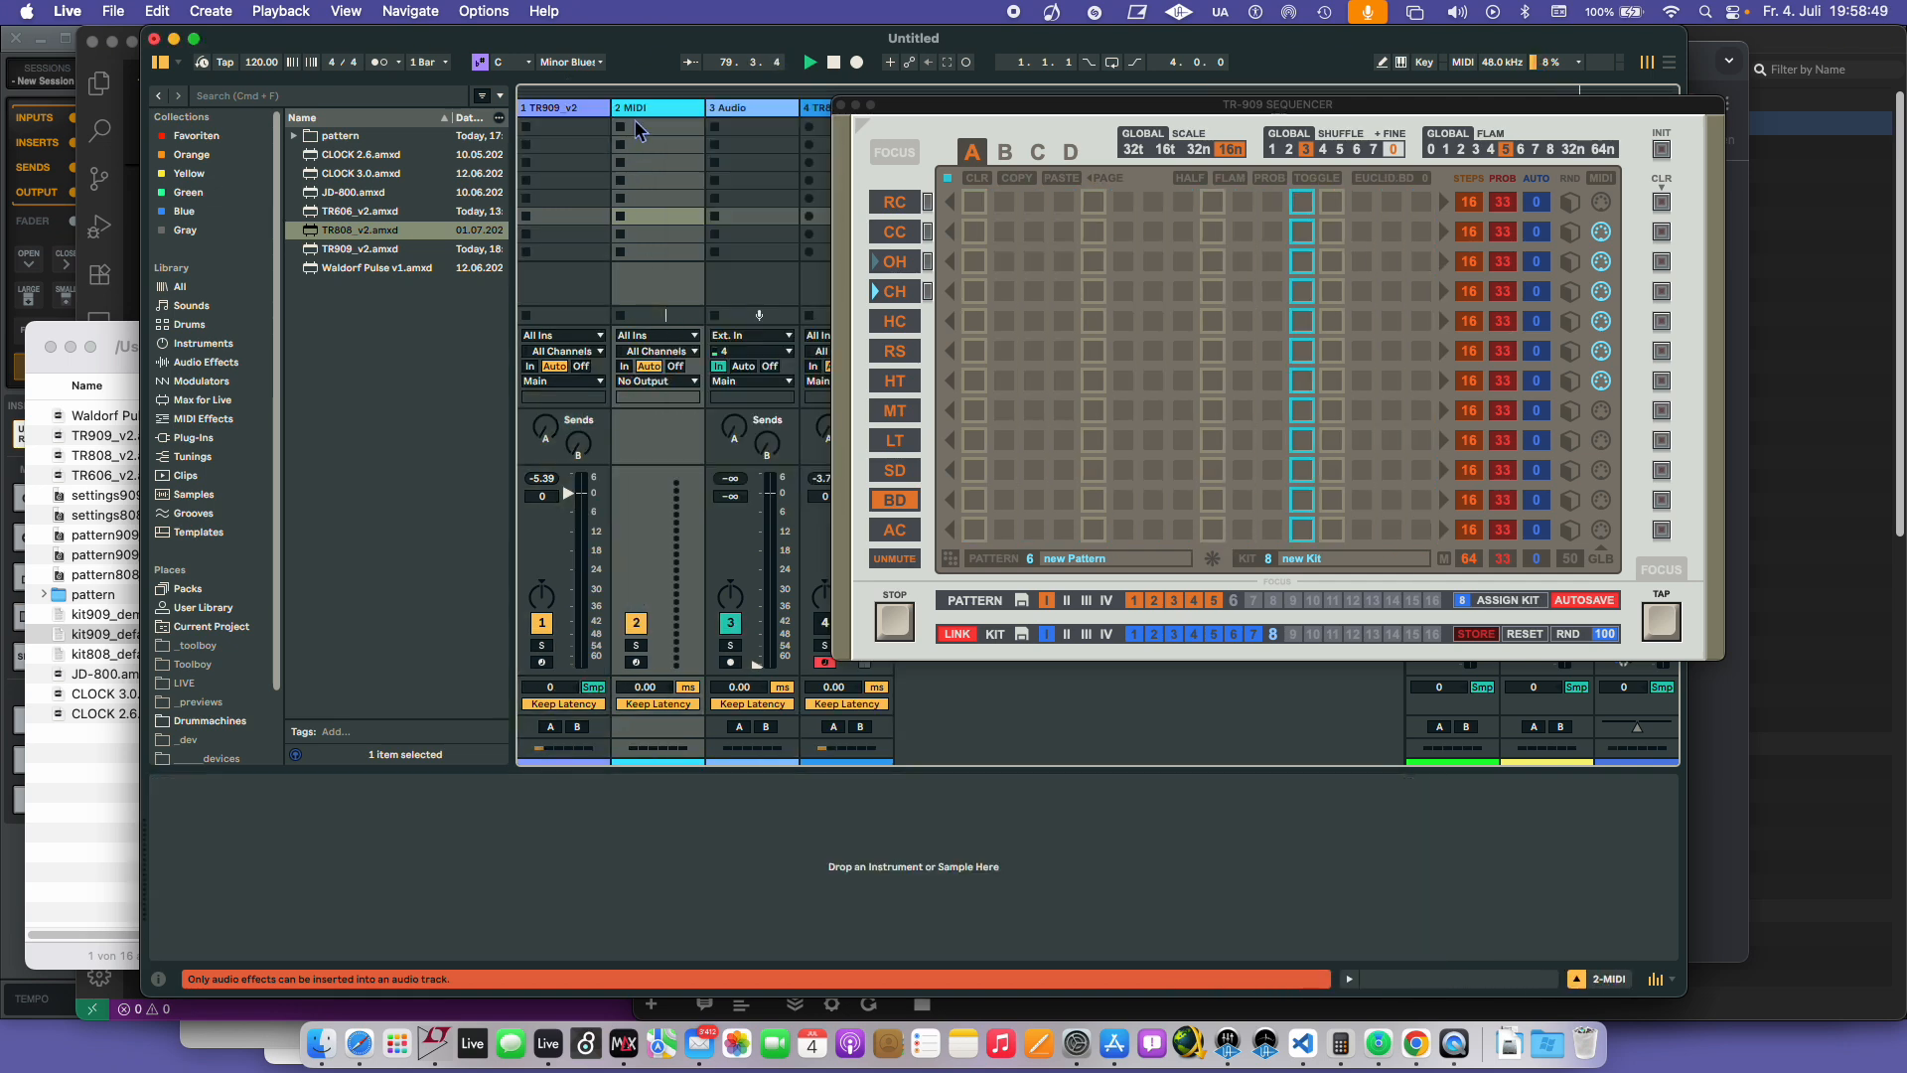
{"action": "left_click", "coordinate": [580, 108]}
{"action": "right_click", "coordinate": [580, 109]}
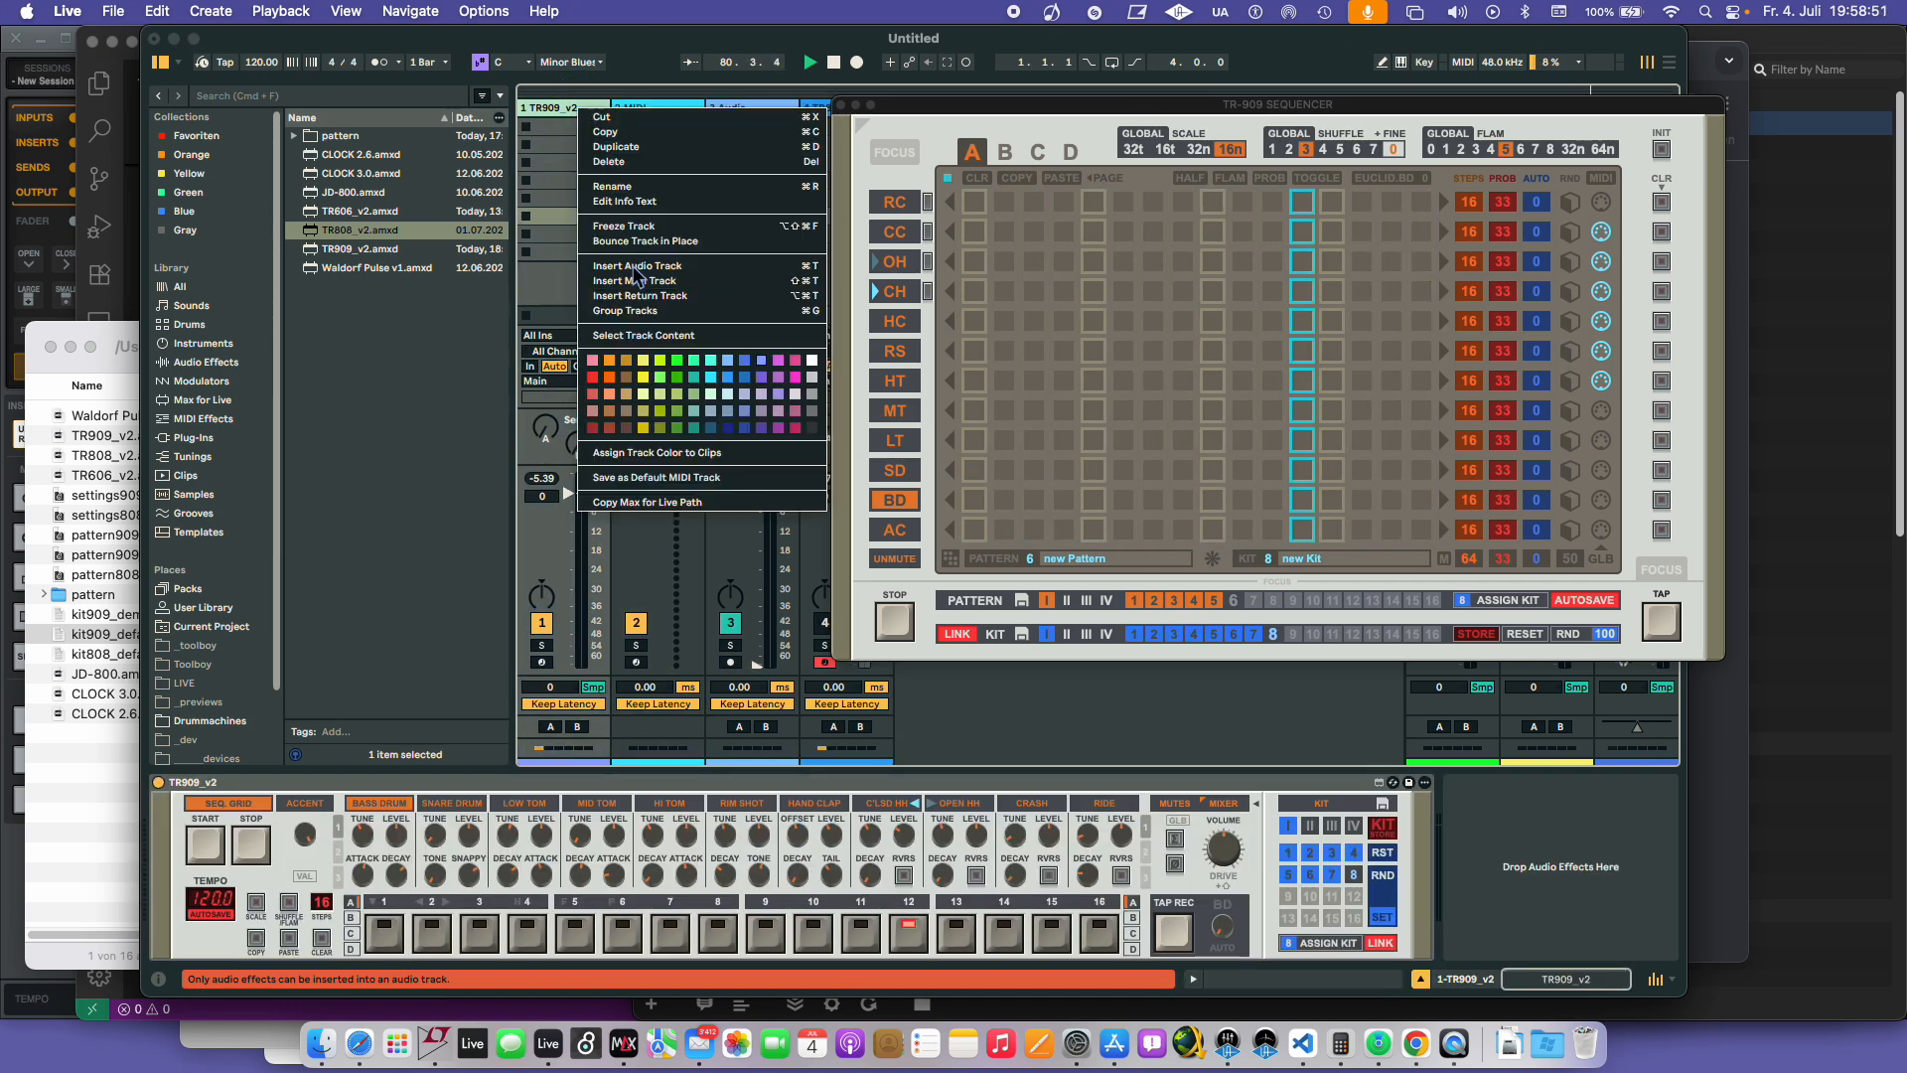
{"action": "left_click", "coordinate": [641, 282]}
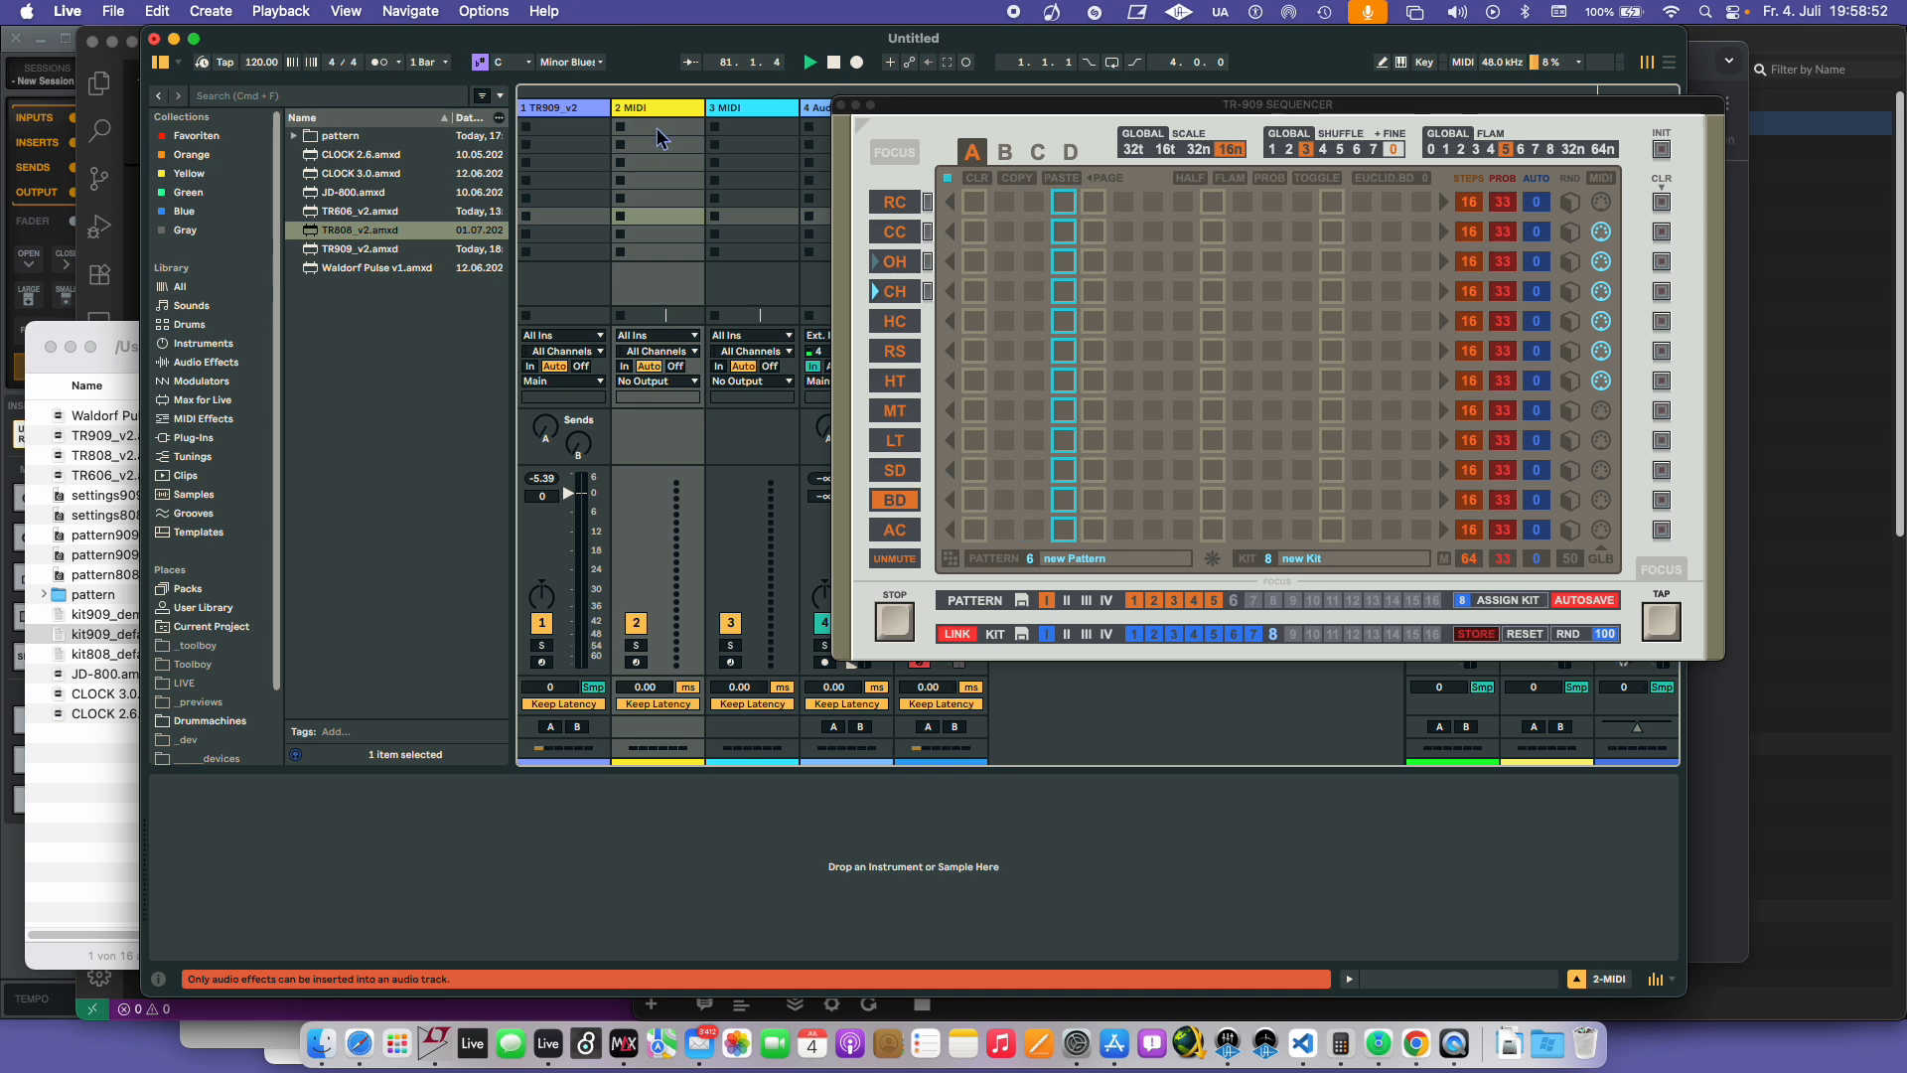
- Route the 2 MIDI track's output to 1-TR909 v2 with target channel 1-TR909 v2, and arm the track
{"action": "left_click", "coordinate": [646, 336]}
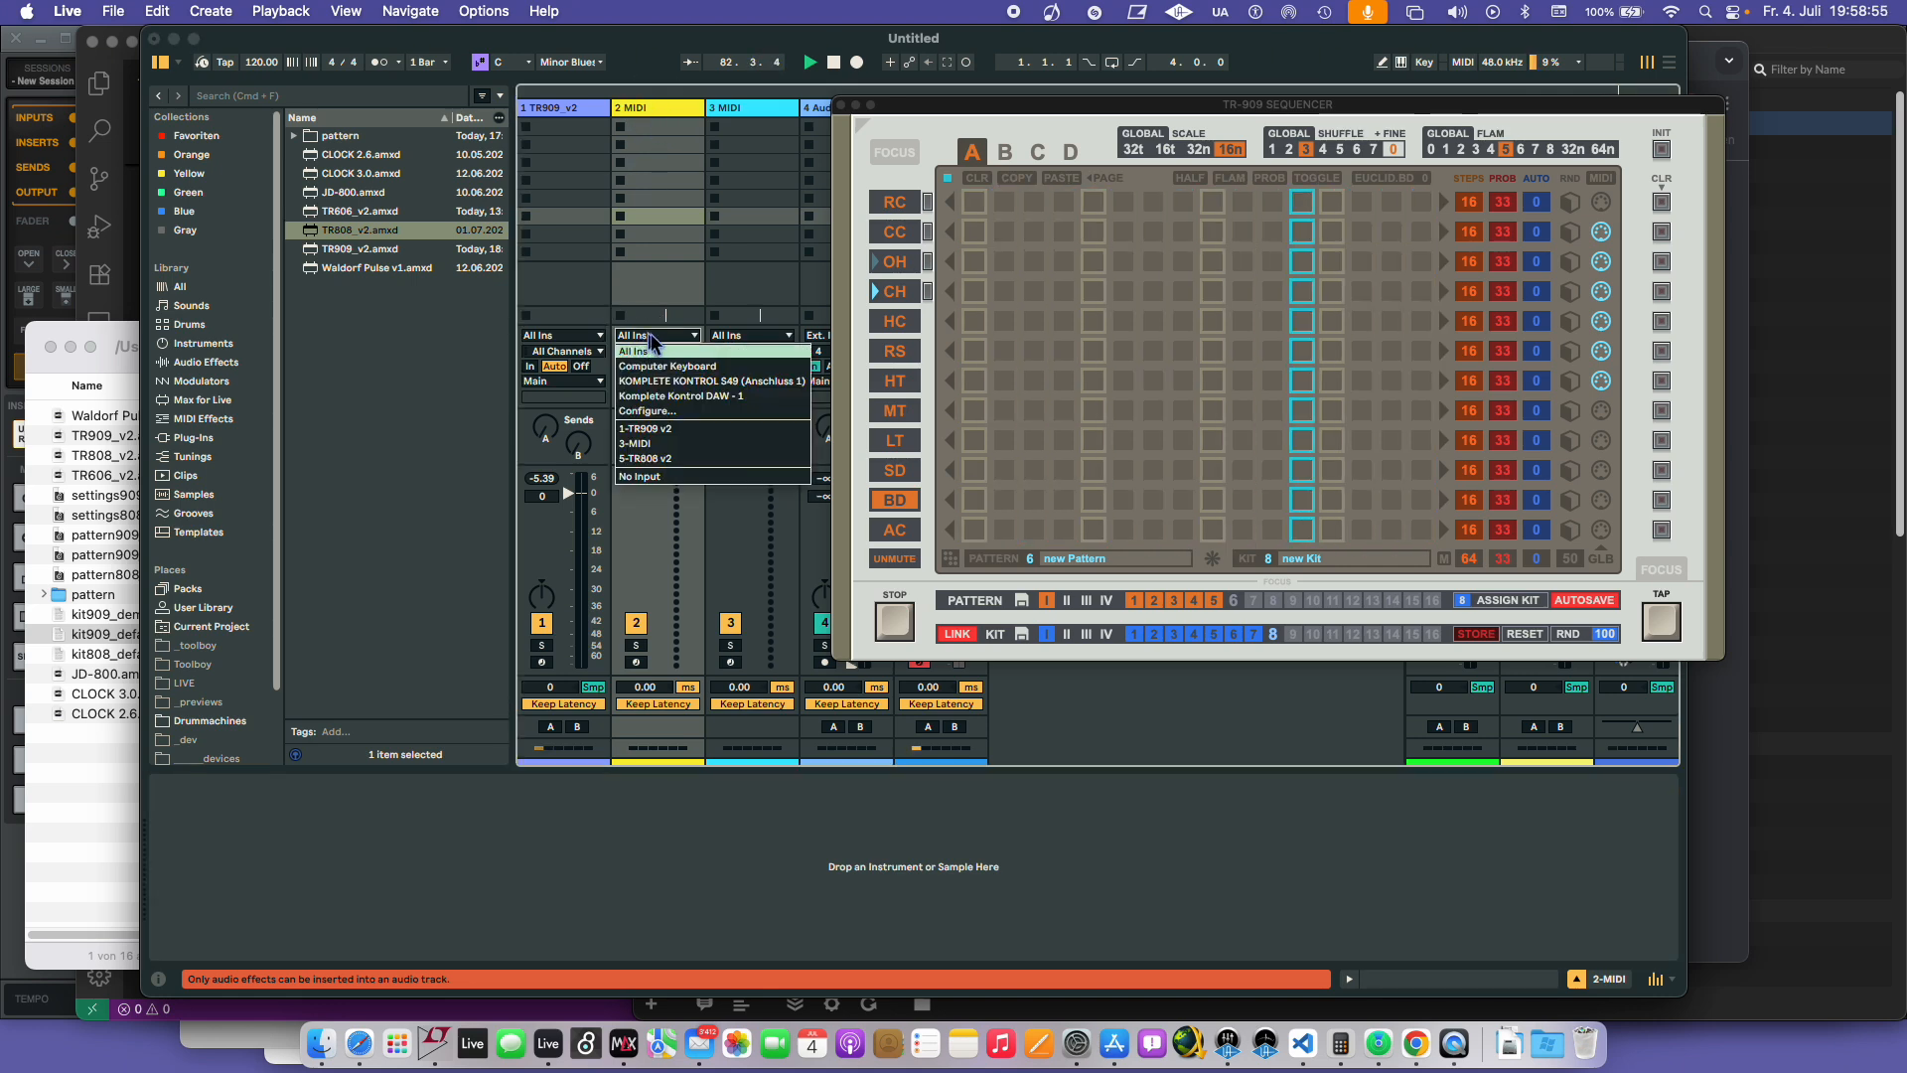
{"action": "left_click", "coordinate": [651, 336]}
{"action": "left_click", "coordinate": [655, 381]}
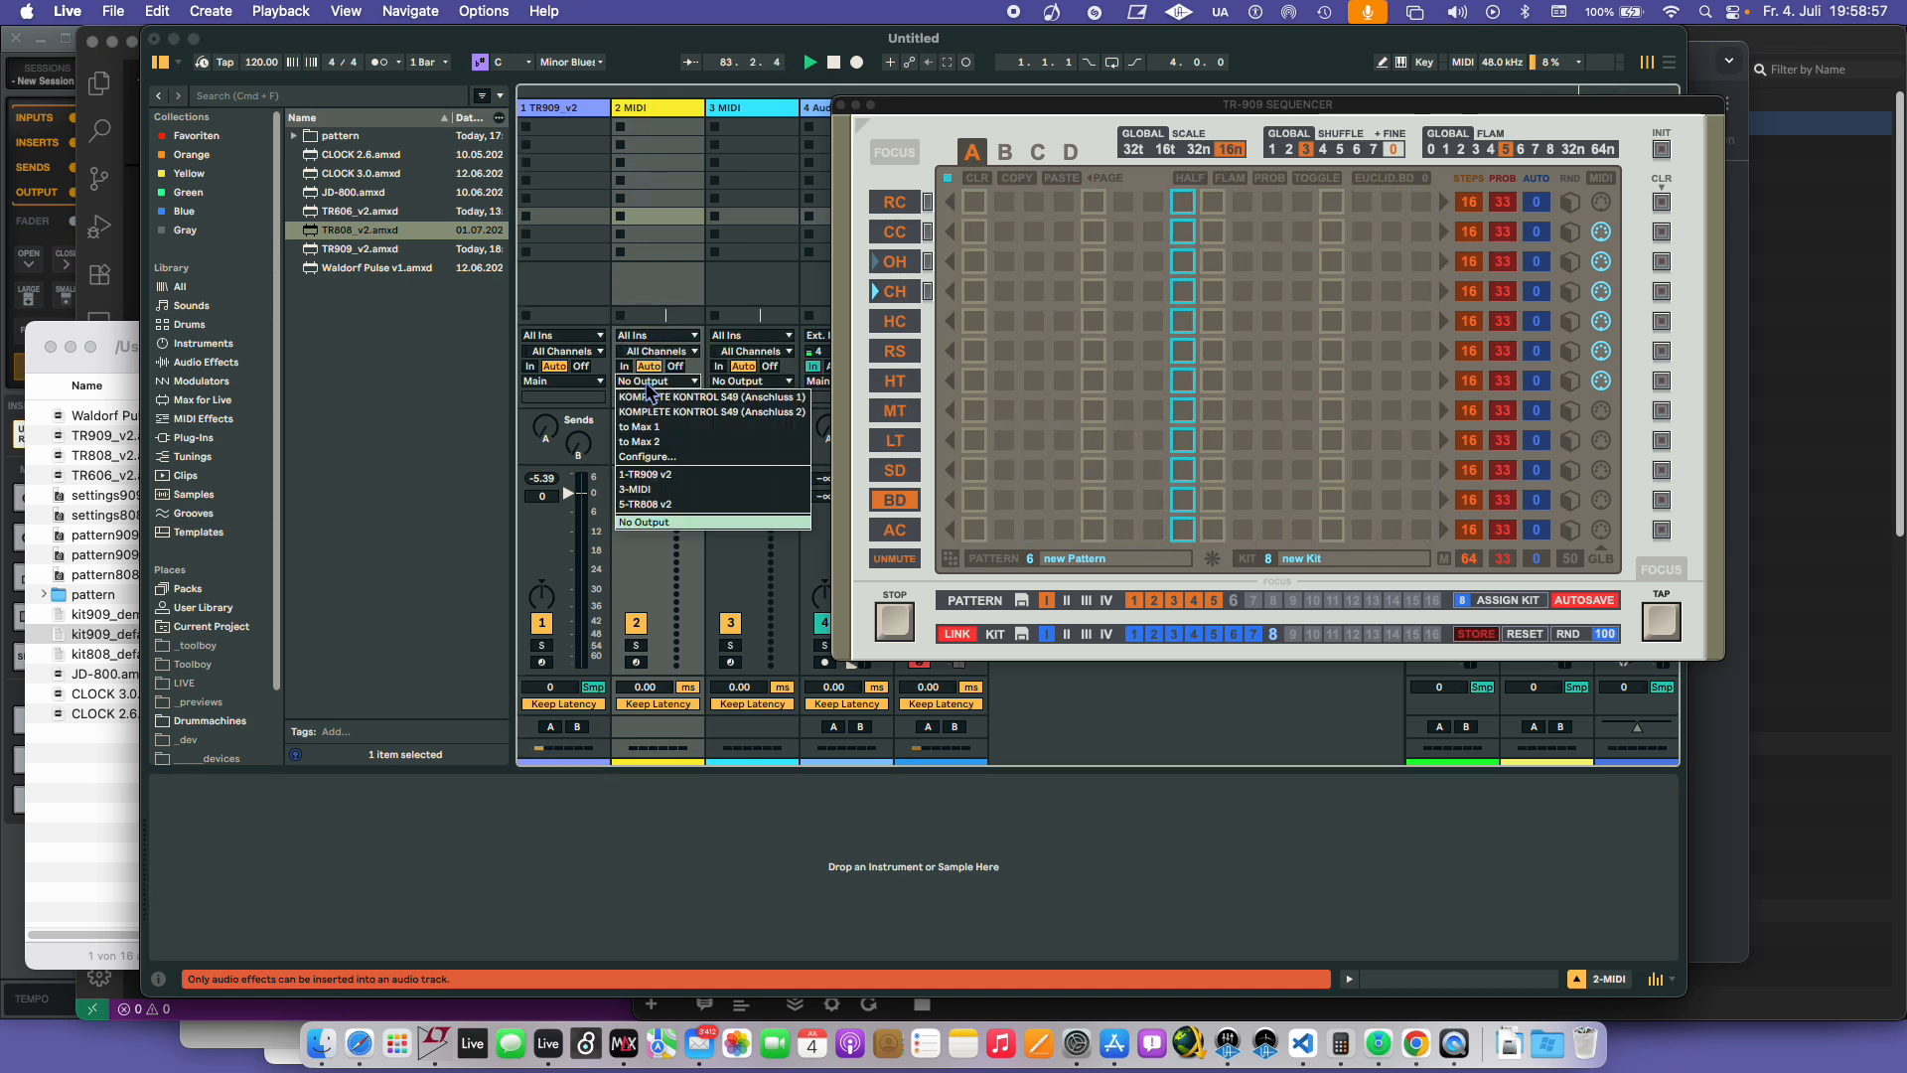
{"action": "left_click", "coordinate": [650, 476]}
{"action": "left_click", "coordinate": [656, 397]}
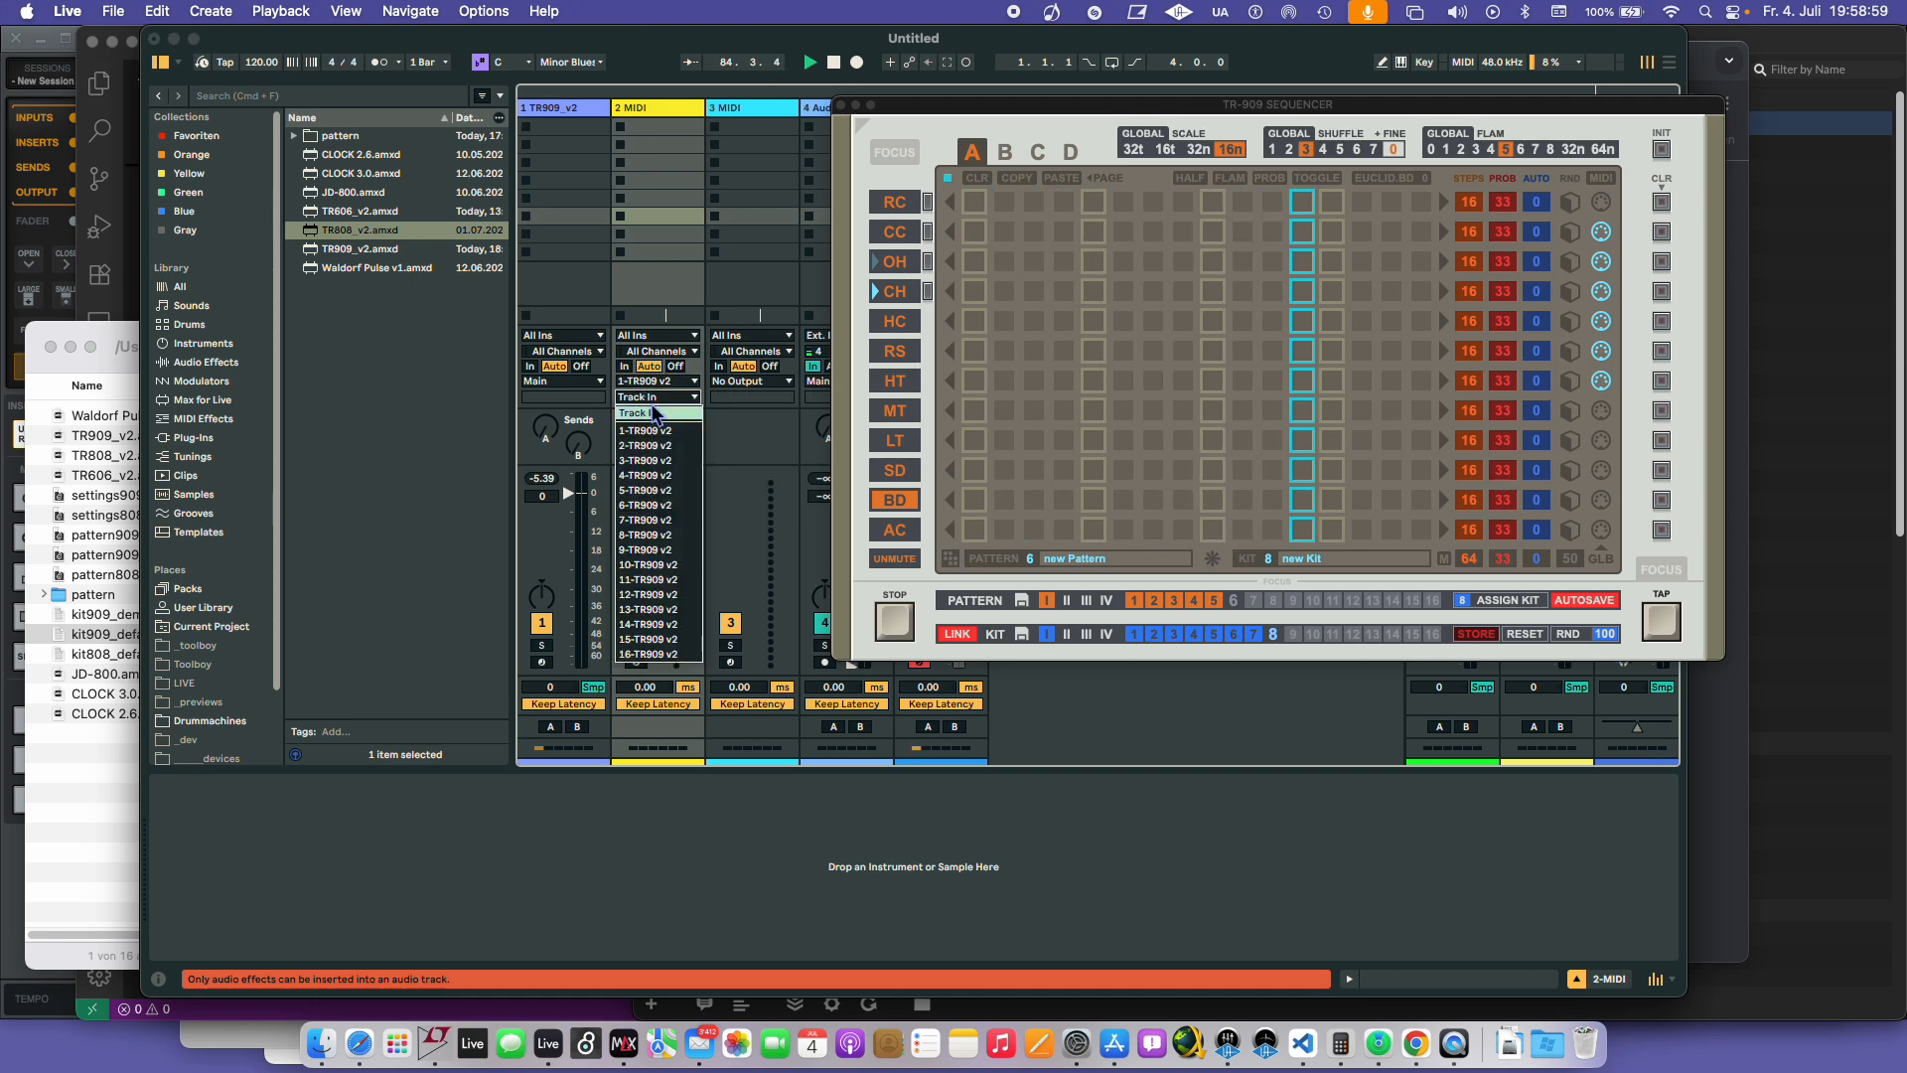
{"action": "left_click", "coordinate": [651, 431]}
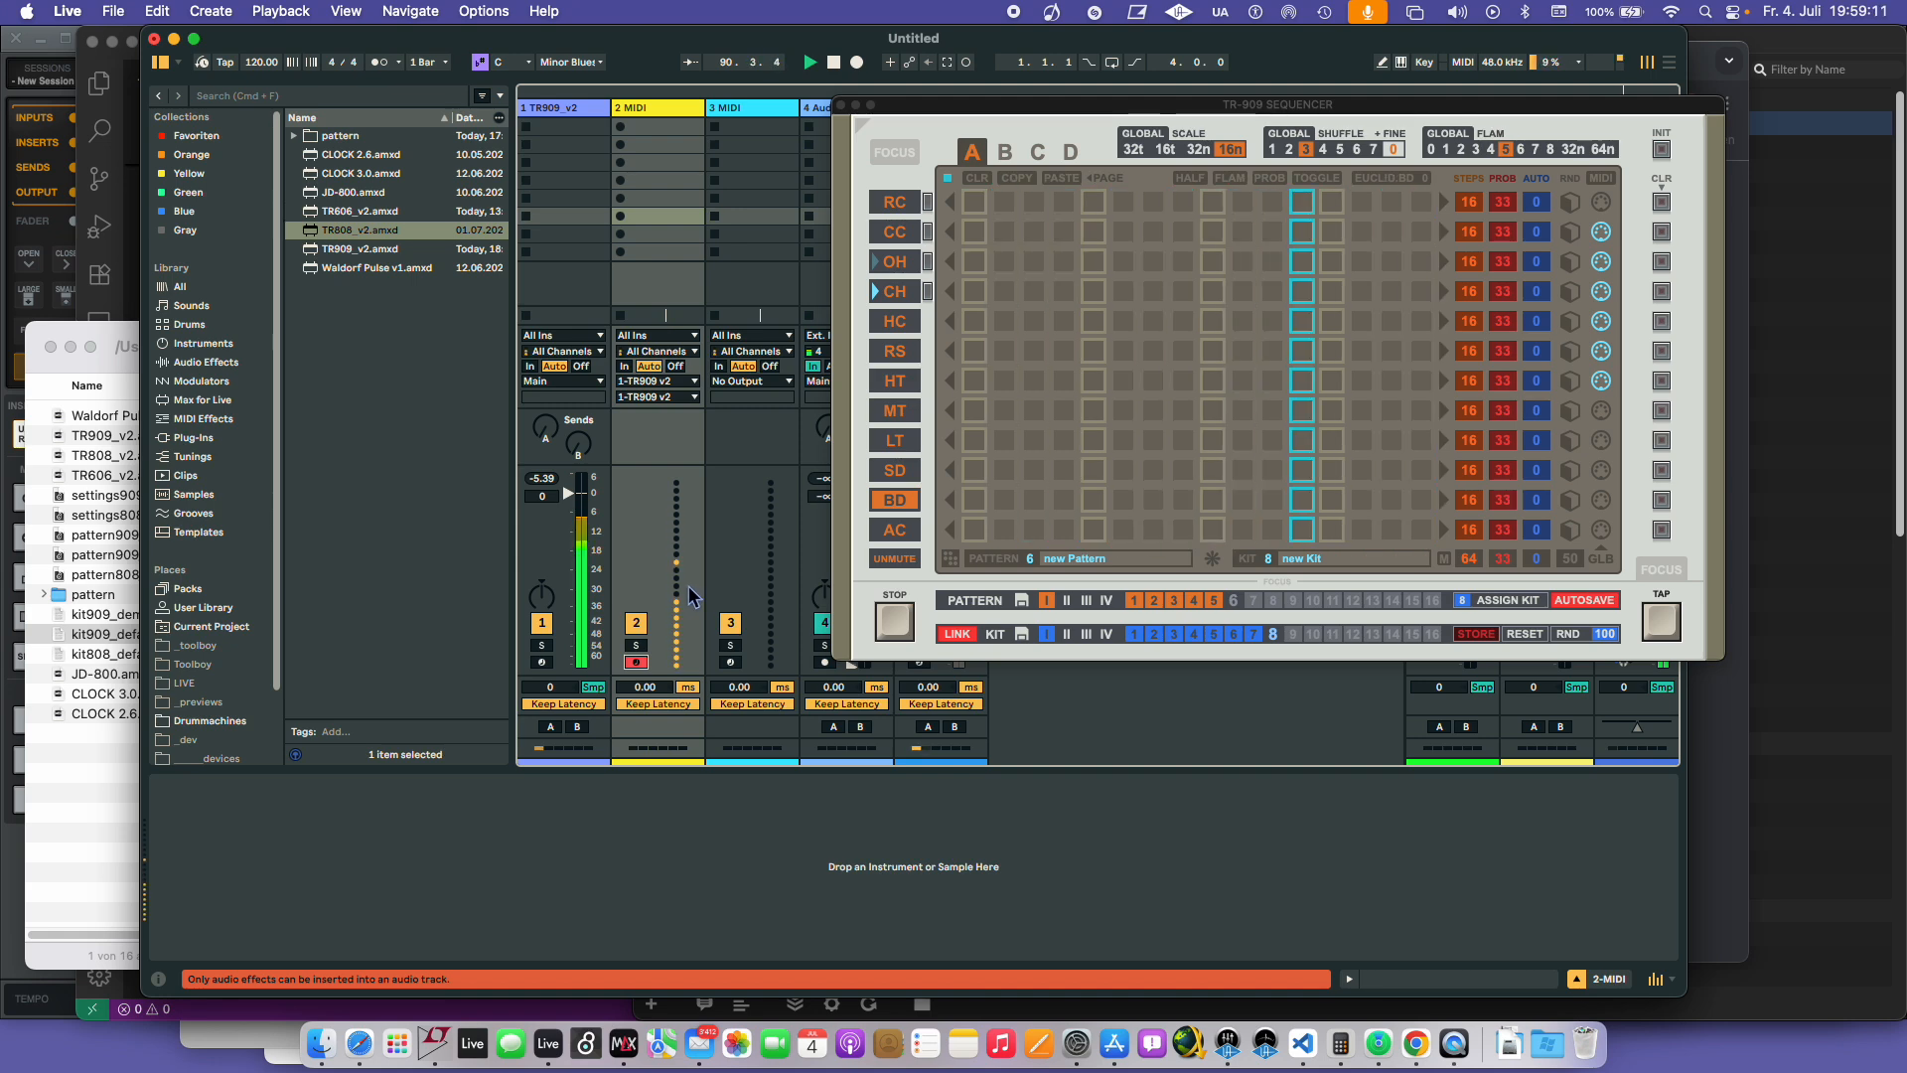
- Open the MIDI note settings page, disable MIDI for CC through HT, and set the remote option to SEQUENCER OFF
{"action": "left_click", "coordinate": [1600, 179]}
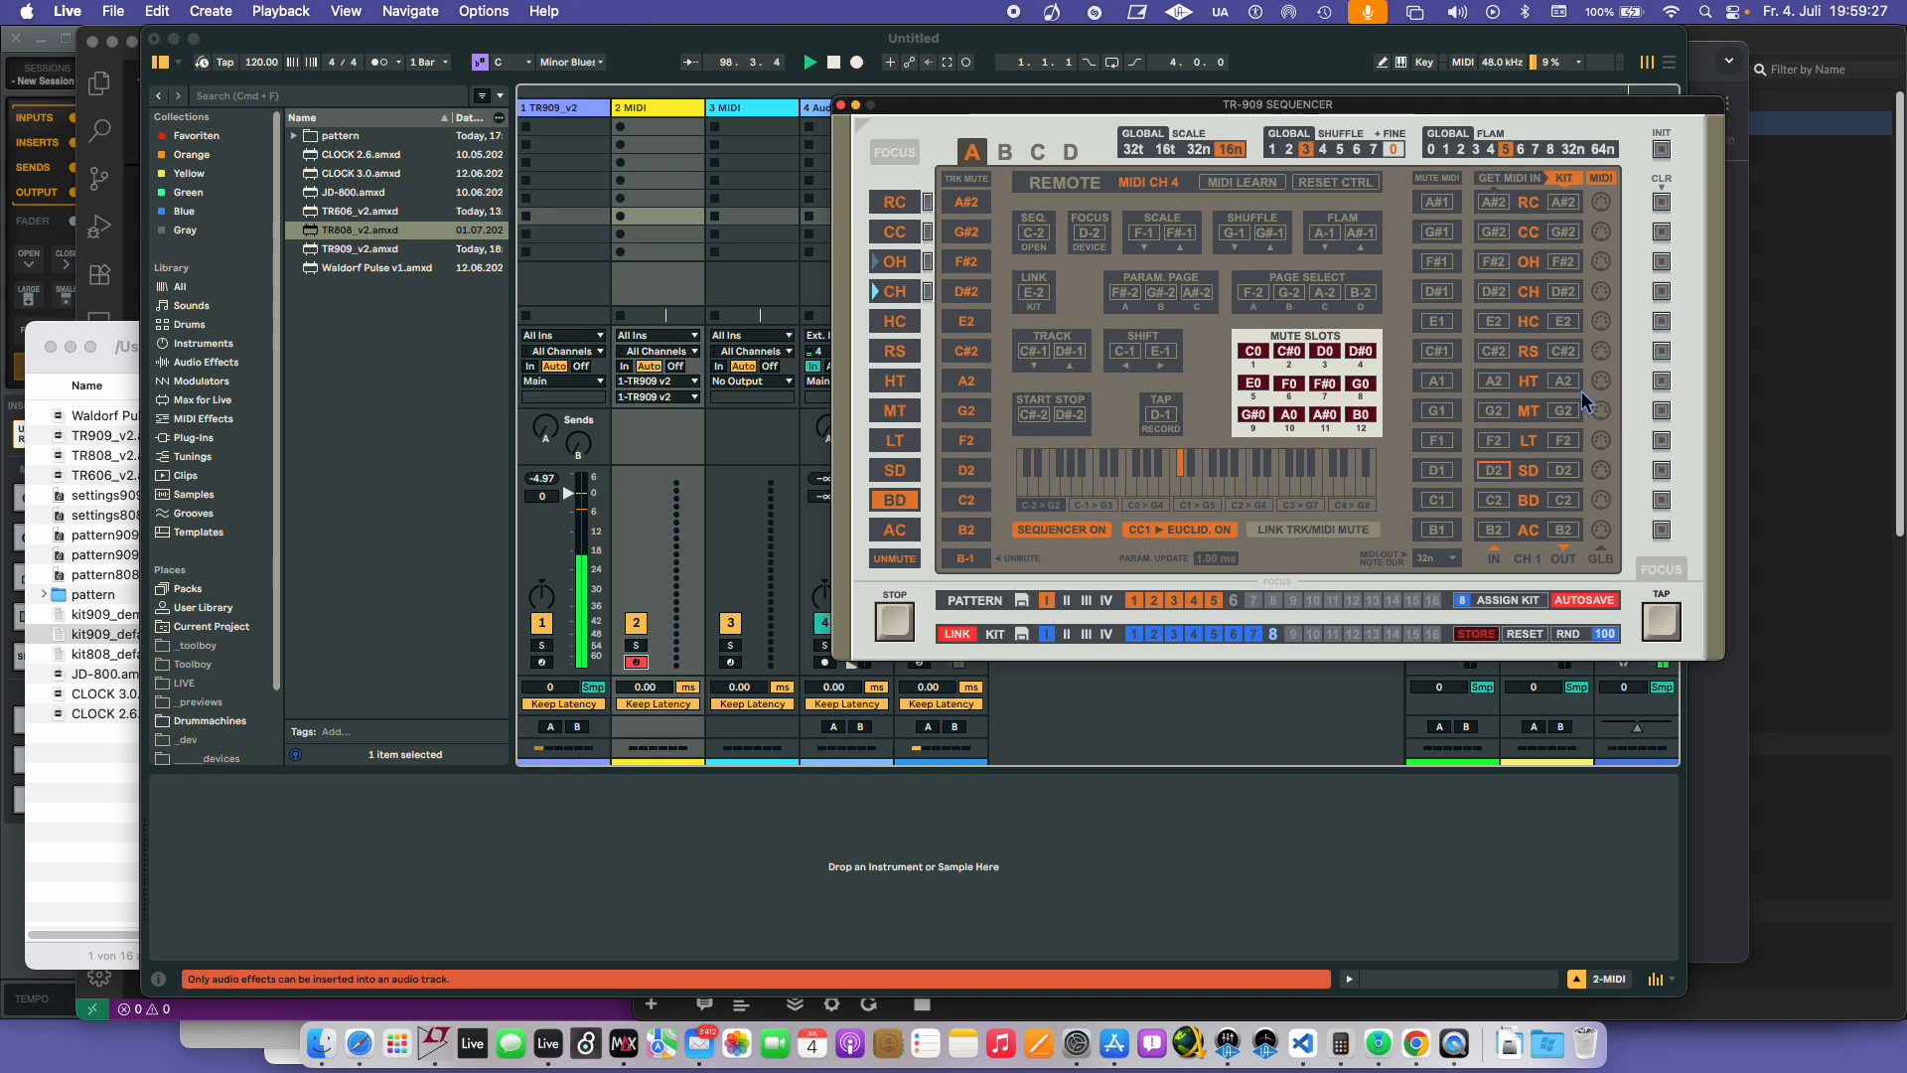
{"action": "left_click", "coordinate": [1076, 533]}
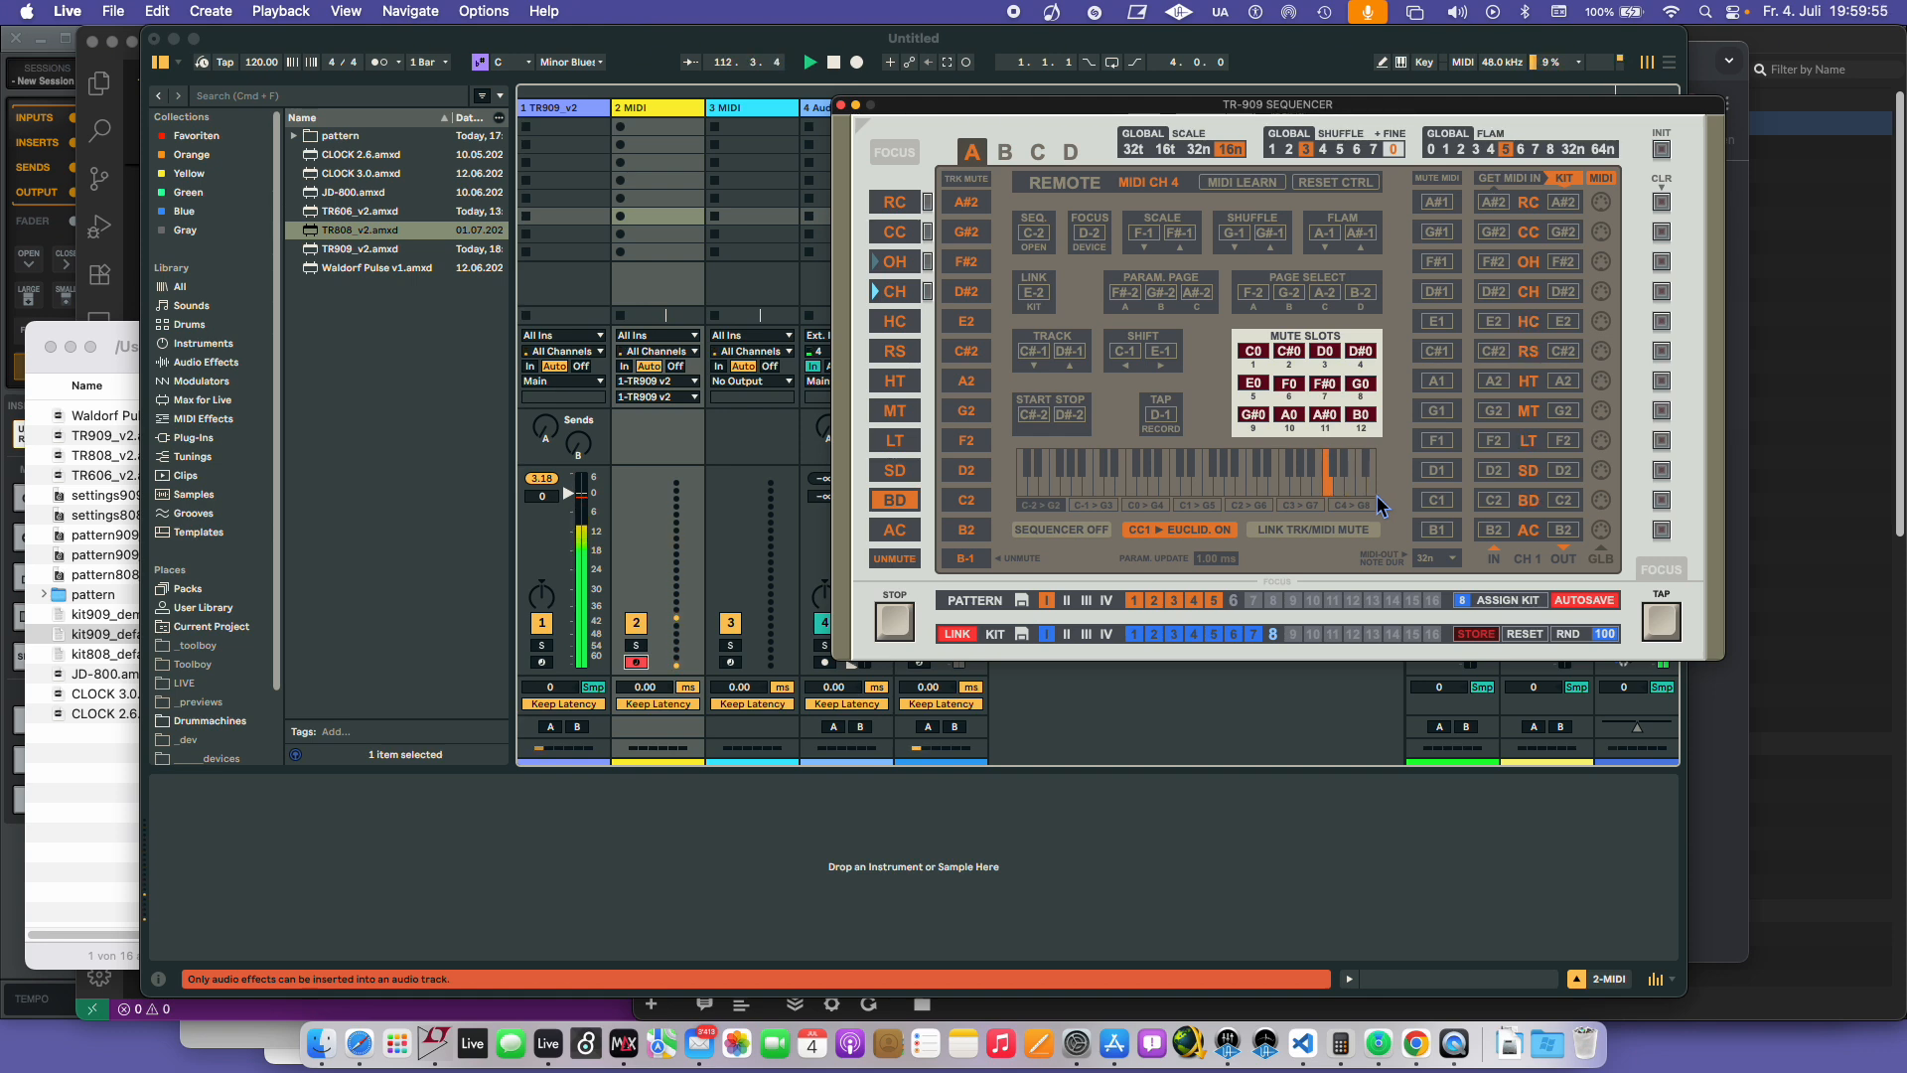
{"action": "left_click", "coordinate": [1508, 503]}
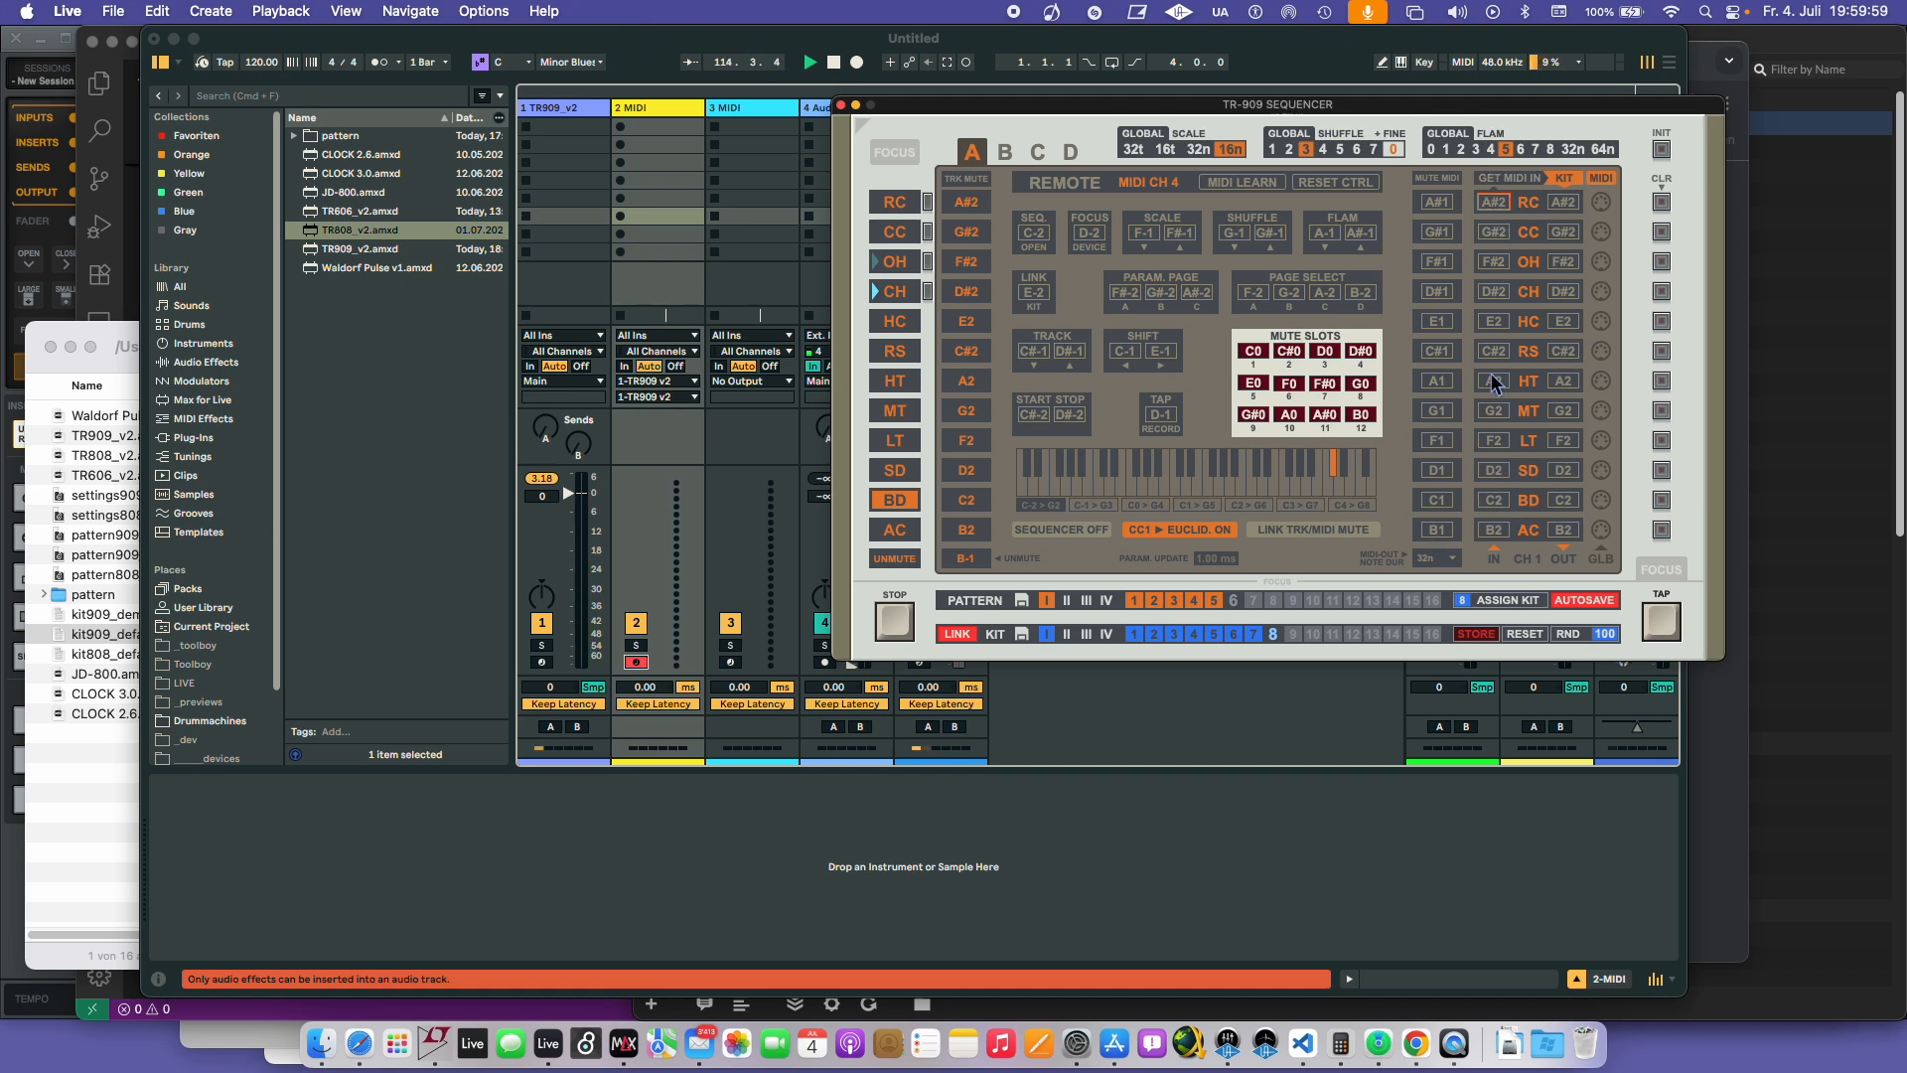
{"action": "left_click", "coordinate": [1507, 517]}
{"action": "left_click", "coordinate": [1566, 207]}
{"action": "left_click", "coordinate": [1503, 149]}
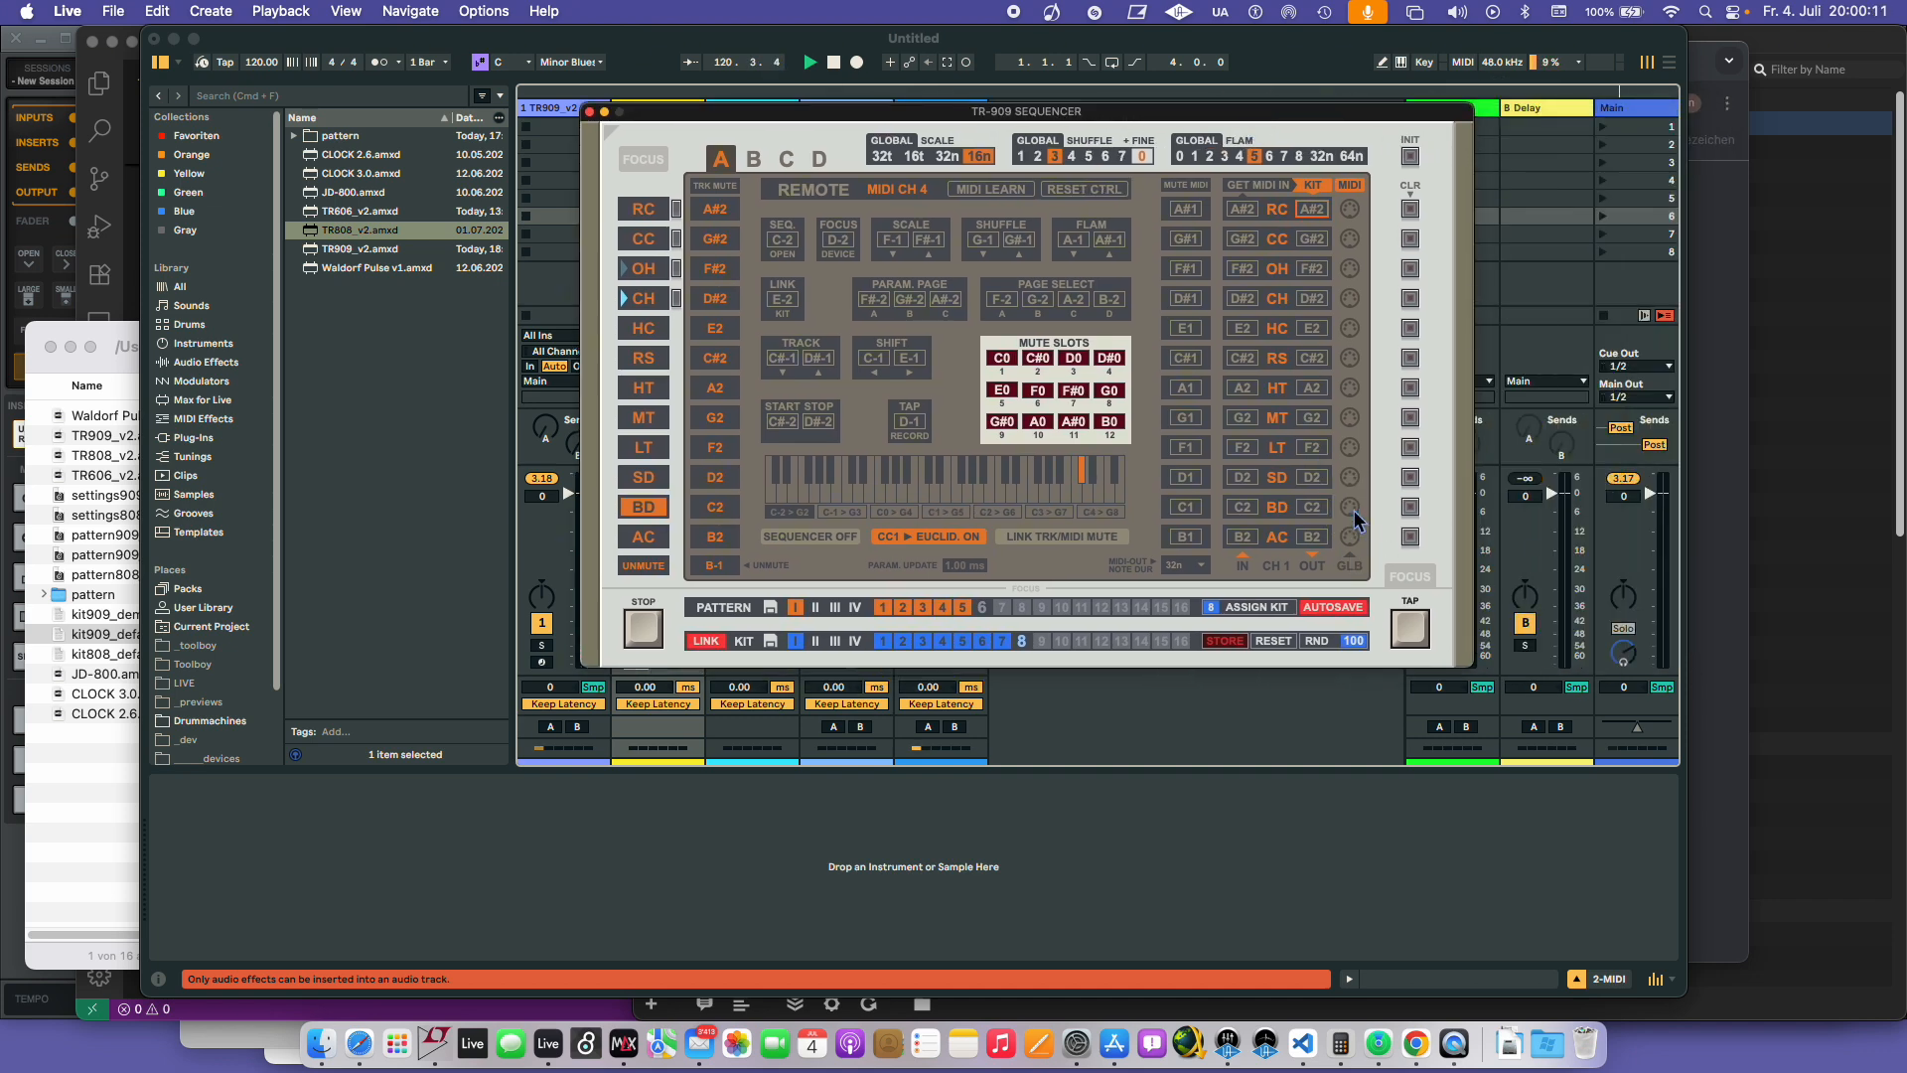
- Load the Operator instrument from the library onto the 3 MIDI track
{"action": "left_click_drag", "start_coordinate": [892, 117], "coordinate": [1274, 129]}
{"action": "left_click", "coordinate": [587, 117]}
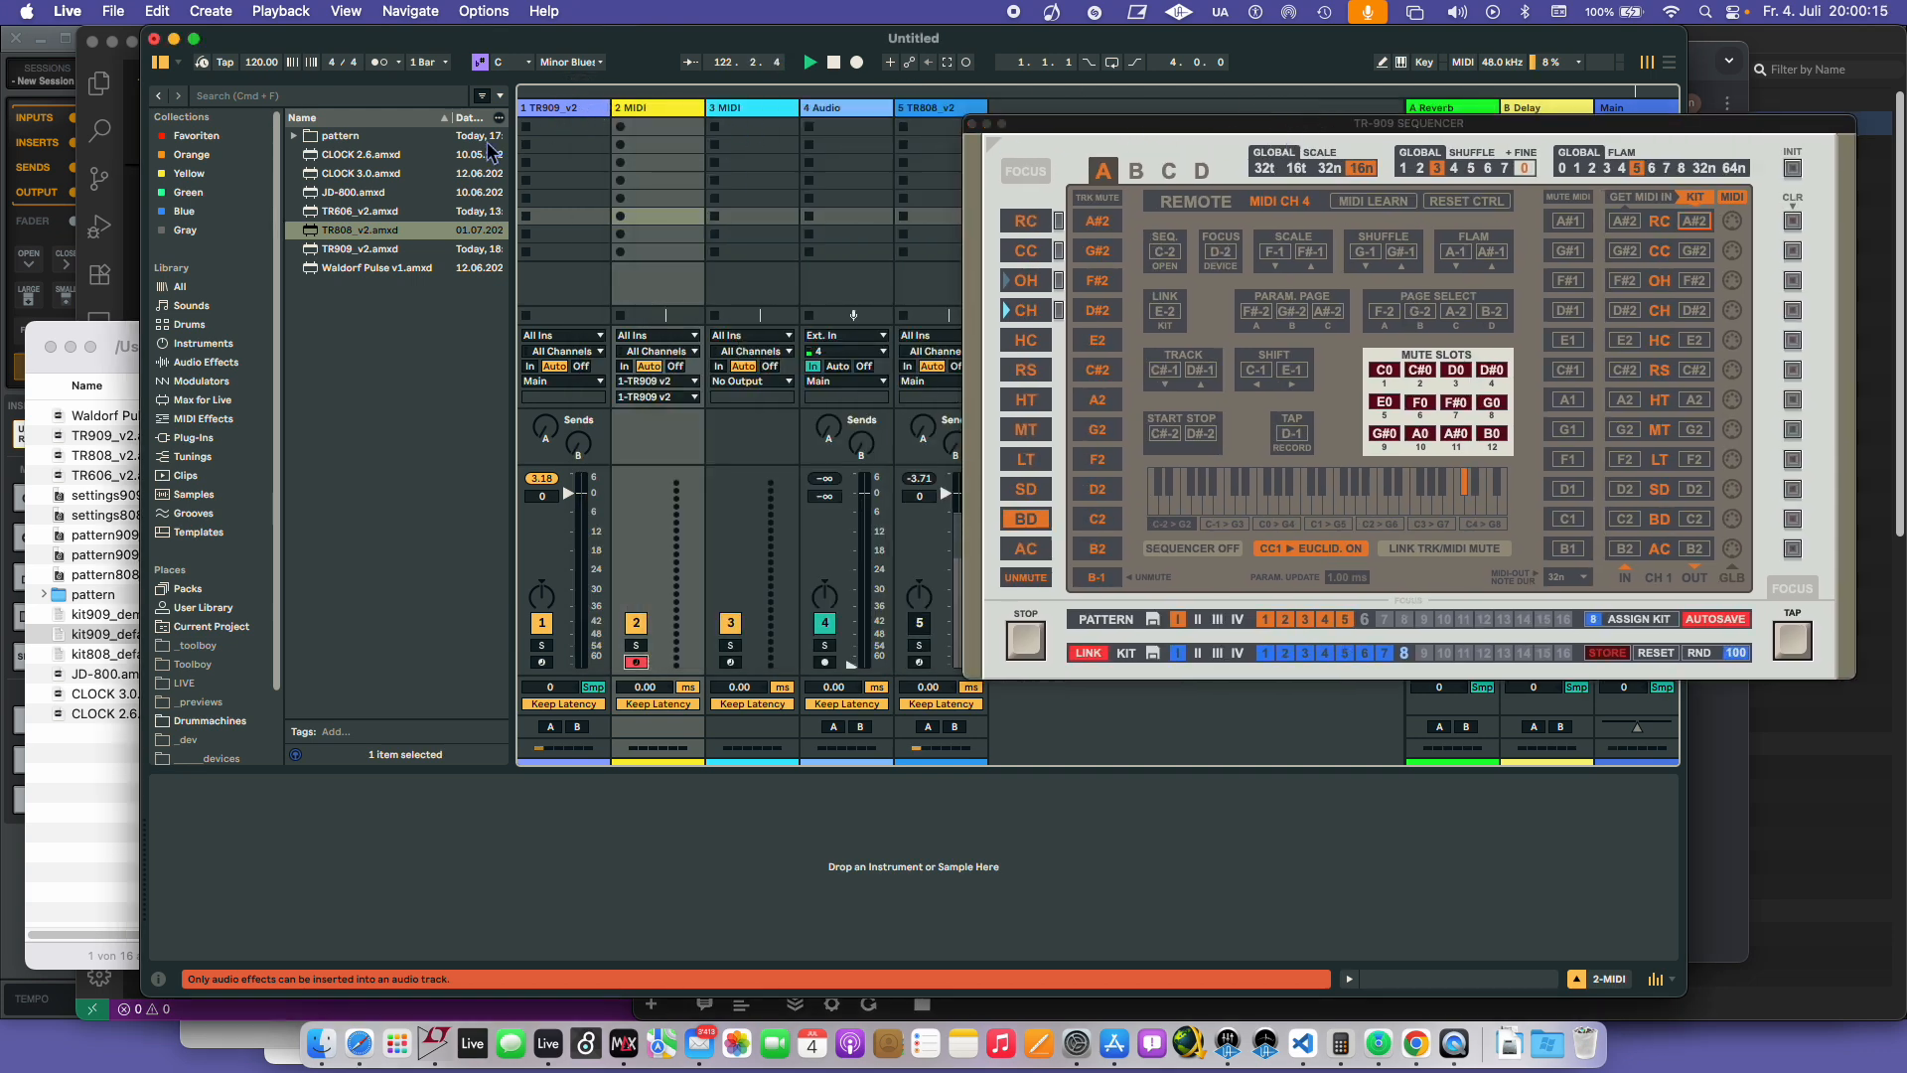
{"action": "left_click", "coordinate": [207, 343]}
{"action": "scroll", "coordinate": [377, 643], "scroll_direction": "down", "scroll_amount": 3}
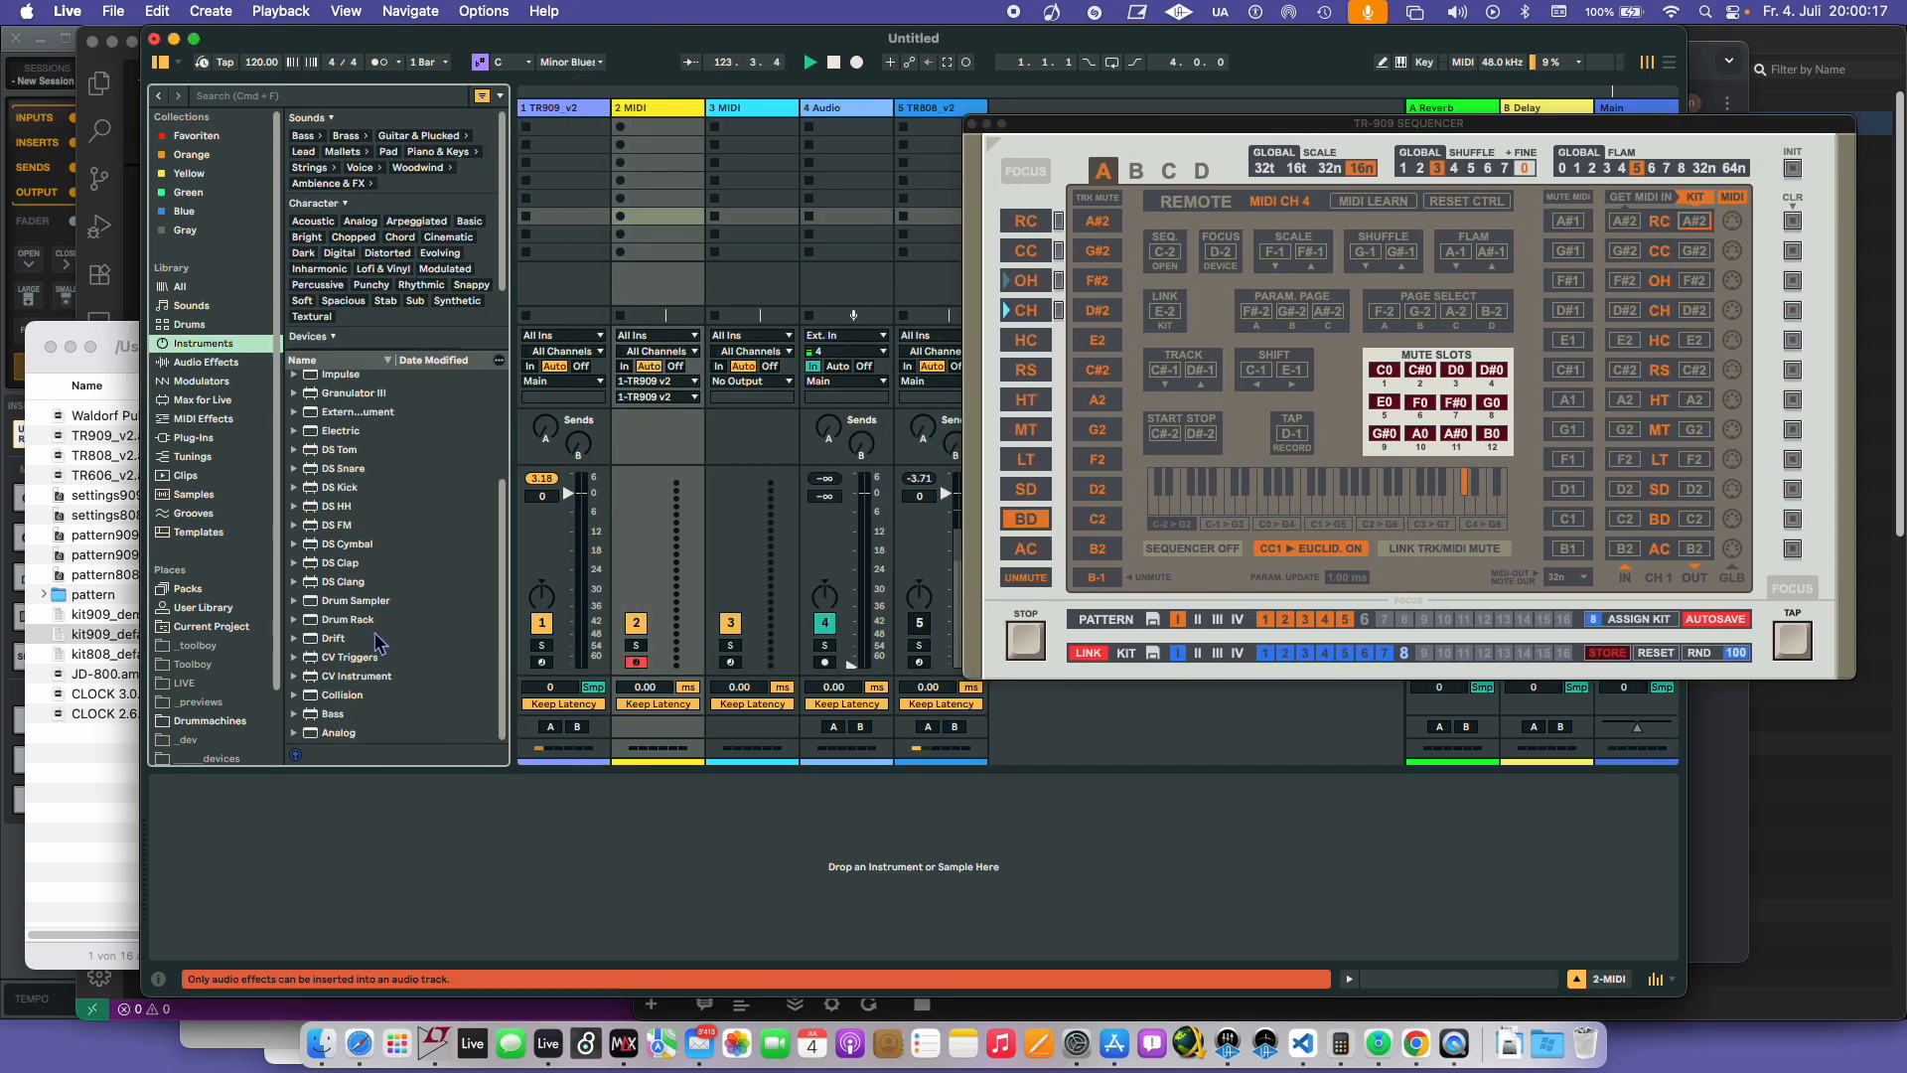
{"action": "scroll", "coordinate": [377, 643], "scroll_direction": "up", "scroll_amount": 3}
{"action": "left_click", "coordinate": [347, 455]}
{"action": "left_click", "coordinate": [295, 450]}
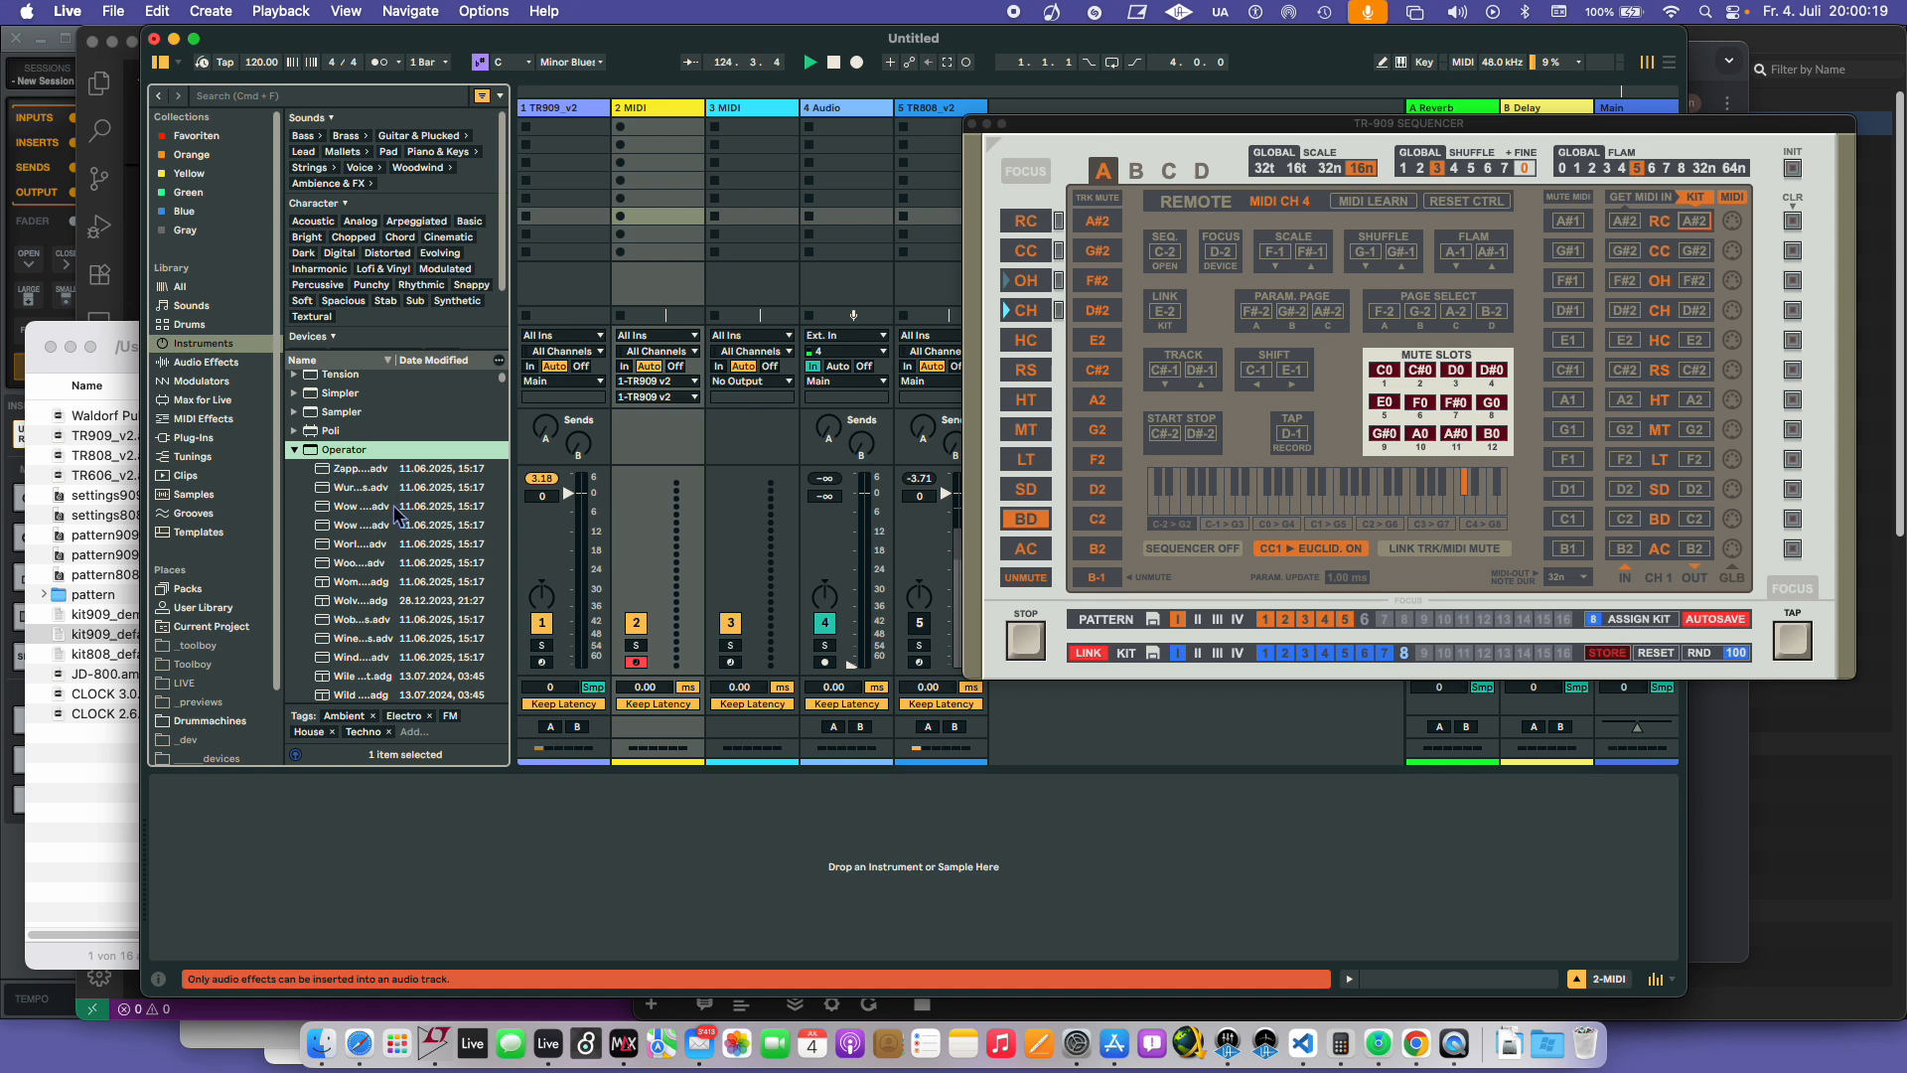
{"action": "right_click", "coordinate": [586, 111]}
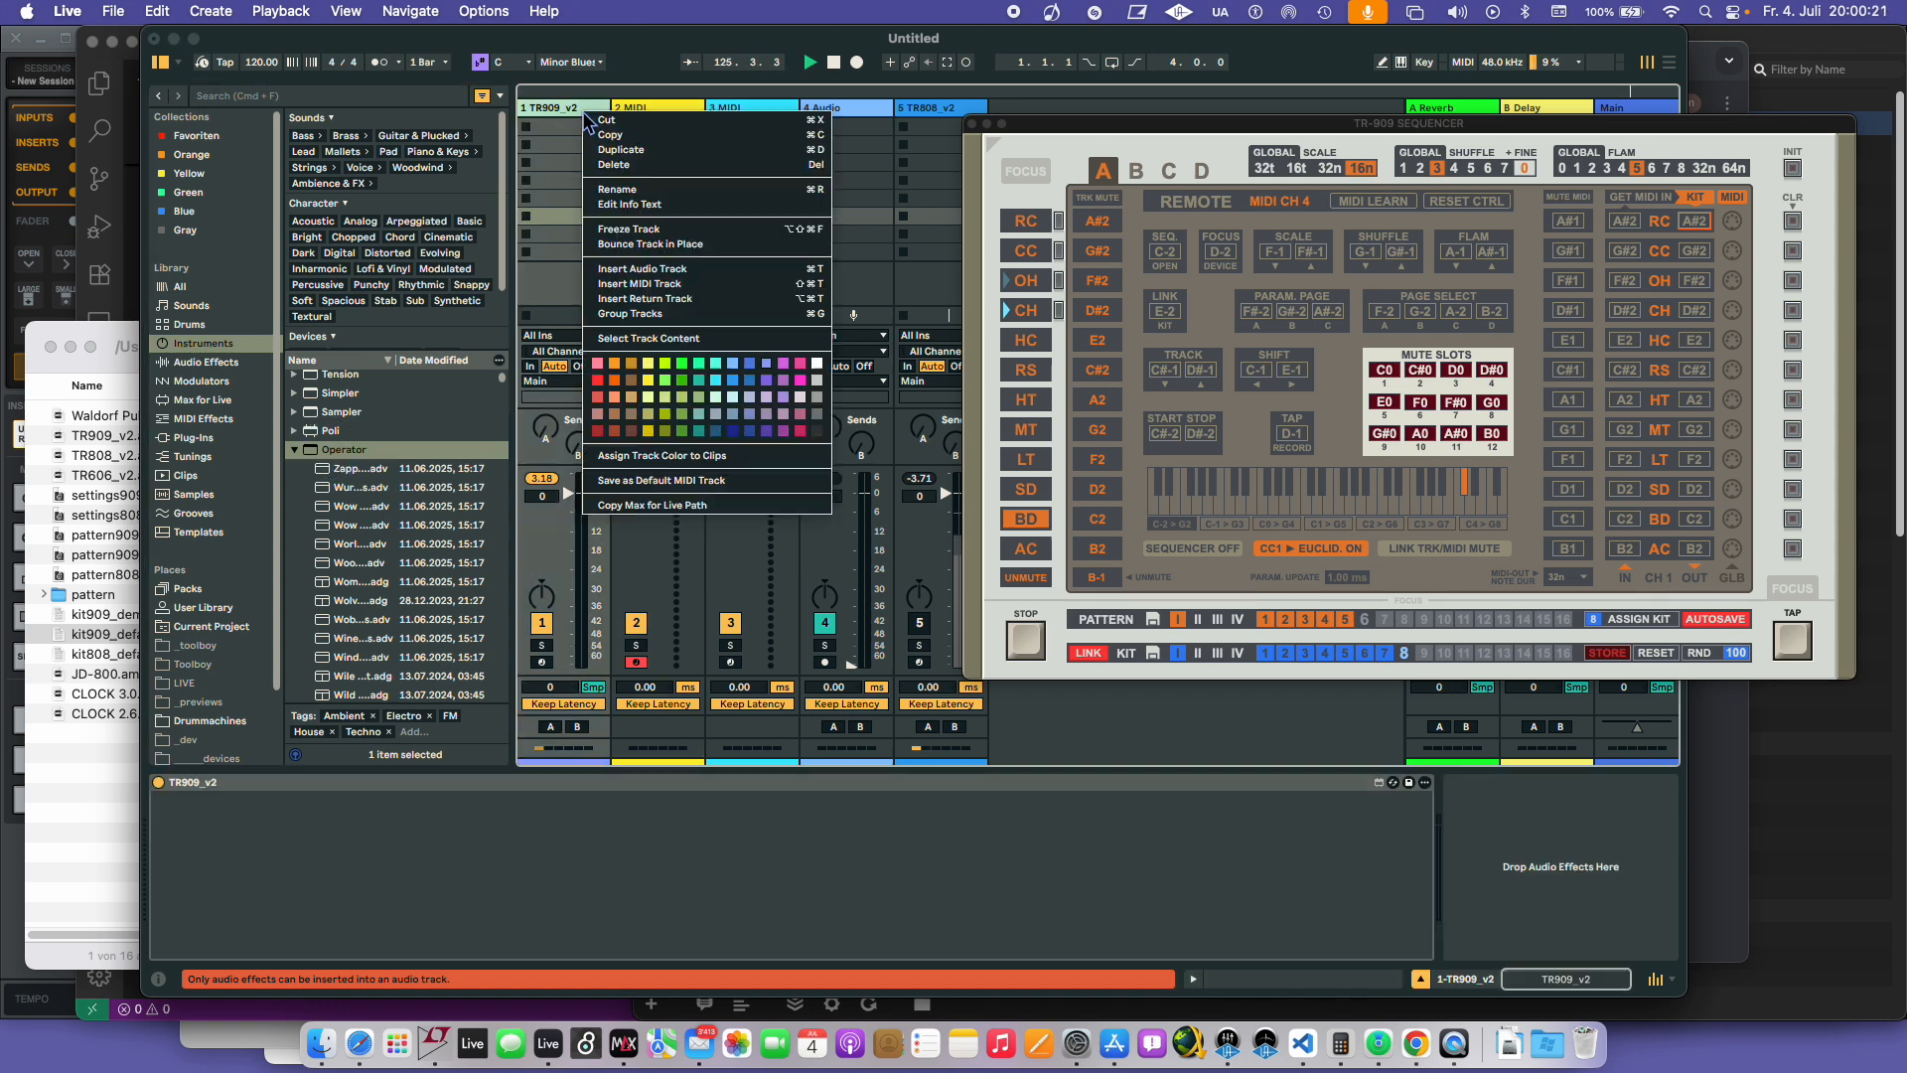
{"action": "left_click", "coordinate": [646, 284]}
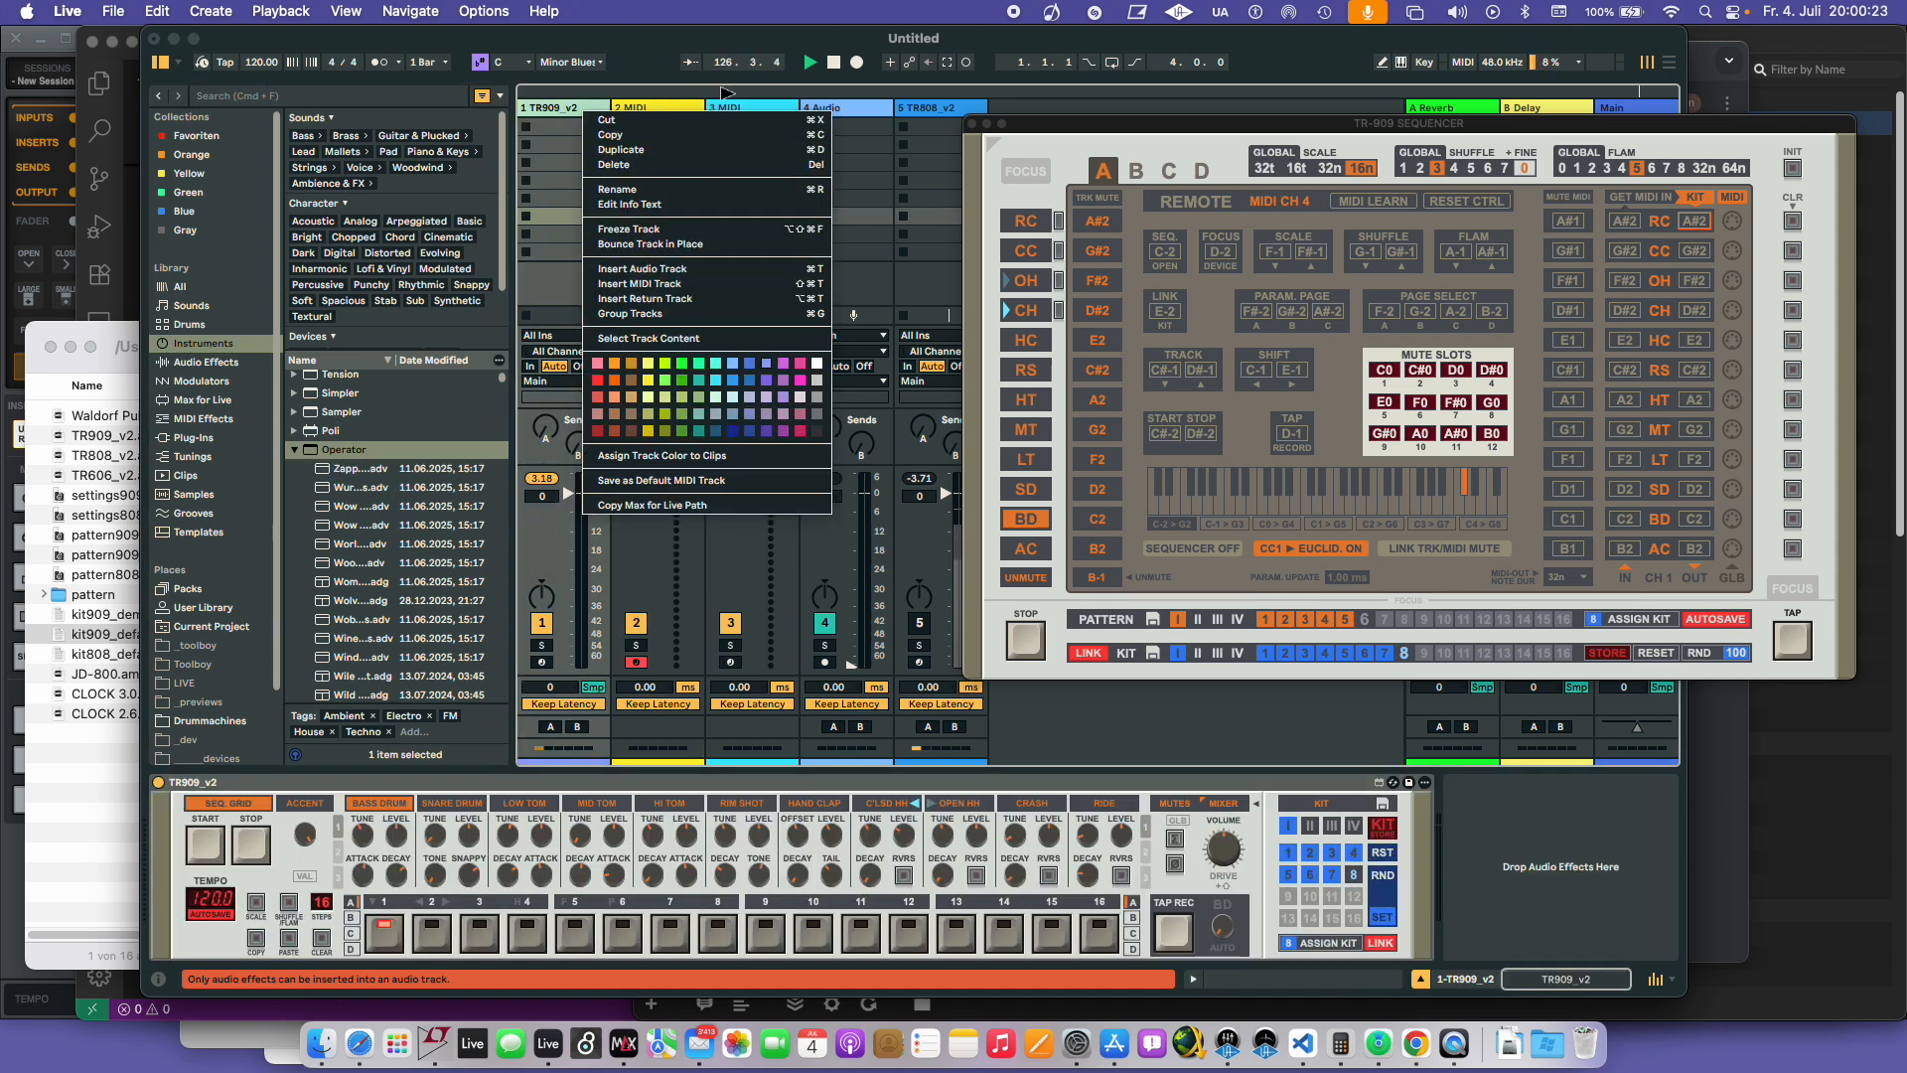
{"action": "left_click_drag", "start_coordinate": [350, 461], "coordinate": [767, 159]}
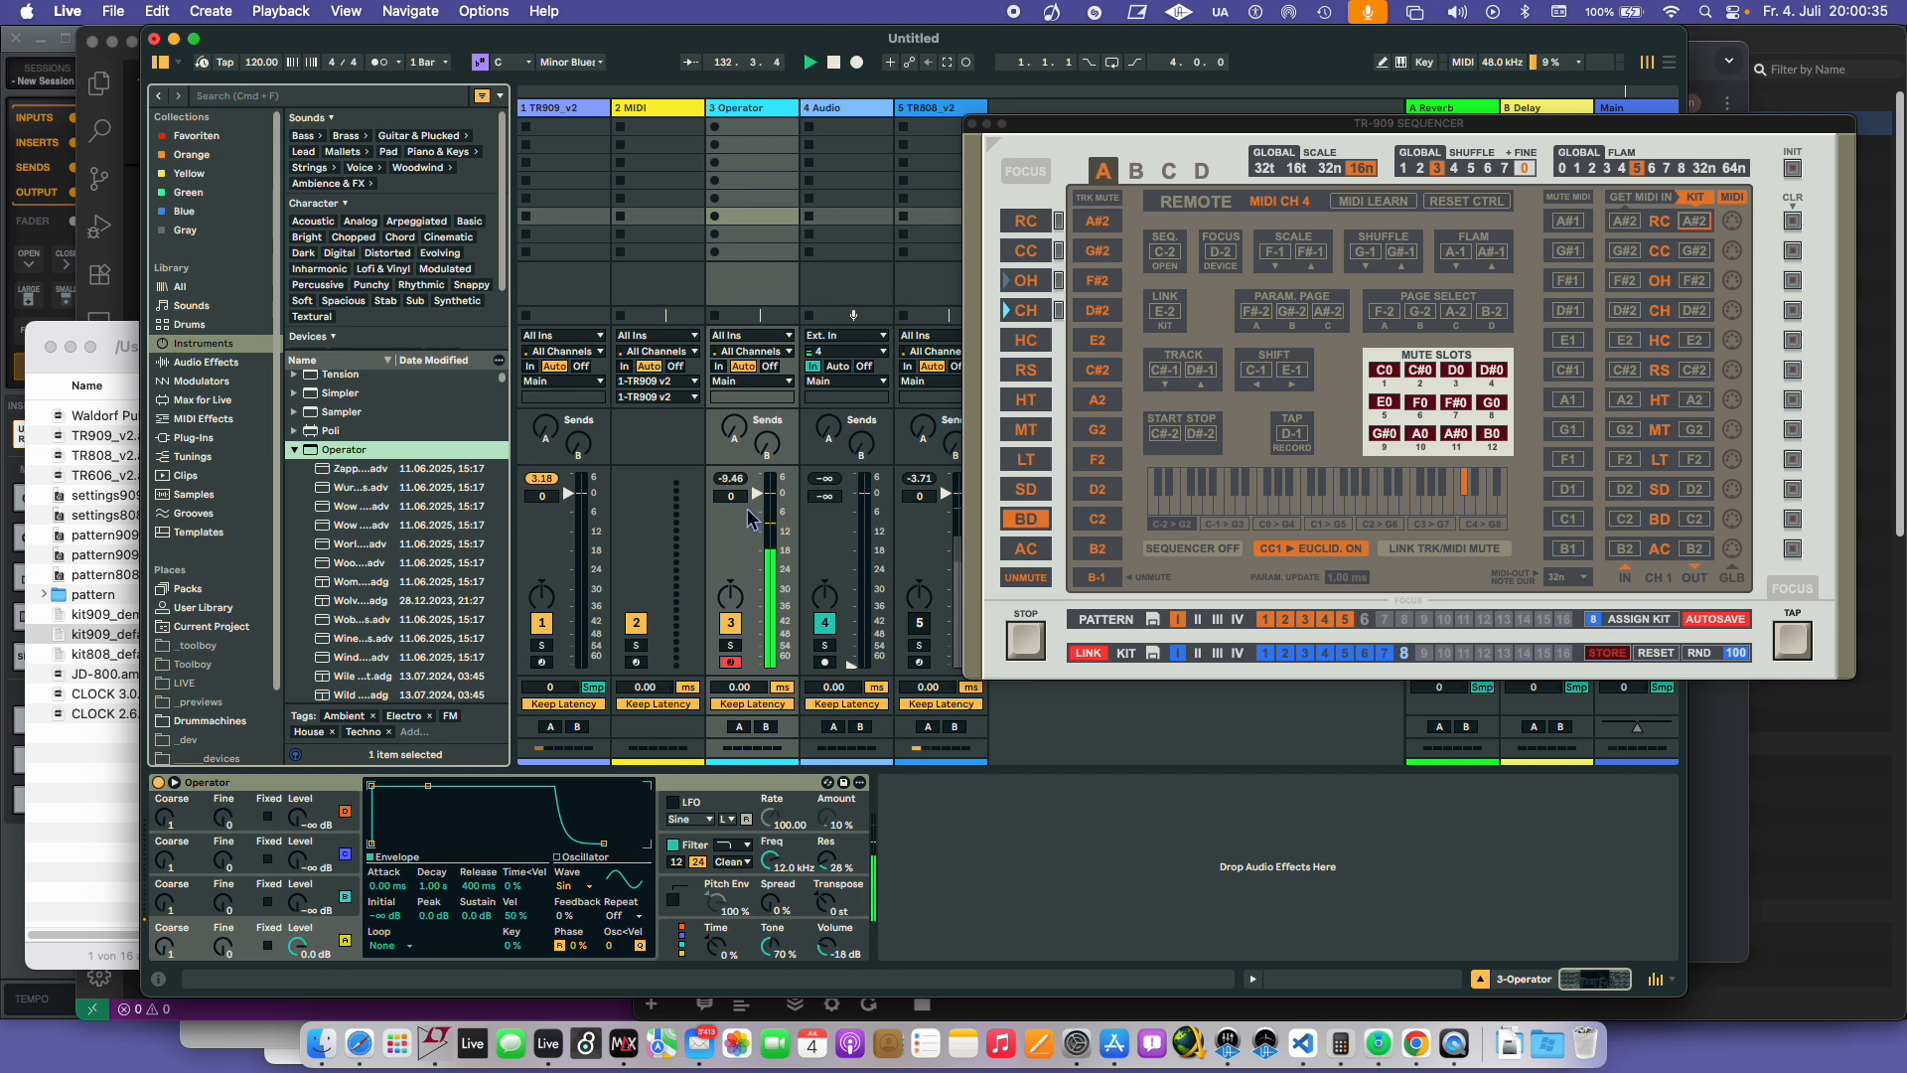
- Set the Operator track's MIDI input to 1-TR909 v2 and take the signal from the TR909 v2 device
{"action": "left_click", "coordinate": [743, 337]}
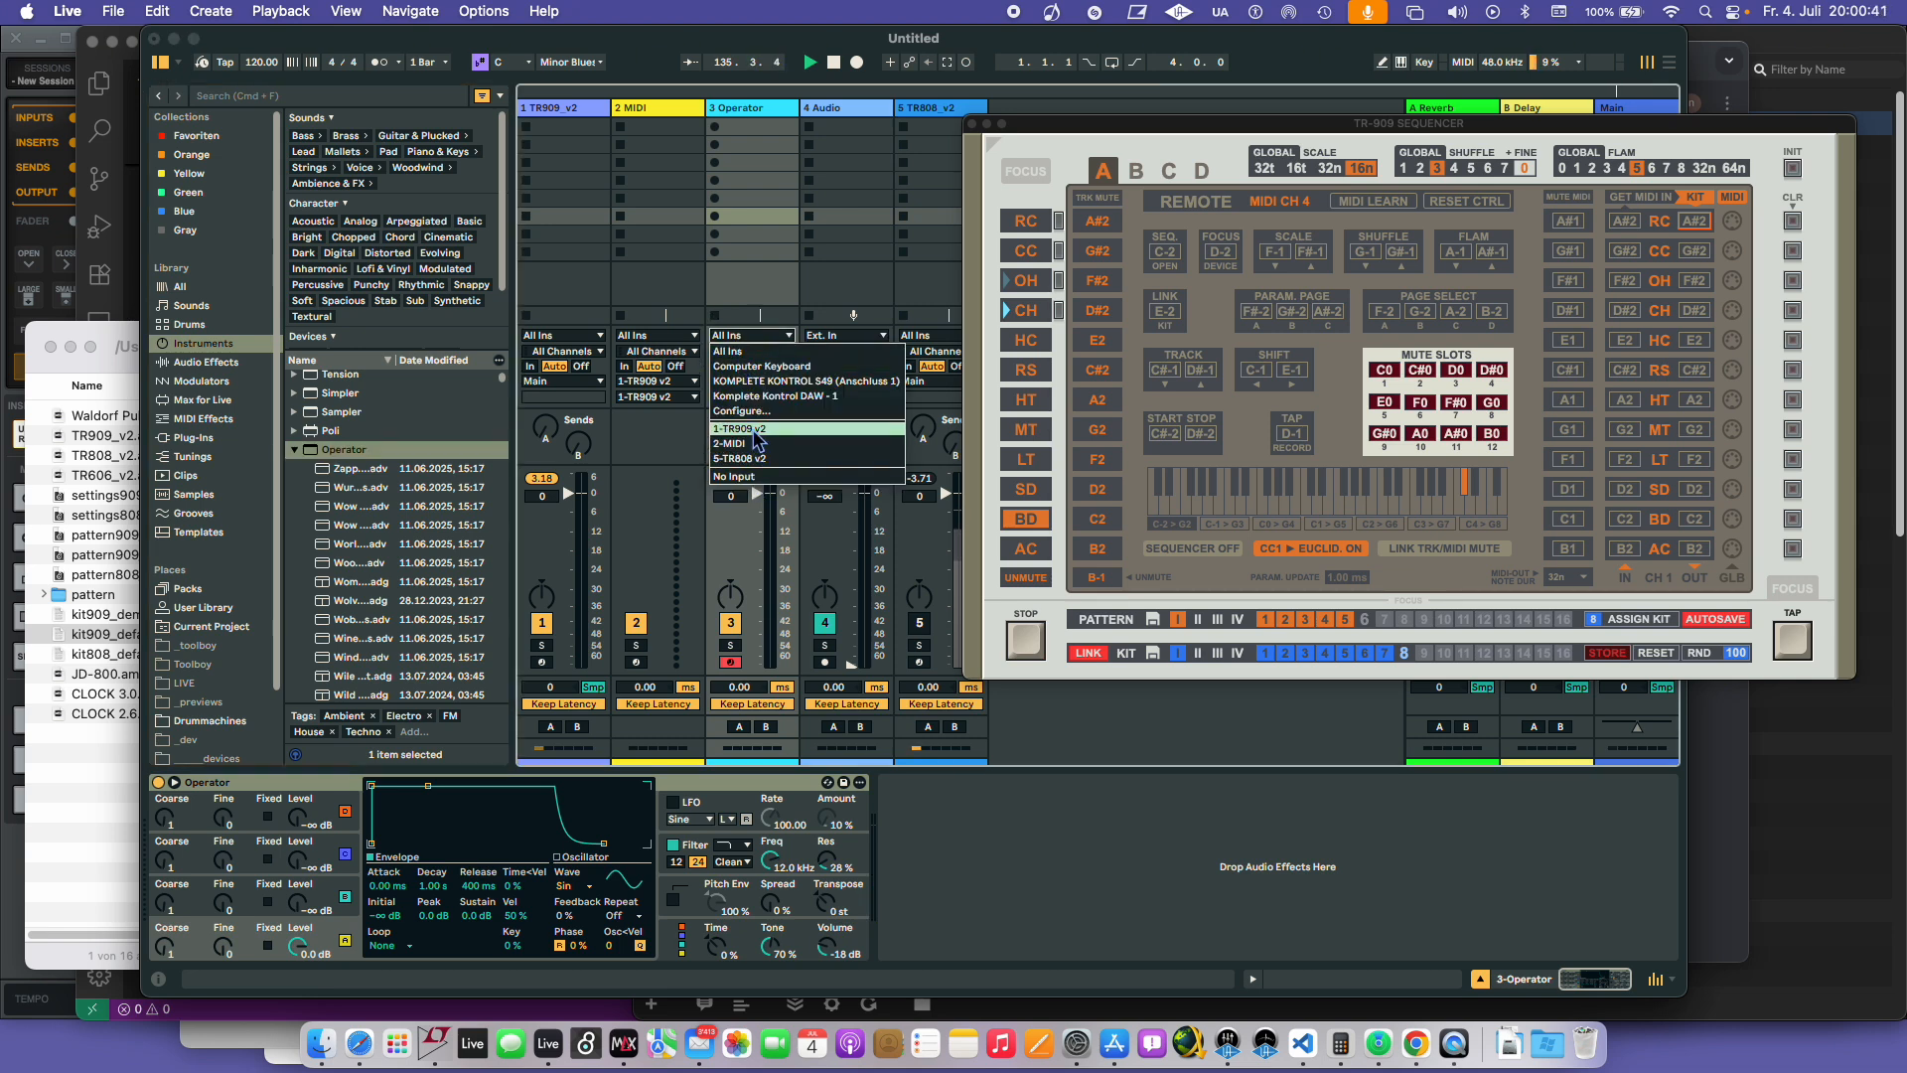
{"action": "left_click", "coordinate": [757, 438]}
{"action": "left_click", "coordinate": [747, 351]}
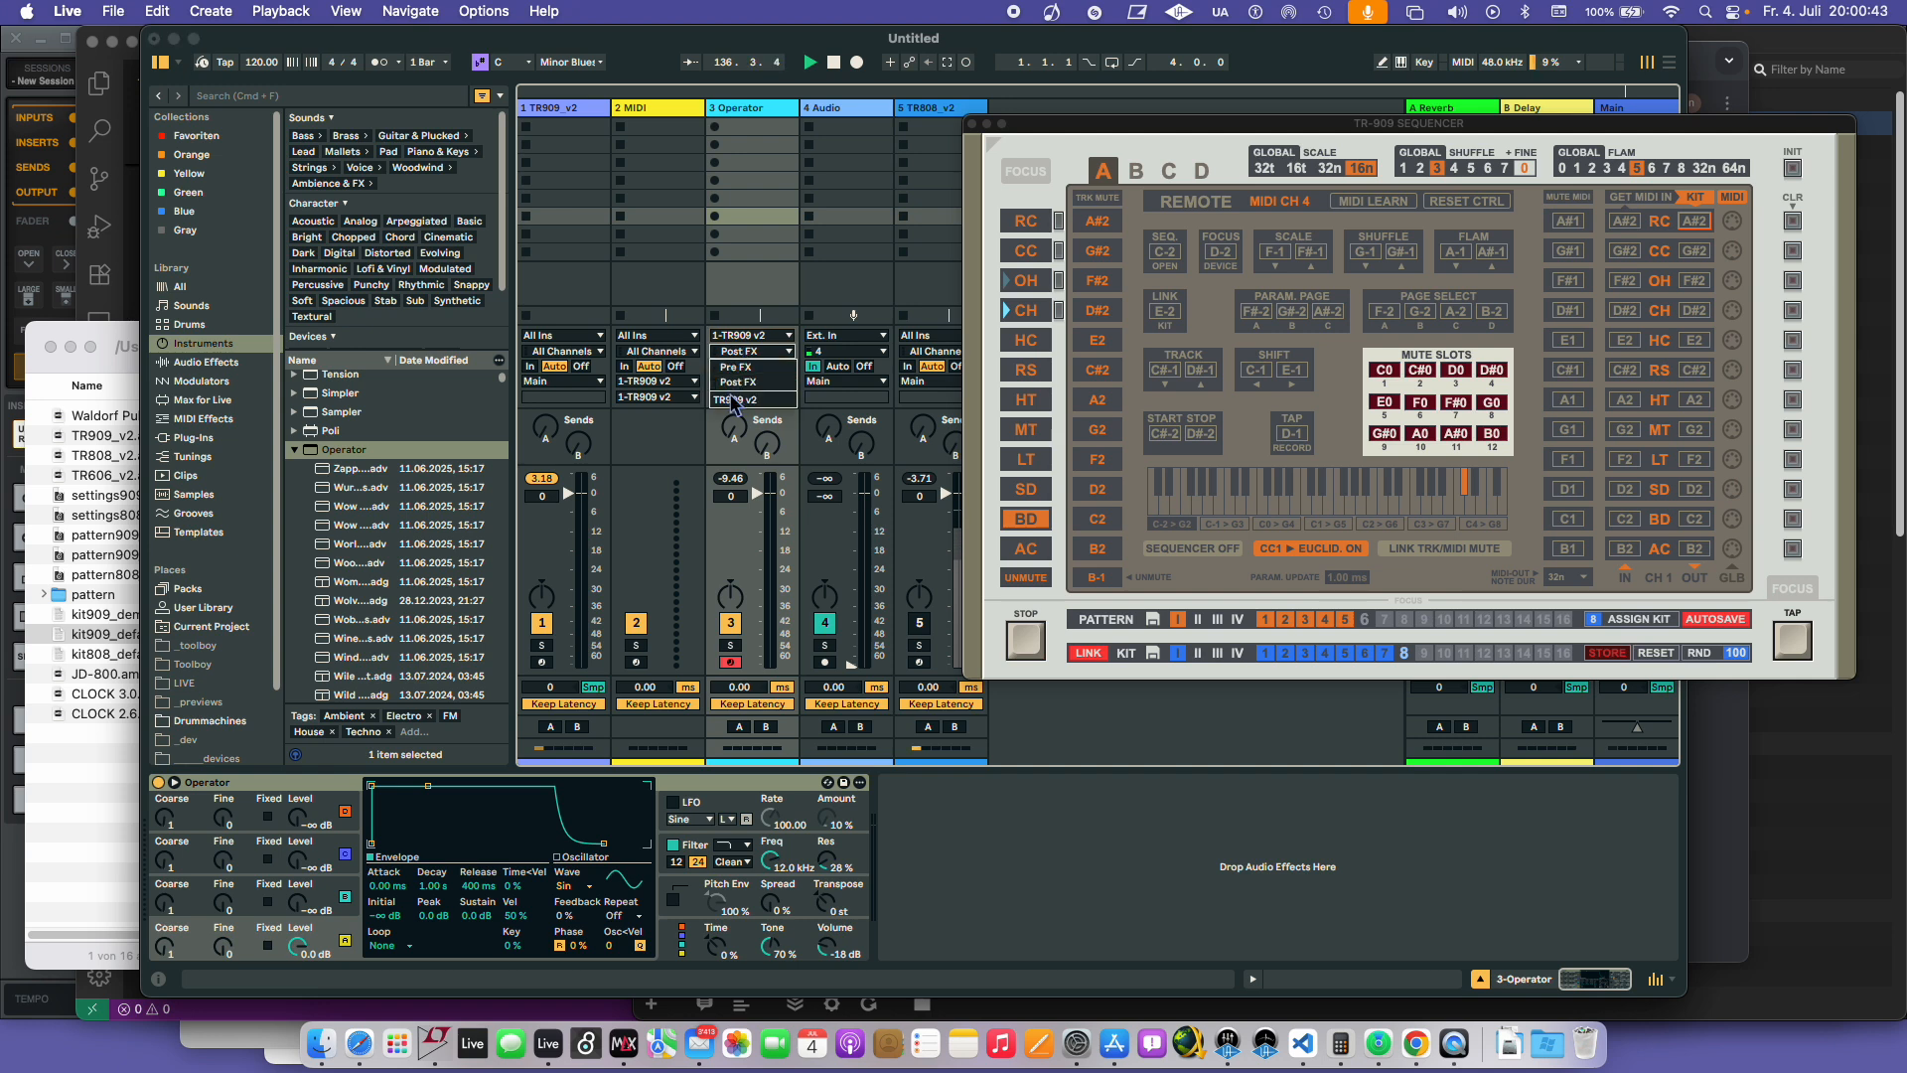
{"action": "left_click", "coordinate": [737, 400]}
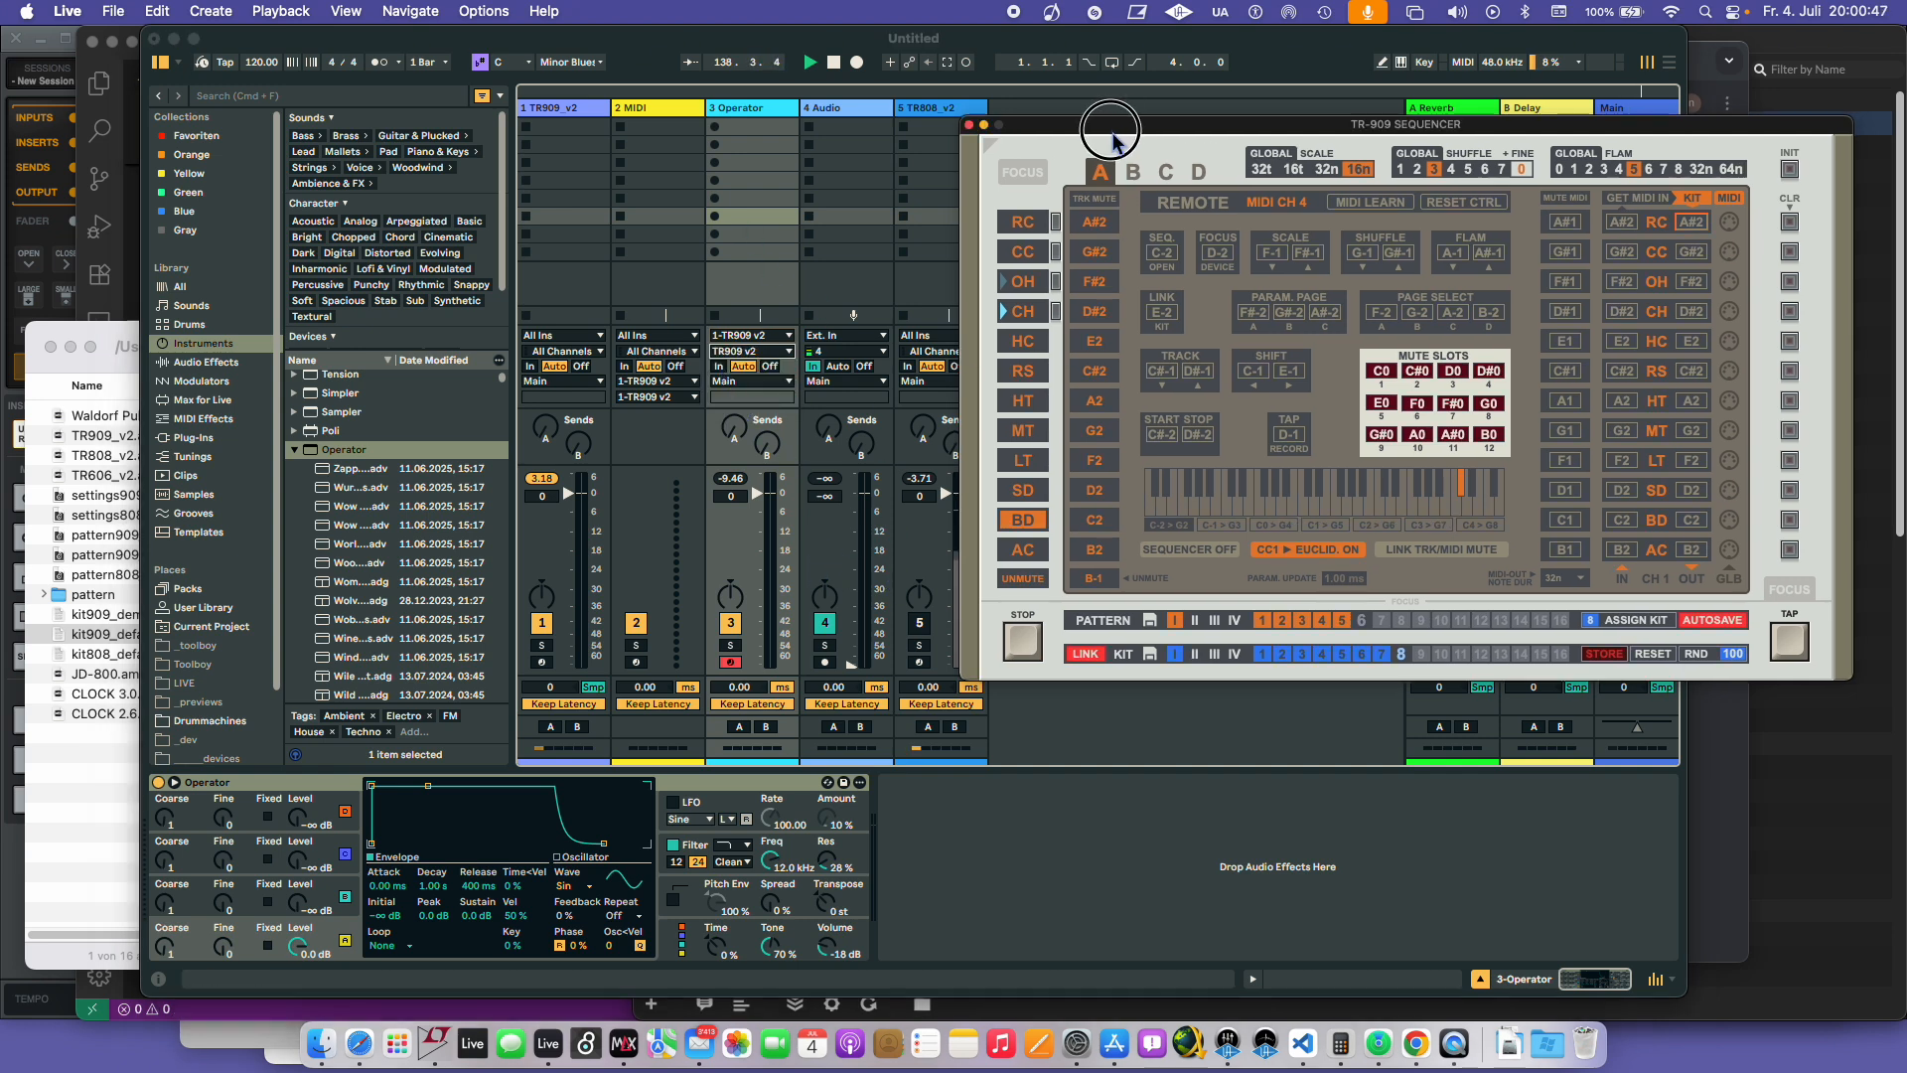
- Set the remote option to SEQUENCER ON and return to the step grid
{"action": "left_click_drag", "start_coordinate": [1120, 124], "coordinate": [945, 112]}
{"action": "left_click", "coordinate": [1006, 539]}
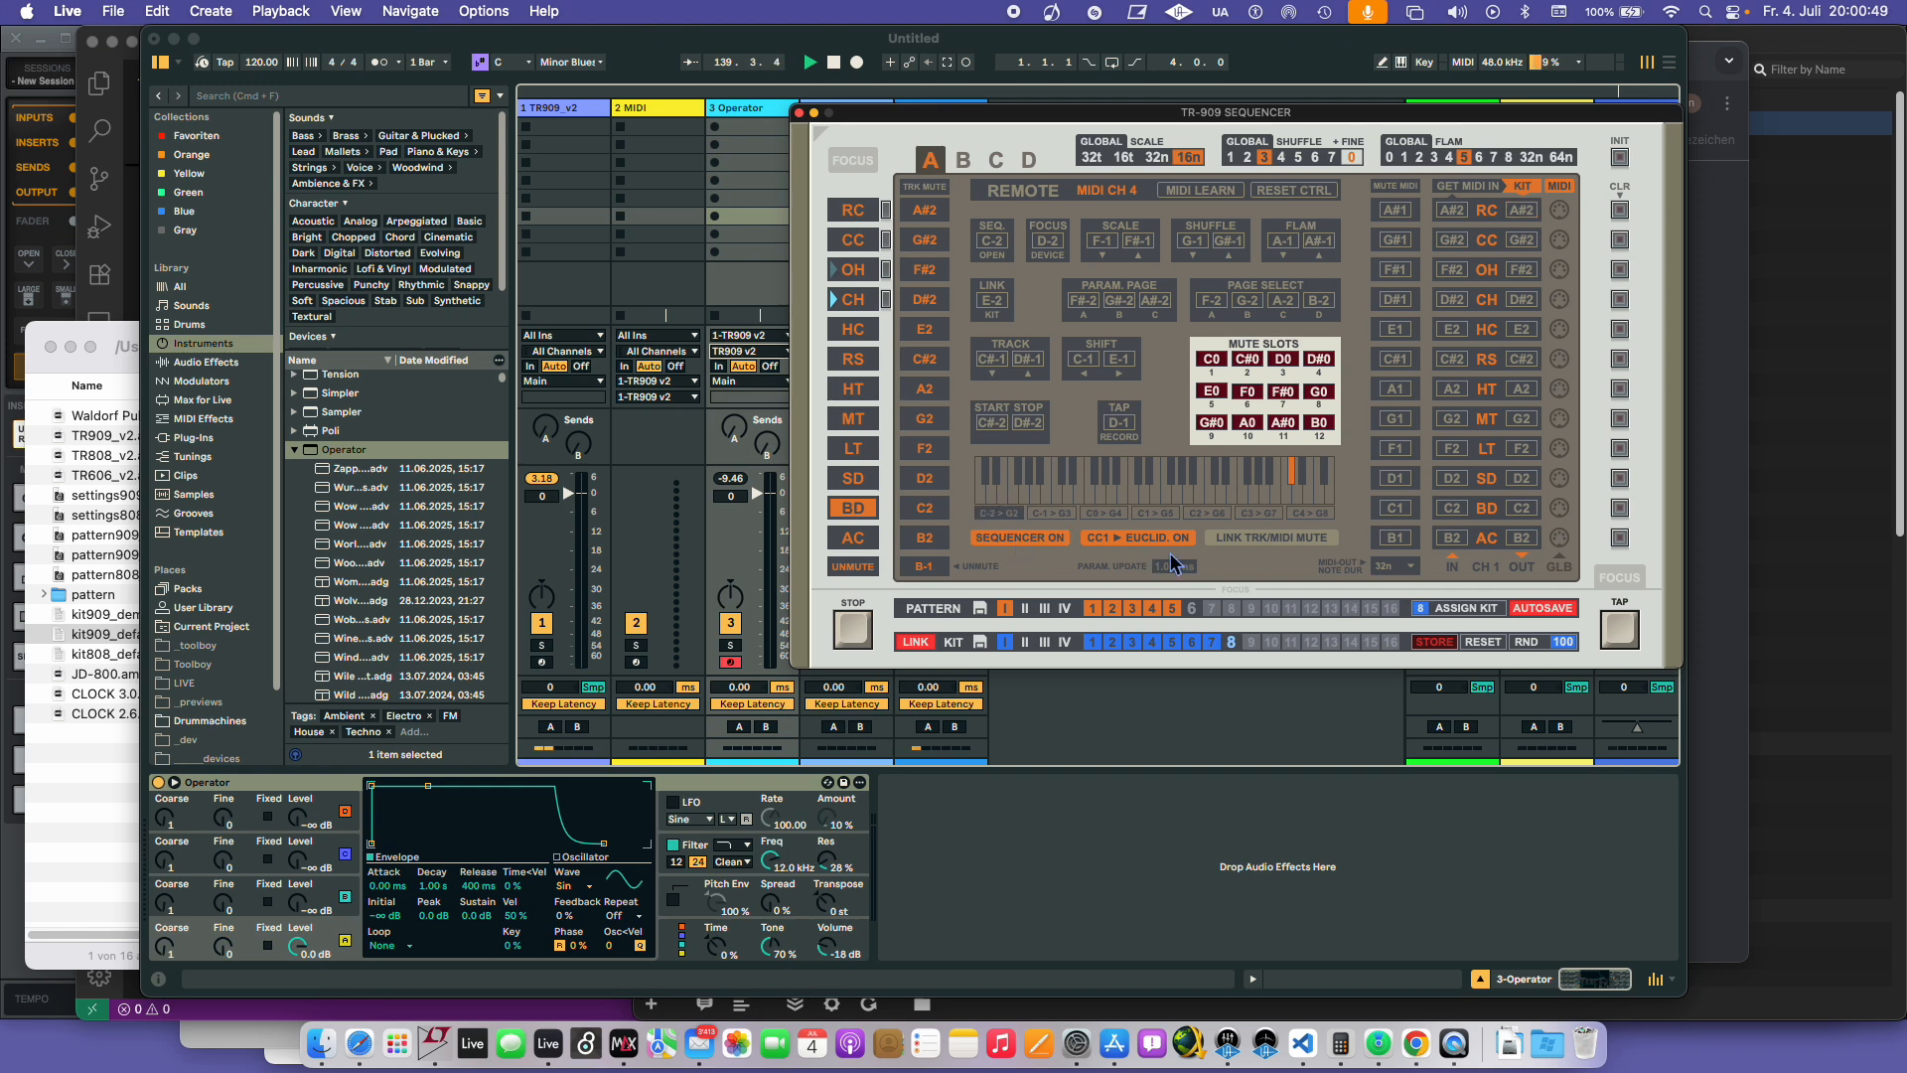
{"action": "left_click", "coordinate": [1559, 186]}
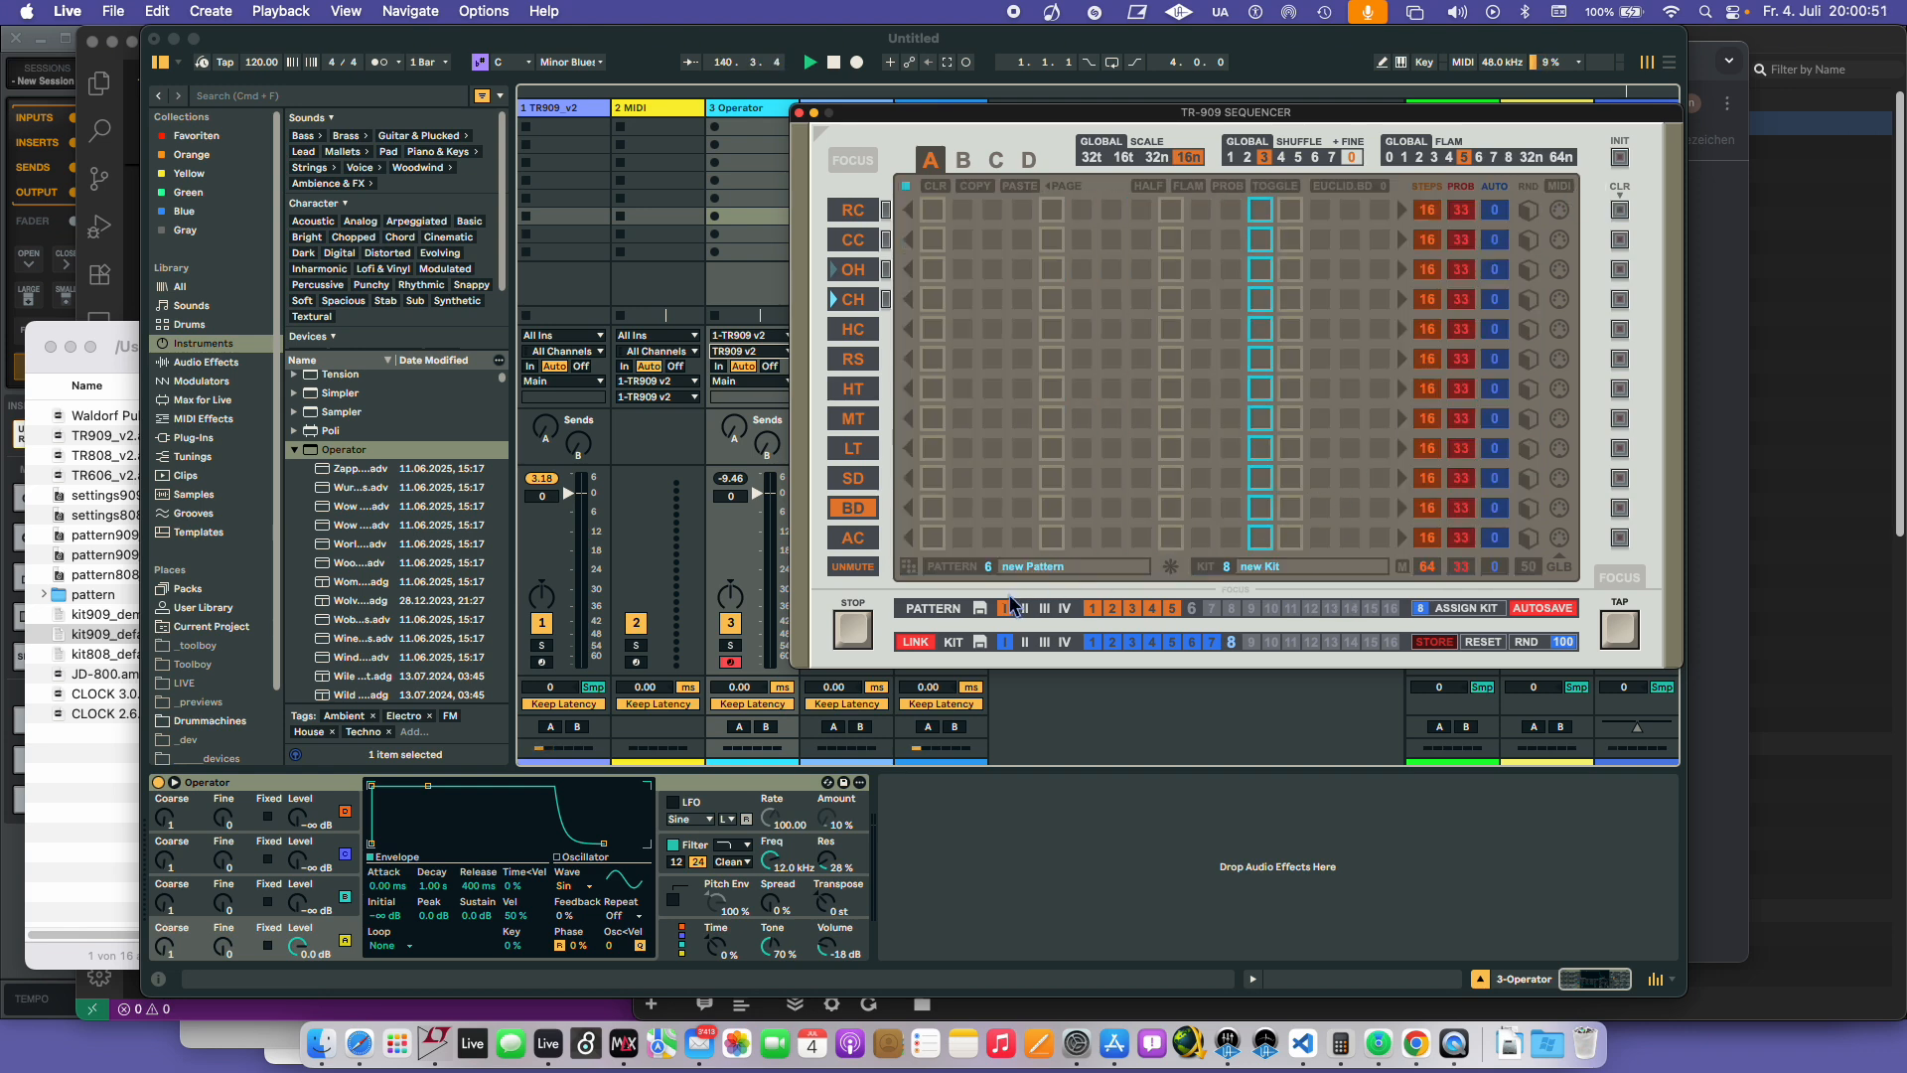
- Place bass drum hits on steps 1, 4, 8, 10 and 15 of pattern 6
{"action": "left_click", "coordinate": [932, 508]}
{"action": "left_click", "coordinate": [1022, 507]}
{"action": "left_click", "coordinate": [1142, 507]}
{"action": "left_click", "coordinate": [1201, 507]}
{"action": "left_click", "coordinate": [1350, 508]}
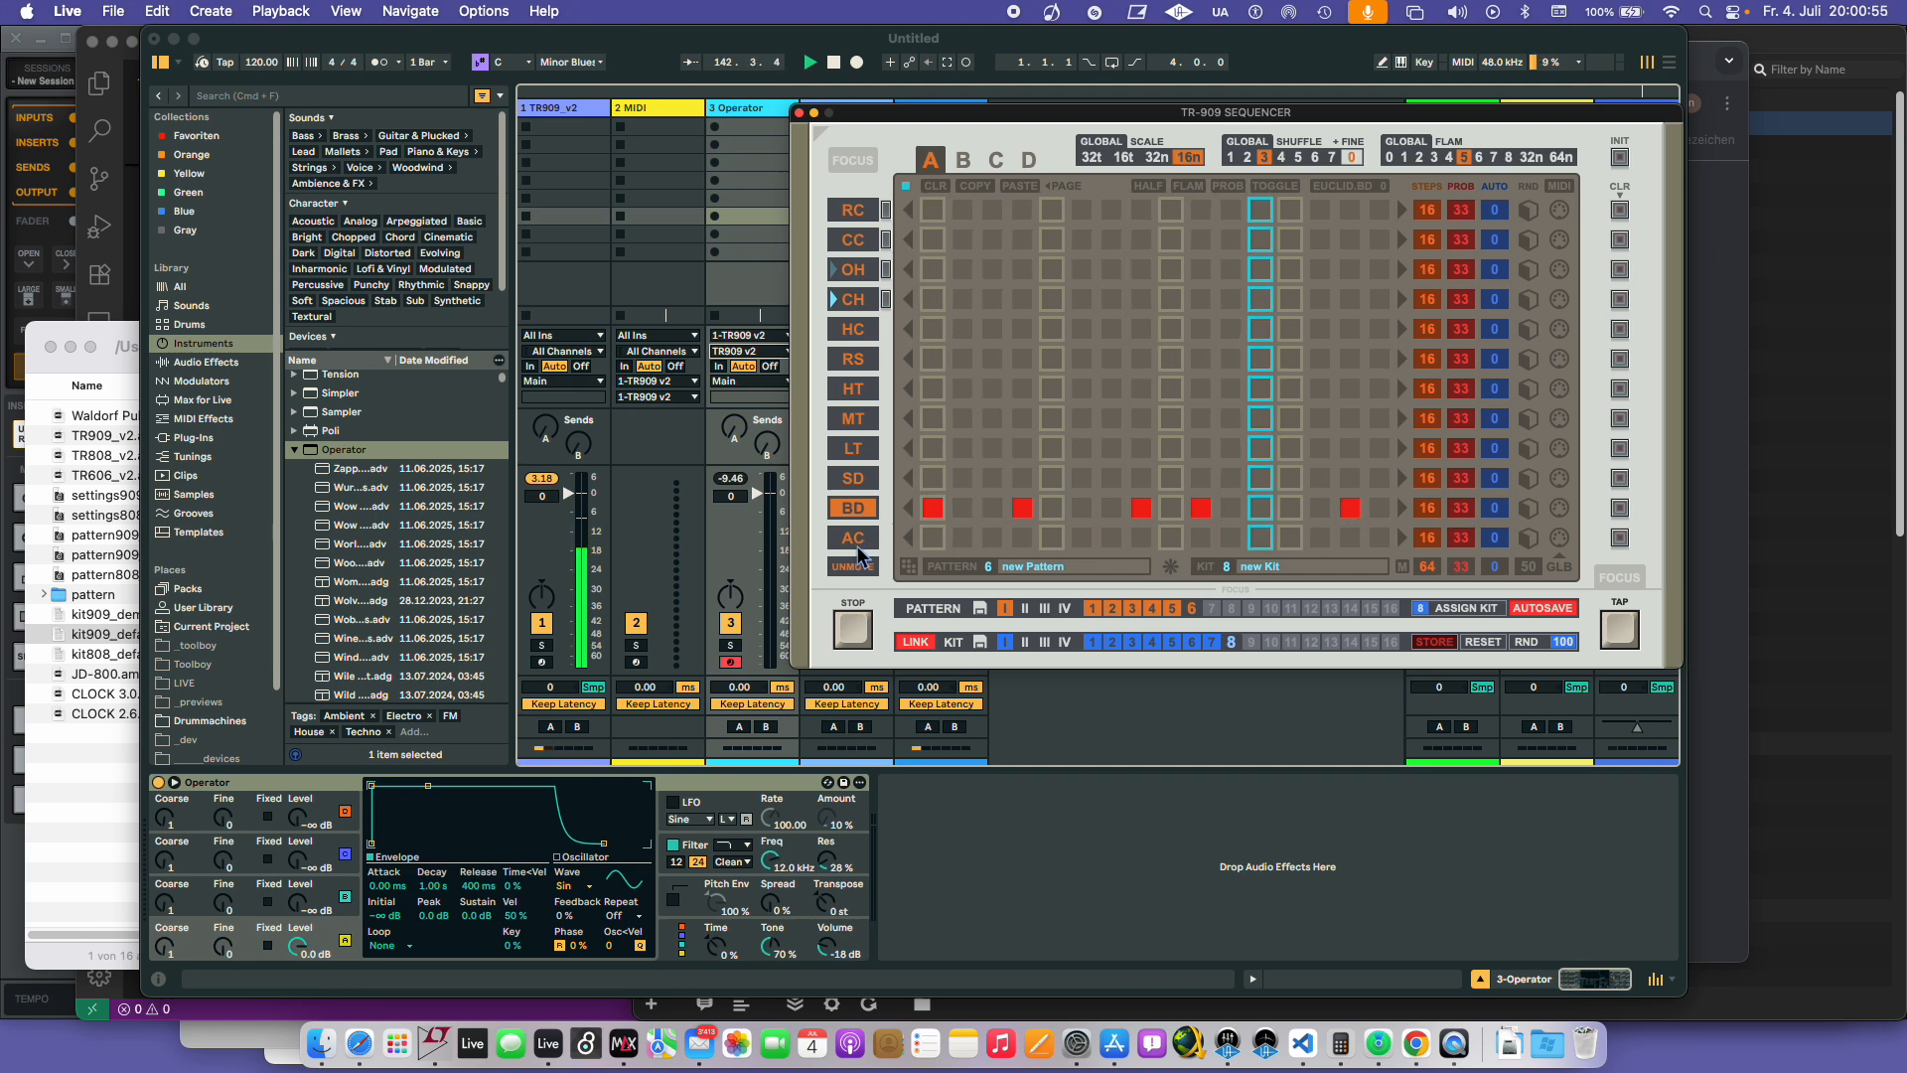
- Mute all voices from AC to RC and enable MIDI output for BD to drive the Operator track
{"action": "left_click_drag", "start_coordinate": [854, 538], "coordinate": [858, 210]}
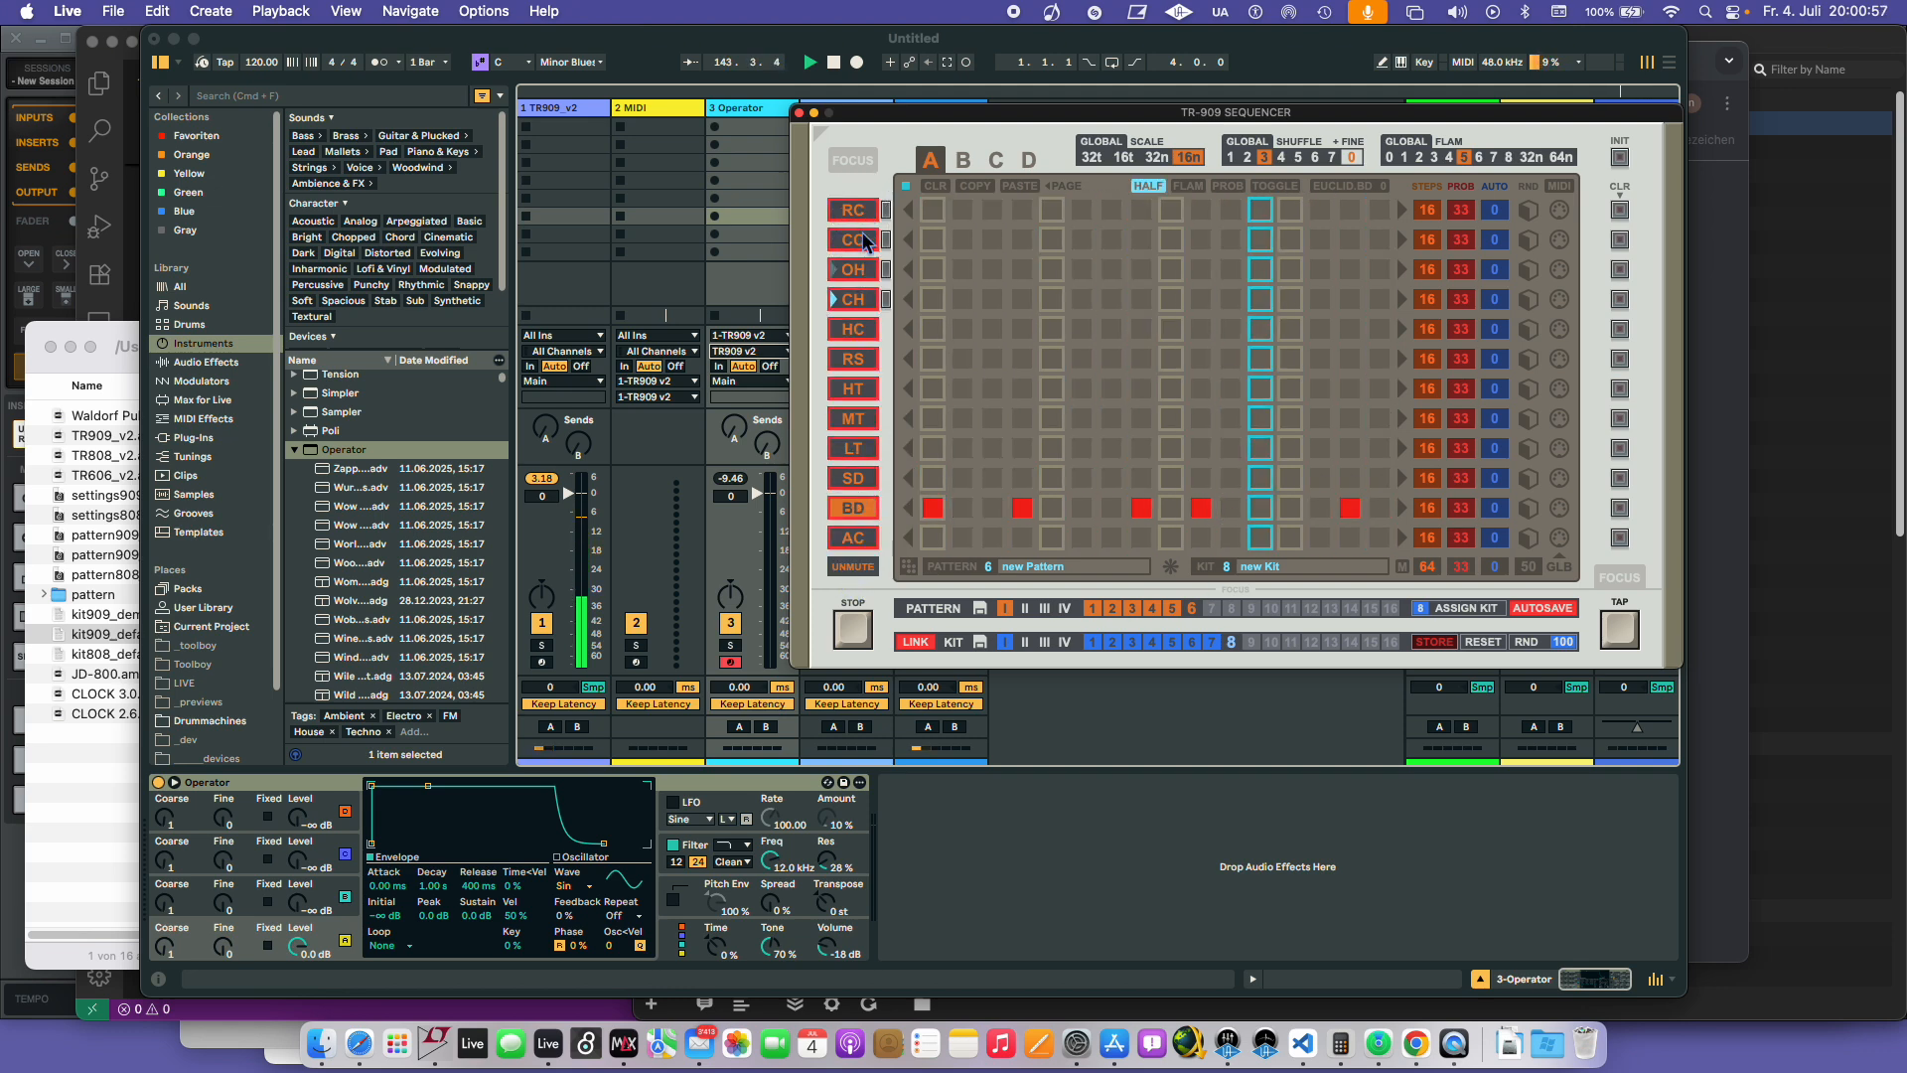
{"action": "left_click", "coordinate": [1564, 510]}
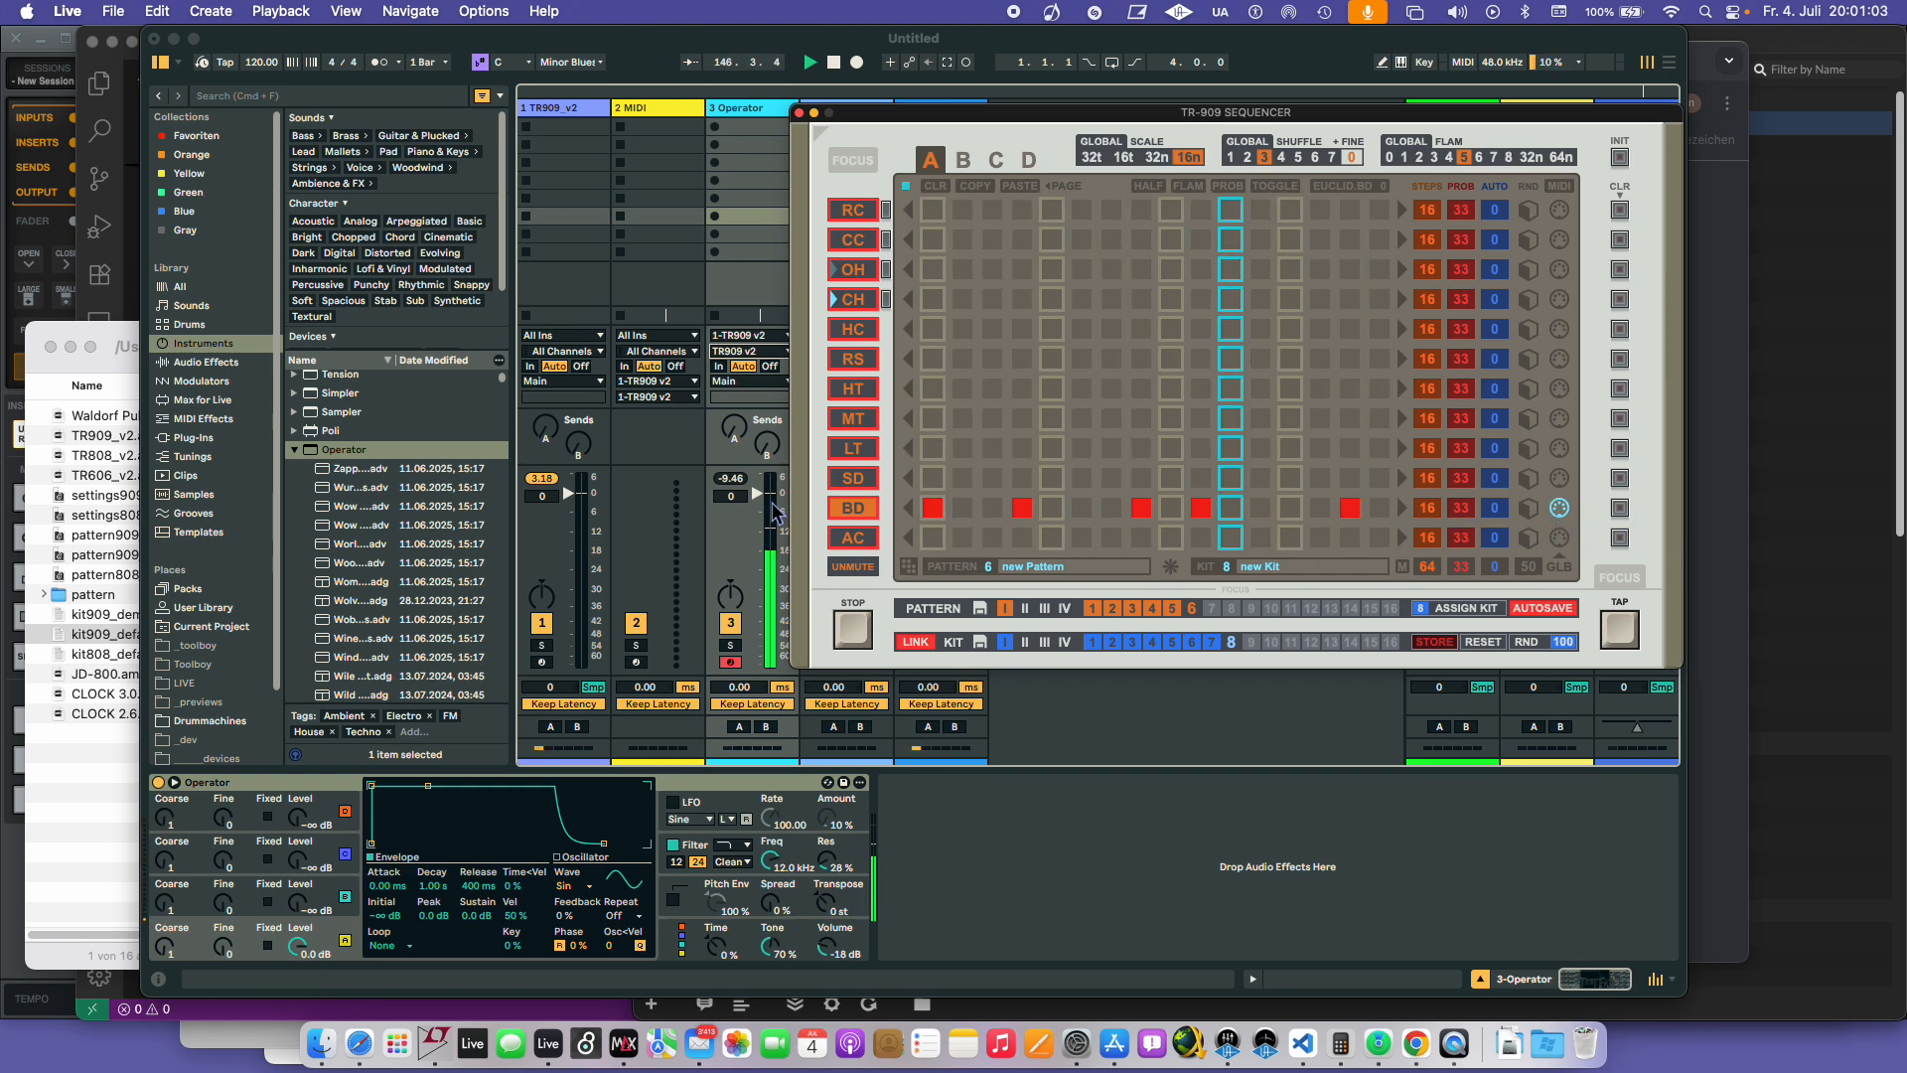
- Set the BD voice's MIDI output note to F2 in the MIDI settings and return to the step grid
{"action": "left_click", "coordinate": [1560, 187]}
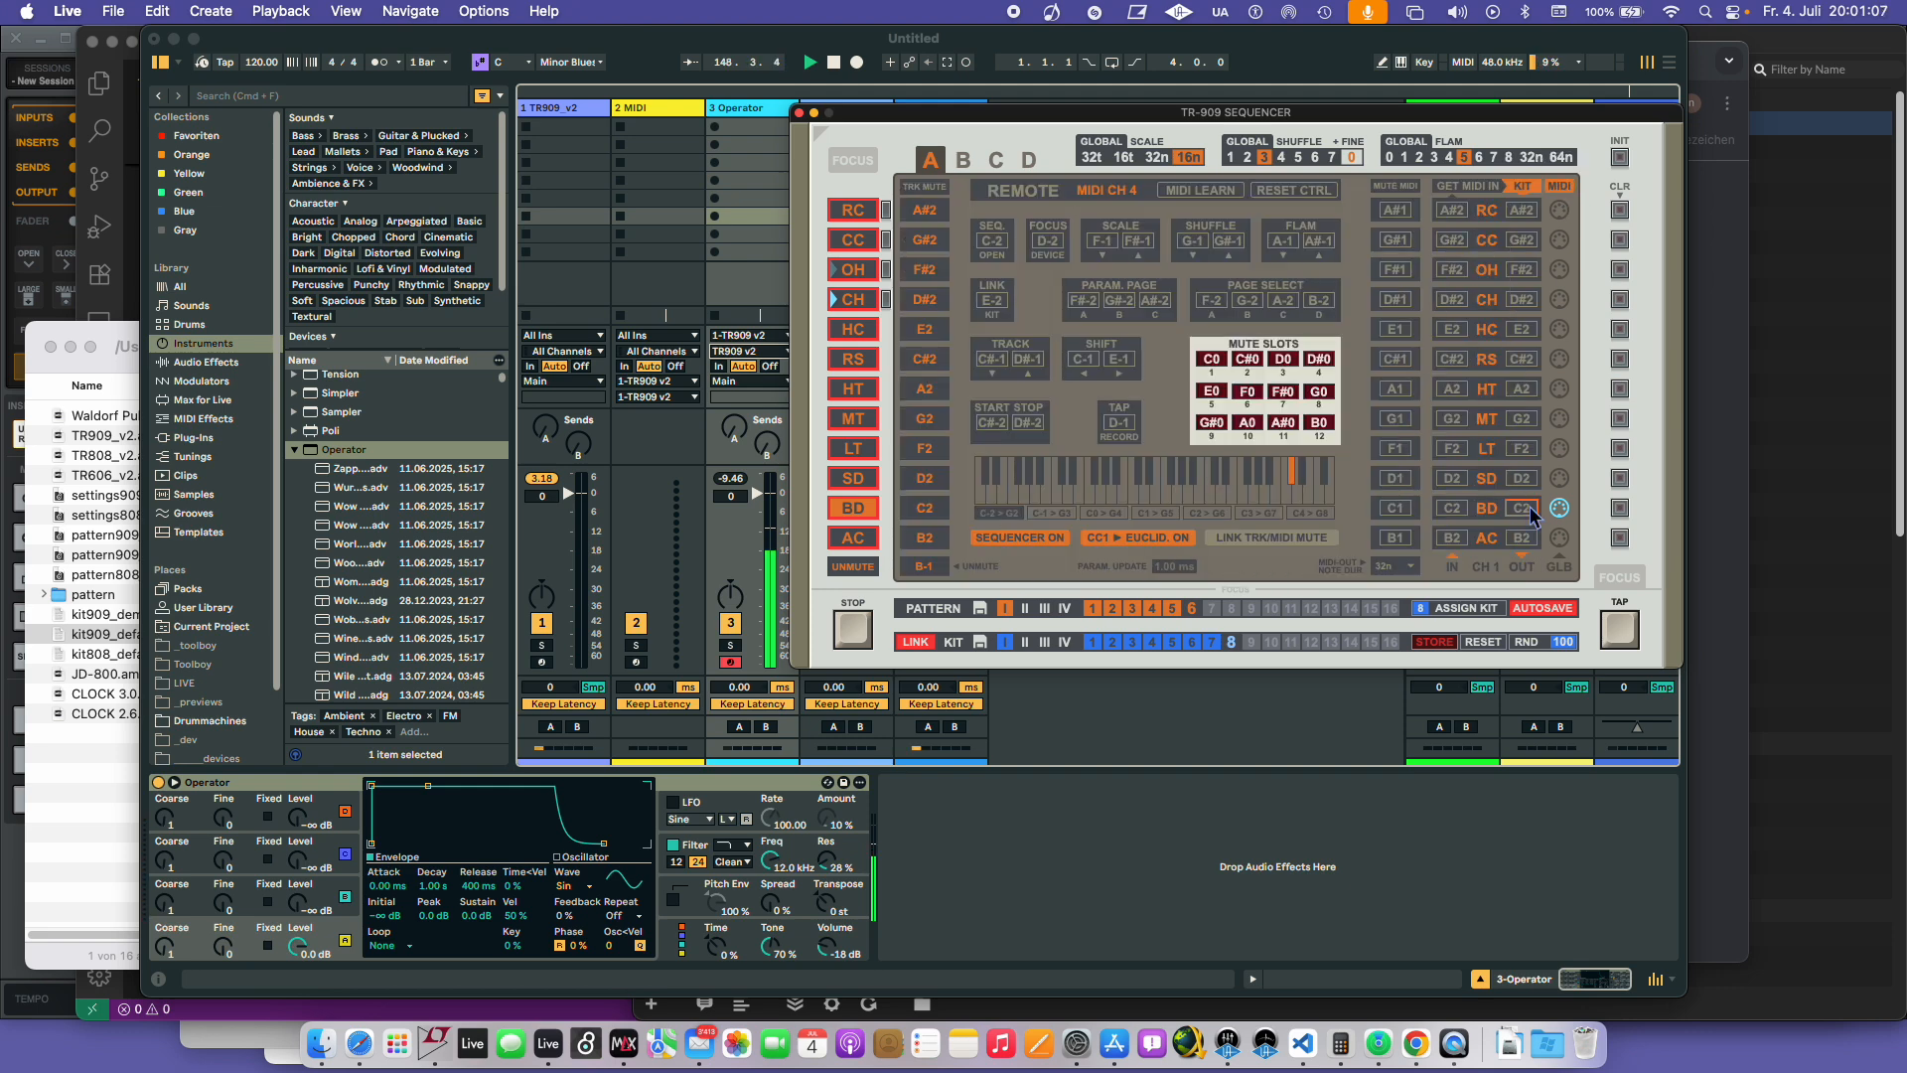
{"action": "scroll", "coordinate": [1528, 504], "scroll_direction": "up", "scroll_amount": 1}
{"action": "scroll", "coordinate": [1528, 505], "scroll_direction": "up", "scroll_amount": 4}
{"action": "scroll", "coordinate": [1527, 507], "scroll_direction": "down", "scroll_amount": 1}
{"action": "key", "text": "Down"}
{"action": "left_click", "coordinate": [1560, 187]}
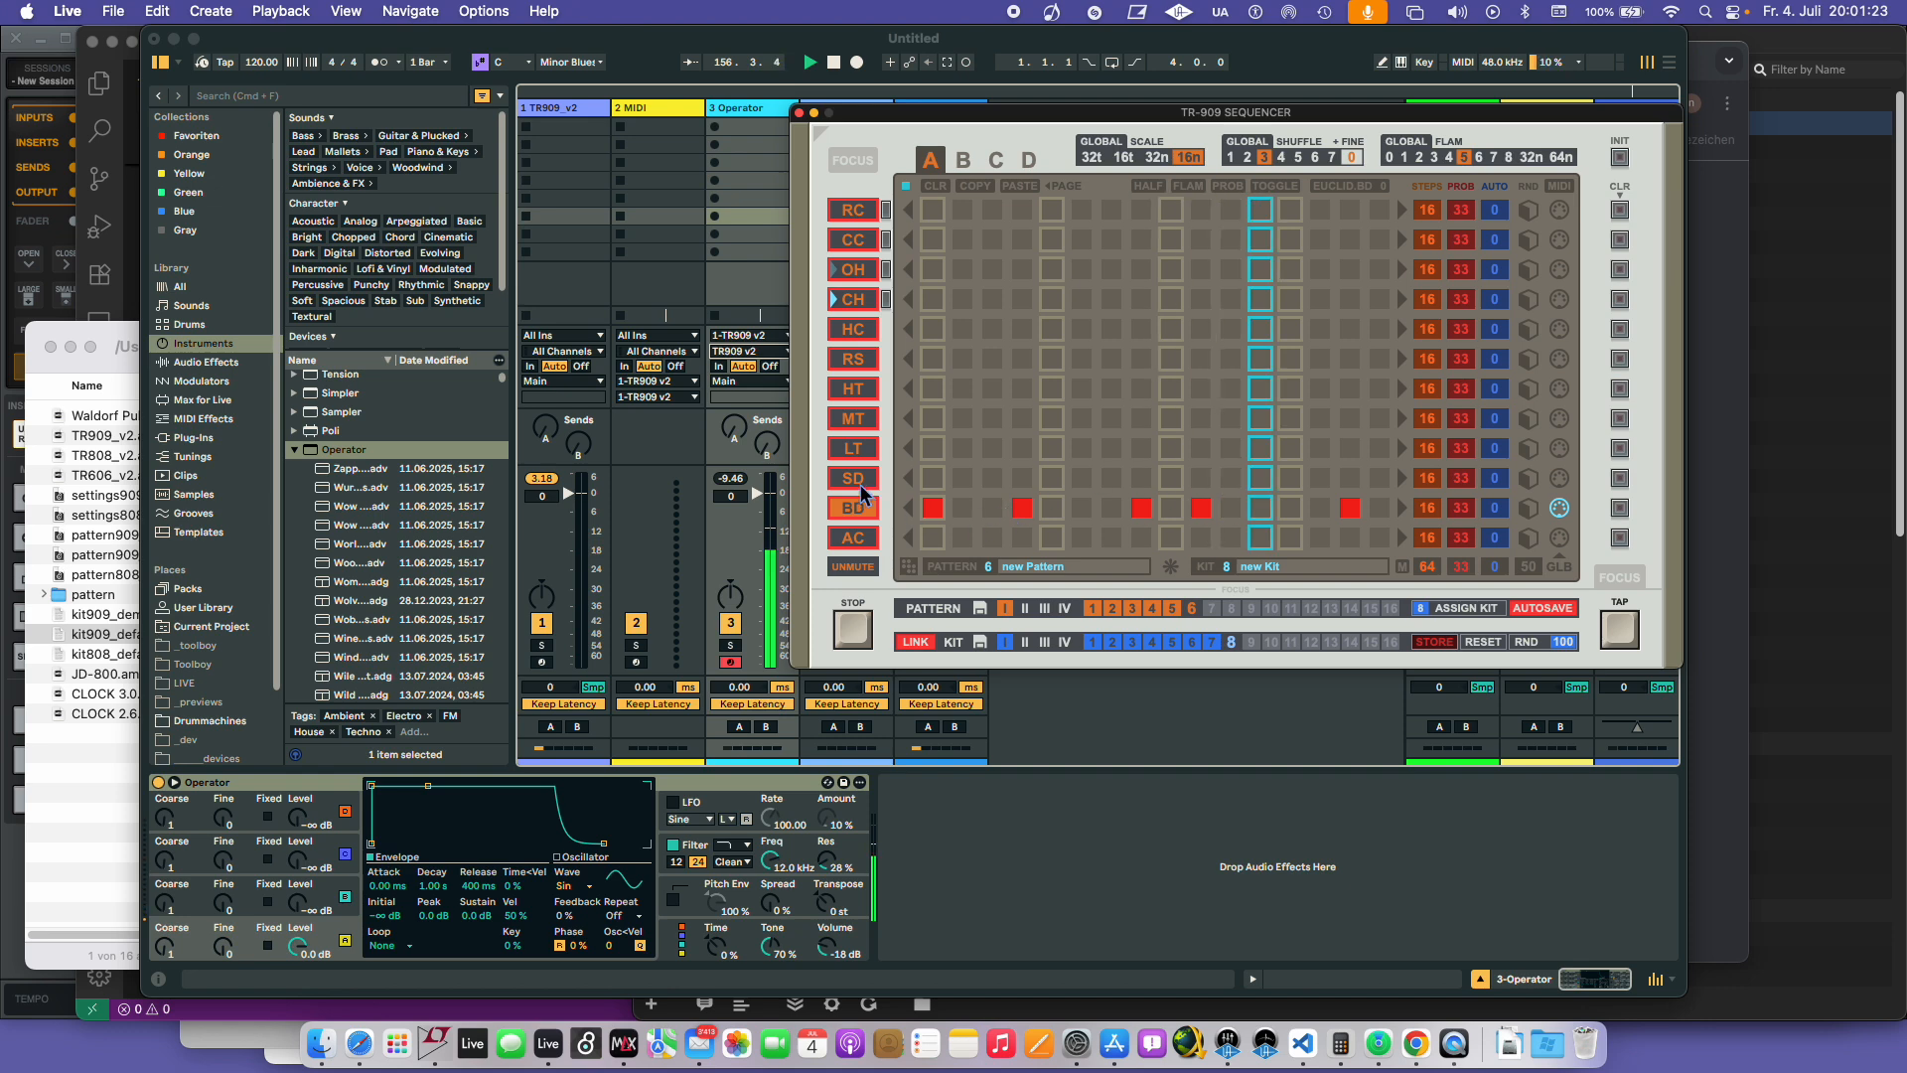
- Place SD hits on steps 2, 6 and 11 and shorten the SD track to 13 steps
{"action": "left_click", "coordinate": [963, 478]}
{"action": "left_click", "coordinate": [1082, 478]}
{"action": "left_click", "coordinate": [1231, 477]}
{"action": "left_click_drag", "start_coordinate": [1425, 480], "coordinate": [1425, 495]}
- Enable MIDI output for SD and set its output note to C3
{"action": "left_click", "coordinate": [1559, 477]}
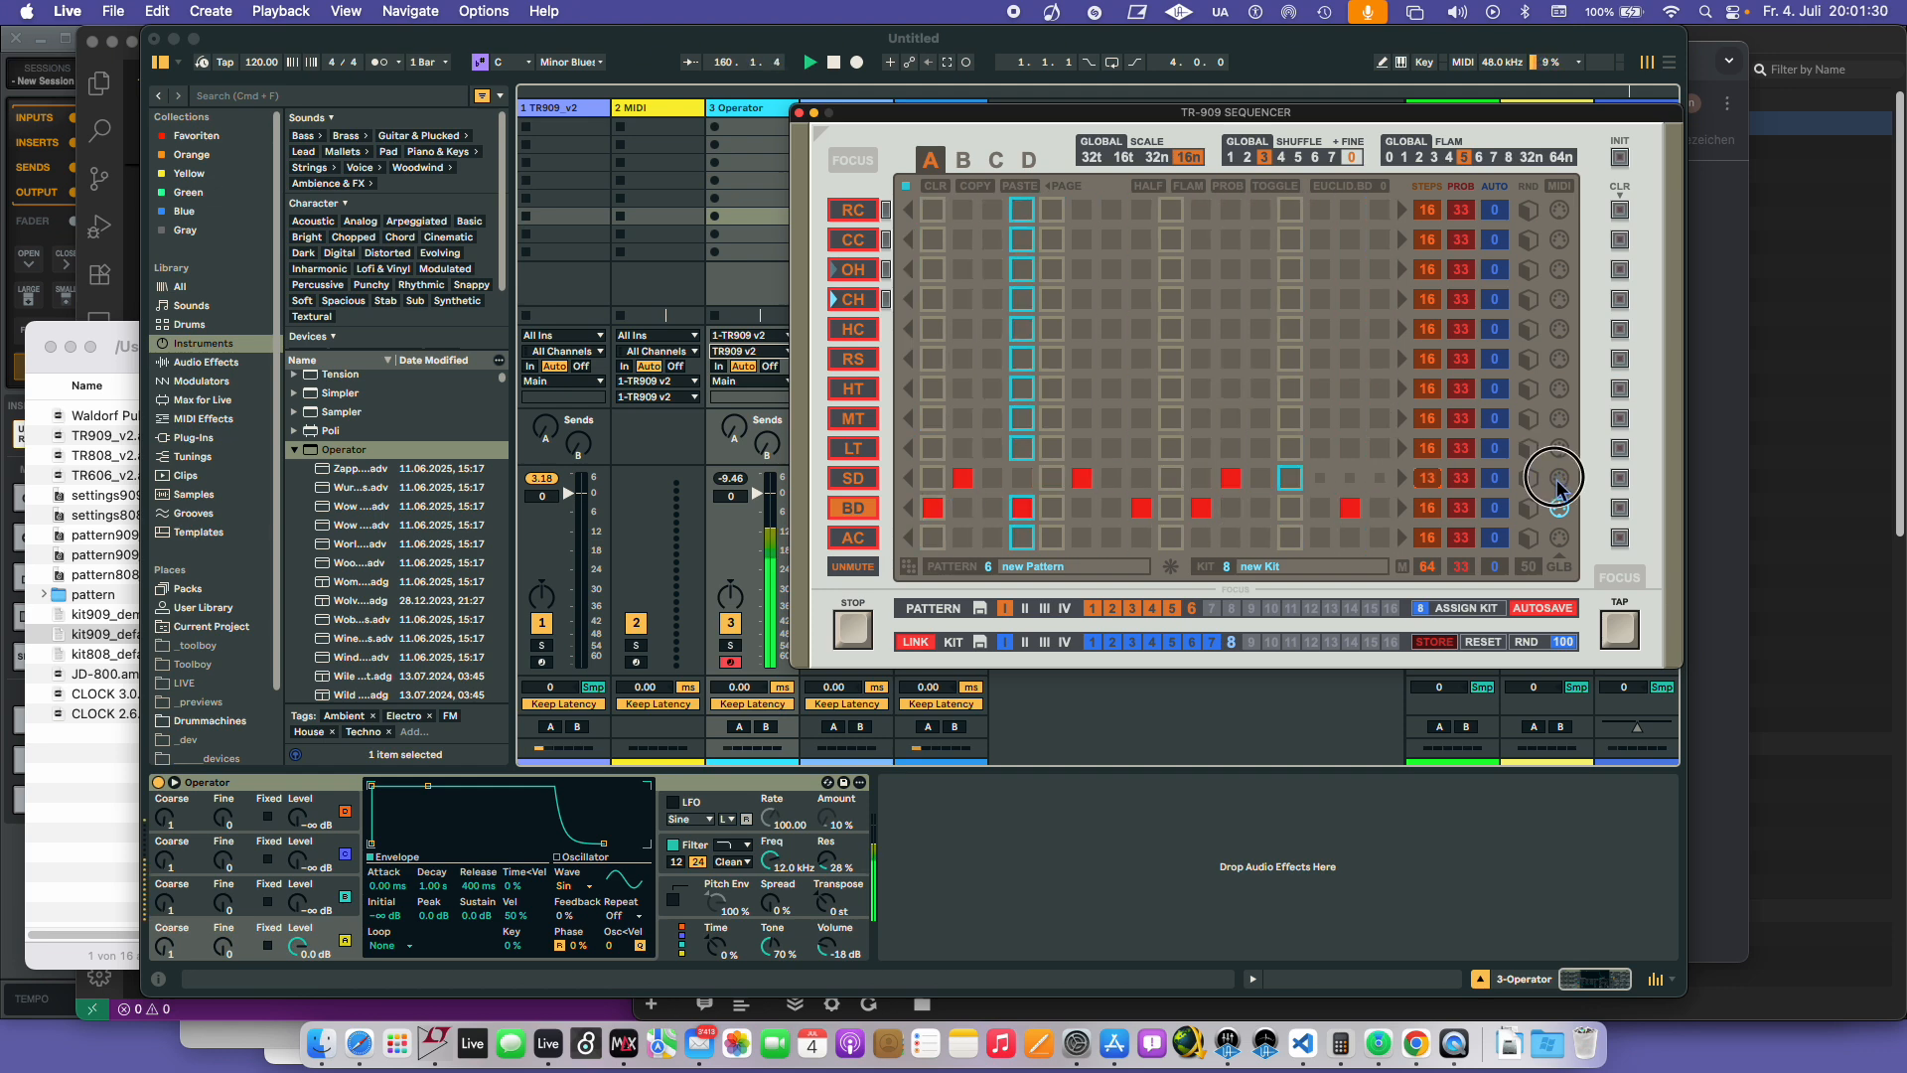
{"action": "left_click", "coordinate": [1562, 188]}
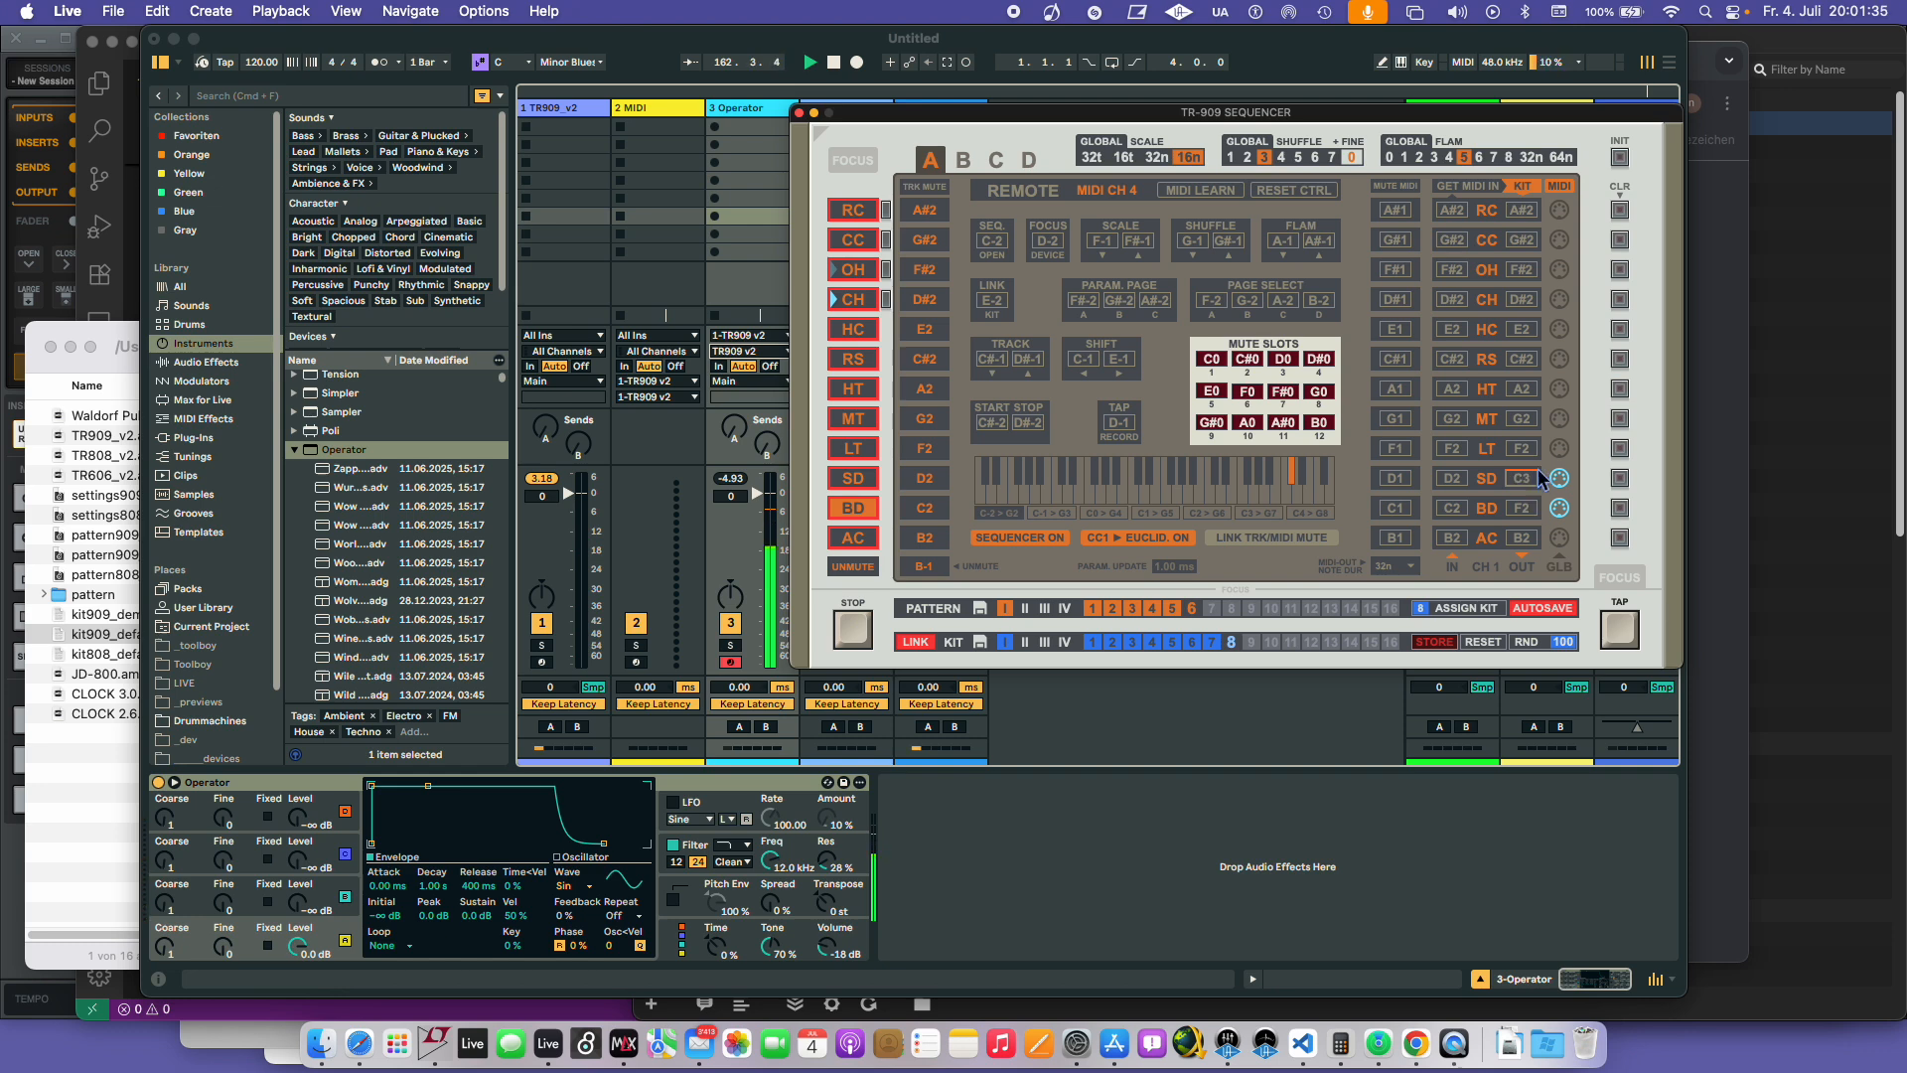
{"action": "left_click", "coordinate": [1557, 189]}
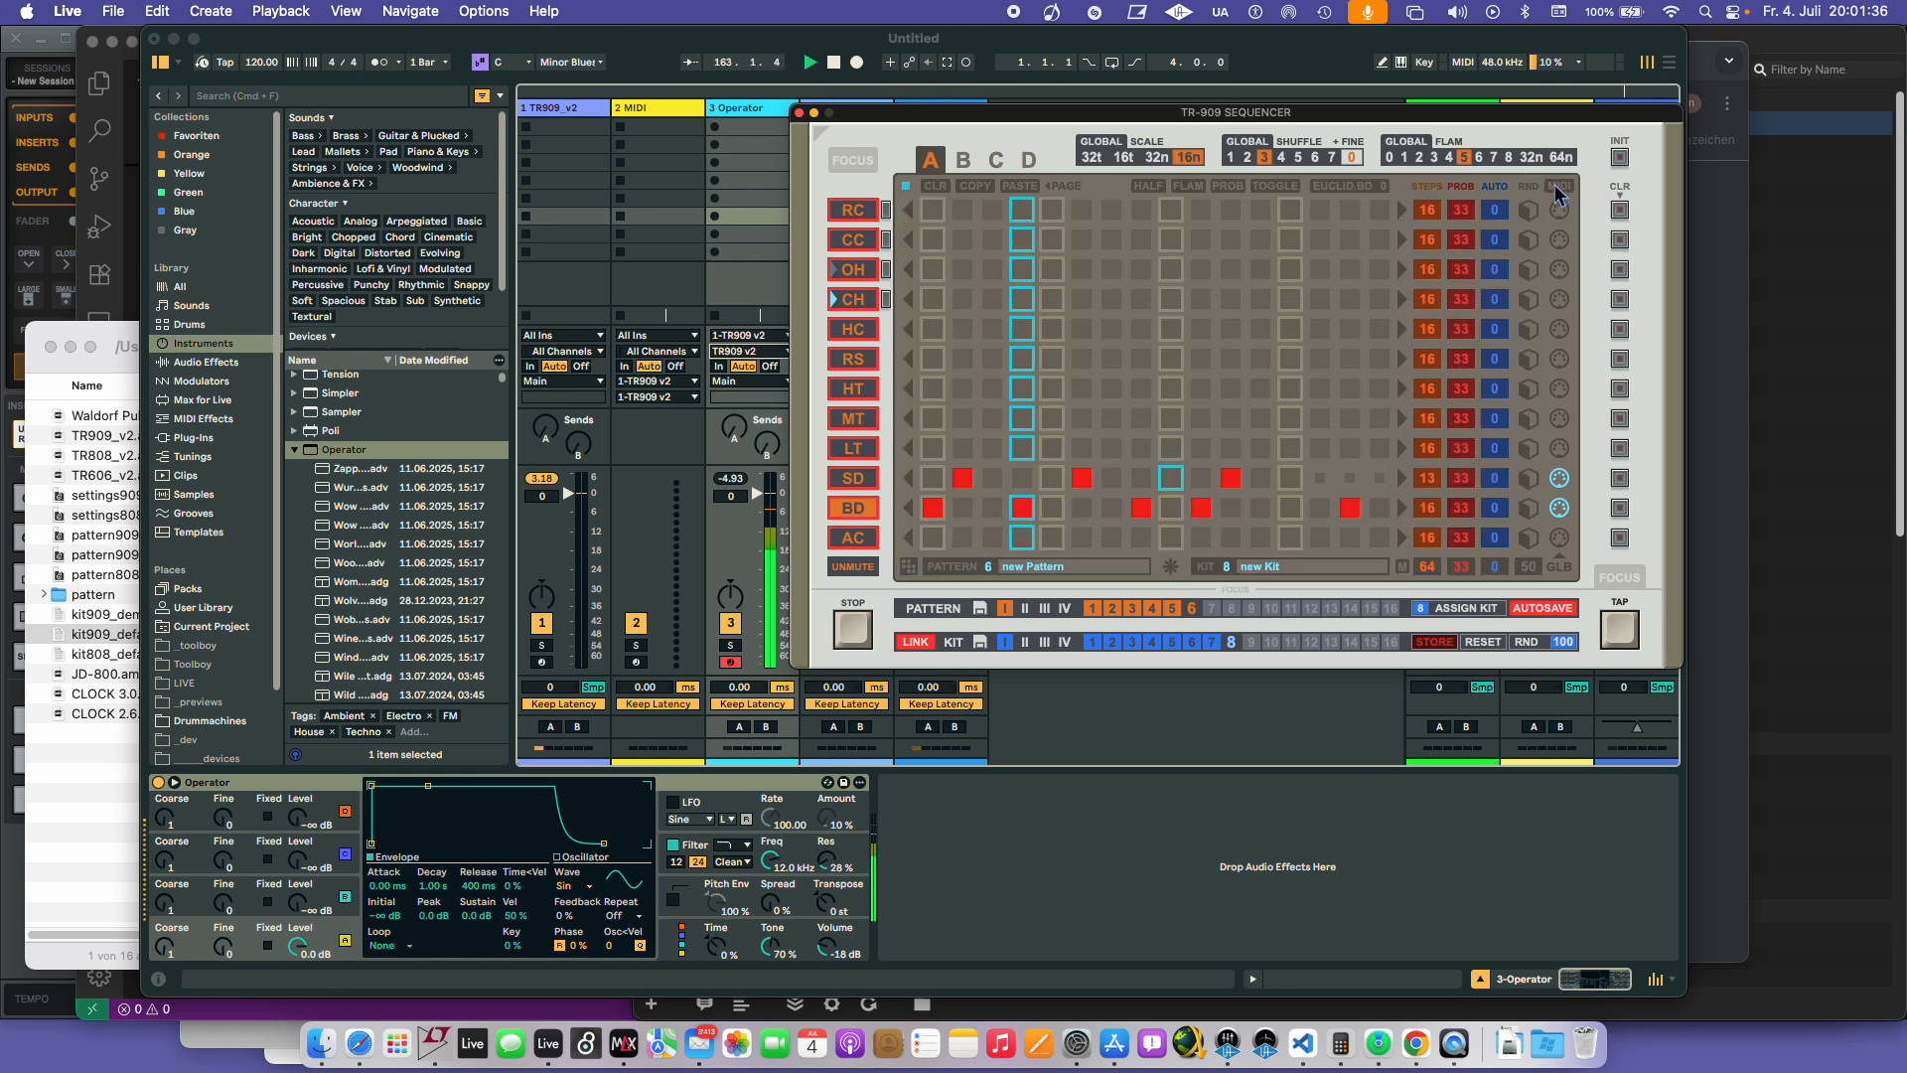
- Place RS hits on steps 4, 8, 12 and 15 and enable its MIDI output with note C4
{"action": "left_click", "coordinate": [1141, 359]}
{"action": "left_click", "coordinate": [1015, 366]}
{"action": "left_click", "coordinate": [1262, 364]}
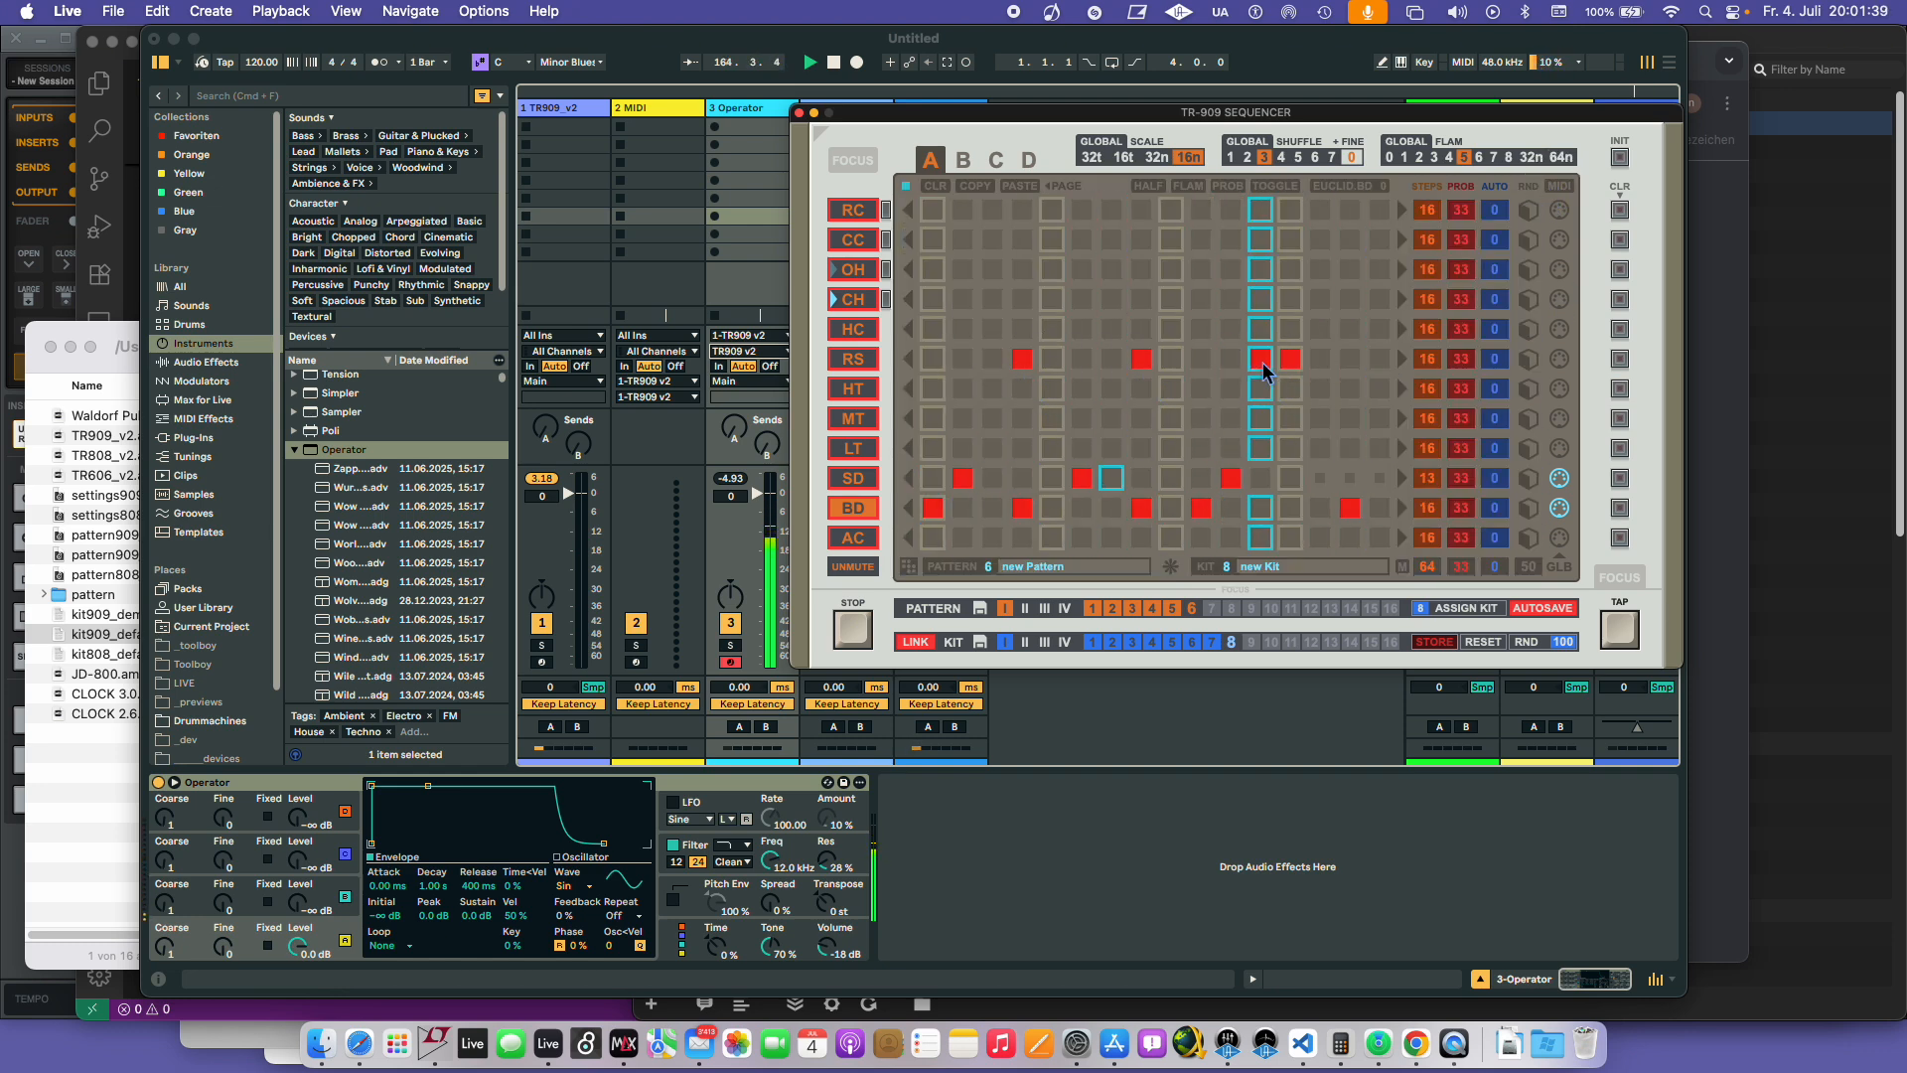
{"action": "left_click", "coordinate": [1350, 361]}
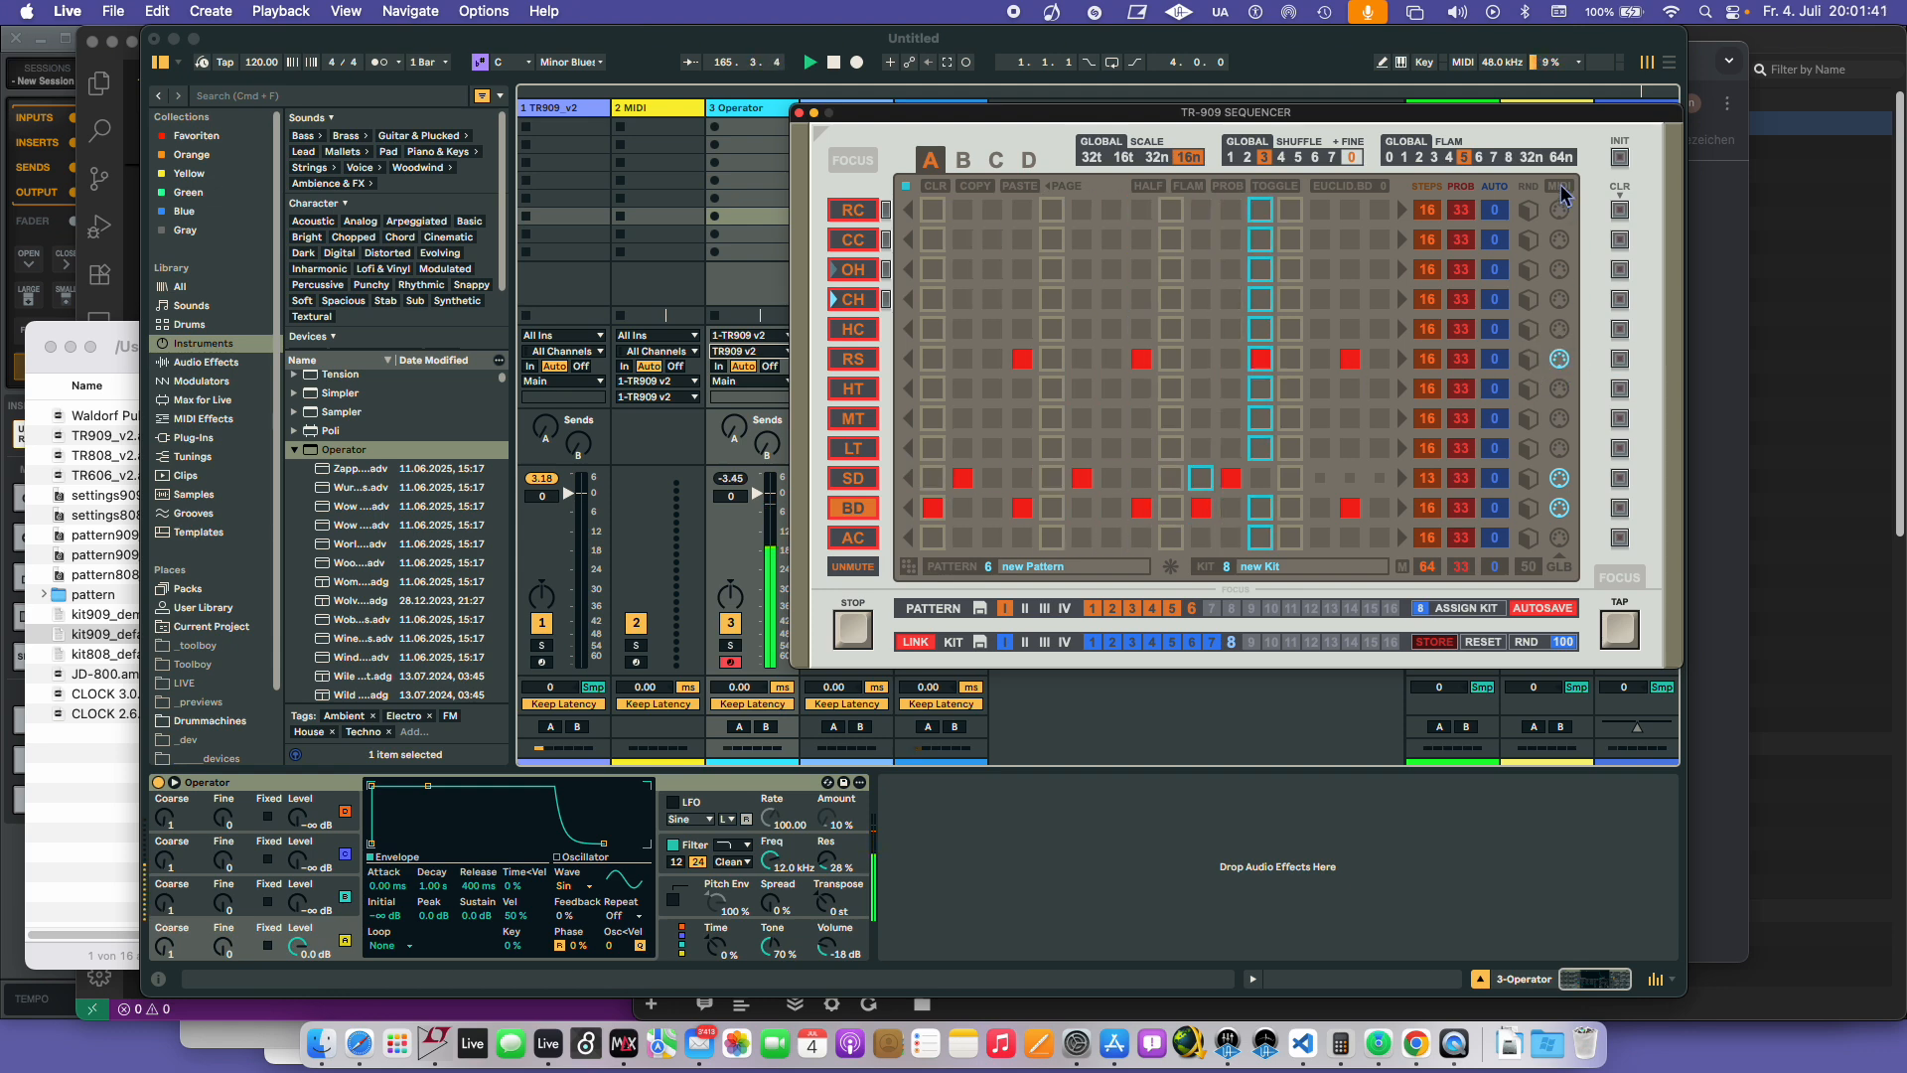
{"action": "left_click", "coordinate": [1558, 358]}
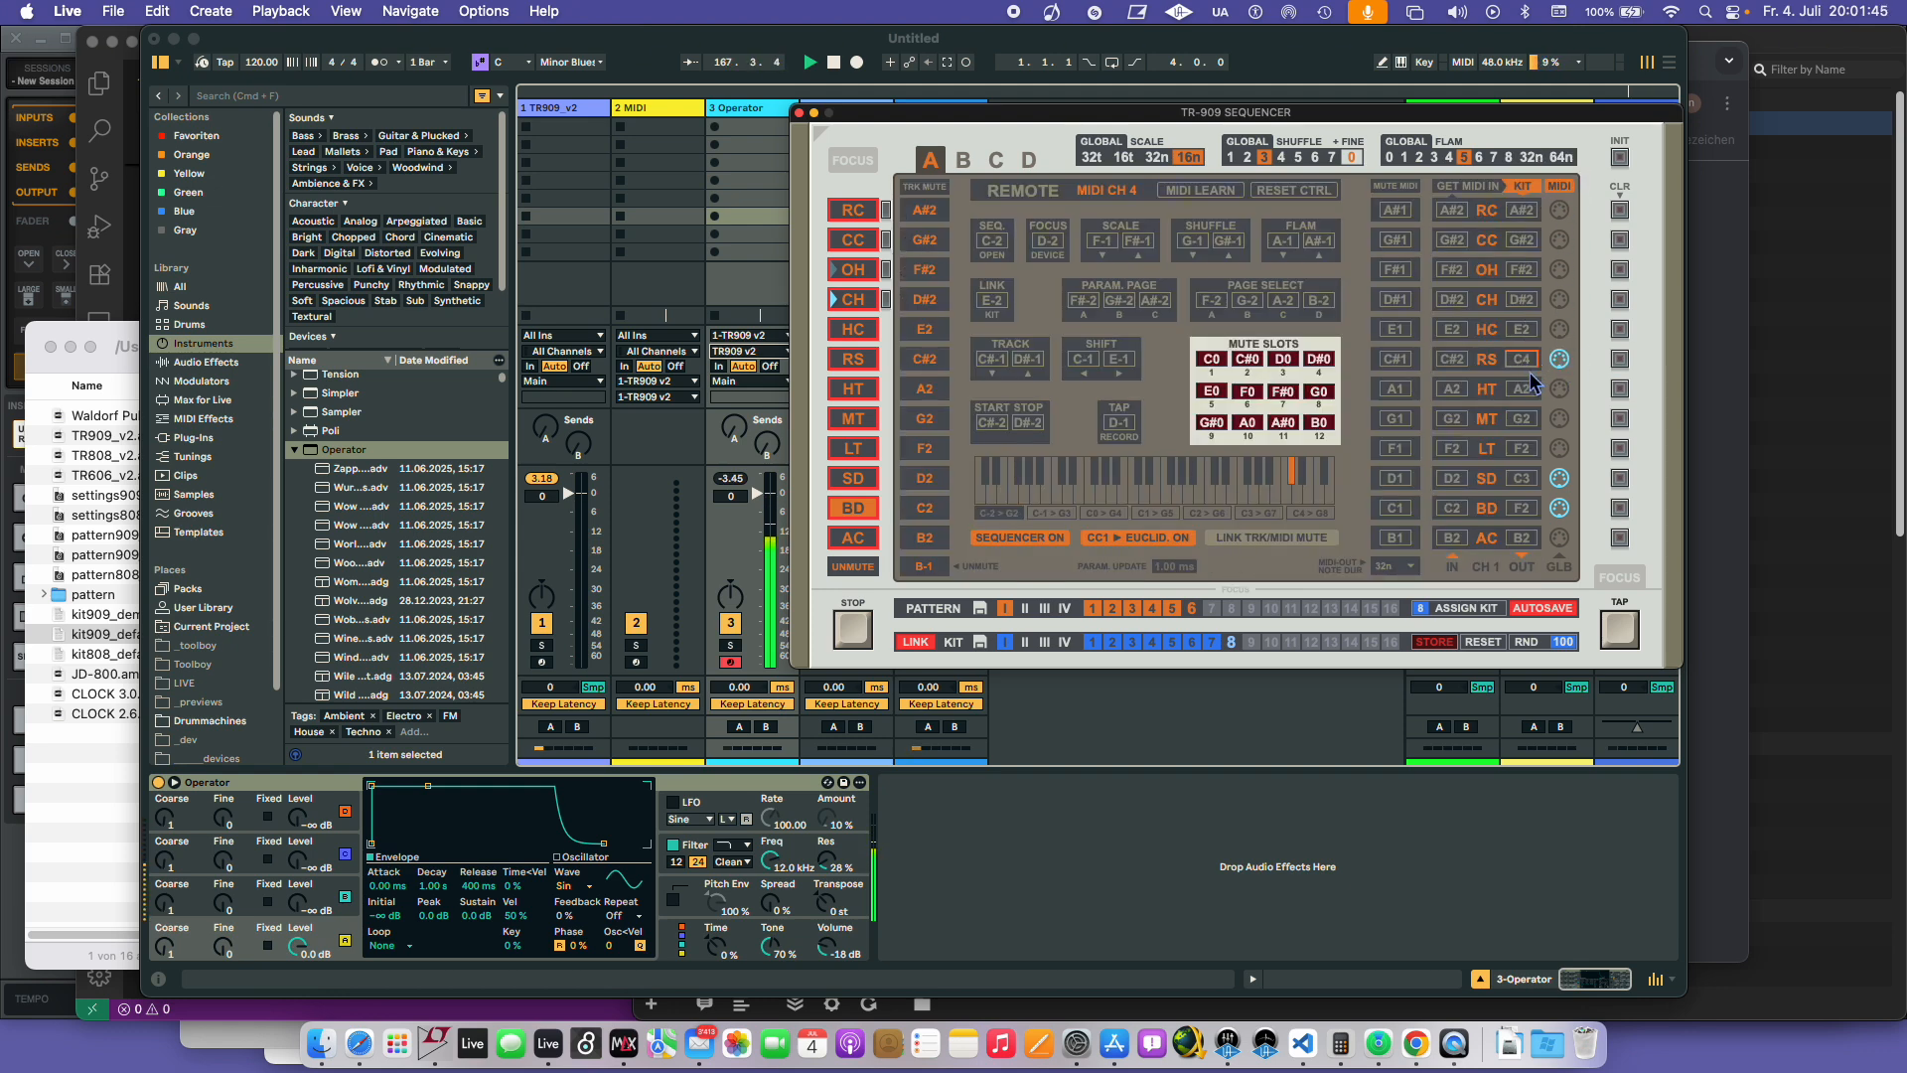
{"action": "left_click", "coordinate": [1561, 187]}
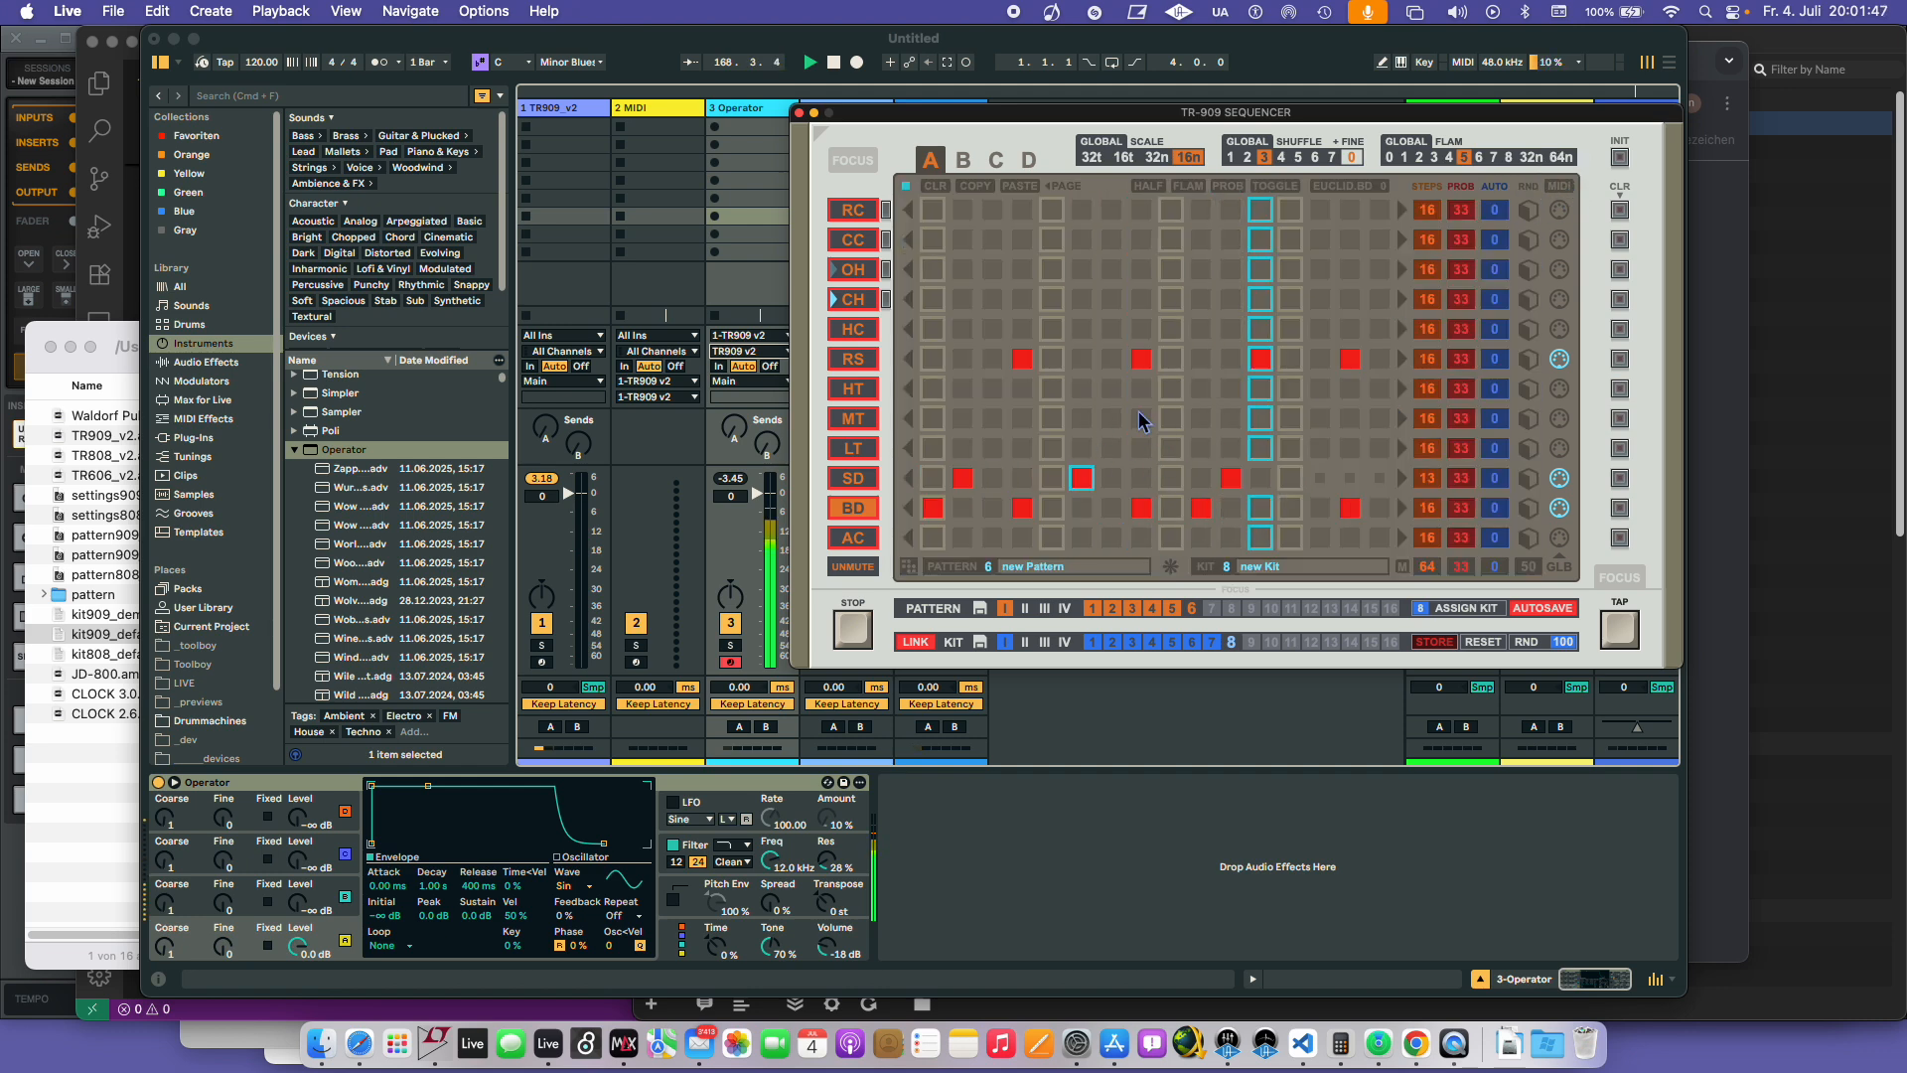
- Set flams on RS and BD step 8, a probability hit on RS step 11, and half hits on RS steps 6 and 14 and SD step 12
{"action": "key", "text": "shift"}
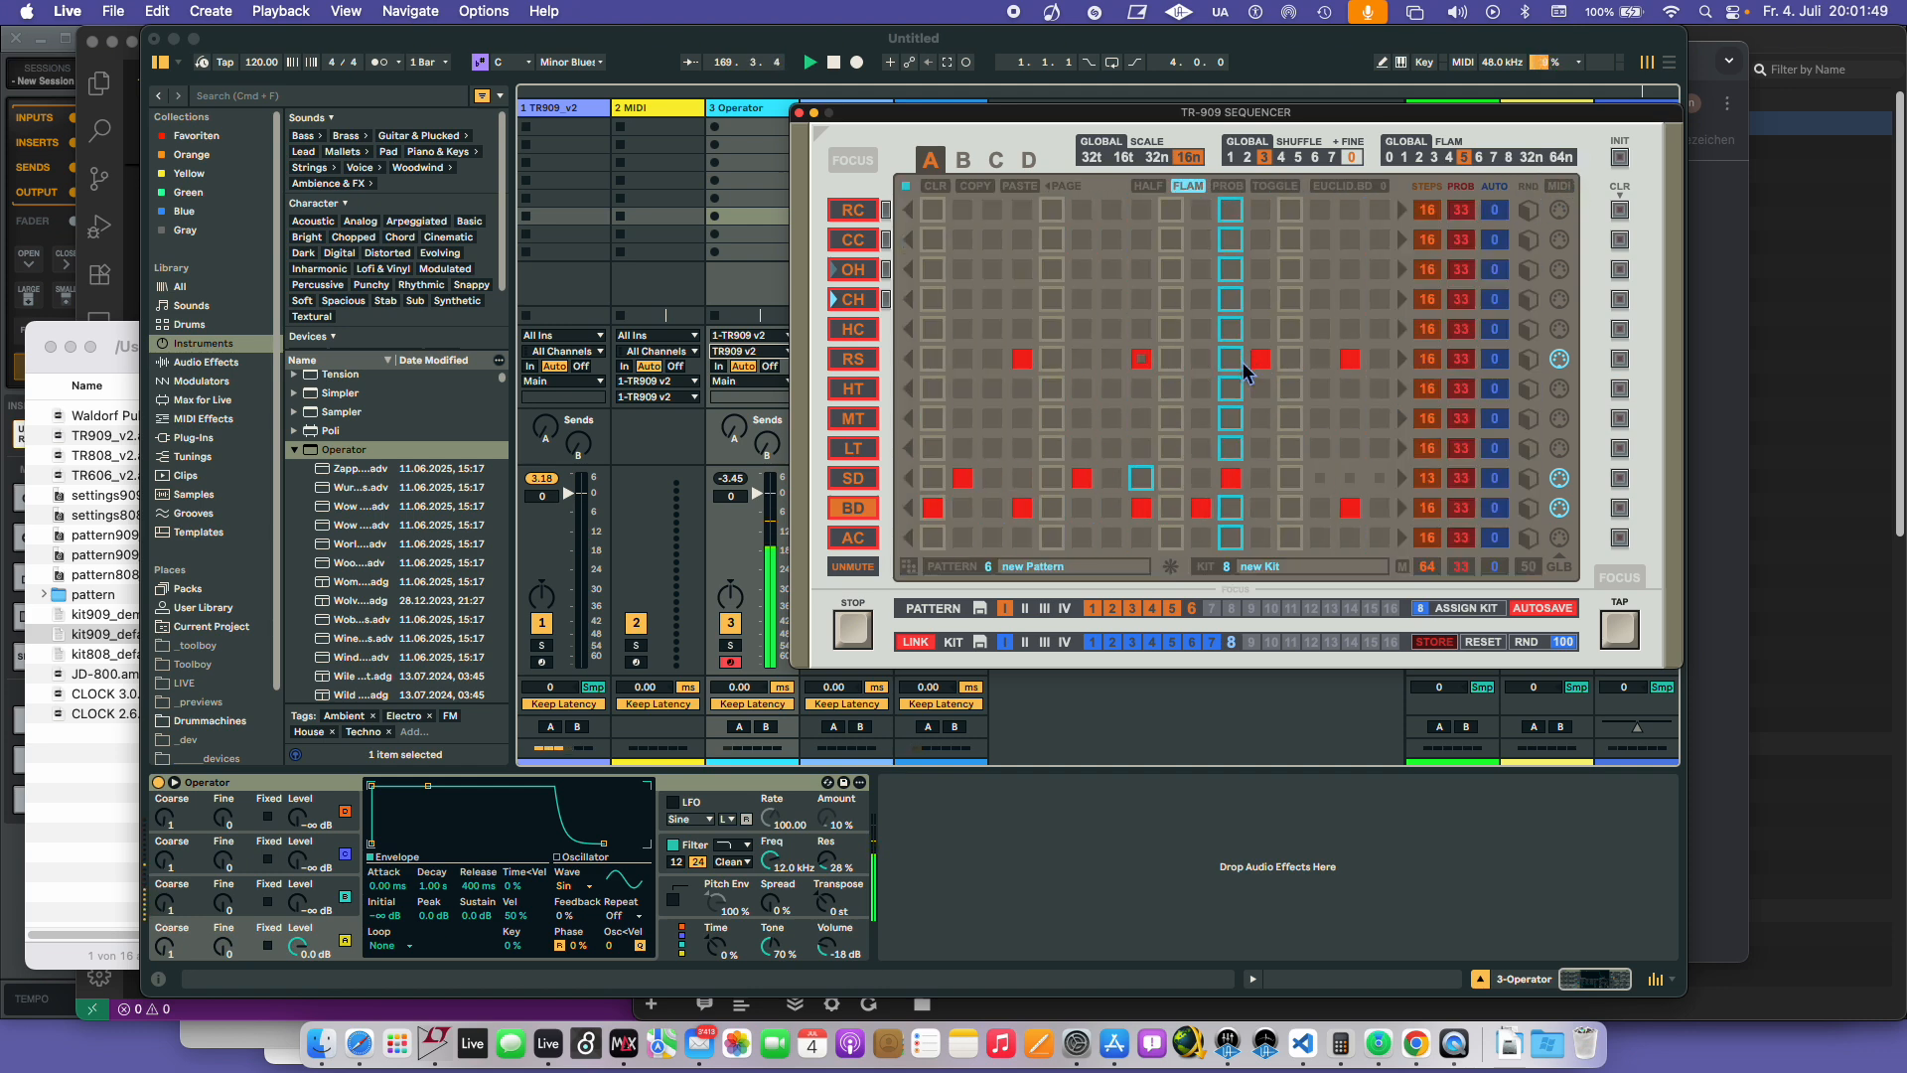
{"action": "left_click", "coordinate": [1231, 359], "text": "shift"}
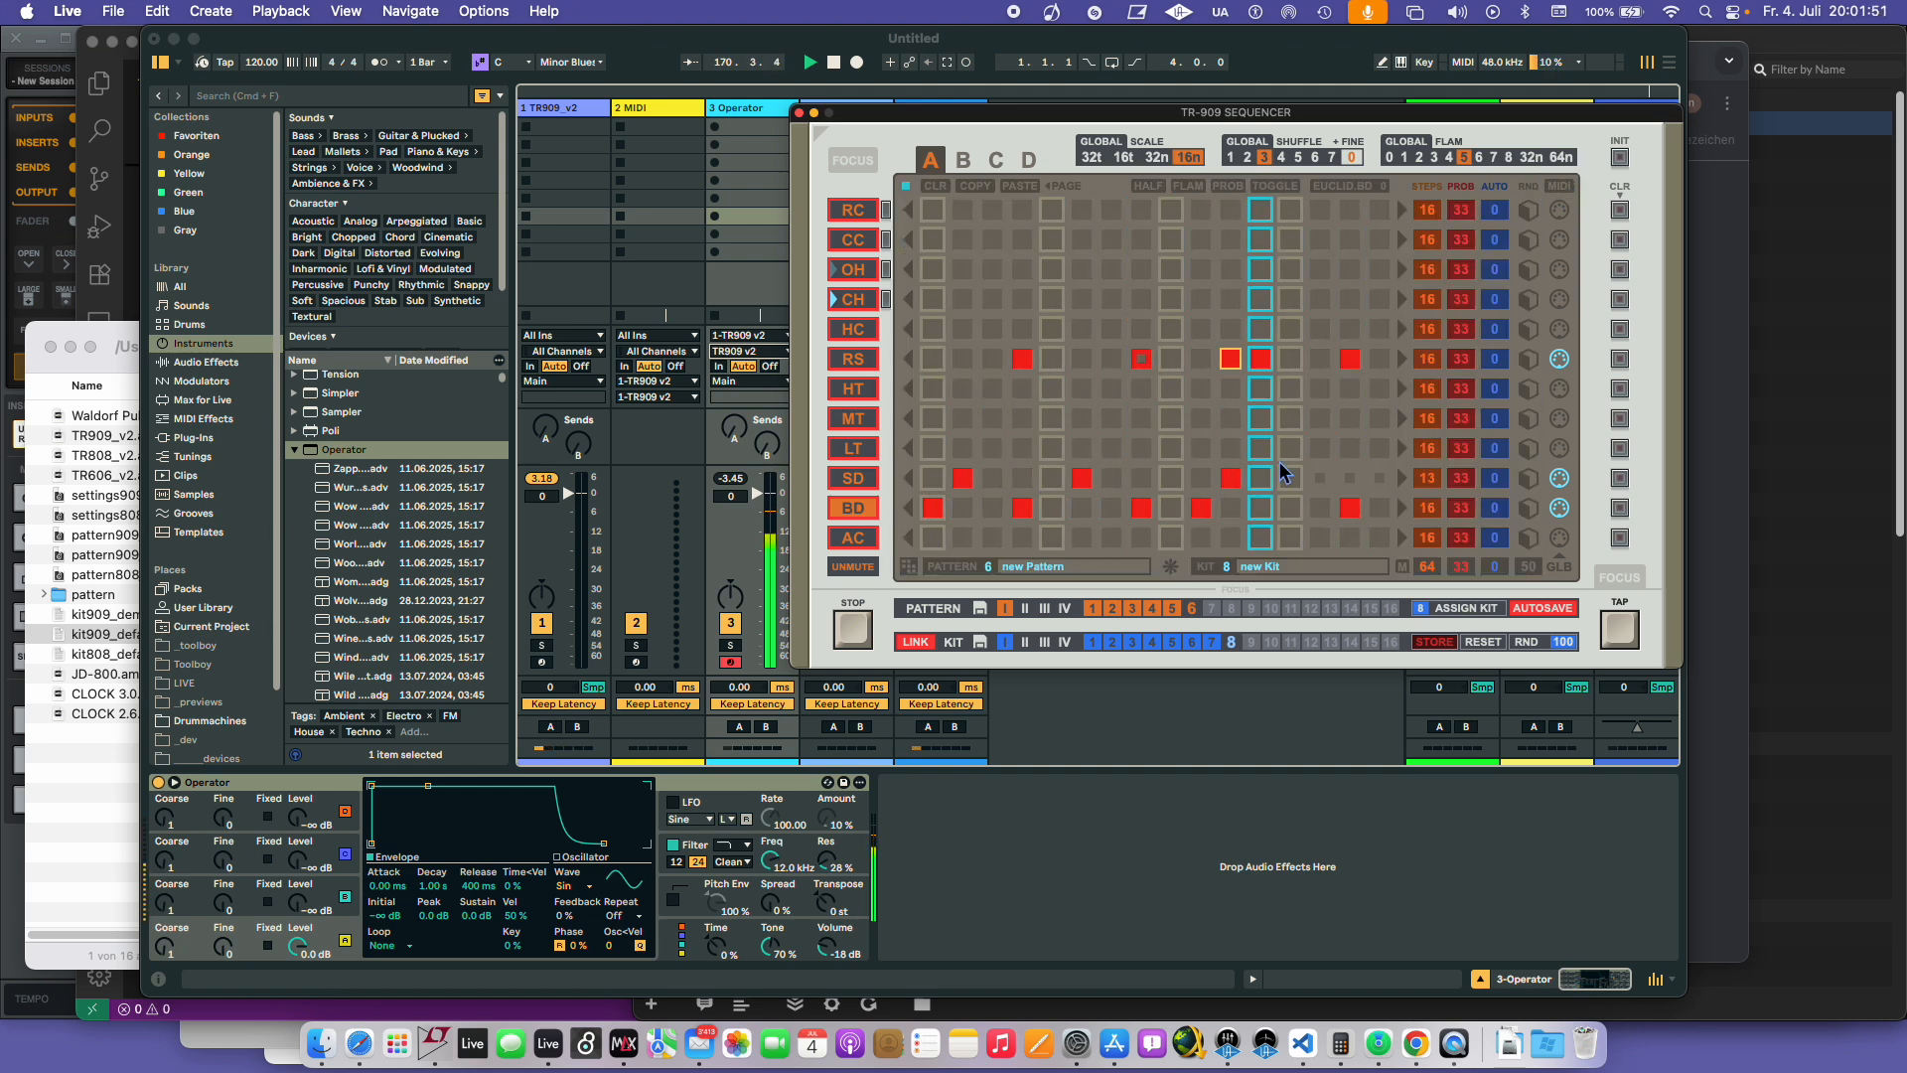
{"action": "left_click", "coordinate": [1083, 362], "text": "alt"}
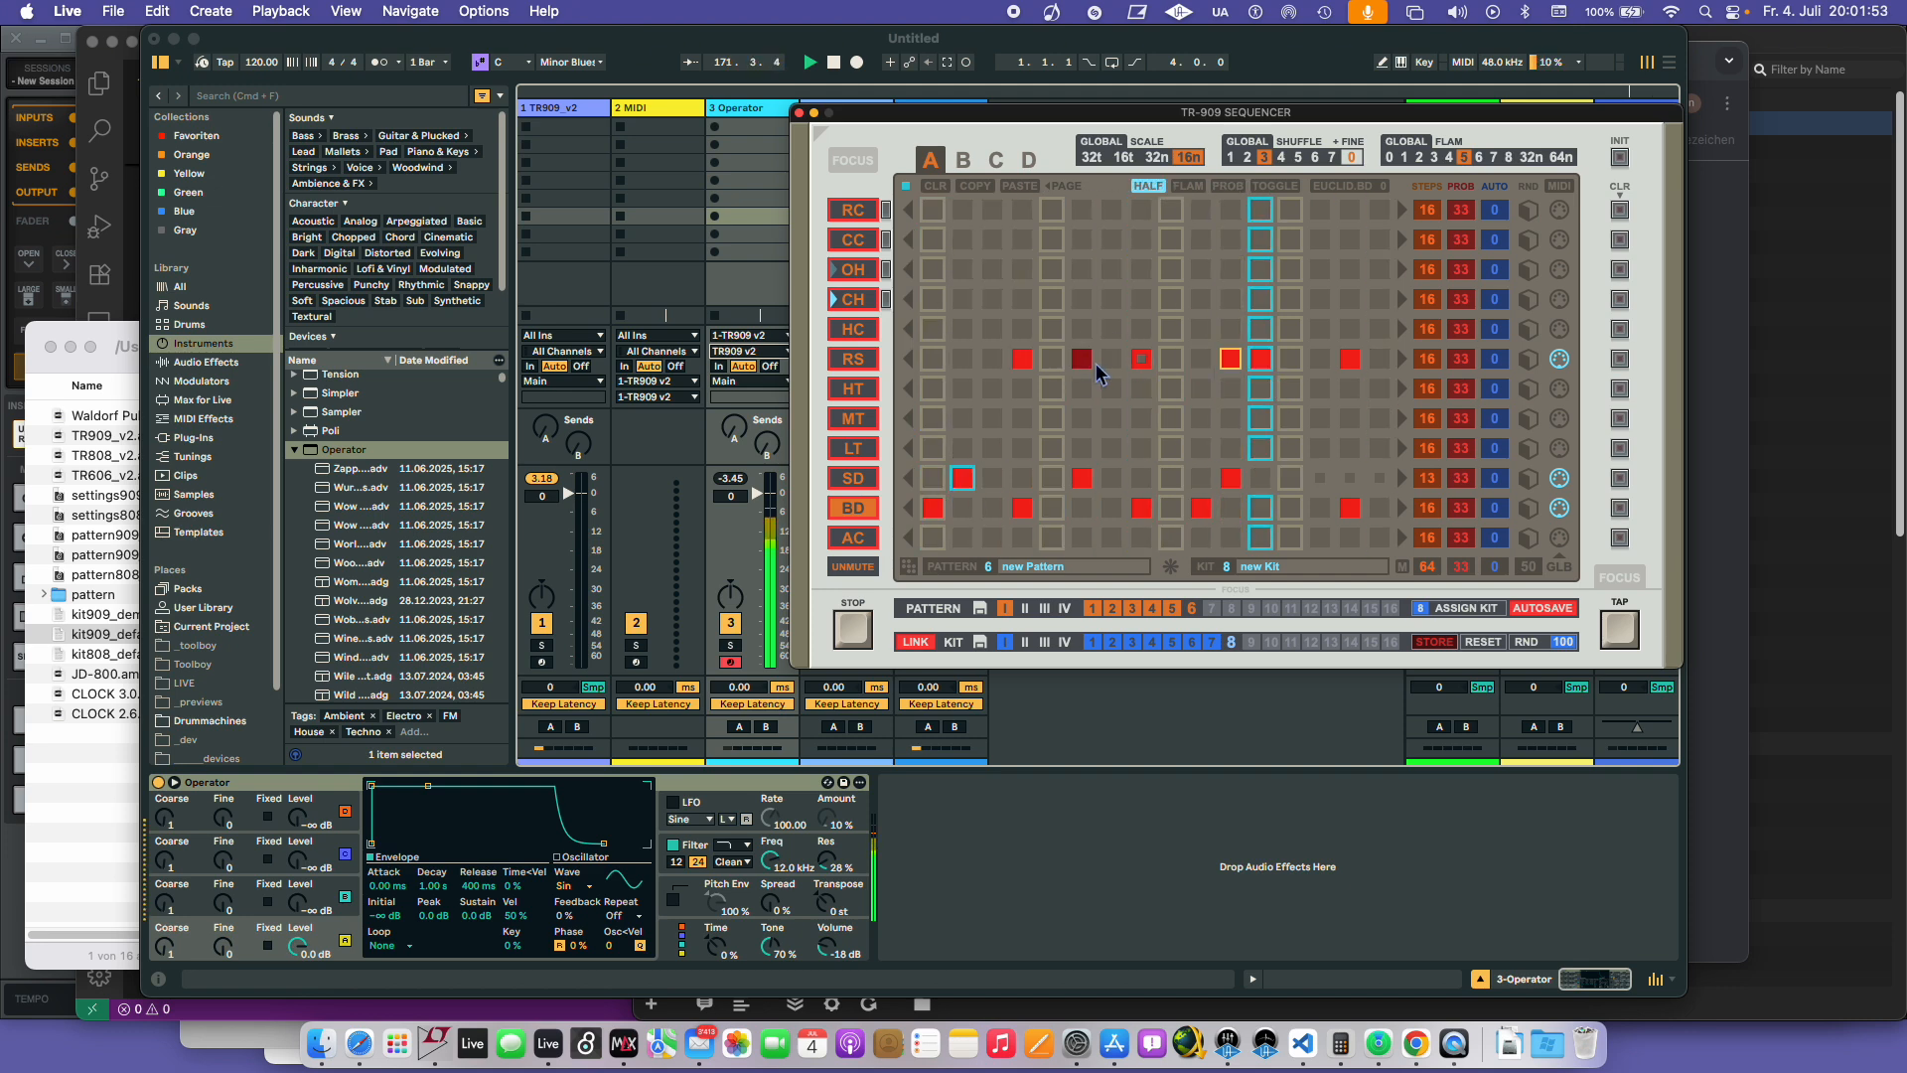
{"action": "left_click", "coordinate": [1320, 359], "text": "alt"}
{"action": "left_click", "coordinate": [1261, 478], "text": "alt"}
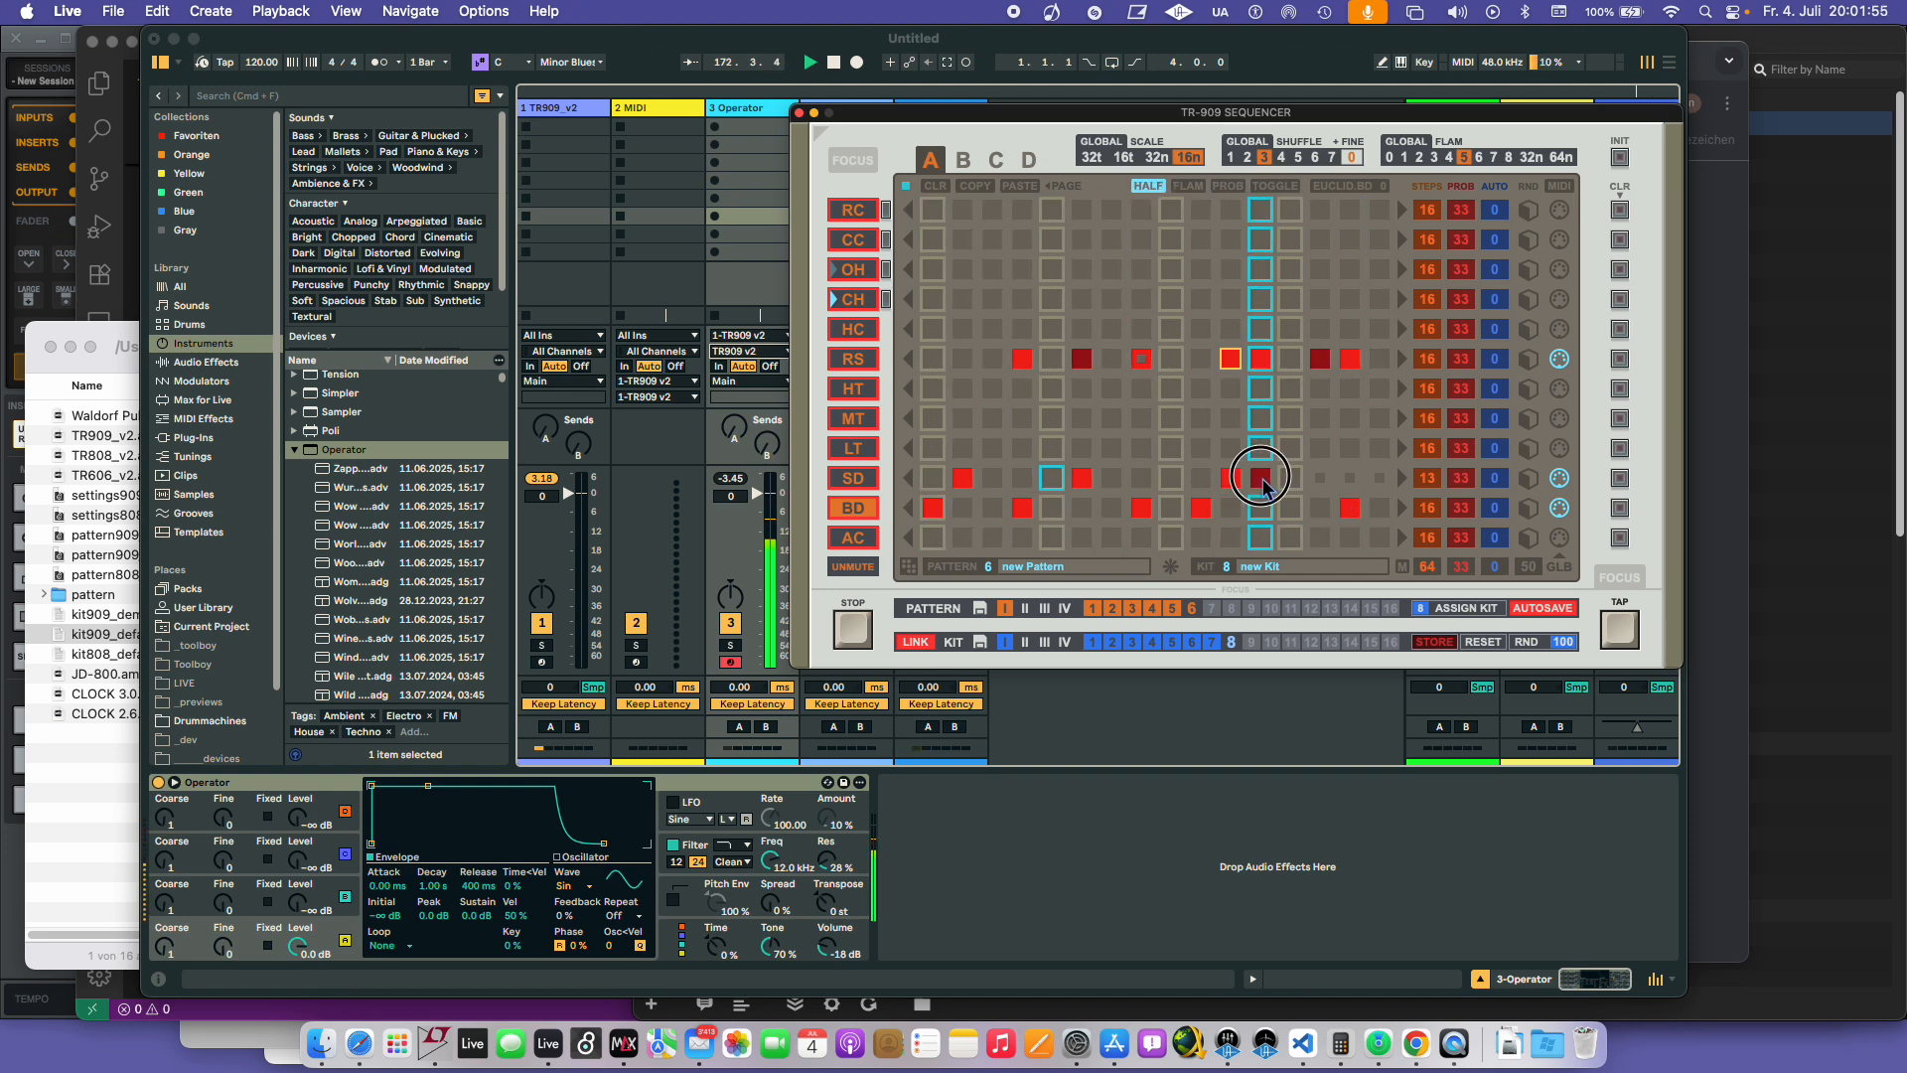
{"action": "left_click", "coordinate": [1141, 510], "text": "super"}
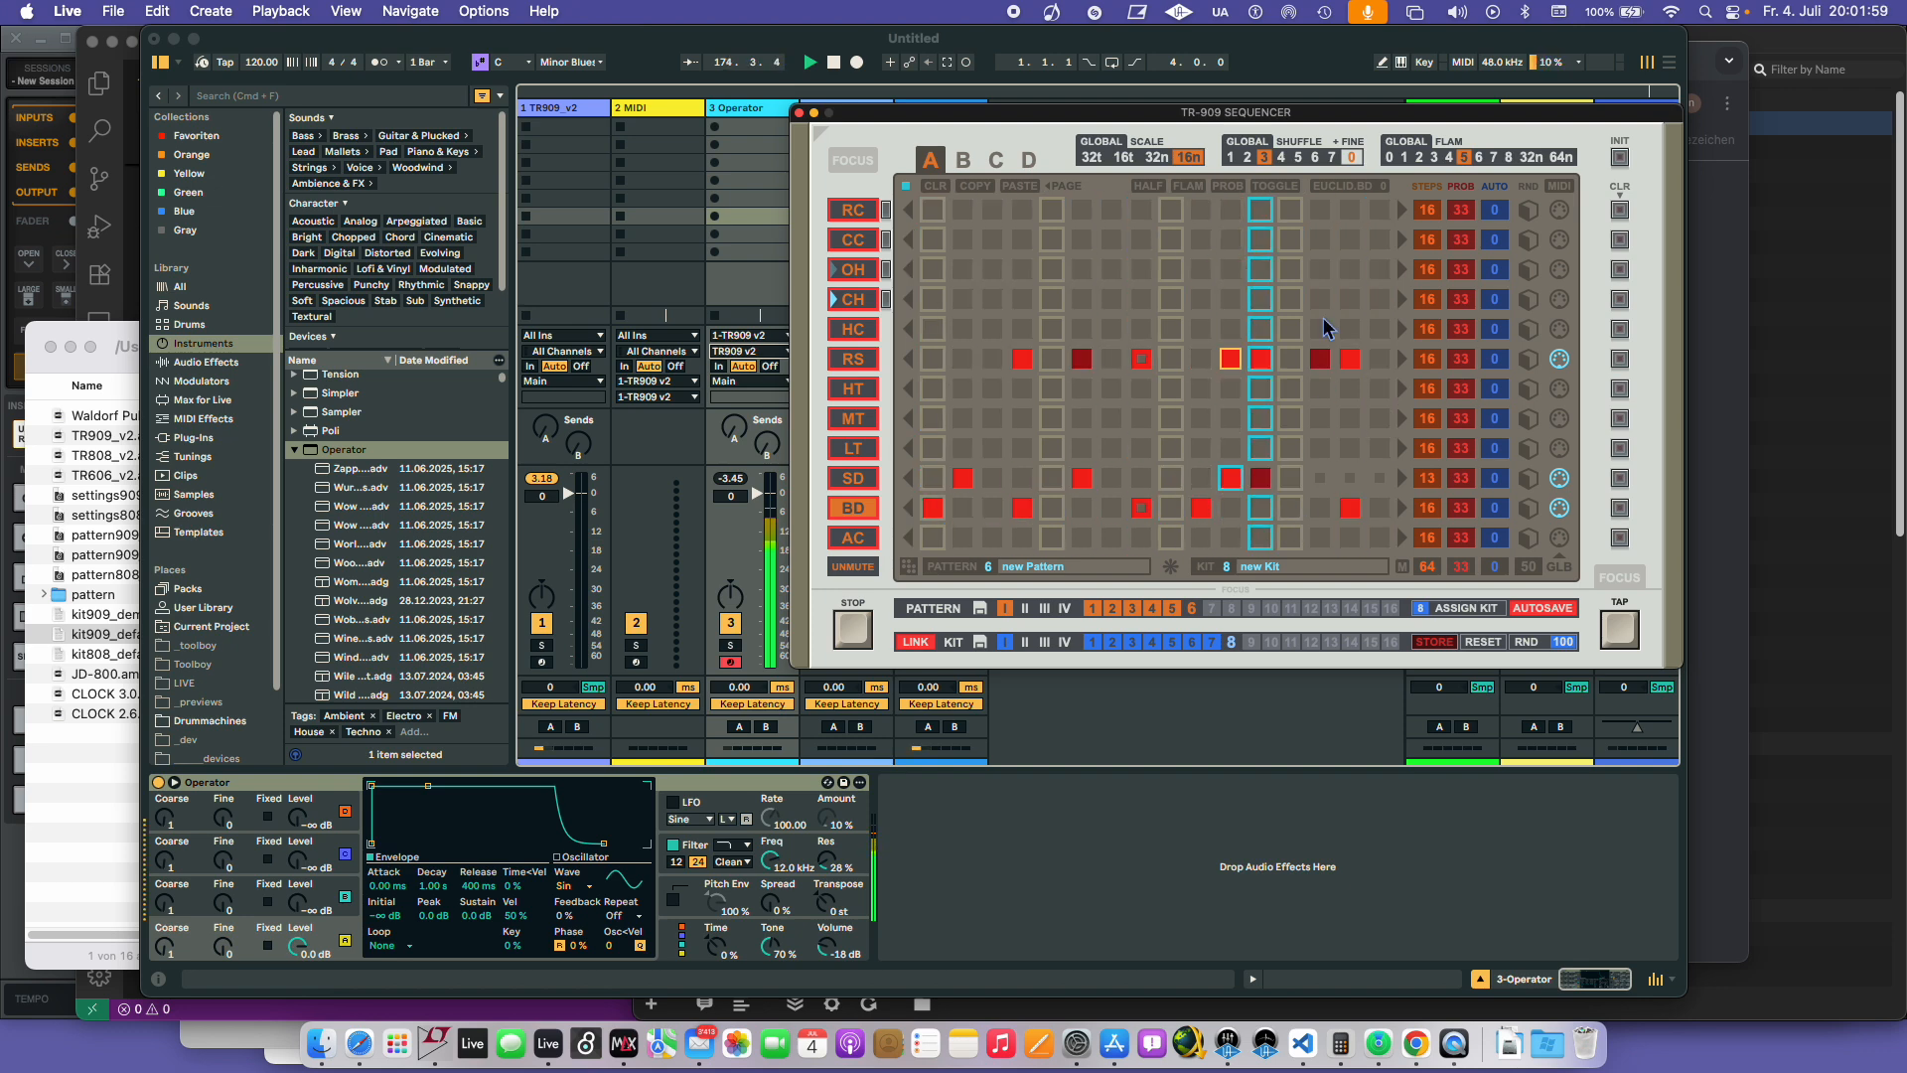
- Set the global shuffle to 4, then try the global flam at 64n and 2
{"action": "left_click", "coordinate": [1282, 157]}
{"action": "left_click", "coordinate": [1249, 157]}
{"action": "left_click", "coordinate": [1281, 157]}
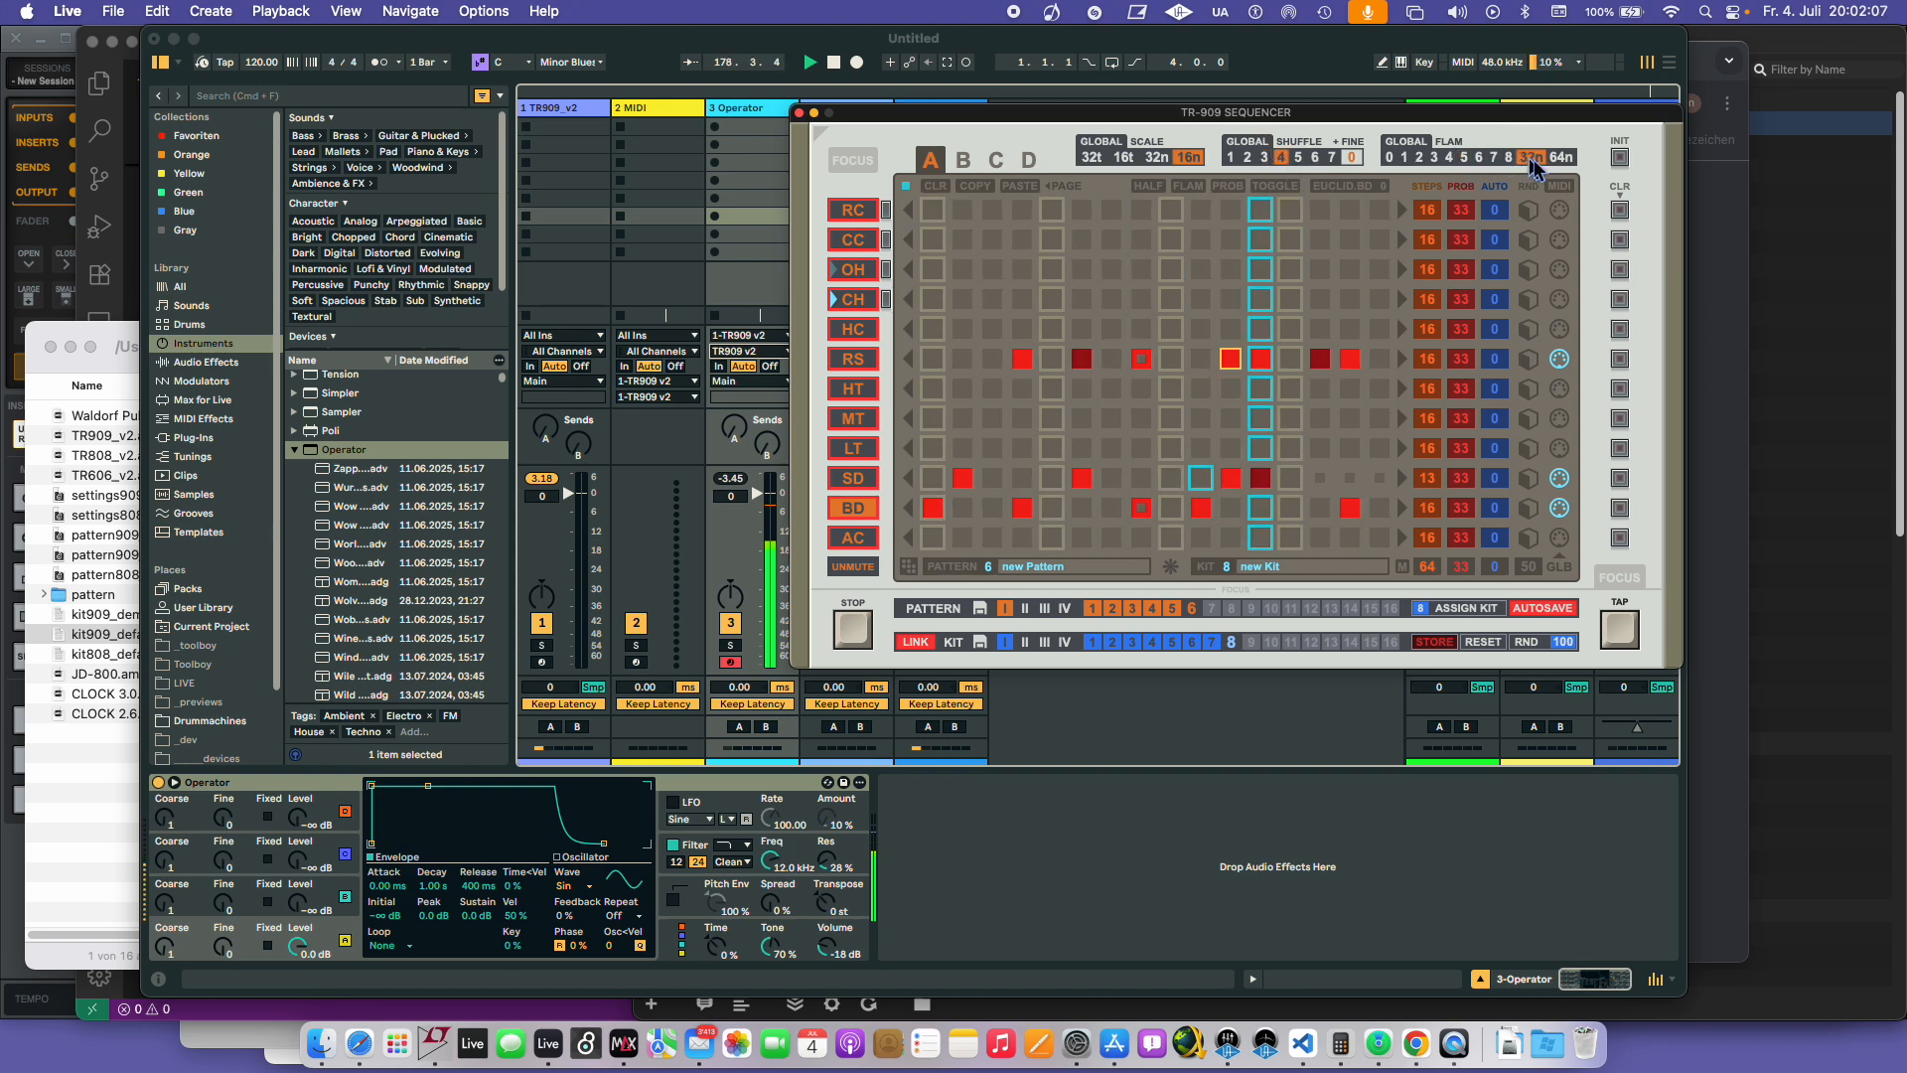
{"action": "left_click", "coordinate": [1560, 159]}
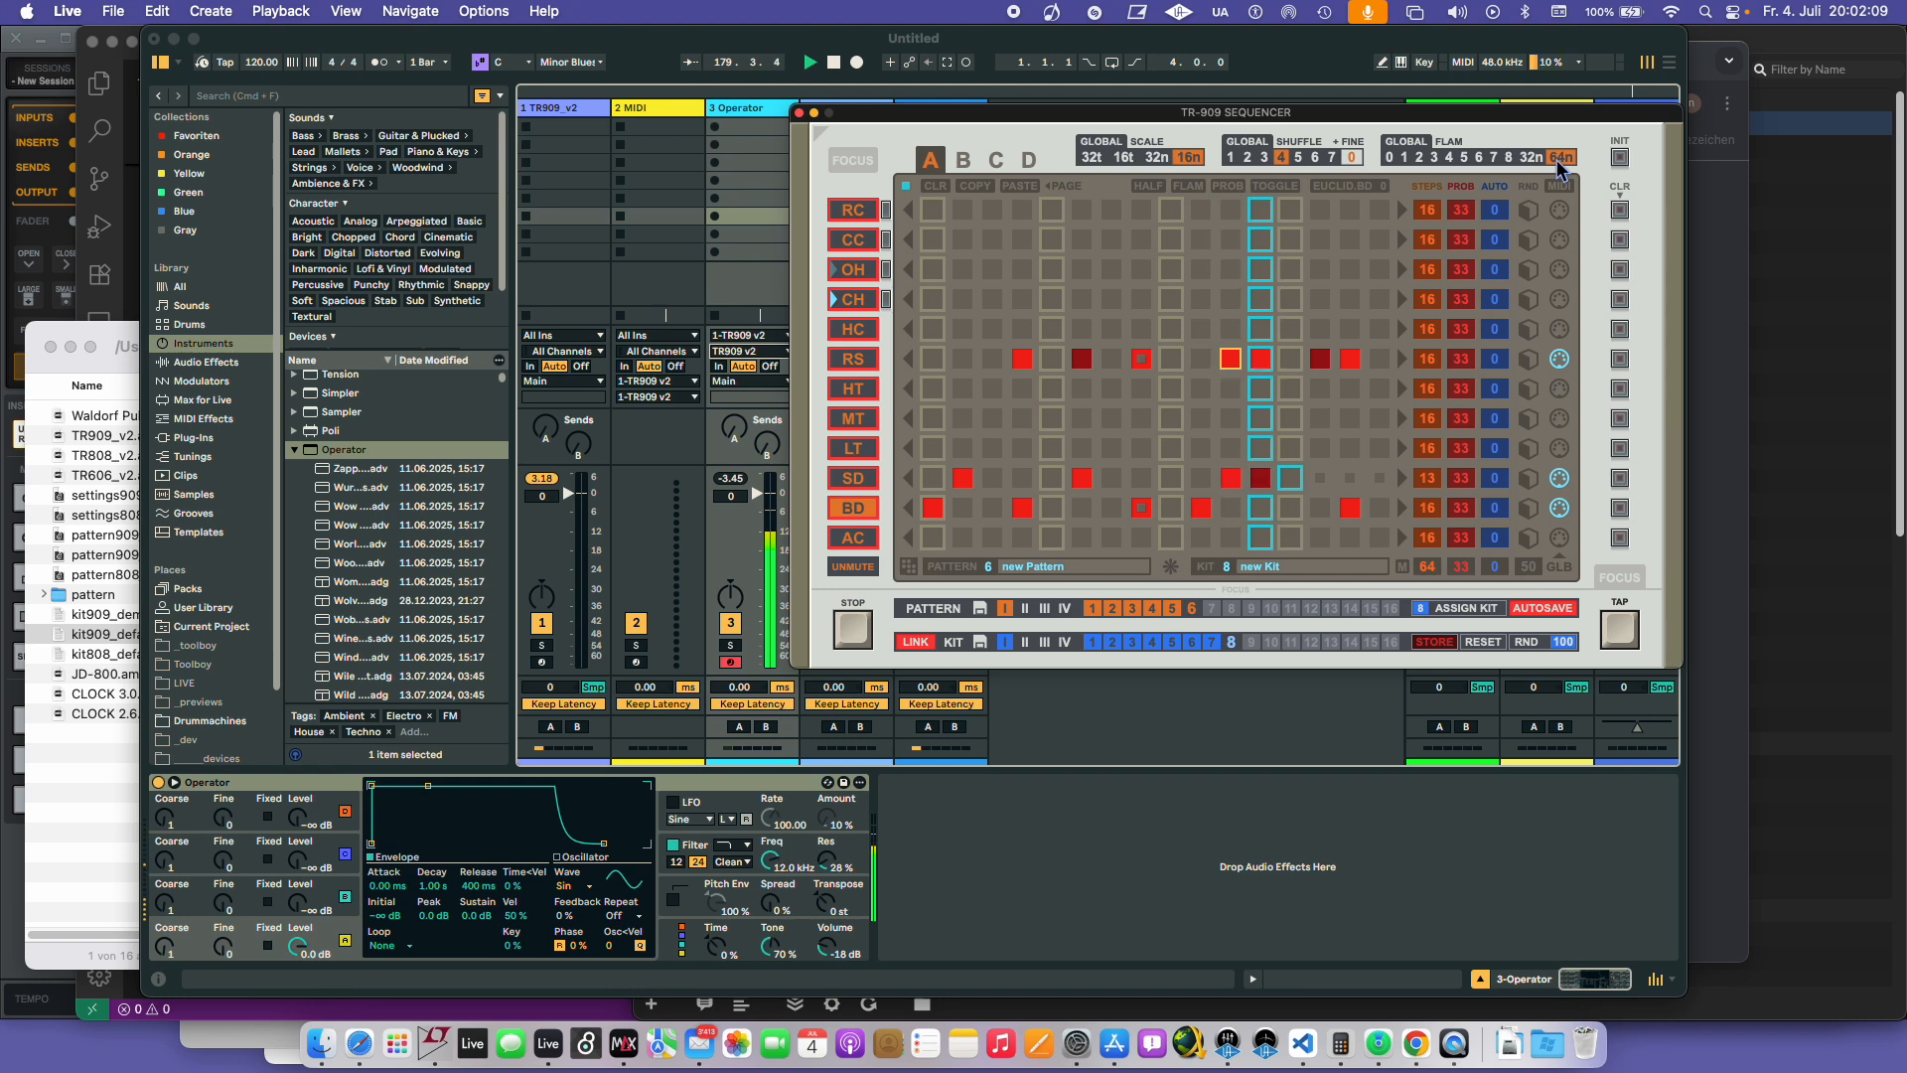
{"action": "left_click", "coordinate": [1479, 157]}
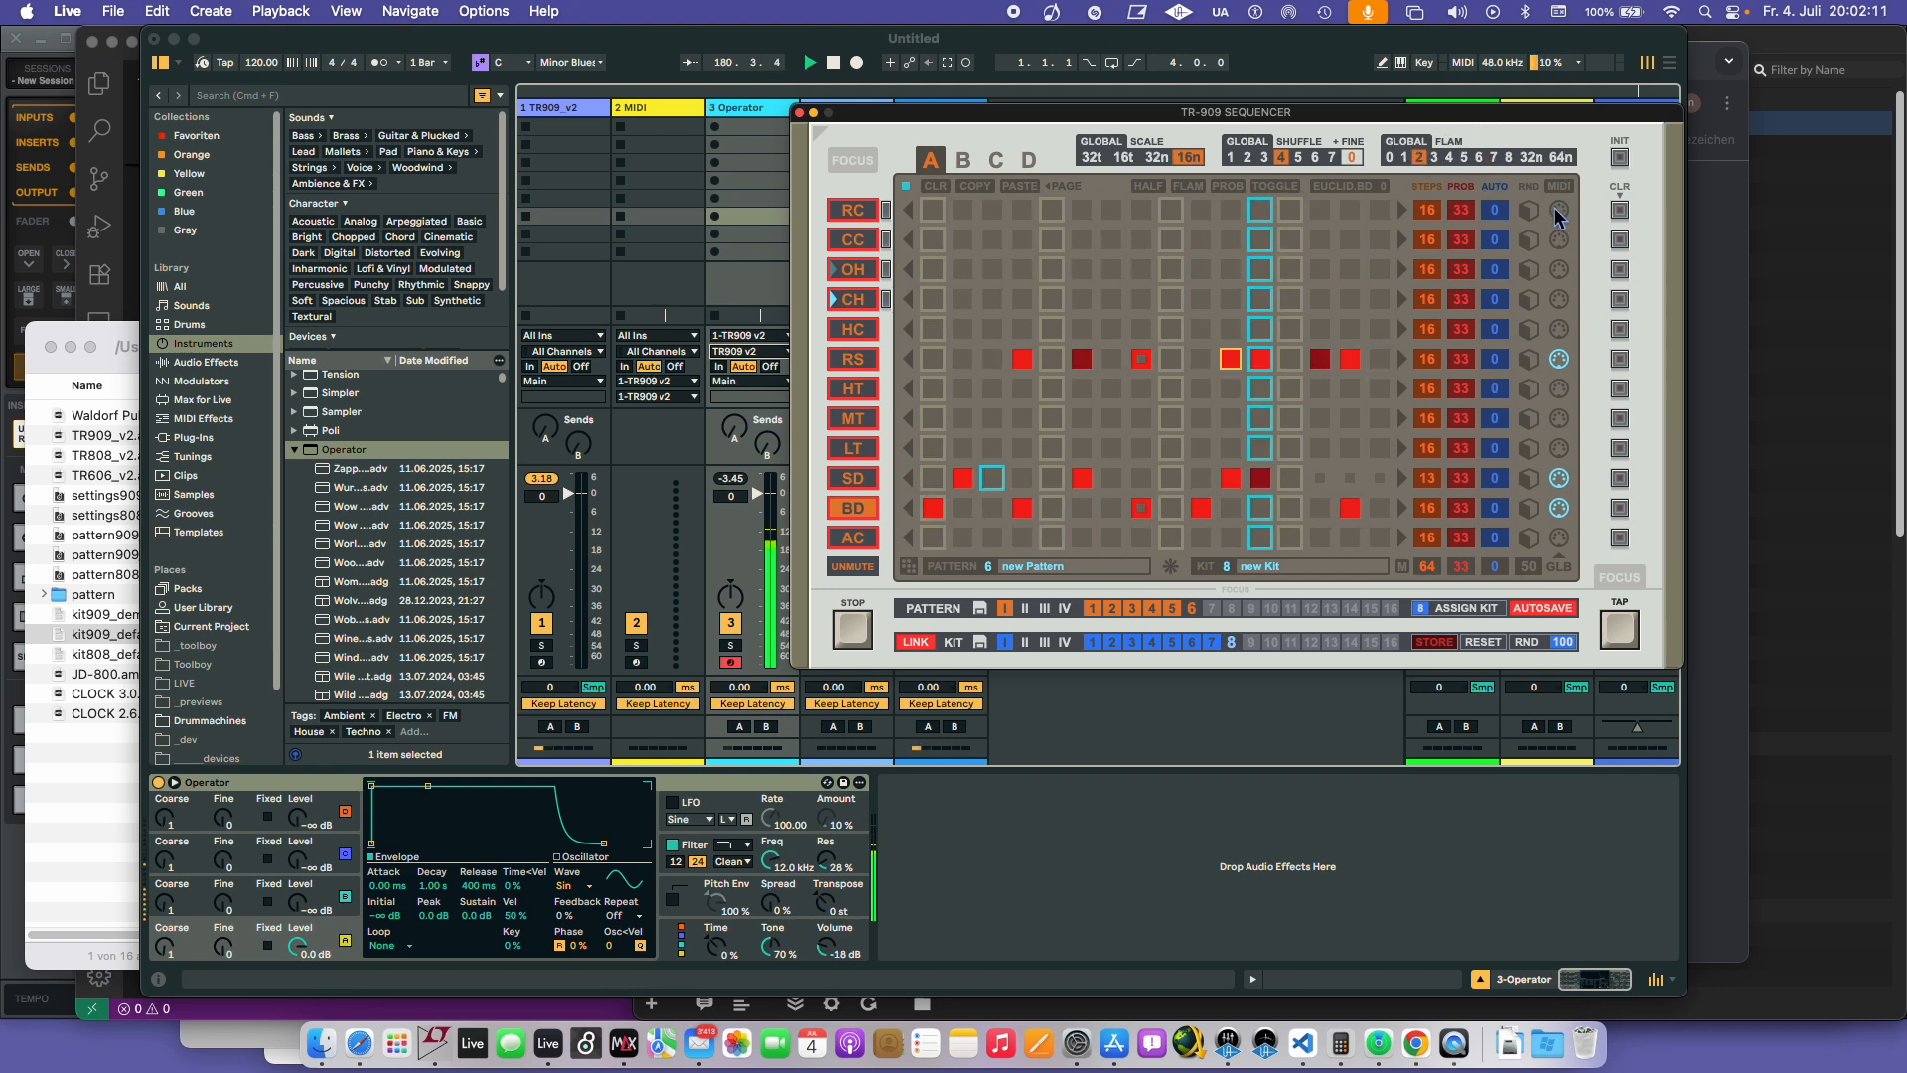
- Set the MIDI output note duration to 128n and shift the sequencer window slightly upward
{"action": "left_click", "coordinate": [1560, 185]}
{"action": "left_click", "coordinate": [1395, 566]}
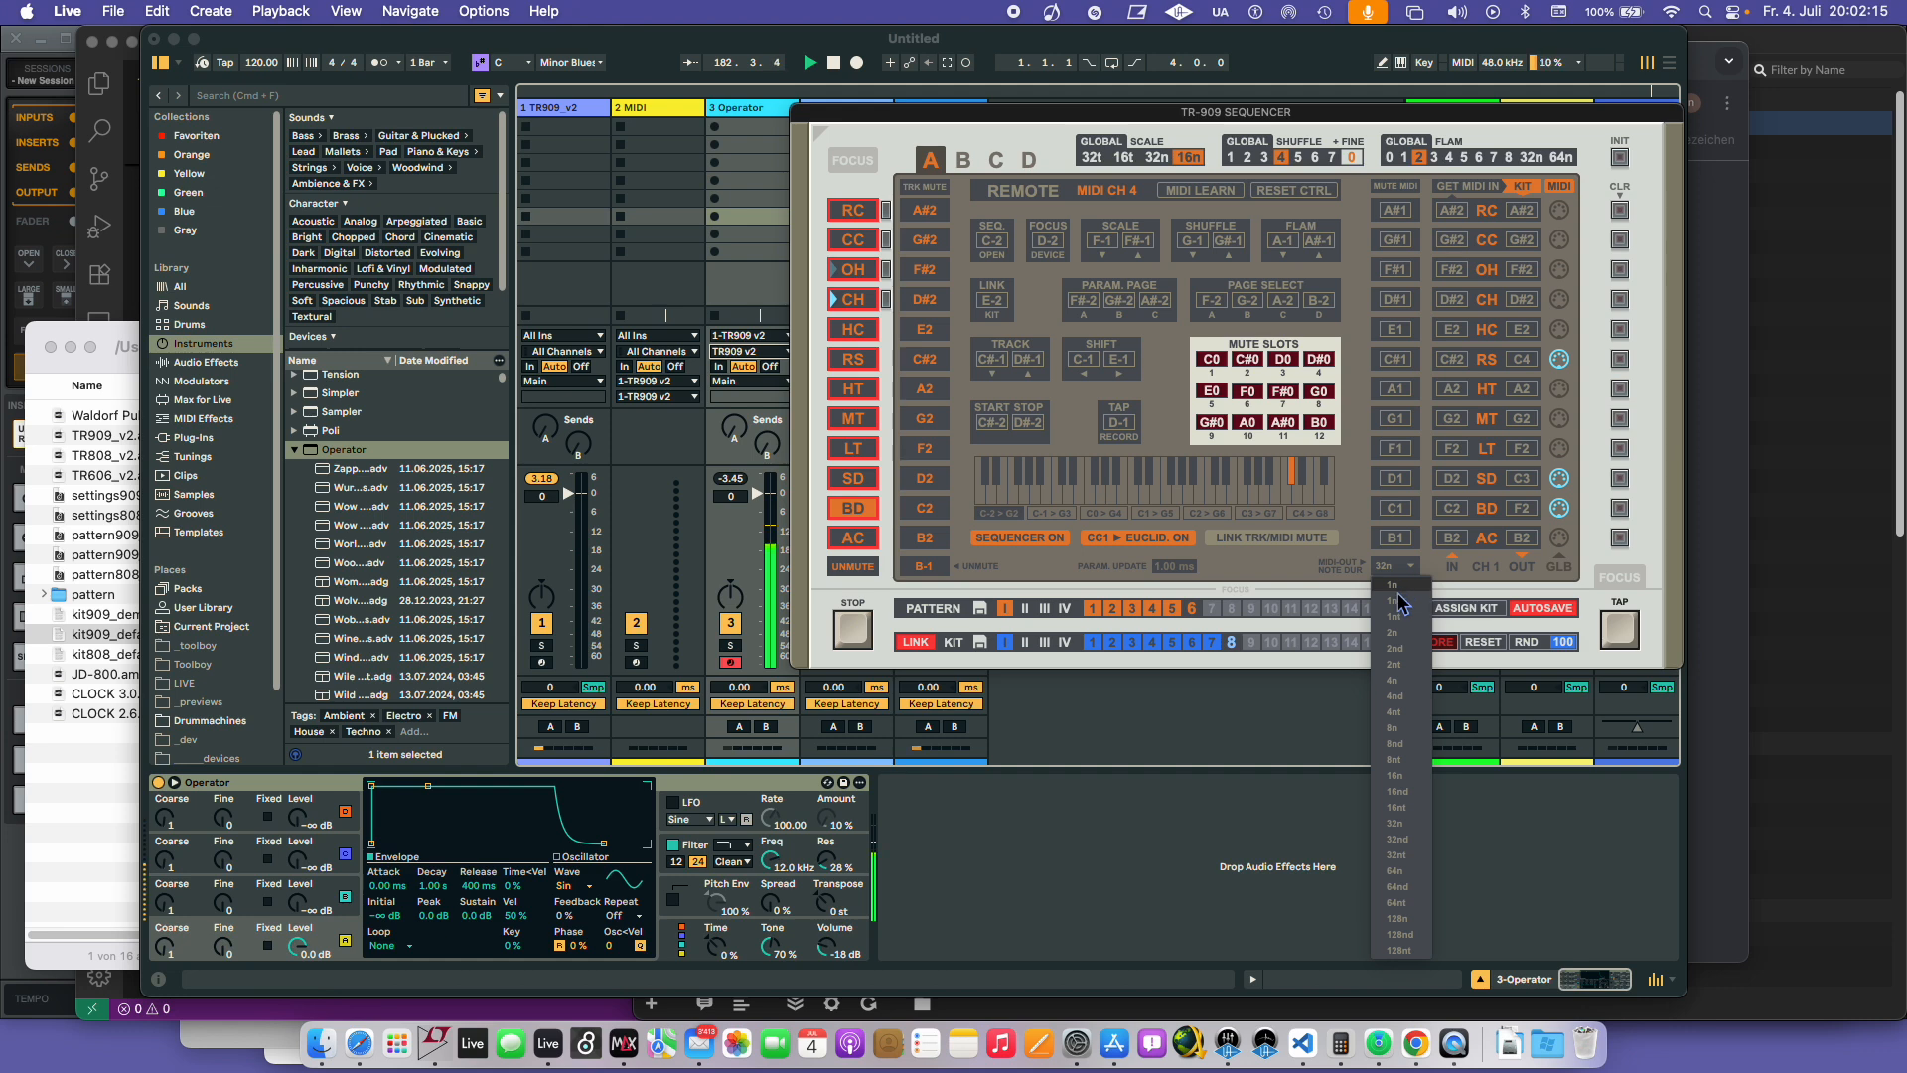
{"action": "left_click", "coordinate": [1414, 920]}
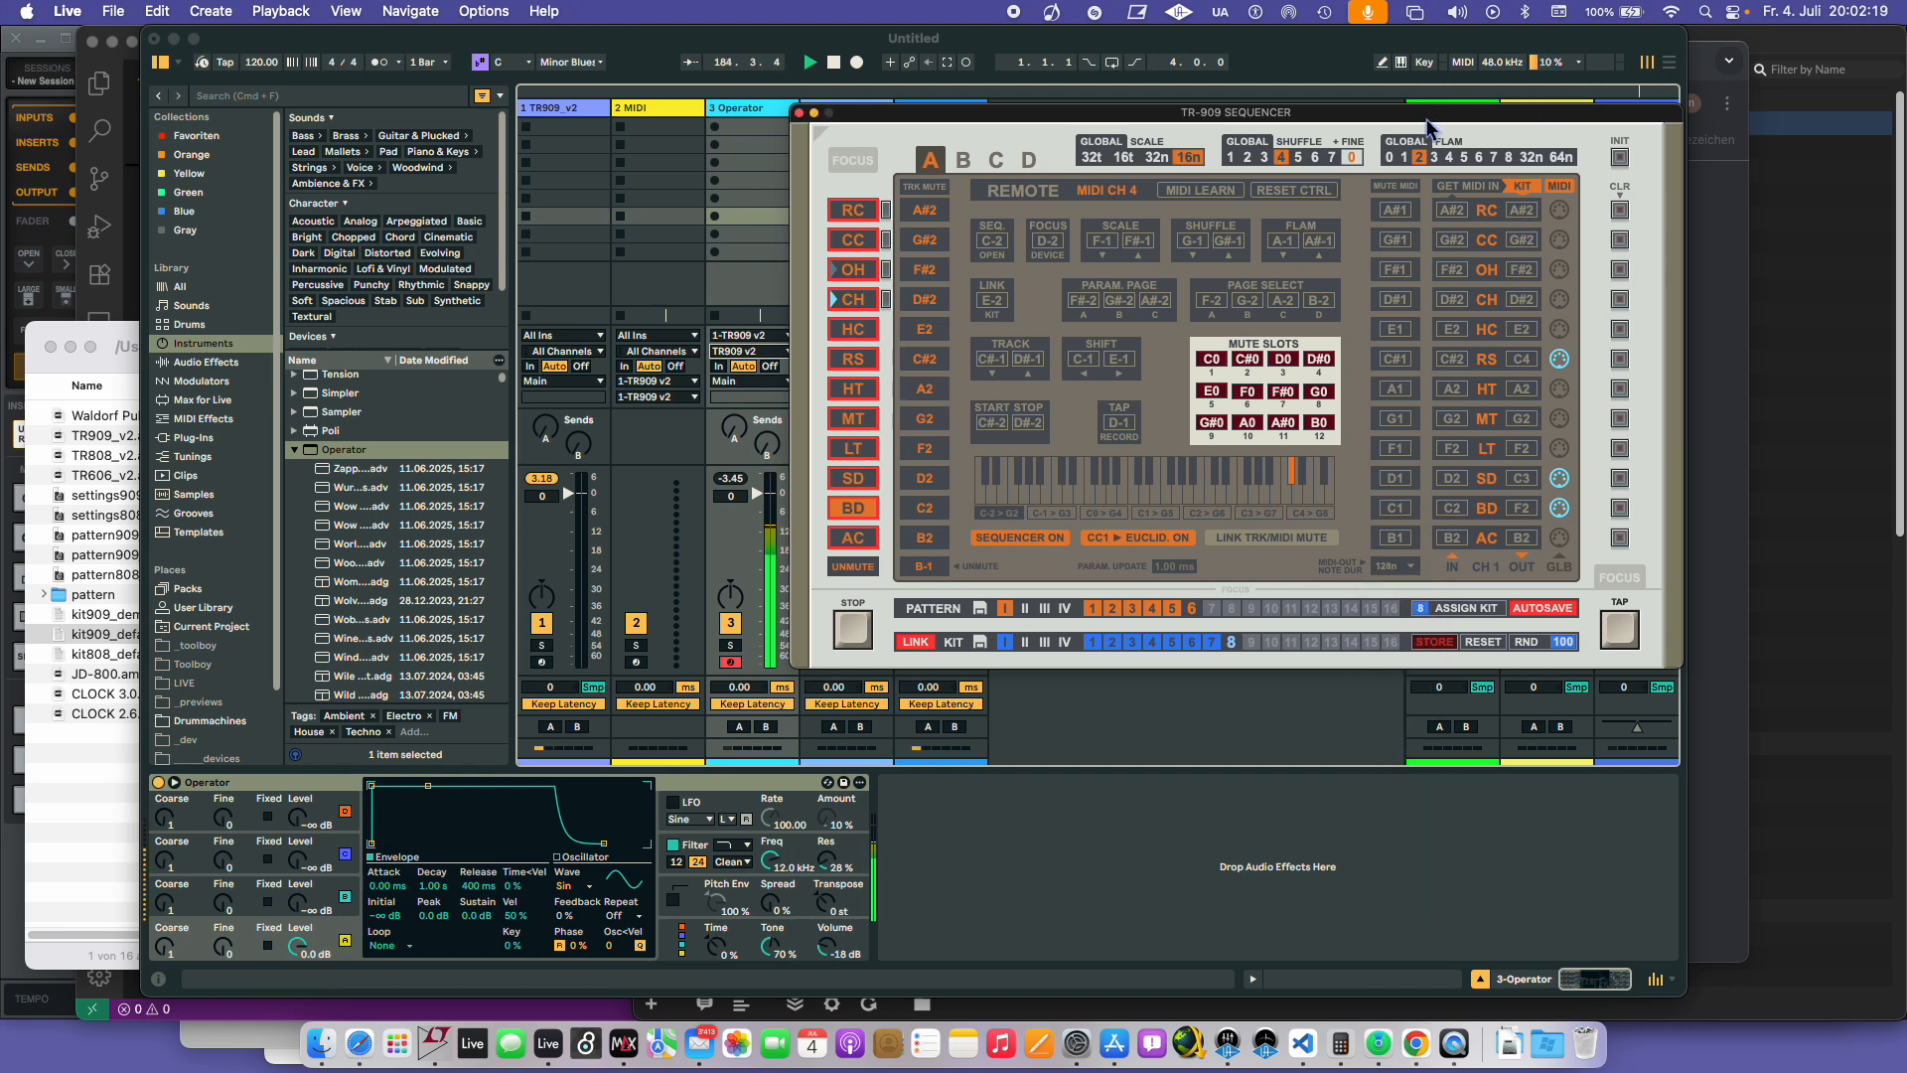
{"action": "mouse_move", "coordinate": [1426, 117]}
{"action": "left_mouse_down"}
{"action": "mouse_move", "coordinate": [1764, 136]}
{"action": "mouse_move", "coordinate": [1418, 100]}
{"action": "left_mouse_up"}
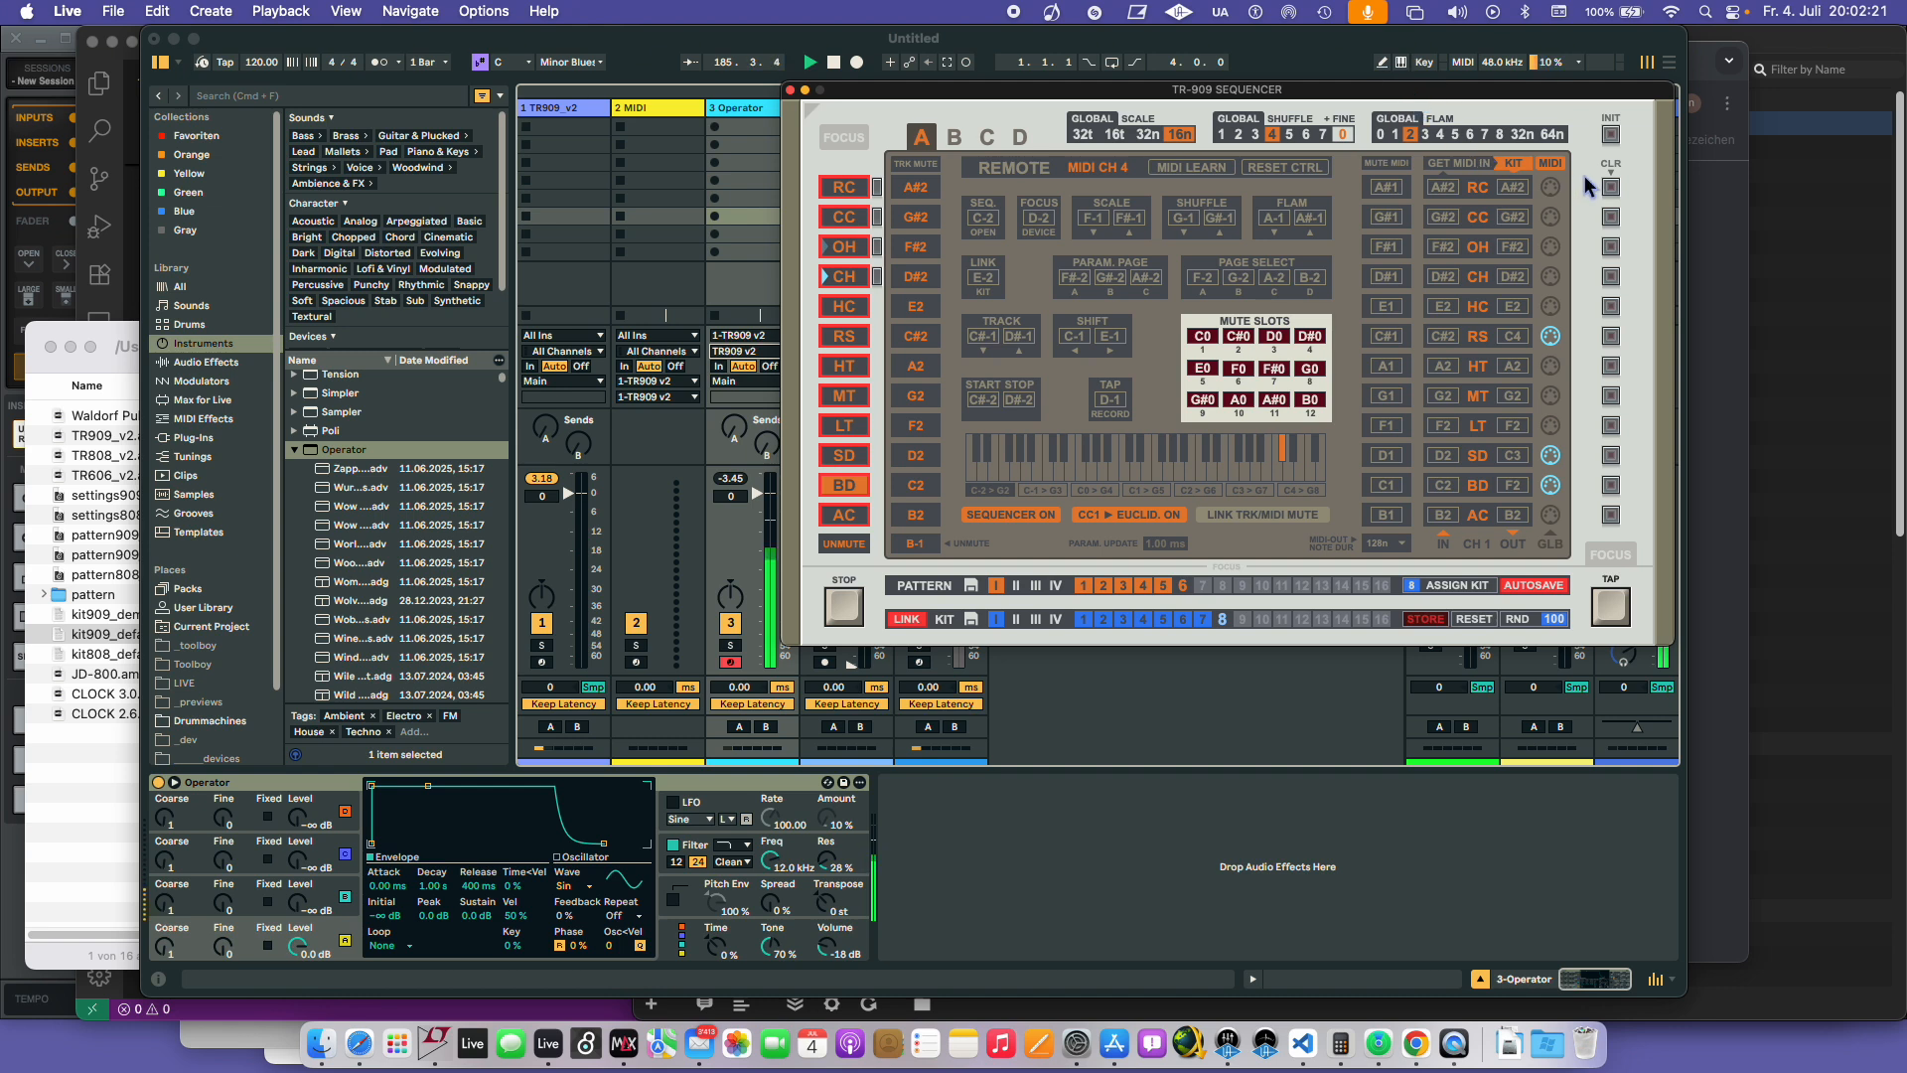
- Return to the step grid and set the global flam to 32n
{"action": "left_click", "coordinate": [1550, 162]}
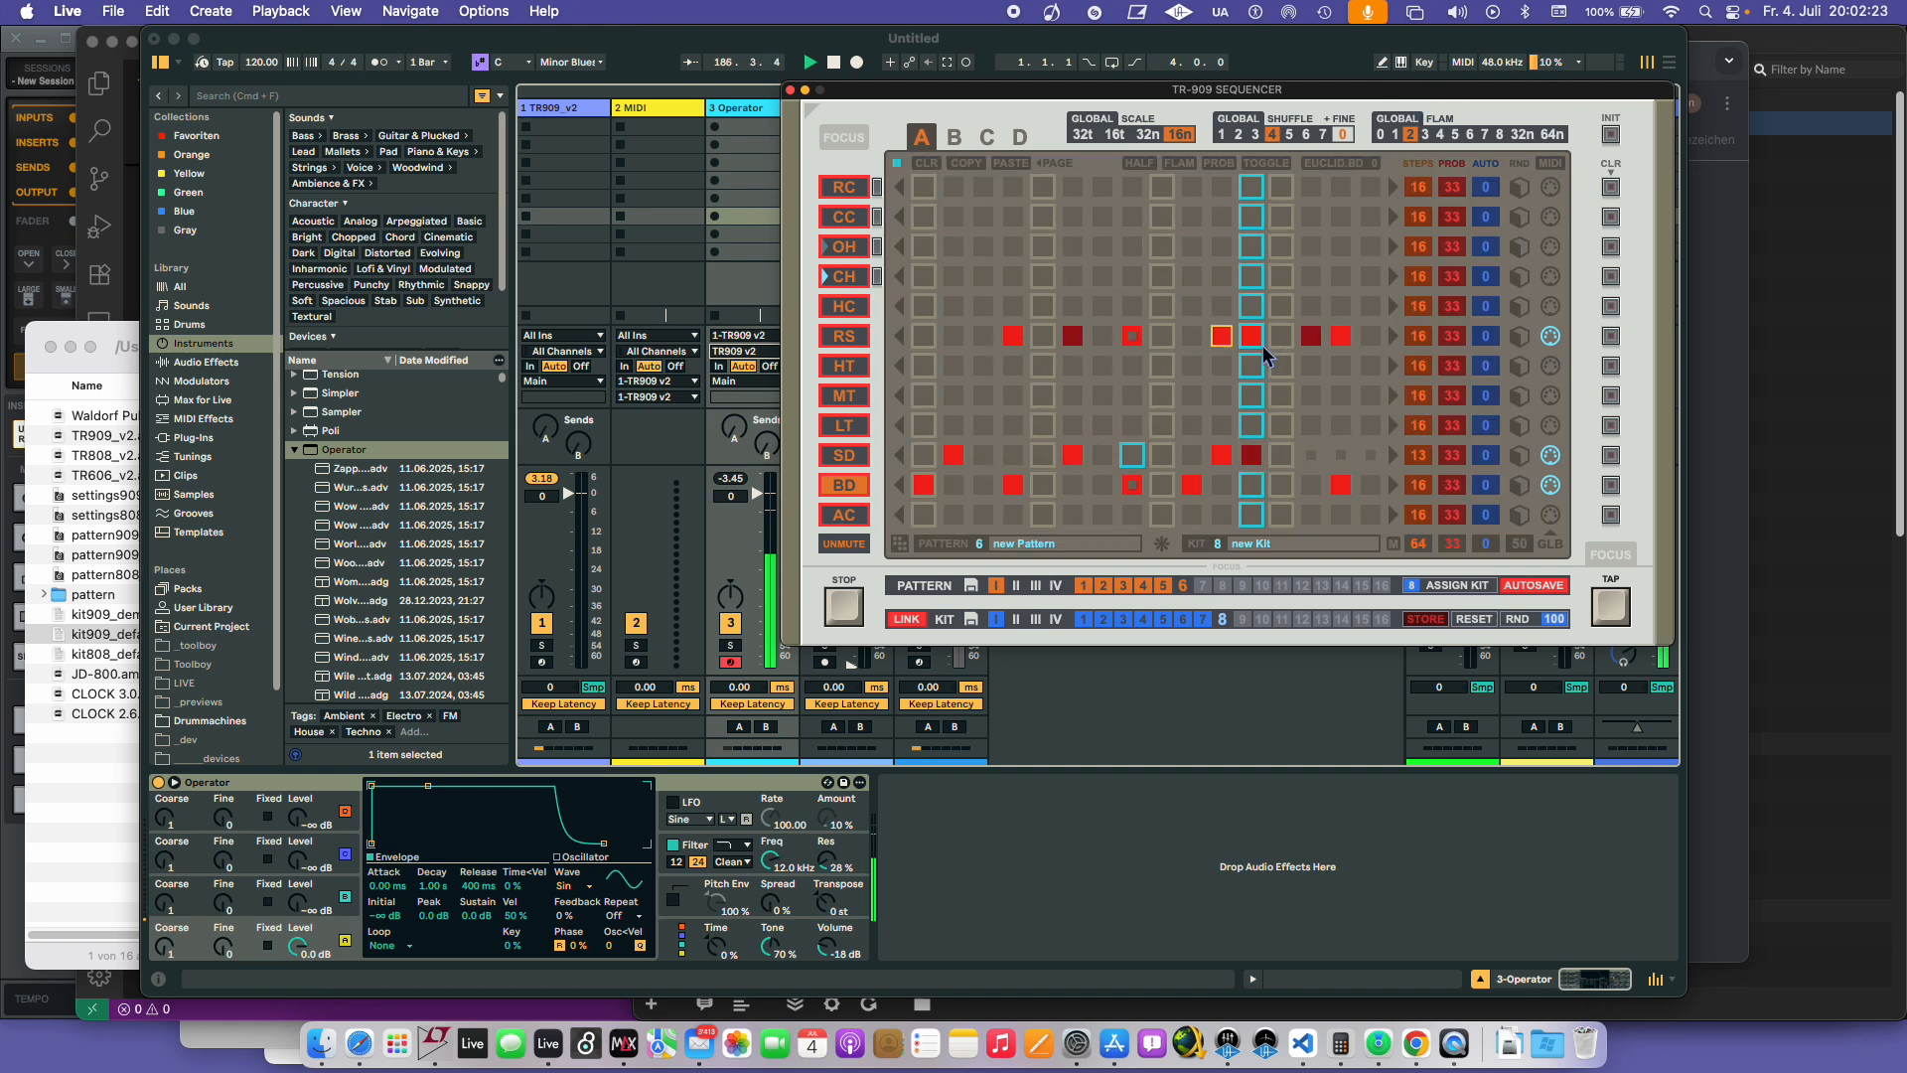
{"action": "left_click", "coordinate": [1472, 138]}
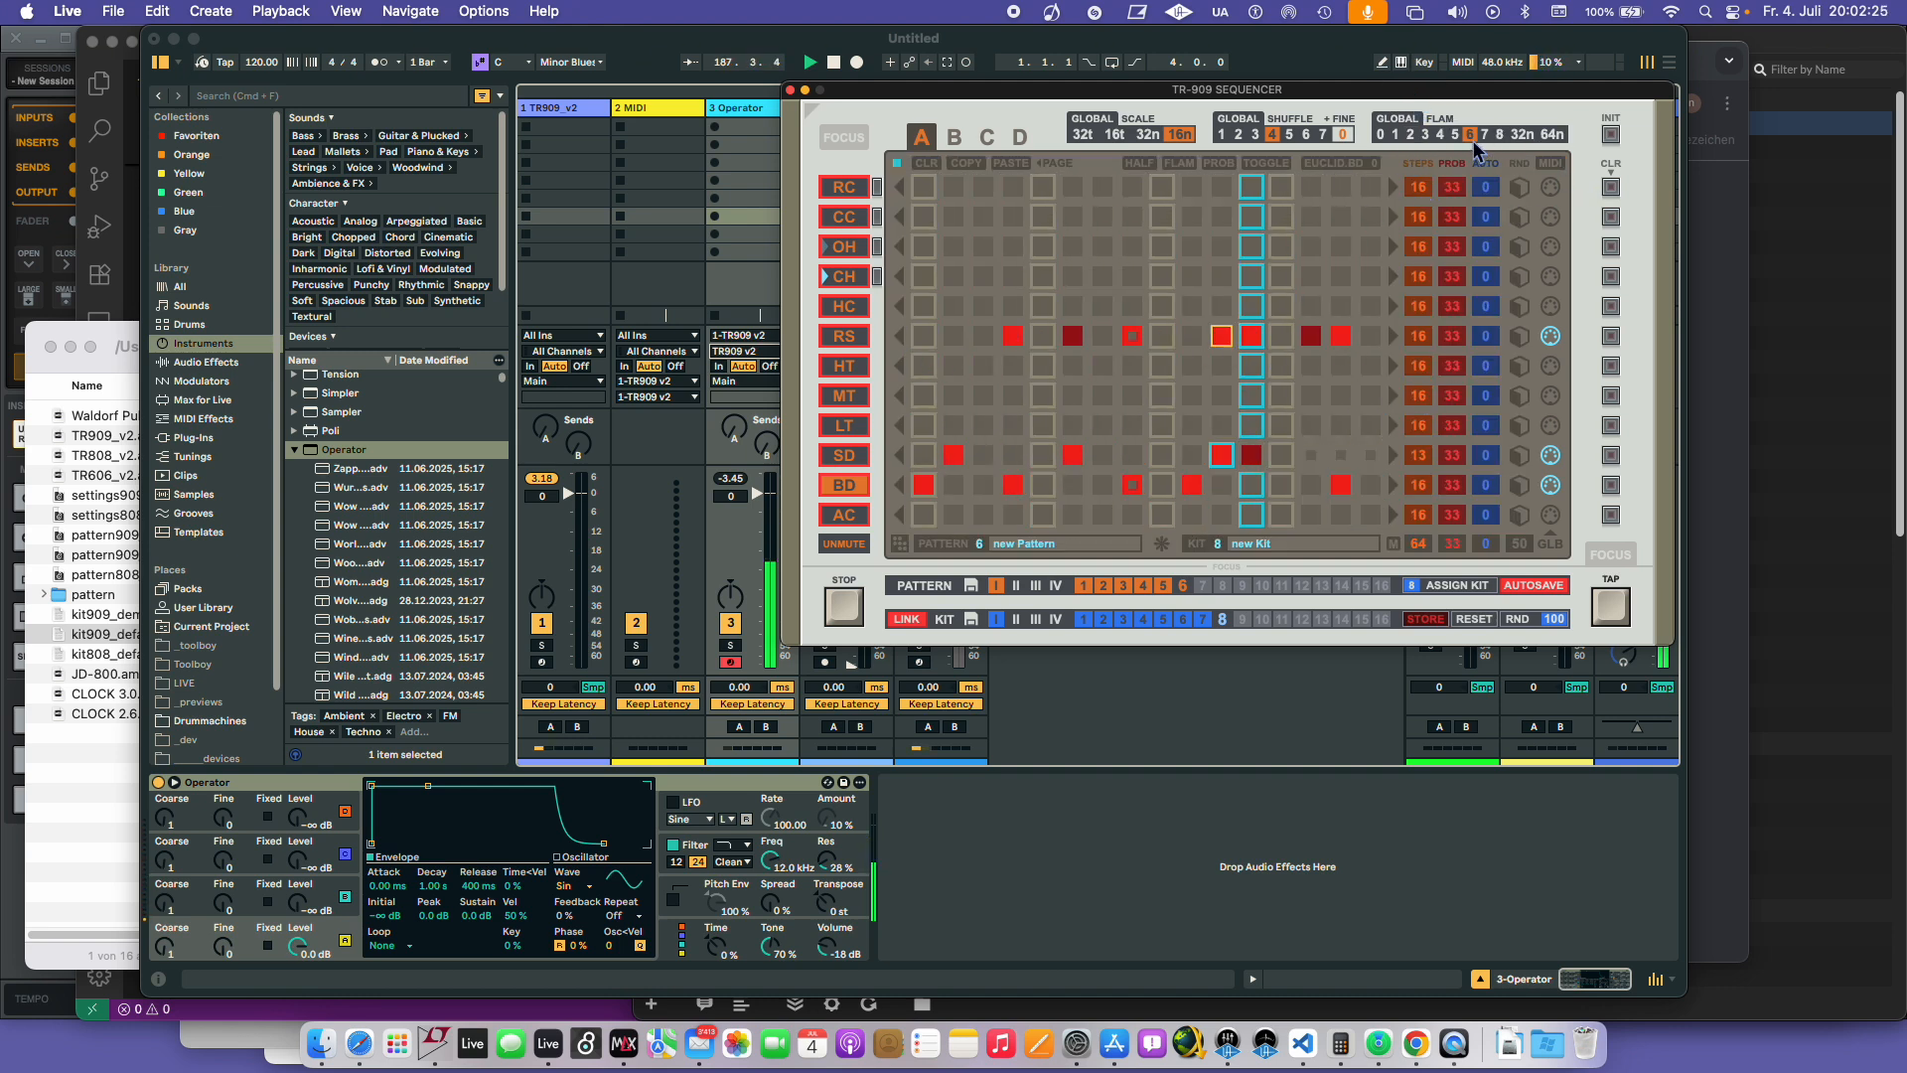
{"action": "left_click", "coordinate": [1522, 135]}
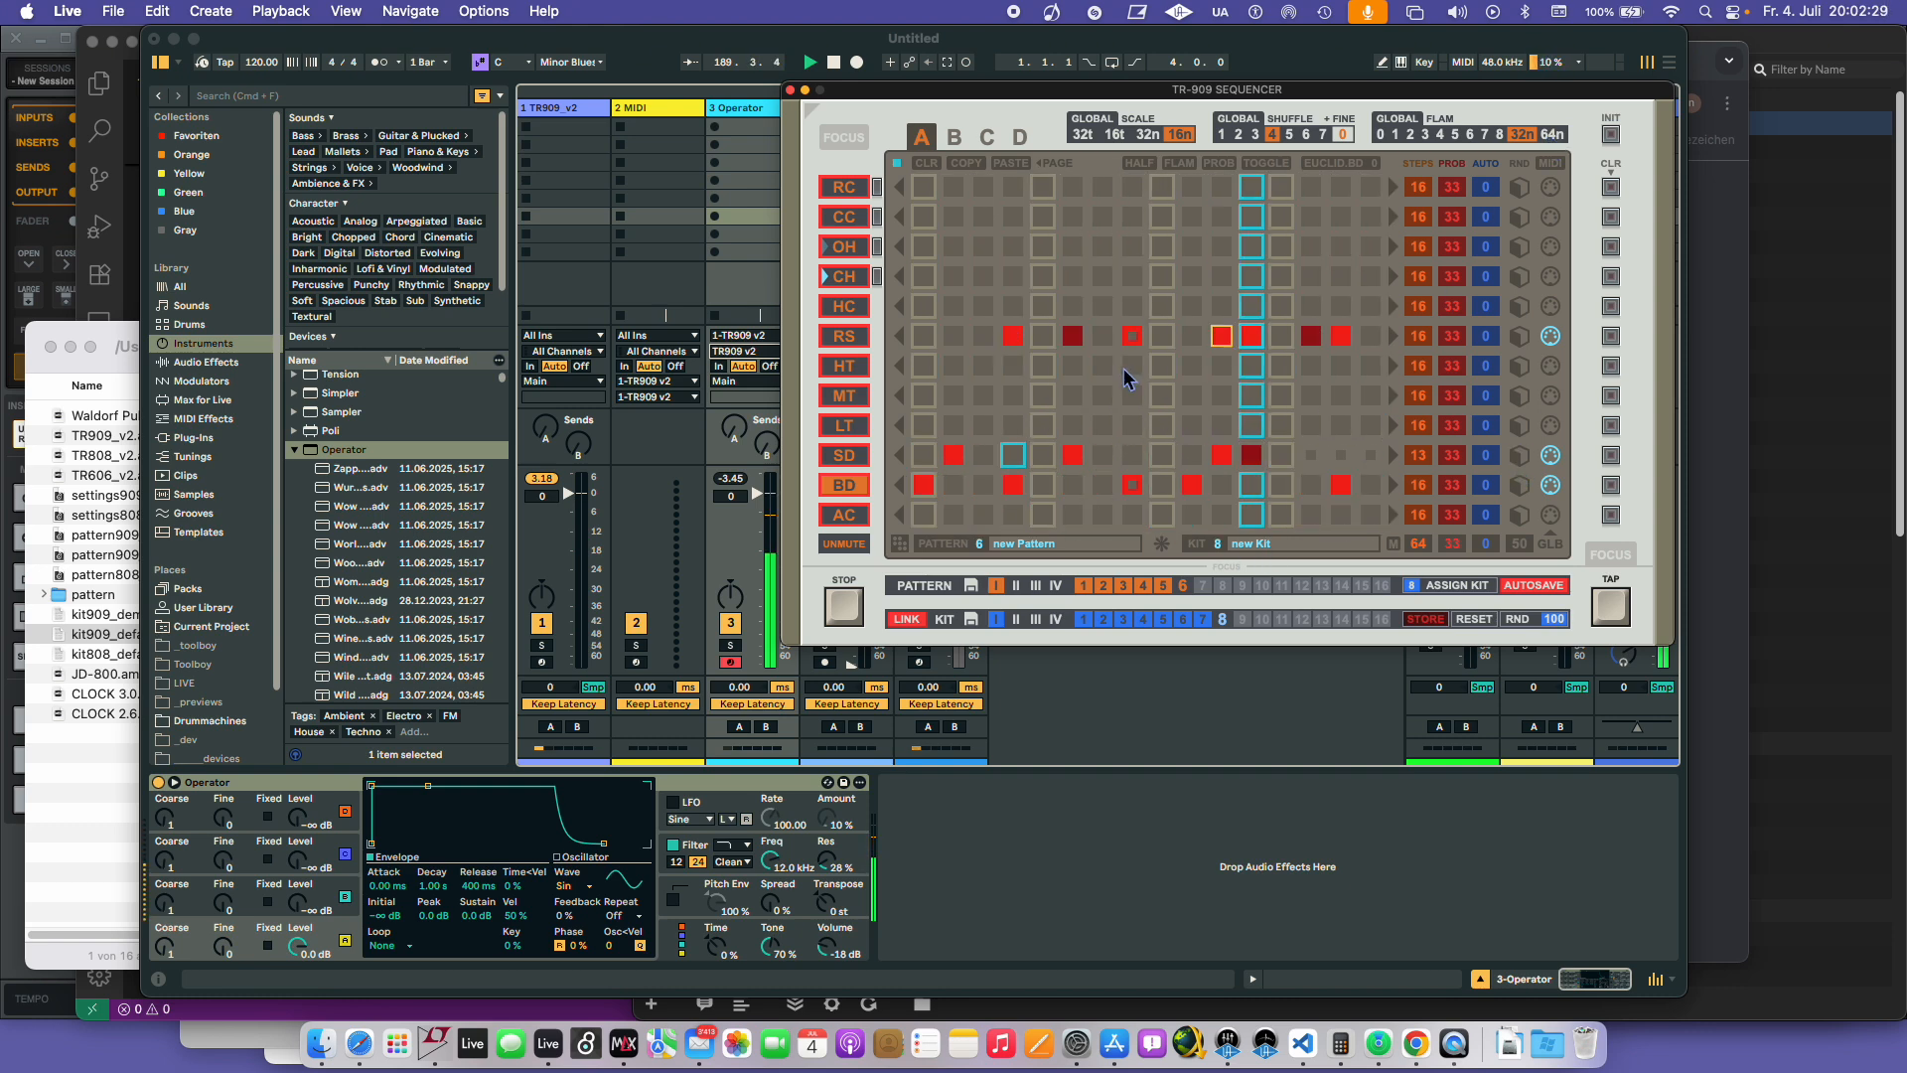
- Switch to kit 7 and set its MIDI output notes to C#5 for SD, C3 for BD and B2 for RS
{"action": "left_click", "coordinate": [1546, 166]}
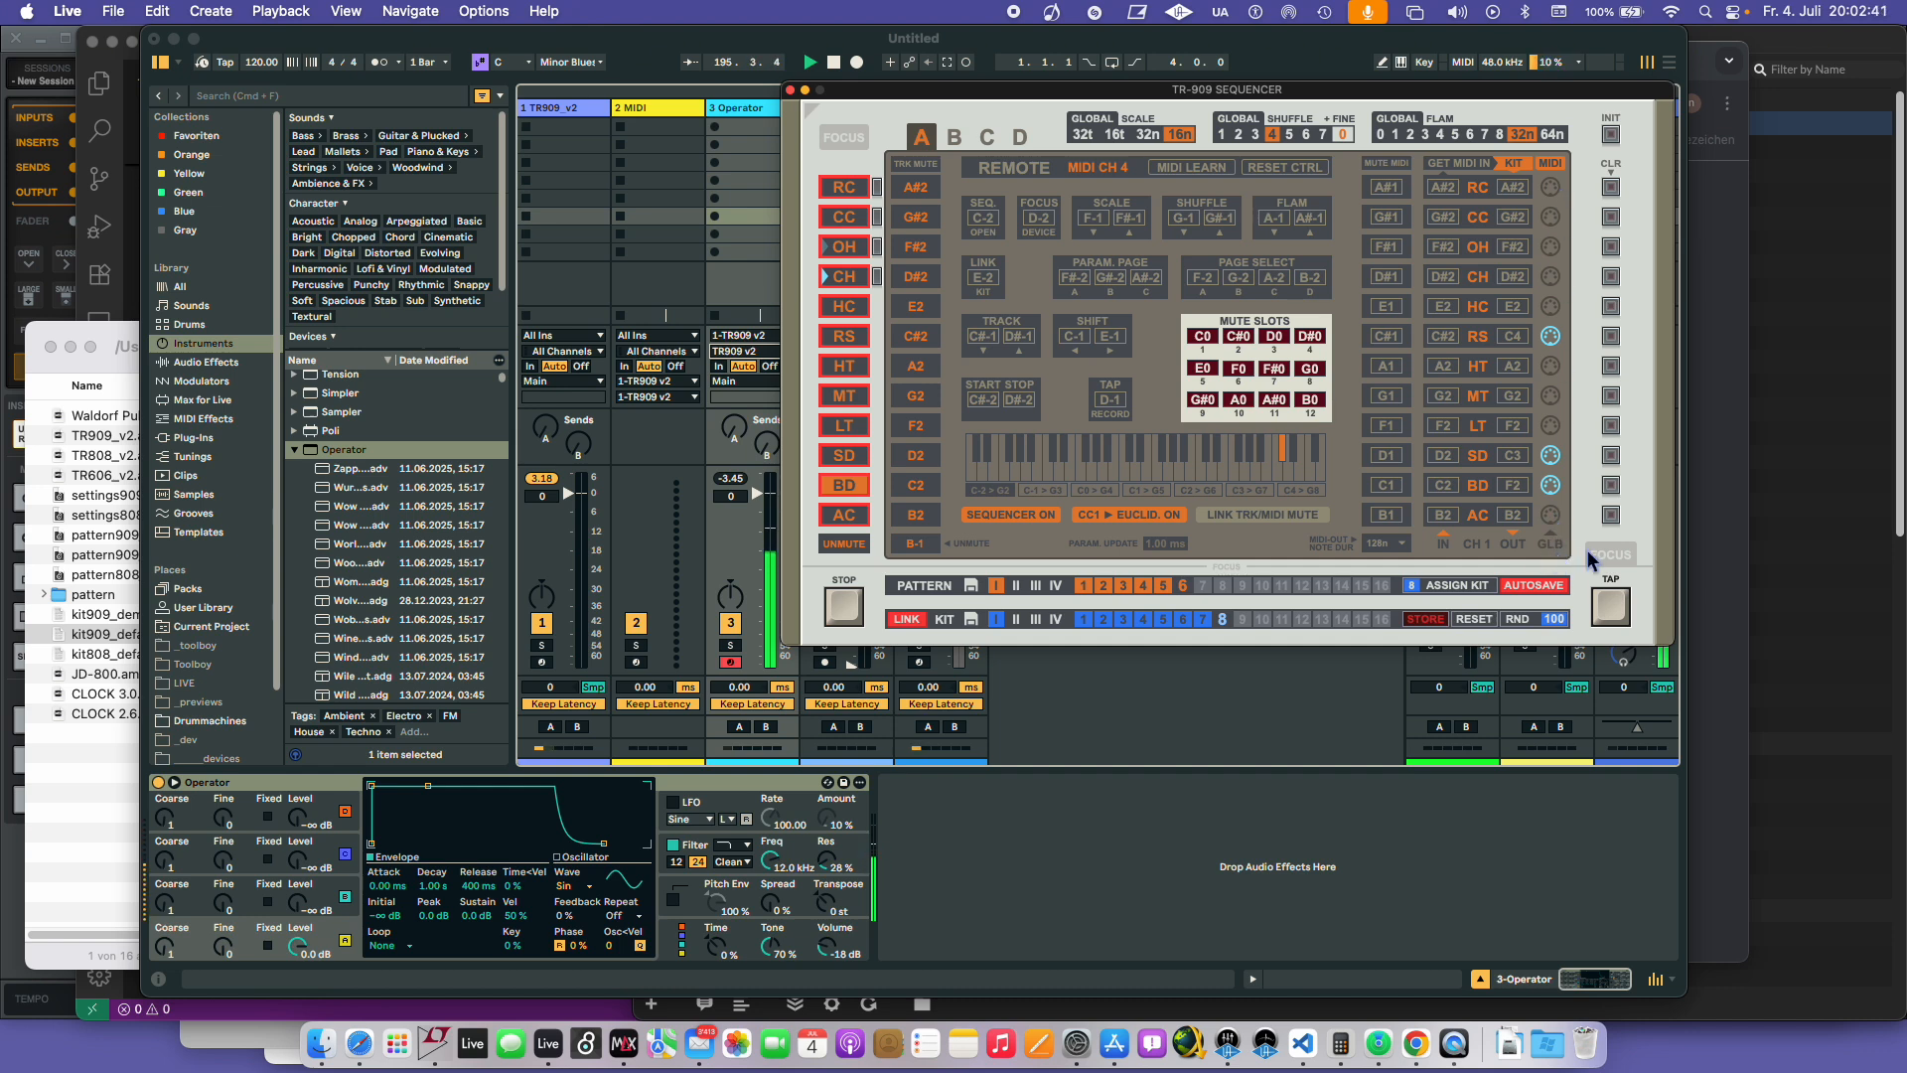
{"action": "left_click", "coordinate": [1553, 165]}
{"action": "left_click", "coordinate": [1553, 165]}
{"action": "left_click", "coordinate": [1515, 171]}
{"action": "left_click", "coordinate": [1204, 619]}
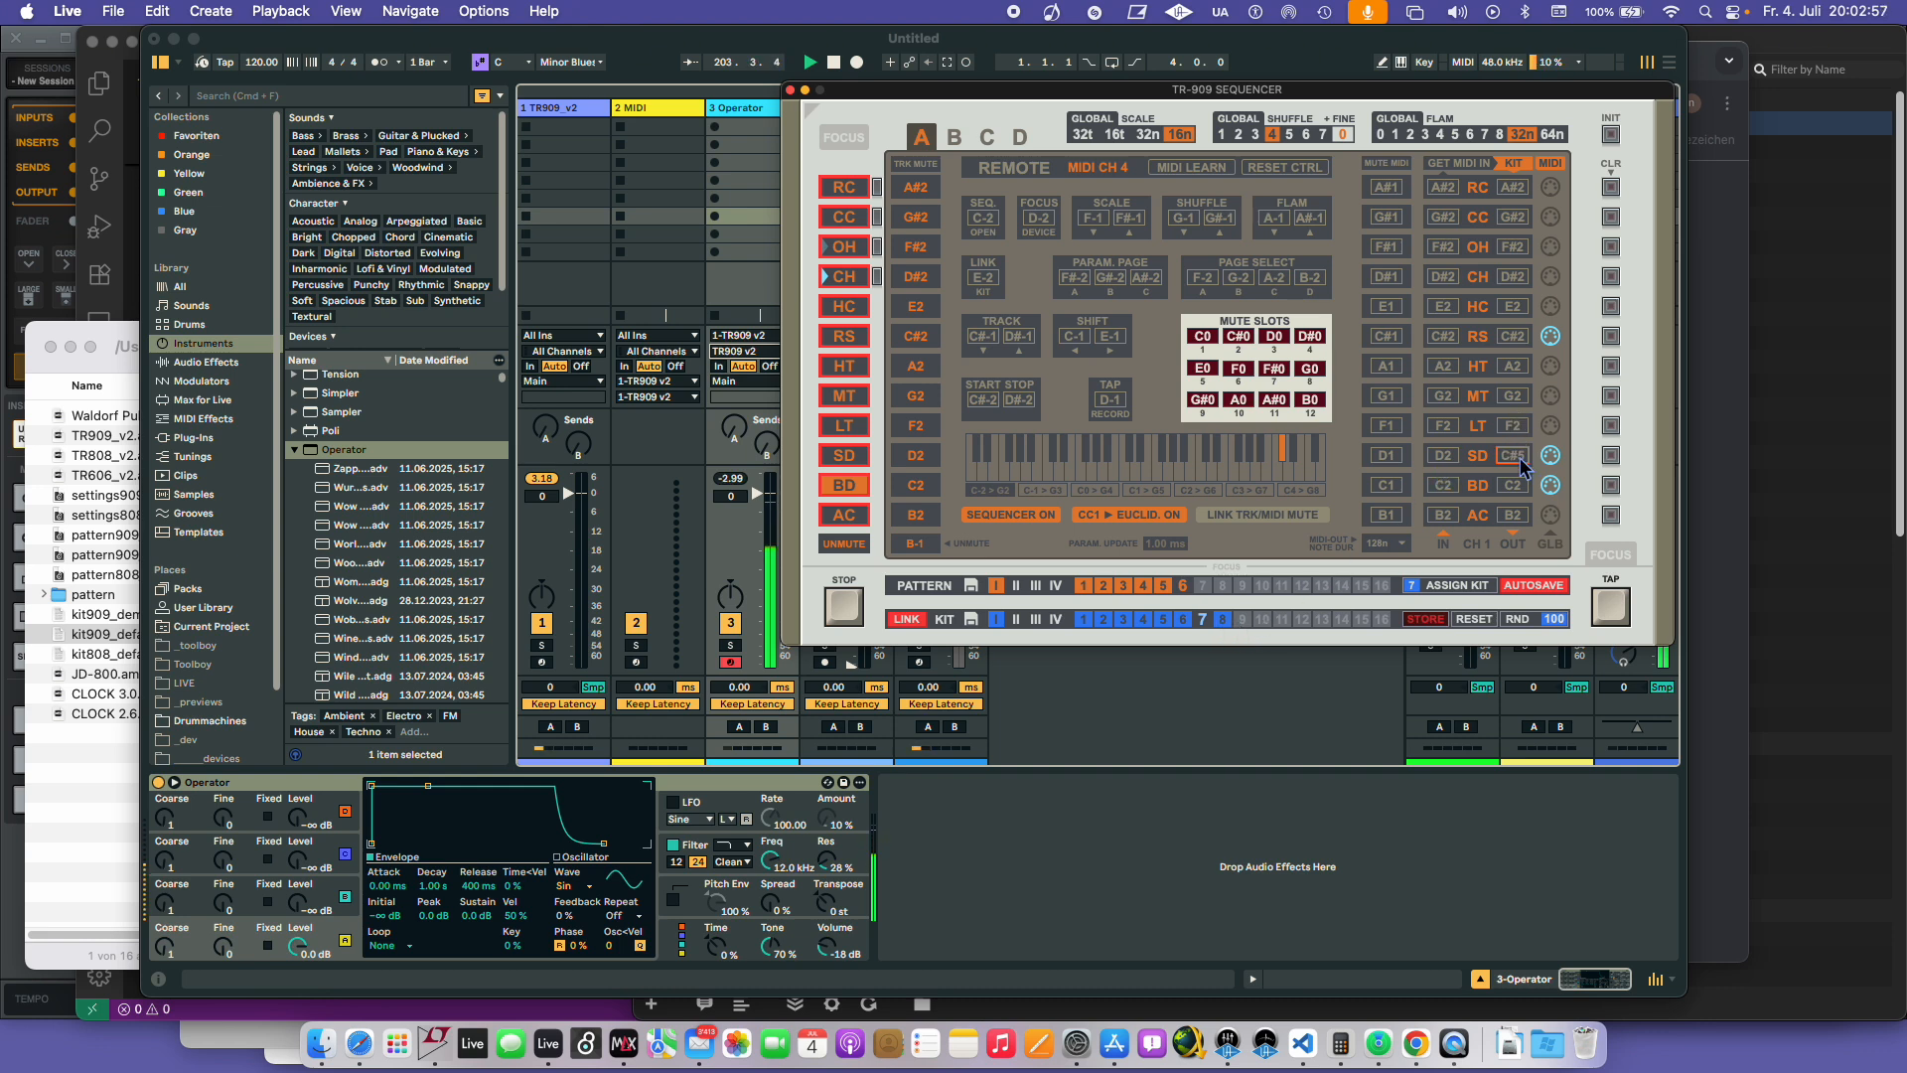
{"action": "scroll", "coordinate": [1515, 485], "scroll_direction": "up", "scroll_amount": 12}
{"action": "scroll", "coordinate": [1518, 337], "scroll_direction": "up", "scroll_amount": 10}
{"action": "scroll", "coordinate": [1515, 245], "scroll_direction": "up", "scroll_amount": 10}
{"action": "left_click", "coordinate": [1552, 165]}
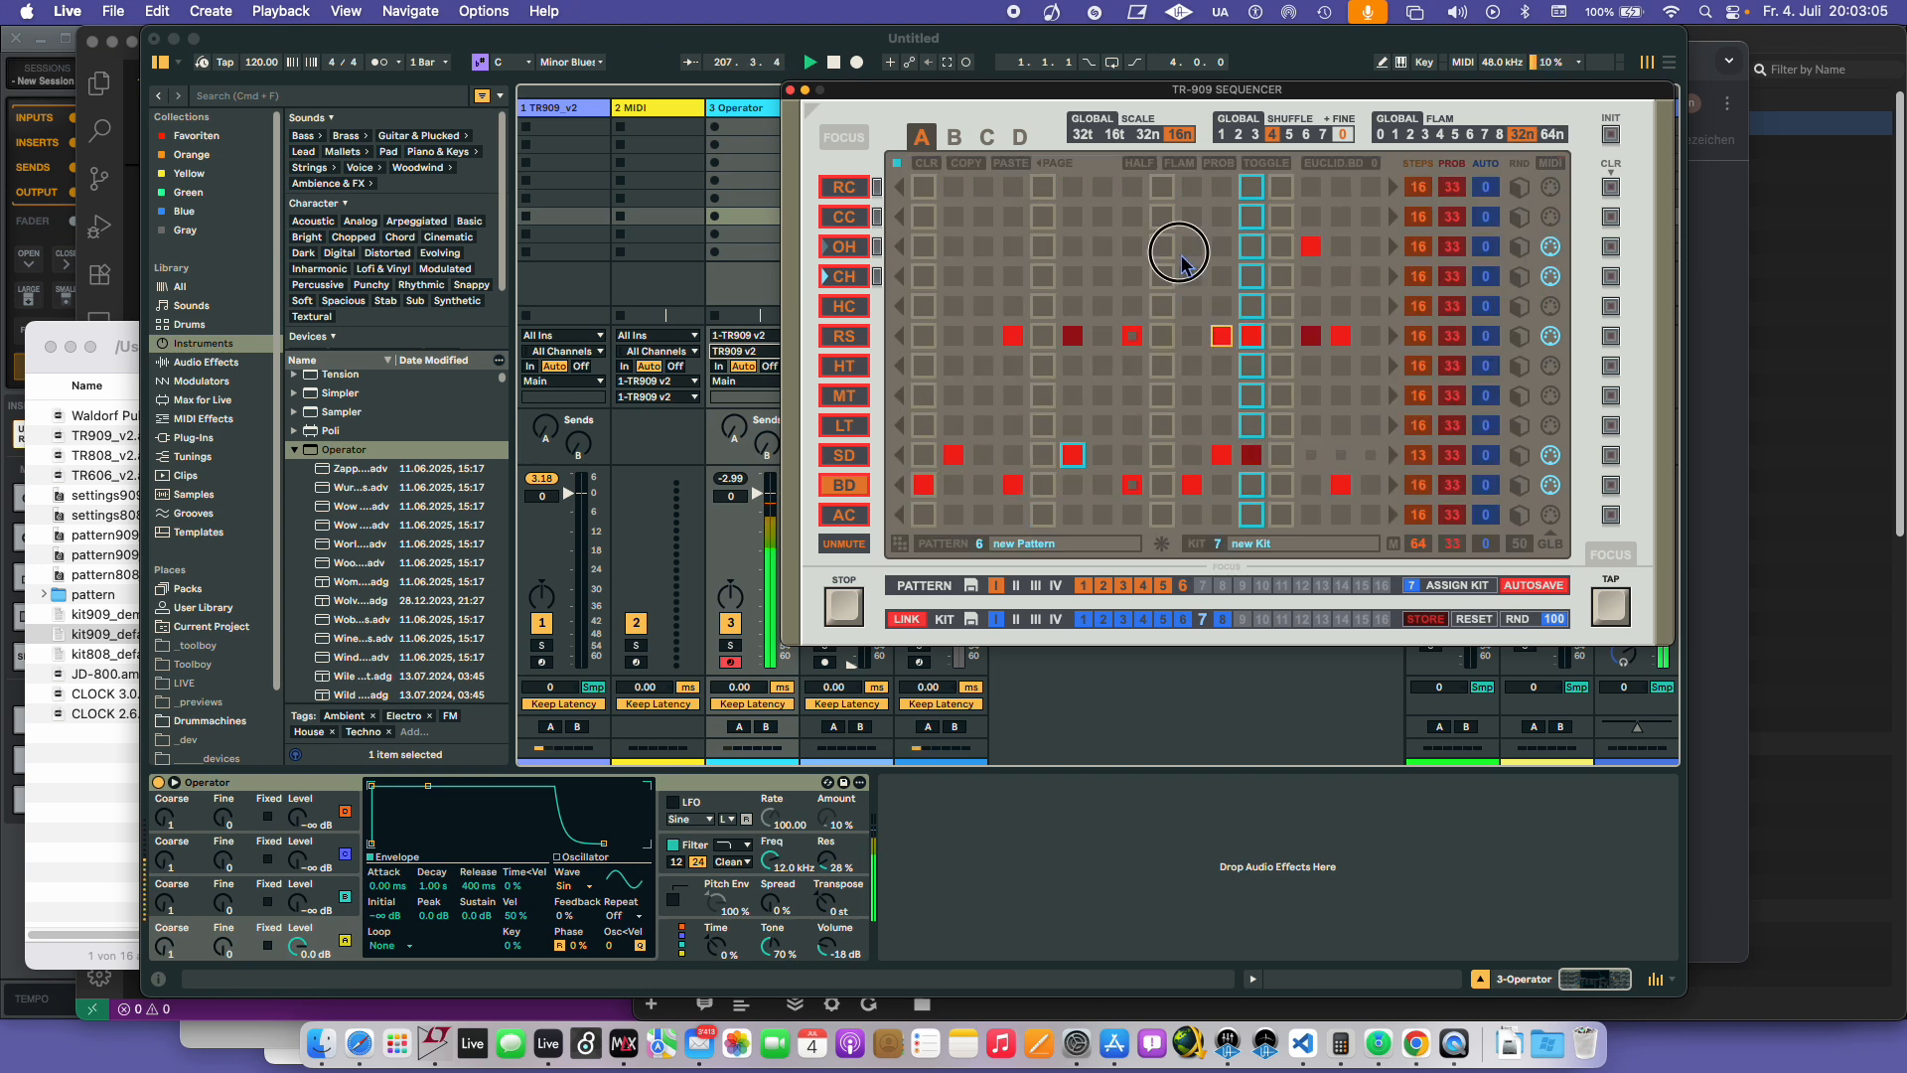
- Place OH hits on steps 5, 10 and 14 and CH hits on steps 4, 10 and 12, with track lengths of 13 and 12 steps
{"action": "left_click", "coordinate": [1014, 276]}
{"action": "left_click", "coordinate": [1192, 276]}
{"action": "left_click", "coordinate": [1252, 277]}
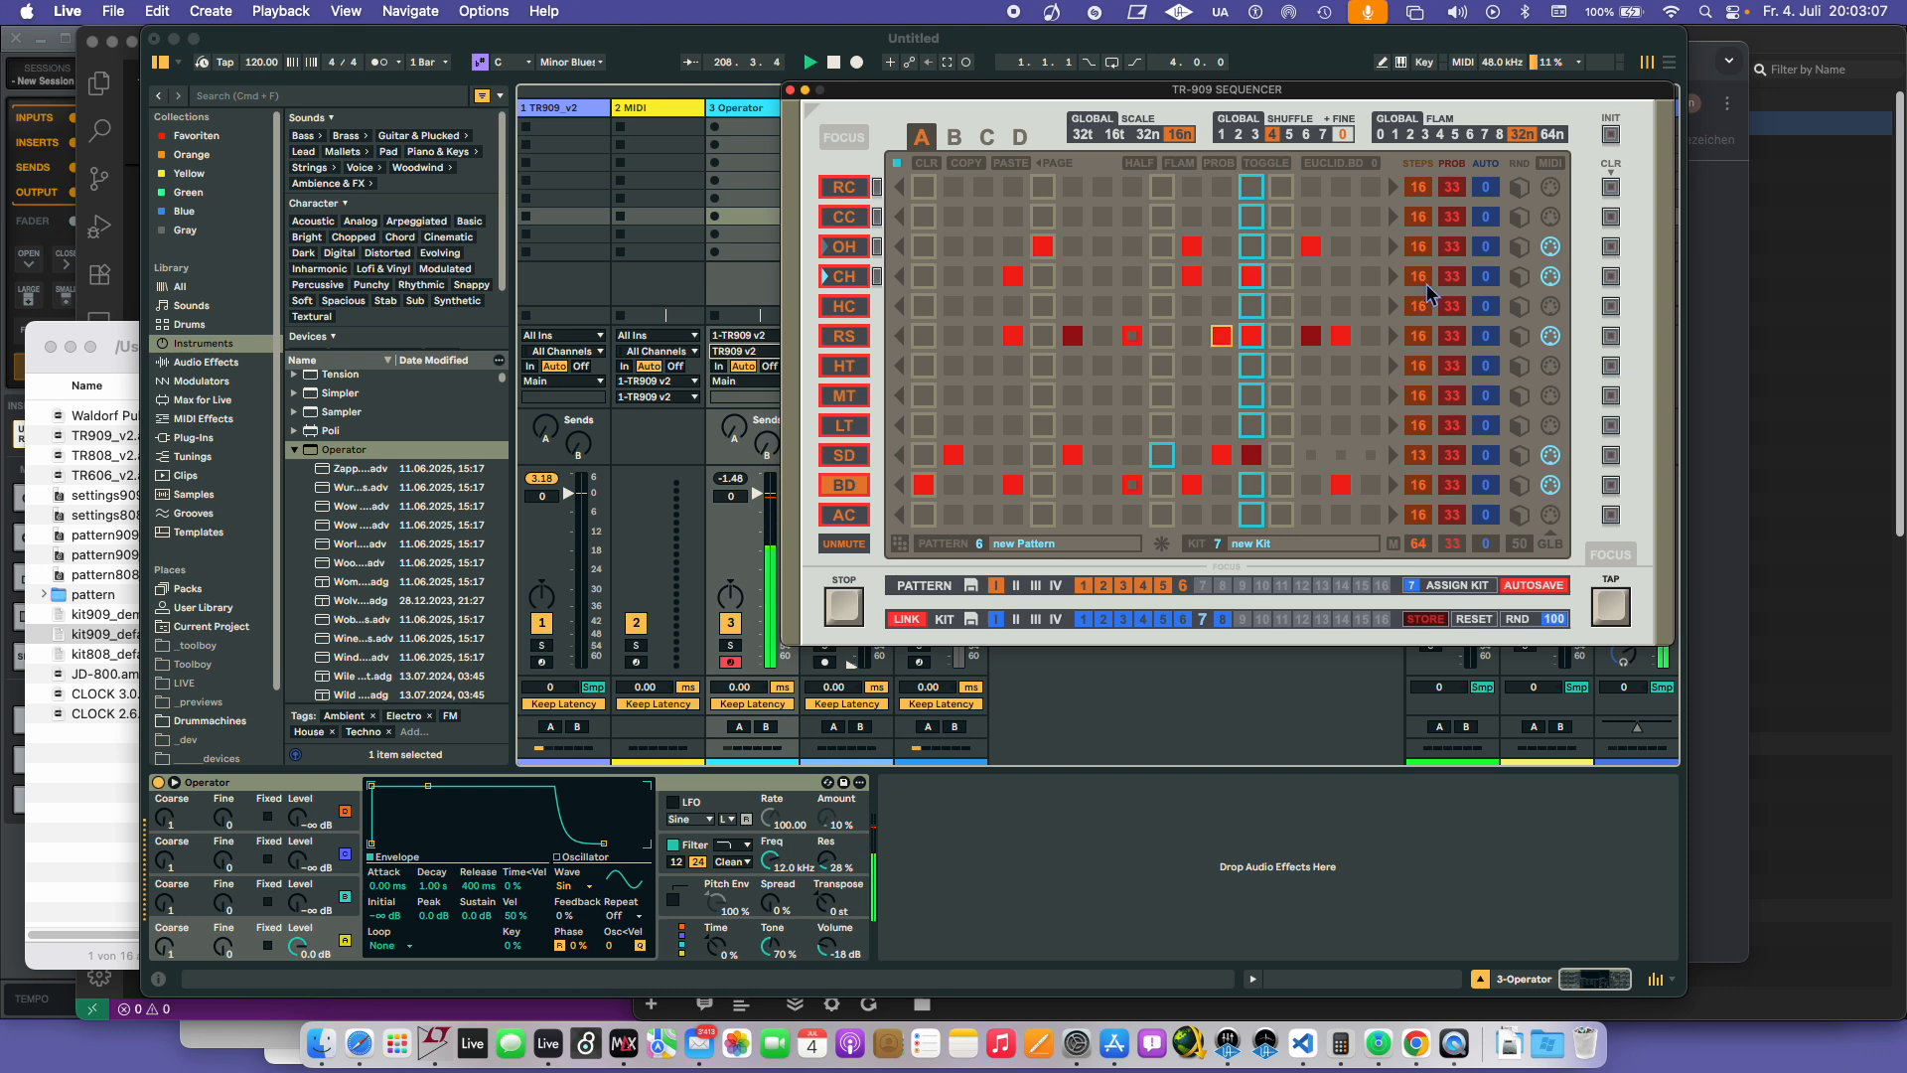
{"action": "left_click_drag", "start_coordinate": [1425, 280], "coordinate": [1424, 258]}
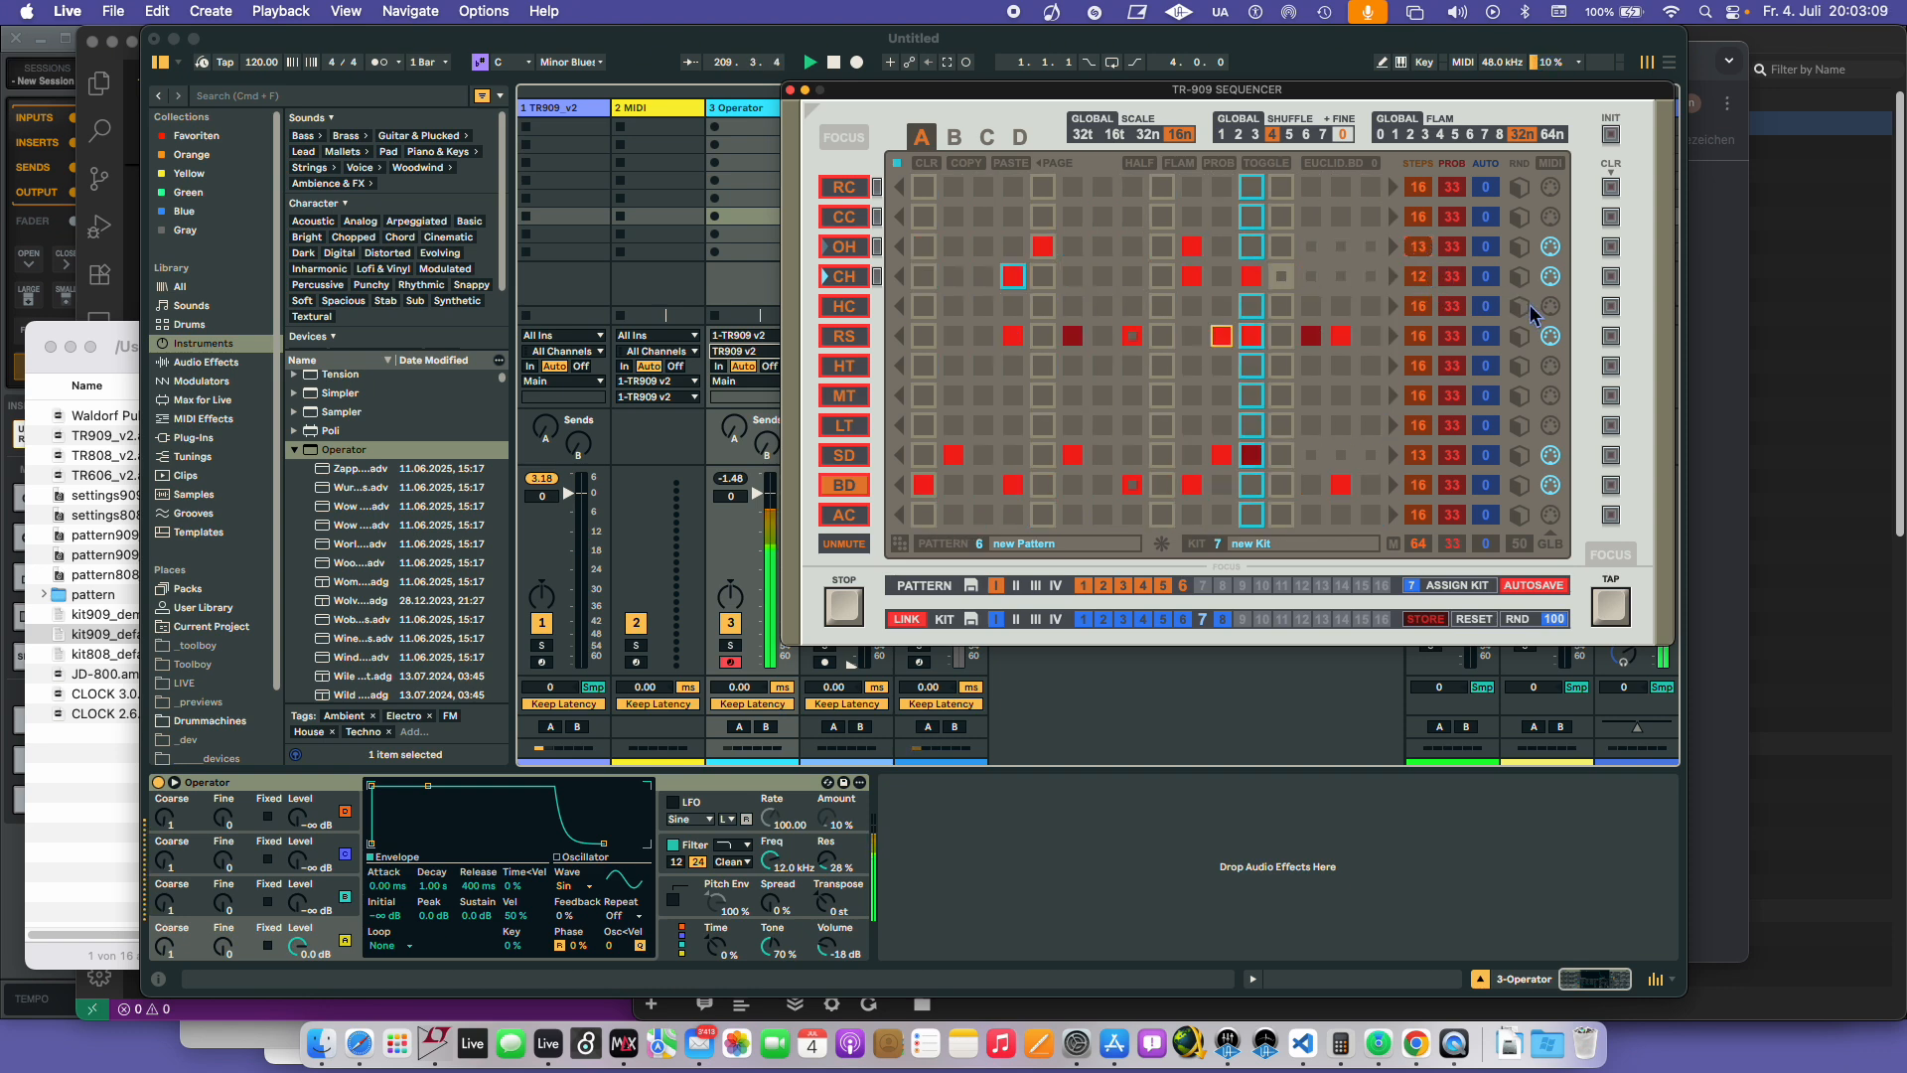
- Set kit 7's MIDI output notes to E4 for OH and A#4 for CH, and store its own per-kit output selection
{"action": "left_click", "coordinate": [1550, 163]}
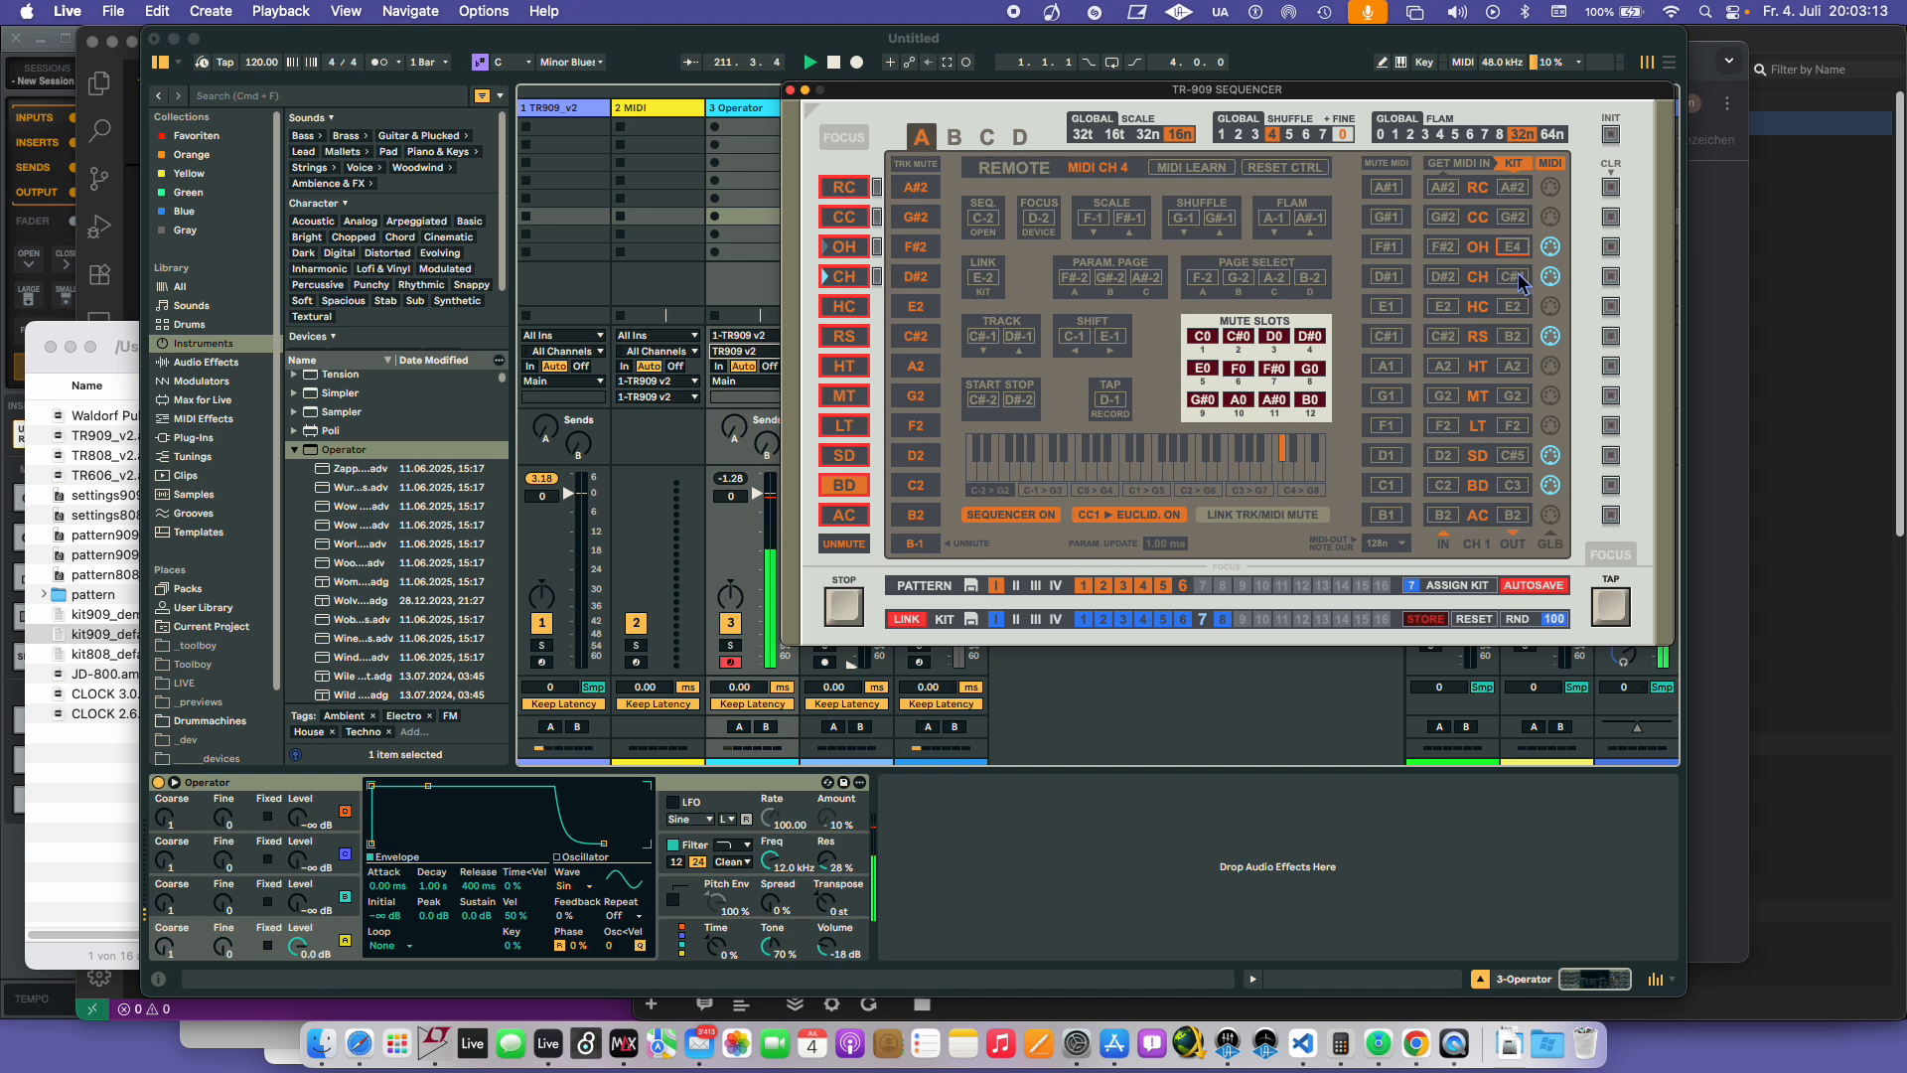
{"action": "left_click_drag", "start_coordinate": [1520, 281], "coordinate": [1592, 338]}
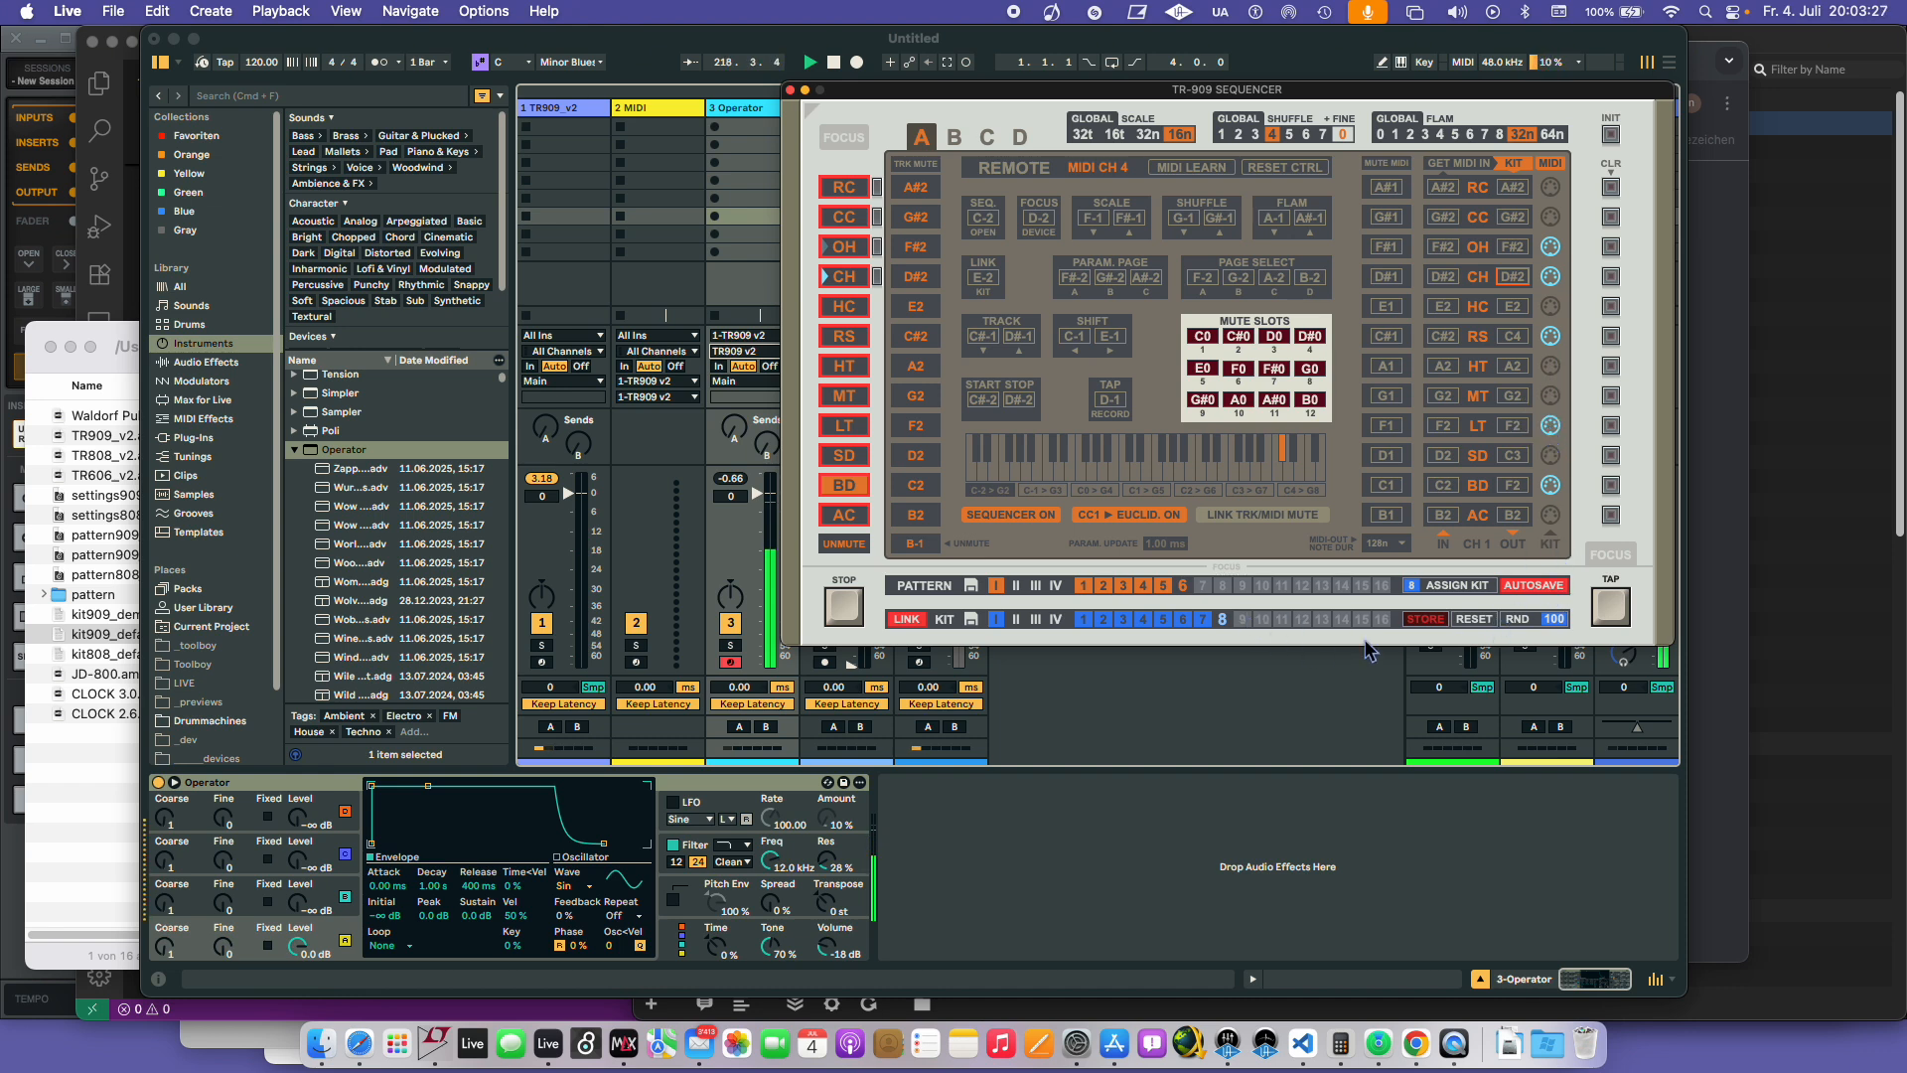
{"action": "left_click", "coordinate": [1203, 619]}
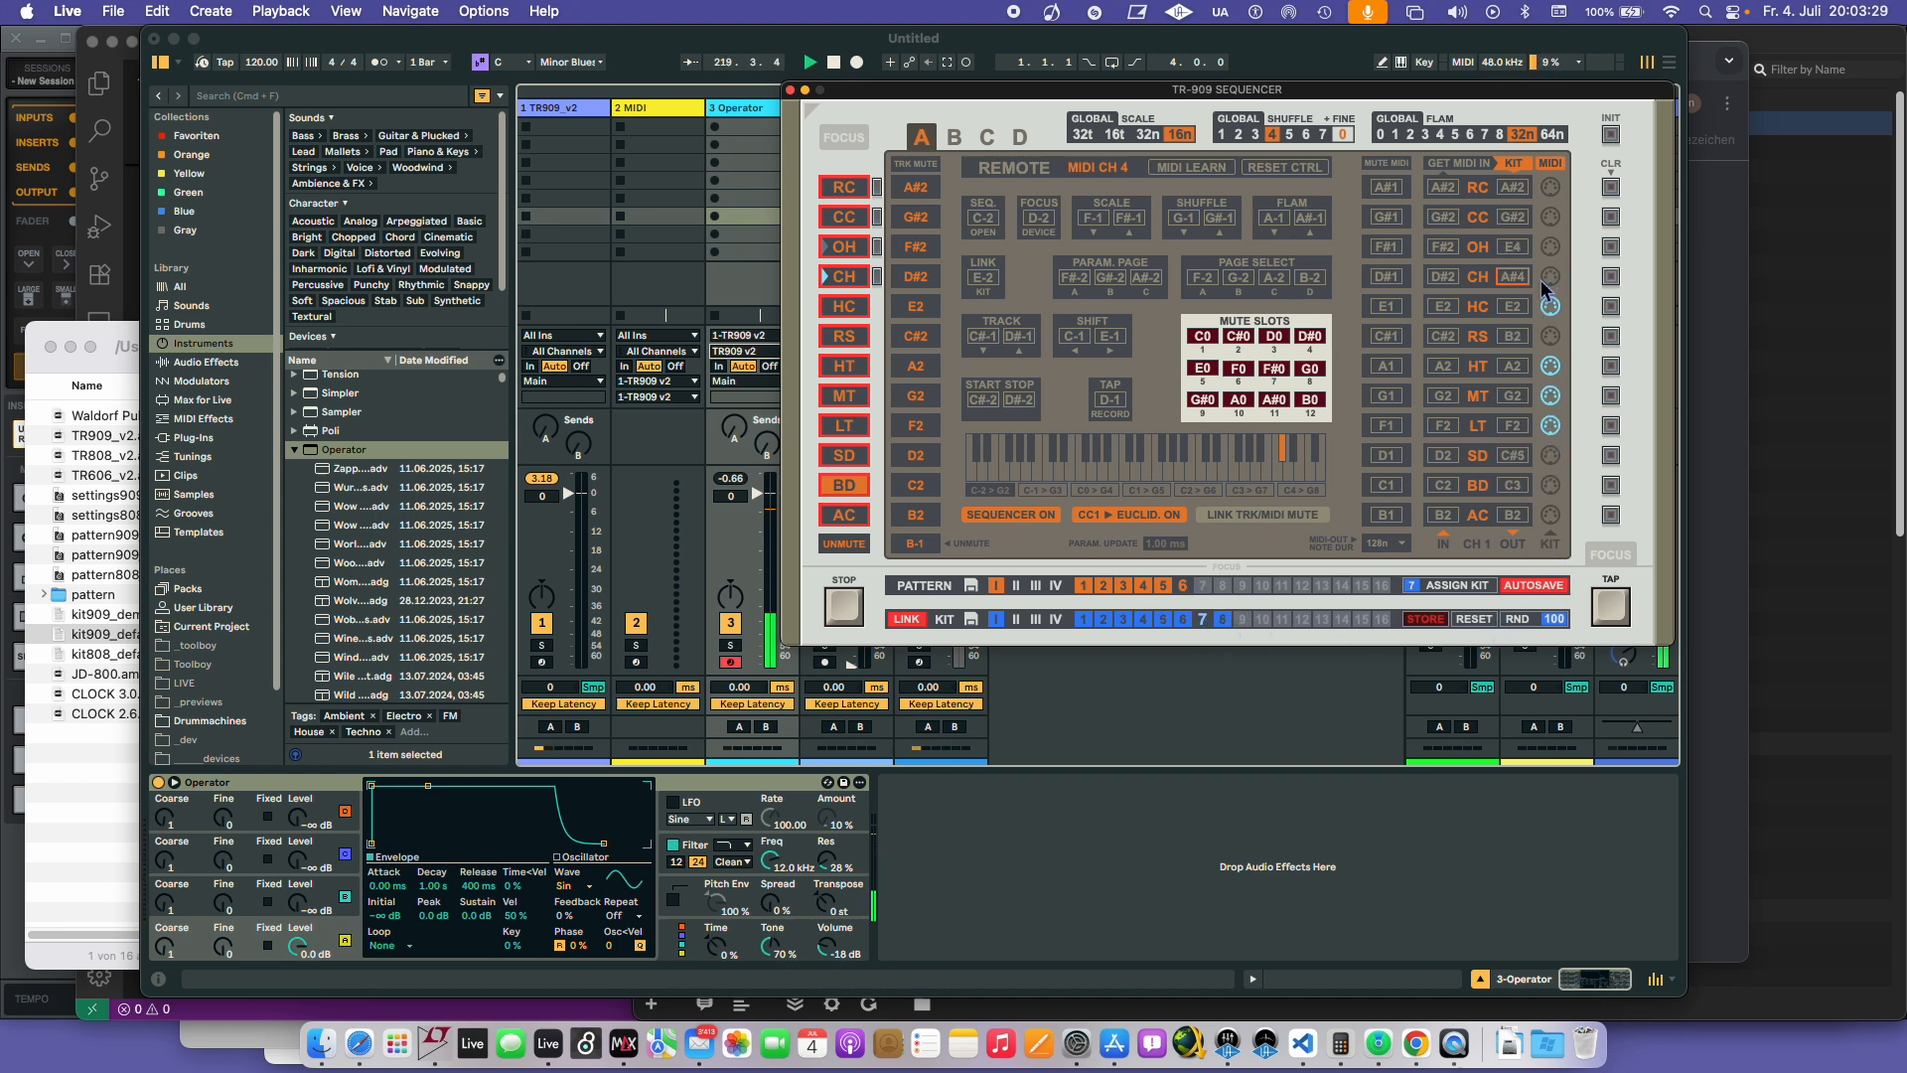
{"action": "left_click", "coordinate": [1447, 618]}
- Alternate between kits 7 and 8 to compare their per-kit MIDI outputs, ending on kit 8 in the step grid
{"action": "left_click", "coordinate": [1223, 619]}
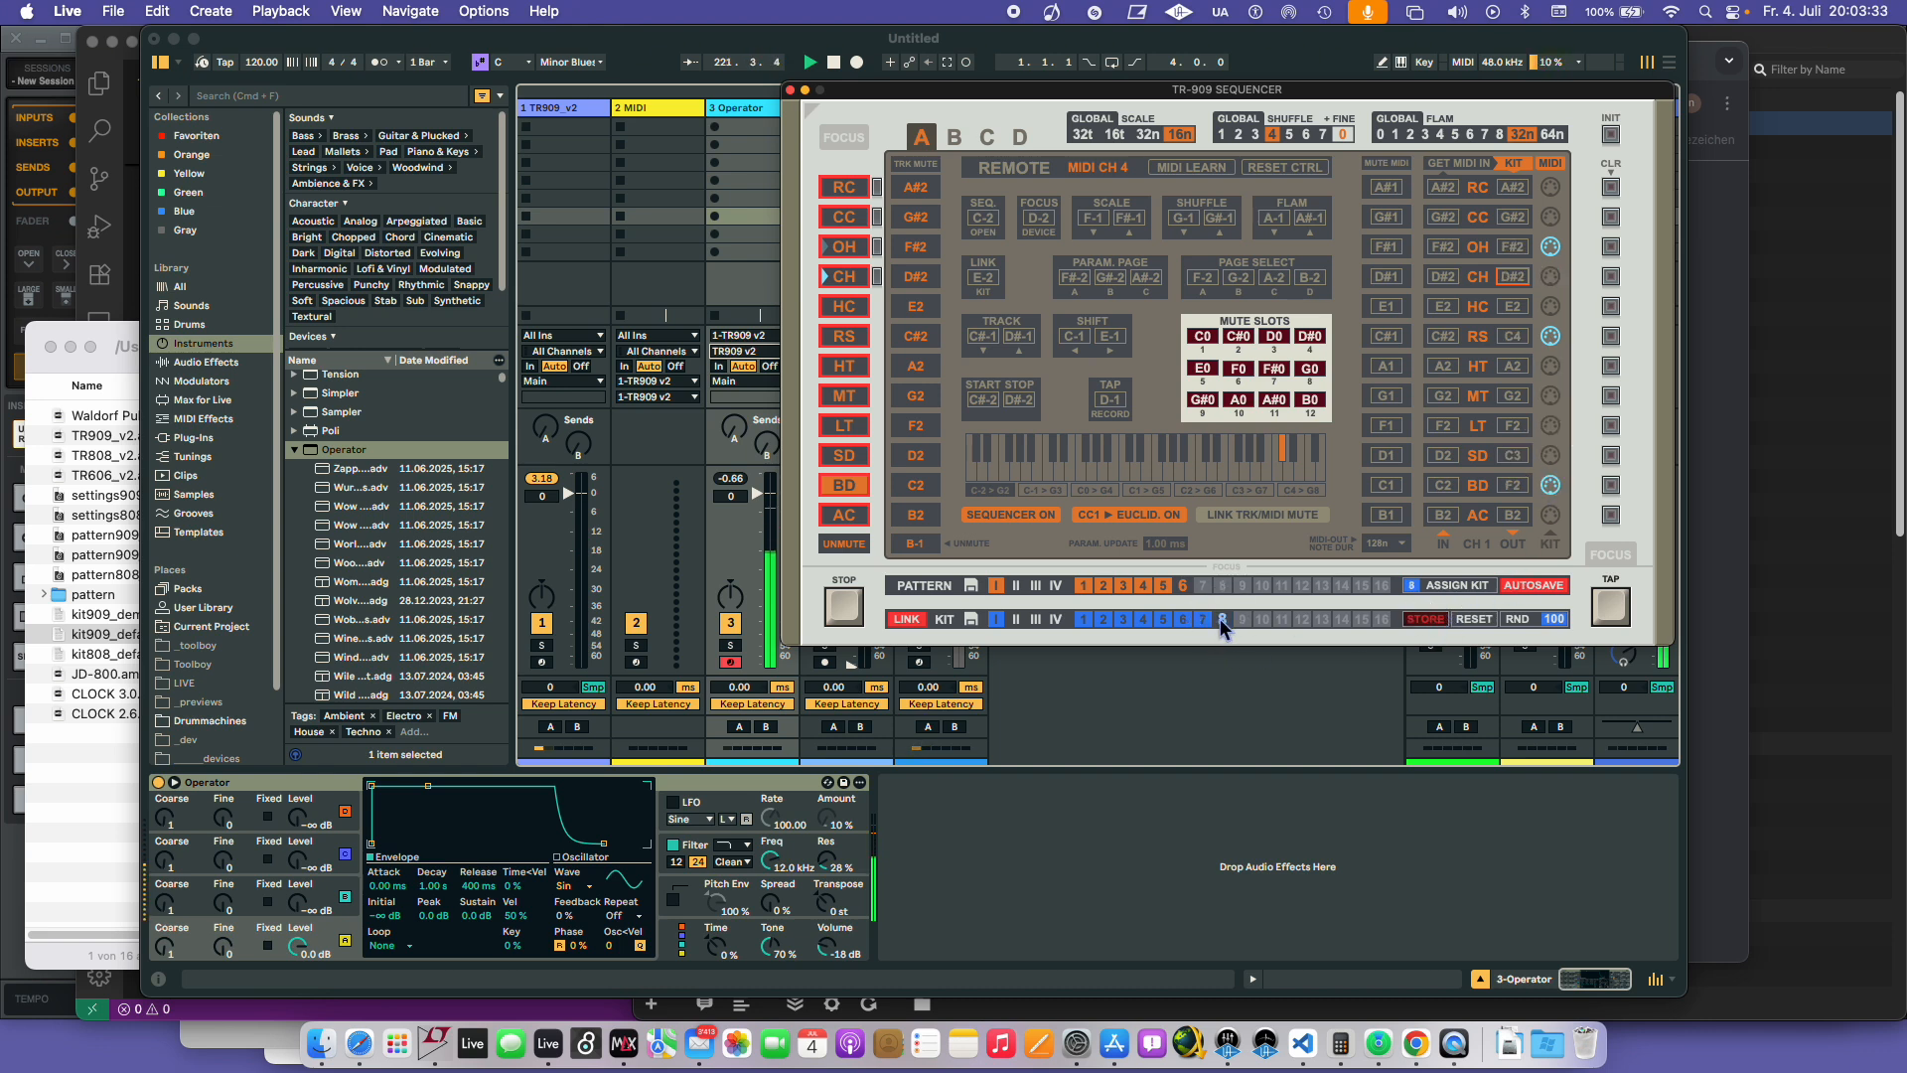
{"action": "left_click", "coordinate": [1203, 619]}
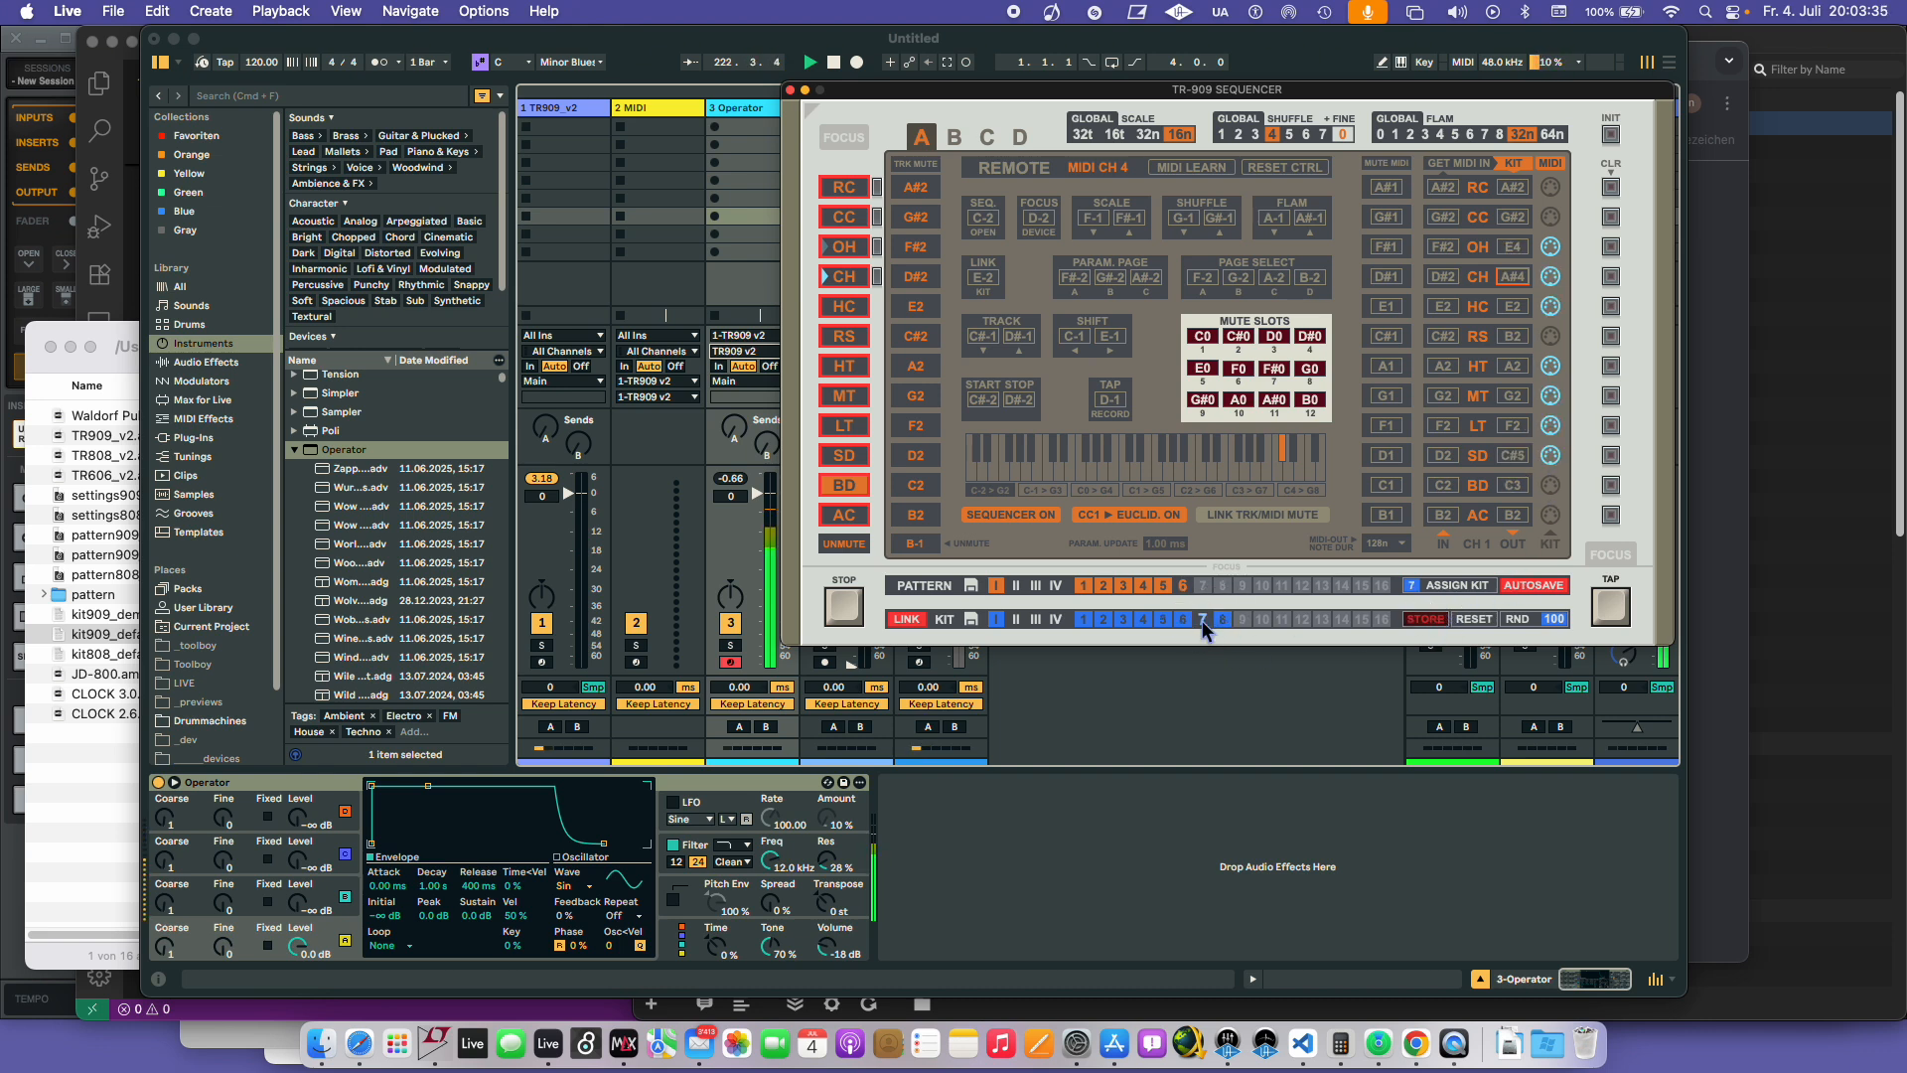
{"action": "left_click", "coordinate": [1223, 618]}
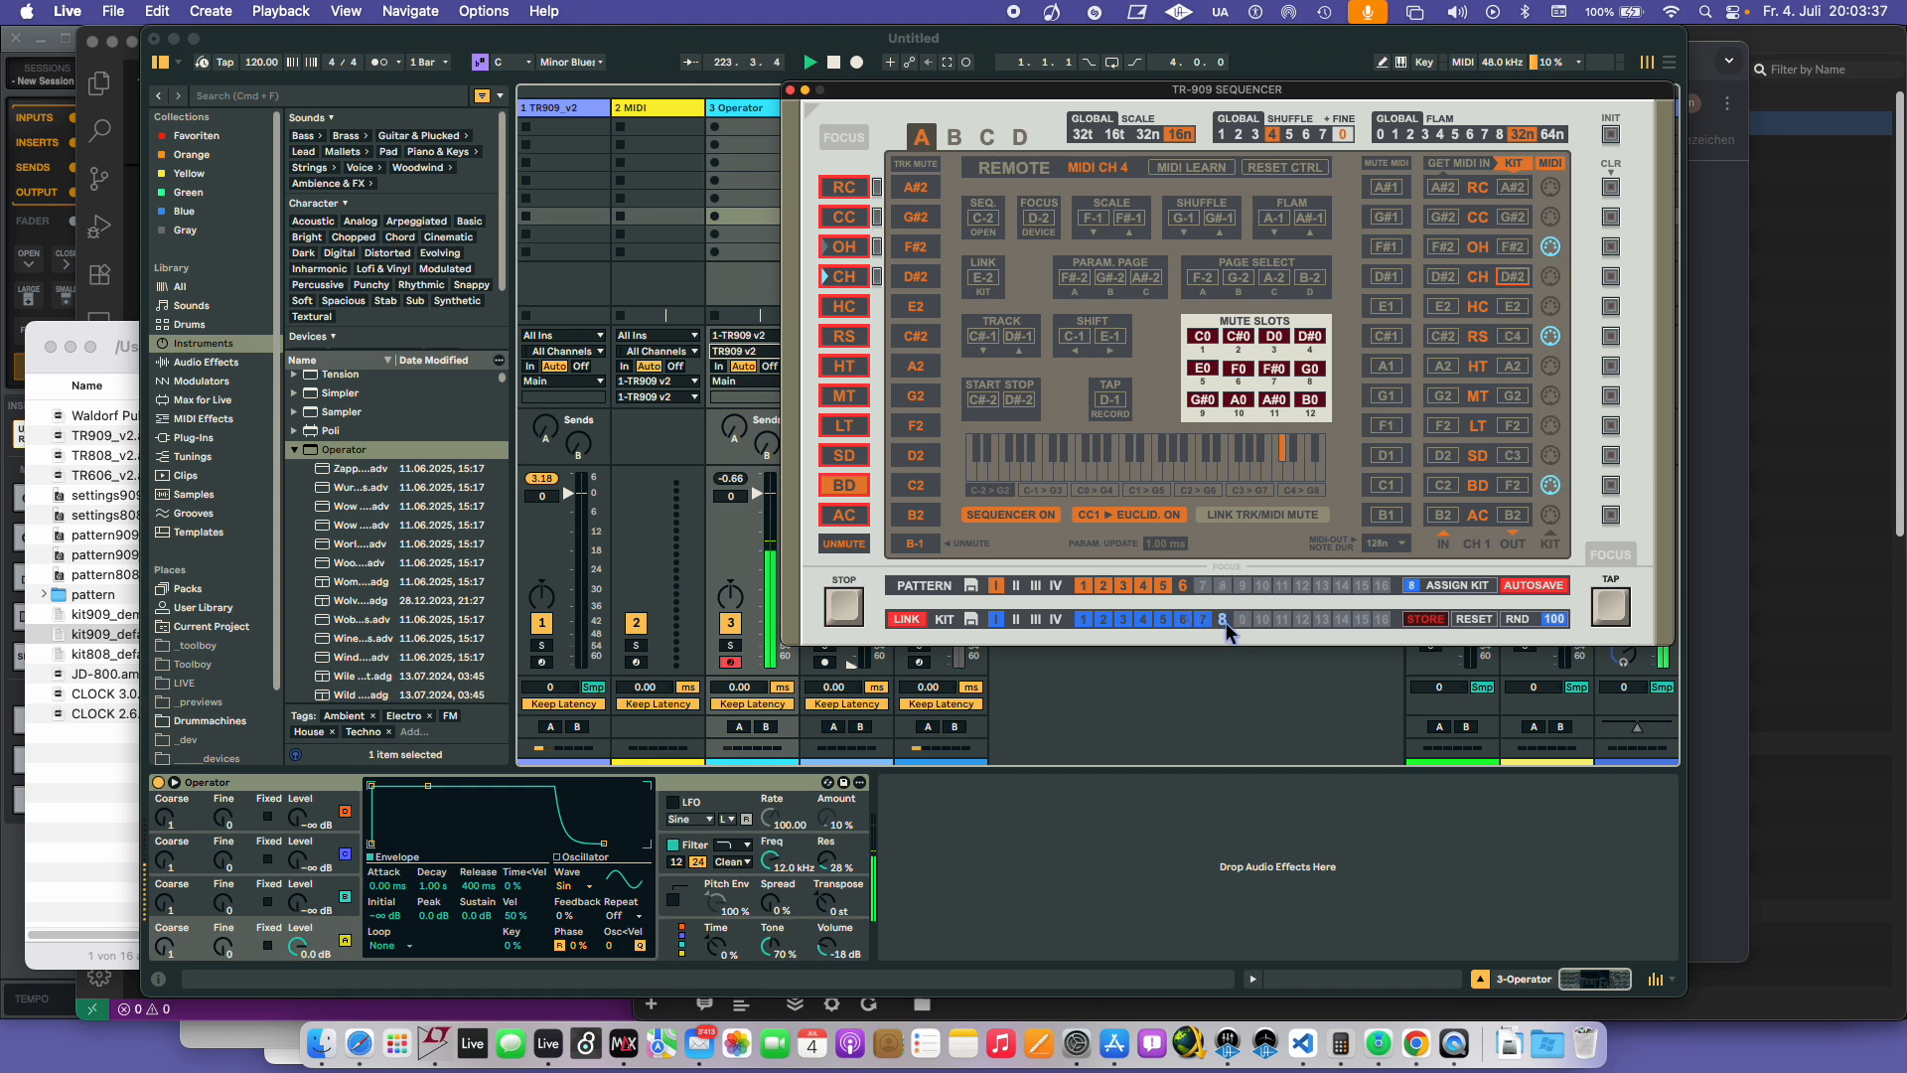
{"action": "left_click", "coordinate": [1211, 621]}
{"action": "left_click", "coordinate": [1227, 623]}
{"action": "left_click", "coordinate": [1207, 622]}
{"action": "left_click", "coordinate": [1220, 621]}
{"action": "left_click", "coordinate": [1555, 164]}
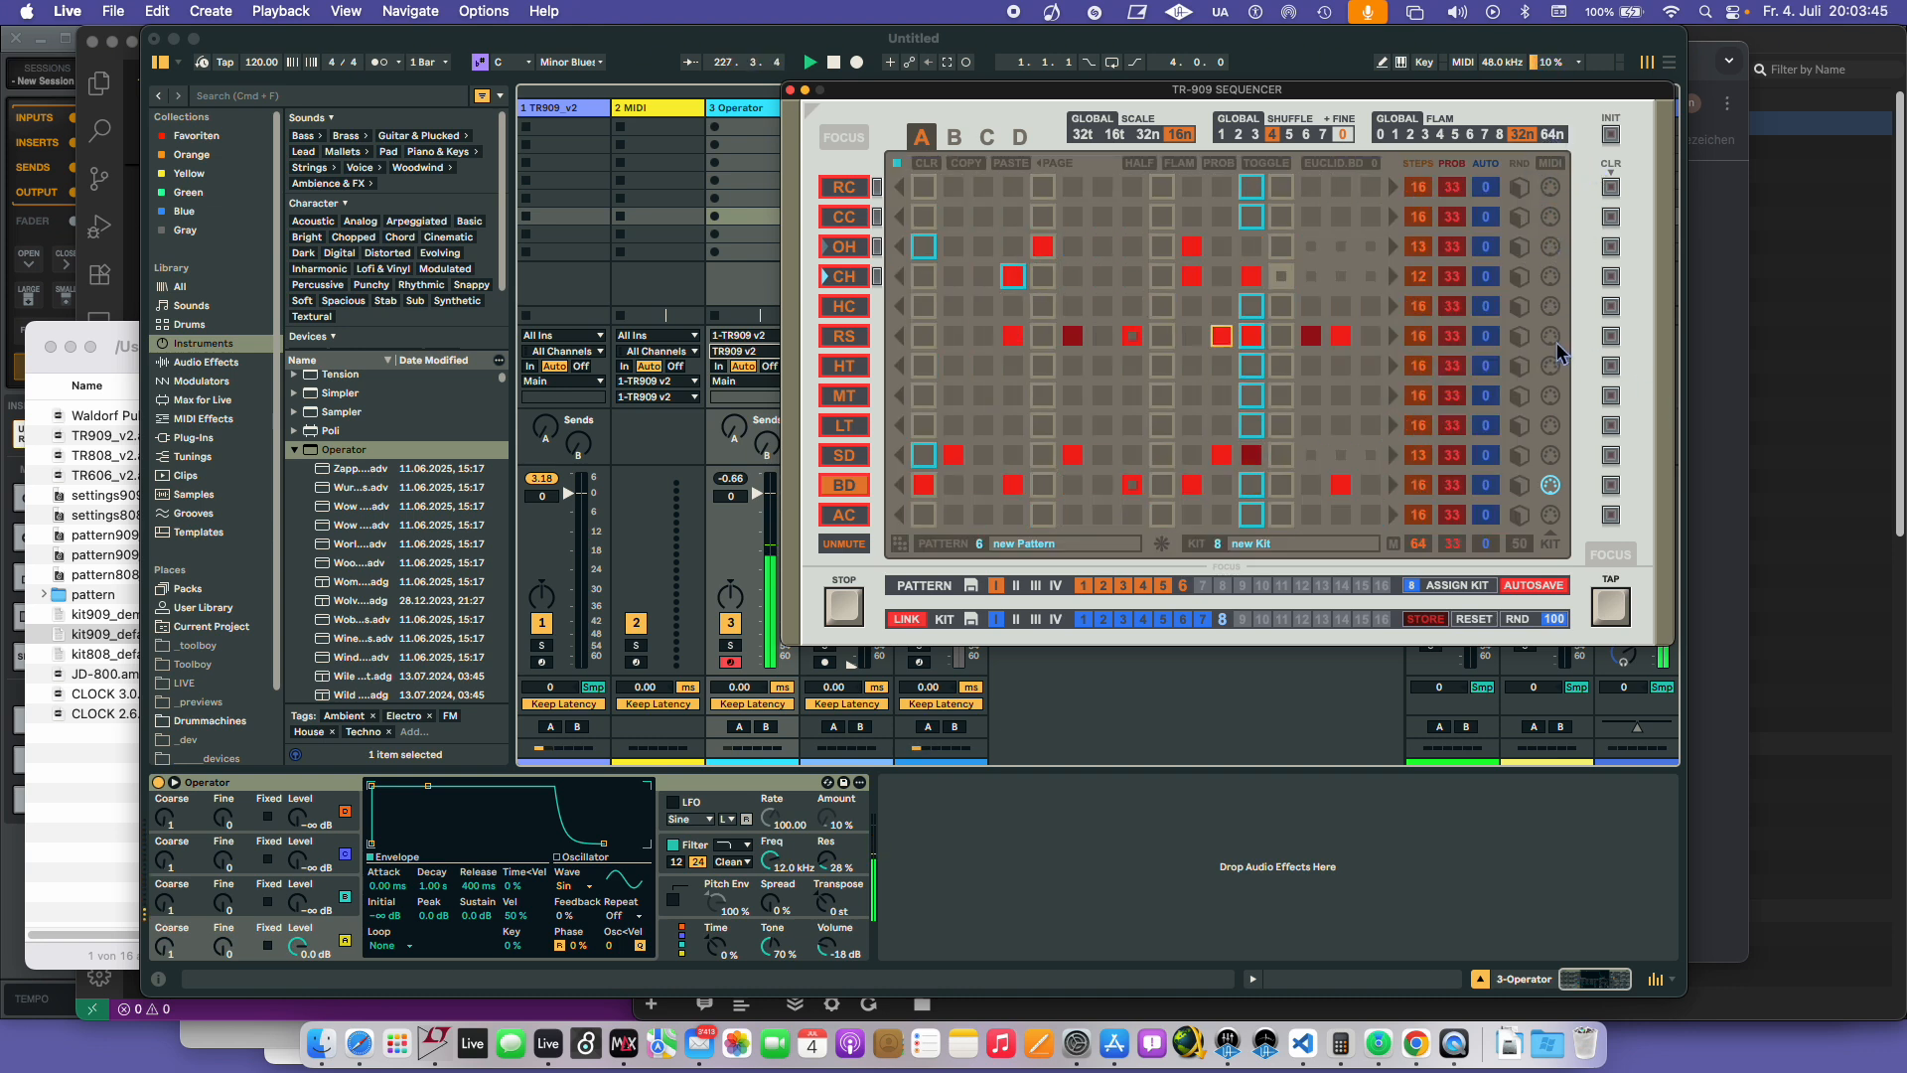
- Review kit 8's MIDI output settings, return to the step grid, and move the sequencer window clear of the mixer tracks
{"action": "left_click", "coordinate": [1551, 165]}
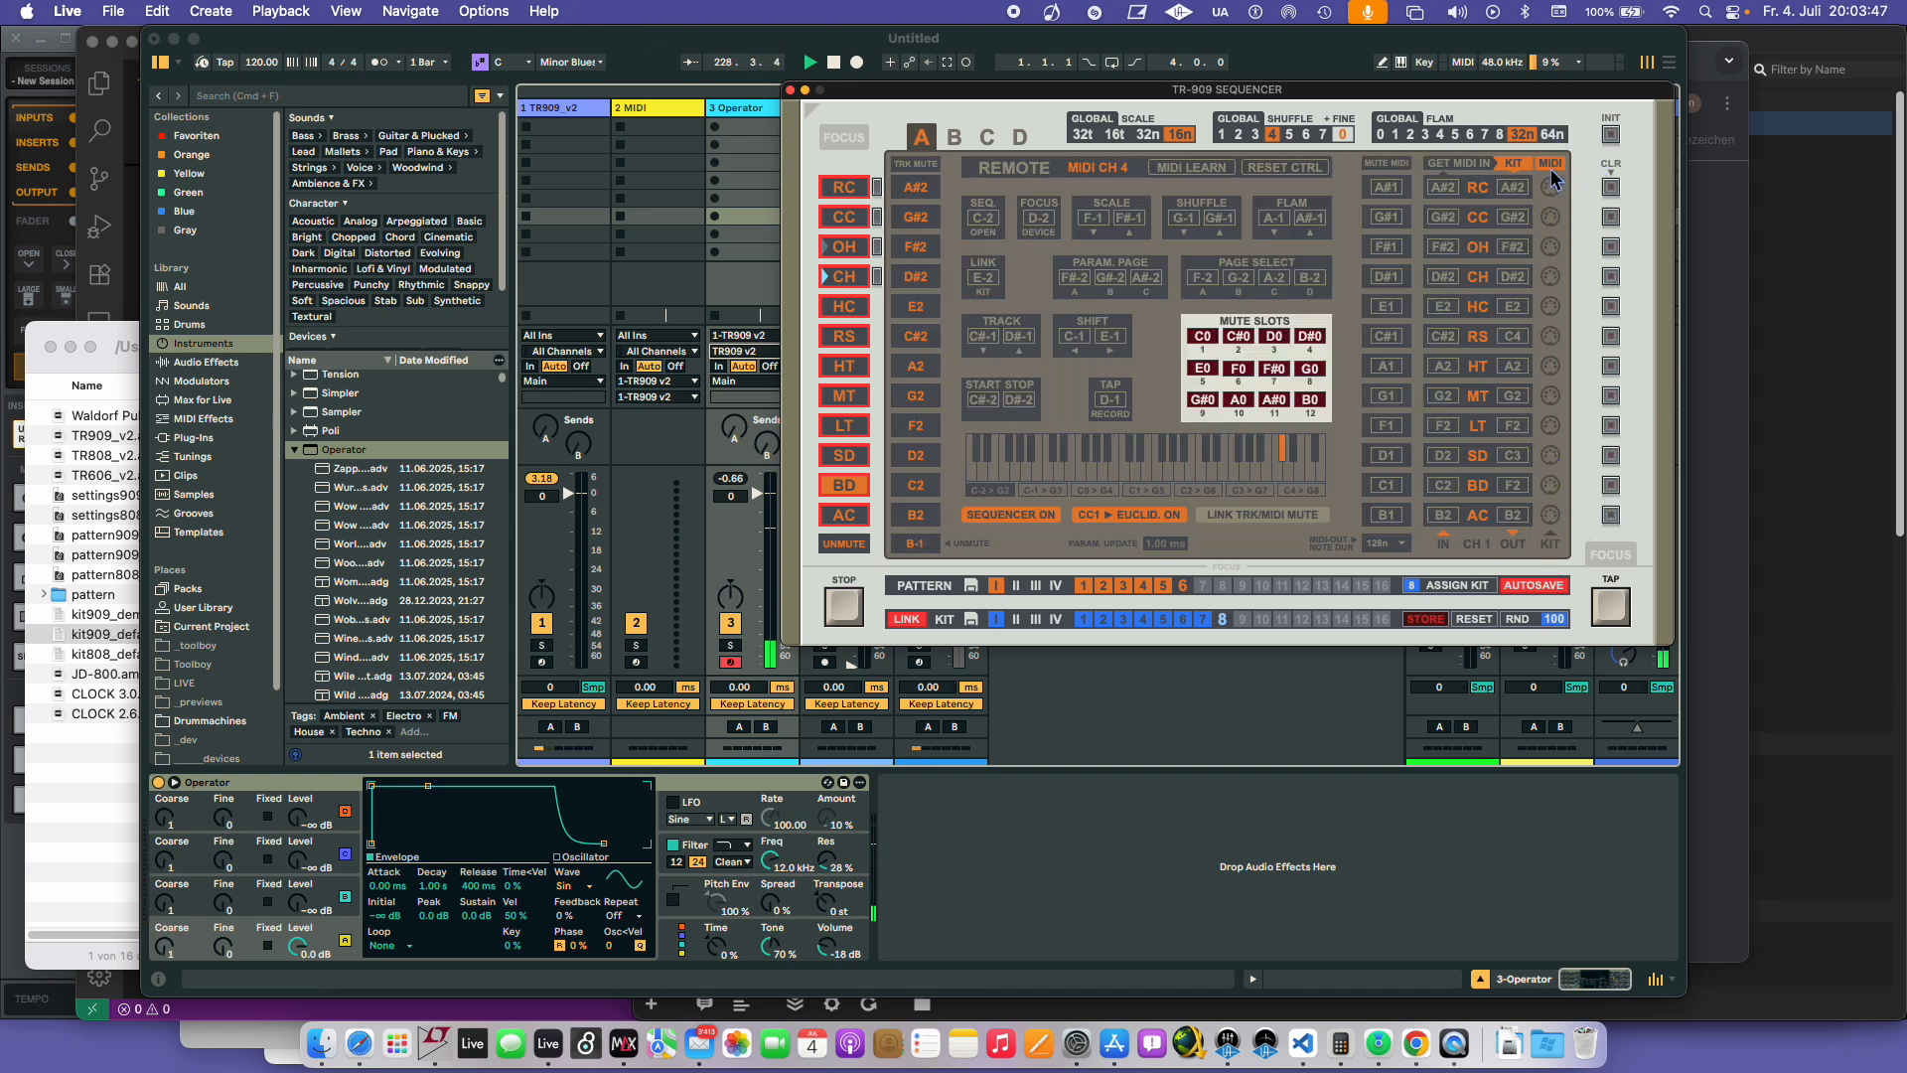
{"action": "left_click", "coordinate": [1547, 169]}
{"action": "left_click", "coordinate": [1543, 169]}
{"action": "left_click_drag", "start_coordinate": [1203, 94], "coordinate": [1174, 129]}
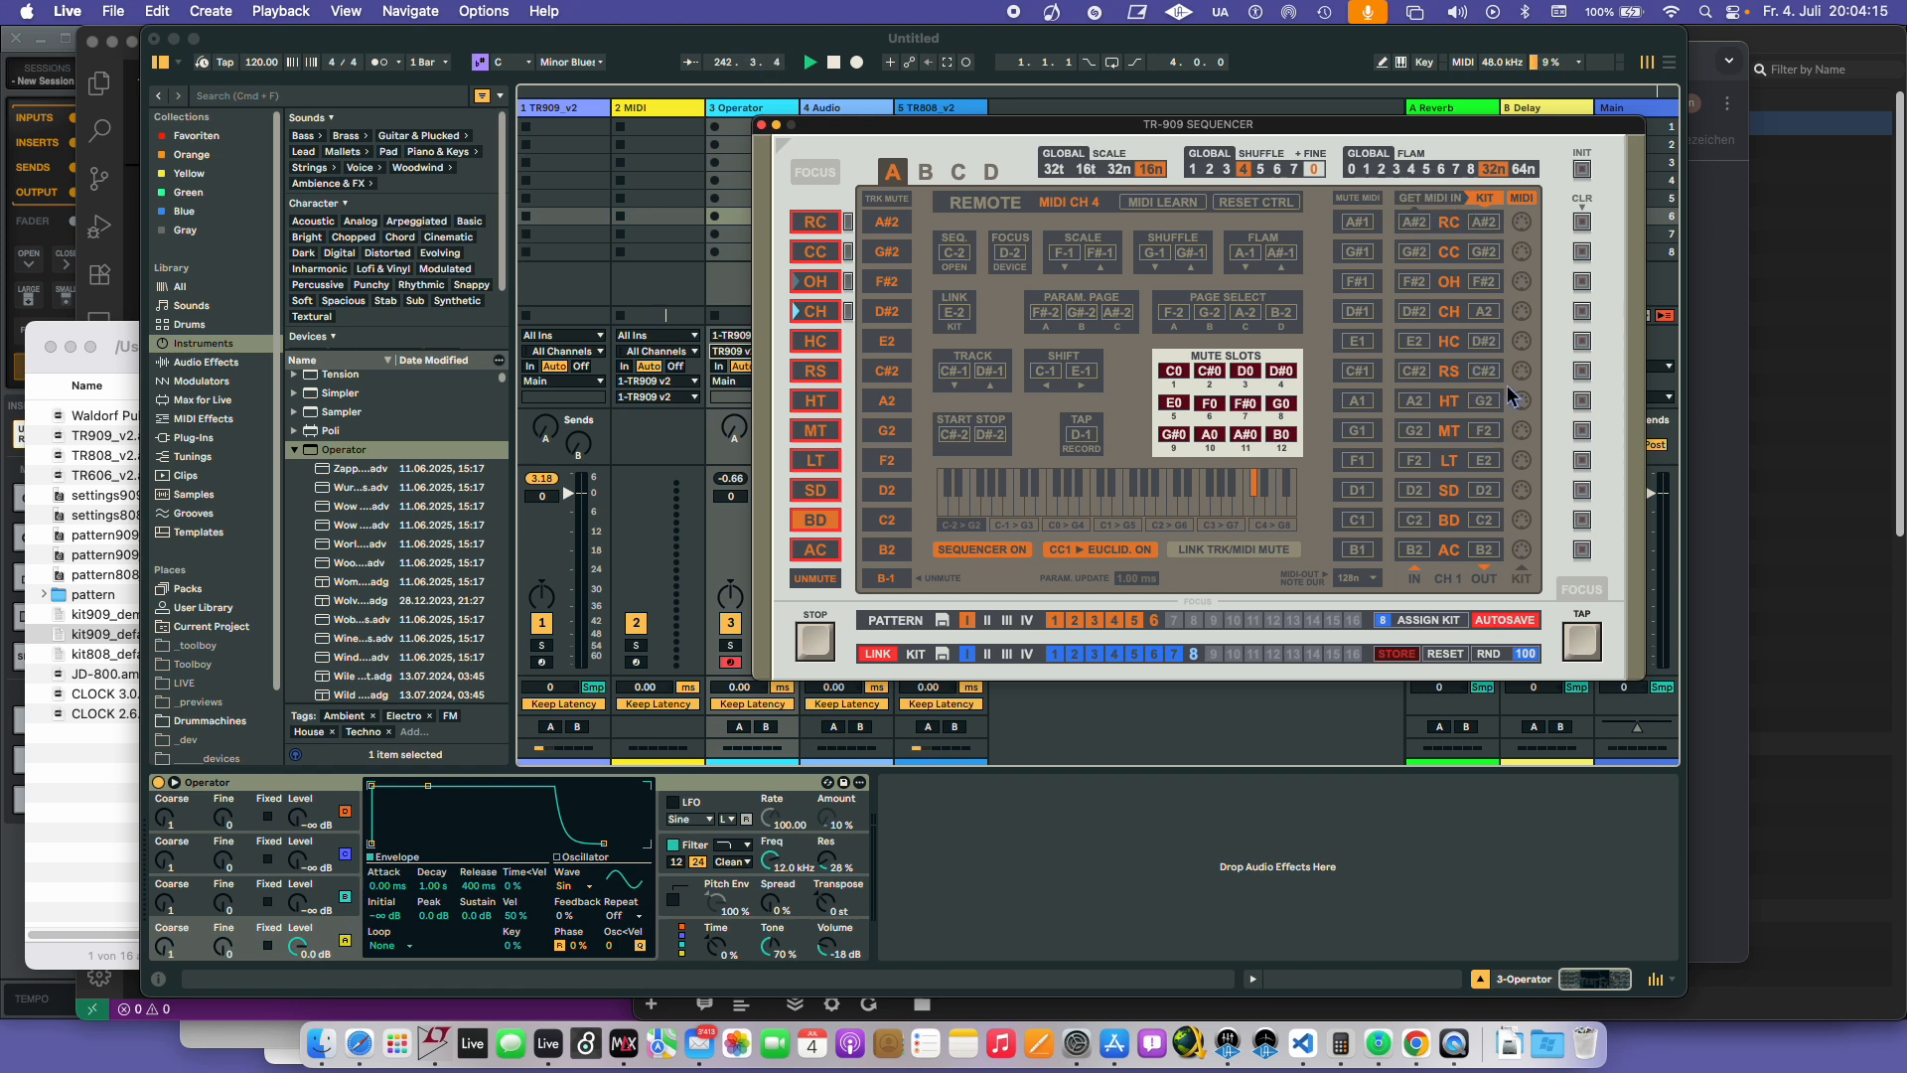
{"action": "left_click", "coordinate": [1522, 199]}
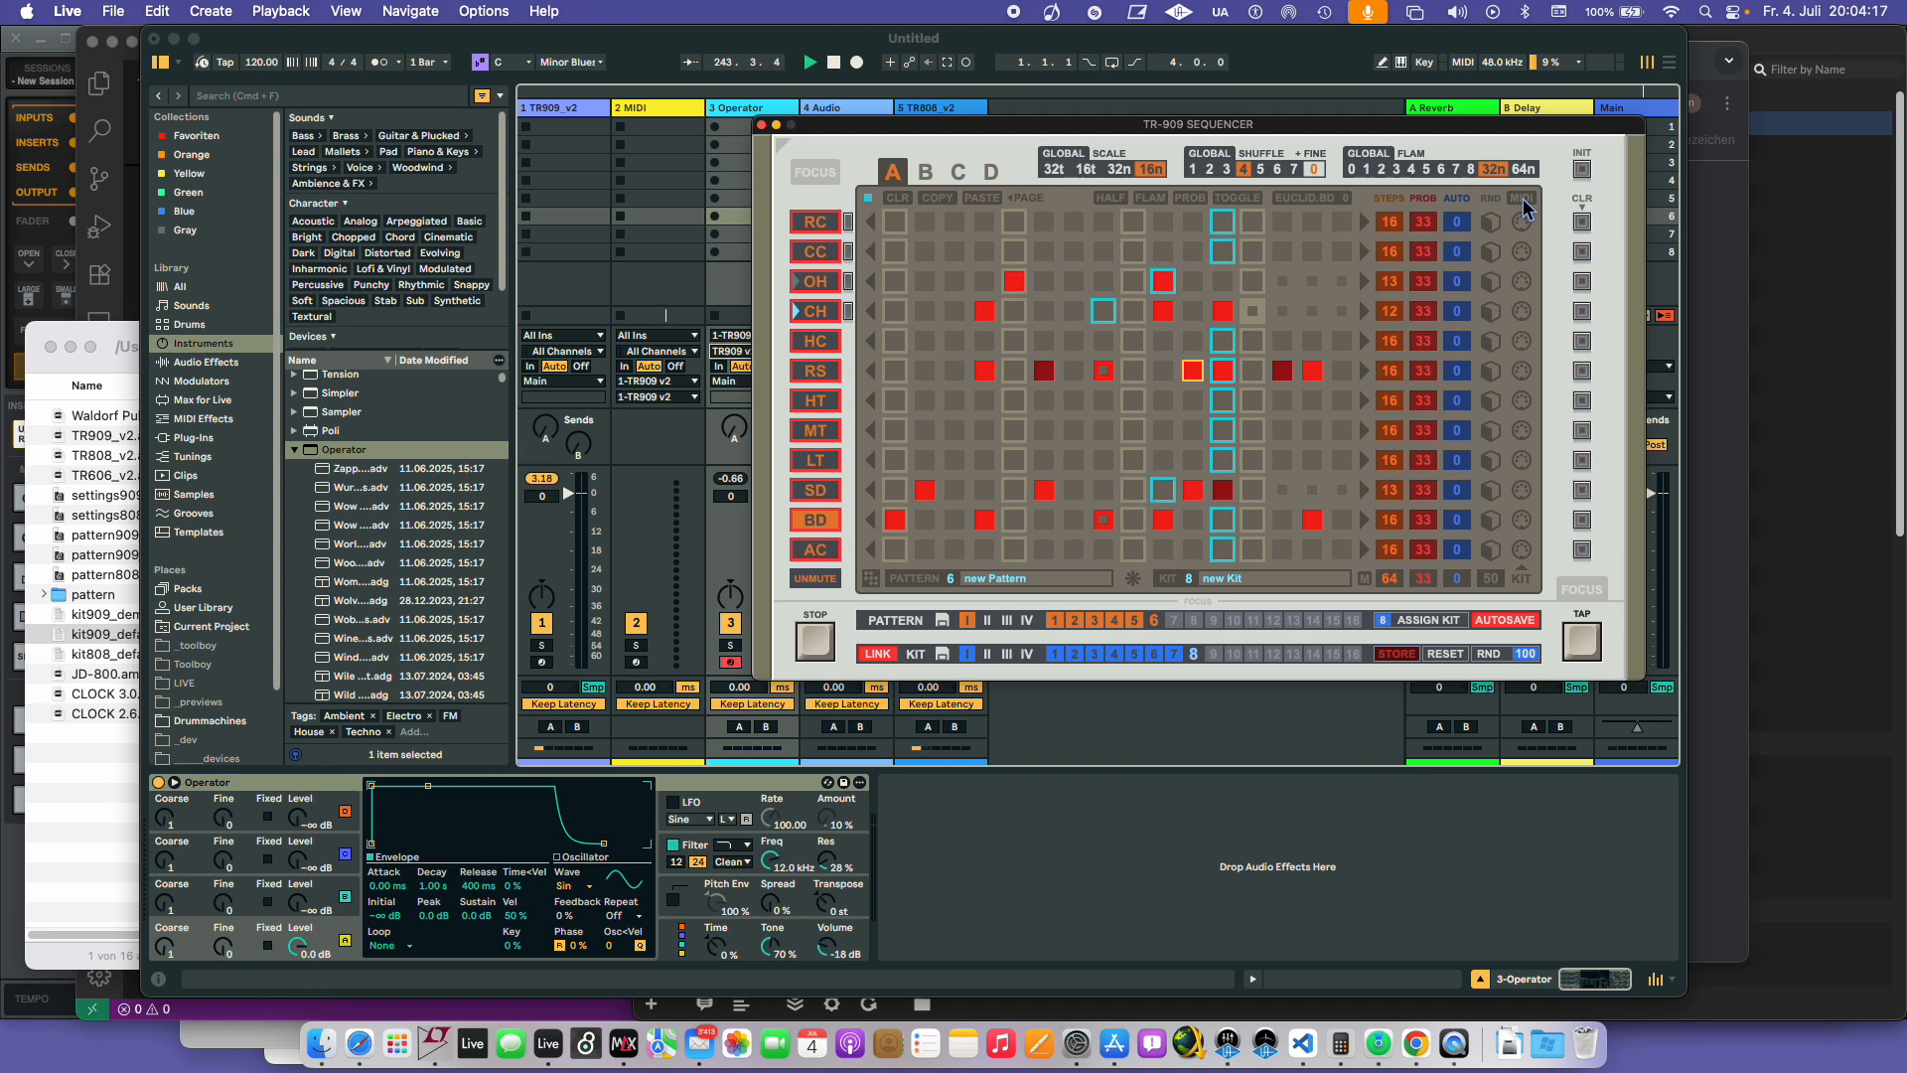
{"action": "left_click_drag", "start_coordinate": [944, 124], "coordinate": [1182, 92]}
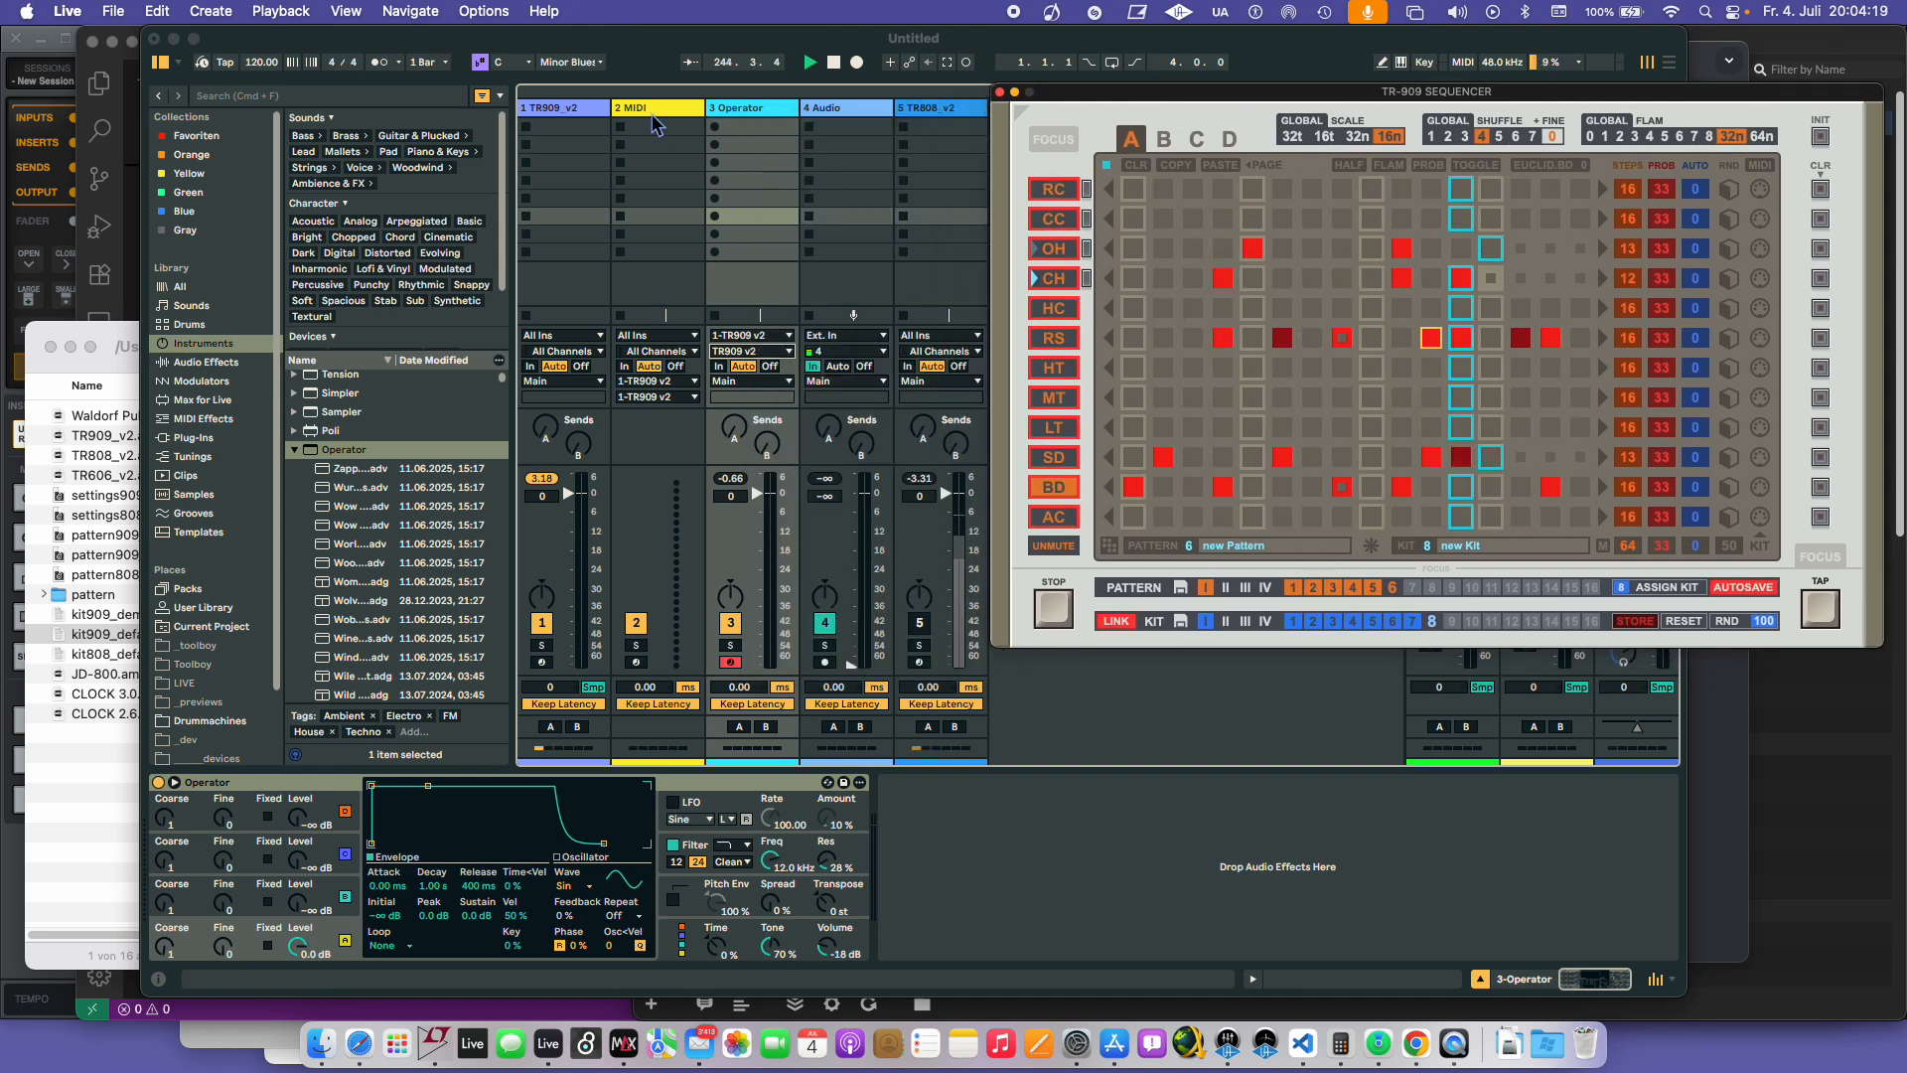
- Set the 2 MIDI track's input to 1-TR909 v2 with the TR909 v2 device as source, and its output to No Output
{"action": "left_click", "coordinate": [686, 412]}
{"action": "left_click", "coordinate": [656, 335]}
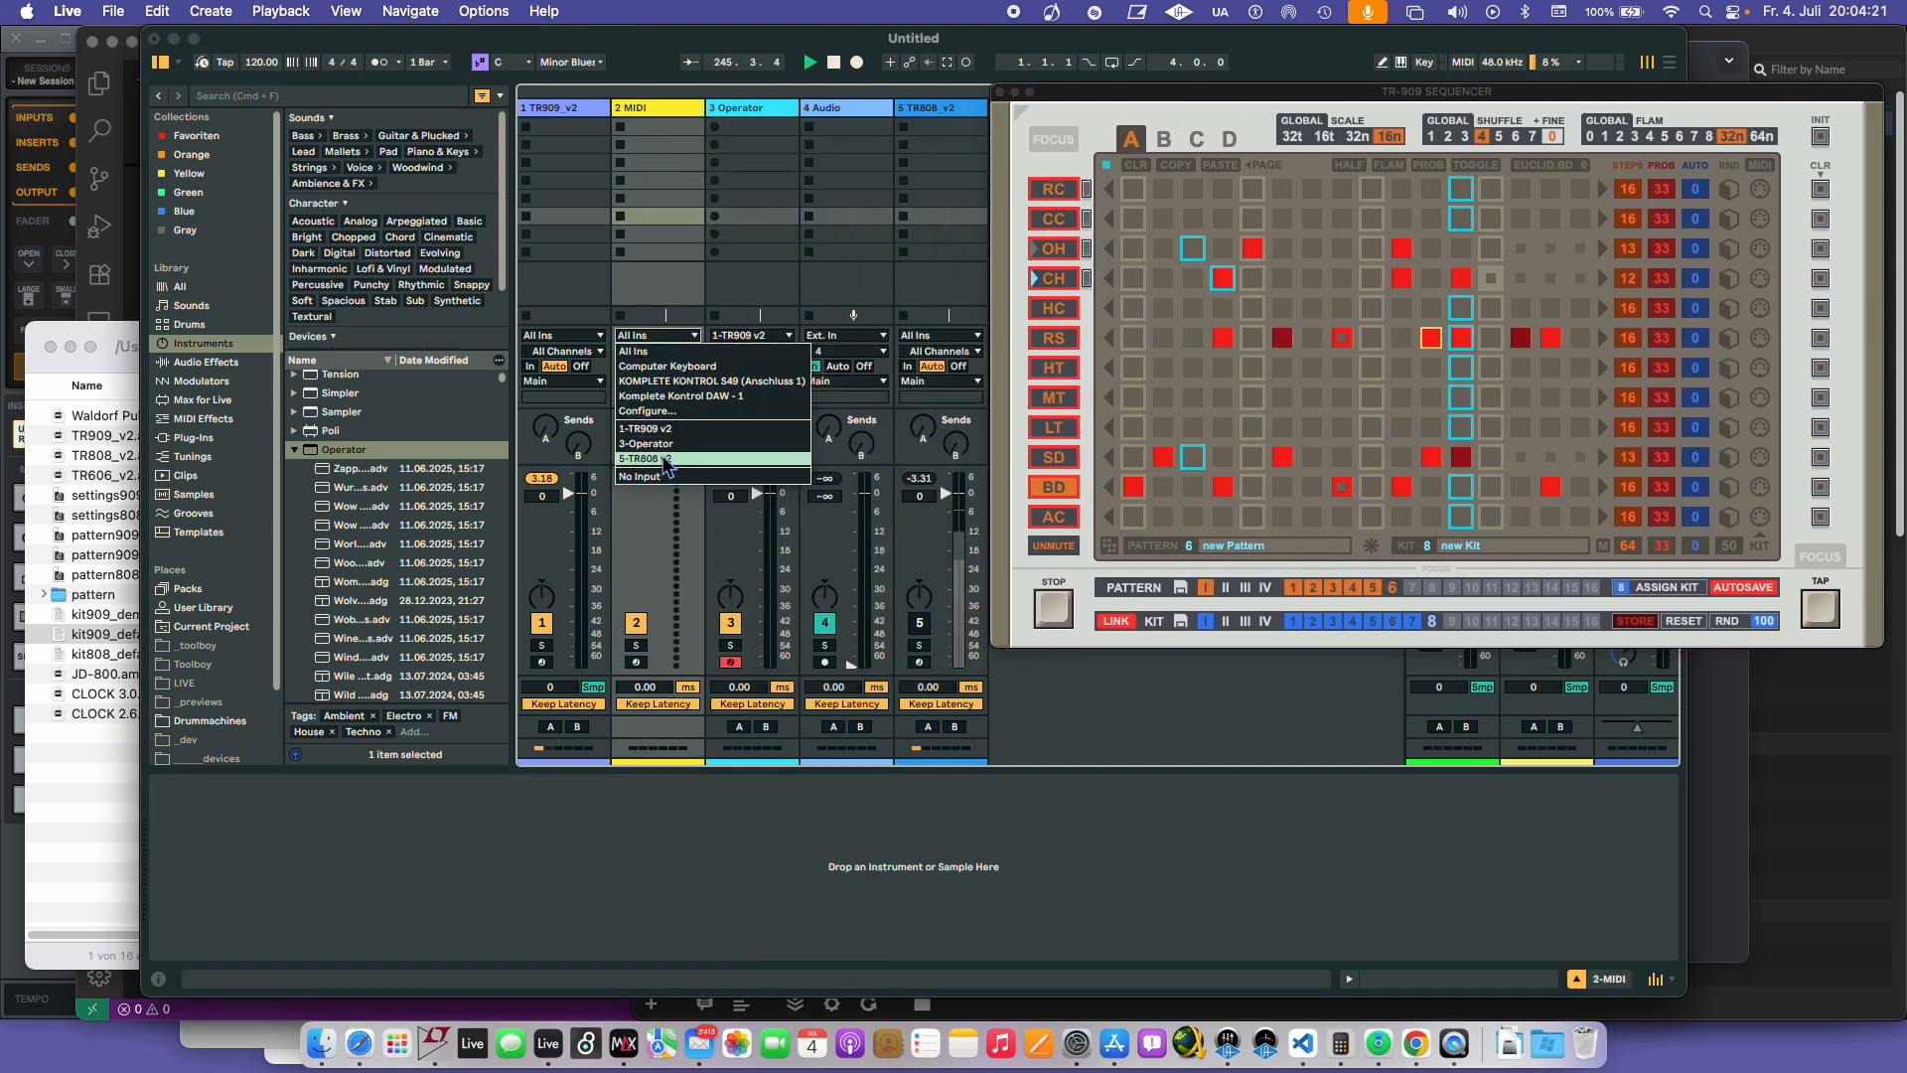
{"action": "left_click", "coordinate": [670, 437]}
{"action": "left_click", "coordinate": [655, 351]}
{"action": "left_click", "coordinate": [655, 382]}
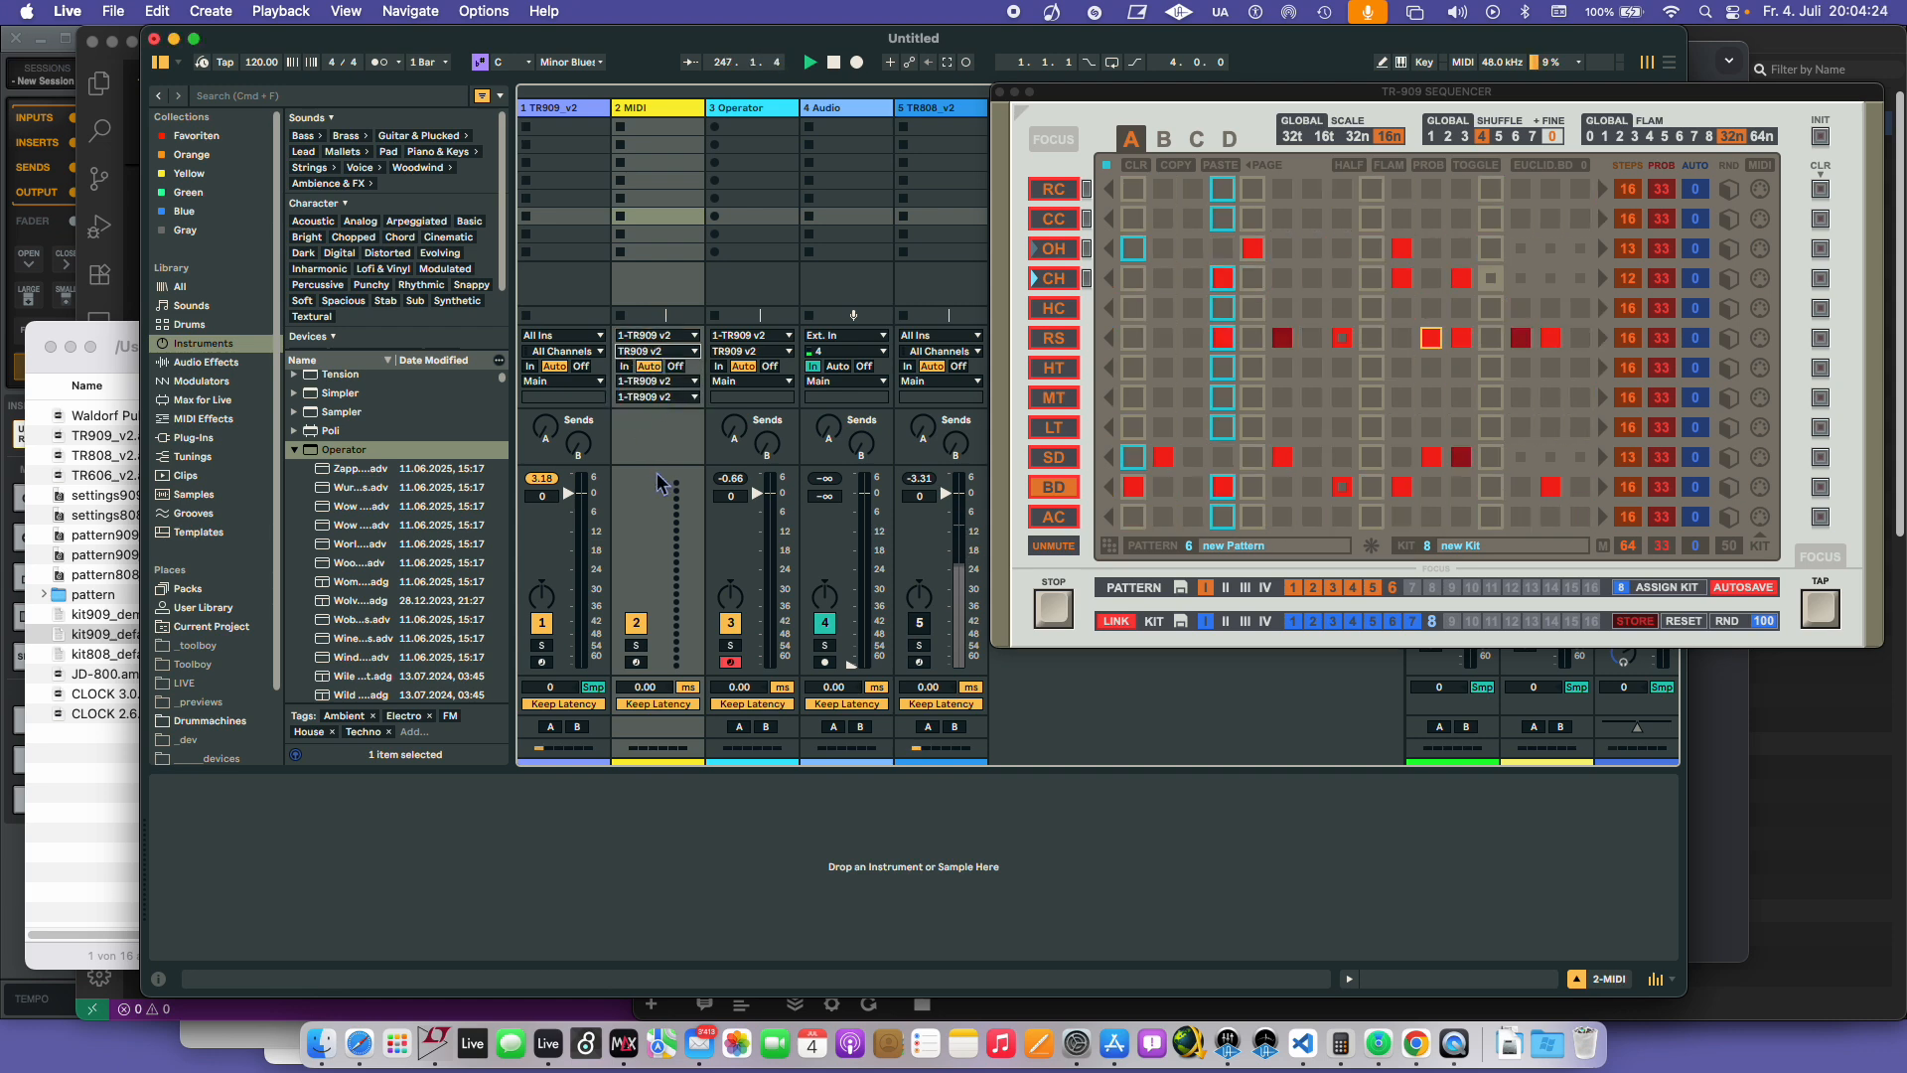
{"action": "left_click", "coordinate": [676, 382]}
{"action": "left_click", "coordinate": [666, 523]}
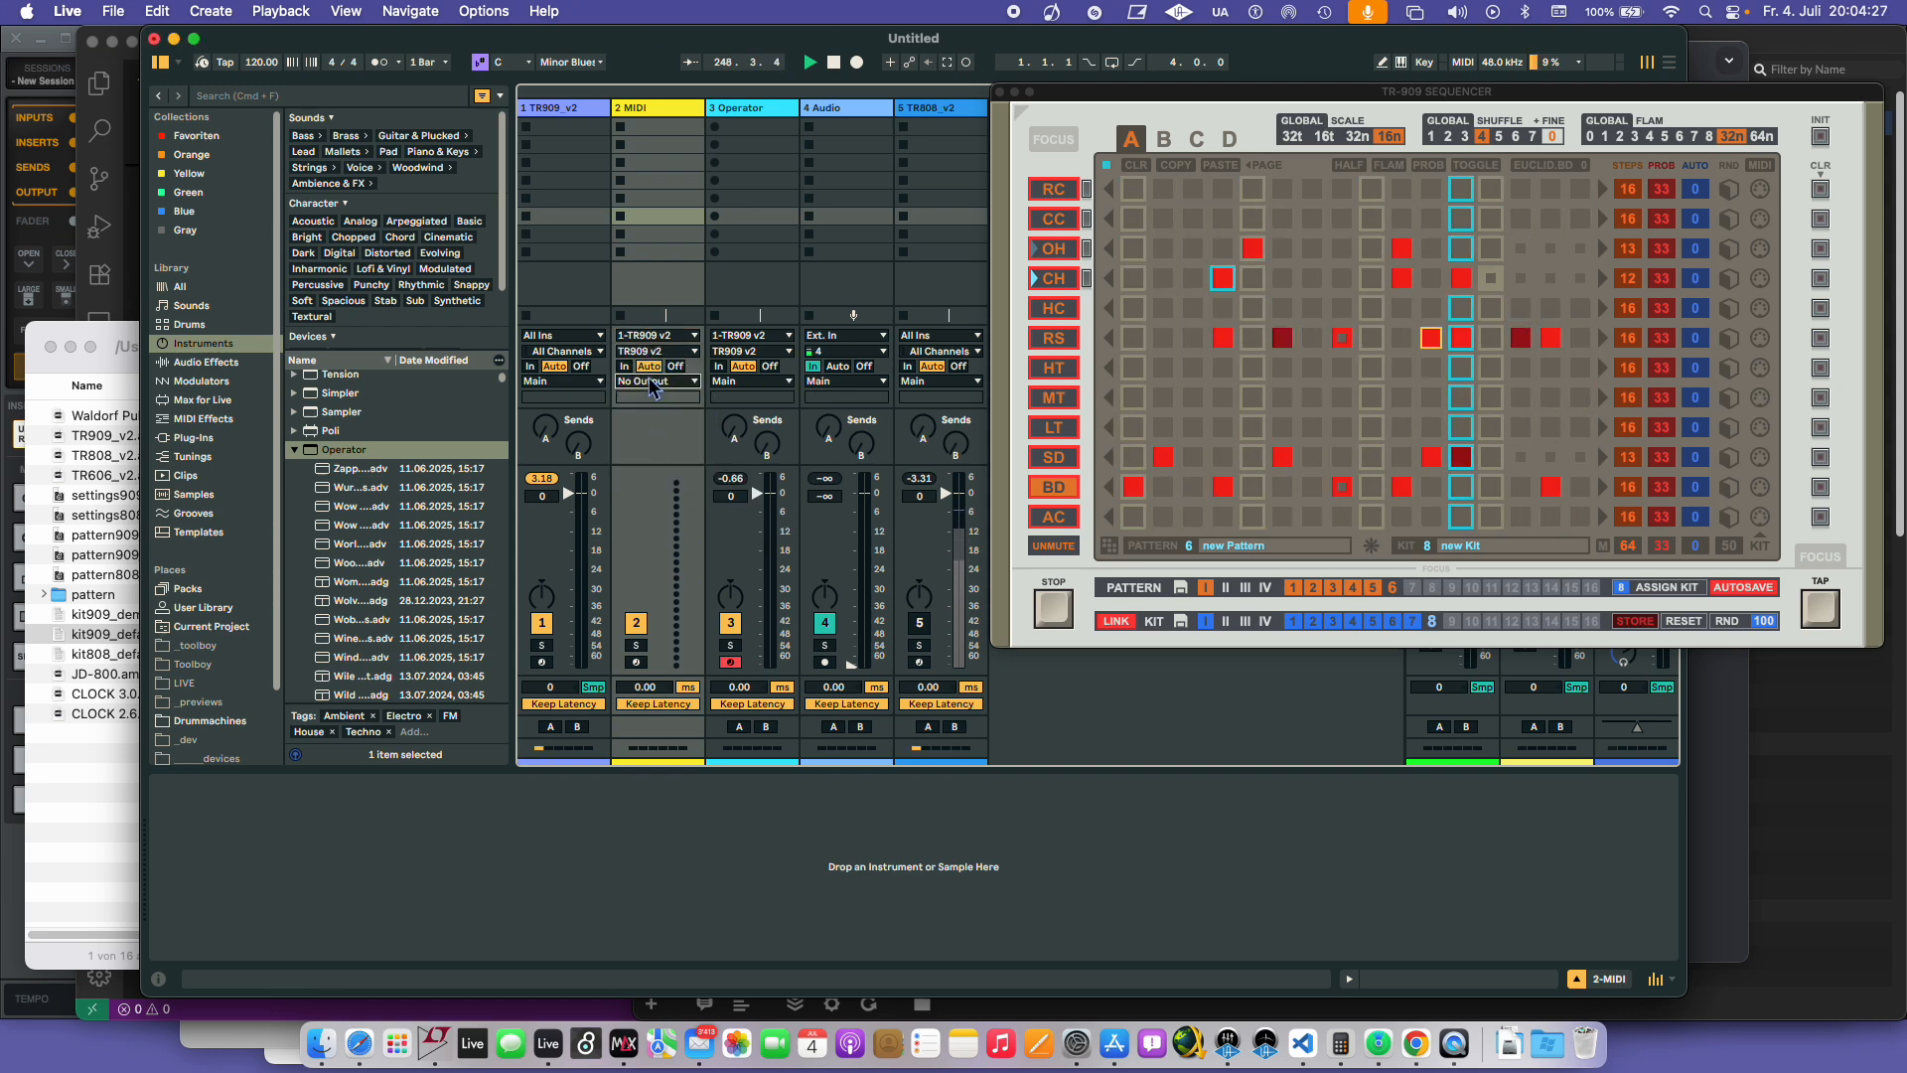
- Arm the 2 MIDI track, record the sequencer's MIDI output into its first clip slot, and stop with the recorded clip open
{"action": "left_click", "coordinate": [664, 129]}
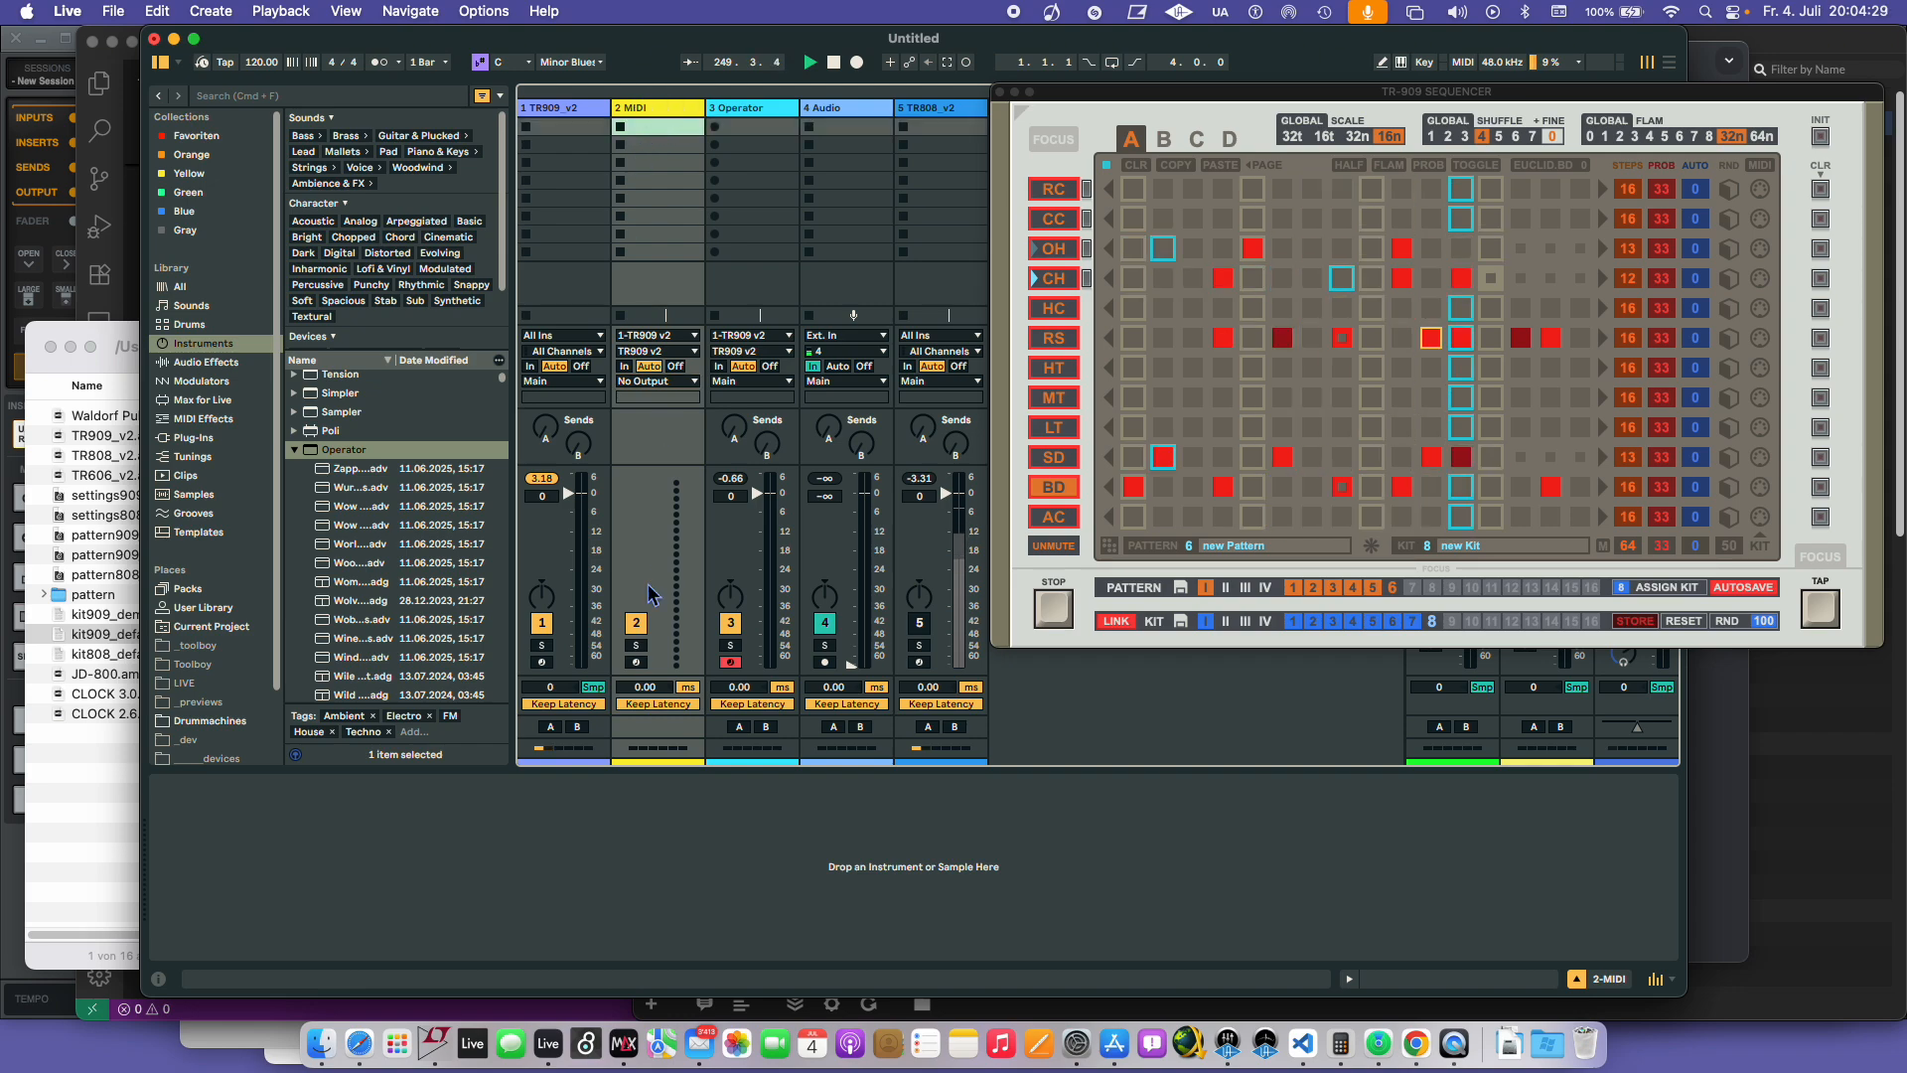
{"action": "left_click", "coordinate": [636, 662]}
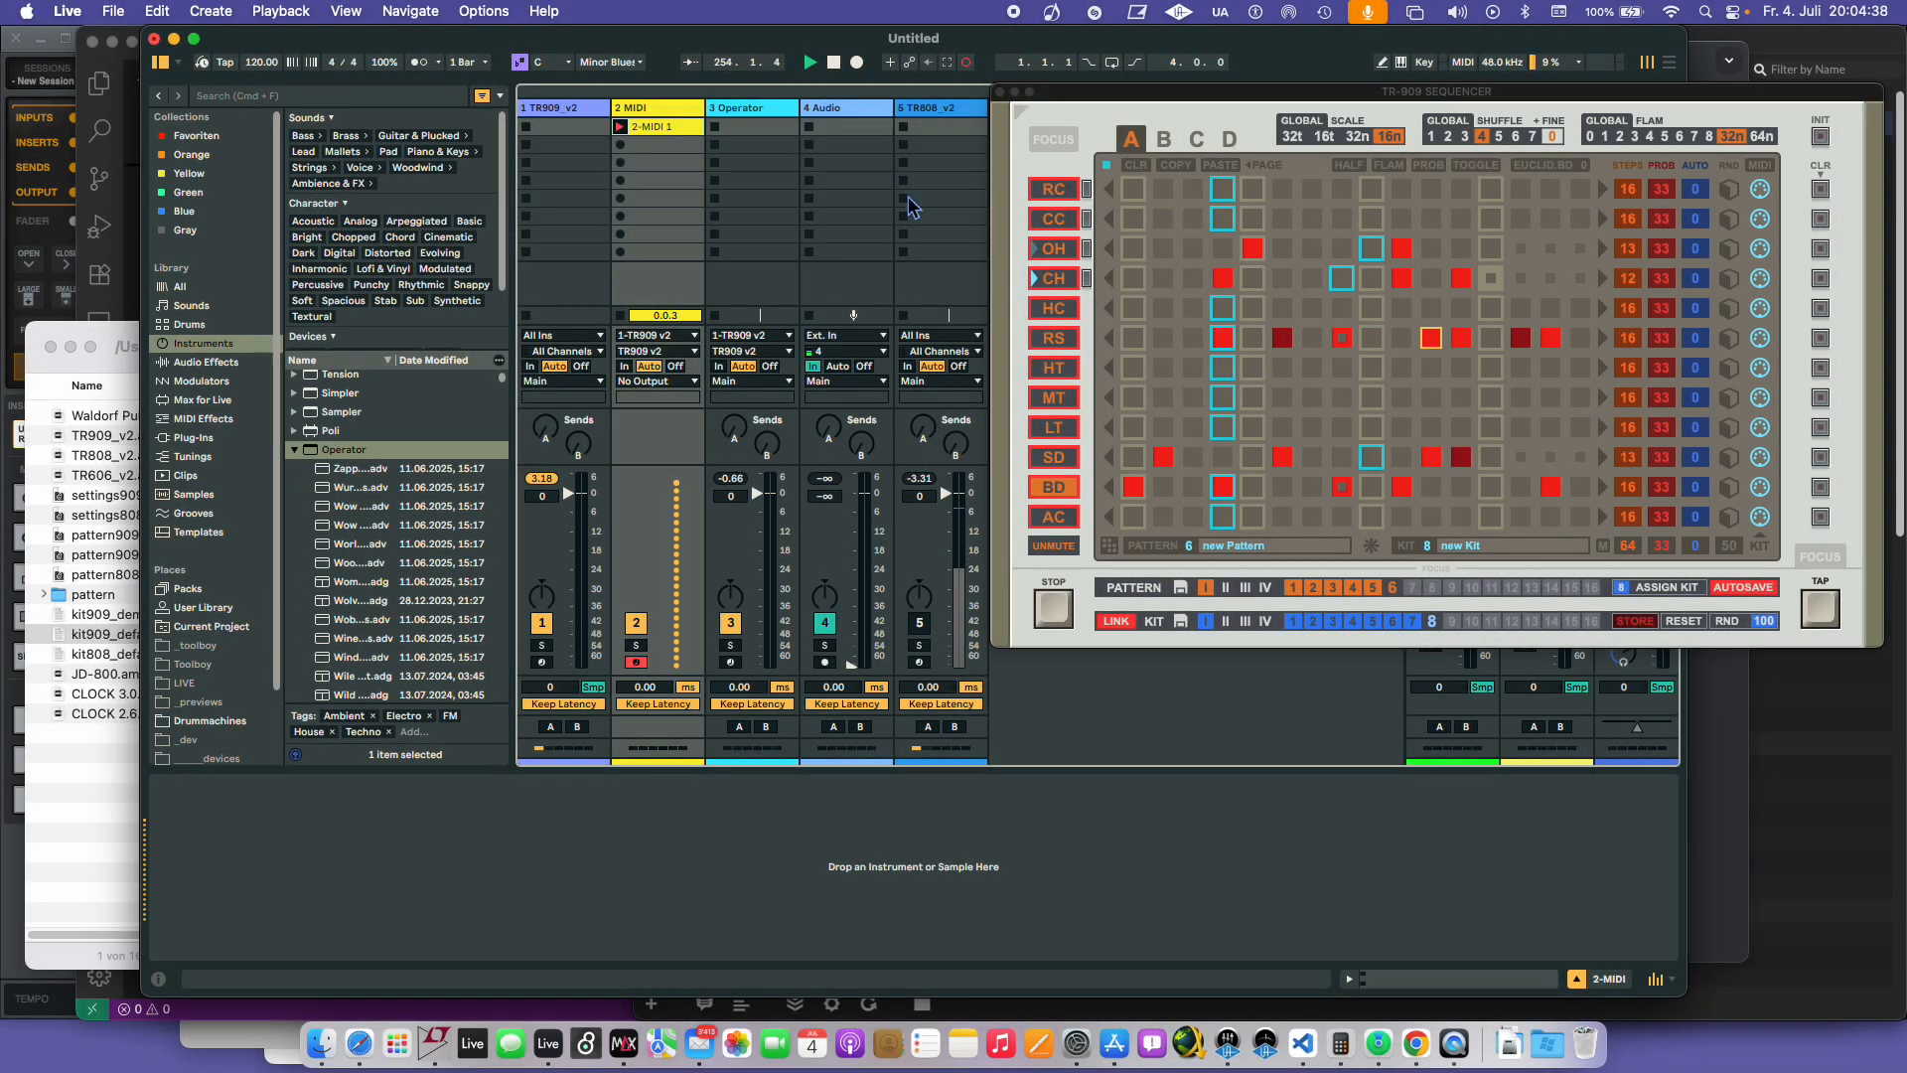
{"action": "double_click", "coordinate": [657, 132]}
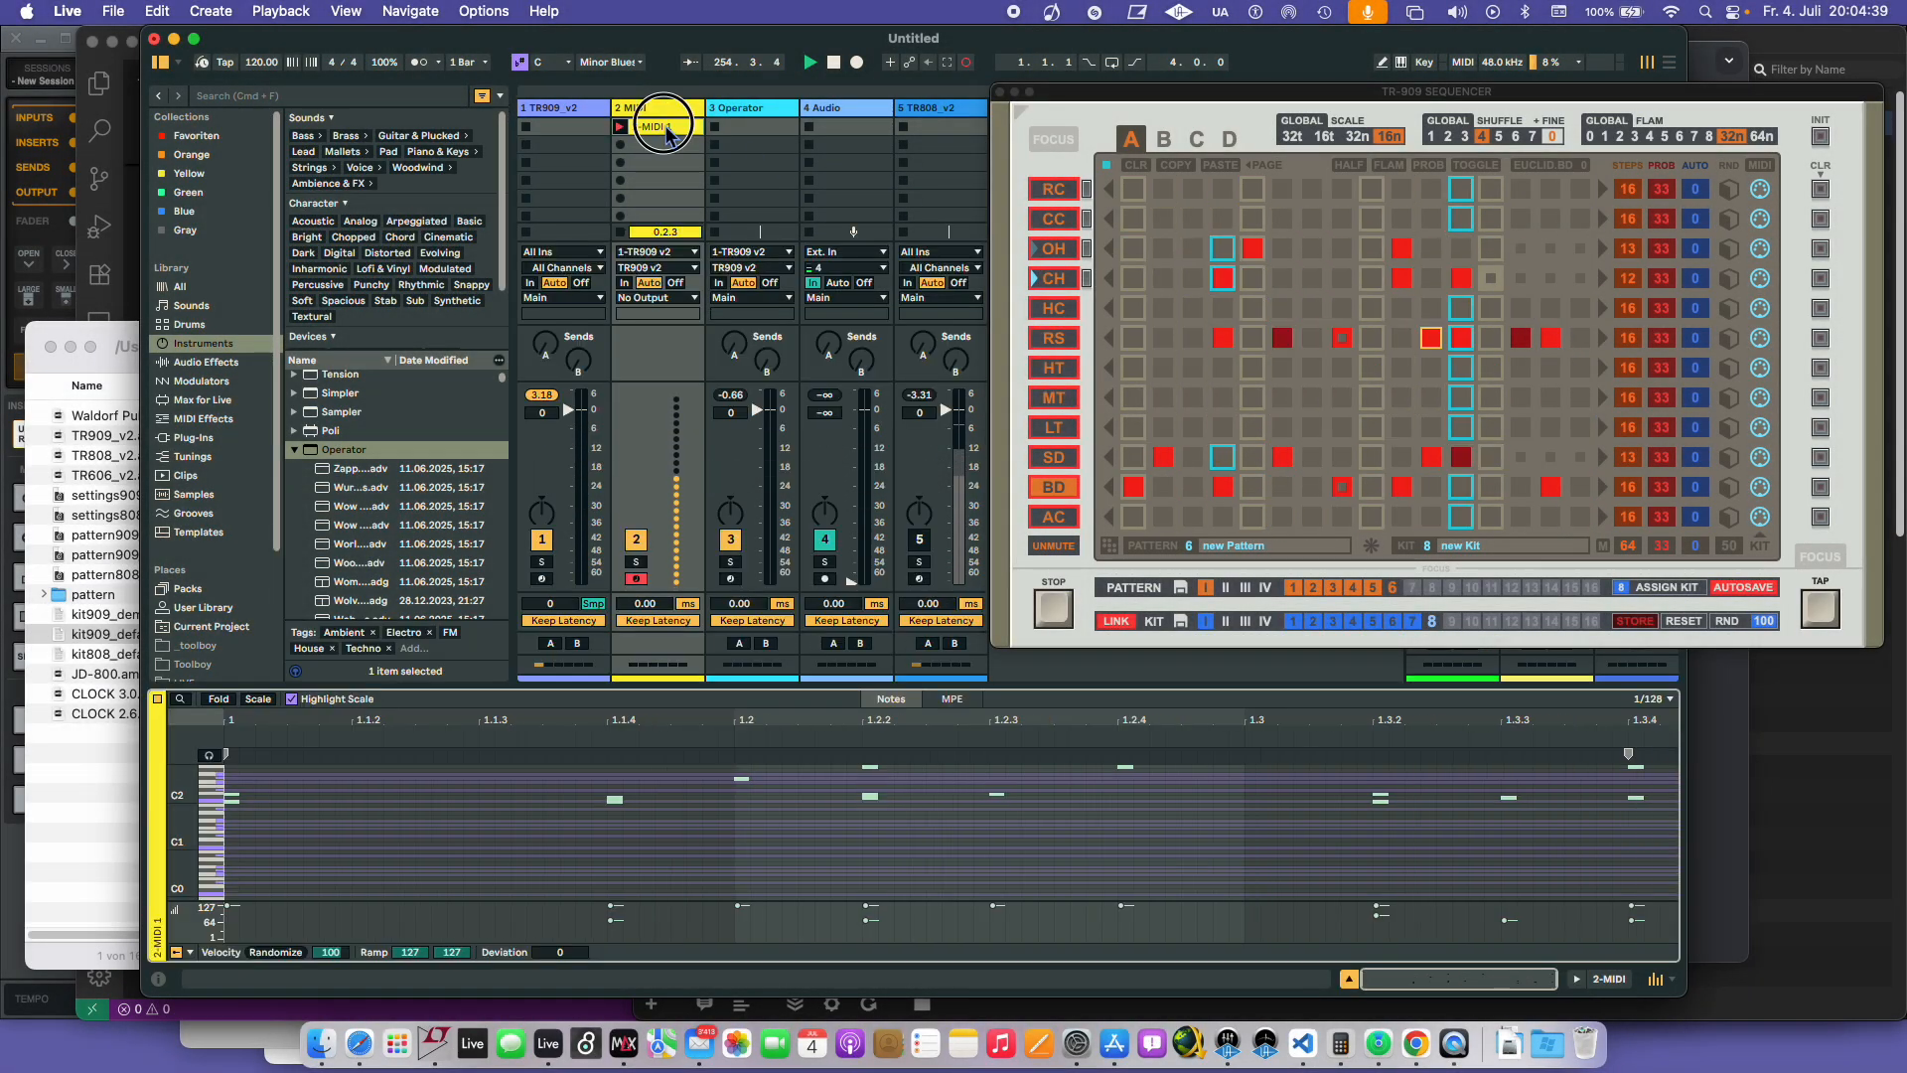
{"action": "left_click", "coordinate": [622, 233]}
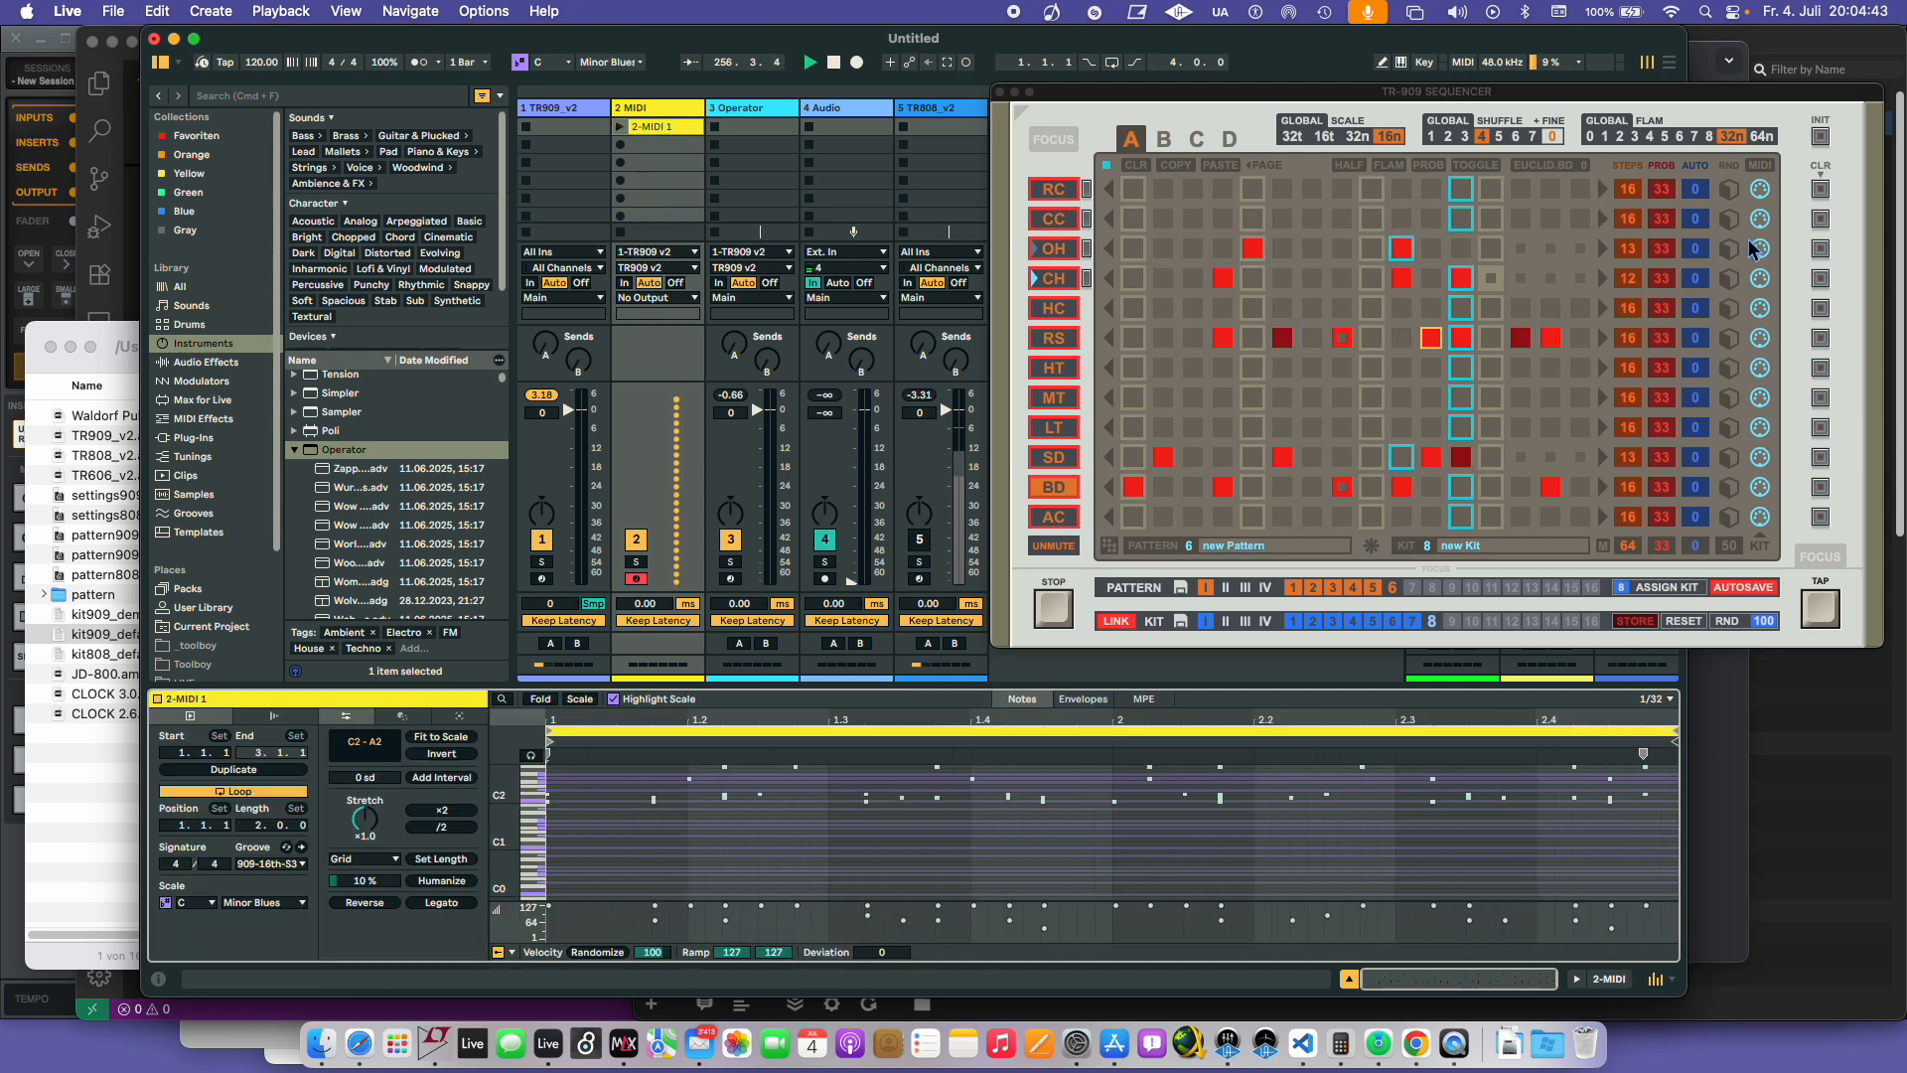
- Link the track mutes to the MIDI mutes in the MIDI settings and unmute all tracks from RC to AC
{"action": "left_click", "coordinate": [1760, 166]}
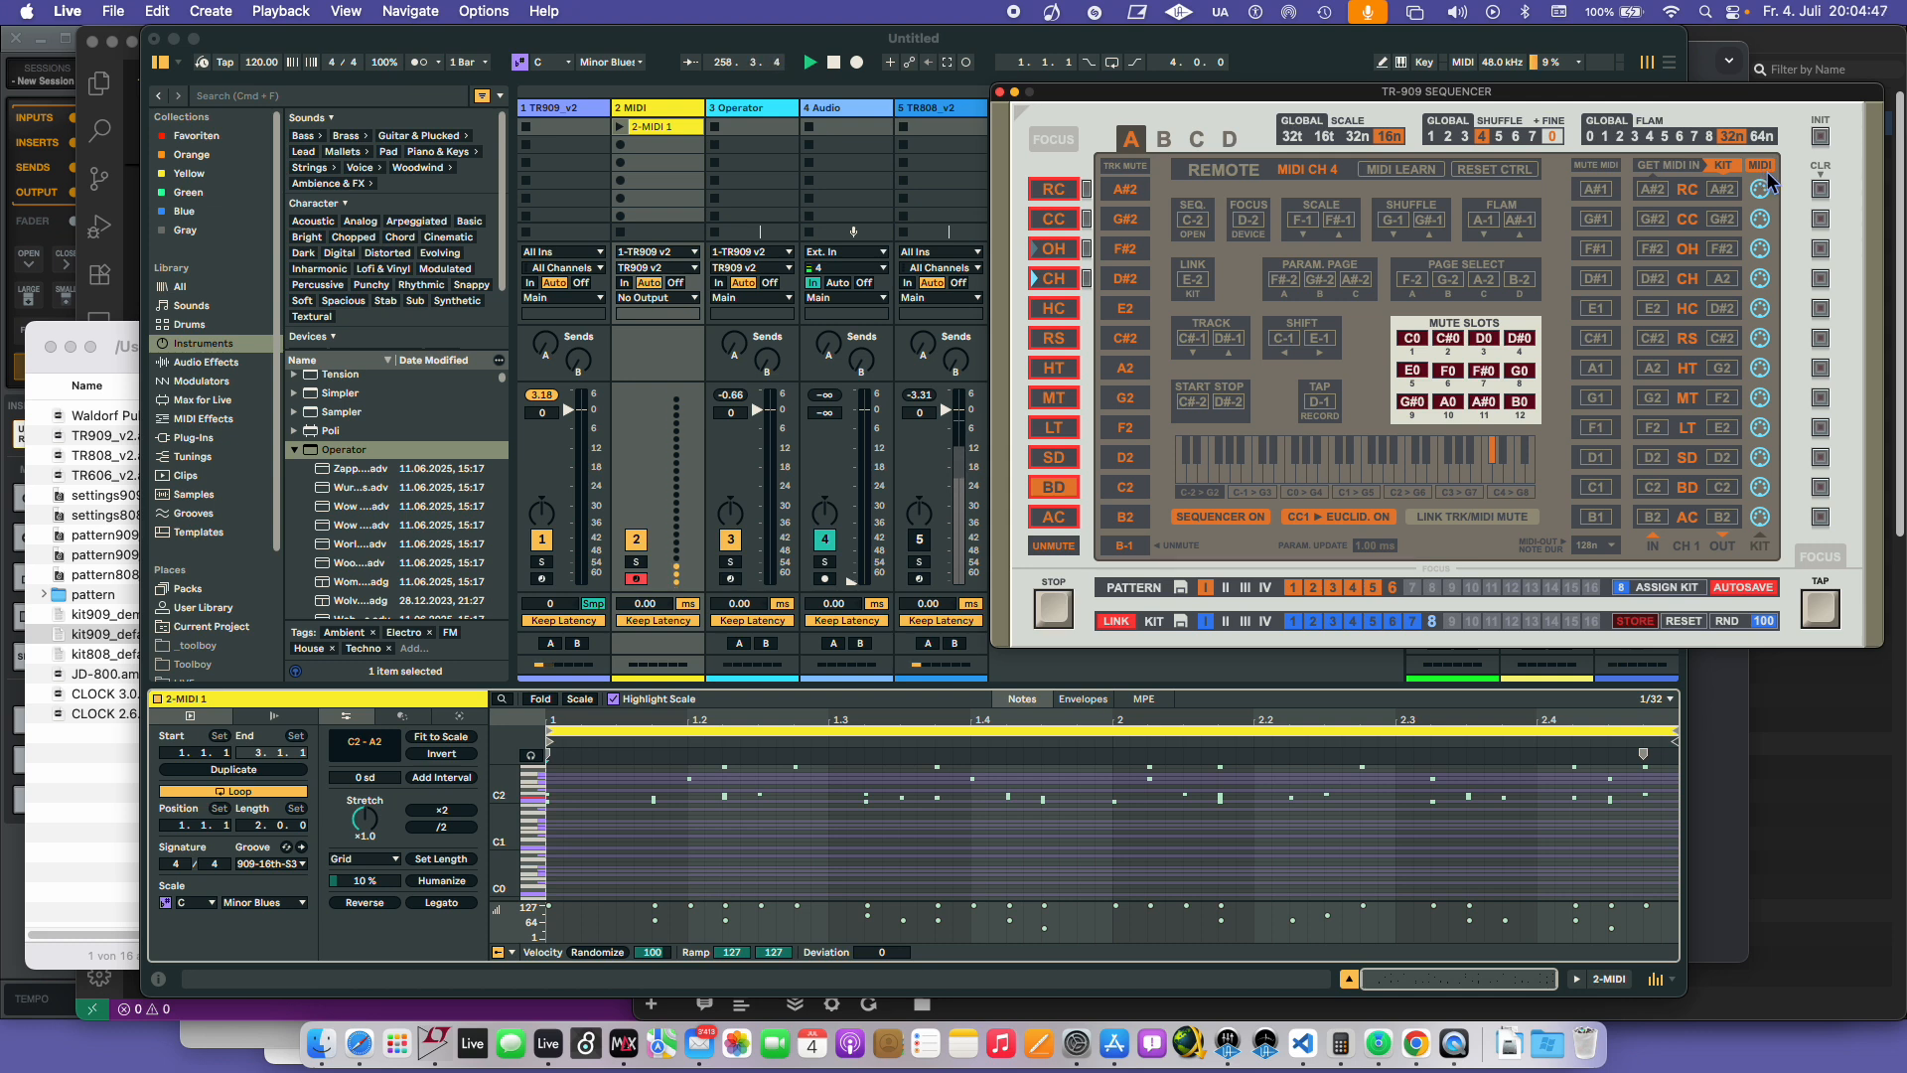
{"action": "left_click_drag", "start_coordinate": [1493, 109], "coordinate": [1428, 114]}
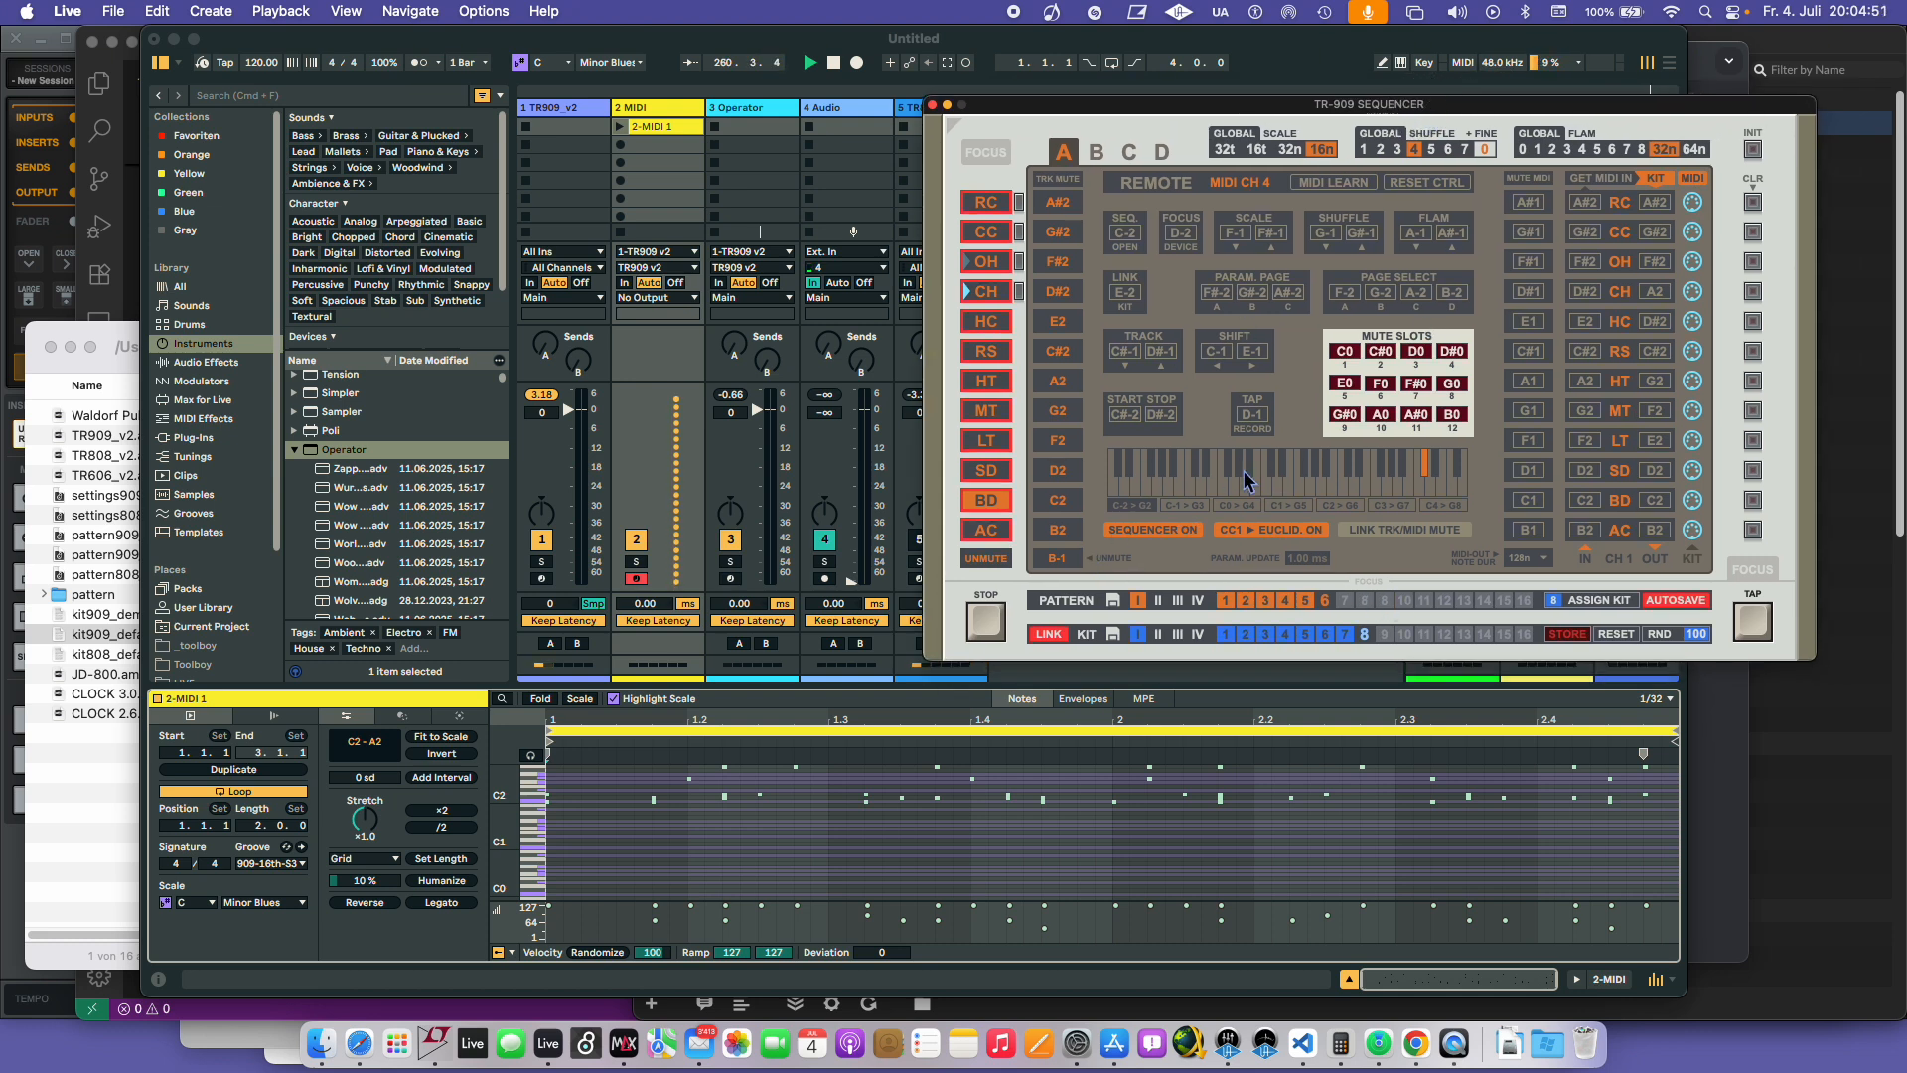
{"action": "left_click", "coordinate": [1404, 532]}
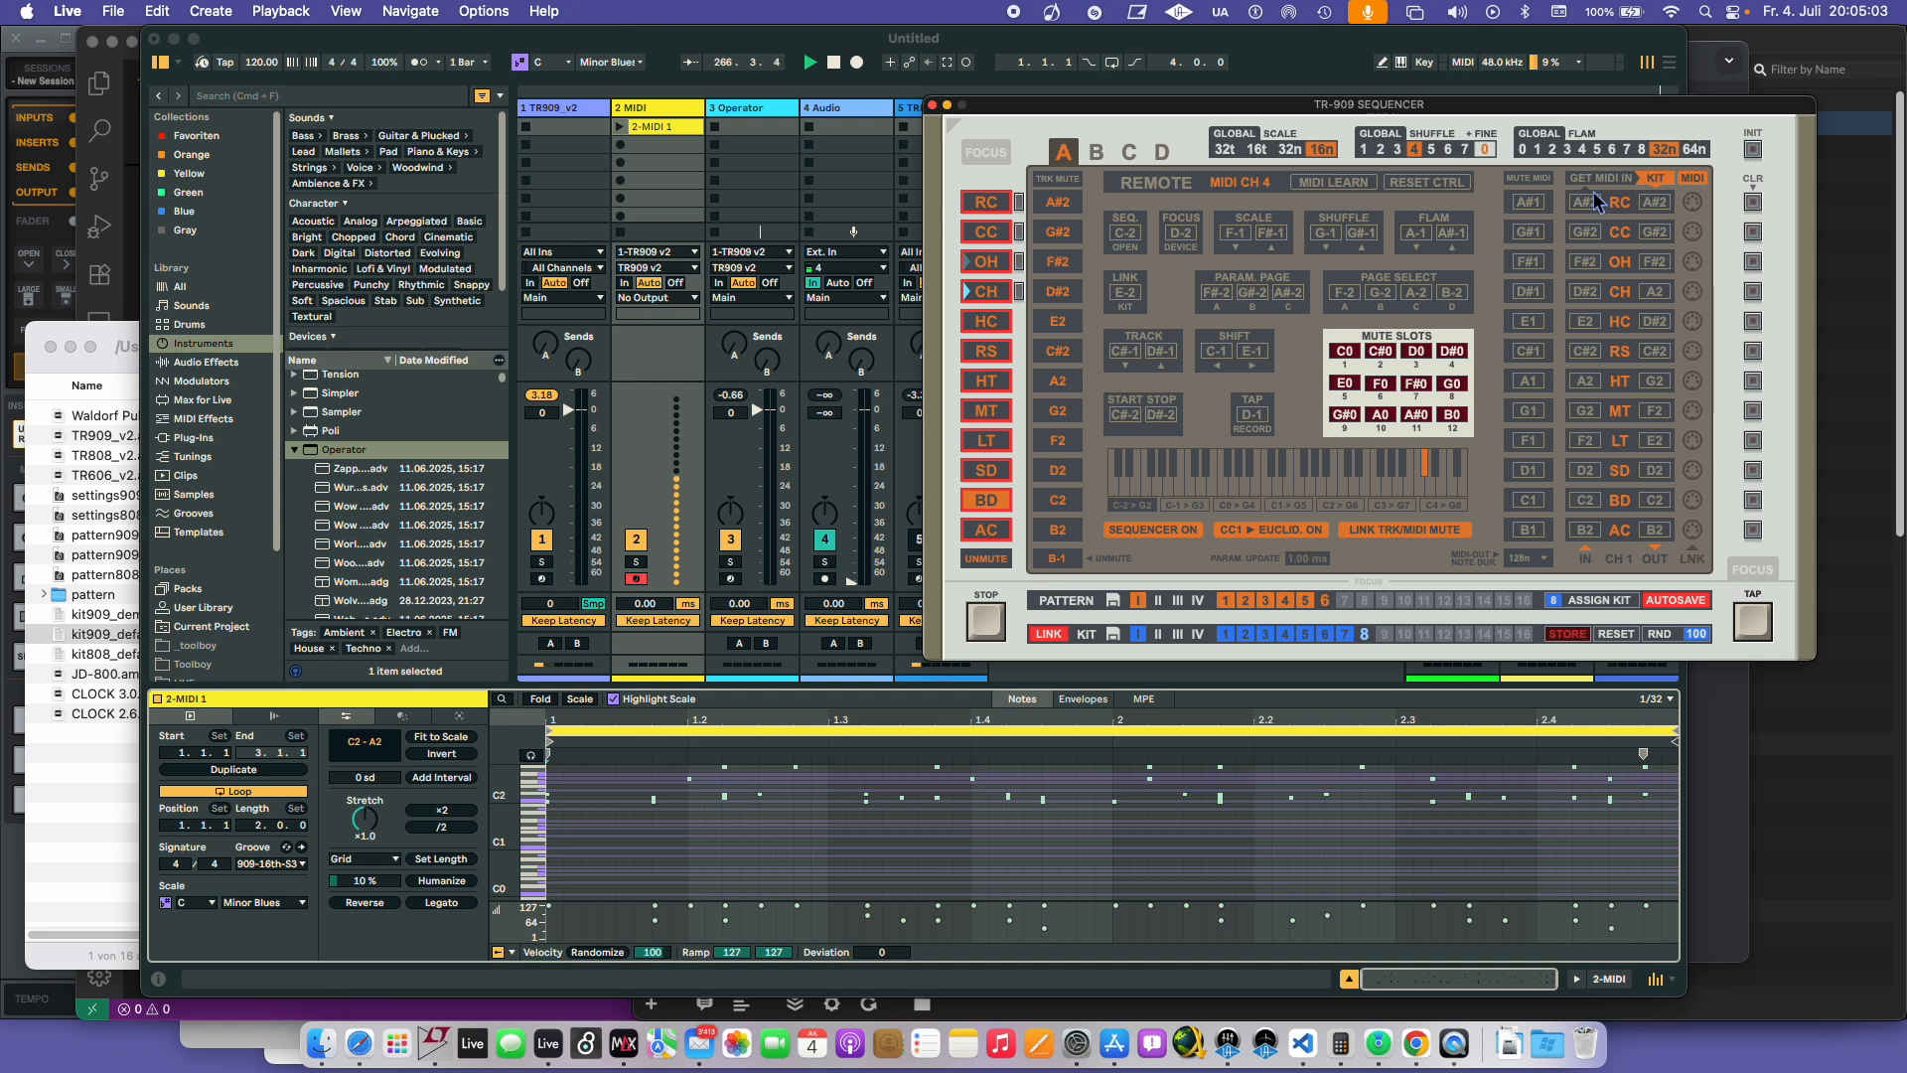
{"action": "left_click_drag", "start_coordinate": [999, 206], "coordinate": [993, 532]}
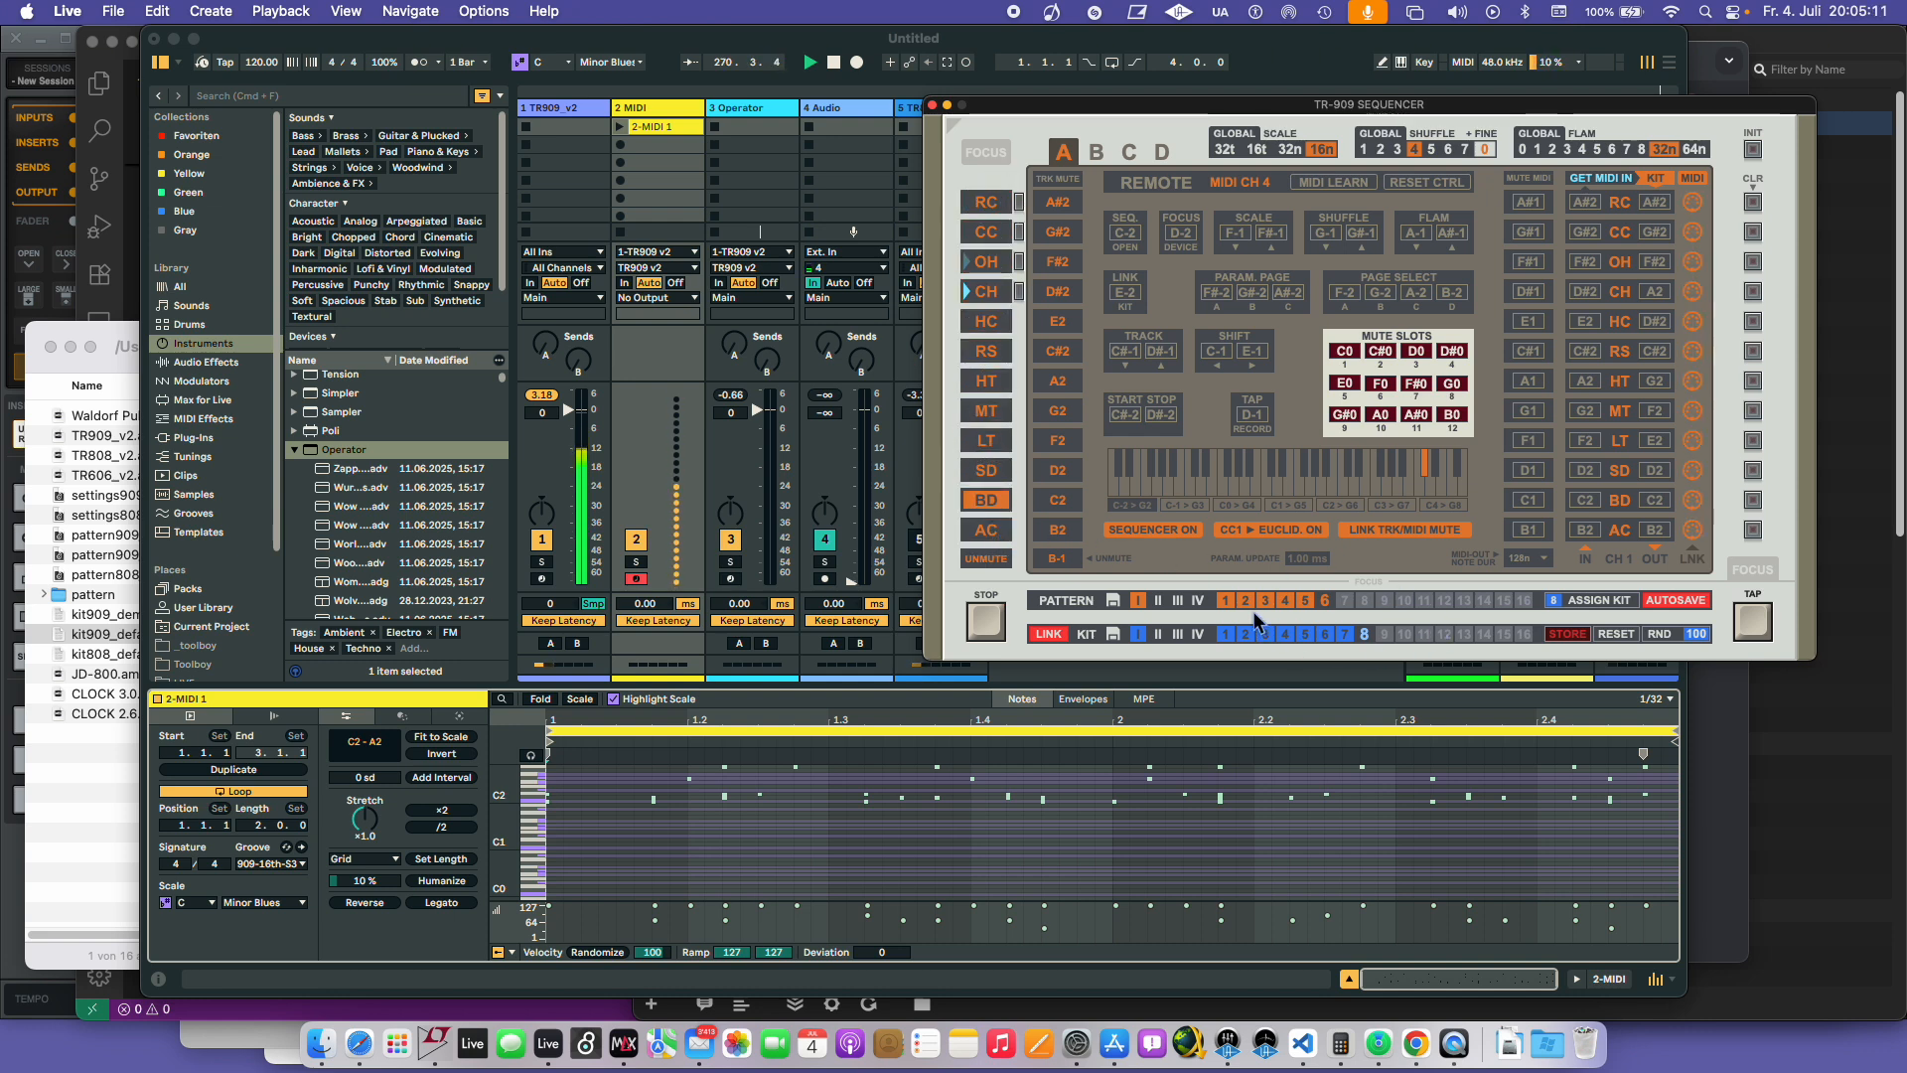
- Switch to pattern 1 with kit 4, show the step grid, and start recording into the 2 MIDI track's second clip slot
{"action": "left_click", "coordinate": [1285, 601]}
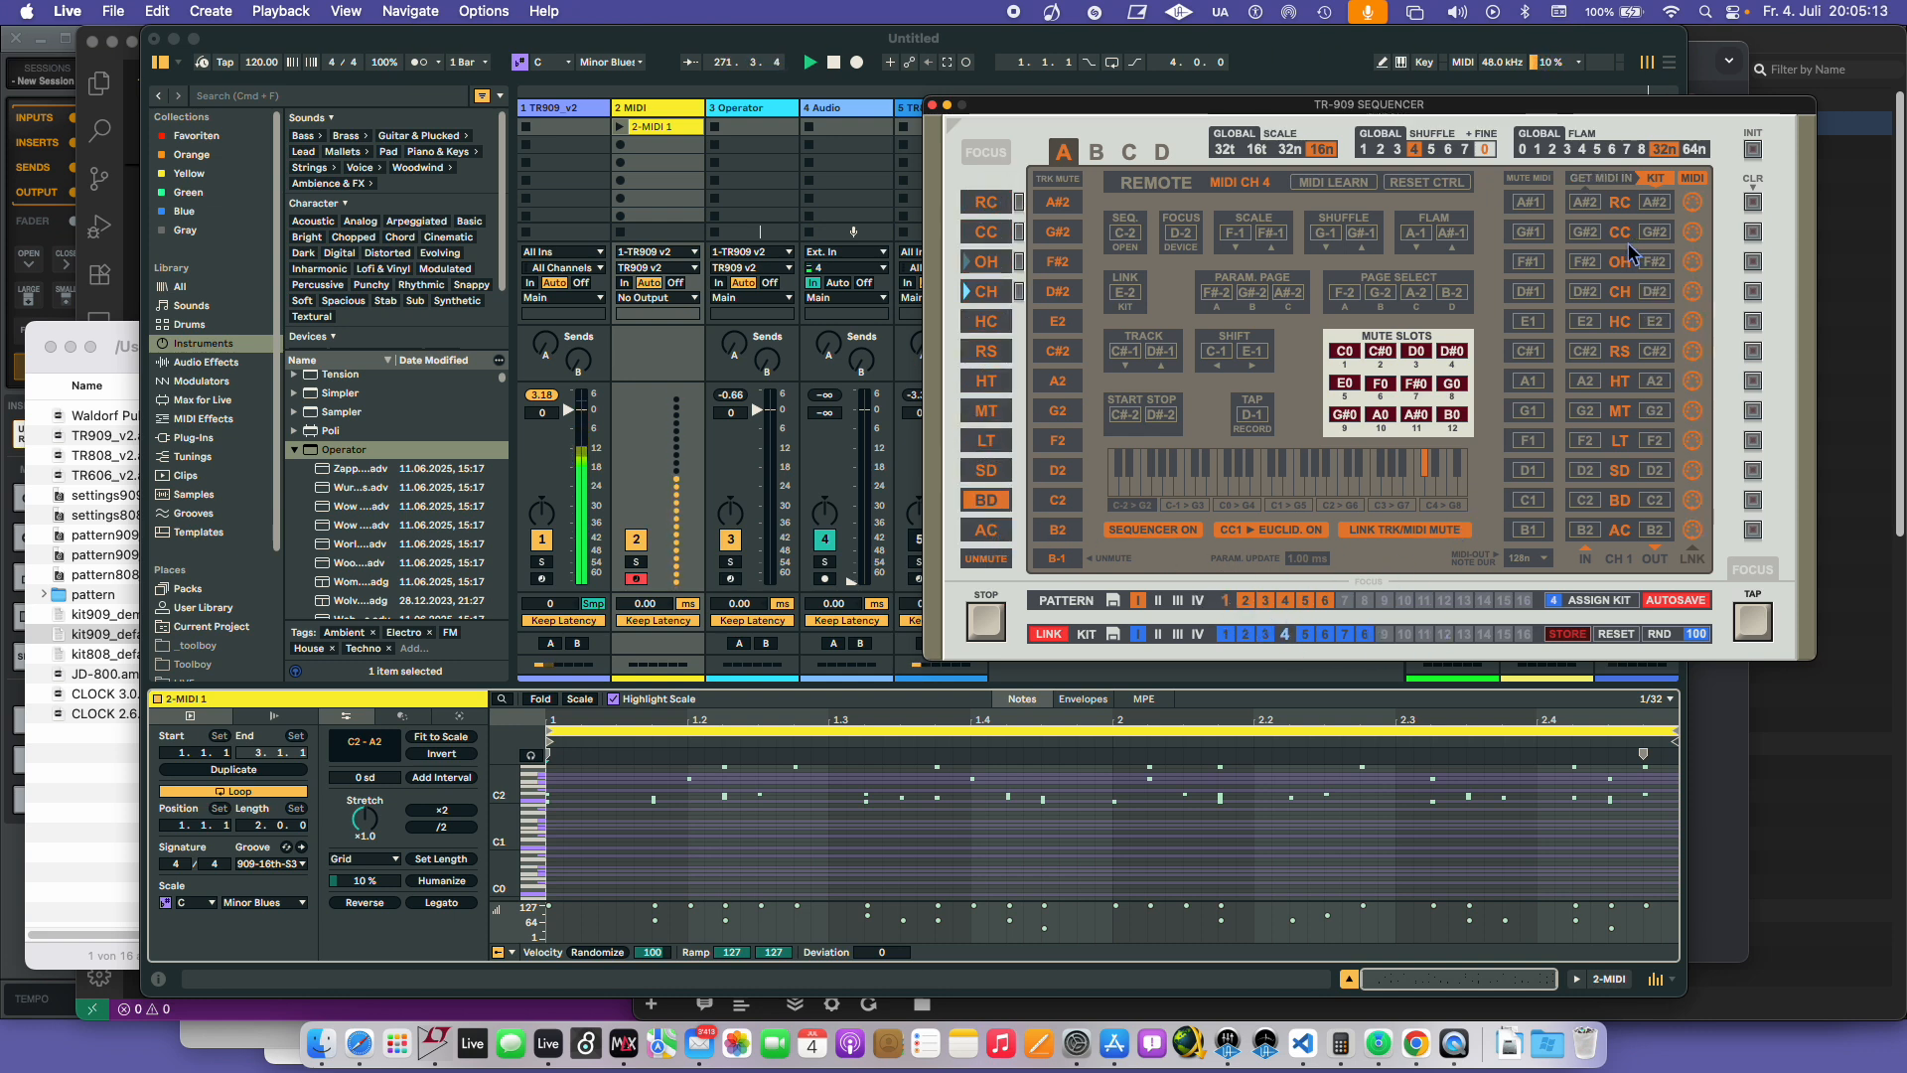
{"action": "left_click", "coordinate": [1699, 181]}
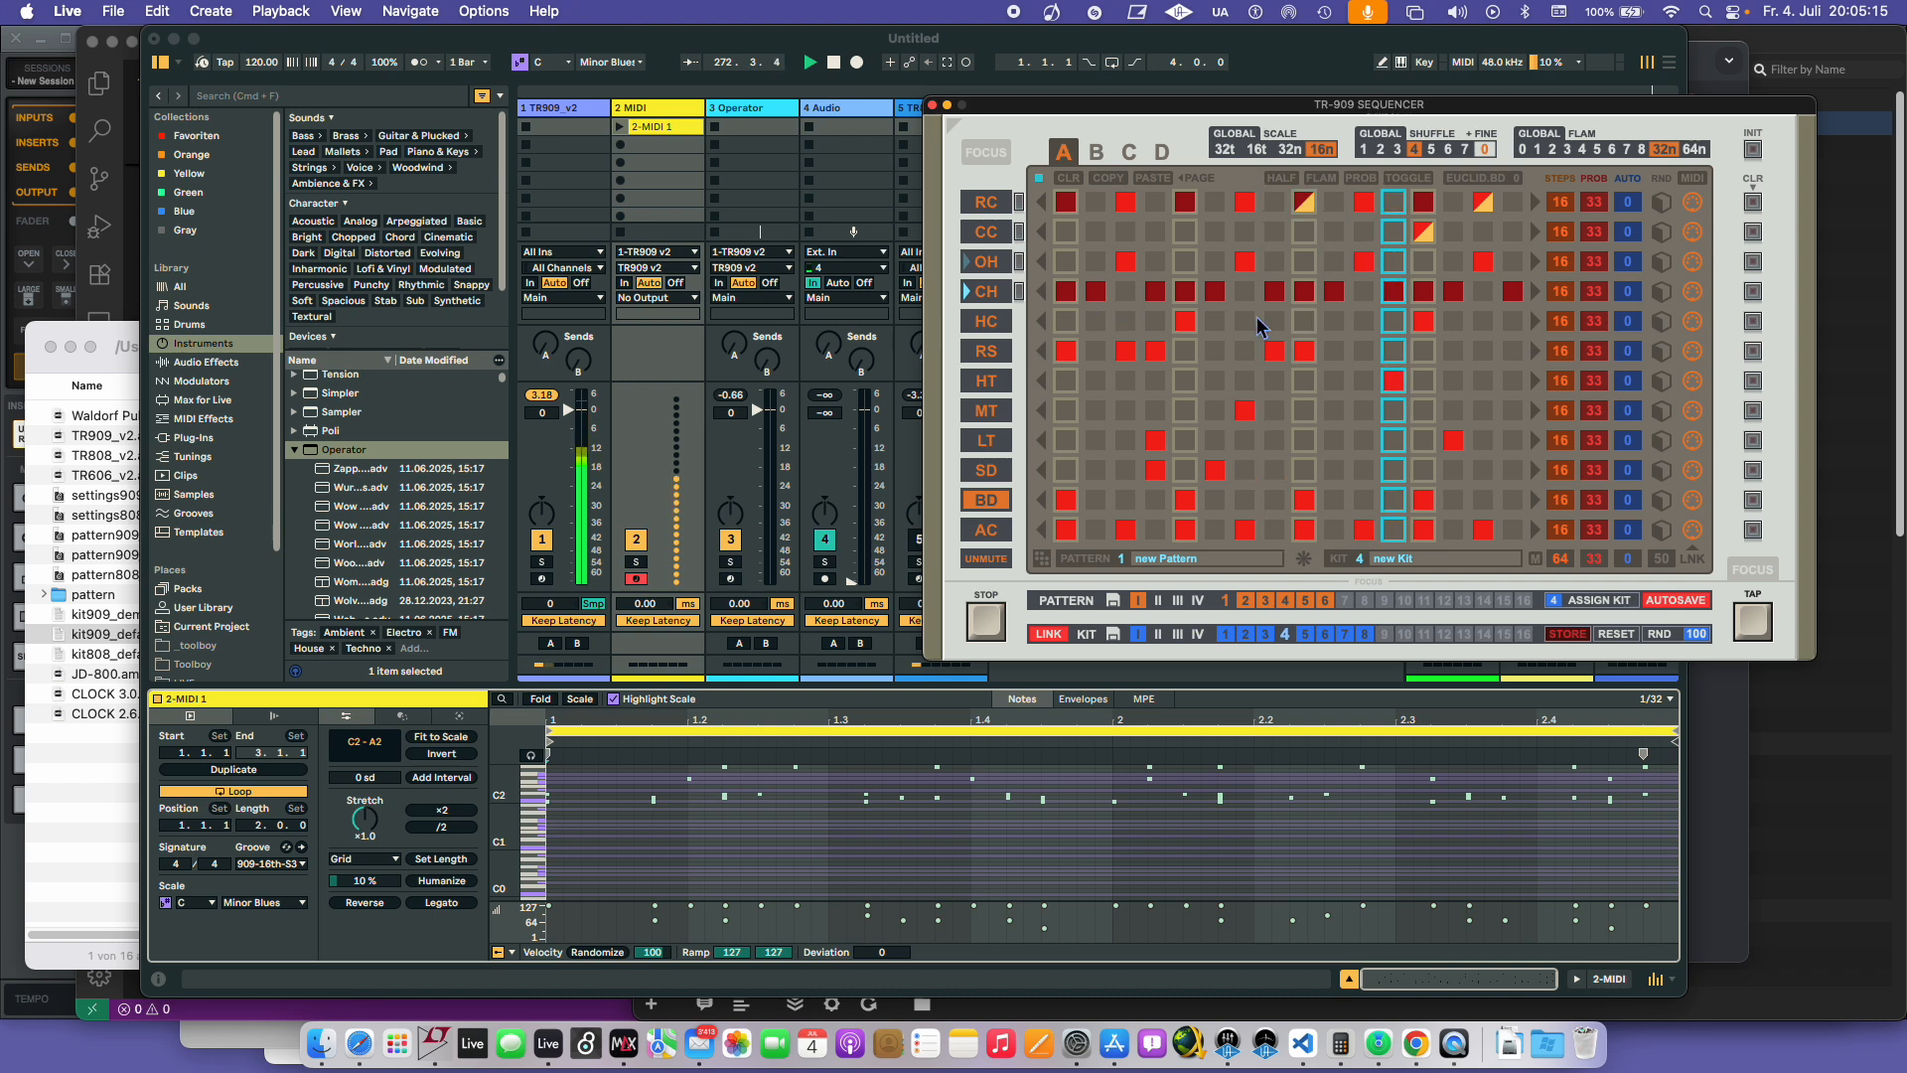
{"action": "left_click", "coordinate": [631, 156]}
{"action": "left_click", "coordinate": [628, 147]}
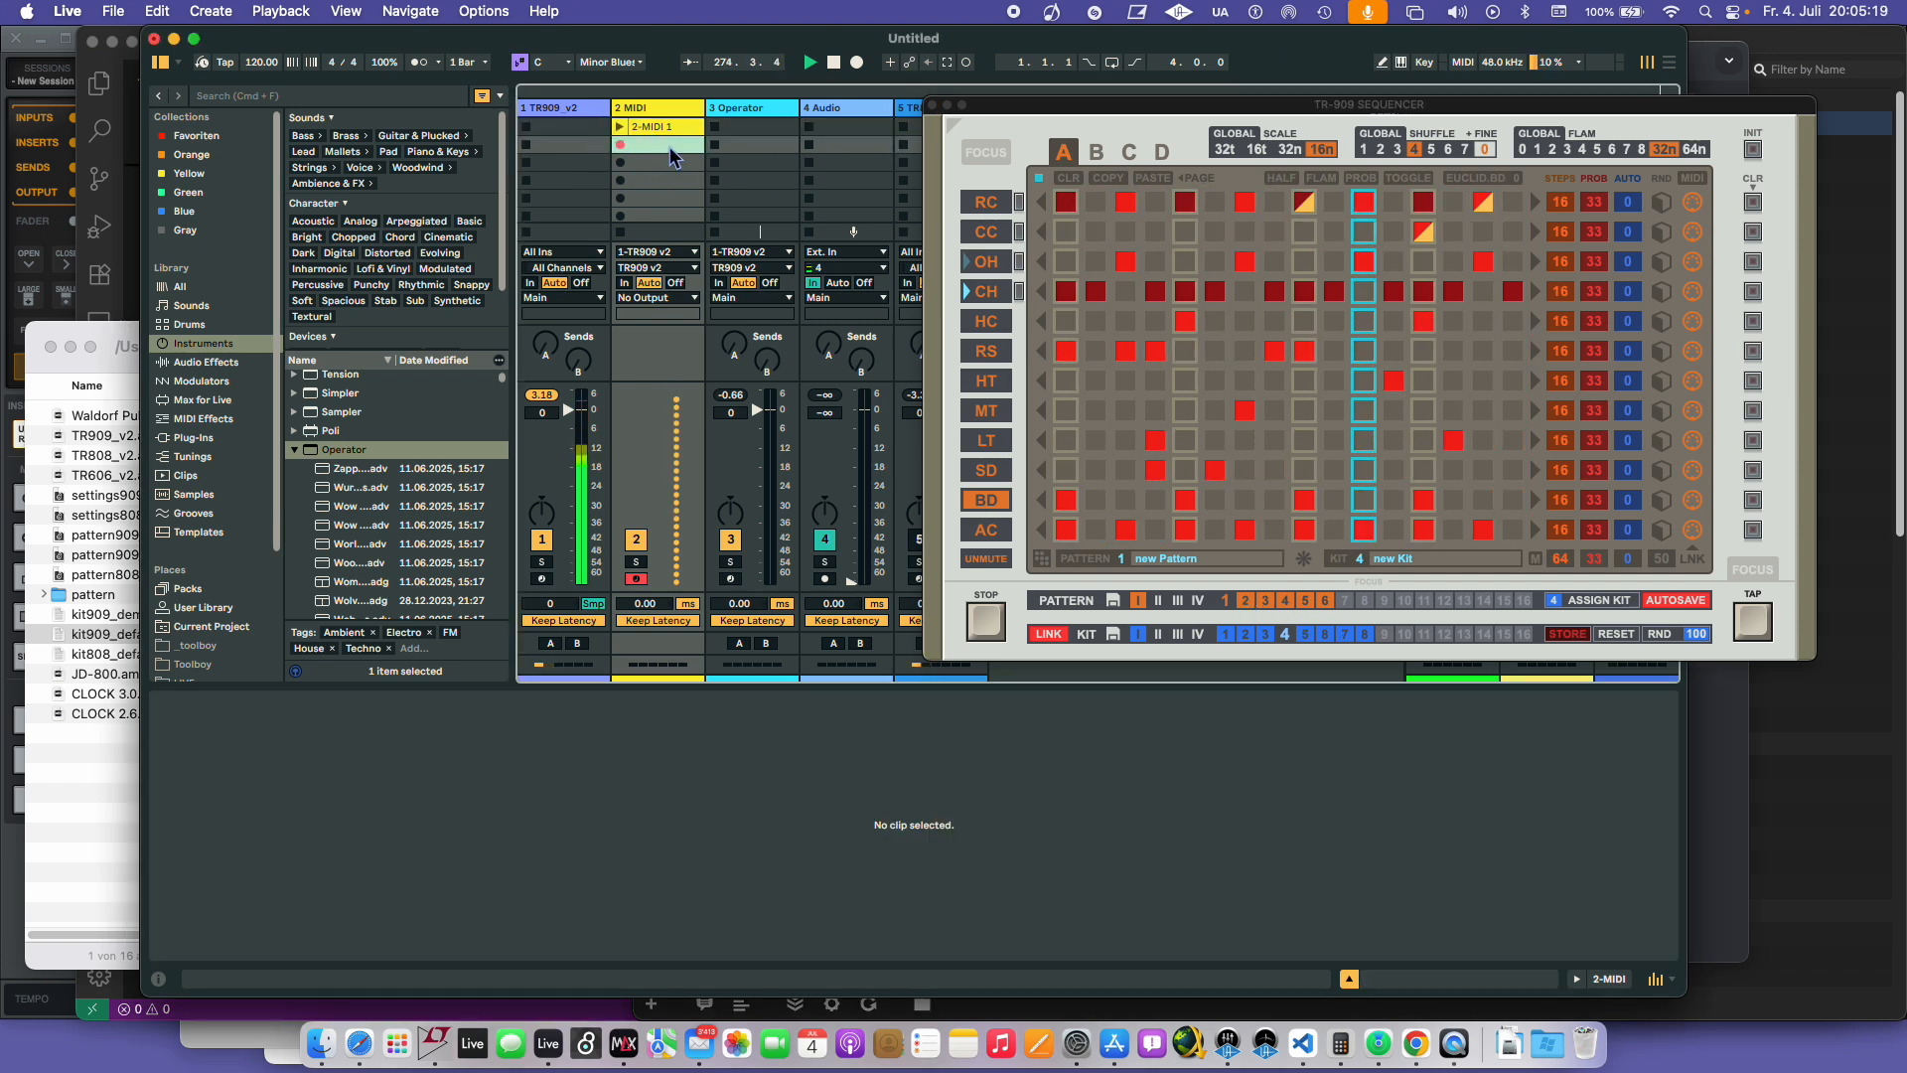
- Mute and gradually unmute sequencer tracks while recording, changing to kit 5, and stop with RC, CC and HT still muted
{"action": "left_click", "coordinate": [986, 480]}
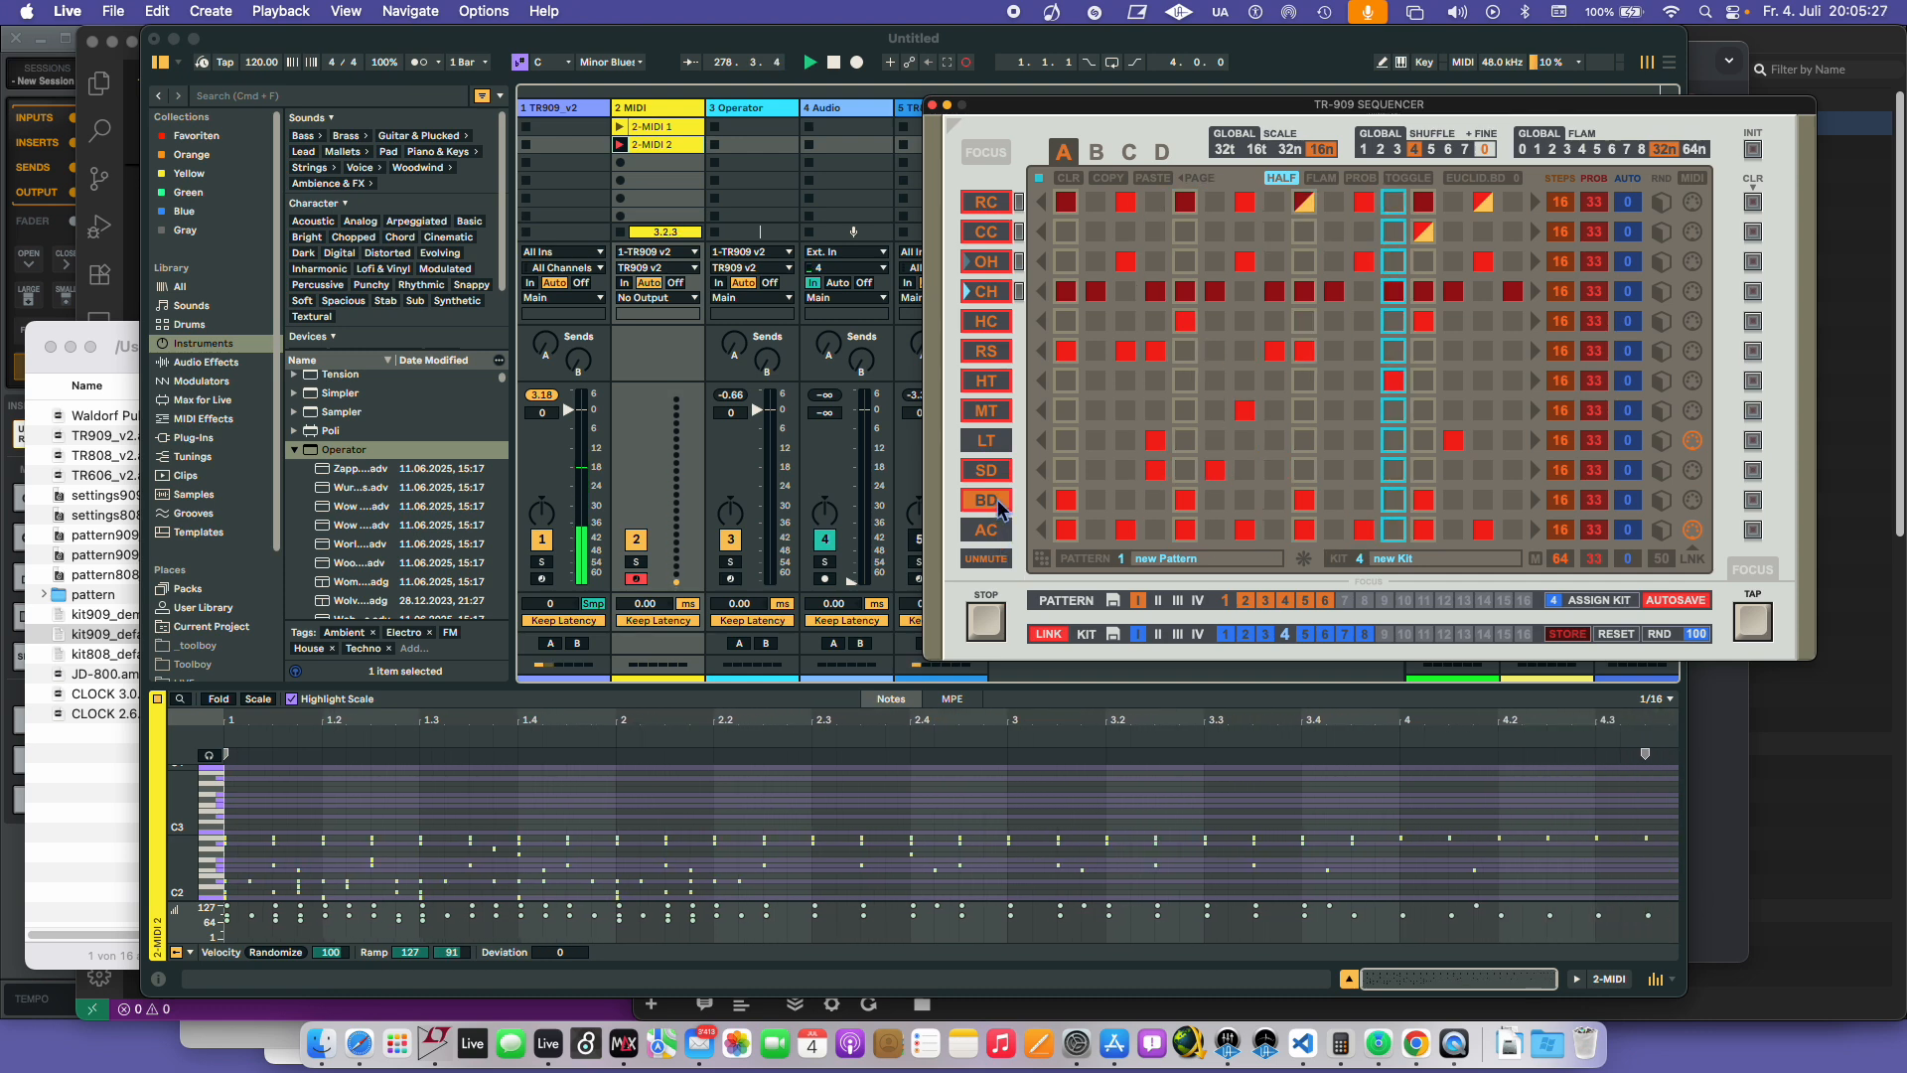
{"action": "left_click", "coordinate": [1305, 636]}
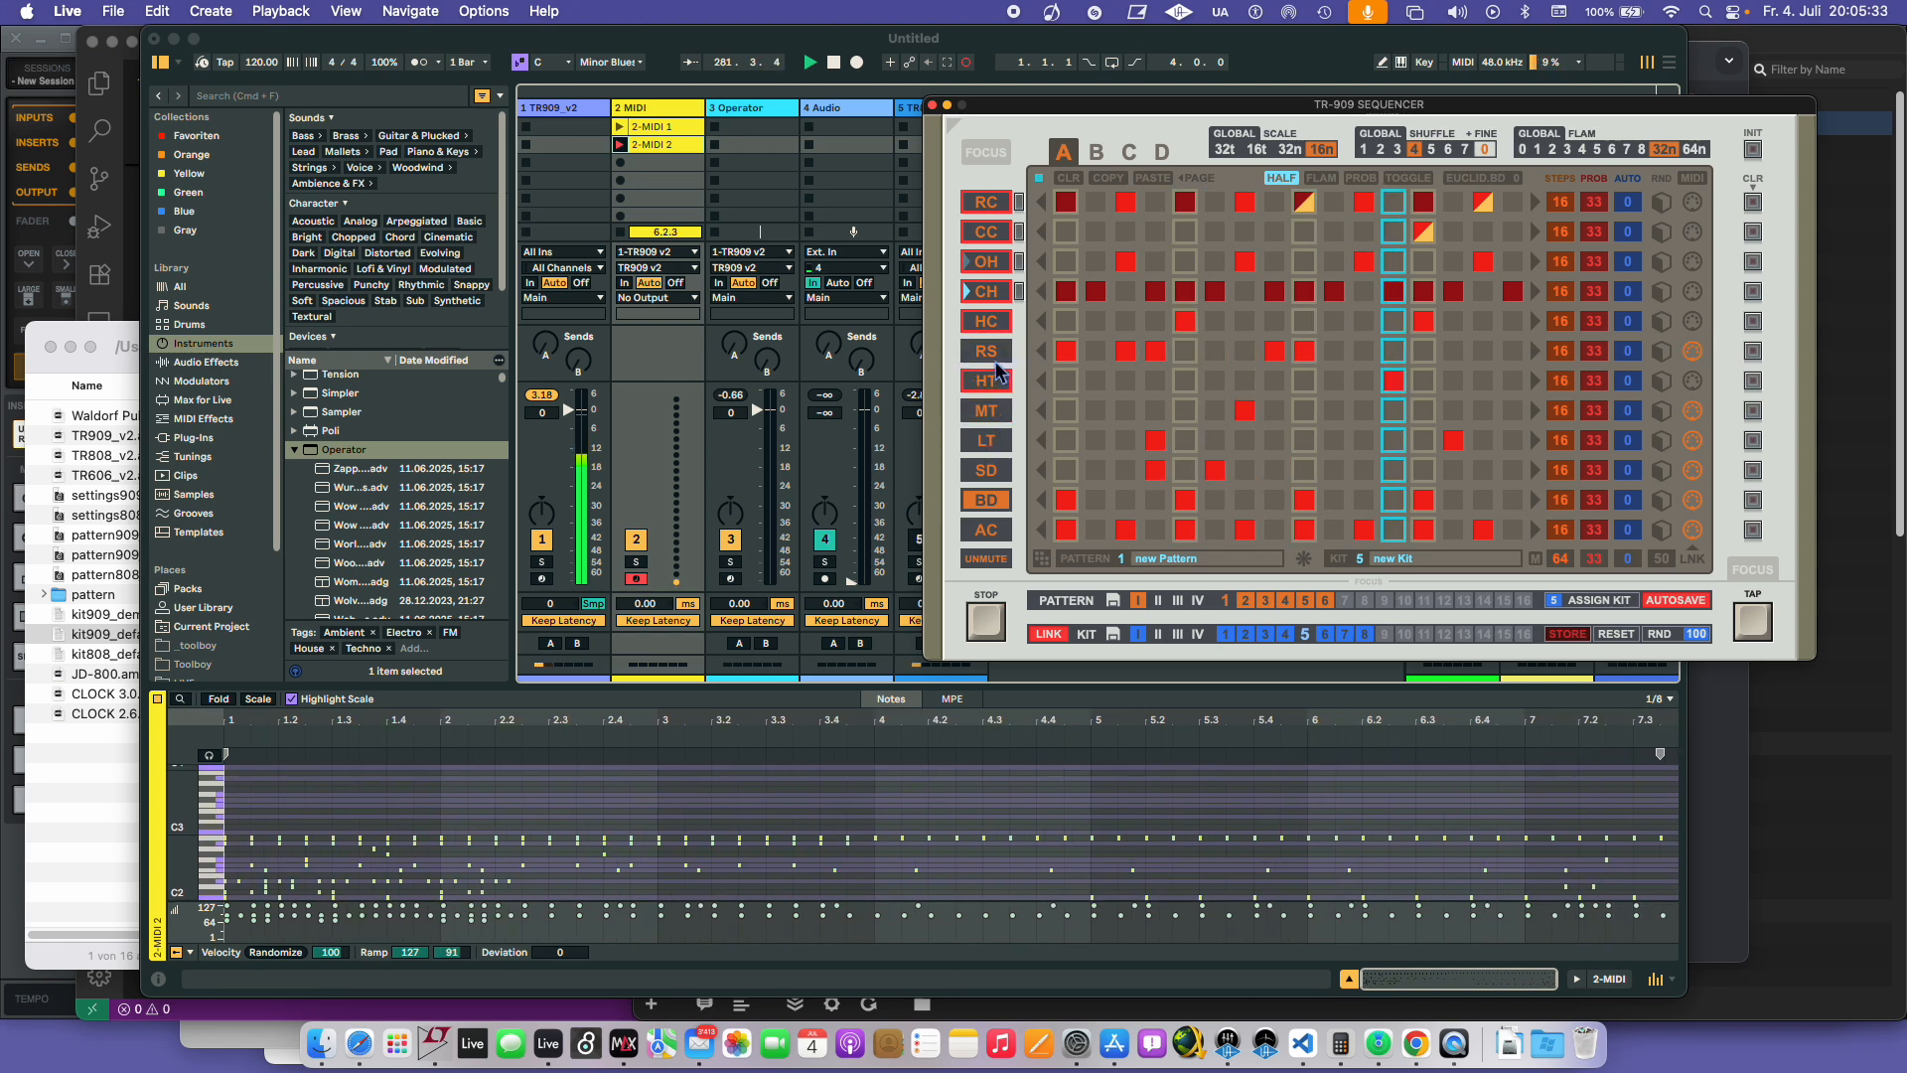
{"action": "left_click", "coordinate": [998, 328]}
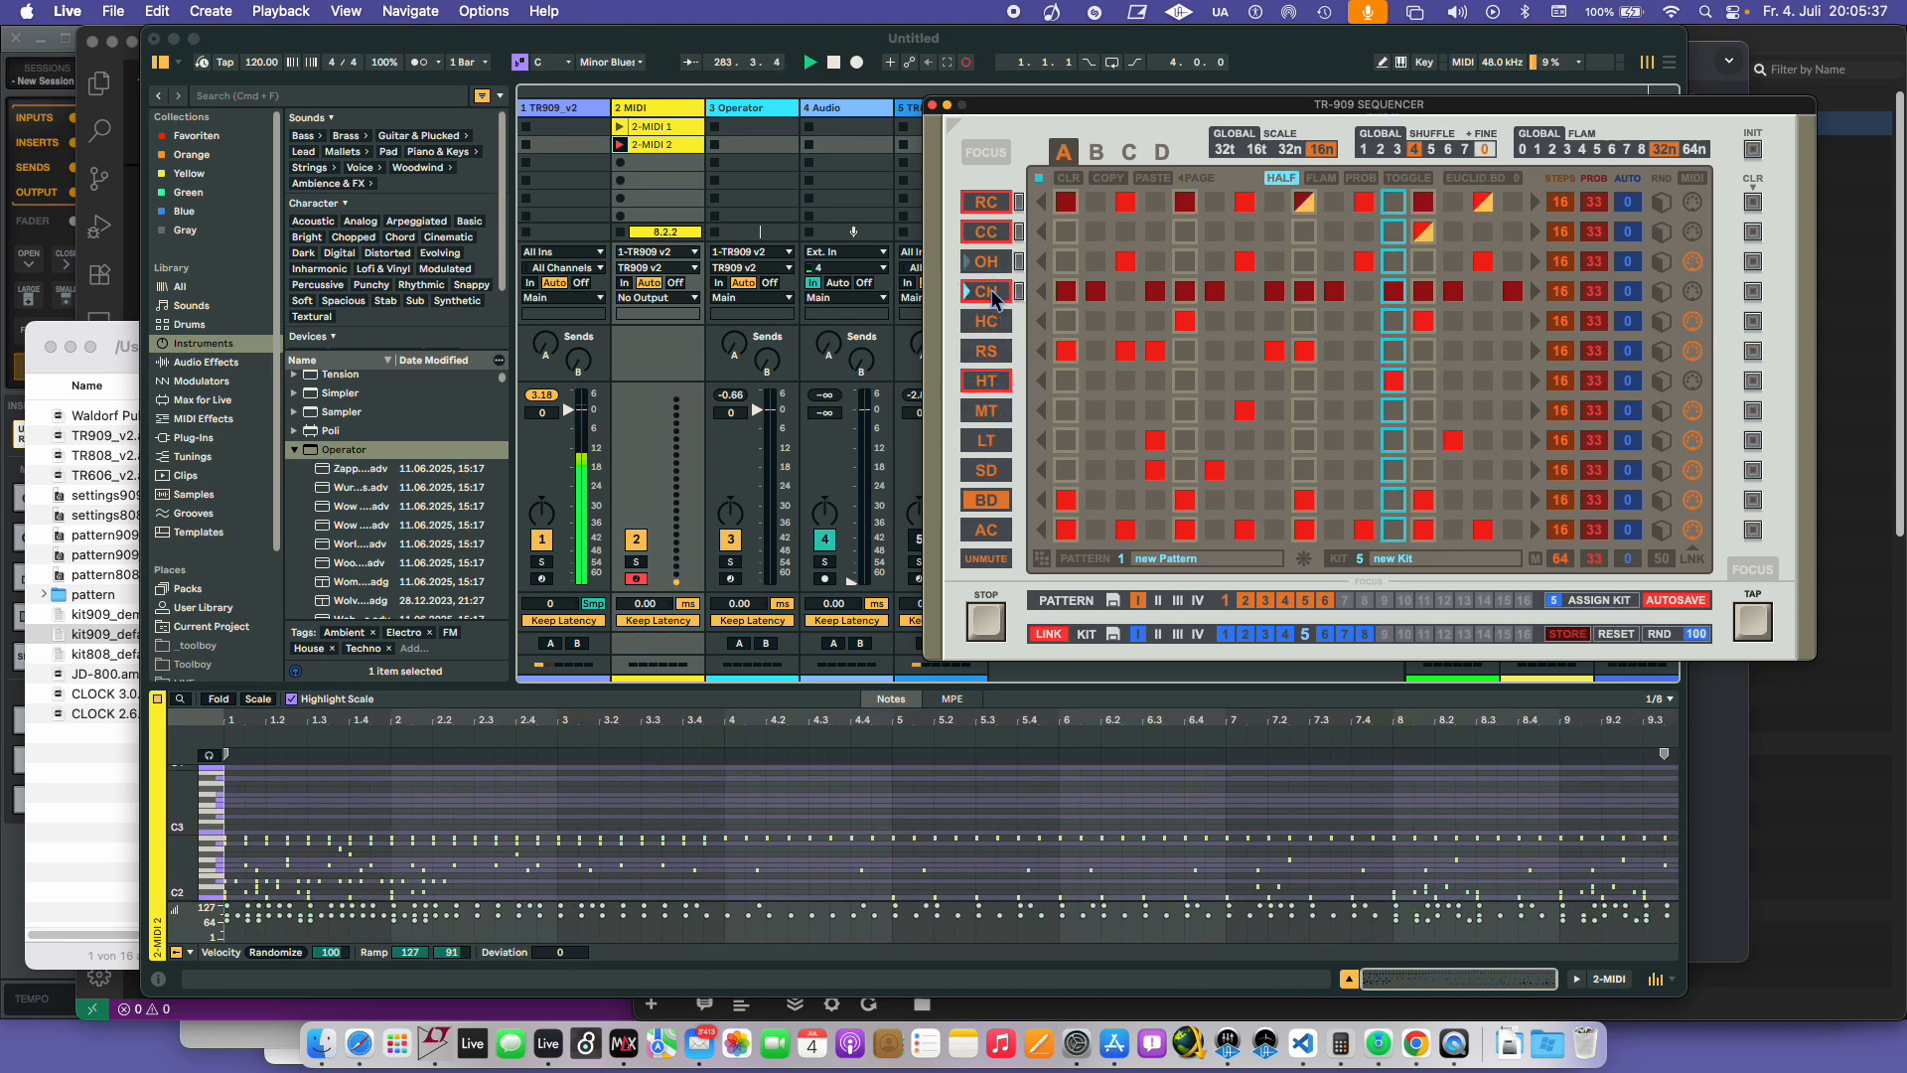
{"action": "left_click", "coordinate": [989, 505]}
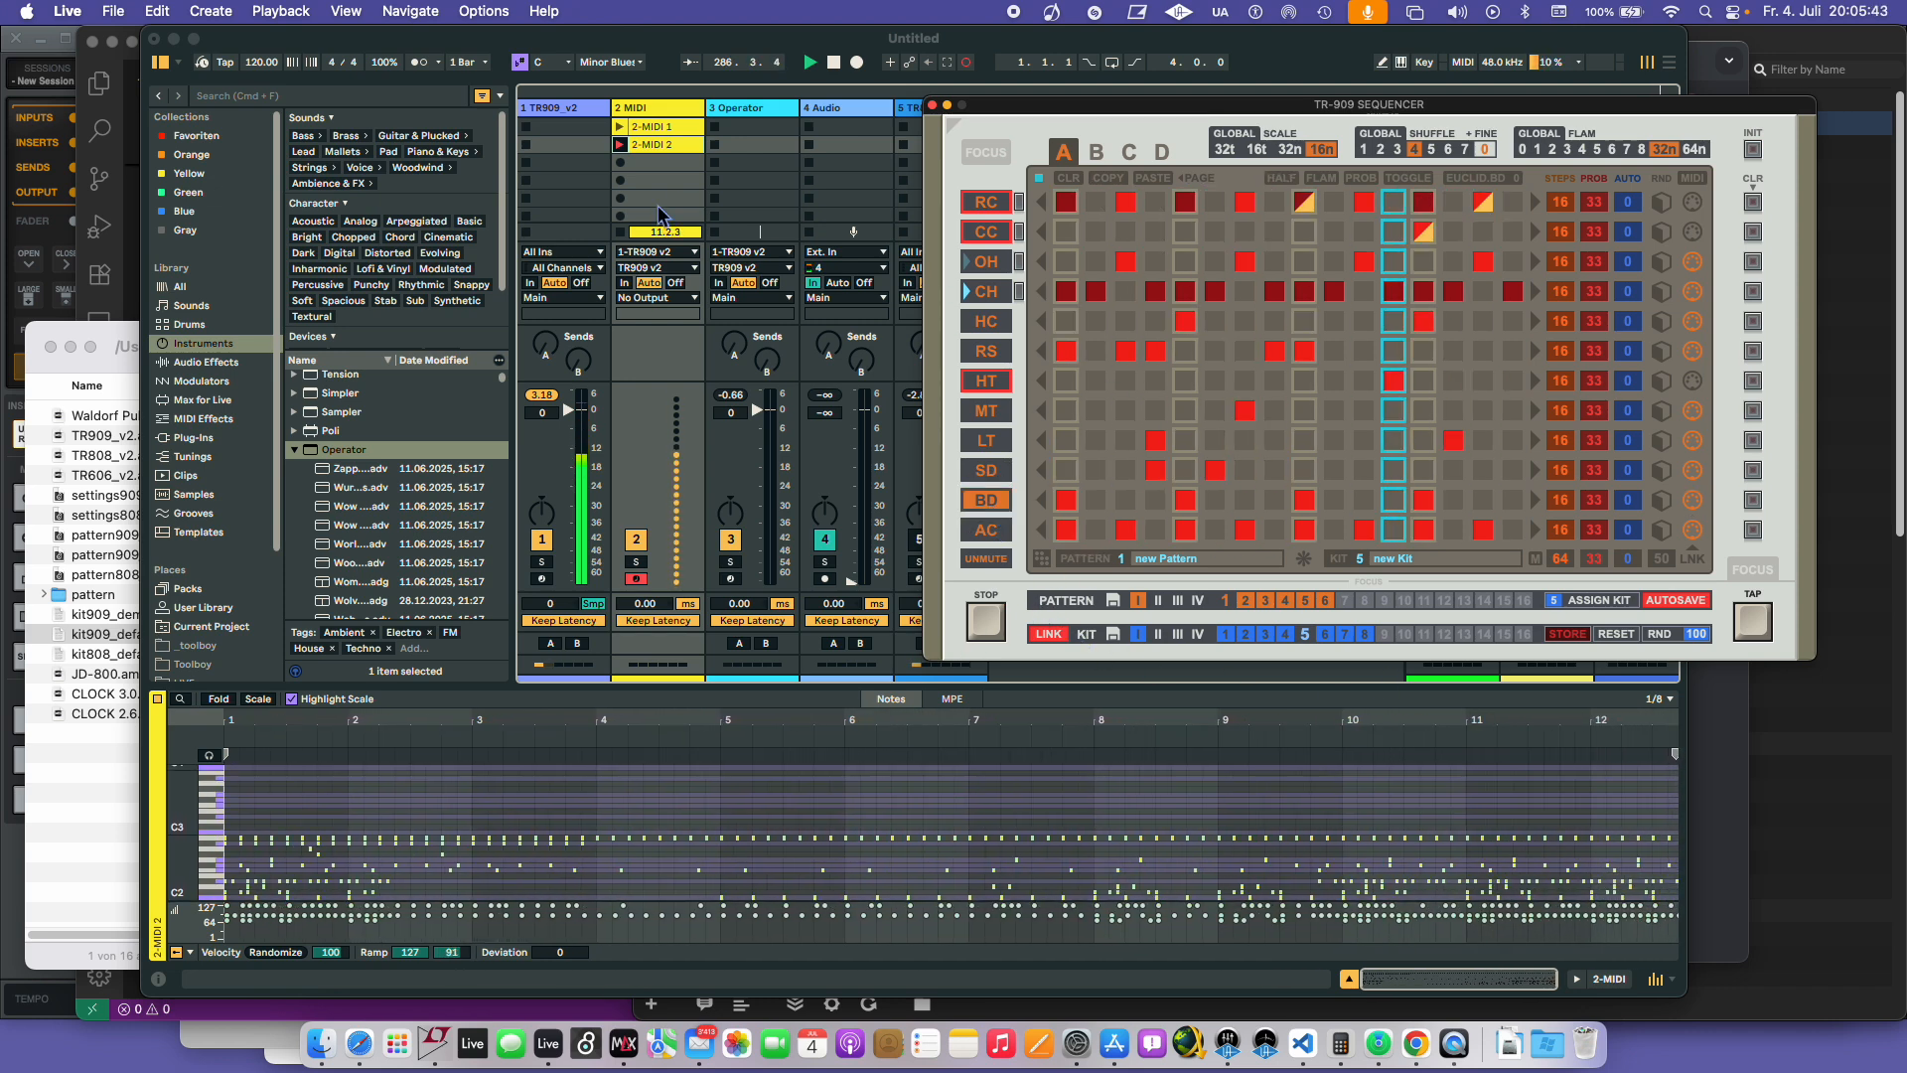
{"action": "left_click", "coordinate": [623, 231]}
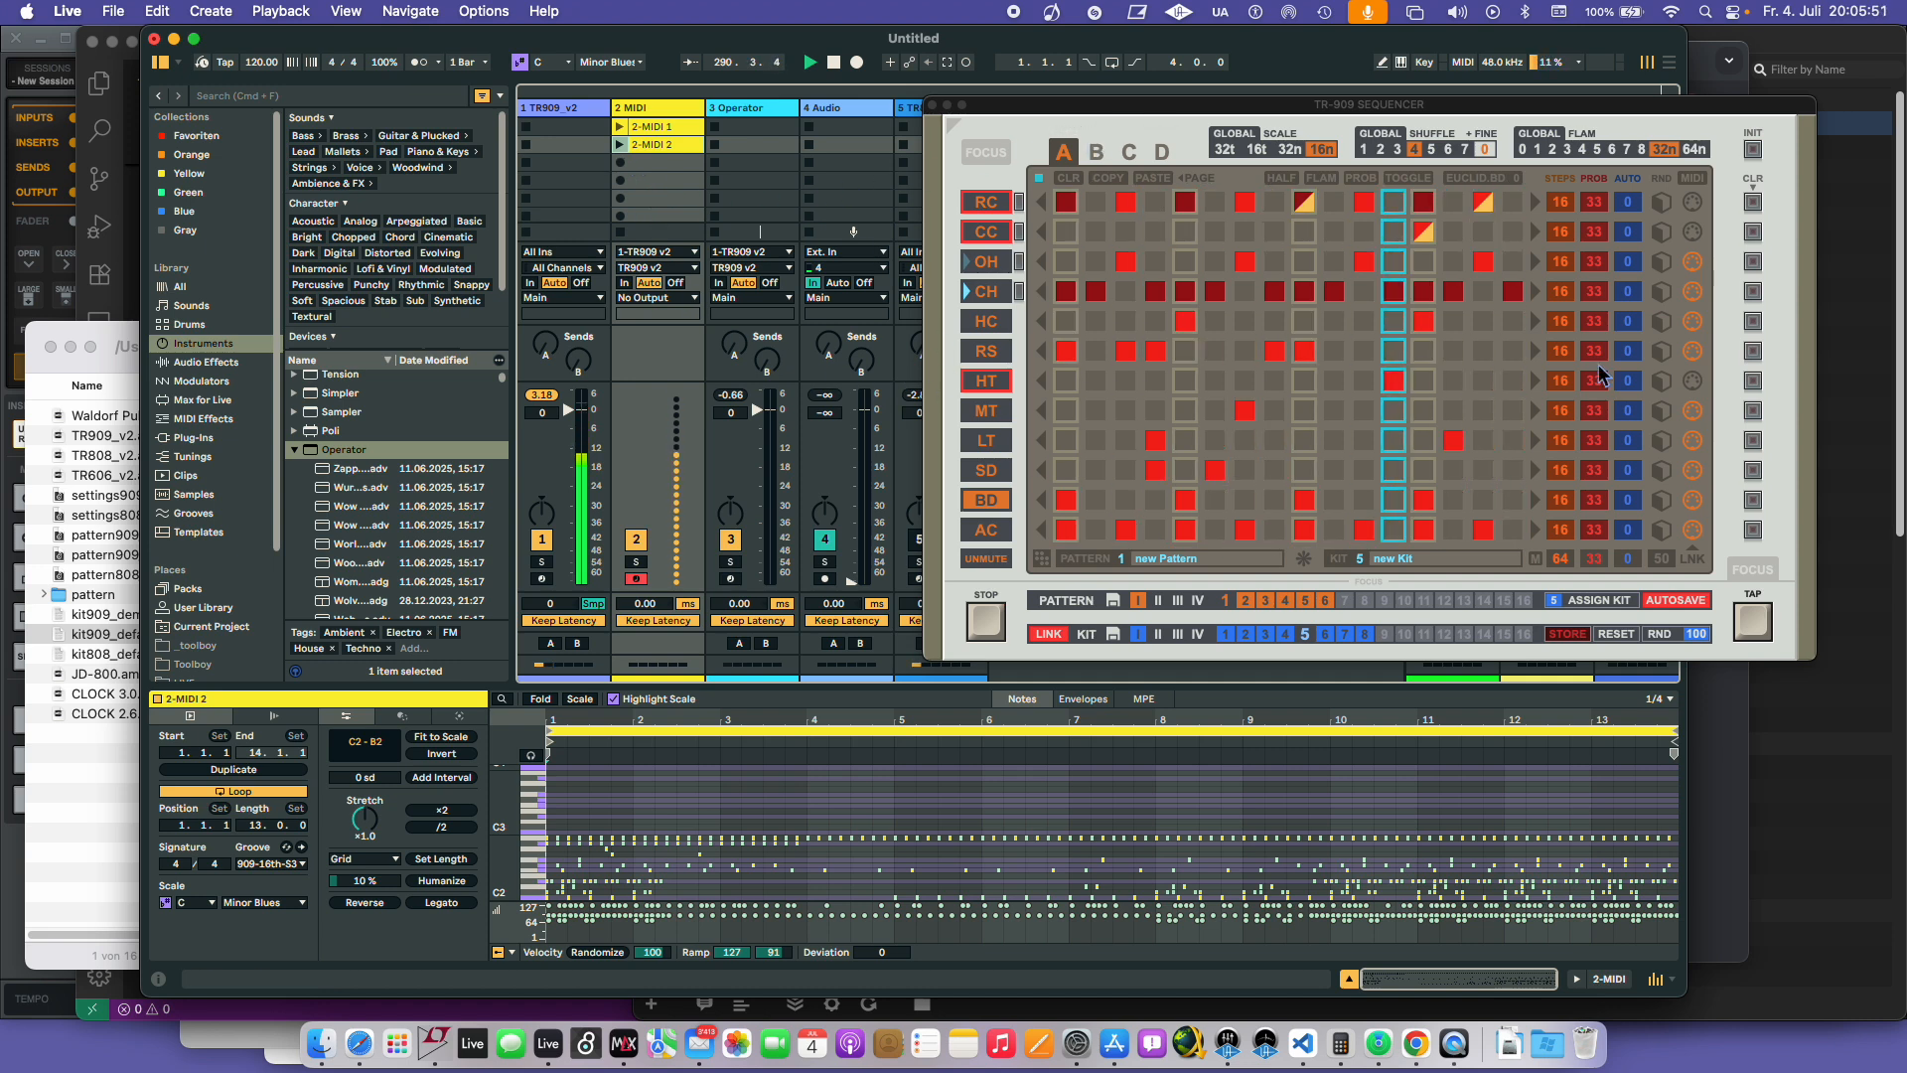
- Turn off the sequencer, the track/MIDI mute link and all MIDI outputs, unmute all tracks, and return to the step grid
{"action": "left_click", "coordinate": [1692, 178]}
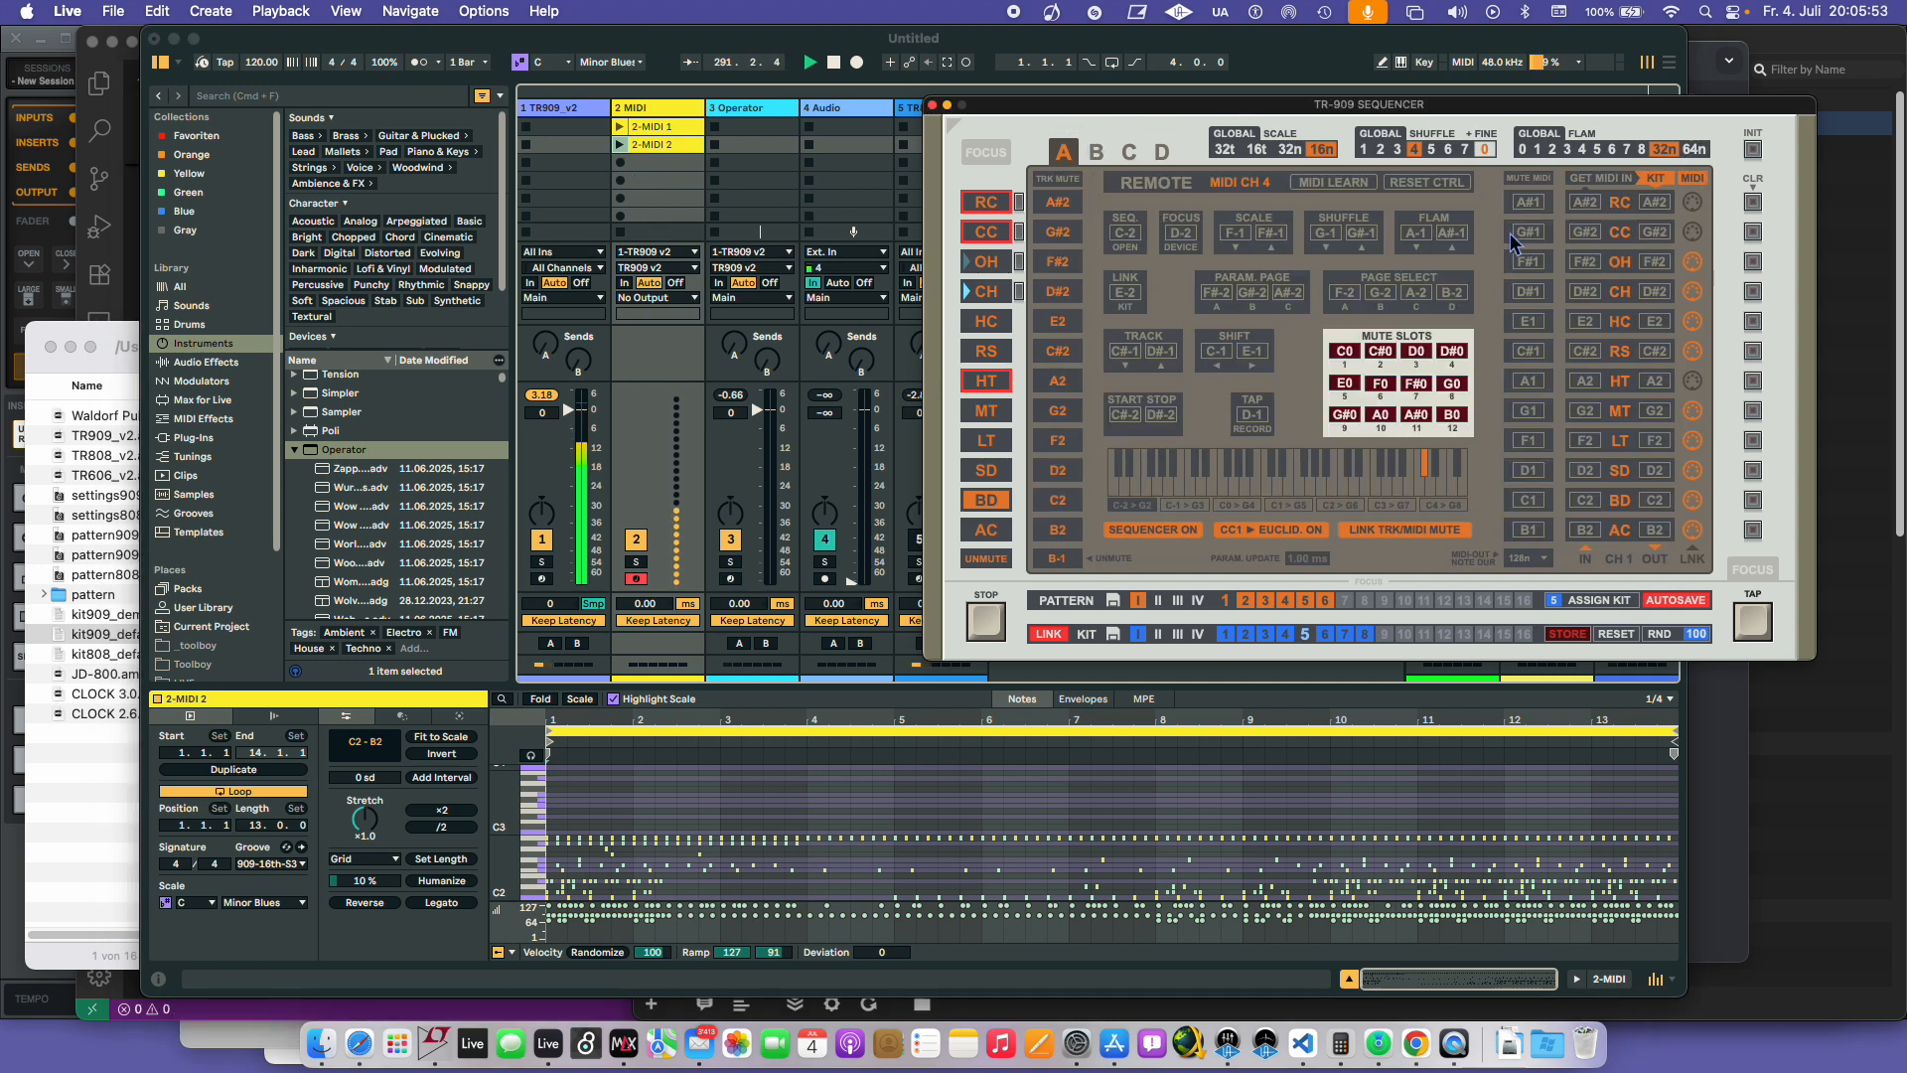
{"action": "left_click", "coordinate": [1158, 527]}
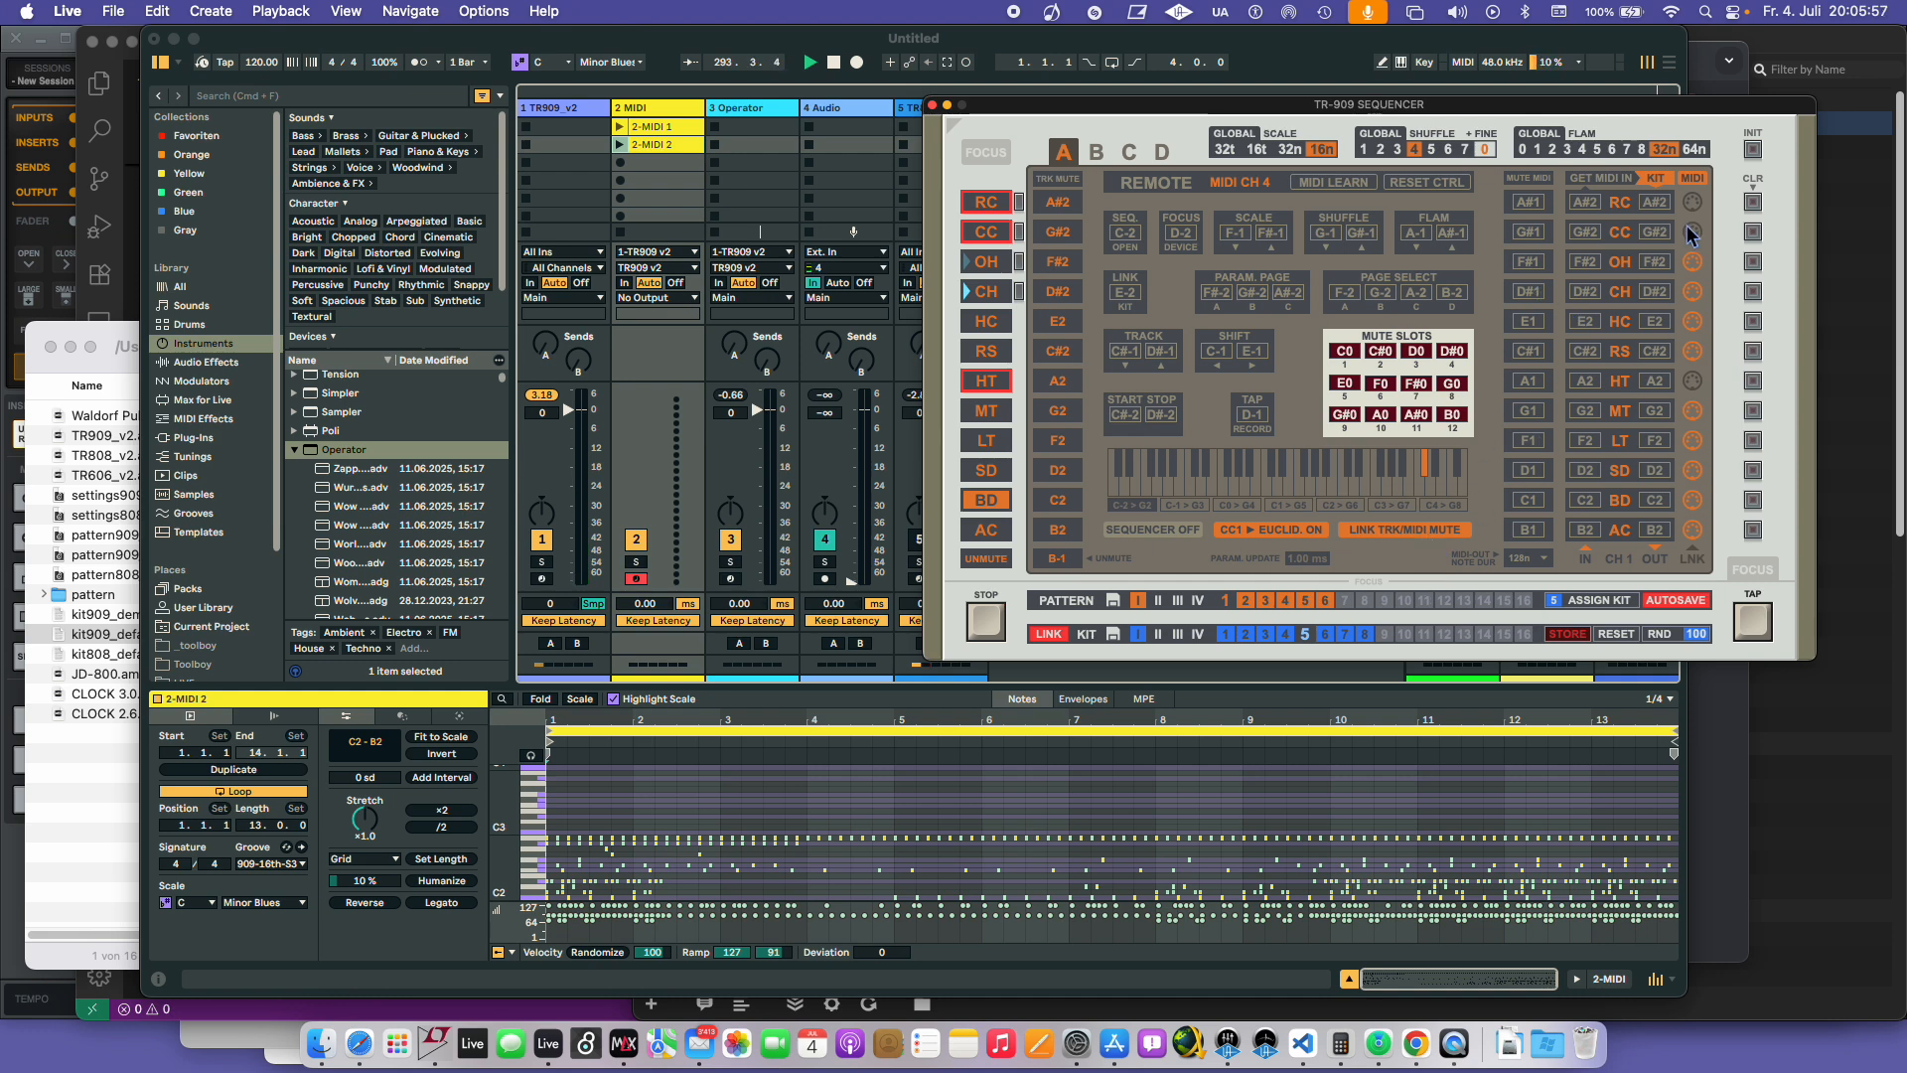
{"action": "left_click", "coordinate": [1432, 528]}
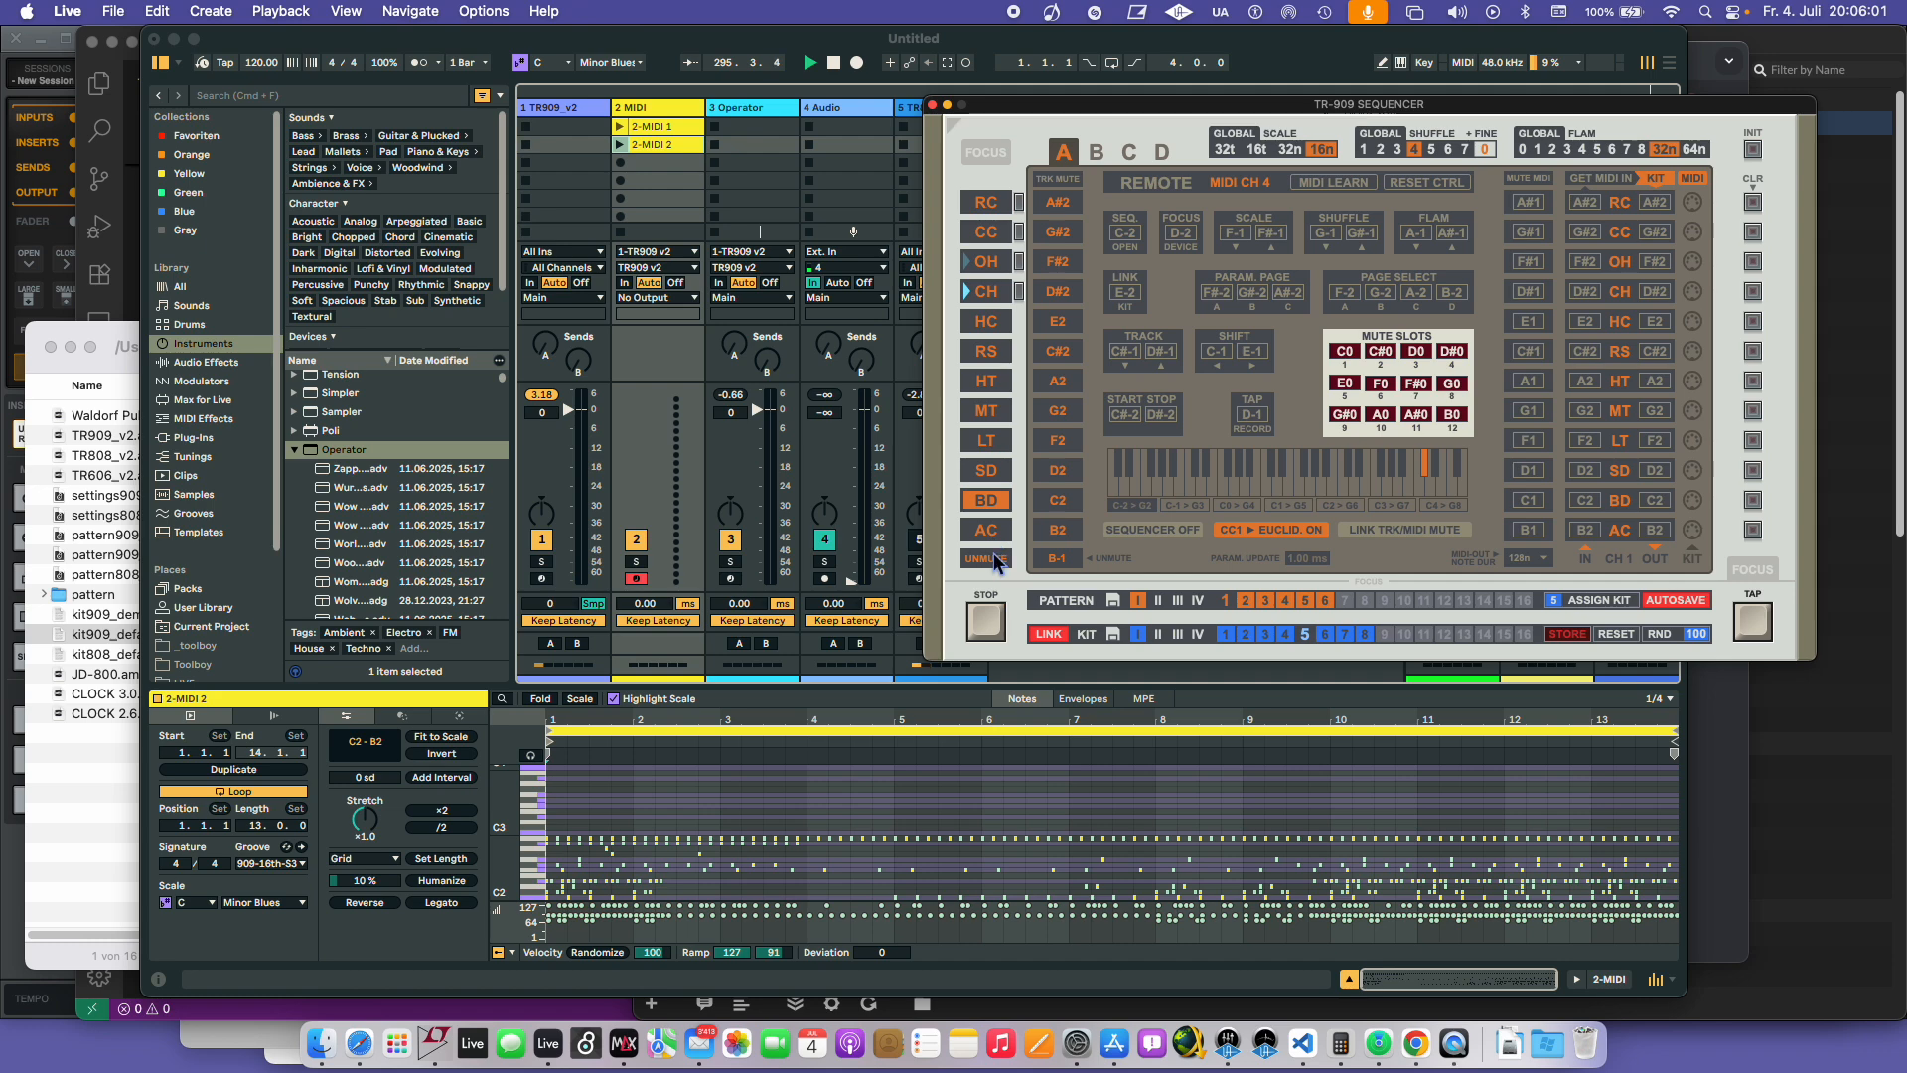
{"action": "left_click", "coordinate": [1704, 182]}
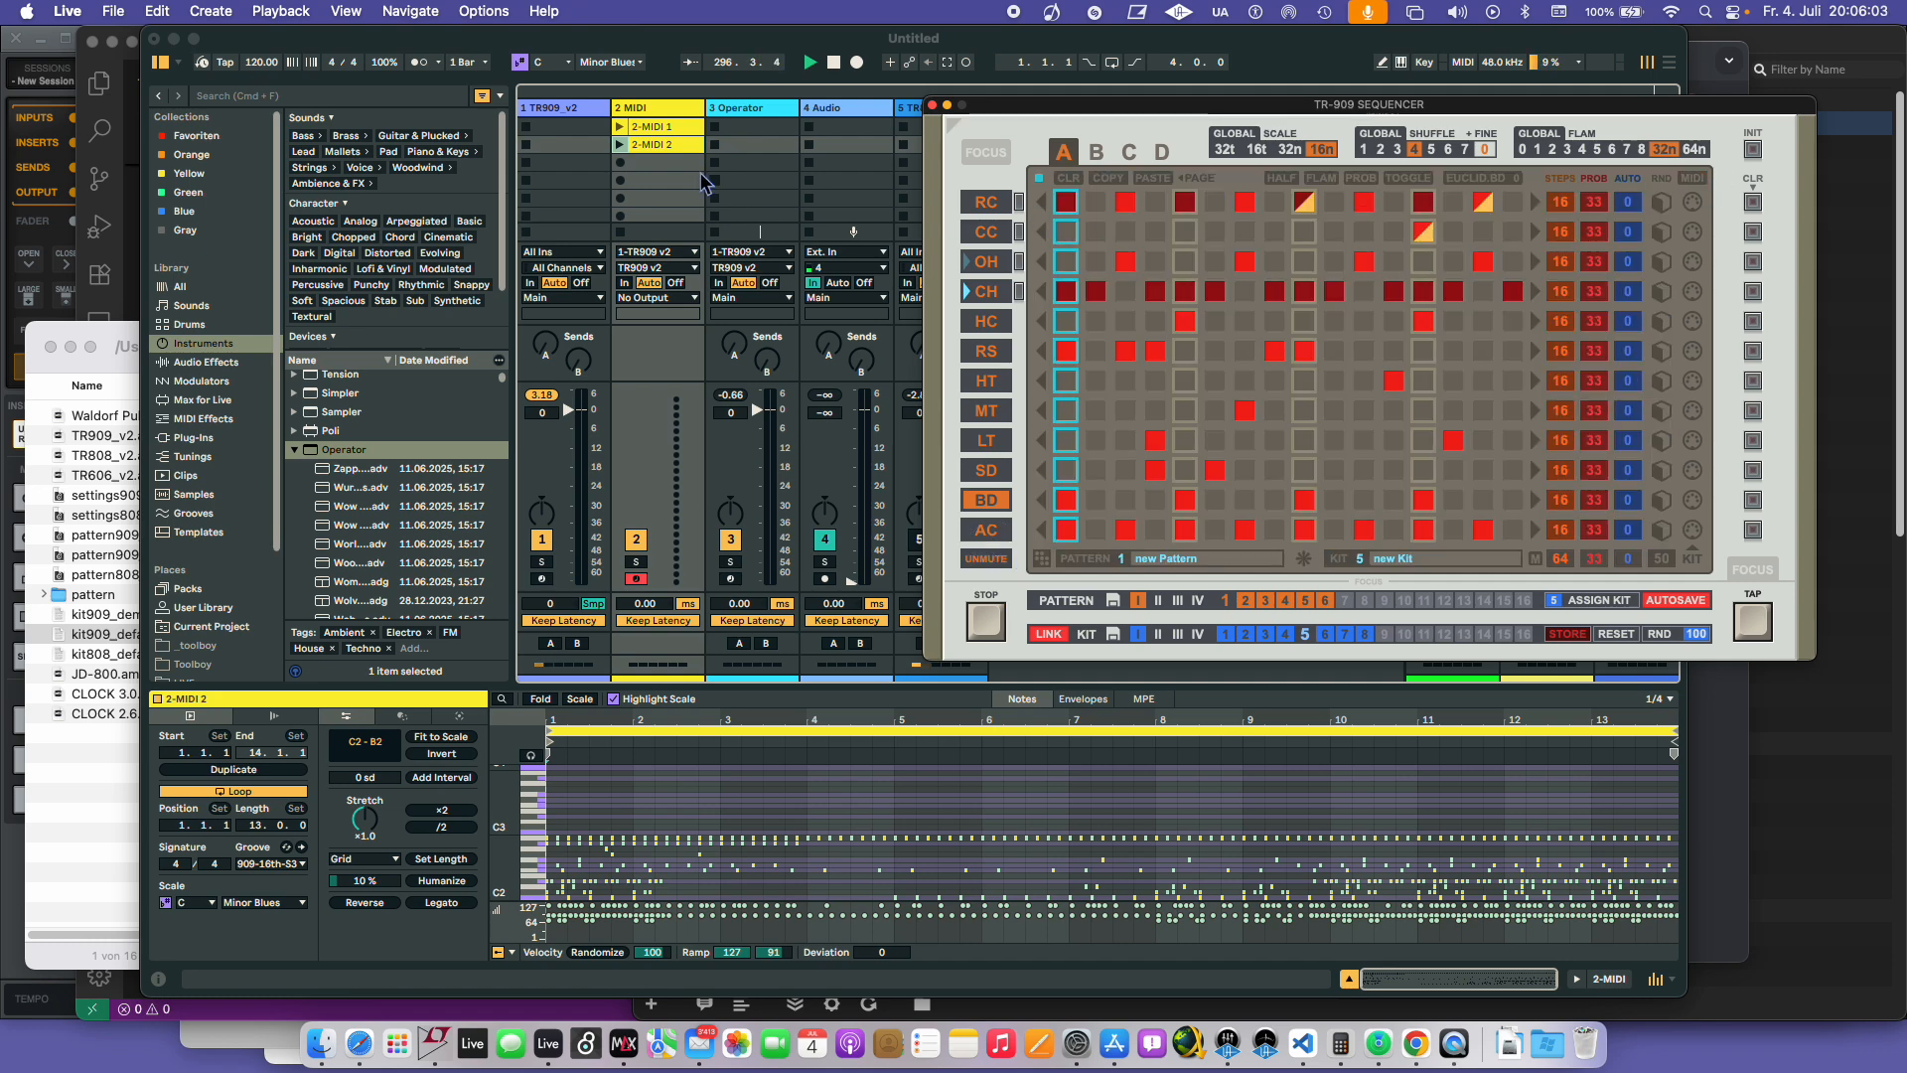
- Move the recorded clip 2-MIDI 2 to the TR909_v2 track, launch it, and show its notes
{"action": "left_click_drag", "start_coordinate": [656, 144], "coordinate": [563, 149]}
{"action": "left_click", "coordinate": [576, 112]}
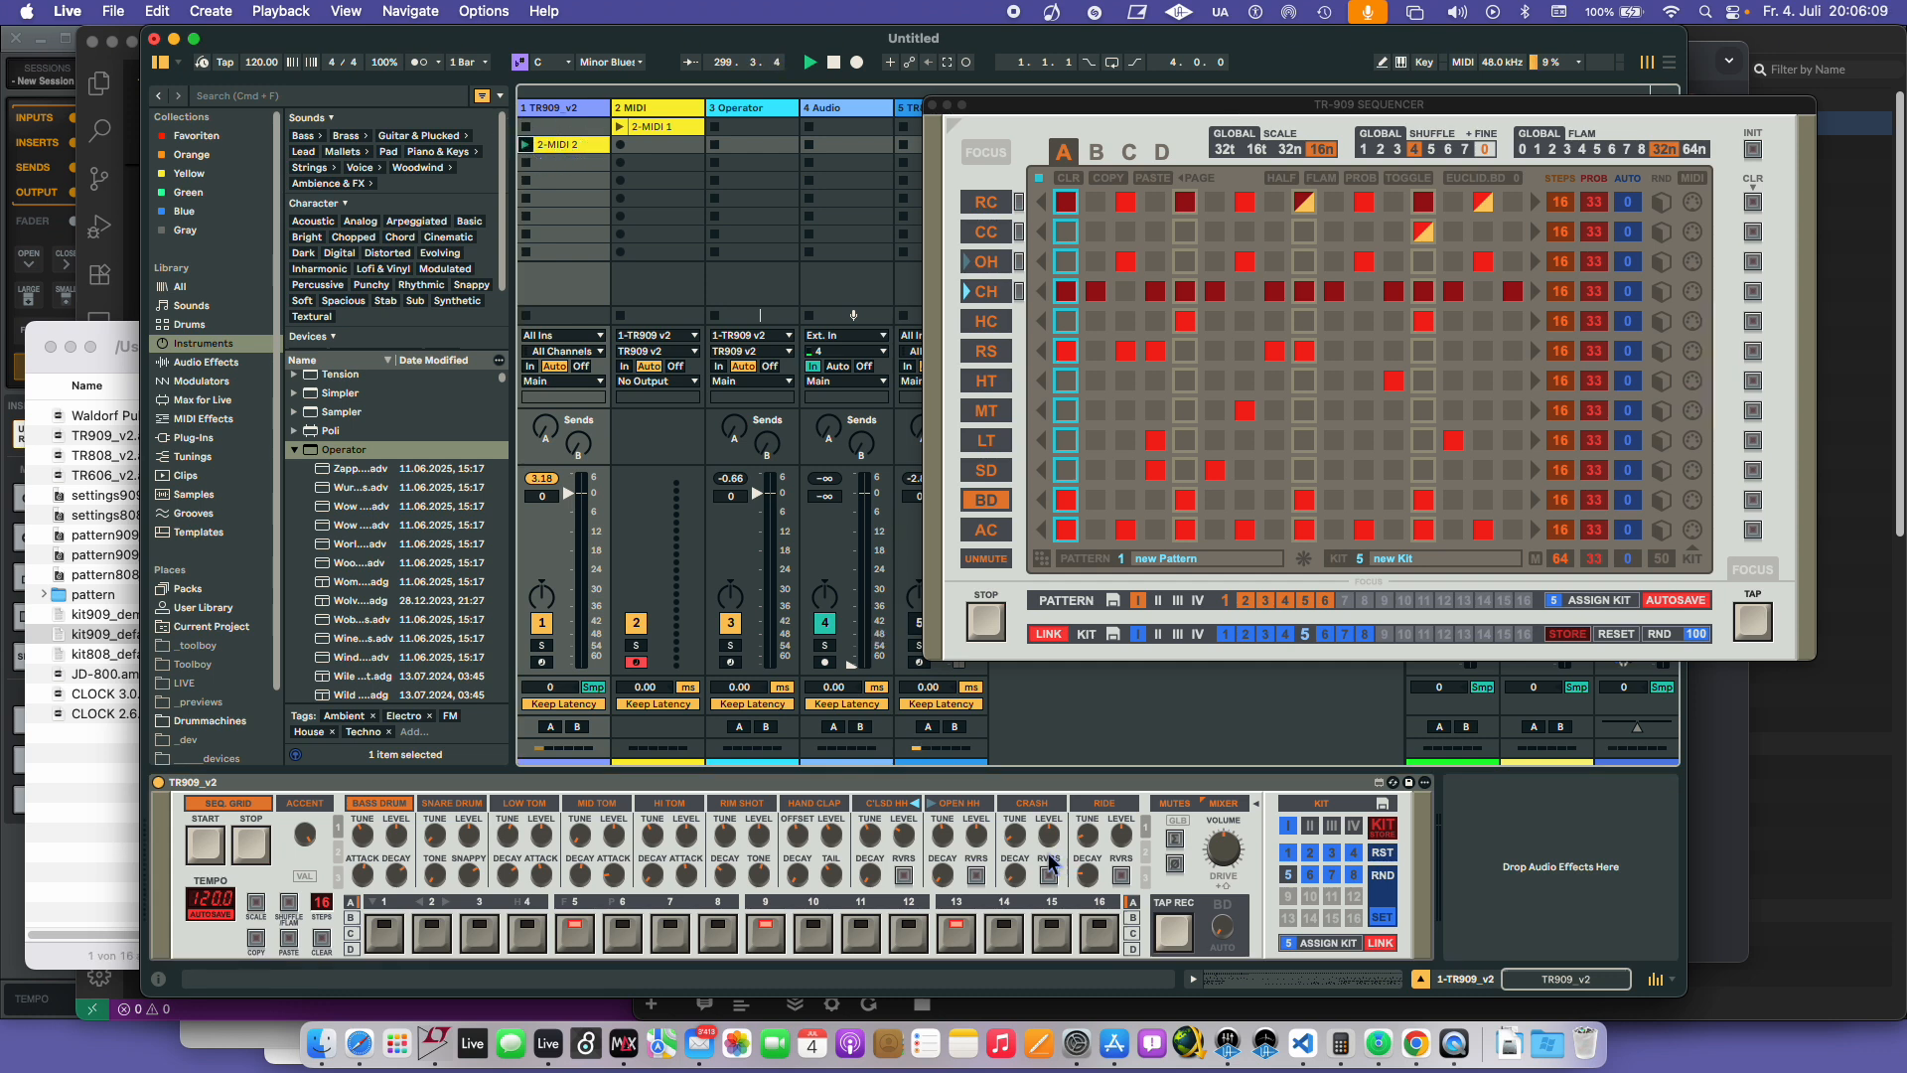
{"action": "left_click", "coordinate": [561, 147]}
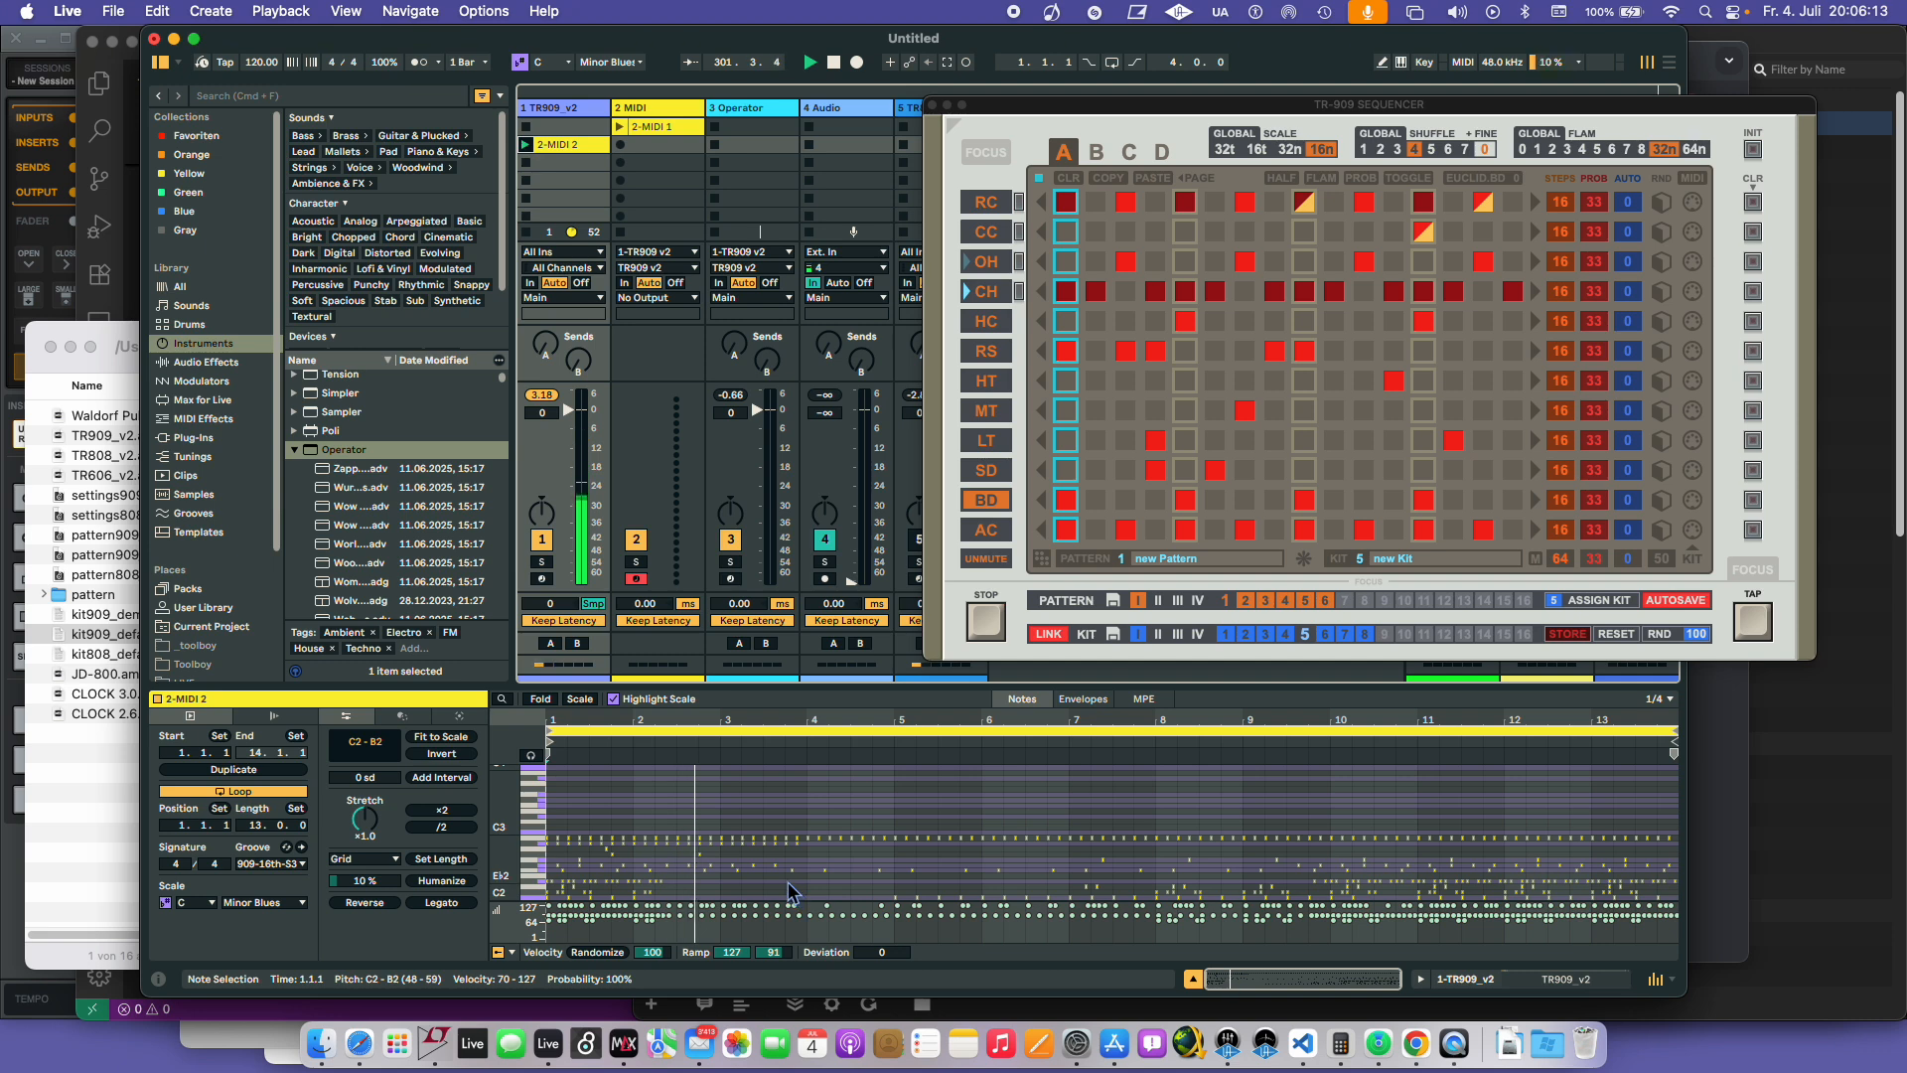
{"action": "scroll", "coordinate": [785, 841], "scroll_direction": "down", "scroll_amount": 1}
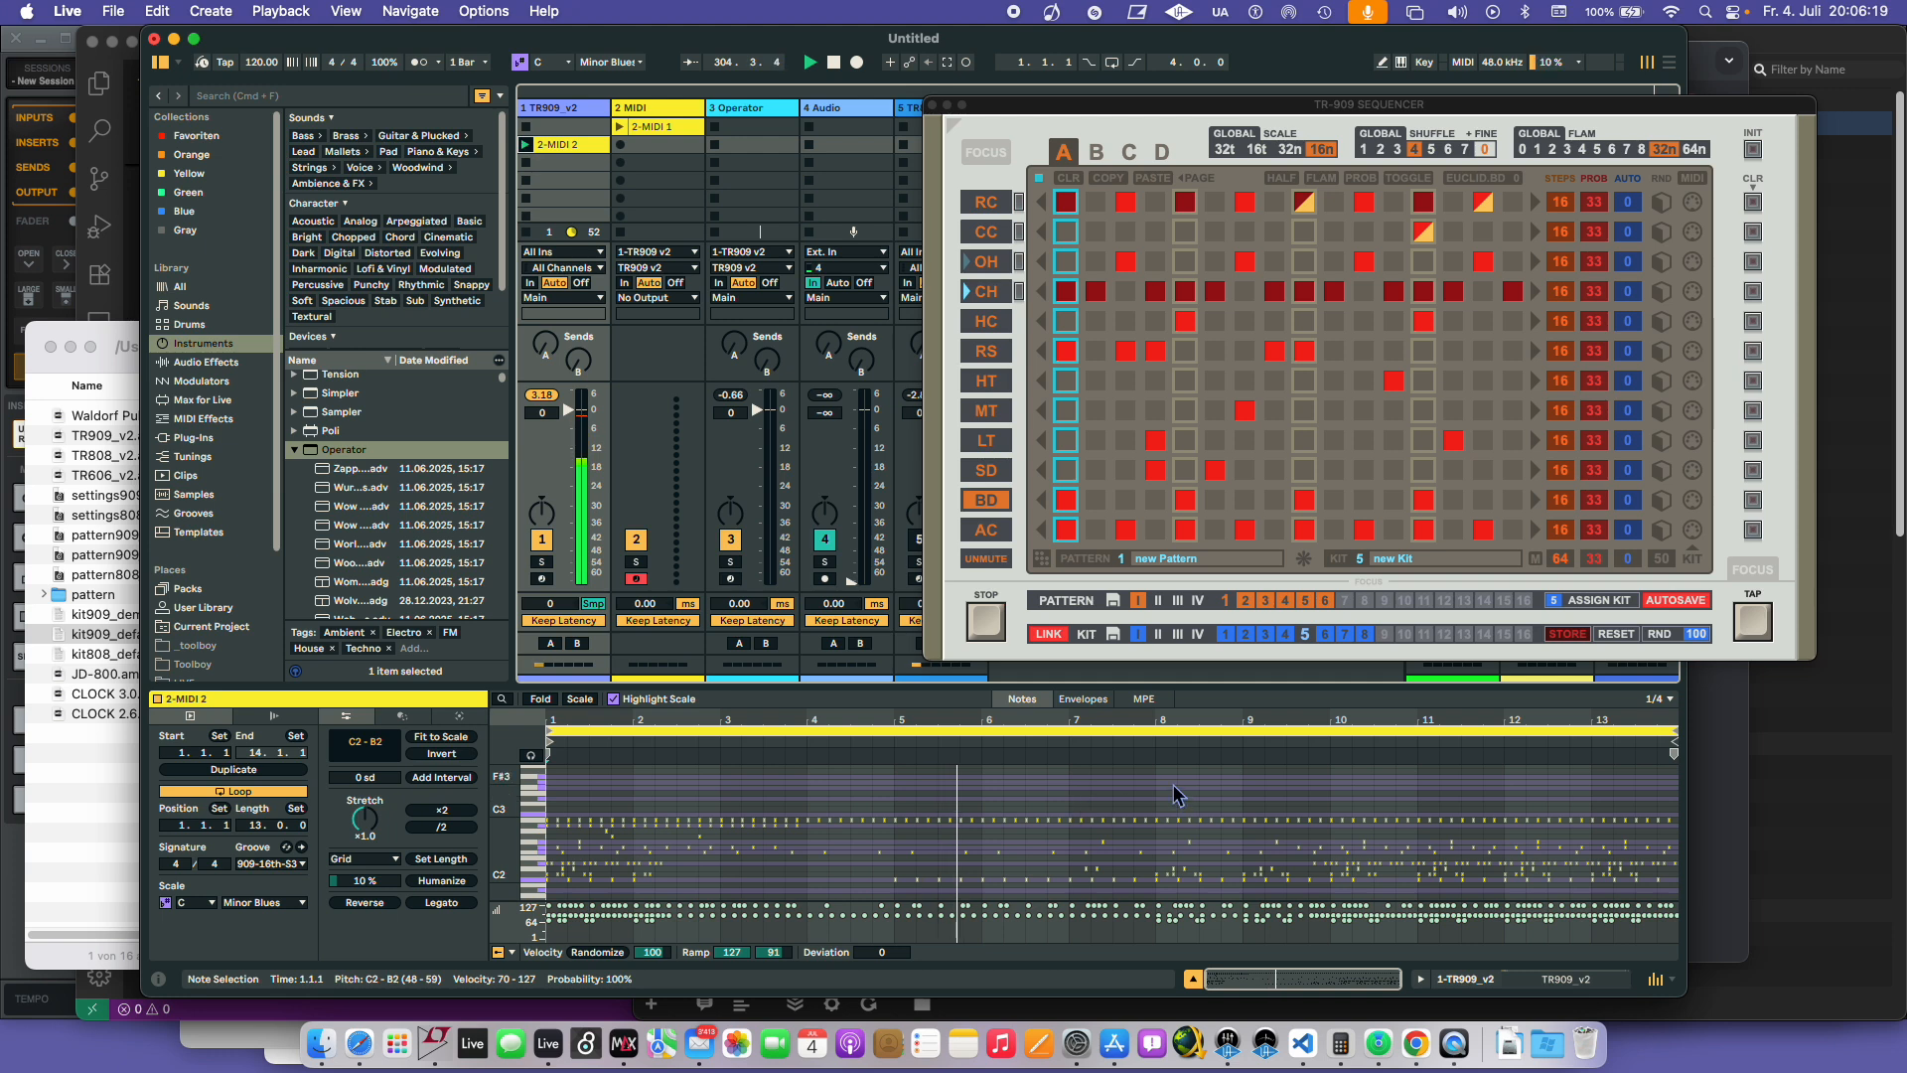
- Switch between kits 2, 7 and 3 while the clip plays the TR909_v2, ending on kit 3
{"action": "left_click", "coordinate": [1296, 635]}
{"action": "left_click", "coordinate": [1243, 636]}
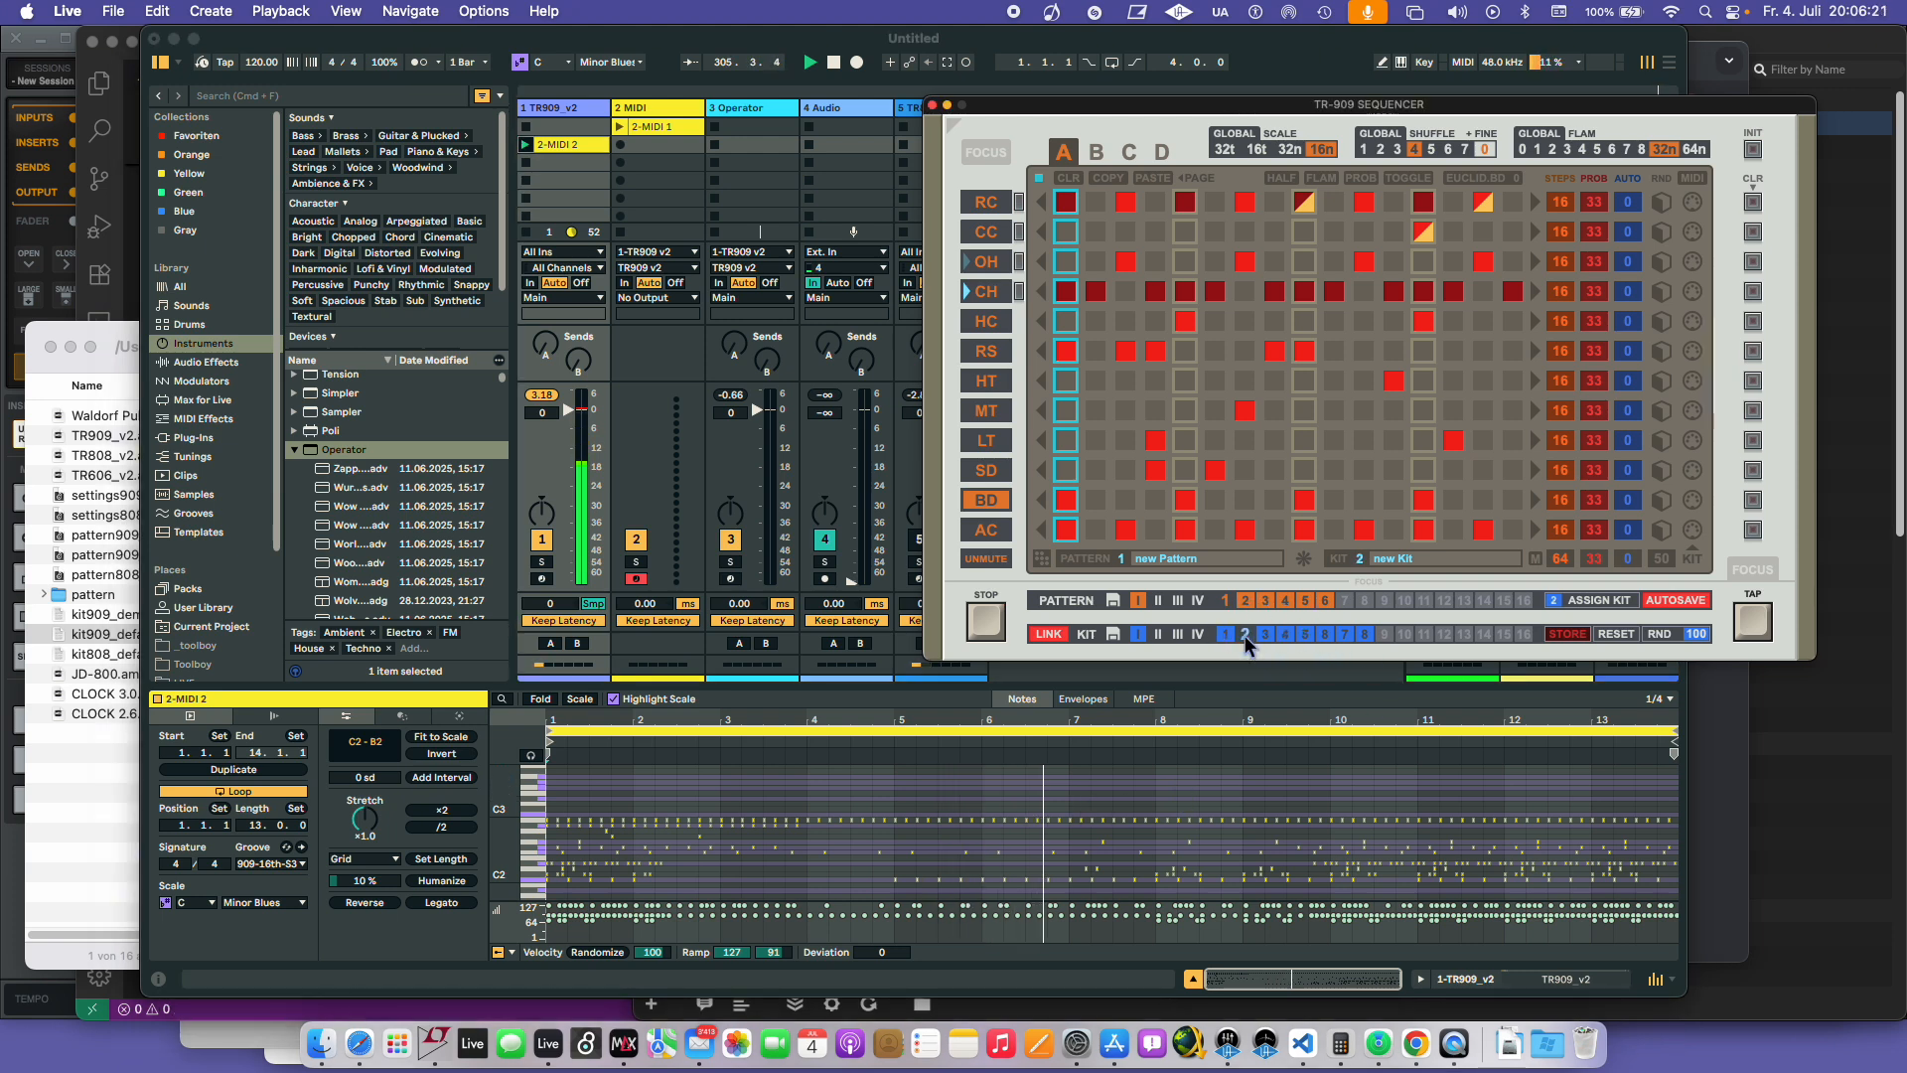
{"action": "left_click", "coordinate": [1345, 635]}
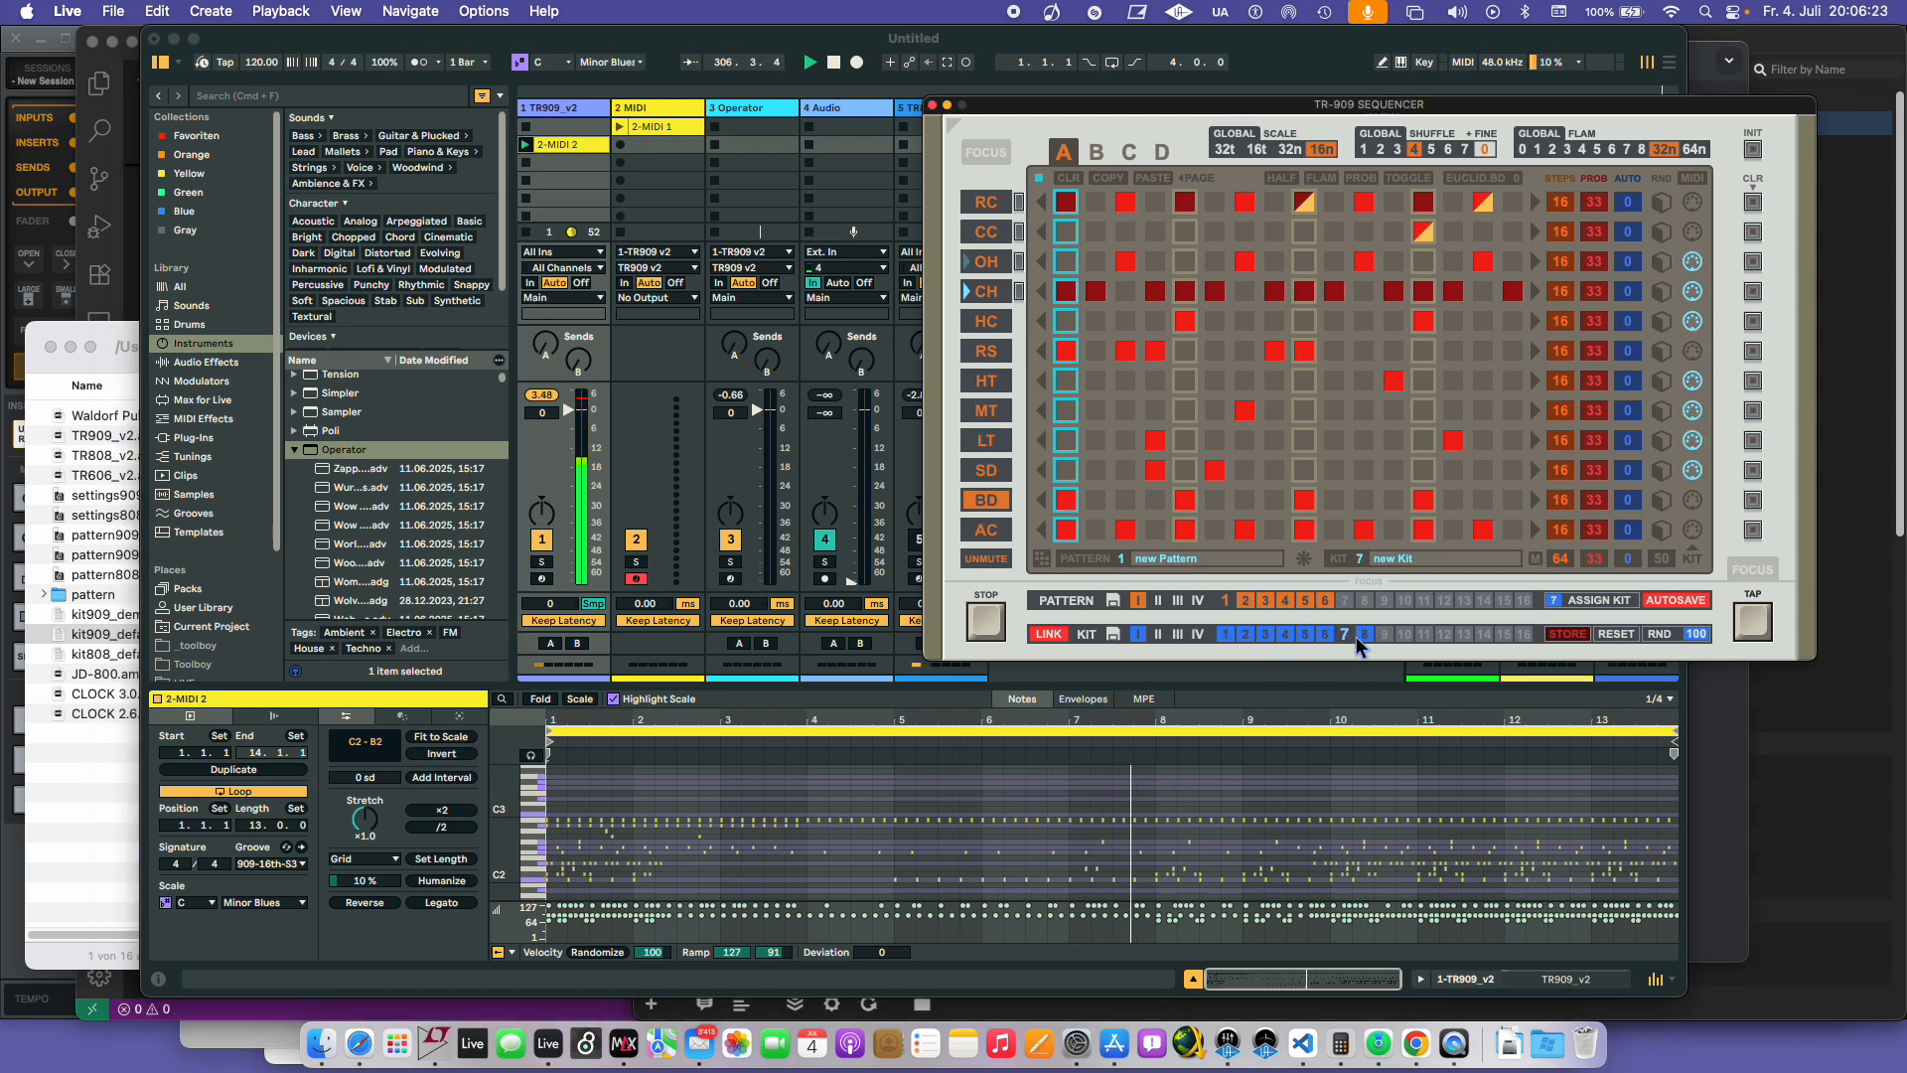
{"action": "left_click", "coordinate": [1266, 634]}
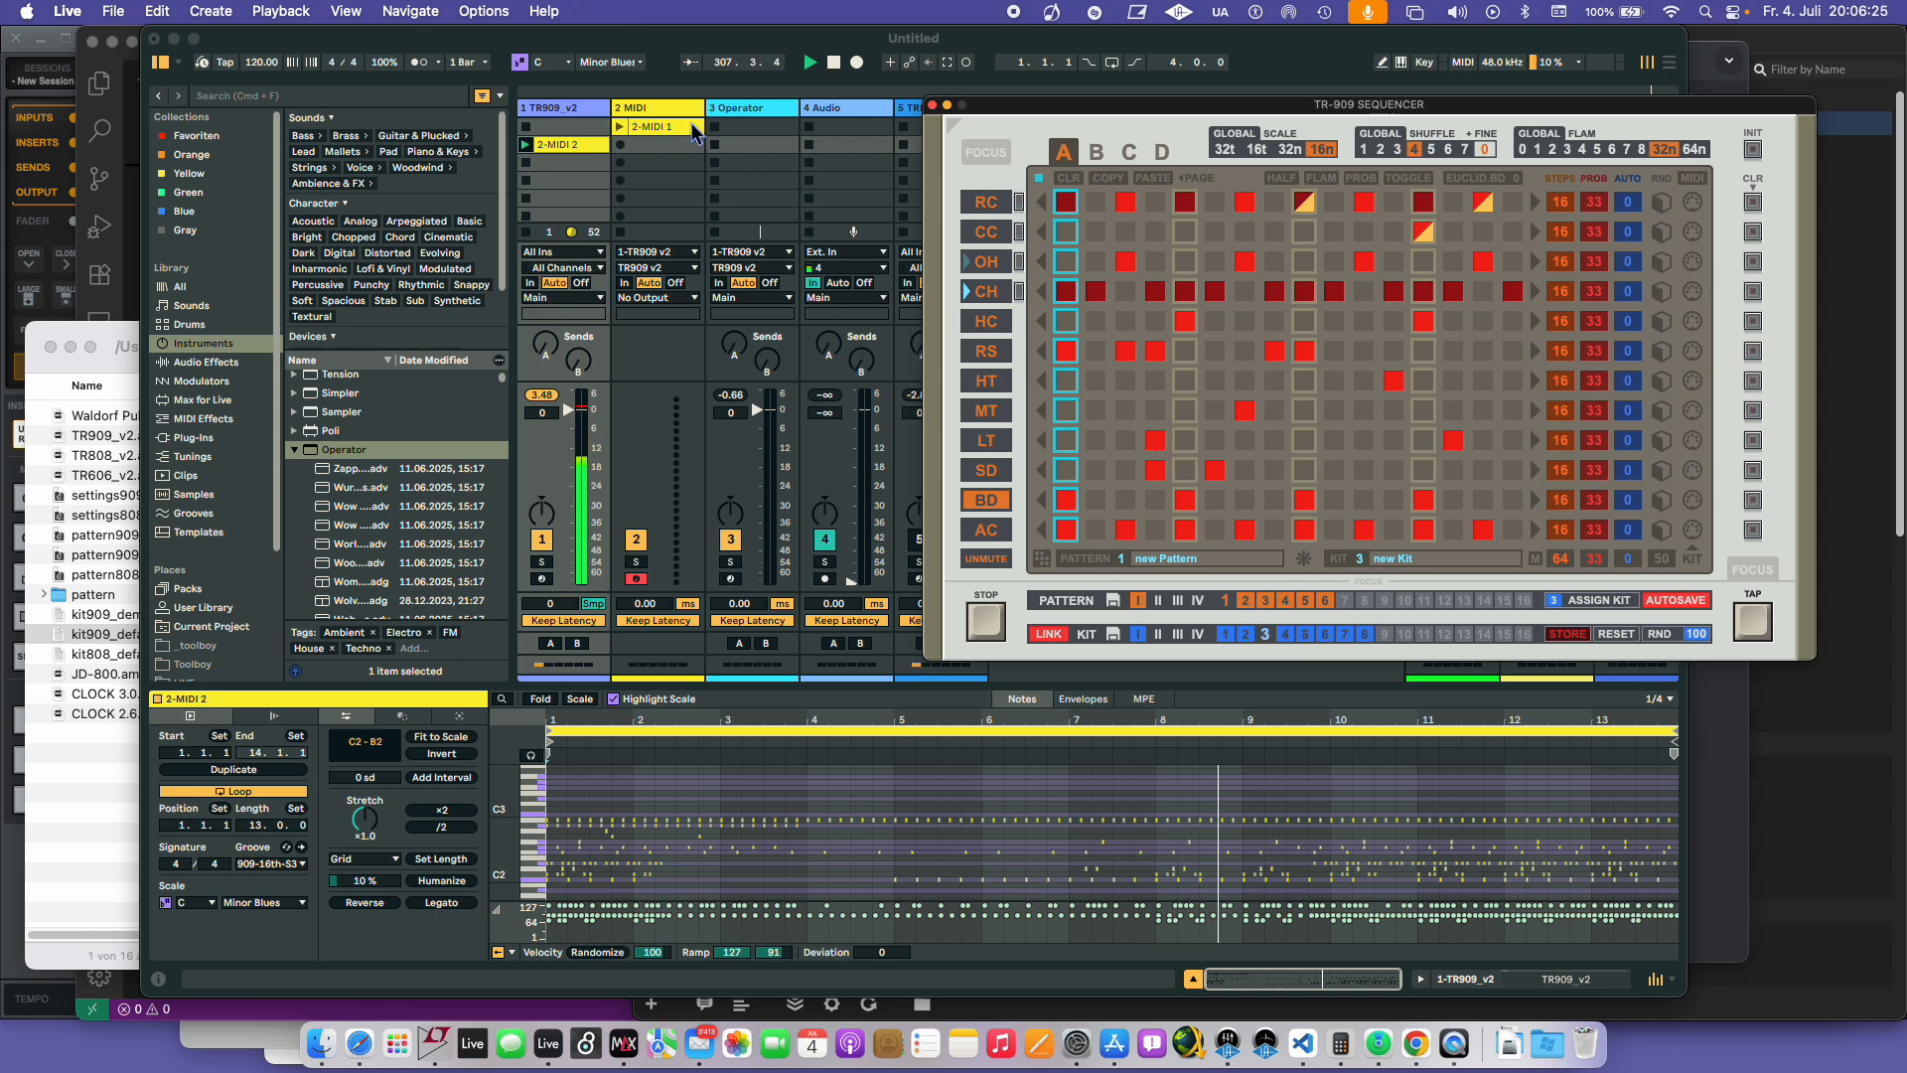
- Insert a new MIDI track directly after the 2 MIDI track
{"action": "right_click", "coordinate": [641, 108]}
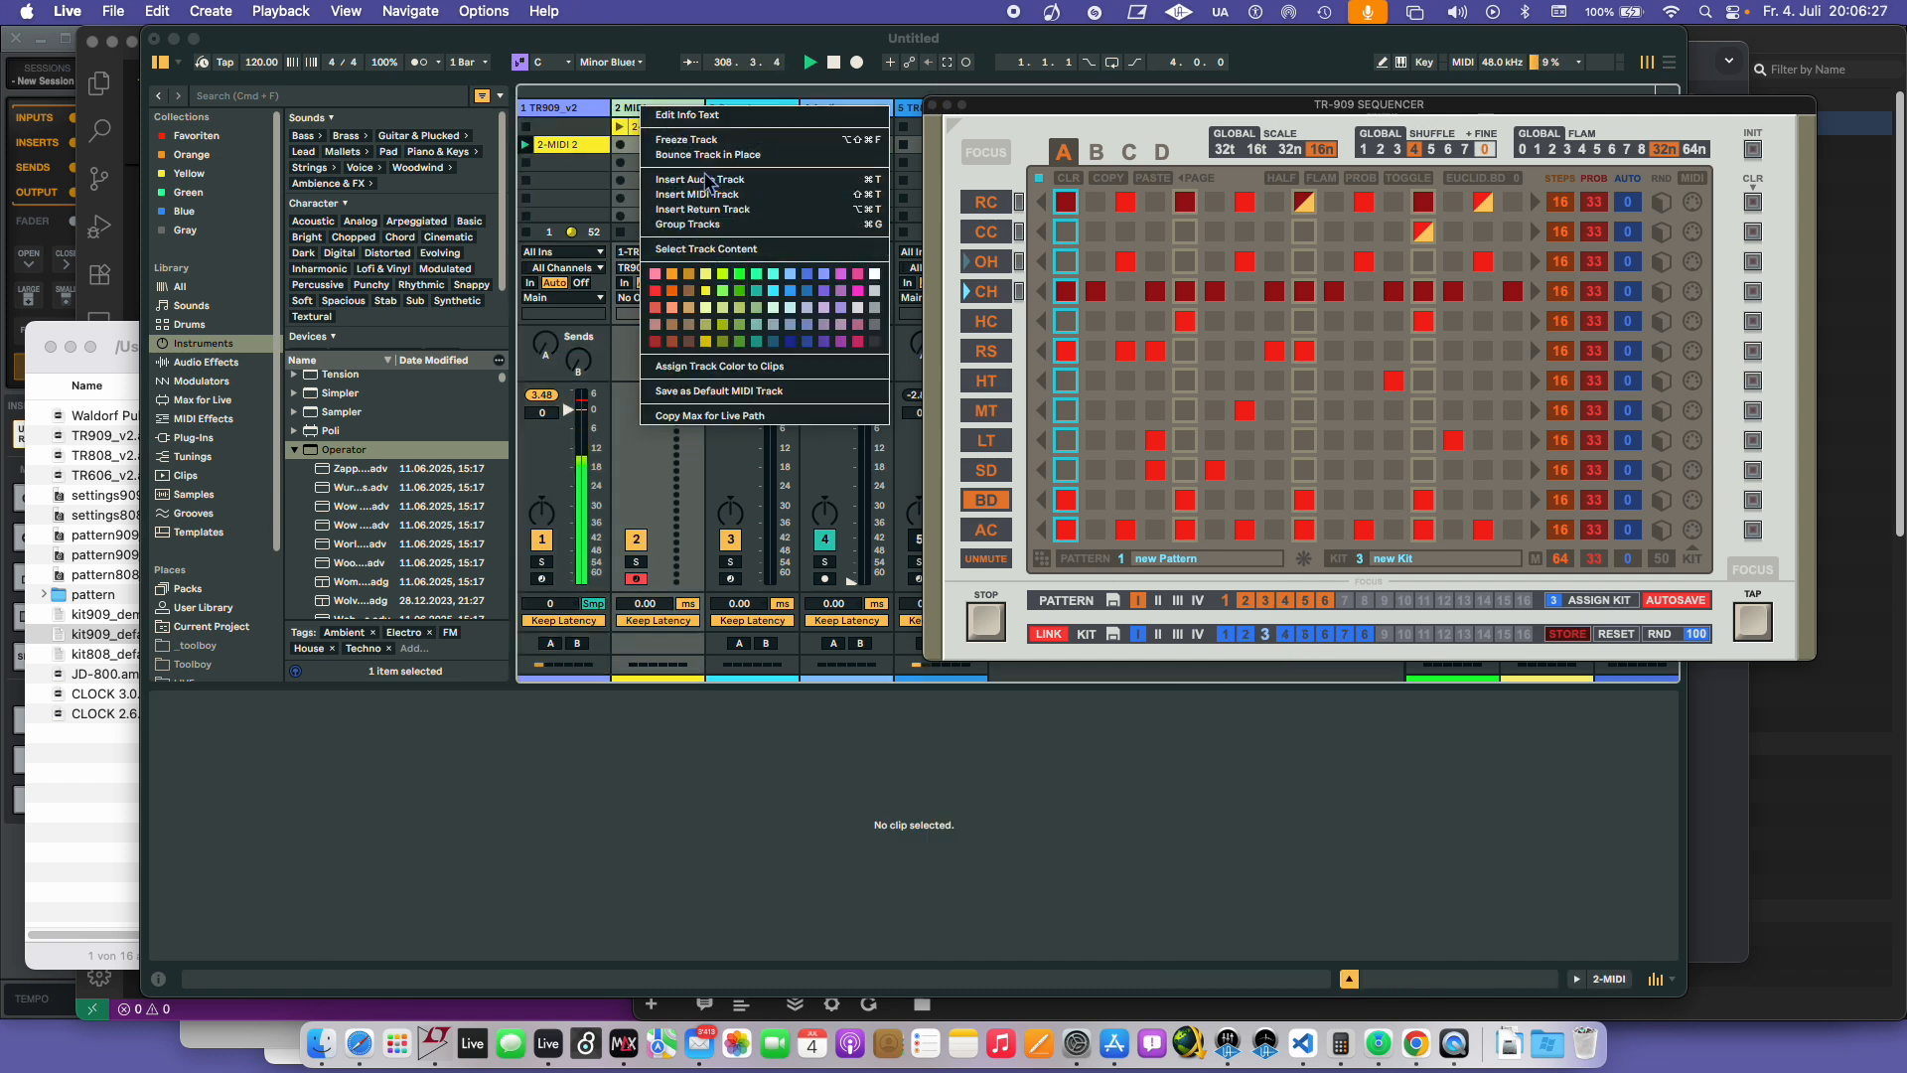
{"action": "left_click", "coordinate": [711, 204]}
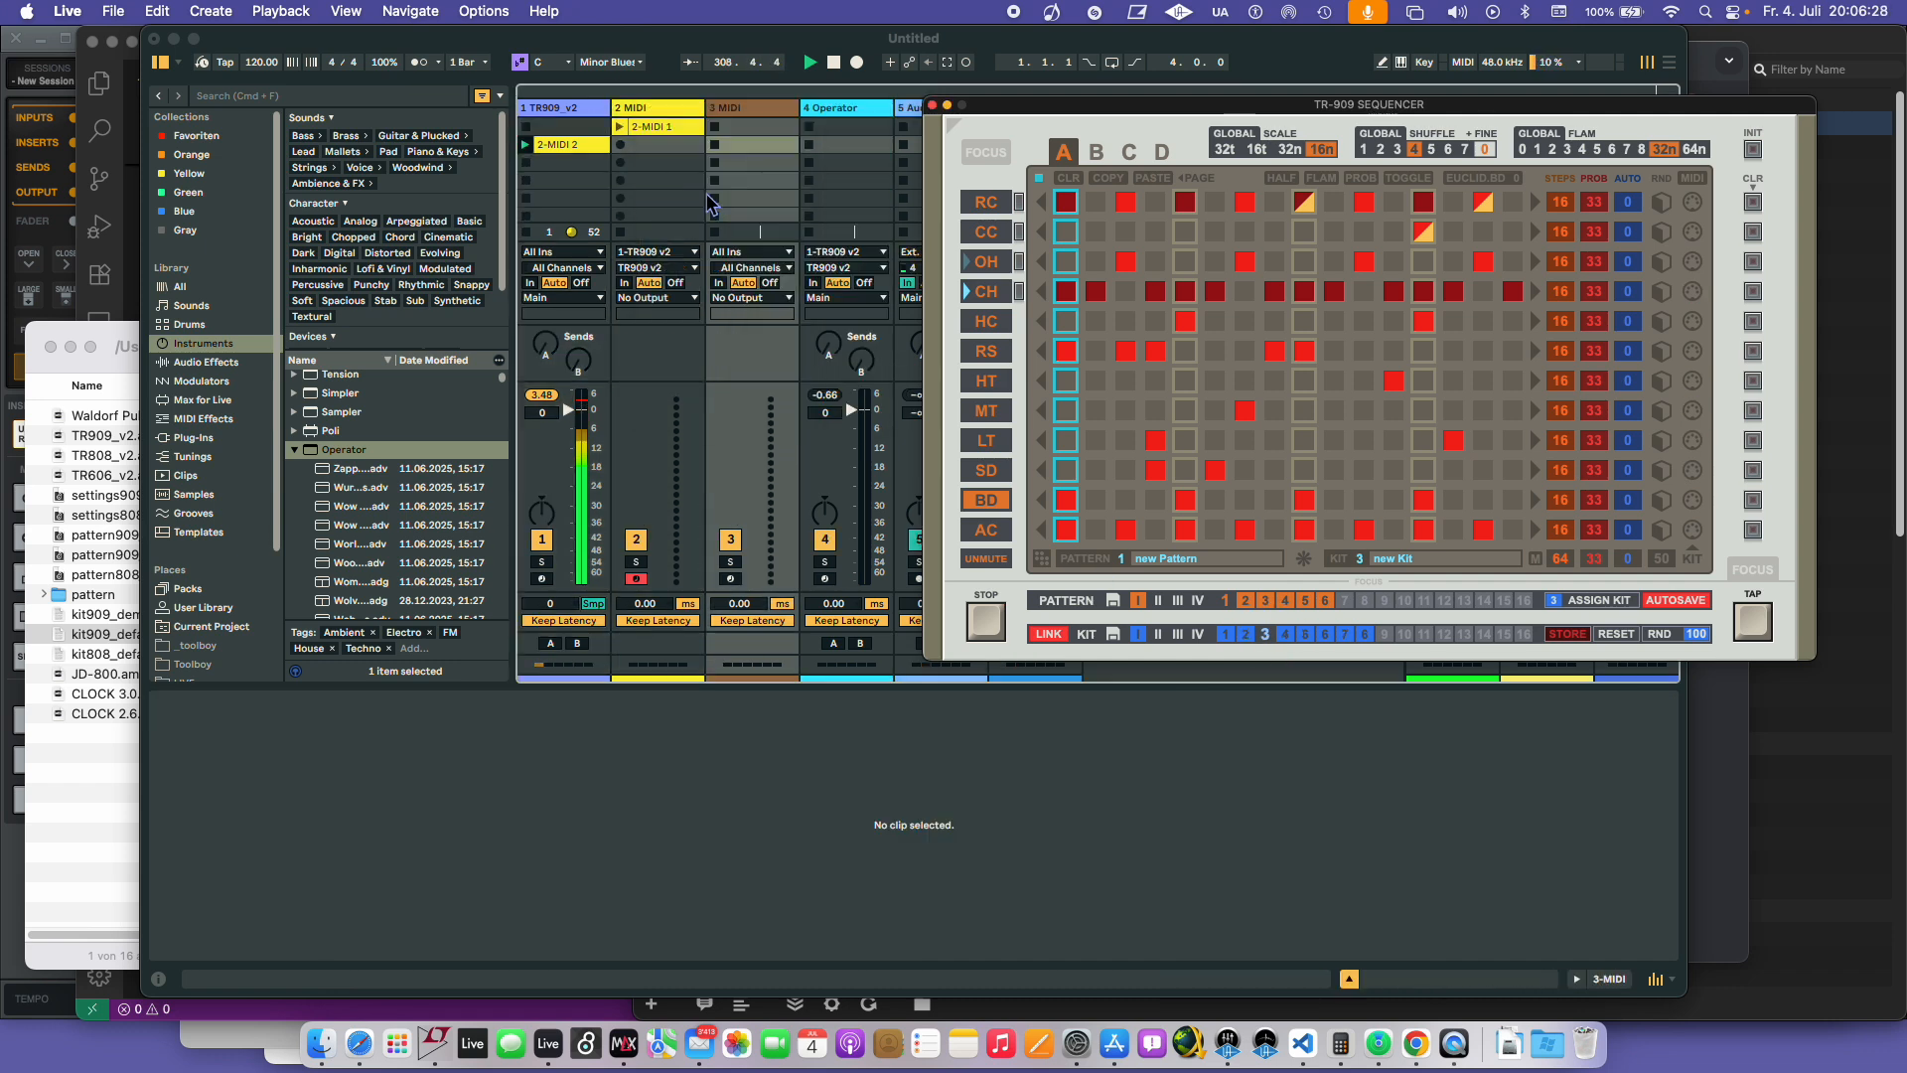
- Route the 3 MIDI track's output to 1-TR909 v2 on channel 3-TR909 v2
{"action": "left_click", "coordinate": [743, 298]}
{"action": "left_click", "coordinate": [752, 387]}
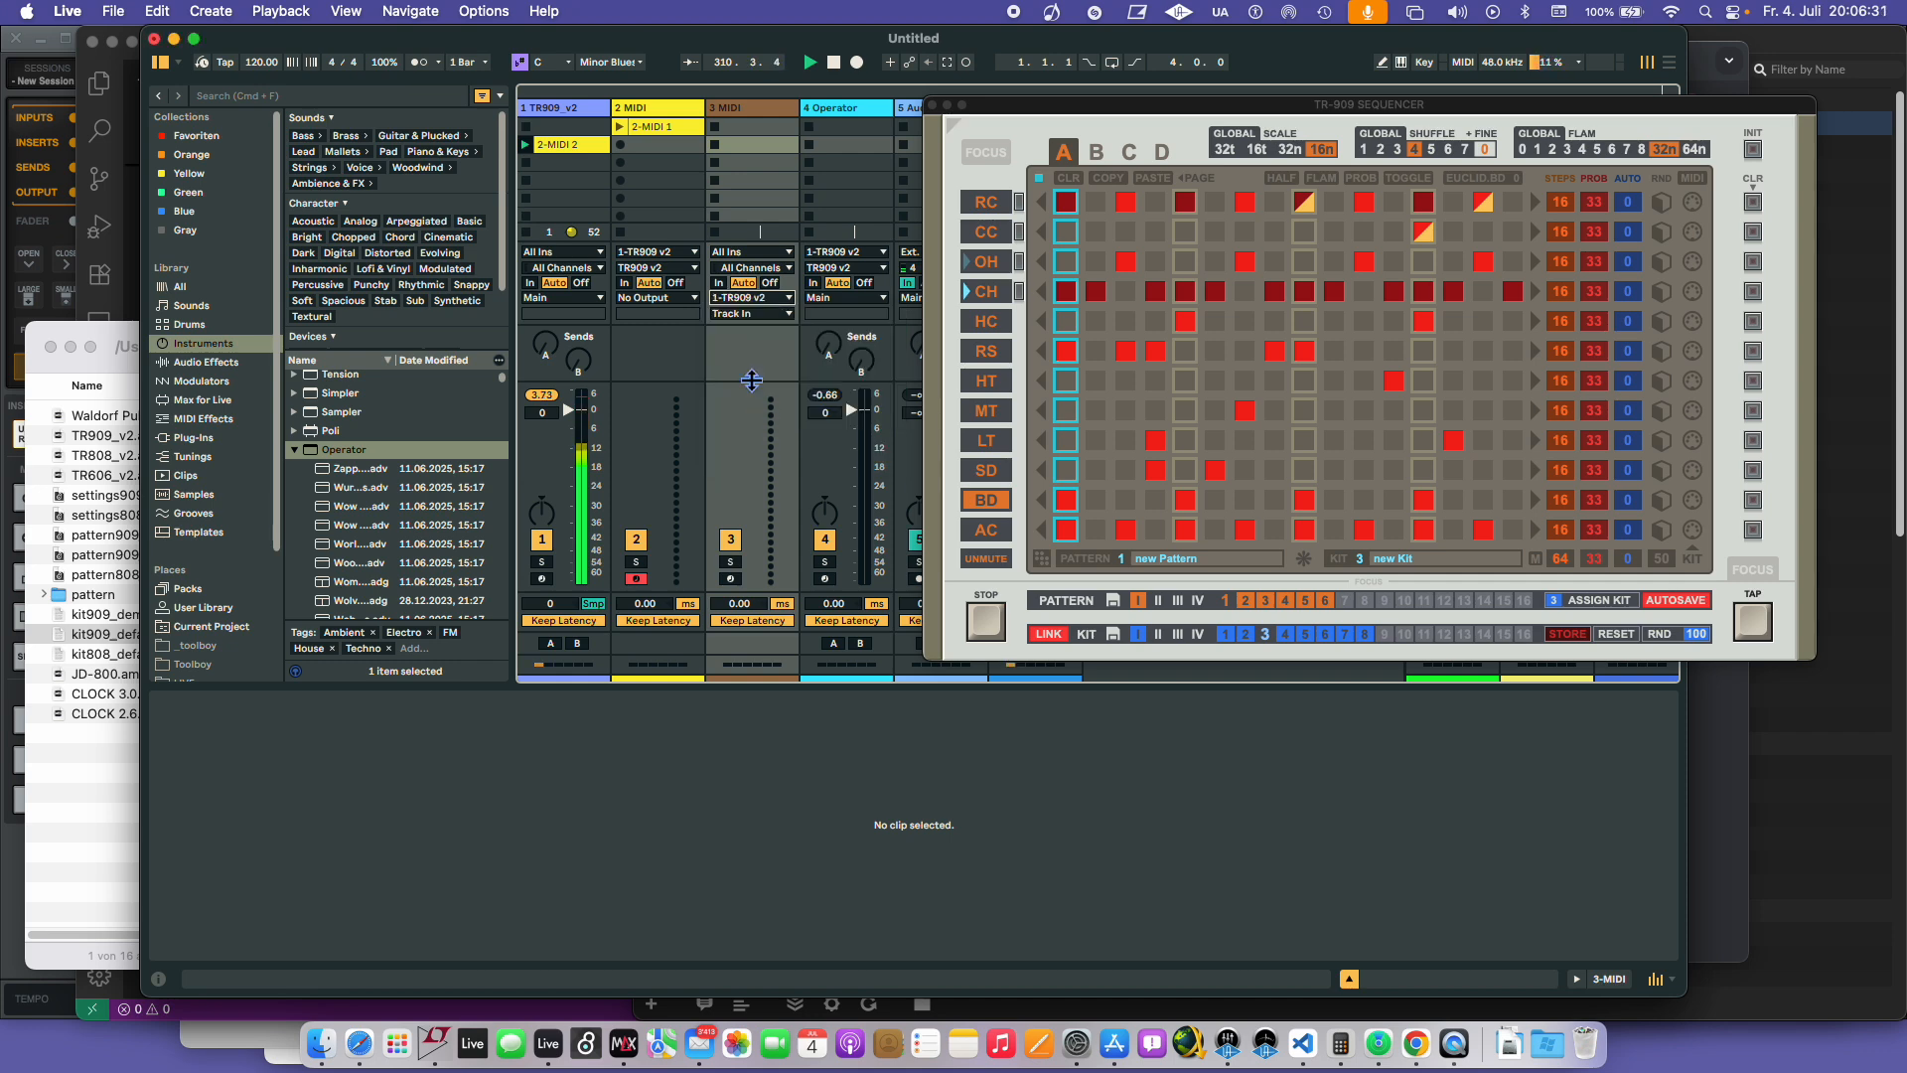
{"action": "left_click", "coordinate": [748, 314]}
{"action": "left_click", "coordinate": [747, 378]}
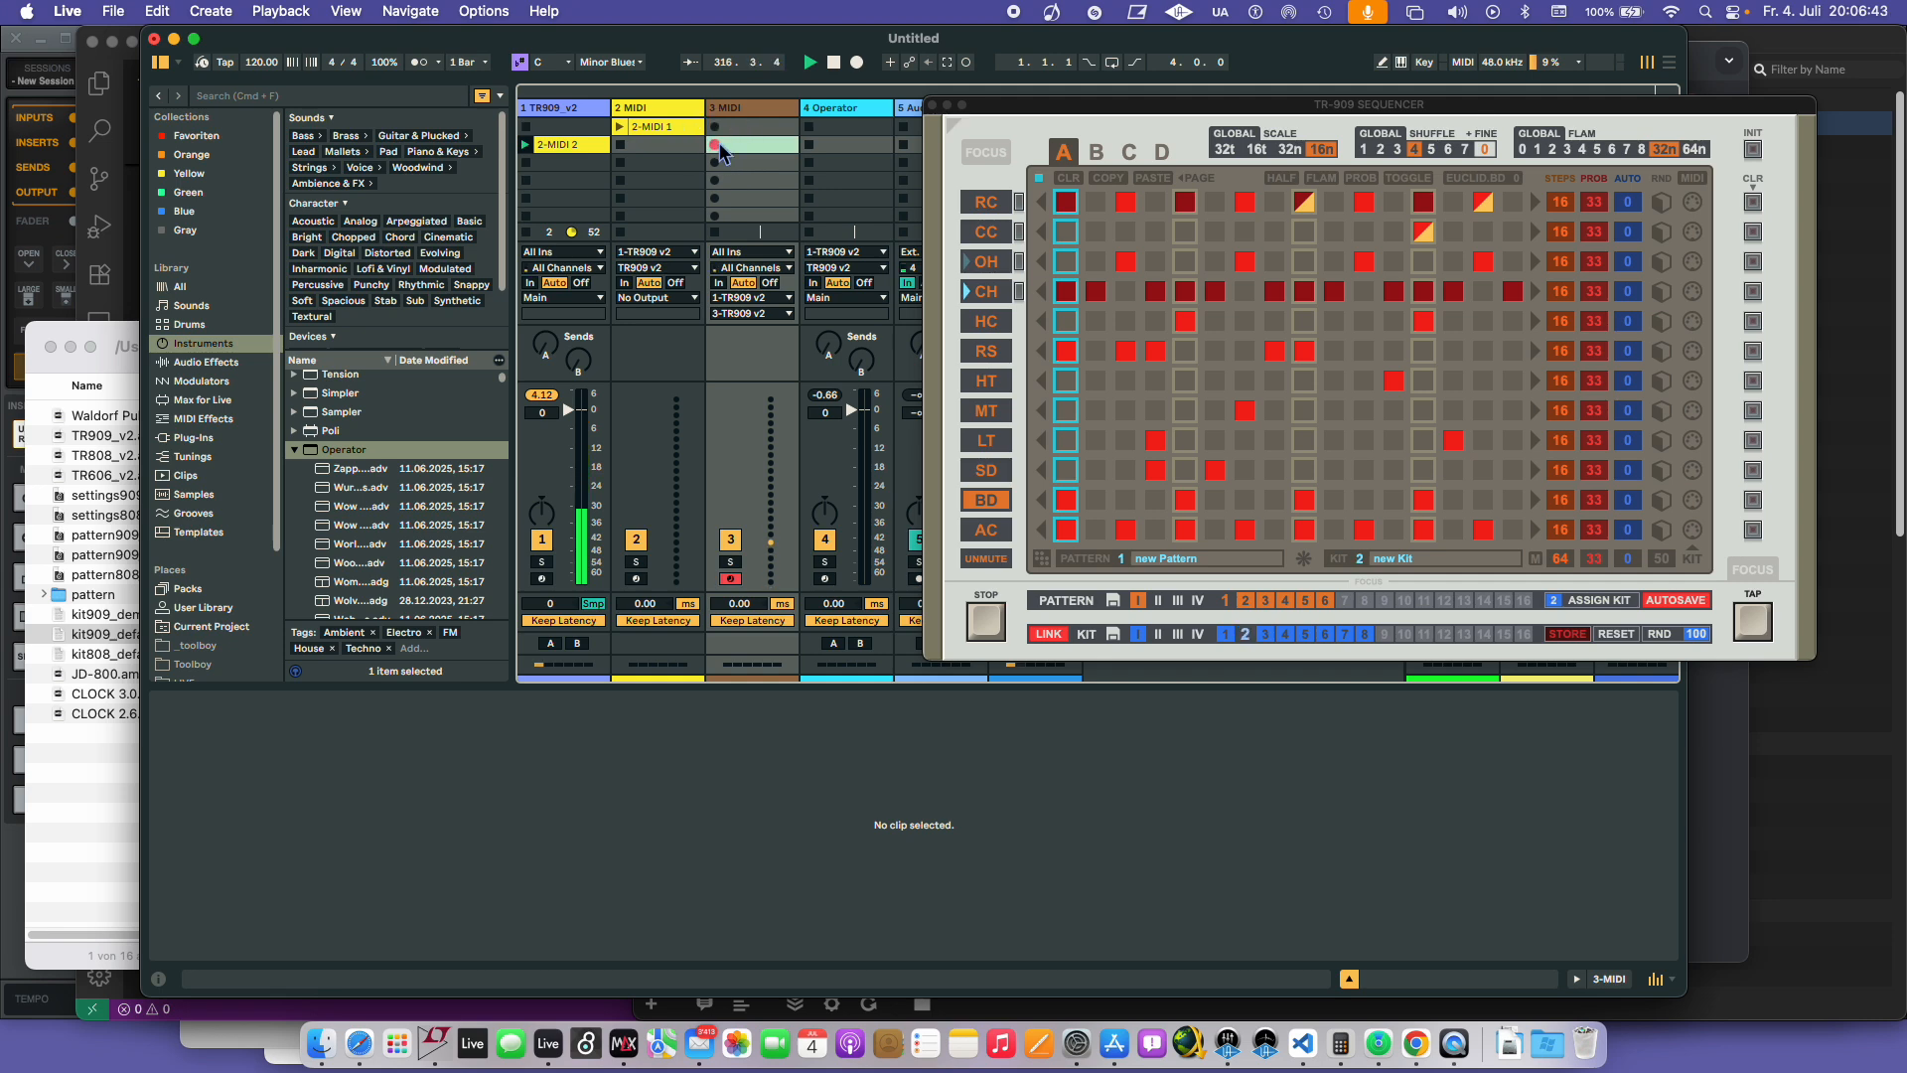
- Record a MIDI clip in the second slot of the 3 MIDI track, and compare its notes with those of clip 2-MIDI 2
{"action": "left_click", "coordinate": [718, 145]}
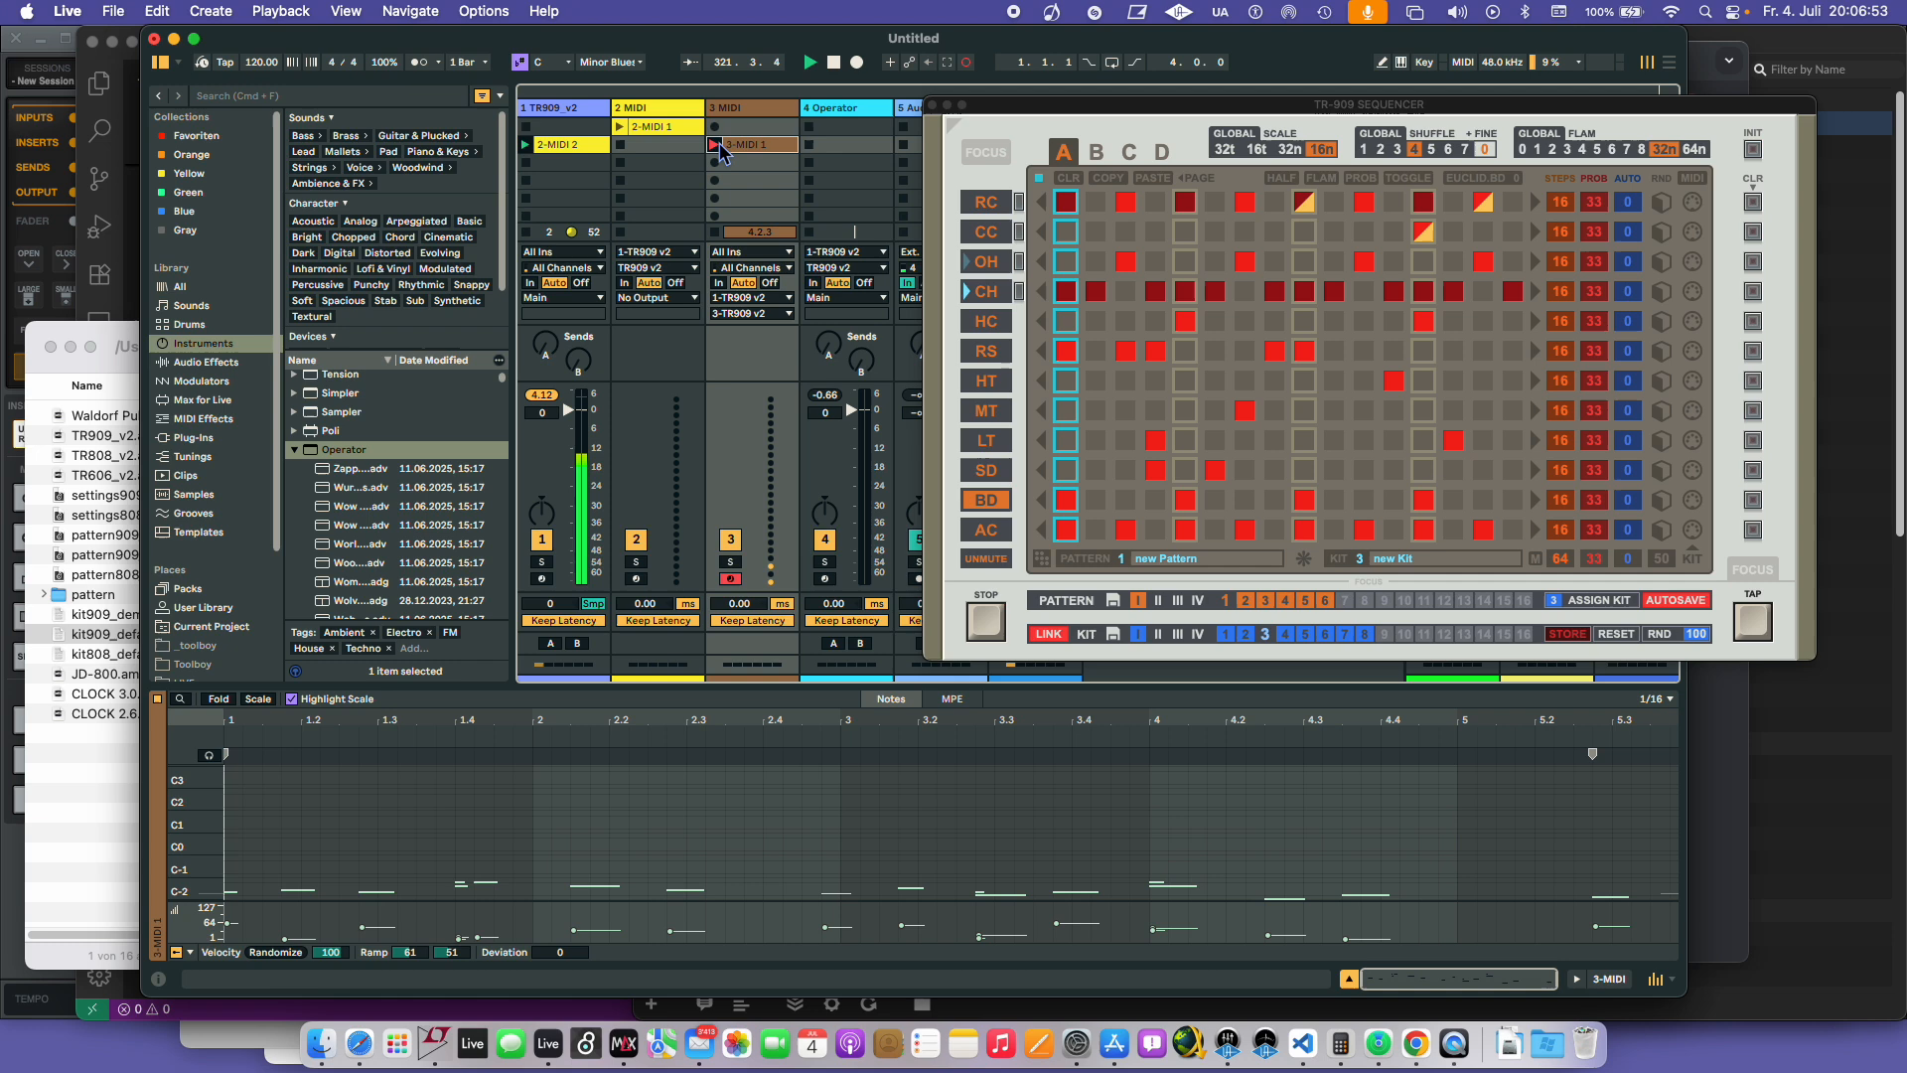
{"action": "left_click", "coordinate": [719, 234]}
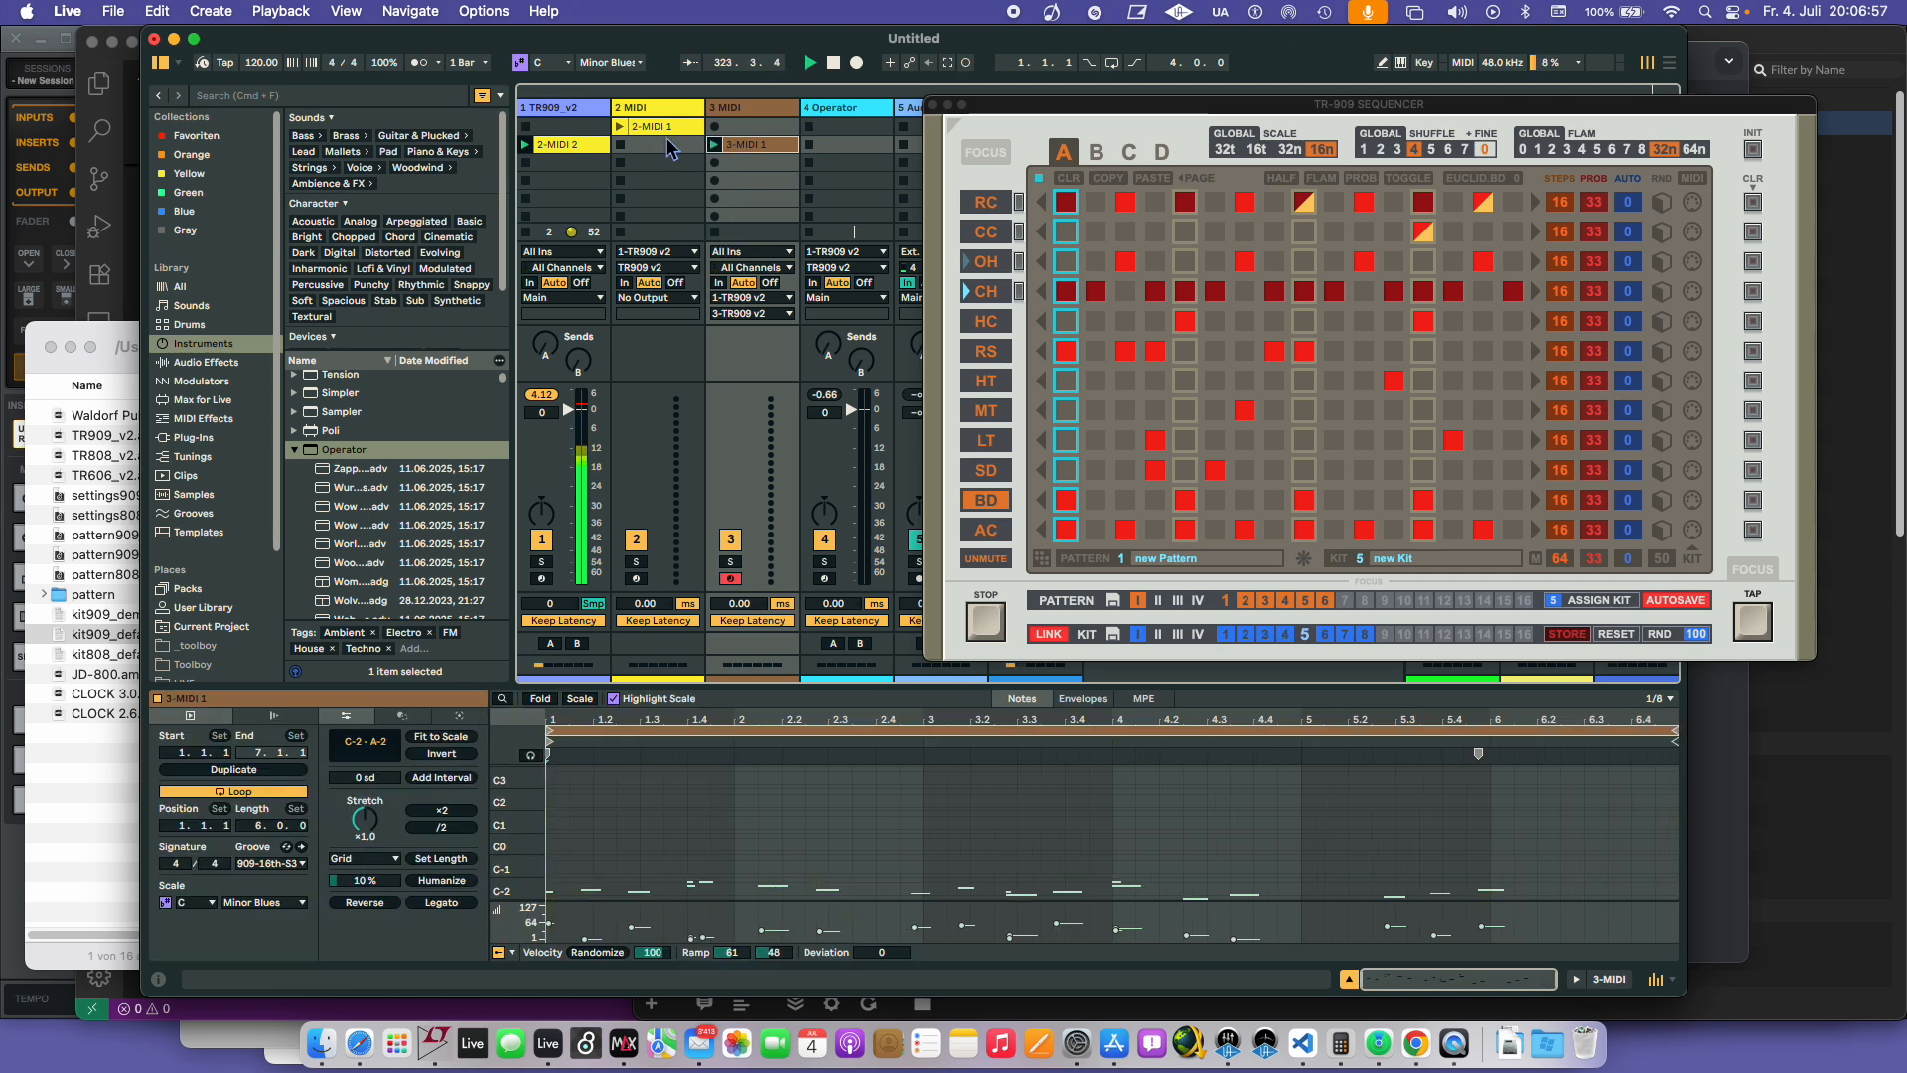
{"action": "left_click", "coordinate": [587, 147]}
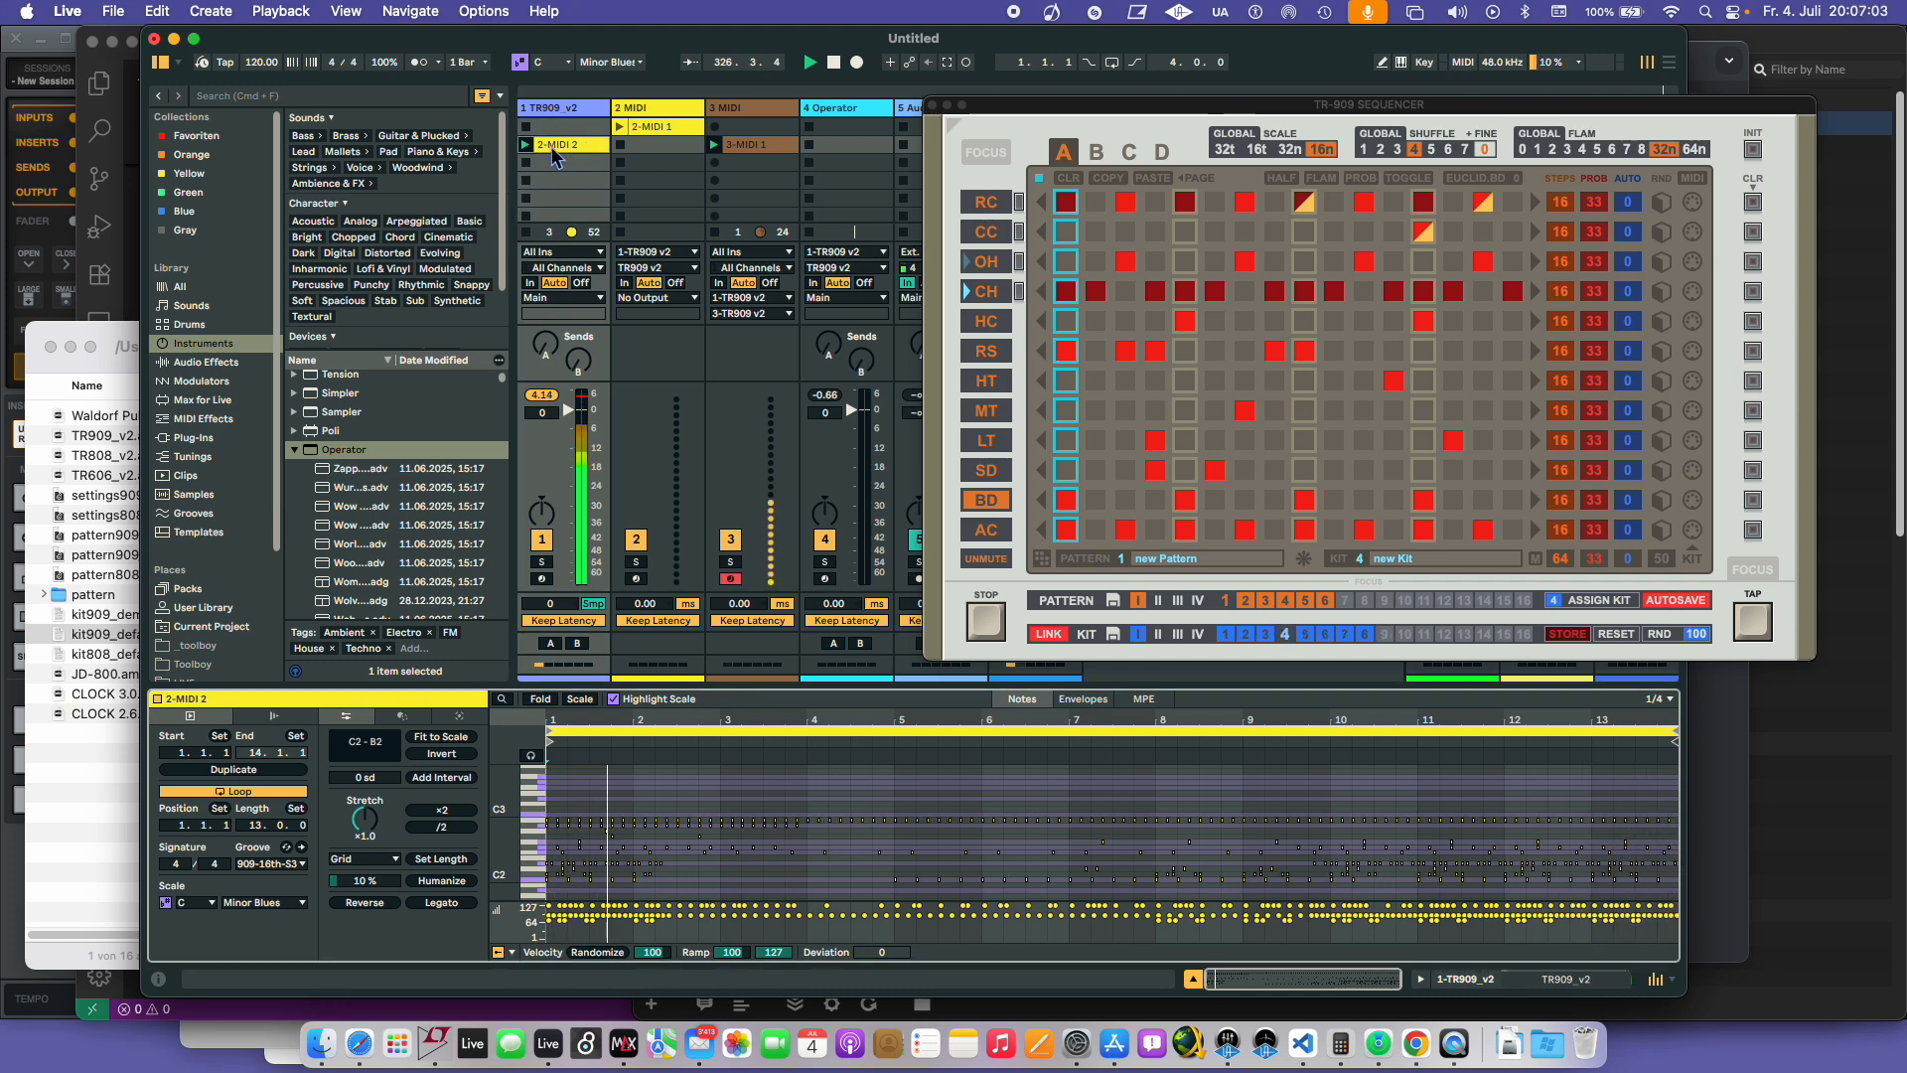
{"action": "left_click", "coordinate": [776, 149]}
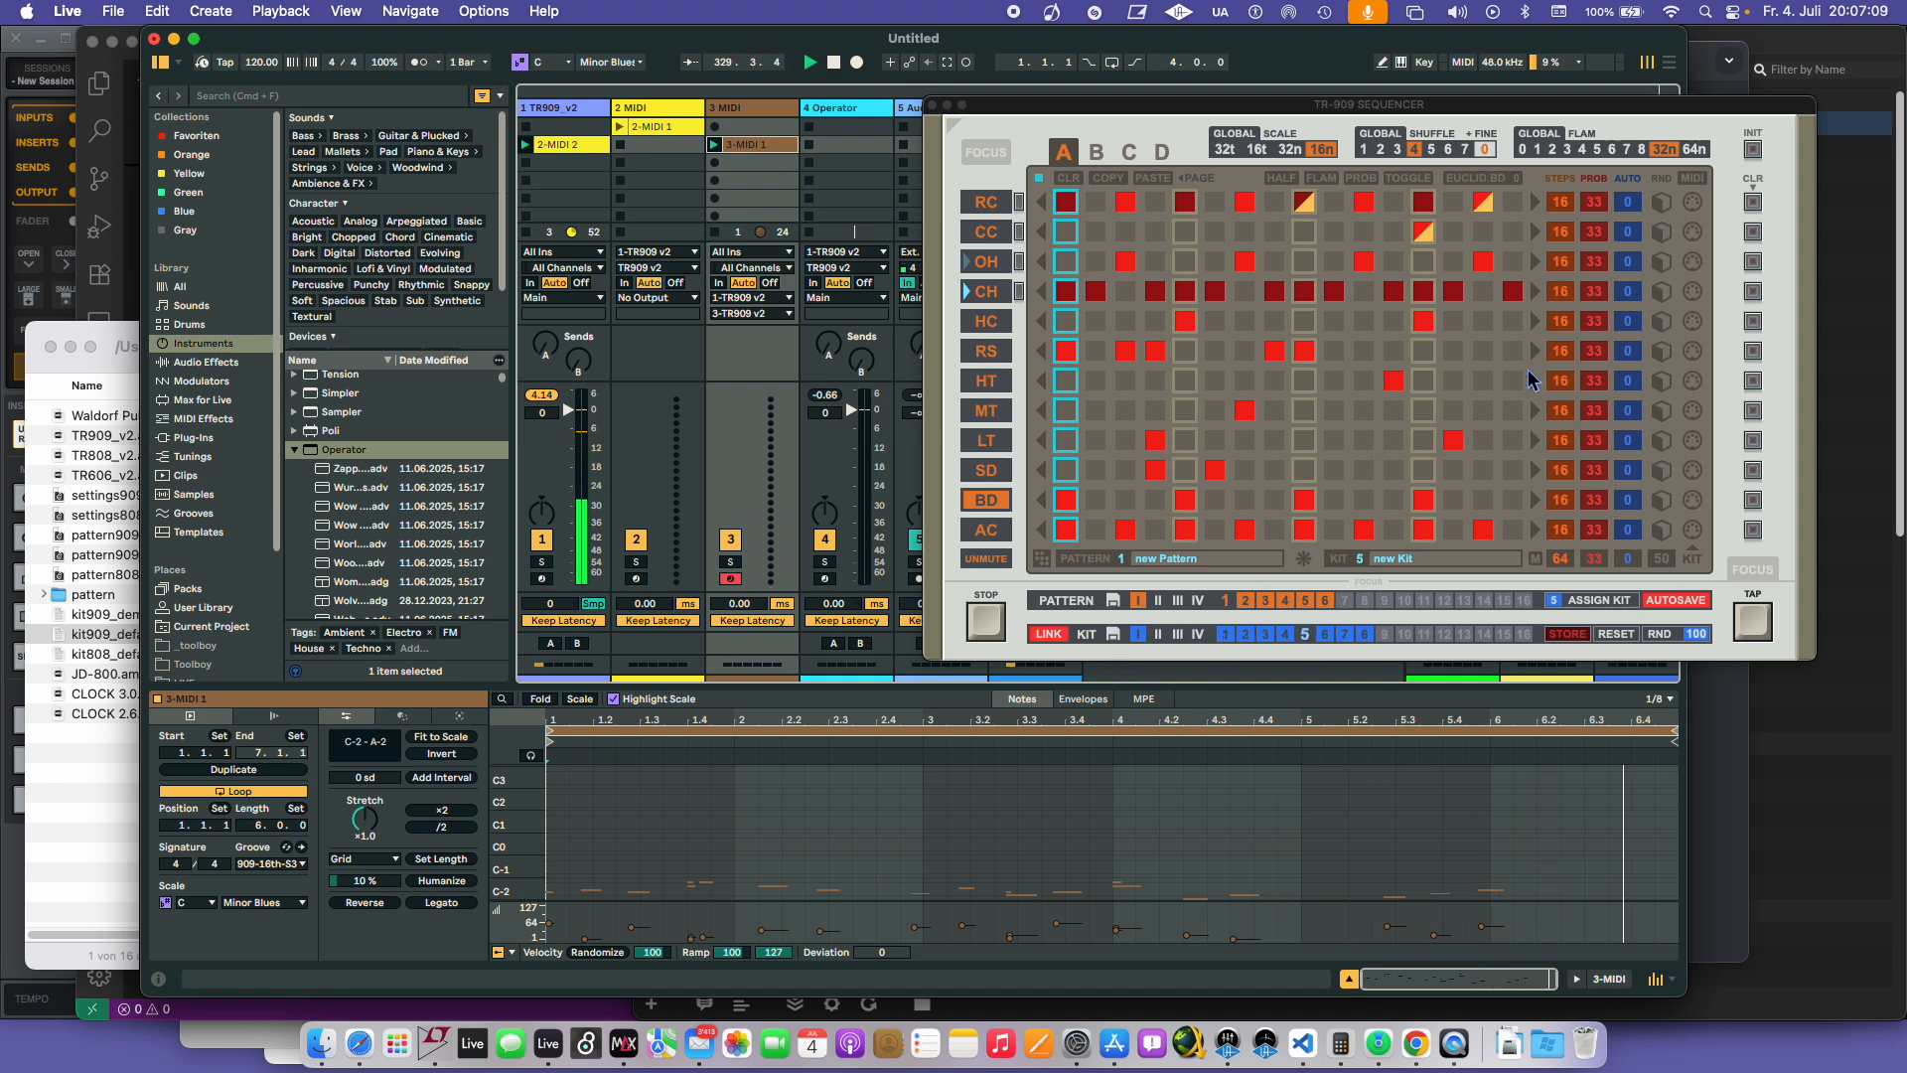
- Open the sequencer's MIDI remote page and place its window so the first four tracks' mixer strips stay visible
{"action": "left_click_drag", "start_coordinate": [1132, 103], "coordinate": [915, 163]}
{"action": "left_click", "coordinate": [1482, 240]}
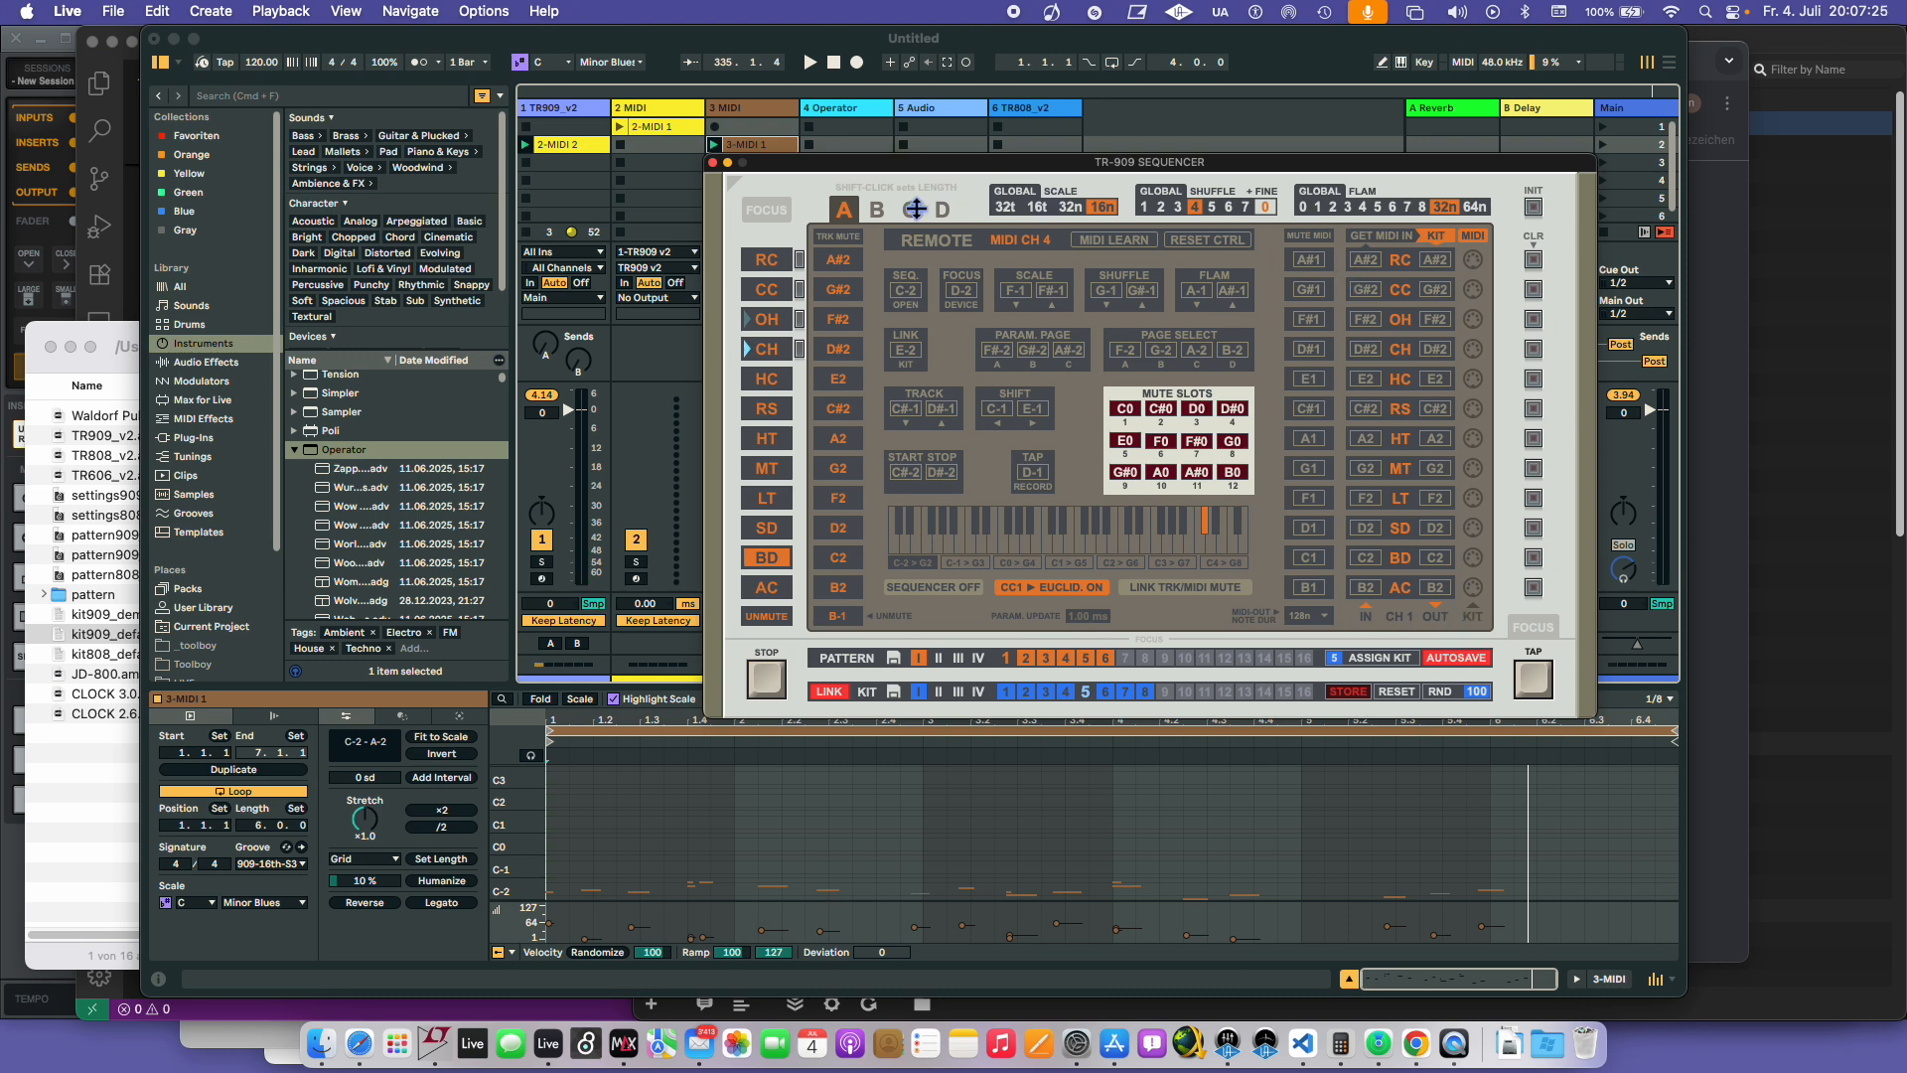
{"action": "left_click_drag", "start_coordinate": [909, 171], "coordinate": [1108, 156]}
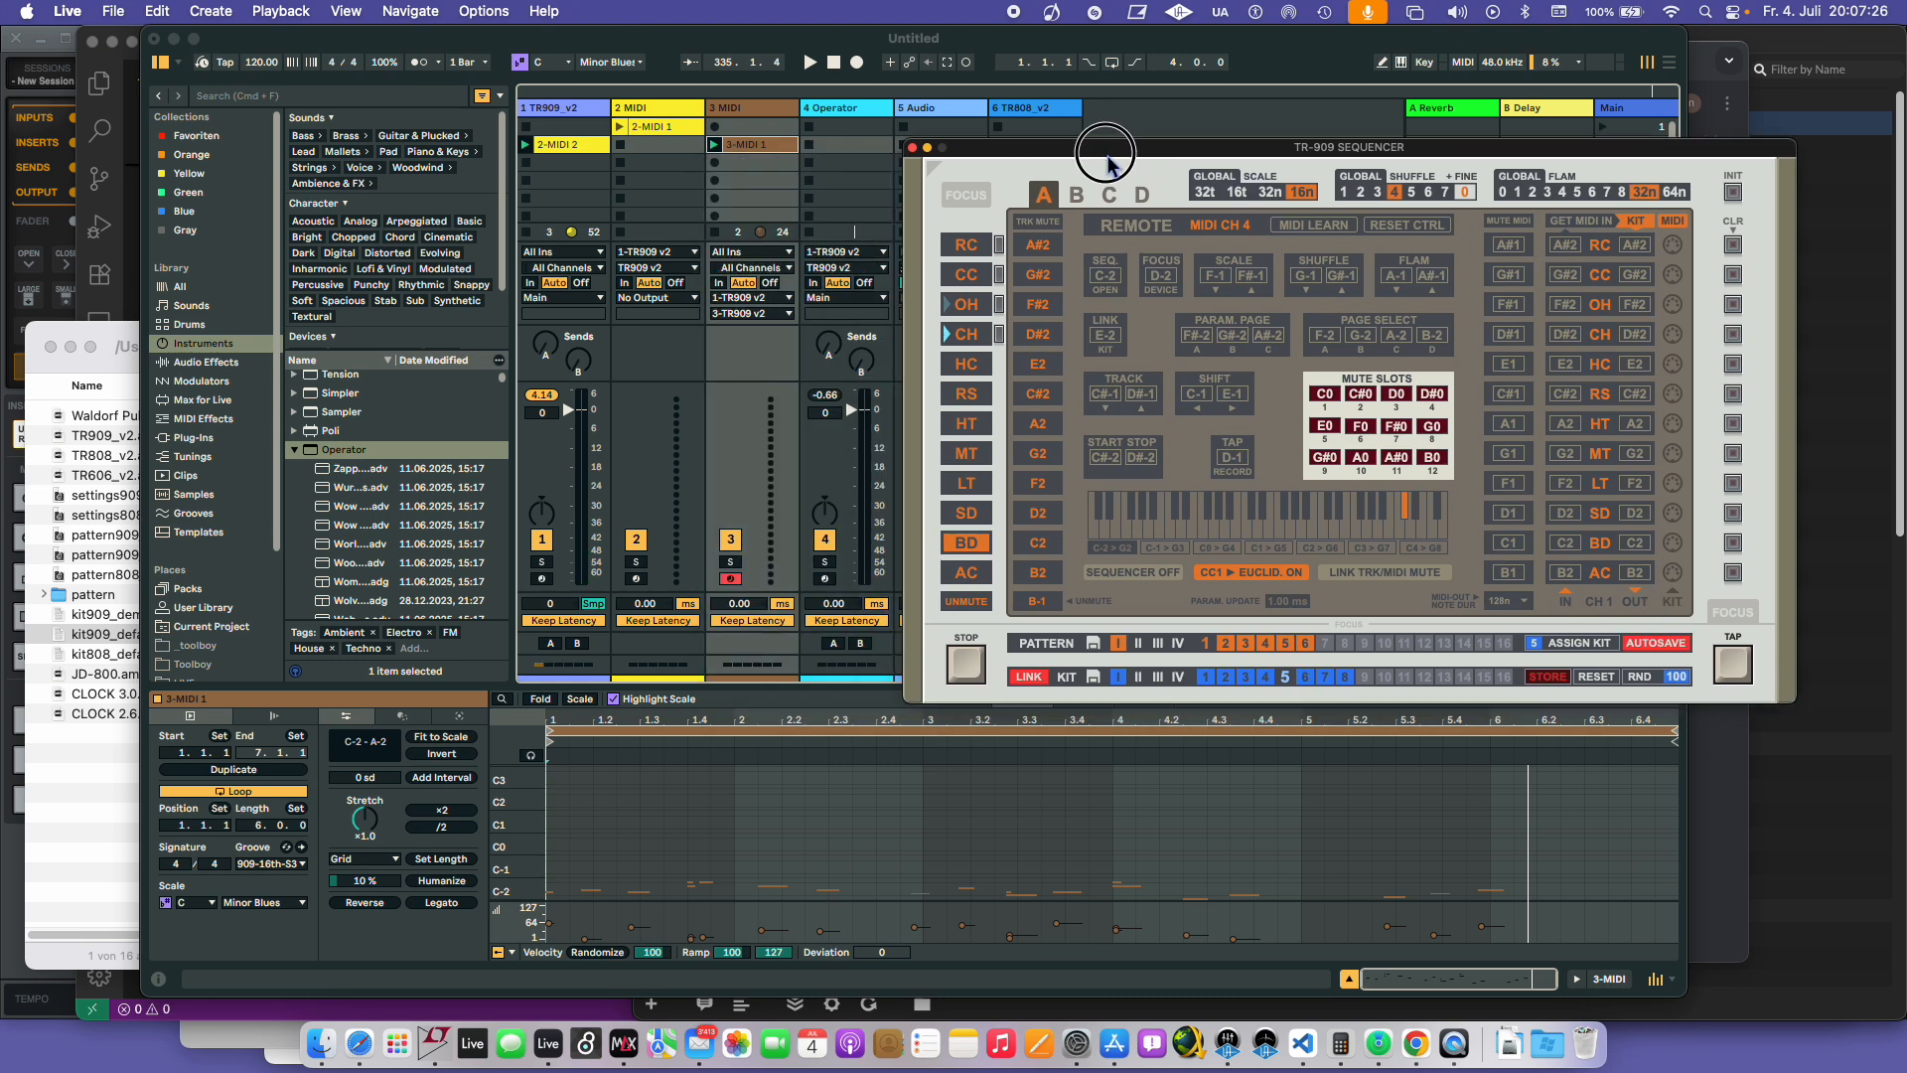
- Insert a new MIDI track directly after the TR909_v2 track and select it
{"action": "right_click", "coordinate": [632, 116]}
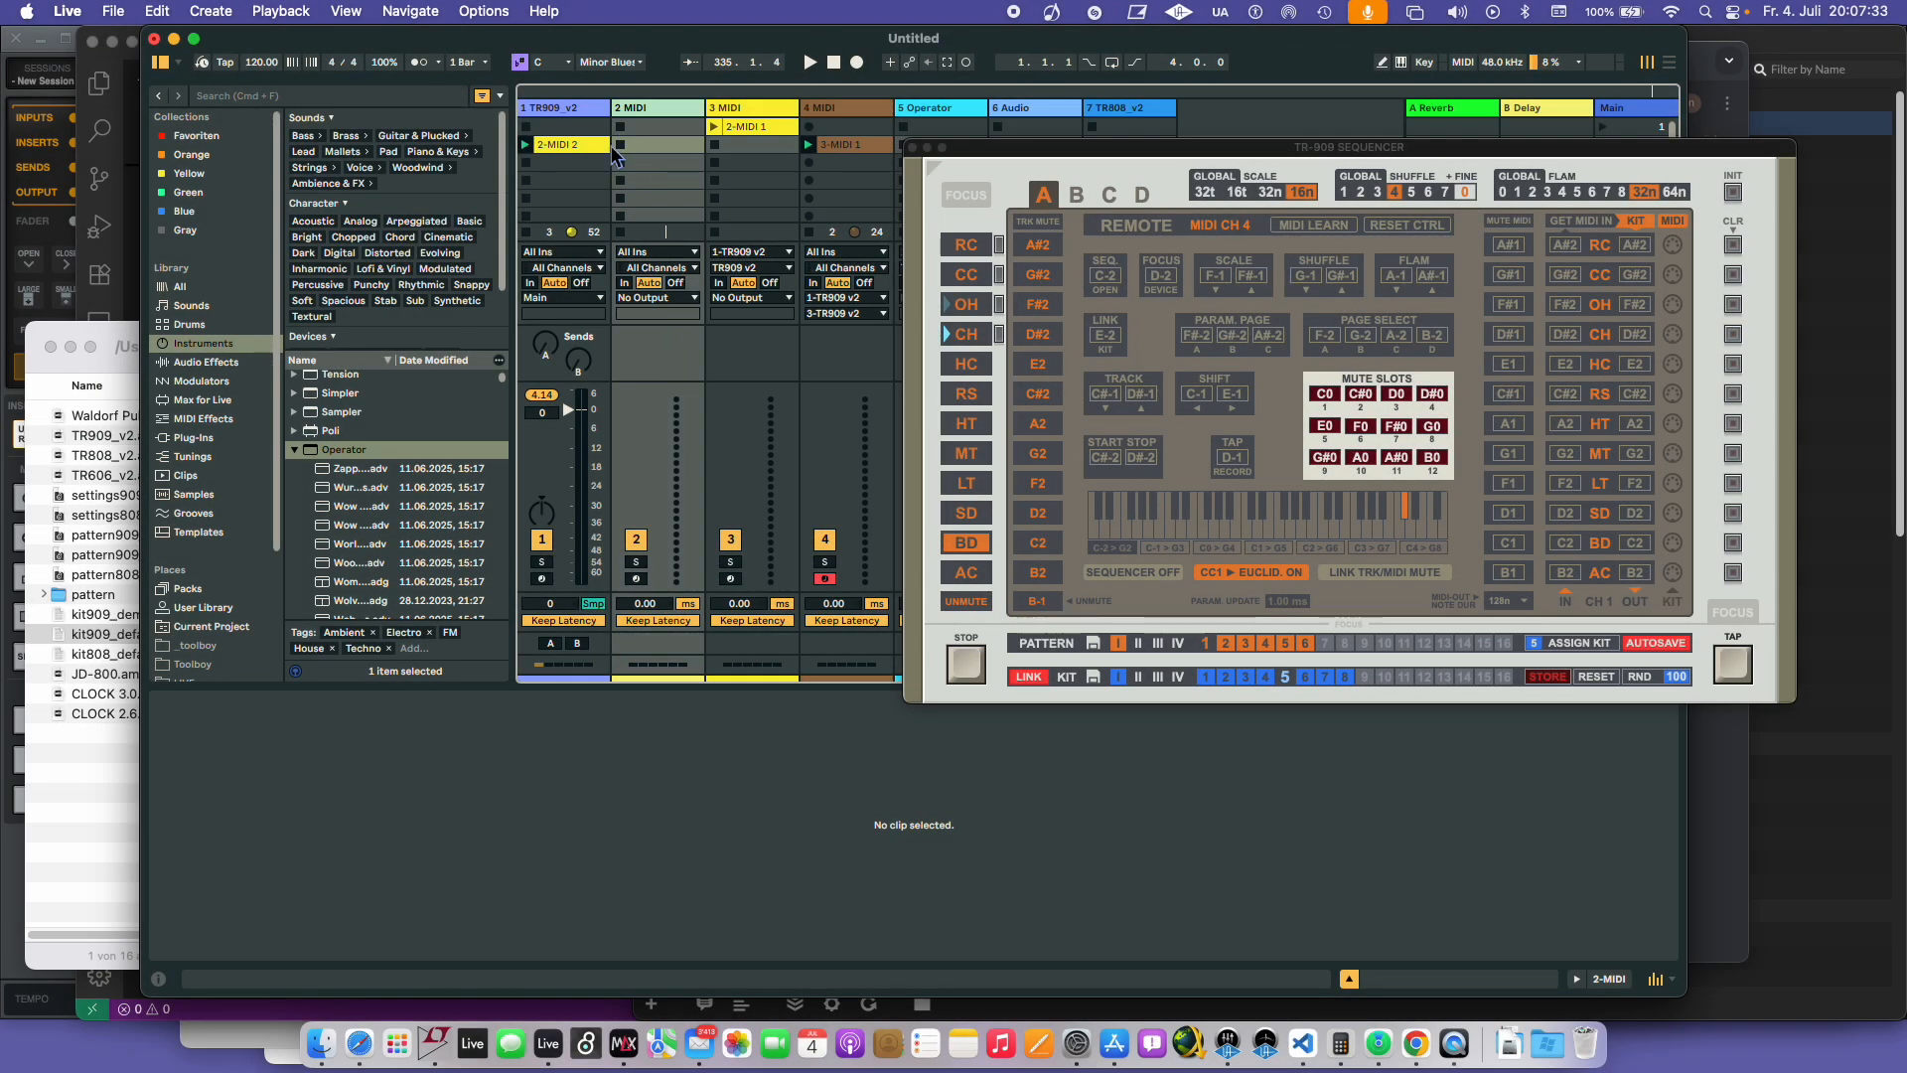
{"action": "left_click", "coordinate": [571, 144]}
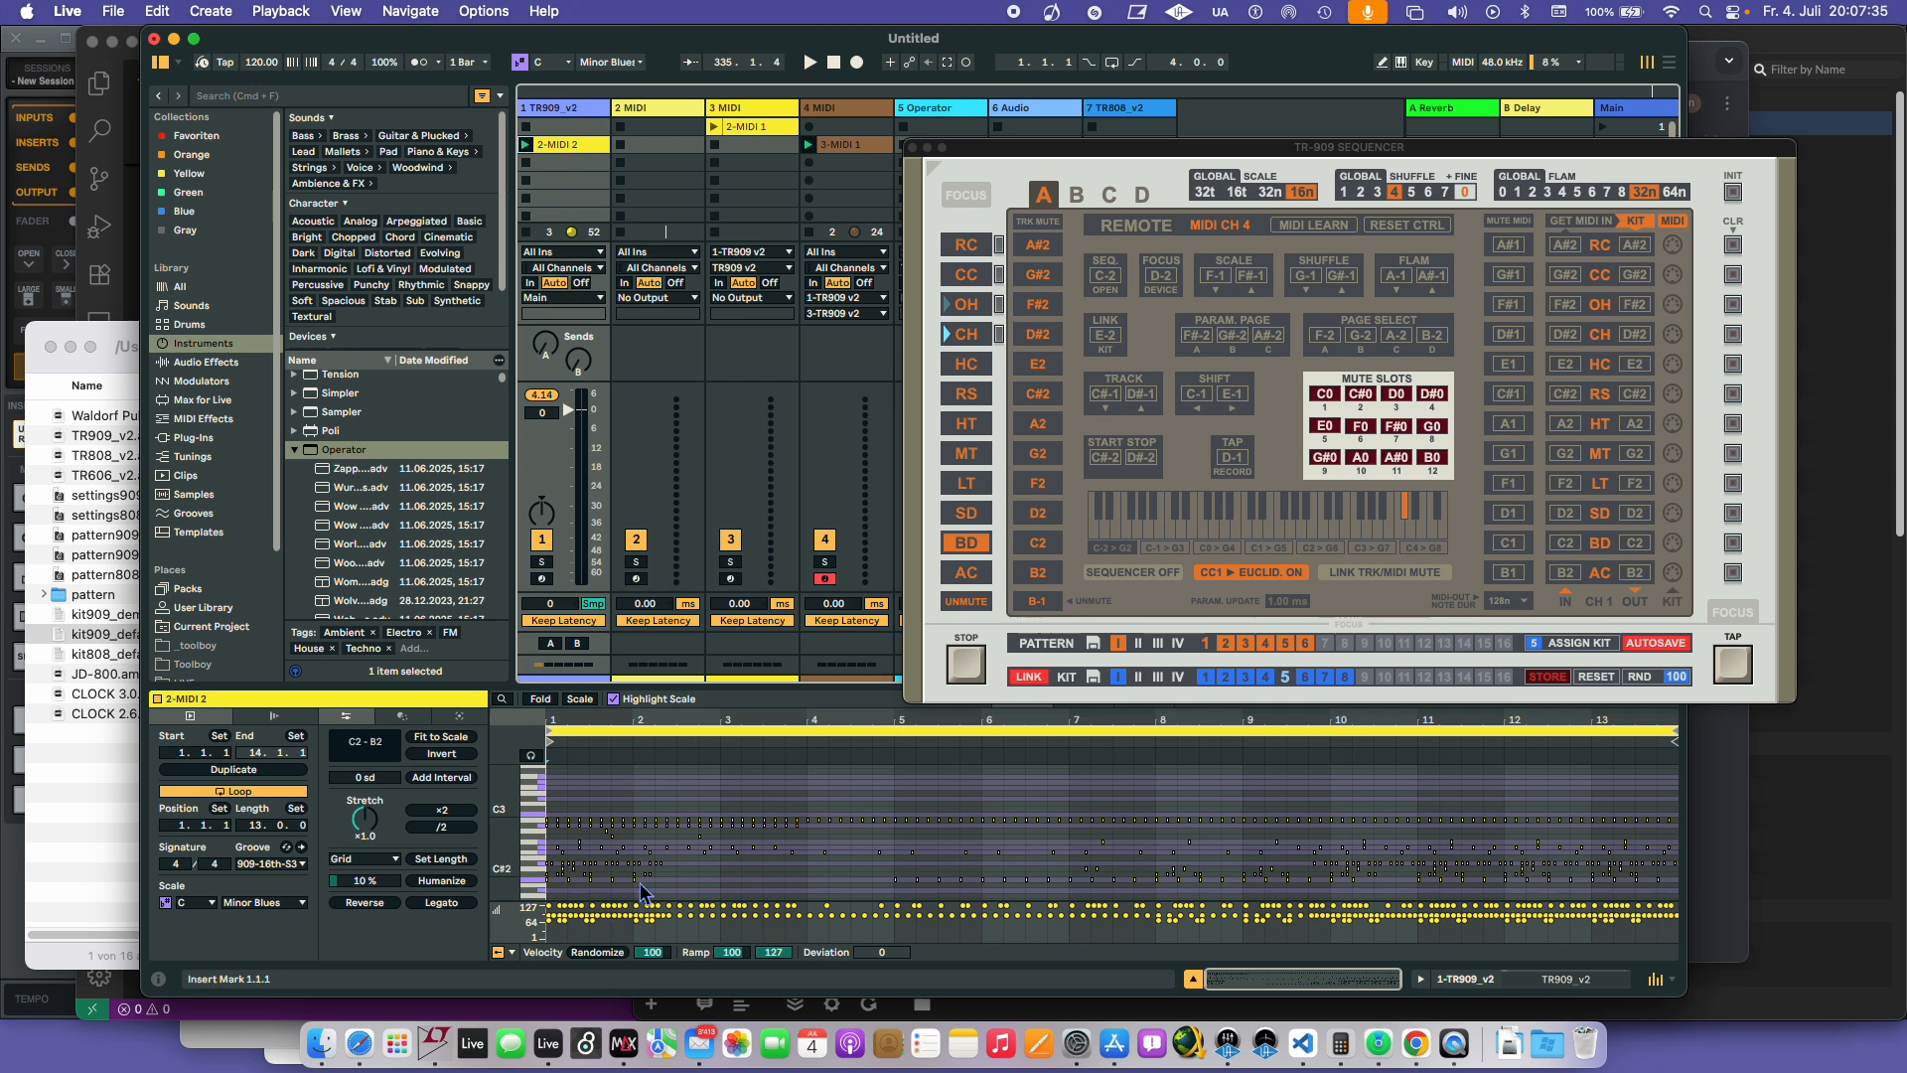
{"action": "left_click", "coordinate": [557, 112]}
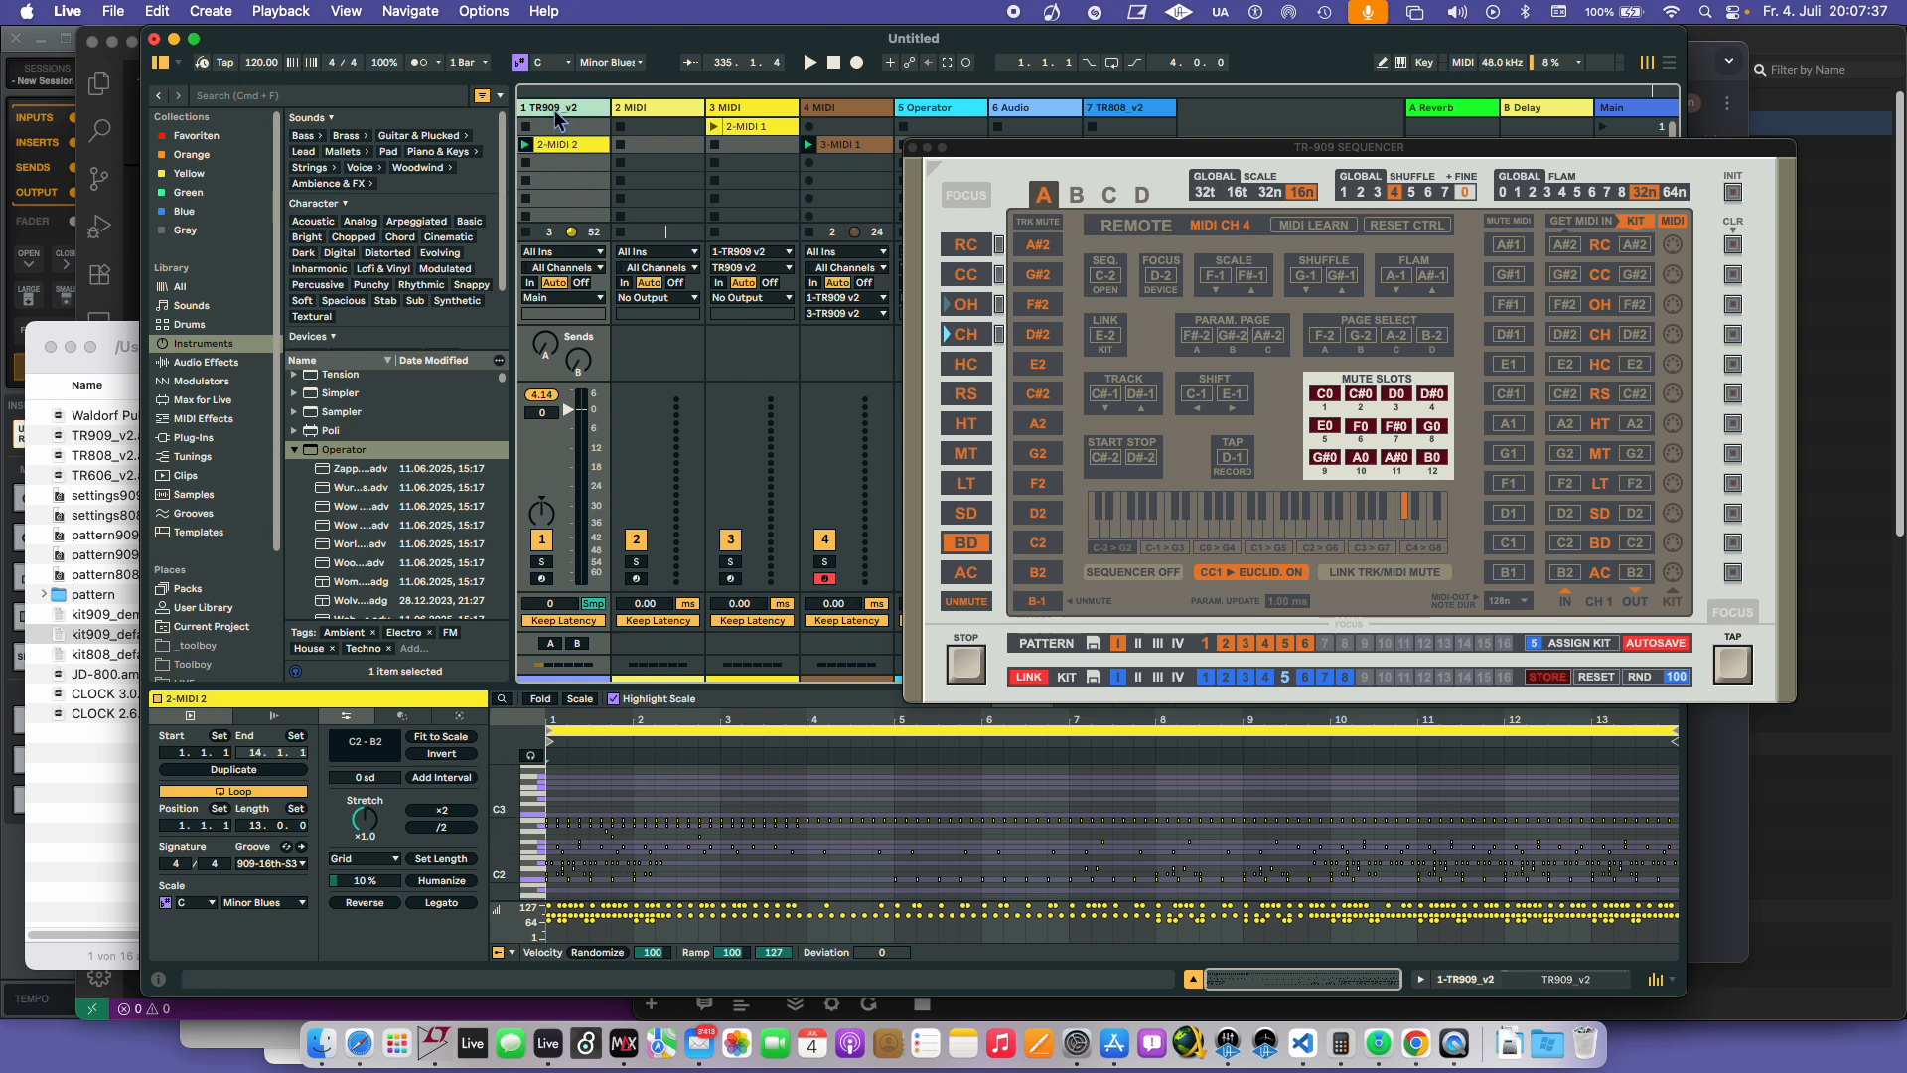
{"action": "left_click", "coordinate": [693, 103]}
{"action": "left_click", "coordinate": [755, 112]}
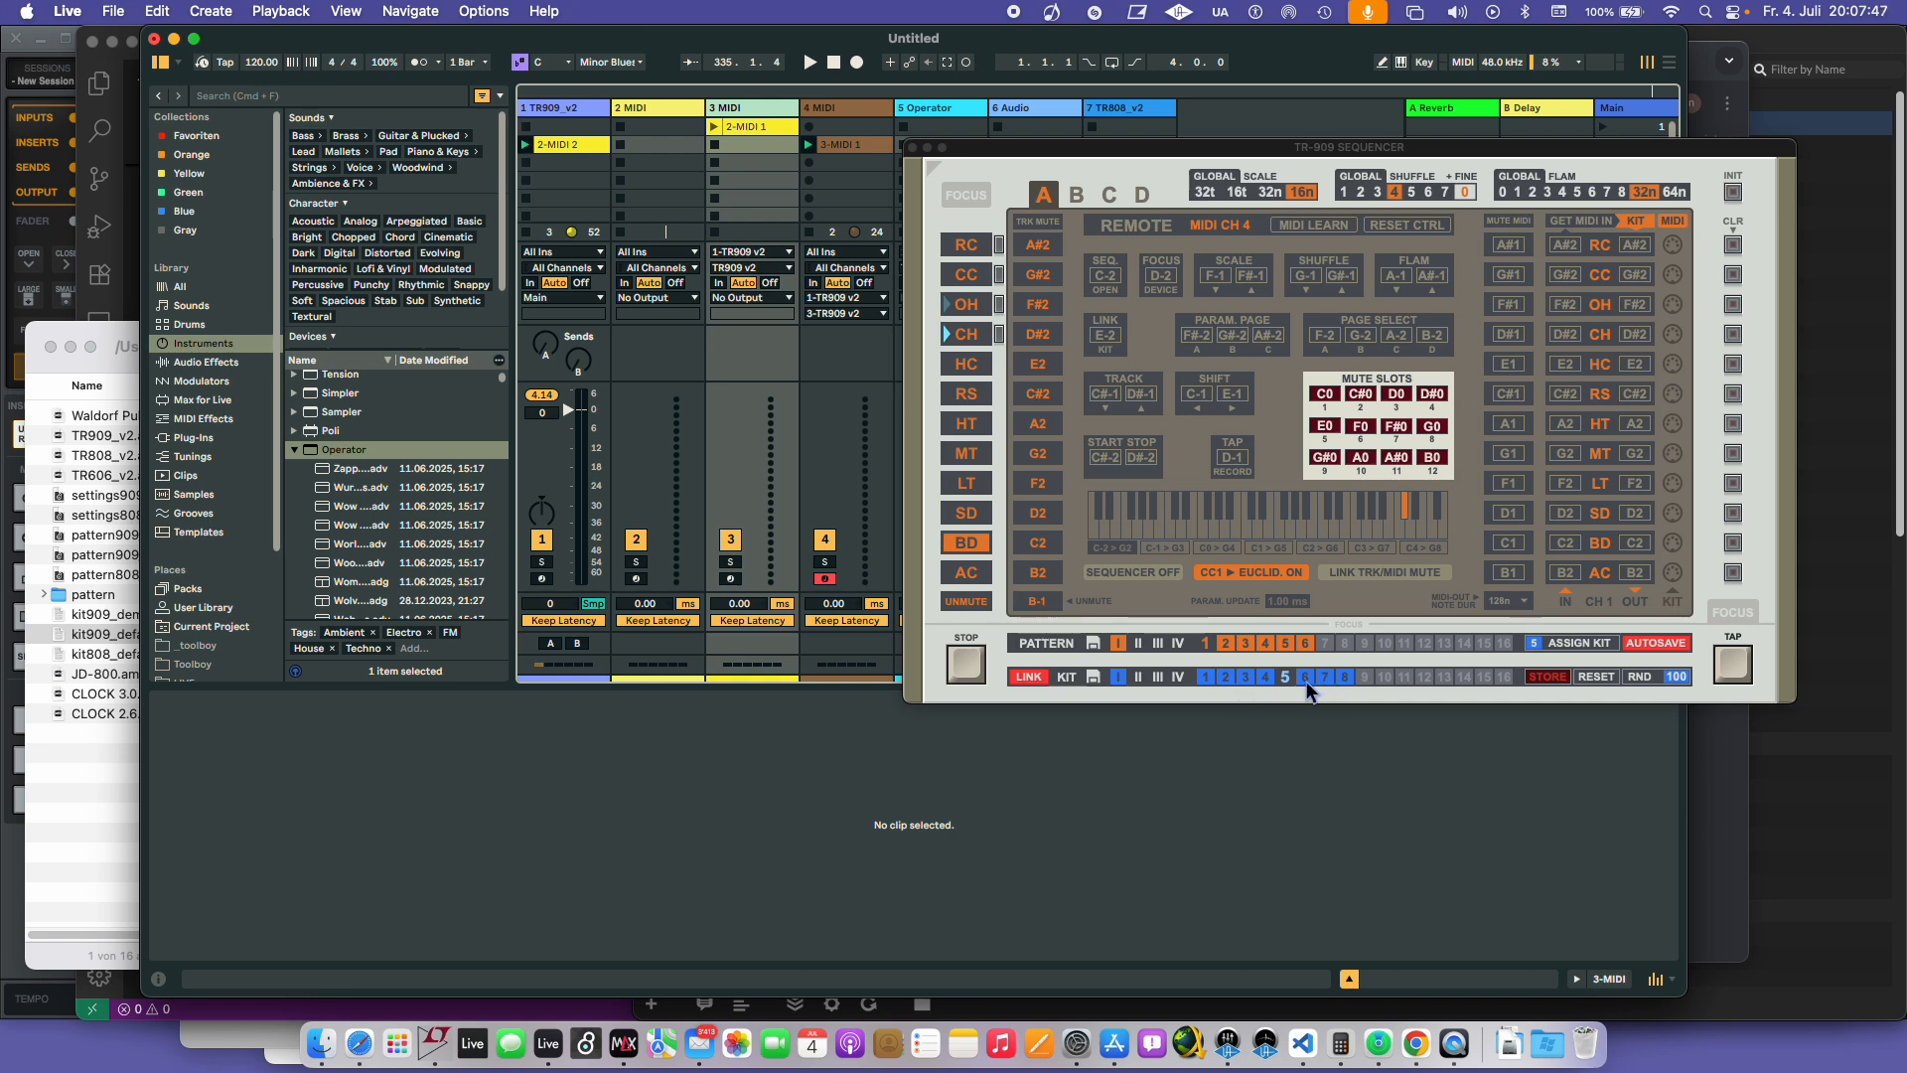
{"action": "left_click", "coordinate": [659, 118]}
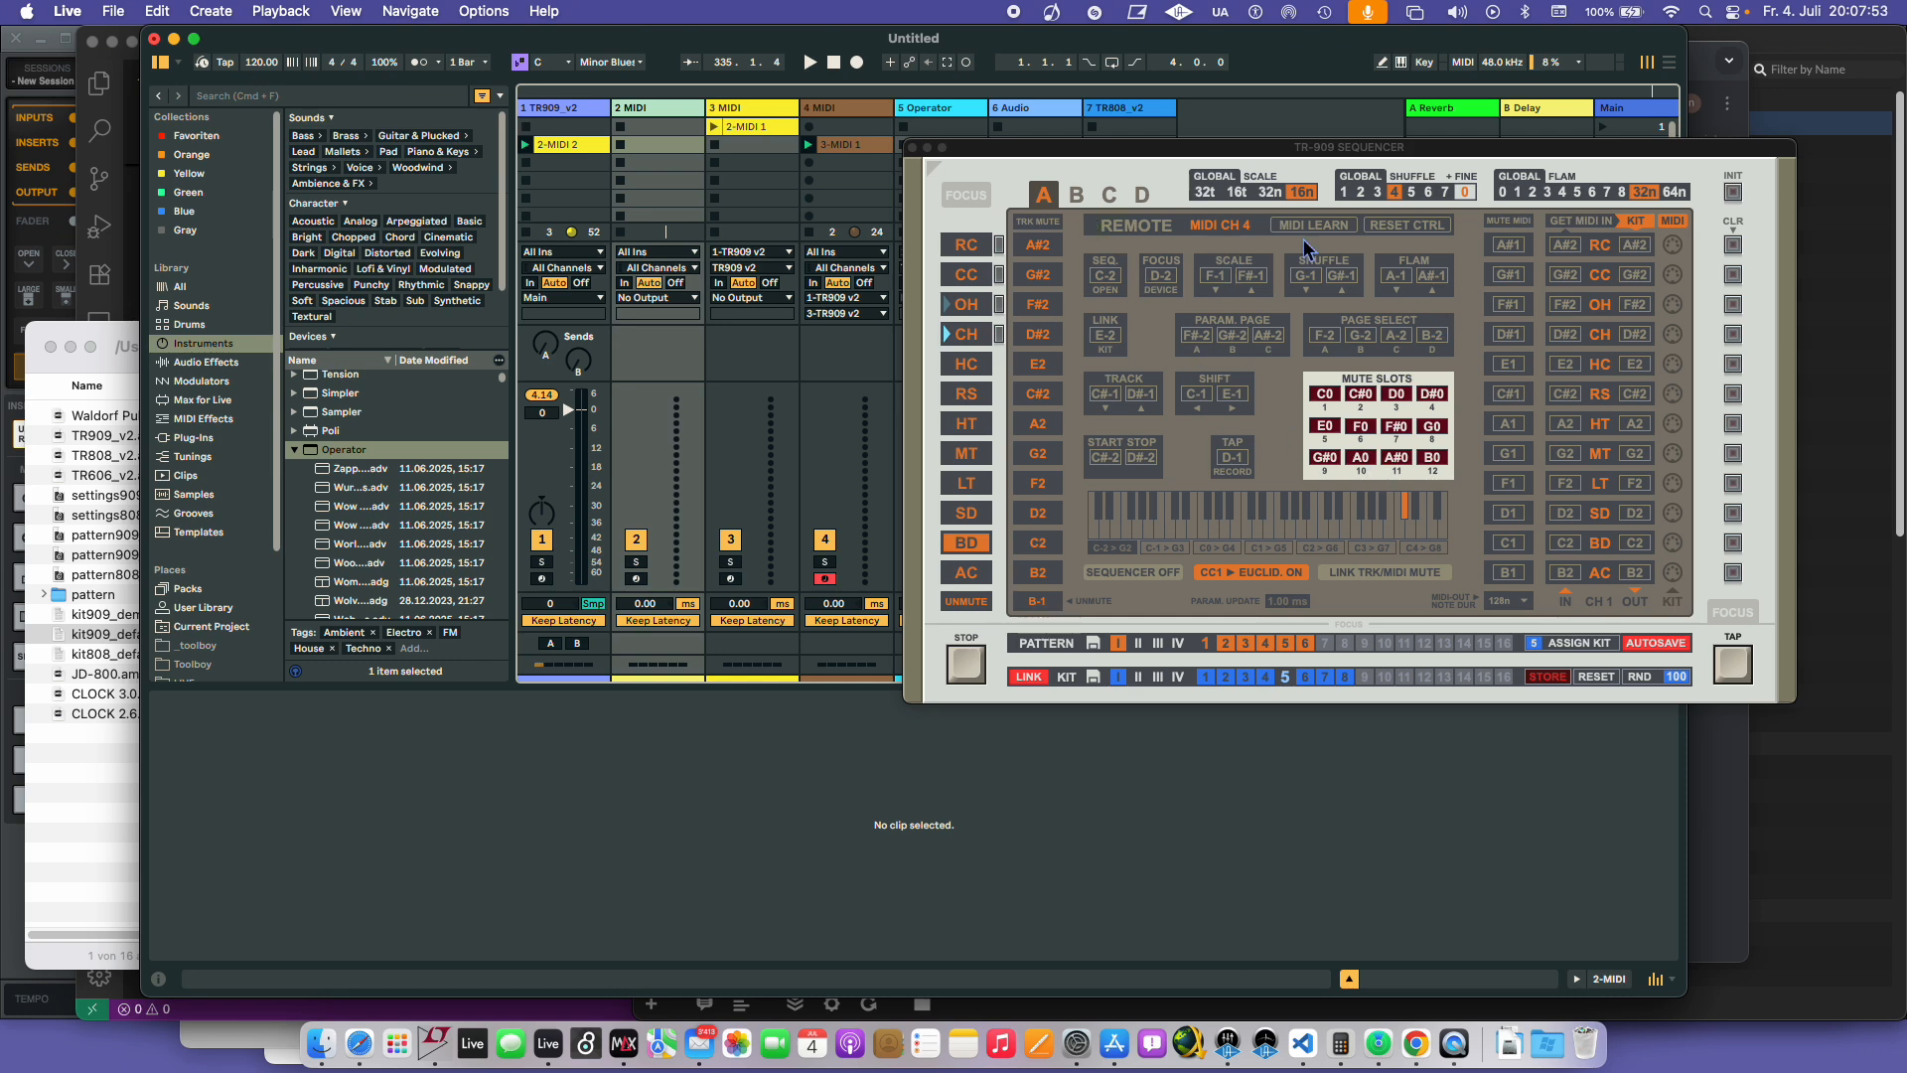
- Route the new 2 MIDI track's output to 1-TR909 v2 on channel 4-TR909 v2 and arm the track
{"action": "left_click", "coordinate": [650, 250]}
{"action": "left_click", "coordinate": [594, 261]}
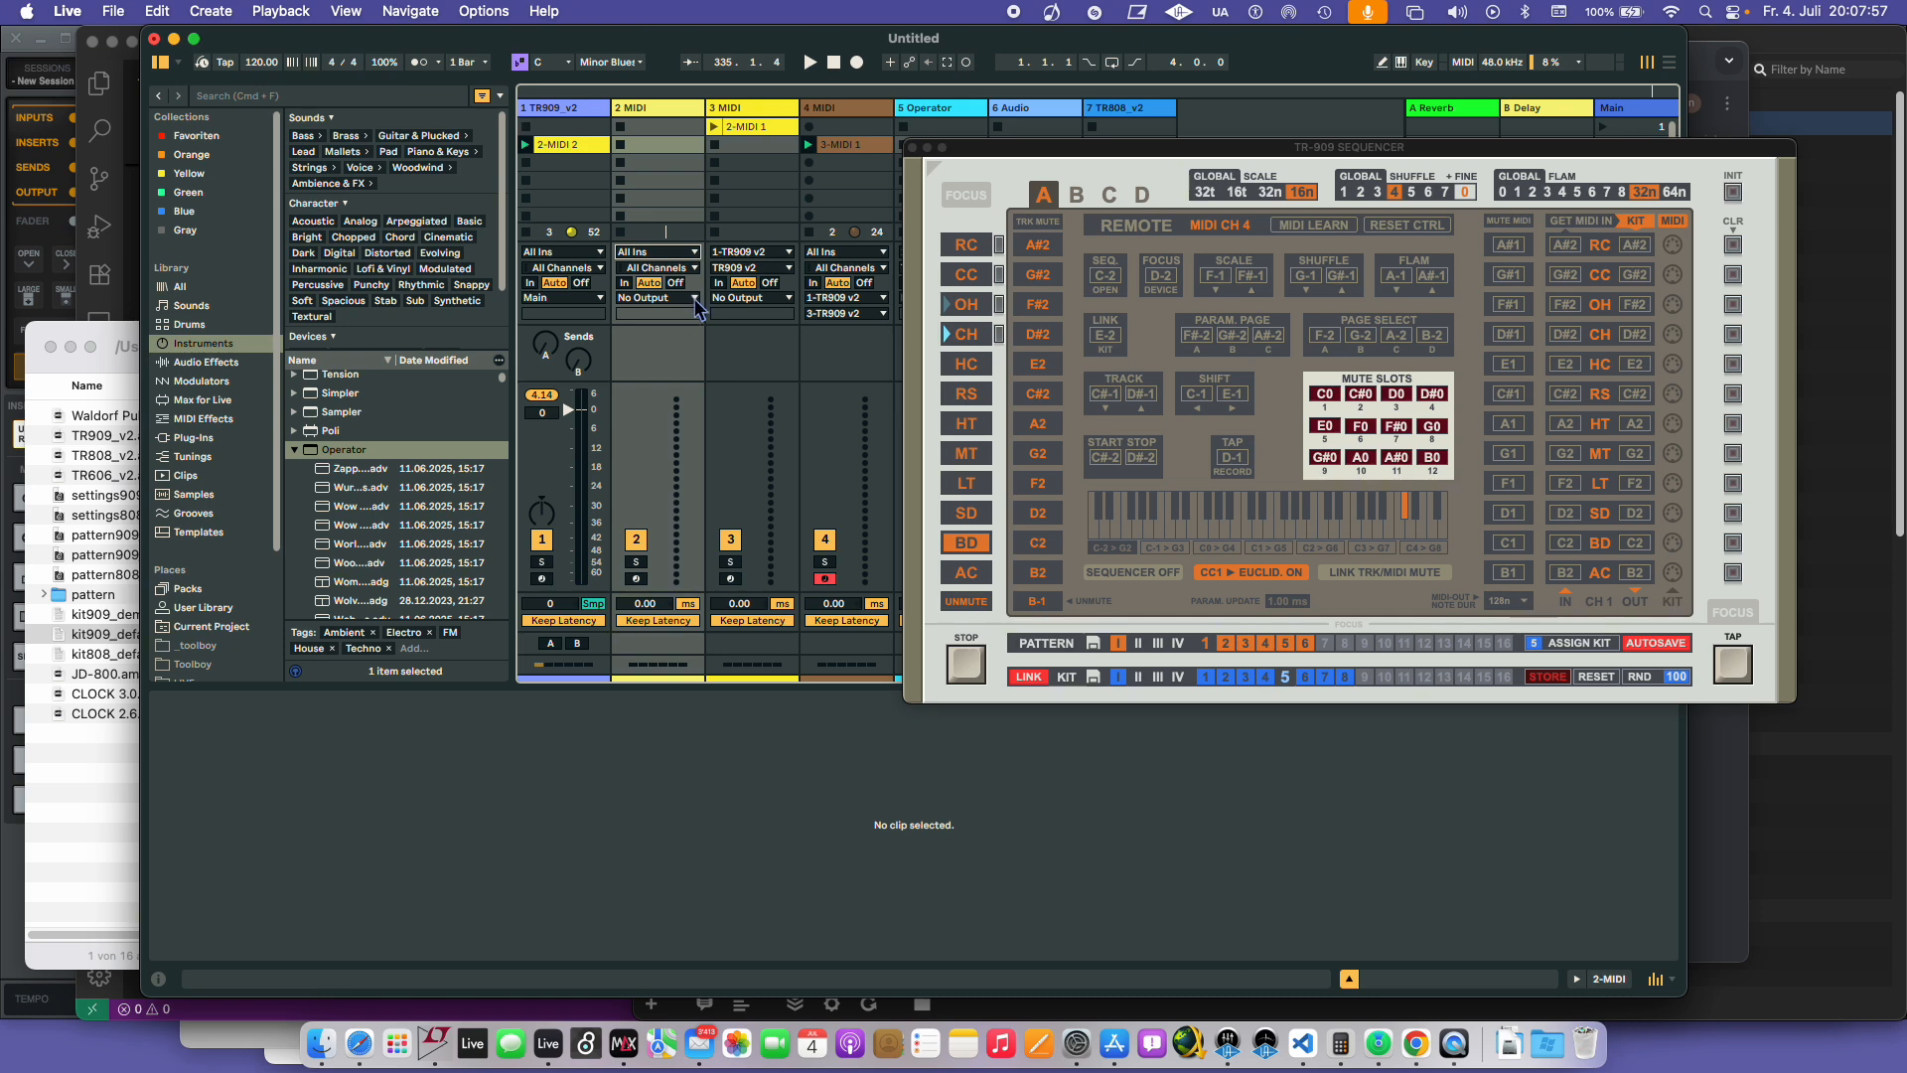
{"action": "left_click", "coordinate": [677, 299]}
{"action": "left_click", "coordinate": [645, 390]}
{"action": "left_click", "coordinate": [658, 314]}
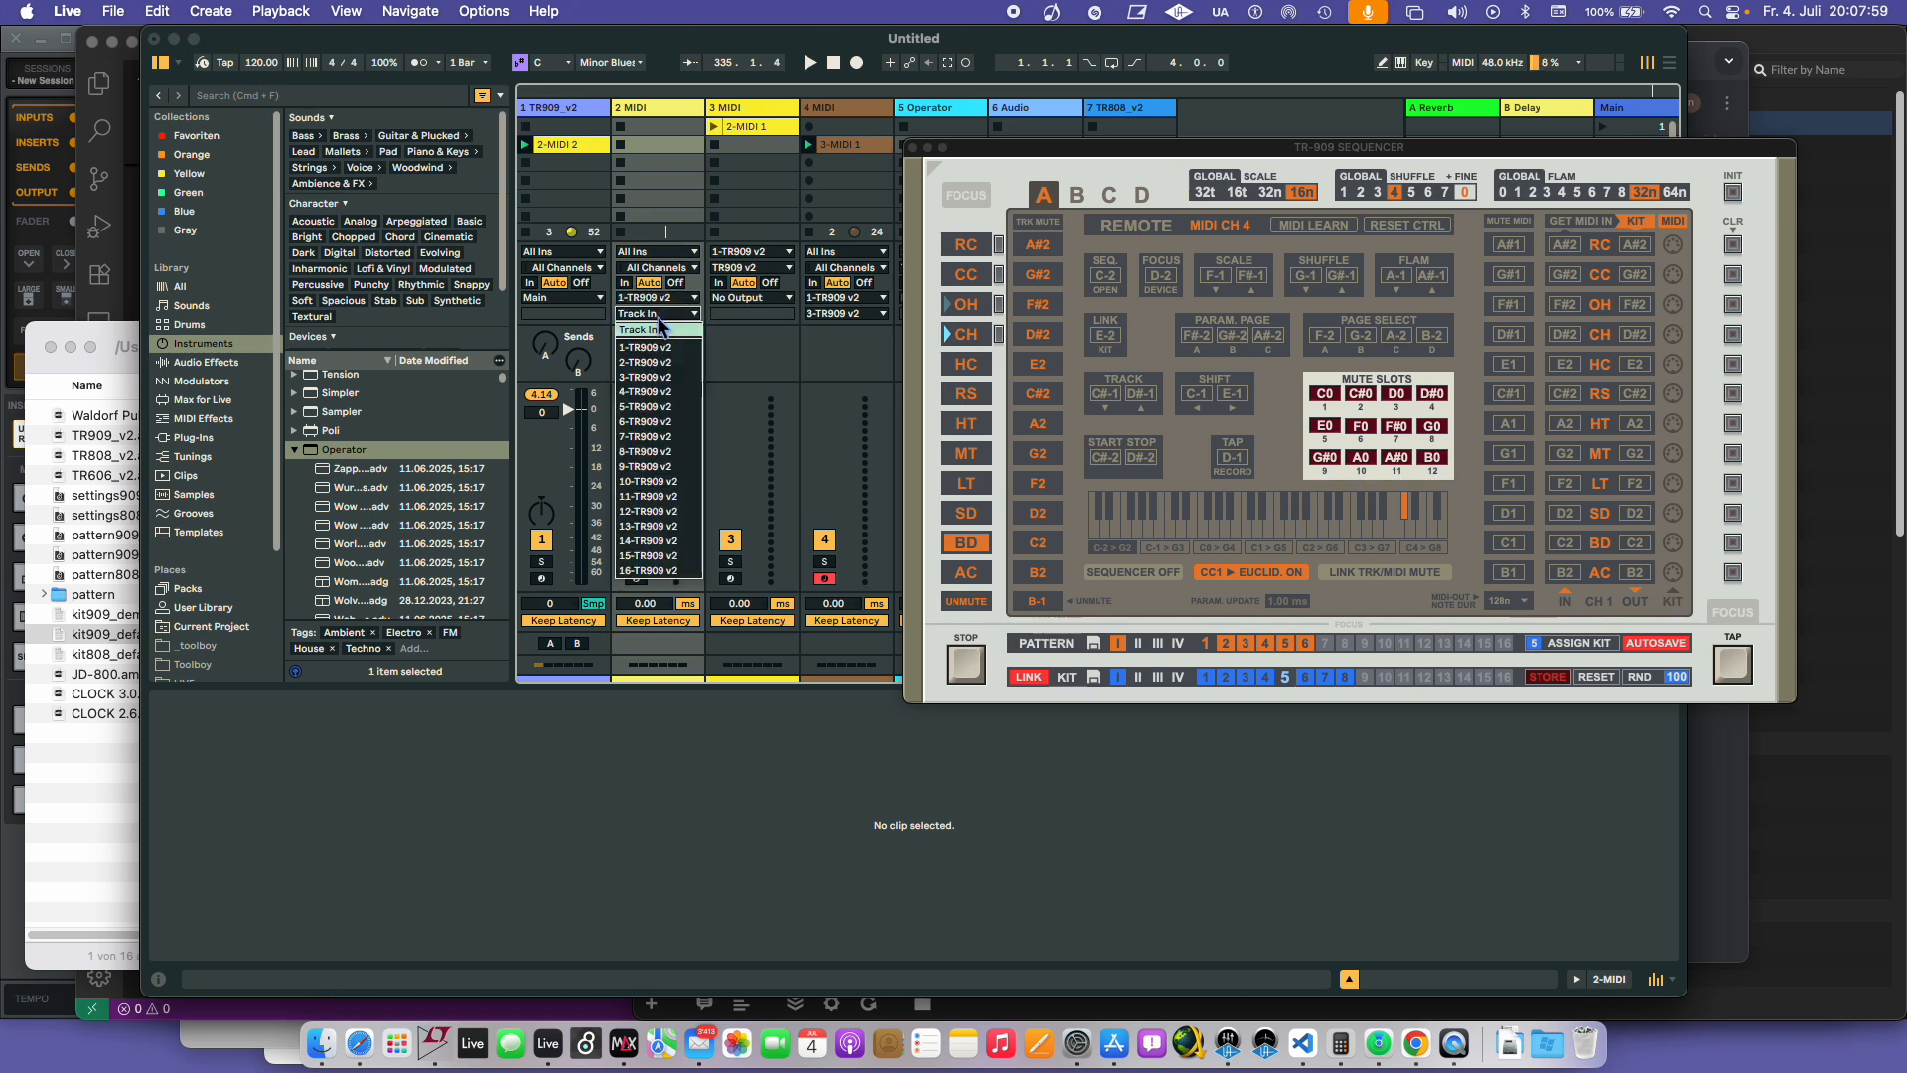
{"action": "left_click", "coordinate": [655, 393]}
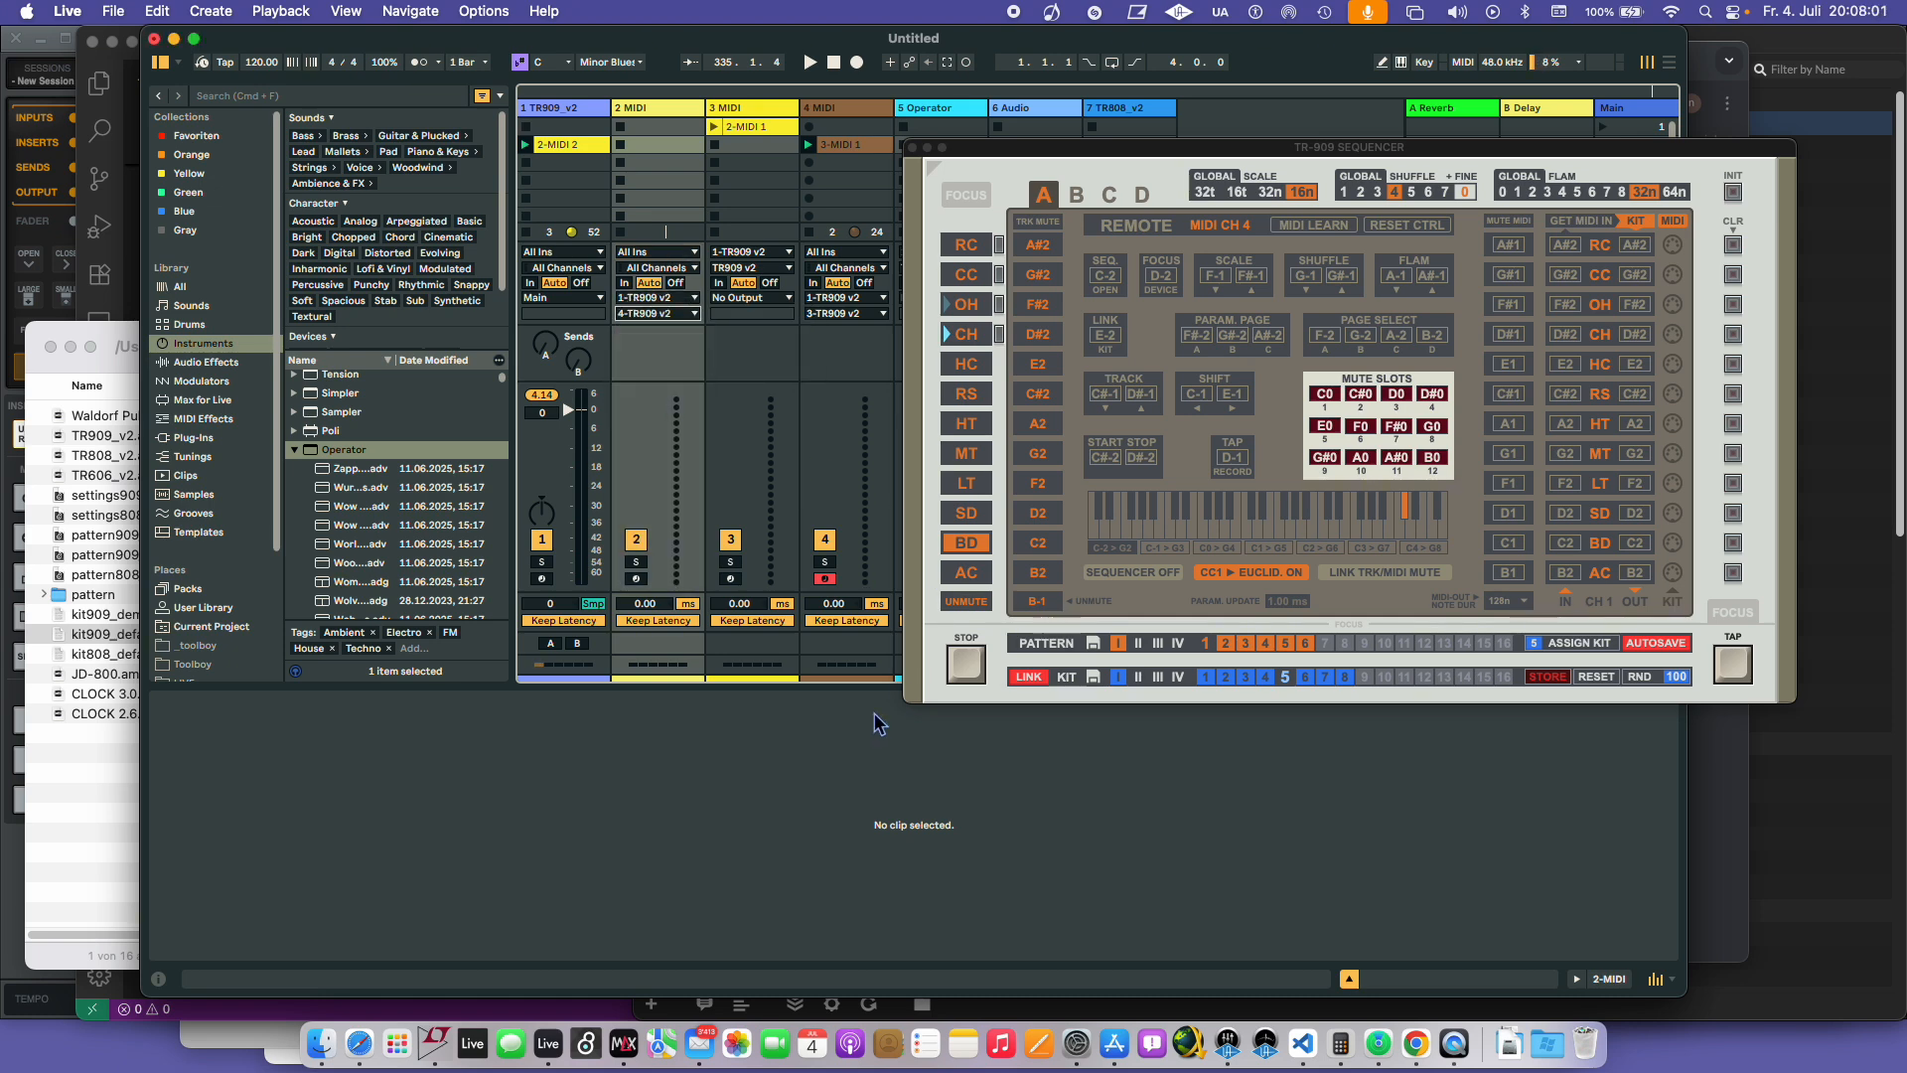
{"action": "left_click", "coordinate": [636, 578]}
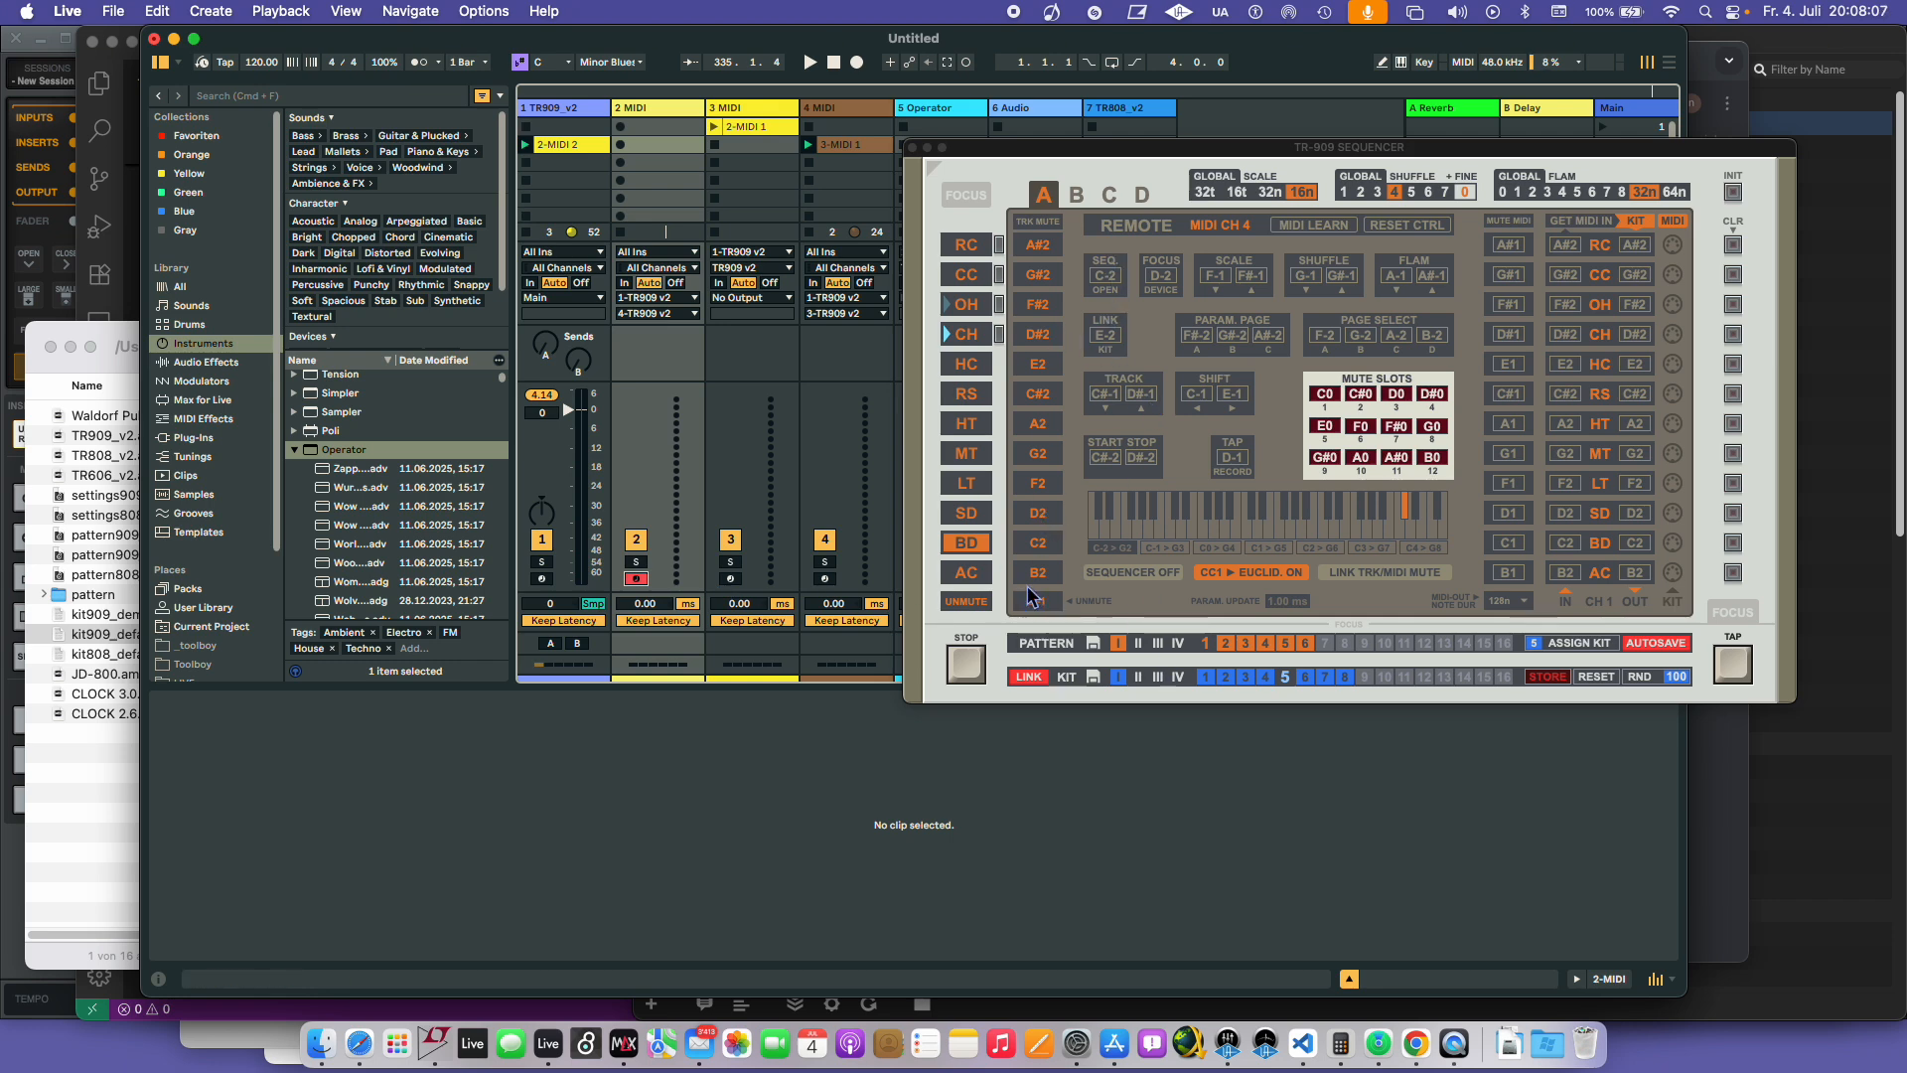
- Turn the sequencer on, check the step grid, and return to the MIDI remote page
{"action": "left_click", "coordinate": [1143, 574]}
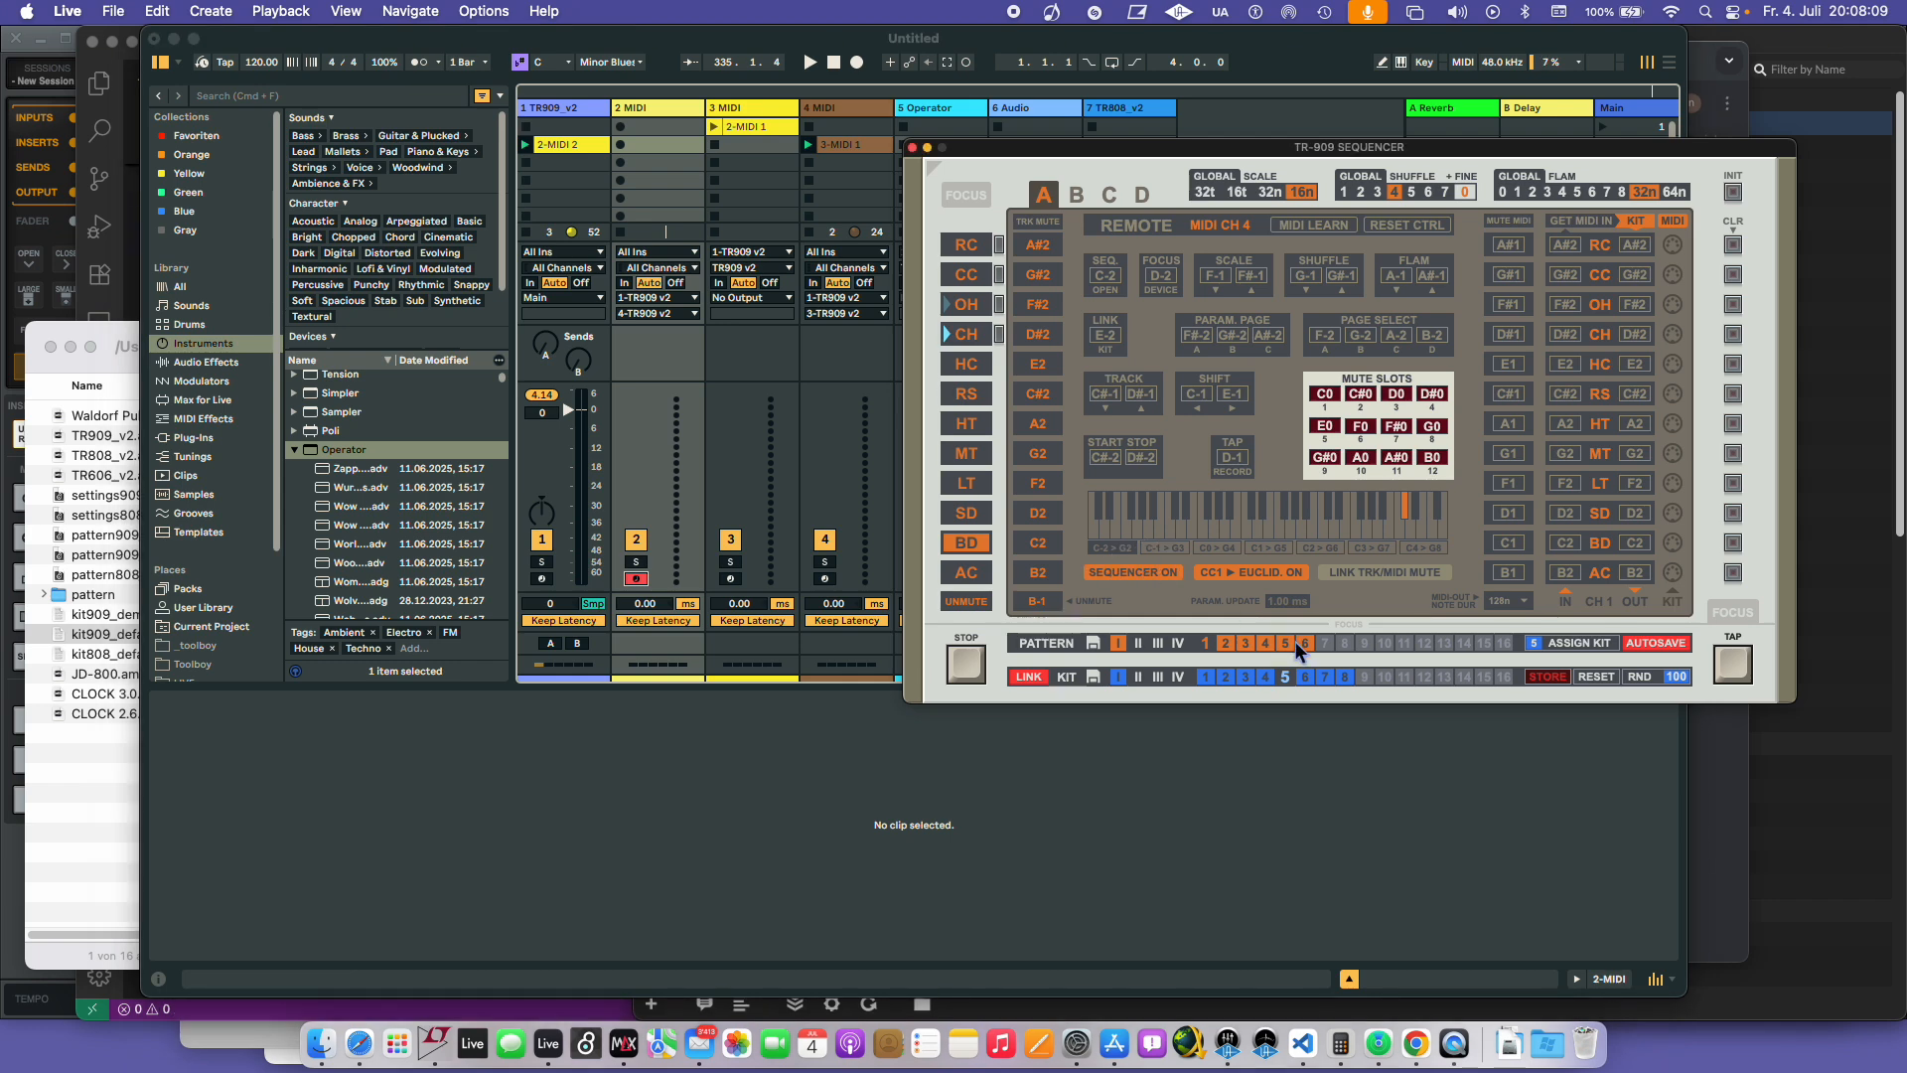
{"action": "left_click", "coordinate": [1673, 220]}
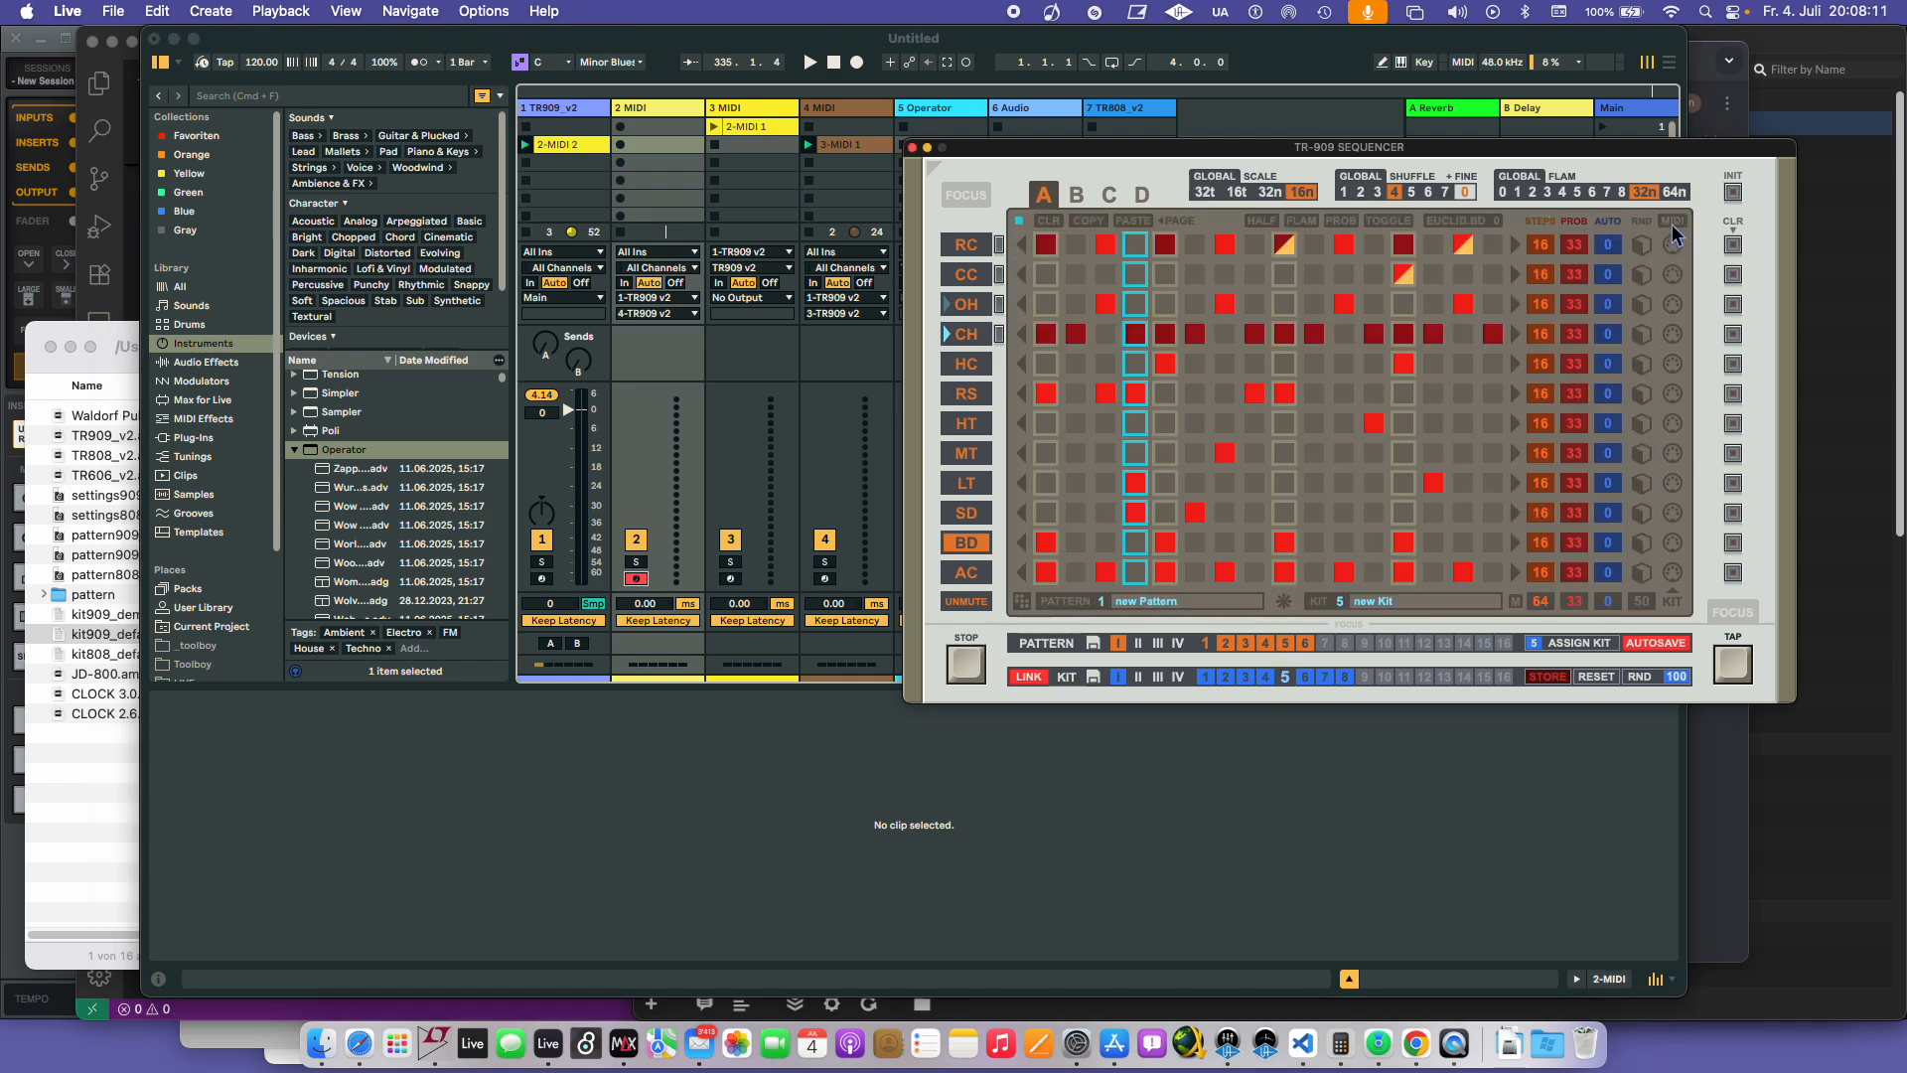
{"action": "left_click", "coordinate": [1673, 225]}
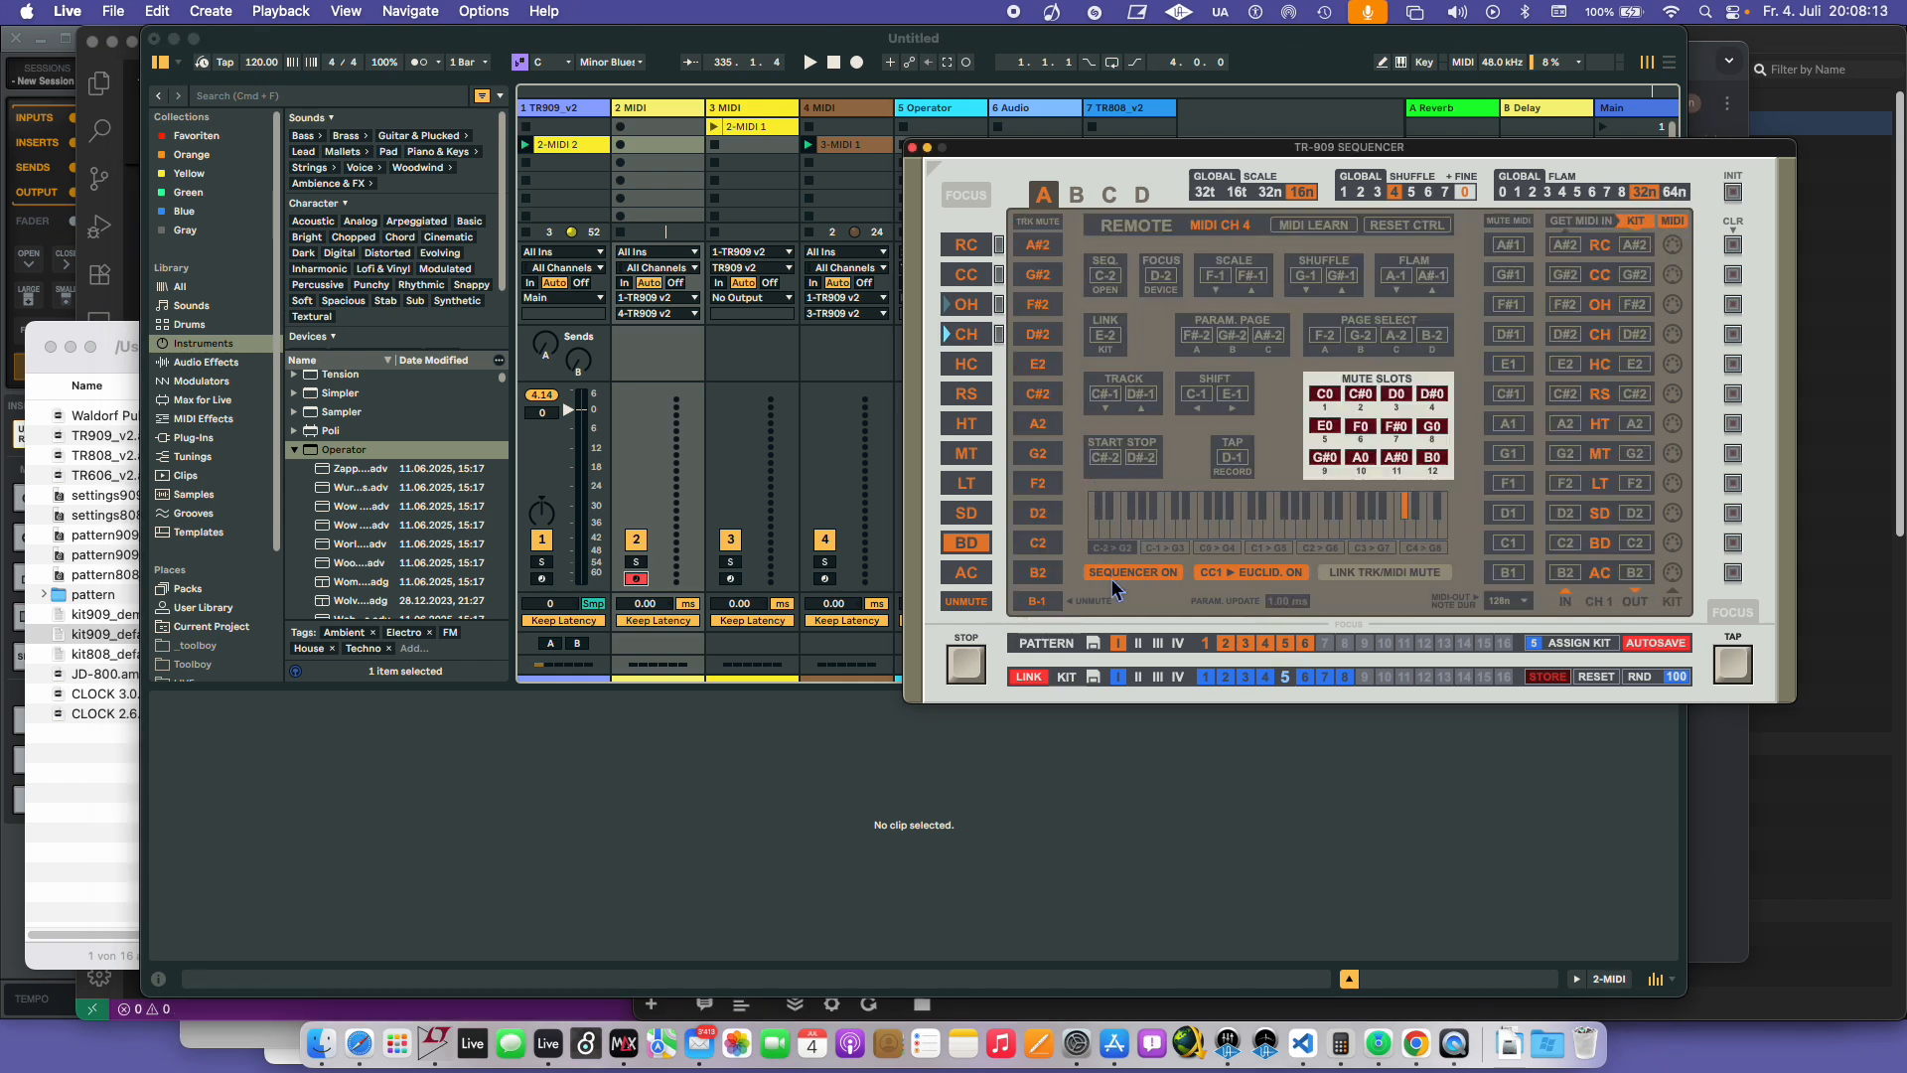
{"action": "left_click", "coordinate": [1105, 508]}
- Start playback with the clips on the 4 MIDI and TR909_v2 tracks stopped, and select kit 4
{"action": "left_click", "coordinate": [810, 63]}
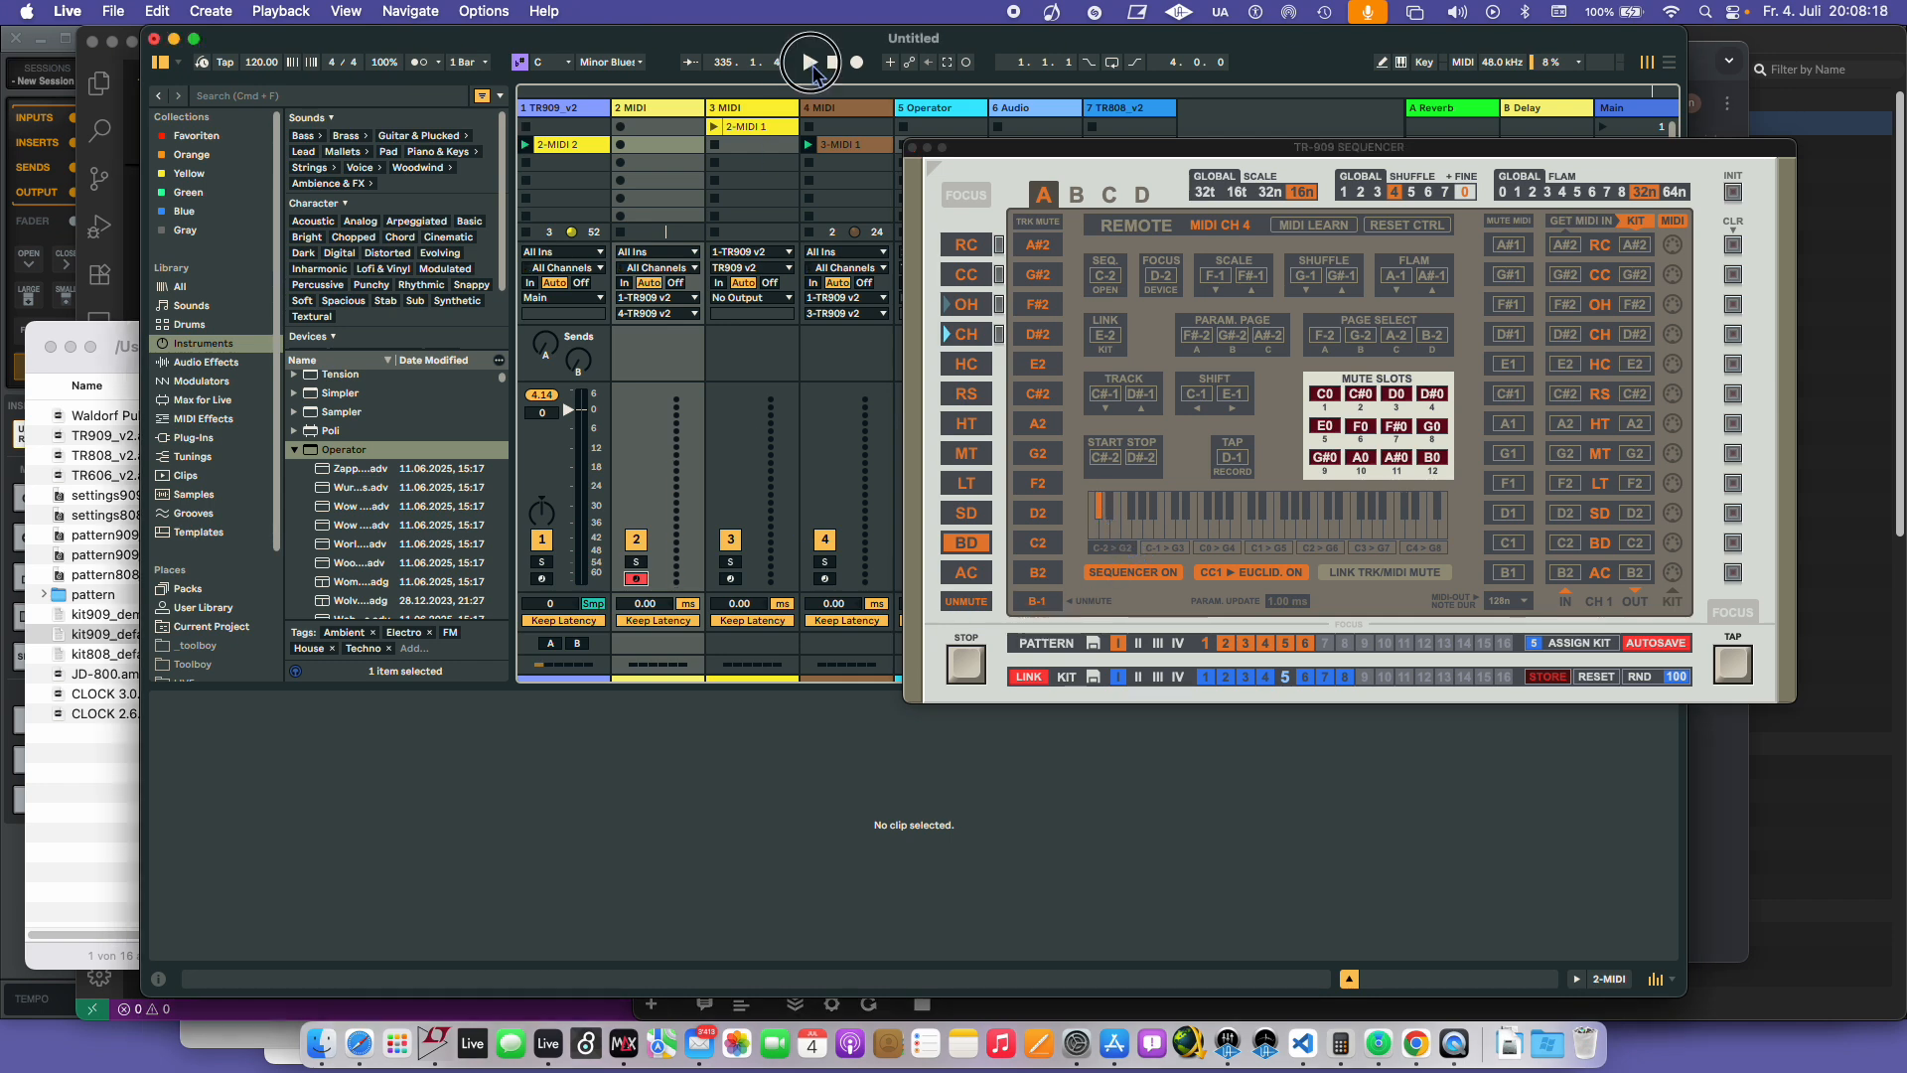
{"action": "left_click", "coordinate": [811, 164]}
{"action": "left_click", "coordinate": [526, 165]}
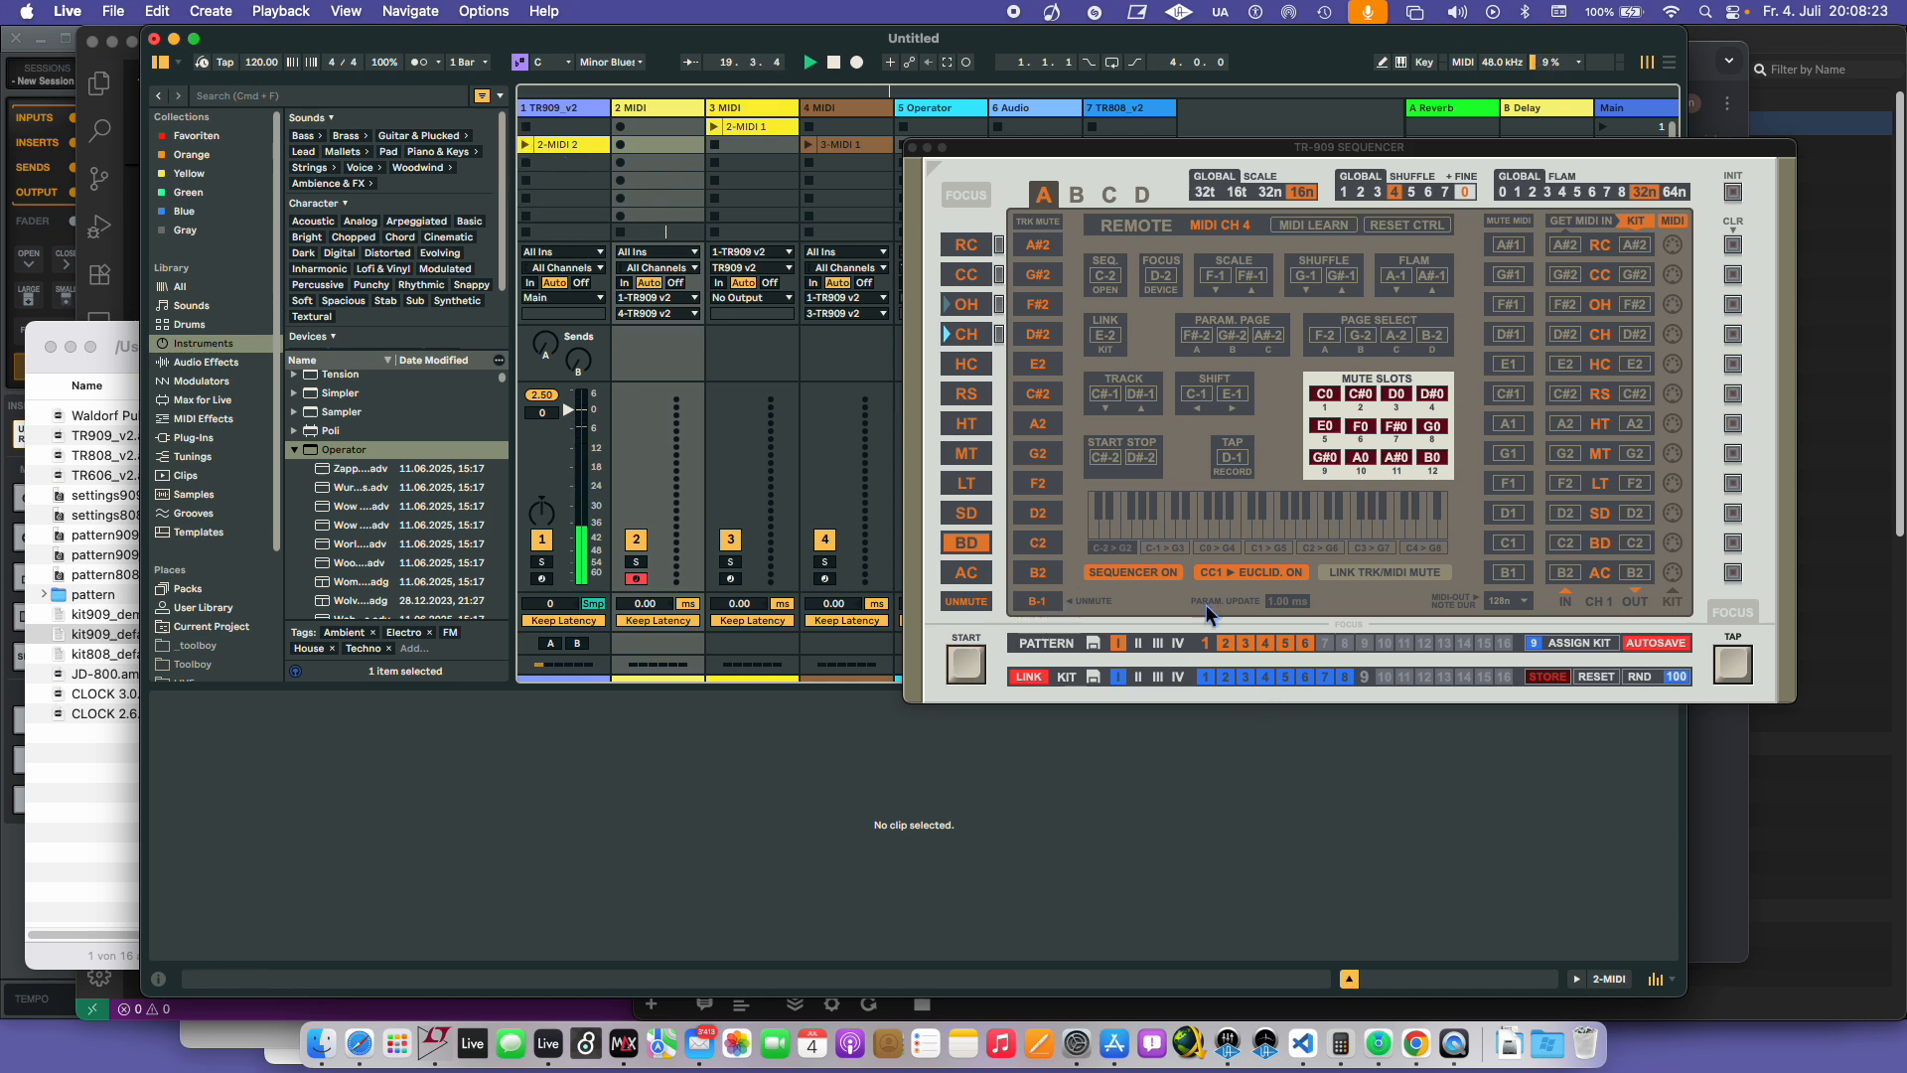
{"action": "left_click", "coordinate": [1264, 677]}
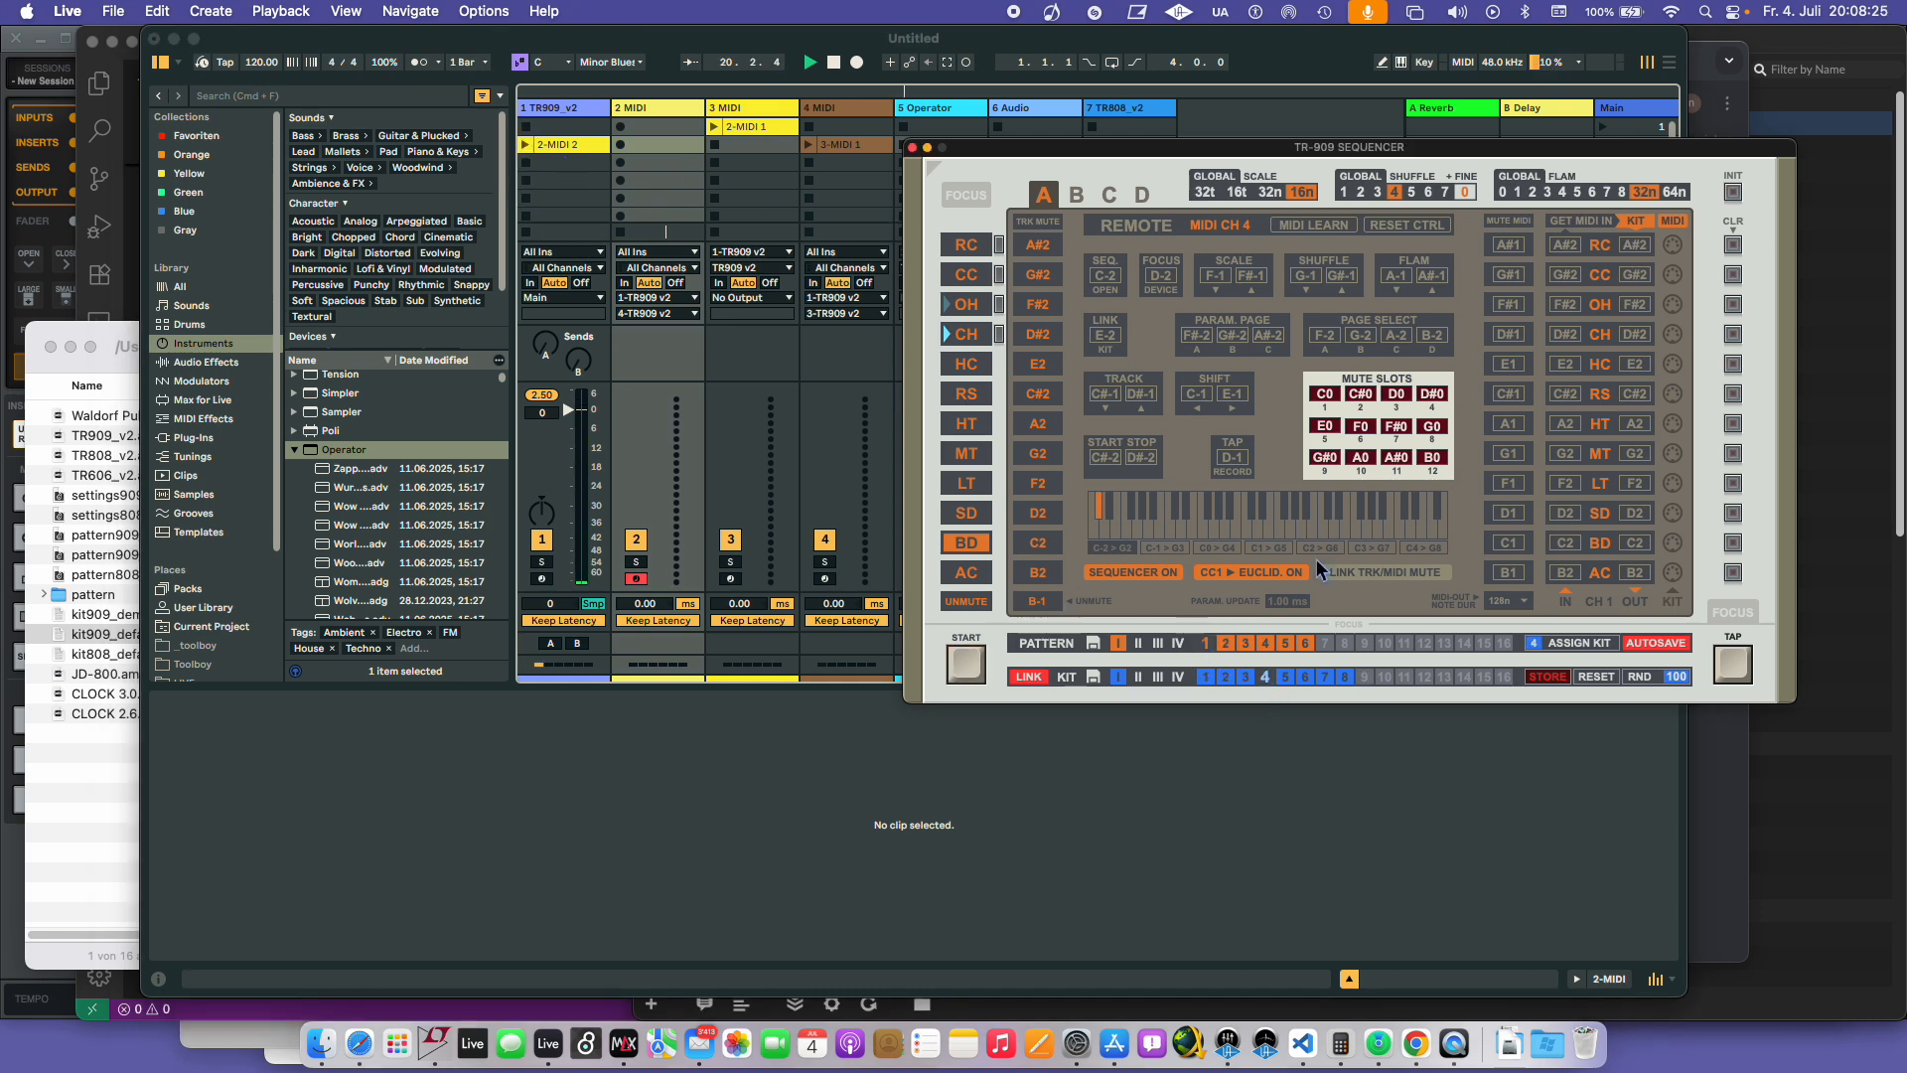
- View the step grid, go back to the MIDI remote page, and move the sequencer window clear of the TR909_v2 track
{"action": "left_click", "coordinate": [1688, 223]}
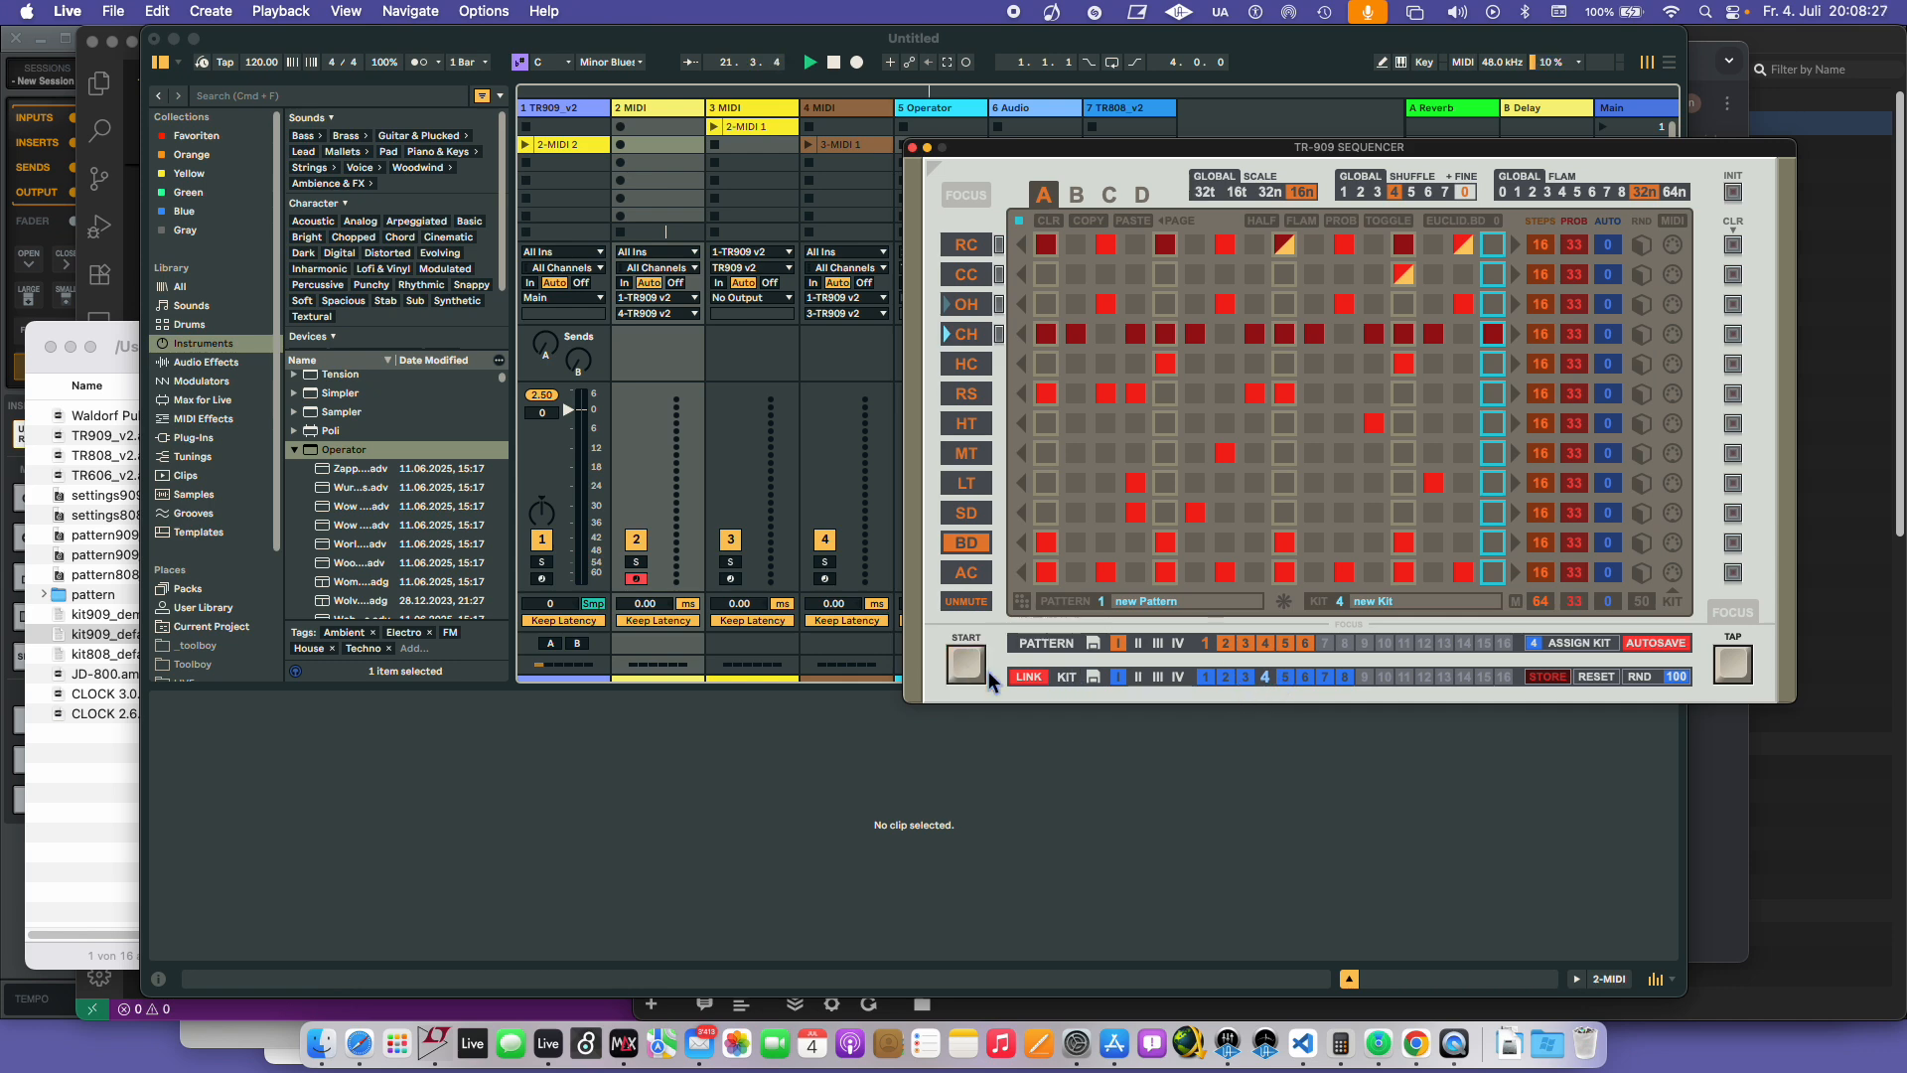
{"action": "left_click", "coordinate": [1679, 222]}
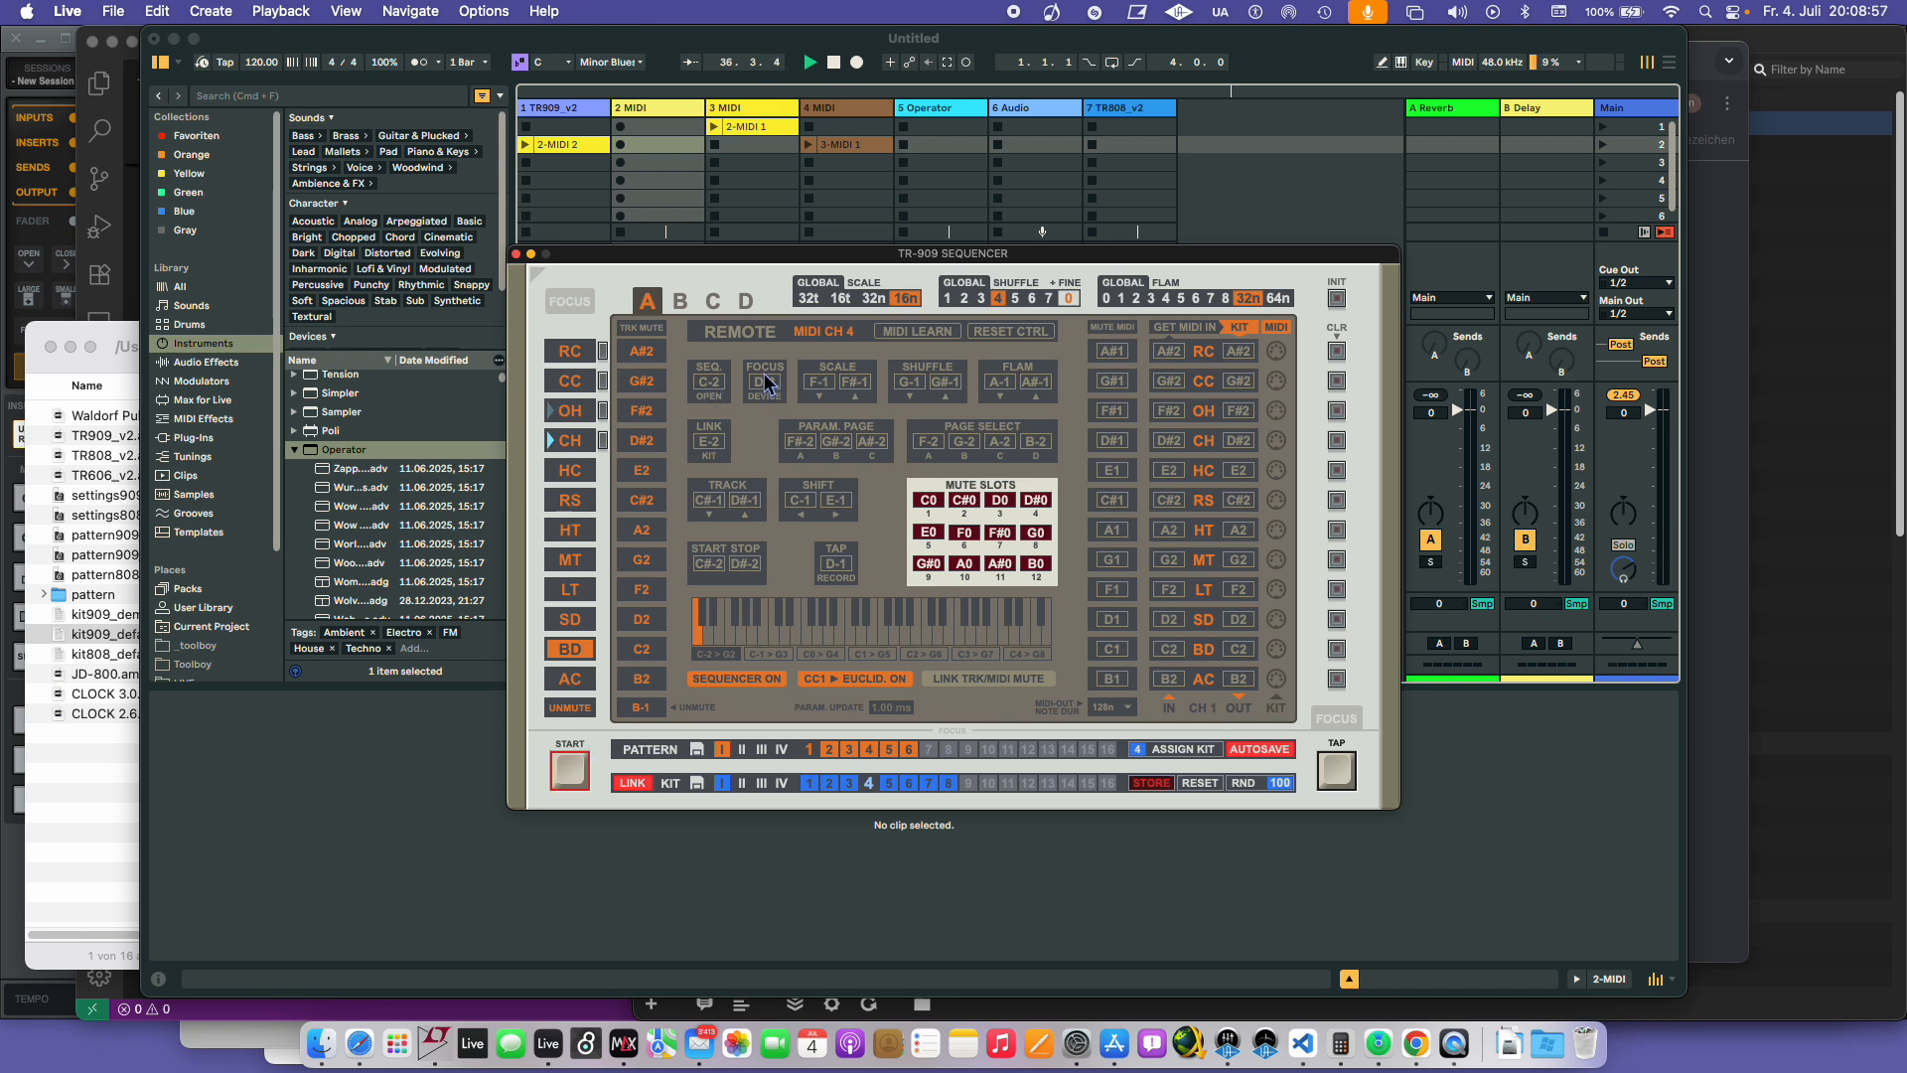
{"action": "left_click_drag", "start_coordinate": [734, 259], "coordinate": [897, 216]}
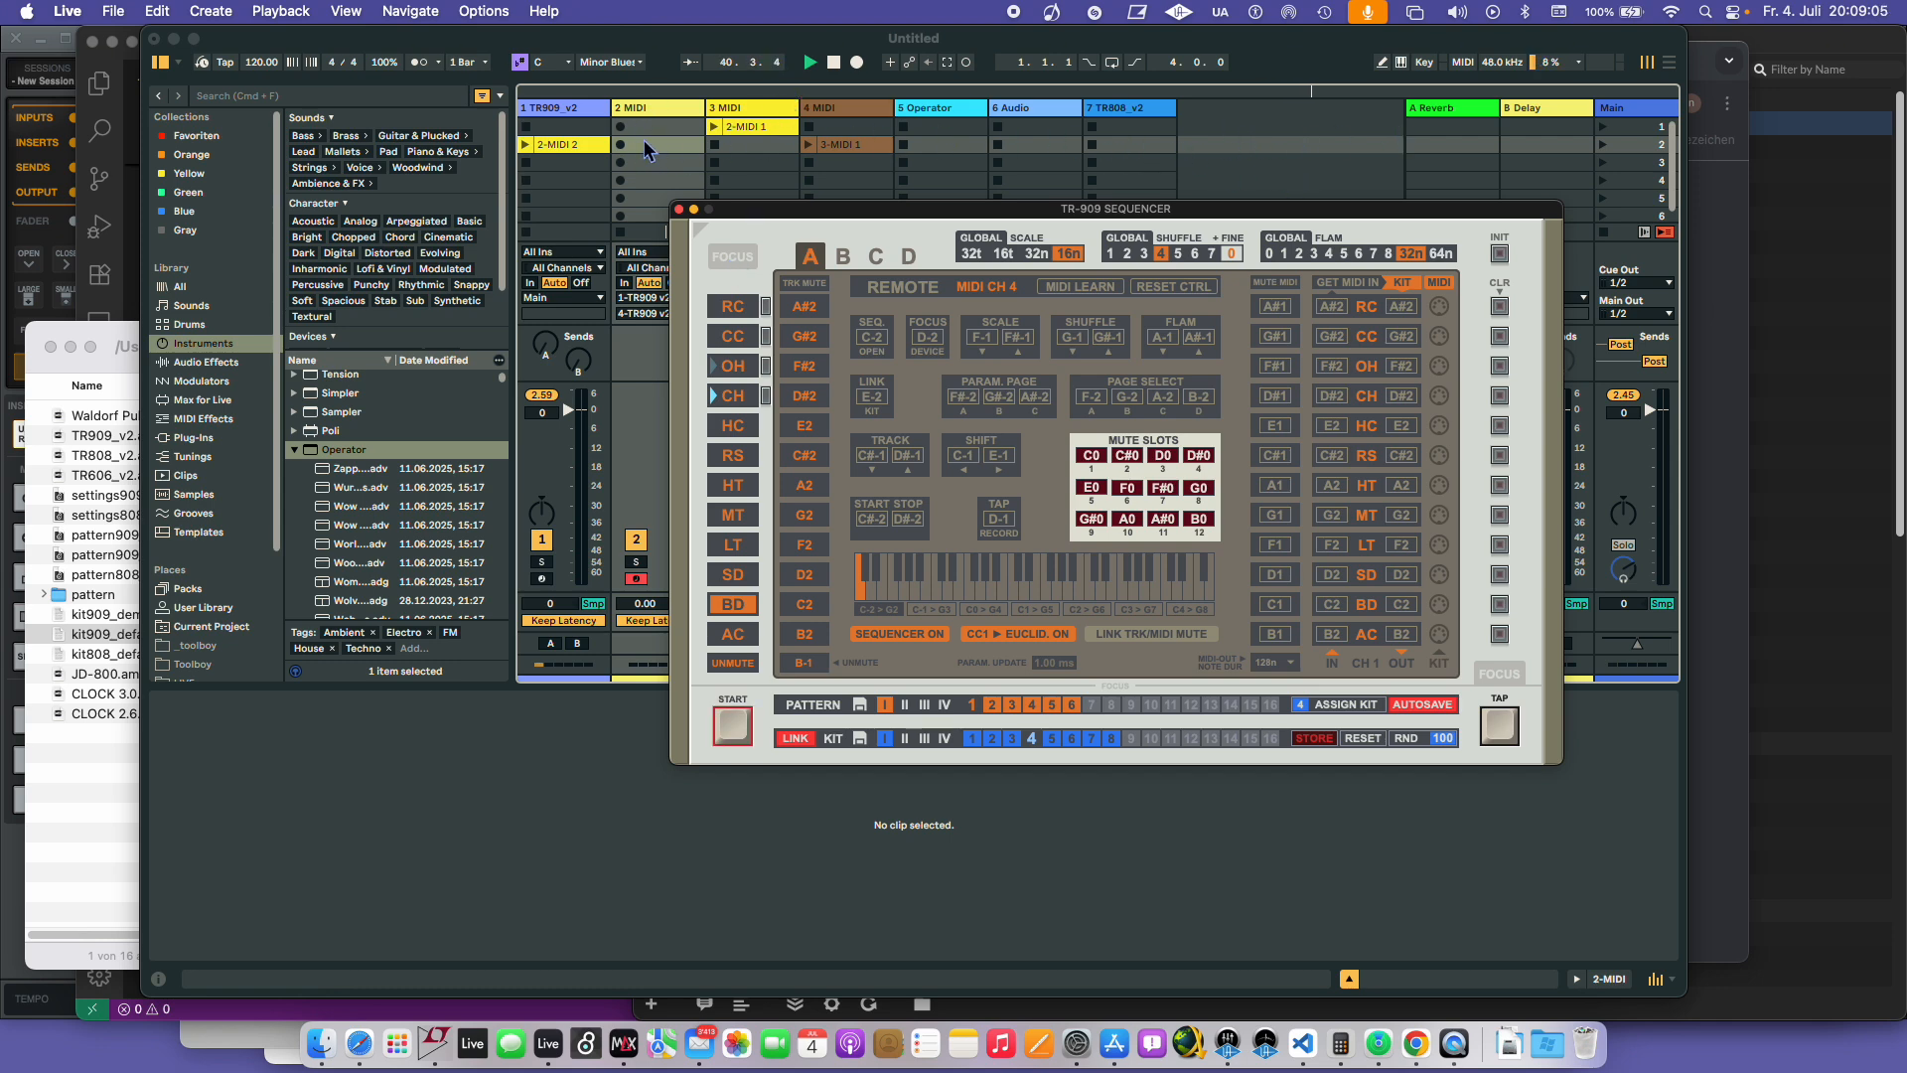
- Bring the TR909_v2 device into view with the sequencer's Focus function, and select other tracks to test refocusing
{"action": "left_click", "coordinate": [1140, 120]}
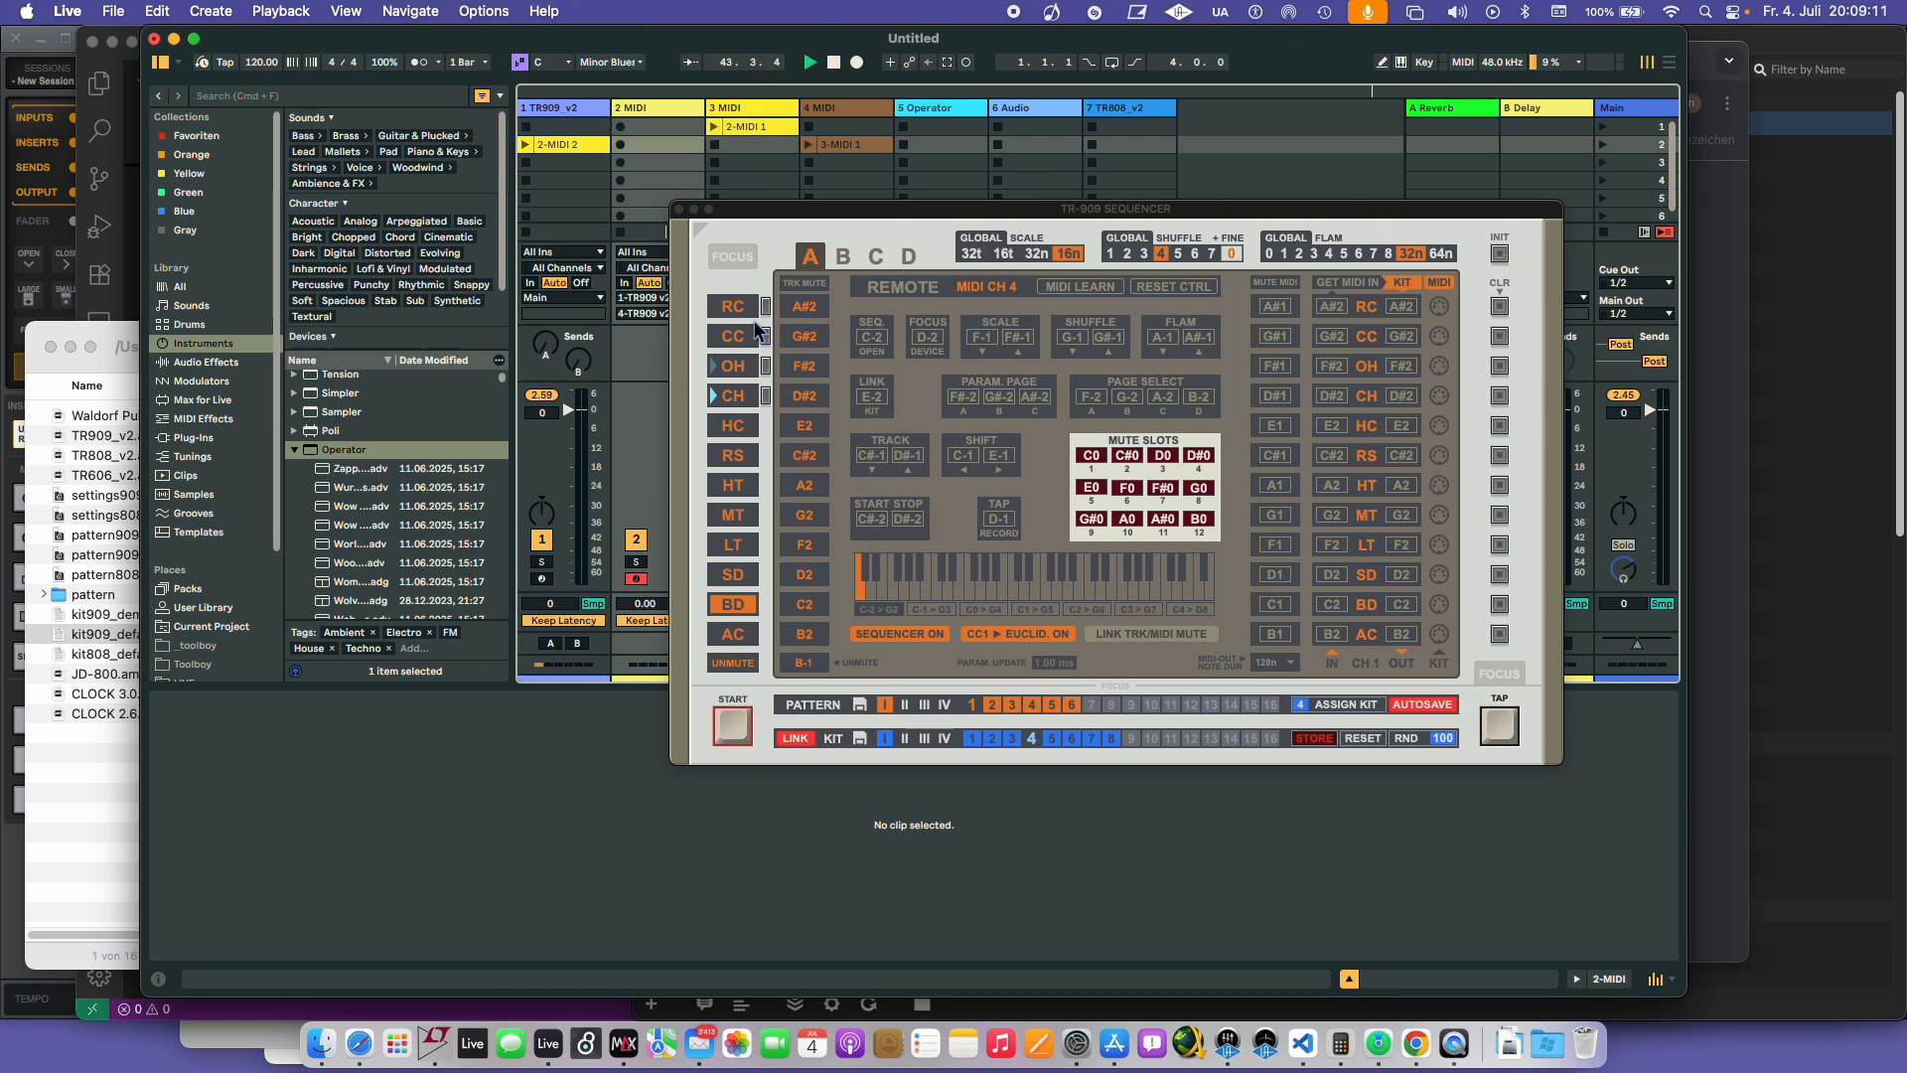
{"action": "left_click", "coordinate": [737, 258]}
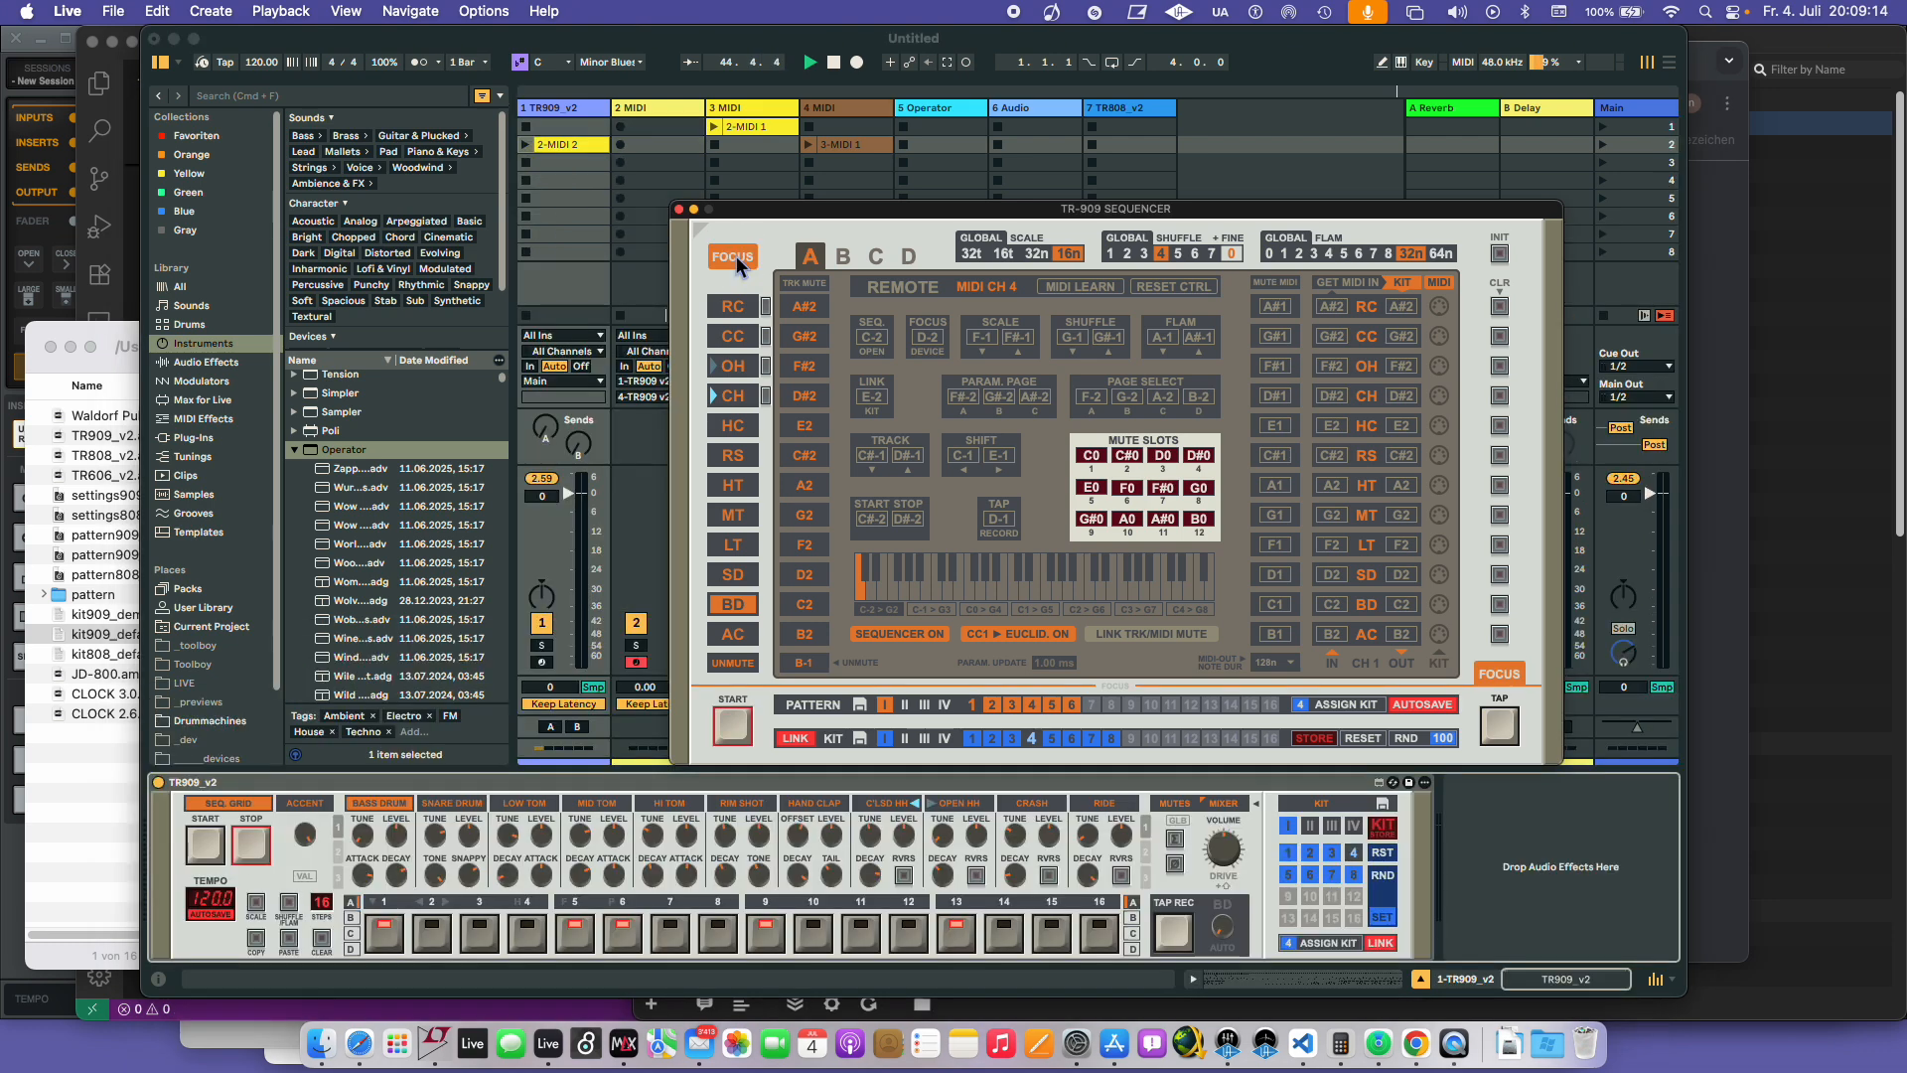
{"action": "left_click", "coordinate": [606, 784]}
{"action": "left_click", "coordinate": [870, 785]}
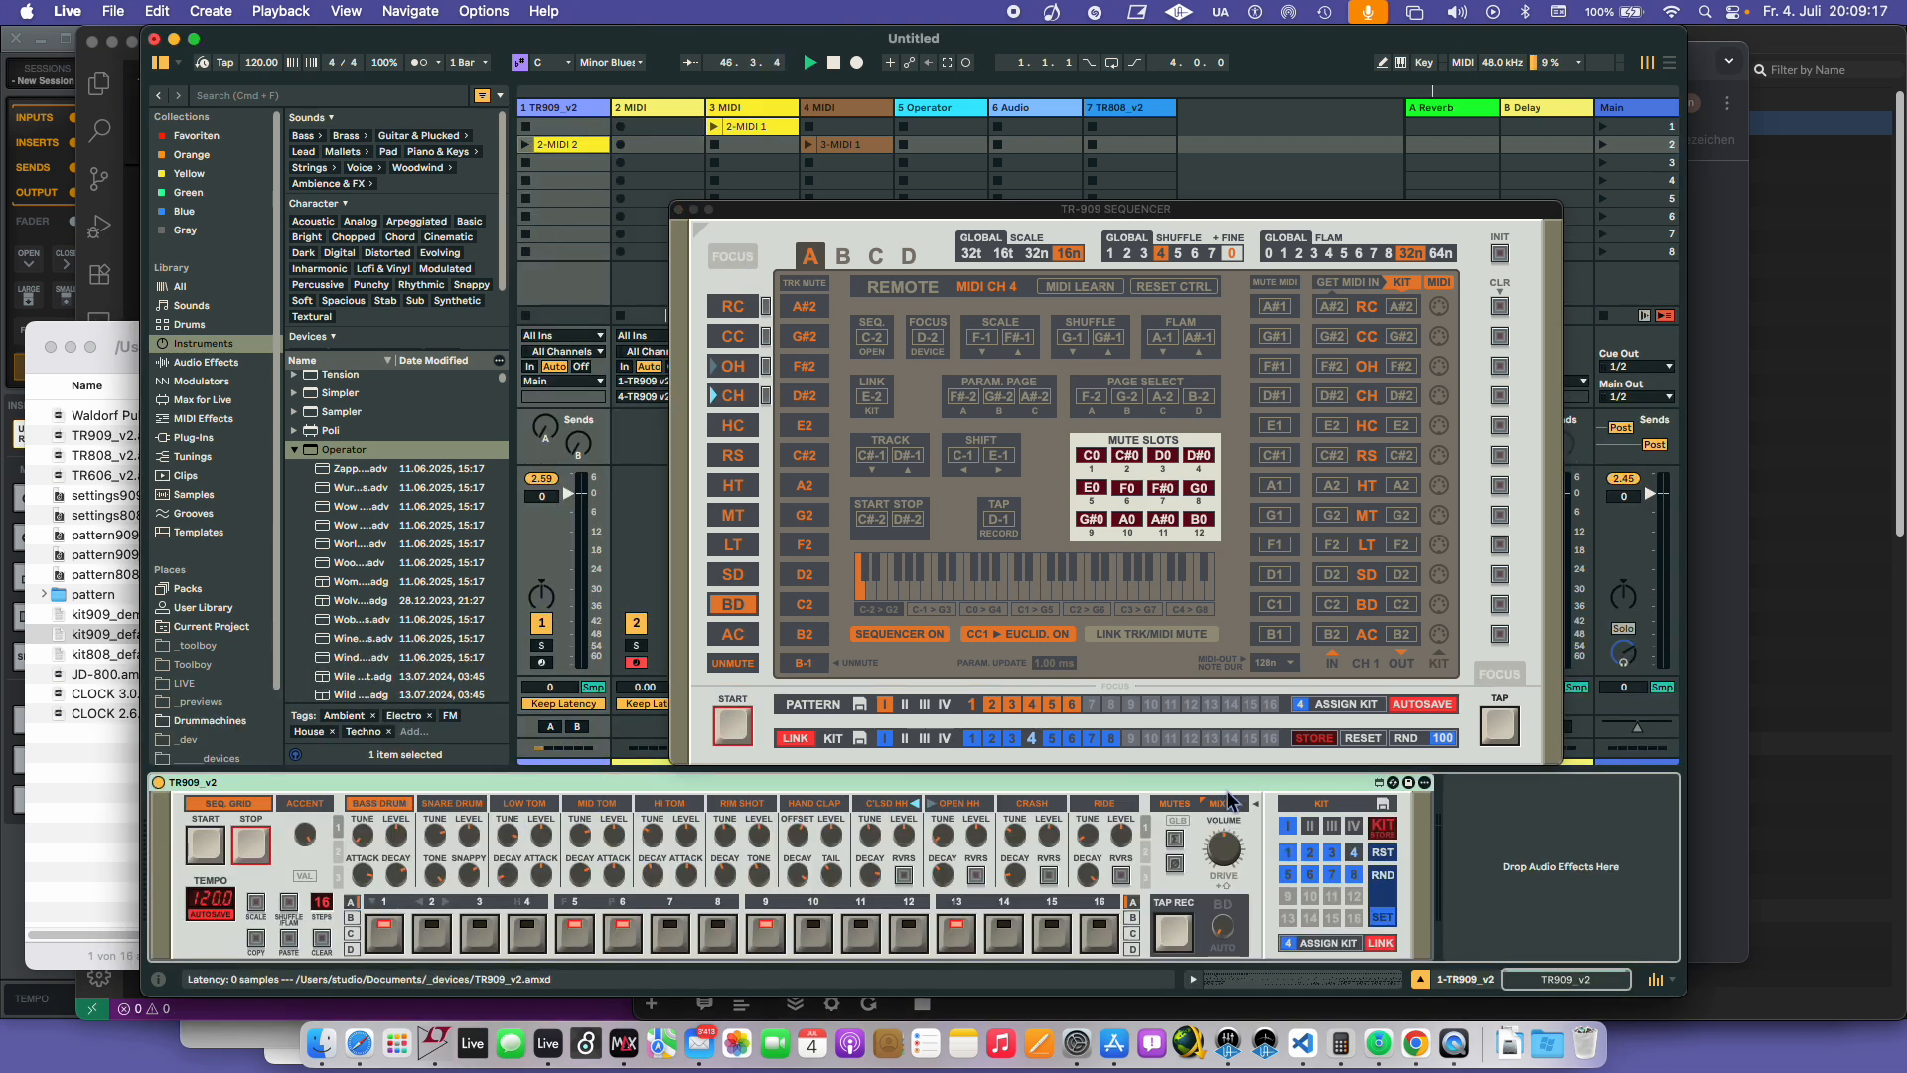
{"action": "left_click", "coordinate": [583, 114]}
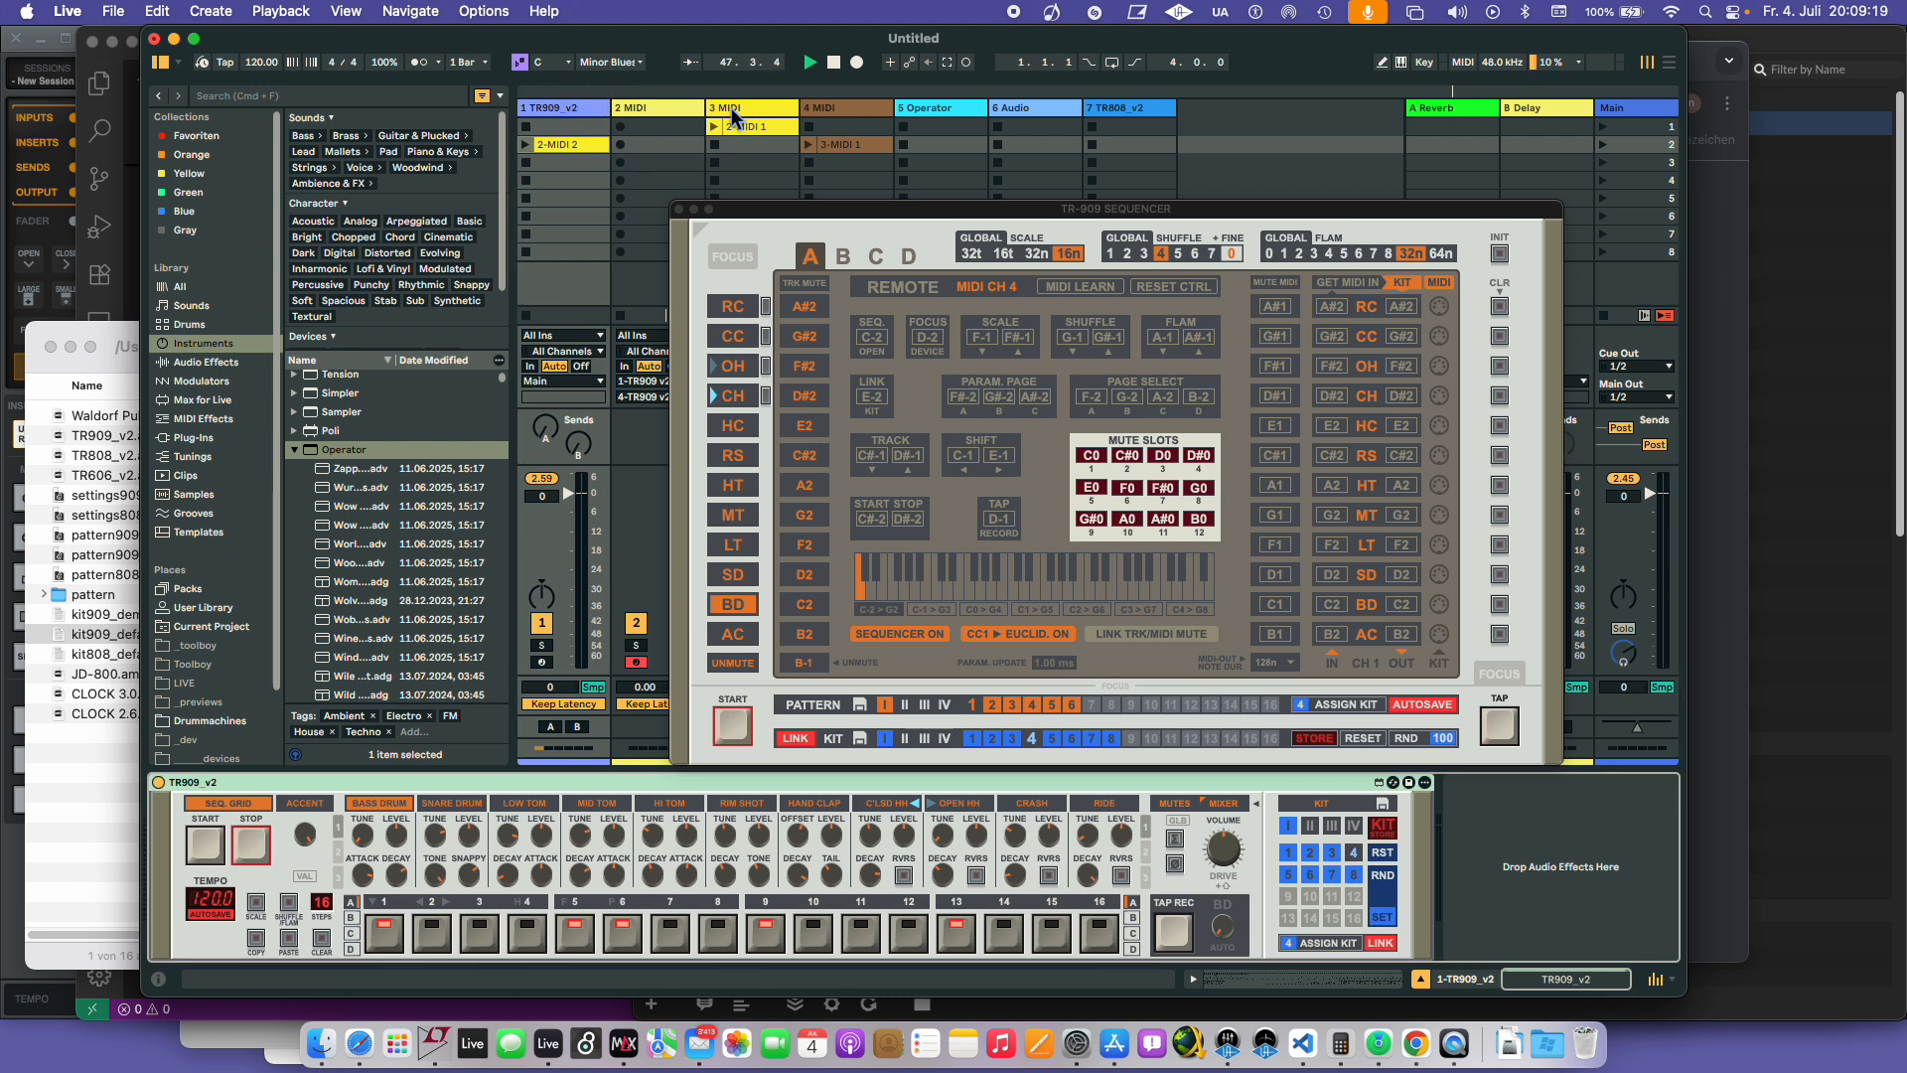
{"action": "left_click", "coordinate": [944, 110]}
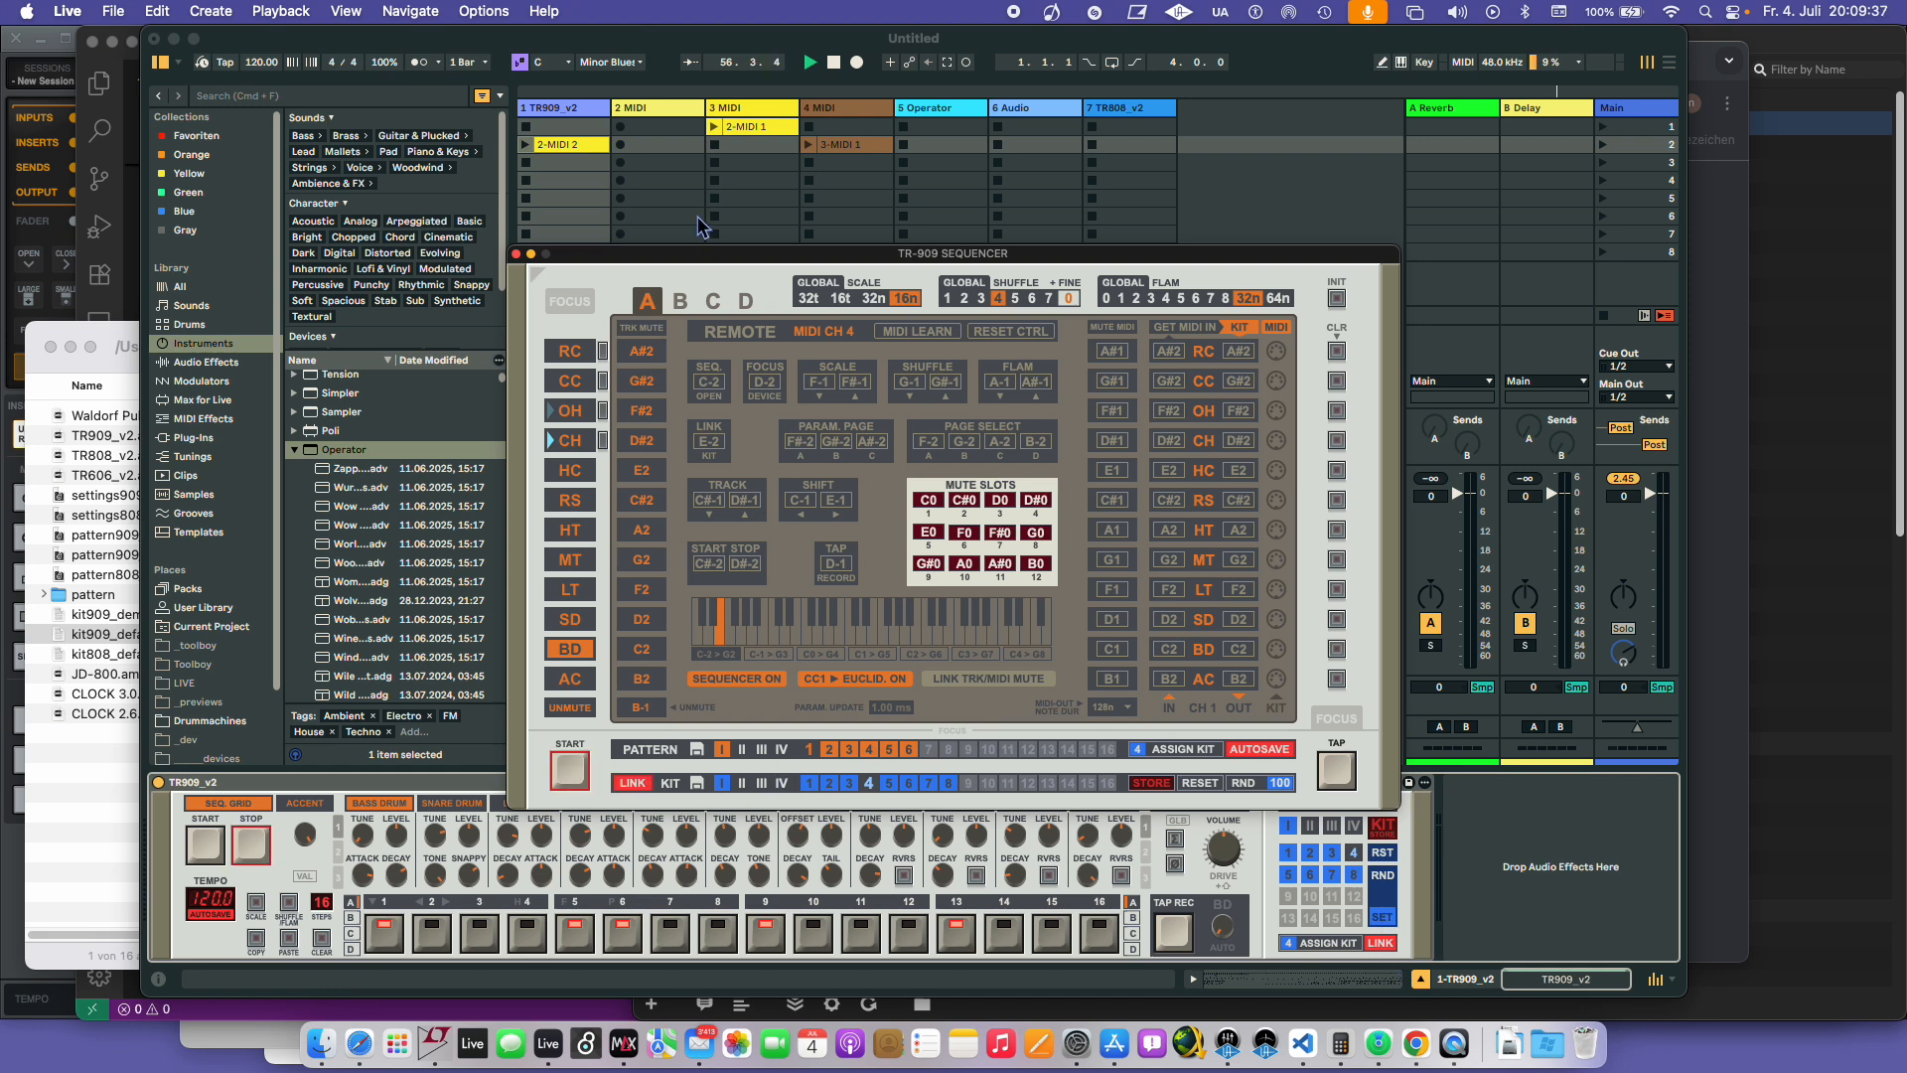
- Move the sequencer window off the TR909_v2 device, switch through pattern pages B and C, and view page C's steps before returning to the remote page
{"action": "left_click", "coordinate": [692, 257]}
{"action": "left_click_drag", "start_coordinate": [693, 261], "coordinate": [820, 171]}
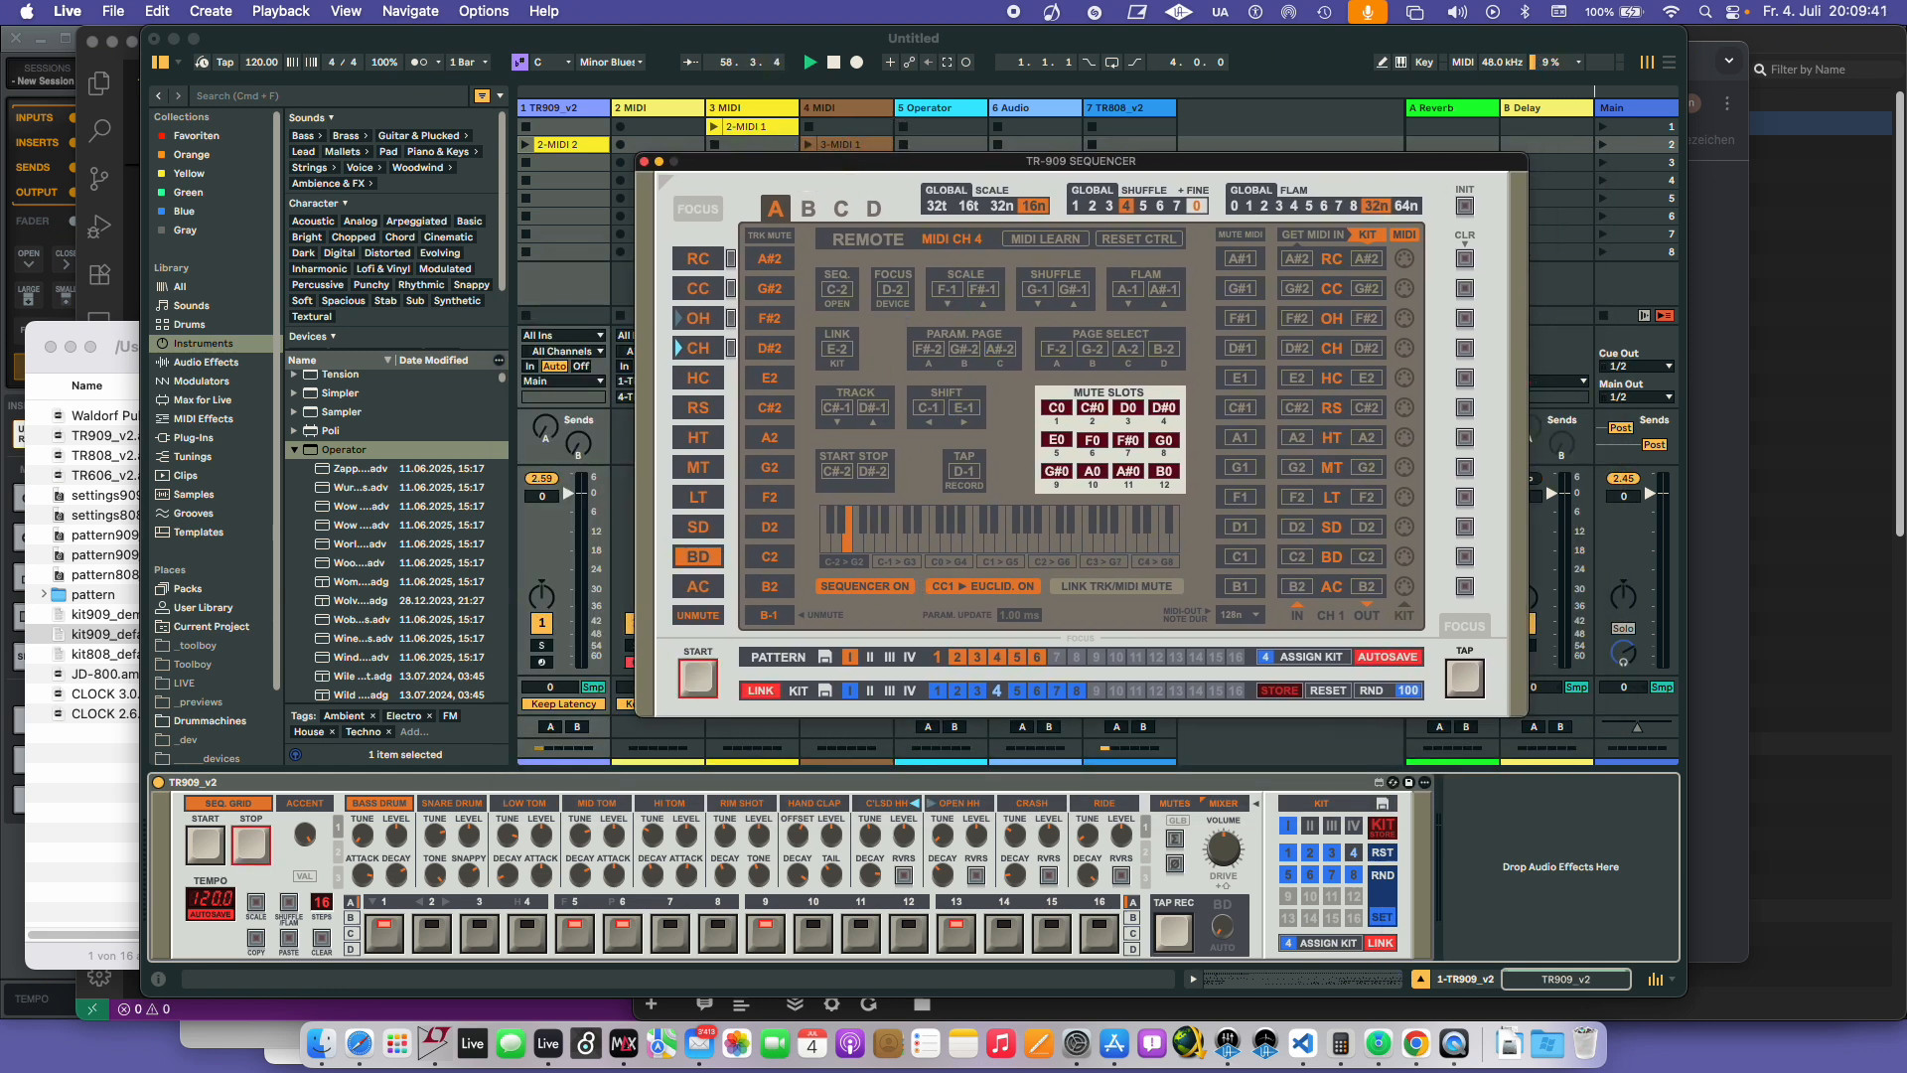
{"action": "left_click", "coordinate": [829, 211]}
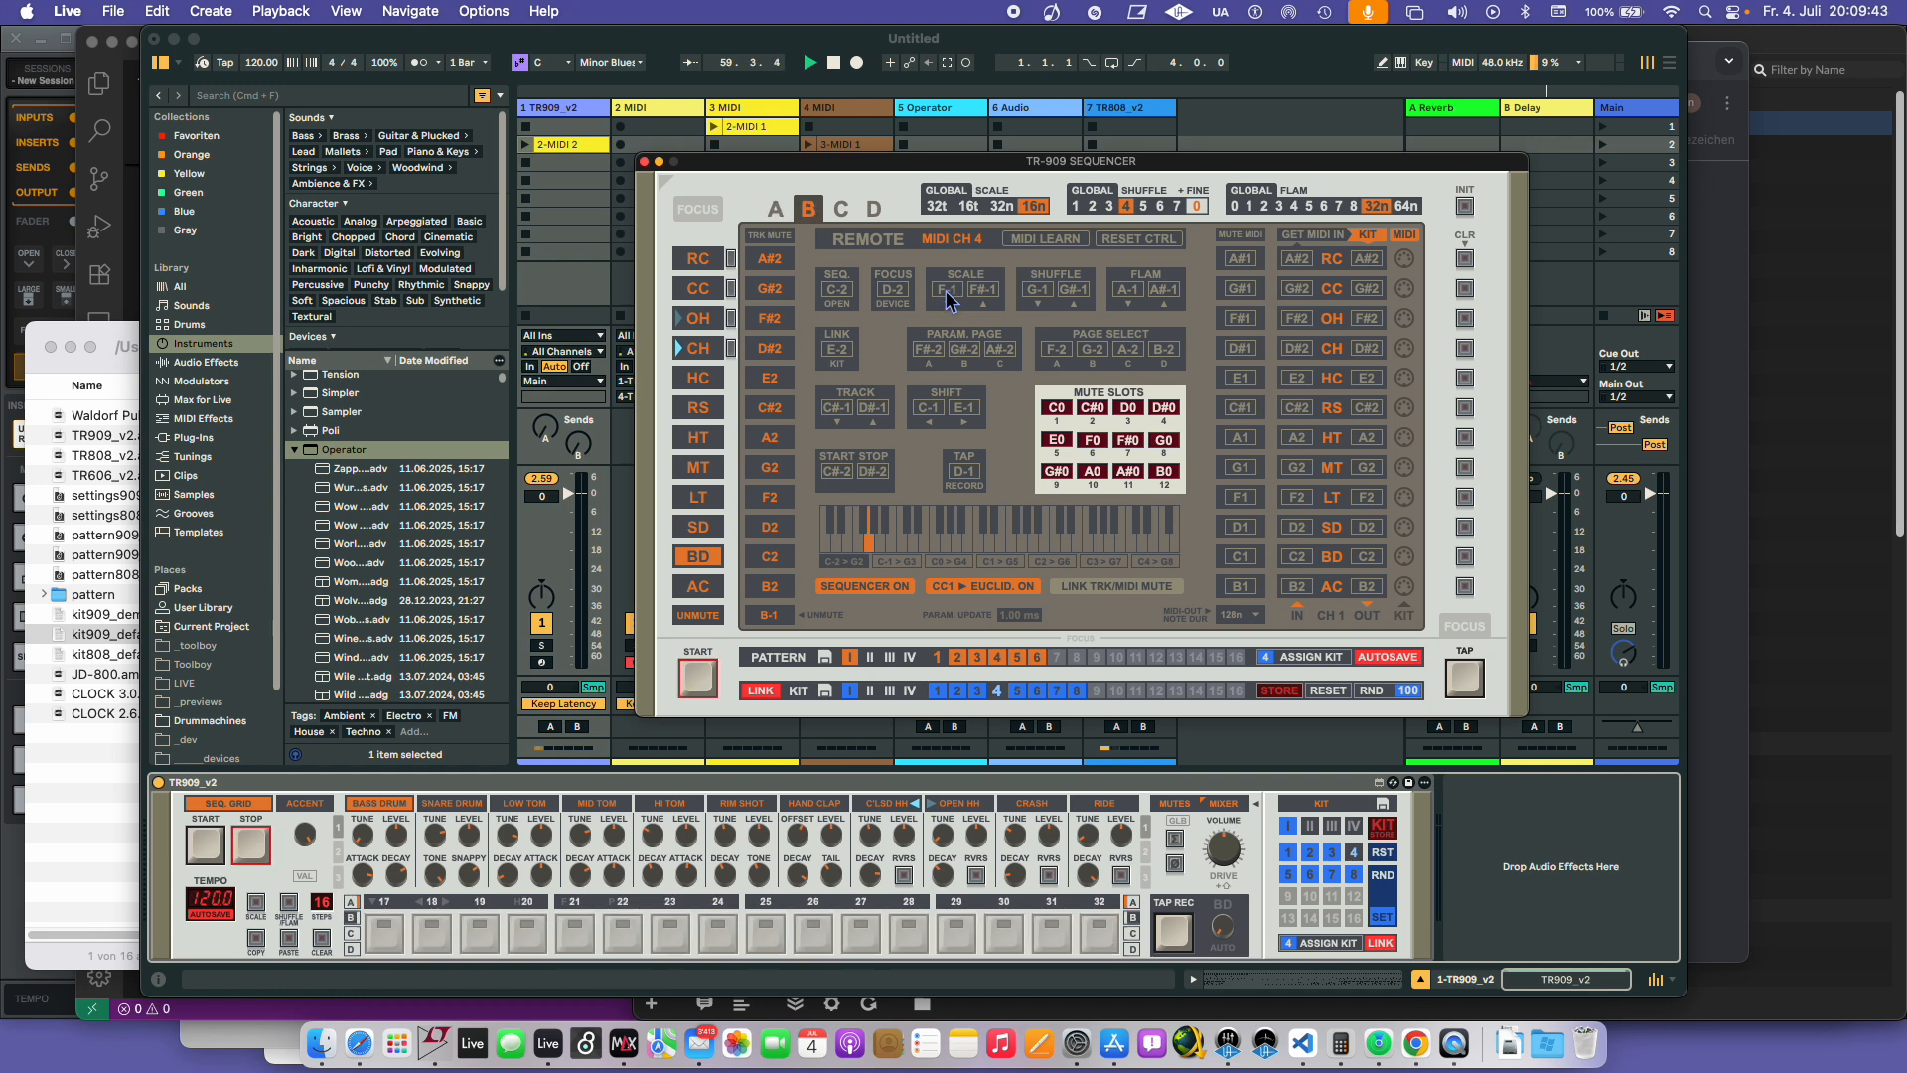
{"action": "left_click", "coordinate": [796, 215]}
{"action": "left_click", "coordinate": [1410, 236]}
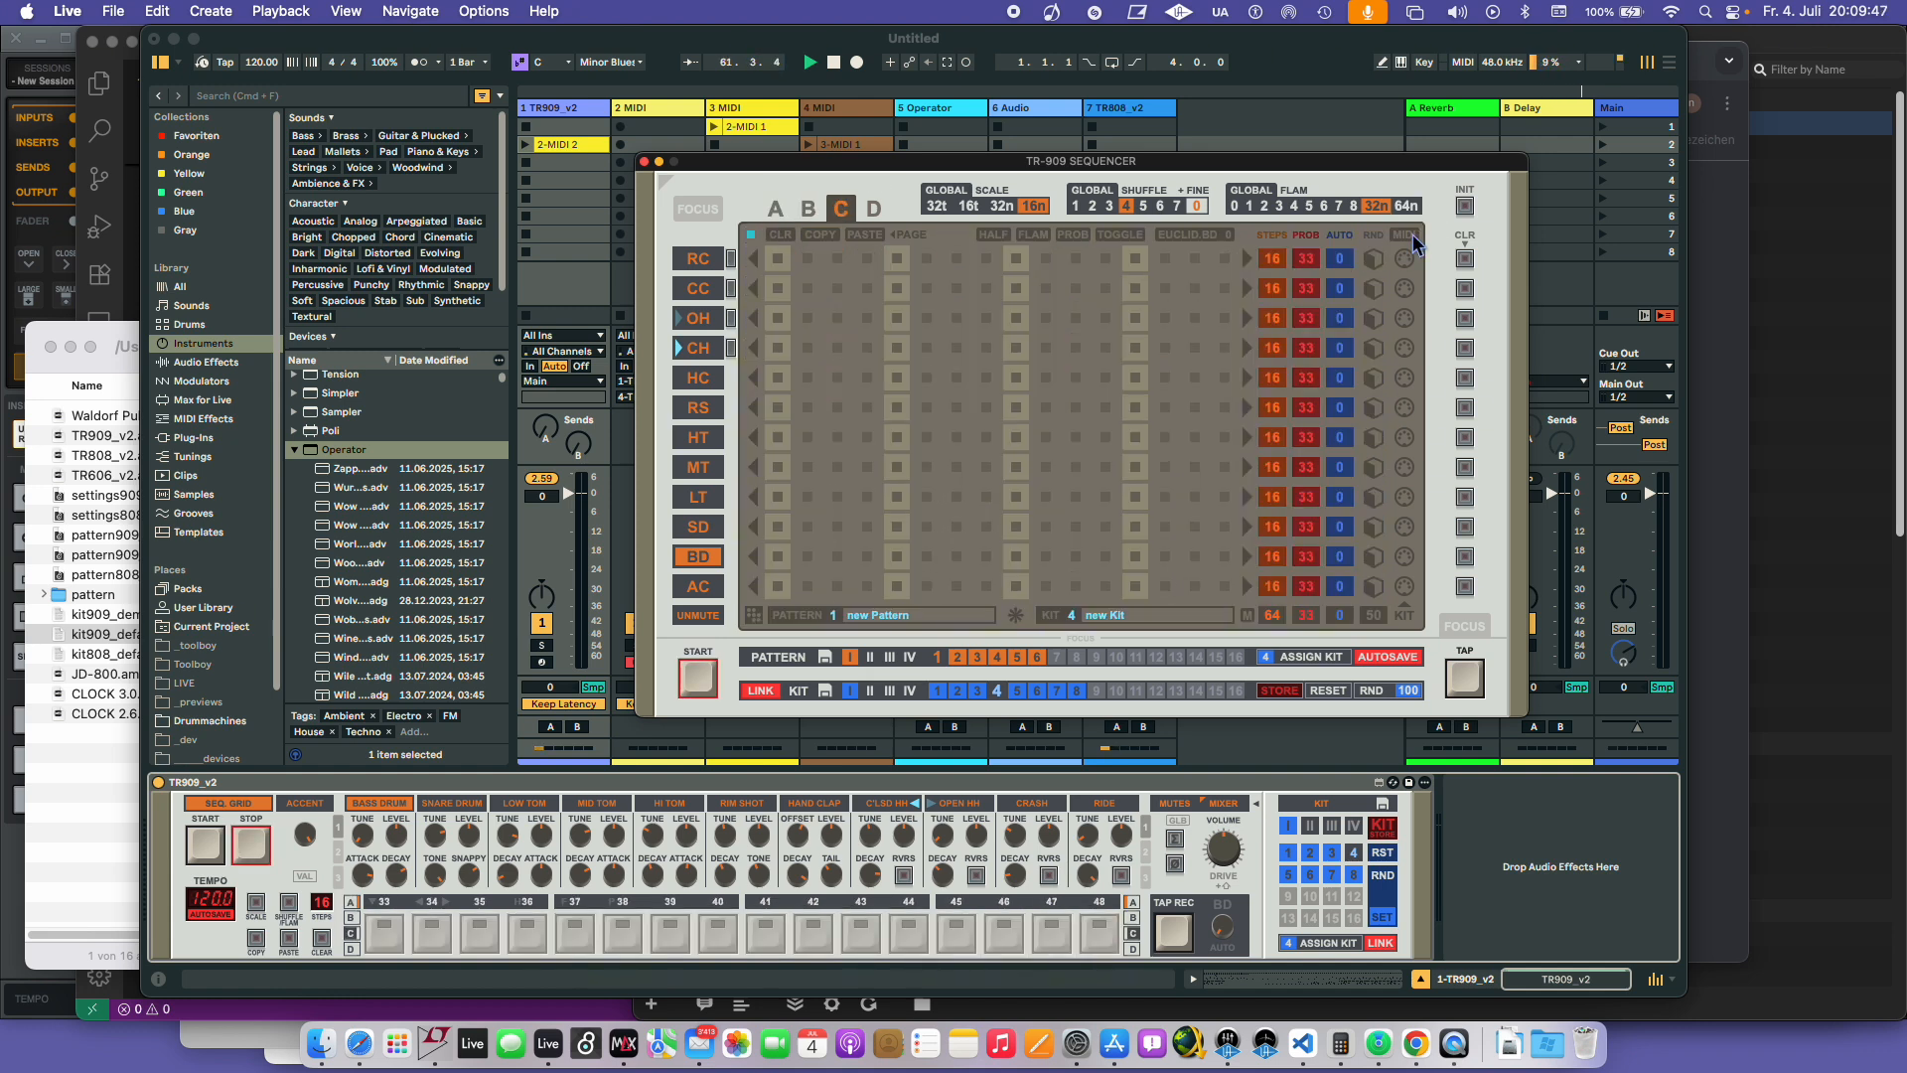
{"action": "left_click", "coordinate": [1410, 230]}
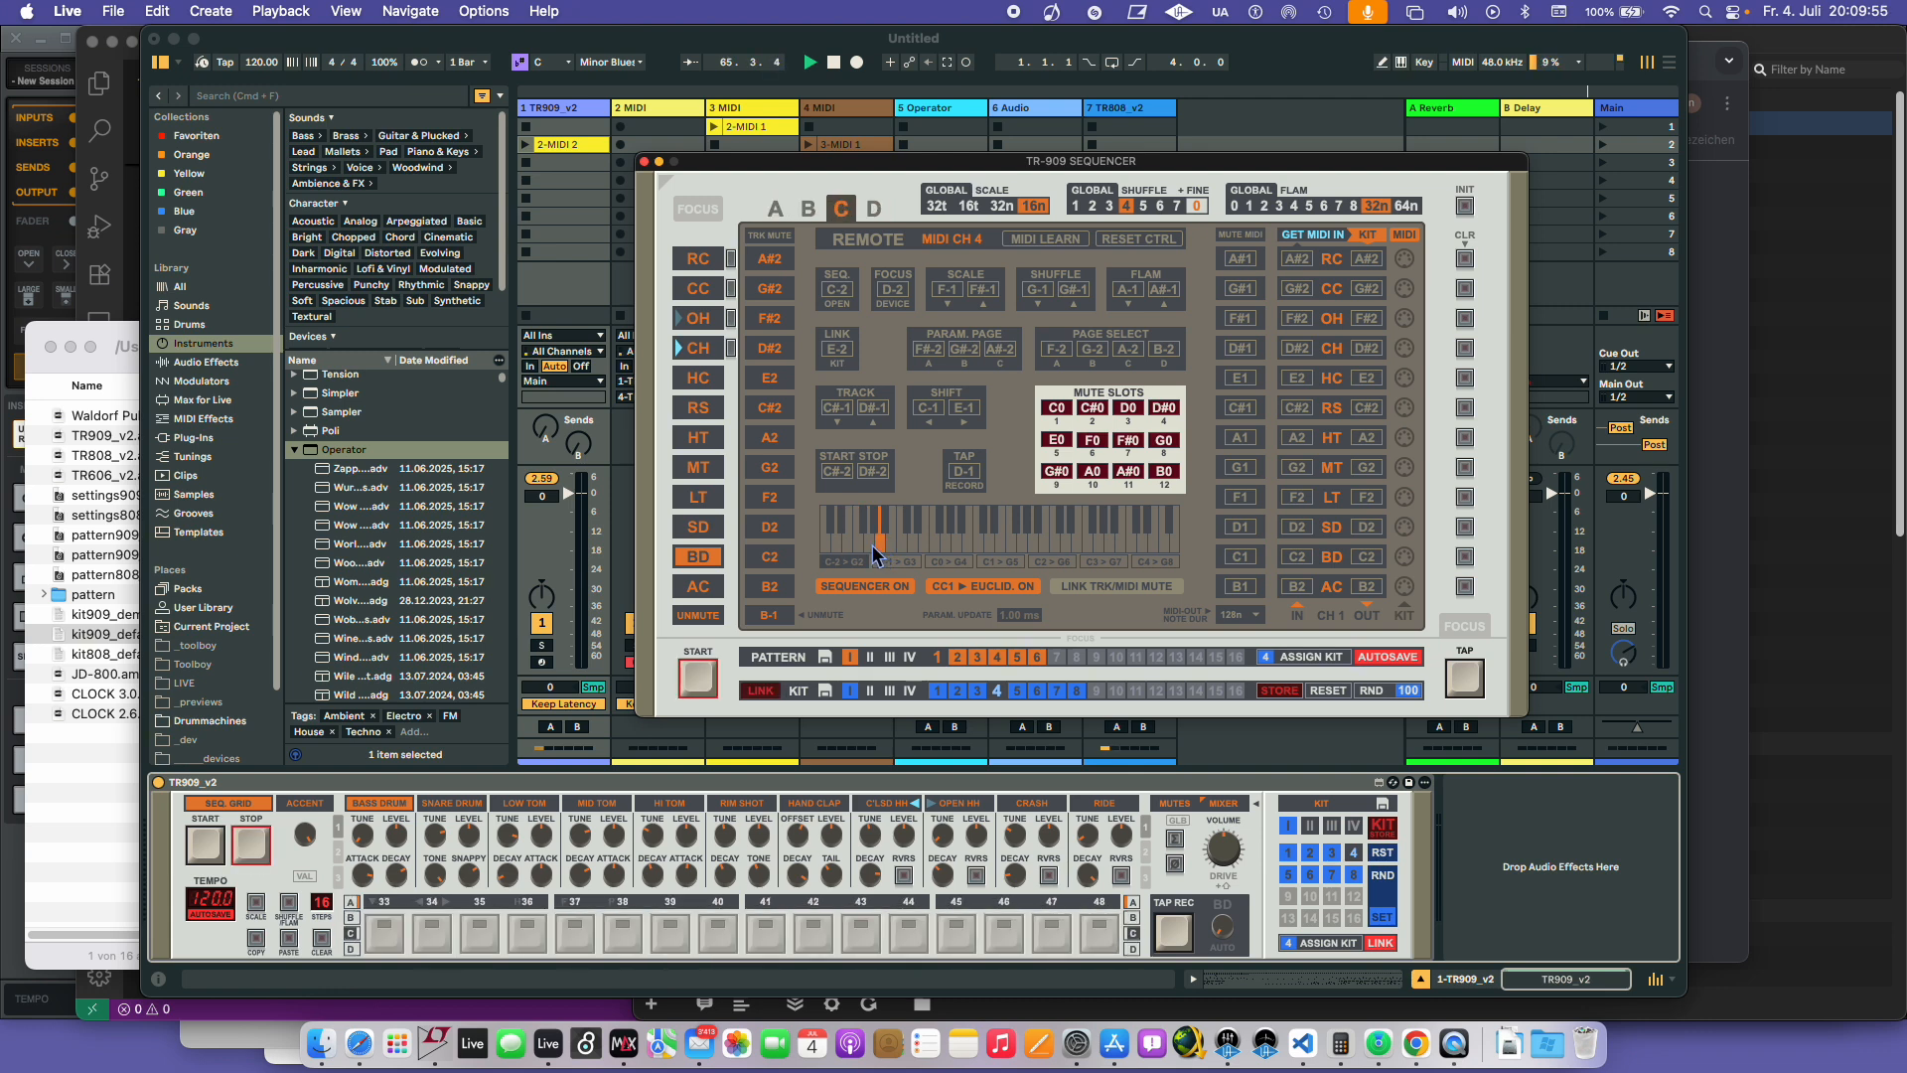
- Show the step grid of pattern page A and move the sequencer window clear of the return and main channels
{"action": "left_click", "coordinate": [778, 213]}
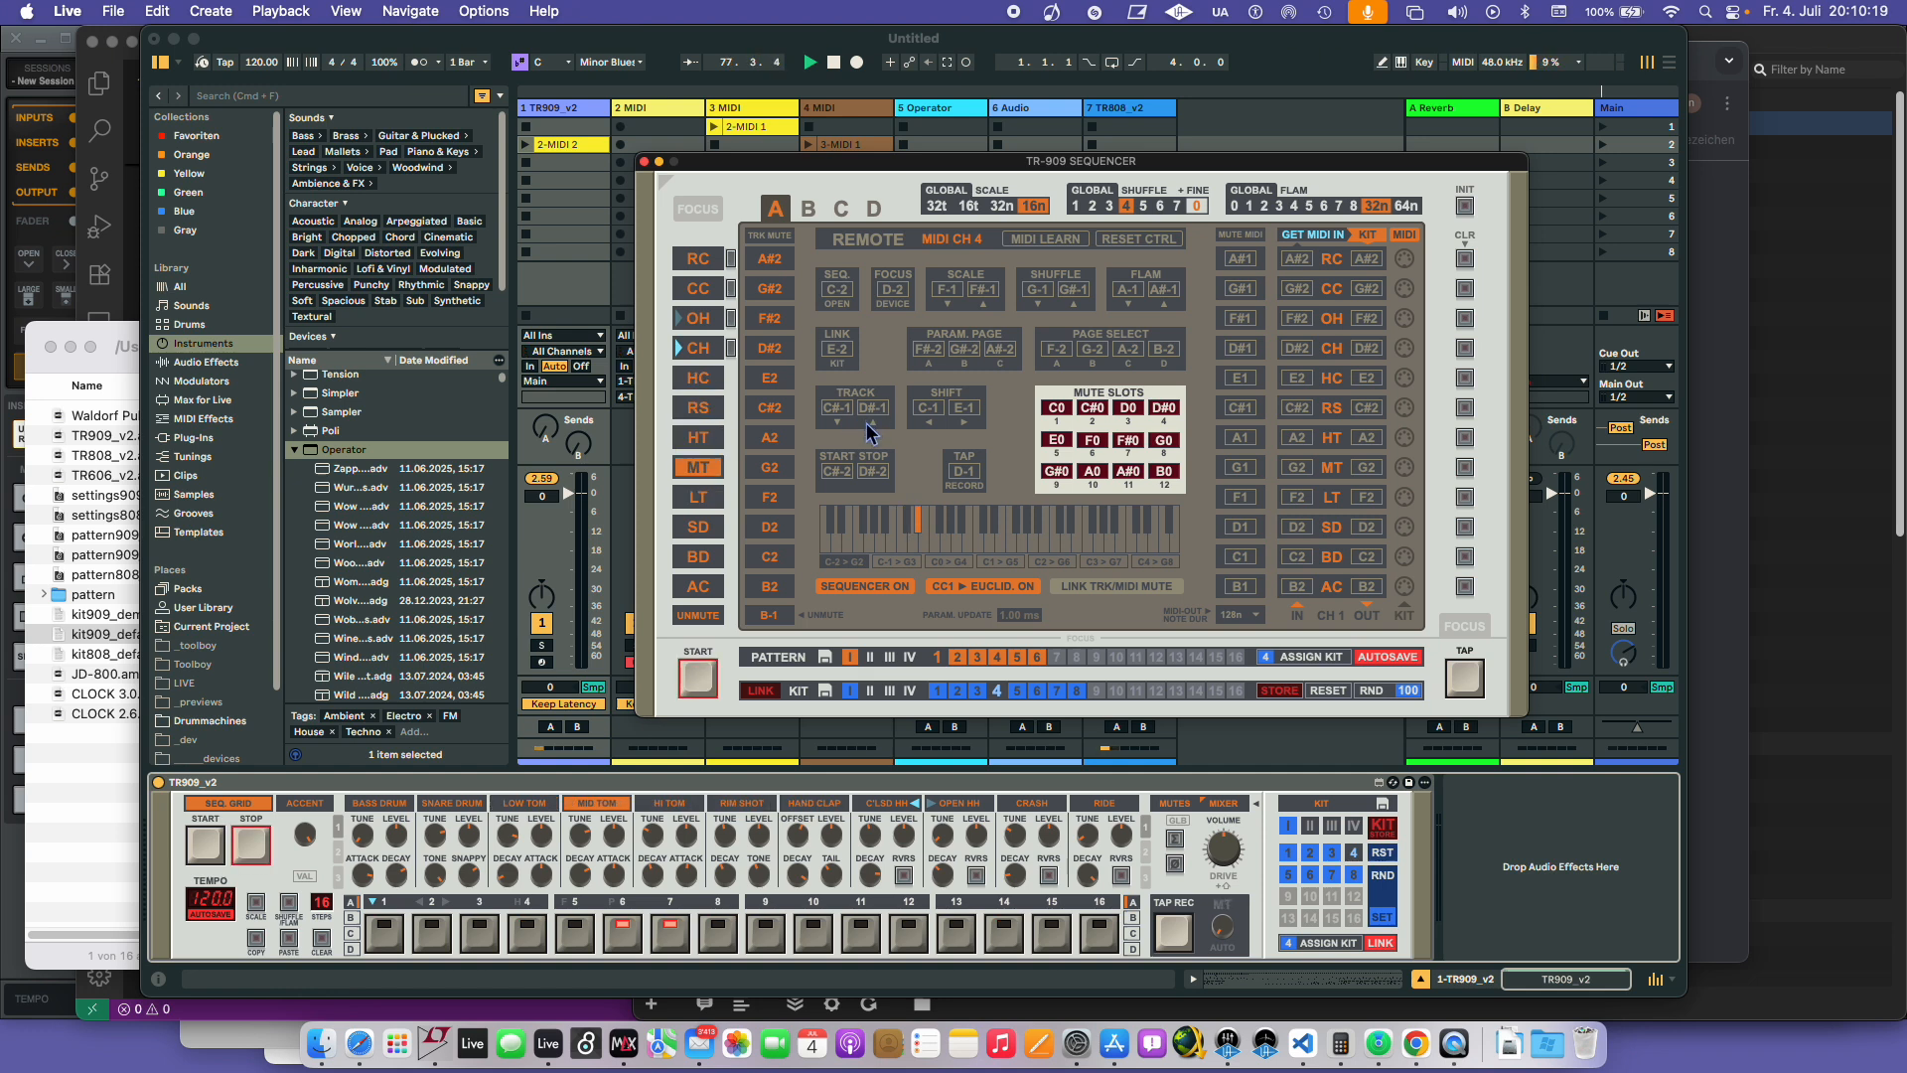
{"action": "left_click", "coordinate": [1399, 242]}
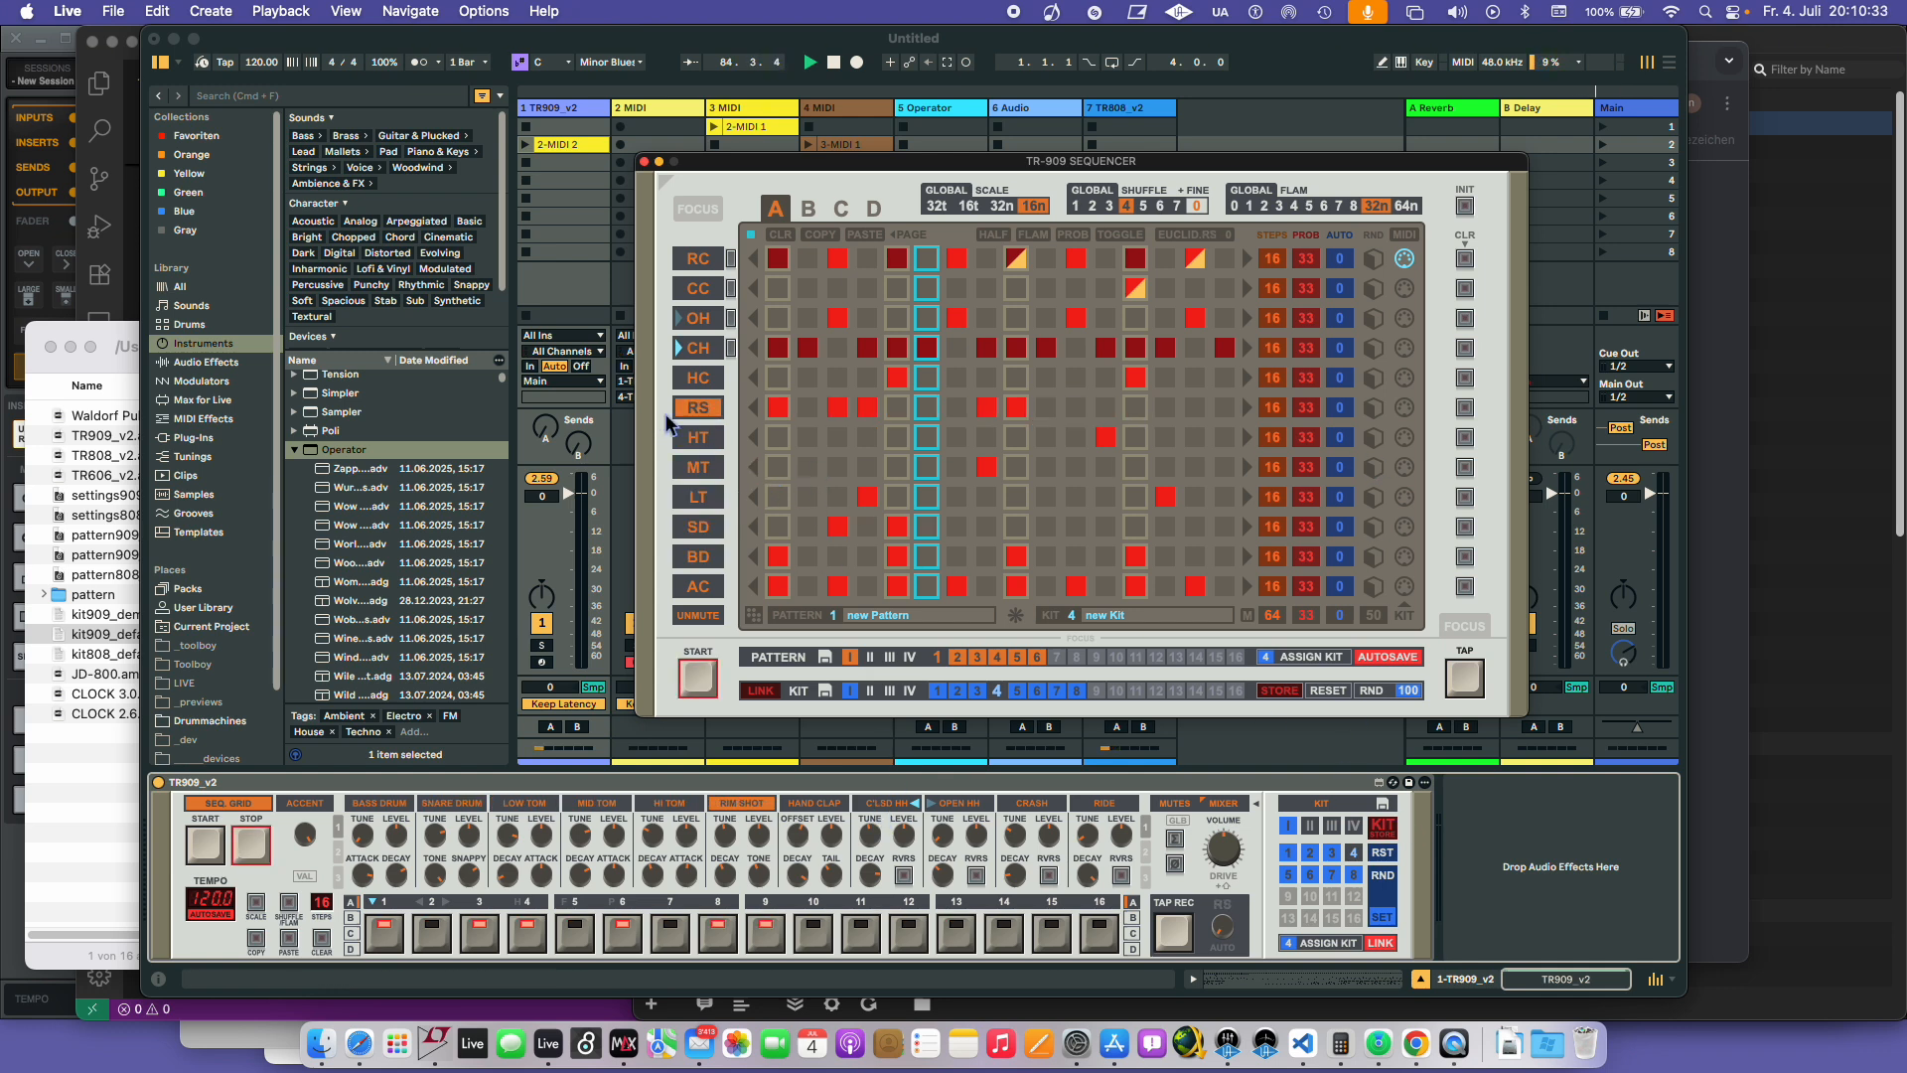
{"action": "left_click_drag", "start_coordinate": [1167, 161], "coordinate": [1006, 180]}
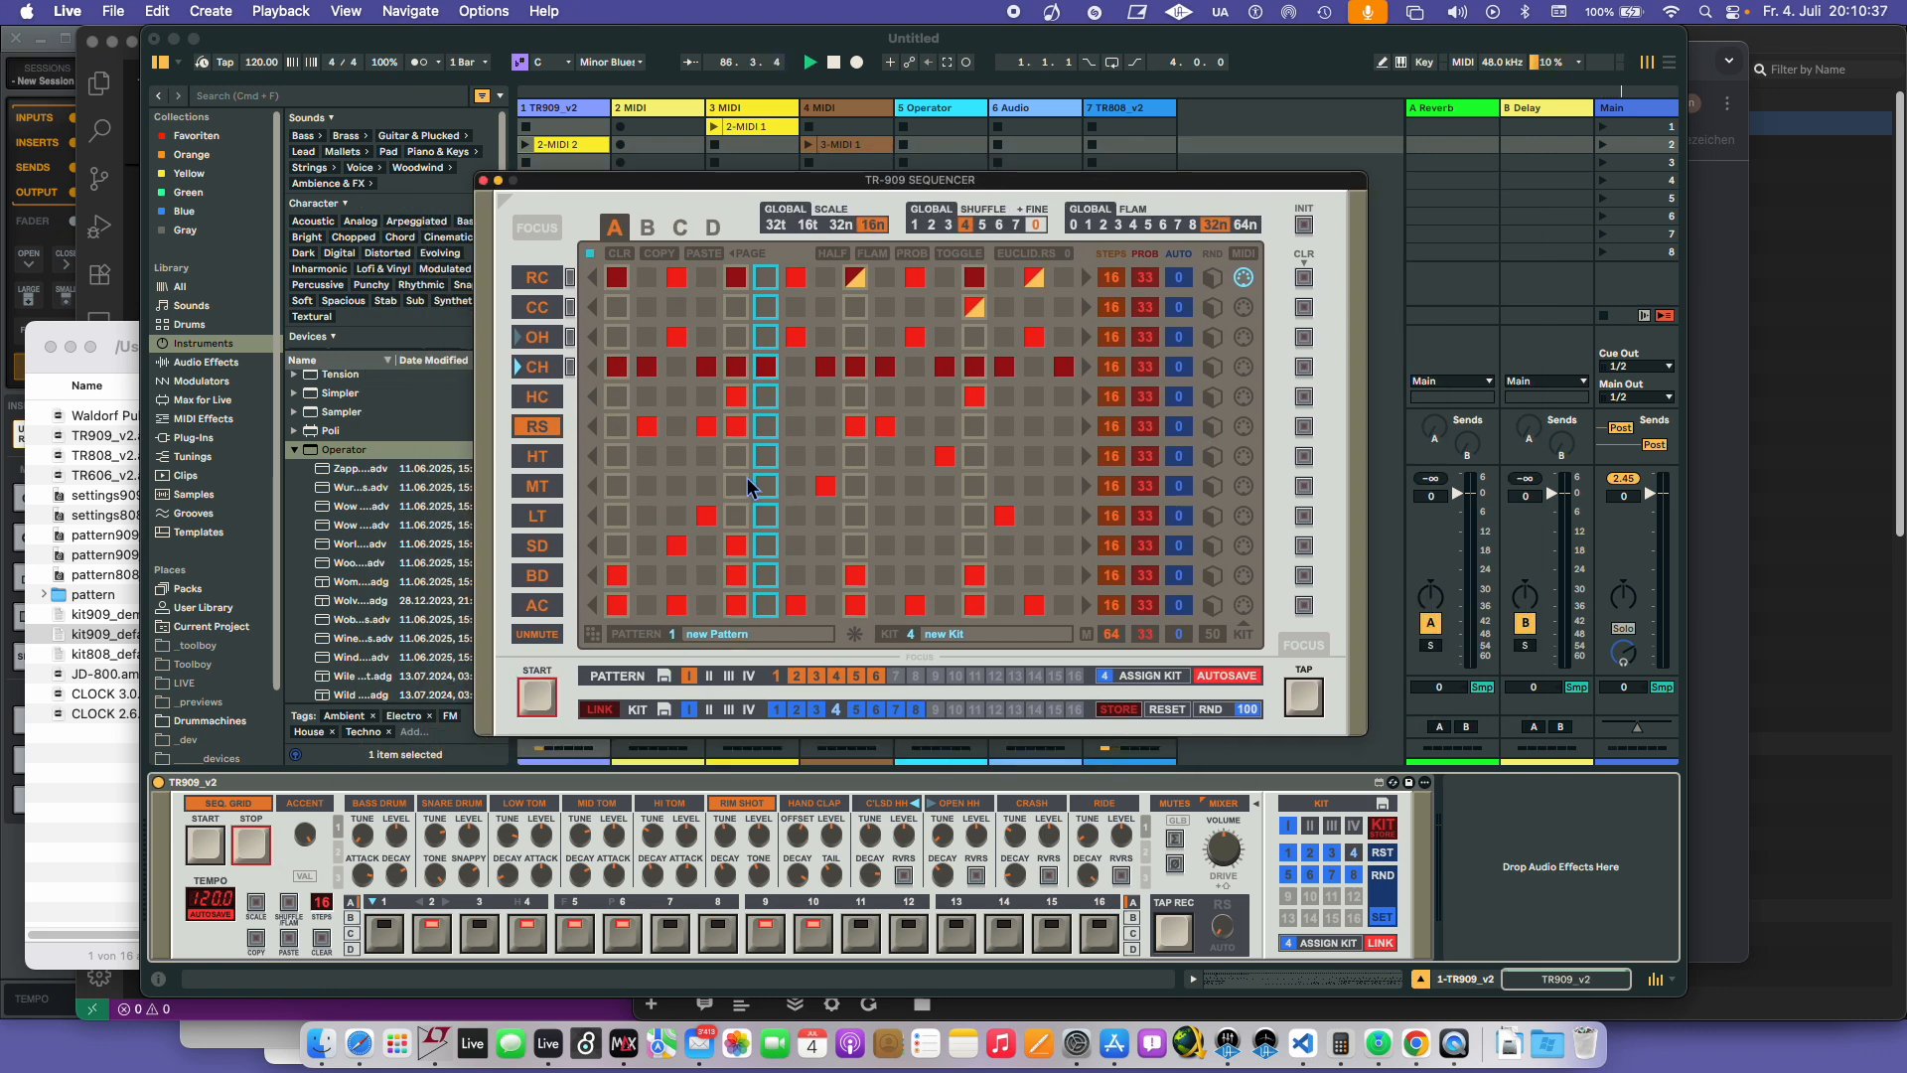
- Compare the MIDI remote page with the step grid, ending on the remote page
{"action": "left_click", "coordinate": [1242, 254]}
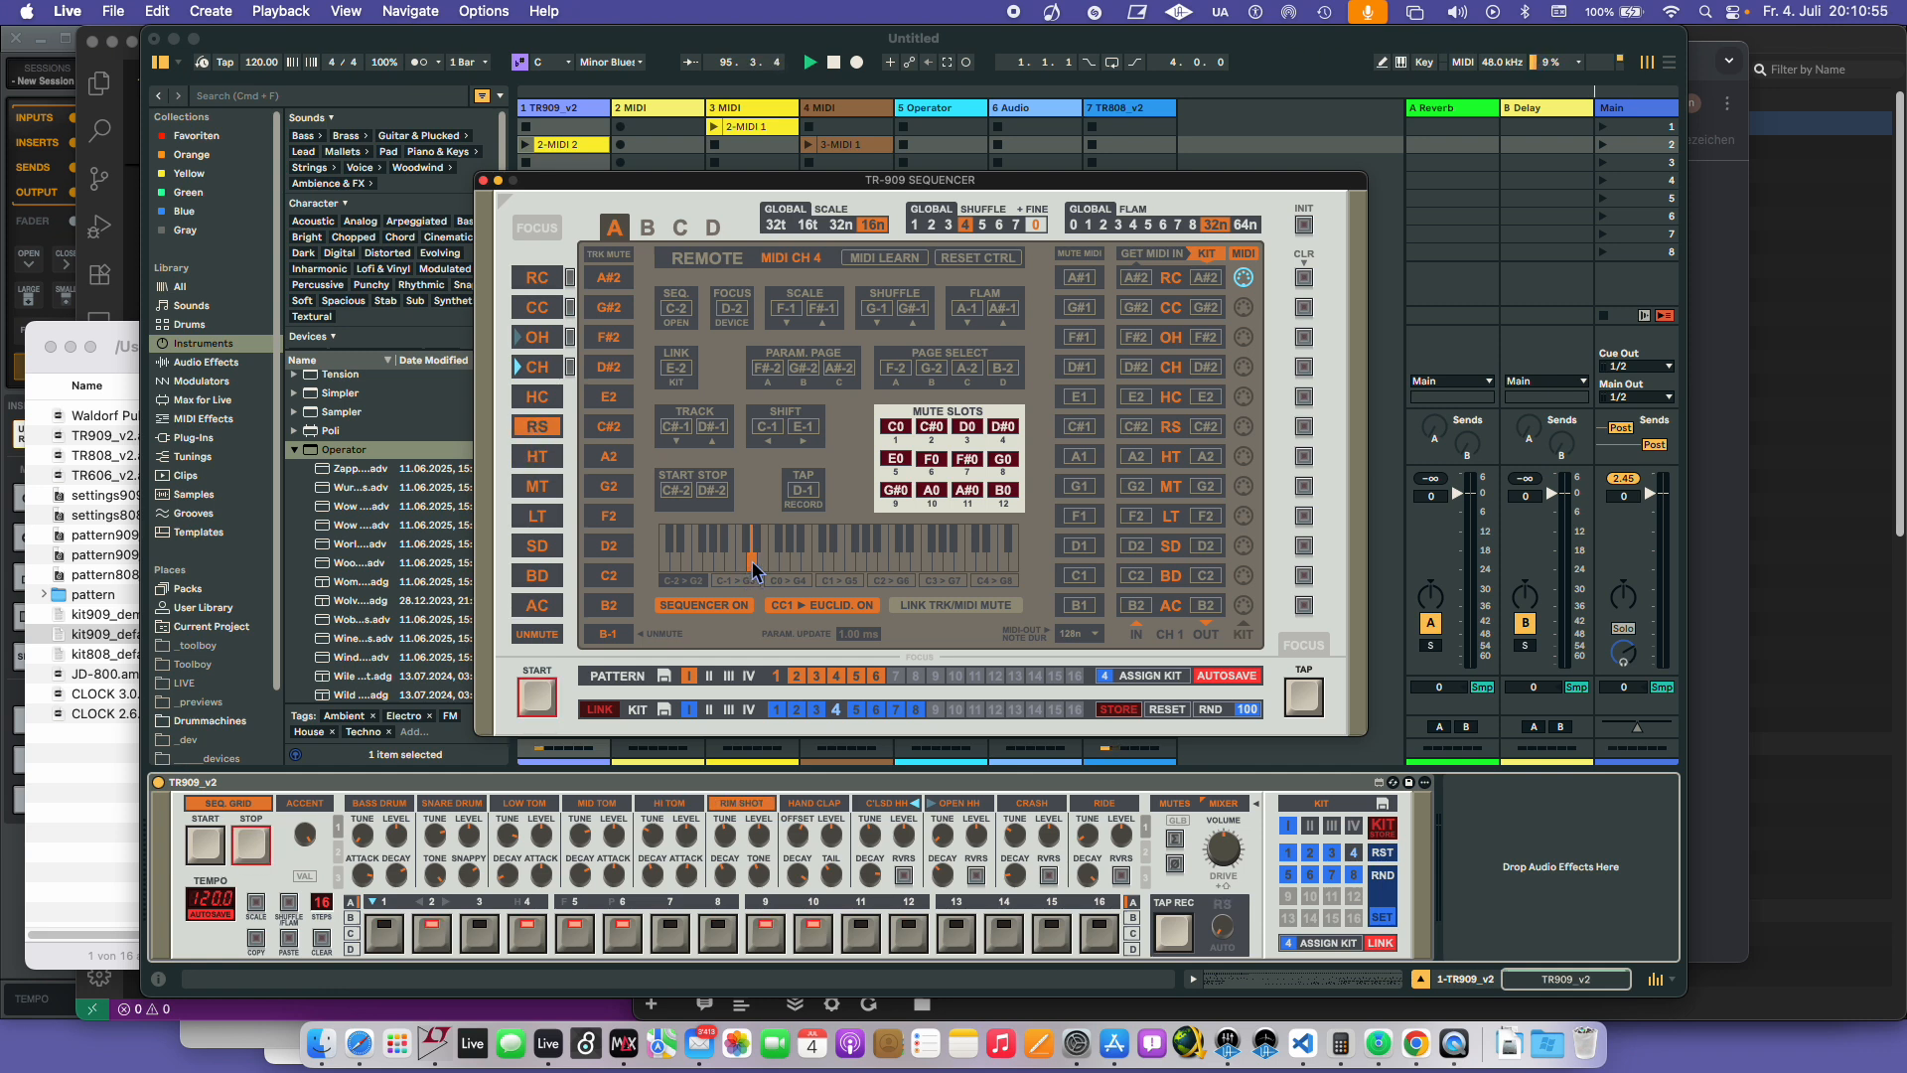
{"action": "left_click", "coordinate": [1245, 278]}
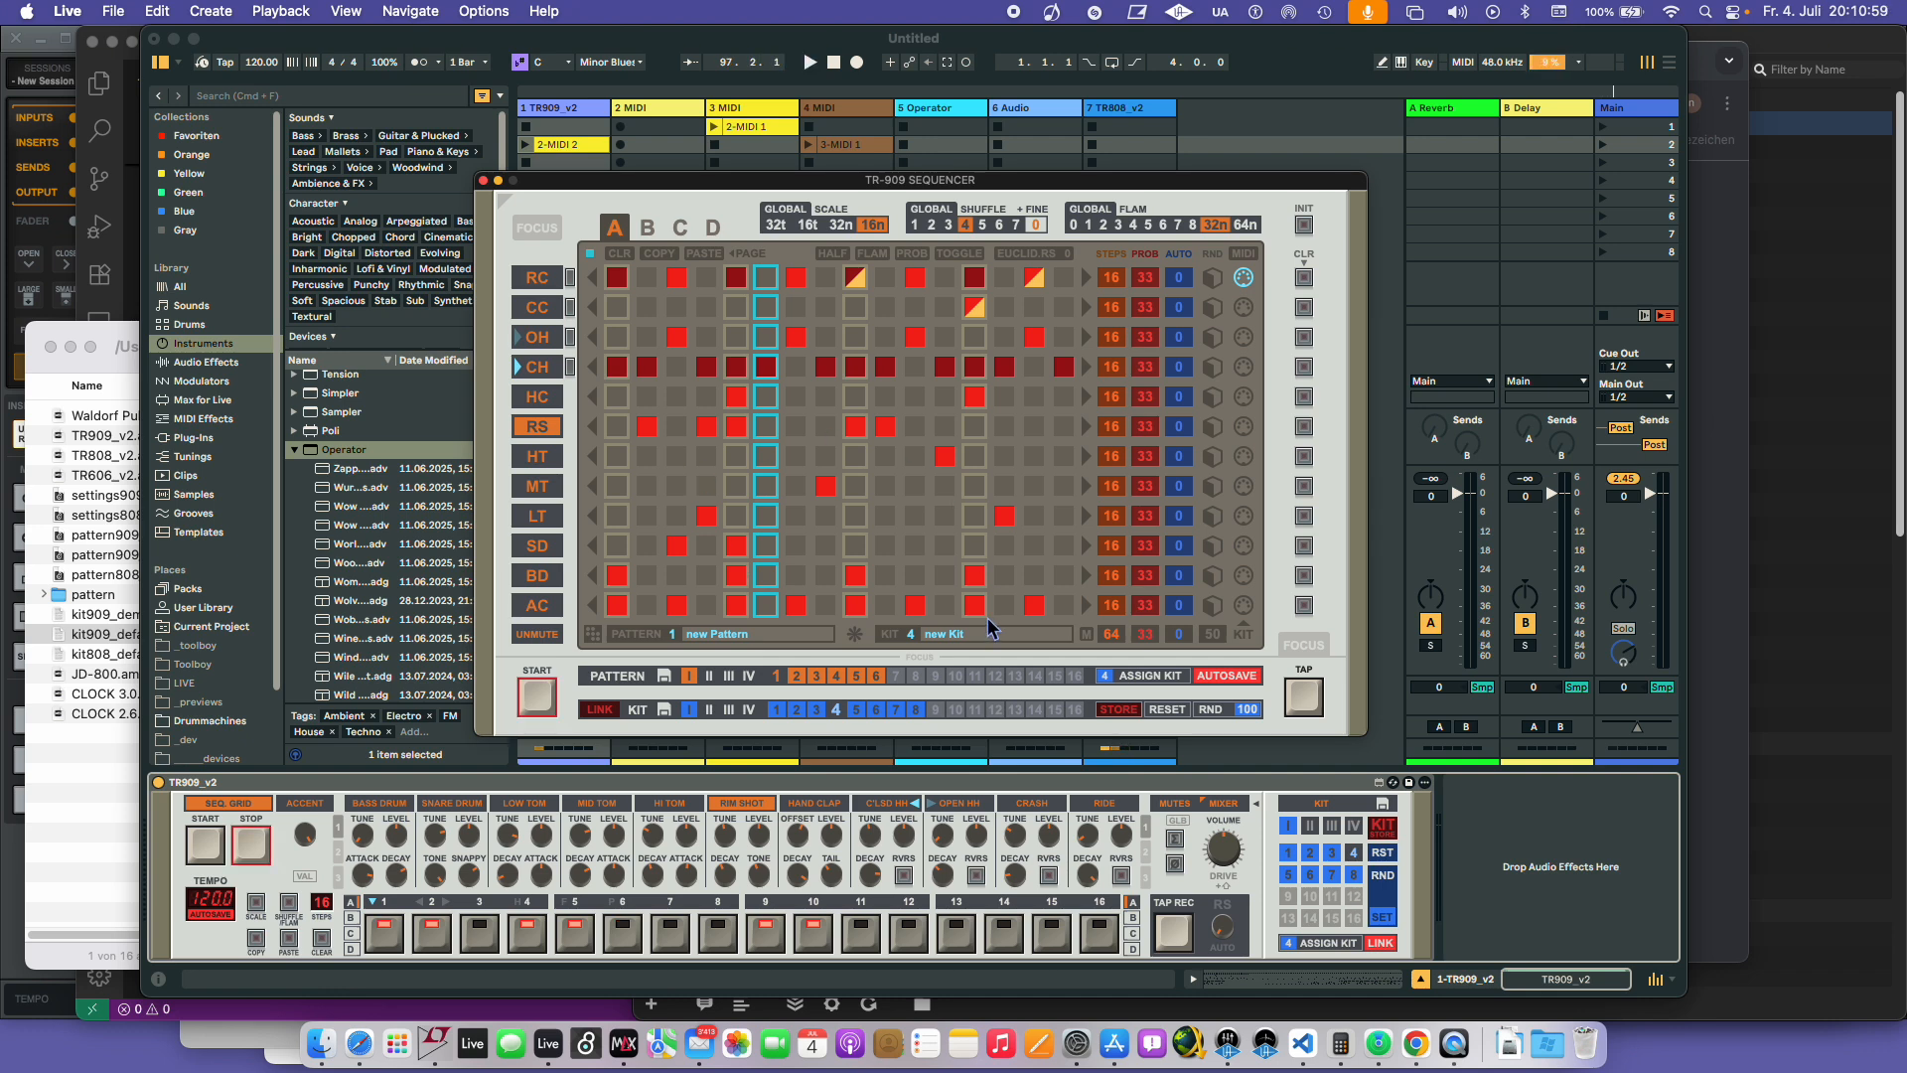
{"action": "left_click", "coordinate": [1245, 278]}
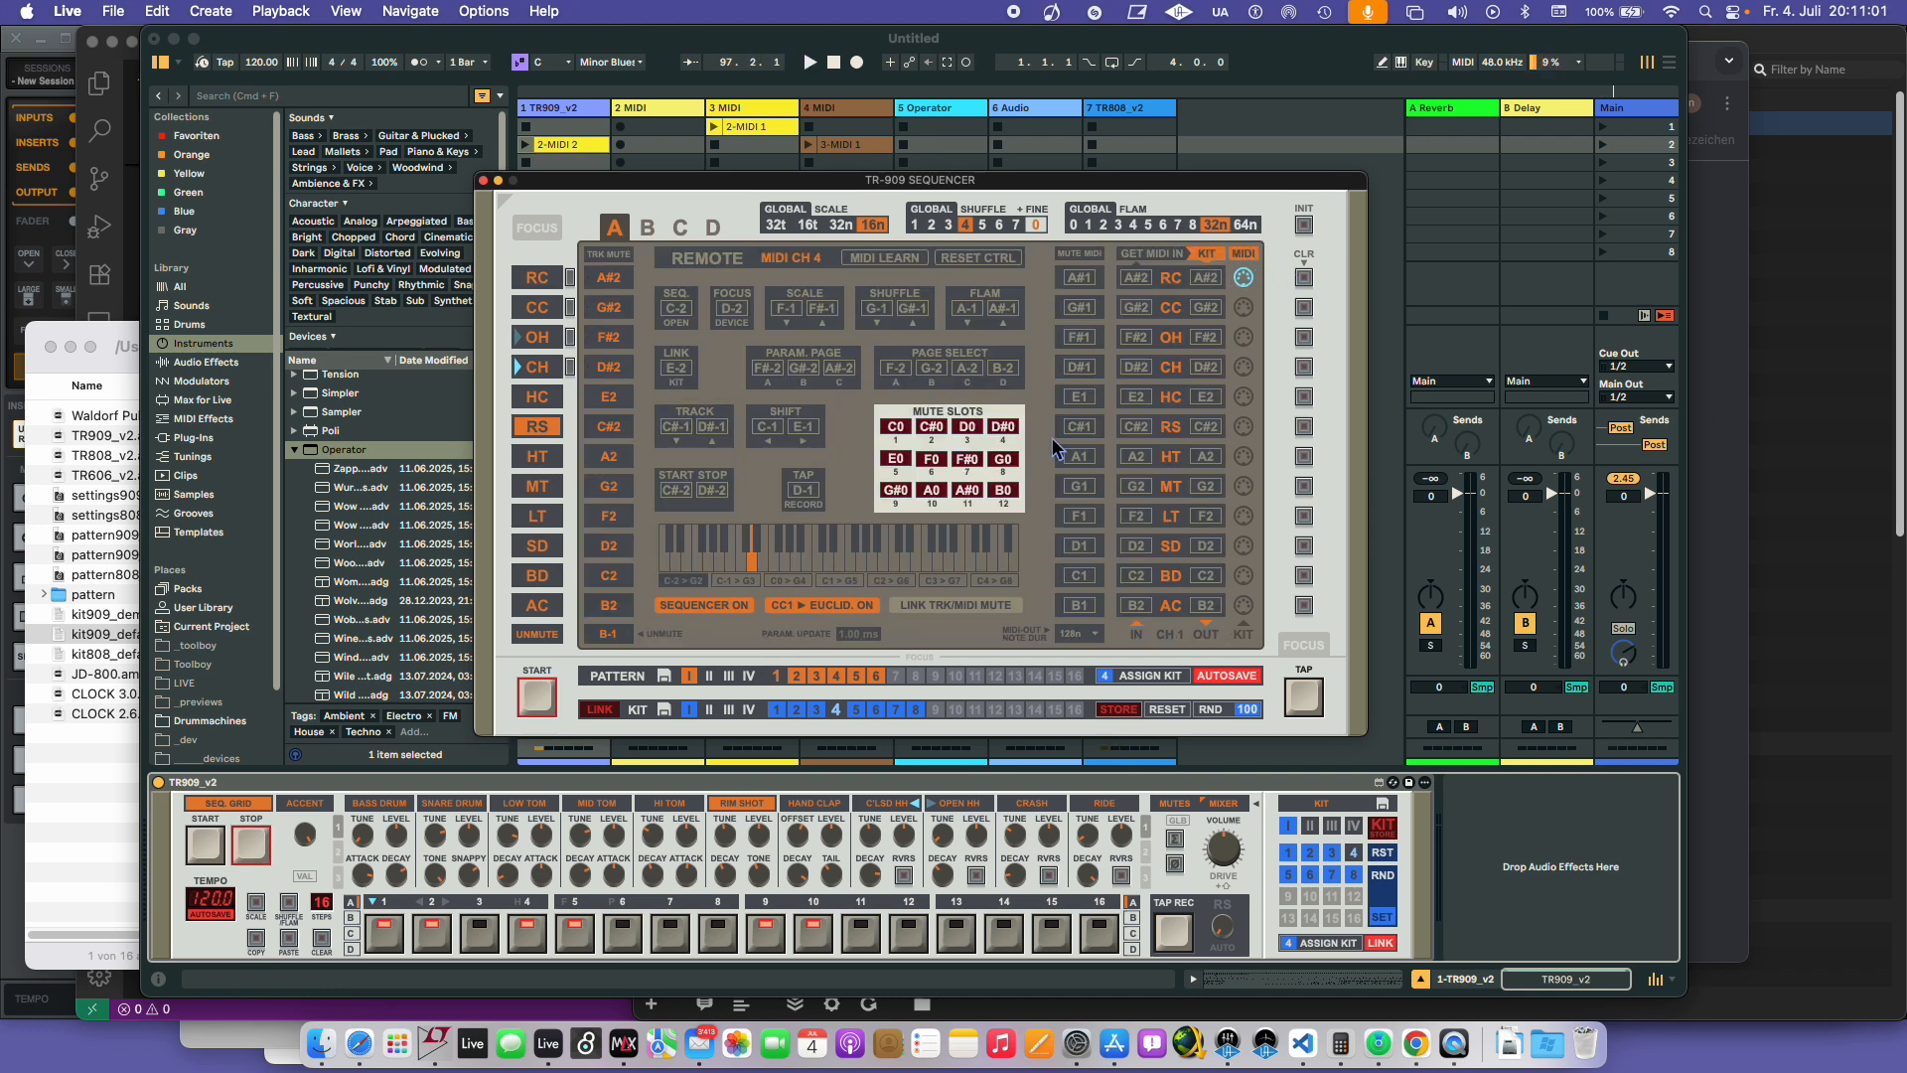
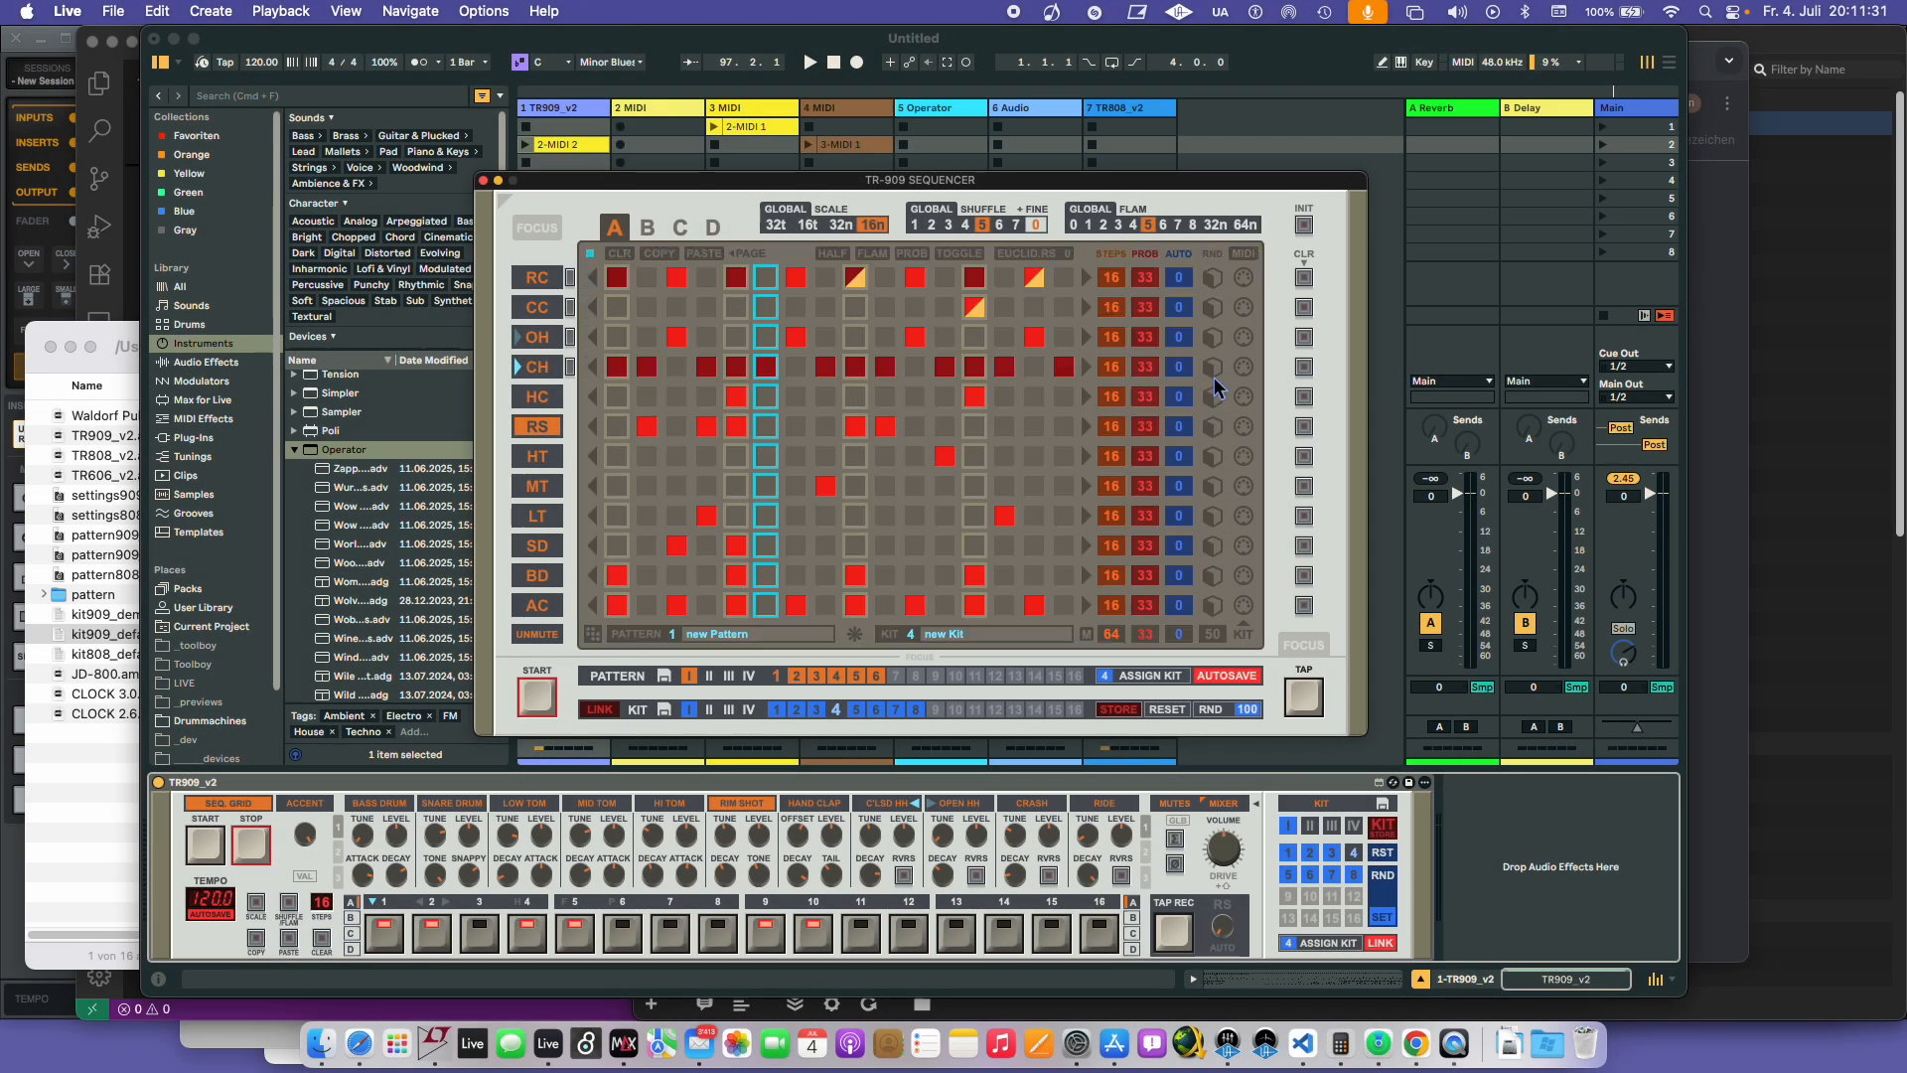
- Select kit 6 with the device's mute slots shown, and mute a set of sequencer tracks between RC and MT
{"action": "left_click", "coordinate": [1173, 807]}
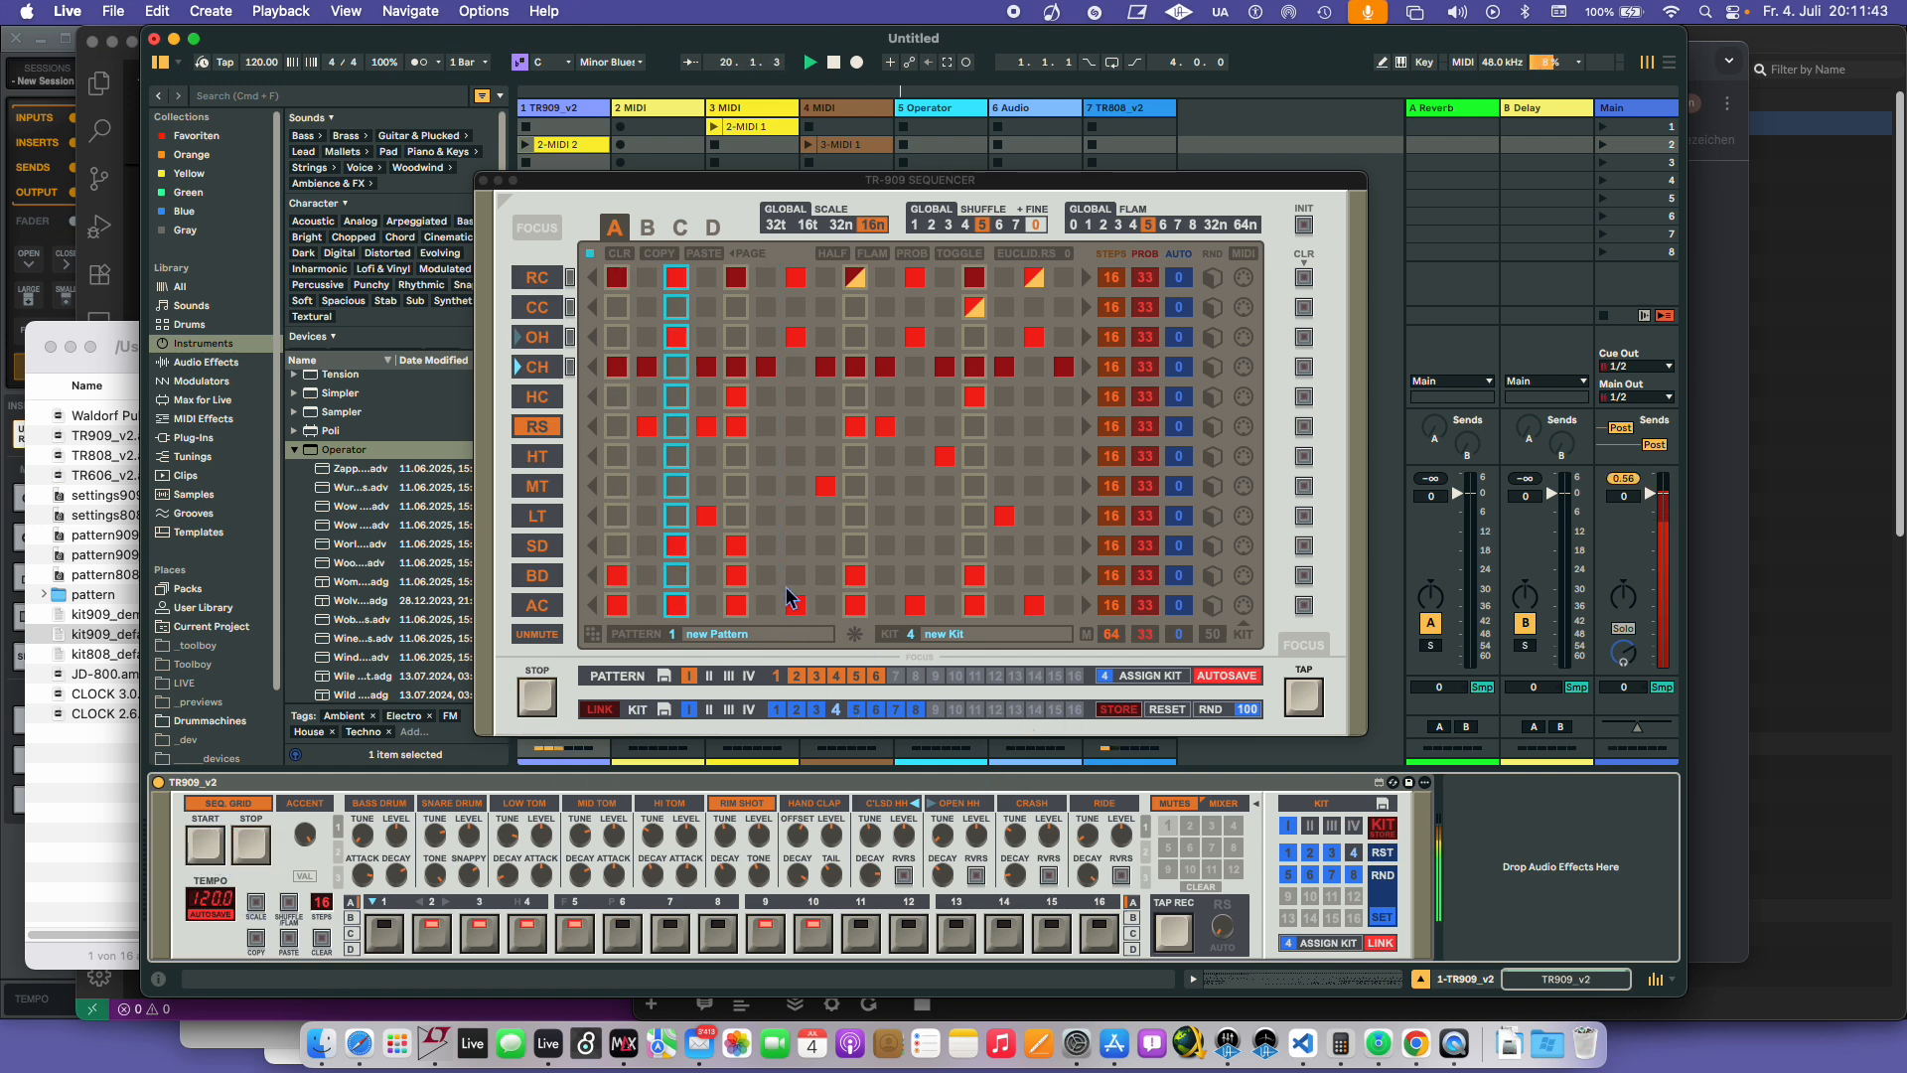
{"action": "left_click", "coordinate": [878, 707]}
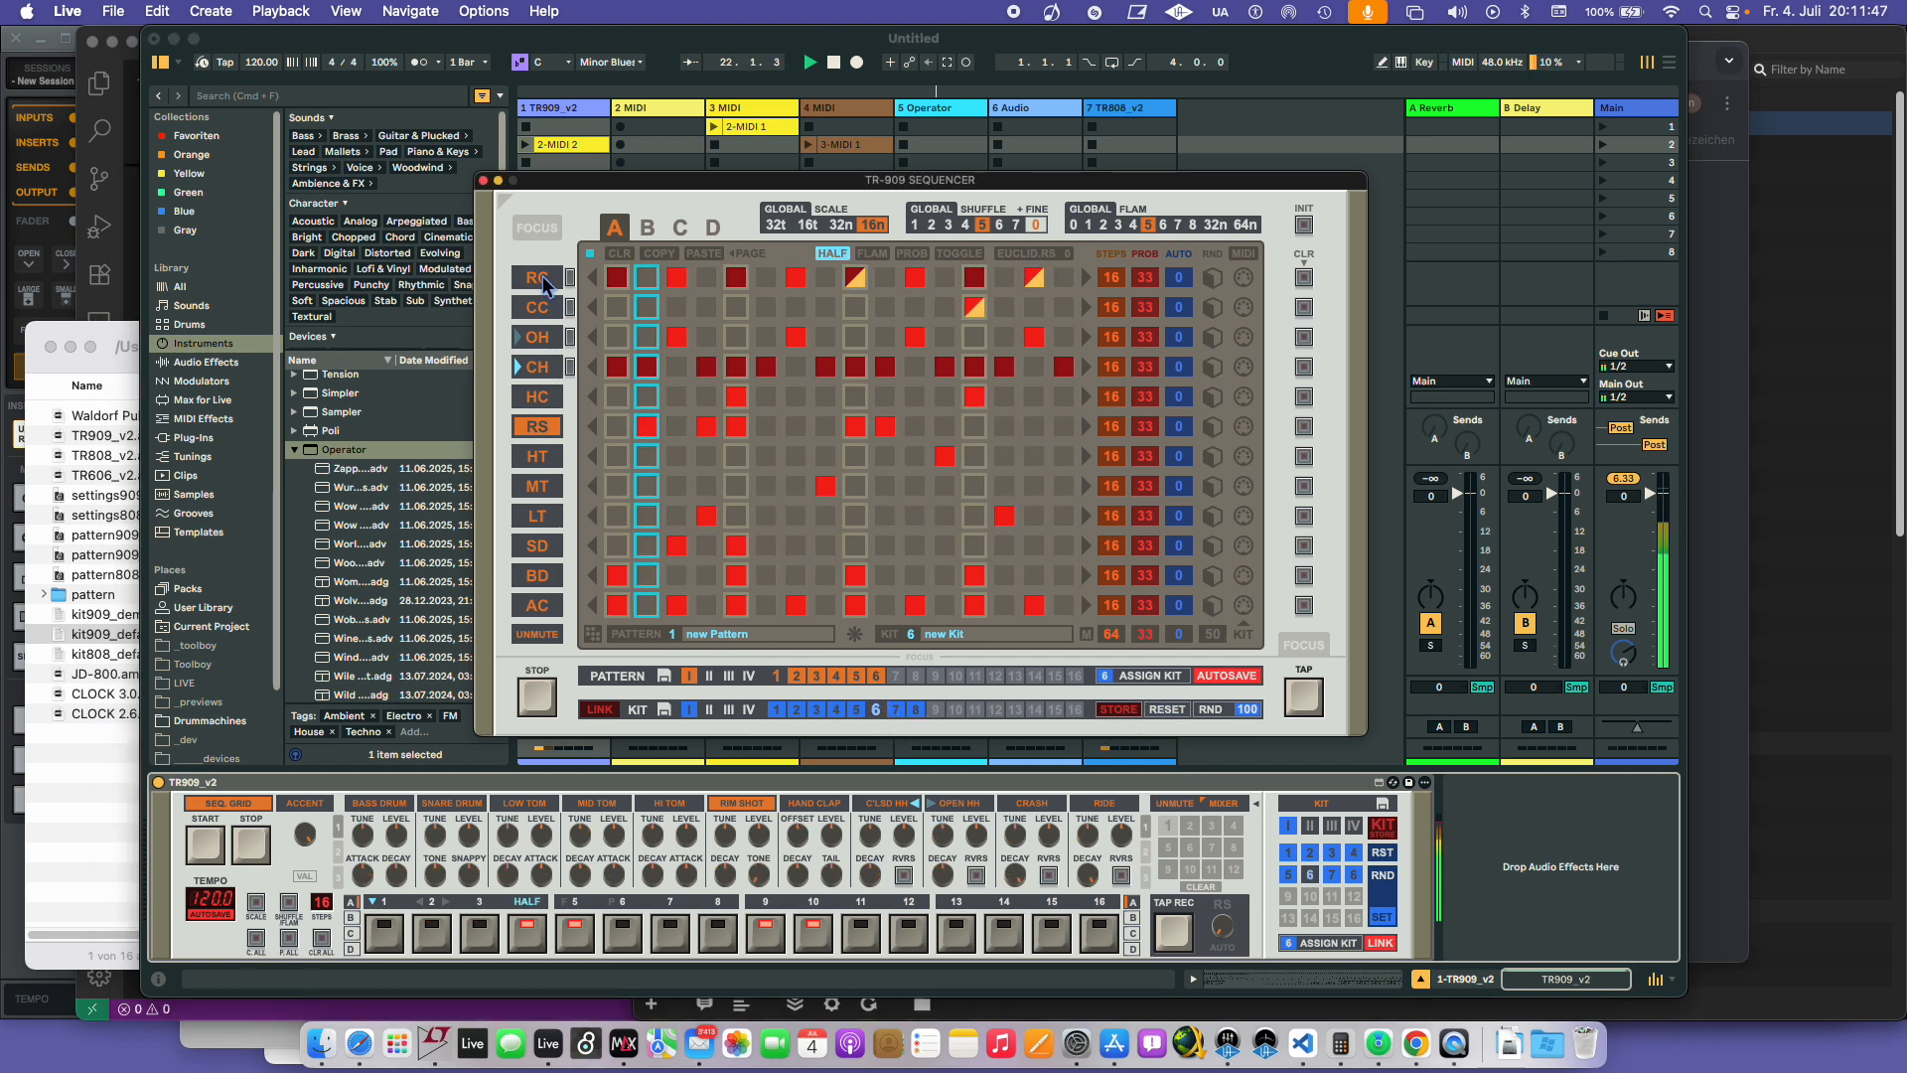
{"action": "left_click_drag", "start_coordinate": [542, 276], "coordinate": [546, 508]}
{"action": "left_click", "coordinate": [544, 495], "text": "shift"}
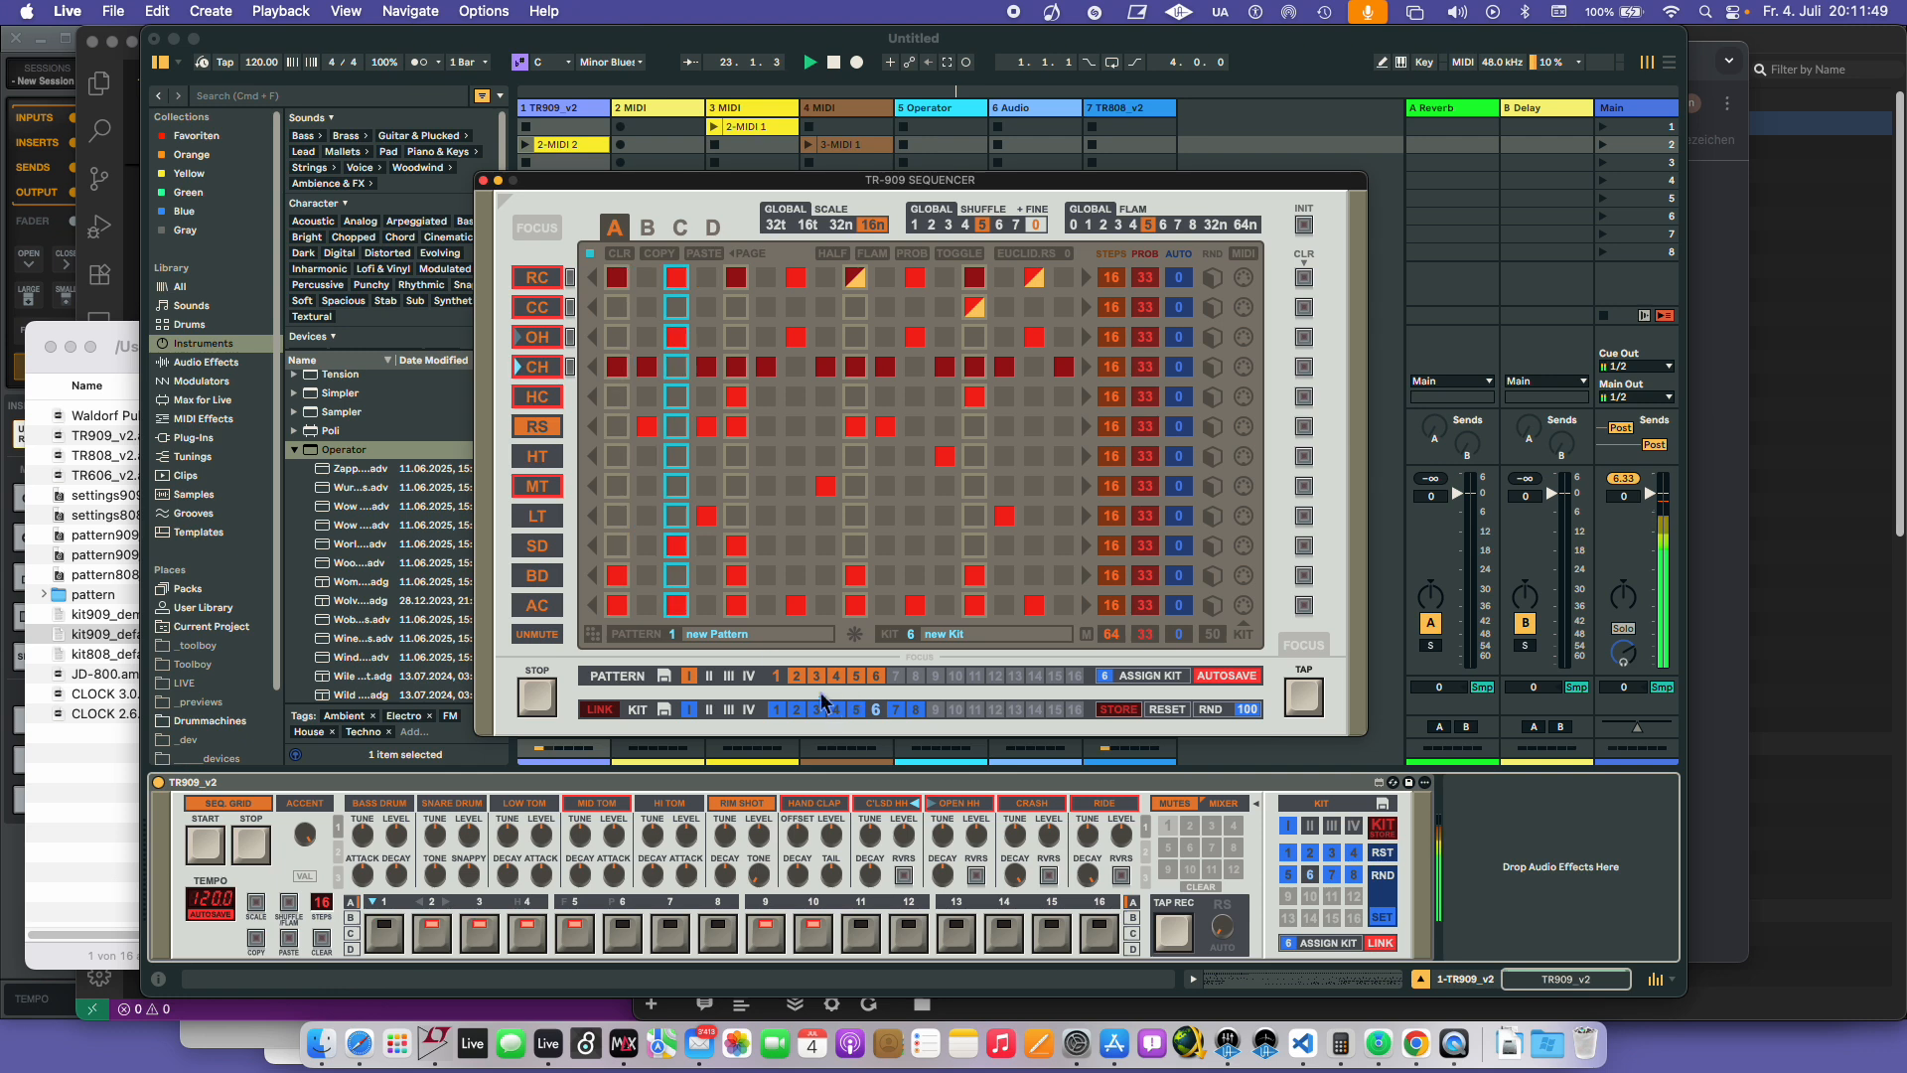
- Store different track mute combinations in mute slots 1, 2, 3 and 4
{"action": "left_click", "coordinate": [1172, 826], "text": "shift"}
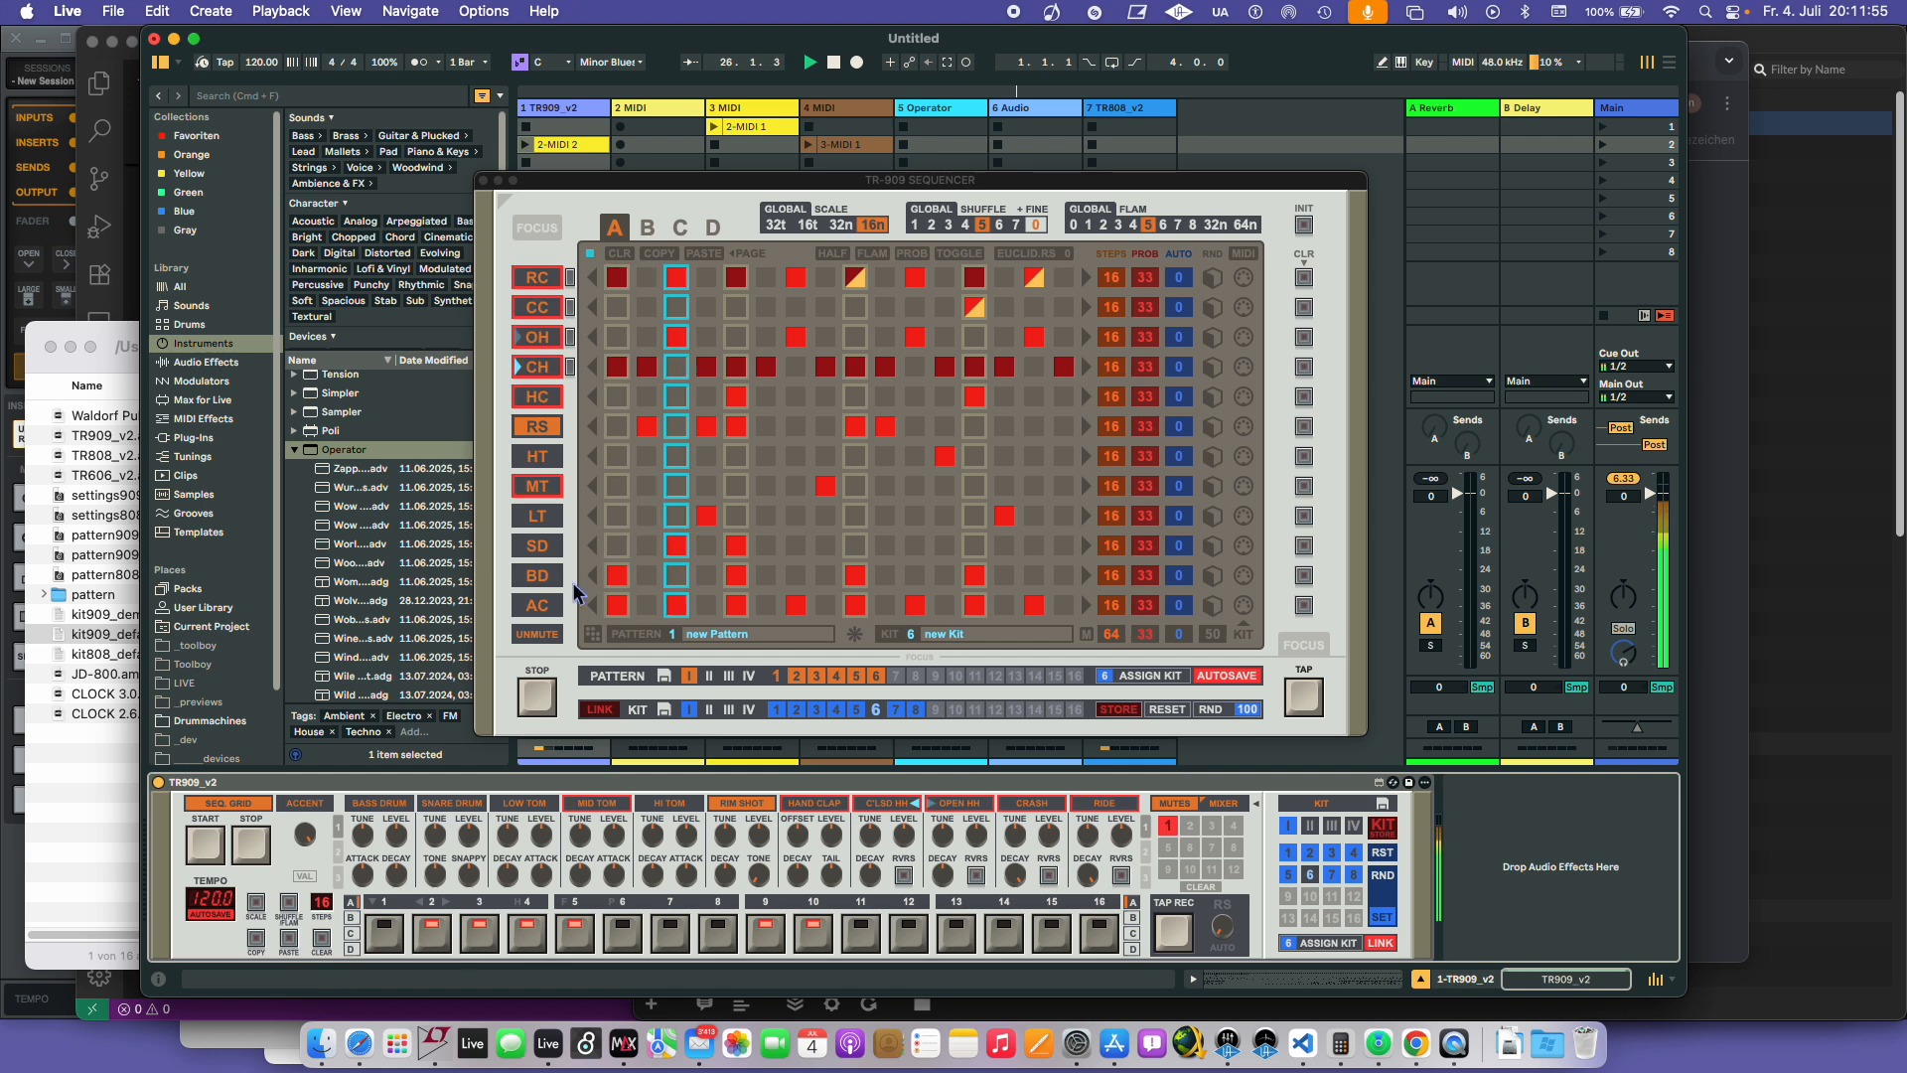
{"action": "left_click", "coordinate": [1192, 829], "text": "shift"}
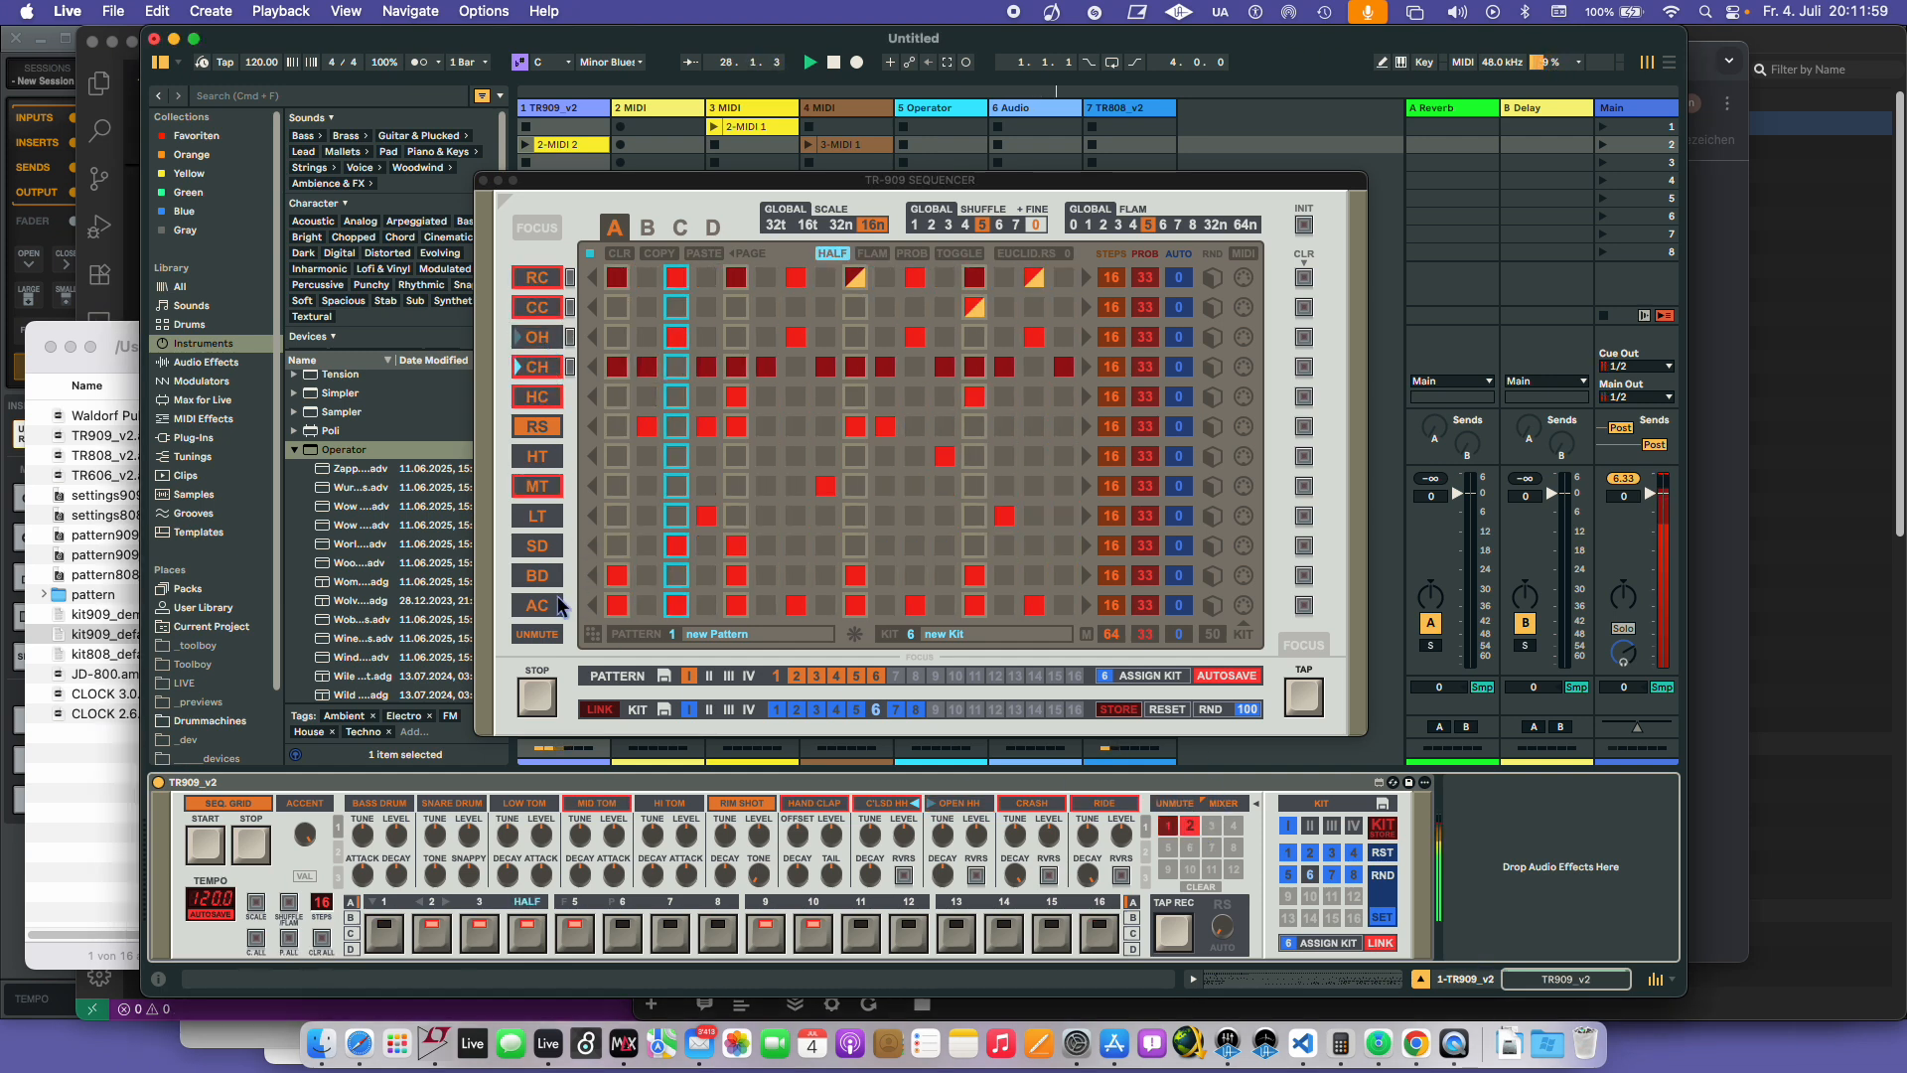
{"action": "left_click", "coordinate": [1218, 829], "text": "shift"}
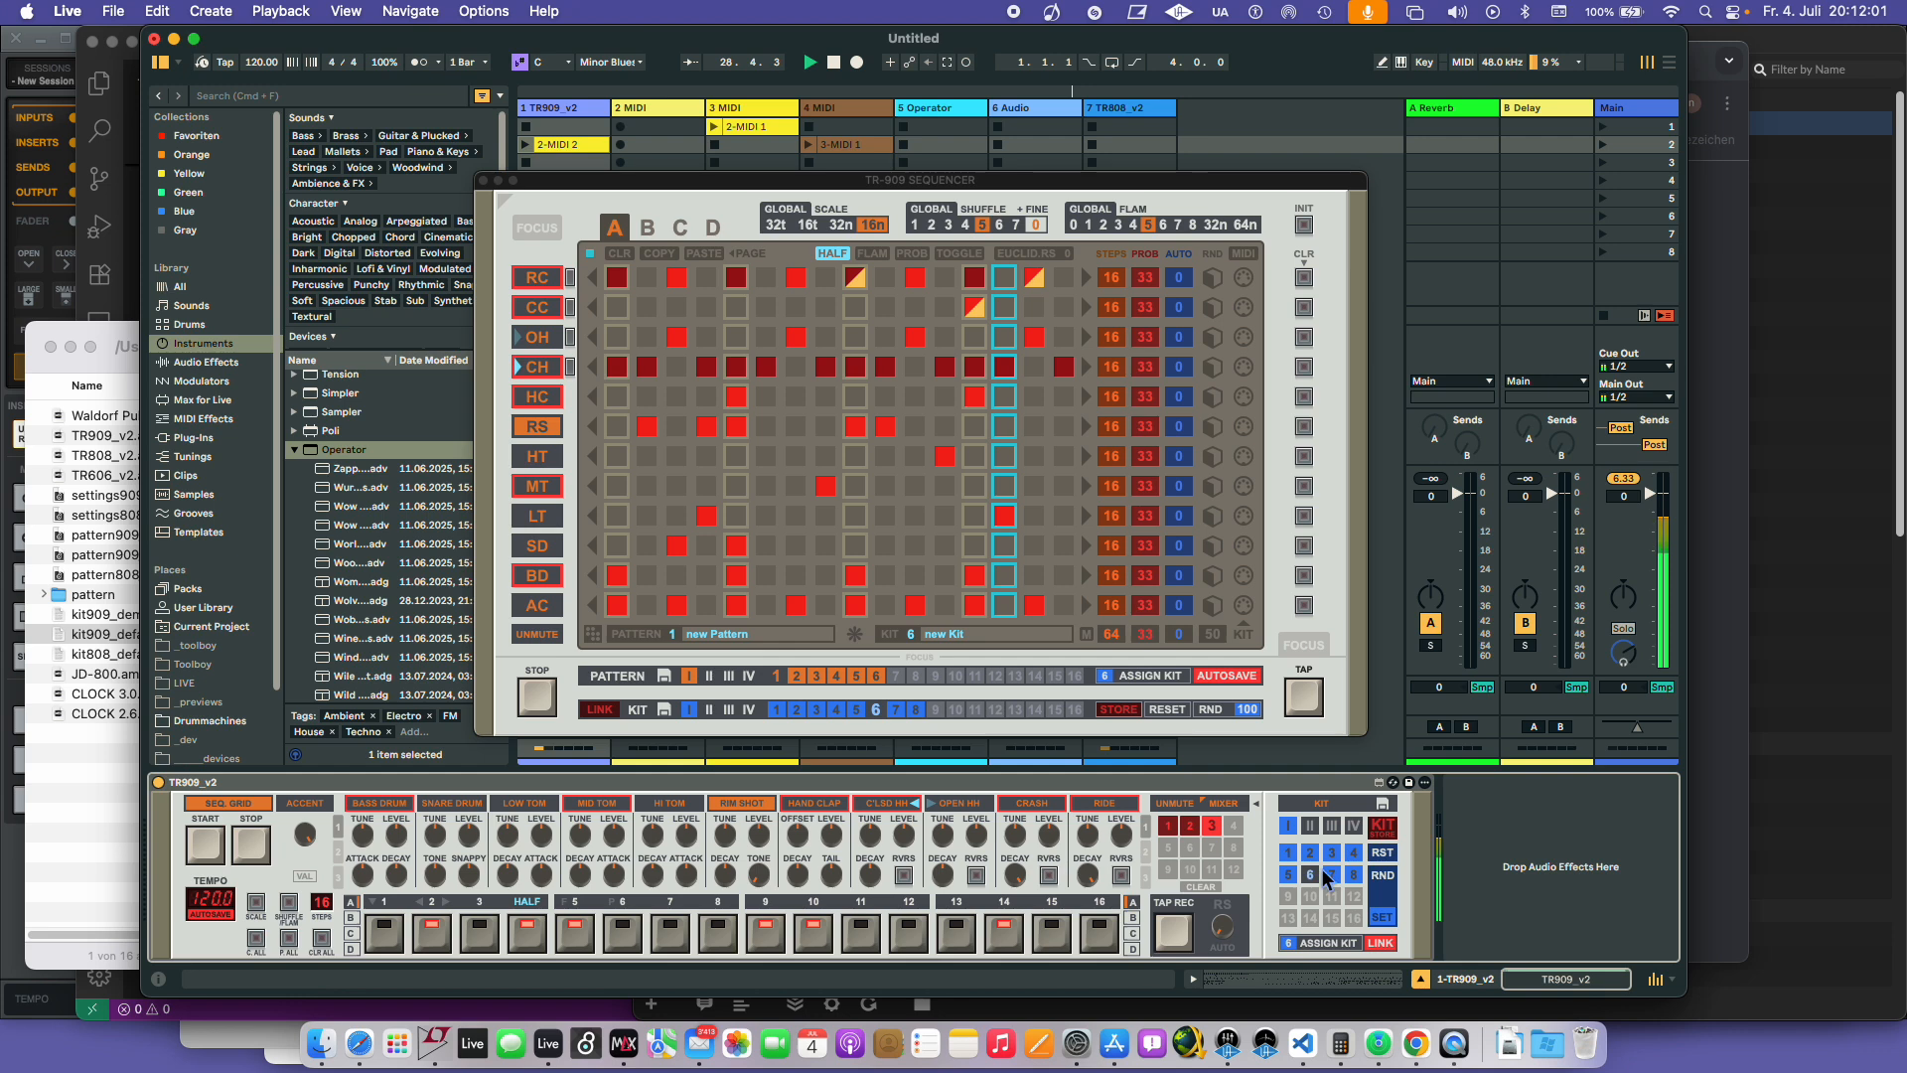
{"action": "left_click", "coordinate": [1224, 830], "text": "shift"}
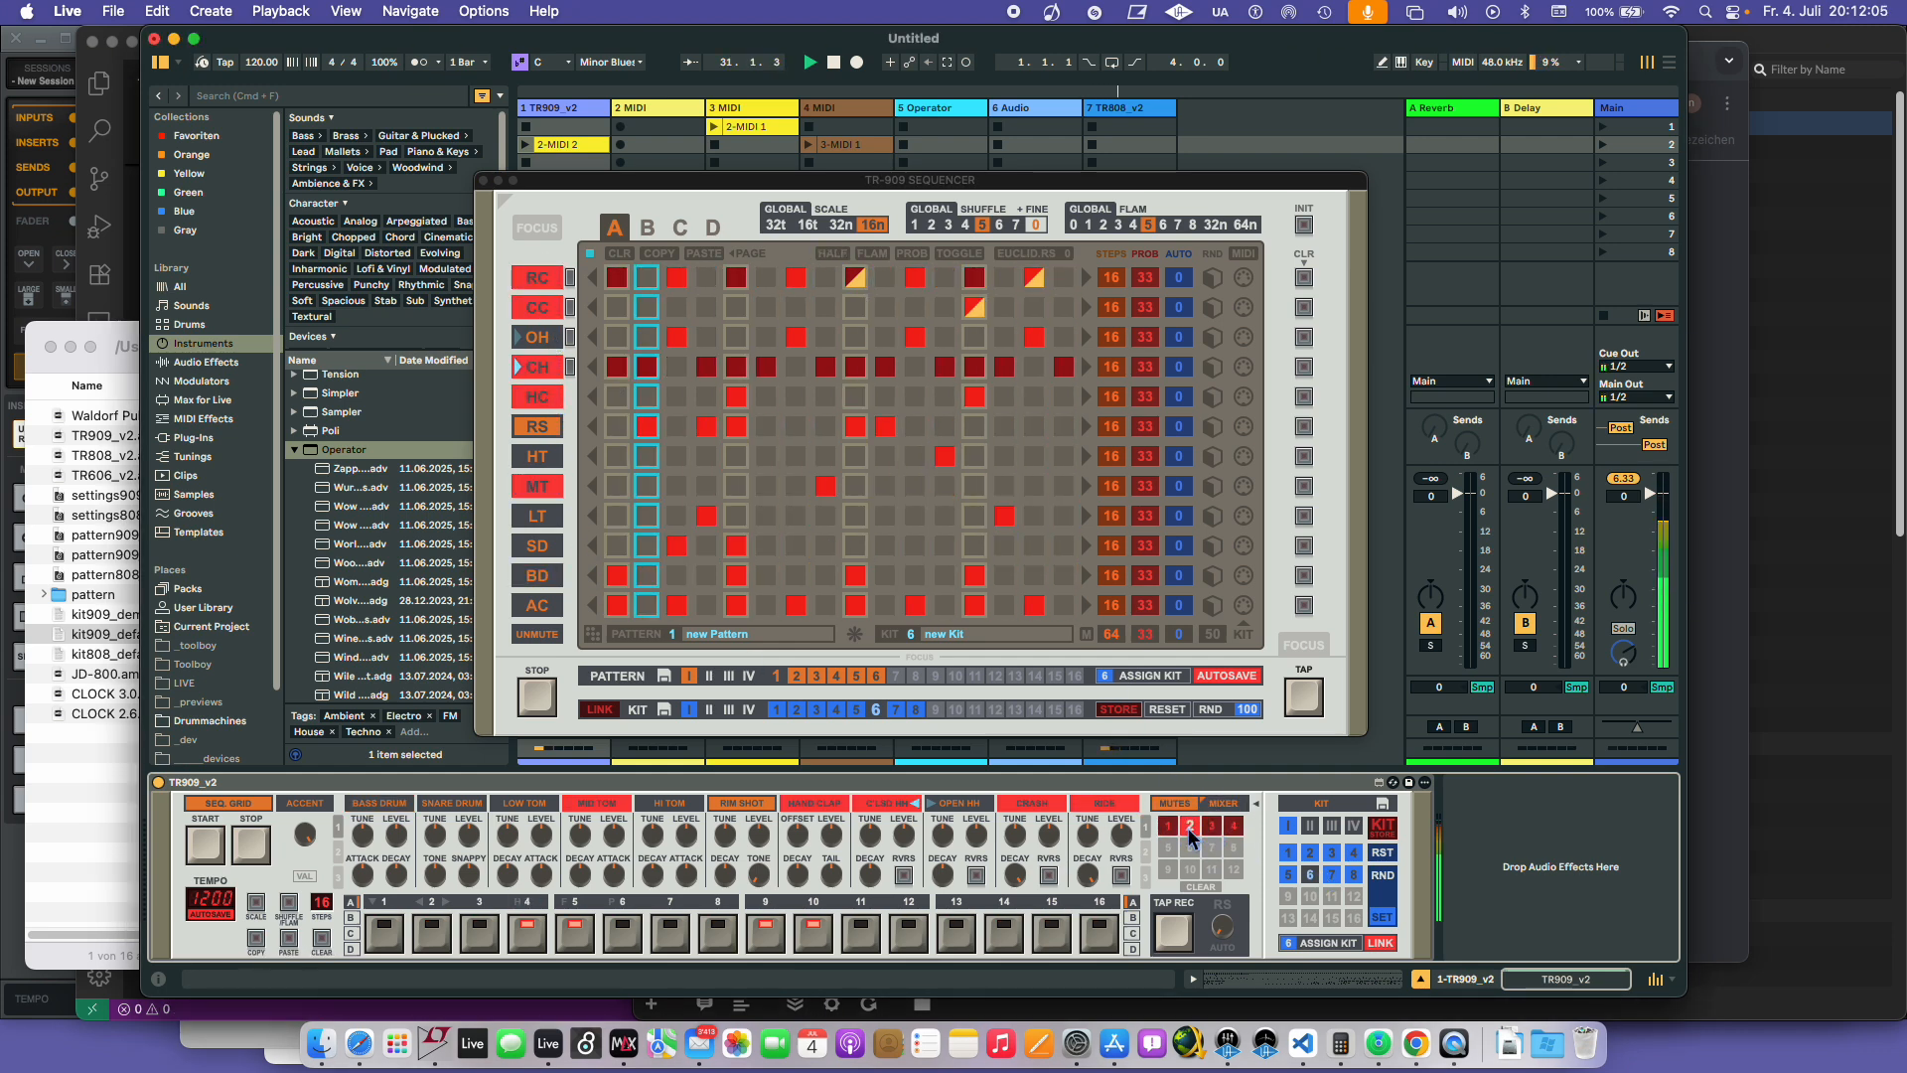
- Recall mute slots 1 to 4 in turn during playback, and recall slot 2 again
{"action": "left_click", "coordinate": [1169, 828]}
{"action": "left_click", "coordinate": [1188, 826]}
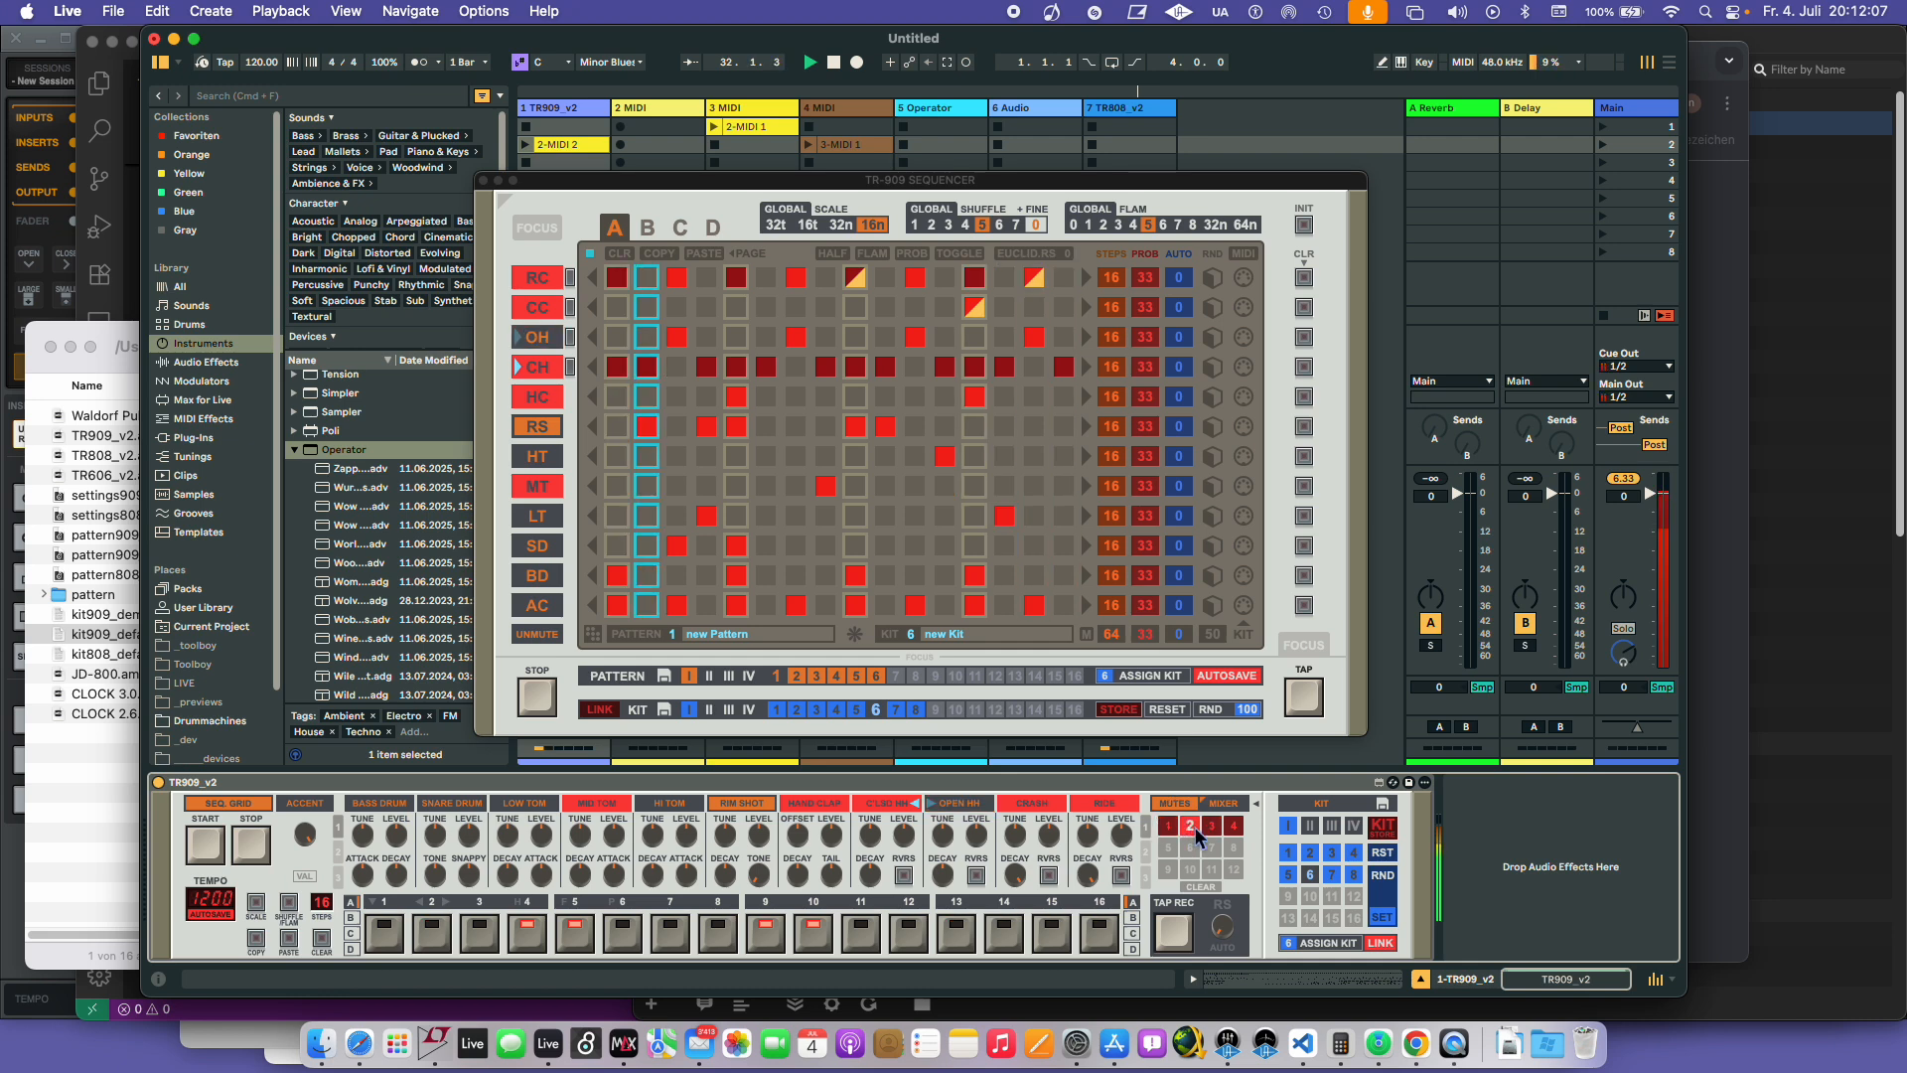
{"action": "left_click", "coordinate": [1212, 829]}
{"action": "left_click", "coordinate": [1233, 828]}
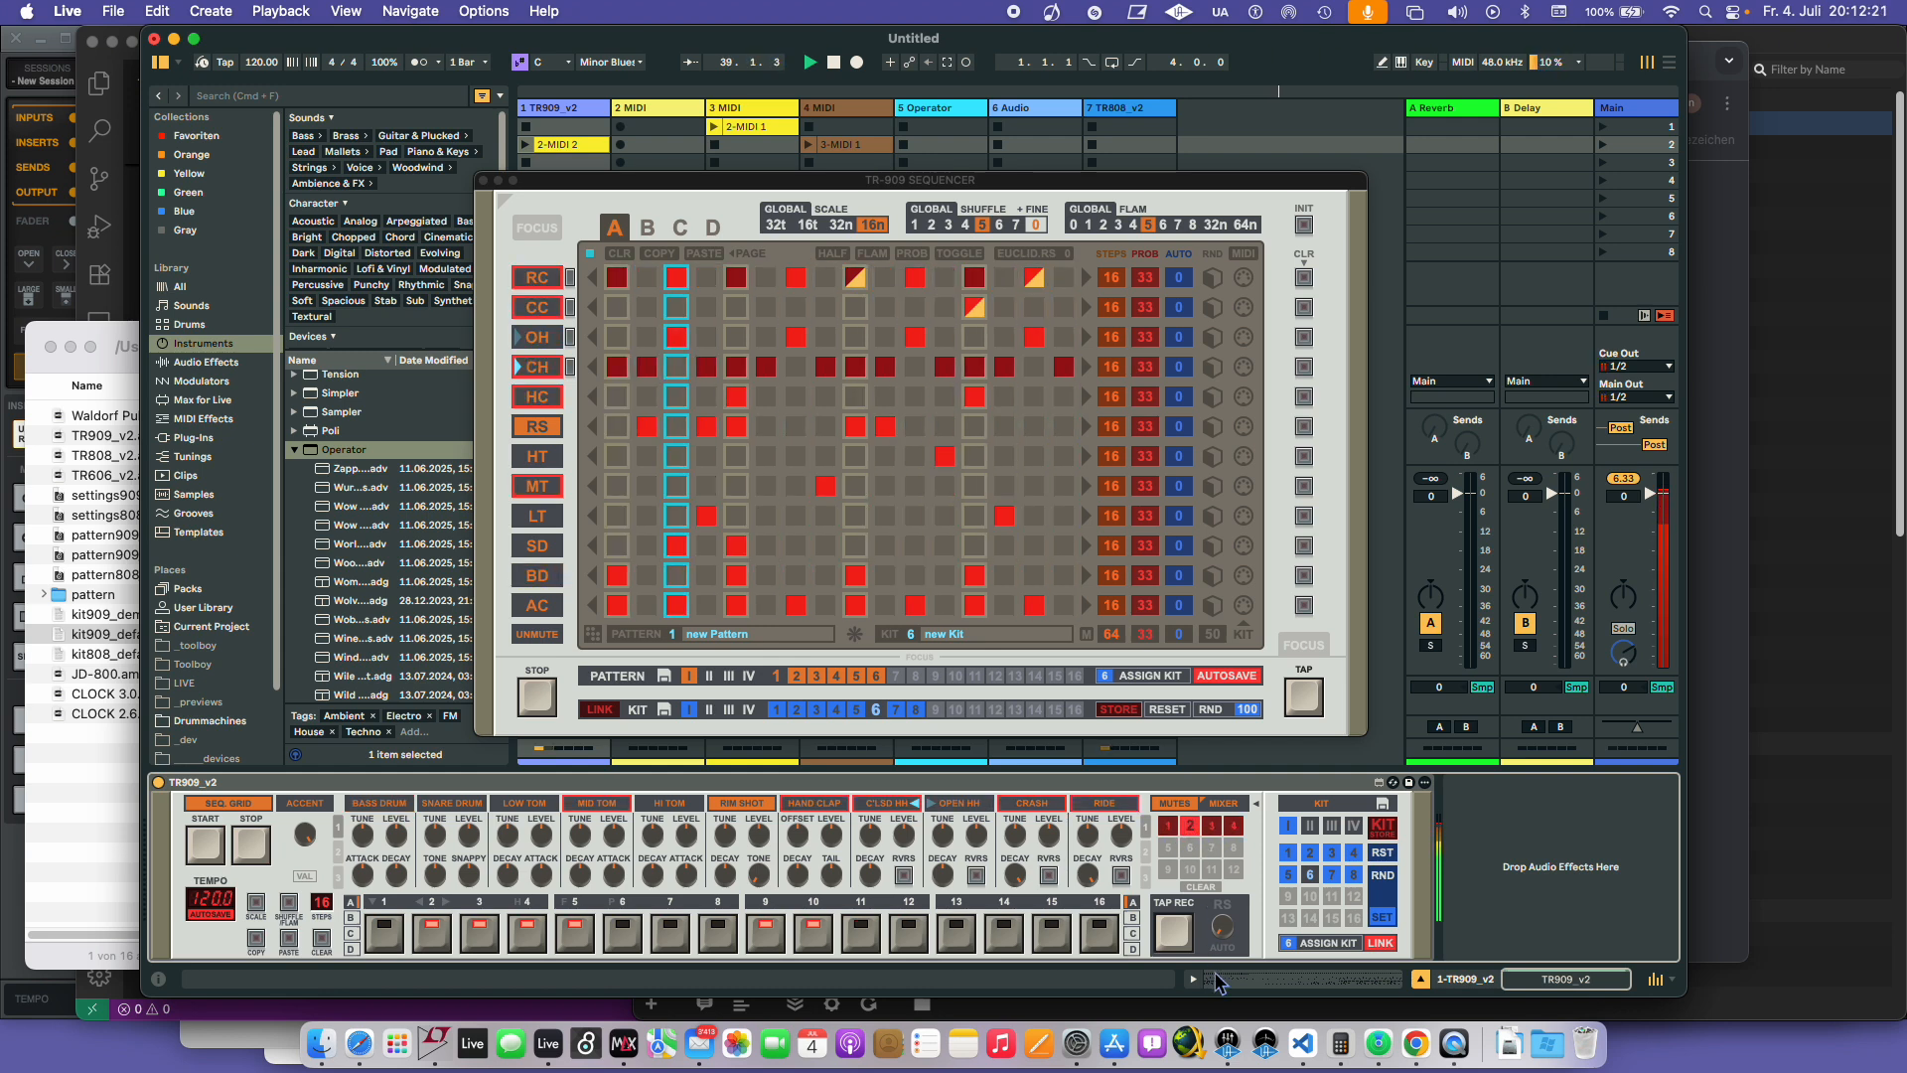
{"action": "left_click", "coordinate": [1189, 826]}
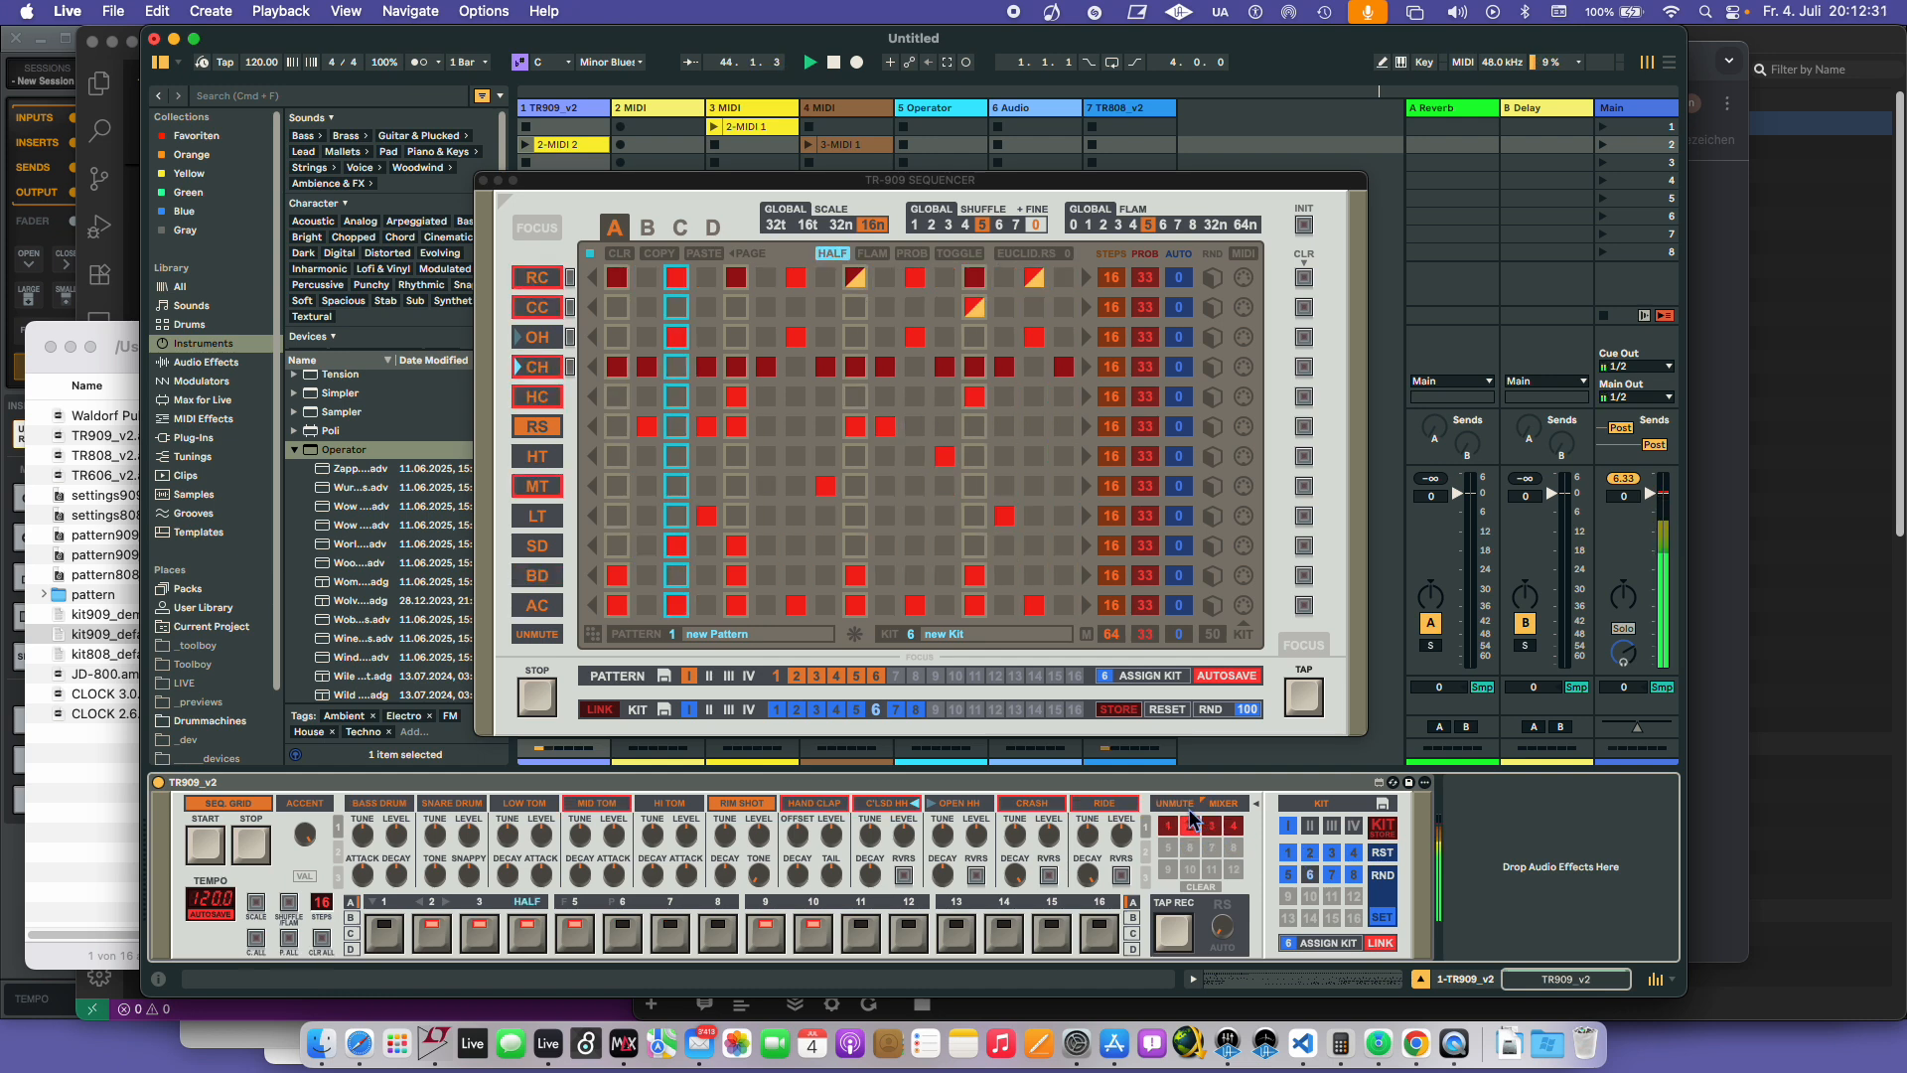
- Unmute all tracks with the device's Unmute function
{"action": "left_click", "coordinate": [1185, 806]}
{"action": "left_click", "coordinate": [1177, 807]}
{"action": "left_click", "coordinate": [1177, 809]}
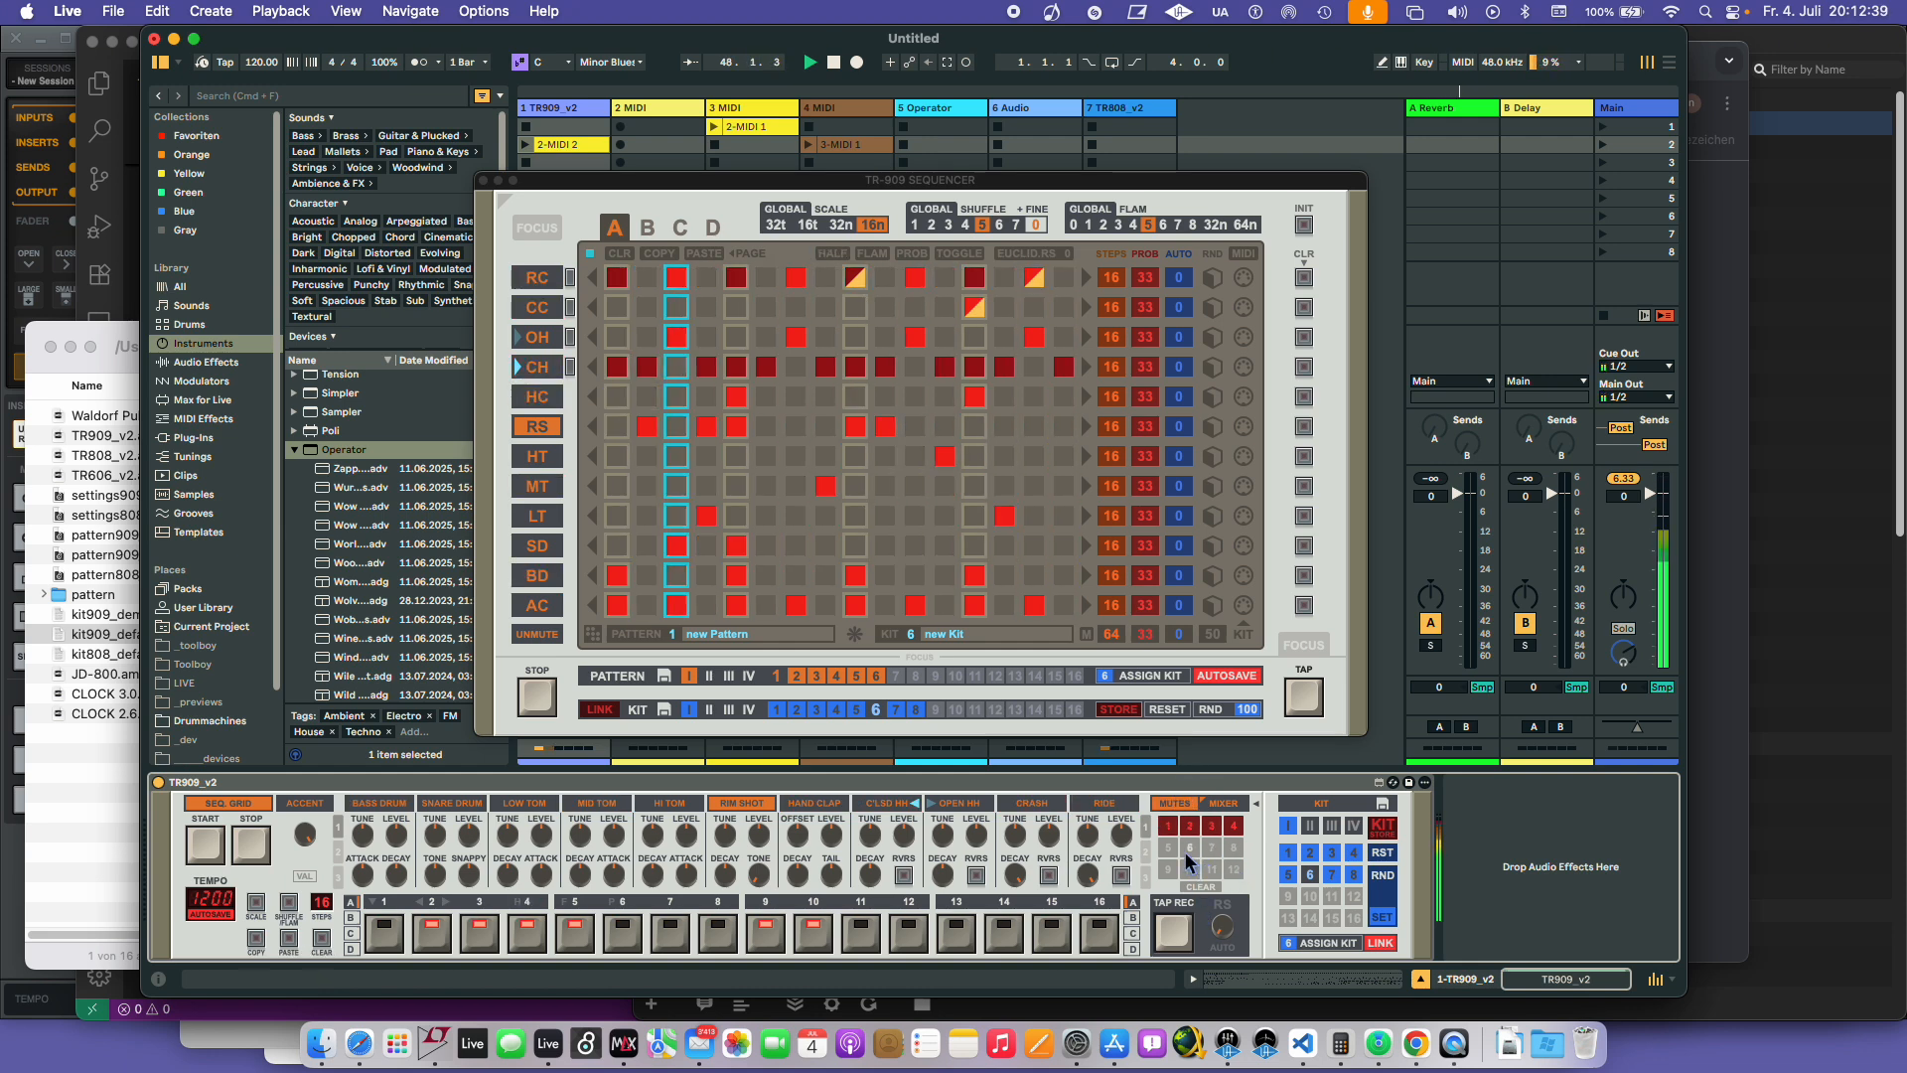
- Move the sequencer window off the mixer channels, and on the MIDI remote page select RC's track mute note A#2
{"action": "left_click_drag", "start_coordinate": [864, 182], "coordinate": [1184, 167]}
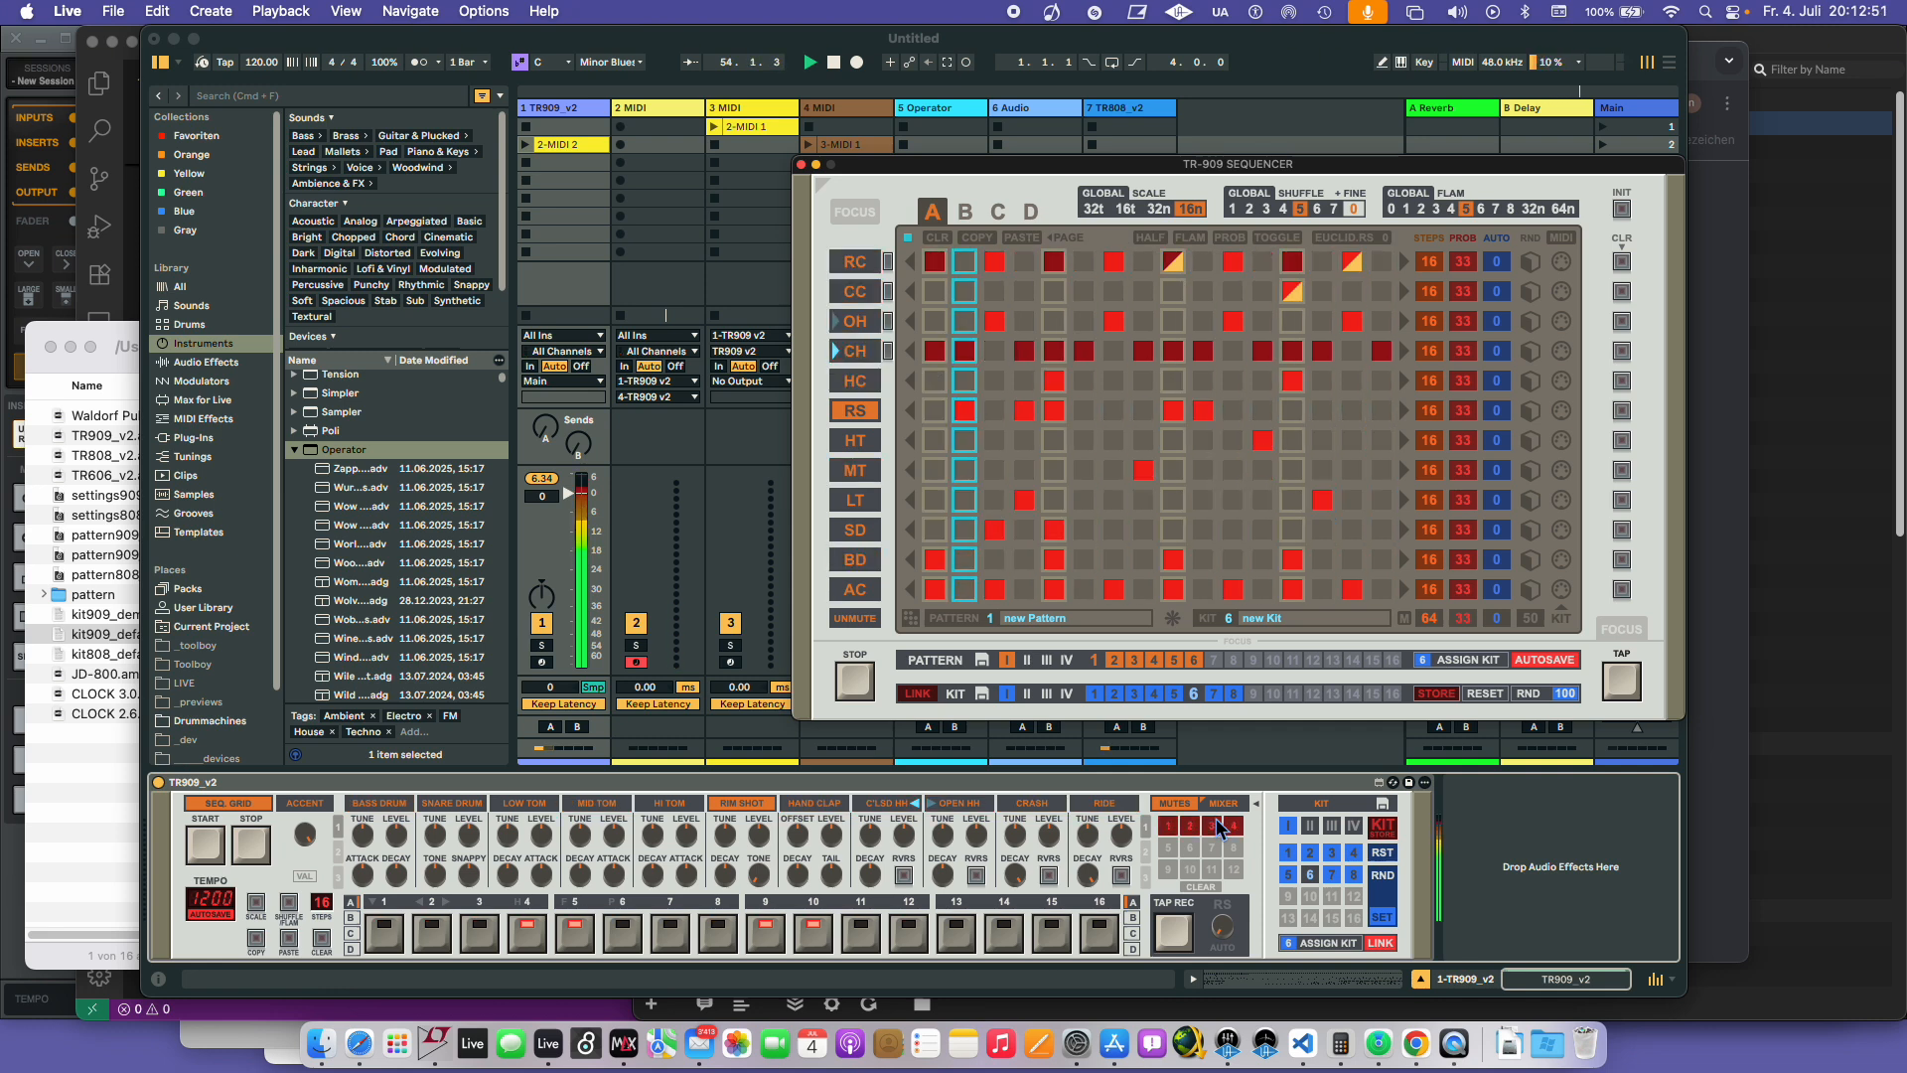
{"action": "left_click", "coordinate": [1562, 238]}
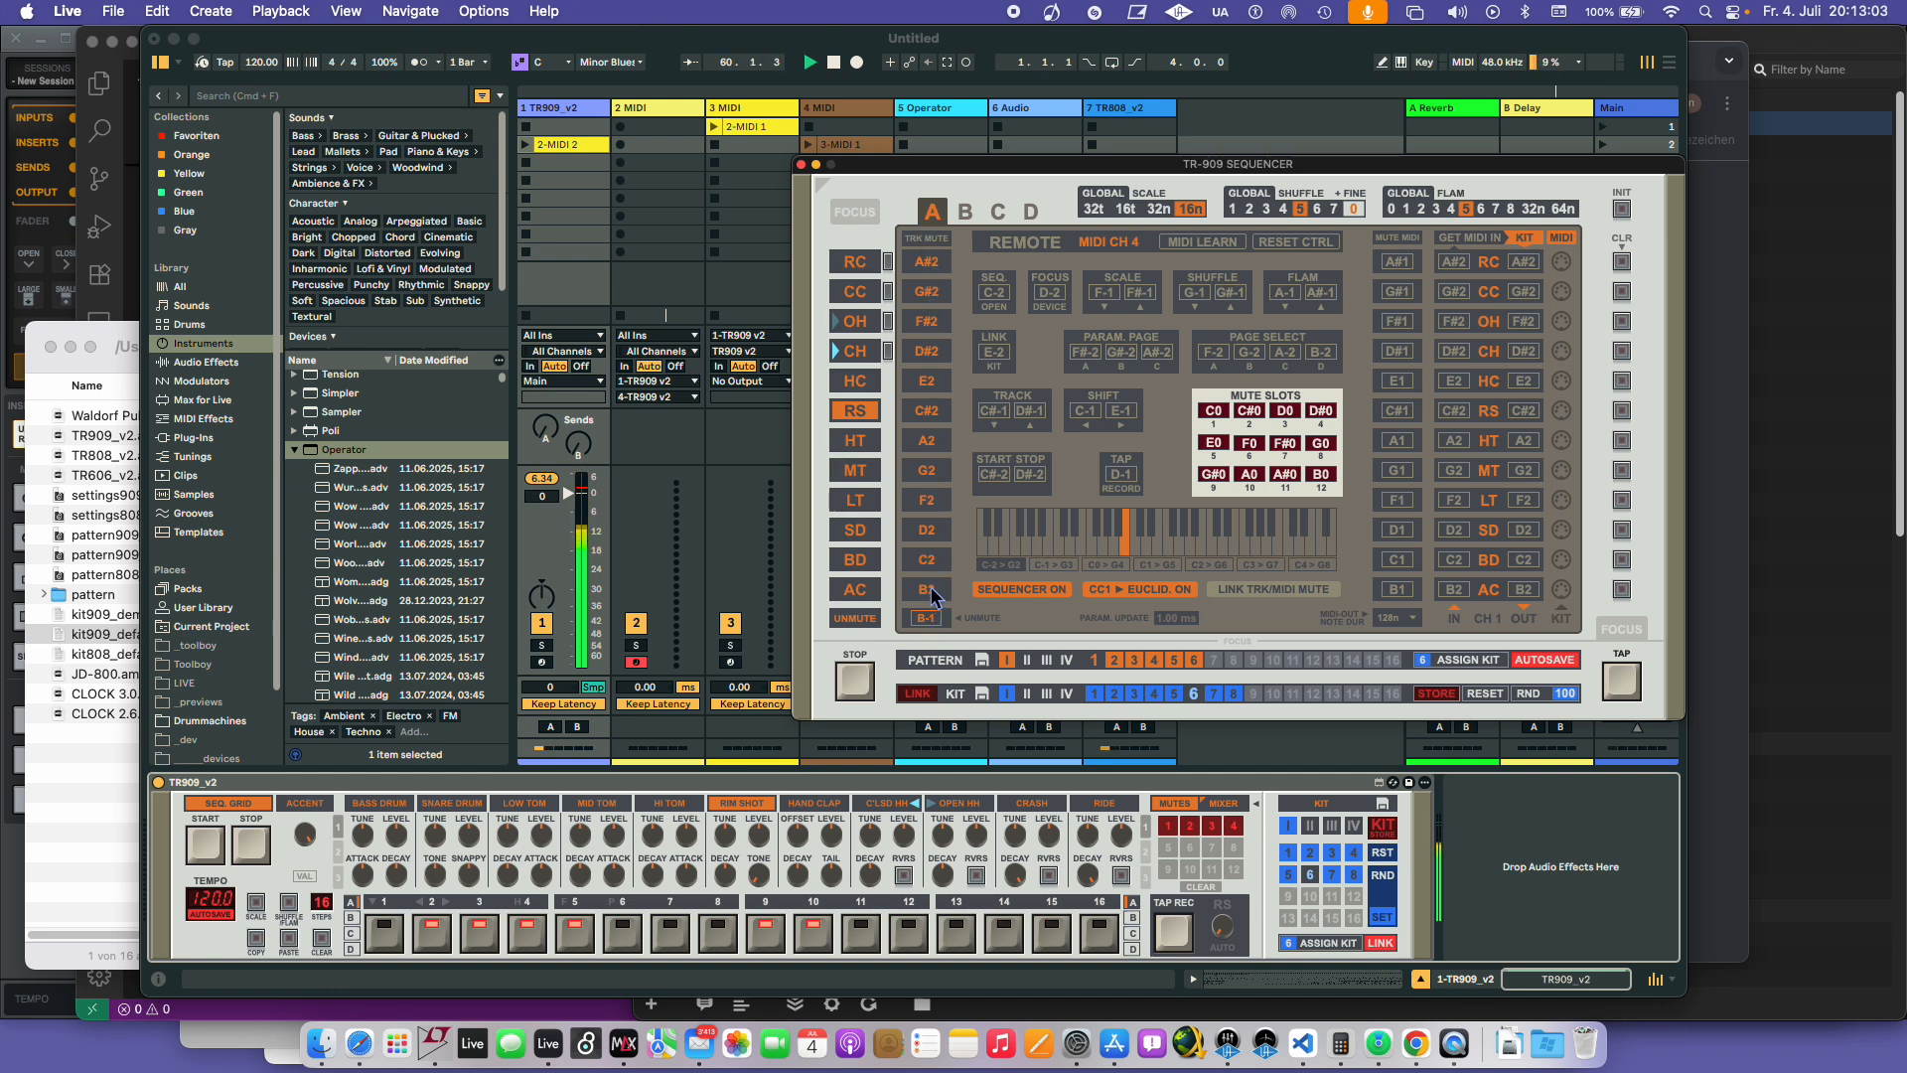
{"action": "left_click", "coordinate": [927, 261]}
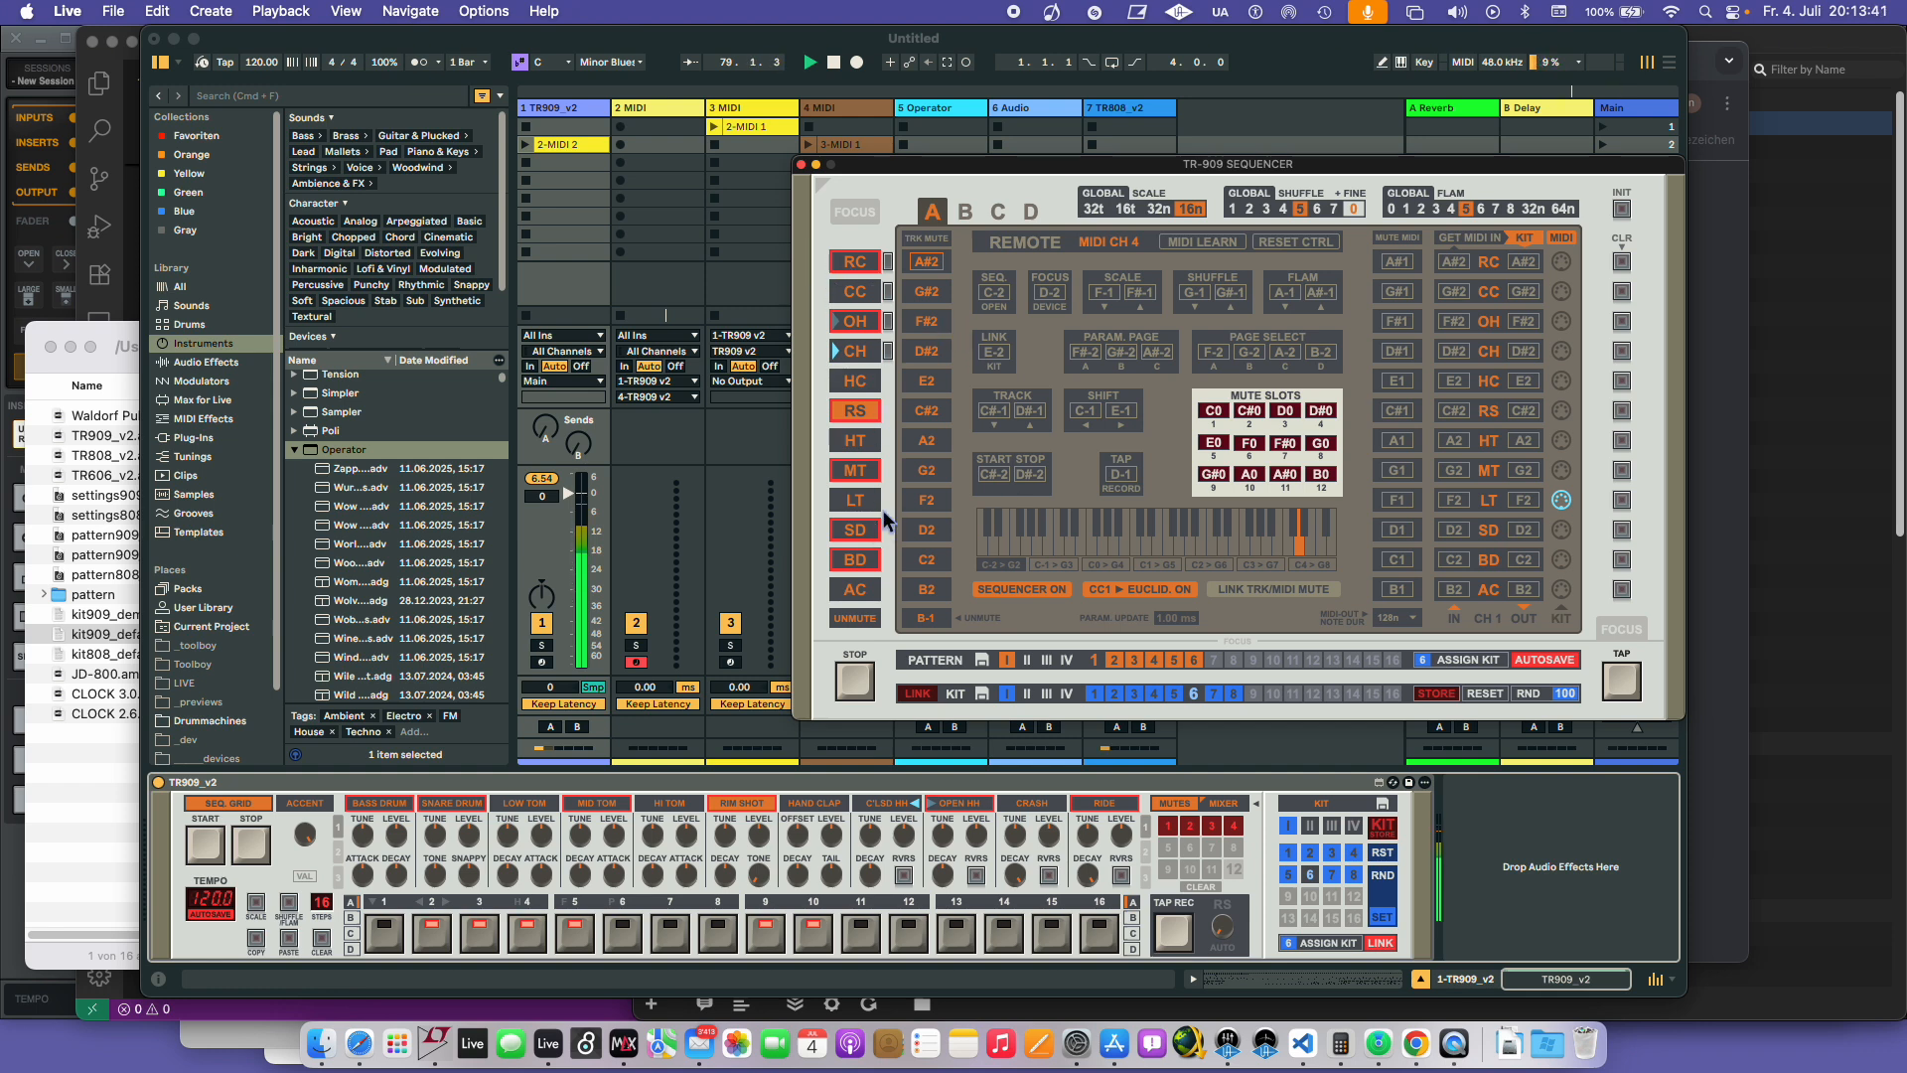
- Record incoming MIDI notes into the second clip slot of the 2 MIDI track and play the recorded clip back
{"action": "left_click", "coordinate": [654, 139]}
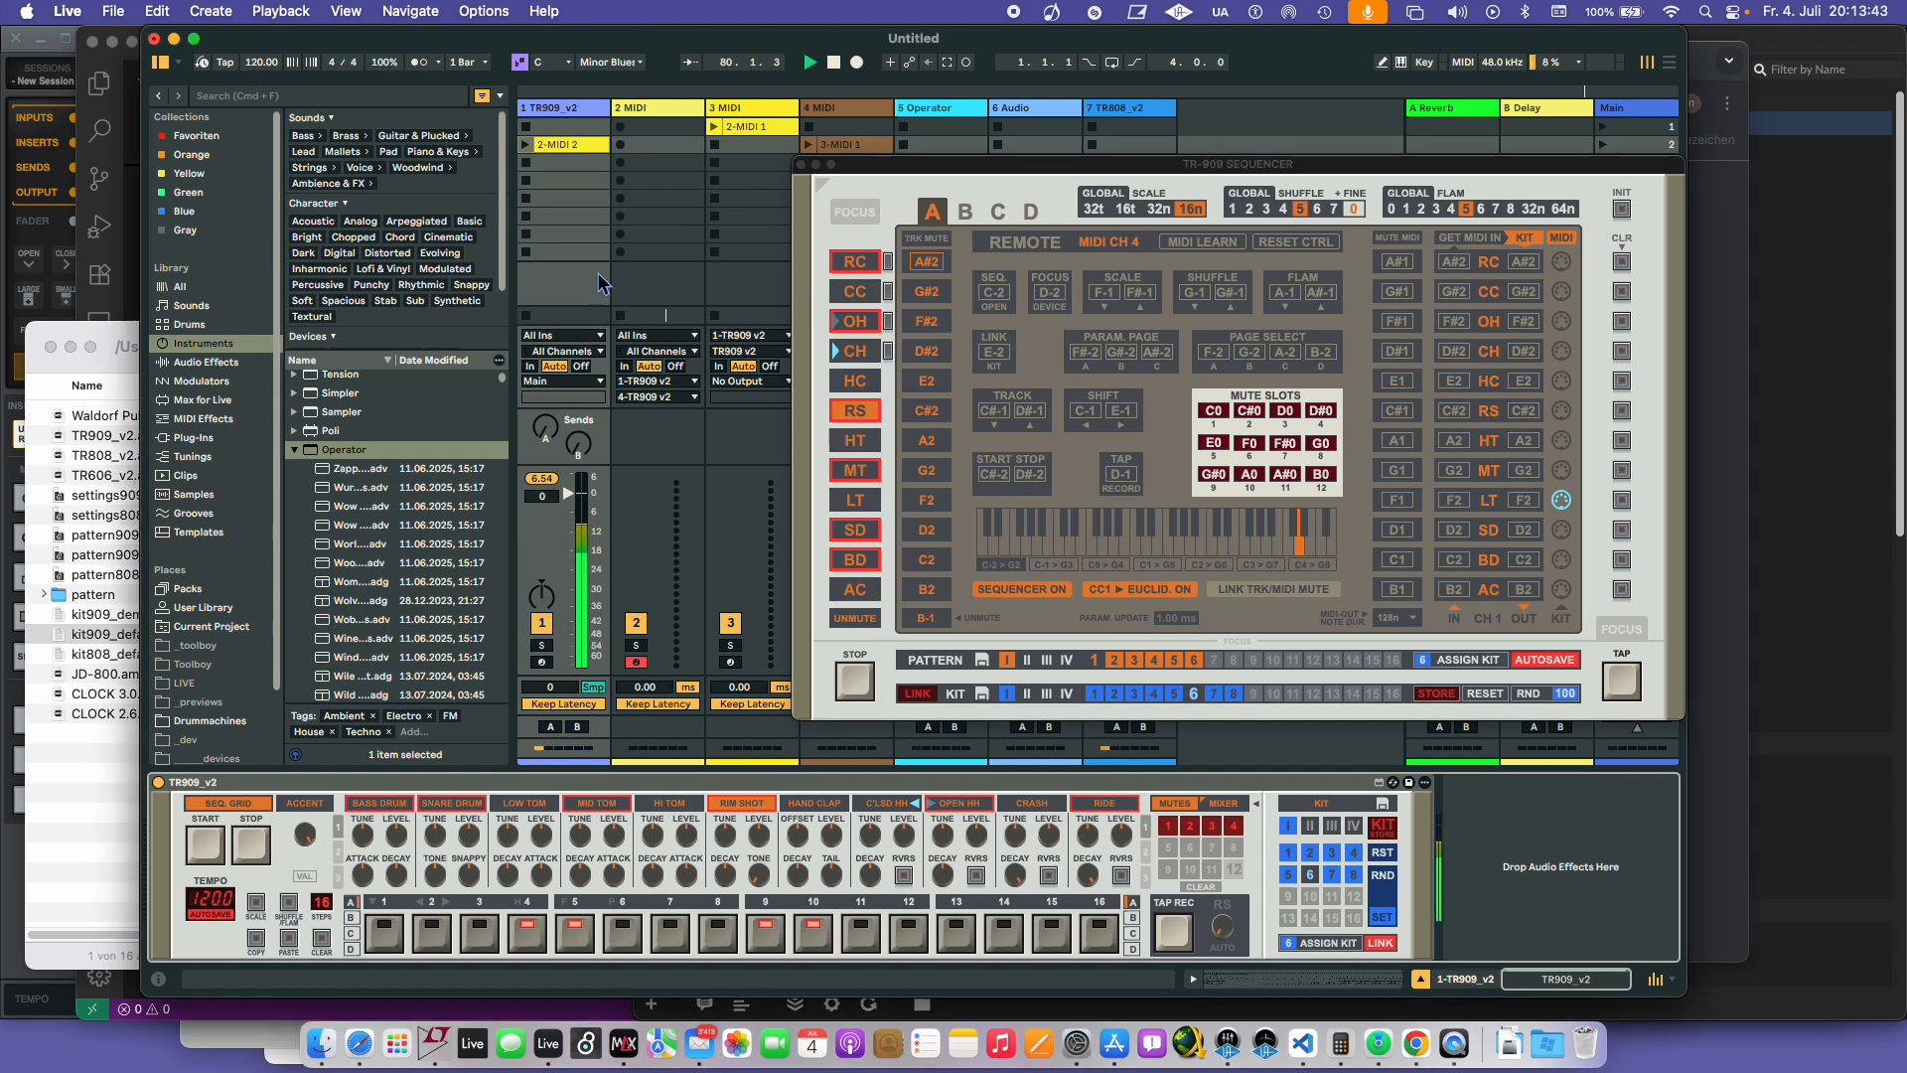
{"action": "left_click", "coordinate": [650, 147]}
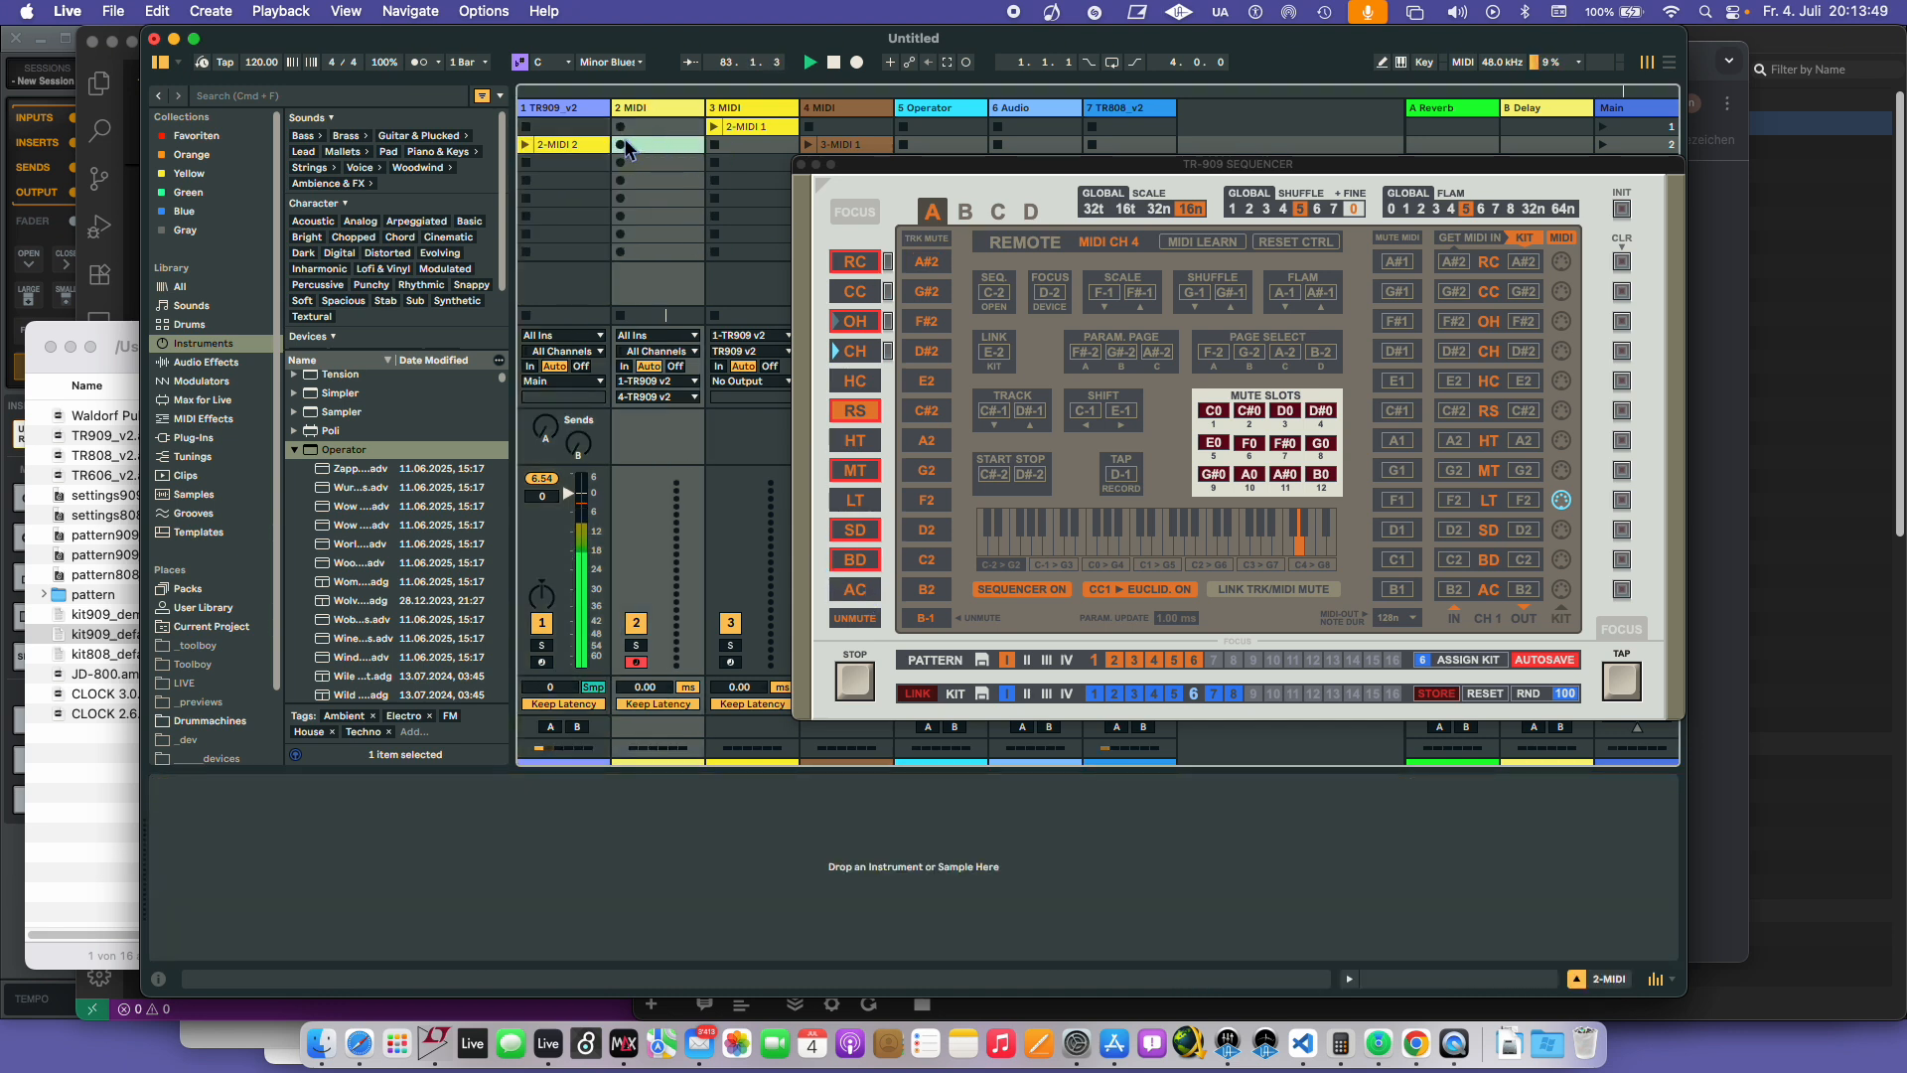
{"action": "left_click", "coordinate": [622, 145]}
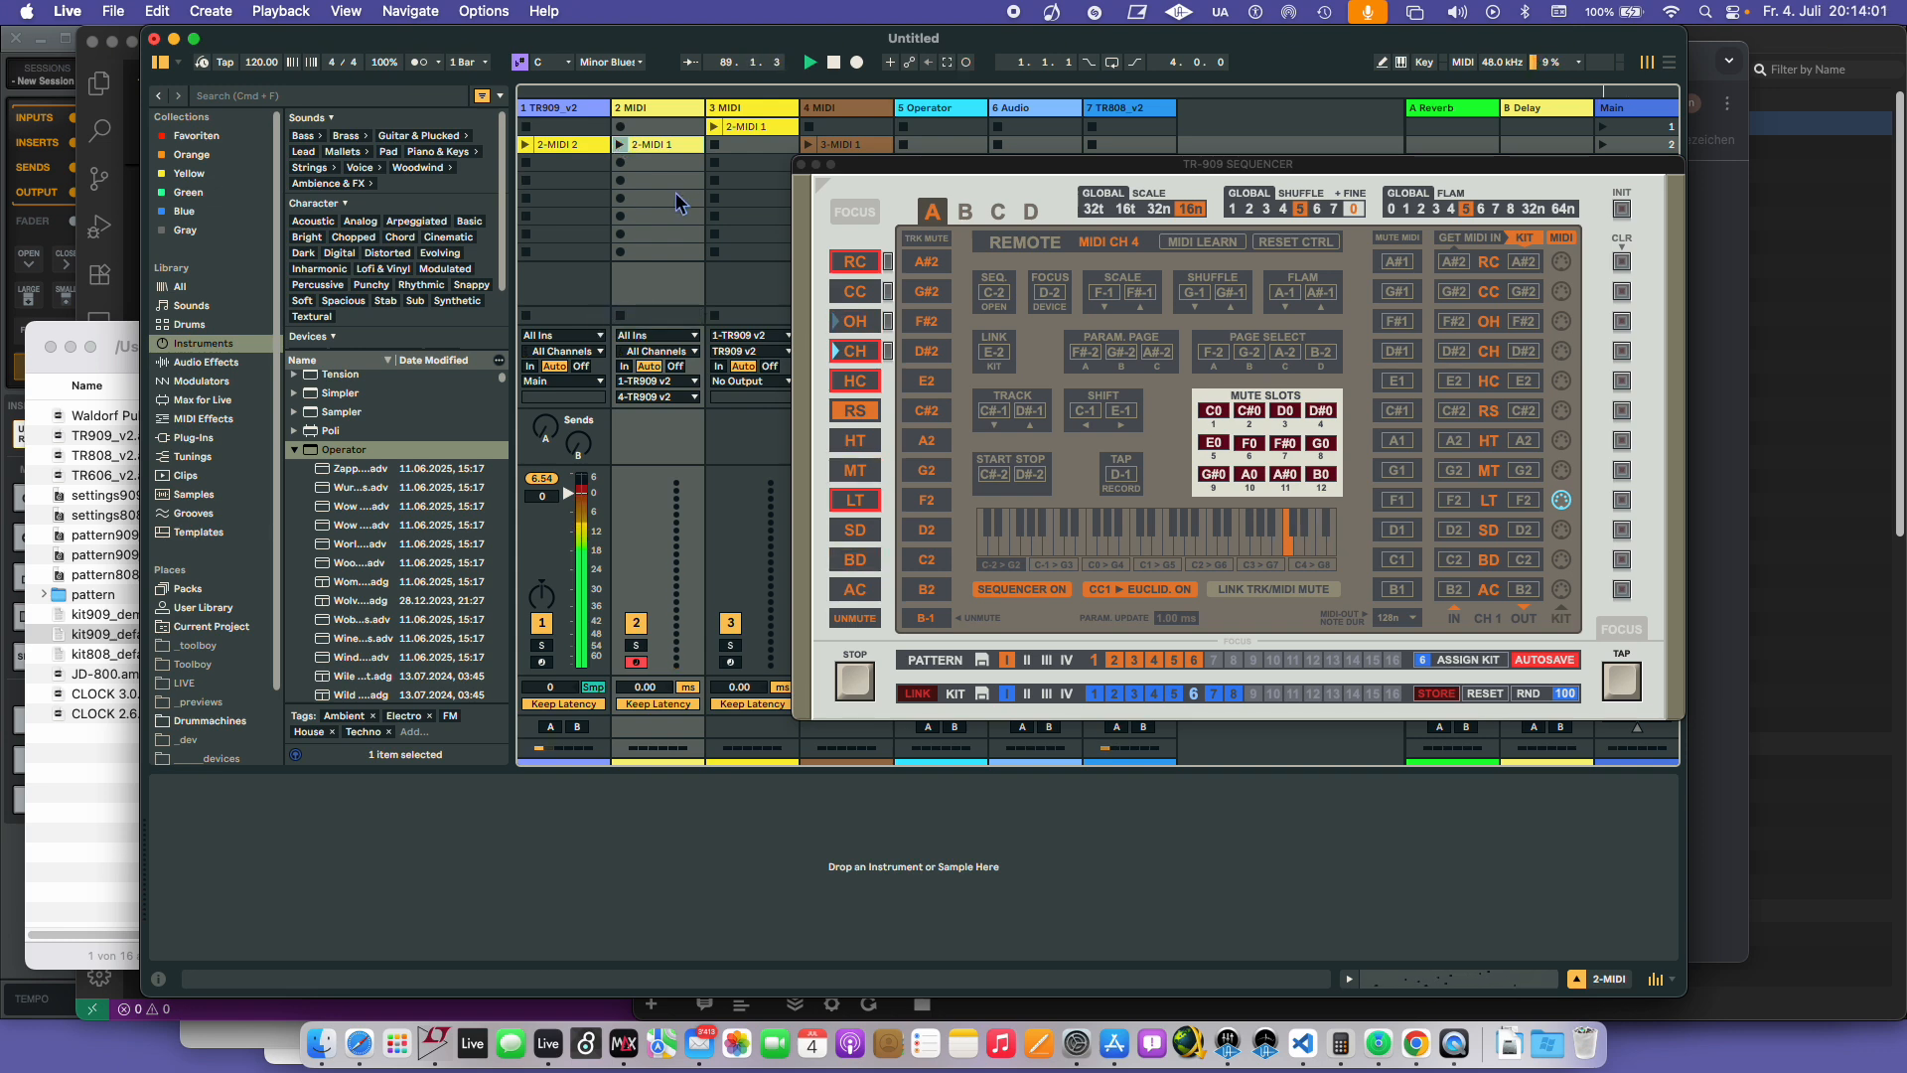
{"action": "left_click", "coordinate": [635, 146]}
{"action": "left_click", "coordinate": [619, 145]}
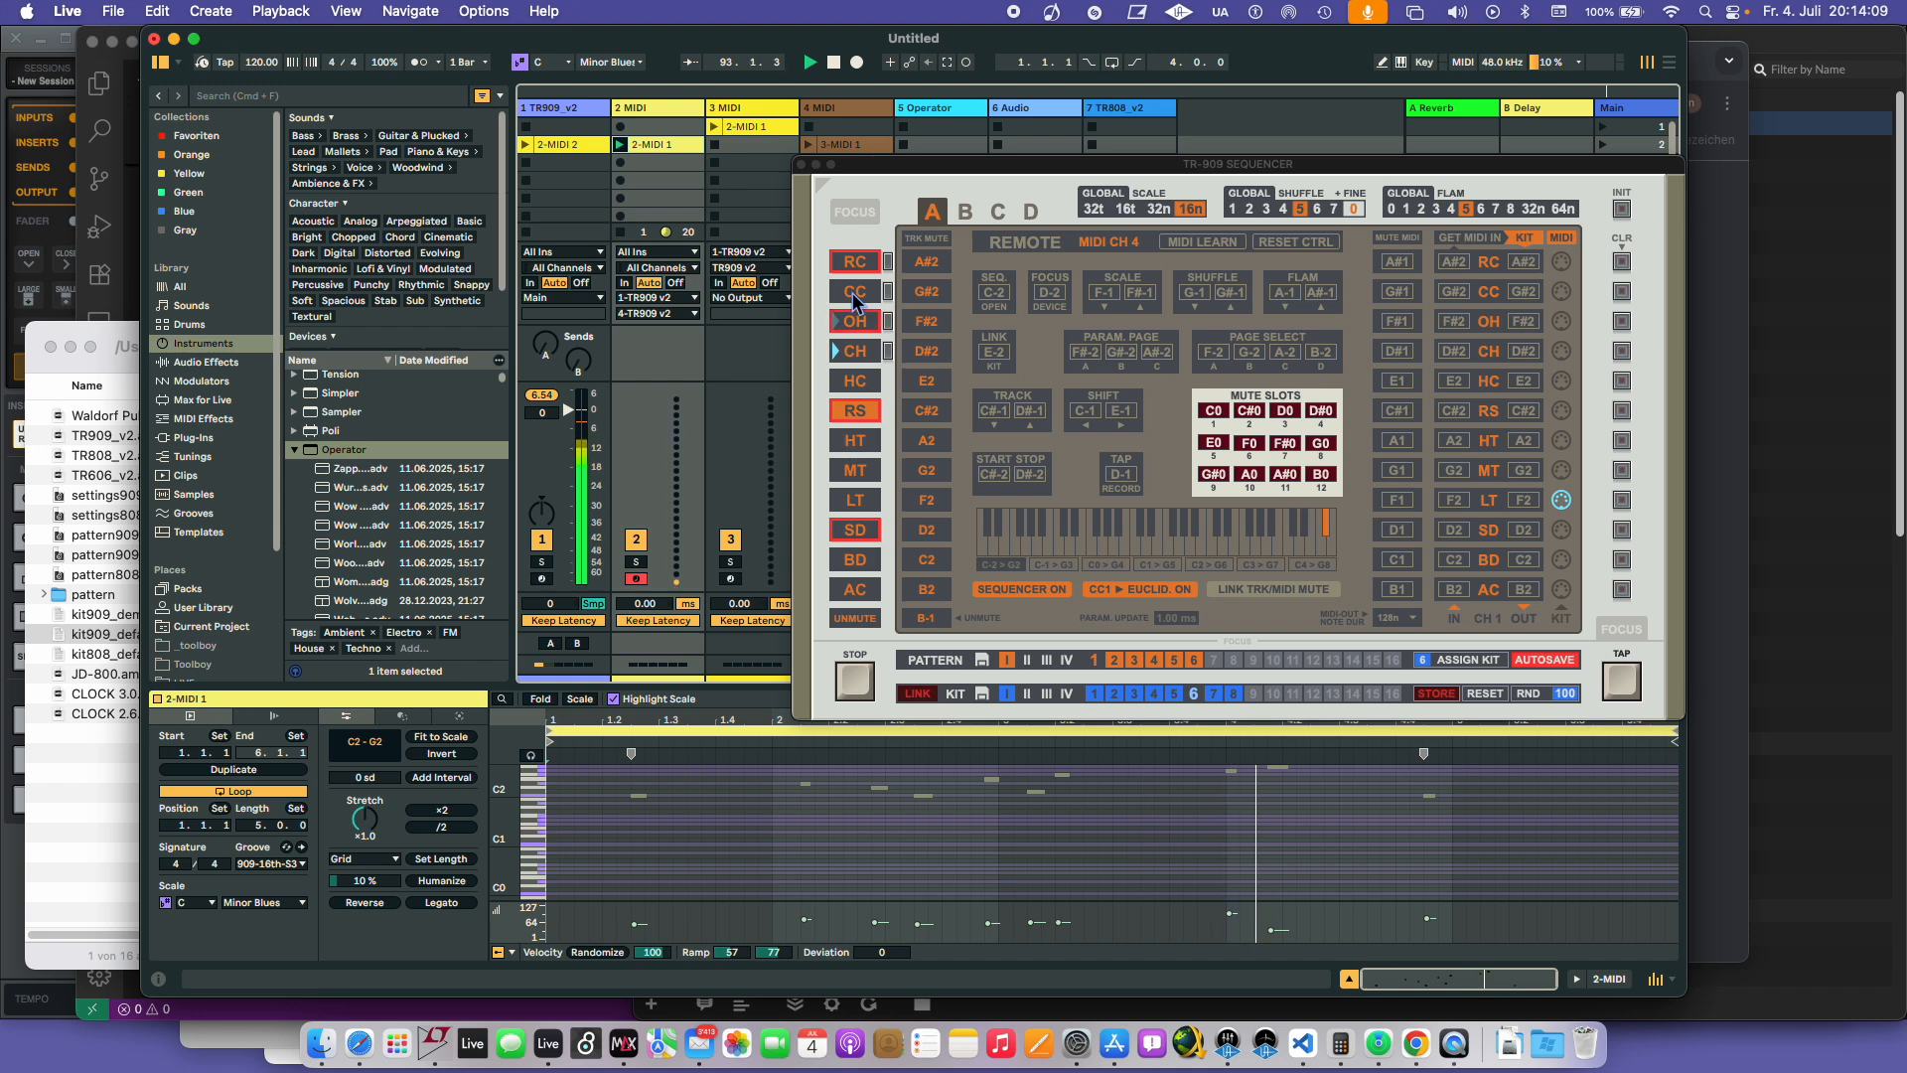
- View the step grid, move the sequencer window over the clip tracks, and return to the MIDI remote page
{"action": "left_click", "coordinate": [1561, 240]}
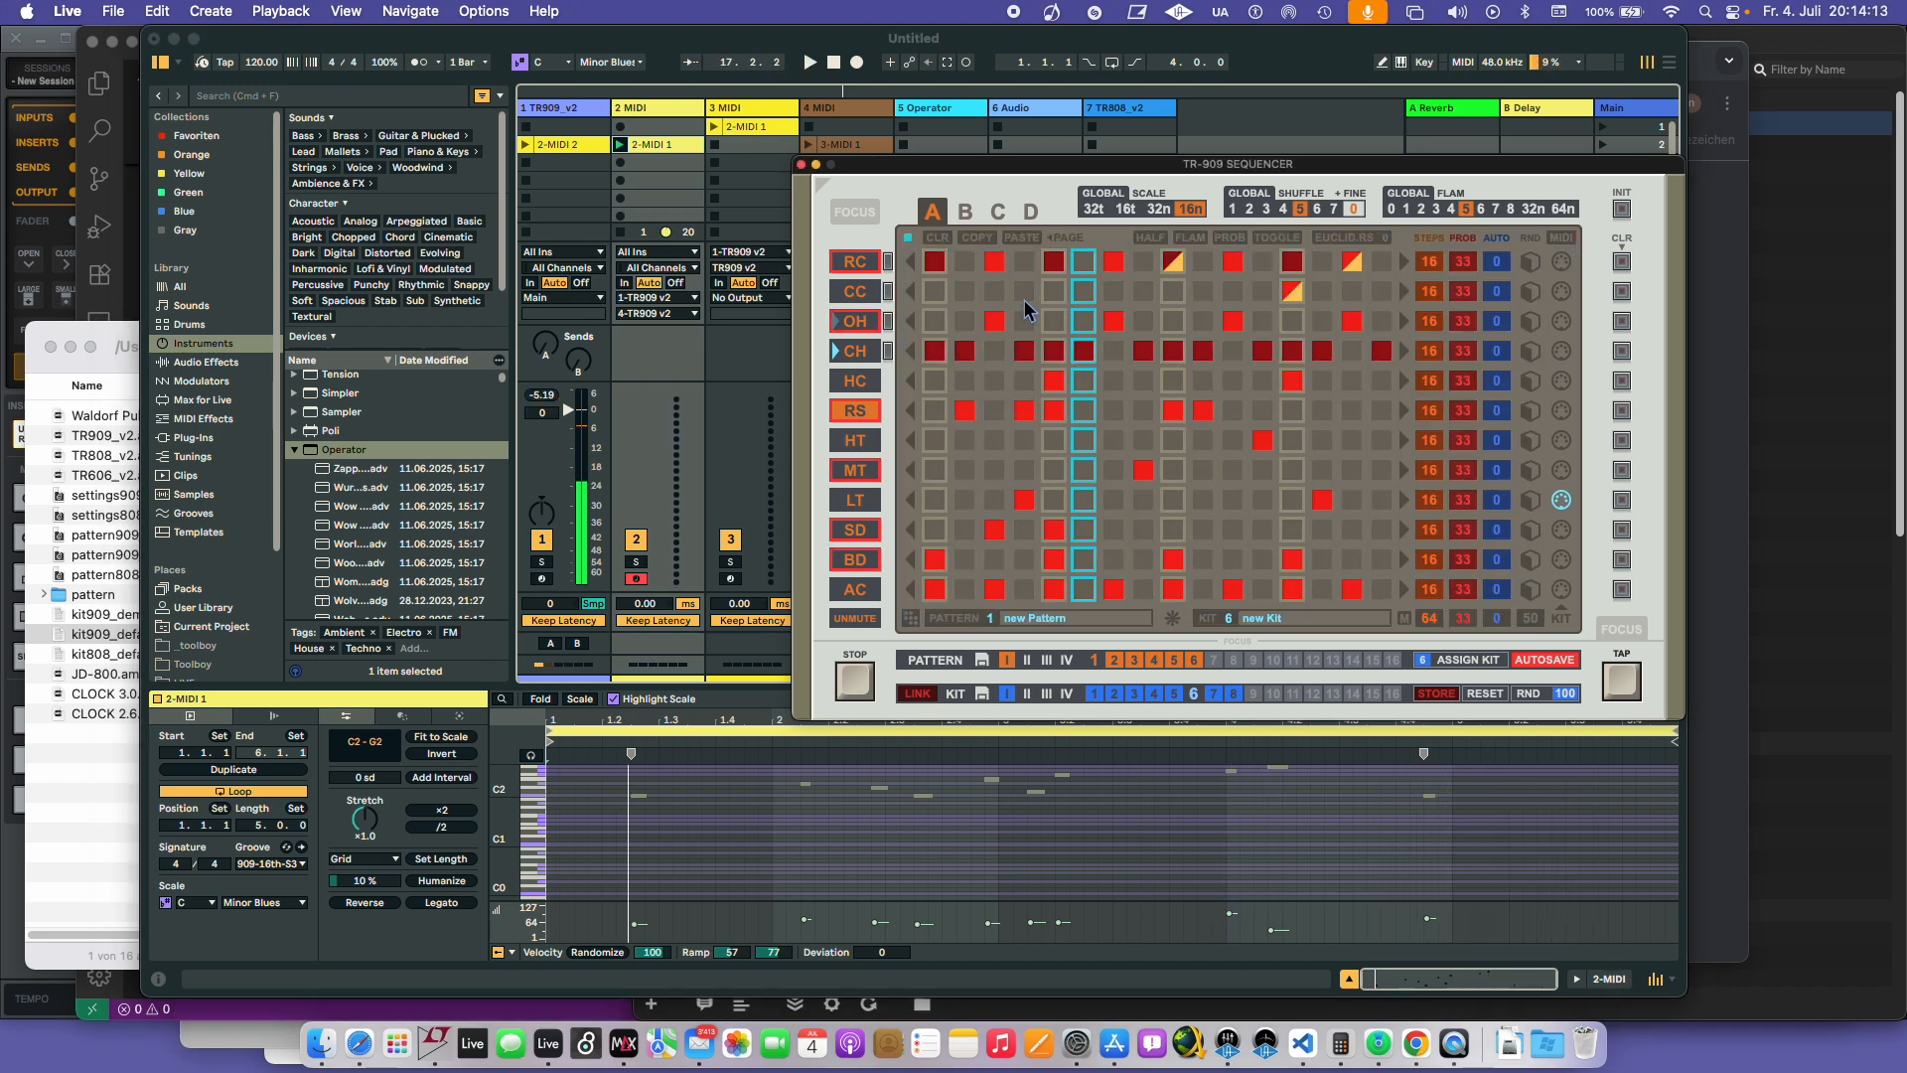
{"action": "left_click_drag", "start_coordinate": [962, 167], "coordinate": [738, 139]}
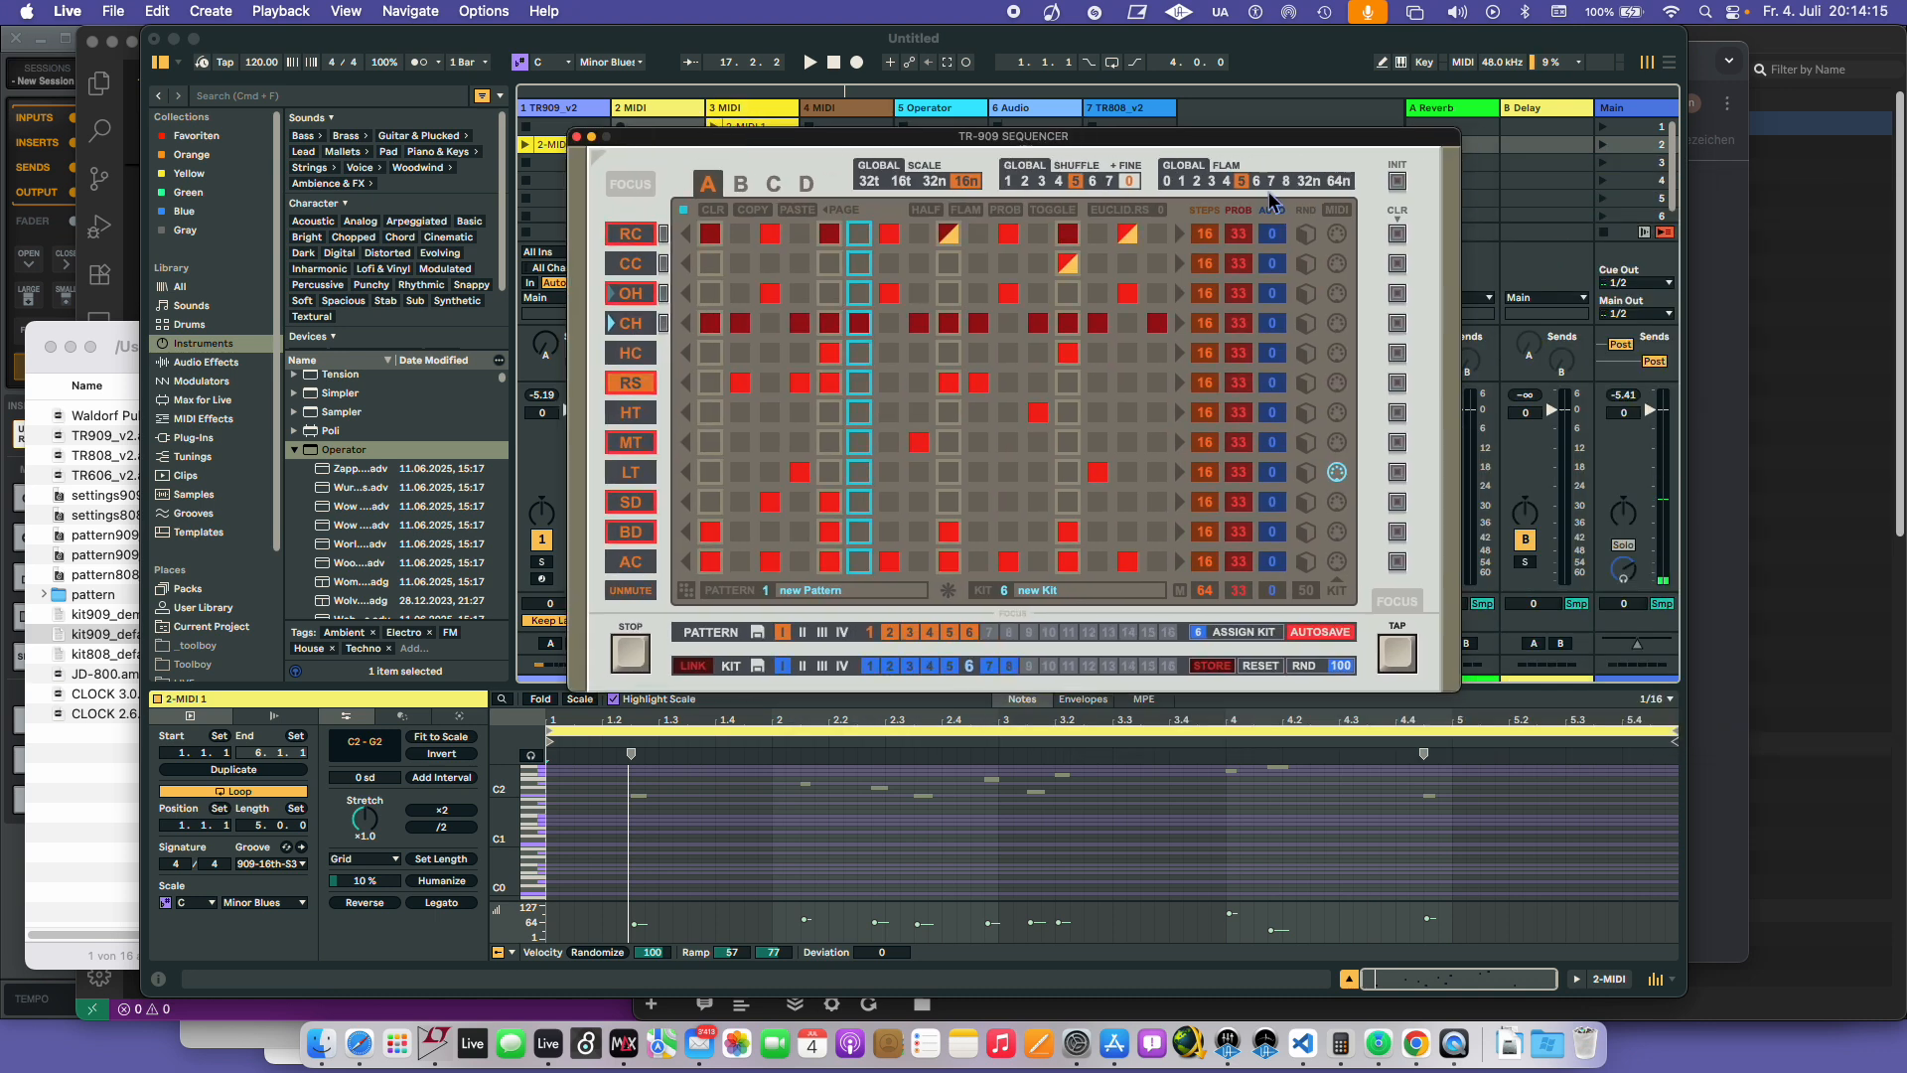
{"action": "left_click", "coordinate": [1341, 210]}
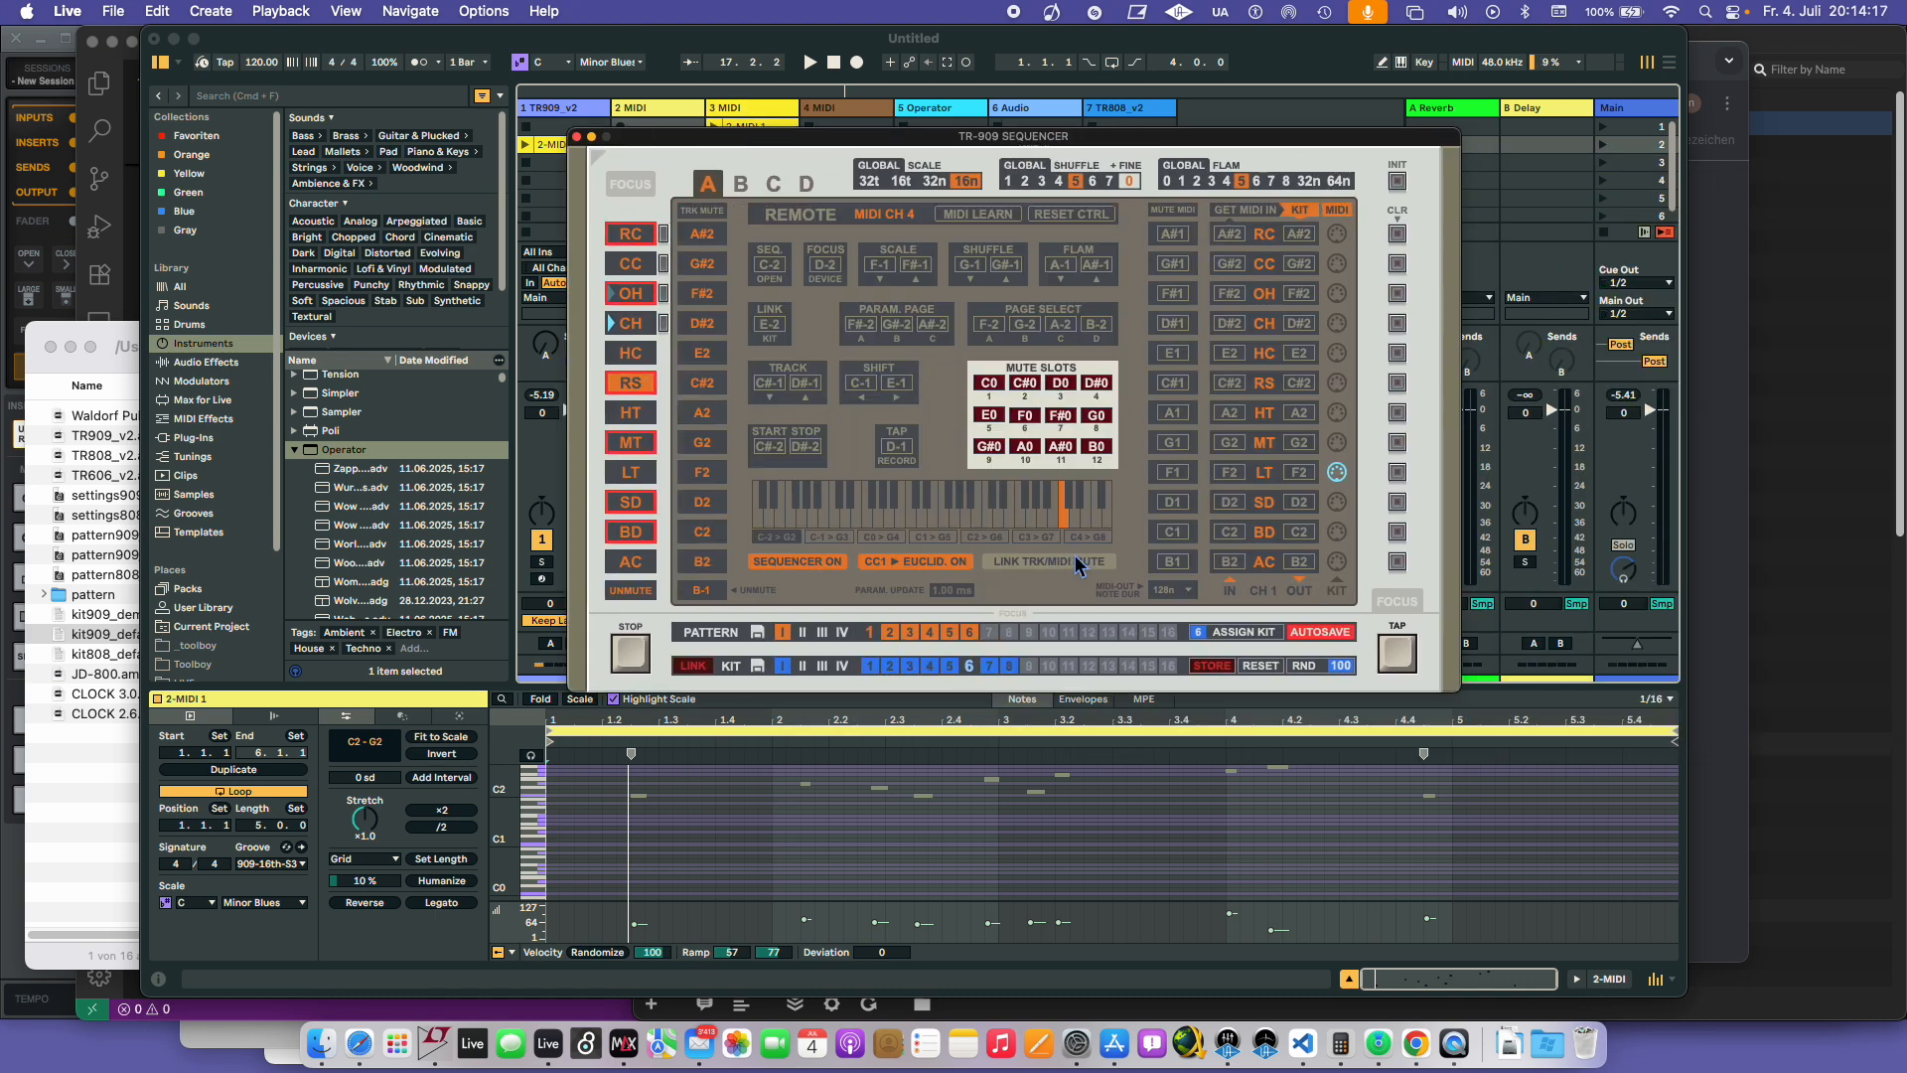
- Try the Sequencer On switch on the remote page, and move the sequencer window off the 2 MIDI track's clips
{"action": "left_click", "coordinate": [934, 564]}
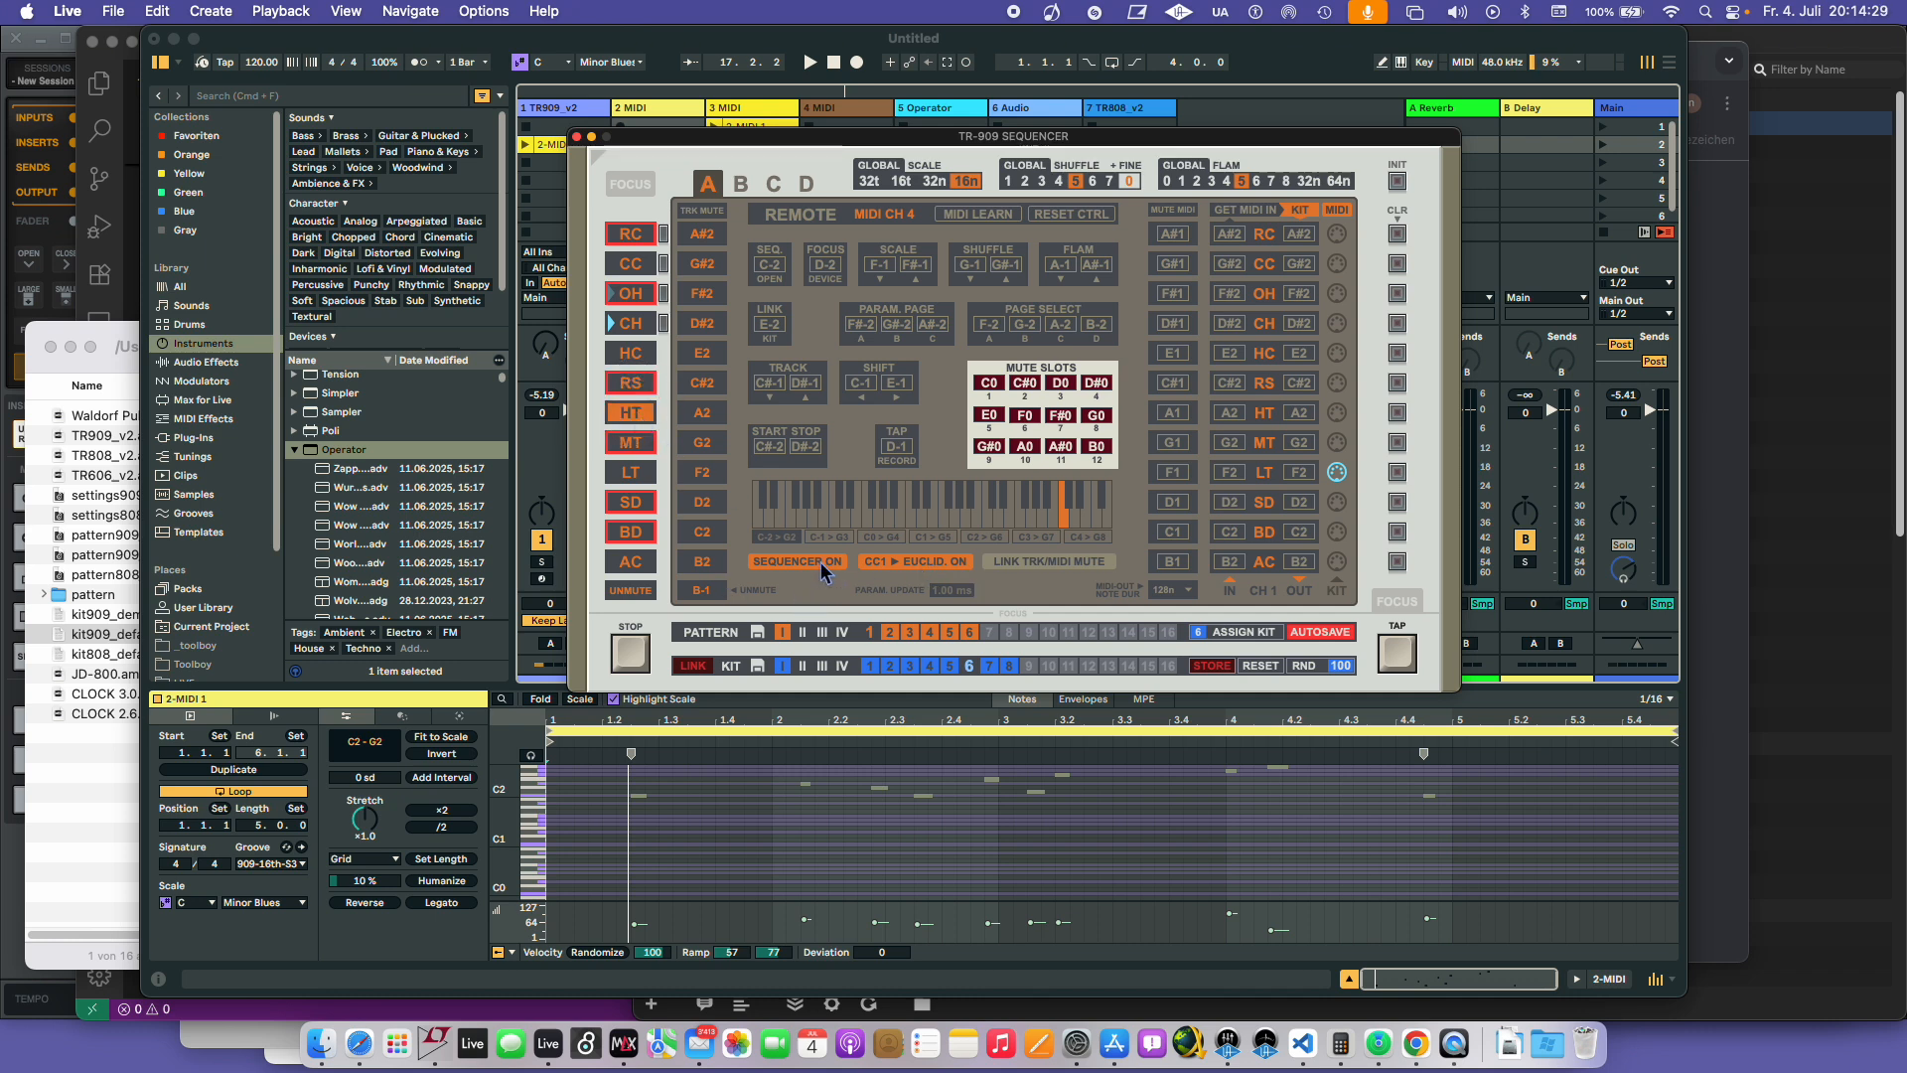
{"action": "left_click", "coordinate": [822, 567]}
{"action": "left_click", "coordinate": [810, 570]}
{"action": "left_click_drag", "start_coordinate": [808, 136], "coordinate": [974, 174]}
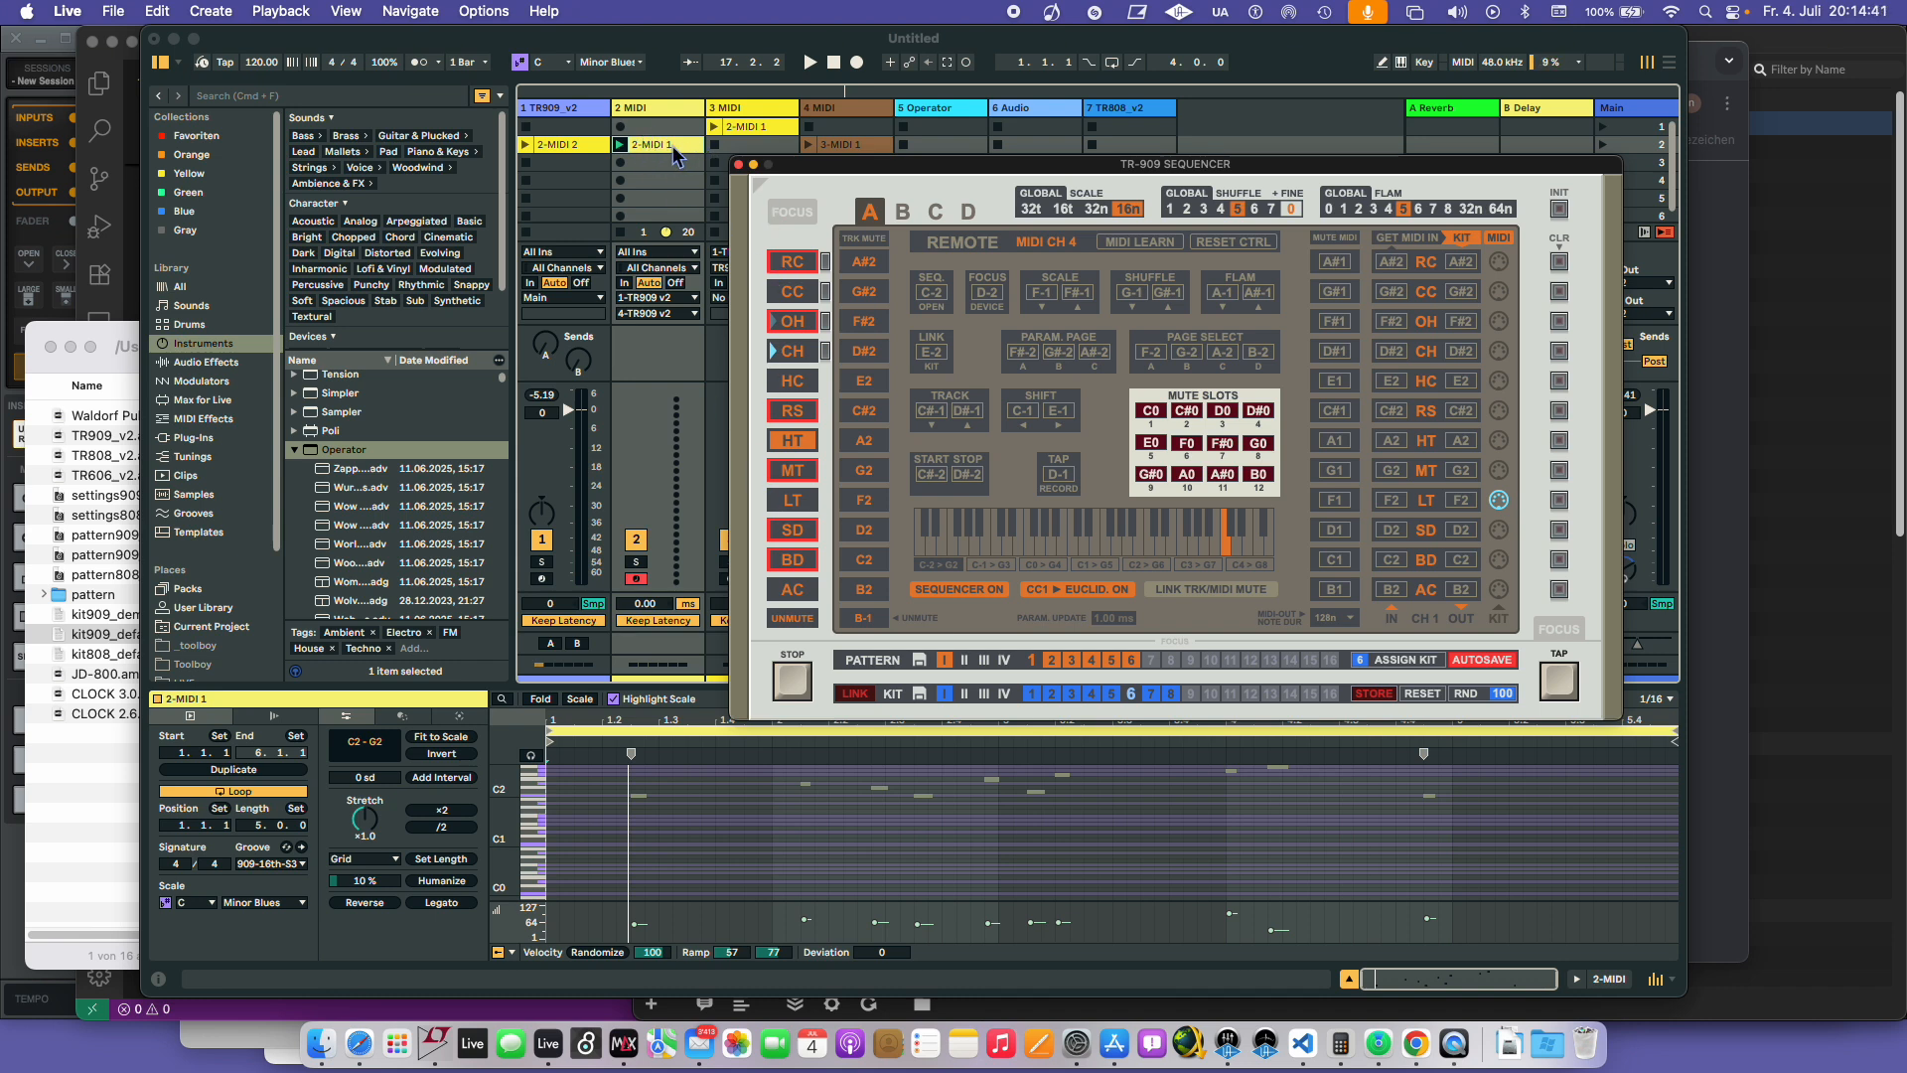
- Switch the sequencer off on the remote page, and start playback with the TR909_v2 track's 2-MIDI 2 clip selected and the step grid shown
{"action": "left_click", "coordinate": [1497, 238]}
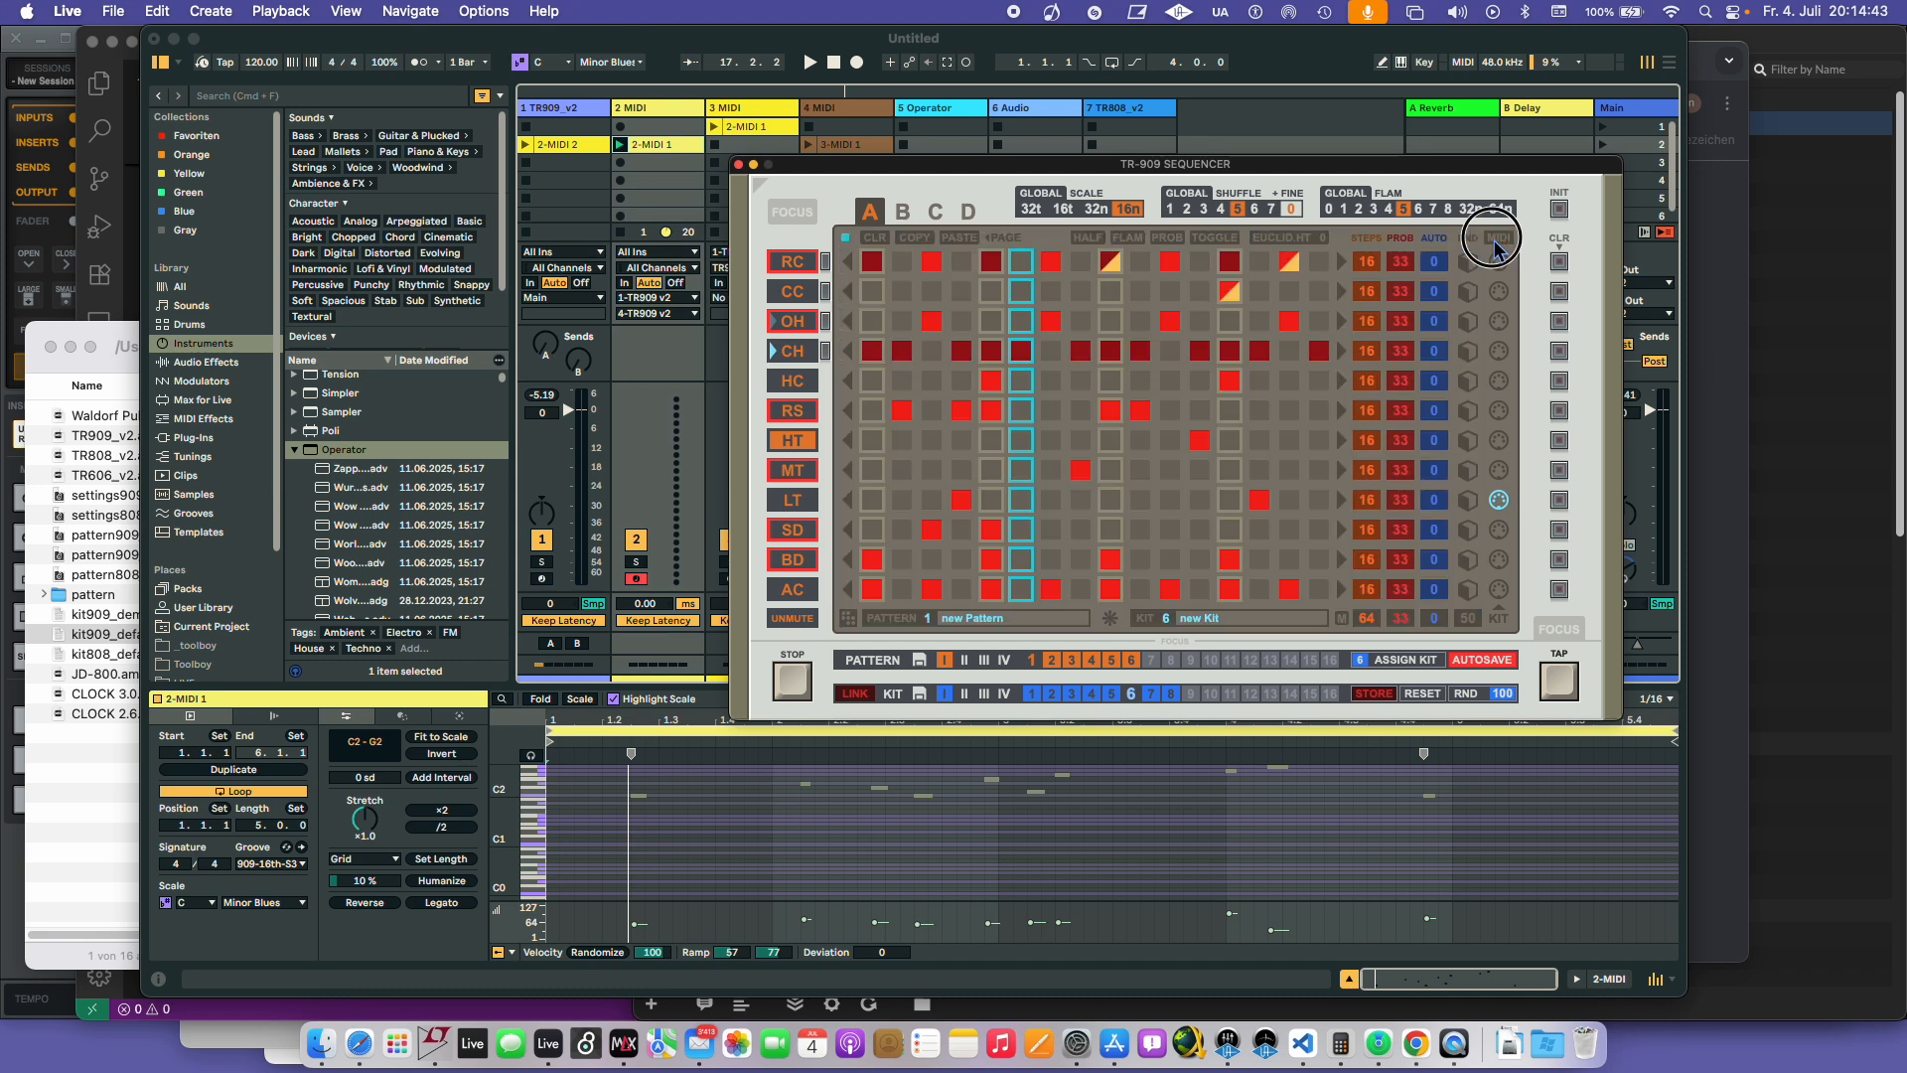
{"action": "left_click", "coordinate": [1498, 238]}
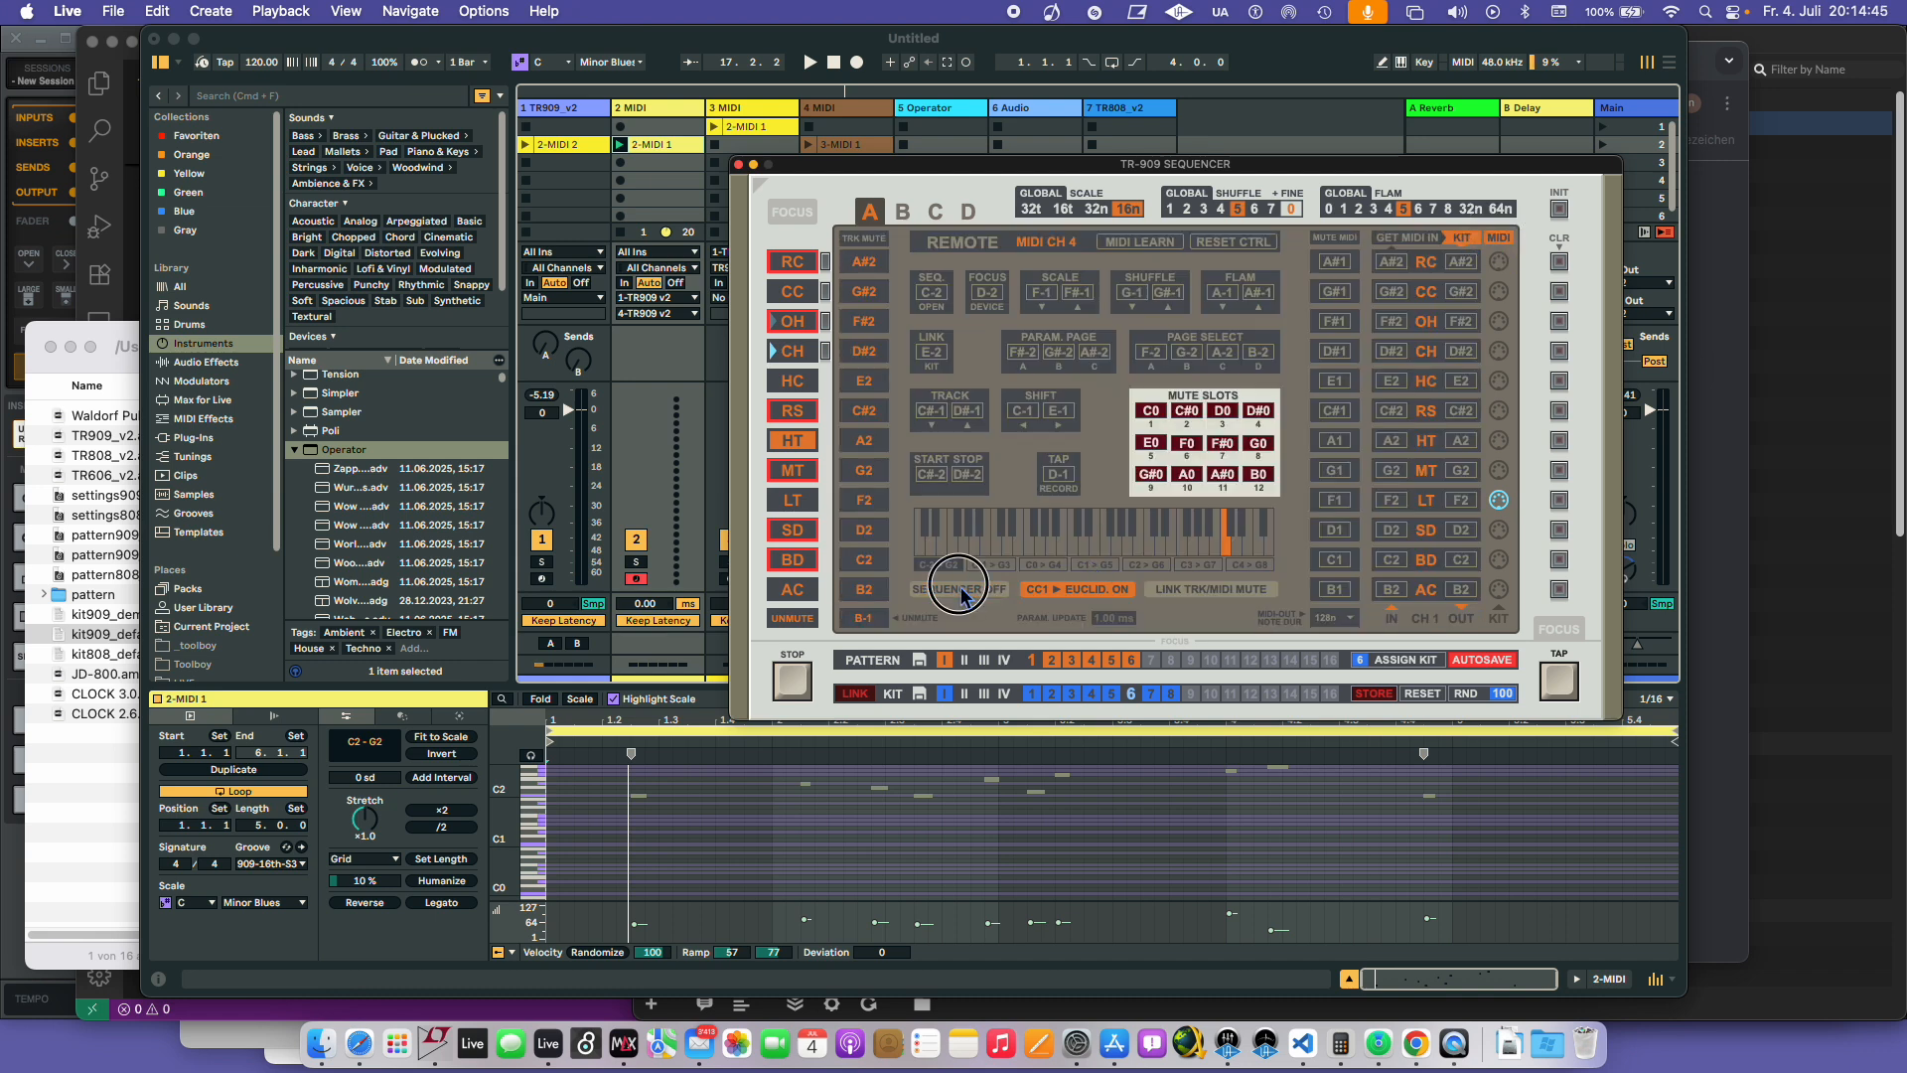
{"action": "left_click", "coordinate": [1503, 241]}
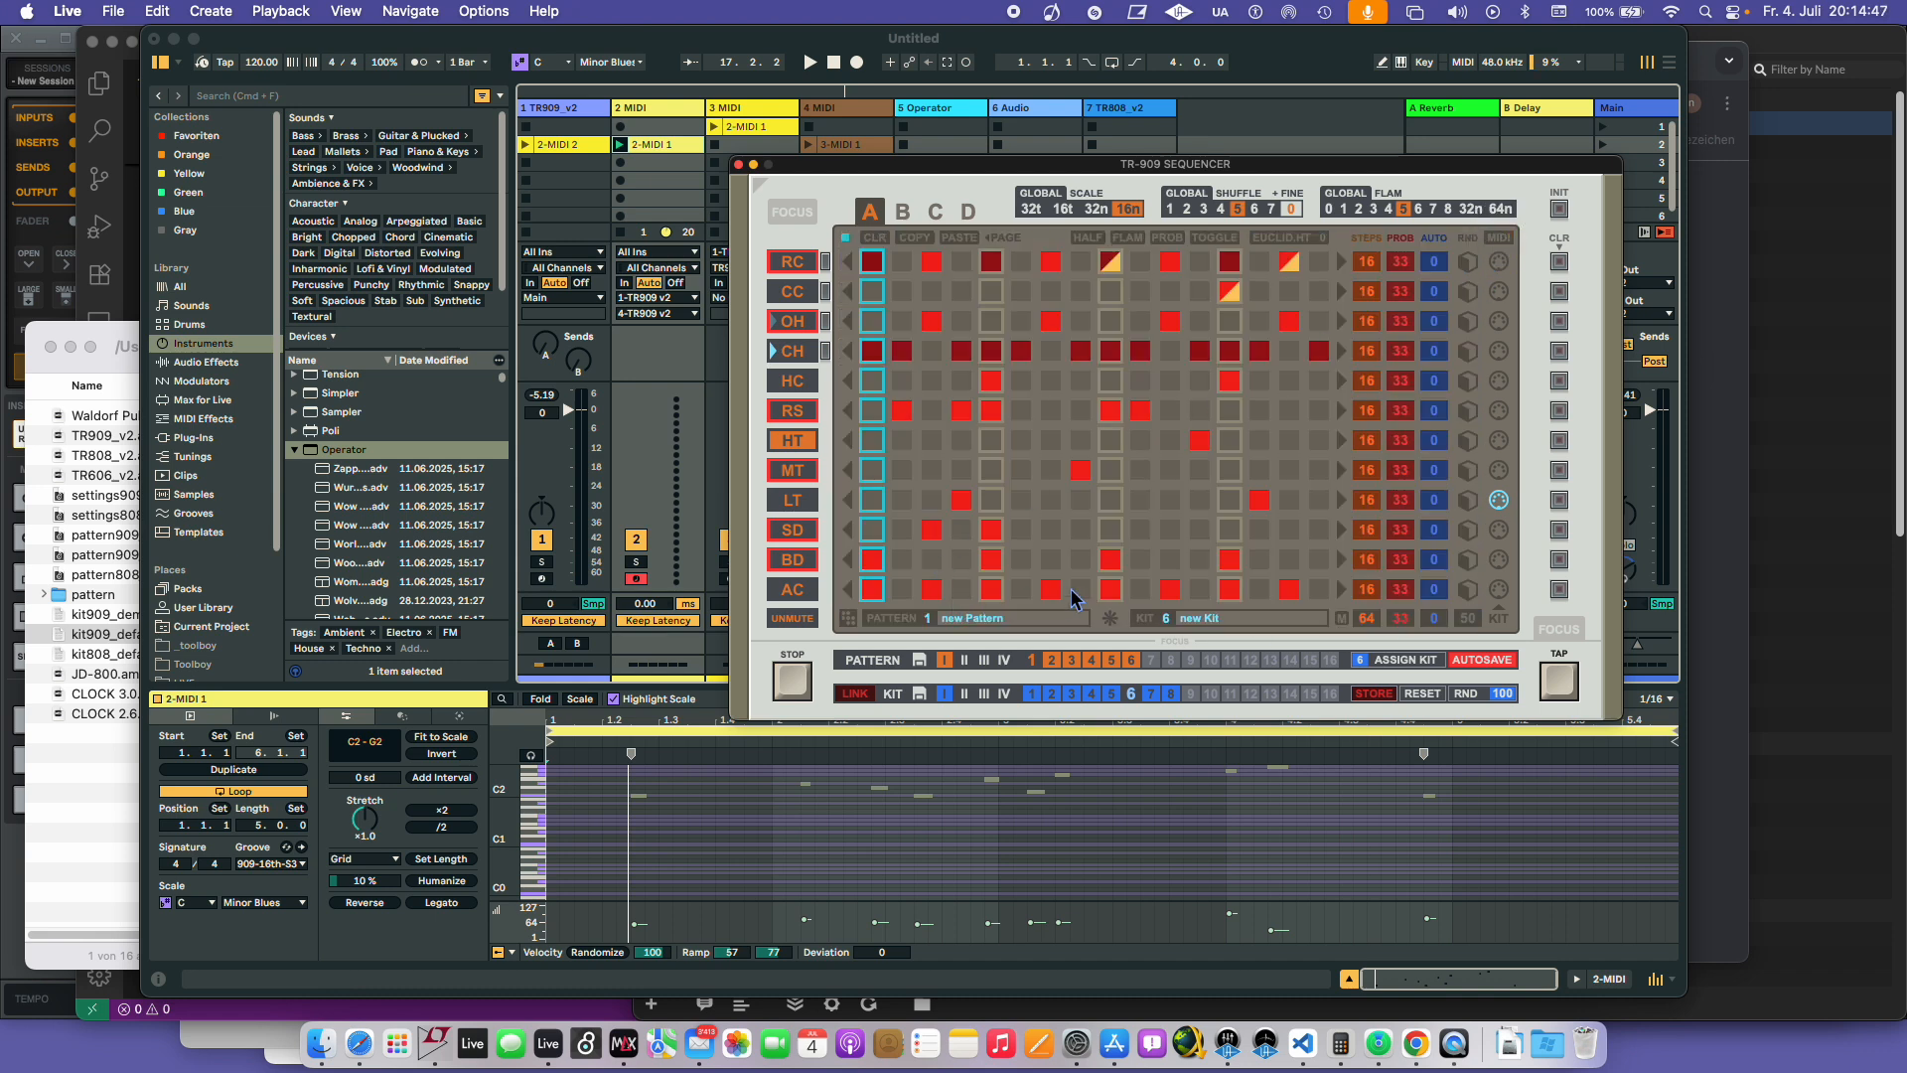
{"action": "key", "text": "space"}
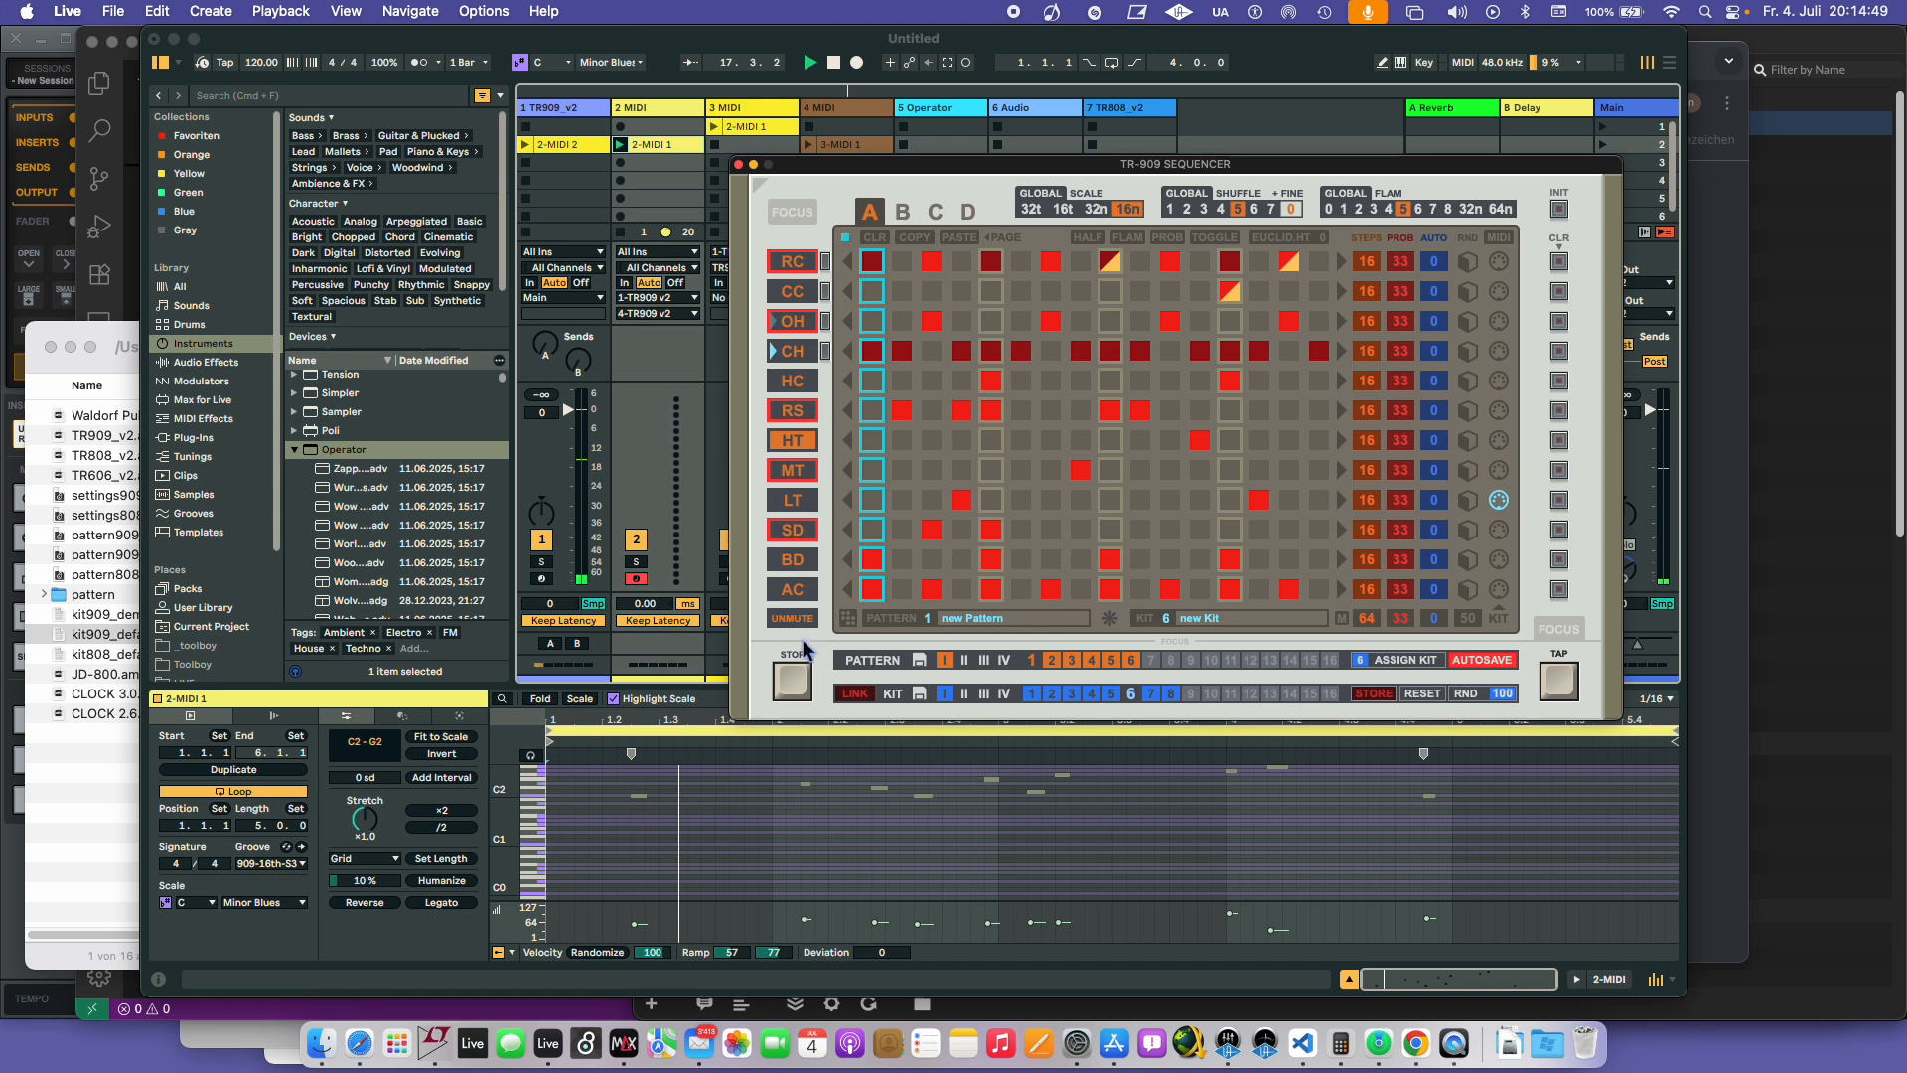
{"action": "left_click", "coordinate": [574, 144]}
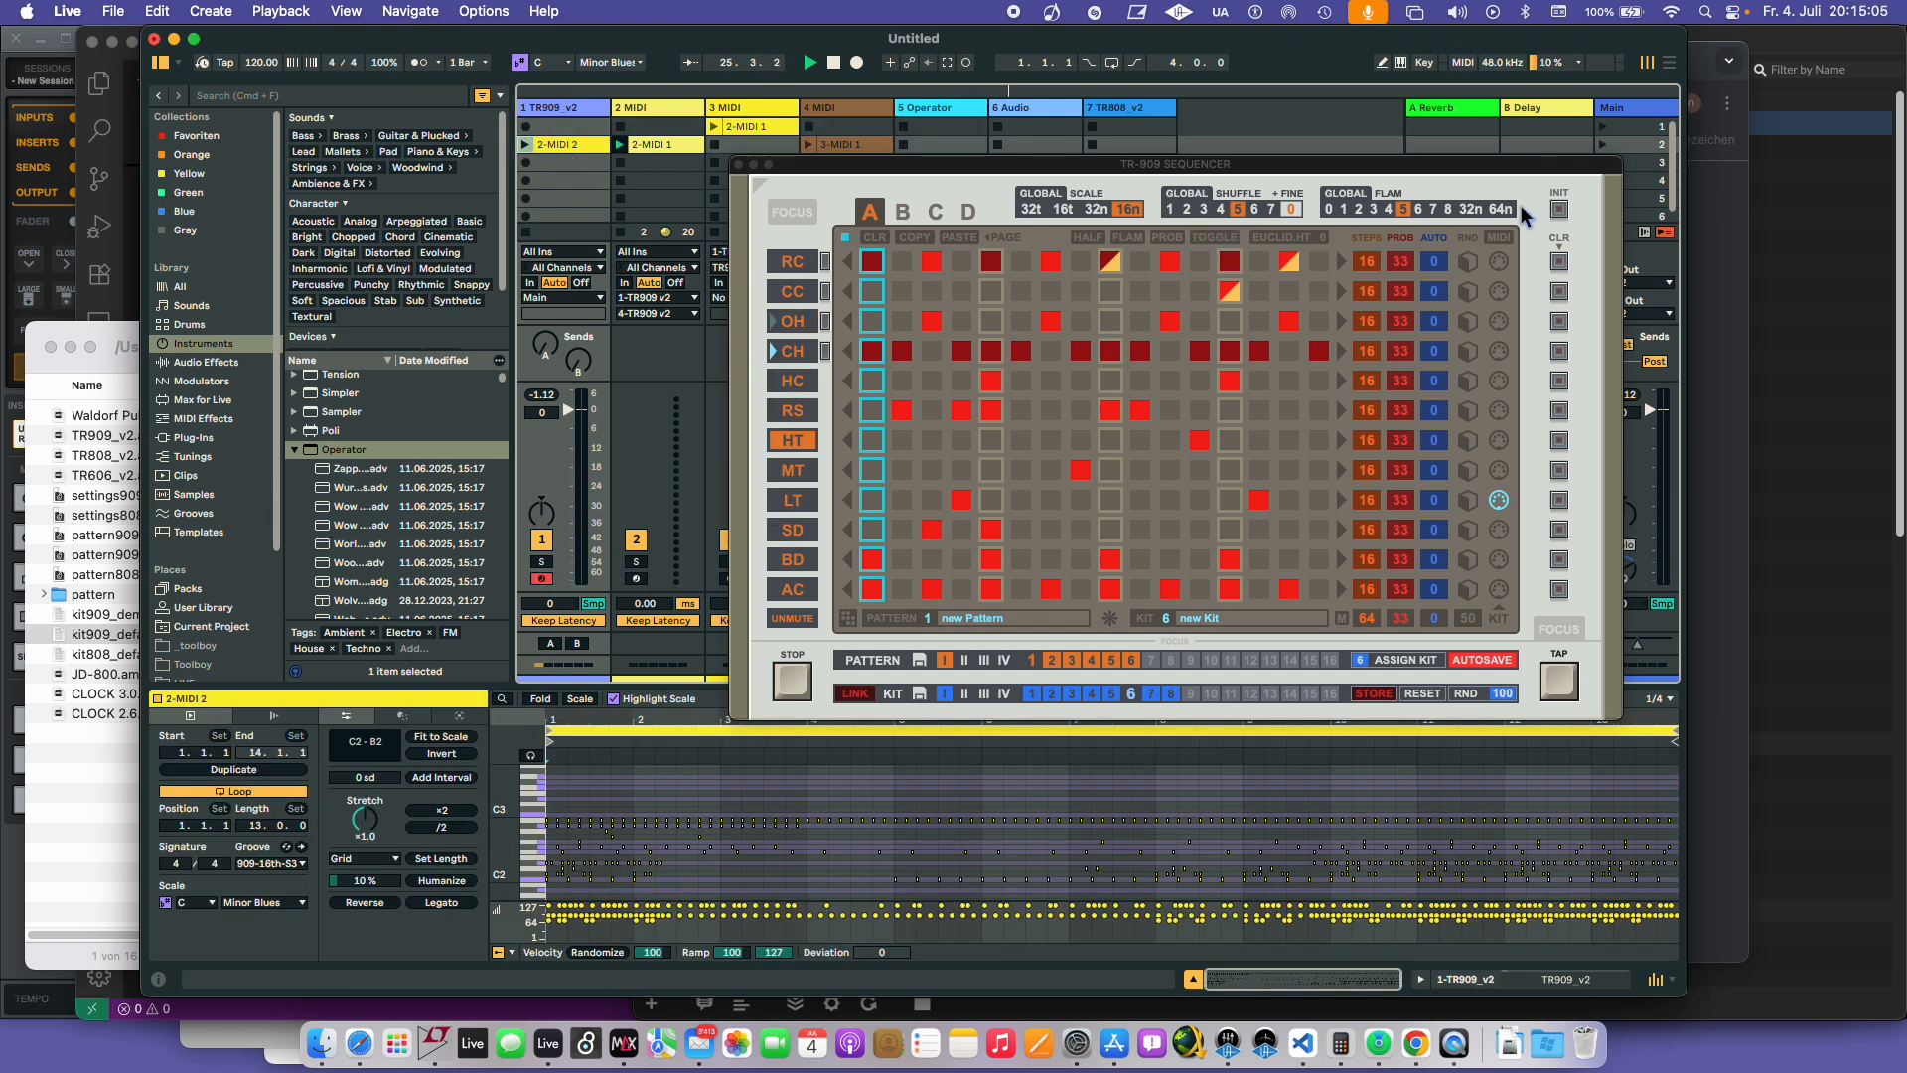
- Open the MIDI remote page, try another note for the Focus control, and reset it to D-2
{"action": "left_click", "coordinate": [1502, 240]}
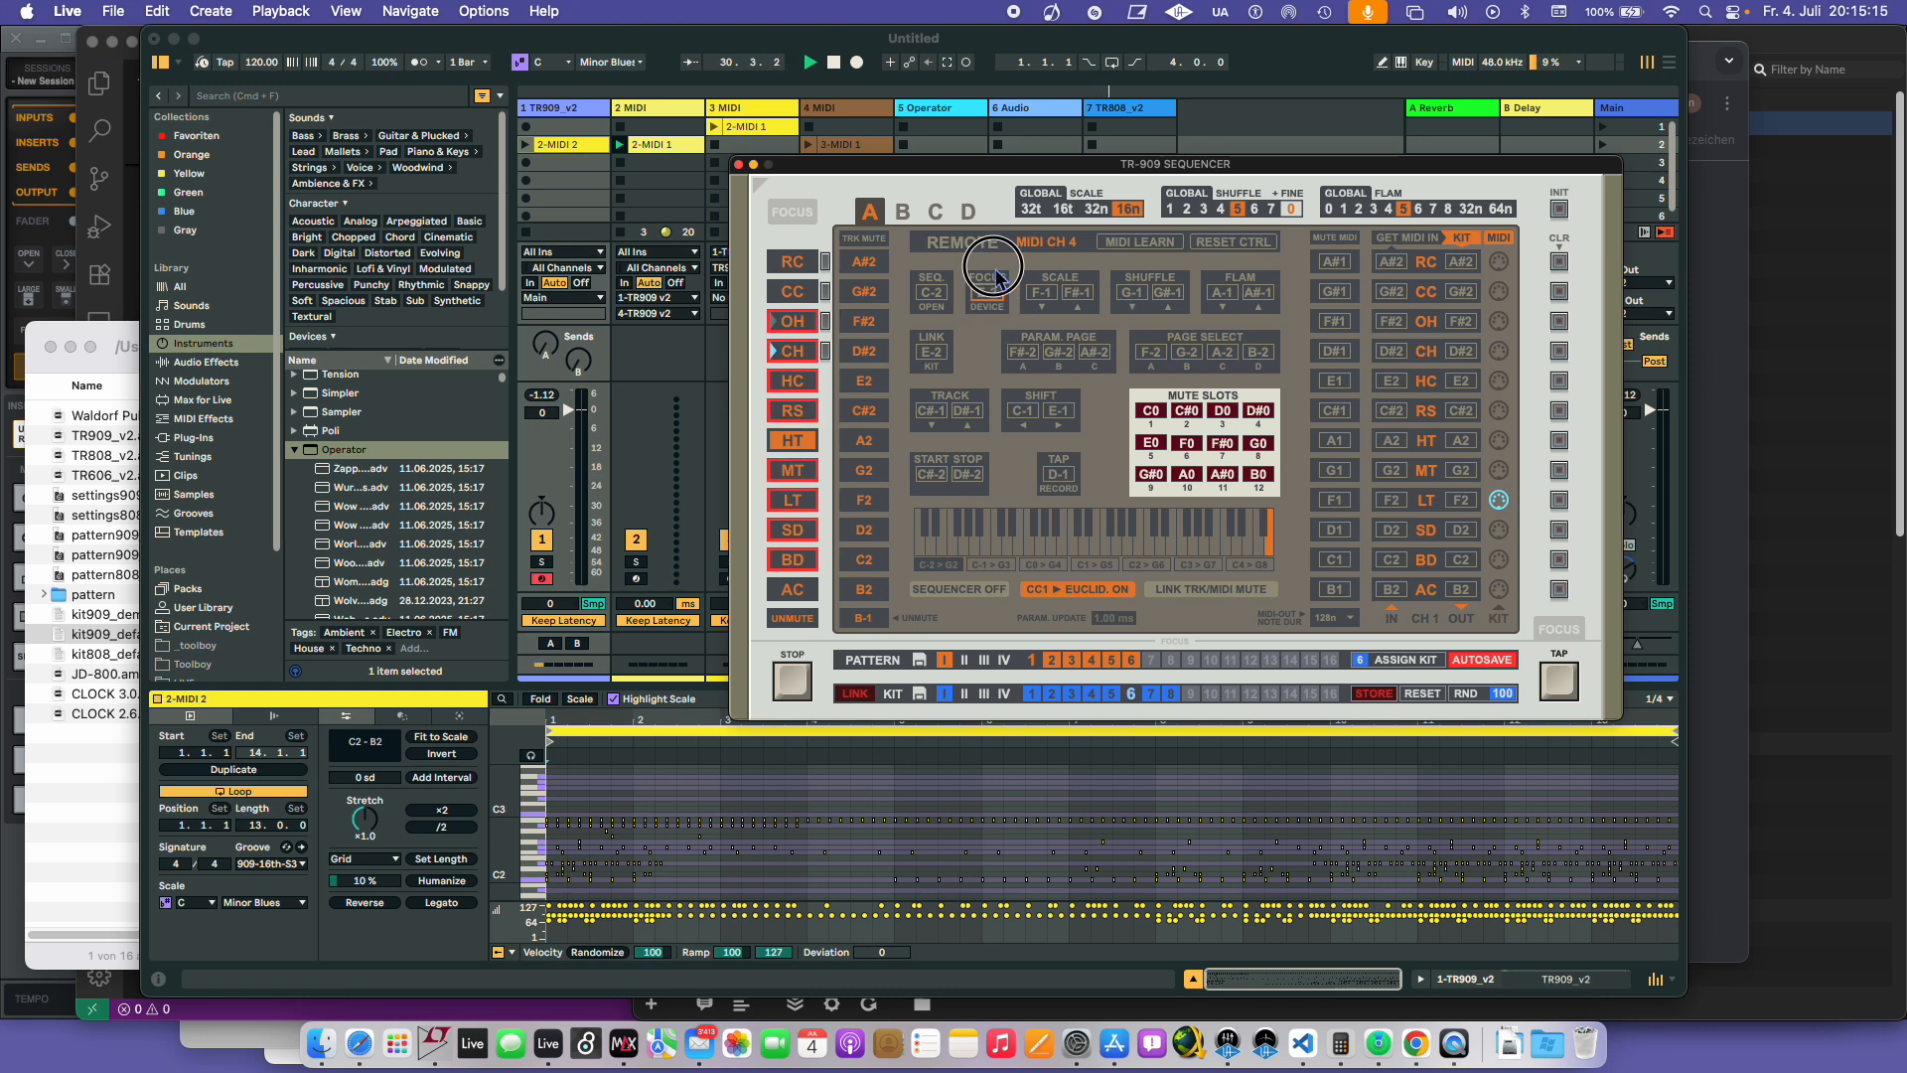
{"action": "left_click_drag", "start_coordinate": [994, 303], "coordinate": [995, 296]}
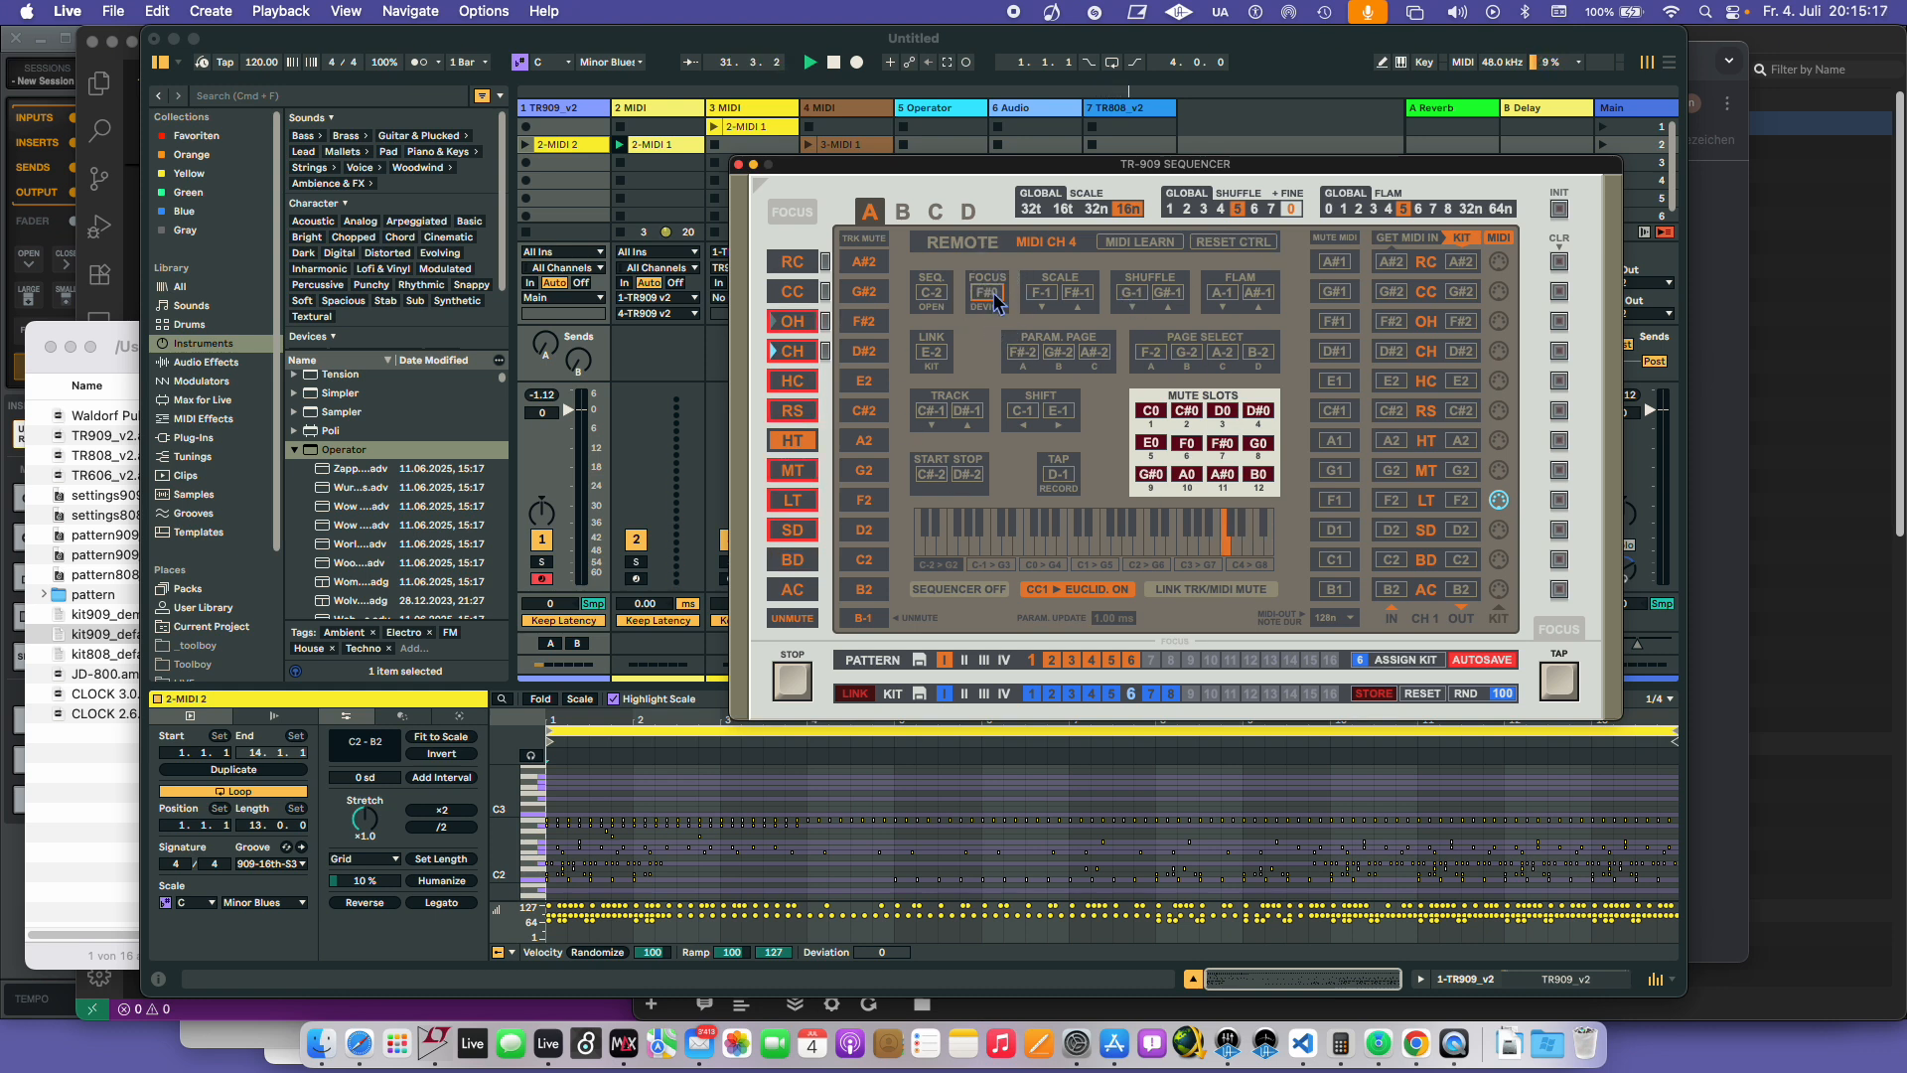
{"action": "double_click", "coordinate": [993, 293]}
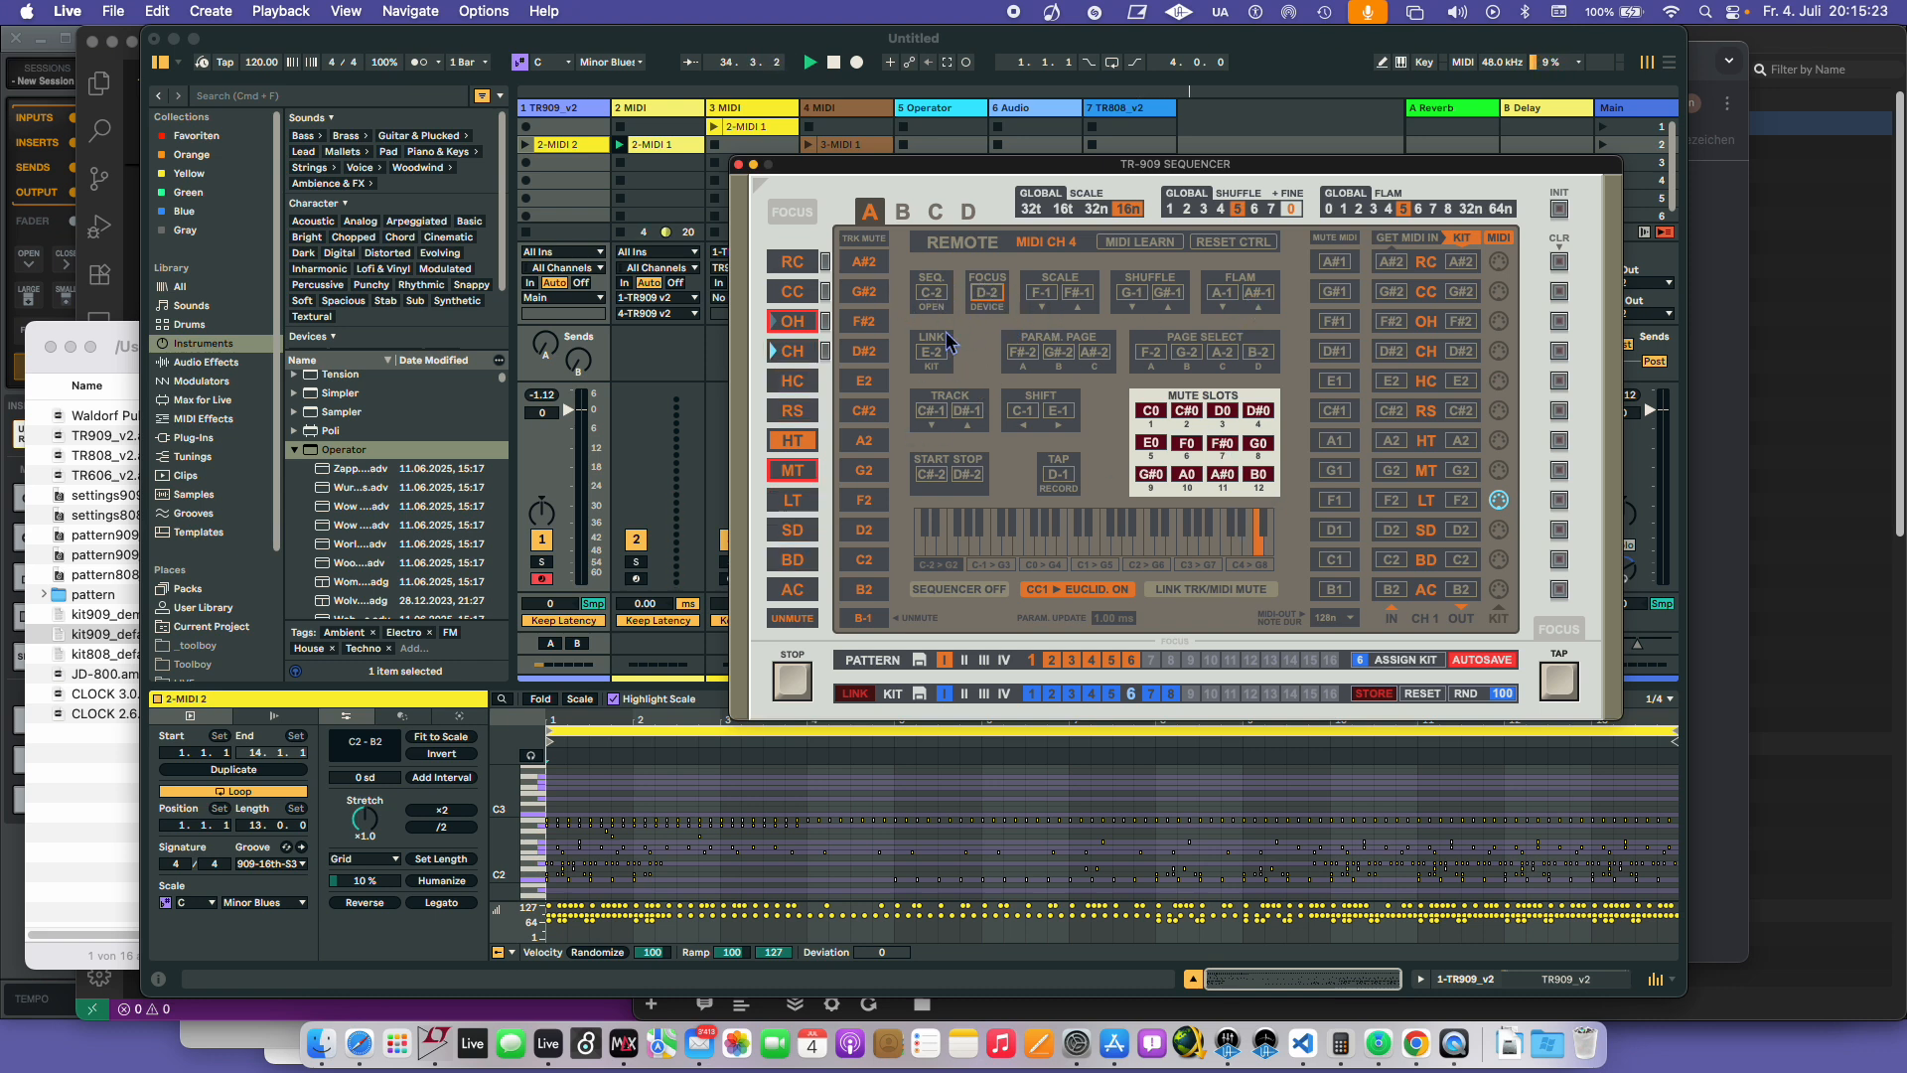
- Enable MIDI Learn for the Focus control, move the sequencer window off the clip tracks, and arm the 2 MIDI track
{"action": "left_click", "coordinate": [1140, 241]}
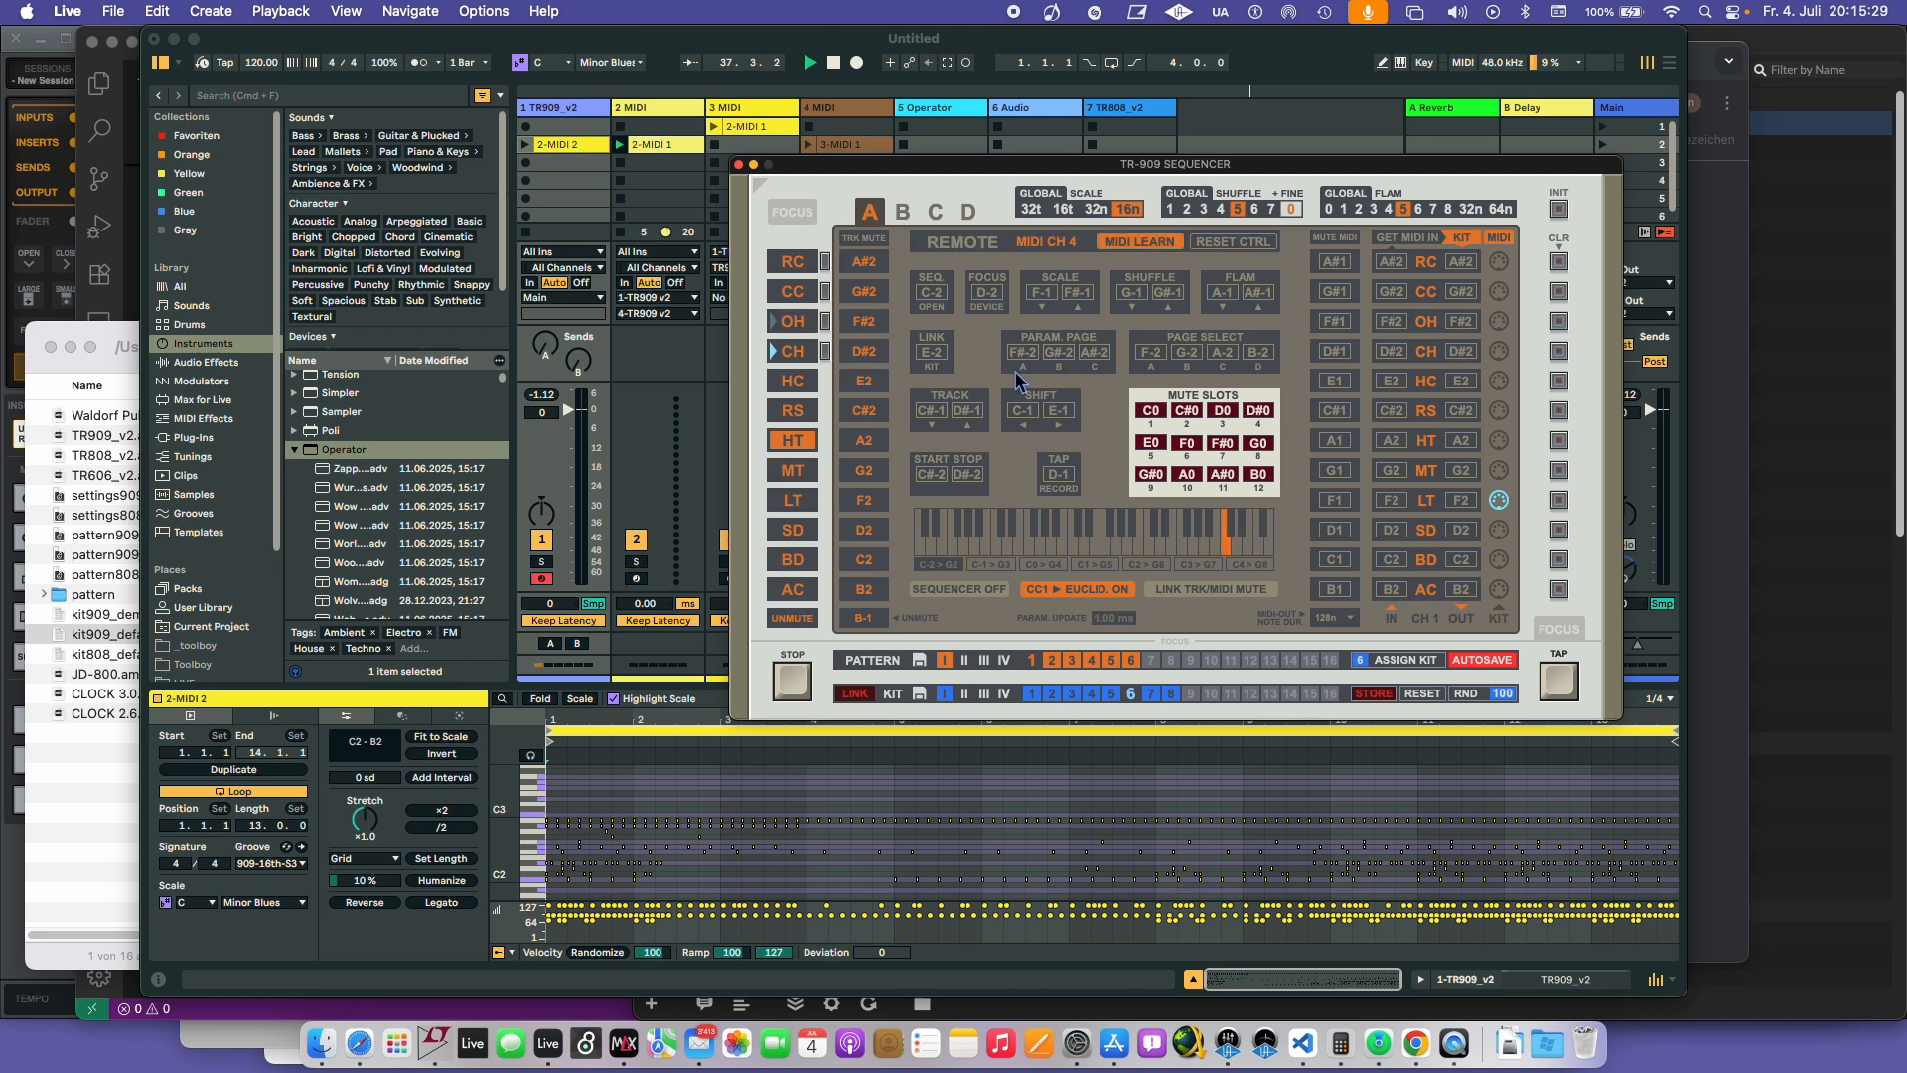
{"action": "left_click", "coordinate": [987, 294]}
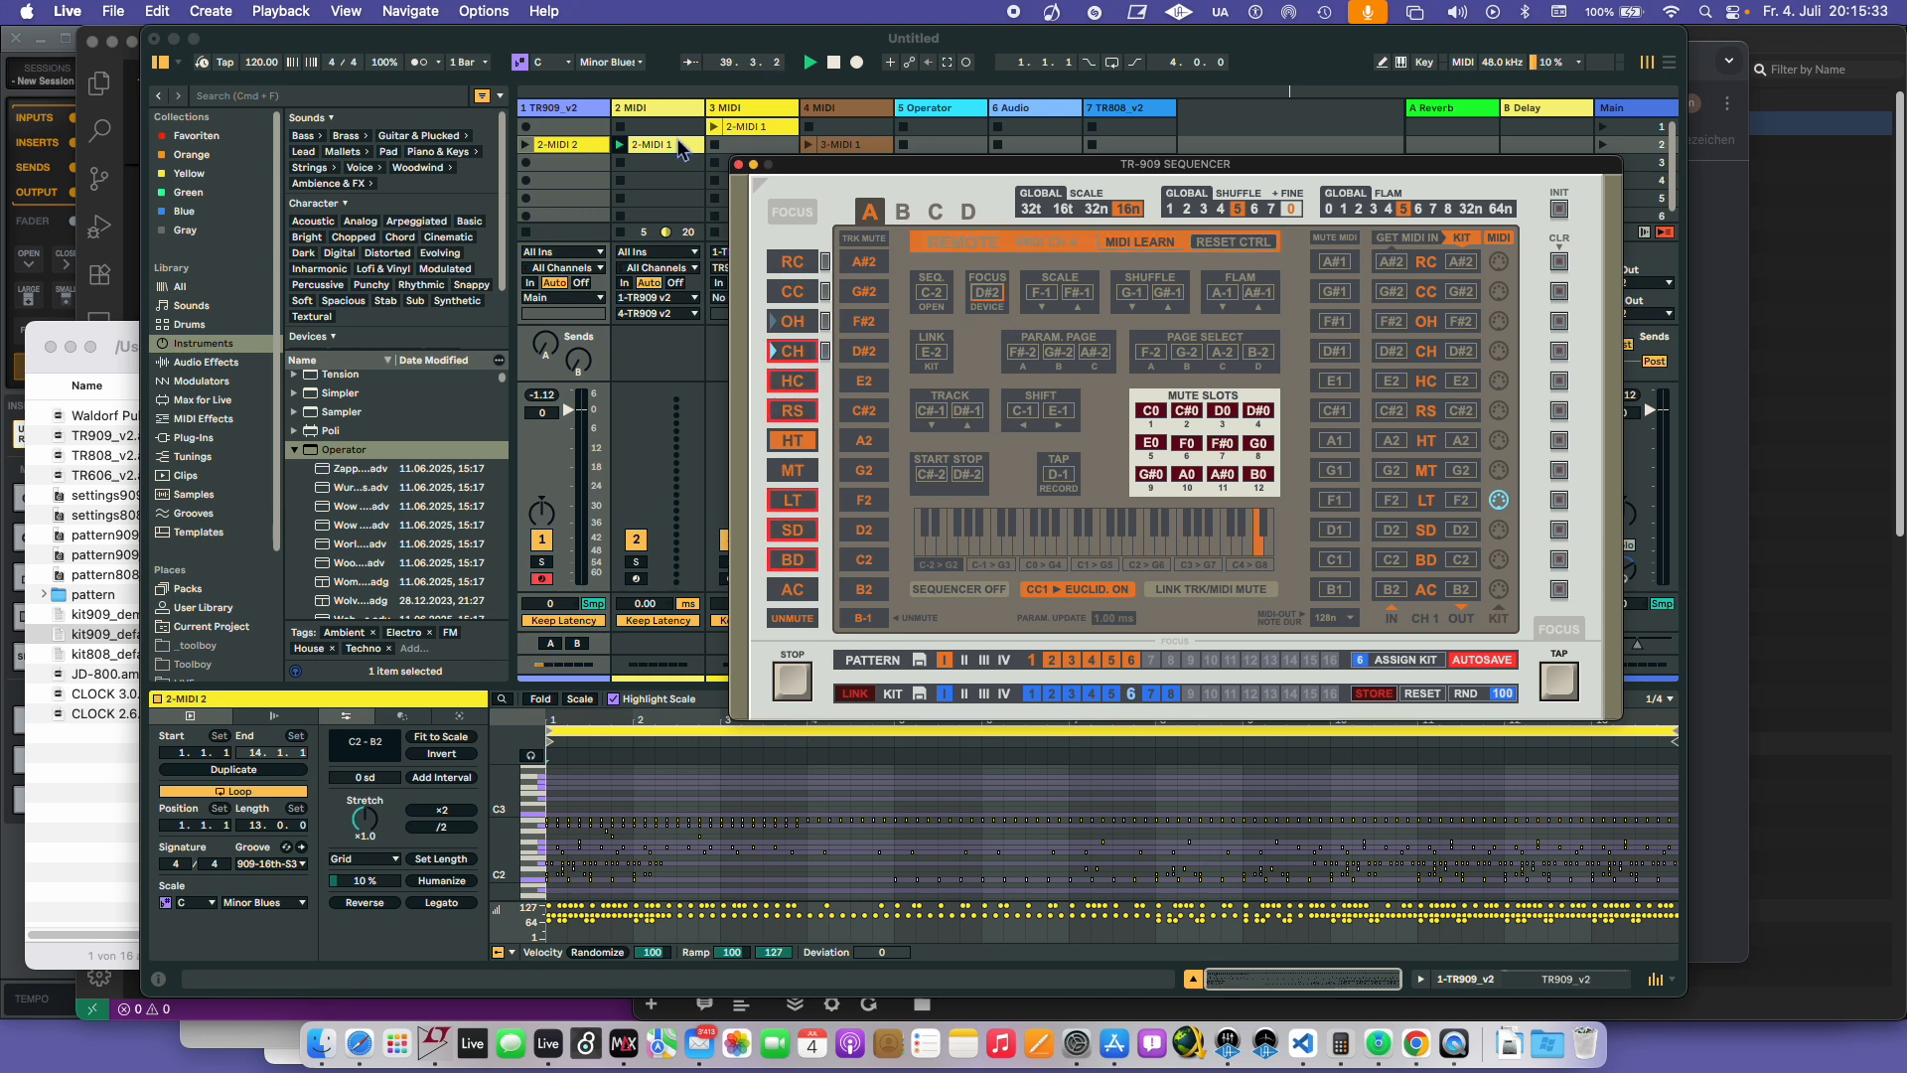
{"action": "left_click_drag", "start_coordinate": [795, 164], "coordinate": [991, 137]}
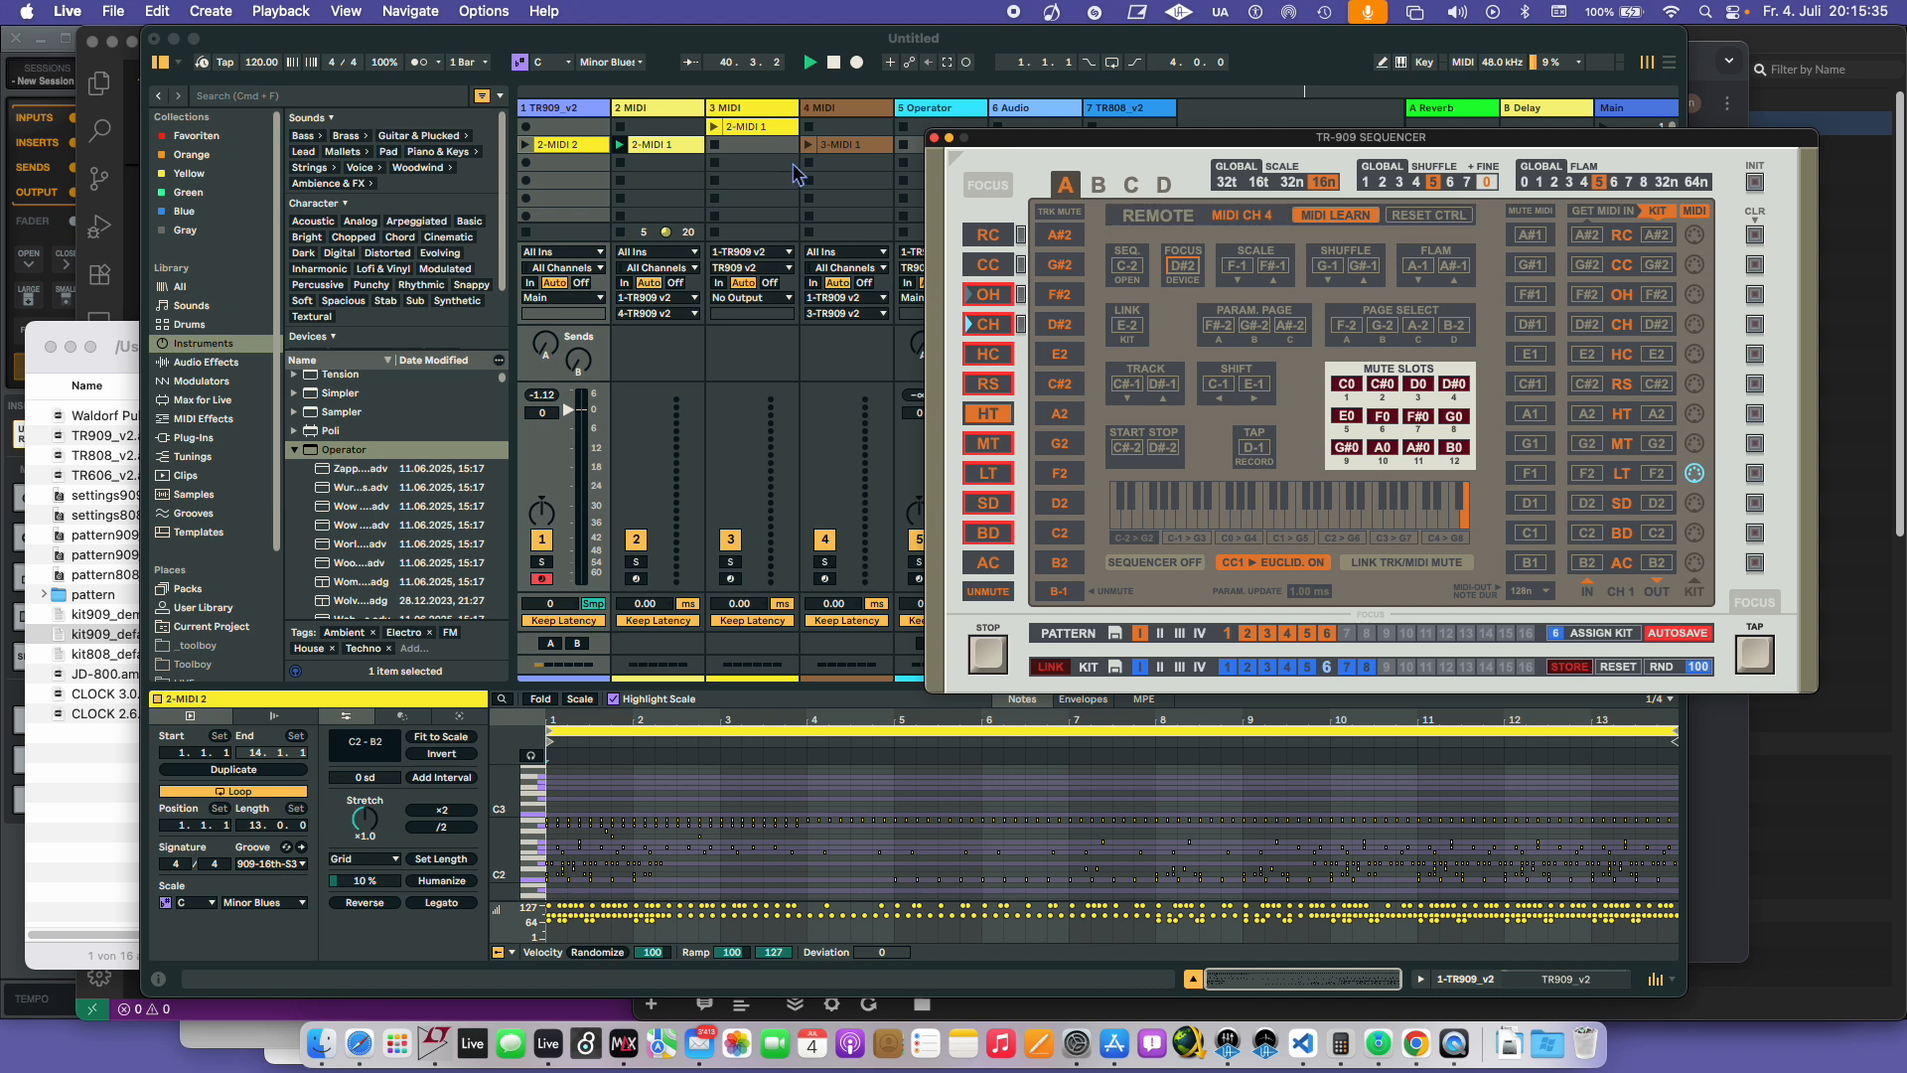
{"action": "left_click", "coordinate": [635, 579]}
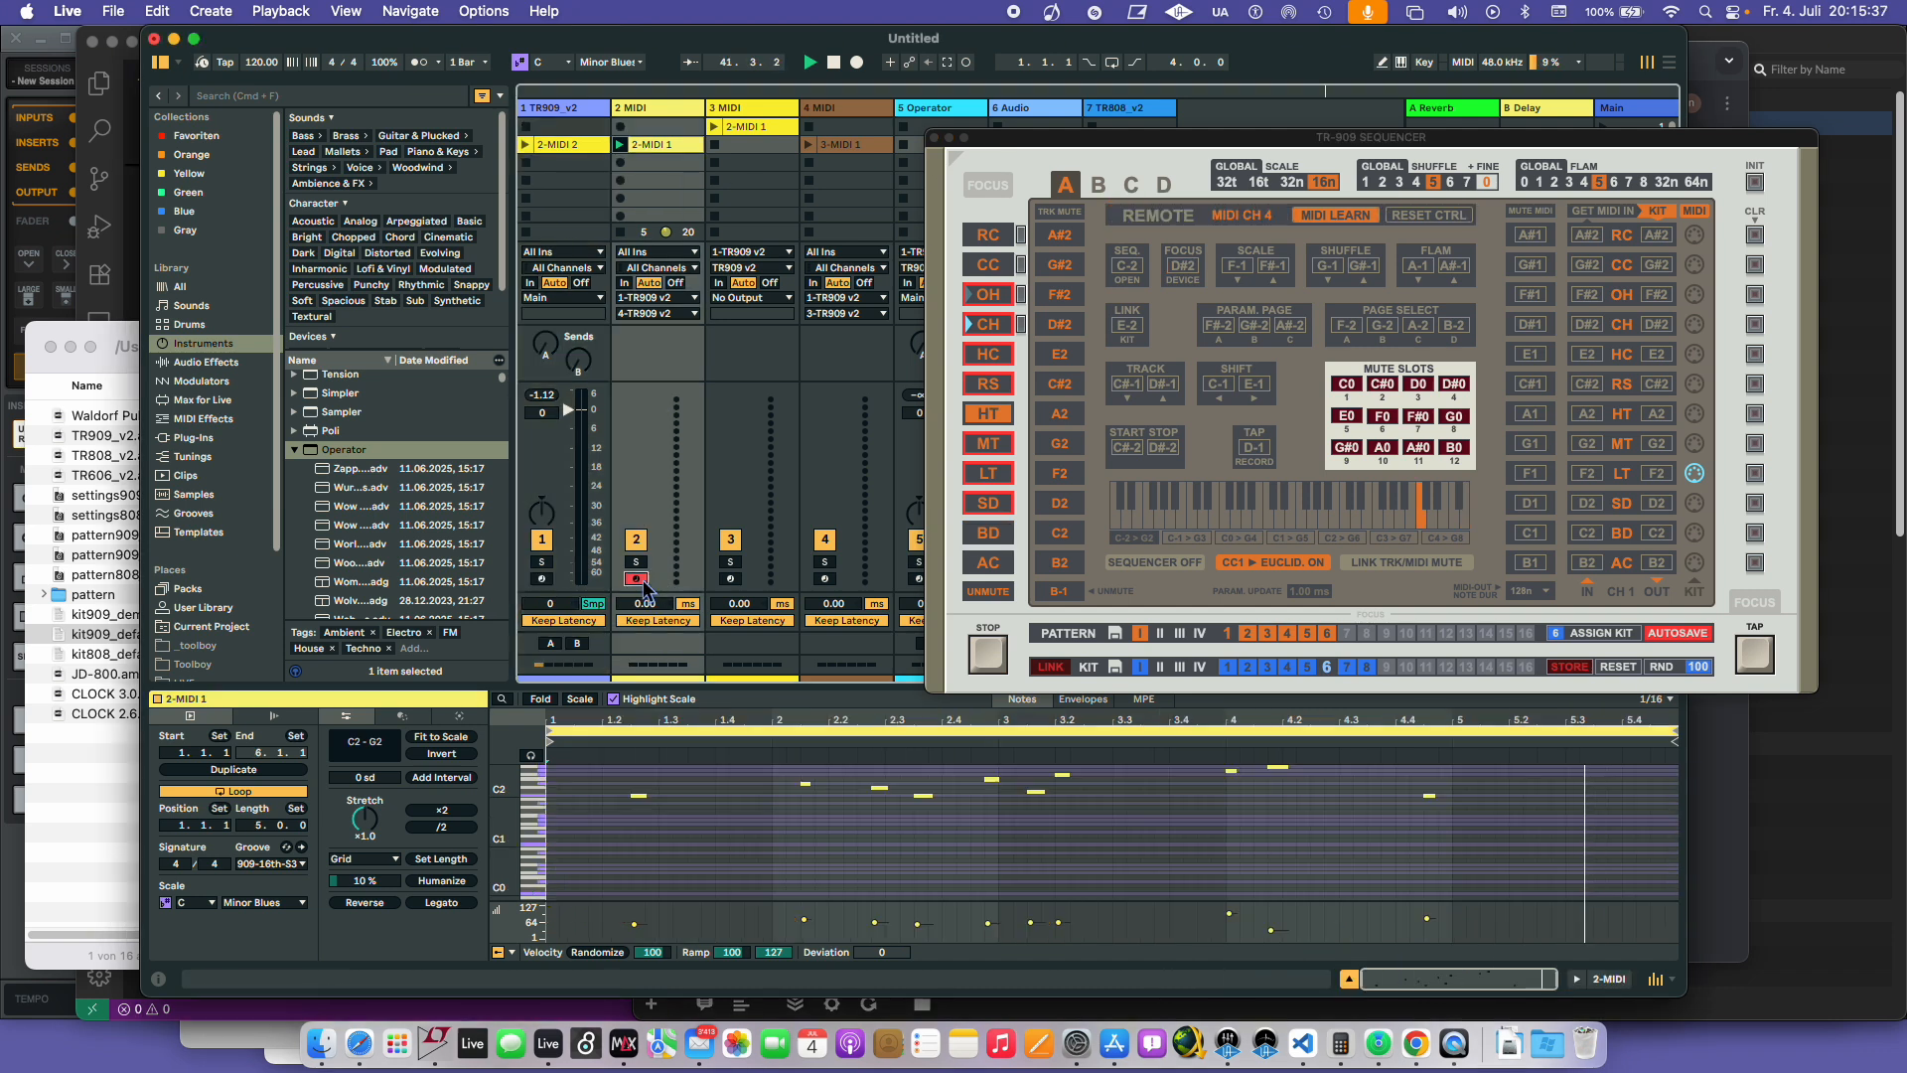
- Try learning incoming notes for the remote controls, C2 for Focus, D2 for Seq and F#2 for Link, and end MIDI Learn
{"action": "left_click", "coordinate": [1182, 274]}
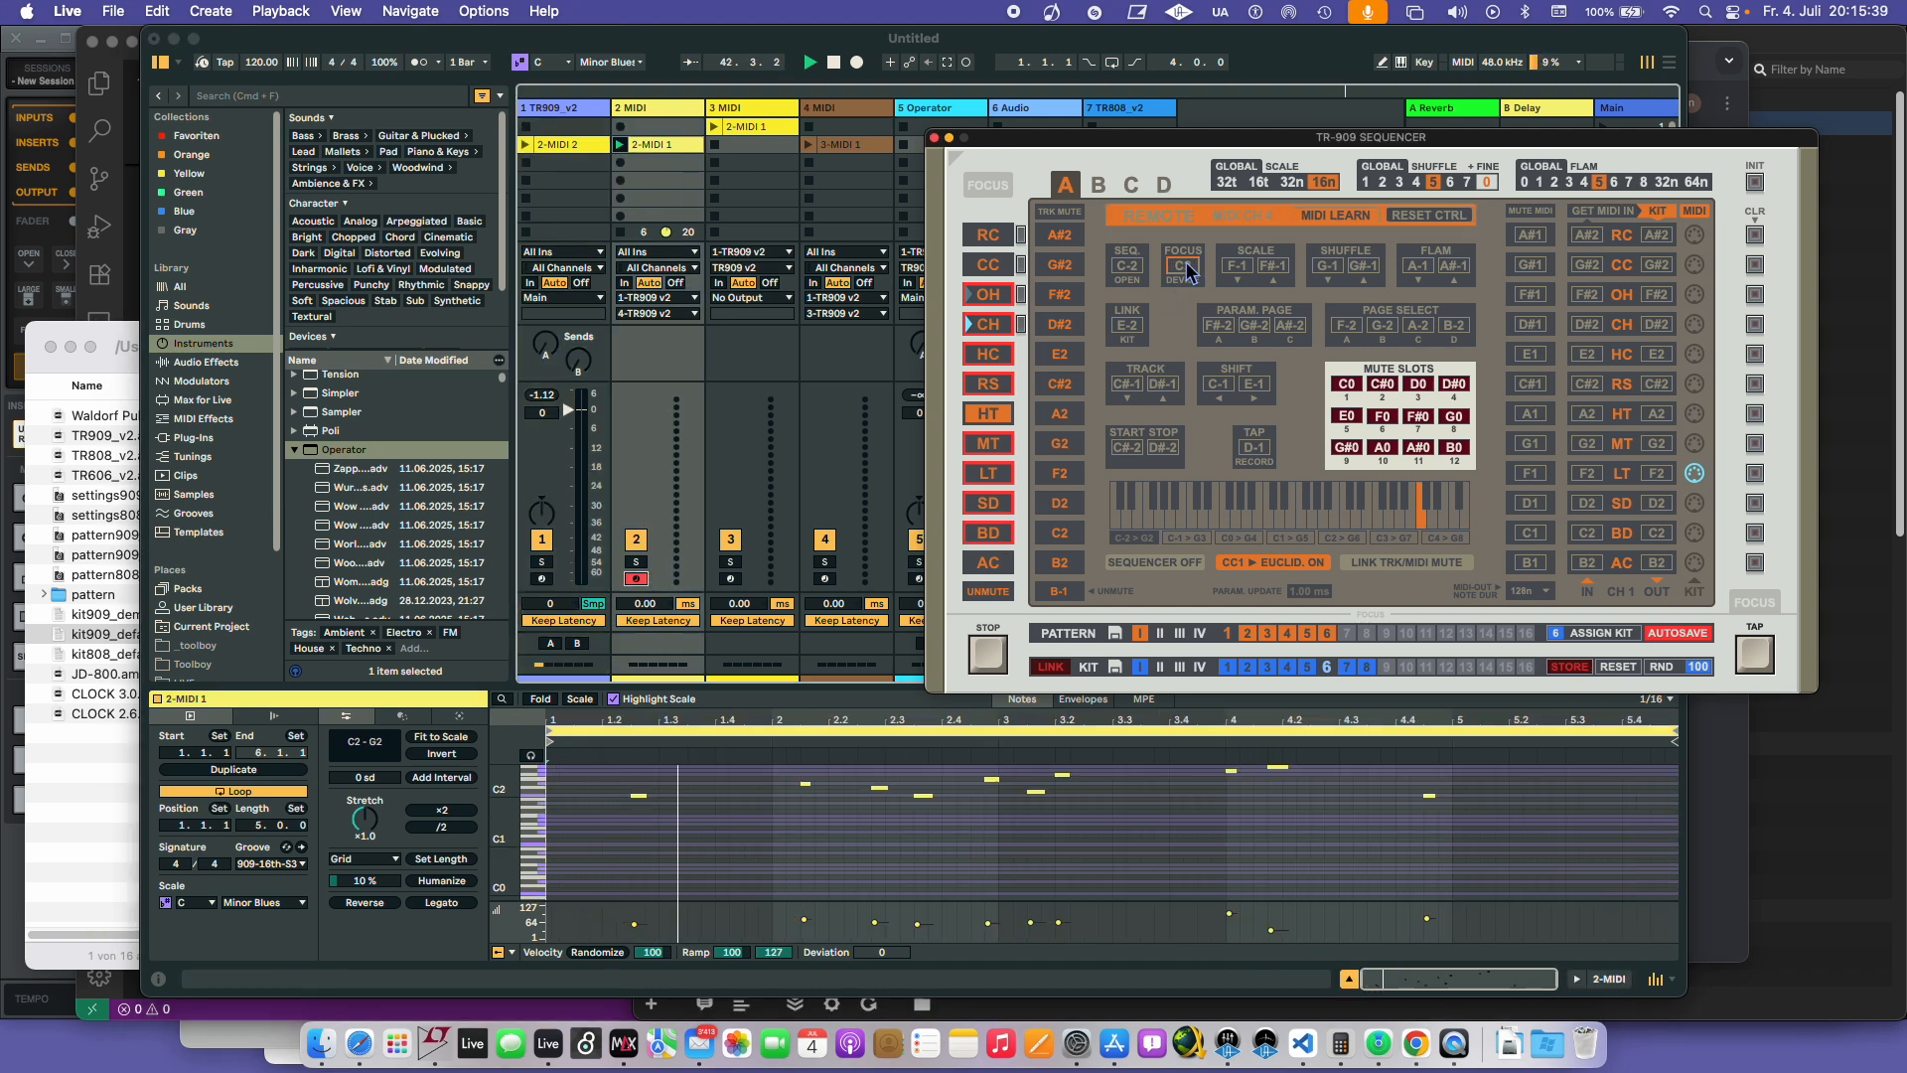
{"action": "left_click", "coordinate": [1131, 273]}
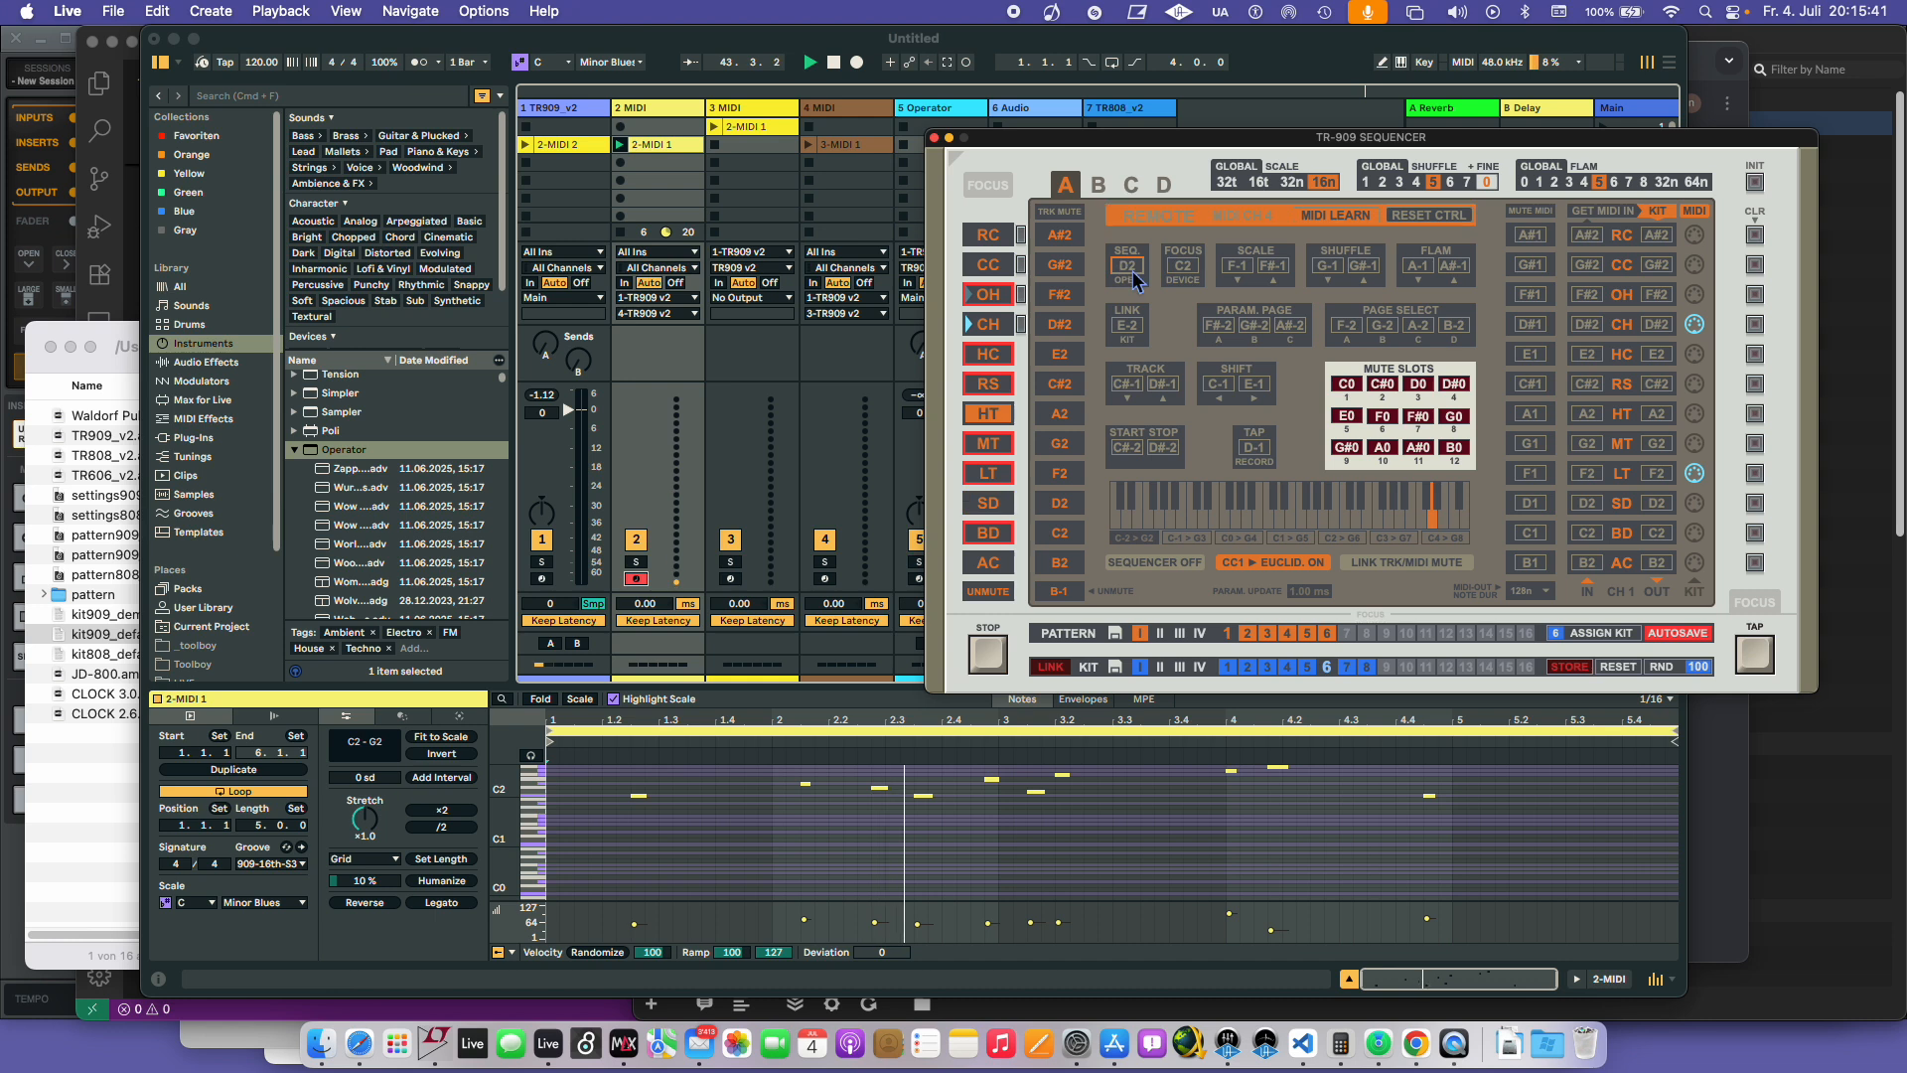
{"action": "left_click", "coordinate": [1129, 331]}
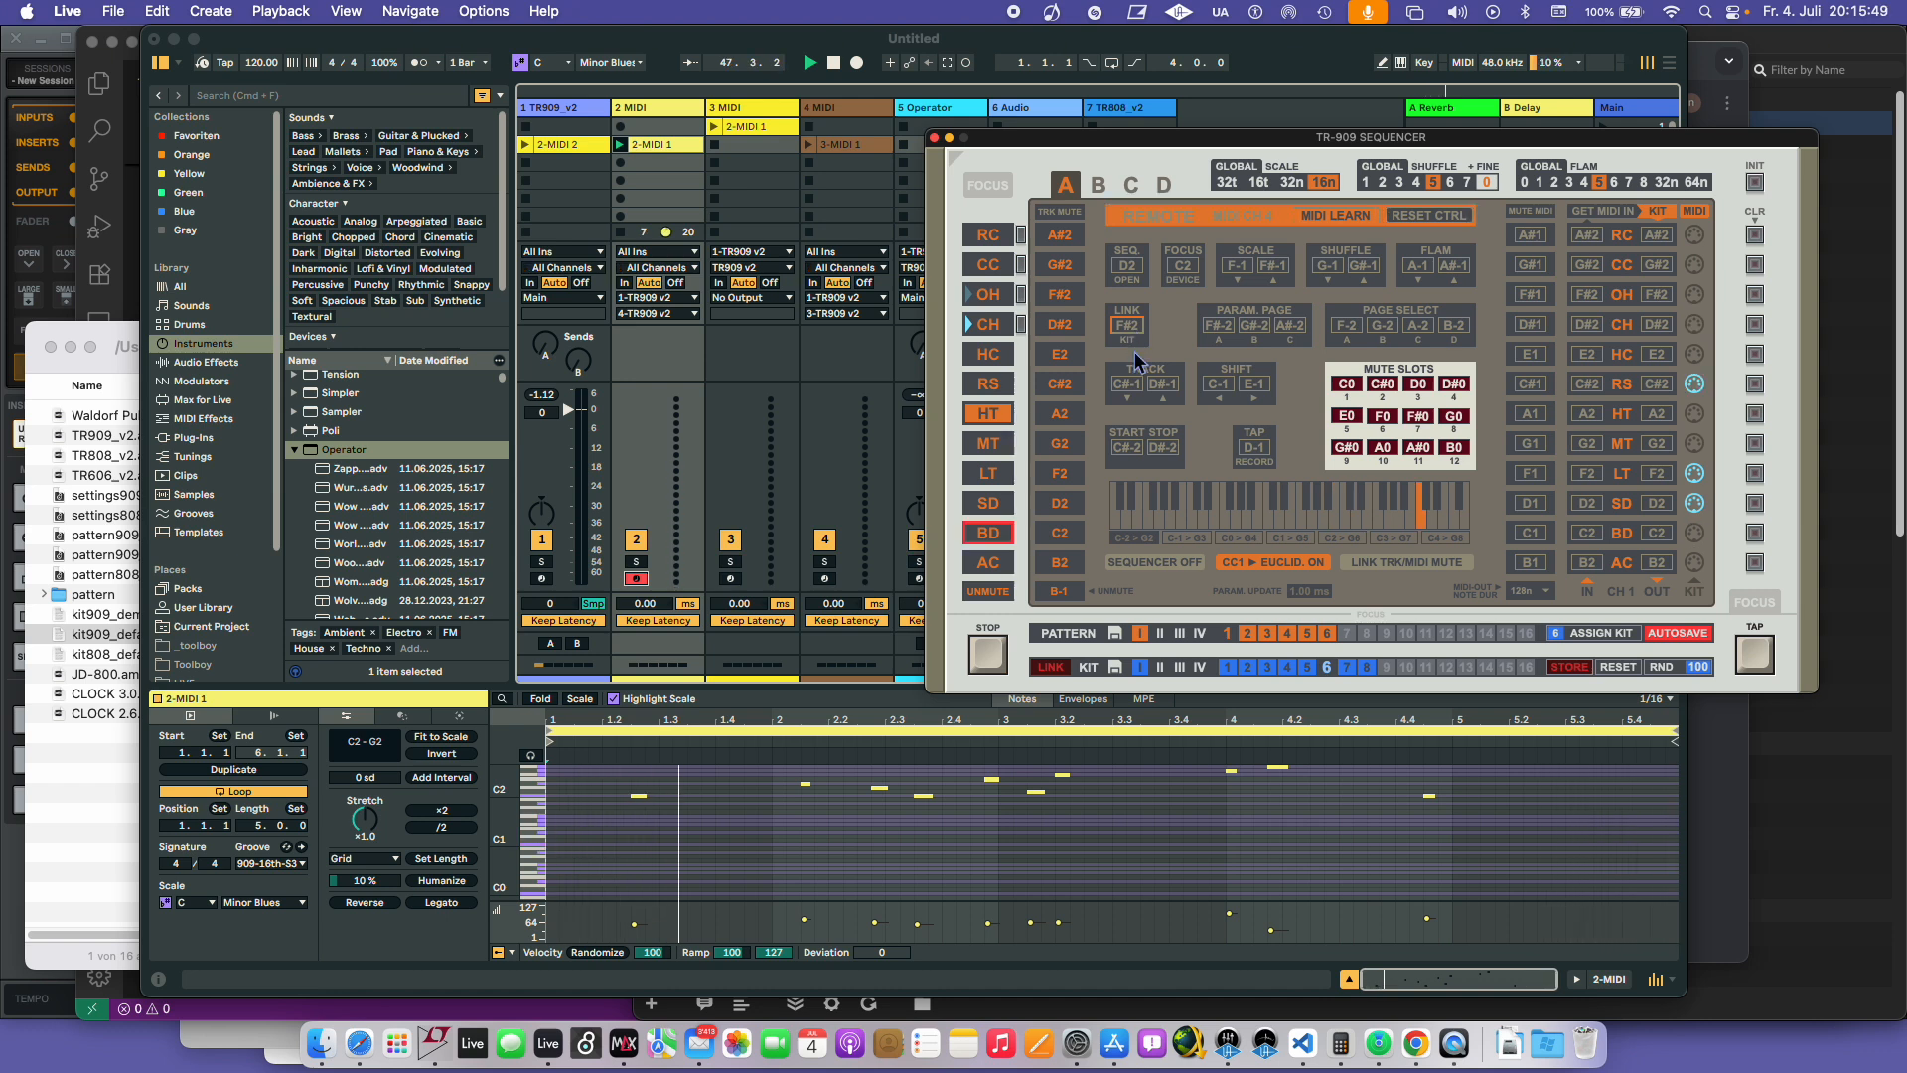
{"action": "double_click", "coordinate": [1339, 216]}
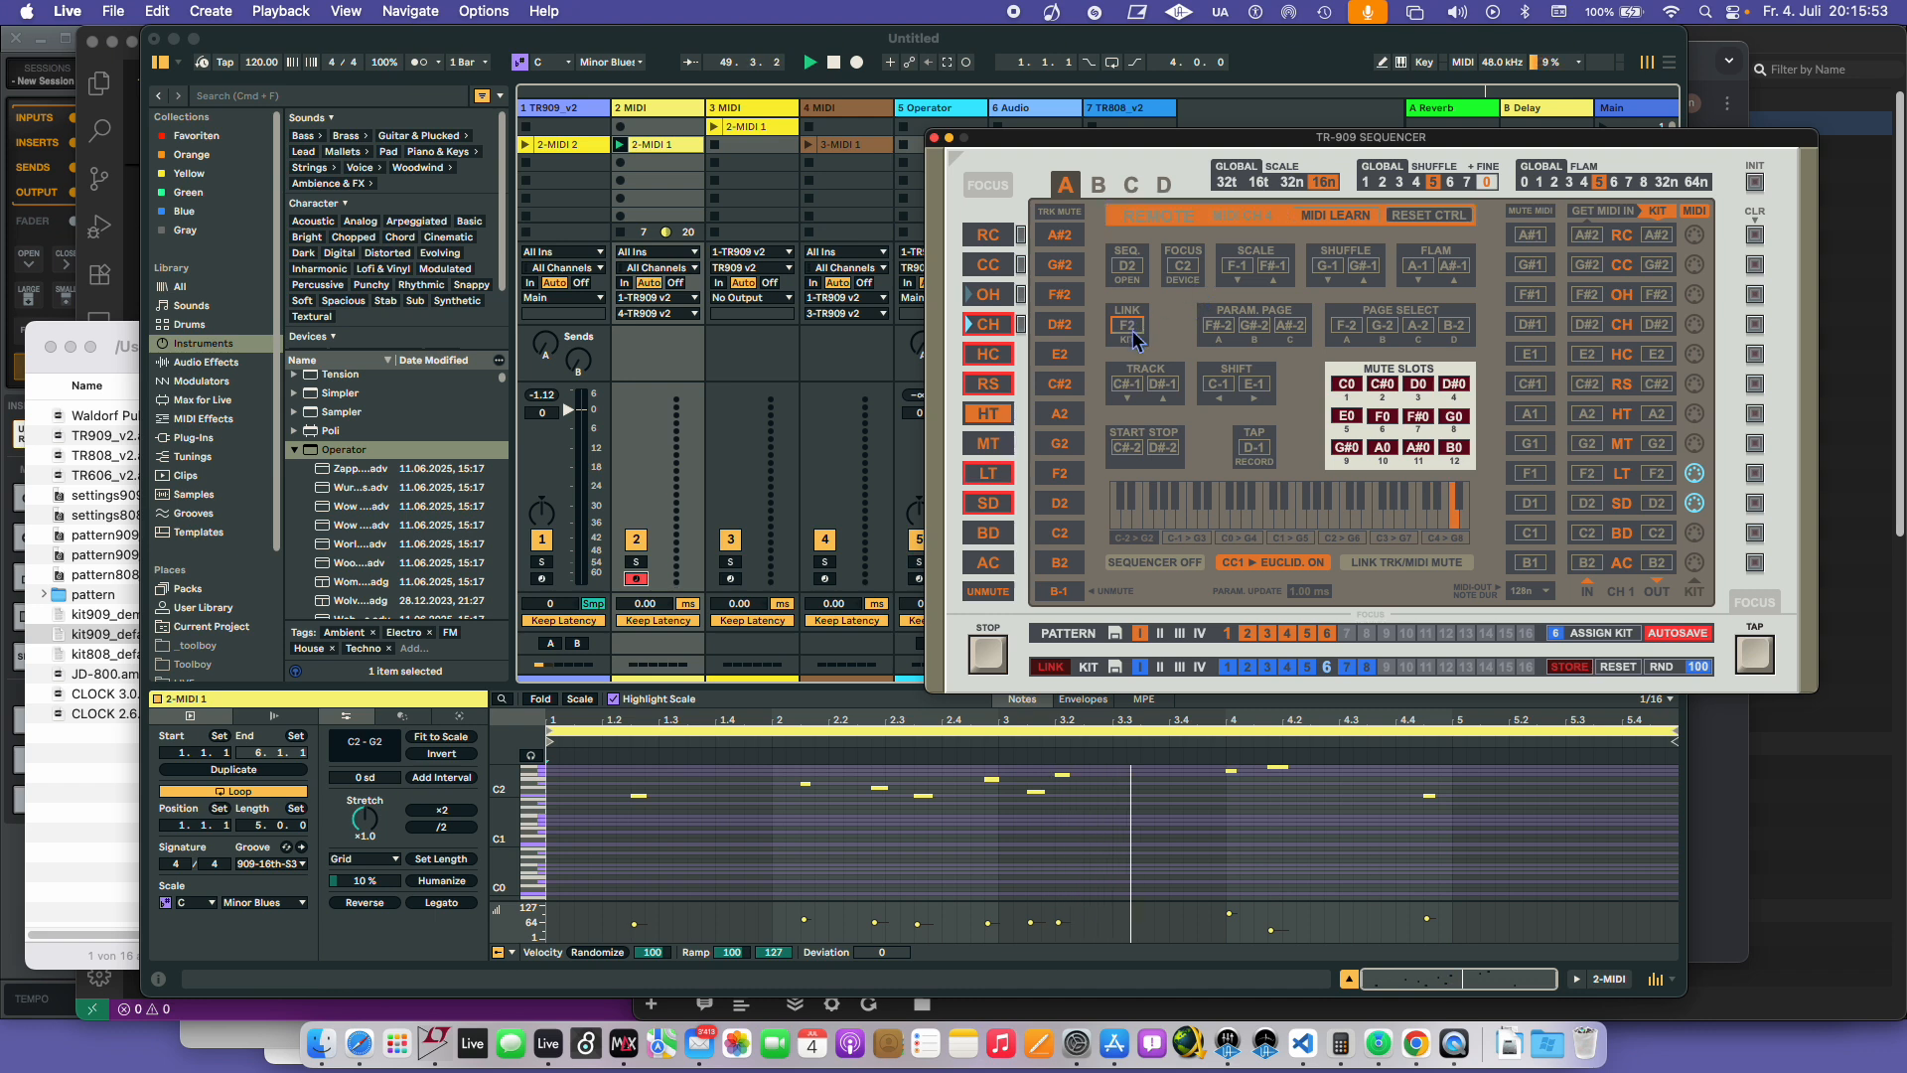
{"action": "left_click", "coordinate": [1334, 216]}
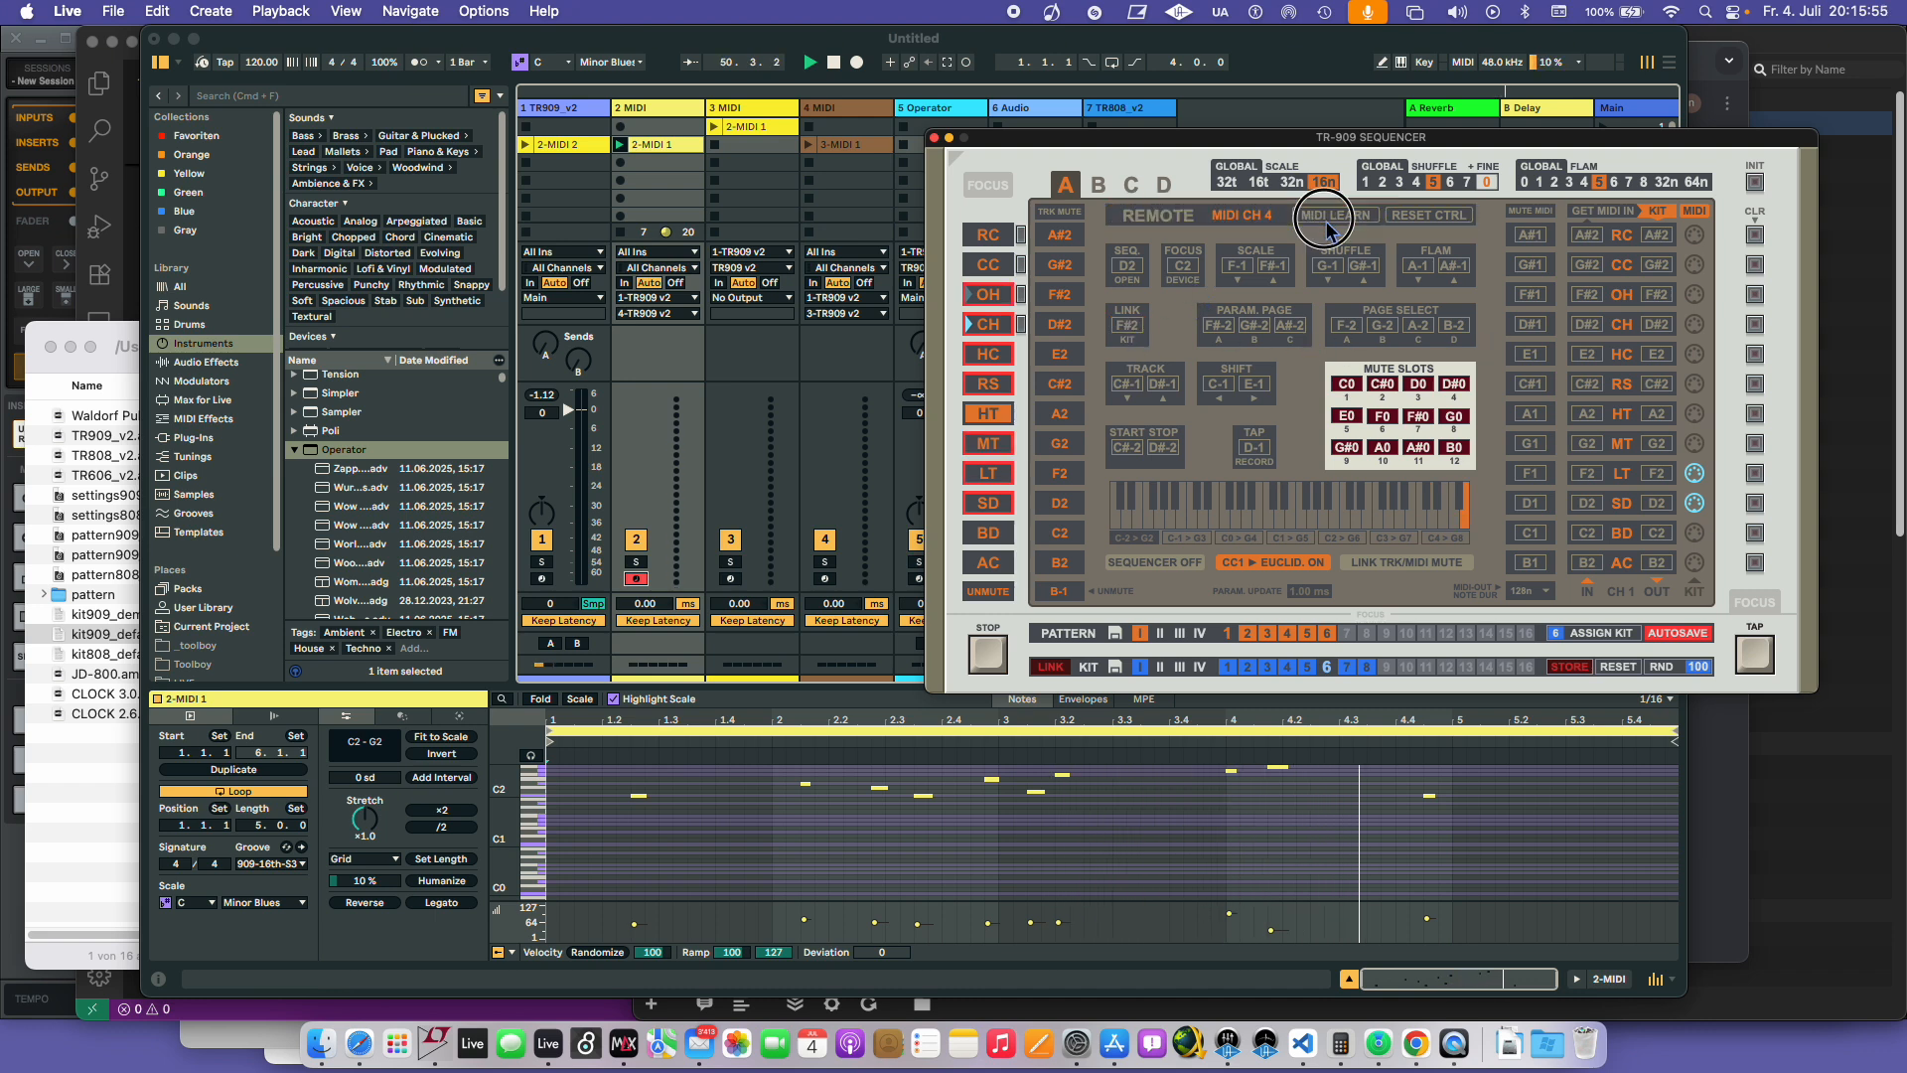
- Reset the Link, Focus and Seq remote notes to their defaults, E-2, D-2 and C-2
{"action": "double_click", "coordinate": [1133, 323]}
{"action": "double_click", "coordinate": [1183, 267]}
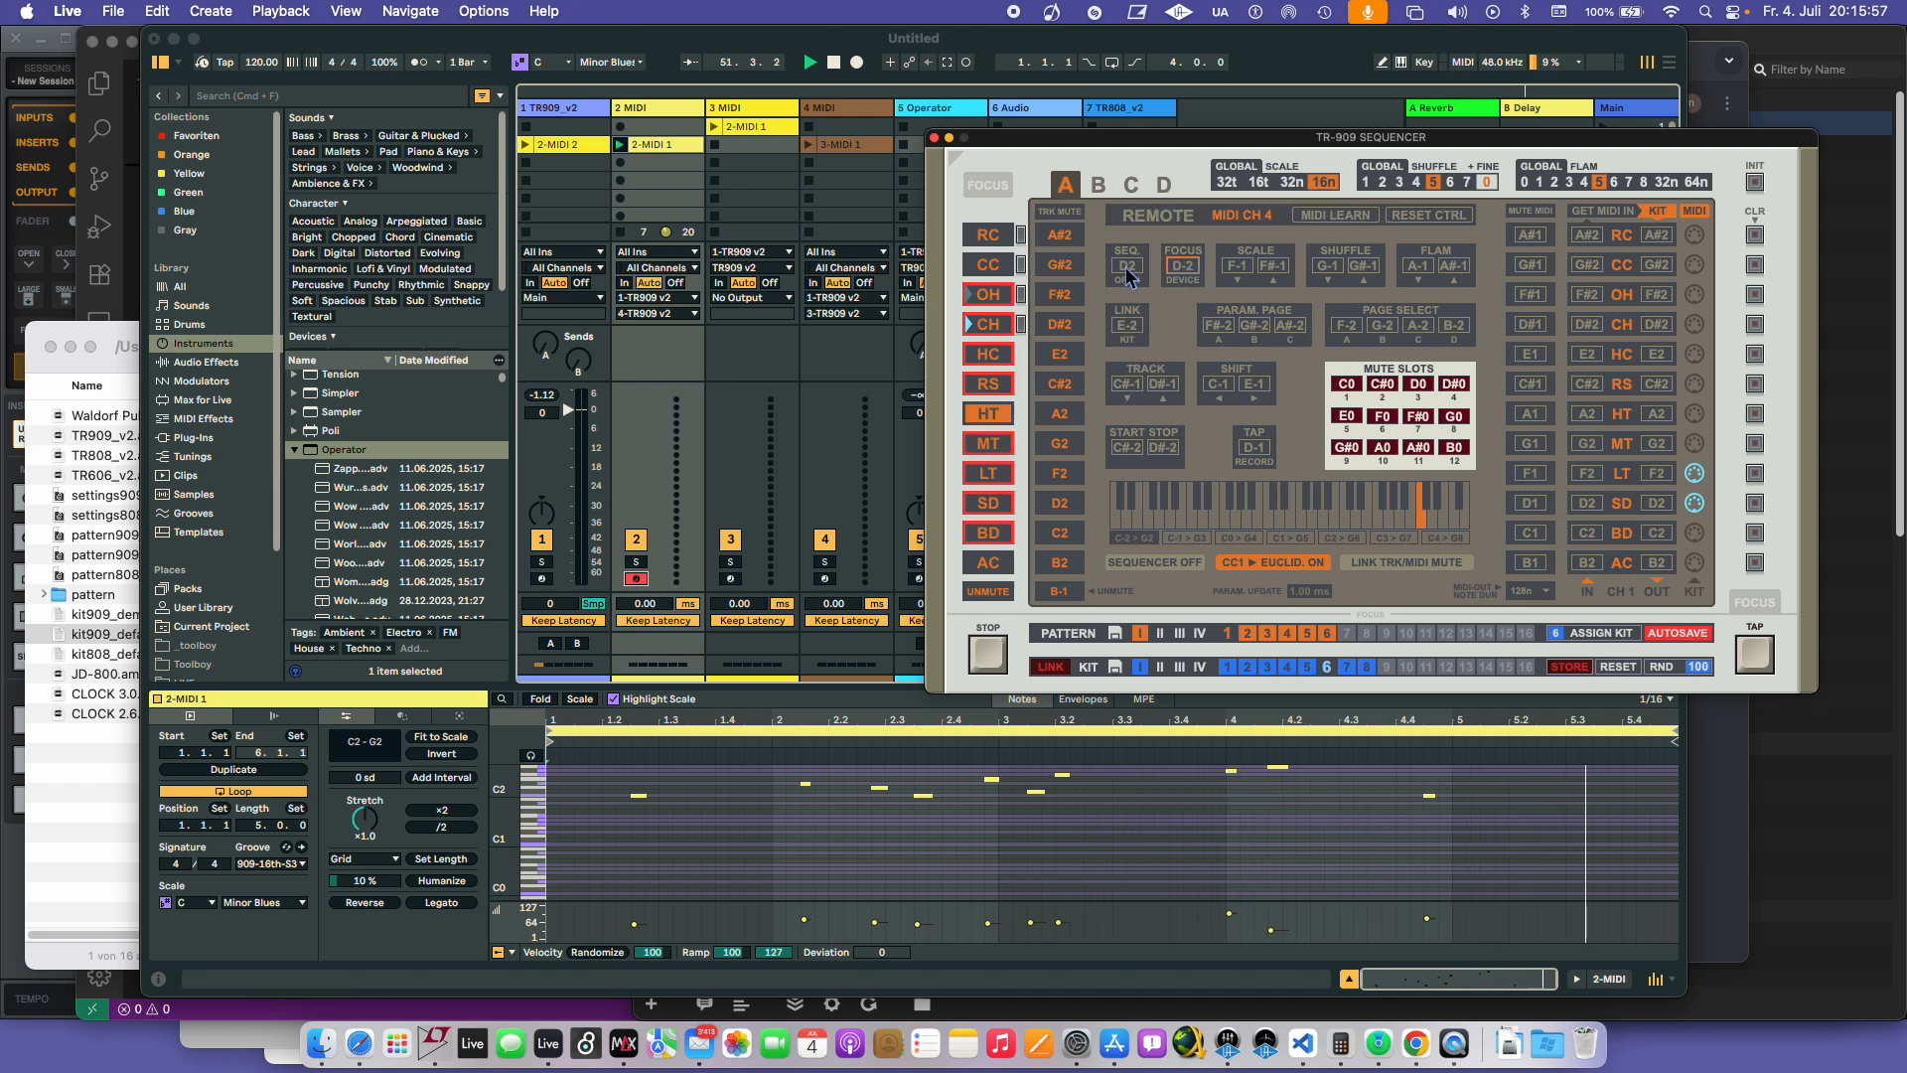
{"action": "double_click", "coordinate": [1129, 267]}
{"action": "left_click", "coordinate": [1177, 268]}
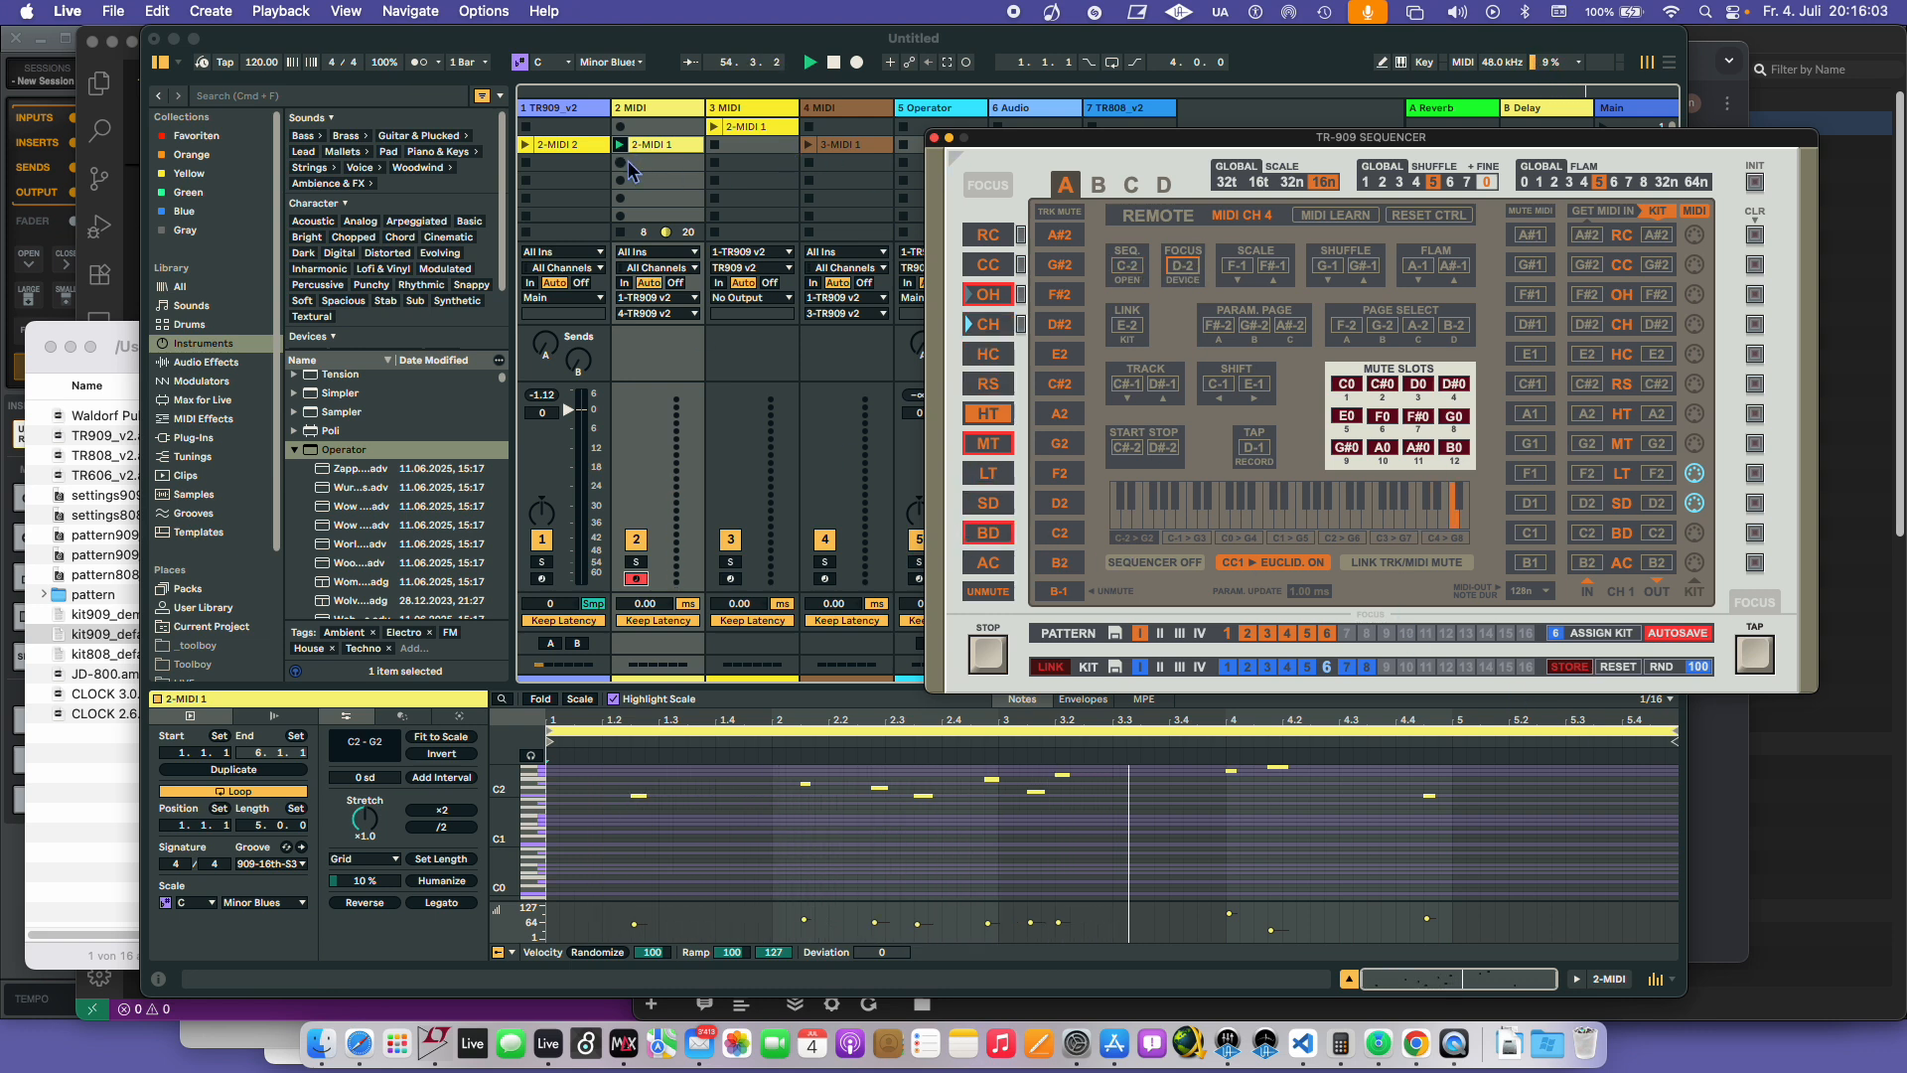
- Stop and delete the 2-MIDI 1 clip on the 2 MIDI track, and move the sequencer window back over the clip tracks
{"action": "left_click", "coordinate": [625, 236]}
{"action": "left_click", "coordinate": [624, 233]}
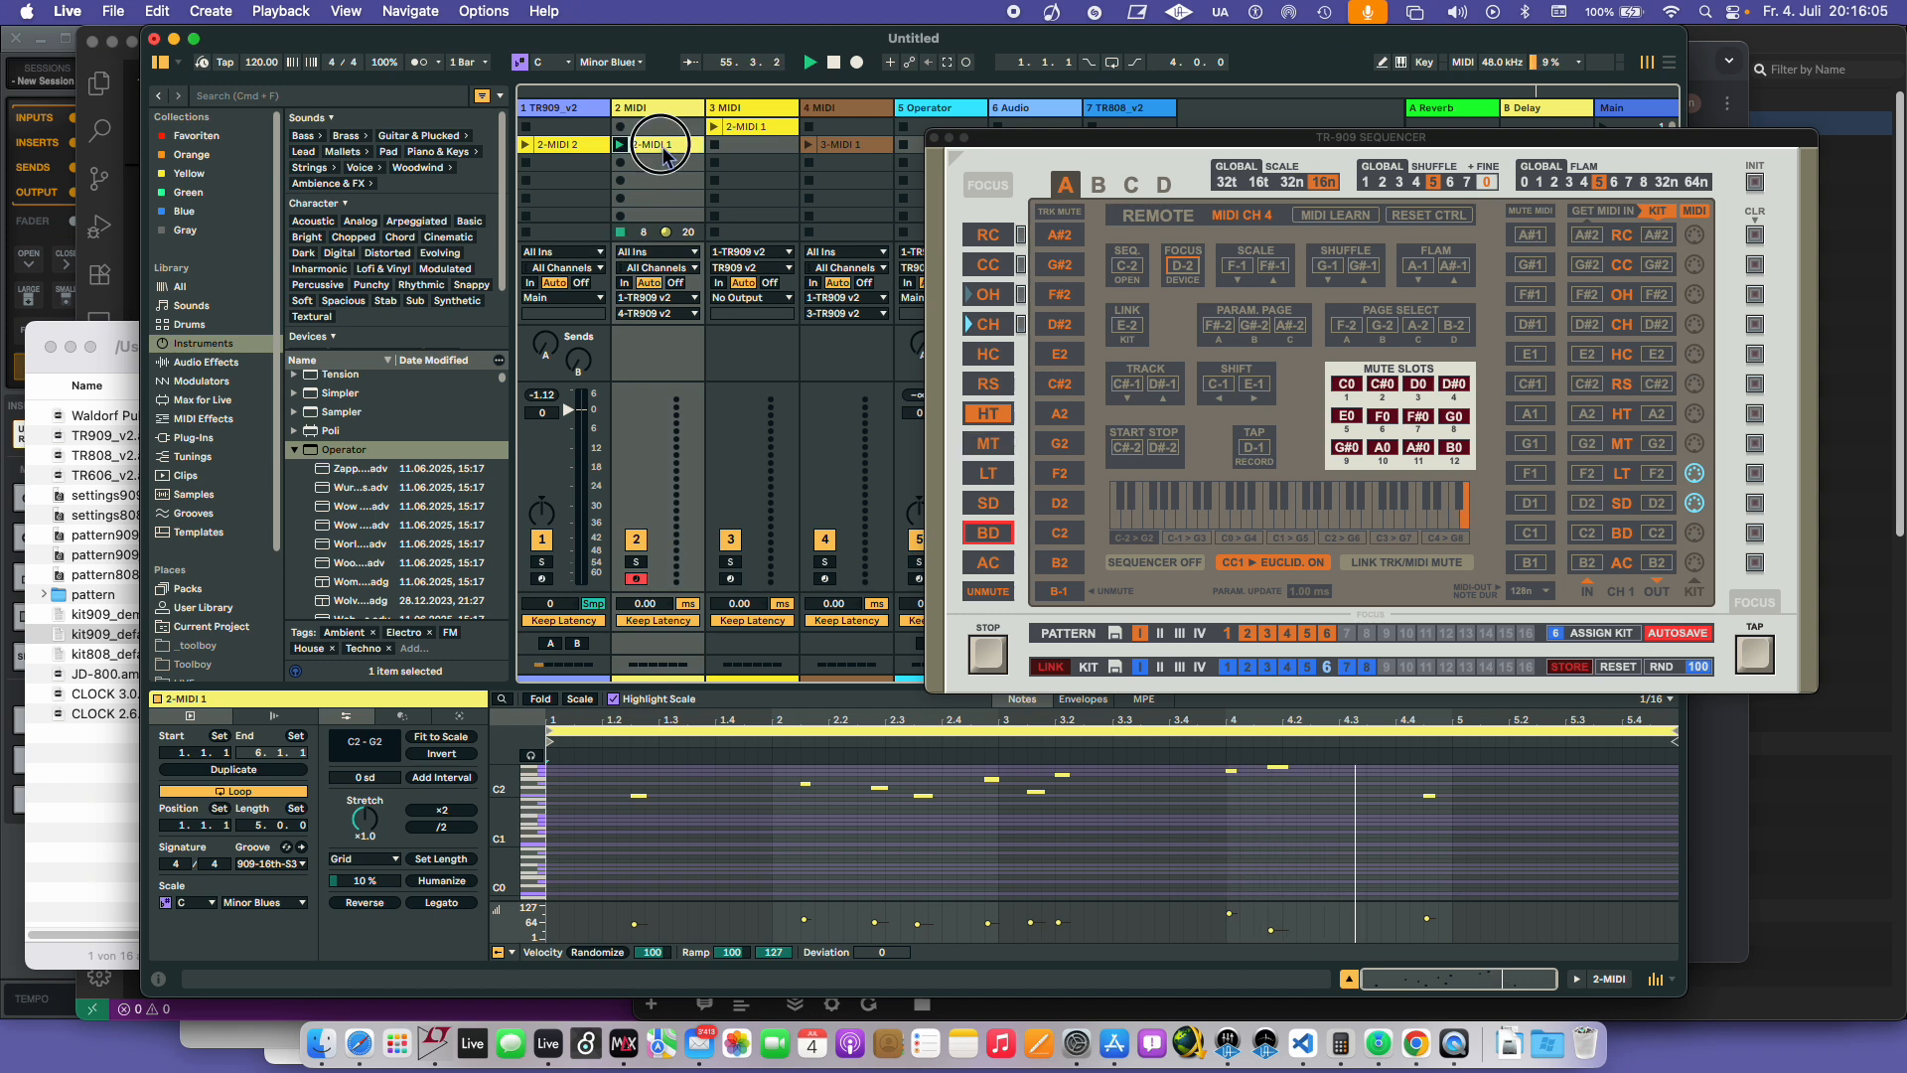
{"action": "double_click", "coordinate": [663, 150]}
{"action": "double_click", "coordinate": [664, 150]}
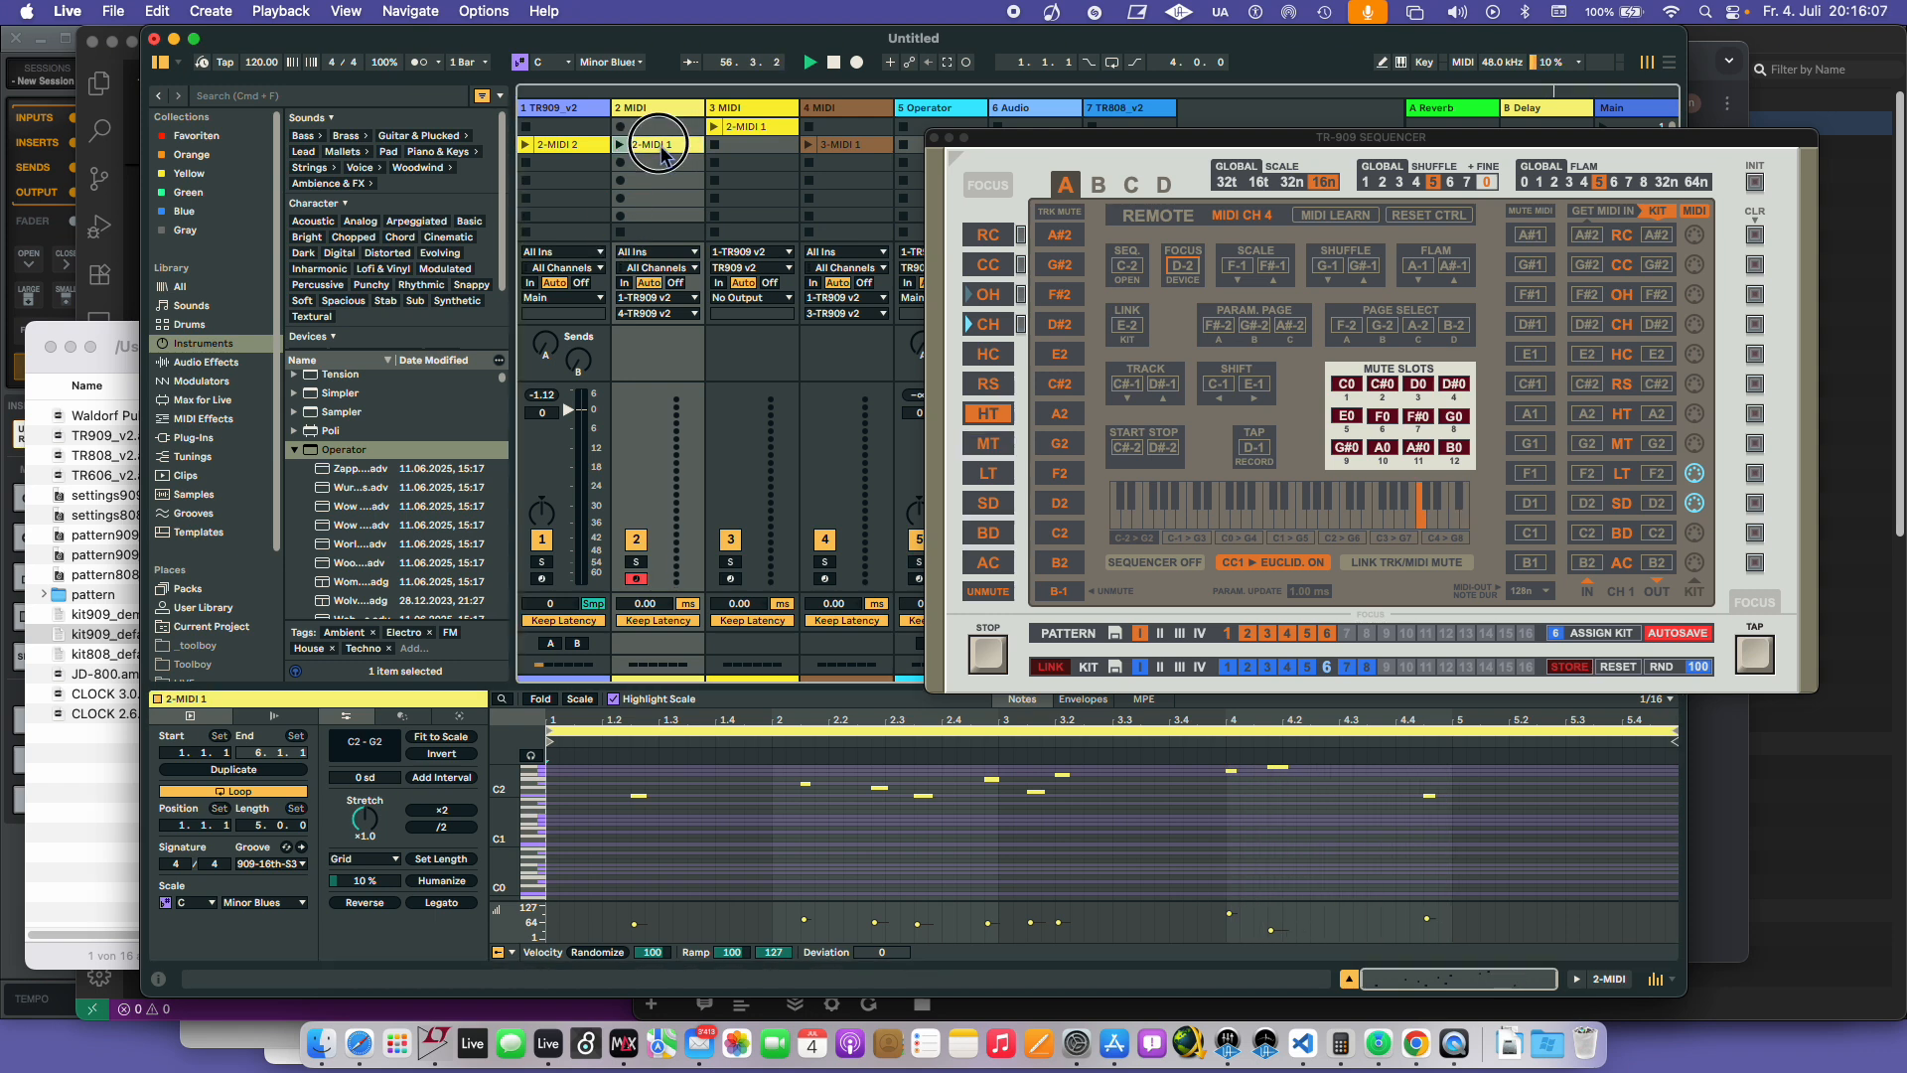
{"action": "key", "text": "Delete"}
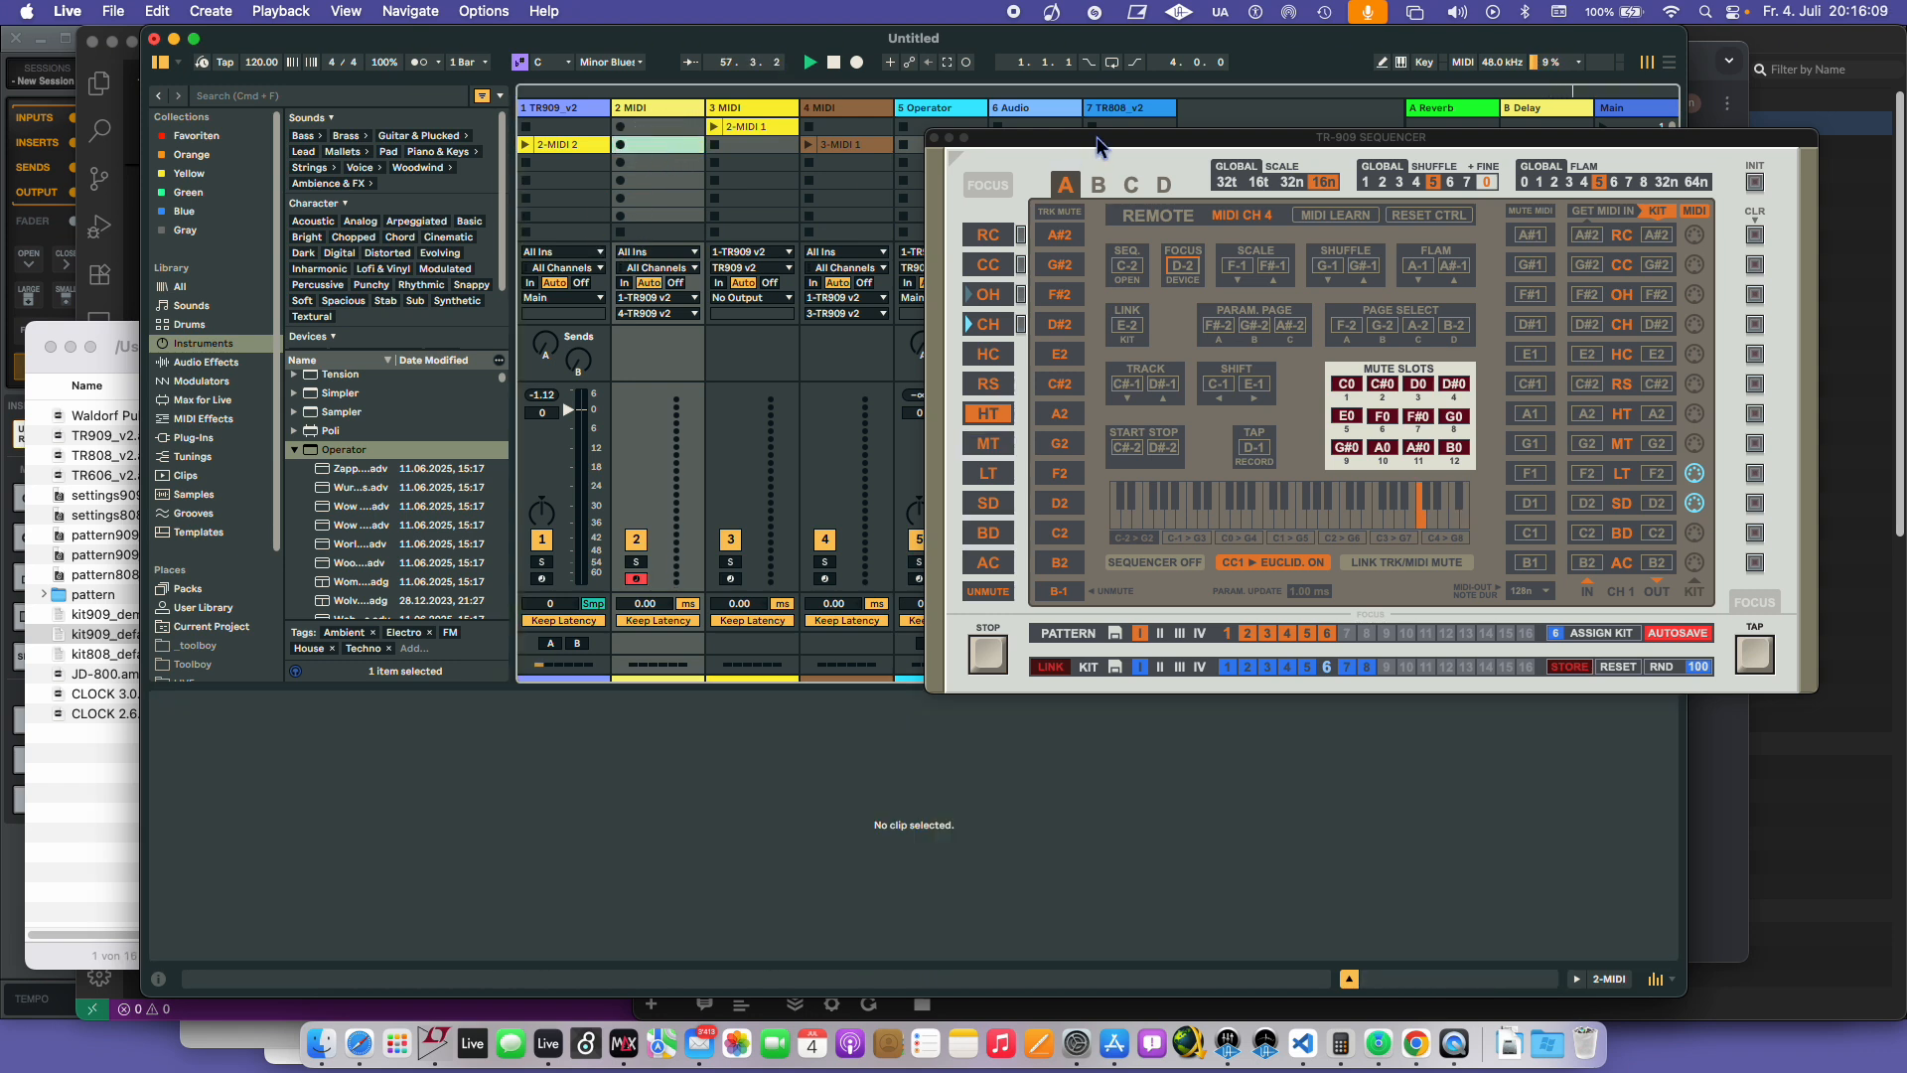
{"action": "left_click_drag", "start_coordinate": [1098, 145], "coordinate": [922, 146]}
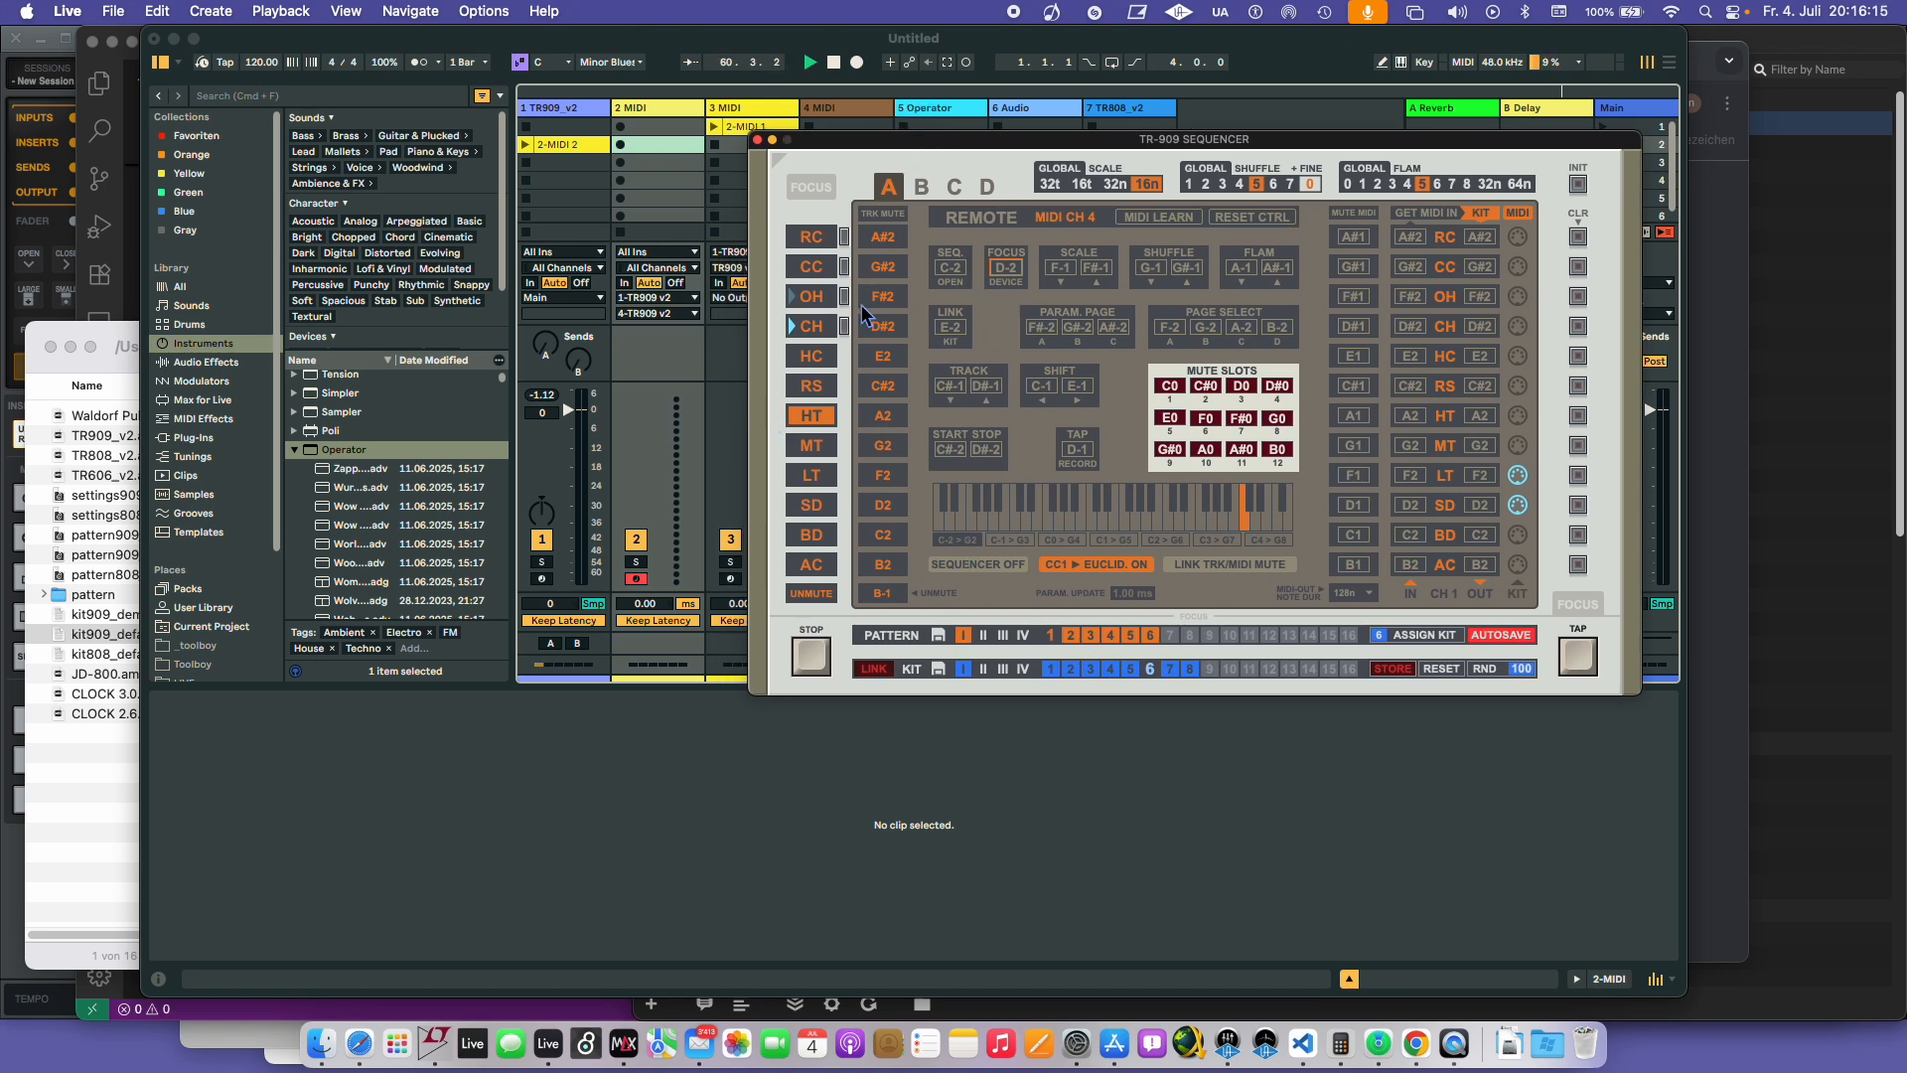
- Try MIDI Learn on Seq with C#1, Focus with D#1 and Link, and reset them to C-2, D-2 and E-2
{"action": "left_click", "coordinate": [952, 269]}
{"action": "left_click", "coordinate": [1126, 212]}
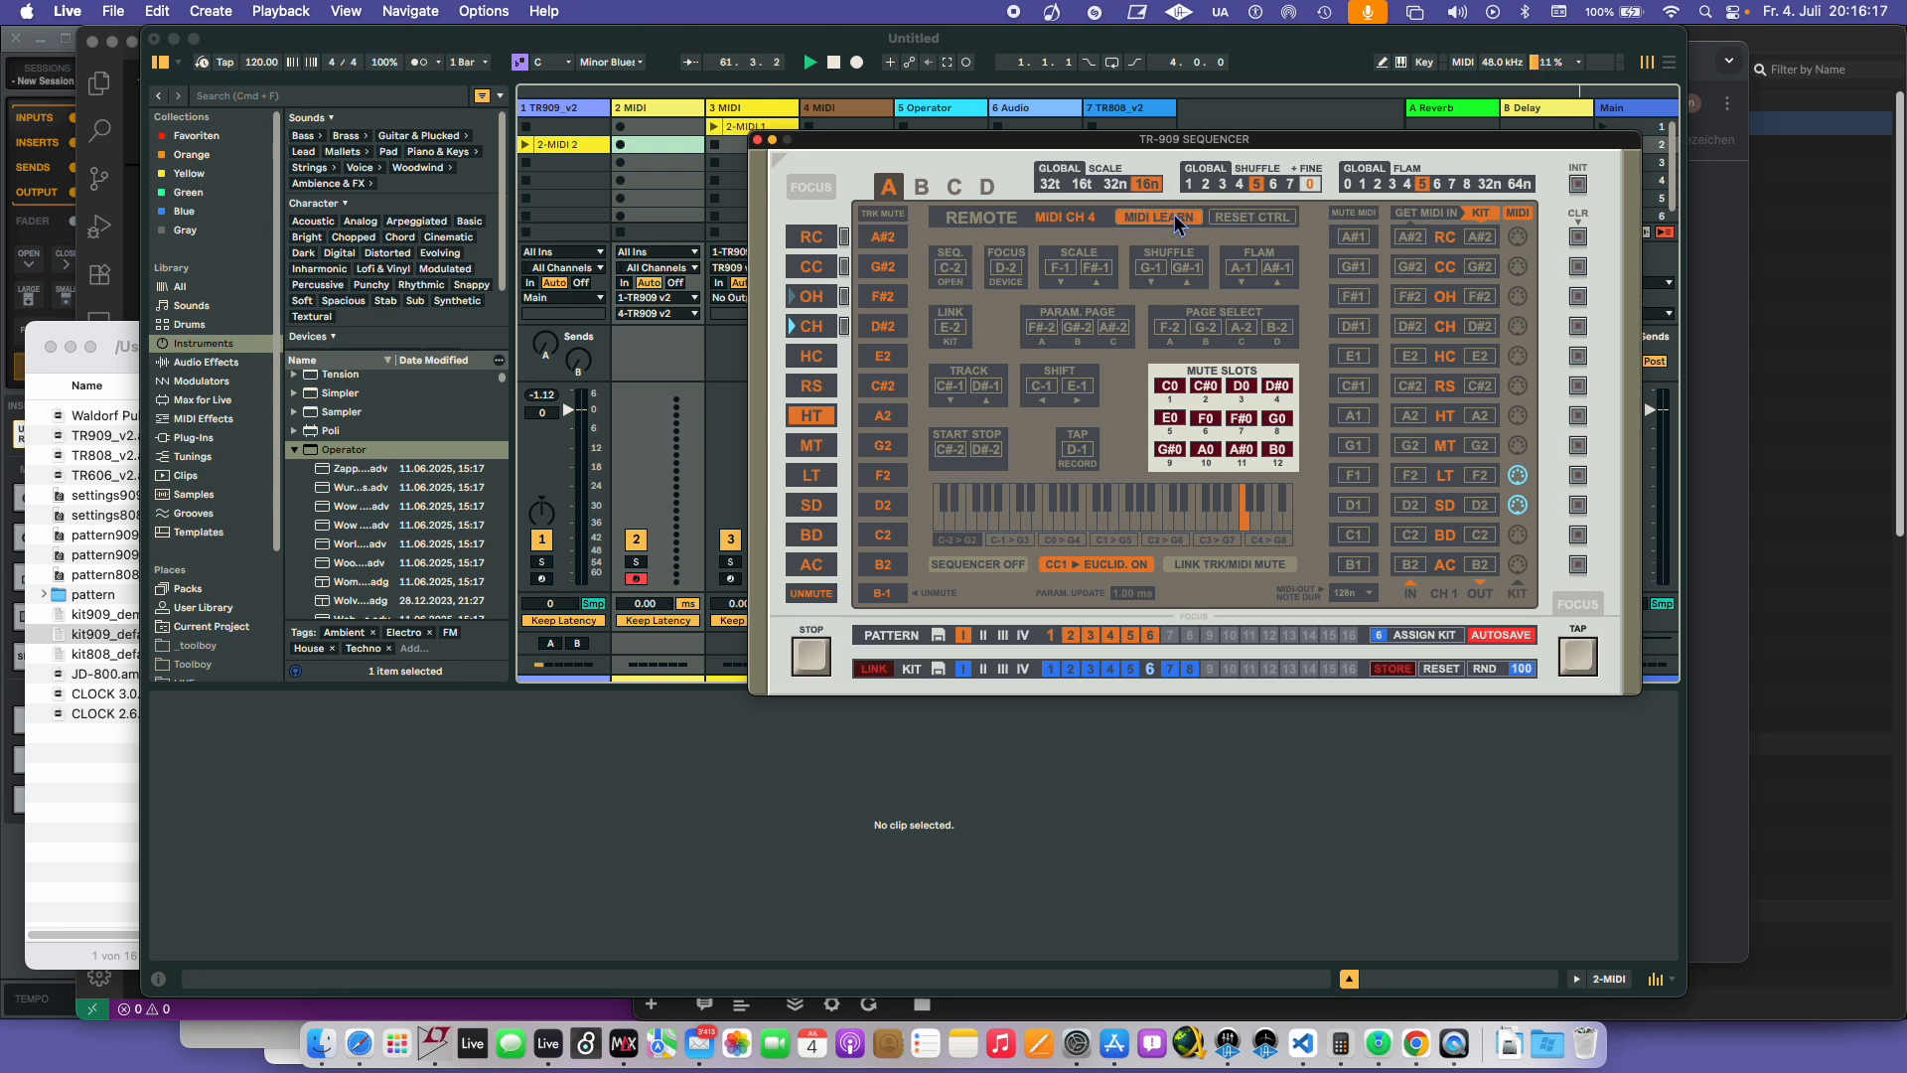
{"action": "left_click", "coordinate": [955, 273]}
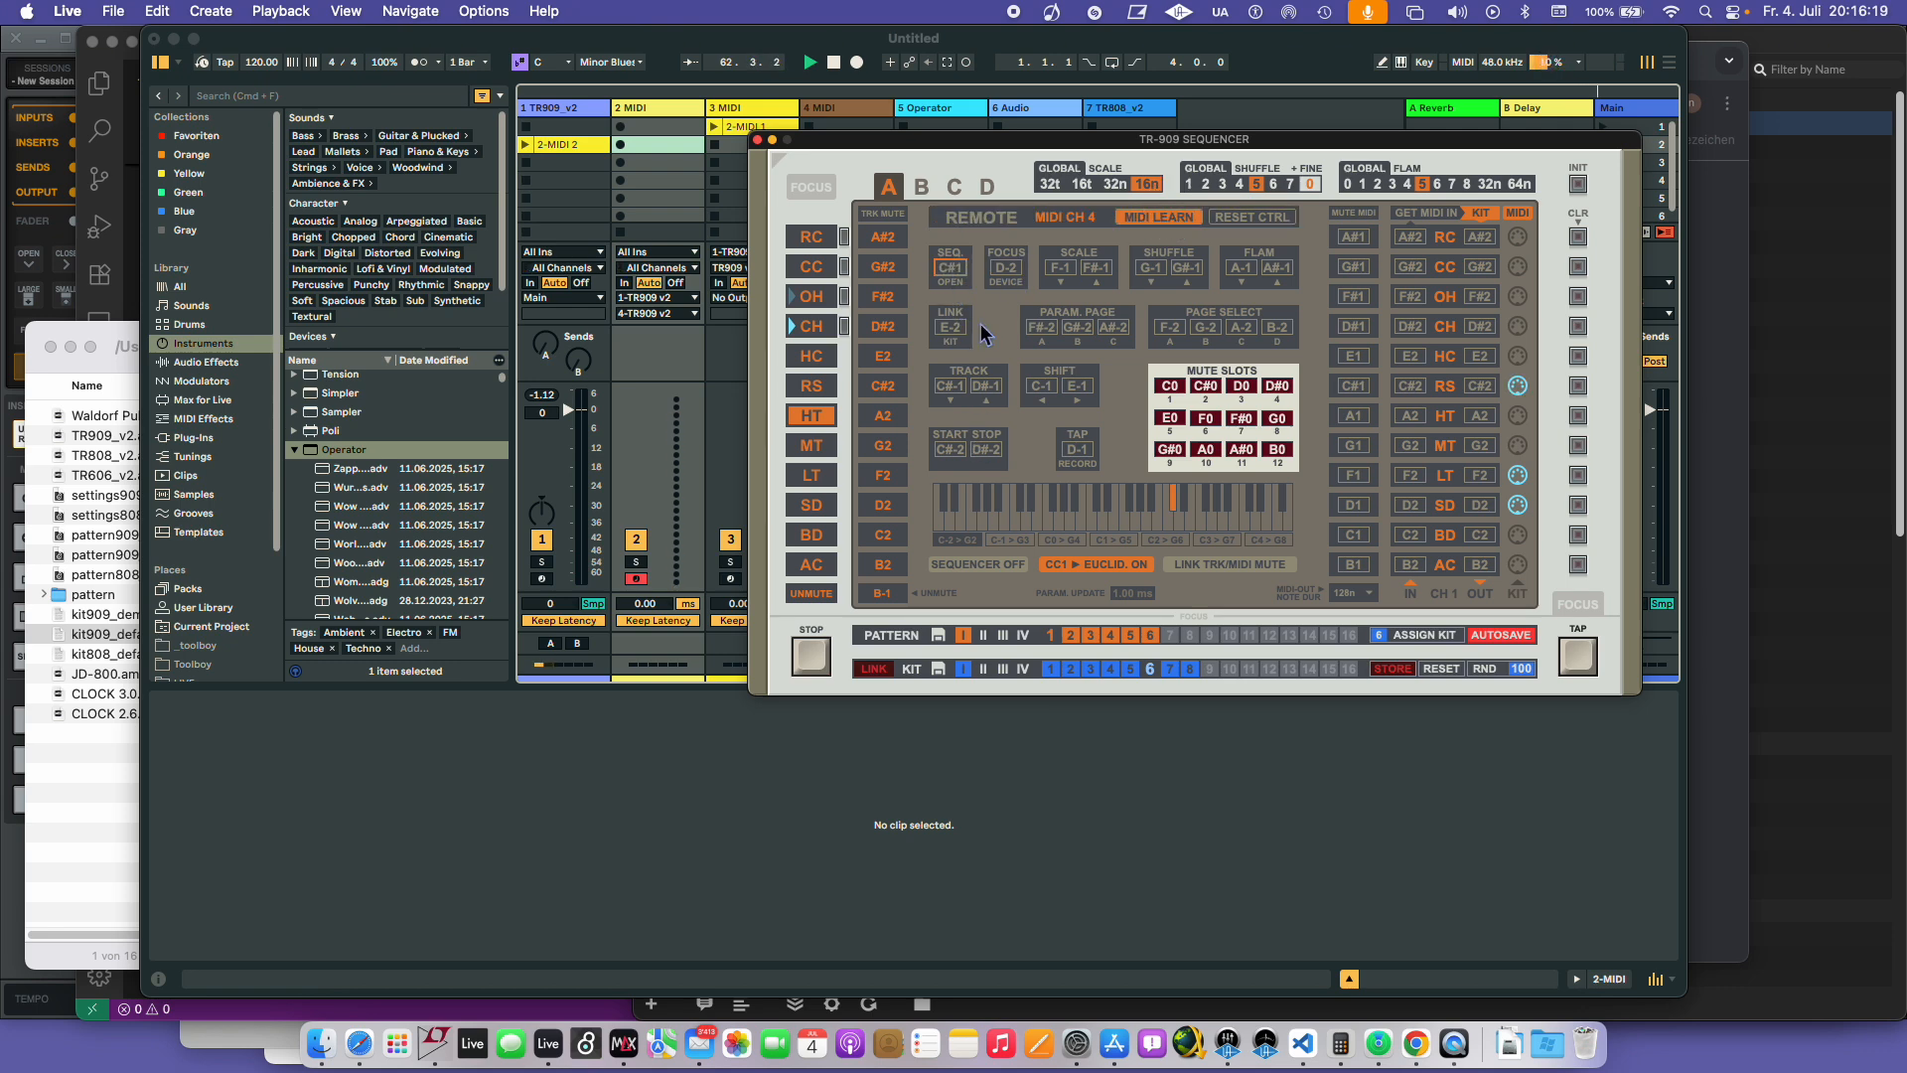
{"action": "left_click", "coordinate": [1013, 268]}
{"action": "left_click", "coordinate": [948, 327]}
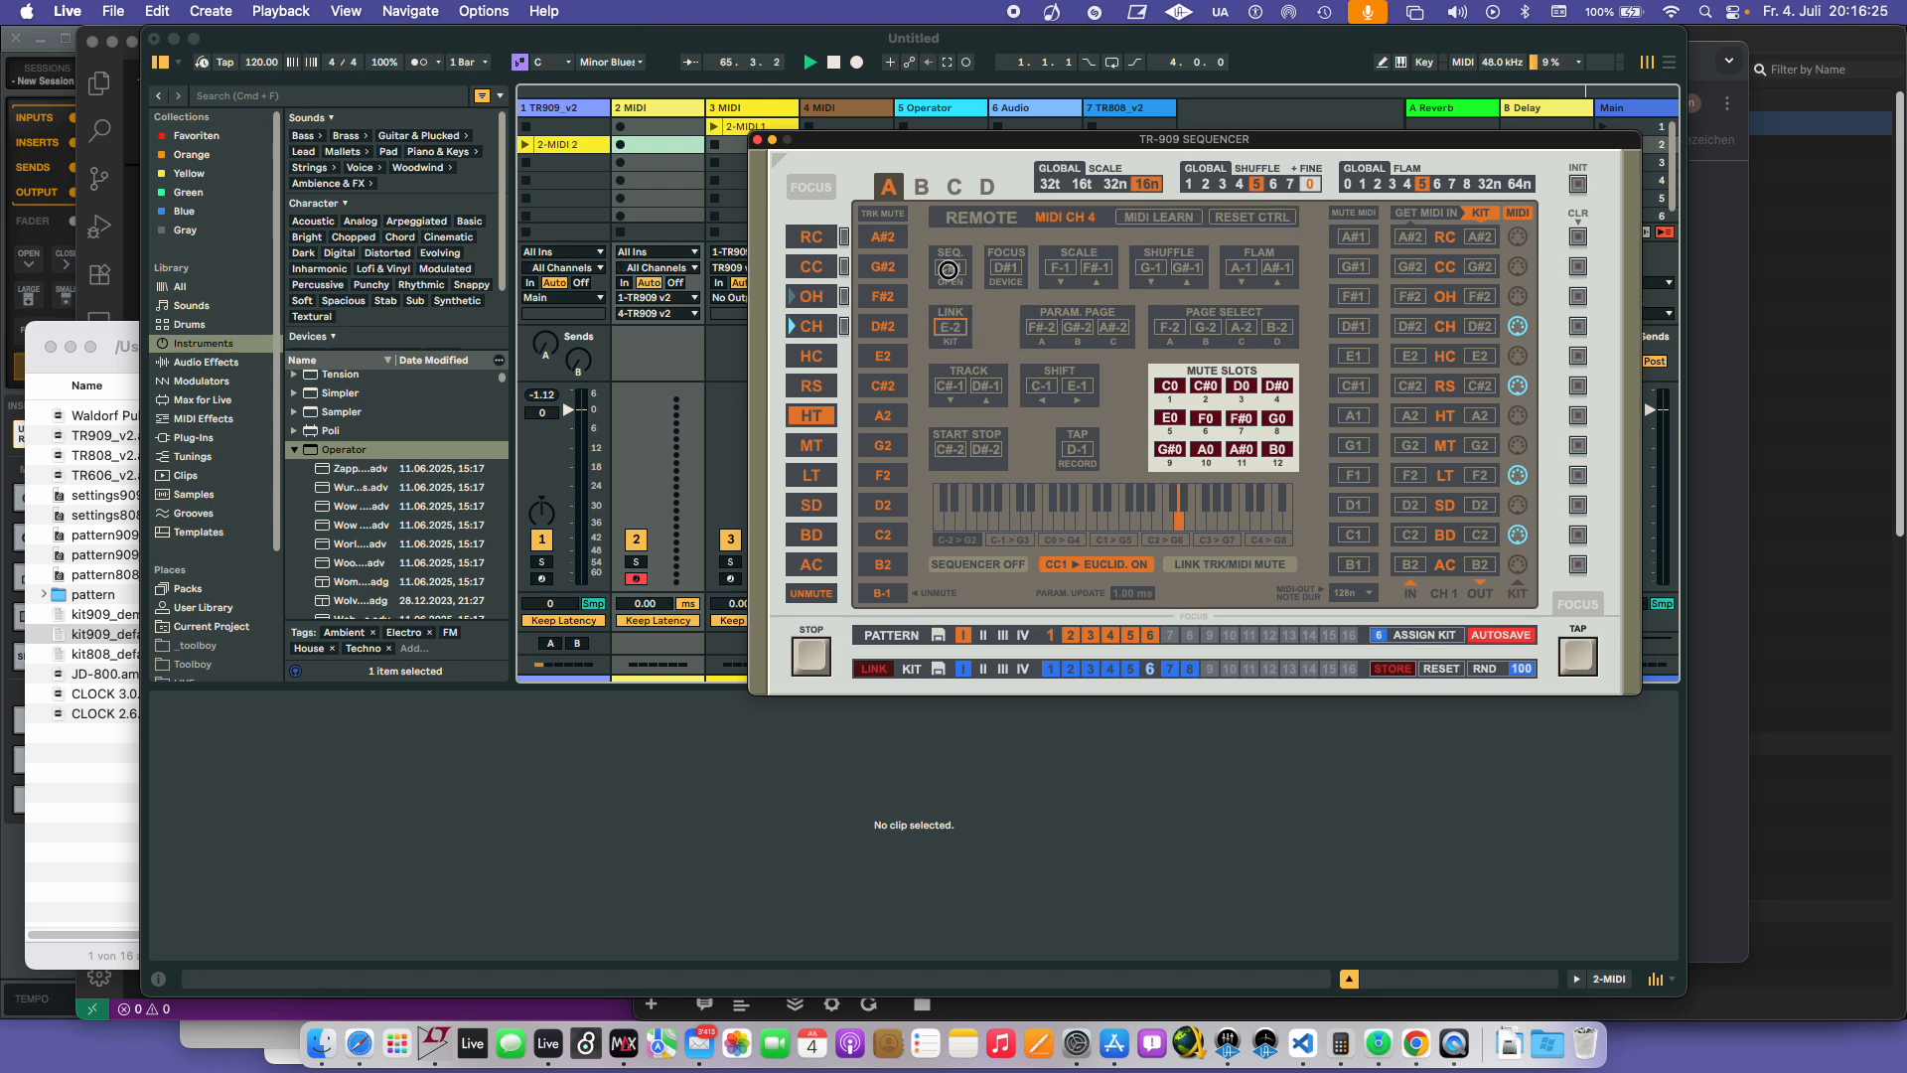
{"action": "left_click", "coordinate": [1001, 273]}
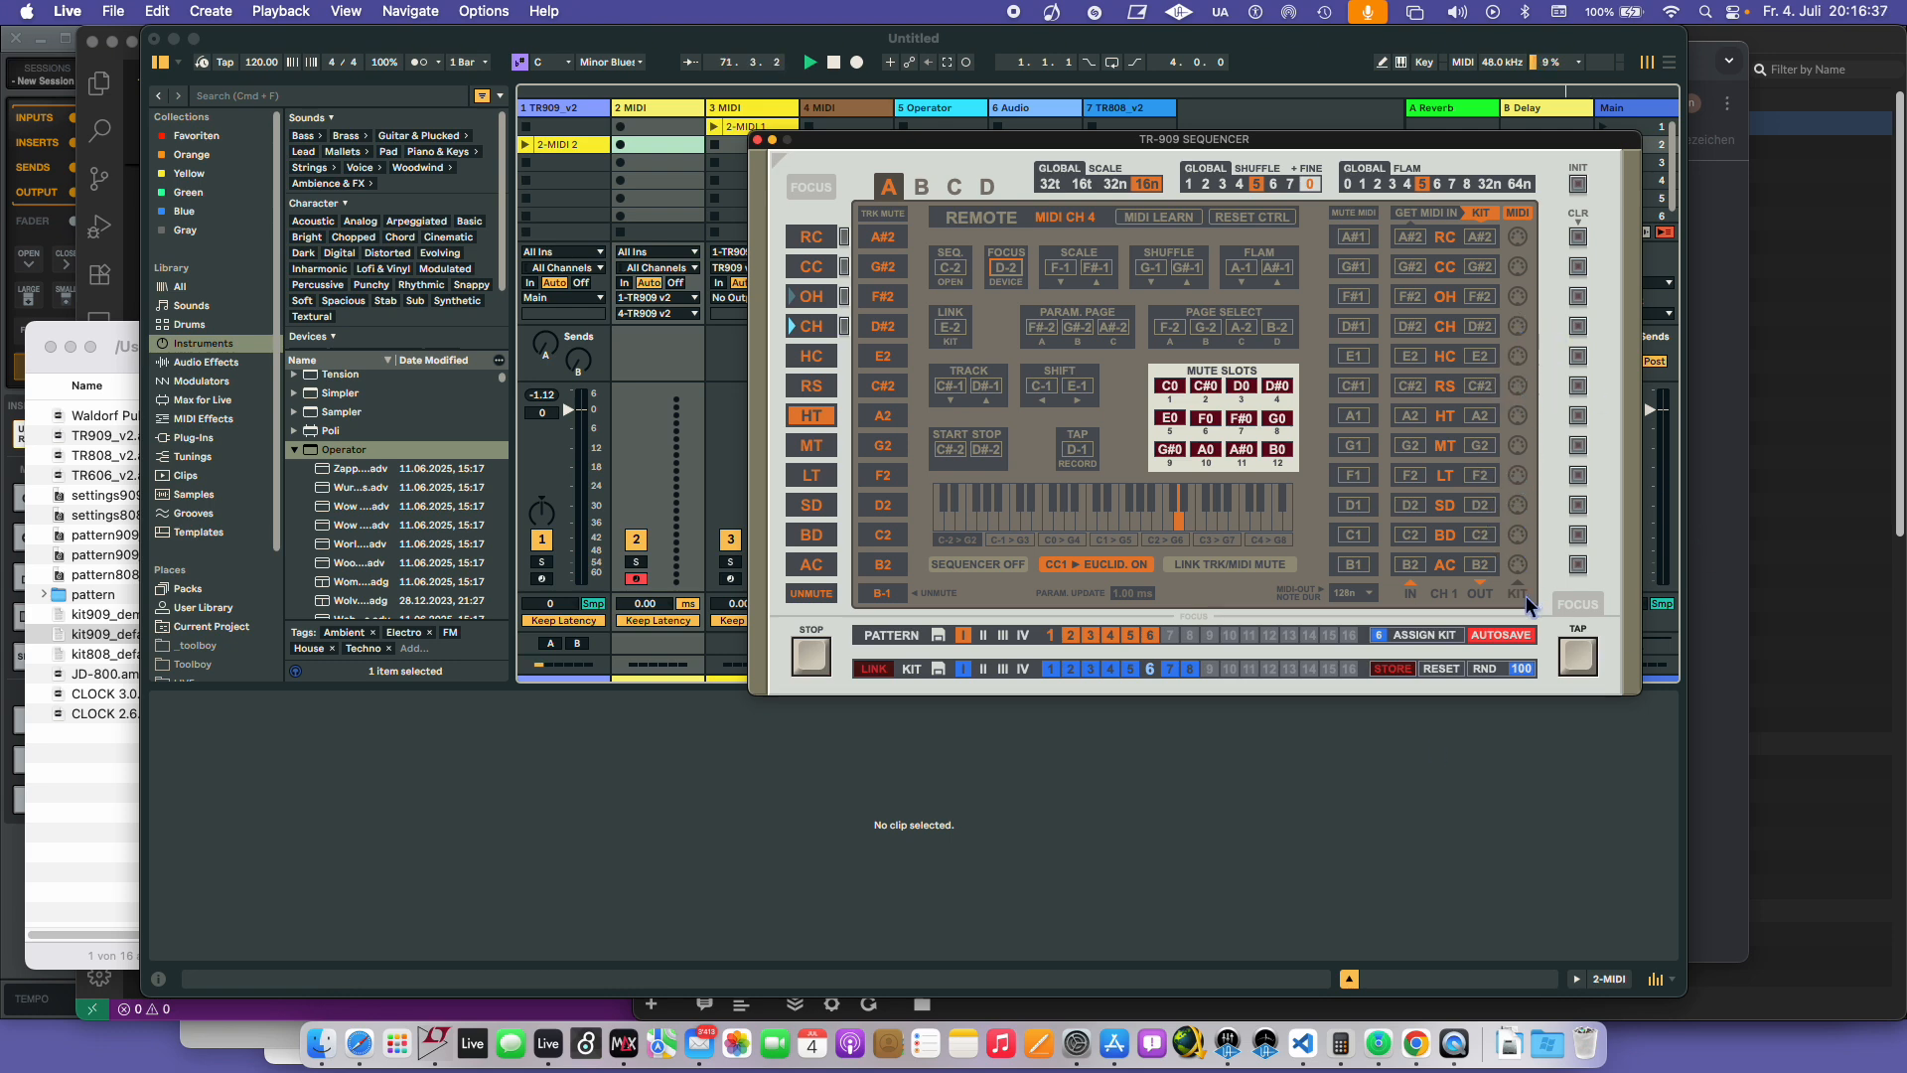
- Set the MIDI column's scope to GLB, and switch between the remote page and step grid, ending on the step grid
{"action": "left_click", "coordinate": [1518, 534]}
{"action": "left_click", "coordinate": [1508, 217]}
{"action": "left_click", "coordinate": [1508, 214]}
{"action": "left_click", "coordinate": [1510, 217]}
{"action": "left_click", "coordinate": [1514, 216]}
{"action": "left_click", "coordinate": [1517, 216]}
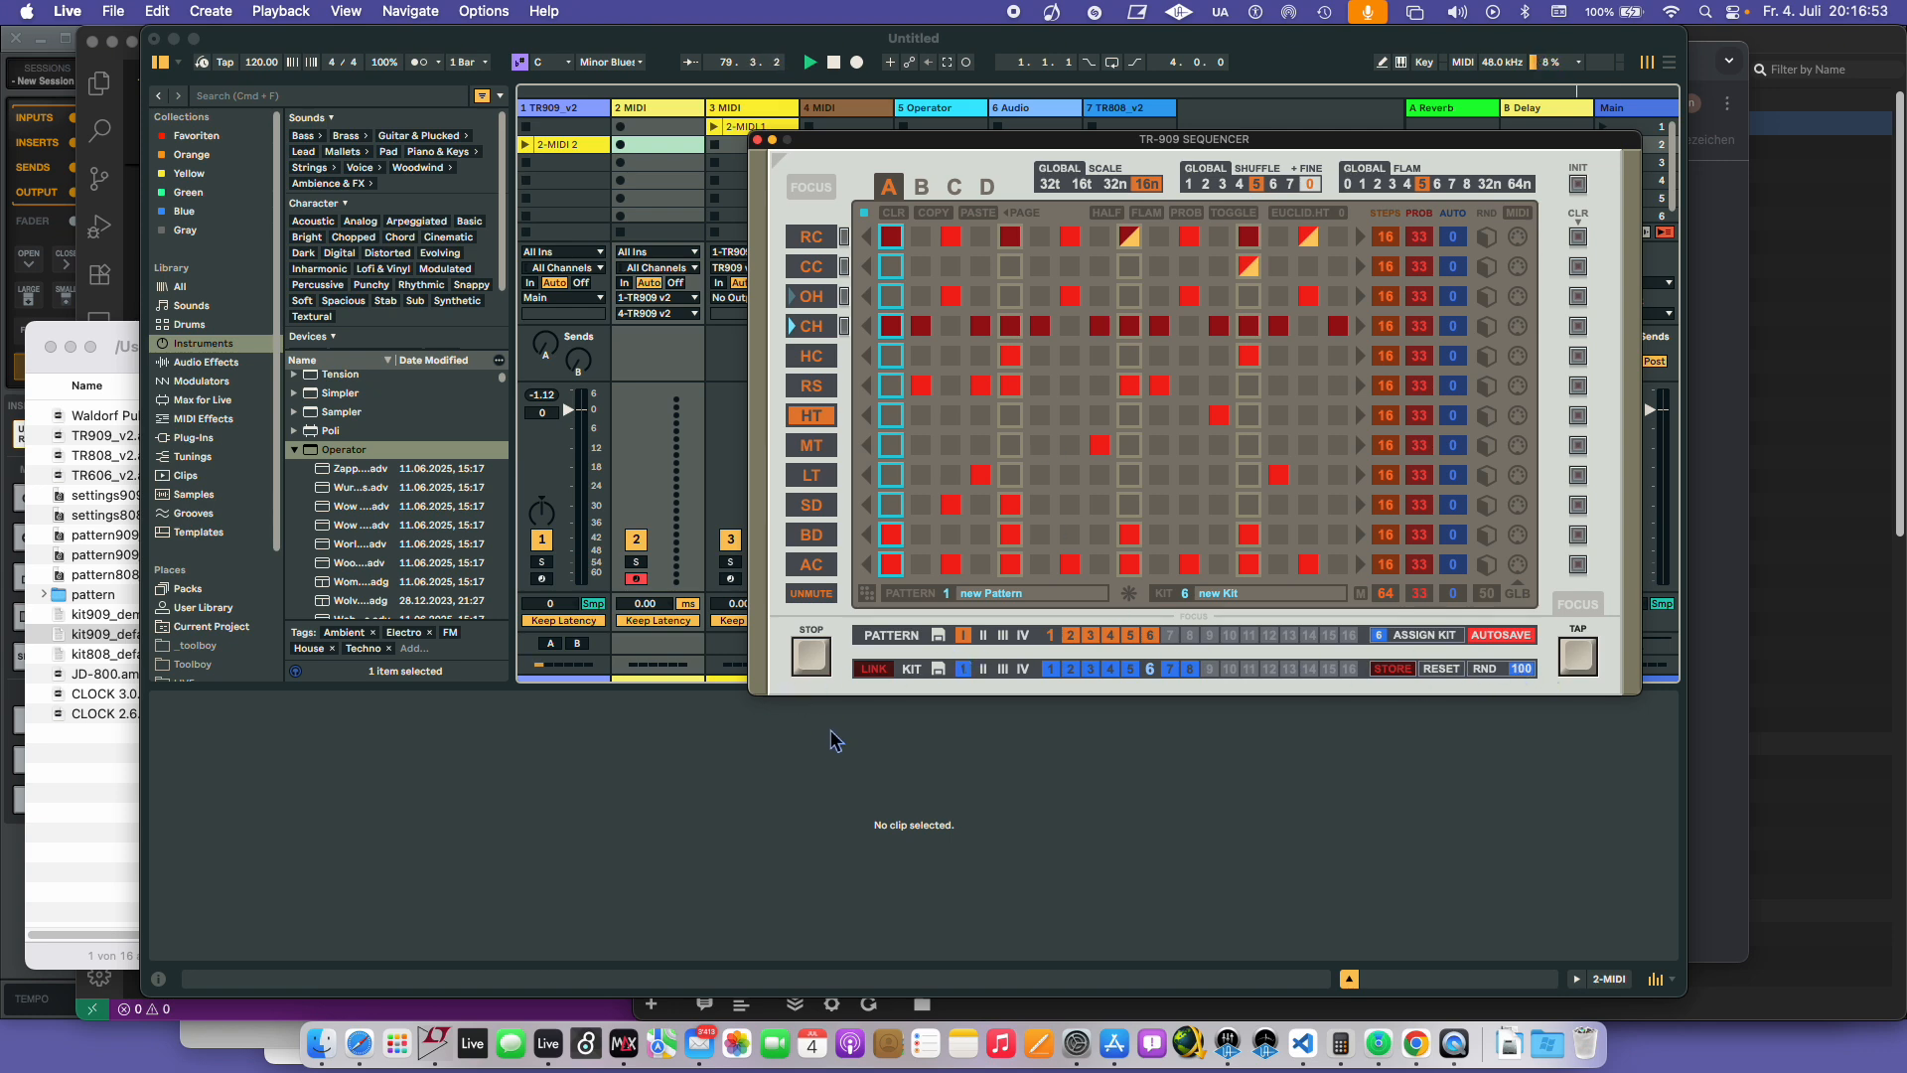
- Bring the TR909_v2 device into view with Focus, and cycle the sequencer window through its small, large and medium sizes
{"action": "left_click", "coordinate": [819, 189]}
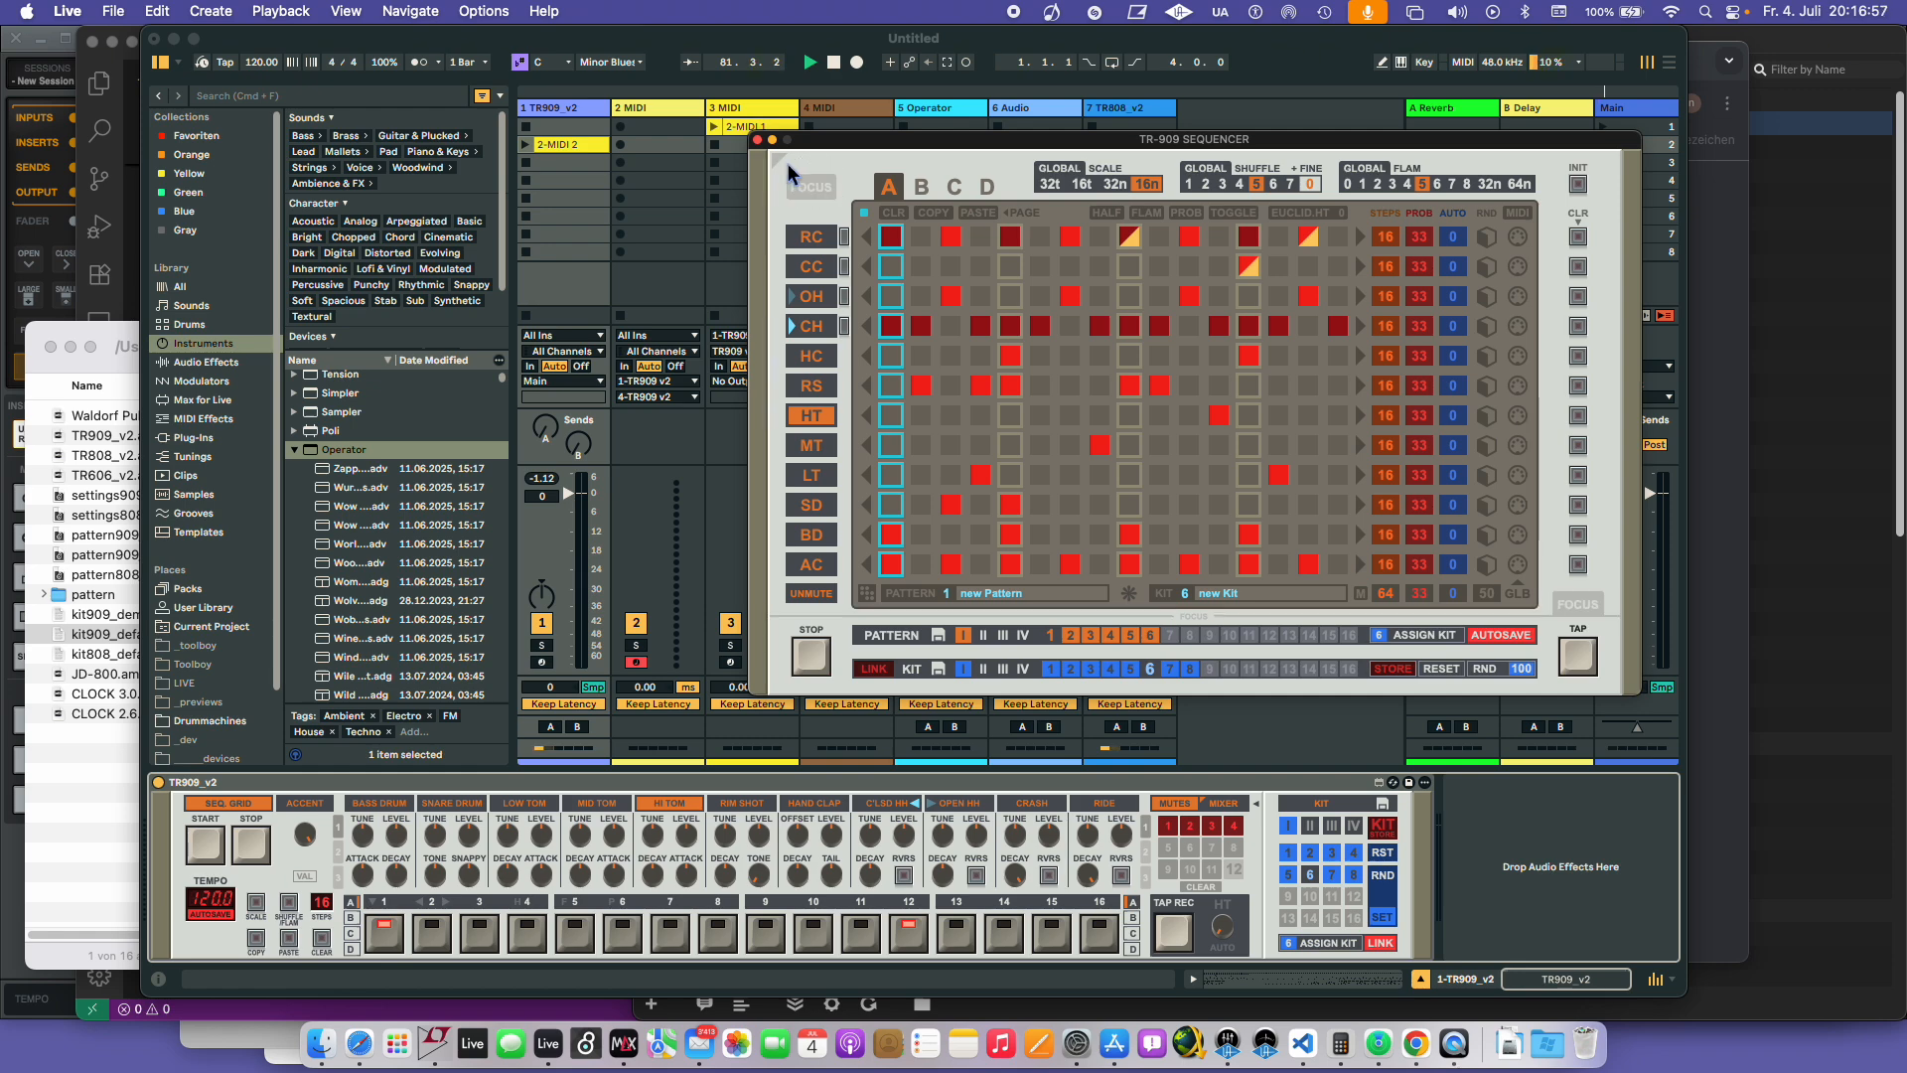
{"action": "left_click", "coordinate": [785, 162]}
{"action": "left_click", "coordinate": [807, 204]}
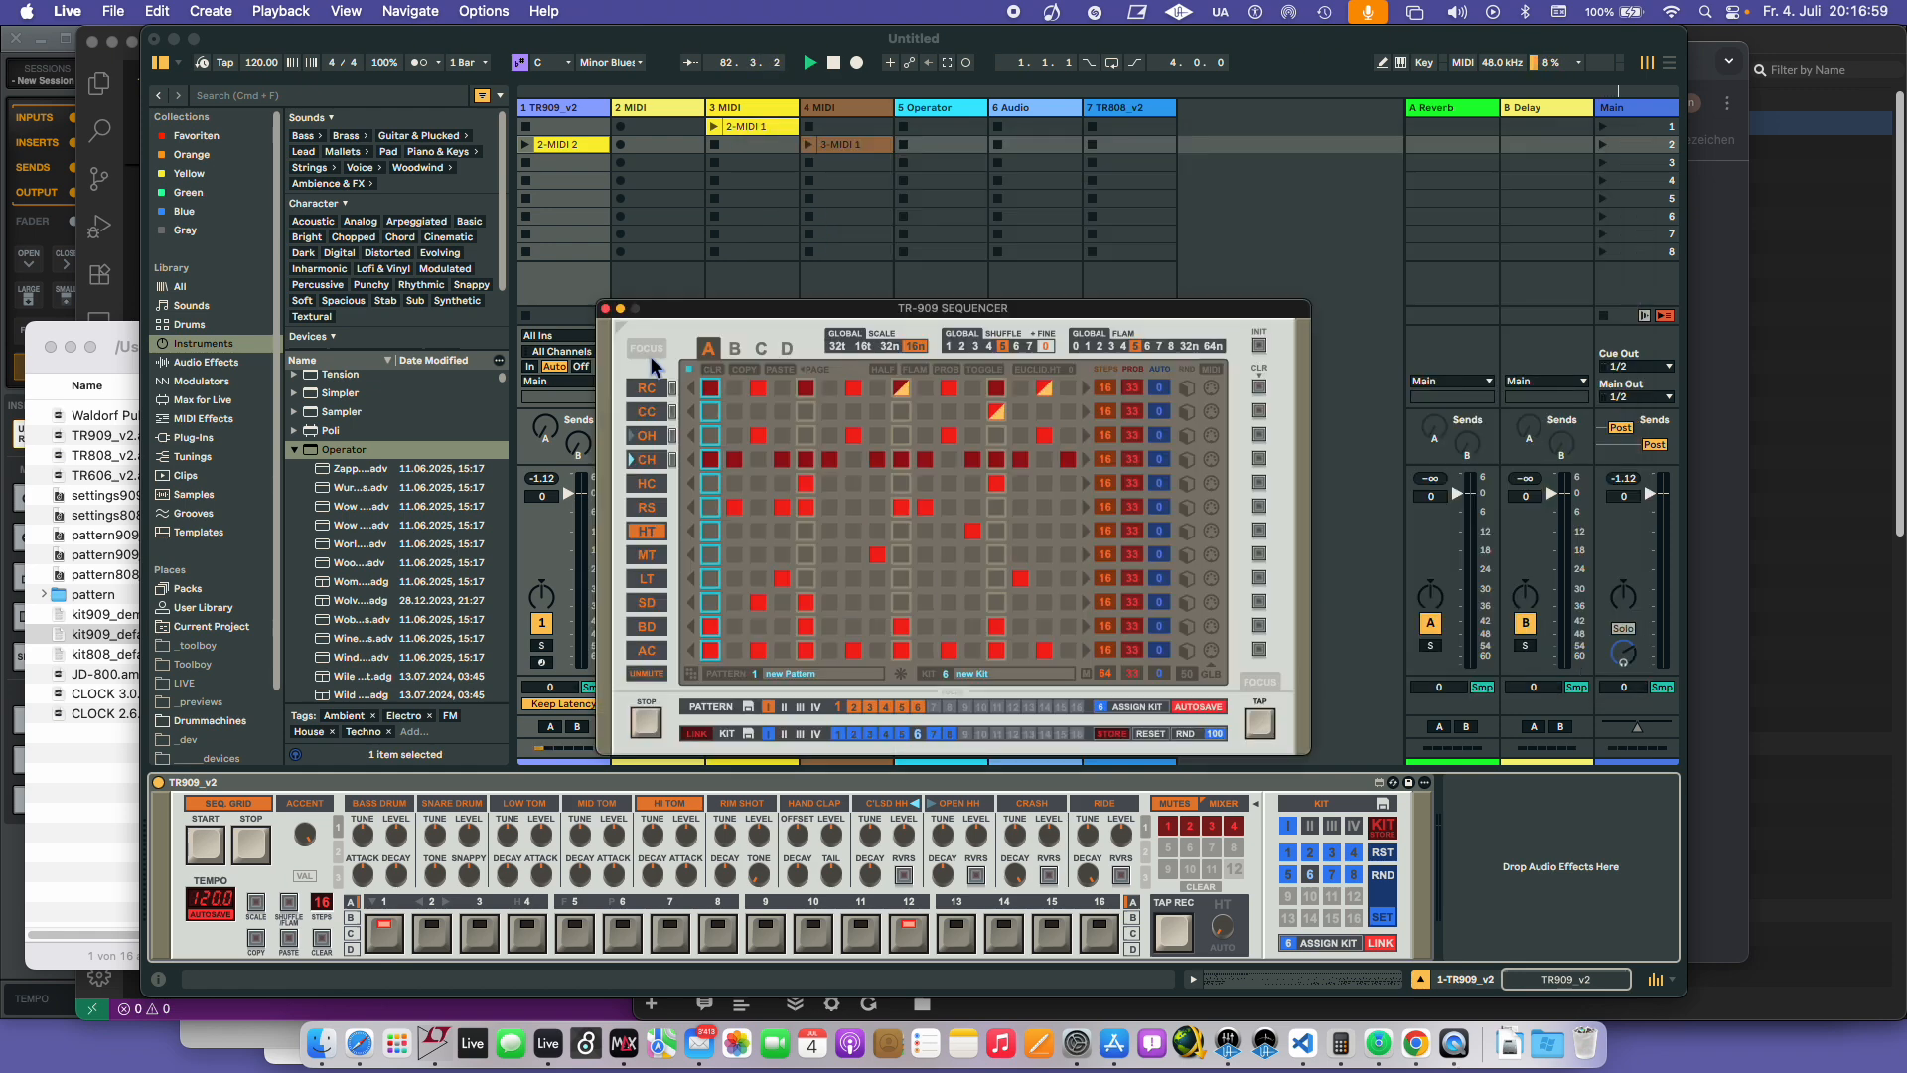
{"action": "left_click", "coordinate": [622, 326]}
{"action": "left_click", "coordinate": [645, 390]}
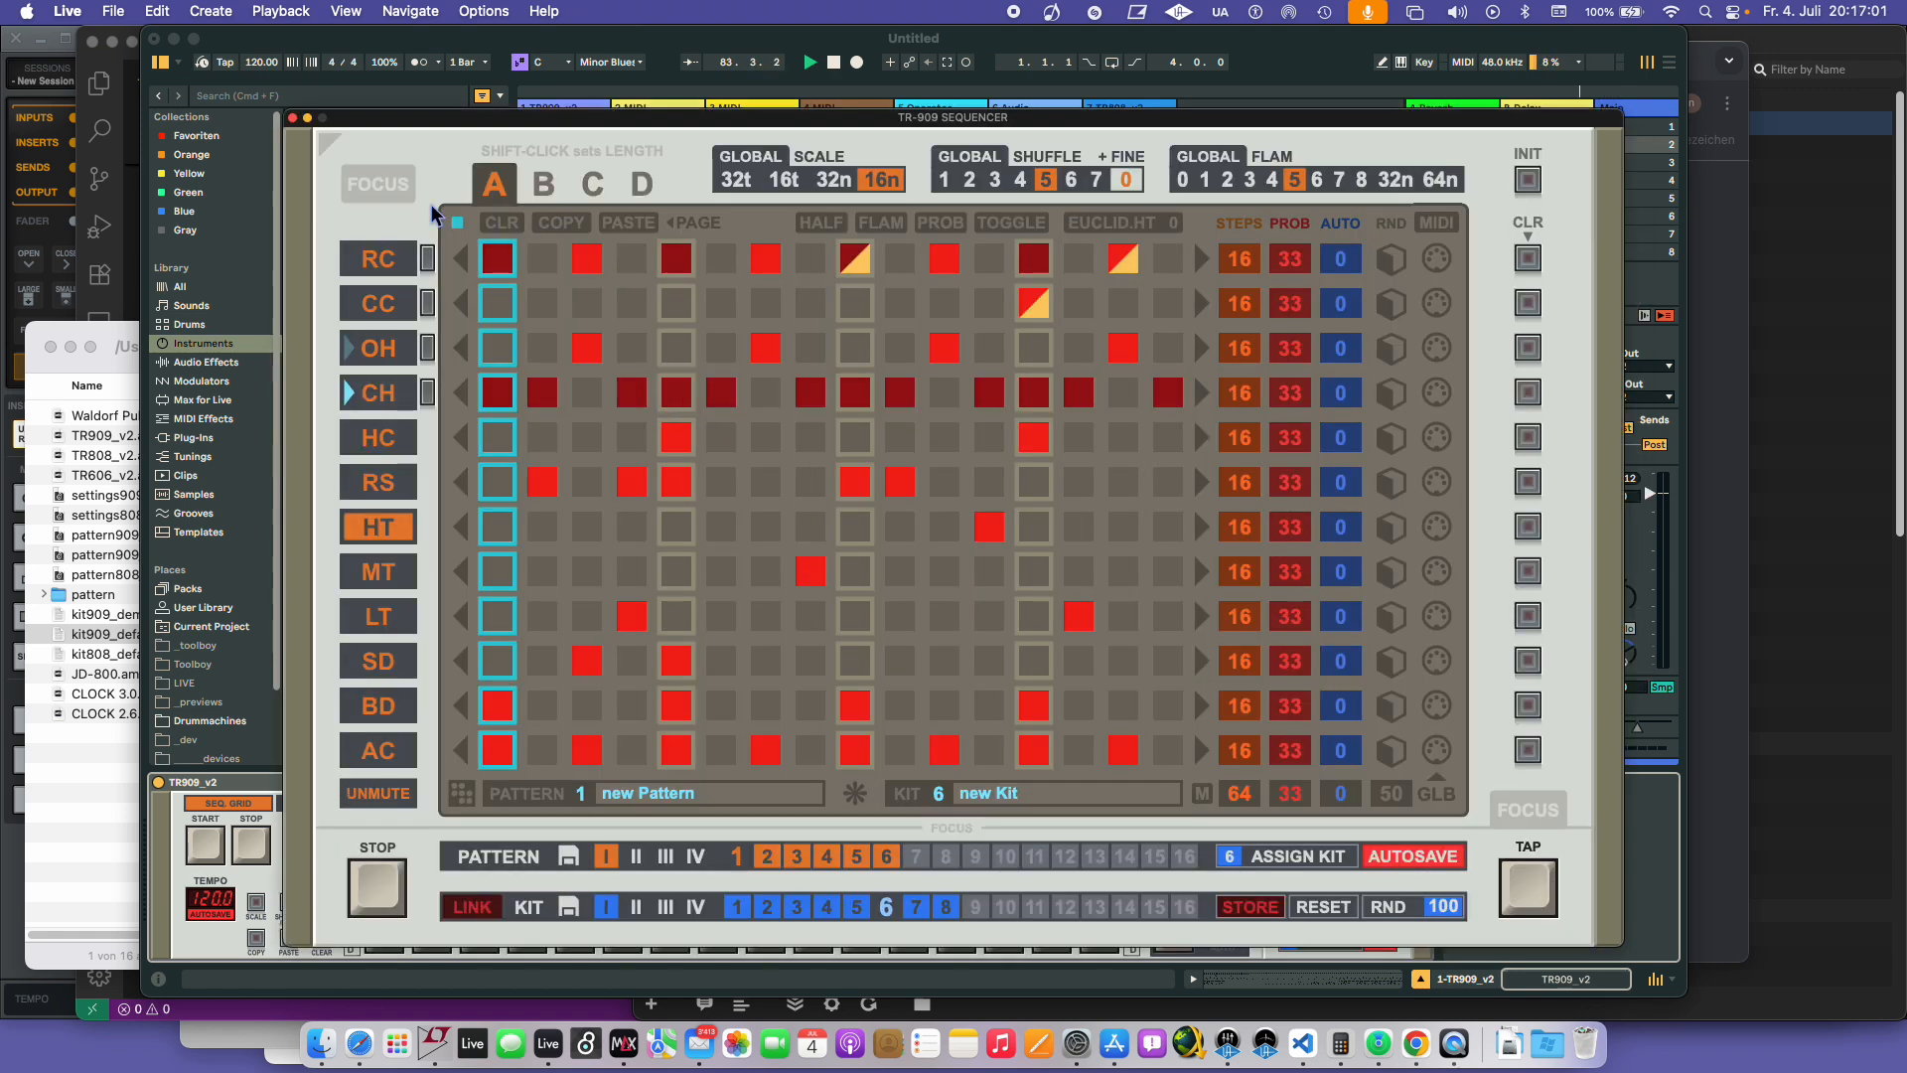
{"action": "left_click", "coordinate": [328, 152]}
{"action": "left_click", "coordinate": [360, 241]}
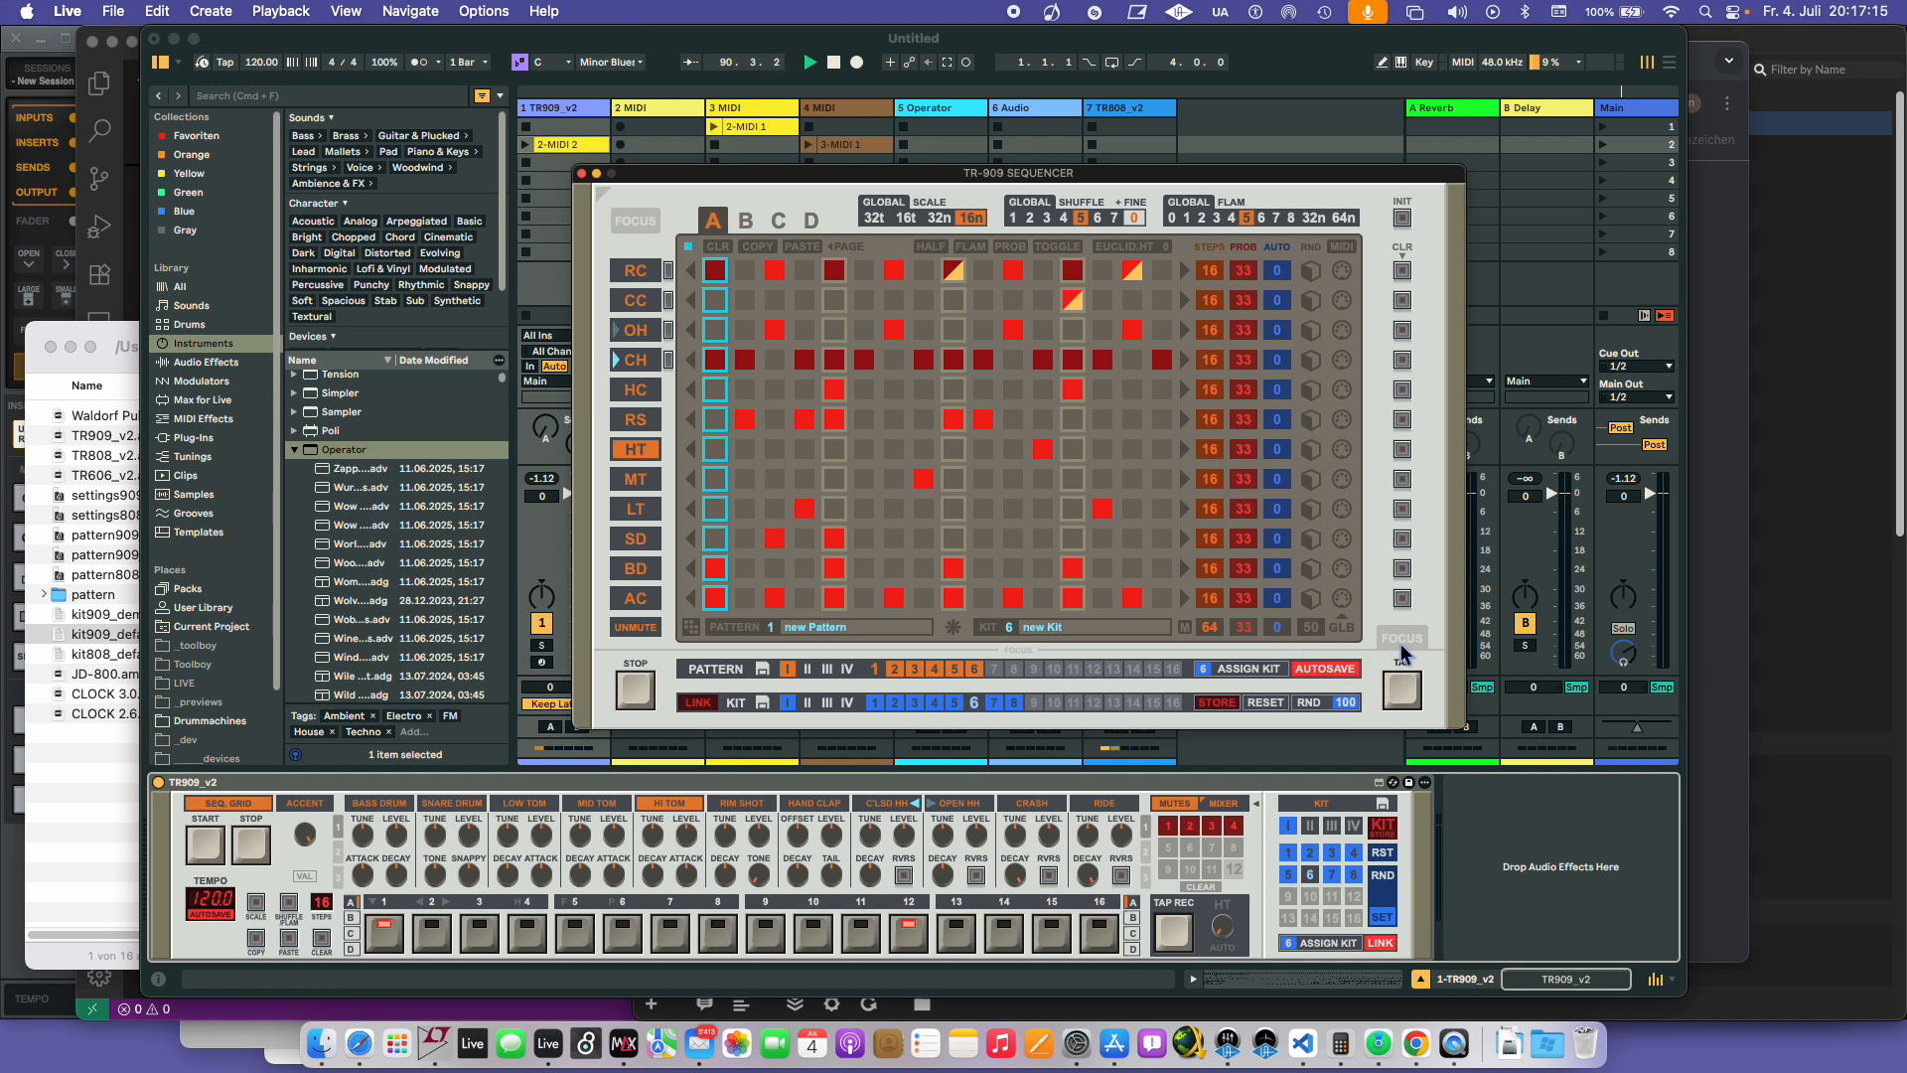
- View the remote page, return to the step grid, and show the TR909_v2 device's Mixer section
{"action": "left_click", "coordinate": [1341, 247]}
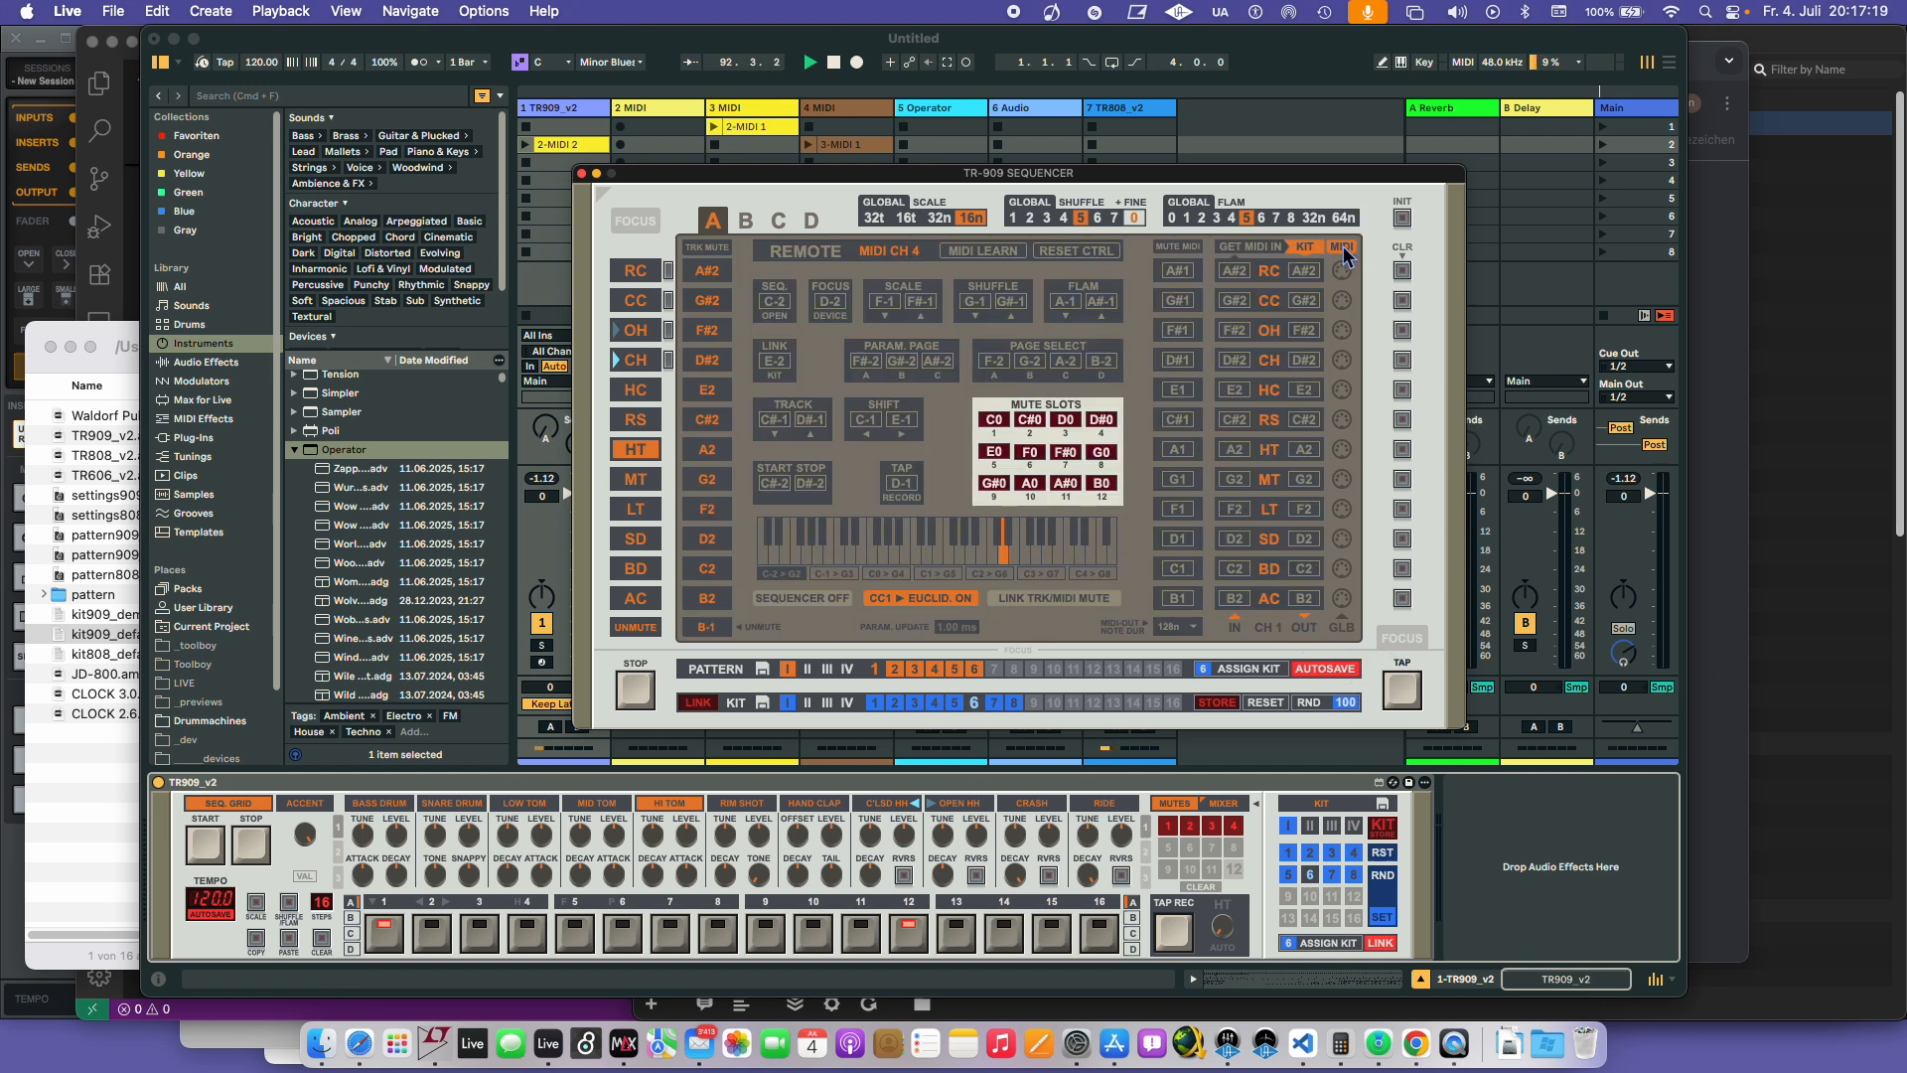
{"action": "left_click", "coordinate": [1342, 247]}
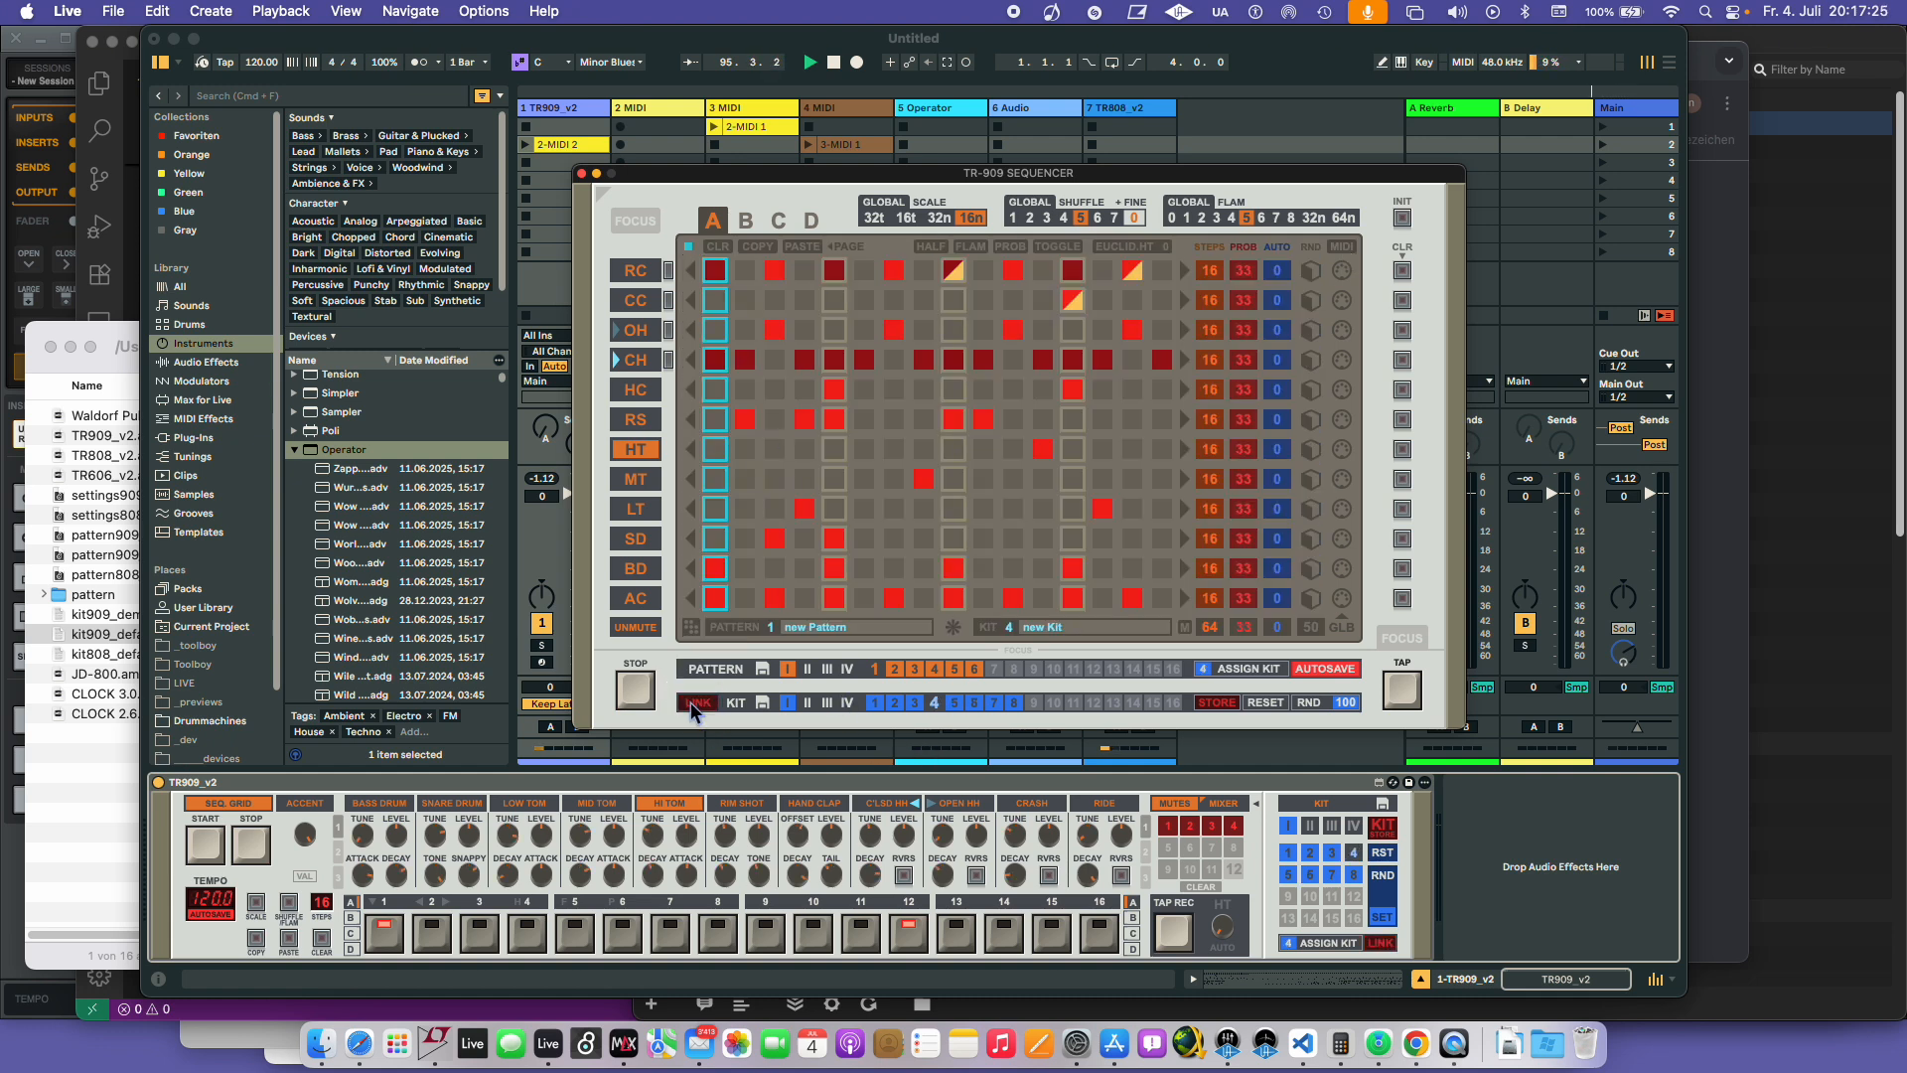
{"action": "left_click", "coordinate": [1202, 809]}
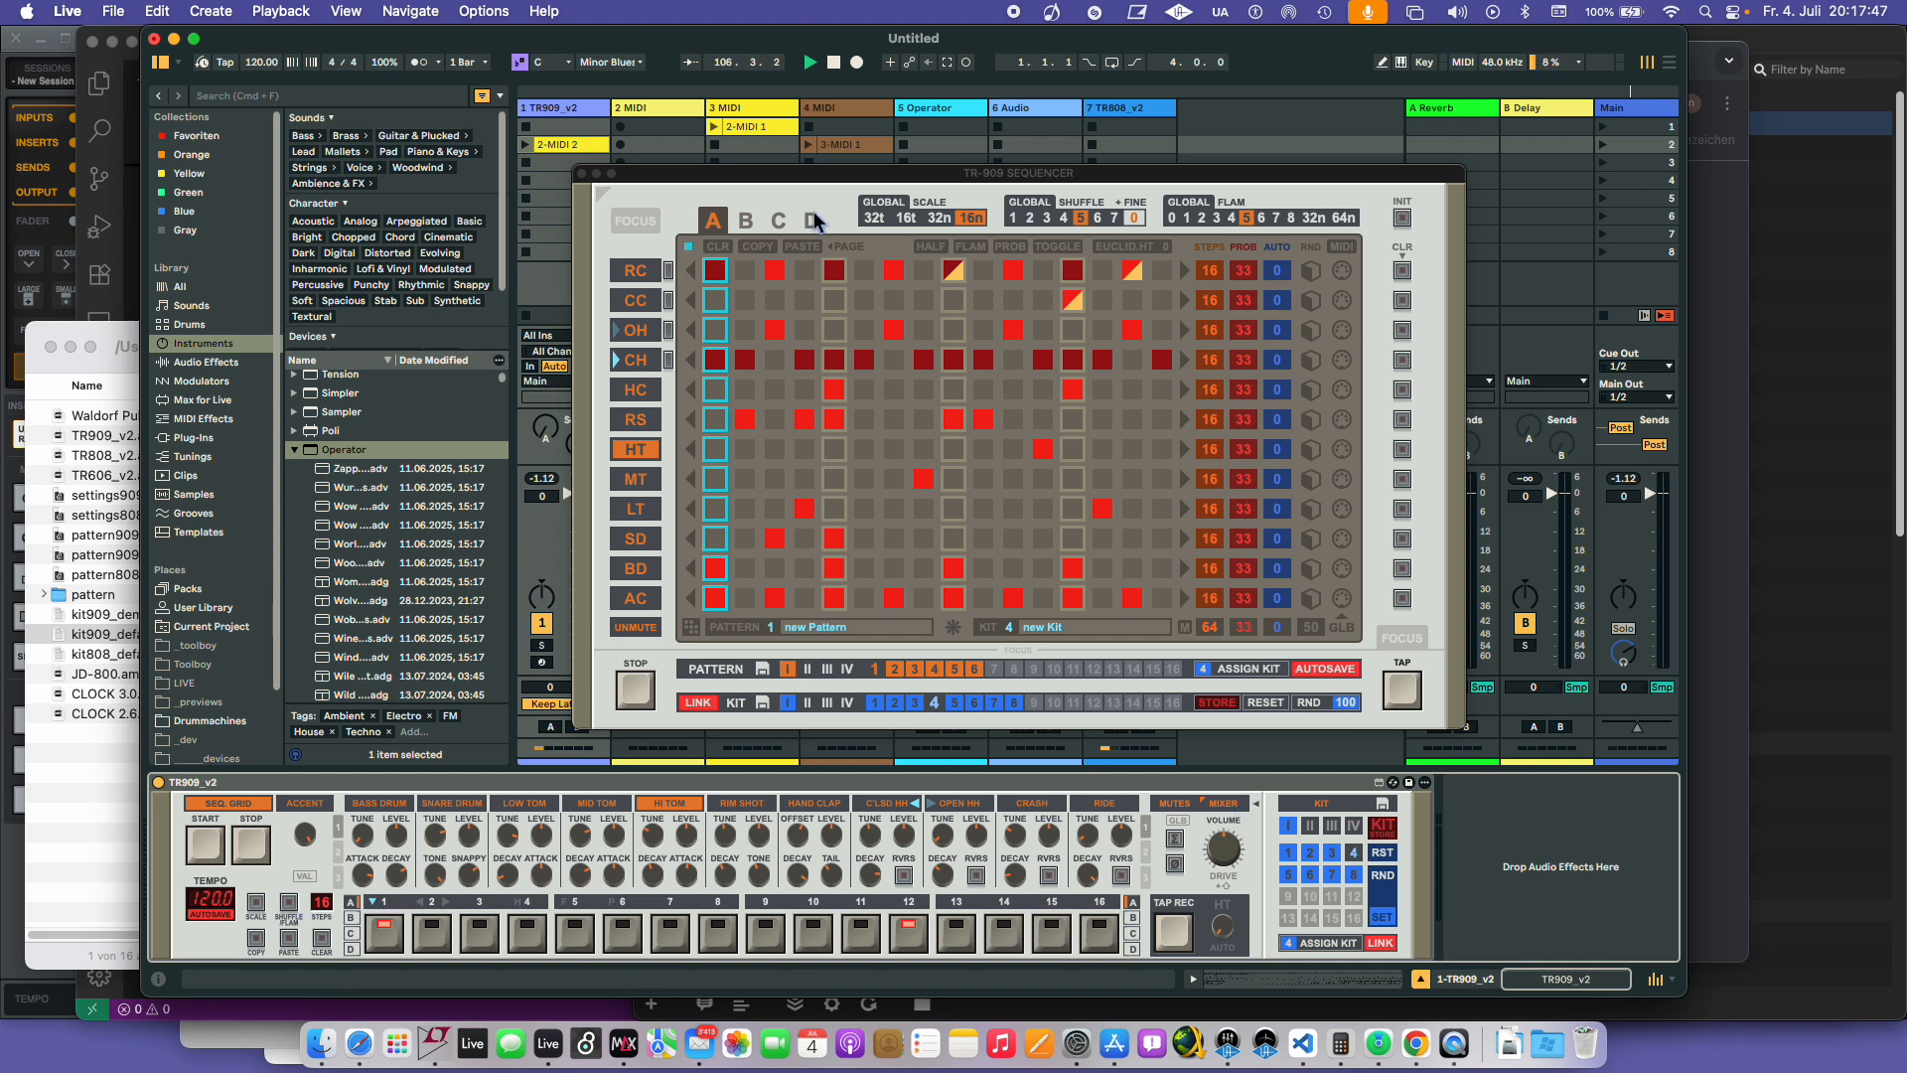
- Move the sequencer window off the clip tracks, and delete the 2 MIDI, 3 MIDI and 4 MIDI tracks together
{"action": "left_click_drag", "start_coordinate": [795, 173], "coordinate": [1097, 206]}
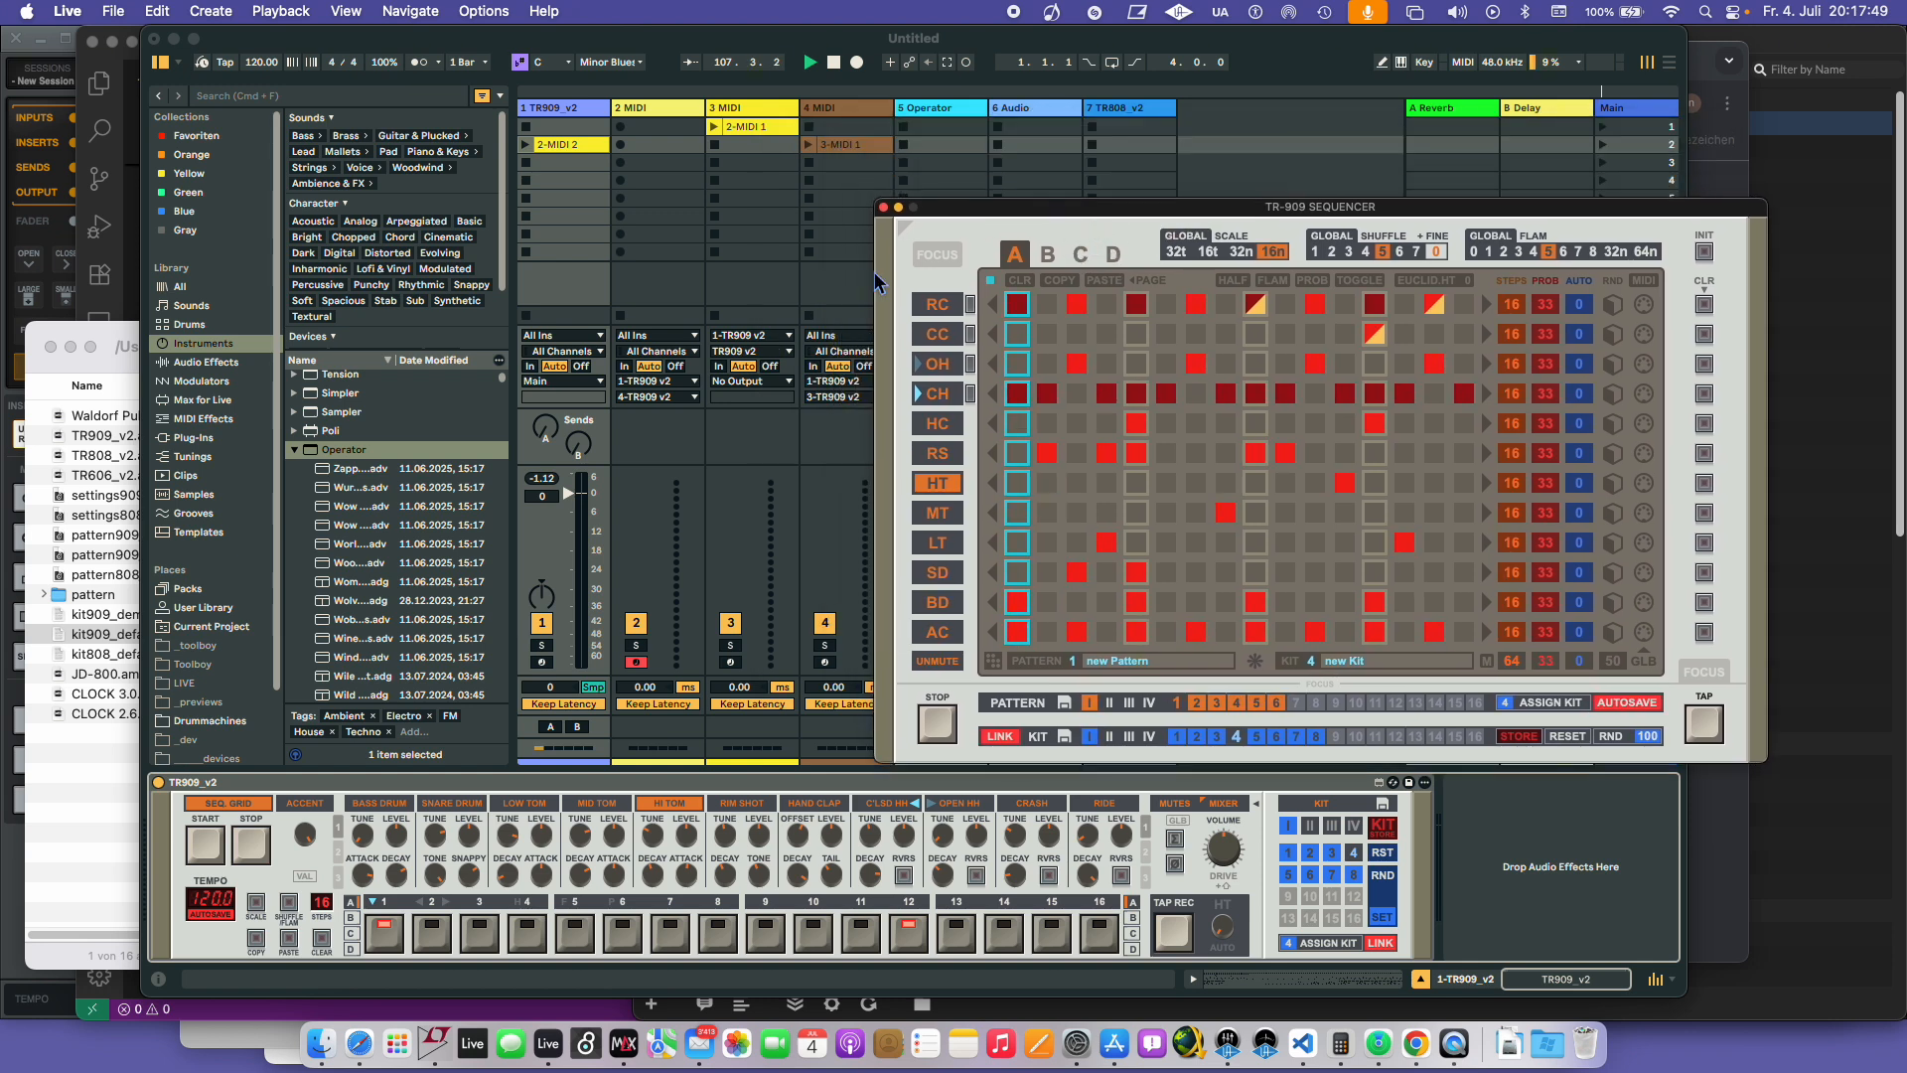
{"action": "left_click", "coordinate": [648, 117]}
{"action": "left_click", "coordinate": [743, 116]}
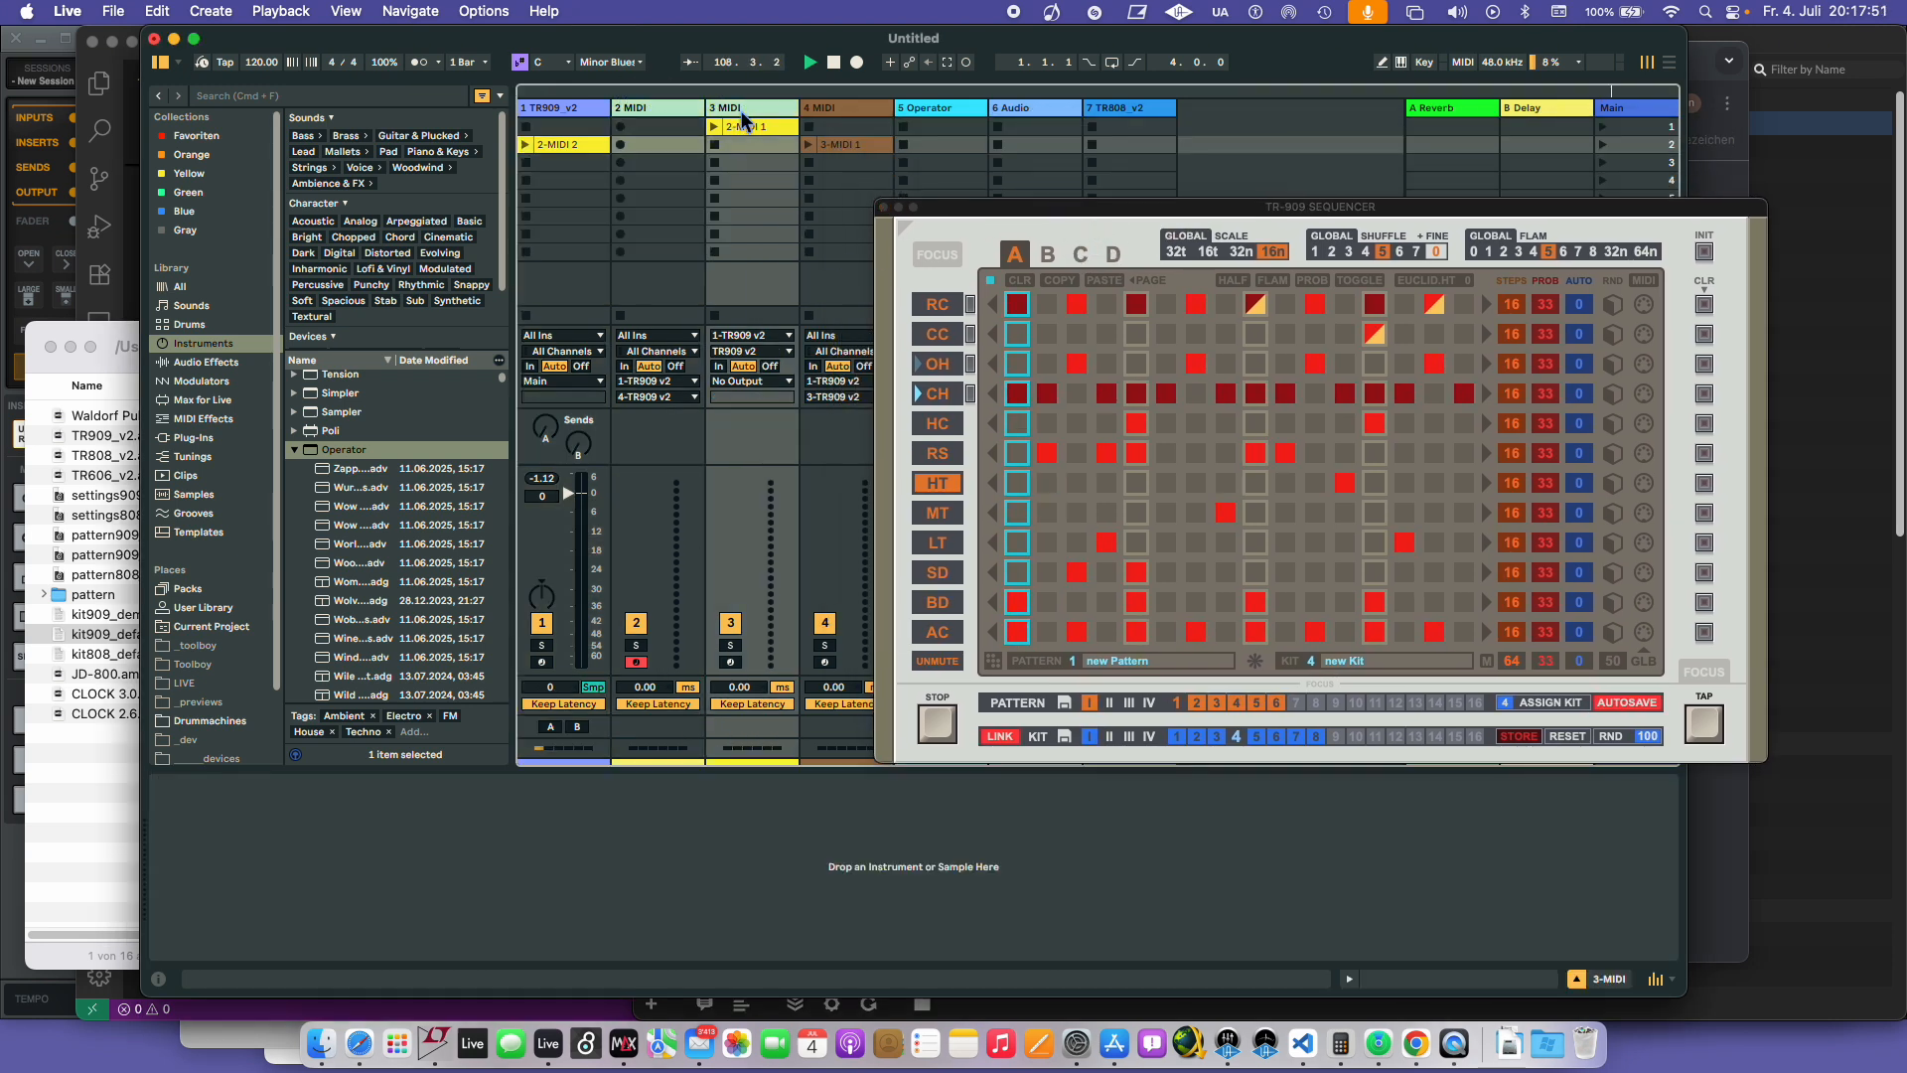
{"action": "left_click", "coordinate": [846, 117]}
{"action": "key", "text": "Delete"}
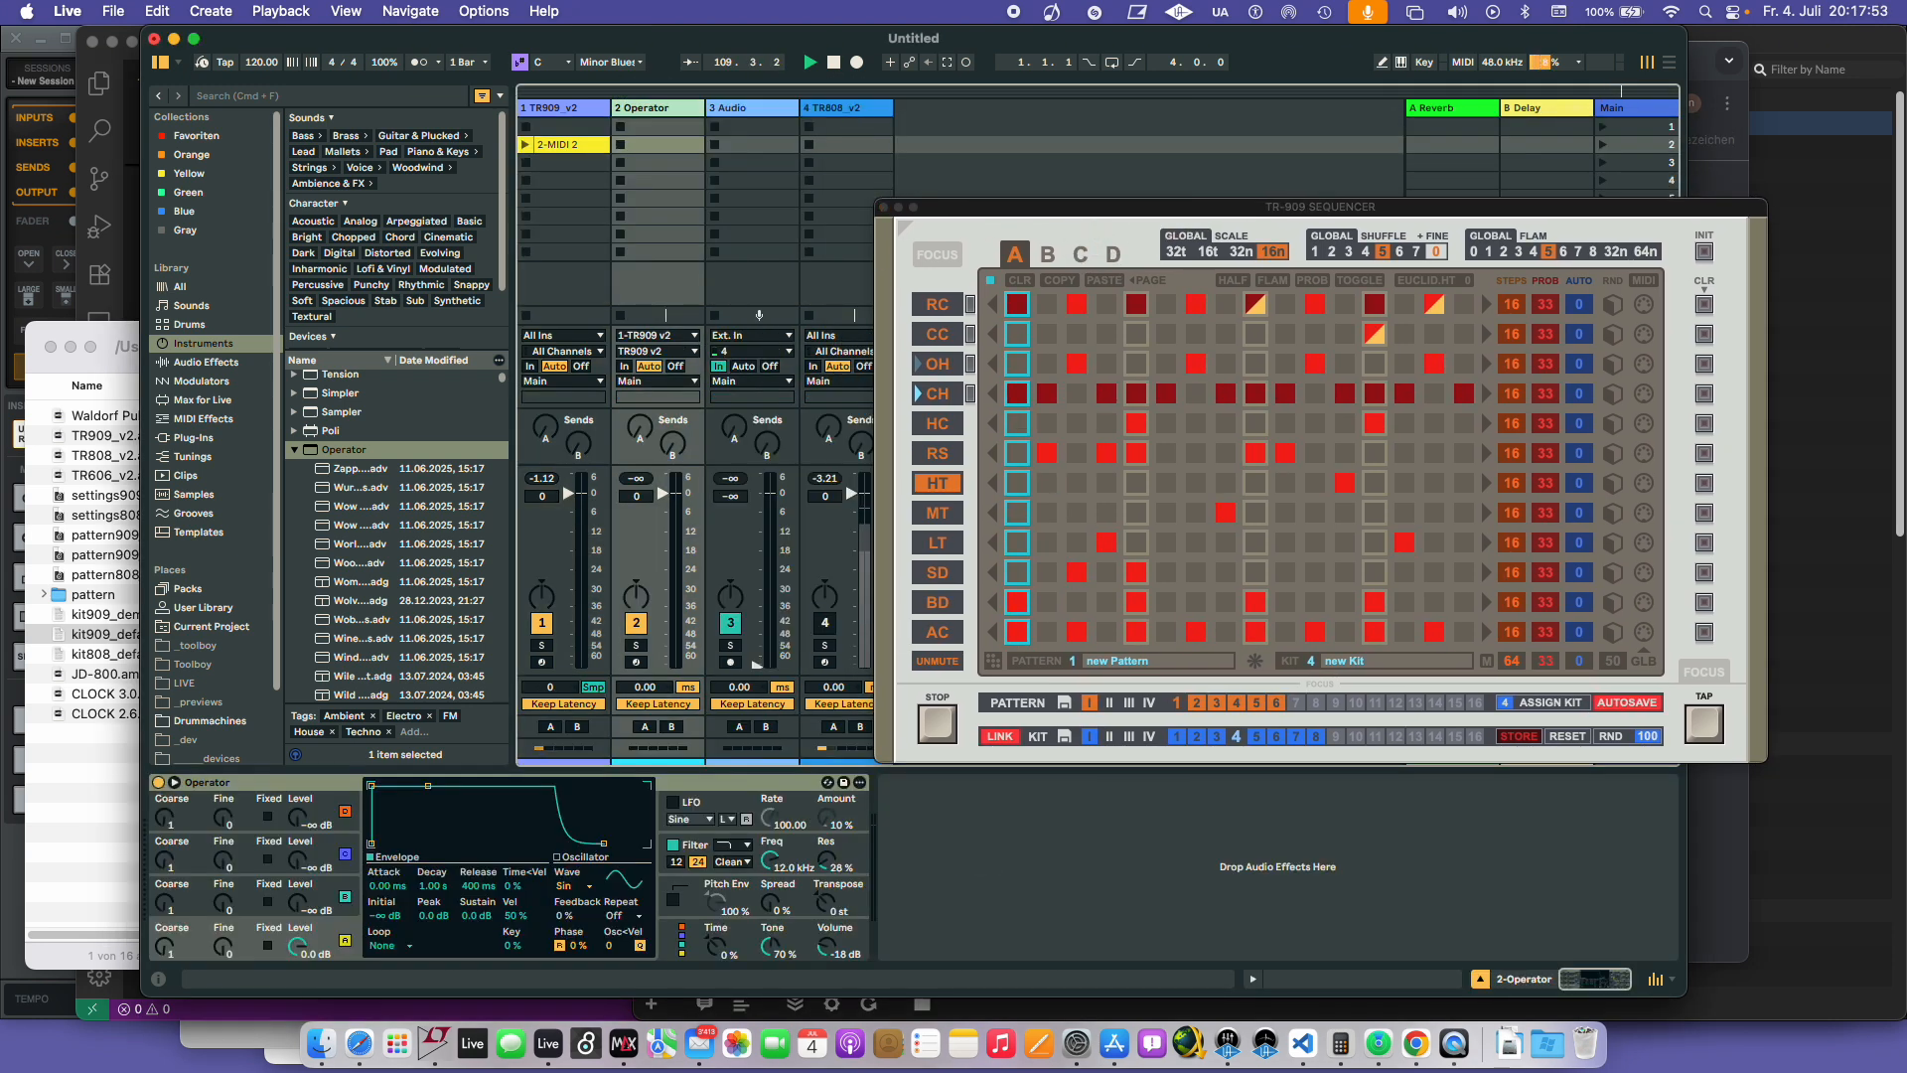
- Select the TR909_v2 track and delete its 2-MIDI 2 clip
{"action": "left_click", "coordinate": [847, 109]}
{"action": "left_click", "coordinate": [565, 112]}
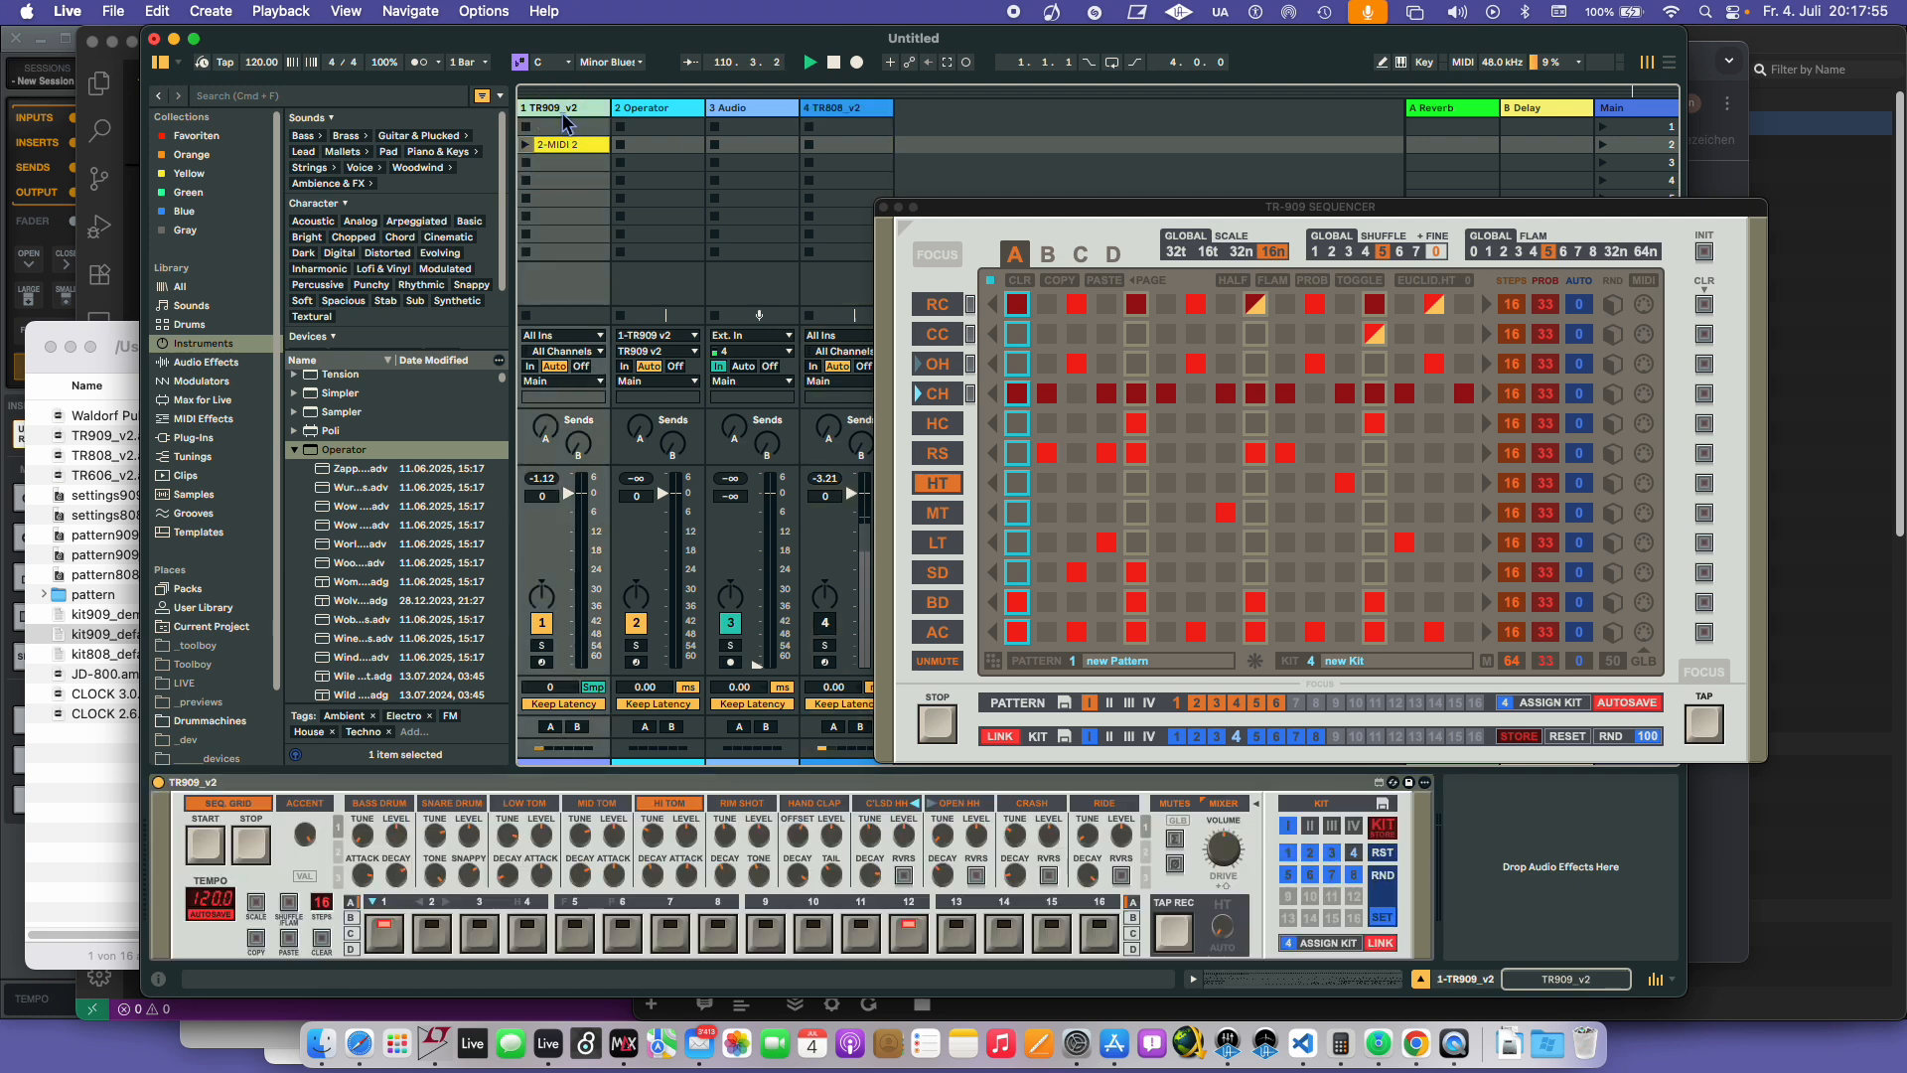
{"action": "left_click", "coordinate": [567, 148]}
{"action": "key", "text": "Delete"}
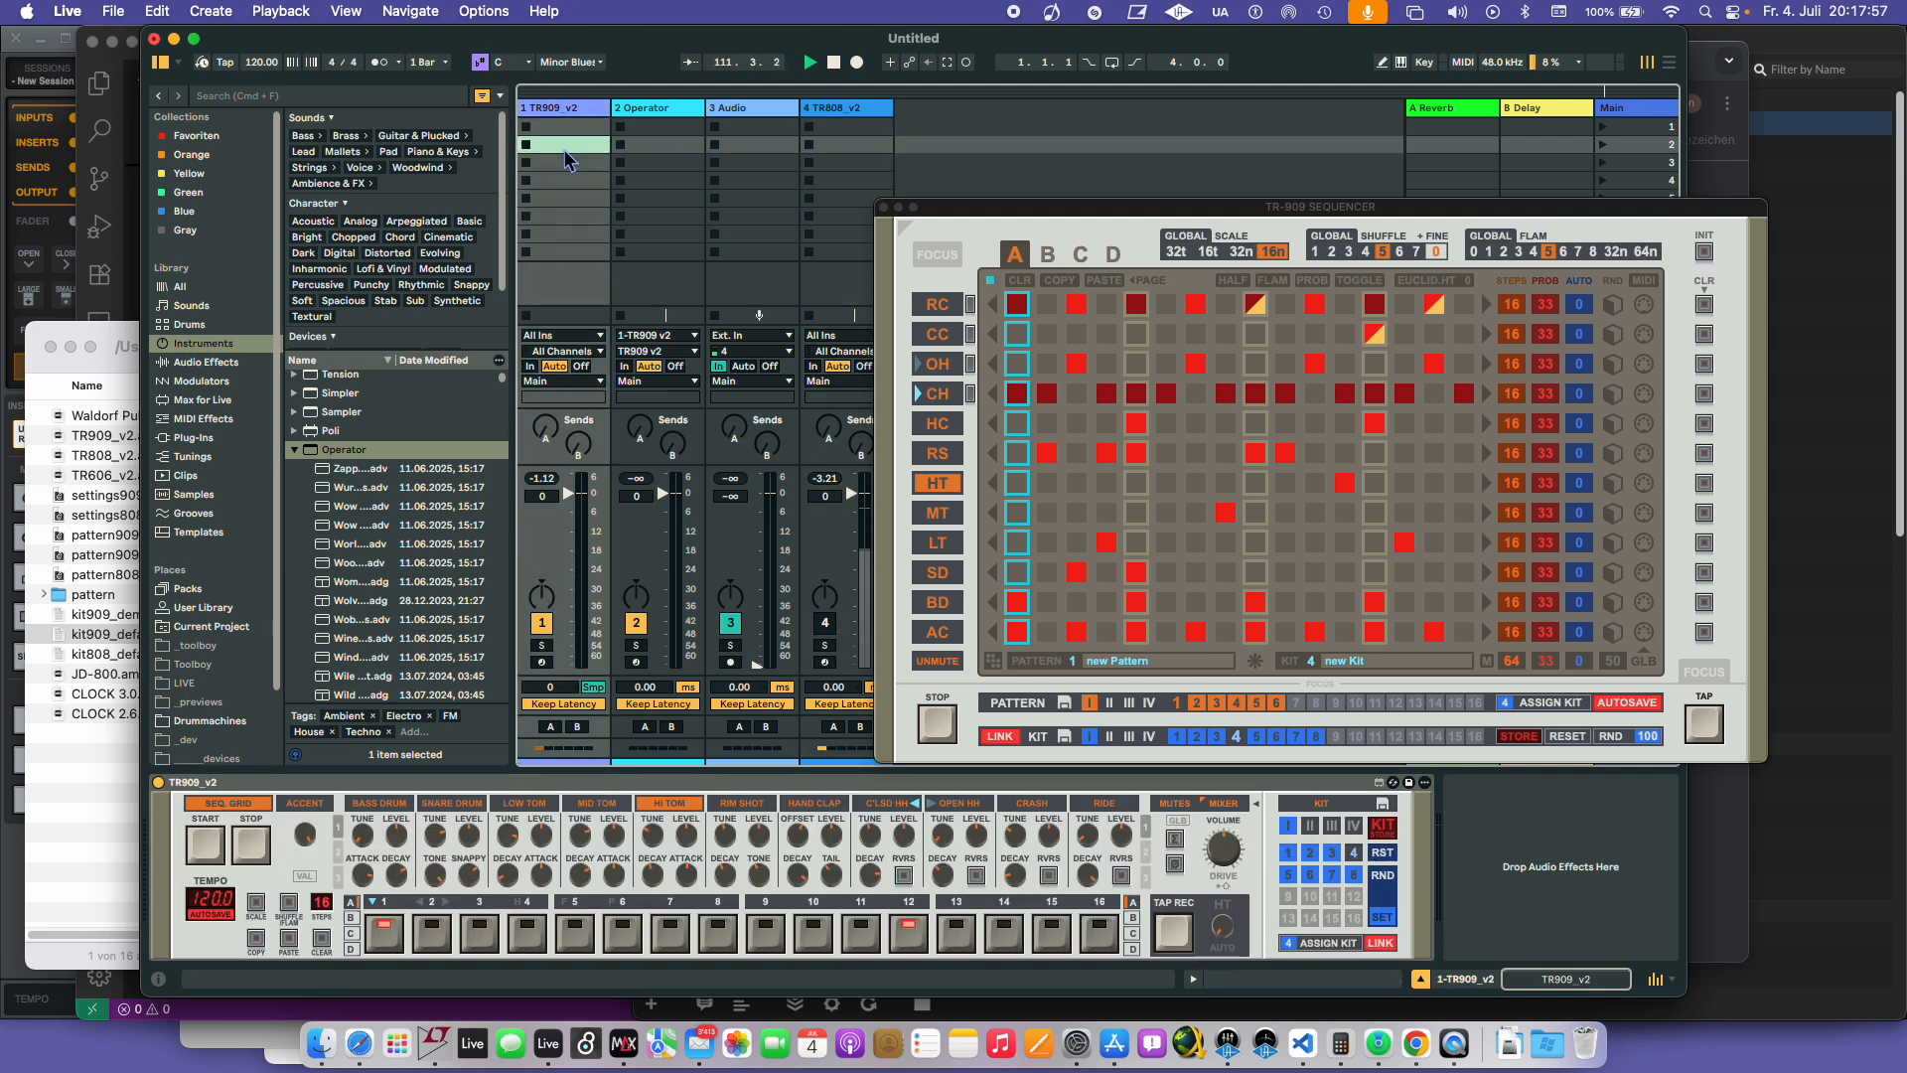
- Switch the sequencer on from the remote page, and return to the step grid with pattern 4 and kit 7 selected
{"action": "left_click", "coordinate": [1644, 280]}
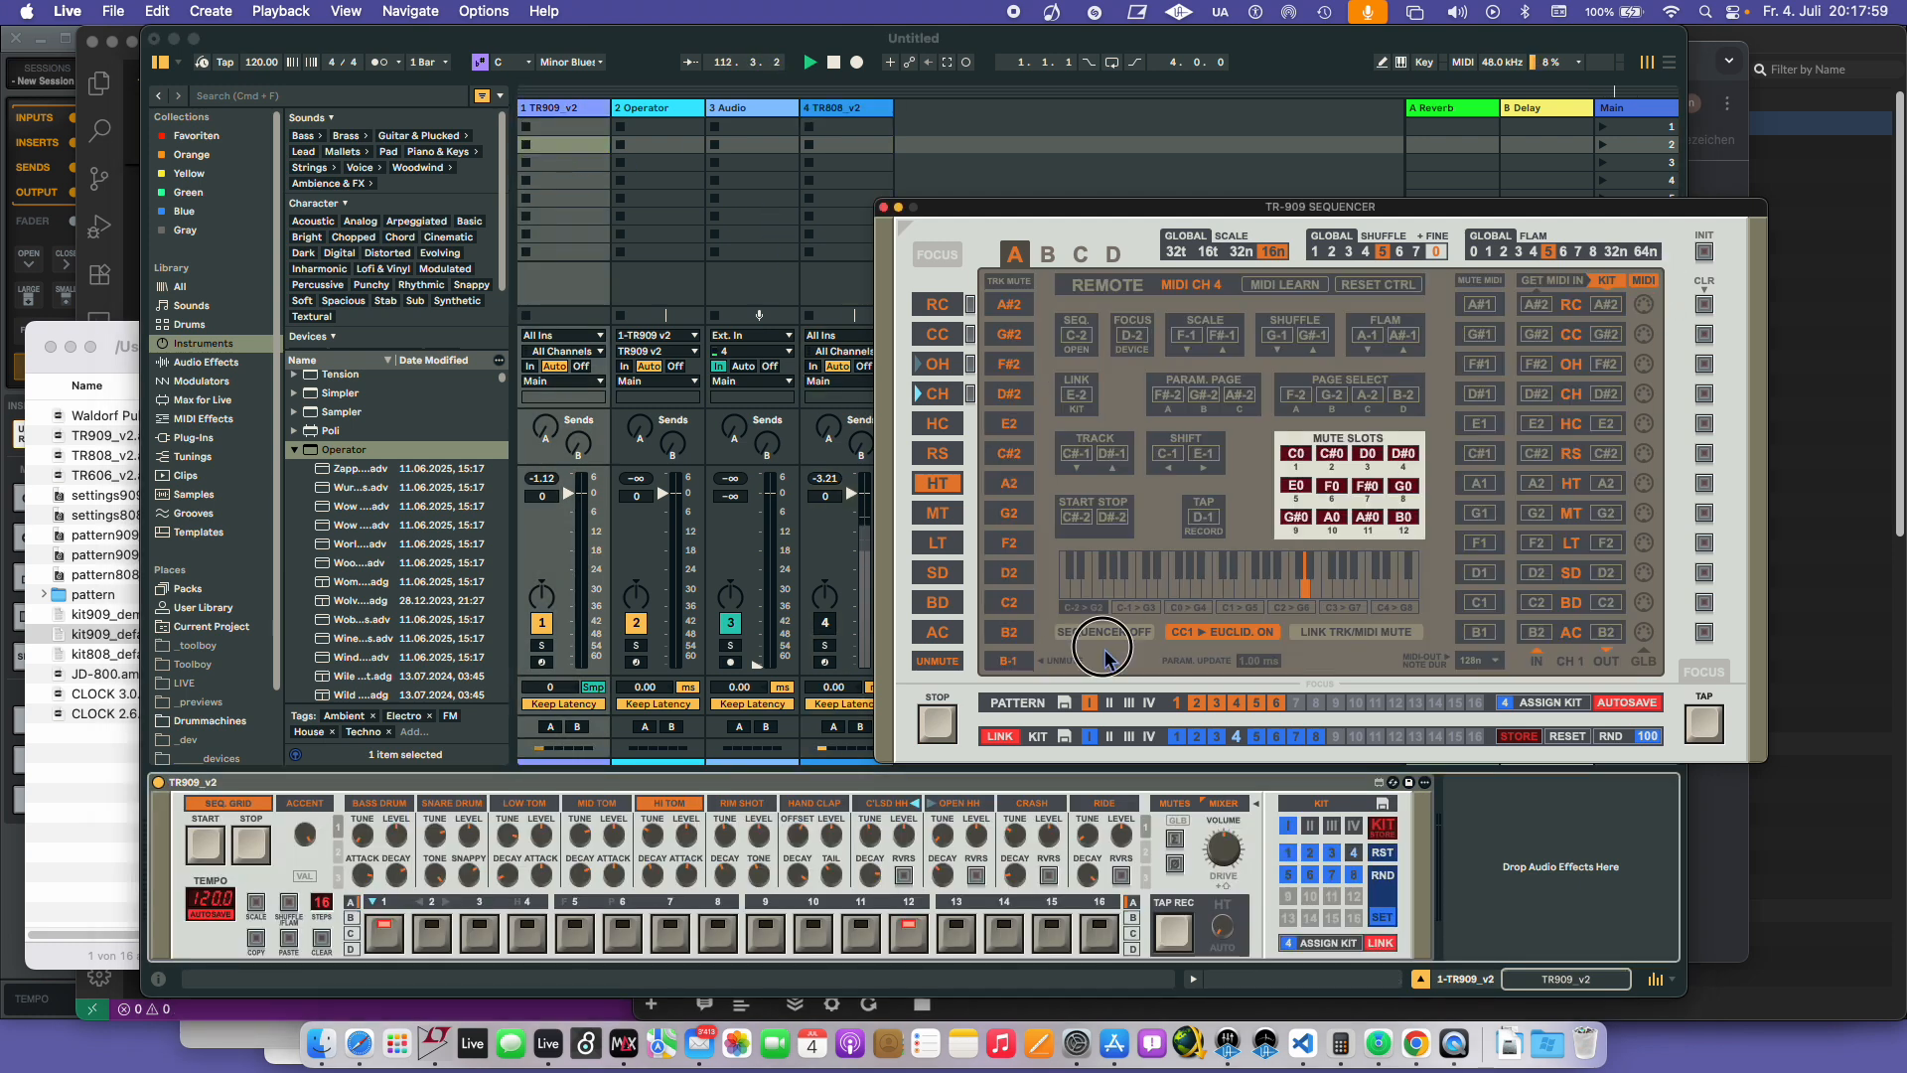
{"action": "left_click", "coordinate": [1219, 703]}
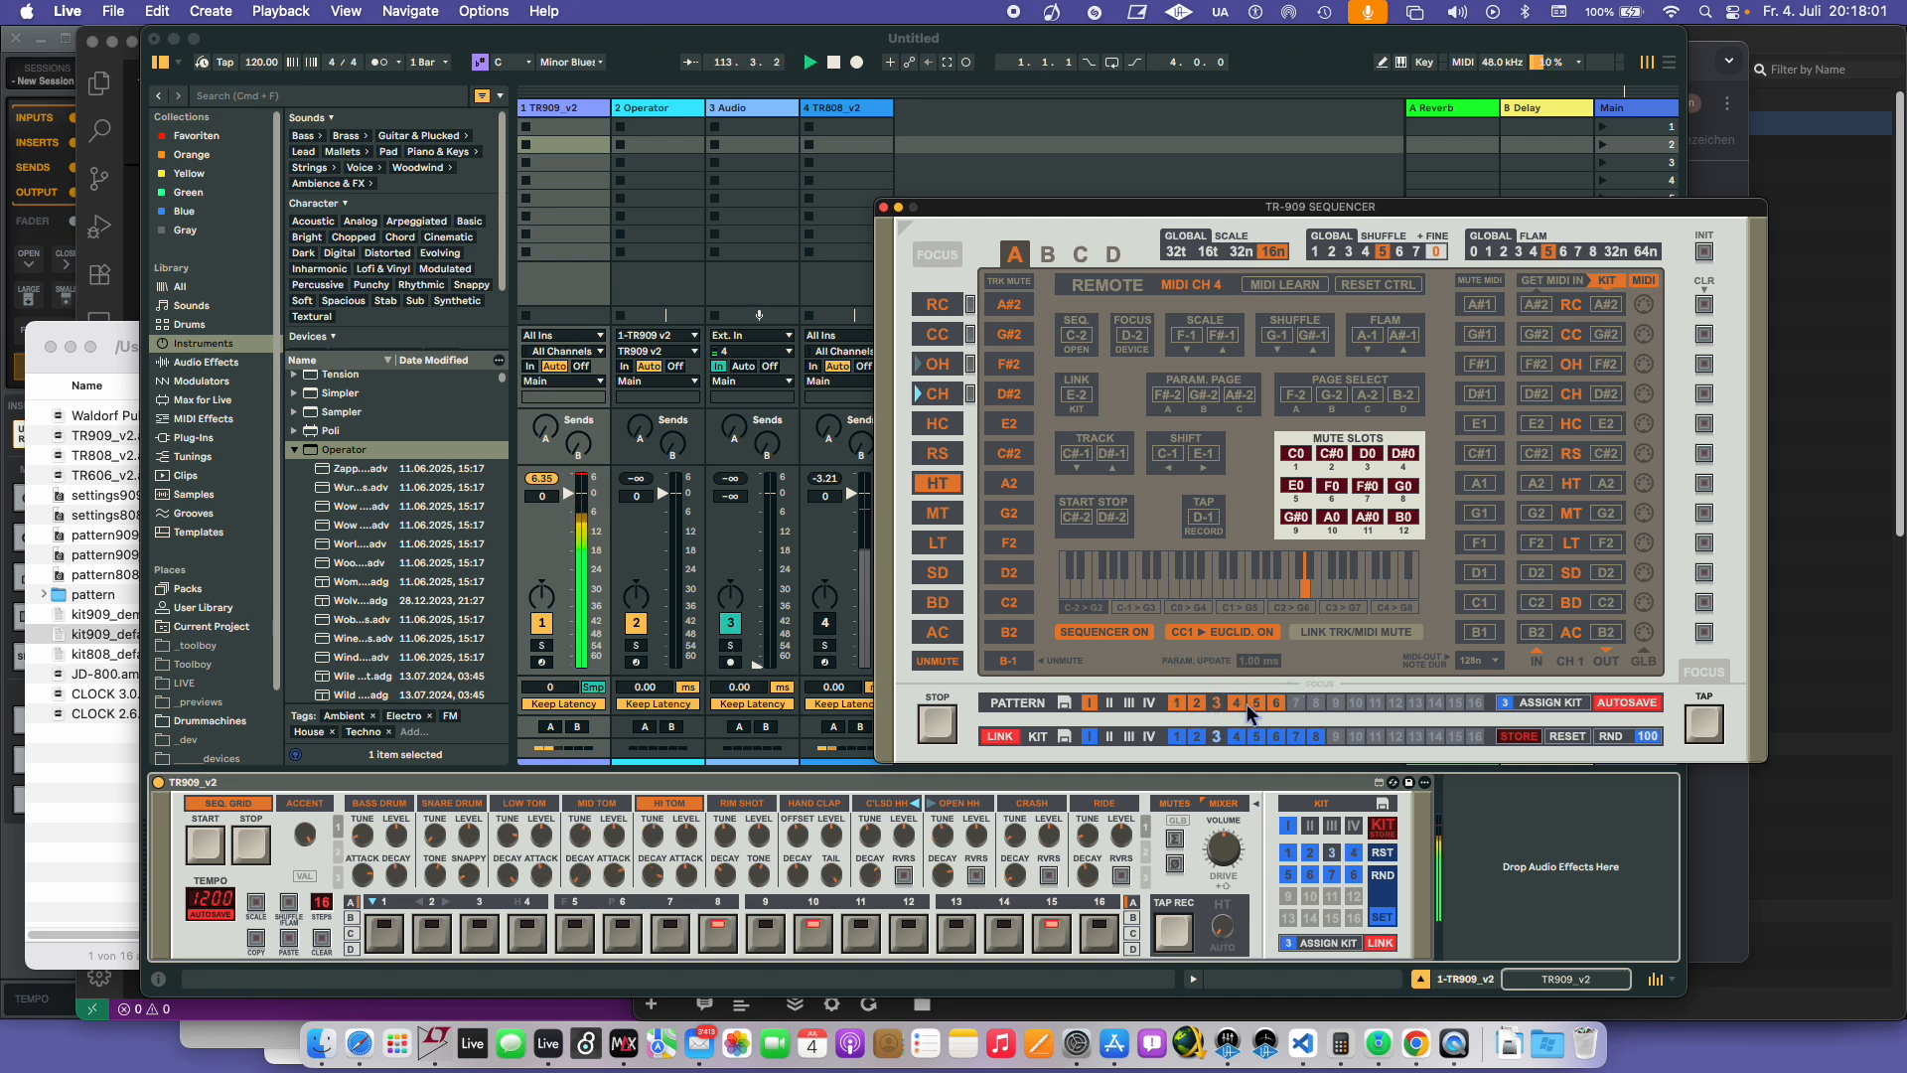
{"action": "left_click", "coordinate": [1240, 703]}
{"action": "left_click", "coordinate": [1297, 737]}
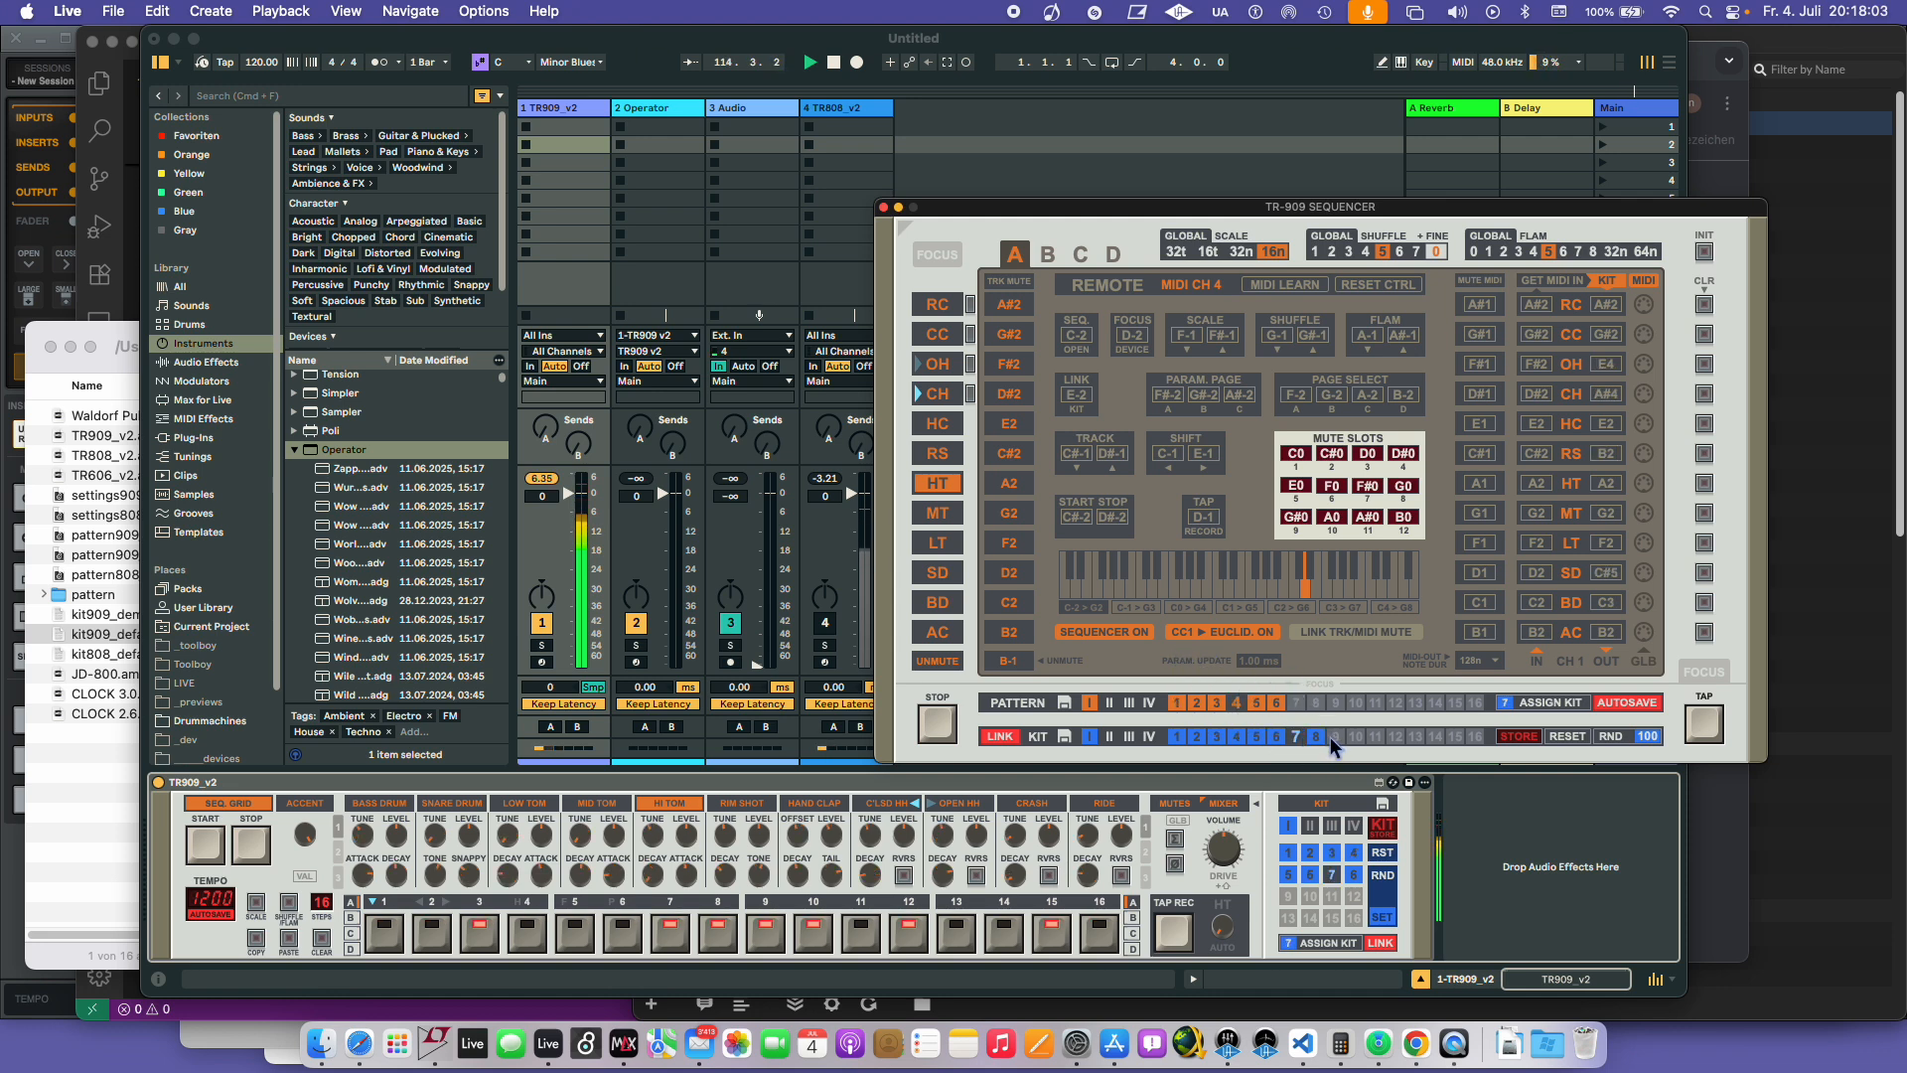
{"action": "left_click_drag", "start_coordinate": [1081, 208], "coordinate": [1136, 113]}
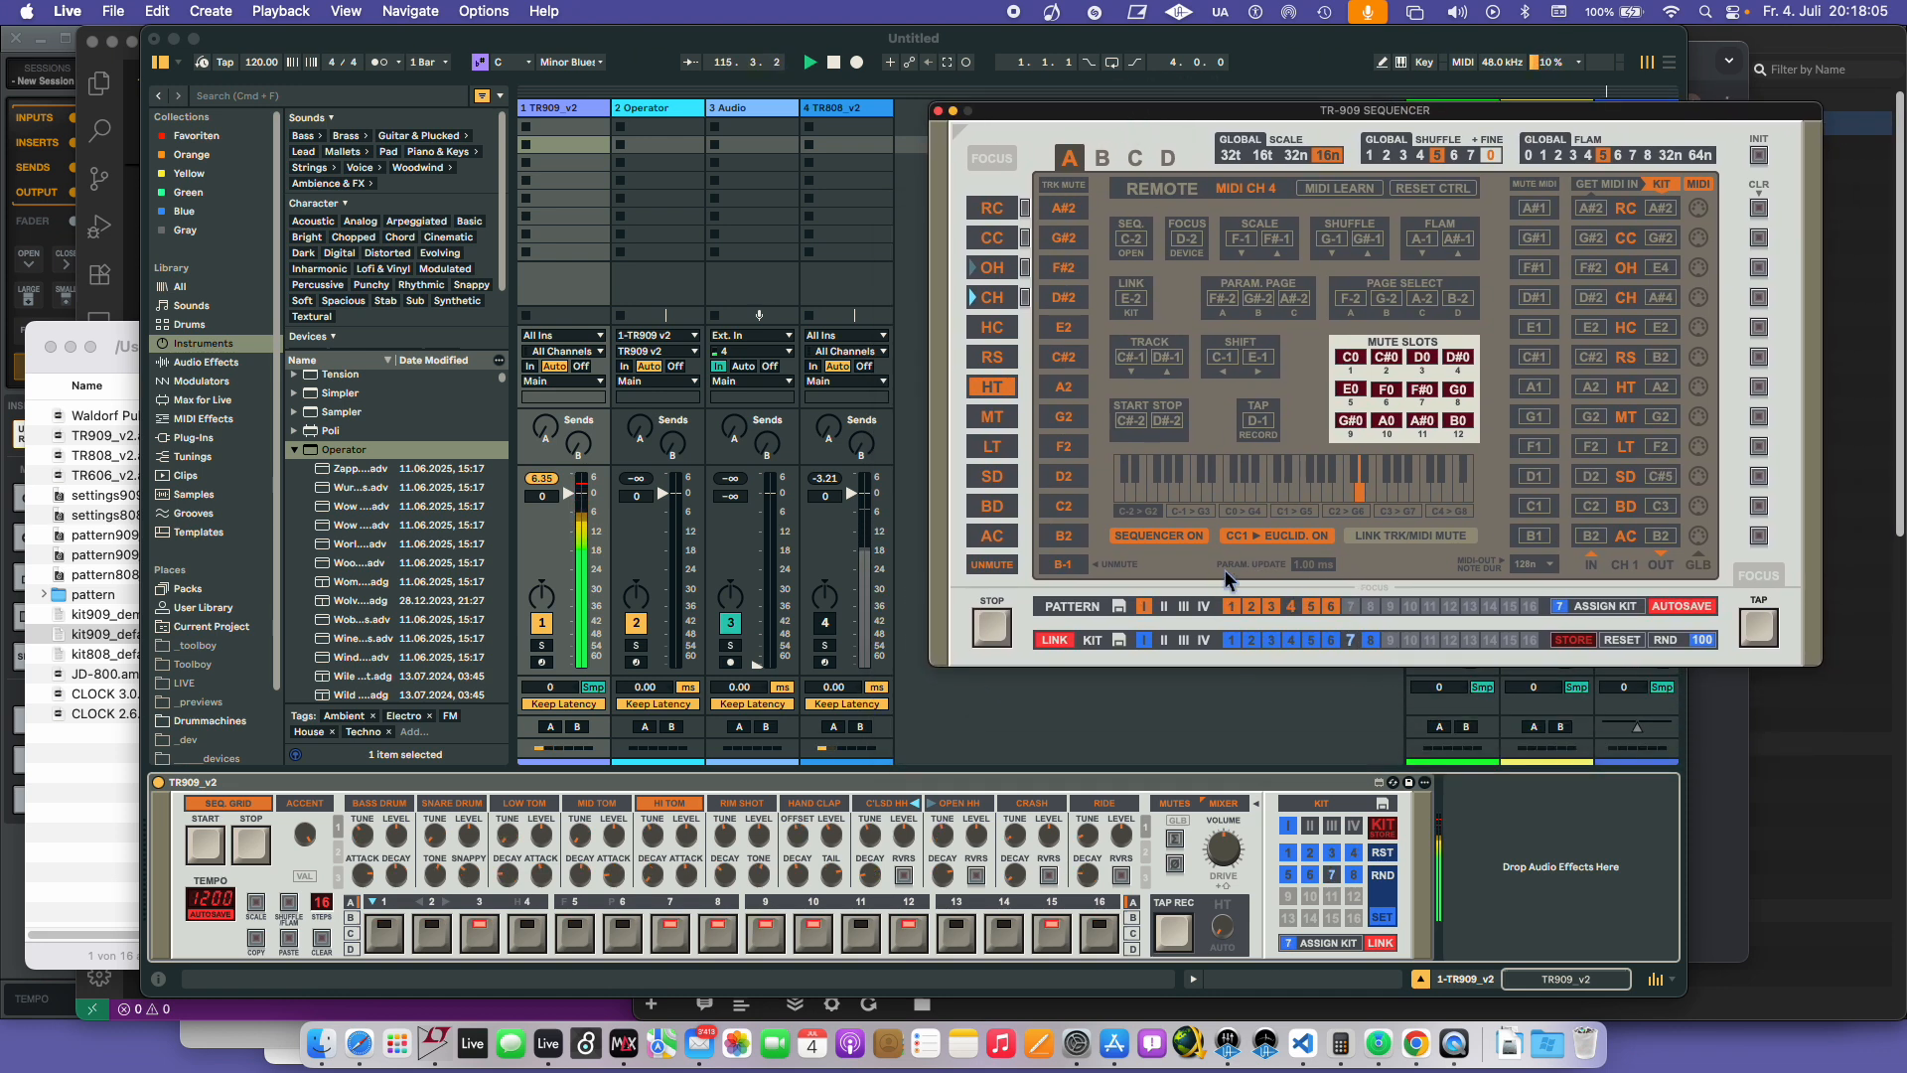
{"action": "left_click", "coordinate": [1699, 183]}
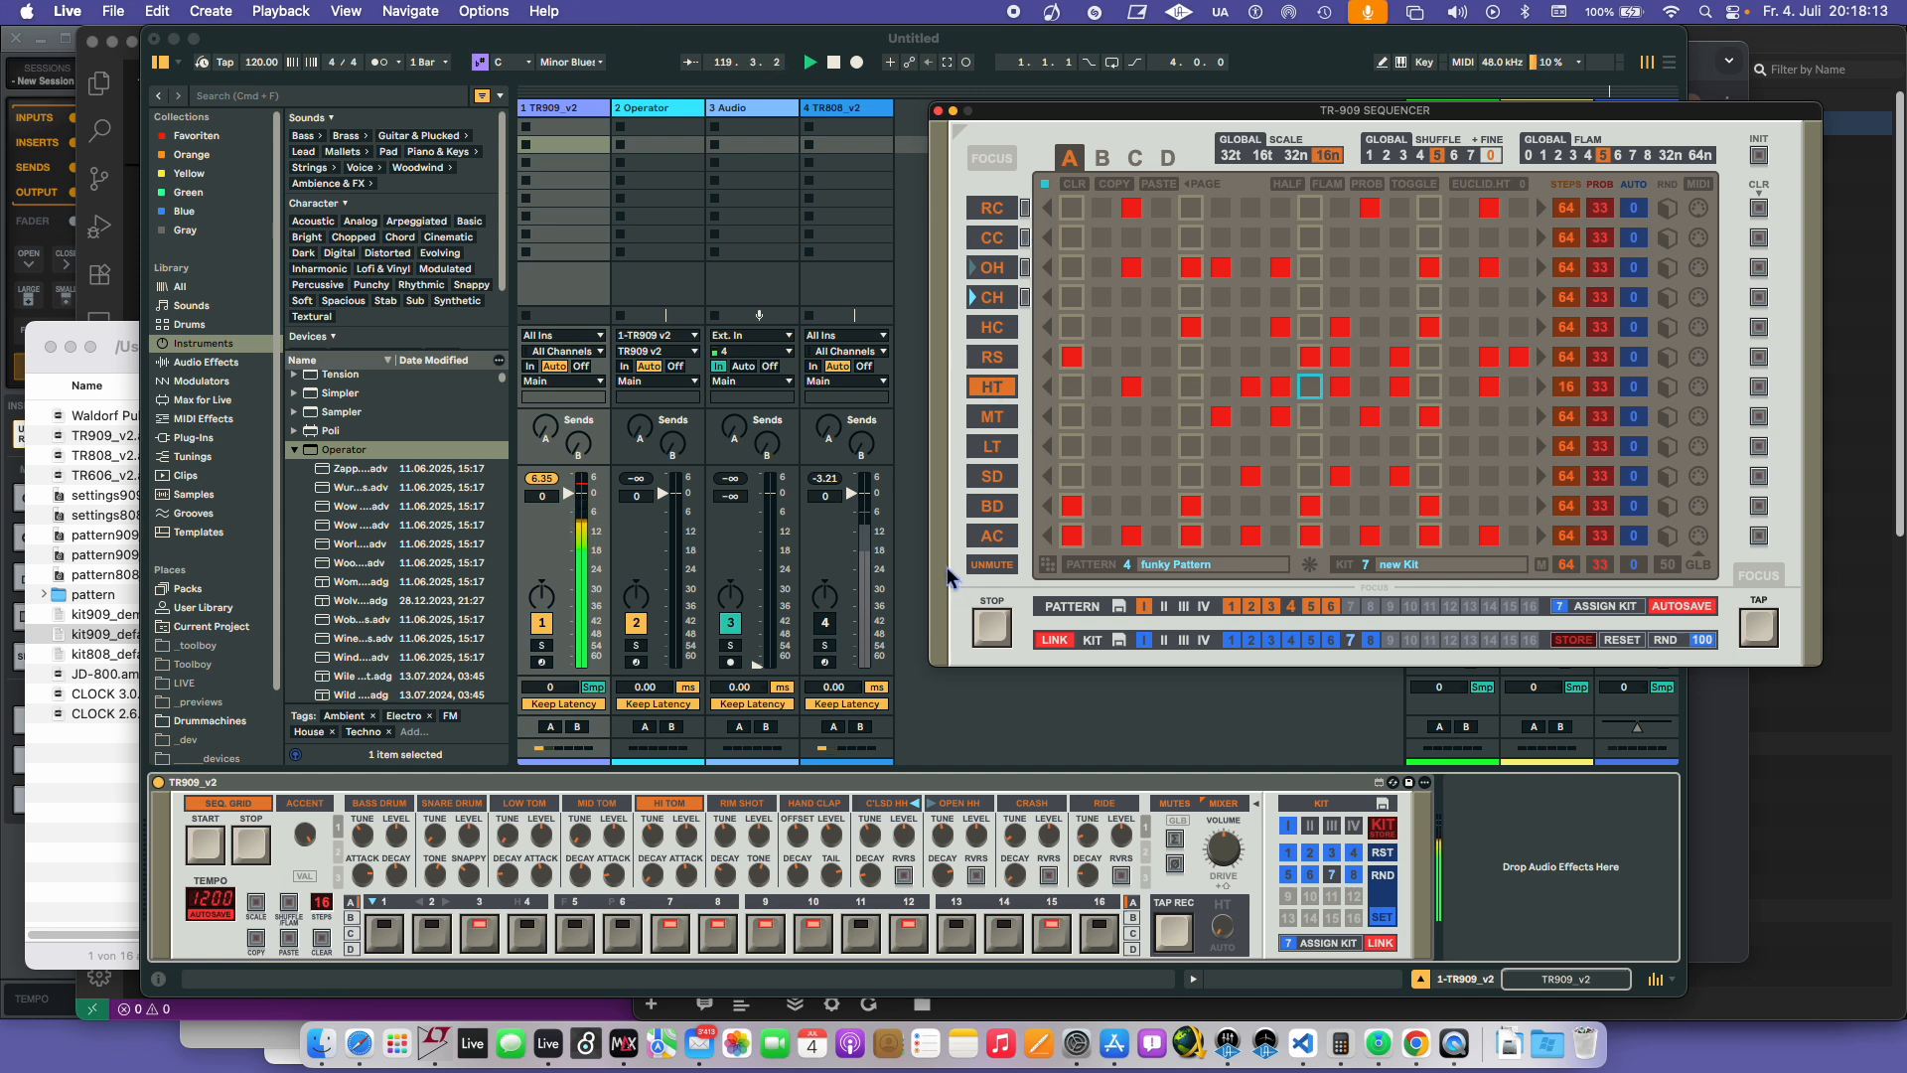
- Insert an audio track directly after the TR909_v2 track and select it
{"action": "left_click", "coordinate": [585, 118]}
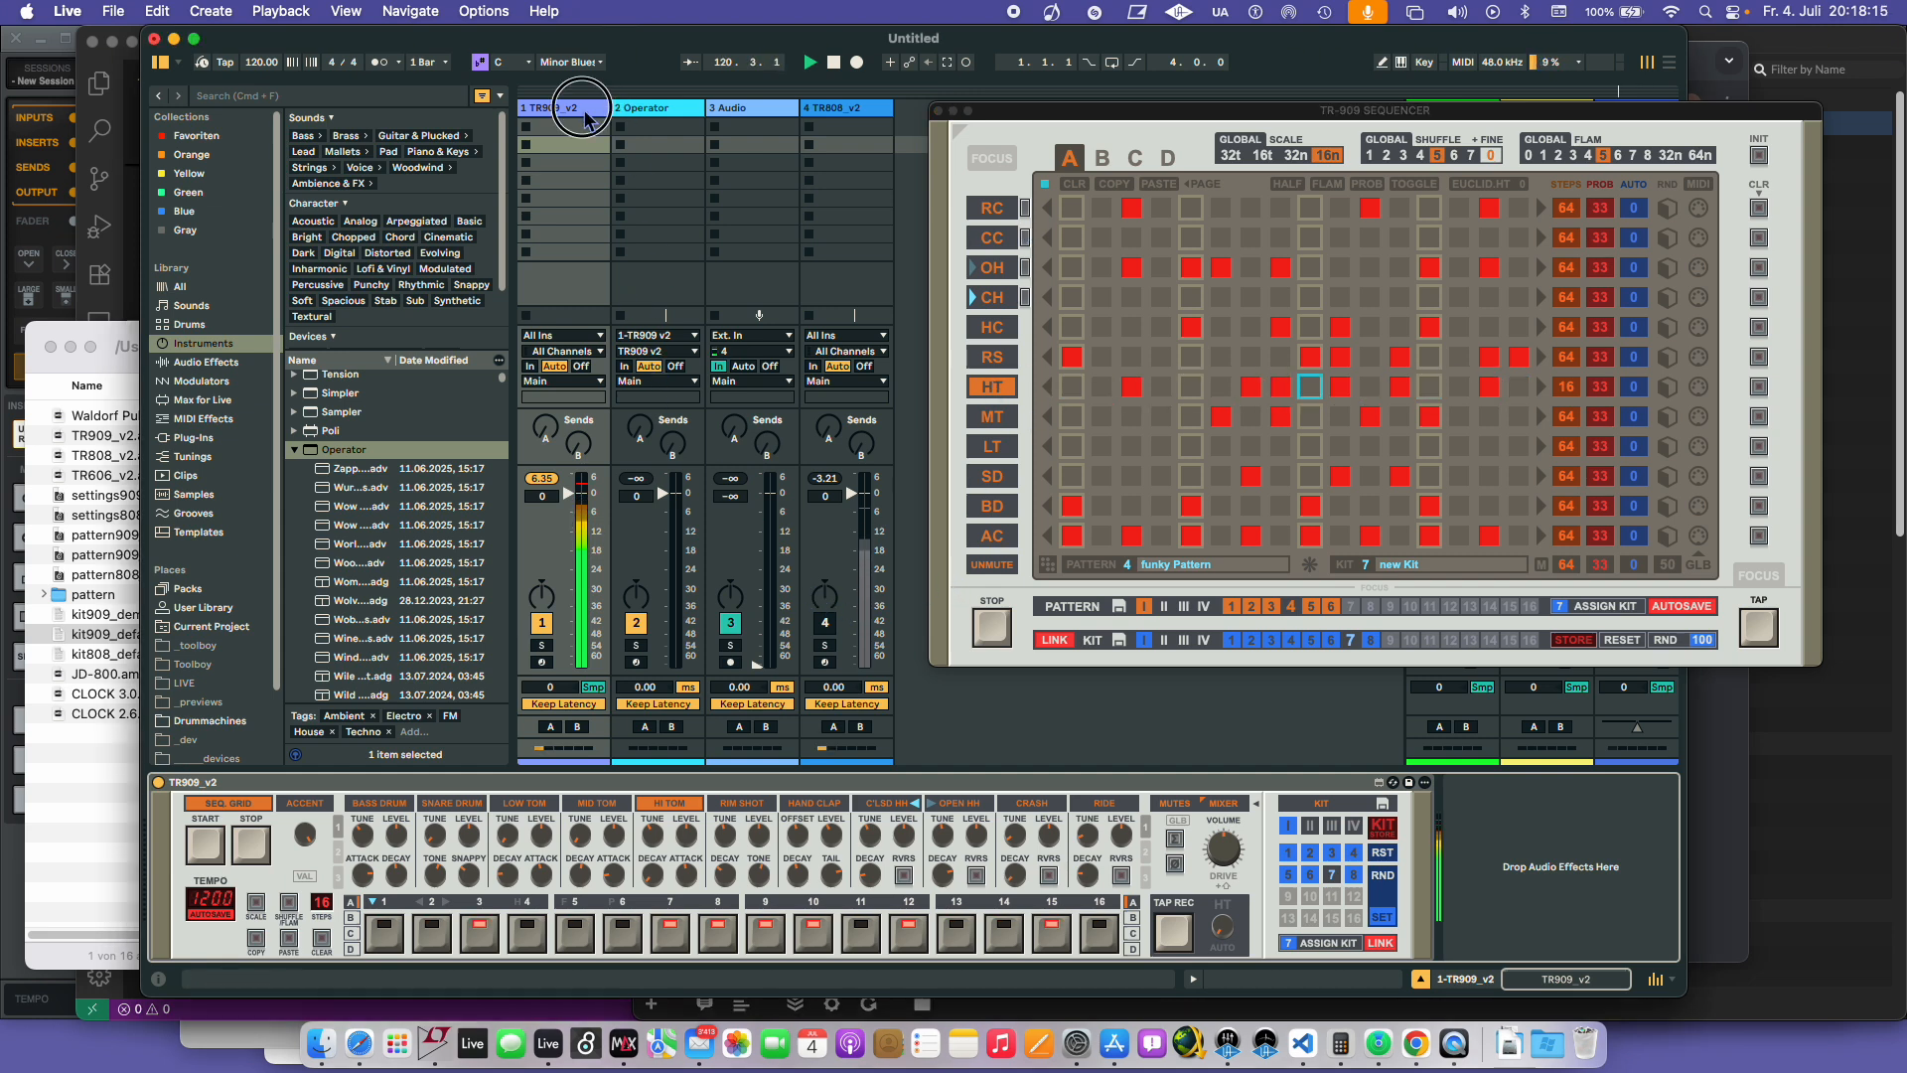
{"action": "right_click", "coordinate": [585, 118]}
{"action": "left_click", "coordinate": [720, 296]}
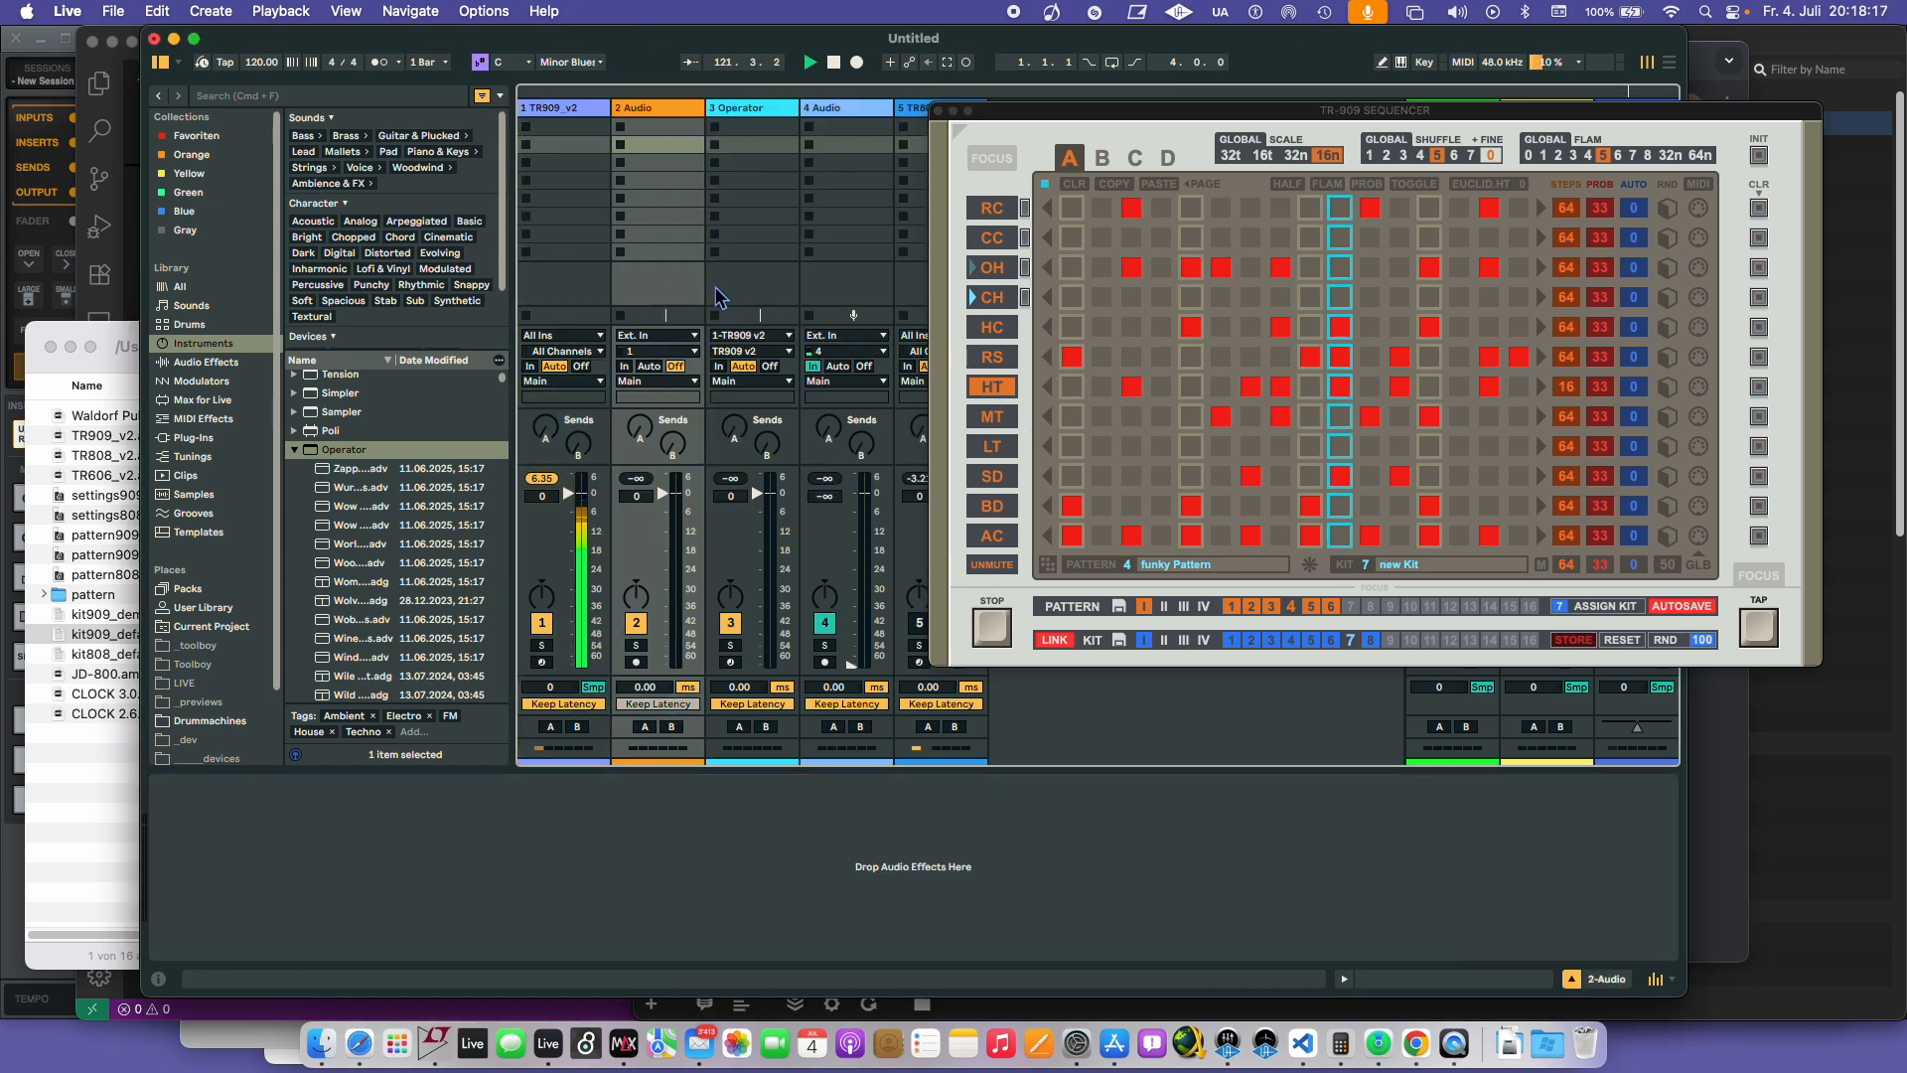
{"action": "left_click", "coordinate": [637, 93]}
{"action": "left_click", "coordinate": [641, 108]}
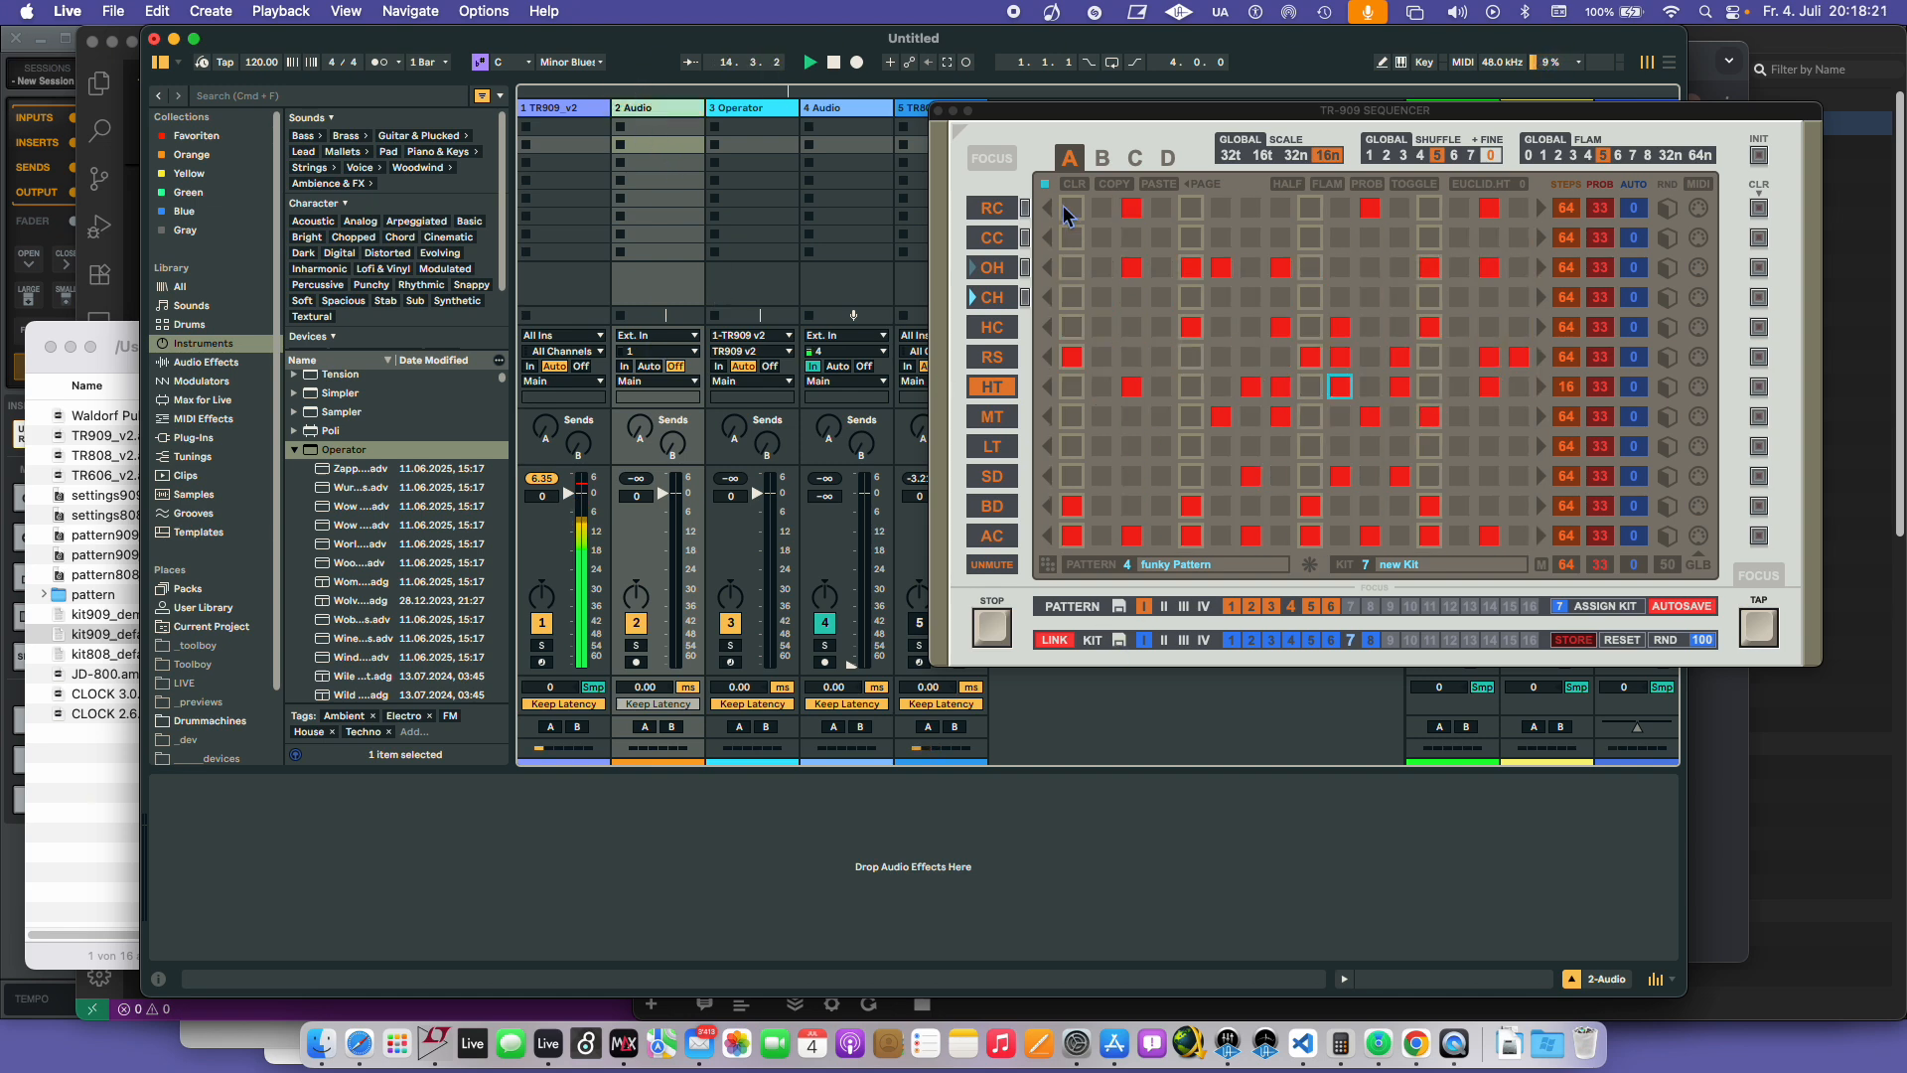
- Focus the TR909_v2 device, show its Mixer section, and route the closed and open hi-hats to output 7/8
{"action": "left_click", "coordinate": [994, 160]}
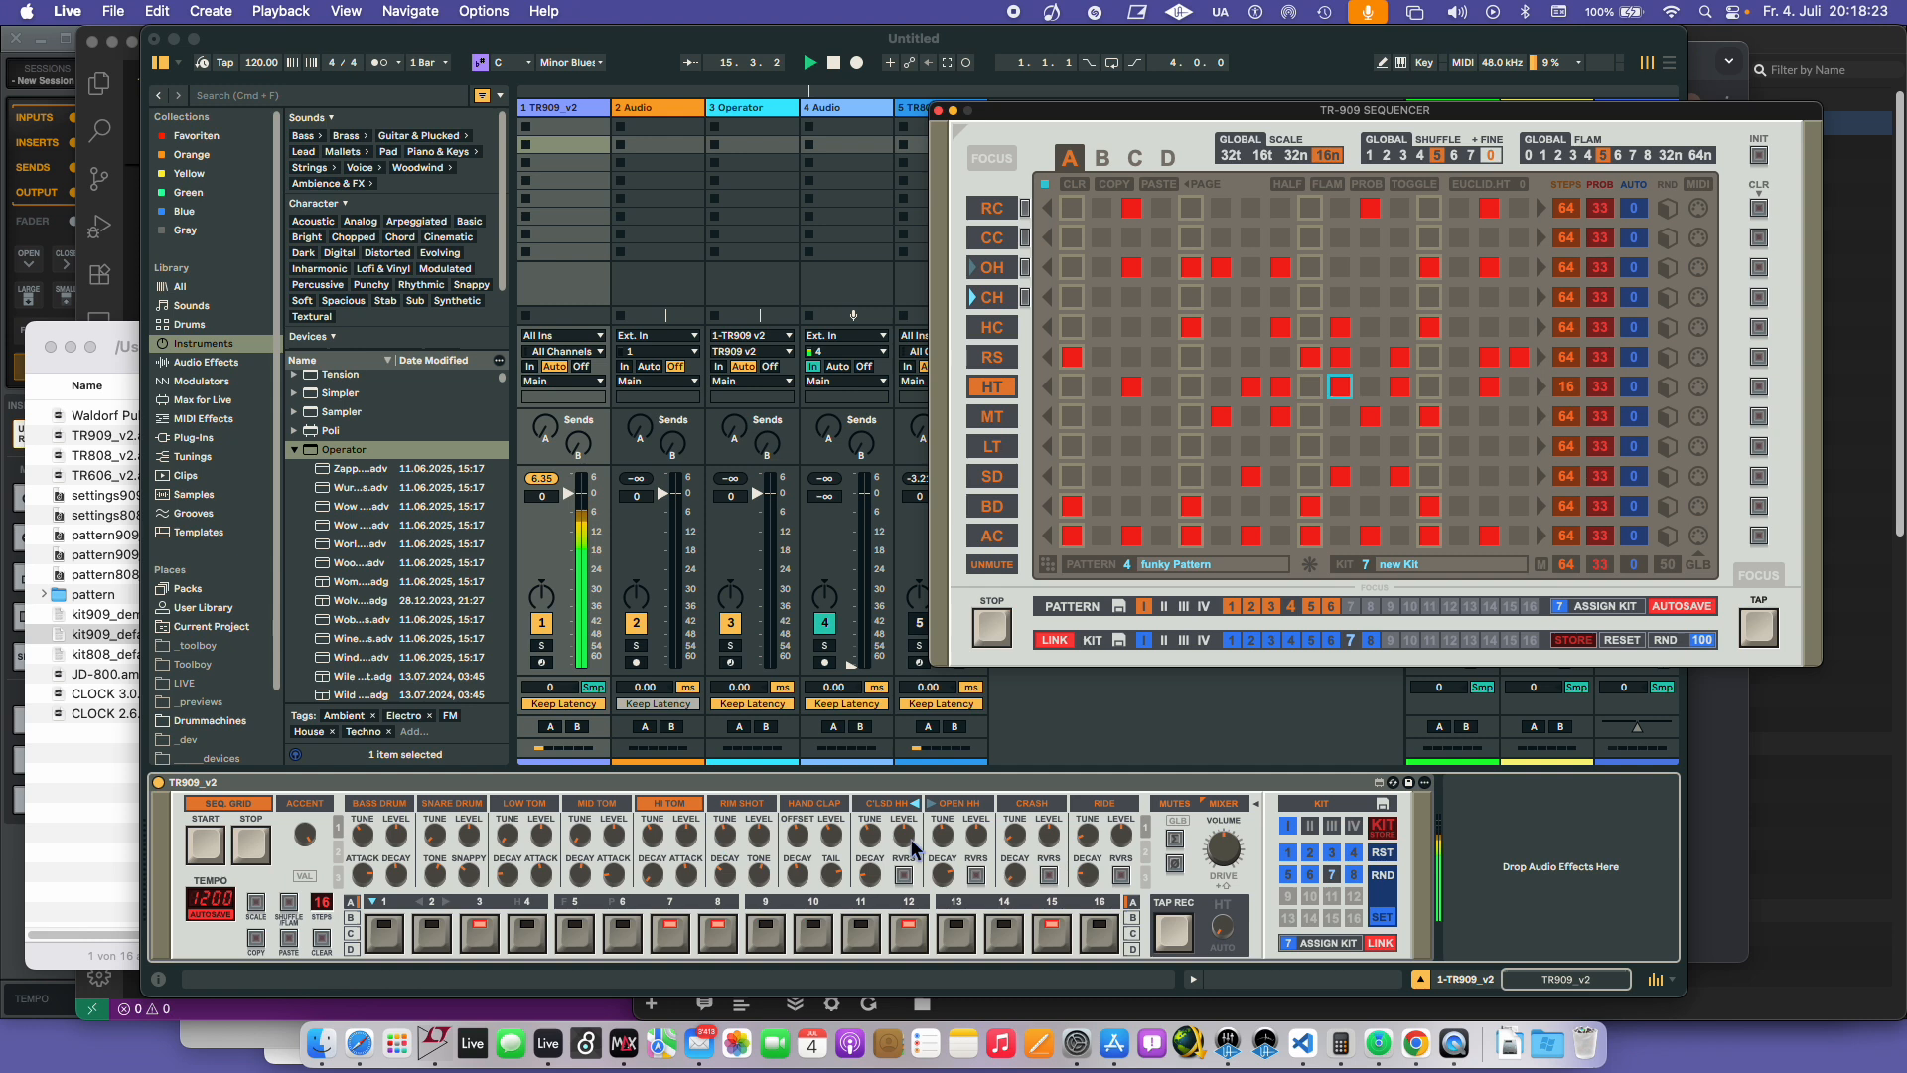
{"action": "left_click", "coordinate": [1222, 805]}
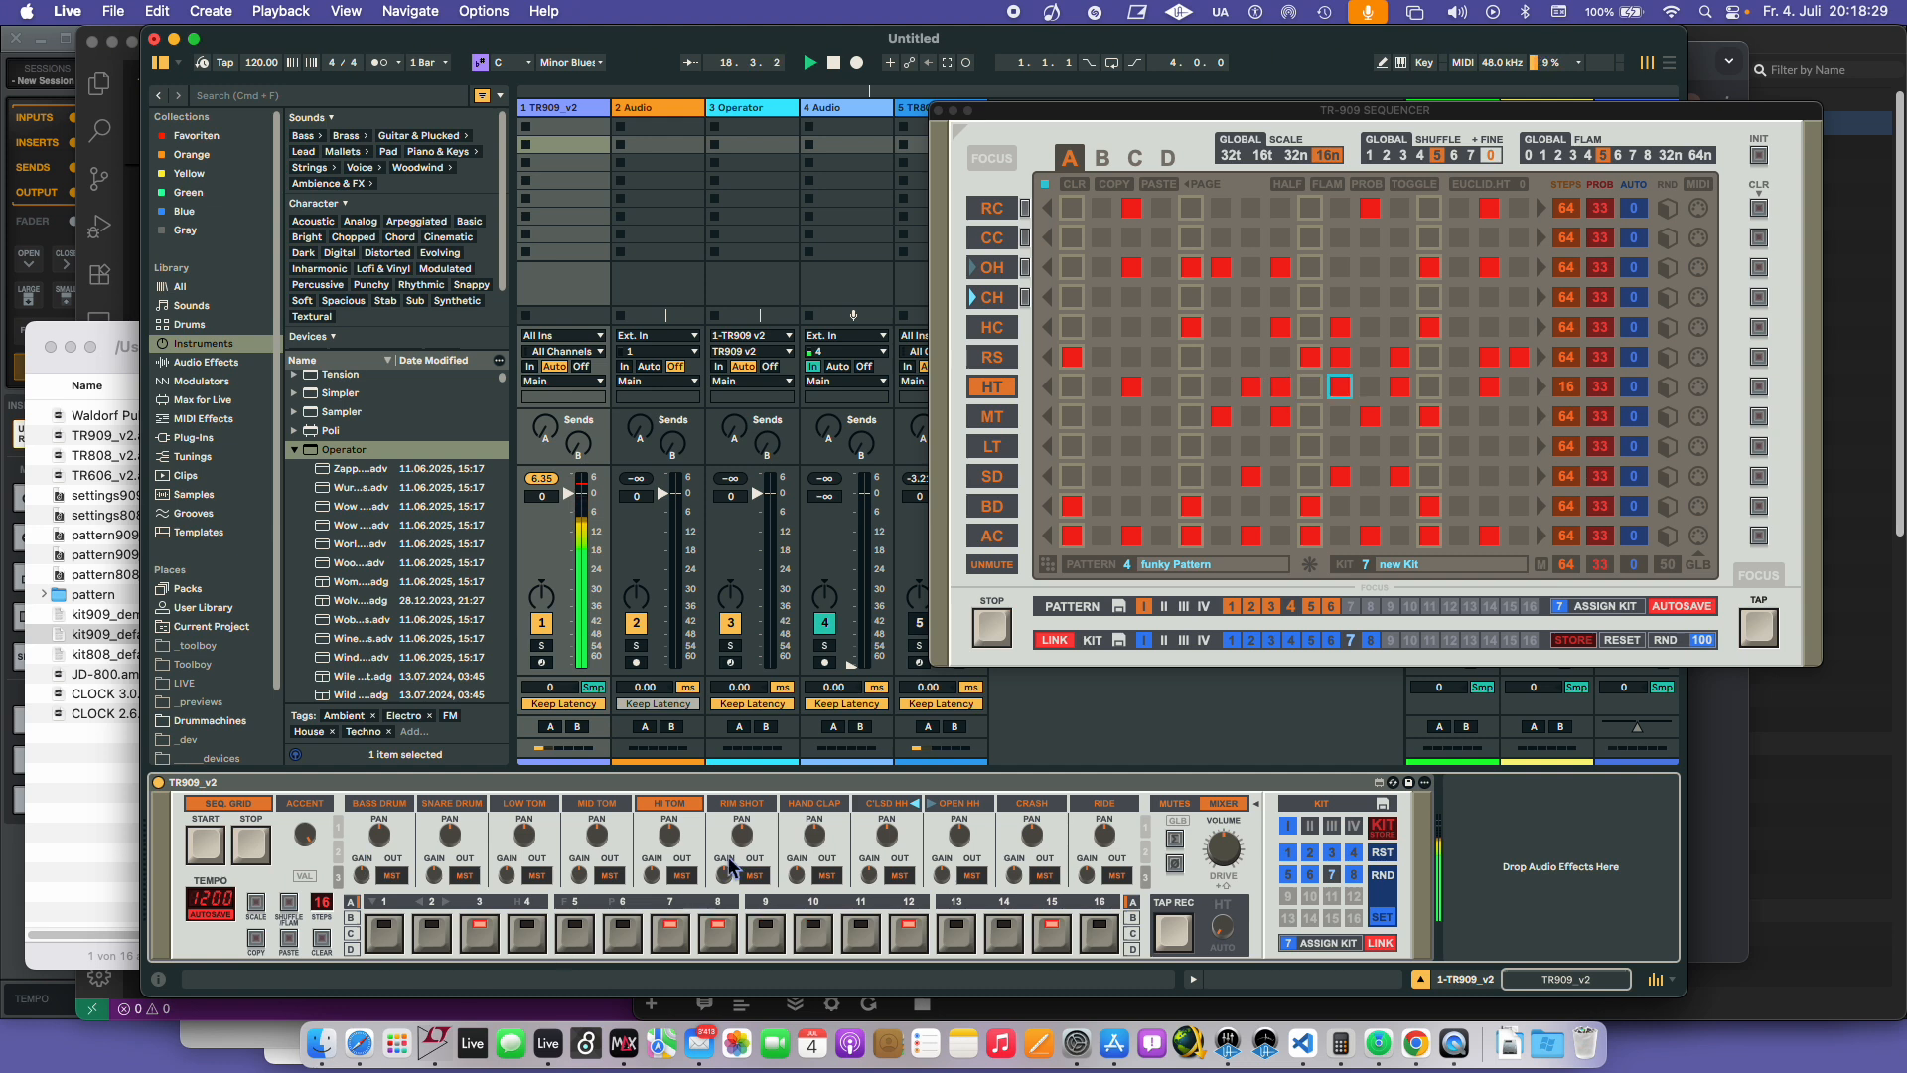
{"action": "left_click", "coordinate": [904, 878]}
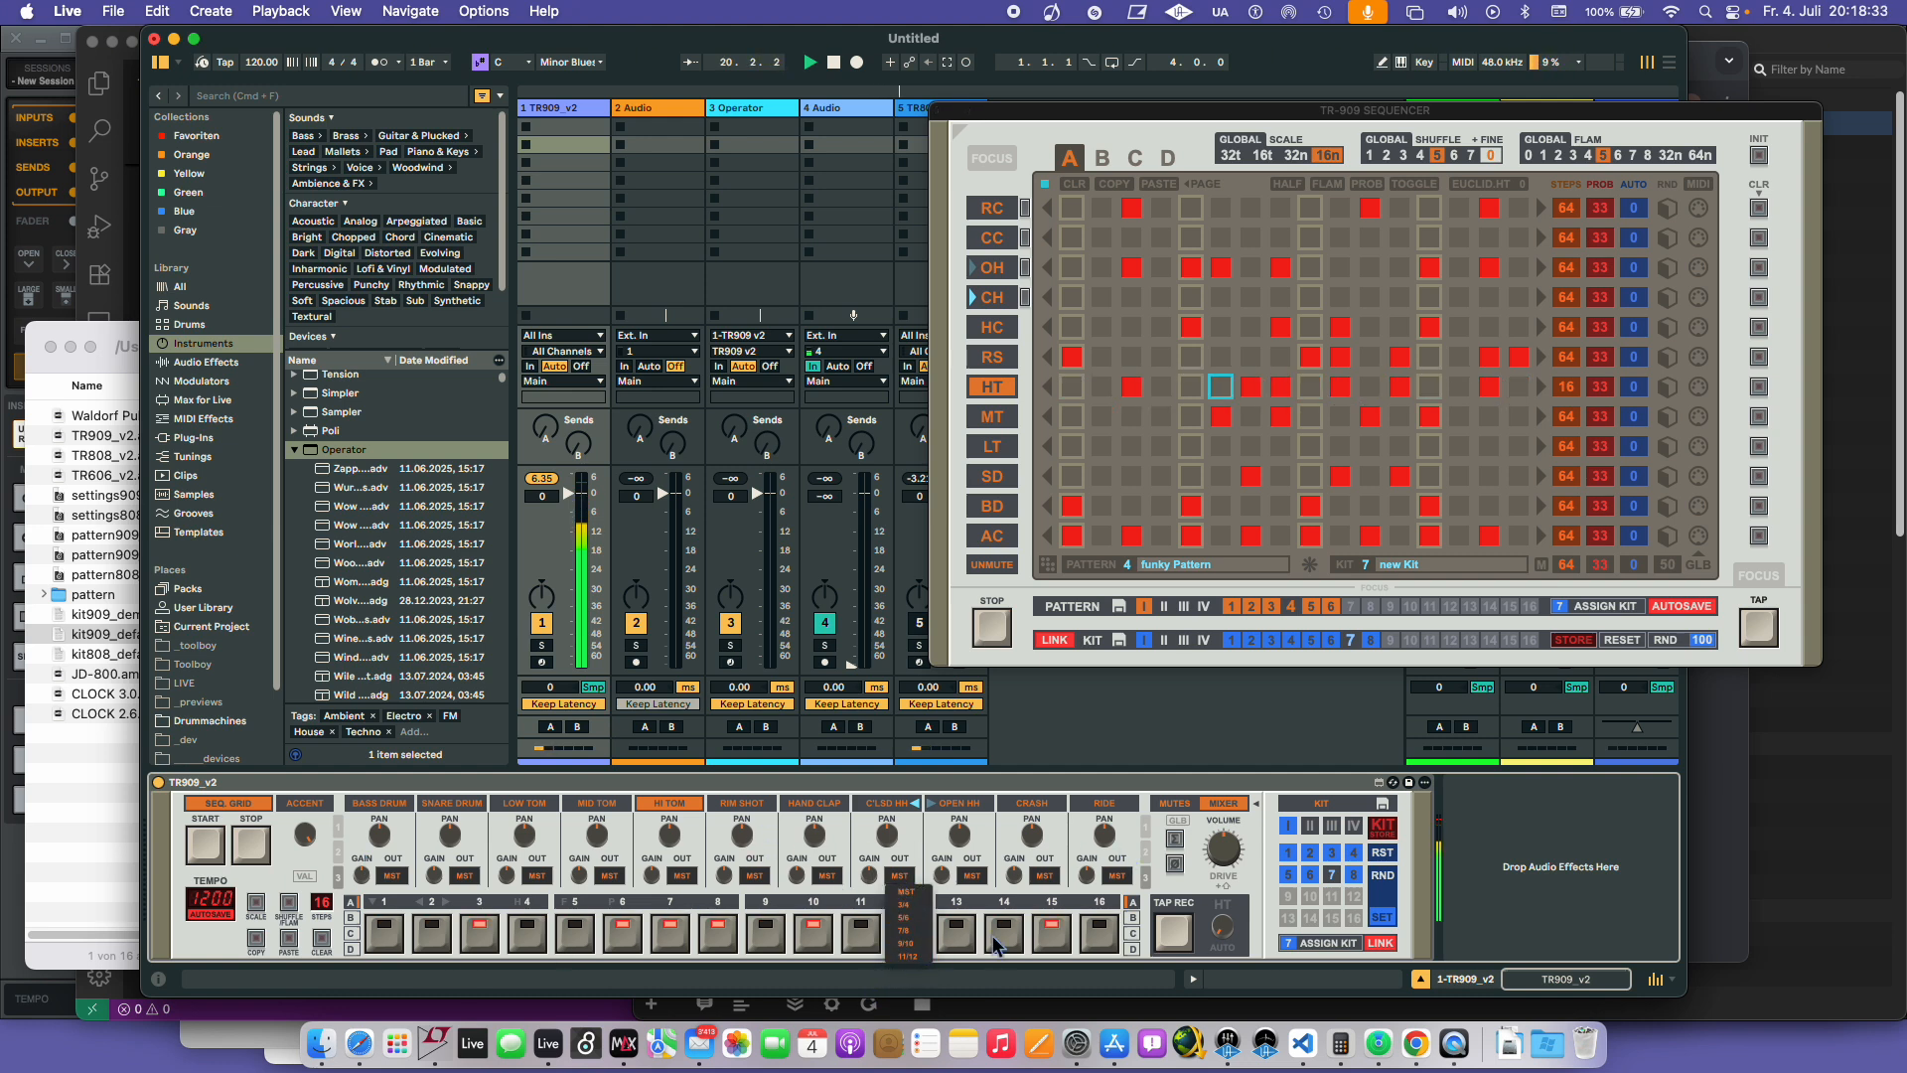
{"action": "left_click", "coordinate": [904, 930]}
{"action": "left_click", "coordinate": [971, 875]}
{"action": "left_click", "coordinate": [978, 930]}
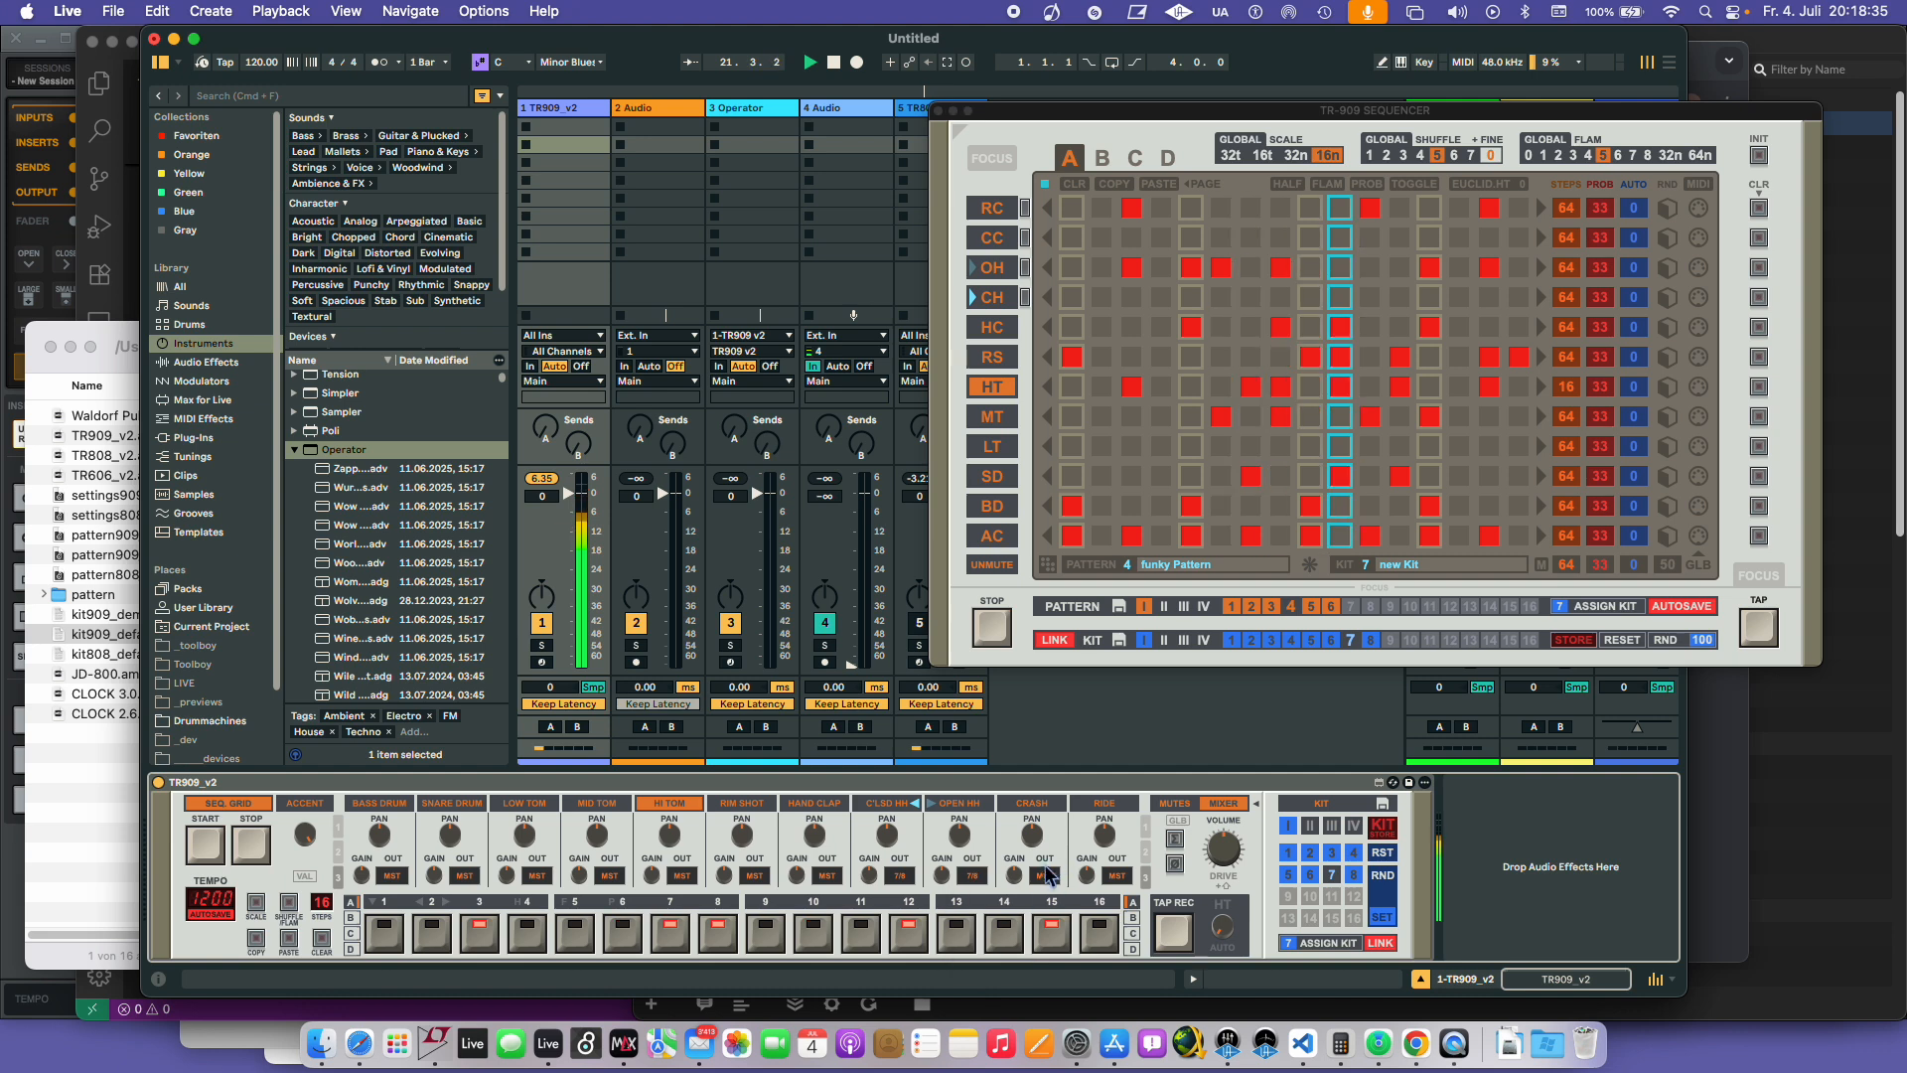
- Route the Crash and Ride instruments to output 9/10 in the device's mixer
{"action": "left_click", "coordinate": [1044, 875]}
{"action": "left_click", "coordinate": [1044, 943]}
{"action": "left_click", "coordinate": [1117, 875]}
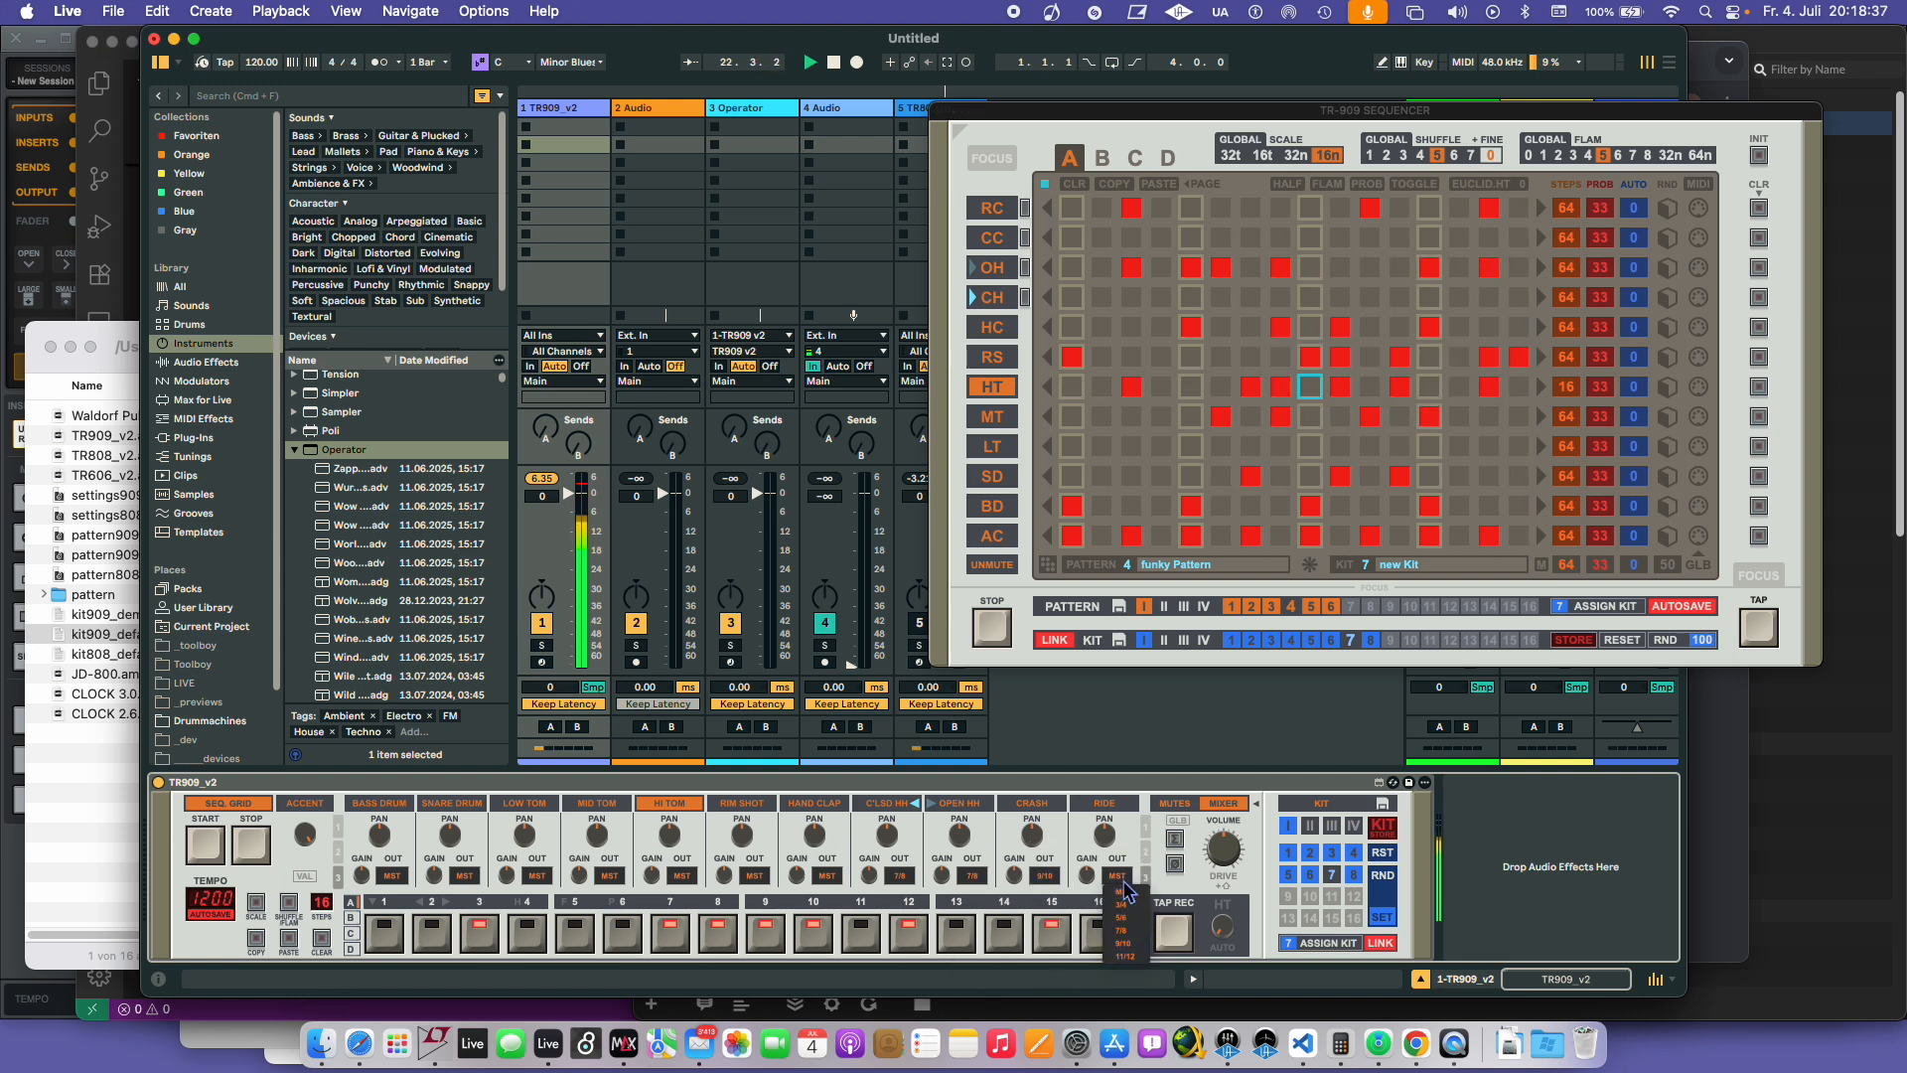
{"action": "left_click", "coordinate": [1116, 943]}
- Route the Hand Clap and Rim Shot instruments to output 5/6 in the device's mixer
{"action": "left_click", "coordinate": [826, 875]}
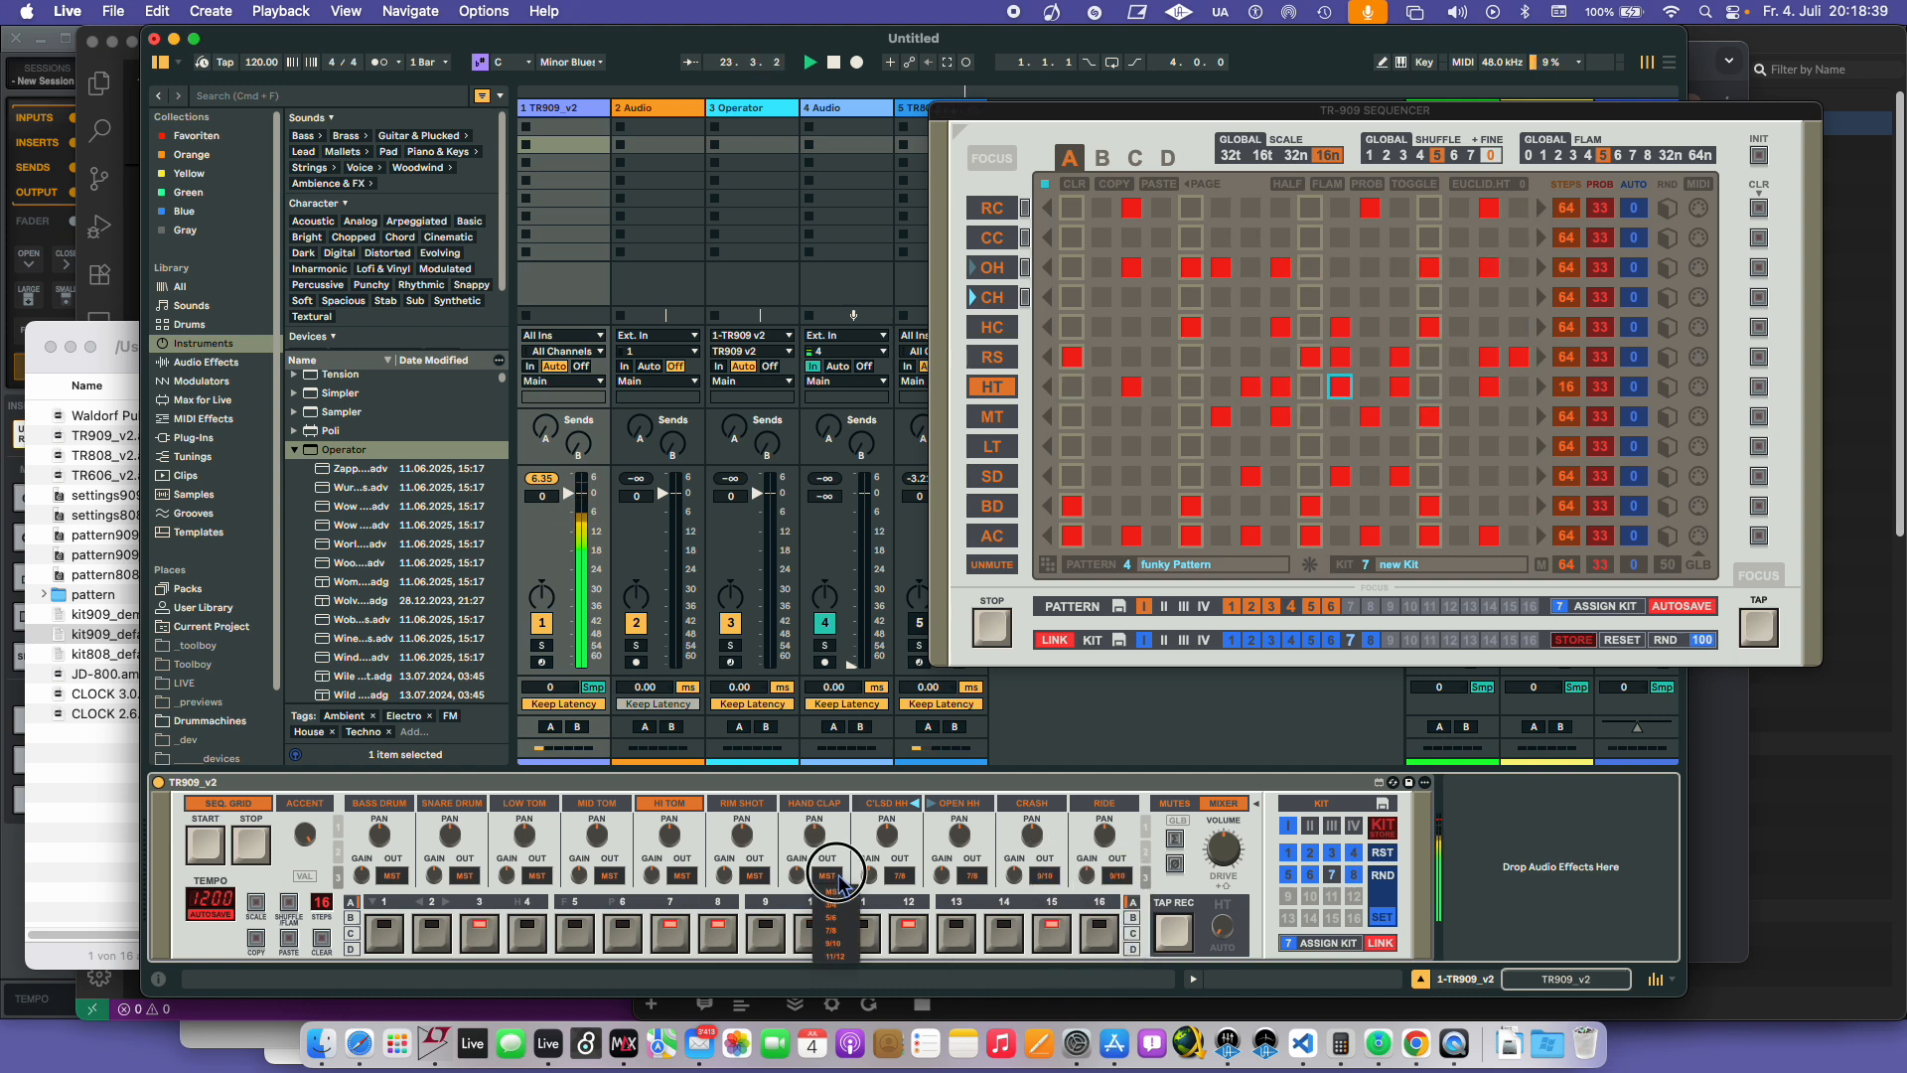
{"action": "left_click", "coordinate": [829, 917]}
{"action": "left_click", "coordinate": [755, 876]}
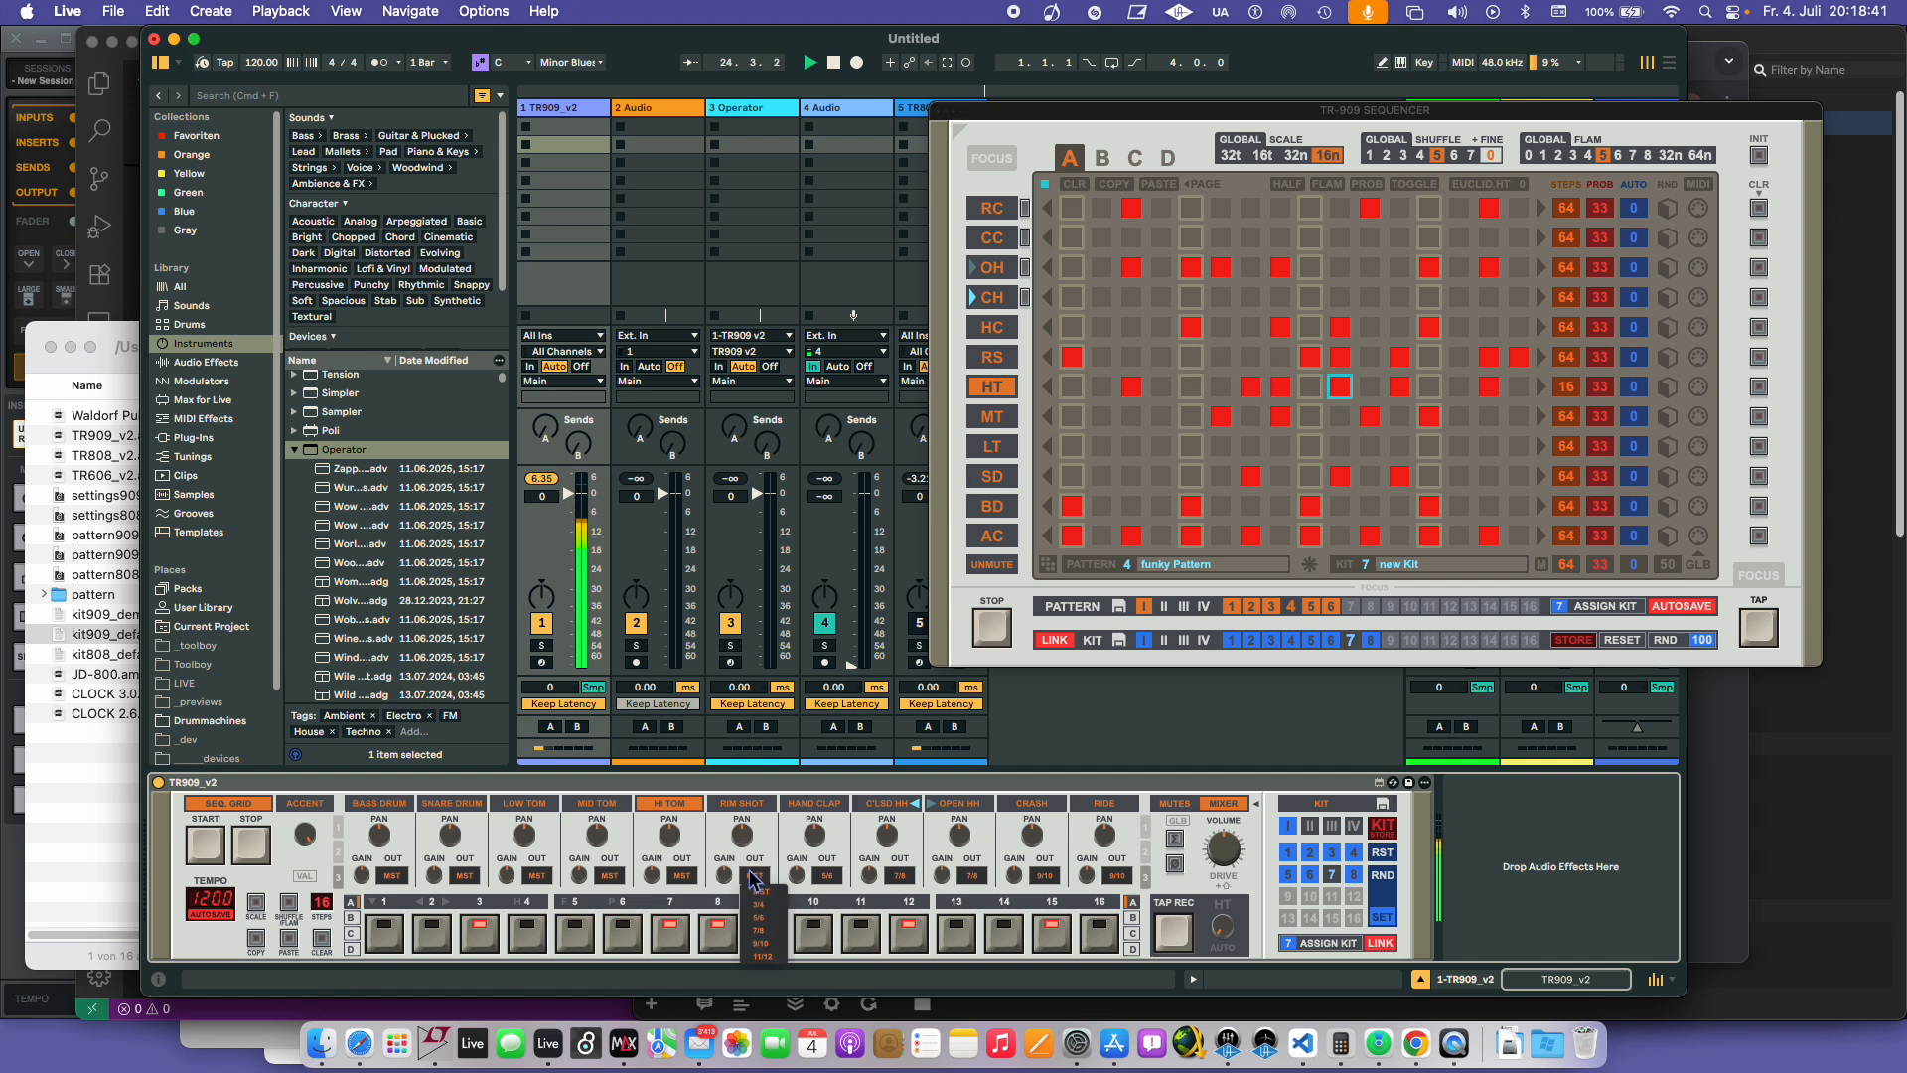
{"action": "left_click", "coordinate": [755, 917]}
- Route the Low Tom, Mid Tom and Hi Tom to output 3/4 in the device's mixer
{"action": "left_click", "coordinate": [537, 876]}
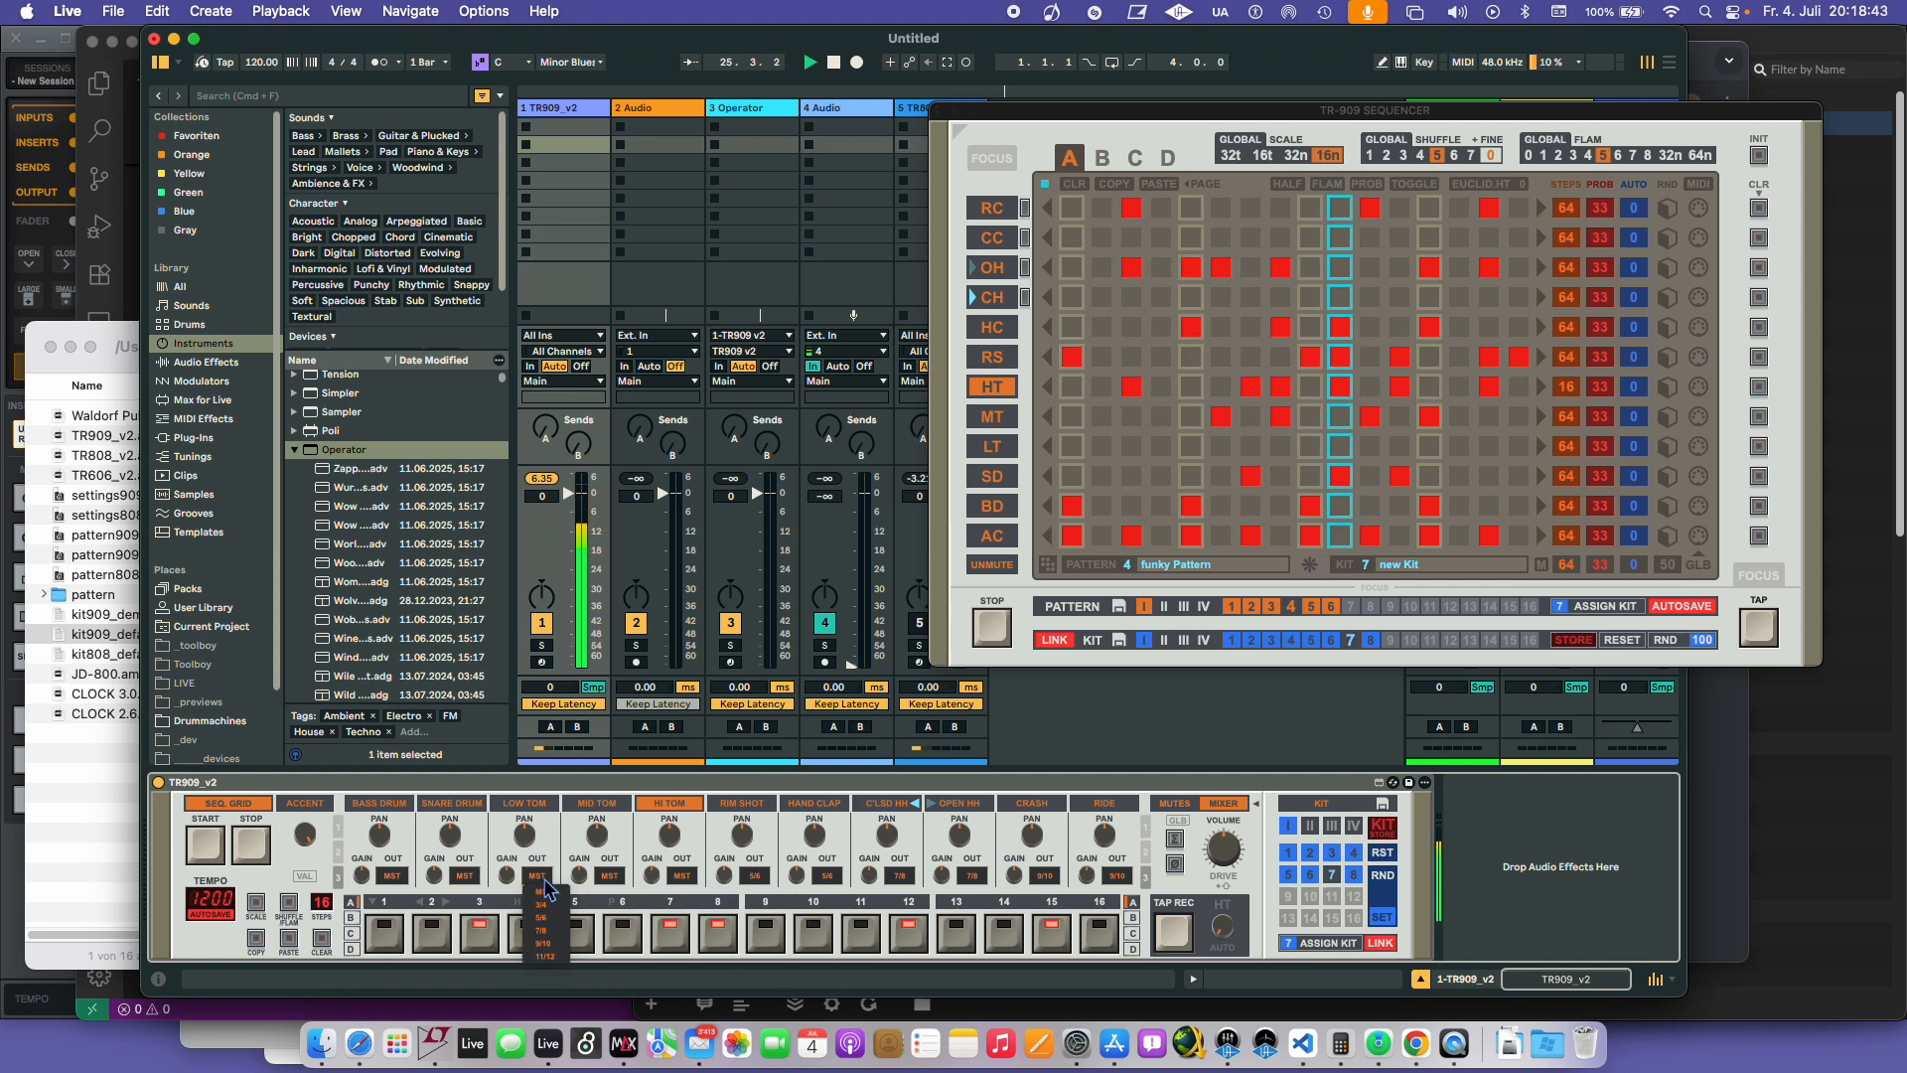
{"action": "left_click", "coordinate": [556, 903]}
{"action": "left_click", "coordinate": [610, 875]}
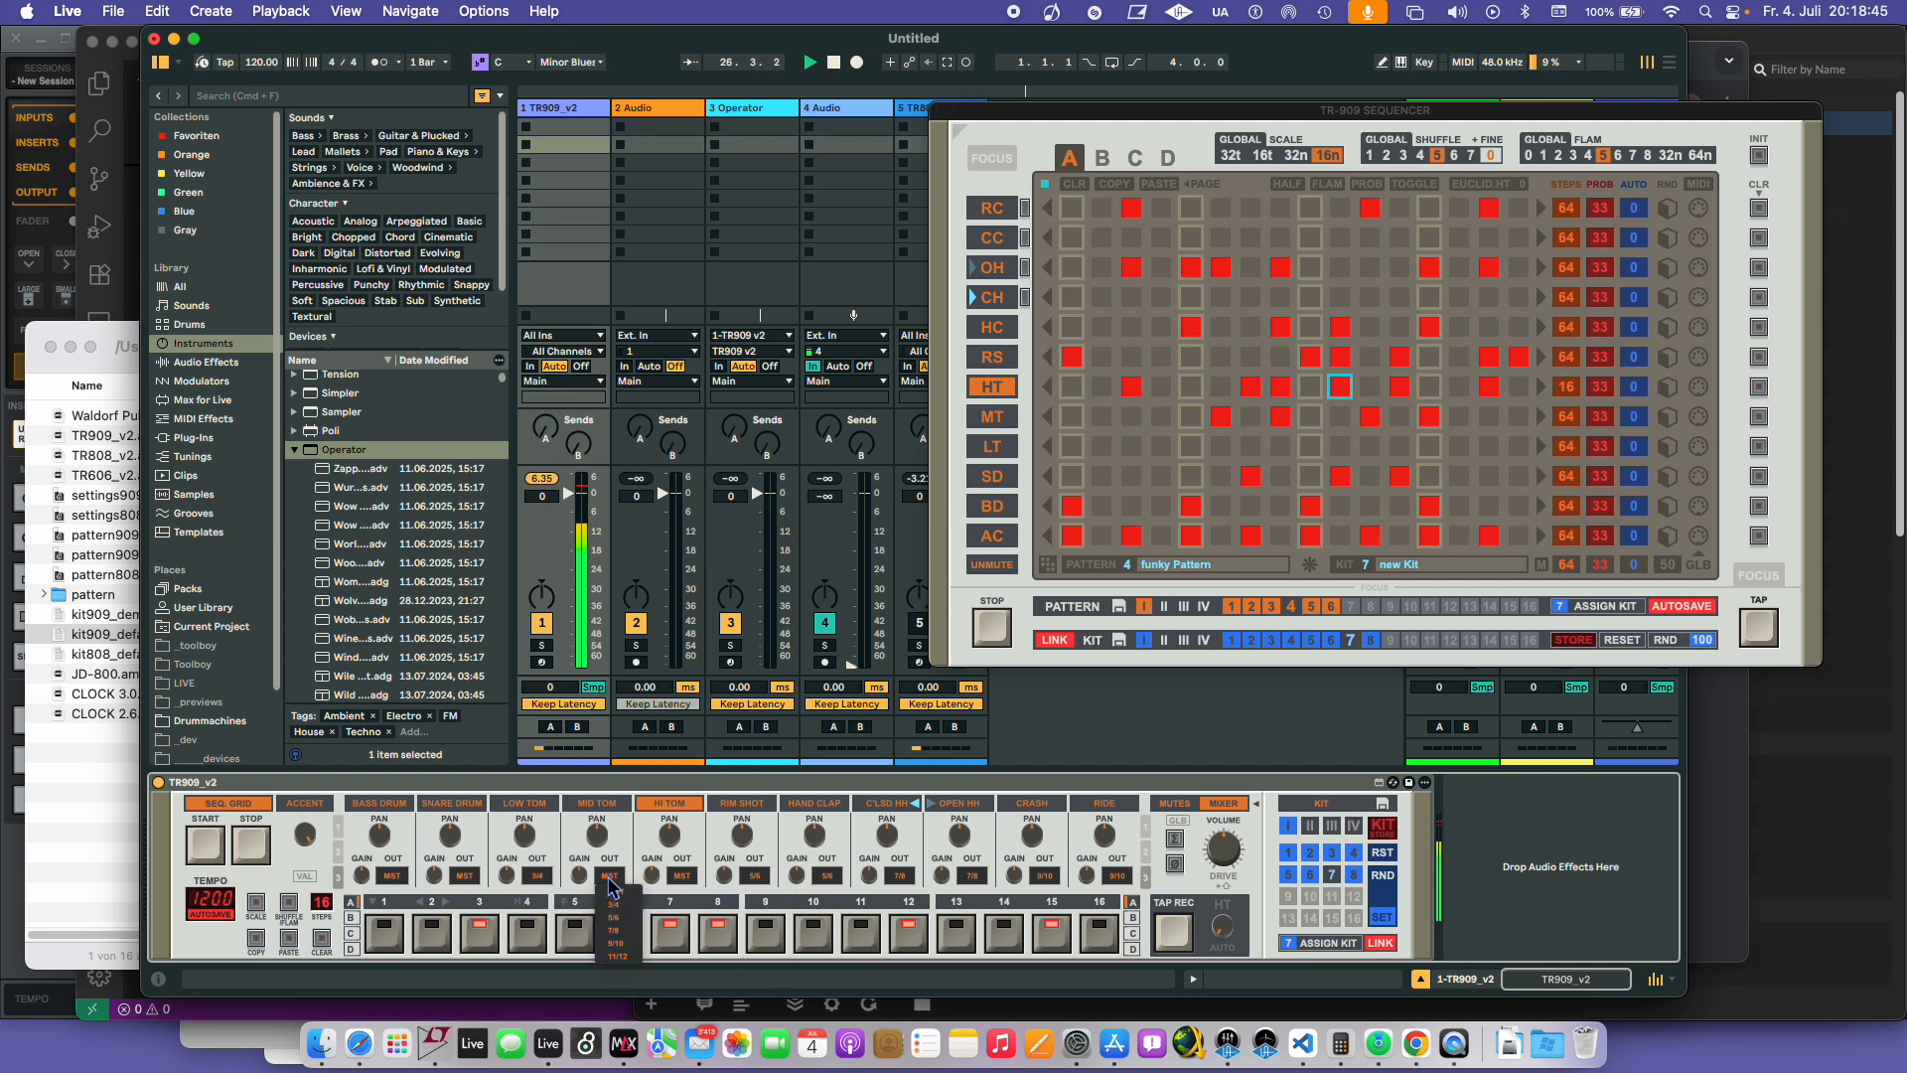
{"action": "left_click", "coordinate": [610, 903]}
{"action": "left_click", "coordinate": [683, 875]}
{"action": "left_click", "coordinate": [685, 904]}
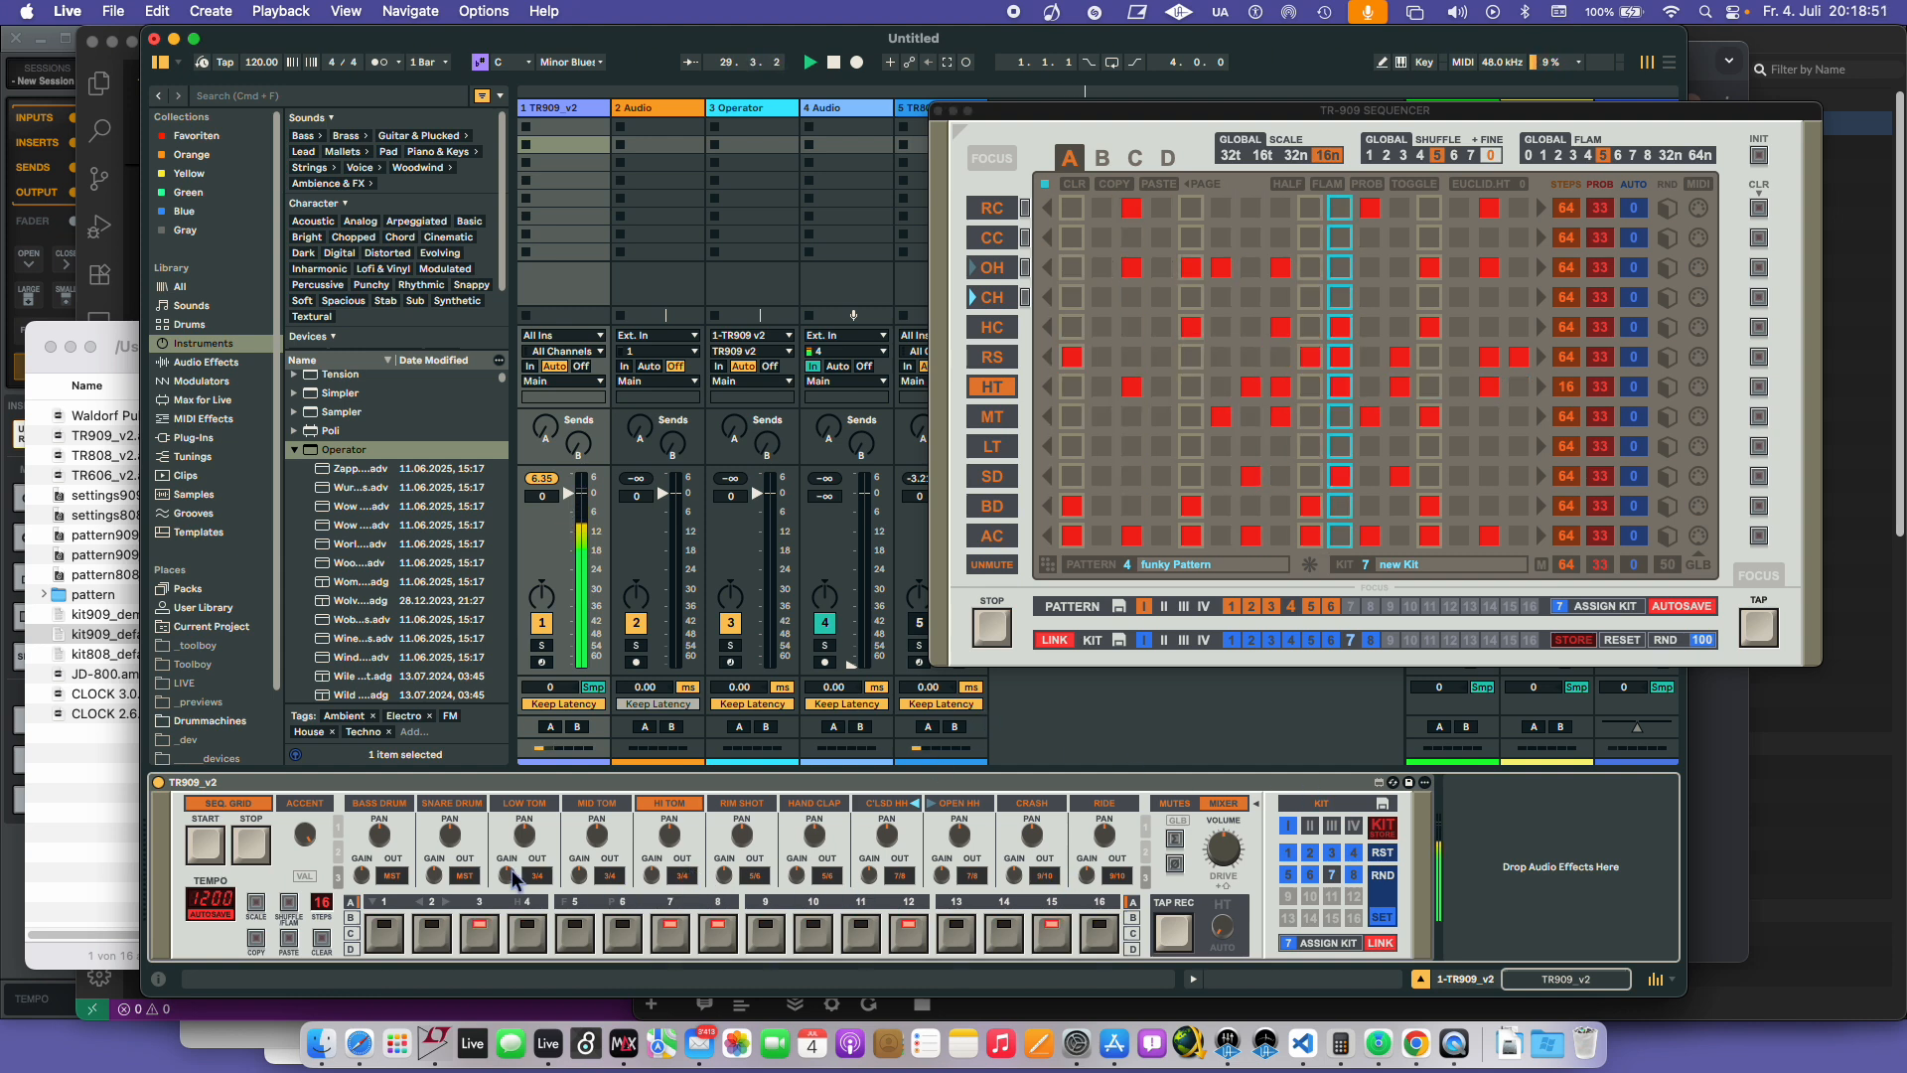
- Duplicate the 2 Audio track three times, and move the sequencer window off the new audio tracks
{"action": "left_click", "coordinate": [656, 339]}
{"action": "left_click", "coordinate": [646, 111]}
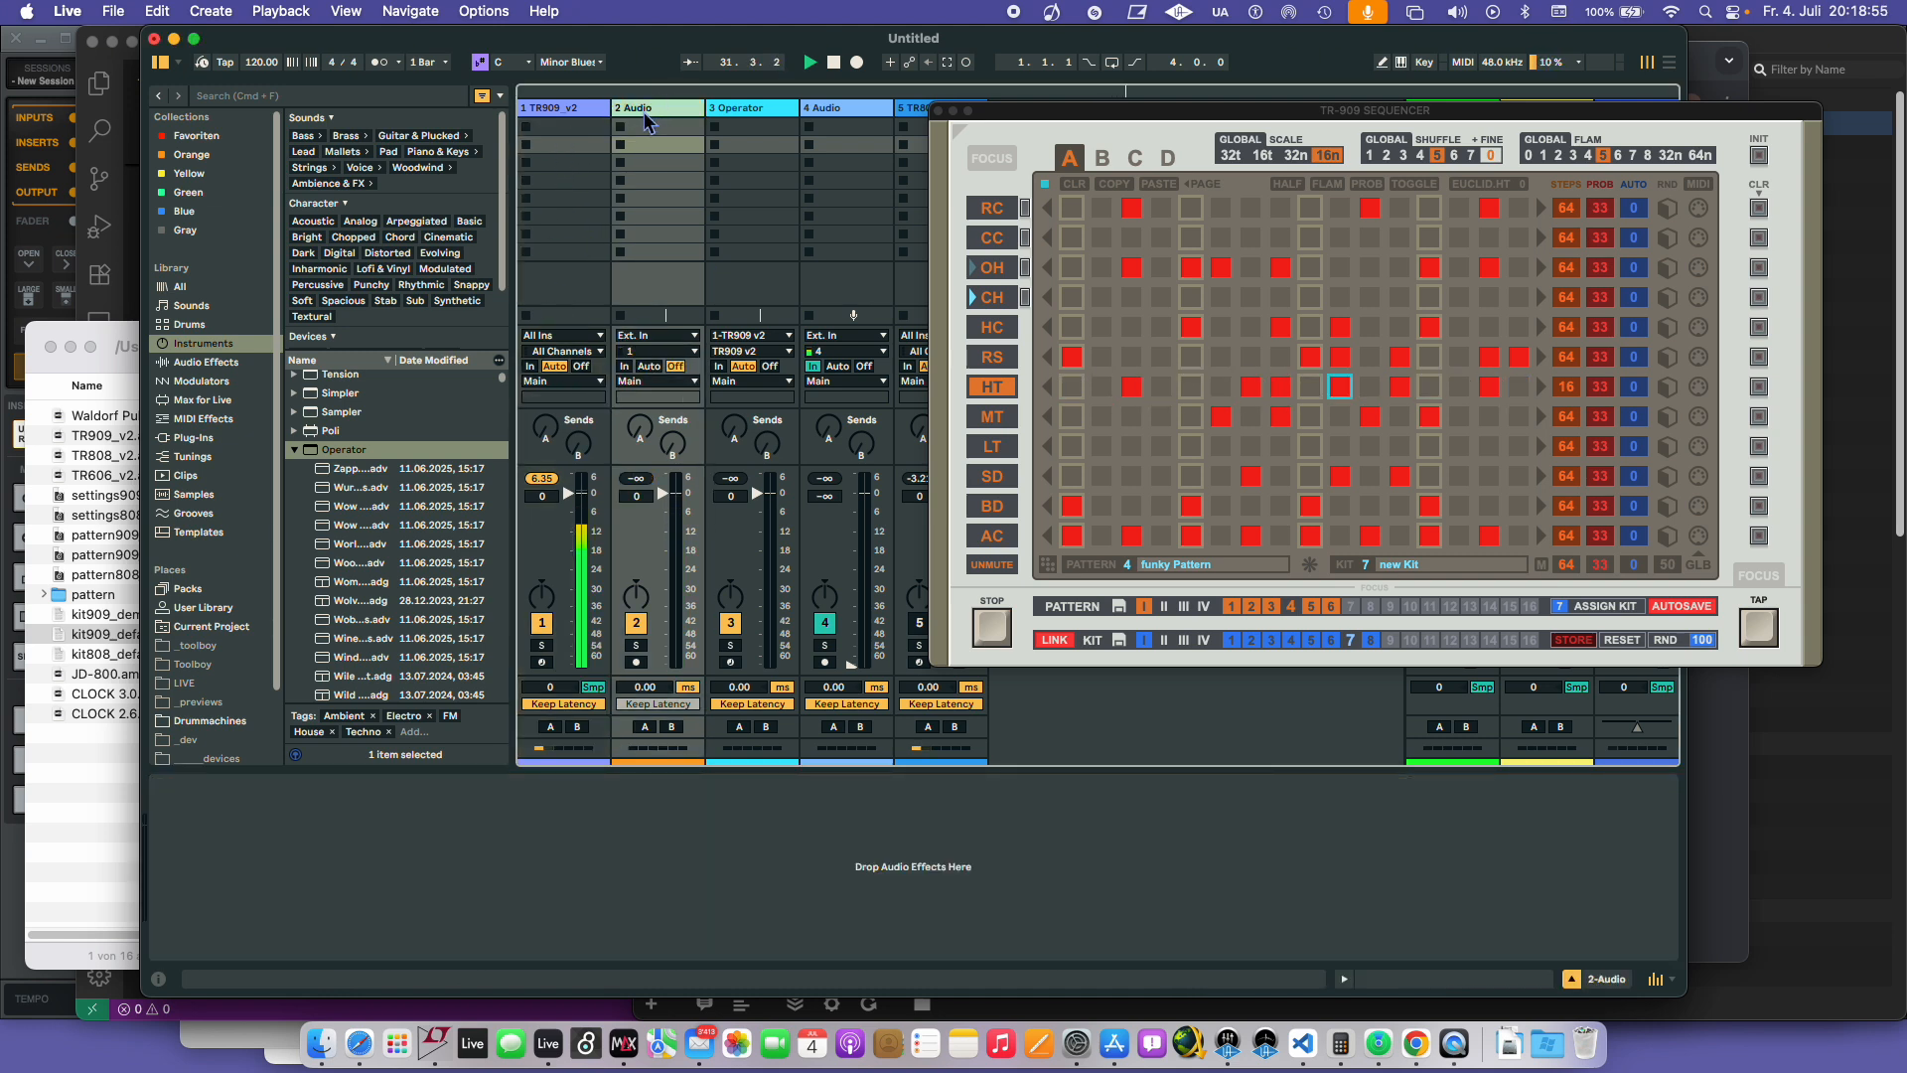
{"action": "key", "text": "super+d"}
{"action": "key", "text": "super+d"}
{"action": "key", "text": "super+d"}
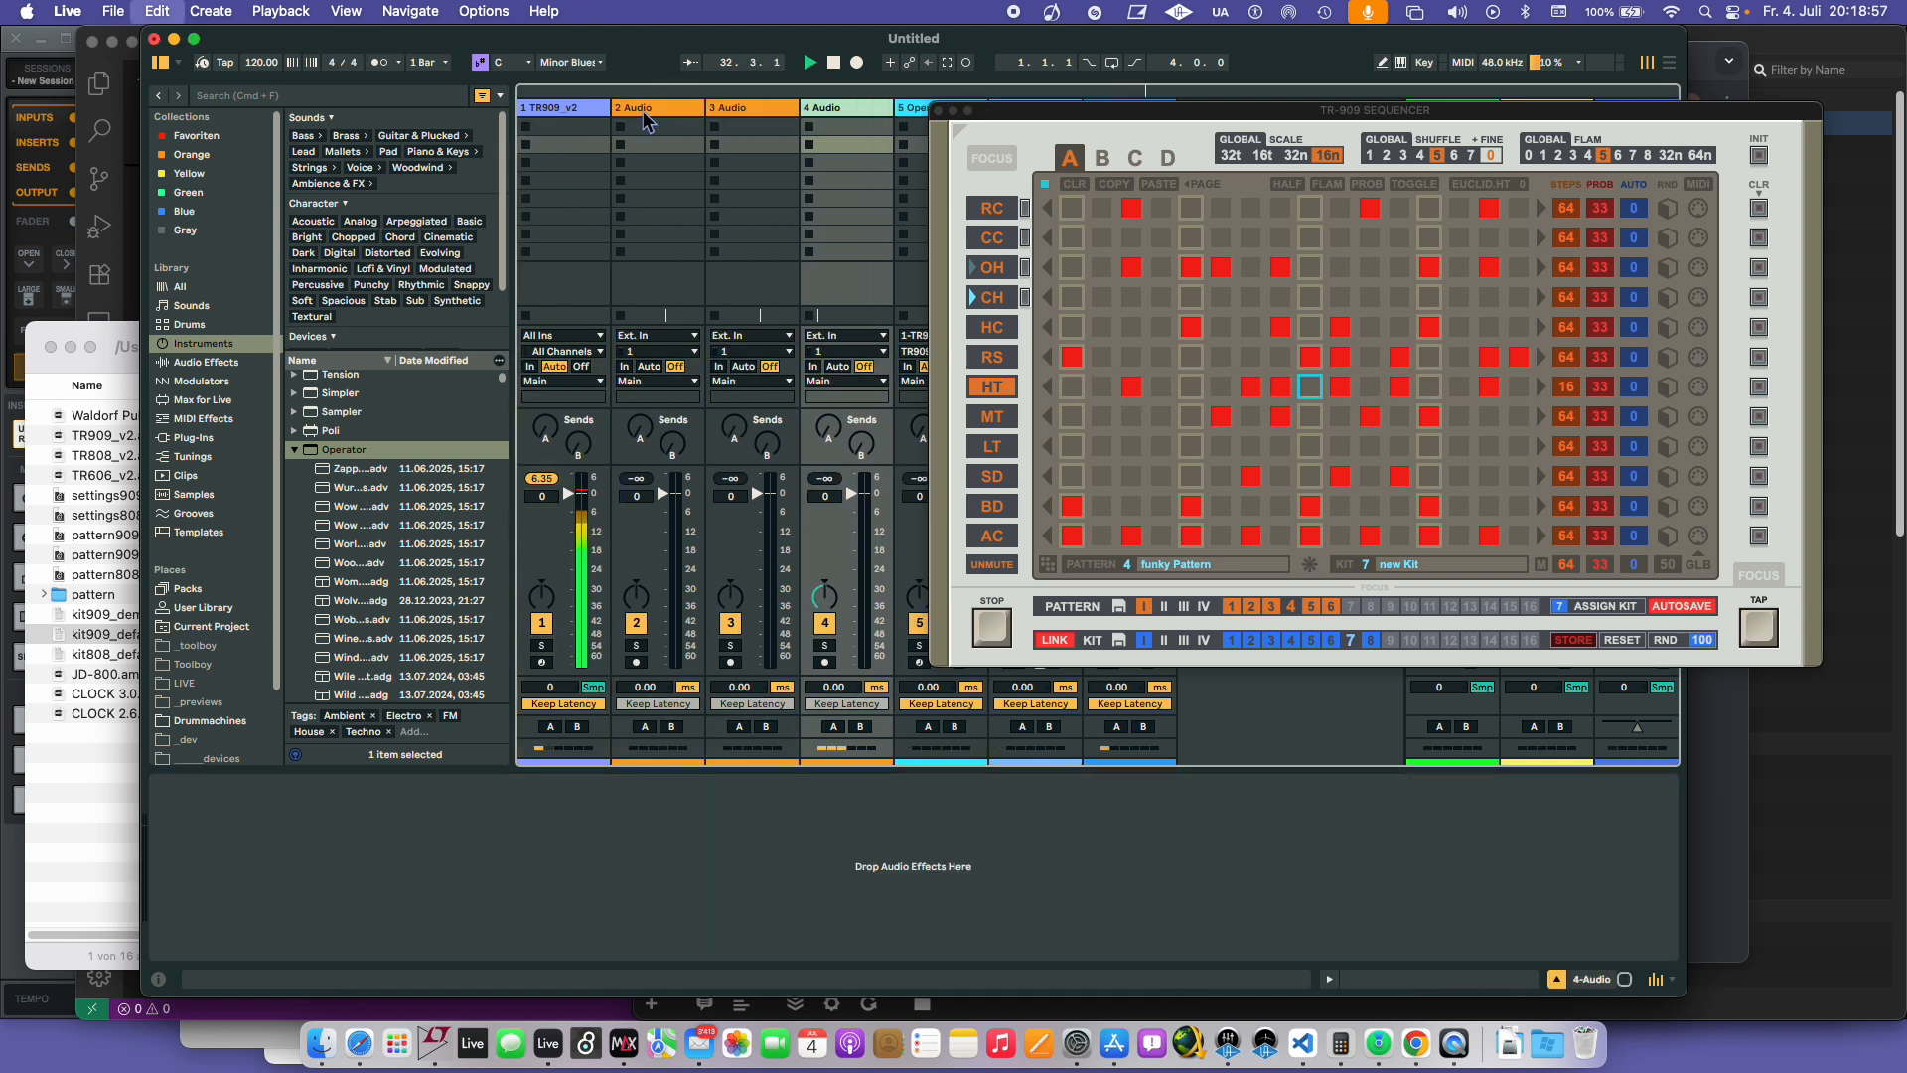
{"action": "left_click_drag", "start_coordinate": [1069, 119], "coordinate": [1283, 121]}
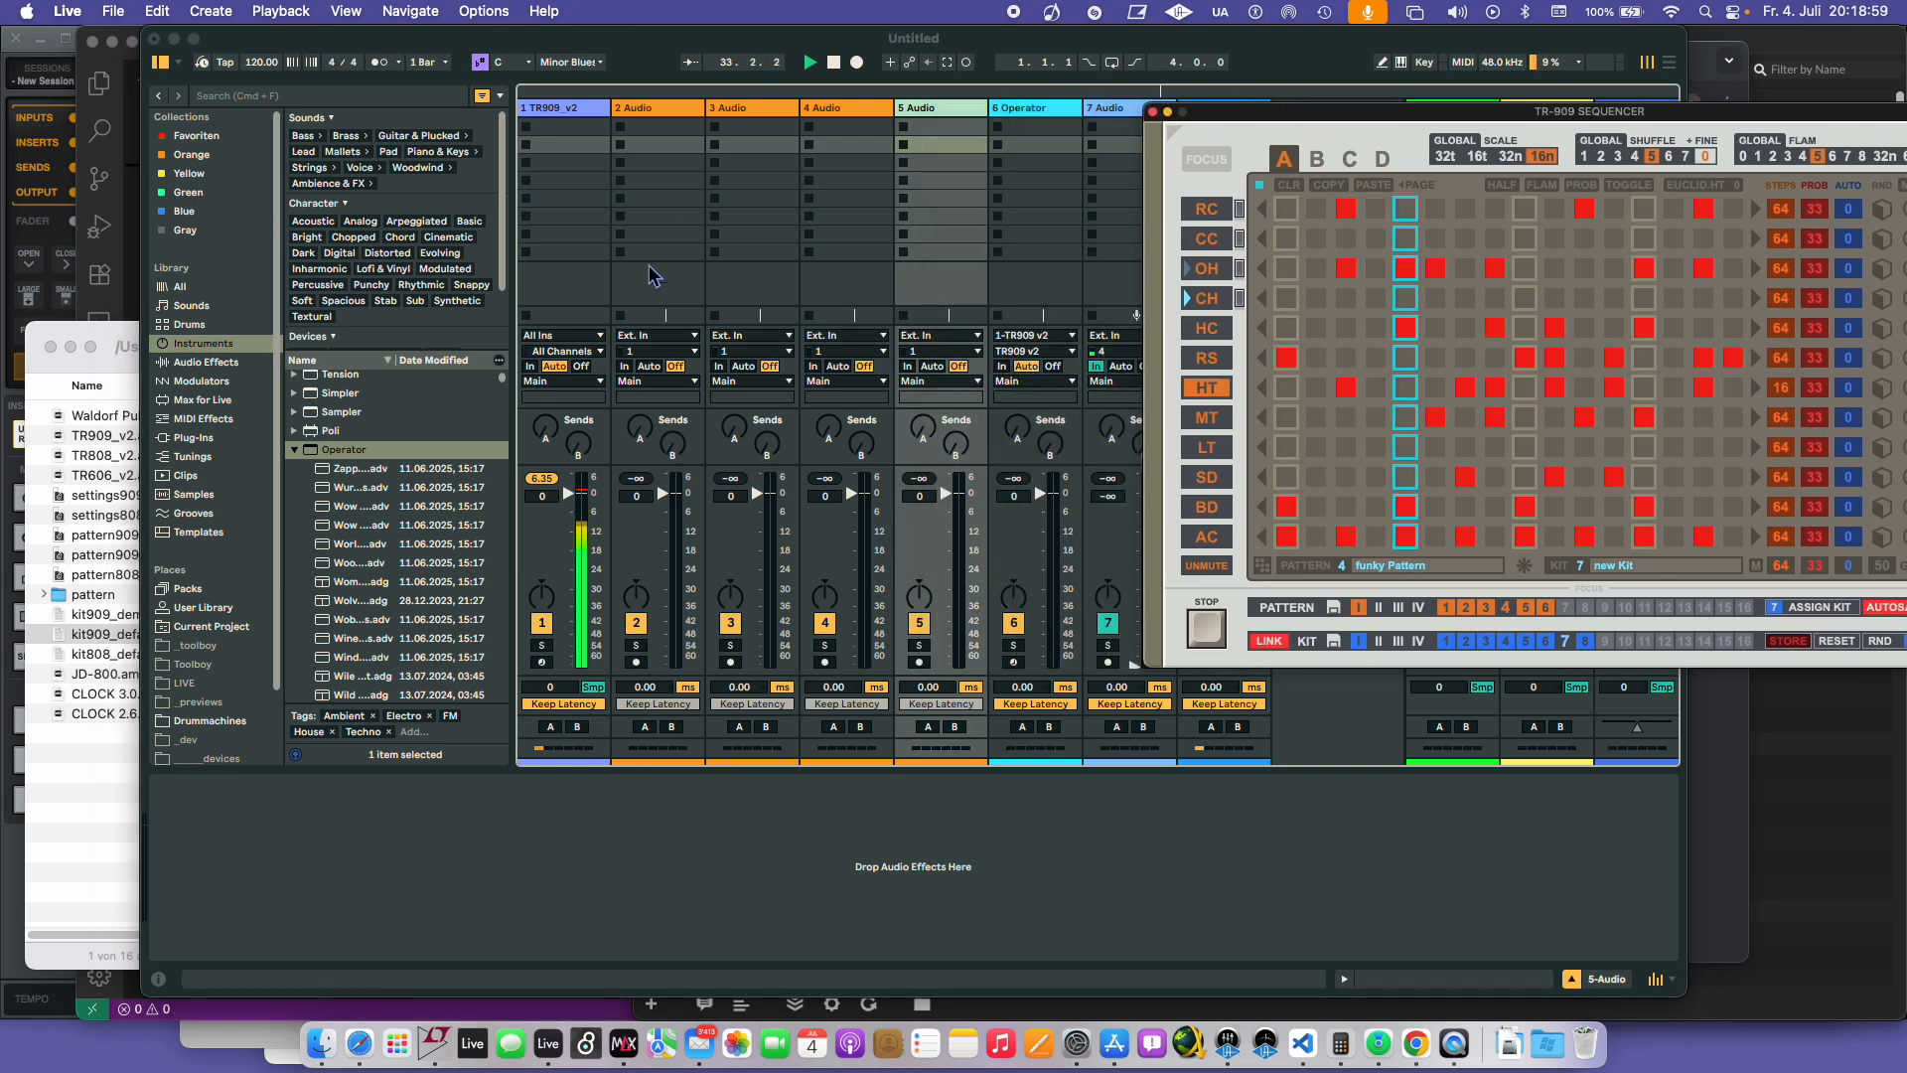
- Feed 2 Audio from output 3/4 of 1-TR909 v2, with monitoring set to In and the track volume at -8.8 dB
{"action": "left_click", "coordinate": [637, 337]}
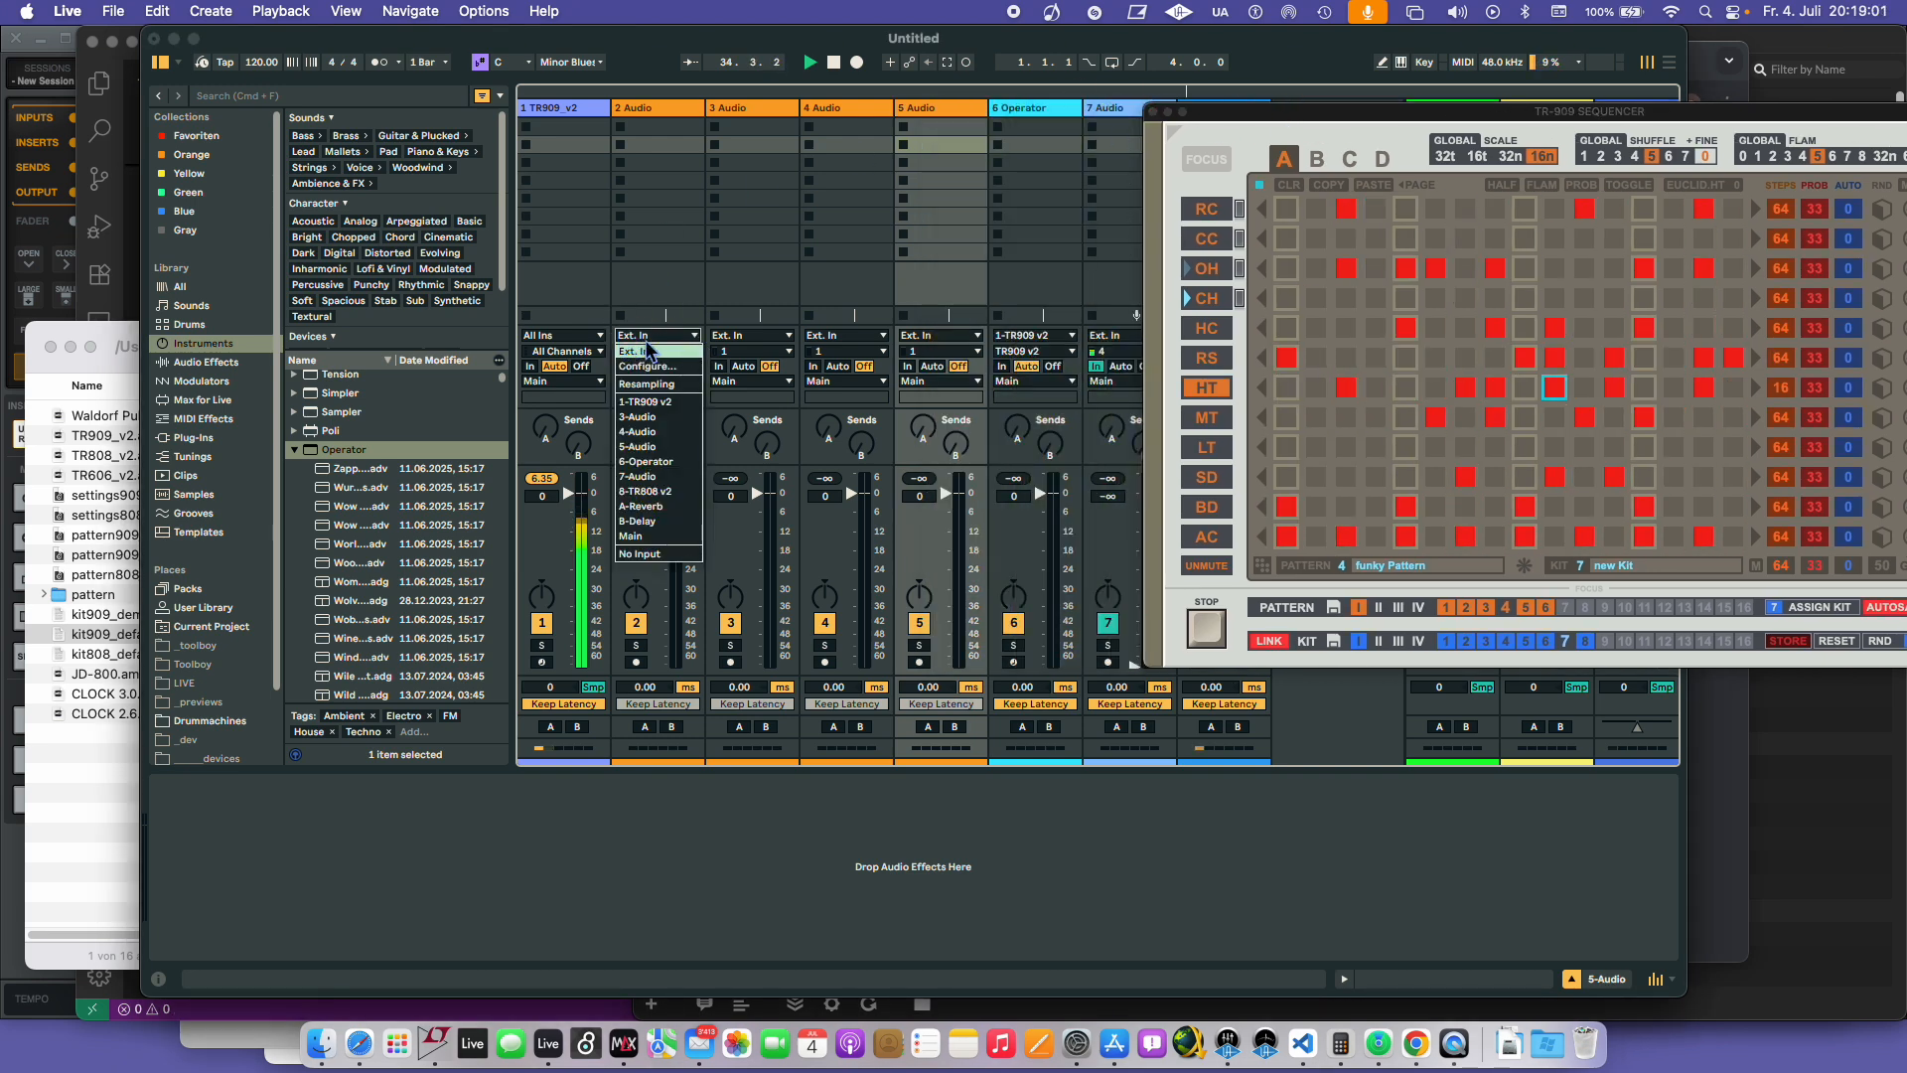
{"action": "left_click", "coordinate": [642, 334]}
{"action": "left_click", "coordinate": [657, 338]}
{"action": "left_click", "coordinate": [668, 405]}
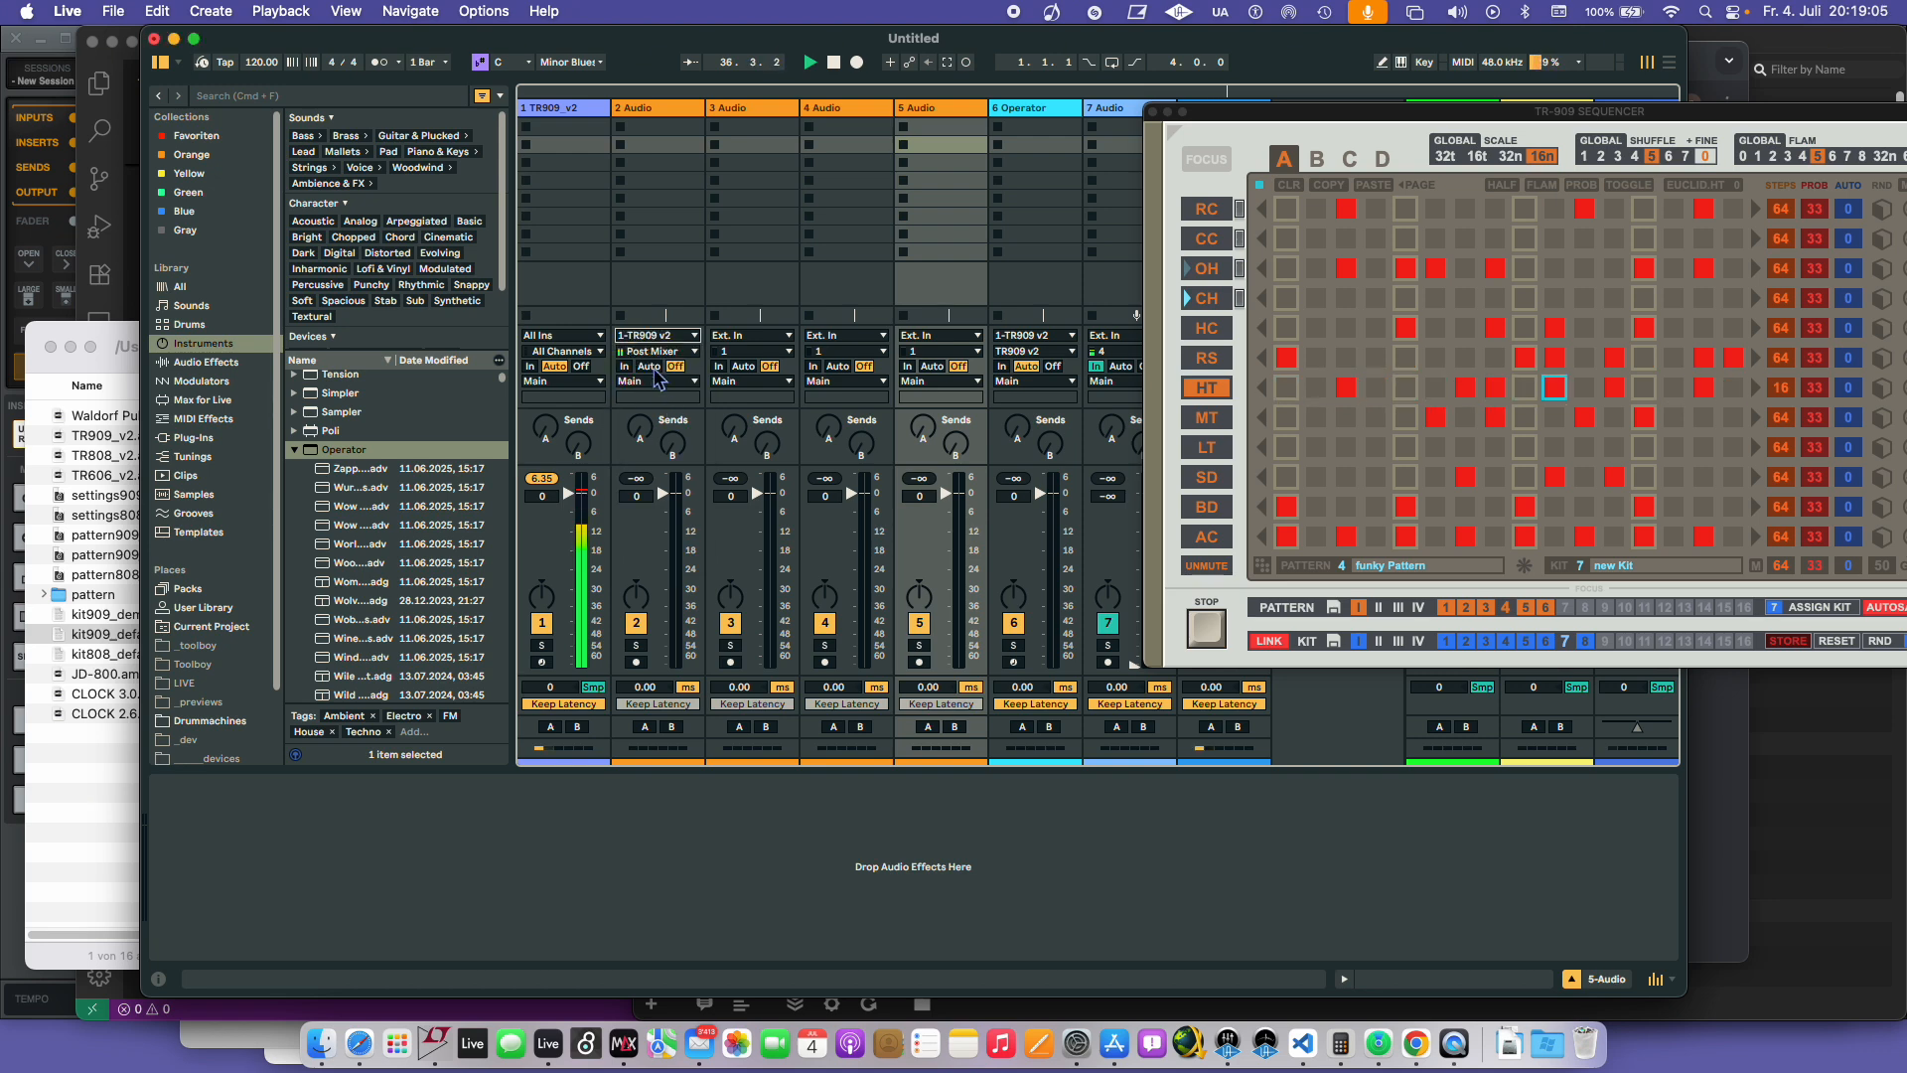
{"action": "left_click", "coordinate": [656, 352]}
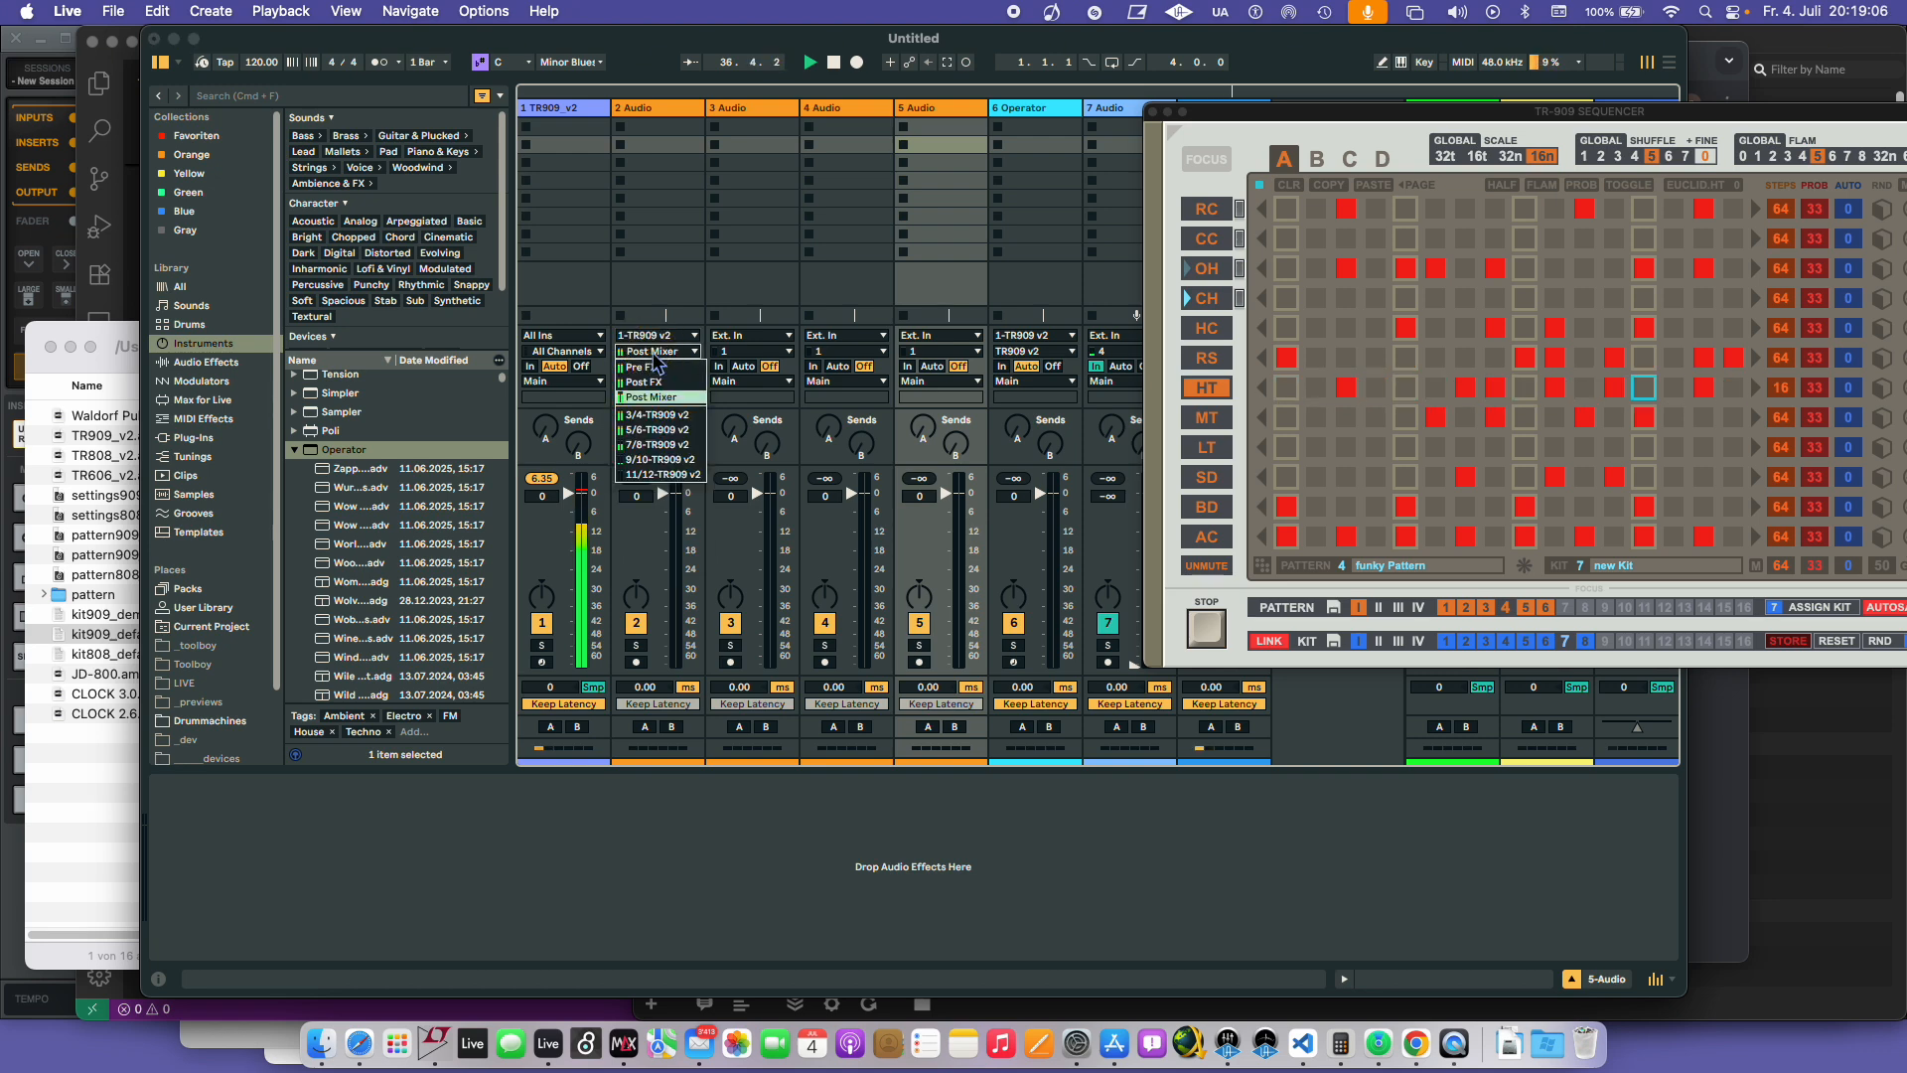
{"action": "left_click", "coordinate": [644, 416]}
{"action": "left_click", "coordinate": [625, 366]}
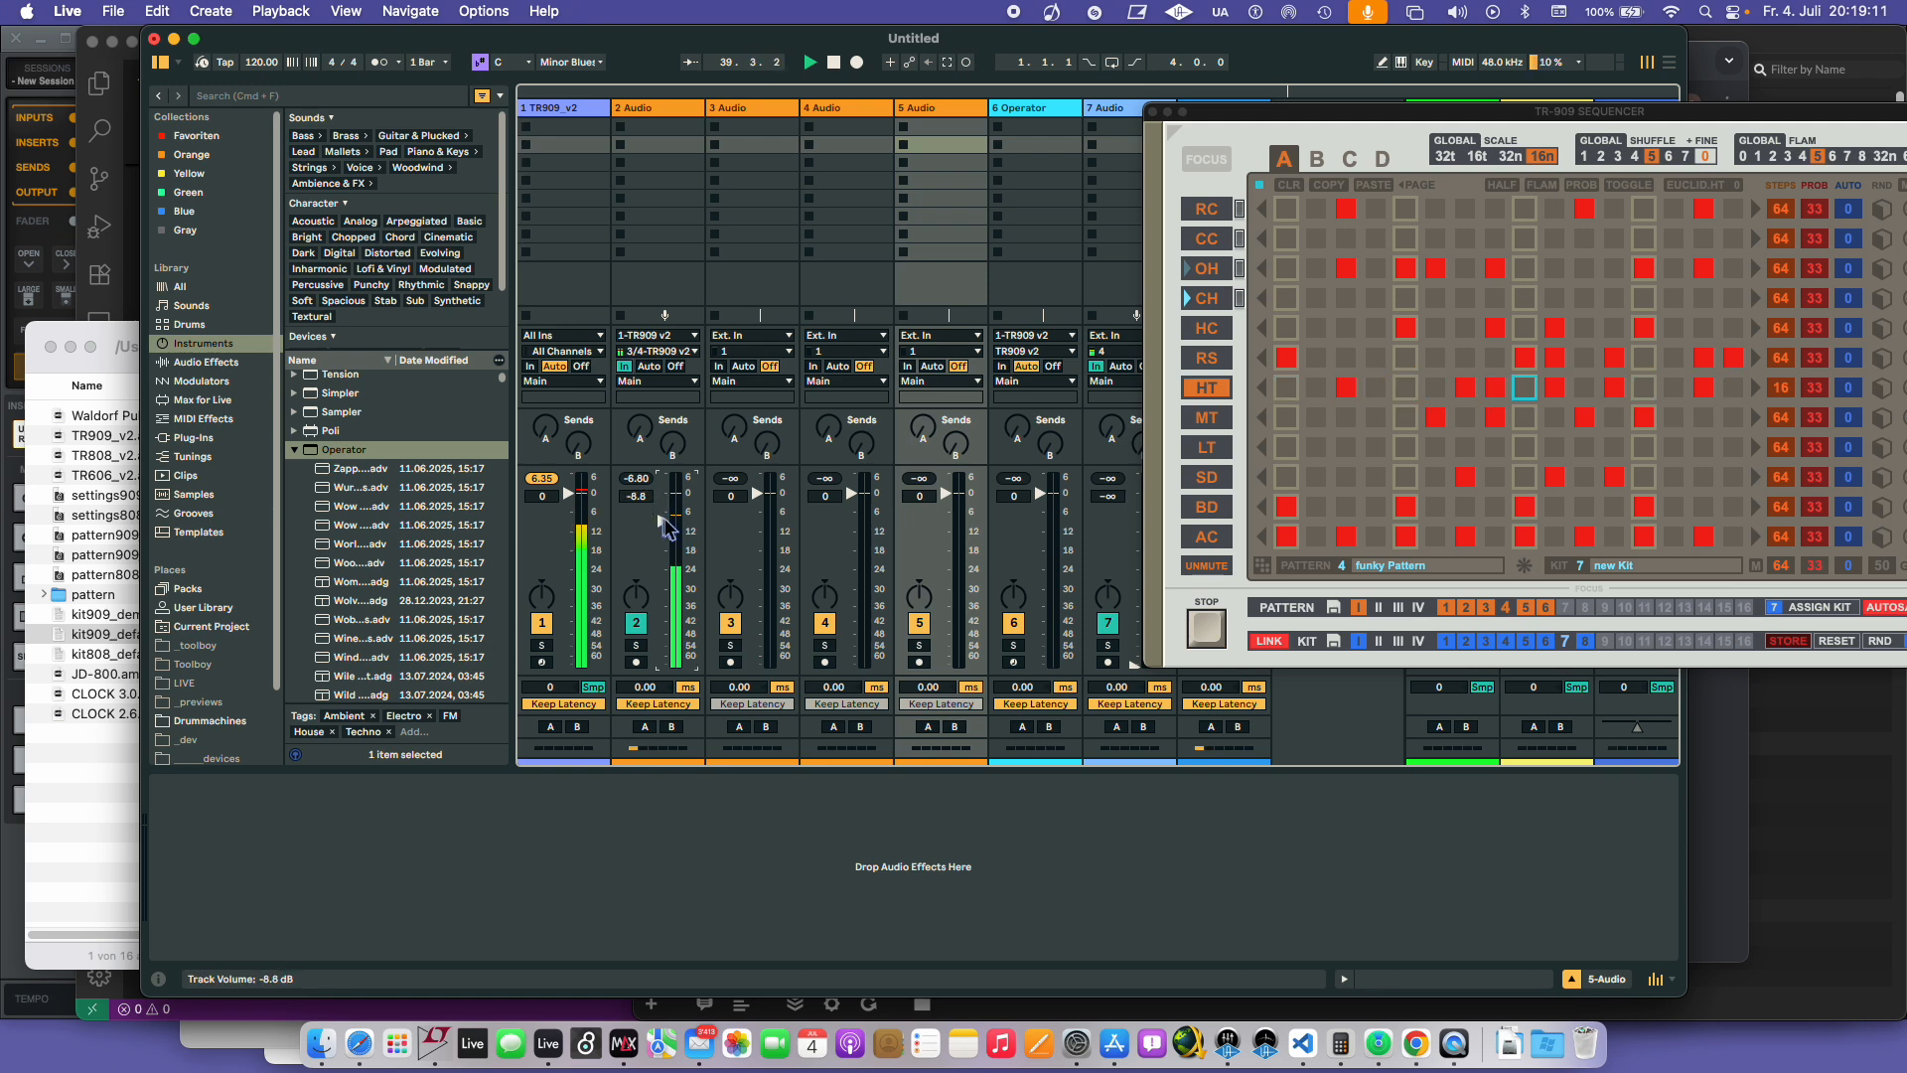
- Set the 3 Audio track's input to output 5/6 of 1-TR909 v2
{"action": "left_click", "coordinate": [752, 336]}
{"action": "left_click", "coordinate": [748, 403]}
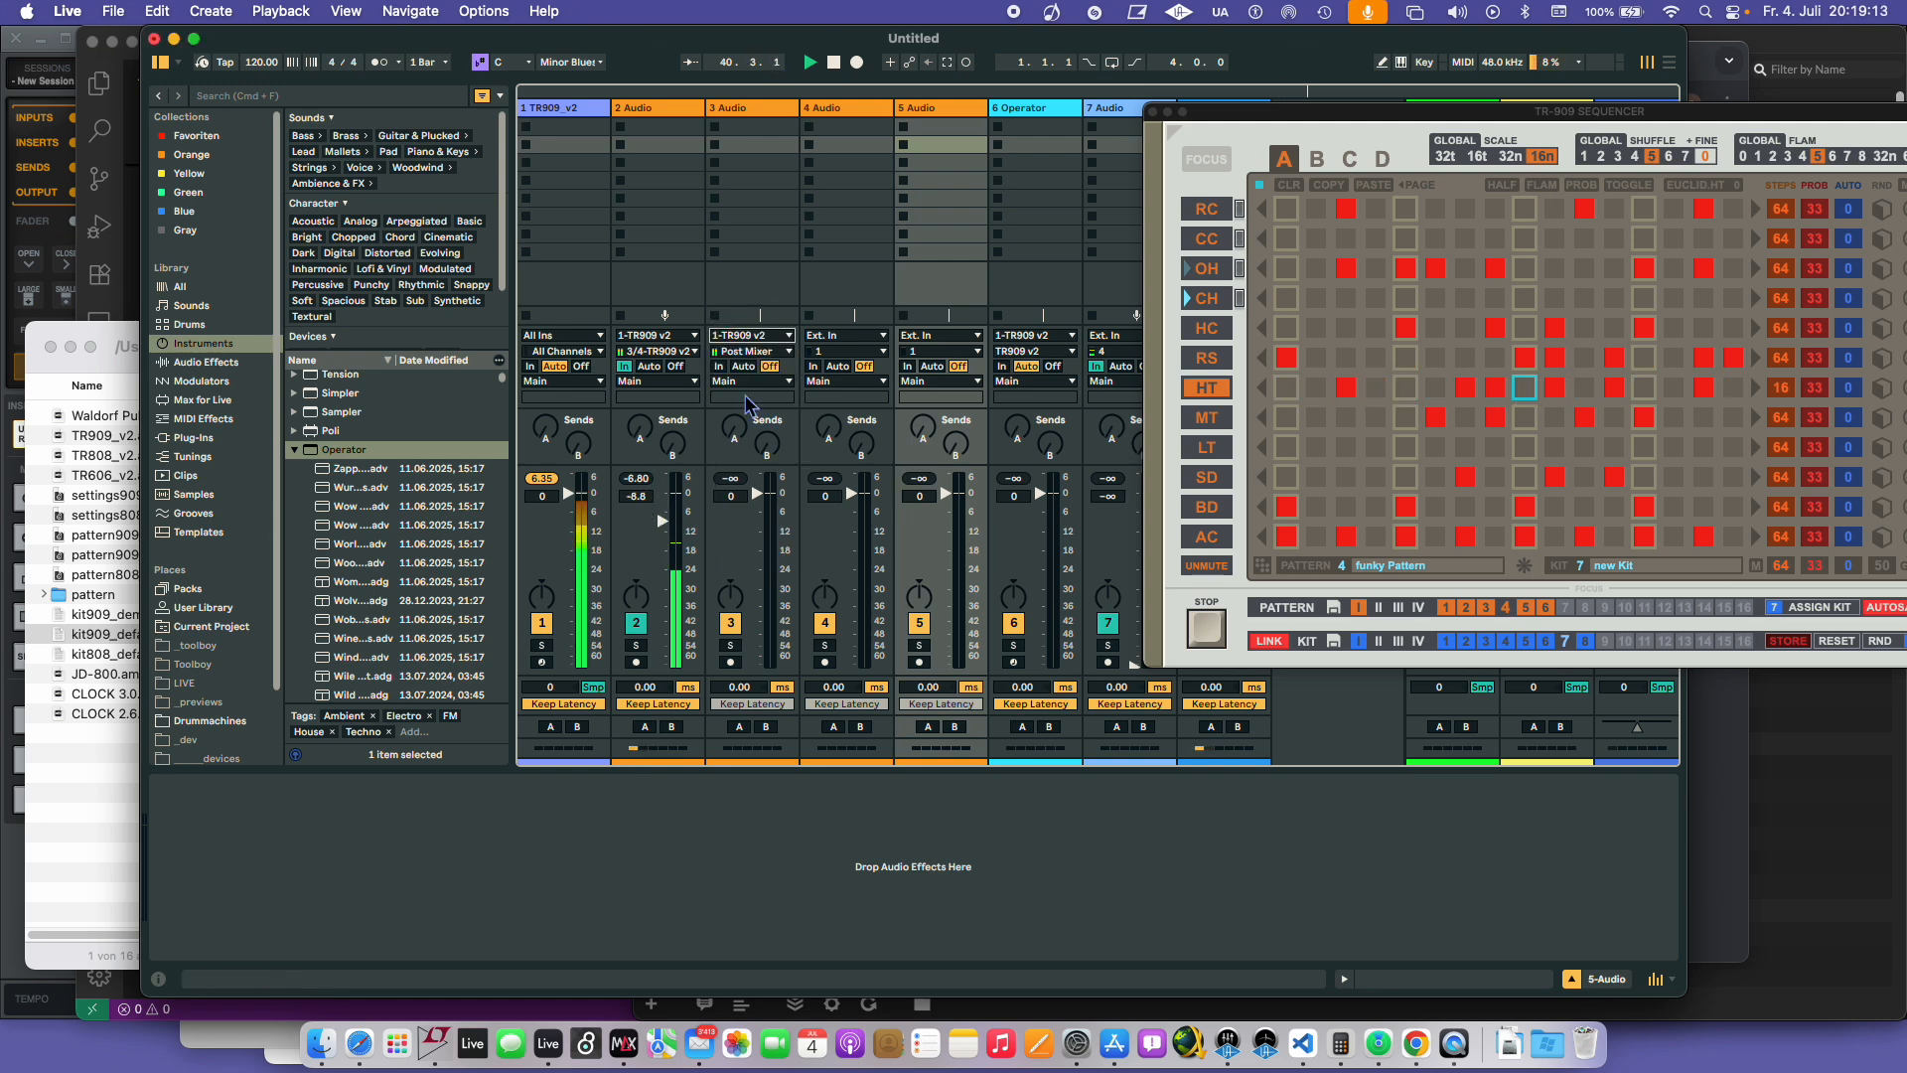
{"action": "left_click", "coordinate": [752, 351]}
{"action": "left_click", "coordinate": [760, 442]}
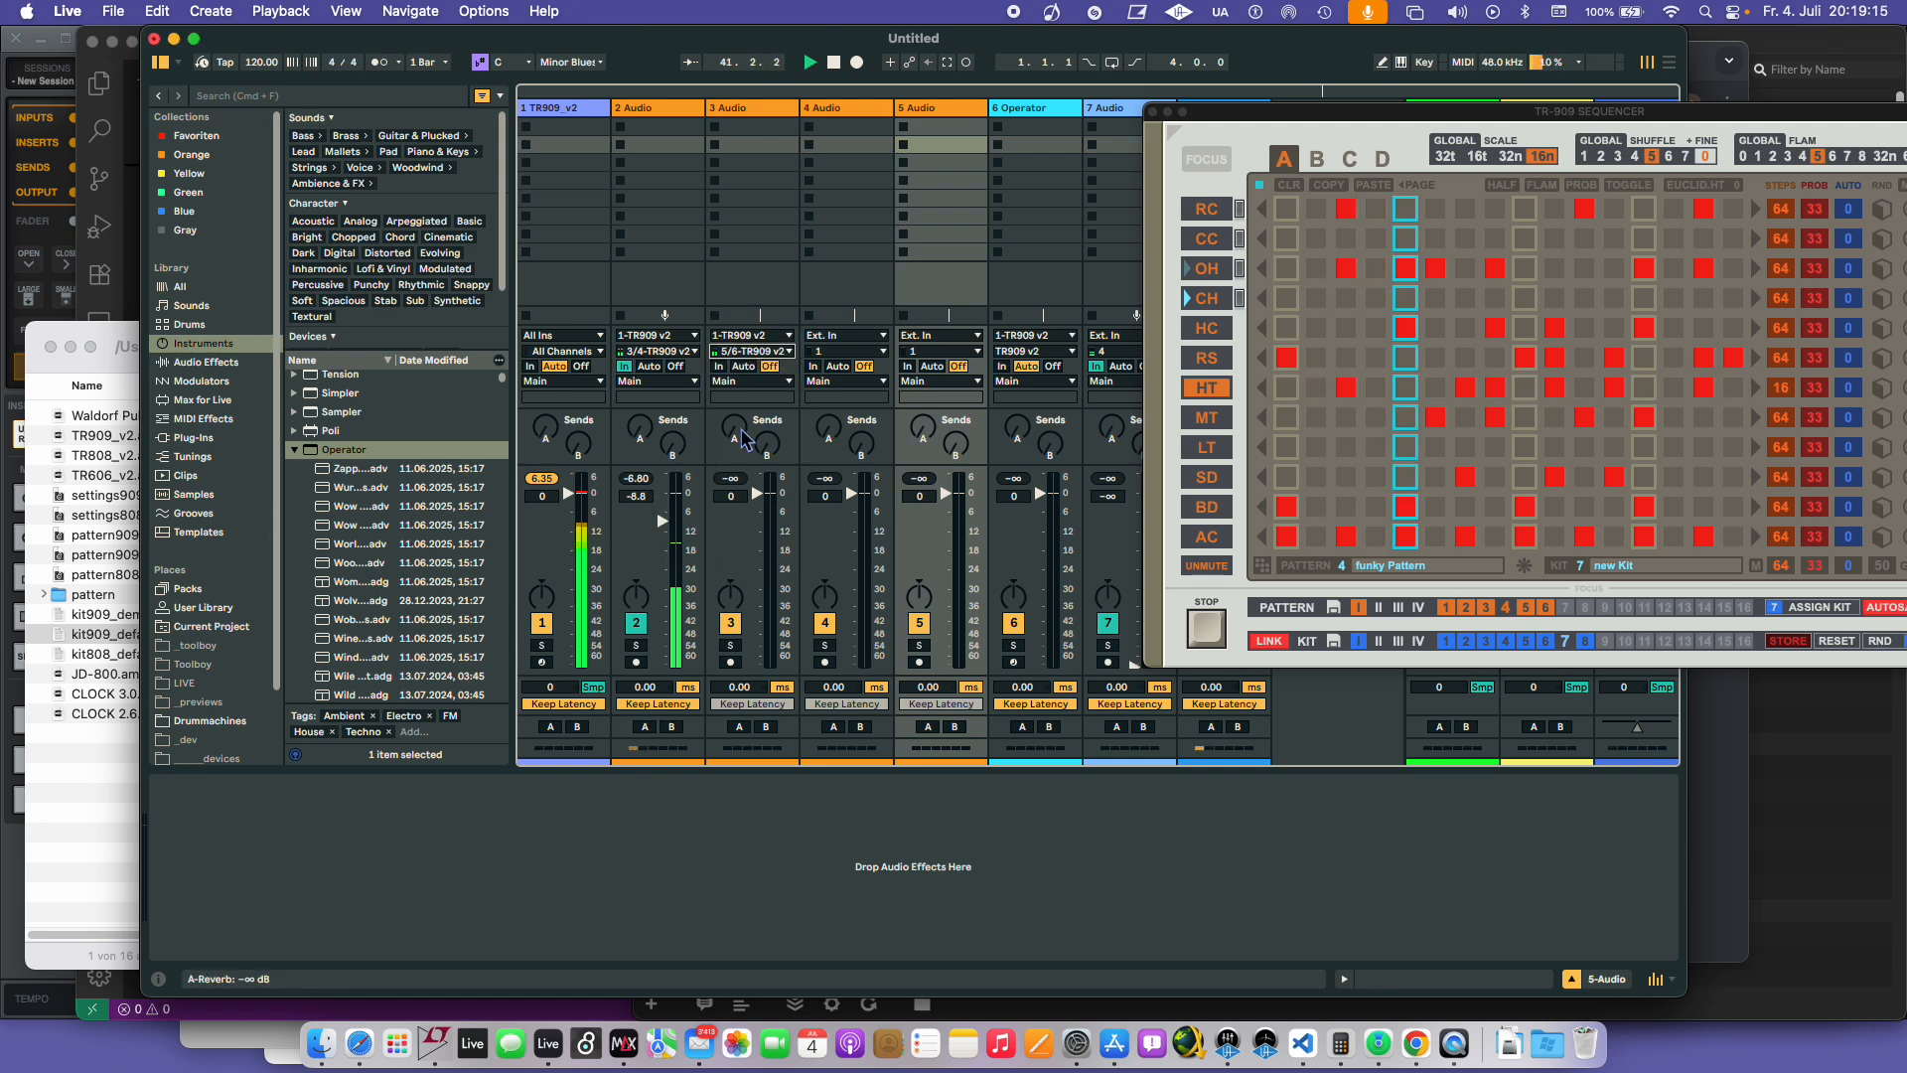
- Set the 4 Audio track's input to output 7/8 of 1-TR909 v2
{"action": "left_click", "coordinate": [823, 336]}
{"action": "left_click", "coordinate": [842, 402]}
{"action": "left_click", "coordinate": [845, 351]}
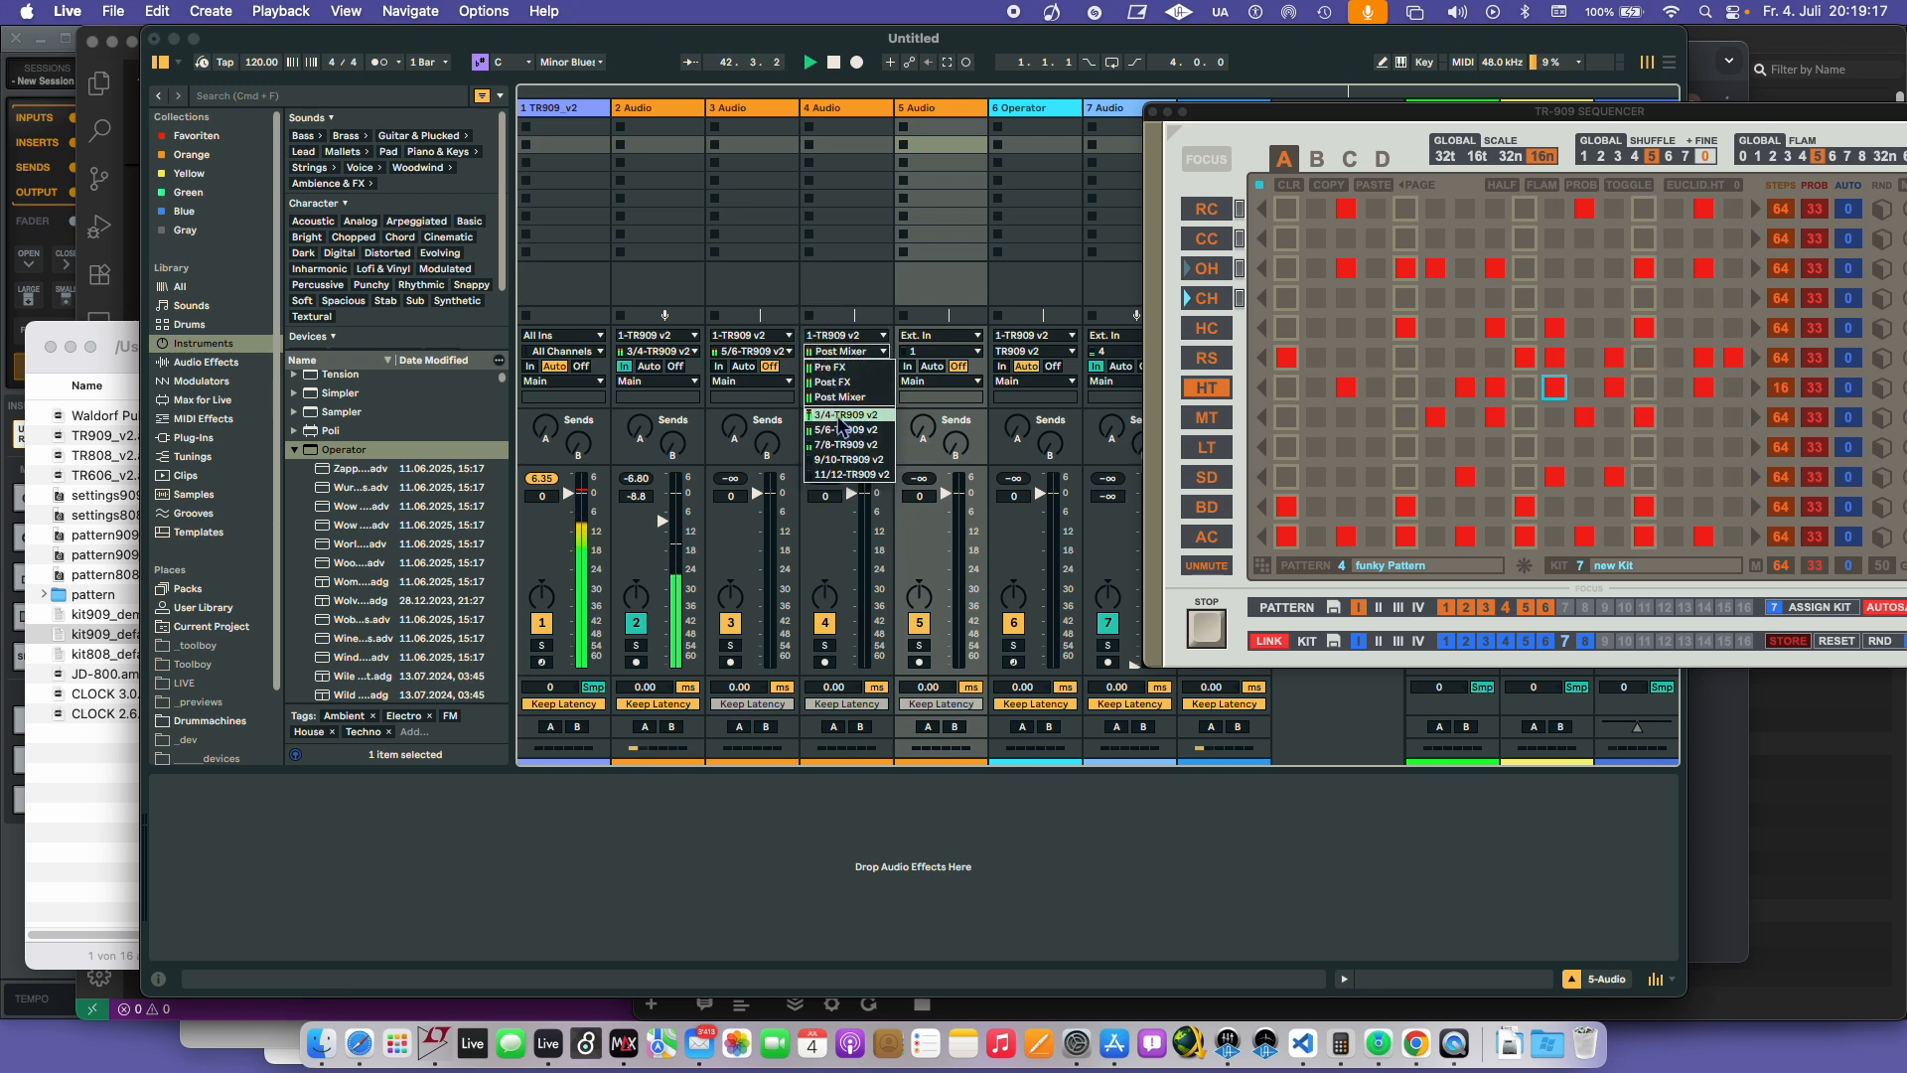
{"action": "left_click", "coordinate": [844, 444]}
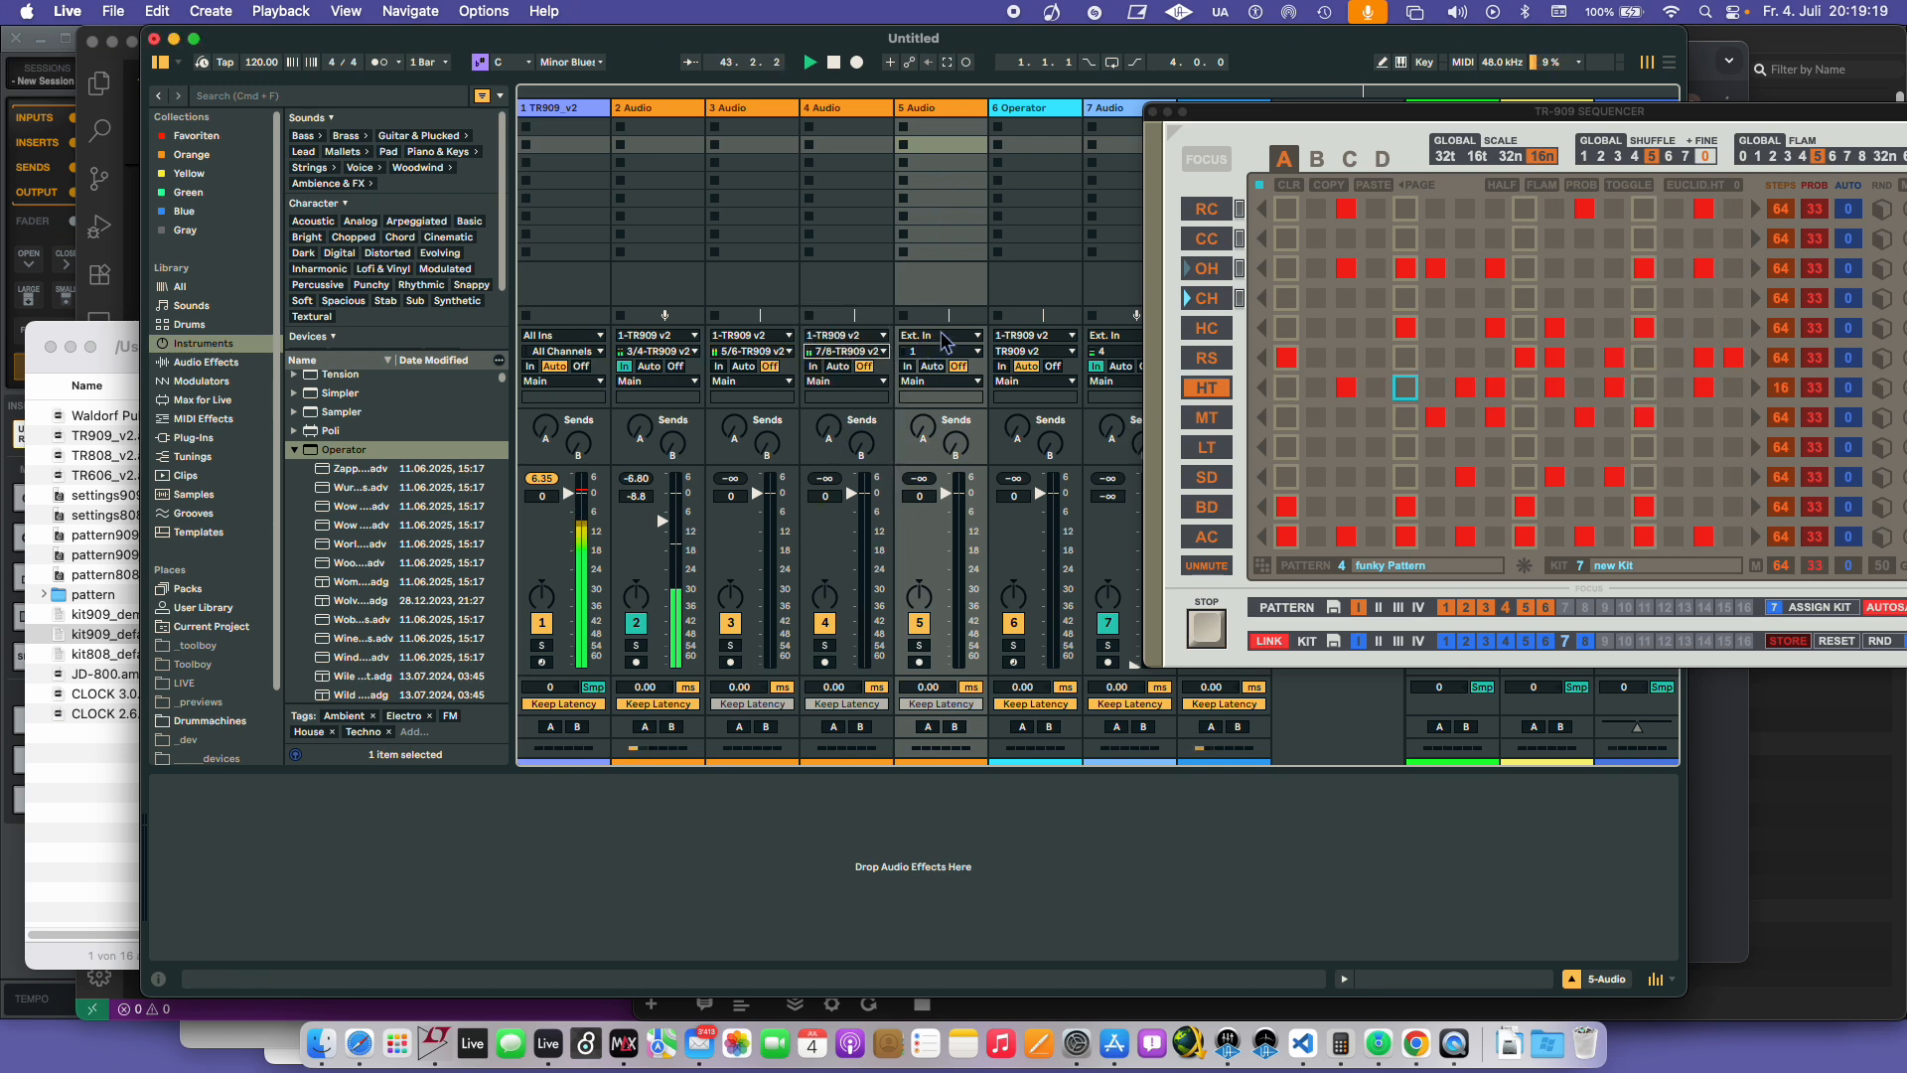
- Set the 5 Audio track's input to output 9/10 of 1-TR909 v2
{"action": "left_click", "coordinate": [943, 338]}
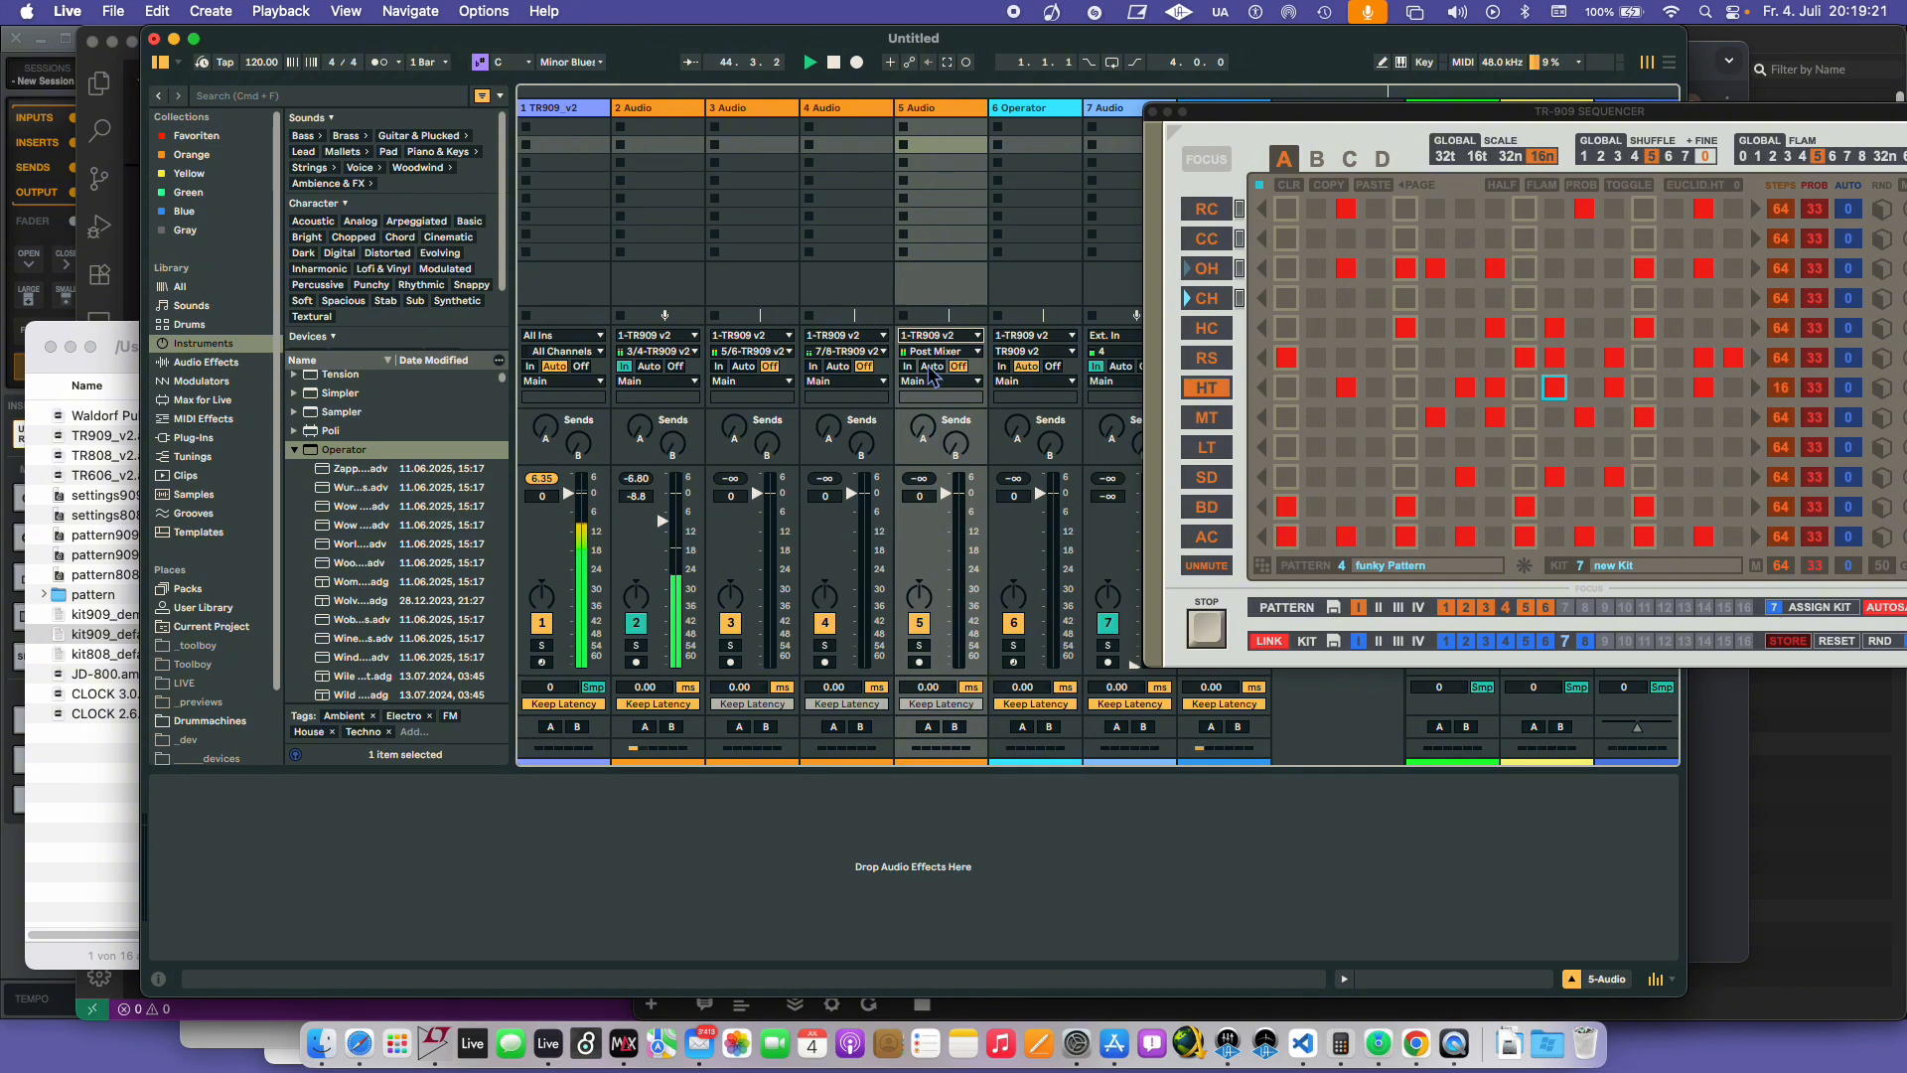
{"action": "left_click", "coordinate": [939, 402]}
{"action": "left_click", "coordinate": [944, 351]}
{"action": "left_click", "coordinate": [942, 459]}
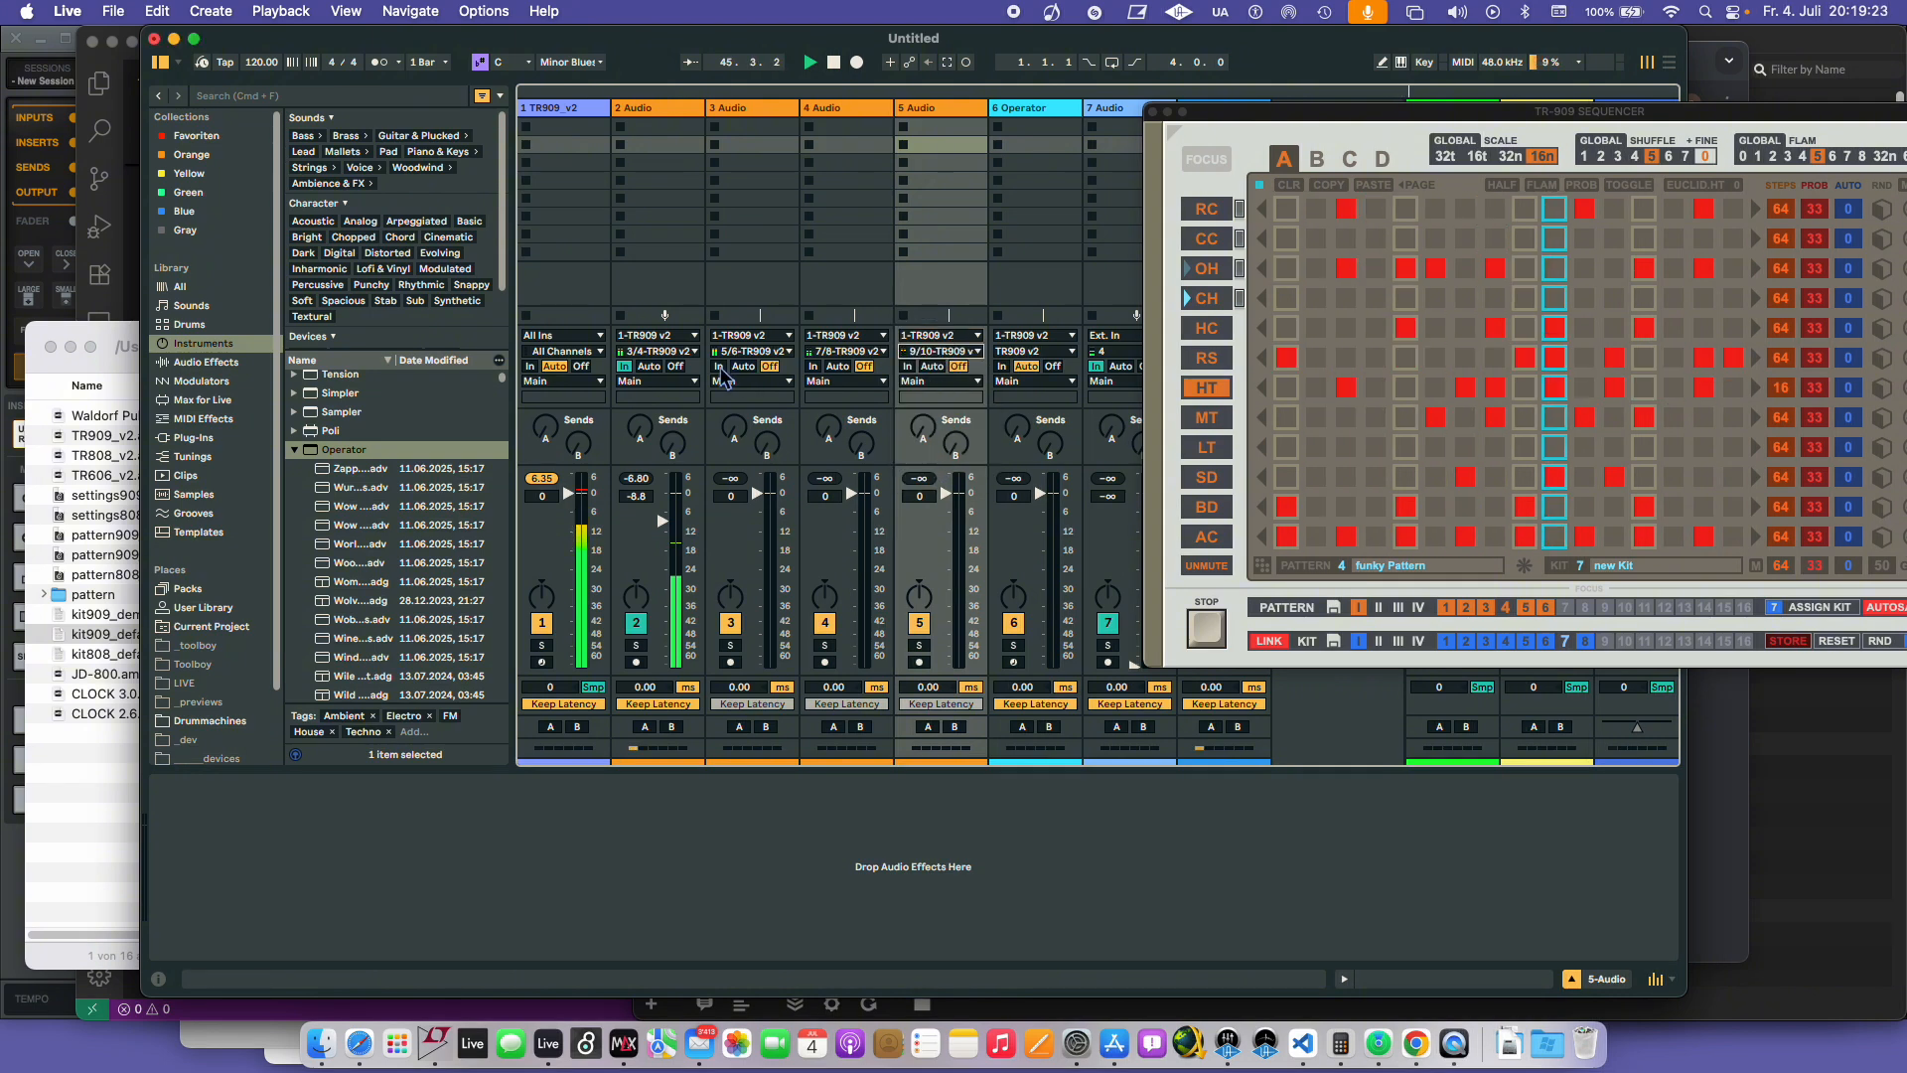
- Set monitoring to In on 3, 4 and 5 Audio, and their volumes to -12.8, -8.0 and -8.0 dB
{"action": "left_click", "coordinate": [907, 366]}
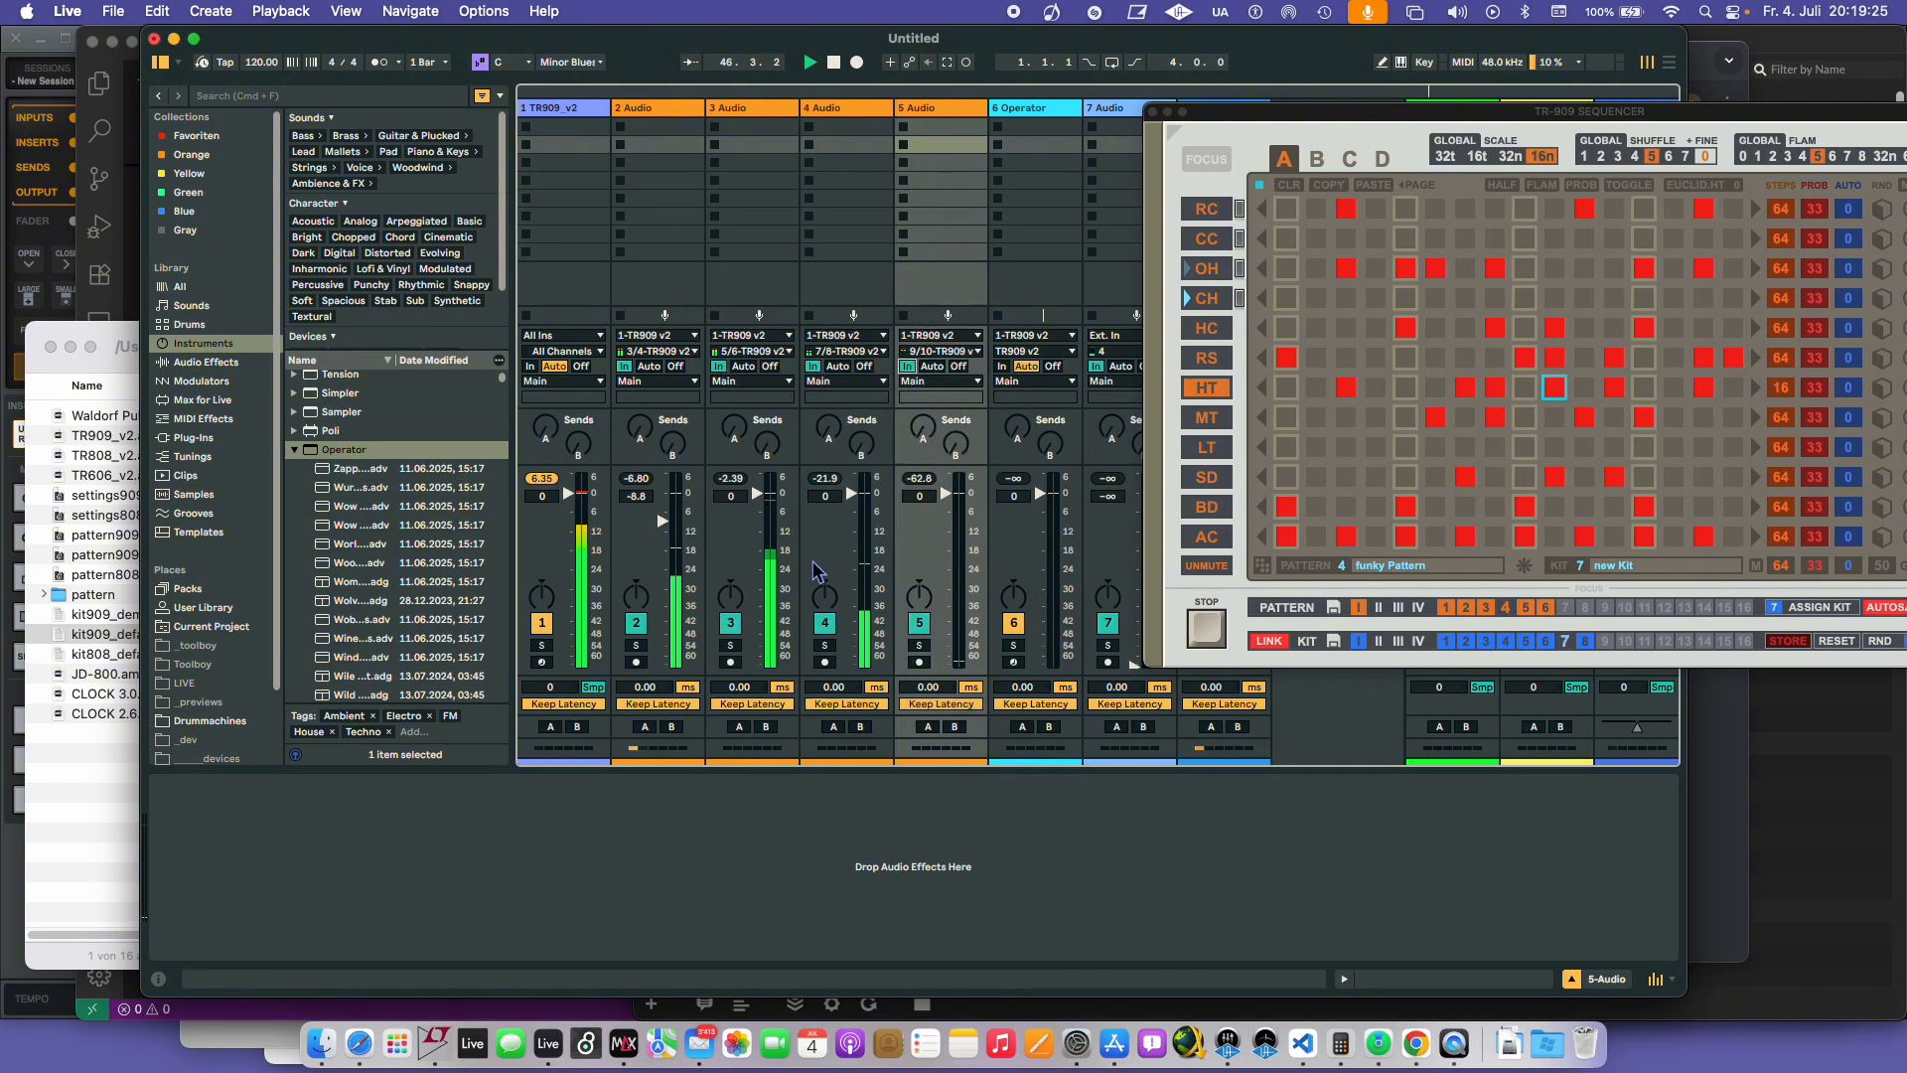
{"action": "left_click_drag", "start_coordinate": [758, 494], "coordinate": [758, 534]}
{"action": "left_click_drag", "start_coordinate": [851, 493], "coordinate": [946, 520]}
- Try the A-Reverb and B-Delay sends up to 0.0 dB across the 2 to 5 Audio tracks, and turn them back down
{"action": "left_click", "coordinate": [740, 414]}
{"action": "left_click_drag", "start_coordinate": [741, 417], "coordinate": [767, 288]}
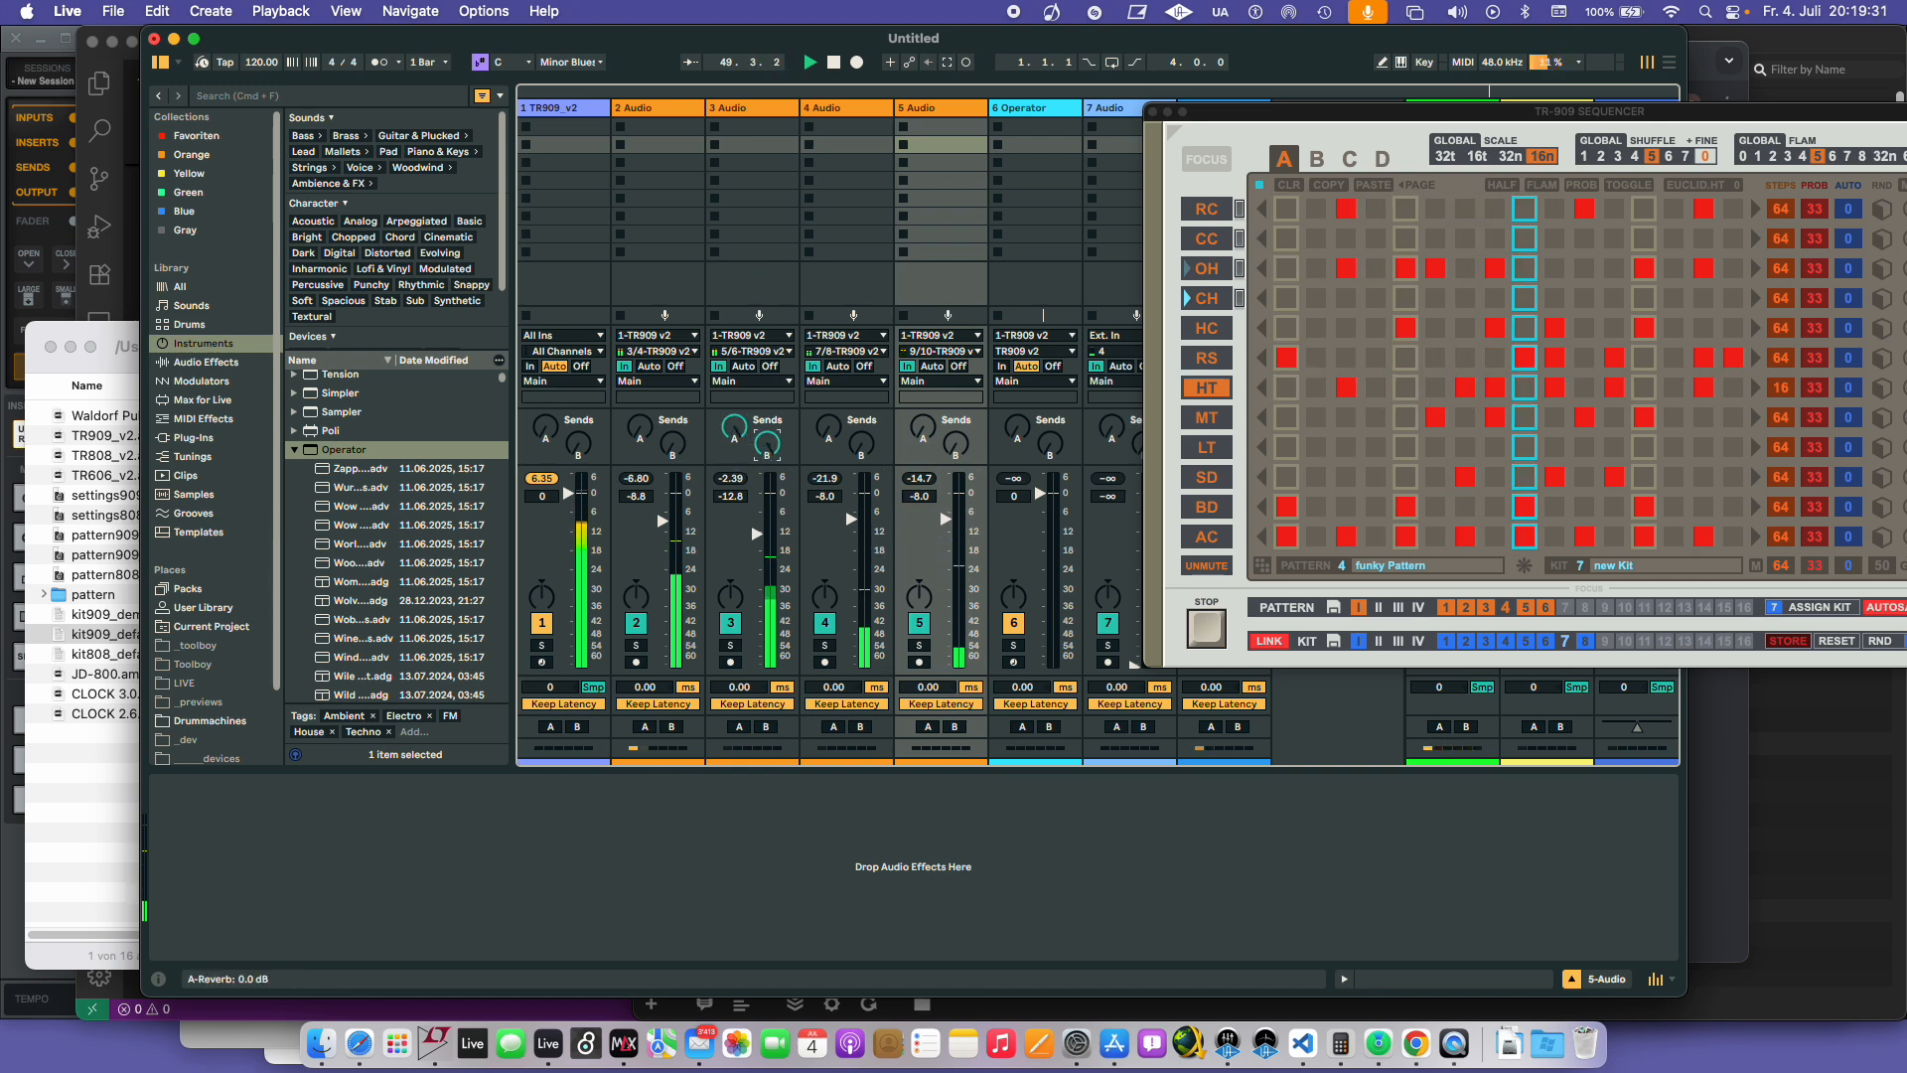
{"action": "left_click_drag", "start_coordinate": [735, 427], "coordinate": [735, 576]}
{"action": "left_click_drag", "start_coordinate": [672, 444], "coordinate": [672, 288]}
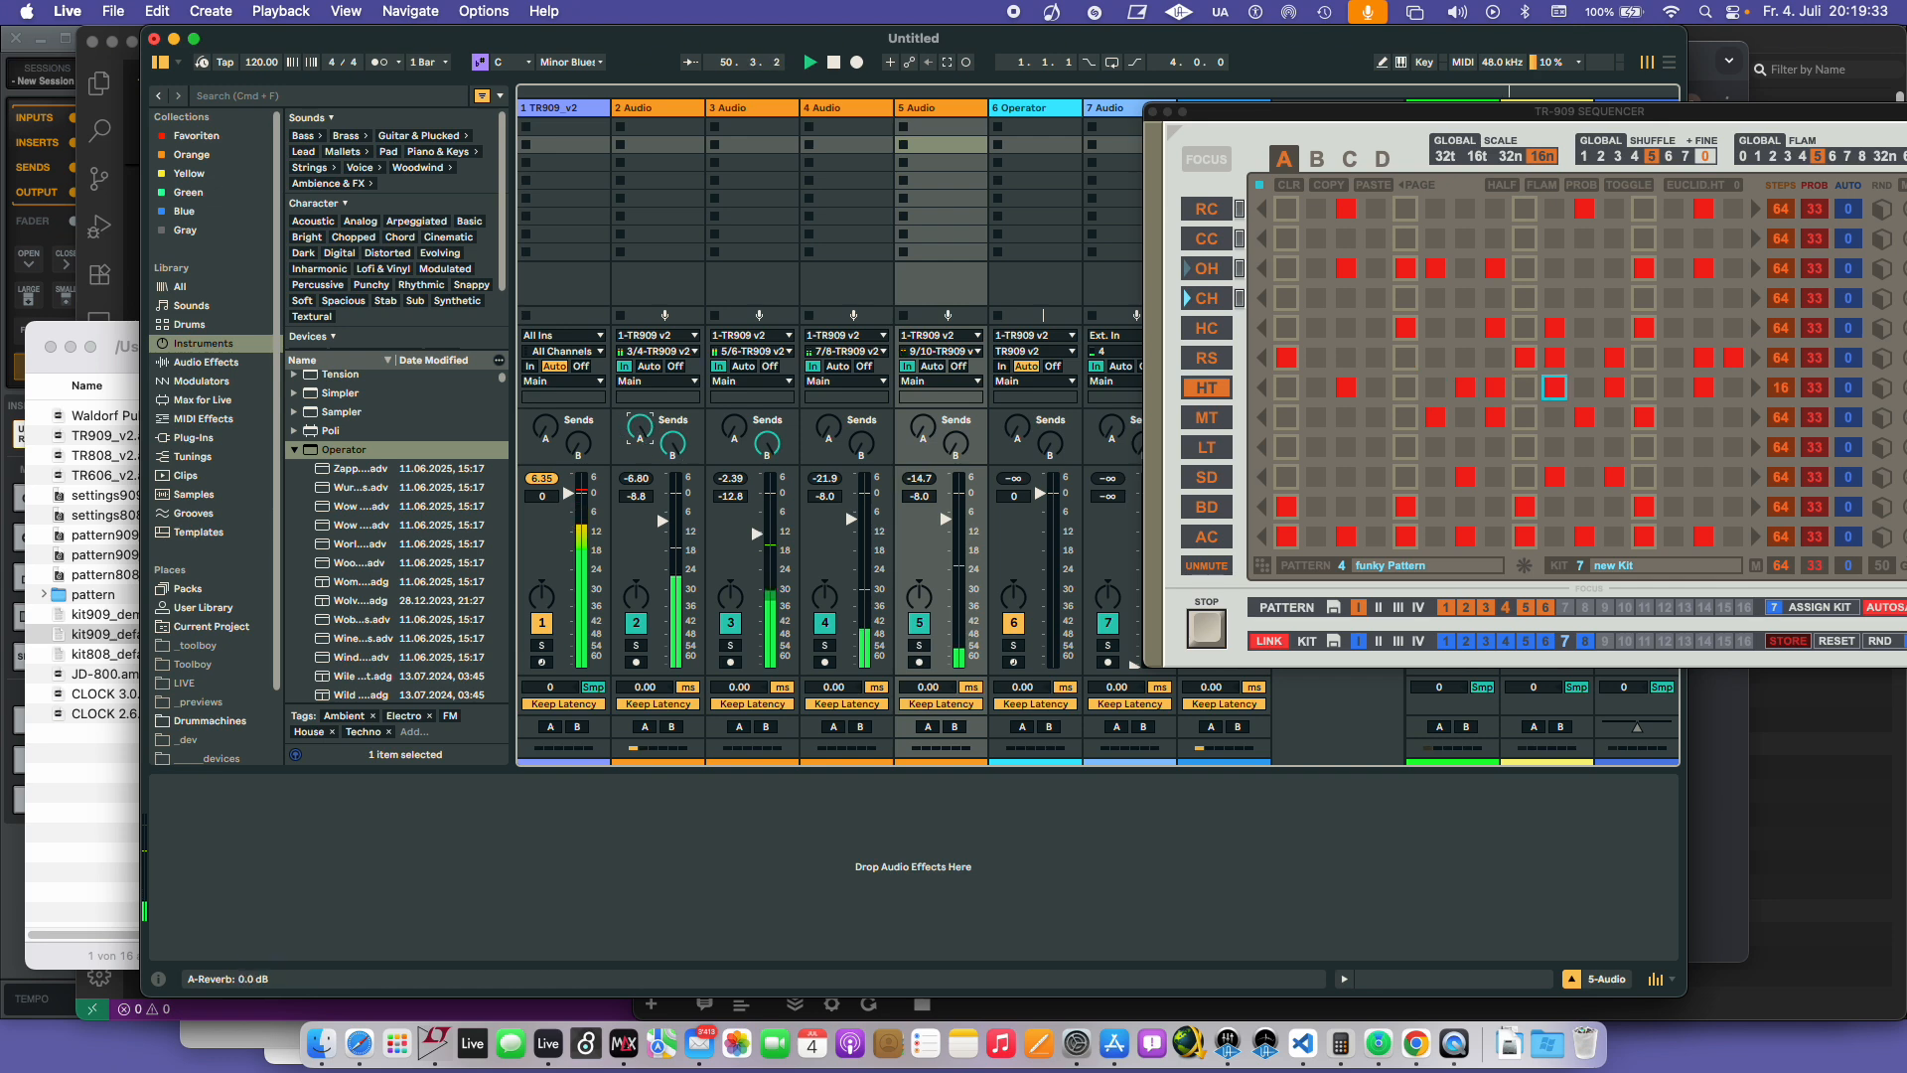
{"action": "left_click_drag", "start_coordinate": [861, 444], "coordinate": [861, 288]}
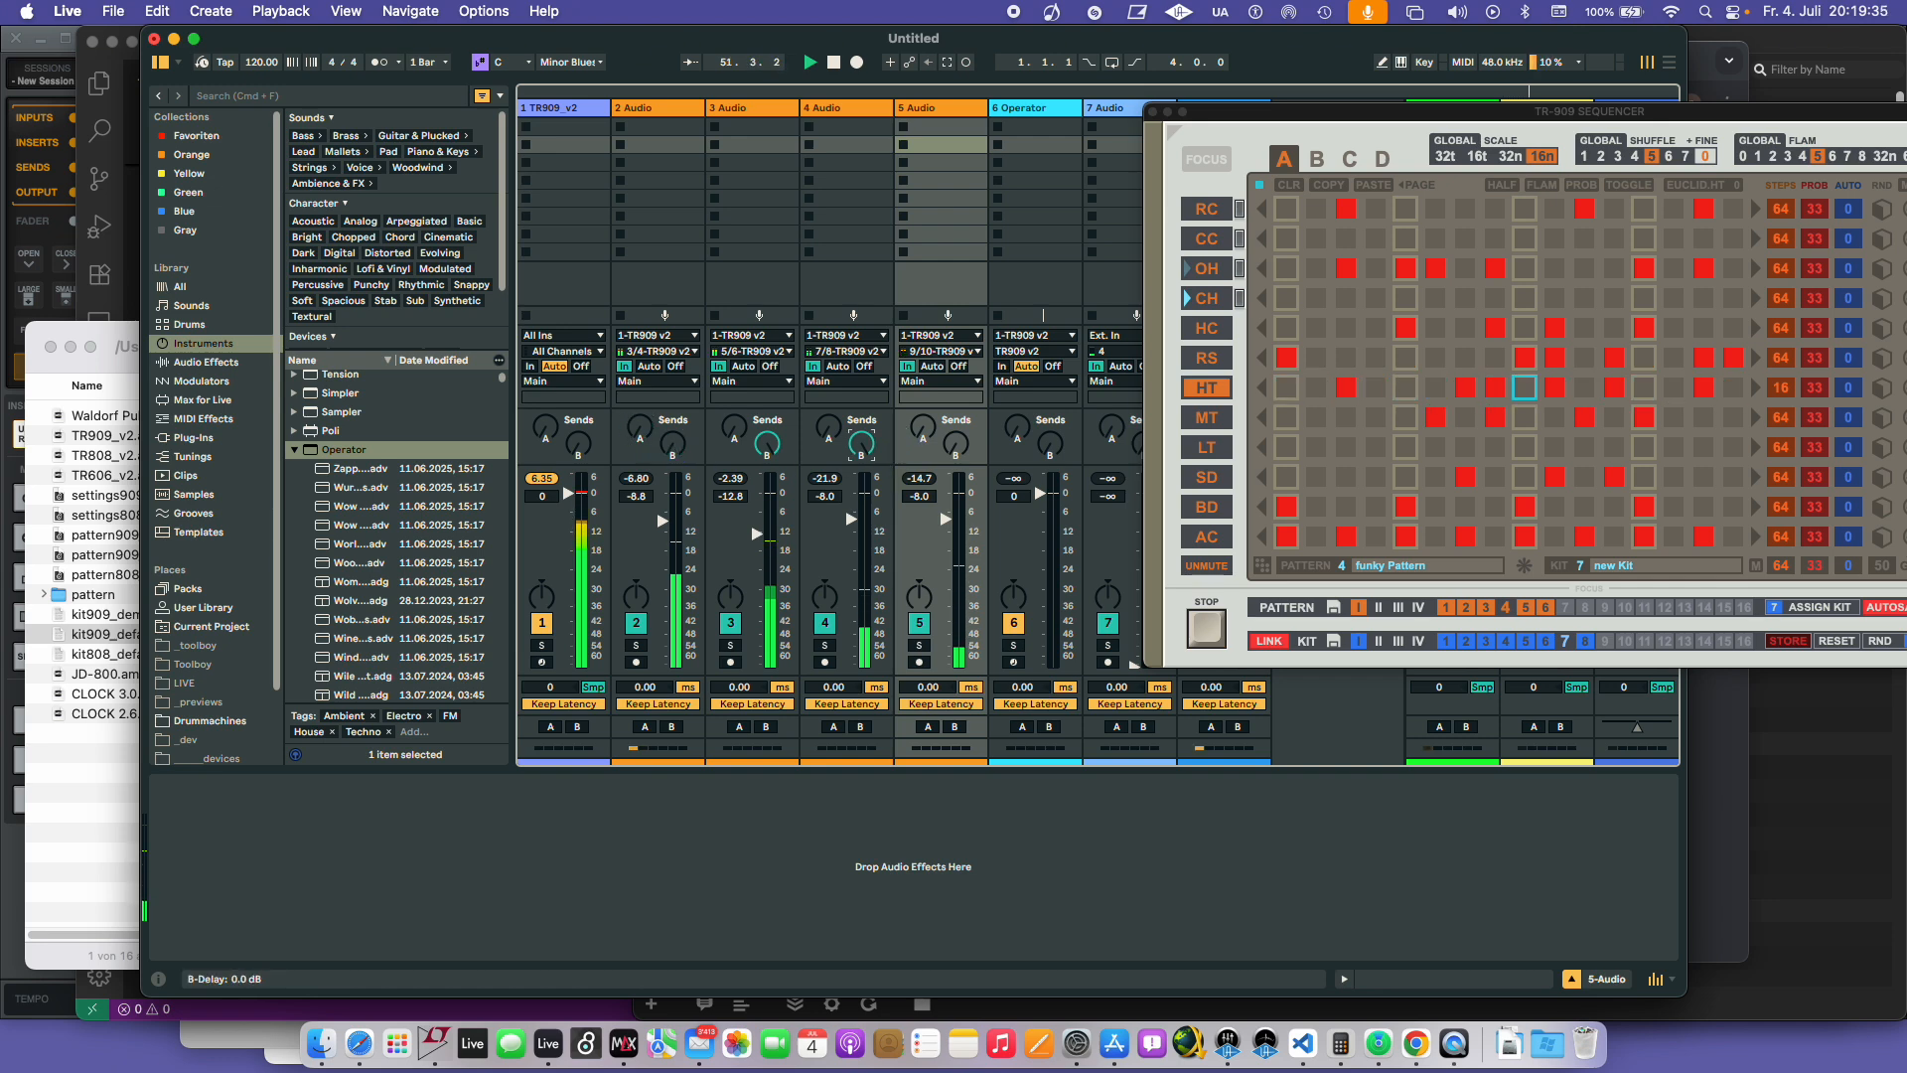
{"action": "left_click_drag", "start_coordinate": [829, 428], "coordinate": [828, 278]}
{"action": "left_click_drag", "start_coordinate": [767, 444], "coordinate": [767, 596]}
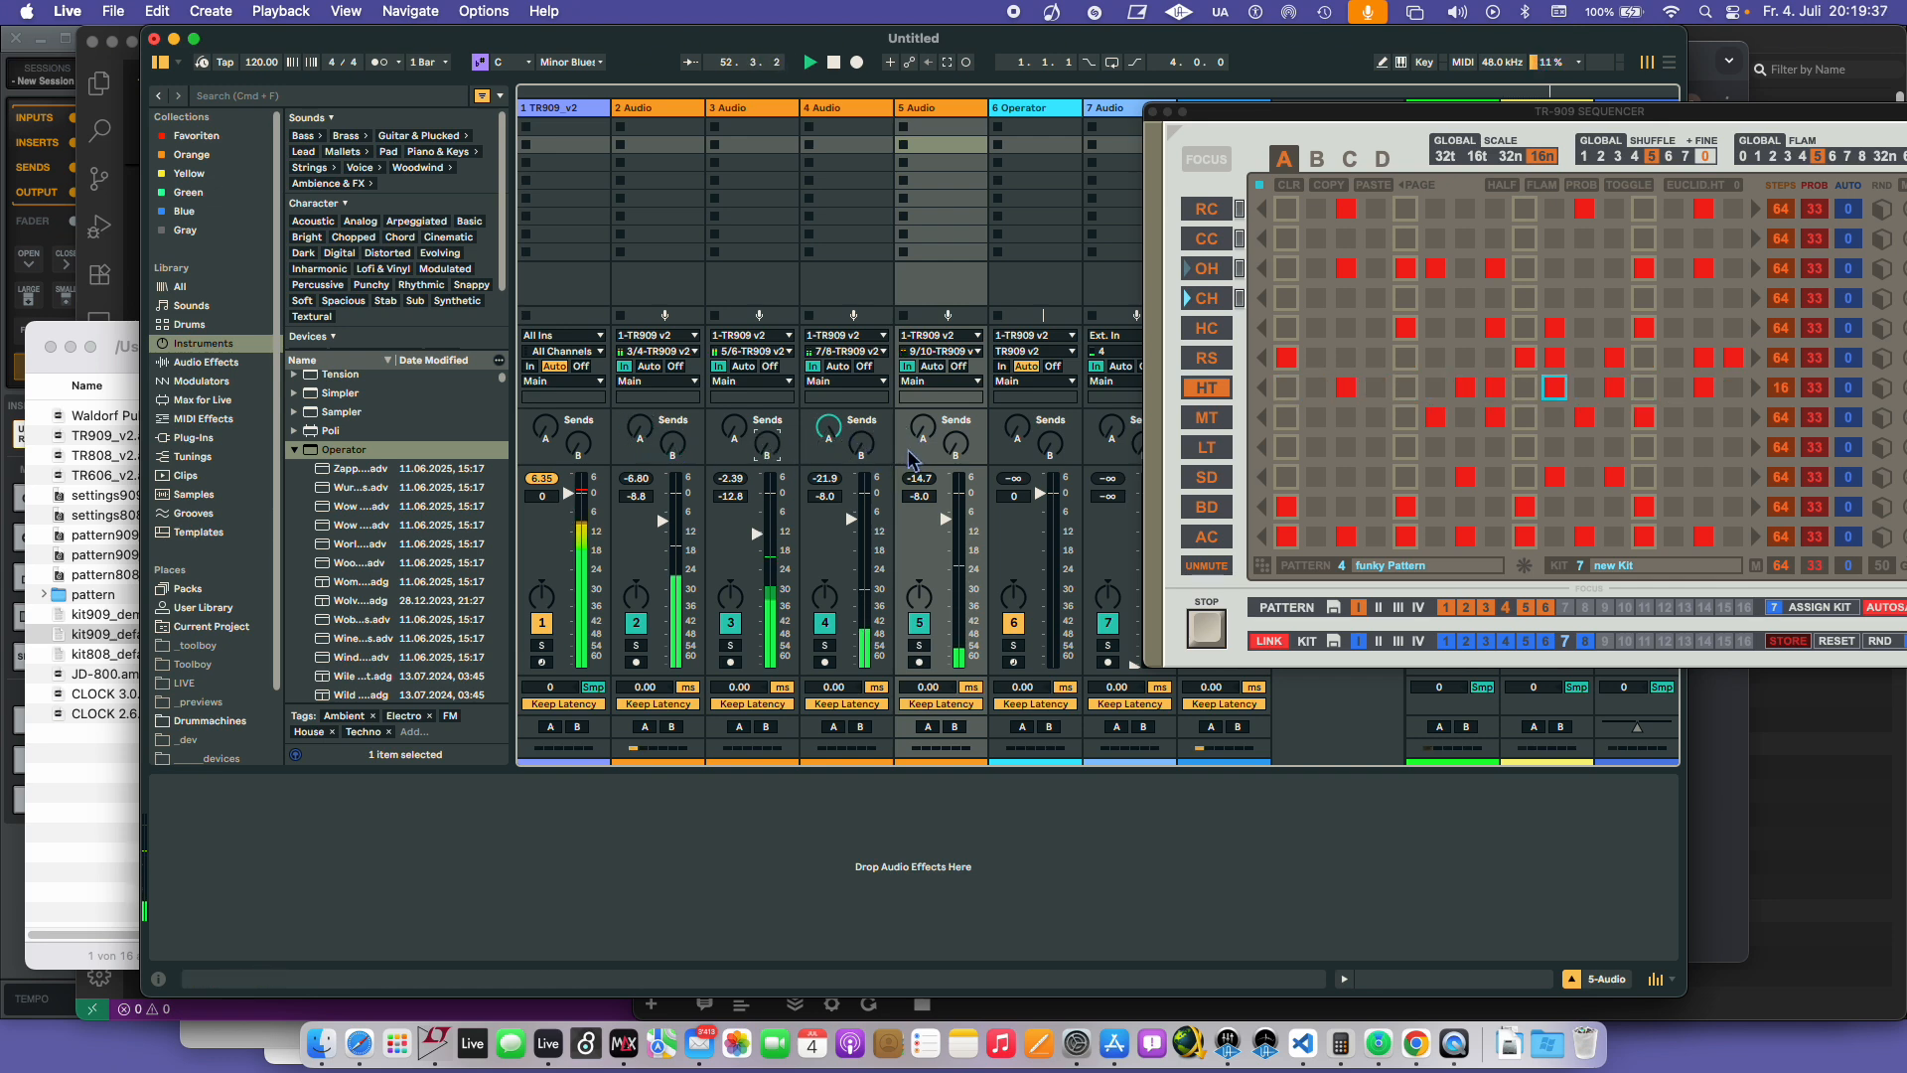
{"action": "left_click_drag", "start_coordinate": [923, 428], "coordinate": [923, 278]}
{"action": "left_click_drag", "start_coordinate": [828, 428], "coordinate": [829, 576]}
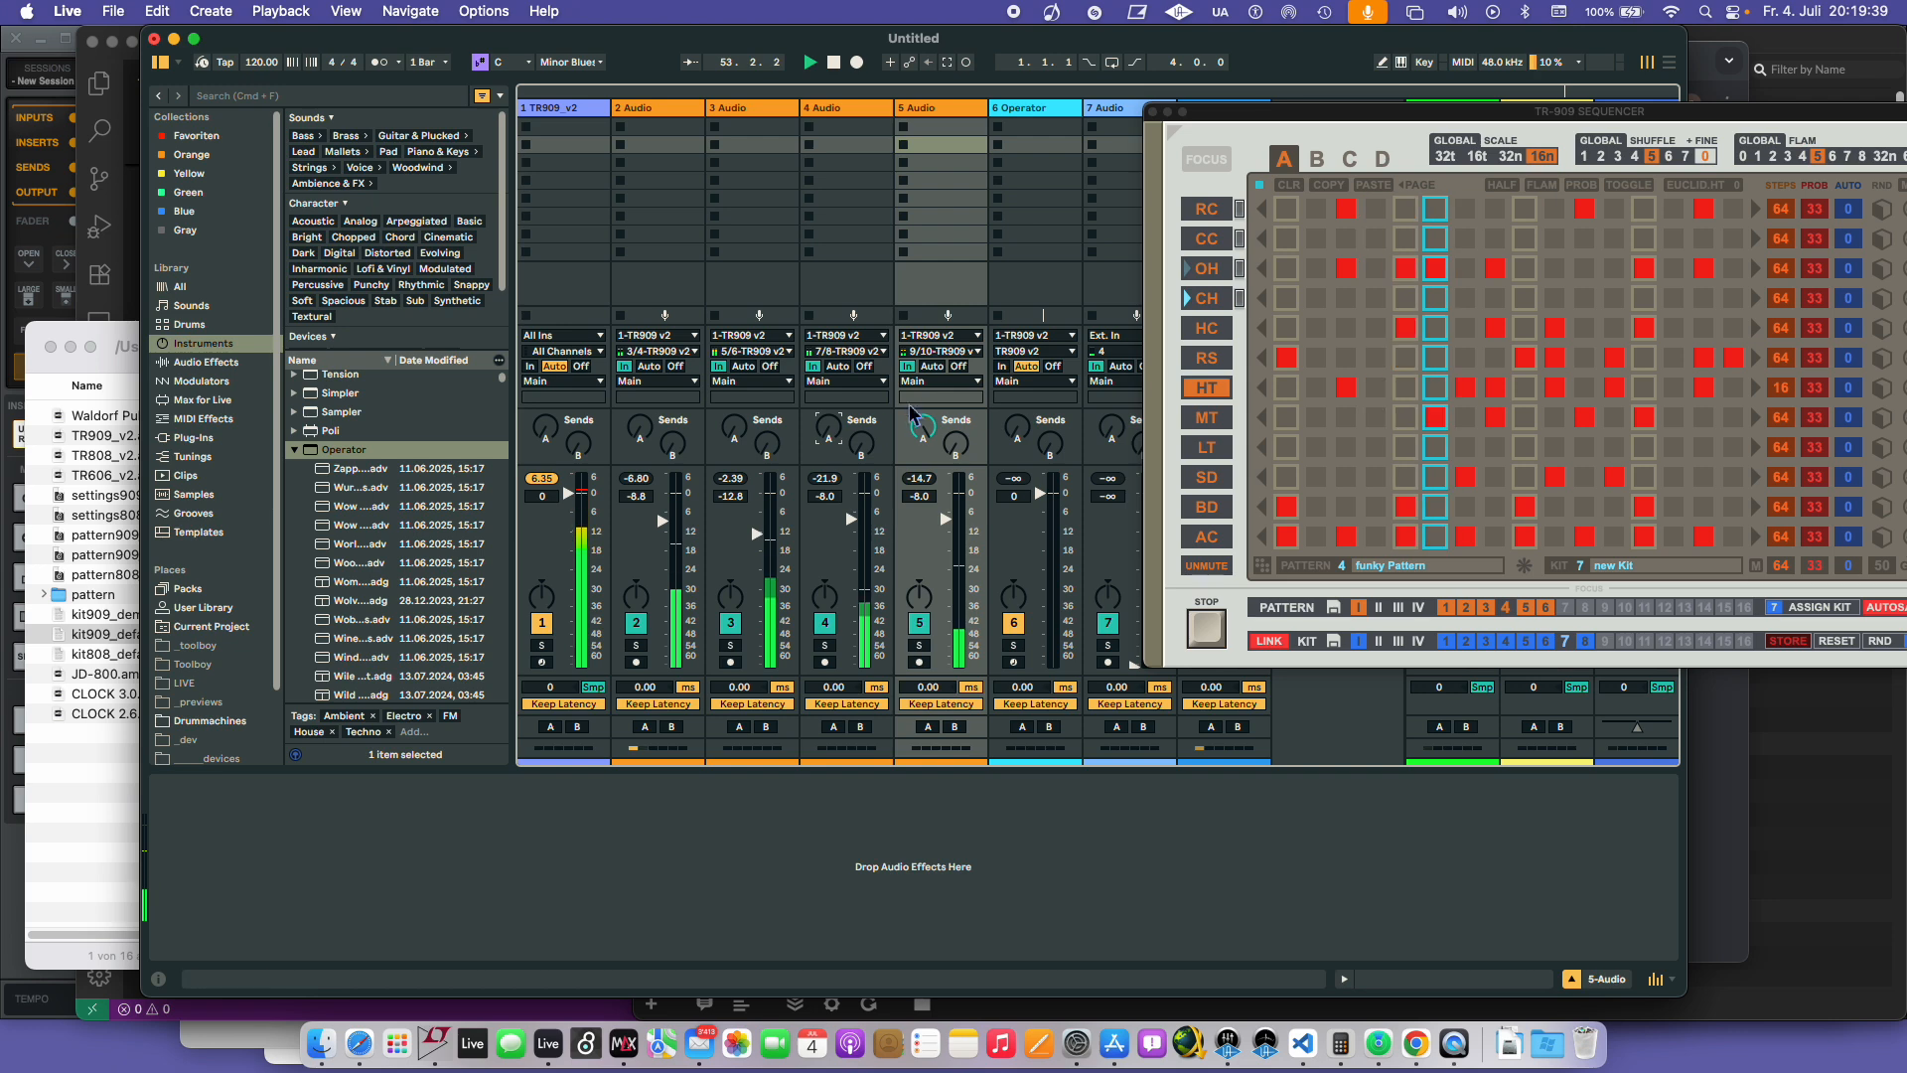
{"action": "left_click_drag", "start_coordinate": [923, 429], "coordinate": [923, 576]}
{"action": "left_click", "coordinate": [954, 446]}
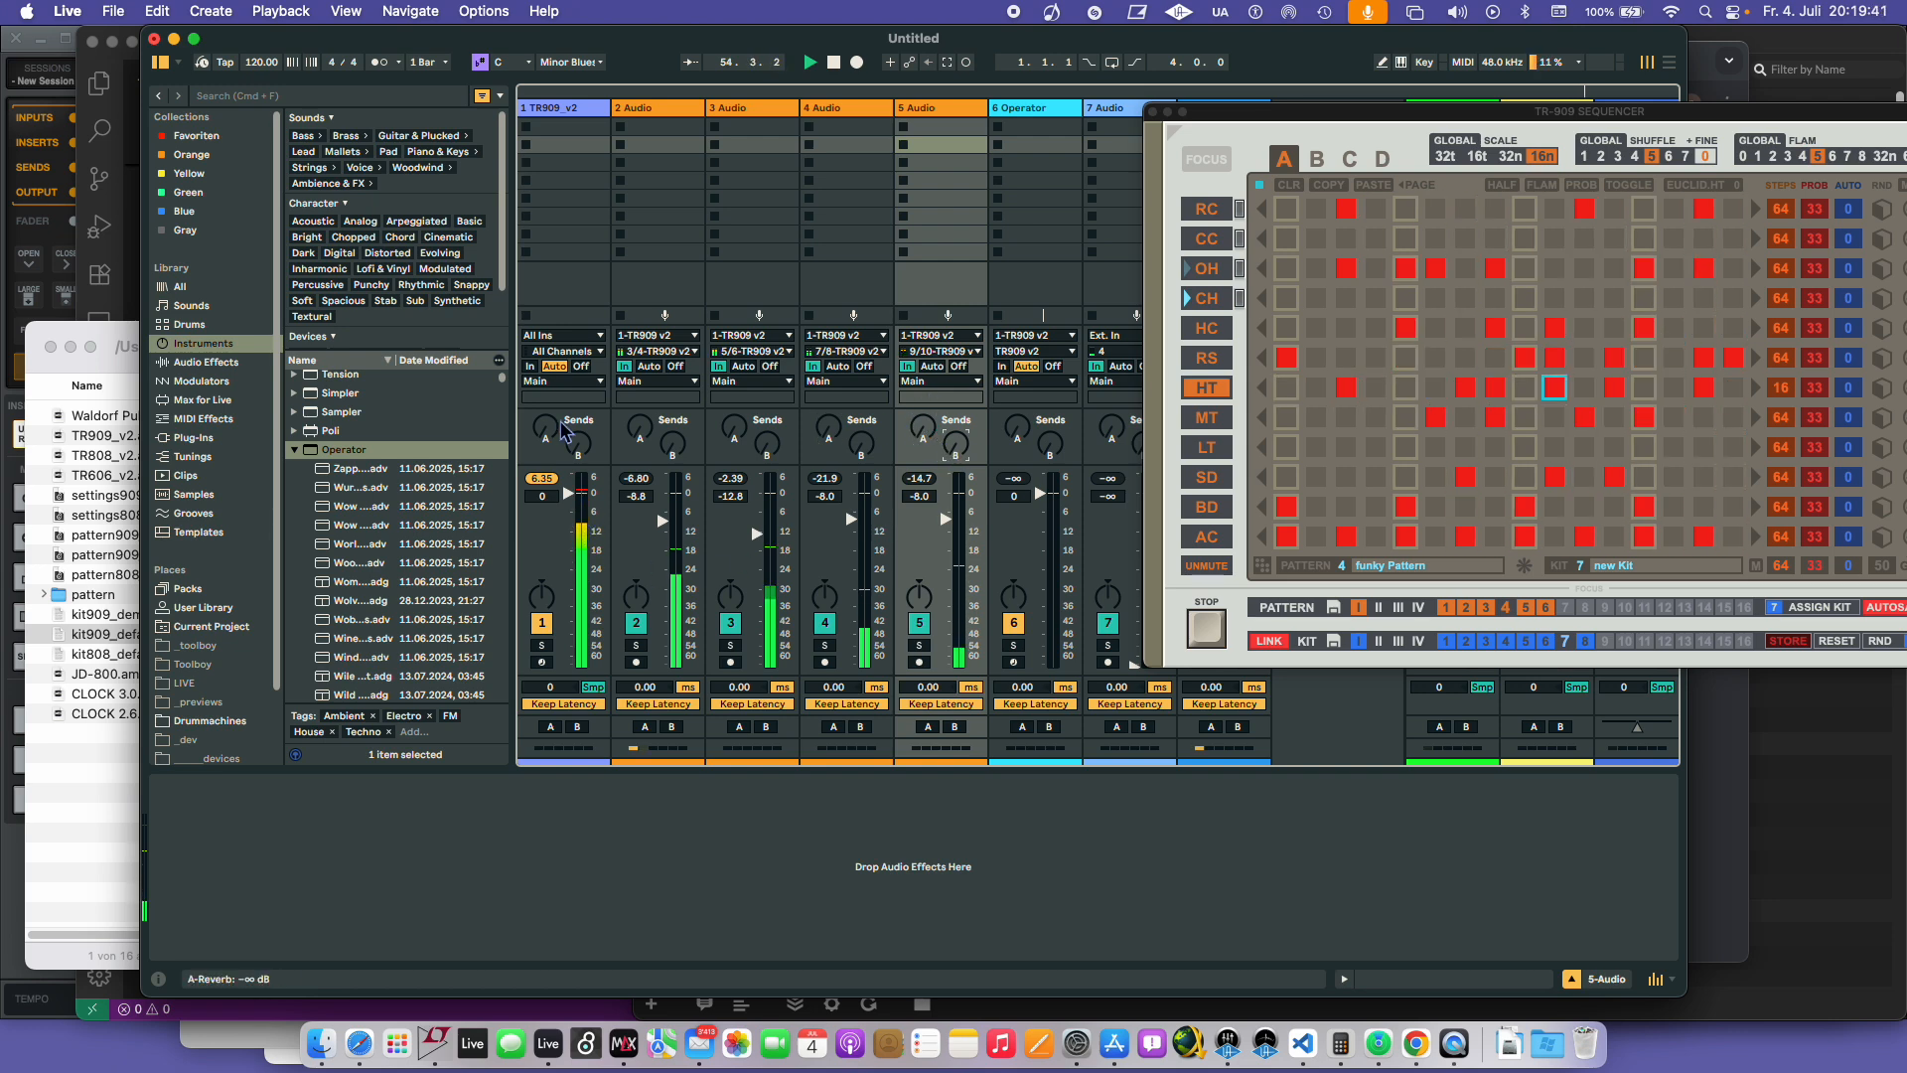
- Mute the 2 Audio and 3 Audio tracks, and move the sequencer window fully back onto the screen
{"action": "left_click", "coordinate": [637, 623]}
{"action": "left_click", "coordinate": [731, 623]}
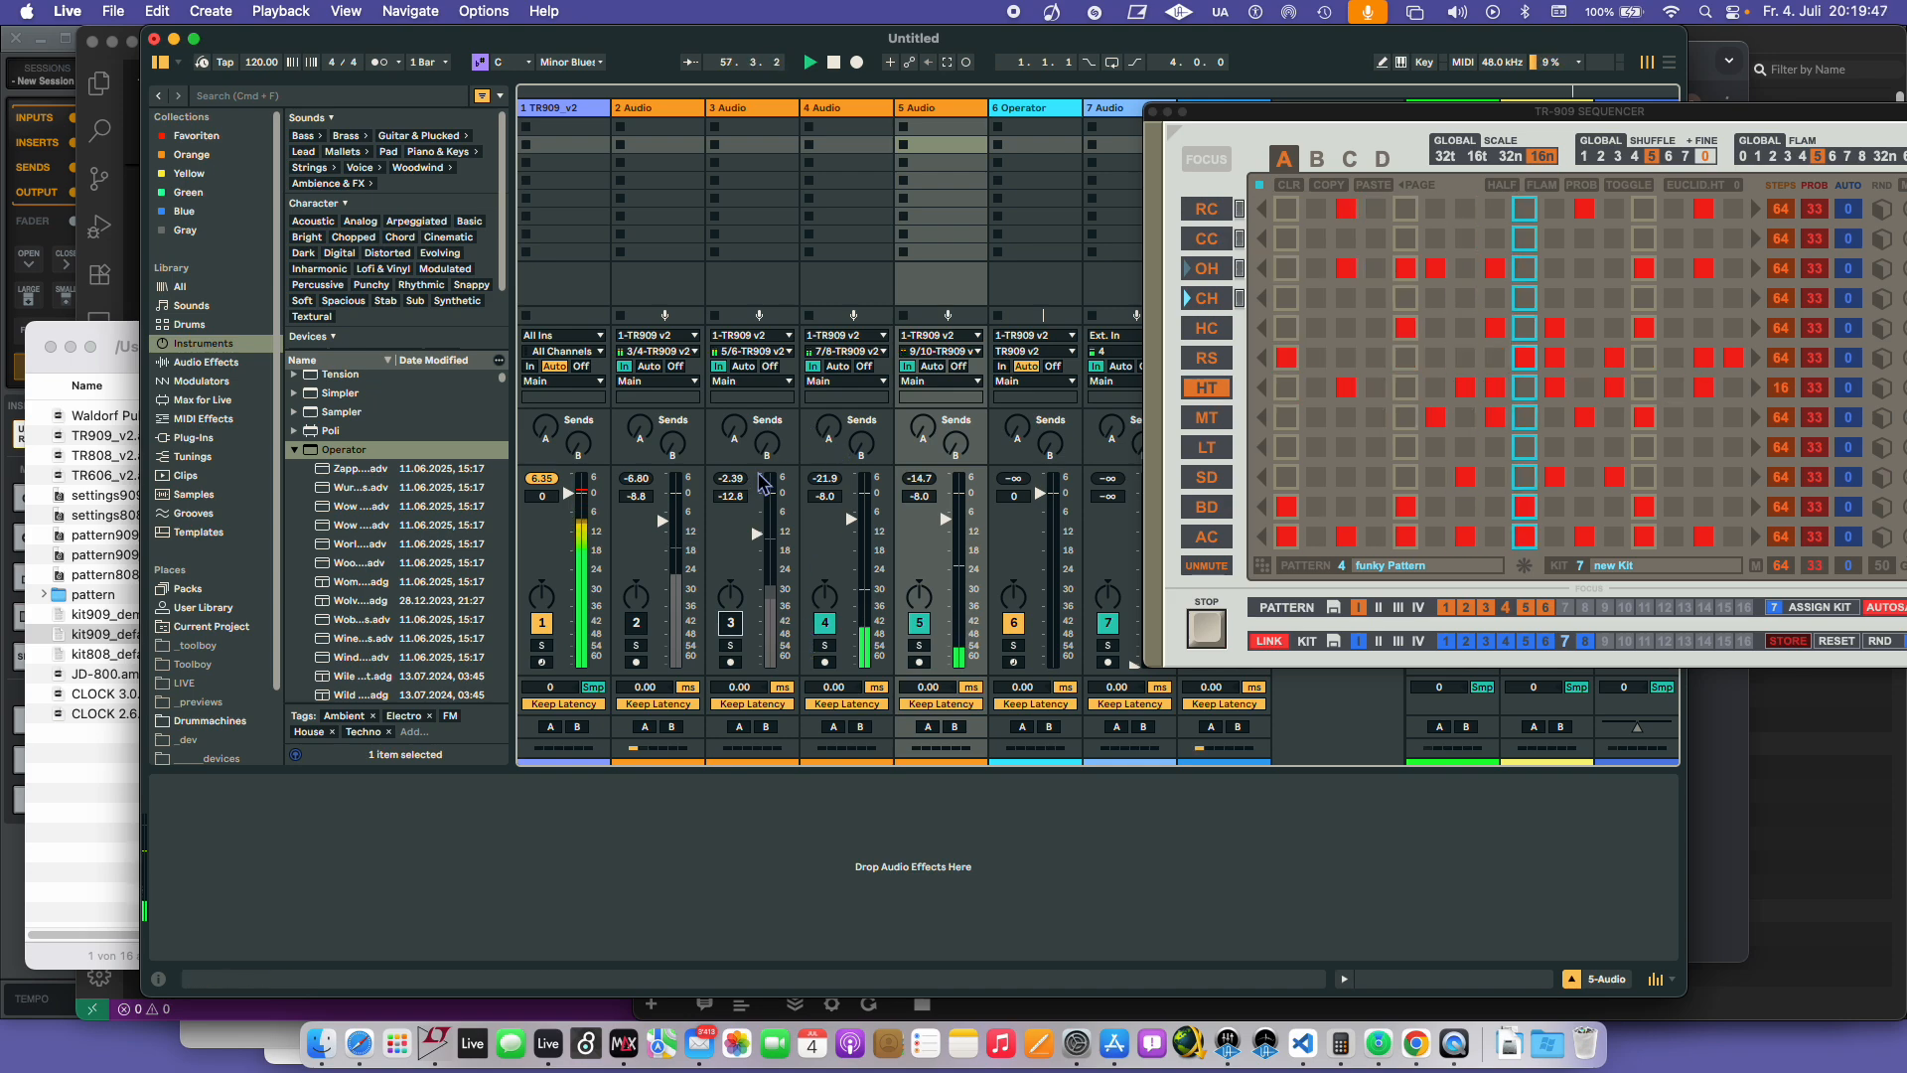
{"action": "left_click_drag", "start_coordinate": [1240, 110], "coordinate": [1088, 243]}
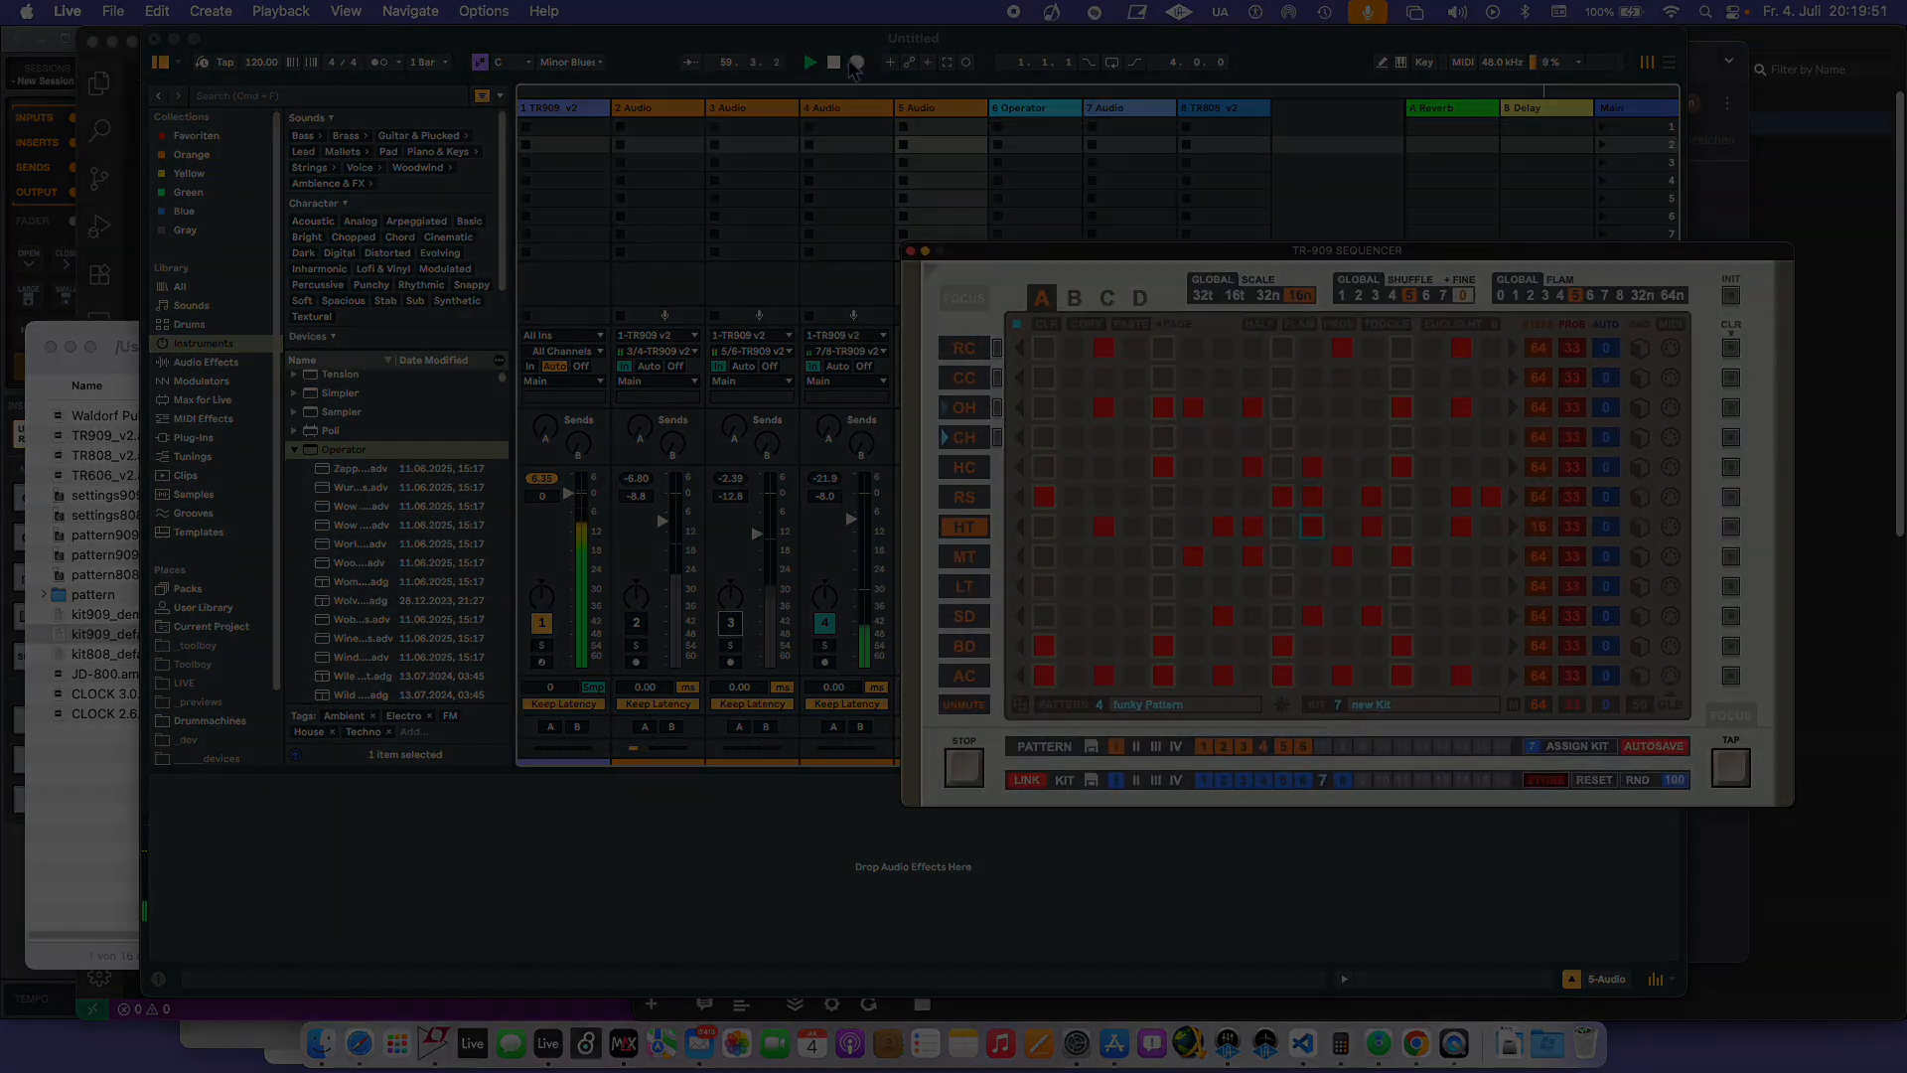